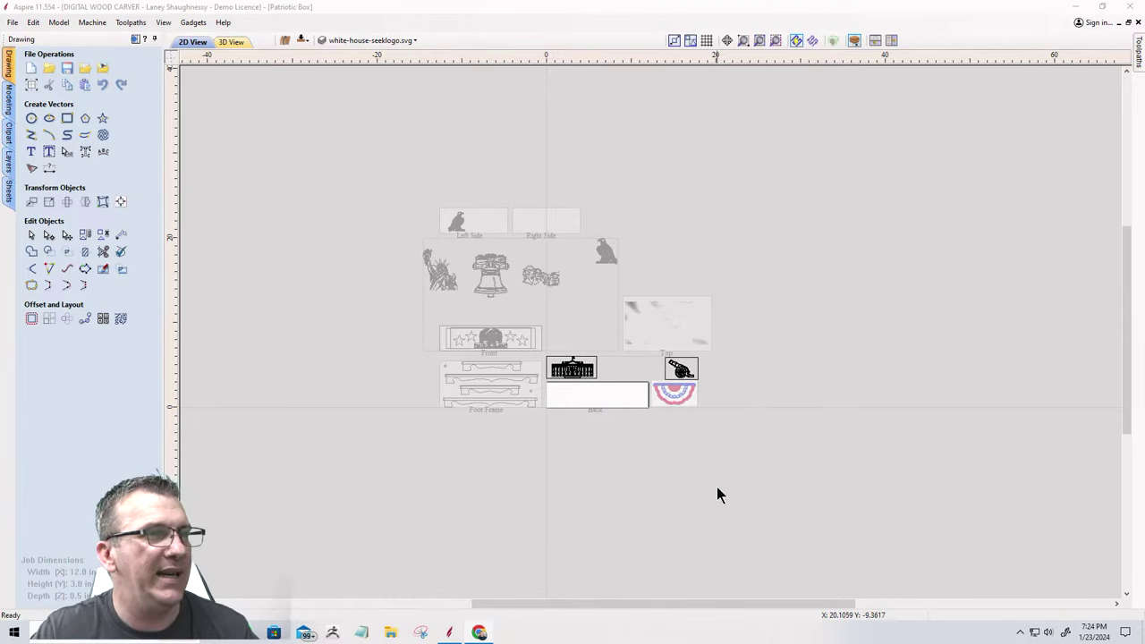
Make the Top sheet (10.5 × 6.5 × 0.75) the active sheet from the Sheets list.
{"action": "scroll", "coordinate": [488, 328], "scroll_direction": "up", "scroll_amount": 3}
{"action": "scroll", "coordinate": [662, 385], "scroll_direction": "down", "scroll_amount": 2}
{"action": "scroll", "coordinate": [588, 331], "scroll_direction": "up", "scroll_amount": 2}
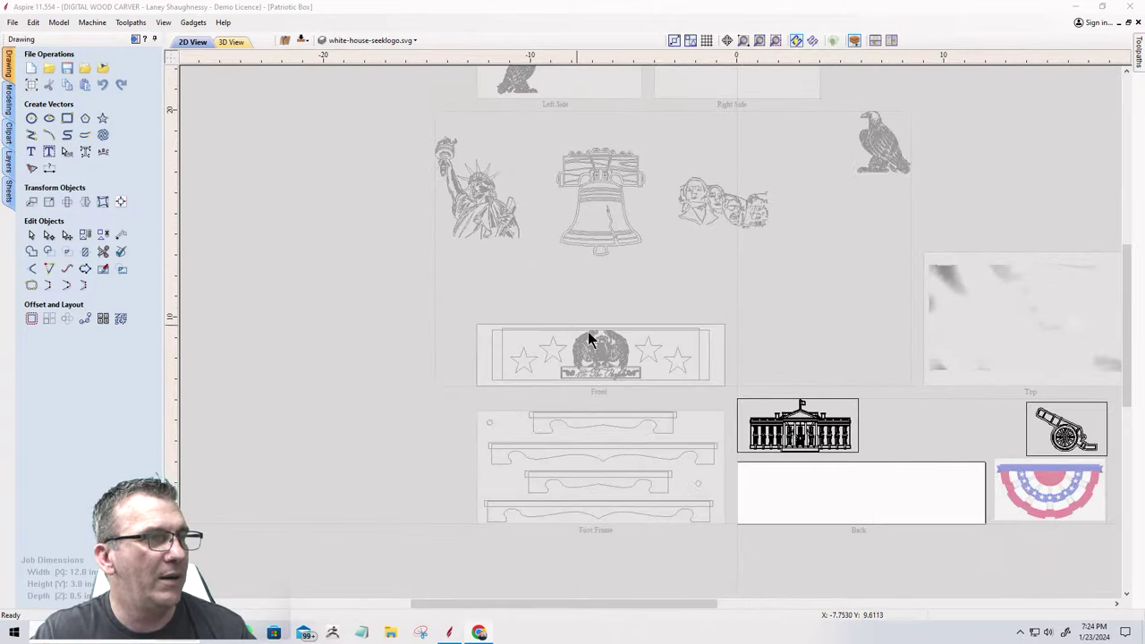
{"action": "scroll", "coordinate": [655, 392], "scroll_direction": "up", "scroll_amount": 4}
{"action": "scroll", "coordinate": [603, 313], "scroll_direction": "down", "scroll_amount": 5}
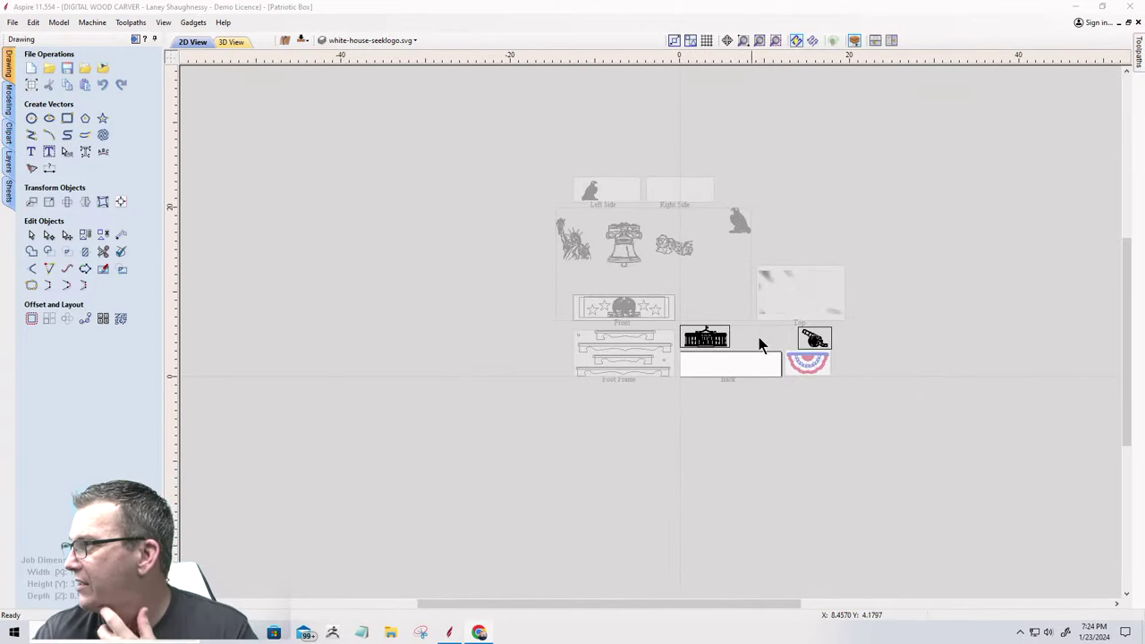
{"action": "scroll", "coordinate": [805, 318], "scroll_direction": "up", "scroll_amount": 4}
{"action": "scroll", "coordinate": [803, 309], "scroll_direction": "up", "scroll_amount": 2}
{"action": "scroll", "coordinate": [804, 309], "scroll_direction": "down", "scroll_amount": 4}
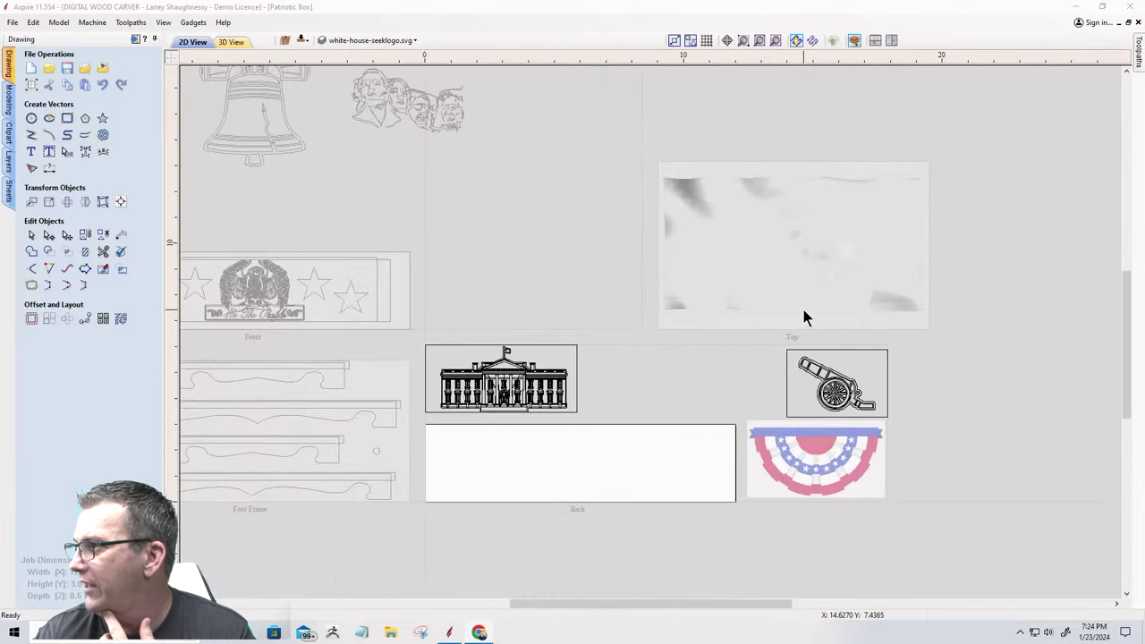
{"action": "scroll", "coordinate": [704, 329], "scroll_direction": "up", "scroll_amount": 2}
{"action": "scroll", "coordinate": [545, 366], "scroll_direction": "up", "scroll_amount": 3}
{"action": "scroll", "coordinate": [327, 401], "scroll_direction": "up", "scroll_amount": 2}
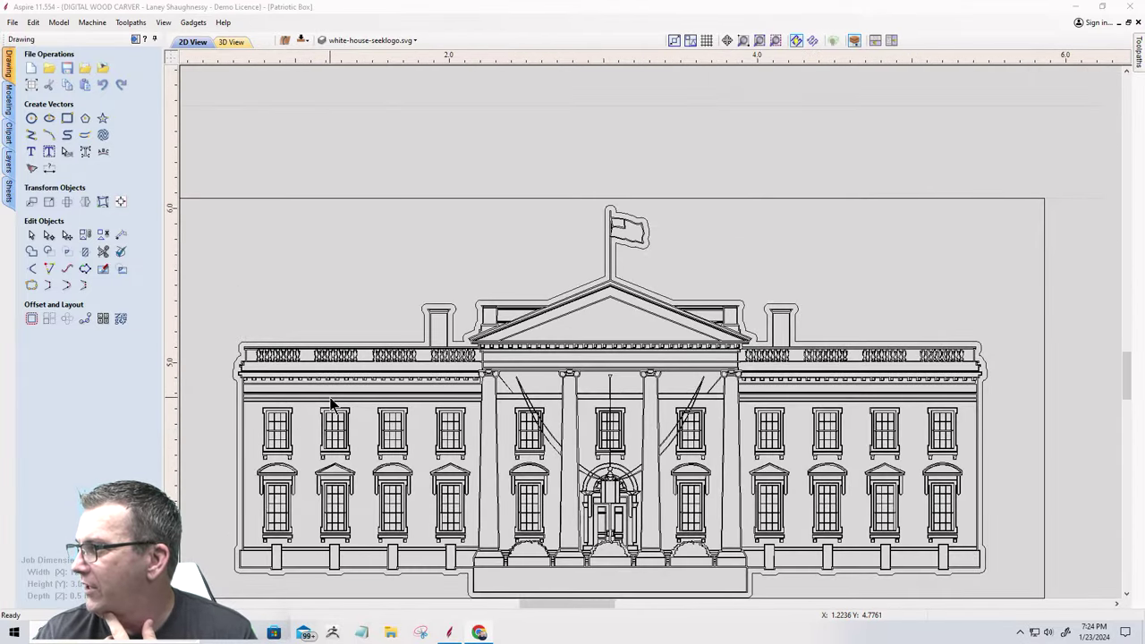
{"action": "scroll", "coordinate": [347, 337], "scroll_direction": "down", "scroll_amount": 3}
{"action": "scroll", "coordinate": [349, 340], "scroll_direction": "down", "scroll_amount": 6}
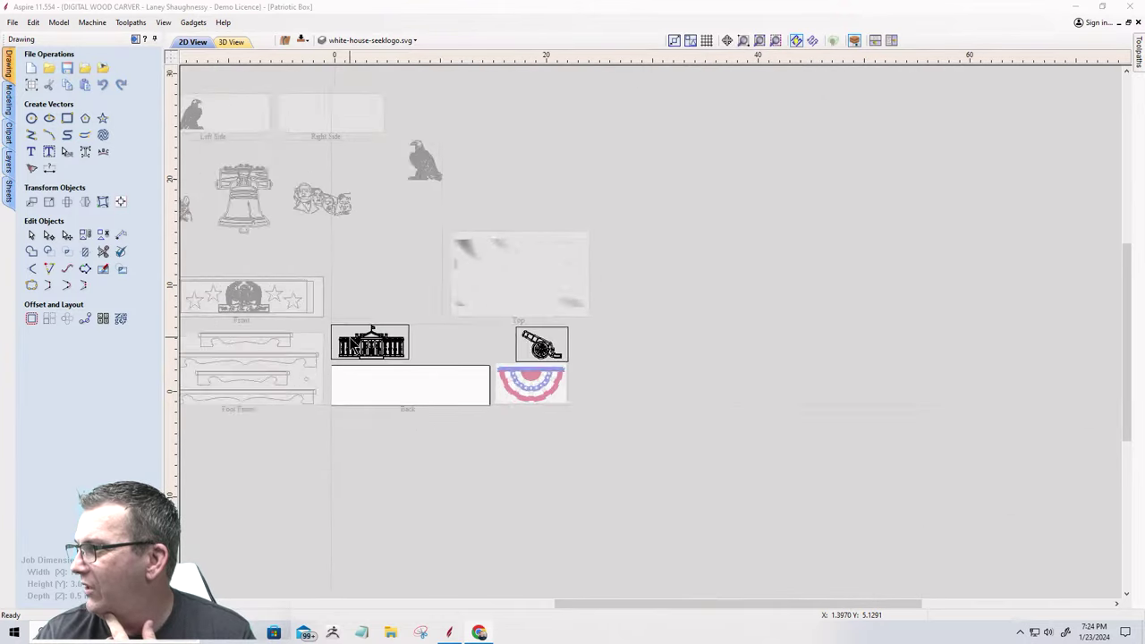
{"action": "scroll", "coordinate": [256, 287], "scroll_direction": "up", "scroll_amount": 1}
{"action": "scroll", "coordinate": [268, 277], "scroll_direction": "up", "scroll_amount": 3}
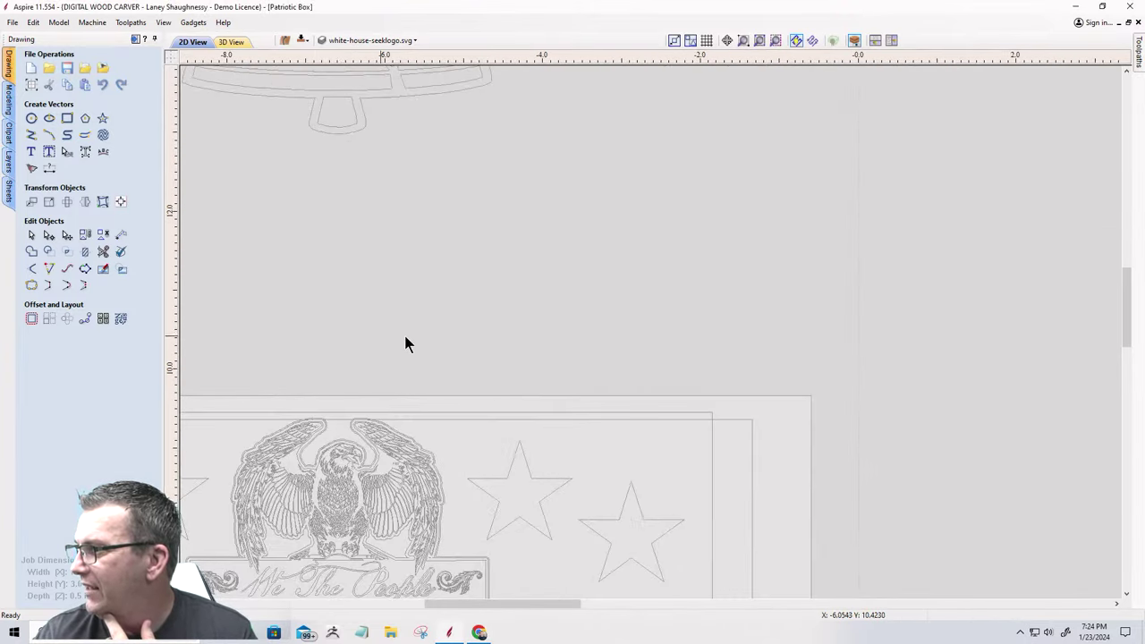
{"action": "scroll", "coordinate": [626, 313], "scroll_direction": "down", "scroll_amount": 4}
{"action": "scroll", "coordinate": [465, 143], "scroll_direction": "up", "scroll_amount": 4}
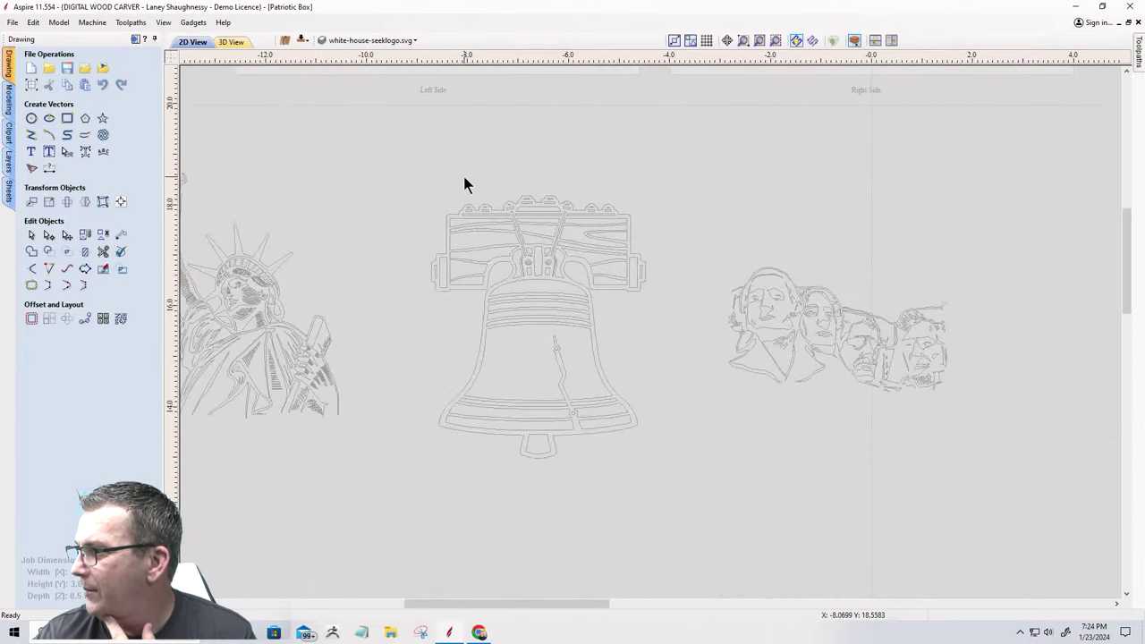
{"action": "scroll", "coordinate": [465, 186], "scroll_direction": "down", "scroll_amount": 1}
{"action": "scroll", "coordinate": [420, 220], "scroll_direction": "down", "scroll_amount": 3}
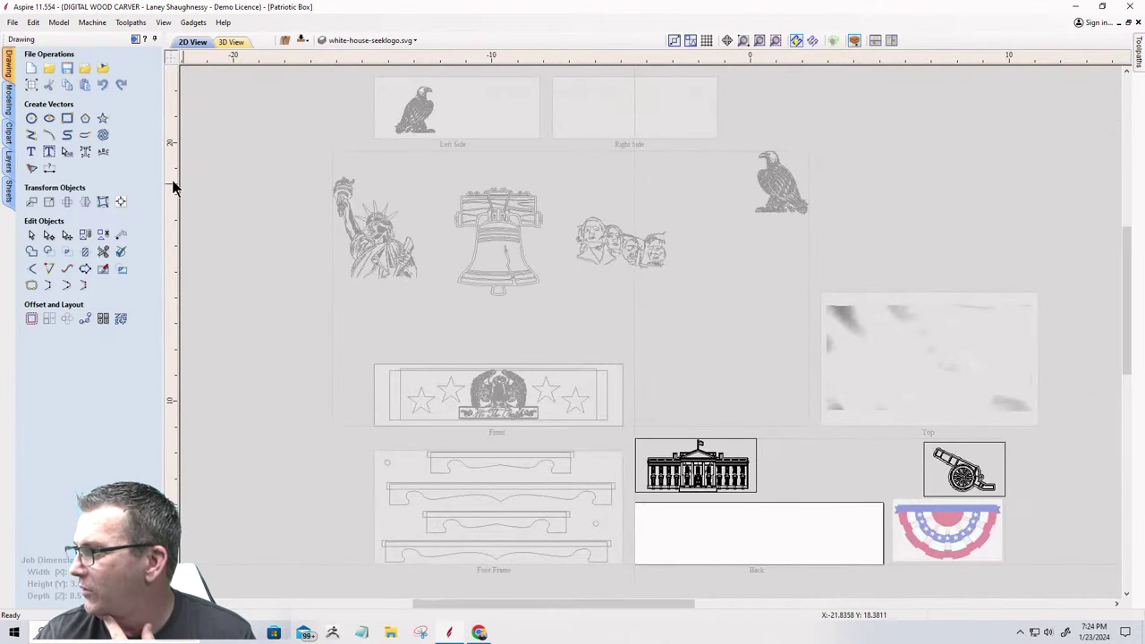
{"action": "scroll", "coordinate": [184, 170], "scroll_direction": "up", "scroll_amount": 3}
{"action": "scroll", "coordinate": [184, 170], "scroll_direction": "down", "scroll_amount": 5}
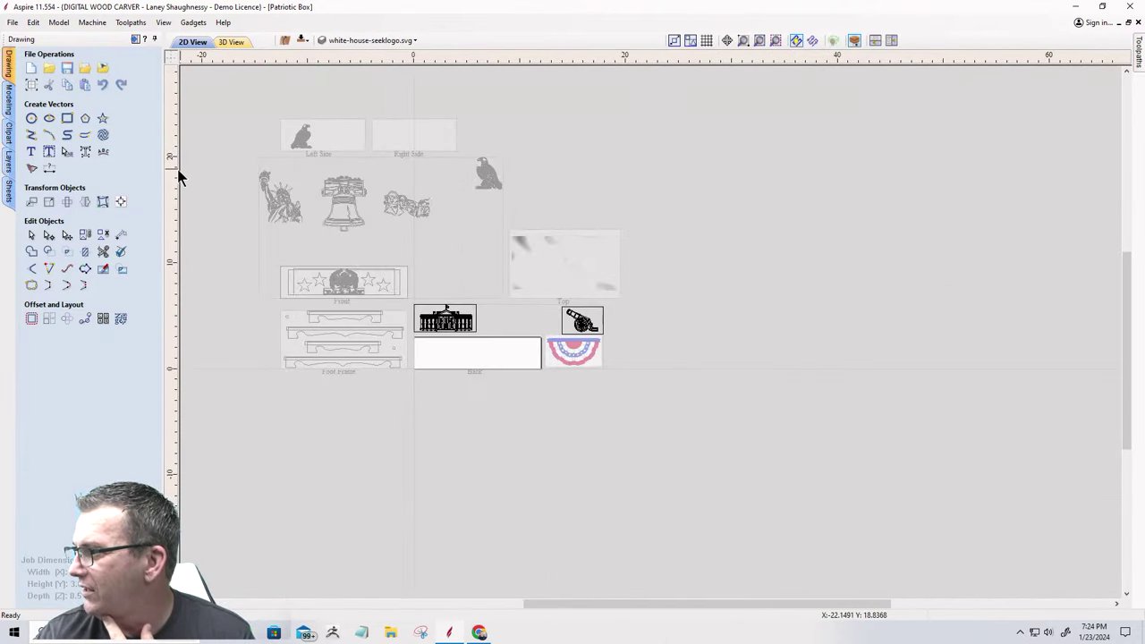
{"action": "scroll", "coordinate": [575, 345], "scroll_direction": "up", "scroll_amount": 3}
{"action": "scroll", "coordinate": [715, 369], "scroll_direction": "up", "scroll_amount": 2}
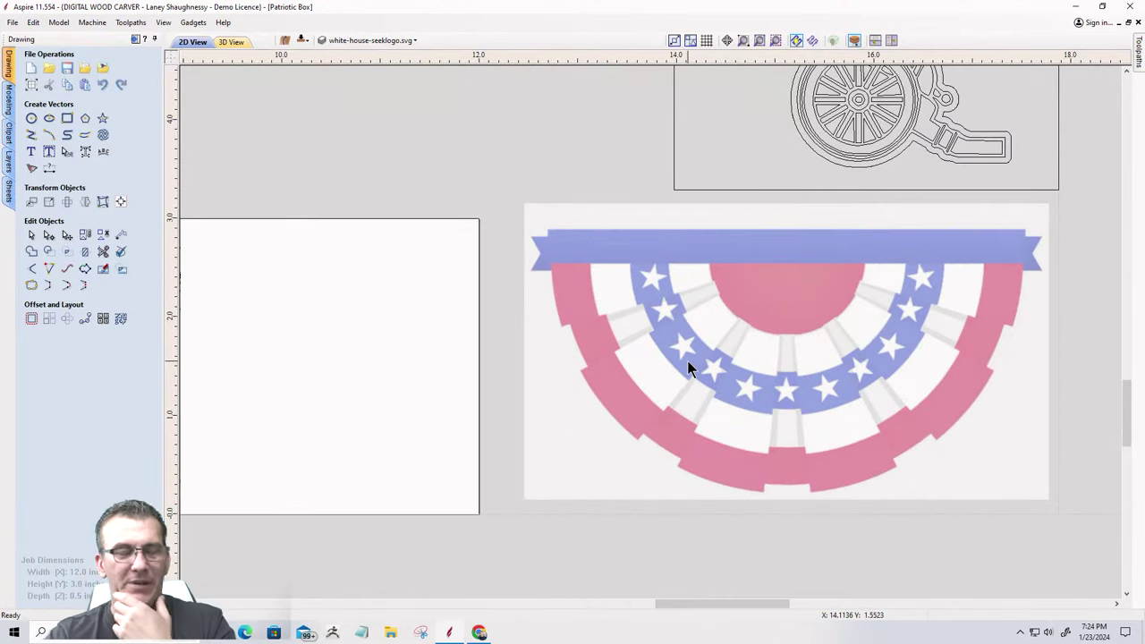
{"action": "scroll", "coordinate": [686, 363], "scroll_direction": "down", "scroll_amount": 2}
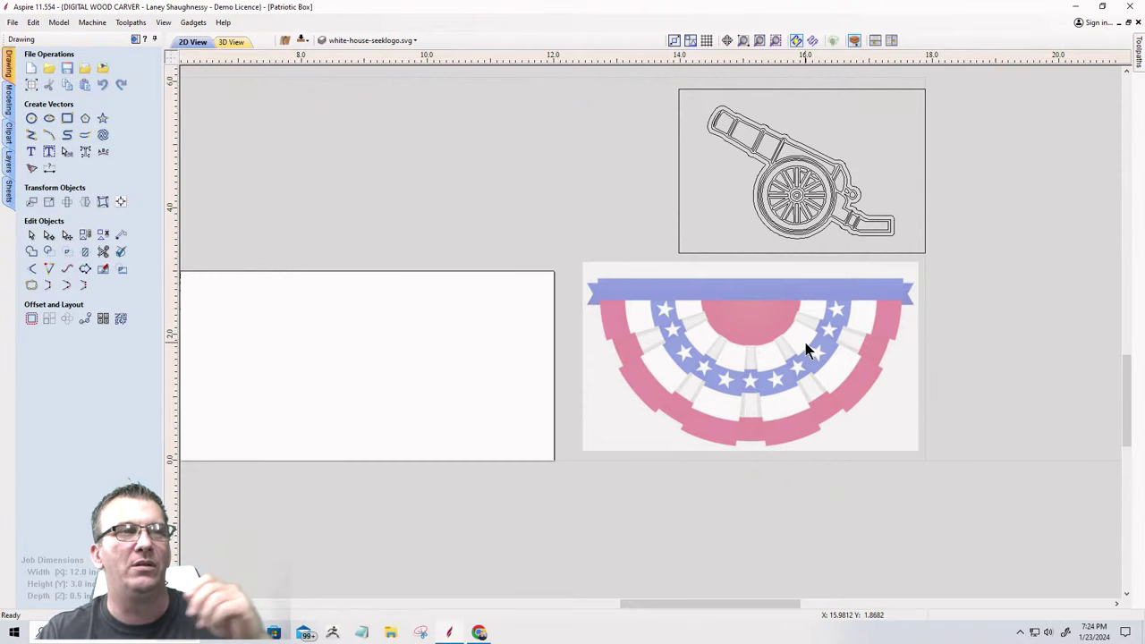
{"action": "scroll", "coordinate": [856, 159], "scroll_direction": "up", "scroll_amount": 3}
{"action": "scroll", "coordinate": [869, 325], "scroll_direction": "down", "scroll_amount": 4}
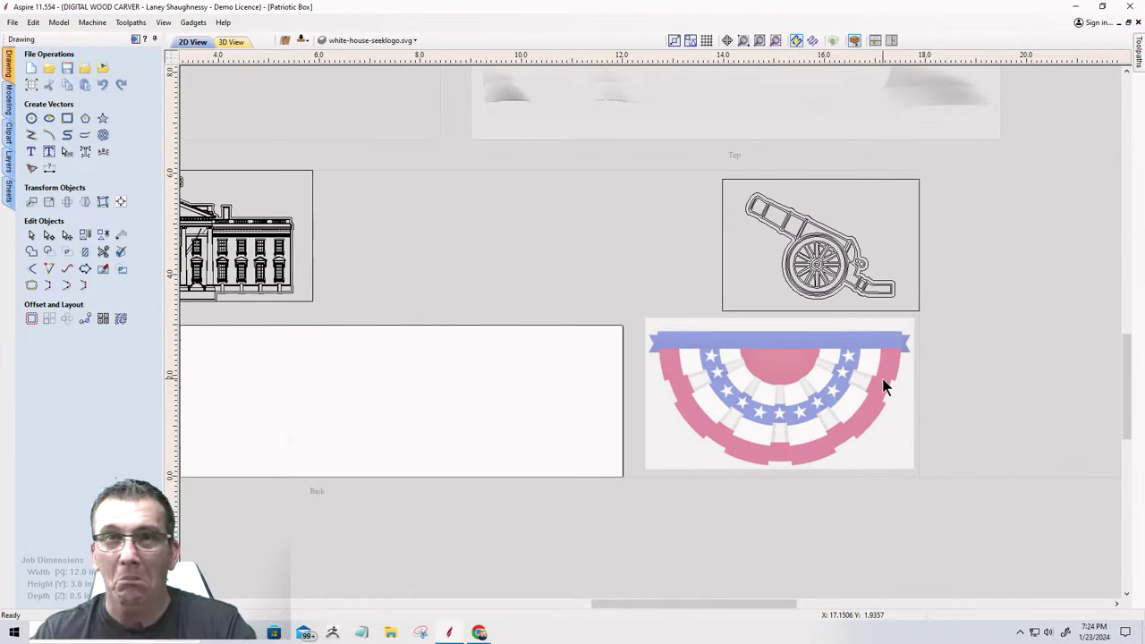
{"action": "scroll", "coordinate": [884, 387], "scroll_direction": "down", "scroll_amount": 4}
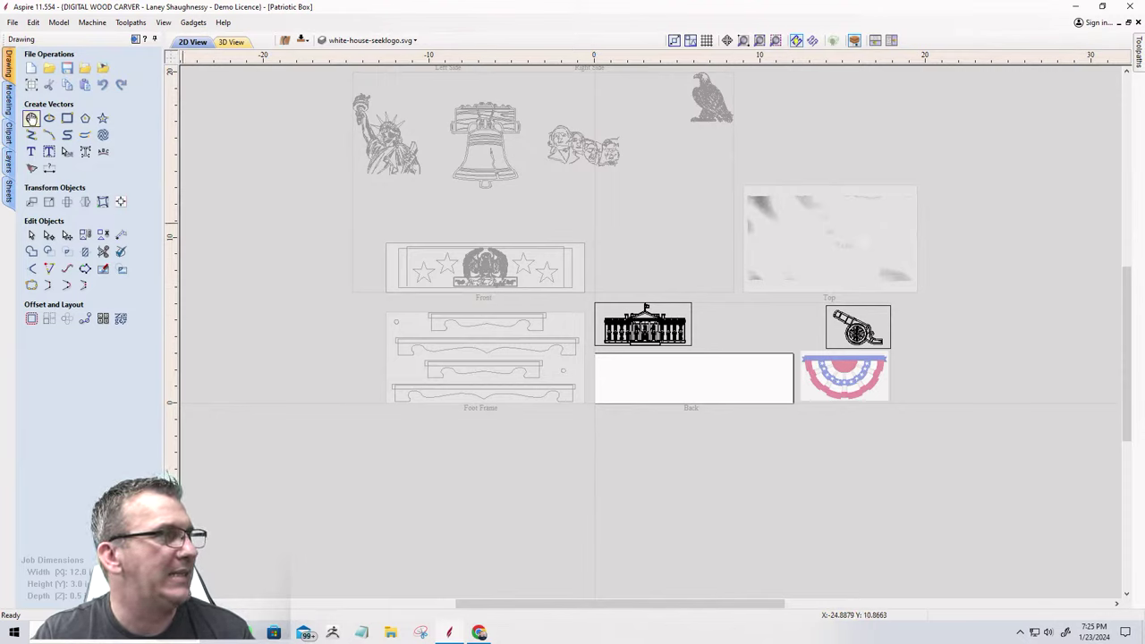
{"action": "left_click", "coordinate": [9, 193]}
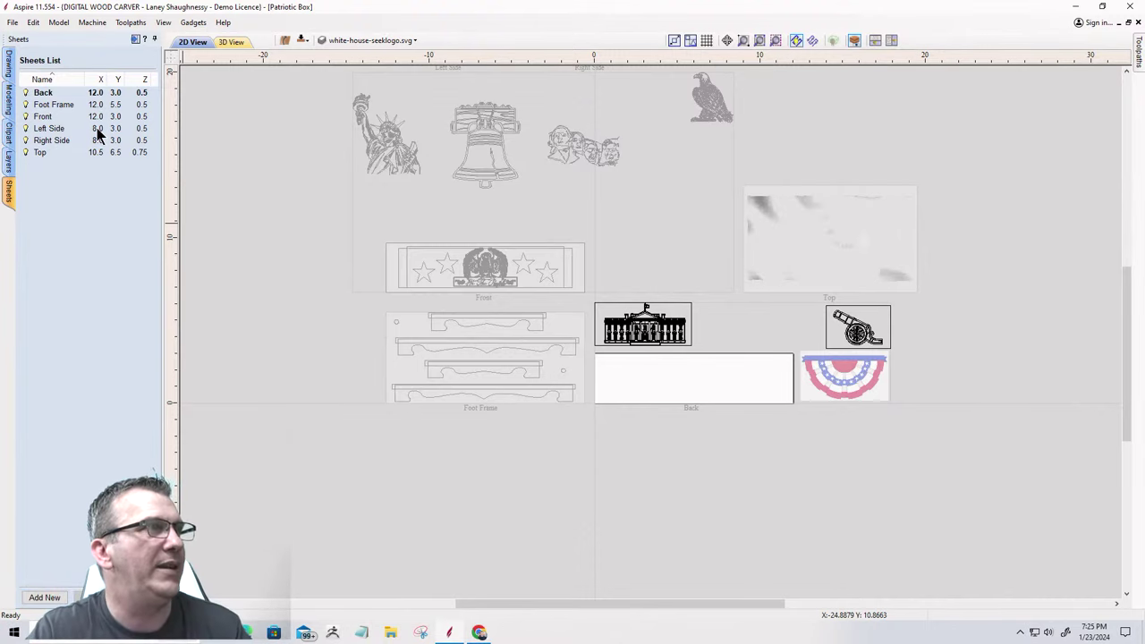
{"action": "left_click", "coordinate": [123, 155]}
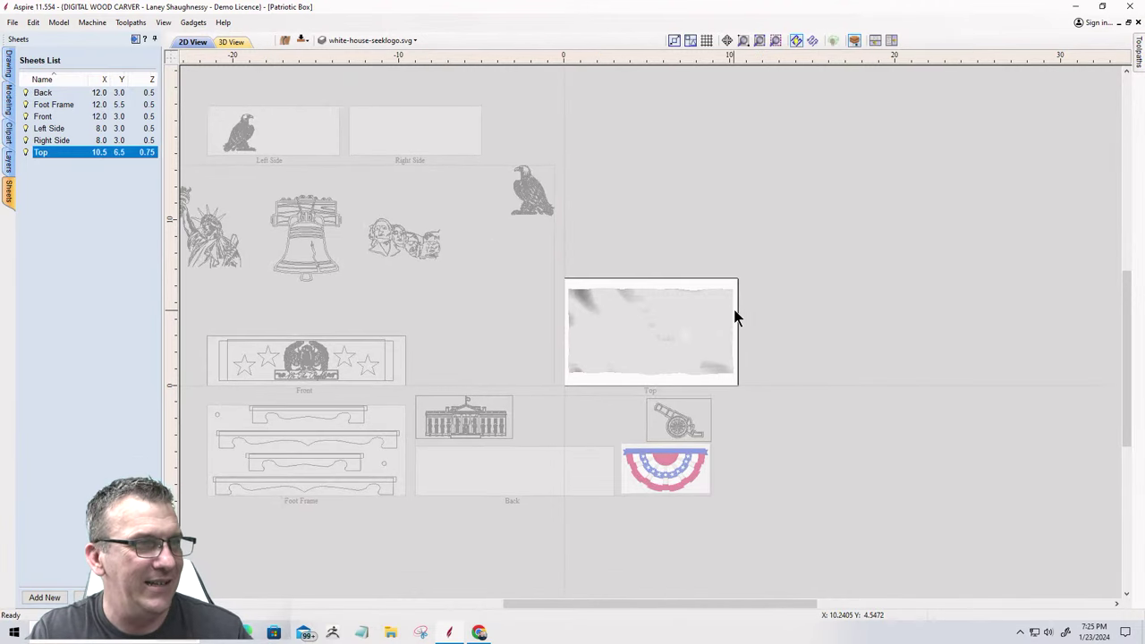
{"action": "scroll", "coordinate": [681, 334], "scroll_direction": "up", "scroll_amount": 2}
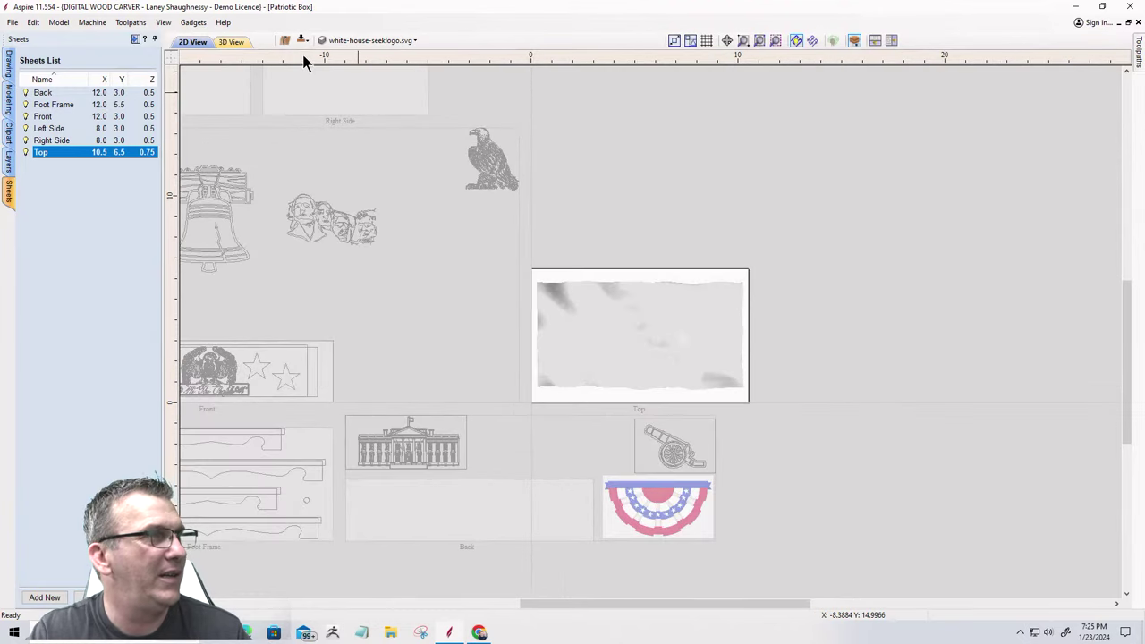
Render the Top sheet's flag-and-eagle carving in 3D, orbiting to see its edge, underside and eagle relief.
{"action": "left_click", "coordinate": [231, 42]}
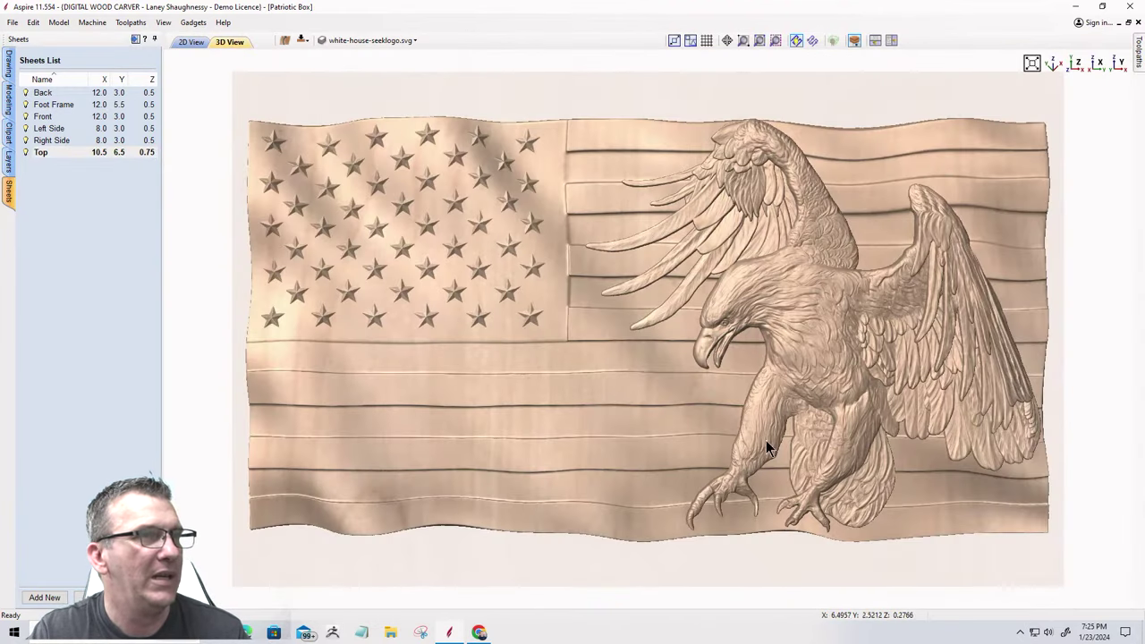
{"action": "mouse_move", "coordinate": [654, 545]}
{"action": "left_mouse_down"}
{"action": "mouse_move", "coordinate": [637, 227]}
{"action": "mouse_move", "coordinate": [638, 431]}
{"action": "left_mouse_up"}
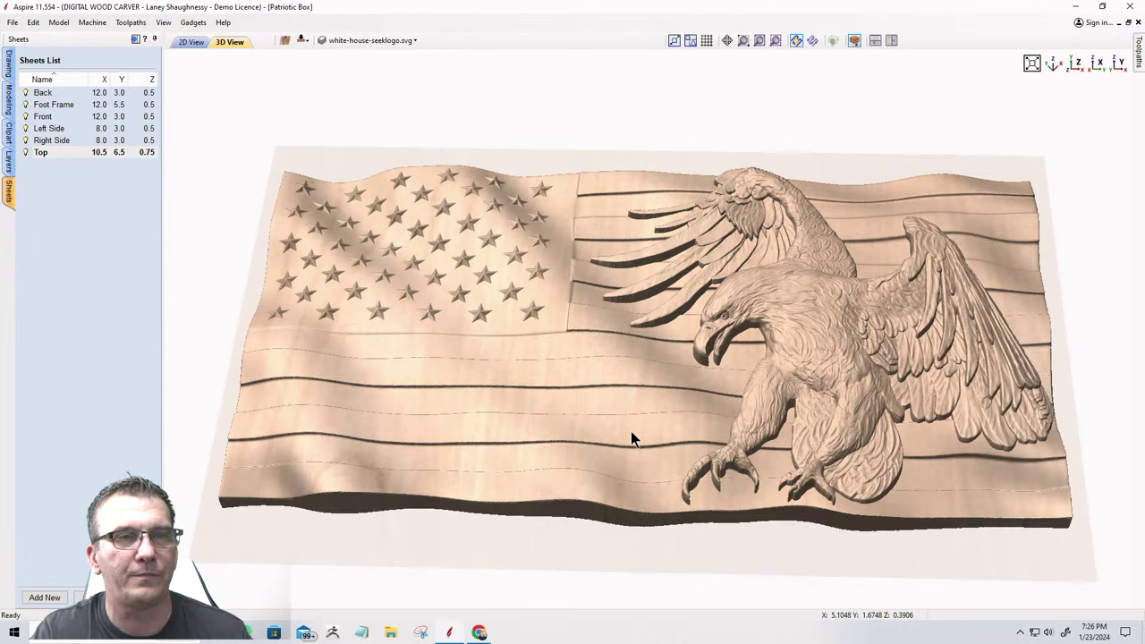
{"action": "left_click_drag", "start_coordinate": [635, 437], "coordinate": [672, 638]}
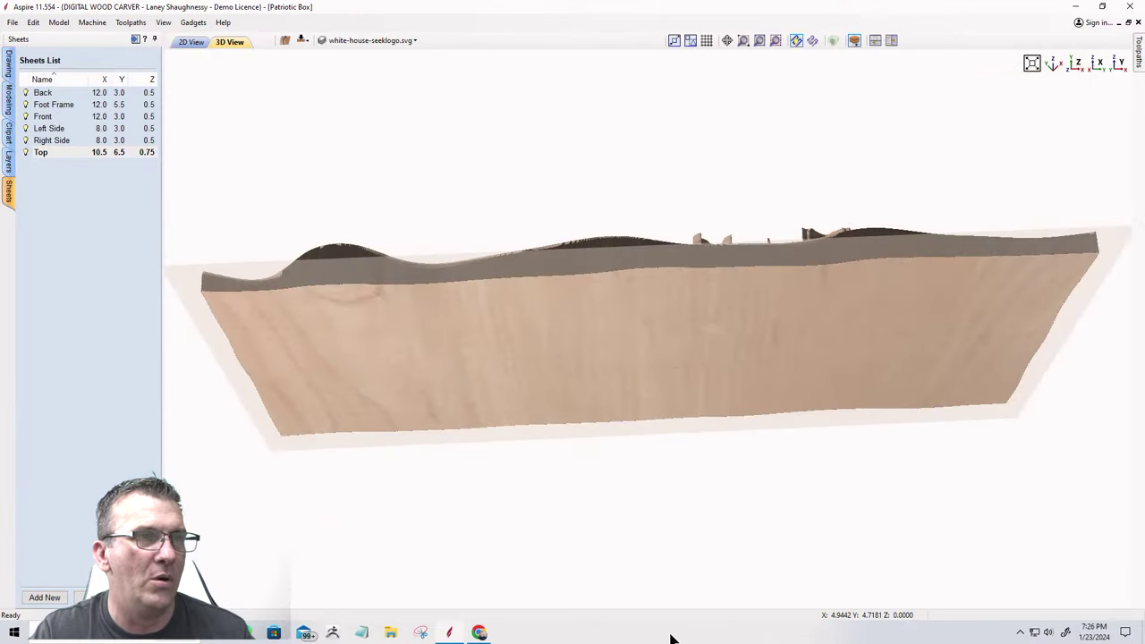
{"action": "left_click_drag", "start_coordinate": [954, 454], "coordinate": [505, 387]}
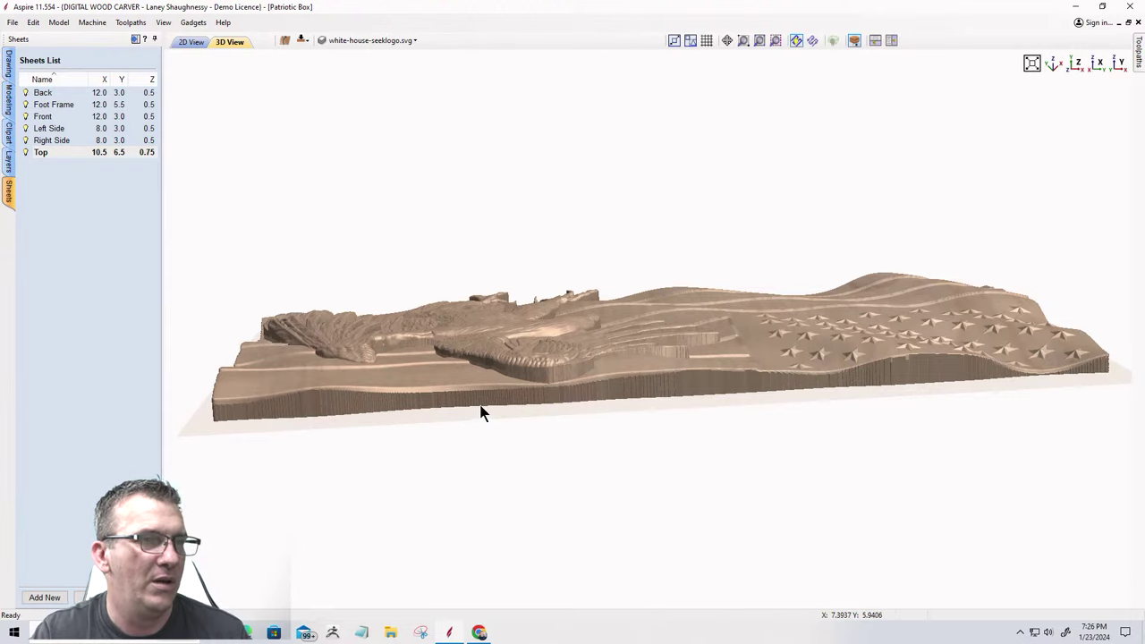
{"action": "left_click_drag", "start_coordinate": [481, 413], "coordinate": [477, 314]}
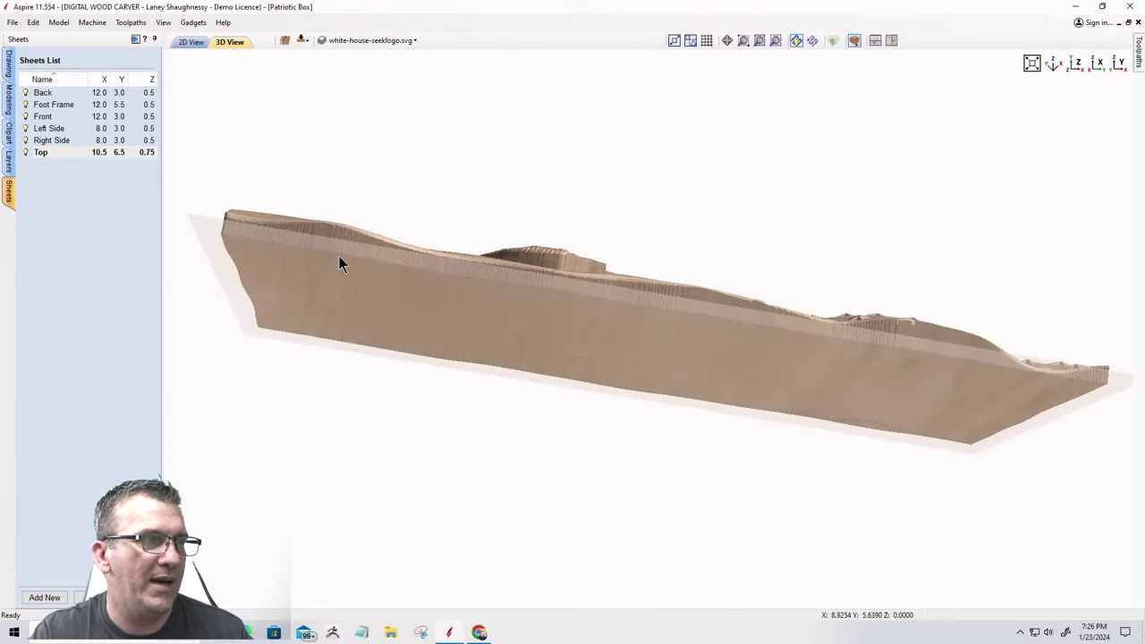
{"action": "left_click_drag", "start_coordinate": [293, 247], "coordinate": [735, 444]}
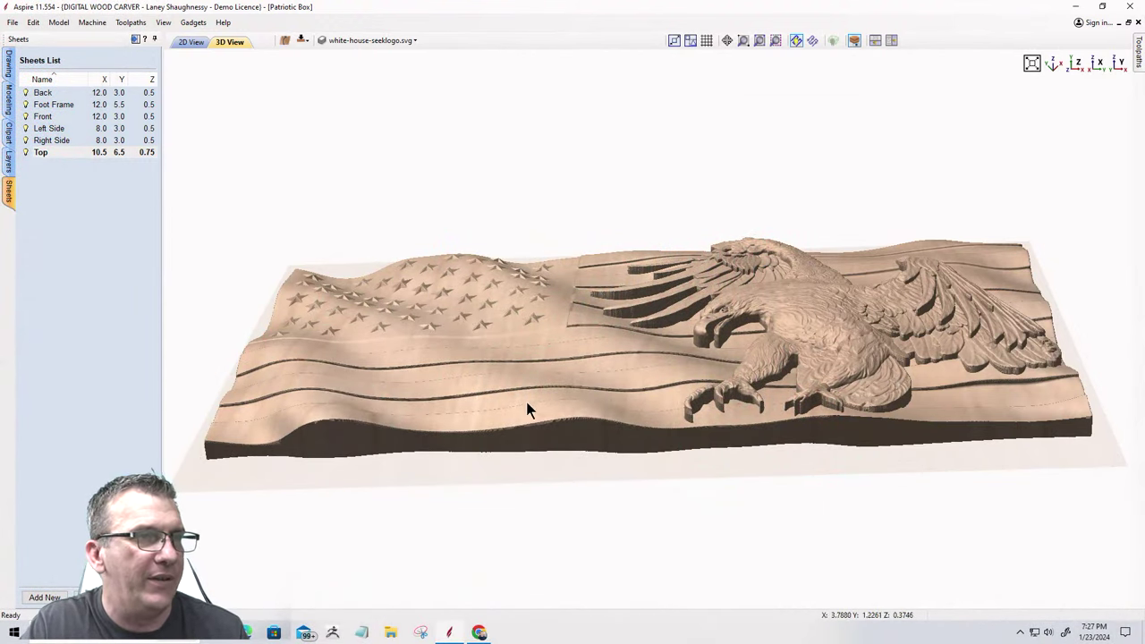
{"action": "left_click_drag", "start_coordinate": [317, 331], "coordinate": [591, 370]}
{"action": "left_click_drag", "start_coordinate": [786, 351], "coordinate": [728, 330]}
{"action": "left_click_drag", "start_coordinate": [441, 286], "coordinate": [356, 315]}
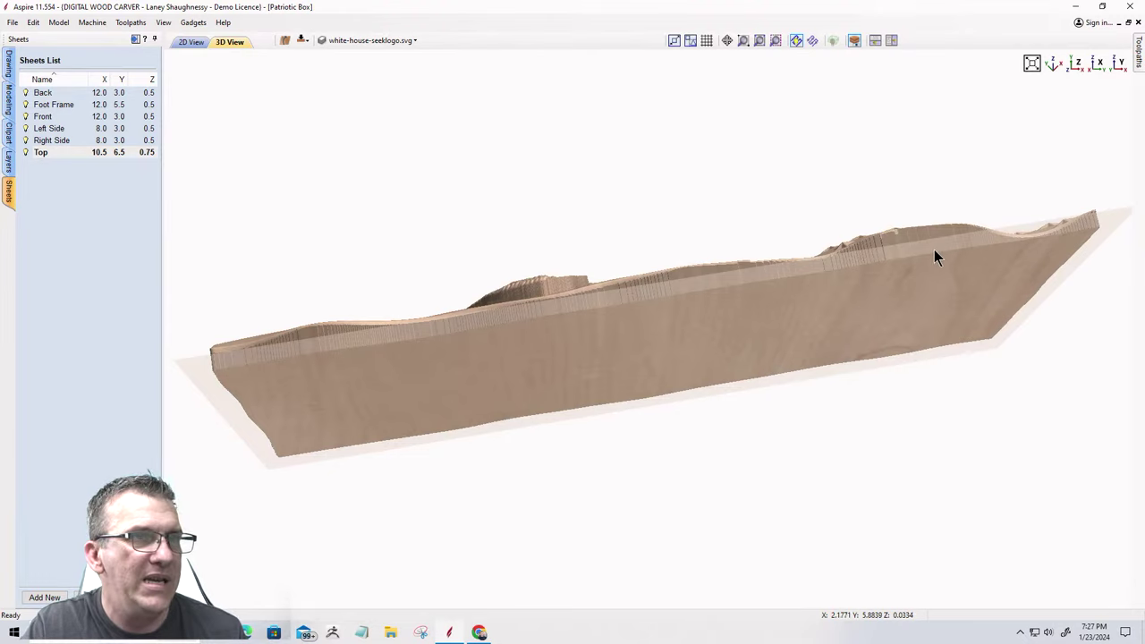
{"action": "left_click_drag", "start_coordinate": [902, 286], "coordinate": [857, 318]}
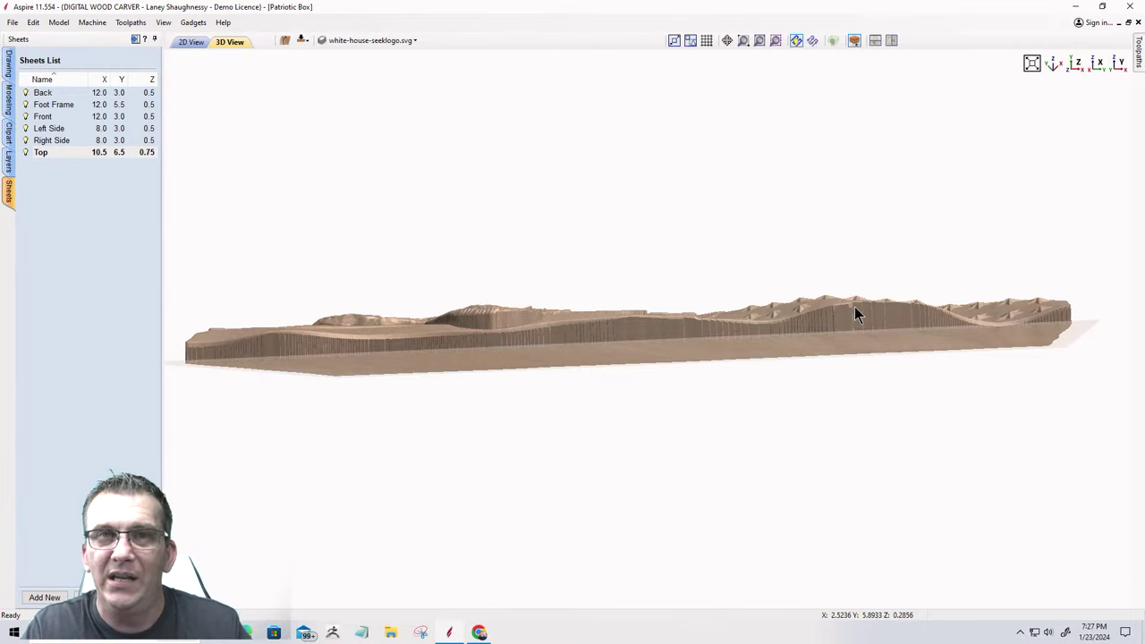
{"action": "left_click_drag", "start_coordinate": [876, 327], "coordinate": [865, 362]}
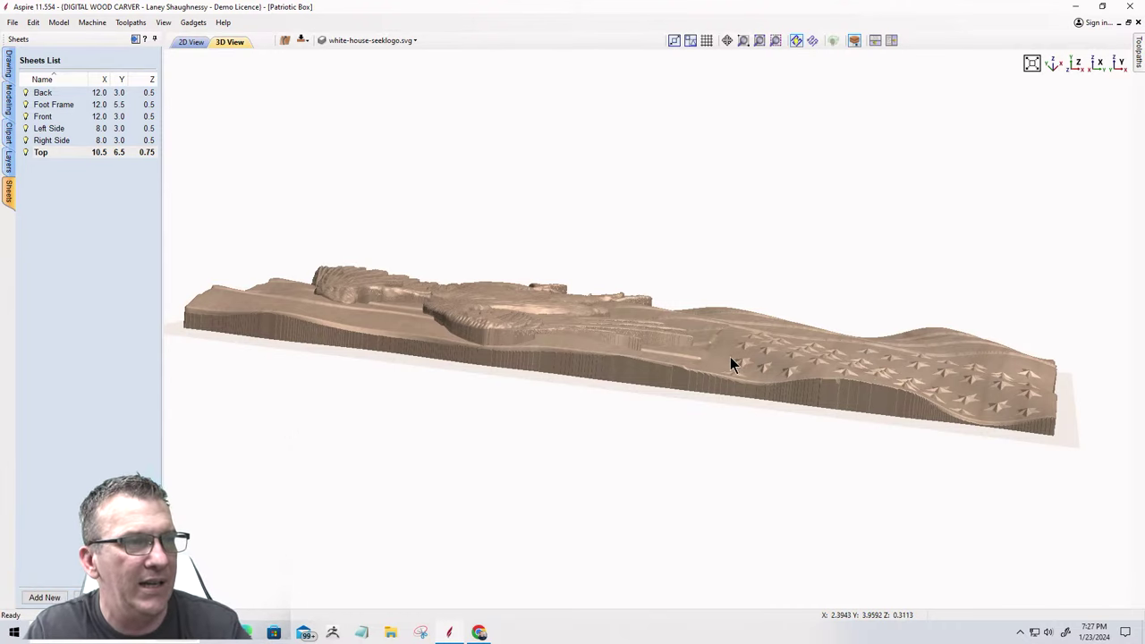
{"action": "left_click_drag", "start_coordinate": [730, 360], "coordinate": [768, 358]}
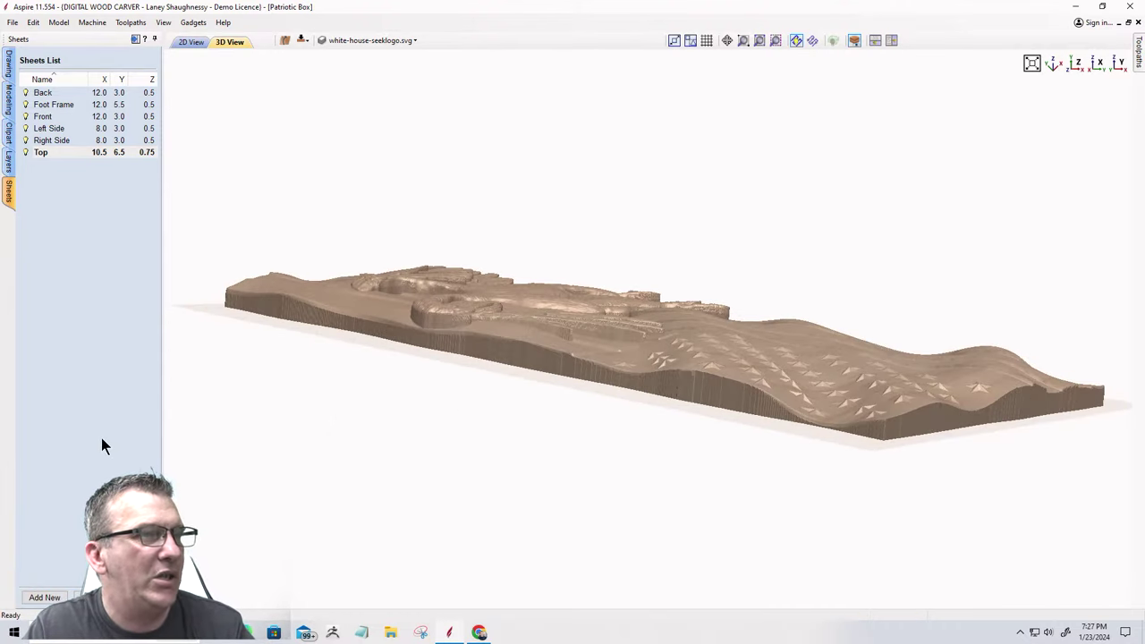
{"action": "left_click_drag", "start_coordinate": [101, 437], "coordinate": [861, 410]}
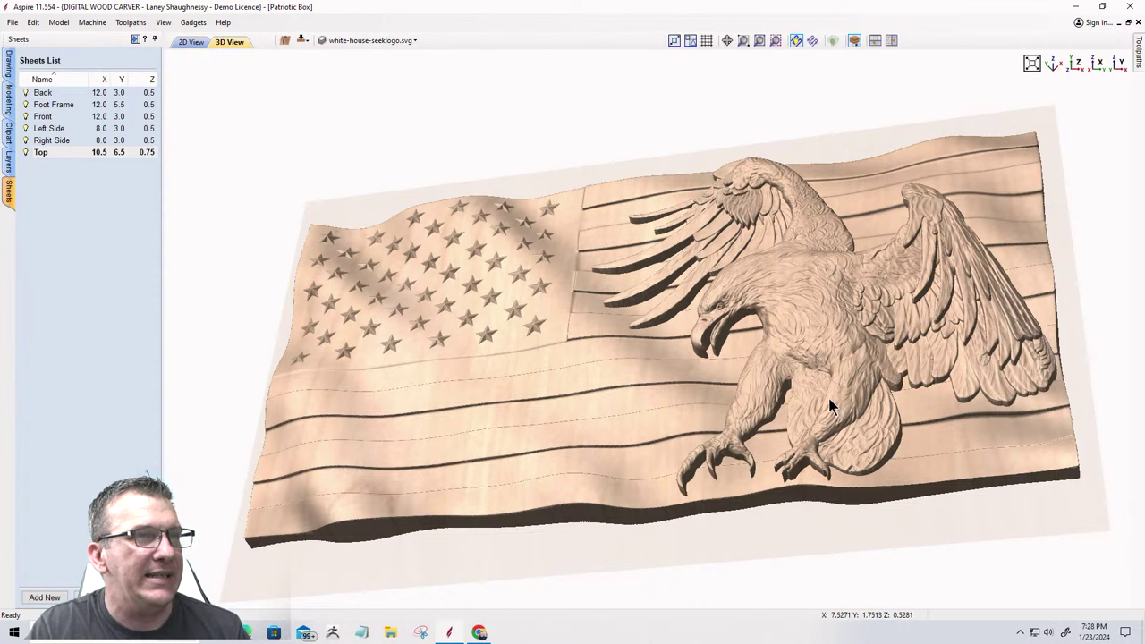
{"action": "left_click", "coordinate": [136, 39]}
{"action": "left_click_drag", "start_coordinate": [430, 427], "coordinate": [213, 191]}
{"action": "left_click", "coordinate": [35, 42]}
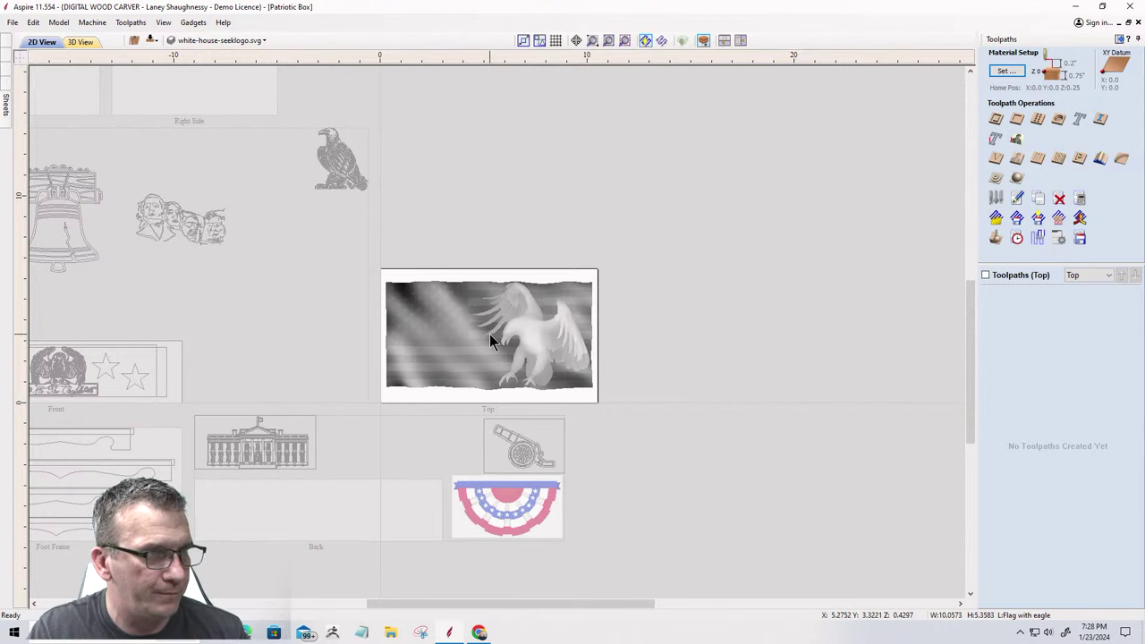
{"action": "scroll", "coordinate": [832, 367], "scroll_direction": "down", "scroll_amount": 2}
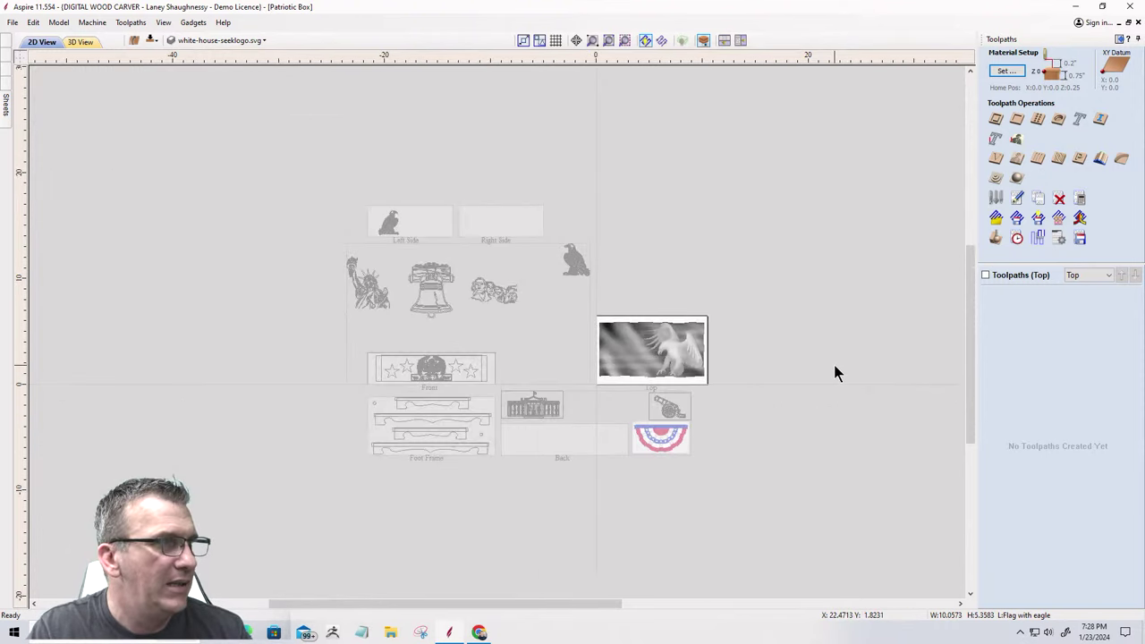
{"action": "scroll", "coordinate": [319, 452], "scroll_direction": "up", "scroll_amount": 2}
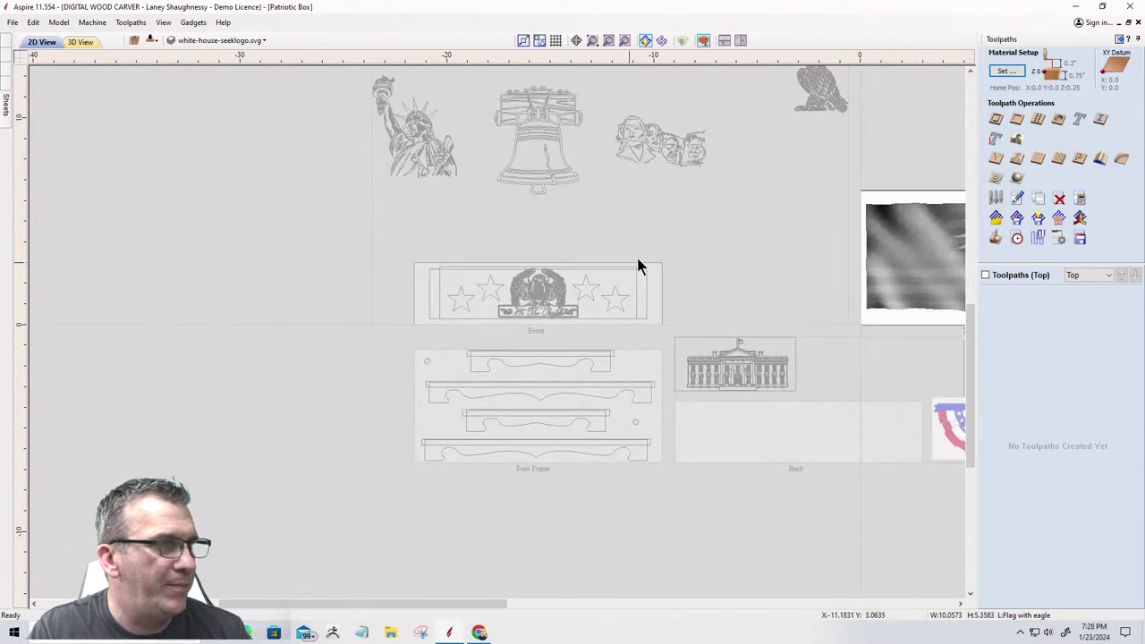
{"action": "scroll", "coordinate": [664, 272], "scroll_direction": "up", "scroll_amount": 1}
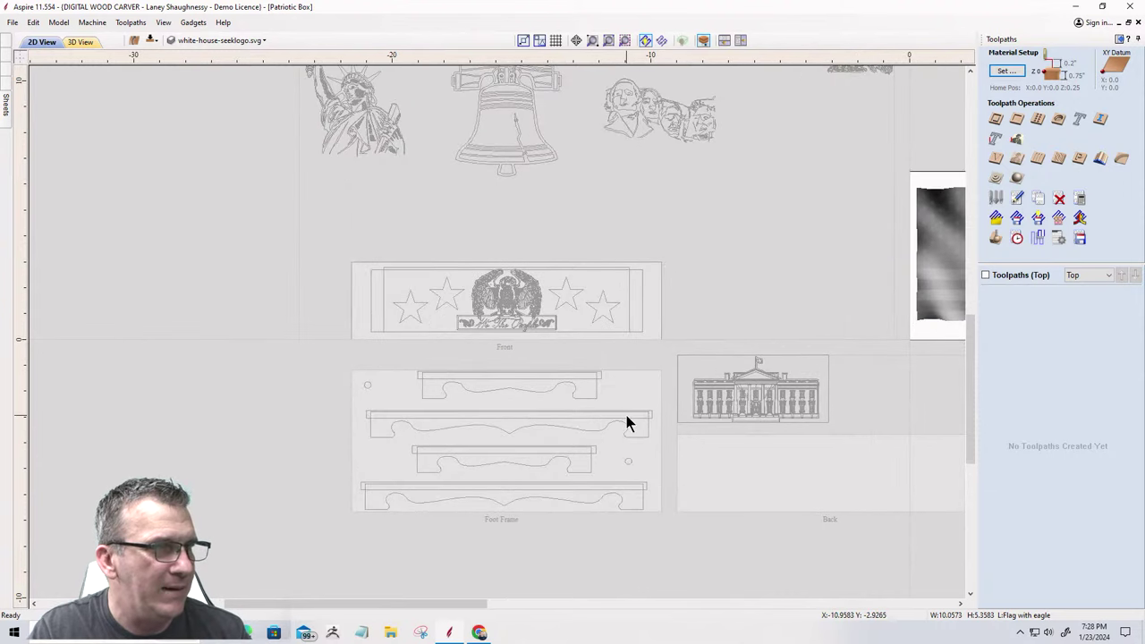
{"action": "scroll", "coordinate": [640, 437], "scroll_direction": "up", "scroll_amount": 2}
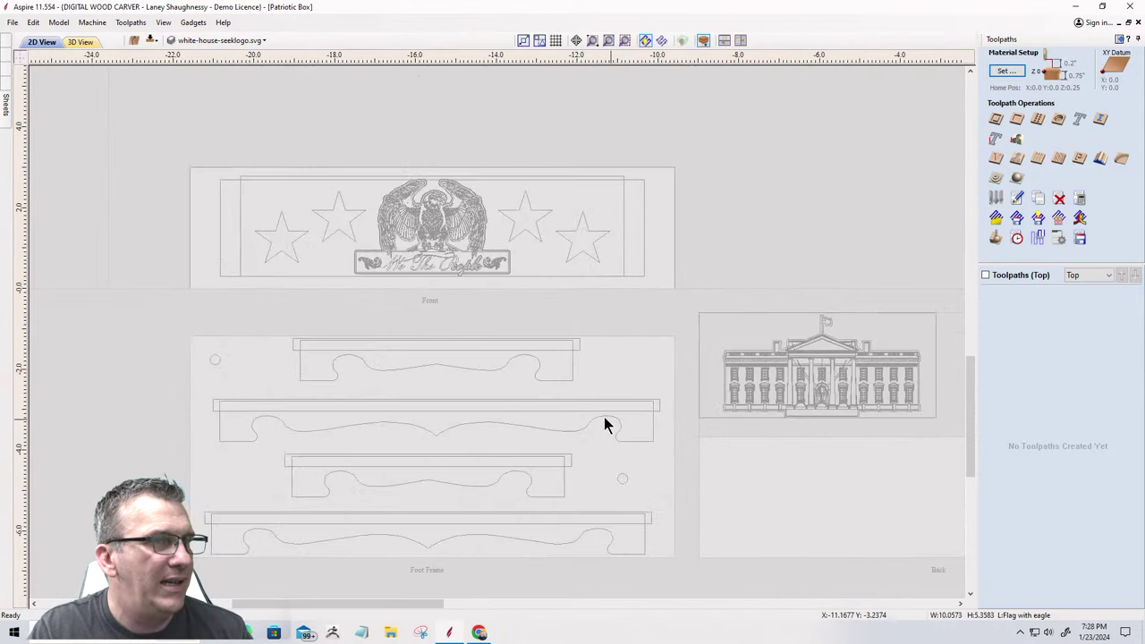
{"action": "scroll", "coordinate": [590, 419], "scroll_direction": "down", "scroll_amount": 3}
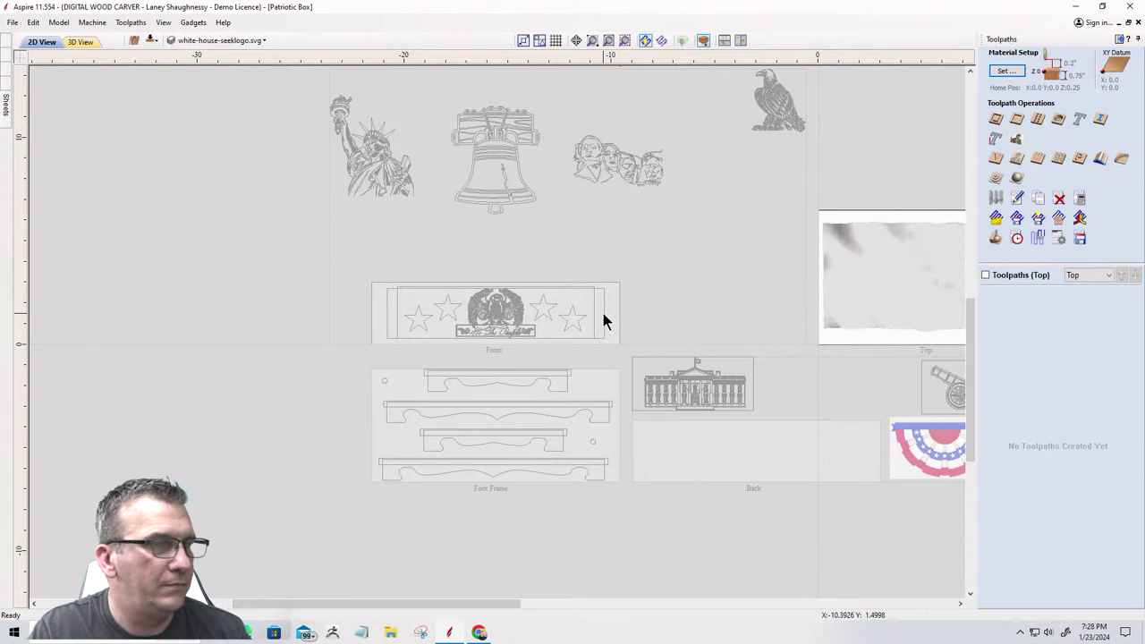
{"action": "scroll", "coordinate": [603, 318], "scroll_direction": "down", "scroll_amount": 2}
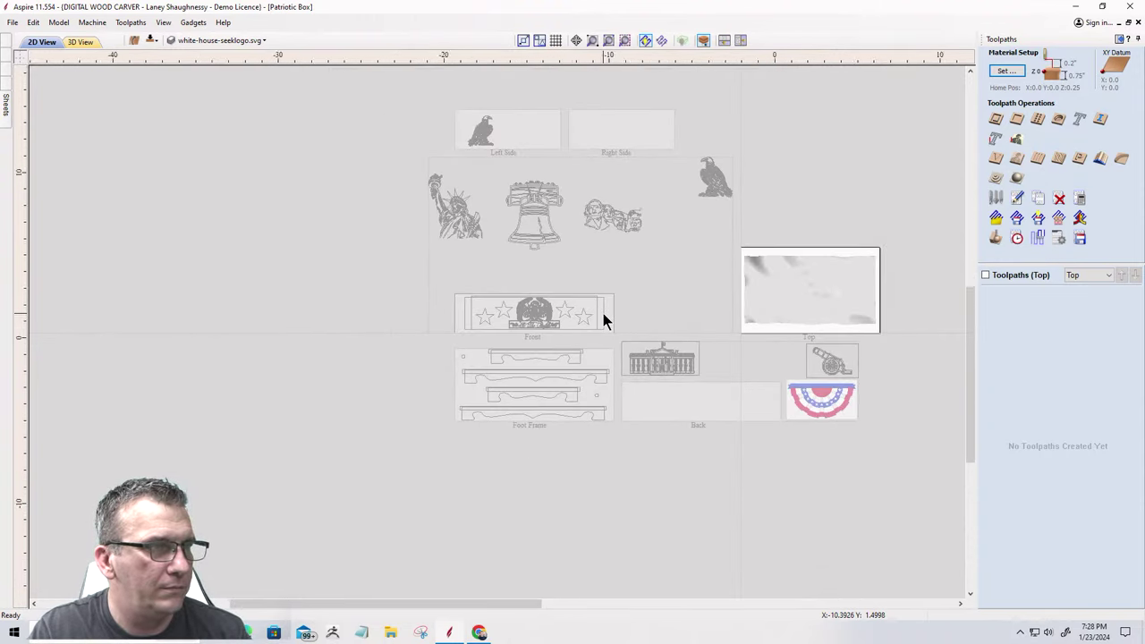
{"action": "scroll", "coordinate": [603, 318], "scroll_direction": "up", "scroll_amount": 3}
{"action": "scroll", "coordinate": [562, 417], "scroll_direction": "up", "scroll_amount": 3}
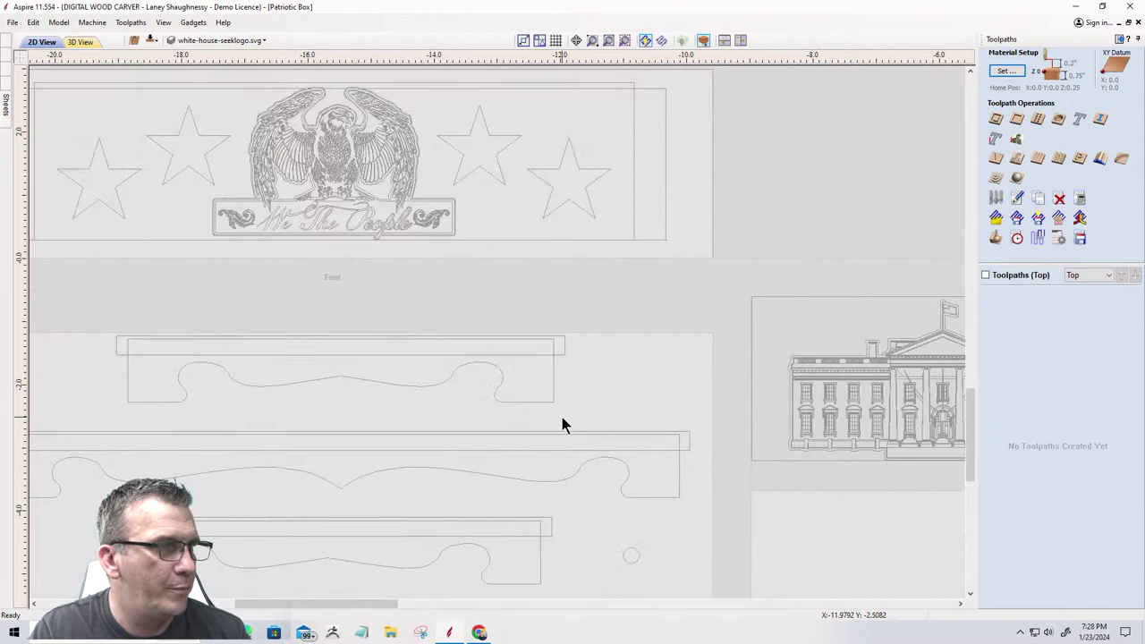
{"action": "scroll", "coordinate": [618, 348], "scroll_direction": "down", "scroll_amount": 3}
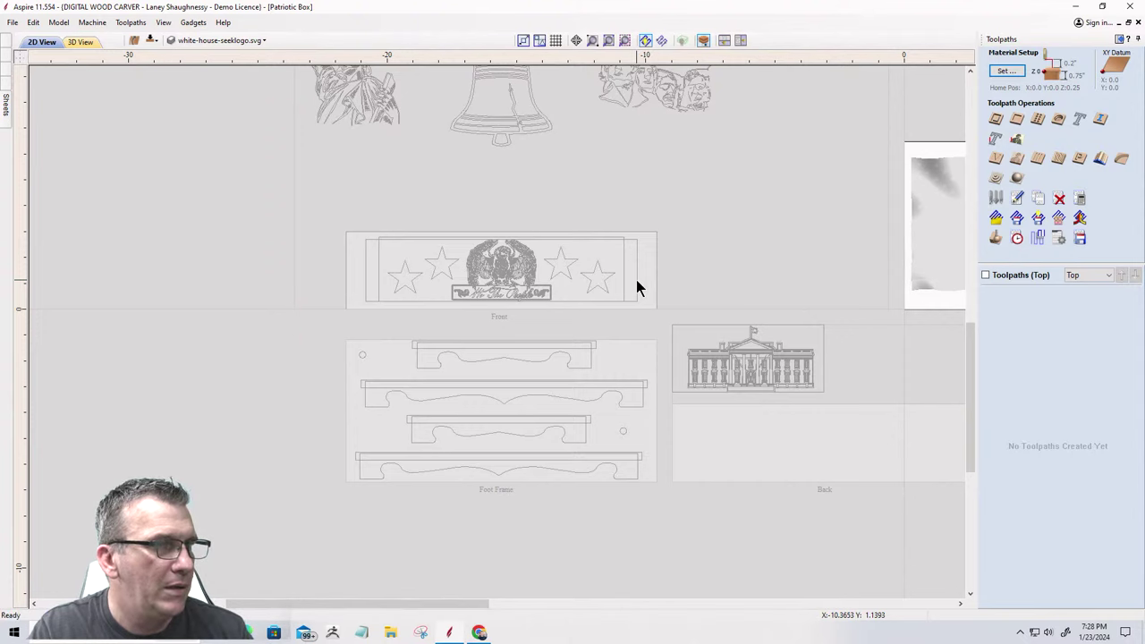
Make the Front sheet the working sheet and select the outer rectangle around its design.
{"action": "double_click", "coordinate": [636, 287]}
{"action": "scroll", "coordinate": [541, 479], "scroll_direction": "down", "scroll_amount": 2}
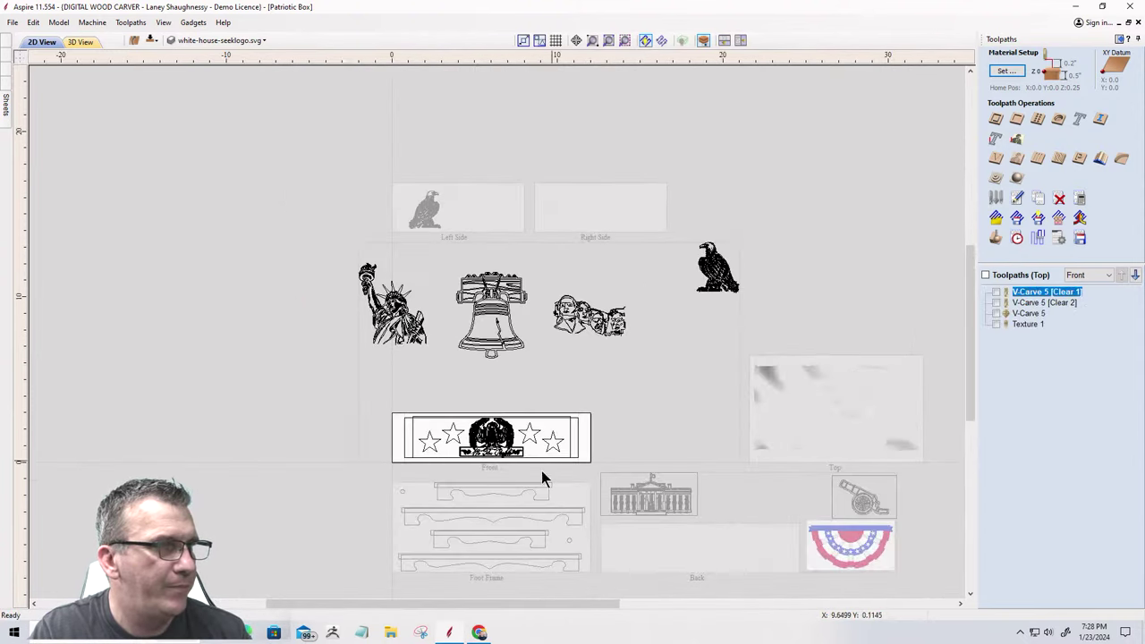
{"action": "scroll", "coordinate": [534, 470], "scroll_direction": "up", "scroll_amount": 3}
{"action": "scroll", "coordinate": [501, 514], "scroll_direction": "down", "scroll_amount": 2}
{"action": "scroll", "coordinate": [384, 375], "scroll_direction": "up", "scroll_amount": 3}
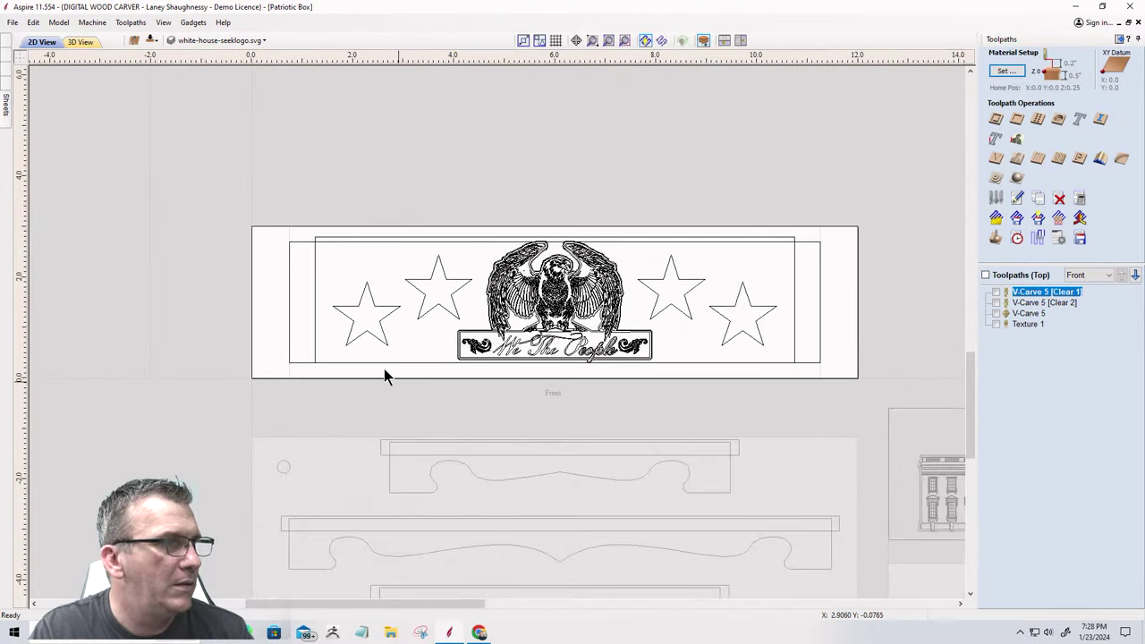
{"action": "left_click", "coordinate": [290, 288]}
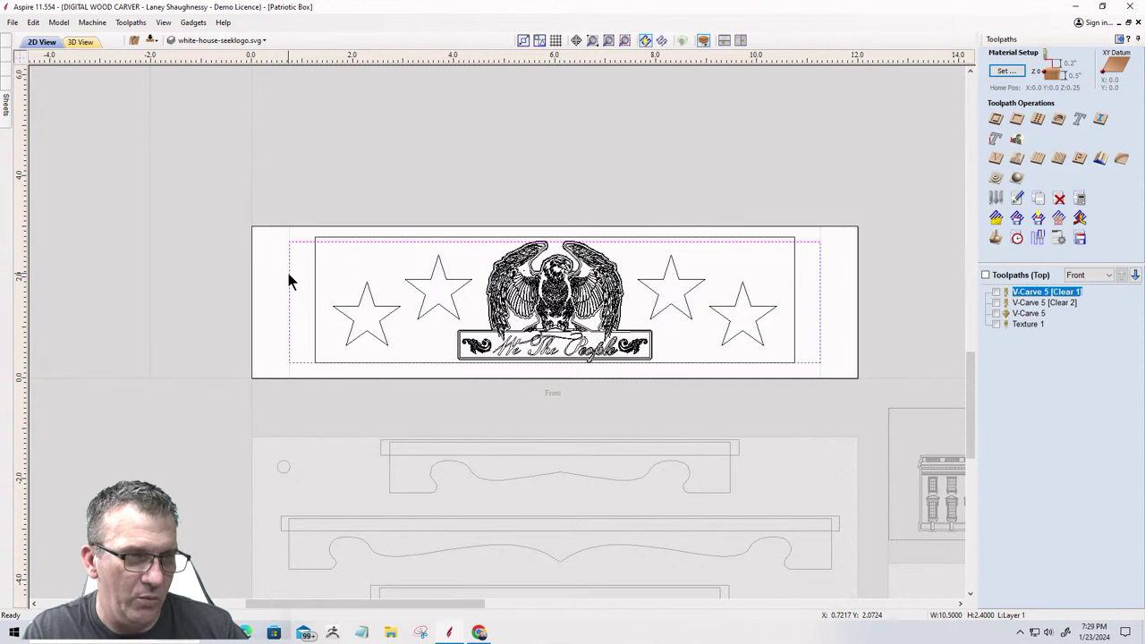
{"action": "scroll", "coordinate": [289, 282], "scroll_direction": "down", "scroll_amount": 3}
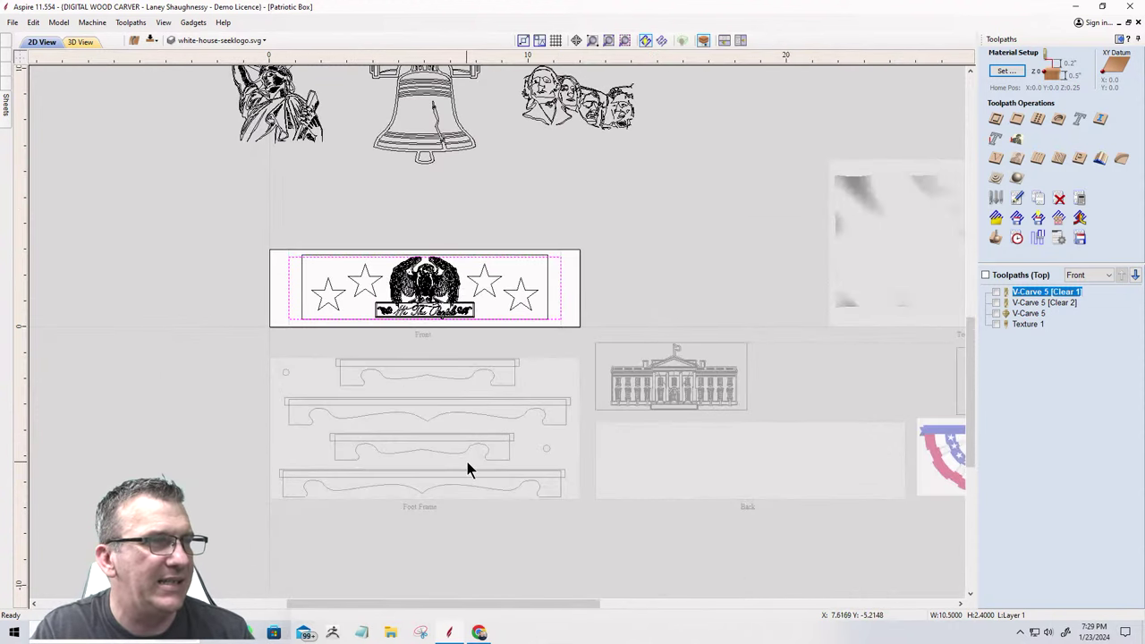
{"action": "scroll", "coordinate": [456, 456], "scroll_direction": "down", "scroll_amount": 2}
{"action": "scroll", "coordinate": [450, 414], "scroll_direction": "down", "scroll_amount": 2}
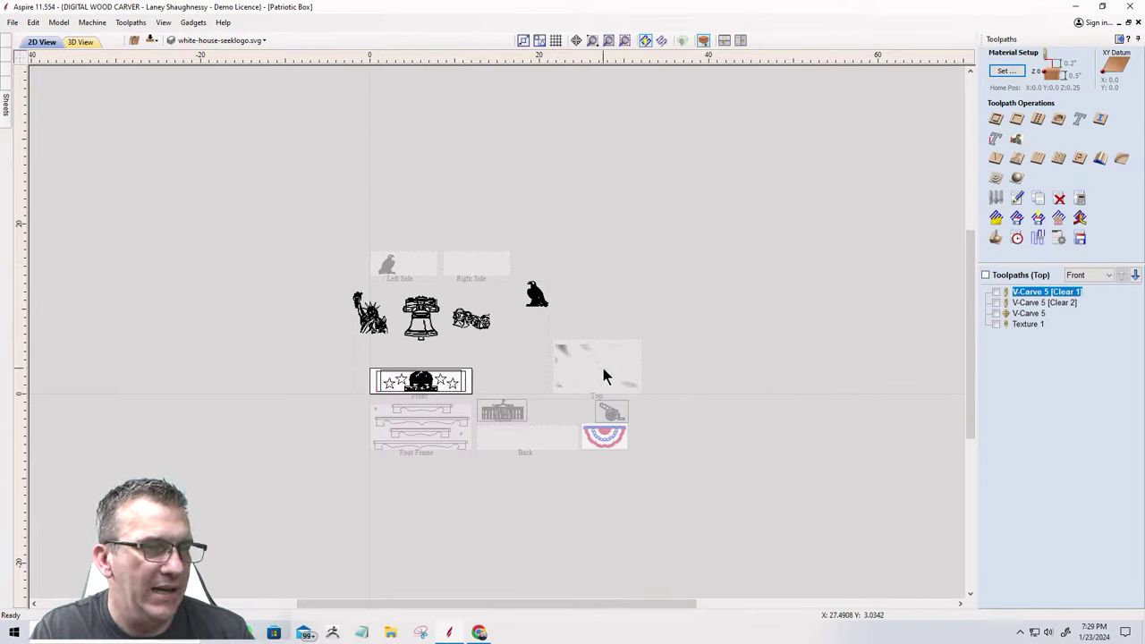
Pick the Top sheet from the Sheets list and make it the working sheet.
{"action": "left_click", "coordinate": [6, 103]}
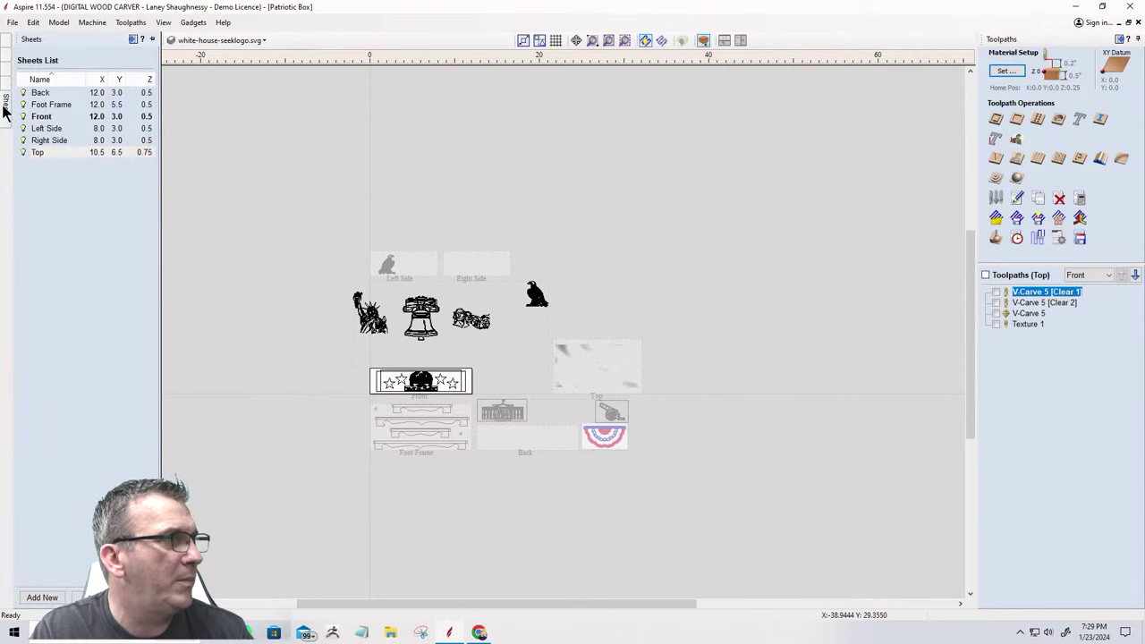
{"action": "left_click", "coordinate": [122, 154]}
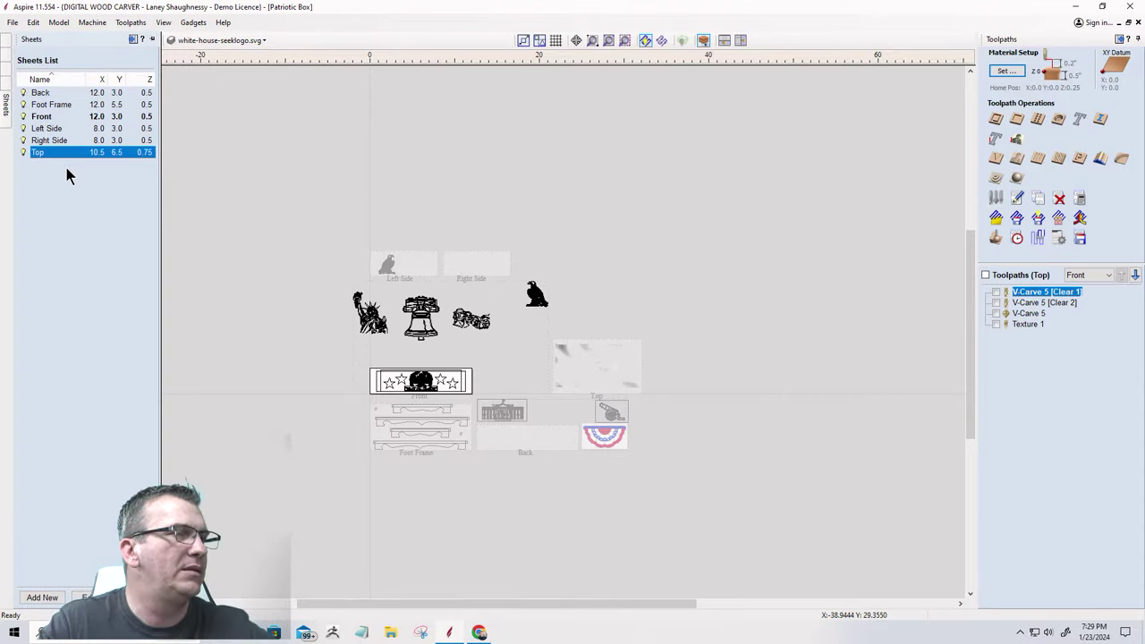
{"action": "left_click", "coordinate": [606, 373]}
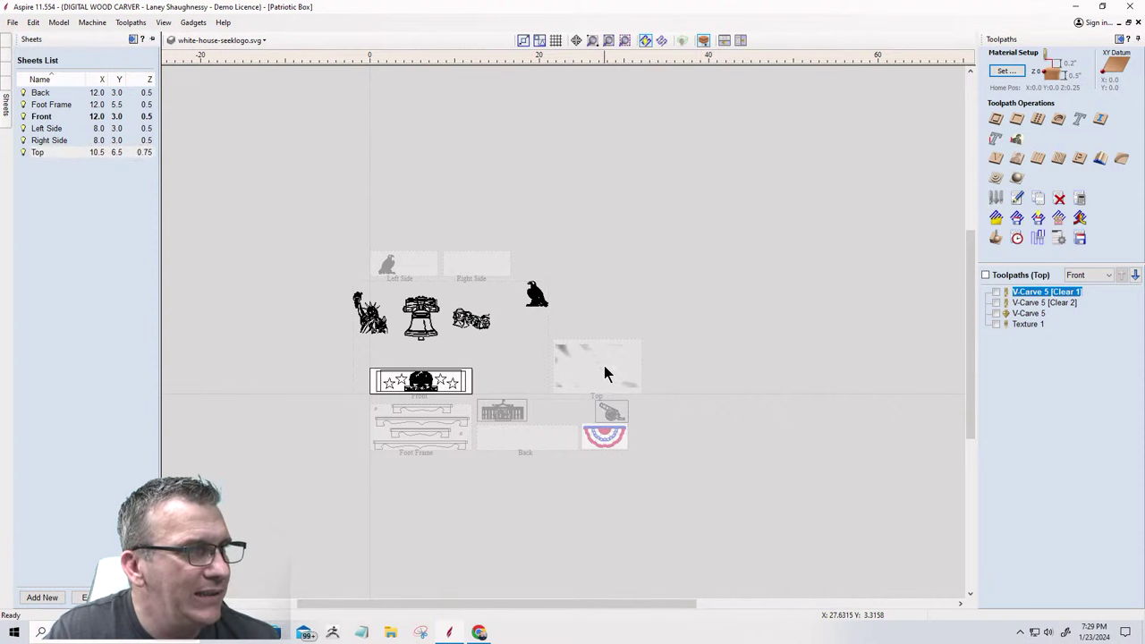
{"action": "scroll", "coordinate": [604, 371], "scroll_direction": "up", "scroll_amount": 2}
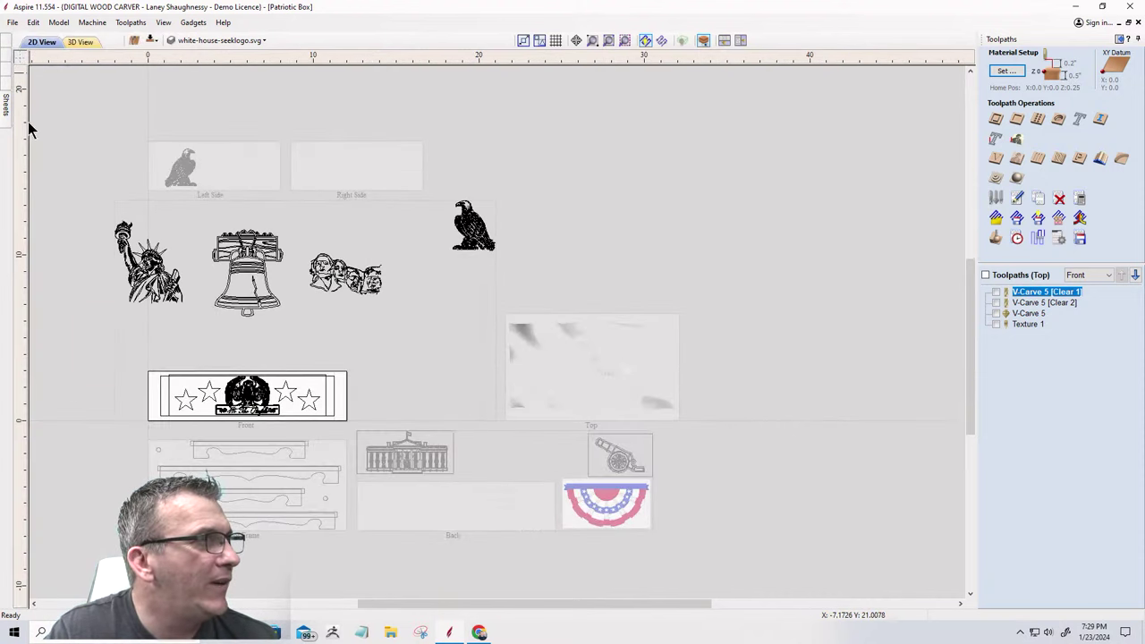
{"action": "left_click", "coordinate": [635, 367]}
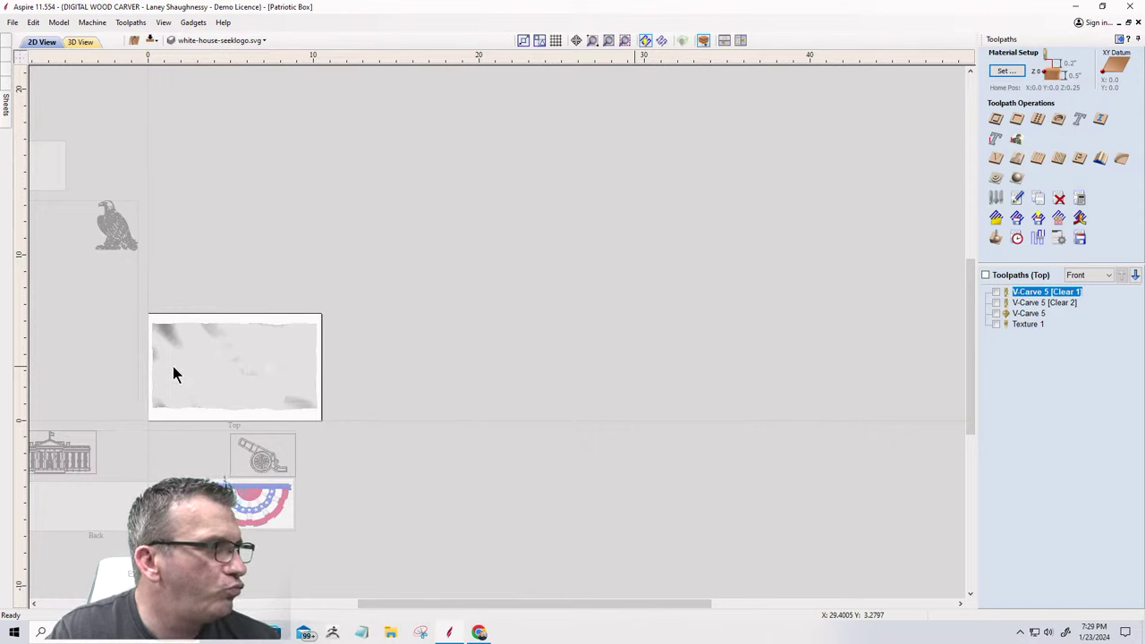
Activate the Top sheet in the layout and zoom in and out to inspect its relief.
{"action": "left_click", "coordinate": [170, 411]}
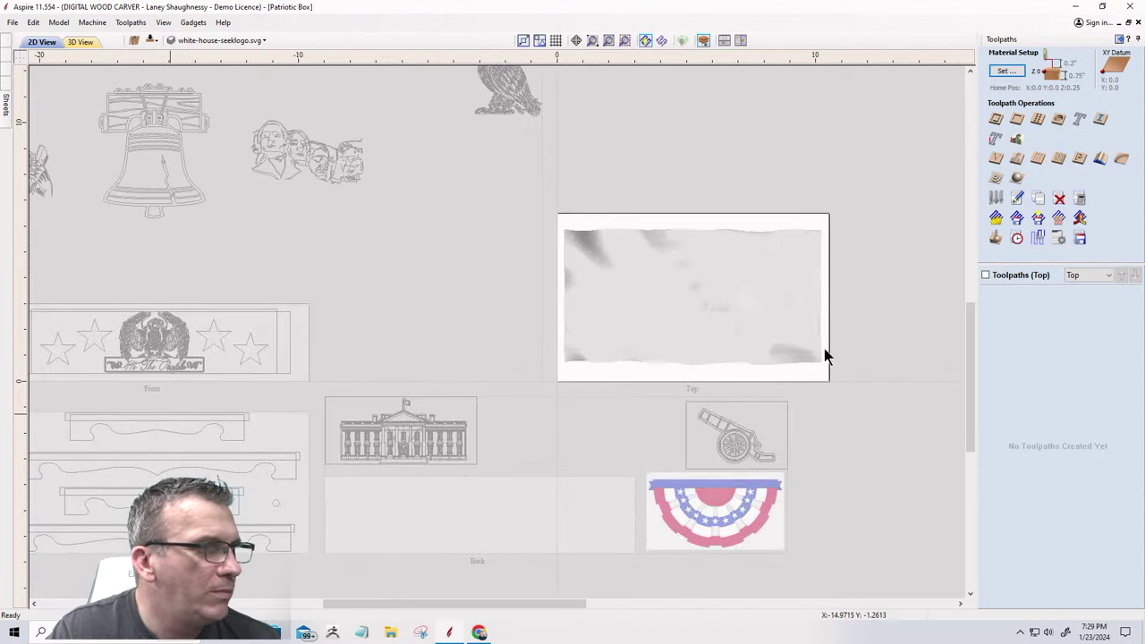
{"action": "scroll", "coordinate": [814, 337], "scroll_direction": "up", "scroll_amount": 1}
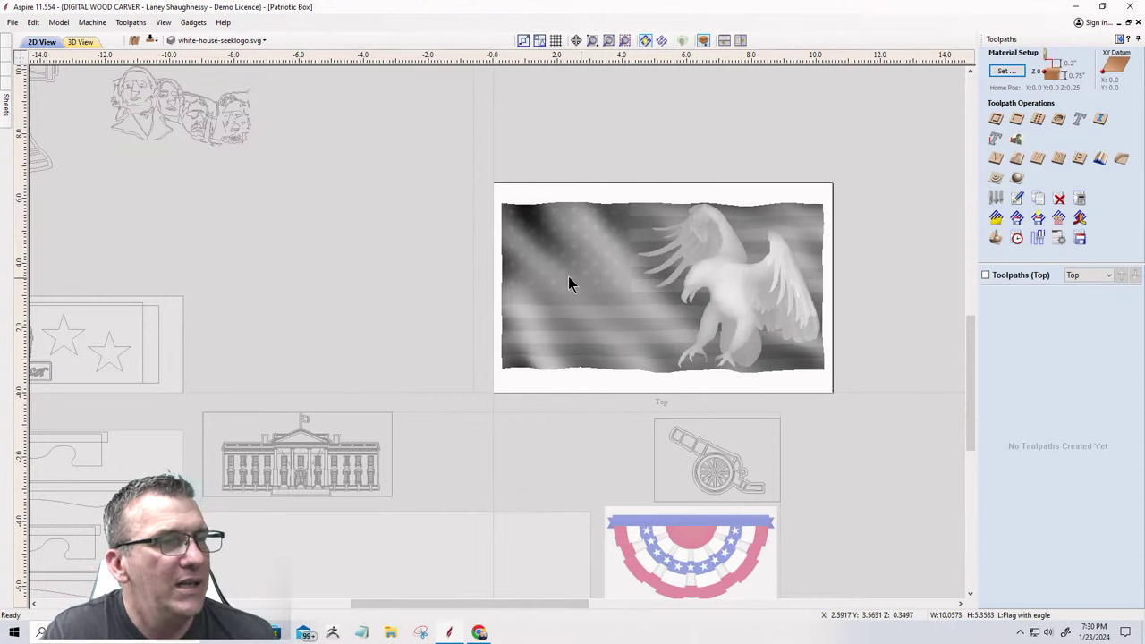
{"action": "scroll", "coordinate": [568, 277], "scroll_direction": "down", "scroll_amount": 2}
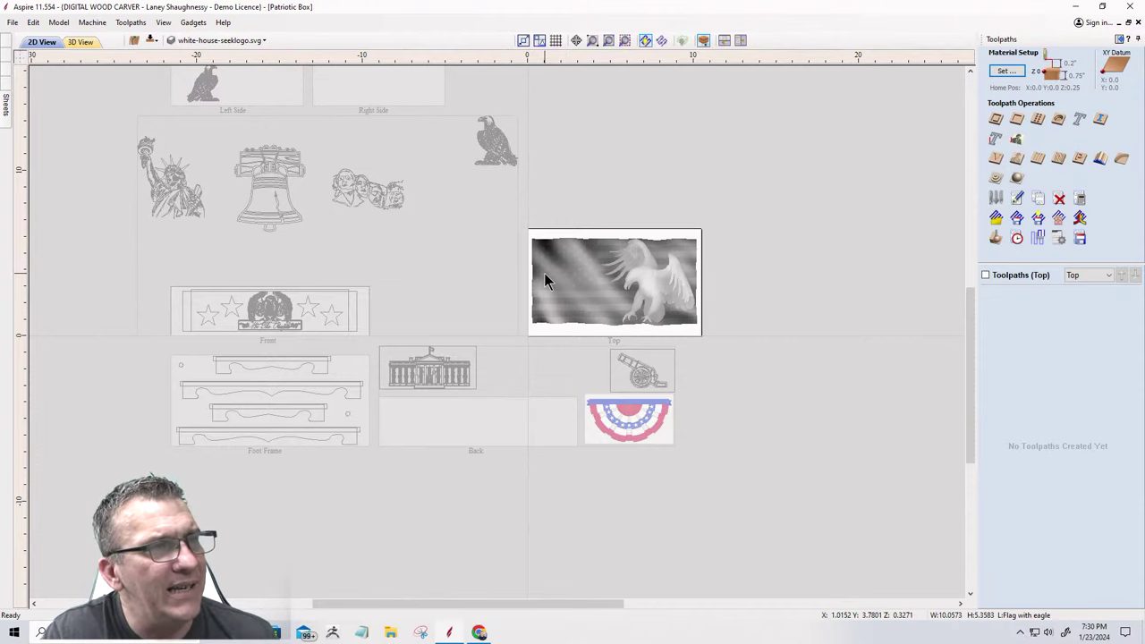
{"action": "scroll", "coordinate": [544, 273], "scroll_direction": "down", "scroll_amount": 3}
{"action": "scroll", "coordinate": [424, 417], "scroll_direction": "up", "scroll_amount": 3}
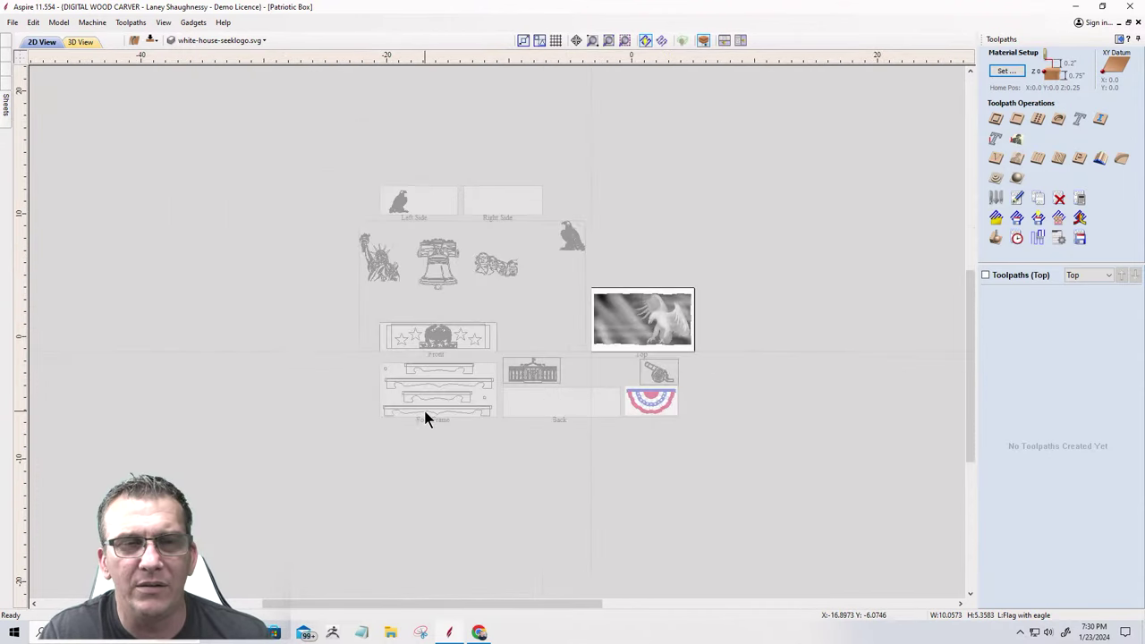
{"action": "scroll", "coordinate": [586, 277], "scroll_direction": "up", "scroll_amount": 3}
{"action": "scroll", "coordinate": [593, 263], "scroll_direction": "down", "scroll_amount": 2}
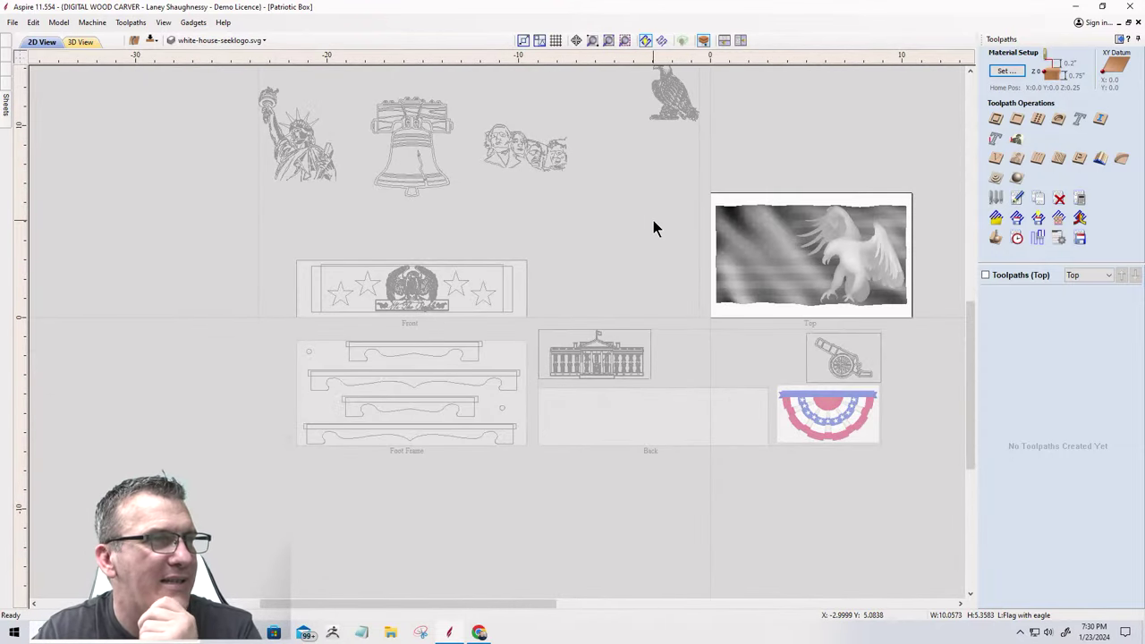
{"action": "scroll", "coordinate": [413, 203], "scroll_direction": "down", "scroll_amount": 2}
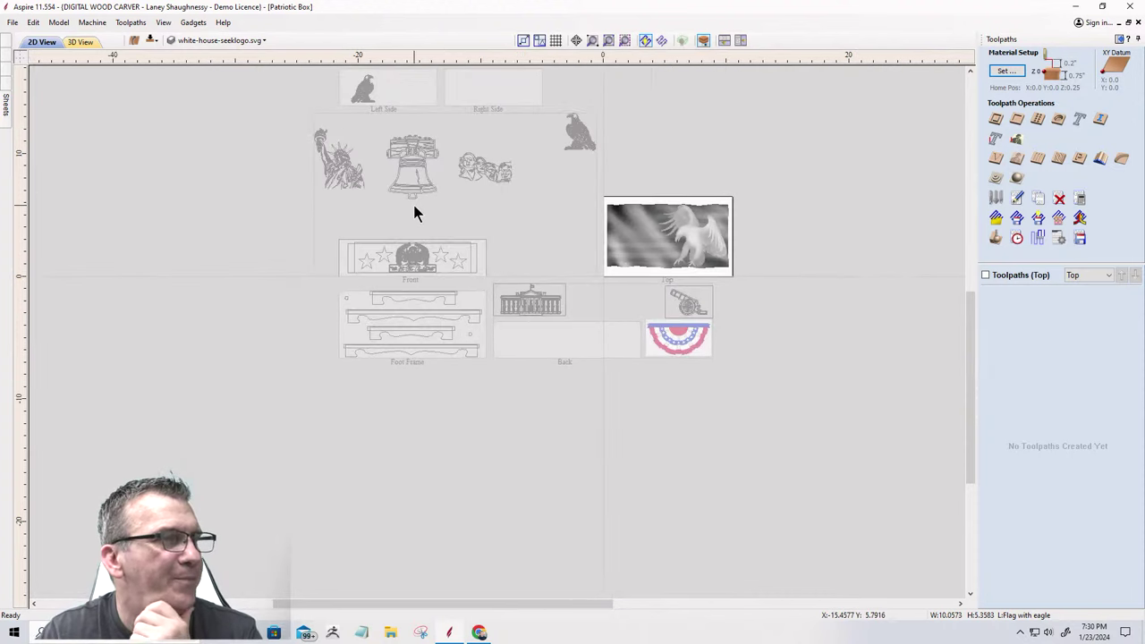
Reactivate the Front sheet and zoom in on its eagle, stars and 'We The People' panel.
{"action": "left_click", "coordinate": [401, 259]}
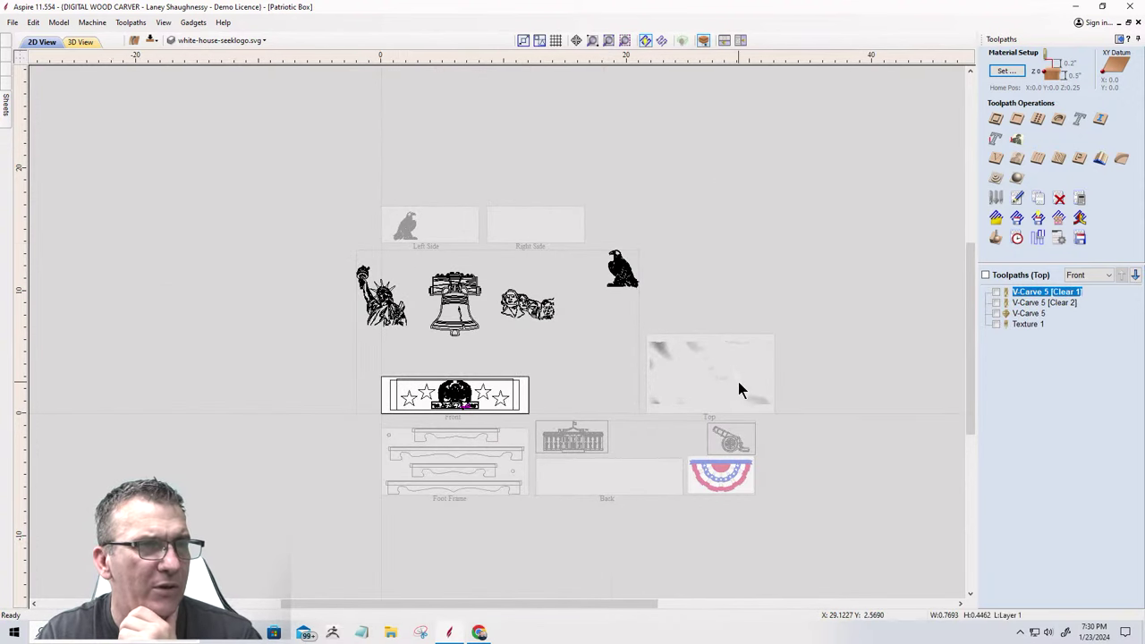
{"action": "scroll", "coordinate": [500, 454], "scroll_direction": "up", "scroll_amount": 3}
{"action": "scroll", "coordinate": [500, 454], "scroll_direction": "up", "scroll_amount": 2}
{"action": "scroll", "coordinate": [524, 319], "scroll_direction": "down", "scroll_amount": 3}
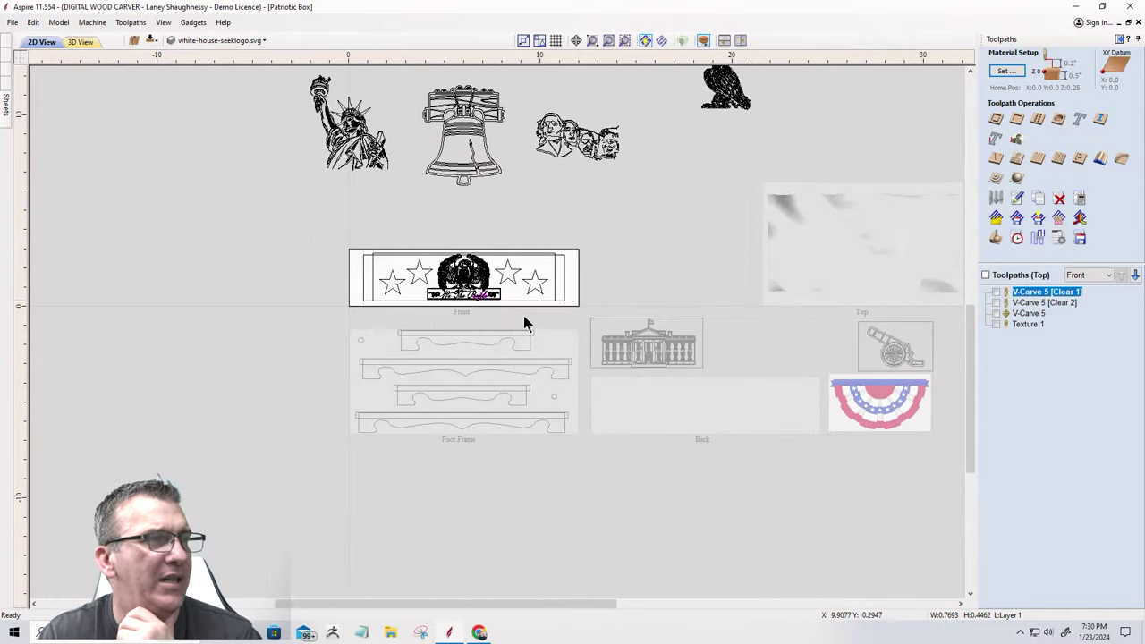
{"action": "scroll", "coordinate": [490, 291], "scroll_direction": "up", "scroll_amount": 3}
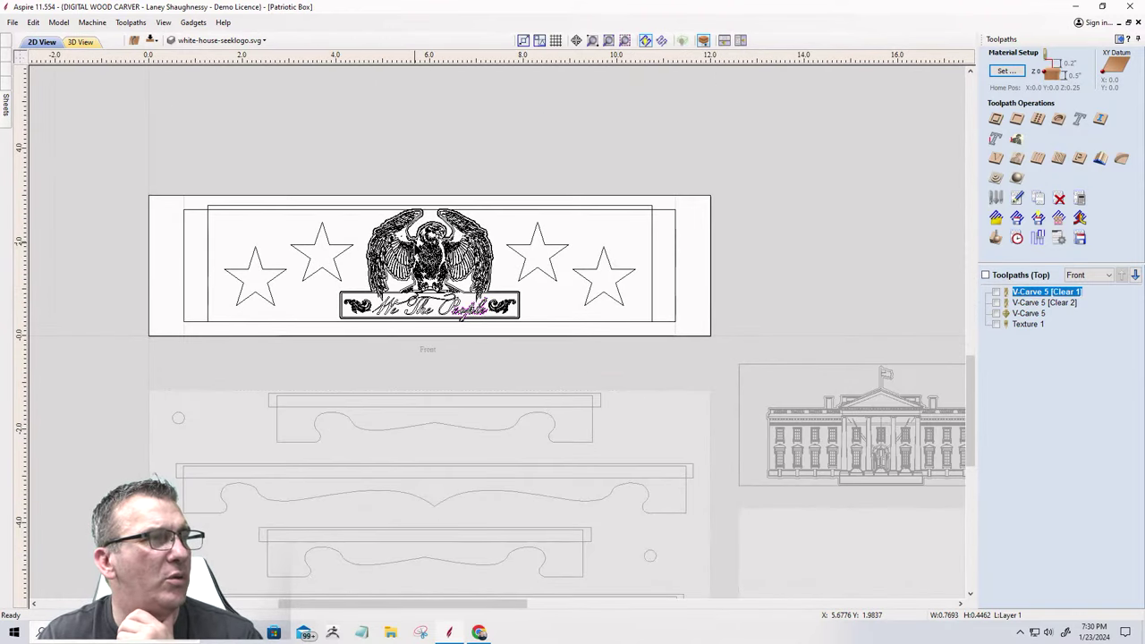
Preview all four Front toolpaths in 3D and rotate the board toward the carved eagle.
{"action": "left_click", "coordinate": [90, 42]}
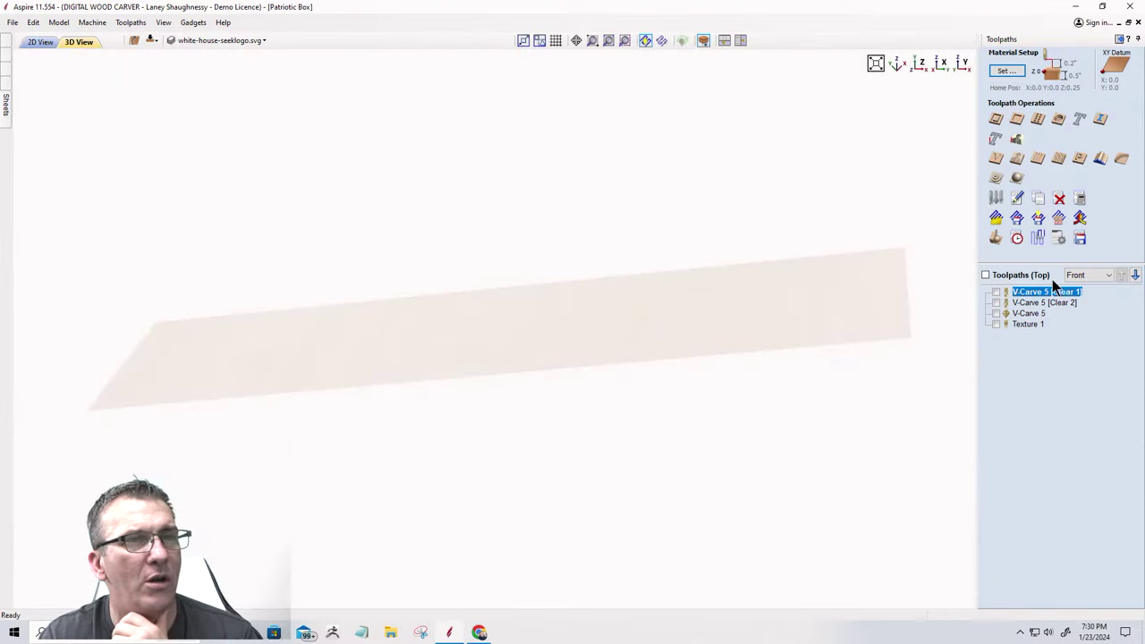
{"action": "left_click", "coordinate": [995, 238]}
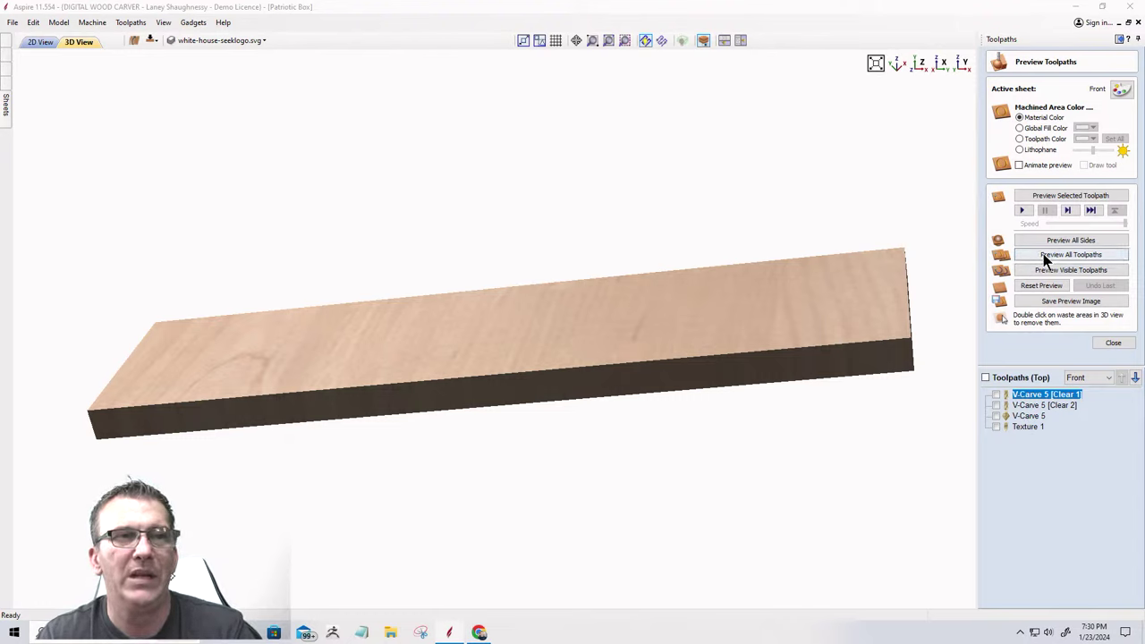
{"action": "left_click", "coordinate": [1043, 255]}
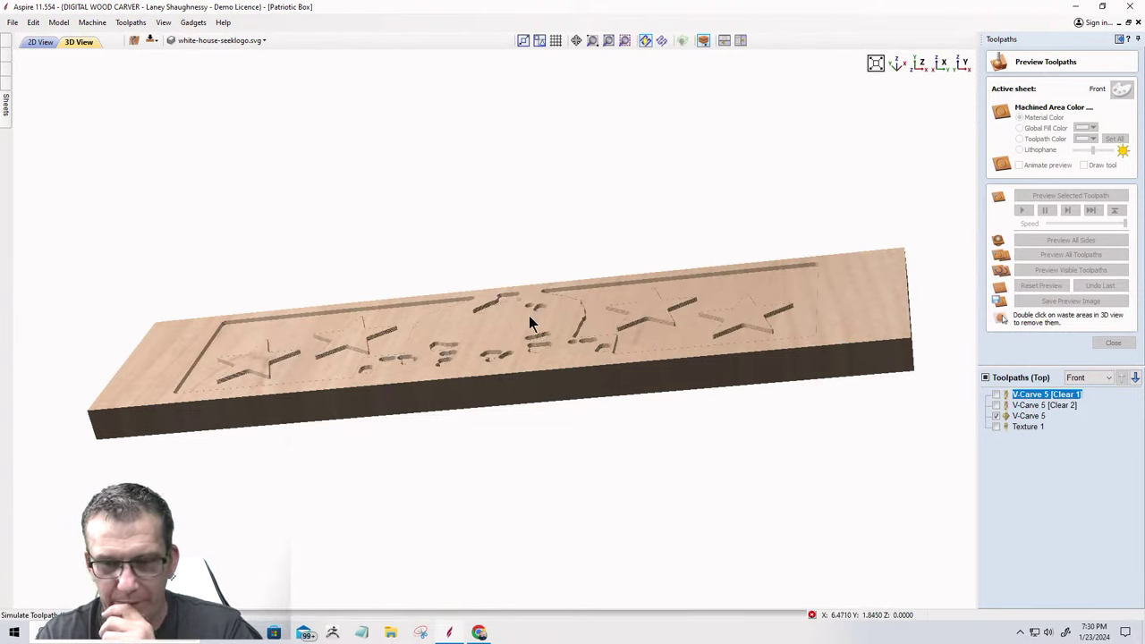
{"action": "left_click_drag", "start_coordinate": [569, 311], "coordinate": [486, 392]}
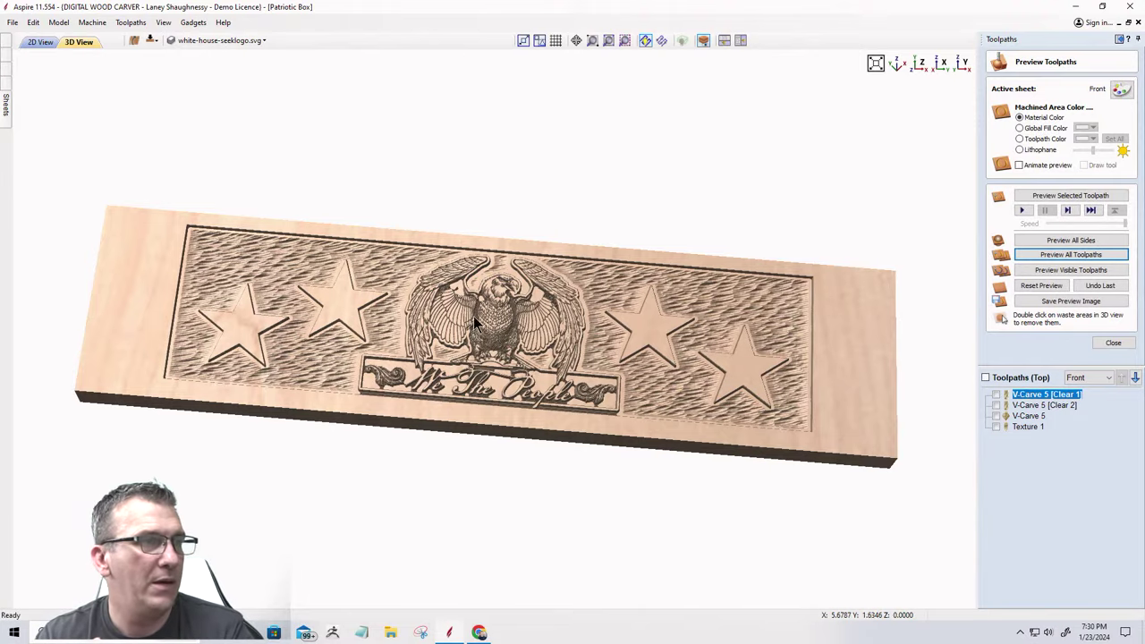
{"action": "left_click_drag", "start_coordinate": [474, 316], "coordinate": [313, 377]}
{"action": "scroll", "coordinate": [503, 324], "scroll_direction": "up", "scroll_amount": 3}
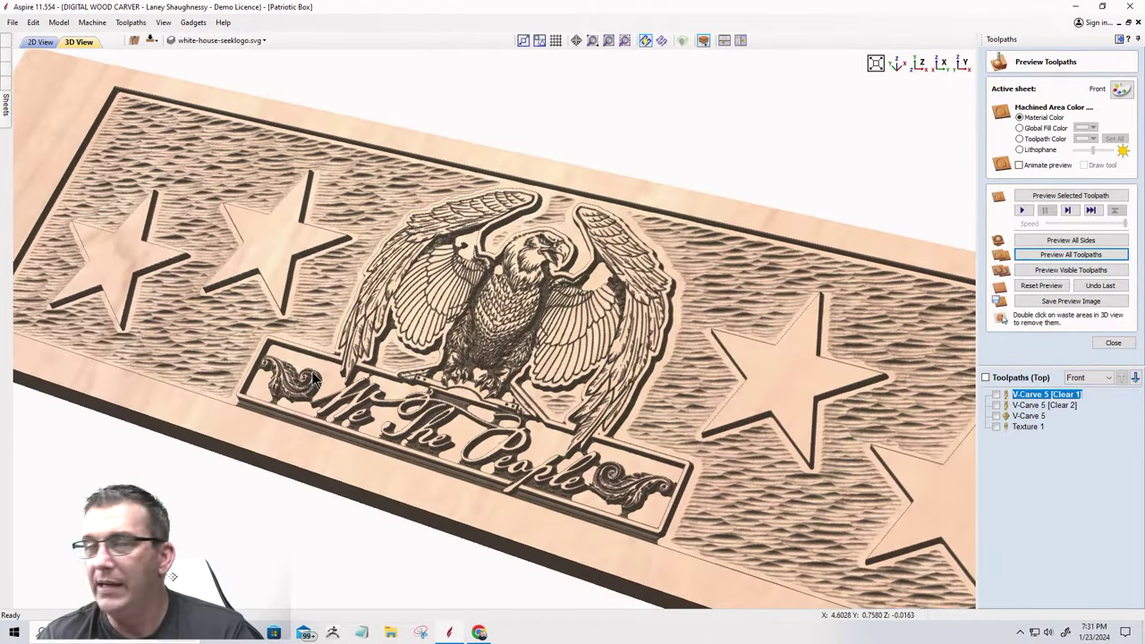
Simulate the bottom-side toolpaths, remove the left-end waste strip, and orbit to the carved face.
{"action": "left_click", "coordinate": [151, 41]}
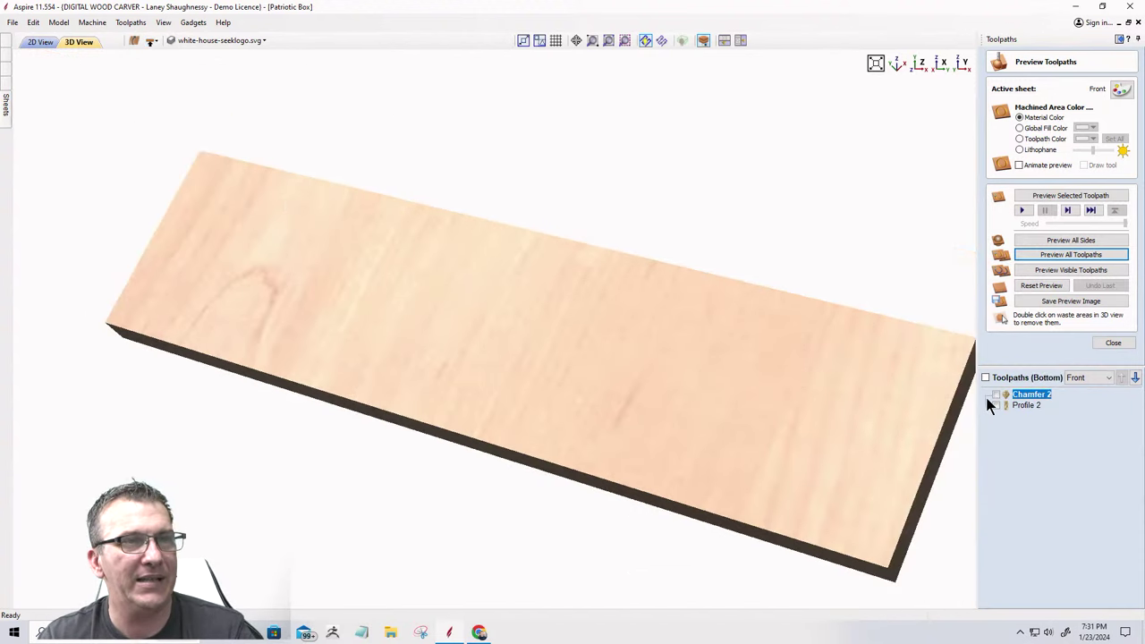
{"action": "left_click", "coordinate": [1048, 255]}
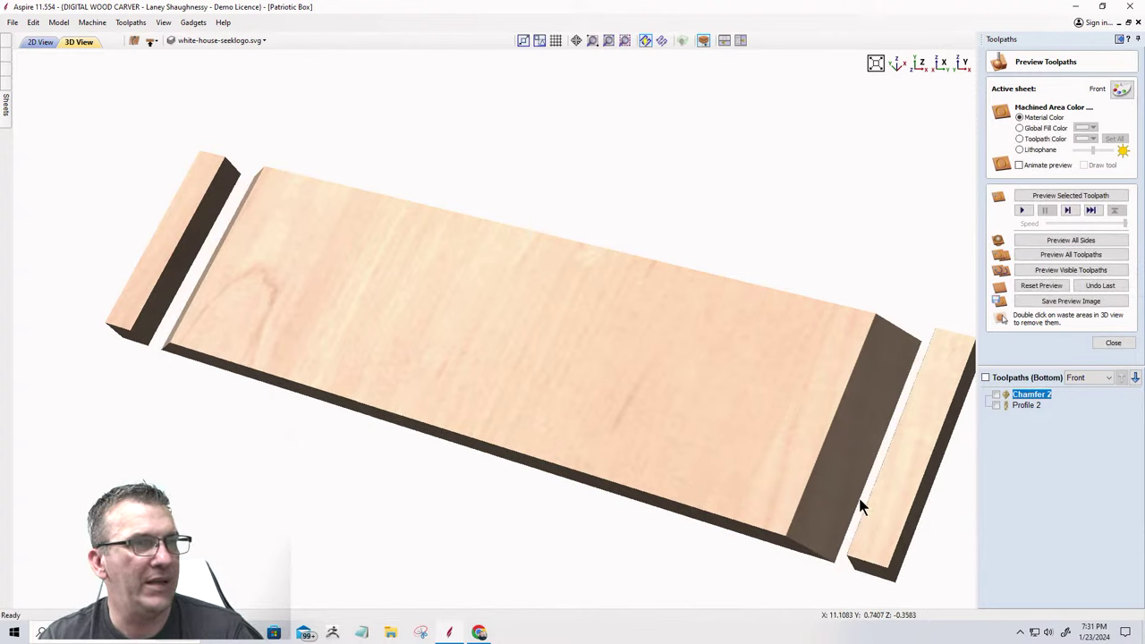
{"action": "double_click", "coordinate": [133, 284]}
{"action": "left_click_drag", "start_coordinate": [350, 416], "coordinate": [488, 422]}
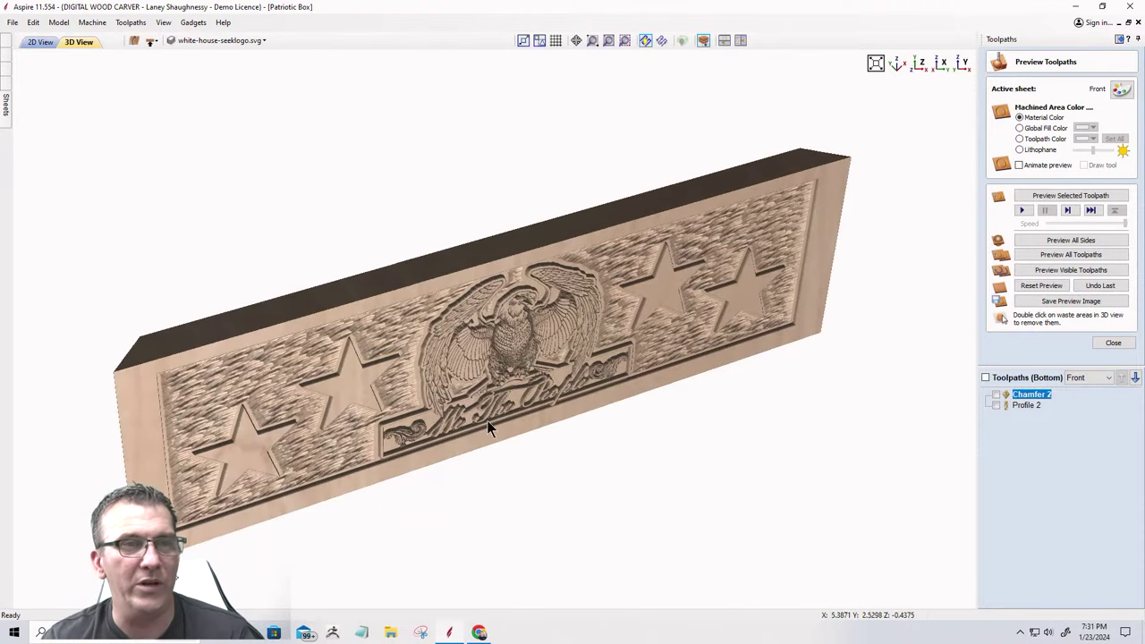
{"action": "mouse_move", "coordinate": [1045, 400]}
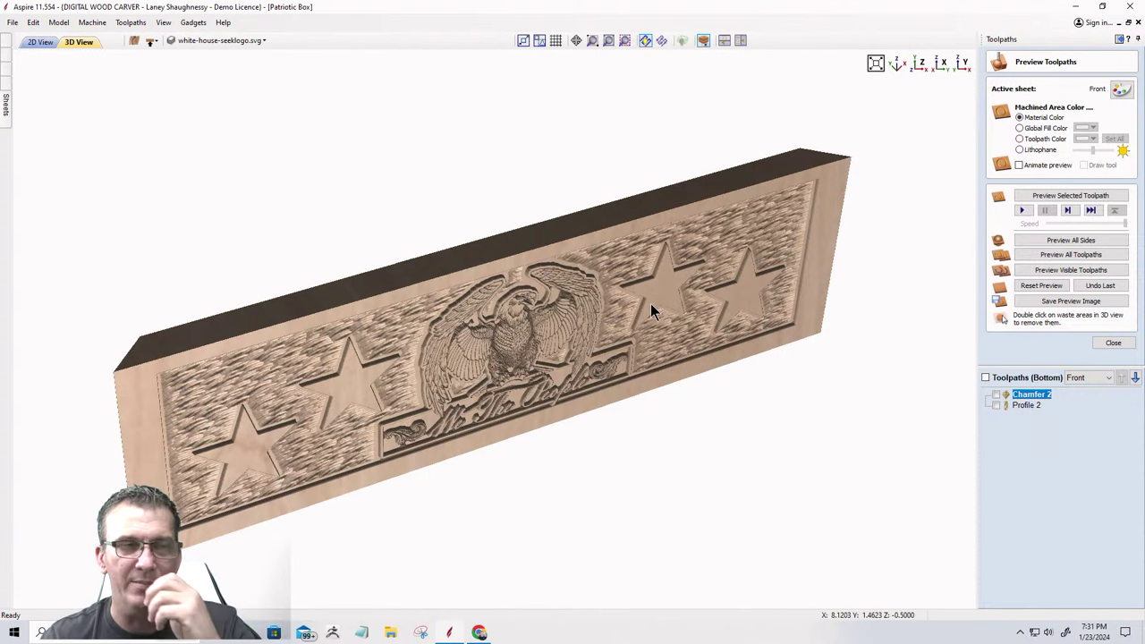
{"action": "left_click_drag", "start_coordinate": [581, 361], "coordinate": [447, 447]}
{"action": "scroll", "coordinate": [452, 444], "scroll_direction": "up", "scroll_amount": 3}
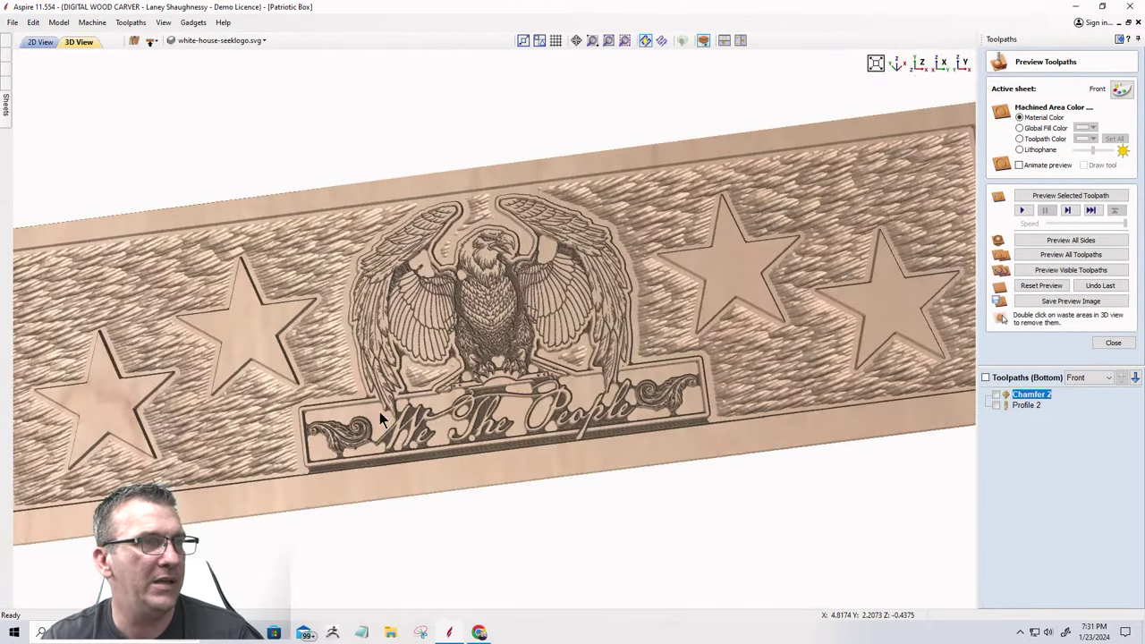
{"action": "left_click_drag", "start_coordinate": [379, 411], "coordinate": [272, 409]}
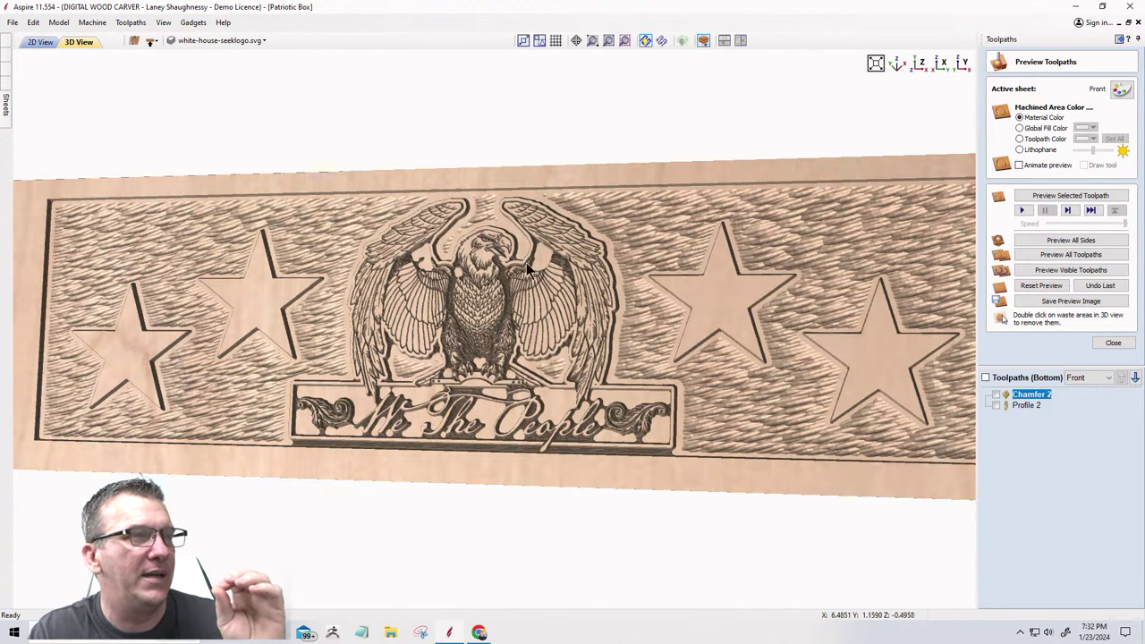
{"action": "left_click_drag", "start_coordinate": [580, 312], "coordinate": [512, 351]}
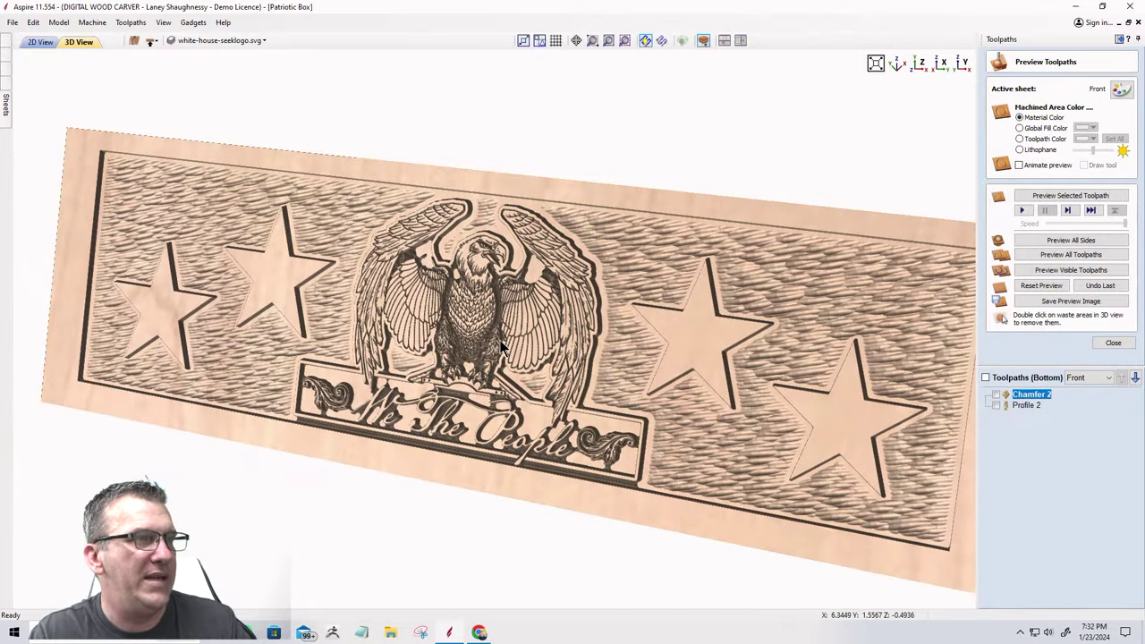
{"action": "scroll", "coordinate": [500, 340], "scroll_direction": "up", "scroll_amount": 2}
{"action": "left_click_drag", "start_coordinate": [540, 333], "coordinate": [621, 304]}
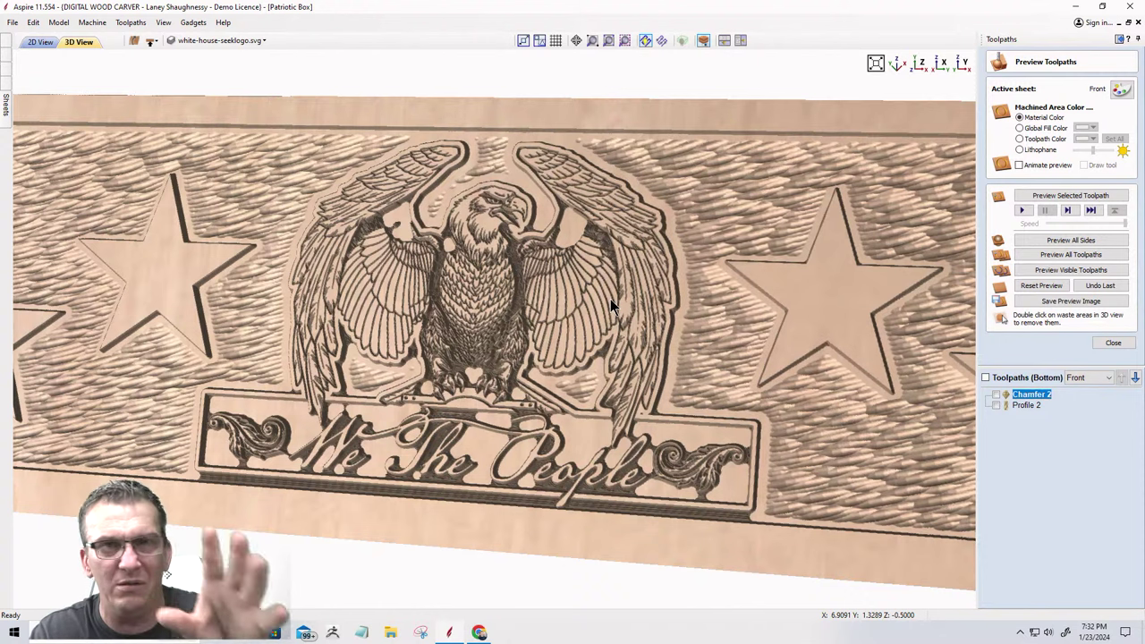
{"action": "left_click_drag", "start_coordinate": [549, 367], "coordinate": [653, 406]}
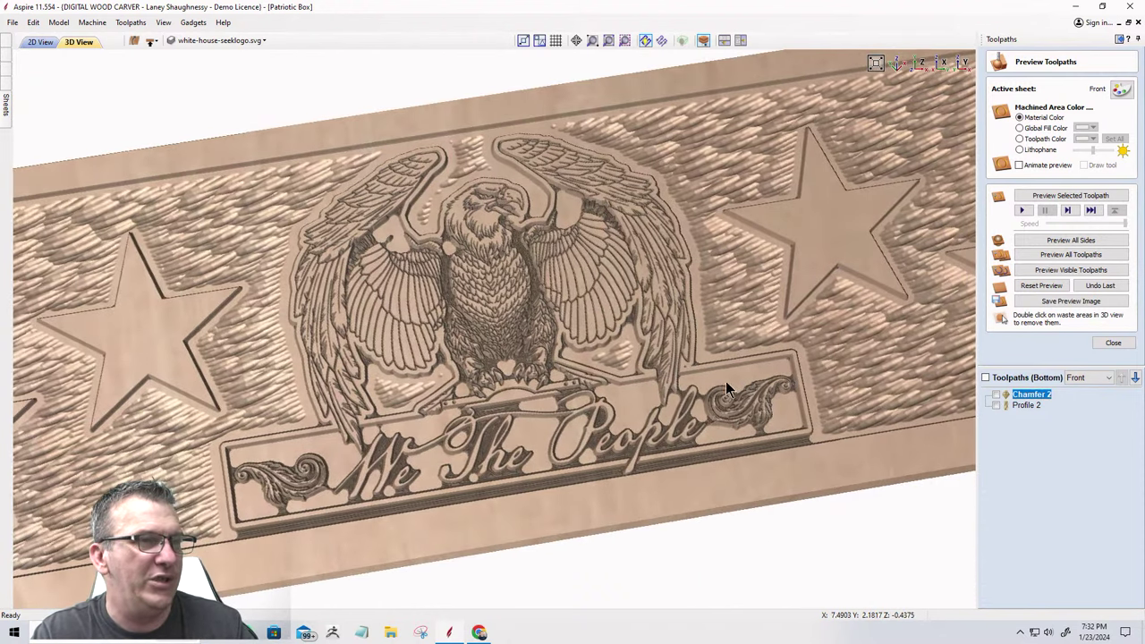
{"action": "scroll", "coordinate": [590, 412], "scroll_direction": "down", "scroll_amount": 5}
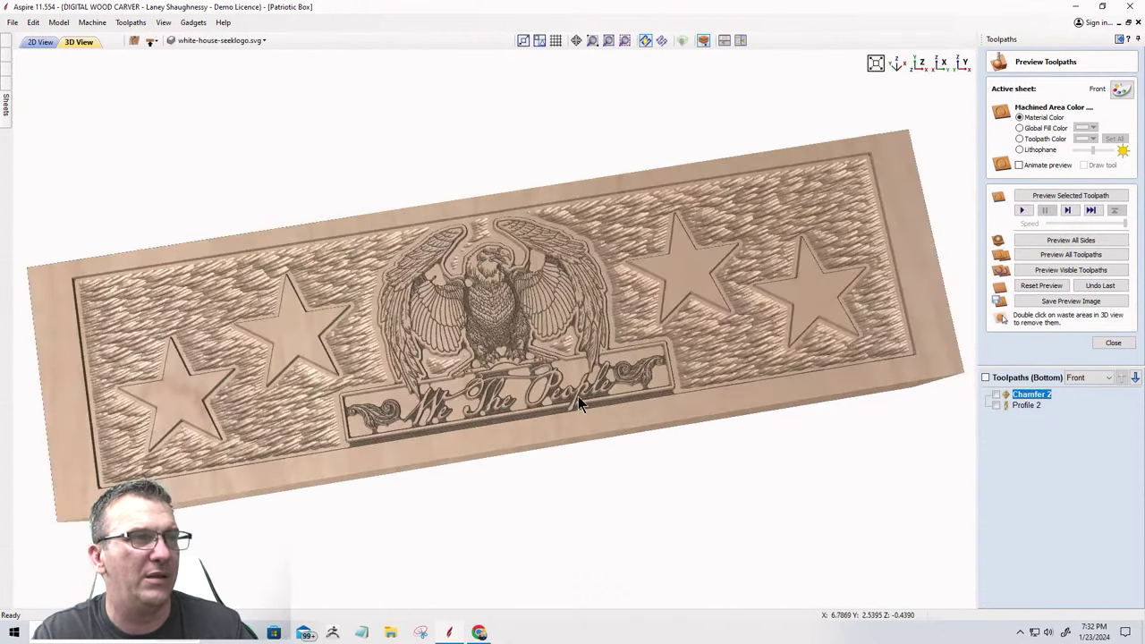
{"action": "left_click_drag", "start_coordinate": [578, 396], "coordinate": [593, 378]}
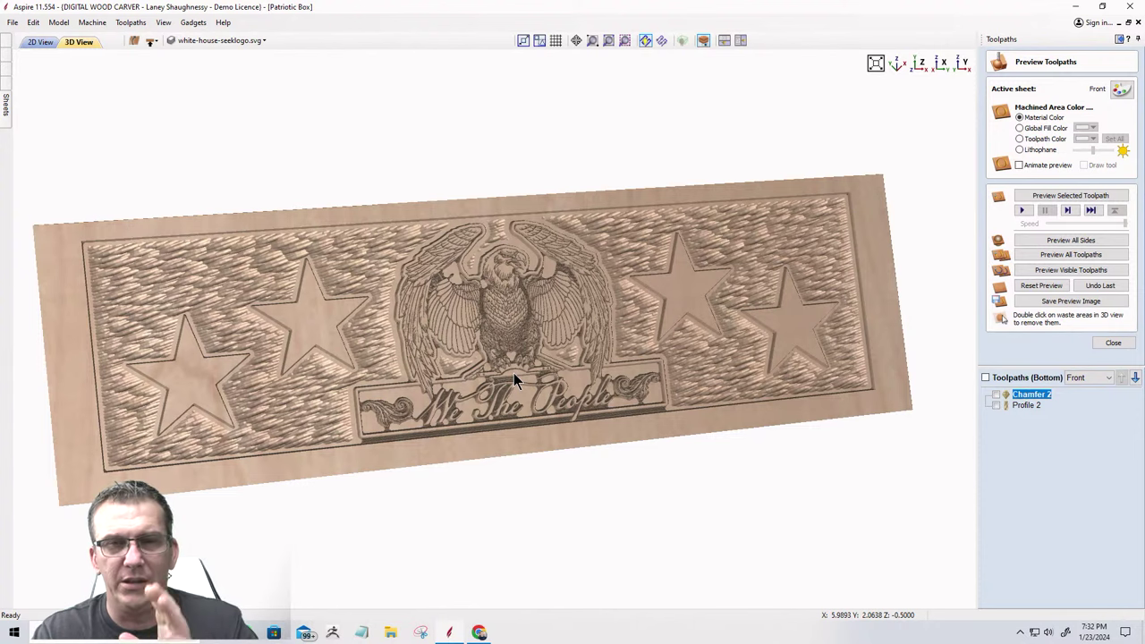
{"action": "left_click_drag", "start_coordinate": [513, 373], "coordinate": [514, 401]}
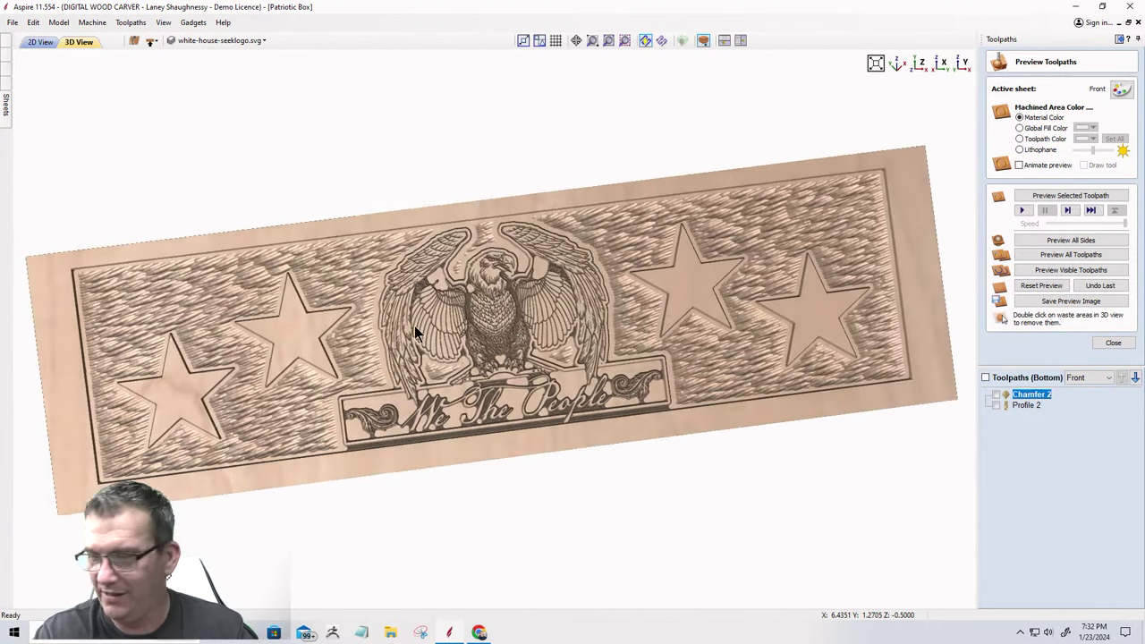
{"action": "left_click_drag", "start_coordinate": [414, 325], "coordinate": [477, 374]}
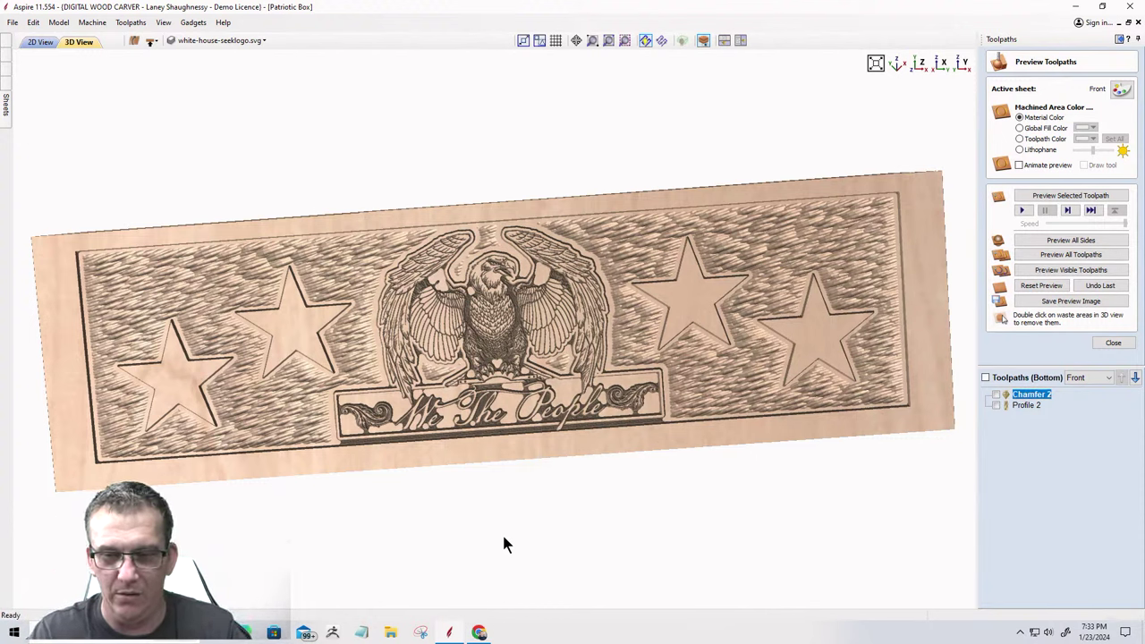
{"action": "left_click_drag", "start_coordinate": [305, 501], "coordinate": [376, 278]}
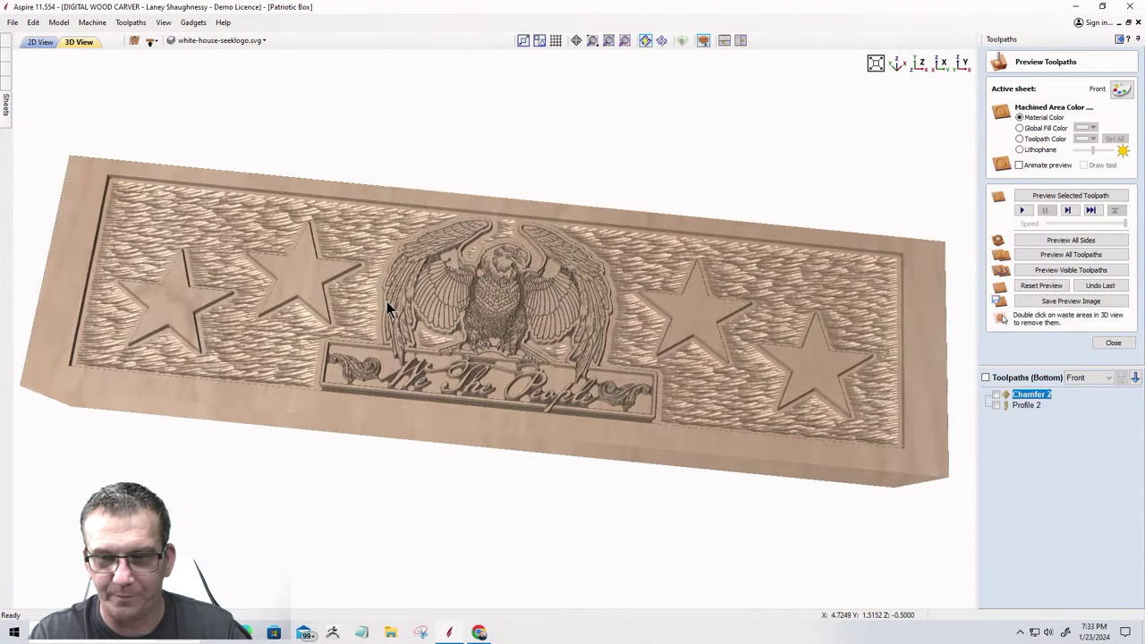
{"action": "left_click_drag", "start_coordinate": [596, 288], "coordinate": [576, 304]}
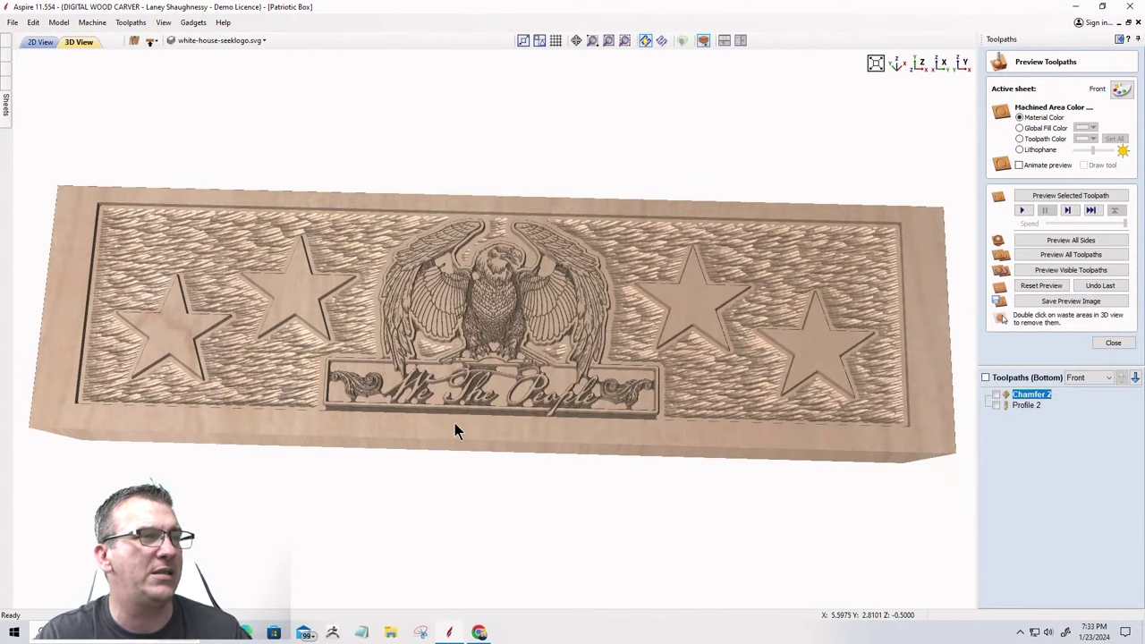
{"action": "left_click_drag", "start_coordinate": [455, 429], "coordinate": [529, 433]}
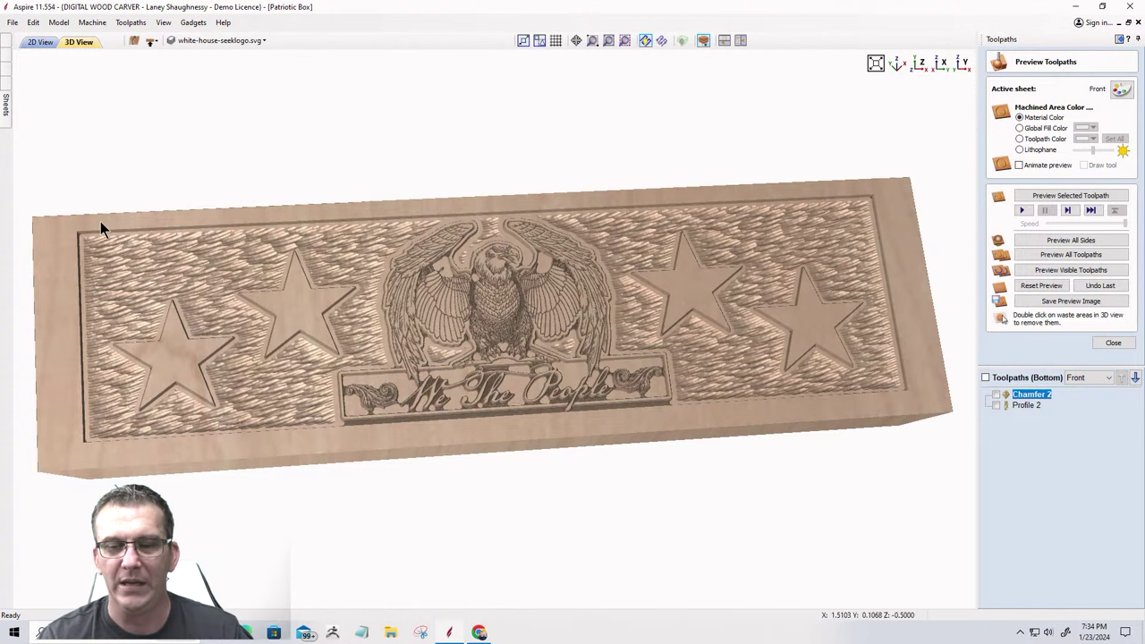
Return to the 2D layout with top-side toolpaths shown and select the Front panel's inner rectangle.
{"action": "left_click", "coordinate": [40, 43]}
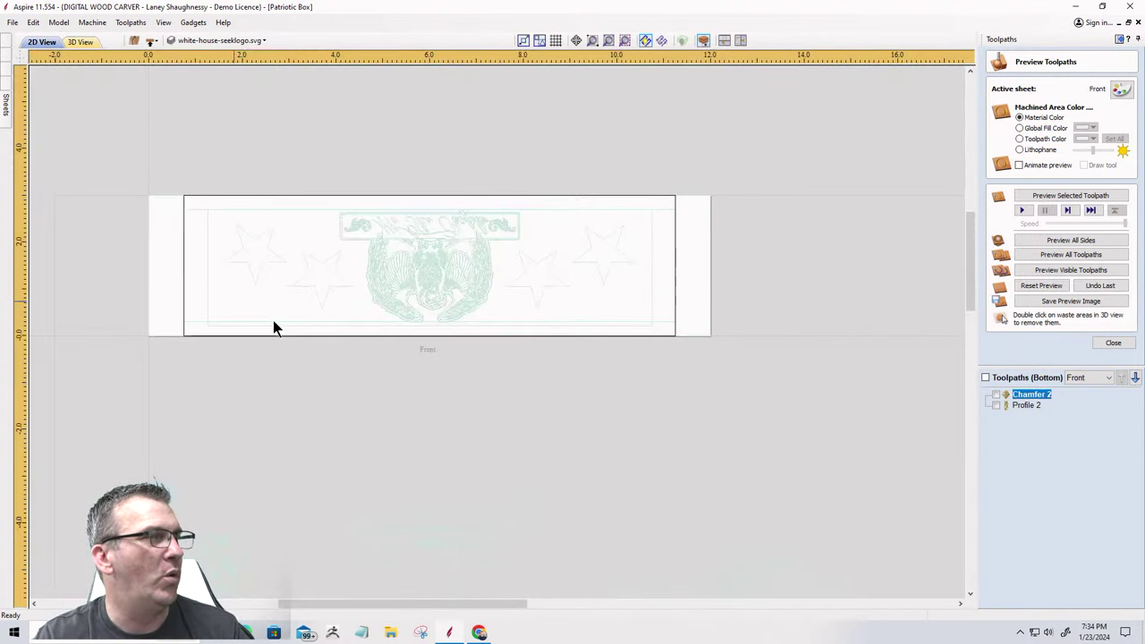
{"action": "scroll", "coordinate": [443, 326], "scroll_direction": "down", "scroll_amount": 5}
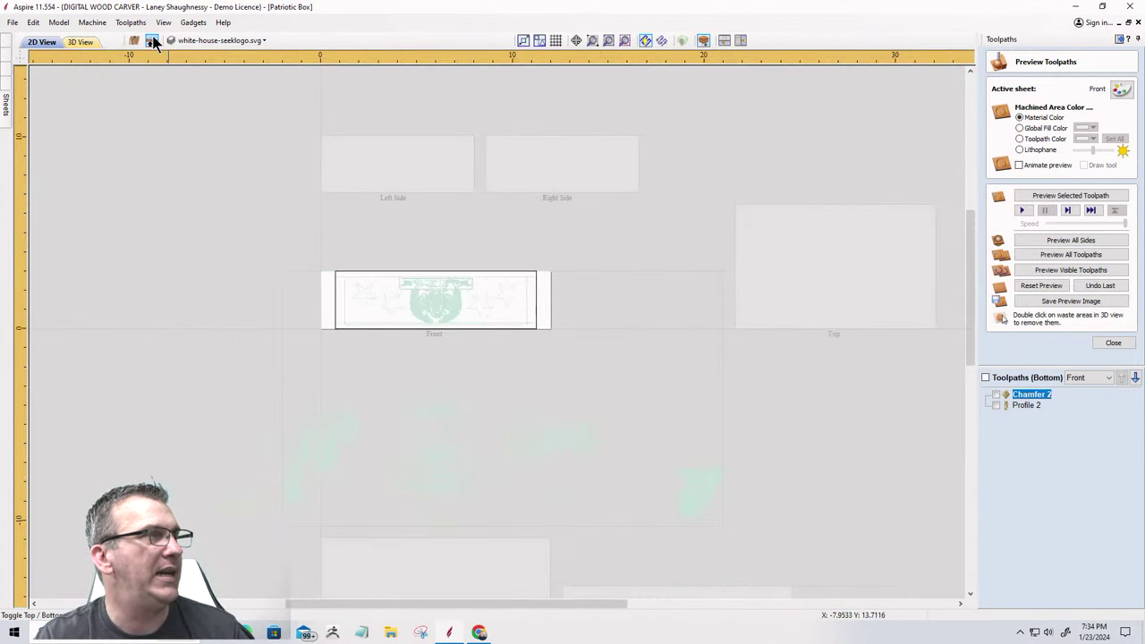
{"action": "left_click", "coordinate": [152, 46]}
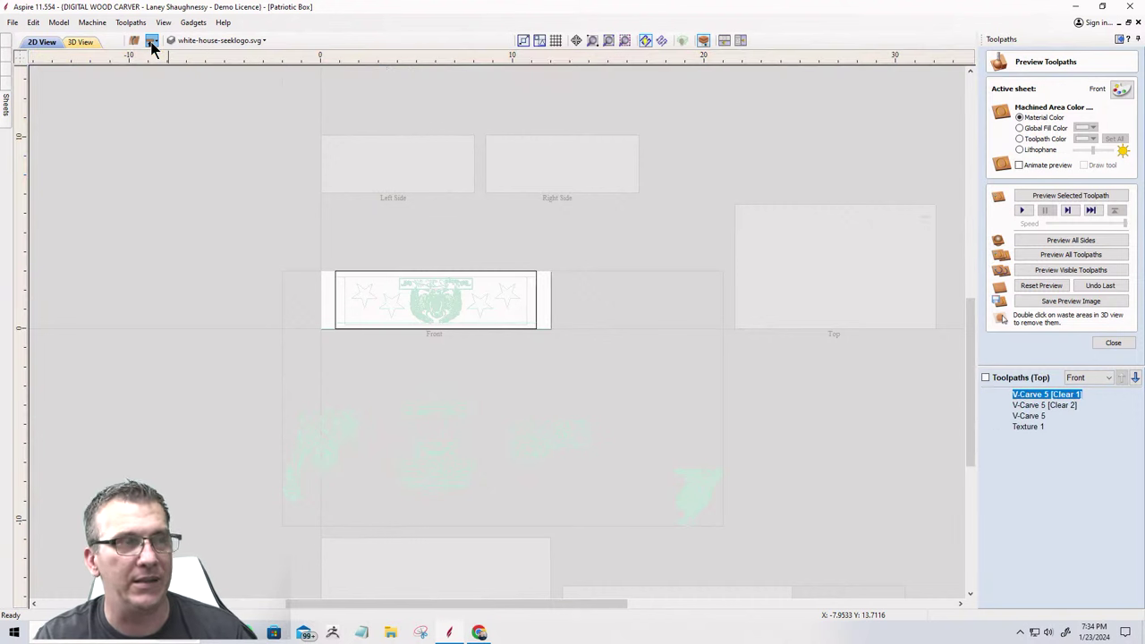
{"action": "left_click", "coordinate": [336, 308]}
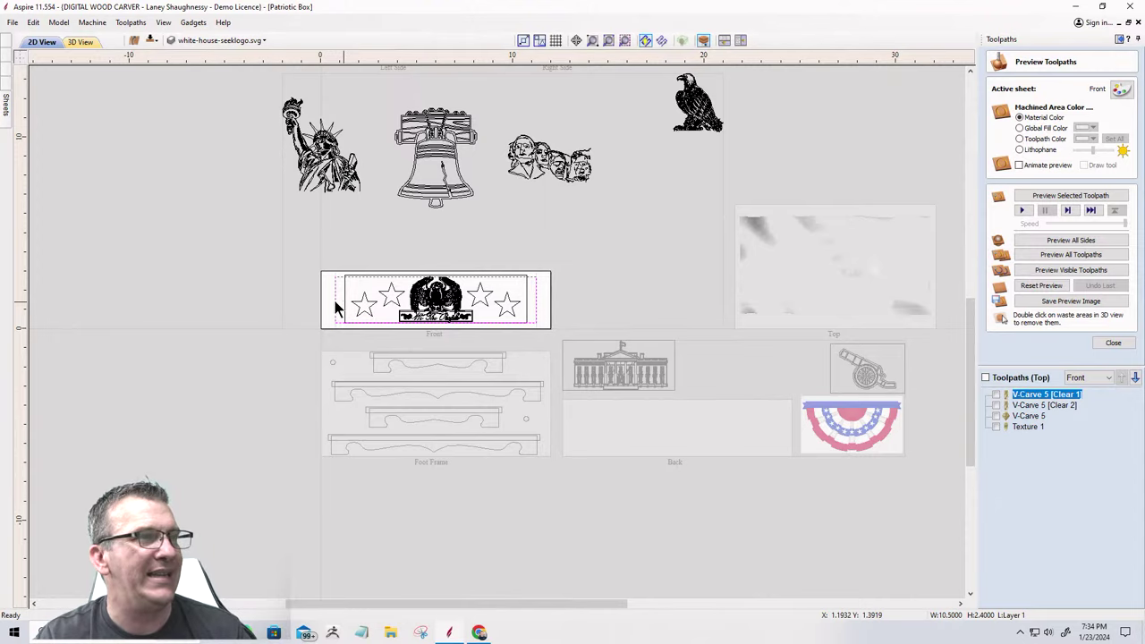
{"action": "scroll", "coordinate": [335, 310], "scroll_direction": "up", "scroll_amount": 3}
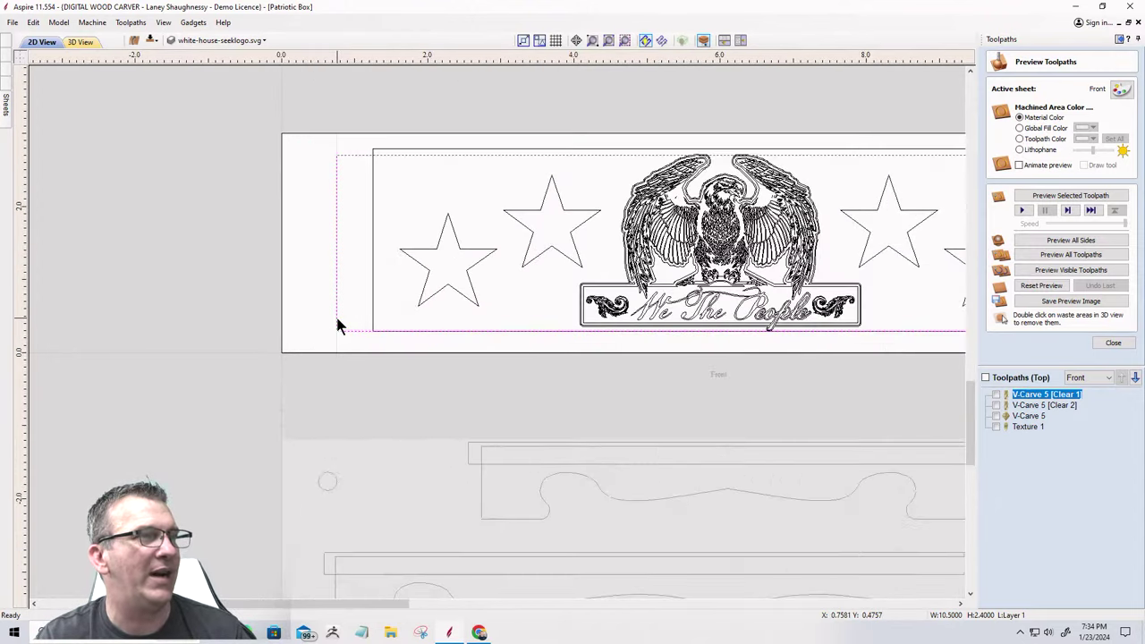
{"action": "scroll", "coordinate": [337, 327], "scroll_direction": "down", "scroll_amount": 4}
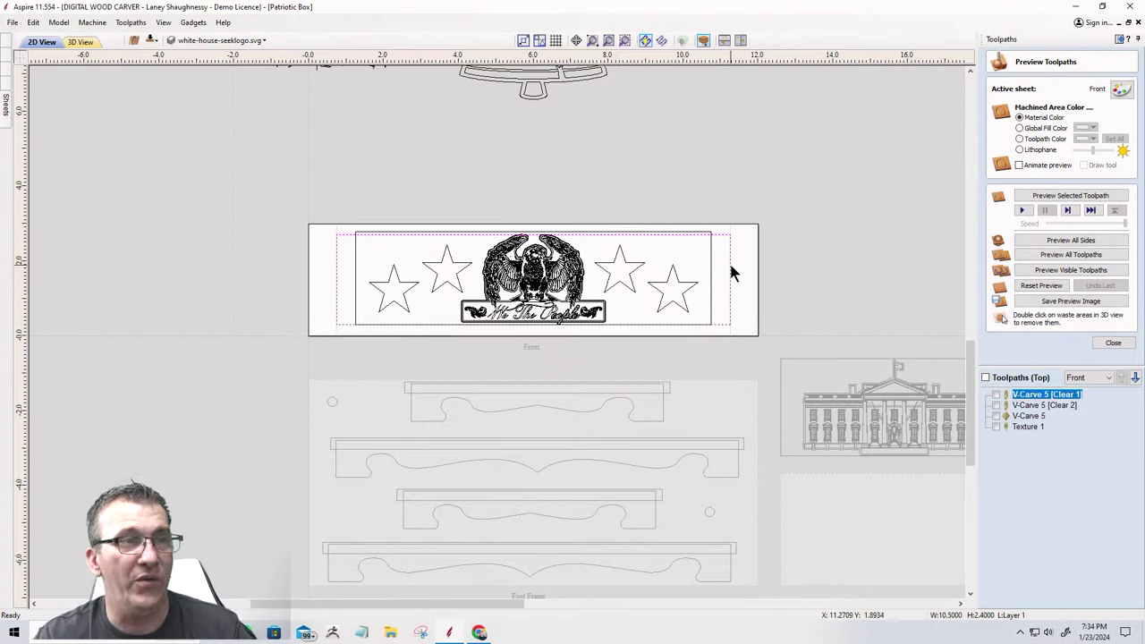
Copy the selected rectangle onto another sheet from its right-click menu.
{"action": "right_click", "coordinate": [337, 279]}
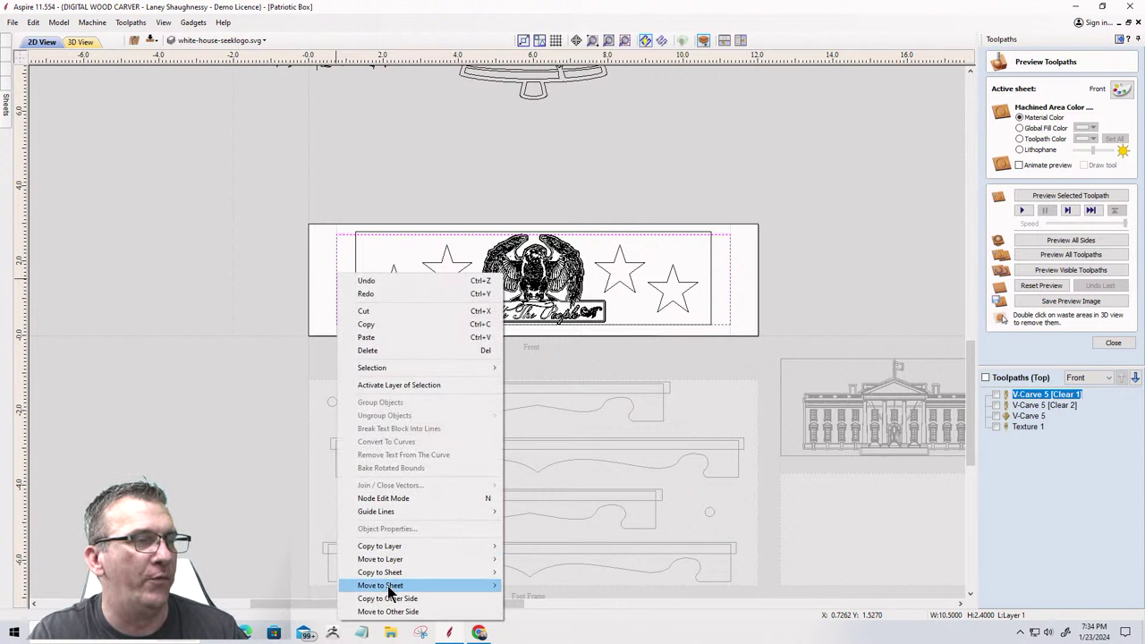
{"action": "mouse_move", "coordinate": [391, 574]}
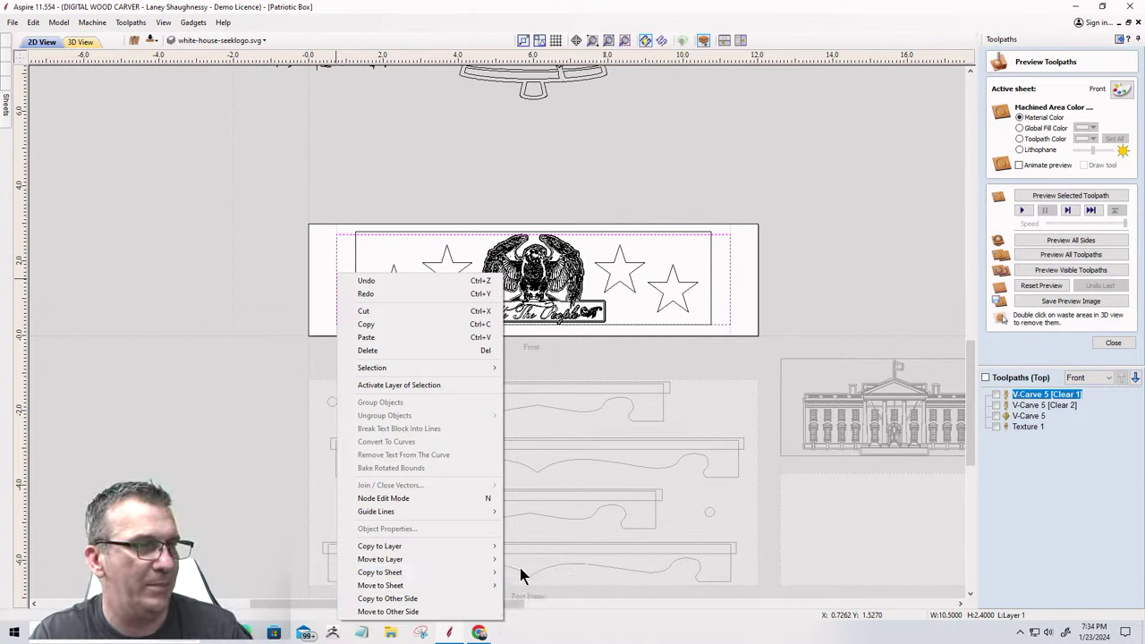
{"action": "left_click", "coordinate": [526, 573]}
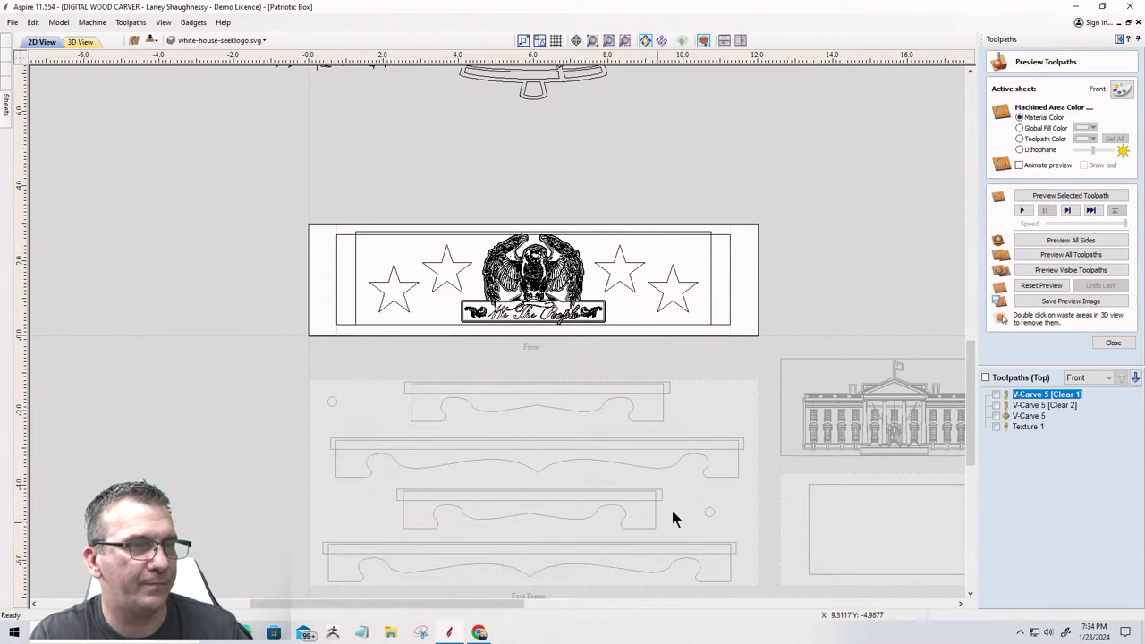
{"action": "scroll", "coordinate": [810, 463], "scroll_direction": "up", "scroll_amount": 3}
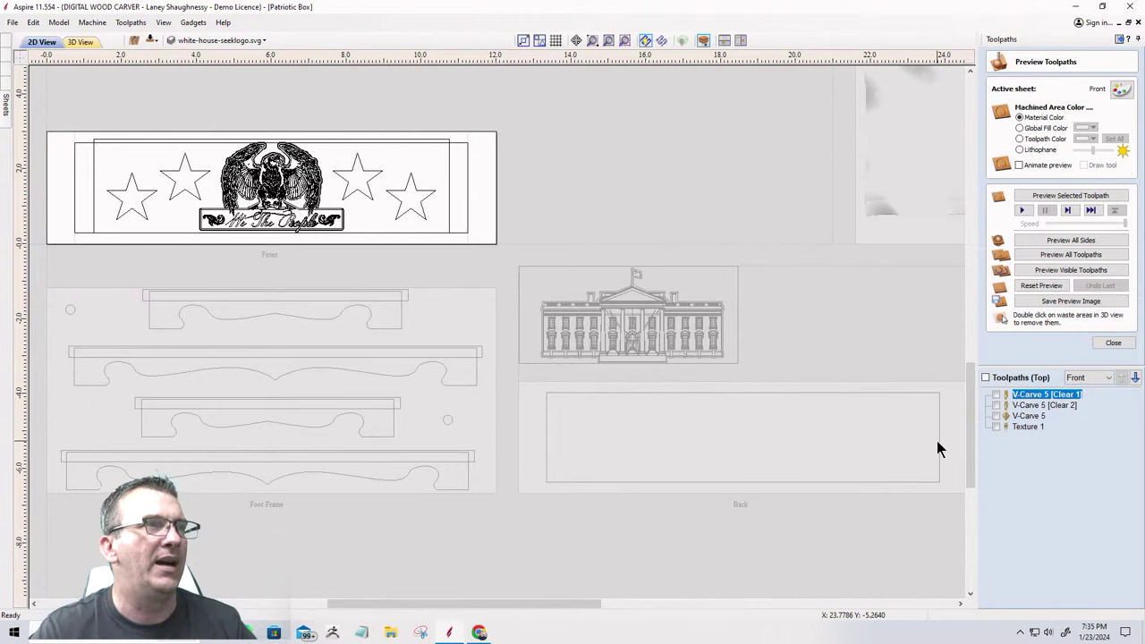
Select the inner rectangle around the stars and eagle, and check the carved front in 3D.
{"action": "left_click", "coordinate": [93, 170]}
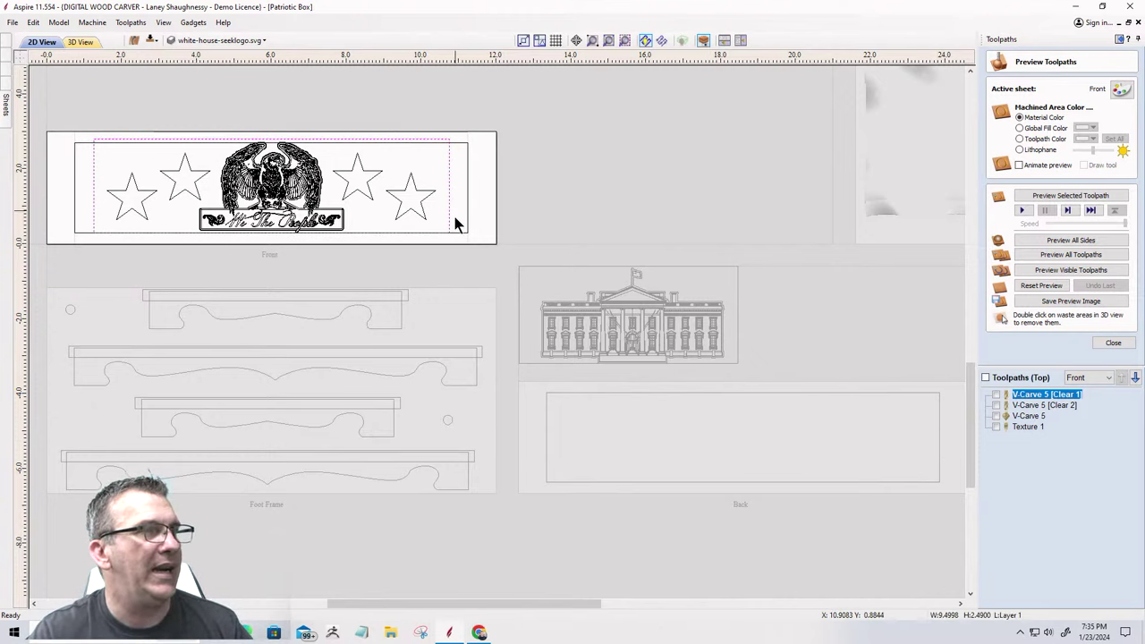
{"action": "scroll", "coordinate": [112, 170], "scroll_direction": "up", "scroll_amount": 3}
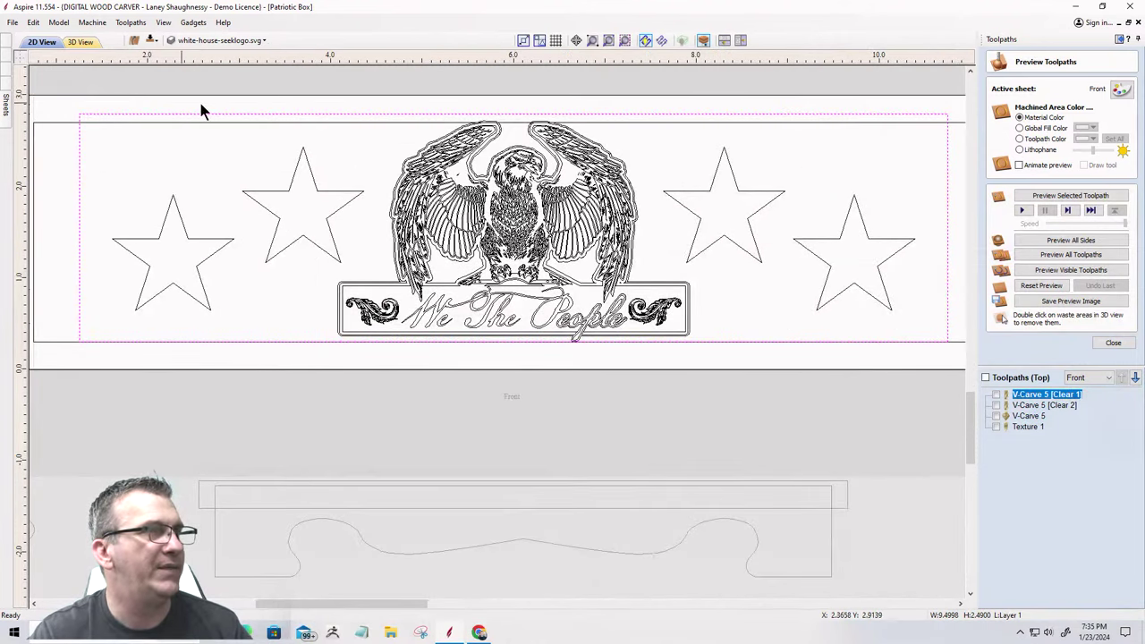
{"action": "scroll", "coordinate": [519, 122], "scroll_direction": "down", "scroll_amount": 2}
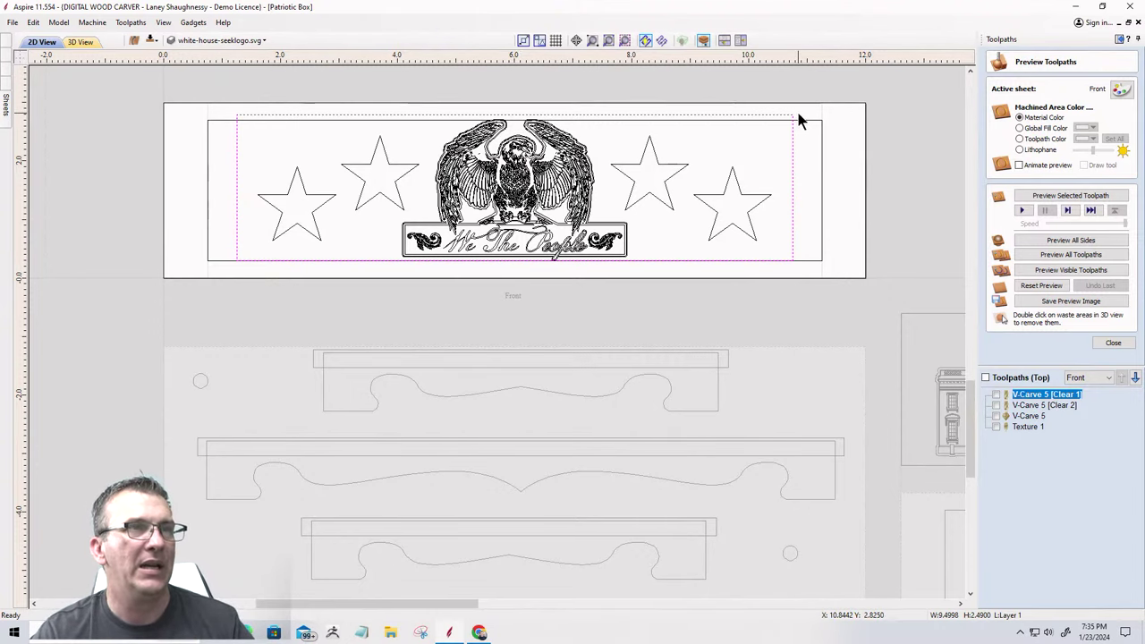
{"action": "left_click", "coordinate": [80, 42]}
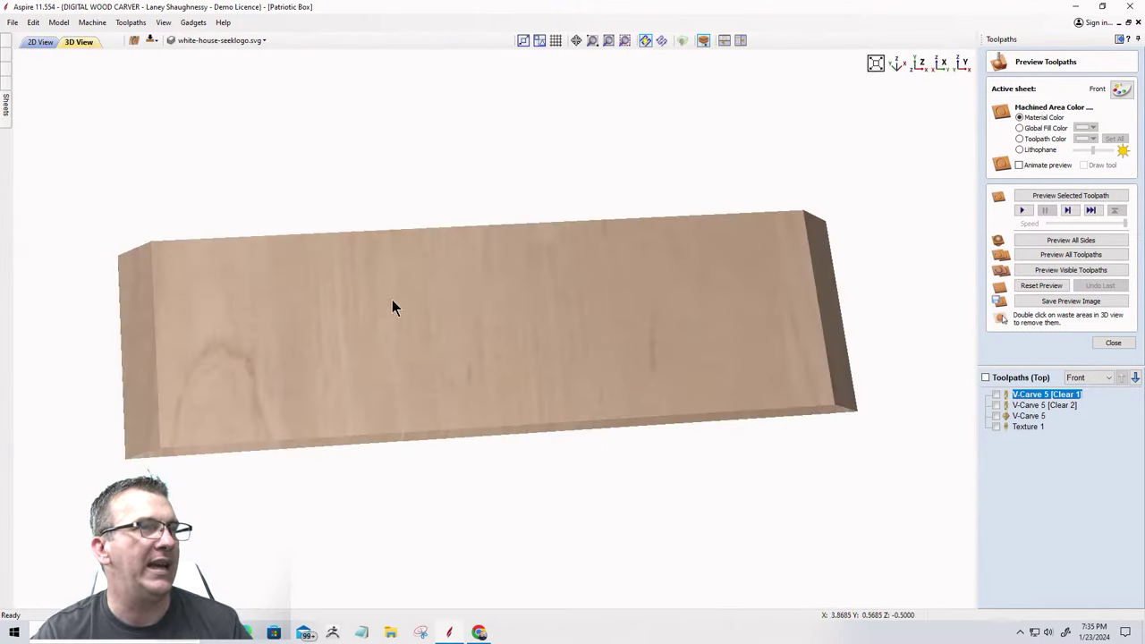
{"action": "left_click_drag", "start_coordinate": [391, 306], "coordinate": [762, 245]}
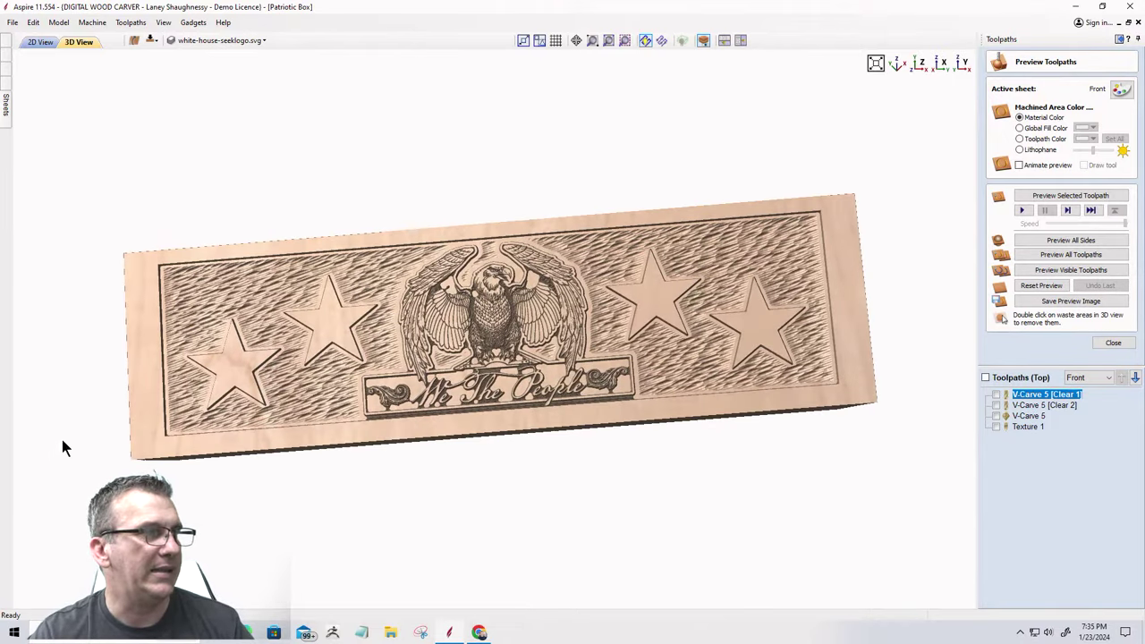
{"action": "left_click", "coordinate": [36, 42]}
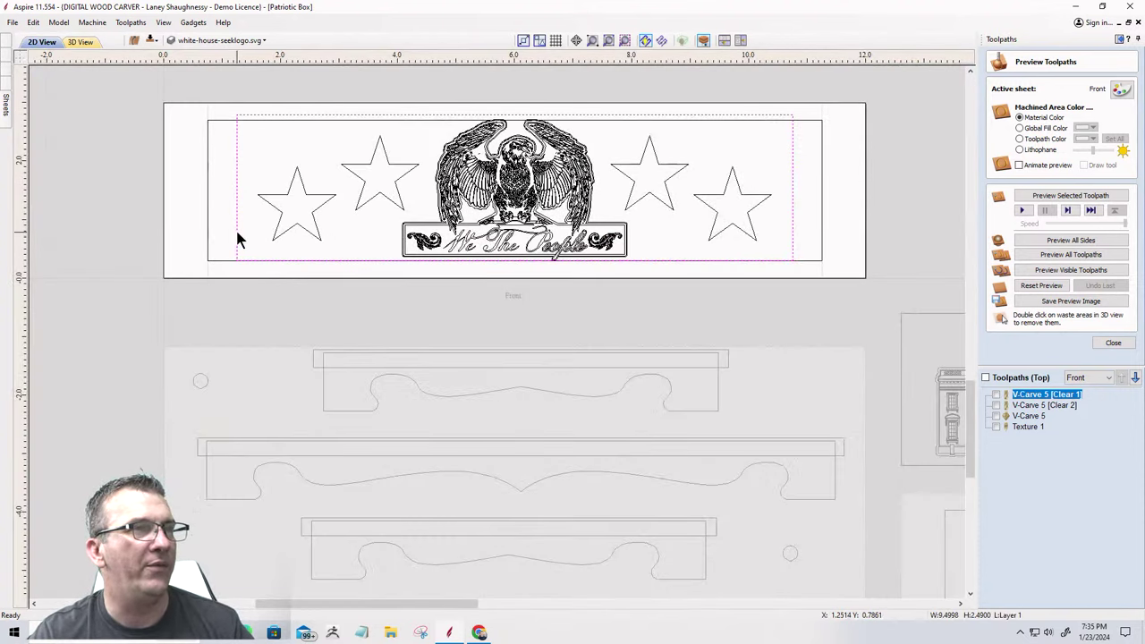
{"action": "left_click", "coordinate": [87, 40]}
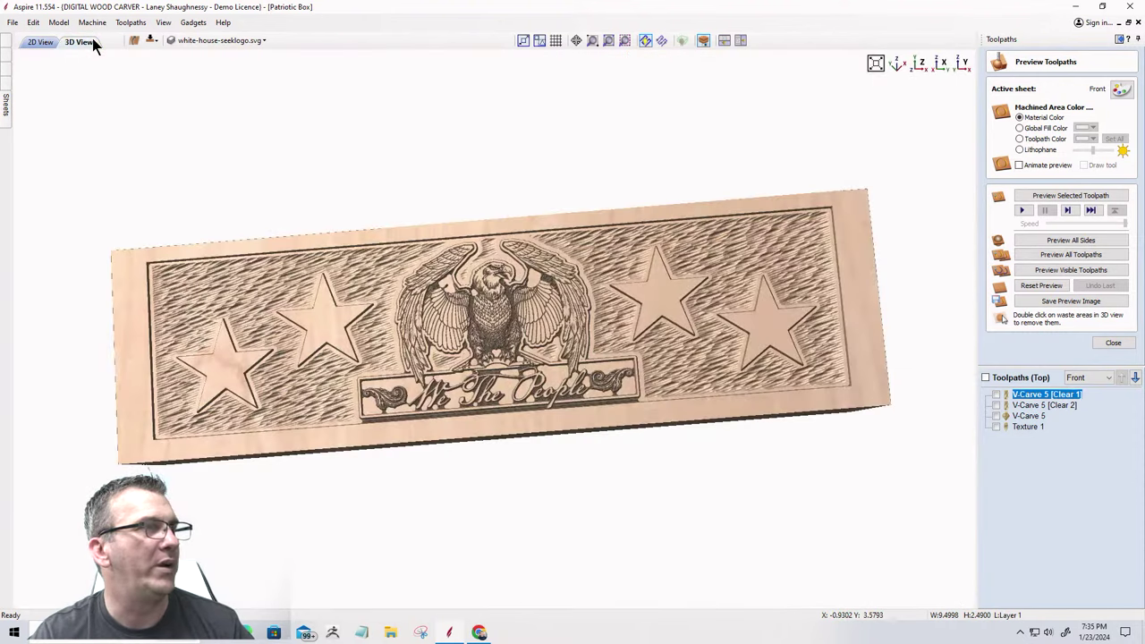
{"action": "left_click", "coordinate": [52, 43]}
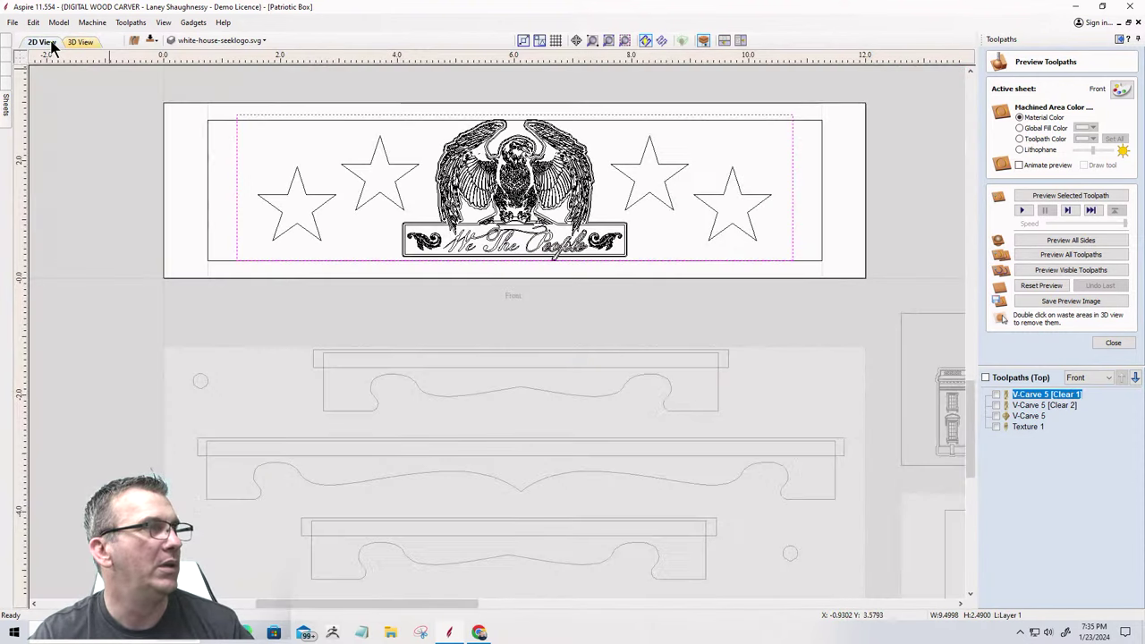
Copy the selected rectangle to the Back sheet.
{"action": "right_click", "coordinate": [236, 178]}
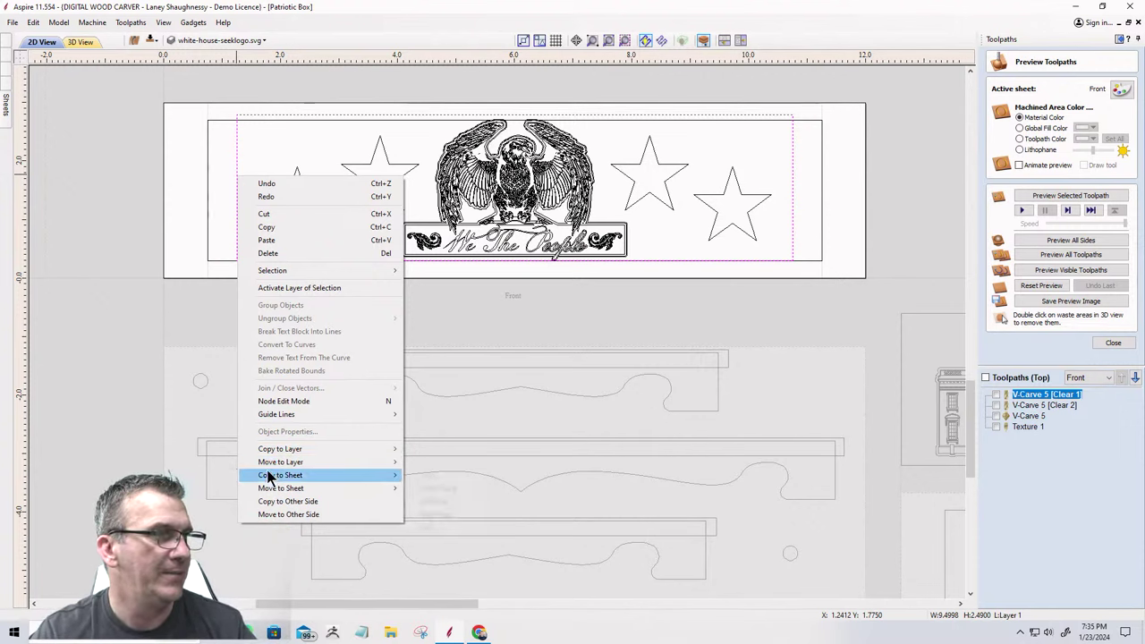
{"action": "mouse_move", "coordinate": [268, 479]}
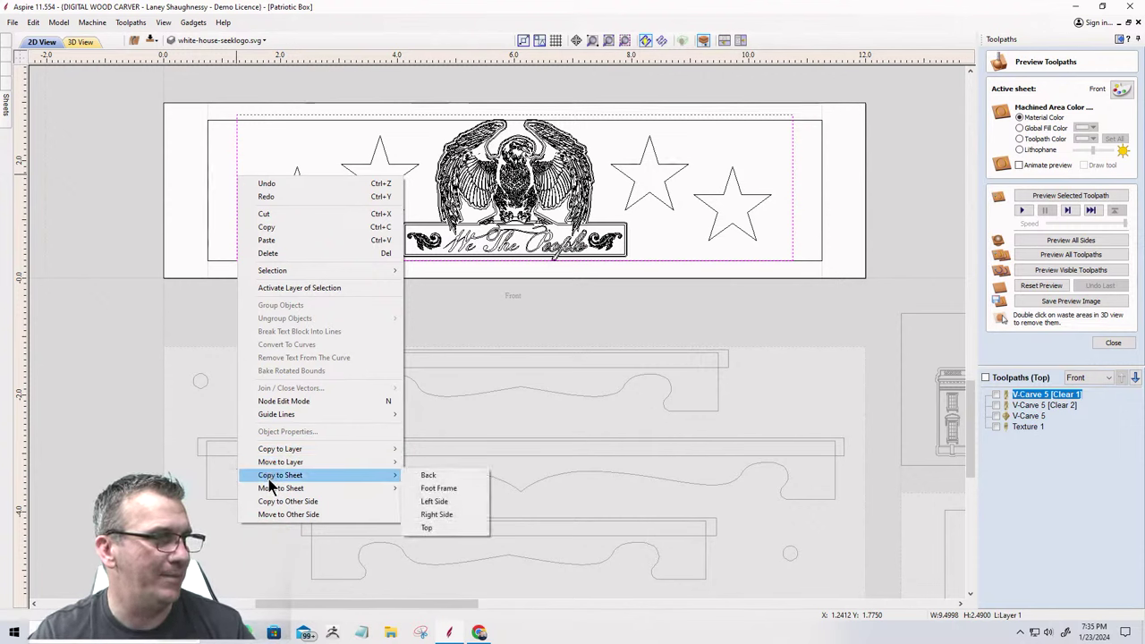
{"action": "left_click", "coordinate": [430, 475]}
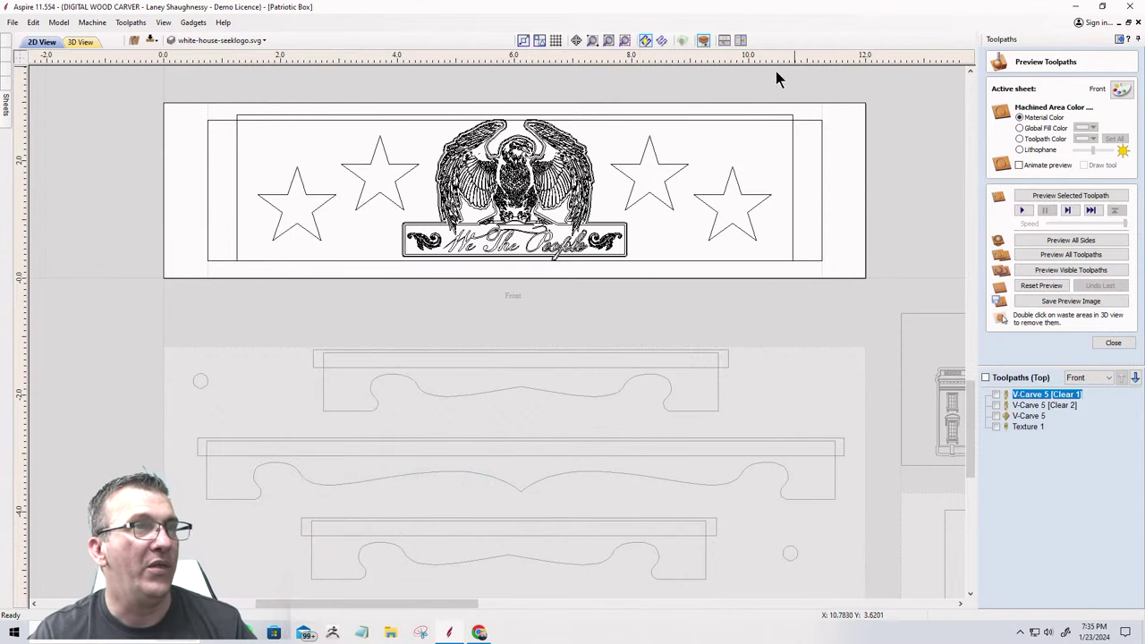
Copy the rectangle around the eagle and stars to the Left Side and Right Side sheets.
{"action": "left_click", "coordinate": [739, 118]}
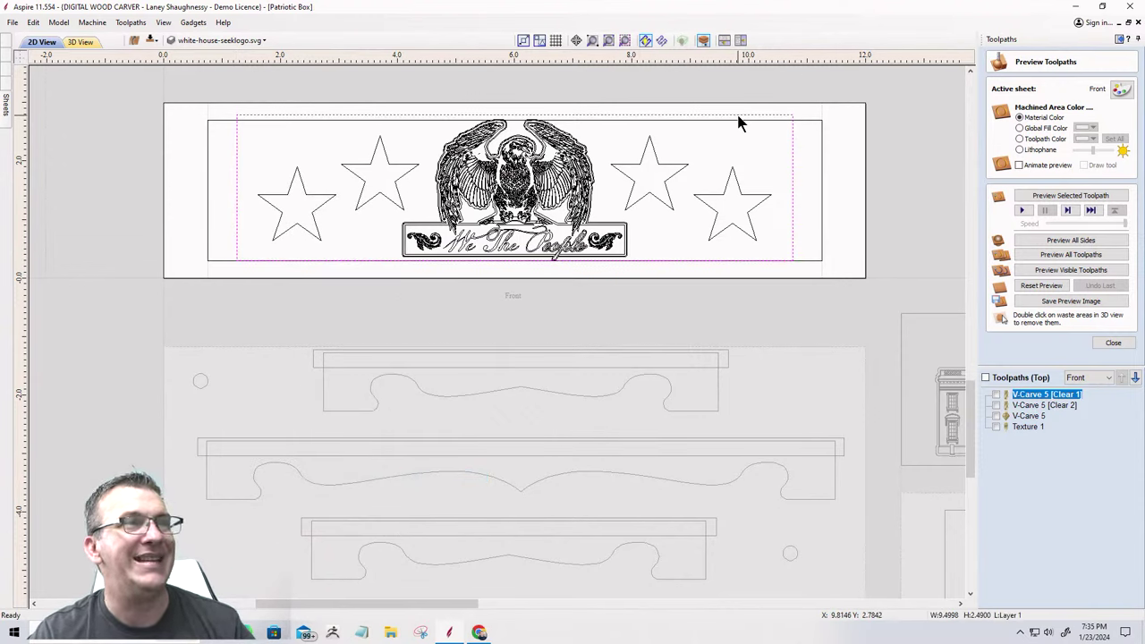
{"action": "right_click", "coordinate": [603, 115]}
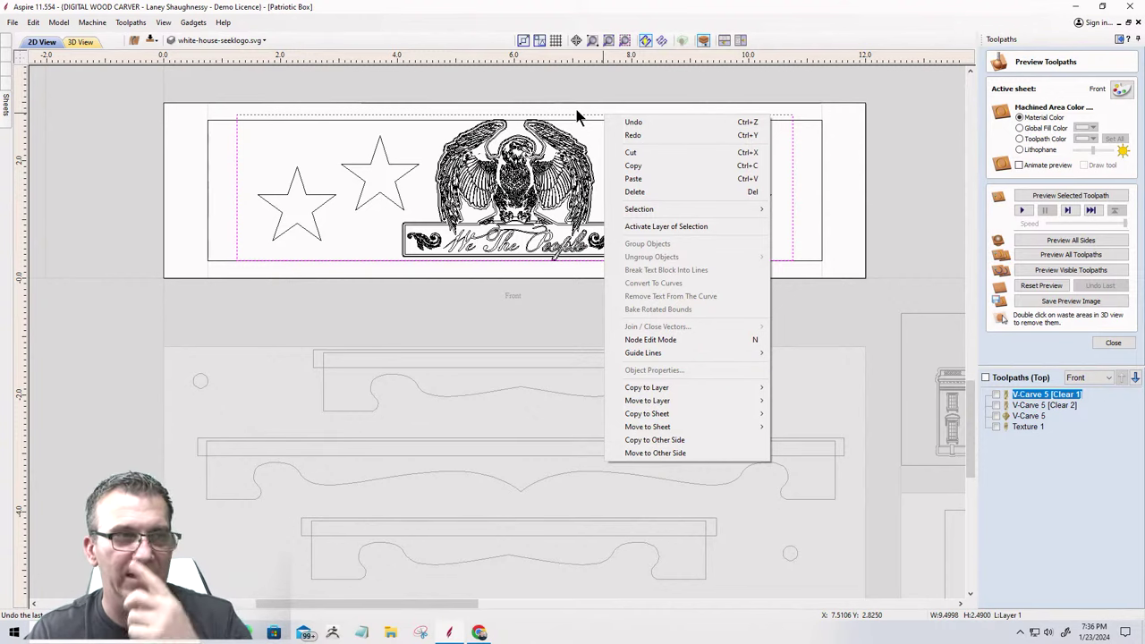
{"action": "mouse_move", "coordinate": [640, 419]}
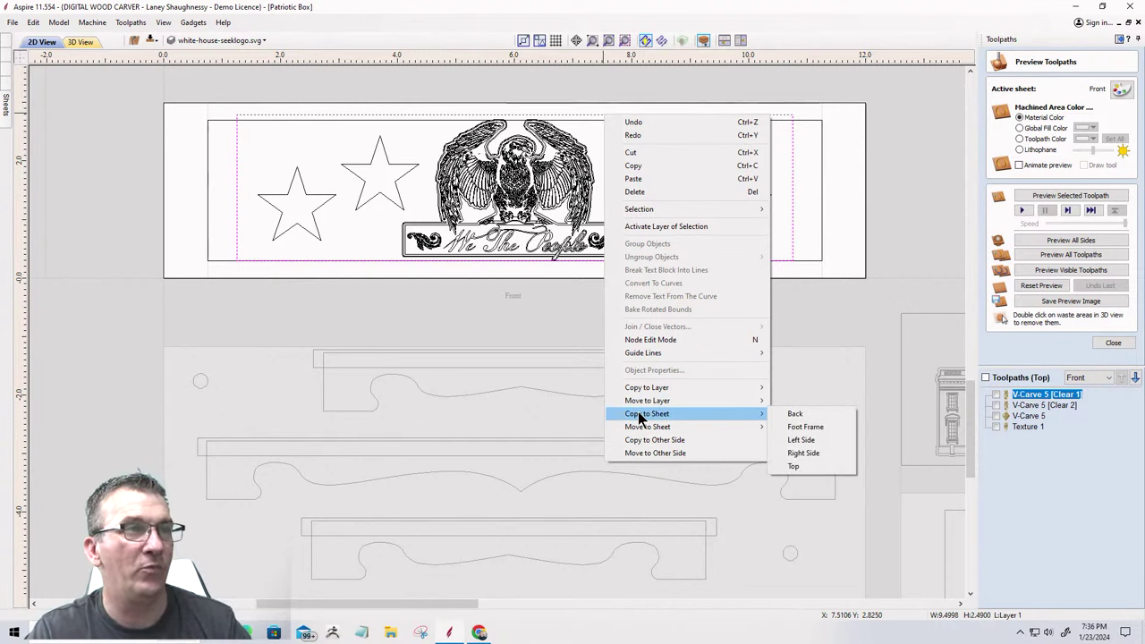
{"action": "left_click", "coordinate": [802, 439]}
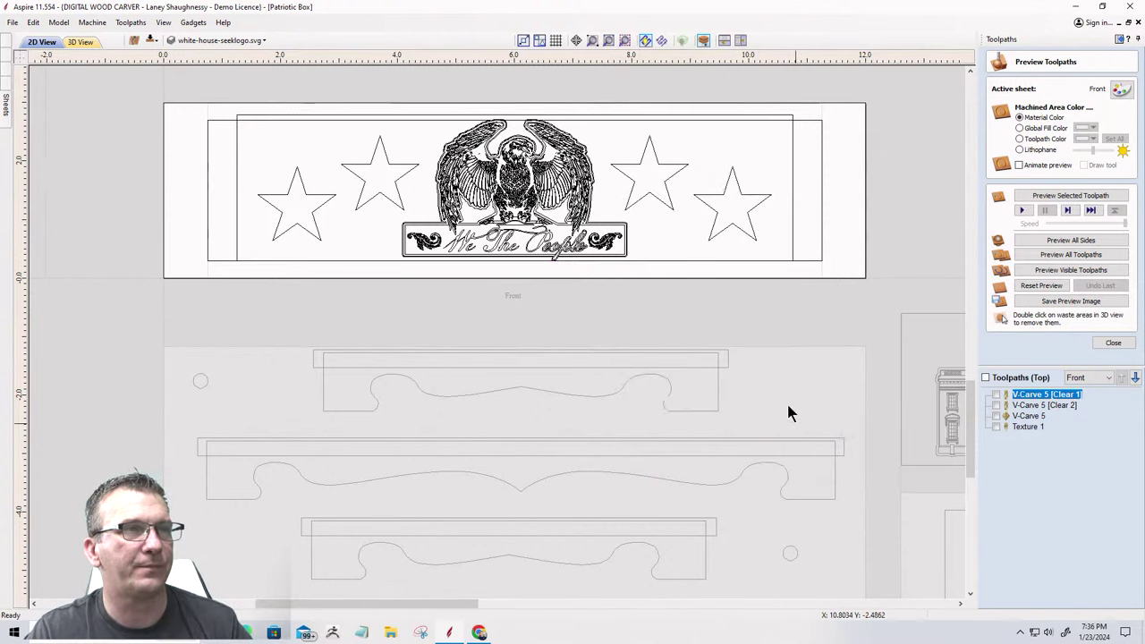
{"action": "right_click", "coordinate": [661, 113]}
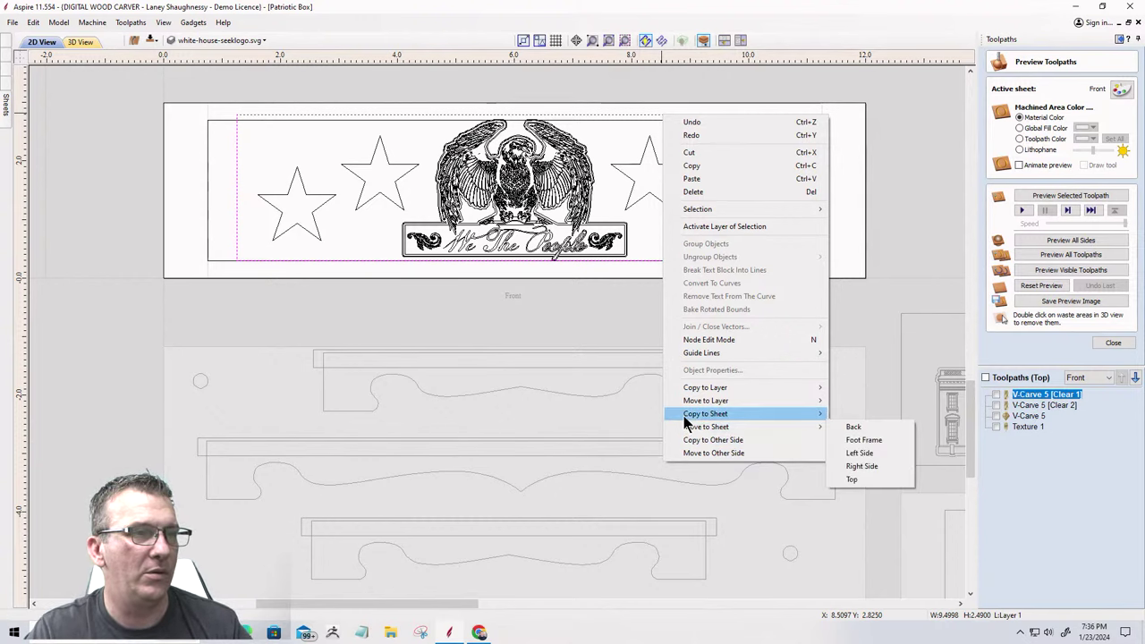
{"action": "mouse_move", "coordinate": [705, 413]}
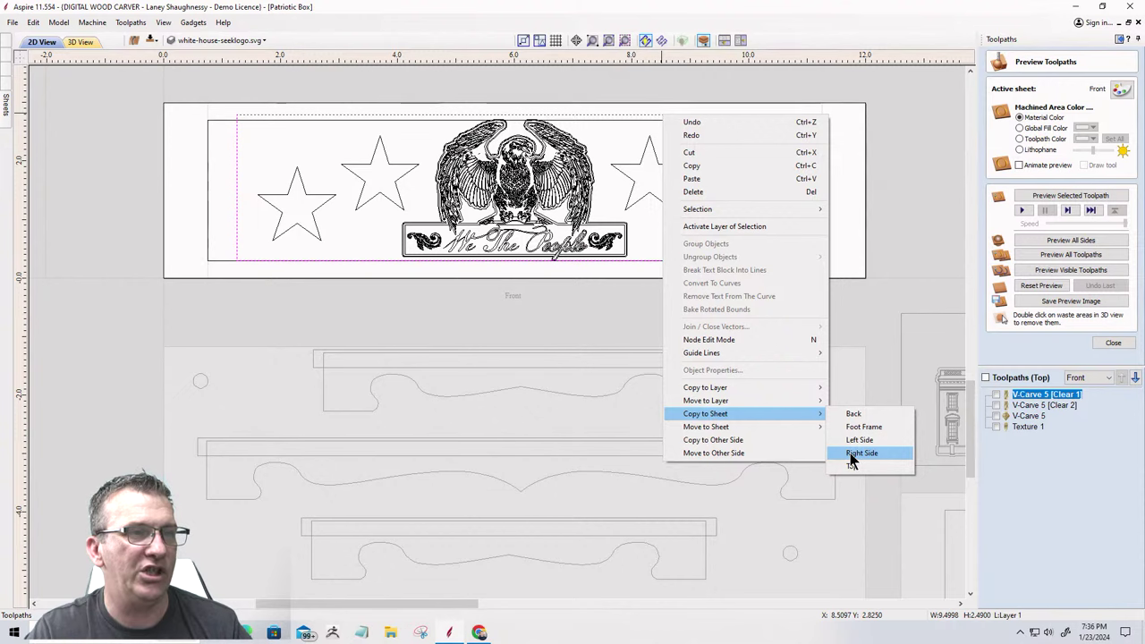
{"action": "left_click", "coordinate": [854, 454]}
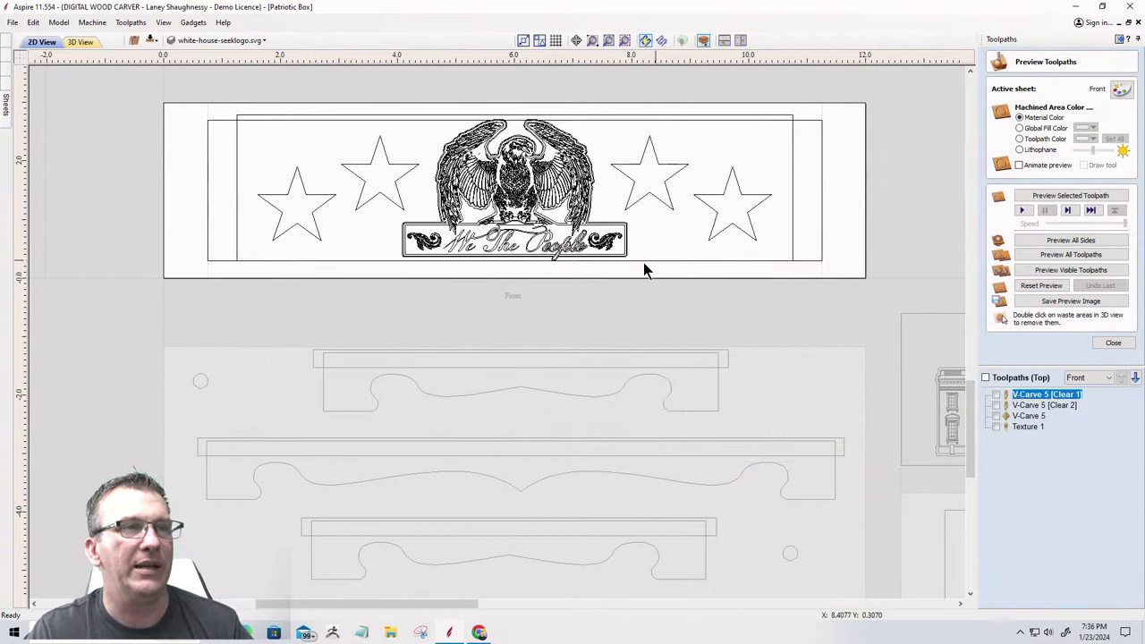
{"action": "scroll", "coordinate": [643, 262], "scroll_direction": "down", "scroll_amount": 5}
{"action": "scroll", "coordinate": [619, 225], "scroll_direction": "down", "scroll_amount": 2}
{"action": "scroll", "coordinate": [424, 197], "scroll_direction": "up", "scroll_amount": 10}
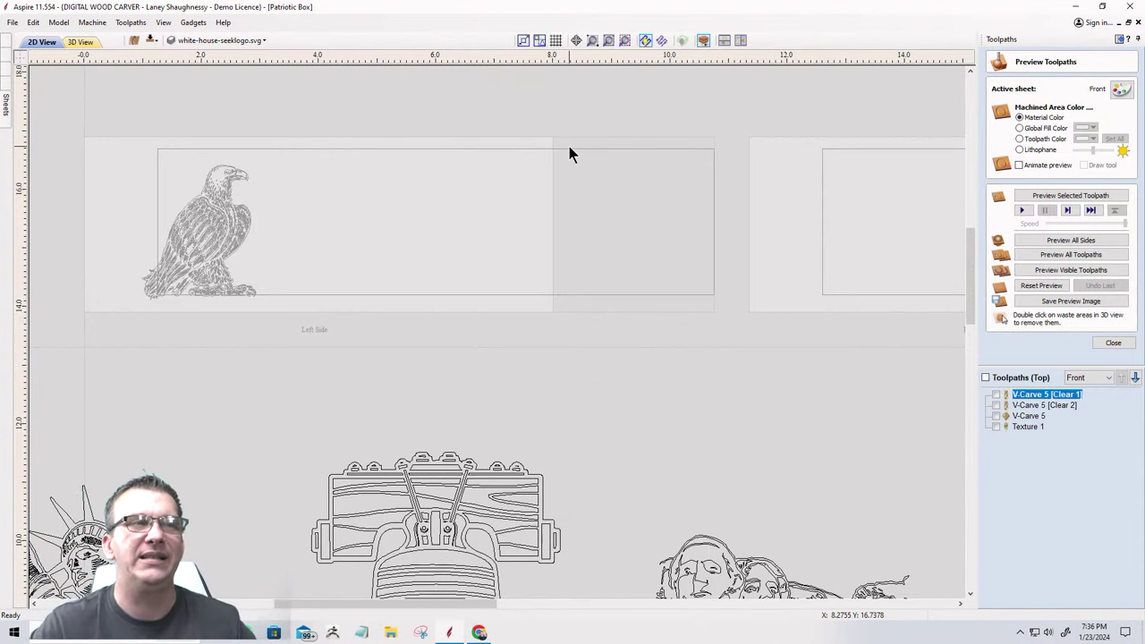
Zoom out to see every sheet, then zoom back in on the Foot Frame sheet's four scalloped parts.
{"action": "scroll", "coordinate": [570, 149], "scroll_direction": "down", "scroll_amount": 6}
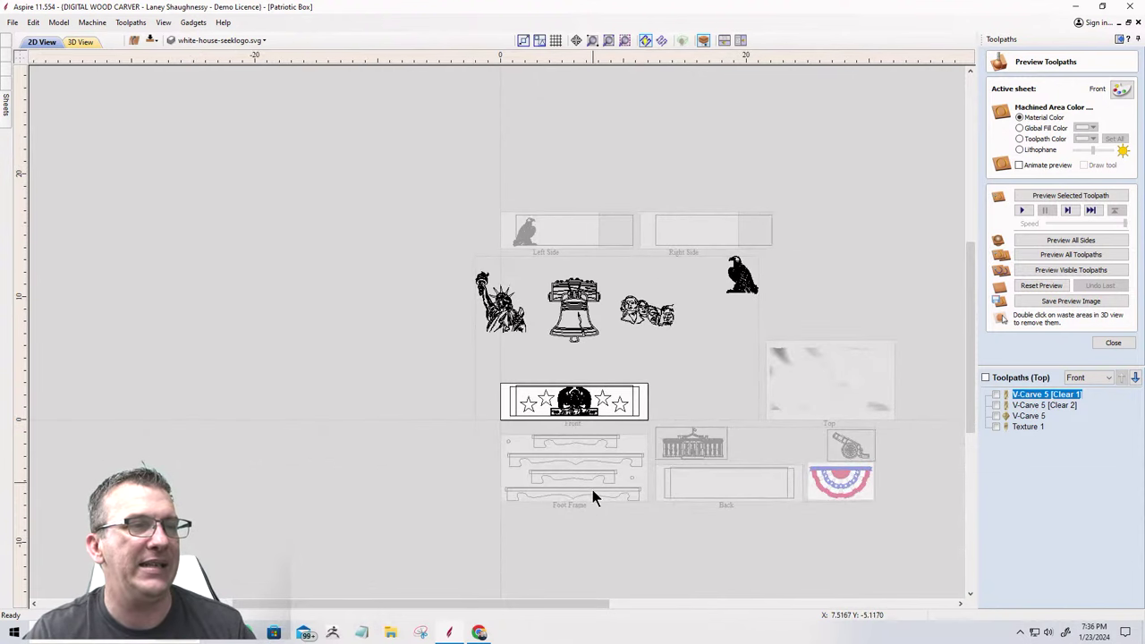
{"action": "scroll", "coordinate": [592, 489], "scroll_direction": "up", "scroll_amount": 3}
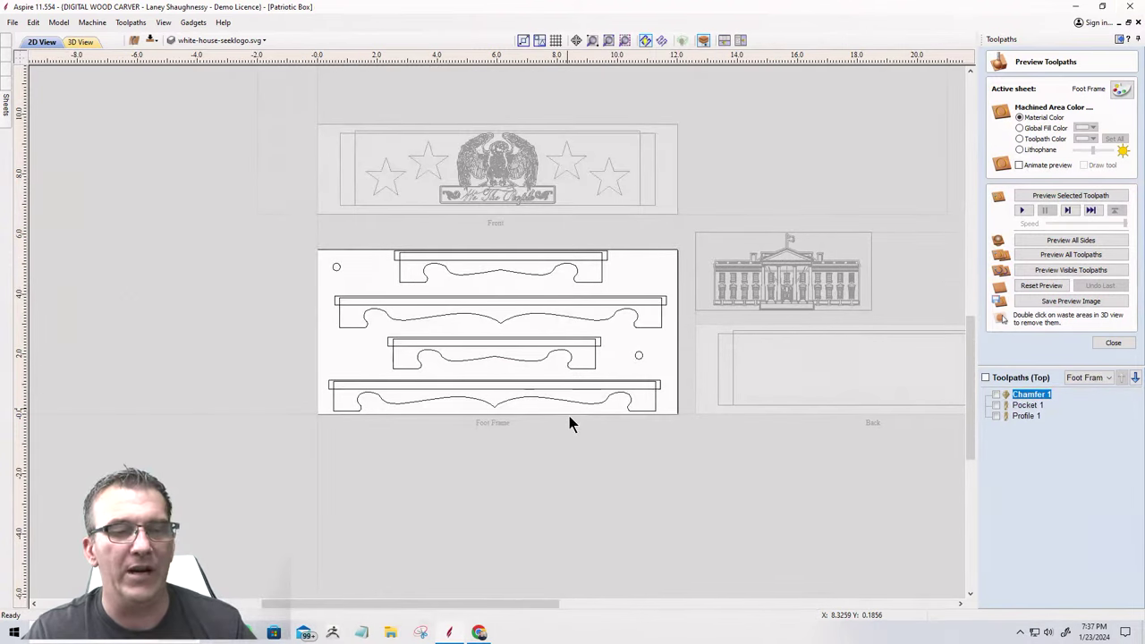
{"action": "scroll", "coordinate": [472, 318], "scroll_direction": "up", "scroll_amount": 3}
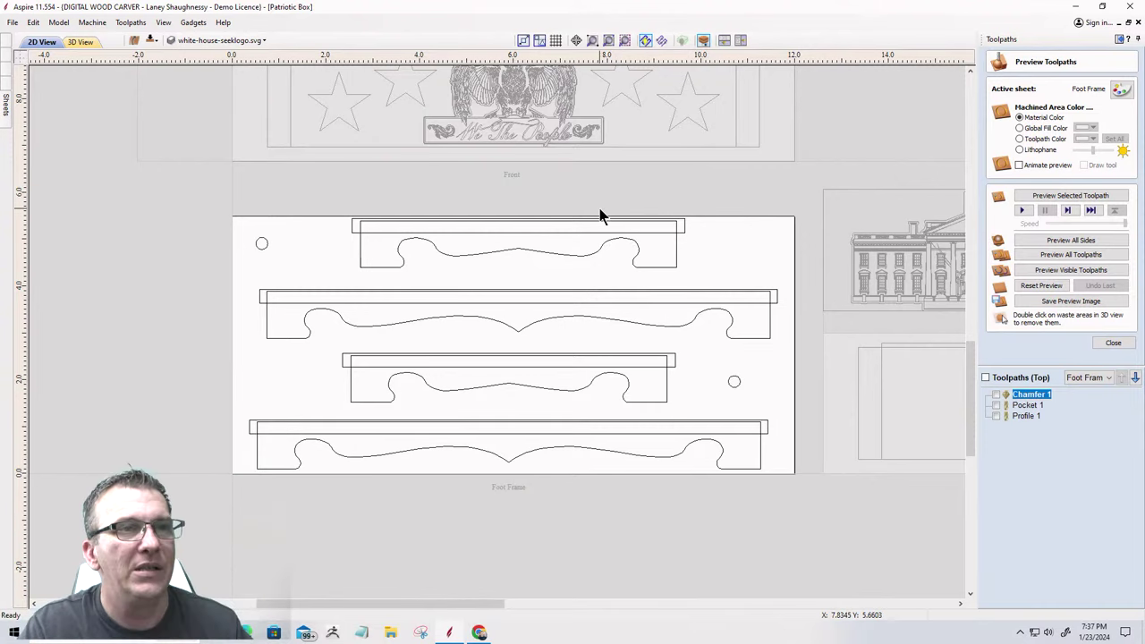
Preview all the Foot Frame toolpaths (Chamfer 1, Pocket 1, Profile 1) in the 3D view.
{"action": "left_click", "coordinate": [77, 43]}
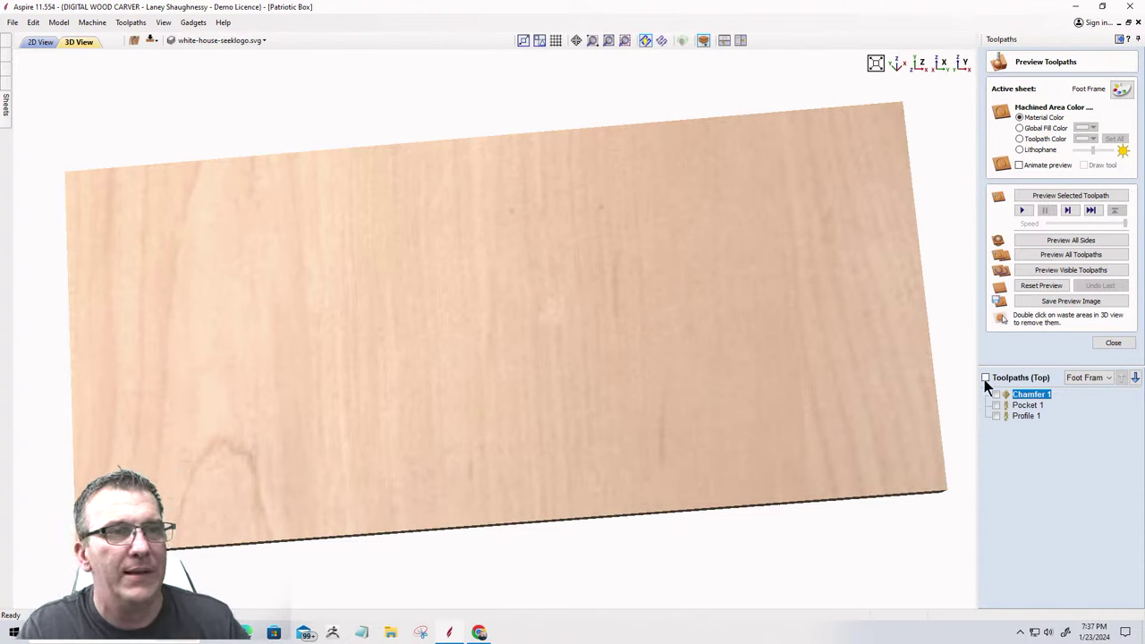
{"action": "left_click", "coordinate": [985, 378]}
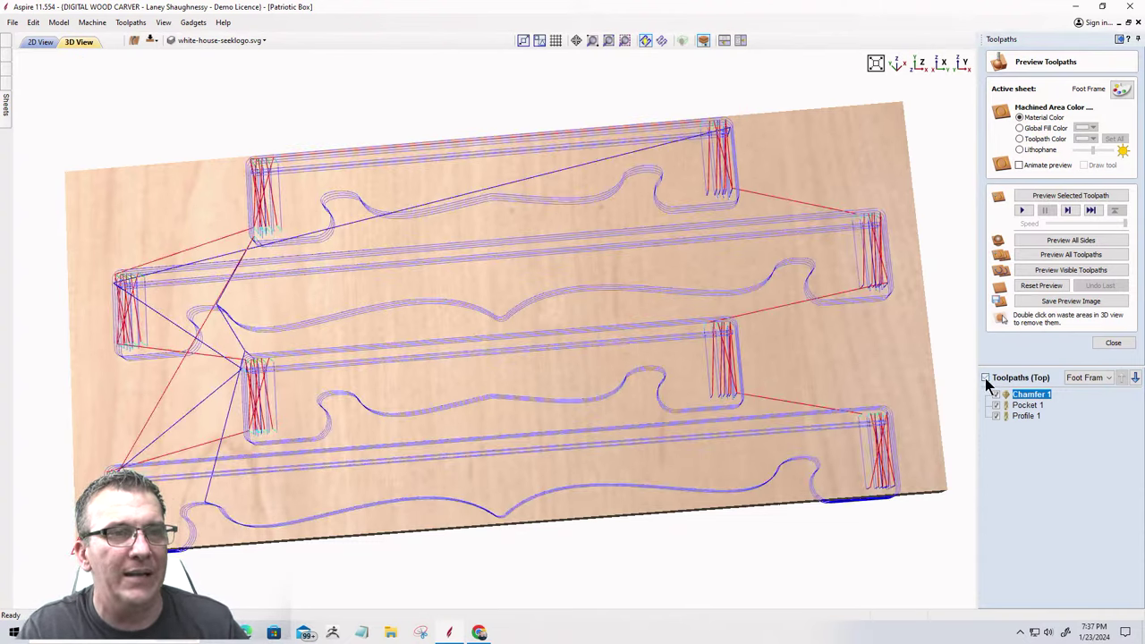
{"action": "left_click", "coordinate": [1052, 269]}
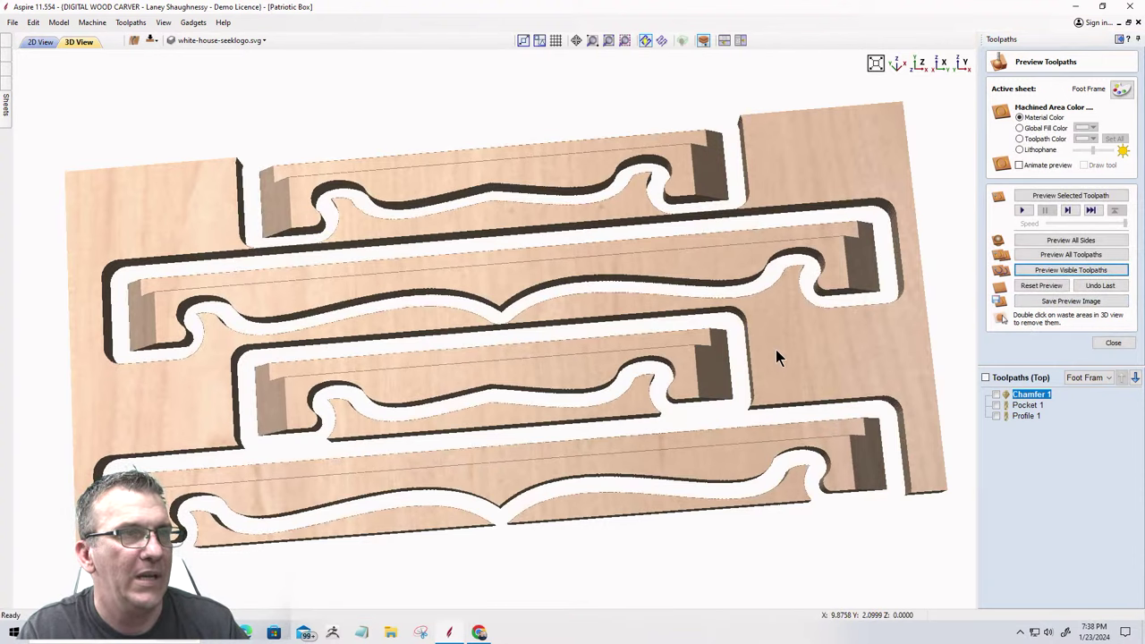
Remove the outer frame and the inner and bottom waste pieces from the 3D preview.
{"action": "double_click", "coordinate": [775, 351]}
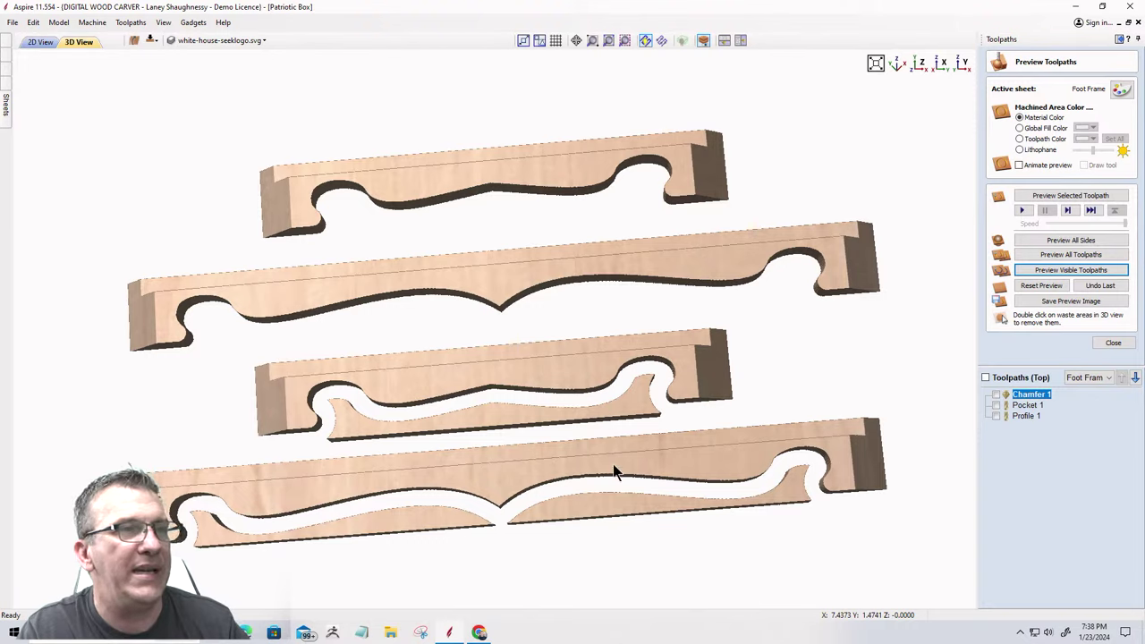
{"action": "double_click", "coordinate": [624, 514]}
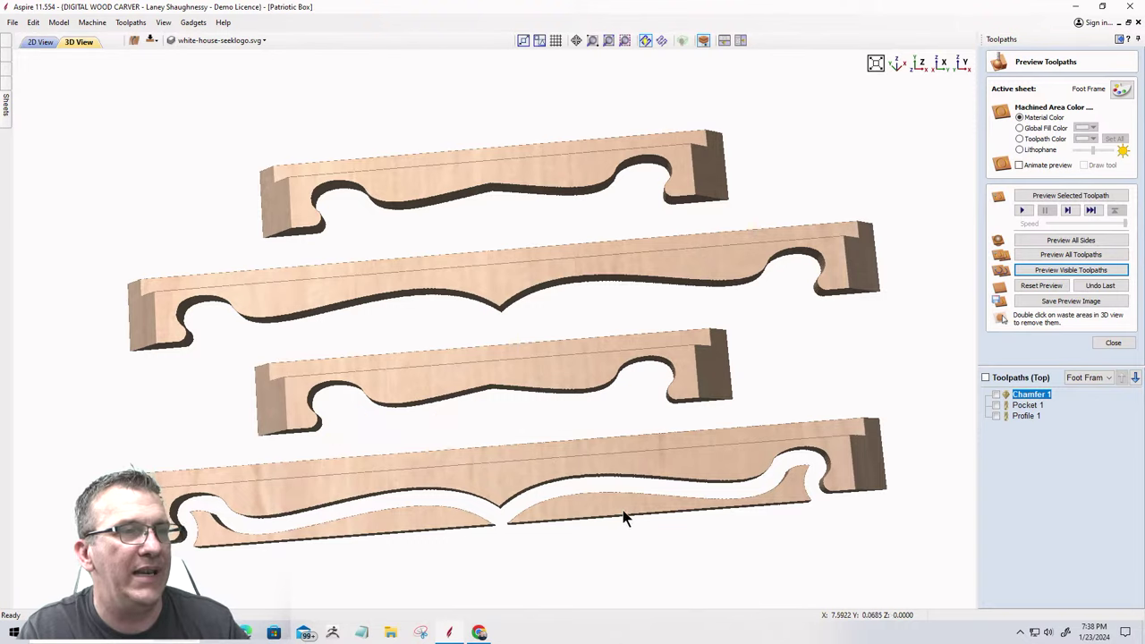
{"action": "double_click", "coordinate": [416, 526]}
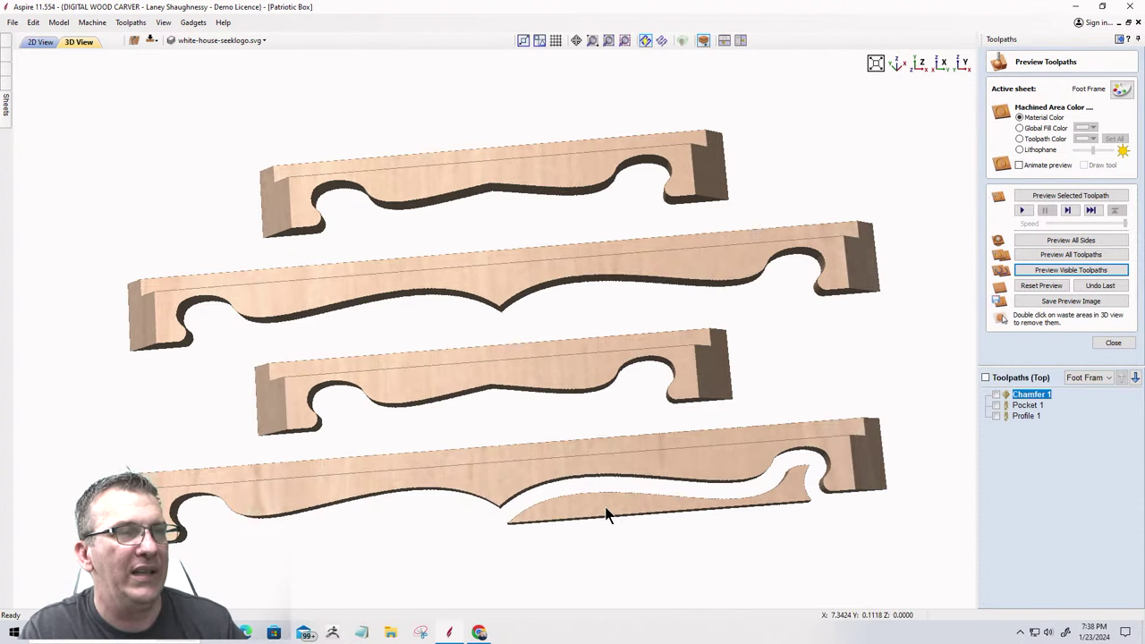
{"action": "double_click", "coordinate": [604, 515]}
{"action": "left_click_drag", "start_coordinate": [572, 467], "coordinate": [448, 368]}
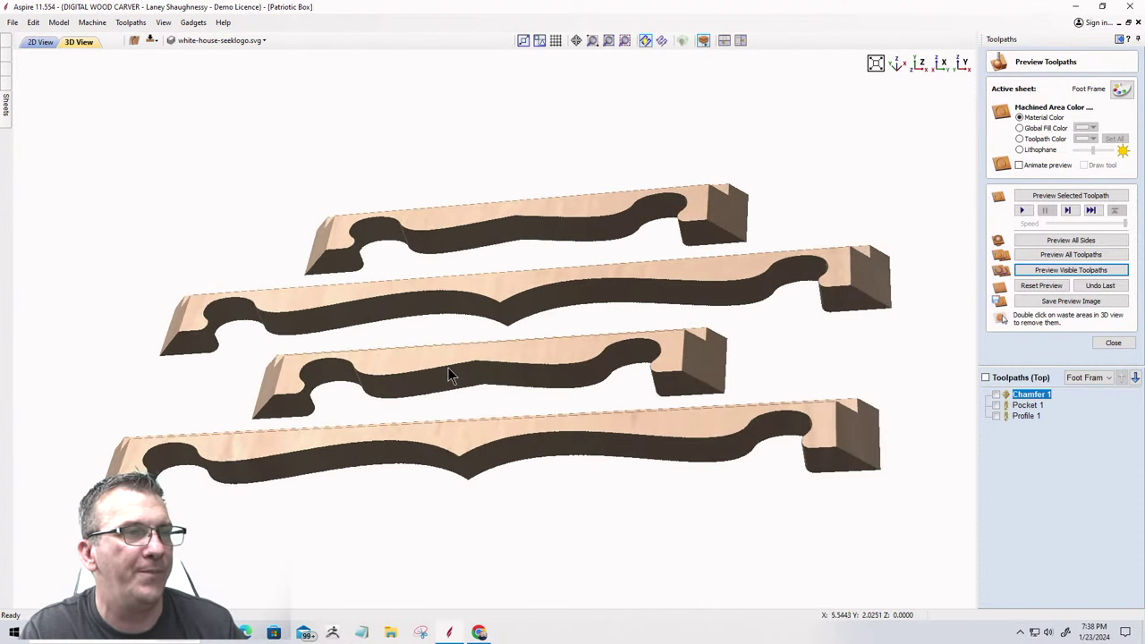
{"action": "left_click_drag", "start_coordinate": [381, 164], "coordinate": [7, 313]}
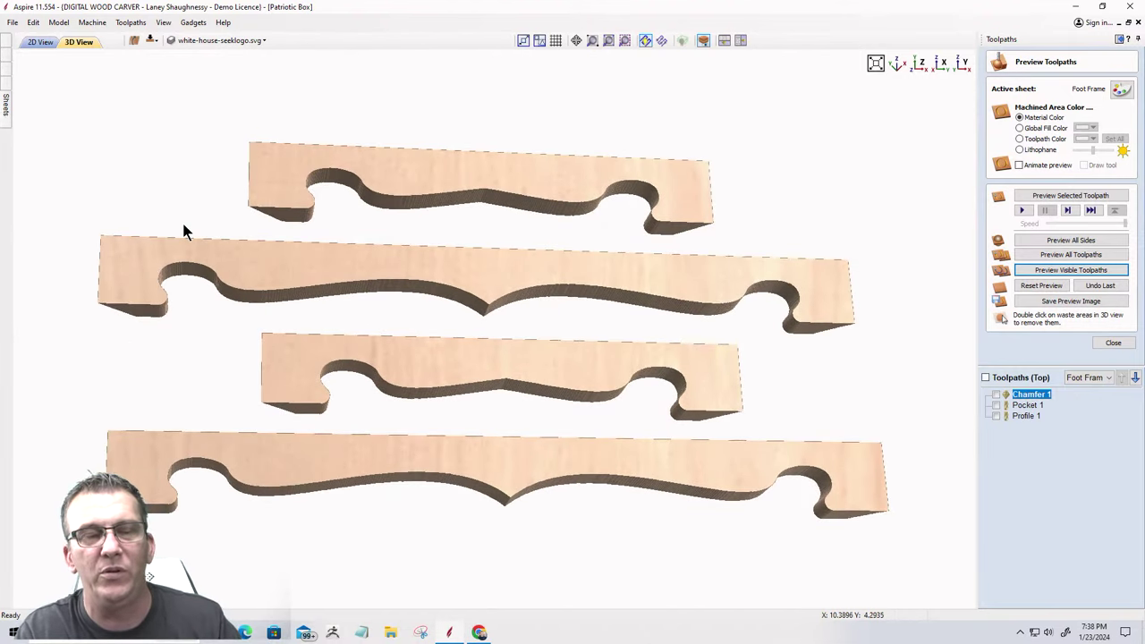
{"action": "left_click_drag", "start_coordinate": [463, 248], "coordinate": [394, 323]}
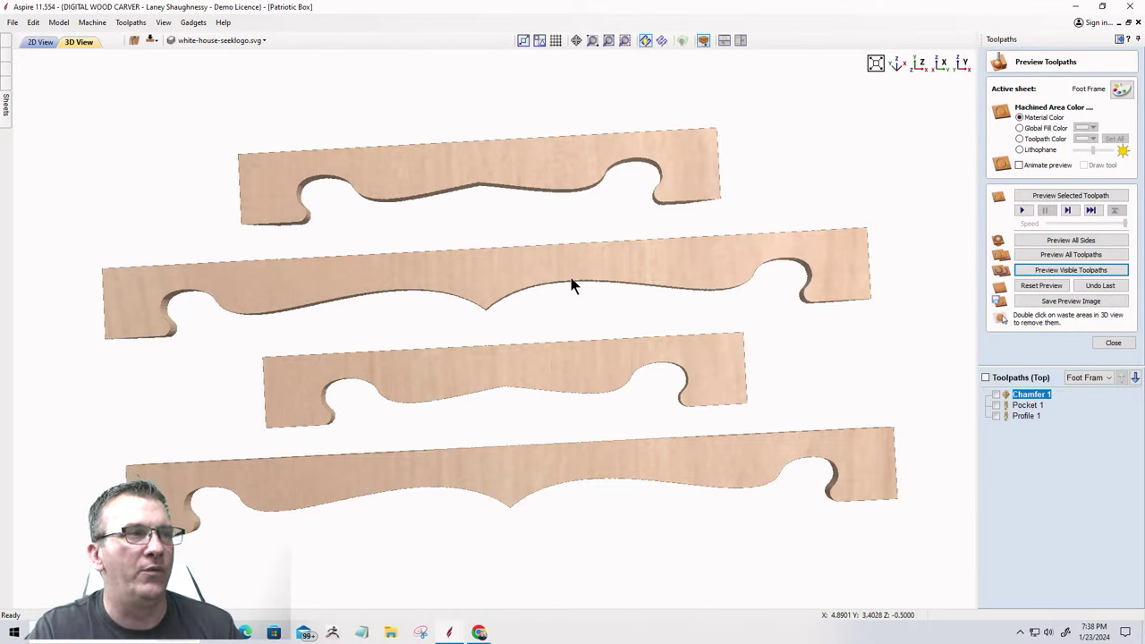
{"action": "left_click_drag", "start_coordinate": [460, 284], "coordinate": [471, 319]}
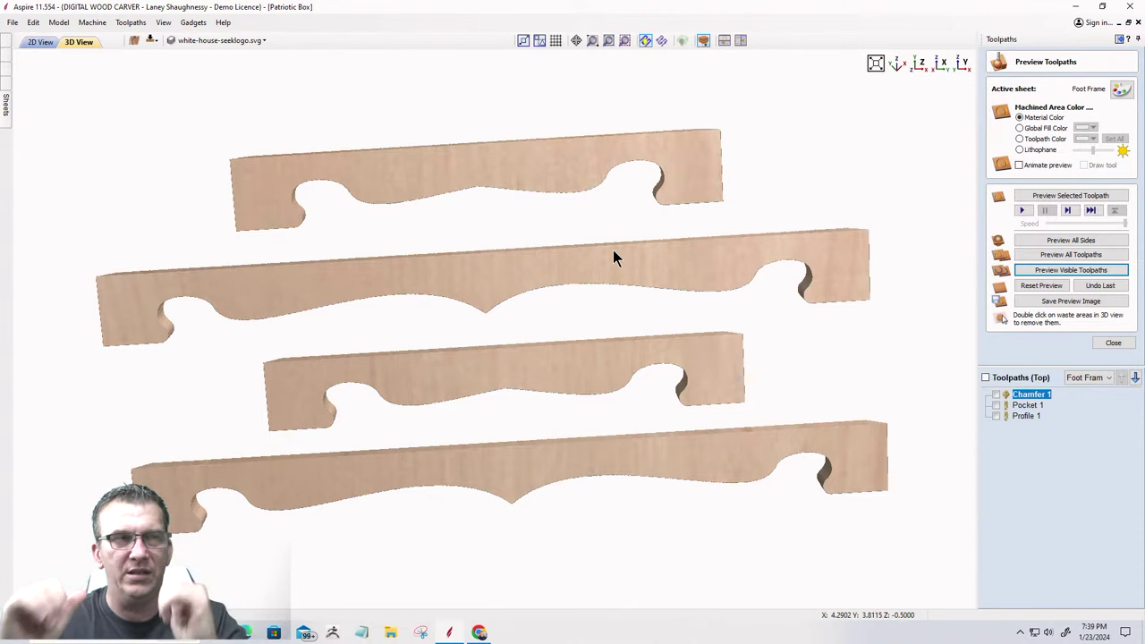
{"action": "left_click_drag", "start_coordinate": [496, 251], "coordinate": [599, 396]}
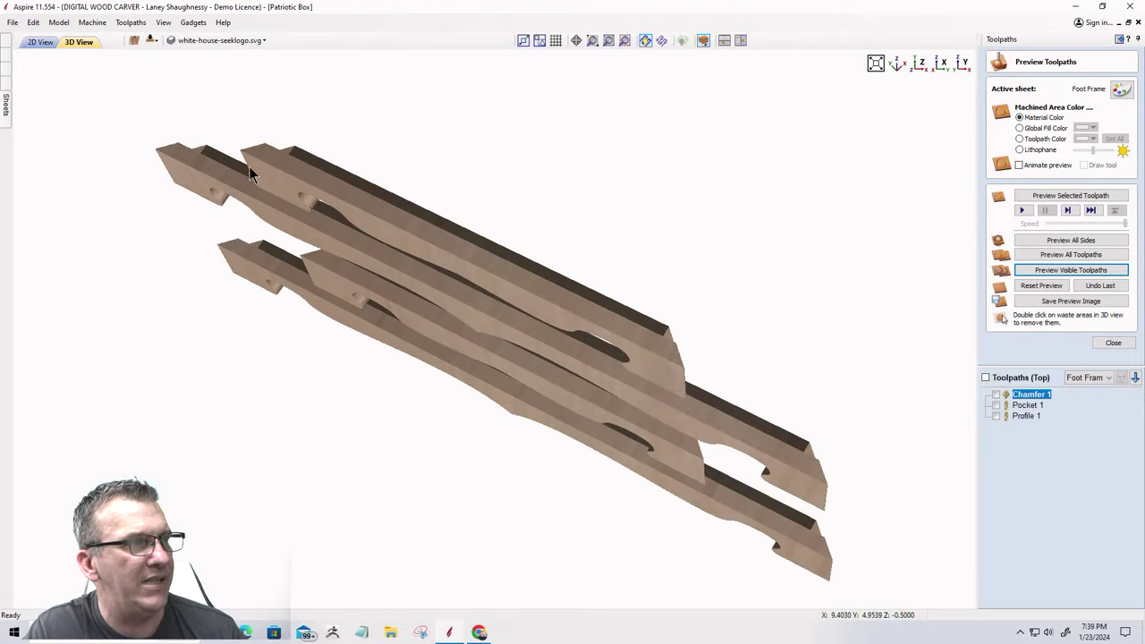
{"action": "left_click_drag", "start_coordinate": [589, 340], "coordinate": [410, 304]}
{"action": "left_click_drag", "start_coordinate": [498, 299], "coordinate": [642, 217]}
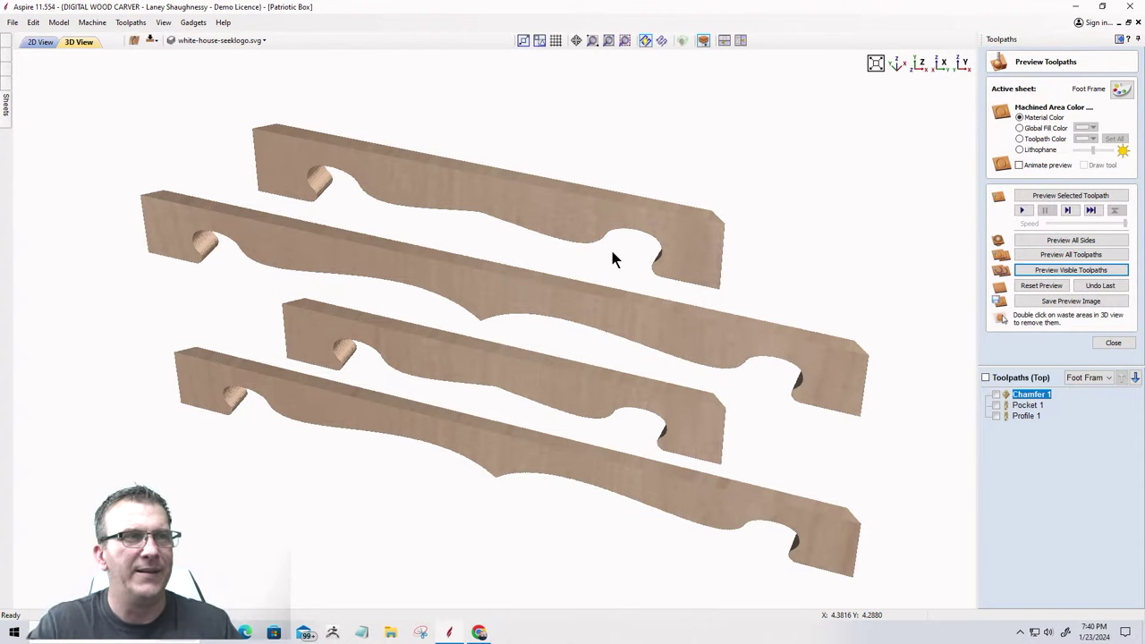
{"action": "left_click_drag", "start_coordinate": [552, 212], "coordinate": [158, 340]}
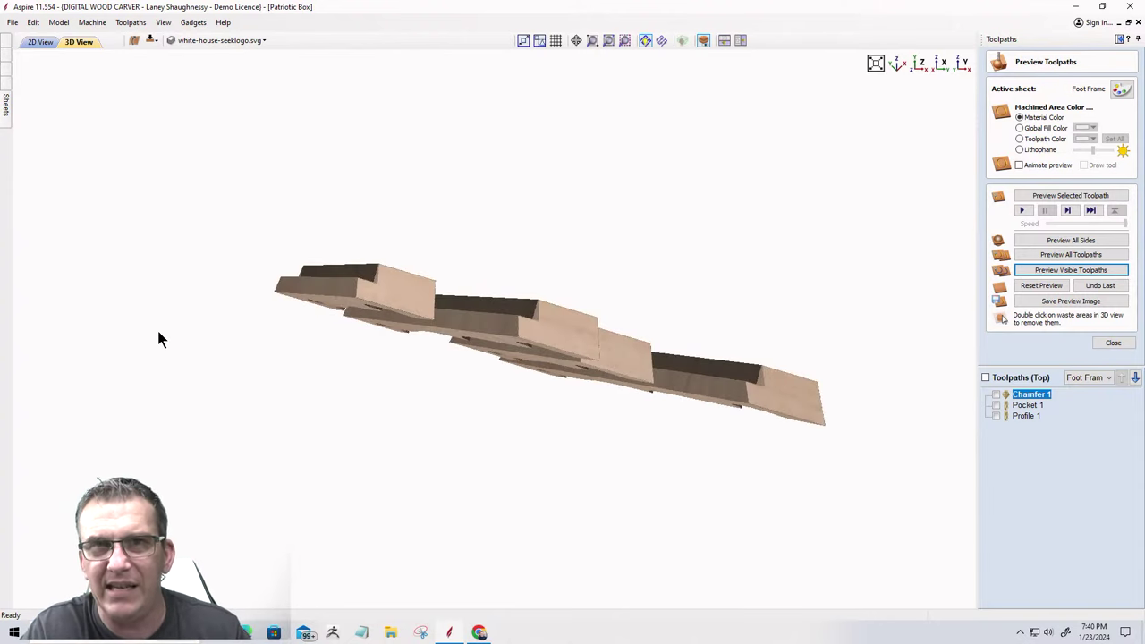
{"action": "left_click_drag", "start_coordinate": [237, 327], "coordinate": [503, 336]}
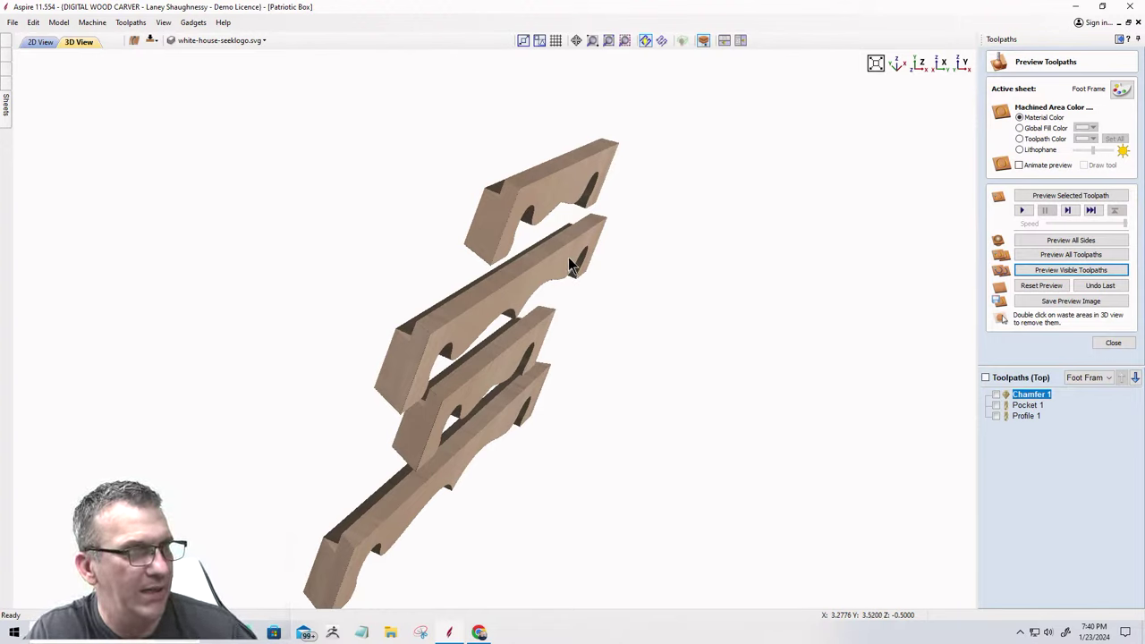
{"action": "left_click_drag", "start_coordinate": [563, 210], "coordinate": [567, 167]}
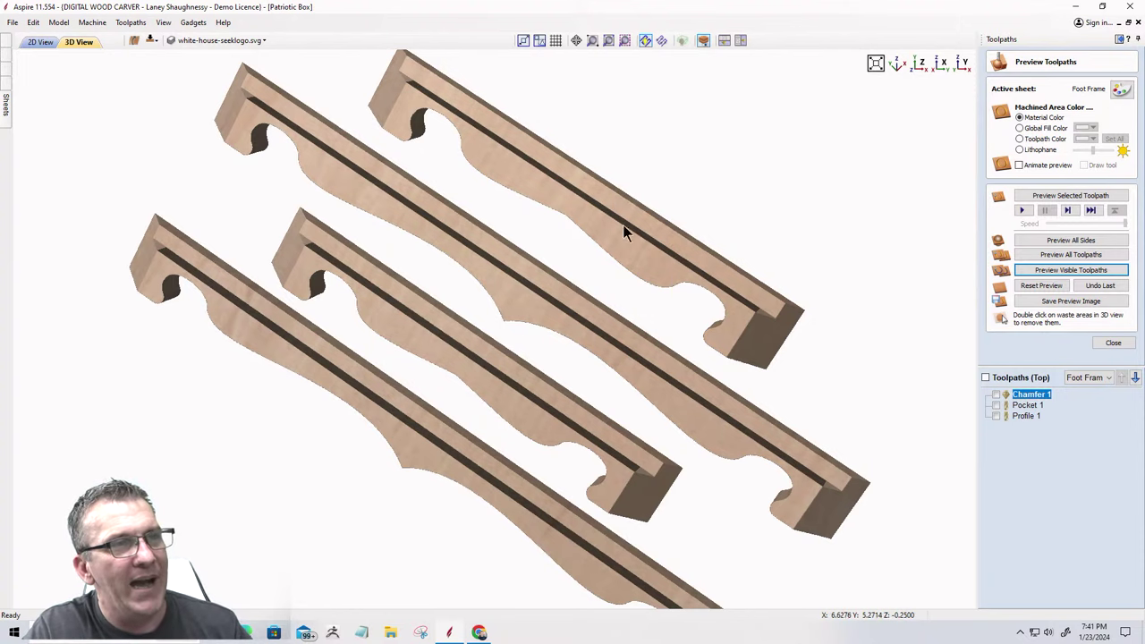
{"action": "left_click_drag", "start_coordinate": [623, 224], "coordinate": [579, 181]}
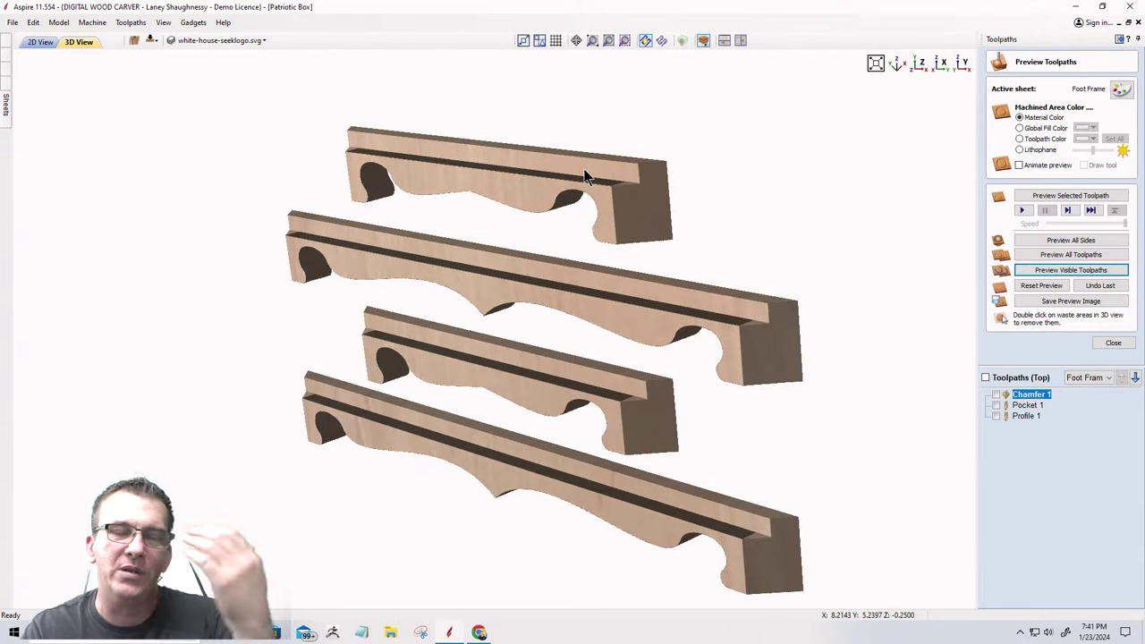
Return to the 2D layout, zoom to the Foot Frame top edge and take a trial horizontal measurement.
{"action": "left_click", "coordinate": [40, 42]}
{"action": "scroll", "coordinate": [614, 217], "scroll_direction": "up", "scroll_amount": 2}
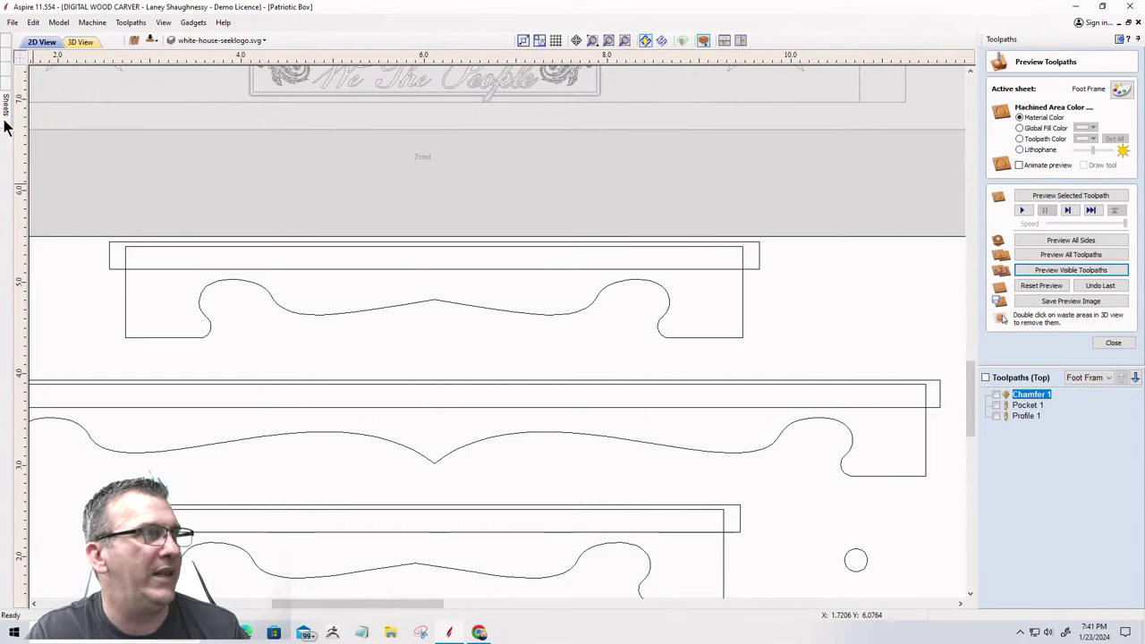
{"action": "mouse_move", "coordinate": [7, 45]}
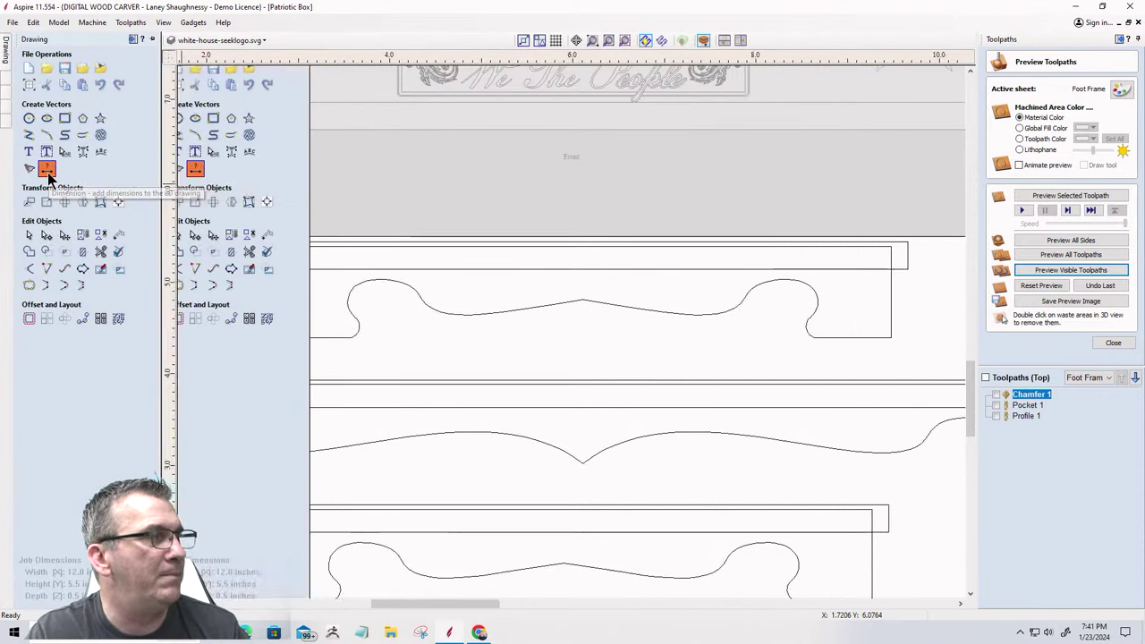
{"action": "scroll", "coordinate": [541, 278], "scroll_direction": "up", "scroll_amount": 2}
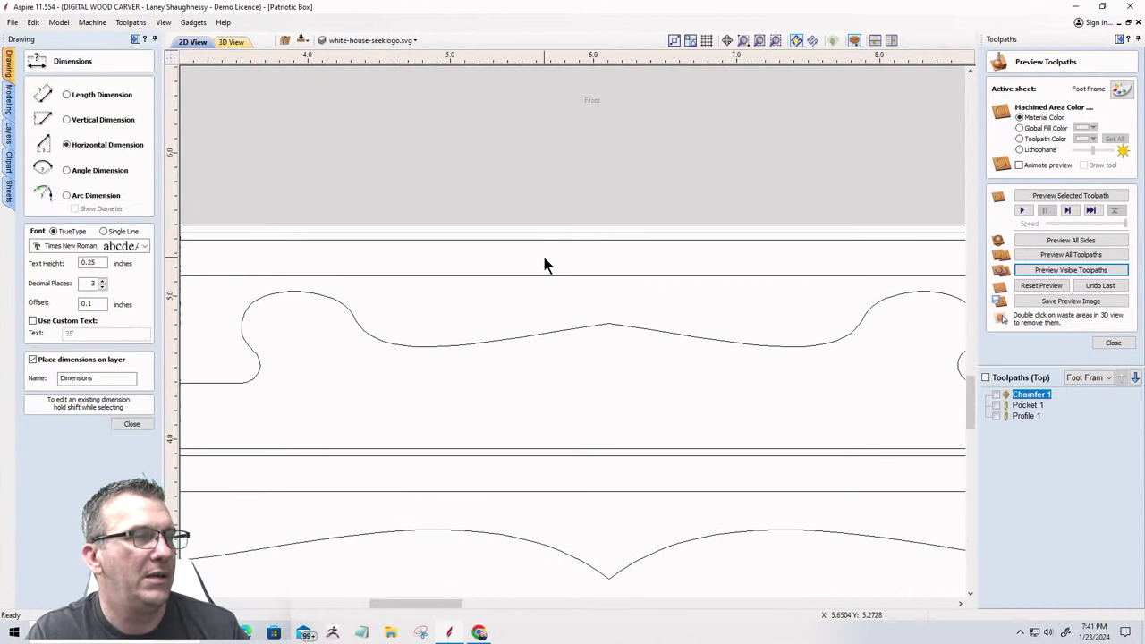
{"action": "scroll", "coordinate": [577, 271], "scroll_direction": "down", "scroll_amount": 3}
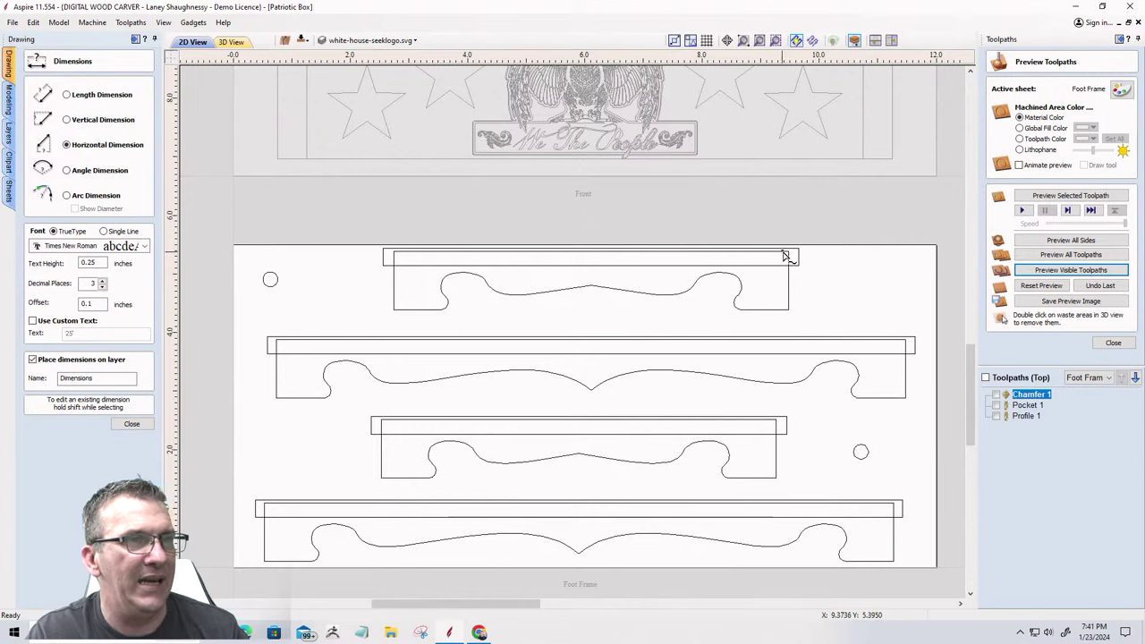
{"action": "scroll", "coordinate": [760, 268], "scroll_direction": "up", "scroll_amount": 3}
{"action": "scroll", "coordinate": [709, 242], "scroll_direction": "up", "scroll_amount": 1}
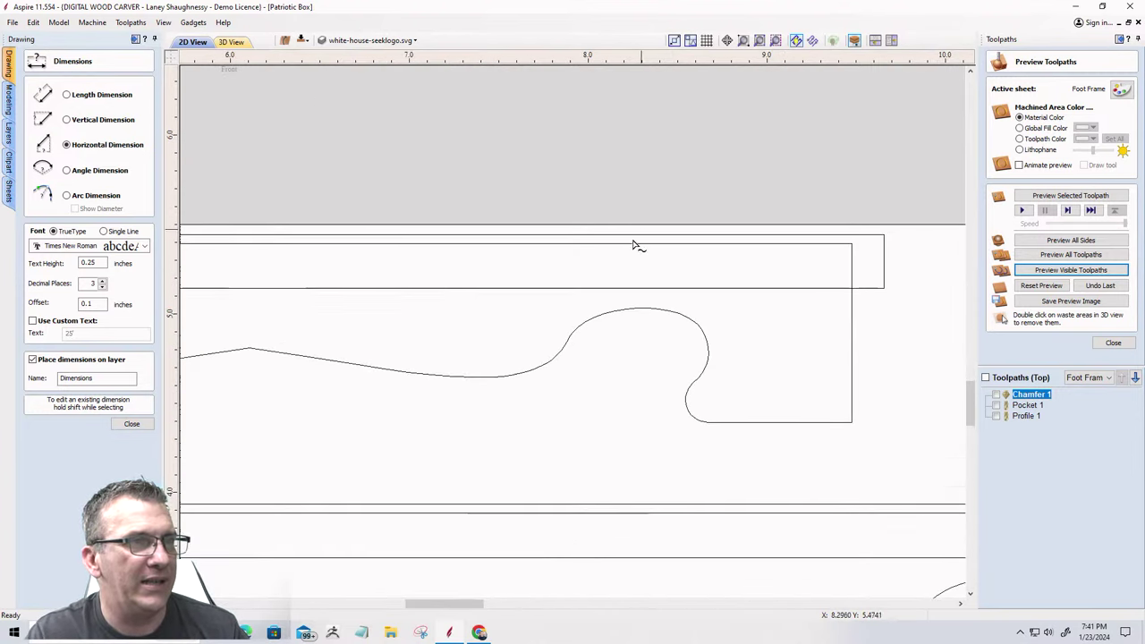
{"action": "left_click", "coordinate": [495, 267]}
{"action": "left_click", "coordinate": [508, 268]}
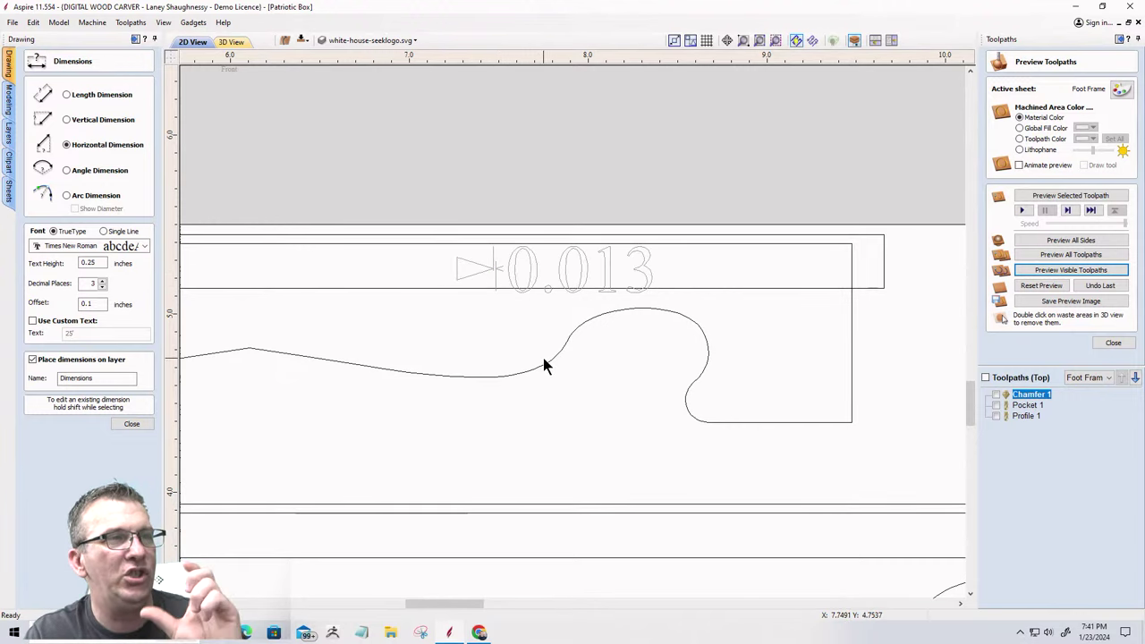
{"action": "scroll", "coordinate": [608, 391], "scroll_direction": "down", "scroll_amount": 3}
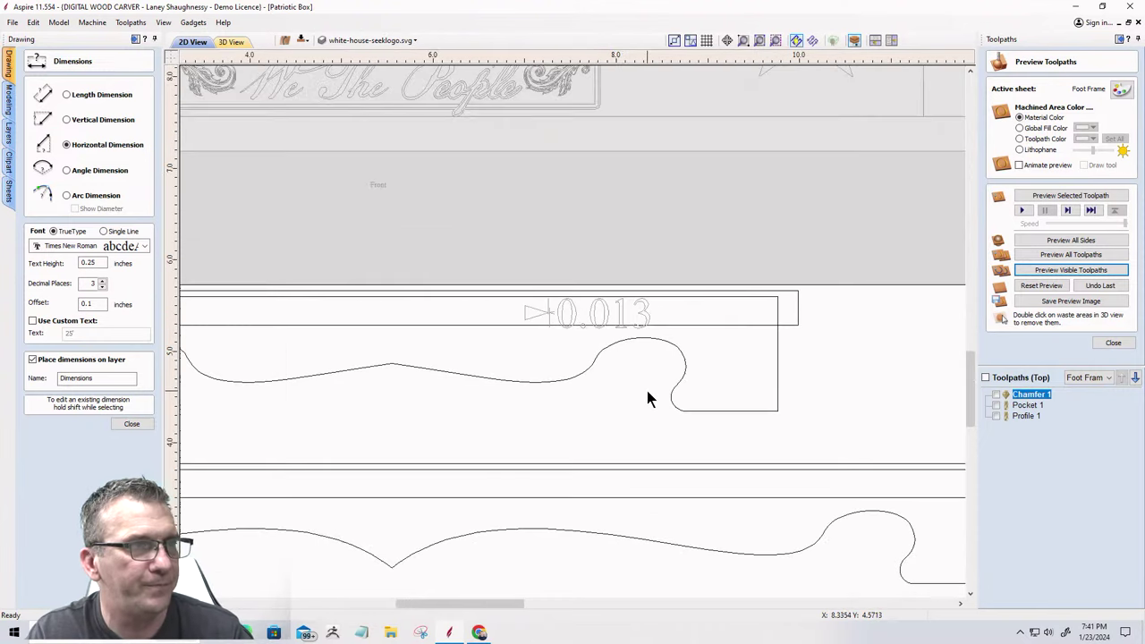
Measure the Foot Frame's top lip with a vertical dimension reading 0.25.
{"action": "left_click", "coordinate": [68, 122]}
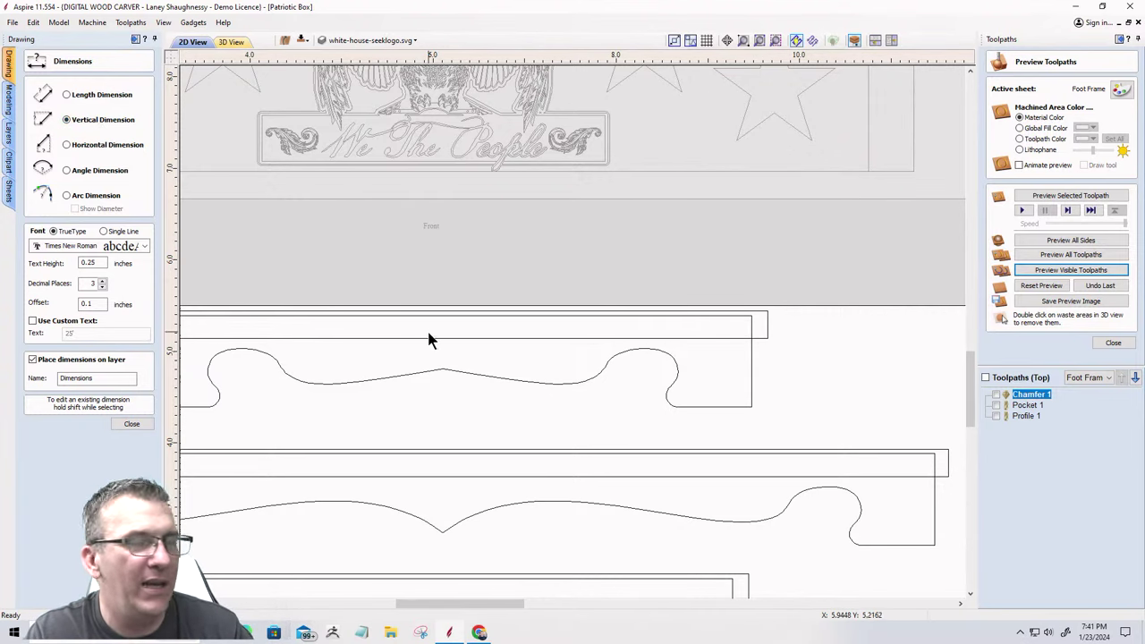
{"action": "scroll", "coordinate": [552, 313], "scroll_direction": "up", "scroll_amount": 3}
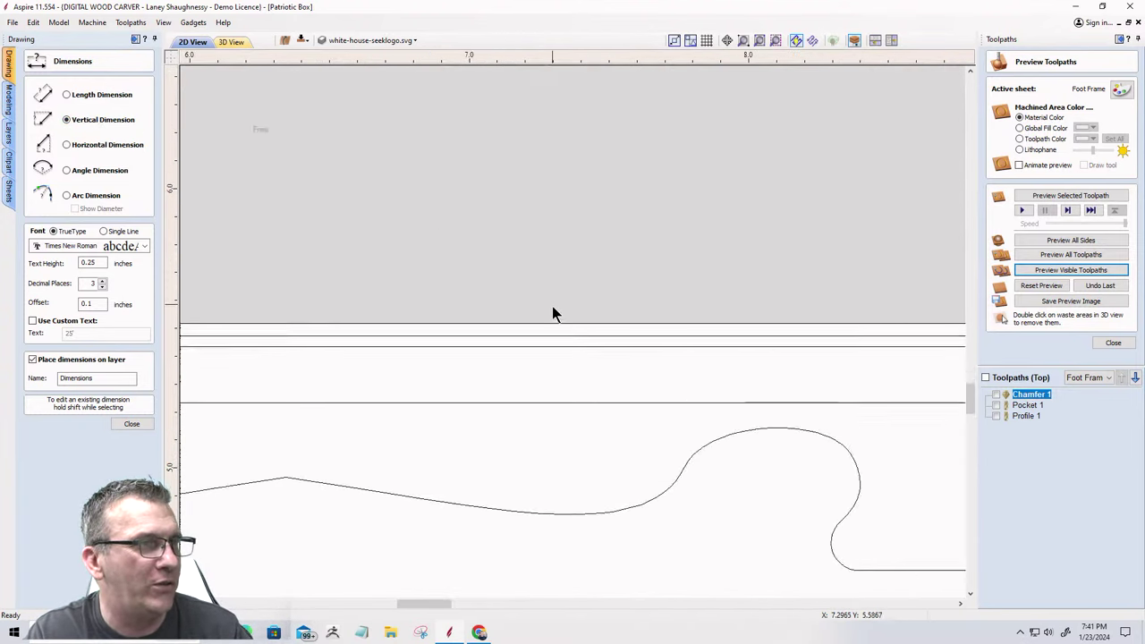
{"action": "scroll", "coordinate": [517, 362], "scroll_direction": "down", "scroll_amount": 3}
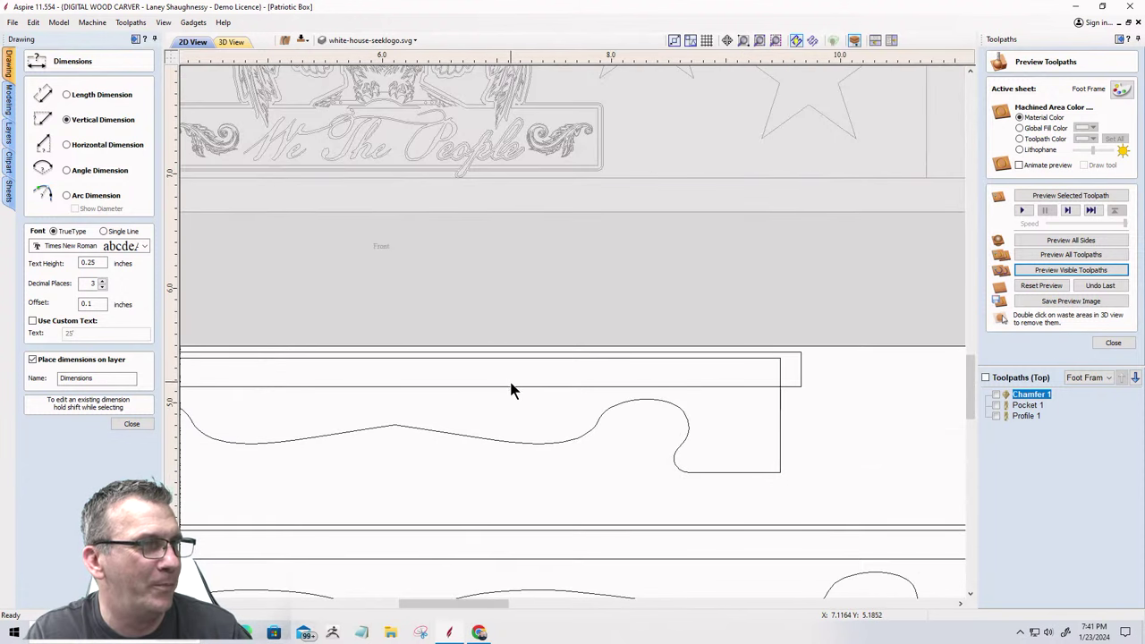
{"action": "left_click", "coordinate": [510, 359]}
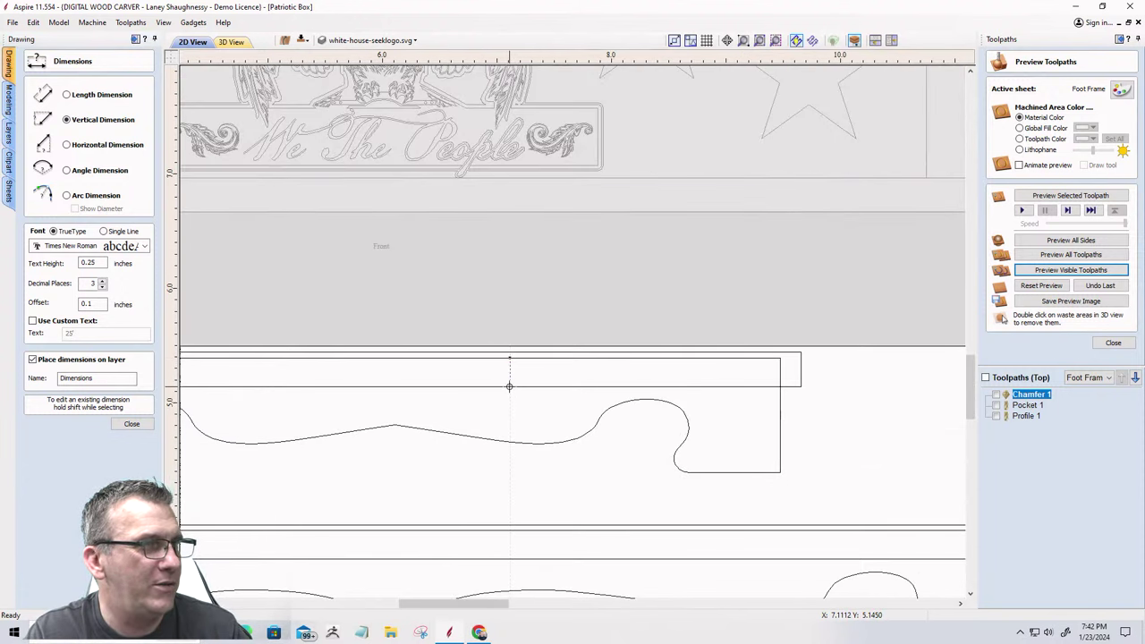
{"action": "left_click", "coordinate": [509, 386]}
{"action": "left_click", "coordinate": [510, 368]}
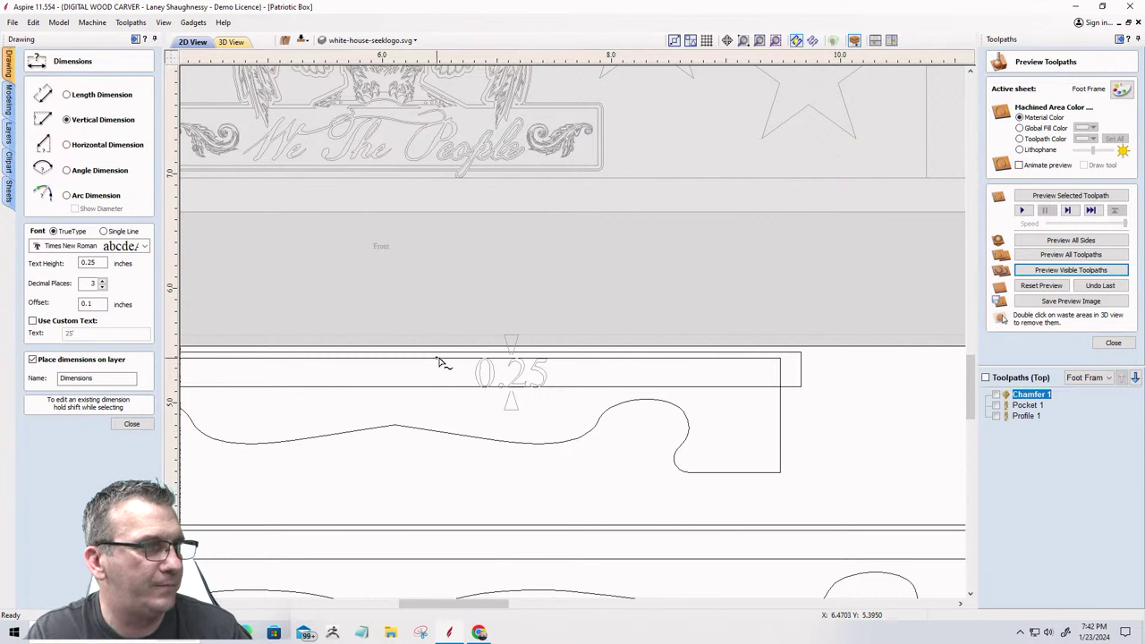
{"action": "scroll", "coordinate": [494, 375], "scroll_direction": "up", "scroll_amount": 3}
{"action": "scroll", "coordinate": [494, 376], "scroll_direction": "up", "scroll_amount": 3}
{"action": "scroll", "coordinate": [778, 327], "scroll_direction": "down", "scroll_amount": 5}
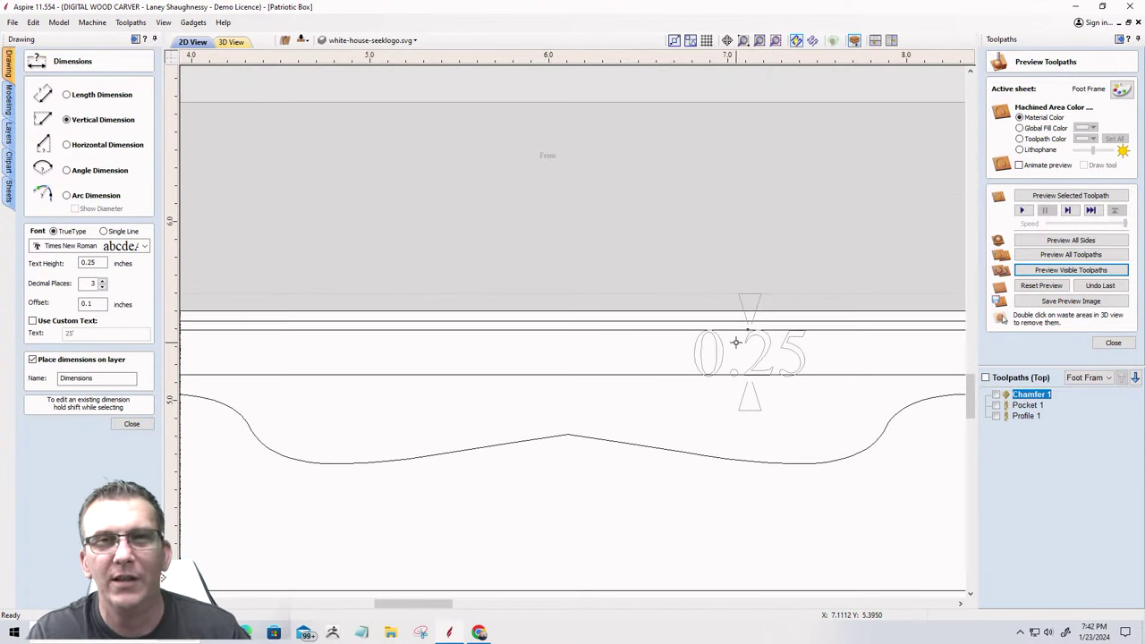
{"action": "scroll", "coordinate": [787, 394], "scroll_direction": "down", "scroll_amount": 2}
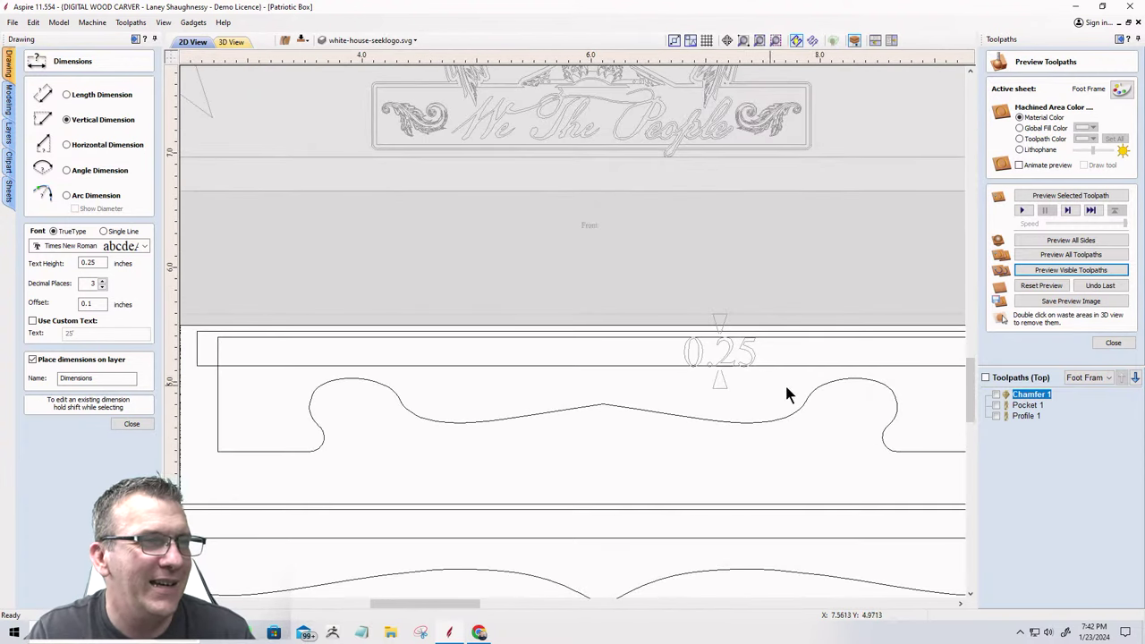
{"action": "scroll", "coordinate": [785, 371], "scroll_direction": "up", "scroll_amount": 3}
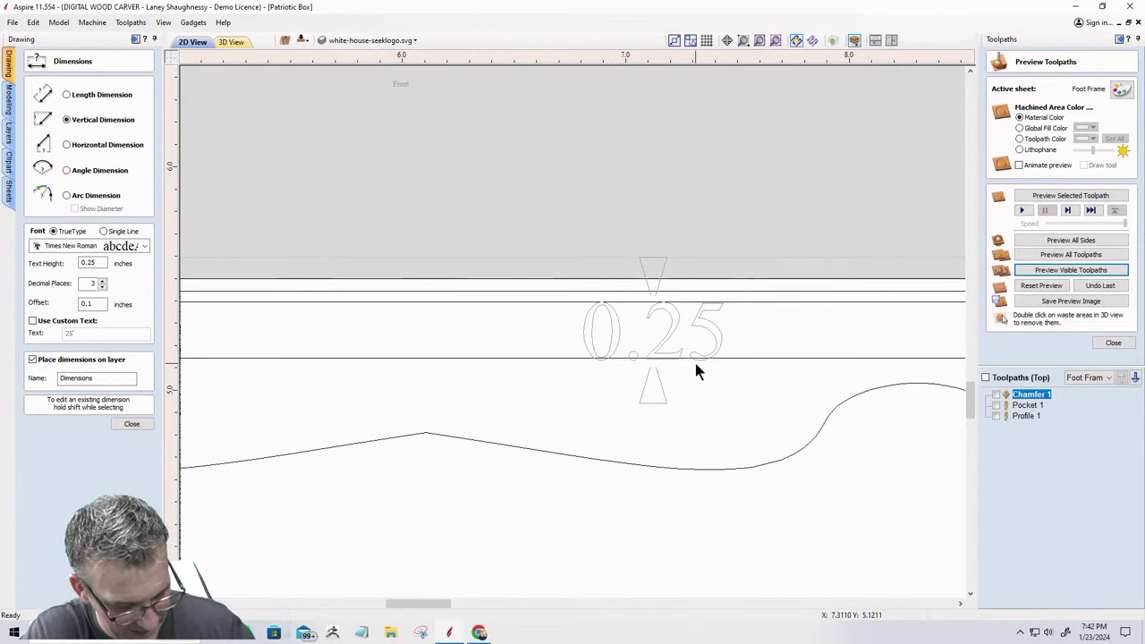
Close the dimension tool and delete the 0.25 dimension.
{"action": "left_click", "coordinate": [130, 424]}
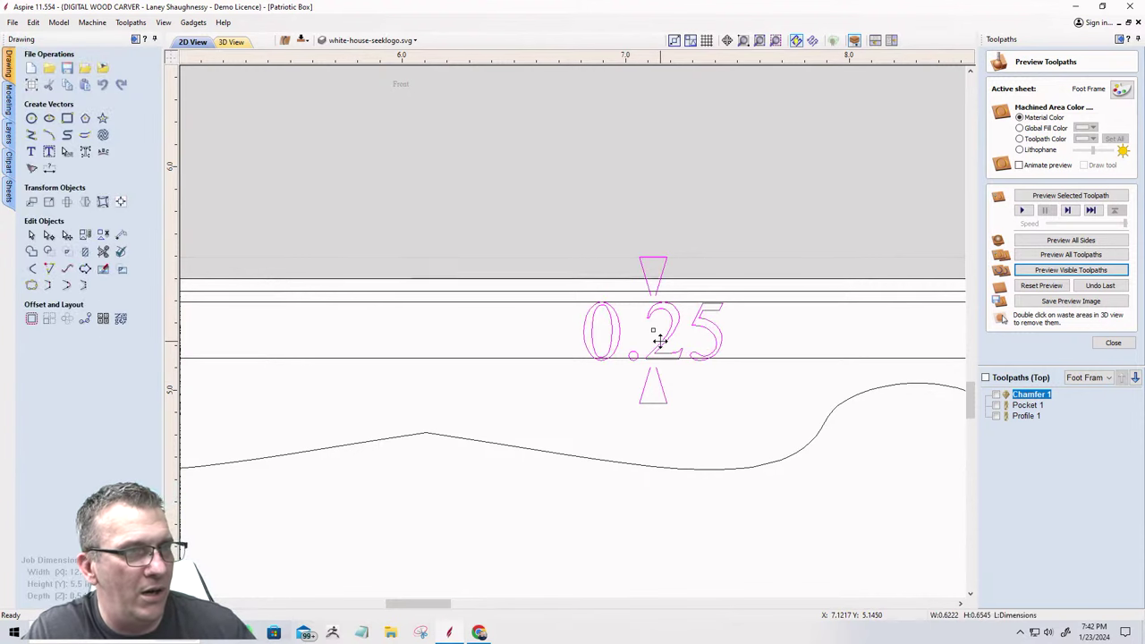
{"action": "key", "text": "Delete"}
{"action": "scroll", "coordinate": [703, 518], "scroll_direction": "down", "scroll_amount": 3}
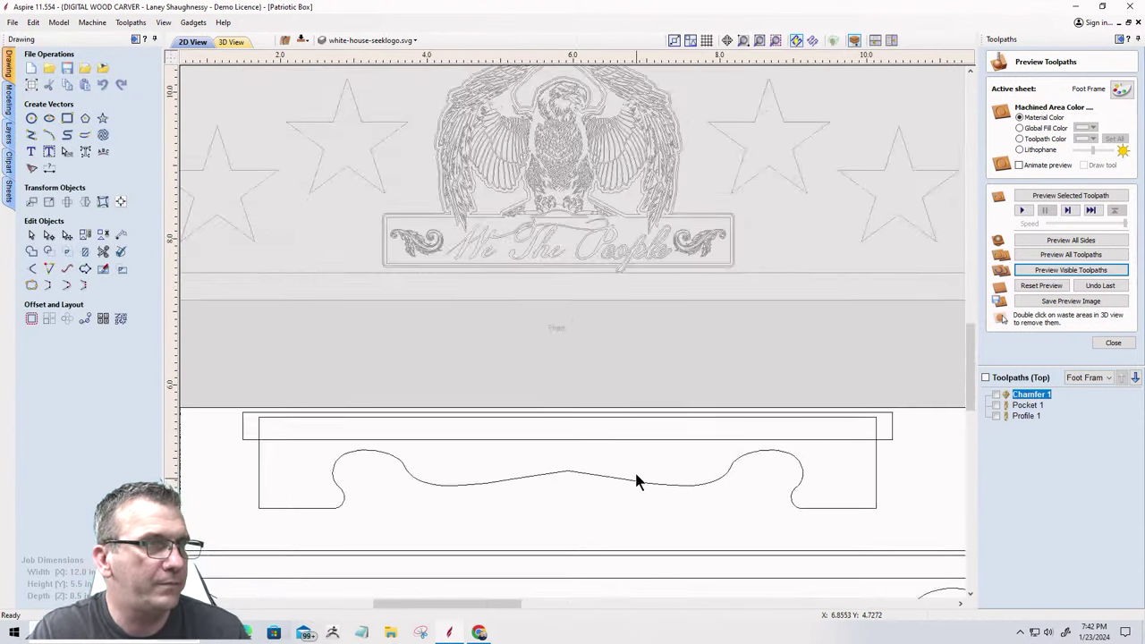
{"action": "scroll", "coordinate": [537, 304], "scroll_direction": "up", "scroll_amount": 2}
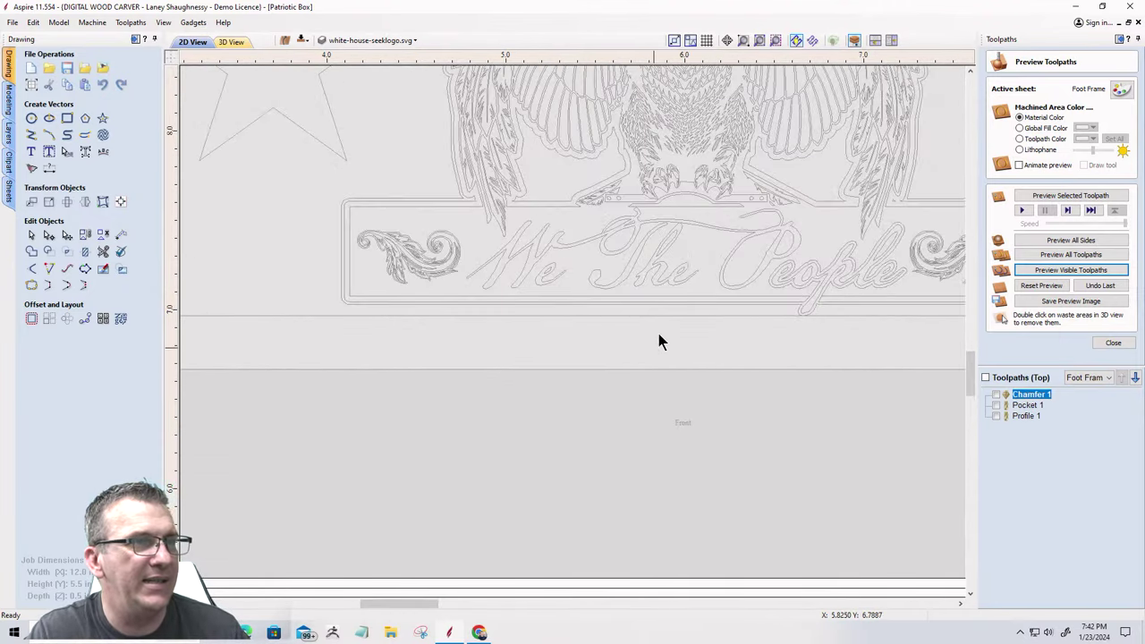
{"action": "scroll", "coordinate": [647, 354], "scroll_direction": "down", "scroll_amount": 2}
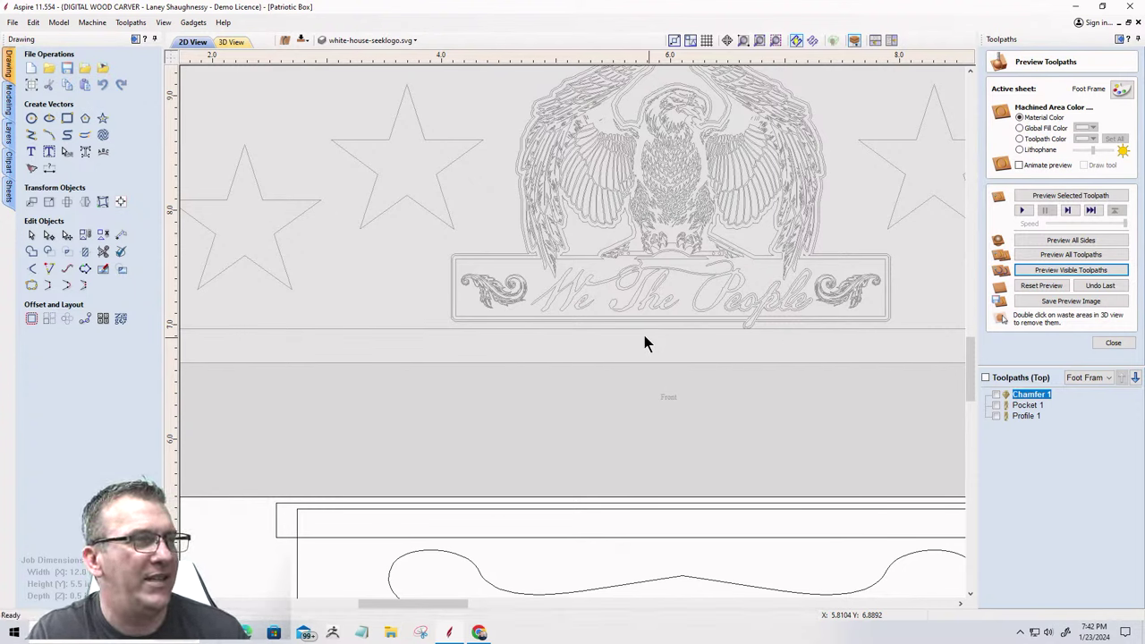
Make the Front sheet active and dimension the 0.3 gap below the We The People banner.
{"action": "double_click", "coordinate": [645, 337]}
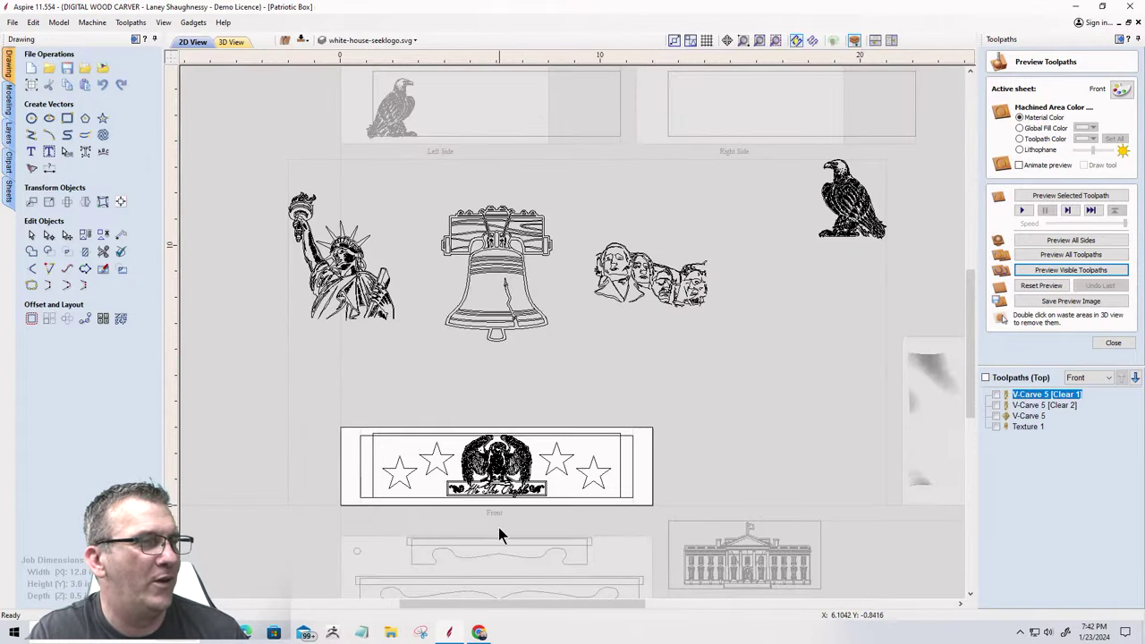
{"action": "scroll", "coordinate": [499, 528], "scroll_direction": "up", "scroll_amount": 5}
{"action": "scroll", "coordinate": [525, 485], "scroll_direction": "up", "scroll_amount": 3}
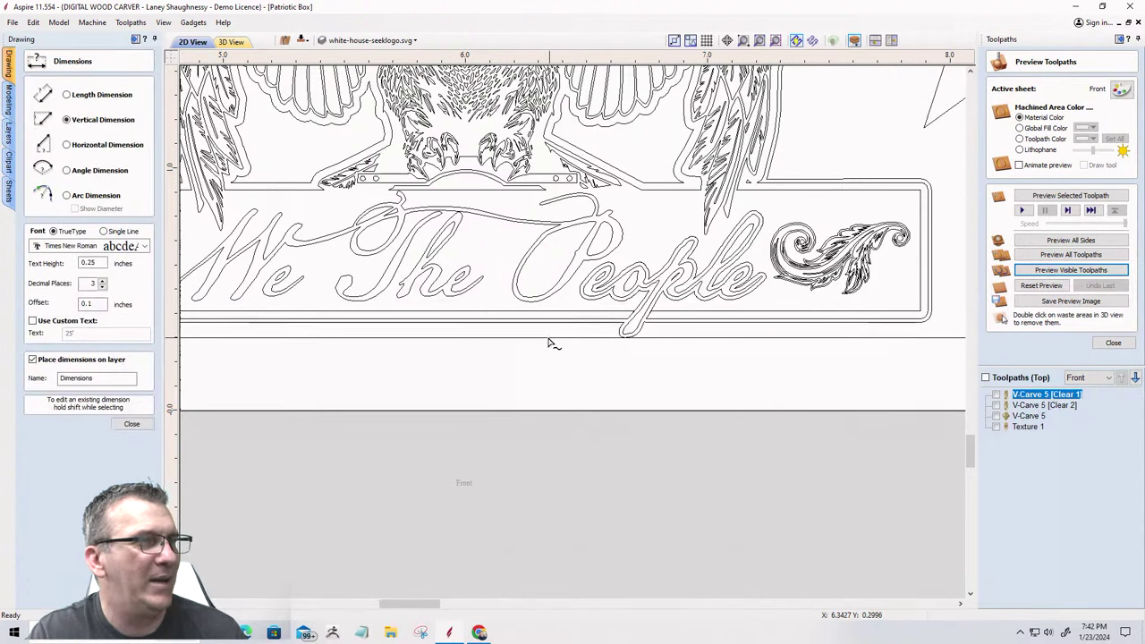
{"action": "left_click", "coordinate": [543, 412]}
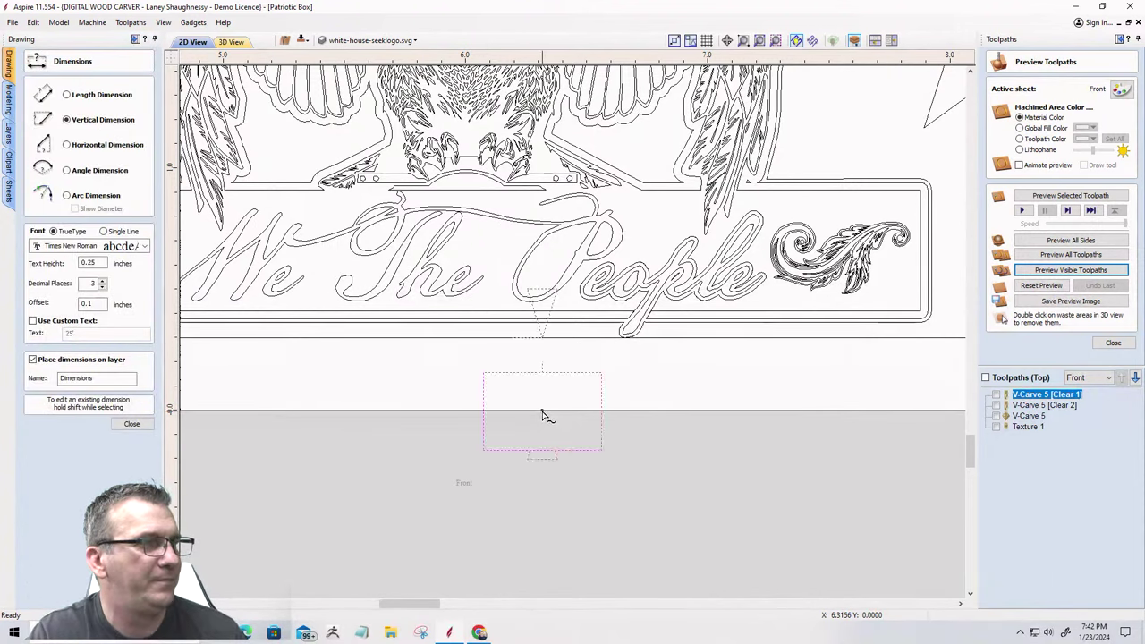
{"action": "left_click", "coordinate": [545, 338]}
{"action": "left_click", "coordinate": [532, 427]}
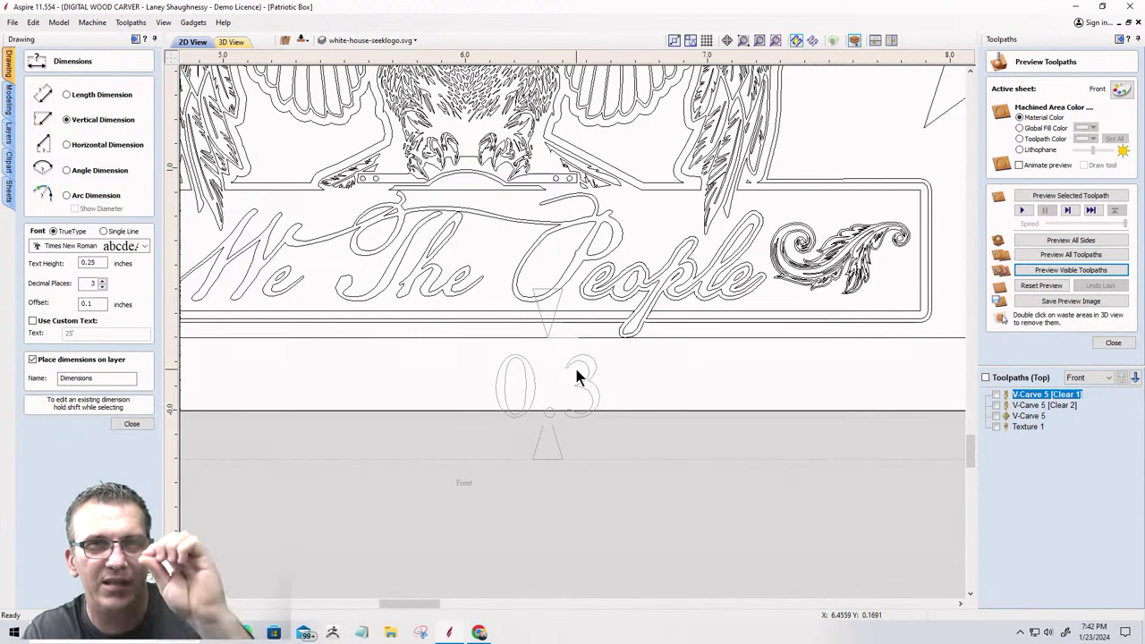
Close the dimension tool and delete the 0.3 dimension.
{"action": "scroll", "coordinate": [563, 416], "scroll_direction": "down", "scroll_amount": 1}
{"action": "scroll", "coordinate": [562, 420], "scroll_direction": "up", "scroll_amount": 2}
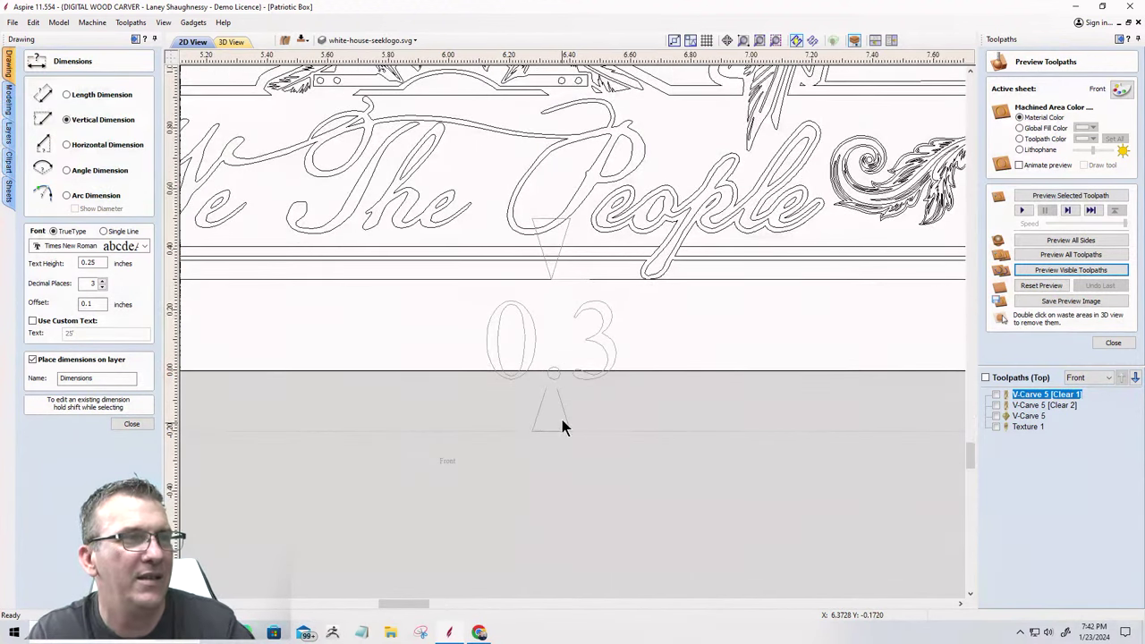
{"action": "scroll", "coordinate": [198, 403], "scroll_direction": "down", "scroll_amount": 1}
{"action": "left_click", "coordinate": [134, 424]}
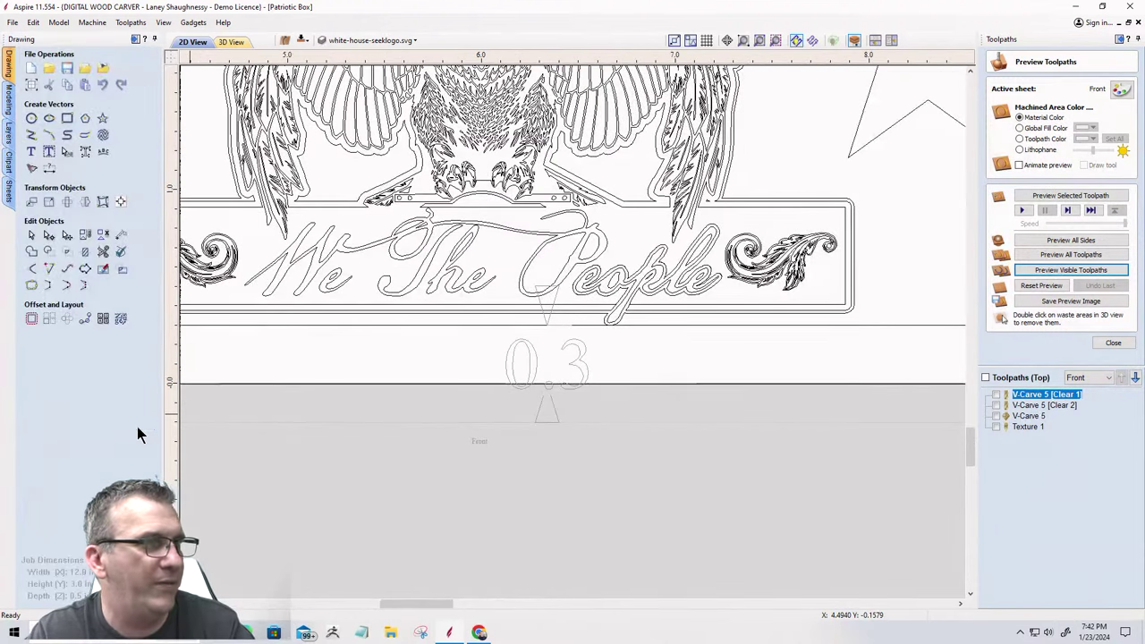
{"action": "left_click", "coordinate": [554, 404]}
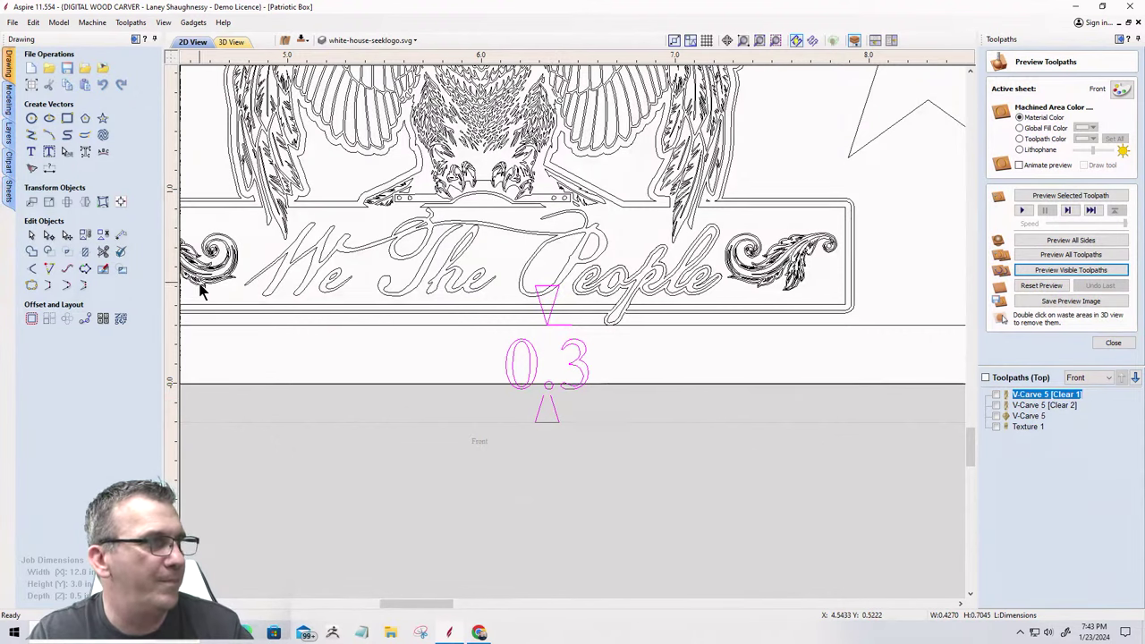
{"action": "key", "text": "Delete"}
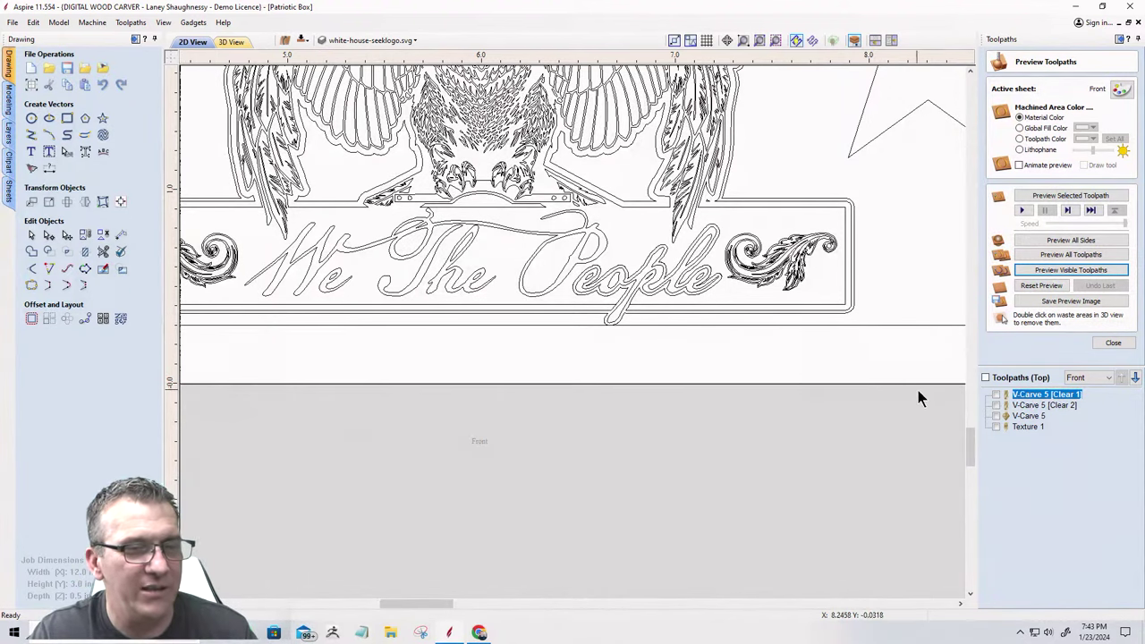
Filter the toolpath list to the Left Side sheet and show the Sheets List.
{"action": "scroll", "coordinate": [745, 386], "scroll_direction": "down", "scroll_amount": 6}
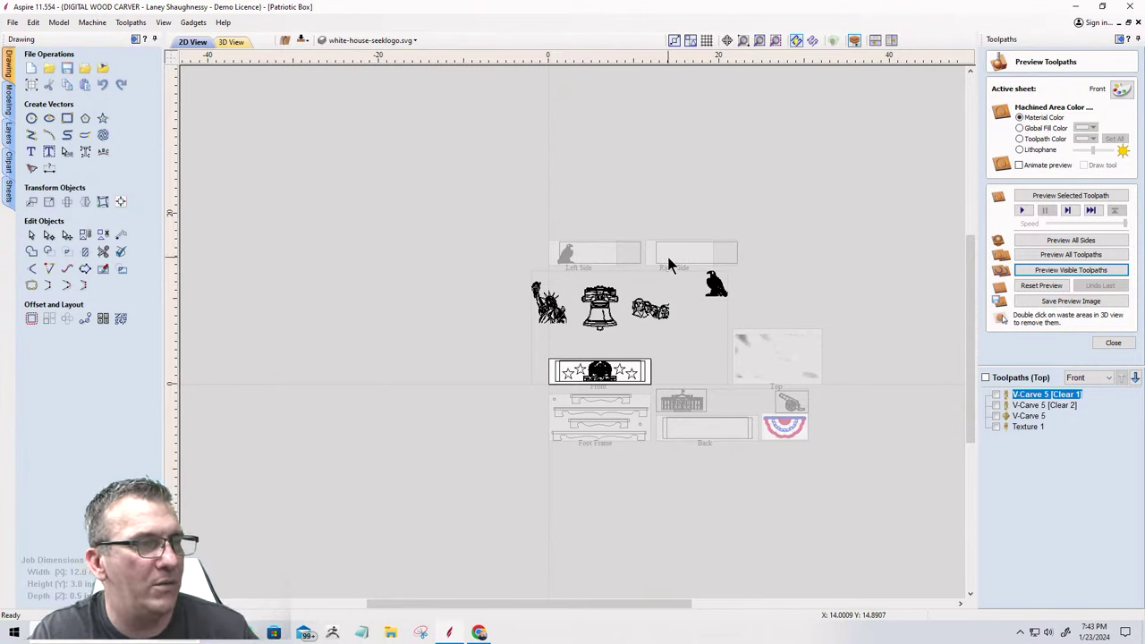
{"action": "scroll", "coordinate": [732, 433], "scroll_direction": "up", "scroll_amount": 3}
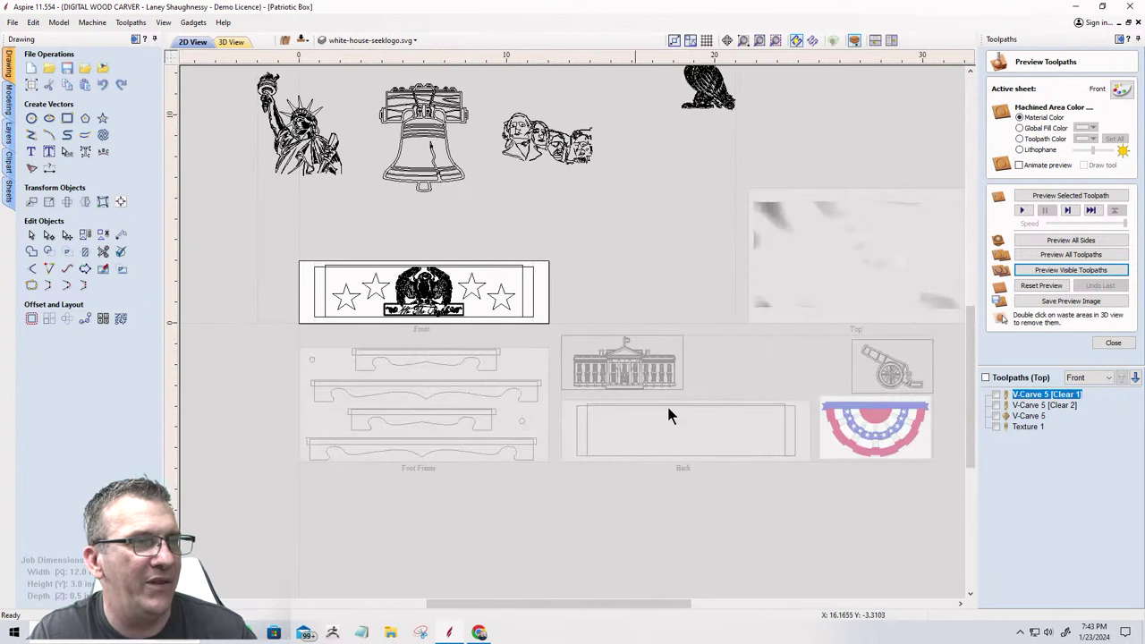
{"action": "scroll", "coordinate": [721, 462], "scroll_direction": "down", "scroll_amount": 3}
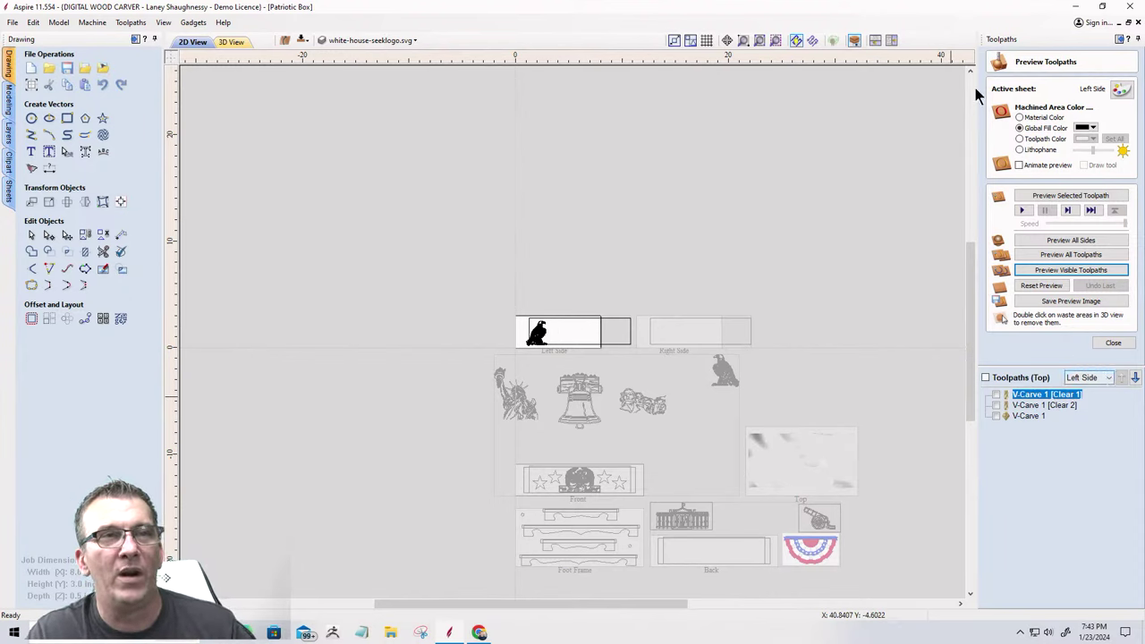
{"action": "left_click", "coordinate": [1109, 378]}
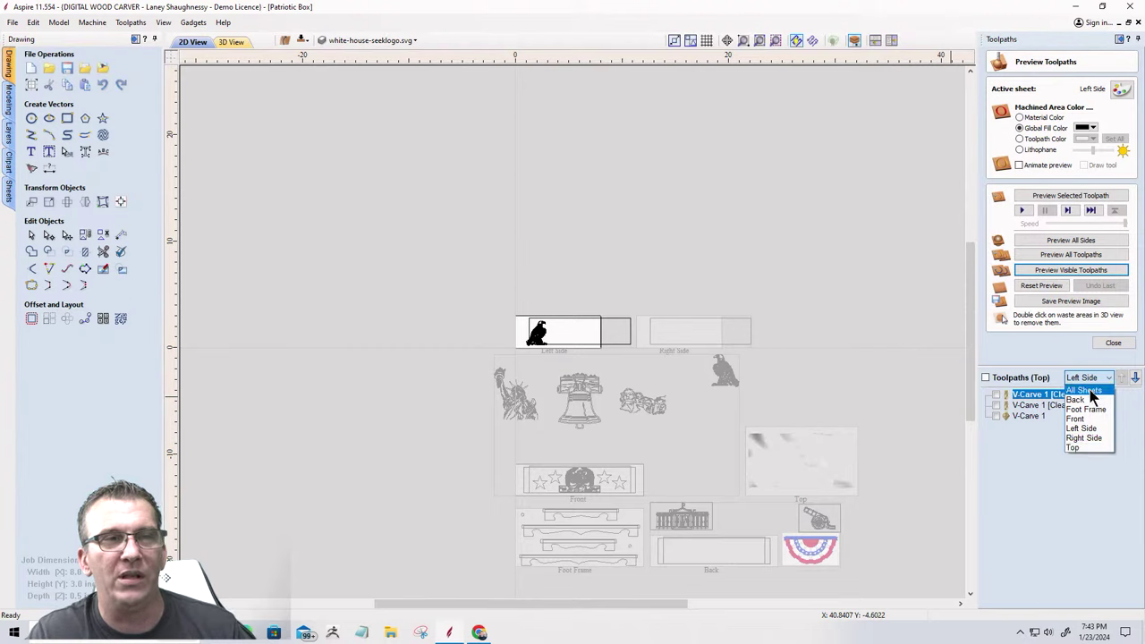
{"action": "left_click", "coordinate": [1091, 431]}
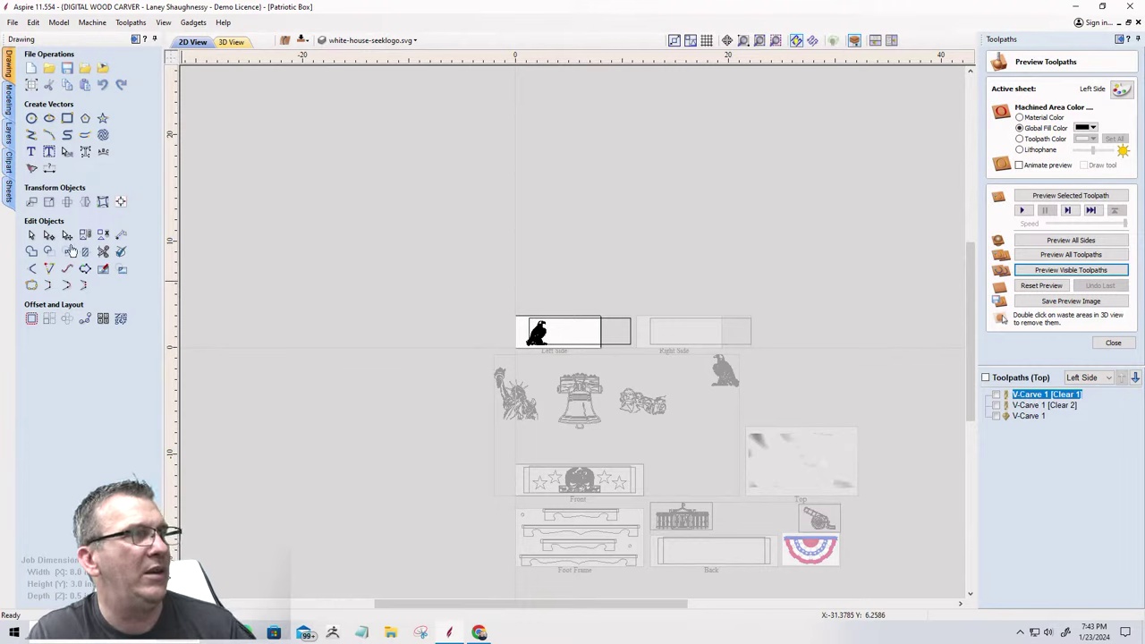
{"action": "left_click", "coordinate": [8, 189]}
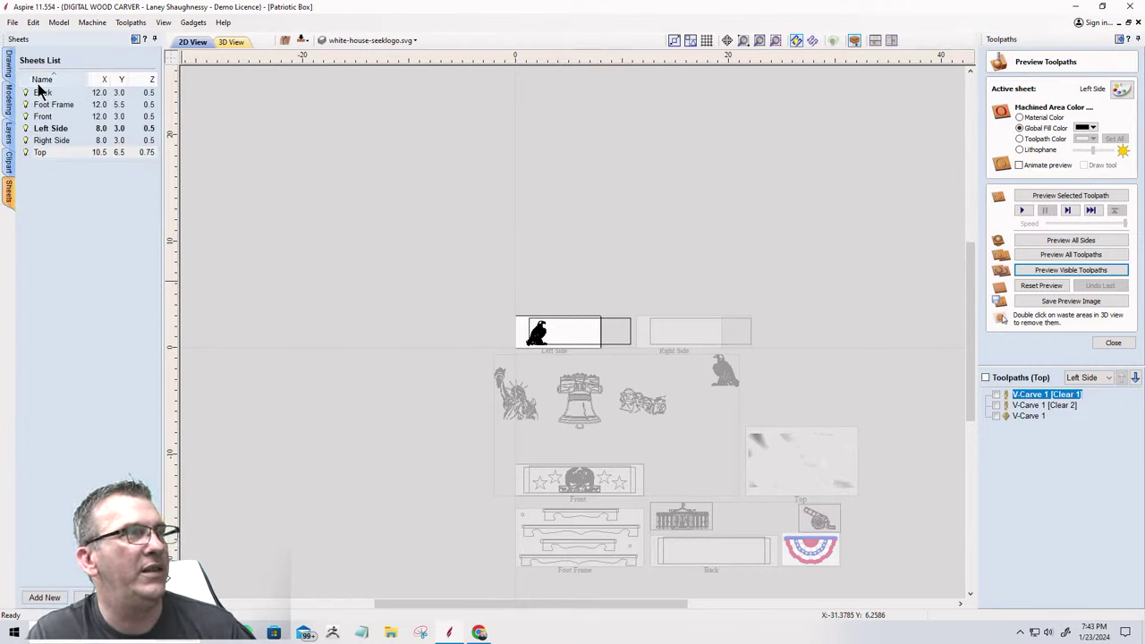
Dismiss the Right Side sheet options without switching, and zoom to the Left Side panel.
{"action": "right_click", "coordinate": [49, 147]}
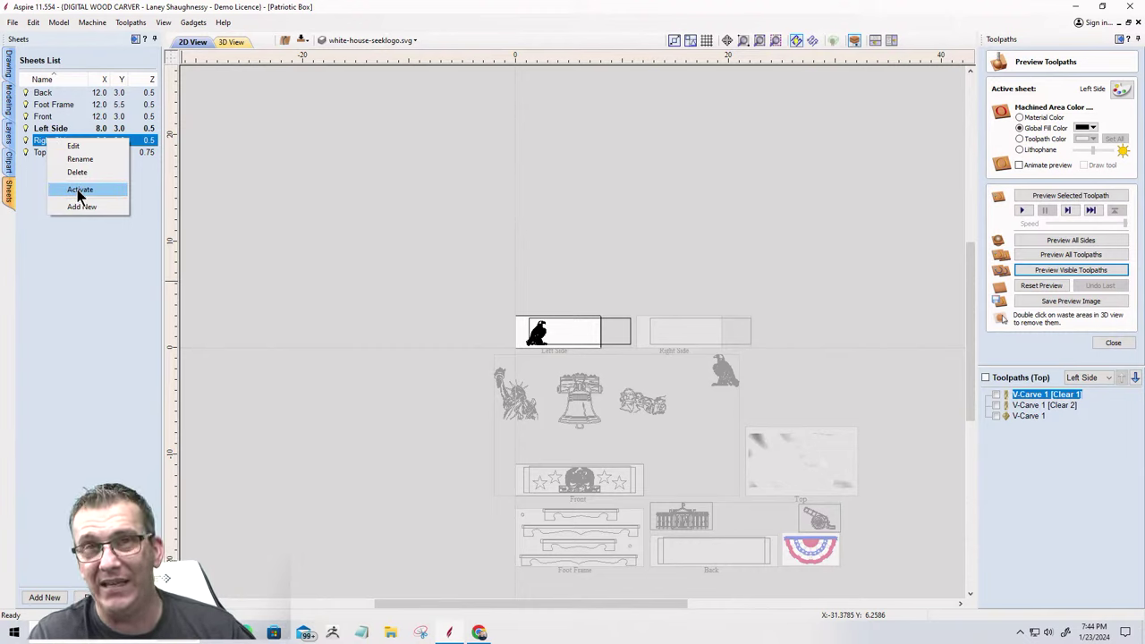
{"action": "left_click", "coordinate": [571, 347]}
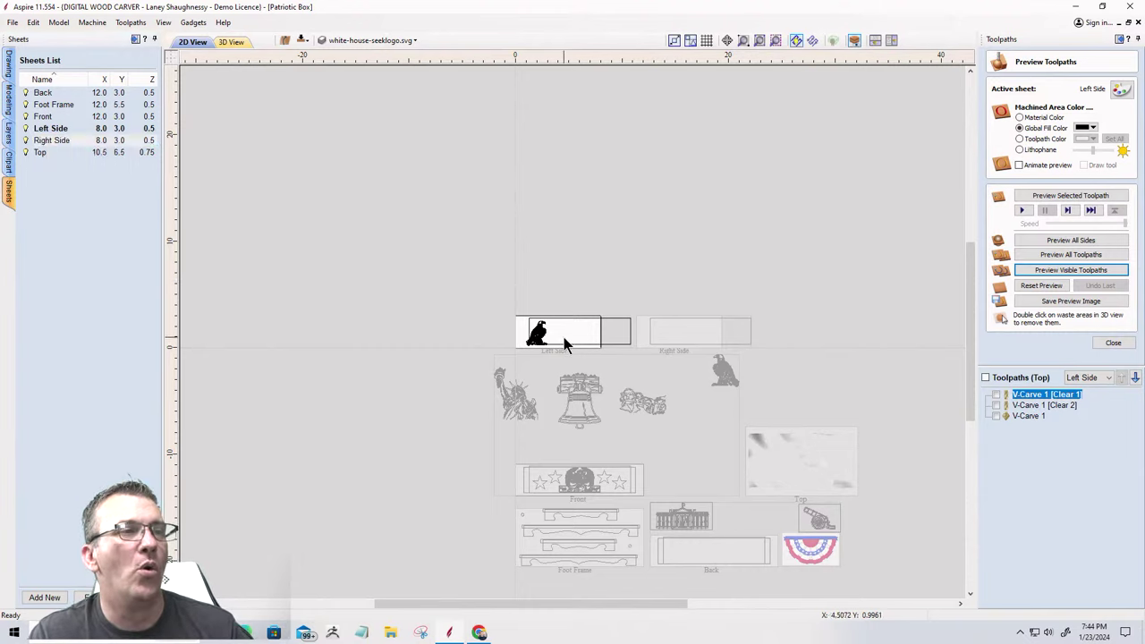
{"action": "scroll", "coordinate": [588, 479], "scroll_direction": "up", "scroll_amount": 2}
{"action": "scroll", "coordinate": [588, 479], "scroll_direction": "up", "scroll_amount": 2}
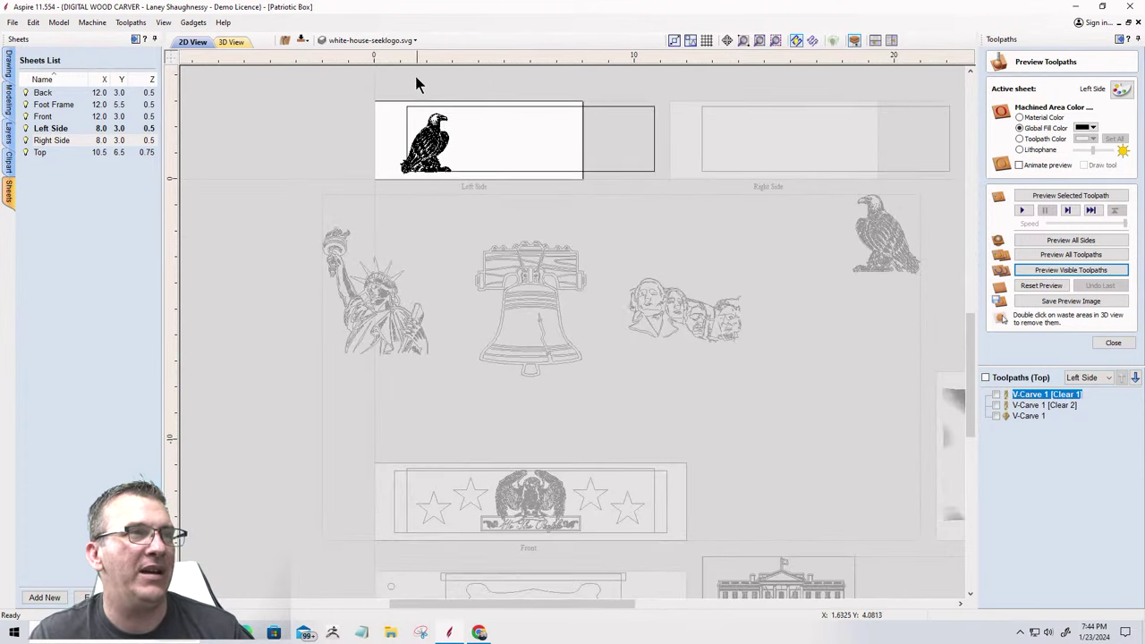
{"action": "scroll", "coordinate": [414, 79], "scroll_direction": "up", "scroll_amount": 3}
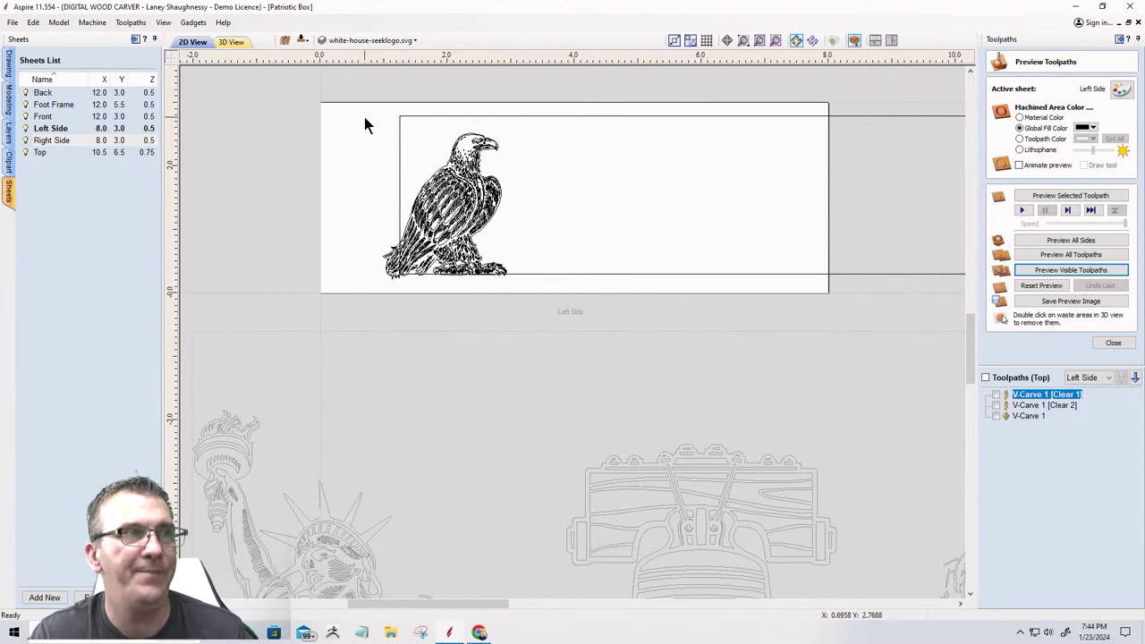
{"action": "scroll", "coordinate": [534, 224], "scroll_direction": "down", "scroll_amount": 3}
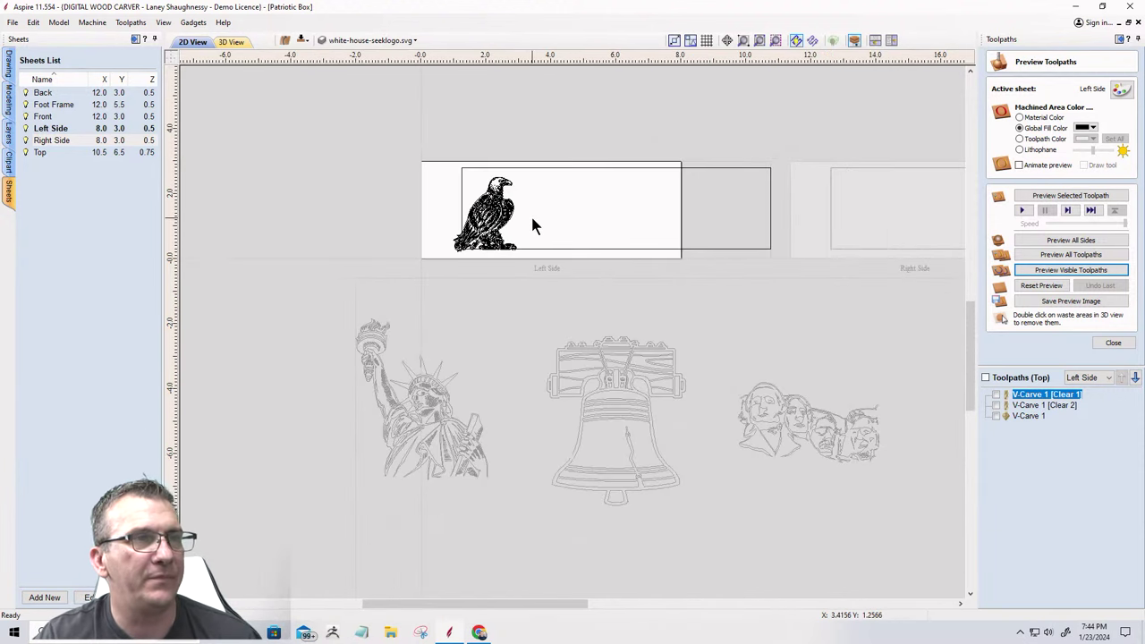
{"action": "scroll", "coordinate": [519, 243], "scroll_direction": "up", "scroll_amount": 3}
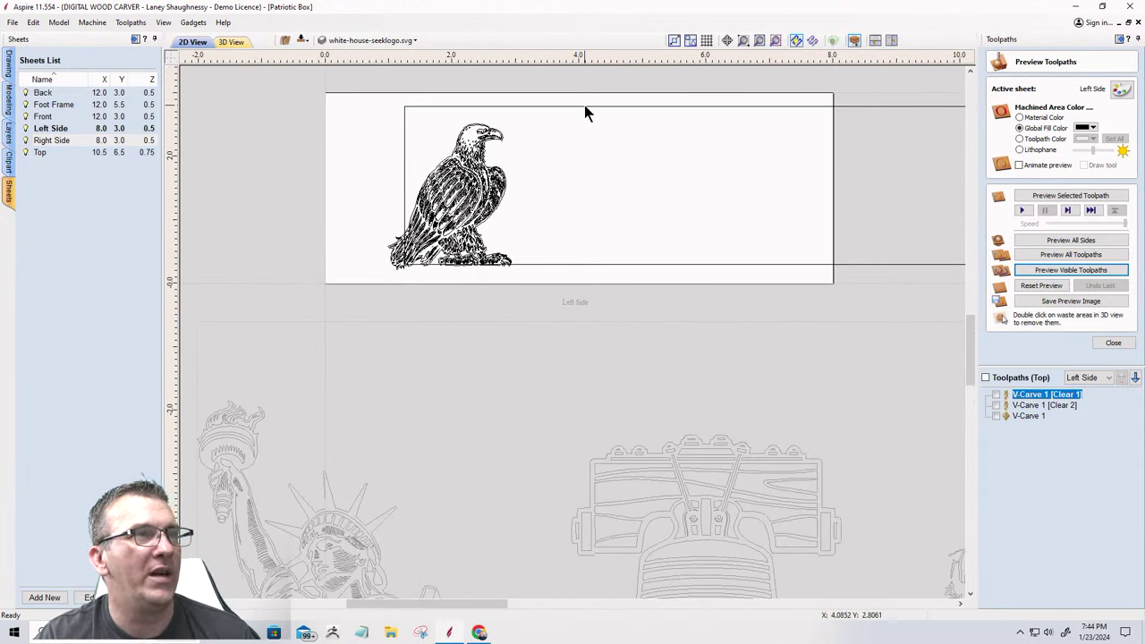
Centre the eagle's framing rectangle in the Left Side material using Alignment Tools.
{"action": "left_click", "coordinate": [585, 107]}
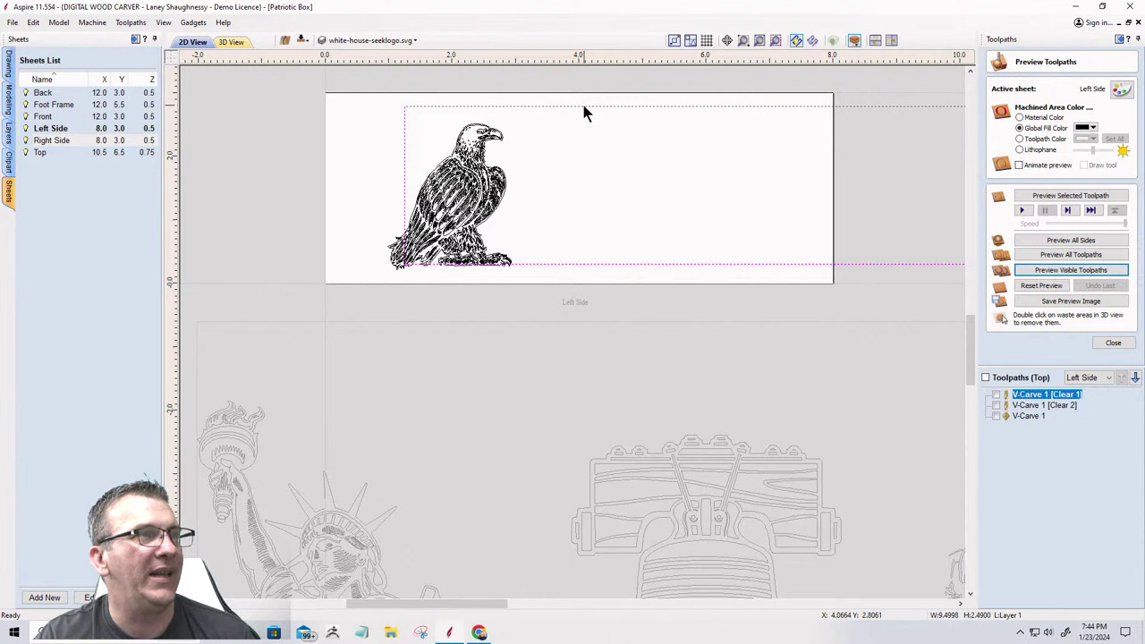
{"action": "left_click", "coordinate": [8, 70]}
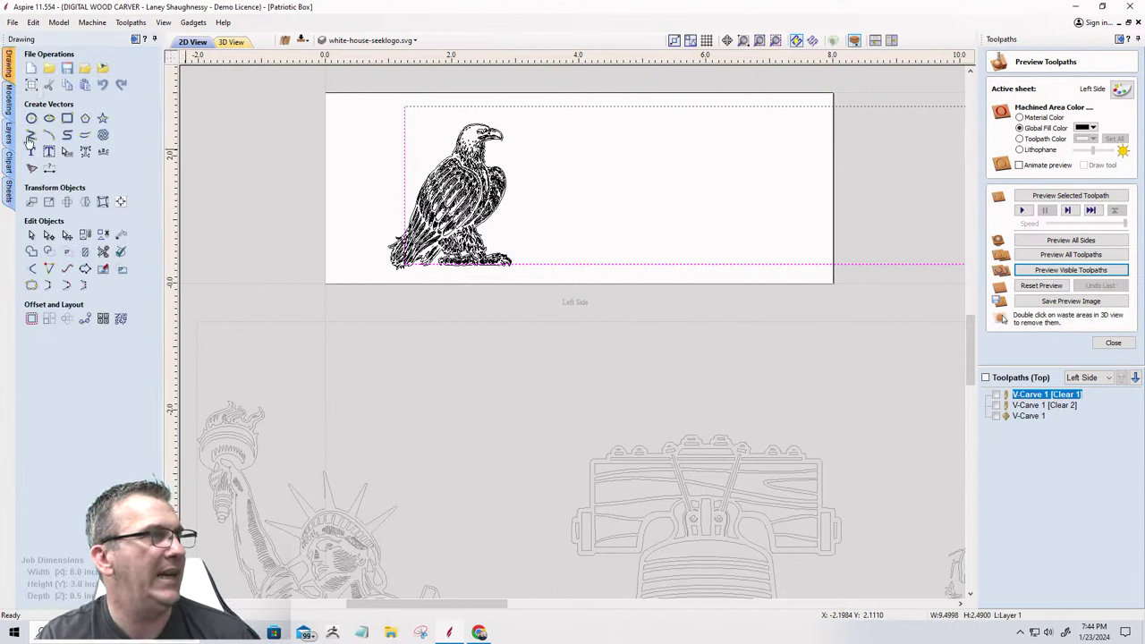
{"action": "left_click", "coordinate": [121, 201]}
{"action": "left_click", "coordinate": [87, 103]}
{"action": "scroll", "coordinate": [379, 176], "scroll_direction": "down", "scroll_amount": 2}
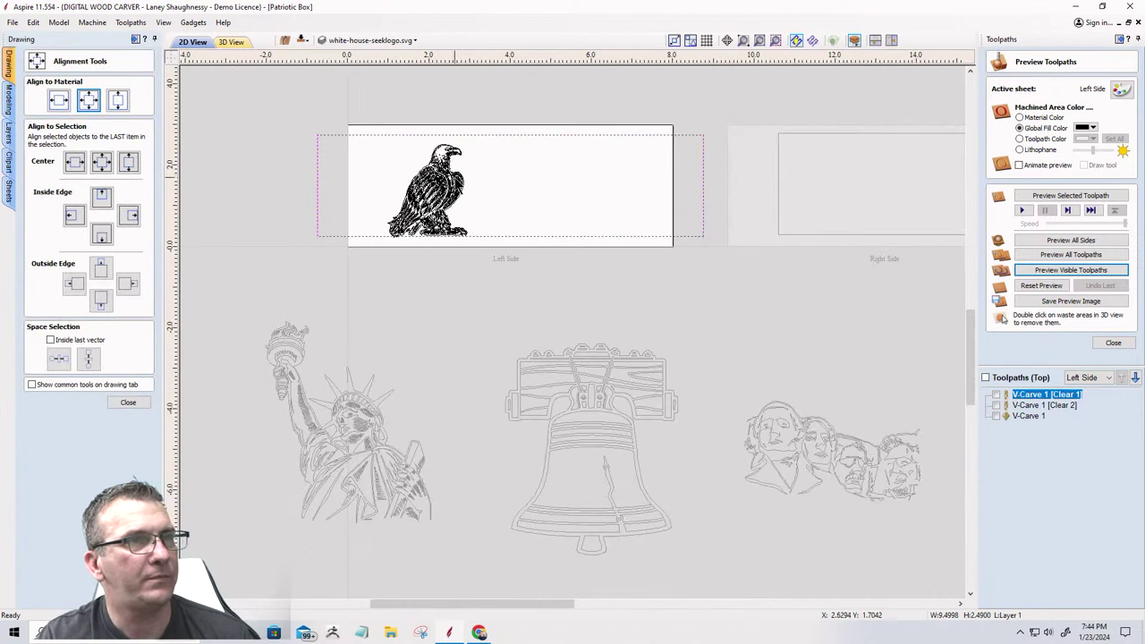
{"action": "scroll", "coordinate": [251, 163], "scroll_direction": "up", "scroll_amount": 2}
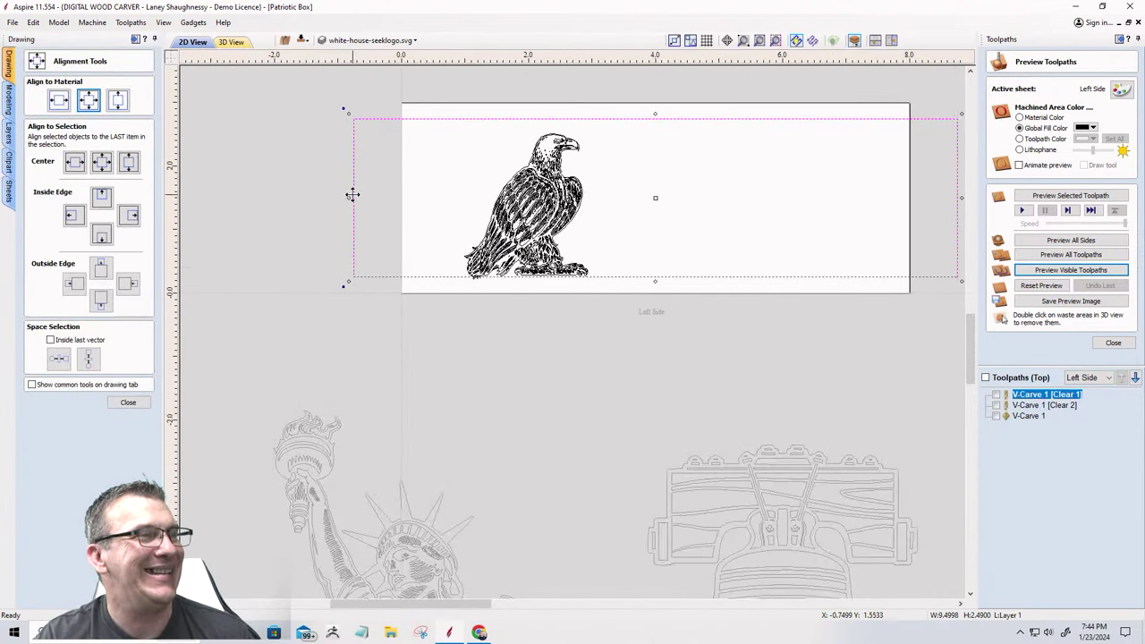
{"action": "left_click", "coordinate": [7, 200]}
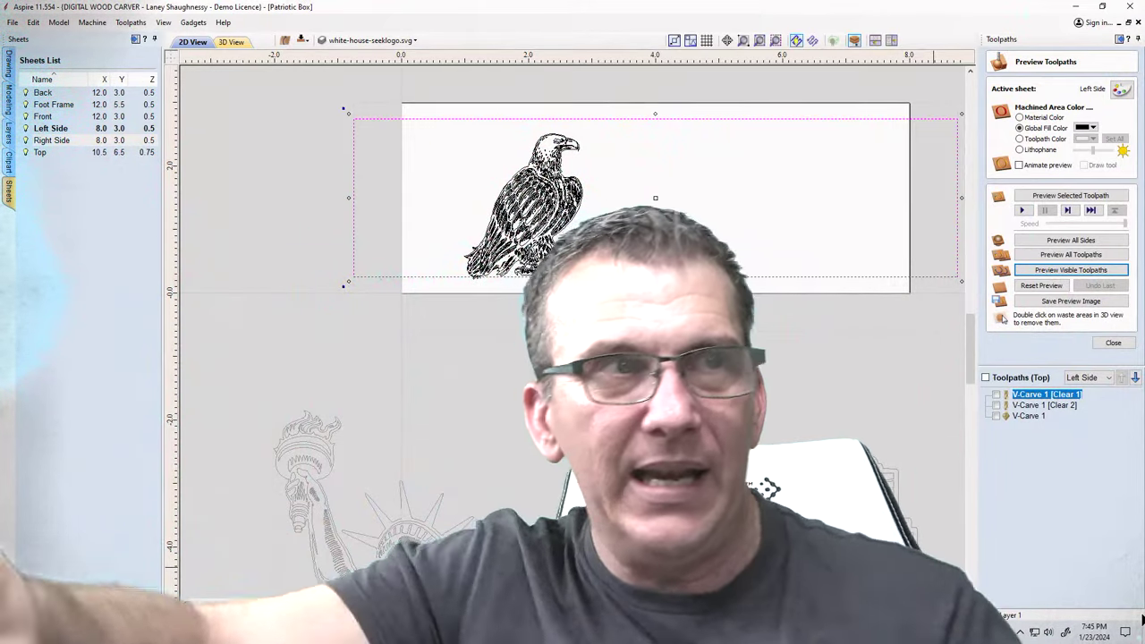
{"action": "scroll", "coordinate": [331, 253], "scroll_direction": "down", "scroll_amount": 3}
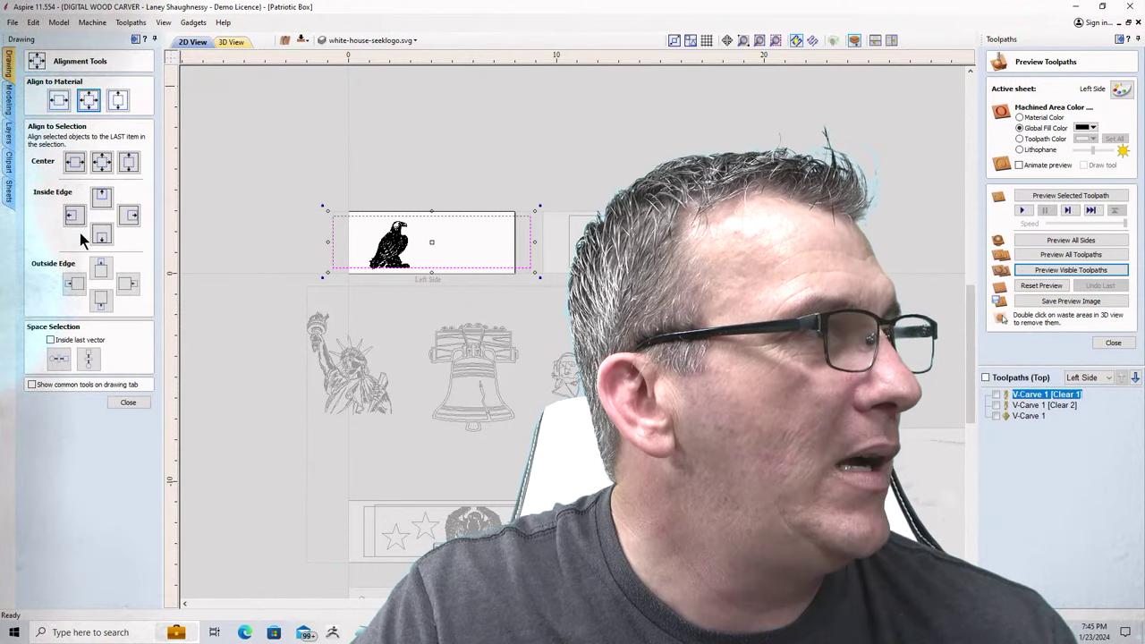
Draw a square-cornered rectangle 2.425 inches wide with height set to 0.5 on the Left Side sheet.
{"action": "left_click", "coordinate": [133, 404]}
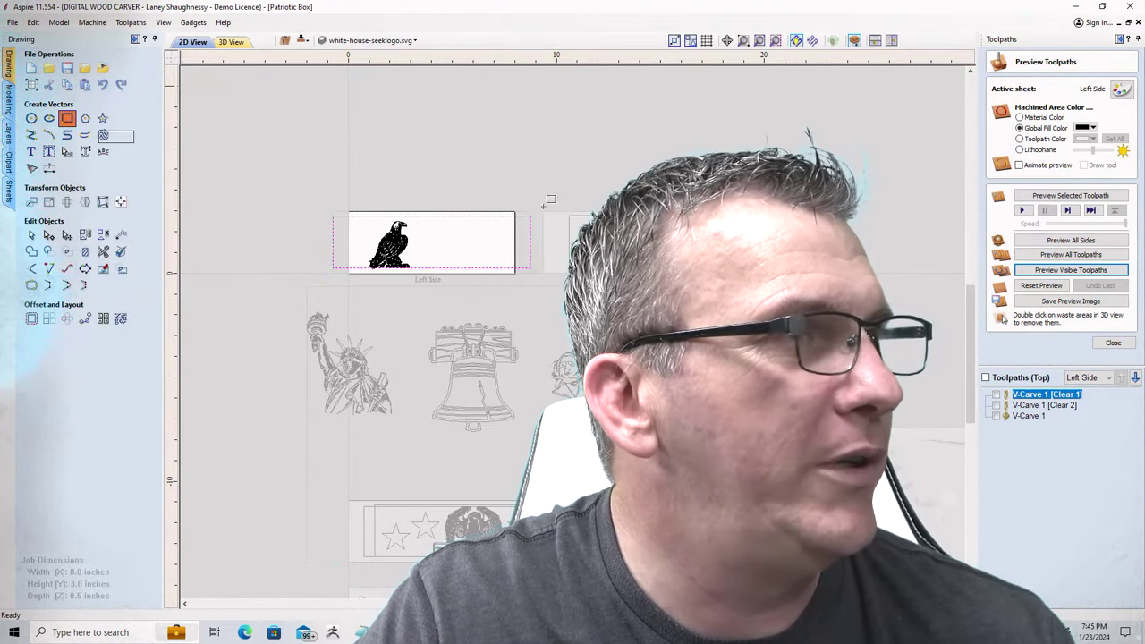
{"action": "left_click", "coordinate": [67, 118]}
{"action": "scroll", "coordinate": [408, 163], "scroll_direction": "up", "scroll_amount": 5}
{"action": "left_click_drag", "start_coordinate": [414, 177], "coordinate": [622, 310]}
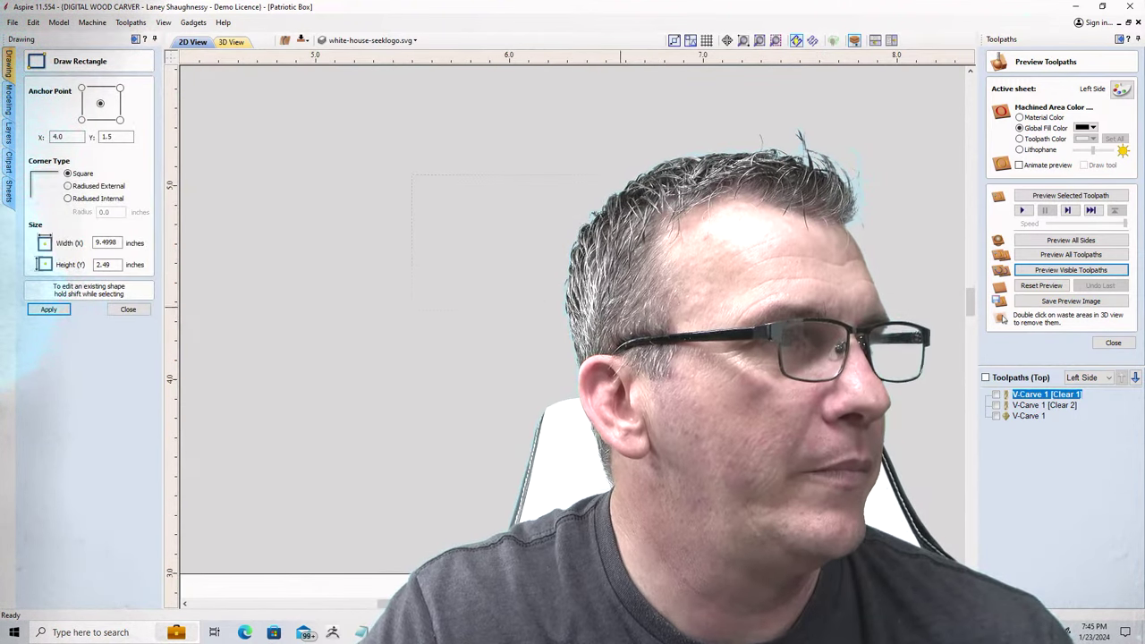
{"action": "left_click_drag", "start_coordinate": [755, 312], "coordinate": [883, 217]}
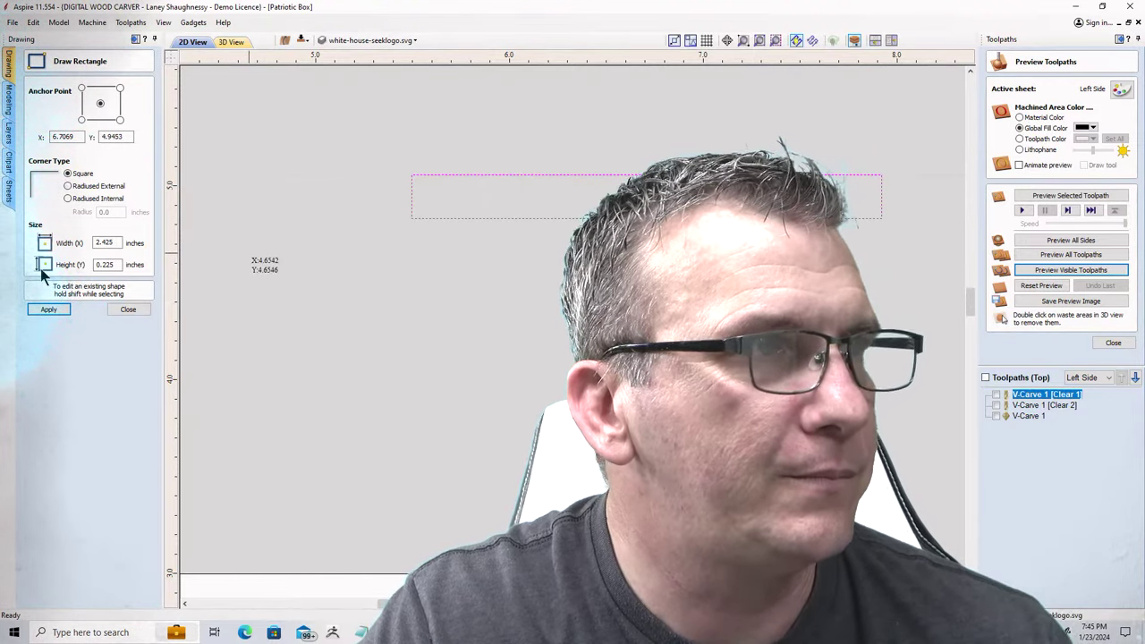
{"action": "left_click_drag", "start_coordinate": [118, 264], "coordinate": [101, 263]}
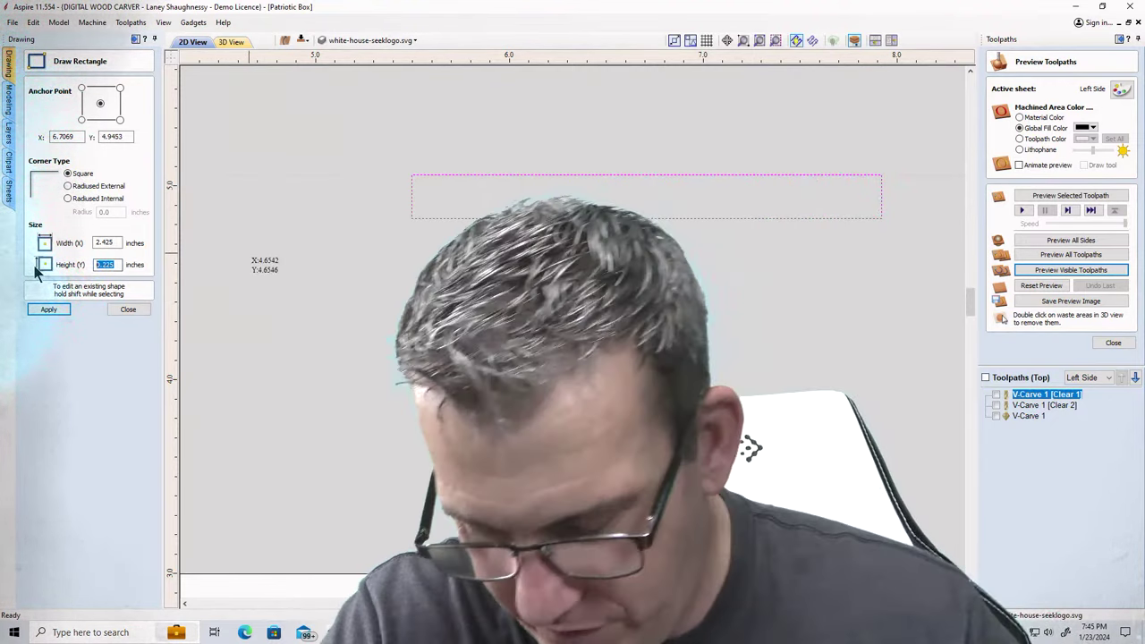
{"action": "key", "text": "BackSpace"}
{"action": "type", "text": "5"}
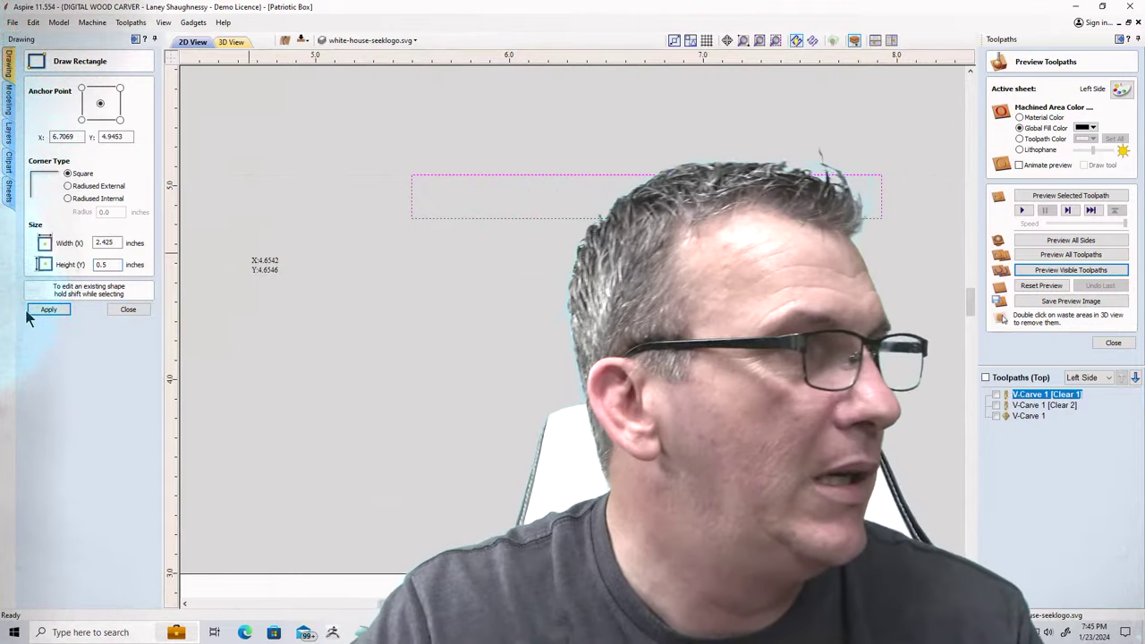
{"action": "left_click", "coordinate": [40, 310]}
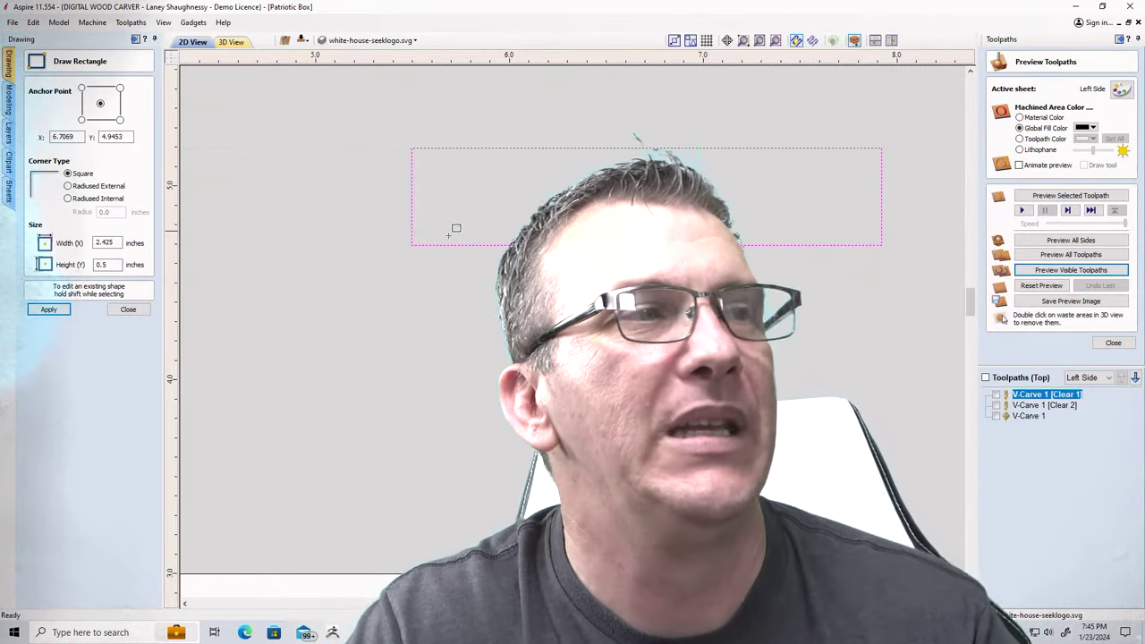
{"action": "left_click", "coordinate": [410, 246]}
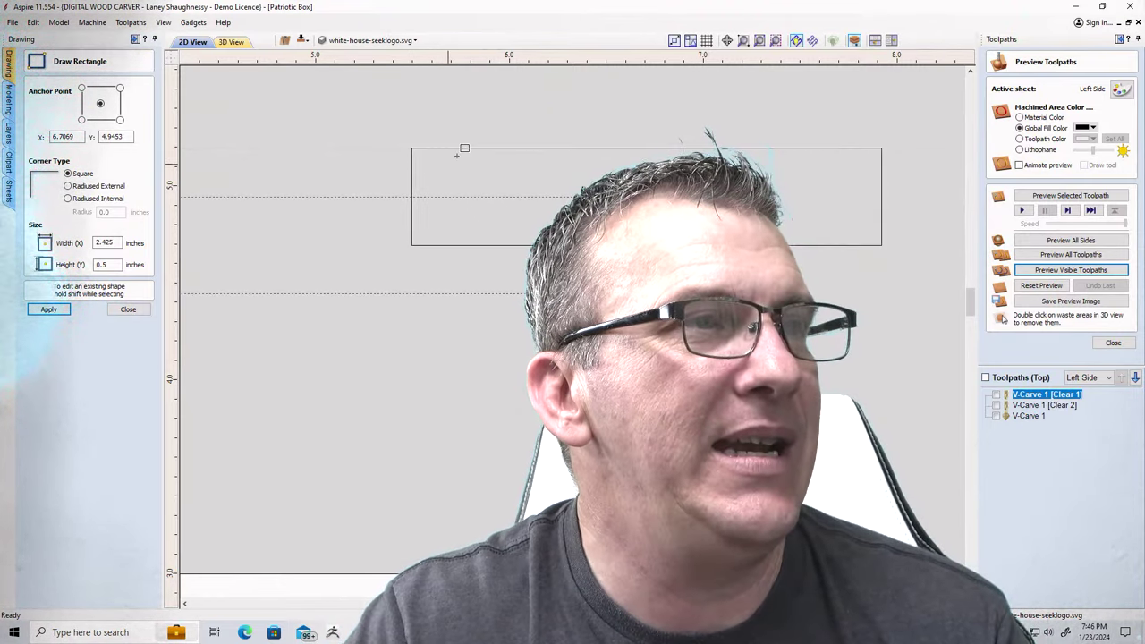
{"action": "key", "text": "ctrl+z"}
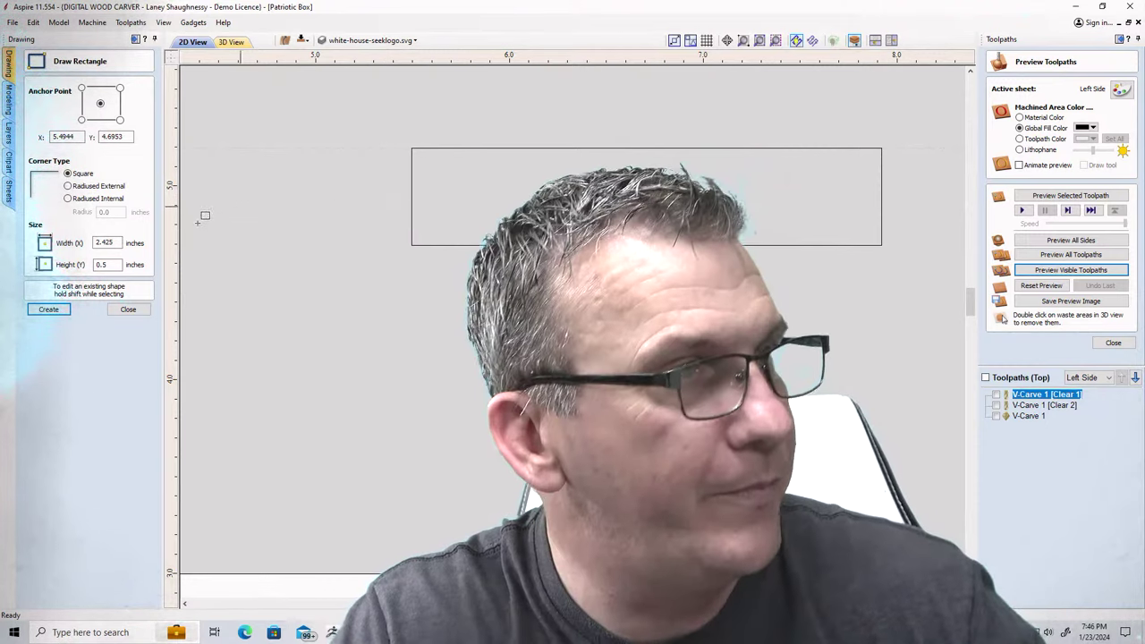
{"action": "left_click", "coordinate": [128, 310]}
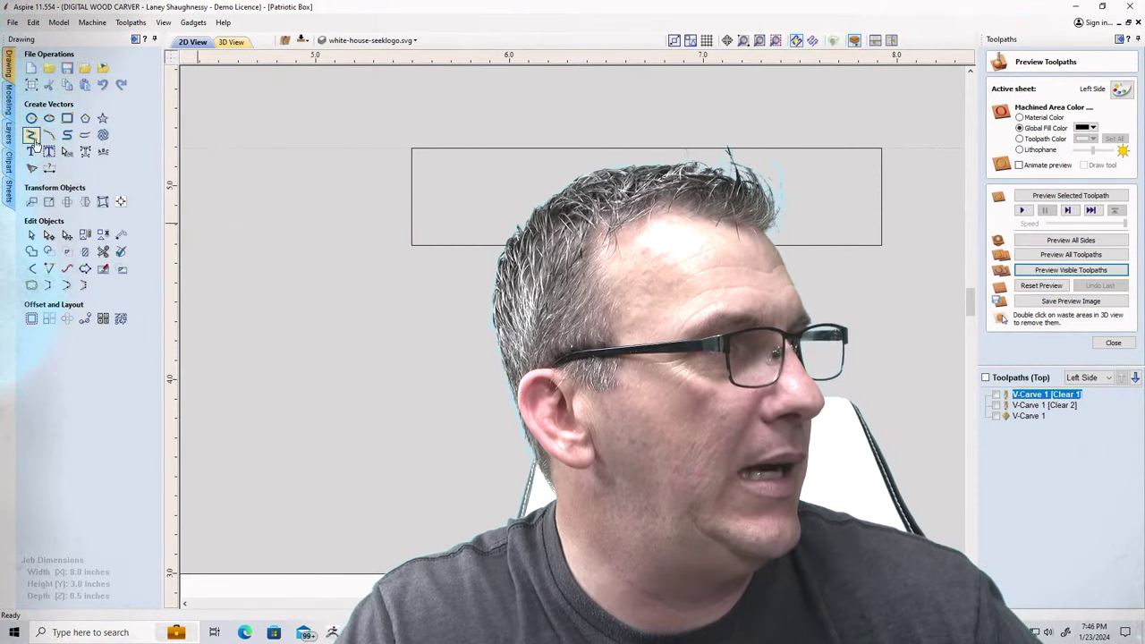
Draw a 45° polyline from the 2.425 × 0.5 rectangle's lower-left corner to its top edge.
{"action": "left_click", "coordinate": [32, 135]}
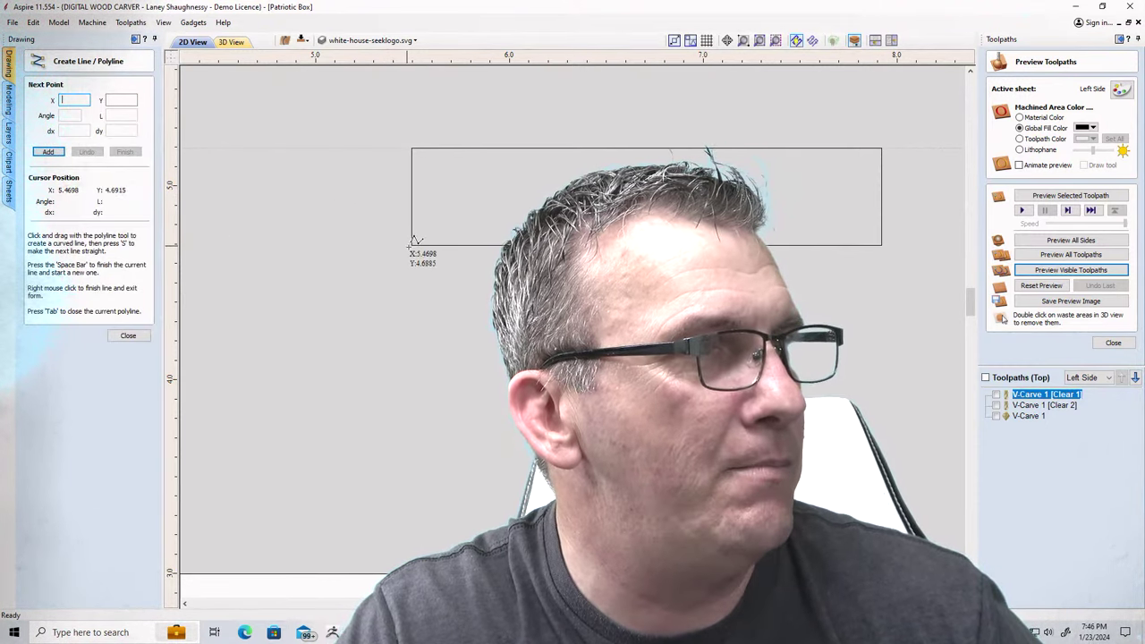
{"action": "left_click", "coordinate": [412, 244]}
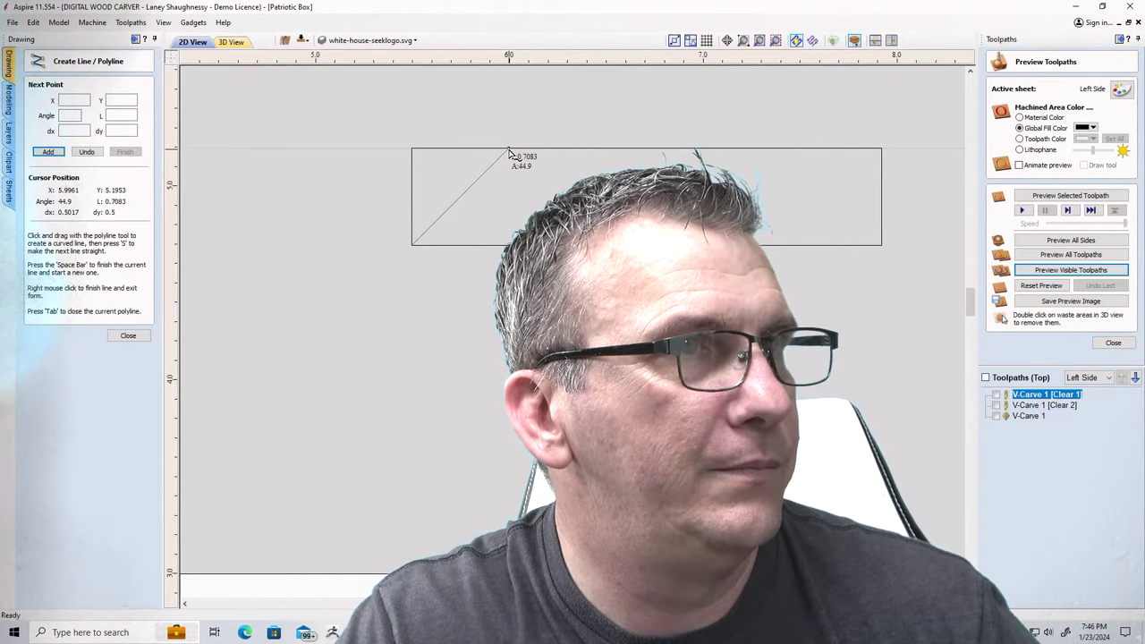
{"action": "scroll", "coordinate": [509, 152], "scroll_direction": "up", "scroll_amount": 2}
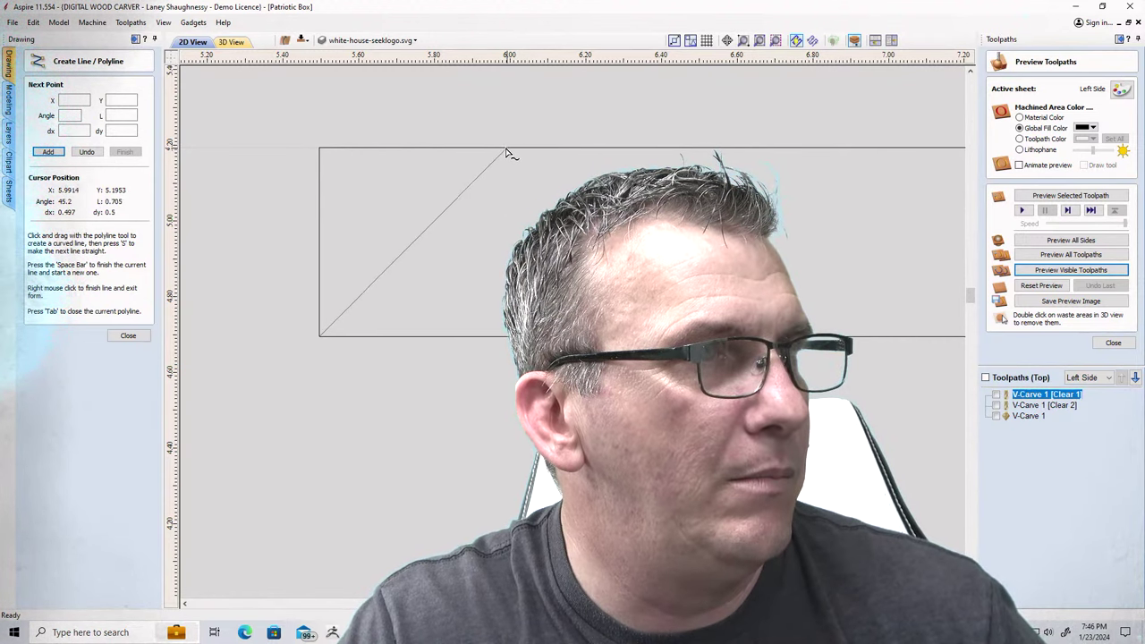
{"action": "left_click", "coordinate": [508, 150]}
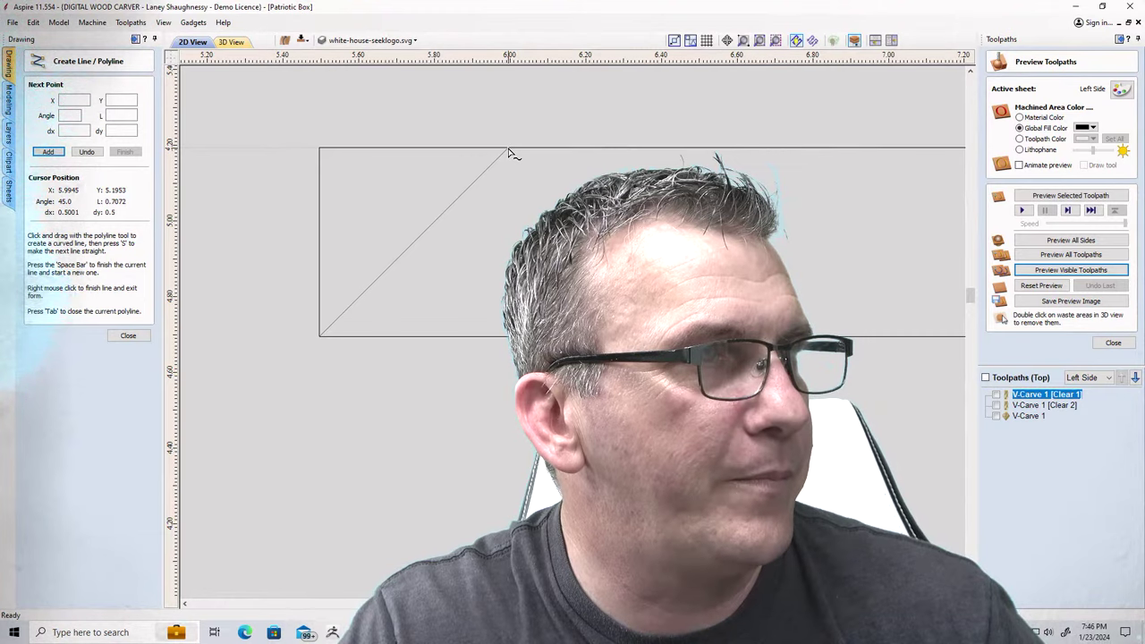
{"action": "key", "text": "space"}
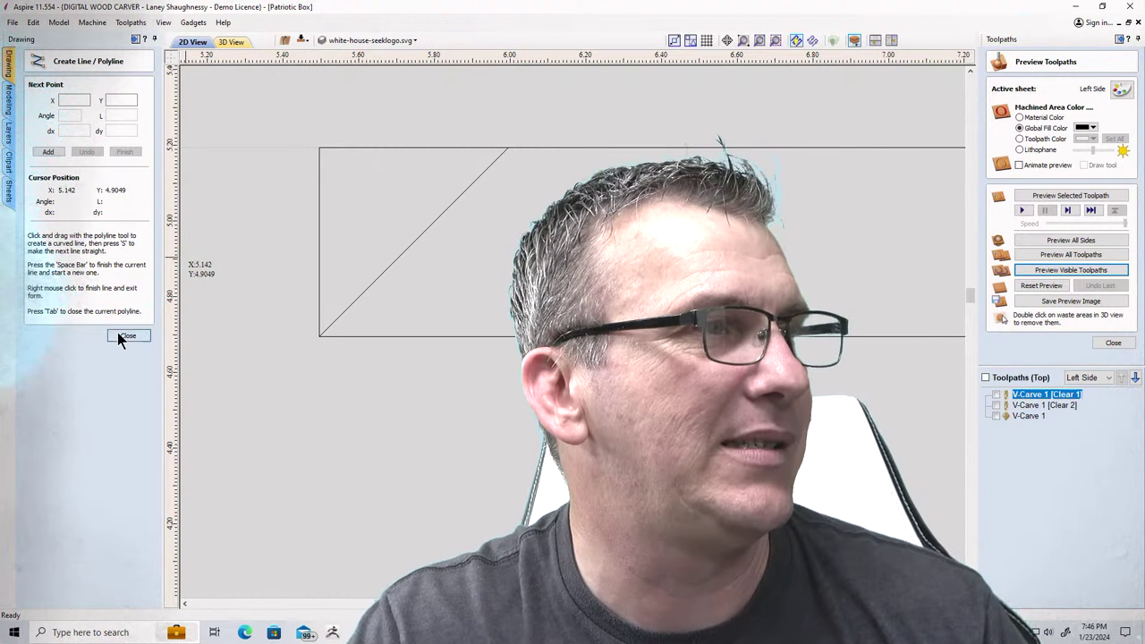
{"action": "left_click", "coordinate": [116, 335]}
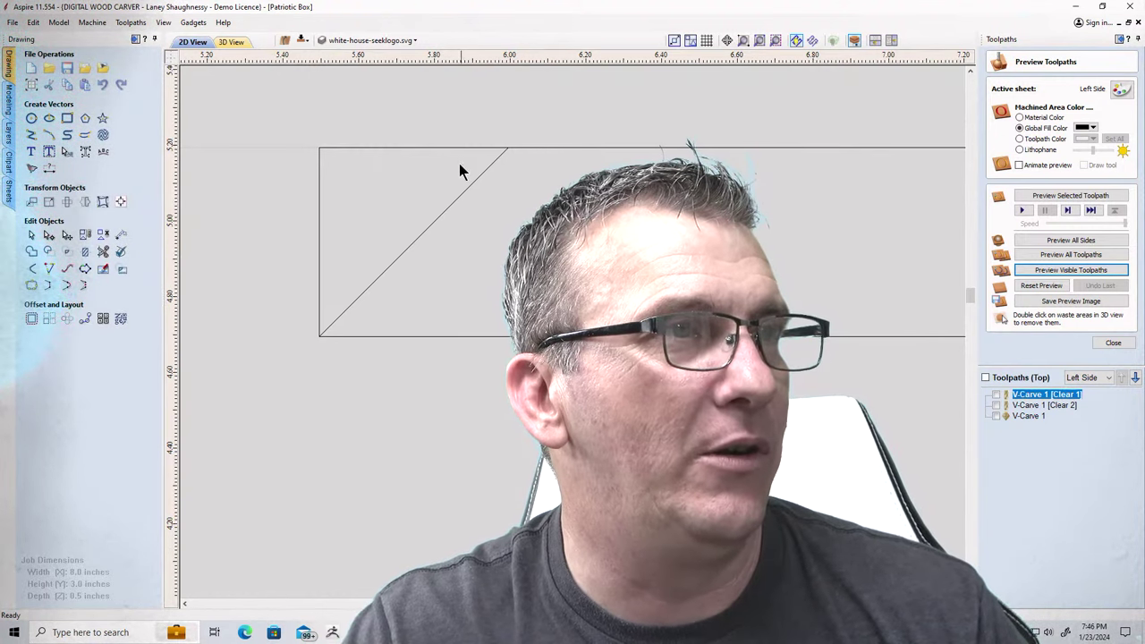
{"action": "scroll", "coordinate": [460, 165], "scroll_direction": "down", "scroll_amount": 2}
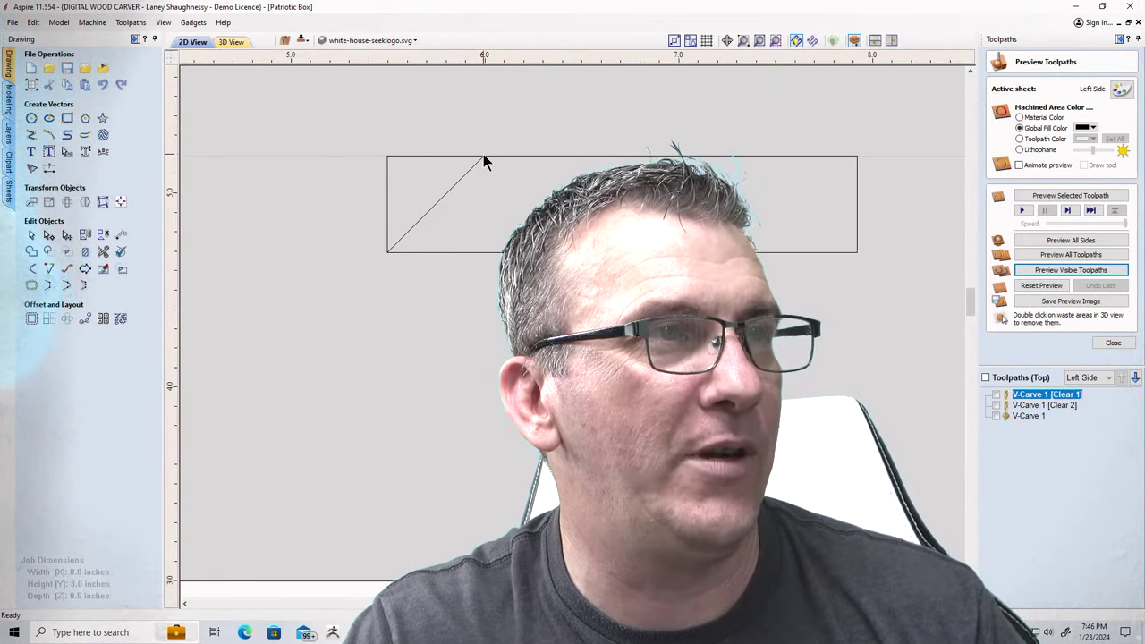
{"action": "left_click", "coordinate": [31, 135]}
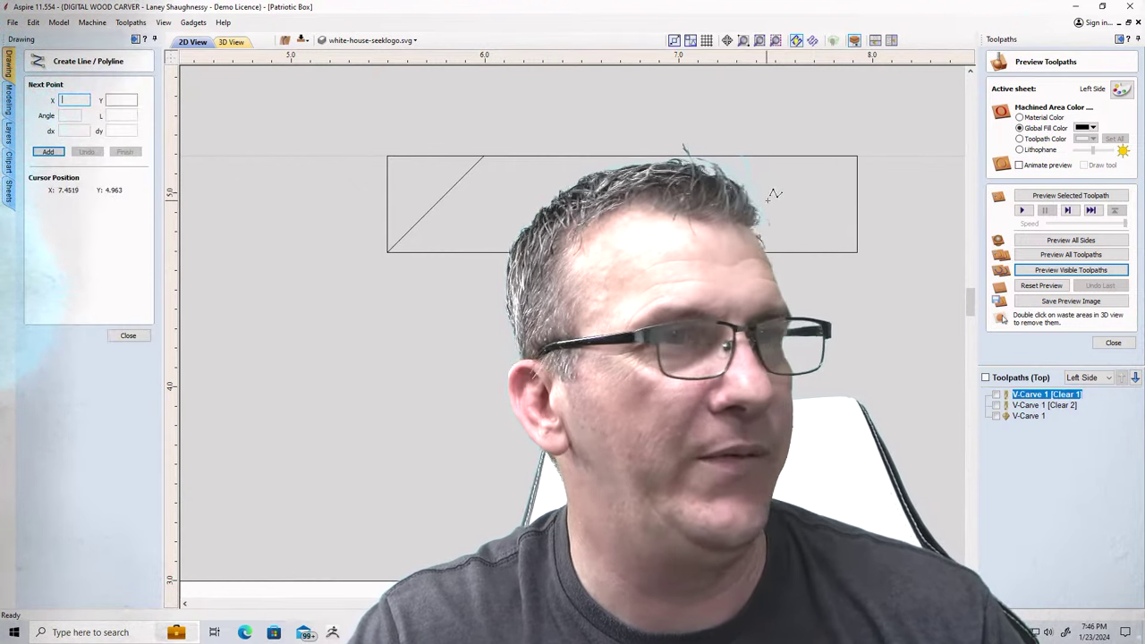
{"action": "left_click", "coordinate": [857, 252]}
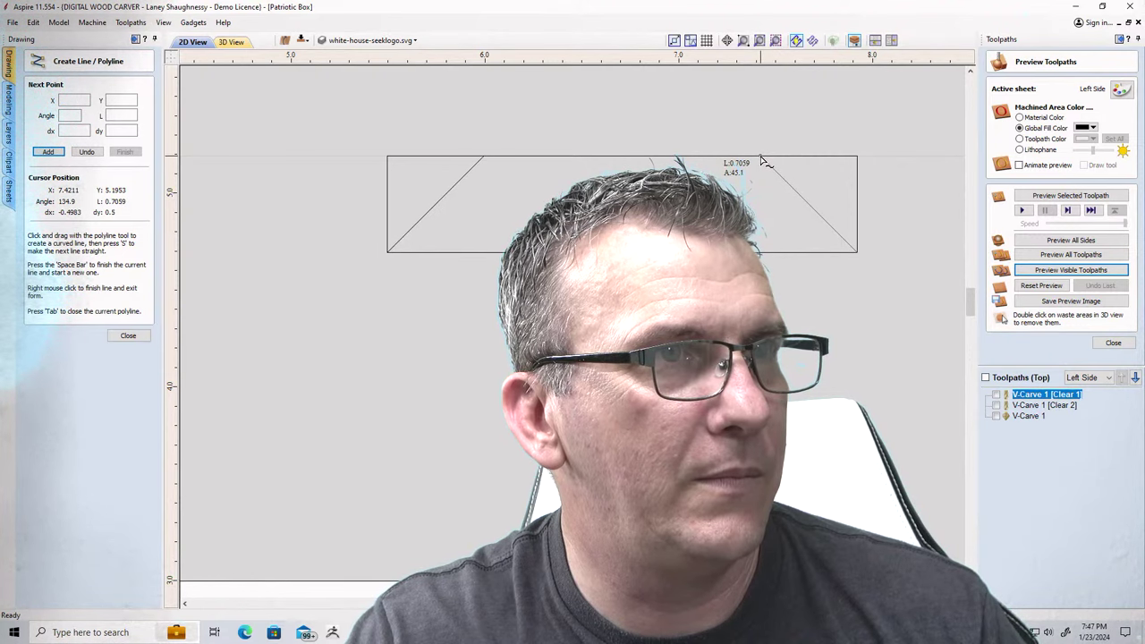
{"action": "scroll", "coordinate": [762, 161], "scroll_direction": "up", "scroll_amount": 8}
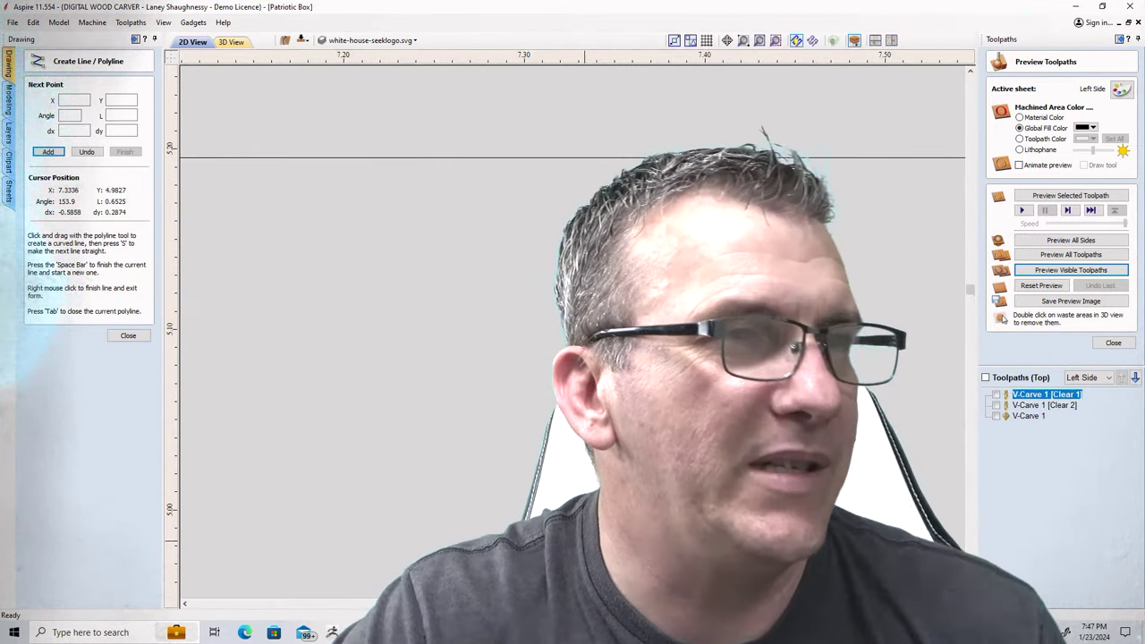
{"action": "scroll", "coordinate": [498, 247], "scroll_direction": "down", "scroll_amount": 15}
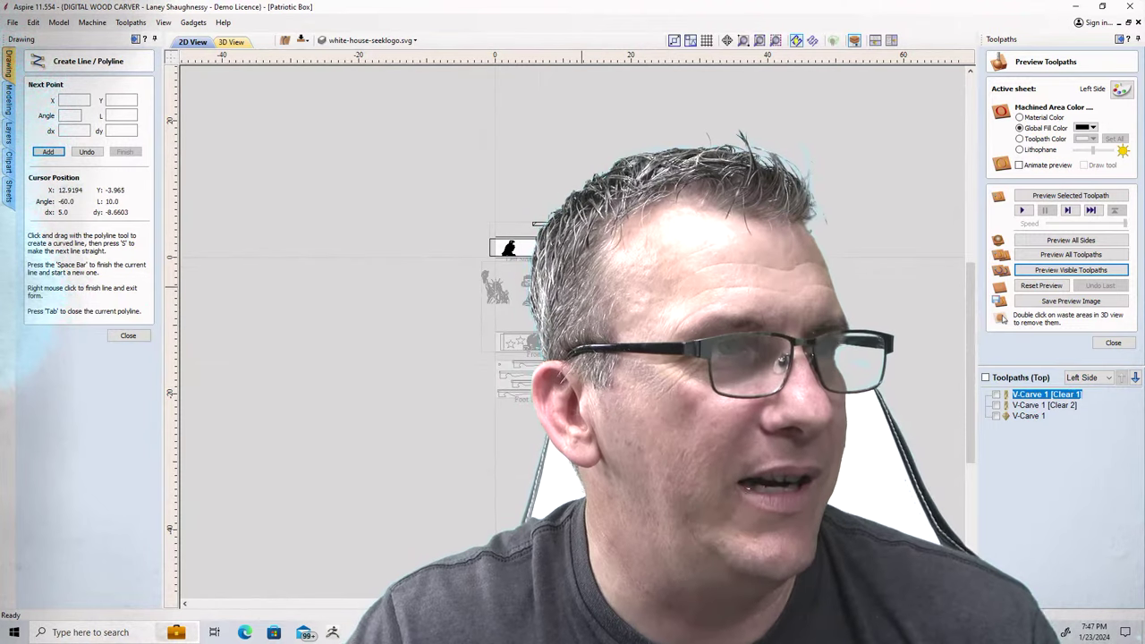
{"action": "scroll", "coordinate": [498, 247], "scroll_direction": "up", "scroll_amount": 10}
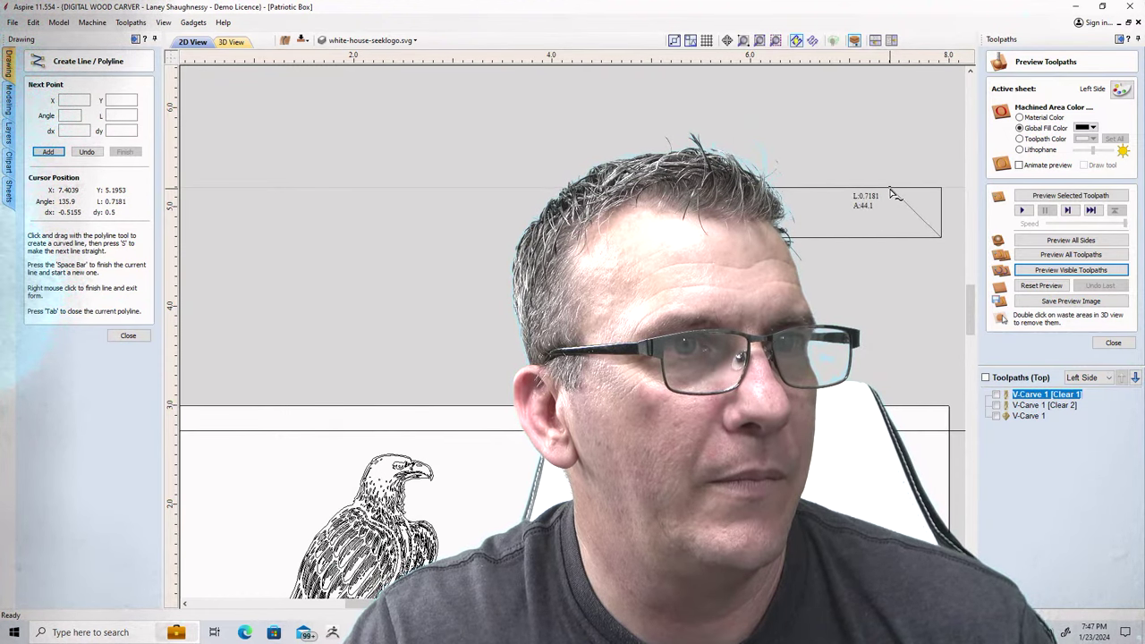
{"action": "scroll", "coordinate": [886, 190], "scroll_direction": "down", "scroll_amount": 3}
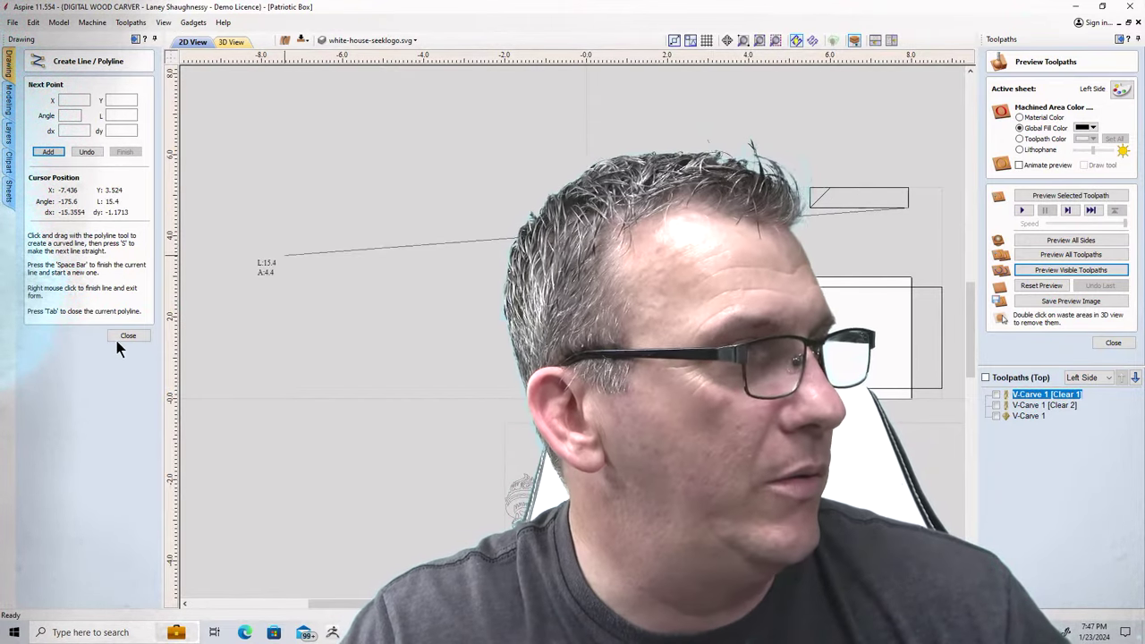
{"action": "left_click", "coordinate": [128, 336]}
Move the small angled-end rectangle down onto the eagle panel.
{"action": "left_click", "coordinate": [844, 195]}
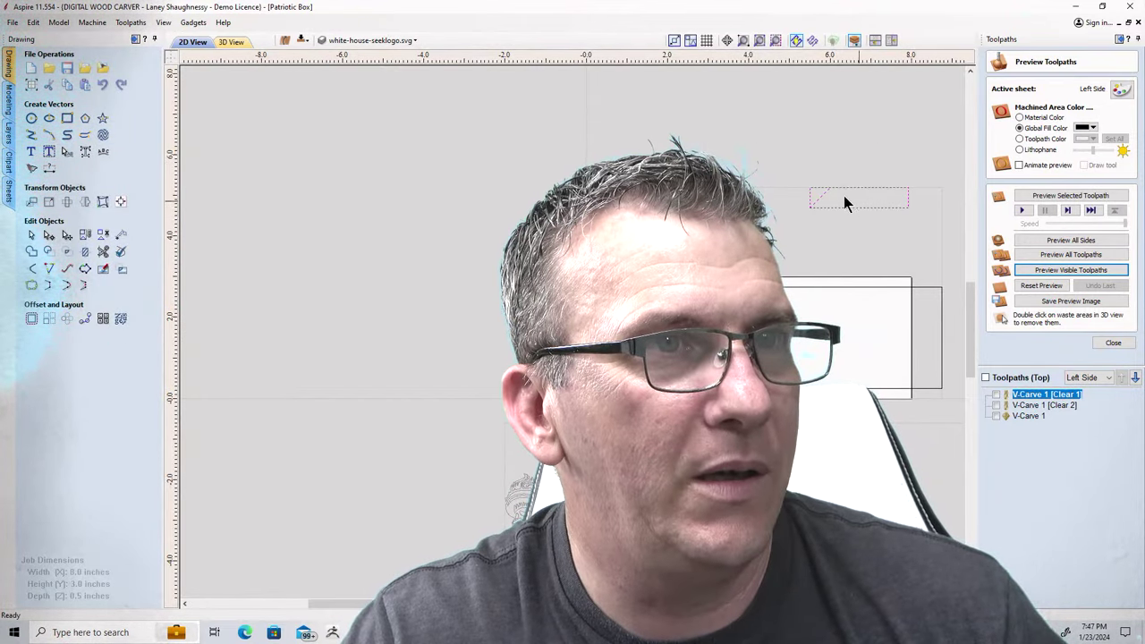
{"action": "left_click", "coordinate": [845, 189]}
{"action": "left_click", "coordinate": [844, 188]}
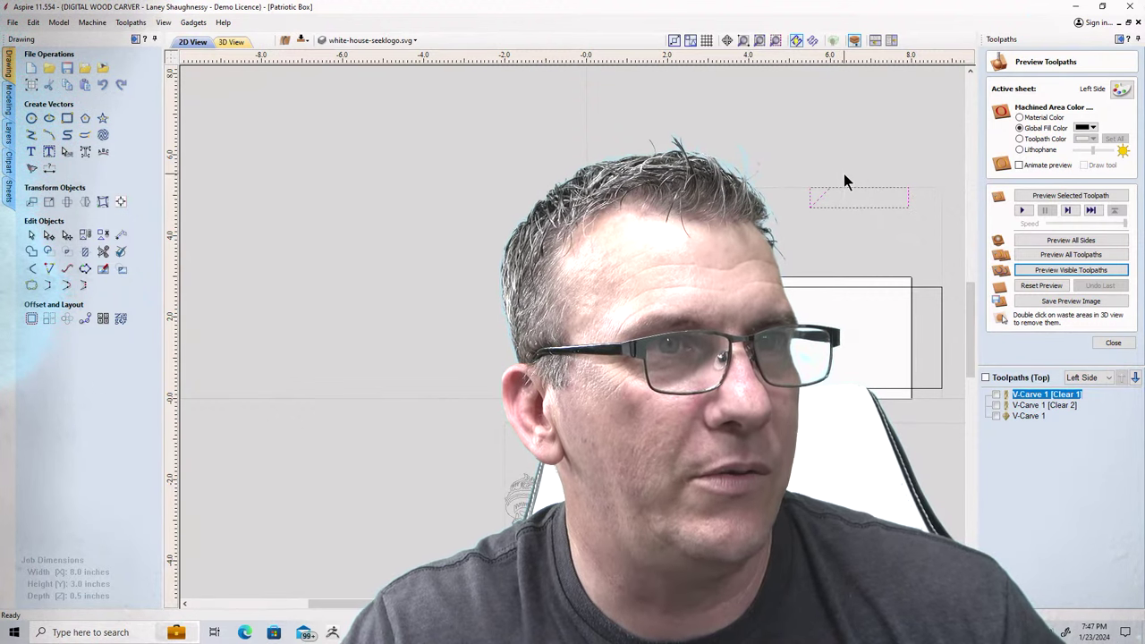
{"action": "left_click", "coordinate": [846, 195]}
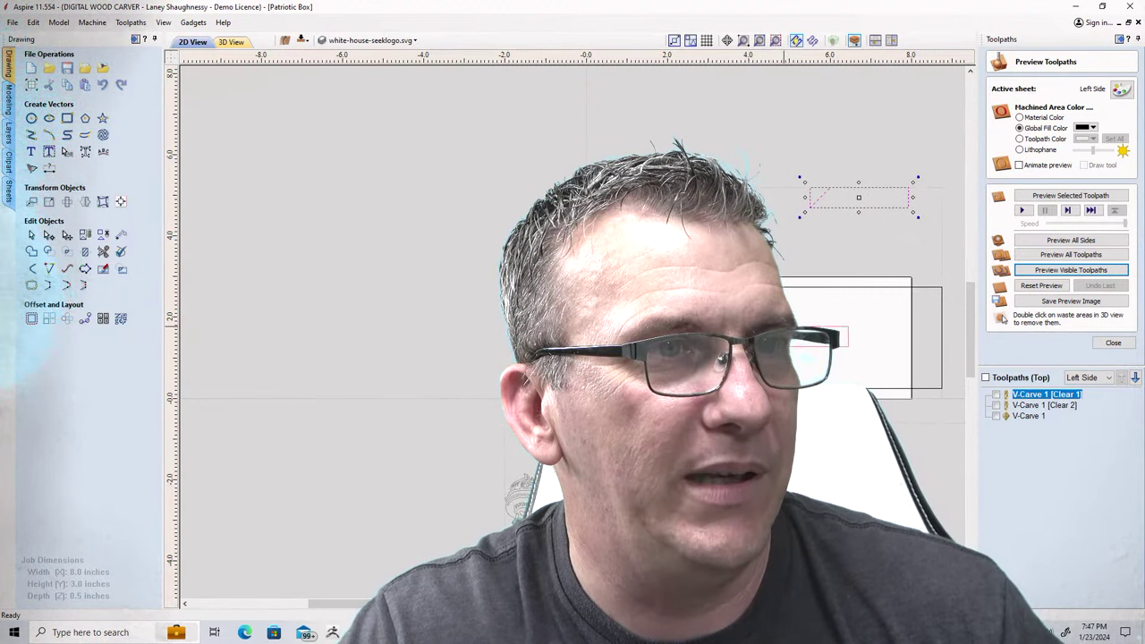
{"action": "left_click_drag", "start_coordinate": [846, 195], "coordinate": [855, 318]}
{"action": "scroll", "coordinate": [854, 318], "scroll_direction": "up", "scroll_amount": 5}
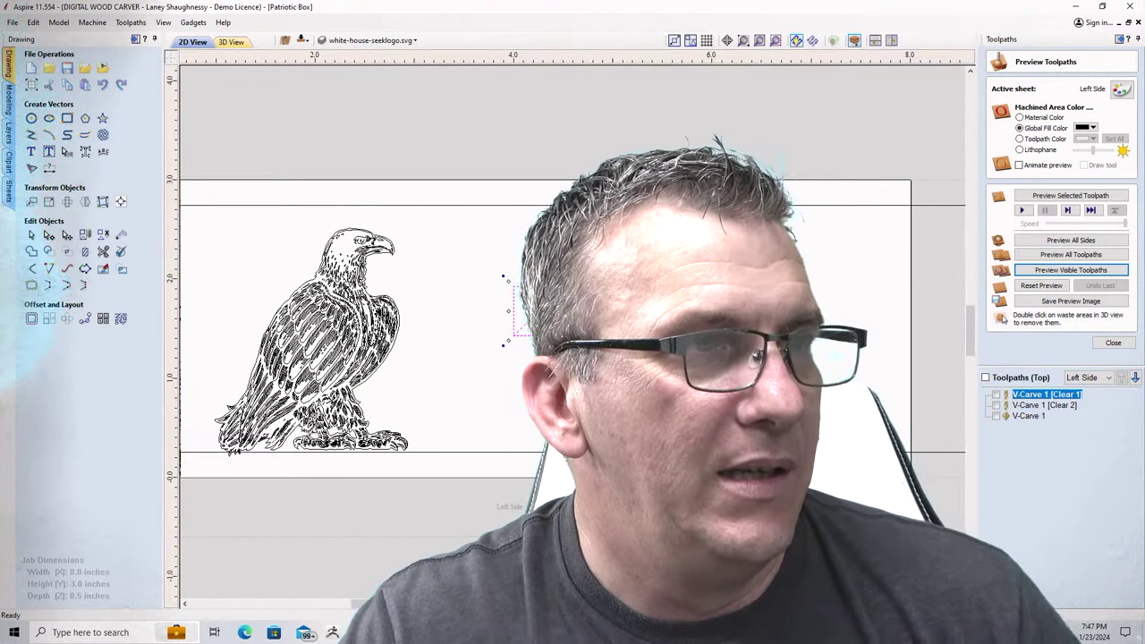
Draw a second angled line across the rectangle's right end, then open and close Interactive Vector Trim.
{"action": "left_click", "coordinate": [31, 134]}
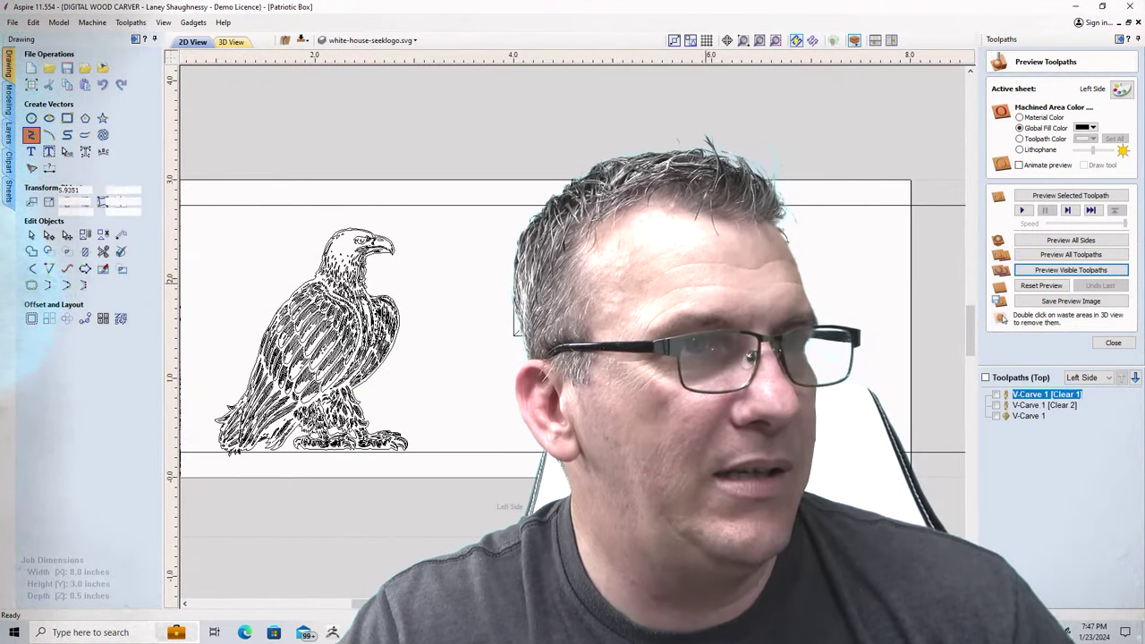
{"action": "left_click", "coordinate": [753, 335]}
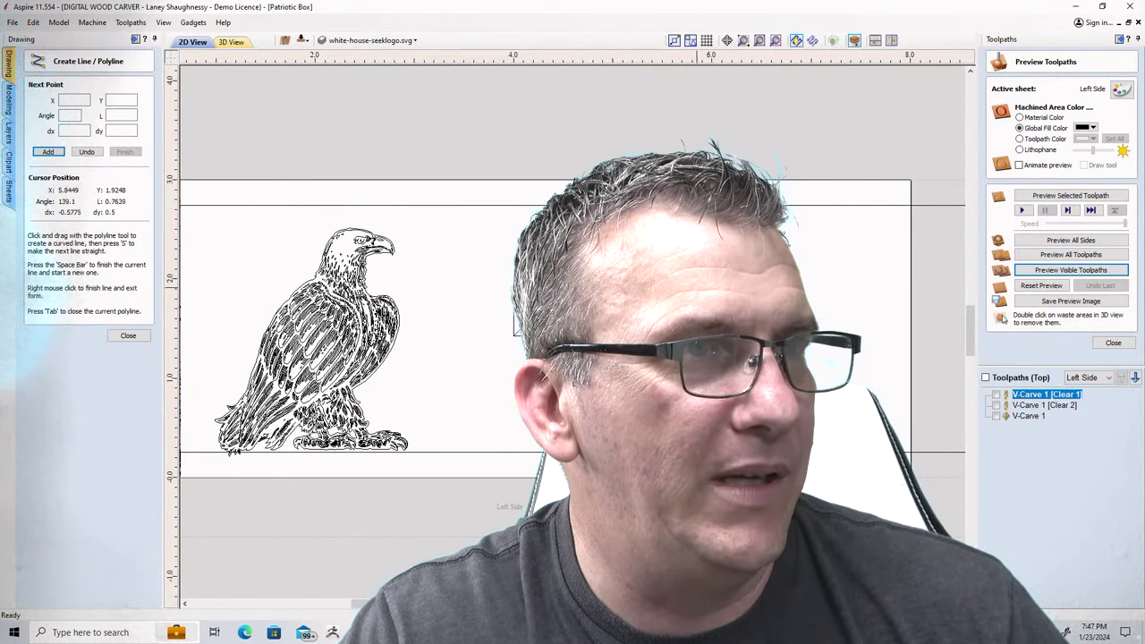
{"action": "left_click", "coordinate": [700, 284]}
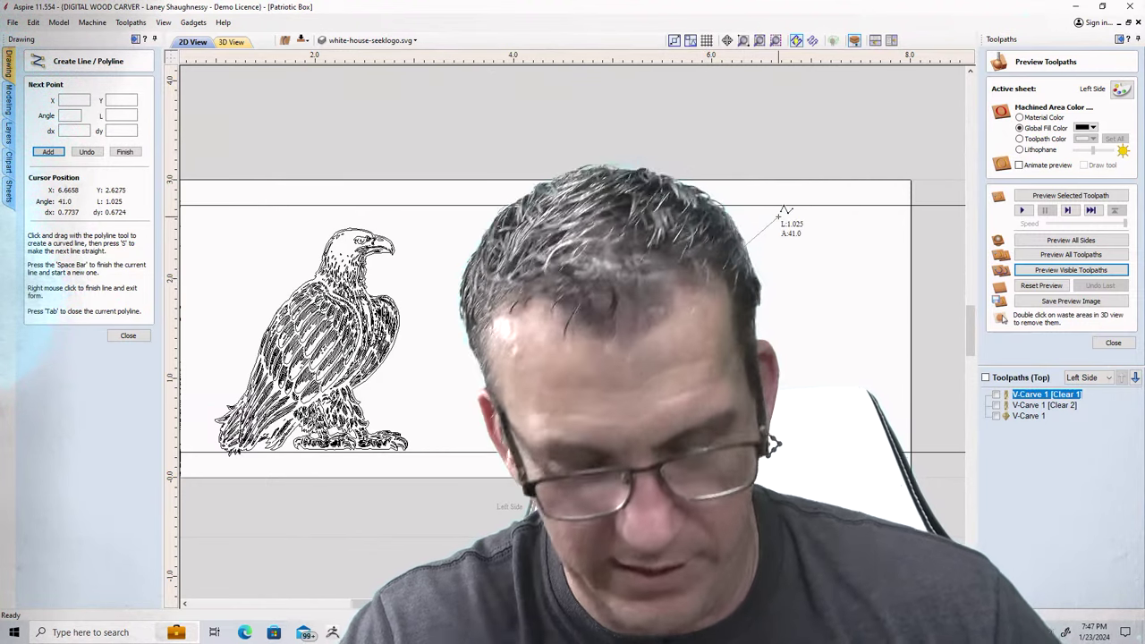
{"action": "key", "text": "space"}
{"action": "scroll", "coordinate": [699, 295], "scroll_direction": "up", "scroll_amount": 5}
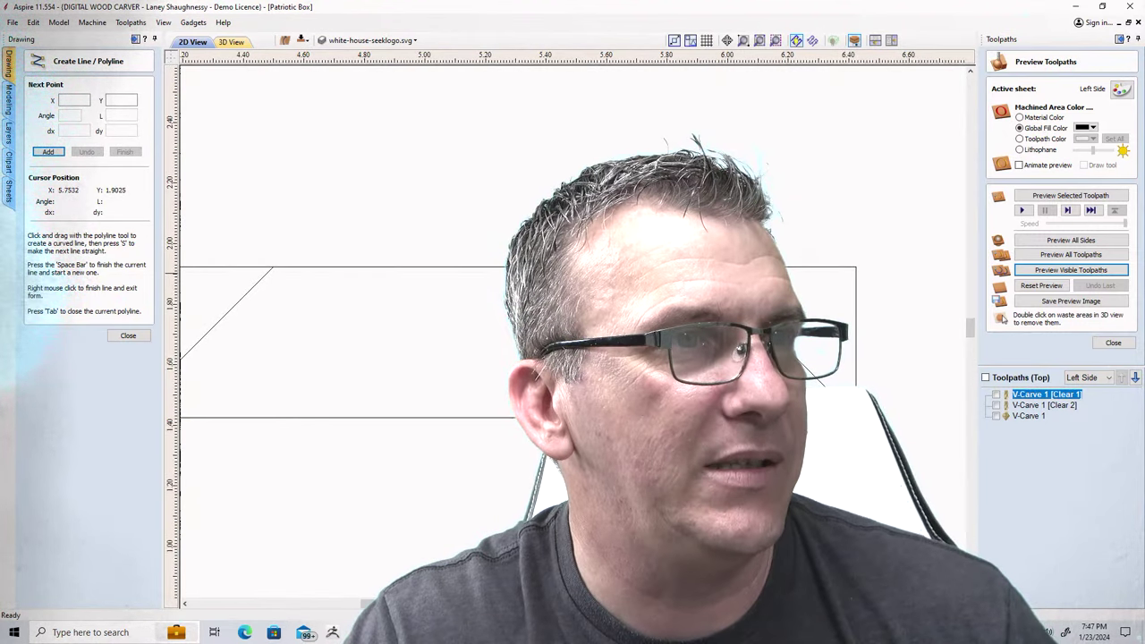
{"action": "left_click", "coordinate": [123, 335]}
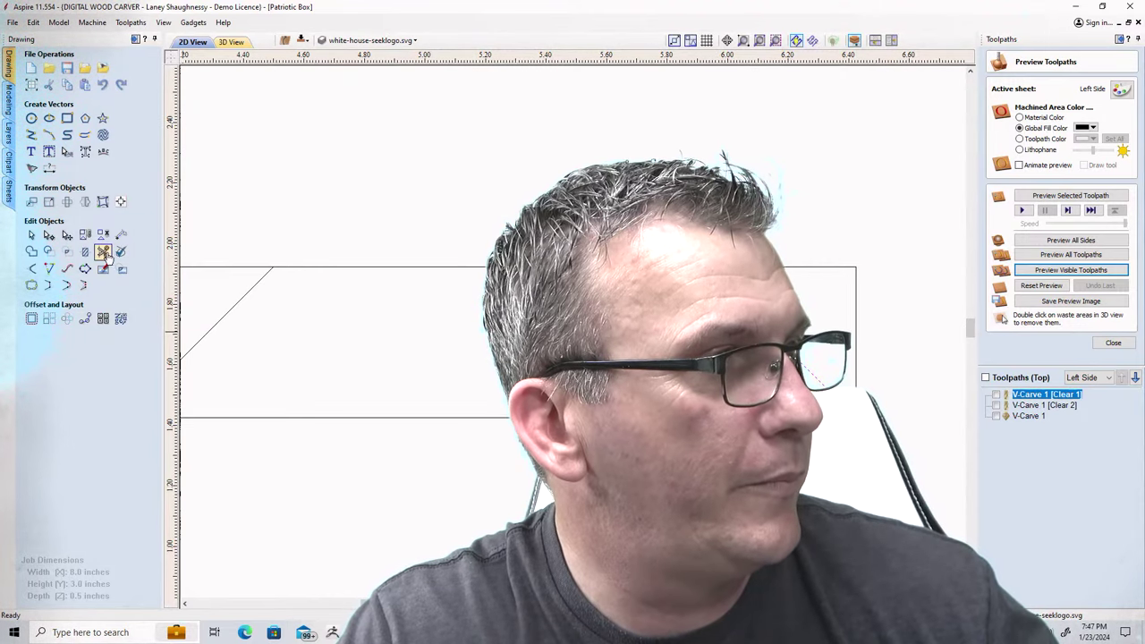
{"action": "left_click", "coordinate": [104, 253]}
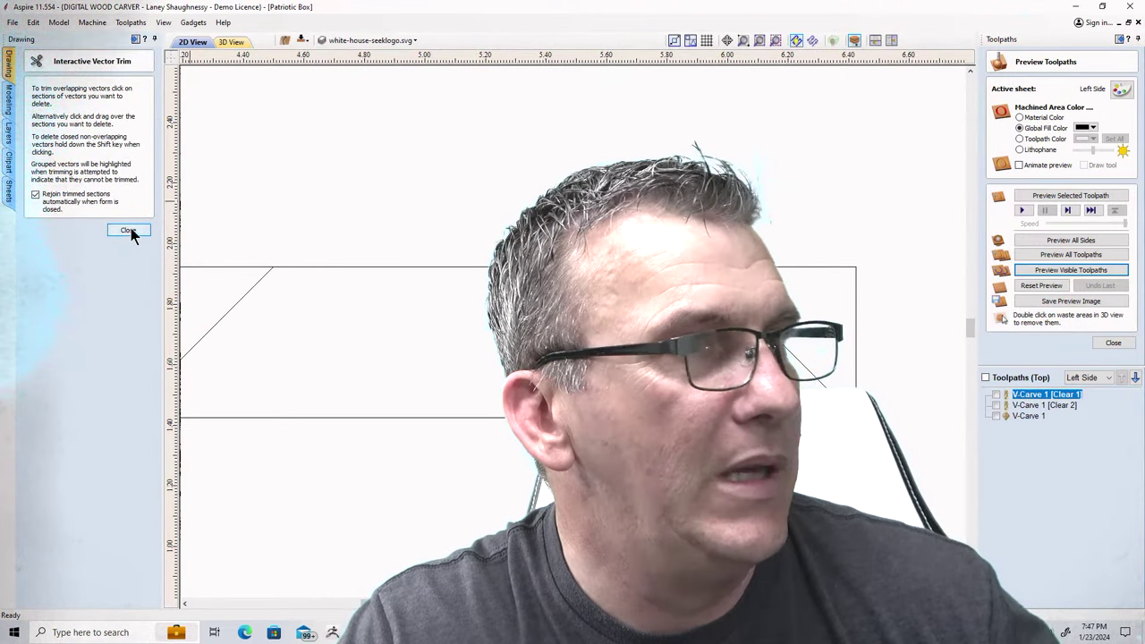
{"action": "left_click", "coordinate": [128, 230]}
{"action": "scroll", "coordinate": [851, 299], "scroll_direction": "down", "scroll_amount": 5}
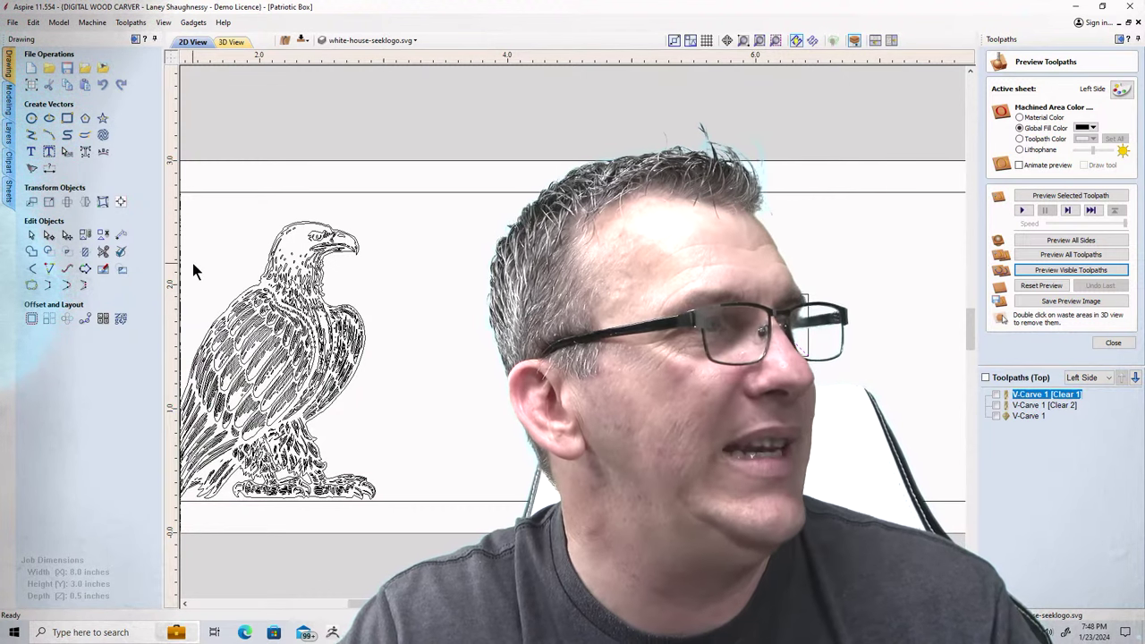
Add a 0.5 horizontal dimension above the trapezoid's angled end on the eagle panel.
{"action": "left_click", "coordinate": [48, 169]}
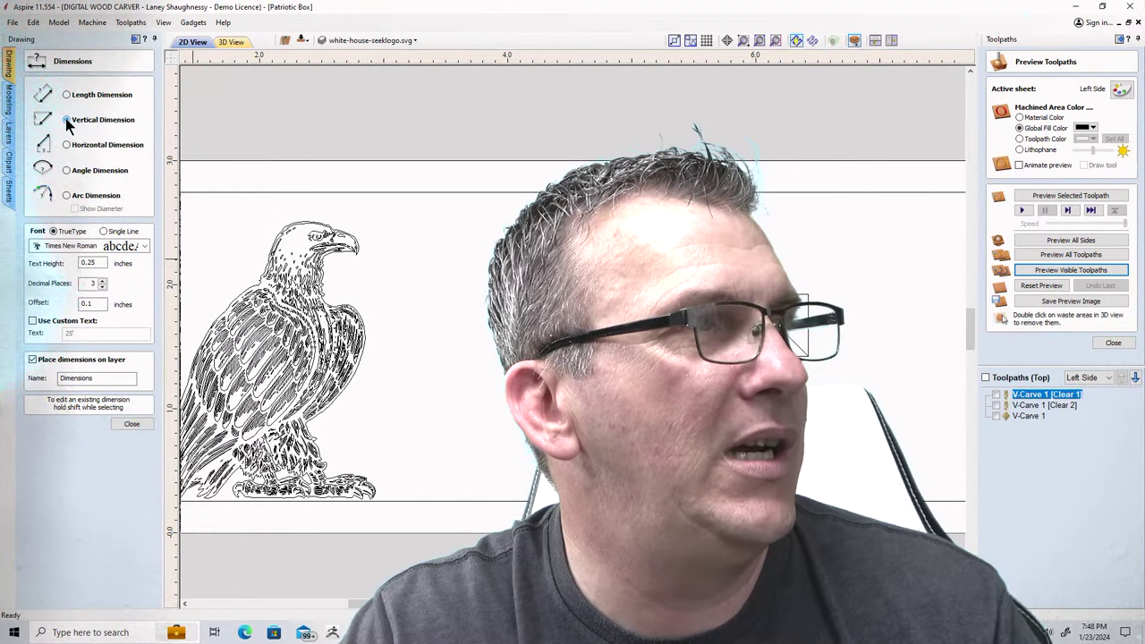
{"action": "scroll", "coordinate": [508, 283], "scroll_direction": "up", "scroll_amount": 3}
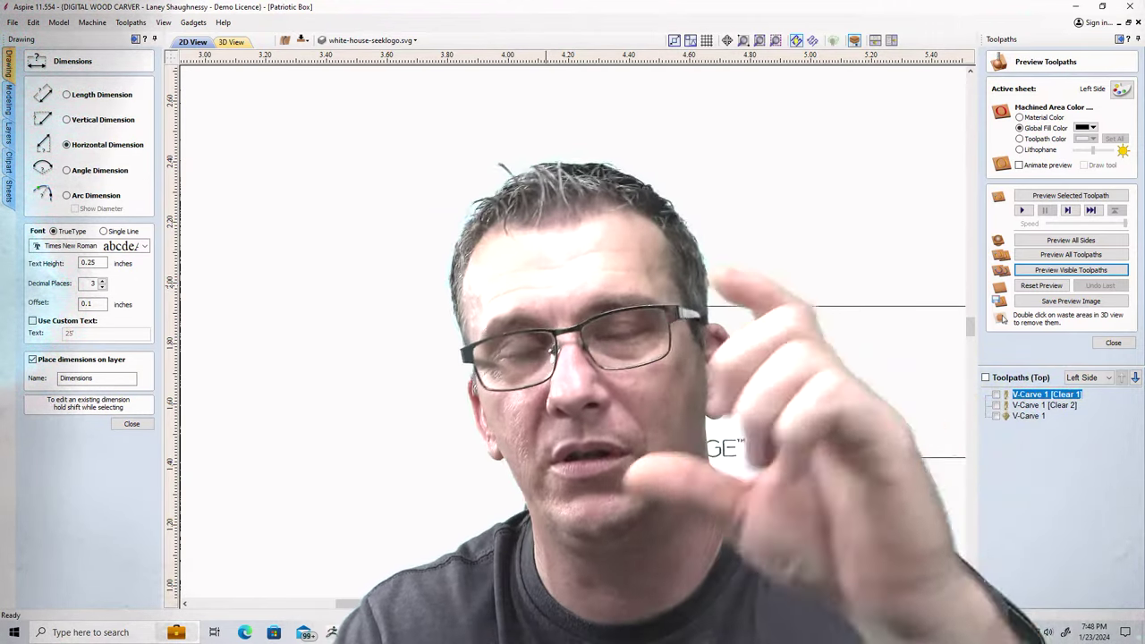
{"action": "scroll", "coordinate": [467, 349], "scroll_direction": "down", "scroll_amount": 4}
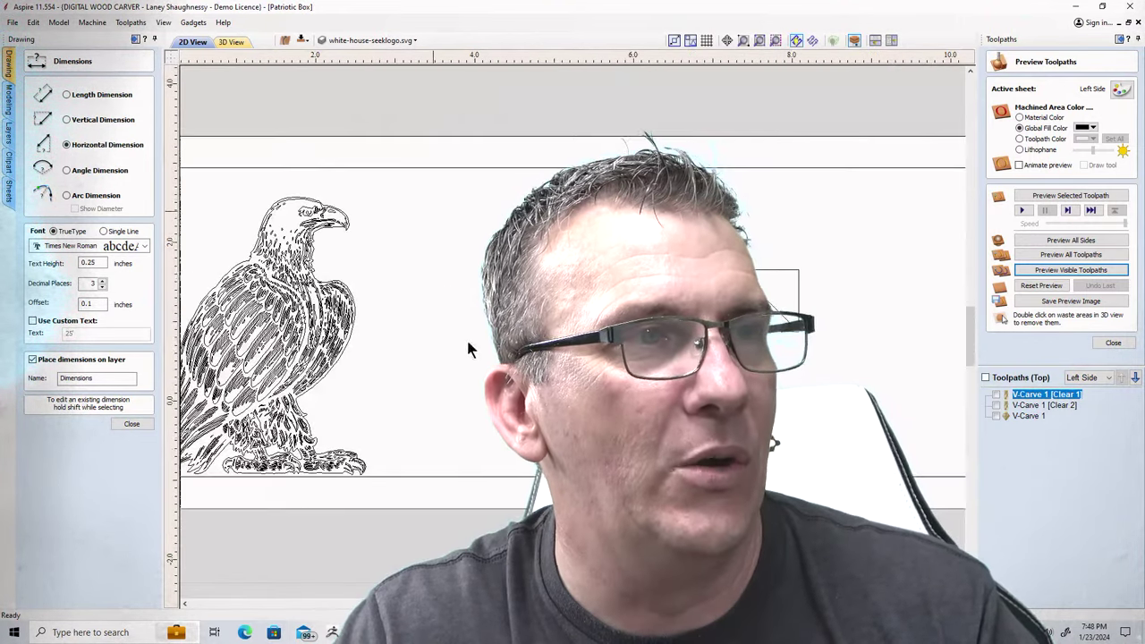
{"action": "scroll", "coordinate": [467, 349], "scroll_direction": "down", "scroll_amount": 2}
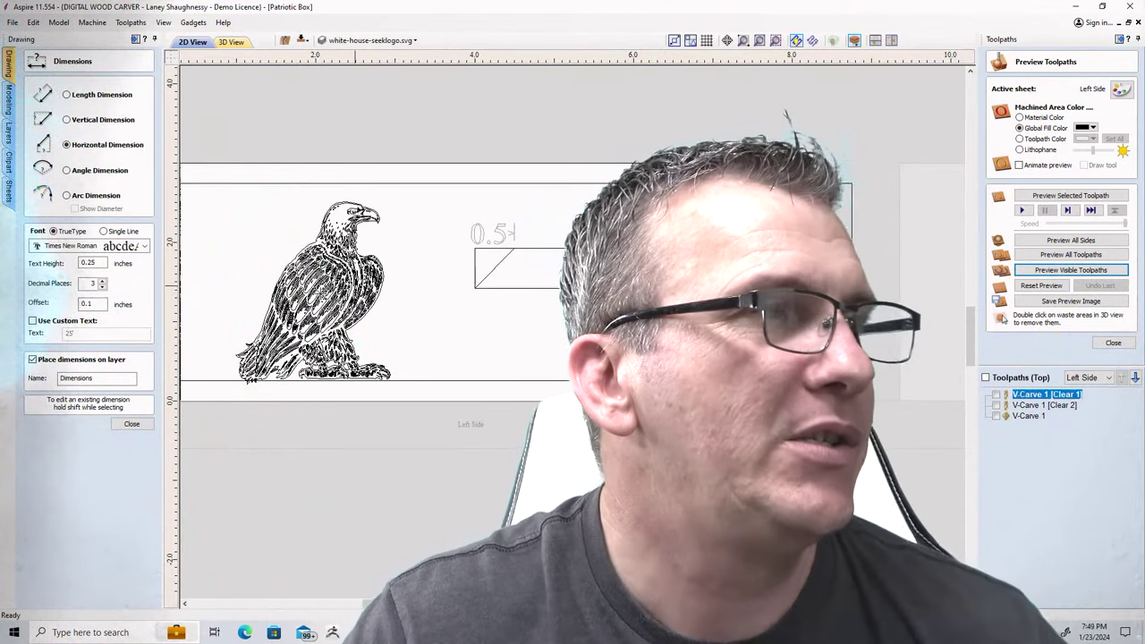
{"action": "left_click", "coordinate": [130, 425]}
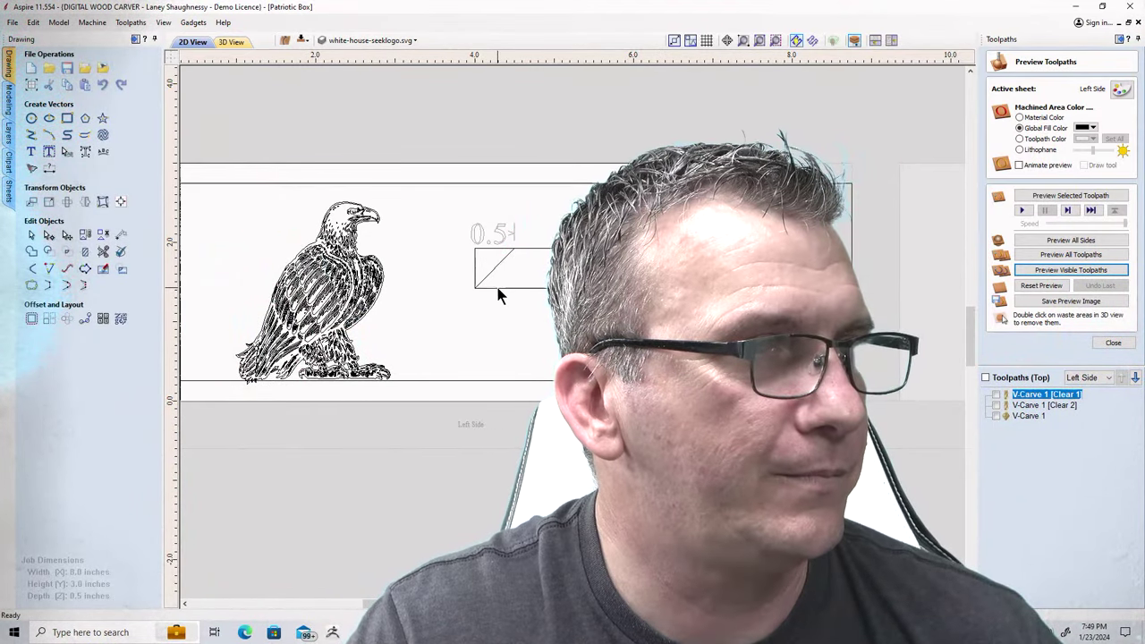
{"action": "scroll", "coordinate": [498, 295], "scroll_direction": "down", "scroll_amount": 2}
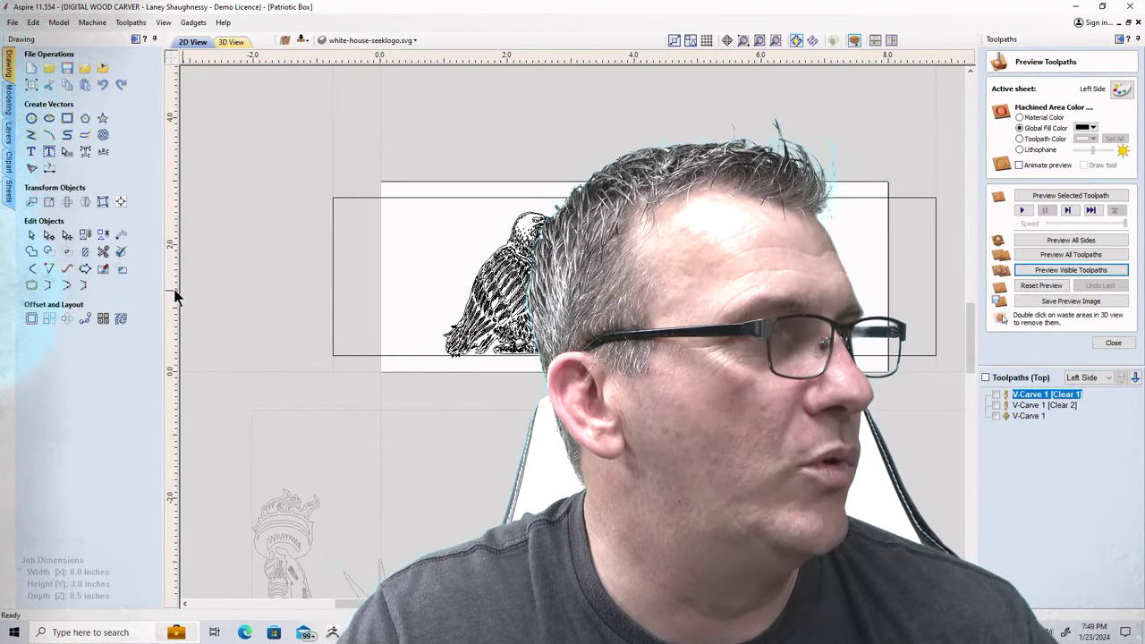
Delete all old guide lines, leaving a vertical guide at the panel's left edge (0.0), and open its Guide Properties.
{"action": "left_click_drag", "start_coordinate": [177, 297], "coordinate": [383, 210]}
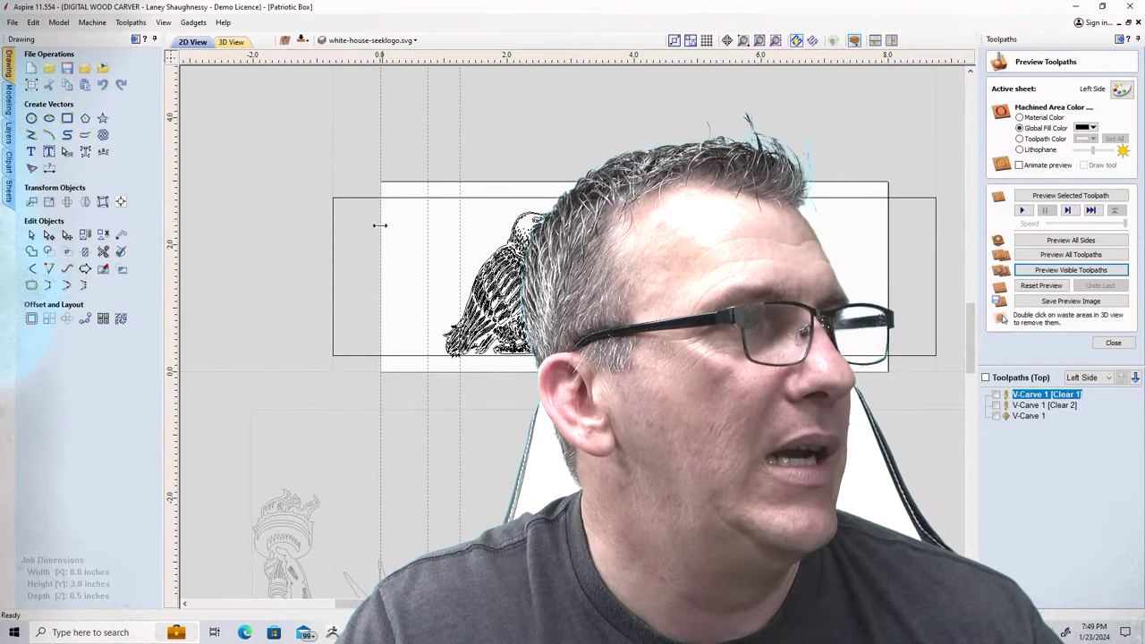
{"action": "left_click", "coordinate": [164, 22]}
{"action": "mouse_move", "coordinate": [181, 65]}
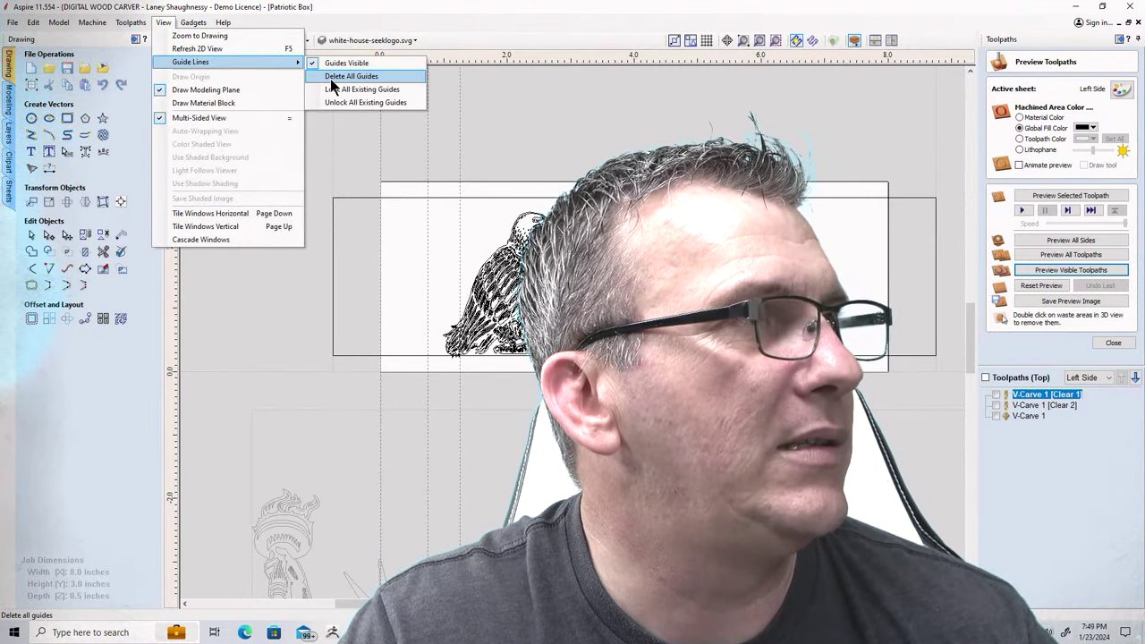
{"action": "left_click", "coordinate": [331, 78]}
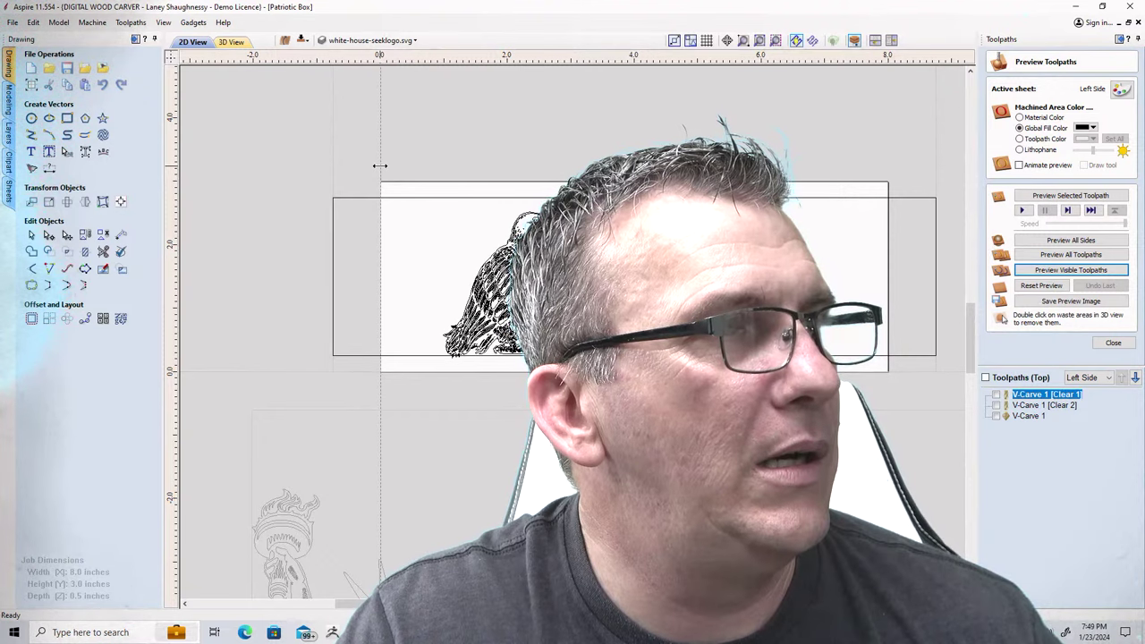
{"action": "double_click", "coordinate": [380, 165]}
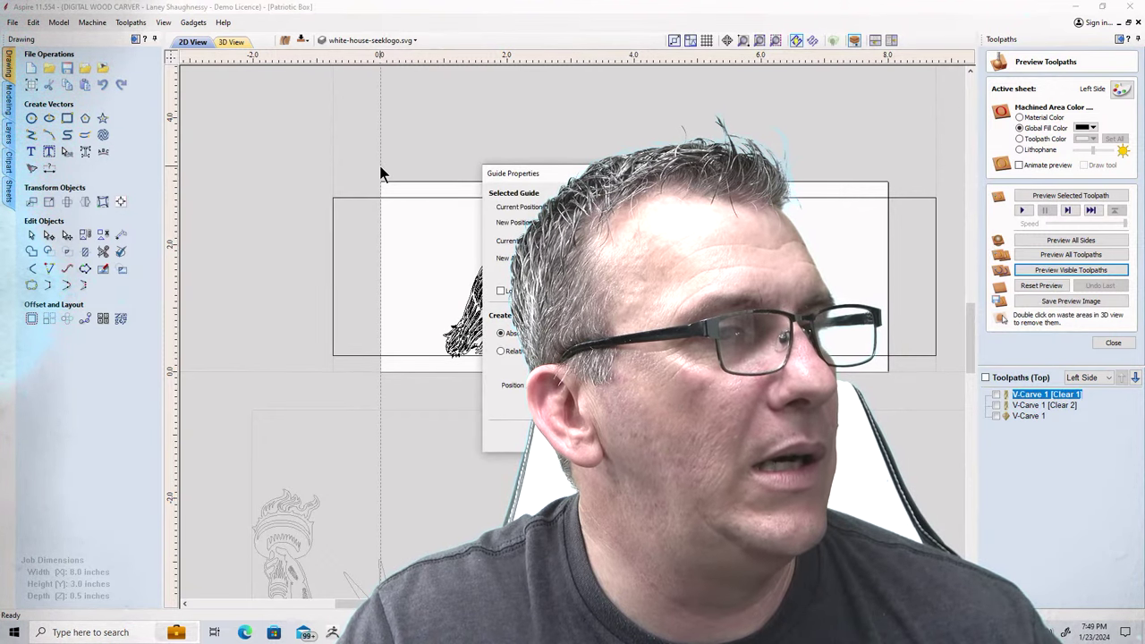
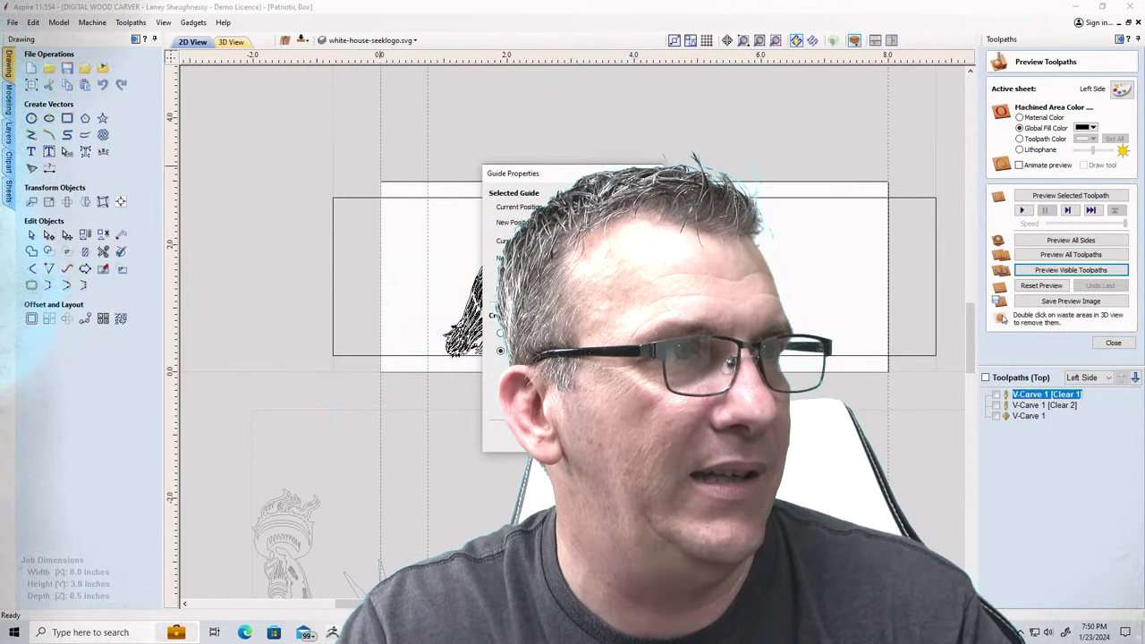
Confirm the vertical guide sits at 8.0 inches and close its properties unchanged.
{"action": "key", "text": "Return"}
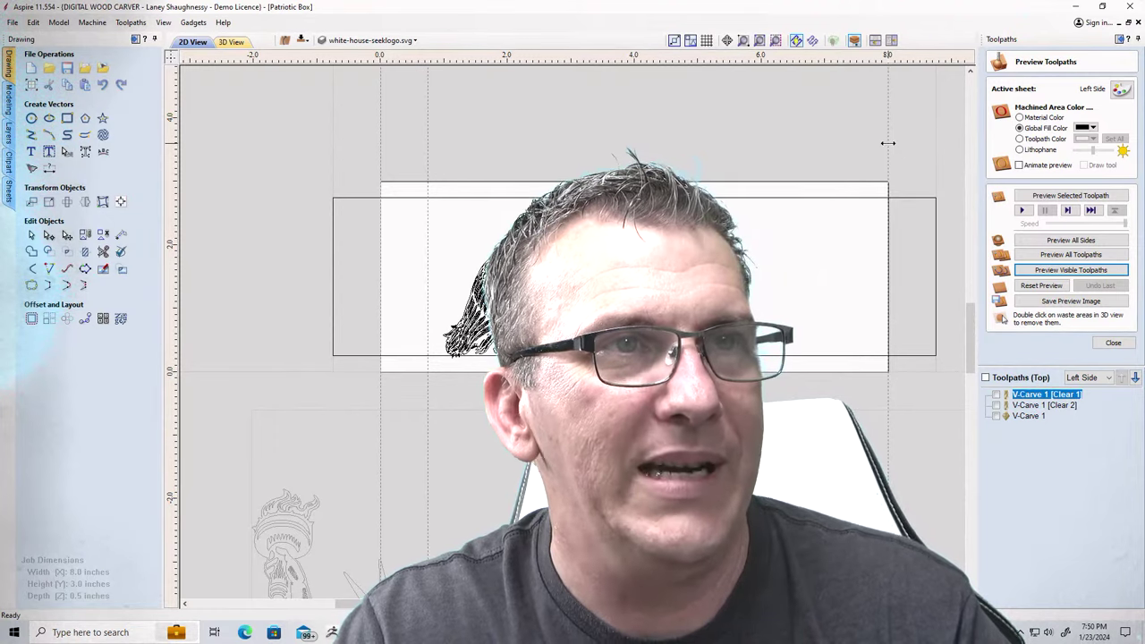
{"action": "double_click", "coordinate": [888, 141]}
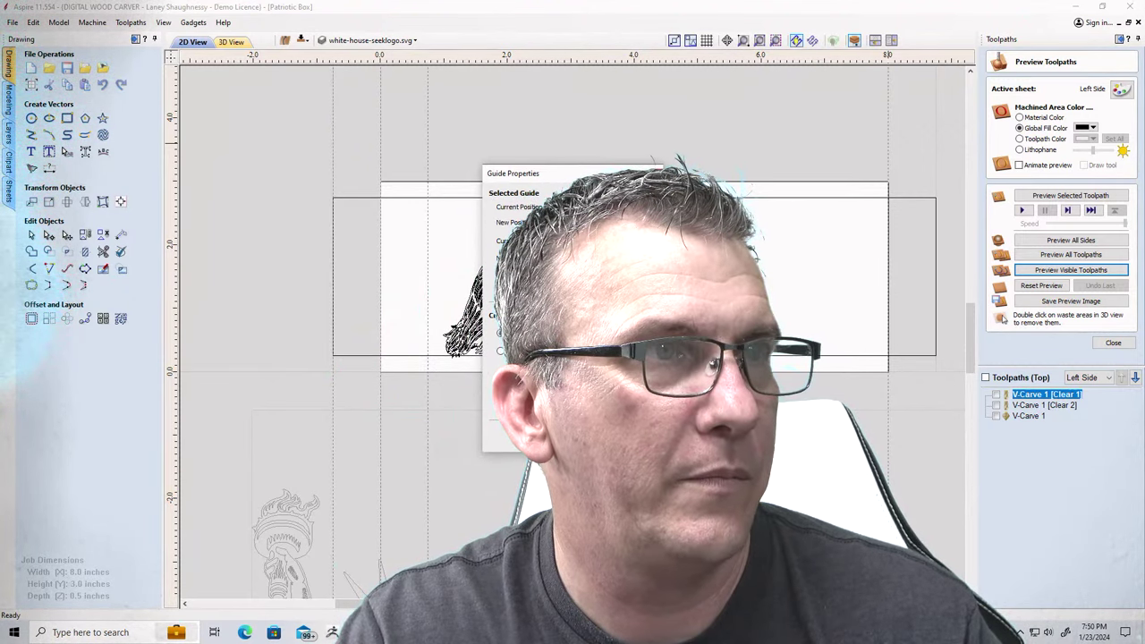
{"action": "key", "text": "Escape"}
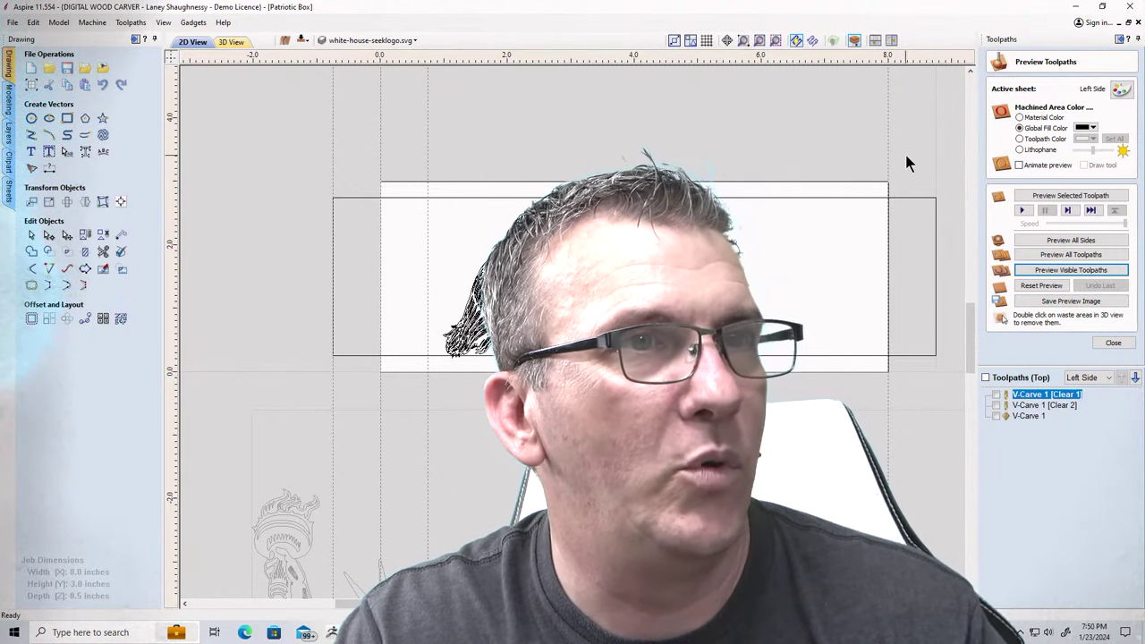
{"action": "double_click", "coordinate": [885, 150]}
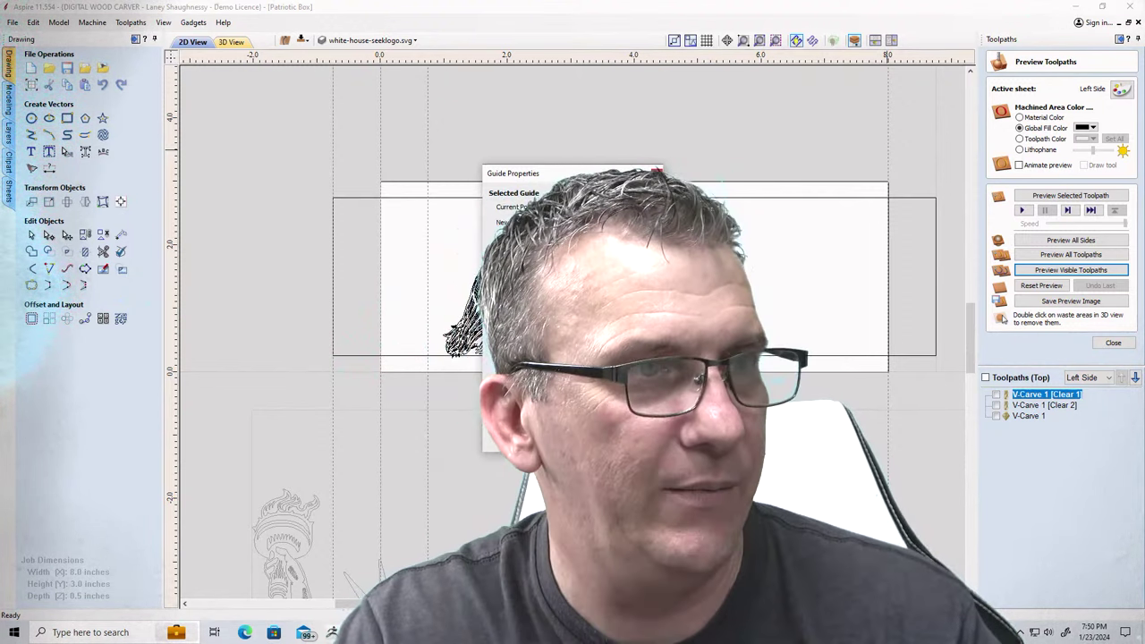
{"action": "key", "text": "Escape"}
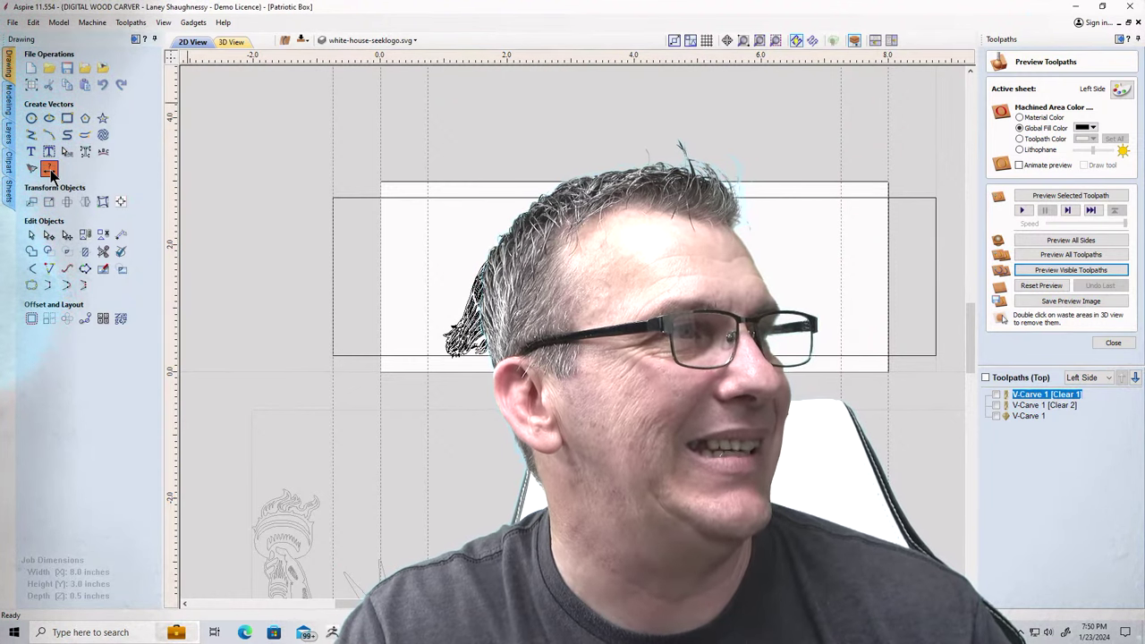
Add a horizontal dimension spanning the eagle's box on the Left Side sheet.
{"action": "left_click", "coordinate": [50, 168]}
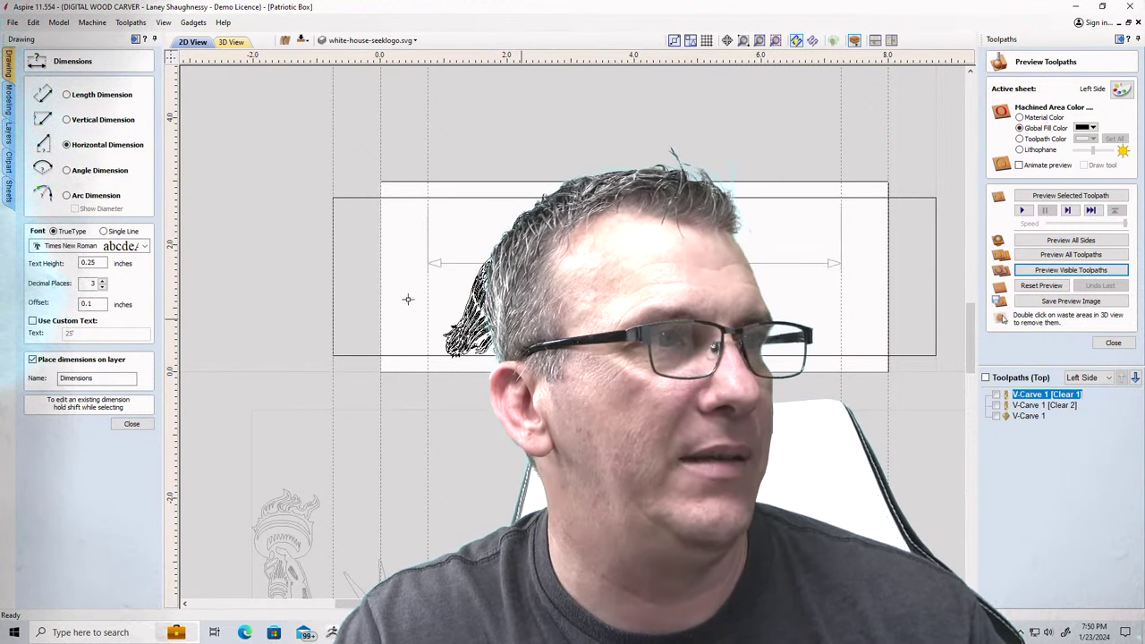
{"action": "scroll", "coordinate": [427, 203], "scroll_direction": "up", "scroll_amount": 10}
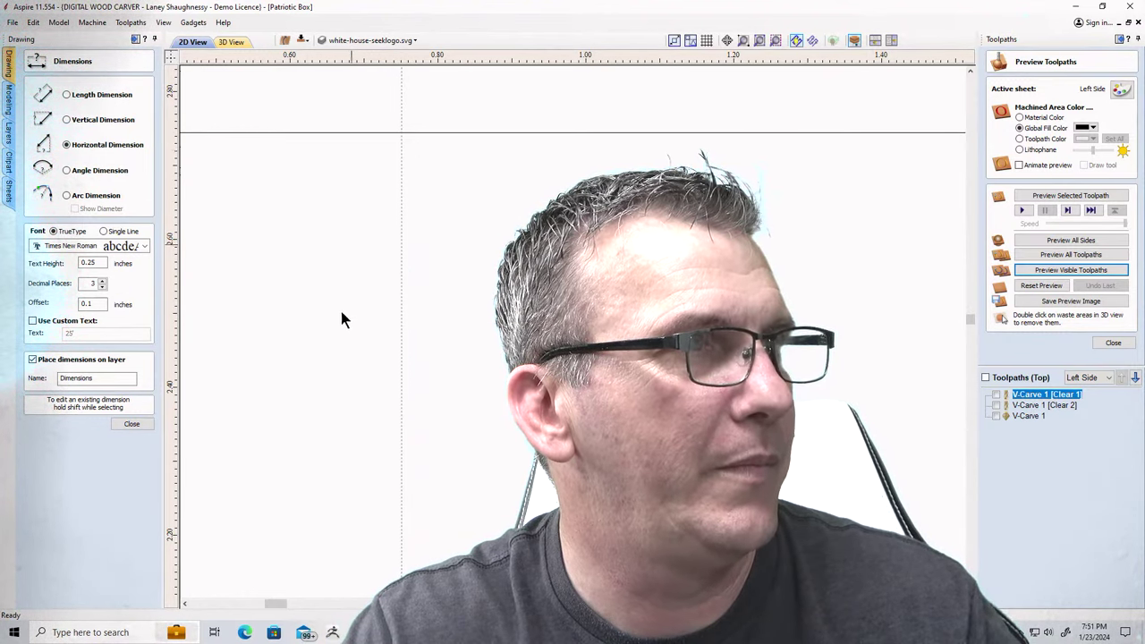
{"action": "scroll", "coordinate": [358, 295], "scroll_direction": "down", "scroll_amount": 8}
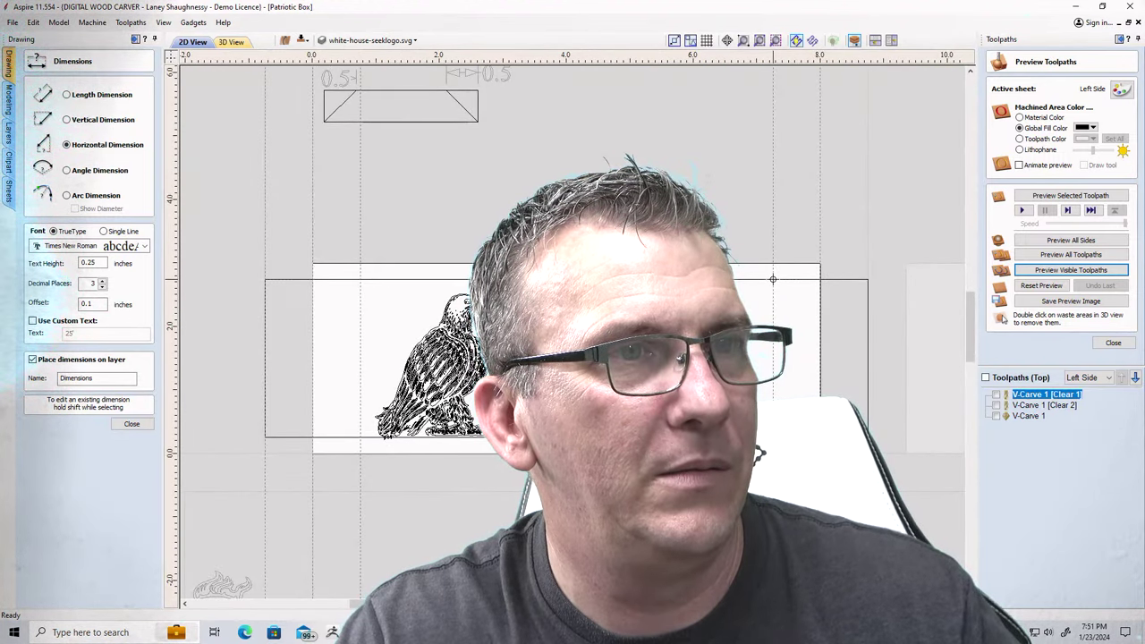
{"action": "left_click", "coordinate": [773, 279]}
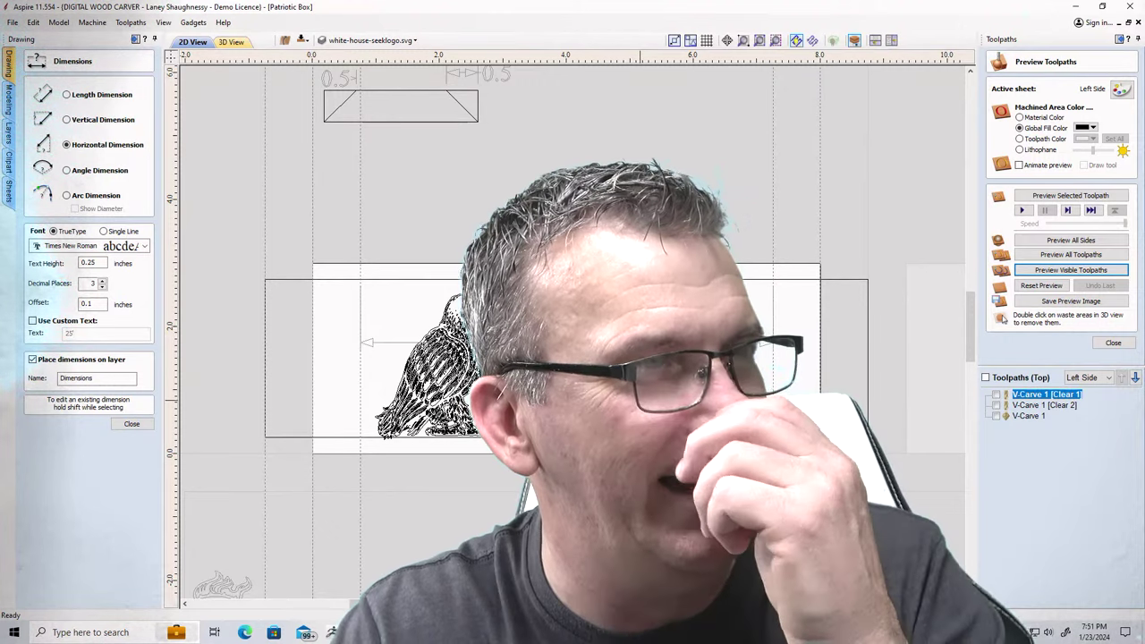
{"action": "scroll", "coordinate": [360, 319], "scroll_direction": "up", "scroll_amount": 5}
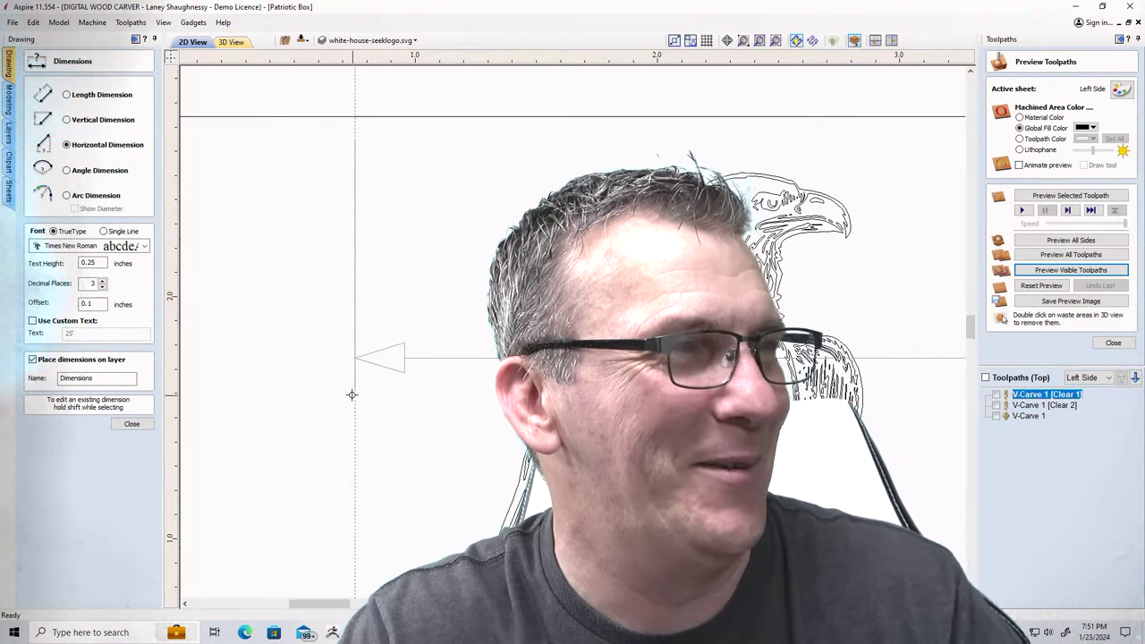
{"action": "scroll", "coordinate": [351, 363], "scroll_direction": "up", "scroll_amount": 4}
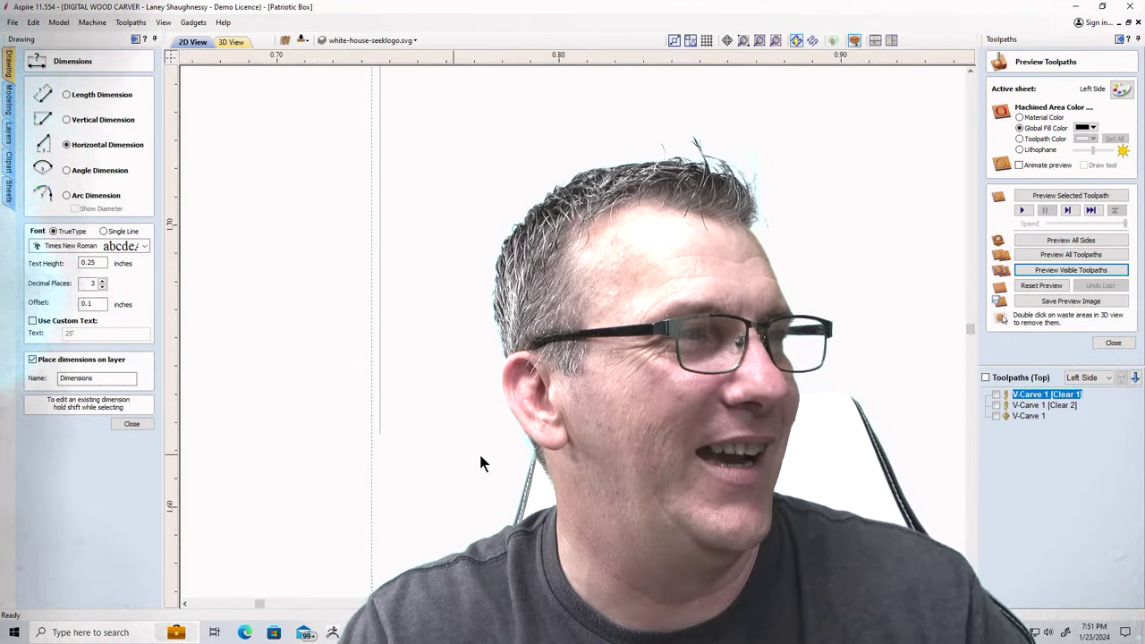
{"action": "scroll", "coordinate": [477, 458], "scroll_direction": "down", "scroll_amount": 10}
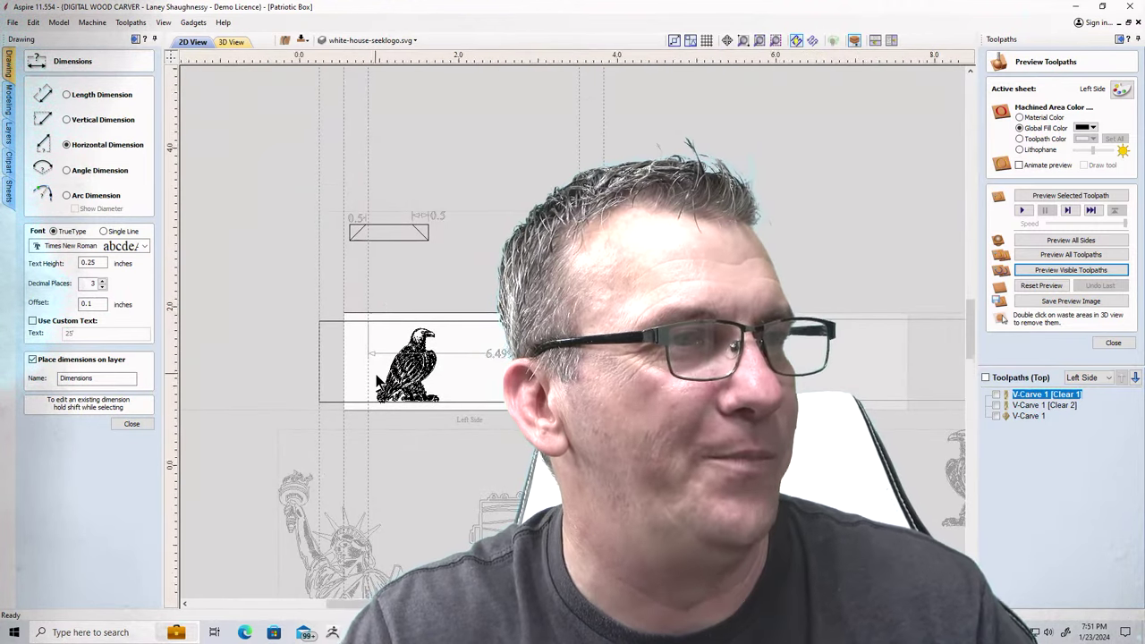
{"action": "scroll", "coordinate": [378, 383], "scroll_direction": "up", "scroll_amount": 2}
{"action": "scroll", "coordinate": [384, 281], "scroll_direction": "down", "scroll_amount": 4}
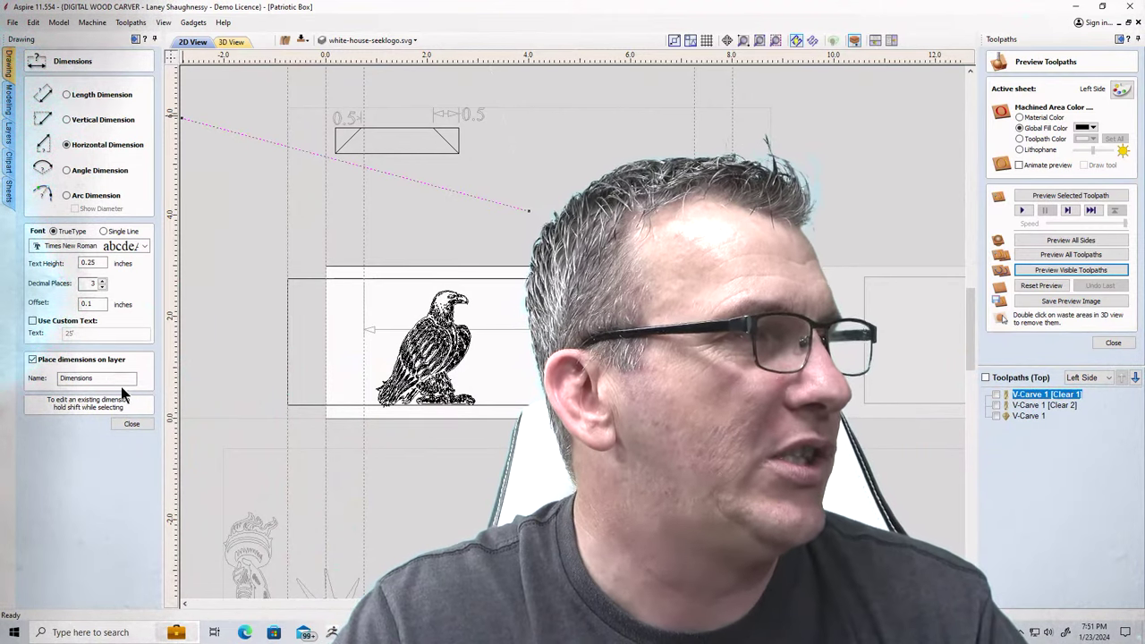
{"action": "left_click", "coordinate": [130, 425]}
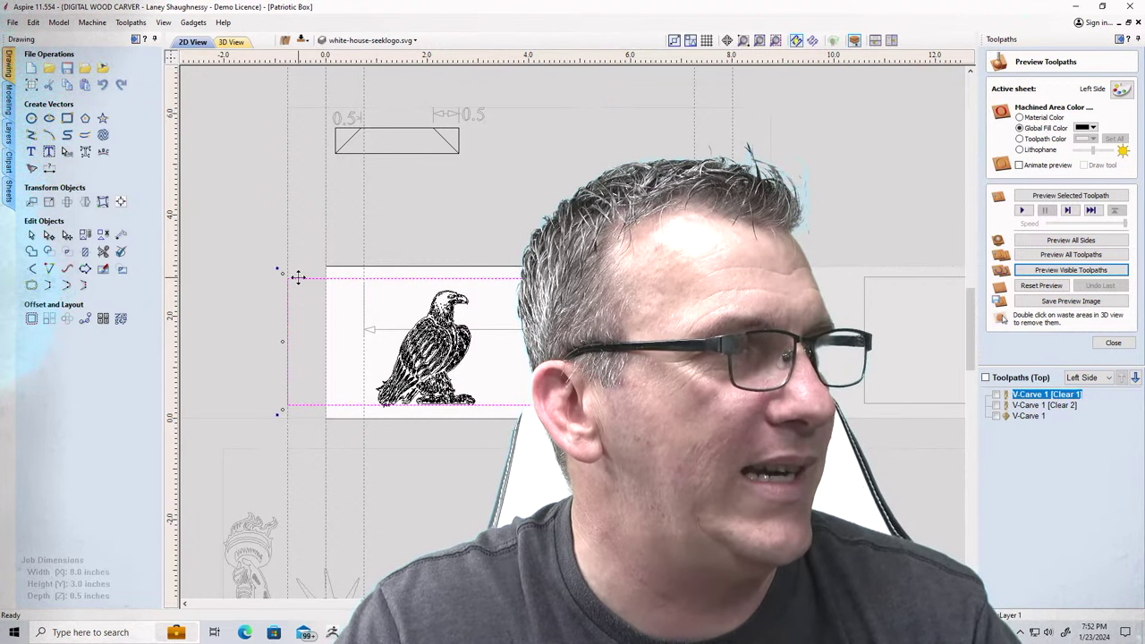
Select the eagle's rectangle and artwork, then zoom out to the Front sheet.
{"action": "left_click", "coordinate": [282, 345]}
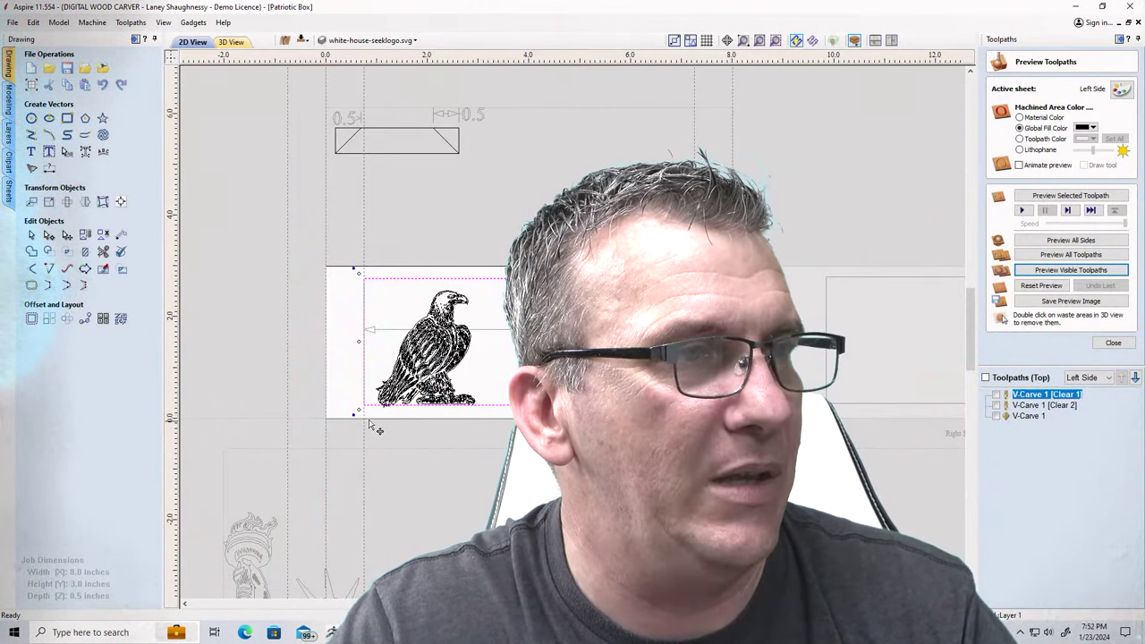
{"action": "scroll", "coordinate": [376, 276], "scroll_direction": "up", "scroll_amount": 5}
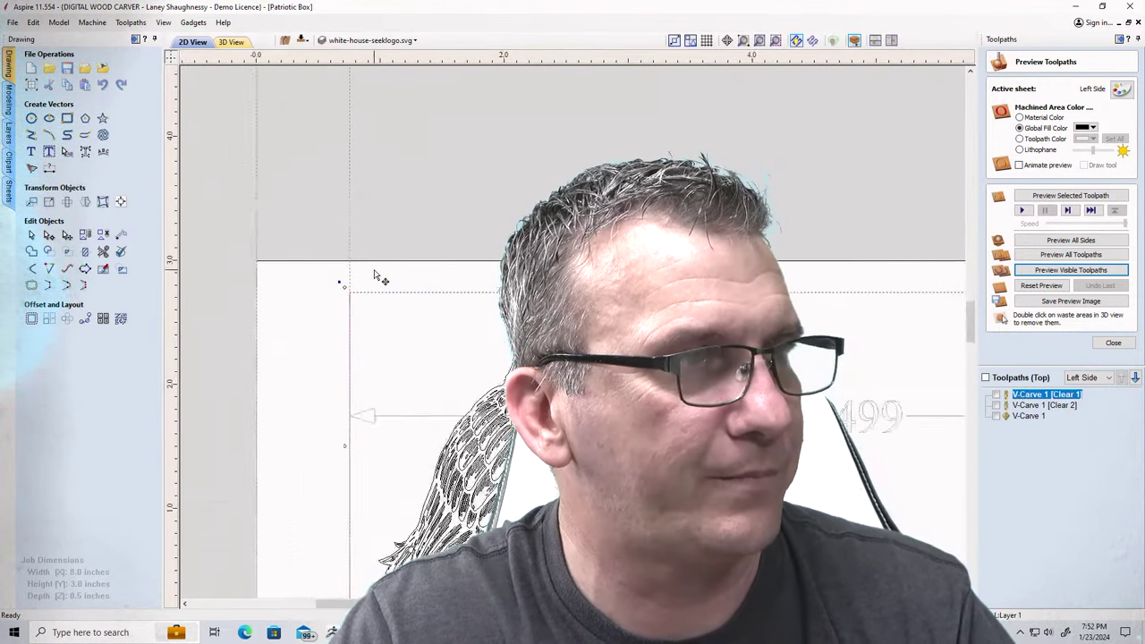
{"action": "scroll", "coordinate": [371, 276], "scroll_direction": "down", "scroll_amount": 4}
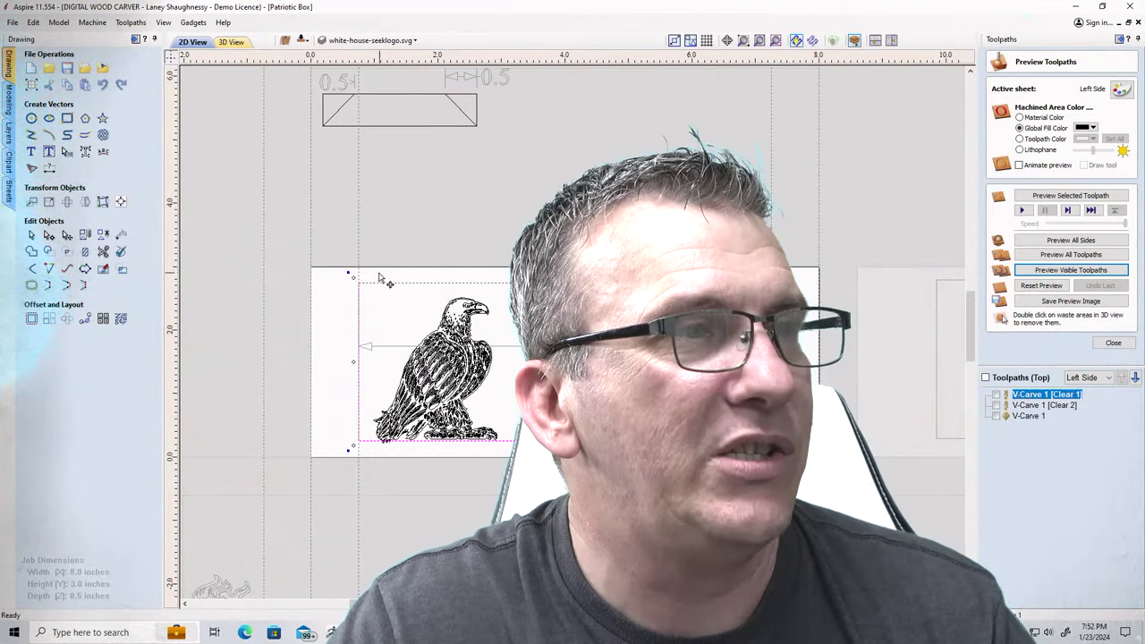
{"action": "left_click", "coordinate": [355, 358]}
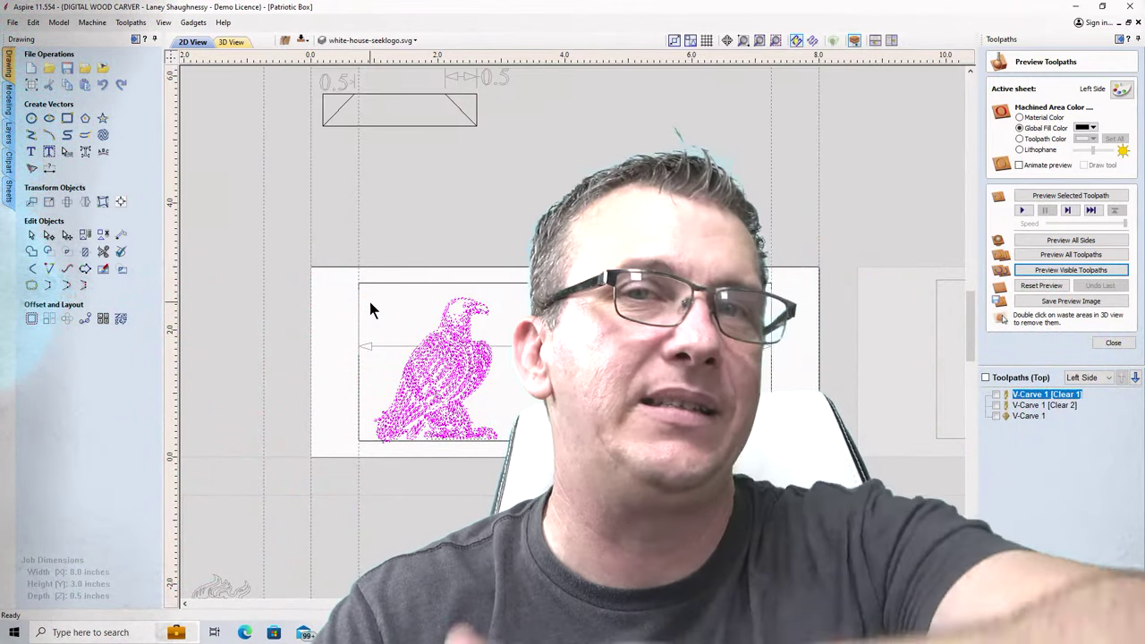
{"action": "scroll", "coordinate": [387, 289], "scroll_direction": "down", "scroll_amount": 5}
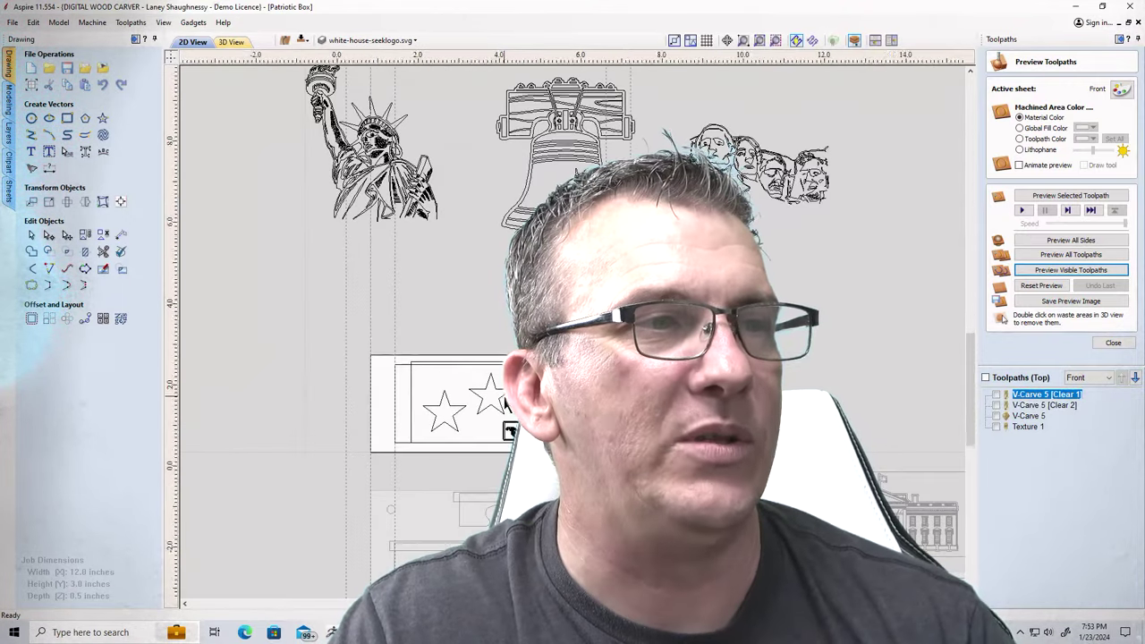
Preview all Front sheet toolpaths in 3D except V-Carve 5 [Clear 1], then rotate the board.
{"action": "scroll", "coordinate": [506, 403], "scroll_direction": "up", "scroll_amount": 3}
{"action": "scroll", "coordinate": [413, 276], "scroll_direction": "down", "scroll_amount": 2}
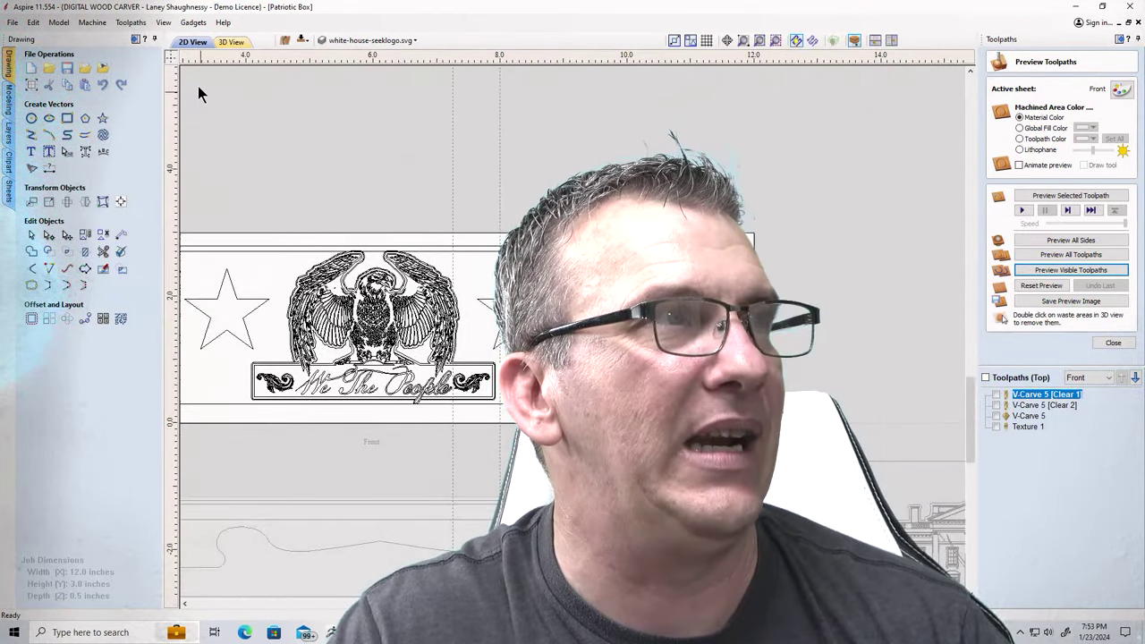
{"action": "left_click", "coordinate": [231, 42]}
{"action": "left_click_drag", "start_coordinate": [424, 268], "coordinate": [376, 375]}
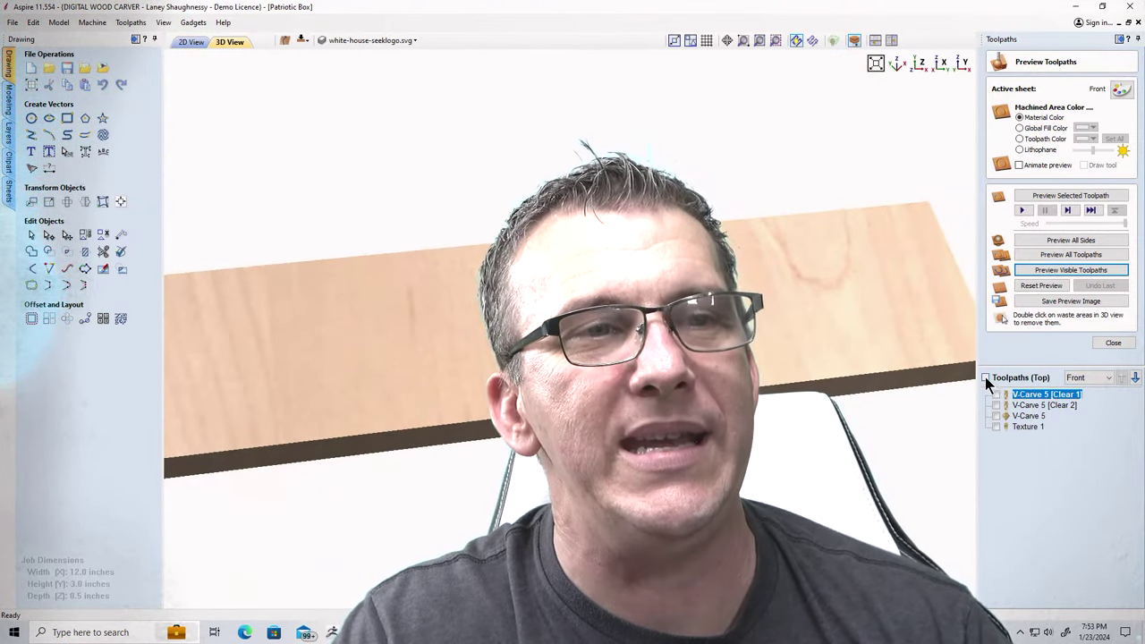
{"action": "left_click", "coordinate": [985, 377]}
{"action": "left_click", "coordinate": [1038, 254]}
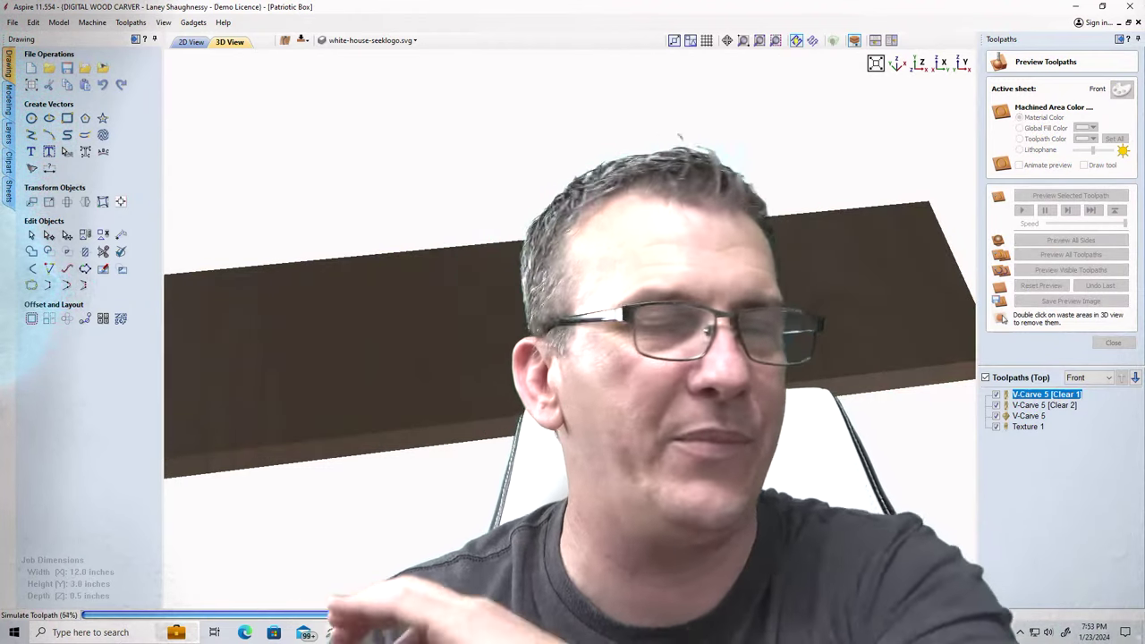
{"action": "left_click", "coordinate": [996, 394]}
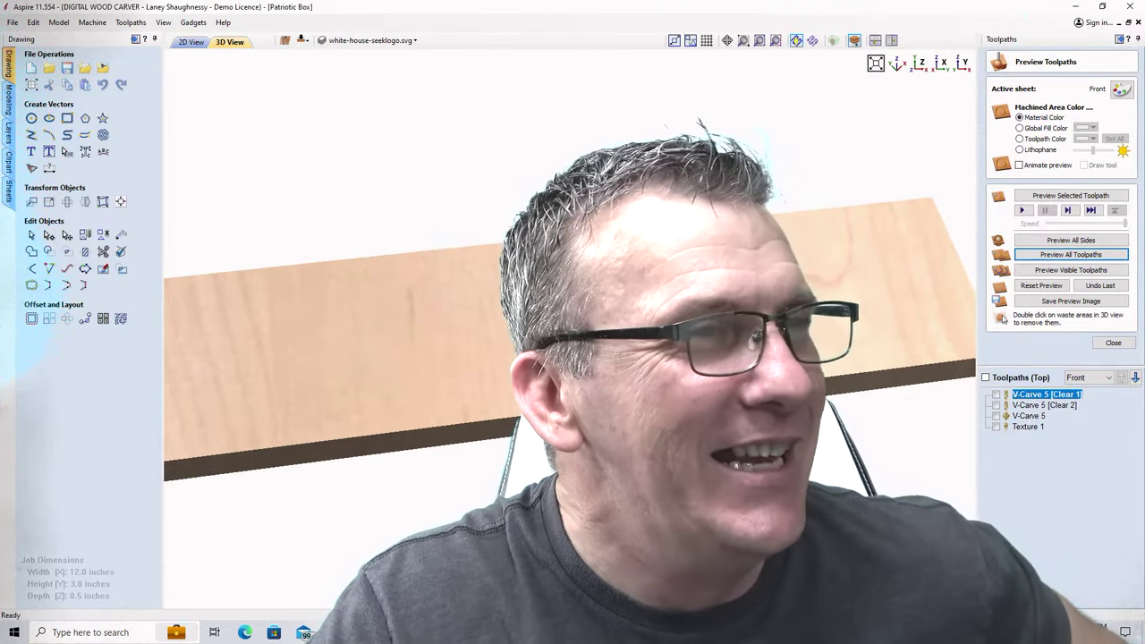
{"action": "mouse_move", "coordinate": [371, 299]}
{"action": "left_mouse_down"}
{"action": "mouse_move", "coordinate": [421, 269]}
{"action": "mouse_move", "coordinate": [385, 299]}
{"action": "left_mouse_up"}
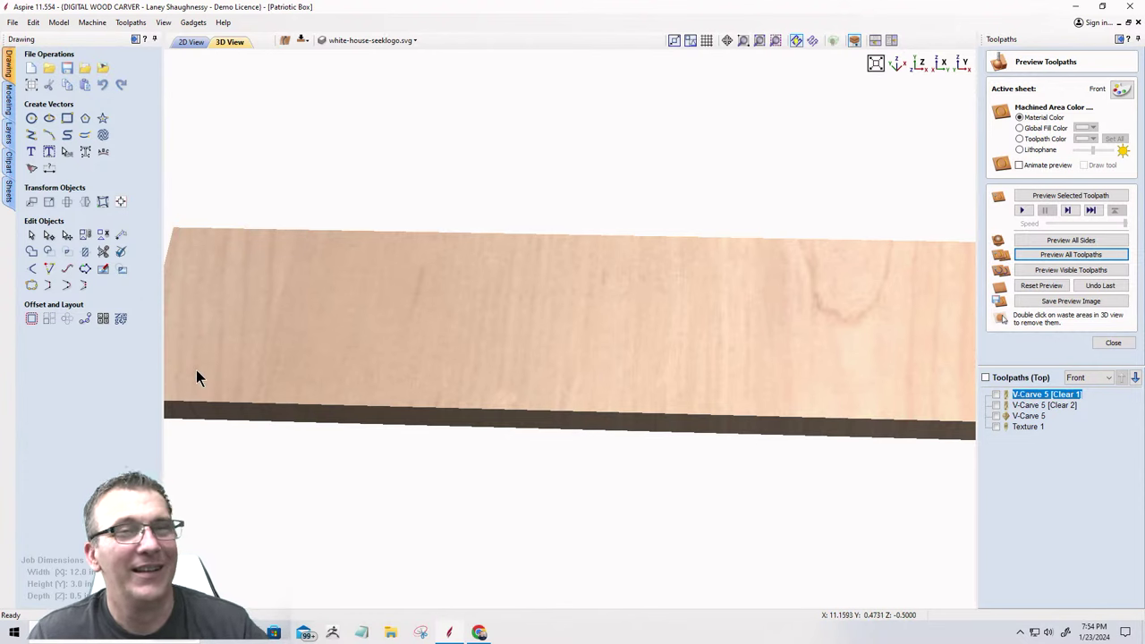
Return to the 2D view and make the Left Side sheet active.
{"action": "left_click", "coordinate": [191, 45]}
{"action": "scroll", "coordinate": [880, 406], "scroll_direction": "down", "scroll_amount": 1}
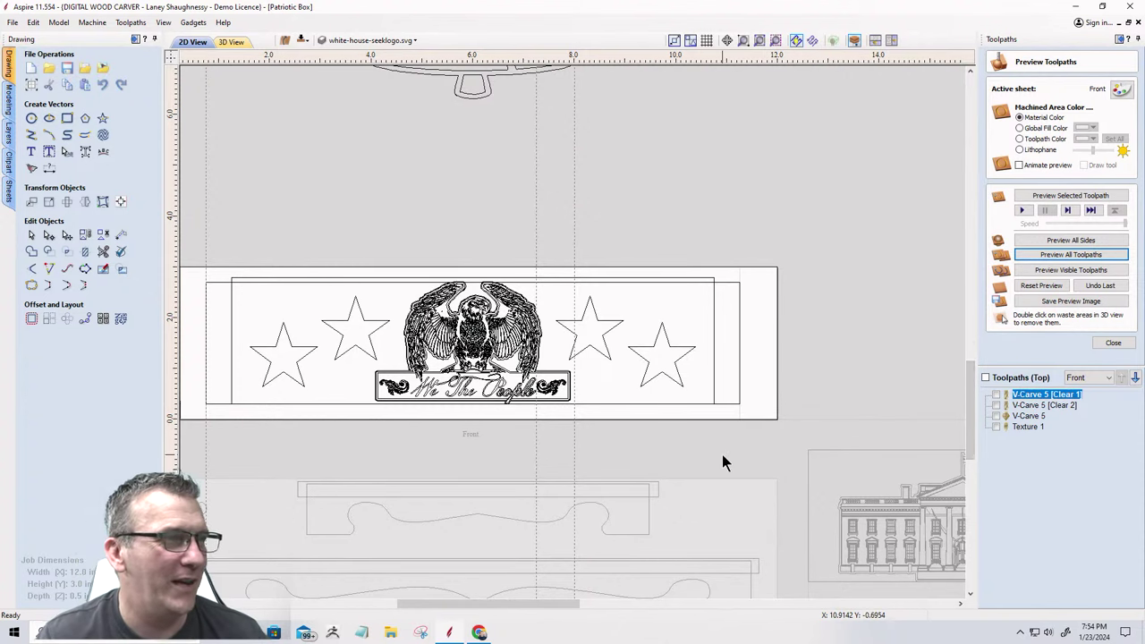
{"action": "scroll", "coordinate": [707, 447], "scroll_direction": "down", "scroll_amount": 5}
{"action": "scroll", "coordinate": [636, 410], "scroll_direction": "up", "scroll_amount": 3}
{"action": "scroll", "coordinate": [569, 227], "scroll_direction": "down", "scroll_amount": 2}
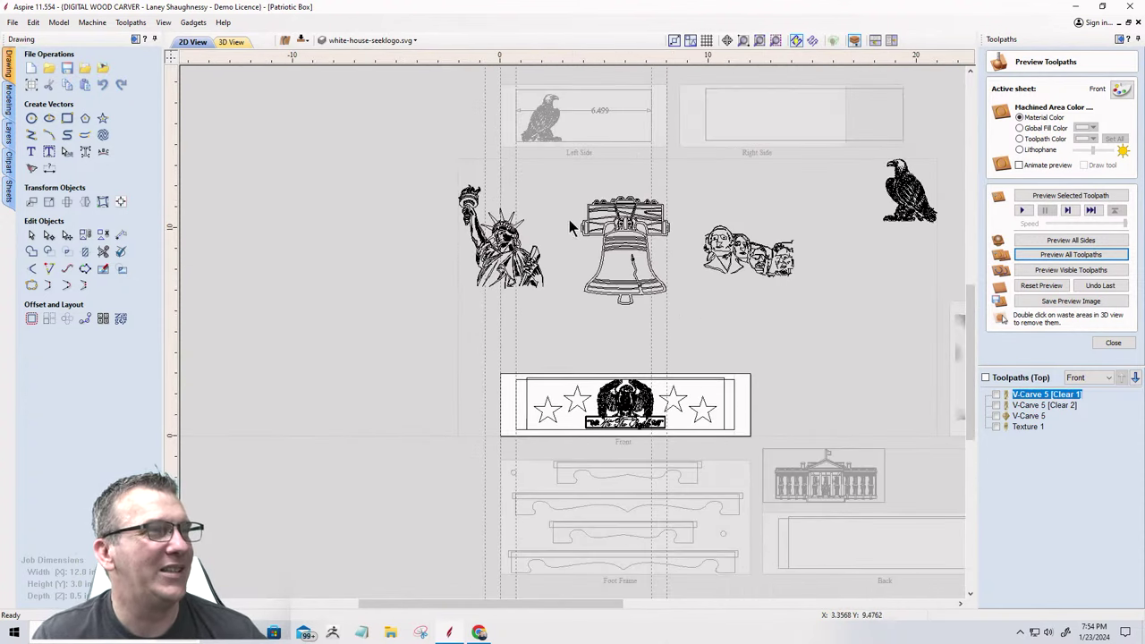
{"action": "double_click", "coordinate": [587, 121]}
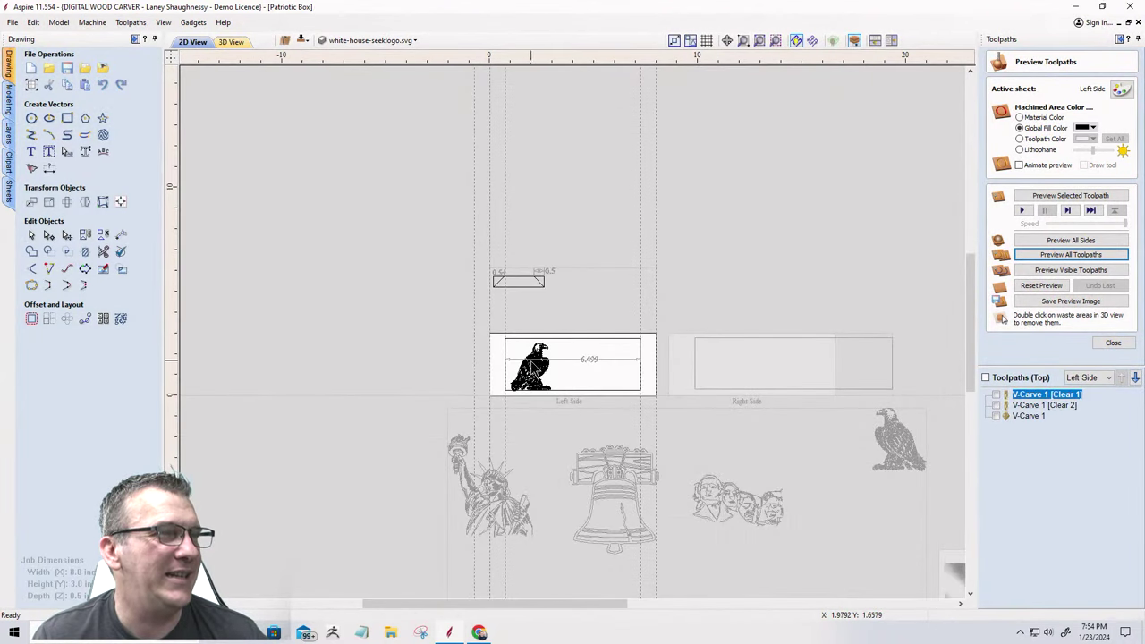
Select the 6.5 by 2.49 inch rectangle framing the eagle to show its resize handles.
{"action": "scroll", "coordinate": [528, 367], "scroll_direction": "up", "scroll_amount": 4}
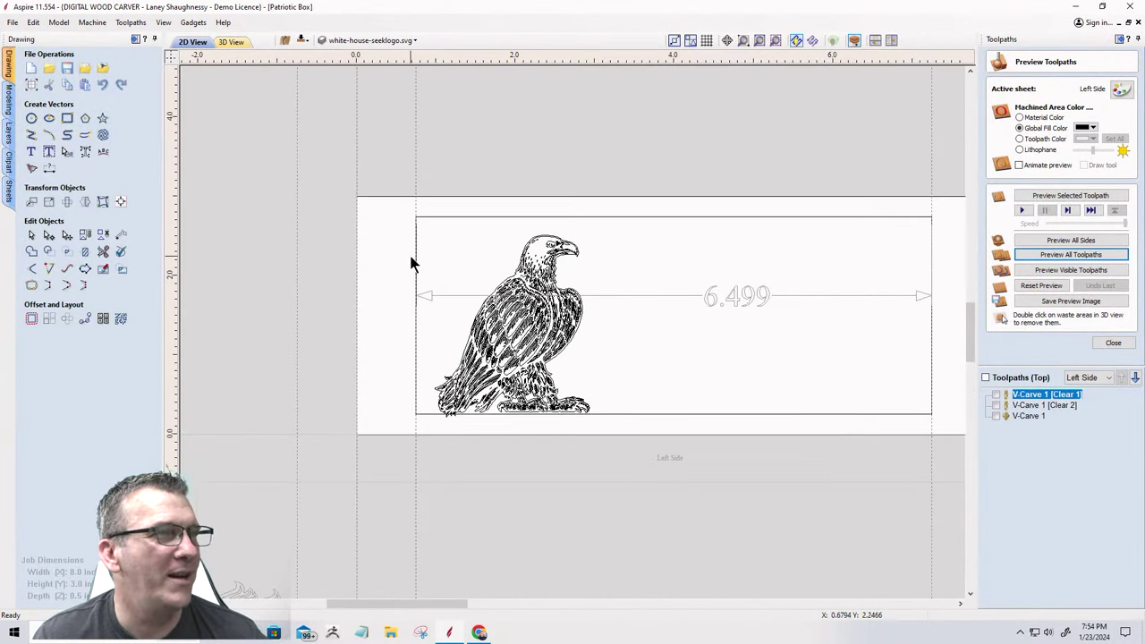
{"action": "scroll", "coordinate": [312, 235], "scroll_direction": "down", "scroll_amount": 2}
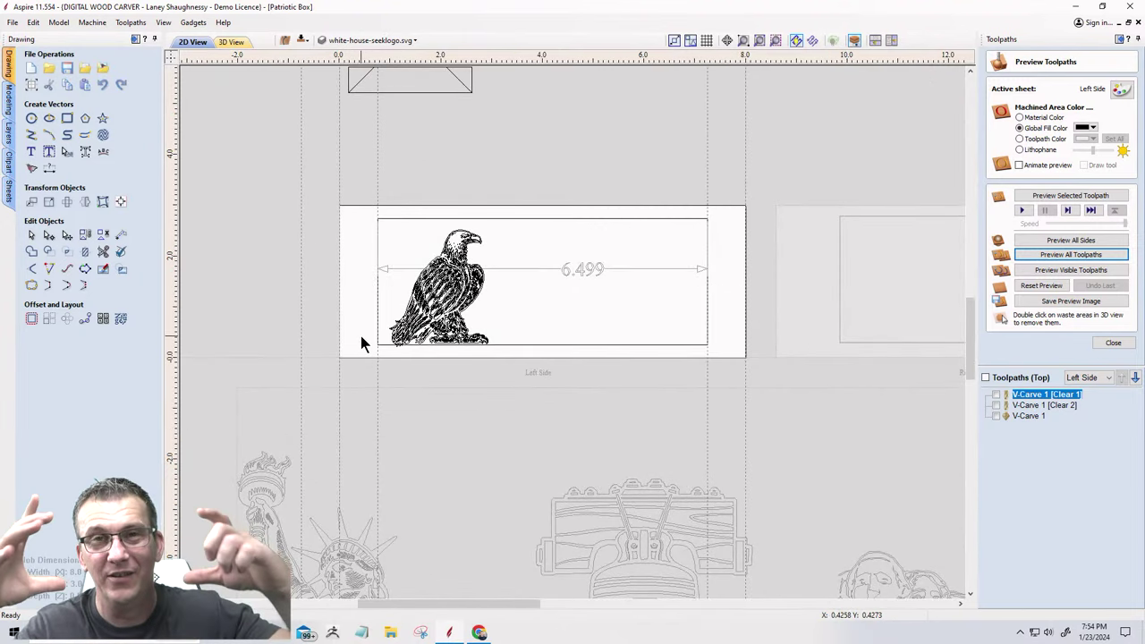
{"action": "scroll", "coordinate": [811, 317], "scroll_direction": "down", "scroll_amount": 4}
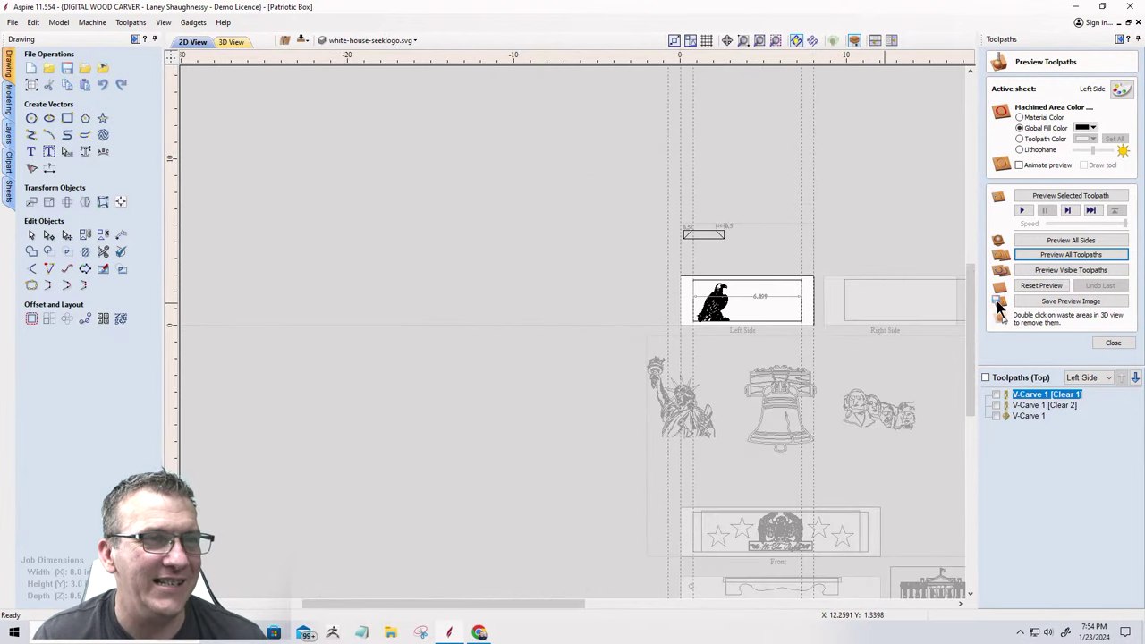
{"action": "scroll", "coordinate": [742, 340], "scroll_direction": "up", "scroll_amount": 3}
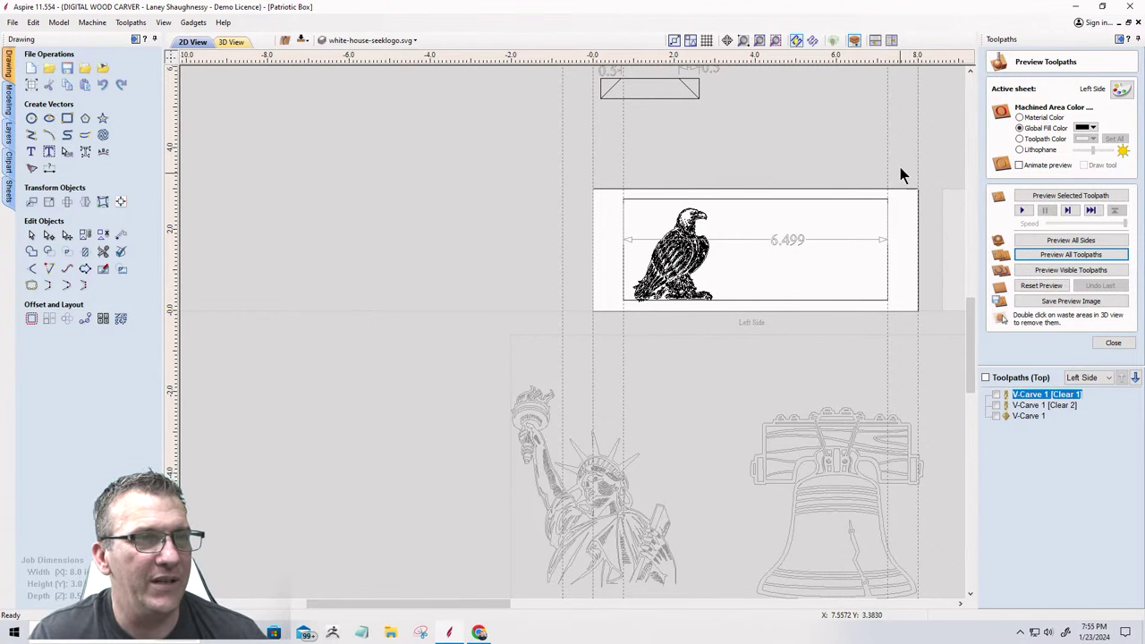
{"action": "scroll", "coordinate": [895, 251], "scroll_direction": "up", "scroll_amount": 3}
{"action": "scroll", "coordinate": [715, 228], "scroll_direction": "down", "scroll_amount": 2}
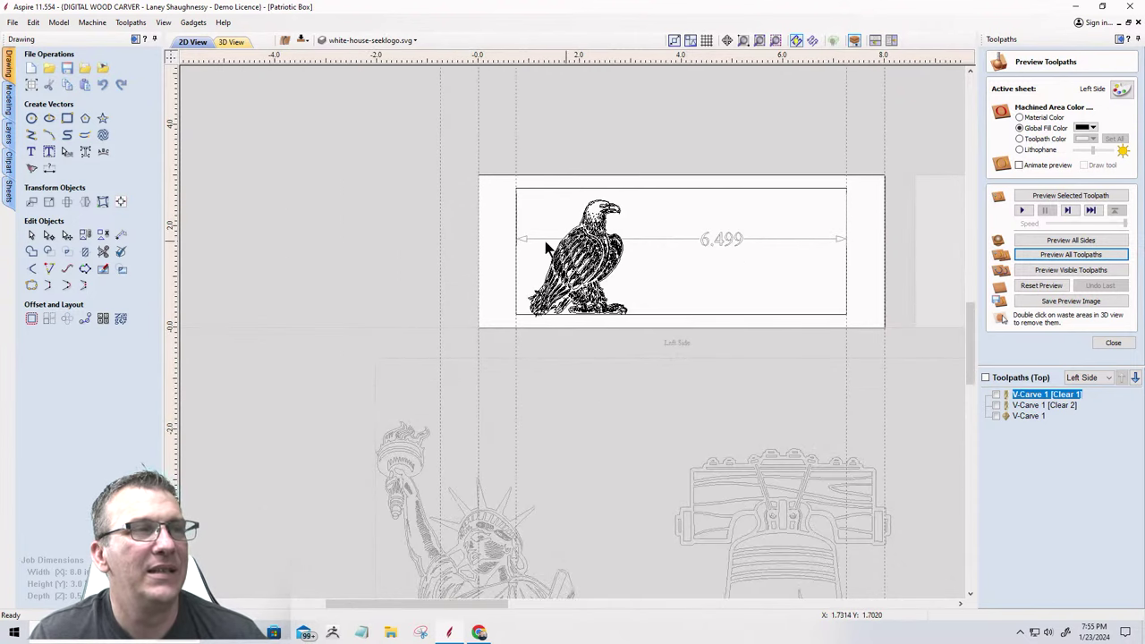
{"action": "scroll", "coordinate": [515, 187], "scroll_direction": "up", "scroll_amount": 5}
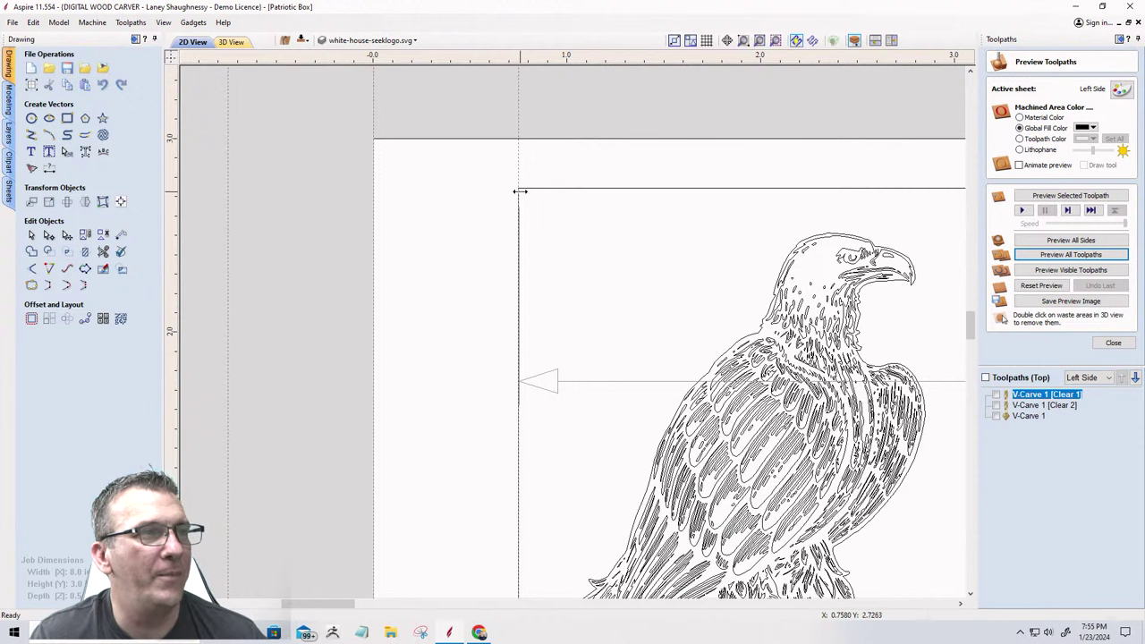
{"action": "scroll", "coordinate": [518, 184], "scroll_direction": "down", "scroll_amount": 6}
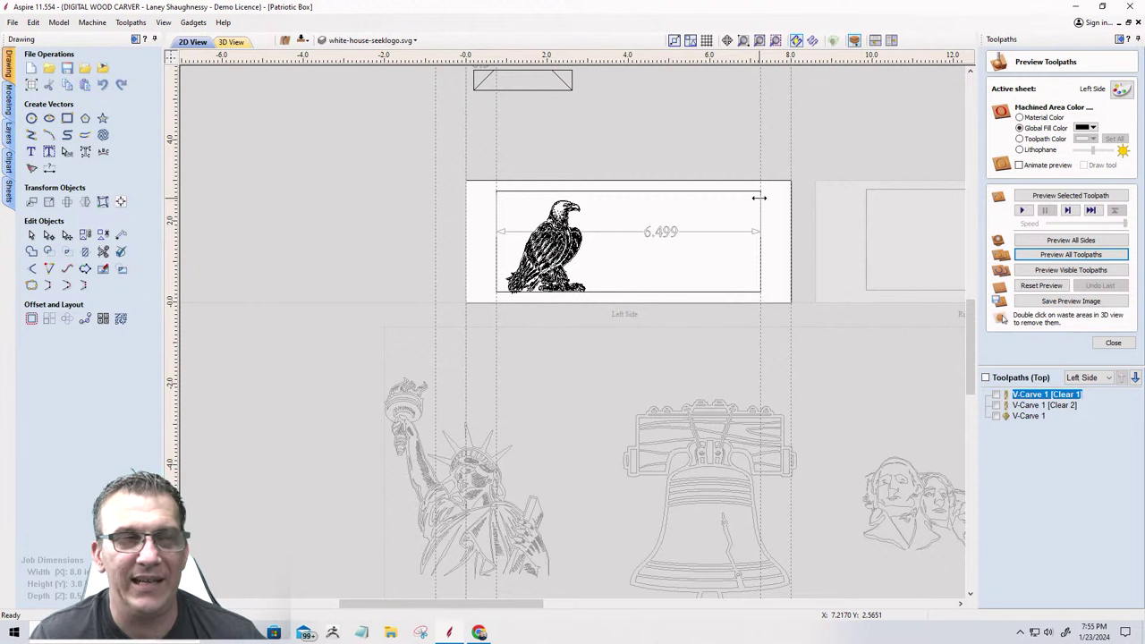
{"action": "scroll", "coordinate": [495, 190], "scroll_direction": "up", "scroll_amount": 5}
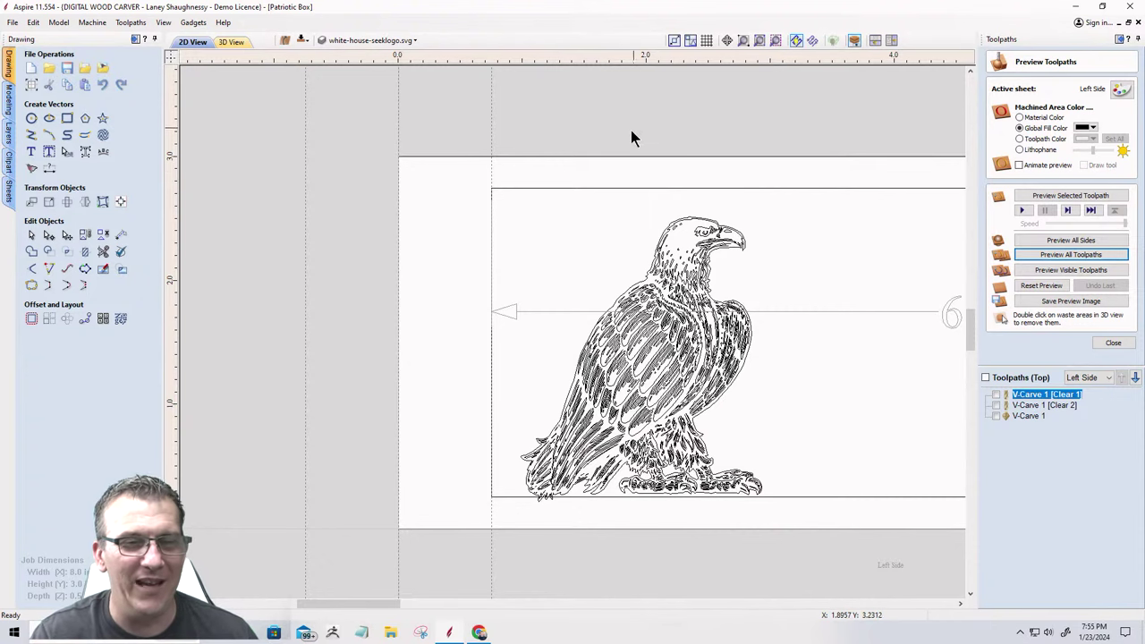
{"action": "scroll", "coordinate": [439, 256], "scroll_direction": "up", "scroll_amount": 3}
{"action": "scroll", "coordinate": [365, 247], "scroll_direction": "down", "scroll_amount": 2}
{"action": "scroll", "coordinate": [365, 247], "scroll_direction": "down", "scroll_amount": 2}
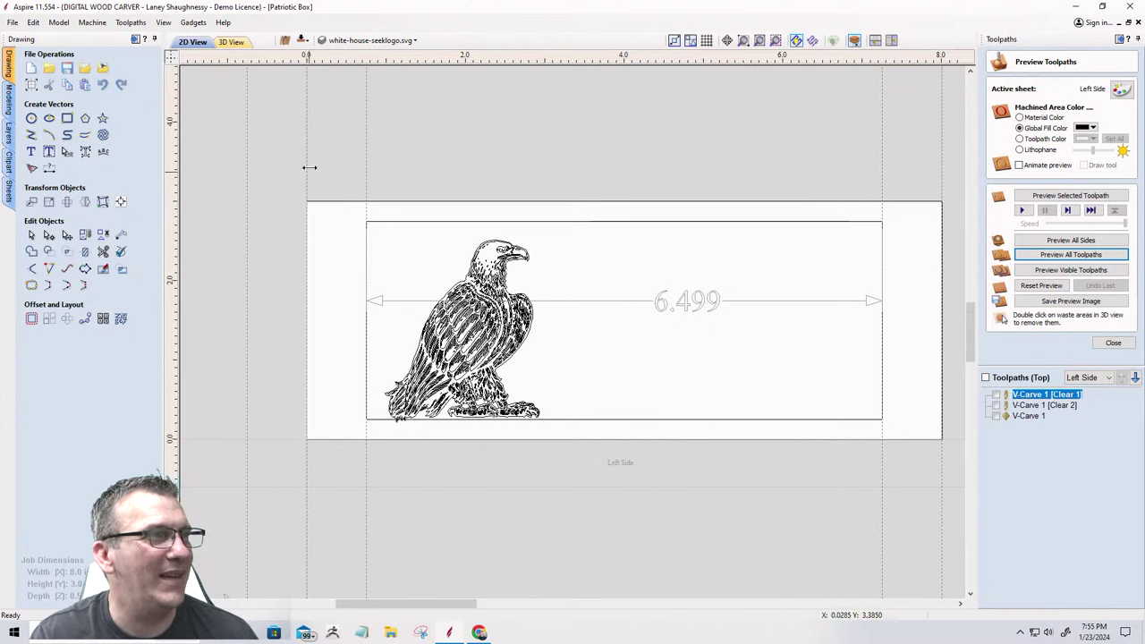
{"action": "scroll", "coordinate": [308, 220], "scroll_direction": "down", "scroll_amount": 2}
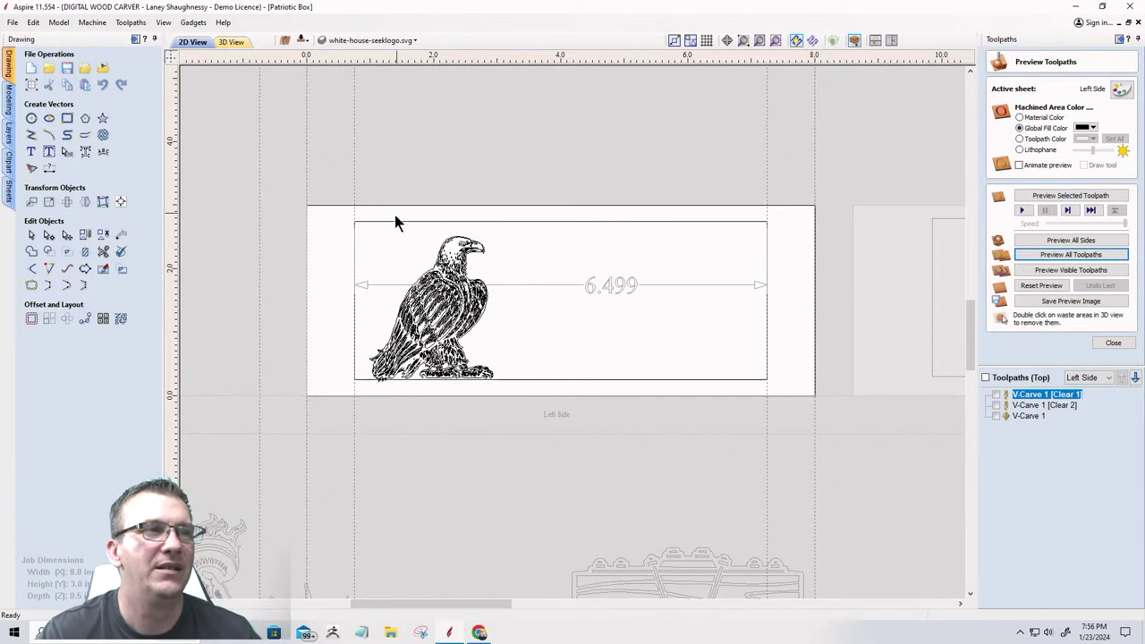
{"action": "scroll", "coordinate": [557, 537], "scroll_direction": "down", "scroll_amount": 2}
{"action": "scroll", "coordinate": [501, 217], "scroll_direction": "up", "scroll_amount": 4}
{"action": "scroll", "coordinate": [501, 217], "scroll_direction": "up", "scroll_amount": 3}
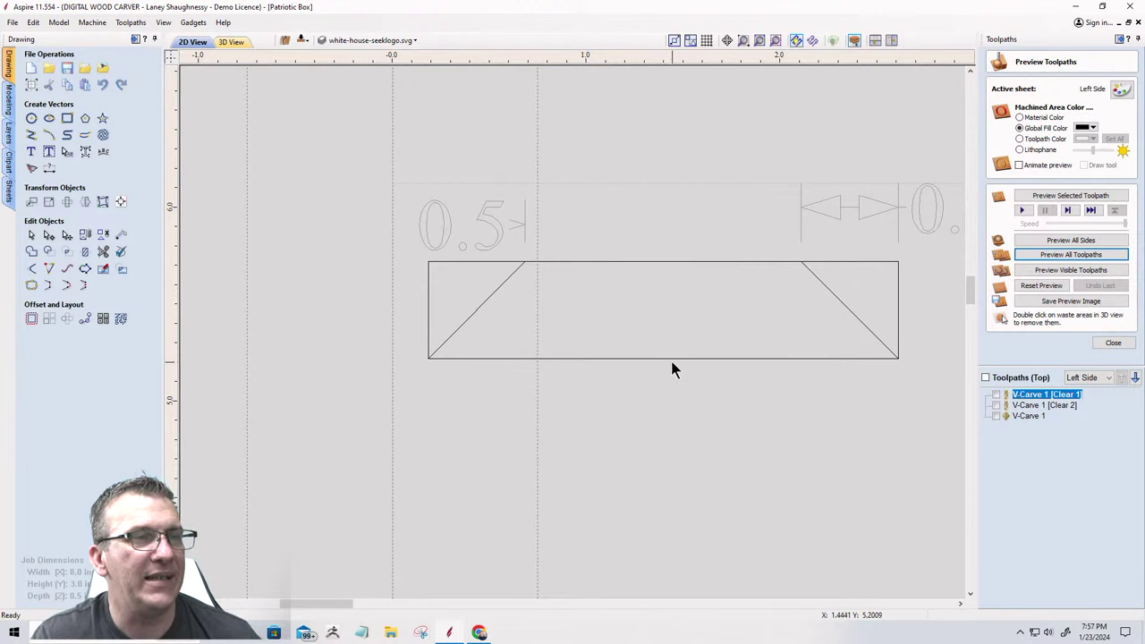
{"action": "scroll", "coordinate": [618, 388], "scroll_direction": "down", "scroll_amount": 8}
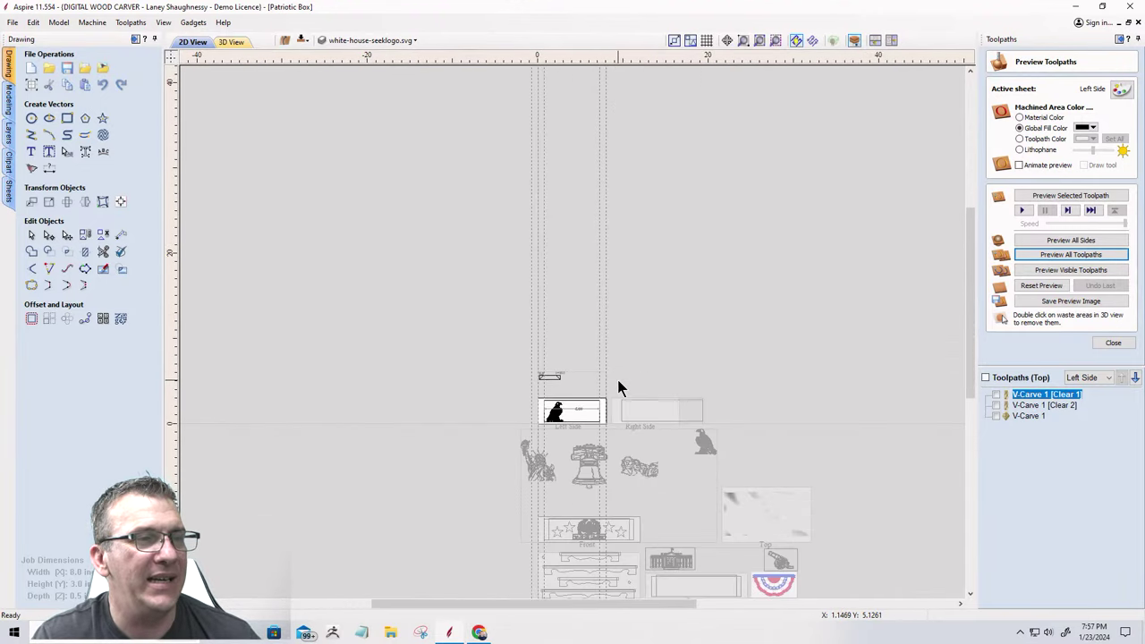
{"action": "scroll", "coordinate": [519, 481], "scroll_direction": "up", "scroll_amount": 10}
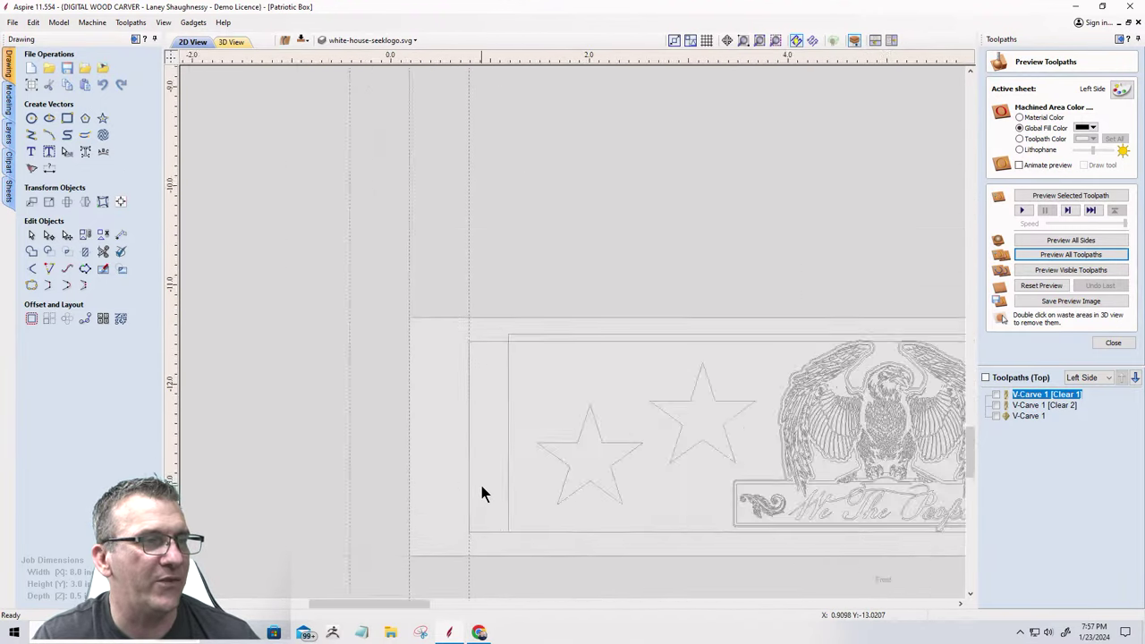
{"action": "scroll", "coordinate": [474, 466], "scroll_direction": "up", "scroll_amount": 3}
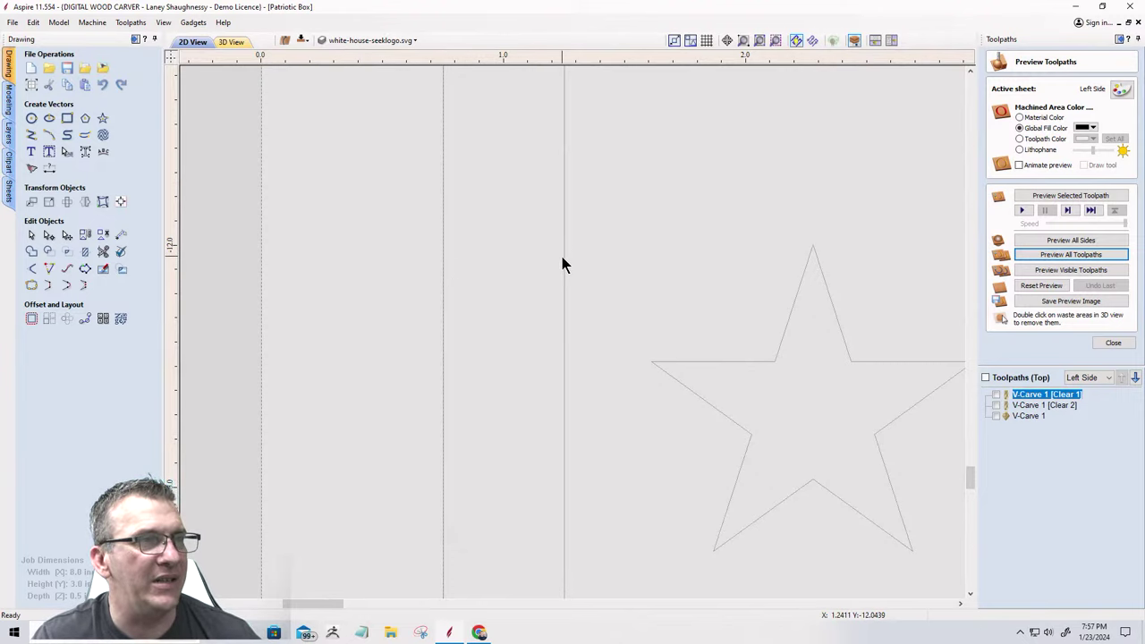
{"action": "scroll", "coordinate": [562, 264], "scroll_direction": "down", "scroll_amount": 6}
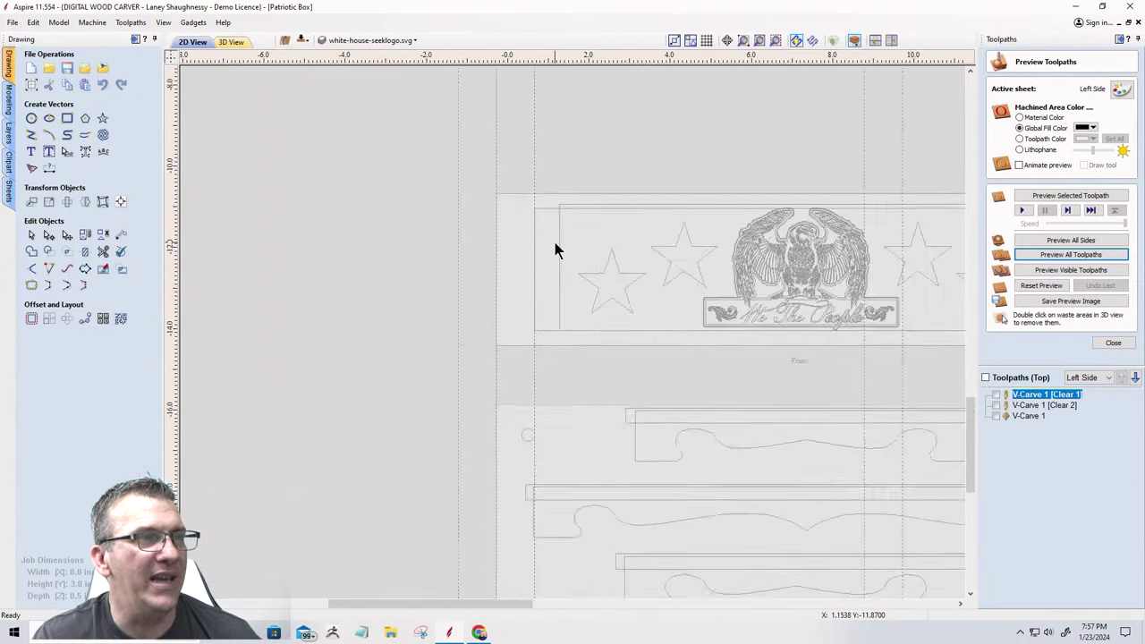
{"action": "scroll", "coordinate": [554, 243], "scroll_direction": "down", "scroll_amount": 1}
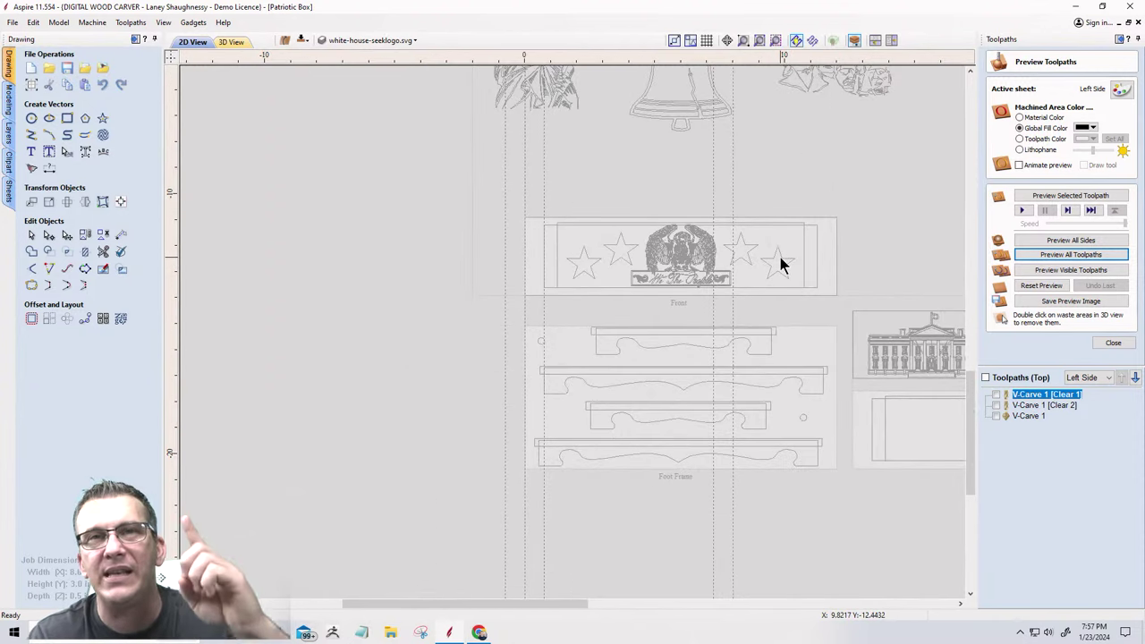
{"action": "scroll", "coordinate": [782, 259], "scroll_direction": "up", "scroll_amount": 3}
{"action": "scroll", "coordinate": [781, 264], "scroll_direction": "down", "scroll_amount": 7}
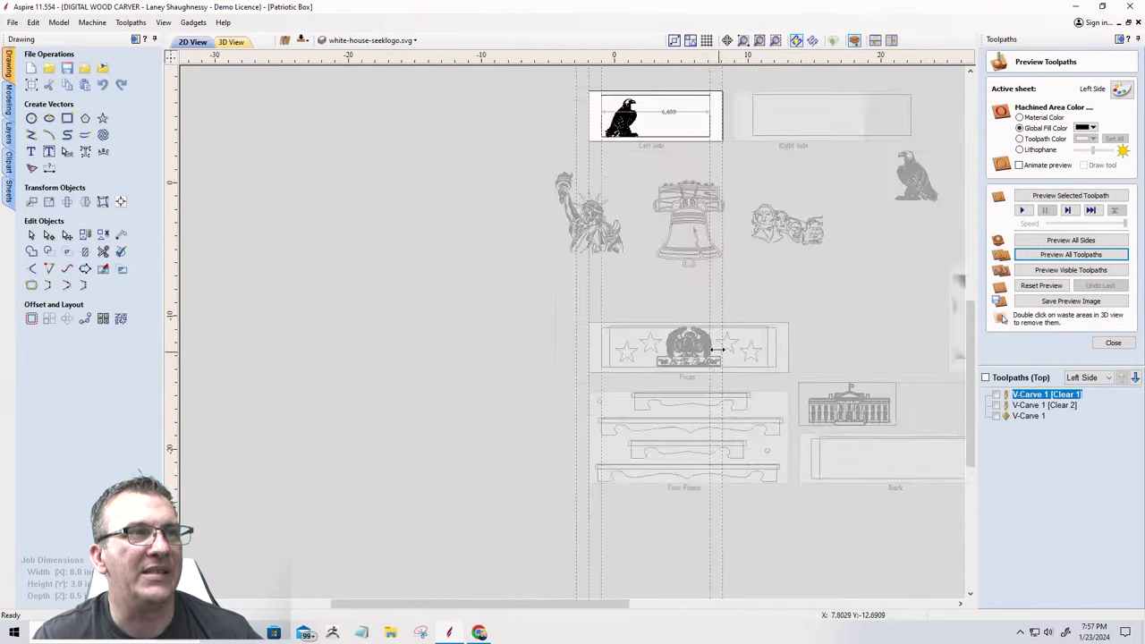
{"action": "scroll", "coordinate": [617, 190], "scroll_direction": "up", "scroll_amount": 6}
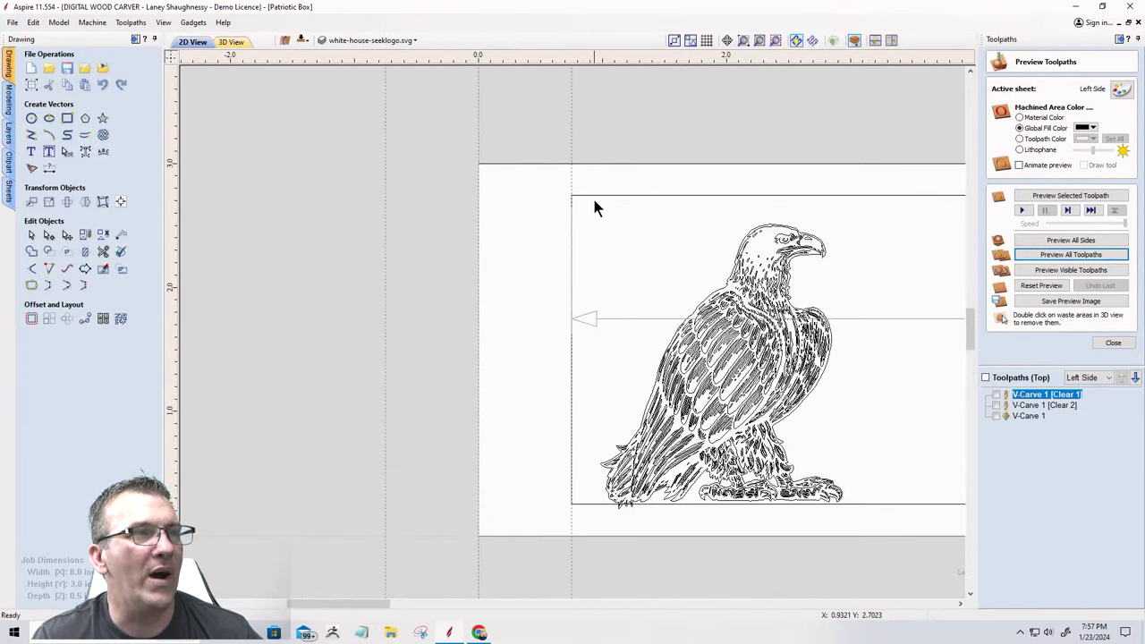
{"action": "left_click", "coordinate": [598, 196]}
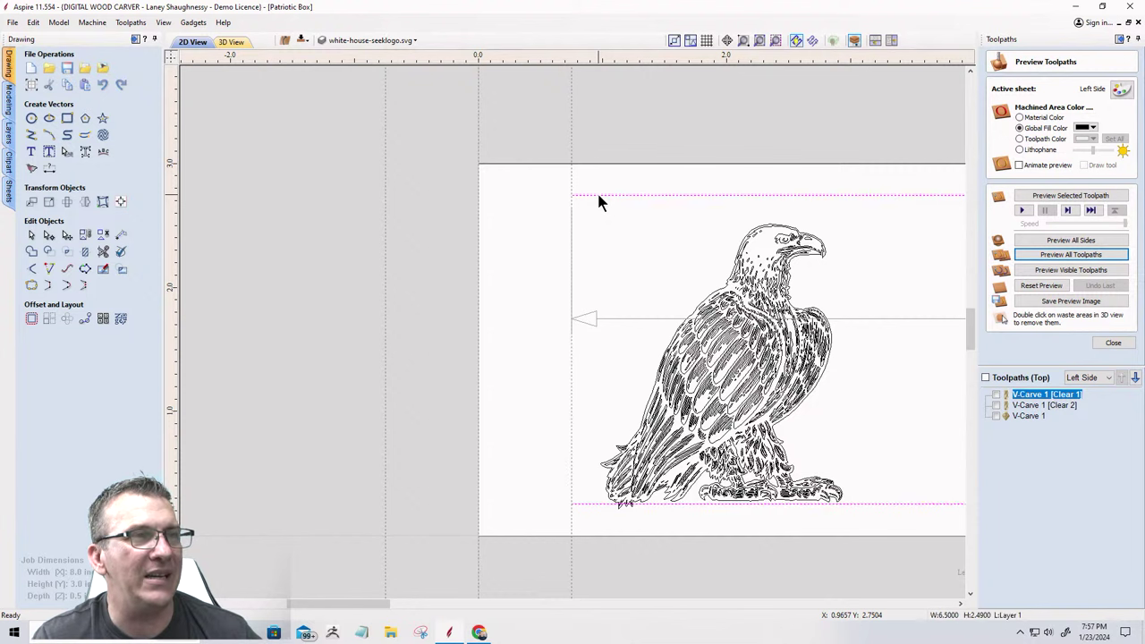
{"action": "scroll", "coordinate": [596, 191], "scroll_direction": "down", "scroll_amount": 3}
{"action": "scroll", "coordinate": [600, 197], "scroll_direction": "up", "scroll_amount": 2}
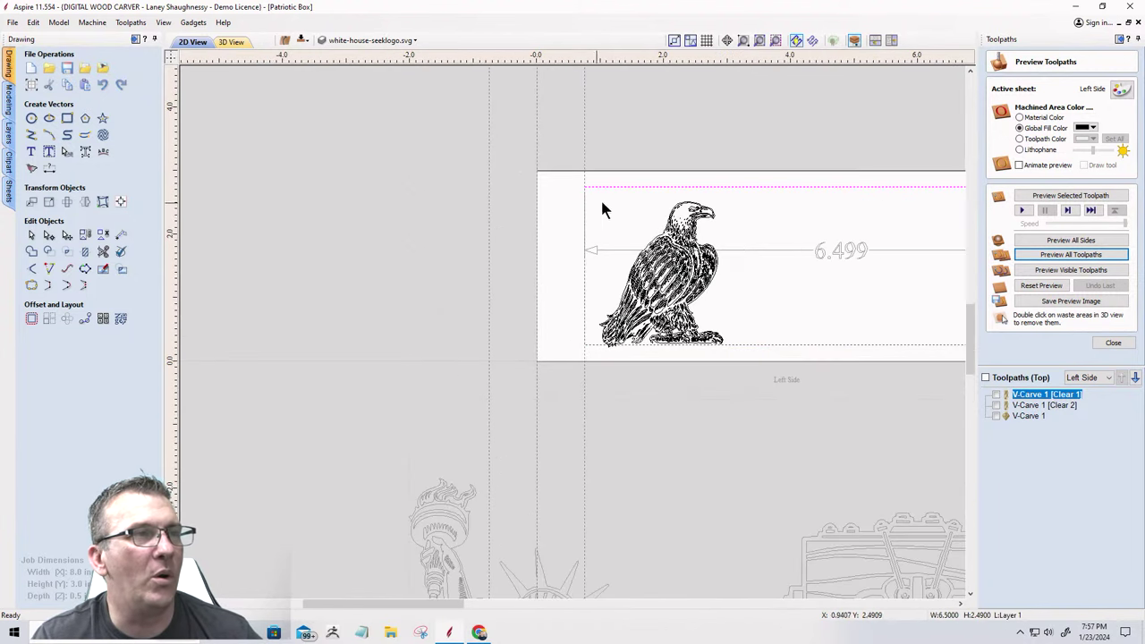
{"action": "left_click", "coordinate": [629, 186]}
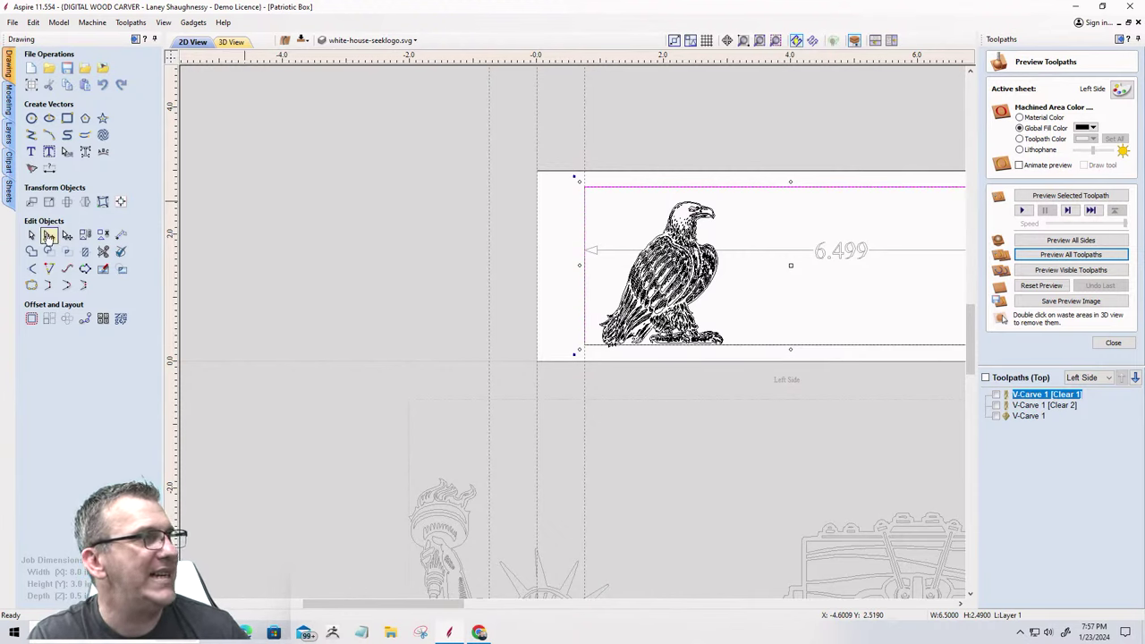
With Link XY off, set the eagle rectangle's width to 5.5 inches, keeping 2.49 height.
{"action": "left_click", "coordinate": [49, 201]}
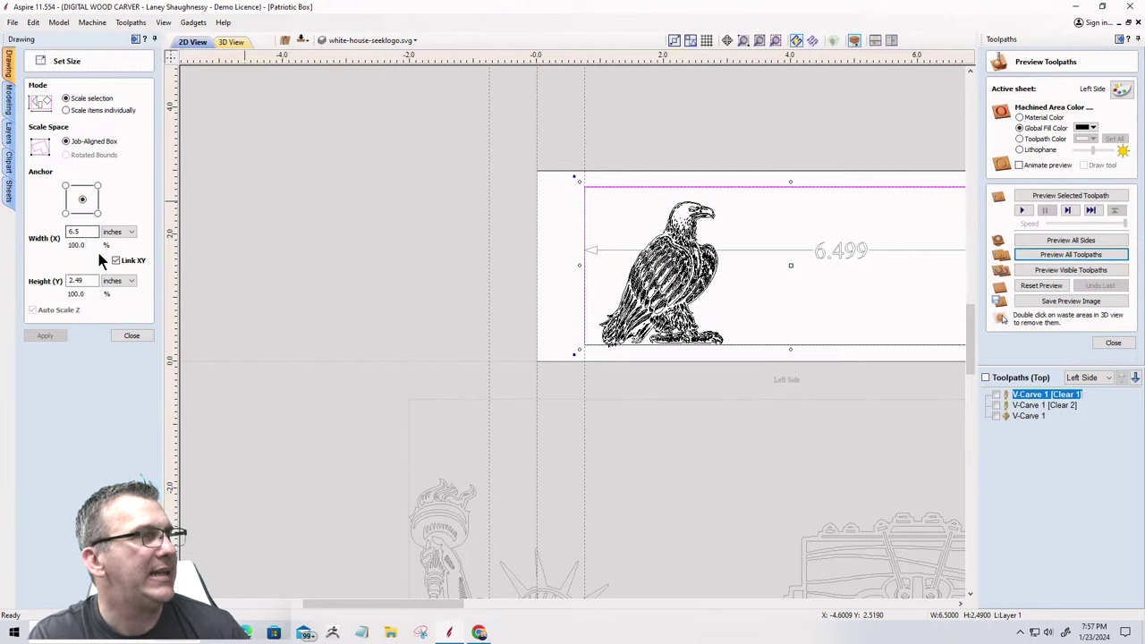
{"action": "left_click", "coordinate": [116, 261]}
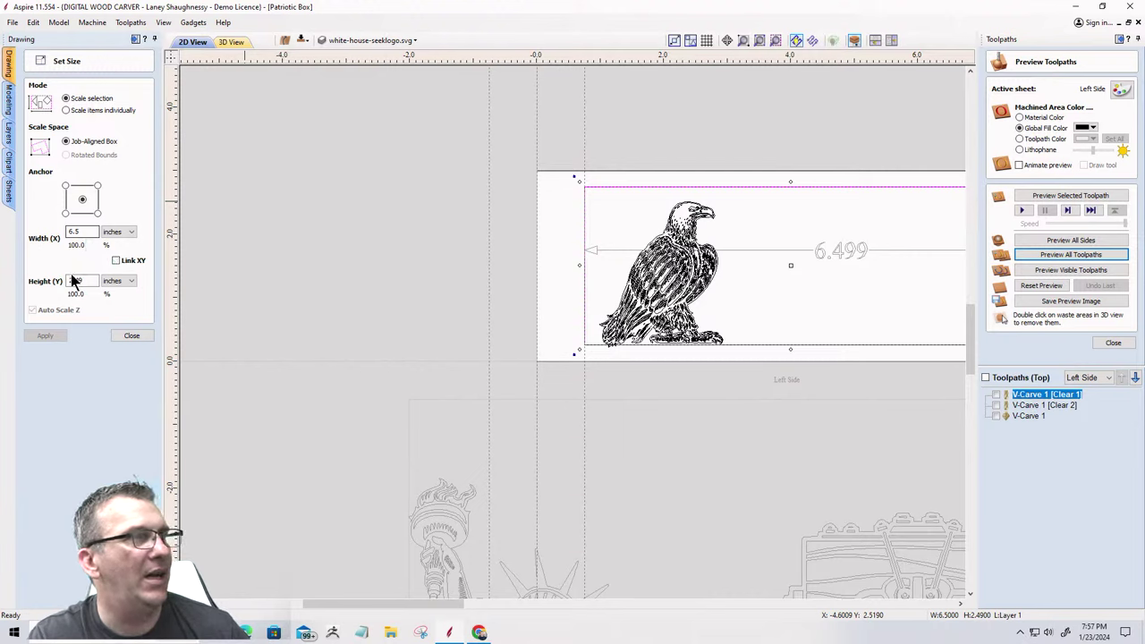
{"action": "left_click", "coordinate": [82, 282]}
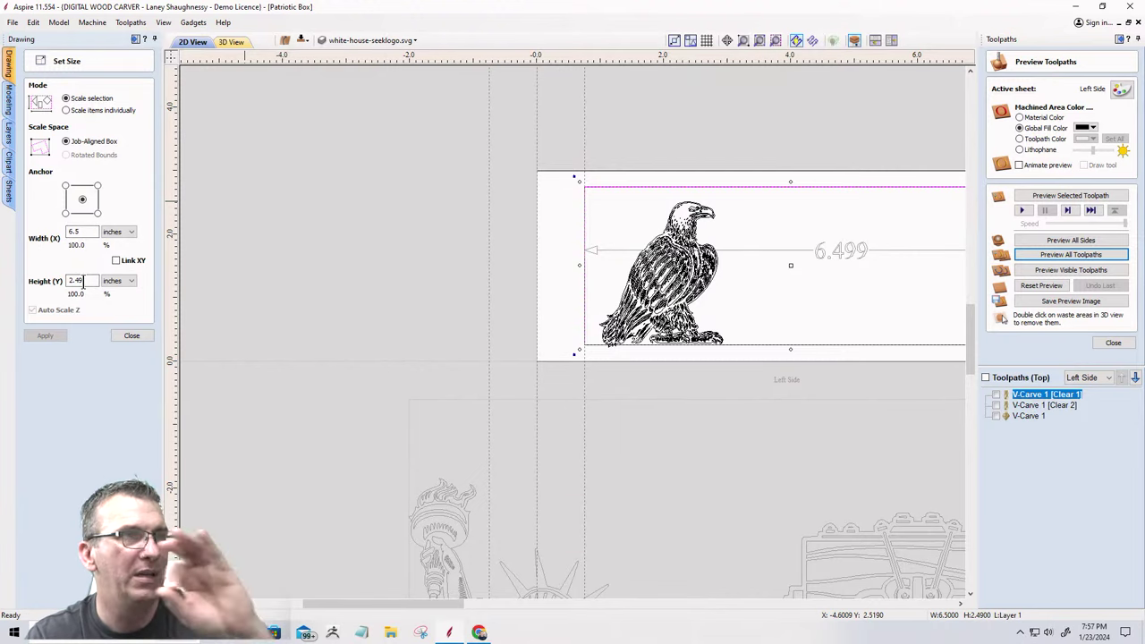
{"action": "left_click_drag", "start_coordinate": [90, 231], "coordinate": [48, 234]}
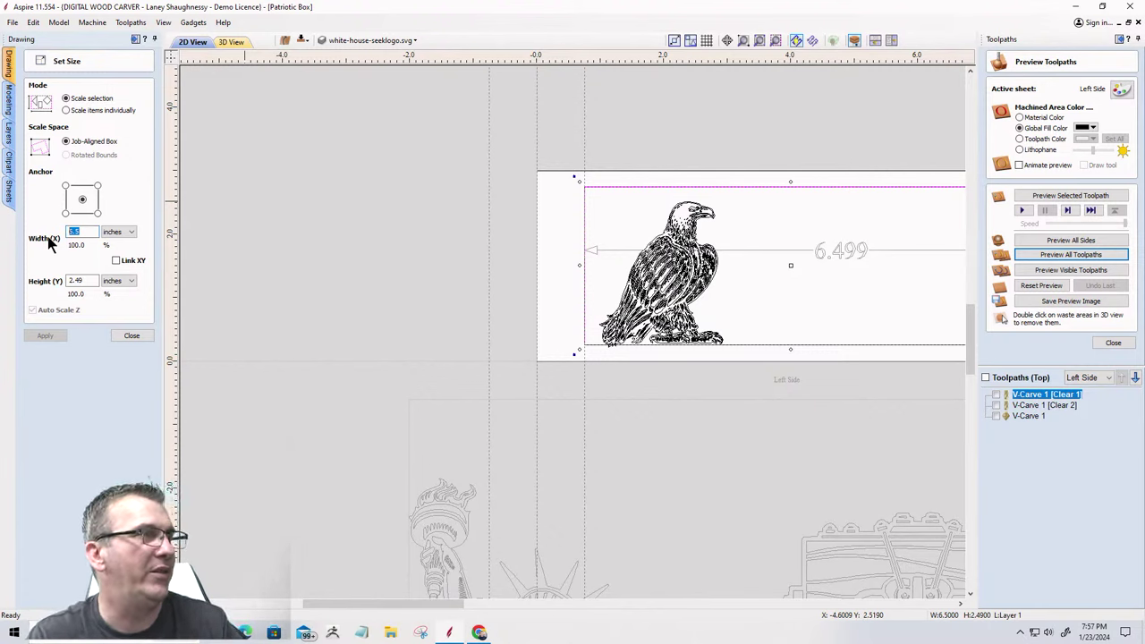
{"action": "type", "text": "5.5"}
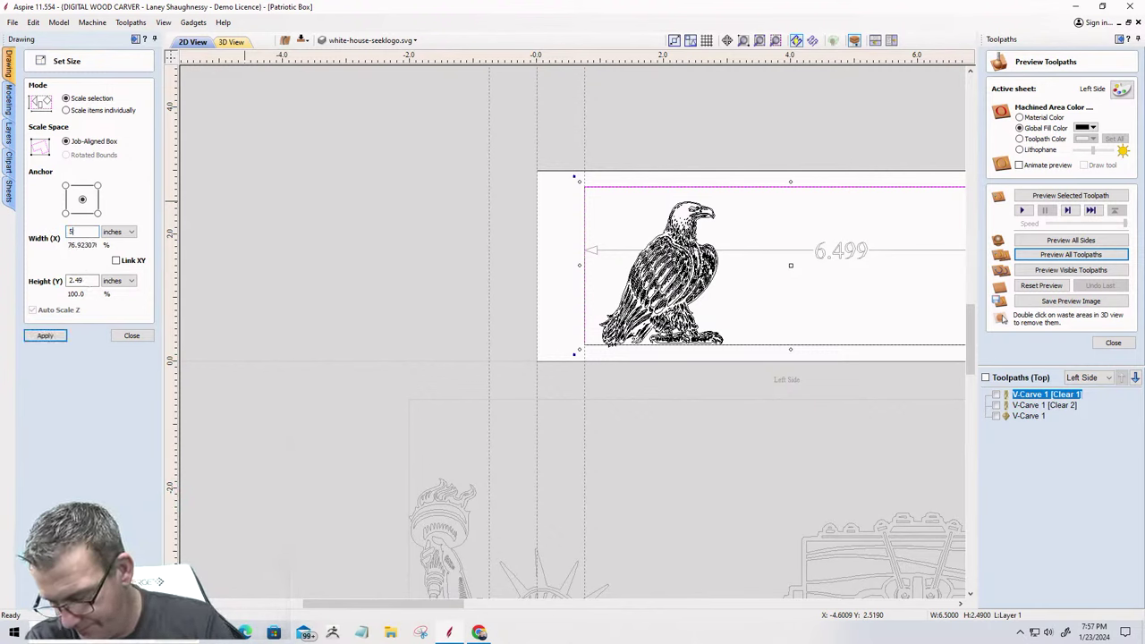
{"action": "left_click", "coordinate": [41, 336]}
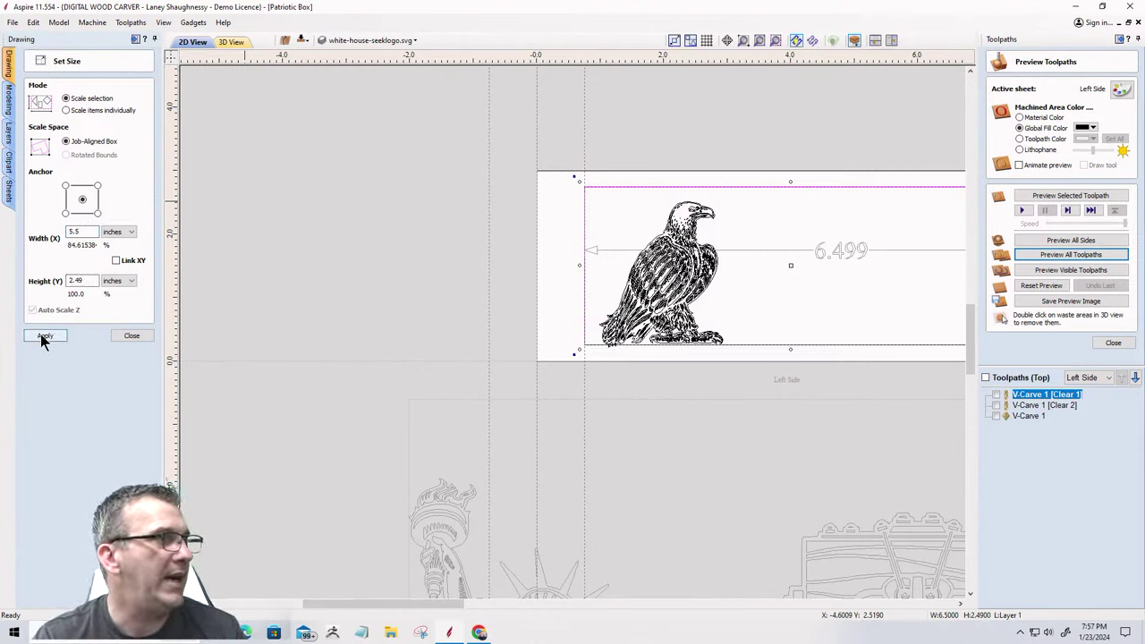
{"action": "left_click", "coordinate": [45, 335]}
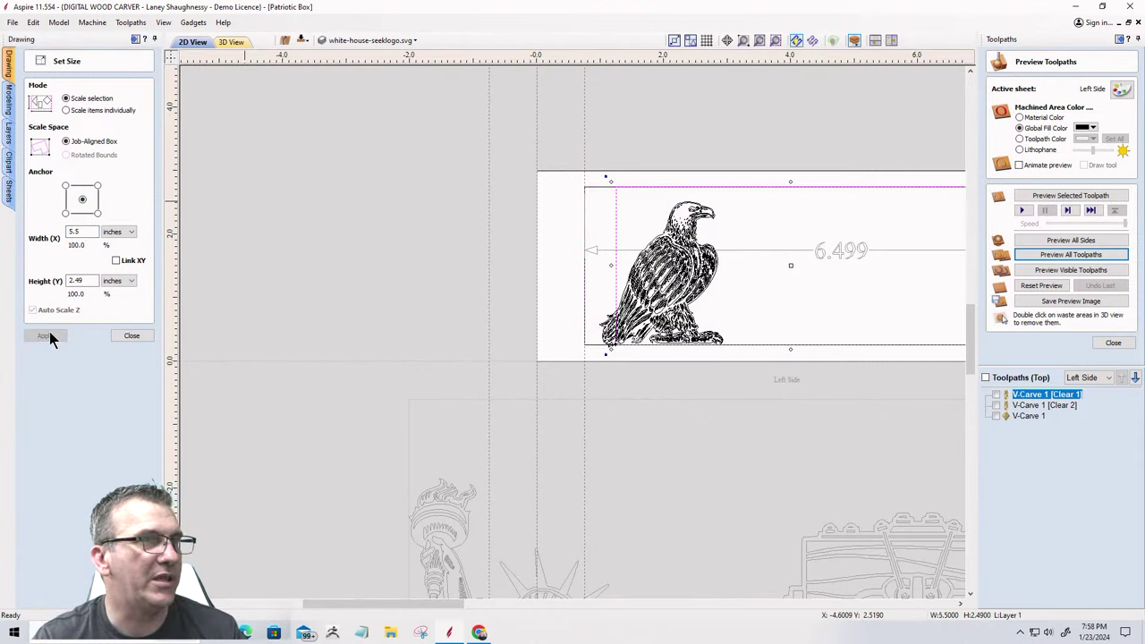
{"action": "left_click", "coordinate": [132, 336]}
Delete the 6.499 dimension from the Left Side sheet.
{"action": "scroll", "coordinate": [345, 358], "scroll_direction": "down", "scroll_amount": 1}
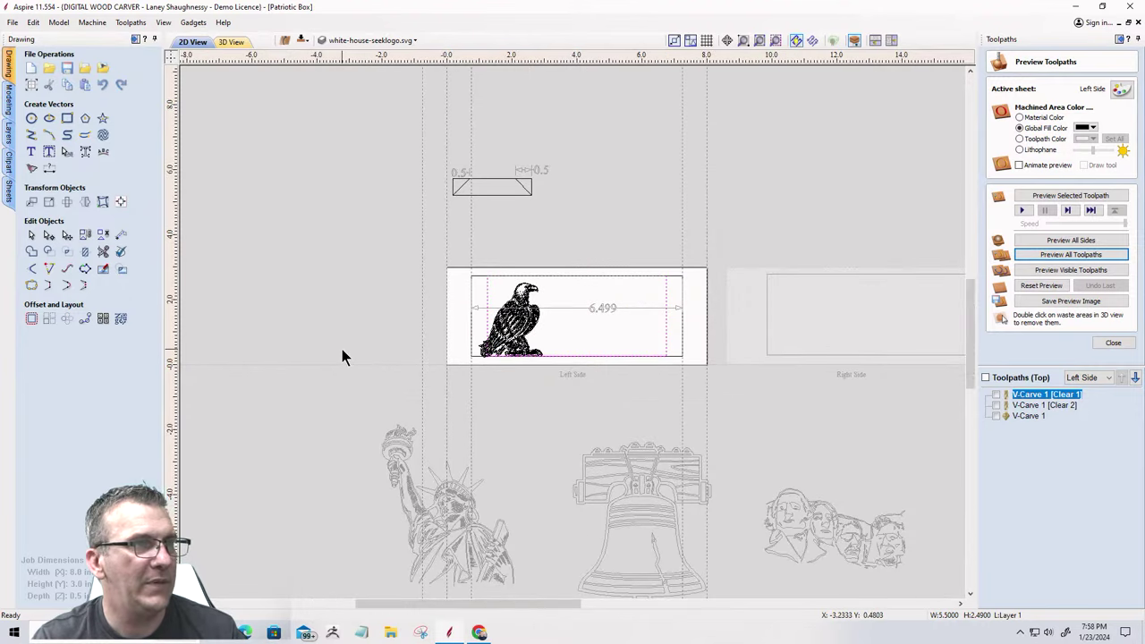
{"action": "scroll", "coordinate": [571, 280], "scroll_direction": "up", "scroll_amount": 1}
{"action": "scroll", "coordinate": [571, 280], "scroll_direction": "up", "scroll_amount": 1}
{"action": "left_click", "coordinate": [341, 307]}
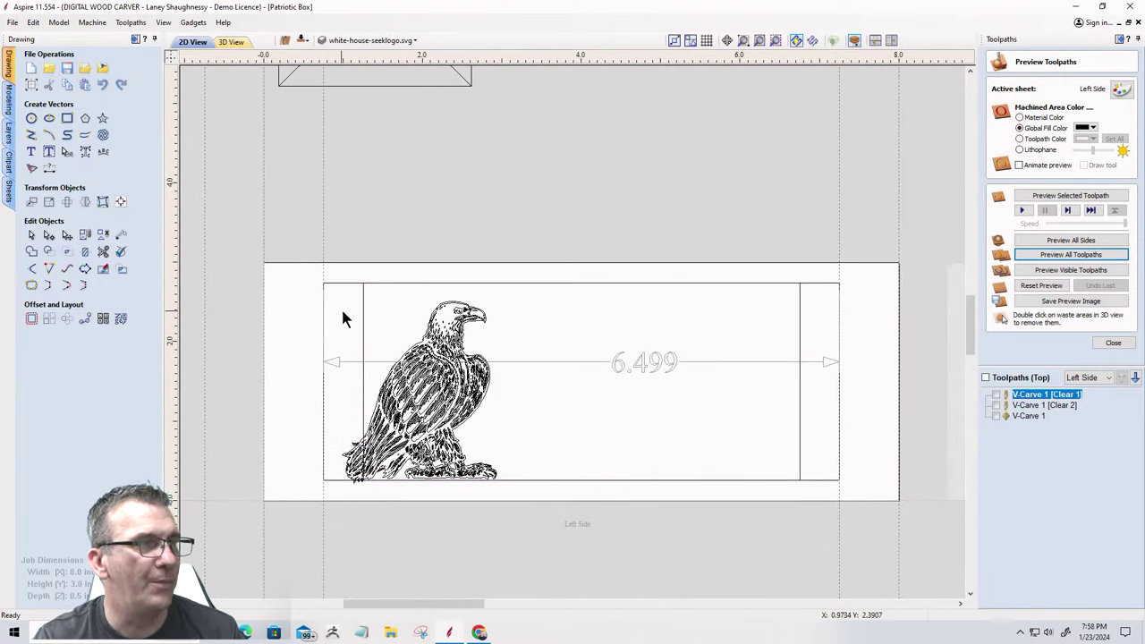
{"action": "left_click", "coordinate": [364, 315]}
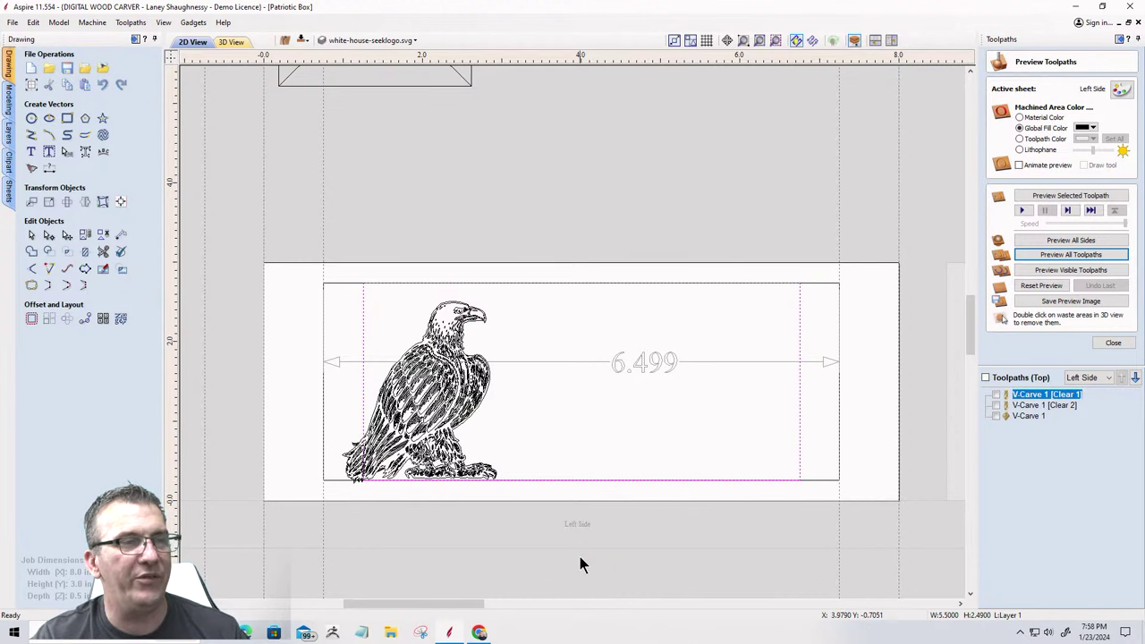
{"action": "scroll", "coordinate": [579, 558], "scroll_direction": "up", "scroll_amount": 3}
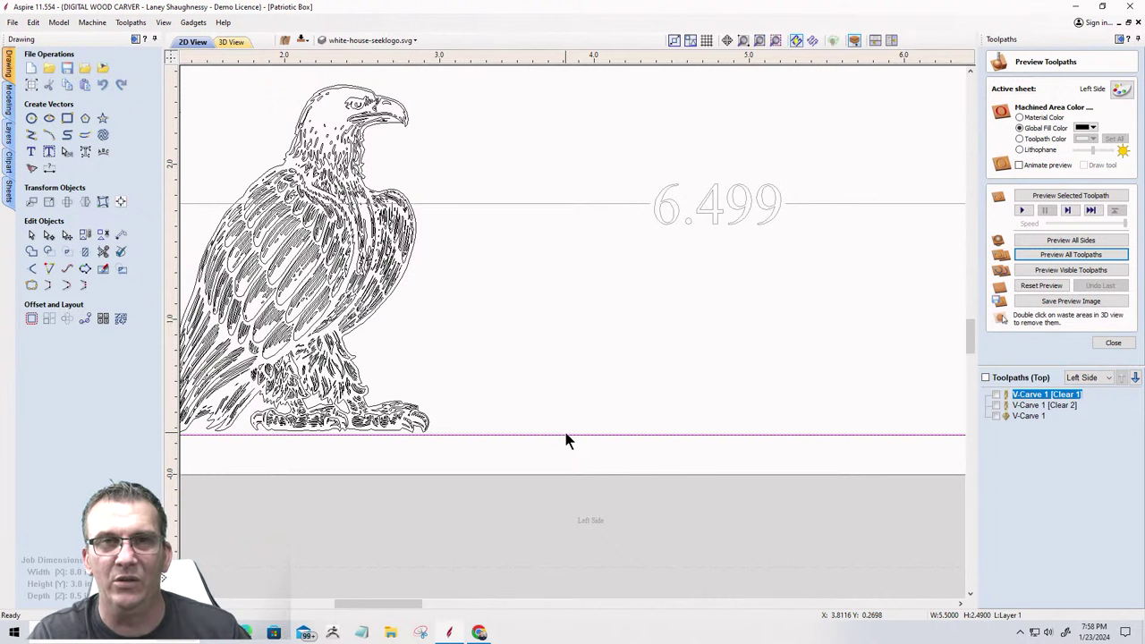
{"action": "scroll", "coordinate": [644, 358], "scroll_direction": "down", "scroll_amount": 2}
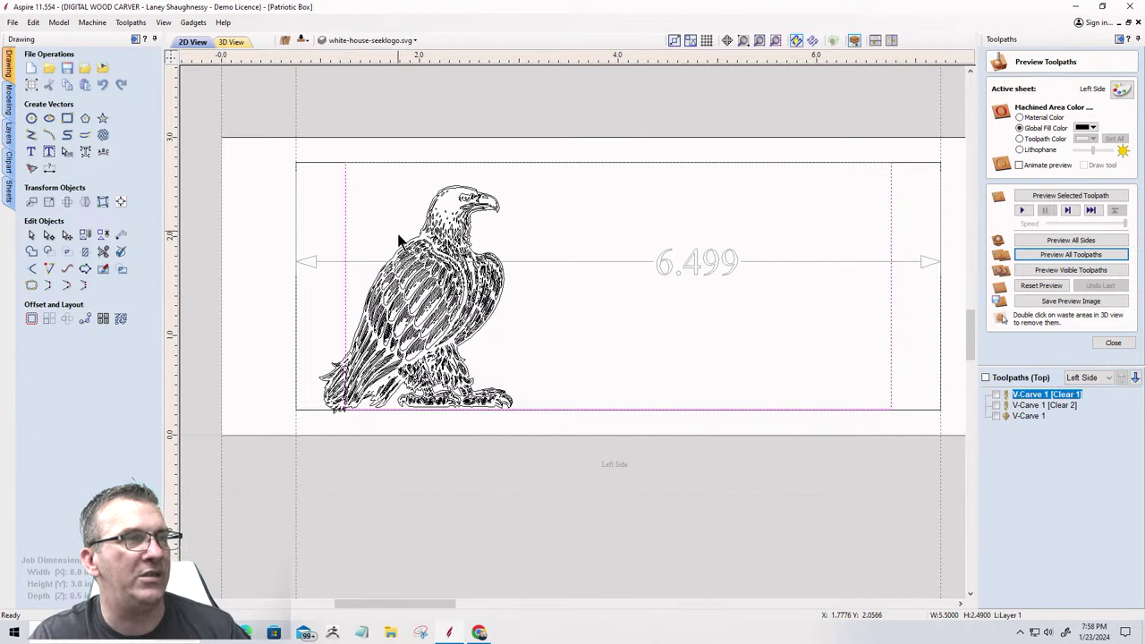
{"action": "left_click", "coordinate": [438, 291]}
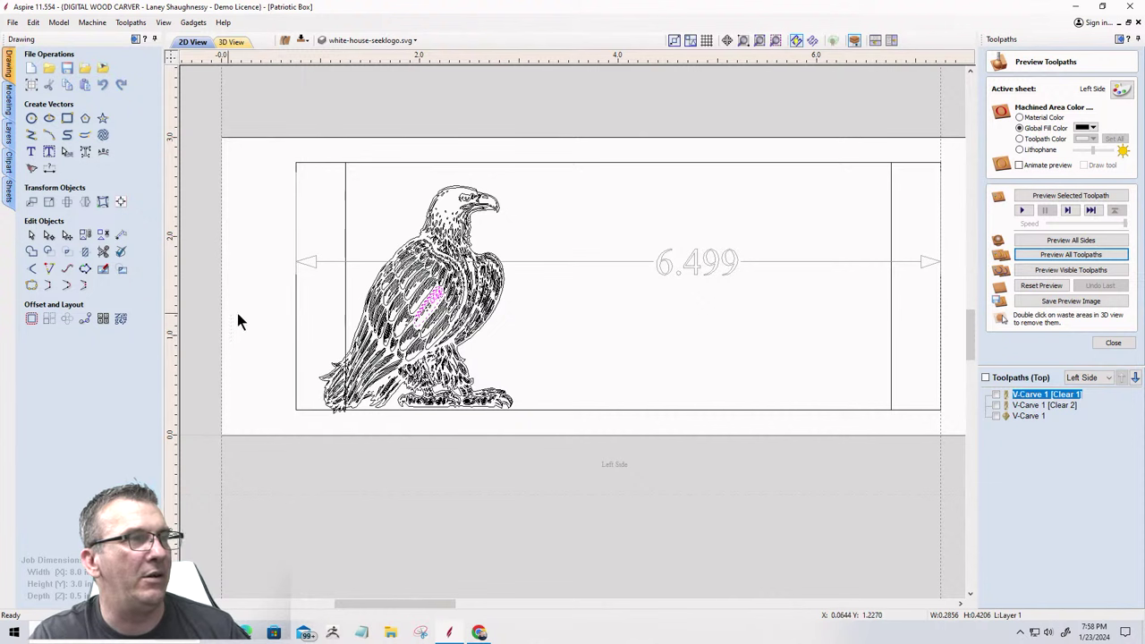
{"action": "left_click_drag", "start_coordinate": [301, 150], "coordinate": [541, 472]}
{"action": "left_click", "coordinate": [695, 267]}
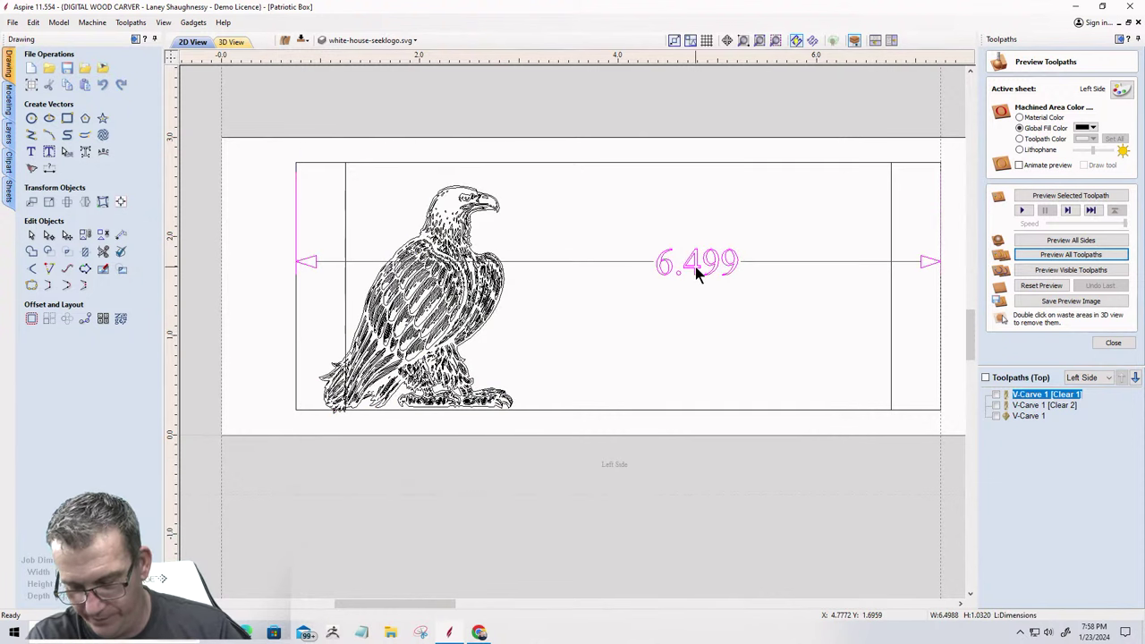
{"action": "key", "text": "Delete"}
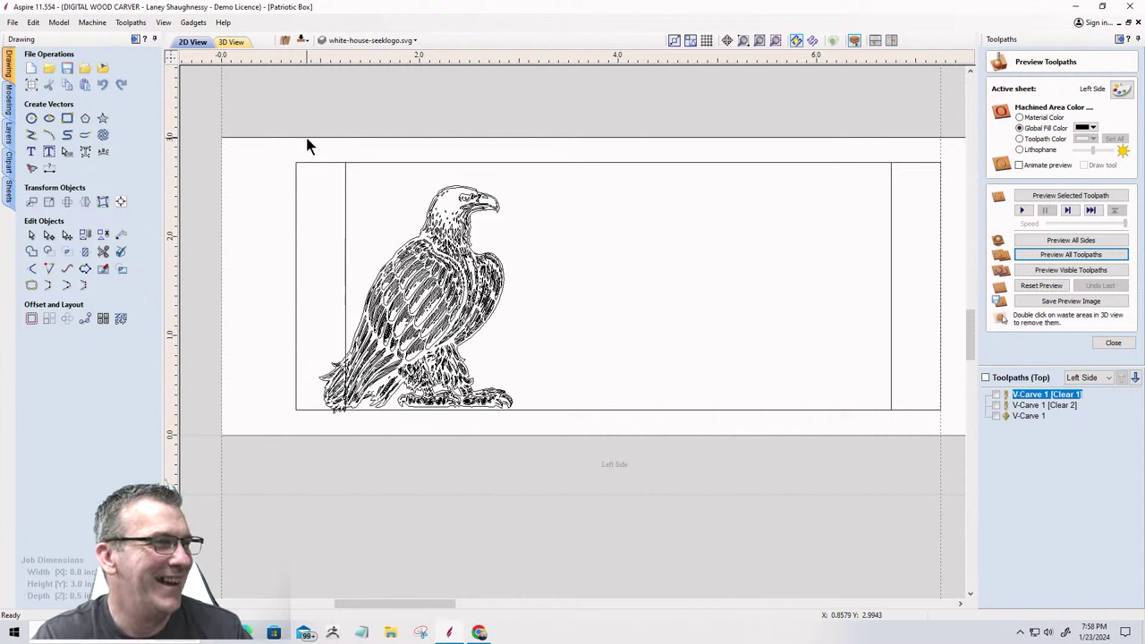
Nudge the whole eagle two steps right and one step up, then deselect it.
{"action": "left_click_drag", "start_coordinate": [307, 139], "coordinate": [543, 477]}
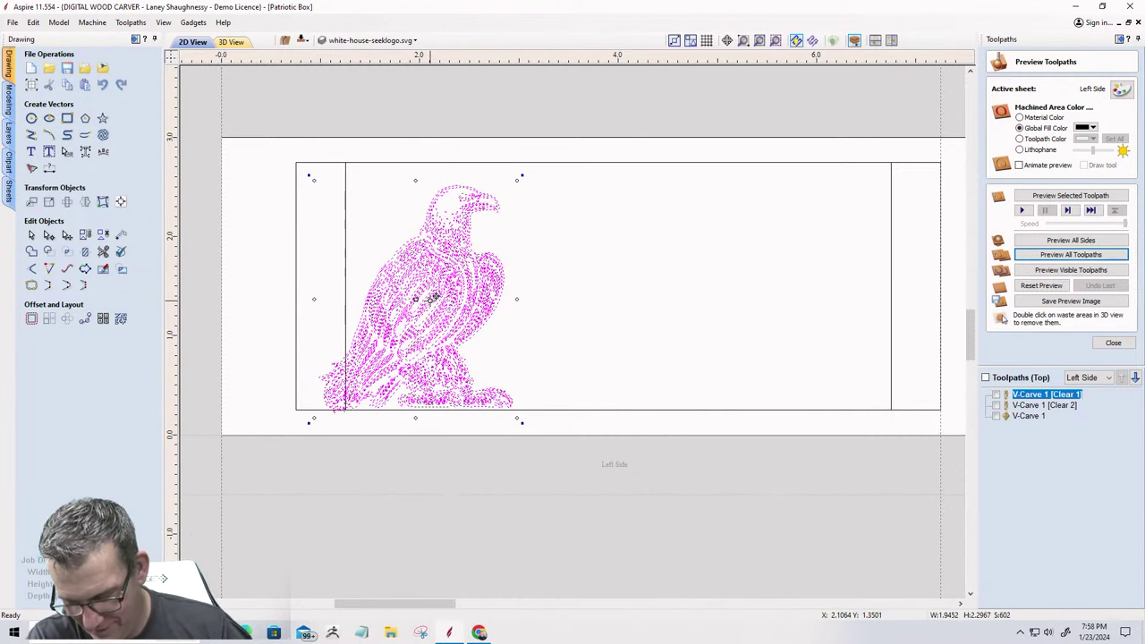
{"action": "key", "text": "Right"}
{"action": "key", "text": "Right"}
{"action": "key", "text": "Right"}
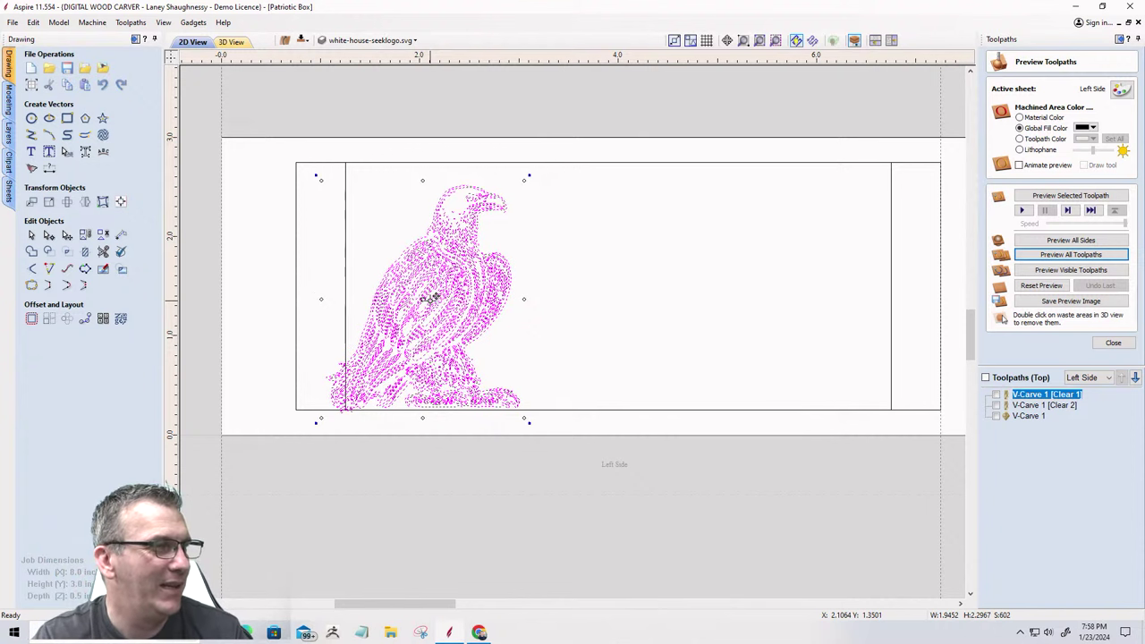
{"action": "key", "text": "Right"}
{"action": "key", "text": "Right"}
{"action": "key", "text": "Right"}
{"action": "key", "text": "Right"}
{"action": "key", "text": "Right"}
{"action": "key", "text": "Right"}
{"action": "key", "text": "Right"}
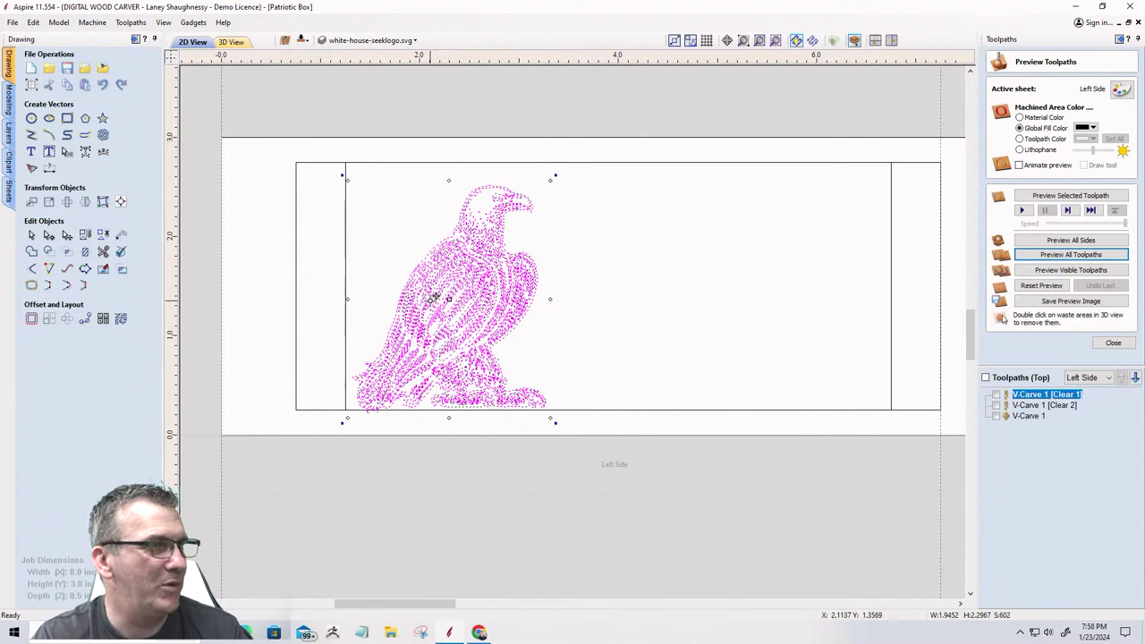
{"action": "key", "text": "Up"}
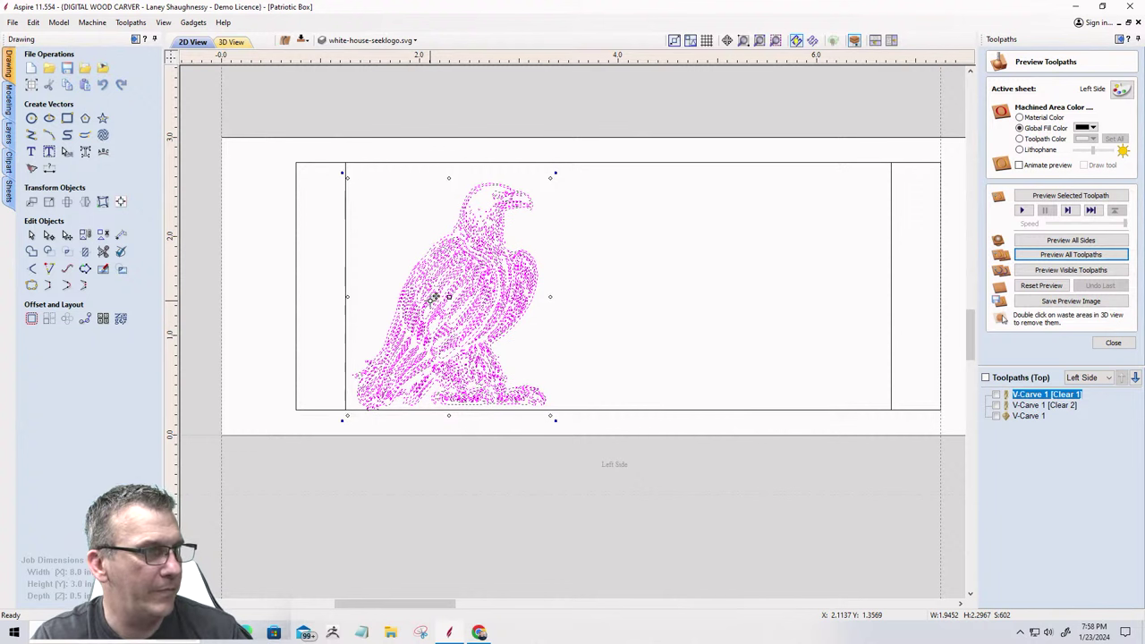
{"action": "left_click", "coordinate": [528, 333]}
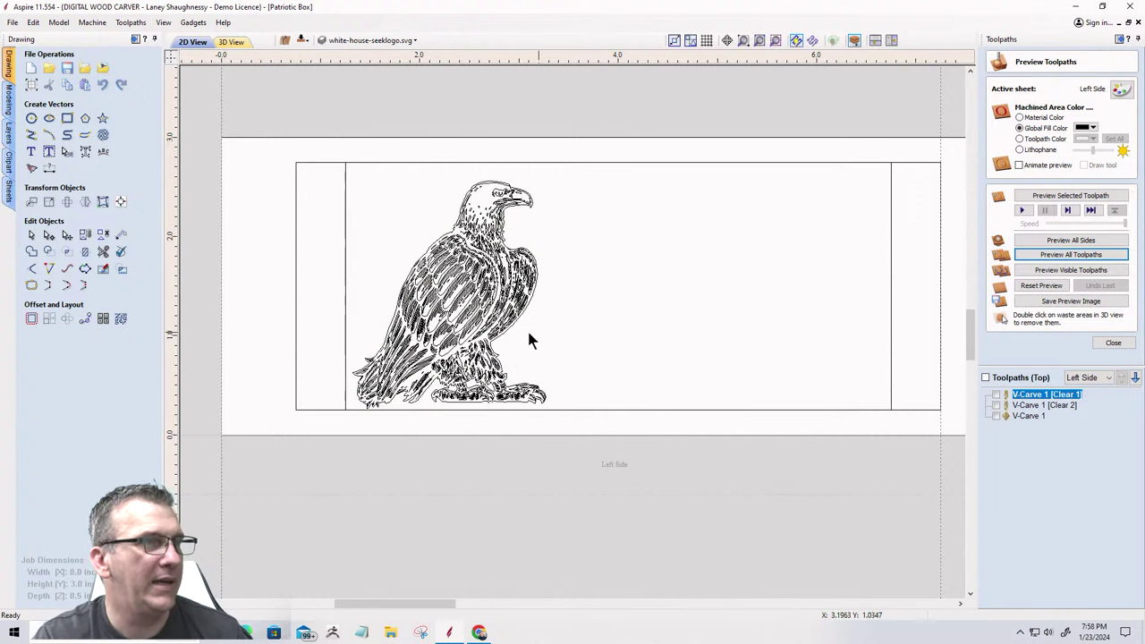
{"action": "scroll", "coordinate": [528, 333], "scroll_direction": "down", "scroll_amount": 2}
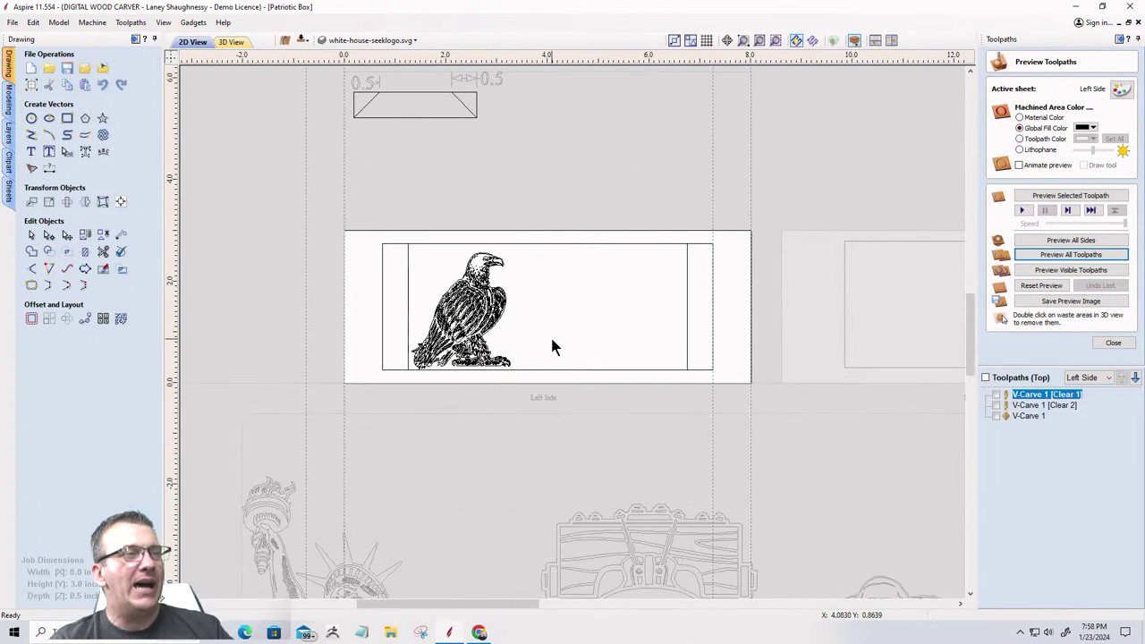
{"action": "scroll", "coordinate": [550, 334], "scroll_direction": "down", "scroll_amount": 3}
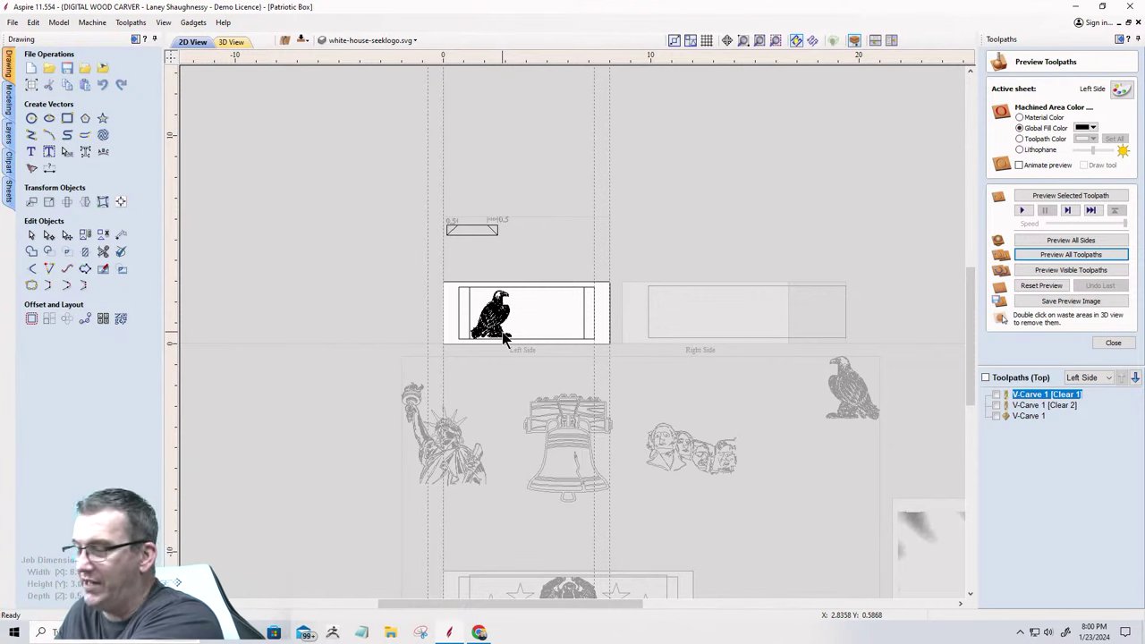
Move the spare eagle beside the Front sheet onto the Right Side sheet.
{"action": "double_click", "coordinate": [855, 394]}
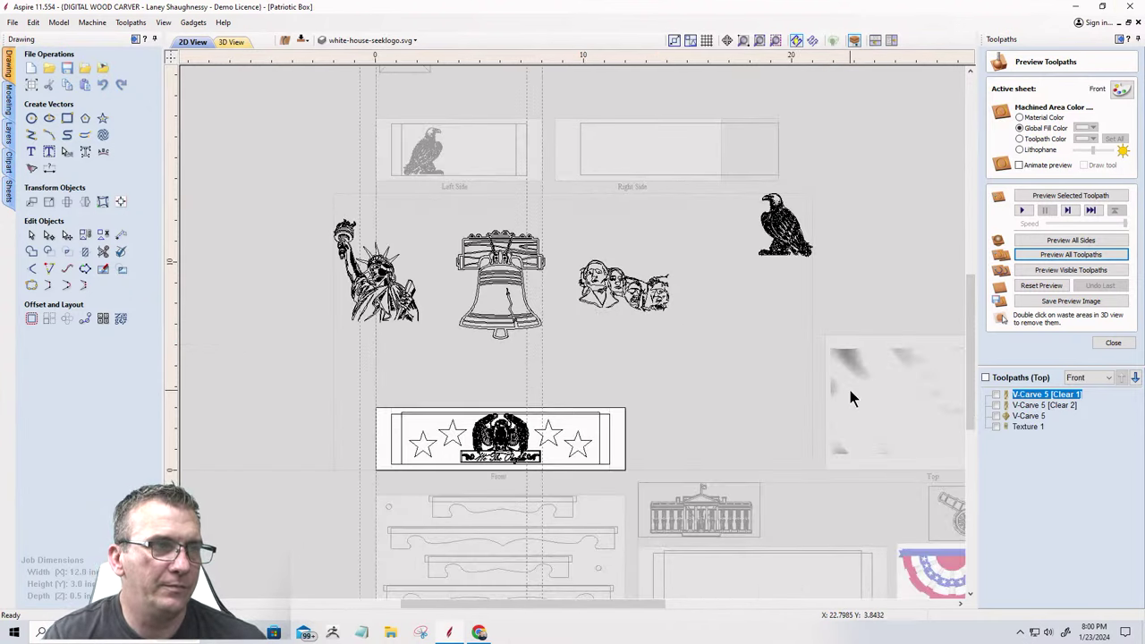
{"action": "left_click", "coordinate": [781, 228]}
{"action": "right_click", "coordinate": [774, 229]}
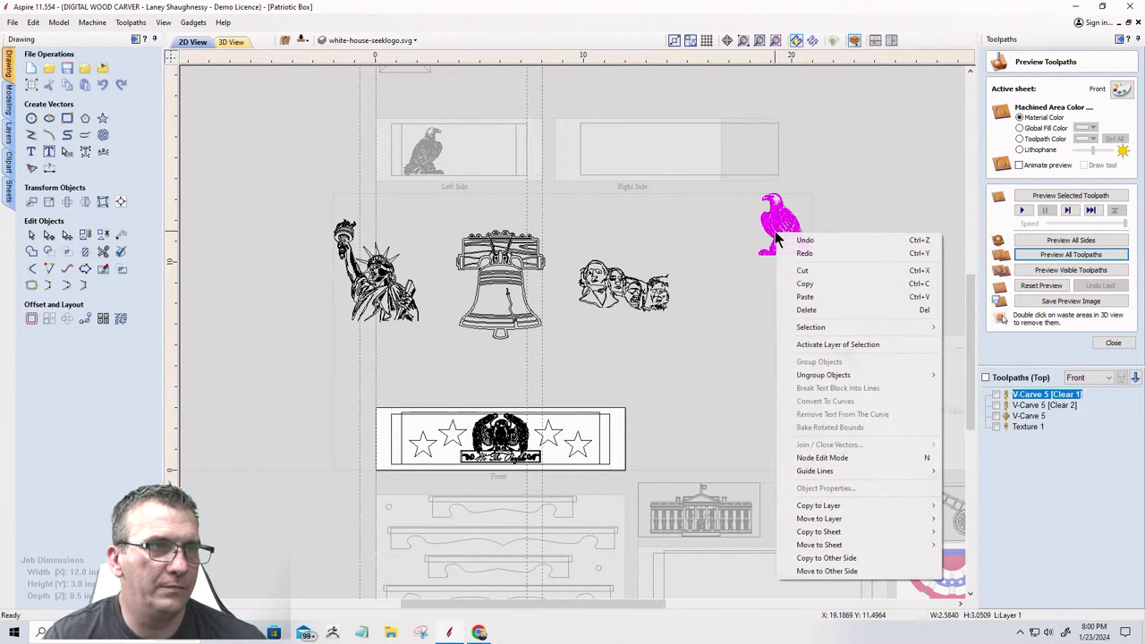
{"action": "mouse_move", "coordinate": [815, 546]}
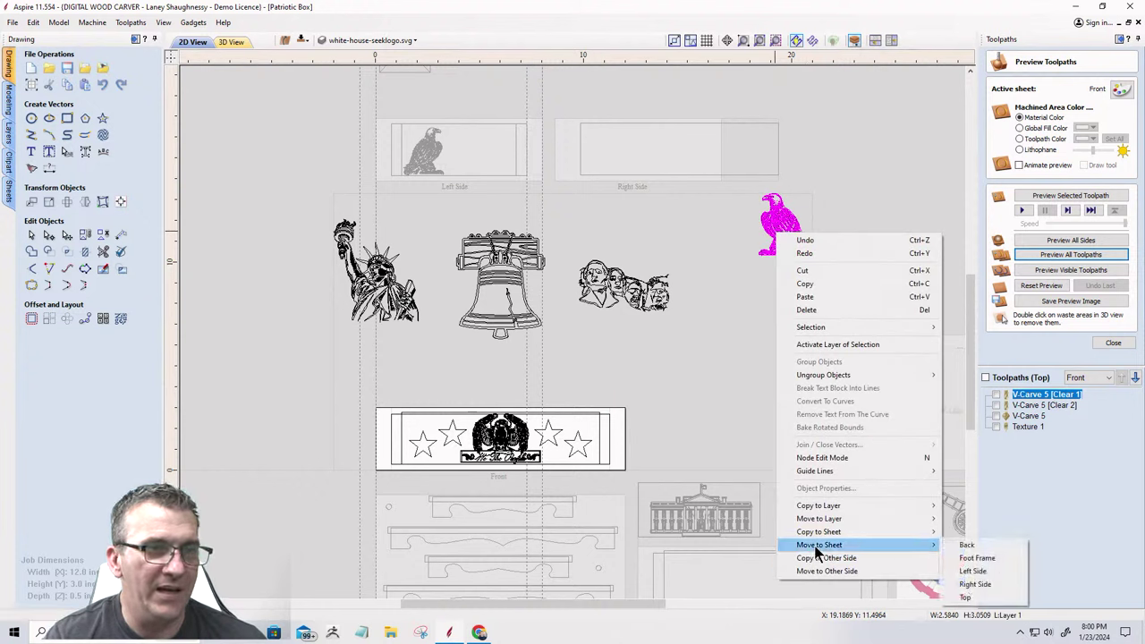
{"action": "left_click", "coordinate": [976, 584]}
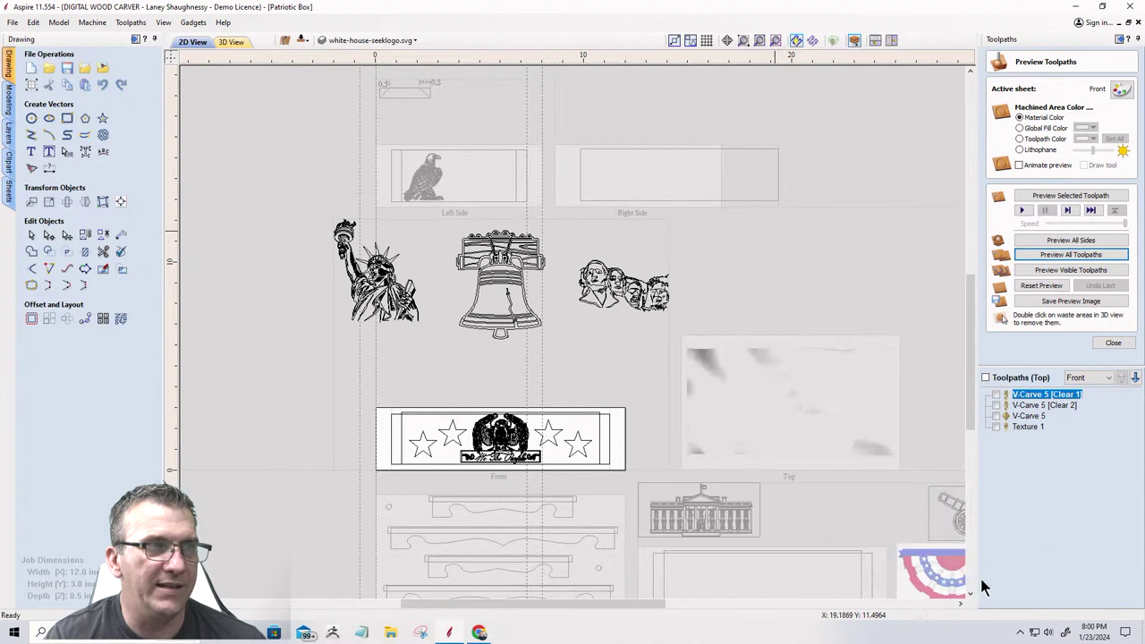
On the Right Side sheet, drag the spare eagle into the panel, then delete it.
{"action": "scroll", "coordinate": [853, 501], "scroll_direction": "down", "scroll_amount": 1}
{"action": "scroll", "coordinate": [863, 520], "scroll_direction": "down", "scroll_amount": 1}
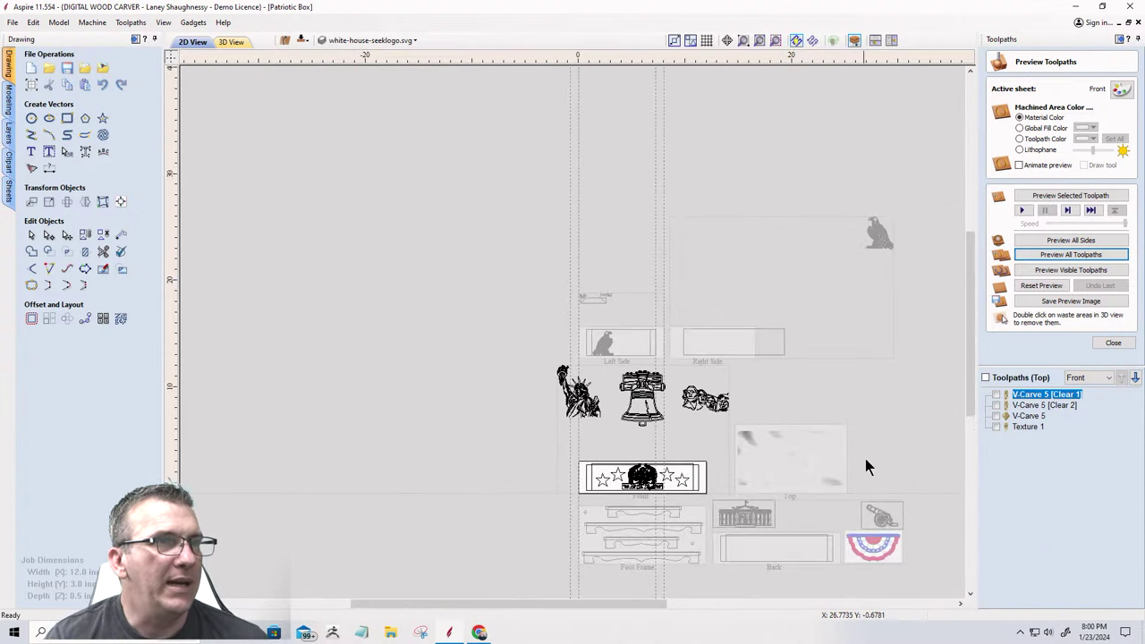
{"action": "left_click", "coordinate": [877, 236]}
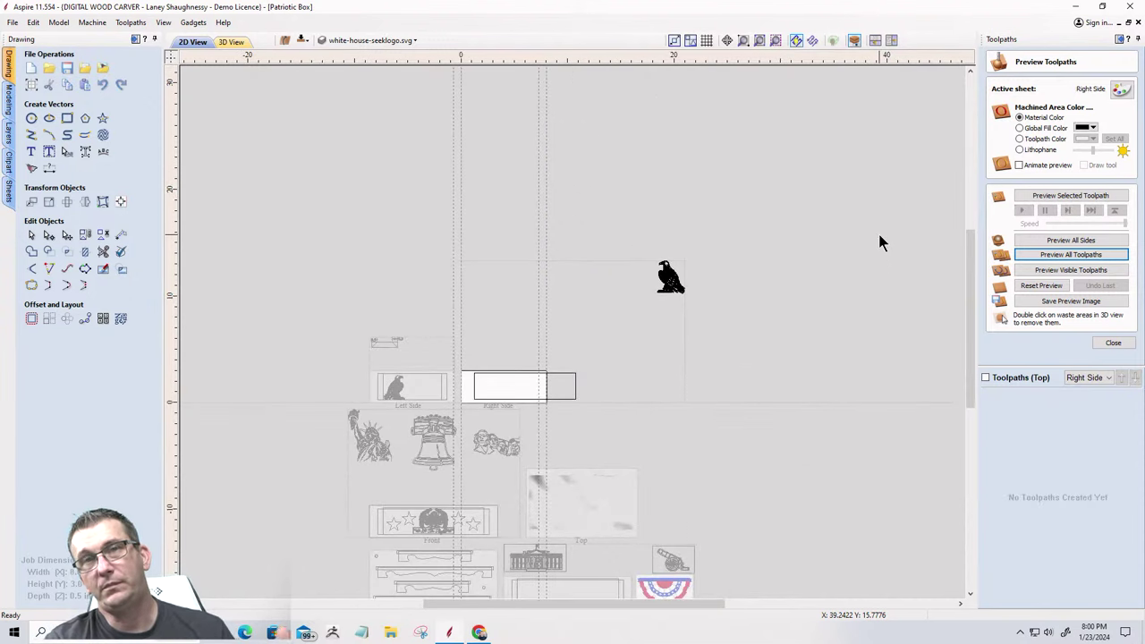
{"action": "left_click", "coordinate": [670, 283]}
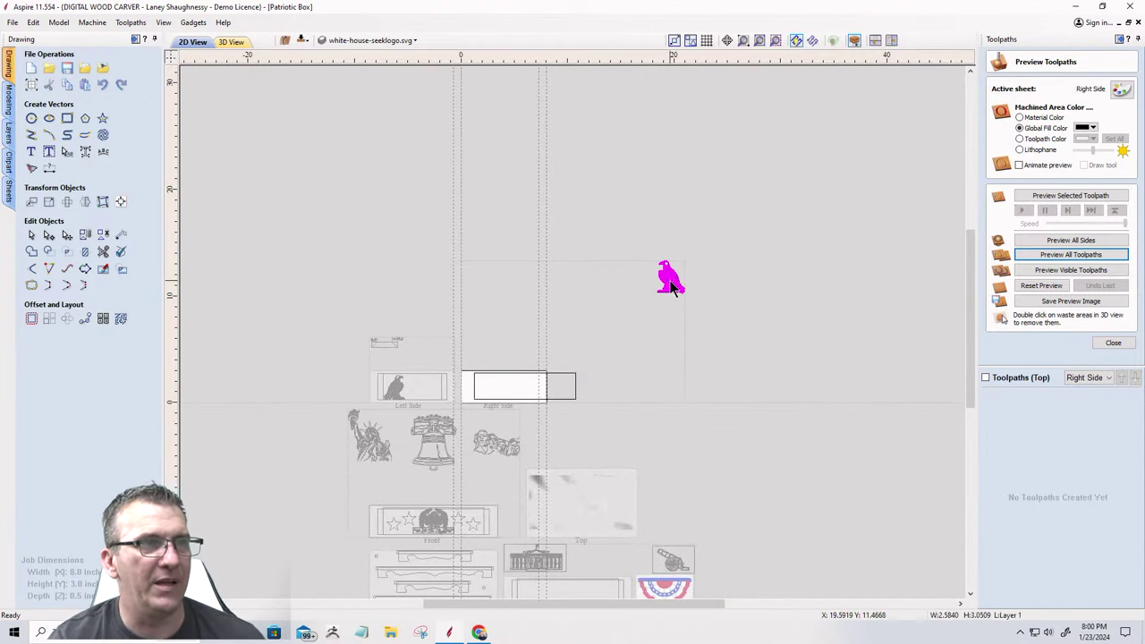
{"action": "left_click_drag", "start_coordinate": [670, 282], "coordinate": [533, 385]}
{"action": "scroll", "coordinate": [726, 413], "scroll_direction": "down", "scroll_amount": 3}
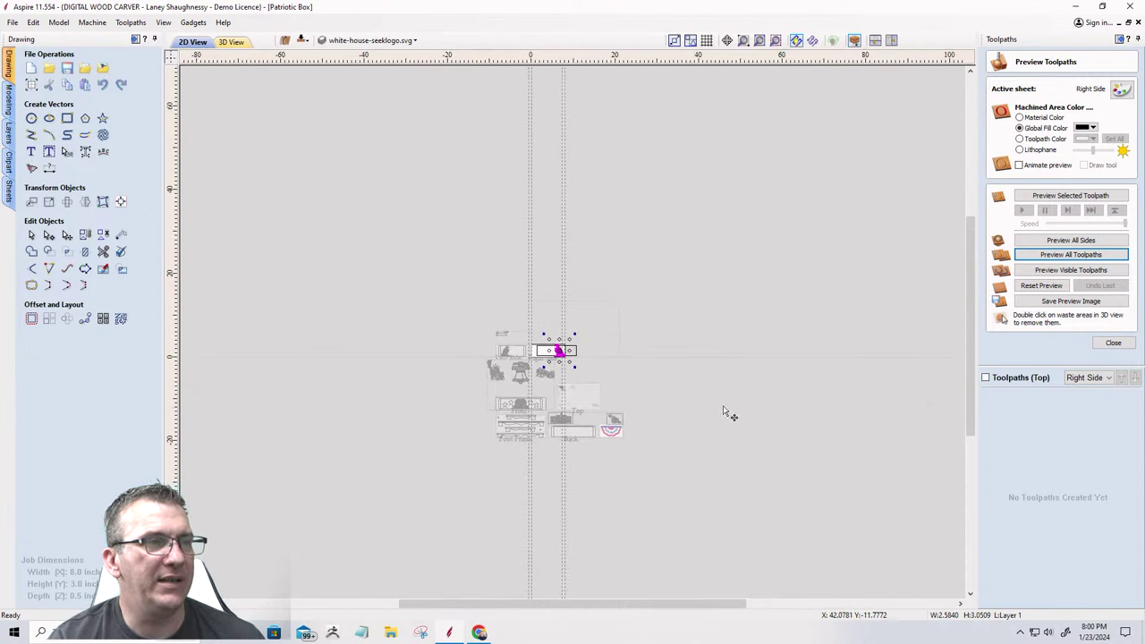
{"action": "scroll", "coordinate": [474, 331], "scroll_direction": "up", "scroll_amount": 8}
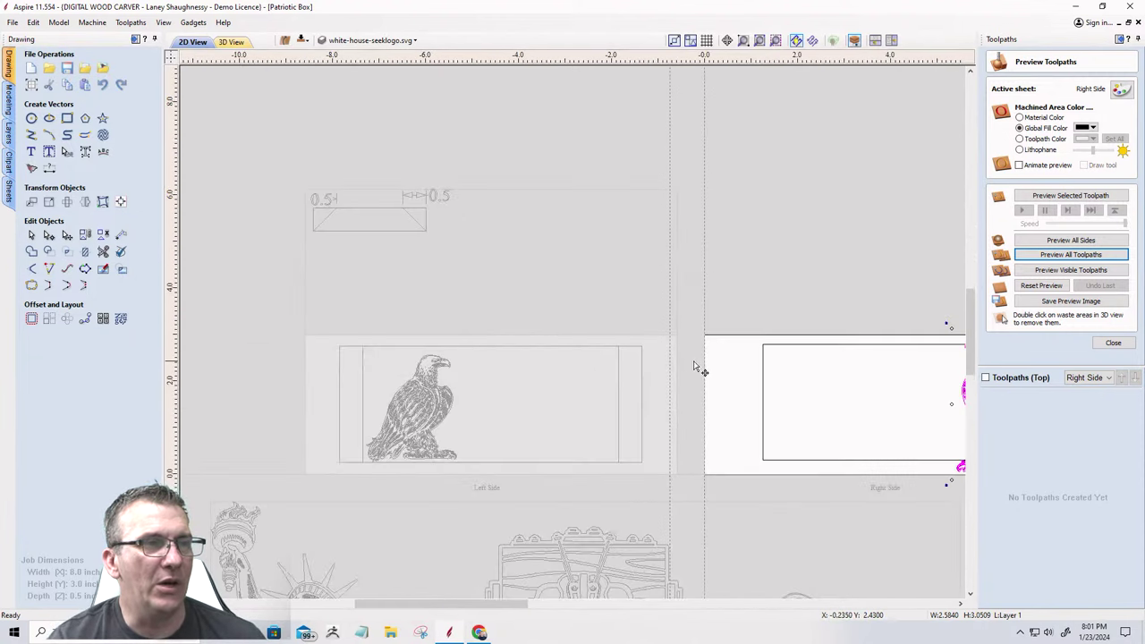
{"action": "scroll", "coordinate": [697, 367], "scroll_direction": "down", "scroll_amount": 4}
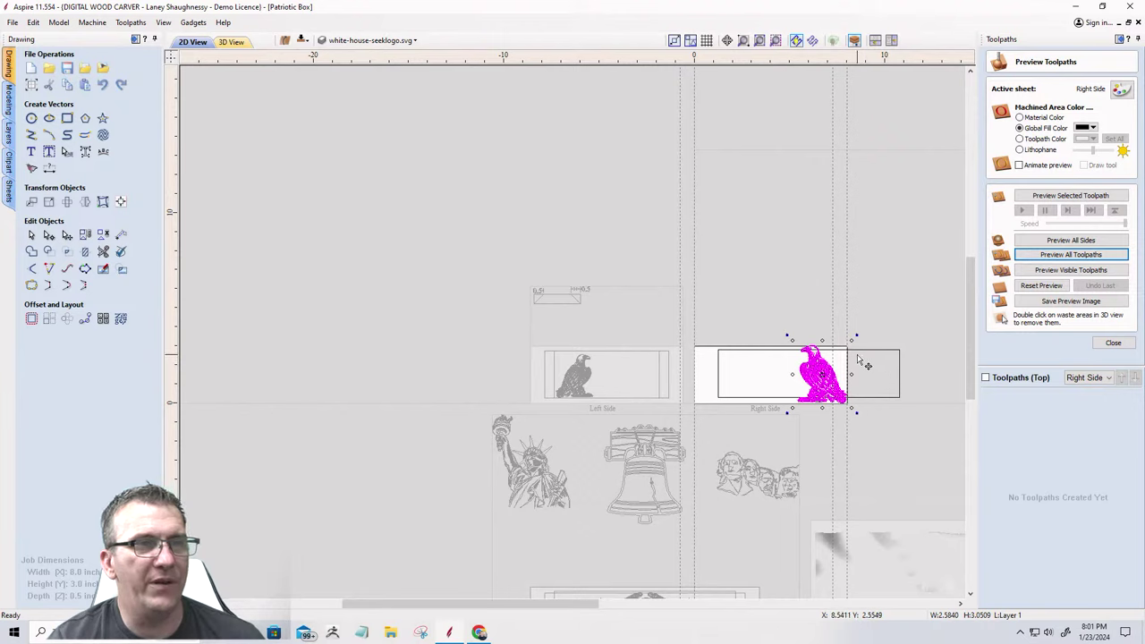
{"action": "left_click", "coordinate": [861, 358]}
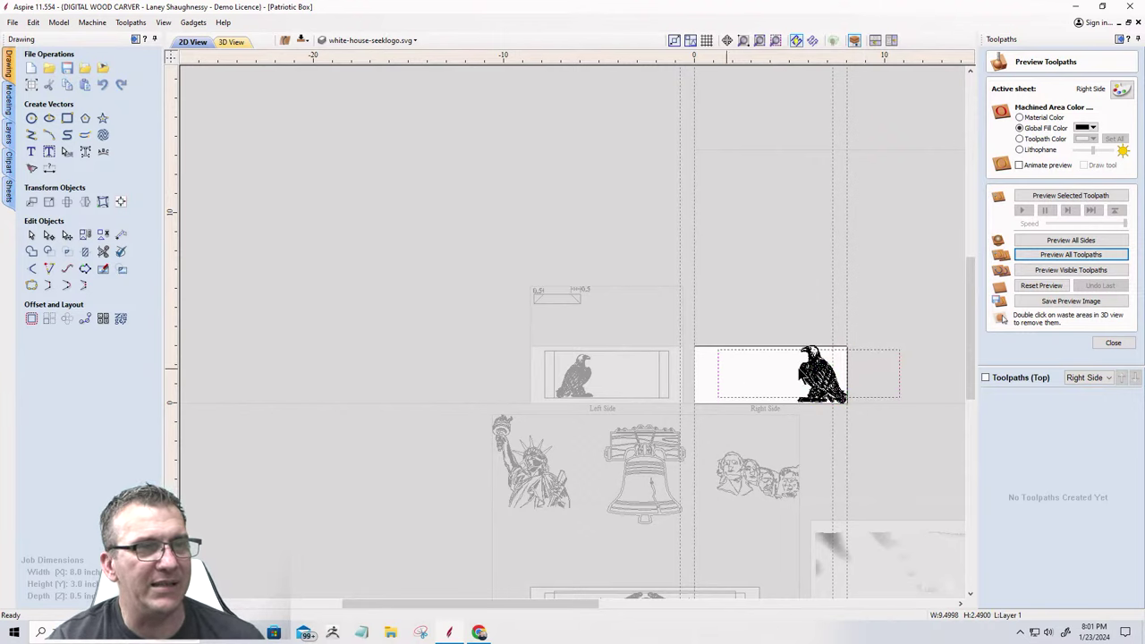
{"action": "left_click", "coordinate": [787, 299]}
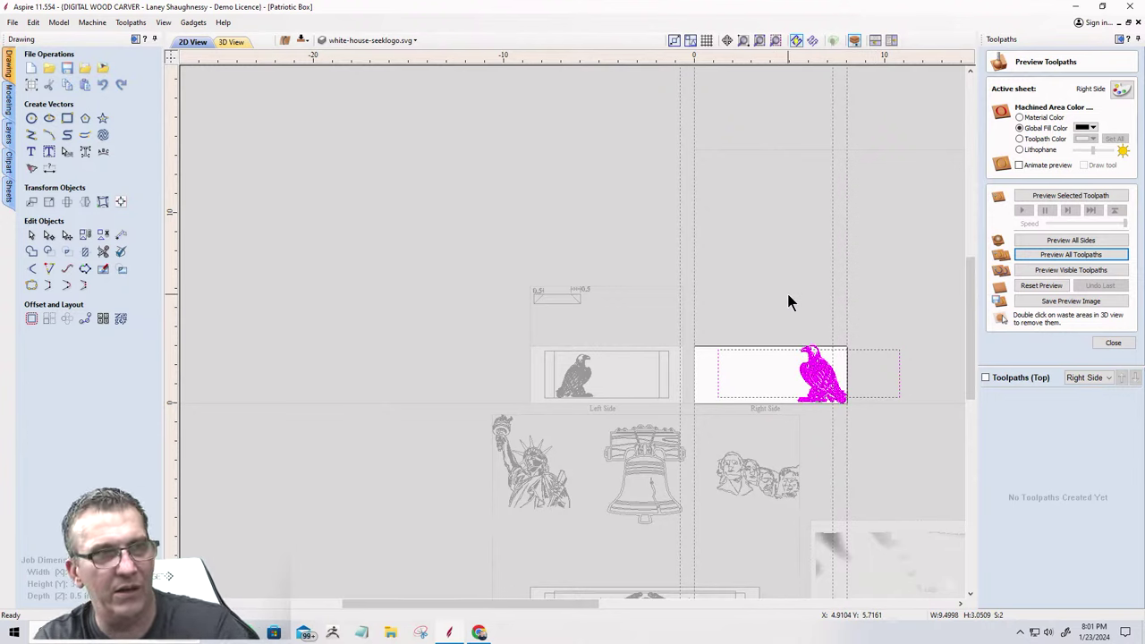
{"action": "left_click", "coordinate": [816, 369]}
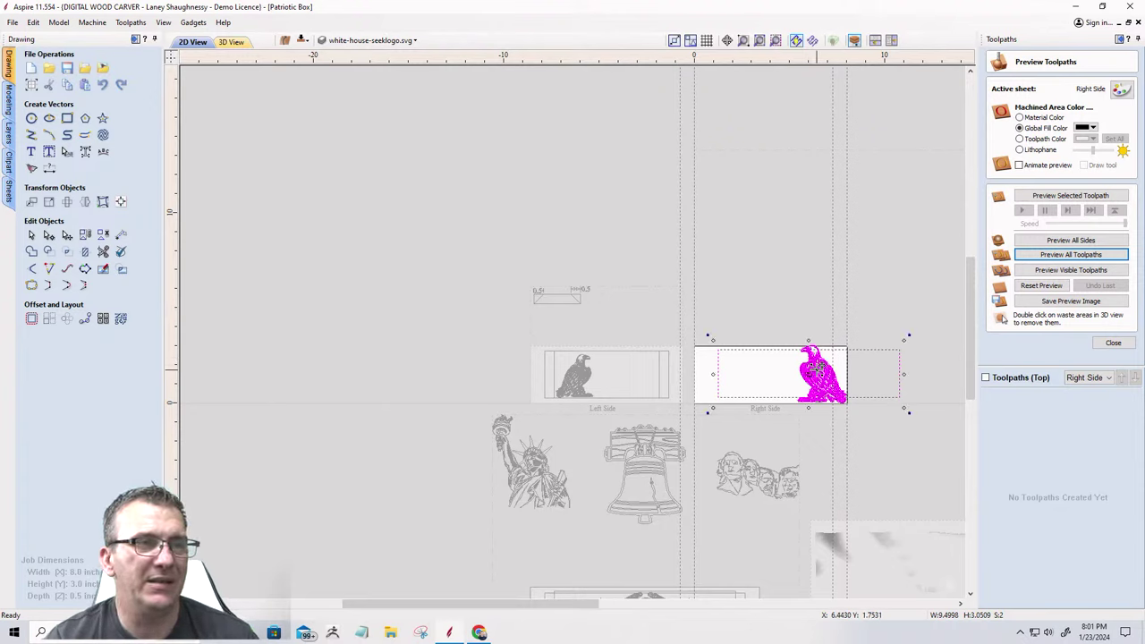
{"action": "key", "text": "Delete"}
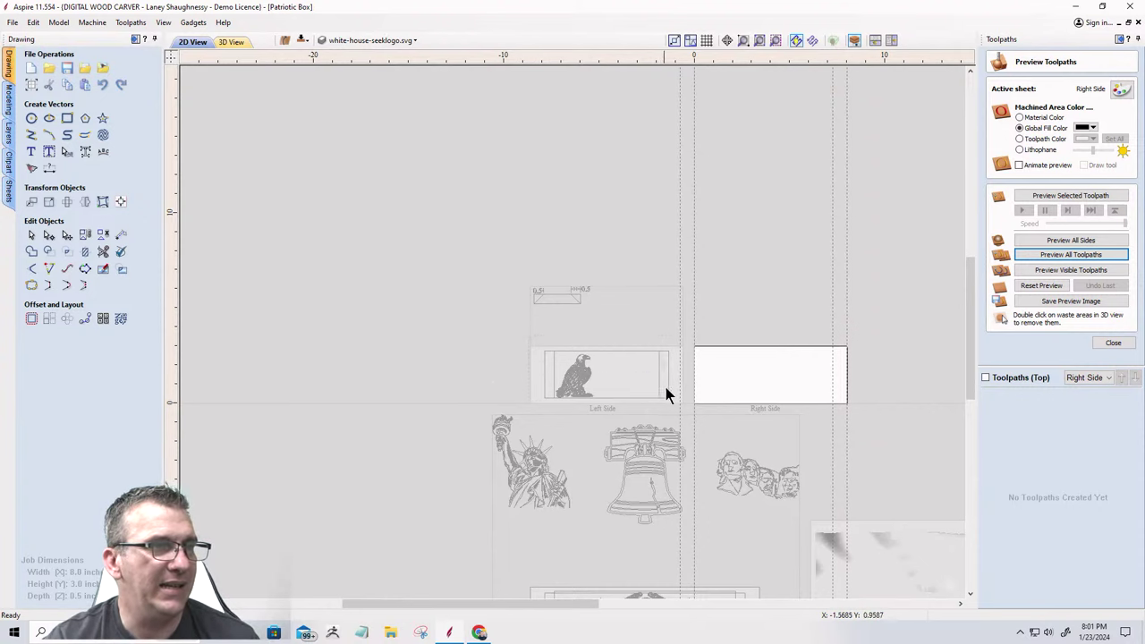
{"action": "scroll", "coordinate": [608, 399], "scroll_direction": "up", "scroll_amount": 4}
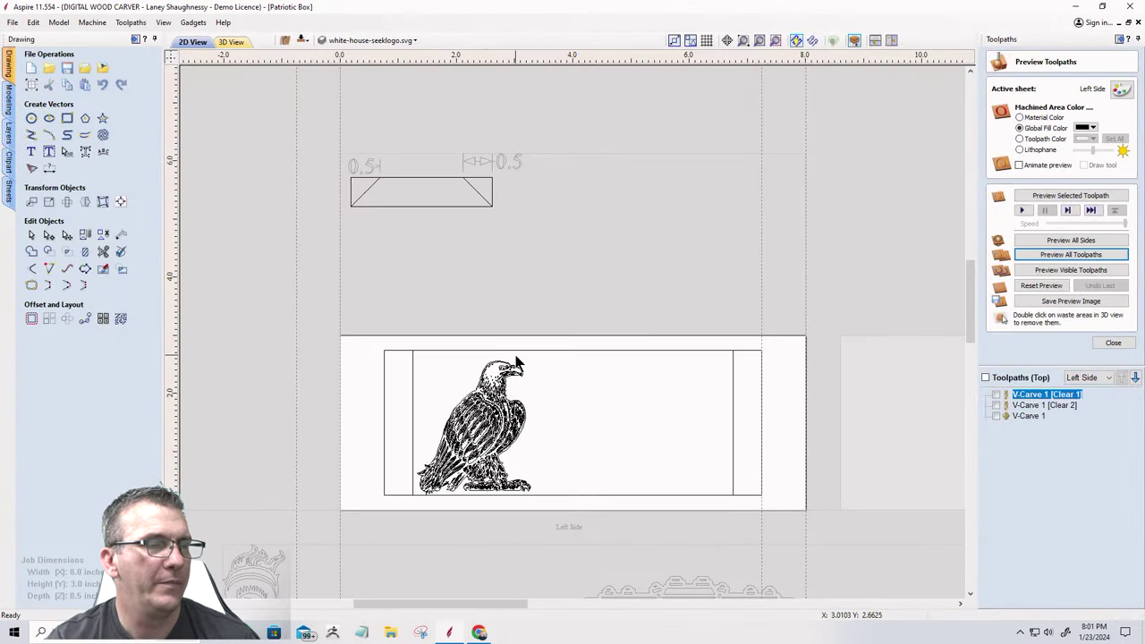
Copy the Left Side eagle and its border vectors to the Right Side sheet.
{"action": "left_click_drag", "start_coordinate": [373, 334], "coordinate": [767, 510]}
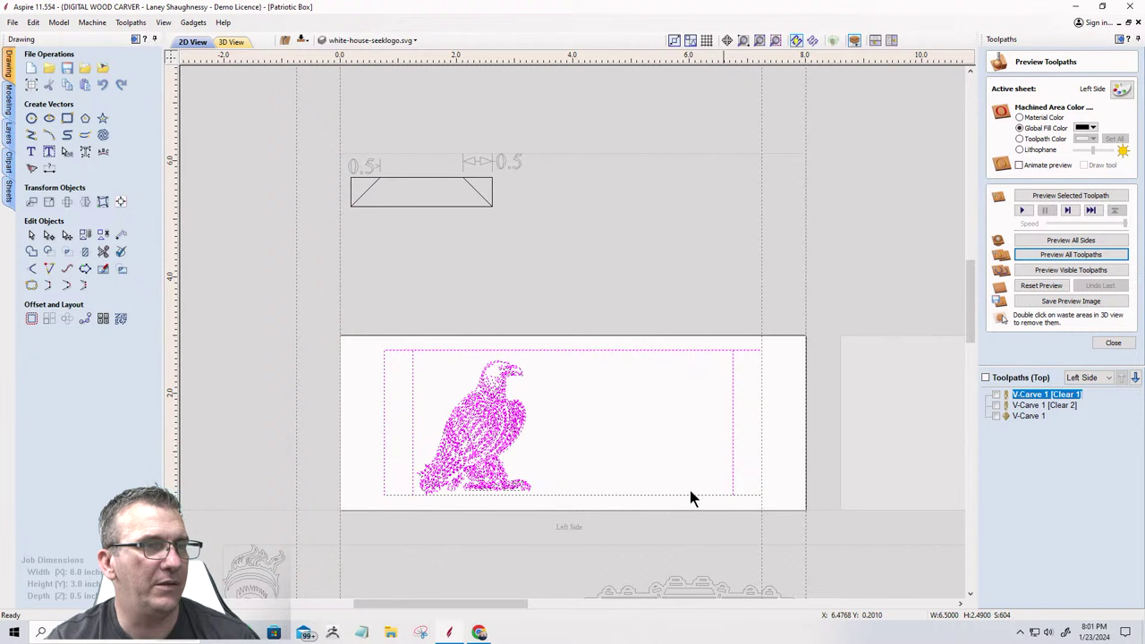
{"action": "right_click", "coordinate": [502, 435]}
{"action": "mouse_move", "coordinate": [531, 386]}
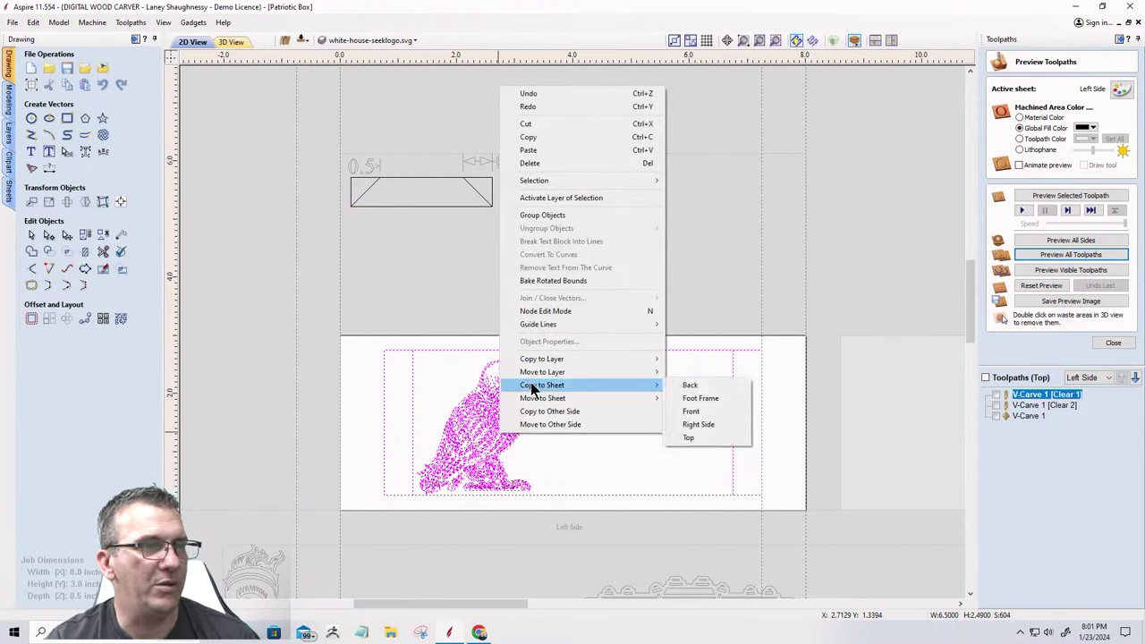
{"action": "left_click", "coordinate": [696, 424]}
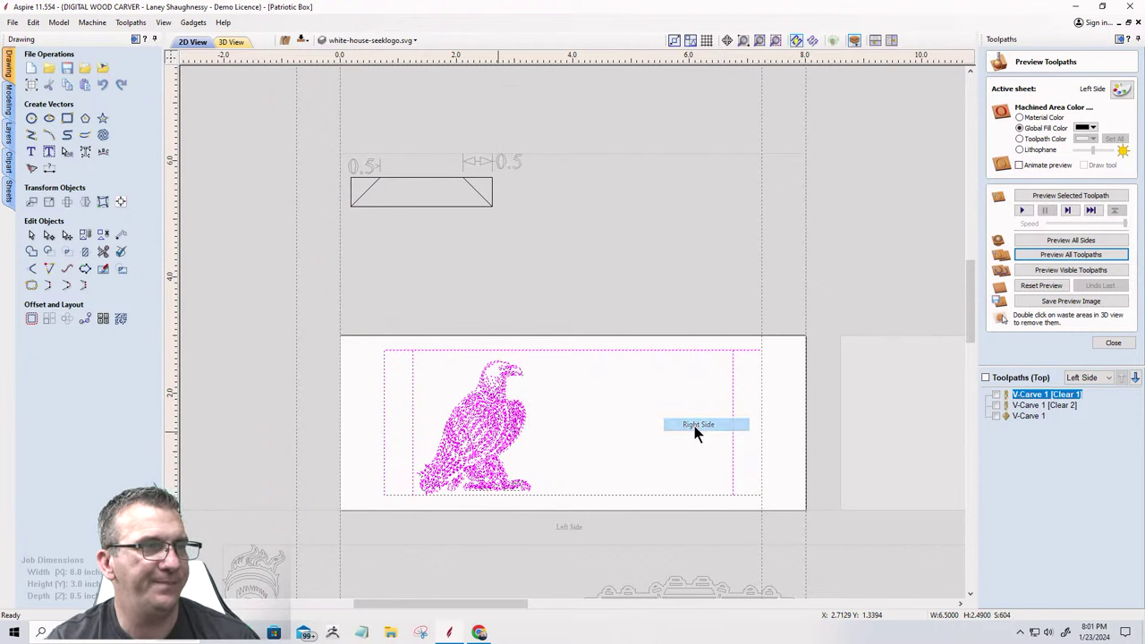
{"action": "scroll", "coordinate": [592, 376], "scroll_direction": "down", "scroll_amount": 2}
{"action": "scroll", "coordinate": [593, 391], "scroll_direction": "down", "scroll_amount": 3}
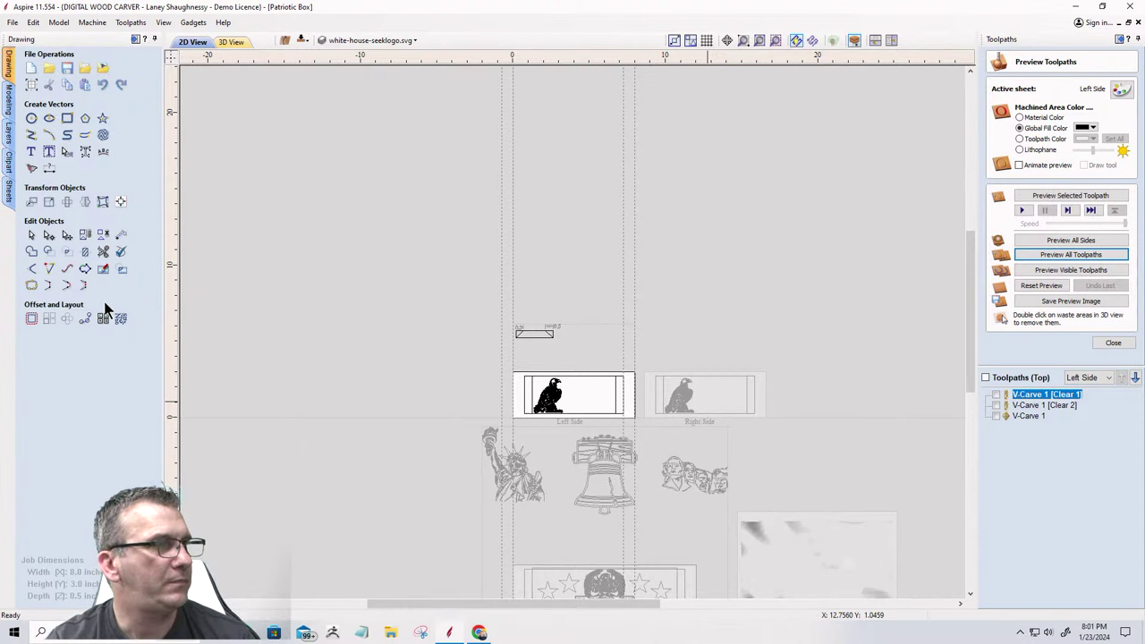
On the Right Side sheet, flip all the artwork horizontally without making a mirrored copy.
{"action": "key", "text": "Page_Down"}
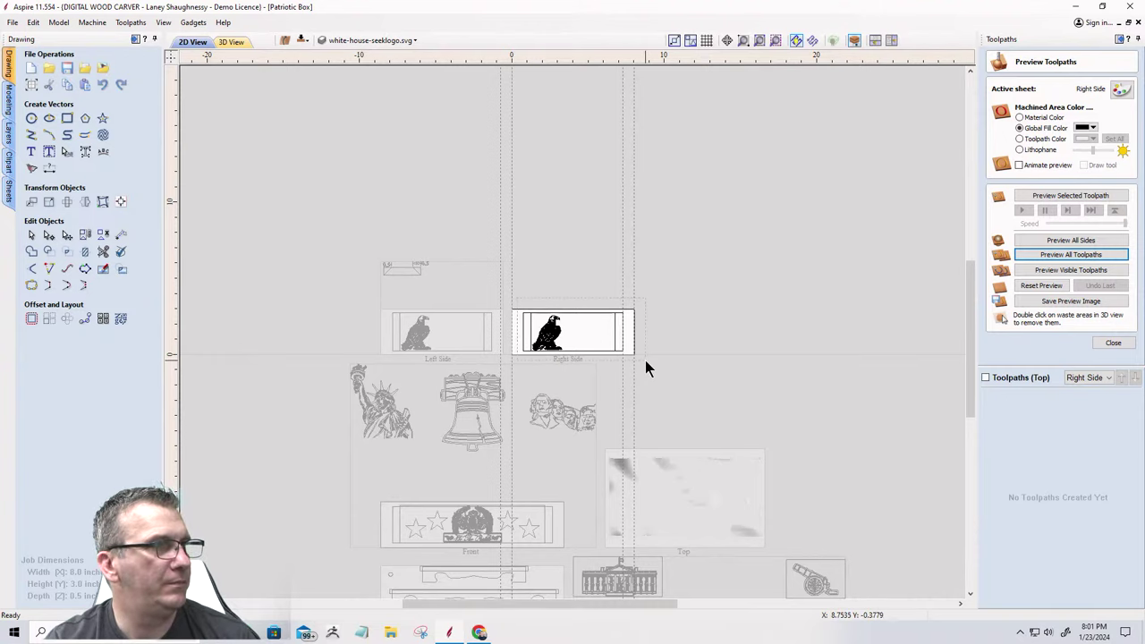
{"action": "key", "text": "ctrl+a"}
{"action": "left_click", "coordinate": [84, 202]}
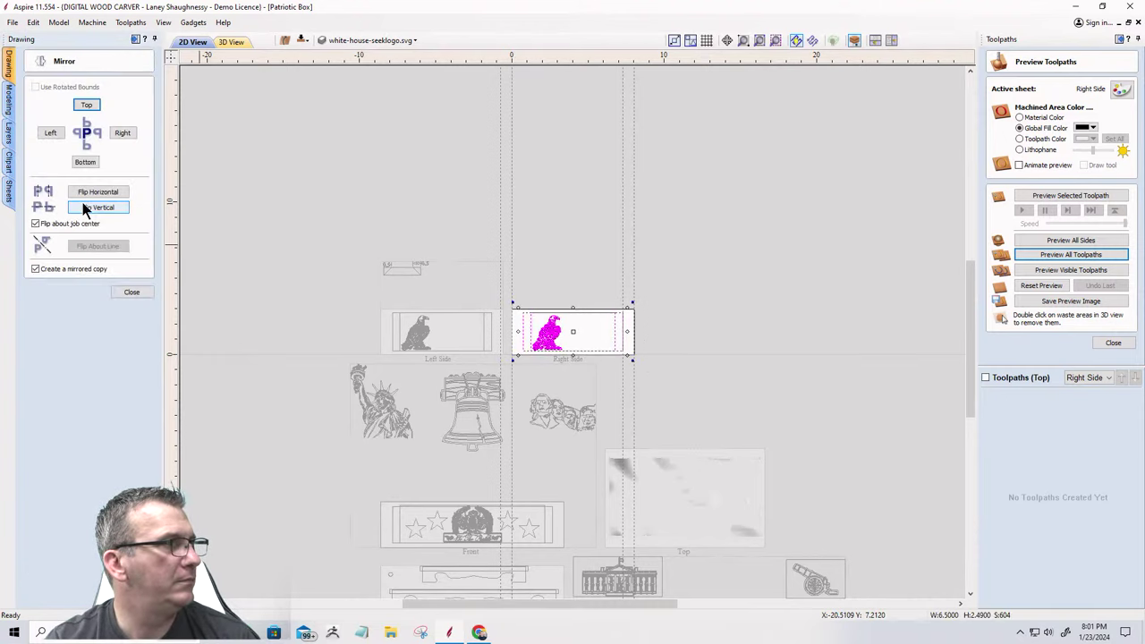
{"action": "left_click", "coordinate": [35, 270]}
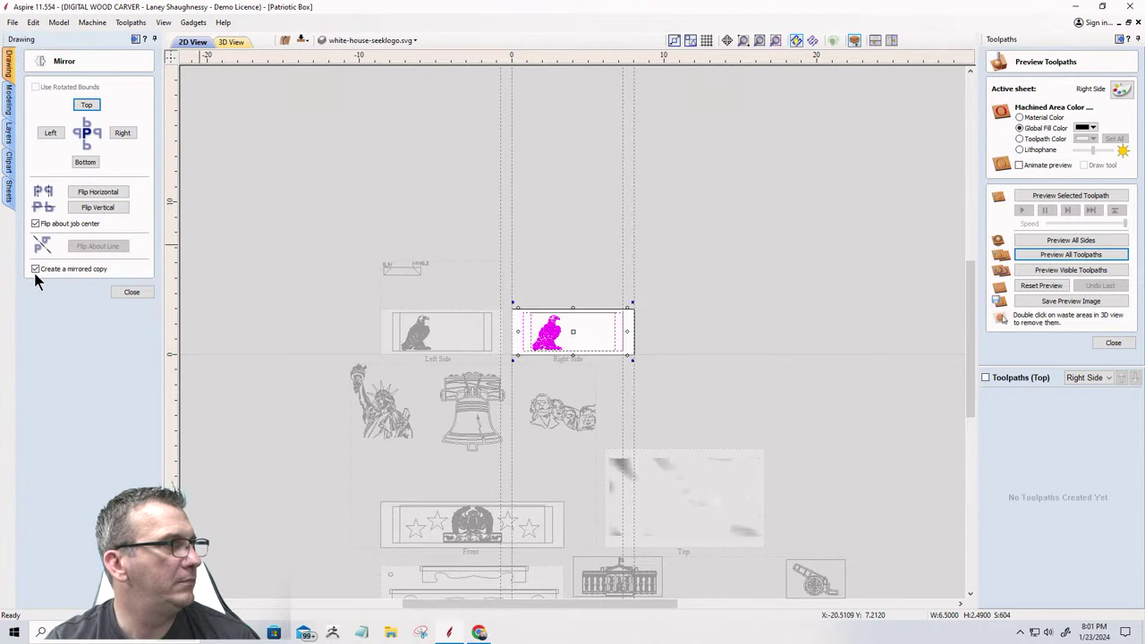
{"action": "left_click", "coordinate": [97, 191]}
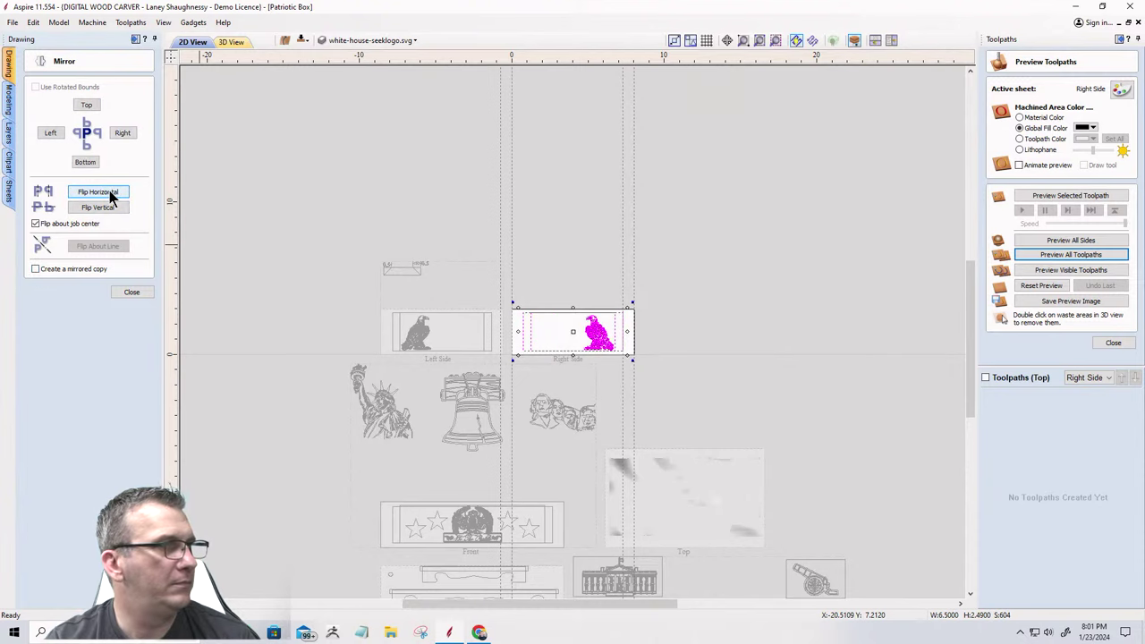
{"action": "left_click", "coordinate": [428, 287]}
{"action": "scroll", "coordinate": [549, 313], "scroll_direction": "up", "scroll_amount": 3}
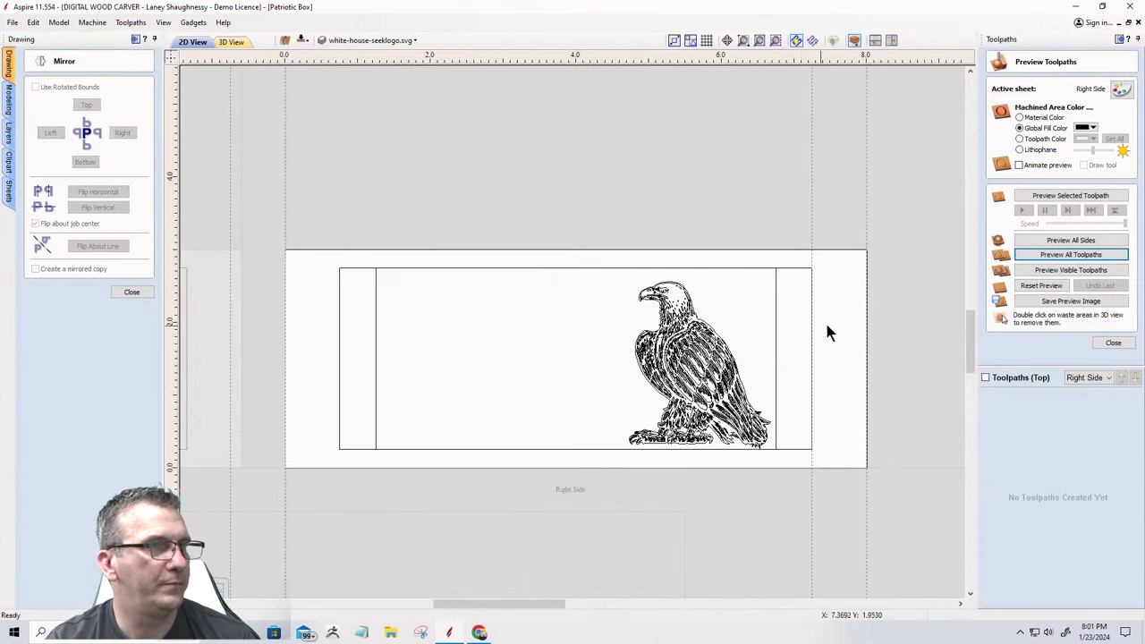
{"action": "scroll", "coordinate": [715, 358], "scroll_direction": "down", "scroll_amount": 2}
{"action": "scroll", "coordinate": [543, 389], "scroll_direction": "up", "scroll_amount": 3}
{"action": "scroll", "coordinate": [402, 355], "scroll_direction": "down", "scroll_amount": 3}
{"action": "scroll", "coordinate": [590, 325], "scroll_direction": "up", "scroll_amount": 2}
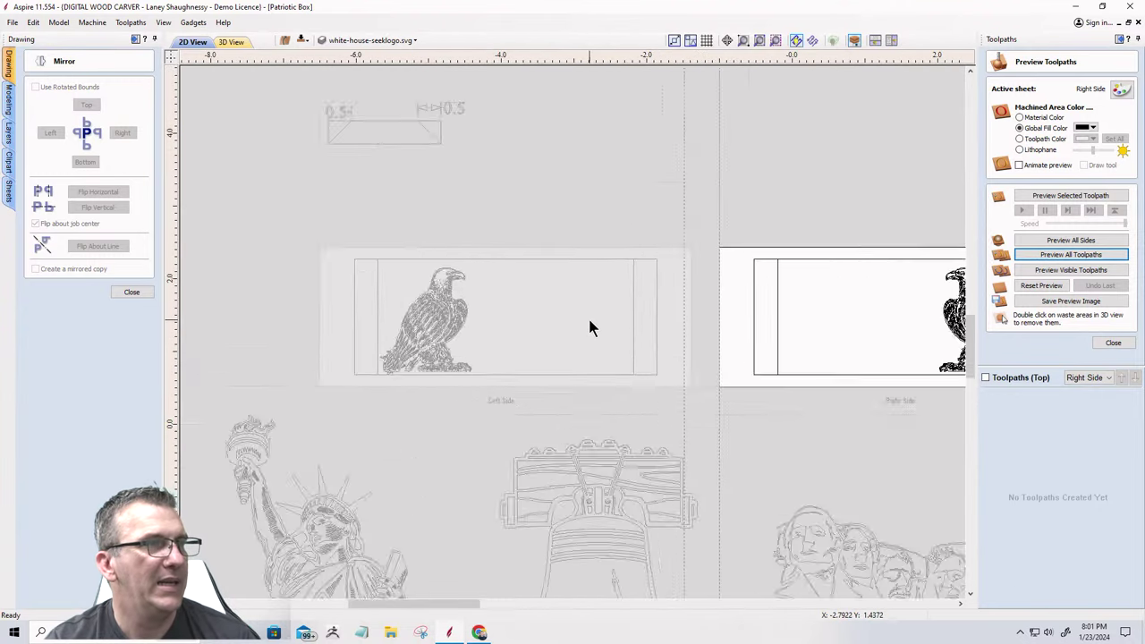
{"action": "scroll", "coordinate": [477, 295], "scroll_direction": "up", "scroll_amount": 1}
{"action": "scroll", "coordinate": [433, 279], "scroll_direction": "down", "scroll_amount": 4}
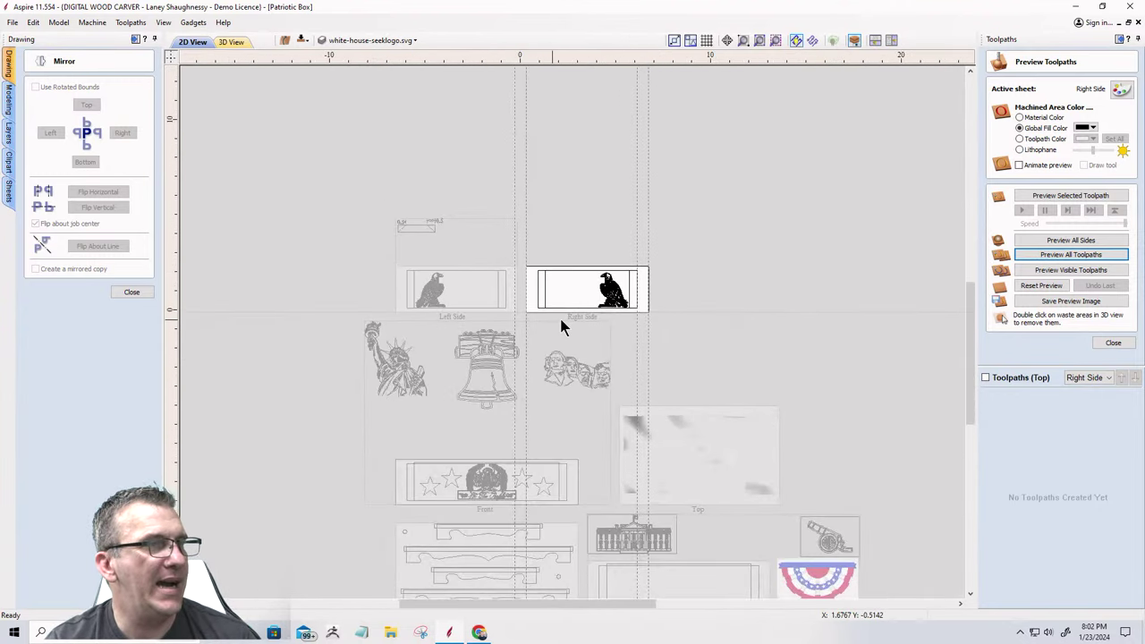
{"action": "scroll", "coordinate": [566, 327], "scroll_direction": "up", "scroll_amount": 2}
{"action": "scroll", "coordinate": [564, 327], "scroll_direction": "down", "scroll_amount": 4}
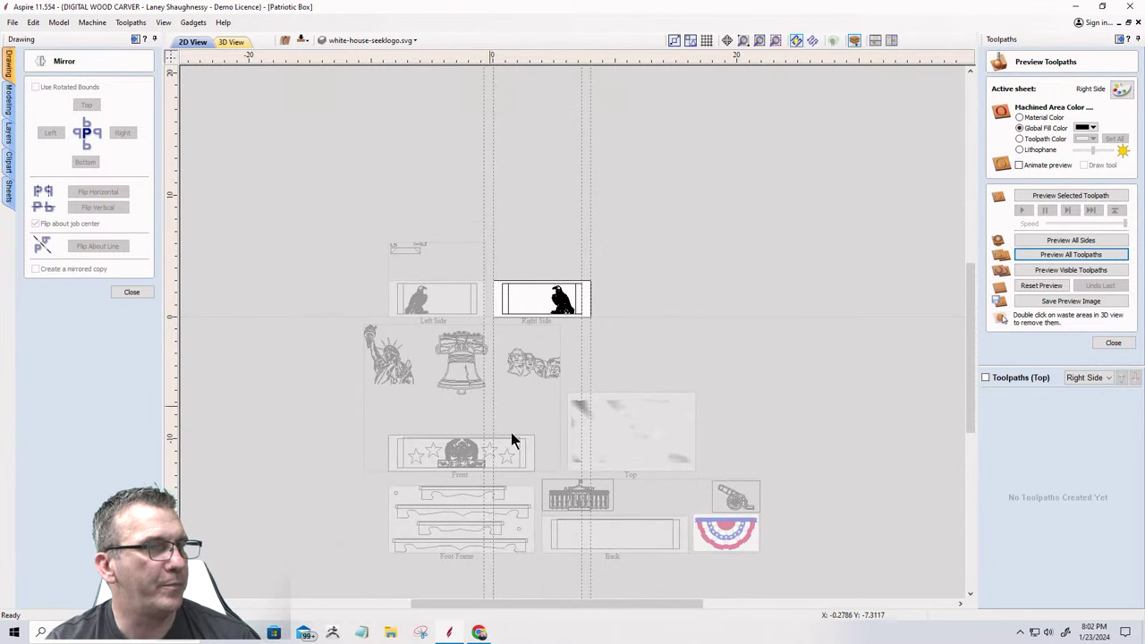
{"action": "scroll", "coordinate": [555, 483], "scroll_direction": "up", "scroll_amount": 2}
{"action": "scroll", "coordinate": [595, 513], "scroll_direction": "up", "scroll_amount": 2}
{"action": "scroll", "coordinate": [595, 496], "scroll_direction": "down", "scroll_amount": 3}
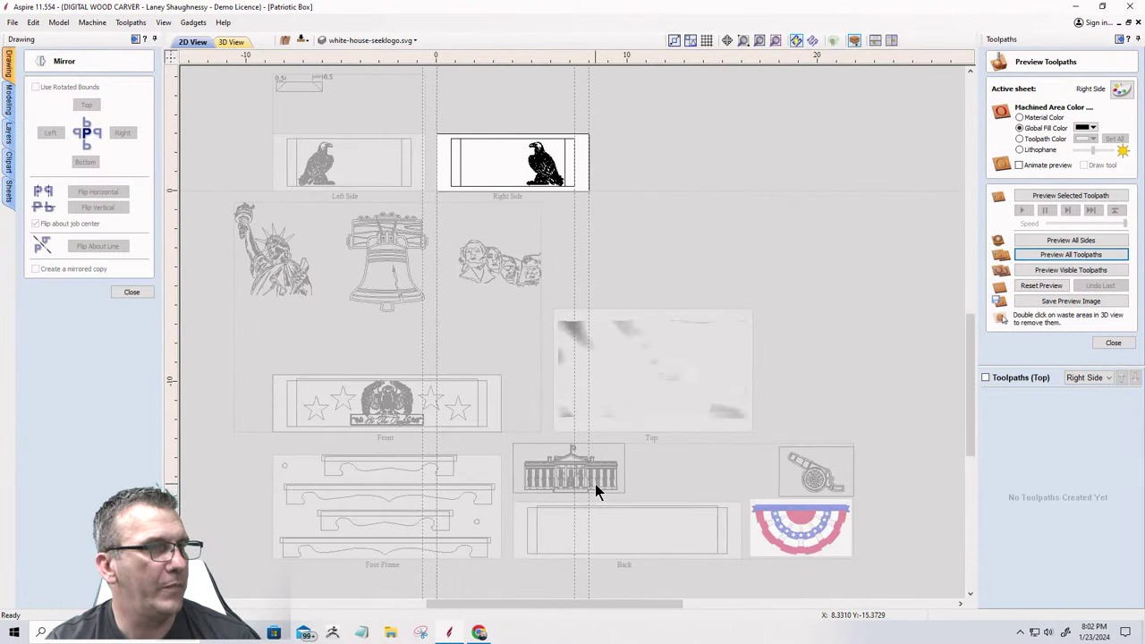
{"action": "scroll", "coordinate": [286, 123], "scroll_direction": "up", "scroll_amount": 2}
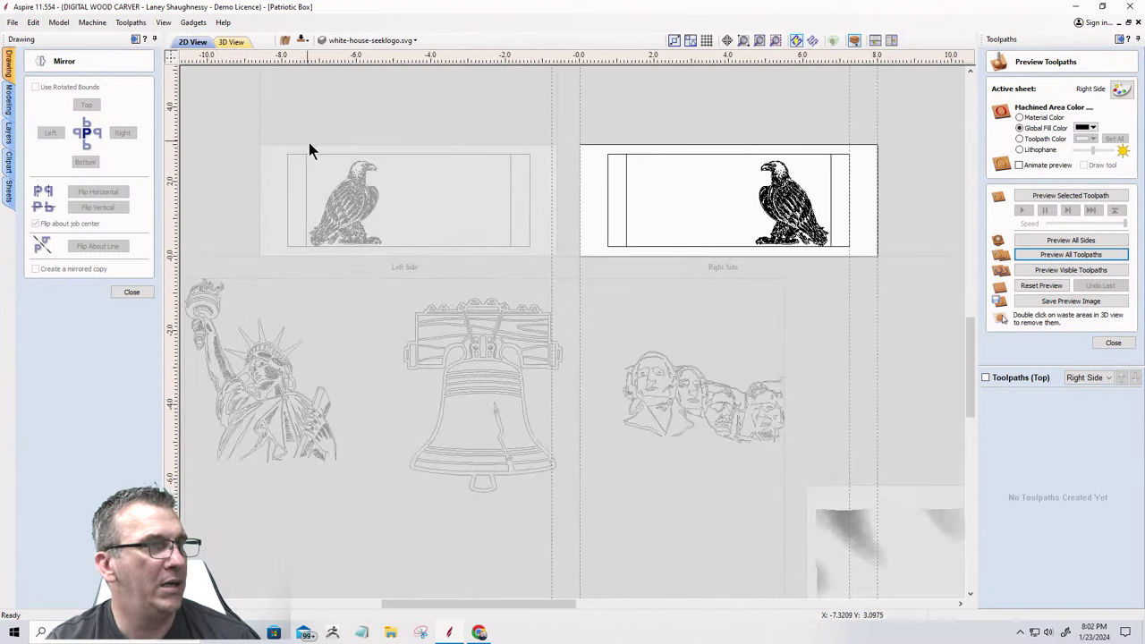
{"action": "scroll", "coordinate": [314, 155], "scroll_direction": "up", "scroll_amount": 1}
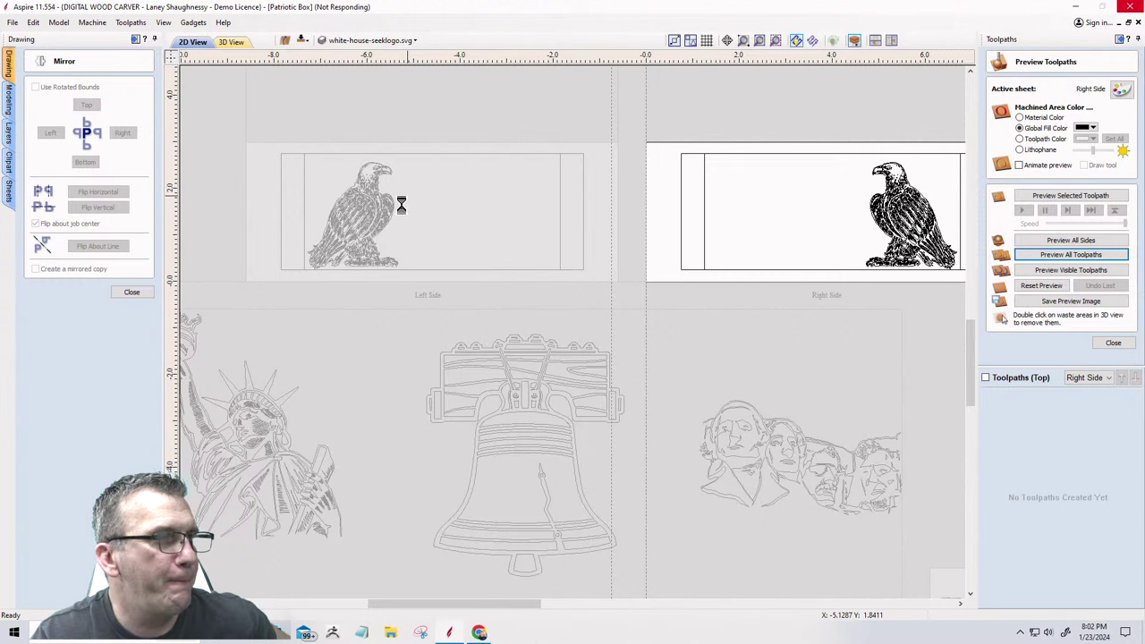
Zoom the view on the Front sheet's artwork once Aspire responds again.
{"action": "scroll", "coordinate": [481, 266], "scroll_direction": "down", "scroll_amount": 3}
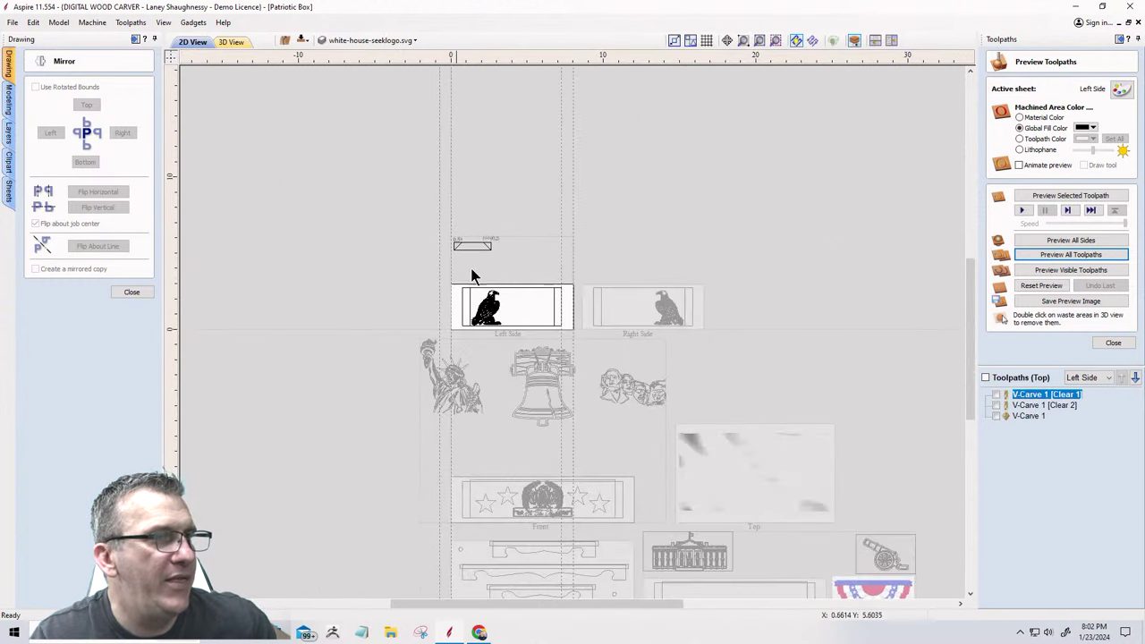
{"action": "scroll", "coordinate": [524, 365], "scroll_direction": "up", "scroll_amount": 3}
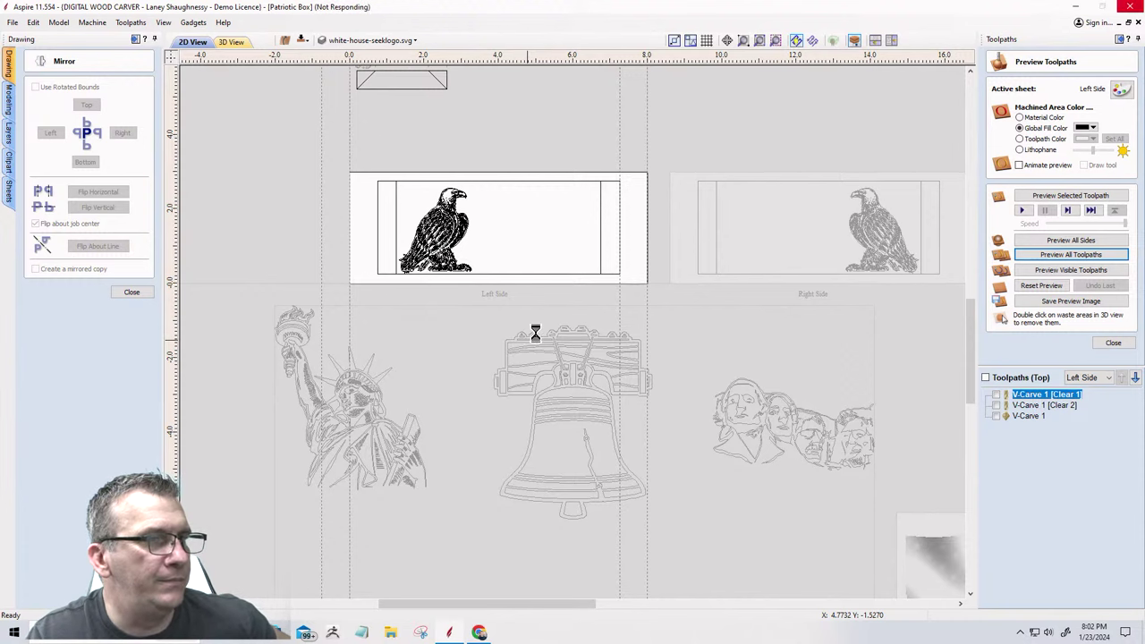
Move the Statue of Liberty and Liberty Bell to the Left Side sheet.
{"action": "scroll", "coordinate": [439, 379], "scroll_direction": "down", "scroll_amount": 2}
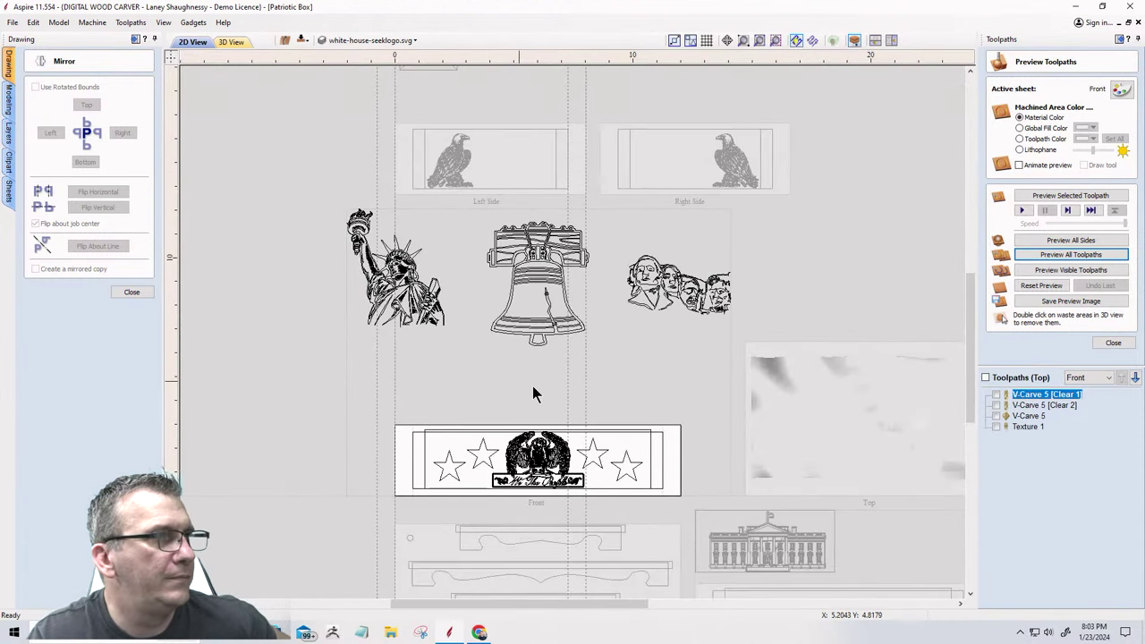
{"action": "left_click_drag", "start_coordinate": [315, 181], "coordinate": [461, 371]}
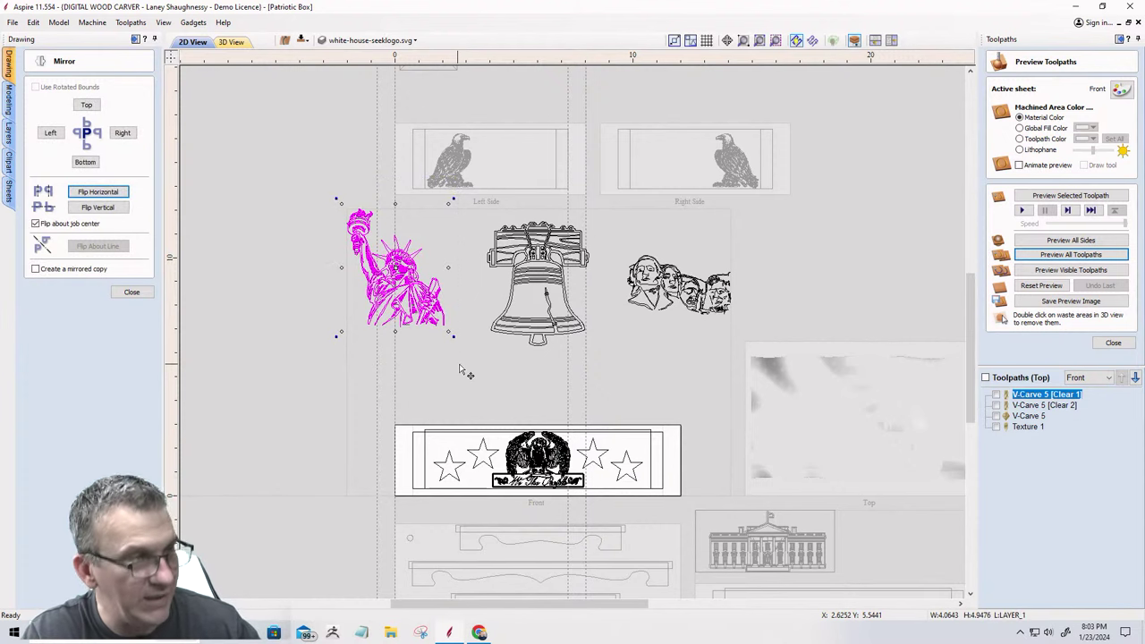
{"action": "left_click", "coordinate": [534, 289], "text": "shift"}
{"action": "right_click", "coordinate": [531, 268]}
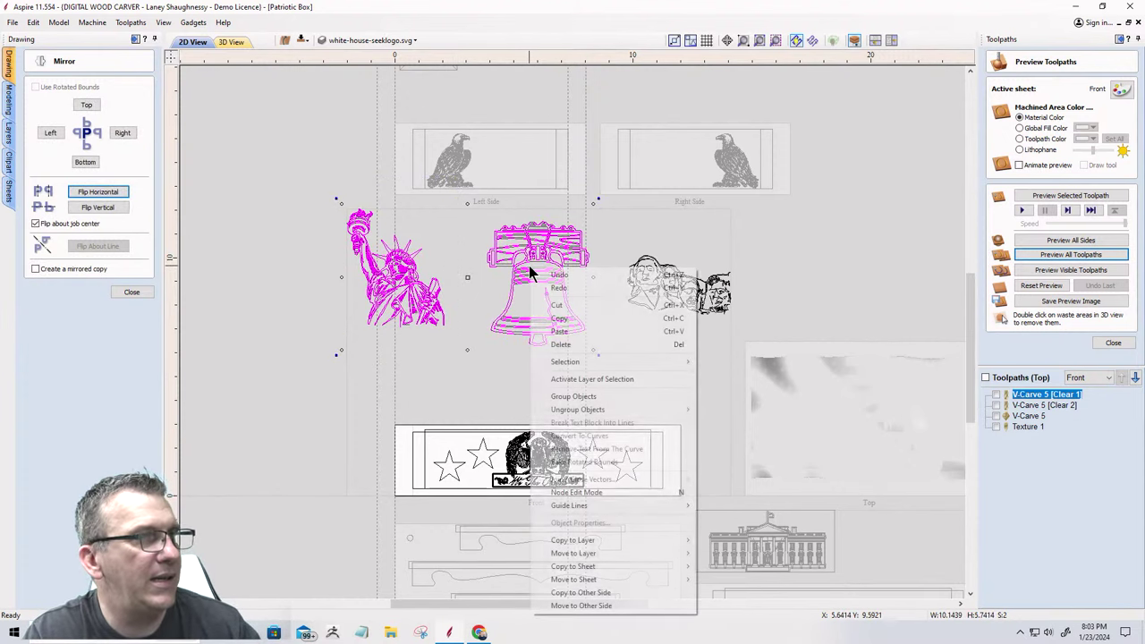
{"action": "mouse_move", "coordinate": [586, 579]}
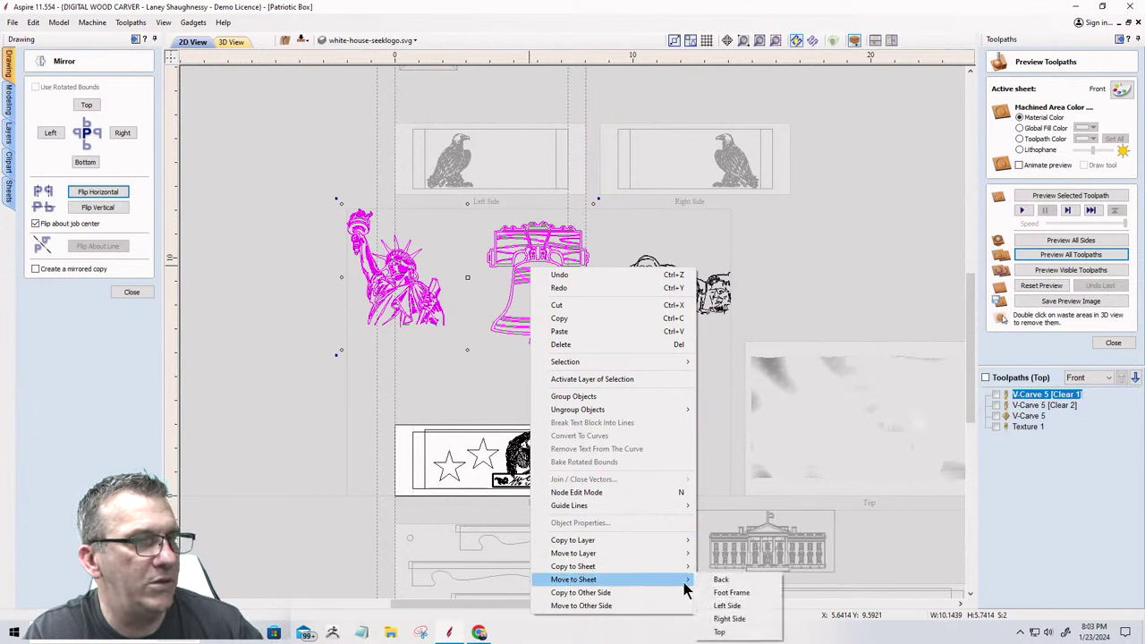
{"action": "left_click", "coordinate": [727, 607]}
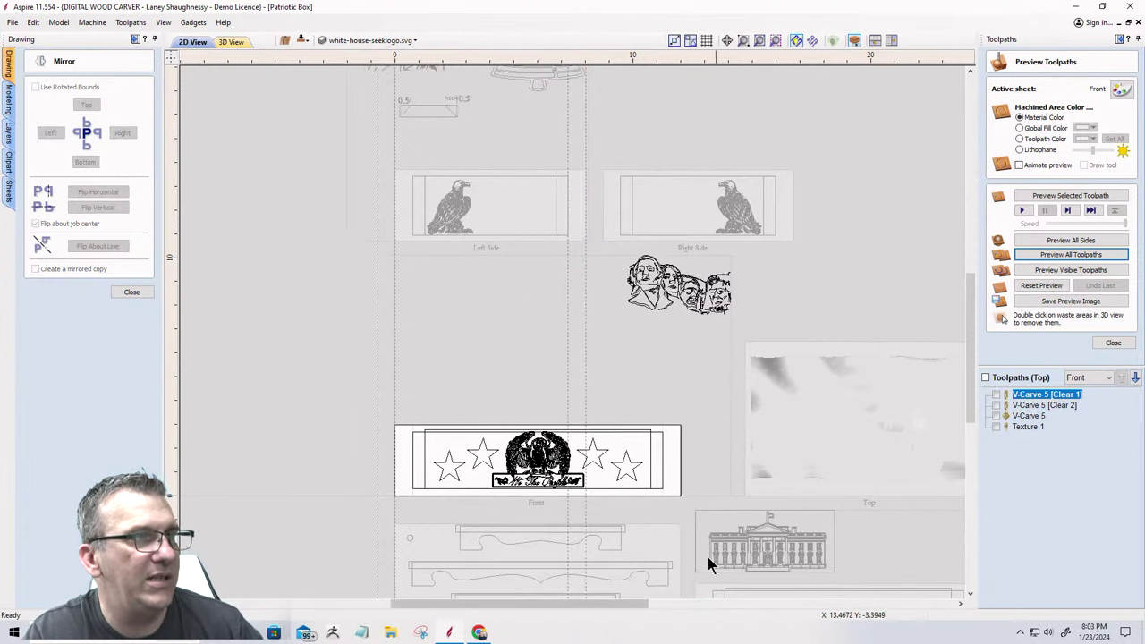
Move the Mount Rushmore artwork to the Right Side sheet.
{"action": "left_click", "coordinate": [667, 300]}
{"action": "right_click", "coordinate": [670, 300]}
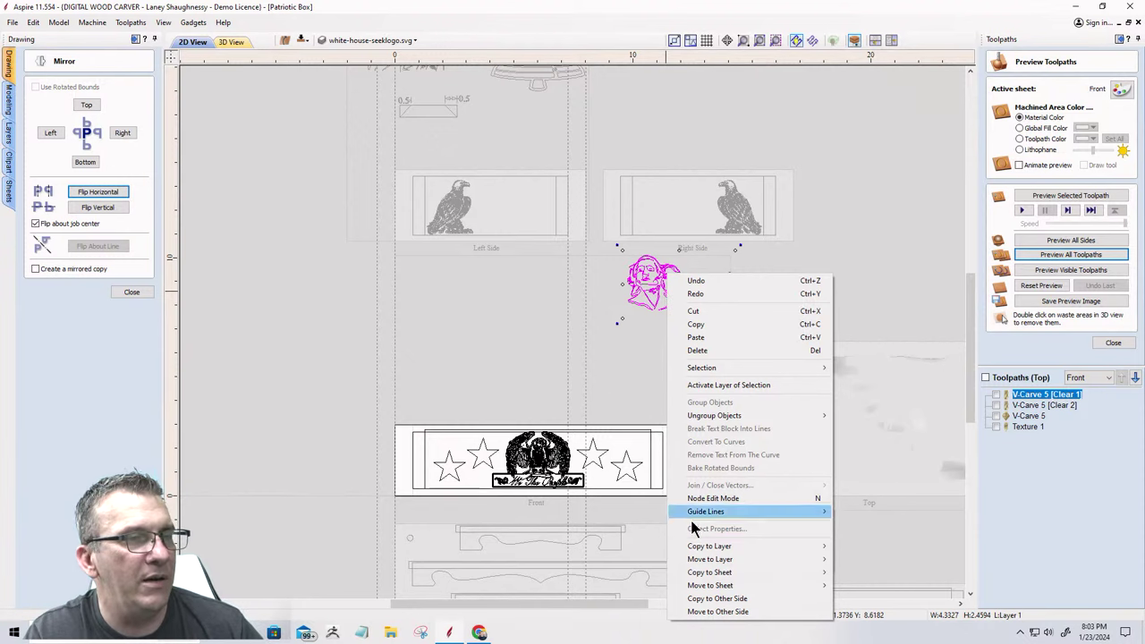
{"action": "mouse_move", "coordinate": [711, 587]}
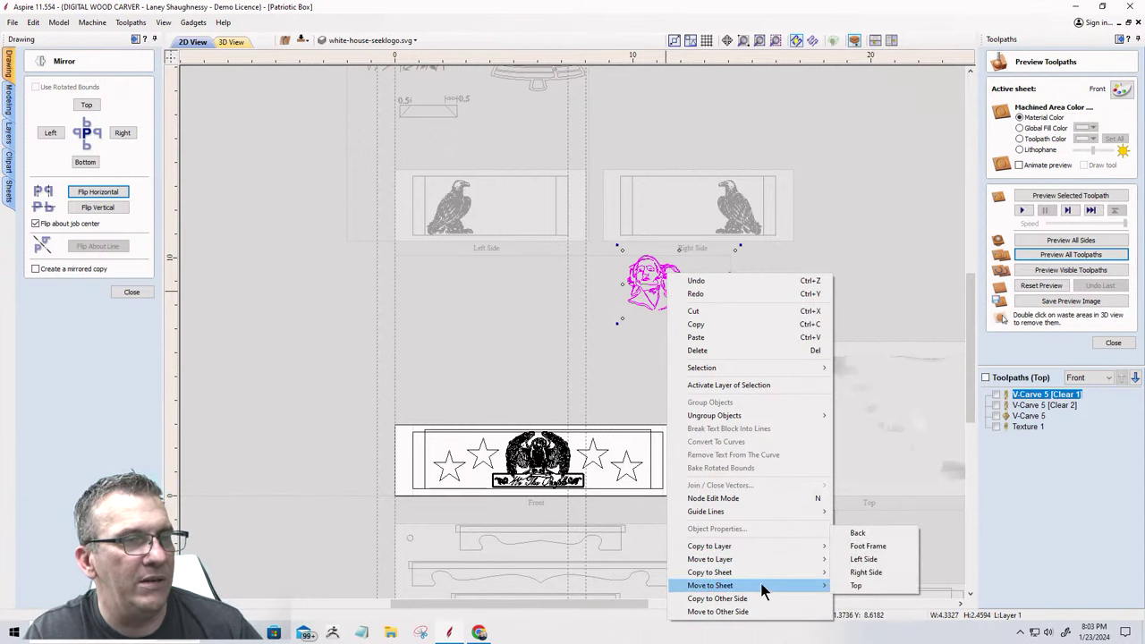
{"action": "left_click", "coordinate": [866, 573]}
{"action": "scroll", "coordinate": [604, 318], "scroll_direction": "down", "scroll_amount": 1}
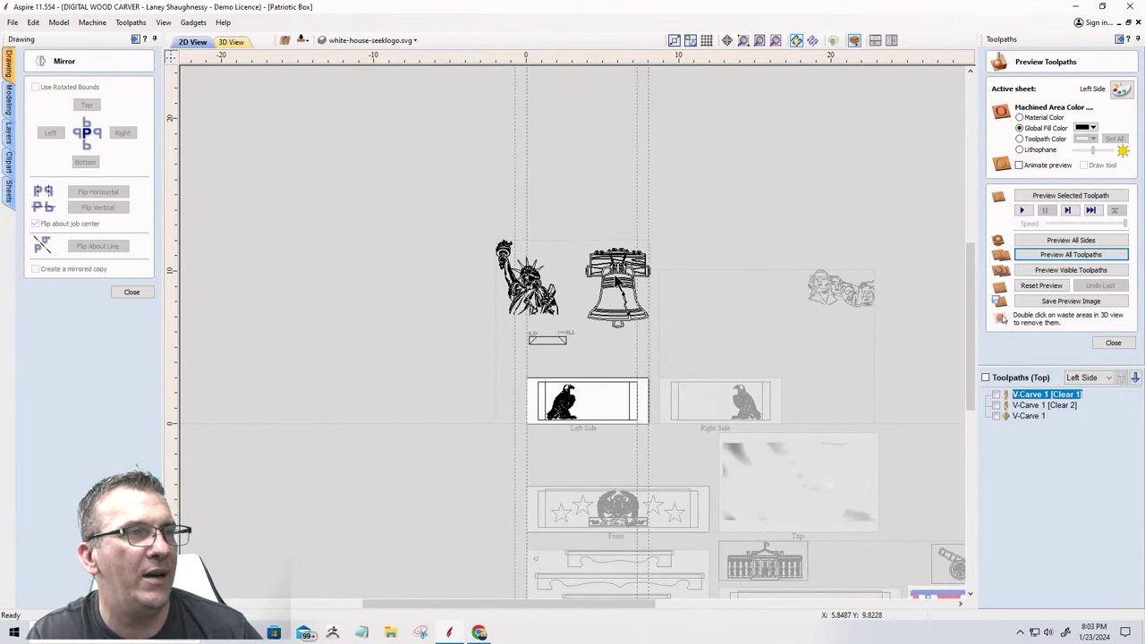
Delete the small dimensioned rectangle below the Statue of Liberty.
{"action": "scroll", "coordinate": [624, 281], "scroll_direction": "up", "scroll_amount": 5}
{"action": "left_click", "coordinate": [669, 231]}
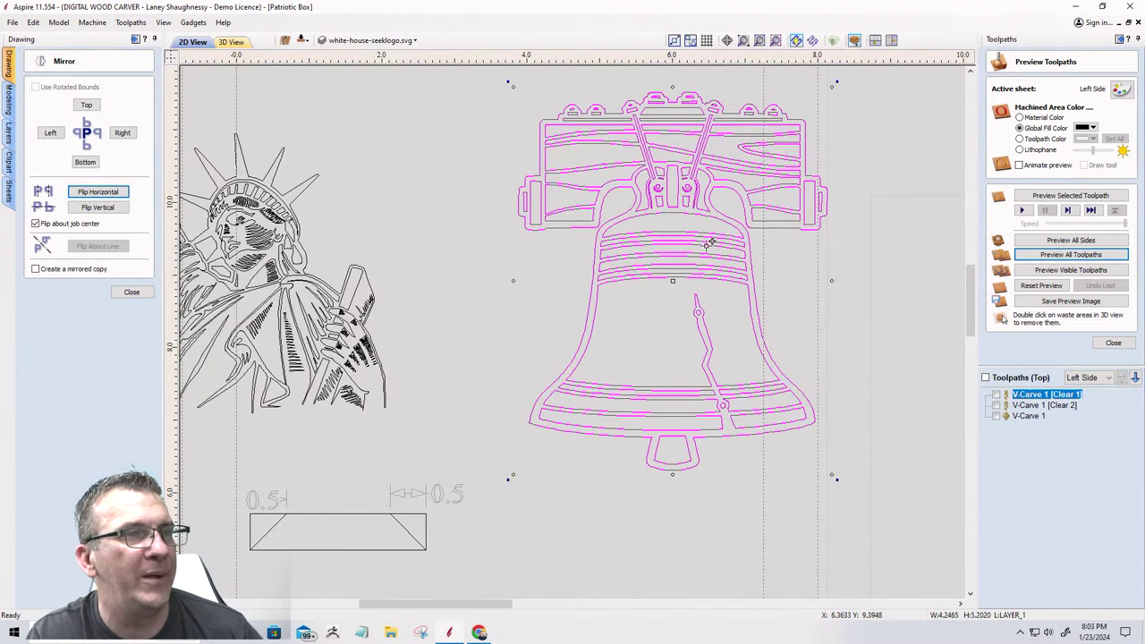
{"action": "scroll", "coordinate": [677, 248], "scroll_direction": "down", "scroll_amount": 3}
{"action": "scroll", "coordinate": [372, 246], "scroll_direction": "up", "scroll_amount": 5}
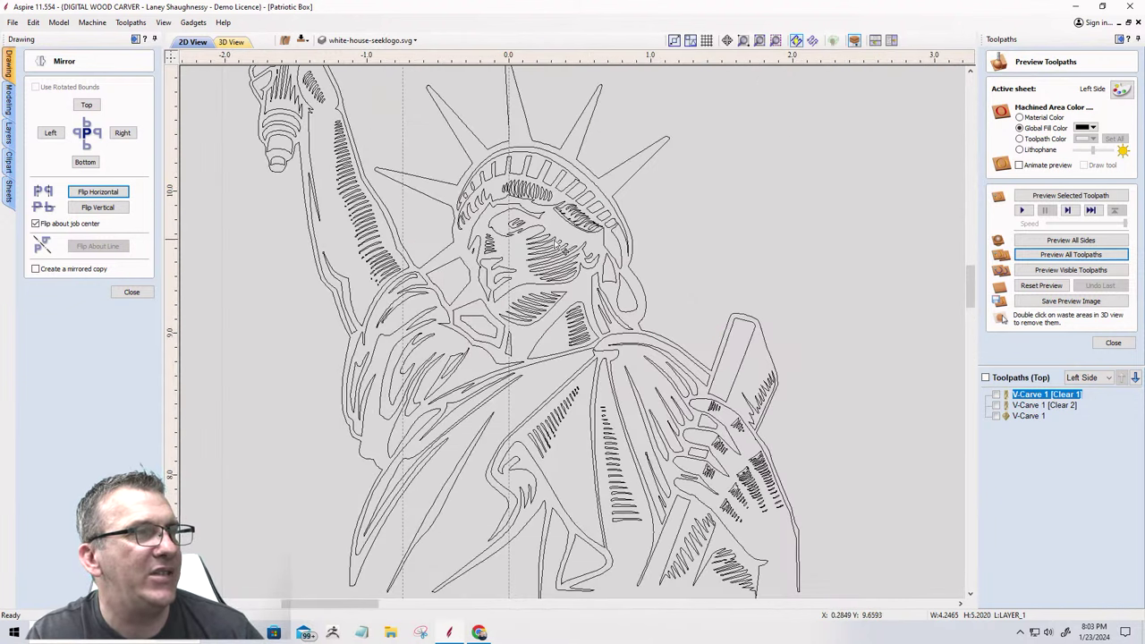
{"action": "scroll", "coordinate": [560, 248], "scroll_direction": "down", "scroll_amount": 4}
{"action": "scroll", "coordinate": [560, 257], "scroll_direction": "up", "scroll_amount": 1}
{"action": "left_click", "coordinate": [556, 253]}
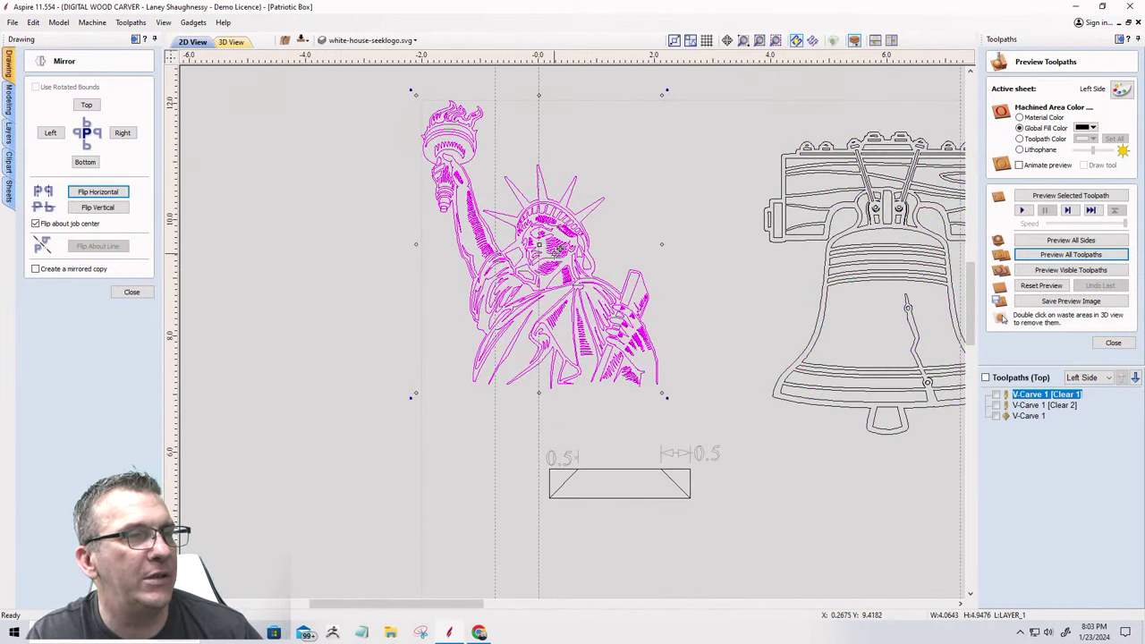
{"action": "left_click", "coordinate": [775, 549]}
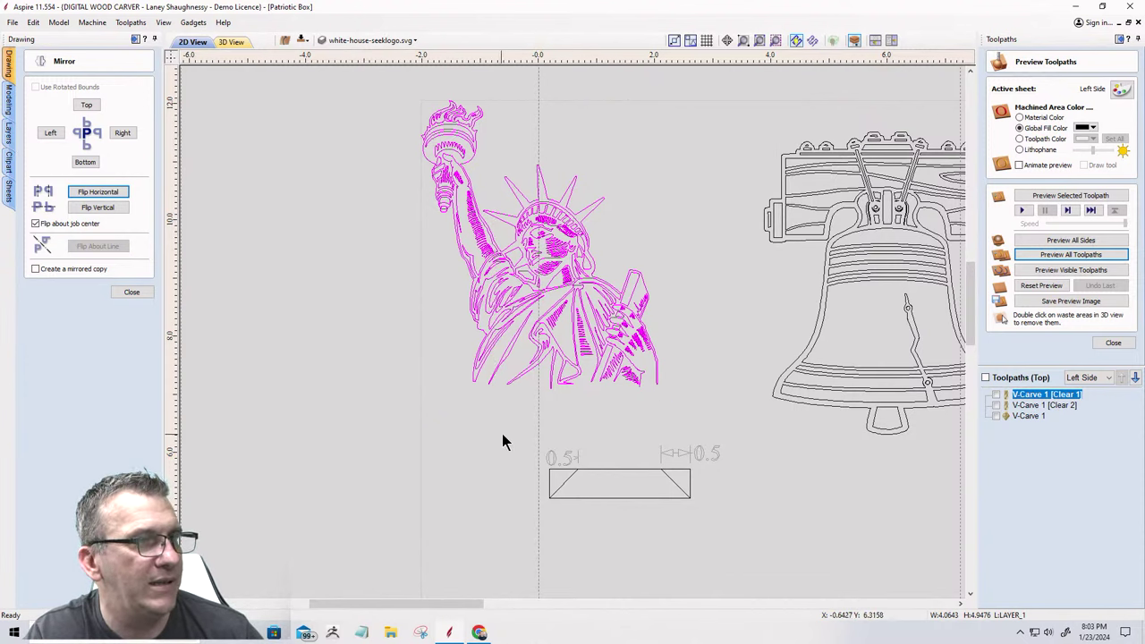
{"action": "key", "text": "Tab"}
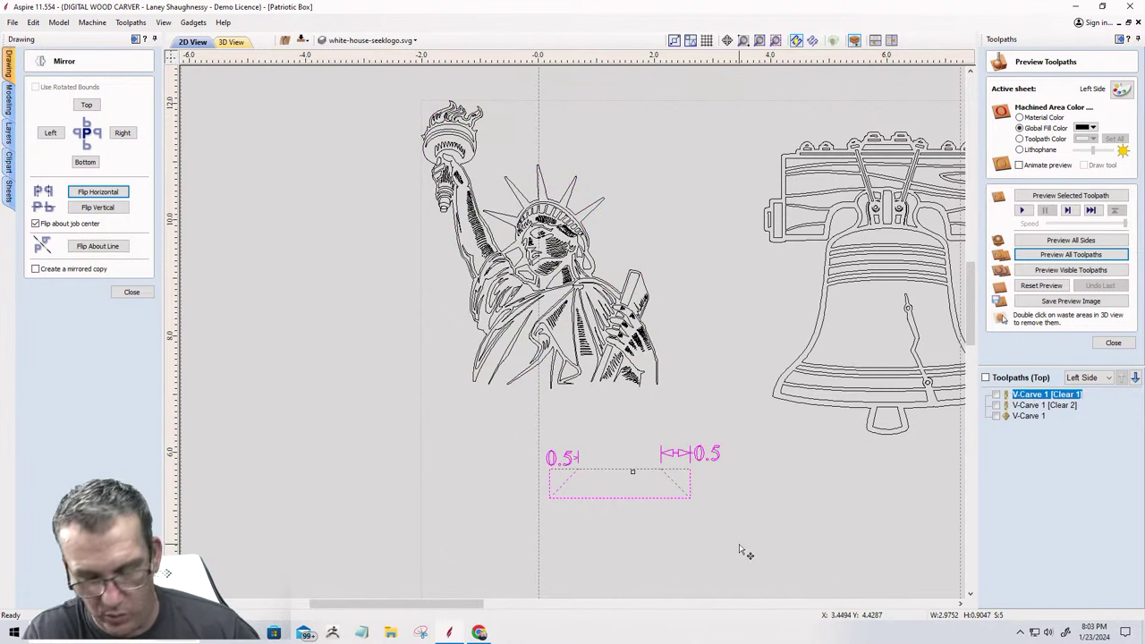
{"action": "key", "text": "Delete"}
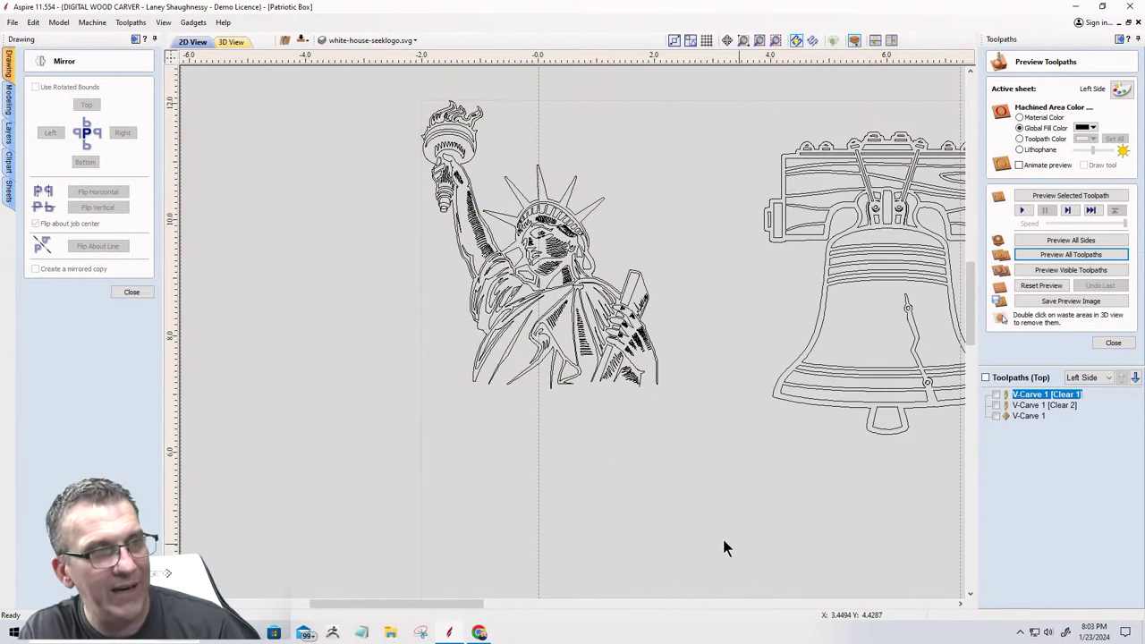
Remove the vertical guide running through the statue, then reselect the statue.
{"action": "left_click", "coordinate": [556, 249]}
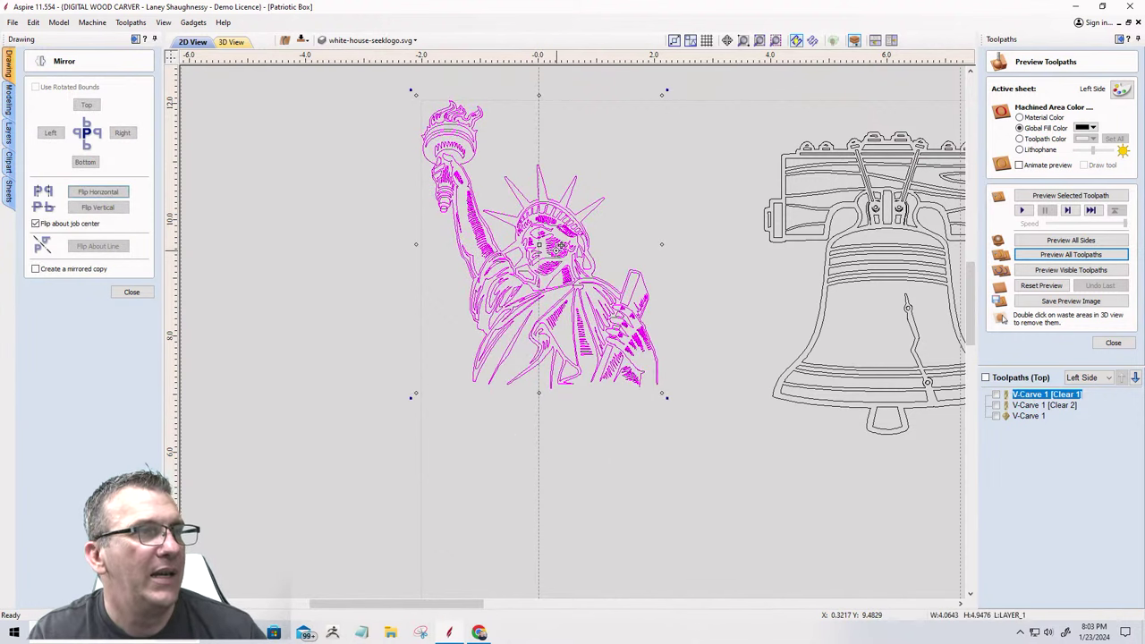
{"action": "left_click", "coordinate": [538, 125]}
{"action": "left_click_drag", "start_coordinate": [537, 125], "coordinate": [36, 158]}
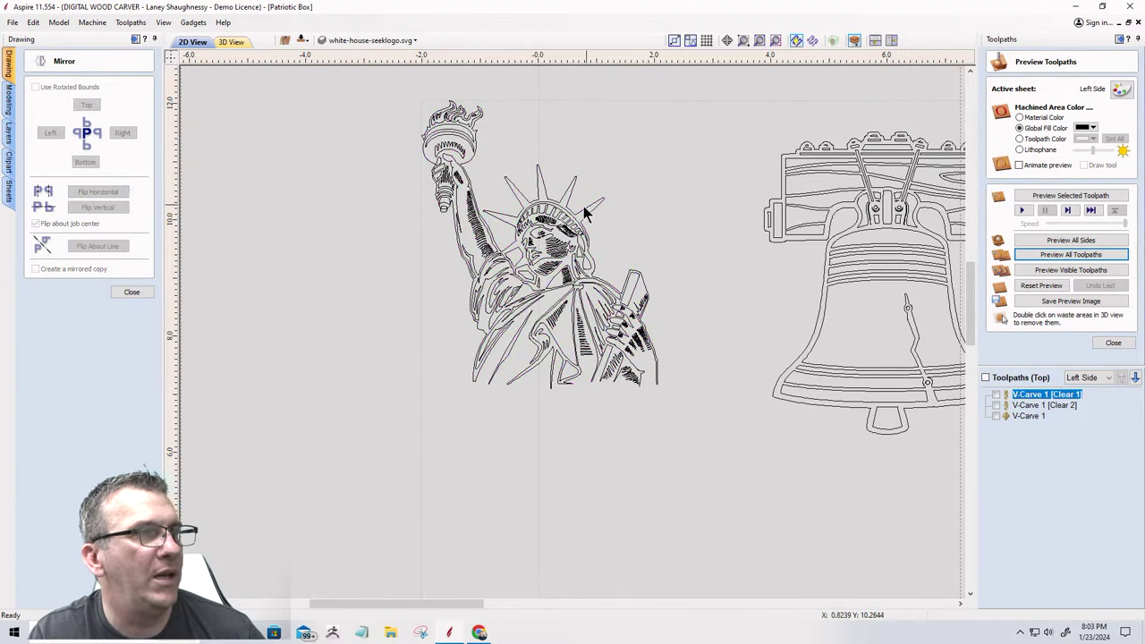
{"action": "left_click", "coordinate": [534, 252]}
{"action": "scroll", "coordinate": [534, 252], "scroll_direction": "down", "scroll_amount": 1}
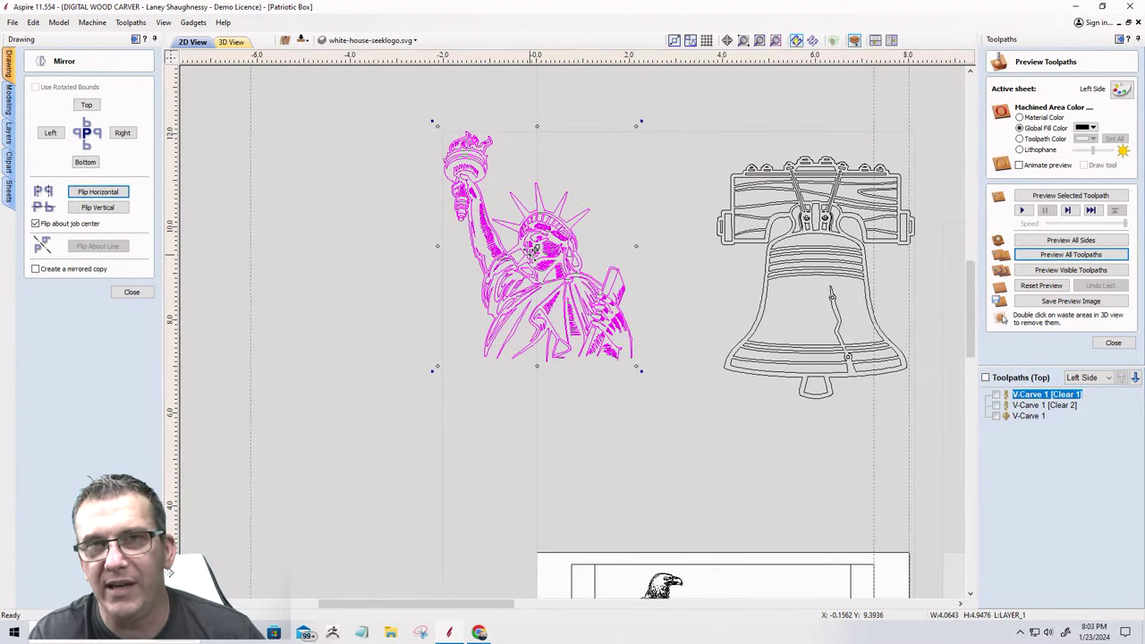
{"action": "scroll", "coordinate": [503, 260], "scroll_direction": "down", "scroll_amount": 1}
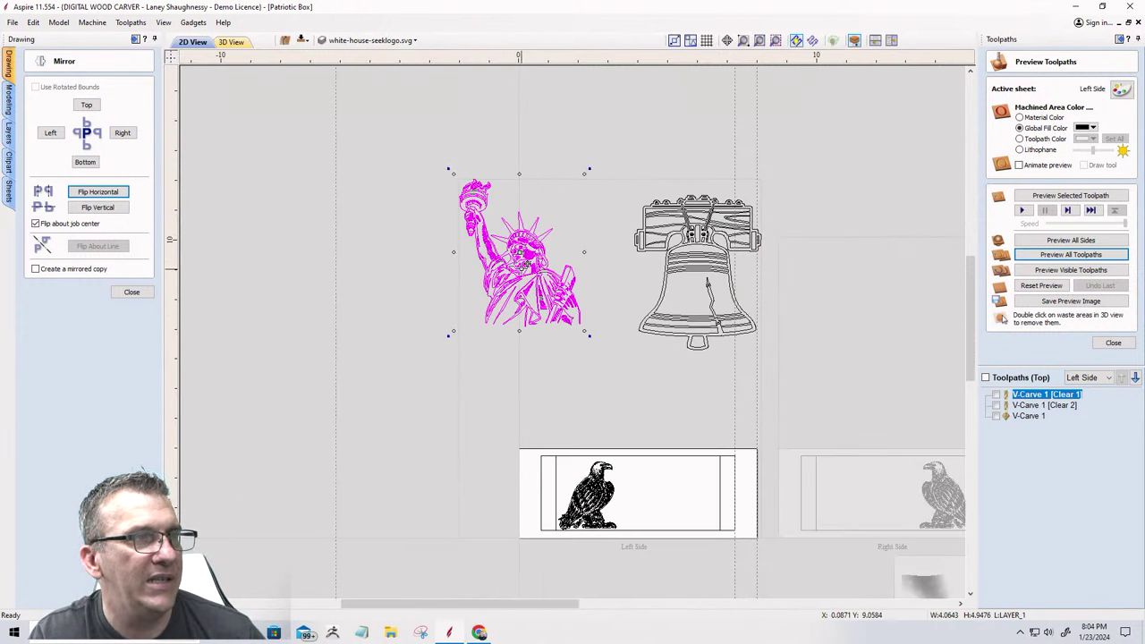
Scale the statue to about half size and place it beside the eagle in the Left Side panel.
{"action": "left_click_drag", "start_coordinate": [449, 170], "coordinate": [509, 244]}
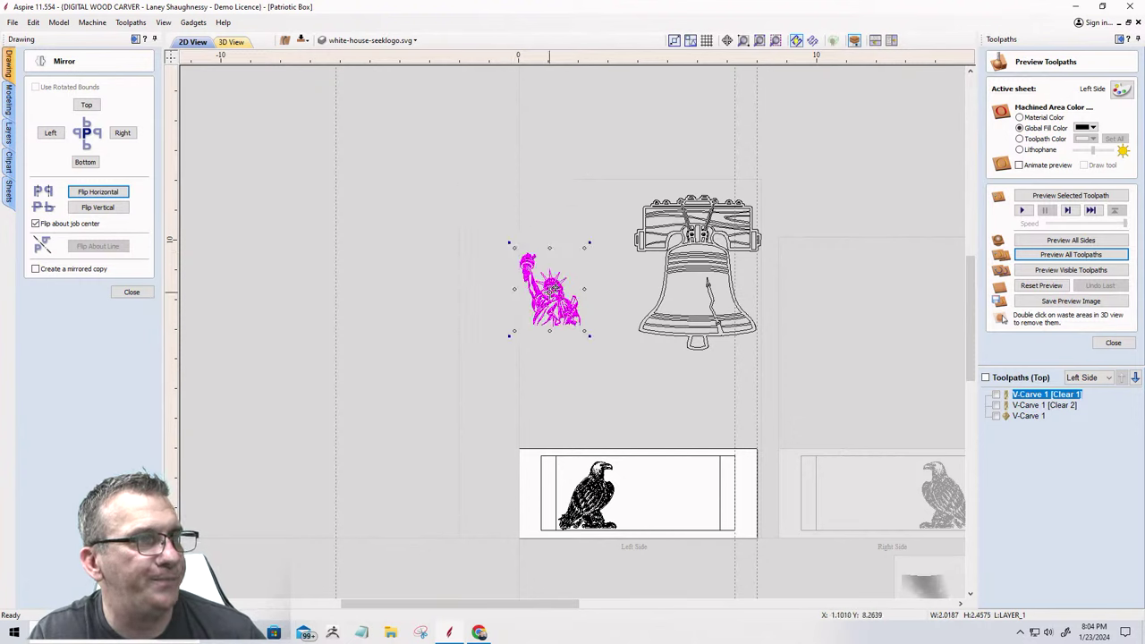
{"action": "left_click_drag", "start_coordinate": [550, 290], "coordinate": [652, 494]}
{"action": "scroll", "coordinate": [688, 537], "scroll_direction": "up", "scroll_amount": 3}
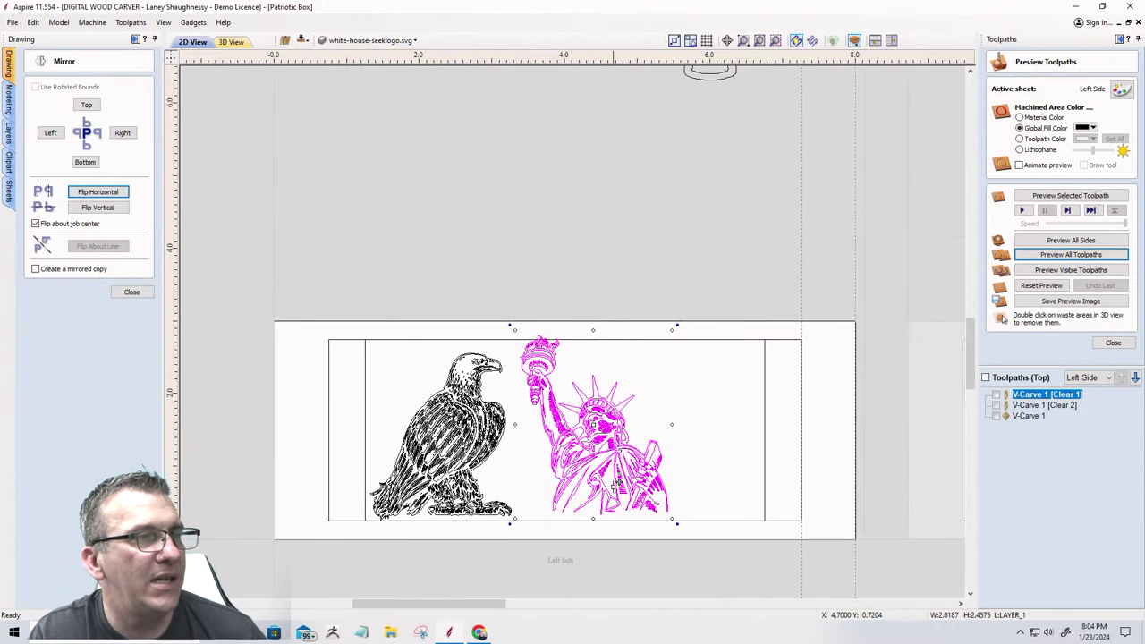
{"action": "left_click_drag", "start_coordinate": [597, 473], "coordinate": [599, 478]}
{"action": "scroll", "coordinate": [627, 516], "scroll_direction": "up", "scroll_amount": 3}
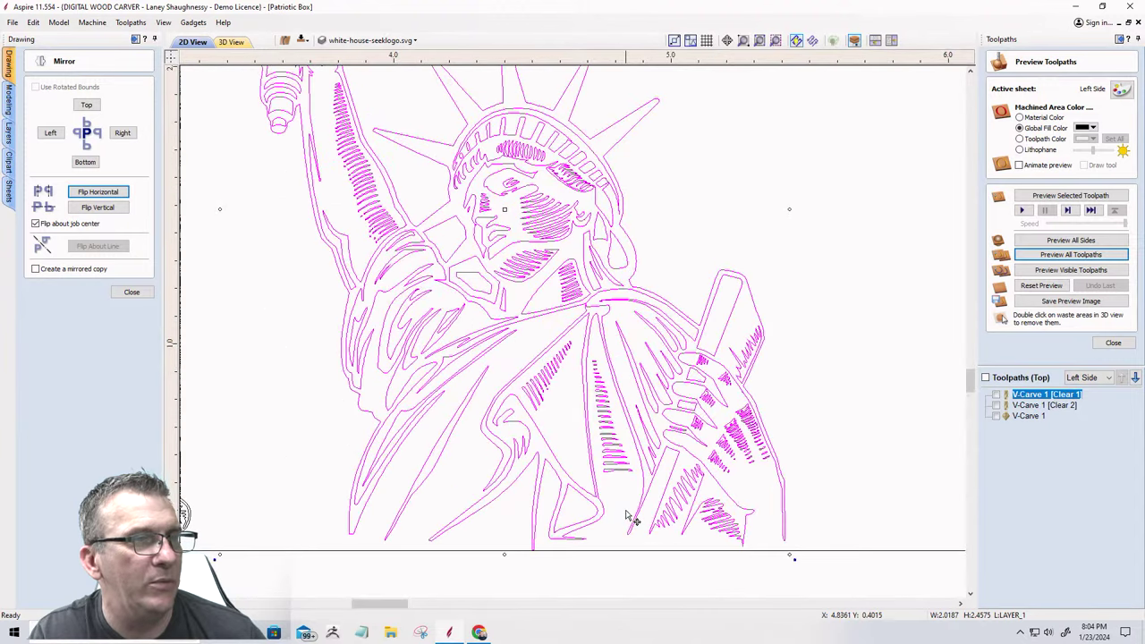
{"action": "scroll", "coordinate": [529, 384], "scroll_direction": "down", "scroll_amount": 3}
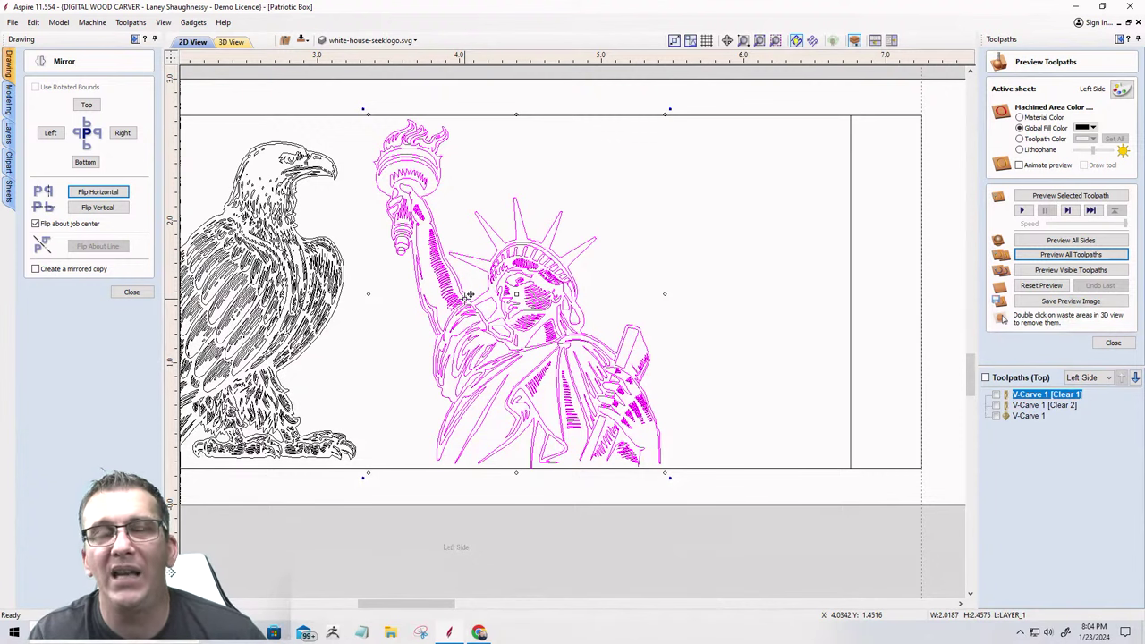
{"action": "scroll", "coordinate": [639, 345], "scroll_direction": "up", "scroll_amount": 8}
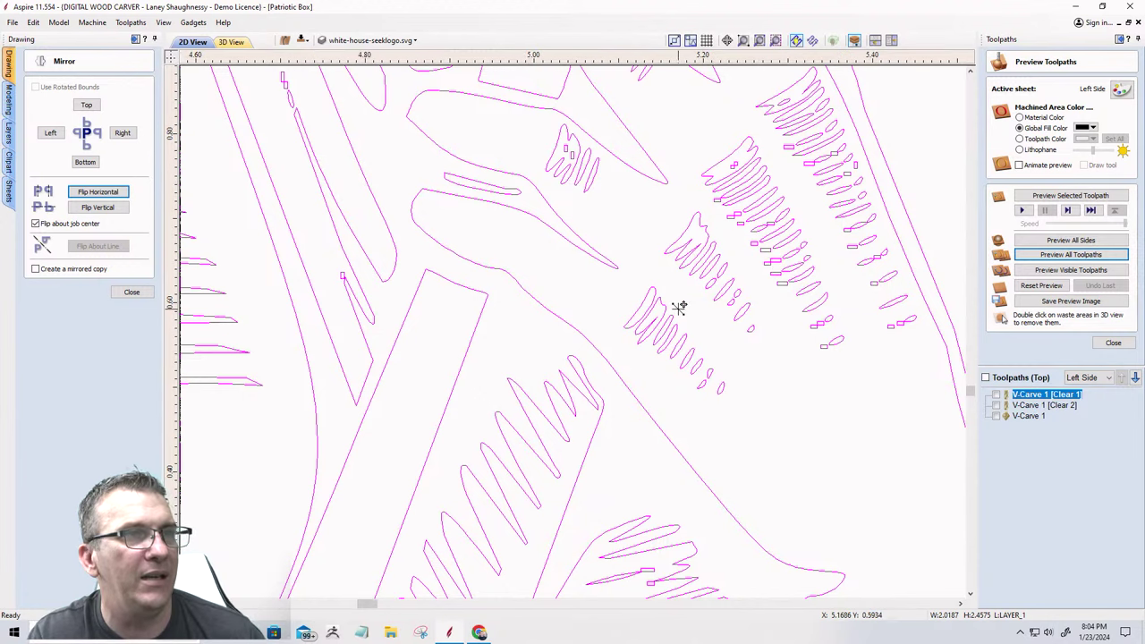
{"action": "scroll", "coordinate": [677, 301], "scroll_direction": "down", "scroll_amount": 3}
{"action": "scroll", "coordinate": [680, 305], "scroll_direction": "down", "scroll_amount": 3}
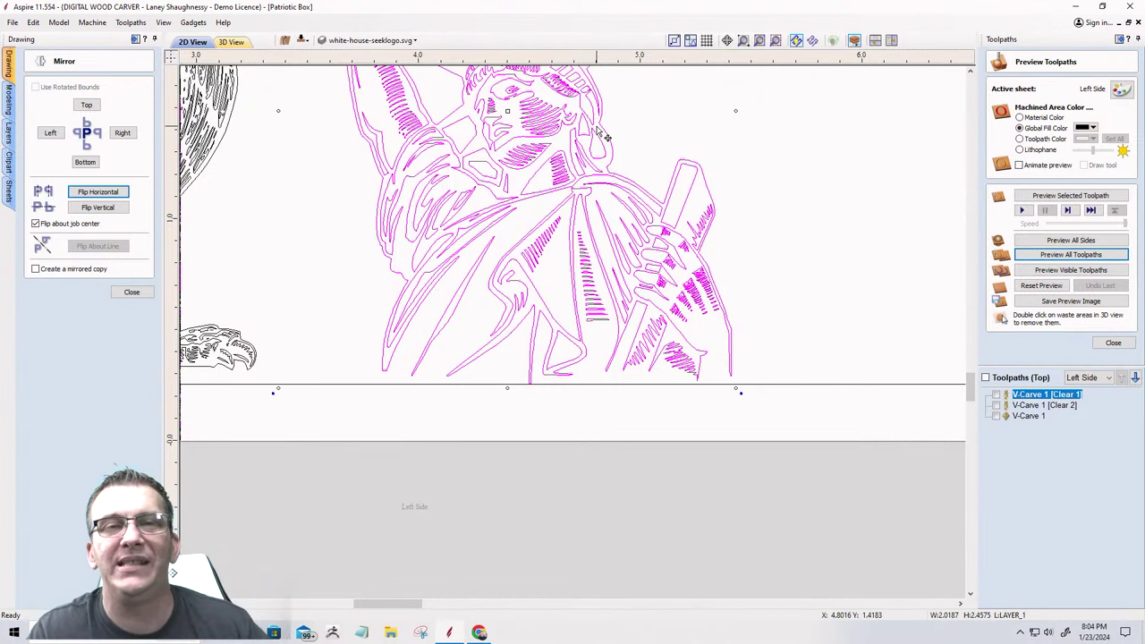
{"action": "scroll", "coordinate": [581, 230], "scroll_direction": "down", "scroll_amount": 5}
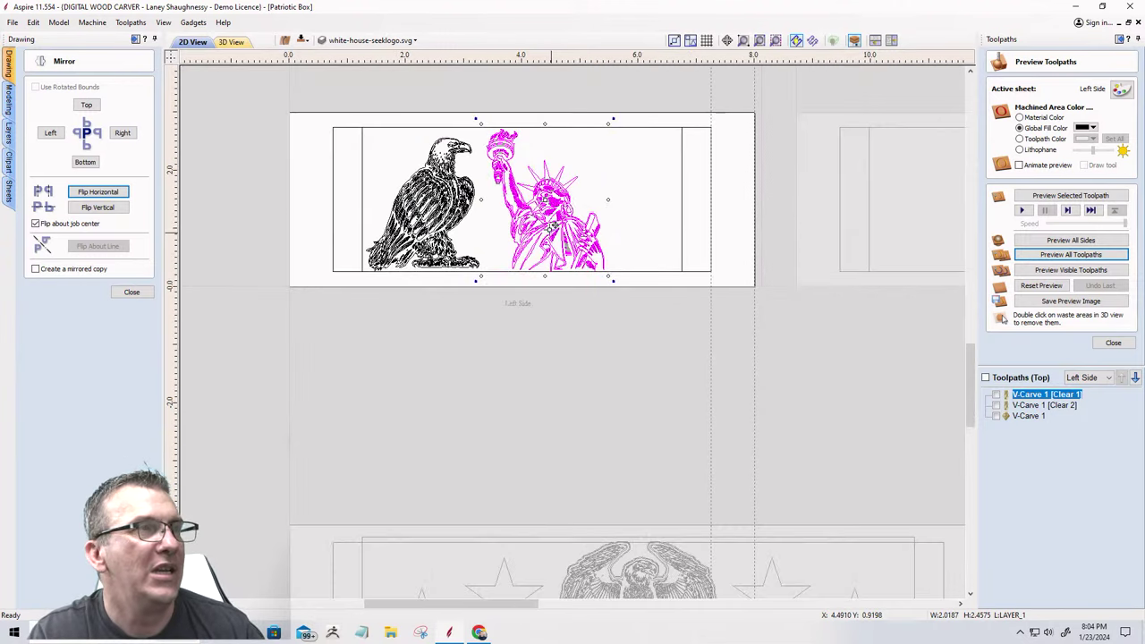
Shrink the statue slightly from its top-left corner.
{"action": "scroll", "coordinate": [496, 143], "scroll_direction": "up", "scroll_amount": 4}
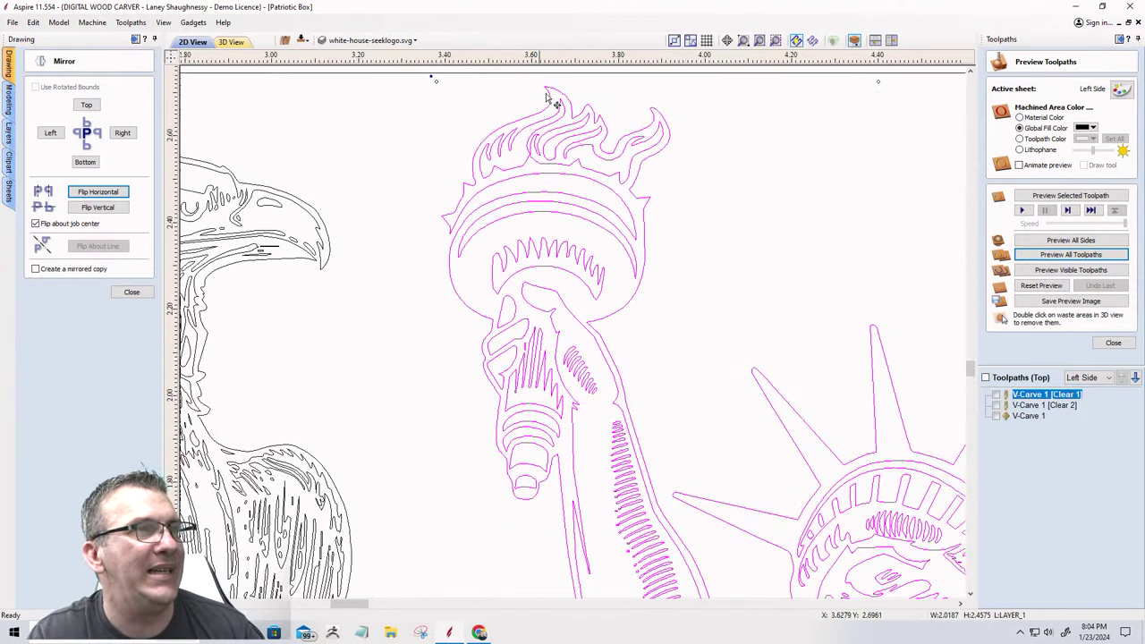
{"action": "scroll", "coordinate": [566, 89], "scroll_direction": "up", "scroll_amount": 4}
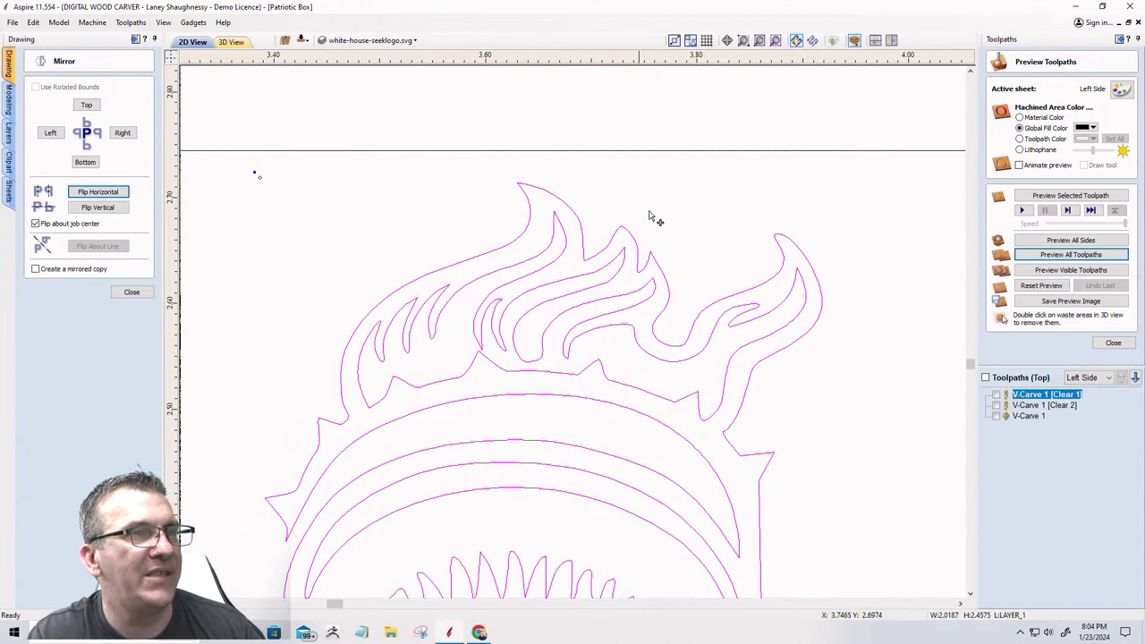
{"action": "scroll", "coordinate": [414, 249], "scroll_direction": "down", "scroll_amount": 8}
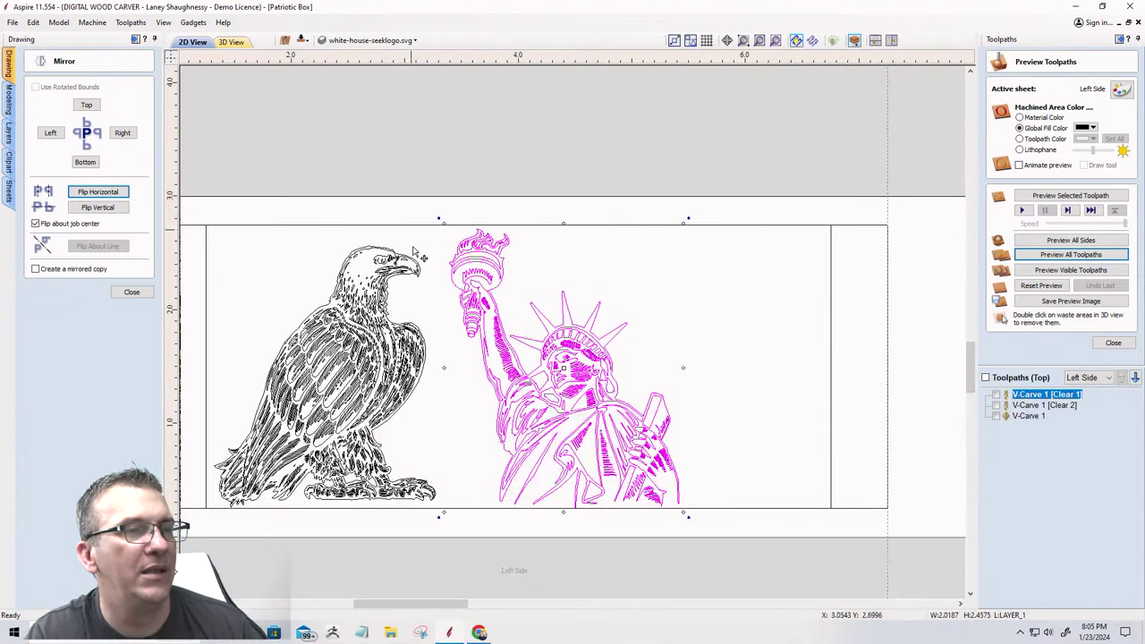
{"action": "scroll", "coordinate": [416, 256], "scroll_direction": "down", "scroll_amount": 2}
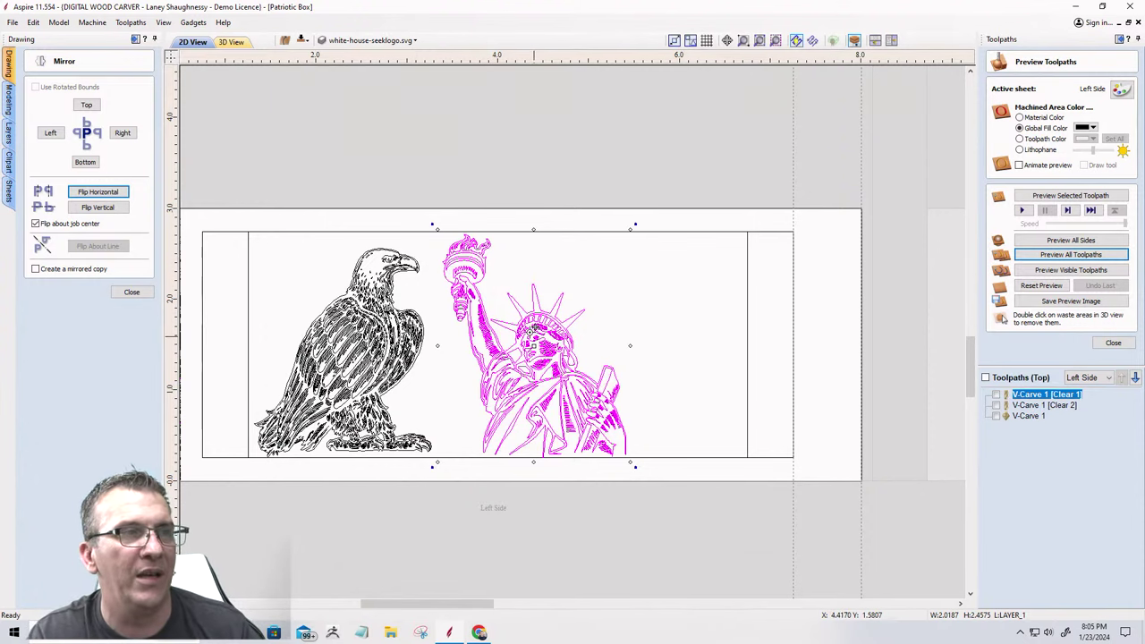
{"action": "scroll", "coordinate": [438, 228], "scroll_direction": "up", "scroll_amount": 4}
{"action": "scroll", "coordinate": [438, 228], "scroll_direction": "up", "scroll_amount": 1}
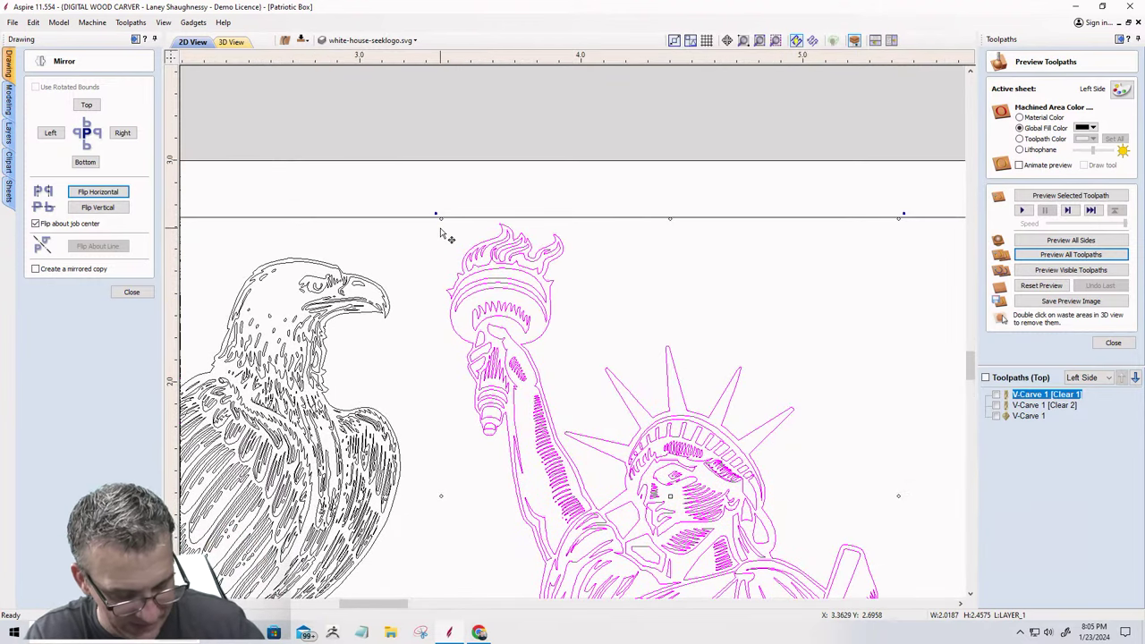
{"action": "left_click", "coordinate": [442, 223]}
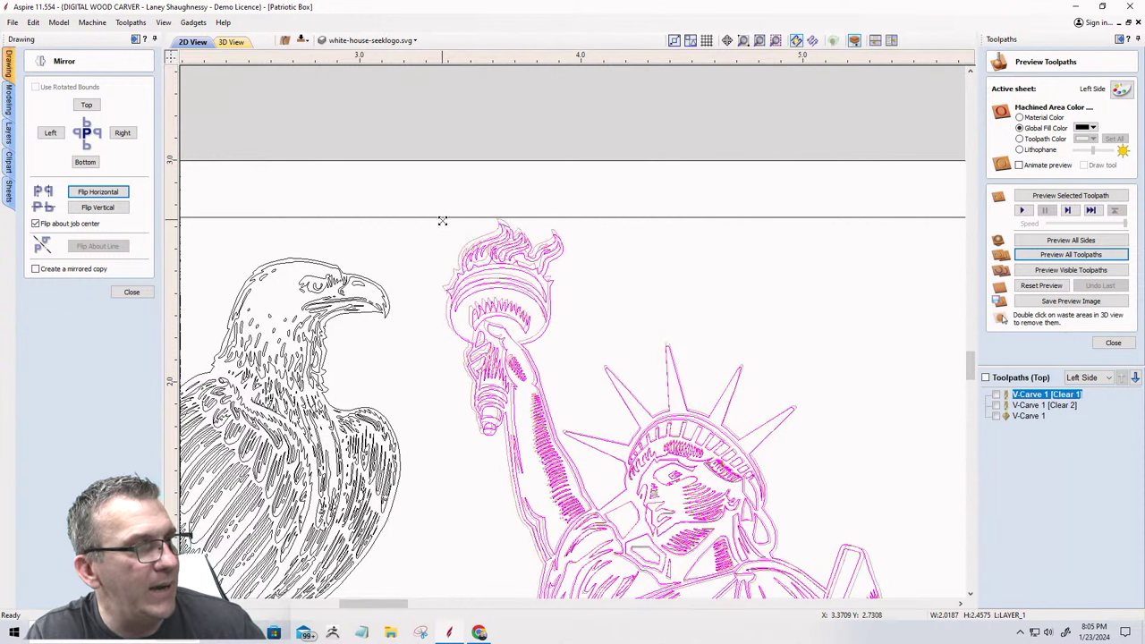
{"action": "left_click_drag", "start_coordinate": [447, 226], "coordinate": [458, 241]}
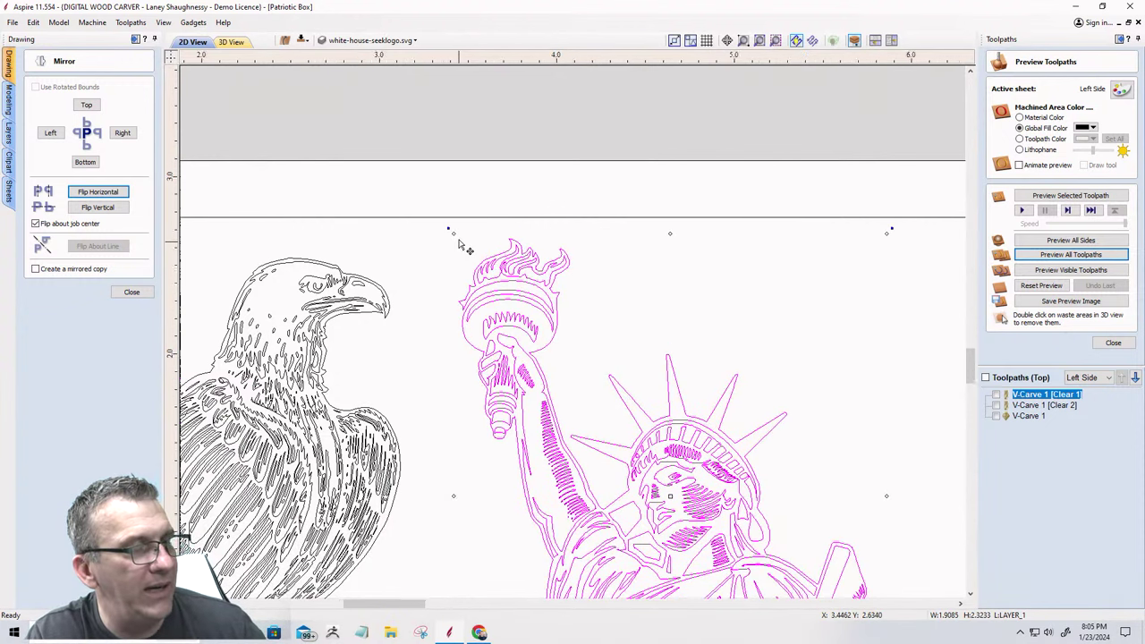
{"action": "scroll", "coordinate": [459, 239], "scroll_direction": "down", "scroll_amount": 3}
Reselect the statue and close the Mirror options panel.
{"action": "left_click", "coordinate": [438, 315]}
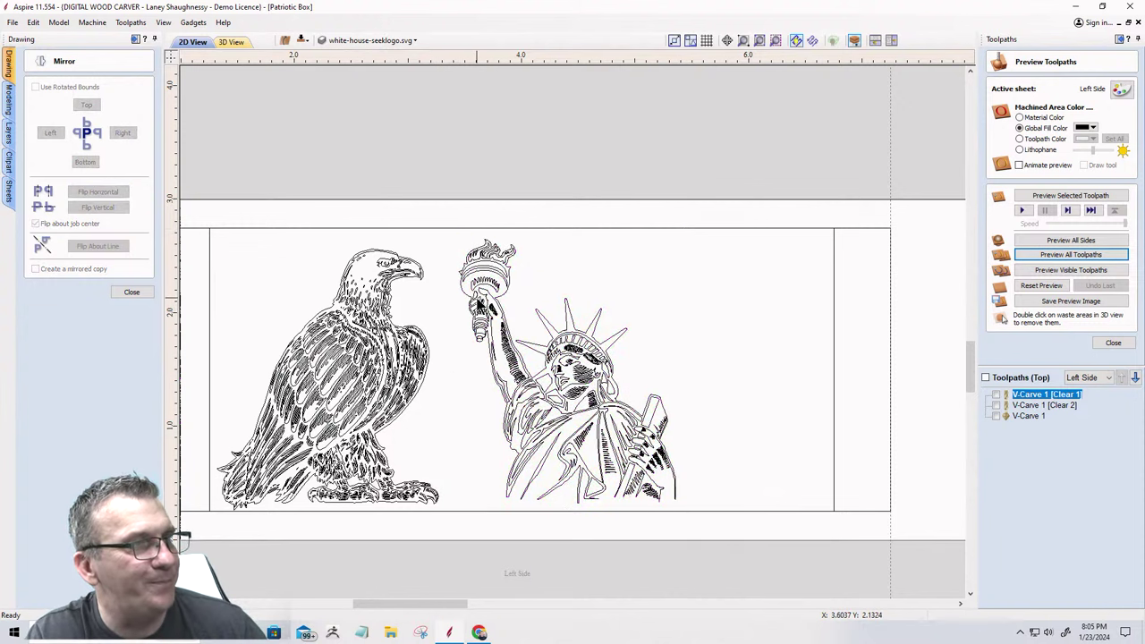
{"action": "left_click", "coordinate": [487, 271]}
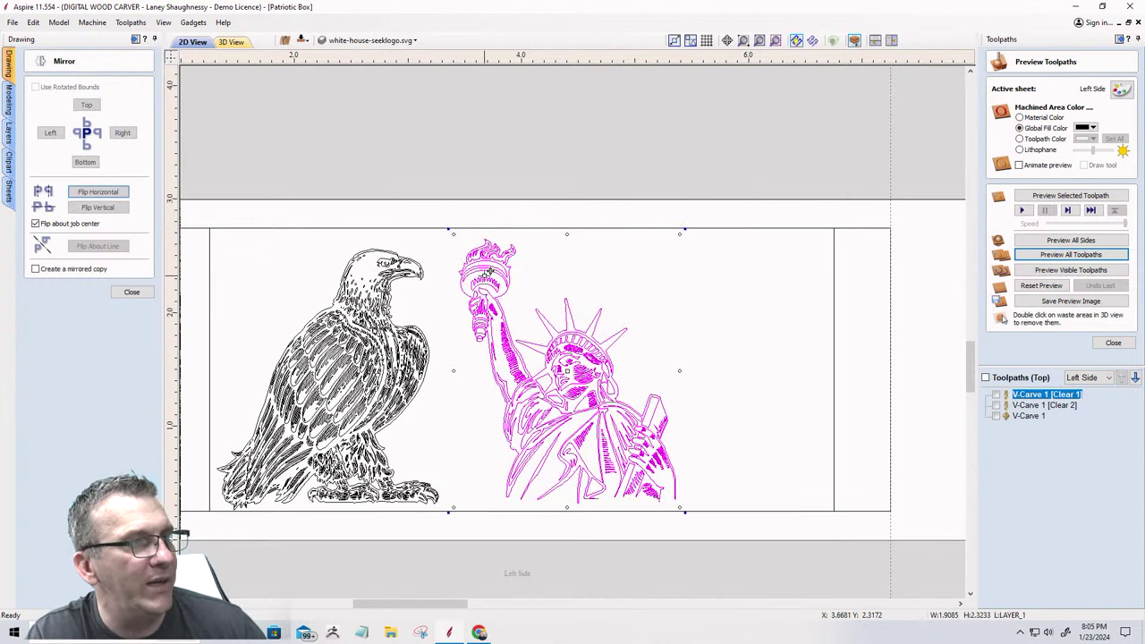
{"action": "left_click", "coordinate": [137, 293]}
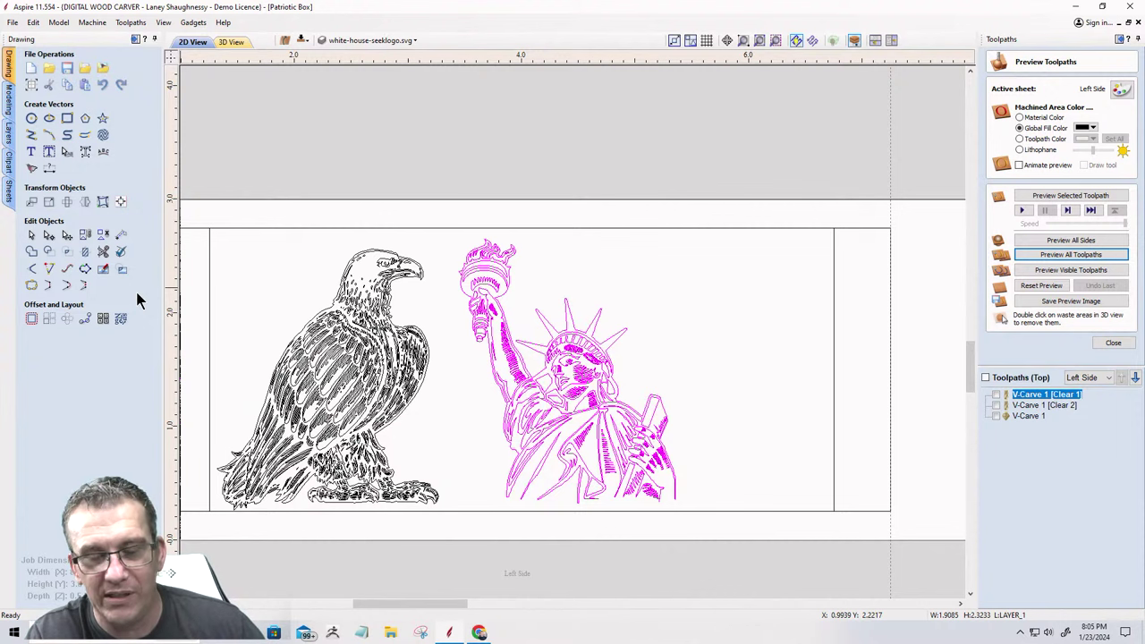
{"action": "left_click", "coordinate": [454, 342]}
{"action": "scroll", "coordinate": [454, 342], "scroll_direction": "up", "scroll_amount": 3}
{"action": "scroll", "coordinate": [468, 329], "scroll_direction": "up", "scroll_amount": 3}
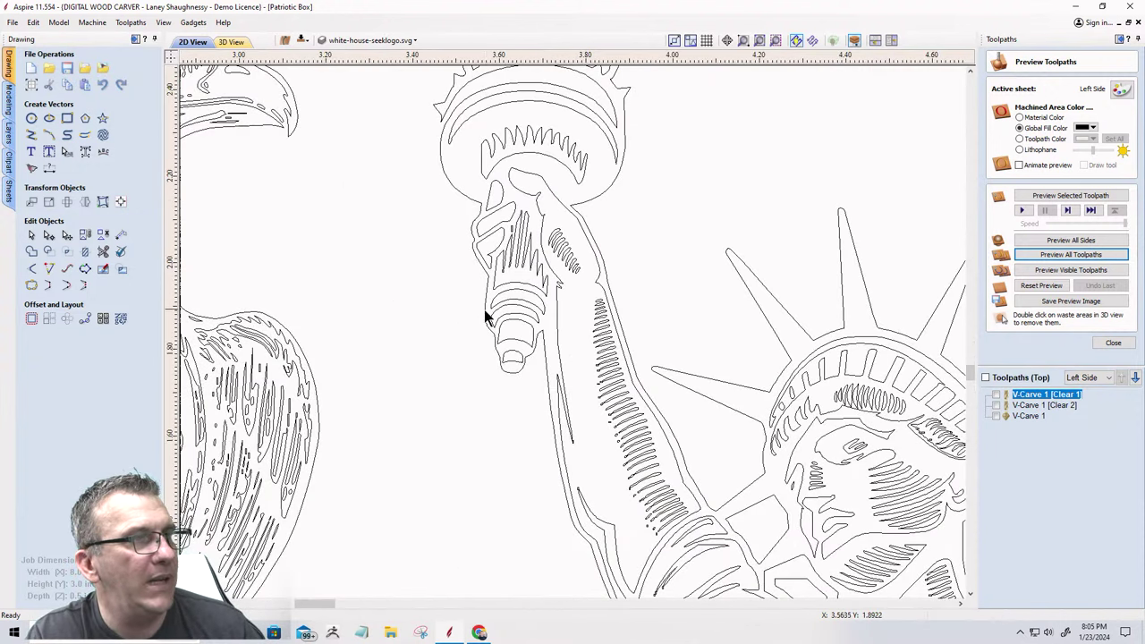
{"action": "scroll", "coordinate": [486, 314], "scroll_direction": "down", "scroll_amount": 5}
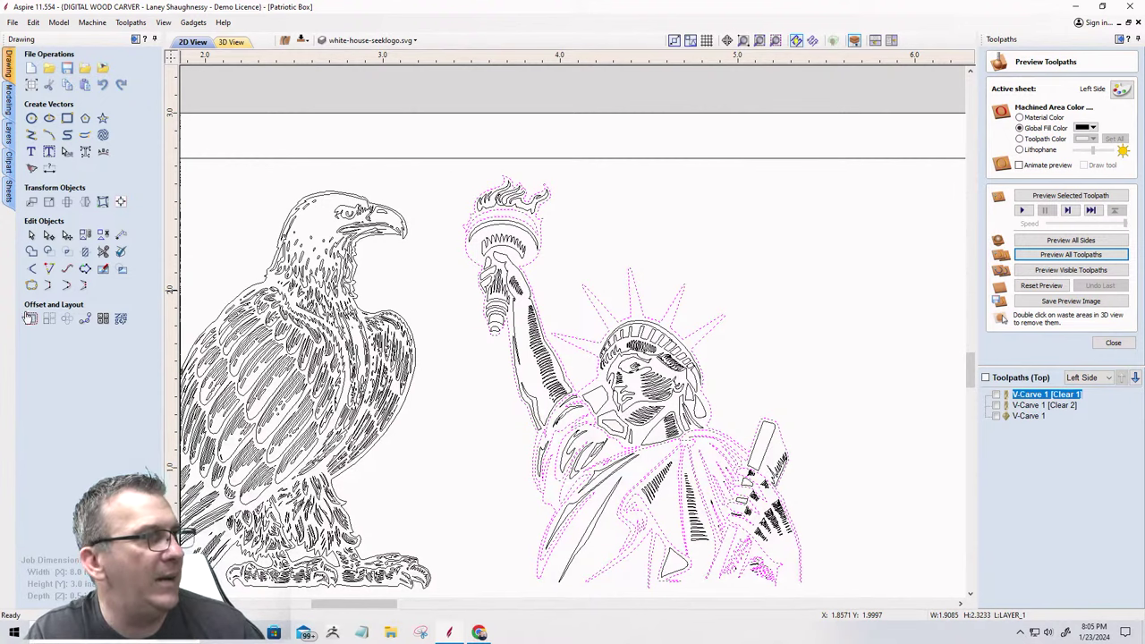
Edit the offset distance in Offset Vectors and create a first outward outline around the statue.
{"action": "left_click", "coordinate": [30, 320]}
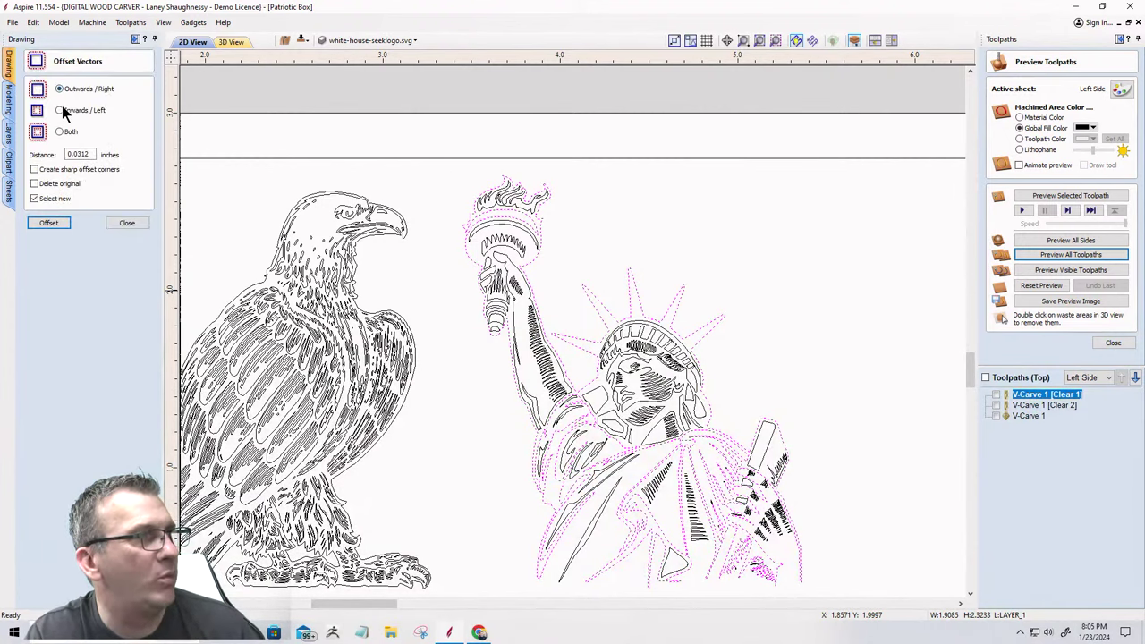
{"action": "double_click", "coordinate": [89, 154]}
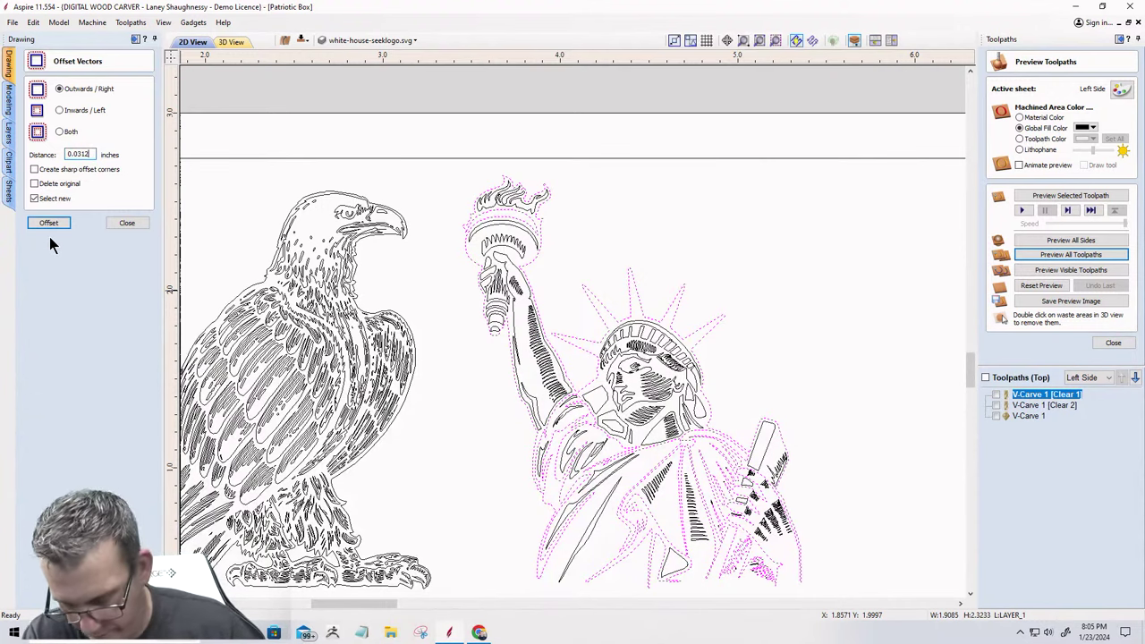
{"action": "type", "text": "5"}
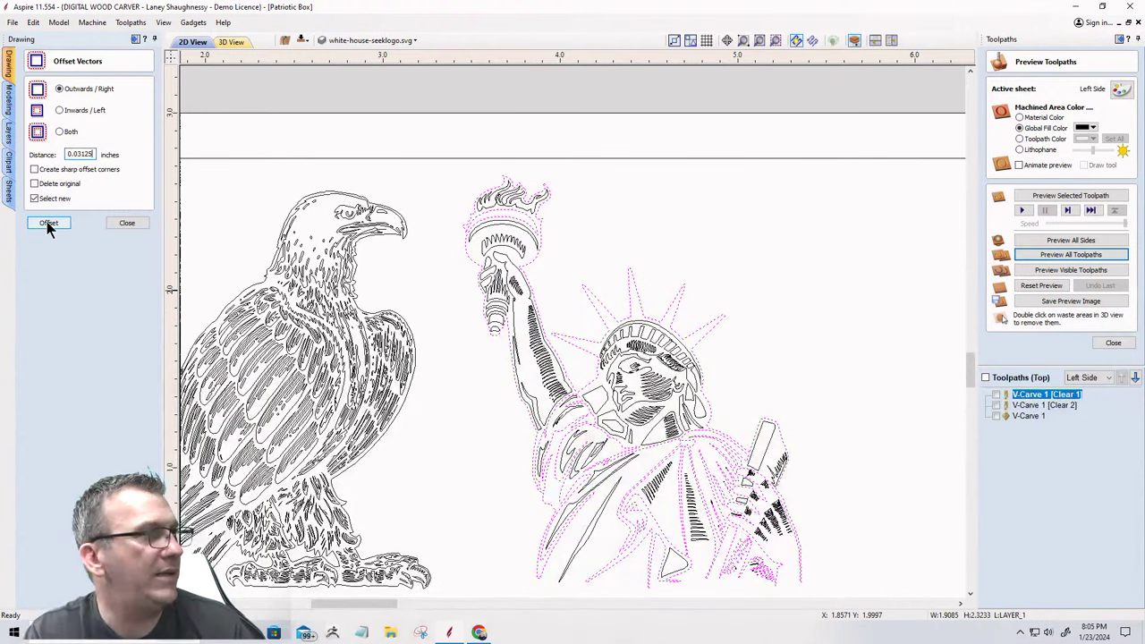
{"action": "left_click", "coordinate": [48, 224]}
{"action": "scroll", "coordinate": [510, 215], "scroll_direction": "up", "scroll_amount": 5}
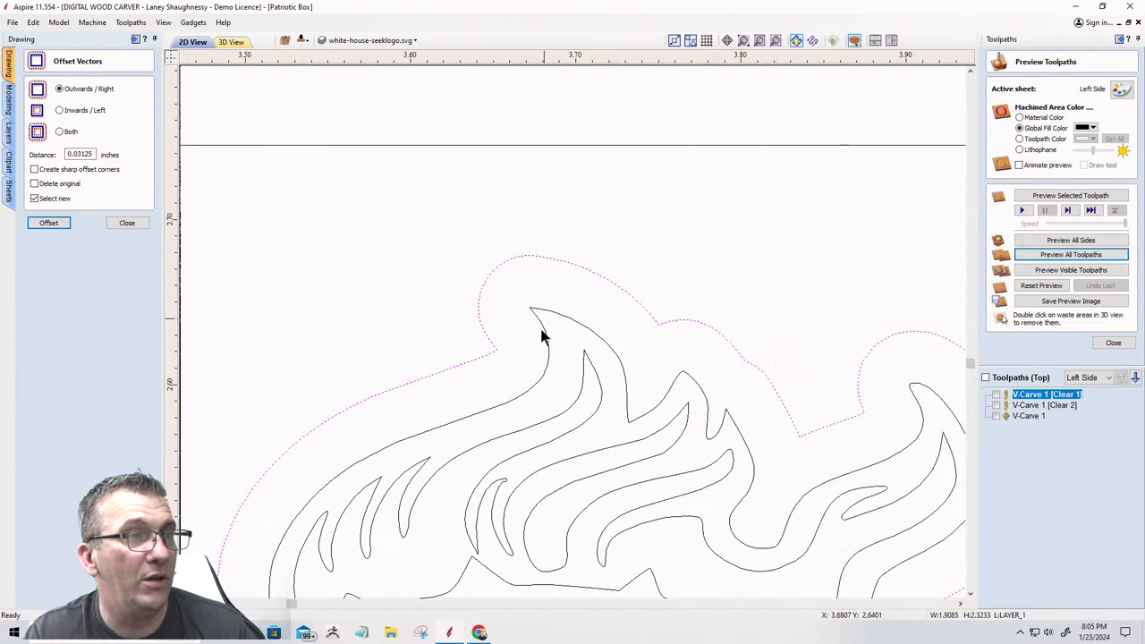
{"action": "scroll", "coordinate": [555, 313], "scroll_direction": "up", "scroll_amount": 3}
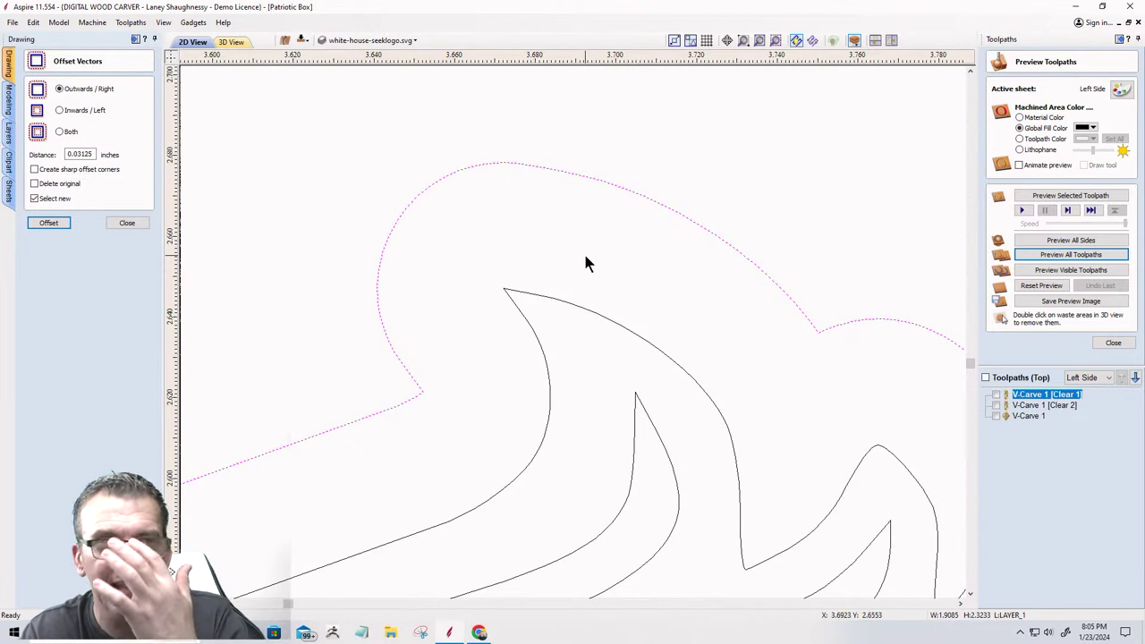
{"action": "scroll", "coordinate": [574, 246], "scroll_direction": "down", "scroll_amount": 8}
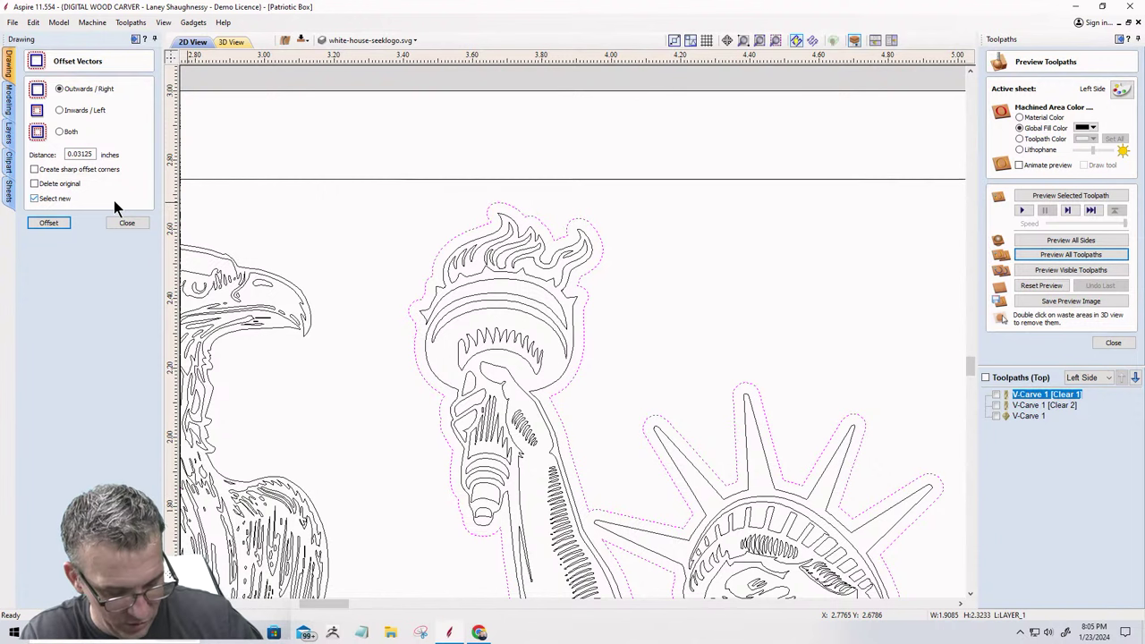
{"action": "scroll", "coordinate": [421, 165], "scroll_direction": "up", "scroll_amount": 3}
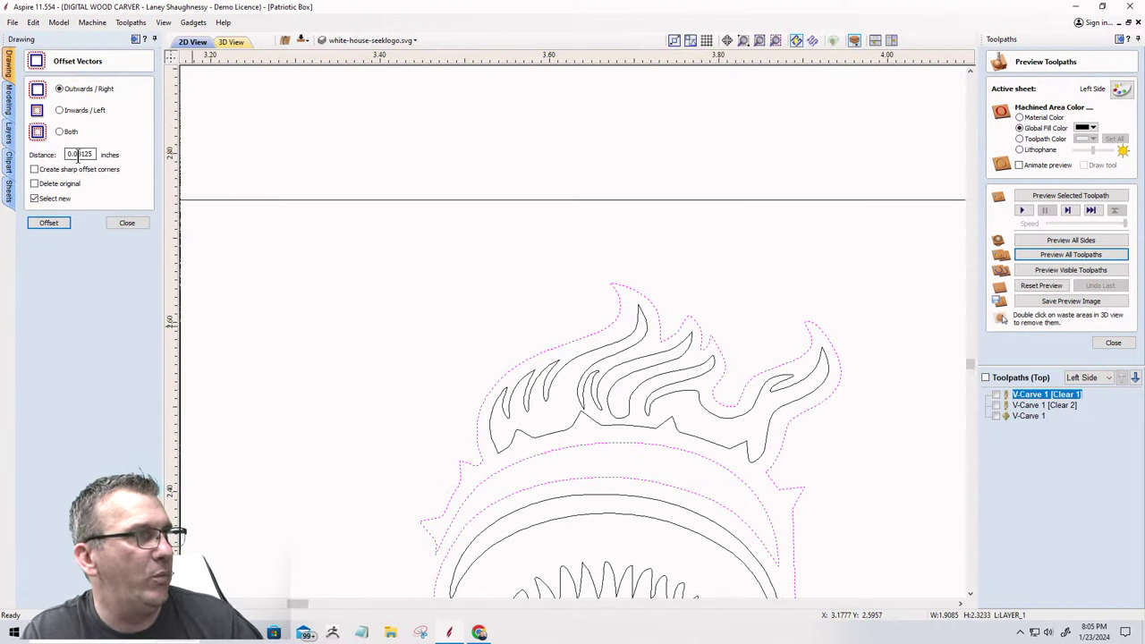
Offset the statue outward at a distance of 0.0625 inches.
{"action": "left_click_drag", "start_coordinate": [77, 155], "coordinate": [251, 164]}
{"action": "type", "text": "625"}
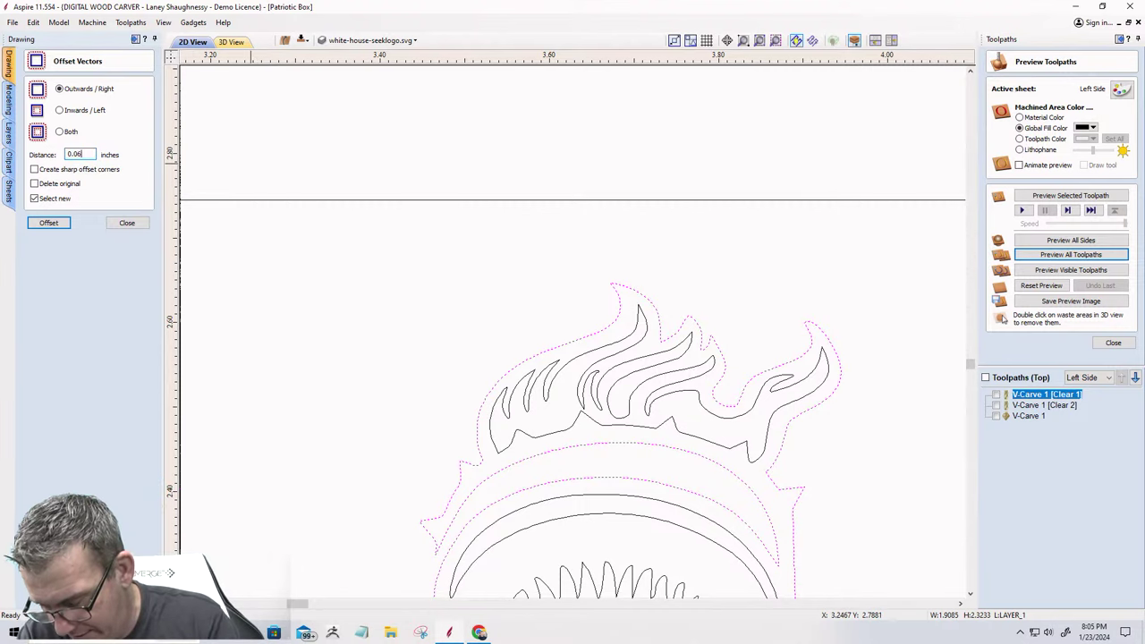
{"action": "left_click", "coordinate": [50, 224]}
{"action": "scroll", "coordinate": [536, 206], "scroll_direction": "down", "scroll_amount": 5}
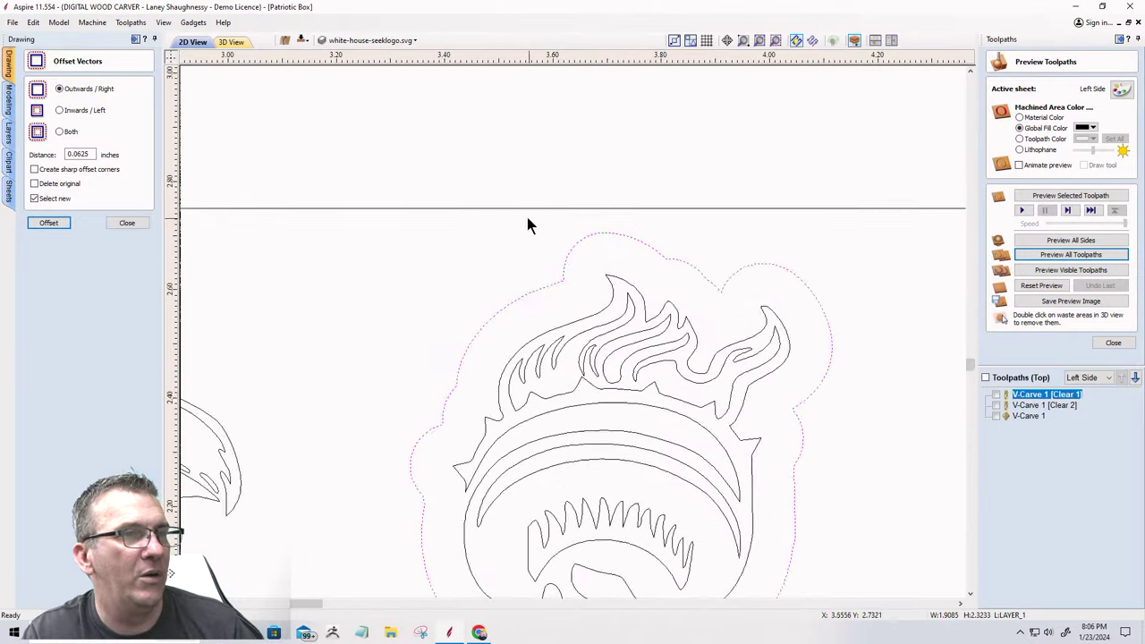
{"action": "scroll", "coordinate": [642, 388], "scroll_direction": "up", "scroll_amount": 3}
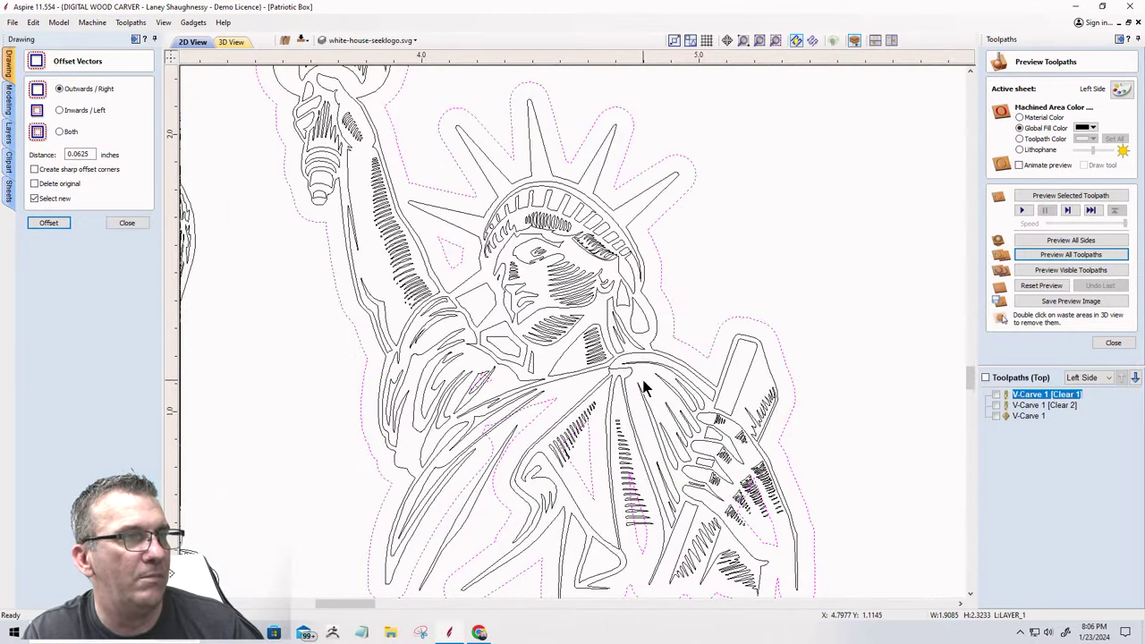
{"action": "scroll", "coordinate": [643, 387], "scroll_direction": "down", "scroll_amount": 3}
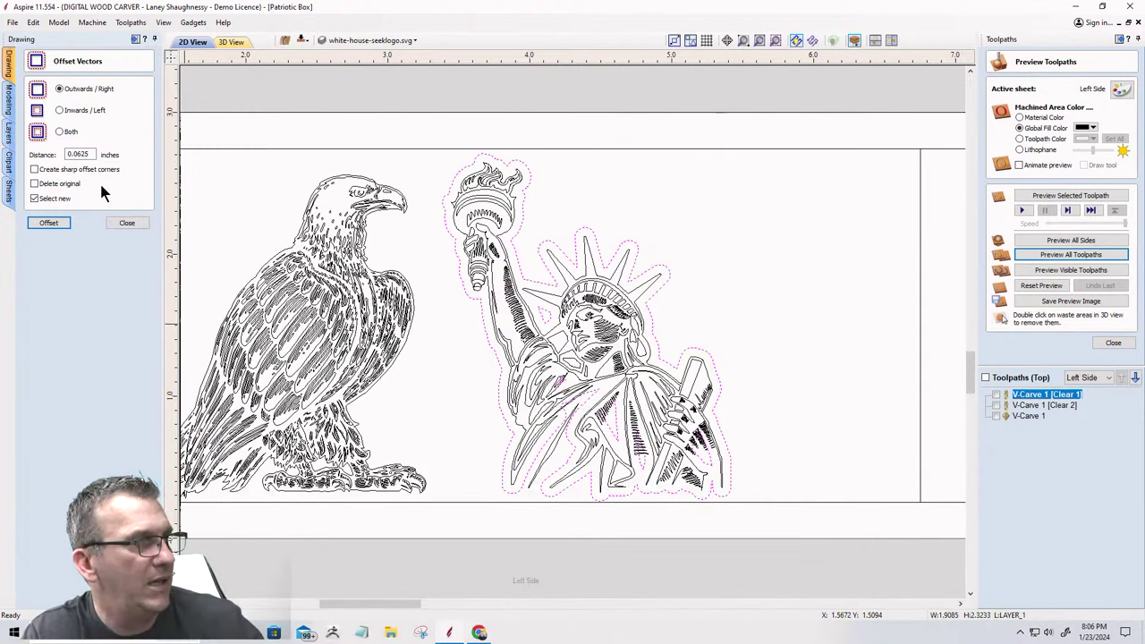
Undo the 0.0625 outline and re-offset the statue at 0.03125 inches.
{"action": "key", "text": "ctrl+z"}
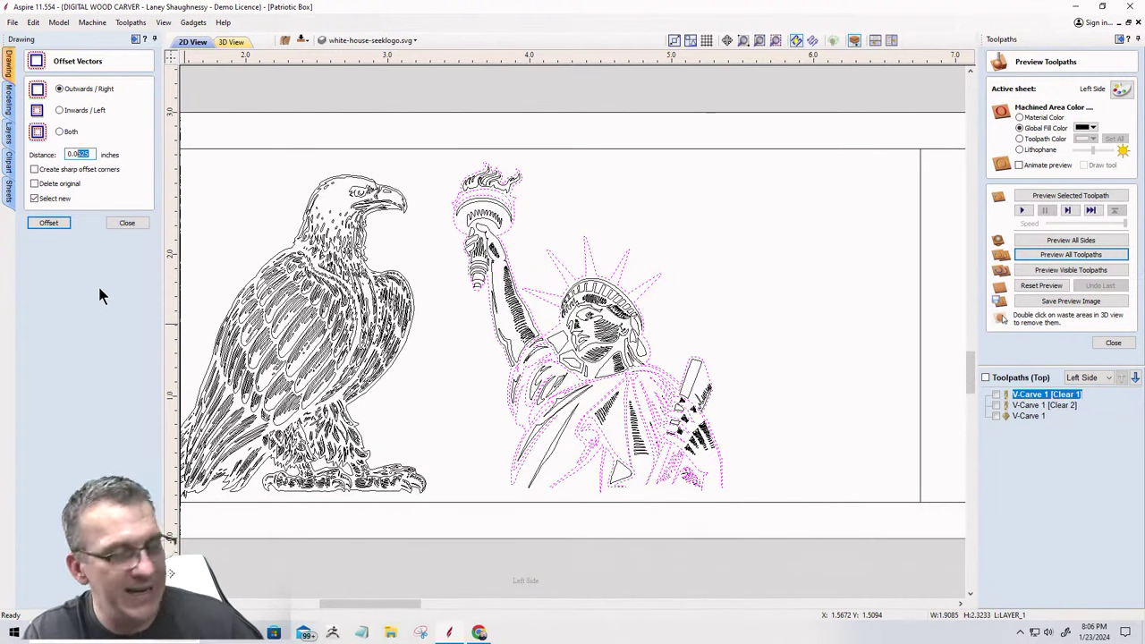
{"action": "type", "text": "3125"}
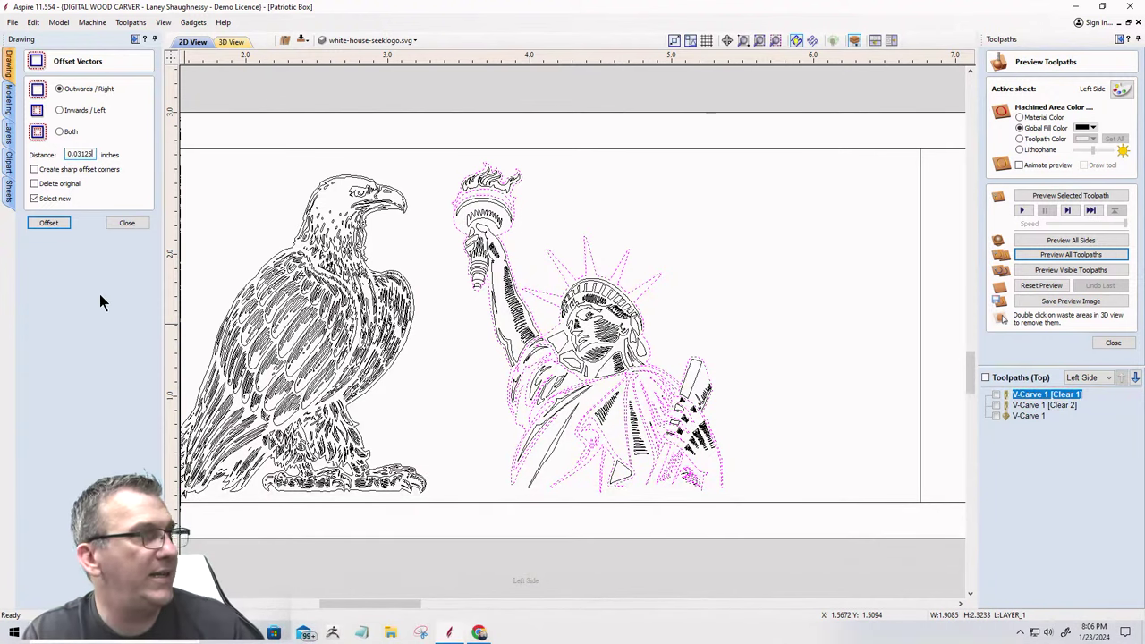
{"action": "left_click", "coordinate": [61, 226]}
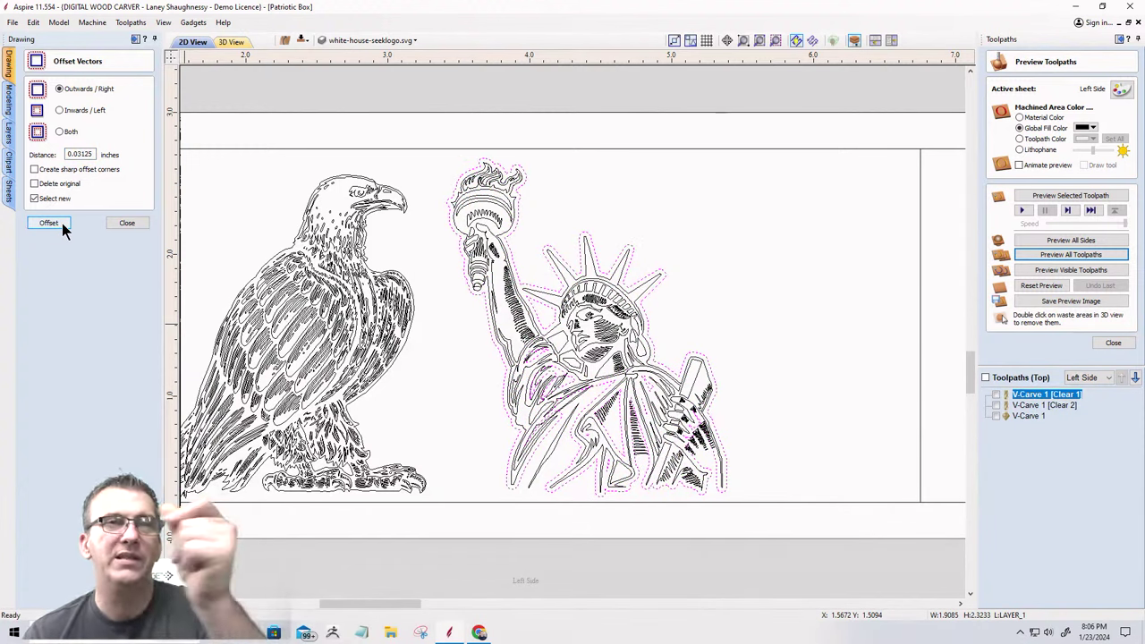
{"action": "scroll", "coordinate": [465, 147], "scroll_direction": "up", "scroll_amount": 6}
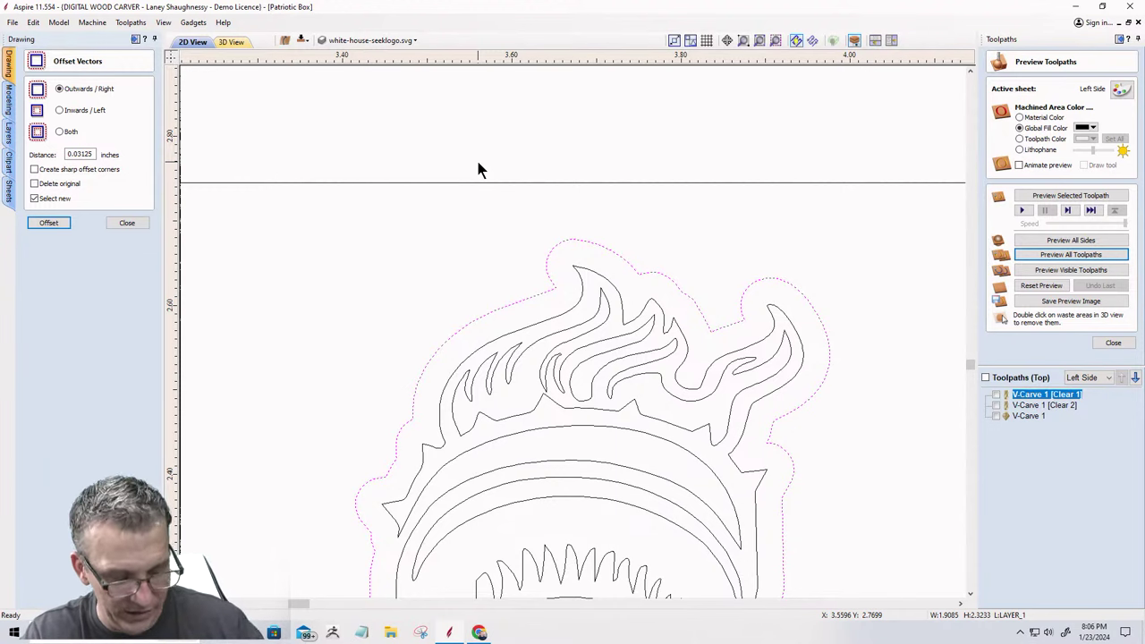
Clear the selection and select a tiny stray rectangle on the statue's raised arm.
{"action": "left_click", "coordinate": [599, 250]}
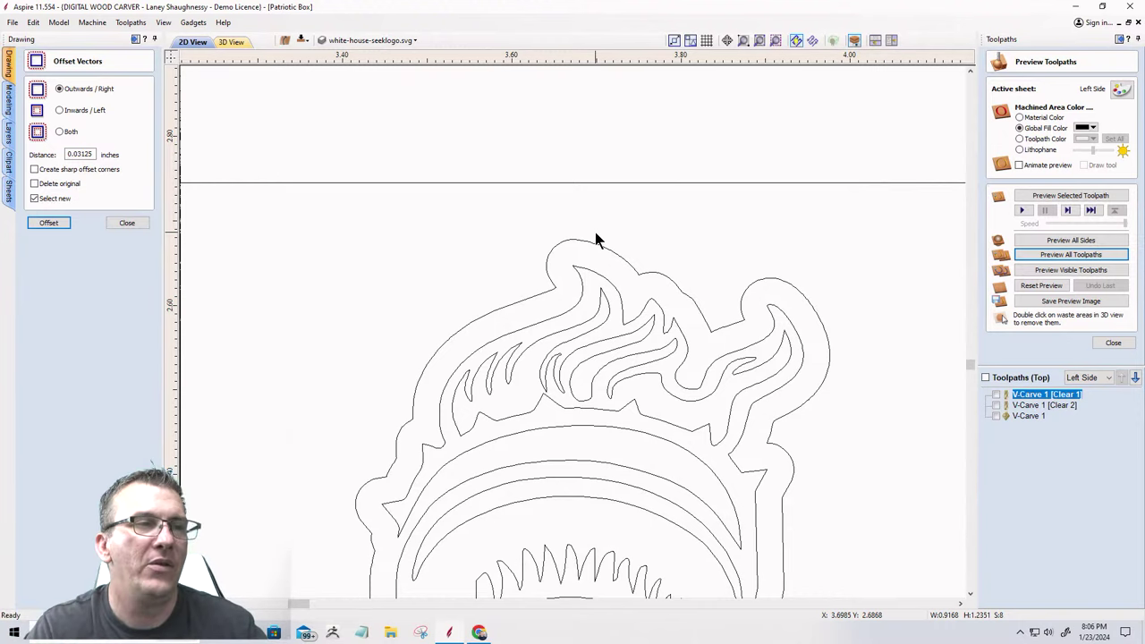
{"action": "scroll", "coordinate": [349, 188], "scroll_direction": "down", "scroll_amount": 5}
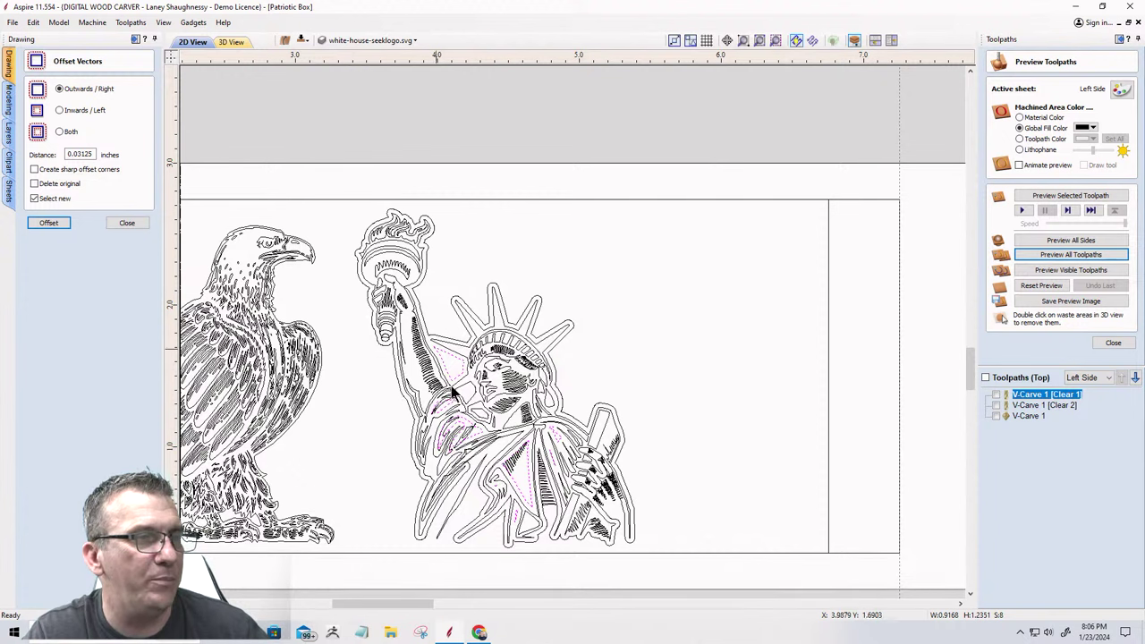
{"action": "scroll", "coordinate": [452, 392], "scroll_direction": "up", "scroll_amount": 8}
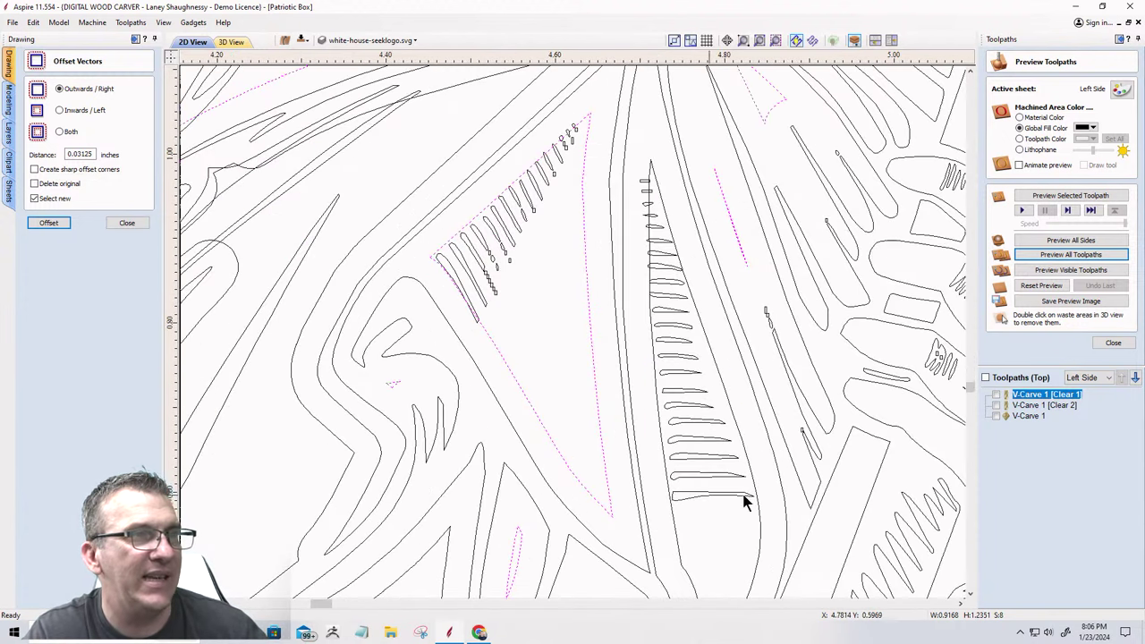
{"action": "left_click", "coordinate": [854, 389]}
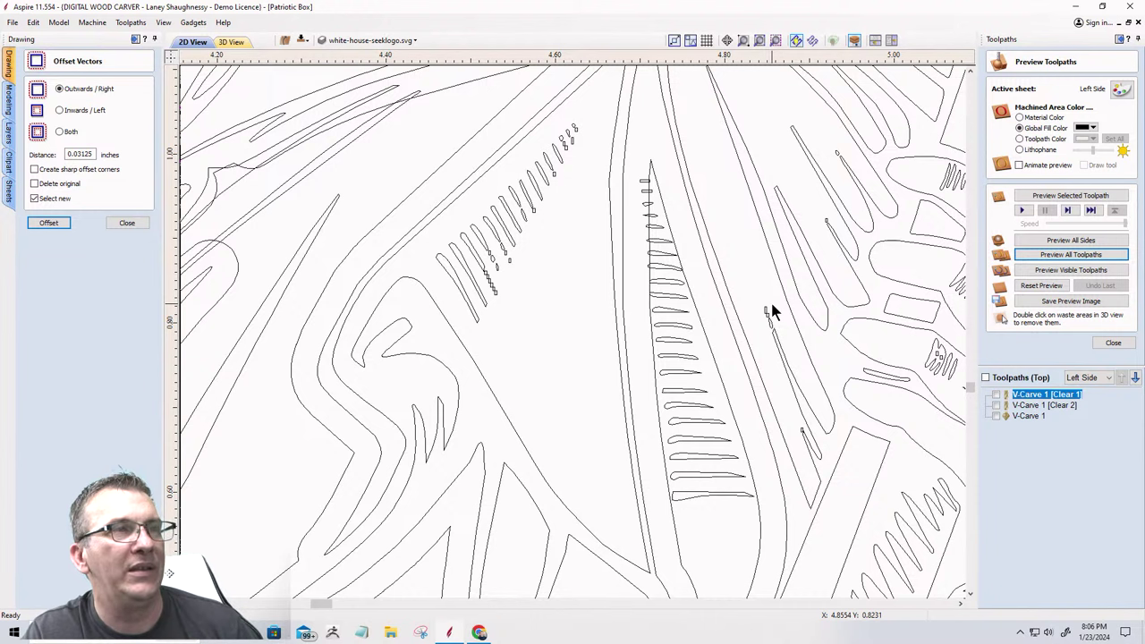
{"action": "scroll", "coordinate": [769, 306], "scroll_direction": "up", "scroll_amount": 5}
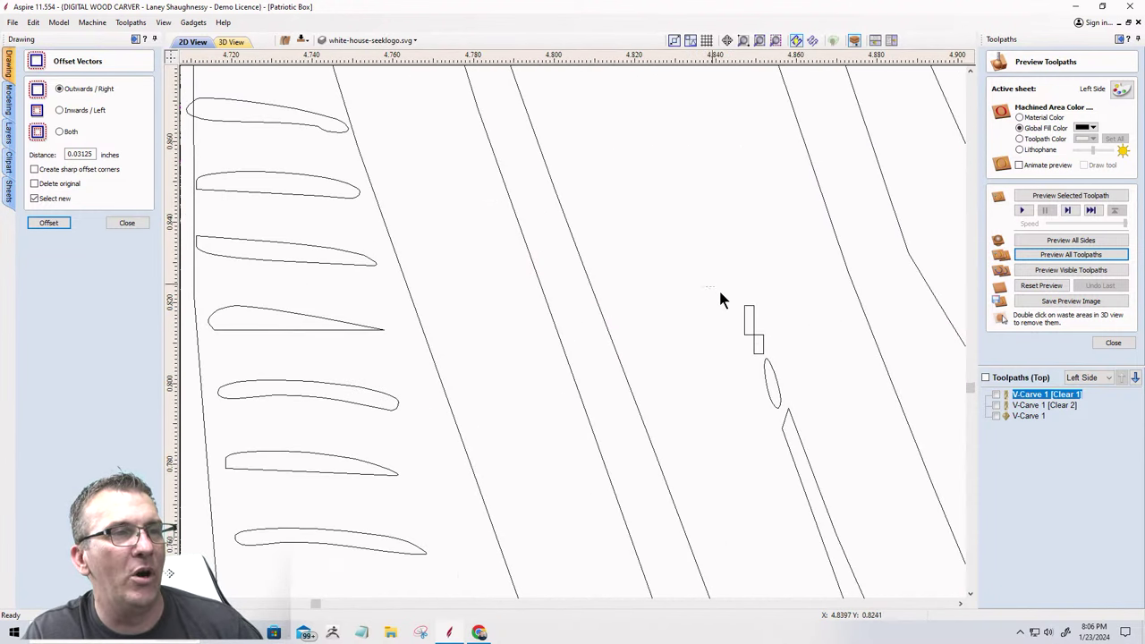
{"action": "left_click_drag", "start_coordinate": [701, 275], "coordinate": [791, 361]}
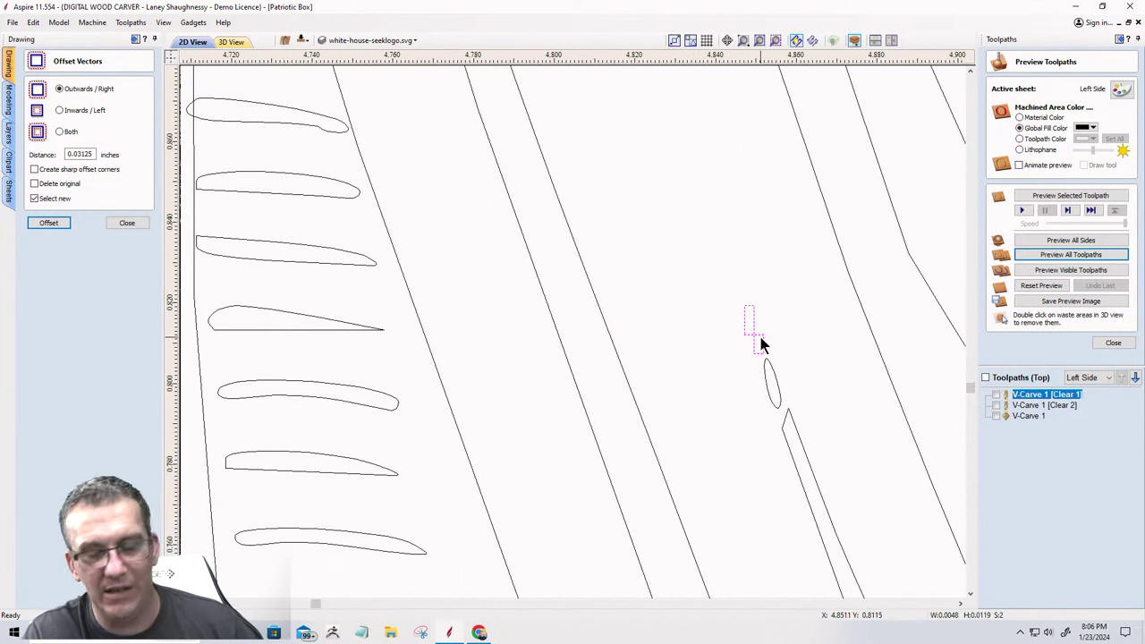
{"action": "scroll", "coordinate": [737, 307], "scroll_direction": "down", "scroll_amount": 3}
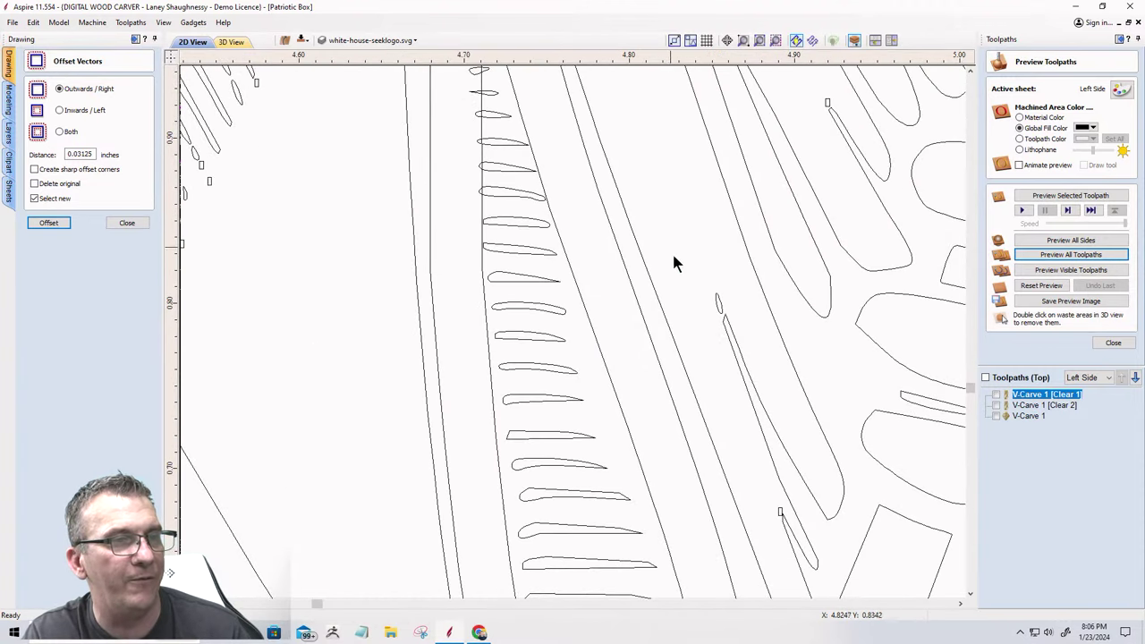
{"action": "scroll", "coordinate": [797, 534], "scroll_direction": "down", "scroll_amount": 3}
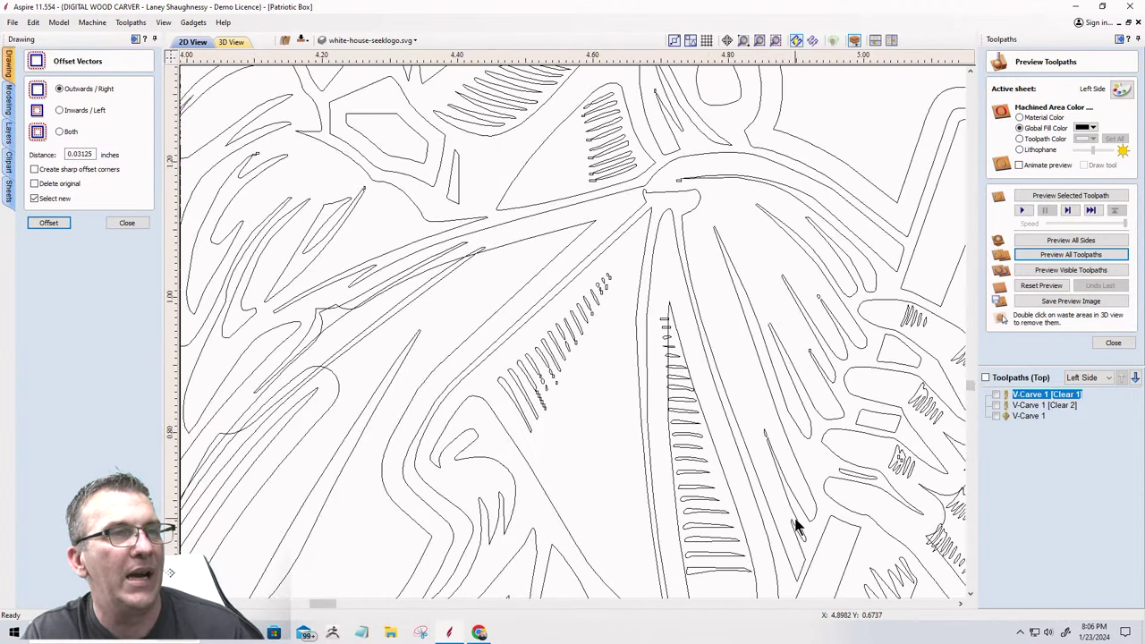
{"action": "scroll", "coordinate": [784, 295], "scroll_direction": "down", "scroll_amount": 4}
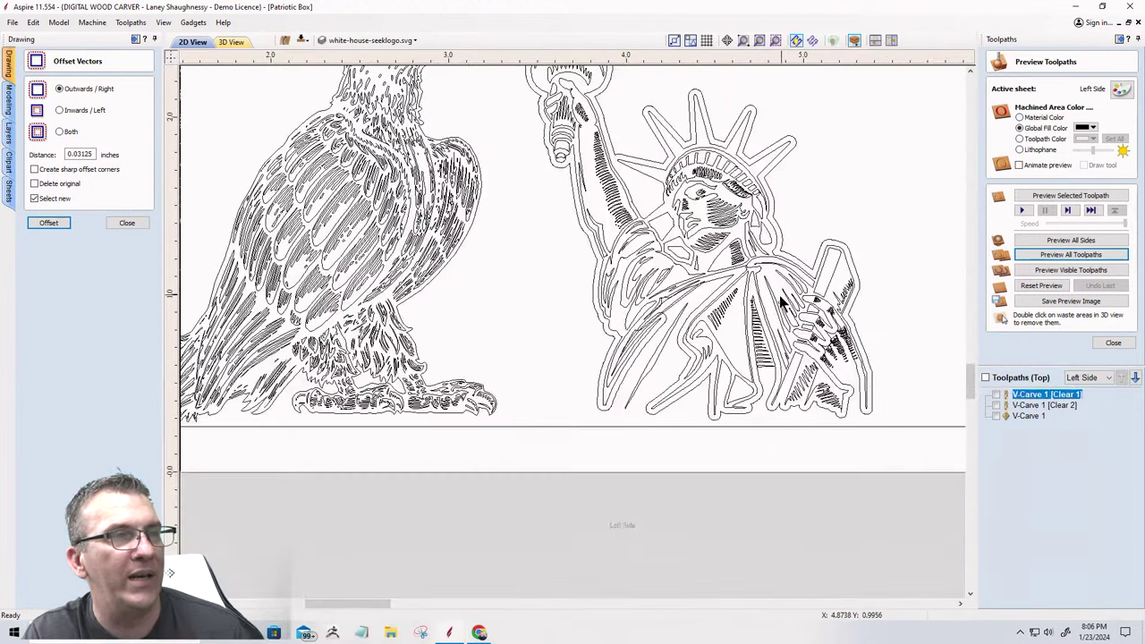
{"action": "scroll", "coordinate": [629, 191], "scroll_direction": "up", "scroll_amount": 4}
{"action": "scroll", "coordinate": [604, 260], "scroll_direction": "up", "scroll_amount": 3}
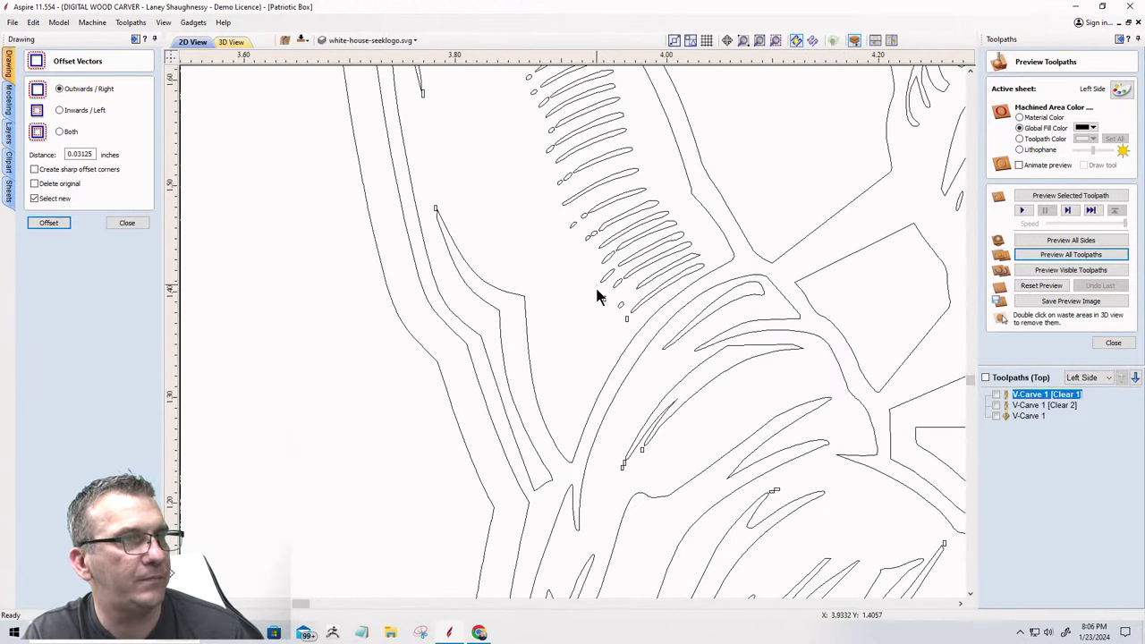
{"action": "scroll", "coordinate": [614, 338], "scroll_direction": "up", "scroll_amount": 6}
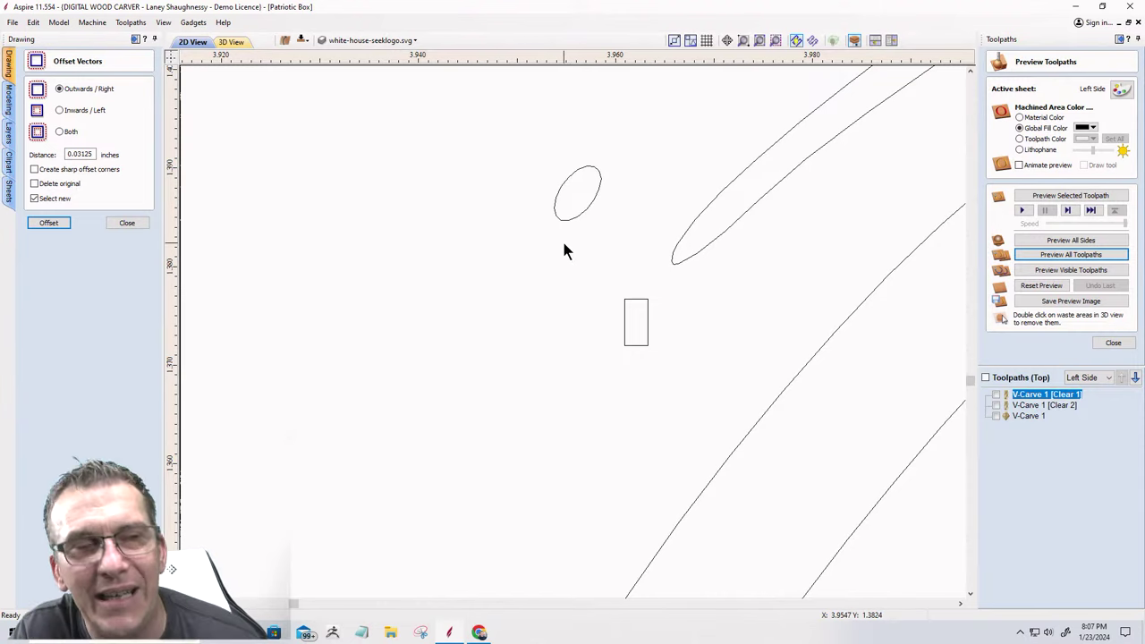
Select and delete two tiny stray rectangles among the hatch strokes.
{"action": "left_click_drag", "start_coordinate": [588, 258], "coordinate": [707, 388]}
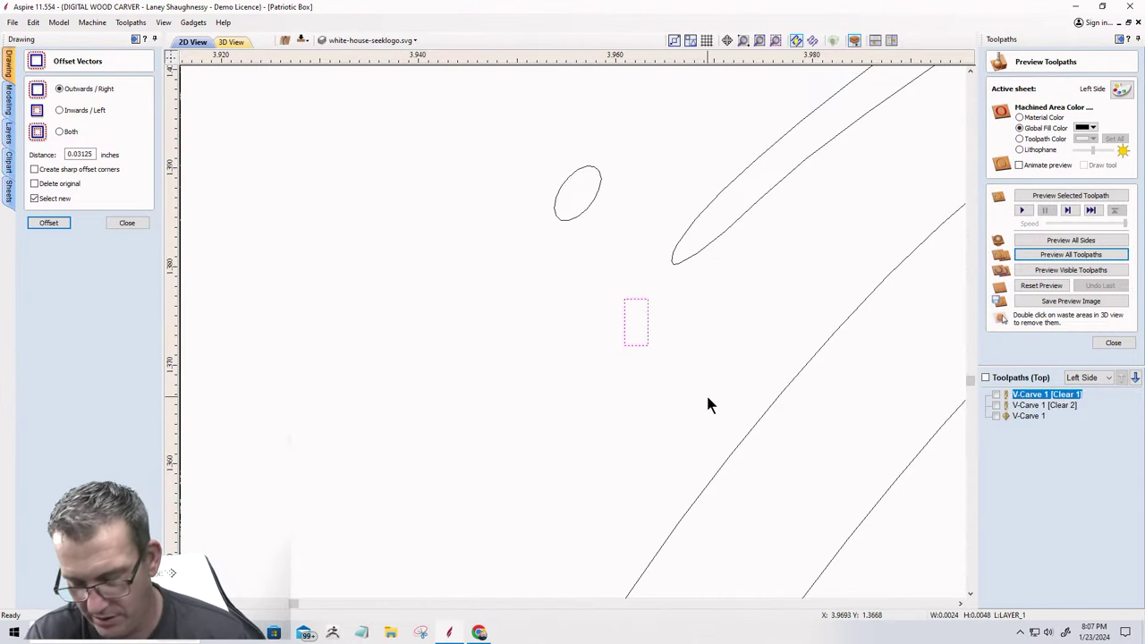
{"action": "left_click", "coordinate": [693, 383]}
{"action": "scroll", "coordinate": [555, 249], "scroll_direction": "down", "scroll_amount": 3}
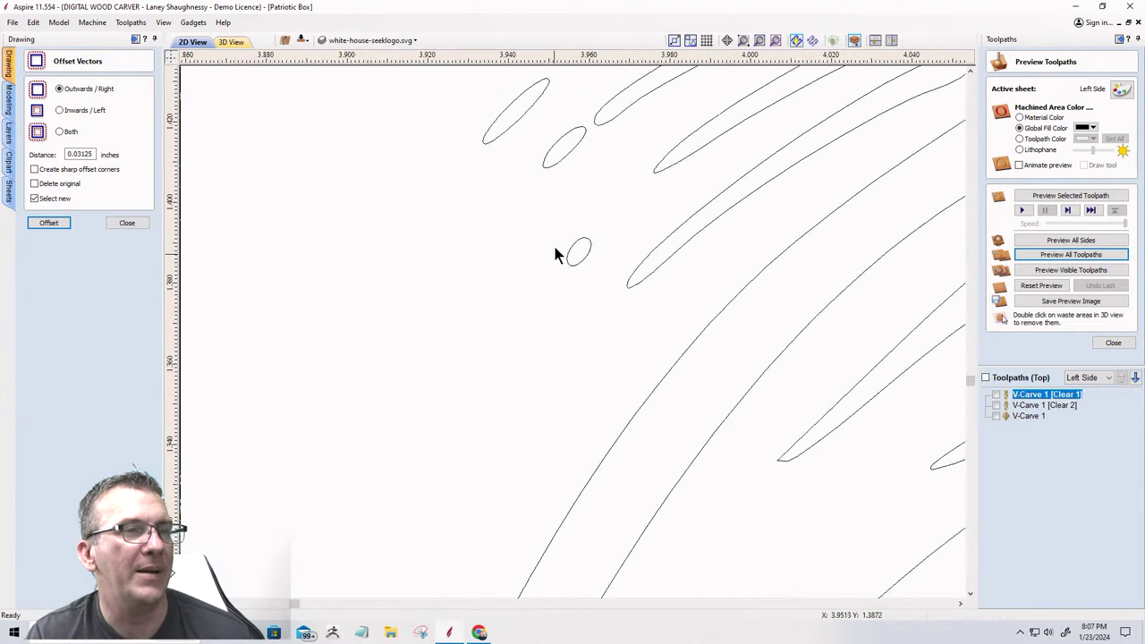
{"action": "scroll", "coordinate": [516, 481], "scroll_direction": "up", "scroll_amount": 5}
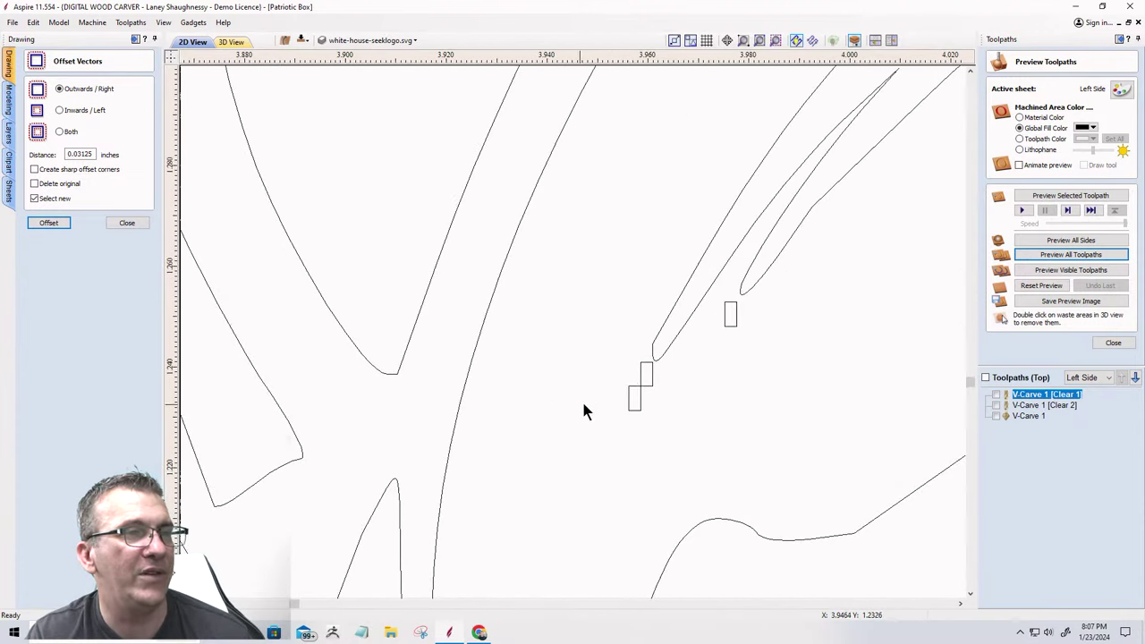
{"action": "left_click_drag", "start_coordinate": [590, 331], "coordinate": [693, 469]}
{"action": "scroll", "coordinate": [637, 415], "scroll_direction": "up", "scroll_amount": 6}
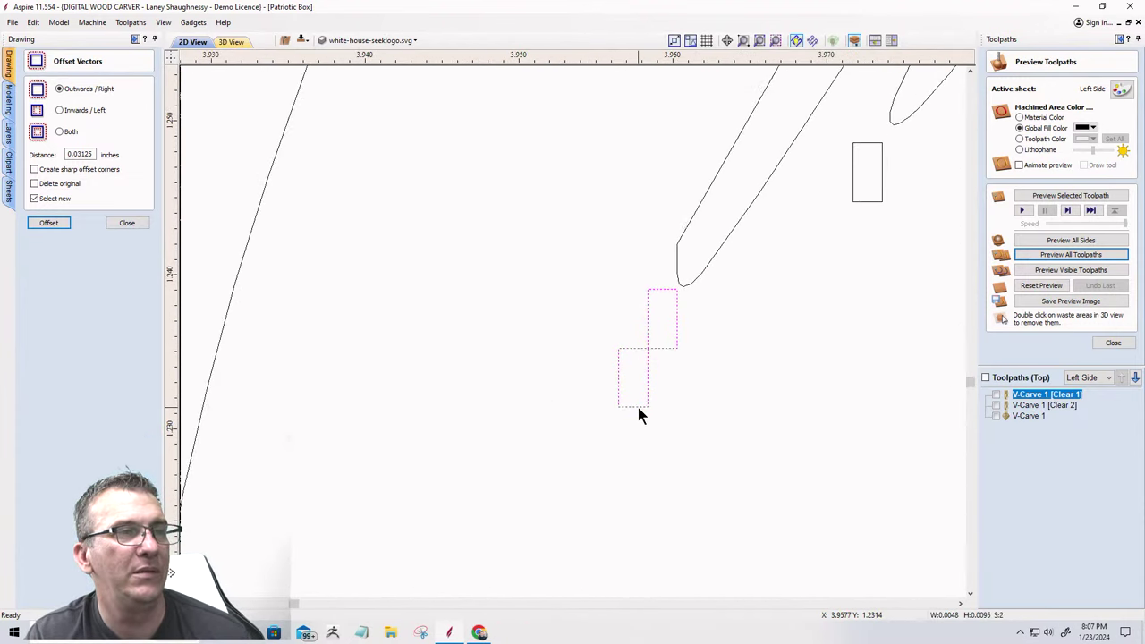
{"action": "key", "text": "Delete"}
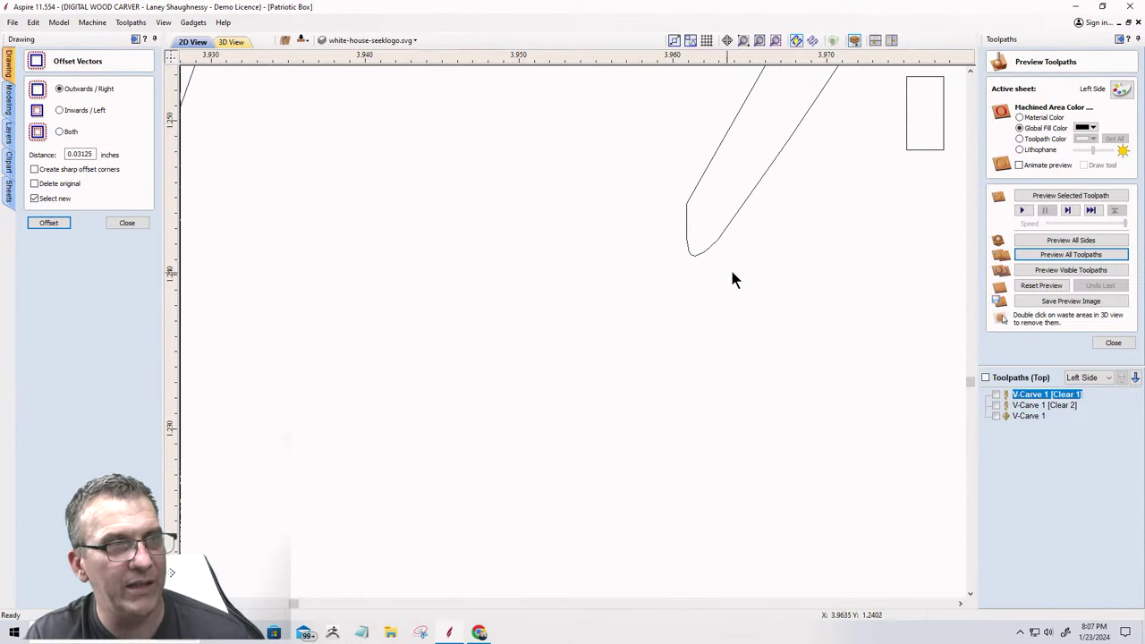
Delete two more tiny stray rectangles from the arm's hatching.
{"action": "scroll", "coordinate": [741, 265], "scroll_direction": "down", "scroll_amount": 2}
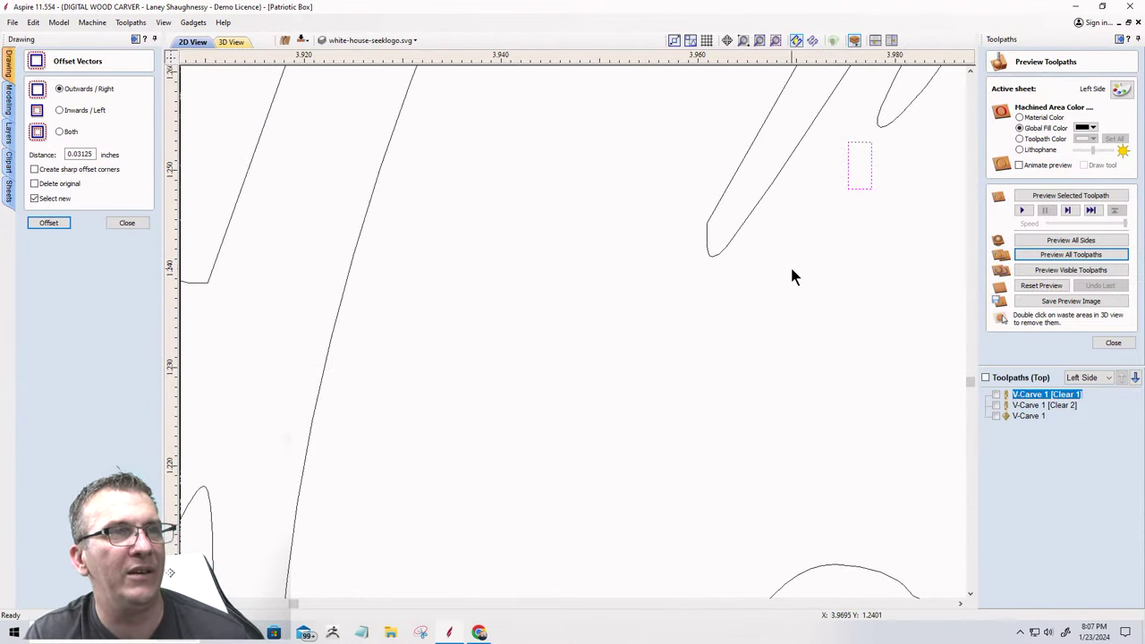
{"action": "scroll", "coordinate": [796, 295], "scroll_direction": "down", "scroll_amount": 4}
{"action": "scroll", "coordinate": [799, 316], "scroll_direction": "down", "scroll_amount": 3}
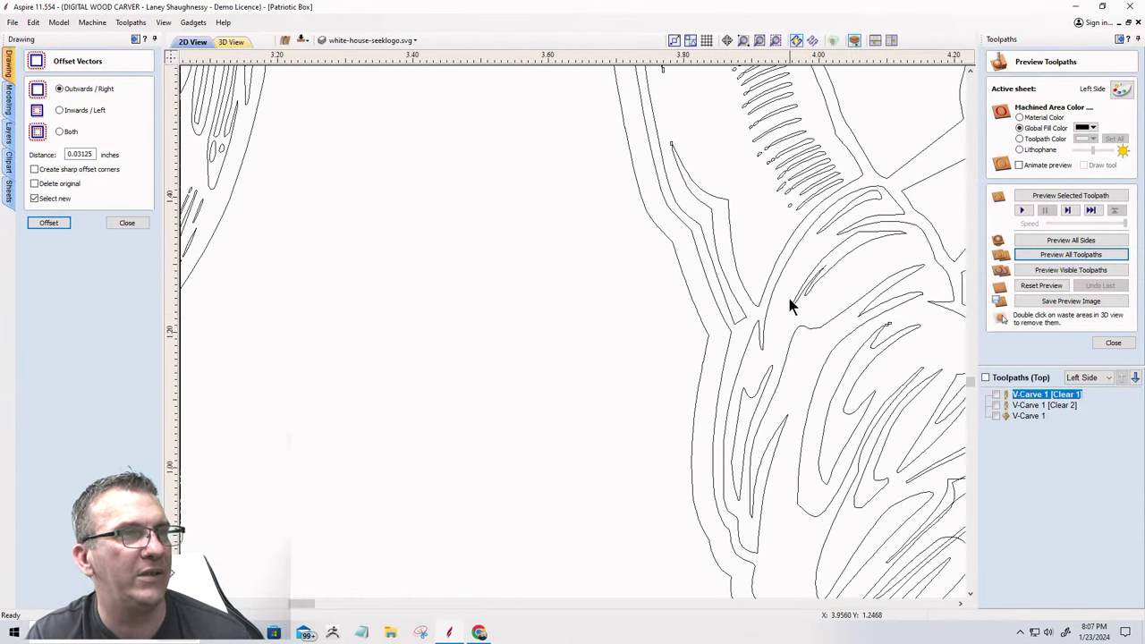
{"action": "scroll", "coordinate": [715, 287], "scroll_direction": "down", "scroll_amount": 4}
{"action": "scroll", "coordinate": [626, 263], "scroll_direction": "up", "scroll_amount": 5}
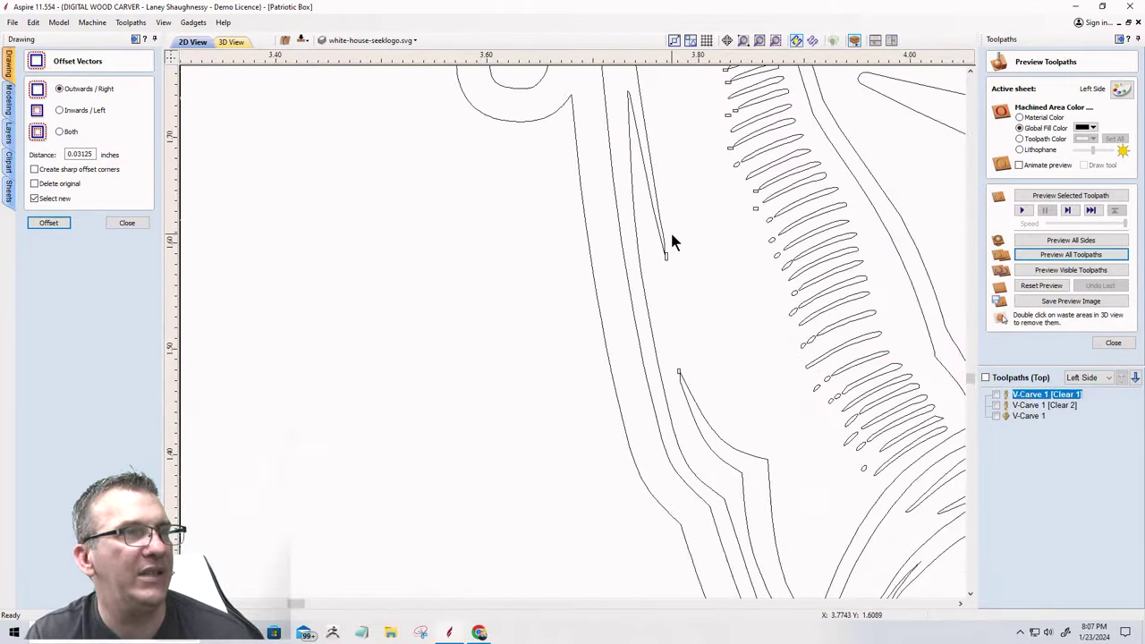
{"action": "scroll", "coordinate": [671, 243], "scroll_direction": "up", "scroll_amount": 5}
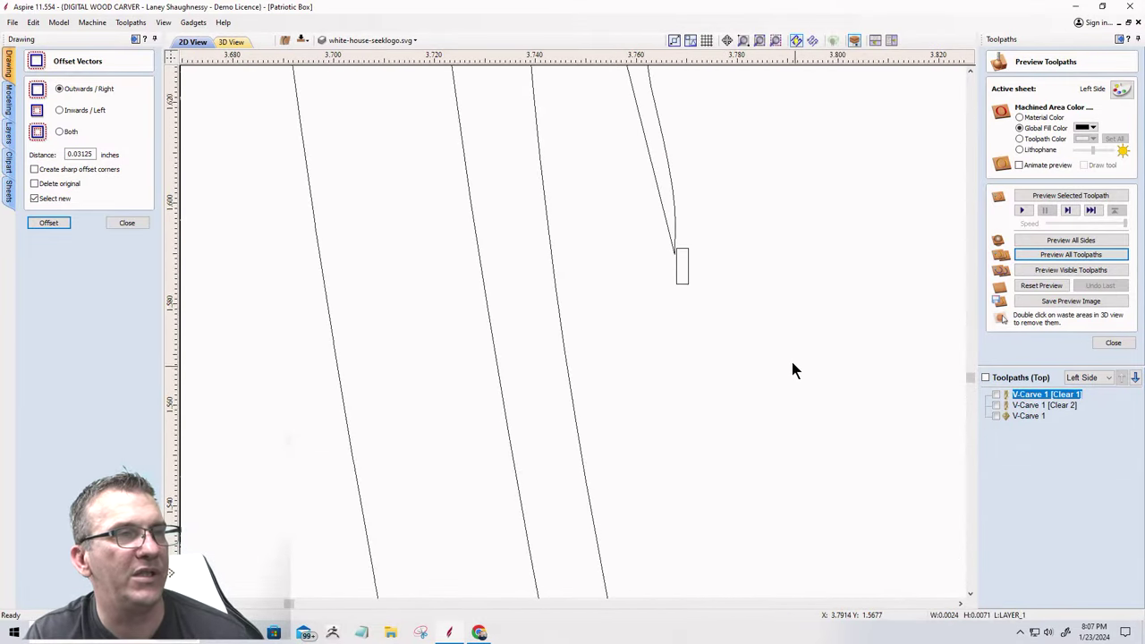
{"action": "scroll", "coordinate": [447, 187], "scroll_direction": "down", "scroll_amount": 3}
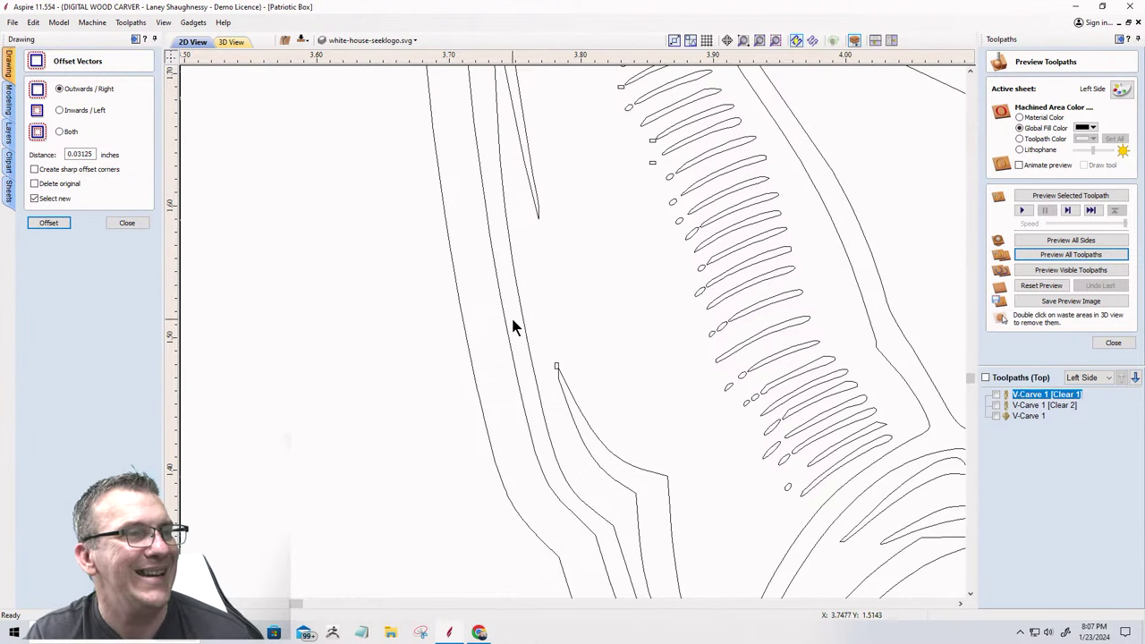
{"action": "scroll", "coordinate": [756, 378], "scroll_direction": "up", "scroll_amount": 3}
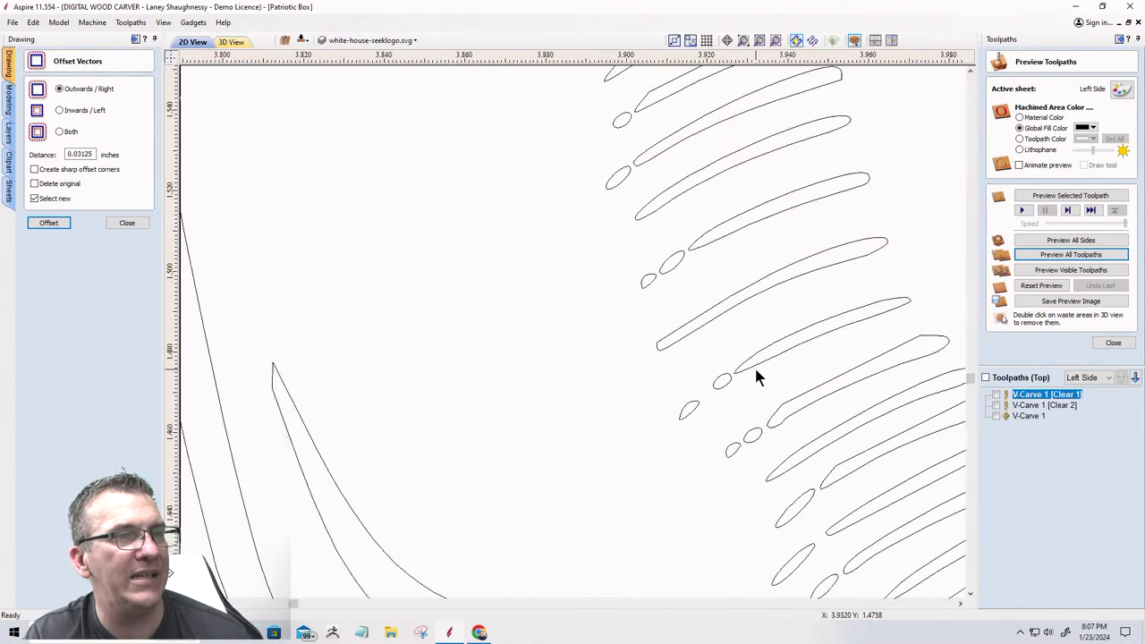
{"action": "scroll", "coordinate": [716, 403], "scroll_direction": "up", "scroll_amount": 2}
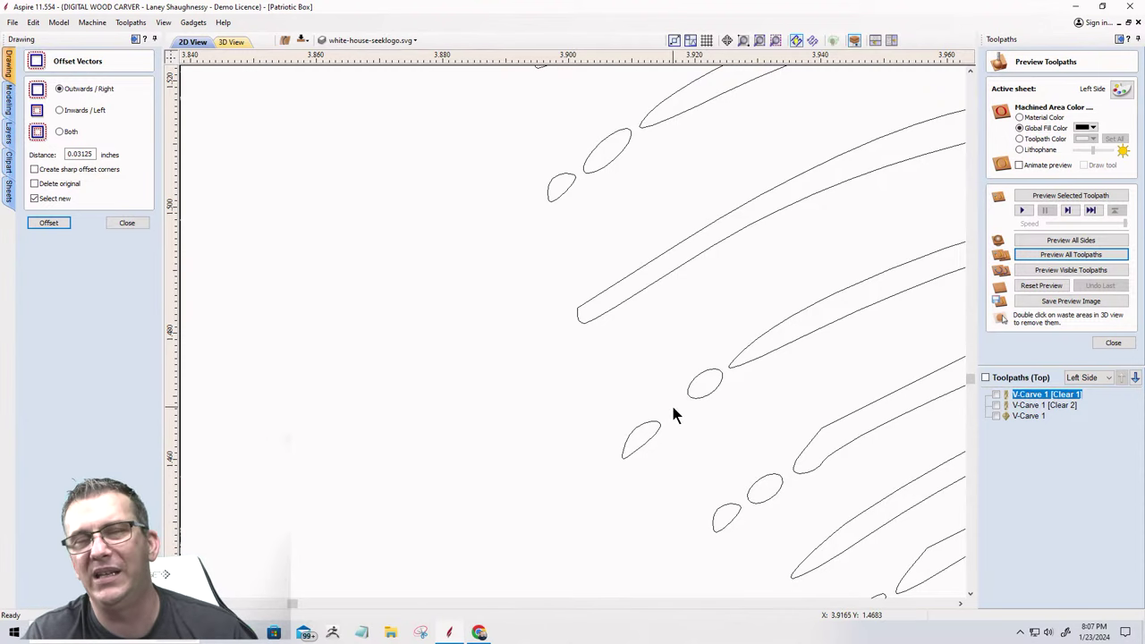
{"action": "scroll", "coordinate": [674, 410], "scroll_direction": "down", "scroll_amount": 5}
{"action": "scroll", "coordinate": [660, 370], "scroll_direction": "down", "scroll_amount": 1}
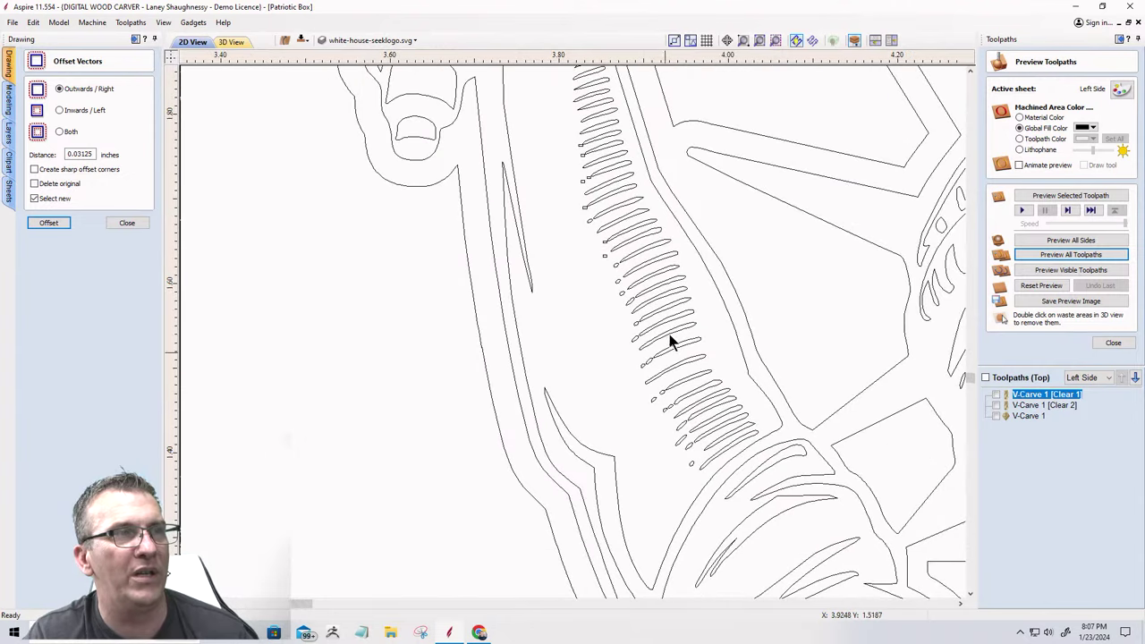
{"action": "scroll", "coordinate": [602, 253], "scroll_direction": "up", "scroll_amount": 5}
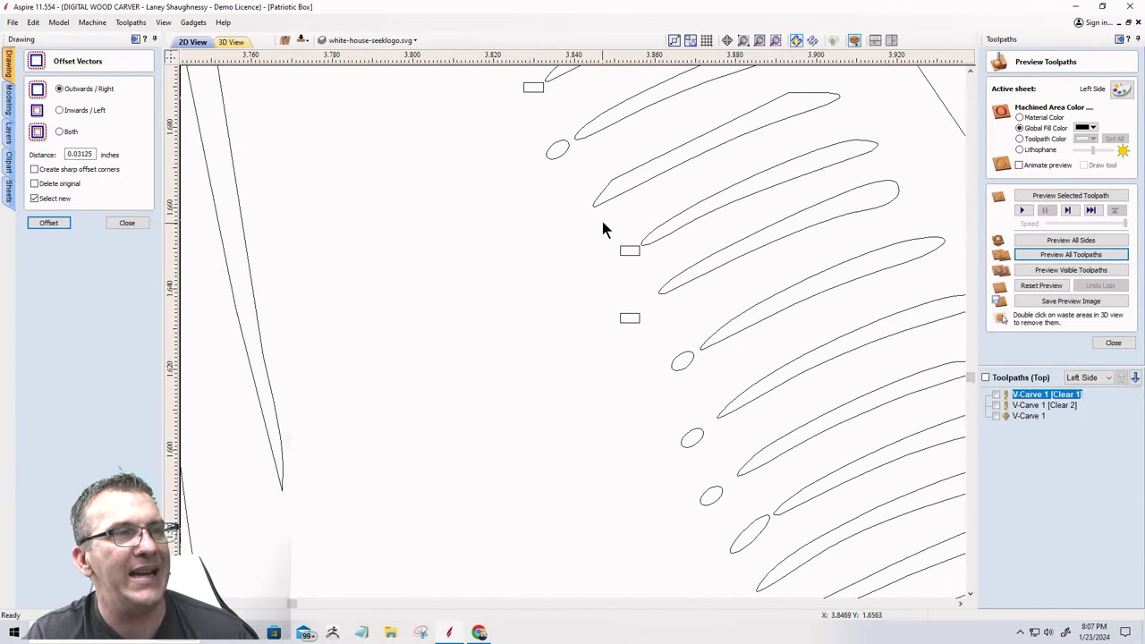
{"action": "left_click_drag", "start_coordinate": [642, 324], "coordinate": [660, 345]}
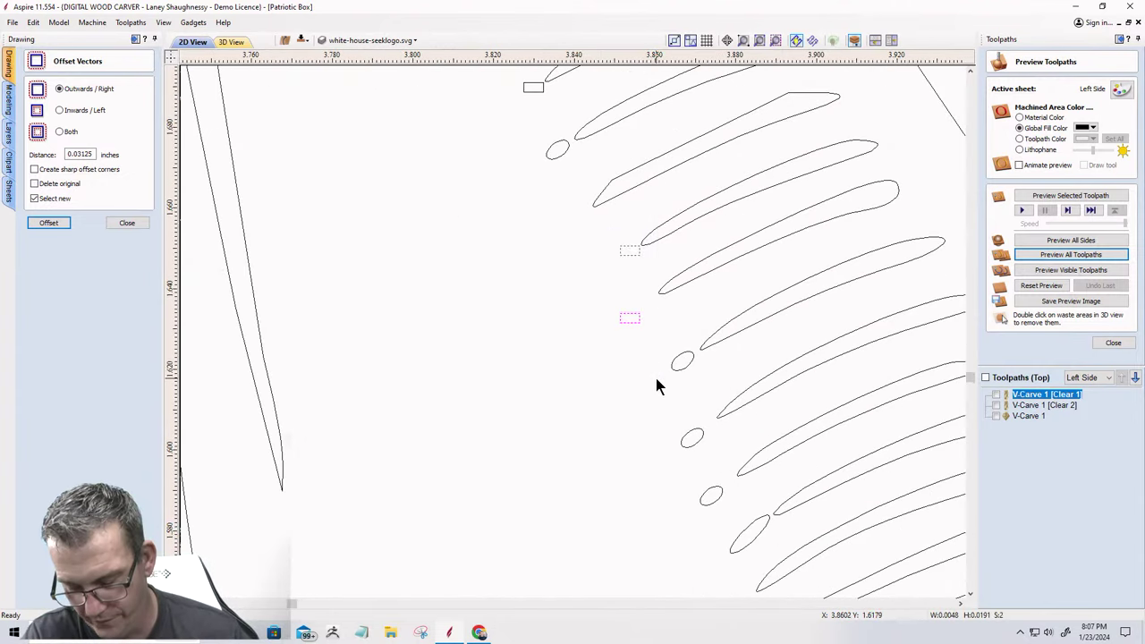
{"action": "key", "text": "Delete"}
Select stray rectangles along the hatching and beside the crown strokes, then clear the selection.
{"action": "scroll", "coordinate": [655, 377], "scroll_direction": "down", "scroll_amount": 3}
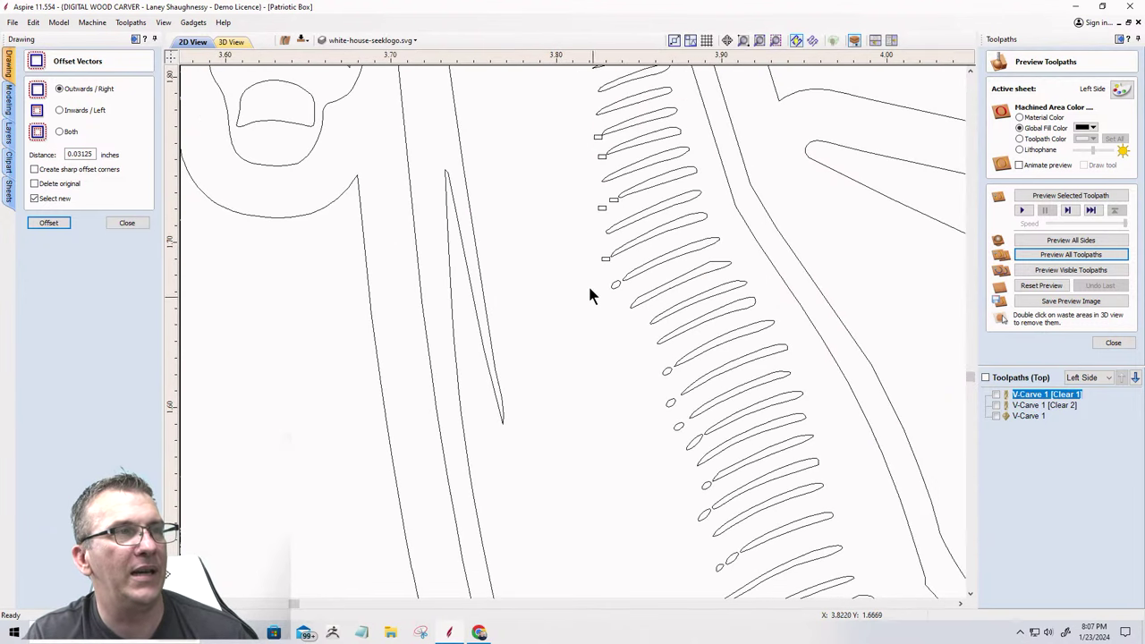
{"action": "left_click_drag", "start_coordinate": [639, 234], "coordinate": [643, 266]}
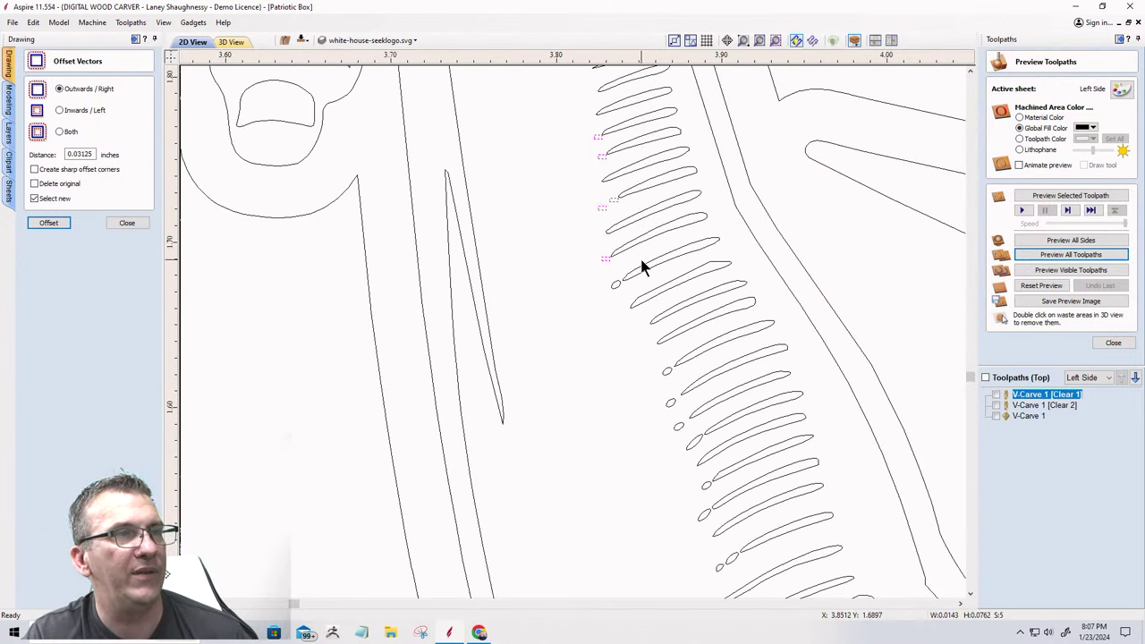
{"action": "scroll", "coordinate": [638, 263], "scroll_direction": "down", "scroll_amount": 5}
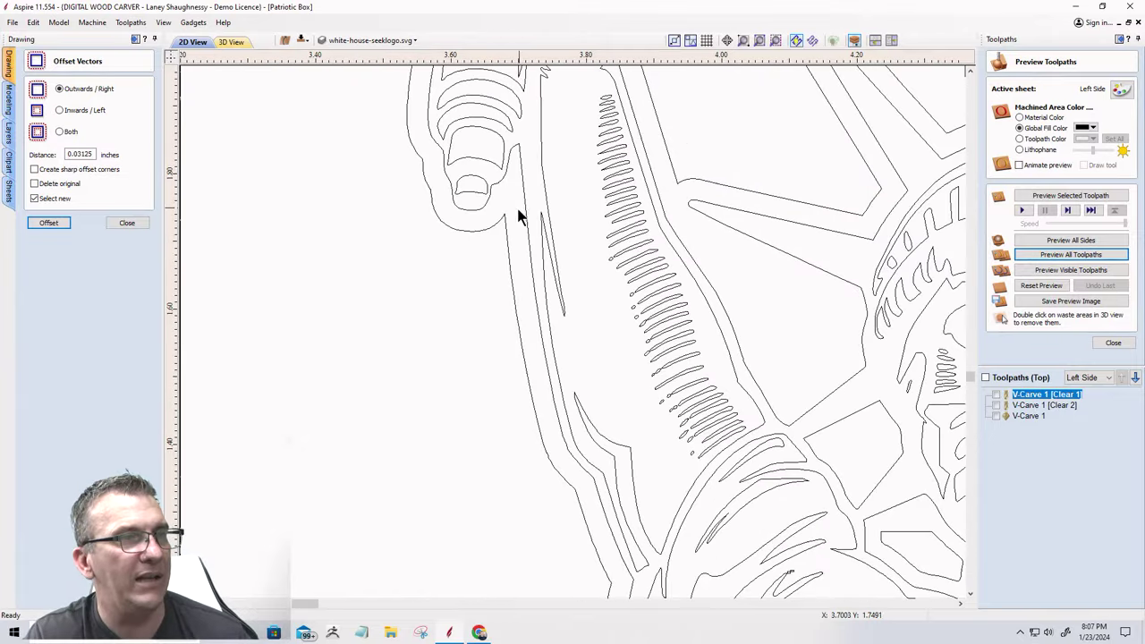
{"action": "scroll", "coordinate": [613, 347], "scroll_direction": "up", "scroll_amount": 2}
{"action": "scroll", "coordinate": [608, 319], "scroll_direction": "down", "scroll_amount": 7}
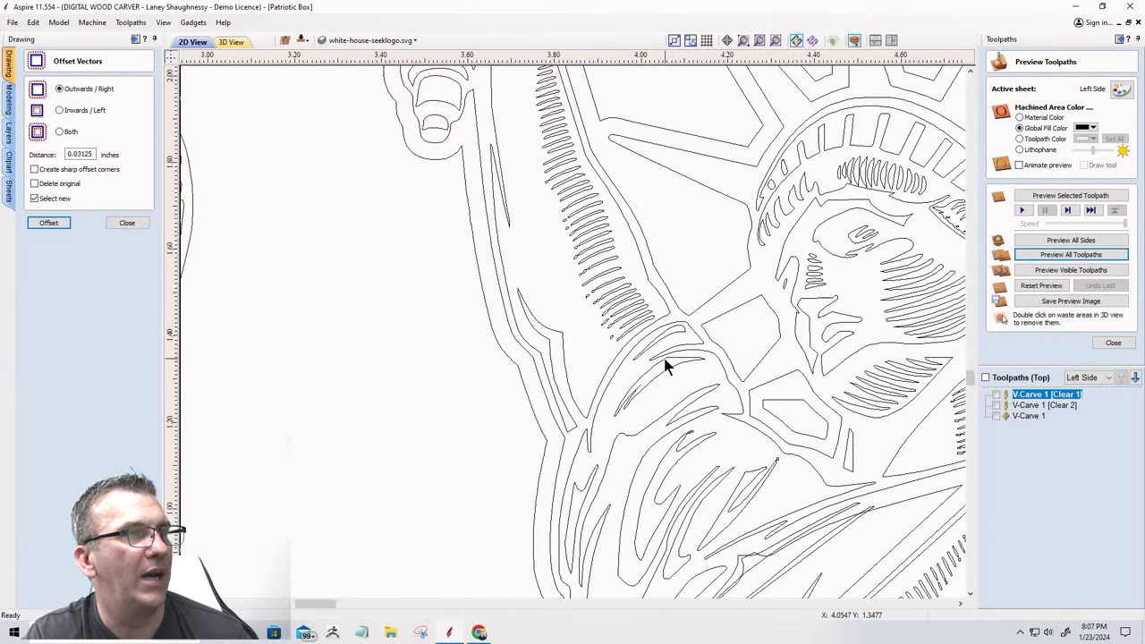
{"action": "scroll", "coordinate": [690, 223], "scroll_direction": "up", "scroll_amount": 5}
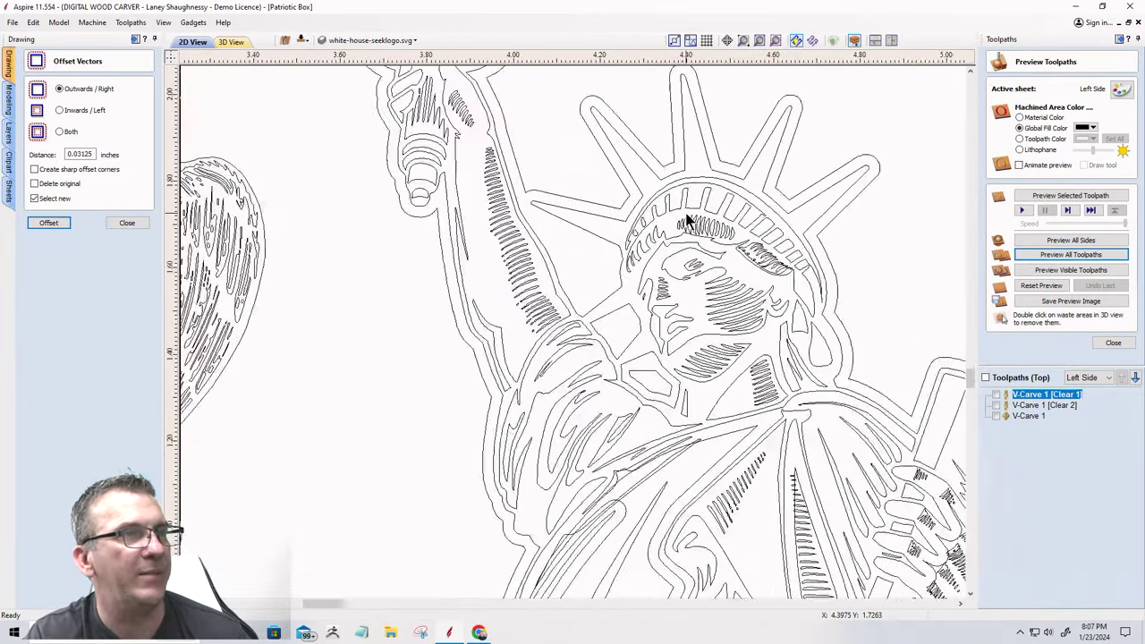
{"action": "scroll", "coordinate": [683, 221], "scroll_direction": "down", "scroll_amount": 1}
{"action": "scroll", "coordinate": [648, 170], "scroll_direction": "up", "scroll_amount": 4}
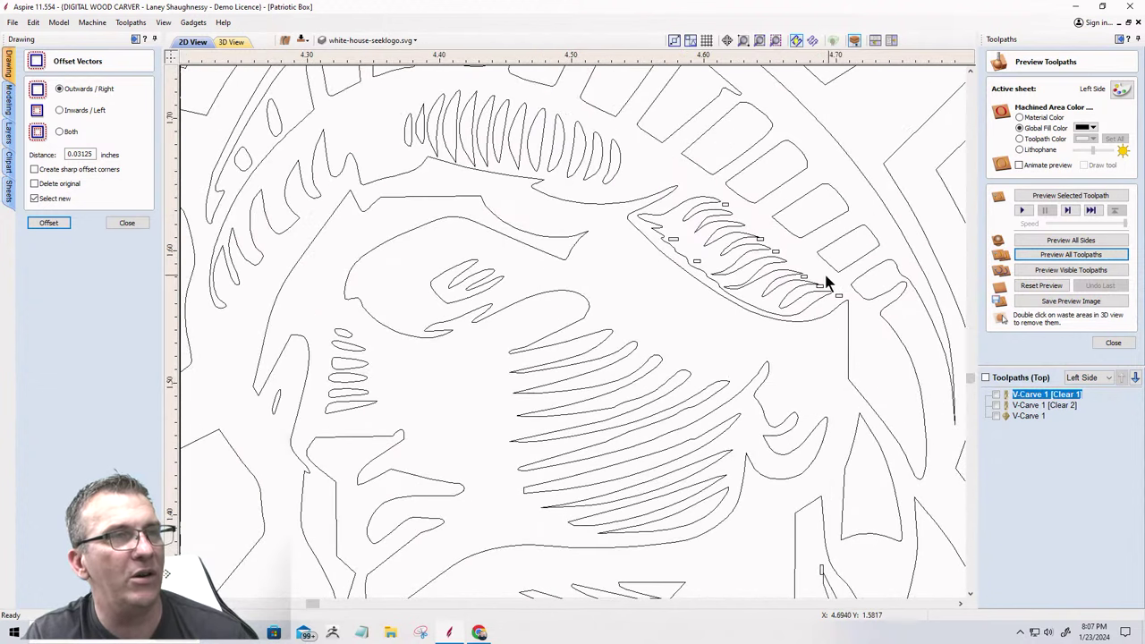
{"action": "left_click_drag", "start_coordinate": [638, 130], "coordinate": [907, 340]}
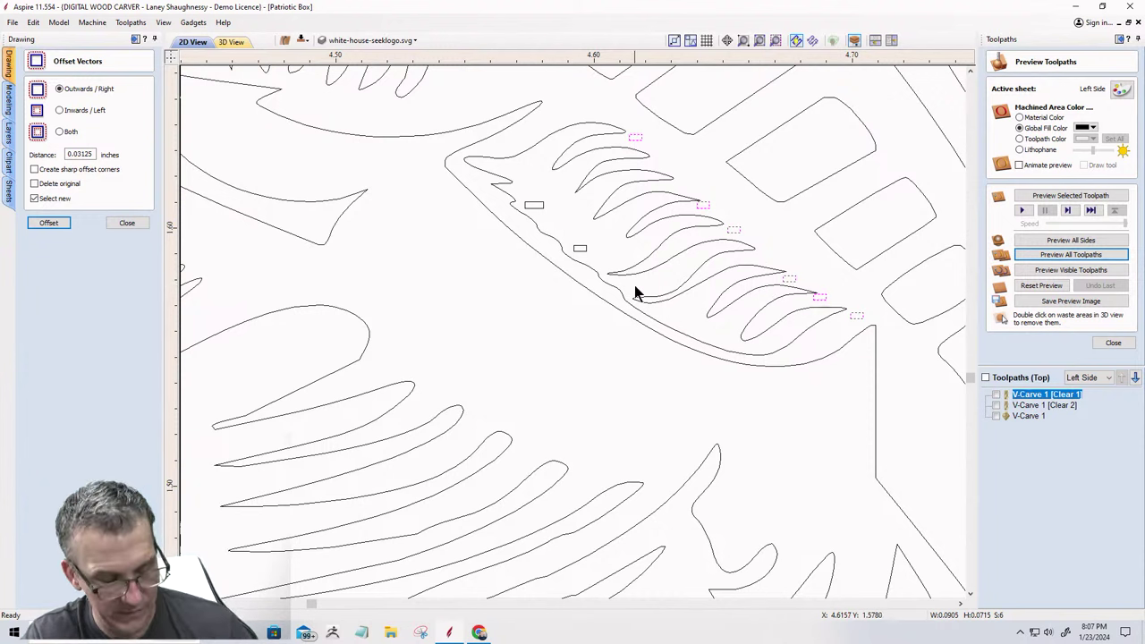
{"action": "left_click_drag", "start_coordinate": [629, 312], "coordinate": [629, 312], "text": "shift"}
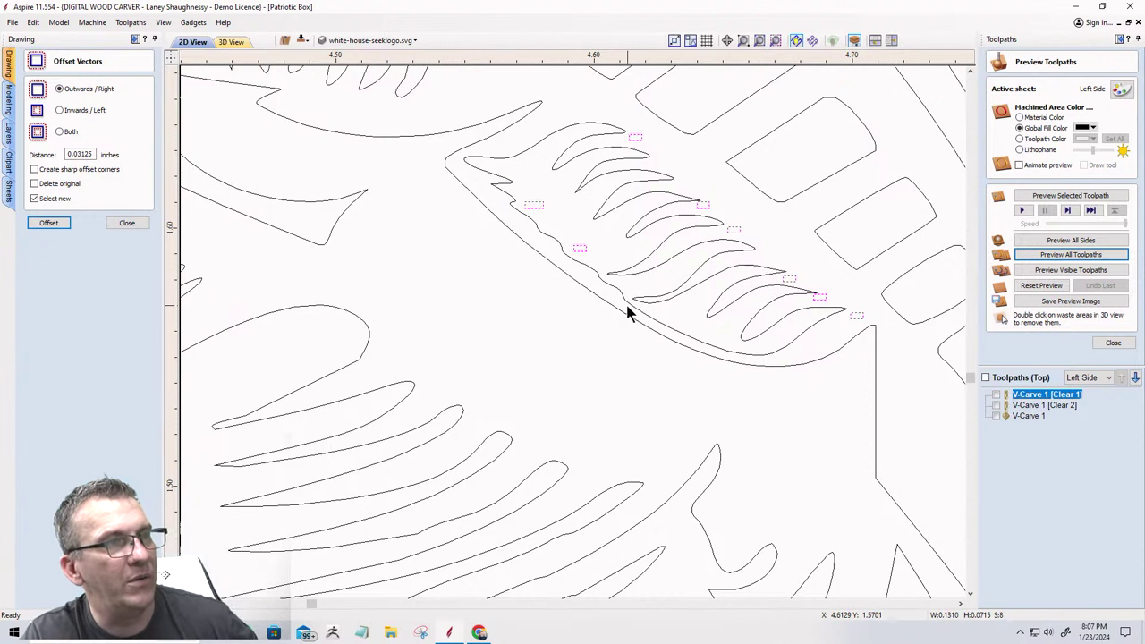
{"action": "left_click", "coordinate": [627, 313]}
{"action": "scroll", "coordinate": [529, 220], "scroll_direction": "down", "scroll_amount": 6}
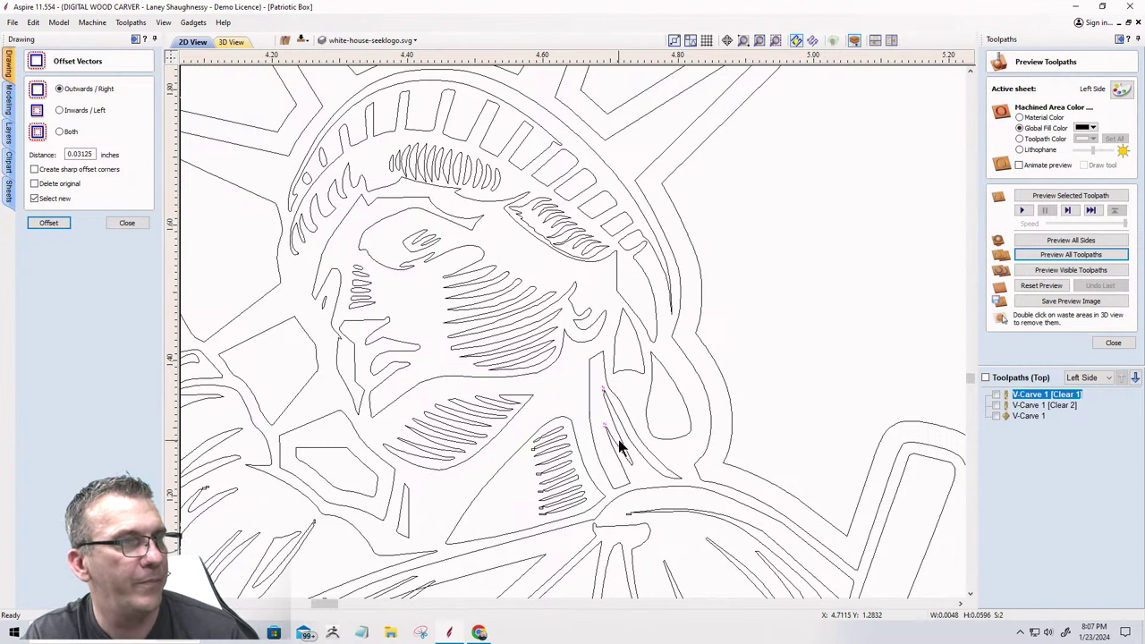
{"action": "scroll", "coordinate": [530, 467], "scroll_direction": "up", "scroll_amount": 3}
Check stray bits near the statue's face, then select the whole Statue of Liberty figure.
{"action": "left_click_drag", "start_coordinate": [528, 361], "coordinate": [581, 524]}
{"action": "scroll", "coordinate": [554, 380], "scroll_direction": "up", "scroll_amount": 5}
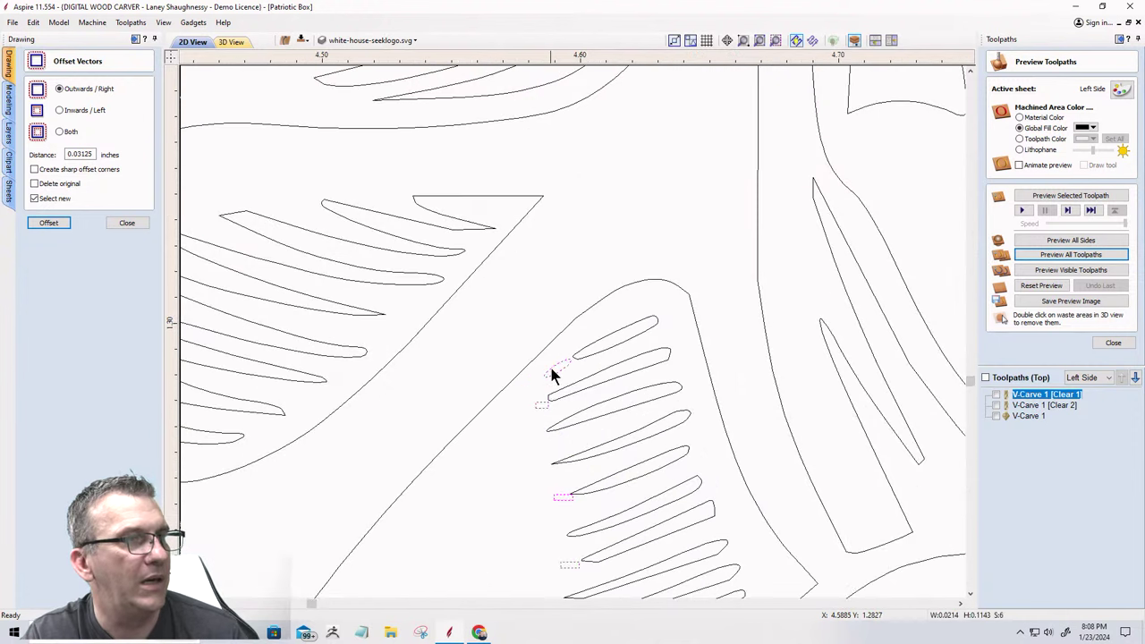
{"action": "scroll", "coordinate": [506, 302], "scroll_direction": "down", "scroll_amount": 5}
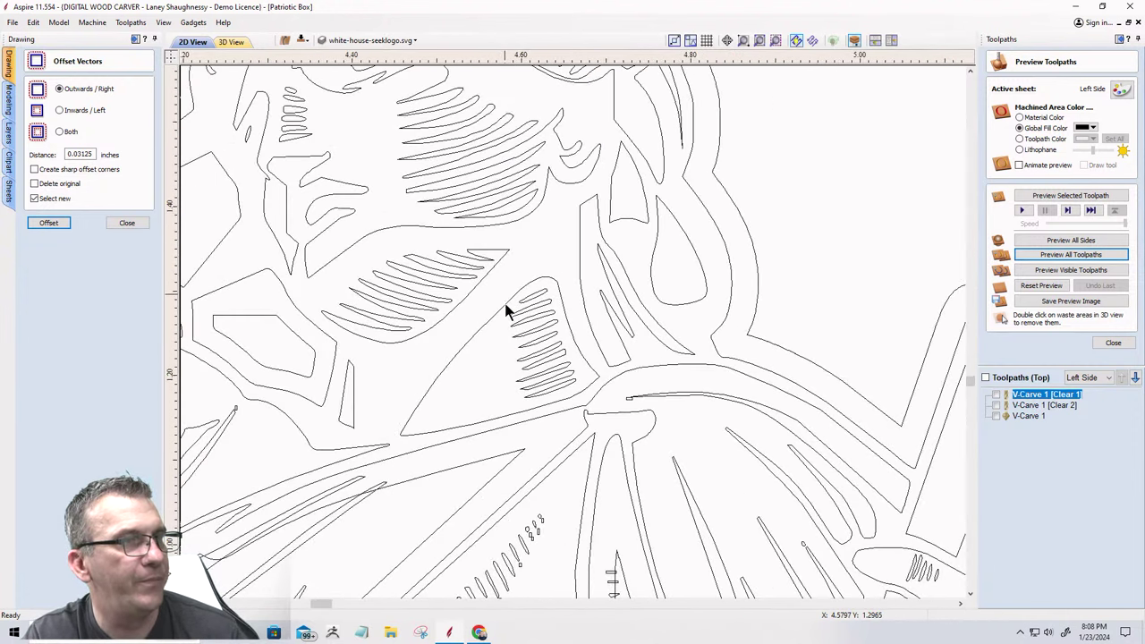
{"action": "scroll", "coordinate": [555, 358], "scroll_direction": "down", "scroll_amount": 2}
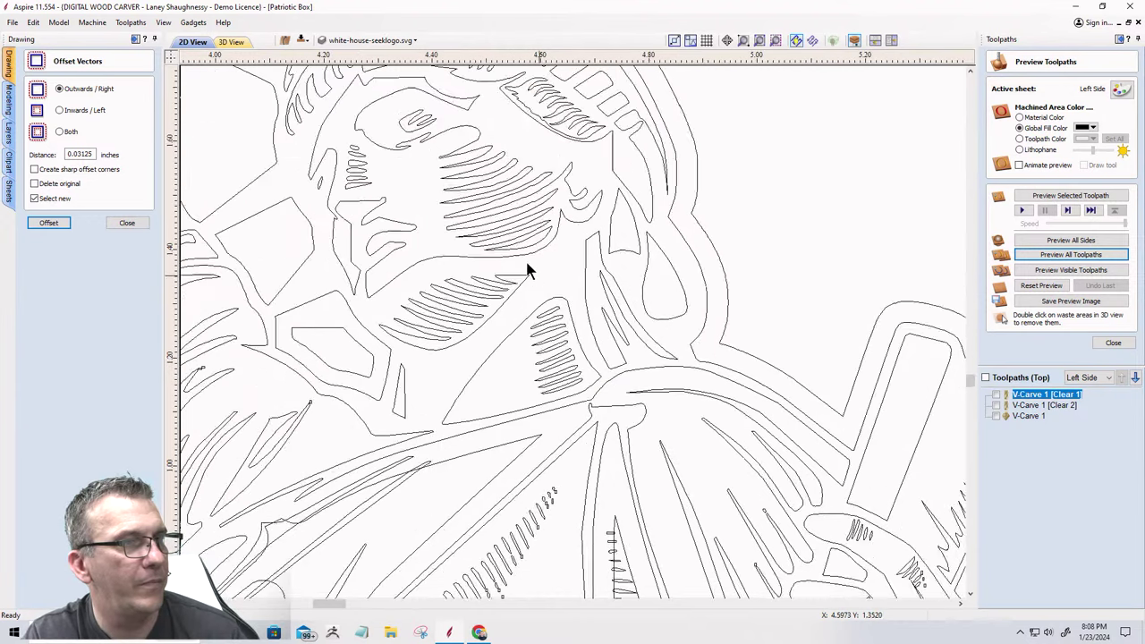
{"action": "scroll", "coordinate": [614, 524], "scroll_direction": "up", "scroll_amount": 3}
{"action": "scroll", "coordinate": [542, 230], "scroll_direction": "down", "scroll_amount": 3}
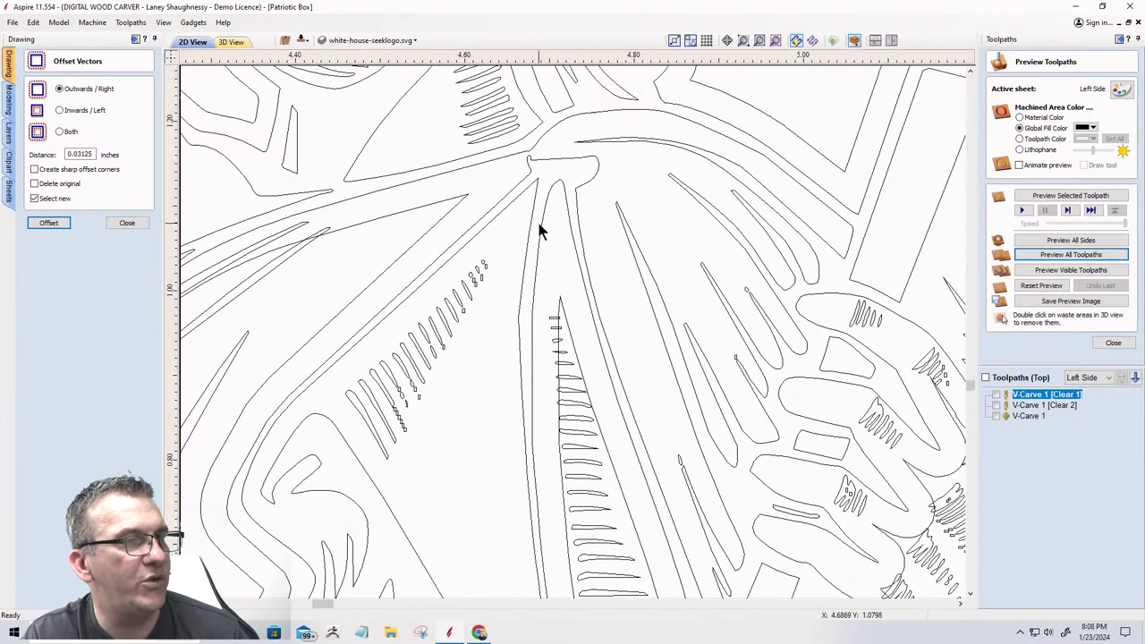
{"action": "scroll", "coordinate": [542, 230], "scroll_direction": "down", "scroll_amount": 2}
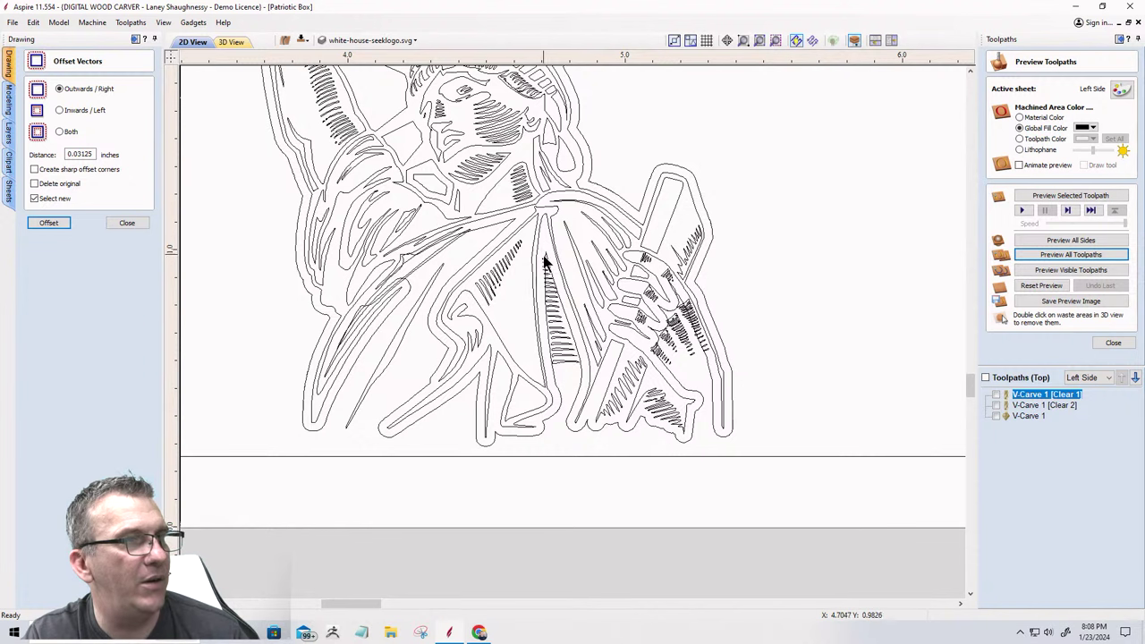
{"action": "left_click", "coordinate": [547, 254]}
{"action": "scroll", "coordinate": [546, 254], "scroll_direction": "up", "scroll_amount": 5}
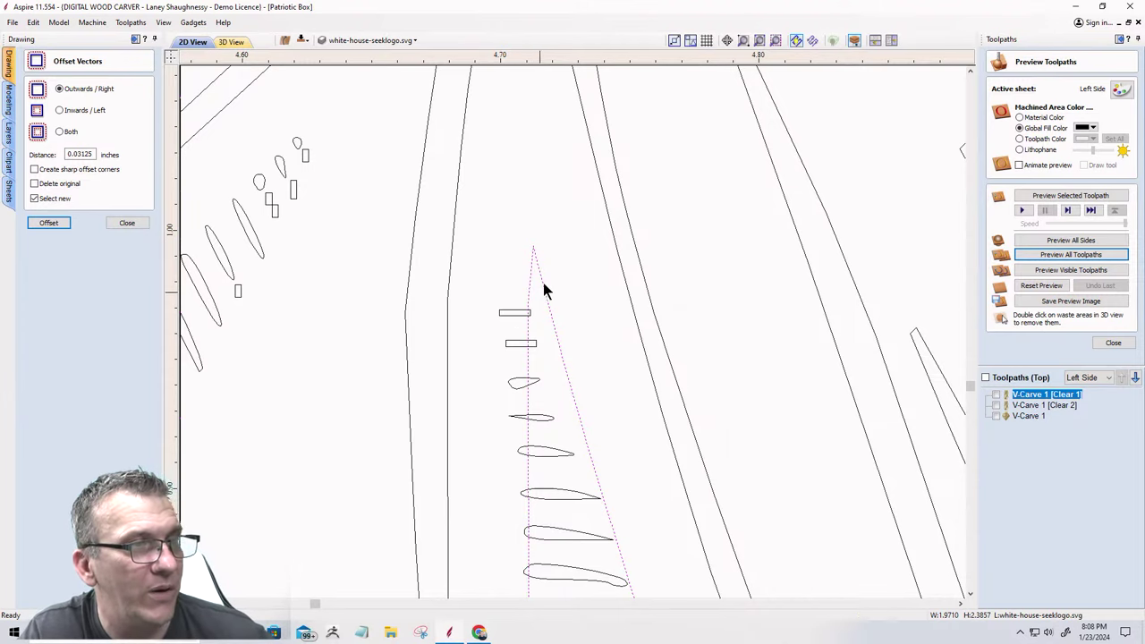
{"action": "scroll", "coordinate": [572, 242], "scroll_direction": "down", "scroll_amount": 5}
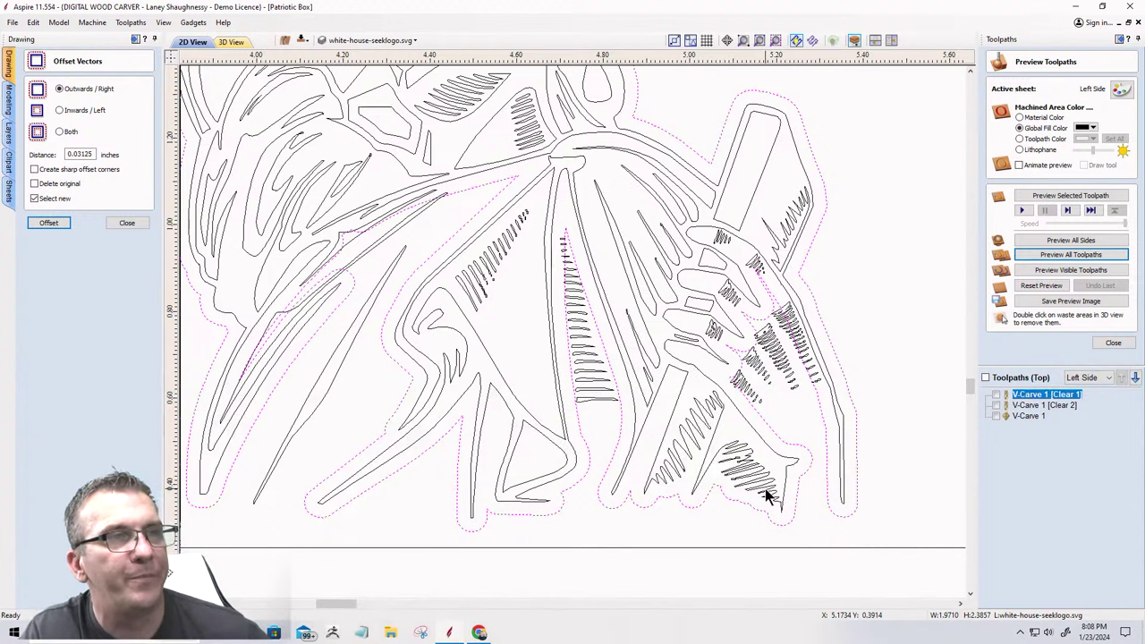
{"action": "scroll", "coordinate": [960, 419], "scroll_direction": "down", "scroll_amount": 2}
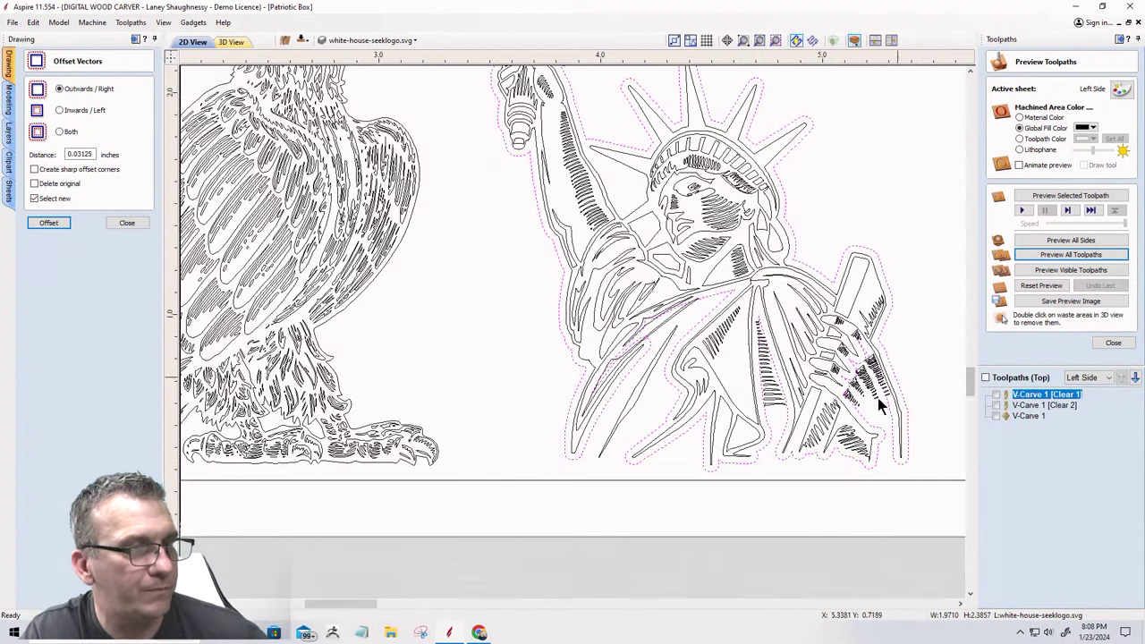
{"action": "scroll", "coordinate": [849, 429], "scroll_direction": "up", "scroll_amount": 2}
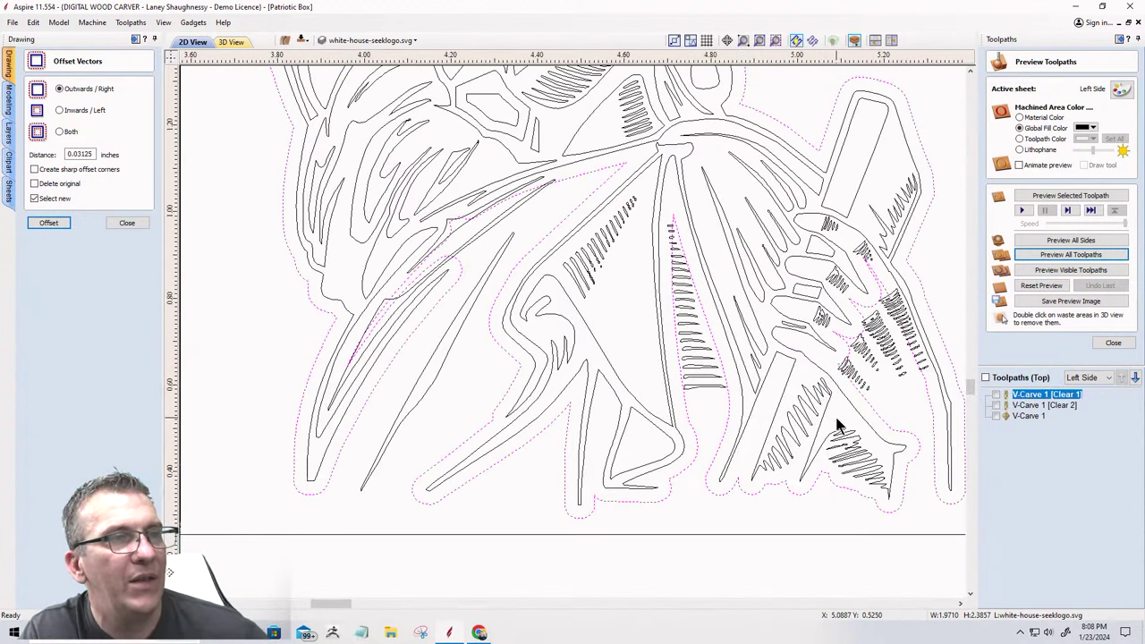
{"action": "scroll", "coordinate": [866, 389], "scroll_direction": "up", "scroll_amount": 3}
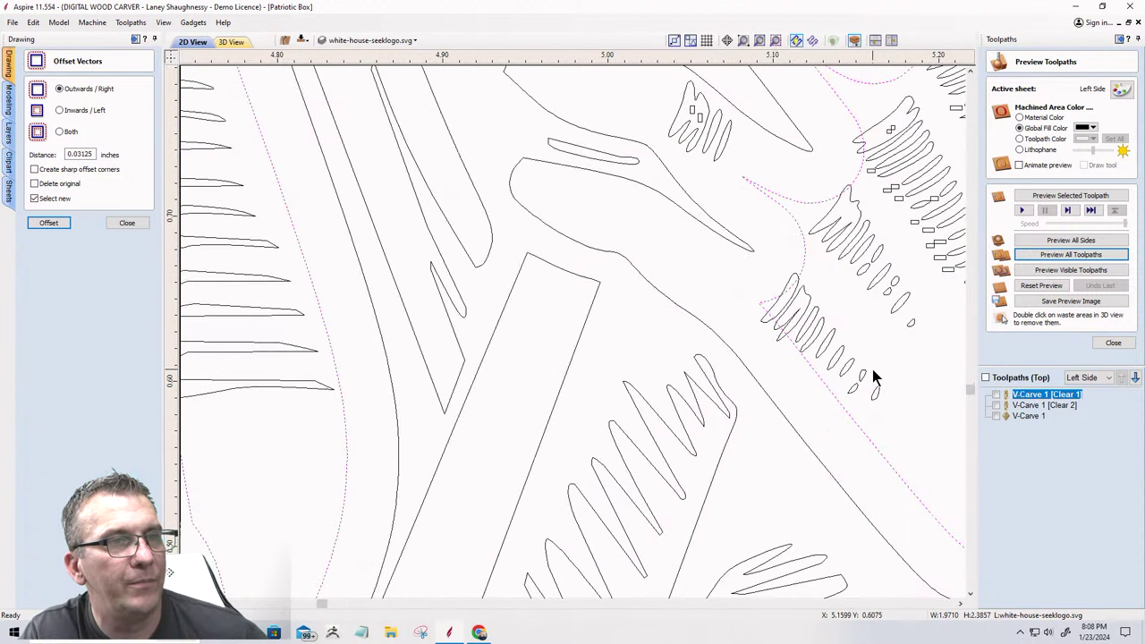
{"action": "scroll", "coordinate": [695, 388], "scroll_direction": "down", "scroll_amount": 1}
{"action": "scroll", "coordinate": [808, 322], "scroll_direction": "up", "scroll_amount": 1}
{"action": "scroll", "coordinate": [711, 179], "scroll_direction": "up", "scroll_amount": 1}
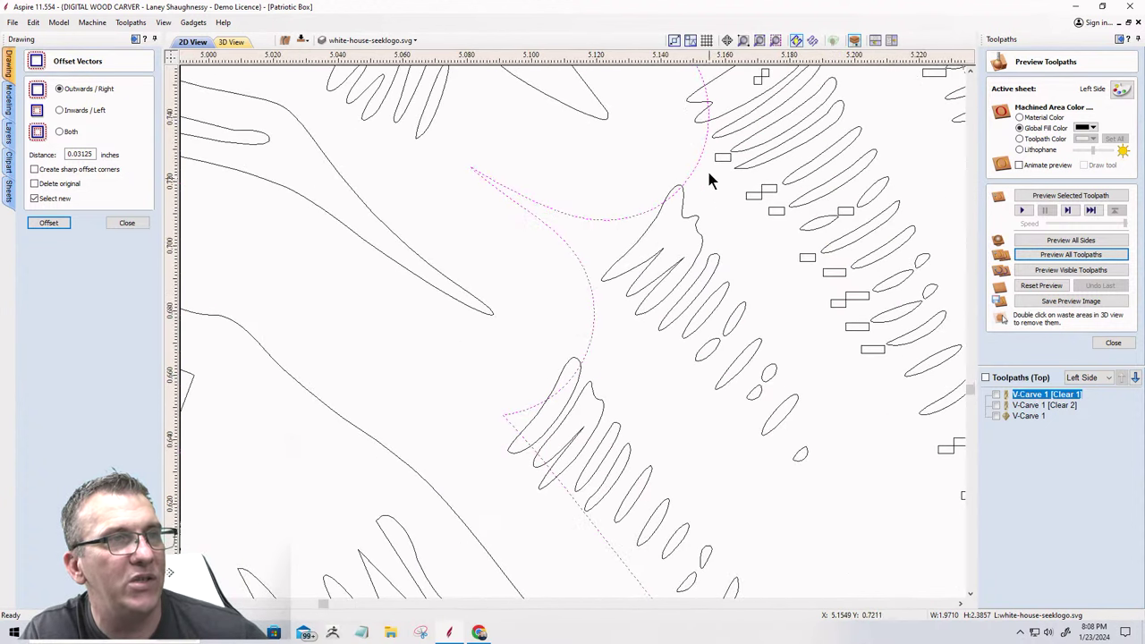
{"action": "left_click", "coordinate": [801, 231]}
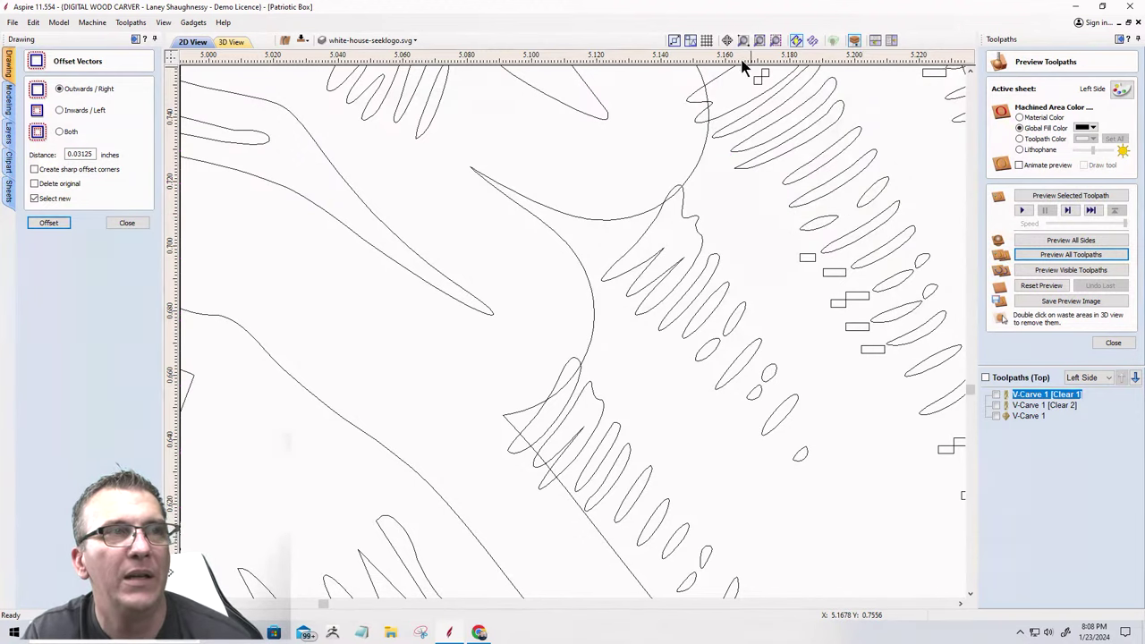
{"action": "mouse_move", "coordinate": [818, 59]}
{"action": "left_mouse_down"}
{"action": "mouse_move", "coordinate": [825, 106]}
{"action": "mouse_move", "coordinate": [804, 104]}
{"action": "mouse_move", "coordinate": [809, 32]}
{"action": "left_mouse_up"}
{"action": "scroll", "coordinate": [757, 71], "scroll_direction": "down", "scroll_amount": 2}
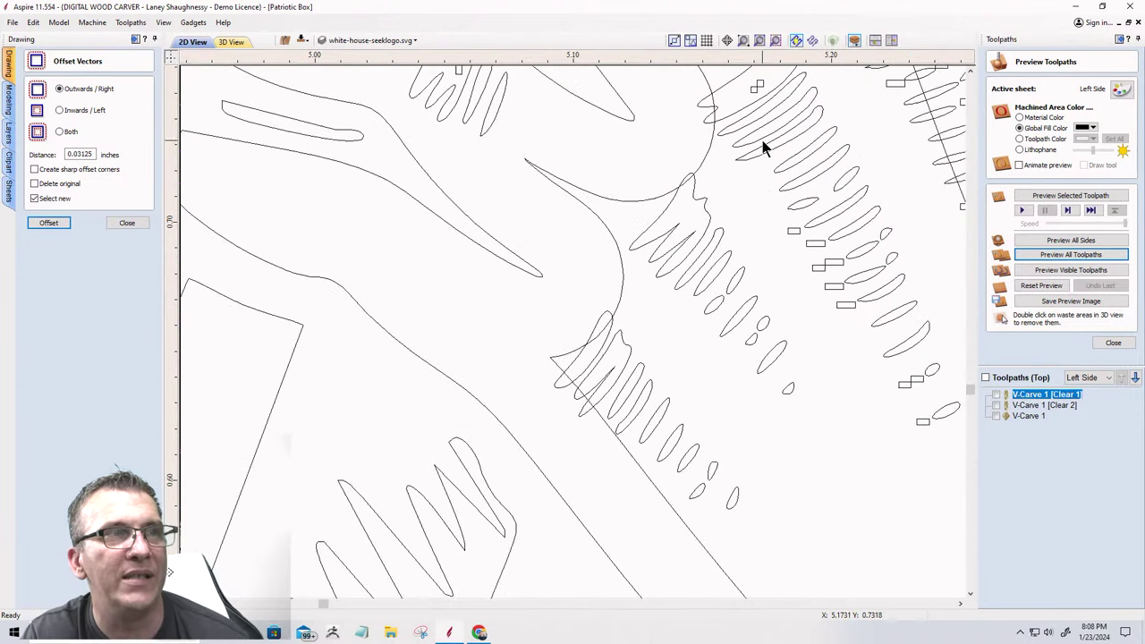
{"action": "left_click_drag", "start_coordinate": [732, 71], "coordinate": [796, 127]}
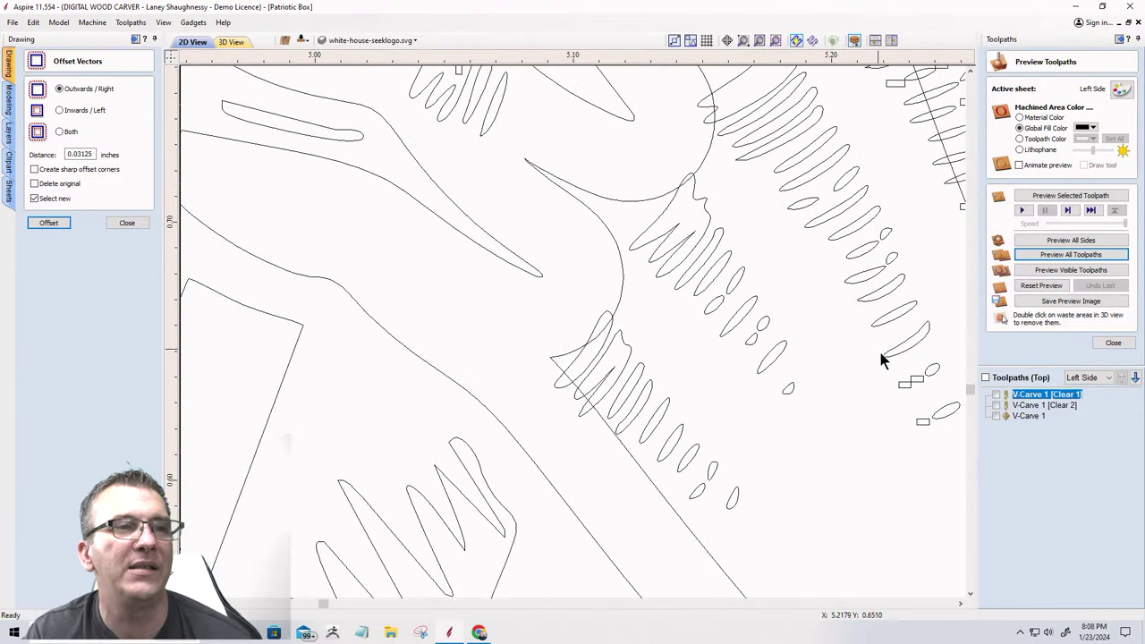
{"action": "left_click", "coordinate": [922, 391]}
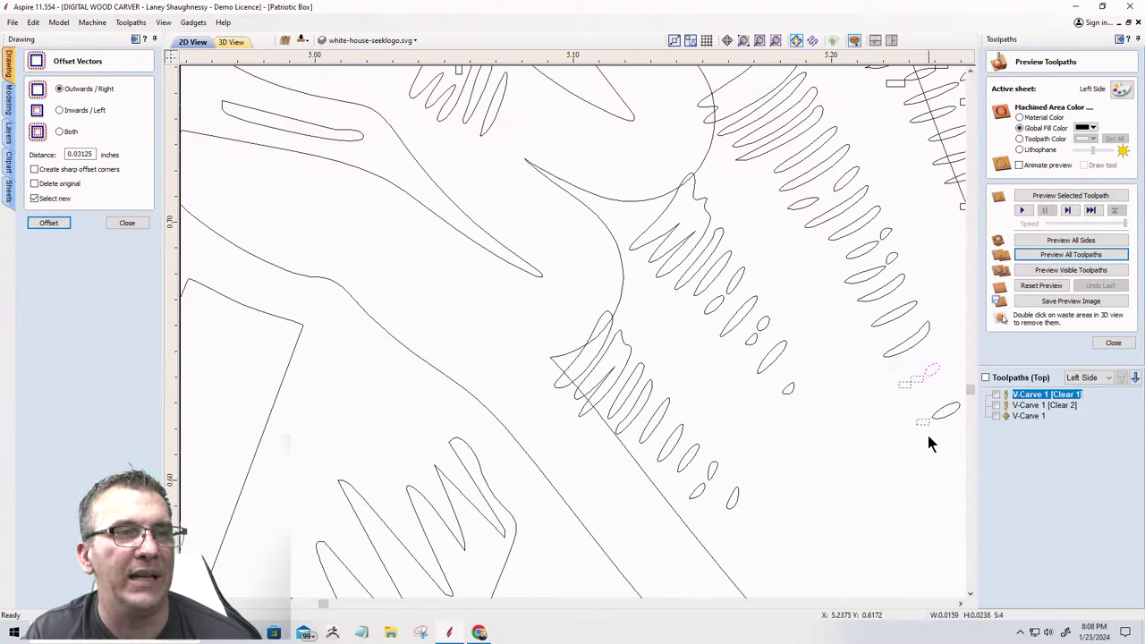
{"action": "key", "text": "Delete"}
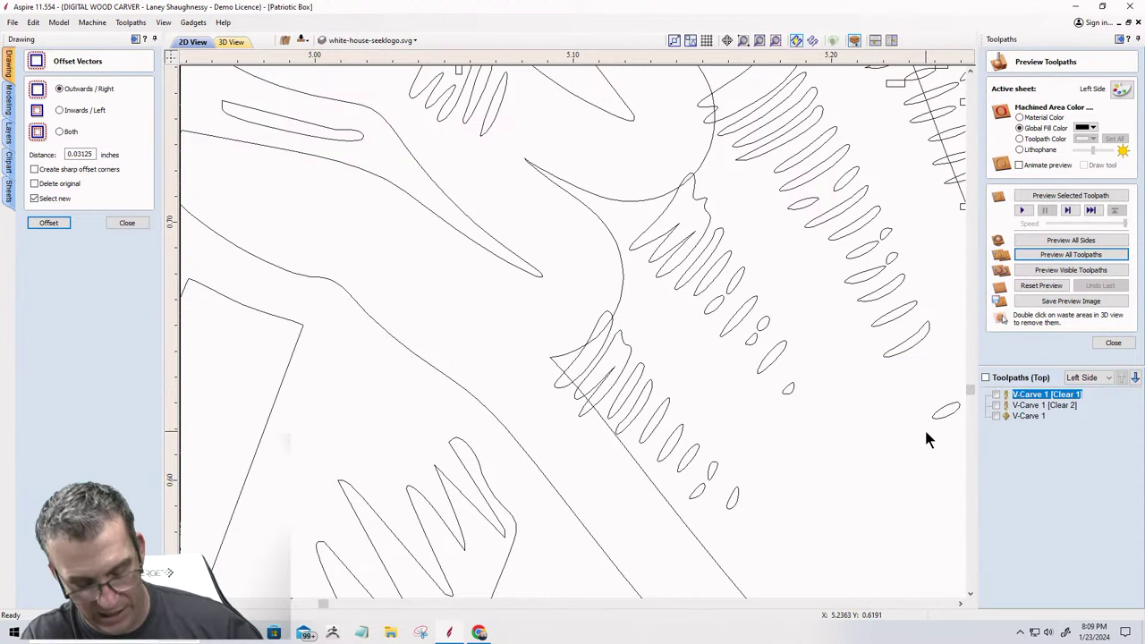
{"action": "key", "text": "ctrl+z"}
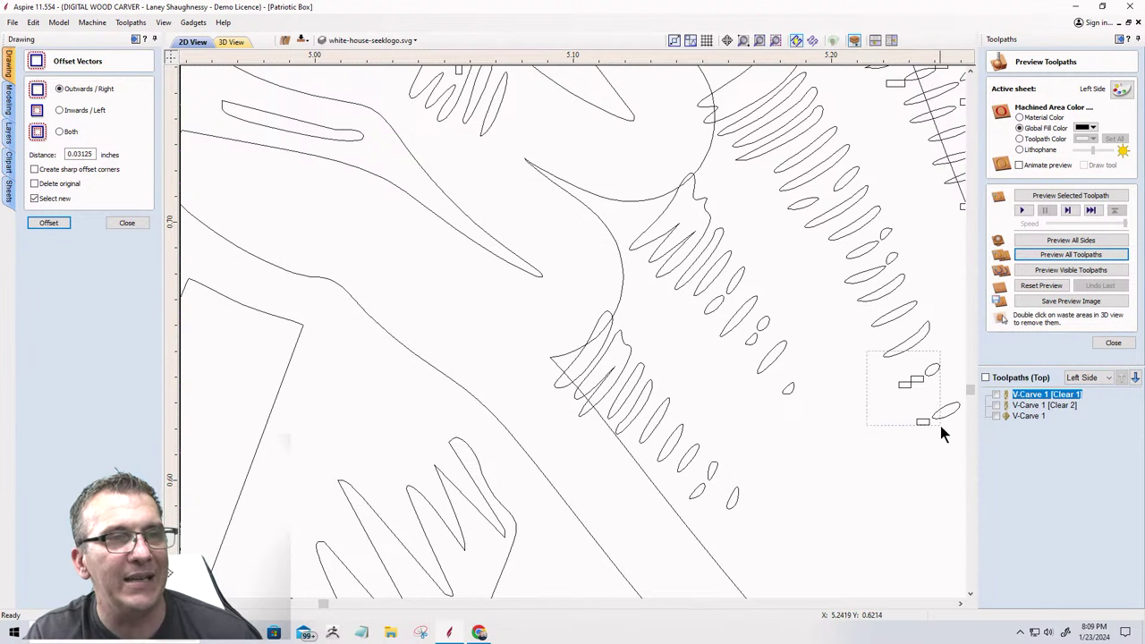
{"action": "left_click_drag", "start_coordinate": [940, 426], "coordinate": [933, 449]}
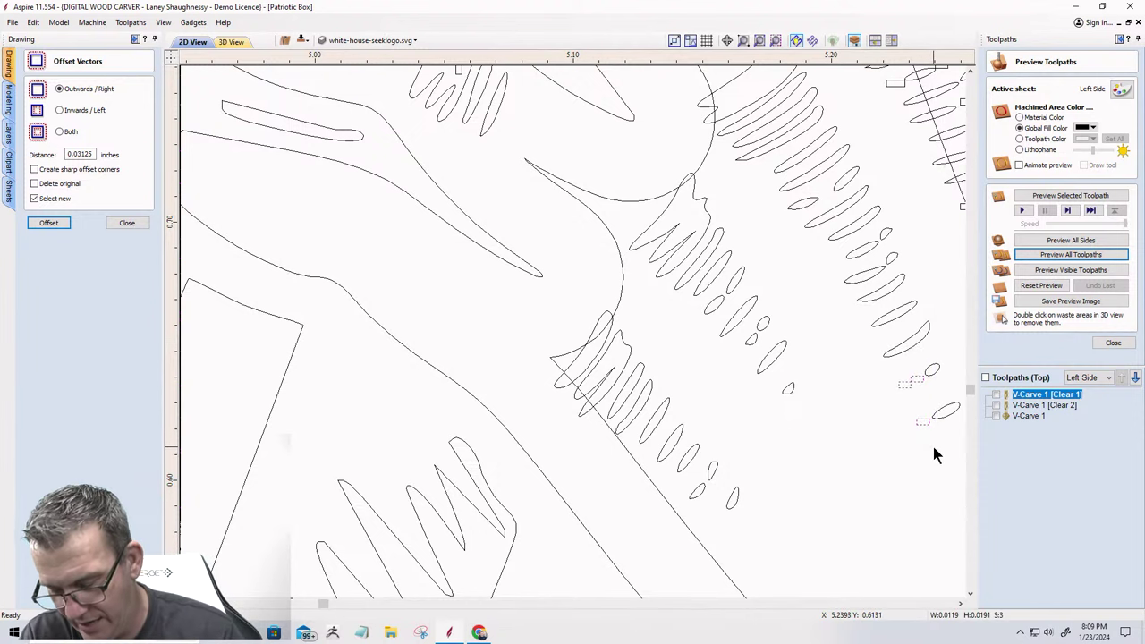
{"action": "left_click", "coordinate": [933, 447]}
{"action": "scroll", "coordinate": [743, 334], "scroll_direction": "down", "scroll_amount": 3}
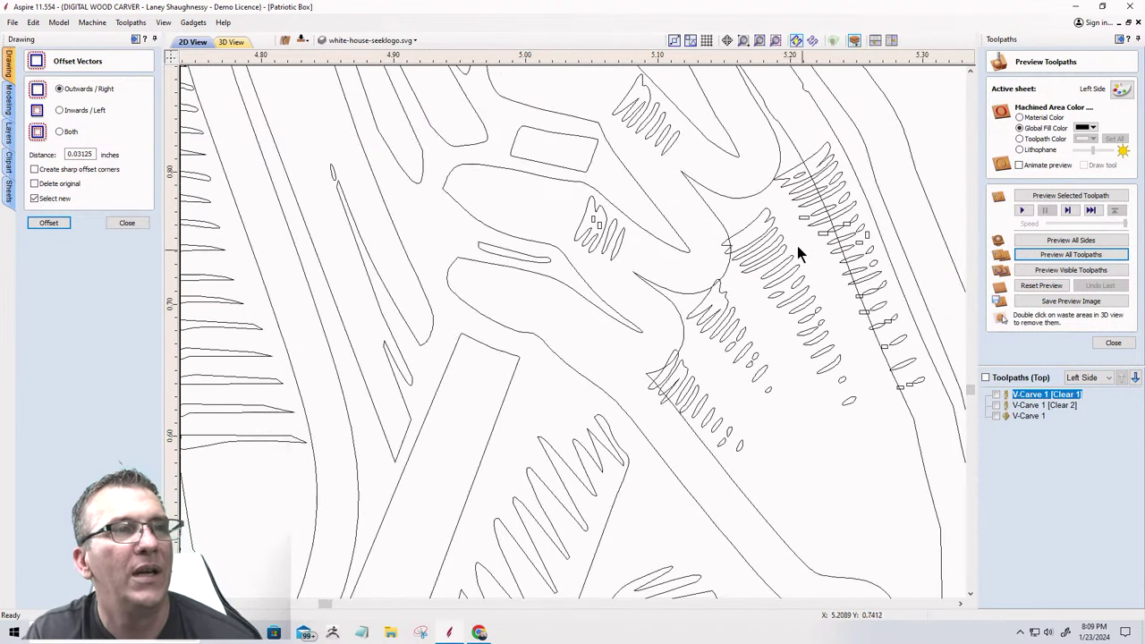
{"action": "left_click_drag", "start_coordinate": [802, 218], "coordinate": [830, 255]}
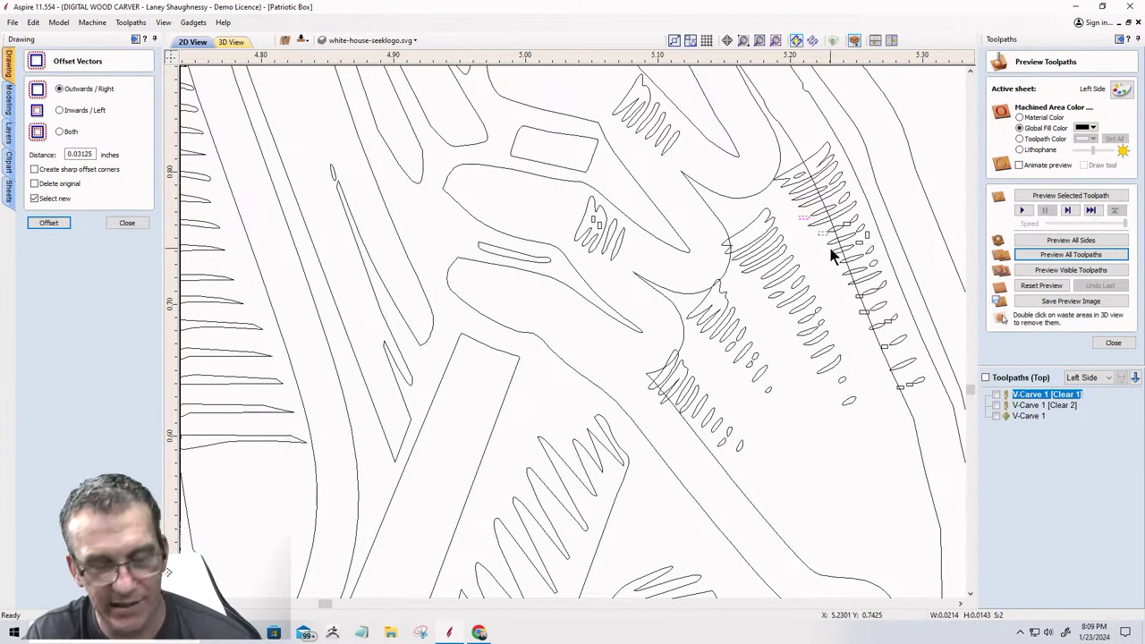
{"action": "left_click", "coordinate": [834, 247]}
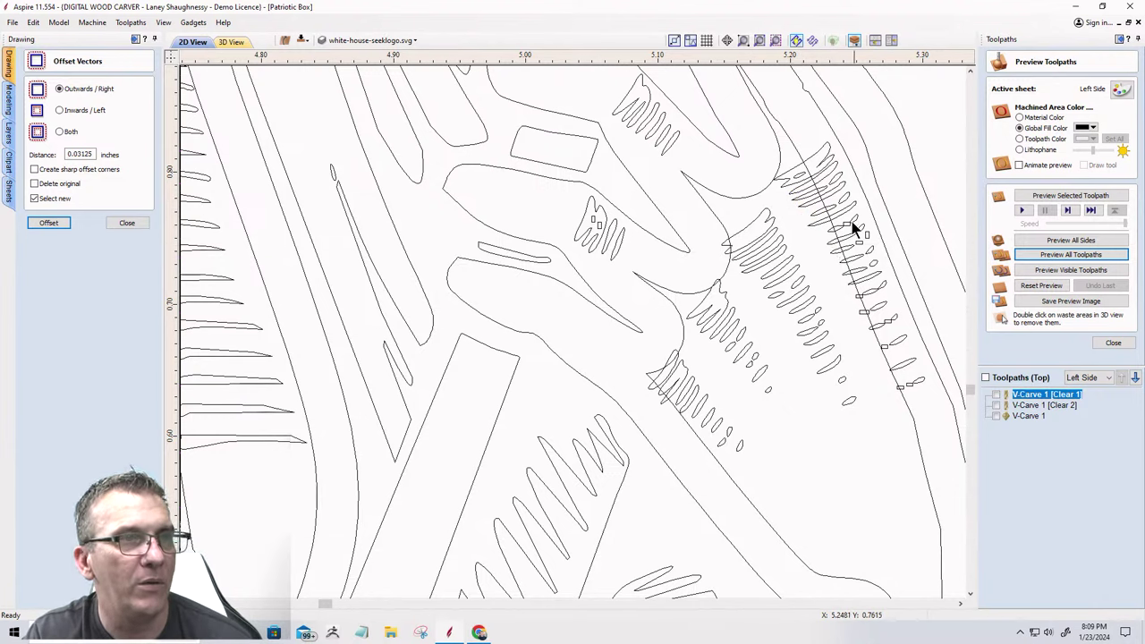
{"action": "left_click", "coordinate": [872, 257]}
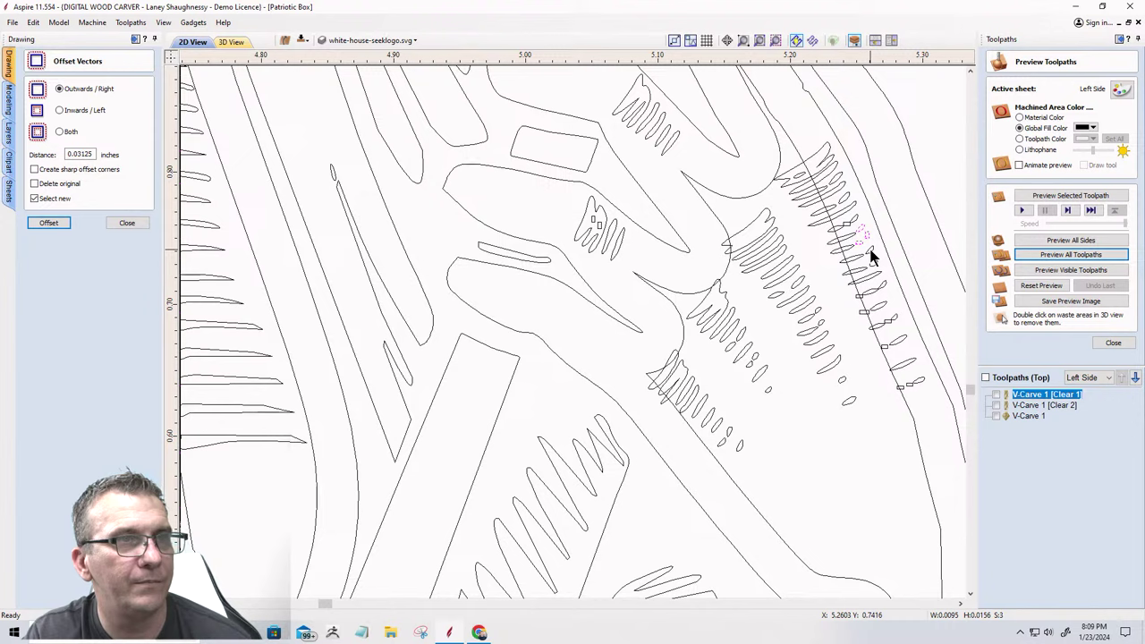
{"action": "left_click_drag", "start_coordinate": [869, 312], "coordinate": [902, 327]}
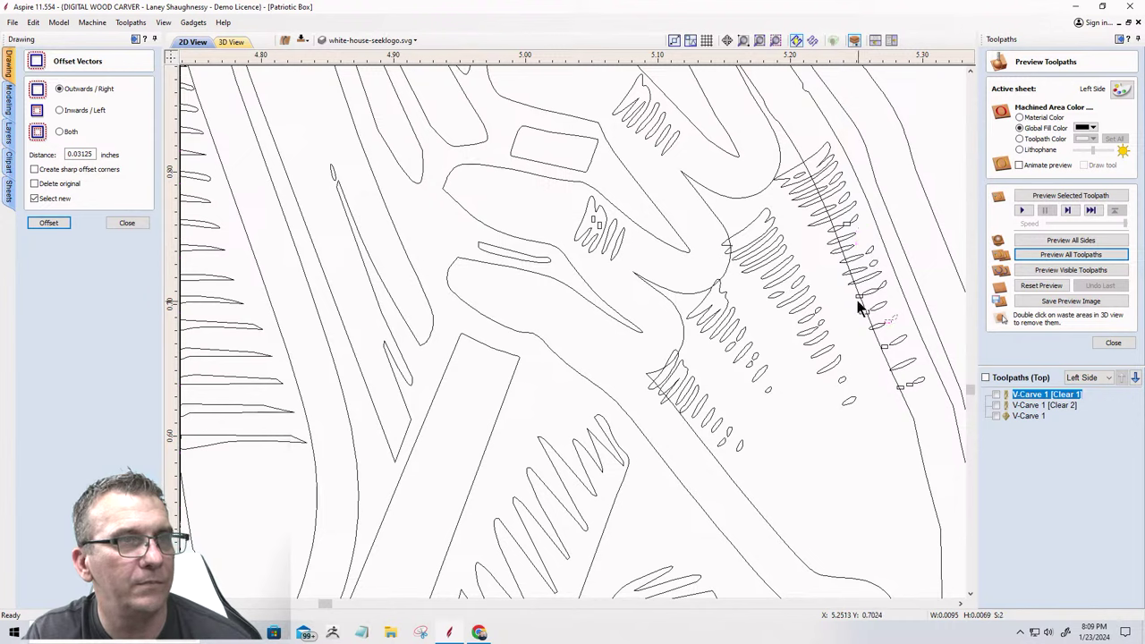
{"action": "left_click_drag", "start_coordinate": [845, 284], "coordinate": [895, 331]}
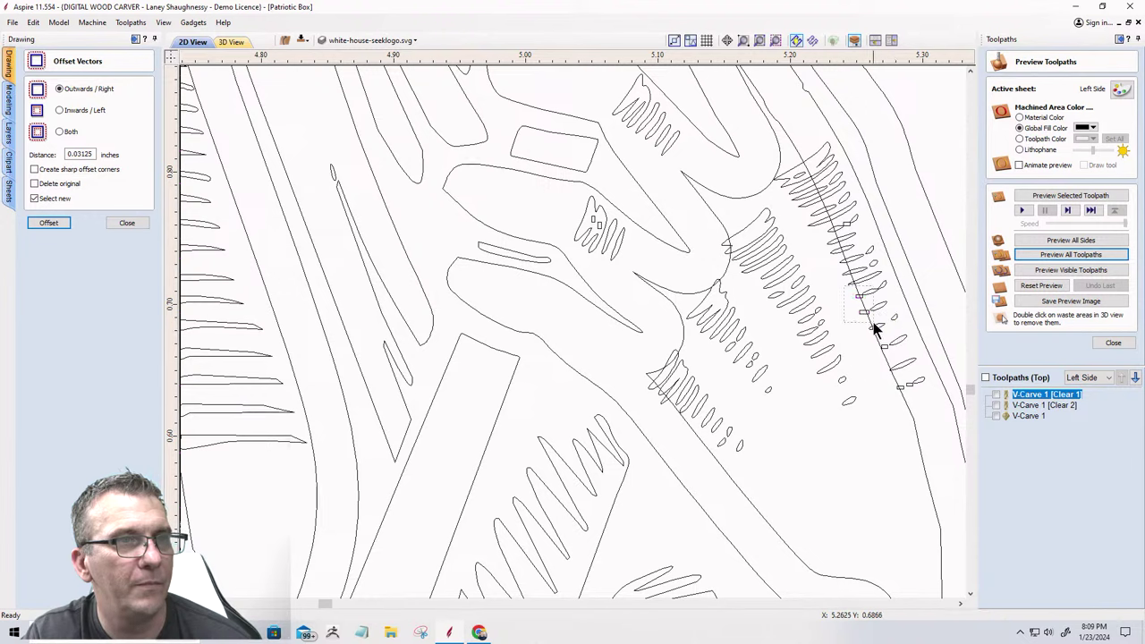
{"action": "left_click", "coordinate": [882, 347]}
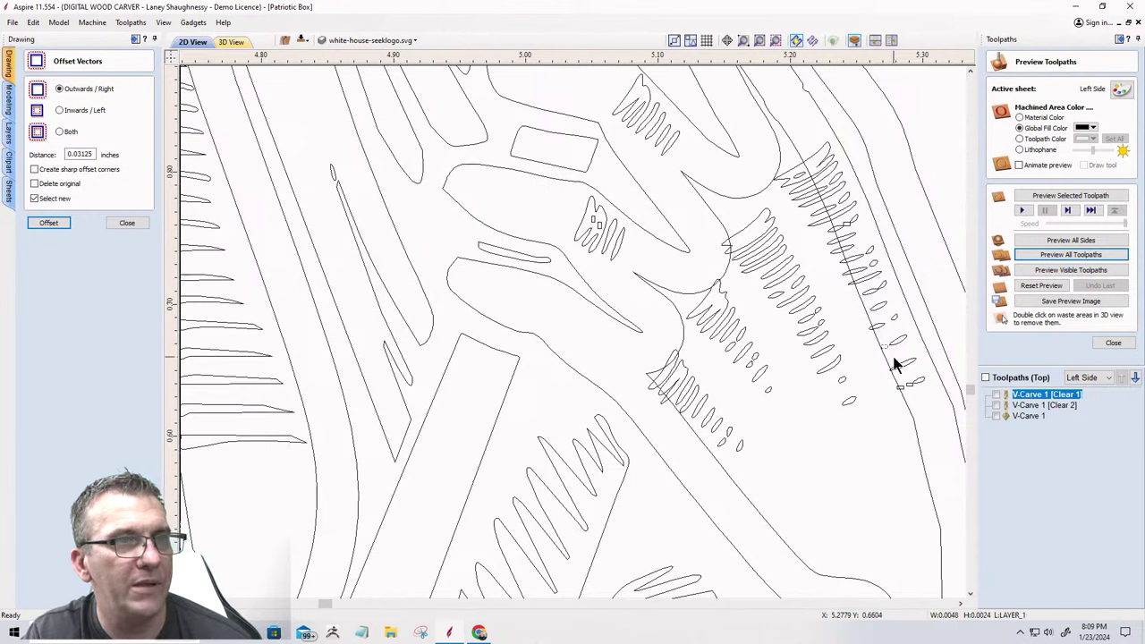
{"action": "left_click_drag", "start_coordinate": [887, 373], "coordinate": [916, 393]}
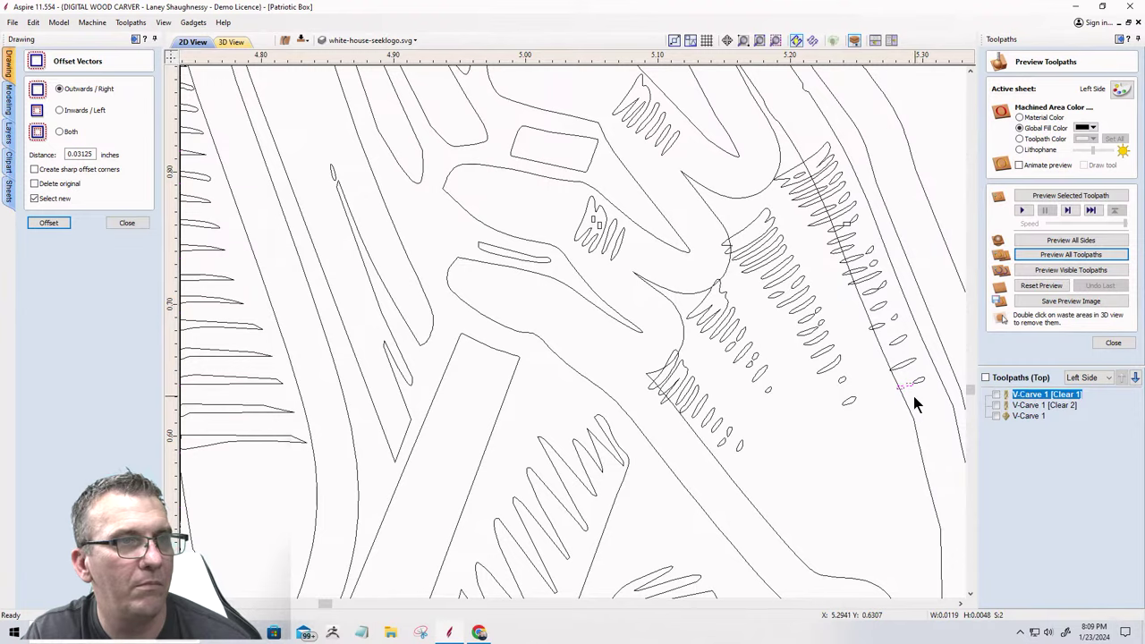
Delete the staircase of six tiny rectangles inside the statue artwork.
{"action": "scroll", "coordinate": [798, 436], "scroll_direction": "down", "scroll_amount": 4}
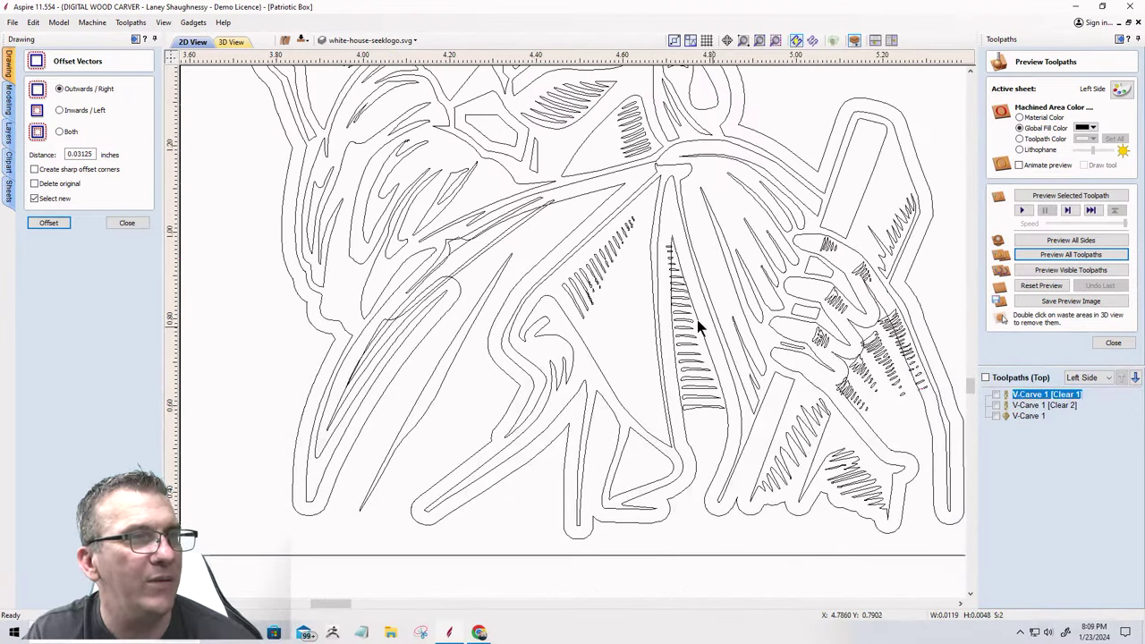
{"action": "scroll", "coordinate": [712, 318], "scroll_direction": "up", "scroll_amount": 3}
{"action": "scroll", "coordinate": [714, 316], "scroll_direction": "down", "scroll_amount": 3}
{"action": "scroll", "coordinate": [591, 295], "scroll_direction": "up", "scroll_amount": 5}
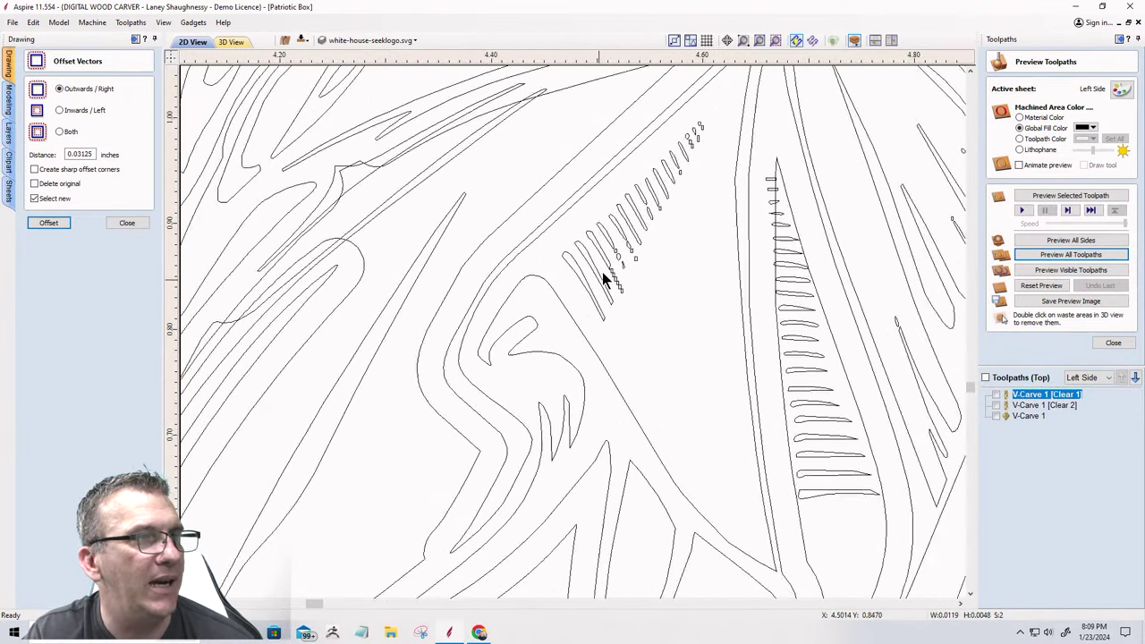
{"action": "scroll", "coordinate": [629, 265], "scroll_direction": "up", "scroll_amount": 2}
{"action": "left_click_drag", "start_coordinate": [578, 247], "coordinate": [627, 361]}
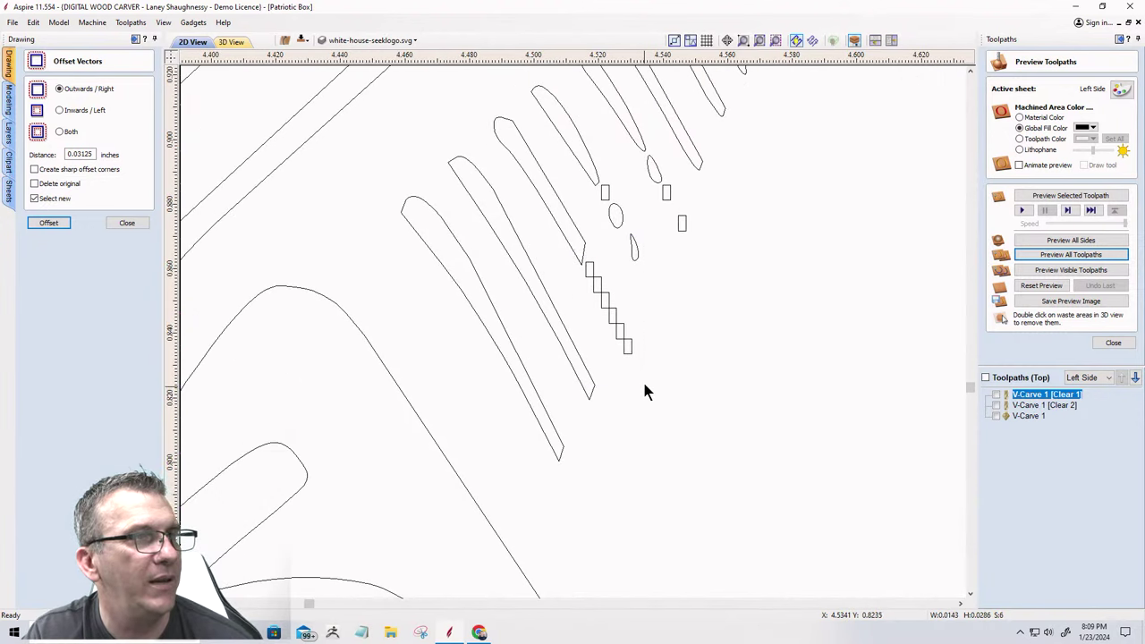
{"action": "left_click_drag", "start_coordinate": [655, 178], "coordinate": [706, 241]}
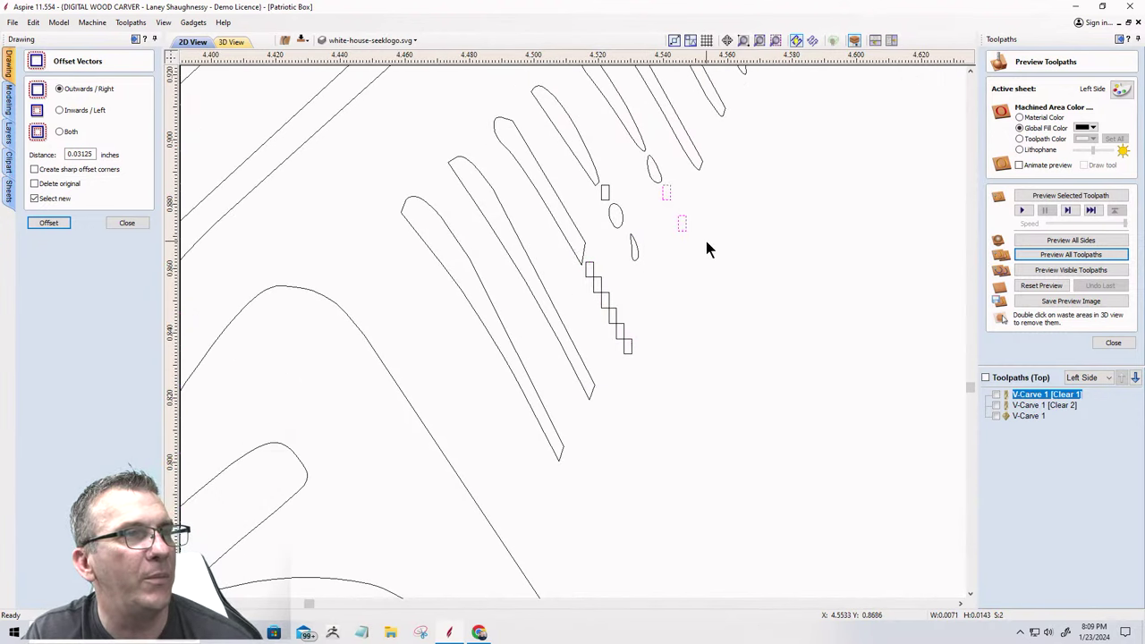
{"action": "left_click", "coordinate": [615, 219]}
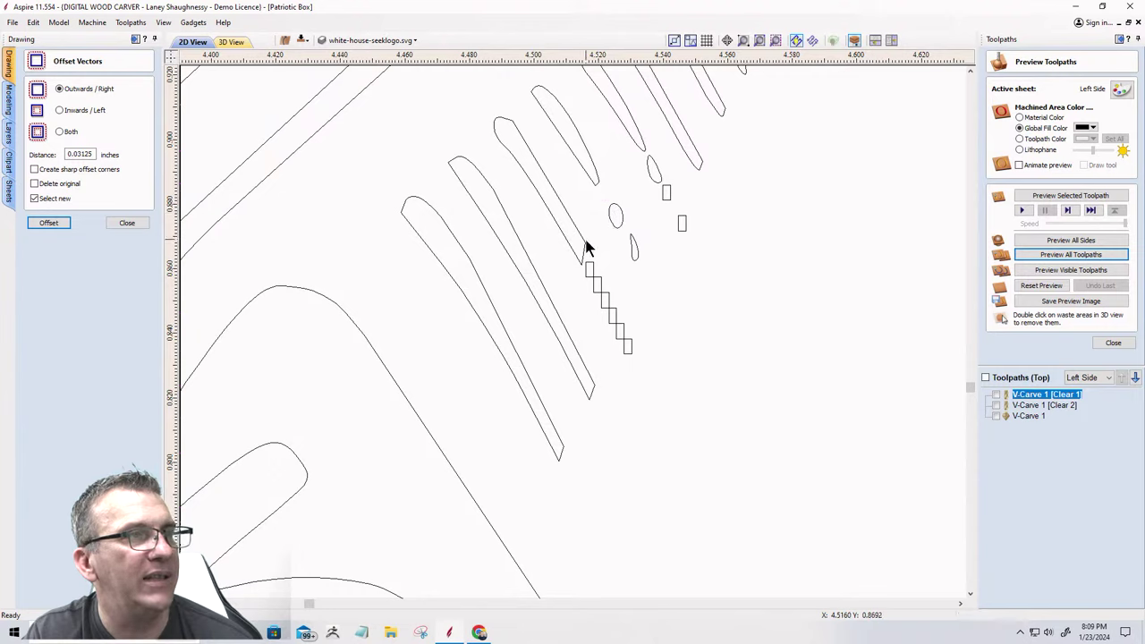
{"action": "left_click", "coordinate": [592, 270]}
{"action": "left_click_drag", "start_coordinate": [579, 241], "coordinate": [639, 362]}
{"action": "key", "text": "Delete"}
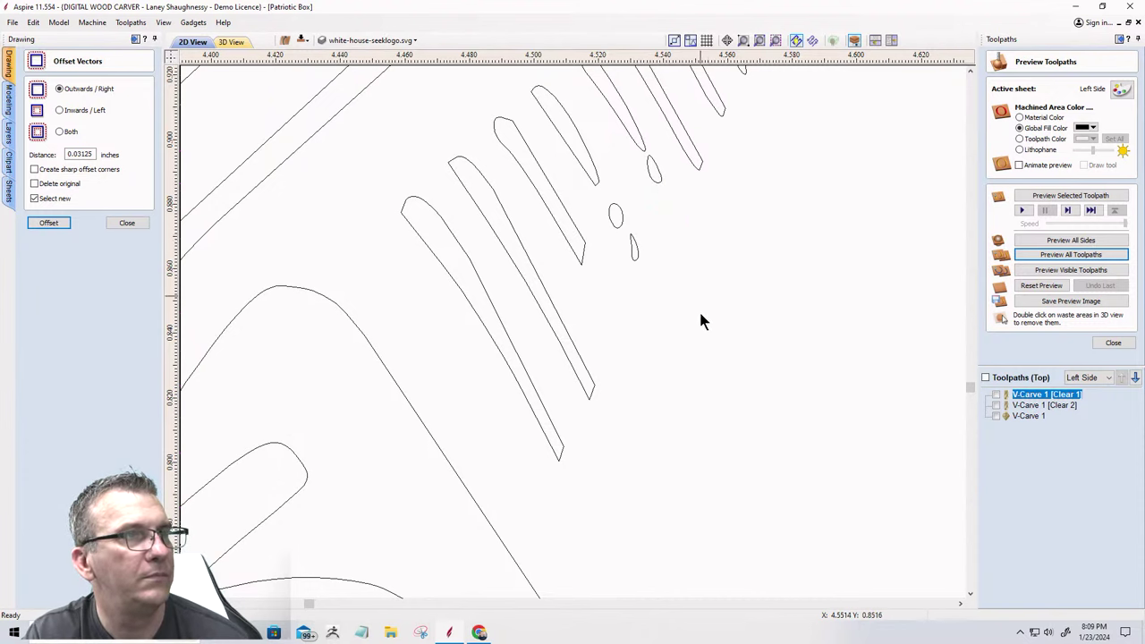
Delete the two remaining stray tiny rectangles and the tiny stray line, keeping the statue's offset outline.
{"action": "scroll", "coordinate": [700, 322], "scroll_direction": "down", "scroll_amount": 4}
{"action": "left_click", "coordinate": [742, 219]}
{"action": "key", "text": "Delete"}
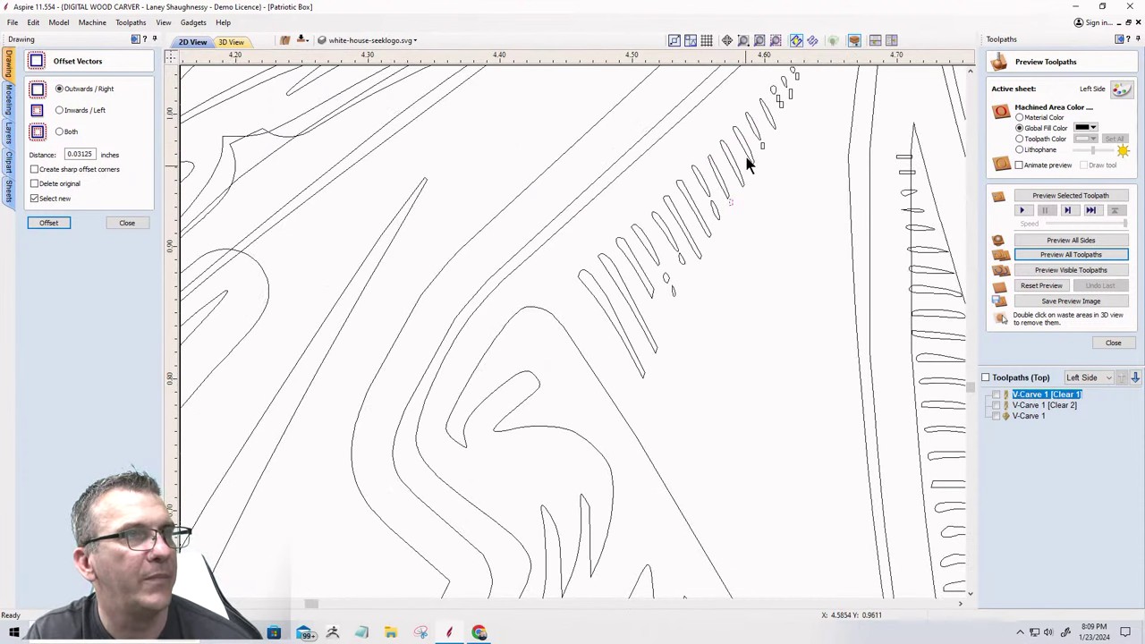
{"action": "left_click", "coordinate": [776, 159]}
{"action": "key", "text": "Delete"}
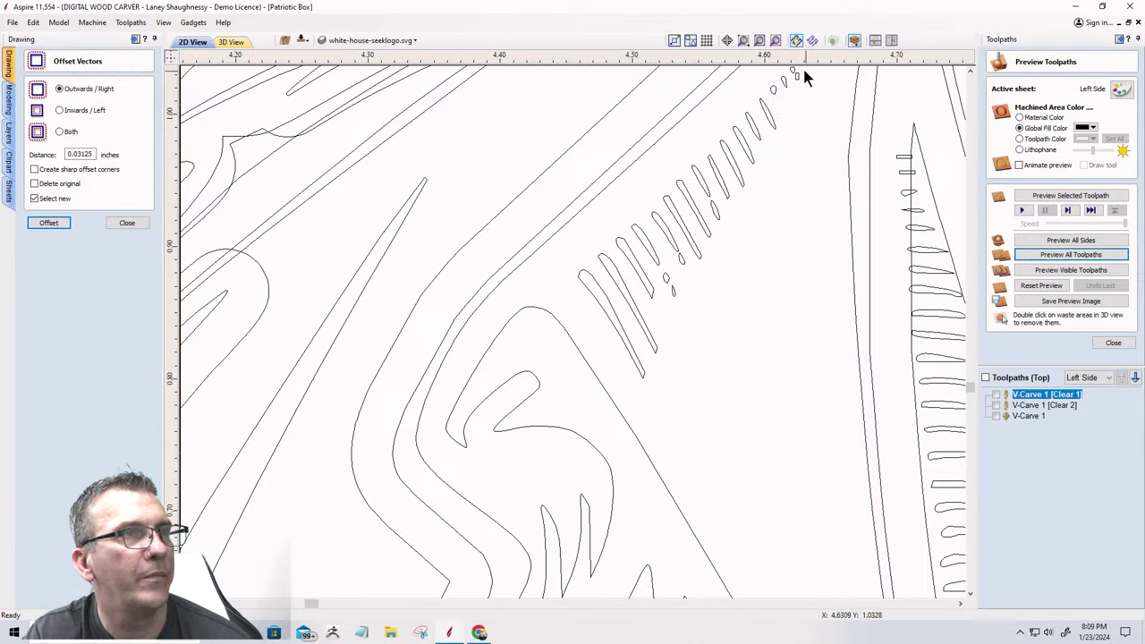
{"action": "left_click", "coordinate": [903, 172]}
{"action": "key", "text": "Delete"}
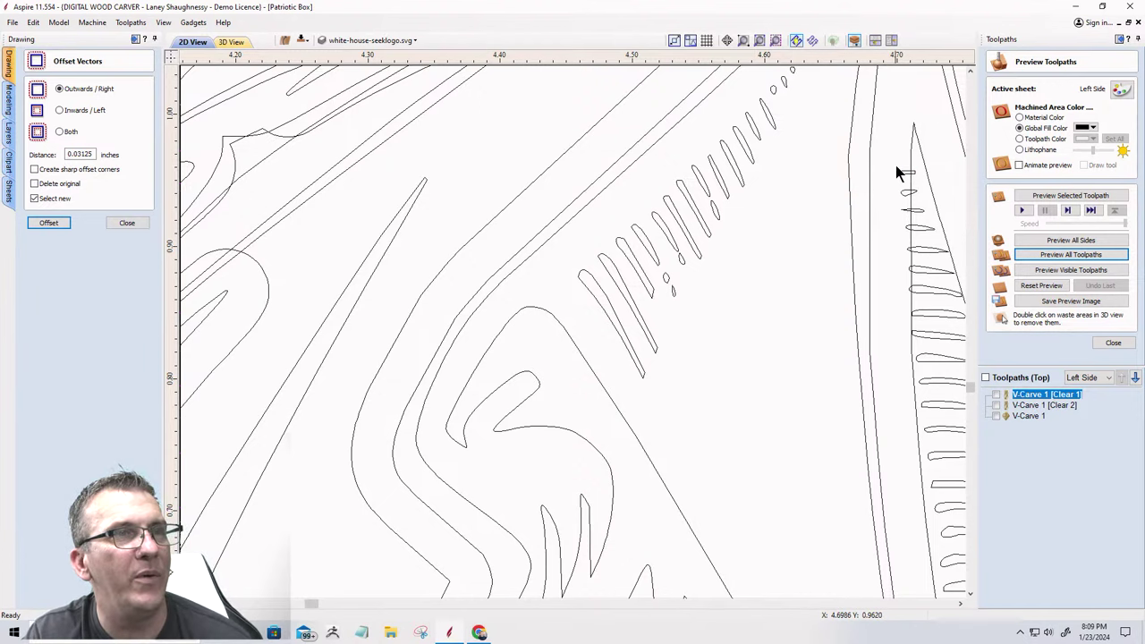
{"action": "scroll", "coordinate": [797, 164], "scroll_direction": "down", "scroll_amount": 5}
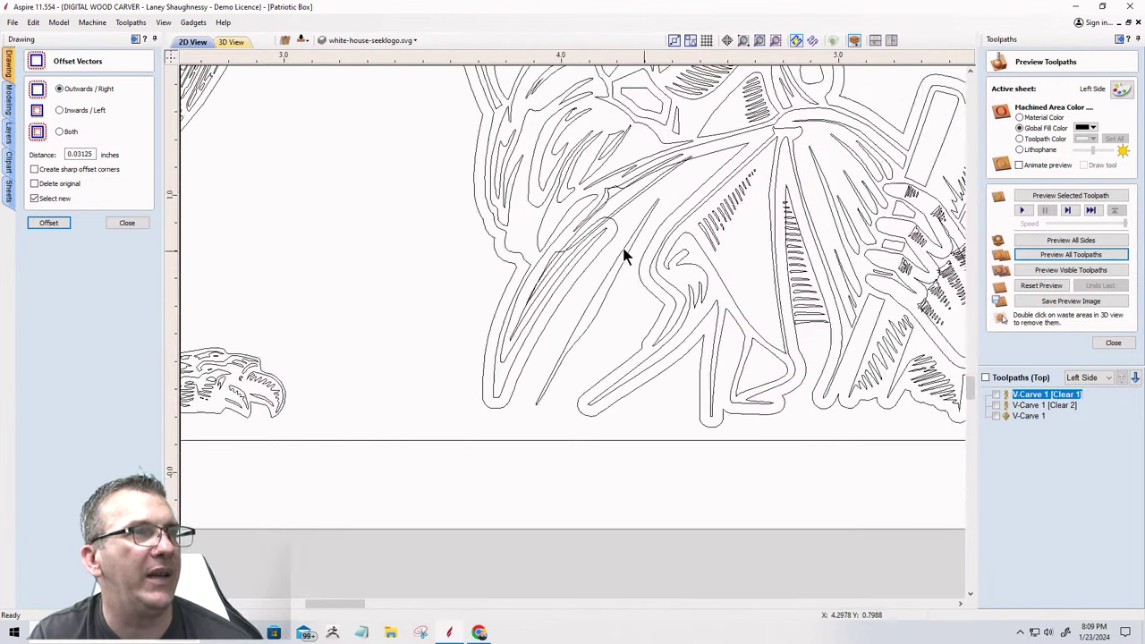
{"action": "scroll", "coordinate": [590, 277], "scroll_direction": "down", "scroll_amount": 2}
{"action": "scroll", "coordinate": [554, 309], "scroll_direction": "up", "scroll_amount": 5}
{"action": "left_click", "coordinate": [545, 294]}
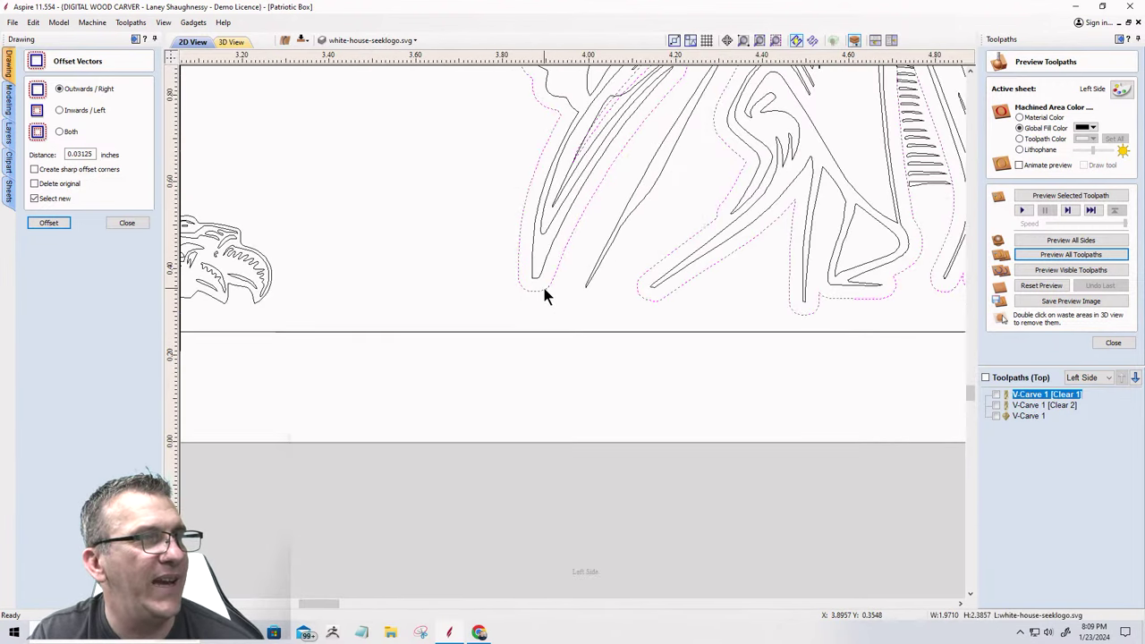
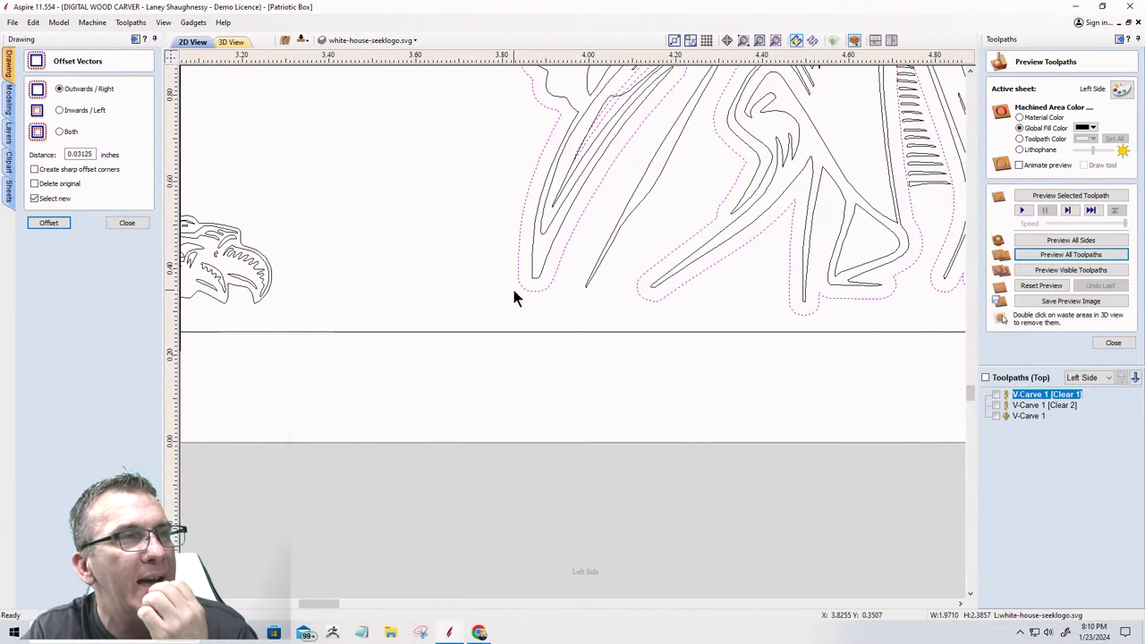
Close Offset Vectors and cut the statue's offset outline at its first bottom node.
{"action": "scroll", "coordinate": [514, 298], "scroll_direction": "down", "scroll_amount": 5}
{"action": "scroll", "coordinate": [565, 290], "scroll_direction": "up", "scroll_amount": 2}
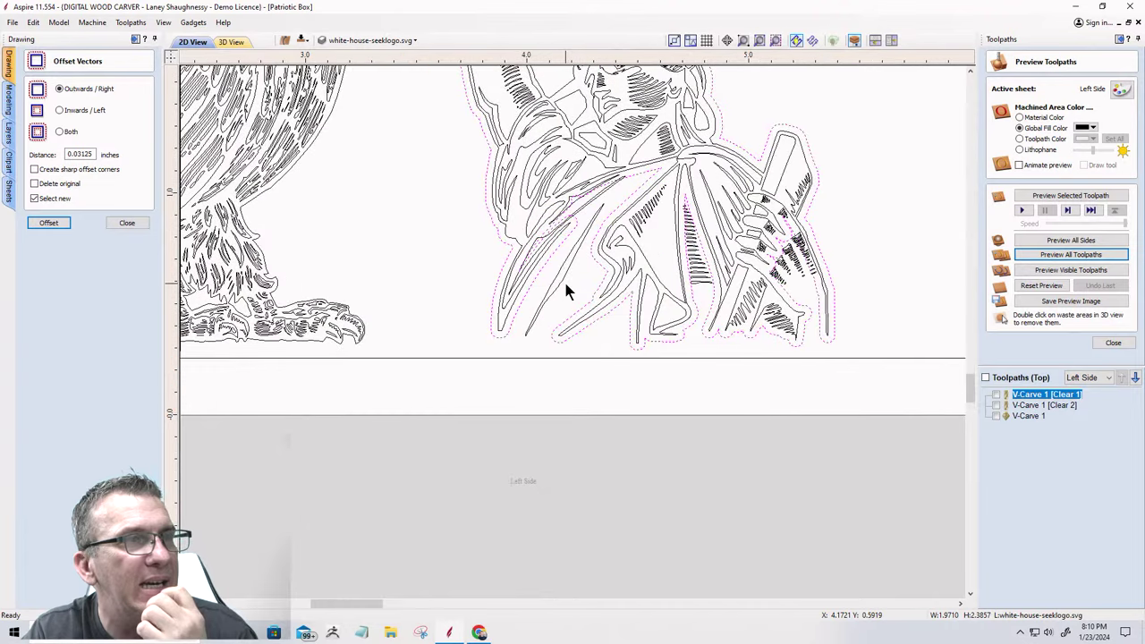
{"action": "scroll", "coordinate": [565, 291], "scroll_direction": "down", "scroll_amount": 4}
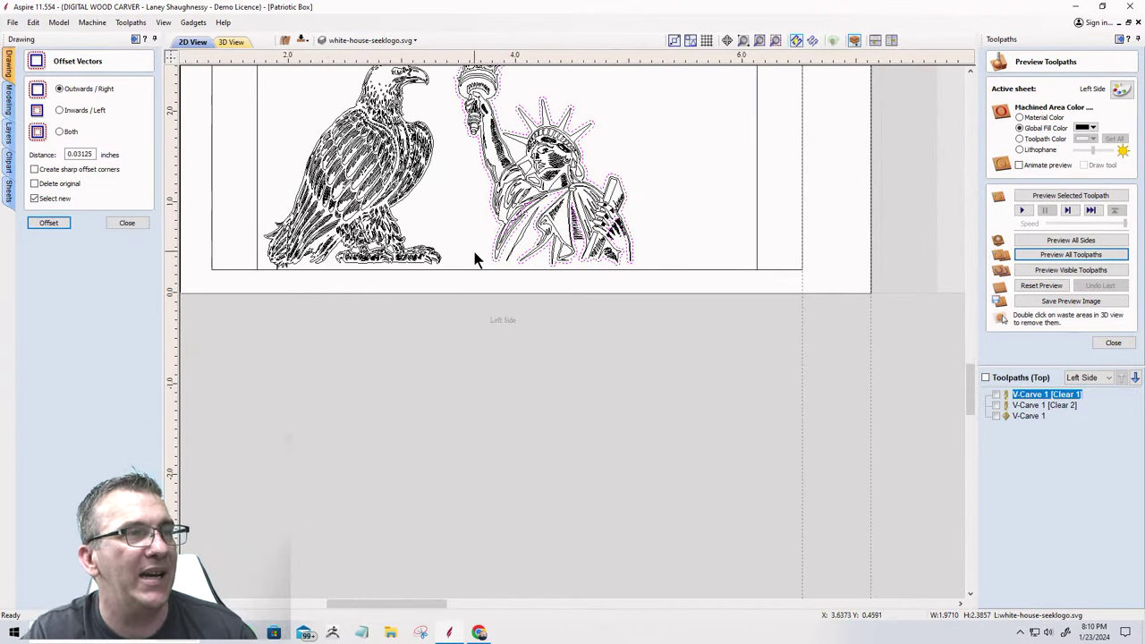
{"action": "scroll", "coordinate": [488, 246], "scroll_direction": "up", "scroll_amount": 4}
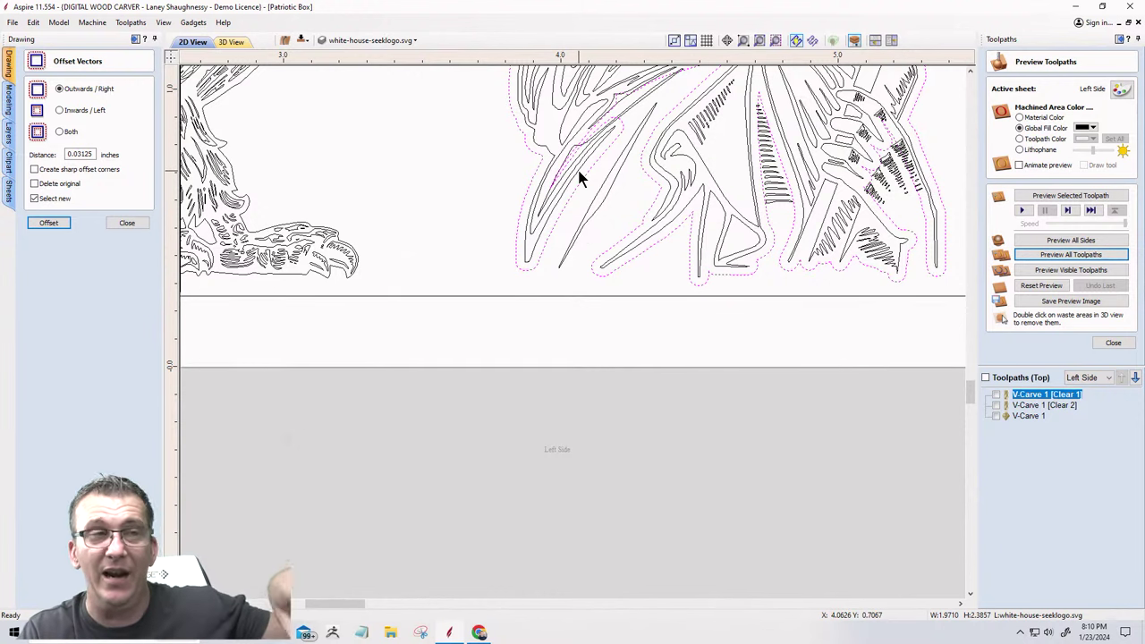
{"action": "scroll", "coordinate": [650, 210], "scroll_direction": "down", "scroll_amount": 2}
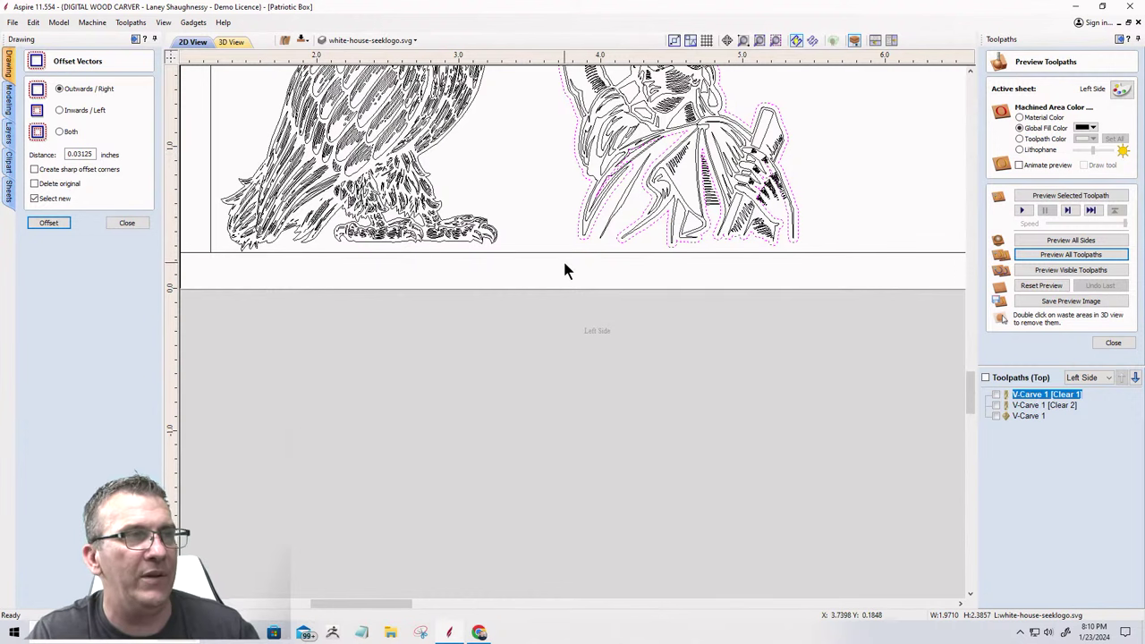
{"action": "scroll", "coordinate": [584, 240], "scroll_direction": "up", "scroll_amount": 4}
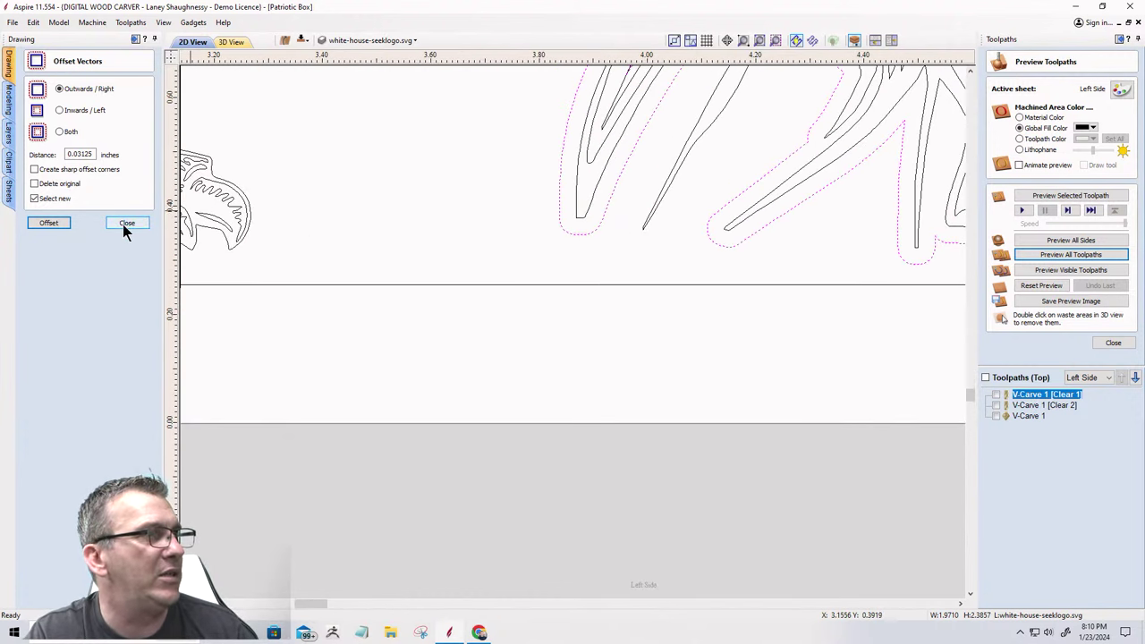
{"action": "left_click", "coordinate": [127, 223]}
{"action": "left_click", "coordinate": [49, 234]}
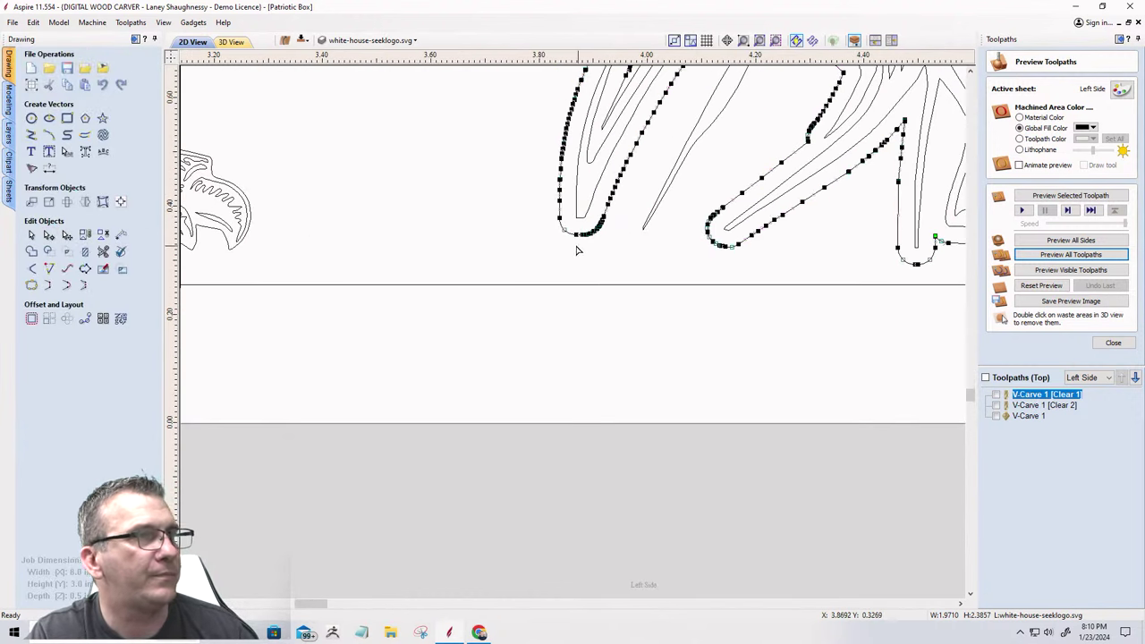
{"action": "right_click", "coordinate": [564, 229]}
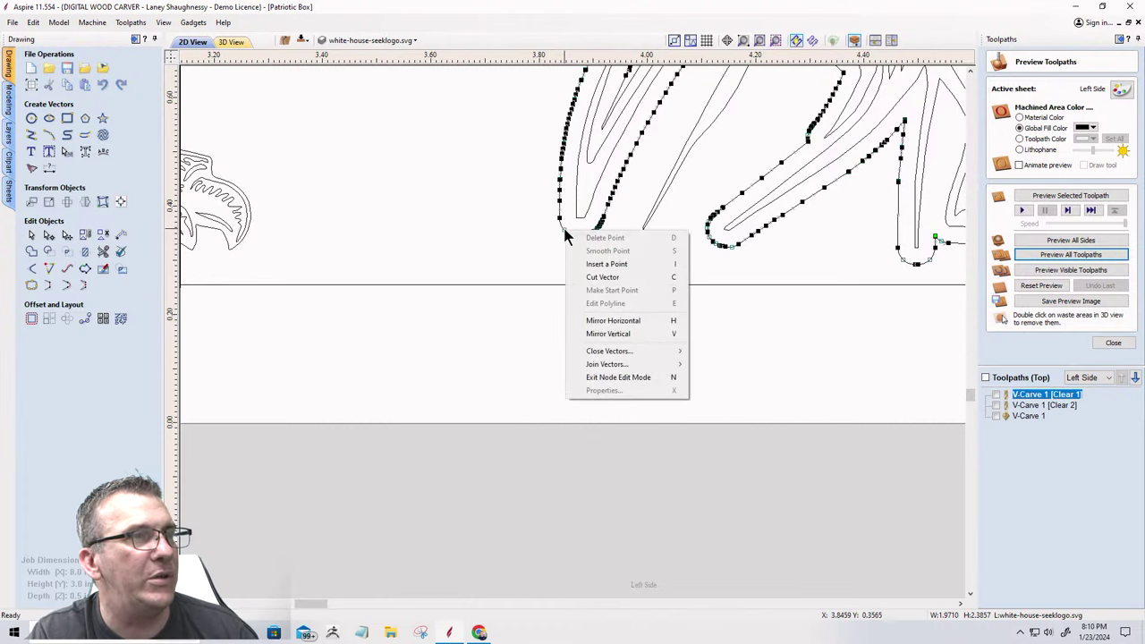
{"action": "left_click", "coordinate": [574, 276]}
Add a point on the outline's lower curve and cut the outline at the bottom bend.
{"action": "scroll", "coordinate": [486, 205], "scroll_direction": "down", "scroll_amount": 1}
{"action": "scroll", "coordinate": [483, 203], "scroll_direction": "down", "scroll_amount": 3}
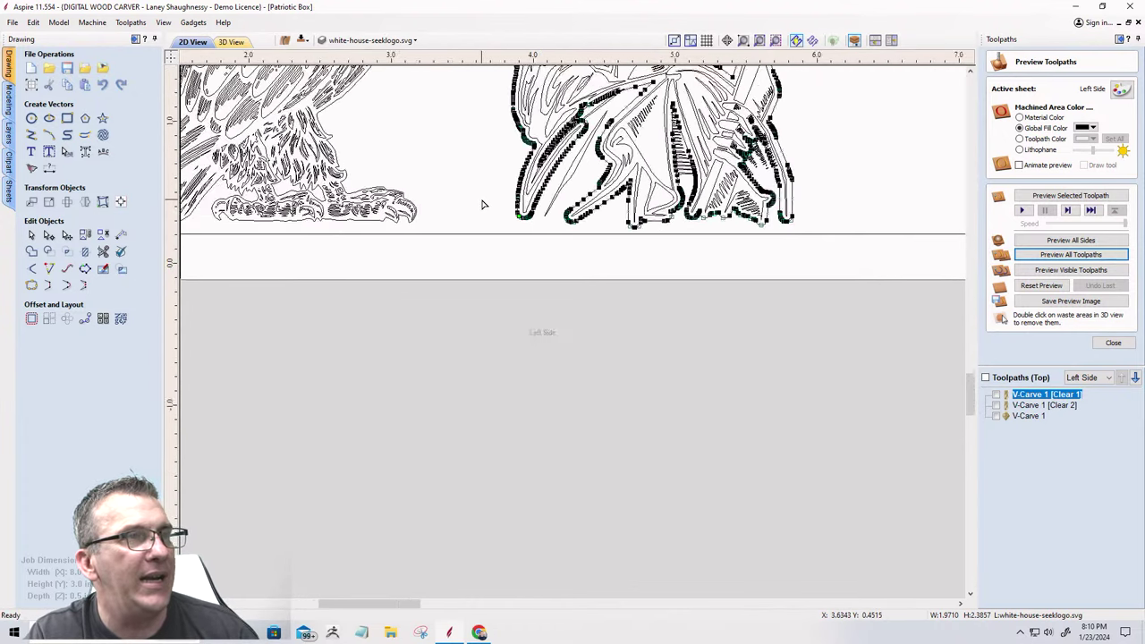
{"action": "scroll", "coordinate": [680, 224], "scroll_direction": "down", "scroll_amount": 2}
{"action": "scroll", "coordinate": [680, 214], "scroll_direction": "up", "scroll_amount": 4}
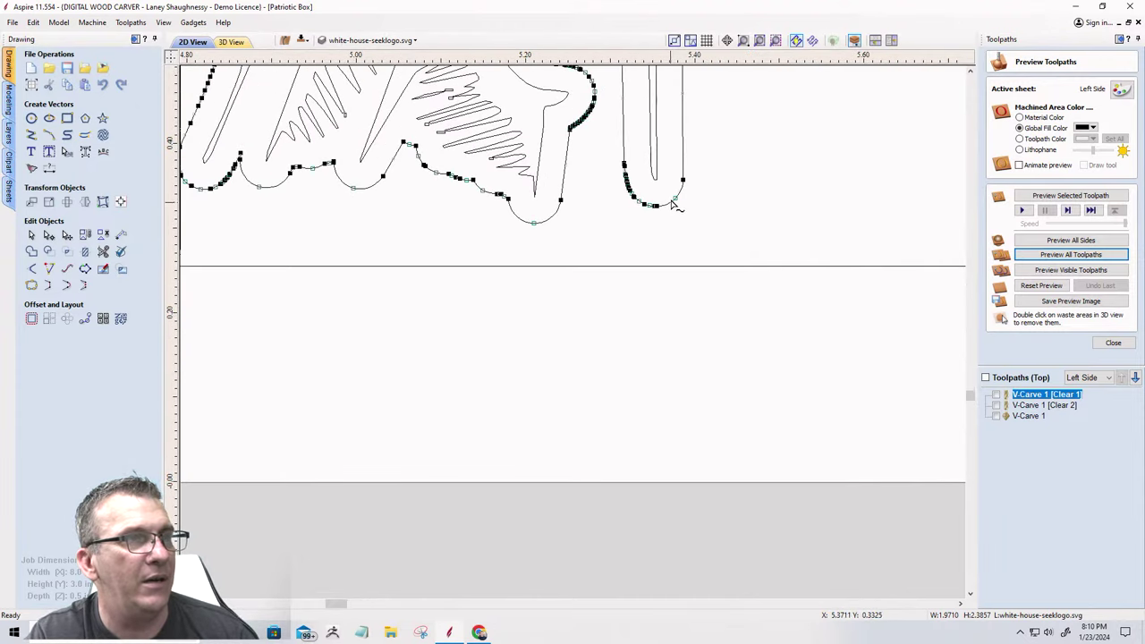
{"action": "right_click", "coordinate": [676, 205]}
{"action": "left_click", "coordinate": [694, 234]}
{"action": "scroll", "coordinate": [805, 265], "scroll_direction": "down", "scroll_amount": 3}
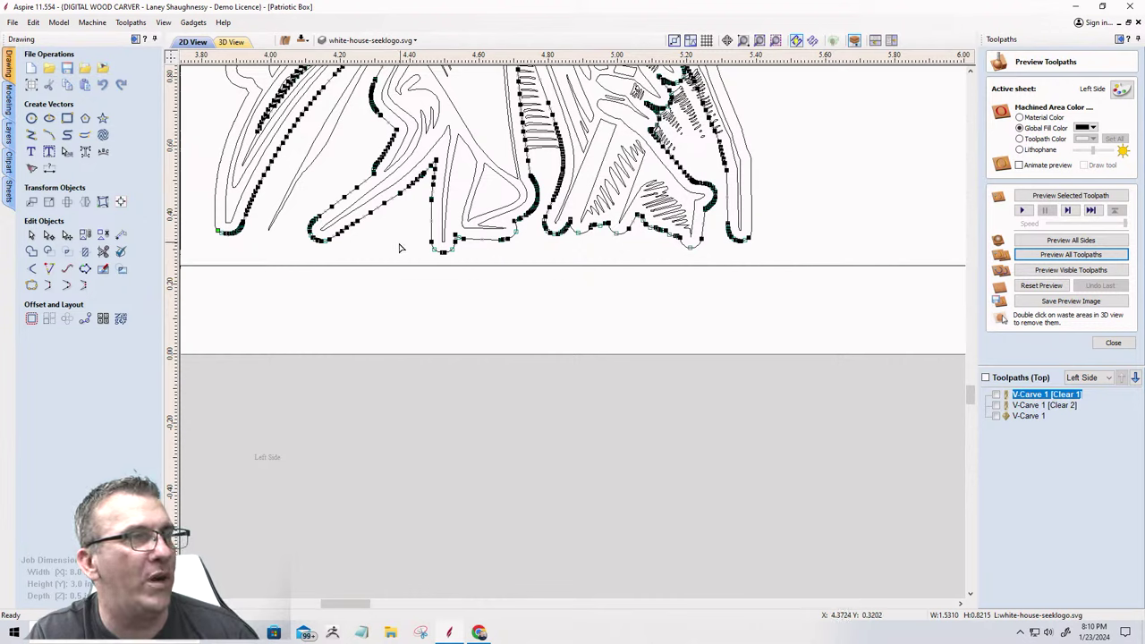
{"action": "scroll", "coordinate": [462, 220], "scroll_direction": "up", "scroll_amount": 2}
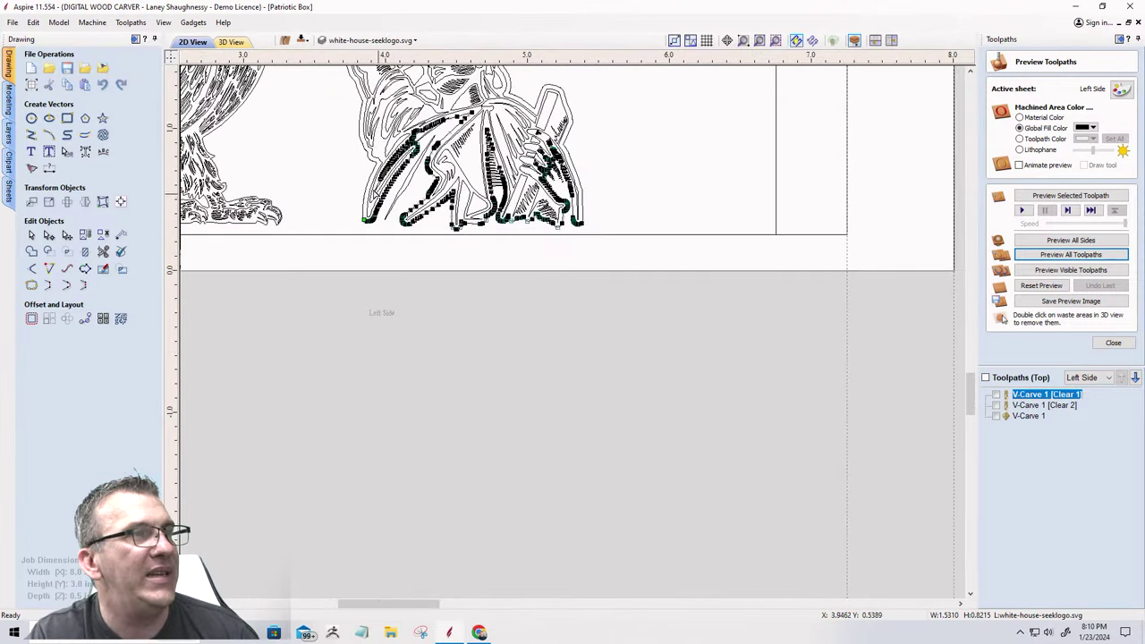
{"action": "scroll", "coordinate": [664, 92], "scroll_direction": "down", "scroll_amount": 2}
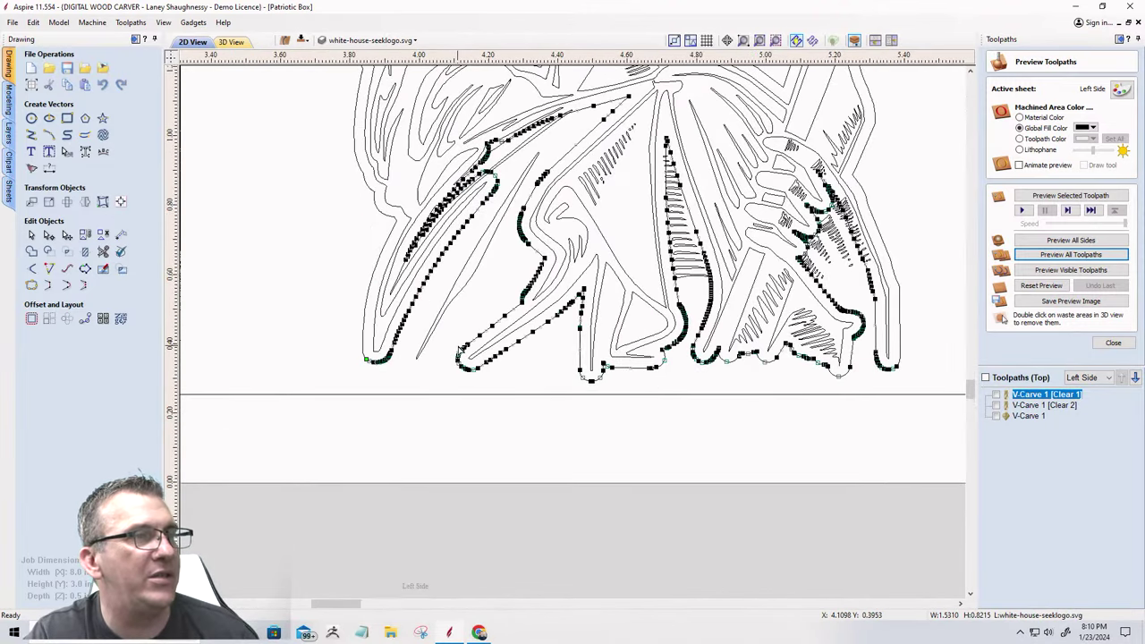
{"action": "scroll", "coordinate": [455, 383], "scroll_direction": "up", "scroll_amount": 5}
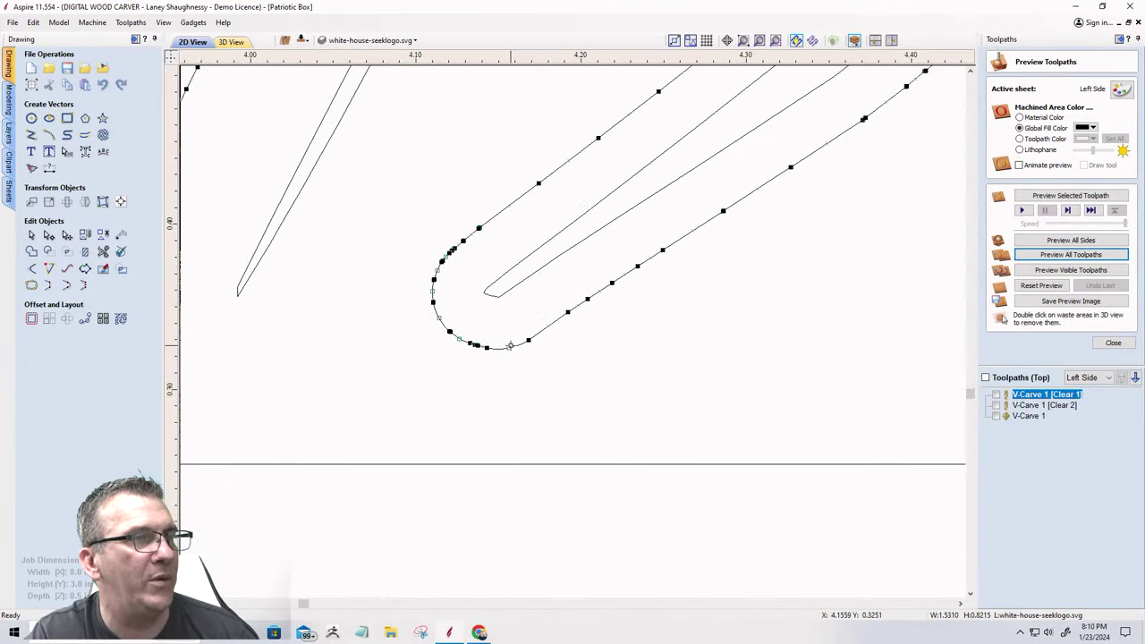
{"action": "right_click", "coordinate": [510, 345]}
{"action": "left_click", "coordinate": [531, 400]}
{"action": "scroll", "coordinate": [451, 327], "scroll_direction": "down", "scroll_amount": 2}
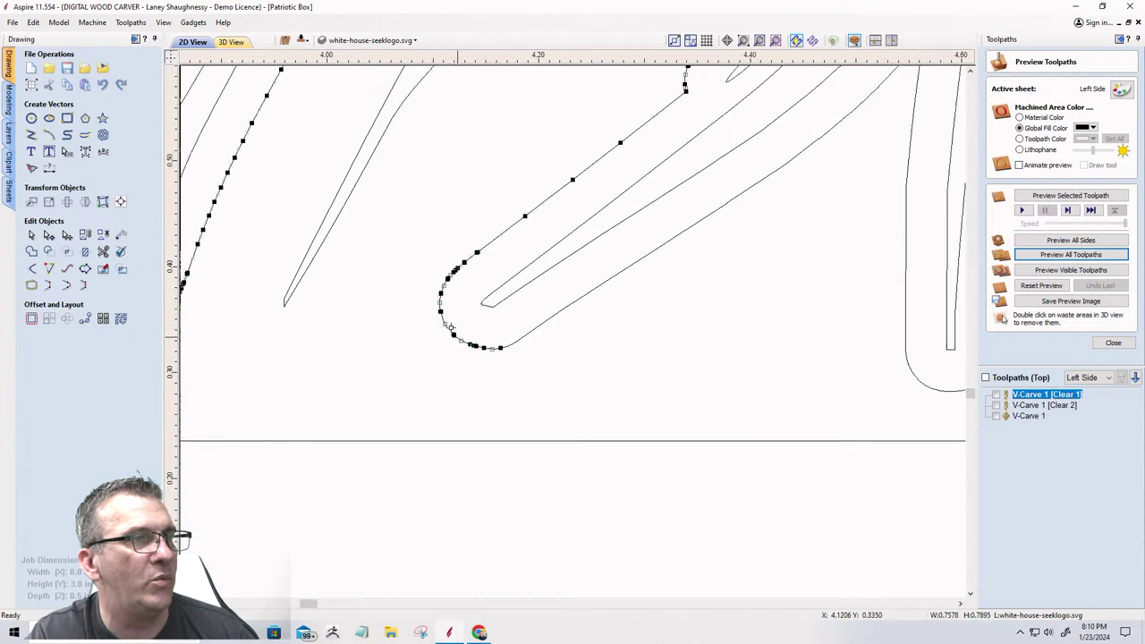
{"action": "scroll", "coordinate": [449, 327], "scroll_direction": "down", "scroll_amount": 2}
{"action": "scroll", "coordinate": [475, 327], "scroll_direction": "down", "scroll_amount": 2}
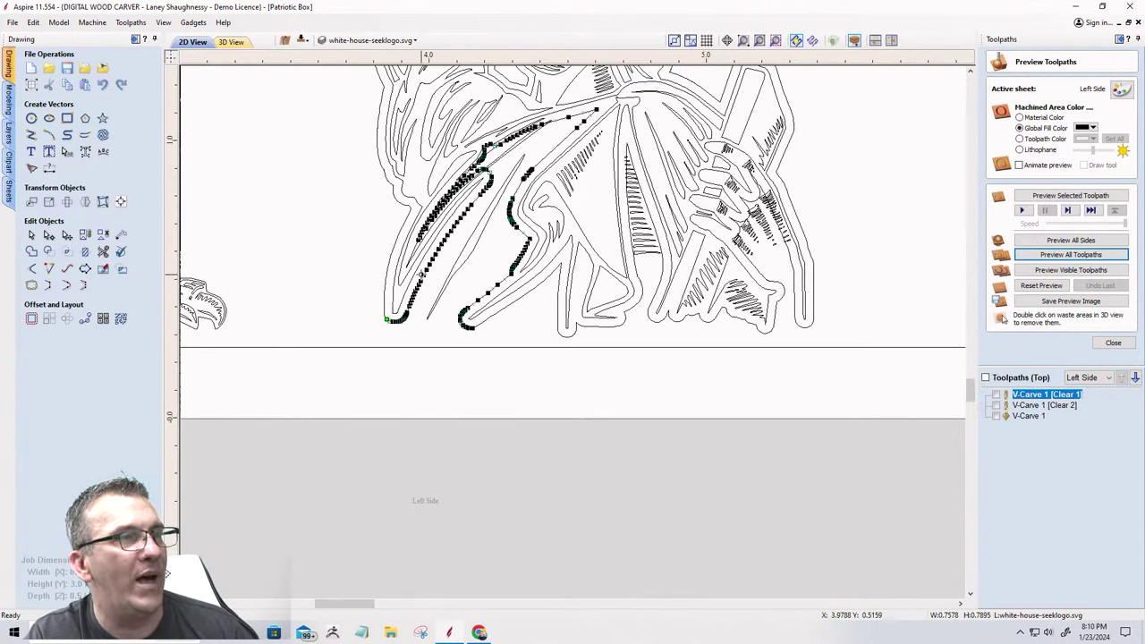
Select the statue's offset outline after checking the outer and inner outlines.
{"action": "left_click", "coordinate": [409, 313]}
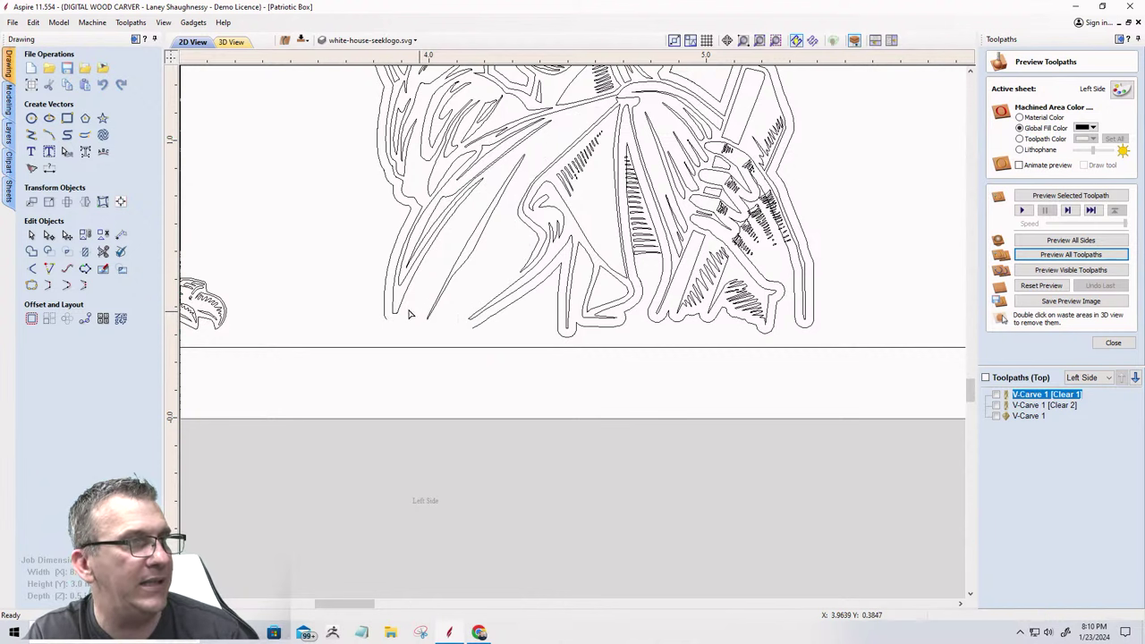
{"action": "left_click", "coordinate": [384, 317]}
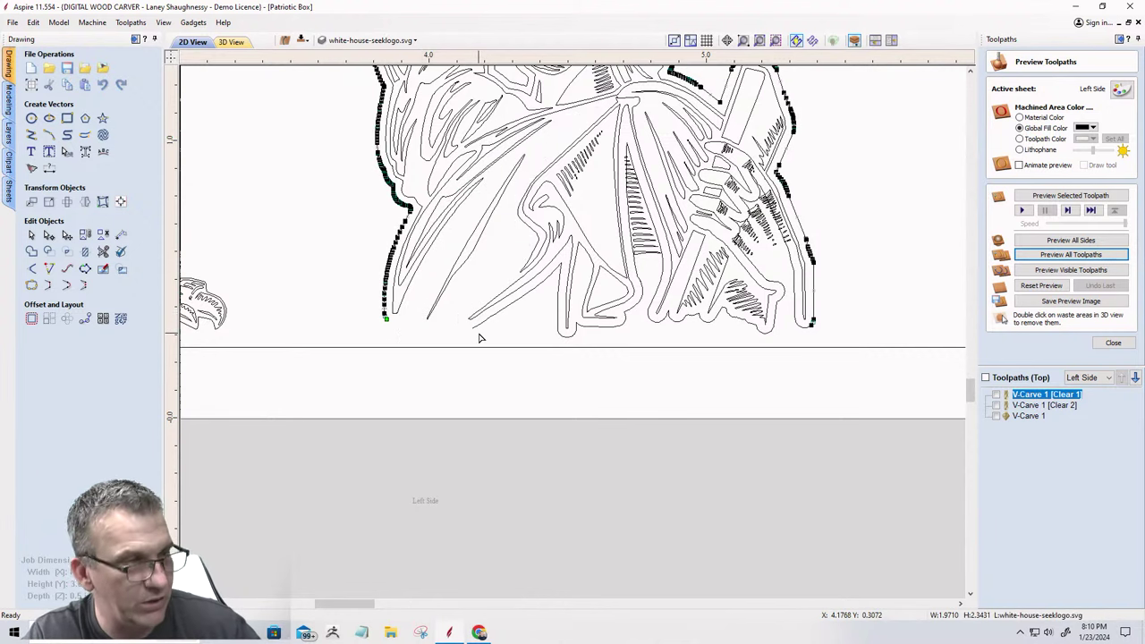
{"action": "left_click", "coordinate": [475, 328], "text": "shift"}
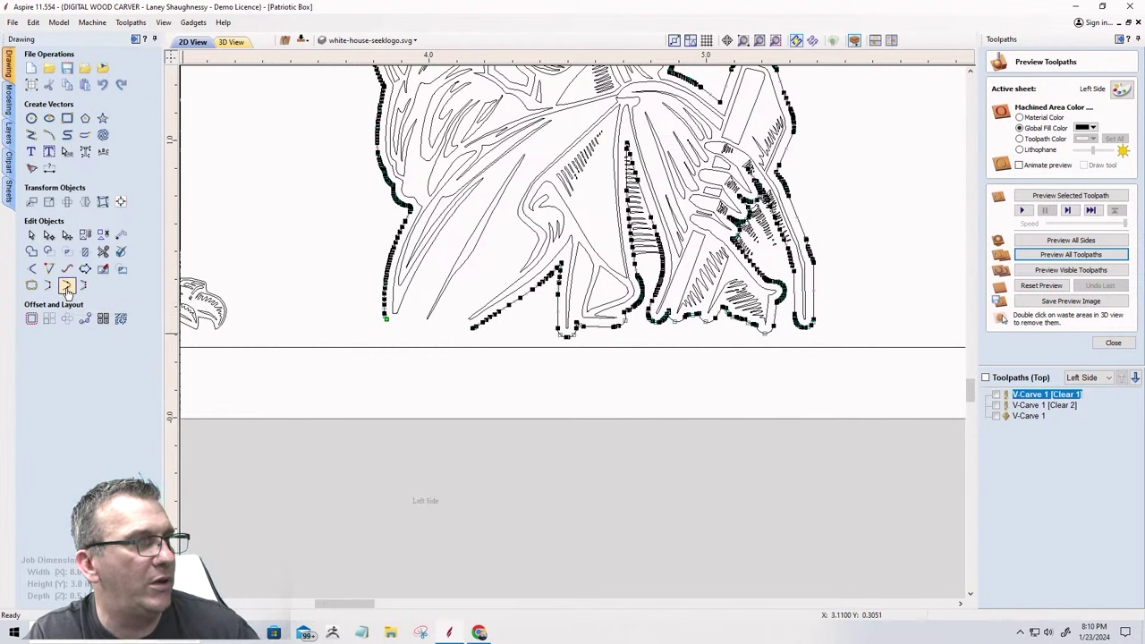
{"action": "scroll", "coordinate": [427, 356], "scroll_direction": "up", "scroll_amount": 5}
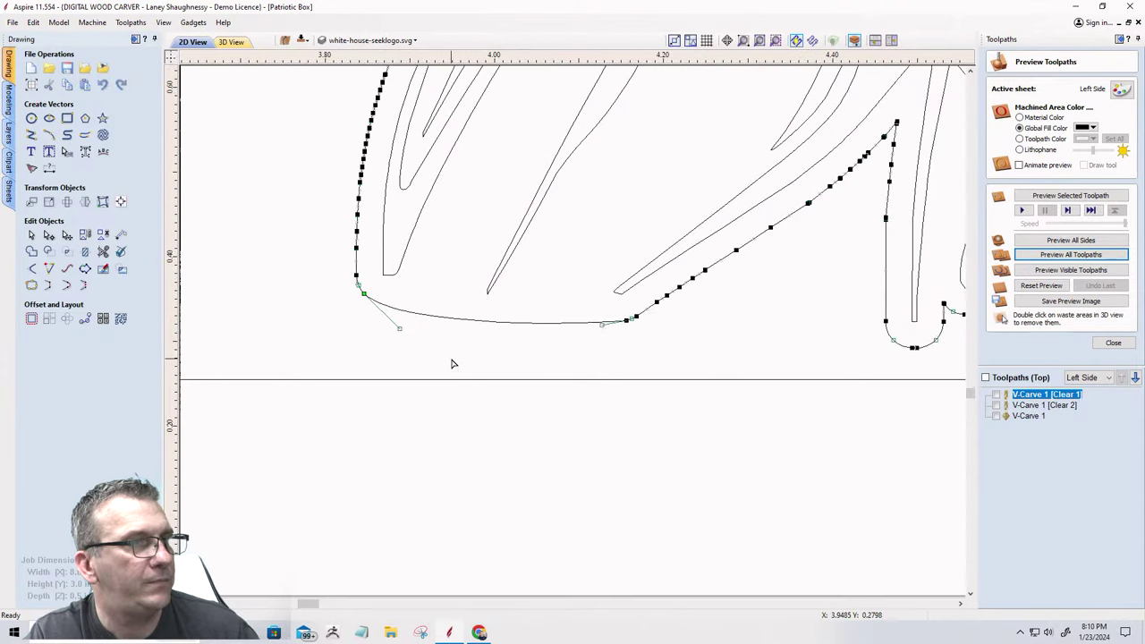
{"action": "left_click", "coordinate": [355, 305]}
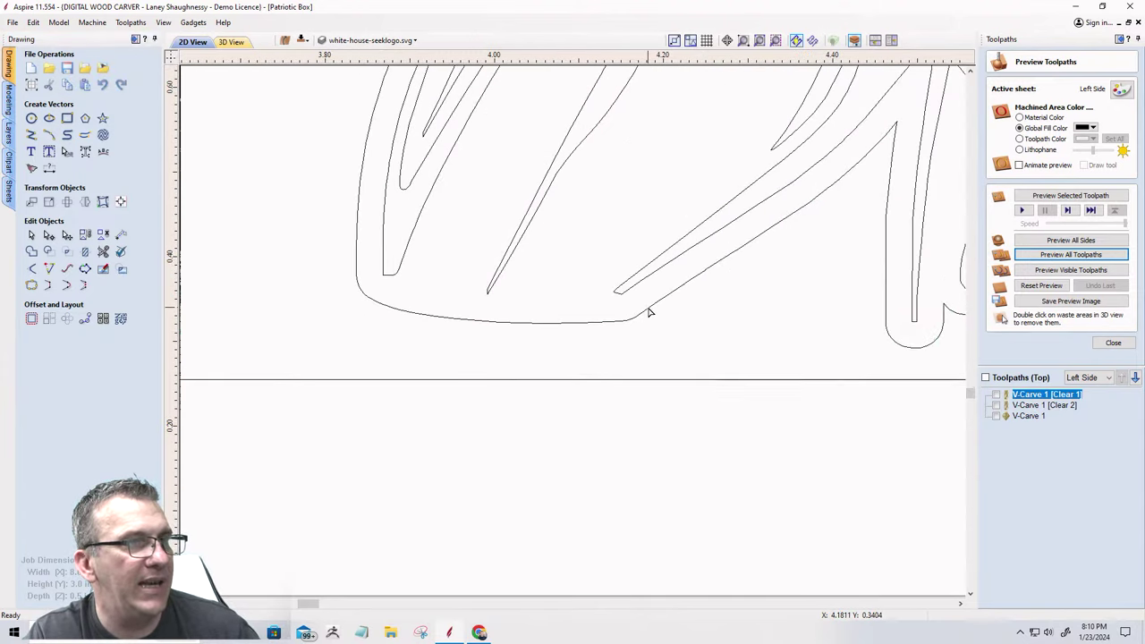
{"action": "scroll", "coordinate": [448, 305], "scroll_direction": "down", "scroll_amount": 5}
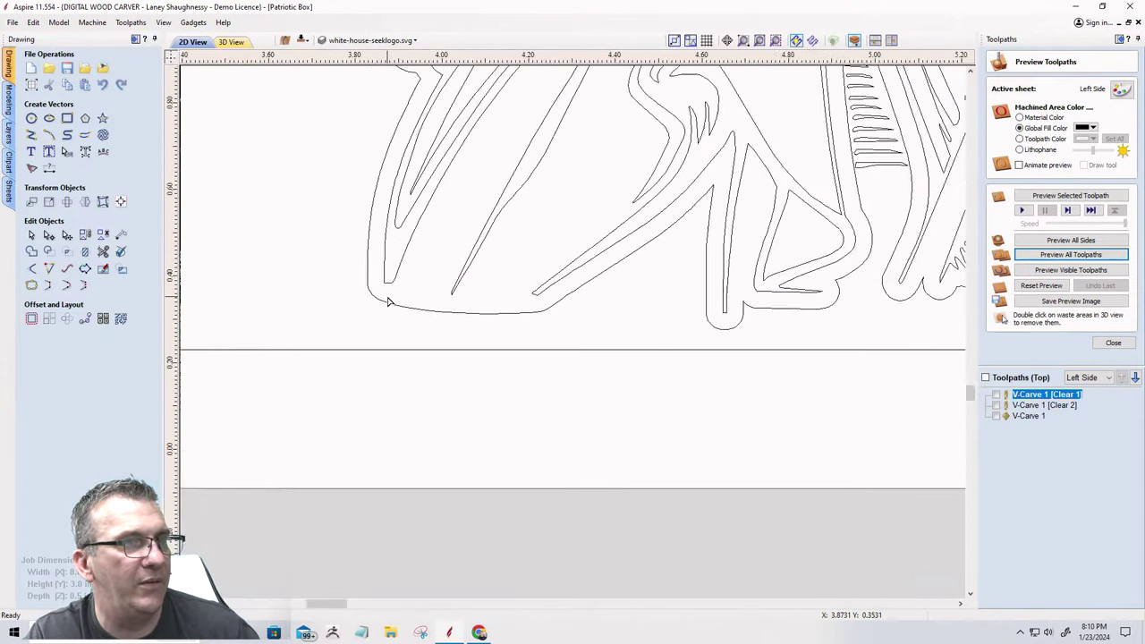
{"action": "left_click", "coordinate": [501, 308]}
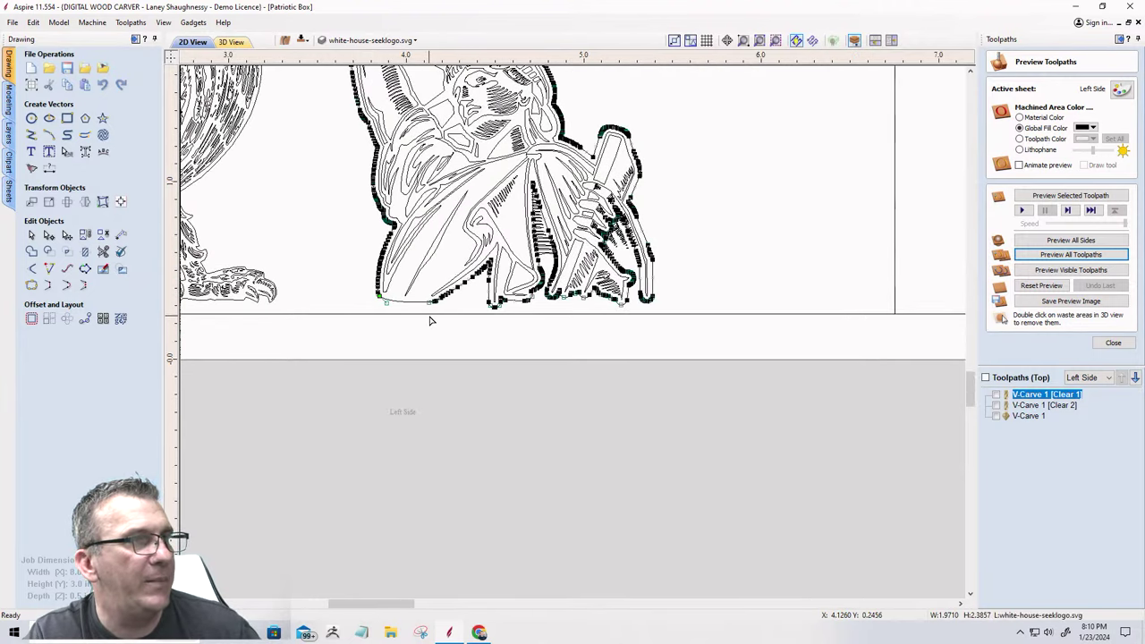
{"action": "scroll", "coordinate": [590, 331], "scroll_direction": "up", "scroll_amount": 4}
{"action": "scroll", "coordinate": [602, 300], "scroll_direction": "up", "scroll_amount": 1}
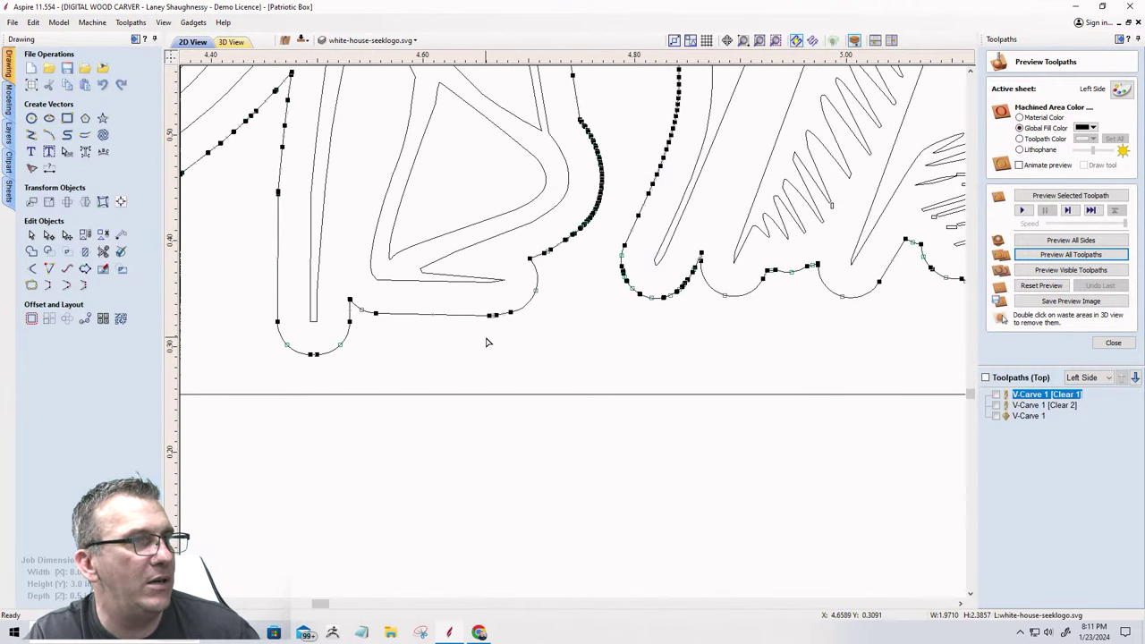
Cut the statue's offset outline at two nodes along its bottom edge.
{"action": "right_click", "coordinate": [509, 312]}
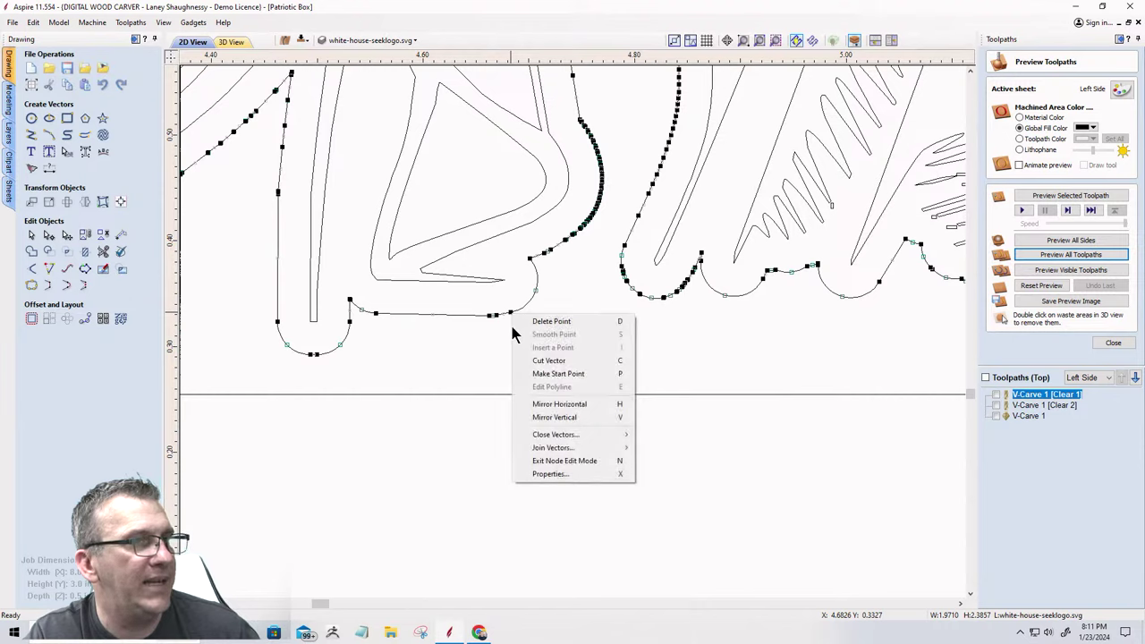
{"action": "left_click", "coordinate": [541, 360]}
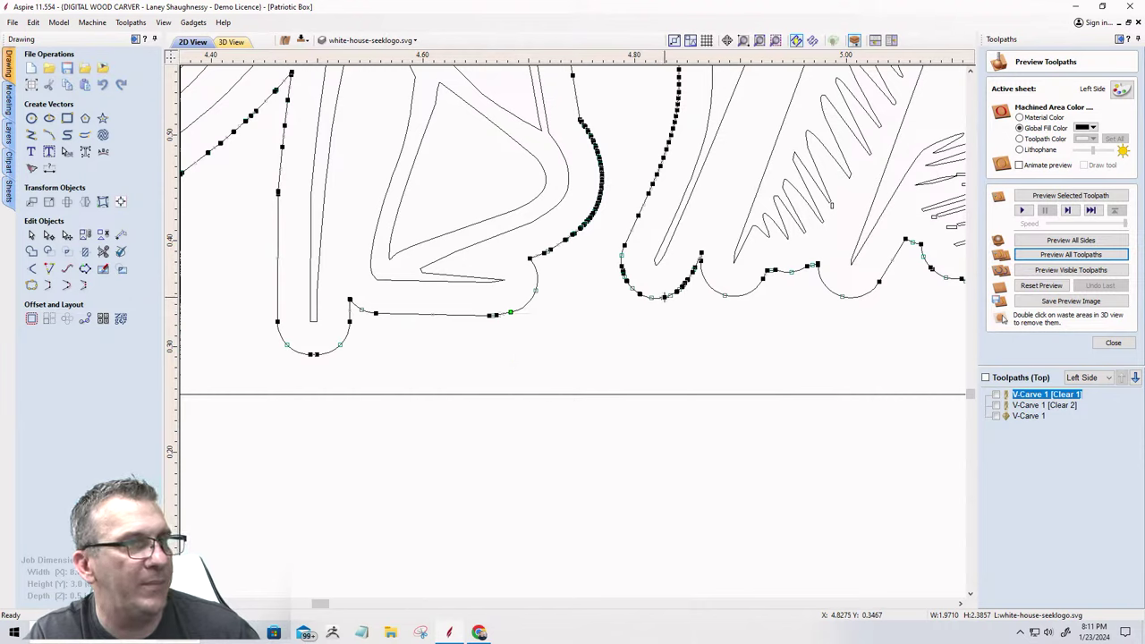
{"action": "right_click", "coordinate": [664, 296]}
{"action": "left_click", "coordinate": [696, 346]}
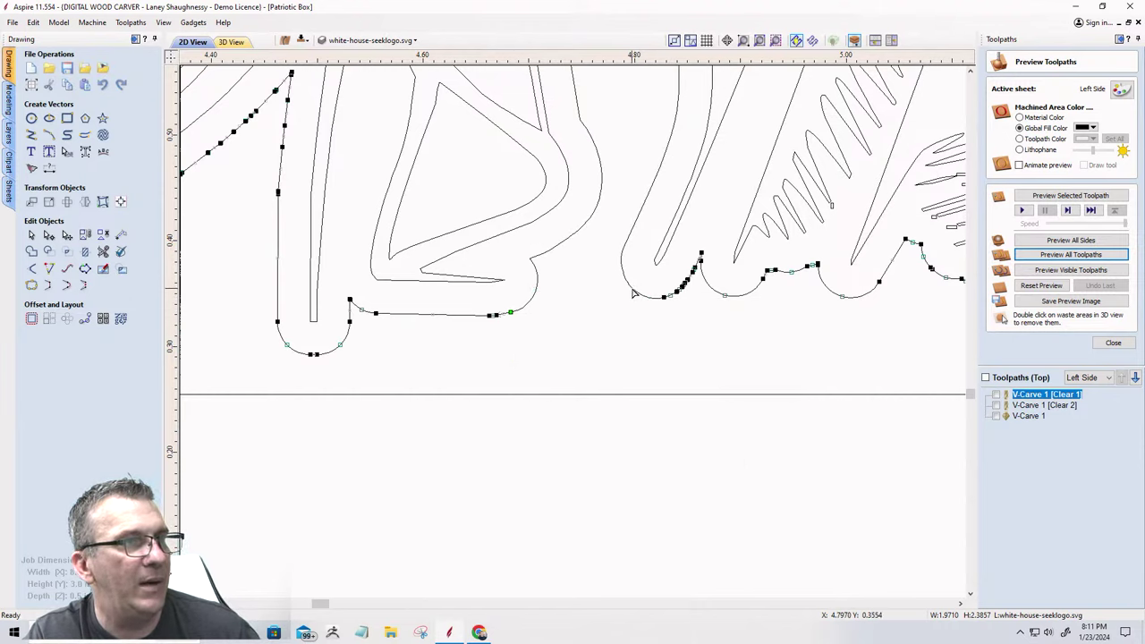
{"action": "scroll", "coordinate": [626, 299], "scroll_direction": "down", "scroll_amount": 3}
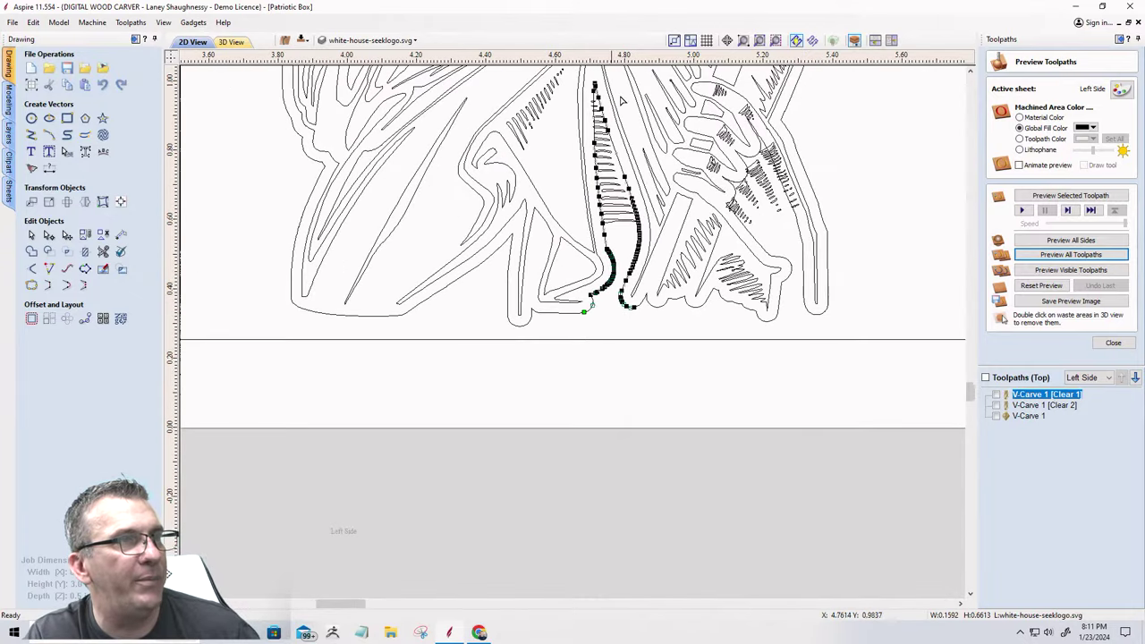
Join the bottom curve's loose end to its neighbouring curve with Join Vectors.
{"action": "left_click", "coordinate": [637, 275]}
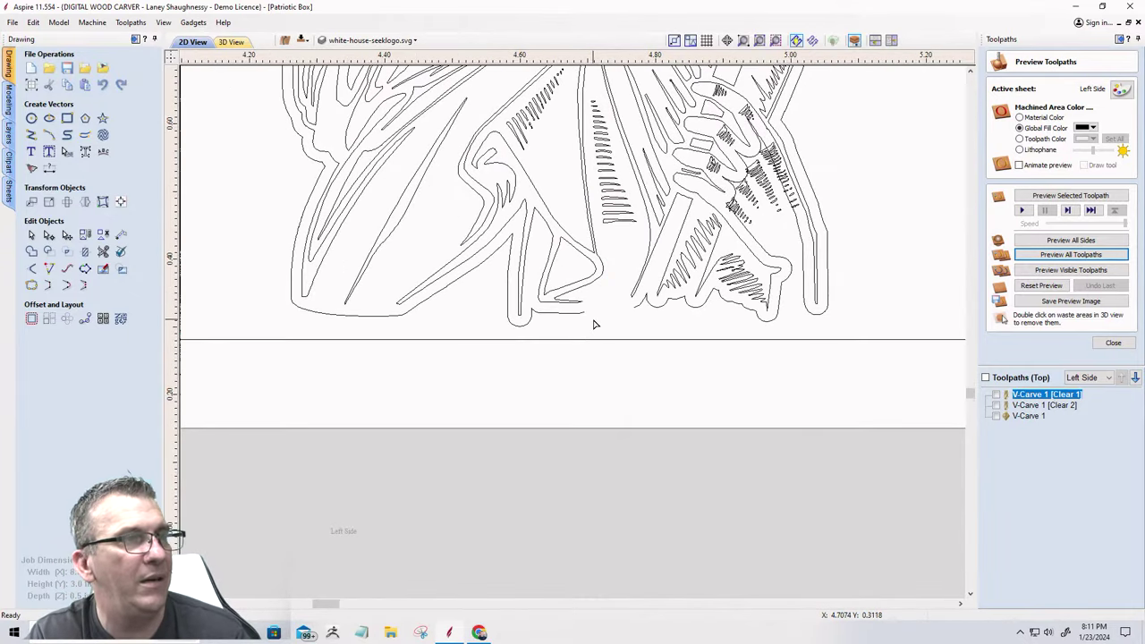
{"action": "scroll", "coordinate": [591, 318], "scroll_direction": "up", "scroll_amount": 3}
{"action": "left_click", "coordinate": [549, 305]}
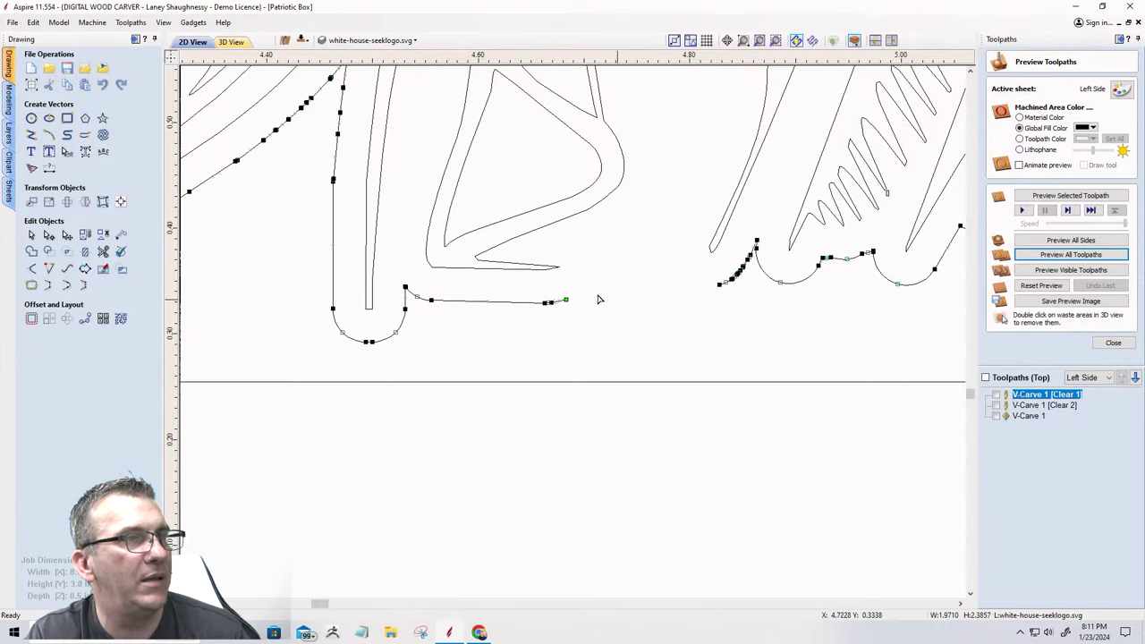
{"action": "left_click", "coordinate": [67, 285]}
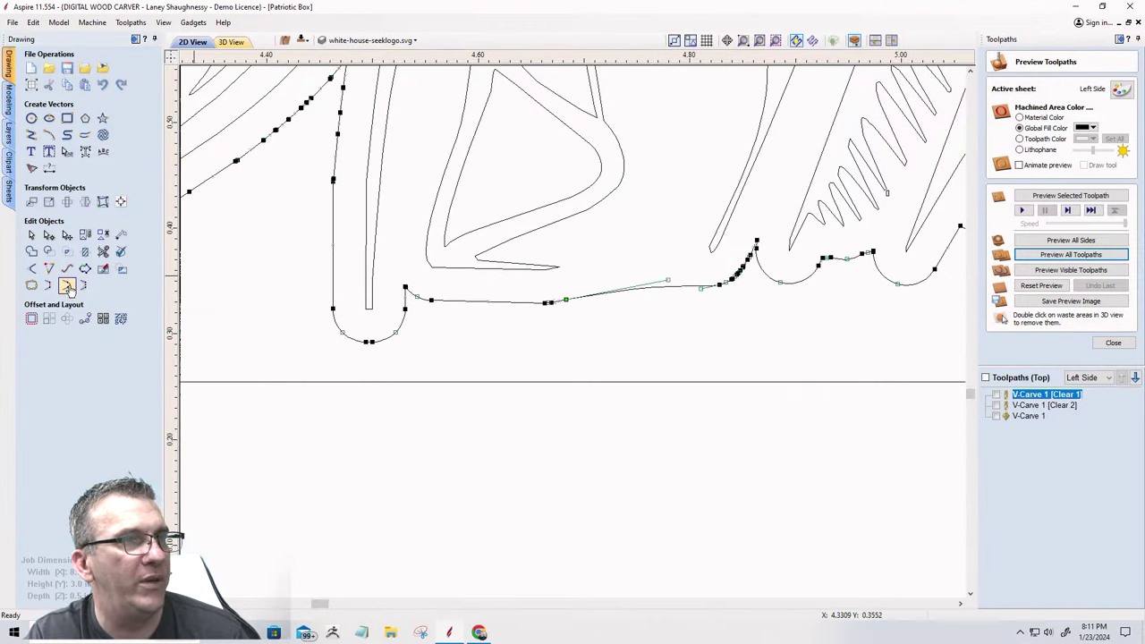
{"action": "left_click", "coordinate": [689, 340]}
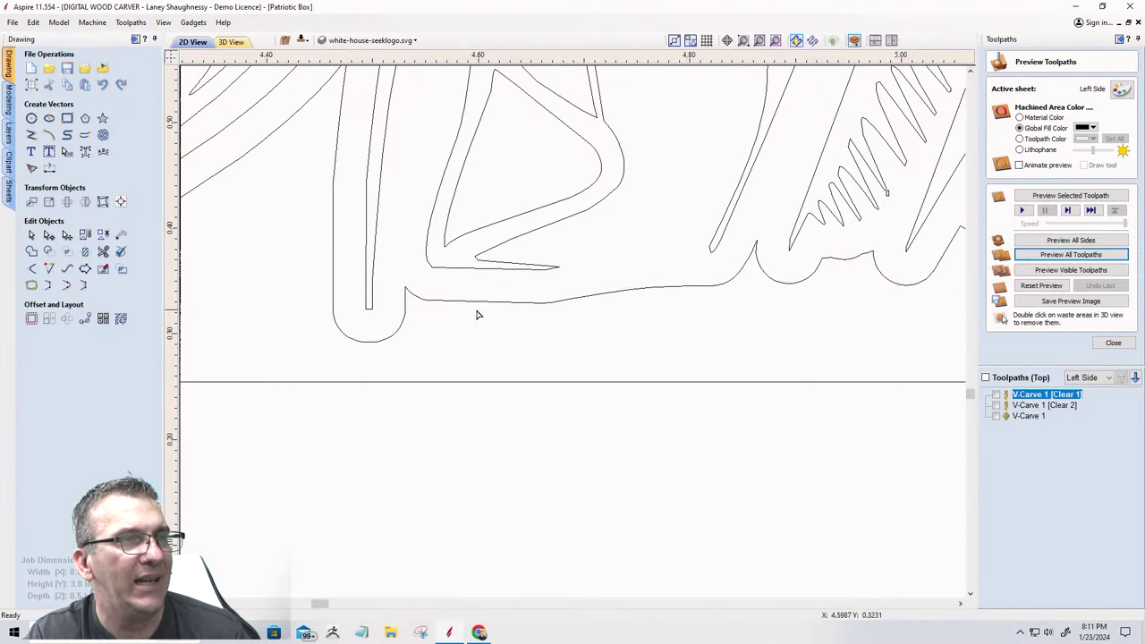
{"action": "scroll", "coordinate": [483, 372], "scroll_direction": "down", "scroll_amount": 4}
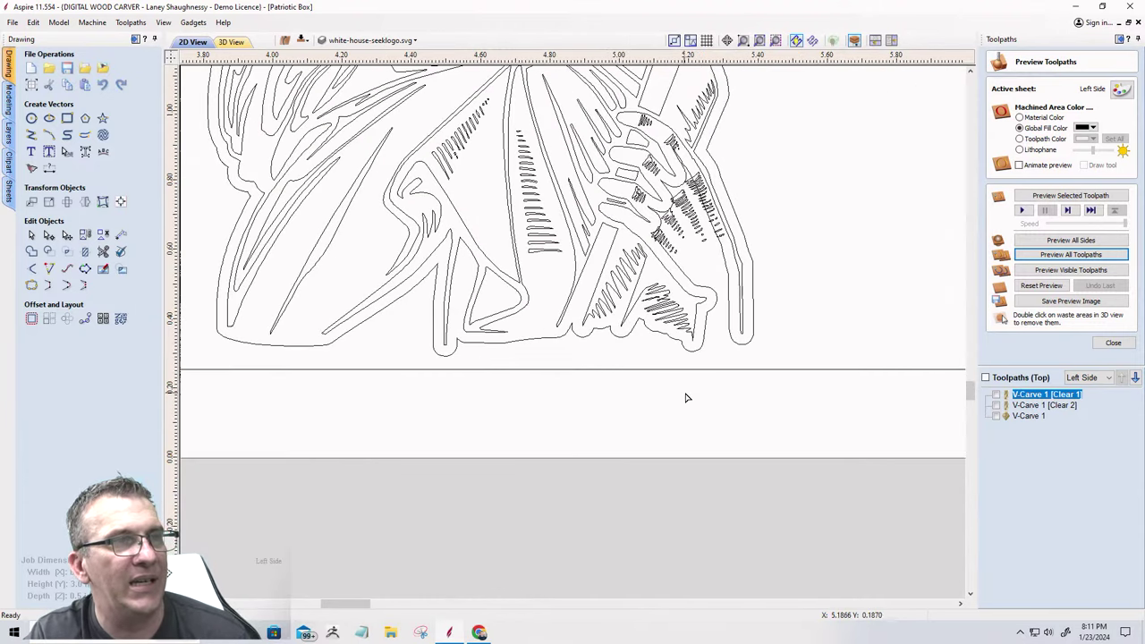
Cut the outline at the bottom node and at the right curve's lower-right node.
{"action": "scroll", "coordinate": [686, 397], "scroll_direction": "up", "scroll_amount": 4}
{"action": "left_click", "coordinate": [697, 341]}
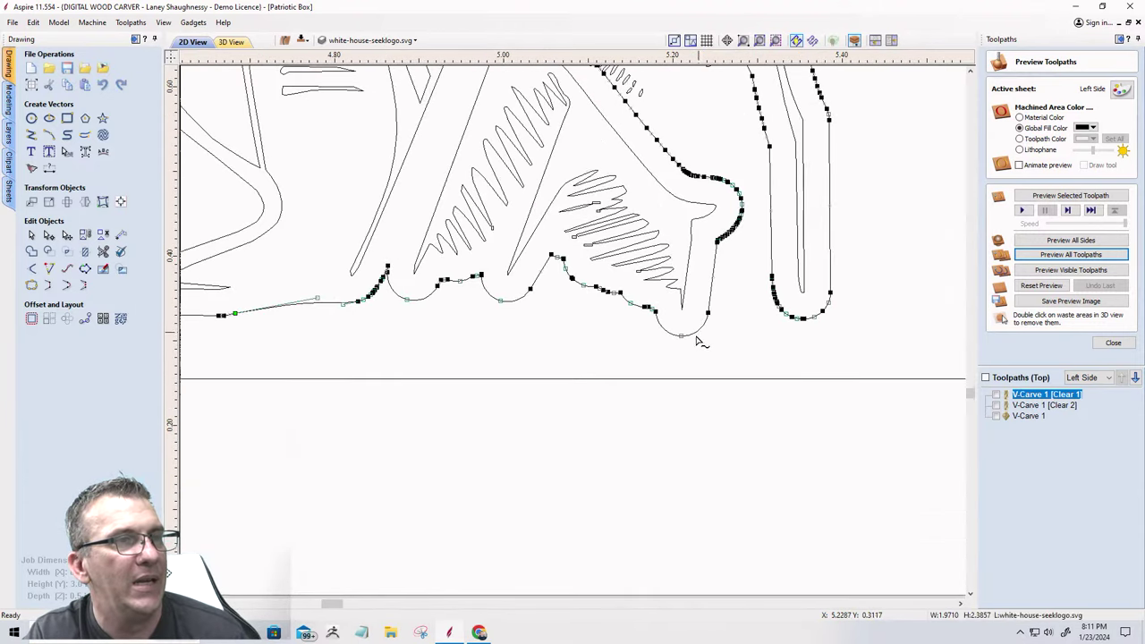
{"action": "right_click", "coordinate": [678, 343]}
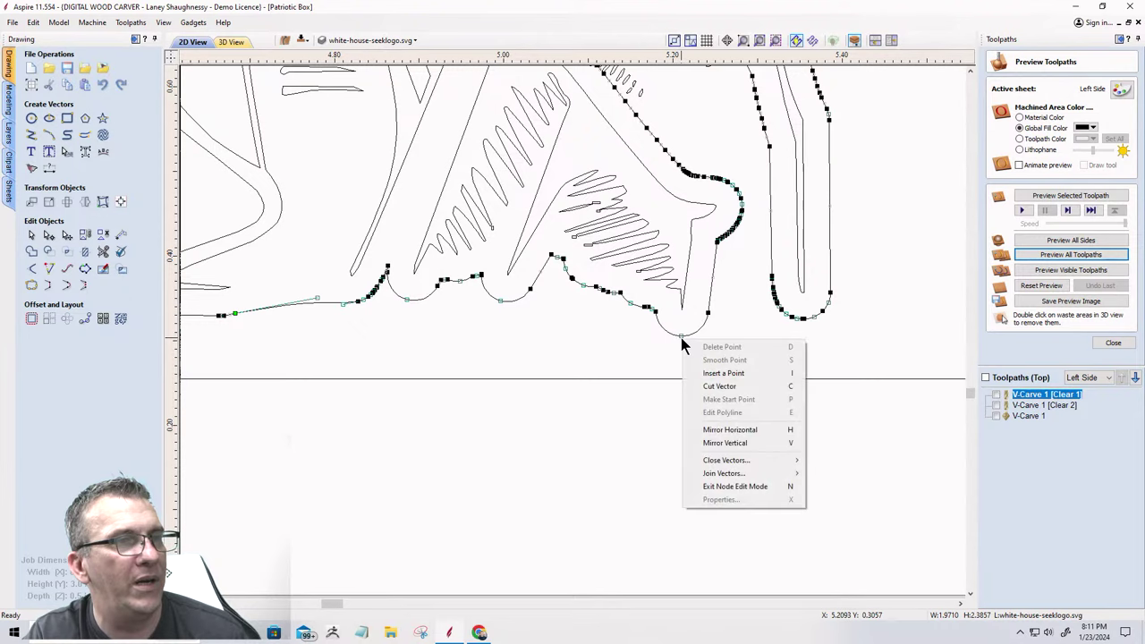
{"action": "left_click", "coordinate": [711, 387]}
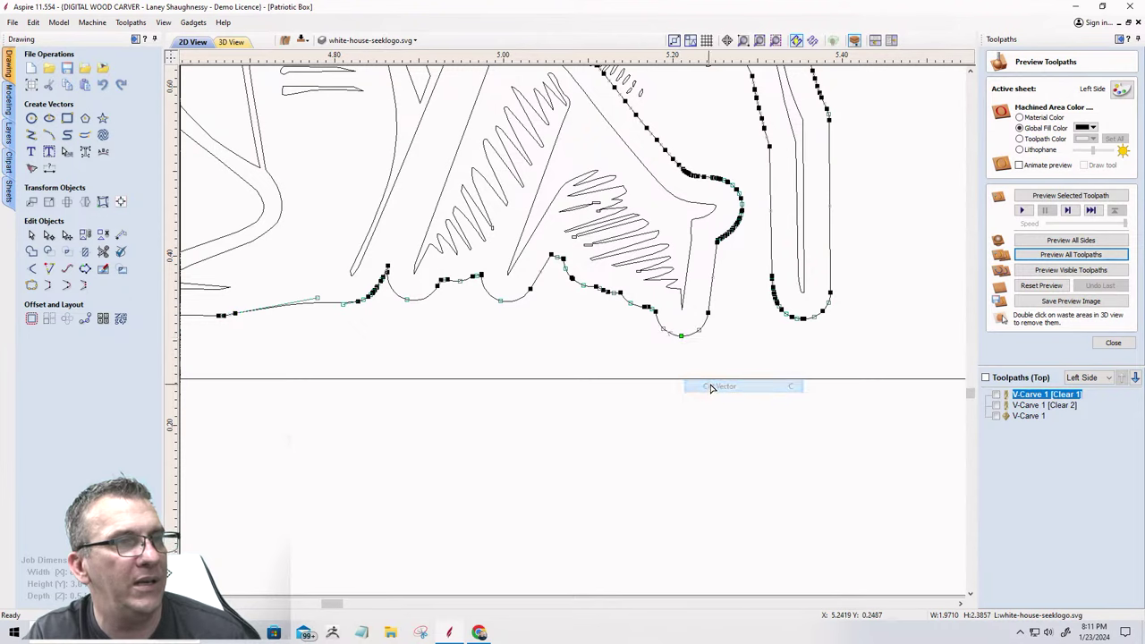
{"action": "right_click", "coordinate": [830, 300]}
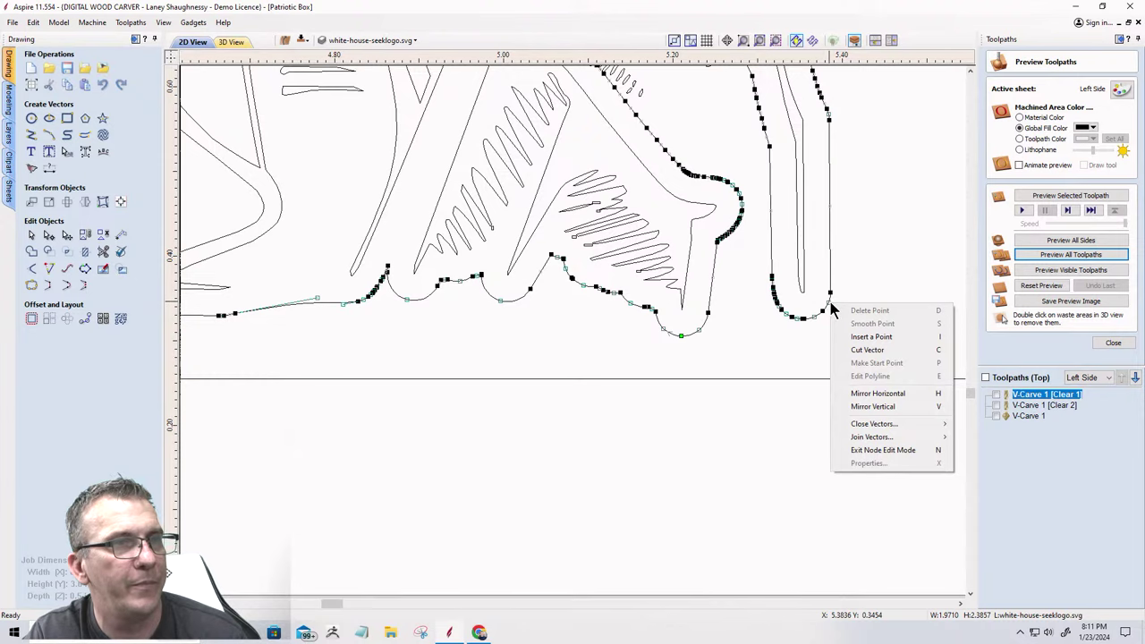
{"action": "left_click", "coordinate": [861, 349]}
Join the long bottom vector smoothly to the right-side vector.
{"action": "left_click", "coordinate": [799, 322]}
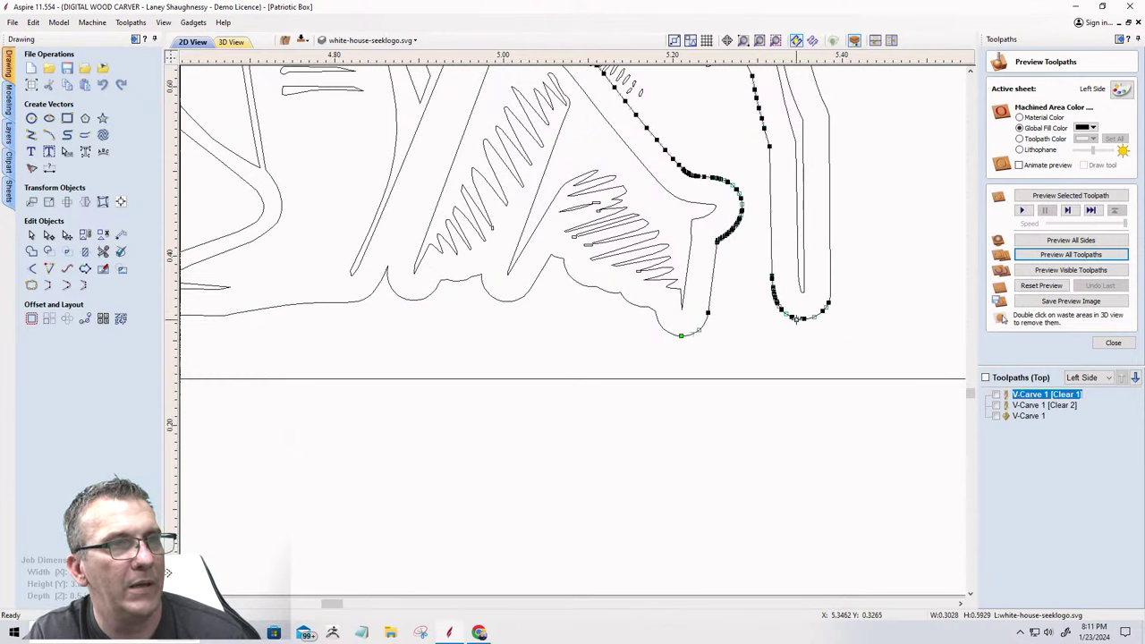
{"action": "left_click", "coordinate": [792, 320]}
{"action": "scroll", "coordinate": [783, 326], "scroll_direction": "down", "scroll_amount": 3}
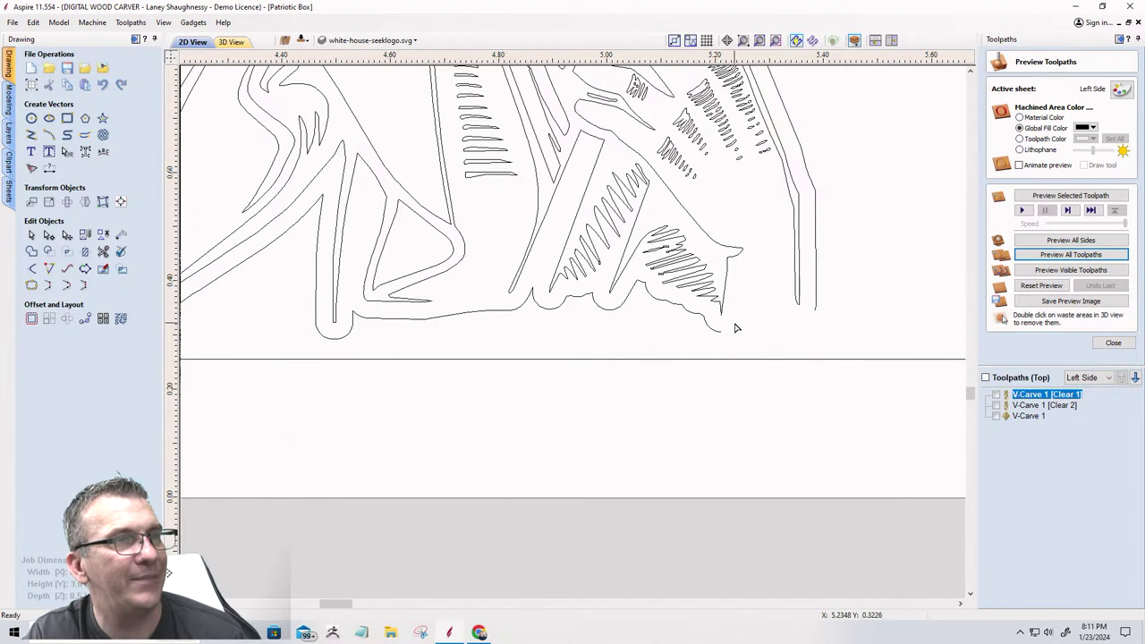
{"action": "left_click", "coordinate": [719, 335]}
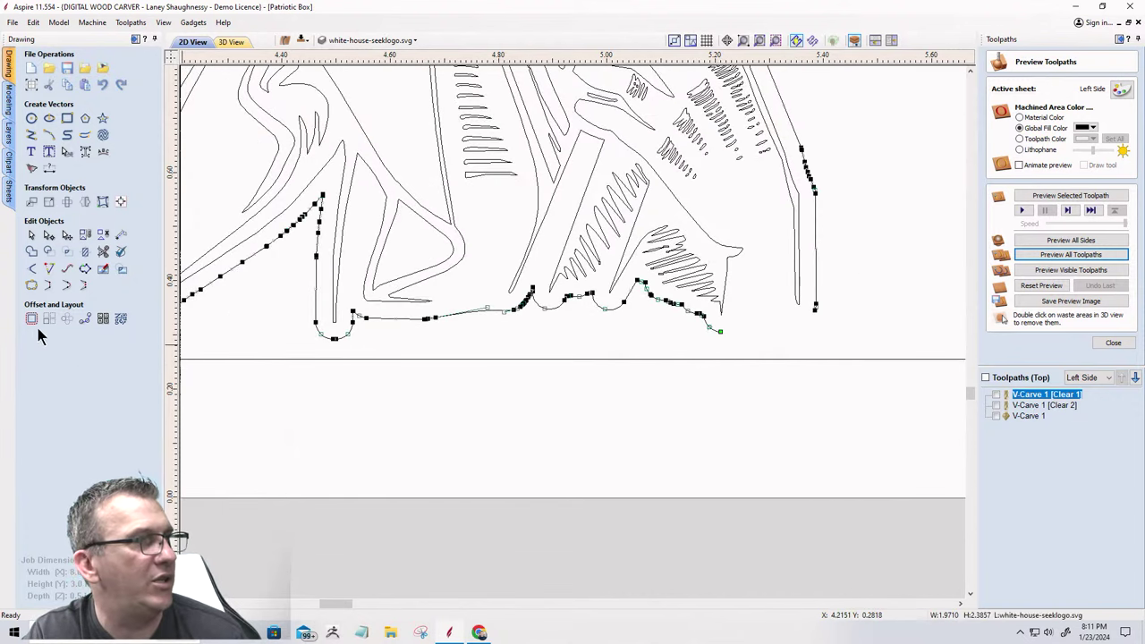
{"action": "left_click", "coordinate": [66, 285]}
{"action": "left_click", "coordinate": [620, 353]}
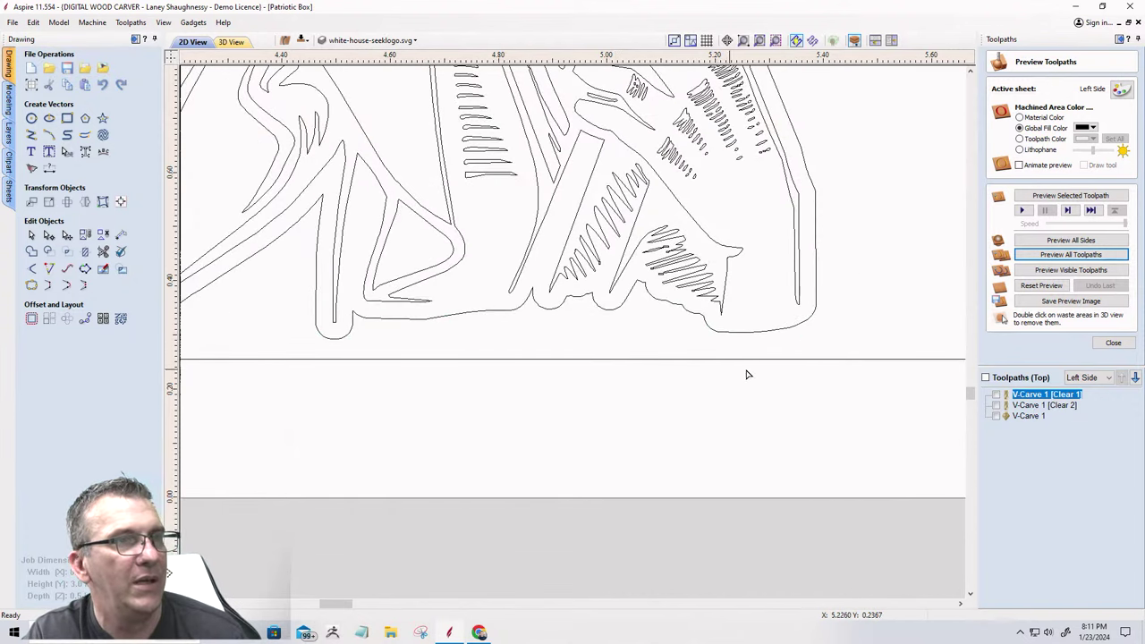
{"action": "scroll", "coordinate": [749, 376], "scroll_direction": "down", "scroll_amount": 3}
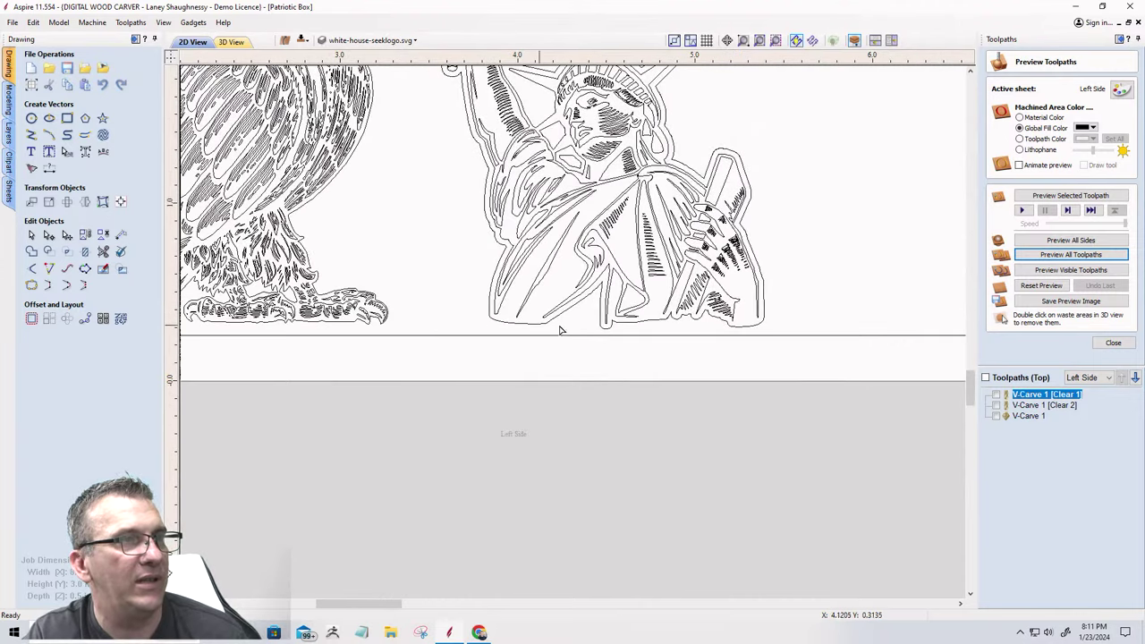
{"action": "scroll", "coordinate": [572, 334], "scroll_direction": "up", "scroll_amount": 3}
{"action": "left_click", "coordinate": [510, 314]}
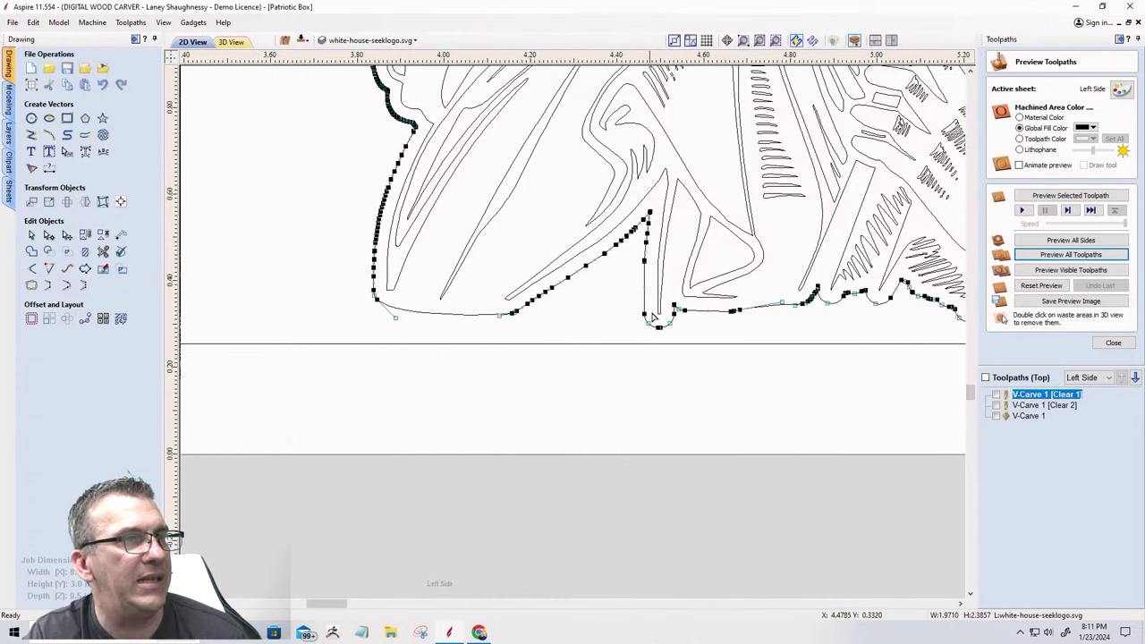
{"action": "scroll", "coordinate": [493, 292], "scroll_direction": "down", "scroll_amount": 3}
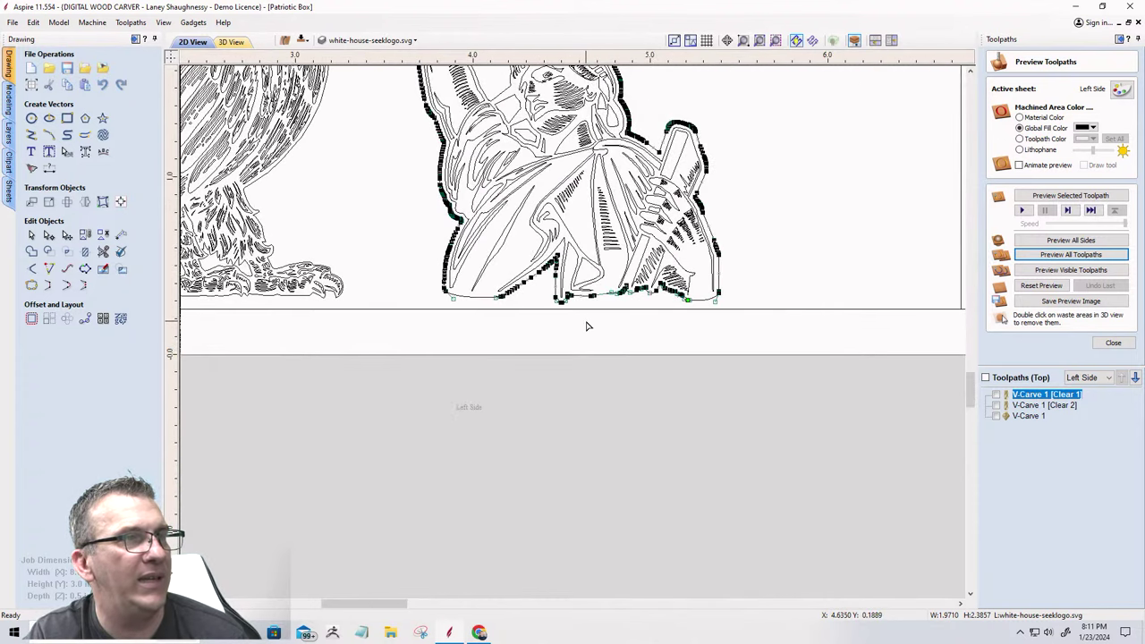
{"action": "left_click", "coordinate": [526, 305]}
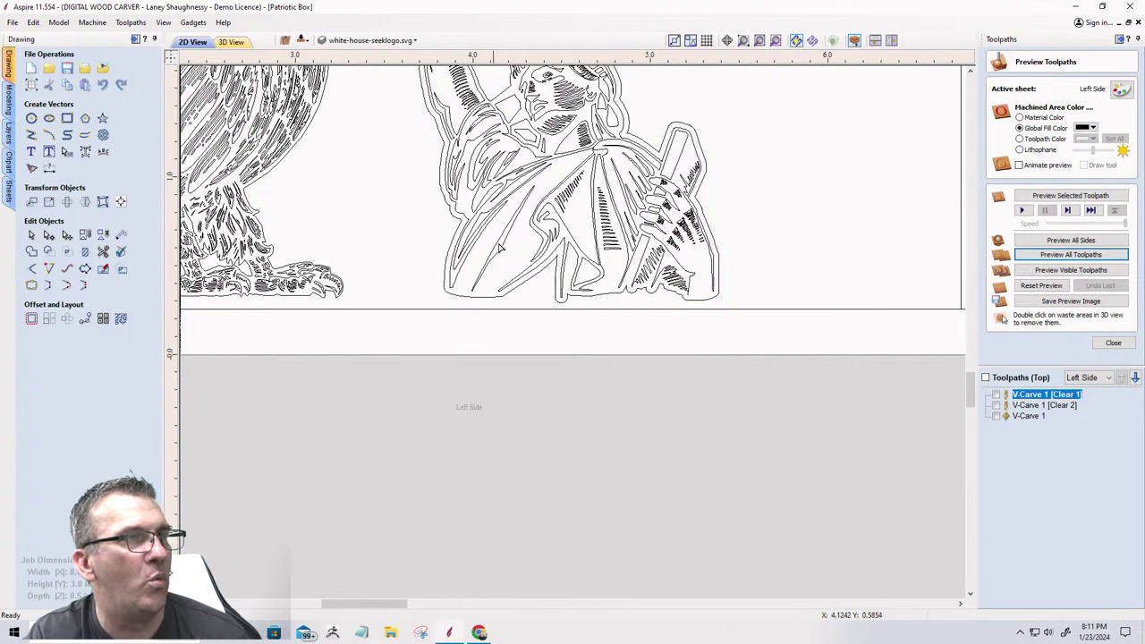
{"action": "scroll", "coordinate": [660, 162], "scroll_direction": "up", "scroll_amount": 3}
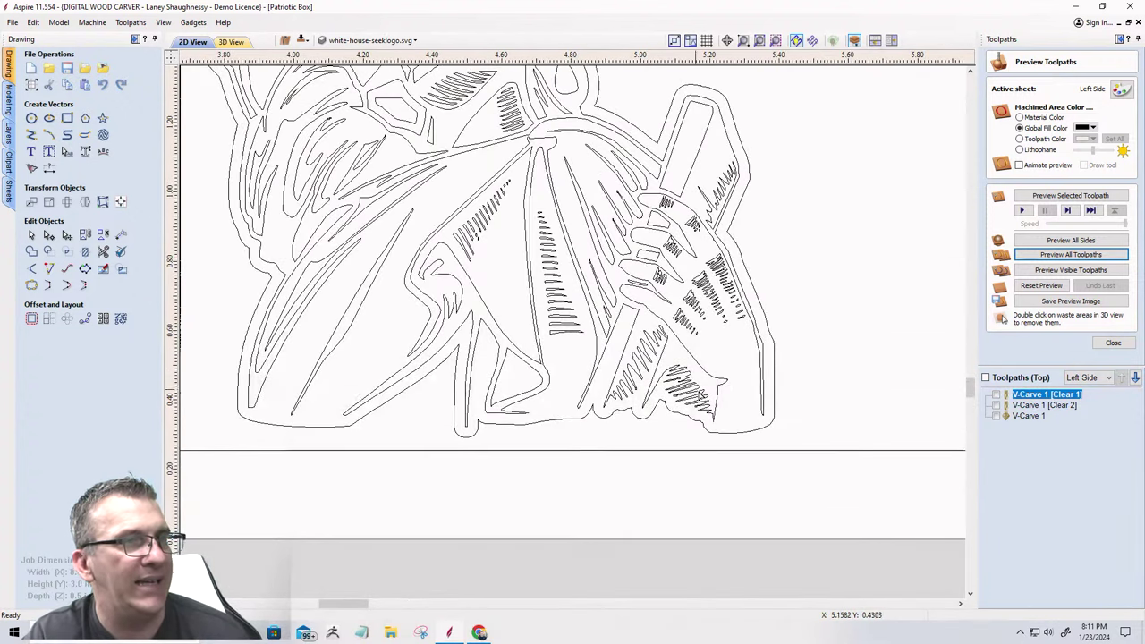
{"action": "scroll", "coordinate": [716, 312], "scroll_direction": "down", "scroll_amount": 5}
{"action": "scroll", "coordinate": [582, 168], "scroll_direction": "up", "scroll_amount": 5}
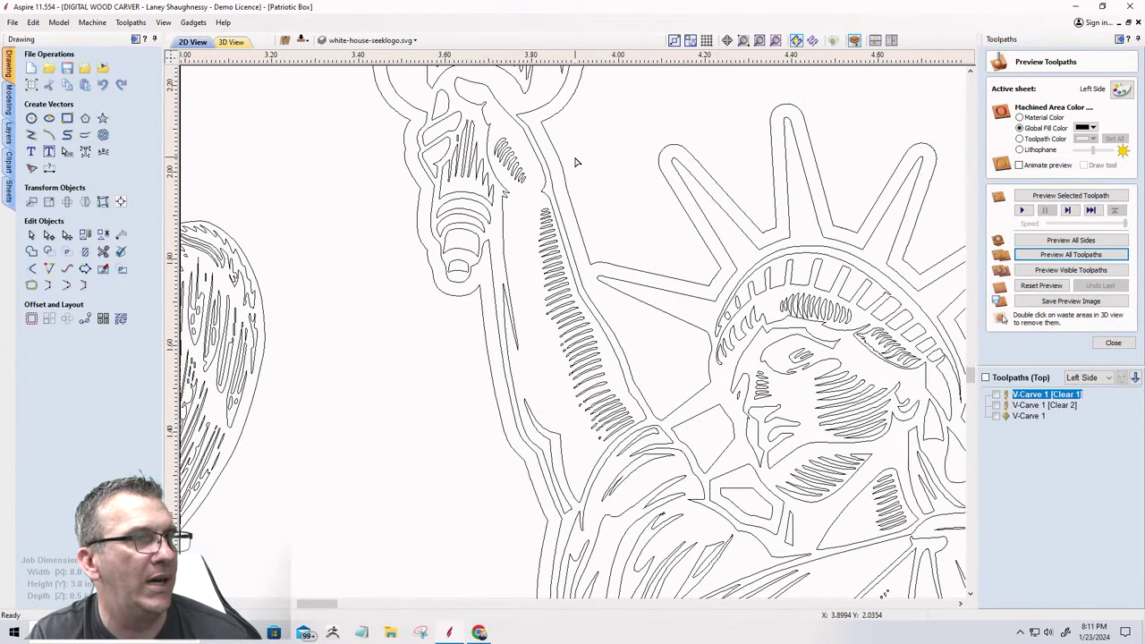
{"action": "scroll", "coordinate": [576, 162], "scroll_direction": "down", "scroll_amount": 4}
{"action": "scroll", "coordinate": [576, 161], "scroll_direction": "up", "scroll_amount": 1}
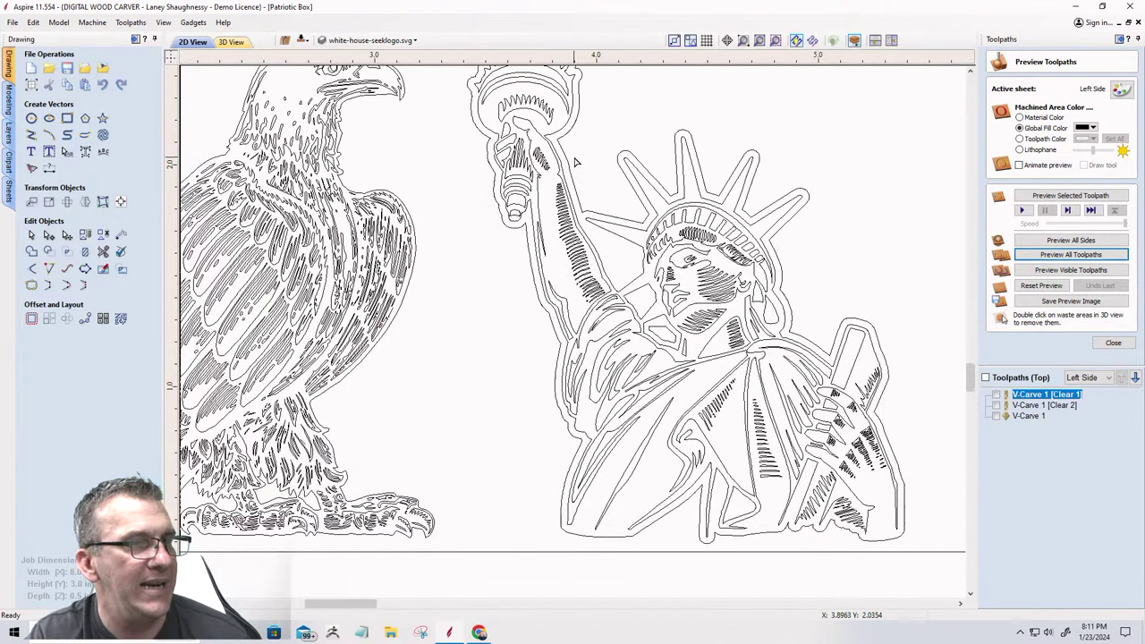
{"action": "scroll", "coordinate": [576, 162], "scroll_direction": "down", "scroll_amount": 1}
{"action": "scroll", "coordinate": [756, 438], "scroll_direction": "up", "scroll_amount": 3}
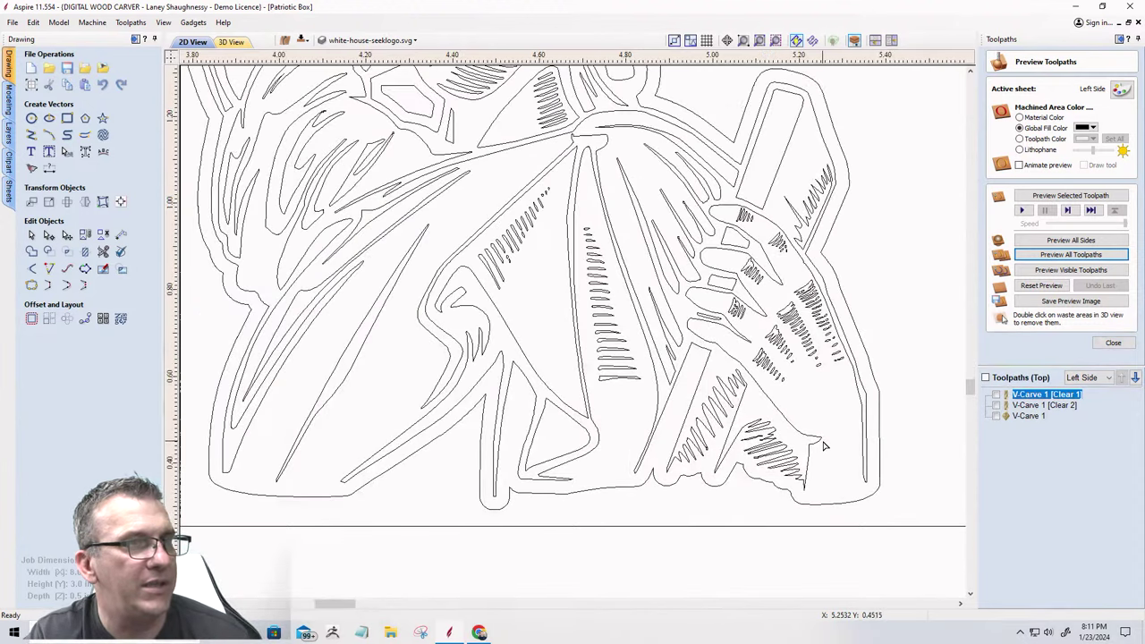
{"action": "scroll", "coordinate": [825, 445], "scroll_direction": "down", "scroll_amount": 3}
{"action": "scroll", "coordinate": [745, 234], "scroll_direction": "up", "scroll_amount": 4}
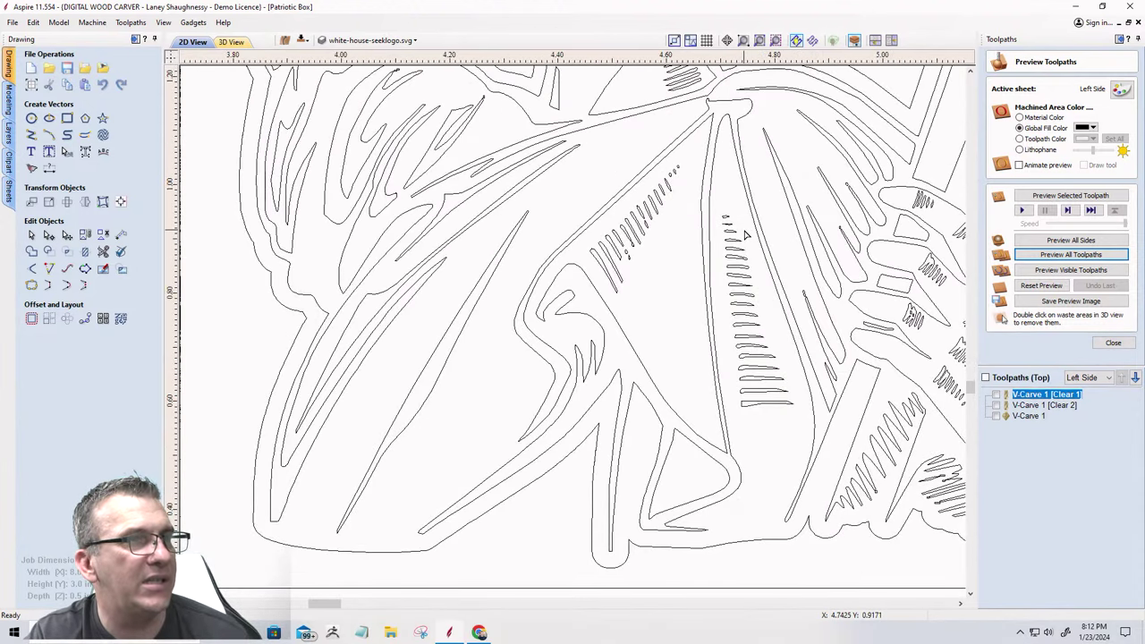
{"action": "scroll", "coordinate": [761, 295], "scroll_direction": "down", "scroll_amount": 1}
{"action": "scroll", "coordinate": [762, 295], "scroll_direction": "down", "scroll_amount": 5}
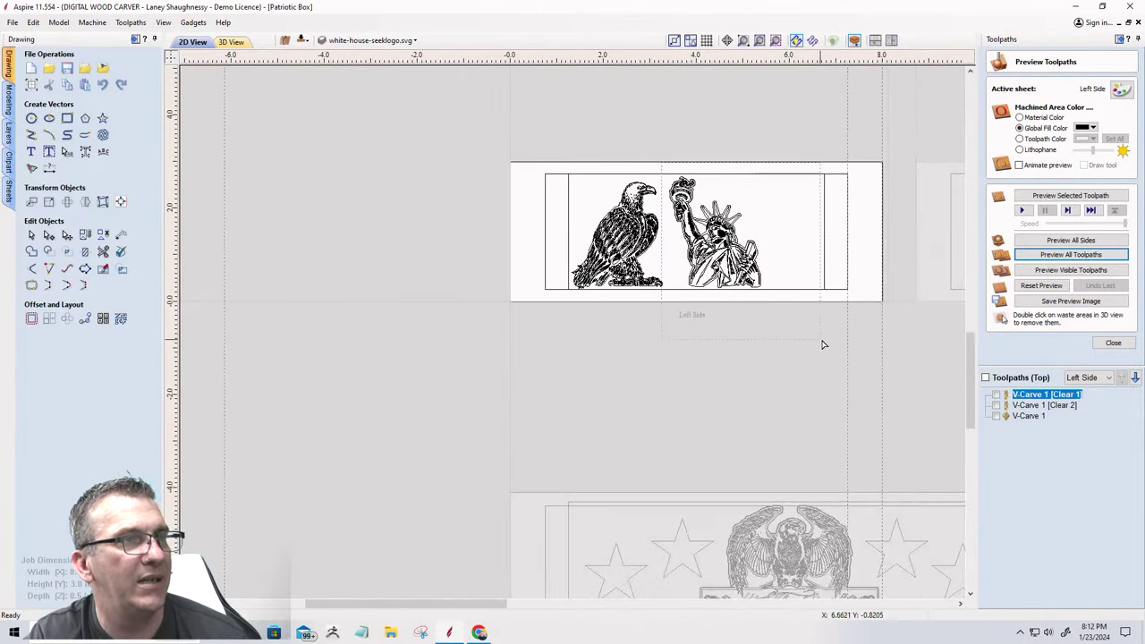
Validate the statue vectors in V-Carving mode and repair the zero-length spans found.
{"action": "left_click", "coordinate": [687, 277]}
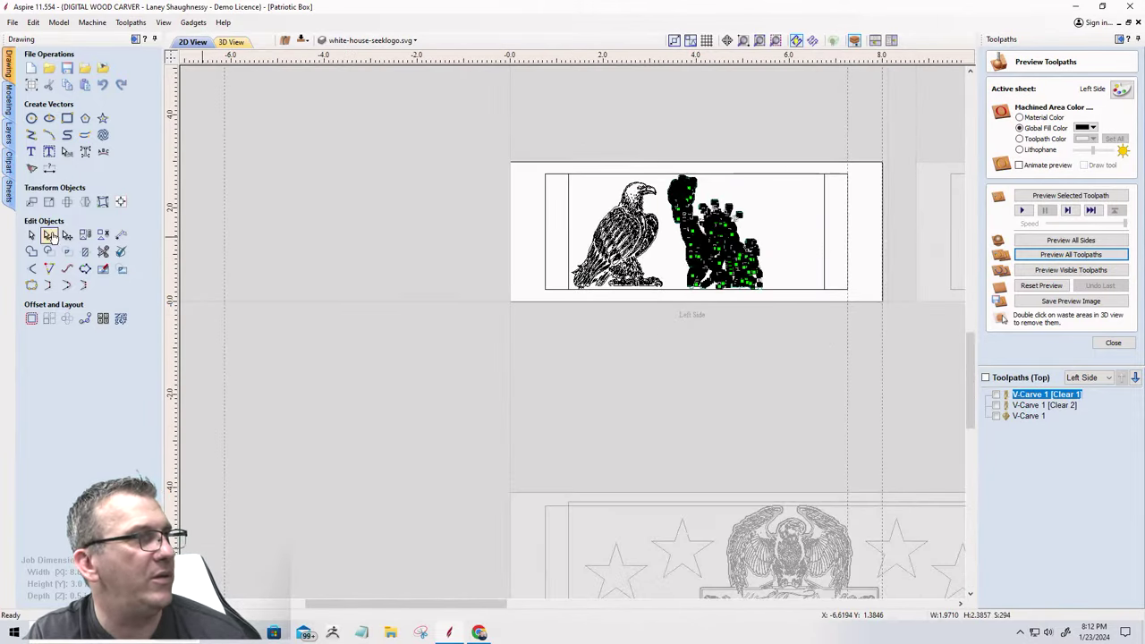
{"action": "left_click", "coordinate": [29, 234]}
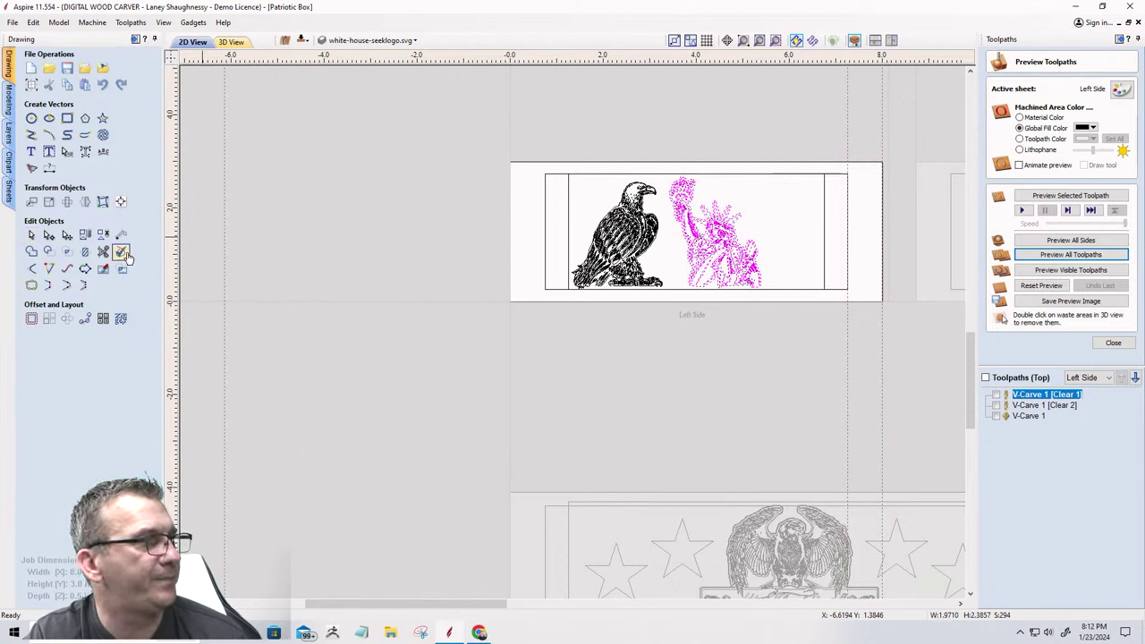
{"action": "left_click", "coordinate": [124, 253]}
{"action": "left_click", "coordinate": [43, 227]}
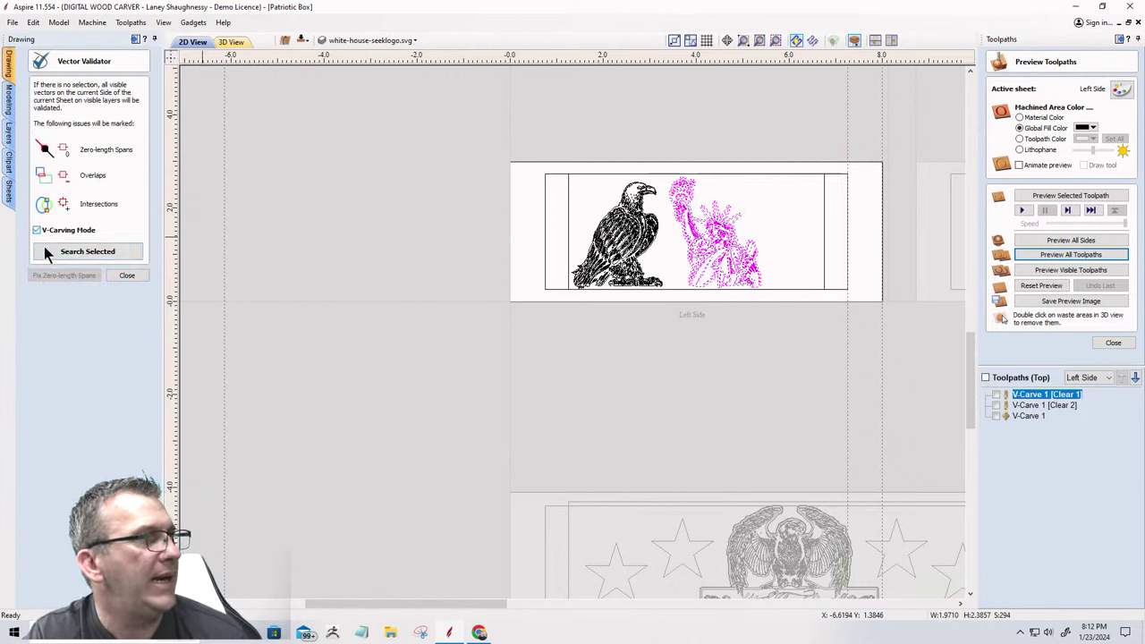
{"action": "left_click", "coordinate": [81, 255]}
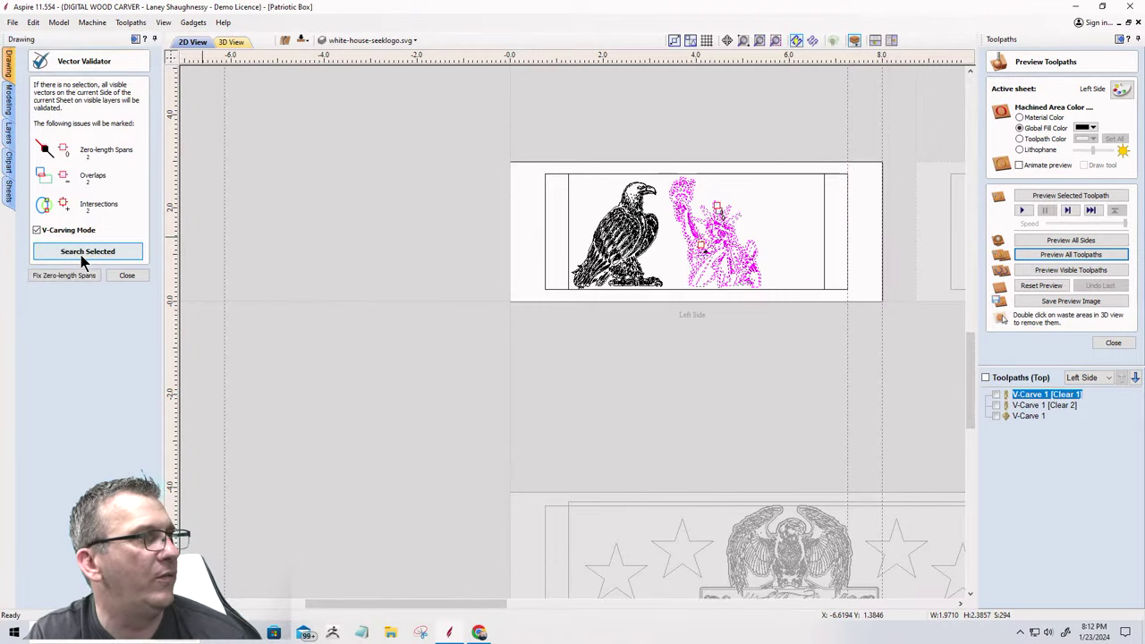
{"action": "scroll", "coordinate": [746, 199], "scroll_direction": "up", "scroll_amount": 10}
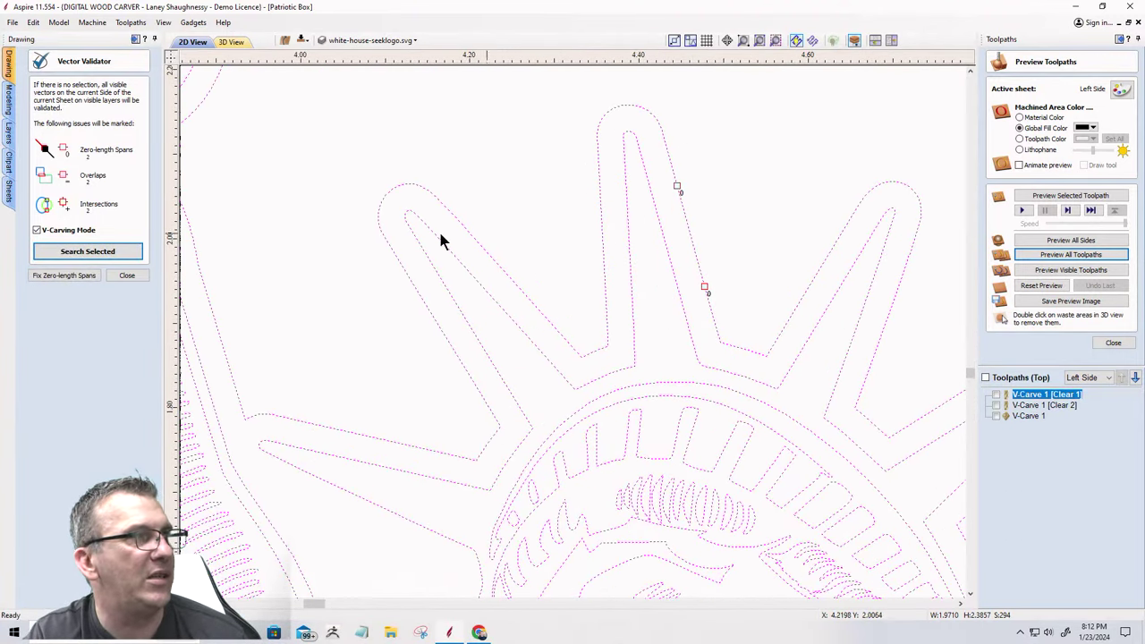
{"action": "left_click", "coordinate": [53, 275]}
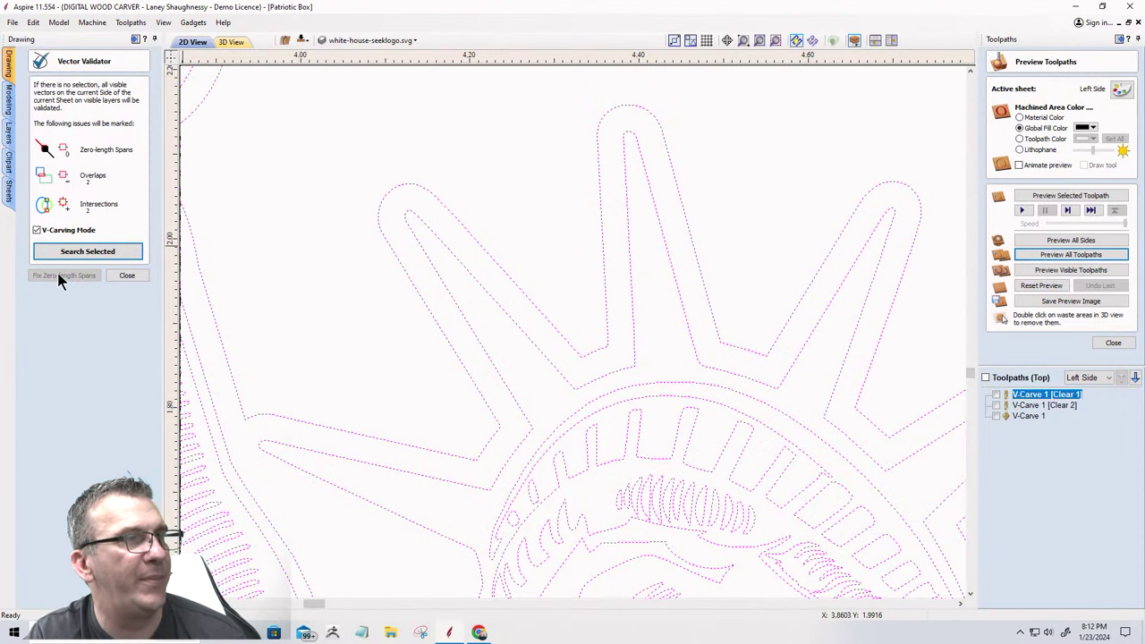
{"action": "left_click", "coordinate": [75, 252]}
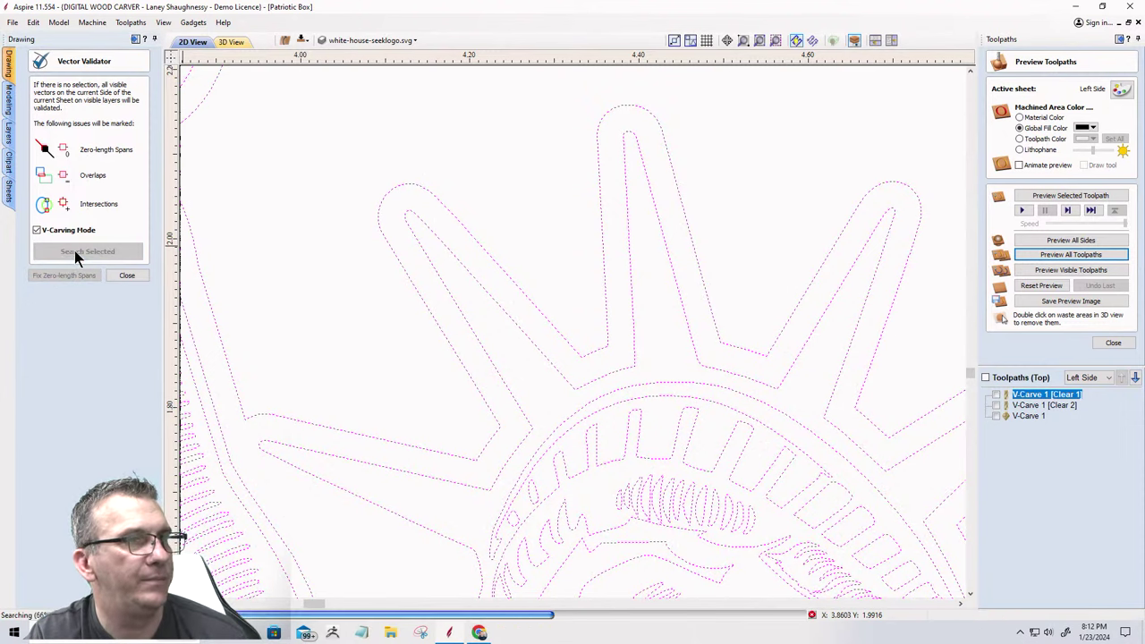
{"action": "left_click", "coordinate": [77, 253]}
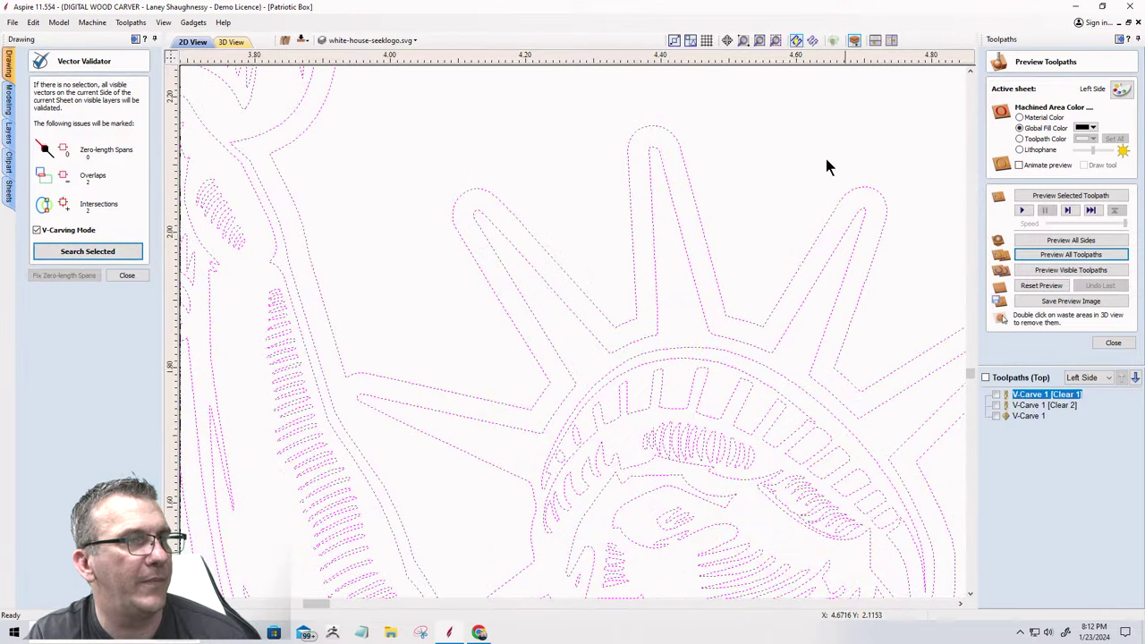
{"action": "scroll", "coordinate": [412, 185], "scroll_direction": "down", "scroll_amount": 2}
{"action": "scroll", "coordinate": [416, 210], "scroll_direction": "down", "scroll_amount": 2}
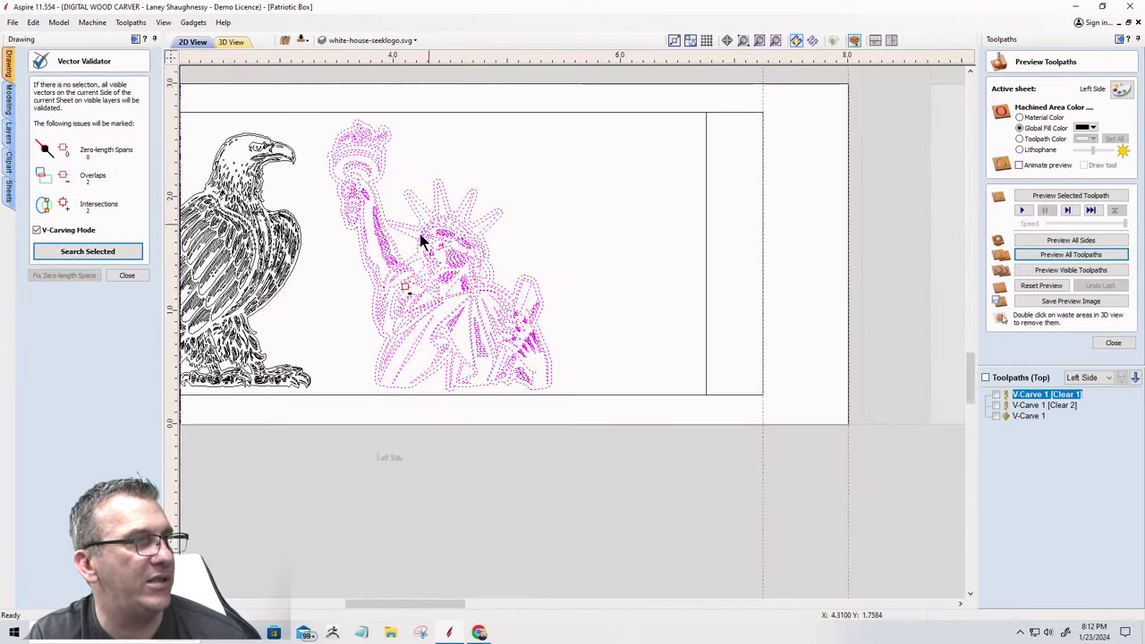
{"action": "scroll", "coordinate": [421, 238], "scroll_direction": "up", "scroll_amount": 8}
{"action": "scroll", "coordinate": [459, 262], "scroll_direction": "up", "scroll_amount": 6}
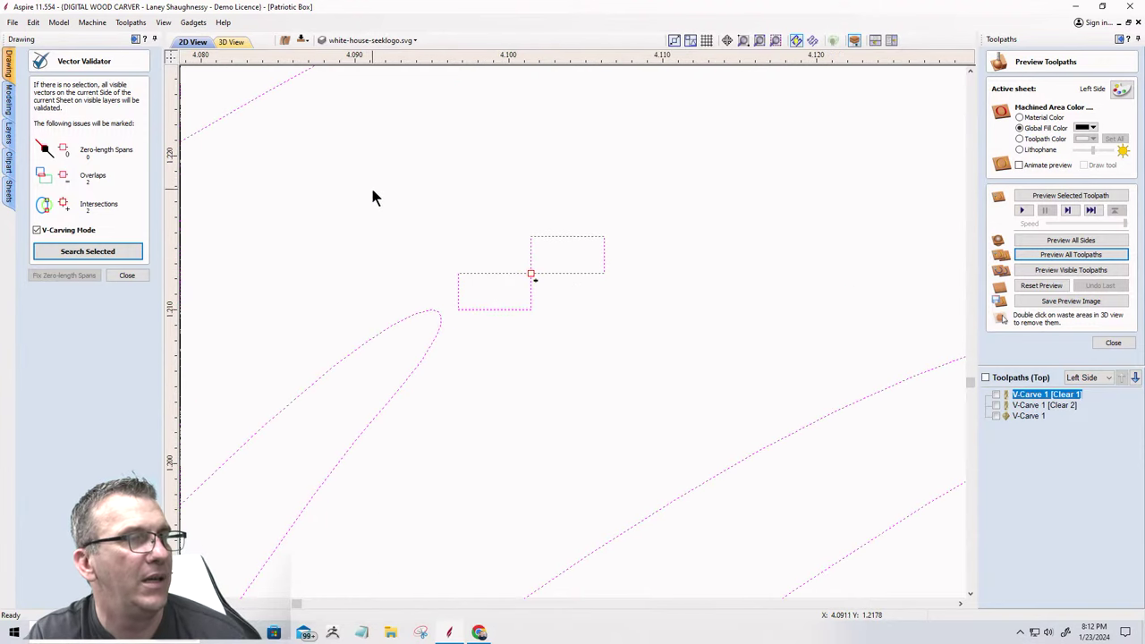
Reselect all Statue of Liberty vectors and confirm no overlaps or intersections.
{"action": "left_click_drag", "start_coordinate": [371, 189], "coordinate": [668, 336]}
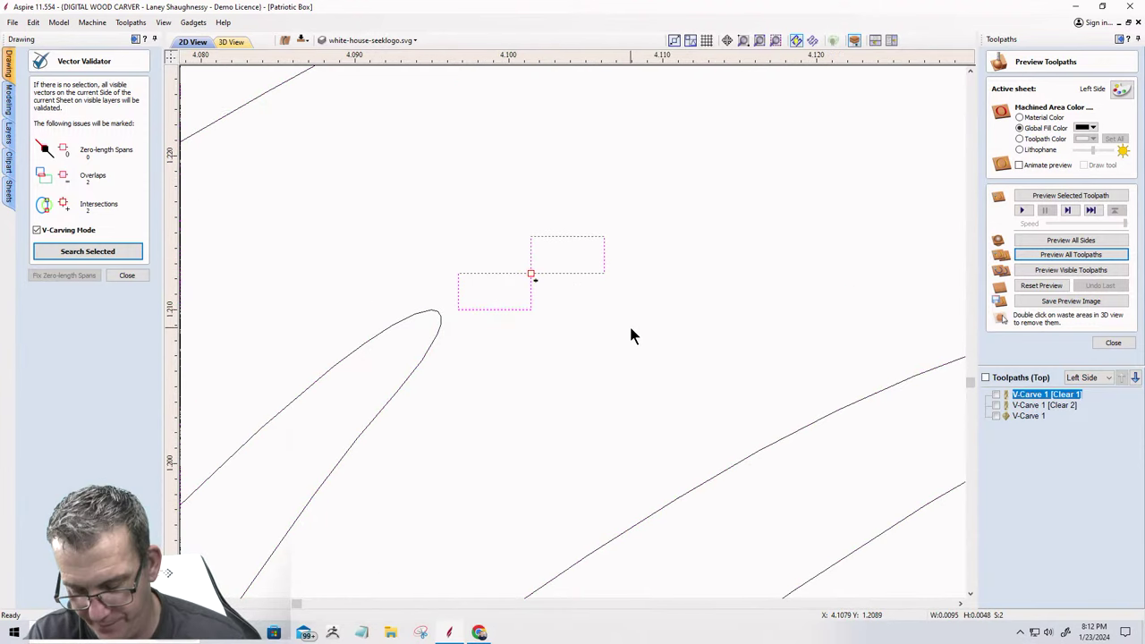
{"action": "left_click", "coordinate": [631, 331]}
{"action": "scroll", "coordinate": [629, 327], "scroll_direction": "down", "scroll_amount": 10}
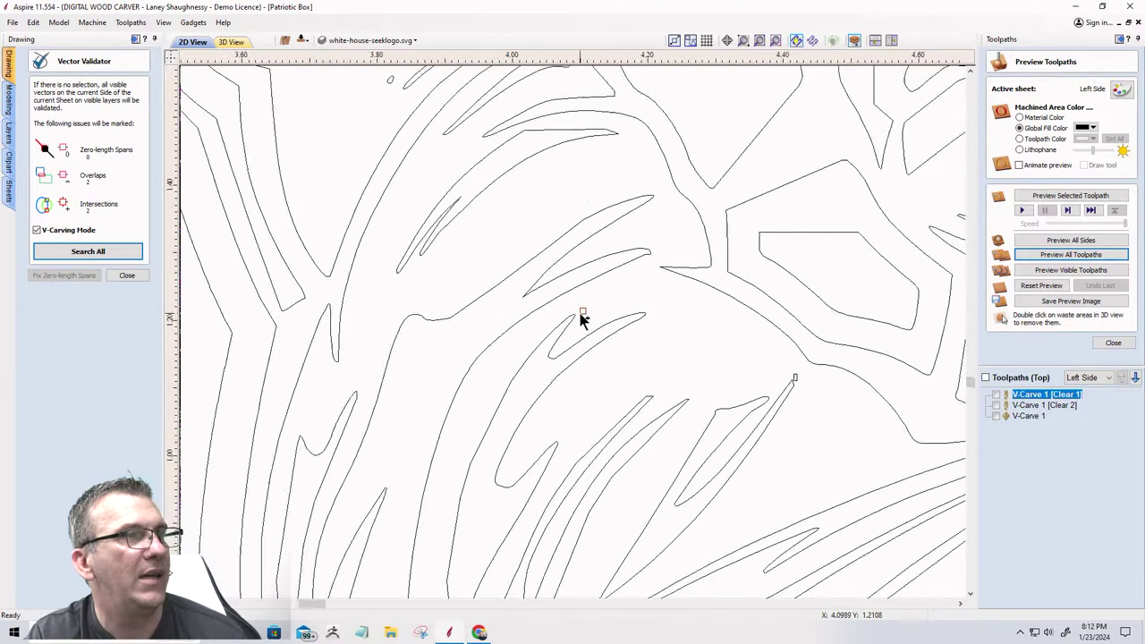
{"action": "scroll", "coordinate": [582, 319], "scroll_direction": "down", "scroll_amount": 8}
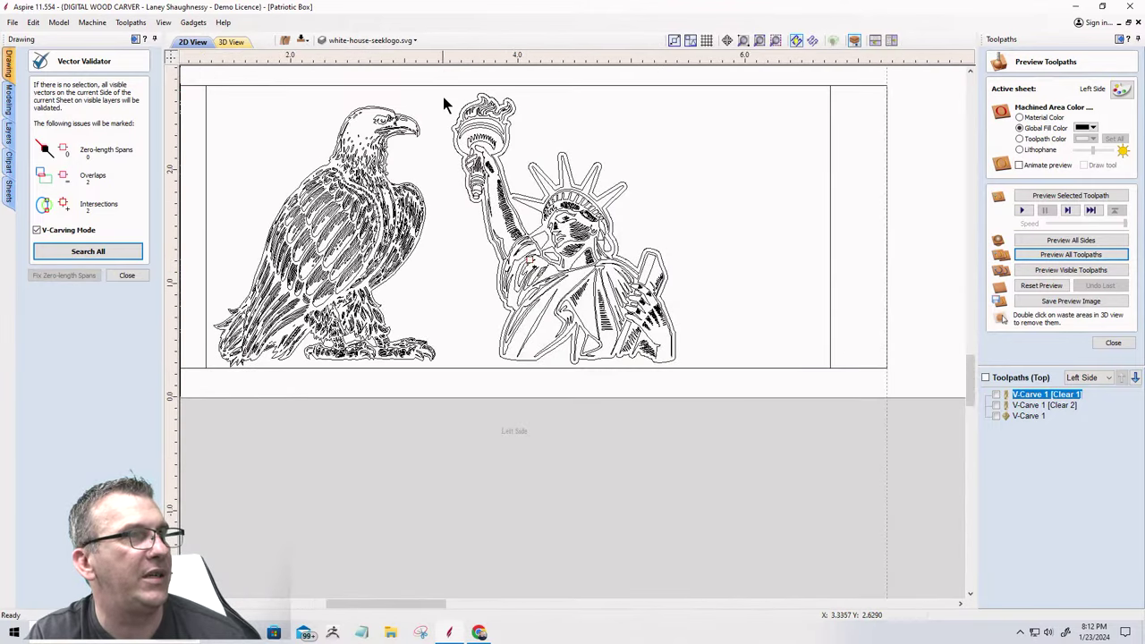
{"action": "left_click_drag", "start_coordinate": [440, 75], "coordinate": [712, 394]}
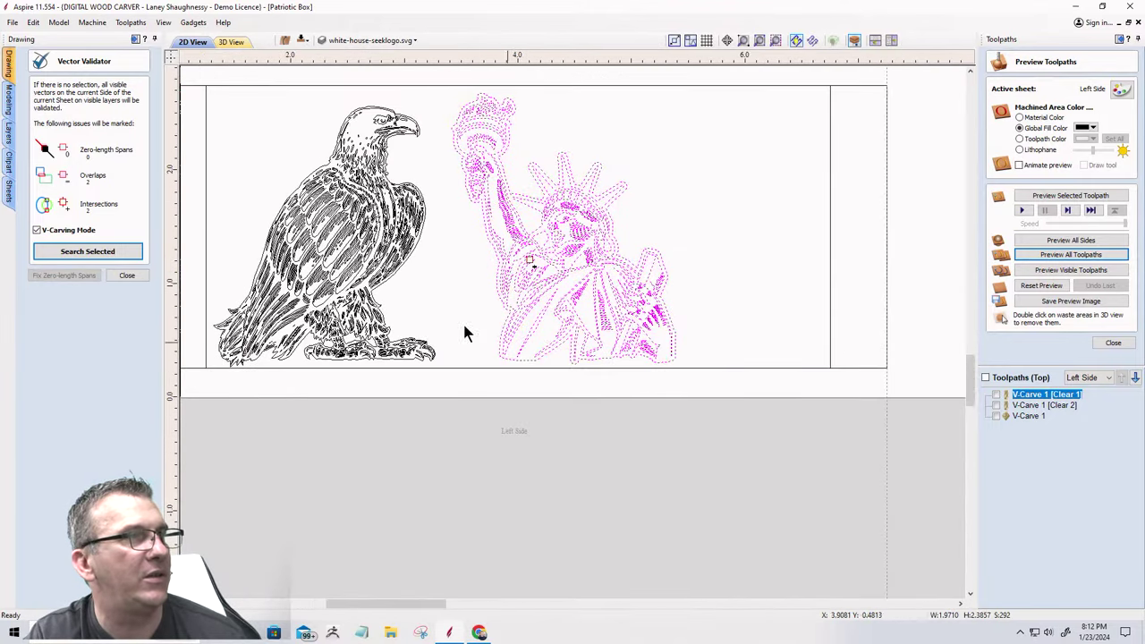
{"action": "left_click", "coordinate": [68, 252]}
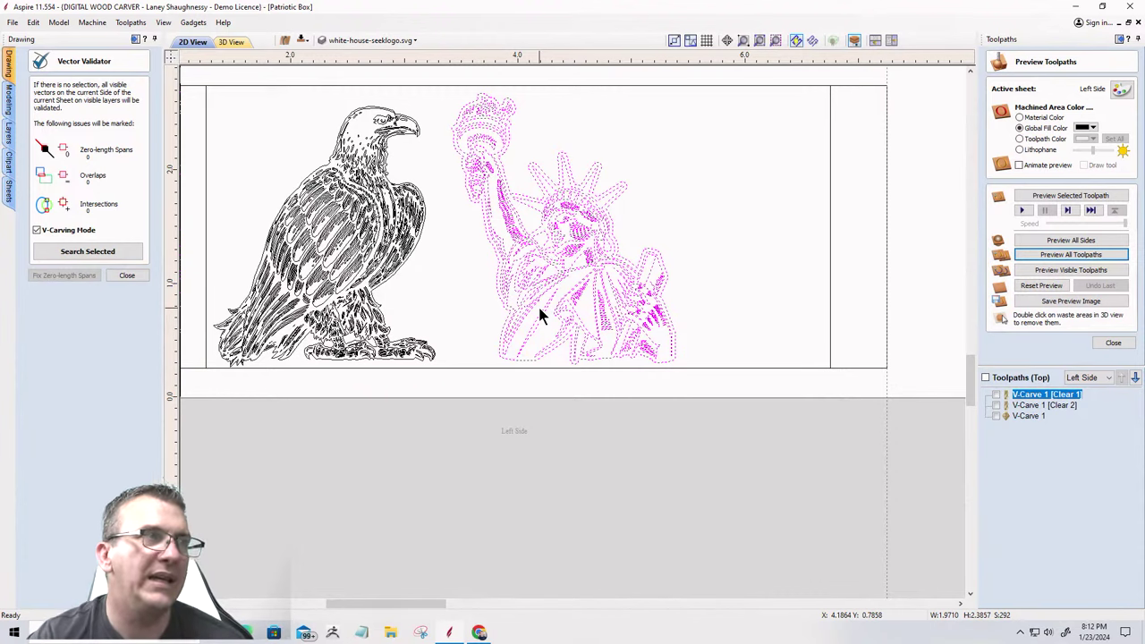
Check the eagle vectors for problems, then close Vector Validator.
{"action": "left_click", "coordinate": [453, 276]}
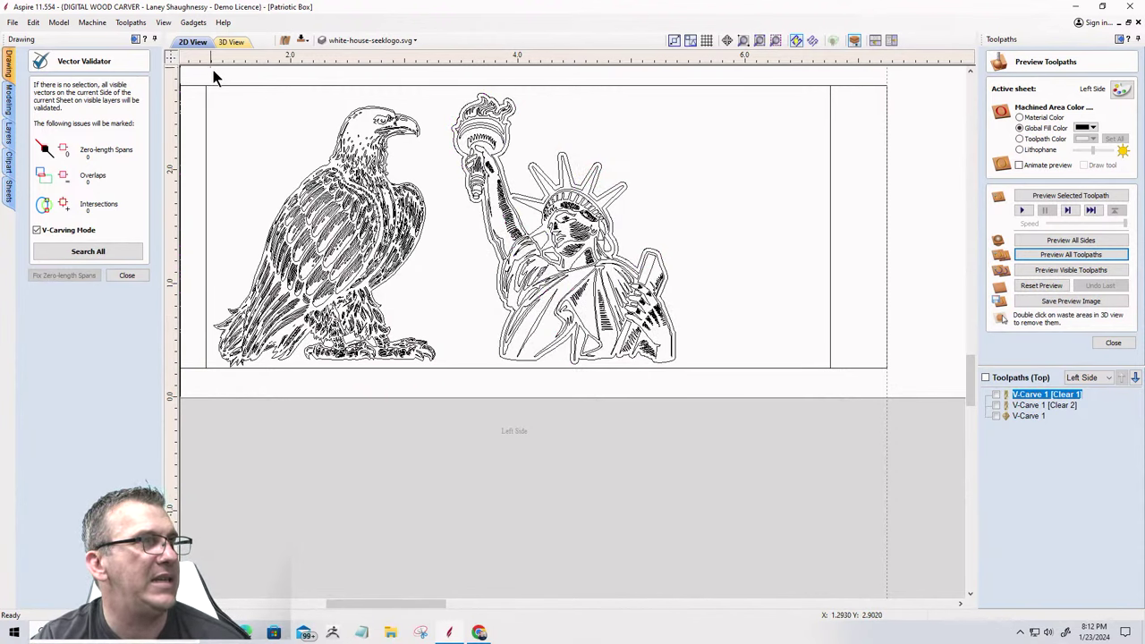
{"action": "left_click_drag", "start_coordinate": [213, 72], "coordinate": [452, 397]}
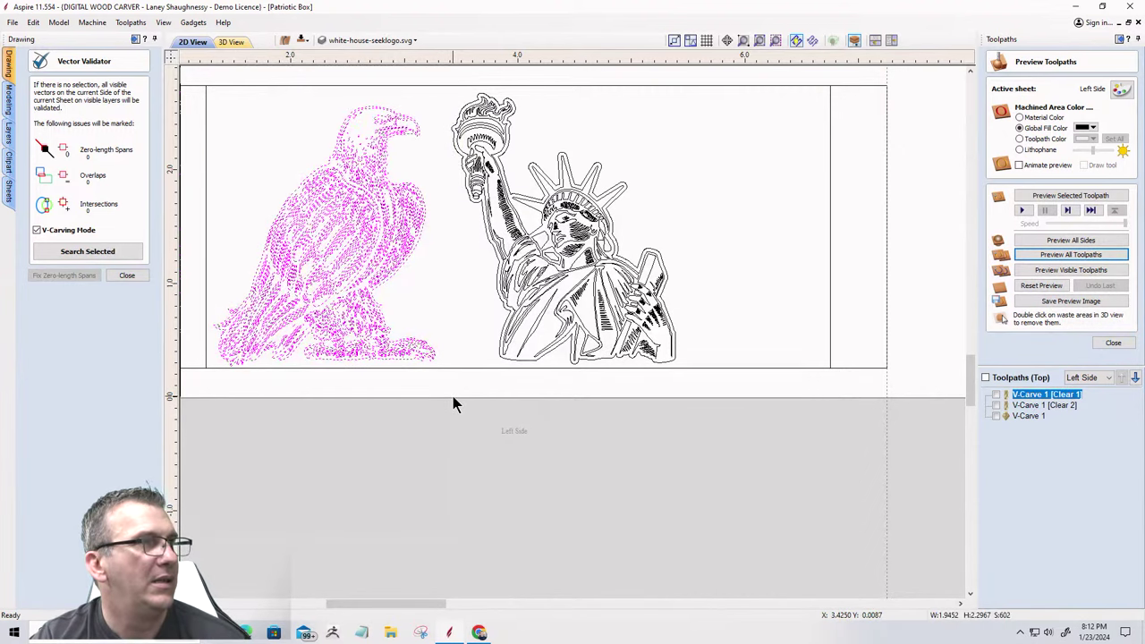
{"action": "left_click", "coordinate": [81, 251]}
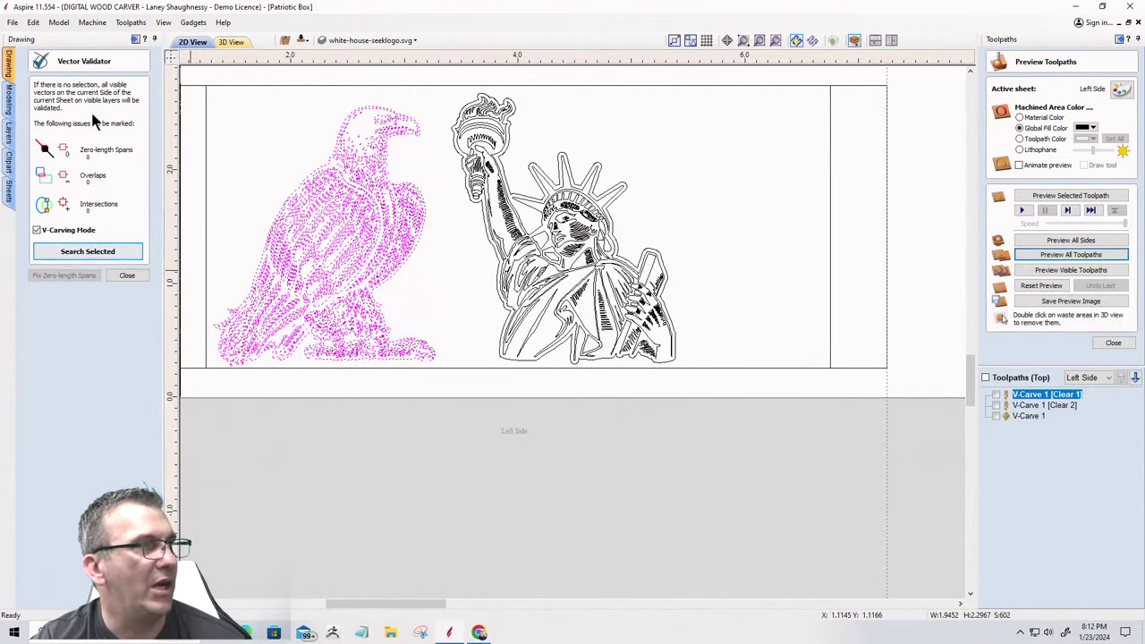
{"action": "left_click", "coordinate": [142, 275]}
Shrink the Liberty Bell to about 60% and move it onto the Left Side panel.
{"action": "scroll", "coordinate": [532, 286], "scroll_direction": "down", "scroll_amount": 3}
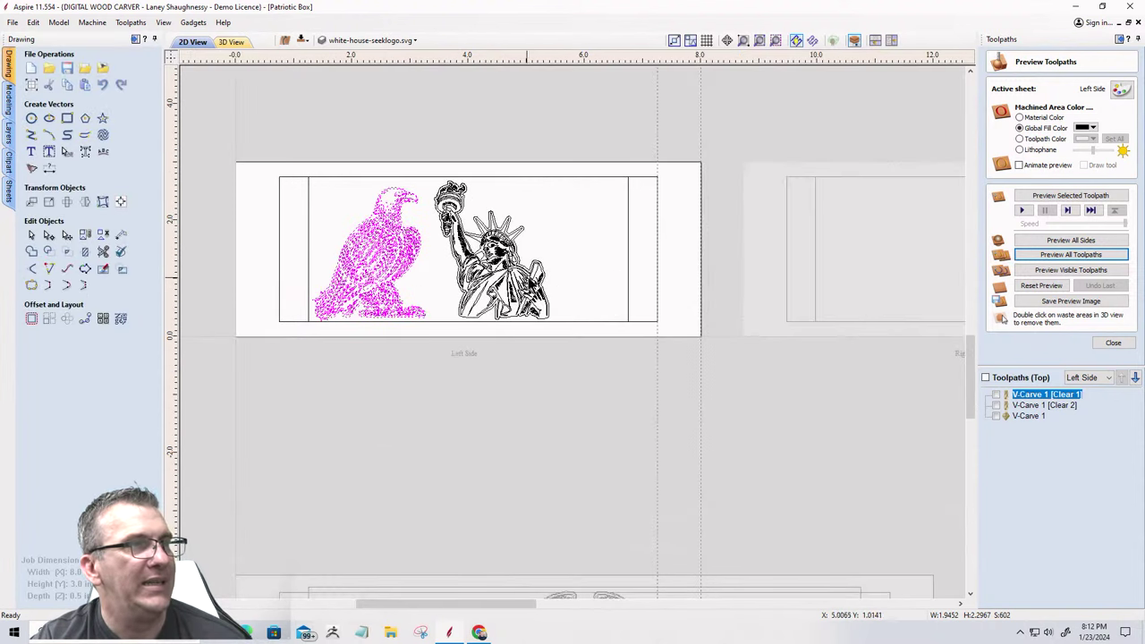
{"action": "scroll", "coordinate": [557, 288], "scroll_direction": "down", "scroll_amount": 2}
{"action": "left_click", "coordinate": [560, 174]}
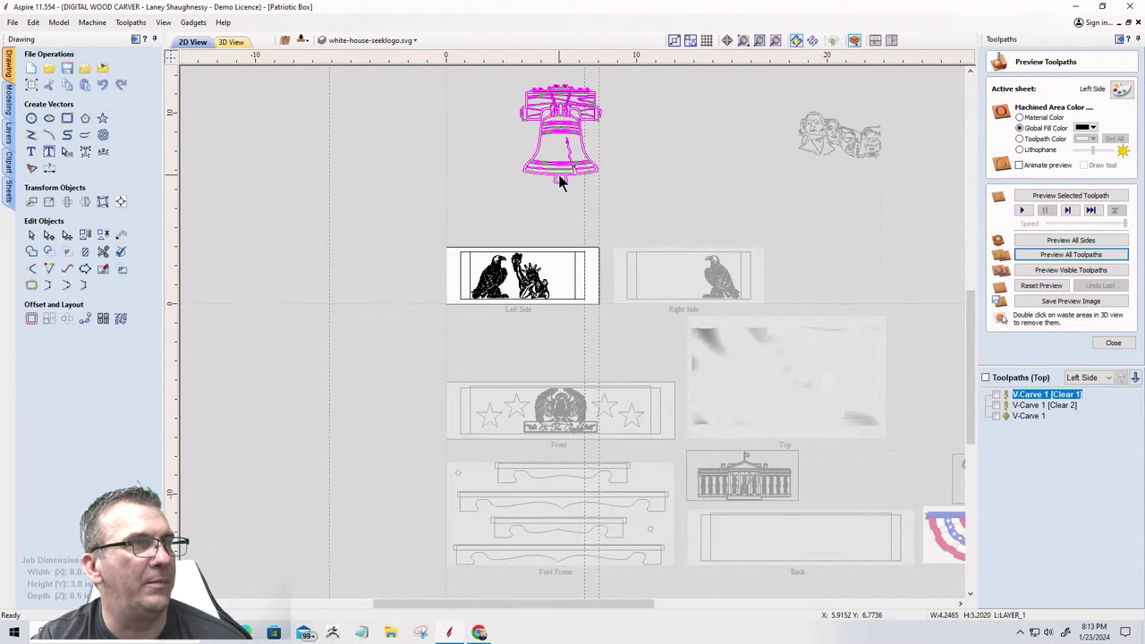
{"action": "left_click_drag", "start_coordinate": [516, 79], "coordinate": [555, 127]}
{"action": "left_click_drag", "start_coordinate": [596, 177], "coordinate": [587, 304]}
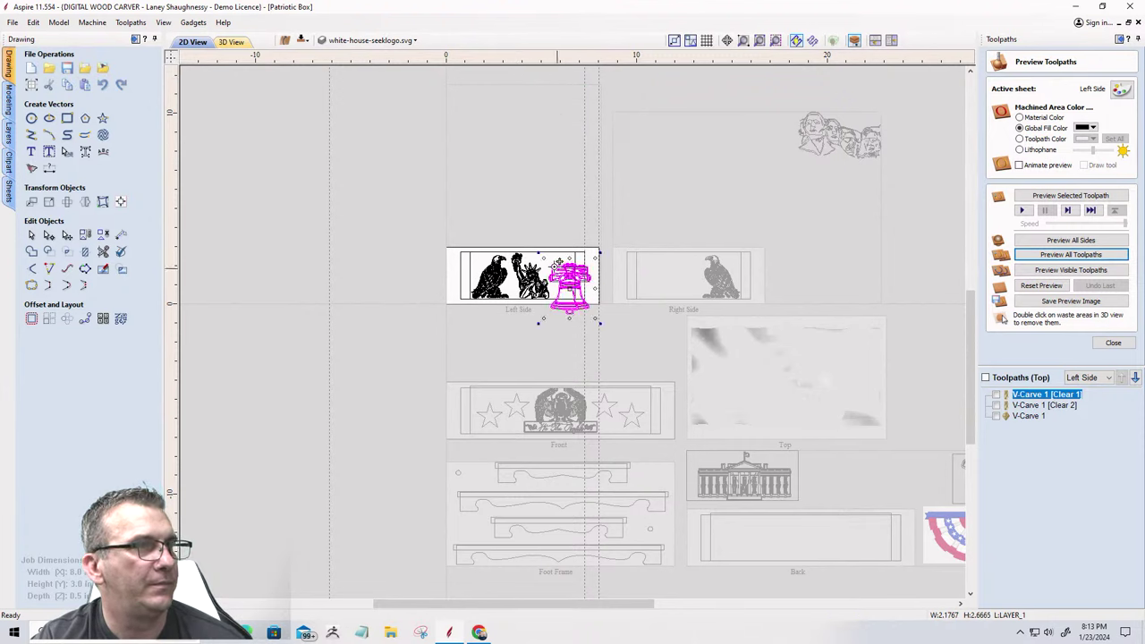
{"action": "left_click_drag", "start_coordinate": [543, 258], "coordinate": [554, 272]}
{"action": "scroll", "coordinate": [573, 286], "scroll_direction": "up", "scroll_amount": 5}
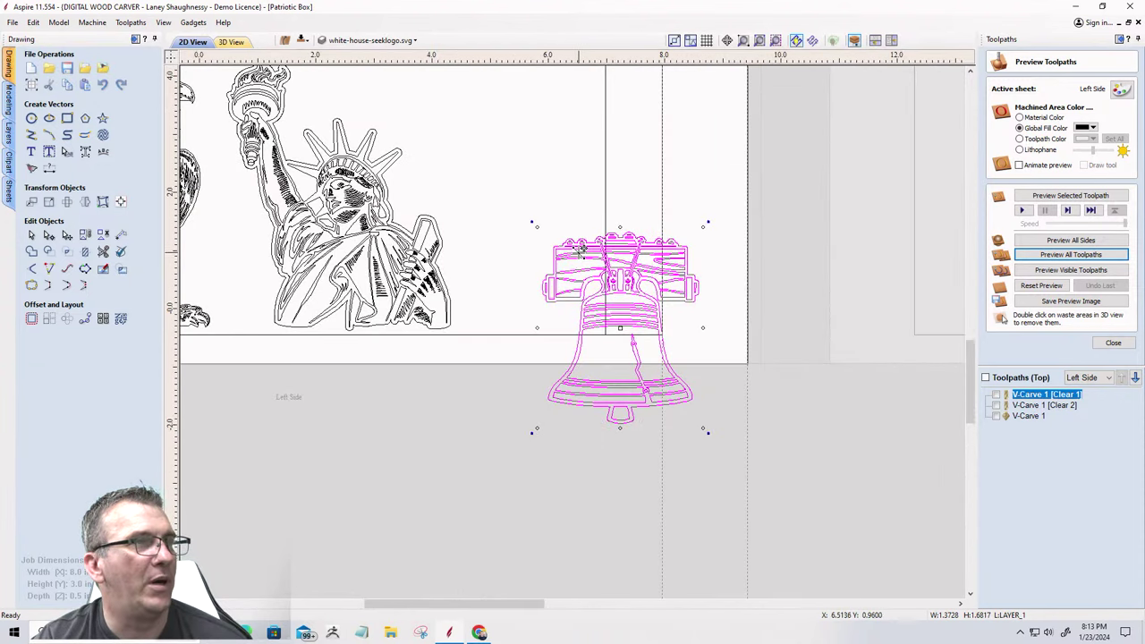
{"action": "scroll", "coordinate": [572, 224], "scroll_direction": "down", "scroll_amount": 2}
{"action": "left_click", "coordinate": [572, 207]}
Move the Liberty Bell to the upper right of the Left Side panel.
{"action": "left_click", "coordinate": [592, 198]}
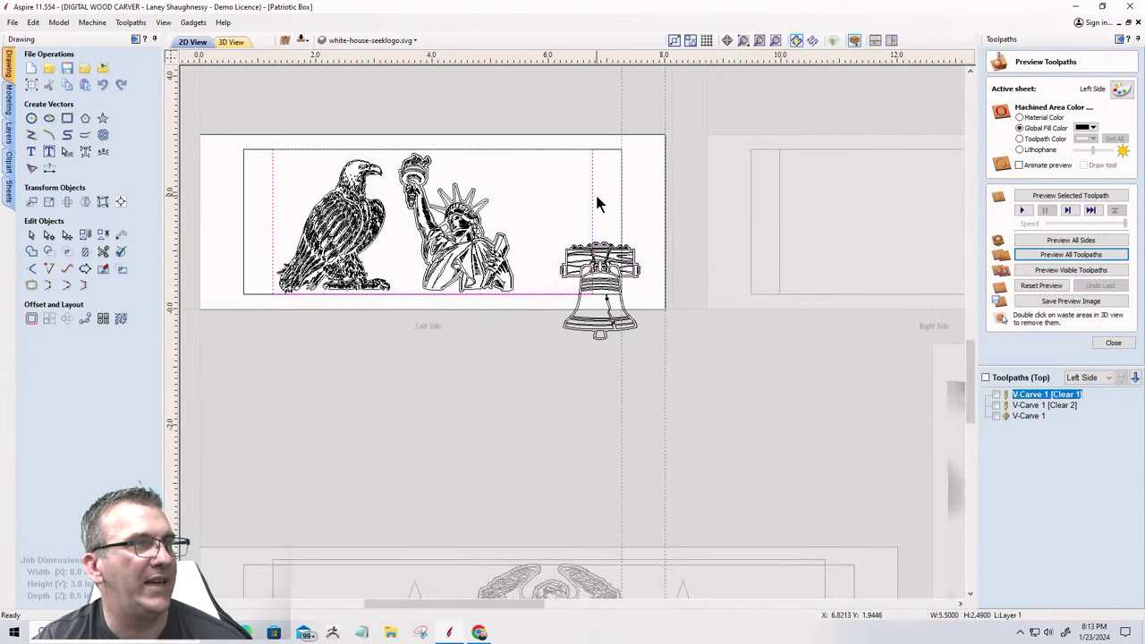
{"action": "scroll", "coordinate": [358, 81], "scroll_direction": "up", "scroll_amount": 6}
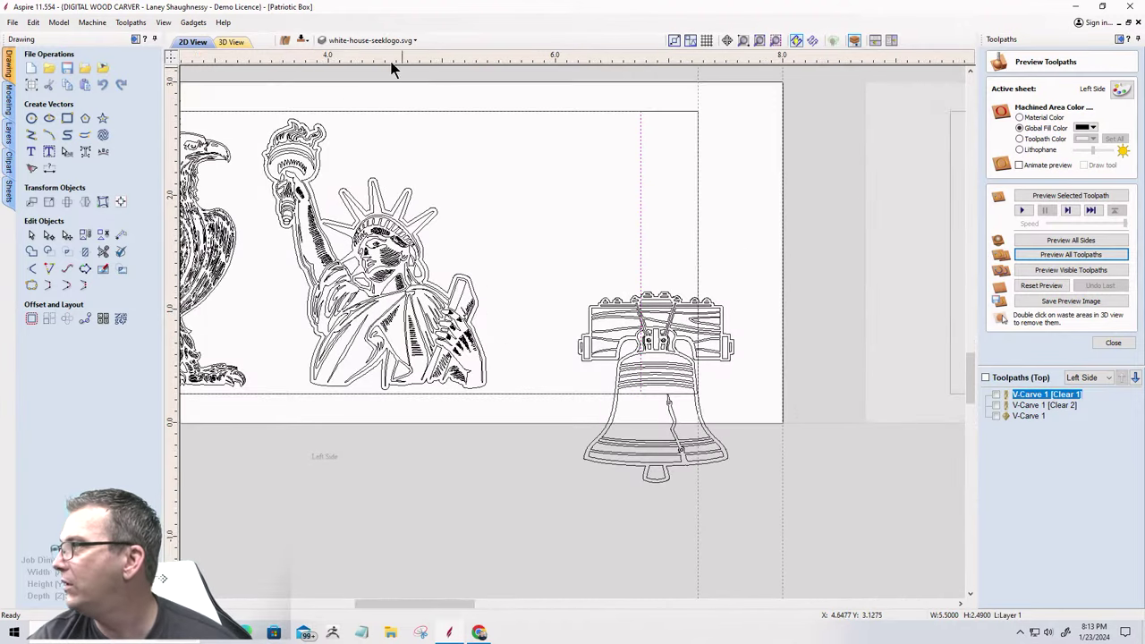
{"action": "scroll", "coordinate": [754, 107], "scroll_direction": "down", "scroll_amount": 5}
{"action": "scroll", "coordinate": [662, 112], "scroll_direction": "down", "scroll_amount": 3}
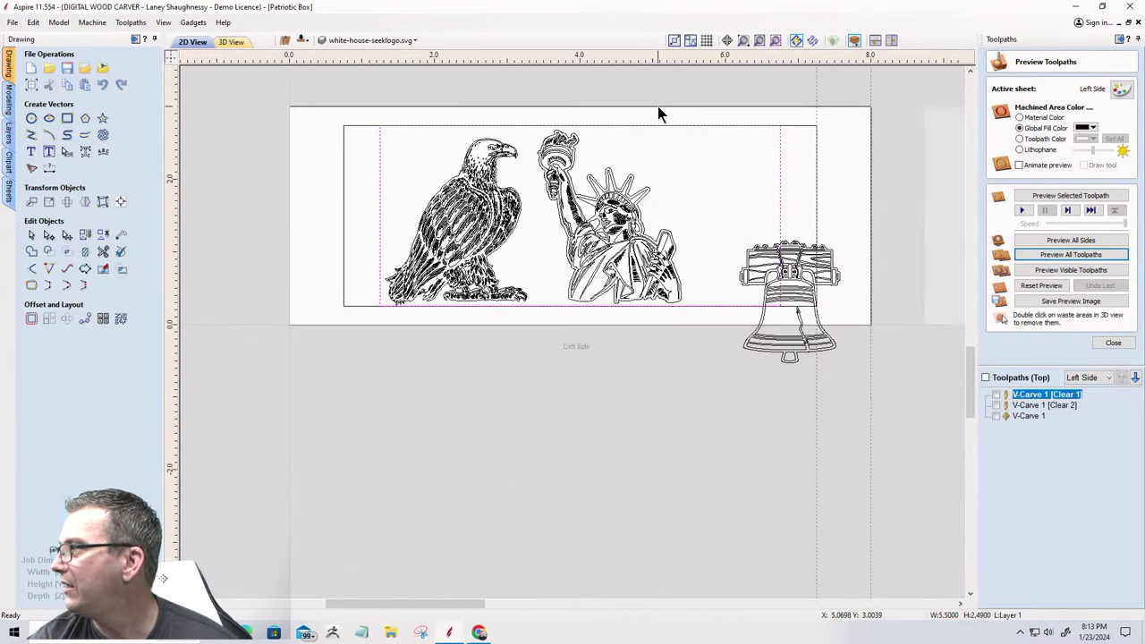
{"action": "left_click", "coordinate": [1119, 39]}
{"action": "scroll", "coordinate": [670, 153], "scroll_direction": "up", "scroll_amount": 2}
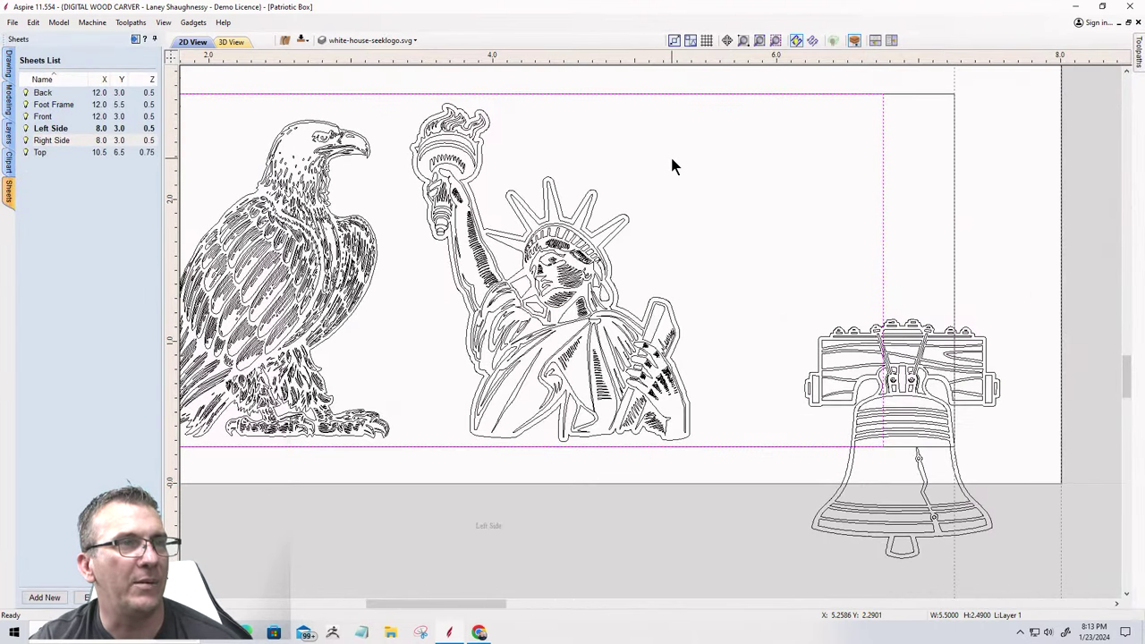
{"action": "scroll", "coordinate": [637, 152], "scroll_direction": "down", "scroll_amount": 1}
{"action": "scroll", "coordinate": [277, 142], "scroll_direction": "up", "scroll_amount": 1}
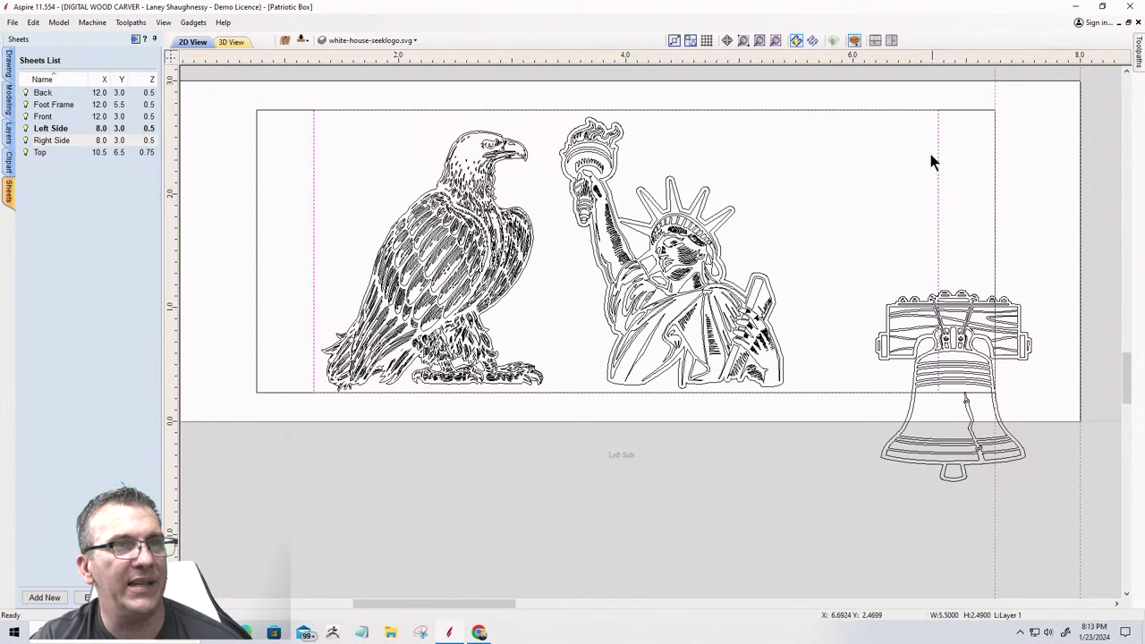
{"action": "left_click", "coordinate": [909, 317]}
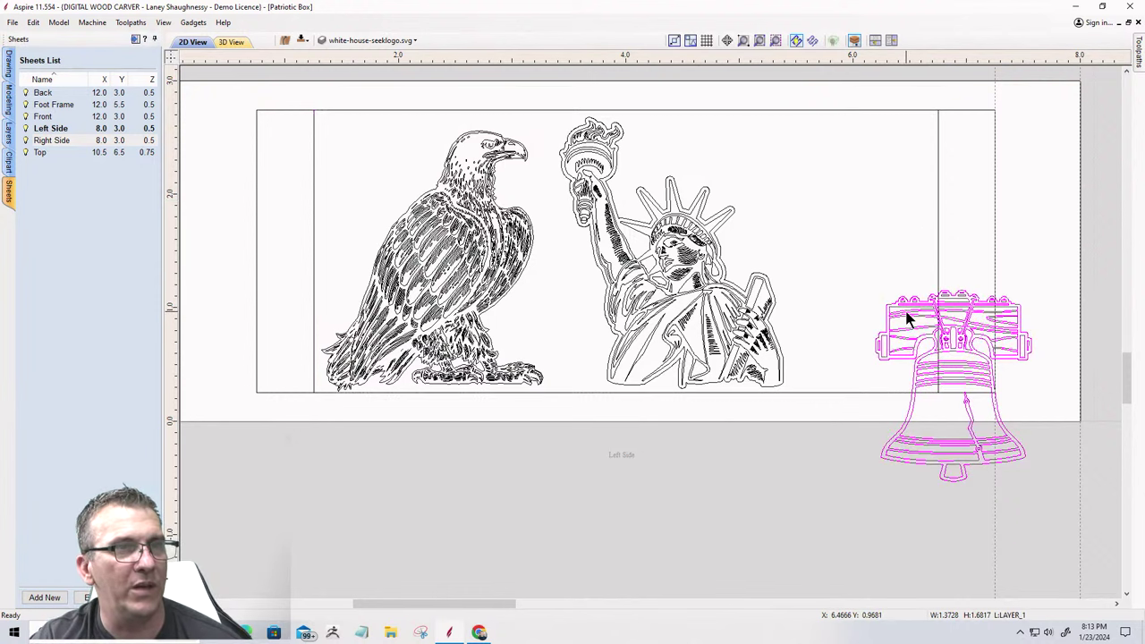
{"action": "left_click", "coordinate": [908, 315]}
{"action": "left_click_drag", "start_coordinate": [907, 315], "coordinate": [797, 140]}
{"action": "key", "text": "Escape"}
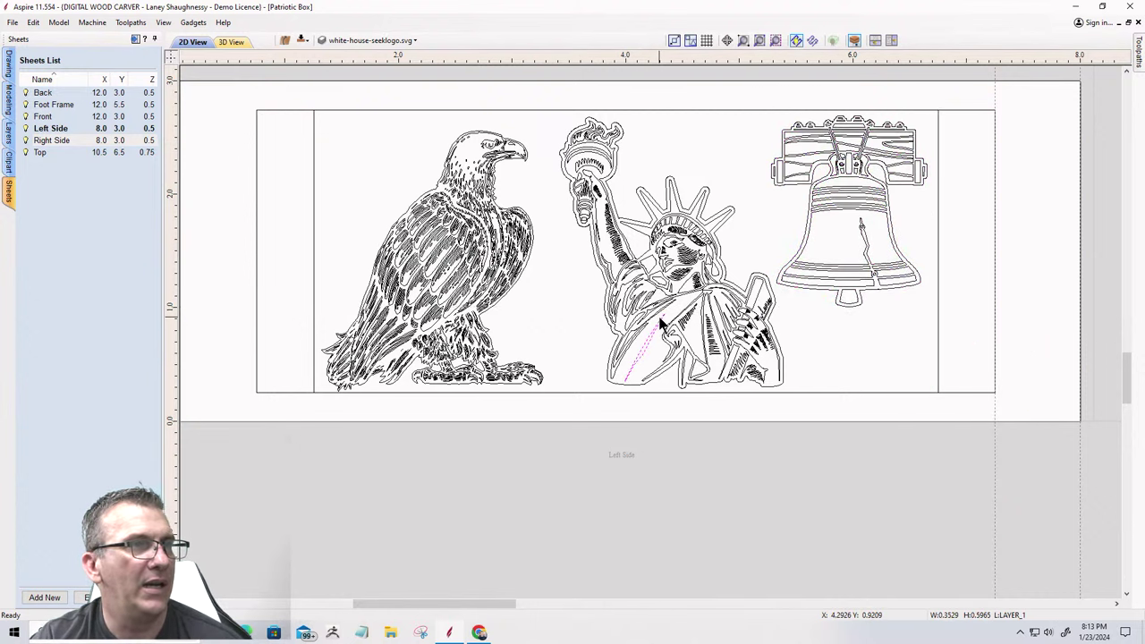
Nudge the statue left, enlarge the bell slightly and nudge it left too.
{"action": "left_click_drag", "start_coordinate": [533, 86], "coordinate": [796, 436]}
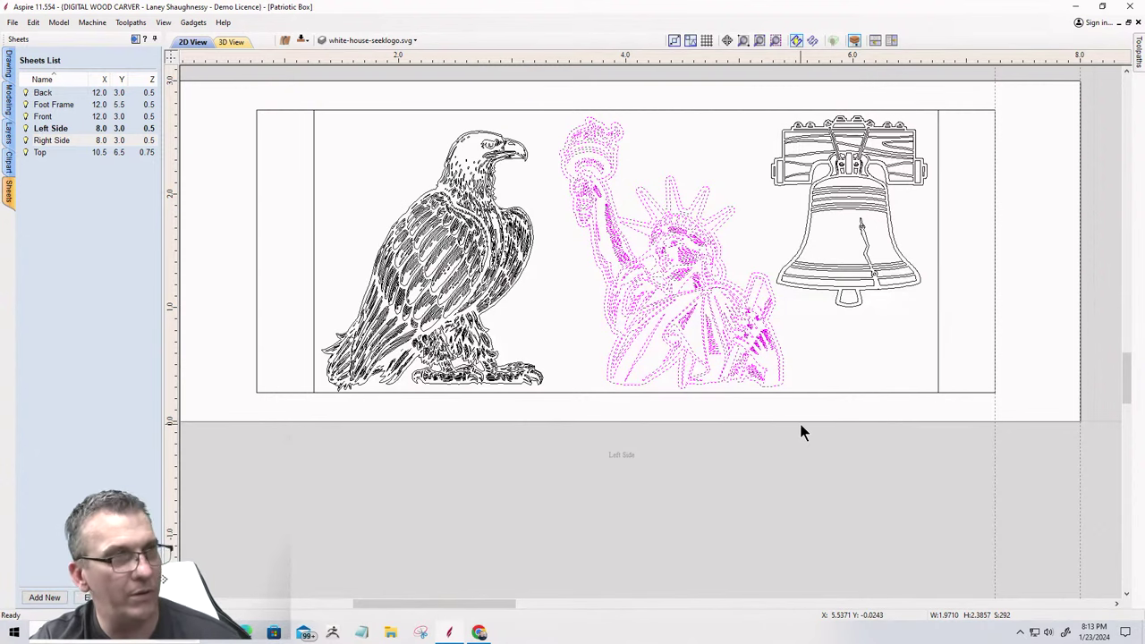
{"action": "key", "text": "Left"}
{"action": "key", "text": "Left"}
{"action": "key", "text": "Left"}
{"action": "key", "text": "Left"}
{"action": "key", "text": "Left"}
{"action": "key", "text": "Left"}
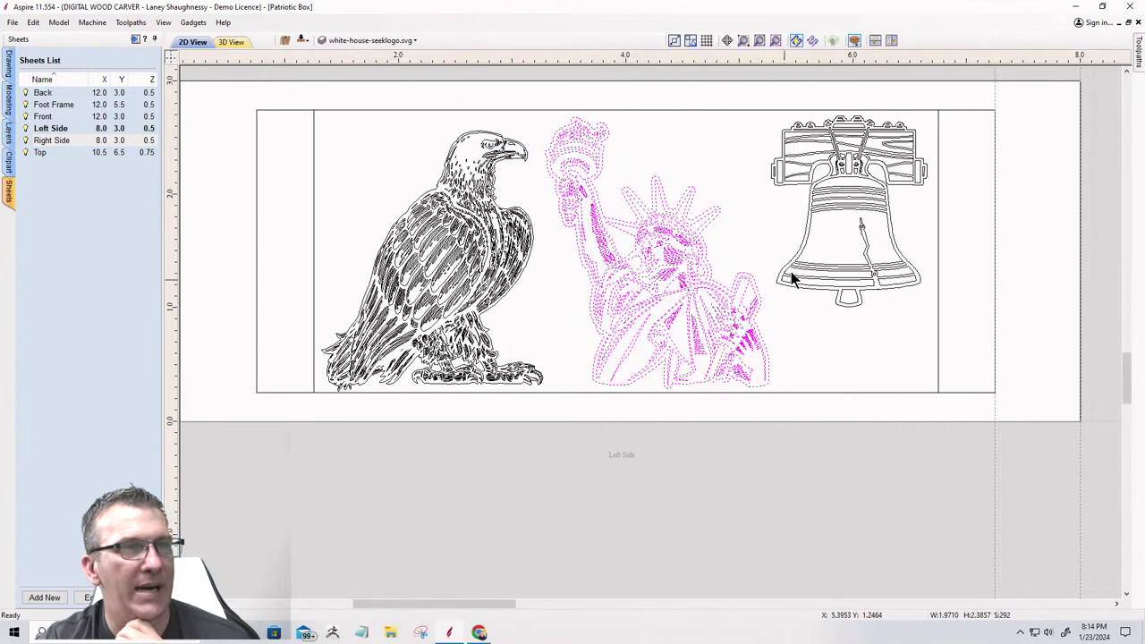
{"action": "left_click", "coordinate": [812, 212]}
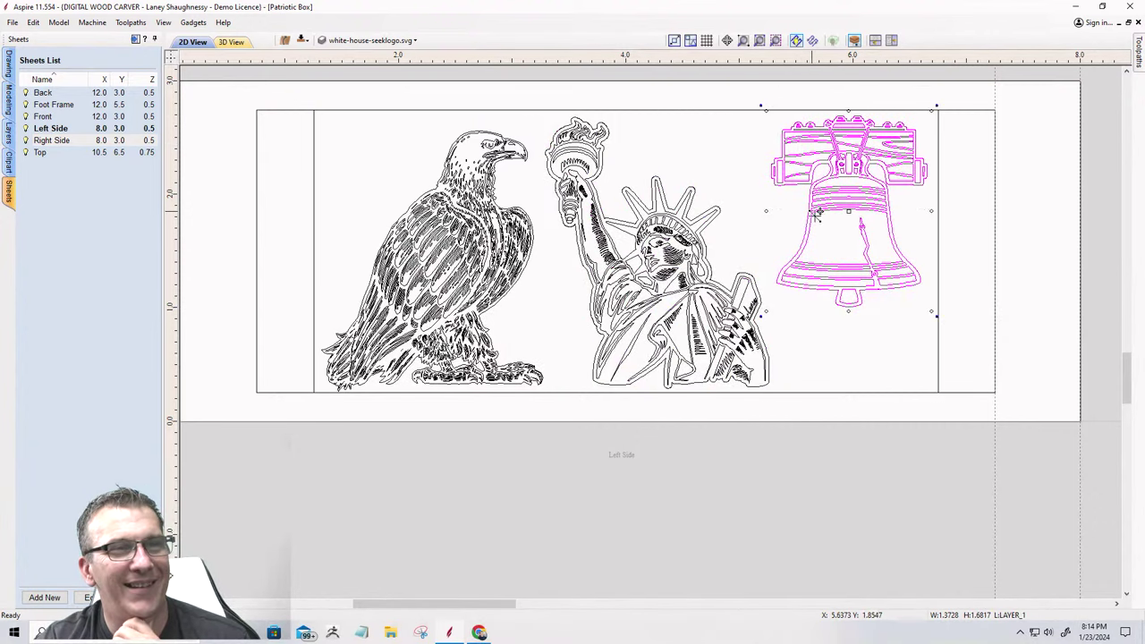
{"action": "left_click_drag", "start_coordinate": [931, 312], "coordinate": [935, 316]}
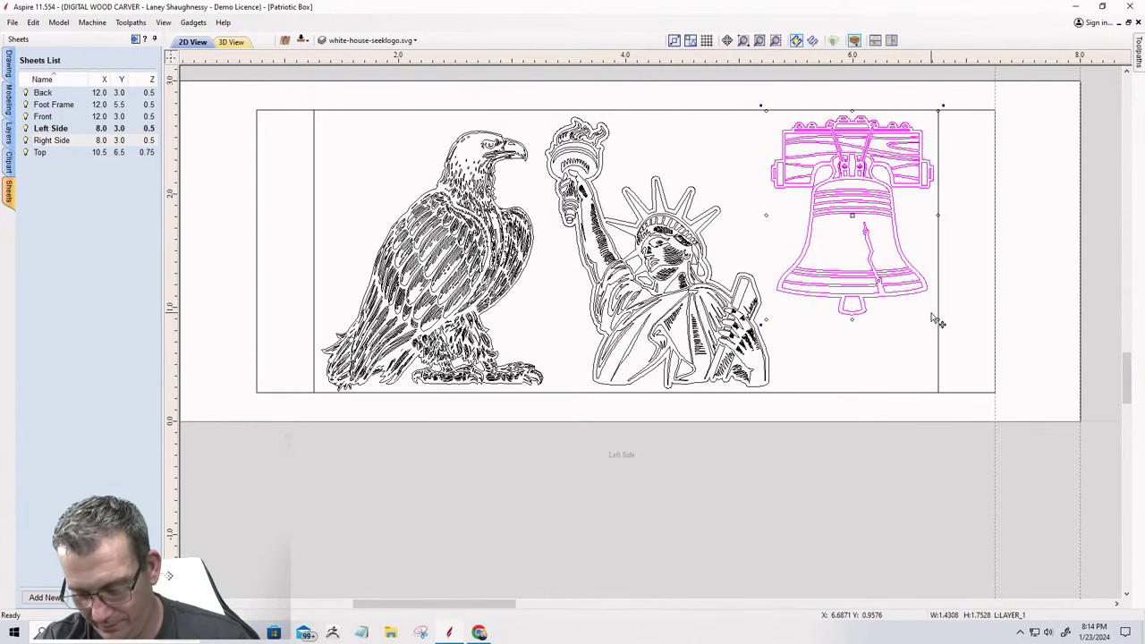
{"action": "key", "text": "Left"}
{"action": "key", "text": "Left"}
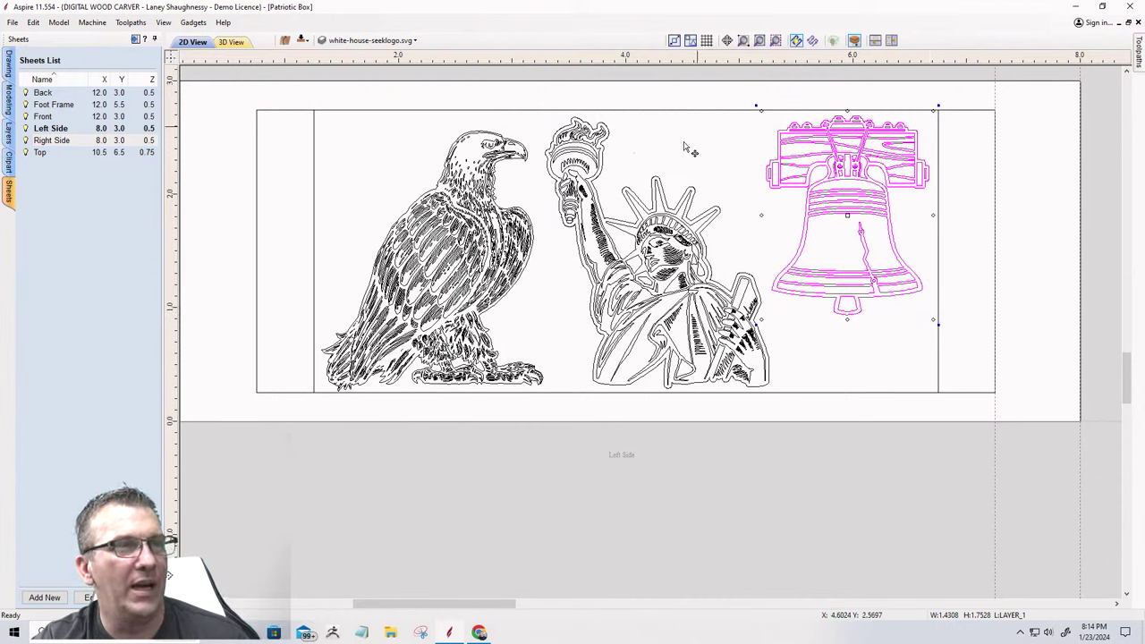
{"action": "left_click", "coordinate": [839, 372]}
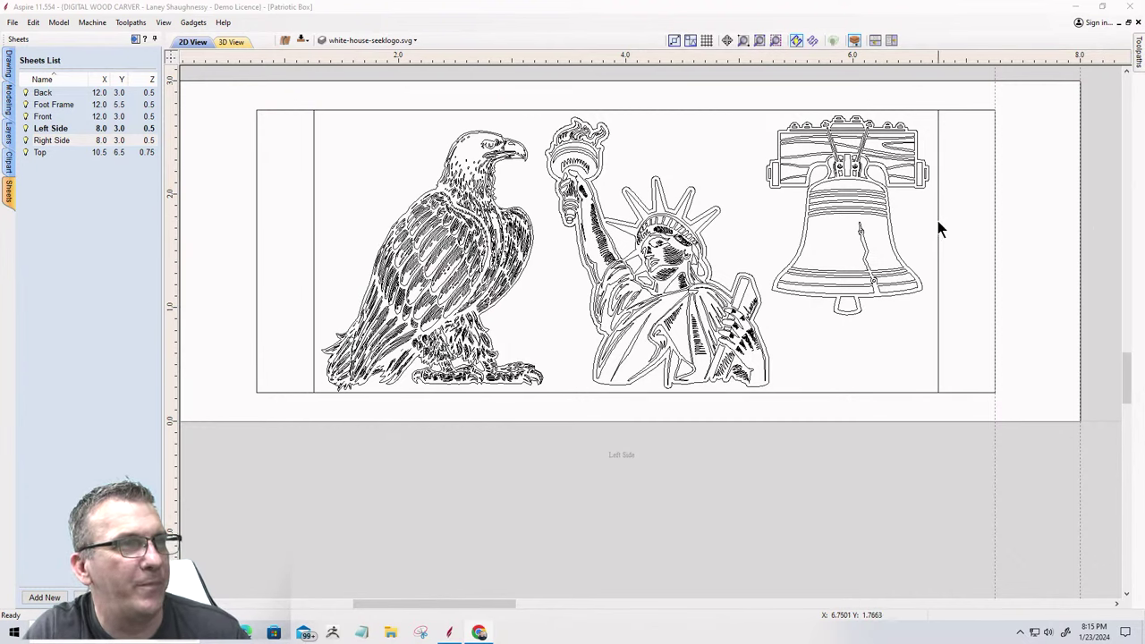
Inspect the Liberty Bell, a statue face vector and the statue's outer outline, then deselect.
{"action": "left_click", "coordinate": [844, 171]}
{"action": "left_click", "coordinate": [651, 238]}
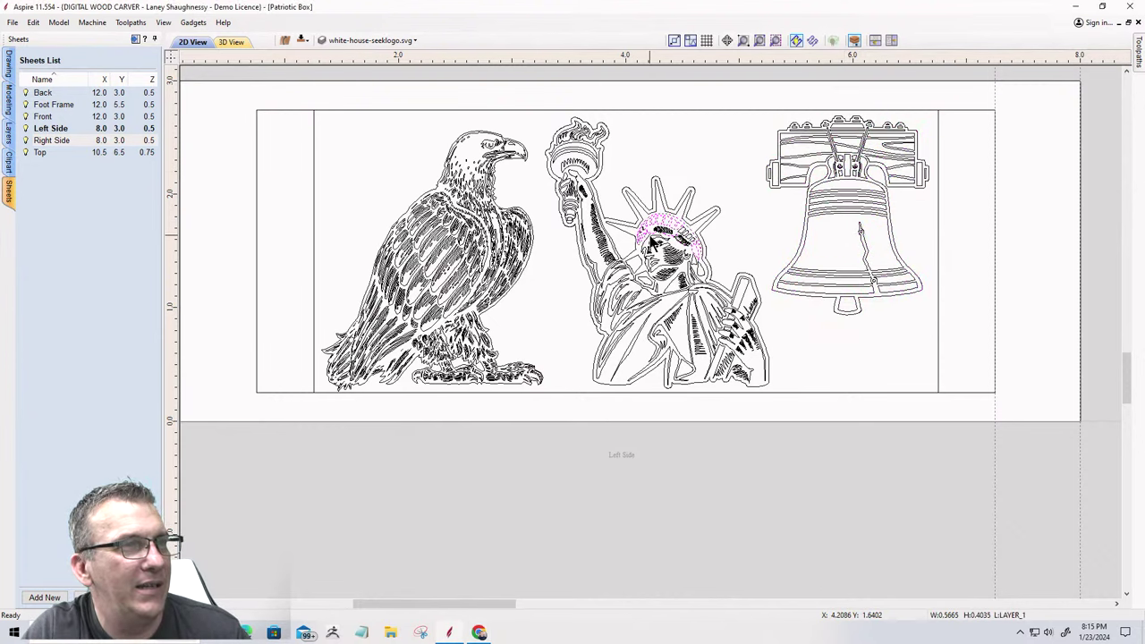
{"action": "left_click", "coordinate": [666, 309]}
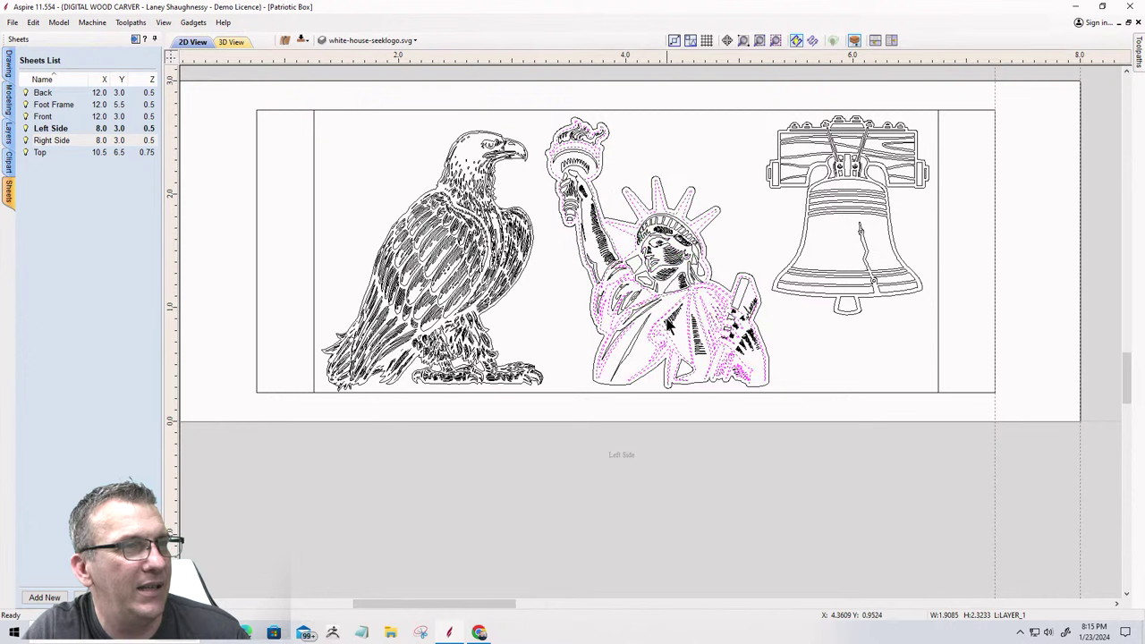
{"action": "left_click", "coordinate": [511, 318]}
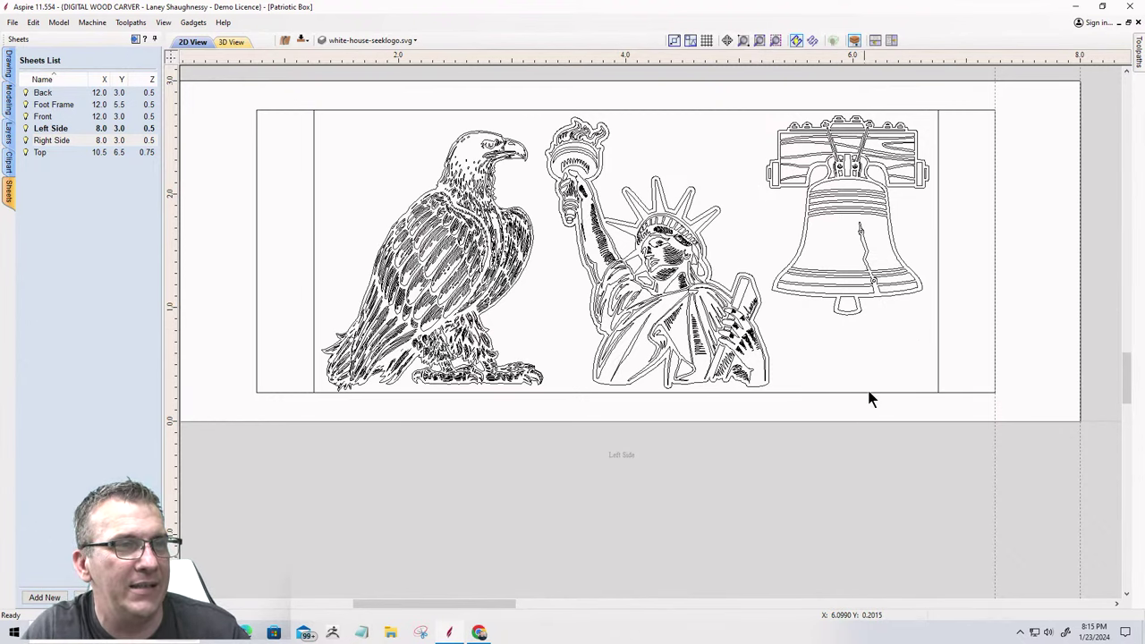
{"action": "scroll", "coordinate": [617, 326], "scroll_direction": "down", "scroll_amount": 4}
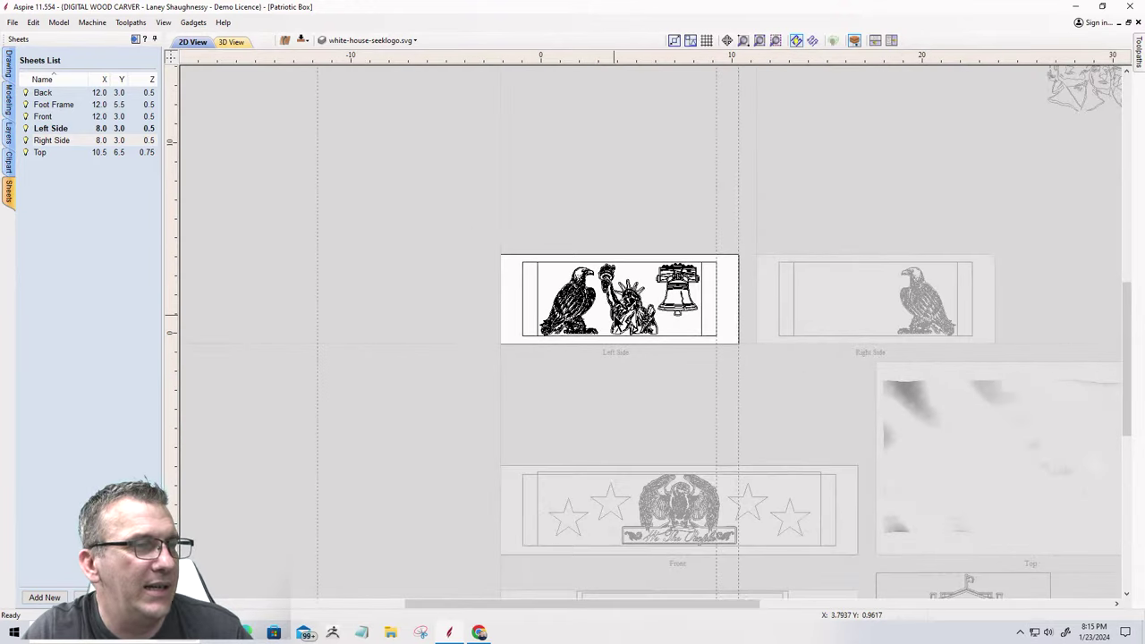
{"action": "scroll", "coordinate": [644, 497], "scroll_direction": "up", "scroll_amount": 6}
{"action": "scroll", "coordinate": [710, 491], "scroll_direction": "up", "scroll_amount": 2}
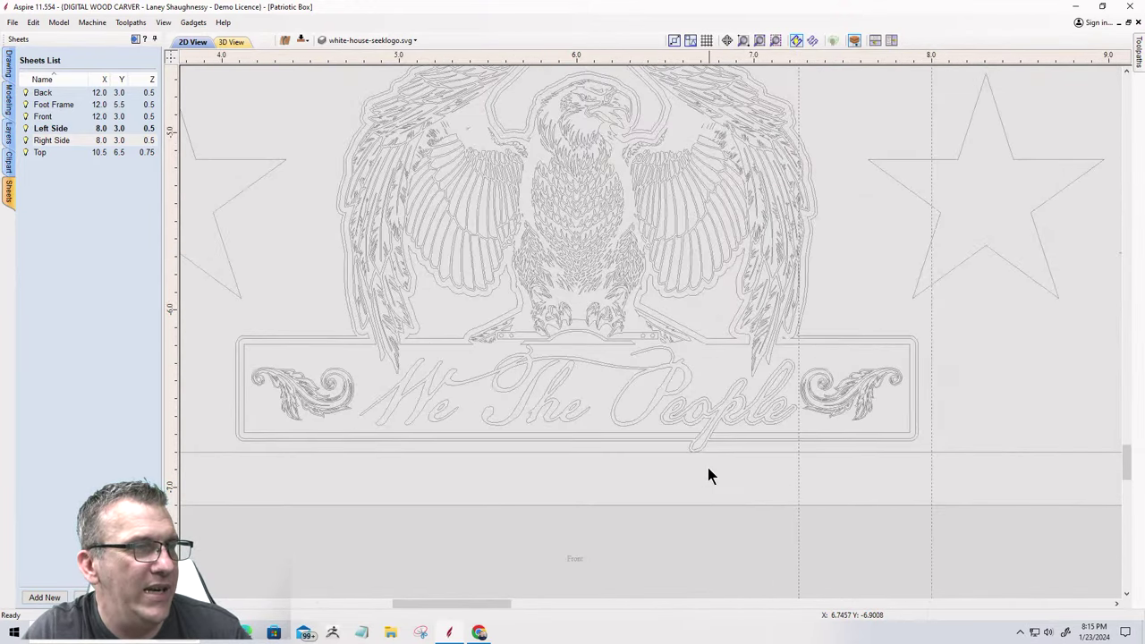
{"action": "scroll", "coordinate": [523, 430], "scroll_direction": "down", "scroll_amount": 5}
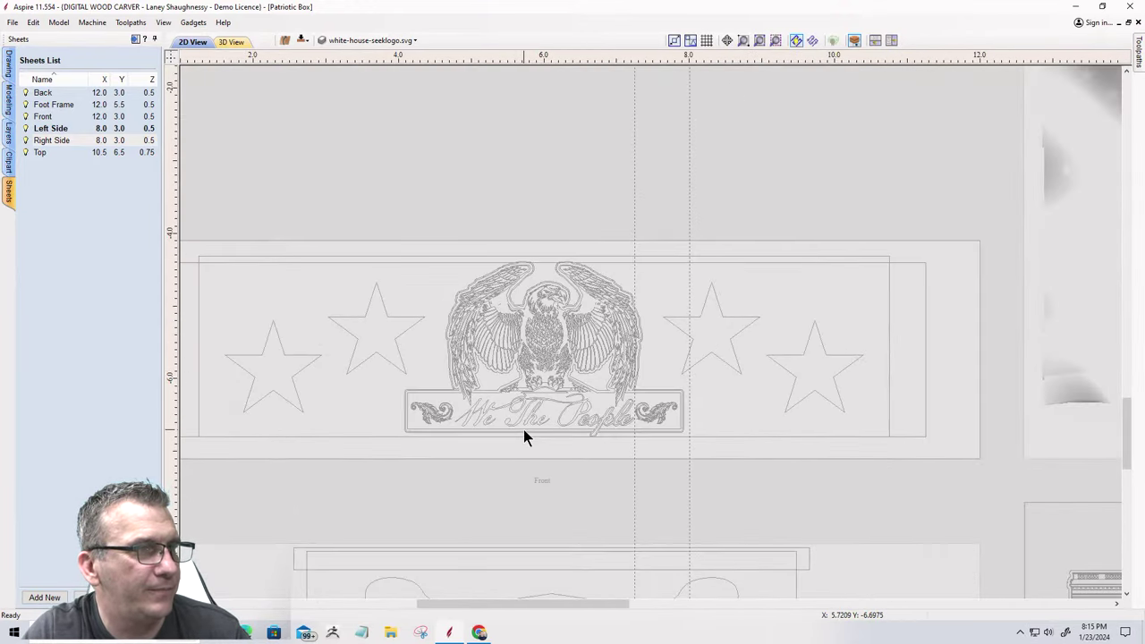
{"action": "scroll", "coordinate": [471, 193], "scroll_direction": "up", "scroll_amount": 2}
{"action": "scroll", "coordinate": [465, 250], "scroll_direction": "up", "scroll_amount": 5}
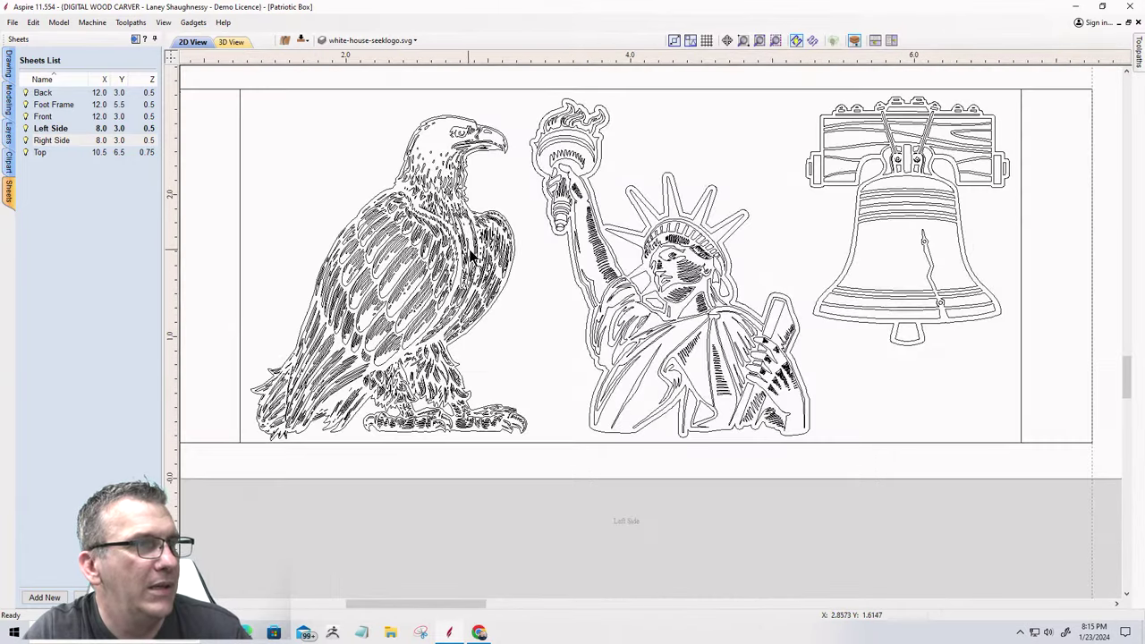
{"action": "scroll", "coordinate": [640, 193], "scroll_direction": "down", "scroll_amount": 2}
{"action": "scroll", "coordinate": [665, 197], "scroll_direction": "up", "scroll_amount": 1}
{"action": "scroll", "coordinate": [665, 191], "scroll_direction": "up", "scroll_amount": 1}
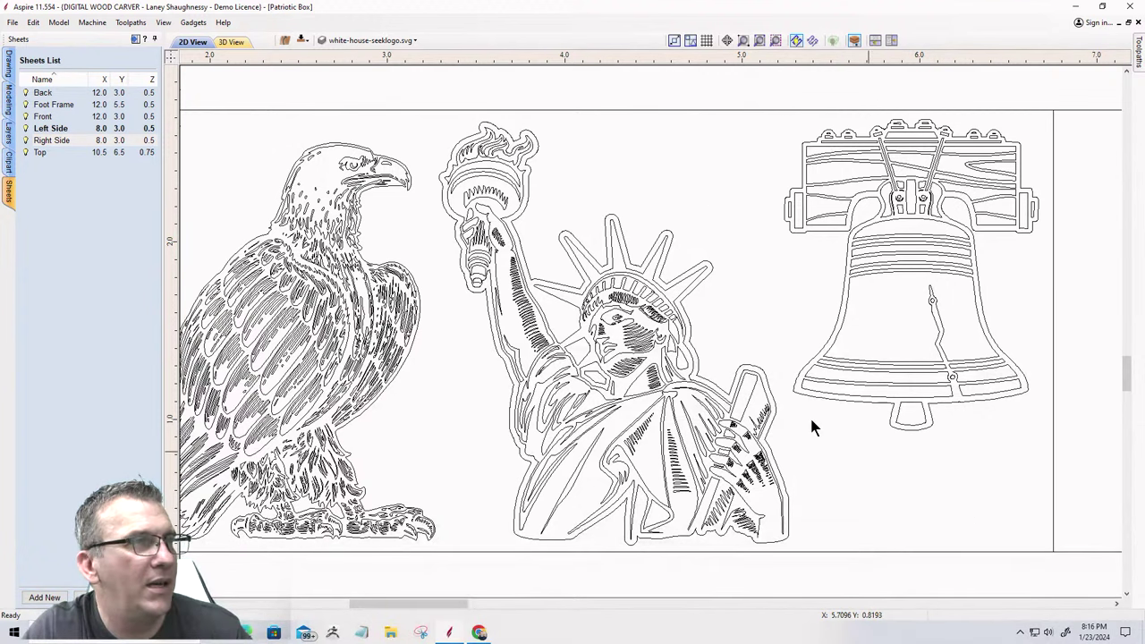
{"action": "scroll", "coordinate": [501, 302], "scroll_direction": "down", "scroll_amount": 4}
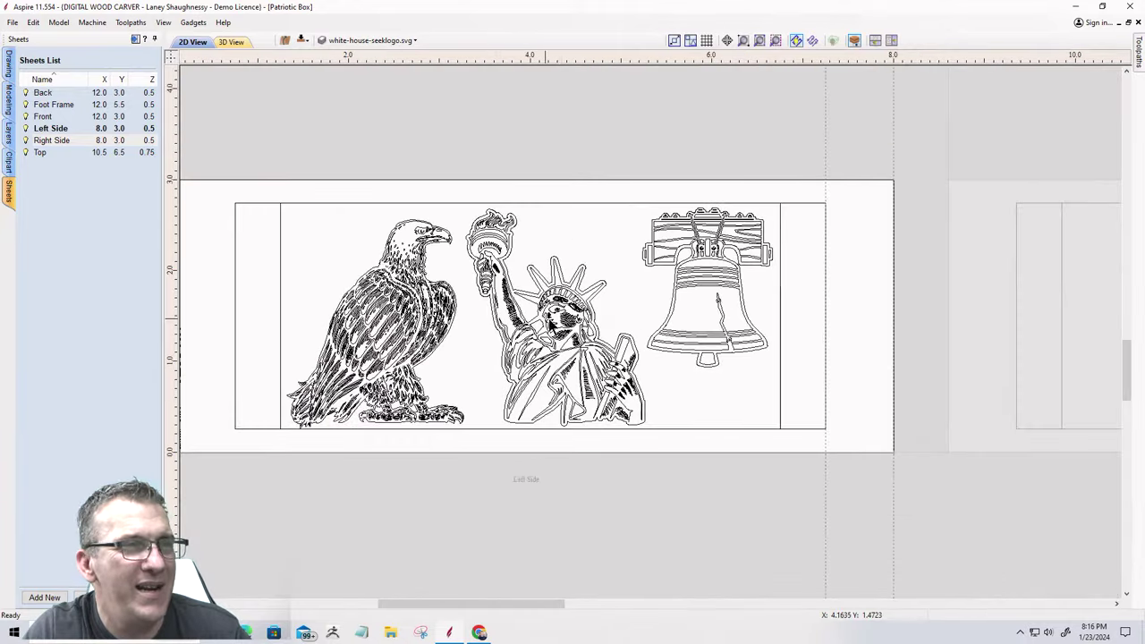
{"action": "scroll", "coordinate": [579, 329], "scroll_direction": "up", "scroll_amount": 3}
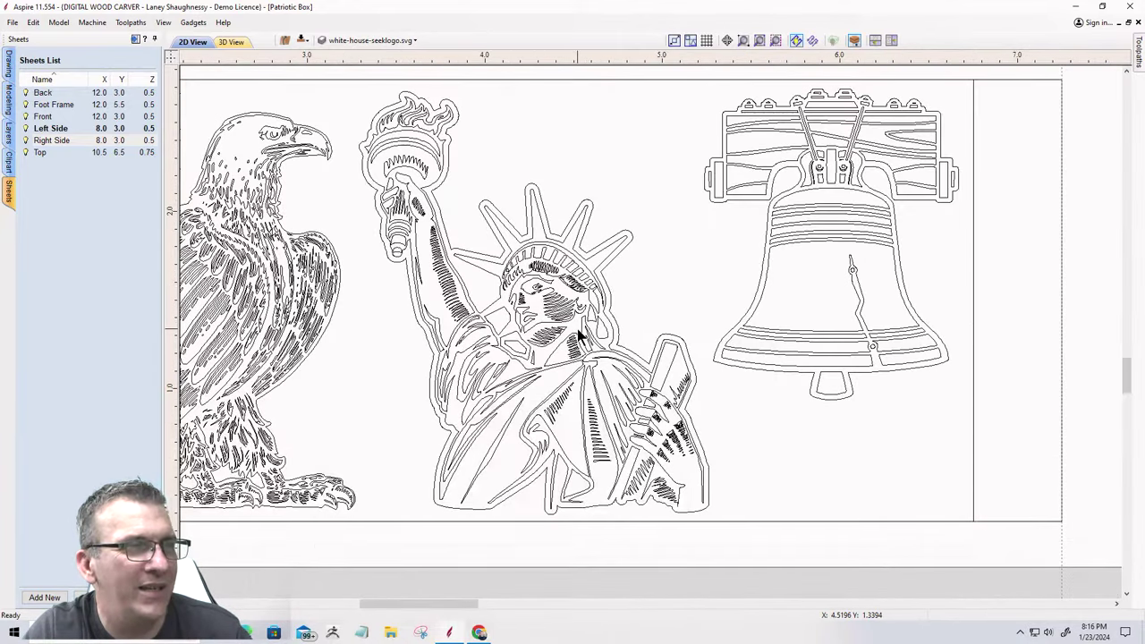
{"action": "scroll", "coordinate": [579, 329], "scroll_direction": "down", "scroll_amount": 2}
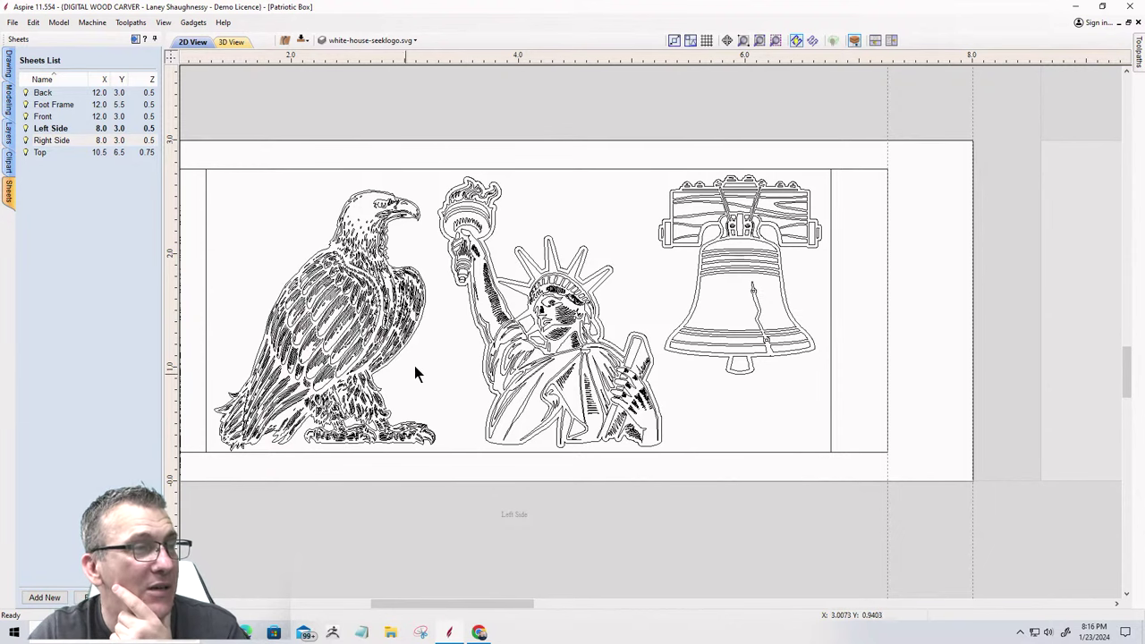
{"action": "left_click", "coordinate": [672, 211]}
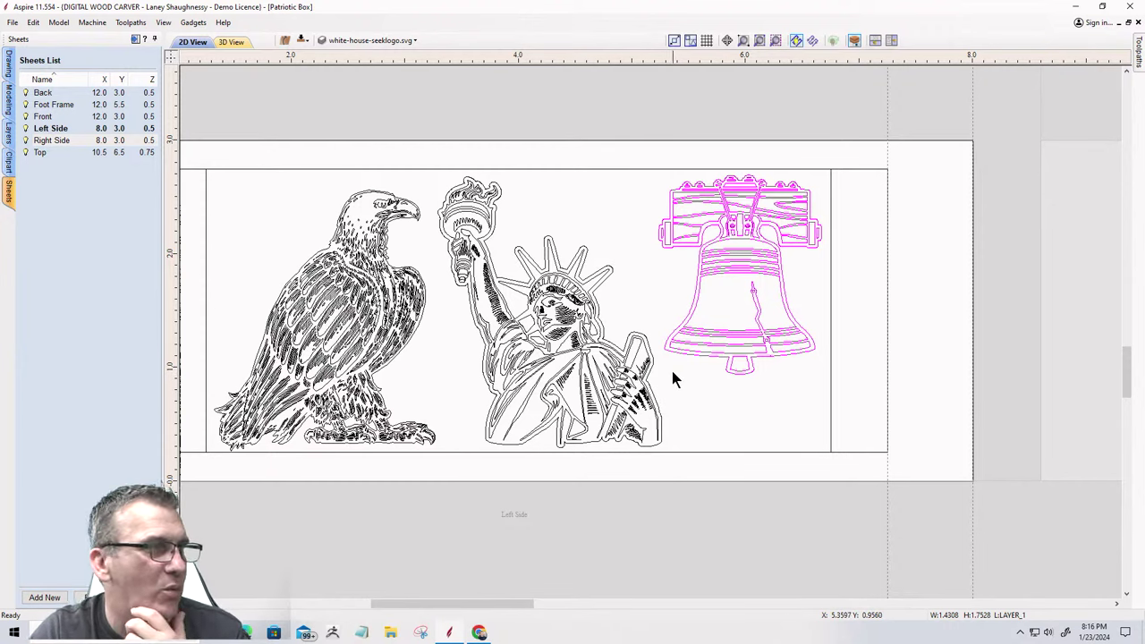
Ungroup the Liberty Bell vectors and select the bell's outer outline.
{"action": "left_click", "coordinate": [8, 59]}
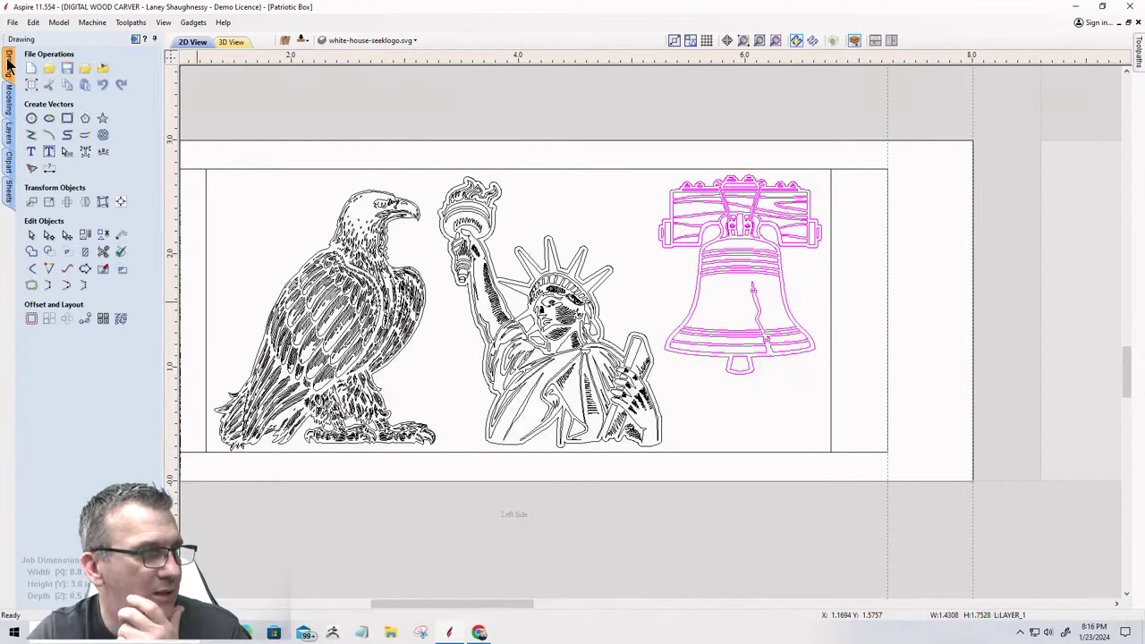
{"action": "left_click", "coordinate": [104, 236]}
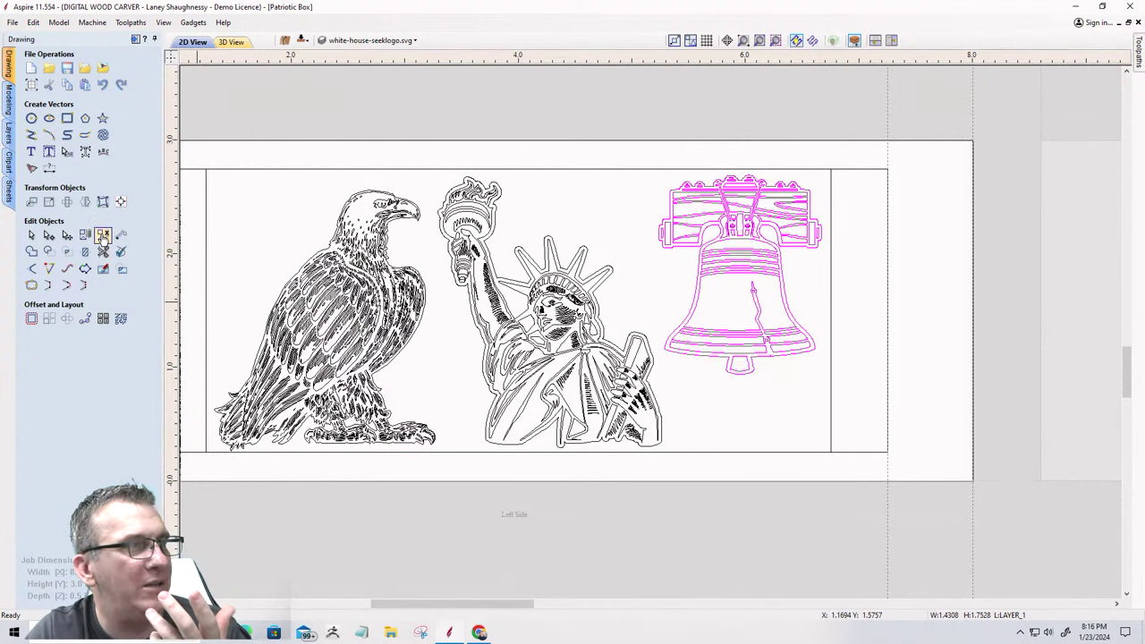
{"action": "left_click", "coordinate": [630, 231]}
{"action": "scroll", "coordinate": [660, 249], "scroll_direction": "up", "scroll_amount": 2}
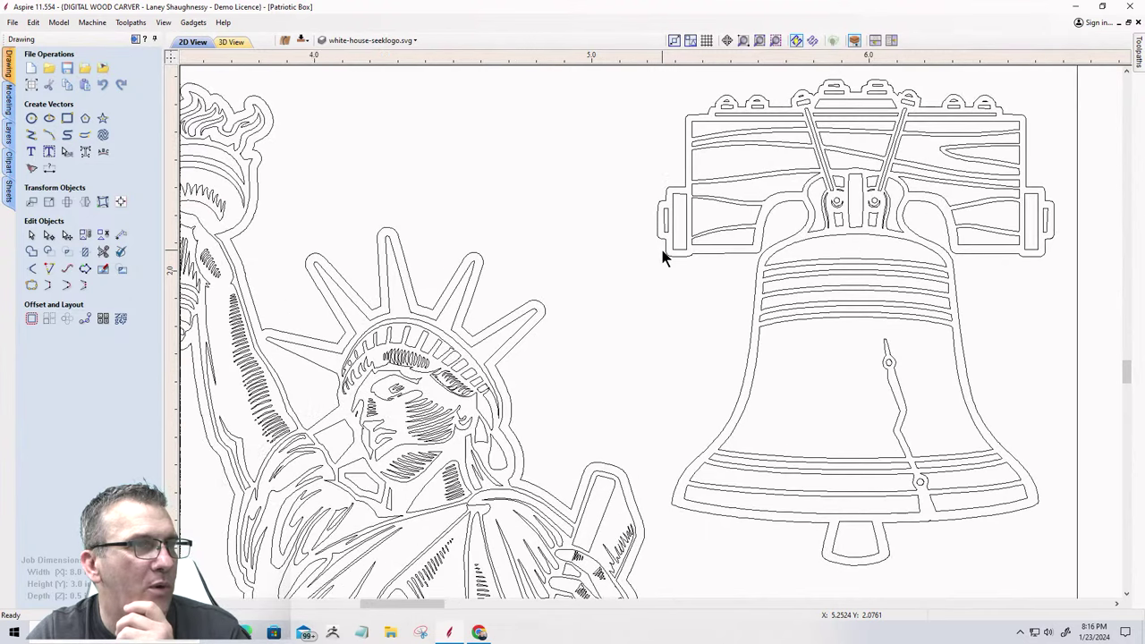
{"action": "left_click", "coordinate": [665, 250]}
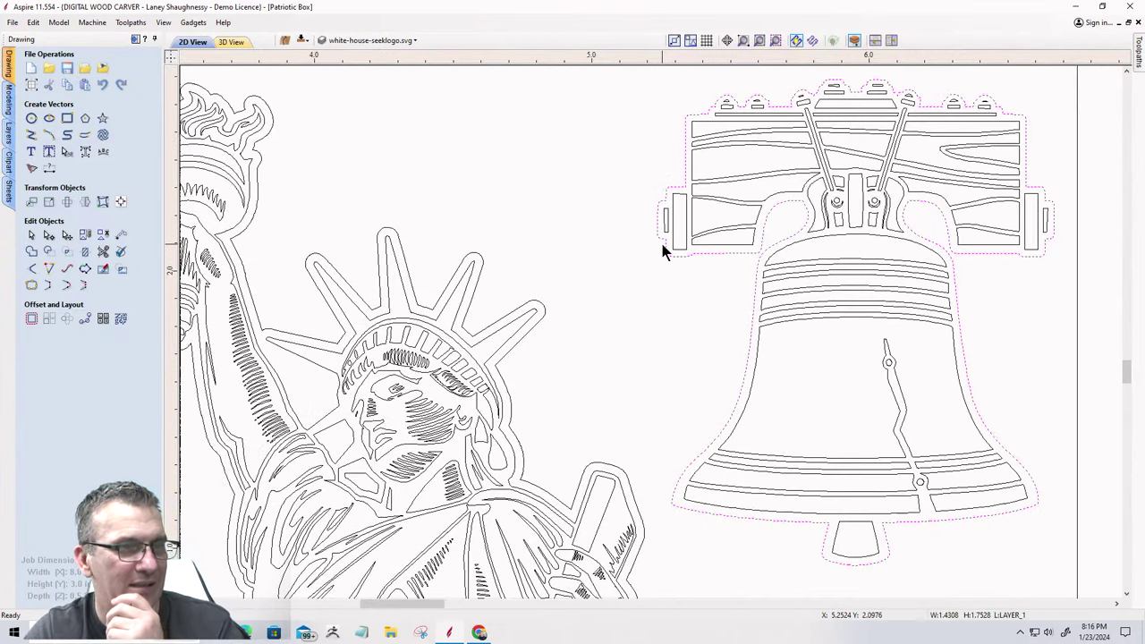
Offset the bell's outline outward by 0.0312 inches and close the offset settings.
{"action": "left_click", "coordinate": [32, 319]}
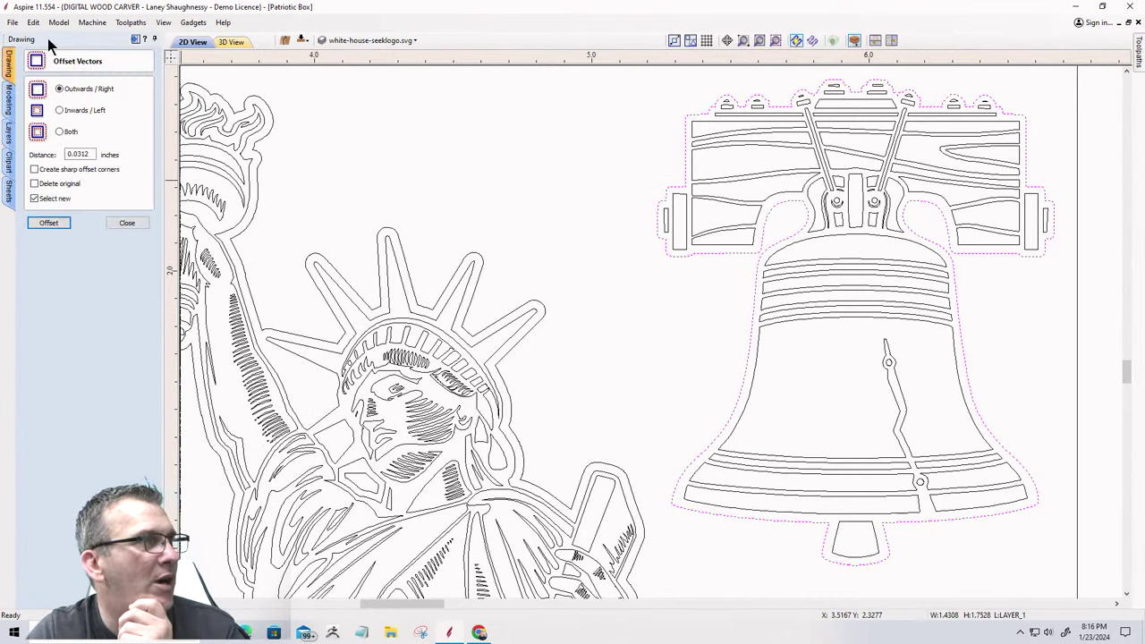
{"action": "left_click", "coordinate": [48, 226]}
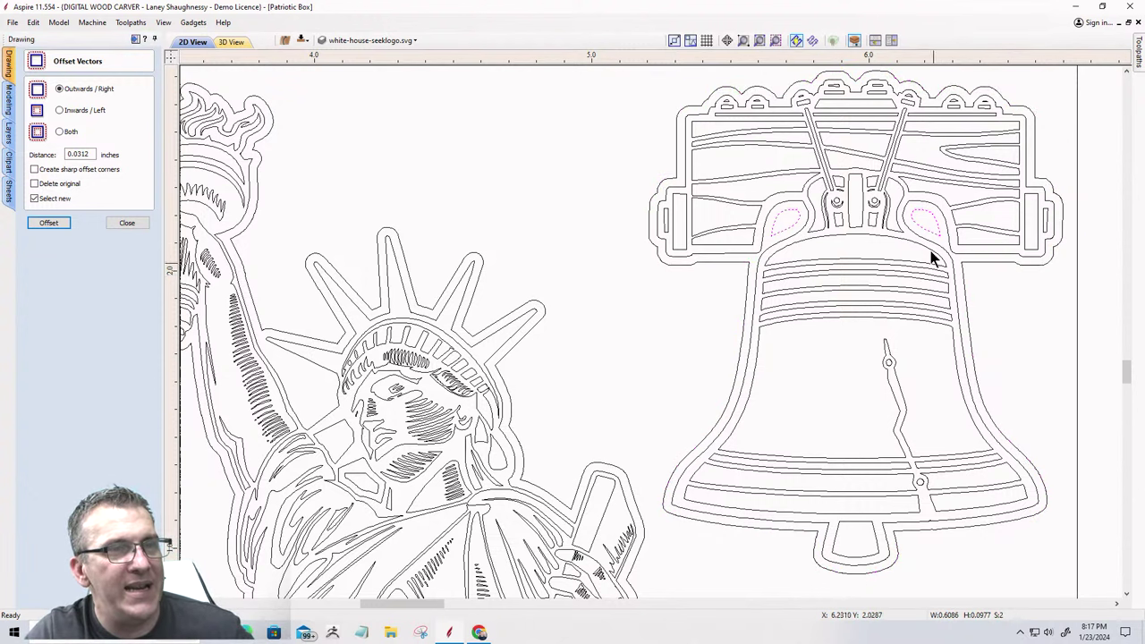
{"action": "scroll", "coordinate": [953, 234], "scroll_direction": "up", "scroll_amount": 5}
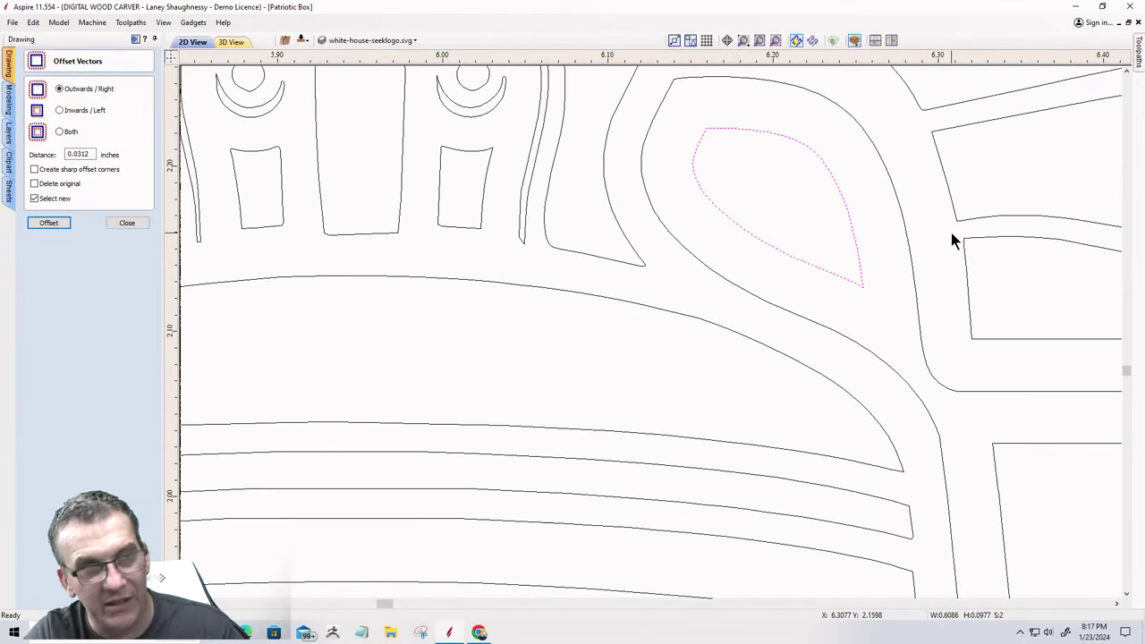
{"action": "left_click", "coordinate": [951, 232]}
{"action": "scroll", "coordinate": [948, 246], "scroll_direction": "down", "scroll_amount": 6}
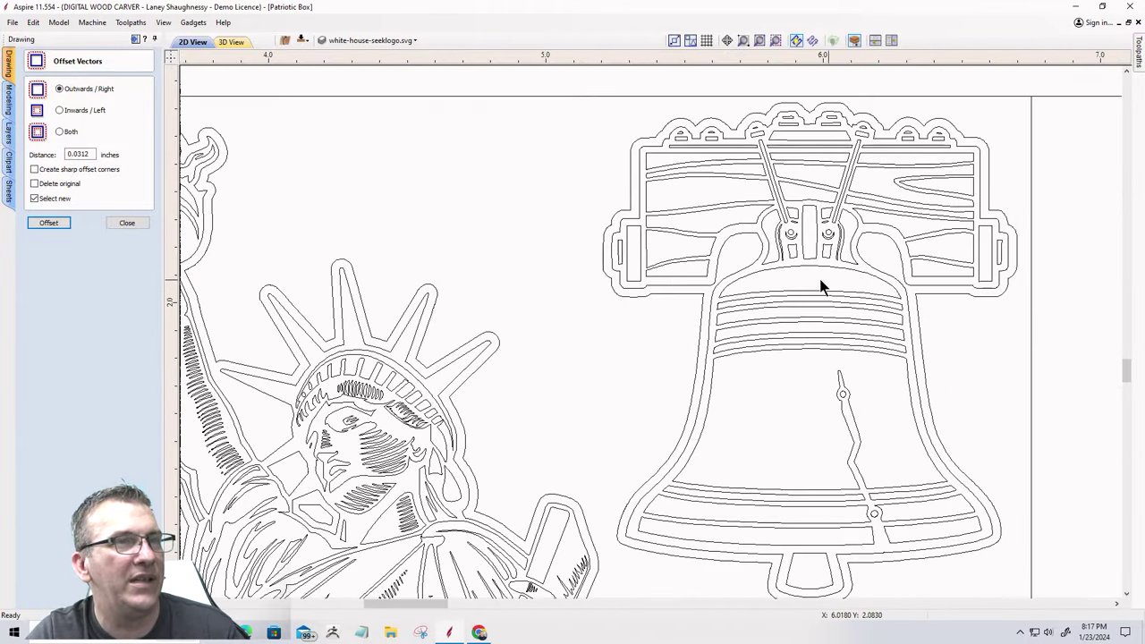
{"action": "left_click", "coordinate": [612, 288]}
{"action": "scroll", "coordinate": [626, 282], "scroll_direction": "down", "scroll_amount": 2}
{"action": "scroll", "coordinate": [629, 282], "scroll_direction": "down", "scroll_amount": 2}
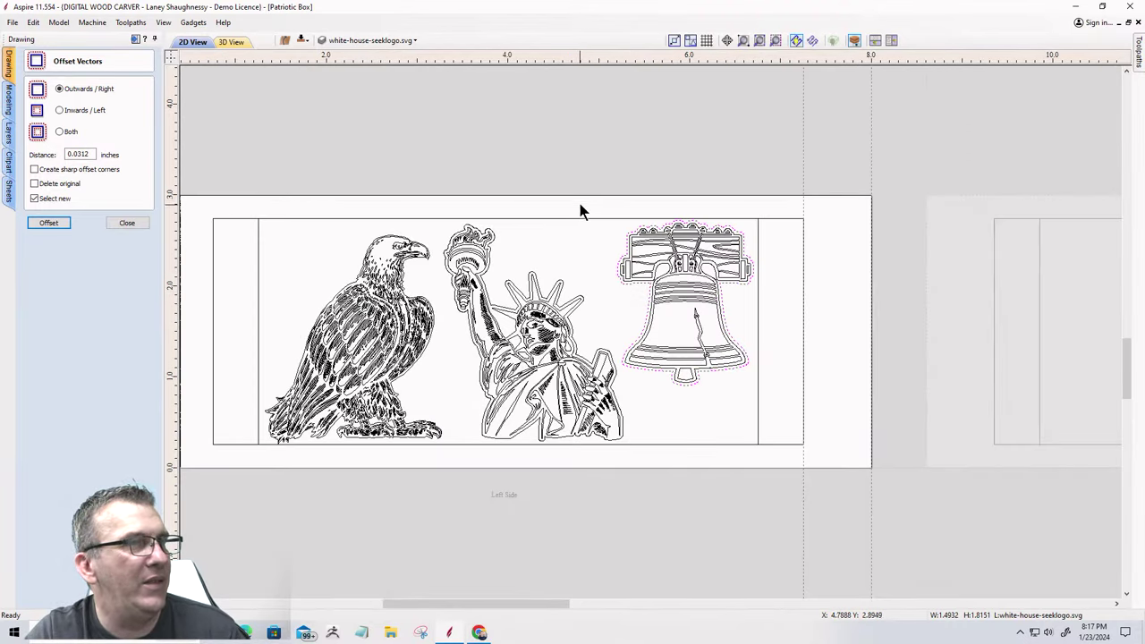
{"action": "left_click_drag", "start_coordinate": [609, 207], "coordinate": [798, 407]}
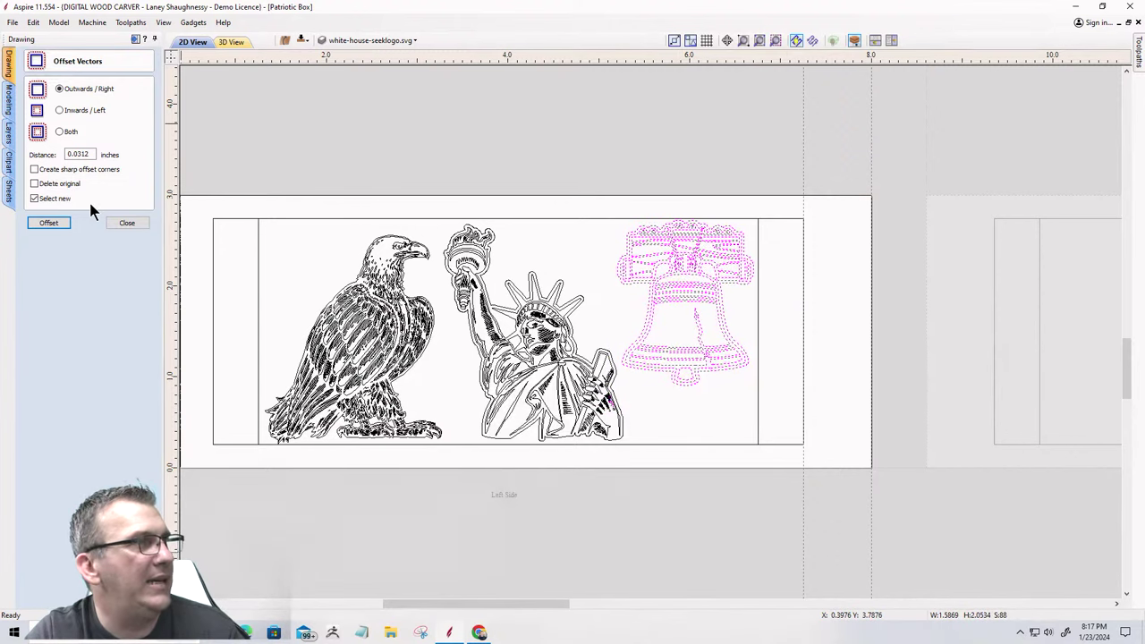
{"action": "left_click", "coordinate": [134, 225]}
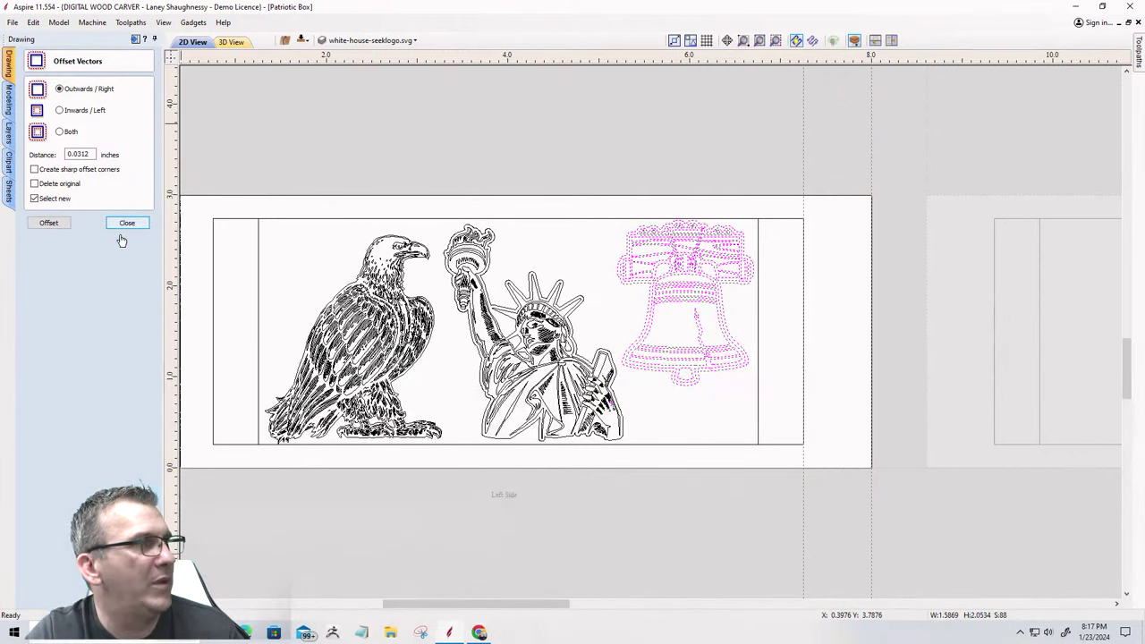
Select the Statue of Liberty vectors for comparison, then deselect them.
{"action": "scroll", "coordinate": [531, 319], "scroll_direction": "up", "scroll_amount": 4}
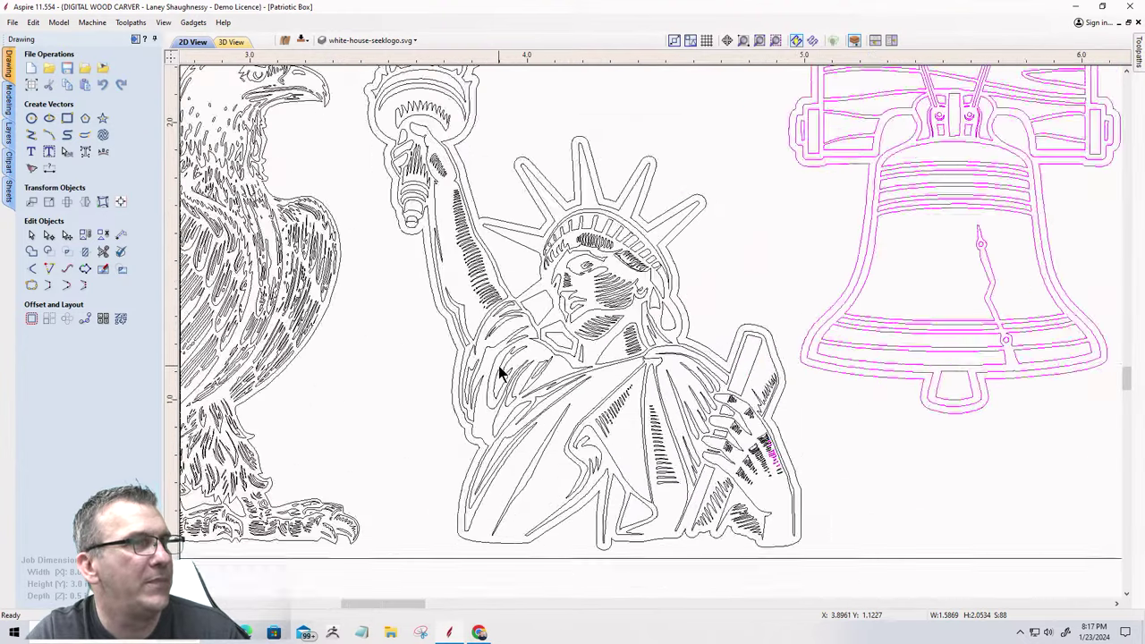
{"action": "scroll", "coordinate": [531, 320], "scroll_direction": "down", "scroll_amount": 2}
{"action": "left_click_drag", "start_coordinate": [415, 93], "coordinate": [729, 503]}
{"action": "left_click", "coordinate": [715, 419]}
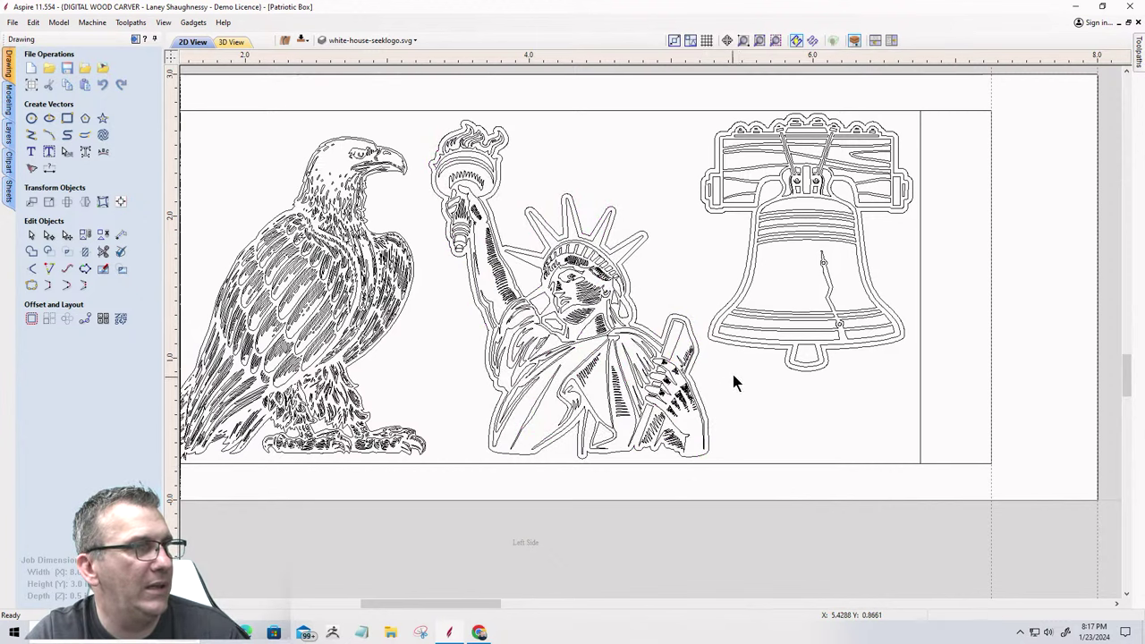
Select the Liberty Bell with its offset outline and group them into one object.
{"action": "left_click", "coordinate": [739, 338]}
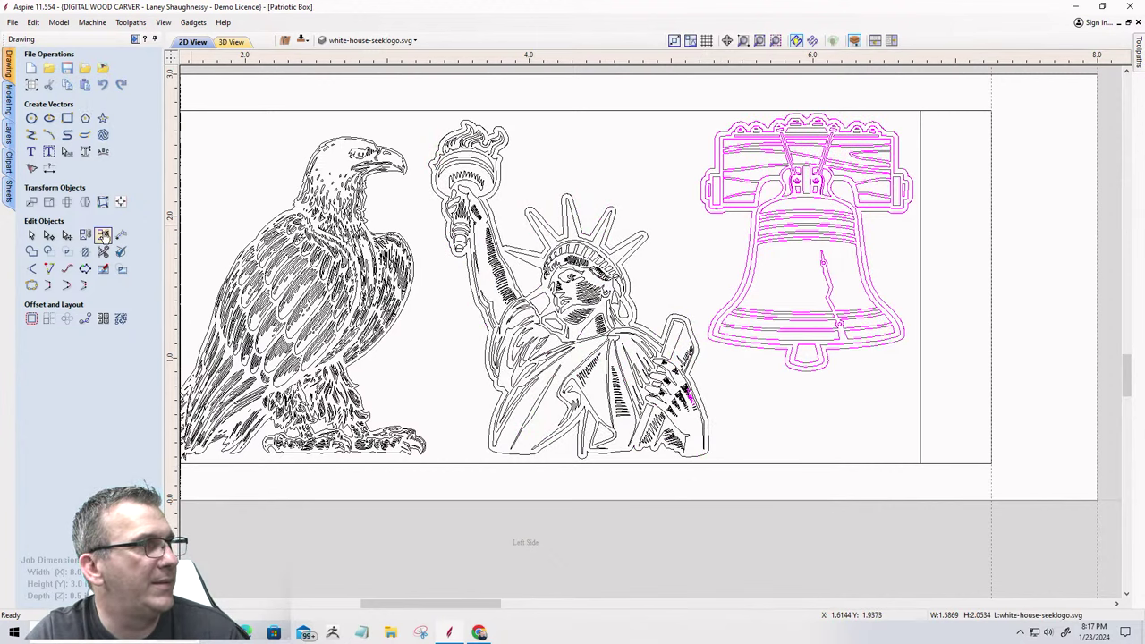
{"action": "left_click", "coordinate": [694, 172]}
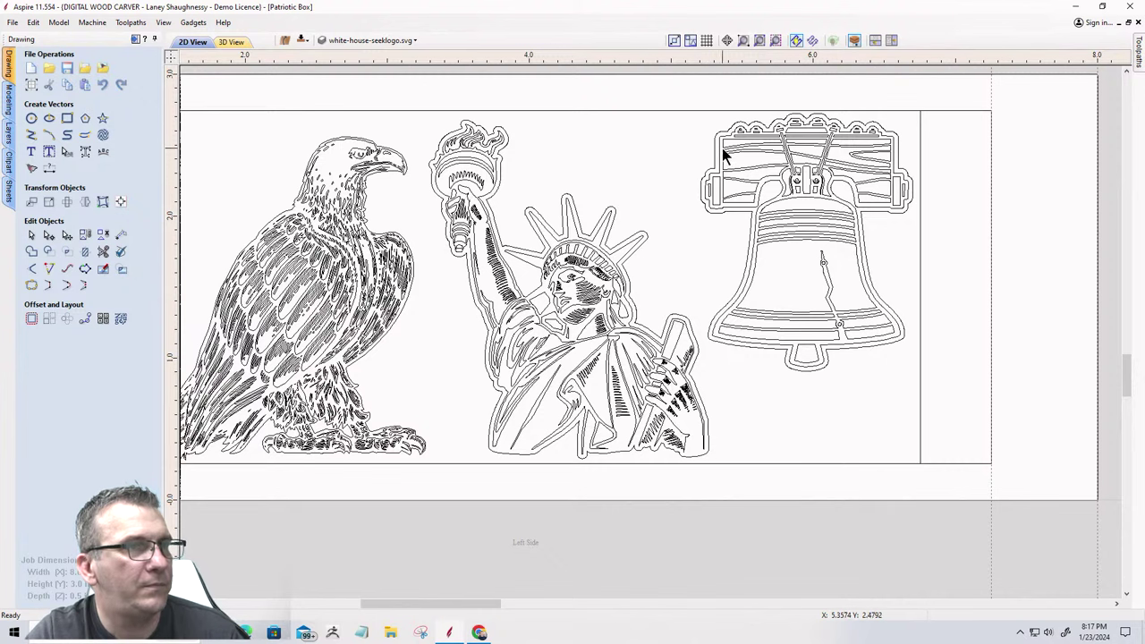
{"action": "left_click_drag", "start_coordinate": [854, 304], "coordinate": [709, 118]}
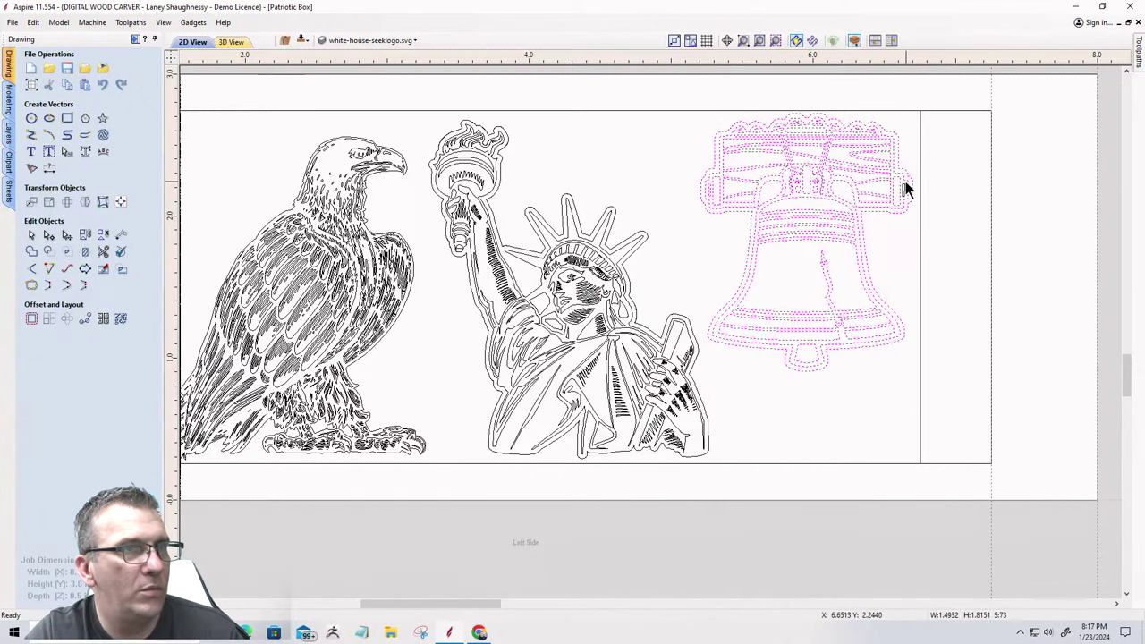
{"action": "scroll", "coordinate": [903, 187], "scroll_direction": "up", "scroll_amount": 2}
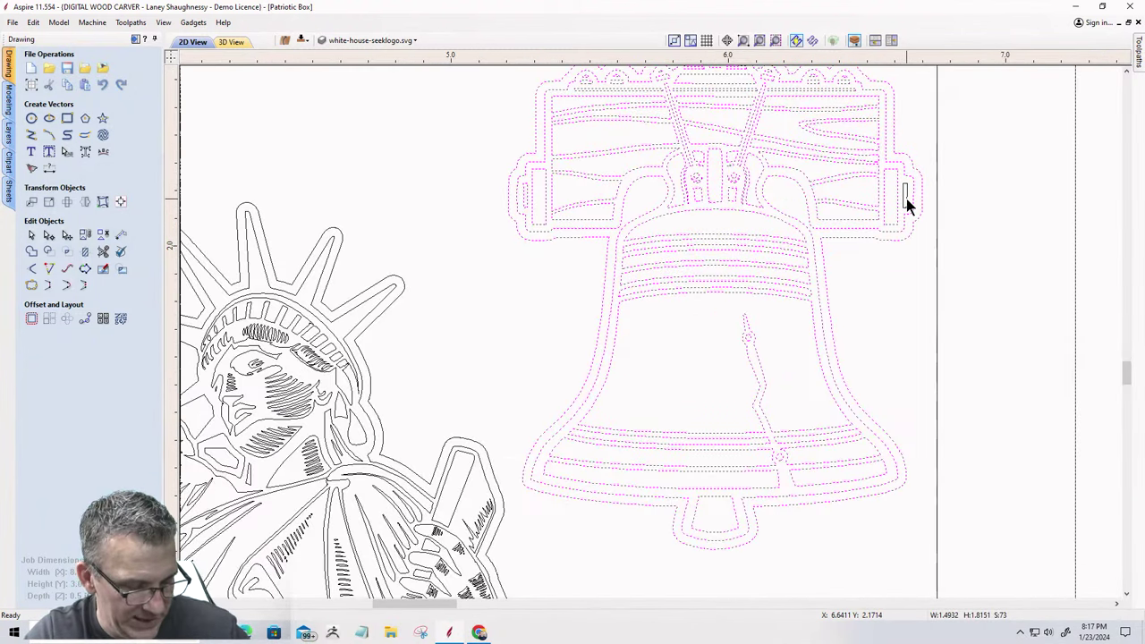
{"action": "scroll", "coordinate": [894, 207], "scroll_direction": "down", "scroll_amount": 2}
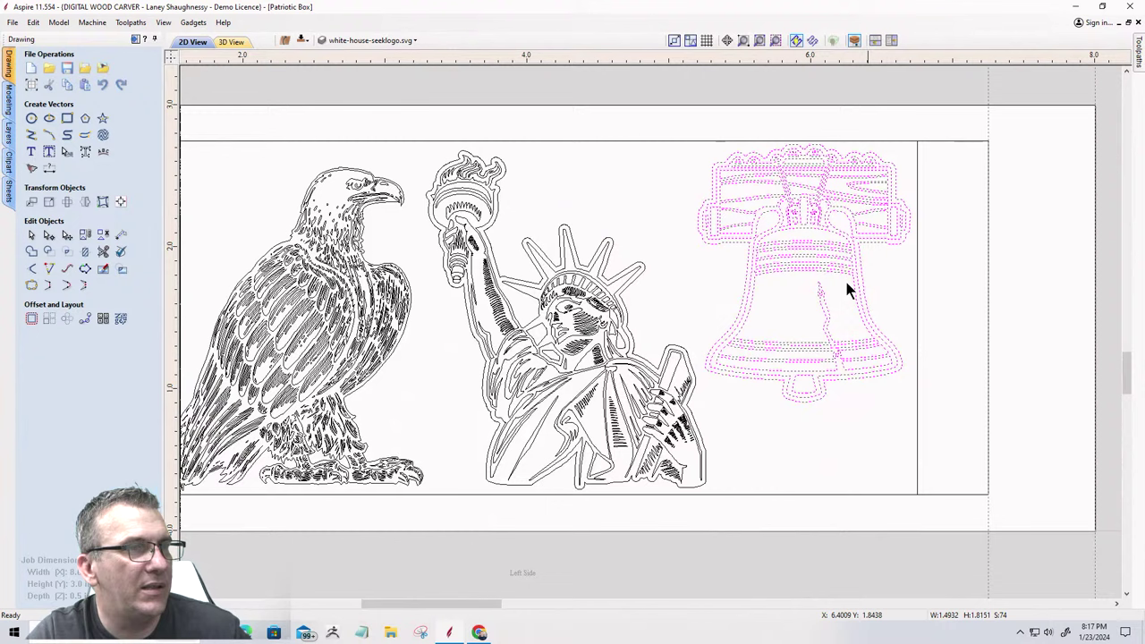
{"action": "left_click", "coordinate": [84, 235]}
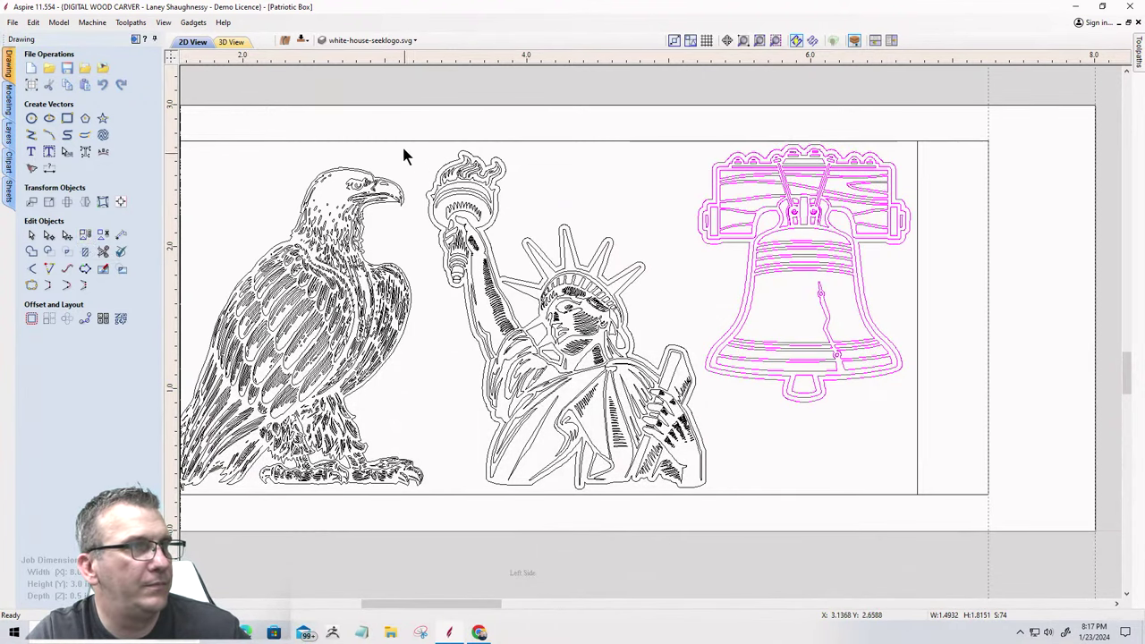
Marquee-select all the Statue of Liberty vectors and group them.
{"action": "left_click_drag", "start_coordinate": [417, 121], "coordinate": [727, 525]}
{"action": "scroll", "coordinate": [411, 505], "scroll_direction": "up", "scroll_amount": 3}
{"action": "scroll", "coordinate": [420, 488], "scroll_direction": "up", "scroll_amount": 1}
{"action": "scroll", "coordinate": [421, 487], "scroll_direction": "down", "scroll_amount": 3}
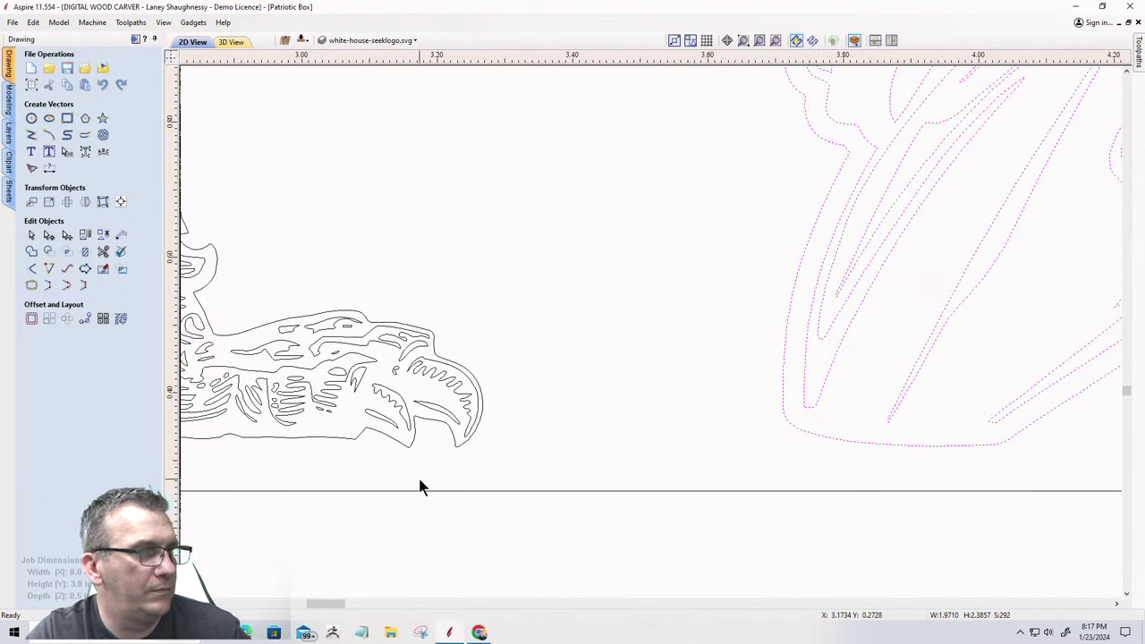
{"action": "scroll", "coordinate": [421, 487], "scroll_direction": "down", "scroll_amount": 2}
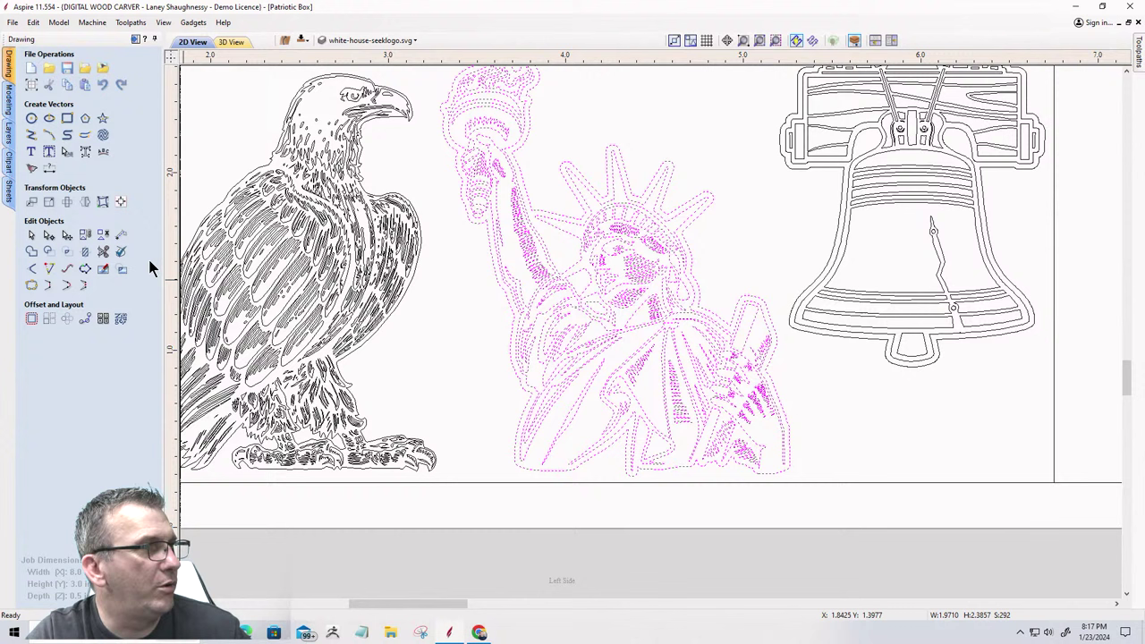
{"action": "left_click", "coordinate": [84, 235]}
Select the eagle's outer outline.
{"action": "scroll", "coordinate": [583, 397], "scroll_direction": "down", "scroll_amount": 2}
{"action": "left_click", "coordinate": [437, 327]}
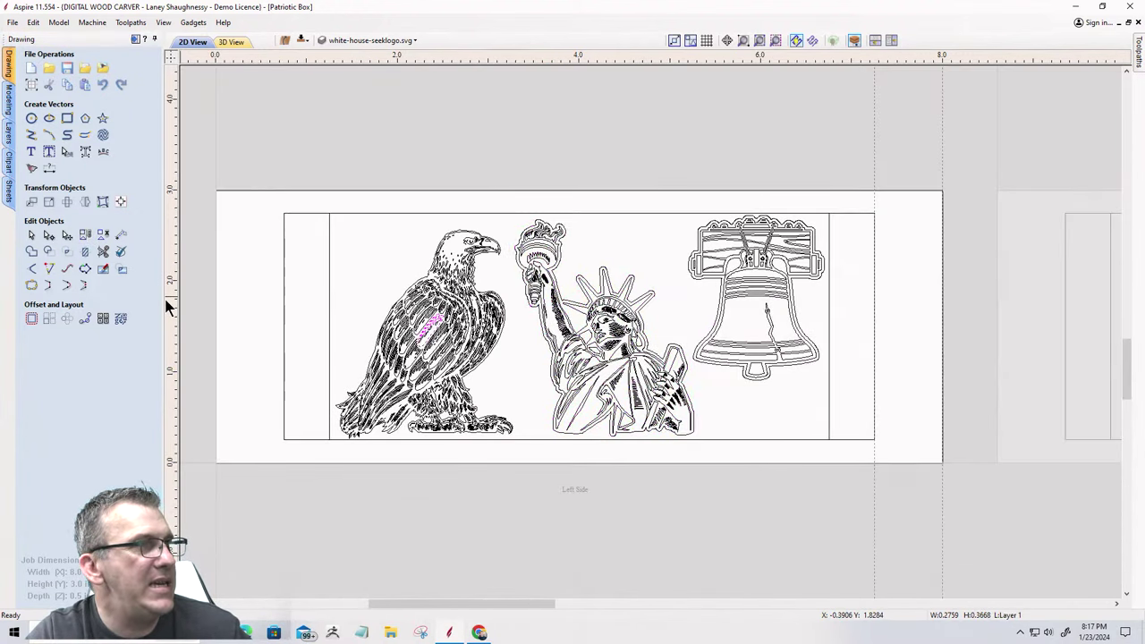
{"action": "scroll", "coordinate": [397, 257], "scroll_direction": "up", "scroll_amount": 2}
{"action": "scroll", "coordinate": [344, 243], "scroll_direction": "up", "scroll_amount": 2}
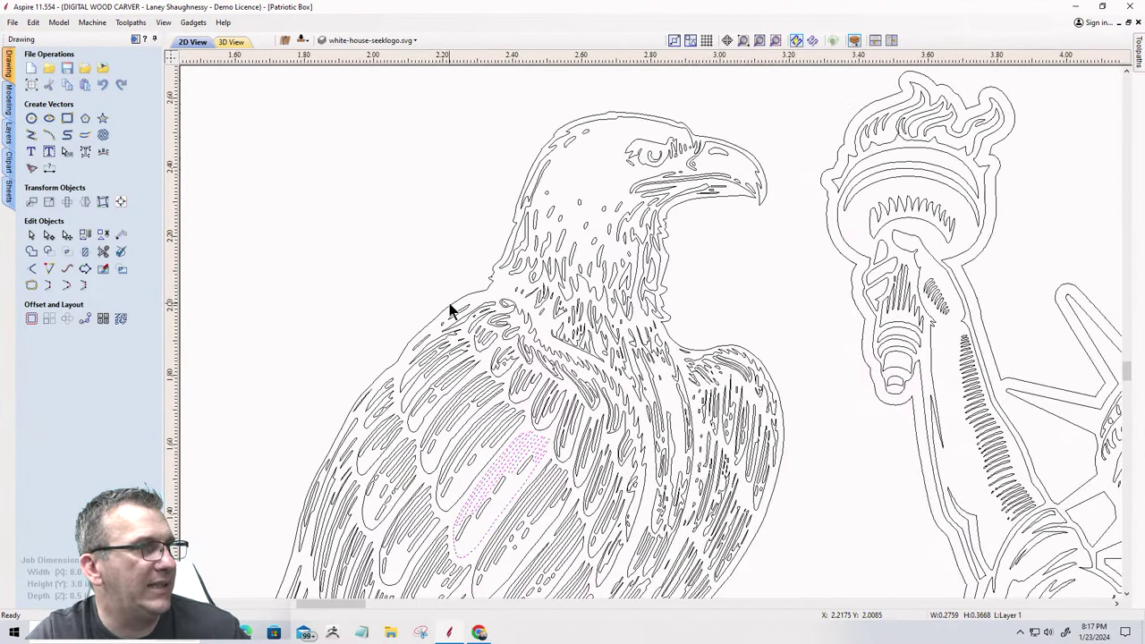
{"action": "left_click", "coordinate": [450, 307]}
{"action": "scroll", "coordinate": [365, 238], "scroll_direction": "down", "scroll_amount": 2}
Offset the eagle's outline outwards by 0.0312 in.
{"action": "scroll", "coordinate": [345, 256], "scroll_direction": "down", "scroll_amount": 2}
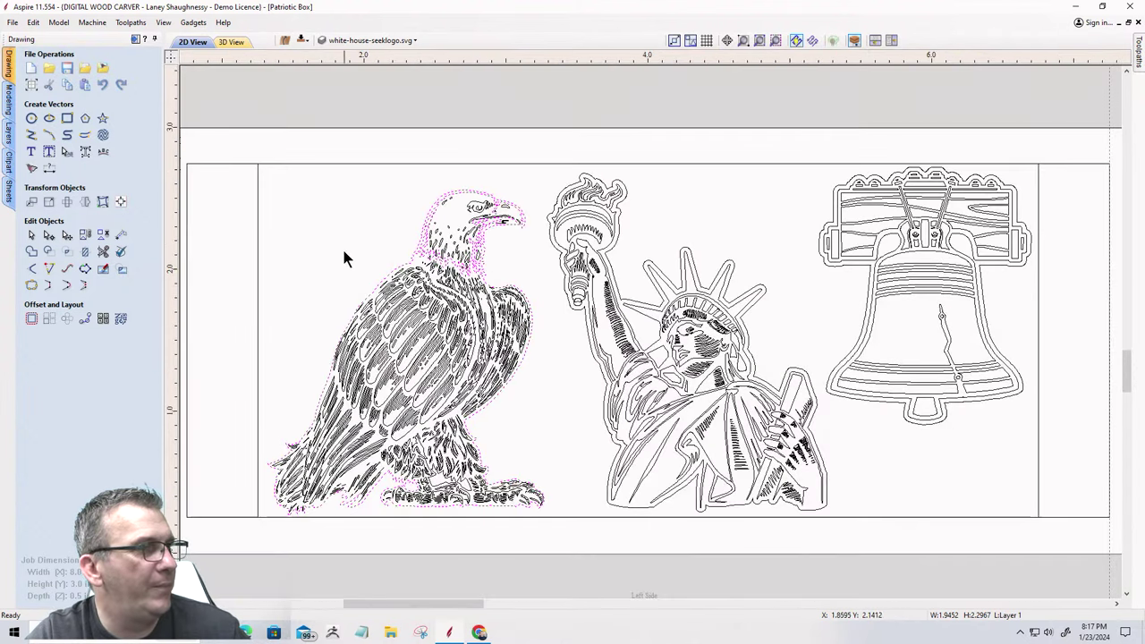
{"action": "left_click", "coordinate": [31, 319]}
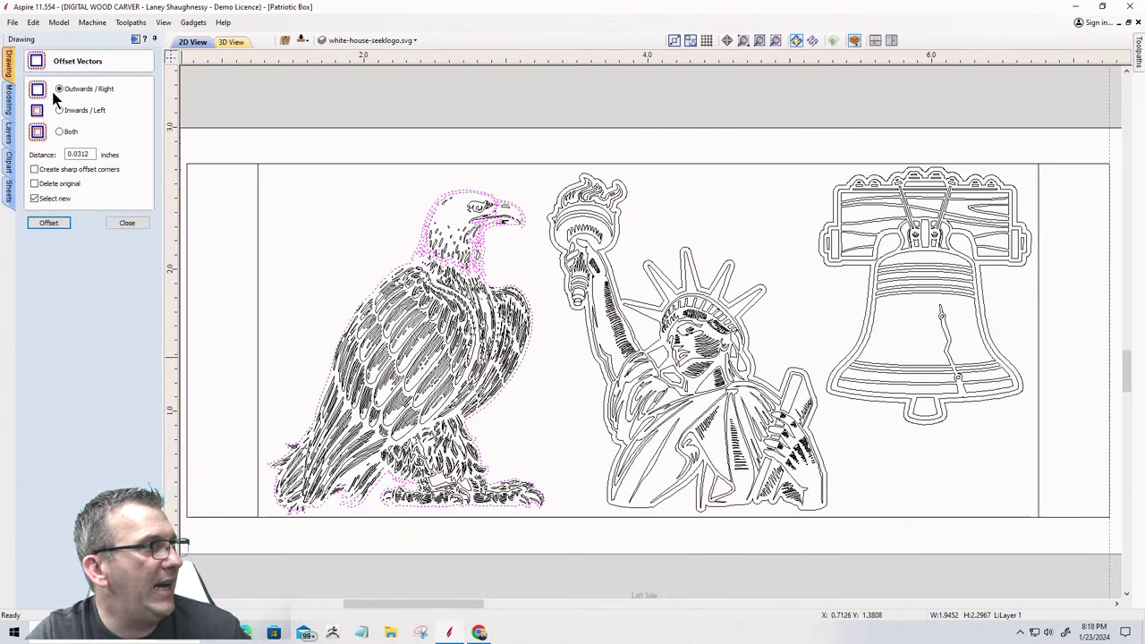
{"action": "left_click", "coordinate": [51, 223]}
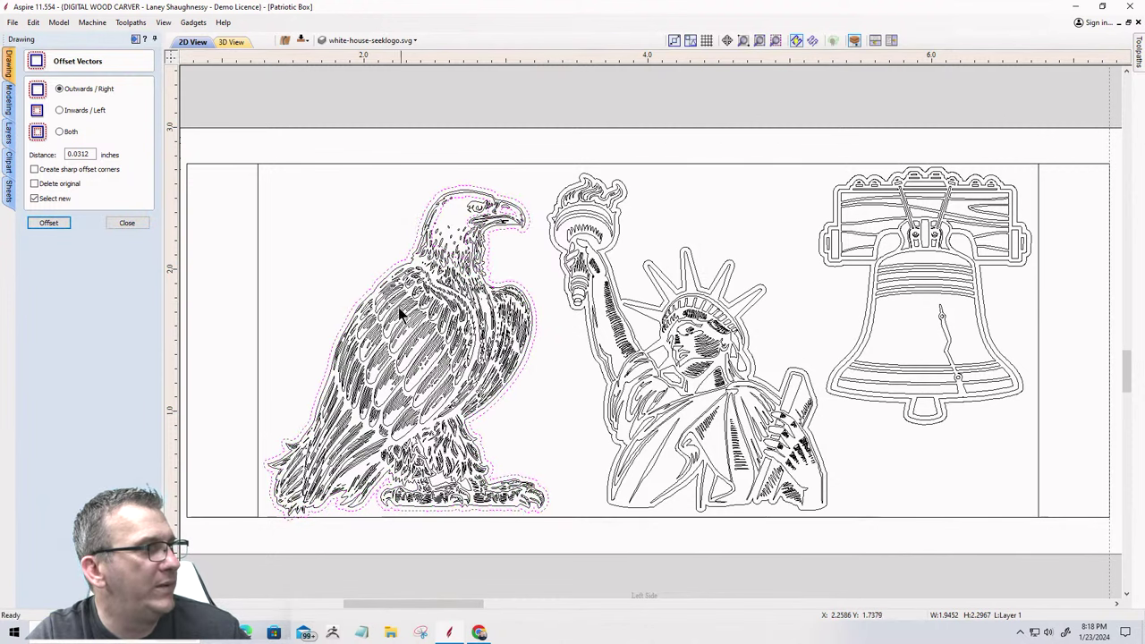
{"action": "scroll", "coordinate": [398, 306], "scroll_direction": "up", "scroll_amount": 3}
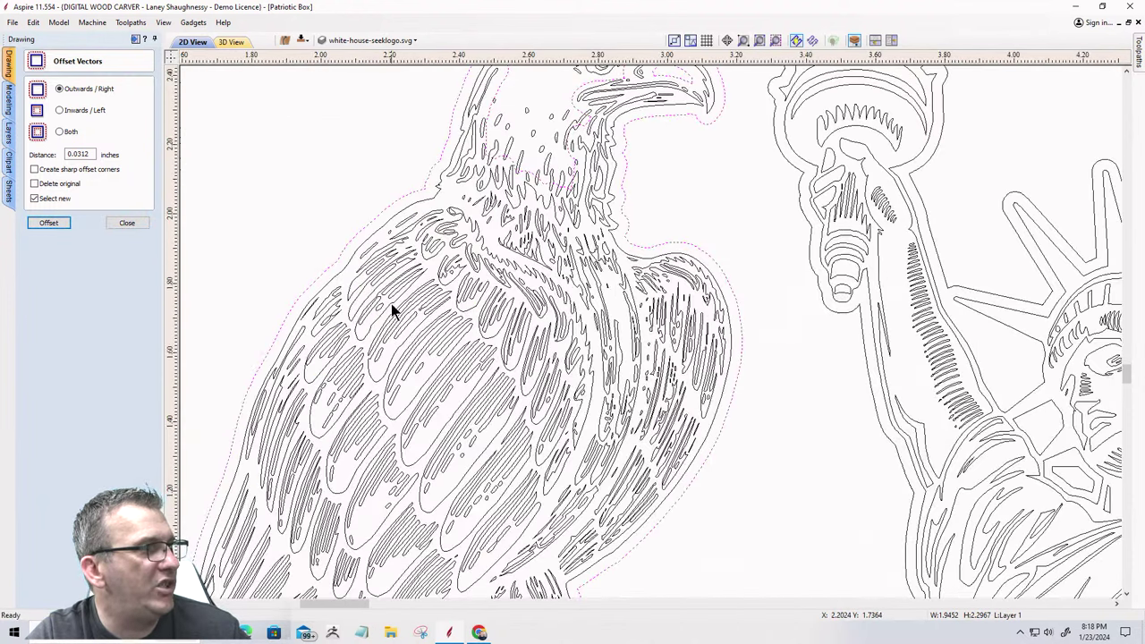
{"action": "left_click", "coordinate": [368, 230], "text": "shift"}
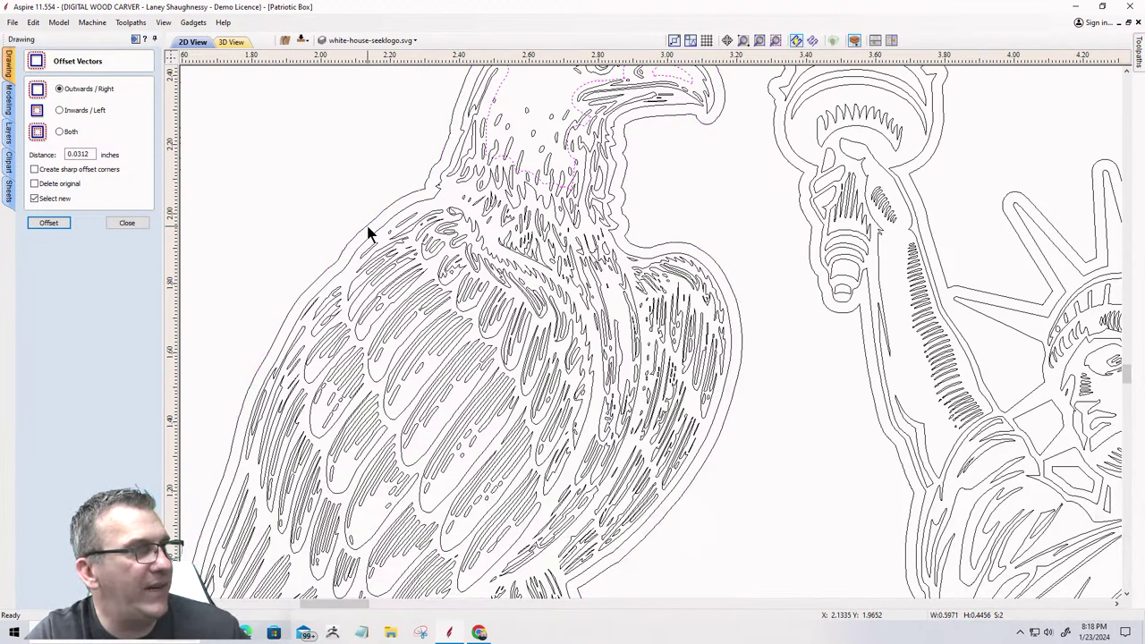
{"action": "scroll", "coordinate": [537, 246], "scroll_direction": "down", "scroll_amount": 3}
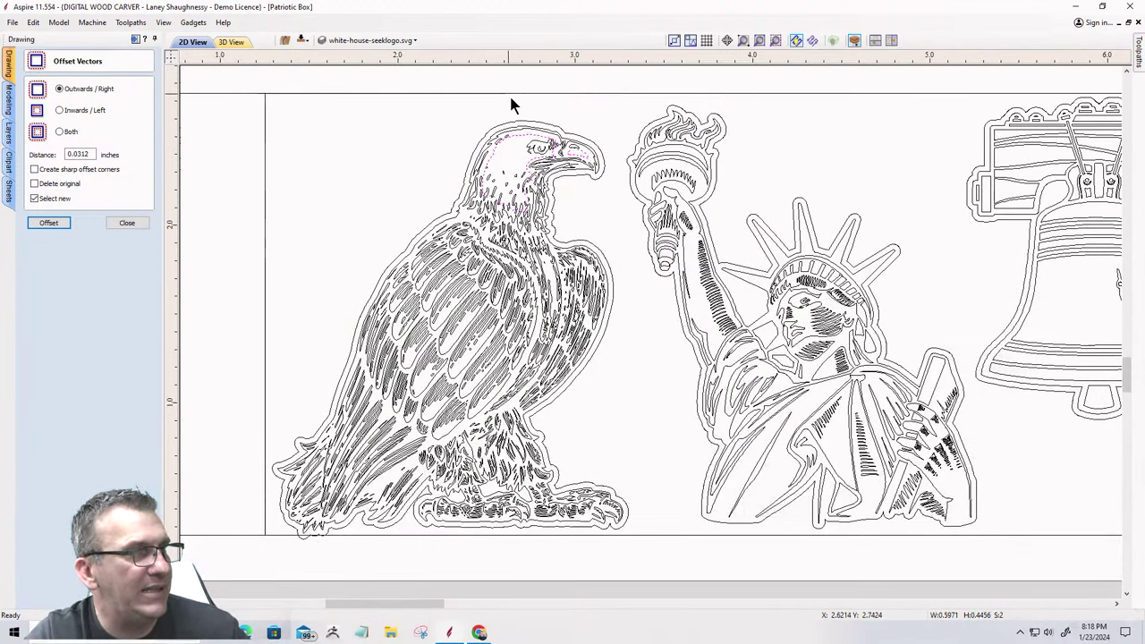
Box-select the eagle with its new outline and group them.
{"action": "scroll", "coordinate": [554, 152], "scroll_direction": "up", "scroll_amount": 3}
{"action": "scroll", "coordinate": [573, 176], "scroll_direction": "up", "scroll_amount": 1}
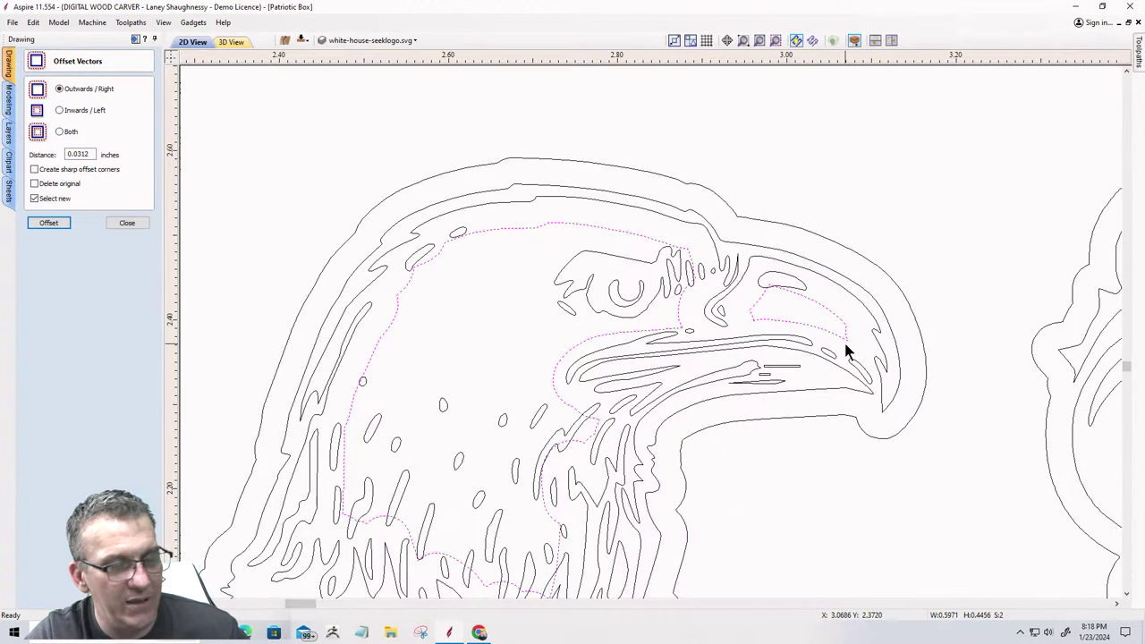
{"action": "key", "text": "Escape"}
{"action": "scroll", "coordinate": [628, 294], "scroll_direction": "down", "scroll_amount": 5}
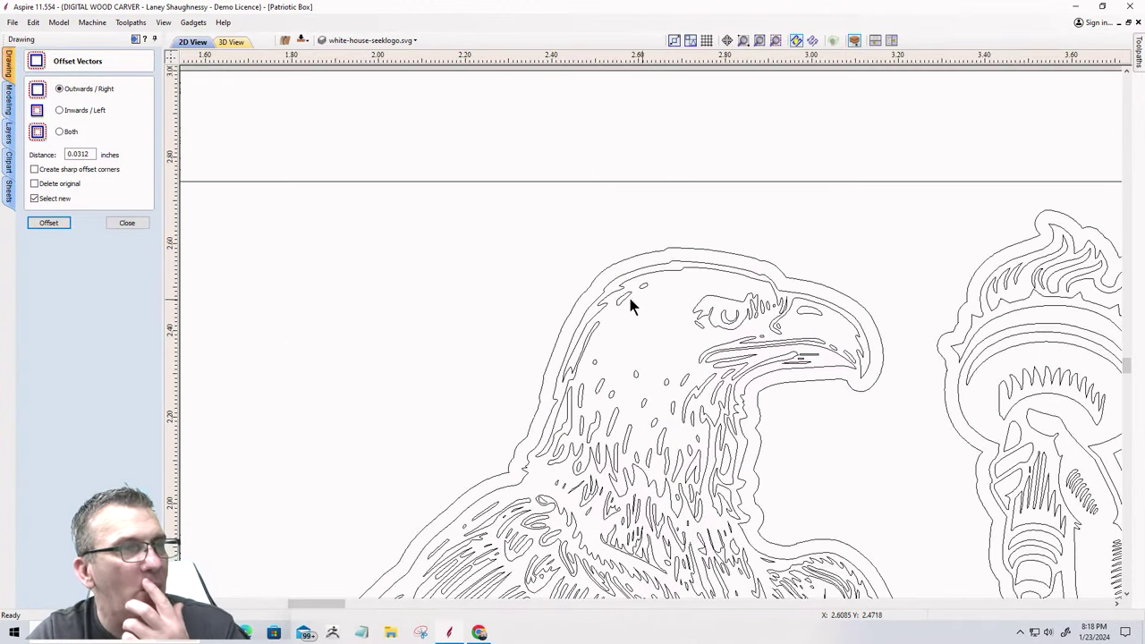
{"action": "scroll", "coordinate": [465, 279], "scroll_direction": "down", "scroll_amount": 2}
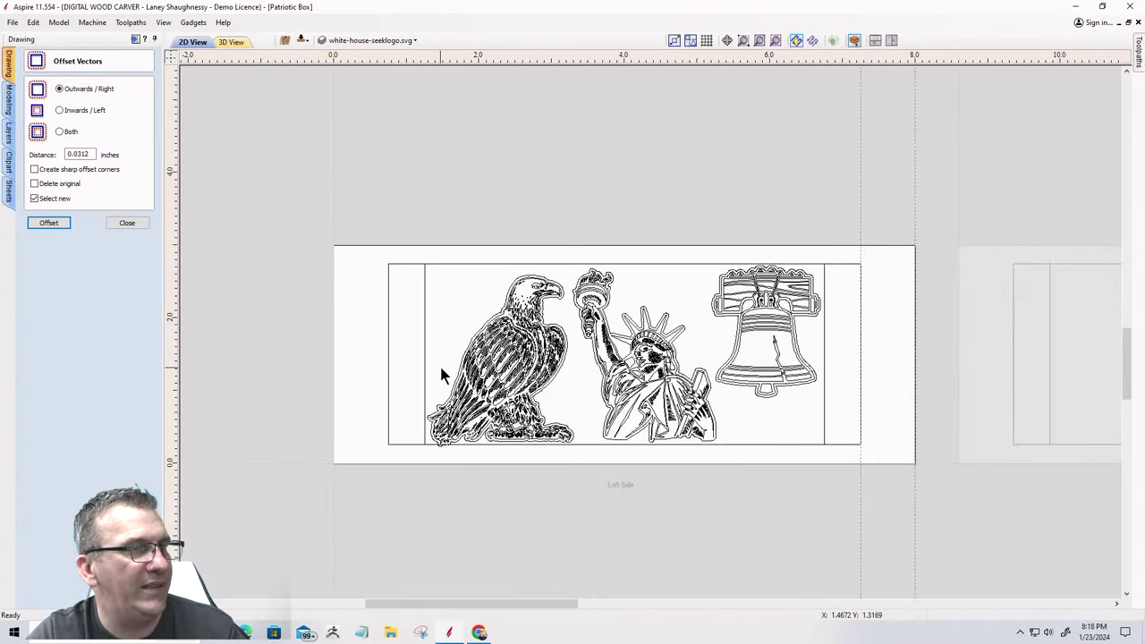
{"action": "left_click_drag", "start_coordinate": [417, 248], "coordinate": [580, 498]}
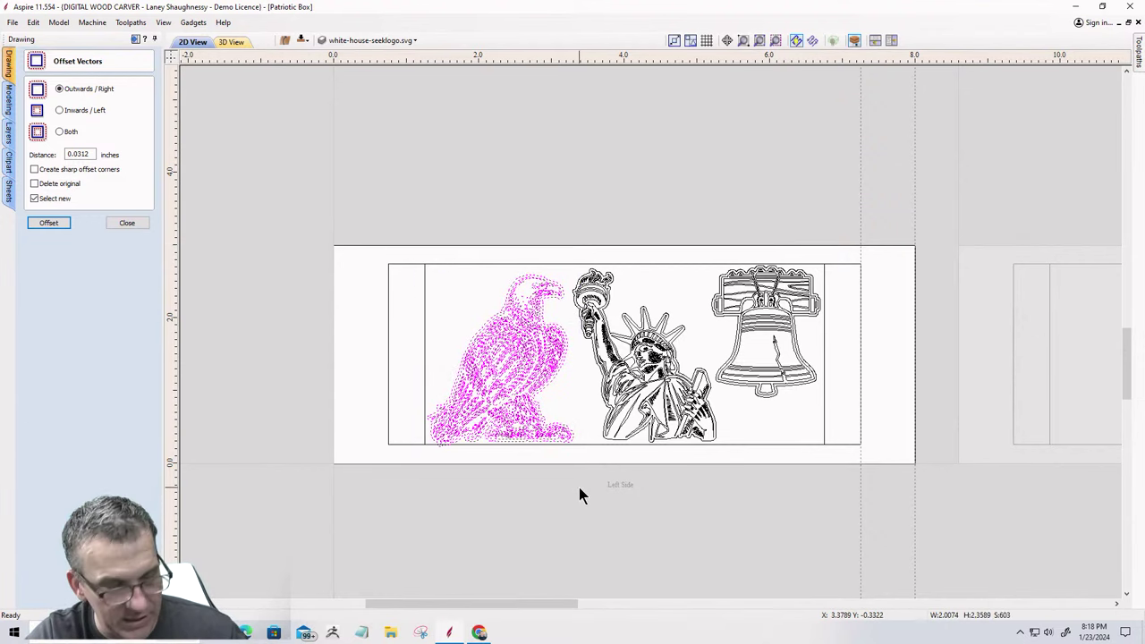
{"action": "key", "text": "Return"}
Nudge the grouped eagle slightly upward on the Left Side panel.
{"action": "scroll", "coordinate": [398, 454], "scroll_direction": "up", "scroll_amount": 5}
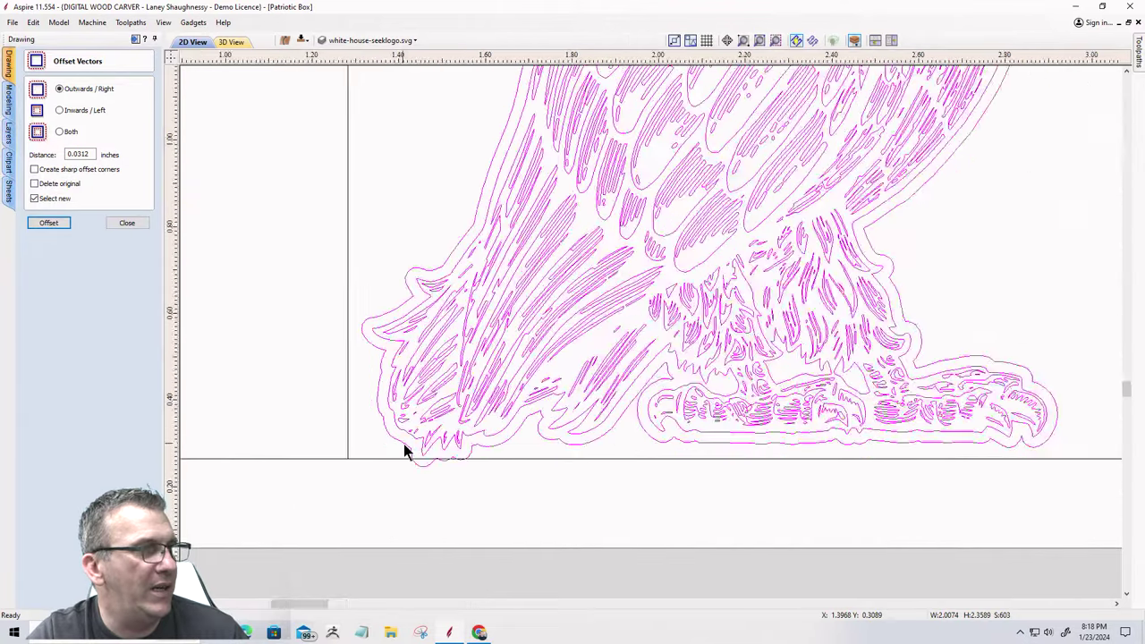
{"action": "scroll", "coordinate": [404, 448], "scroll_direction": "up", "scroll_amount": 1}
{"action": "key", "text": "Up"}
{"action": "key", "text": "Up"}
{"action": "key", "text": "Up"}
{"action": "key", "text": "Up"}
{"action": "key", "text": "Up"}
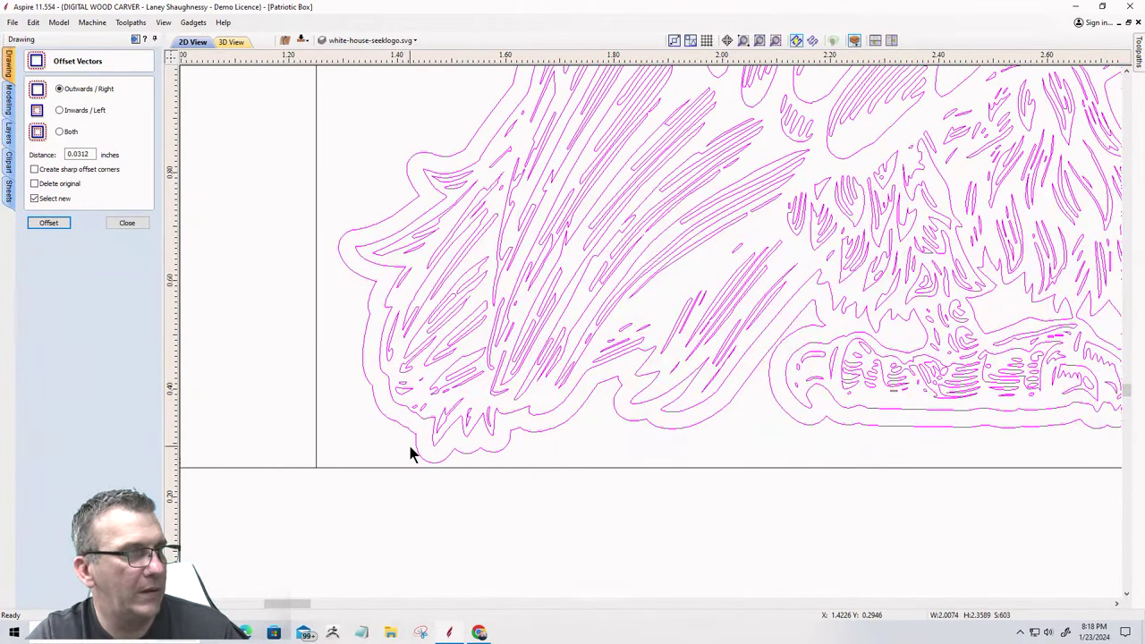
{"action": "scroll", "coordinate": [368, 421], "scroll_direction": "down", "scroll_amount": 3}
{"action": "scroll", "coordinate": [368, 425], "scroll_direction": "down", "scroll_amount": 2}
{"action": "scroll", "coordinate": [368, 425], "scroll_direction": "down", "scroll_amount": 2}
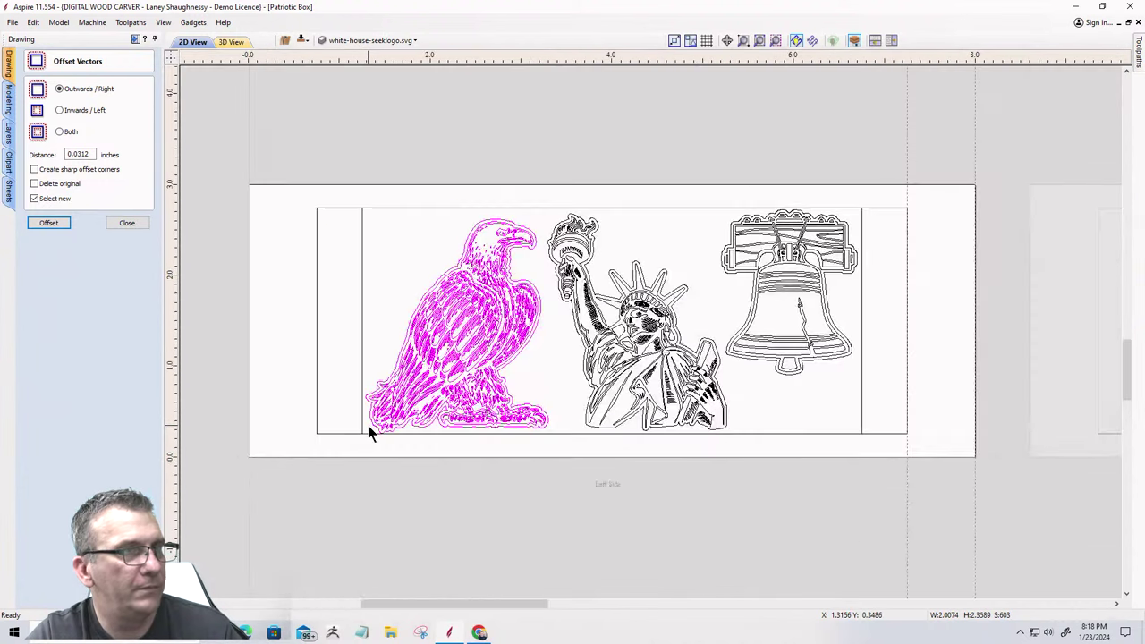
{"action": "scroll", "coordinate": [421, 417], "scroll_direction": "up", "scroll_amount": 2}
{"action": "left_click", "coordinate": [454, 302]}
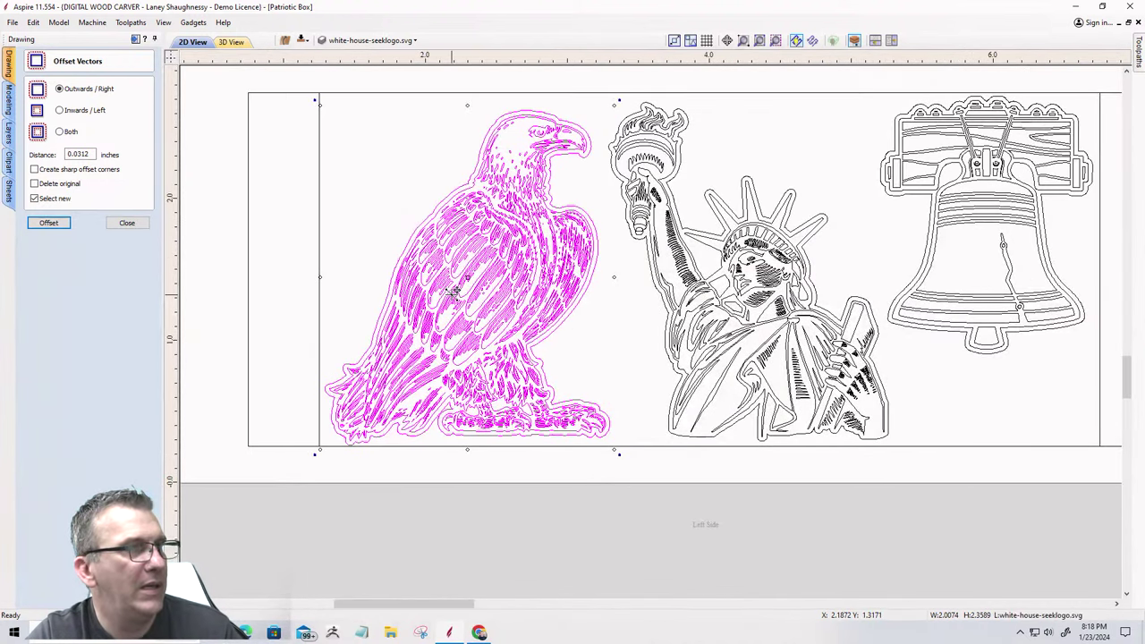
{"action": "left_click", "coordinate": [321, 105]}
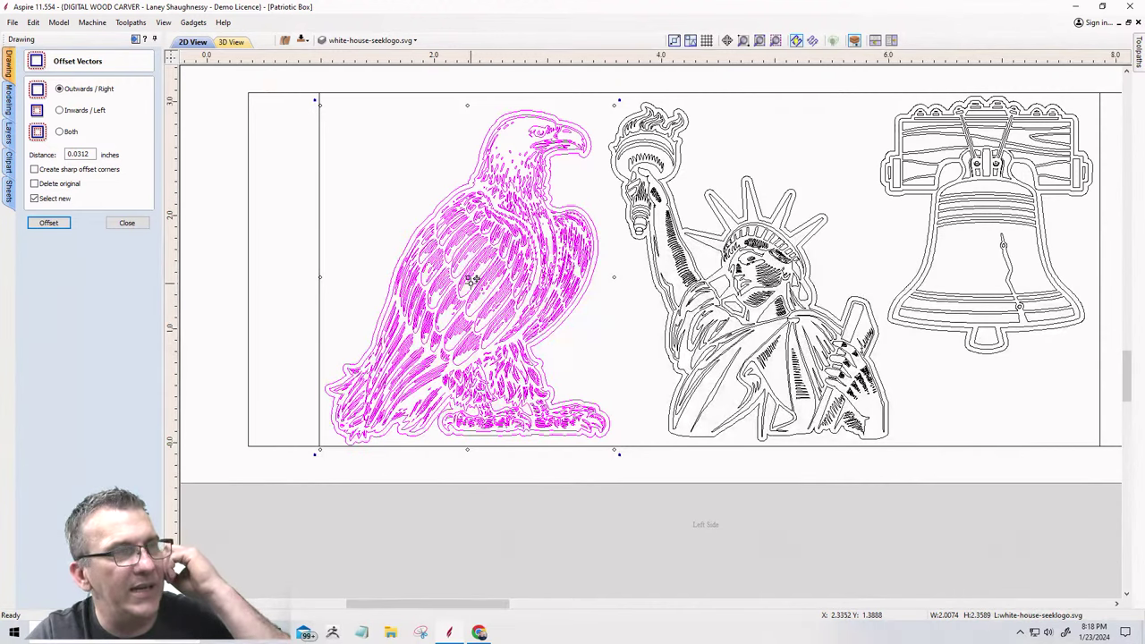
{"action": "scroll", "coordinate": [474, 279], "scroll_direction": "down", "scroll_amount": 3}
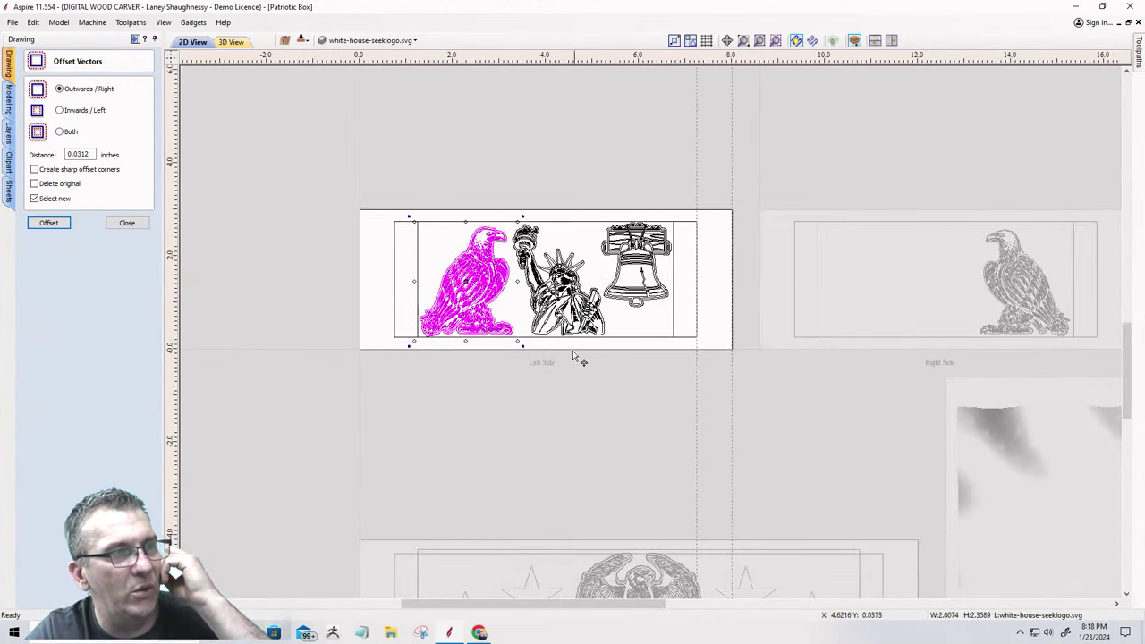
{"action": "scroll", "coordinate": [414, 349], "scroll_direction": "up", "scroll_amount": 8}
{"action": "scroll", "coordinate": [410, 338], "scroll_direction": "up", "scroll_amount": 2}
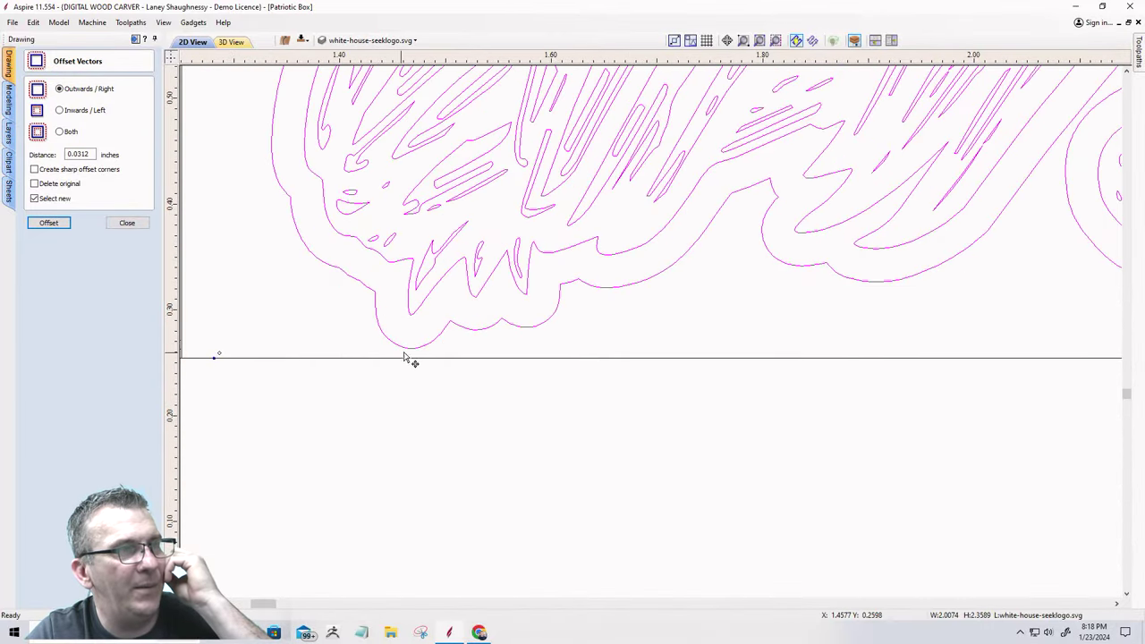
{"action": "scroll", "coordinate": [404, 349], "scroll_direction": "down", "scroll_amount": 9}
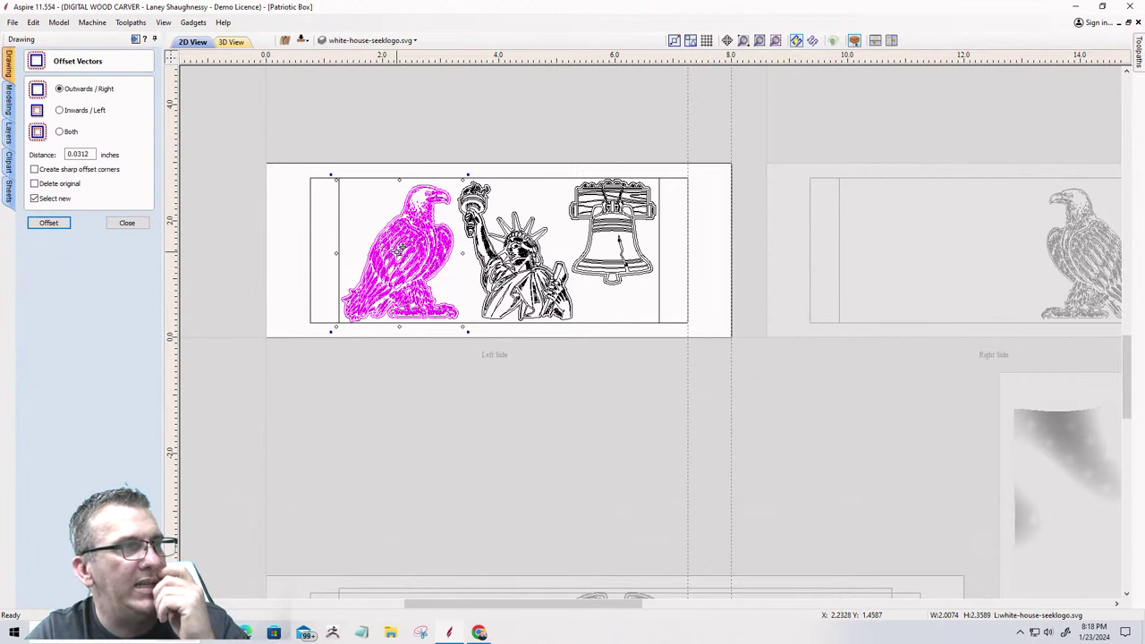
Copy the outlined eagle to the Right Side sheet from its context menu.
{"action": "right_click", "coordinate": [395, 252]}
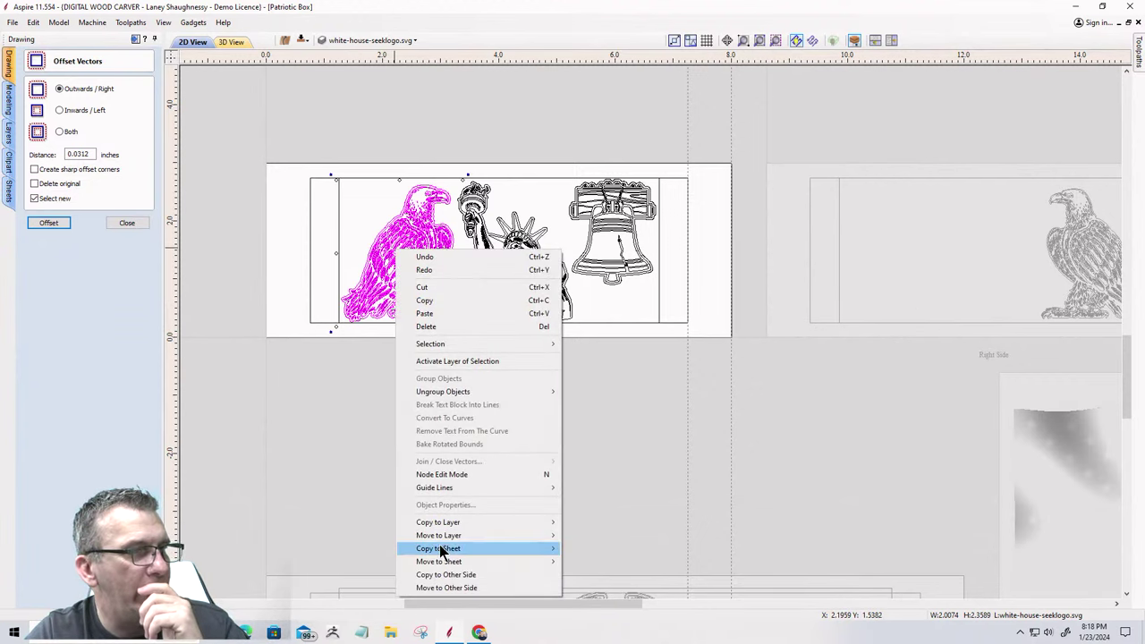
{"action": "mouse_move", "coordinate": [439, 548]}
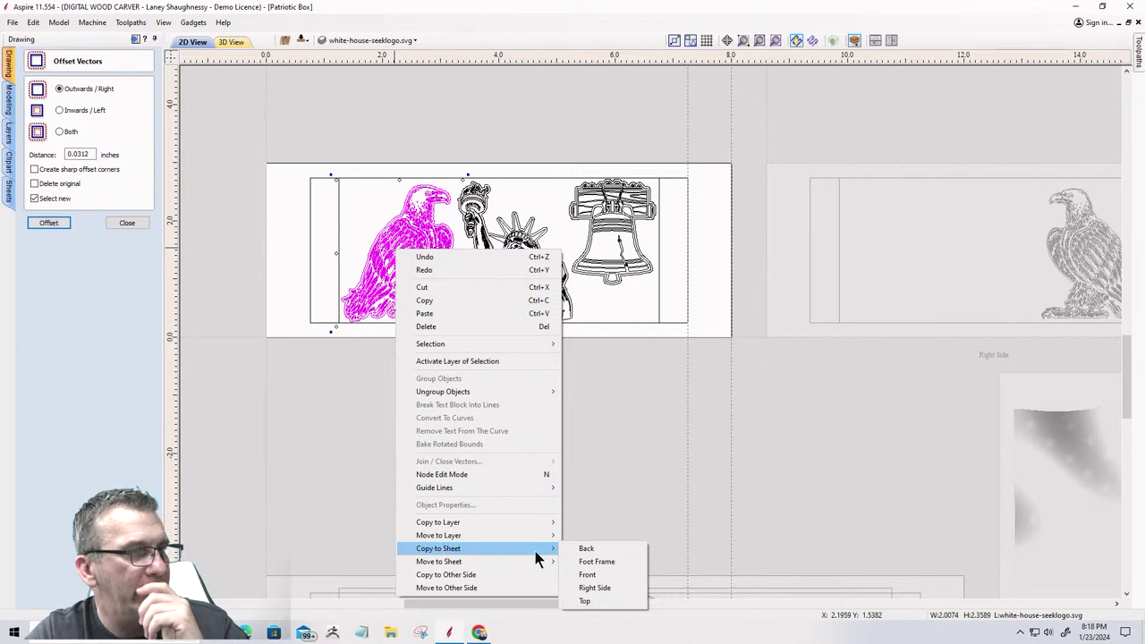
{"action": "left_click", "coordinate": [594, 588]}
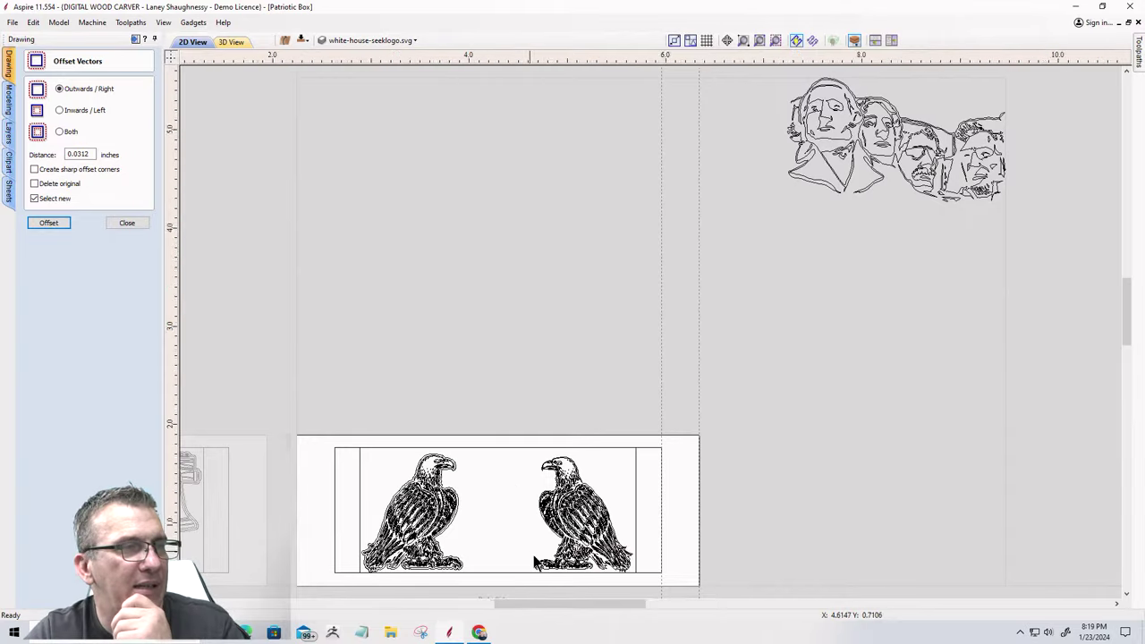
Delete the extra right-hand eagle on the Right Side sheet.
{"action": "scroll", "coordinate": [537, 555], "scroll_direction": "up", "scroll_amount": 5}
{"action": "scroll", "coordinate": [739, 299], "scroll_direction": "down", "scroll_amount": 4}
{"action": "scroll", "coordinate": [537, 313], "scroll_direction": "up", "scroll_amount": 3}
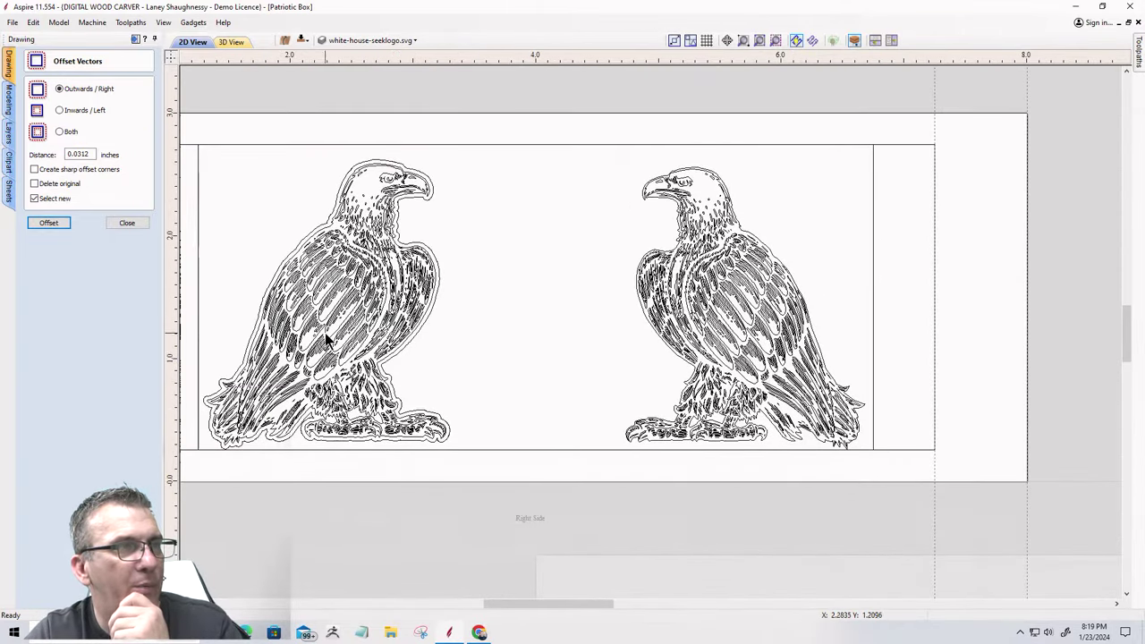
{"action": "left_click", "coordinate": [707, 264]}
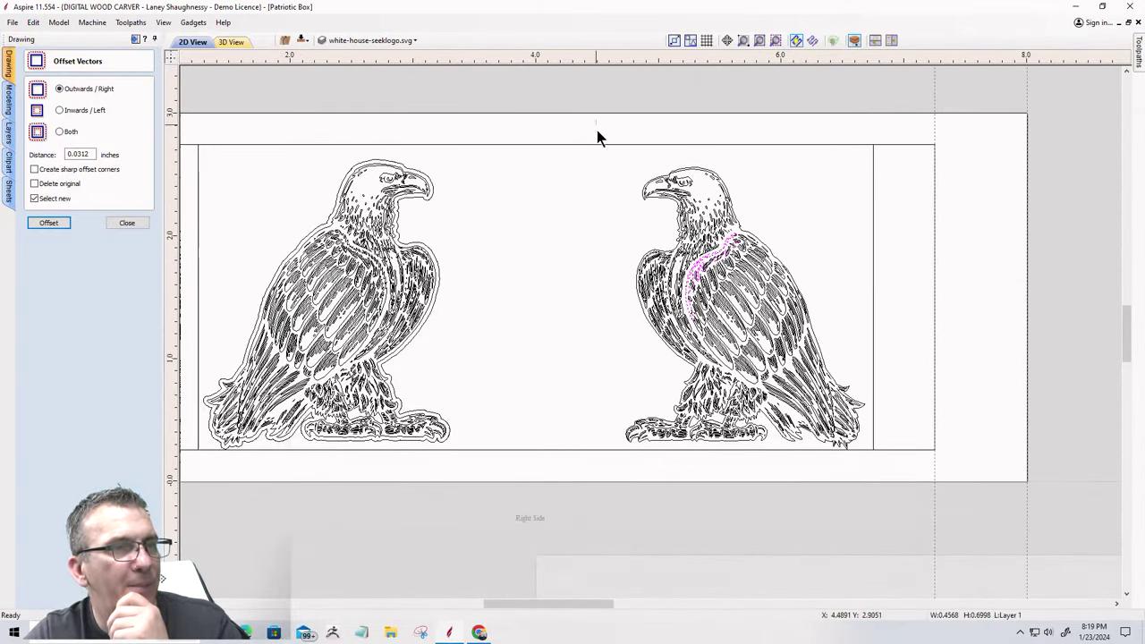
{"action": "left_click_drag", "start_coordinate": [597, 130], "coordinate": [911, 614]}
{"action": "key", "text": "Delete"}
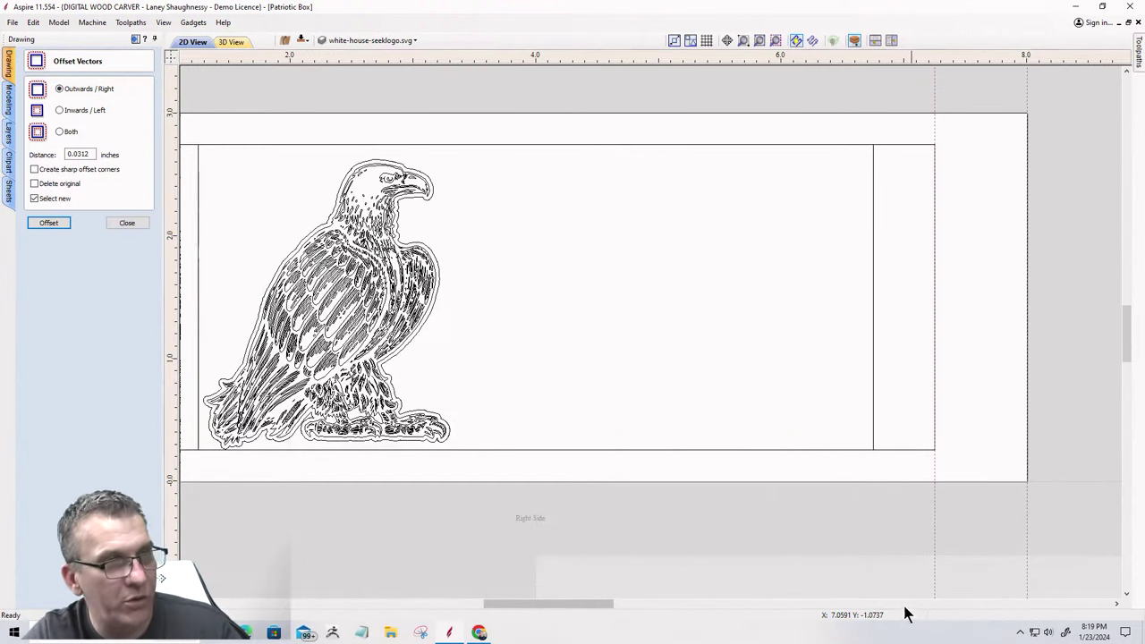
Mirror the remaining eagle horizontally so it faces left at the panel's right end.
{"action": "left_click", "coordinate": [362, 315]}
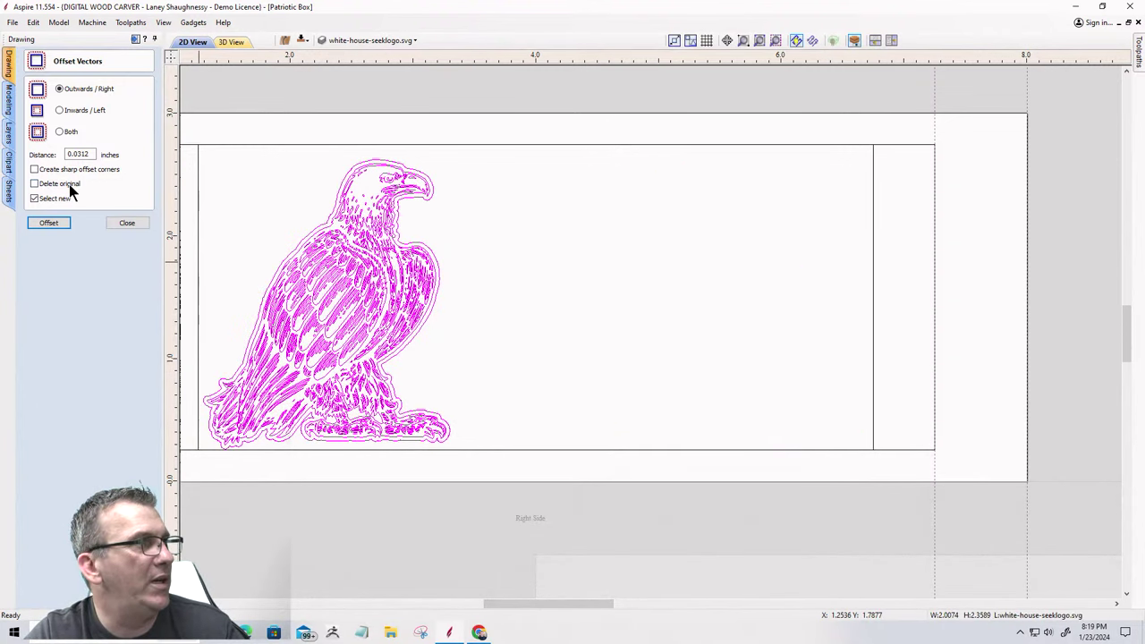
{"action": "left_click", "coordinate": [121, 224]}
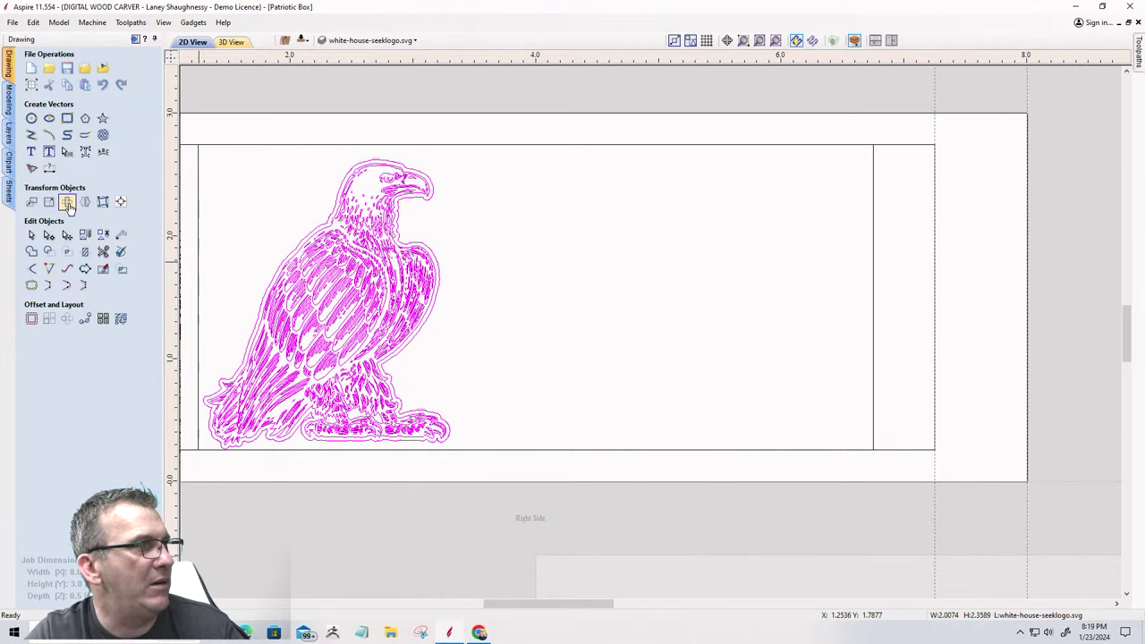
{"action": "left_click", "coordinate": [83, 202]}
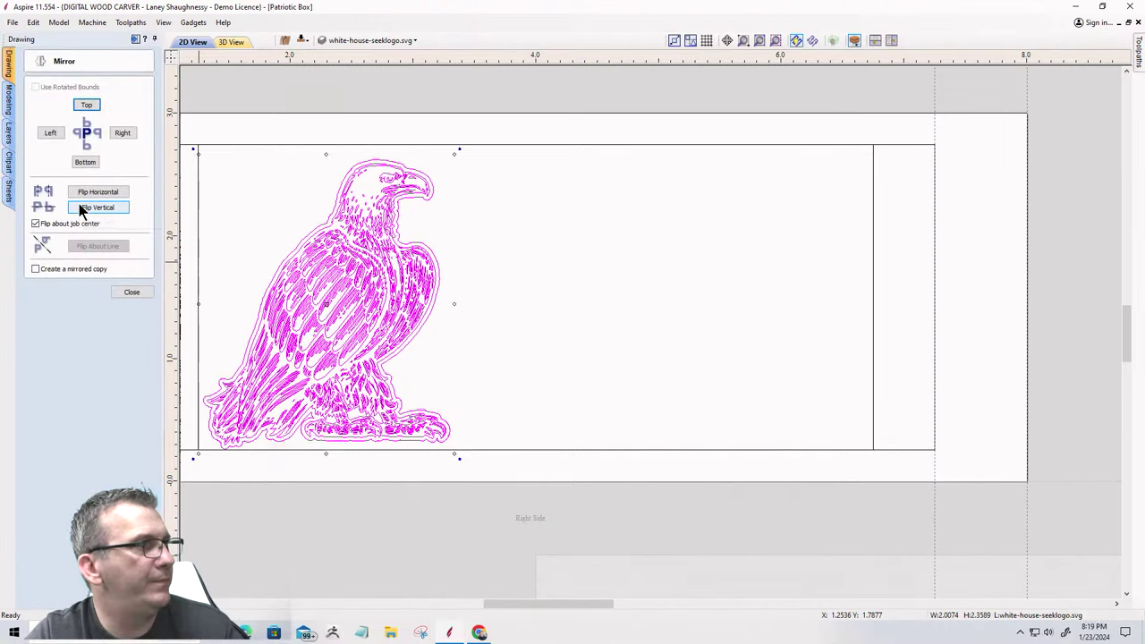
{"action": "left_click", "coordinate": [83, 193]}
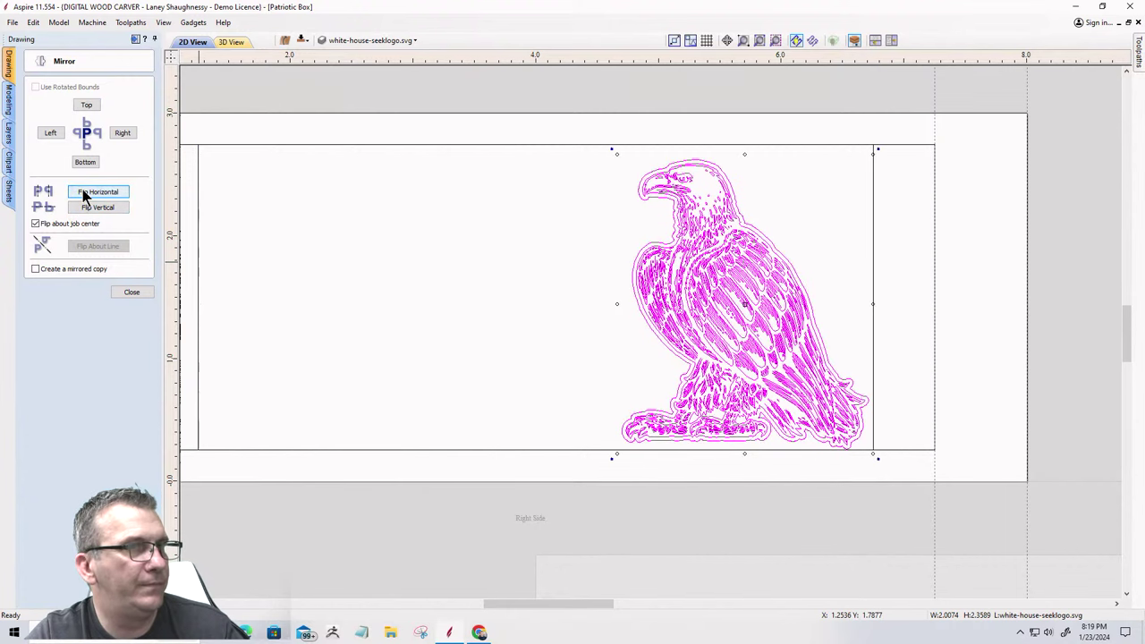
{"action": "left_click", "coordinate": [422, 286]}
{"action": "scroll", "coordinate": [935, 462], "scroll_direction": "down", "scroll_amount": 5}
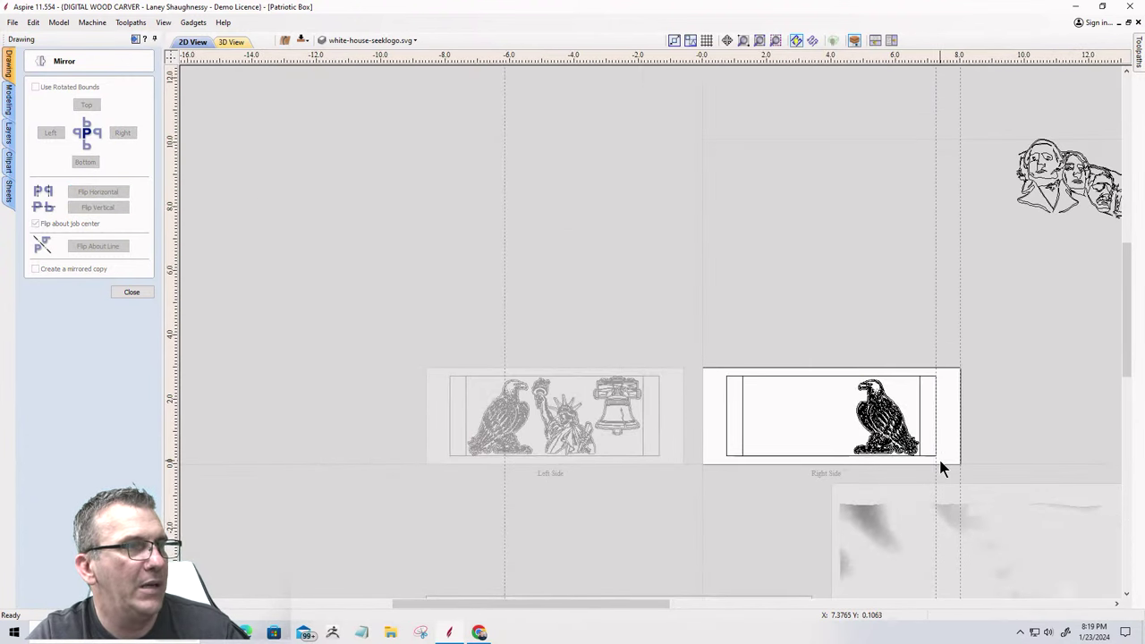
{"action": "scroll", "coordinate": [626, 442], "scroll_direction": "up", "scroll_amount": 8}
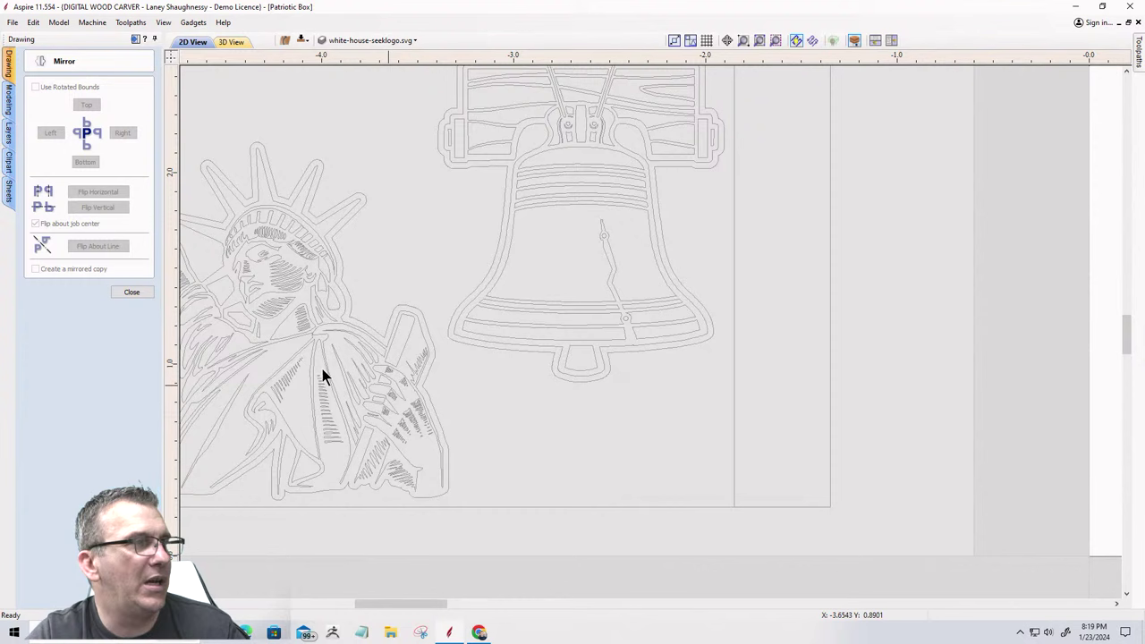
{"action": "left_click", "coordinate": [131, 291]}
{"action": "scroll", "coordinate": [396, 358], "scroll_direction": "down", "scroll_amount": 4}
Start Draw Text and set its anchor below the Liberty Bell at X 5.6252, Y 0.6488.
{"action": "left_click", "coordinate": [32, 151]}
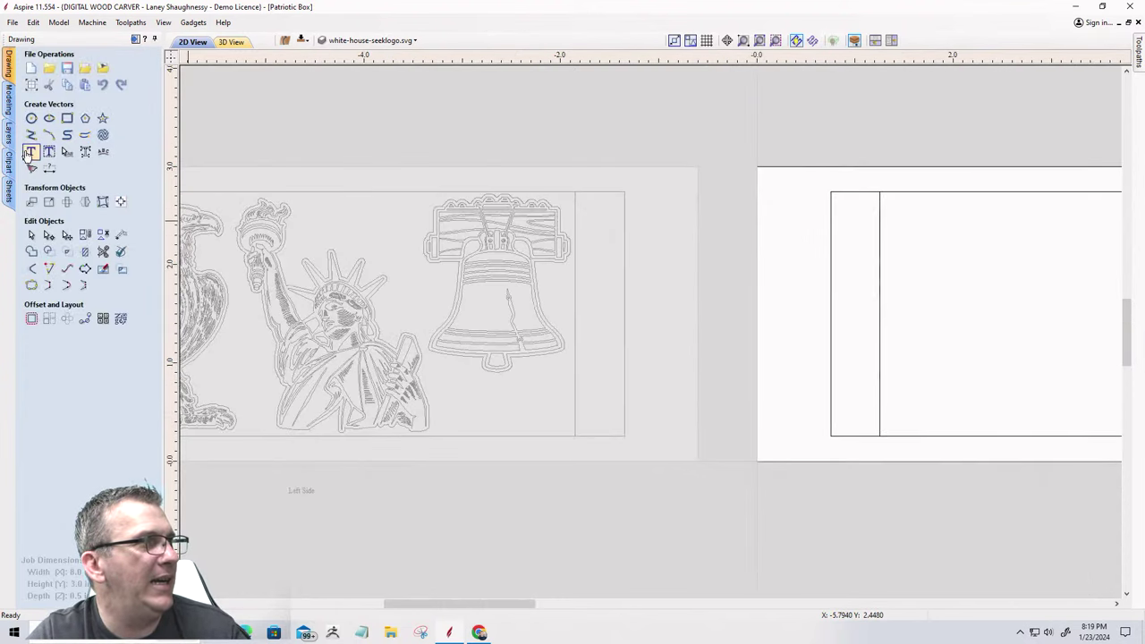
{"action": "scroll", "coordinate": [597, 363], "scroll_direction": "up", "scroll_amount": 1}
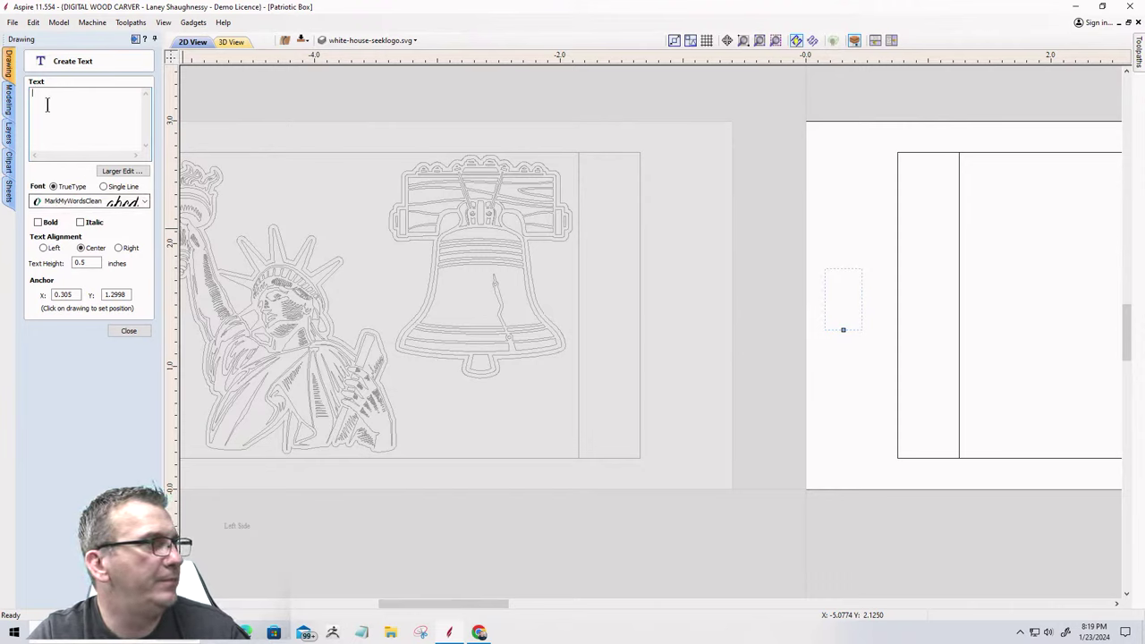
{"action": "left_click", "coordinate": [287, 197]}
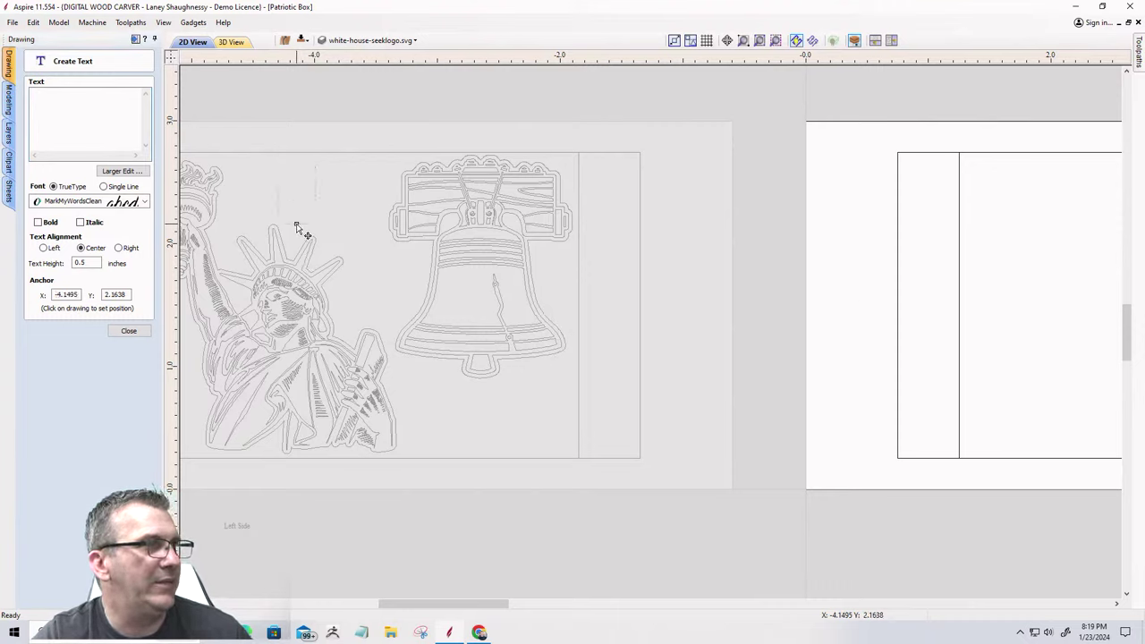
{"action": "left_click", "coordinate": [134, 331]}
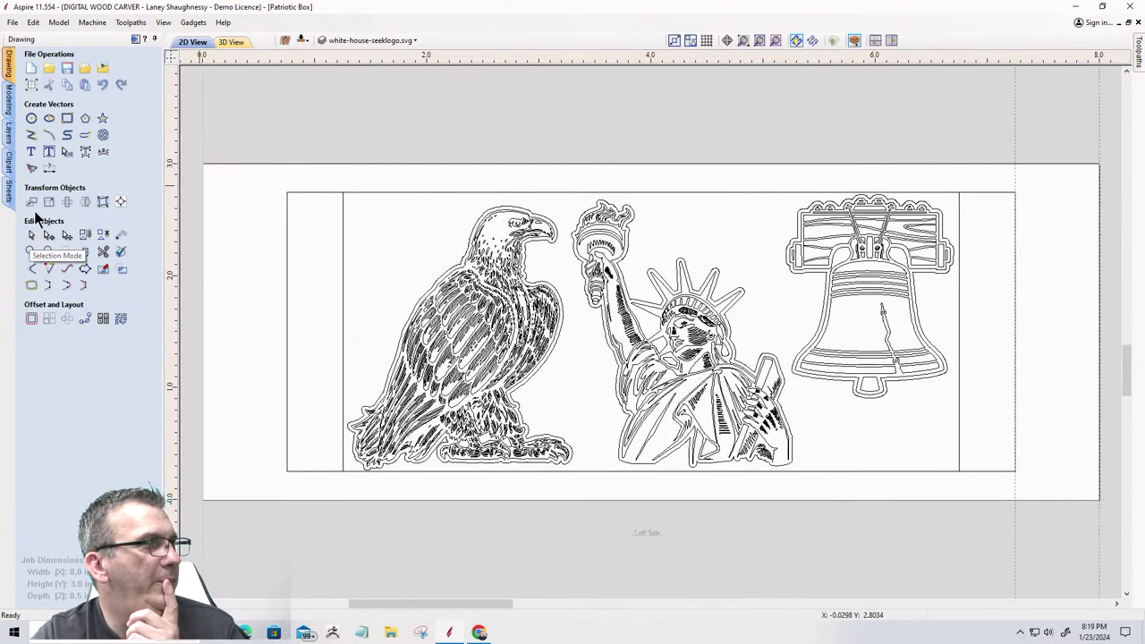
{"action": "left_click", "coordinate": [31, 153]}
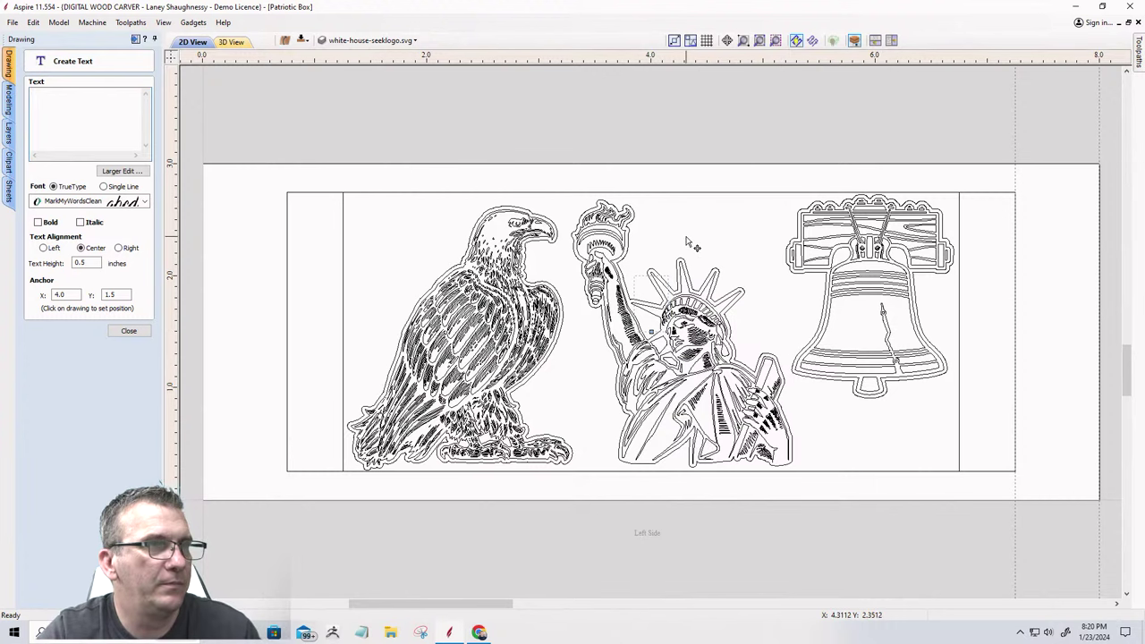
{"action": "left_click", "coordinate": [833, 427]}
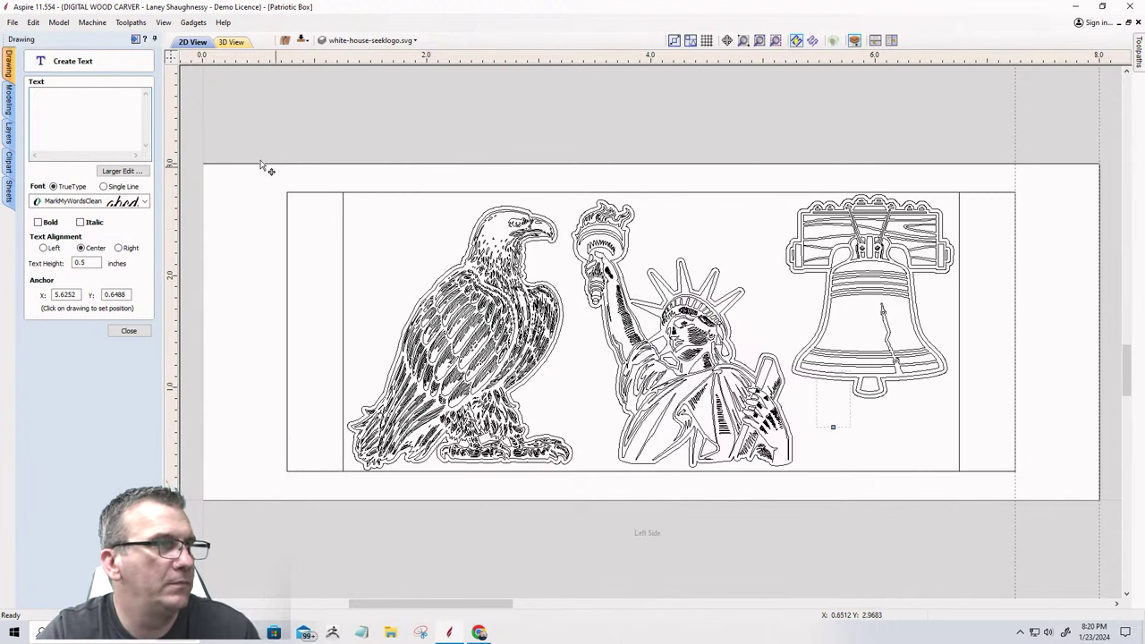
Enter 'Let Freedom Ring!' and size it to about 0.19 in, centred under the bell.
{"action": "type", "text": "Let"}
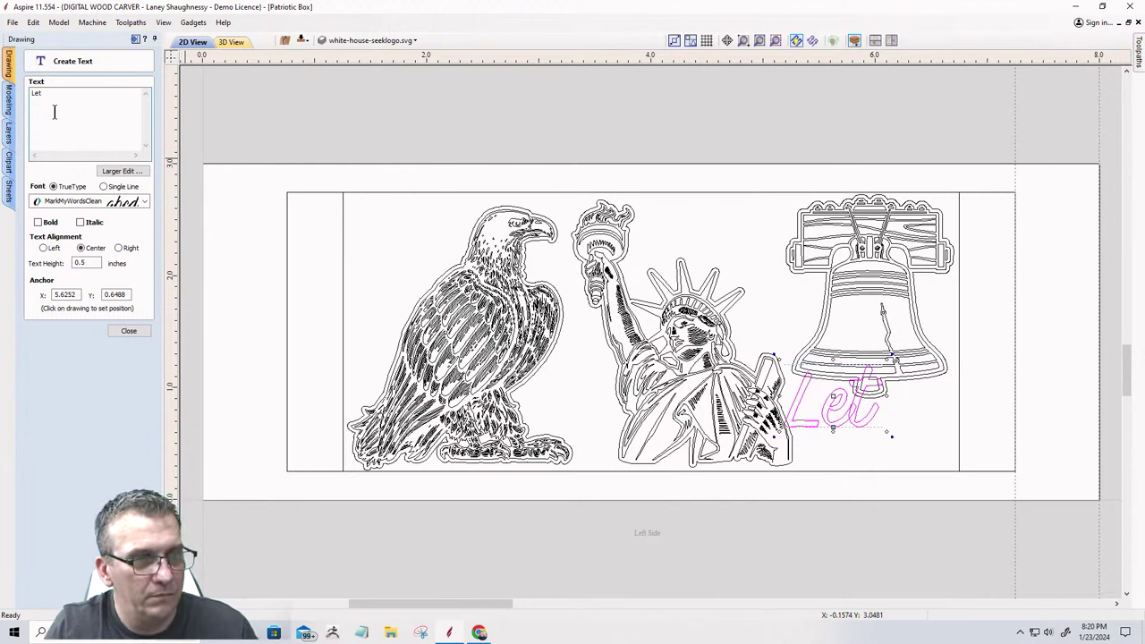
{"action": "type", "text": " Fre"}
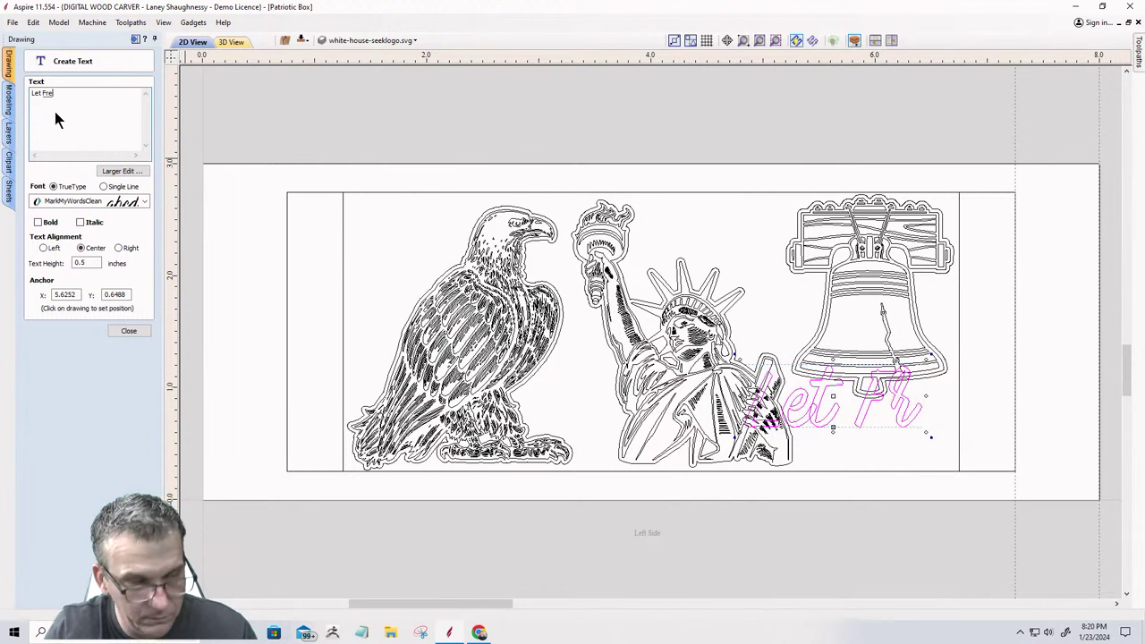
{"action": "type", "text": "edom "}
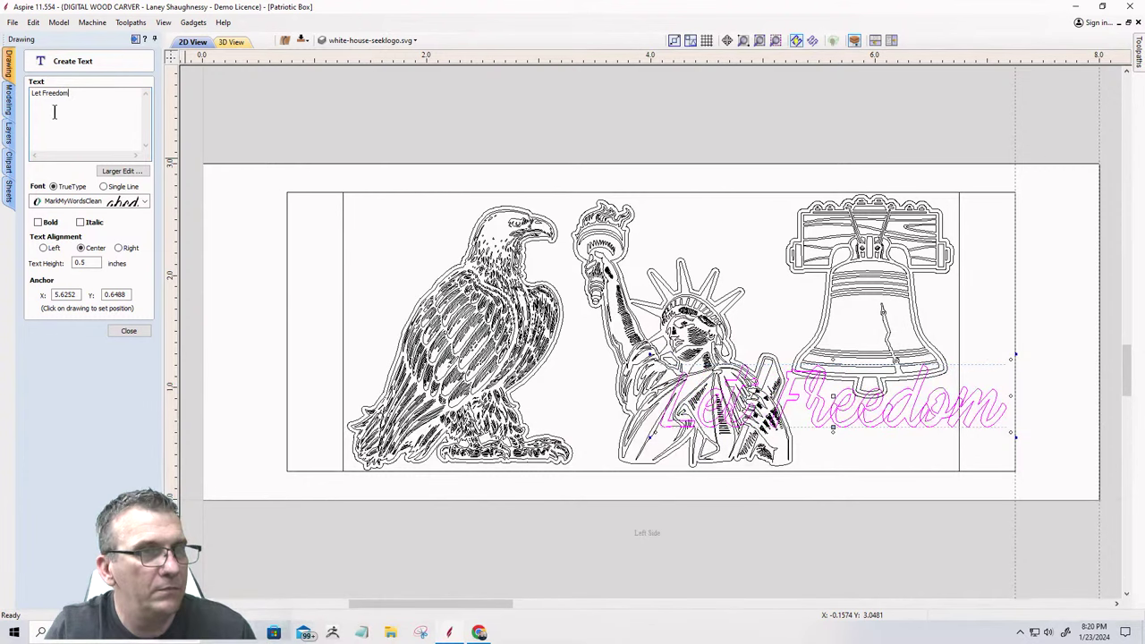
{"action": "type", "text": "Ring!"}
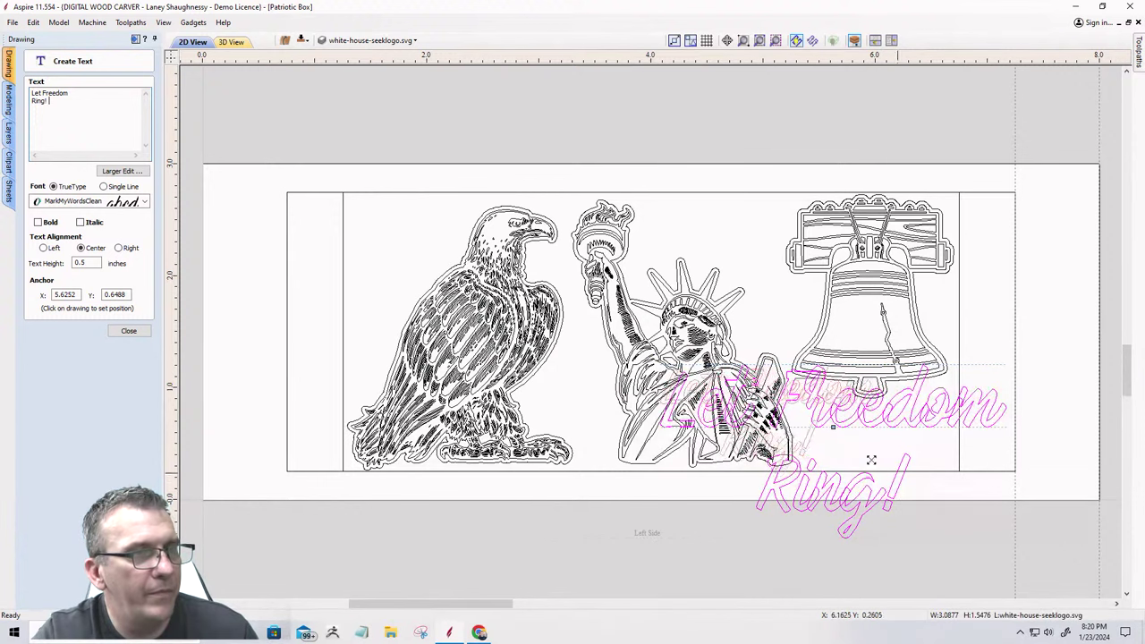
{"action": "key", "text": "ctrl+z"}
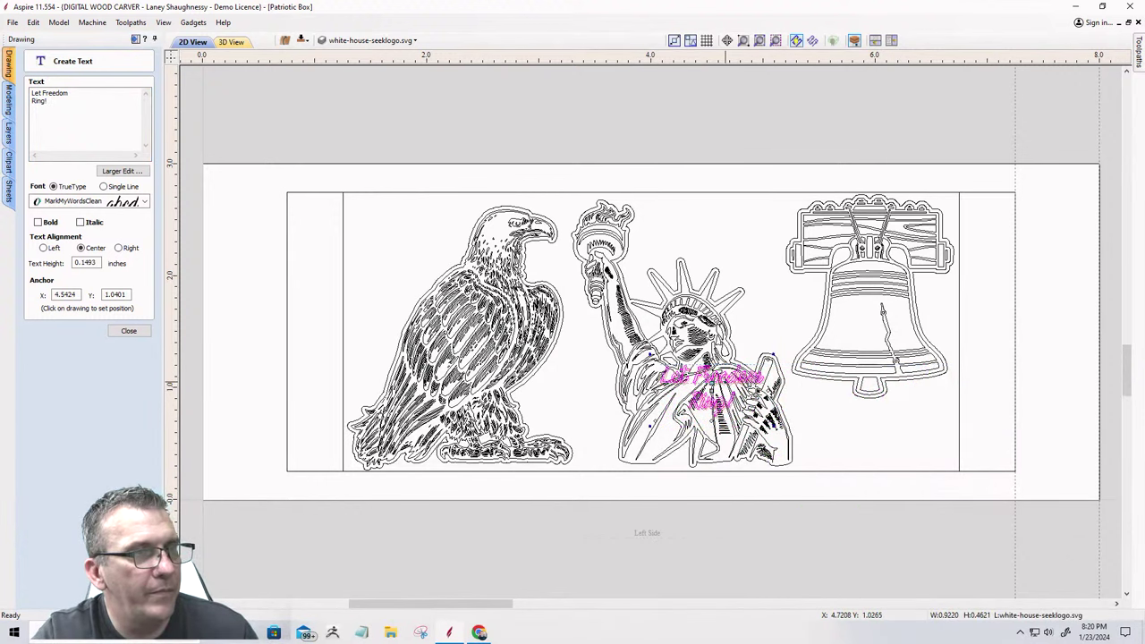
{"action": "left_click_drag", "start_coordinate": [711, 385], "coordinate": [873, 415]}
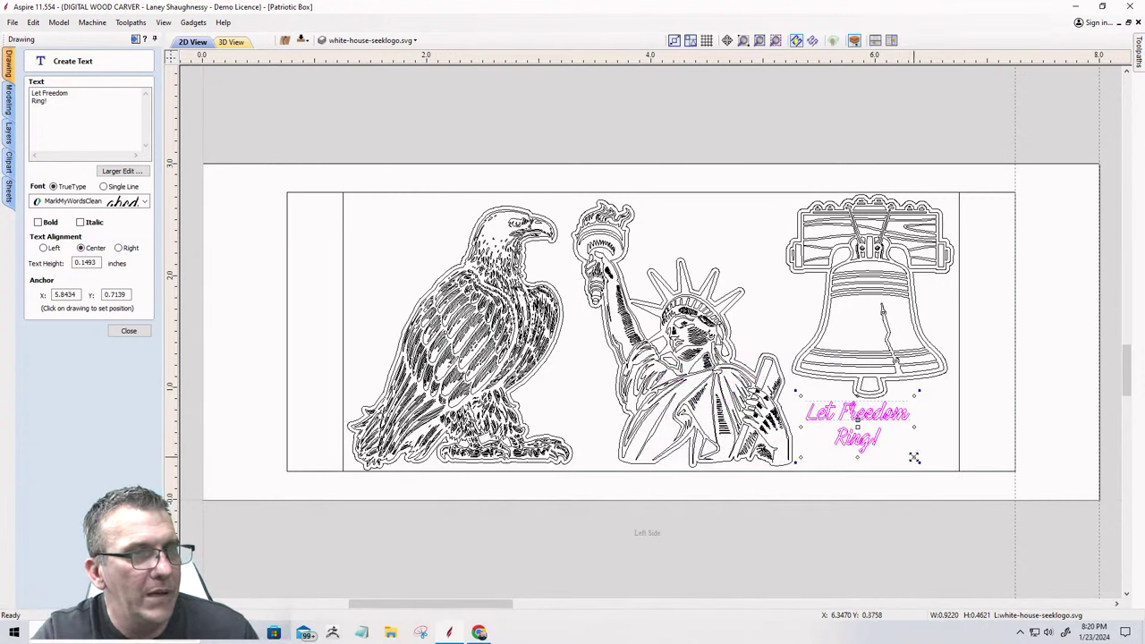
{"action": "left_click_drag", "start_coordinate": [915, 457], "coordinate": [941, 472]}
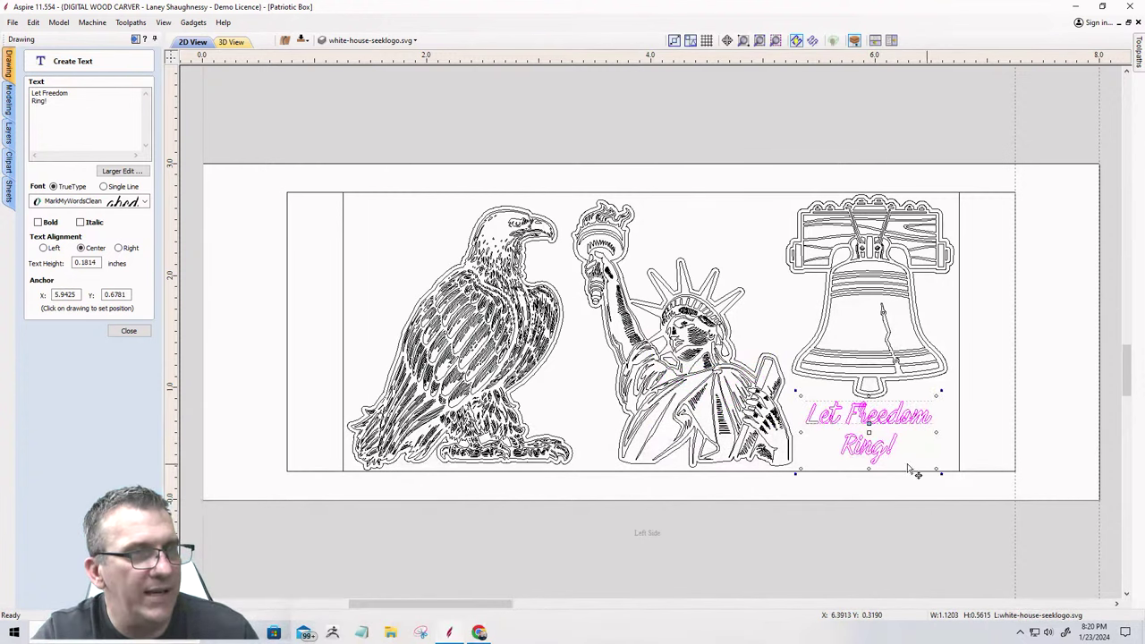
{"action": "scroll", "coordinate": [855, 438], "scroll_direction": "up", "scroll_amount": 2}
{"action": "scroll", "coordinate": [858, 438], "scroll_direction": "down", "scroll_amount": 1}
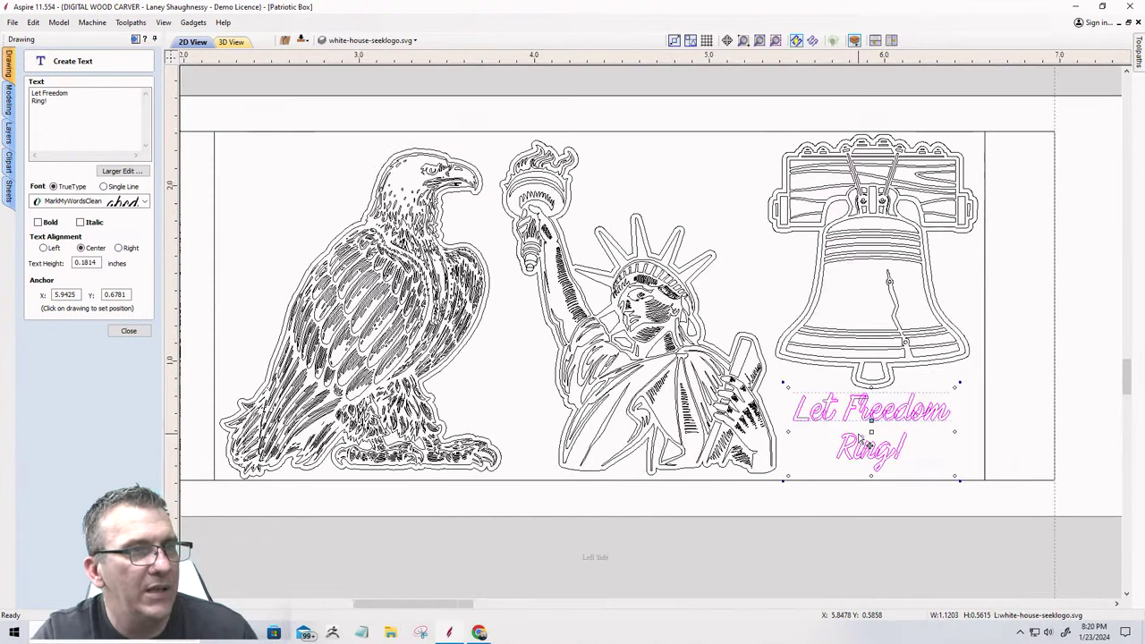
{"action": "scroll", "coordinate": [860, 438], "scroll_direction": "up", "scroll_amount": 3}
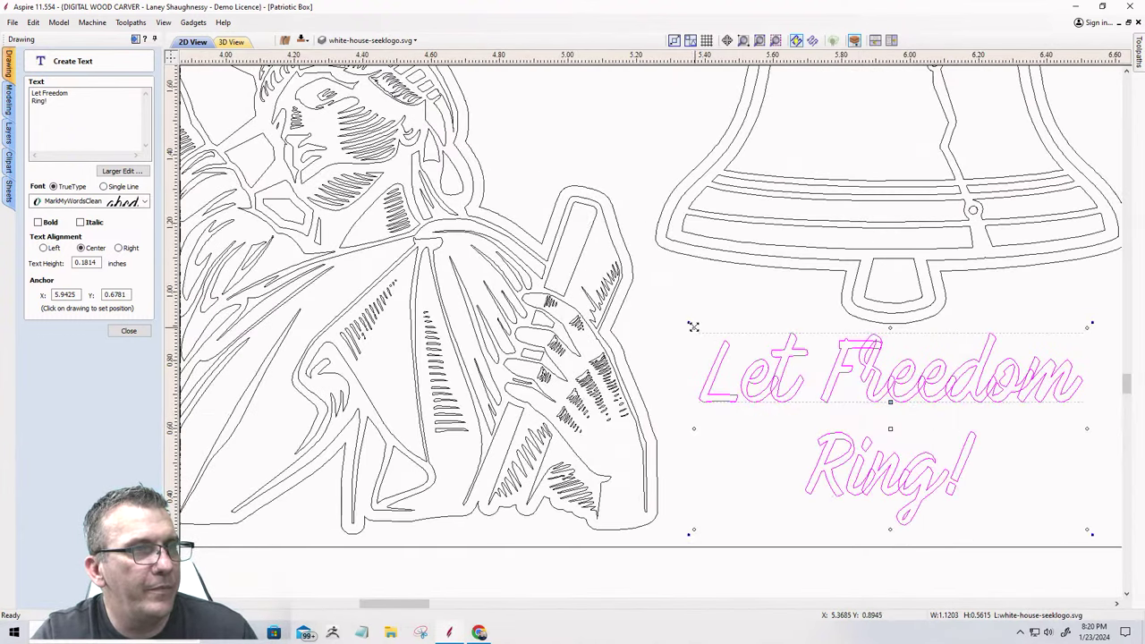
{"action": "left_click_drag", "start_coordinate": [693, 326], "coordinate": [687, 333]}
{"action": "left_click_drag", "start_coordinate": [853, 368], "coordinate": [854, 383]}
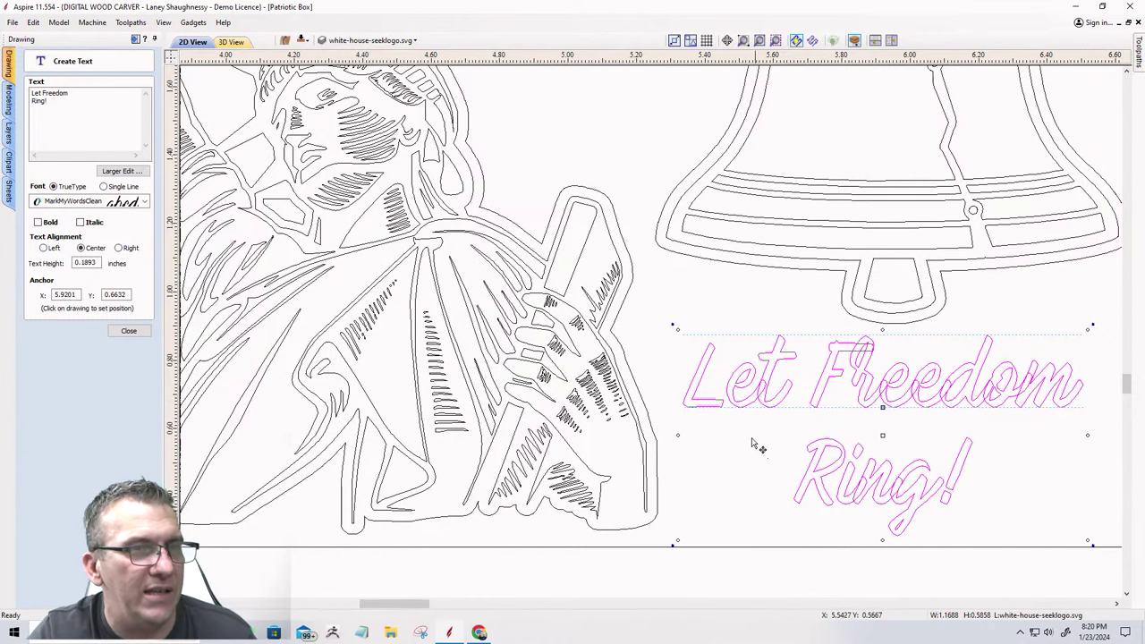
Change the text font to American Scribe.
{"action": "left_click", "coordinate": [145, 203]}
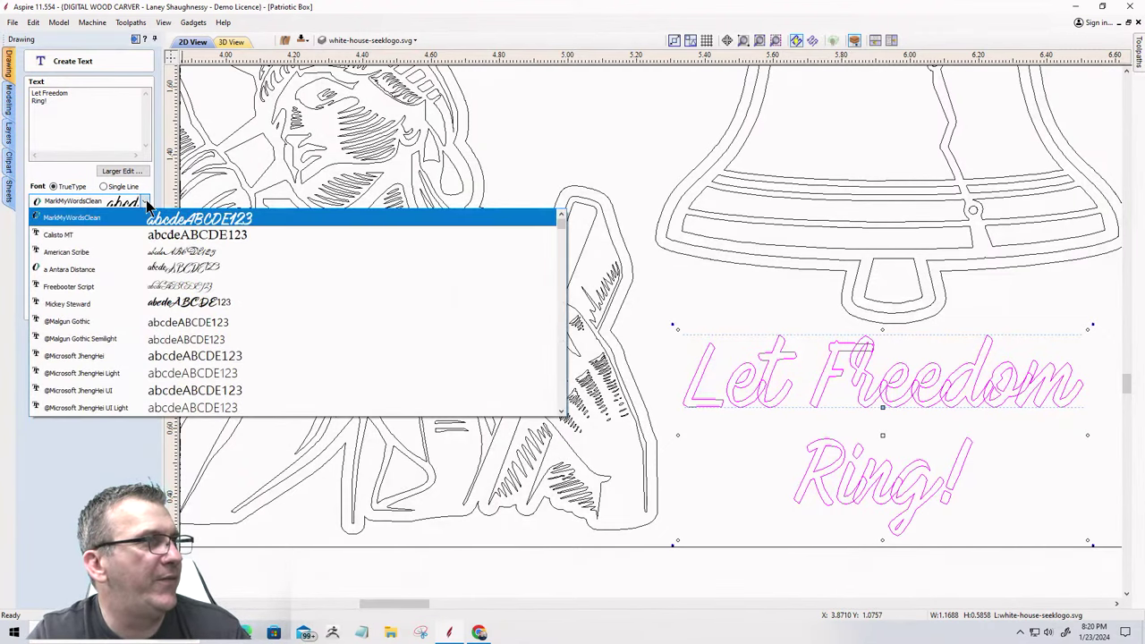
{"action": "left_click", "coordinate": [118, 254]}
{"action": "scroll", "coordinate": [797, 529], "scroll_direction": "up", "scroll_amount": 2}
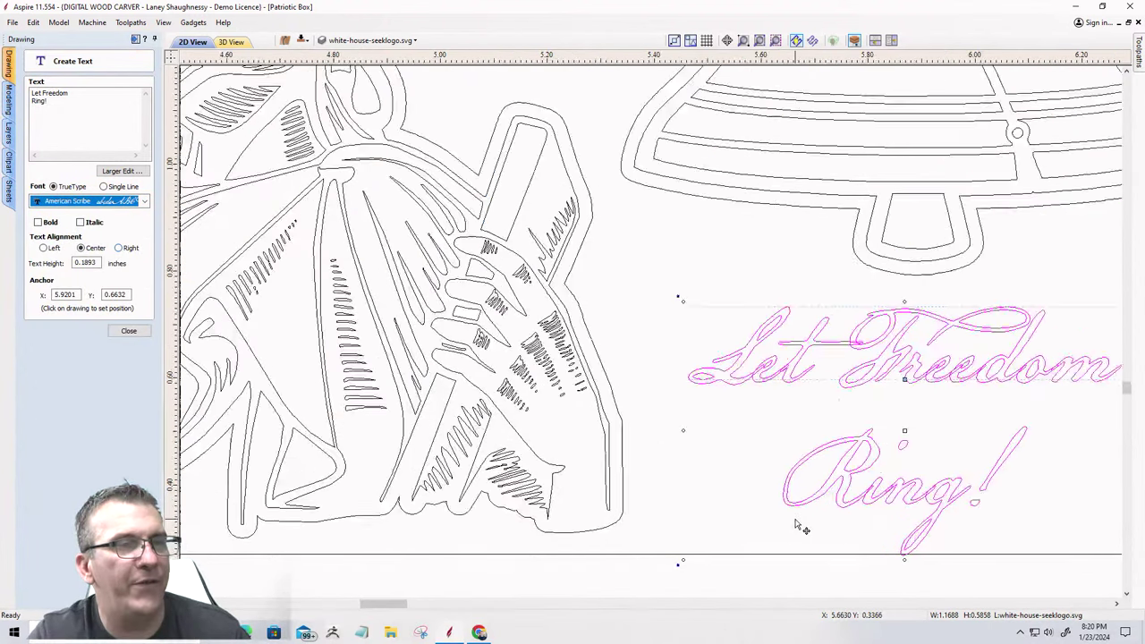
{"action": "scroll", "coordinate": [796, 529], "scroll_direction": "up", "scroll_amount": 1}
{"action": "scroll", "coordinate": [744, 481], "scroll_direction": "down", "scroll_amount": 2}
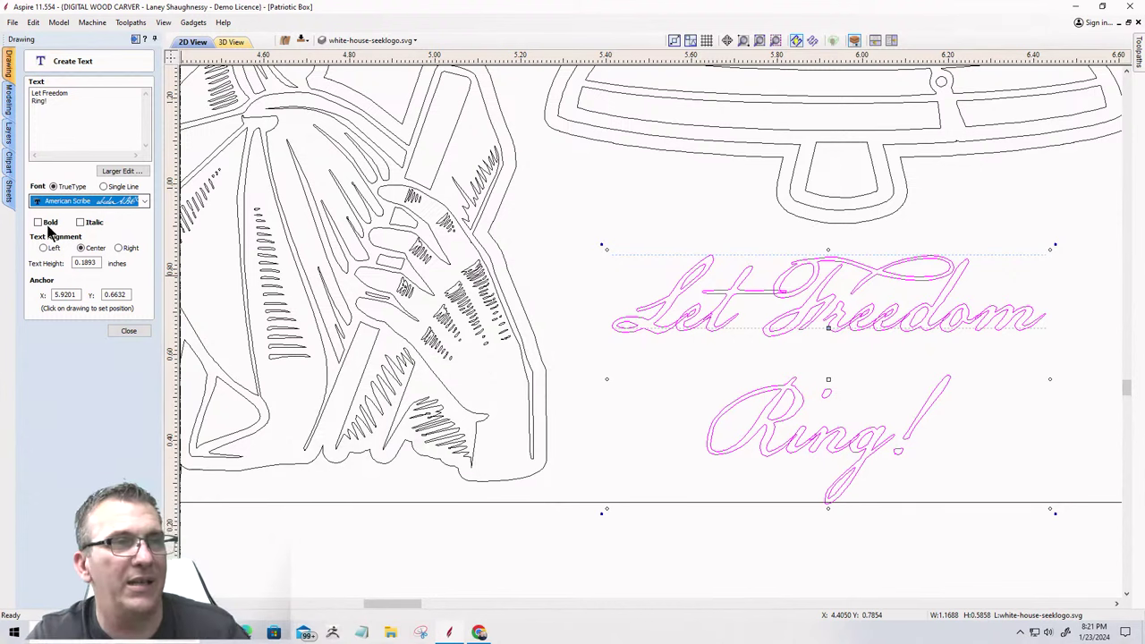
Enlarge the text to 0.2066 in, reposition it under the bell, and finish.
{"action": "left_click_drag", "start_coordinate": [813, 309], "coordinate": [760, 289]}
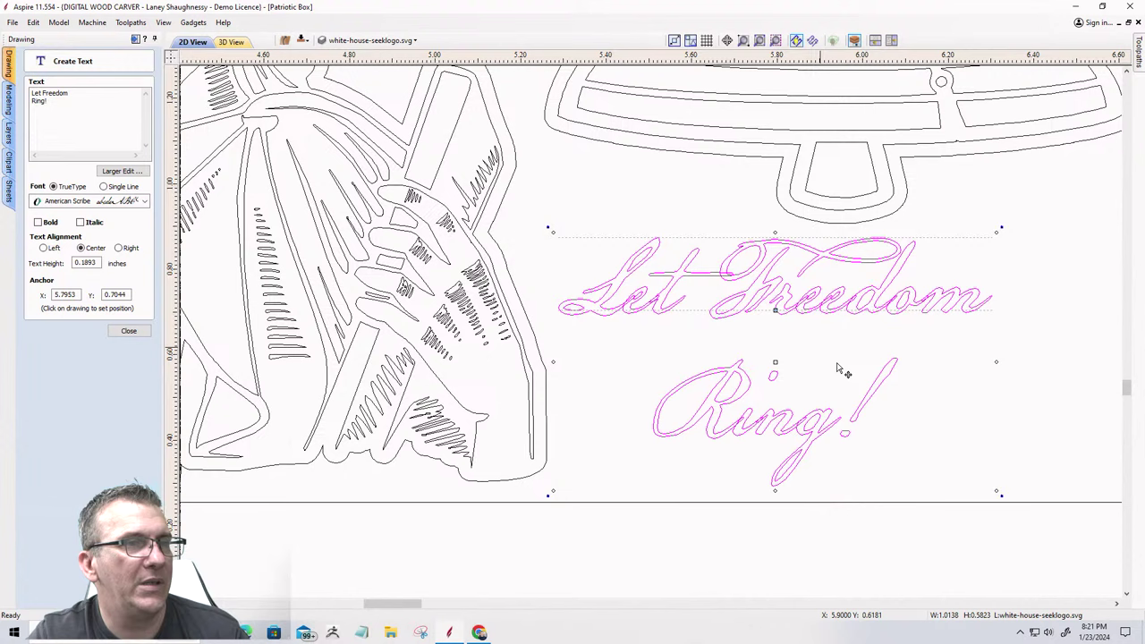
{"action": "left_click", "coordinate": [999, 499]}
{"action": "scroll", "coordinate": [716, 329], "scroll_direction": "down", "scroll_amount": 2}
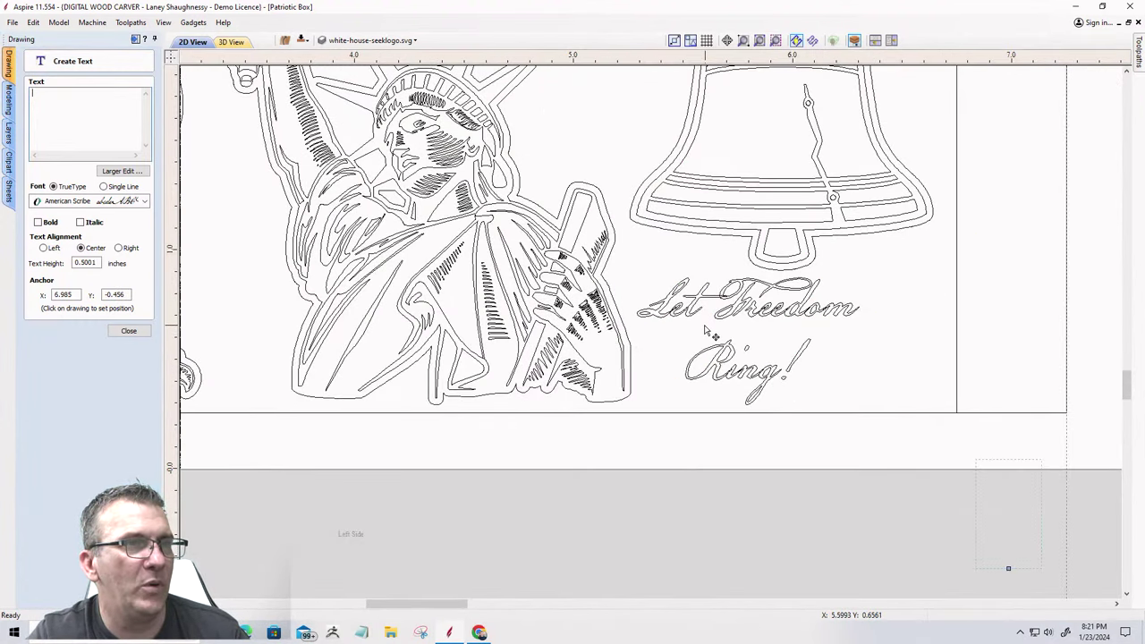
{"action": "left_click", "coordinate": [723, 320]}
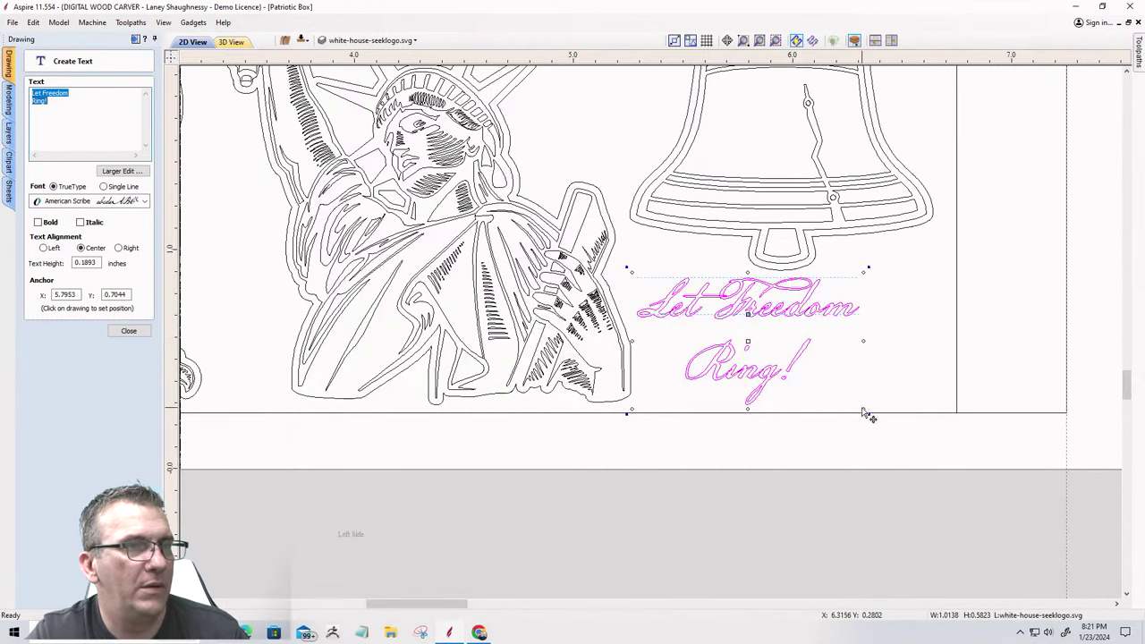
{"action": "left_click_drag", "start_coordinate": [864, 410], "coordinate": [886, 415]}
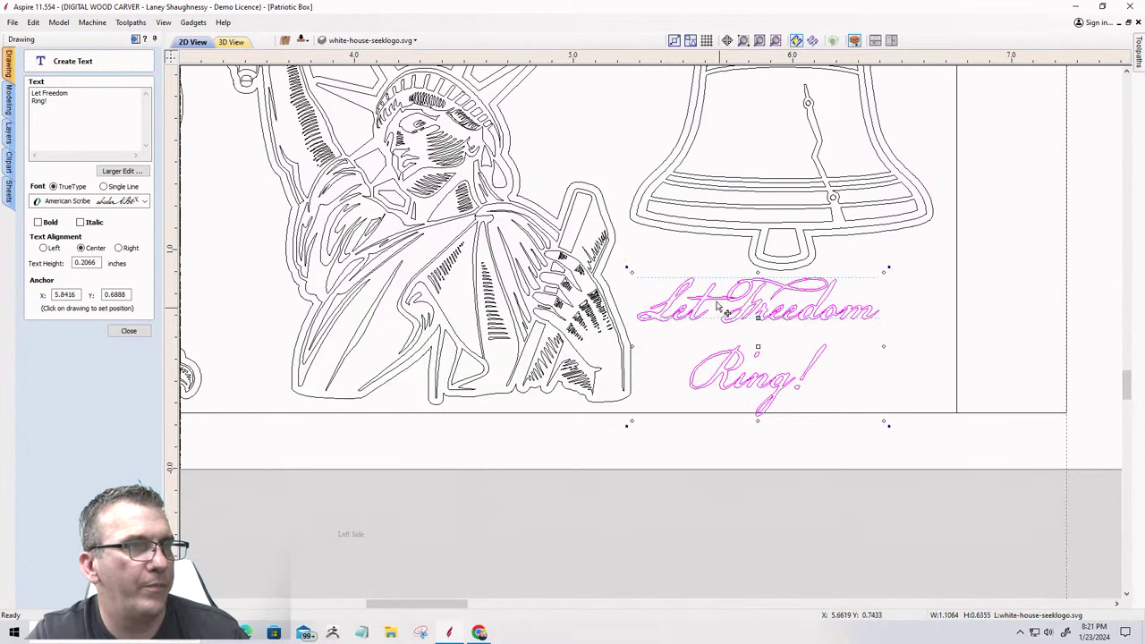
{"action": "left_click_drag", "start_coordinate": [709, 299], "coordinate": [695, 295]}
{"action": "scroll", "coordinate": [710, 295], "scroll_direction": "up", "scroll_amount": 3}
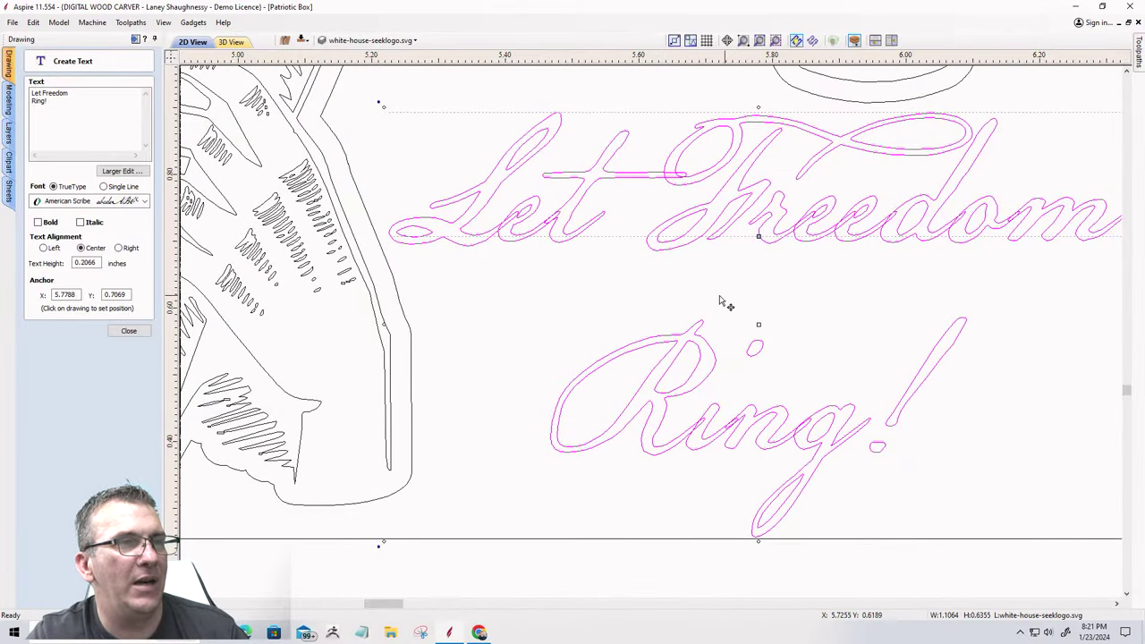
{"action": "scroll", "coordinate": [720, 301], "scroll_direction": "down", "scroll_amount": 3}
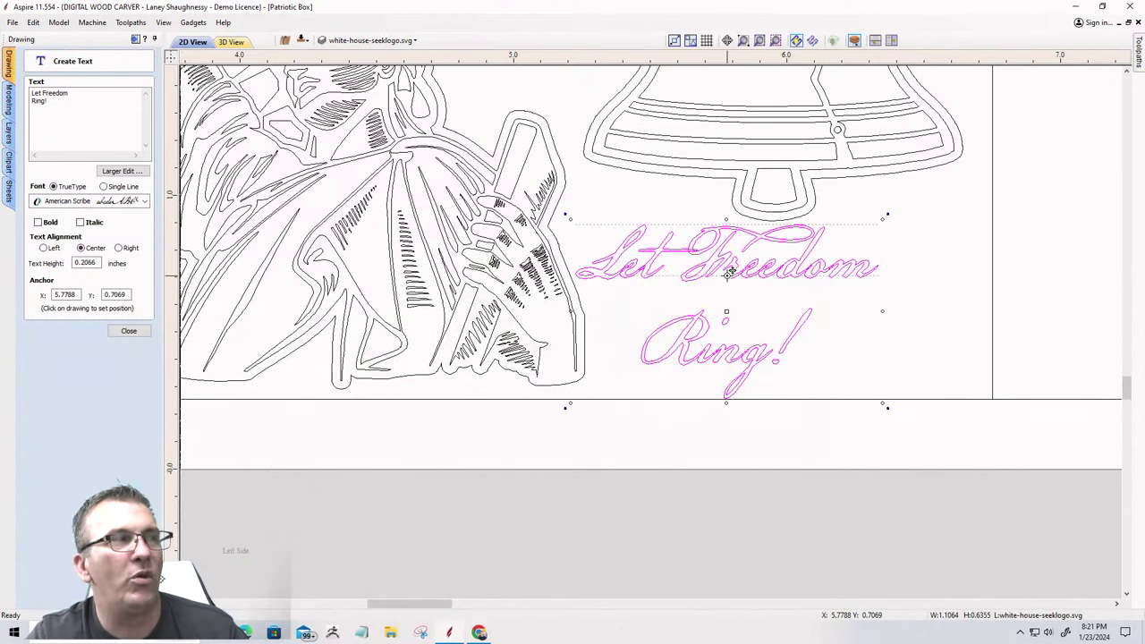
{"action": "left_click", "coordinate": [128, 331]}
Break the text block into lines and shift 'Ring!' right beneath 'Let Freedom'.
{"action": "right_click", "coordinate": [724, 265]}
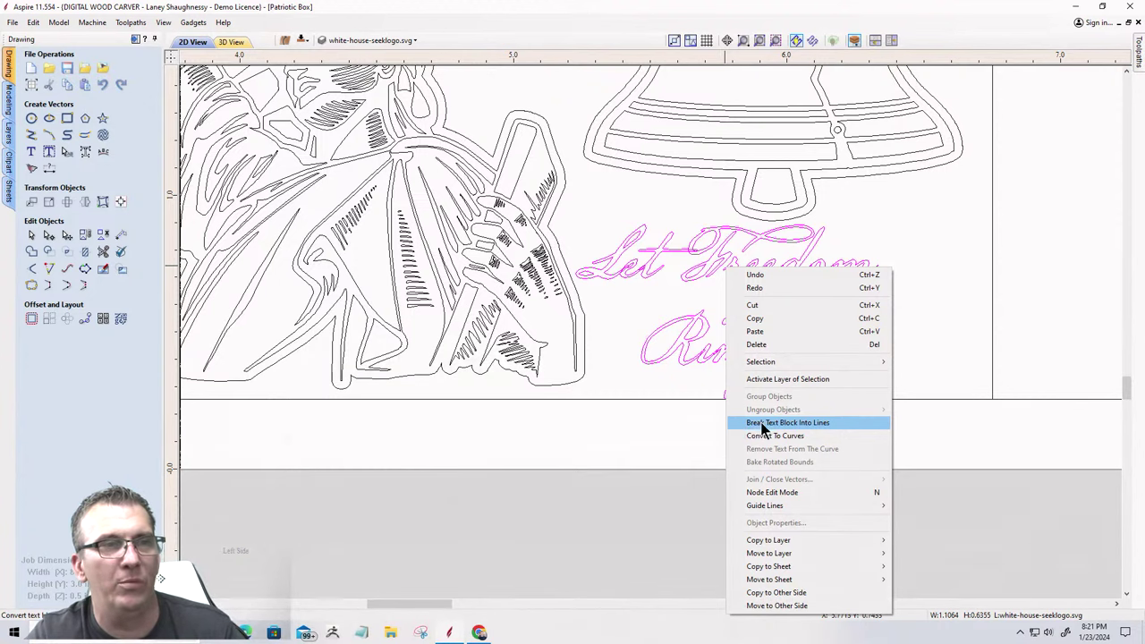
{"action": "left_click", "coordinate": [823, 424]}
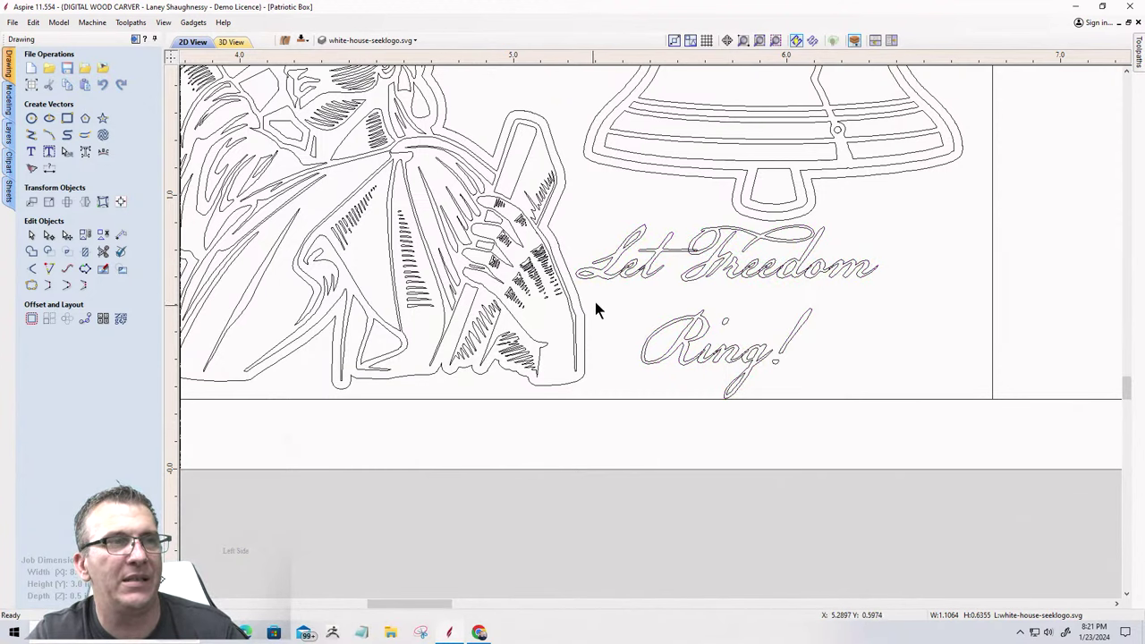
{"action": "left_click", "coordinate": [688, 354]}
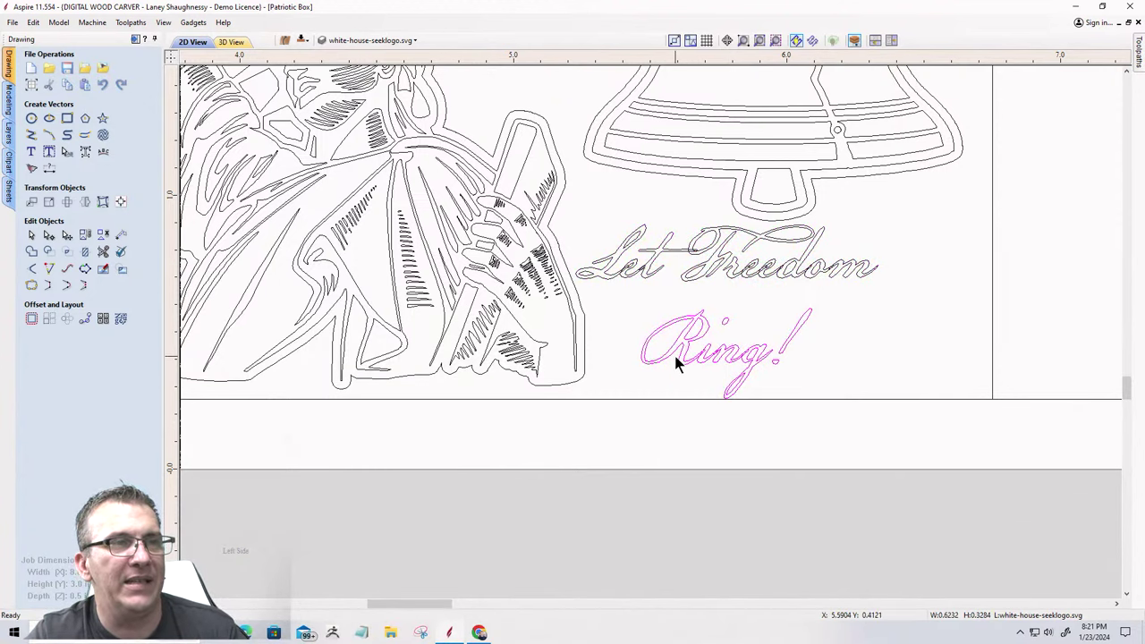
{"action": "left_click_drag", "start_coordinate": [678, 357], "coordinate": [814, 326]}
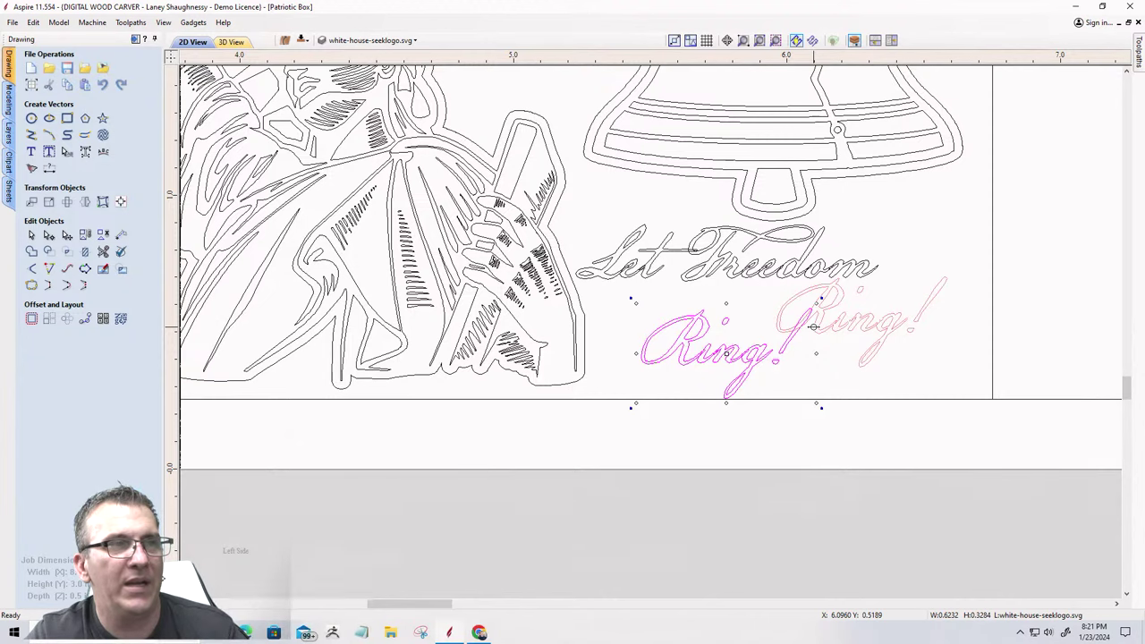
{"action": "left_click_drag", "start_coordinate": [813, 326], "coordinate": [813, 327]}
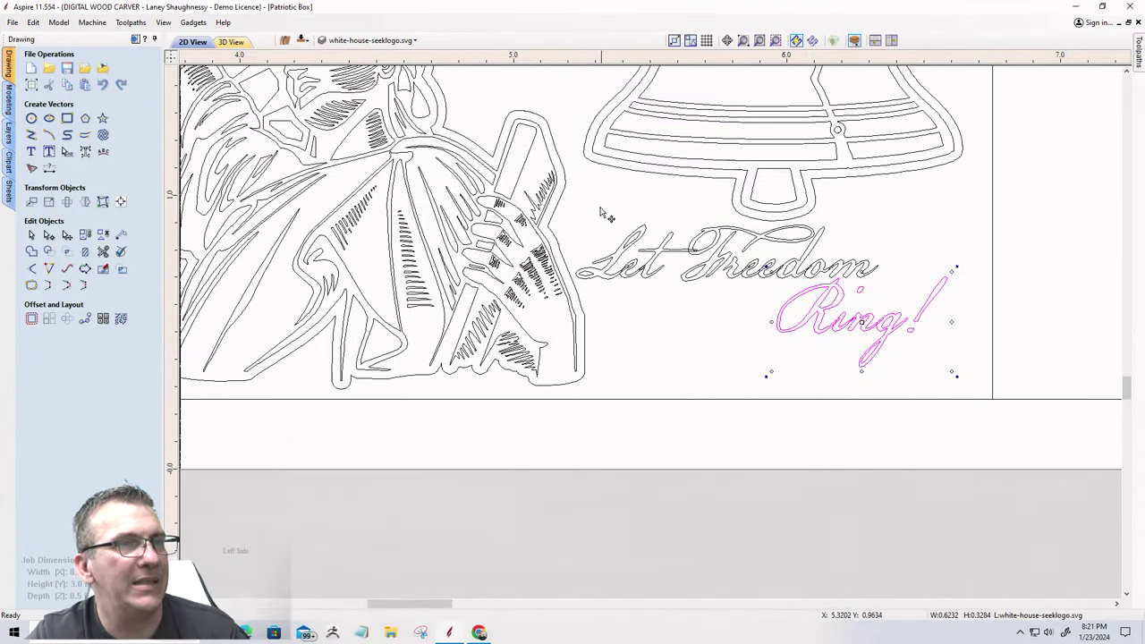
Enlarge both script lines slightly together.
{"action": "left_click_drag", "start_coordinate": [577, 192], "coordinate": [974, 401]}
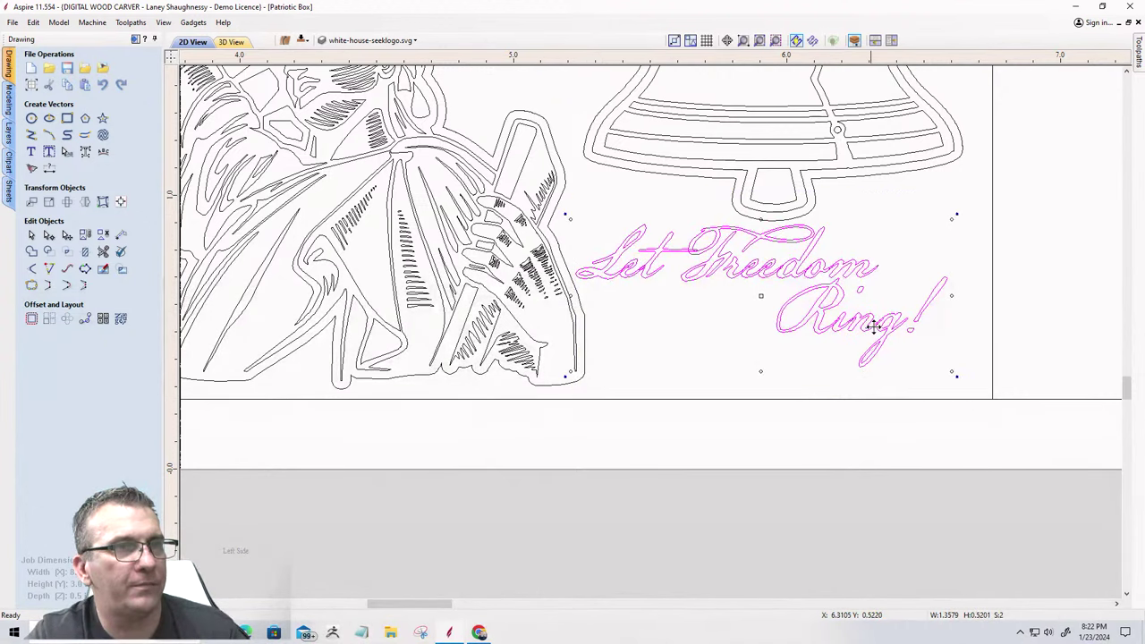
{"action": "left_click_drag", "start_coordinate": [952, 372], "coordinate": [966, 377]}
{"action": "left_click", "coordinate": [666, 395]}
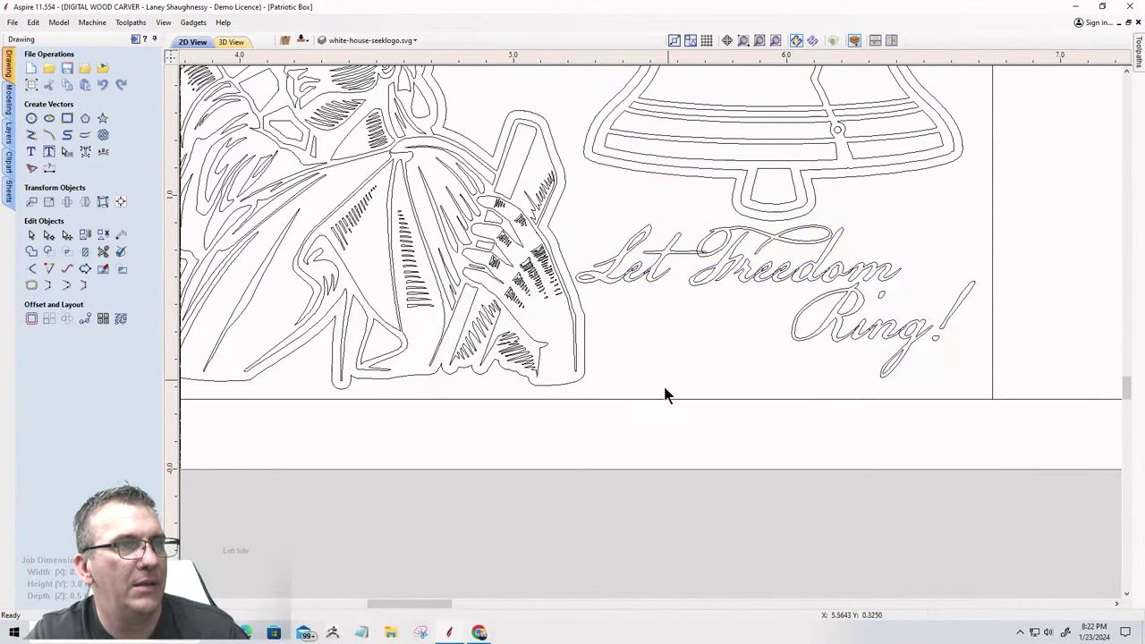
Weld the 'Let Freedom' letters, replacing the original text.
{"action": "left_click", "coordinate": [726, 255]}
{"action": "scroll", "coordinate": [775, 230], "scroll_direction": "up", "scroll_amount": 8}
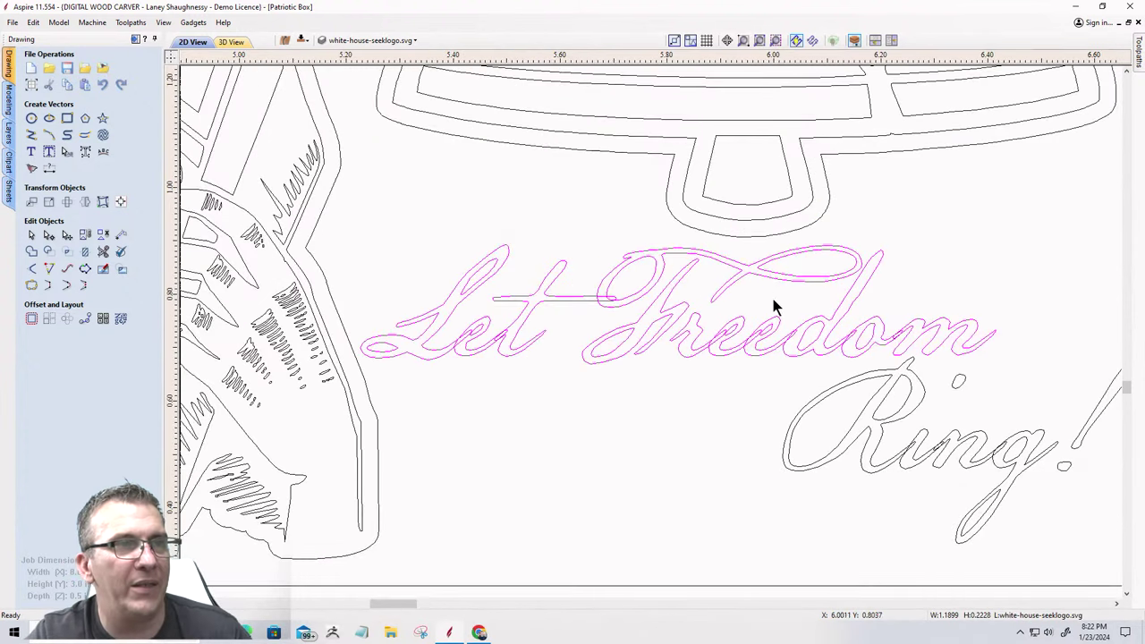
{"action": "scroll", "coordinate": [606, 349], "scroll_direction": "down", "scroll_amount": 3}
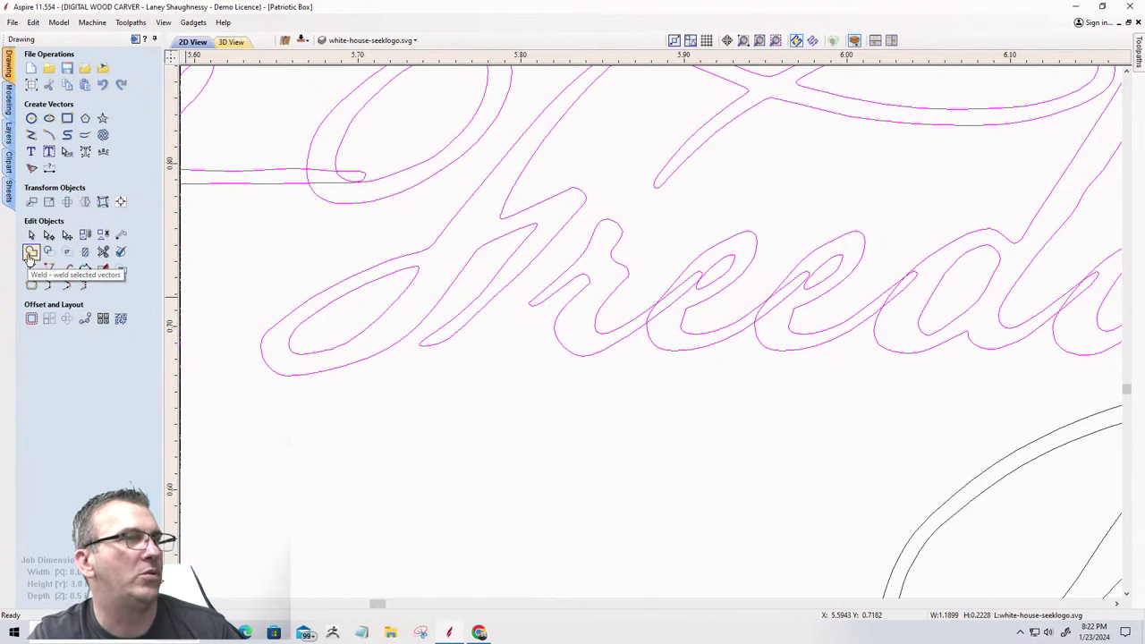
{"action": "left_click", "coordinate": [31, 254]}
{"action": "left_click", "coordinate": [545, 331]}
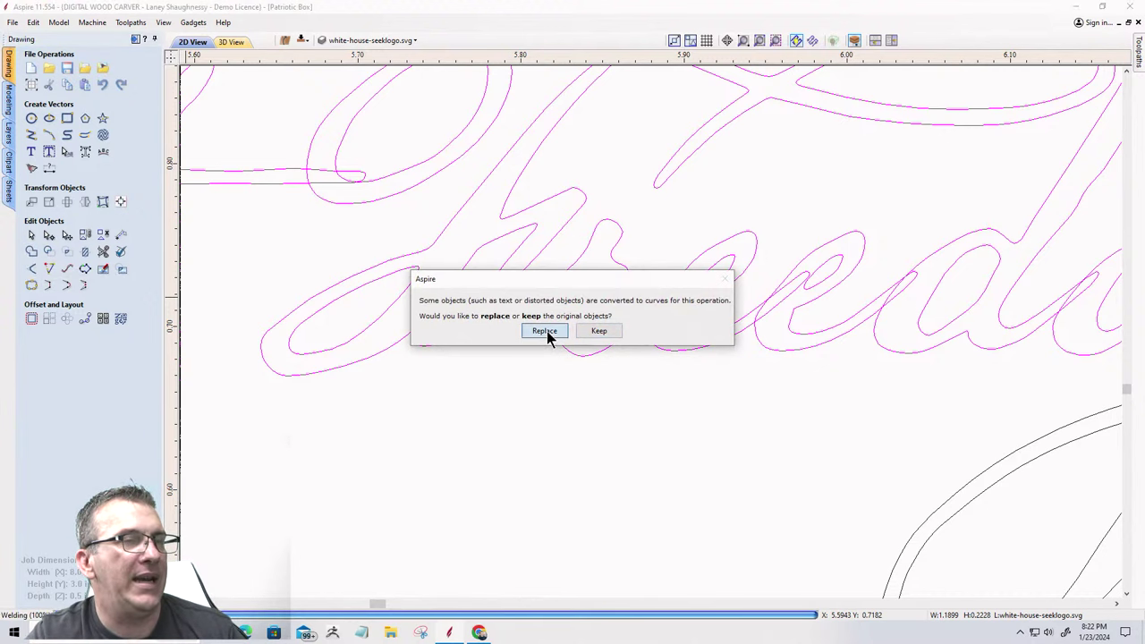
{"action": "scroll", "coordinate": [901, 340], "scroll_direction": "down", "scroll_amount": 1}
{"action": "scroll", "coordinate": [600, 362], "scroll_direction": "down", "scroll_amount": 5}
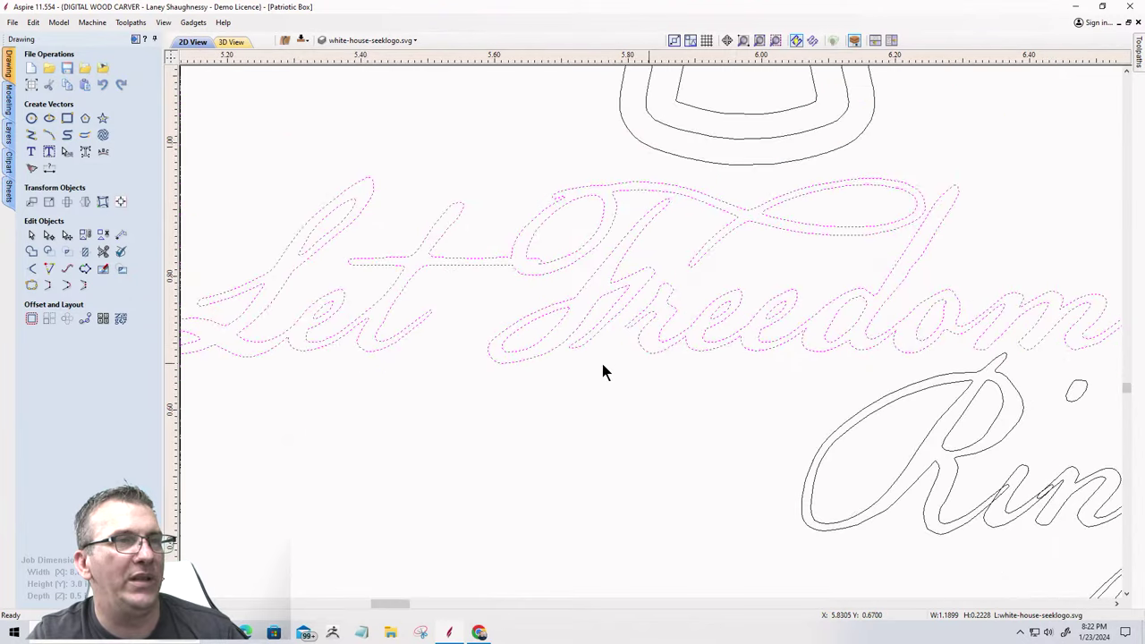
{"action": "scroll", "coordinate": [543, 355], "scroll_direction": "up", "scroll_amount": 2}
Weld the 'Ring!' letters, replacing the original text.
{"action": "left_click", "coordinate": [754, 446]}
{"action": "scroll", "coordinate": [756, 440], "scroll_direction": "up", "scroll_amount": 9}
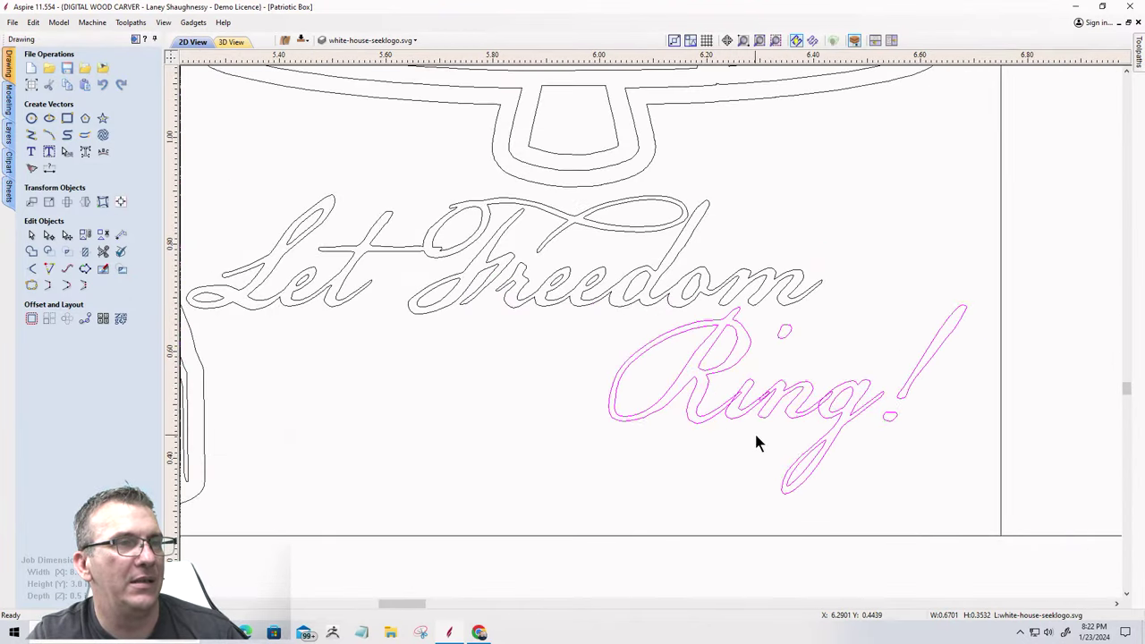
{"action": "scroll", "coordinate": [766, 419], "scroll_direction": "down", "scroll_amount": 2}
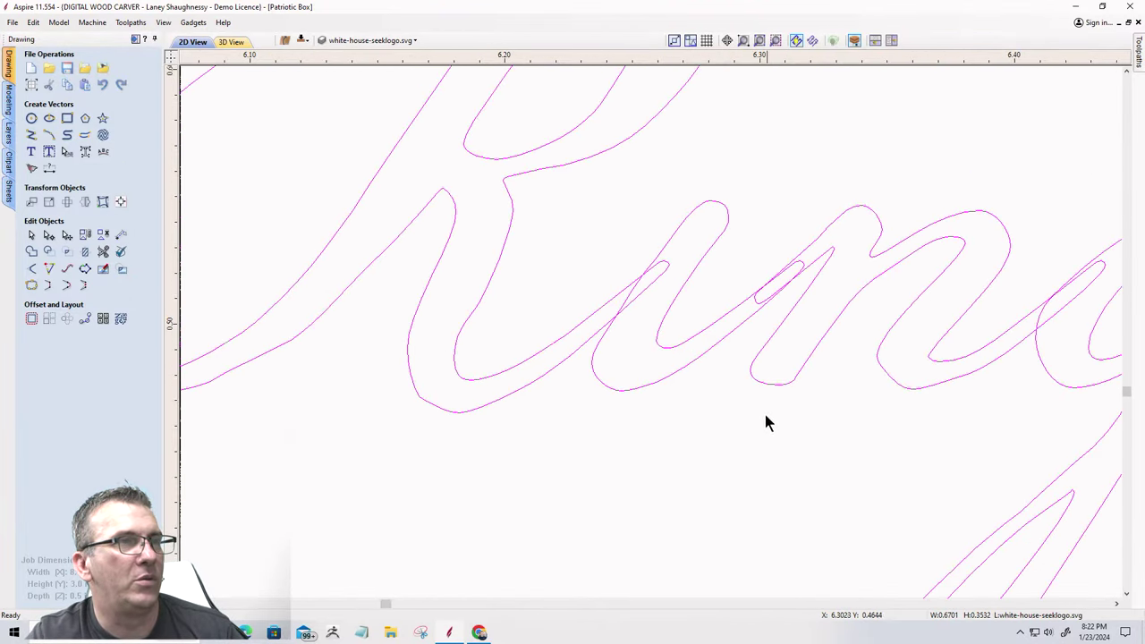
{"action": "left_click", "coordinate": [29, 253]}
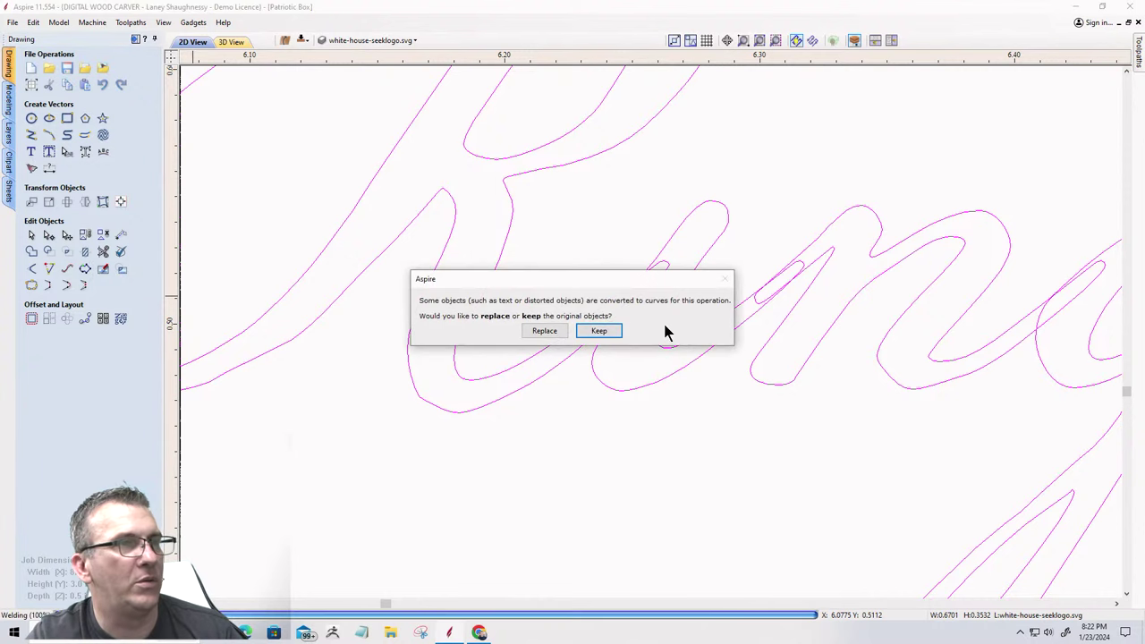
{"action": "left_click", "coordinate": [550, 329]}
{"action": "left_click", "coordinate": [831, 383]}
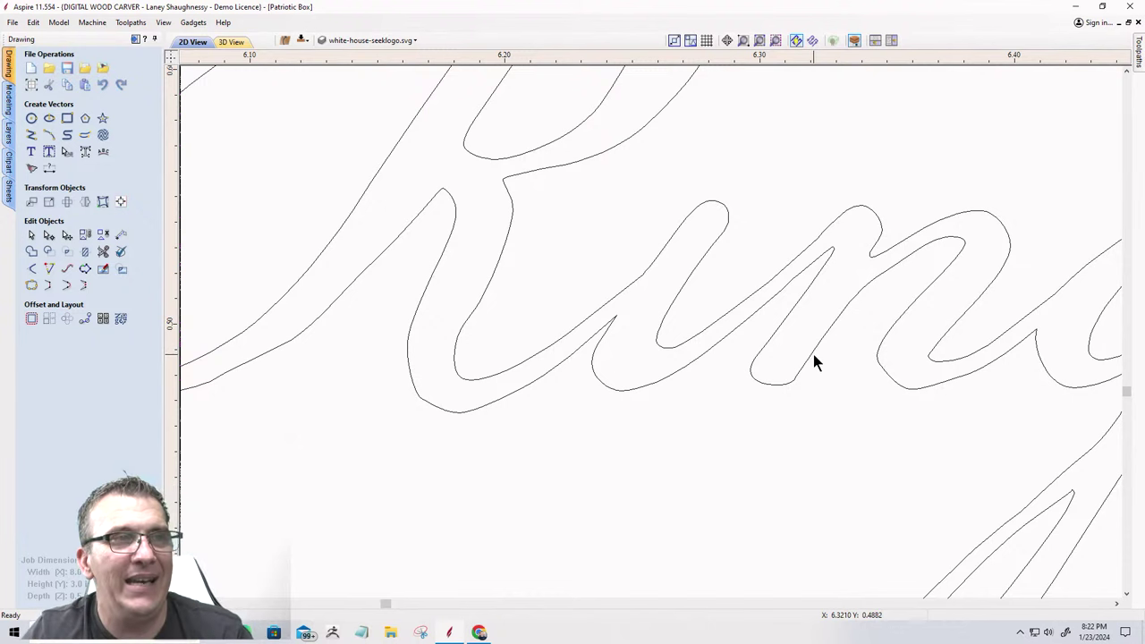
{"action": "left_click", "coordinate": [772, 329]}
{"action": "scroll", "coordinate": [796, 367], "scroll_direction": "down", "scroll_amount": 4}
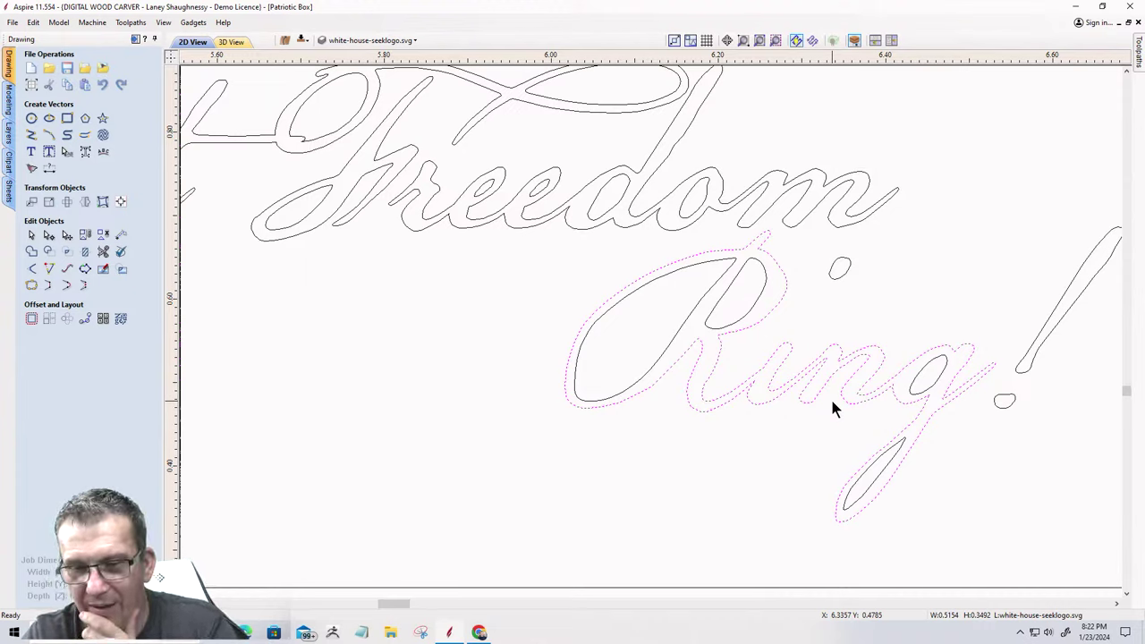
{"action": "scroll", "coordinate": [832, 407], "scroll_direction": "down", "scroll_amount": 6}
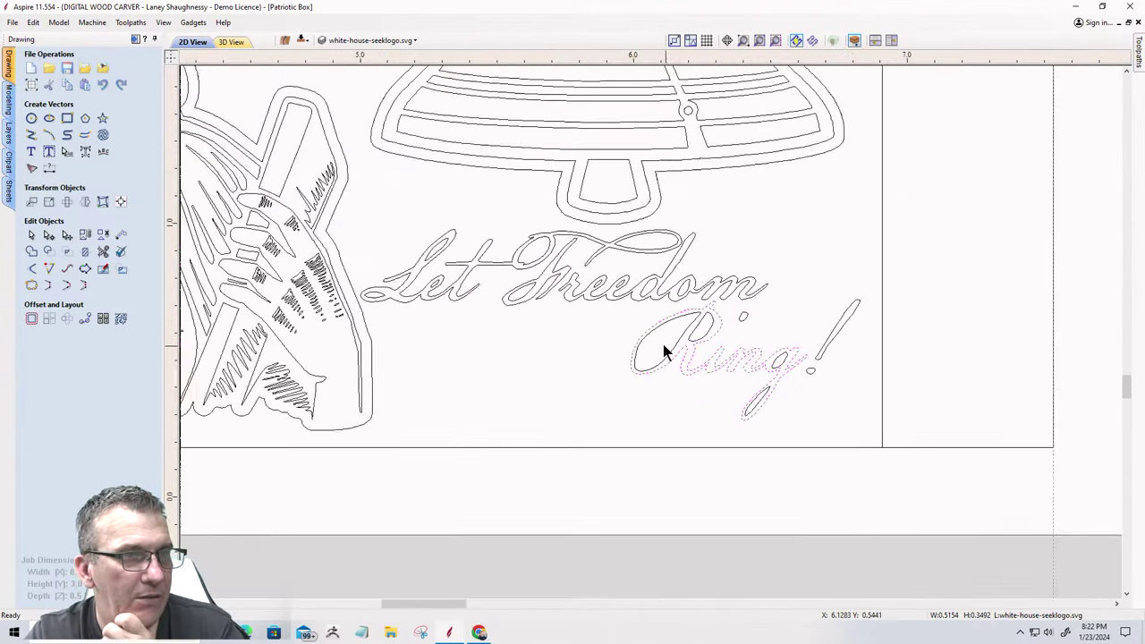
{"action": "scroll", "coordinate": [650, 346], "scroll_direction": "down", "scroll_amount": 5}
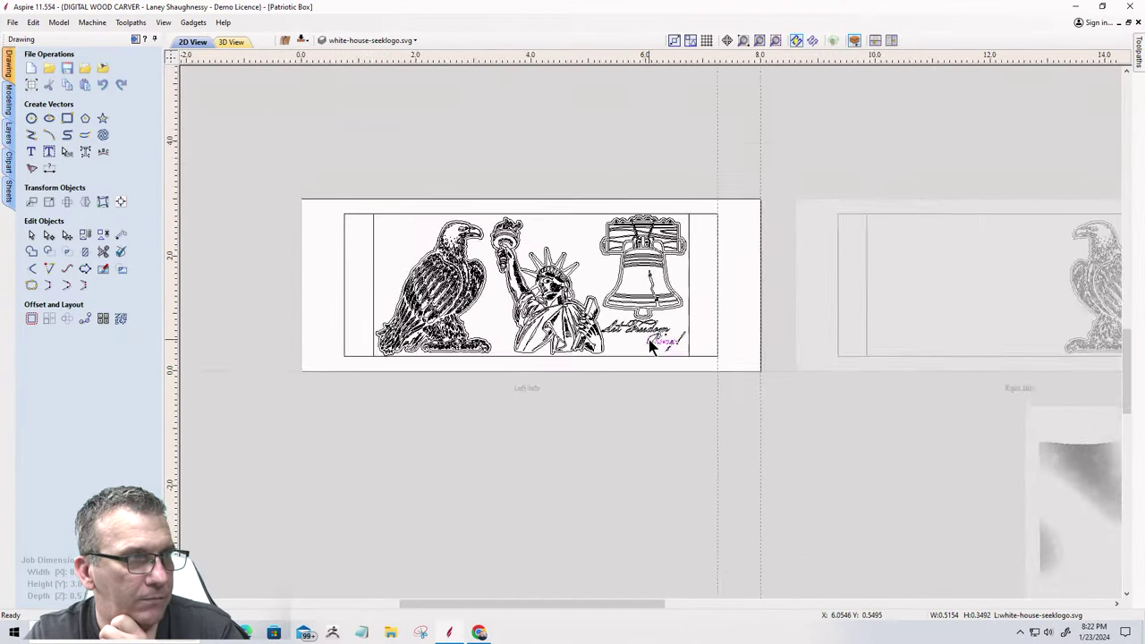
{"action": "scroll", "coordinate": [650, 345], "scroll_direction": "up", "scroll_amount": 4}
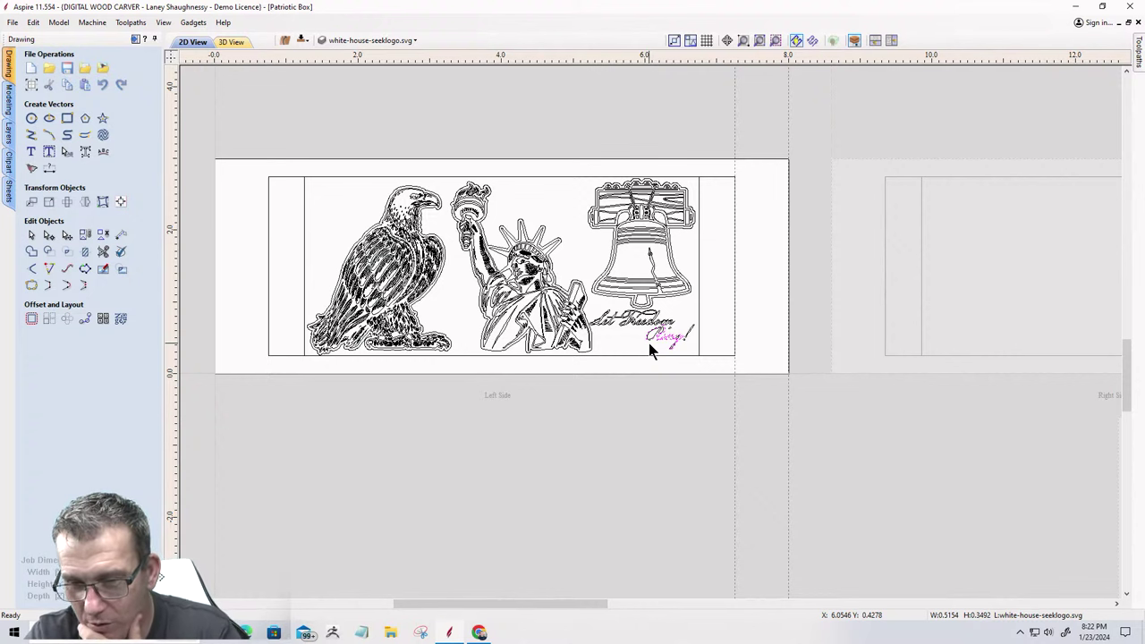
{"action": "scroll", "coordinate": [650, 347], "scroll_direction": "up", "scroll_amount": 3}
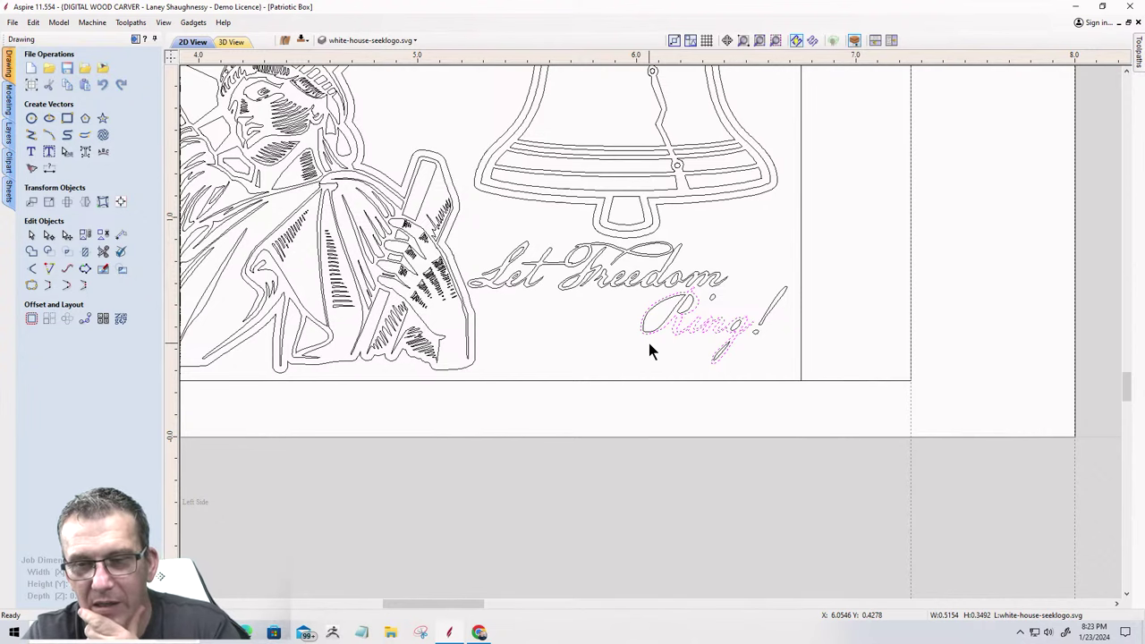
{"action": "scroll", "coordinate": [647, 347], "scroll_direction": "down", "scroll_amount": 1}
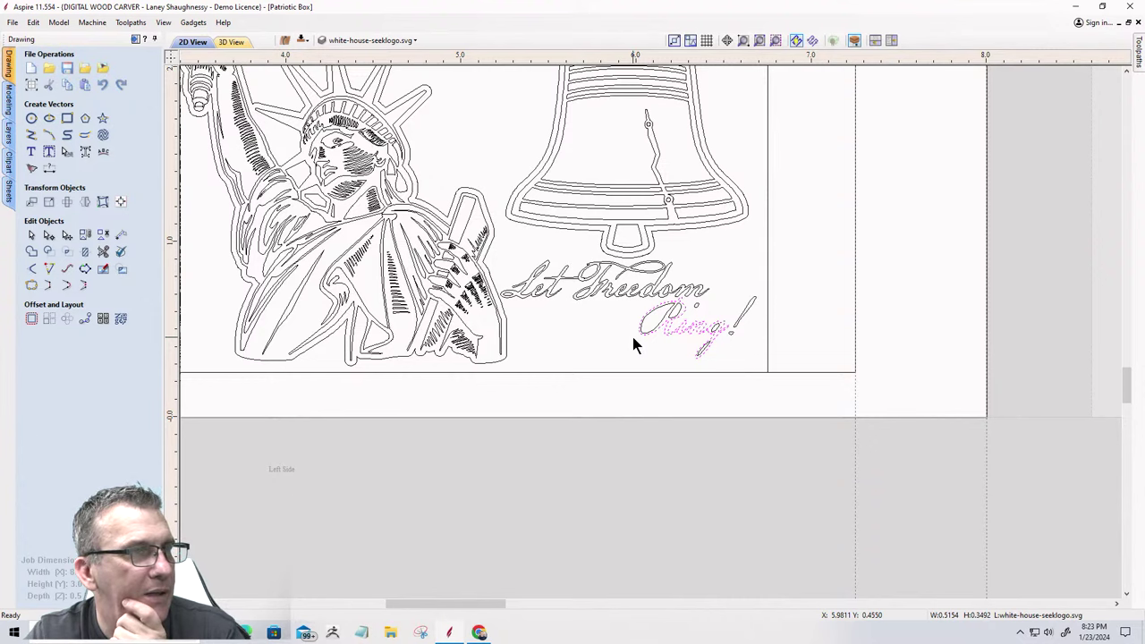
{"action": "left_click", "coordinate": [578, 325]}
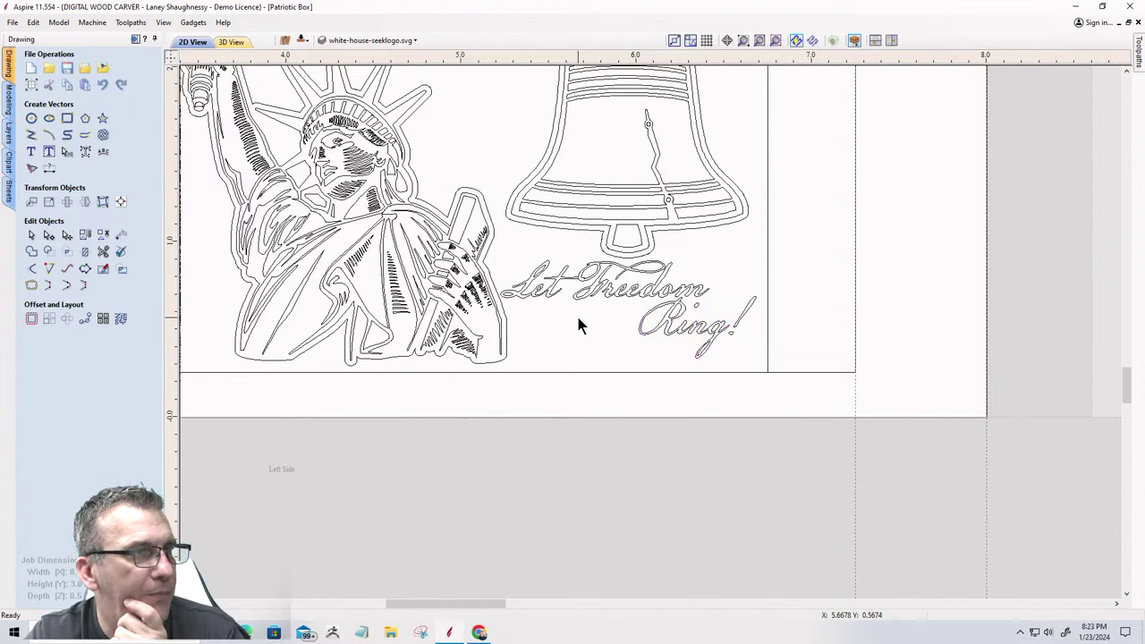
{"action": "scroll", "coordinate": [656, 340], "scroll_direction": "up", "scroll_amount": 2}
{"action": "scroll", "coordinate": [647, 382], "scroll_direction": "down", "scroll_amount": 4}
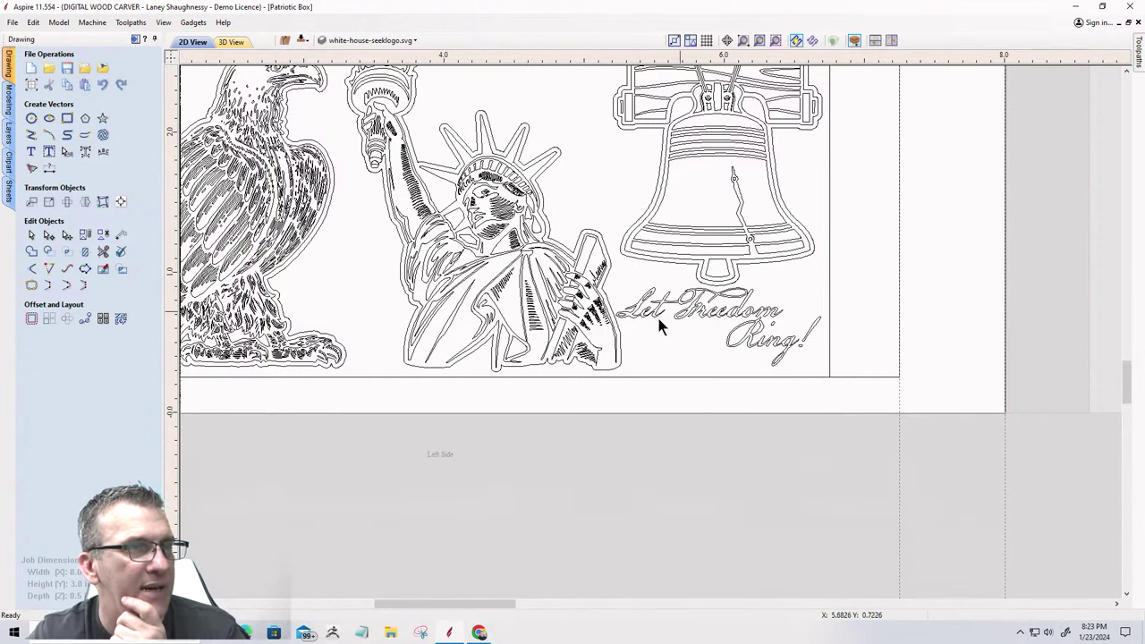
{"action": "scroll", "coordinate": [675, 368], "scroll_direction": "down", "scroll_amount": 5}
{"action": "scroll", "coordinate": [679, 355], "scroll_direction": "up", "scroll_amount": 8}
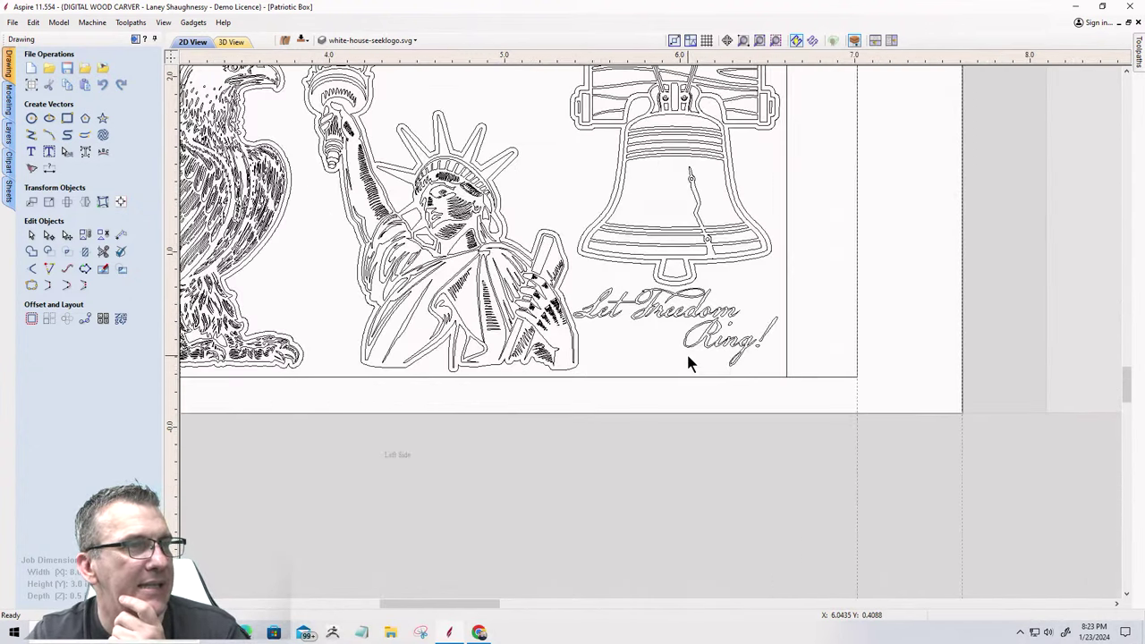
{"action": "scroll", "coordinate": [689, 362], "scroll_direction": "down", "scroll_amount": 6}
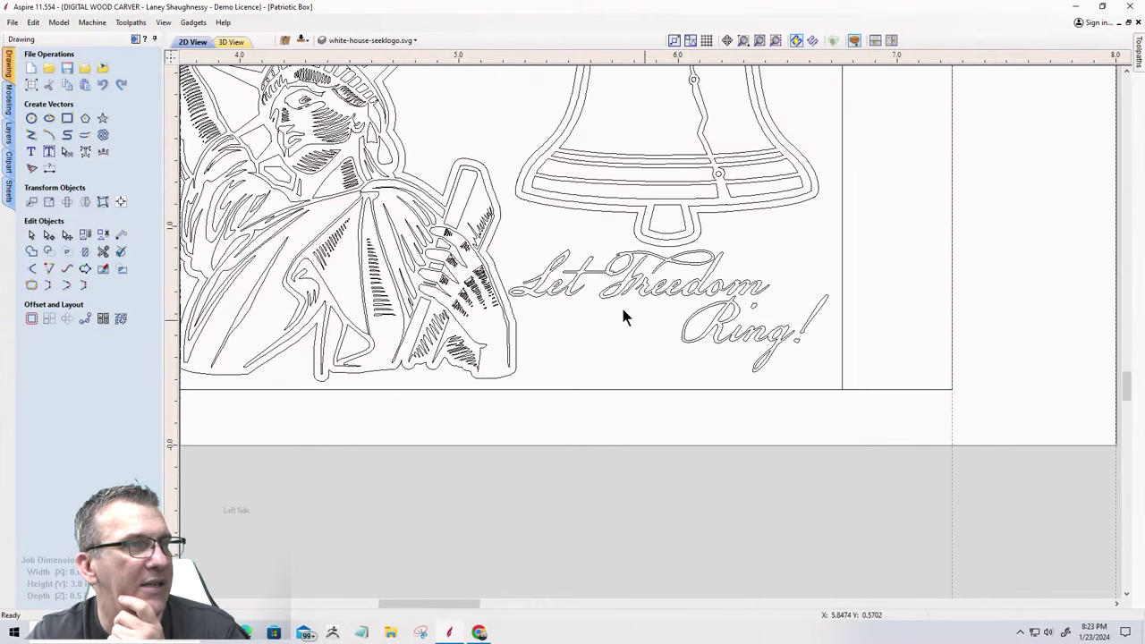
{"action": "scroll", "coordinate": [615, 313], "scroll_direction": "up", "scroll_amount": 2}
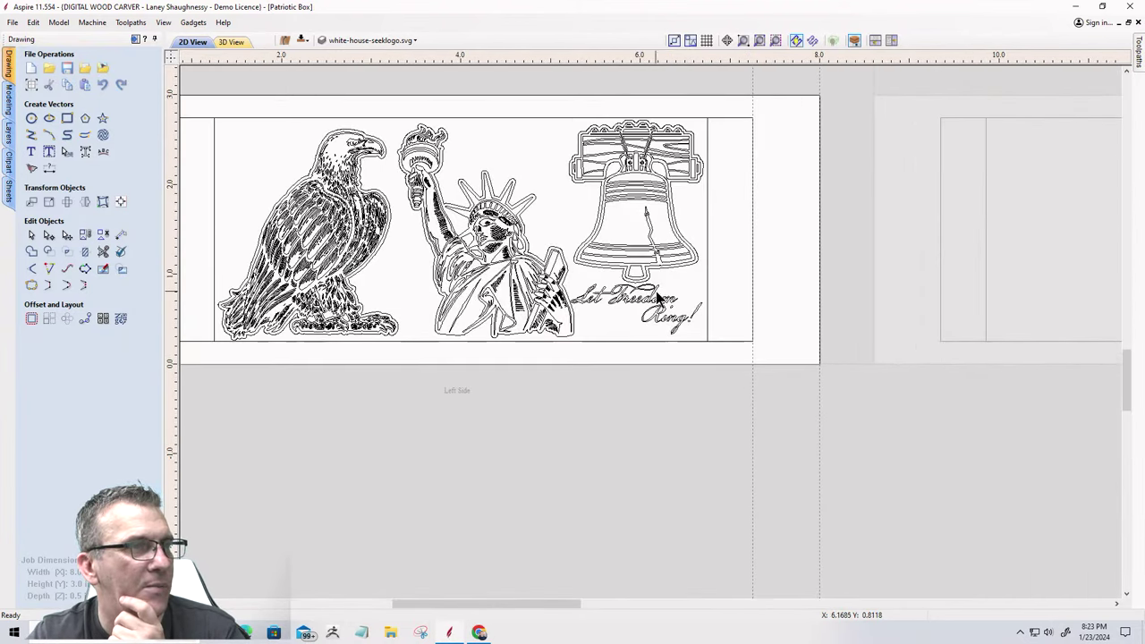
{"action": "scroll", "coordinate": [653, 329], "scroll_direction": "up", "scroll_amount": 3}
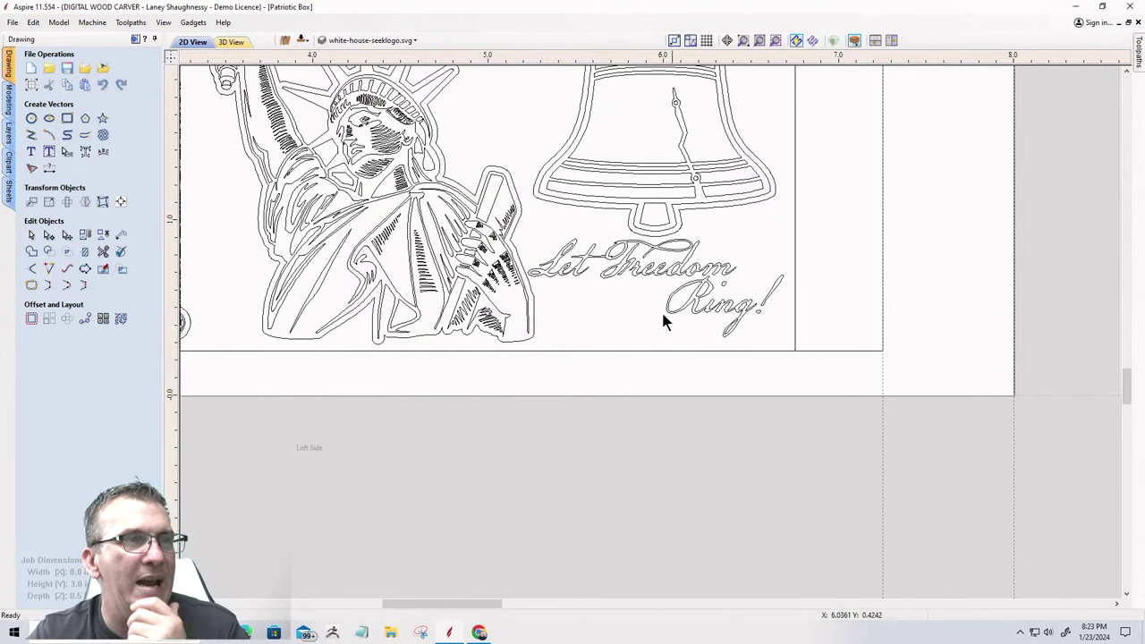
{"action": "scroll", "coordinate": [629, 320], "scroll_direction": "down", "scroll_amount": 8}
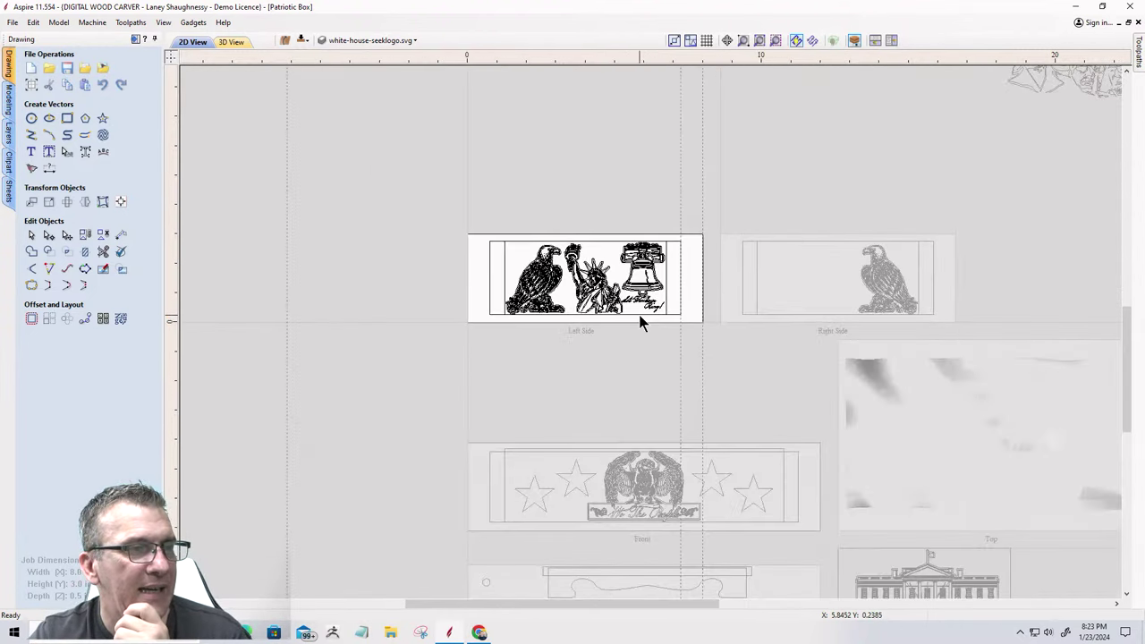
{"action": "scroll", "coordinate": [618, 458], "scroll_direction": "up", "scroll_amount": 6}
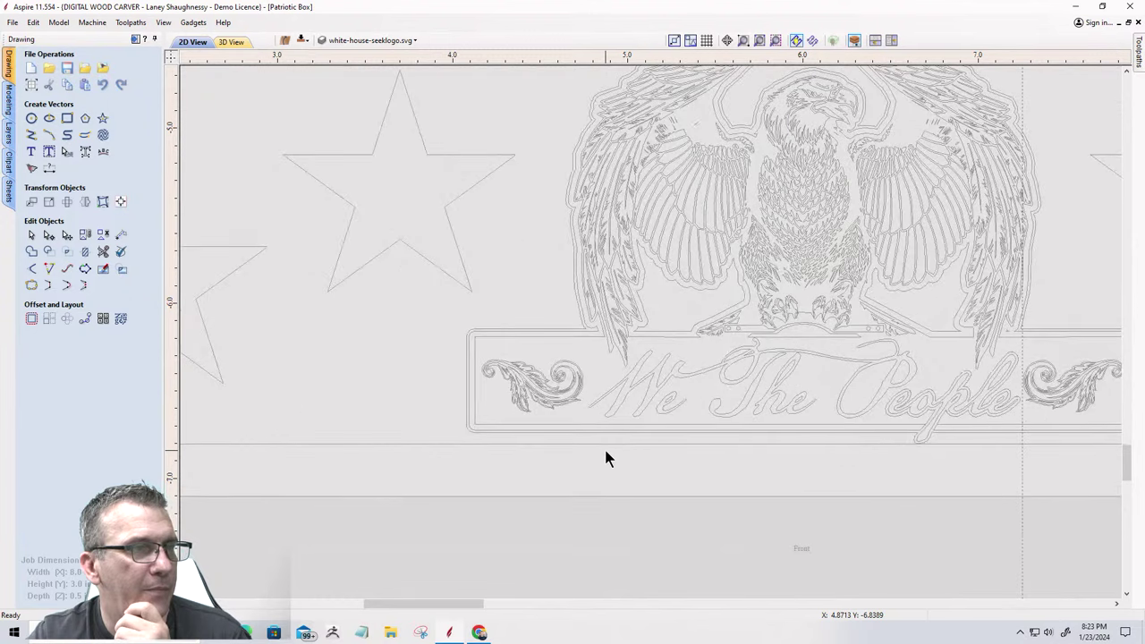
{"action": "scroll", "coordinate": [606, 458], "scroll_direction": "down", "scroll_amount": 5}
{"action": "scroll", "coordinate": [582, 439], "scroll_direction": "up", "scroll_amount": 3}
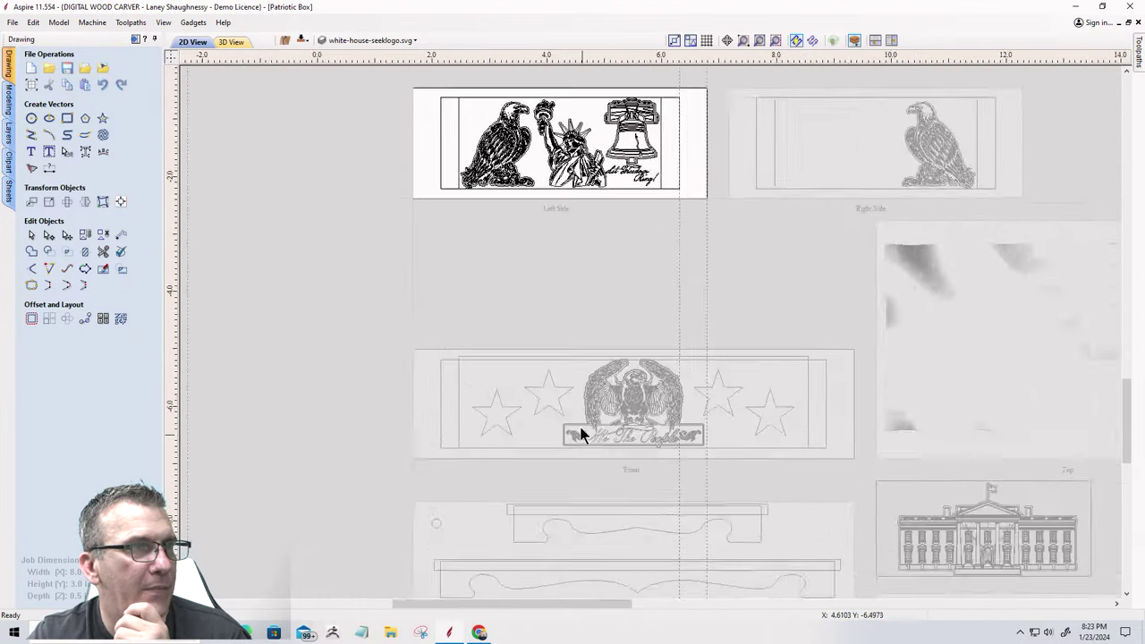
{"action": "scroll", "coordinate": [585, 373], "scroll_direction": "down", "scroll_amount": 2}
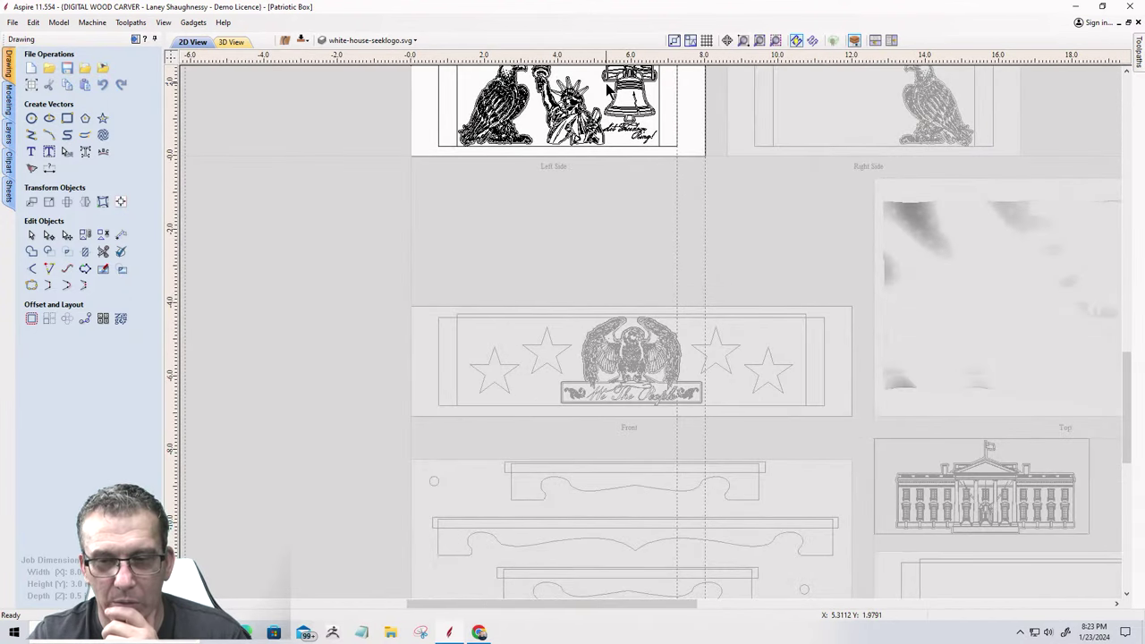
{"action": "scroll", "coordinate": [617, 147], "scroll_direction": "down", "scroll_amount": 2}
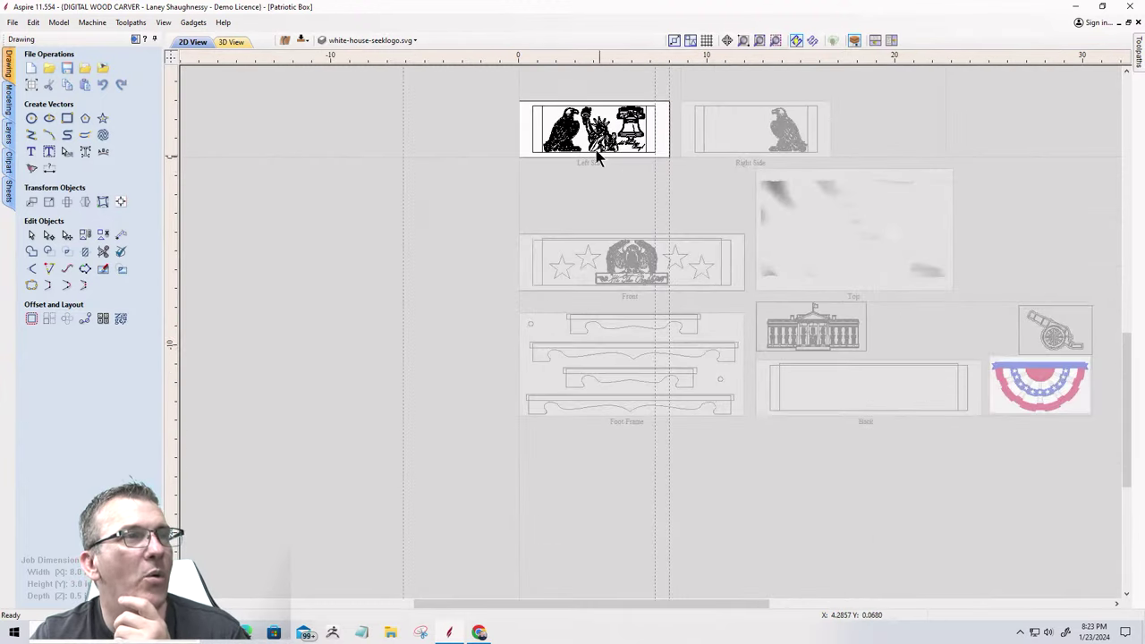
{"action": "scroll", "coordinate": [571, 123], "scroll_direction": "up", "scroll_amount": 5}
{"action": "scroll", "coordinate": [574, 134], "scroll_direction": "up", "scroll_amount": 3}
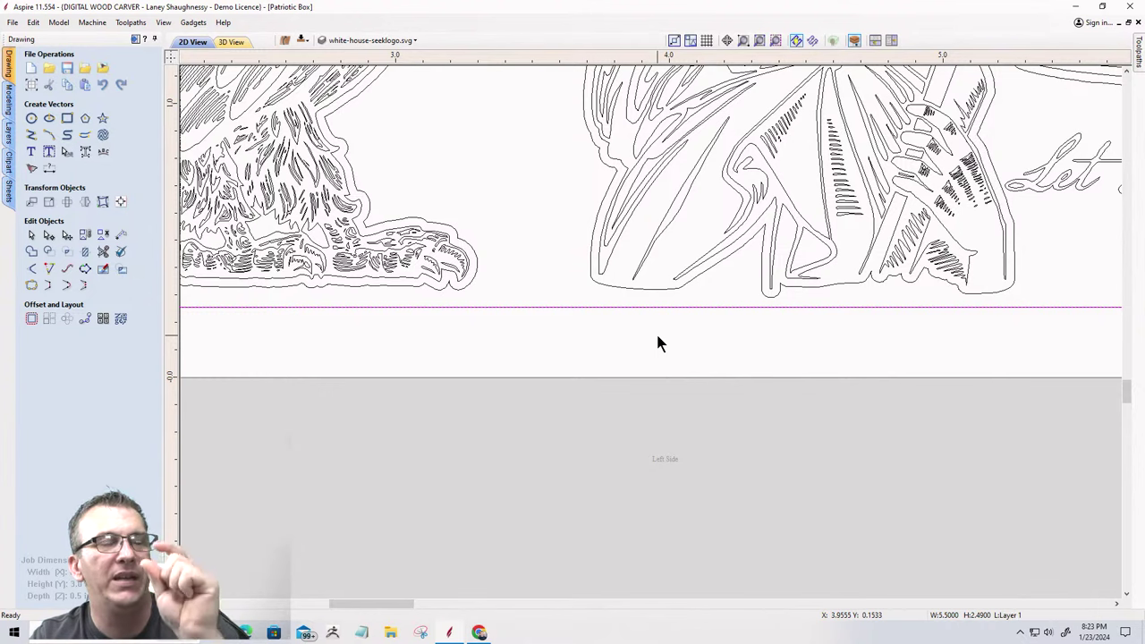
Measure the Left Side panel's bottom gap with a vertical dimension (0.255).
{"action": "left_click", "coordinate": [49, 170]}
{"action": "left_click", "coordinate": [66, 119]}
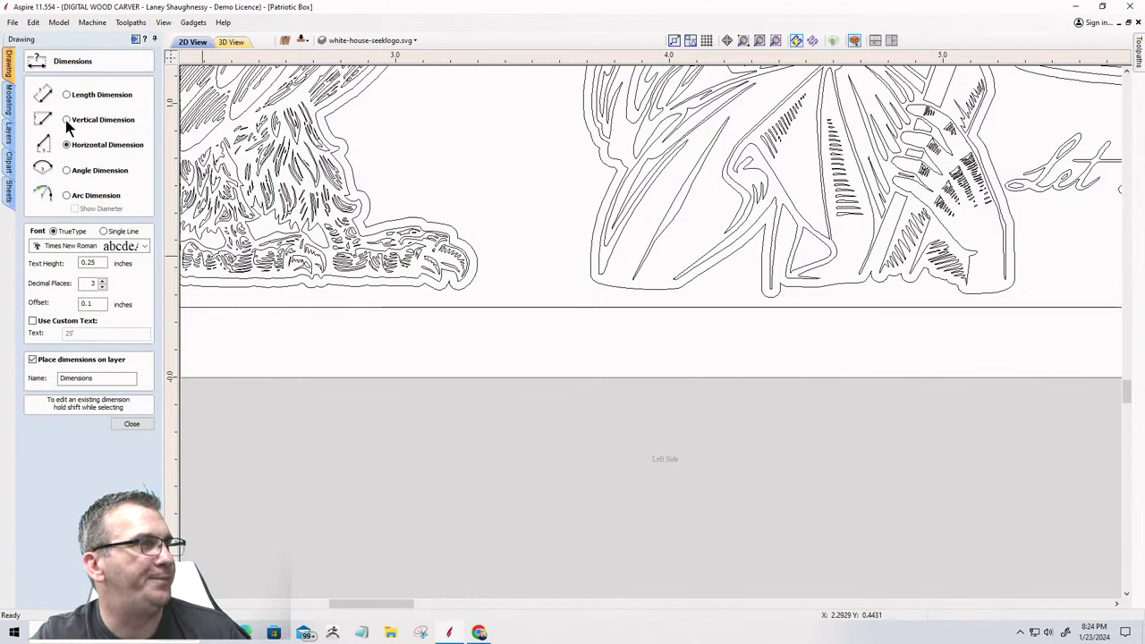
{"action": "left_click", "coordinate": [624, 378]}
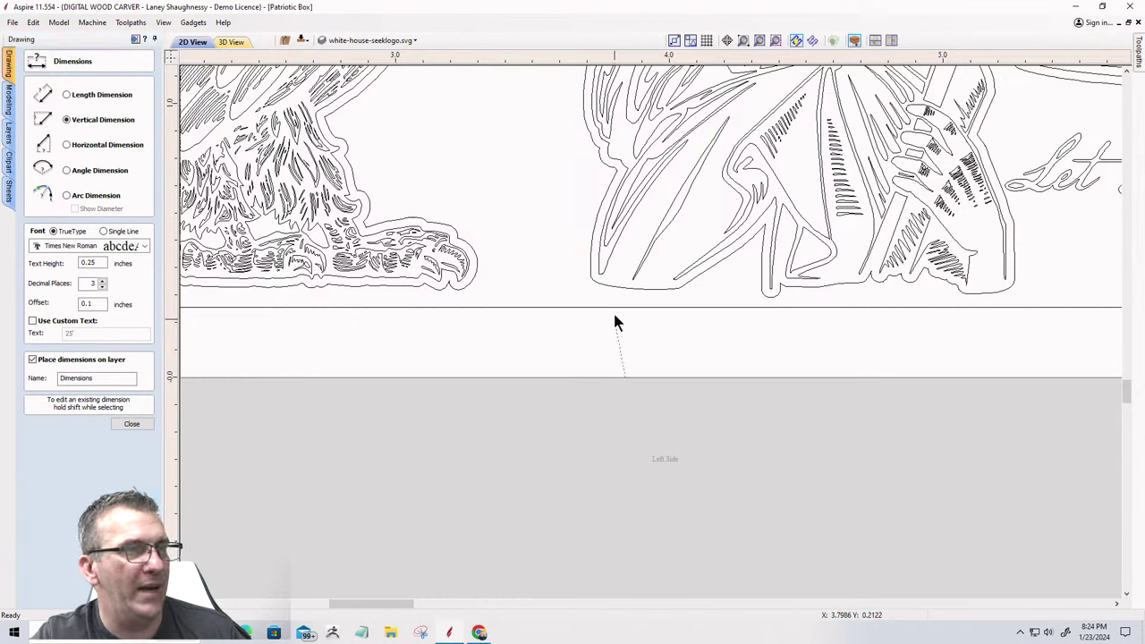
{"action": "left_click", "coordinate": [617, 310]}
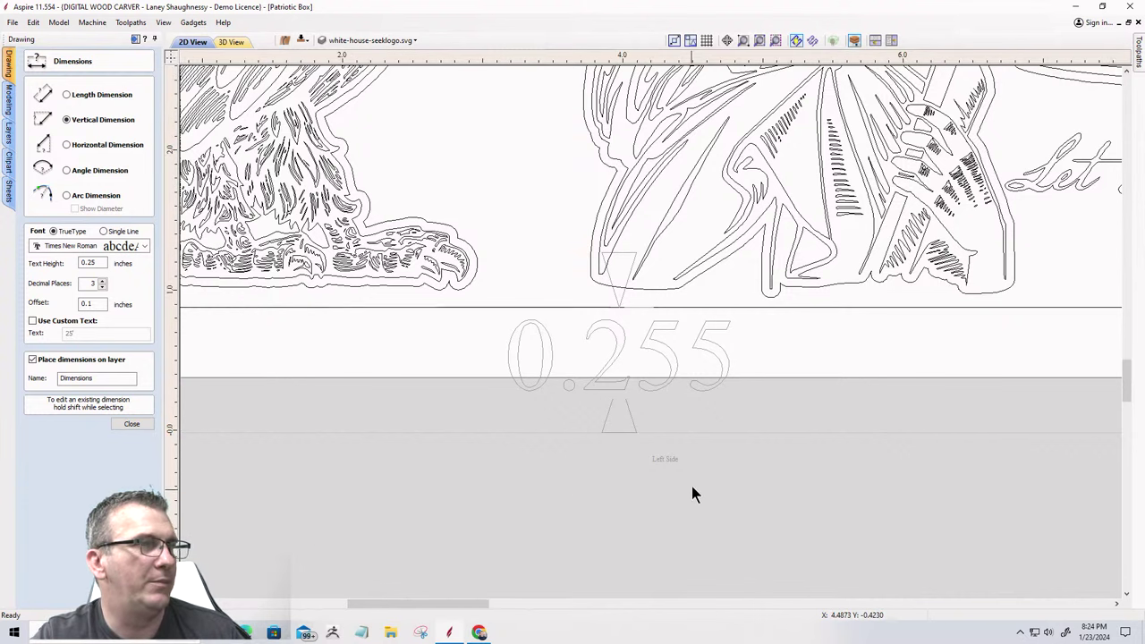
{"action": "scroll", "coordinate": [671, 481], "scroll_direction": "down", "scroll_amount": 4}
{"action": "scroll", "coordinate": [652, 477], "scroll_direction": "up", "scroll_amount": 4}
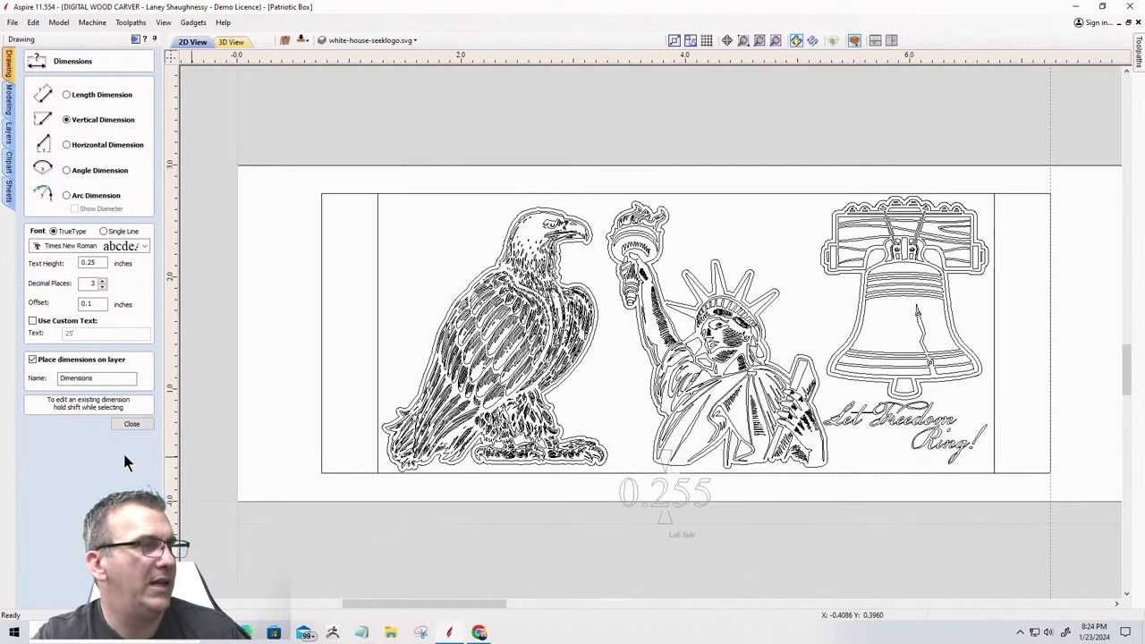
{"action": "left_click", "coordinate": [135, 423]}
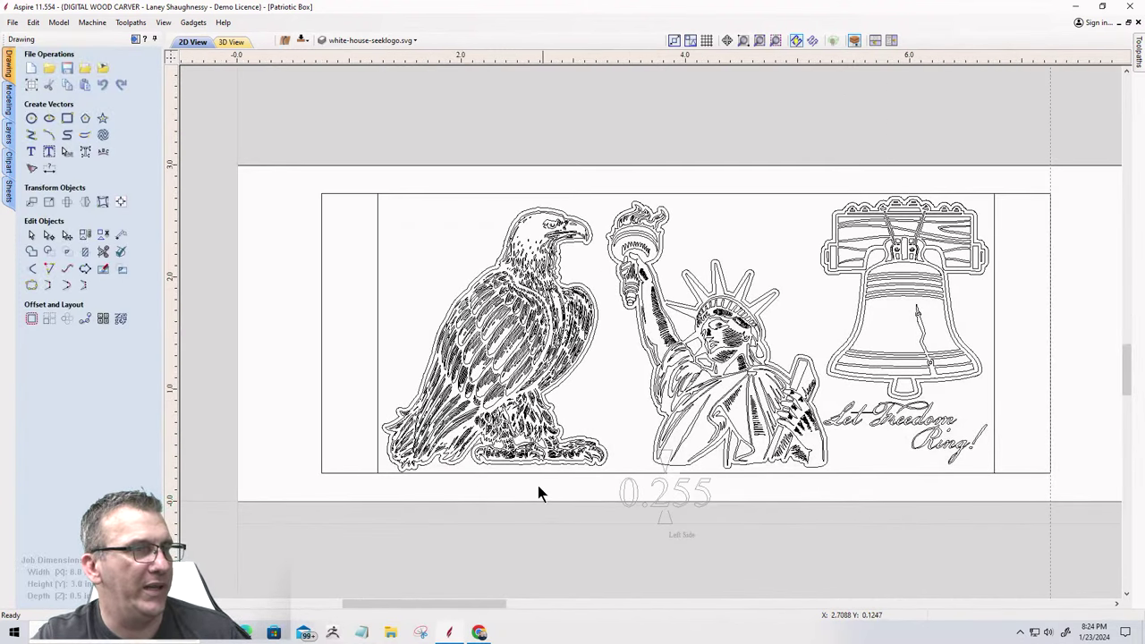
Centre the outer rectangle on the material and delete the 0.255 dimension.
{"action": "left_click", "coordinate": [365, 473]}
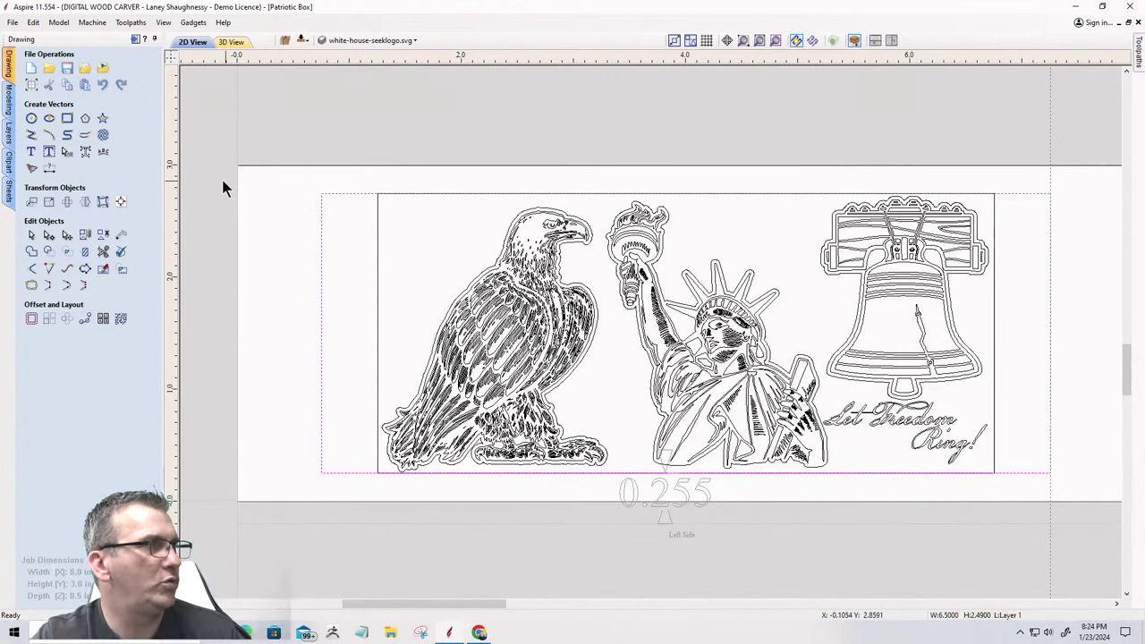
{"action": "left_click", "coordinate": [121, 202]}
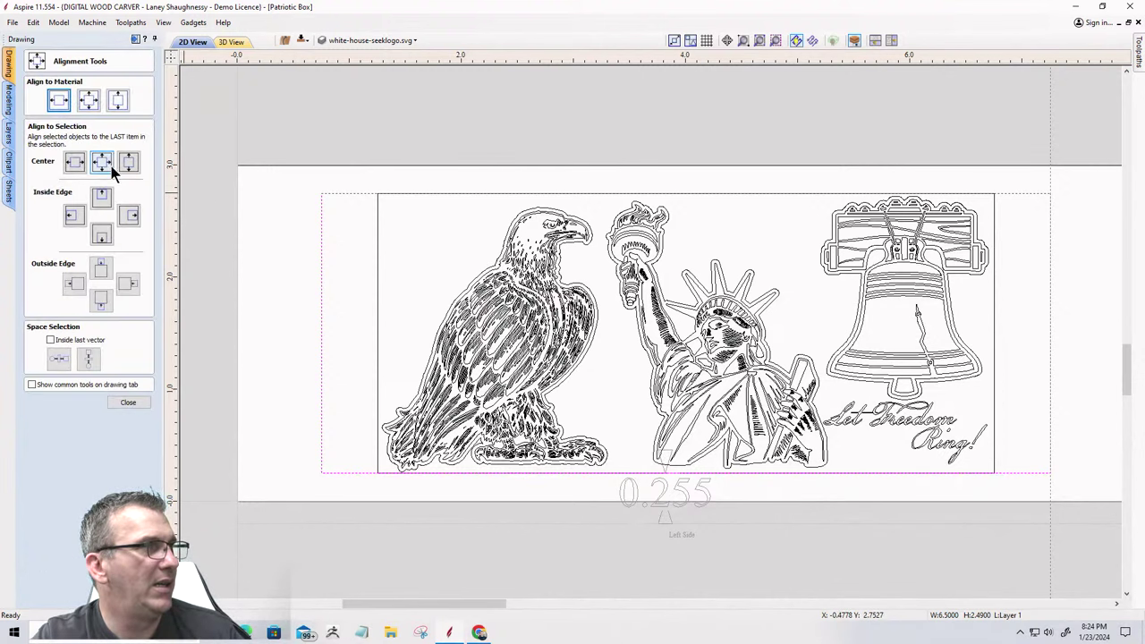
{"action": "left_click", "coordinate": [87, 102]}
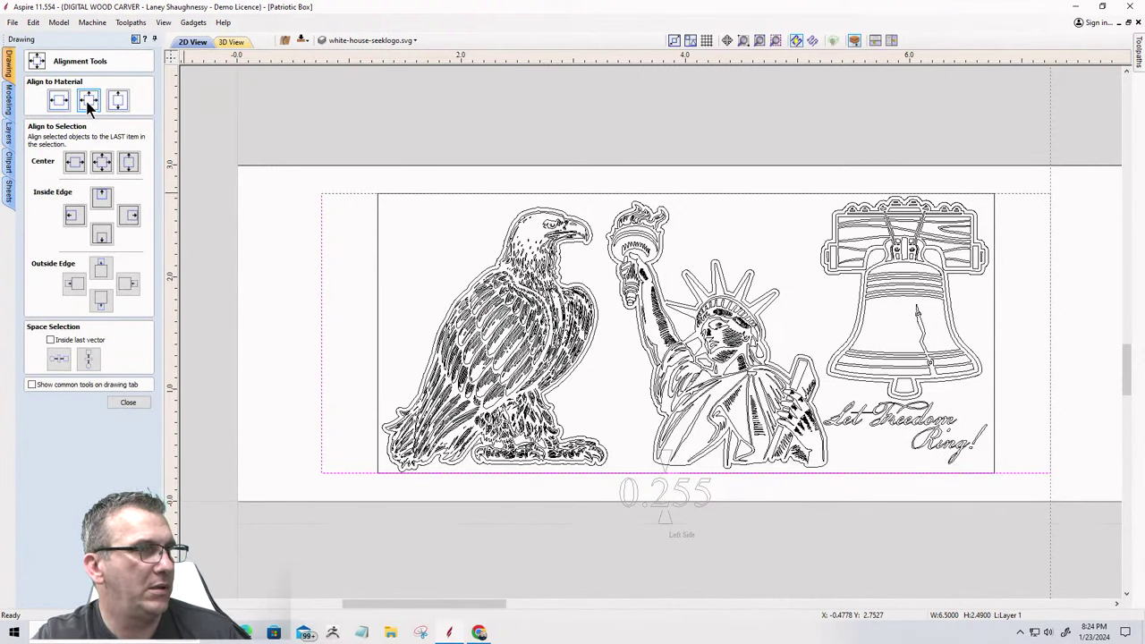
{"action": "left_click", "coordinate": [660, 499]}
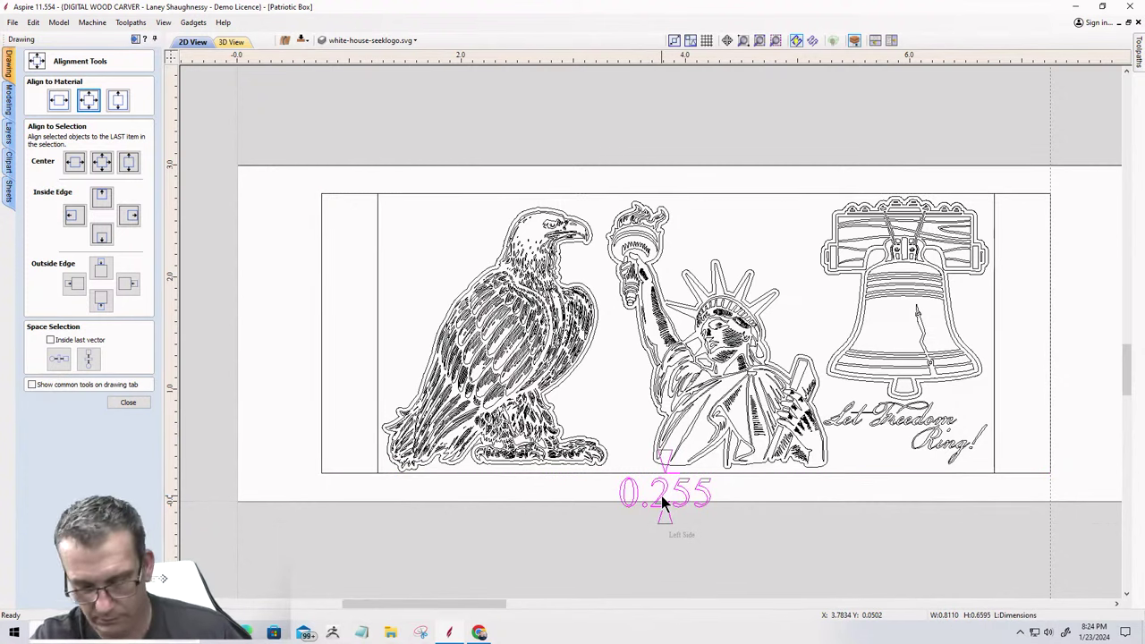
{"action": "key", "text": "Delete"}
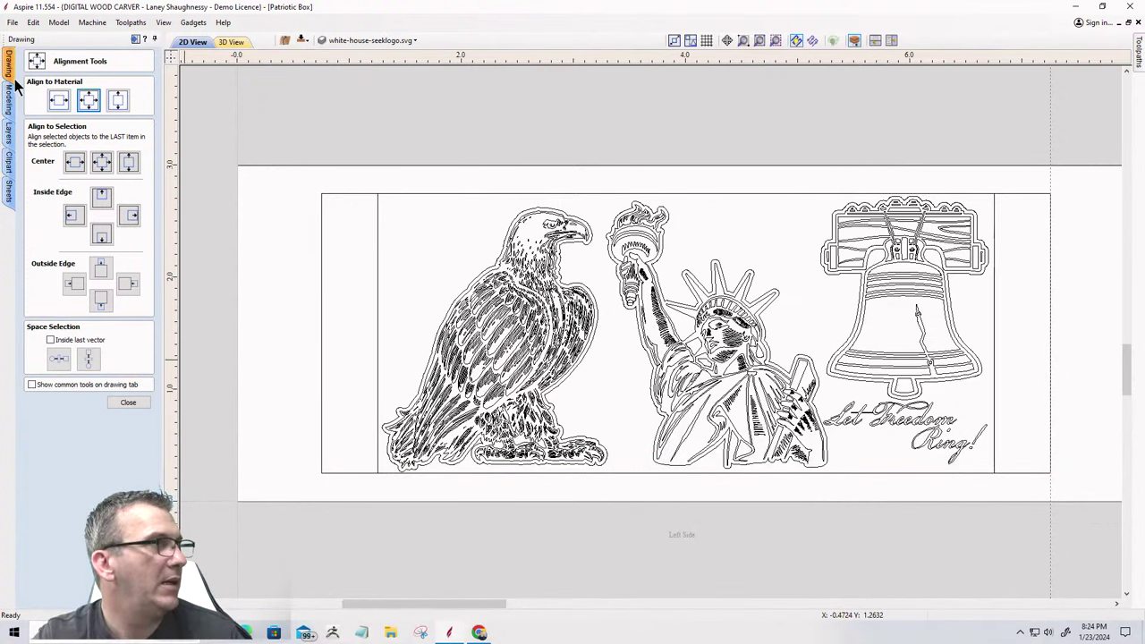
{"action": "left_click", "coordinate": [128, 403]}
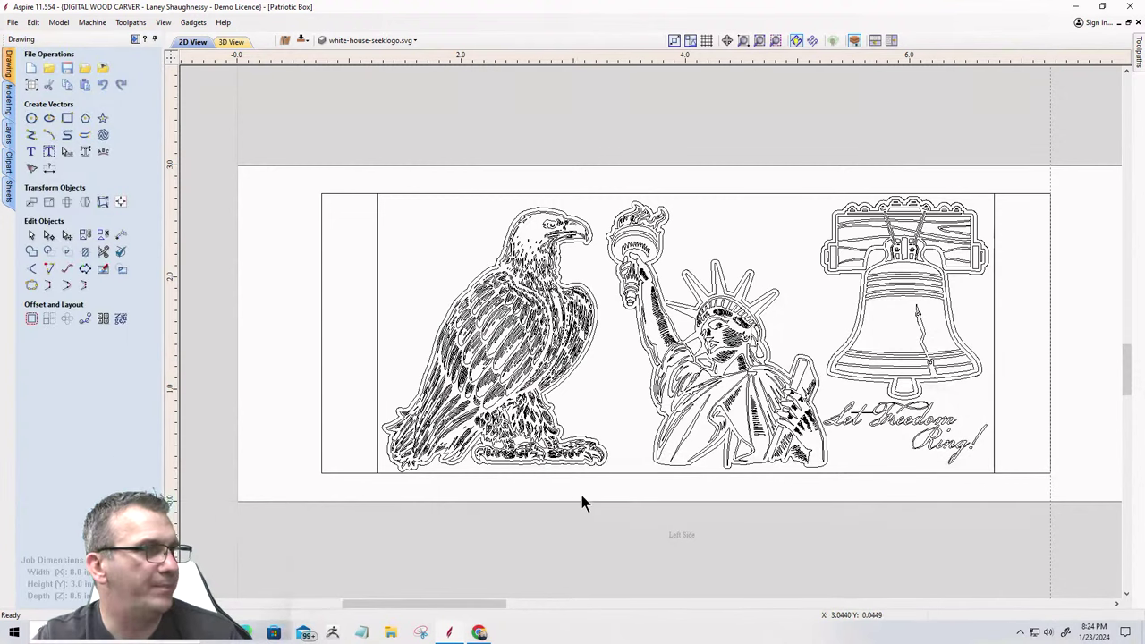
{"action": "scroll", "coordinate": [582, 488], "scroll_direction": "down", "scroll_amount": 6}
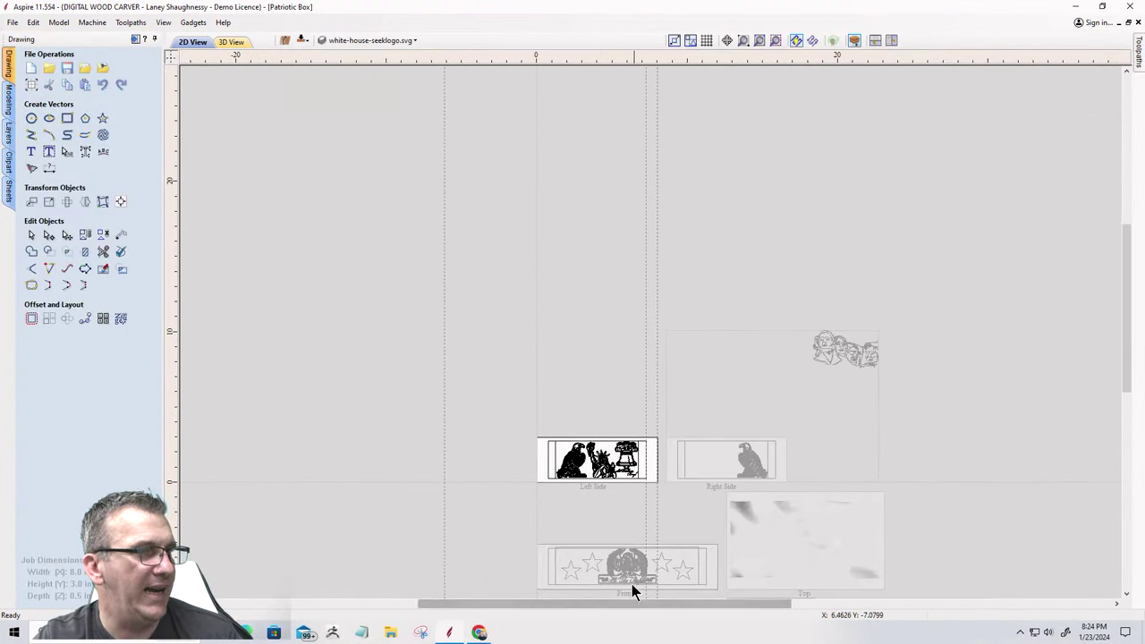
Make the Front sheet the active sheet.
{"action": "scroll", "coordinate": [608, 588], "scroll_direction": "down", "scroll_amount": 1}
{"action": "scroll", "coordinate": [573, 582], "scroll_direction": "up", "scroll_amount": 3}
{"action": "scroll", "coordinate": [528, 568], "scroll_direction": "down", "scroll_amount": 1}
{"action": "scroll", "coordinate": [521, 557], "scroll_direction": "up", "scroll_amount": 5}
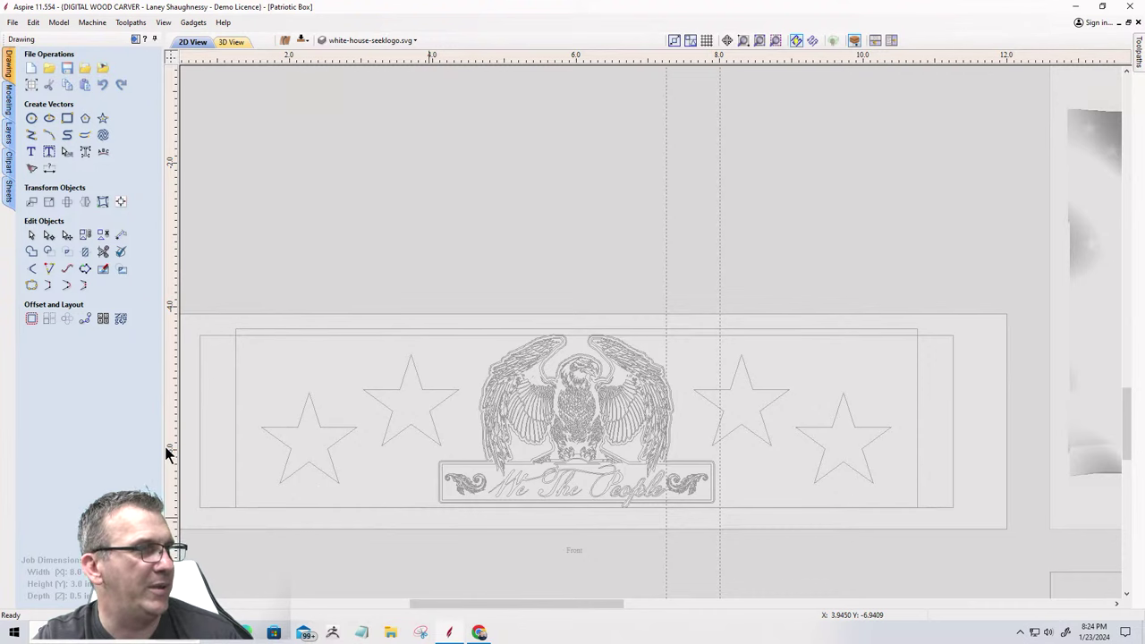
{"action": "double_click", "coordinate": [283, 519]}
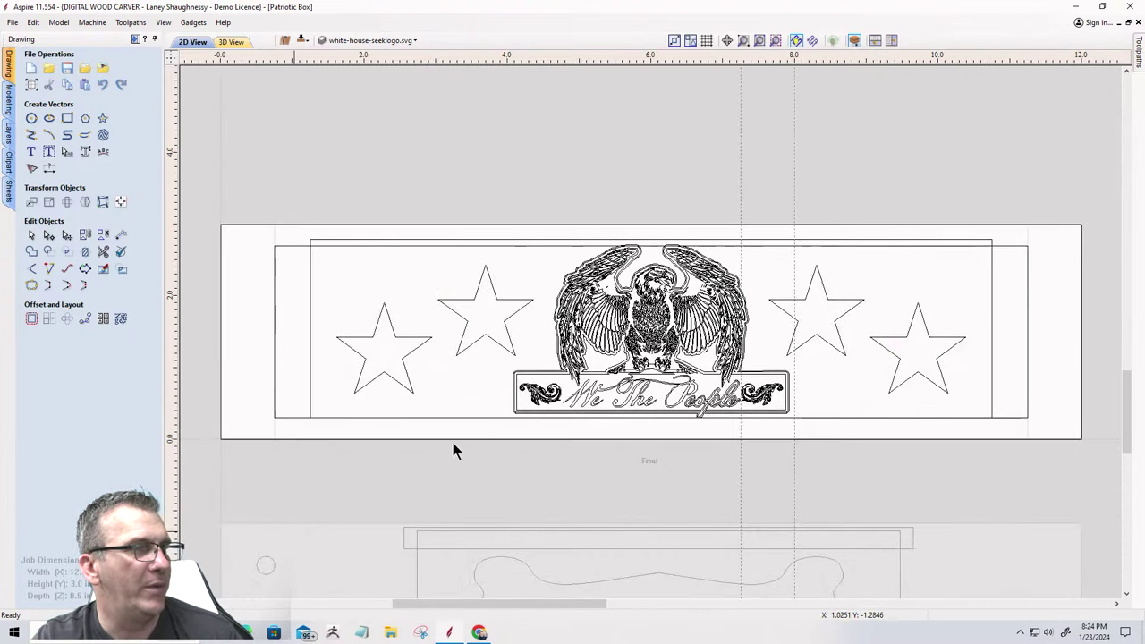
{"action": "scroll", "coordinate": [448, 451], "scroll_direction": "up", "scroll_amount": 3}
Add a 0.3 inch vertical dimension across the gap at the Front panel's bottom edge.
{"action": "left_click", "coordinate": [51, 170]}
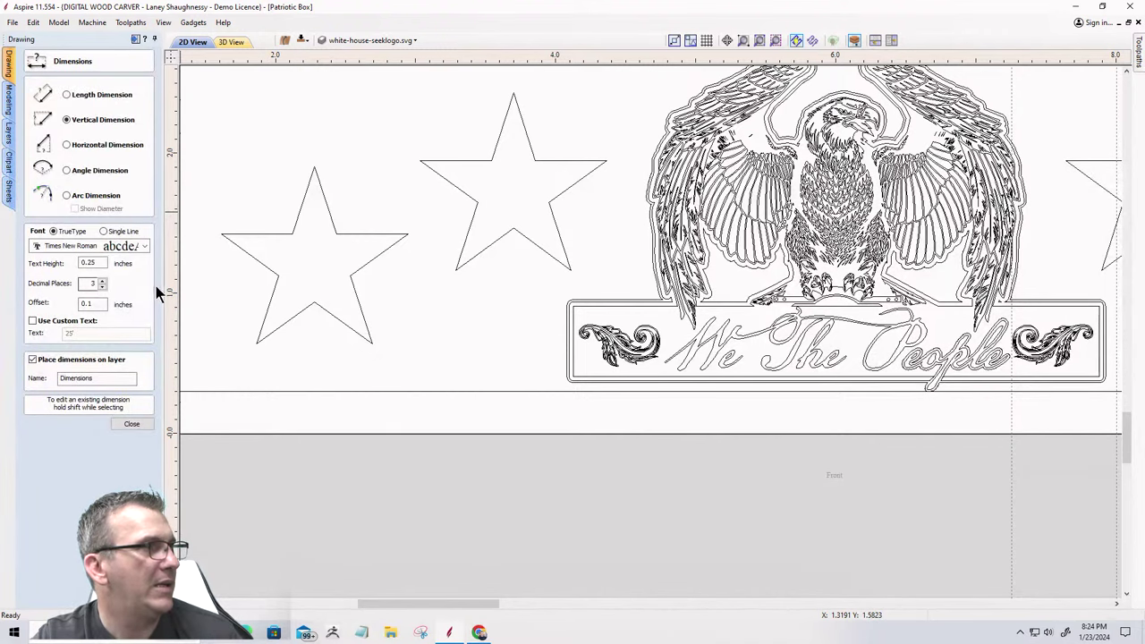
{"action": "left_click", "coordinate": [512, 392]}
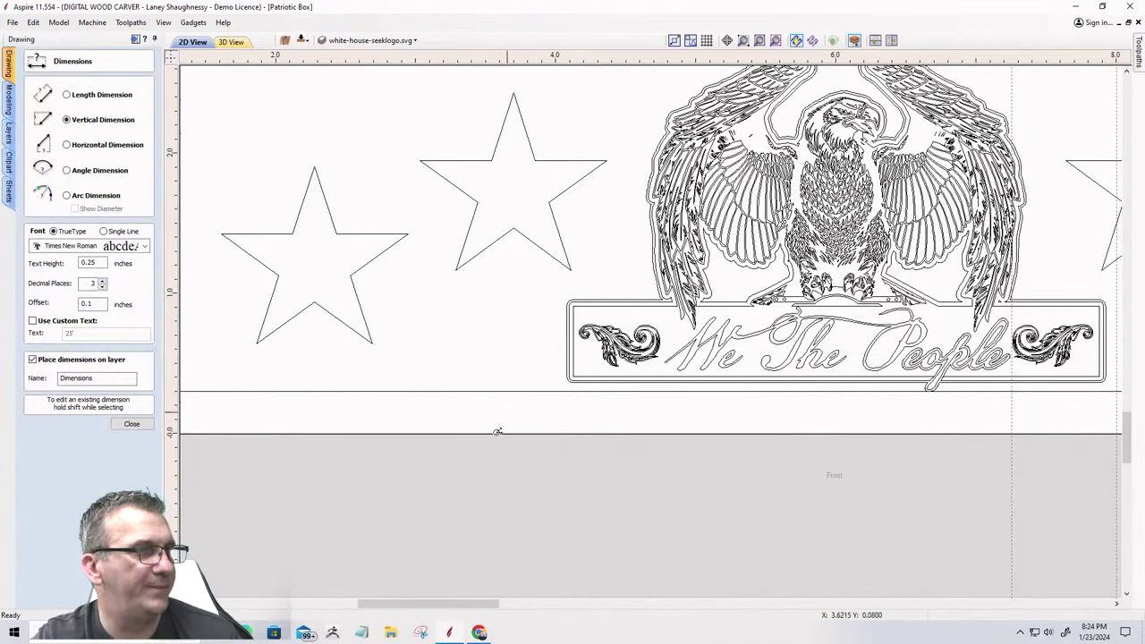
{"action": "left_click", "coordinate": [505, 437]}
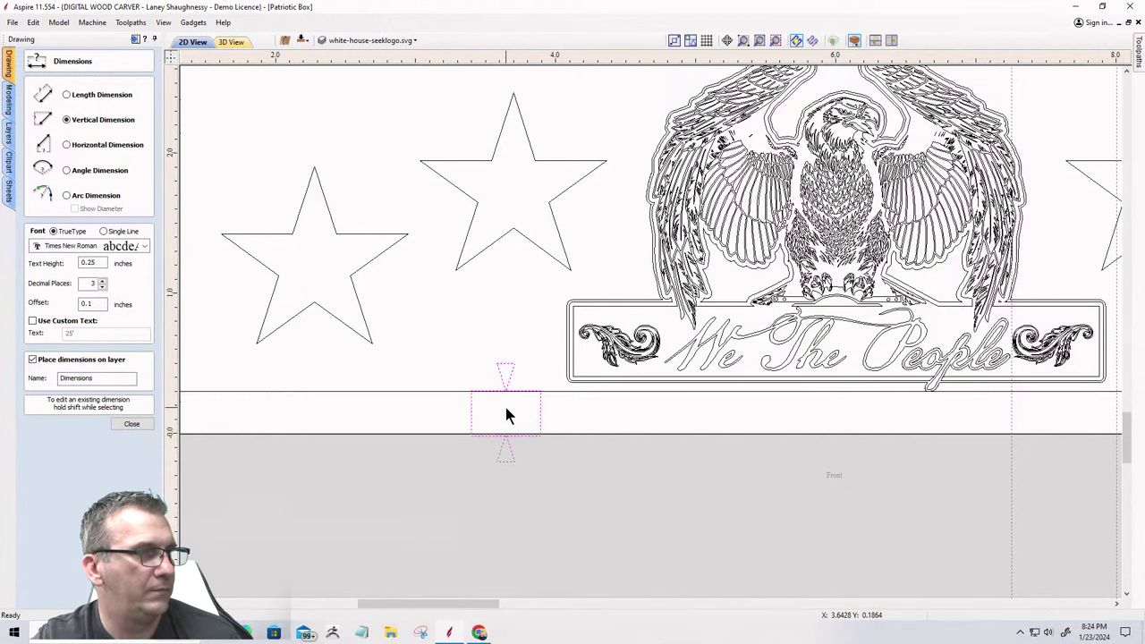
{"action": "left_click", "coordinate": [506, 408]}
{"action": "scroll", "coordinate": [459, 473], "scroll_direction": "down", "scroll_amount": 5}
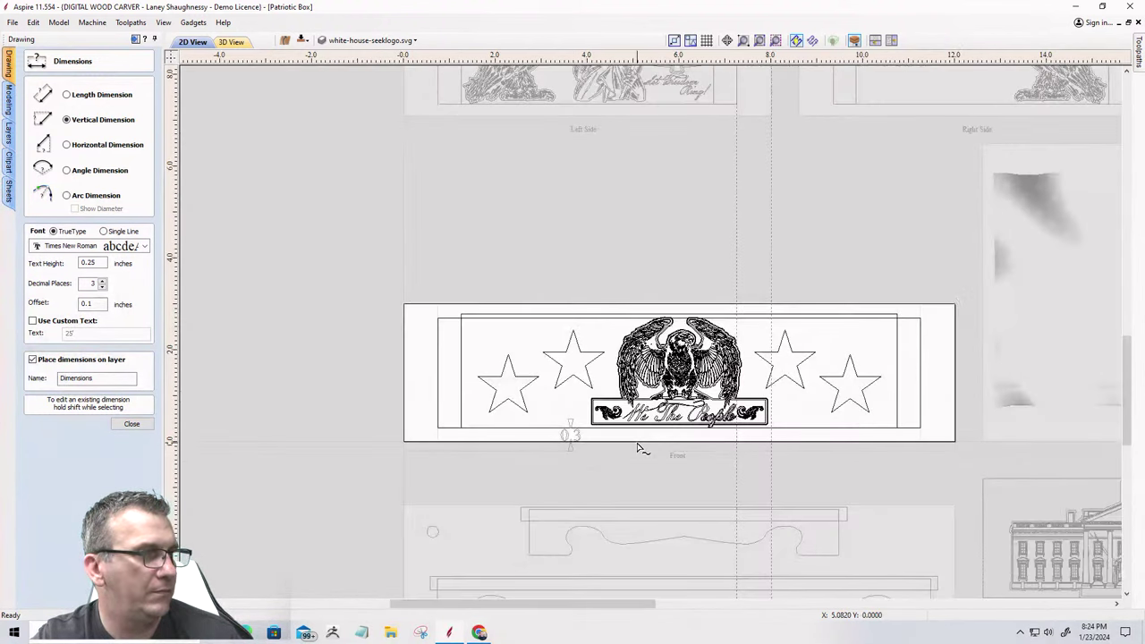
{"action": "scroll", "coordinate": [508, 431], "scroll_direction": "up", "scroll_amount": 6}
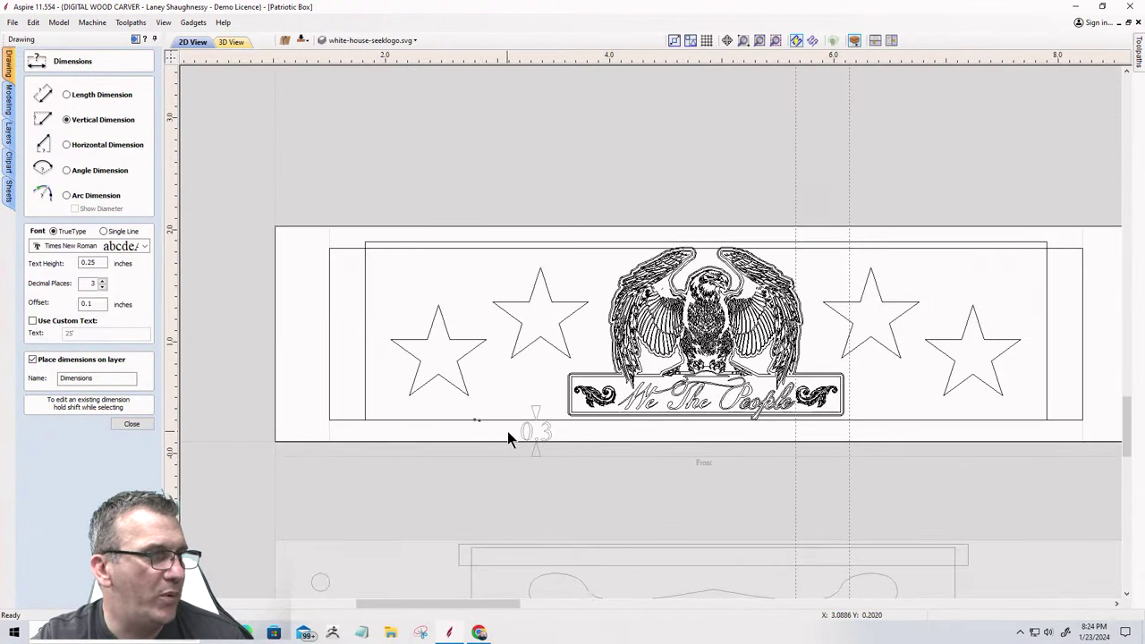
{"action": "scroll", "coordinate": [630, 412], "scroll_direction": "up", "scroll_amount": 14}
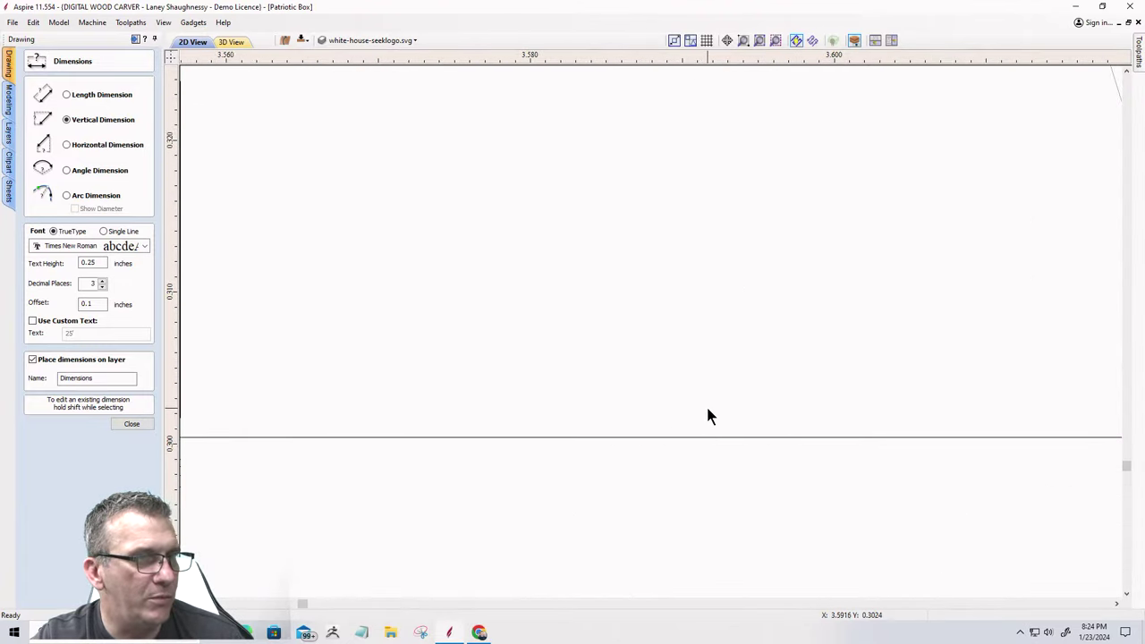
{"action": "scroll", "coordinate": [693, 447], "scroll_direction": "down", "scroll_amount": 8}
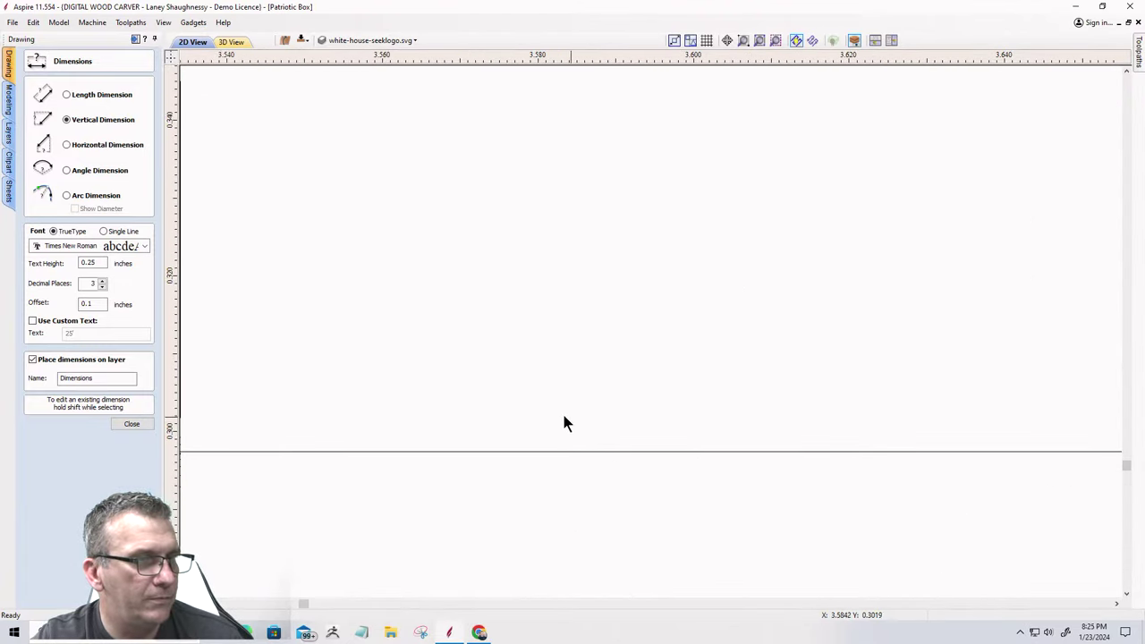
{"action": "scroll", "coordinate": [481, 401], "scroll_direction": "down", "scroll_amount": 13}
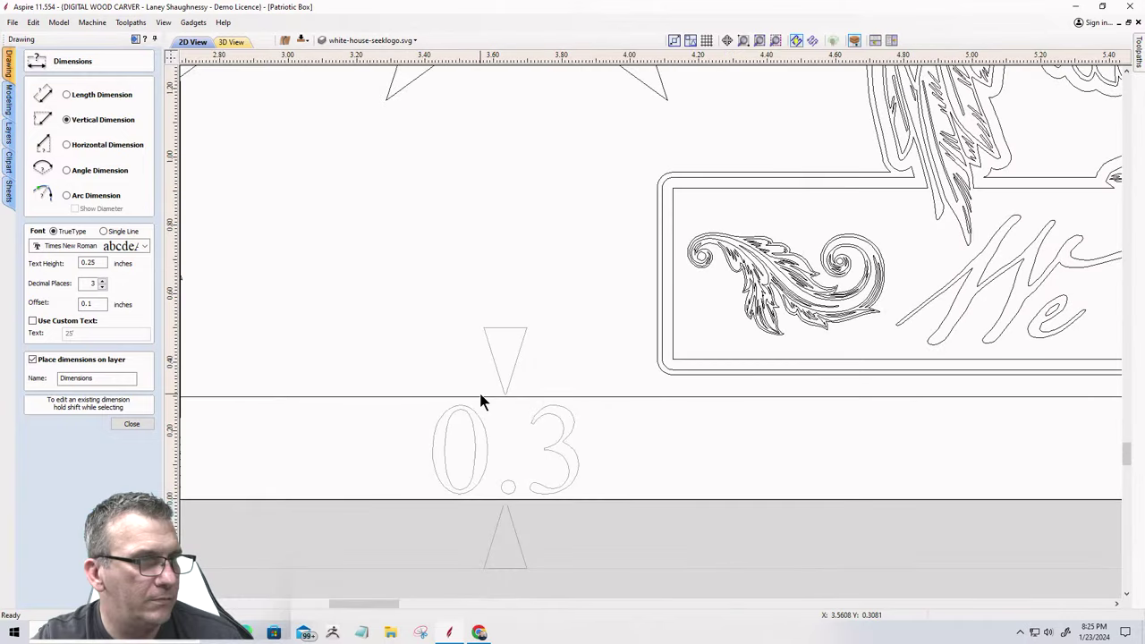
{"action": "scroll", "coordinate": [429, 438], "scroll_direction": "up", "scroll_amount": 12}
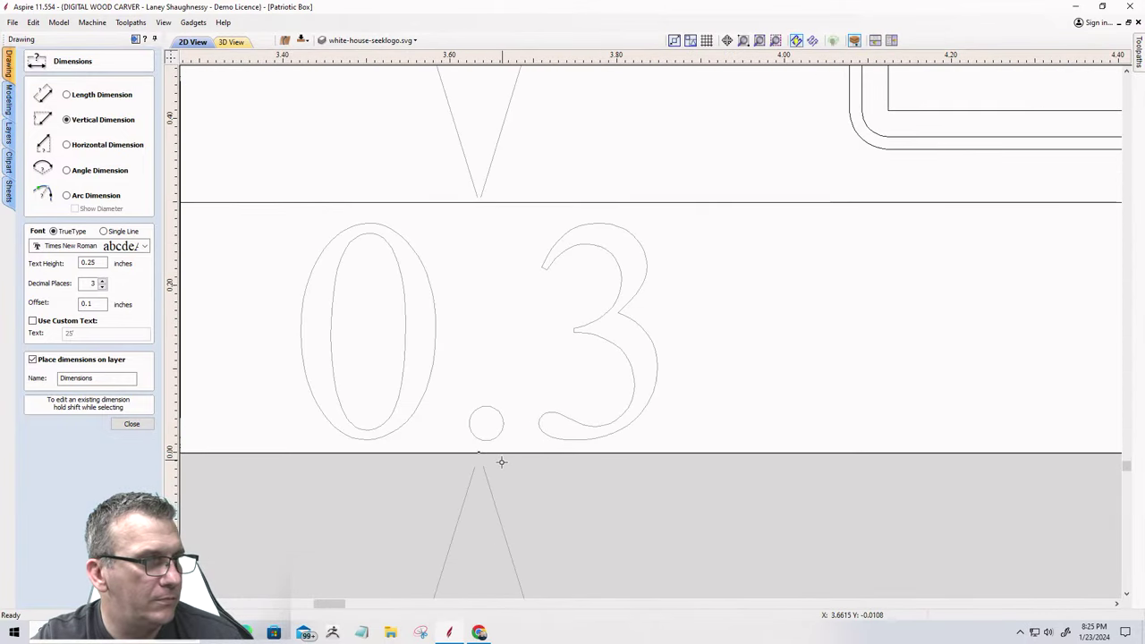
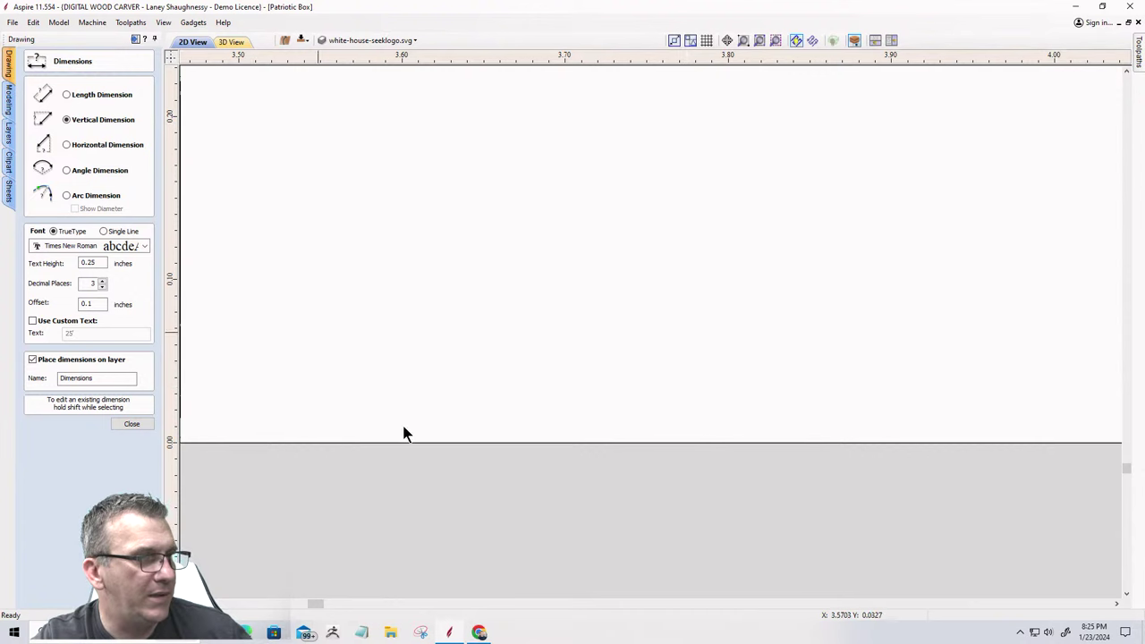
Zoom out to show every box panel and close the Dimensions tool, abandoning the started measurement.
{"action": "scroll", "coordinate": [613, 472], "scroll_direction": "down", "scroll_amount": 2}
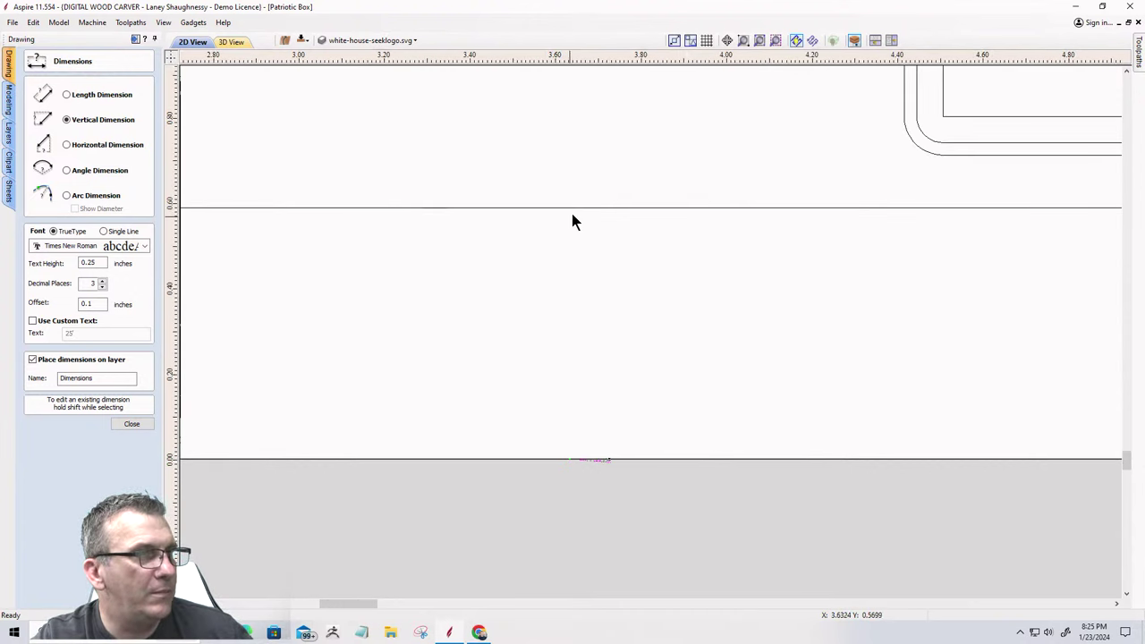
{"action": "left_click", "coordinate": [588, 332]}
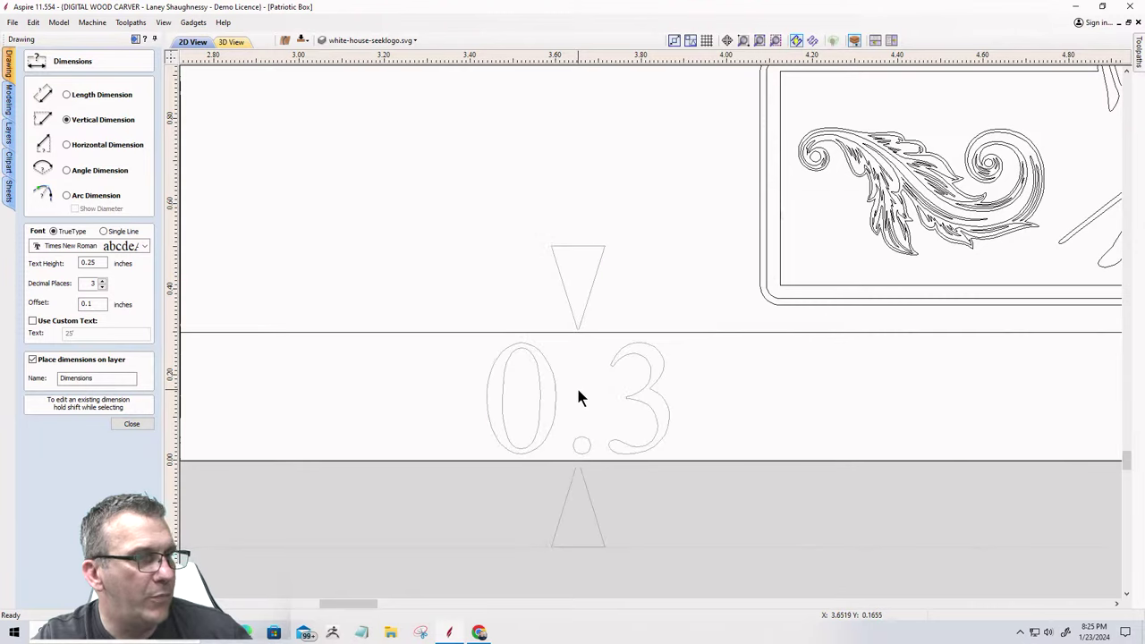
{"action": "scroll", "coordinate": [600, 420], "scroll_direction": "down", "scroll_amount": 5}
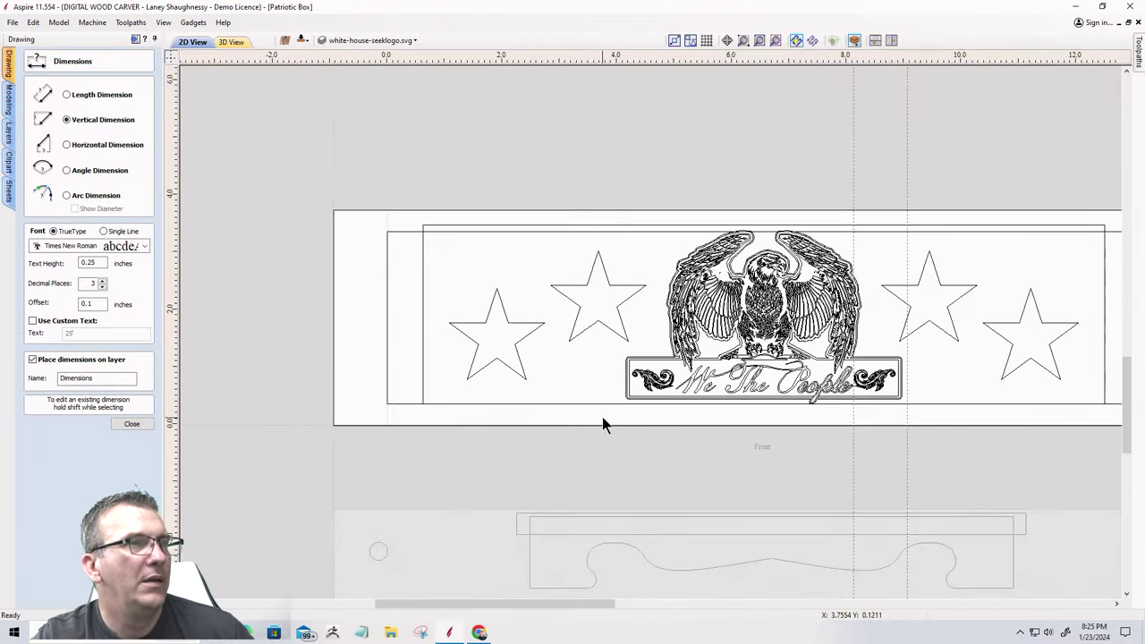
{"action": "scroll", "coordinate": [602, 425], "scroll_direction": "down", "scroll_amount": 2}
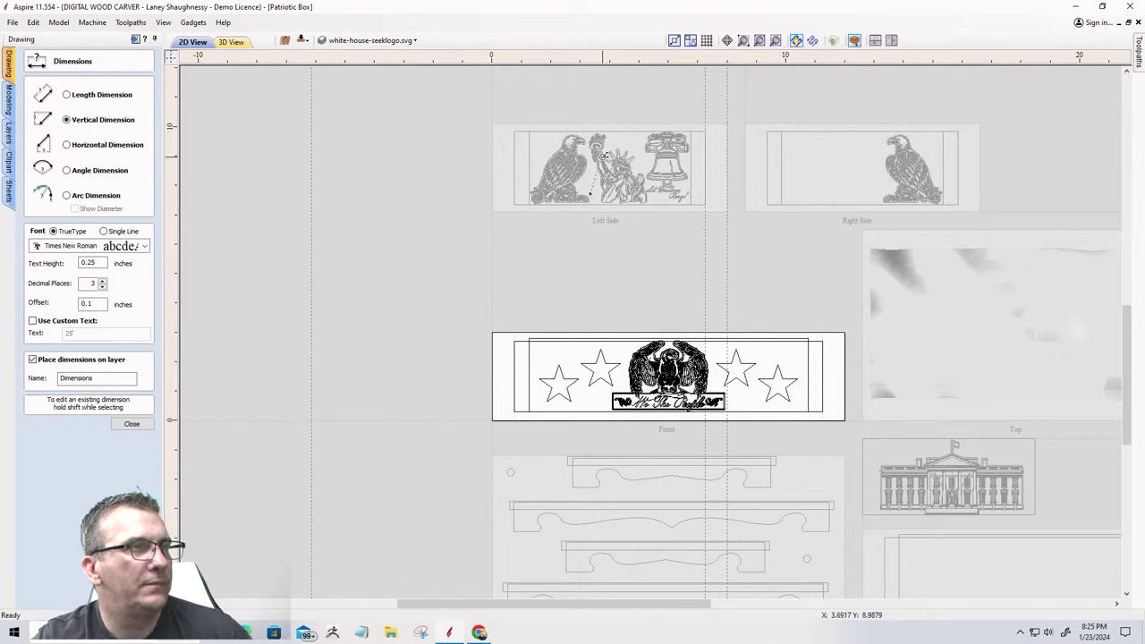
{"action": "left_click", "coordinate": [591, 193]}
{"action": "left_click", "coordinate": [132, 424]}
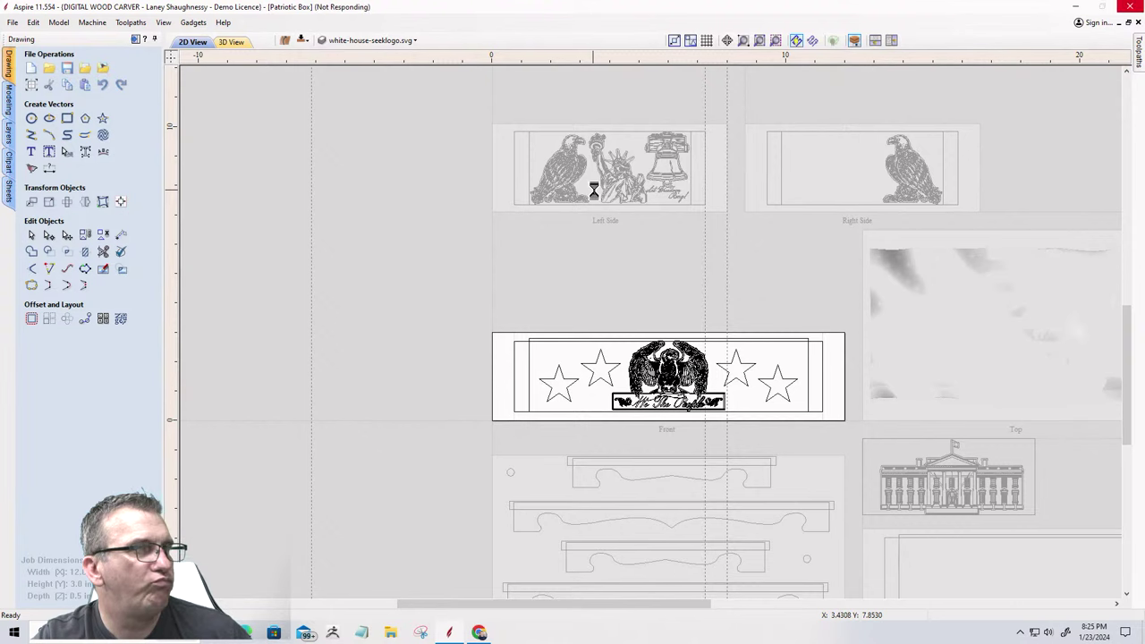
Make the Left Side panel the active component.
{"action": "double_click", "coordinate": [594, 195]}
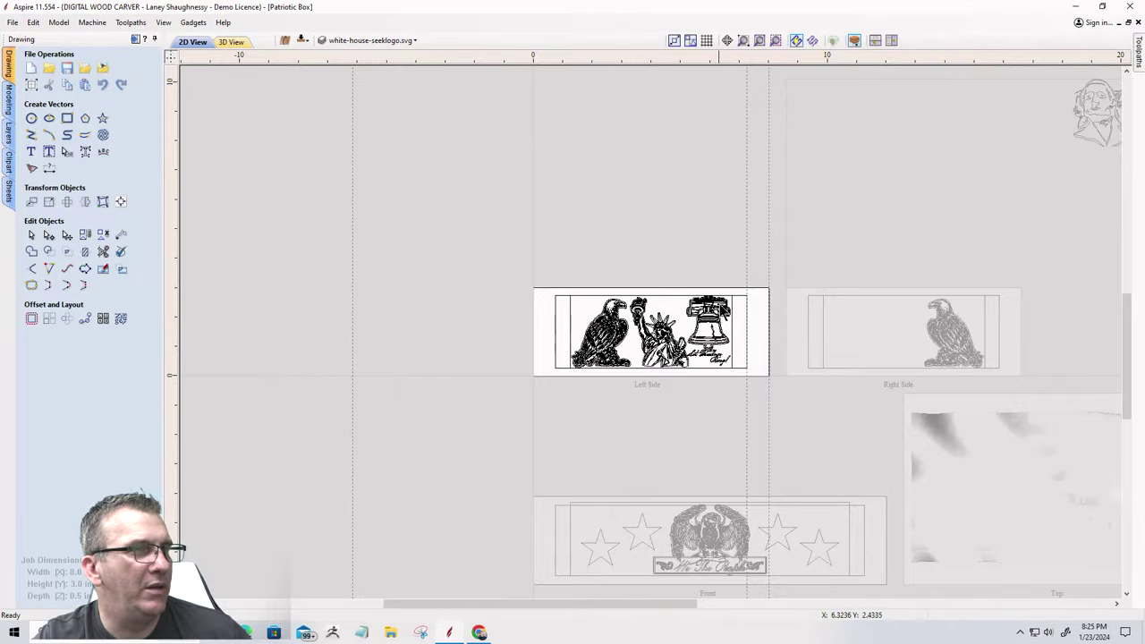
{"action": "scroll", "coordinate": [689, 367], "scroll_direction": "up", "scroll_amount": 5}
{"action": "scroll", "coordinate": [702, 375], "scroll_direction": "down", "scroll_amount": 4}
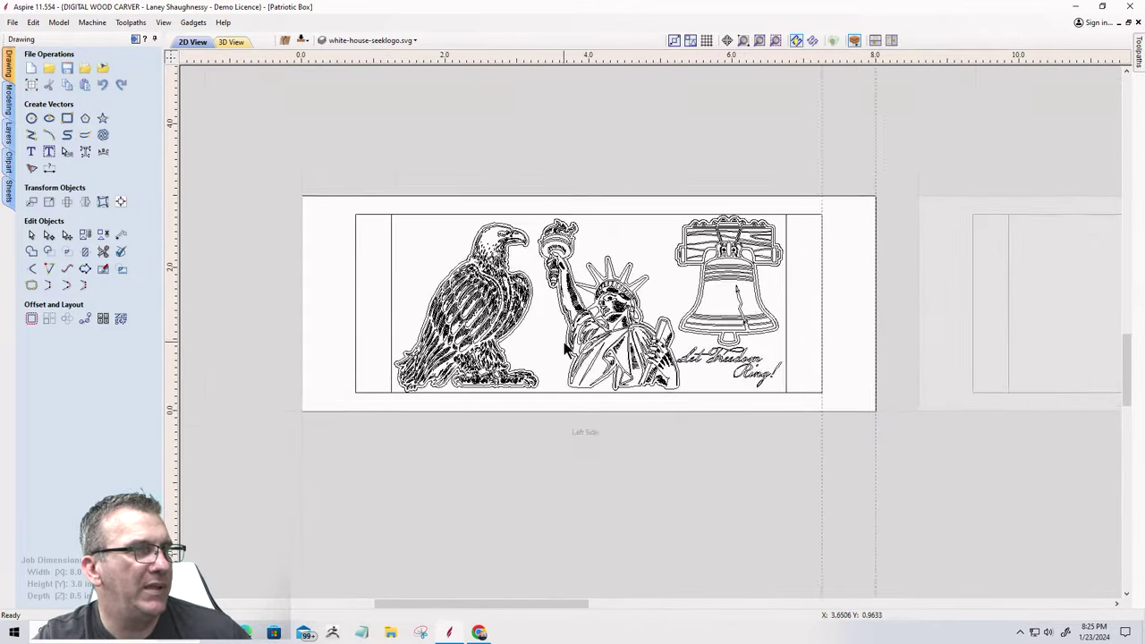
{"action": "scroll", "coordinate": [707, 380], "scroll_direction": "up", "scroll_amount": 4}
{"action": "scroll", "coordinate": [483, 425], "scroll_direction": "down", "scroll_amount": 5}
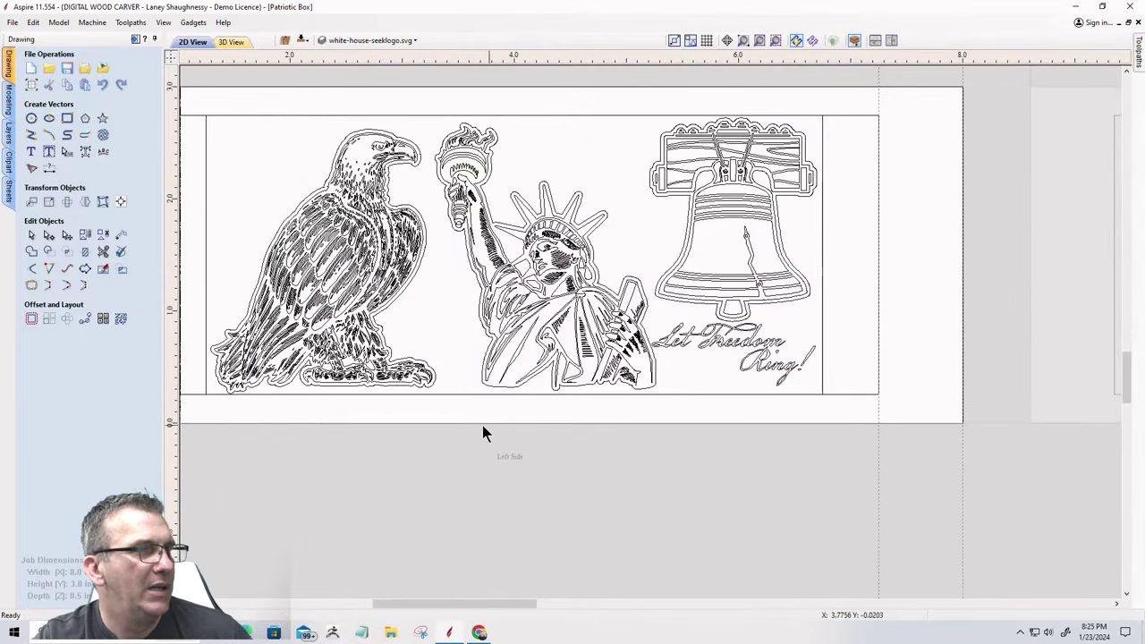
{"action": "scroll", "coordinate": [256, 325], "scroll_direction": "up", "scroll_amount": 5}
Add a 0.255 vertical dimension for the gap beneath the design border.
{"action": "left_click", "coordinate": [46, 172]}
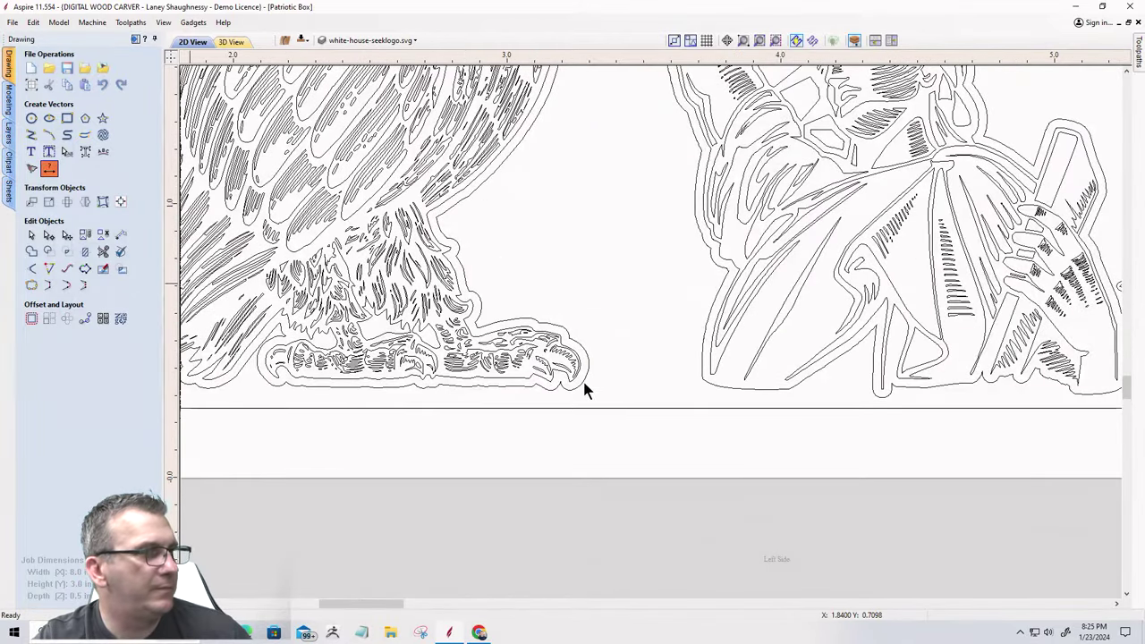
{"action": "left_click", "coordinate": [579, 410]}
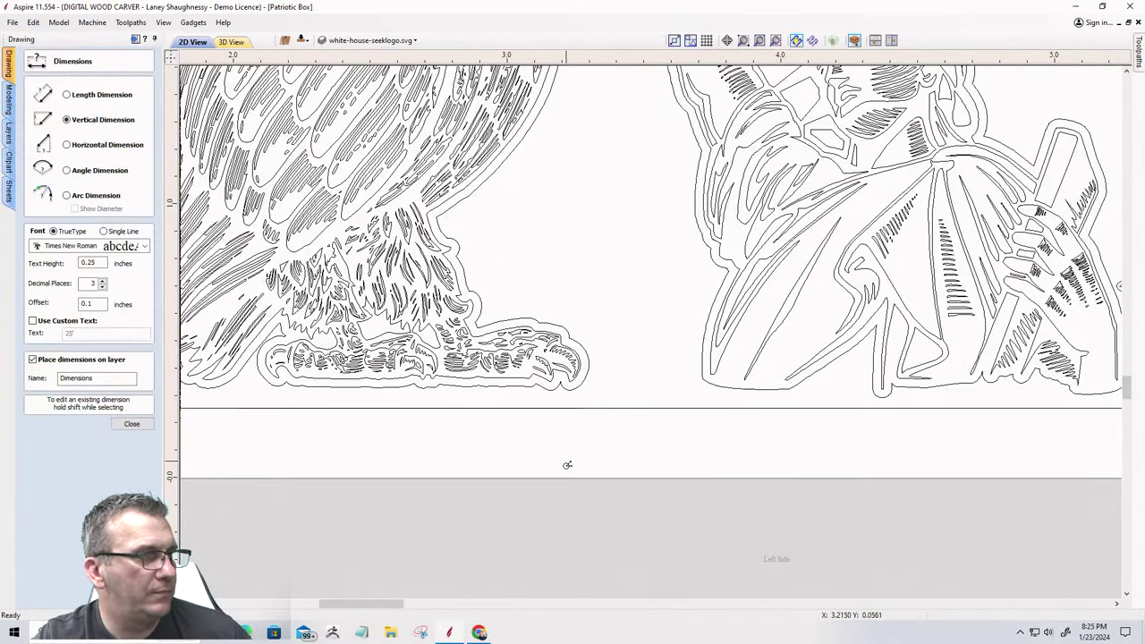
{"action": "left_click", "coordinate": [568, 479]}
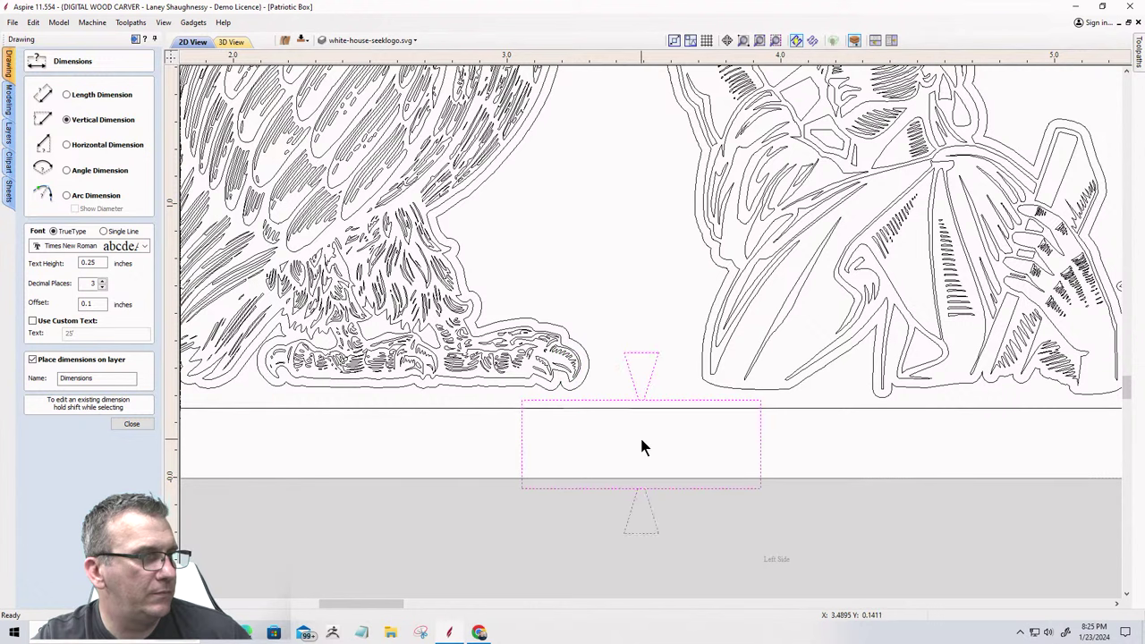
{"action": "scroll", "coordinate": [677, 479], "scroll_direction": "down", "scroll_amount": 4}
{"action": "scroll", "coordinate": [677, 477], "scroll_direction": "up", "scroll_amount": 3}
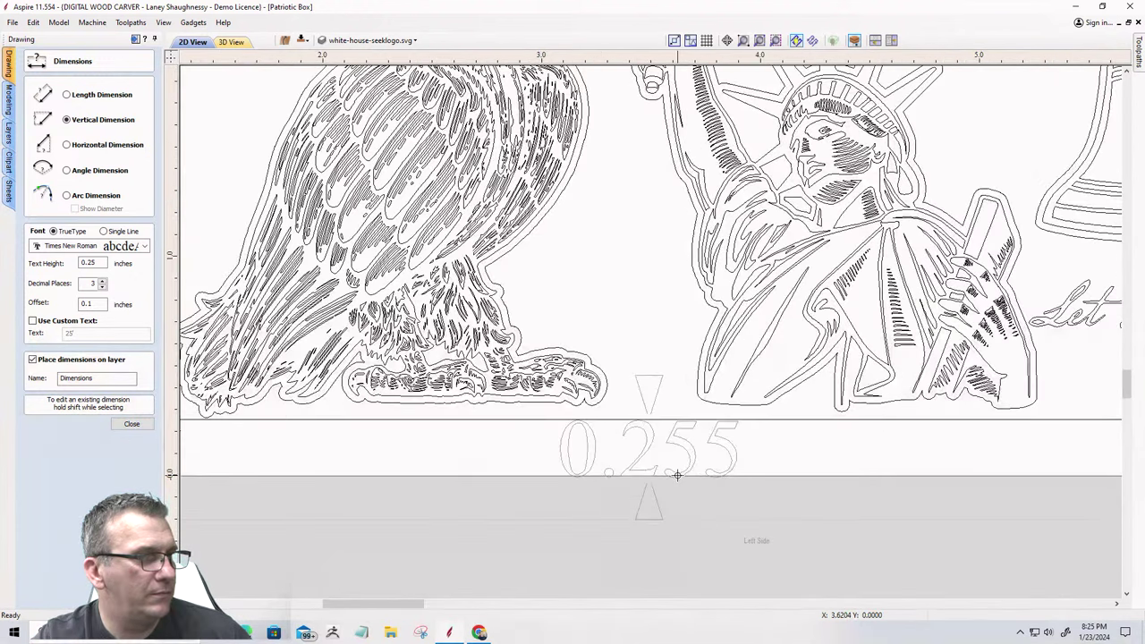
{"action": "left_click", "coordinate": [674, 464]}
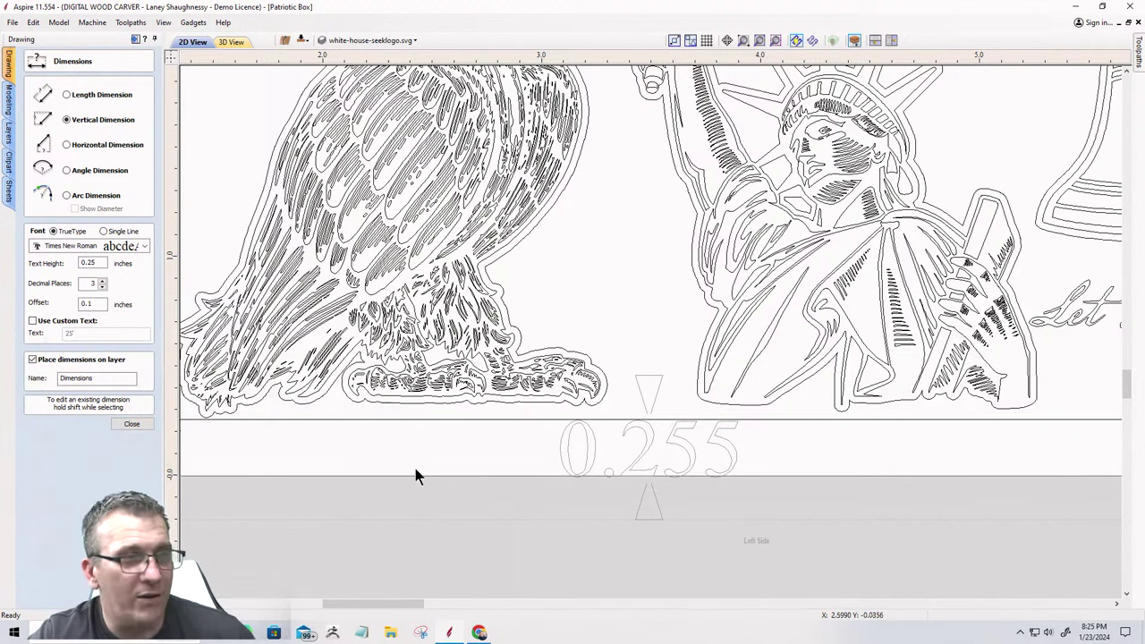
{"action": "left_click", "coordinate": [131, 424]}
Select the border rectangle around the Left Side design.
{"action": "scroll", "coordinate": [593, 438], "scroll_direction": "down", "scroll_amount": 4}
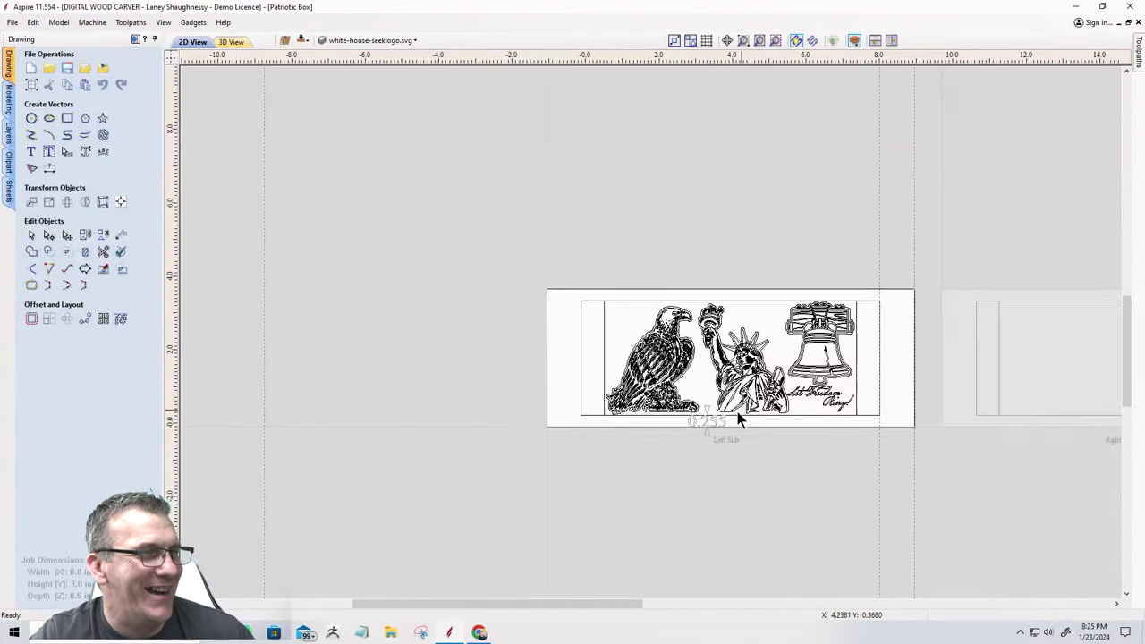
{"action": "scroll", "coordinate": [637, 423], "scroll_direction": "up", "scroll_amount": 1}
{"action": "scroll", "coordinate": [637, 422], "scroll_direction": "up", "scroll_amount": 3}
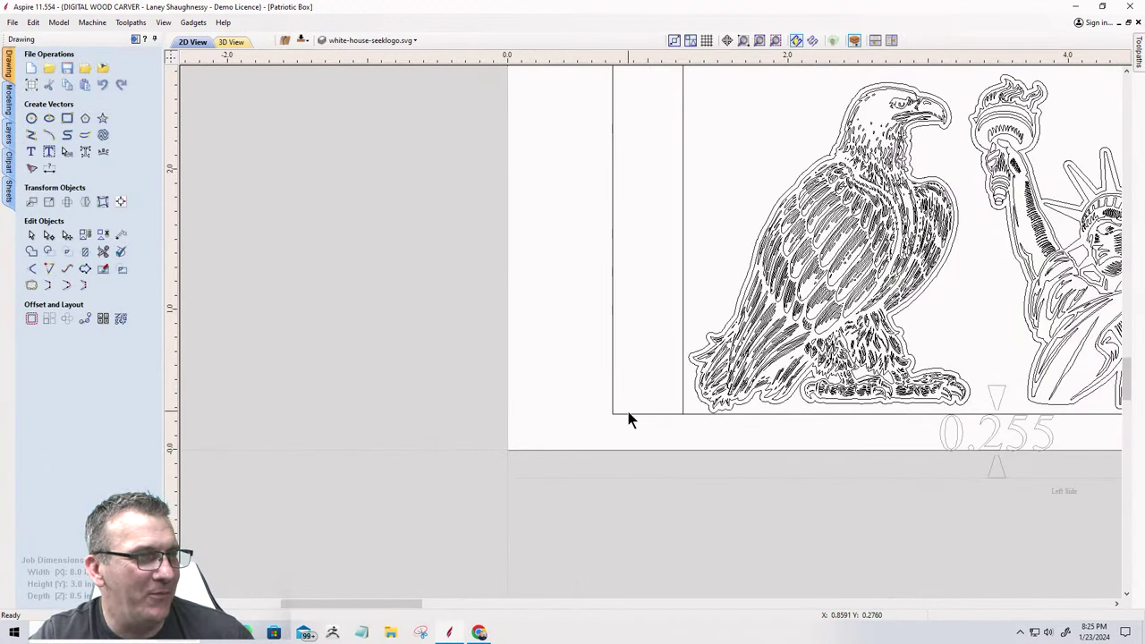
{"action": "left_click", "coordinate": [629, 413]}
{"action": "scroll", "coordinate": [694, 410], "scroll_direction": "up", "scroll_amount": 8}
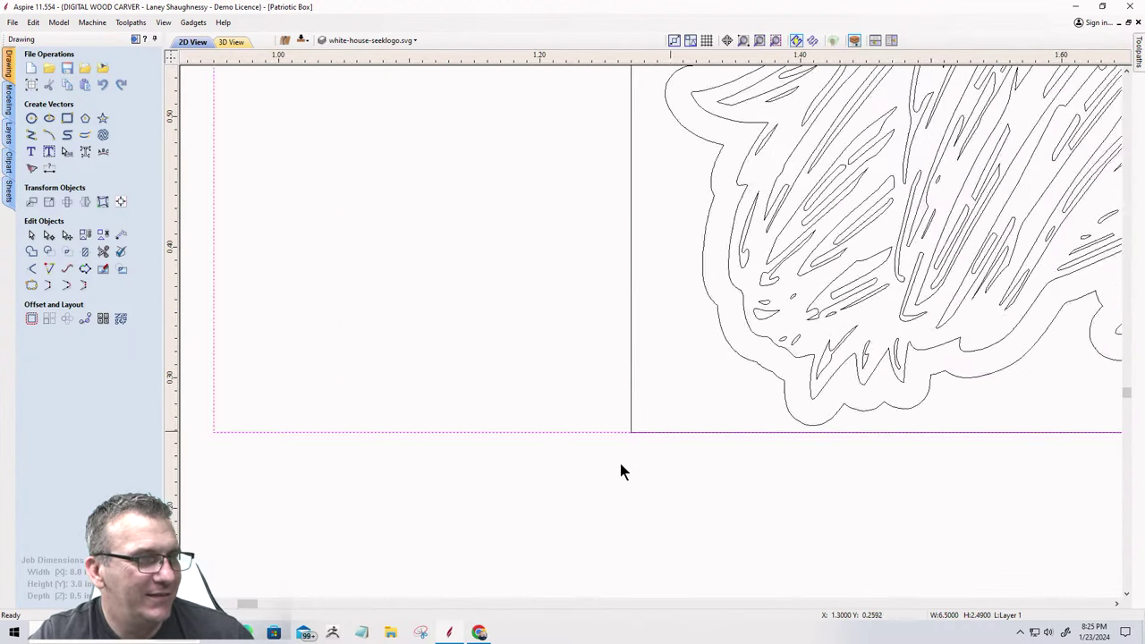
{"action": "scroll", "coordinate": [608, 424], "scroll_direction": "up", "scroll_amount": 10}
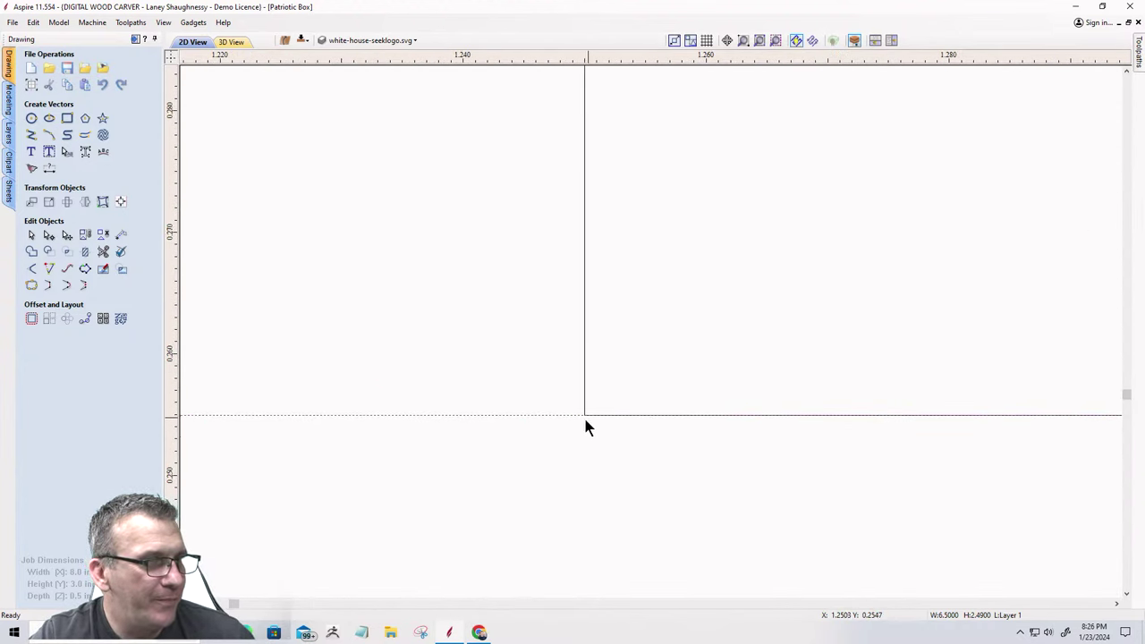
{"action": "scroll", "coordinate": [543, 414], "scroll_direction": "down", "scroll_amount": 10}
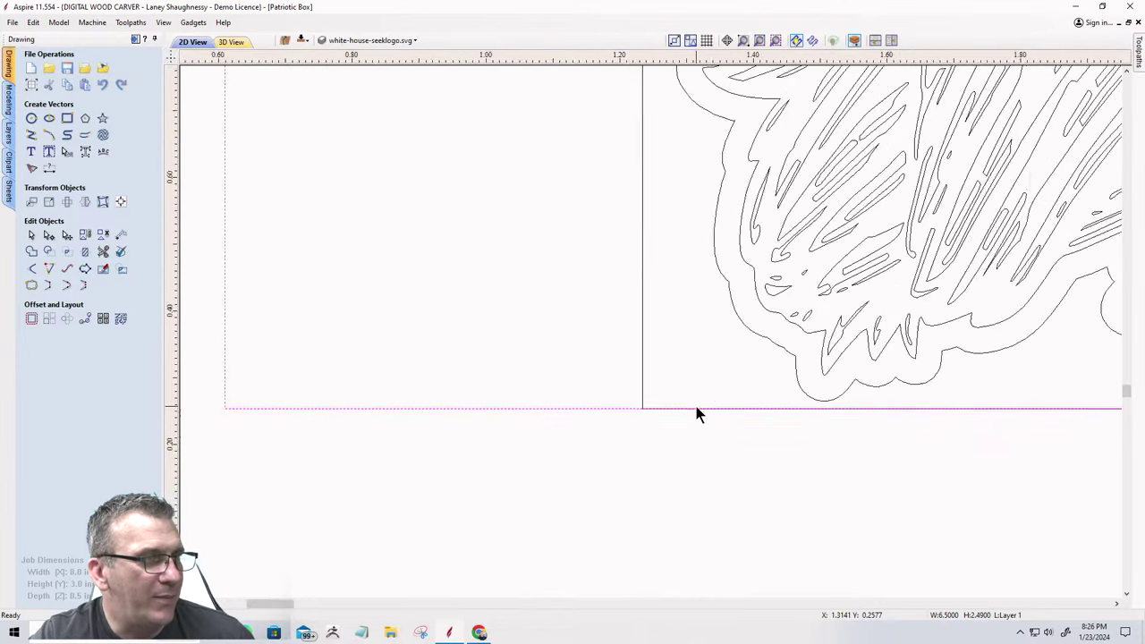
{"action": "scroll", "coordinate": [696, 409], "scroll_direction": "down", "scroll_amount": 3}
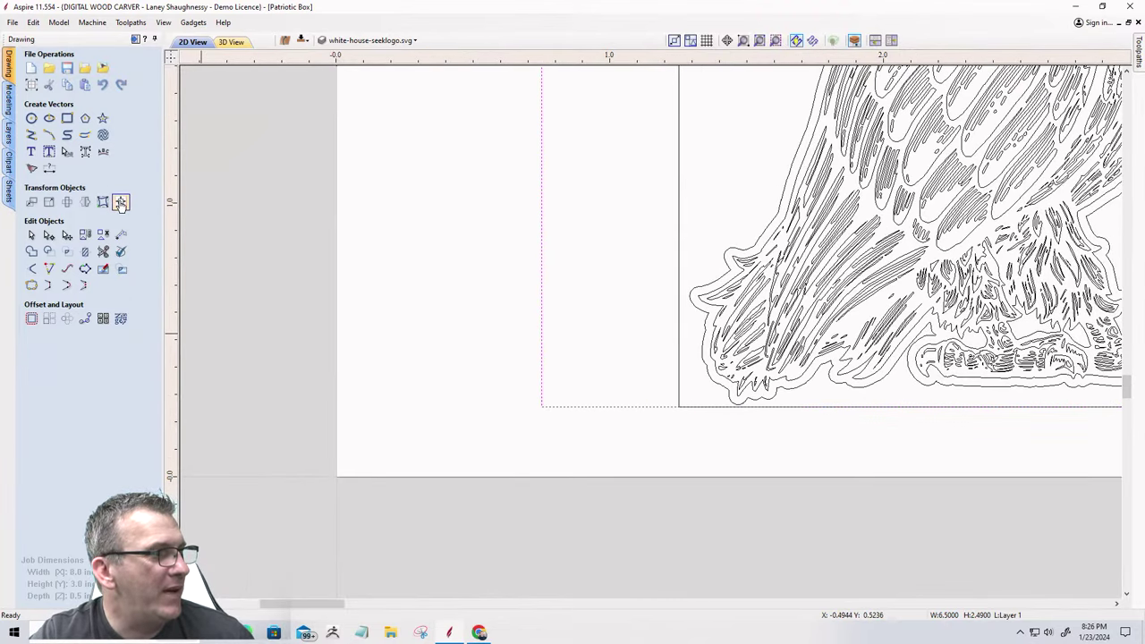
Start another bottom-gap measurement, cancel it, and reselect the border rectangle.
{"action": "left_click", "coordinate": [49, 170]}
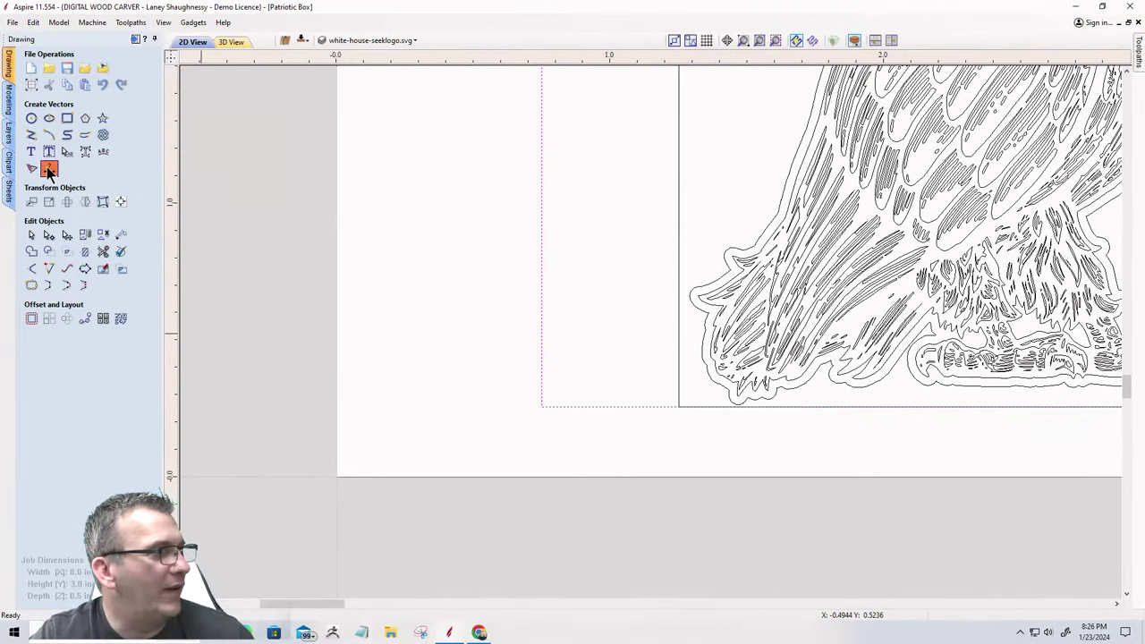
{"action": "left_click", "coordinate": [575, 407]}
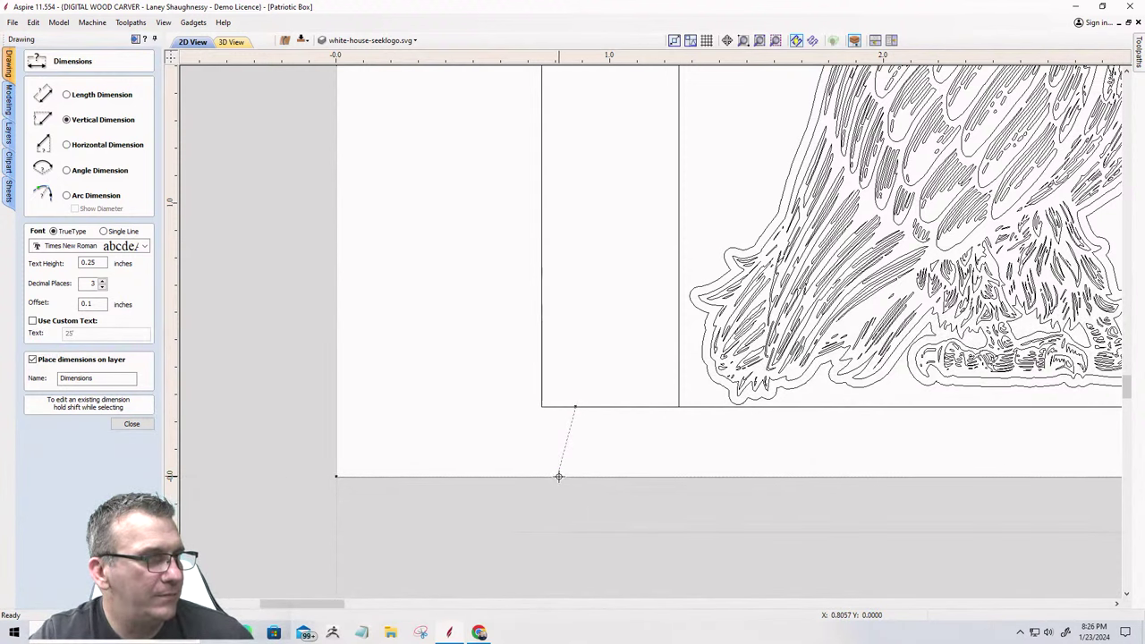
{"action": "left_click", "coordinate": [559, 476]}
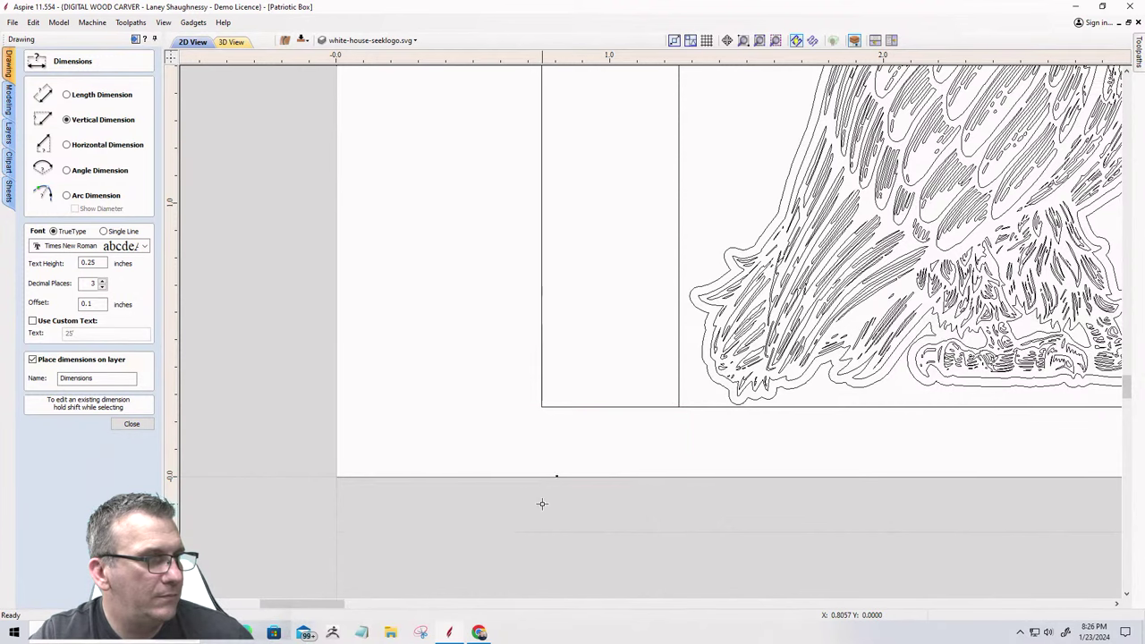
{"action": "key", "text": "Escape"}
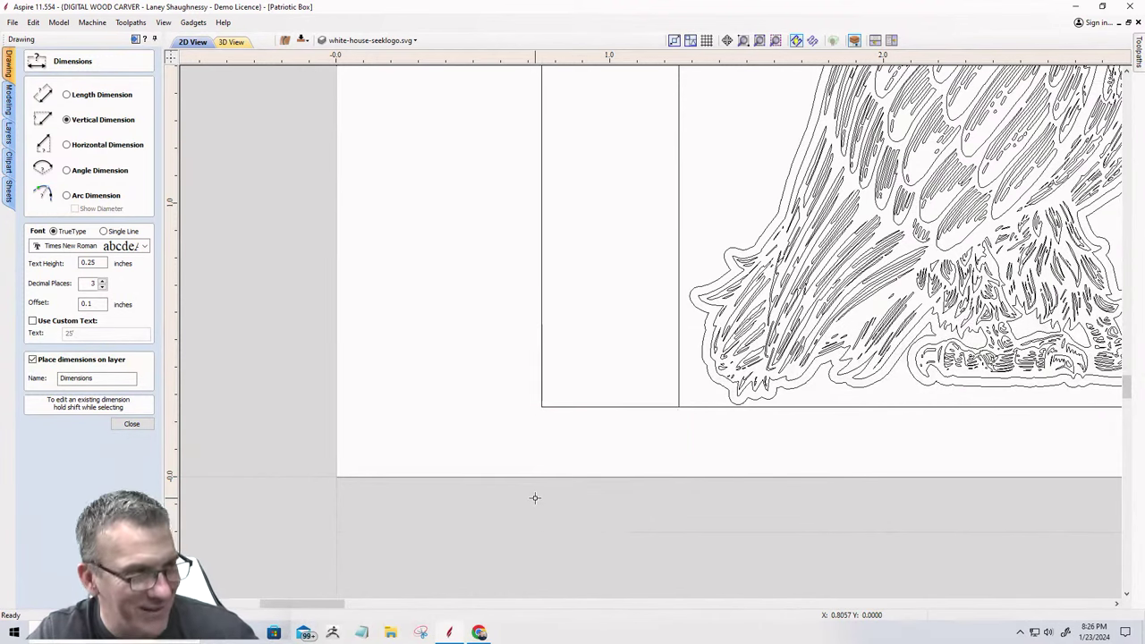
{"action": "left_click", "coordinate": [134, 426]}
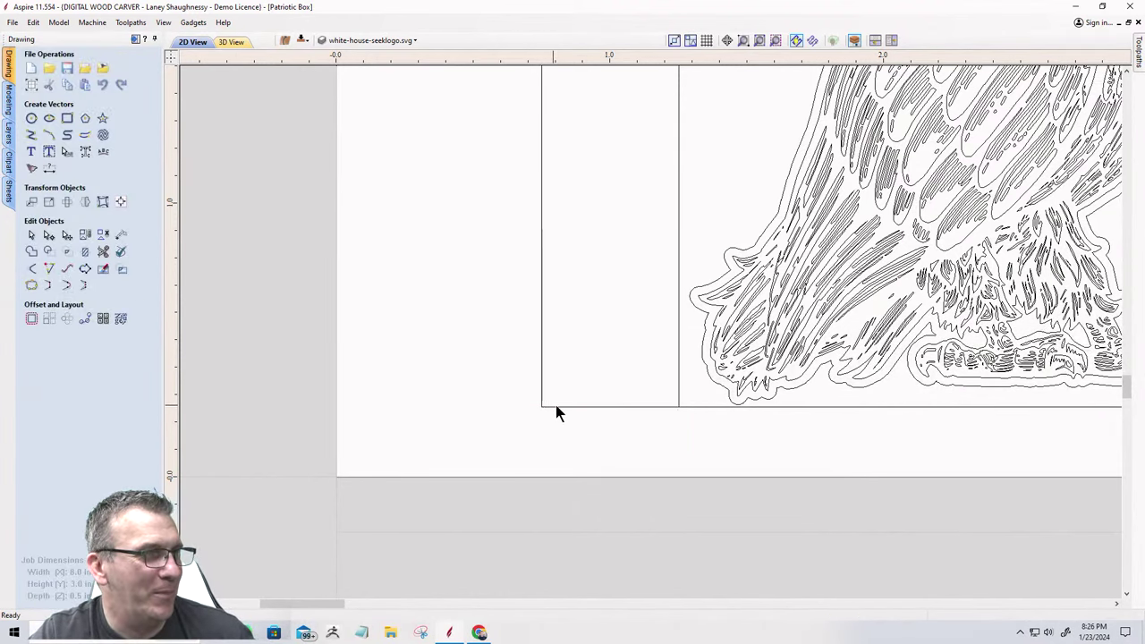
{"action": "left_click", "coordinate": [541, 392]}
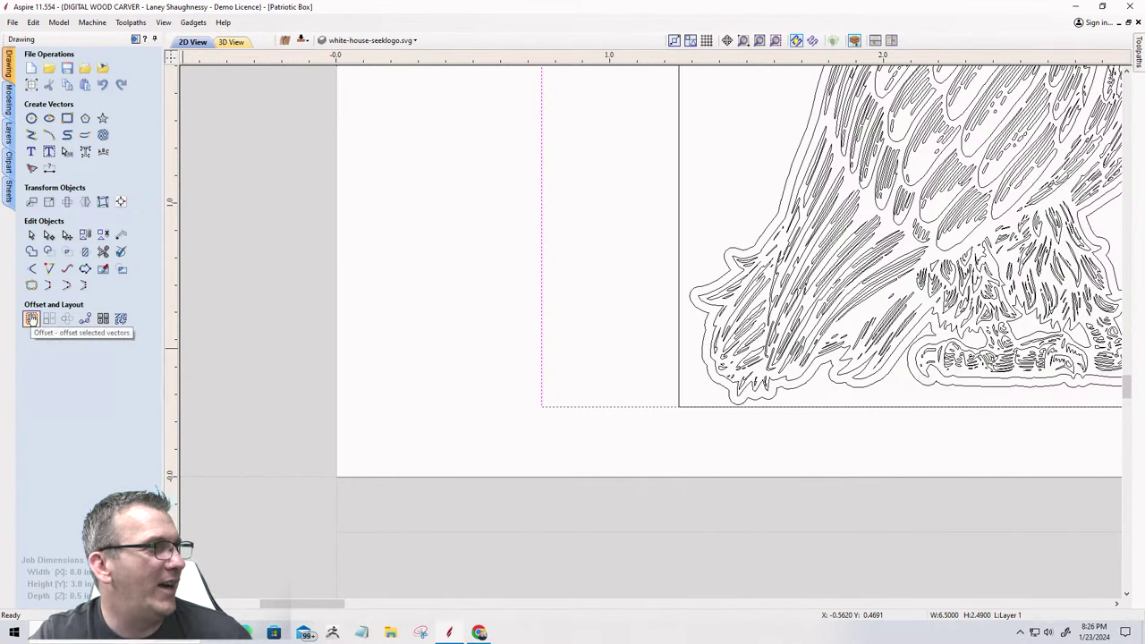
Align the border rectangle to the material.
{"action": "left_click", "coordinate": [120, 201]}
{"action": "left_click", "coordinate": [118, 100]}
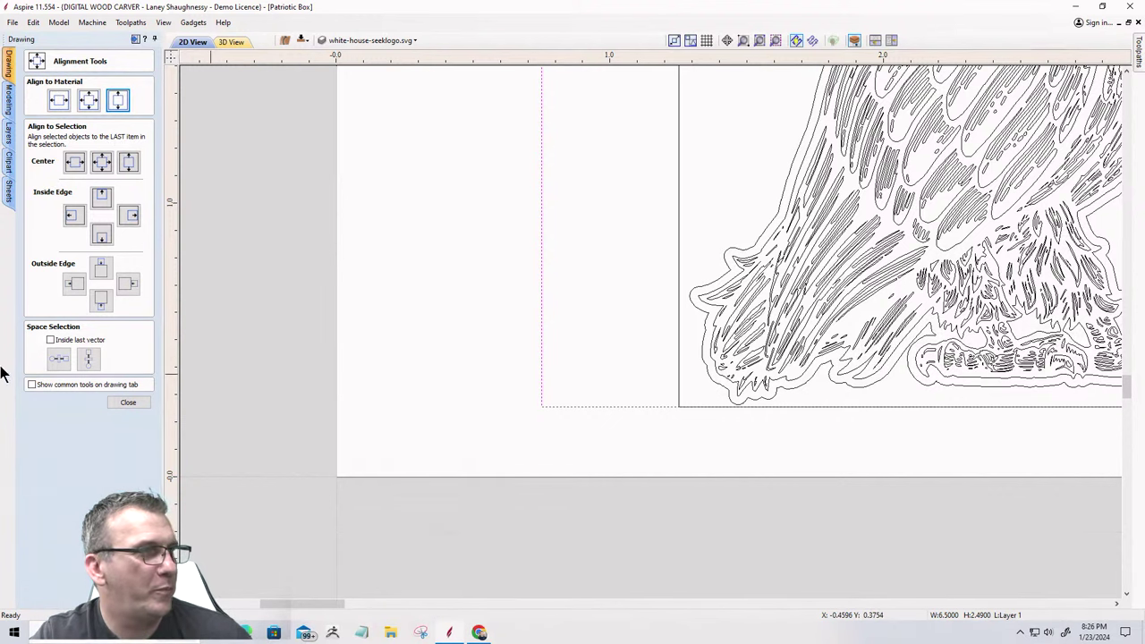
{"action": "left_click", "coordinate": [128, 403]}
{"action": "scroll", "coordinate": [577, 474], "scroll_direction": "down", "scroll_amount": 3}
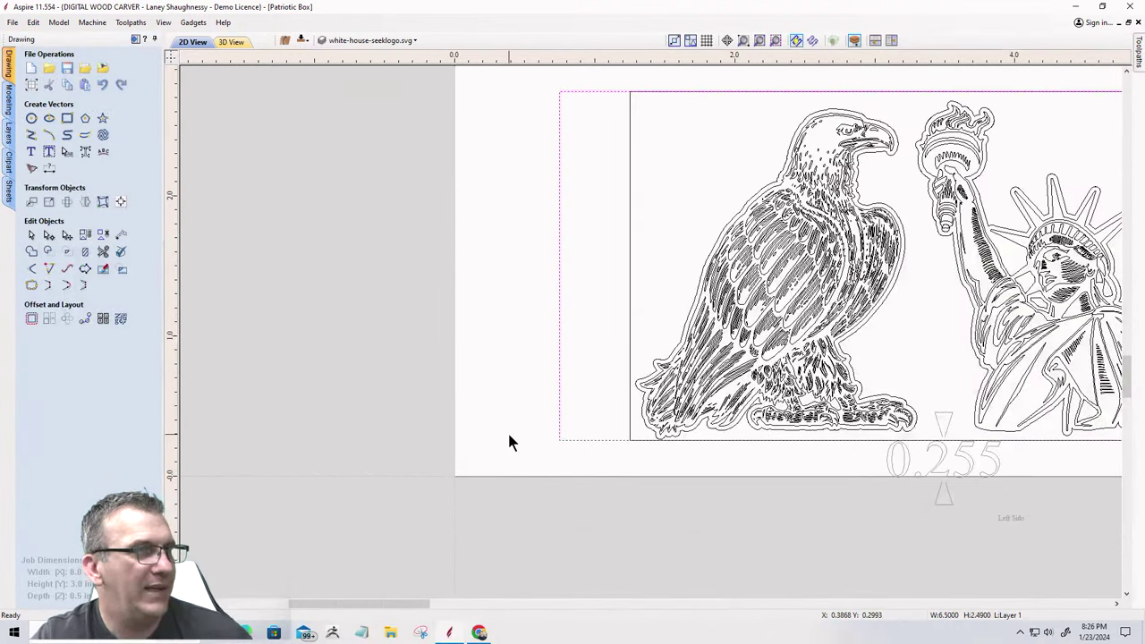
Place a 0.255 dimension for the gap below the rectangle at the bottom left.
{"action": "left_click", "coordinate": [49, 169]}
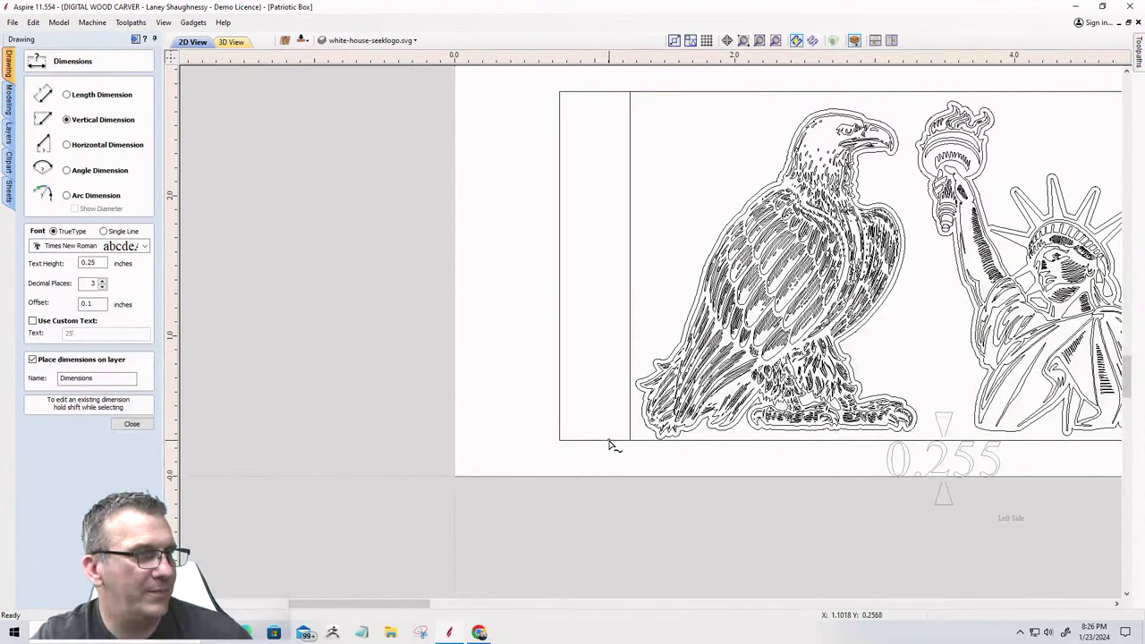
{"action": "left_click", "coordinate": [616, 475]}
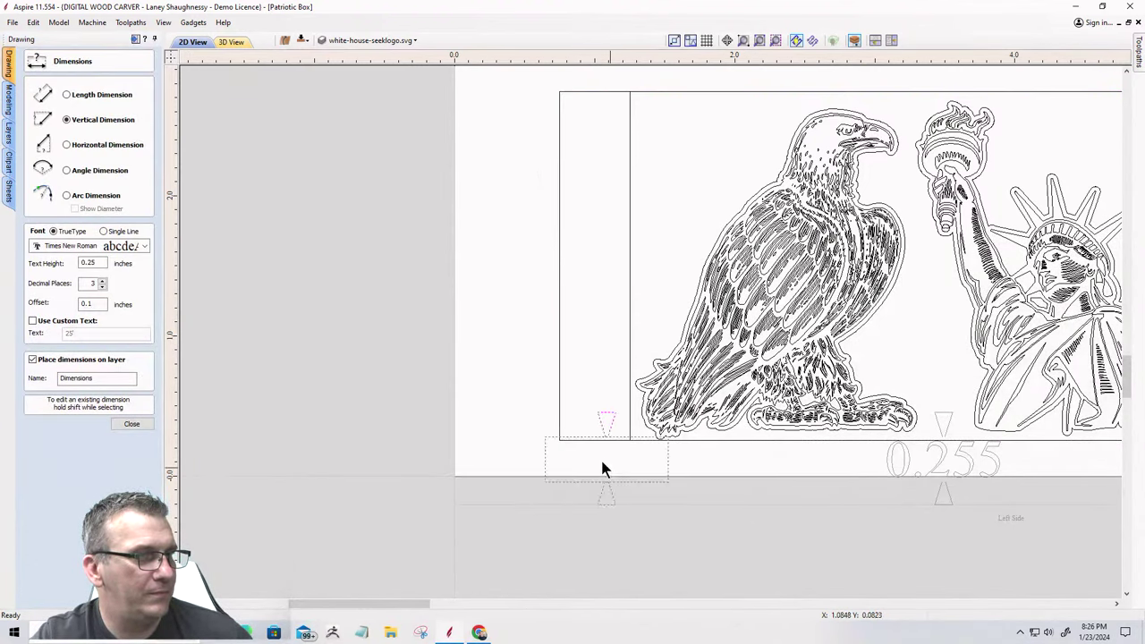
{"action": "left_click", "coordinate": [602, 465]}
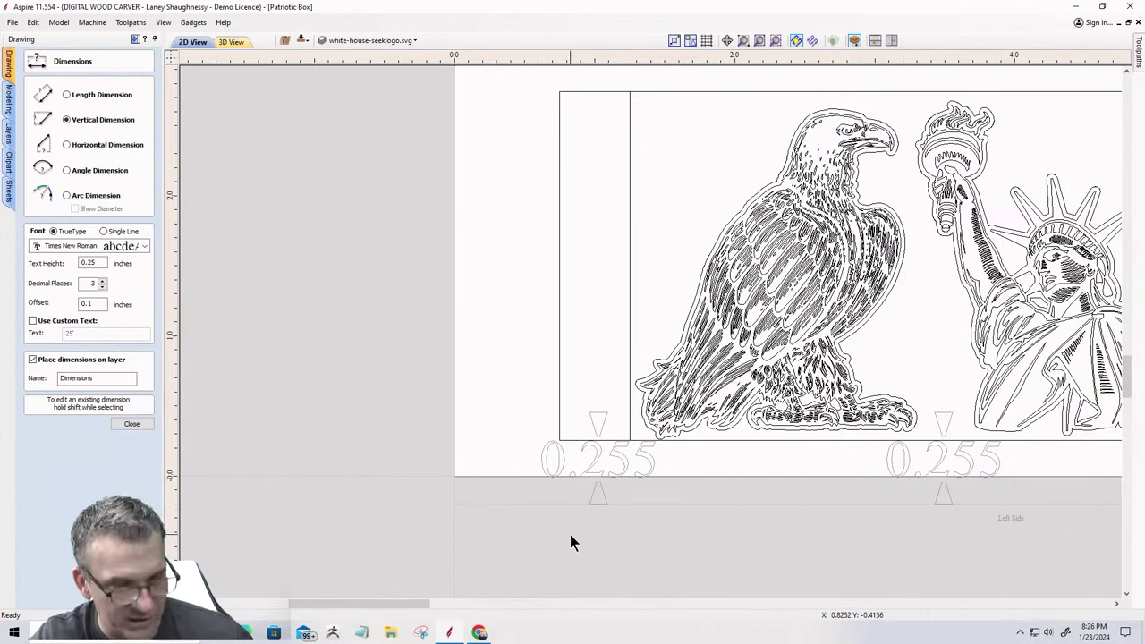
{"action": "scroll", "coordinate": [569, 535], "scroll_direction": "down", "scroll_amount": 4}
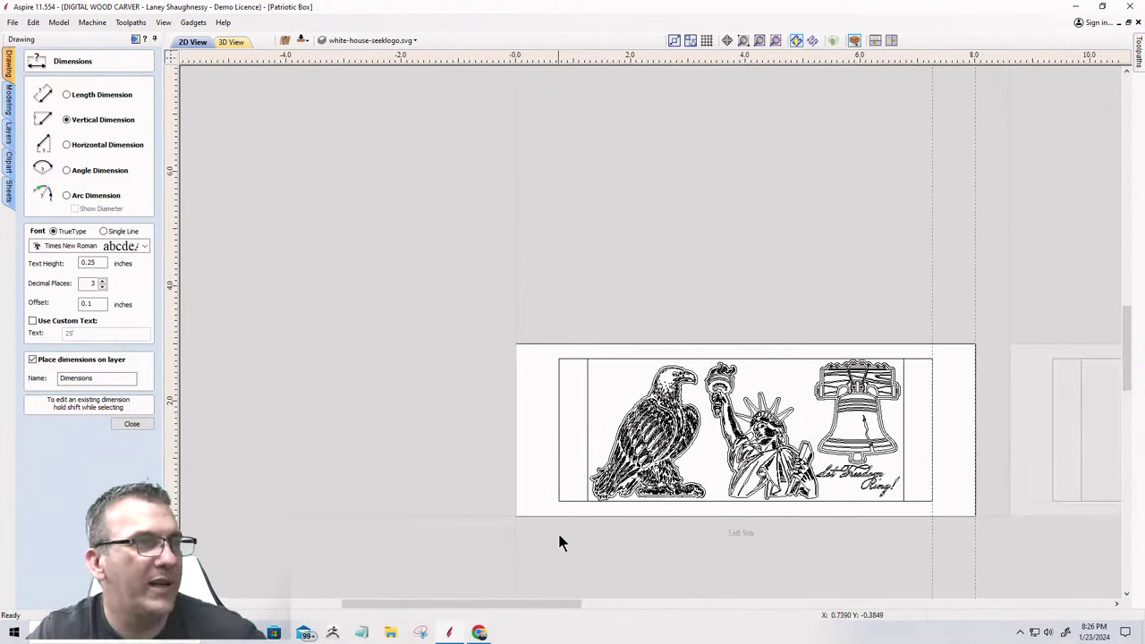
{"action": "scroll", "coordinate": [559, 537], "scroll_direction": "down", "scroll_amount": 2}
{"action": "scroll", "coordinate": [672, 562], "scroll_direction": "up", "scroll_amount": 5}
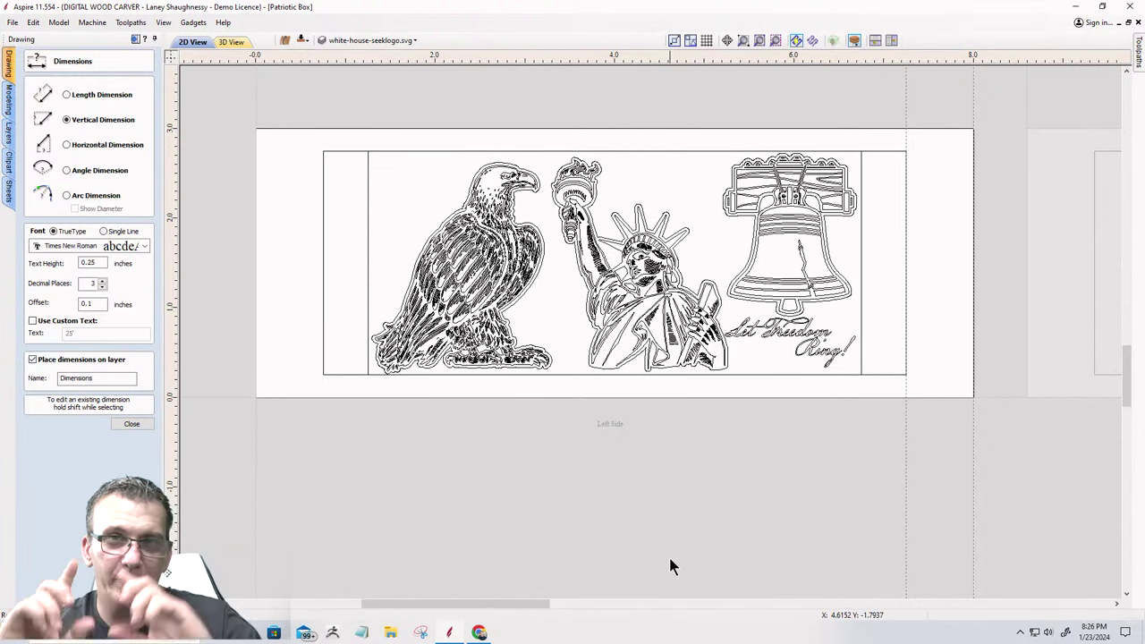
{"action": "left_click", "coordinate": [131, 424]}
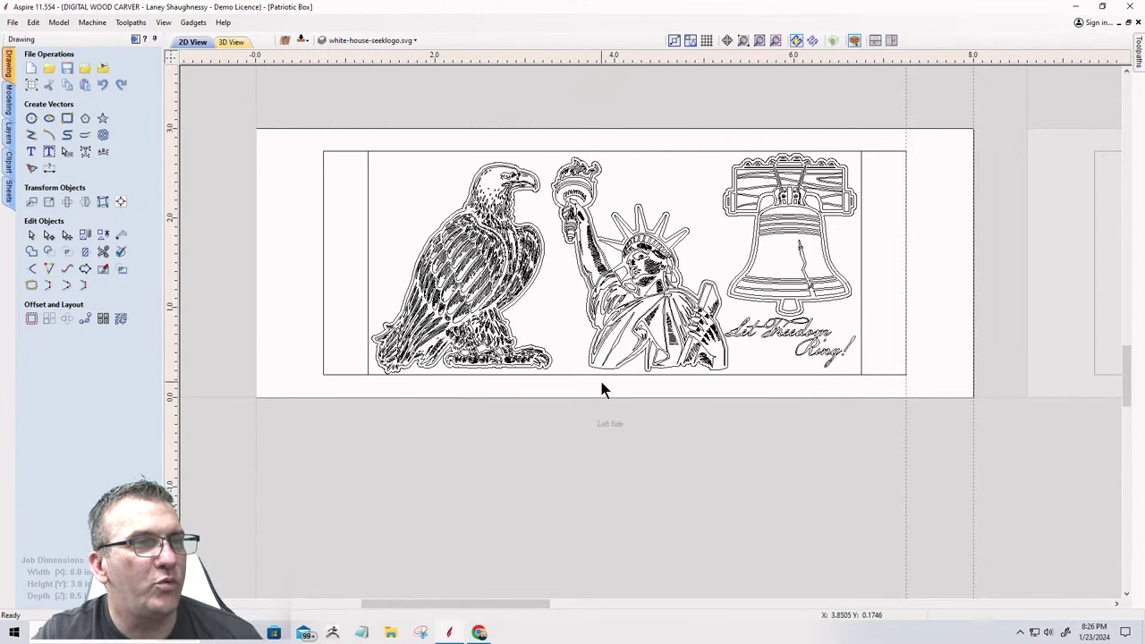
Dimension the 0.3 in gap from the Front panel's top edge to its inner rectangle.
{"action": "scroll", "coordinate": [631, 379], "scroll_direction": "up", "scroll_amount": 3}
{"action": "scroll", "coordinate": [653, 372], "scroll_direction": "down", "scroll_amount": 3}
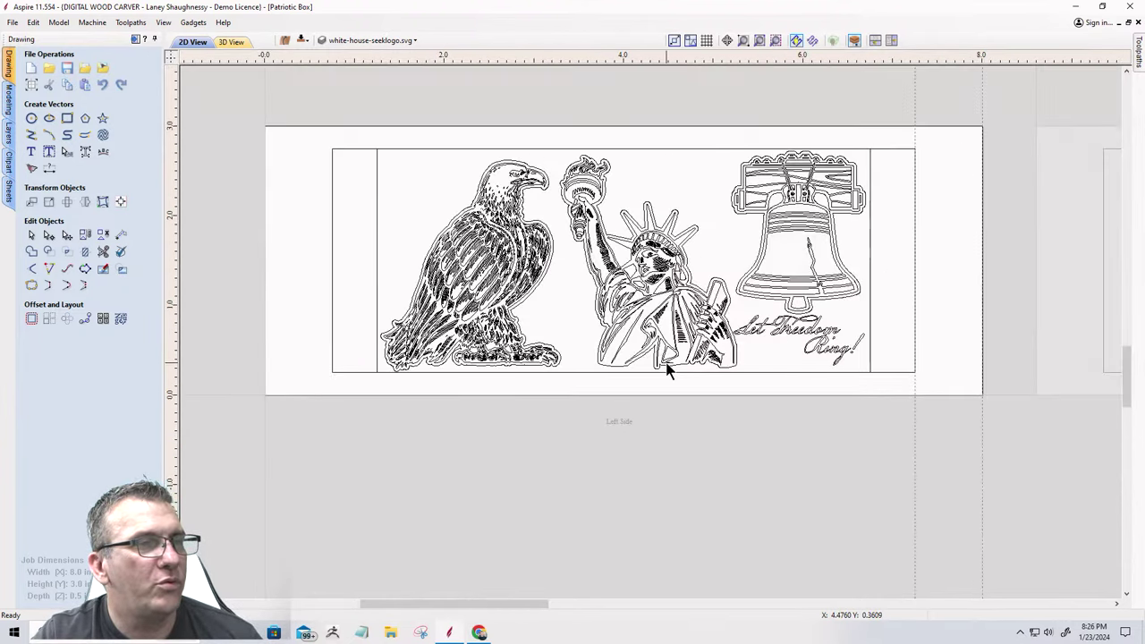
{"action": "scroll", "coordinate": [667, 367], "scroll_direction": "down", "scroll_amount": 5}
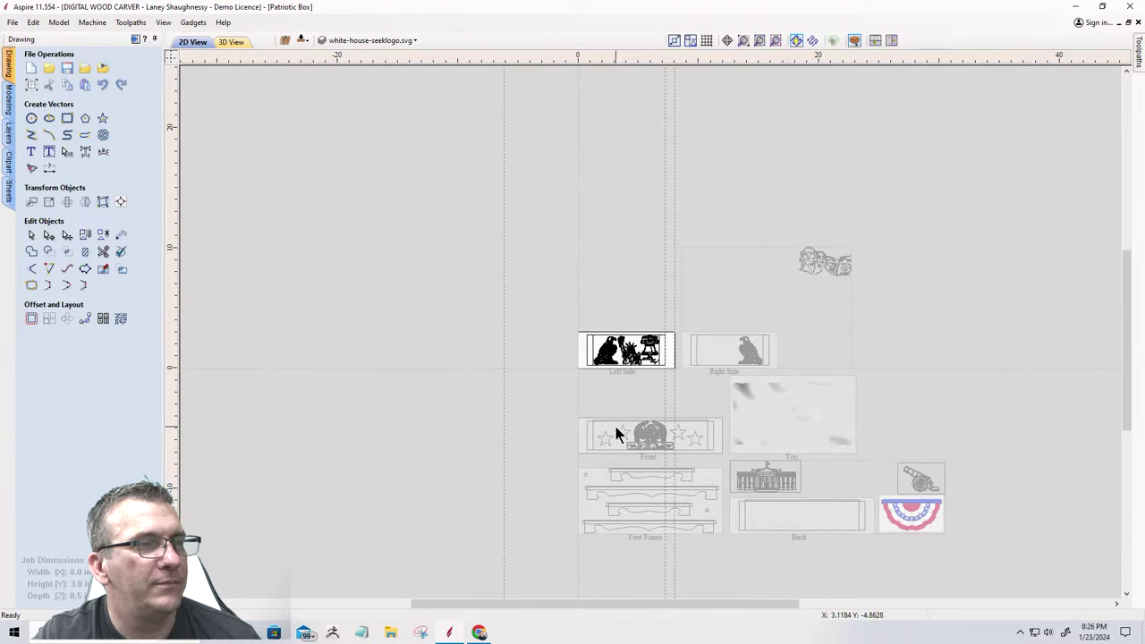
{"action": "scroll", "coordinate": [587, 444], "scroll_direction": "up", "scroll_amount": 1}
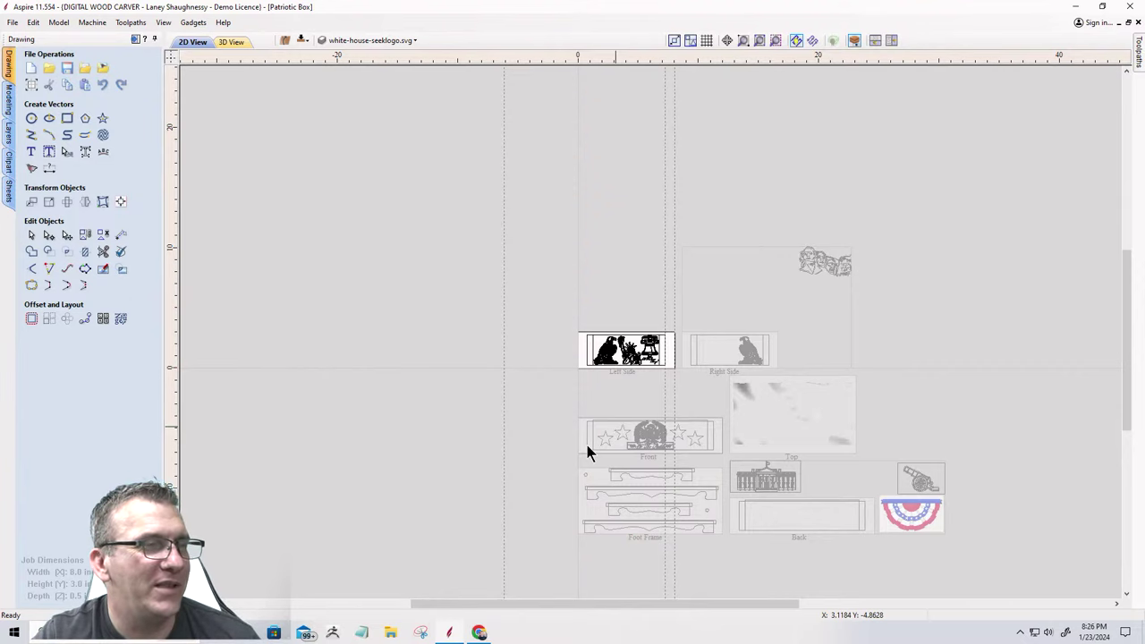
{"action": "scroll", "coordinate": [602, 318], "scroll_direction": "up", "scroll_amount": 2}
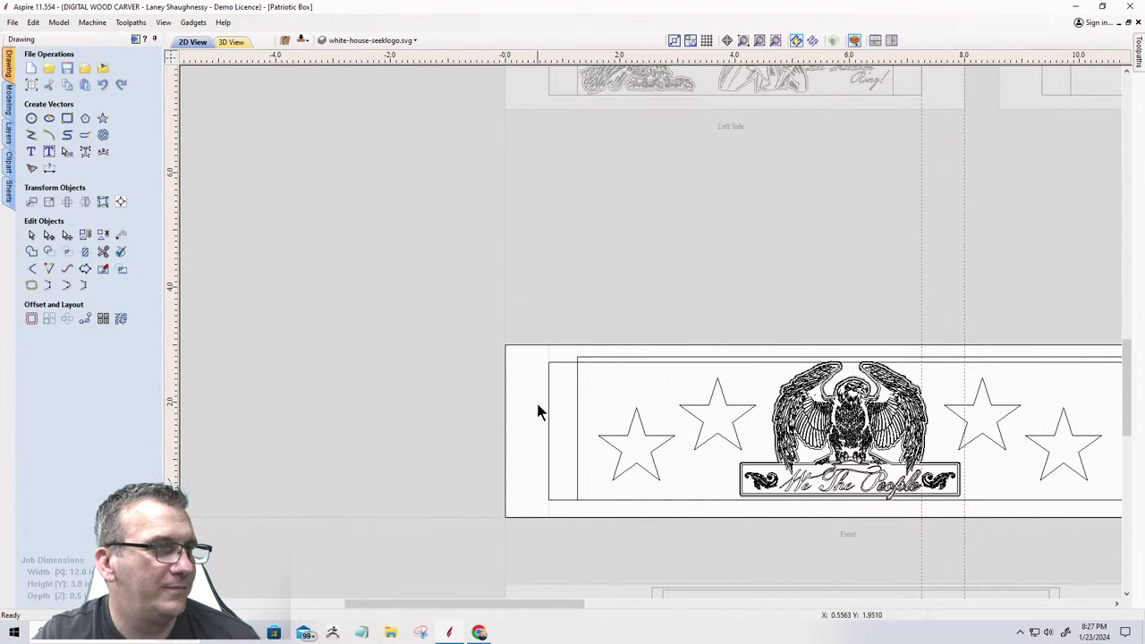
{"action": "scroll", "coordinate": [536, 407], "scroll_direction": "up", "scroll_amount": 2}
{"action": "scroll", "coordinate": [573, 375], "scroll_direction": "down", "scroll_amount": 3}
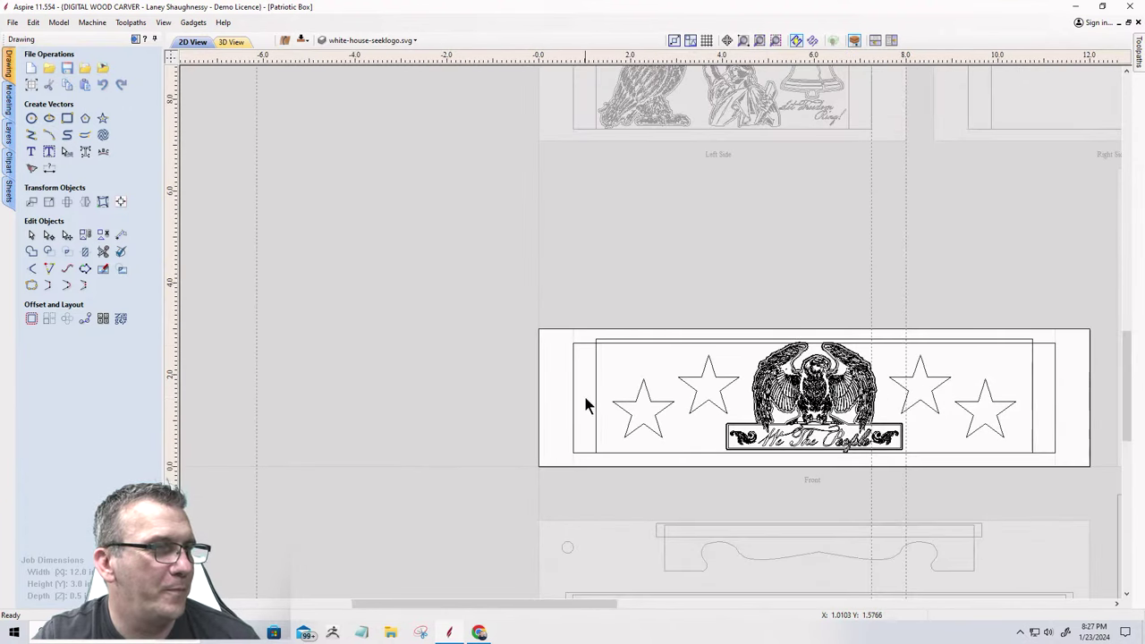
{"action": "scroll", "coordinate": [586, 405], "scroll_direction": "up", "scroll_amount": 1}
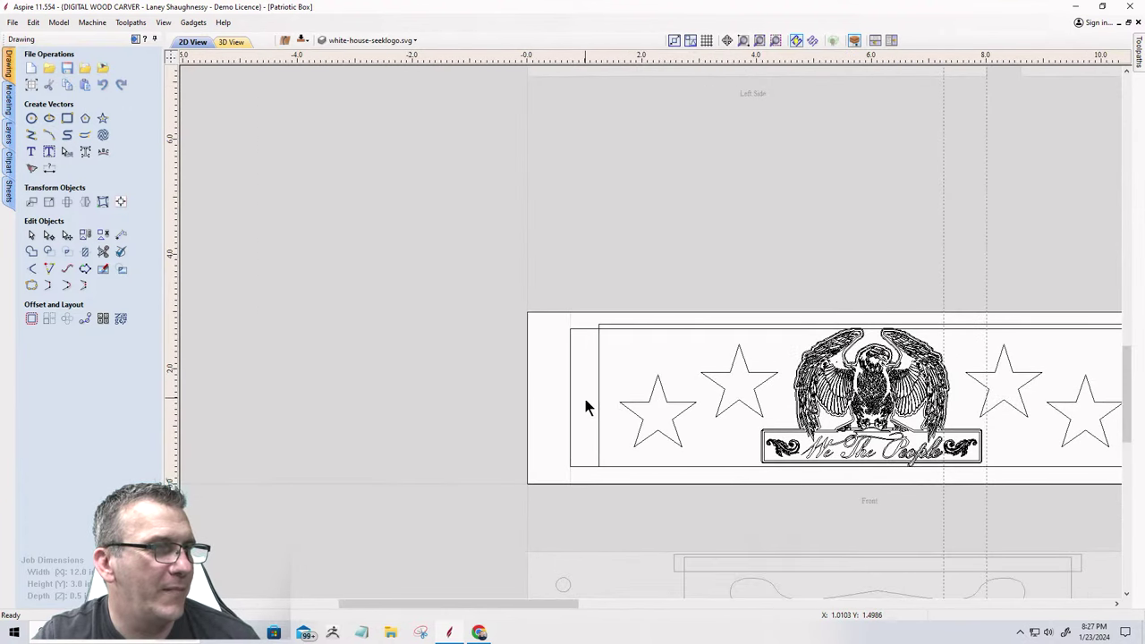
{"action": "left_click", "coordinate": [50, 170]}
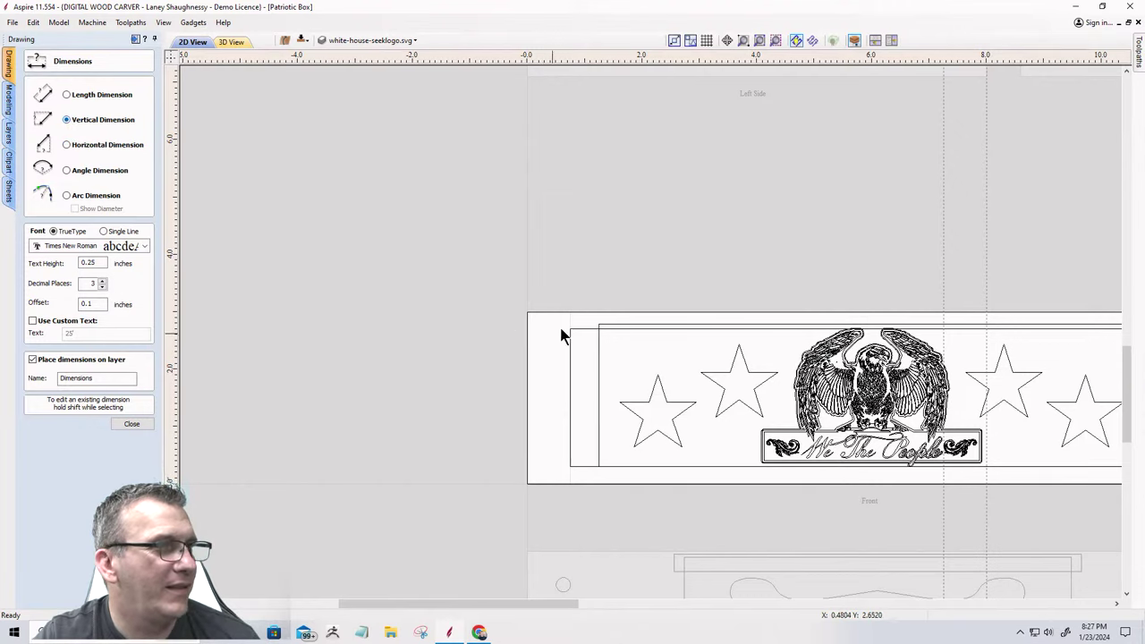
{"action": "scroll", "coordinate": [583, 324], "scroll_direction": "up", "scroll_amount": 3}
{"action": "left_click", "coordinate": [582, 285]}
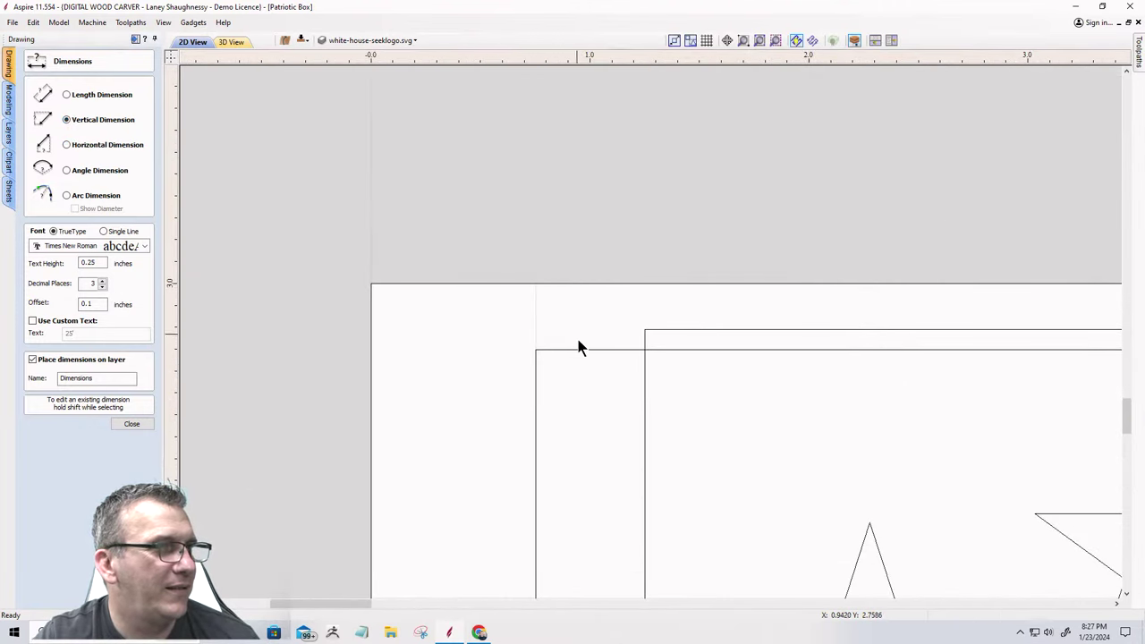
{"action": "left_click", "coordinate": [582, 329]}
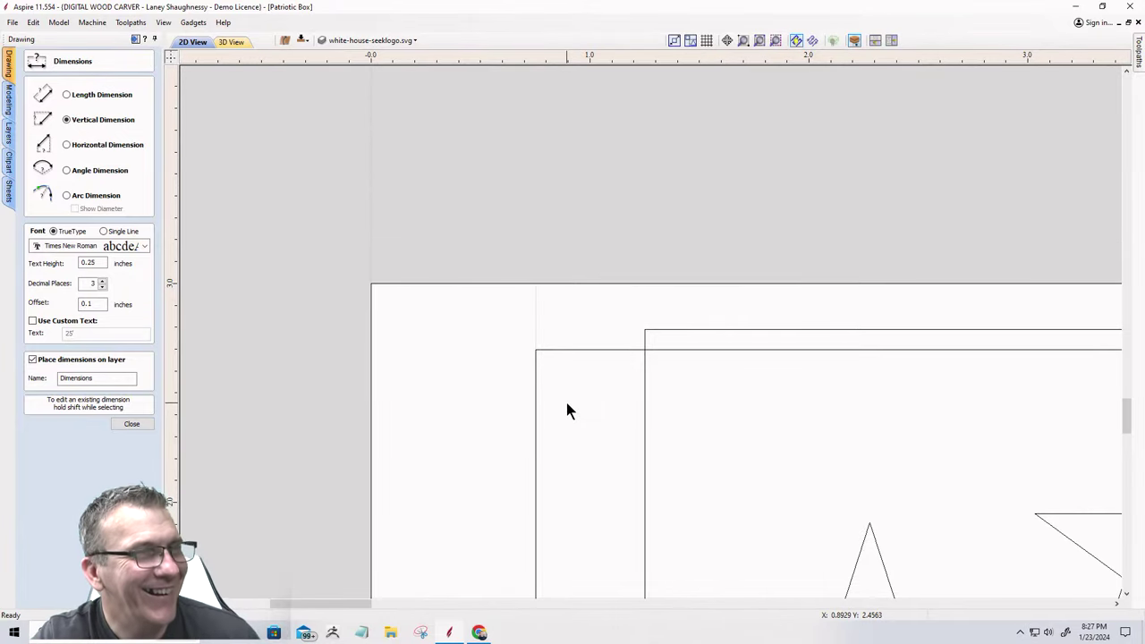
Select the Front panel's inner rectangle to read its 10.5 × 2.4 in size.
{"action": "scroll", "coordinate": [566, 402], "scroll_direction": "down", "scroll_amount": 8}
{"action": "scroll", "coordinate": [562, 351], "scroll_direction": "down", "scroll_amount": 1}
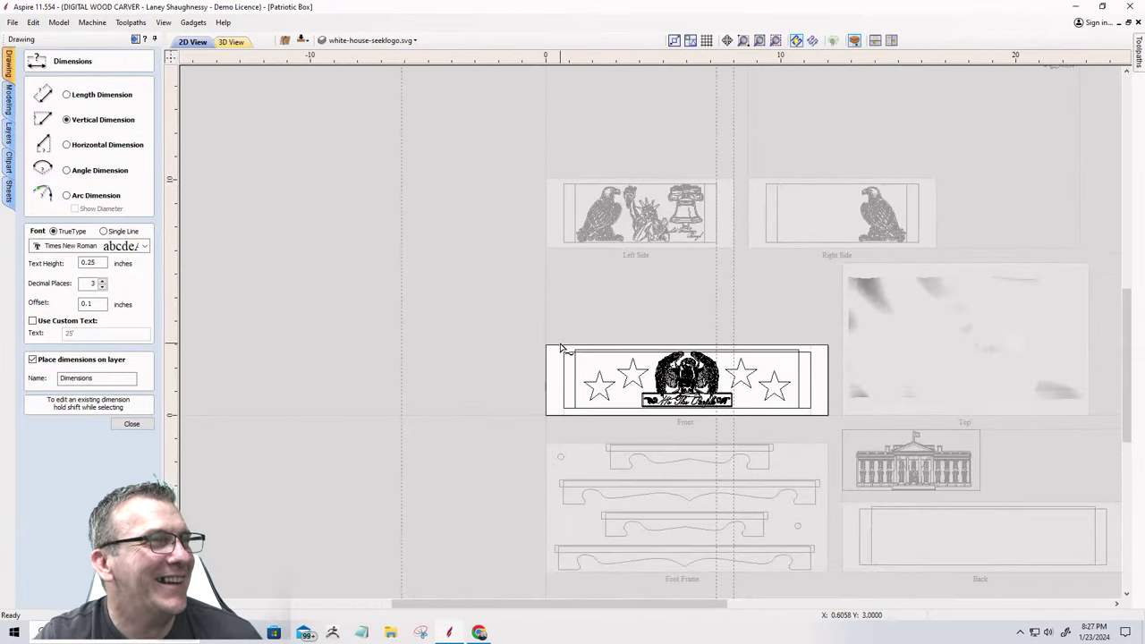
{"action": "left_click", "coordinate": [132, 423]}
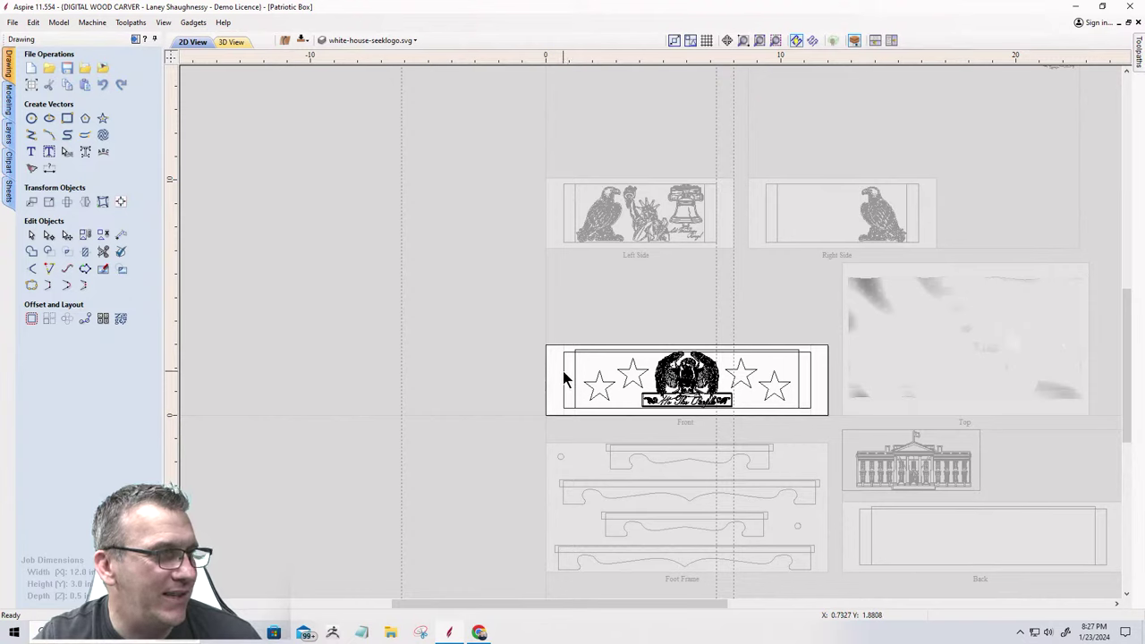
{"action": "left_click", "coordinate": [562, 370]}
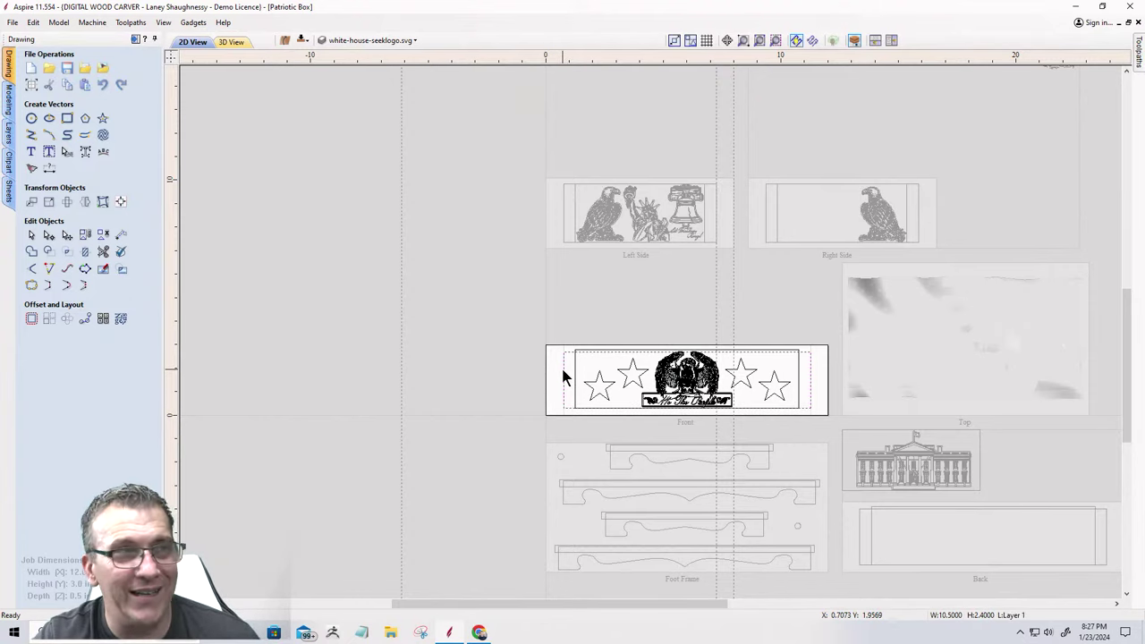
{"action": "left_click", "coordinate": [562, 221]}
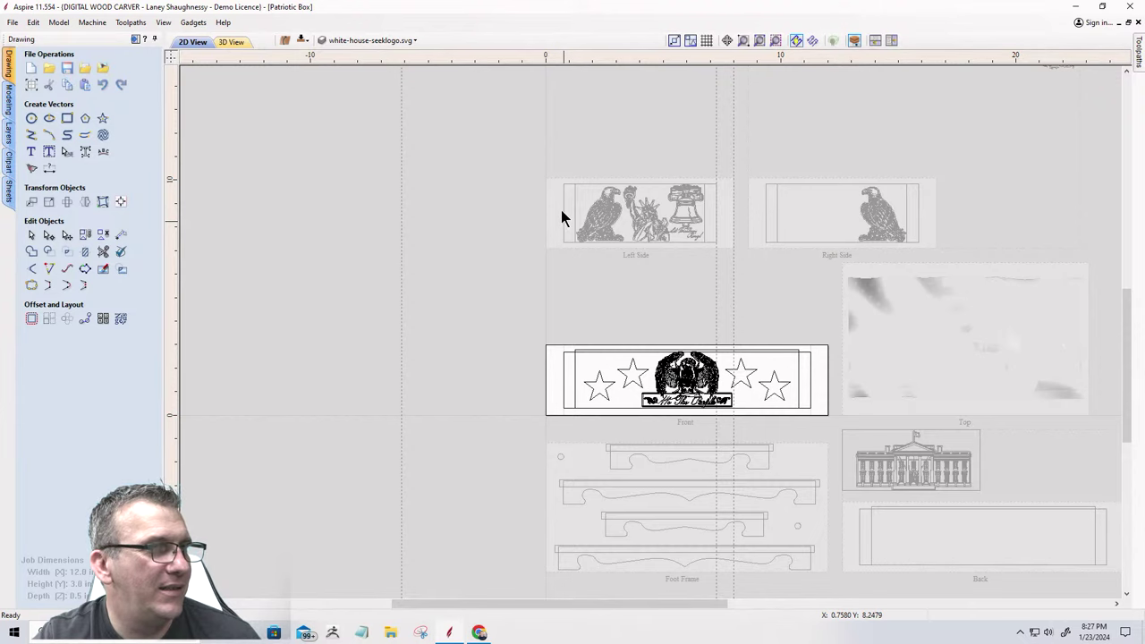
Activate the Left Side sheet and set the eagle and Liberty artwork height to 2.40 in.
{"action": "double_click", "coordinate": [564, 213]}
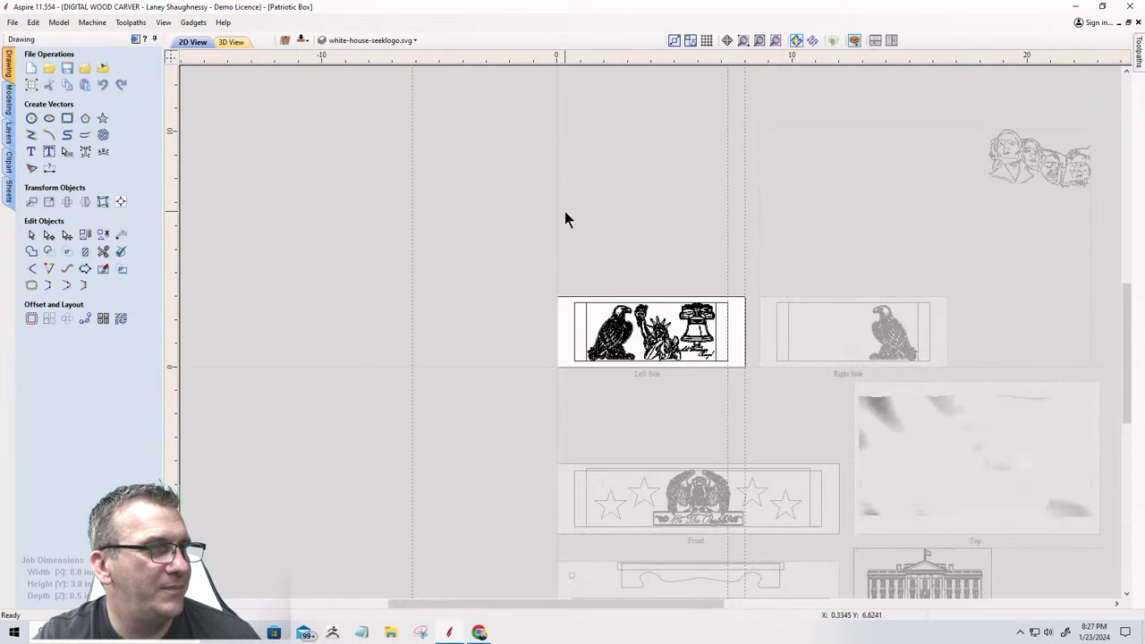
{"action": "left_click", "coordinate": [575, 329]}
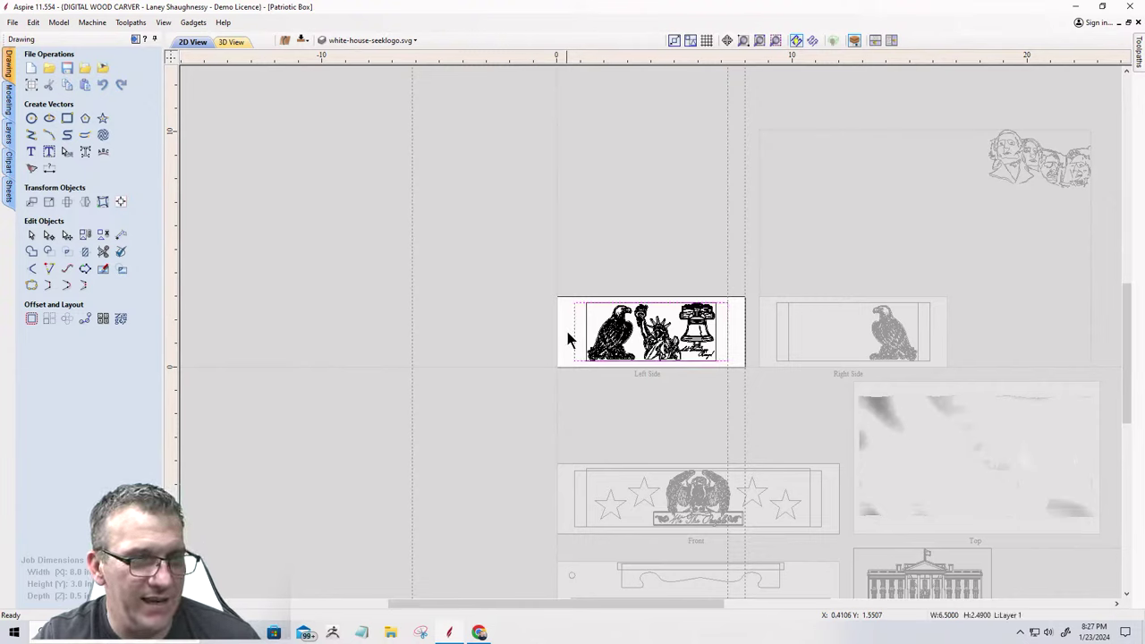
{"action": "scroll", "coordinate": [580, 335], "scroll_direction": "up", "scroll_amount": 5}
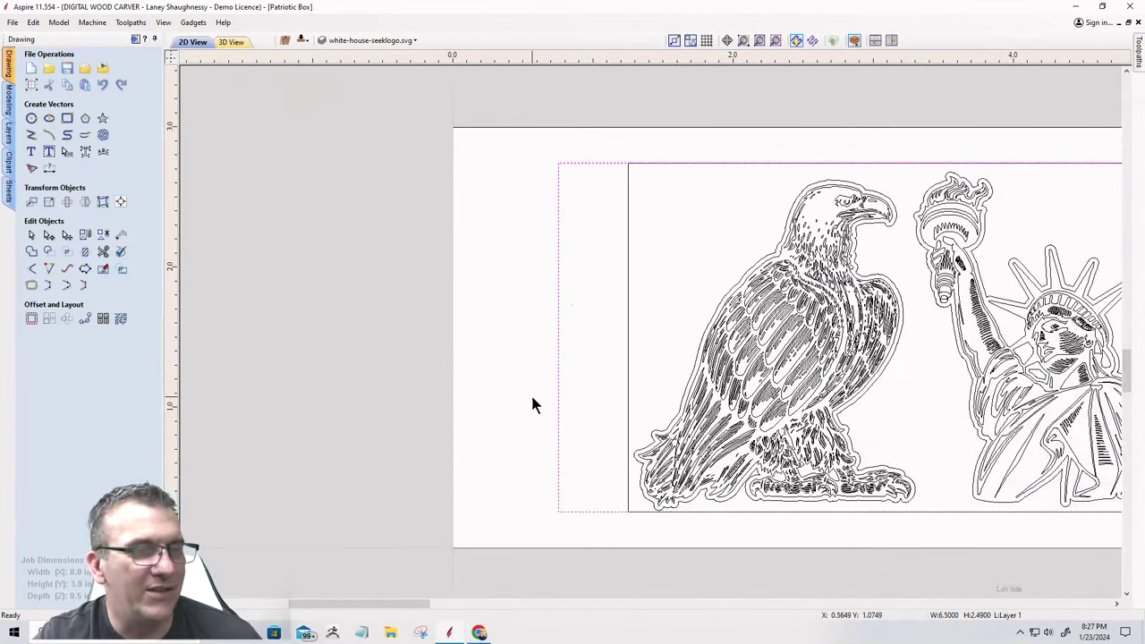
{"action": "left_click", "coordinate": [48, 202]}
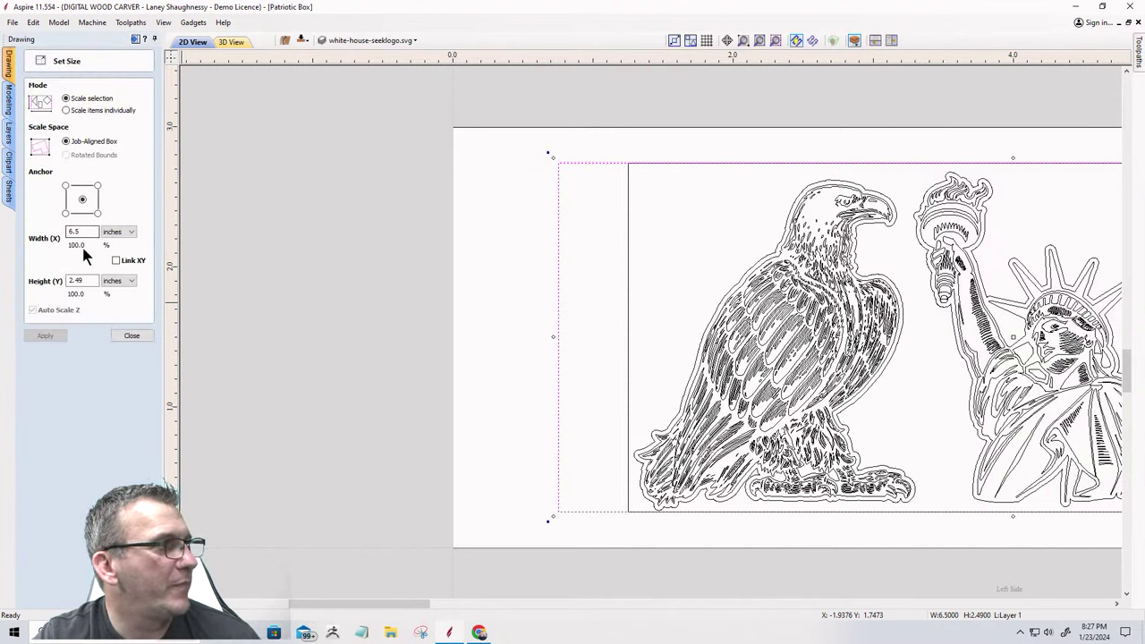
{"action": "left_click", "coordinate": [90, 281]}
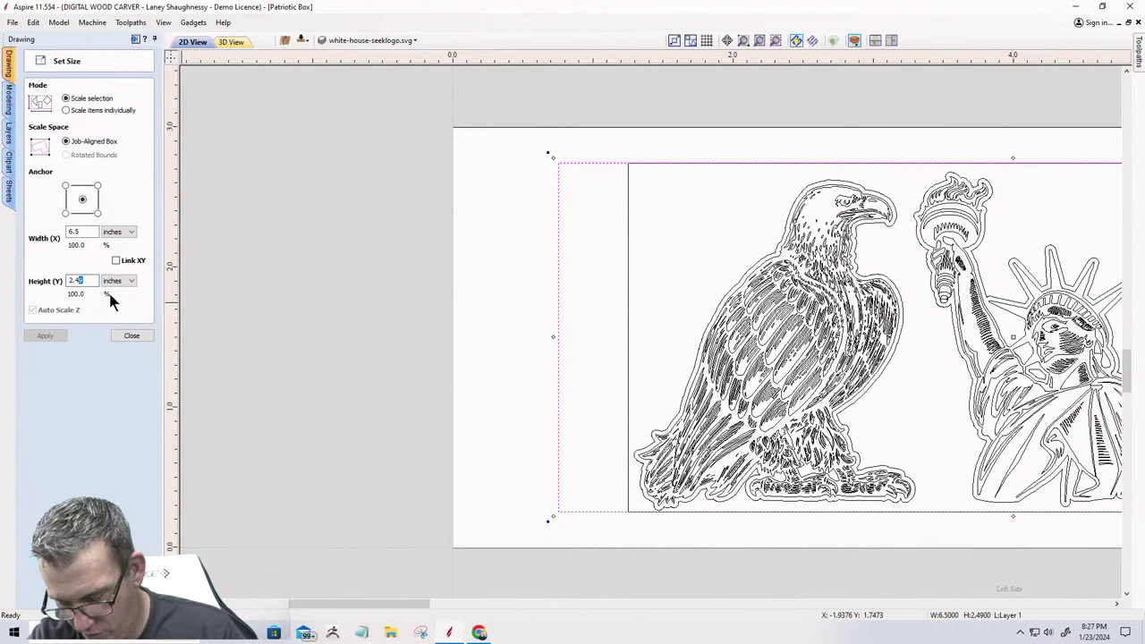
{"action": "type", "text": "0"}
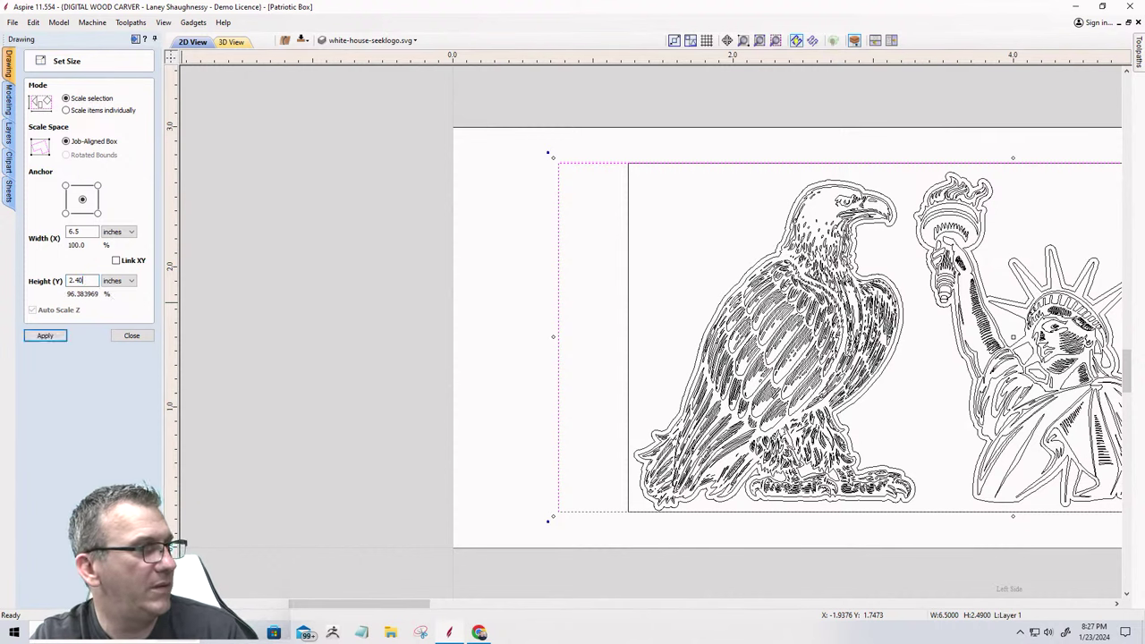
{"action": "left_click", "coordinate": [38, 337]}
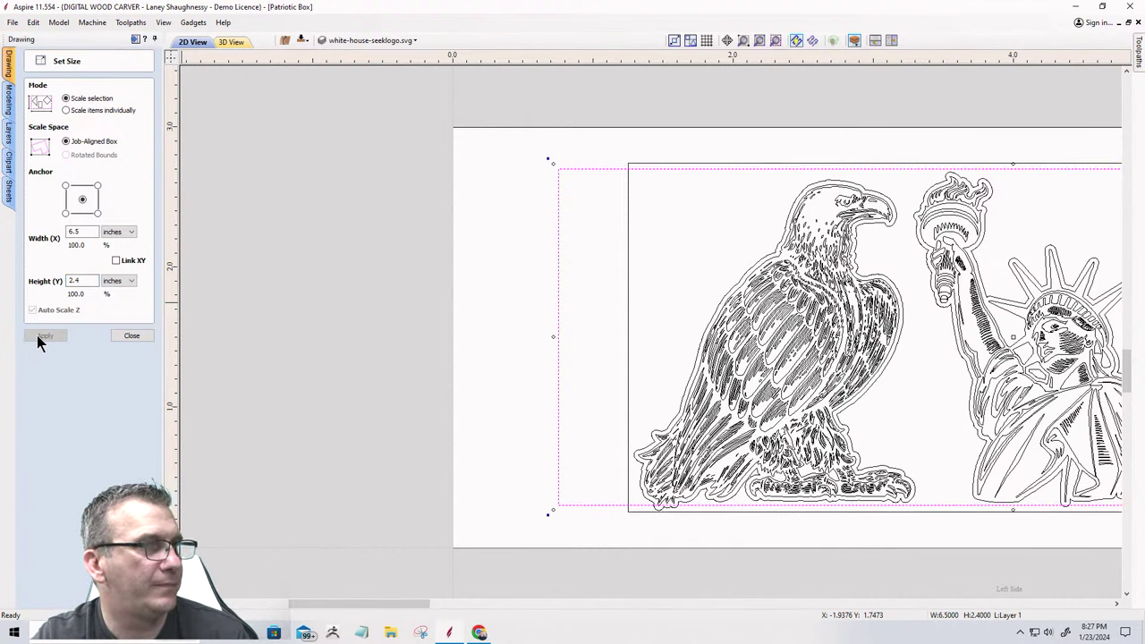
{"action": "left_click", "coordinate": [131, 335]}
Reselect the artwork and centre it on the material with the alignment tools.
{"action": "left_click", "coordinate": [551, 227]}
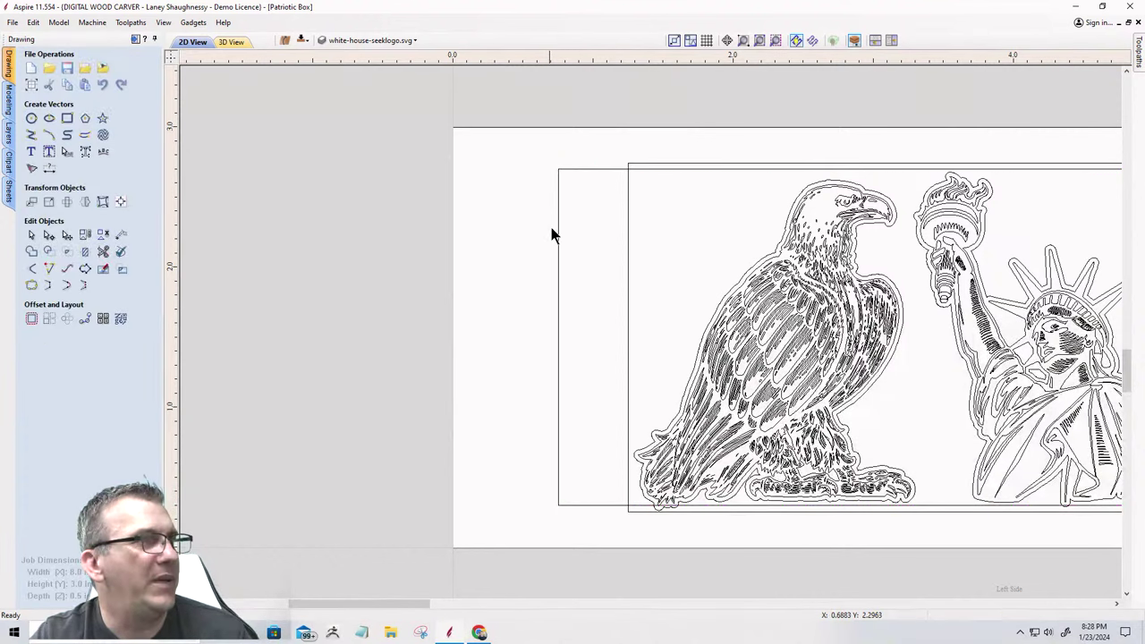
{"action": "left_click", "coordinate": [557, 224]}
{"action": "left_click", "coordinate": [120, 202]}
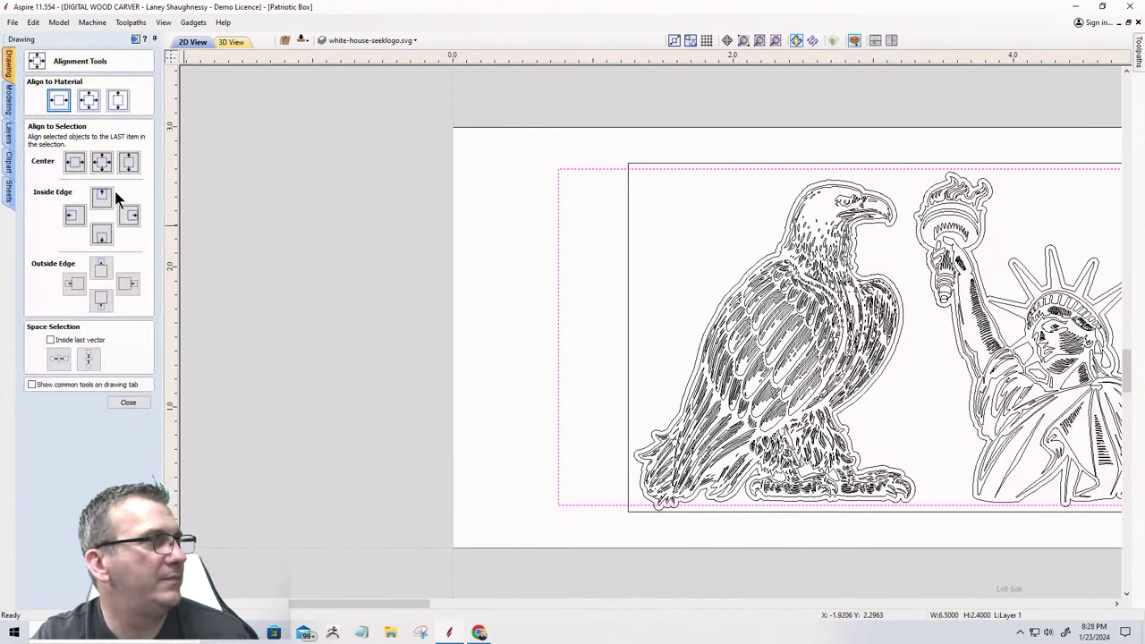
{"action": "left_click", "coordinate": [128, 403]}
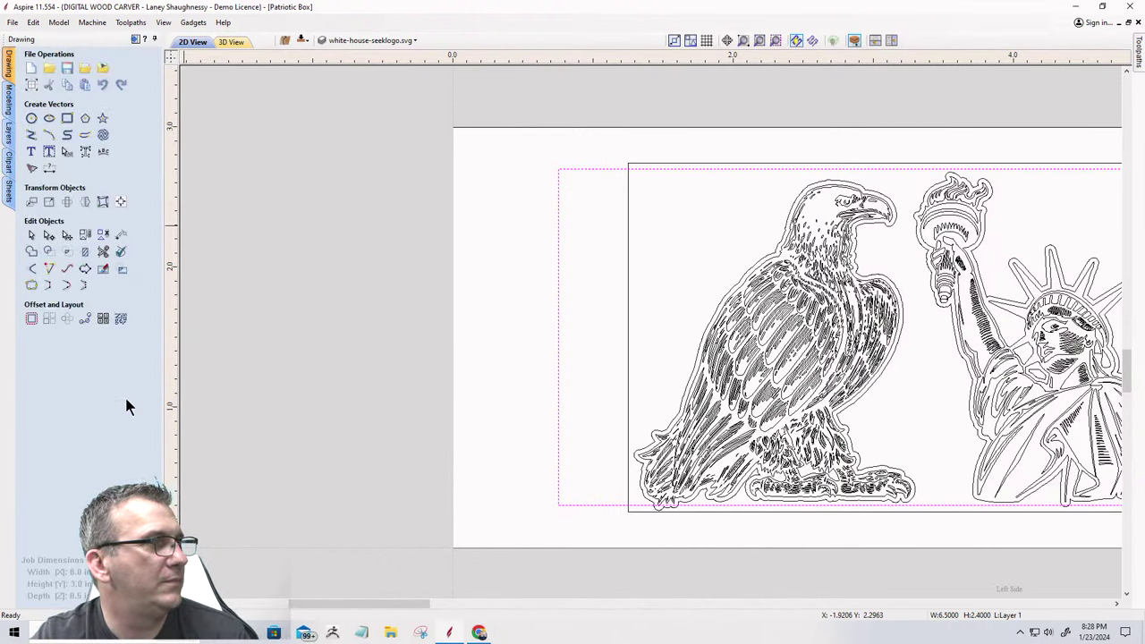
Dimension the 0.3 in gap from the artwork's bottom to the panel edge, then select the artwork.
{"action": "left_click", "coordinate": [50, 171]}
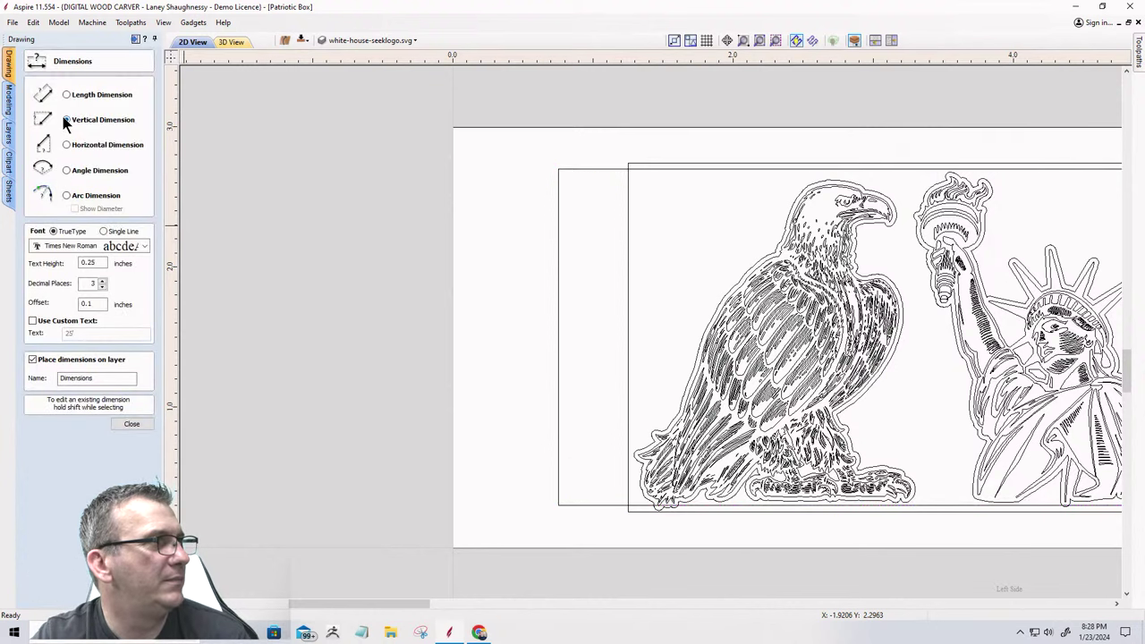
{"action": "left_click", "coordinate": [583, 508]}
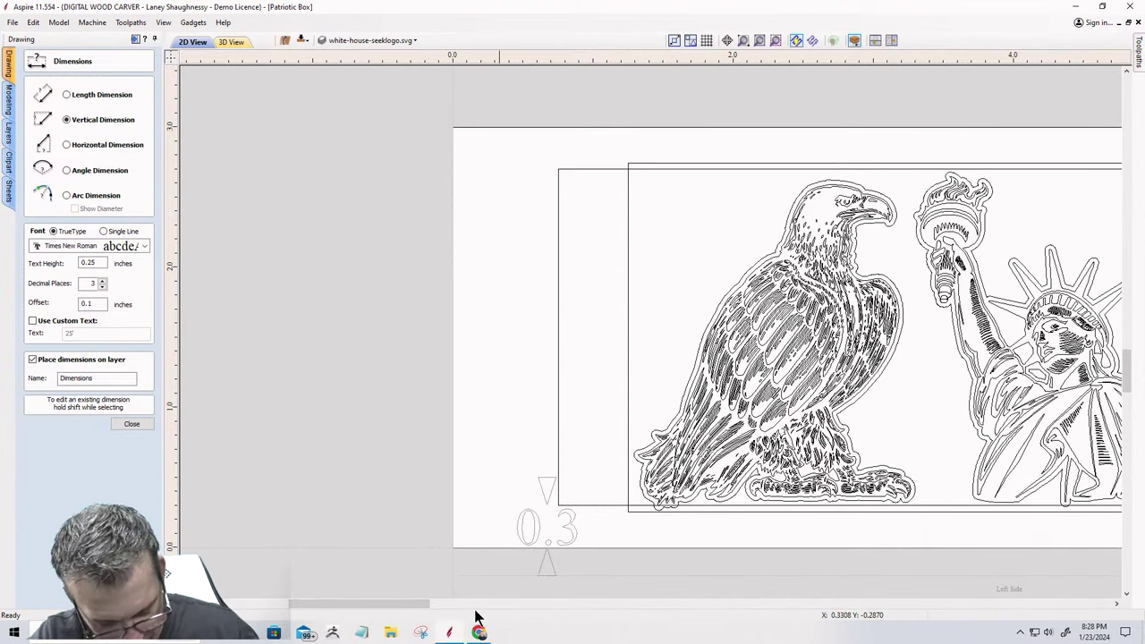
{"action": "left_click", "coordinate": [116, 424]}
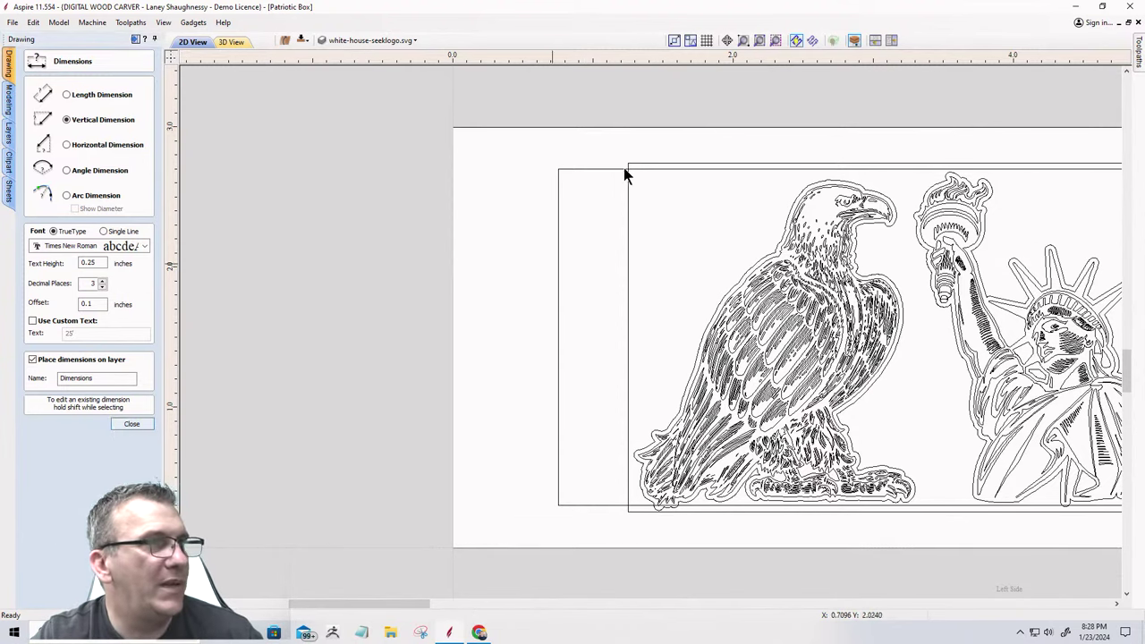
{"action": "left_click", "coordinate": [637, 171]}
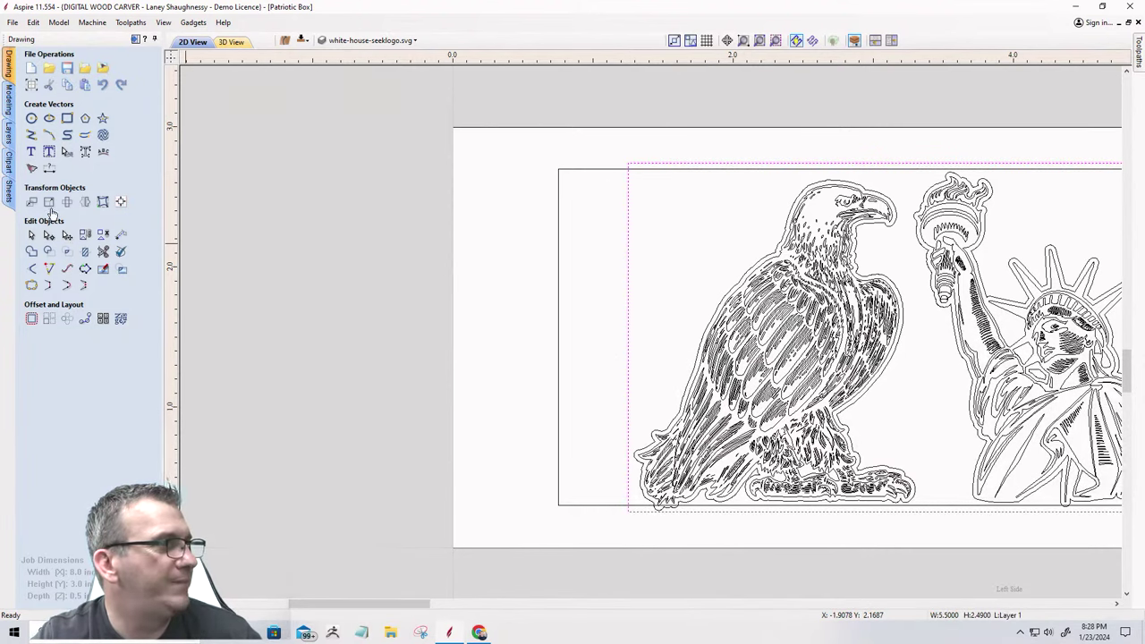
Set the selected artwork's height to 2.40 in, making it 5.5 × 2.4 in.
{"action": "left_click", "coordinate": [49, 206]}
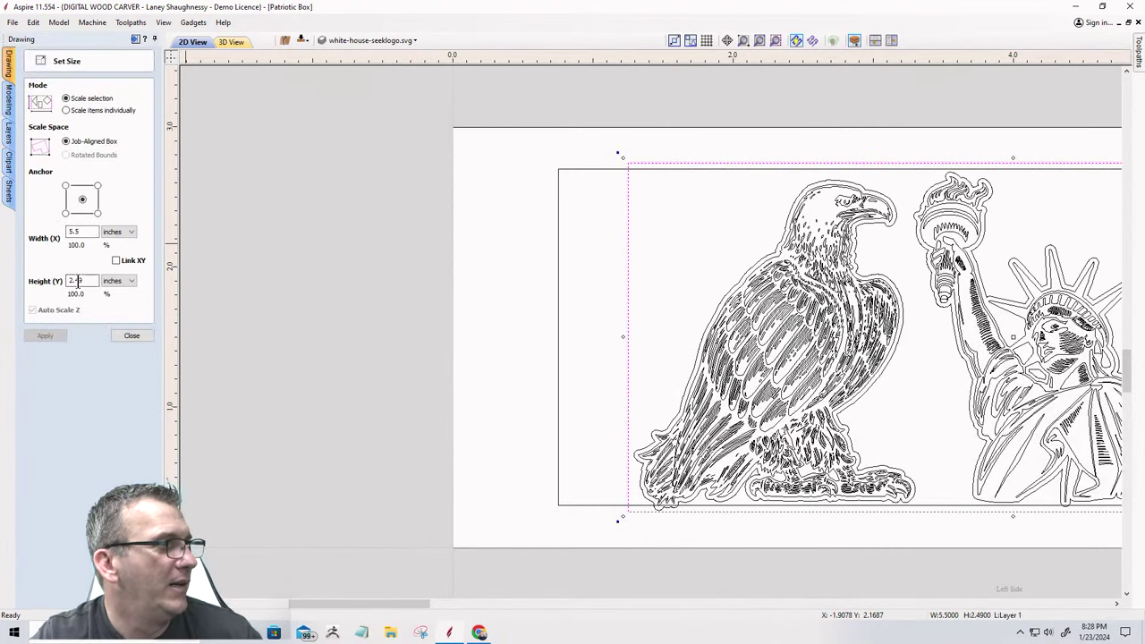
{"action": "left_click_drag", "start_coordinate": [77, 281], "coordinate": [83, 282]}
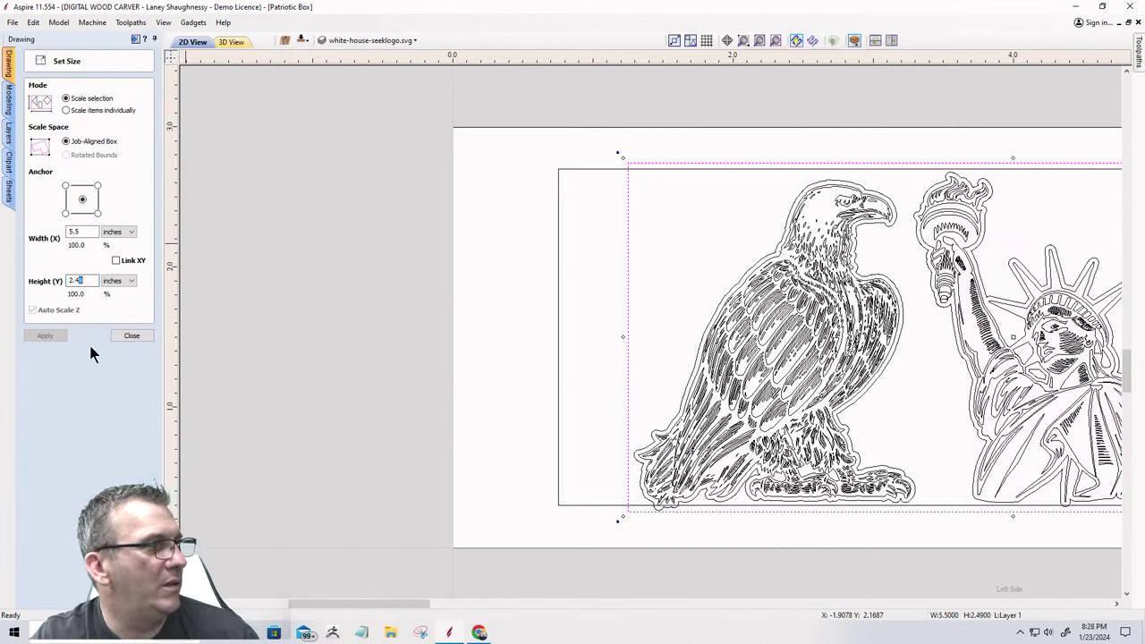
{"action": "type", "text": "0"}
{"action": "left_click", "coordinate": [40, 335]}
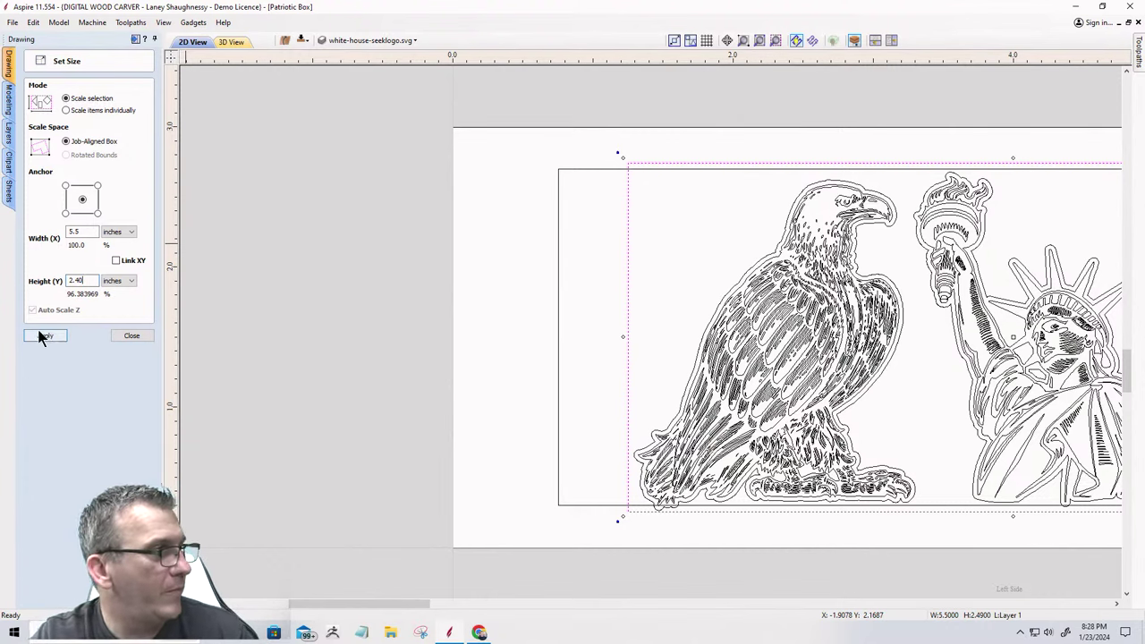
{"action": "left_click", "coordinate": [131, 335]}
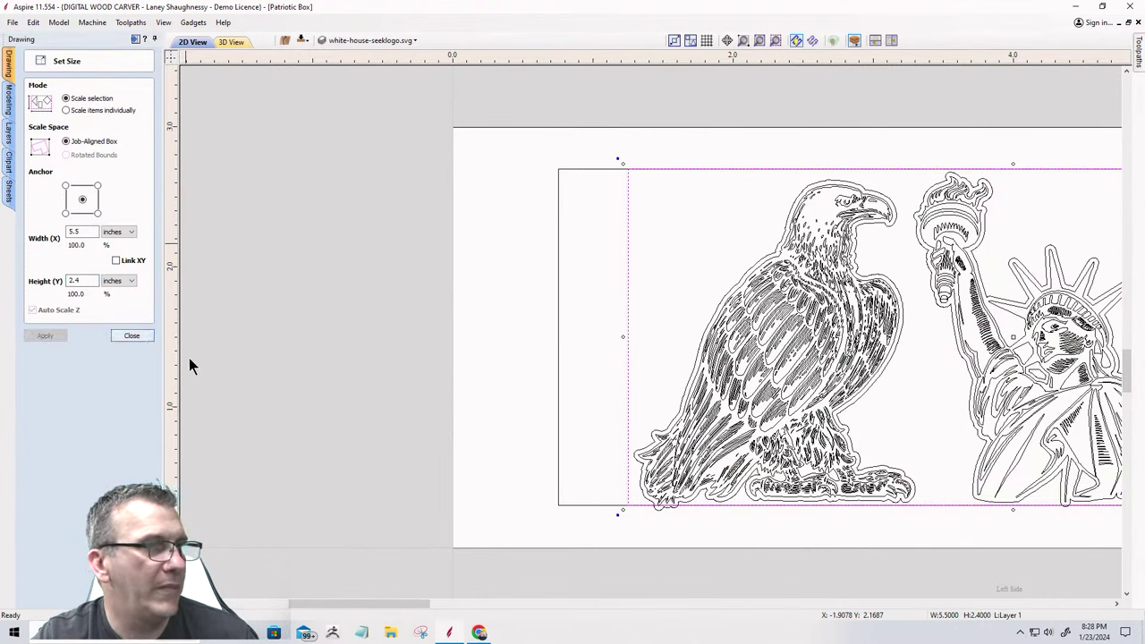
{"action": "scroll", "coordinate": [465, 396], "scroll_direction": "down", "scroll_amount": 3}
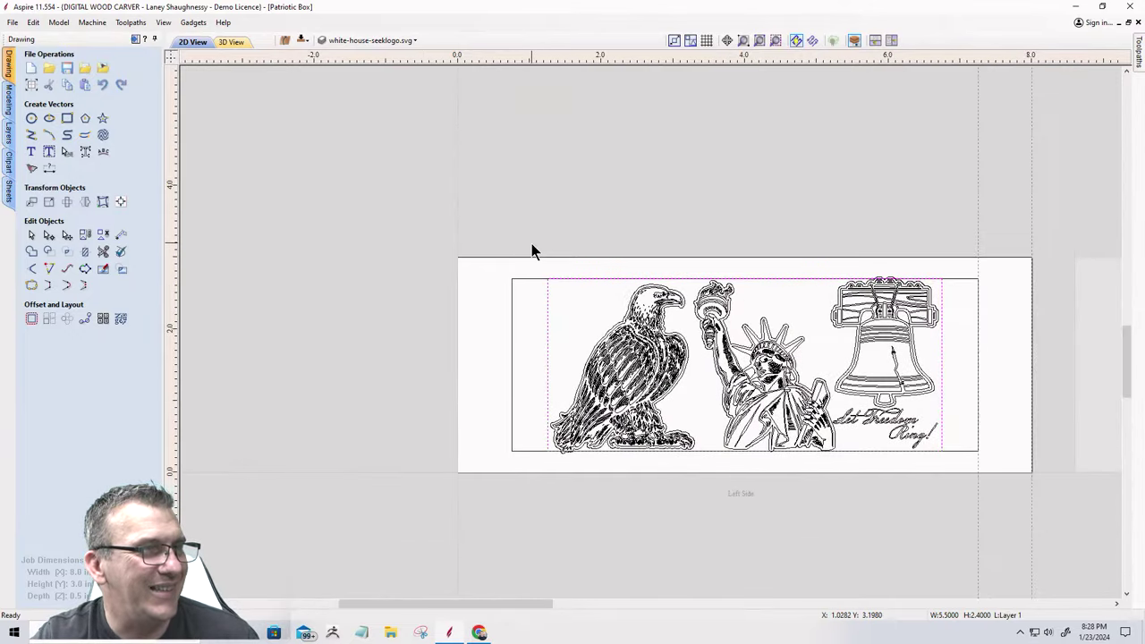
Move the eagle down and to the right on the panel.
{"action": "left_click_drag", "start_coordinate": [573, 417], "coordinate": [701, 486]}
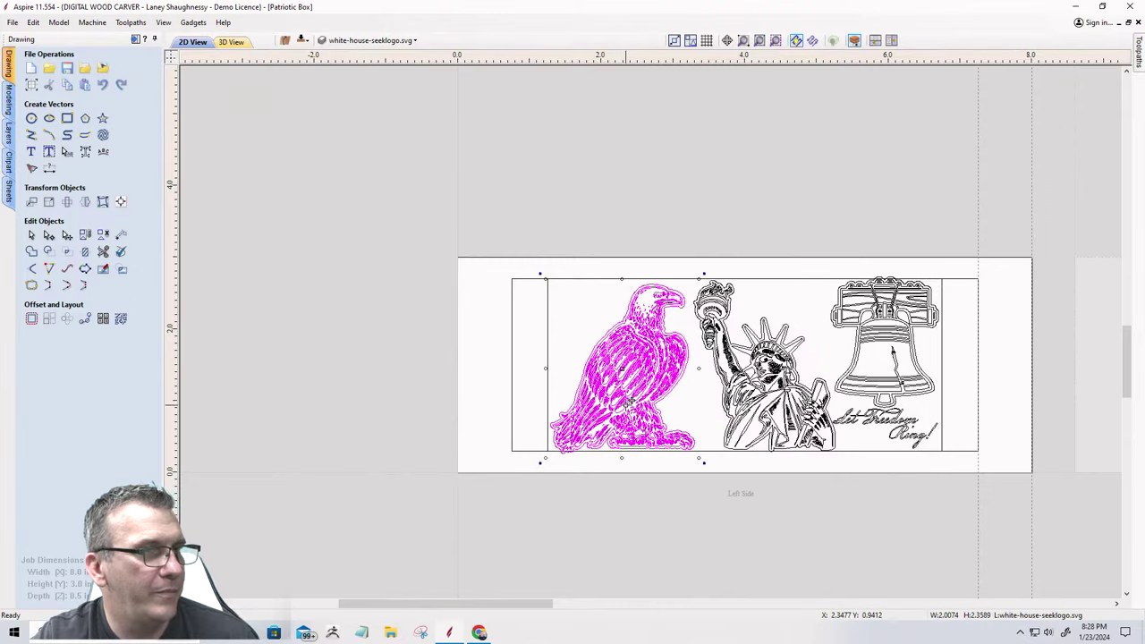
{"action": "scroll", "coordinate": [598, 361], "scroll_direction": "up", "scroll_amount": 3}
{"action": "scroll", "coordinate": [598, 355], "scroll_direction": "up", "scroll_amount": 1}
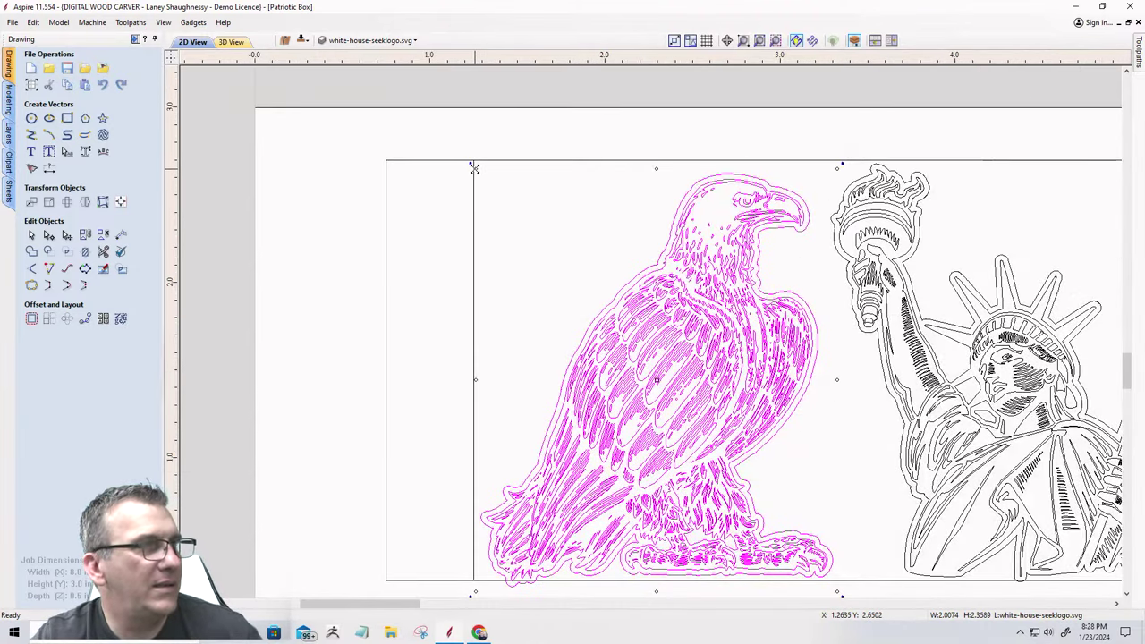
{"action": "left_click_drag", "start_coordinate": [474, 167], "coordinate": [492, 211]}
{"action": "scroll", "coordinate": [497, 222], "scroll_direction": "down", "scroll_amount": 4}
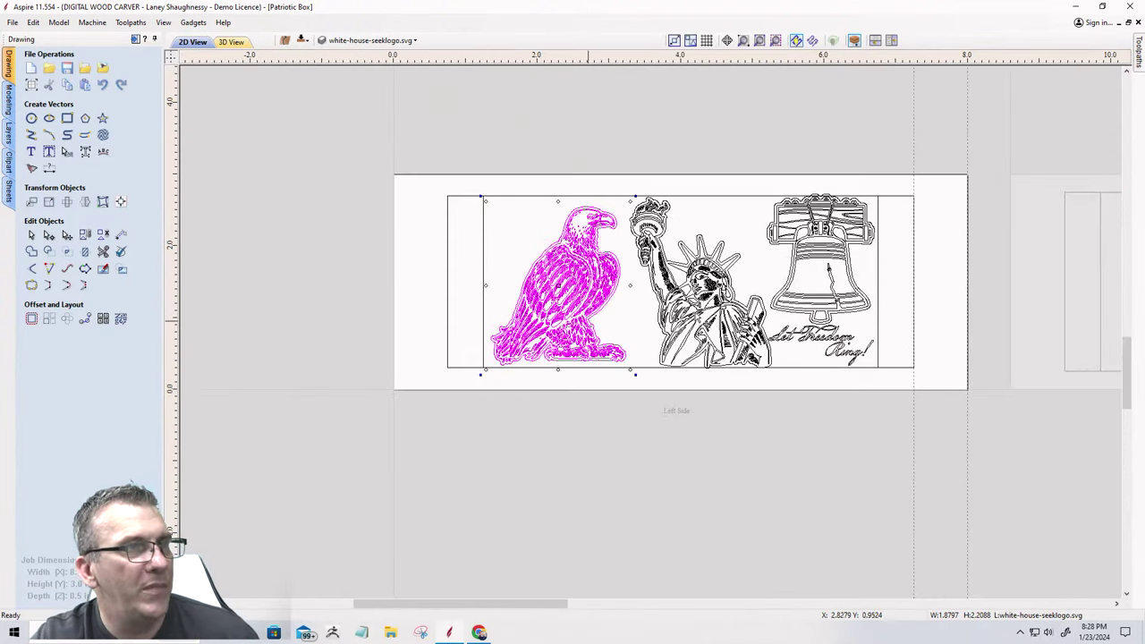
Enlarge the Liberty Bell slightly and move it higher, clear of the 'Let Freedom Ring!' text.
{"action": "left_click", "coordinate": [696, 277]}
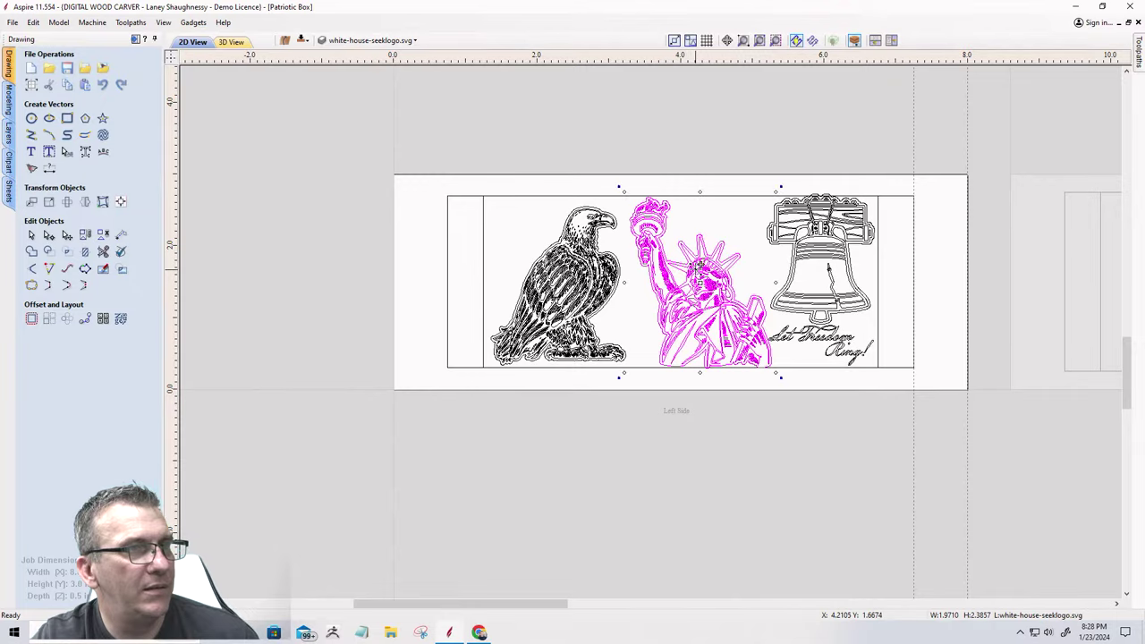
{"action": "scroll", "coordinate": [623, 194], "scroll_direction": "up", "scroll_amount": 4}
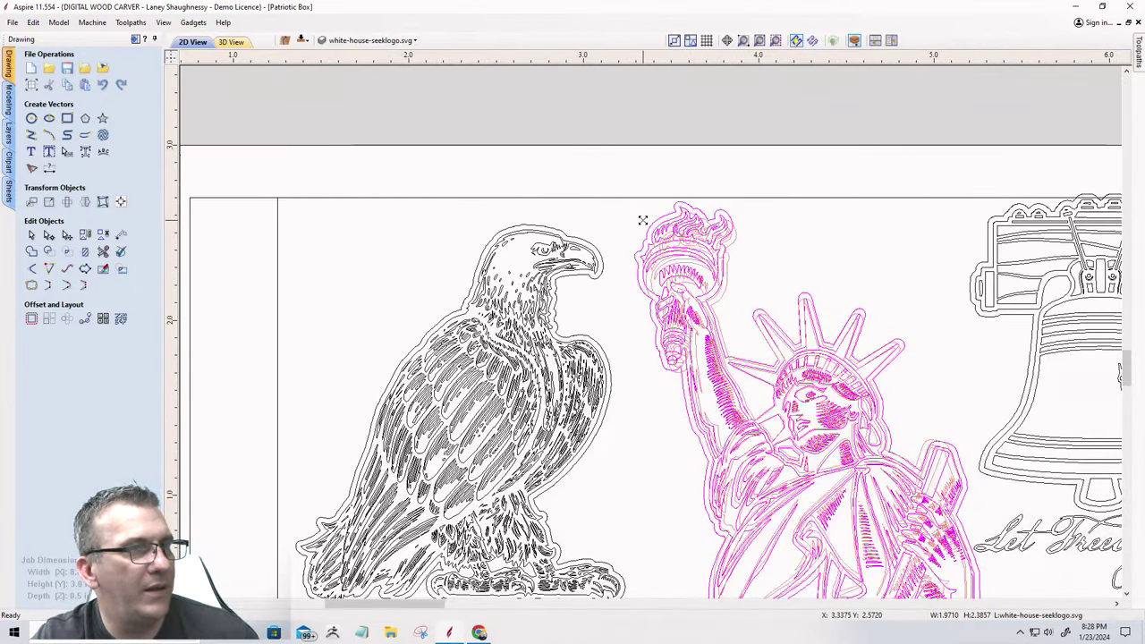
{"action": "scroll", "coordinate": [614, 167], "scroll_direction": "down", "scroll_amount": 4}
{"action": "scroll", "coordinate": [735, 313], "scroll_direction": "up", "scroll_amount": 3}
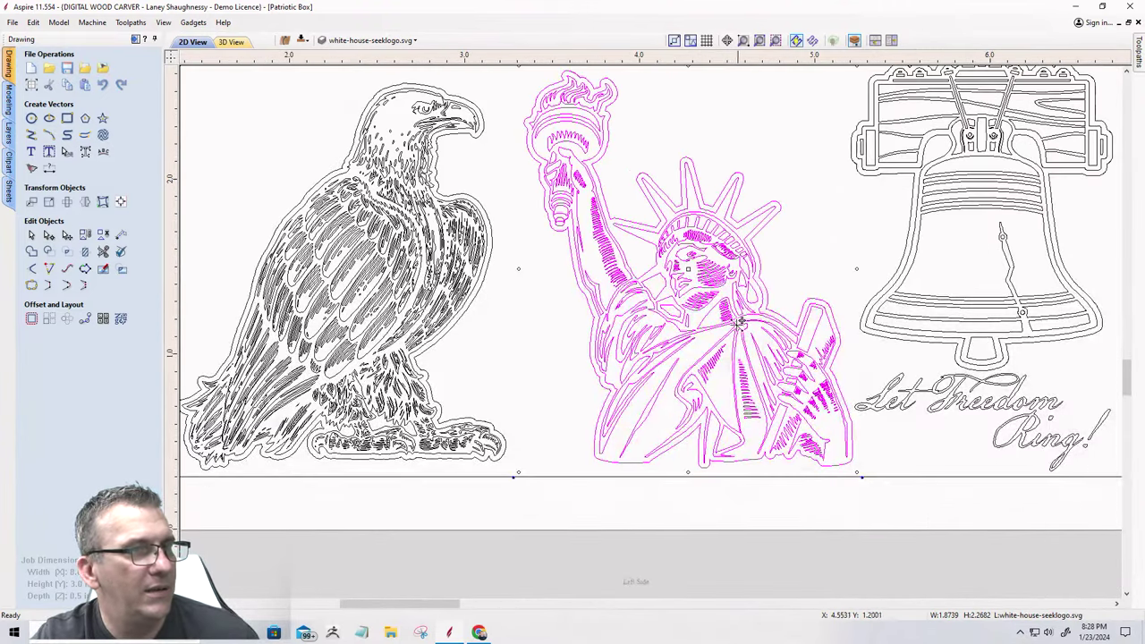
{"action": "scroll", "coordinate": [836, 510], "scroll_direction": "up", "scroll_amount": 1}
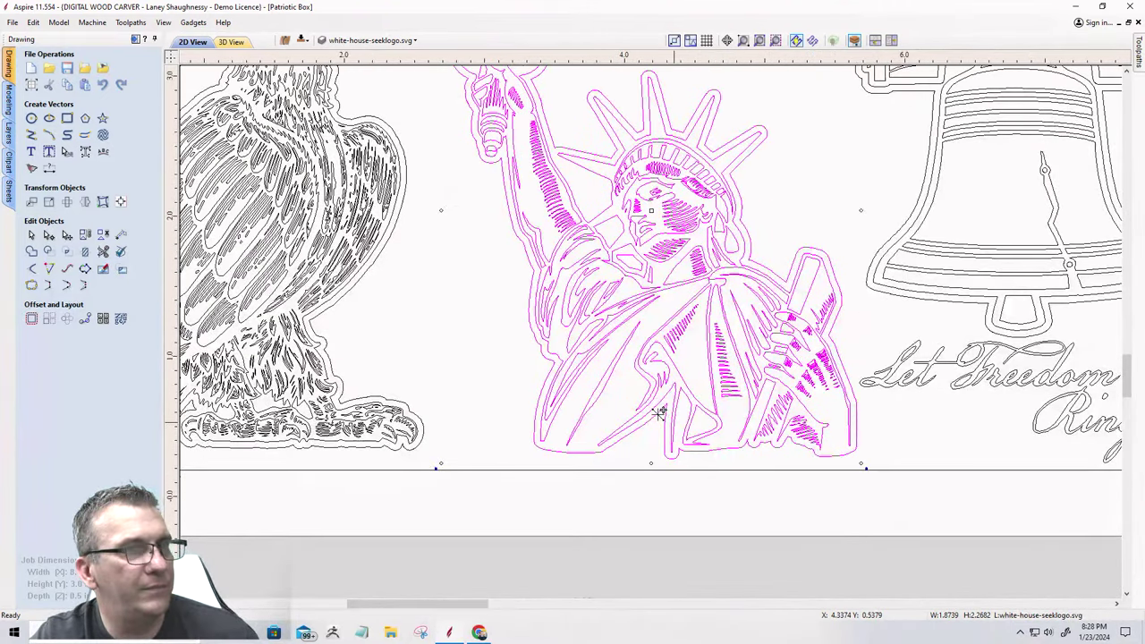
{"action": "scroll", "coordinate": [660, 408], "scroll_direction": "down", "scroll_amount": 4}
{"action": "left_click", "coordinate": [819, 271]}
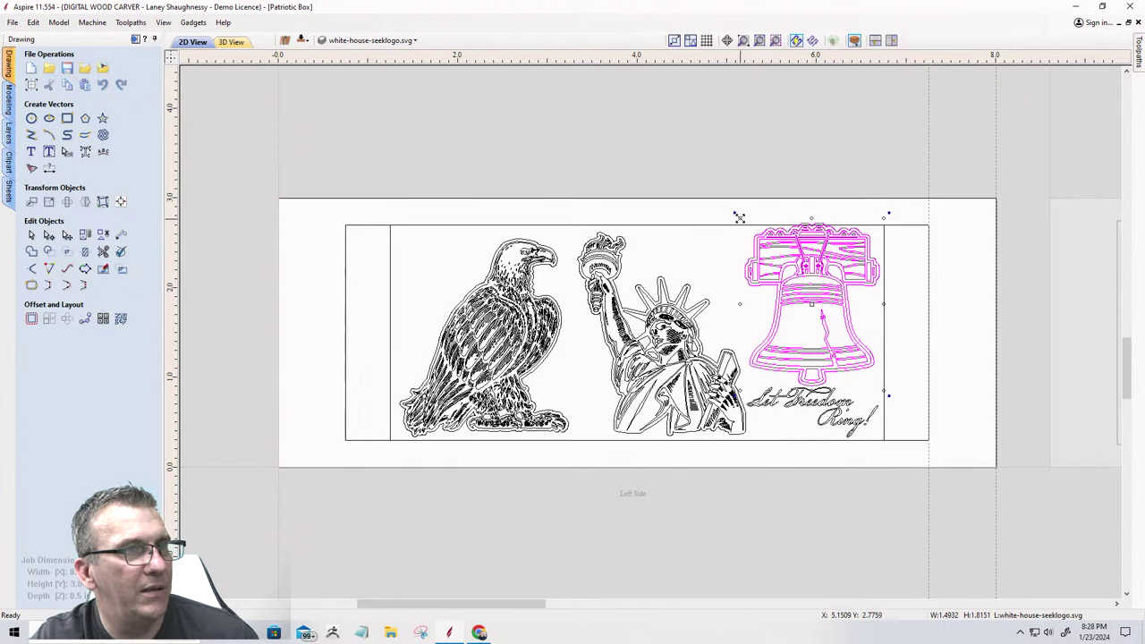
{"action": "left_click_drag", "start_coordinate": [739, 217], "coordinate": [744, 227]}
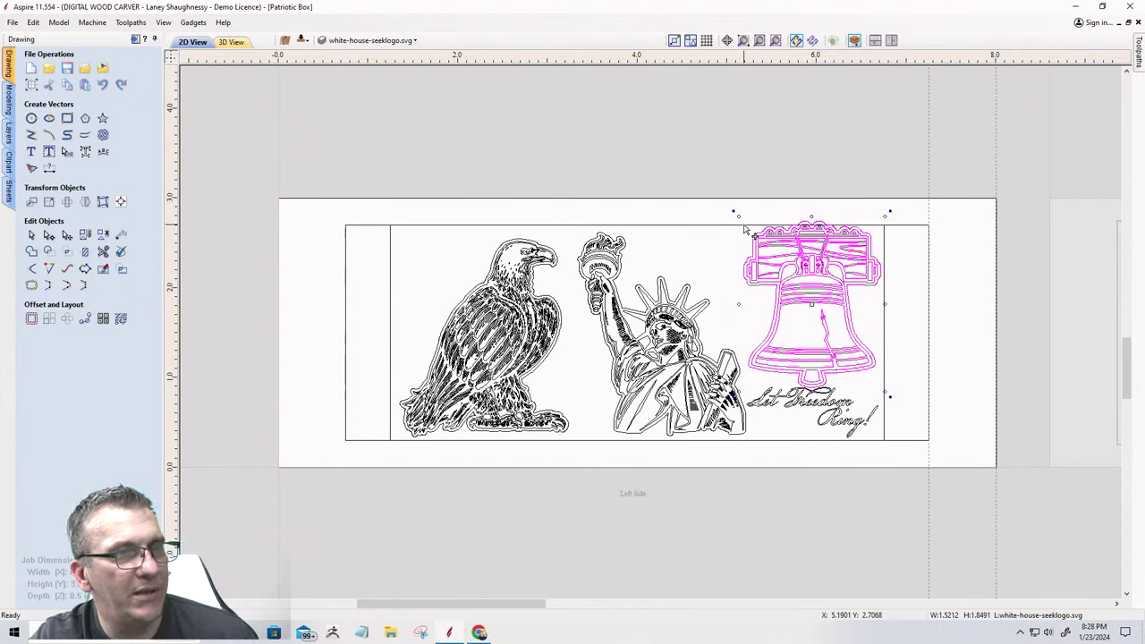
{"action": "scroll", "coordinate": [812, 377], "scroll_direction": "up", "scroll_amount": 2}
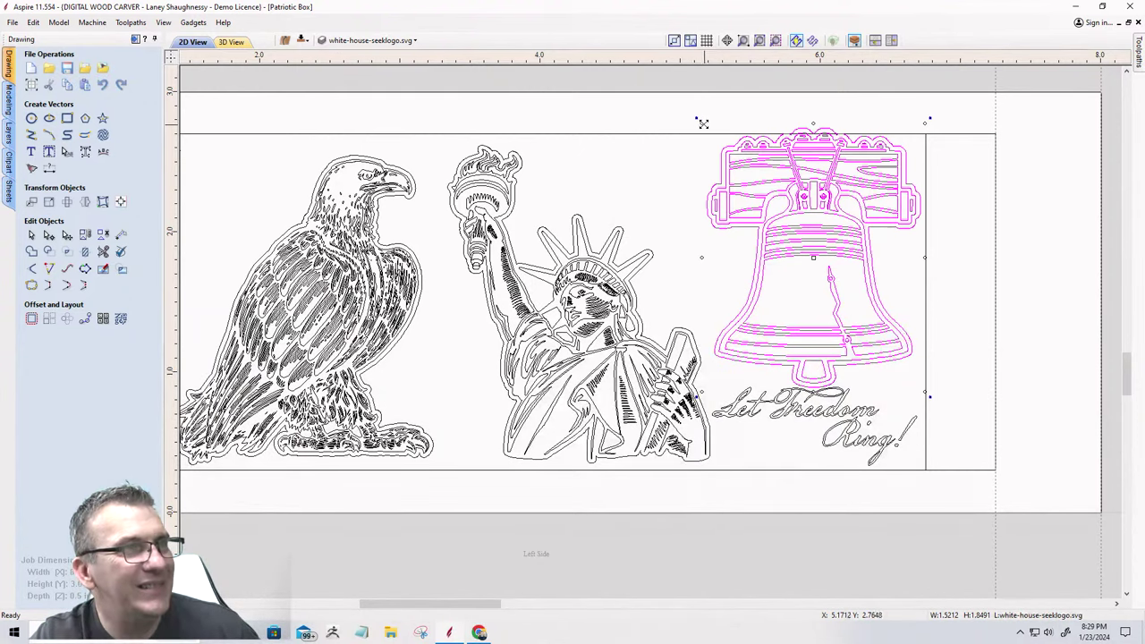
{"action": "left_click_drag", "start_coordinate": [701, 124], "coordinate": [710, 131]}
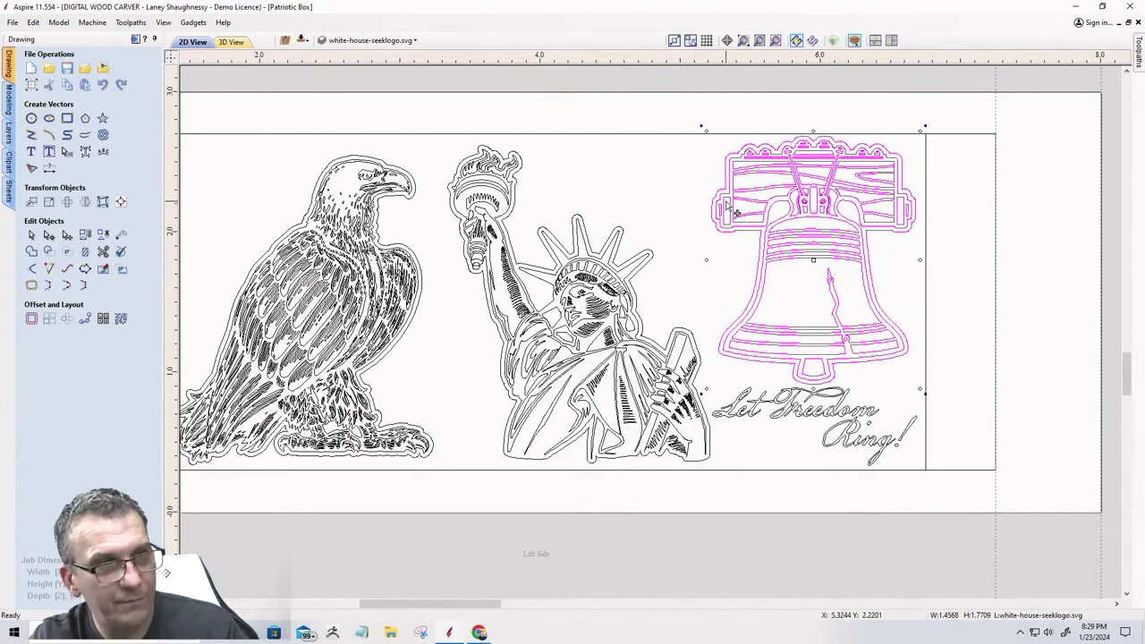
Marquee-select all the Left Side panel artwork.
{"action": "left_click", "coordinate": [644, 209]}
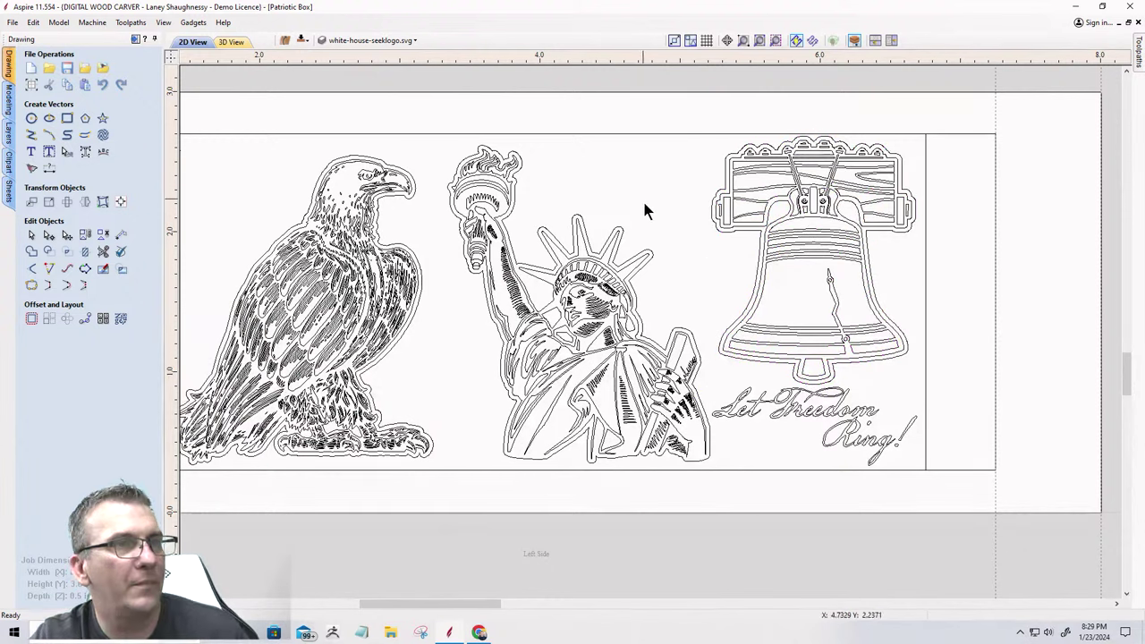
{"action": "scroll", "coordinate": [693, 257], "scroll_direction": "down", "scroll_amount": 3}
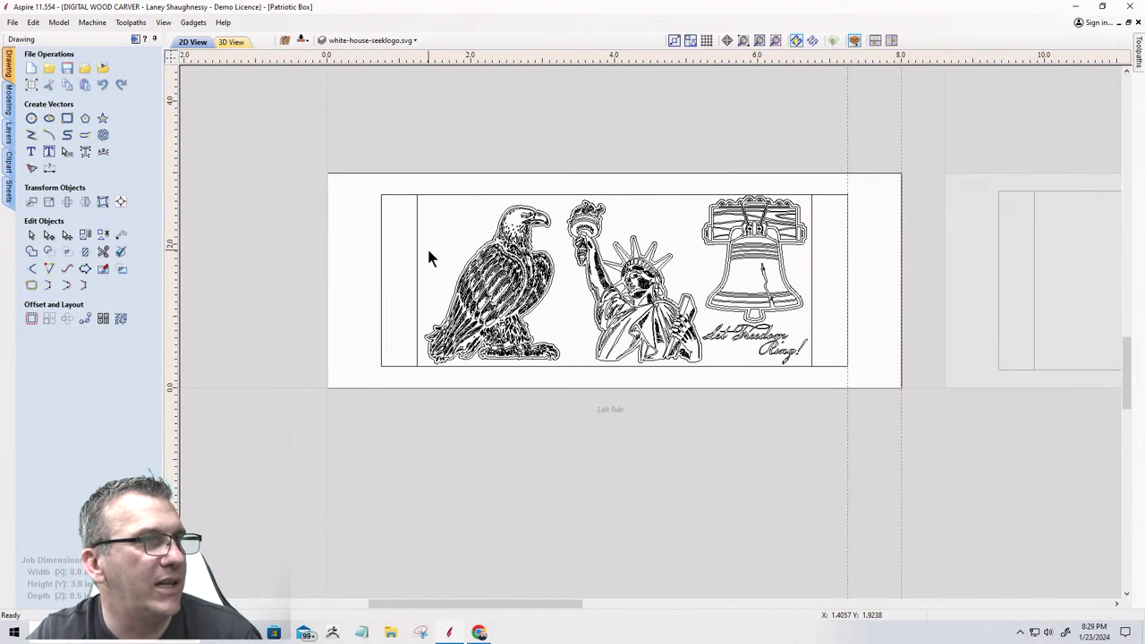
{"action": "left_click_drag", "start_coordinate": [389, 166], "coordinate": [823, 403]}
{"action": "scroll", "coordinate": [816, 288], "scroll_direction": "up", "scroll_amount": 3}
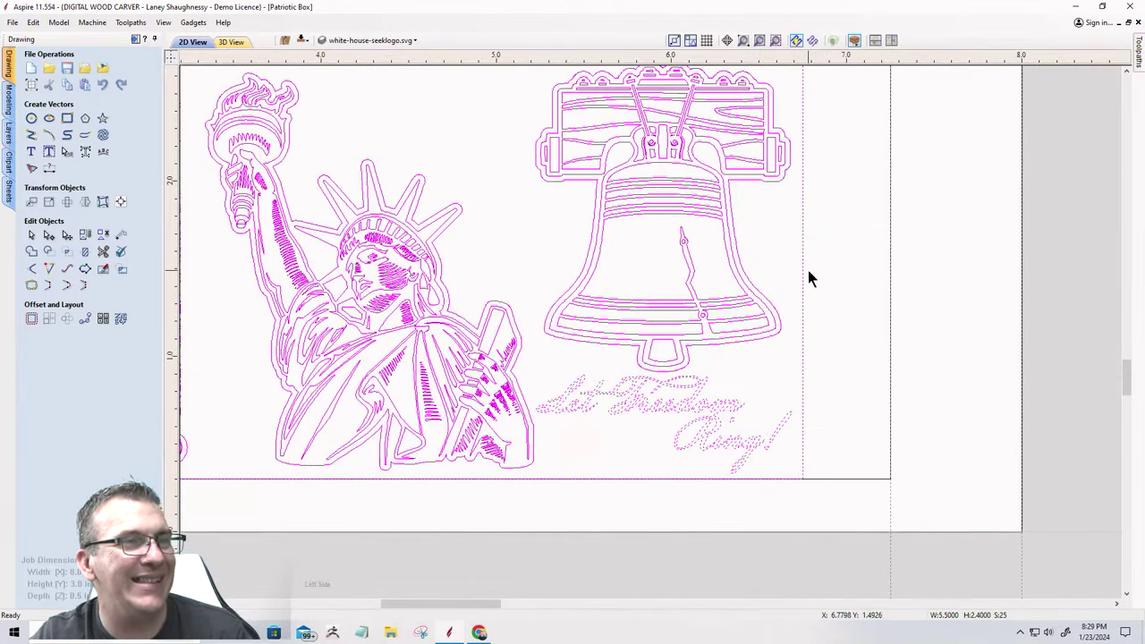
{"action": "scroll", "coordinate": [808, 278], "scroll_direction": "up", "scroll_amount": 2}
{"action": "scroll", "coordinate": [787, 268], "scroll_direction": "down", "scroll_amount": 5}
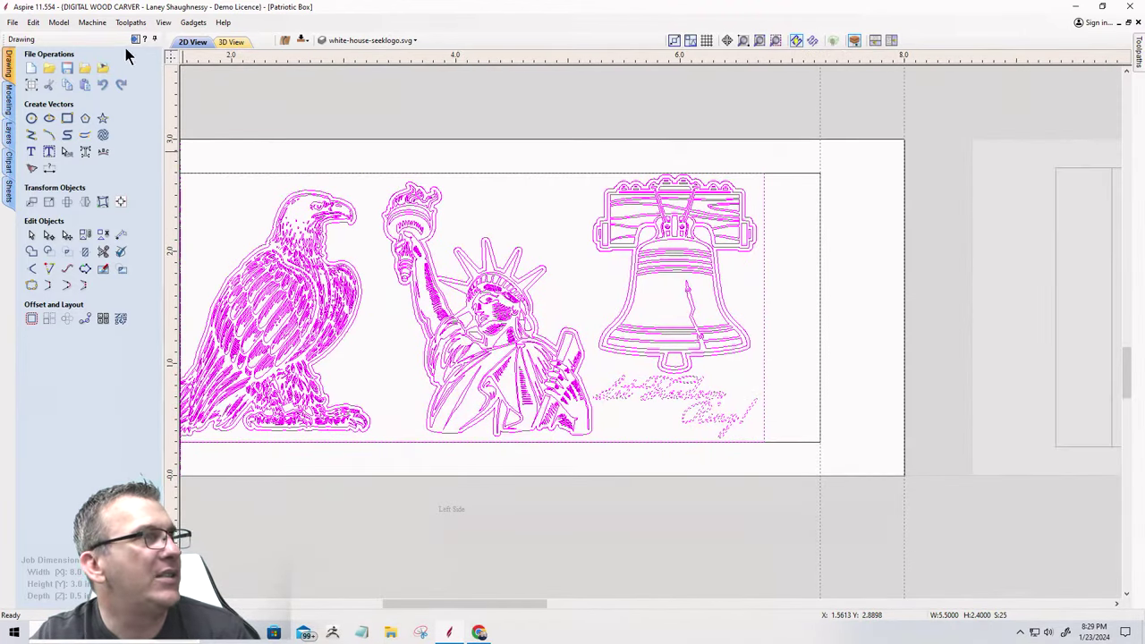
Close Preview Toolpaths and open V-Carve 1 from the toolpath list for editing.
{"action": "left_click", "coordinate": [136, 41]}
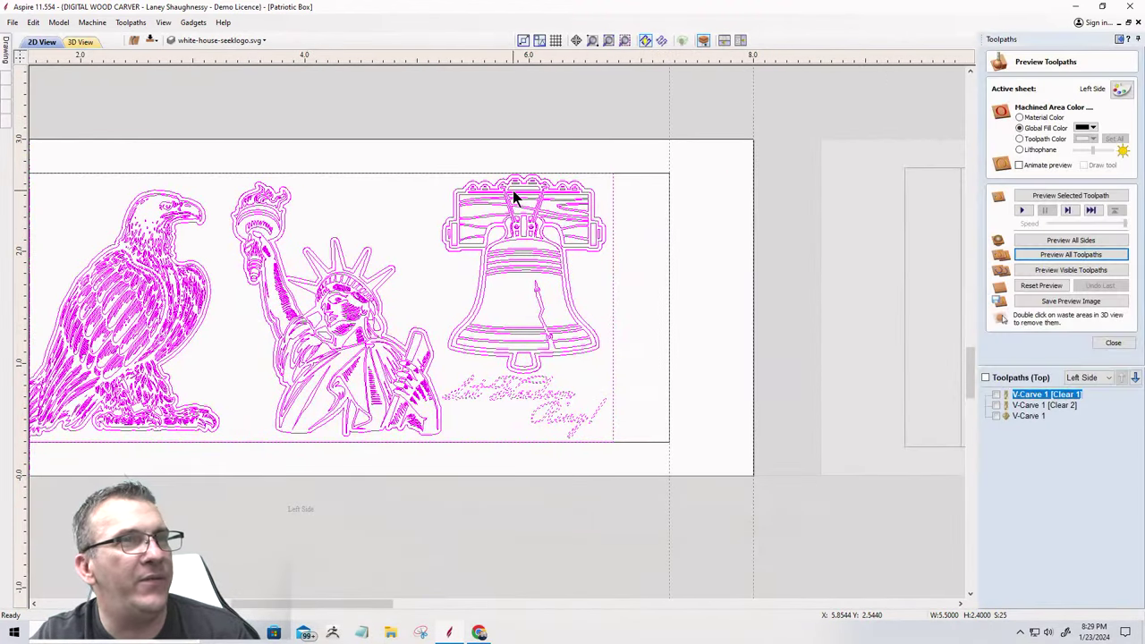
{"action": "left_click", "coordinate": [1109, 344]}
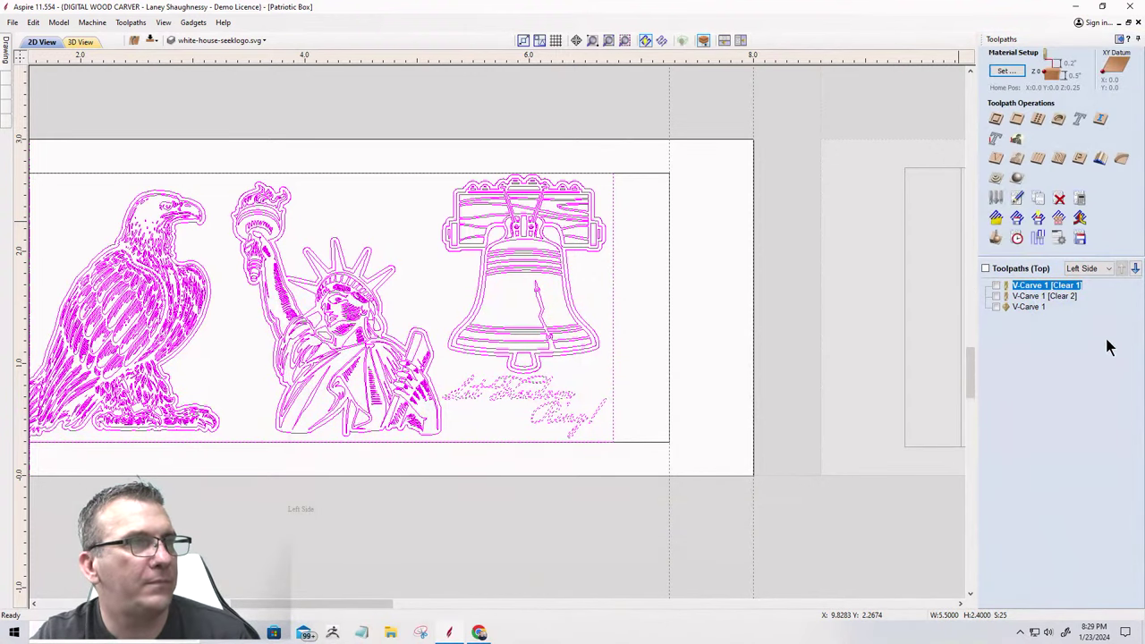
{"action": "mouse_move", "coordinate": [1036, 292]}
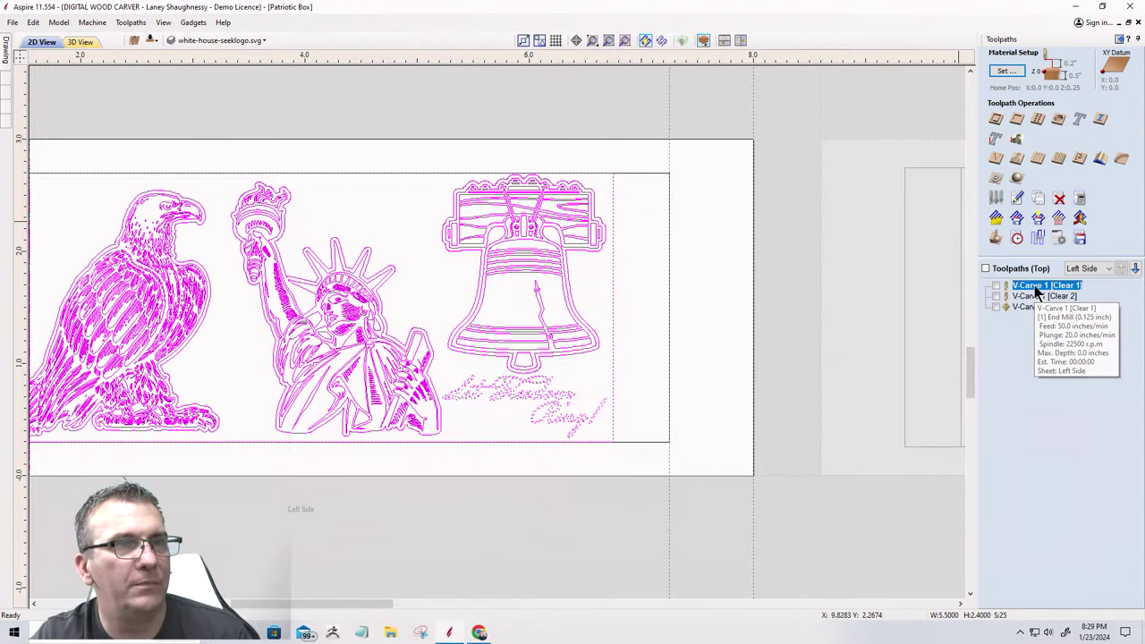
{"action": "double_click", "coordinate": [1036, 290]}
Select all the artwork vectors and recalculate V-Carve 1, continuing past the overlap warning.
{"action": "scroll", "coordinate": [574, 336], "scroll_direction": "down", "scroll_amount": 3}
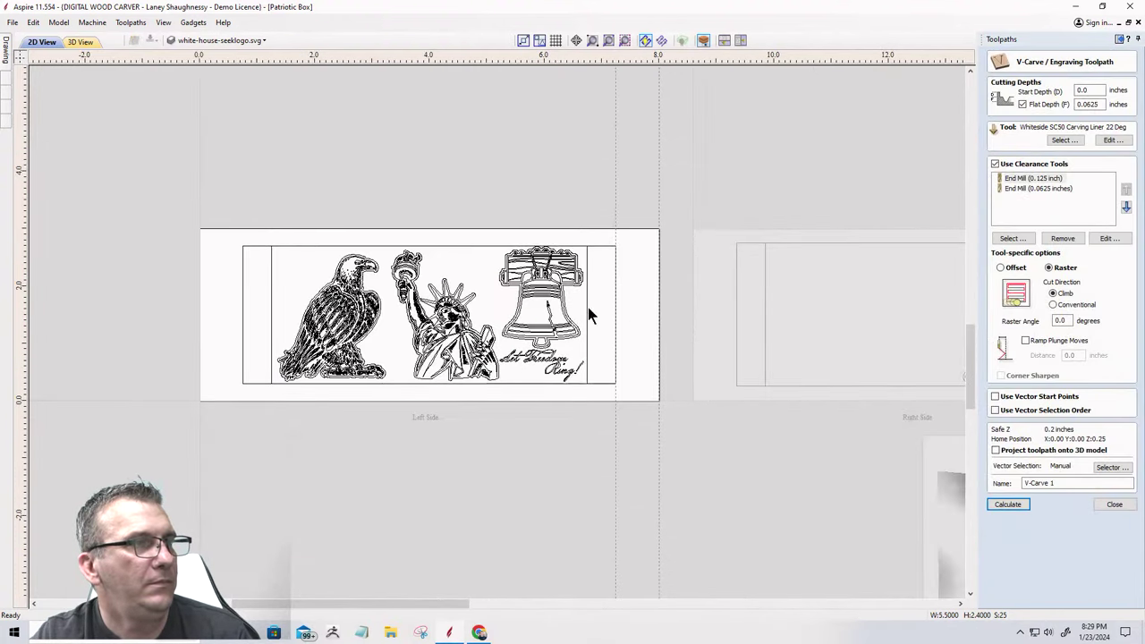
{"action": "left_click_drag", "start_coordinate": [261, 230], "coordinate": [596, 438]}
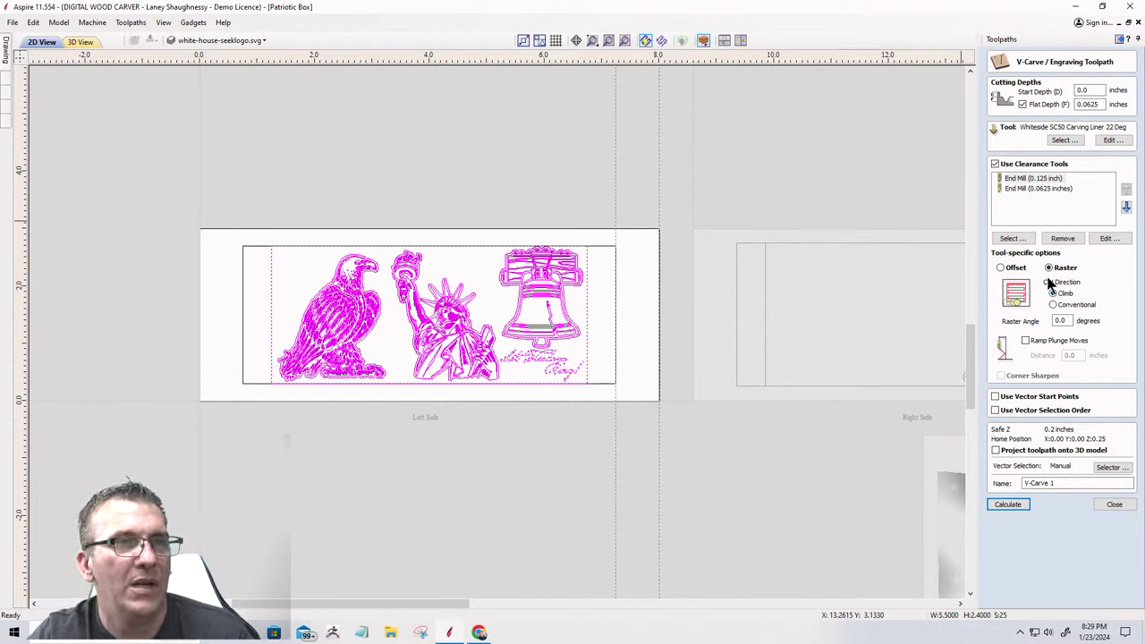
{"action": "left_click", "coordinate": [1000, 506]}
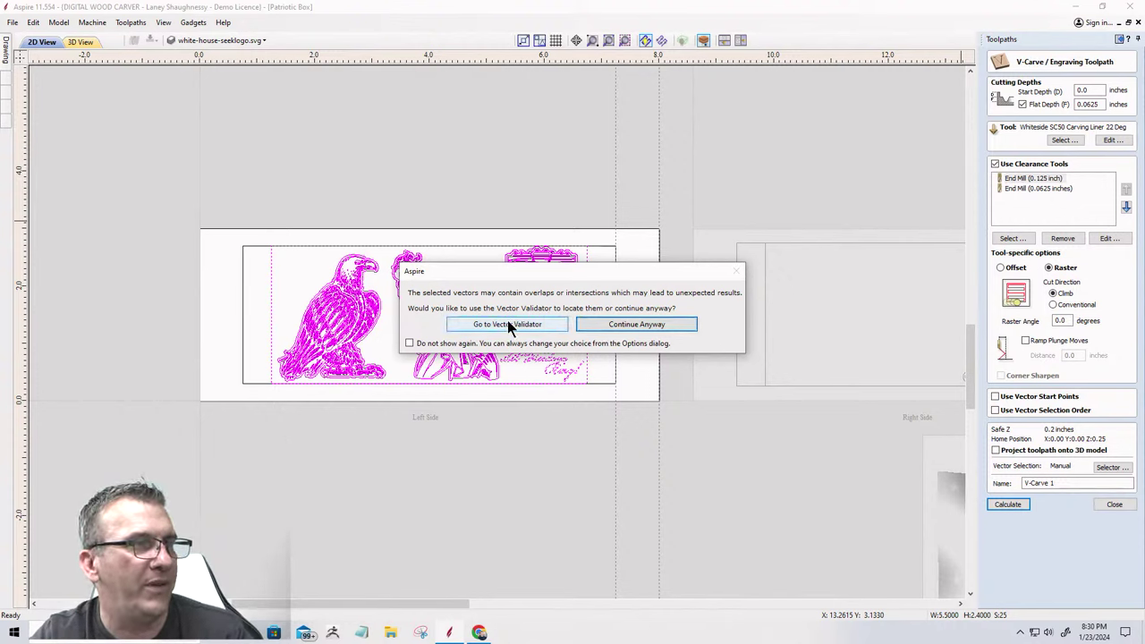
{"action": "left_click", "coordinate": [619, 327]}
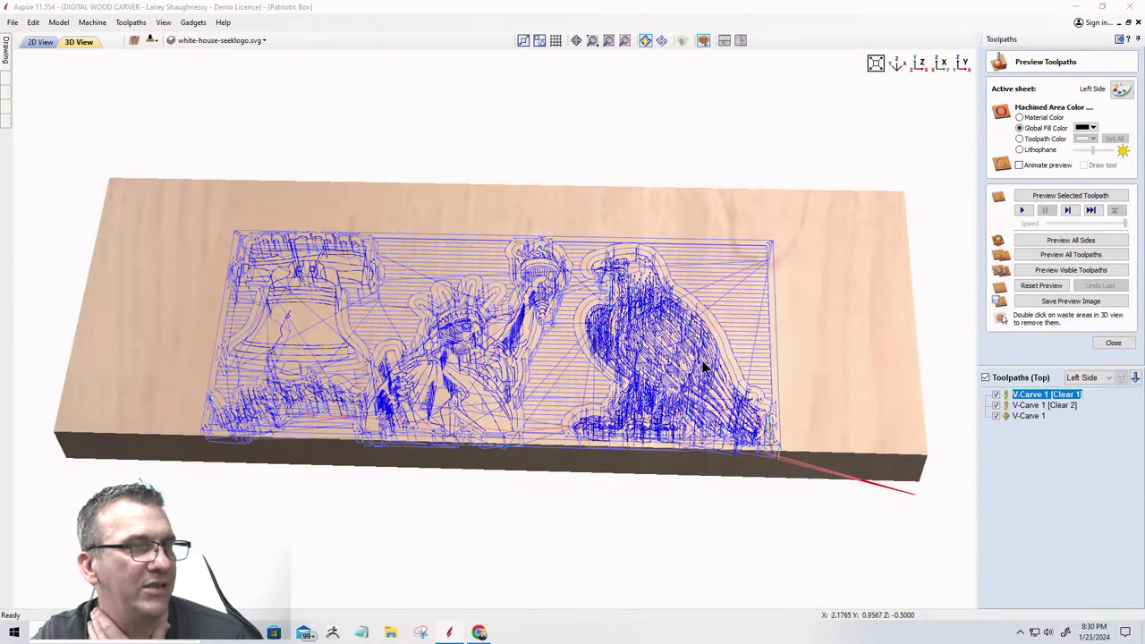
Simulate the visible toolpaths from a top view, showing the machined area in material colour.
{"action": "left_click", "coordinate": [917, 62]}
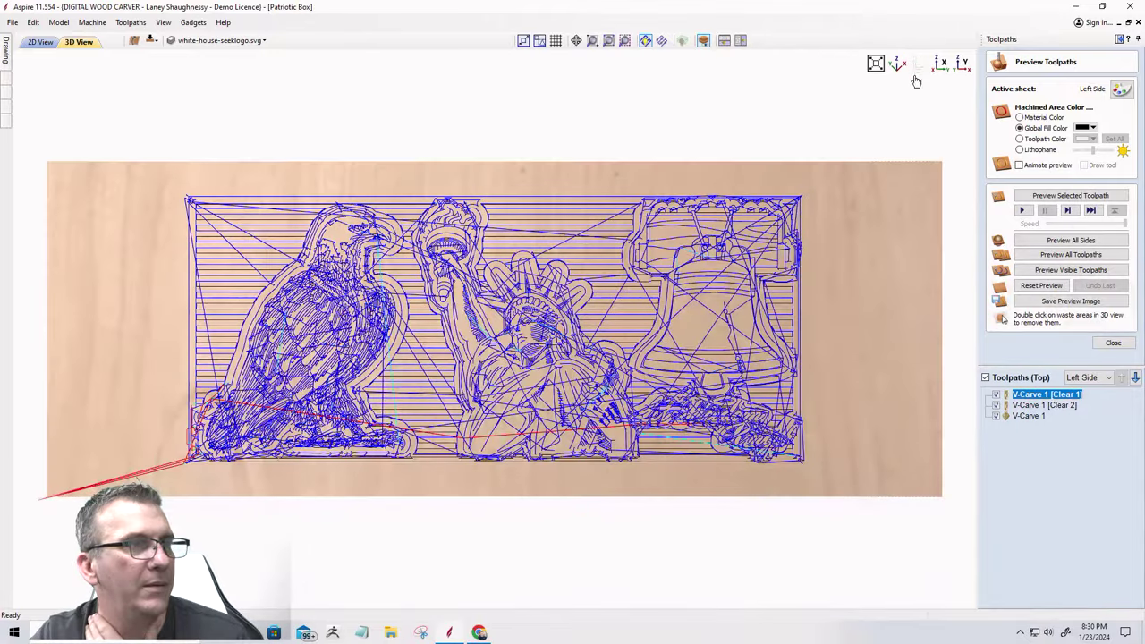
{"action": "left_click", "coordinate": [1054, 270]}
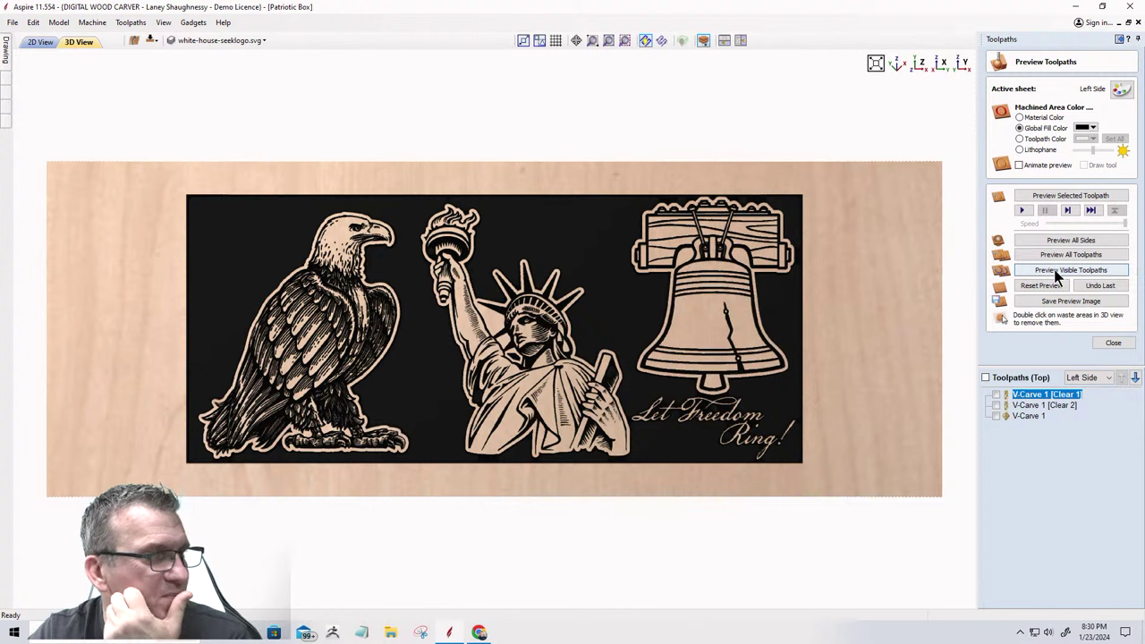
{"action": "left_click", "coordinate": [1018, 118]}
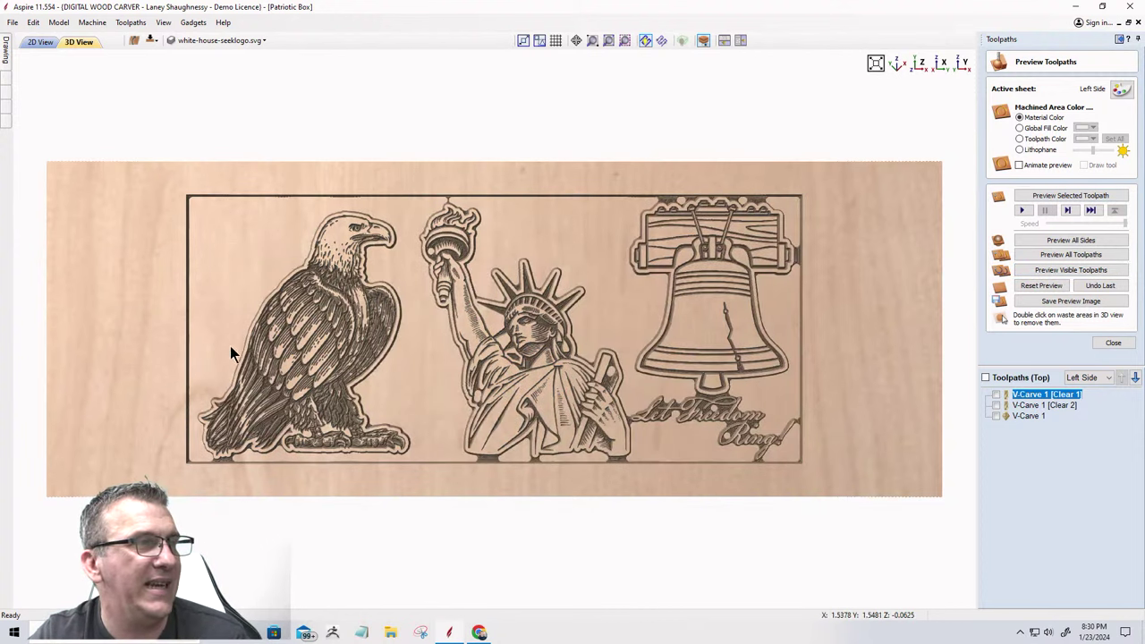
Orbit the carved board to inspect it from tilted angles, then return to the 2D view.
{"action": "left_click_drag", "start_coordinate": [676, 454], "coordinate": [850, 322]}
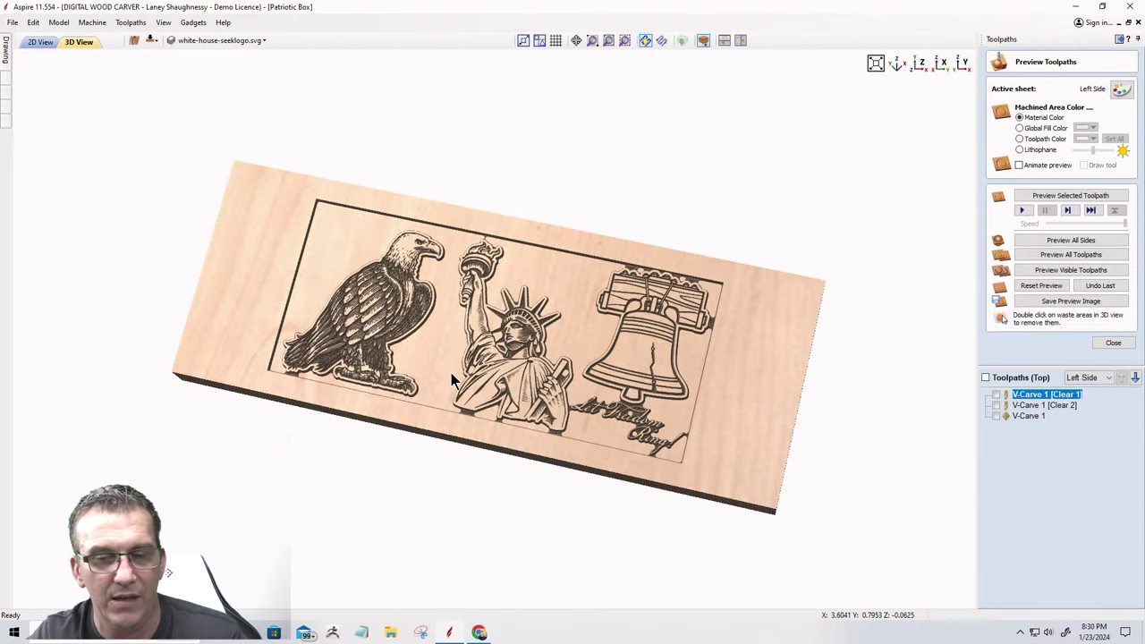
{"action": "left_click_drag", "start_coordinate": [471, 391], "coordinate": [574, 341]}
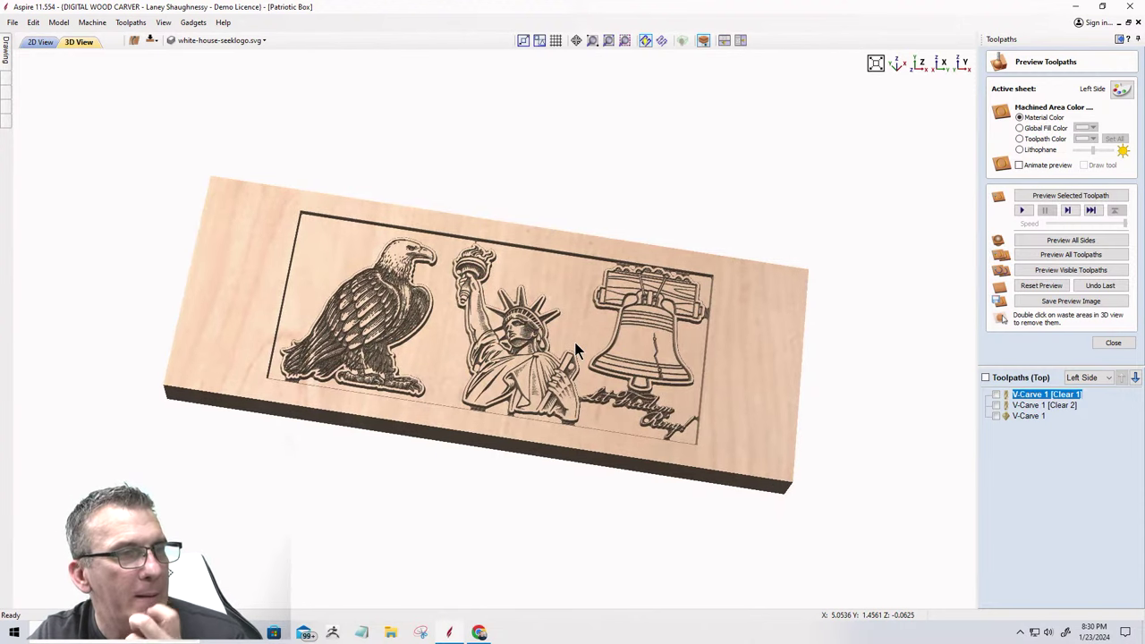
{"action": "left_click", "coordinate": [37, 44]}
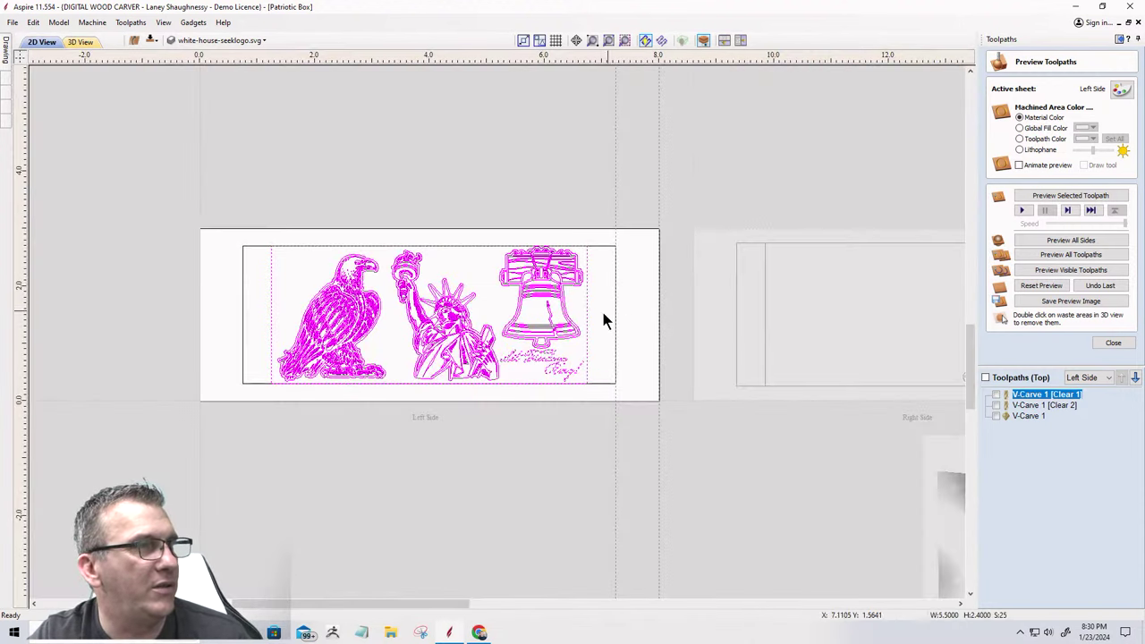
Move the Statue of Liberty off the panel to the upper right.
{"action": "scroll", "coordinate": [522, 252], "scroll_direction": "down", "scroll_amount": 2}
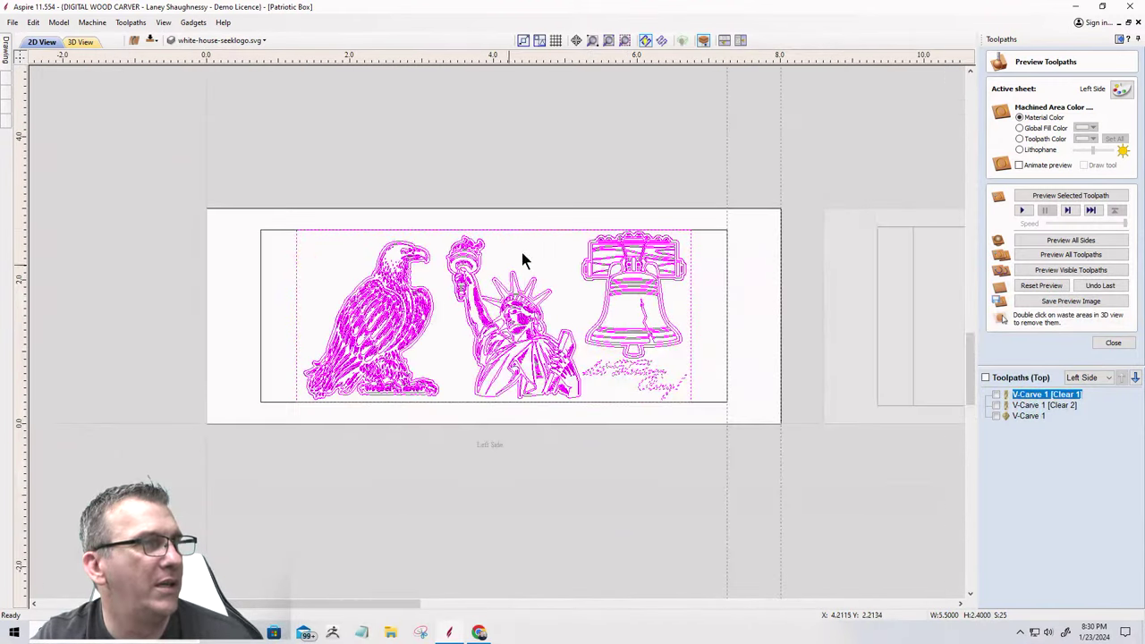
{"action": "left_click", "coordinate": [490, 258]}
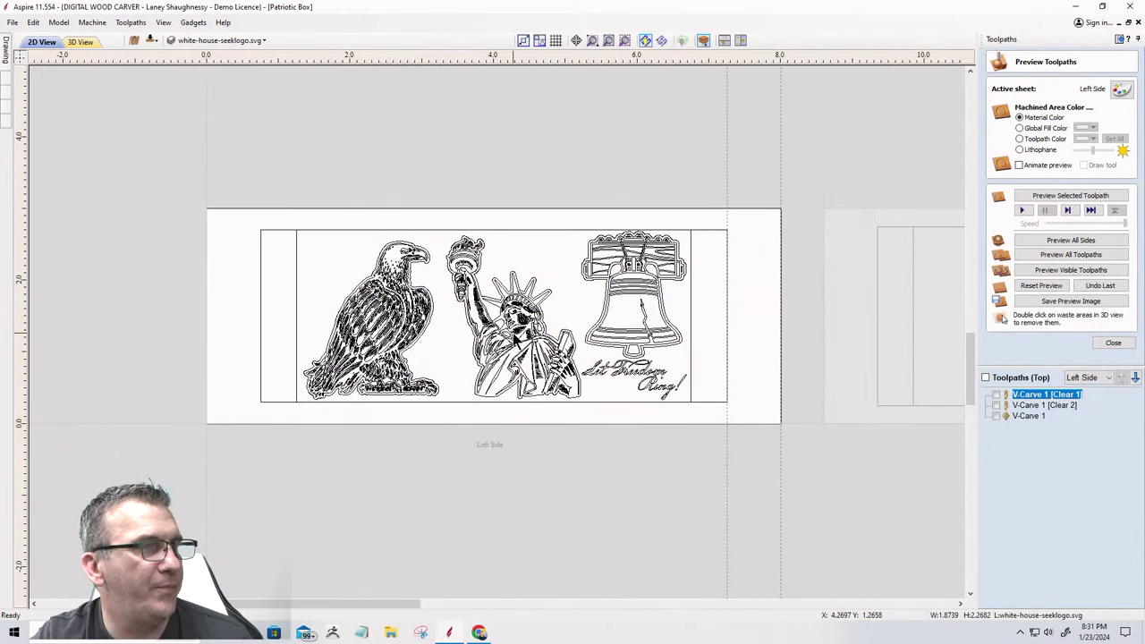
{"action": "left_click", "coordinate": [517, 339]}
{"action": "left_click_drag", "start_coordinate": [517, 333], "coordinate": [822, 163]}
Move the Liberty Bell to the middle and centre it on the material.
{"action": "left_click", "coordinate": [646, 300]}
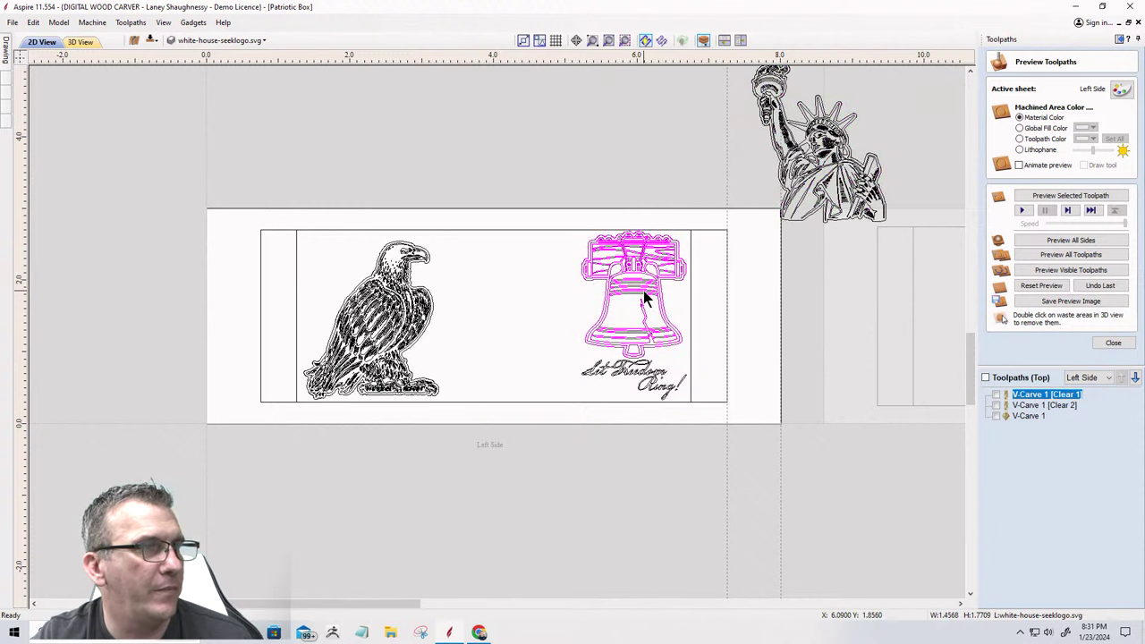
{"action": "left_click_drag", "start_coordinate": [645, 288], "coordinate": [505, 319]}
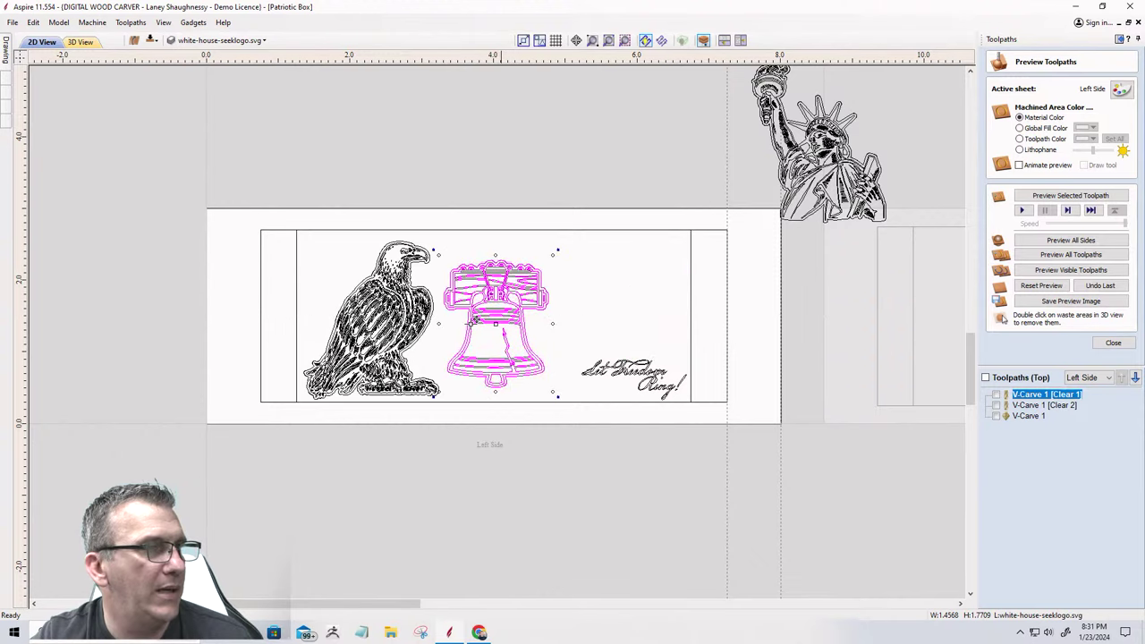
{"action": "mouse_move", "coordinate": [3, 59]}
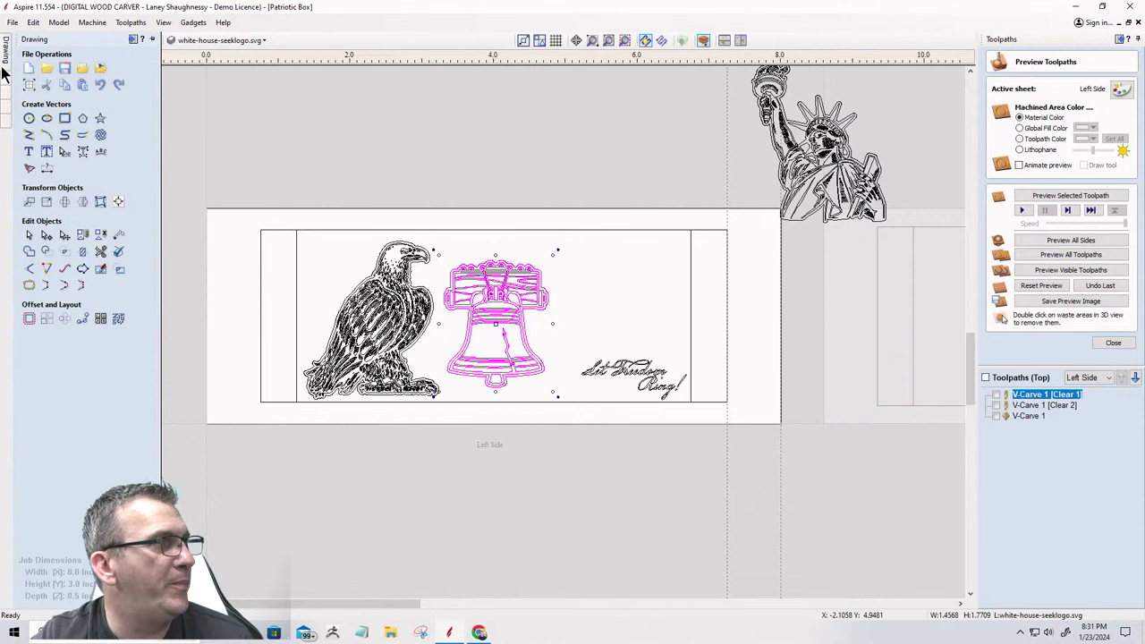
{"action": "left_click", "coordinate": [118, 201]}
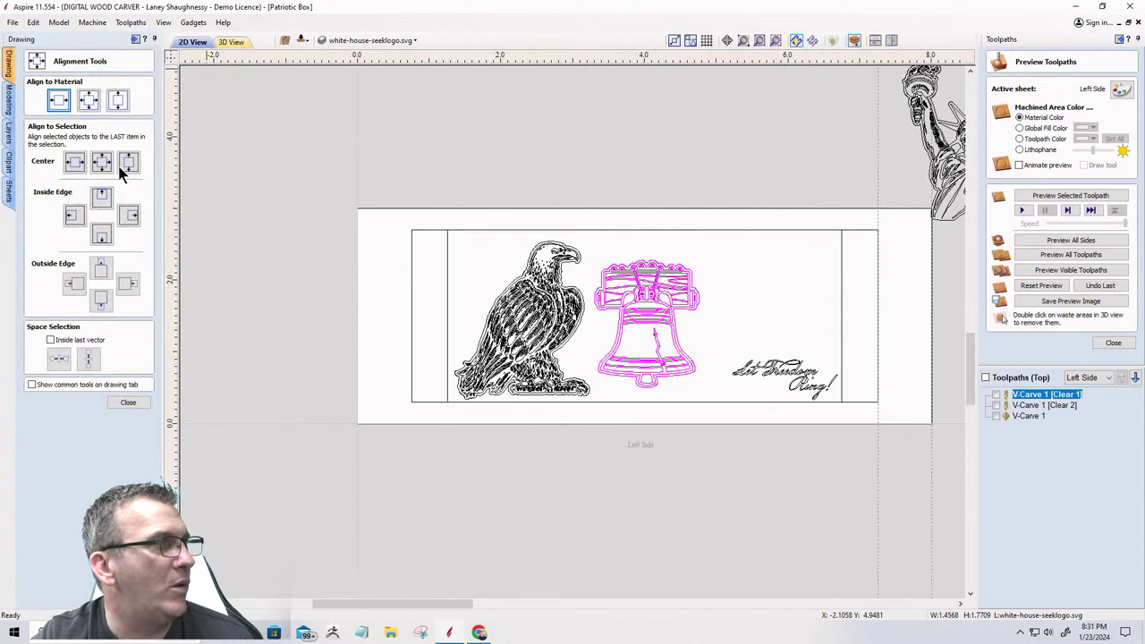
{"action": "left_click", "coordinate": [89, 104]}
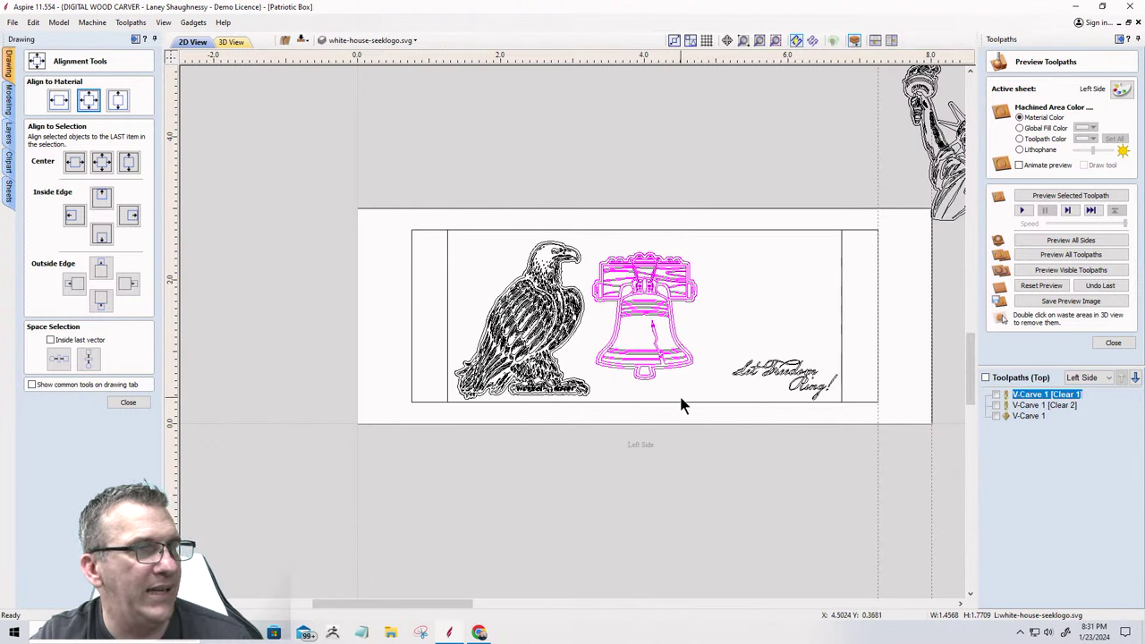
Delete the old 'Let Freedom Ring' text.
{"action": "left_click", "coordinate": [782, 369]}
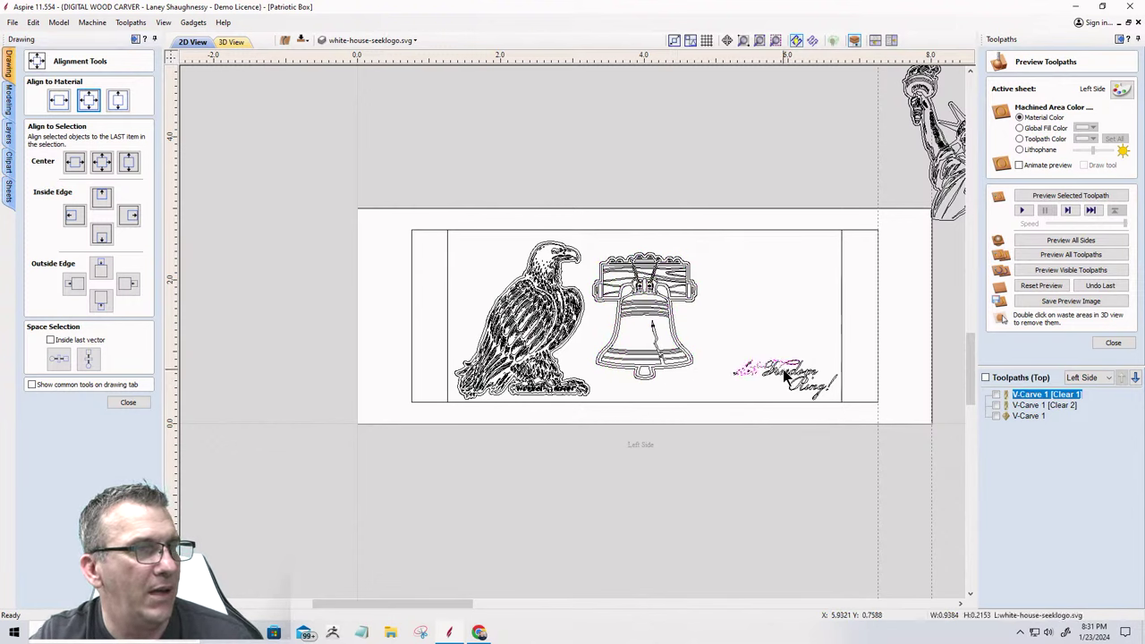
{"action": "left_click_drag", "start_coordinate": [719, 343], "coordinate": [863, 422]}
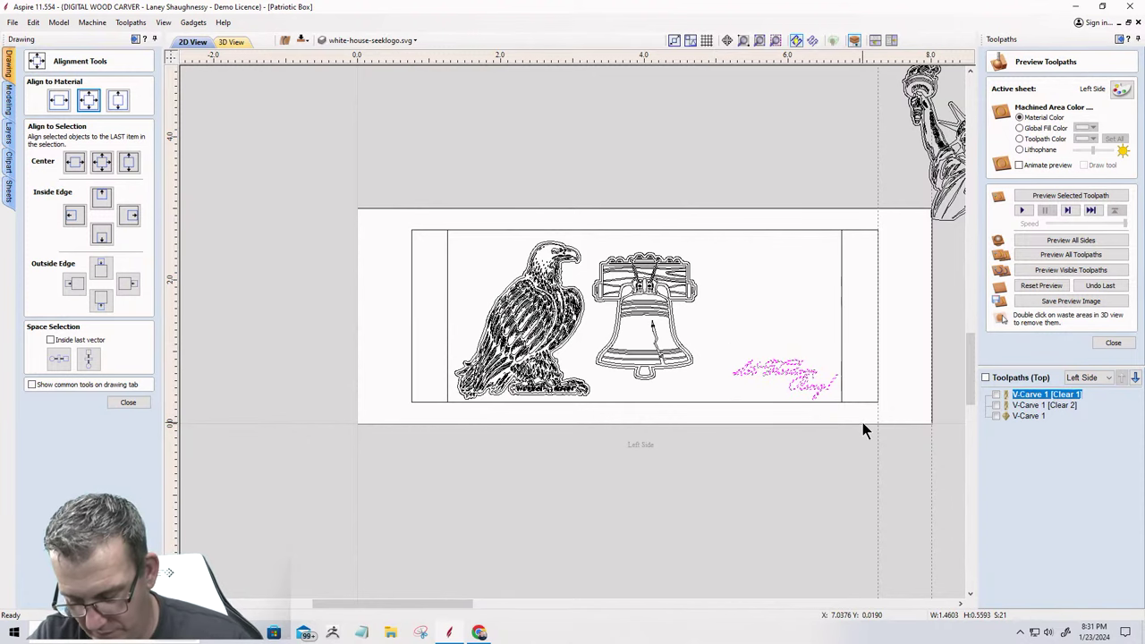
{"action": "key", "text": "Delete"}
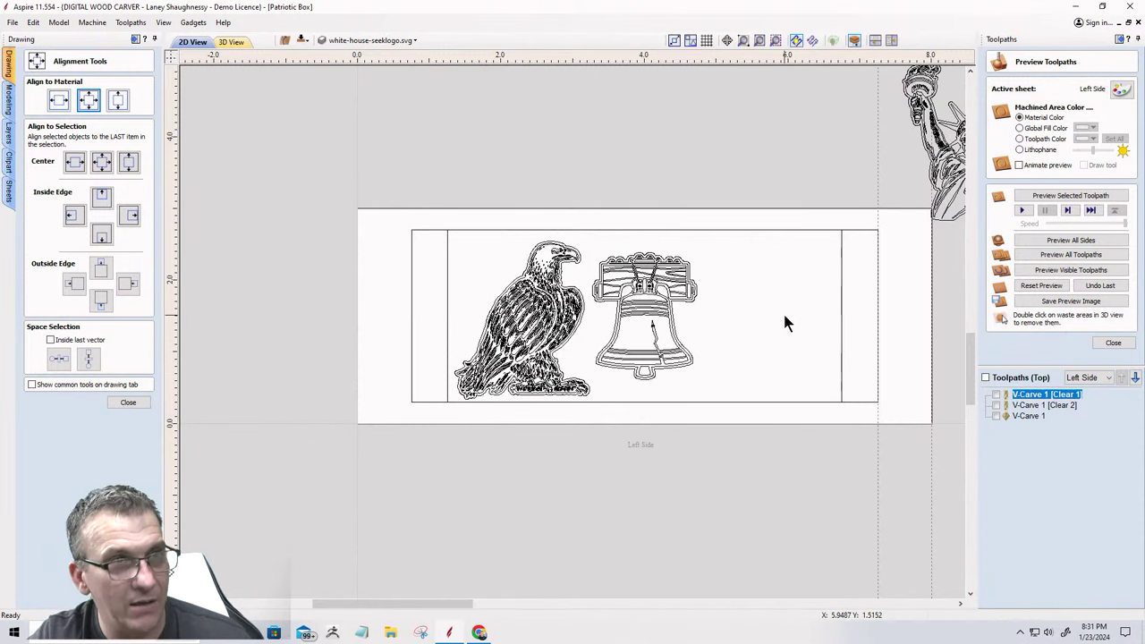
Place the statue on the panel's right side and centre it and the eagle vertically.
{"action": "left_click", "coordinate": [956, 148]}
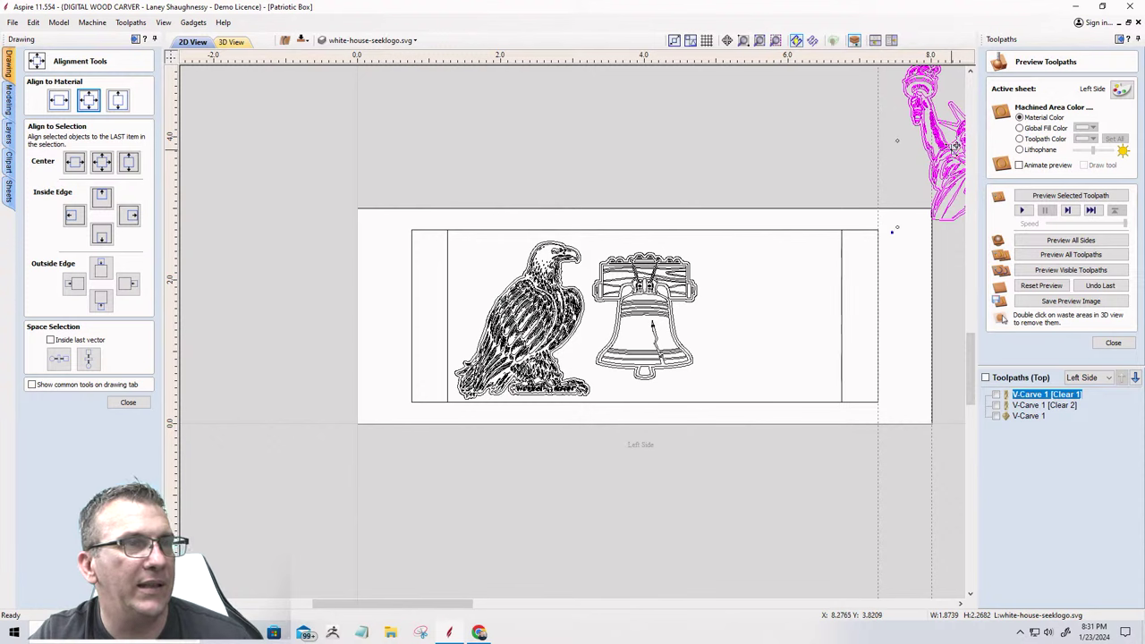
{"action": "left_click_drag", "start_coordinate": [955, 141], "coordinate": [750, 322]}
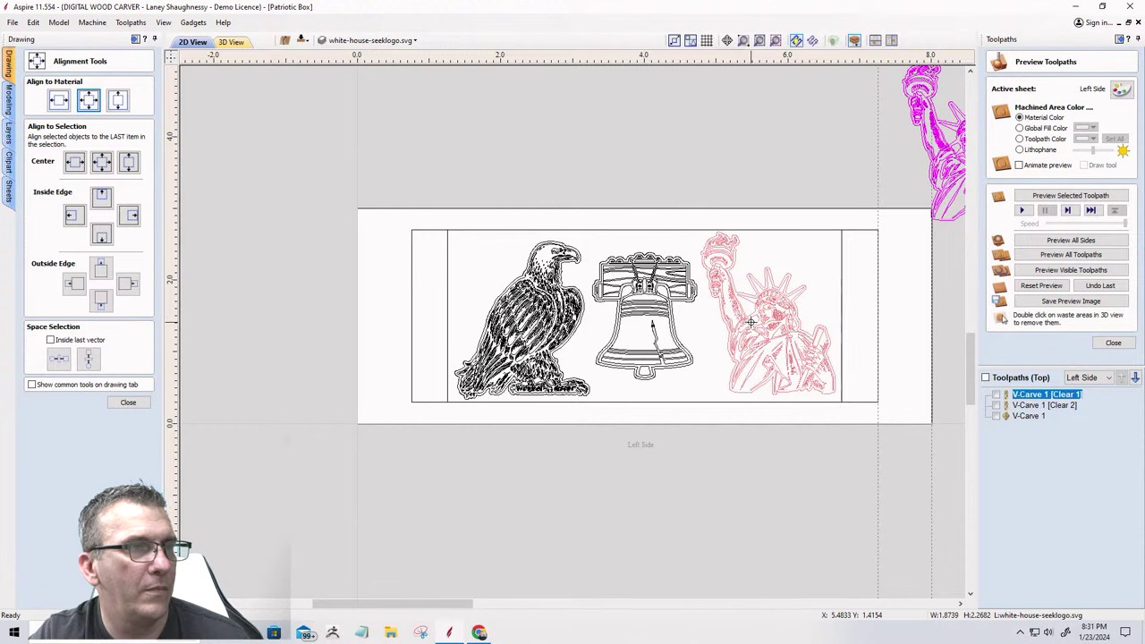
{"action": "left_click_drag", "start_coordinate": [750, 322], "coordinate": [750, 323]}
{"action": "left_click", "coordinate": [117, 100]}
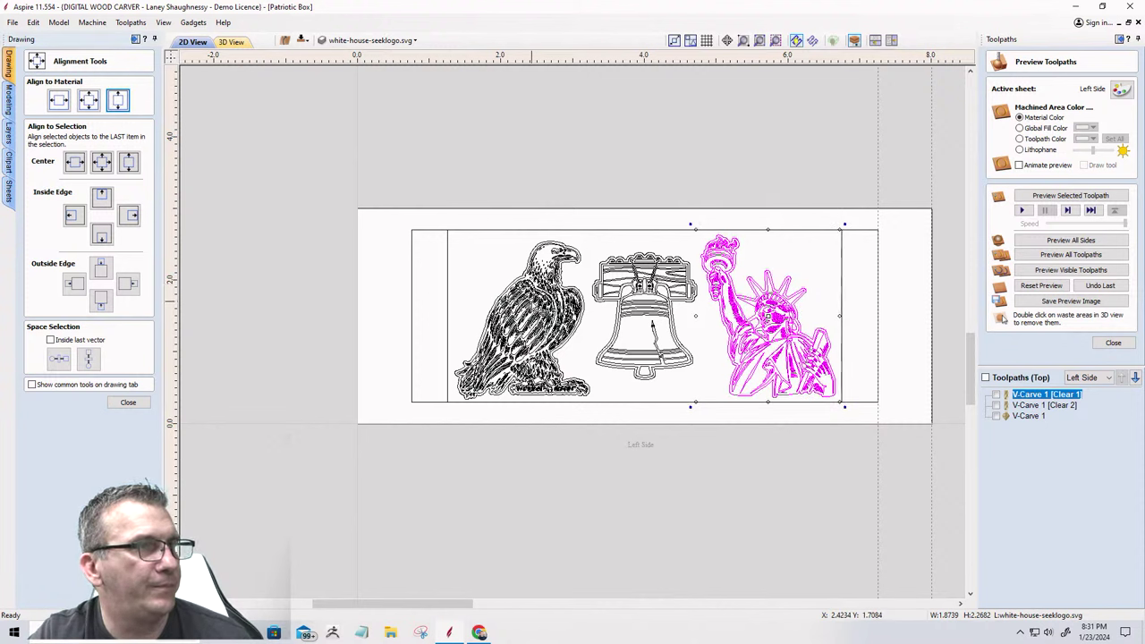
{"action": "left_click", "coordinate": [532, 302]}
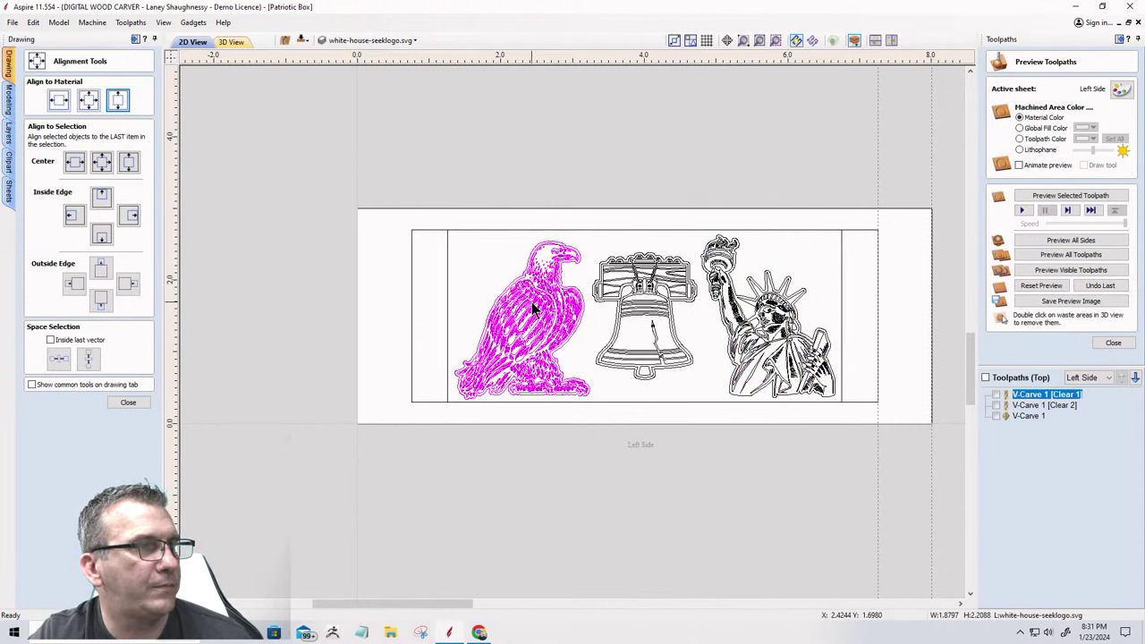
{"action": "left_click", "coordinate": [117, 101]}
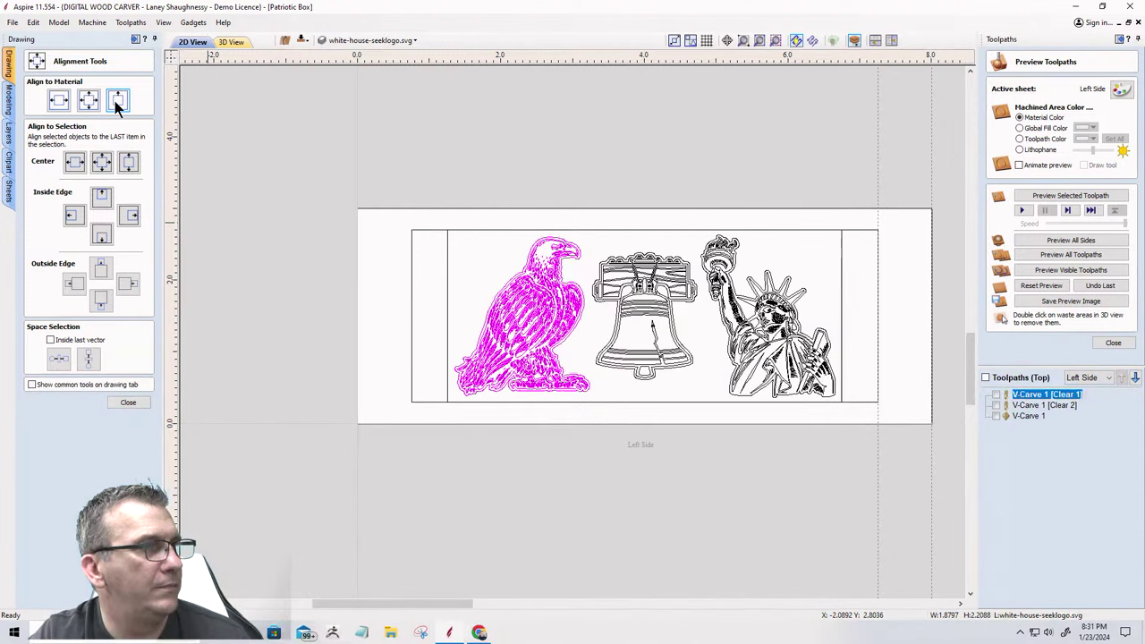
{"action": "left_click", "coordinate": [134, 401]}
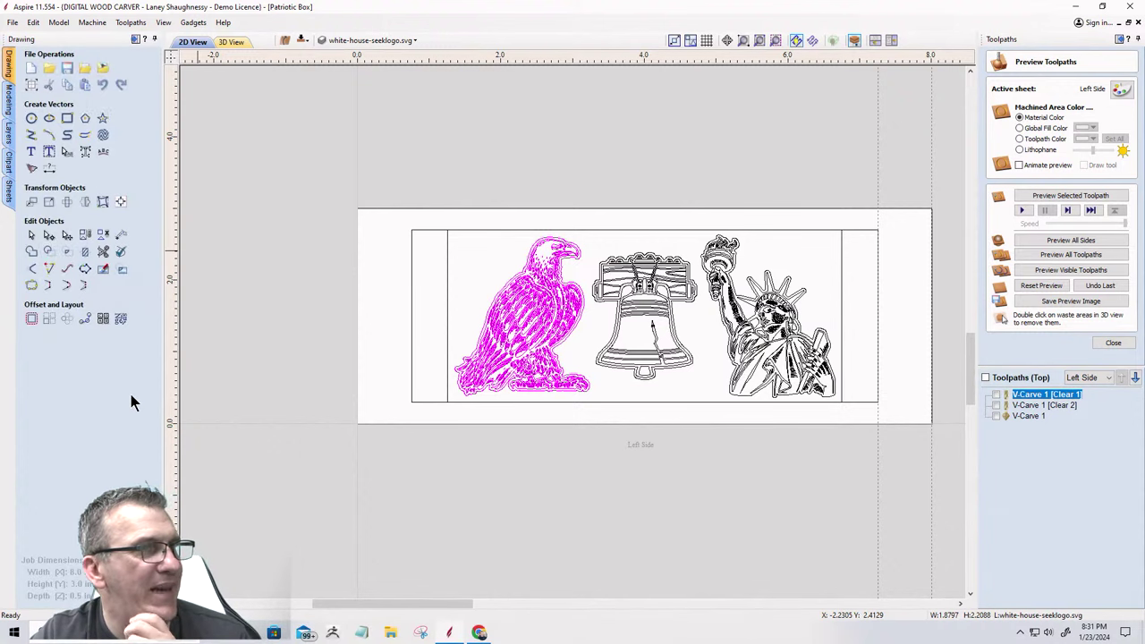
Create 'Let Freedom' / 'Ring!' text and move it onto the Liberty Bell.
{"action": "left_click", "coordinate": [31, 154]}
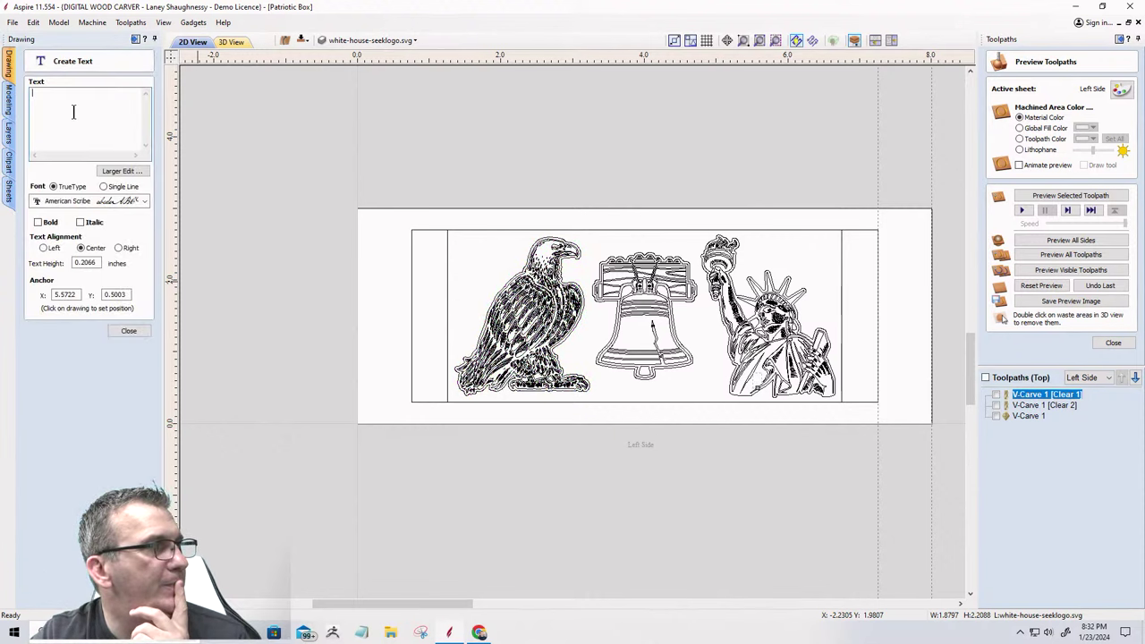
{"action": "type", "text": "L"}
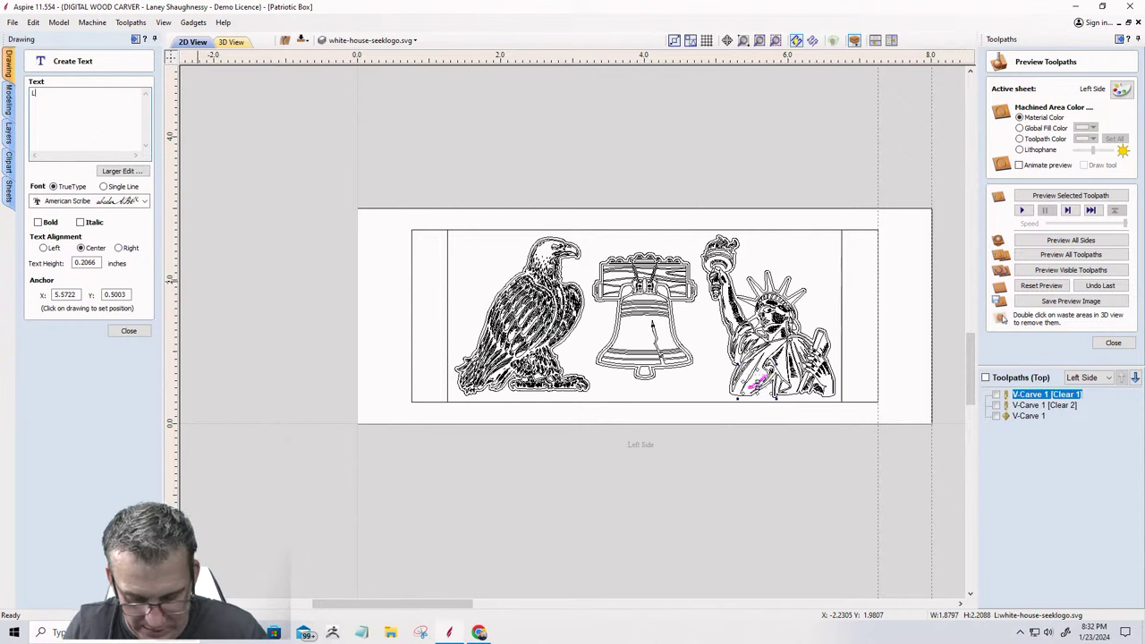
{"action": "type", "text": "et Freedom"}
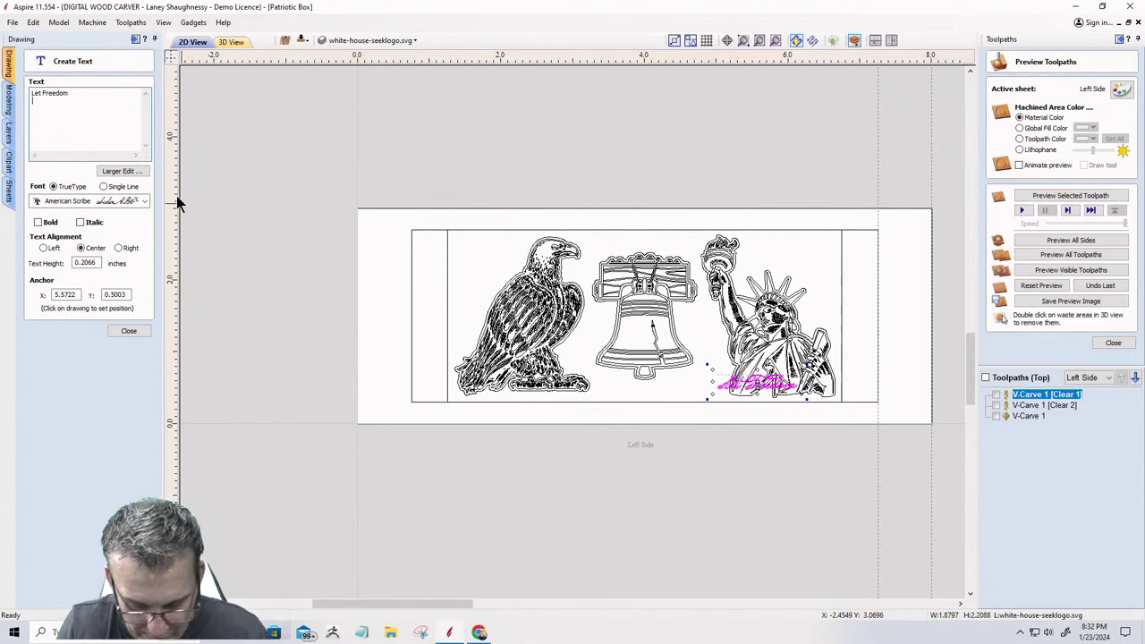
{"action": "type", "text": "Ring"}
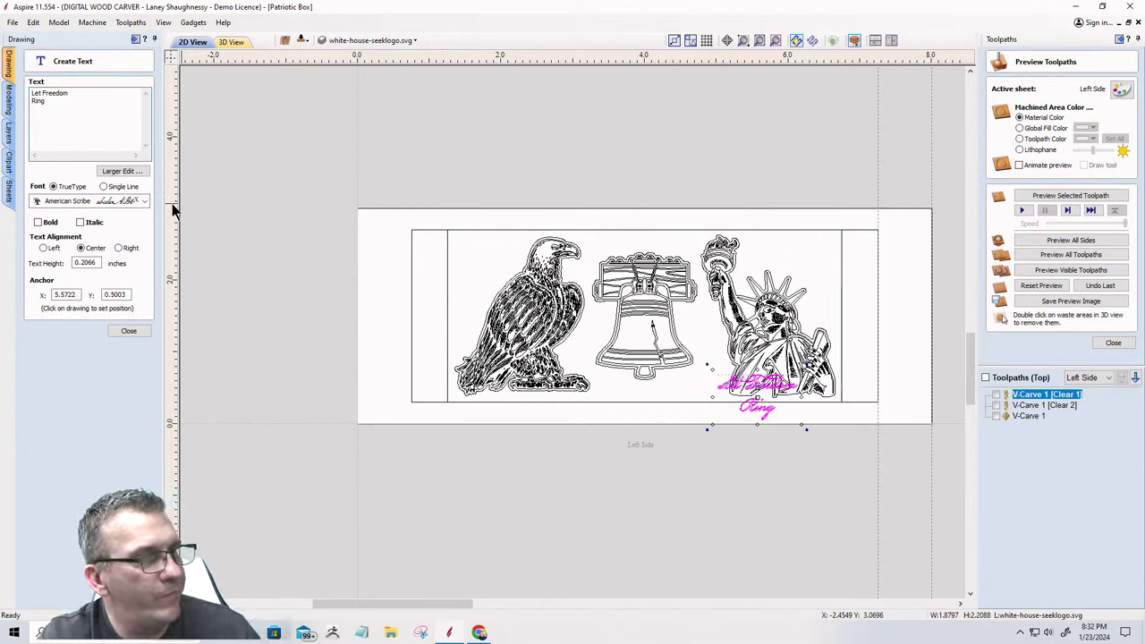
{"action": "type", "text": "!"}
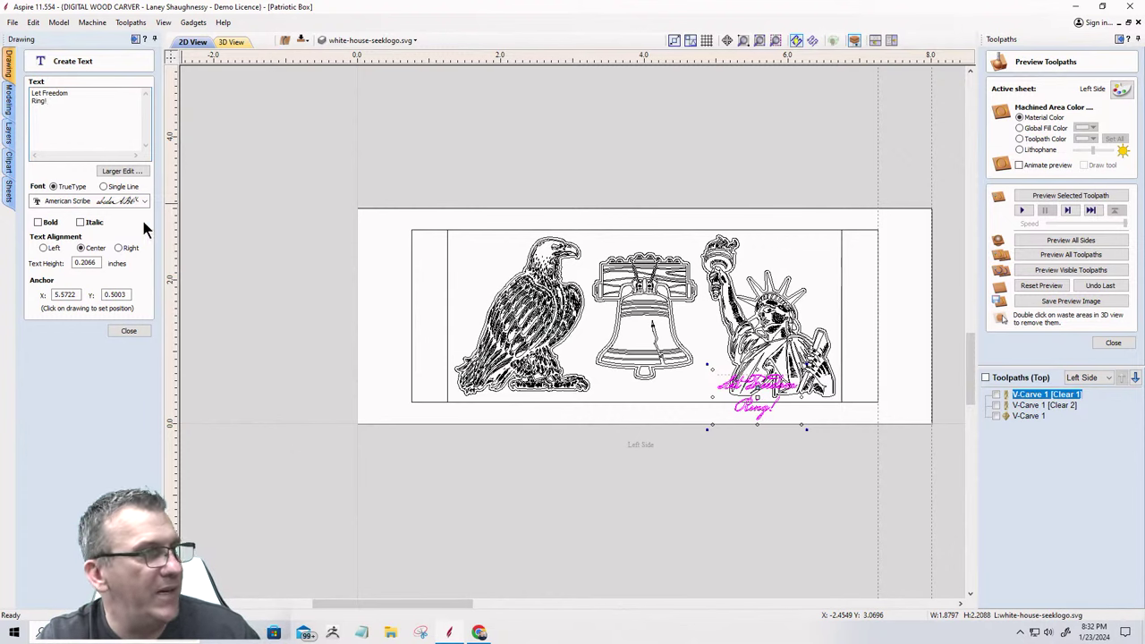
{"action": "left_click", "coordinate": [147, 331]}
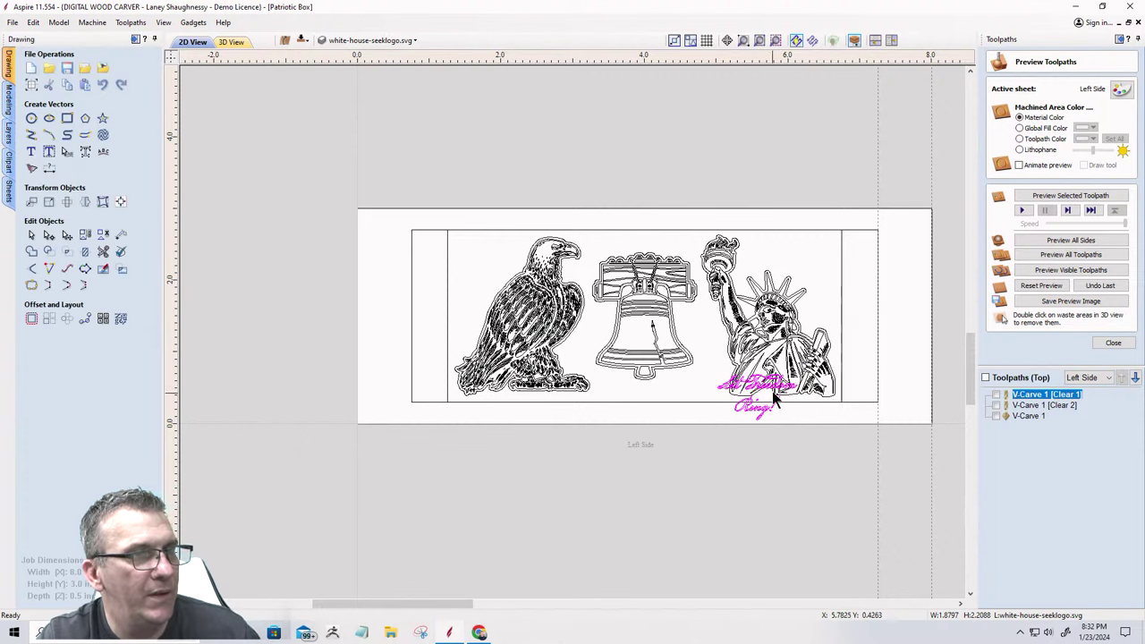
{"action": "left_click_drag", "start_coordinate": [771, 383], "coordinate": [651, 326]}
Split the text into separate lines and move 'Let Freedom' above the bell.
{"action": "scroll", "coordinate": [645, 324], "scroll_direction": "up", "scroll_amount": 5}
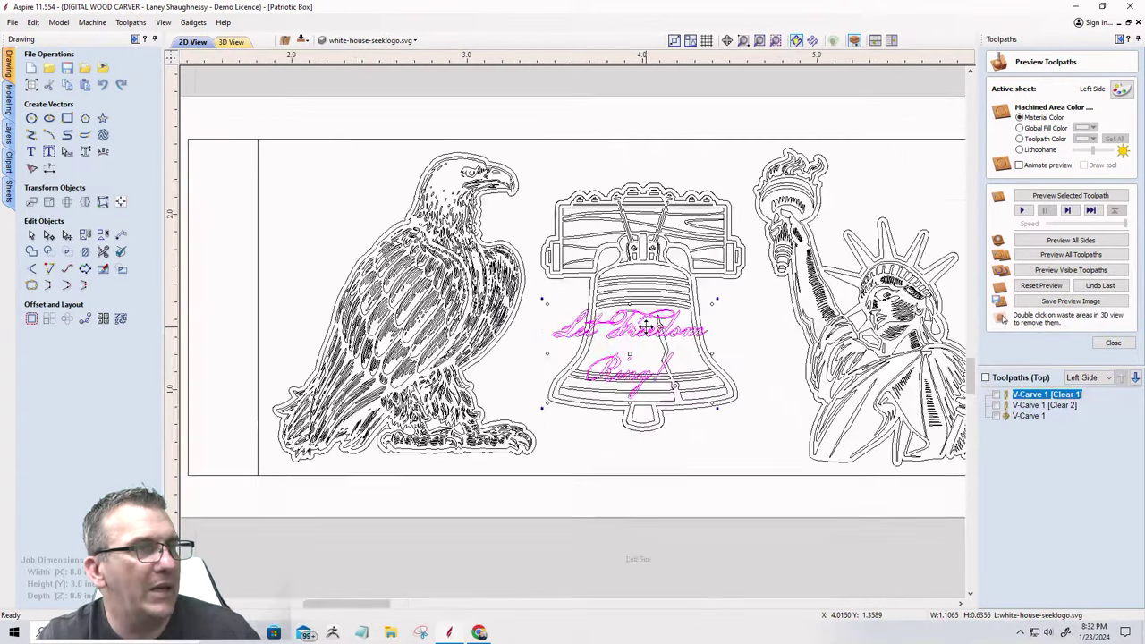
{"action": "right_click", "coordinate": [642, 276]}
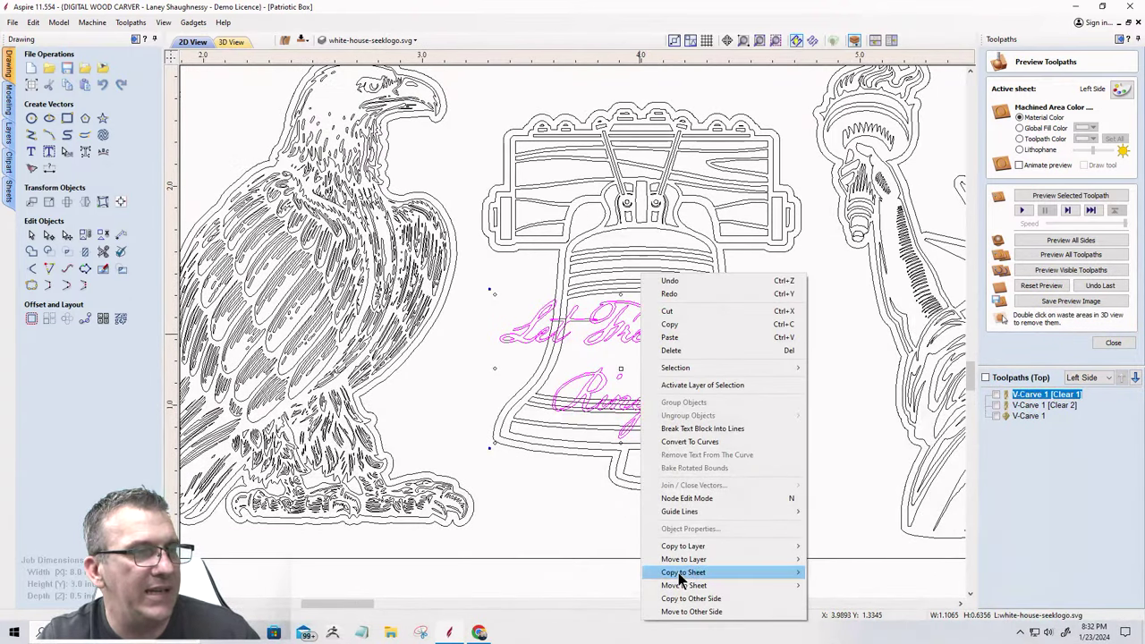
{"action": "left_click", "coordinate": [736, 429]}
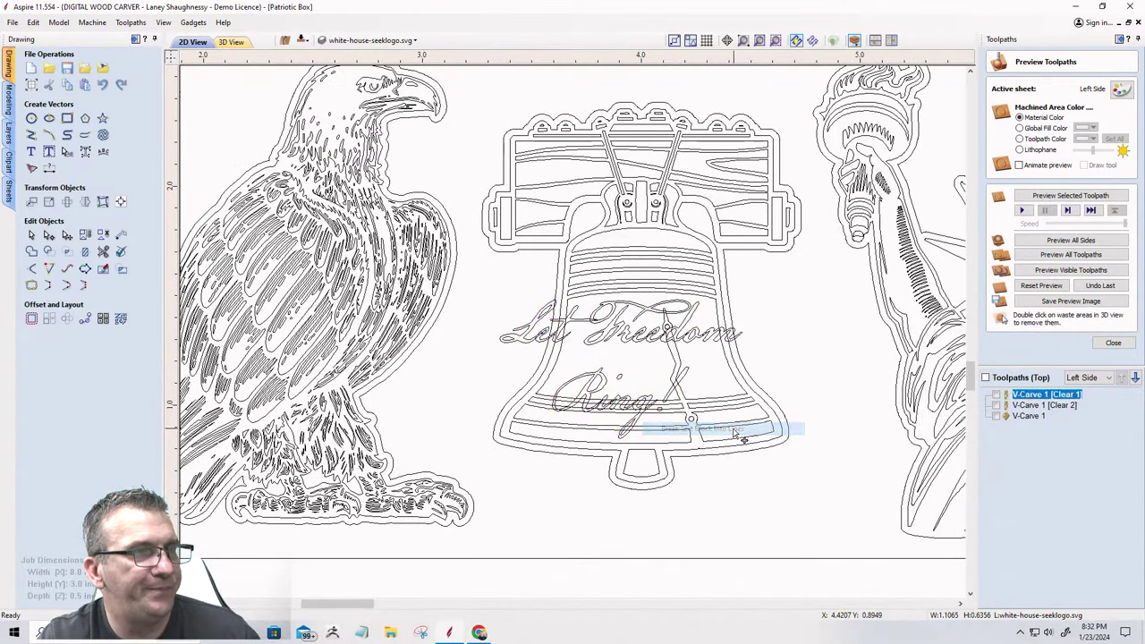
{"action": "left_click", "coordinate": [607, 343]}
{"action": "scroll", "coordinate": [607, 344], "scroll_direction": "down", "scroll_amount": 5}
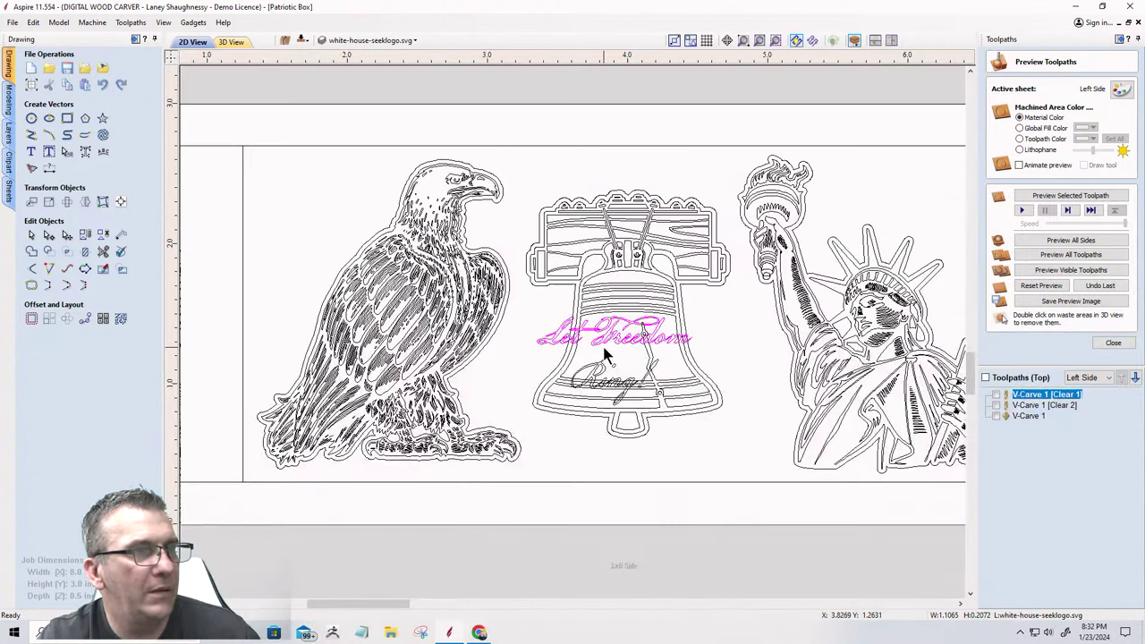
{"action": "left_click_drag", "start_coordinate": [564, 341], "coordinate": [617, 240]}
{"action": "scroll", "coordinate": [626, 240], "scroll_direction": "up", "scroll_amount": 3}
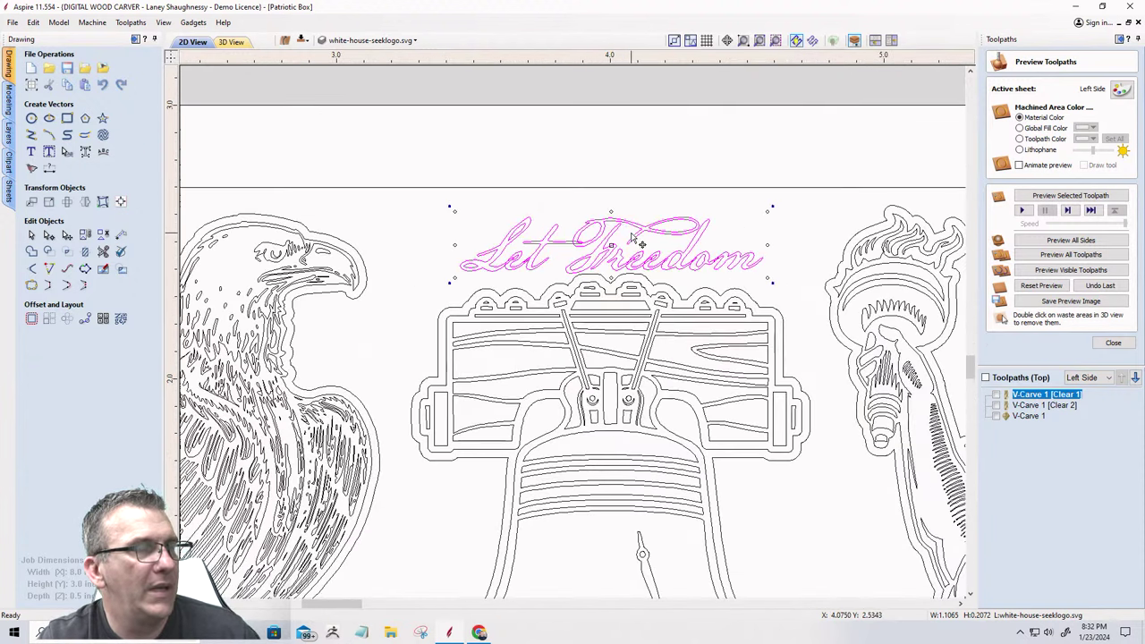
{"action": "scroll", "coordinate": [618, 268], "scroll_direction": "up", "scroll_amount": 3}
{"action": "scroll", "coordinate": [617, 269], "scroll_direction": "down", "scroll_amount": 2}
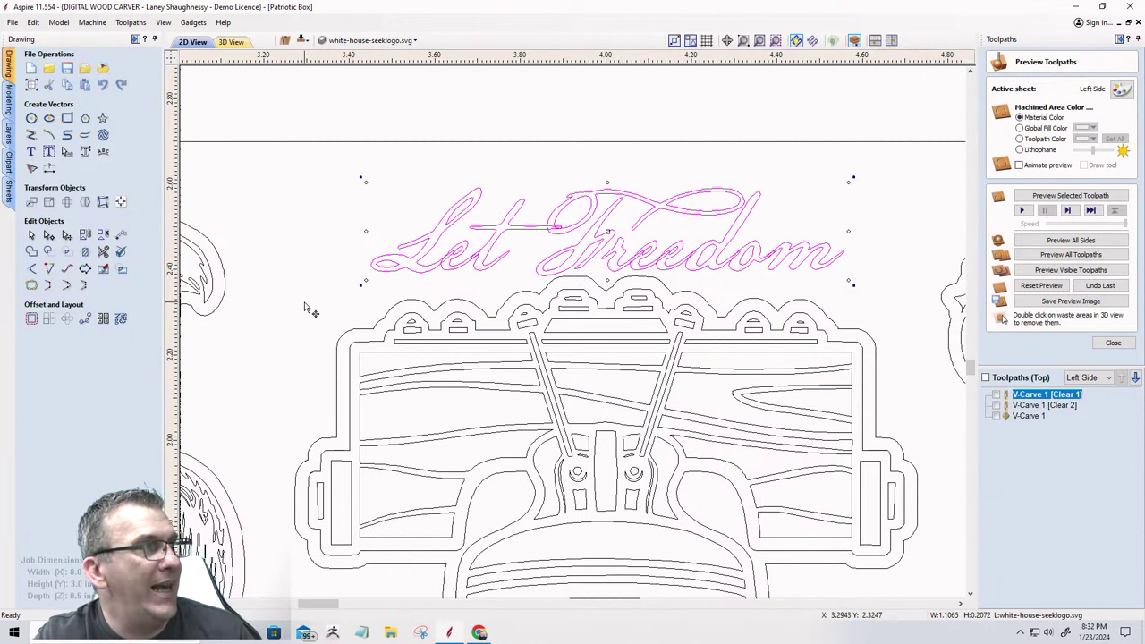
Draw a vertical guide line from the panel's top edge to the bell's top.
{"action": "left_click", "coordinate": [31, 134]}
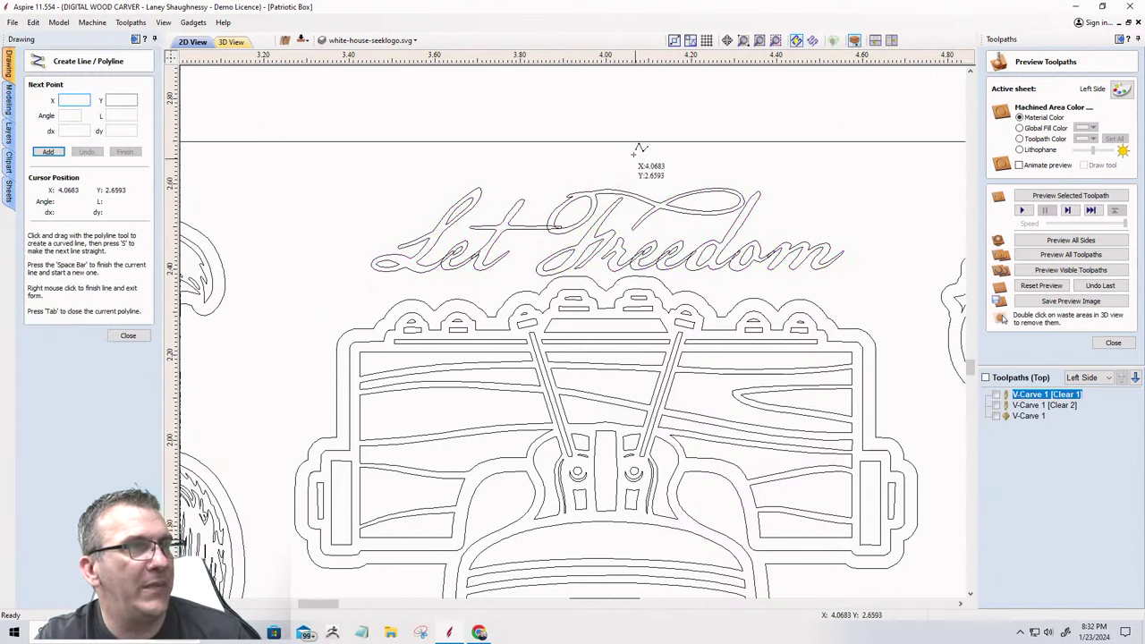
{"action": "left_click", "coordinate": [575, 143]}
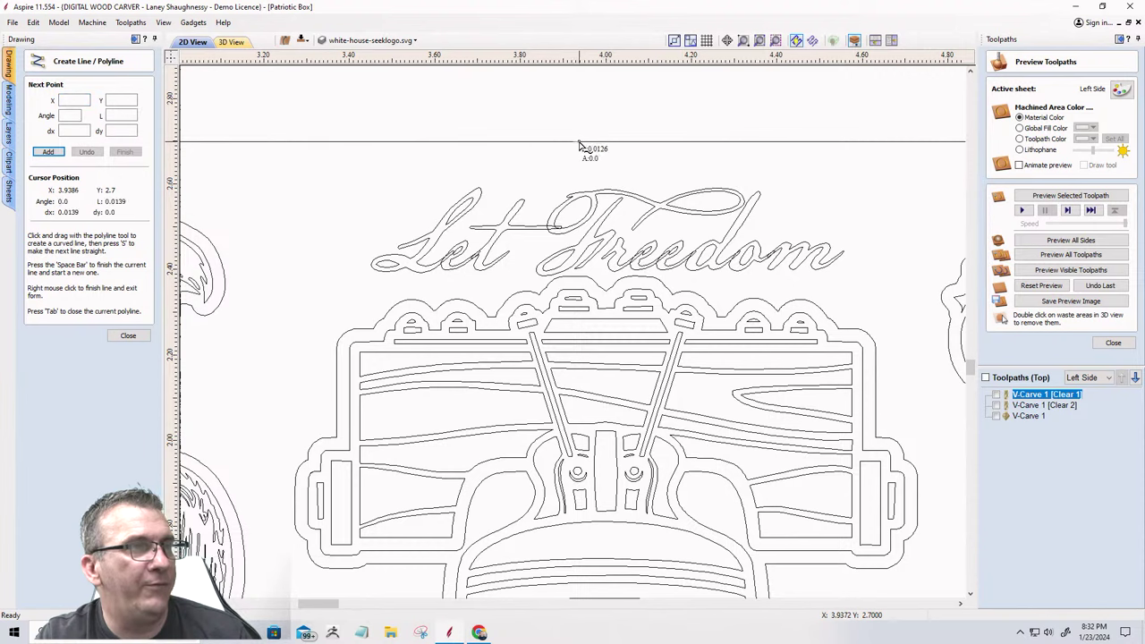
{"action": "left_click", "coordinate": [575, 276]}
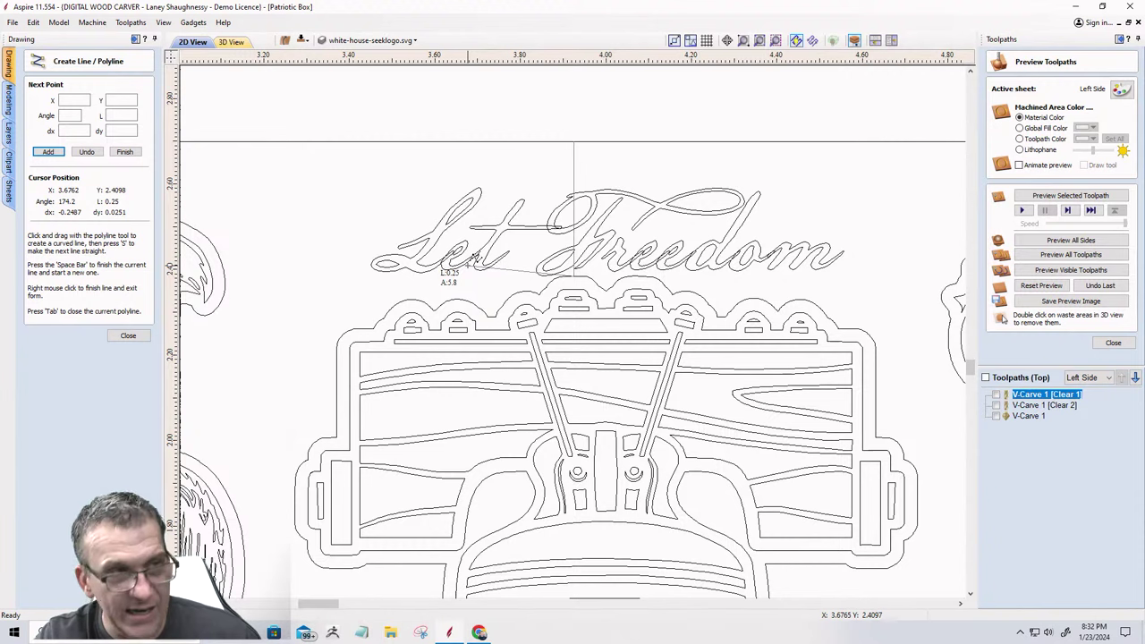
{"action": "key", "text": "space"}
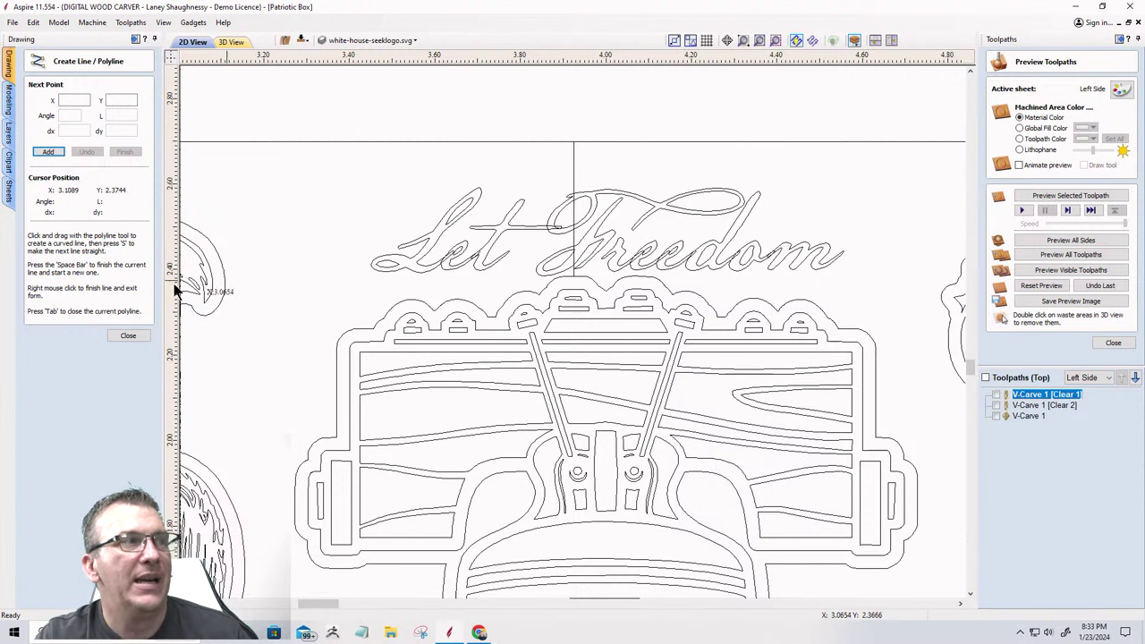
{"action": "left_click", "coordinate": [121, 336]}
Centre 'Let Freedom' vertically on the guide line.
{"action": "left_click", "coordinate": [474, 264]}
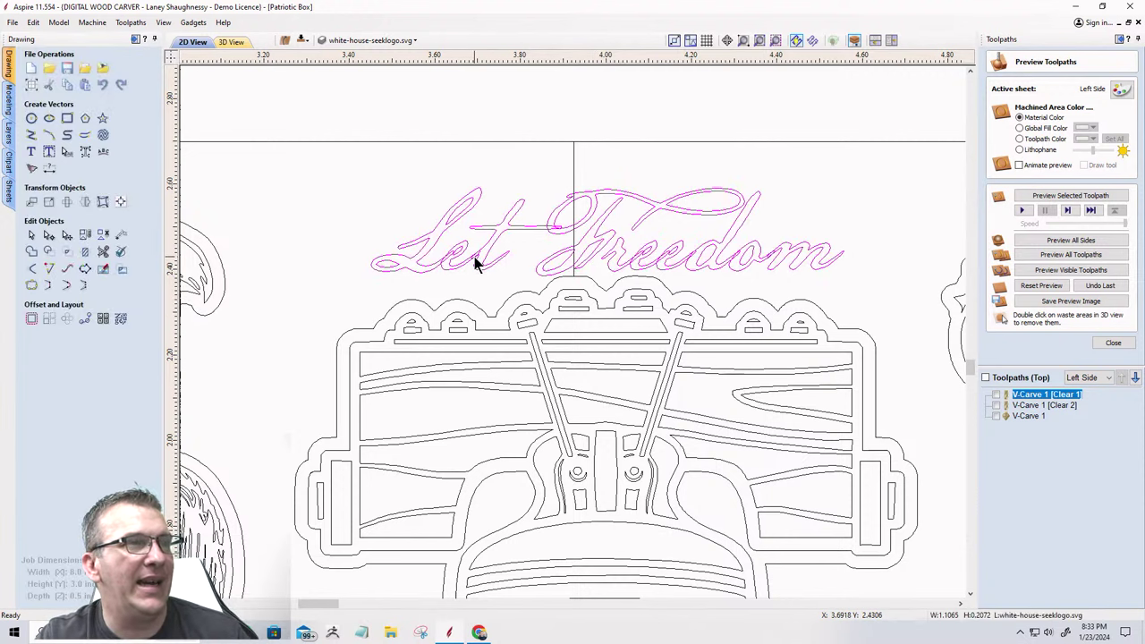
{"action": "left_click", "coordinate": [573, 186], "text": "shift"}
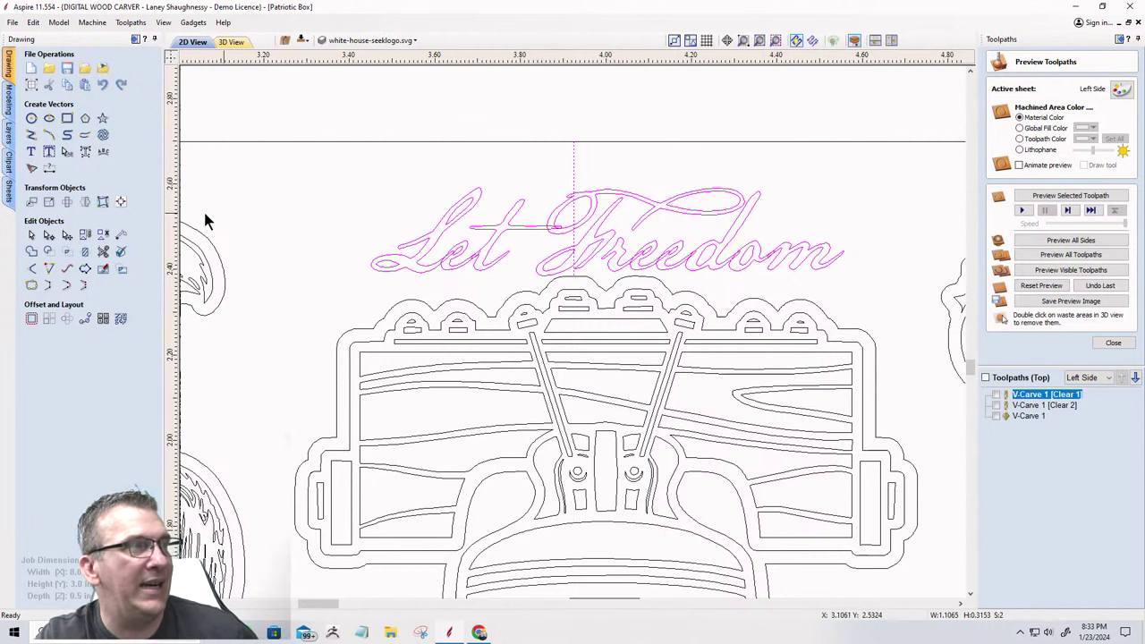
{"action": "left_click", "coordinate": [121, 202]}
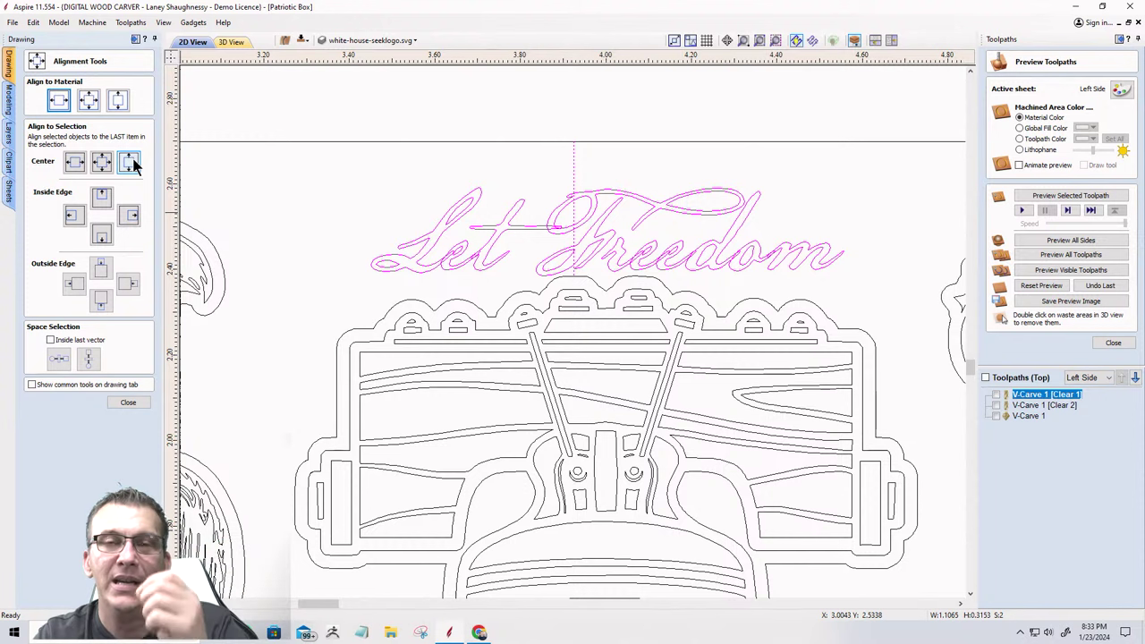
{"action": "left_click", "coordinate": [131, 162]}
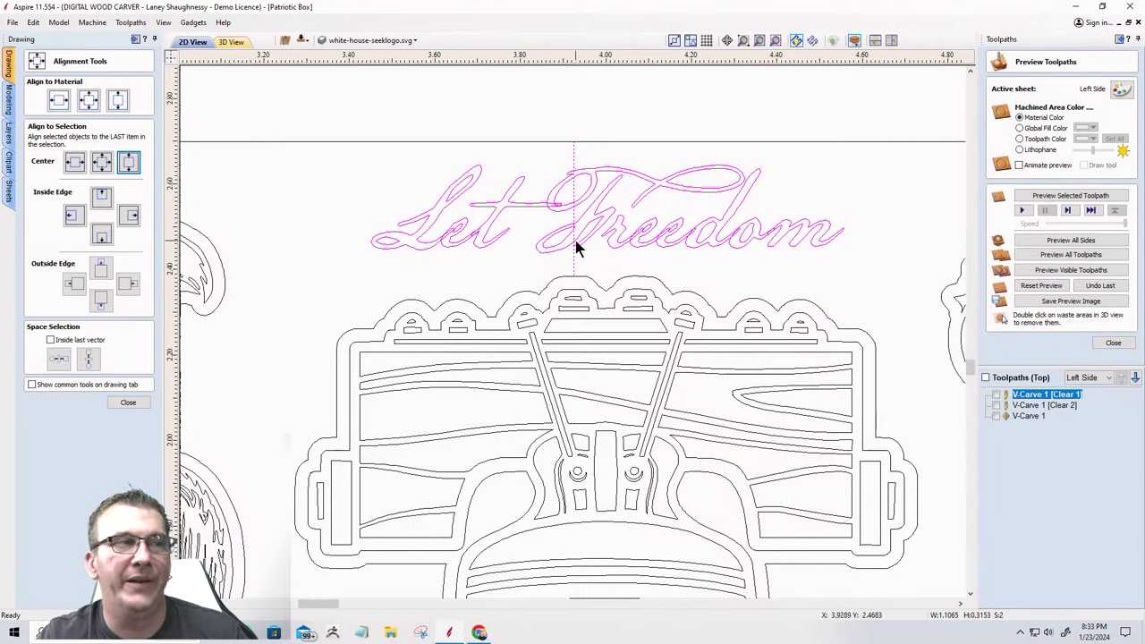
Centre 'Let Freedom' horizontally over the Liberty Bell, then select the guide line.
{"action": "left_click", "coordinate": [456, 269]}
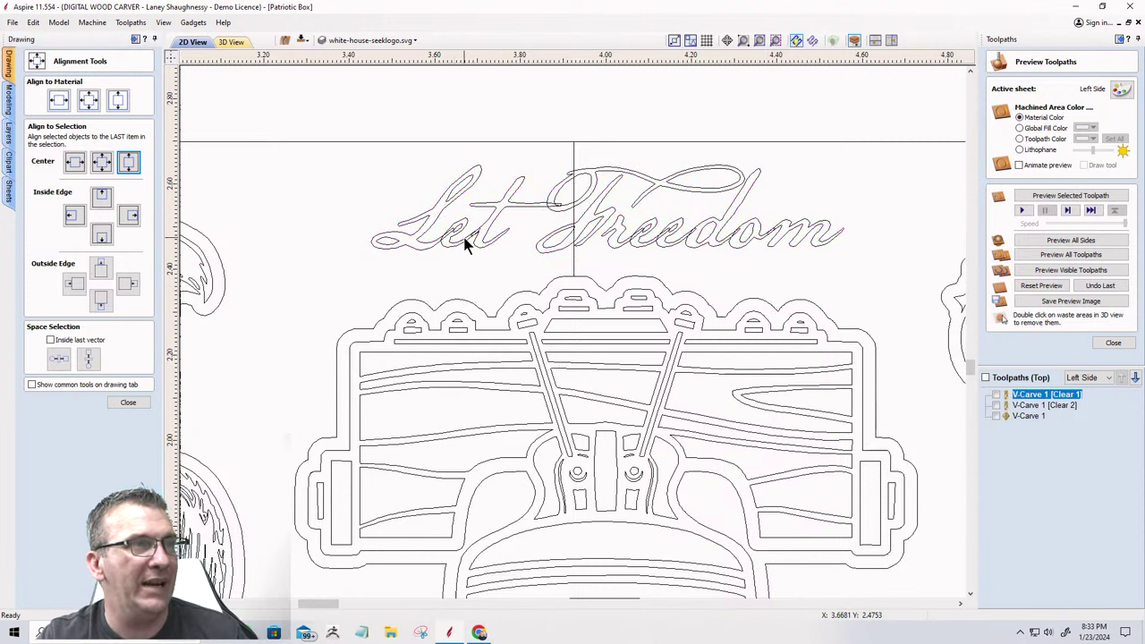
{"action": "left_click", "coordinate": [465, 245]}
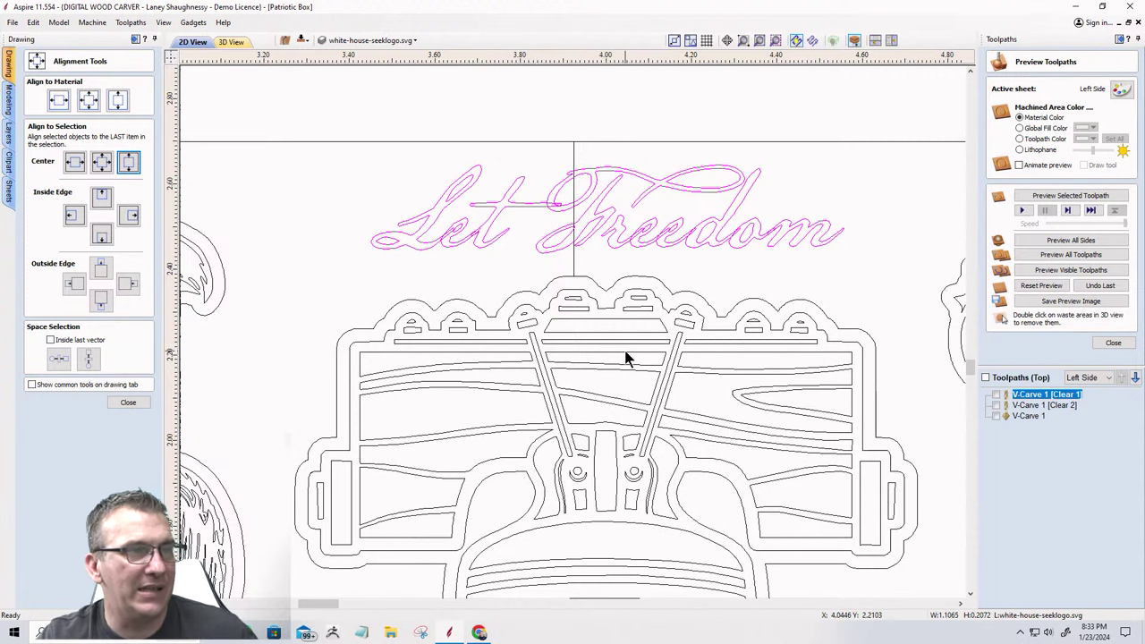
{"action": "left_click", "coordinate": [637, 283], "text": "shift"}
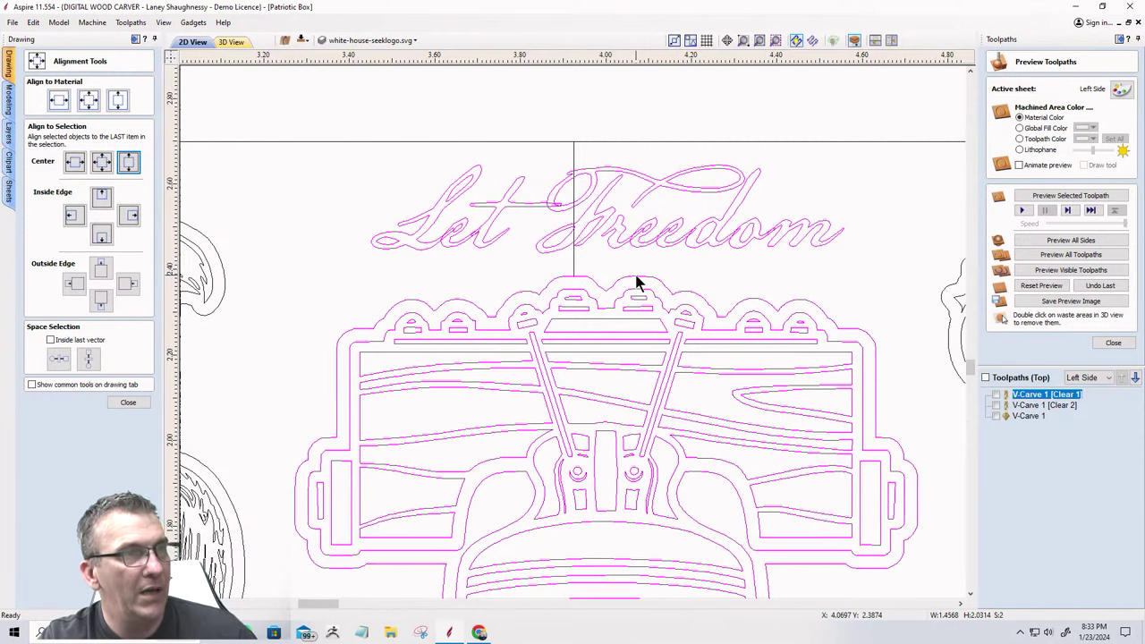
{"action": "left_click", "coordinate": [73, 166]}
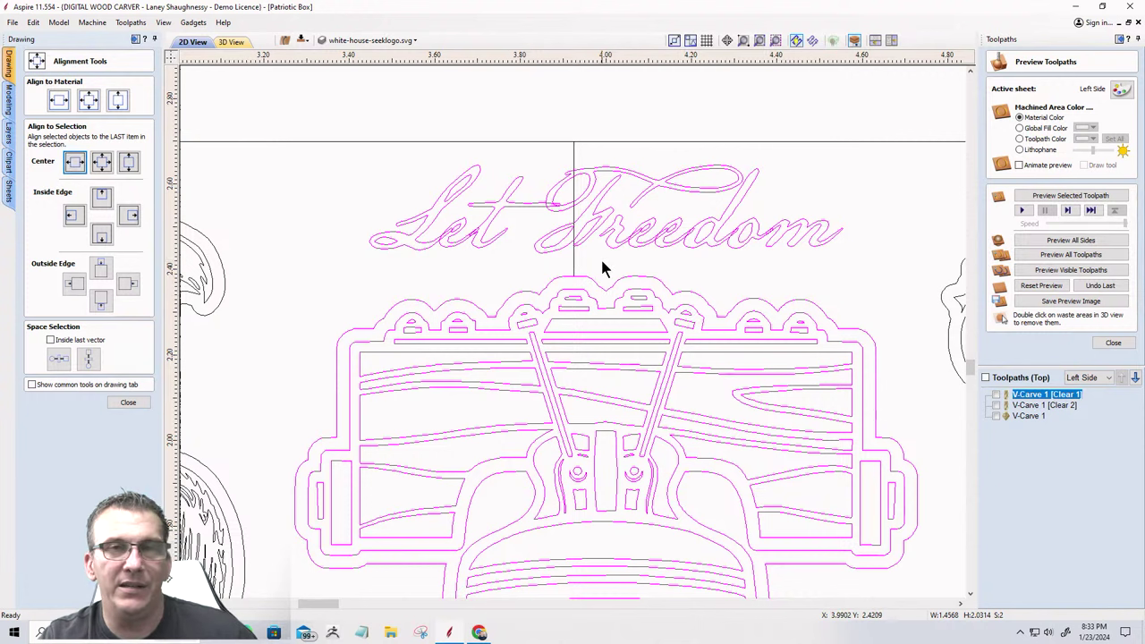
{"action": "left_click", "coordinate": [407, 291]}
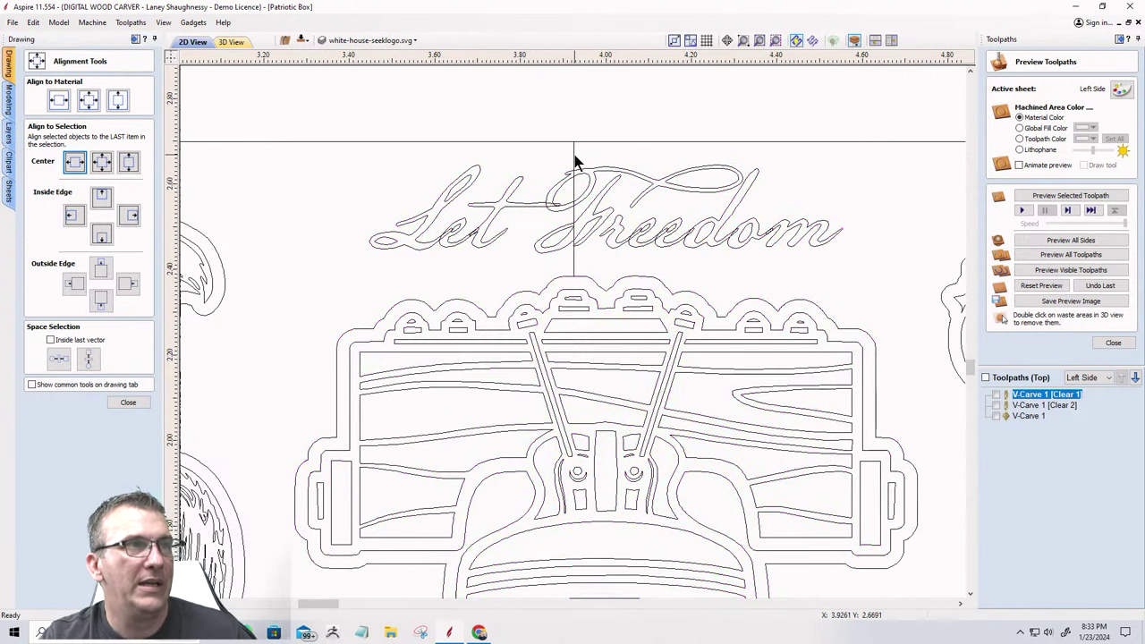
{"action": "left_click", "coordinate": [575, 161]}
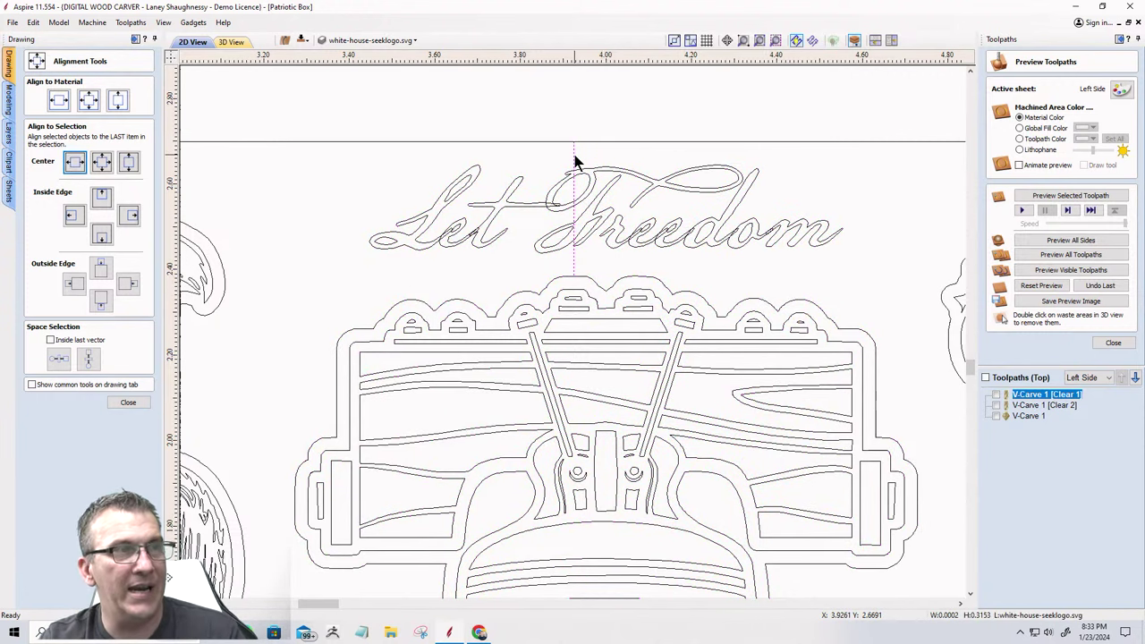
{"action": "scroll", "coordinate": [575, 161], "scroll_direction": "down", "scroll_amount": 3}
{"action": "scroll", "coordinate": [583, 162], "scroll_direction": "down", "scroll_amount": 3}
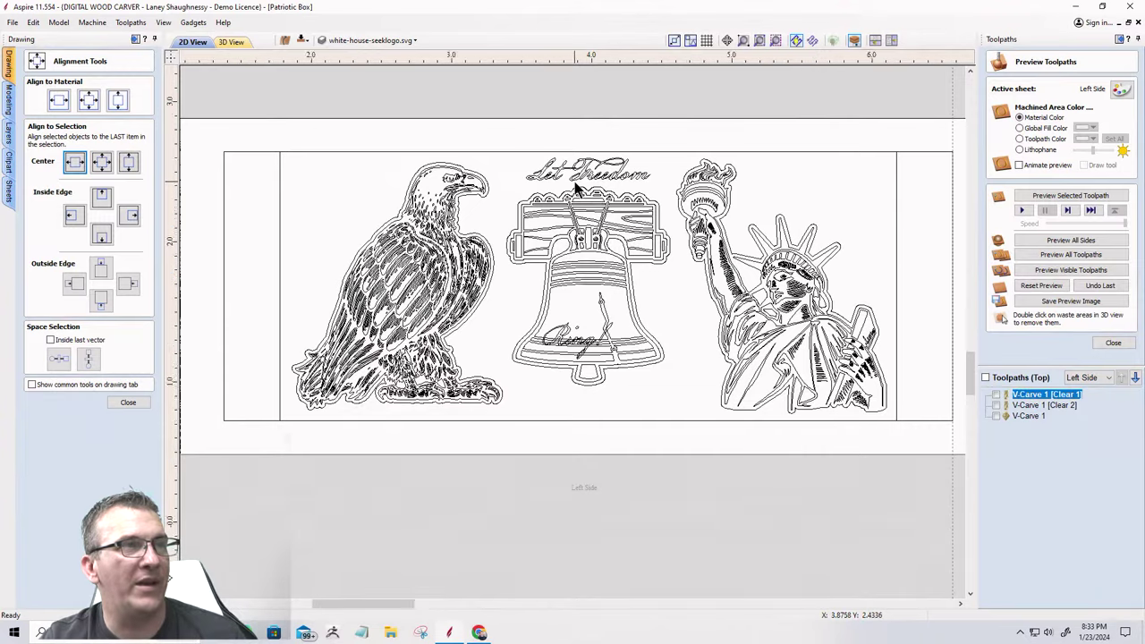
{"action": "scroll", "coordinate": [579, 188], "scroll_direction": "up", "scroll_amount": 5}
{"action": "scroll", "coordinate": [614, 192], "scroll_direction": "down", "scroll_amount": 4}
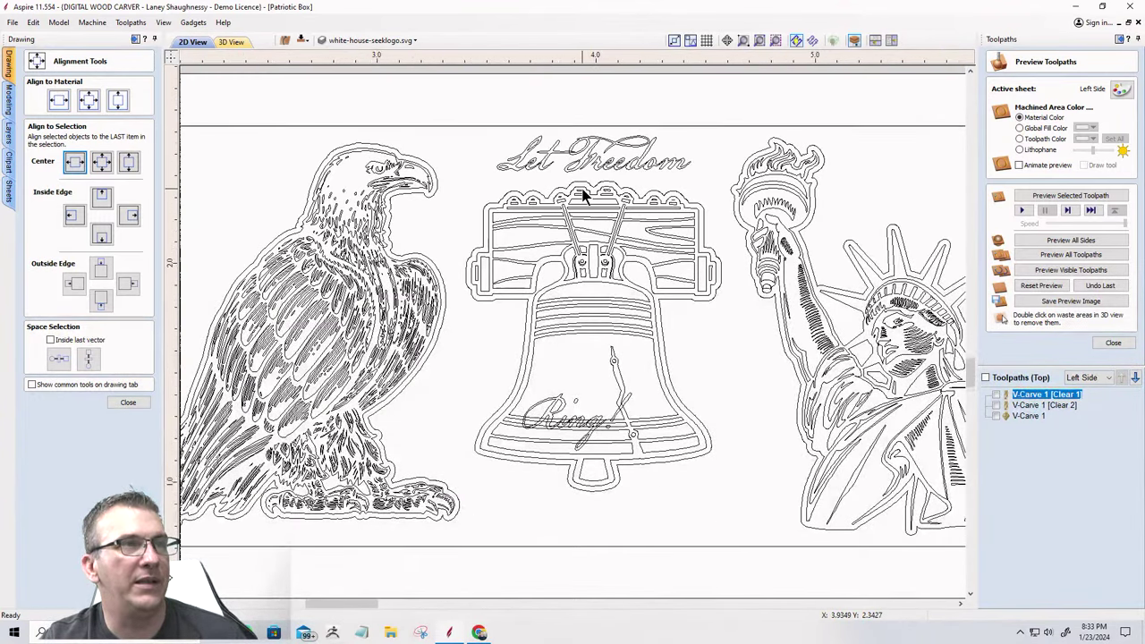
{"action": "scroll", "coordinate": [583, 192], "scroll_direction": "up", "scroll_amount": 3}
{"action": "scroll", "coordinate": [569, 170], "scroll_direction": "down", "scroll_amount": 2}
Enlarge the 'Let Freedom' text slightly.
{"action": "left_click", "coordinate": [577, 165]}
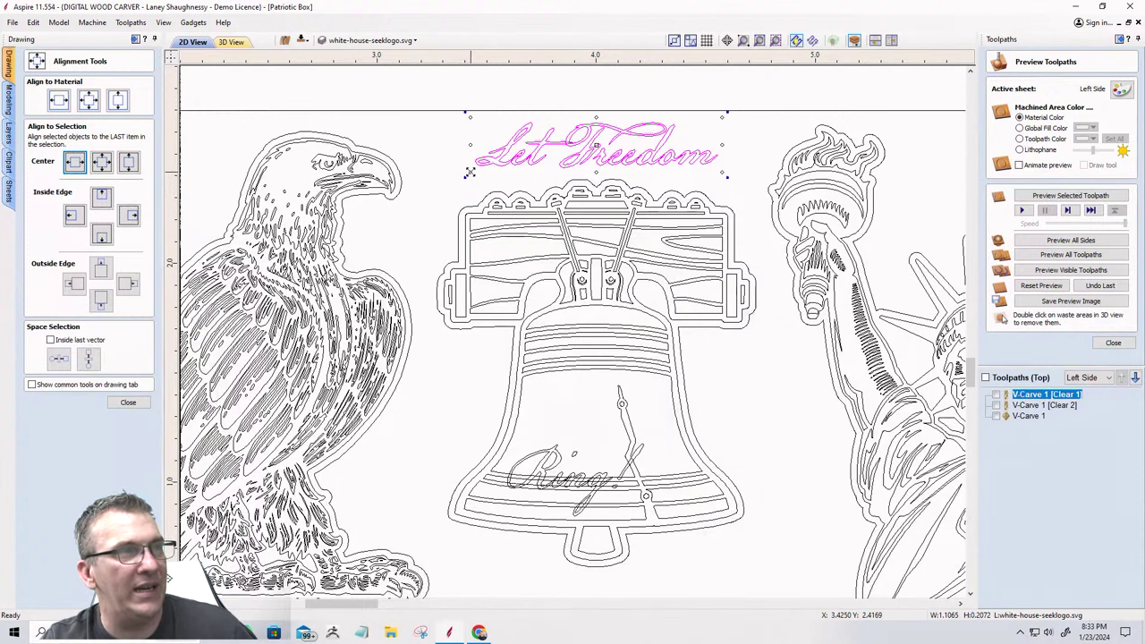
{"action": "left_click_drag", "start_coordinate": [469, 172], "coordinate": [469, 179]}
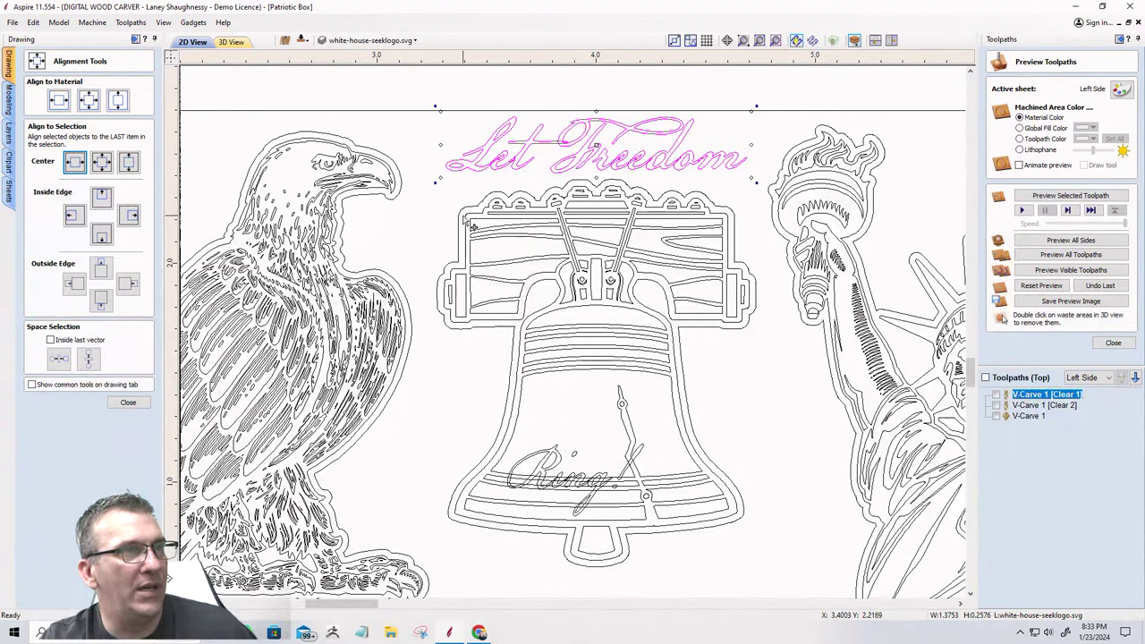
{"action": "scroll", "coordinate": [497, 136], "scroll_direction": "up", "scroll_amount": 2}
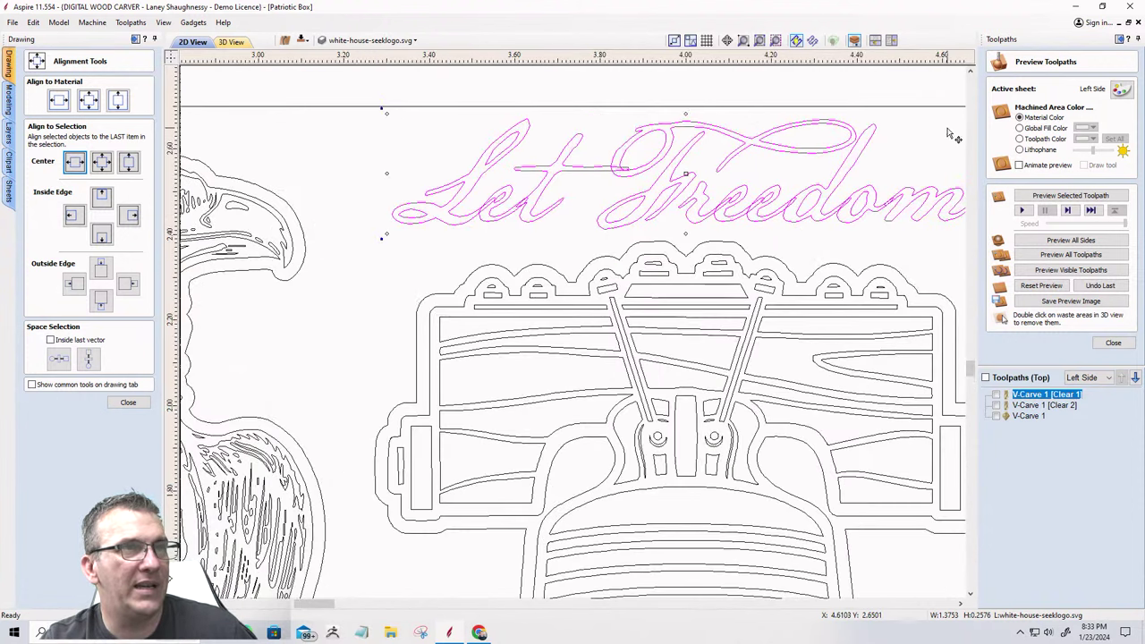
{"action": "scroll", "coordinate": [447, 161], "scroll_direction": "down", "scroll_amount": 4}
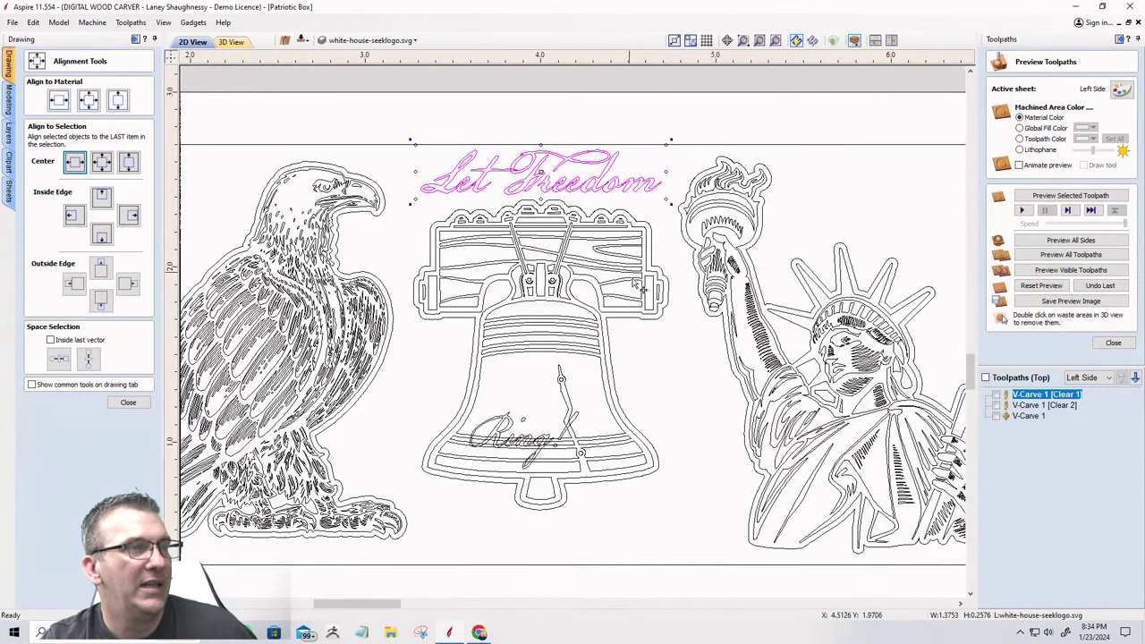
Move 'Ring!' below the bell and centre it horizontally under the bell.
{"action": "left_click", "coordinate": [507, 425]}
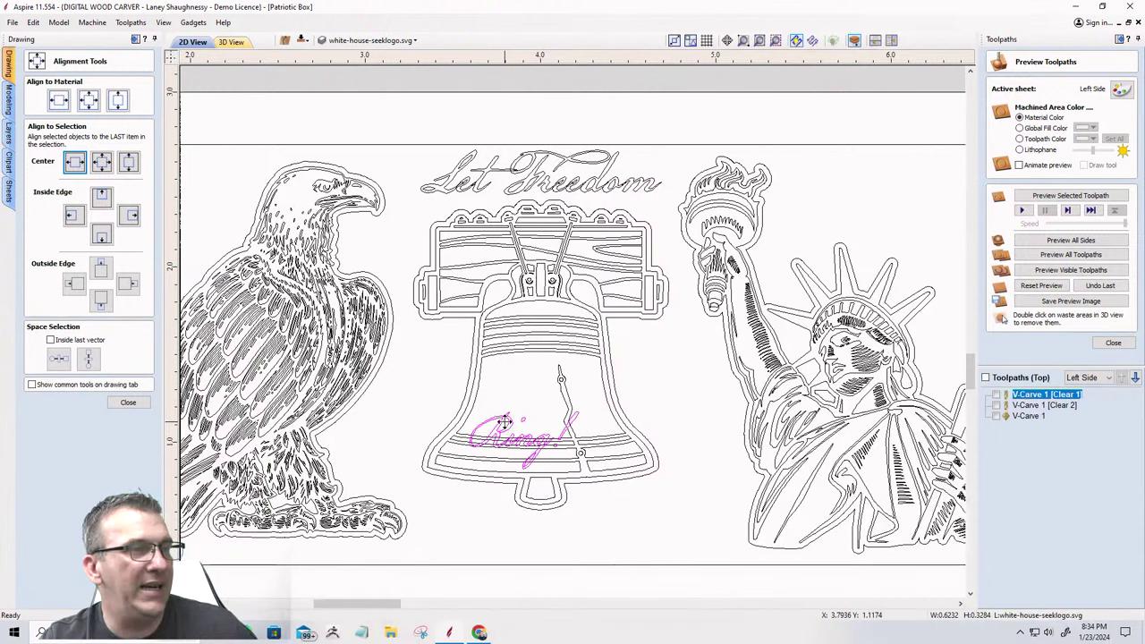
{"action": "left_click_drag", "start_coordinate": [505, 421], "coordinate": [529, 514]}
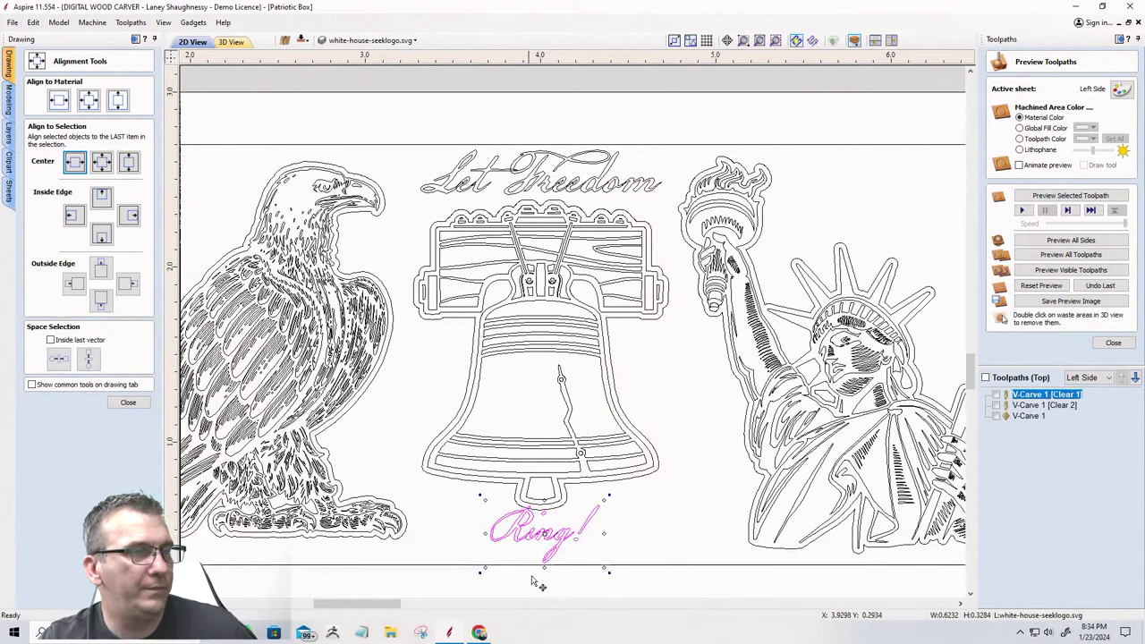
{"action": "scroll", "coordinate": [530, 580], "scroll_direction": "up", "scroll_amount": 3}
{"action": "scroll", "coordinate": [536, 510], "scroll_direction": "down", "scroll_amount": 2}
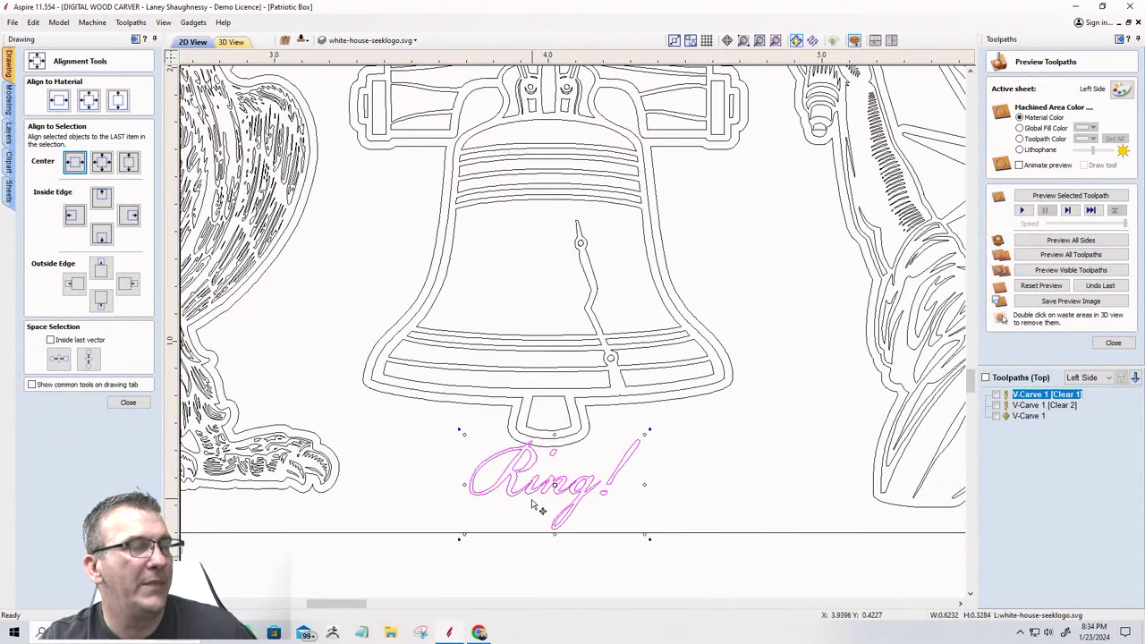
{"action": "left_click", "coordinate": [620, 404], "text": "shift"}
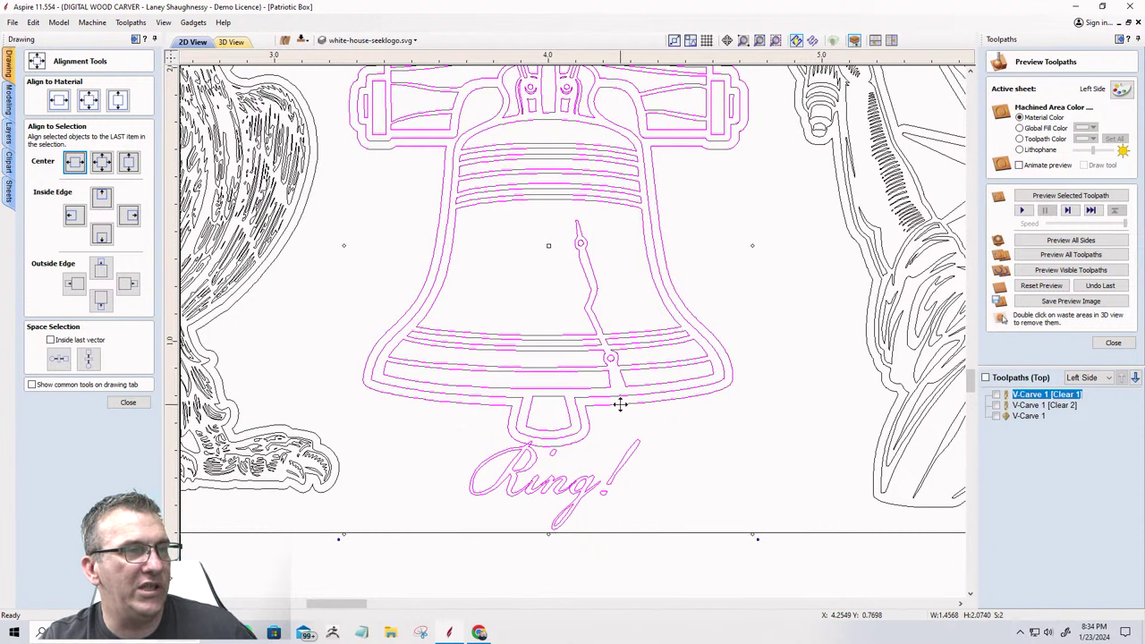
{"action": "left_click", "coordinate": [76, 163]}
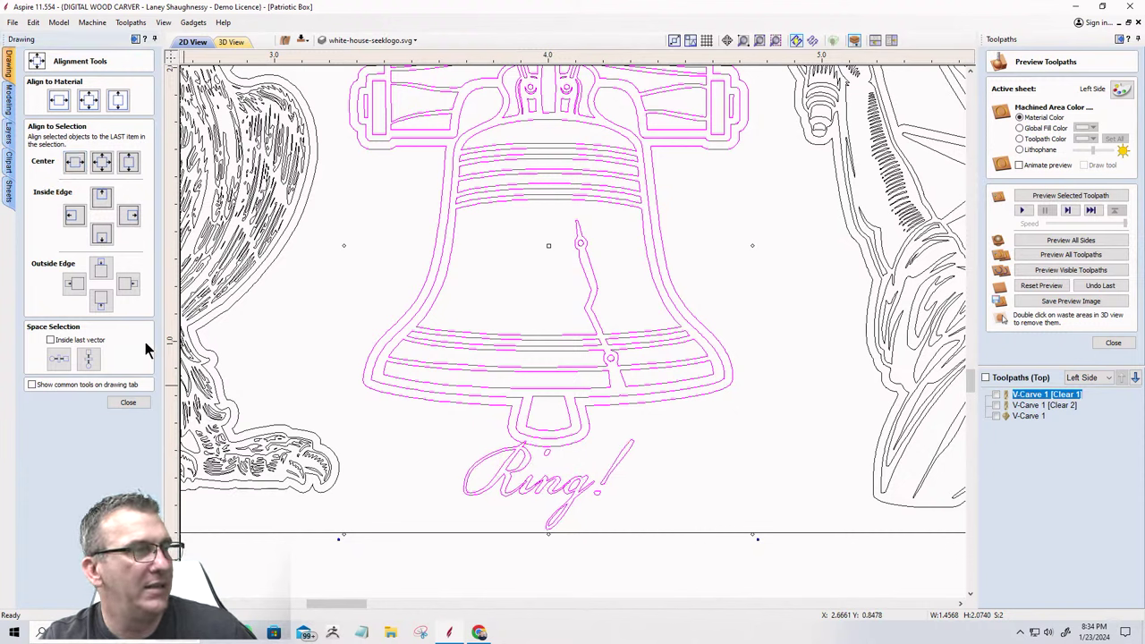
{"action": "left_click", "coordinate": [128, 402]}
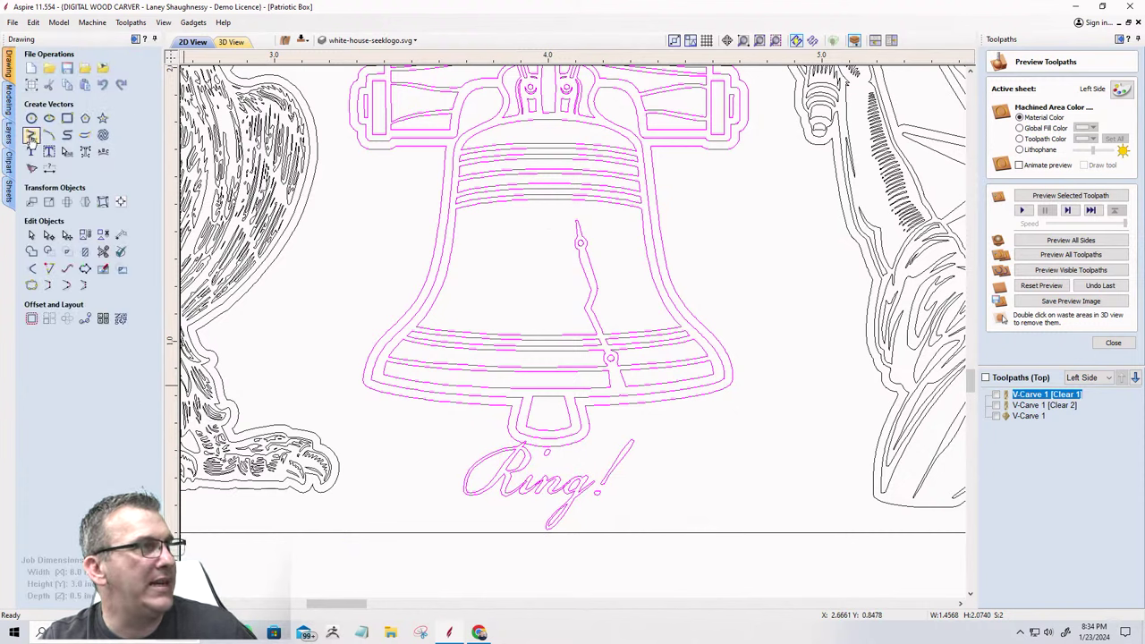
Draw a vertical reference line from just below the bell to the panel's bottom edge.
{"action": "left_click", "coordinate": [31, 135]}
{"action": "scroll", "coordinate": [547, 494], "scroll_direction": "up", "scroll_amount": 3}
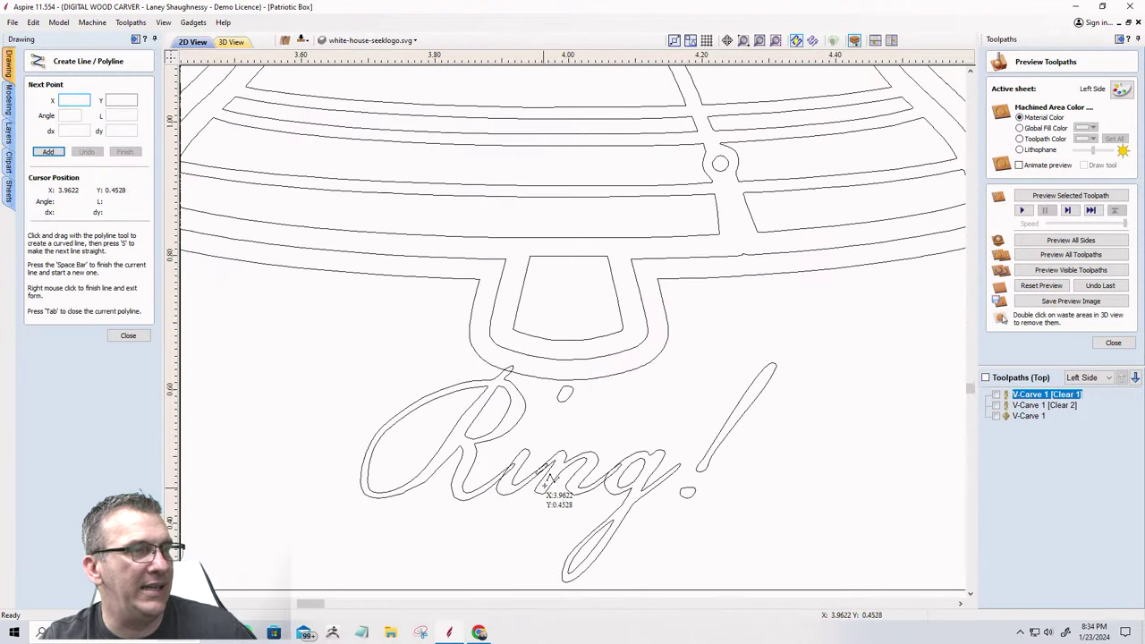
{"action": "left_click", "coordinate": [566, 390]}
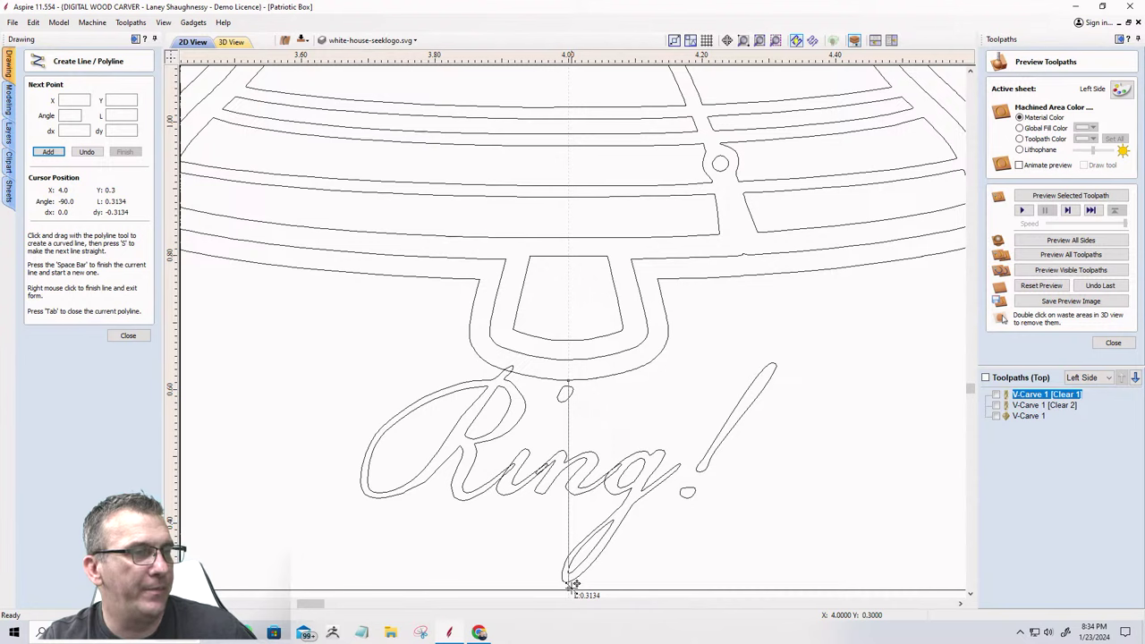
{"action": "left_click", "coordinate": [570, 584]}
{"action": "key", "text": "space"}
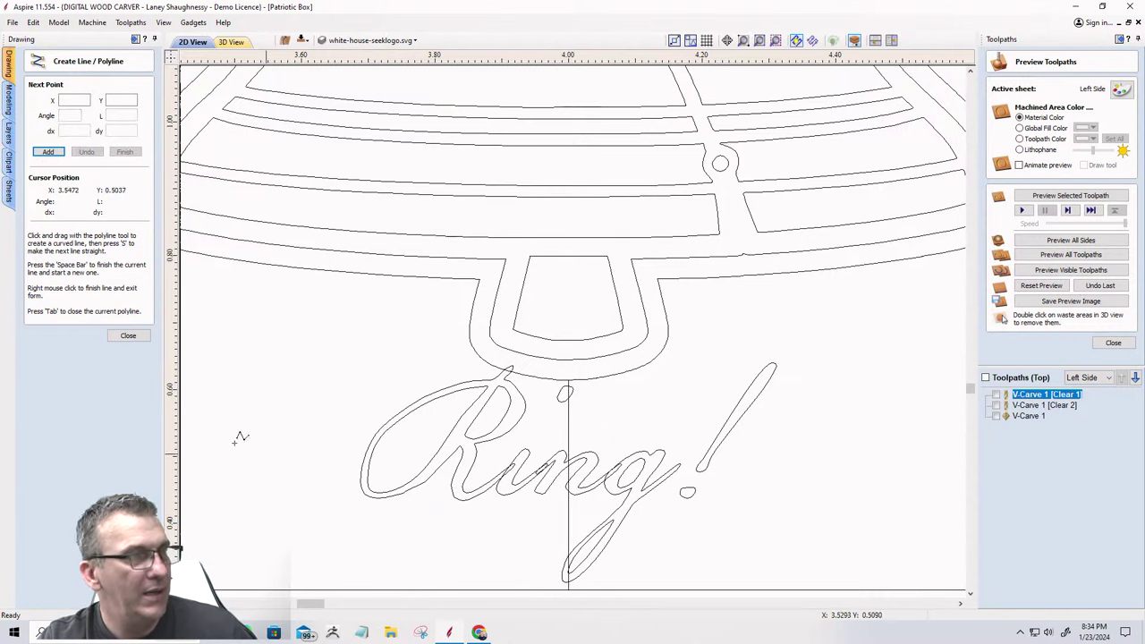
{"action": "left_click", "coordinate": [128, 336]}
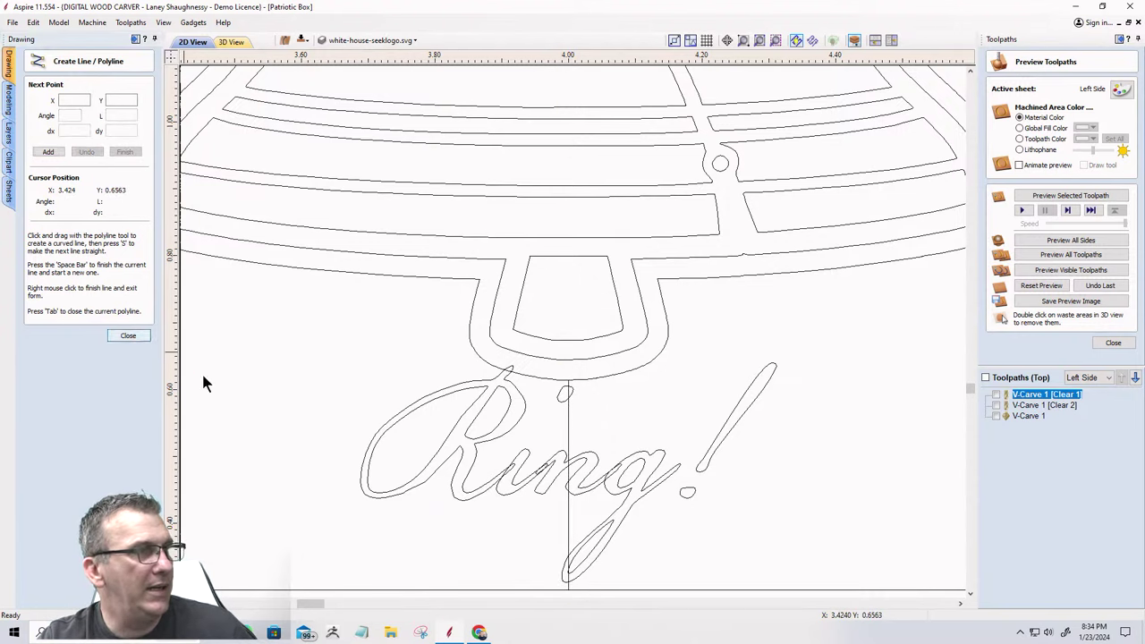
Centre 'Ring!' on the vertical reference line.
{"action": "left_click", "coordinate": [492, 431]}
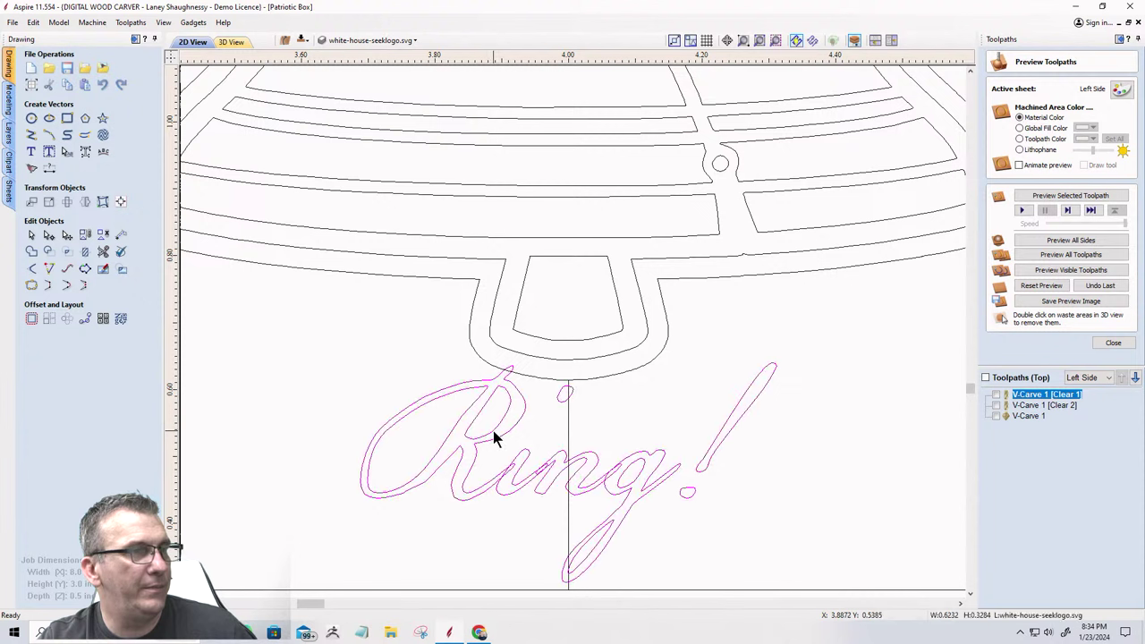
{"action": "left_click", "coordinate": [569, 422], "text": "shift"}
{"action": "left_click", "coordinate": [121, 201]}
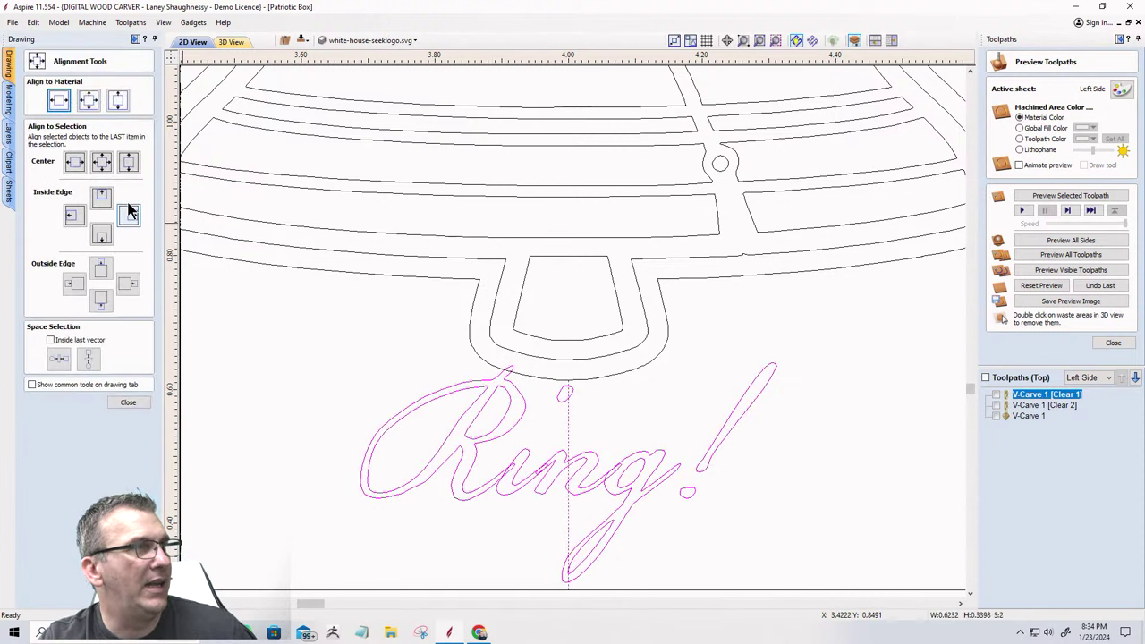
{"action": "left_click", "coordinate": [130, 162]}
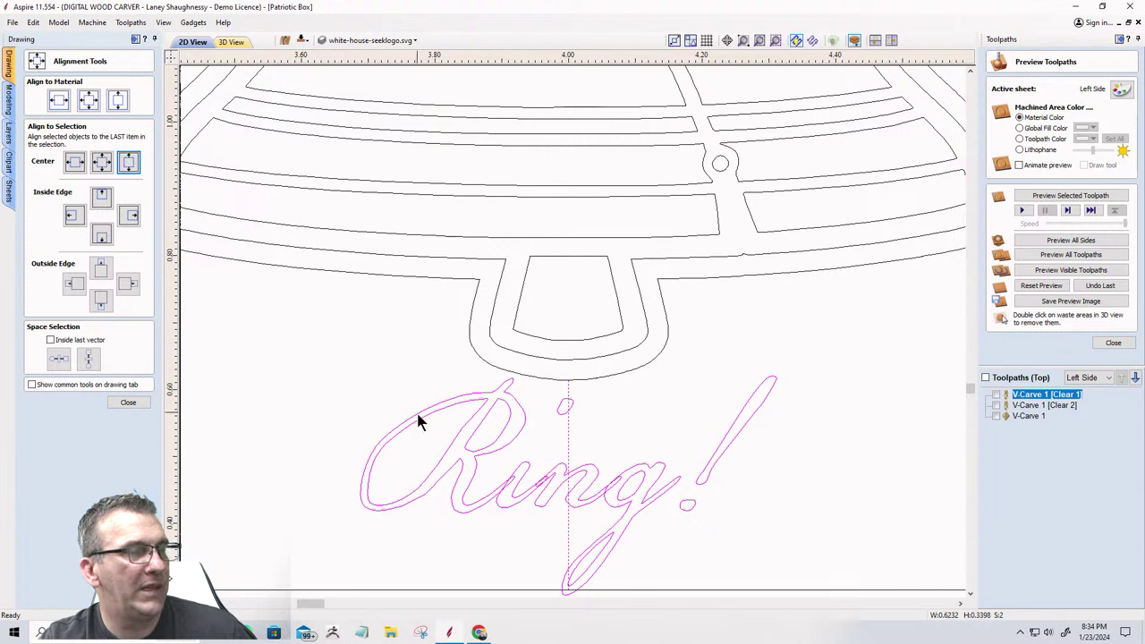
Delete the temporary vertical reference line.
{"action": "left_click", "coordinate": [436, 516]}
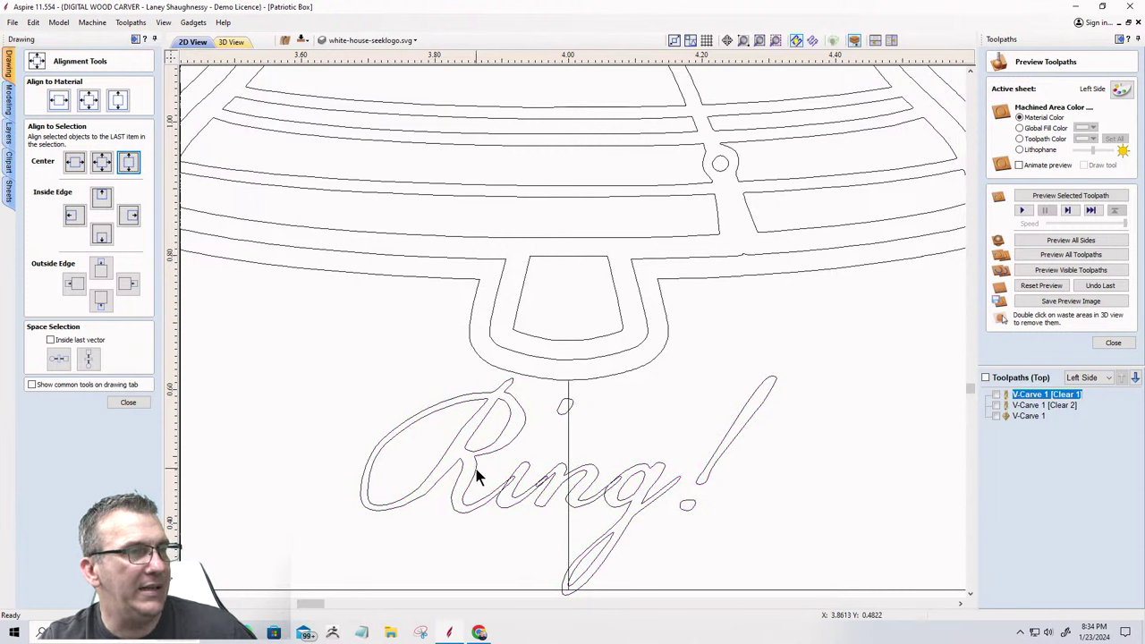
{"action": "left_click", "coordinate": [566, 442]}
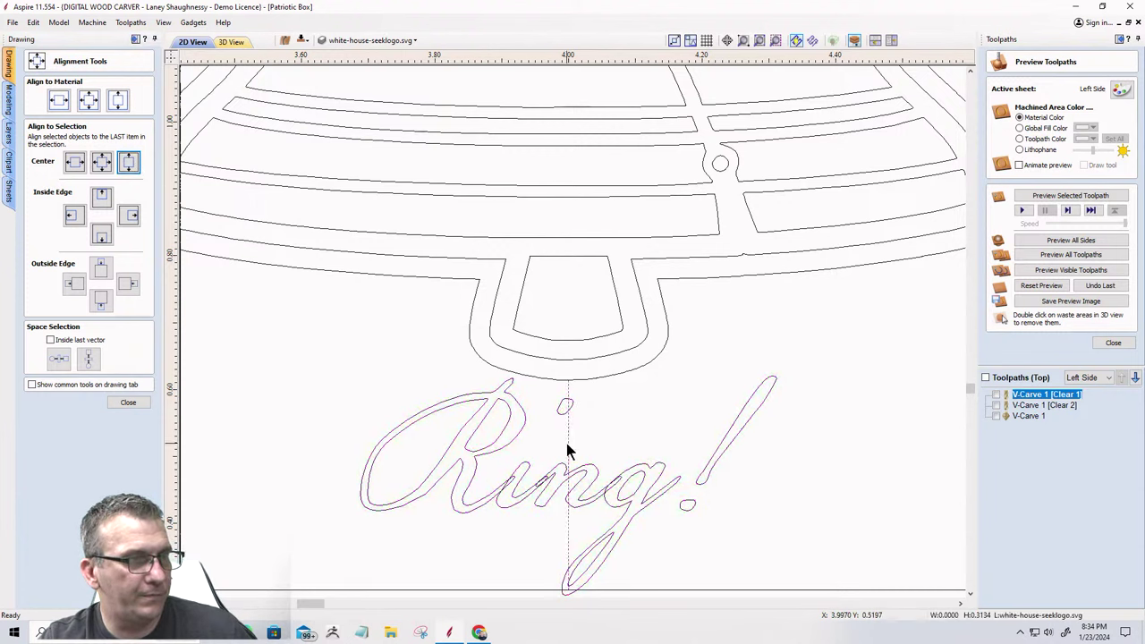
{"action": "key", "text": "Delete"}
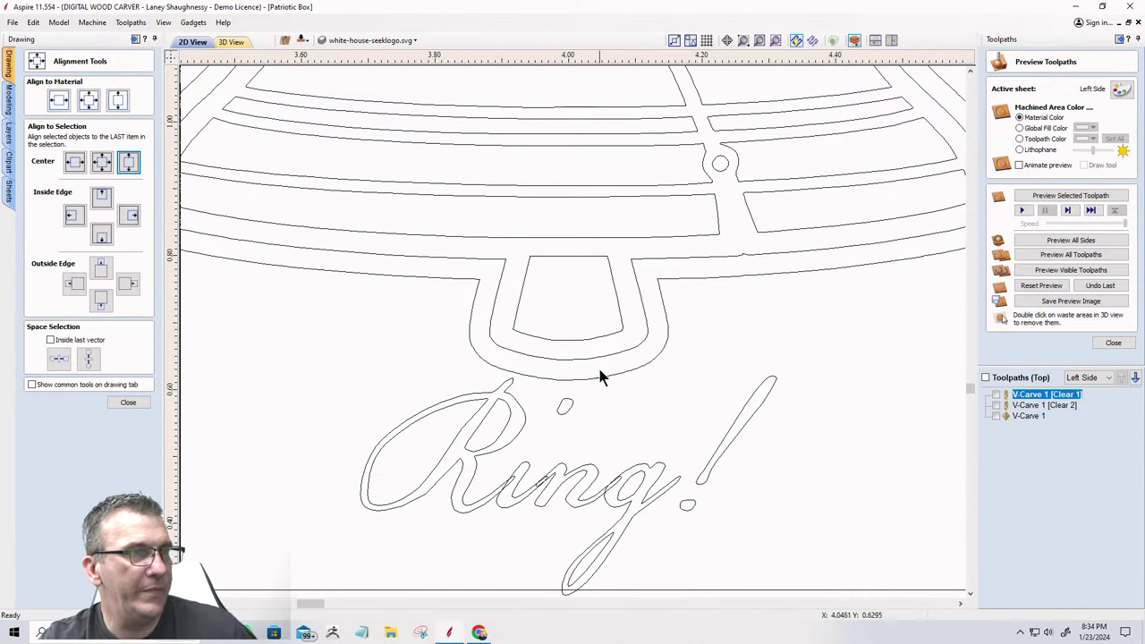
{"action": "scroll", "coordinate": [604, 379], "scroll_direction": "down", "scroll_amount": 3}
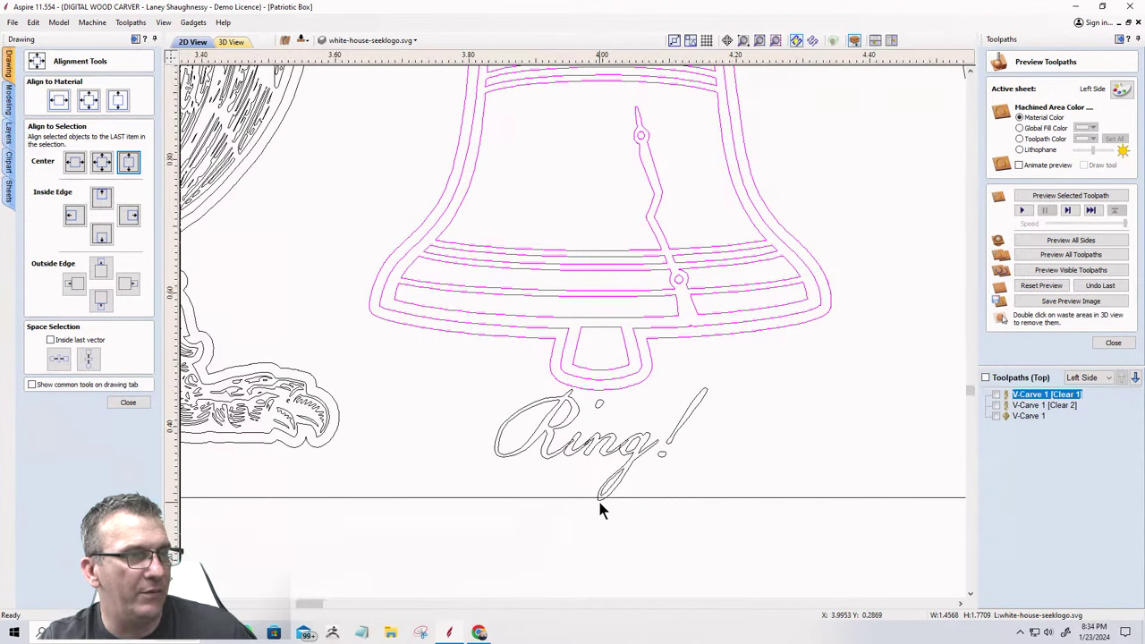
Shrink the Liberty Bell slightly.
{"action": "scroll", "coordinate": [599, 503], "scroll_direction": "up", "scroll_amount": 5}
{"action": "scroll", "coordinate": [486, 512], "scroll_direction": "down", "scroll_amount": 6}
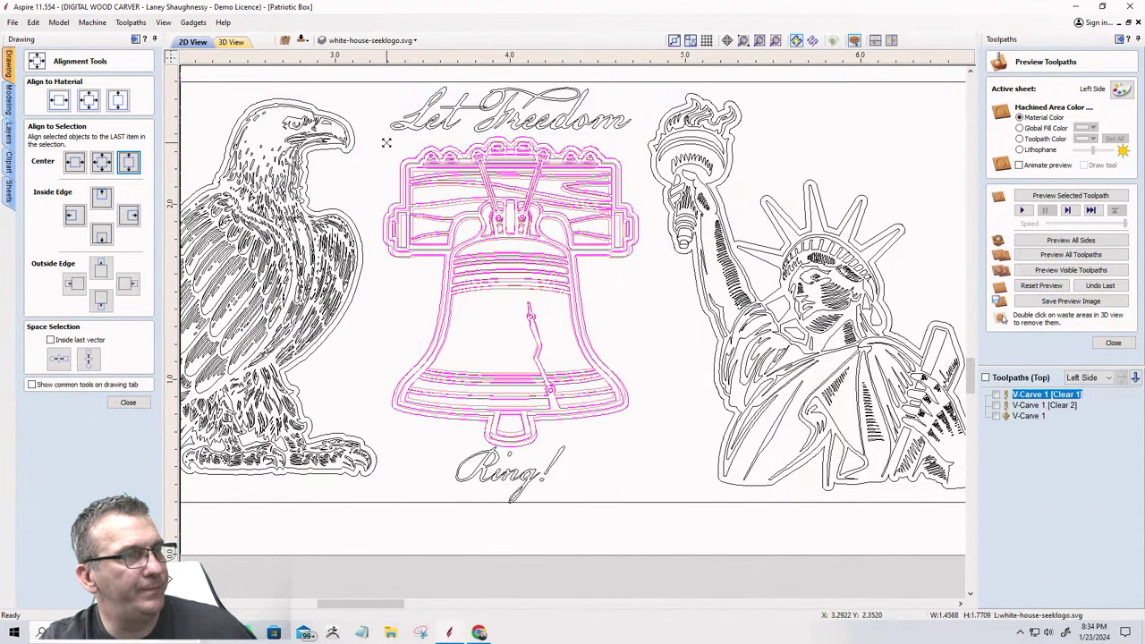
{"action": "left_click_drag", "start_coordinate": [383, 142], "coordinate": [393, 154]}
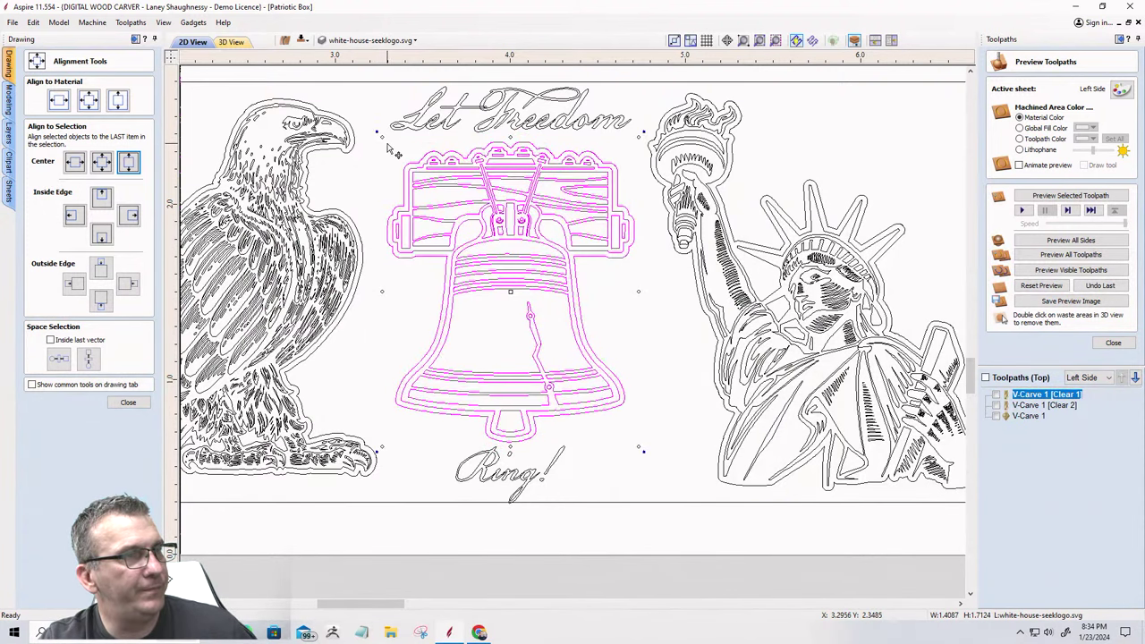
{"action": "scroll", "coordinate": [515, 478], "scroll_direction": "up", "scroll_amount": 2}
Nudge 'Ring!' upward and stretch it wider to the left.
{"action": "left_click", "coordinate": [513, 478]}
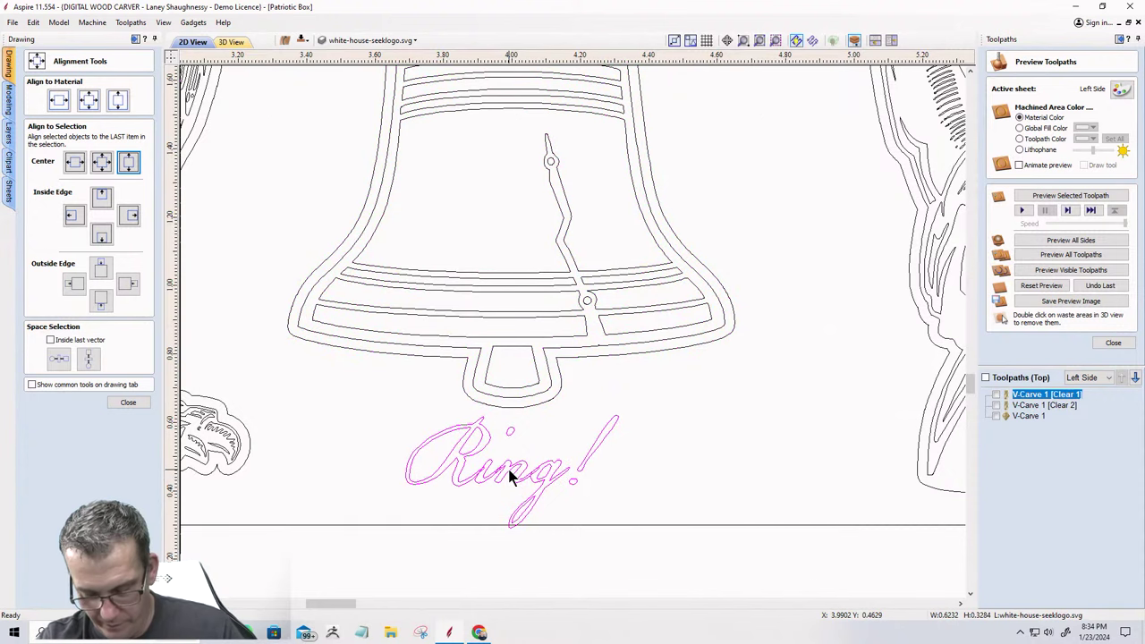
{"action": "key", "text": "Up"}
{"action": "key", "text": "Up"}
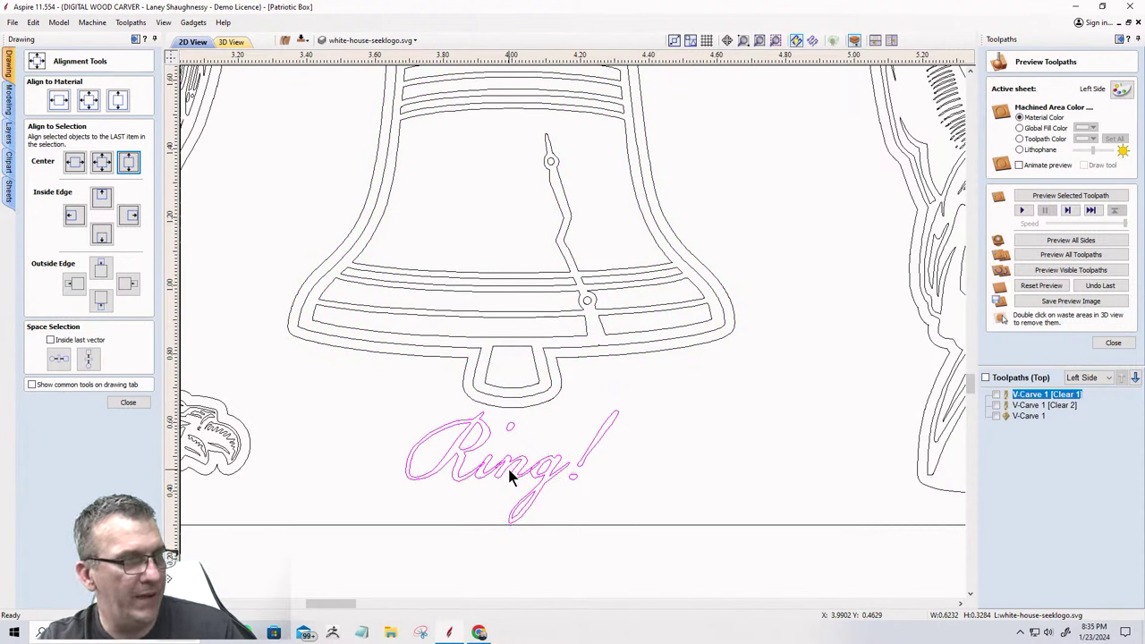
{"action": "left_click", "coordinate": [510, 470]}
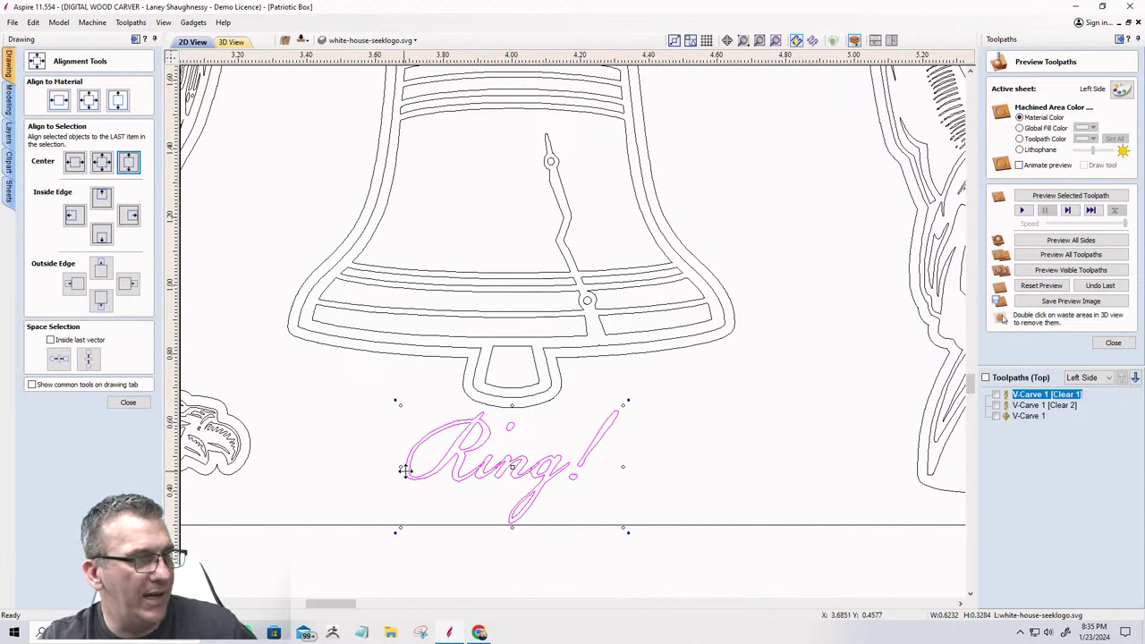
{"action": "left_click_drag", "start_coordinate": [401, 466], "coordinate": [335, 469]}
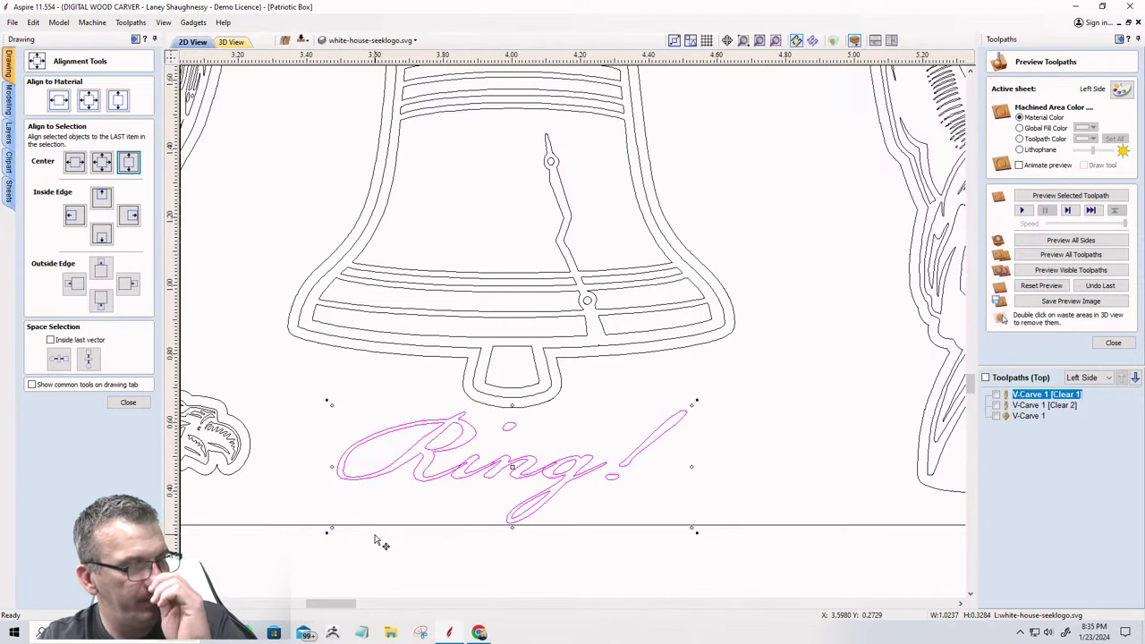
{"action": "mouse_move", "coordinate": [444, 561]}
{"action": "scroll", "coordinate": [445, 562], "scroll_direction": "down", "scroll_amount": 4}
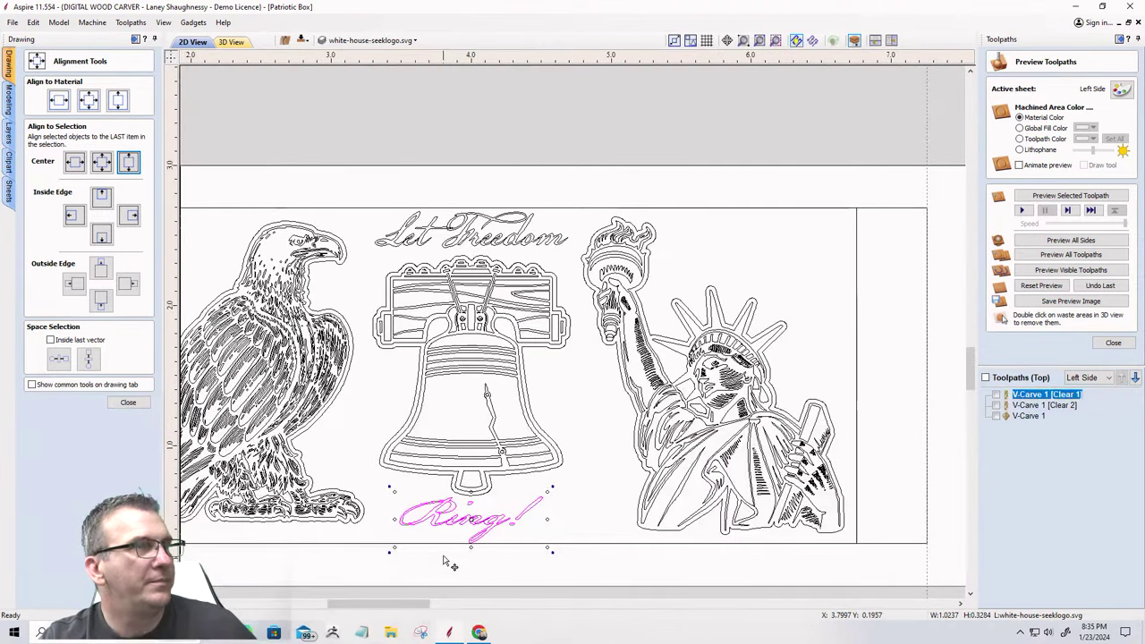
{"action": "scroll", "coordinate": [443, 556], "scroll_direction": "up", "scroll_amount": 2}
{"action": "scroll", "coordinate": [444, 557], "scroll_direction": "up", "scroll_amount": 1}
{"action": "scroll", "coordinate": [442, 550], "scroll_direction": "down", "scroll_amount": 1}
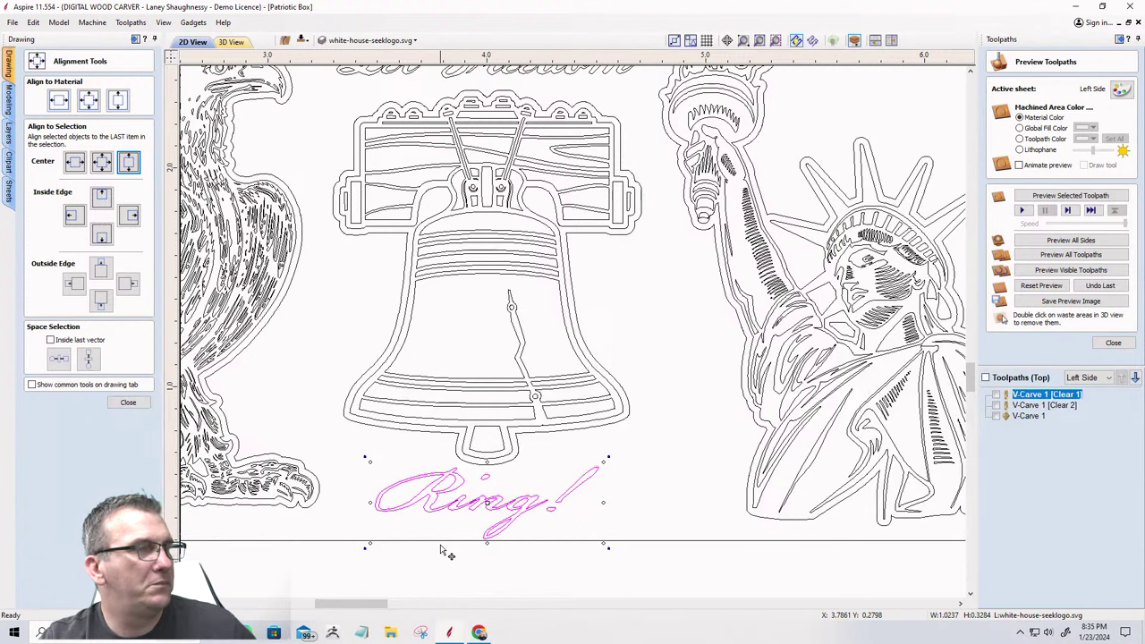
Undo the stretch, then enlarge 'Ring!', shift it left and widen it to 0.9754 in.
{"action": "key", "text": "ctrl+z"}
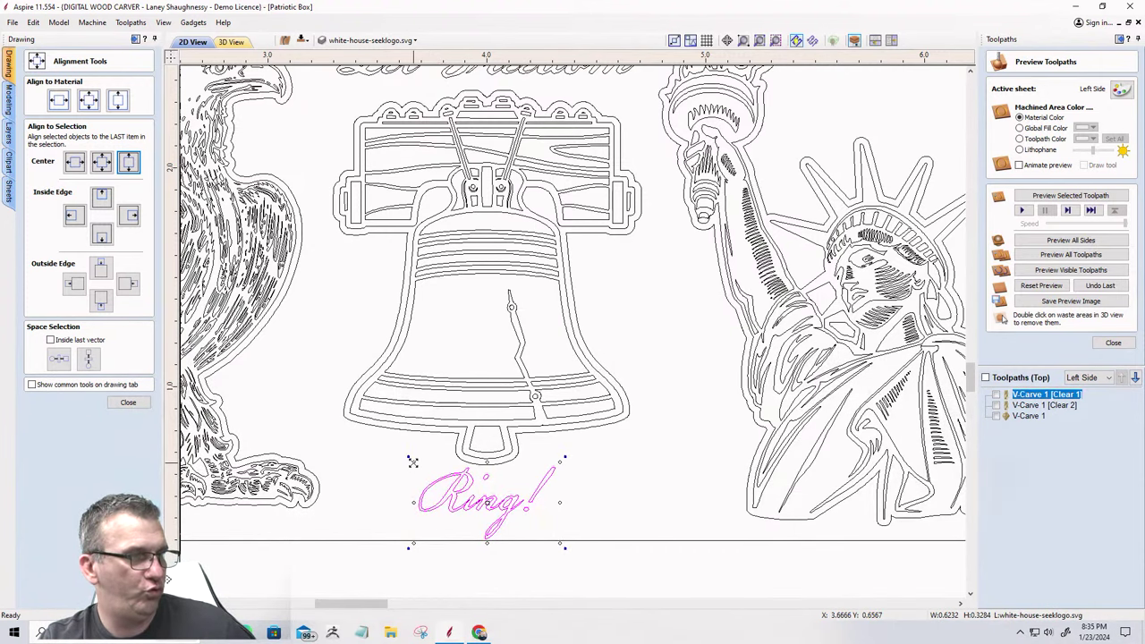
{"action": "left_click_drag", "start_coordinate": [412, 462], "coordinate": [400, 456]}
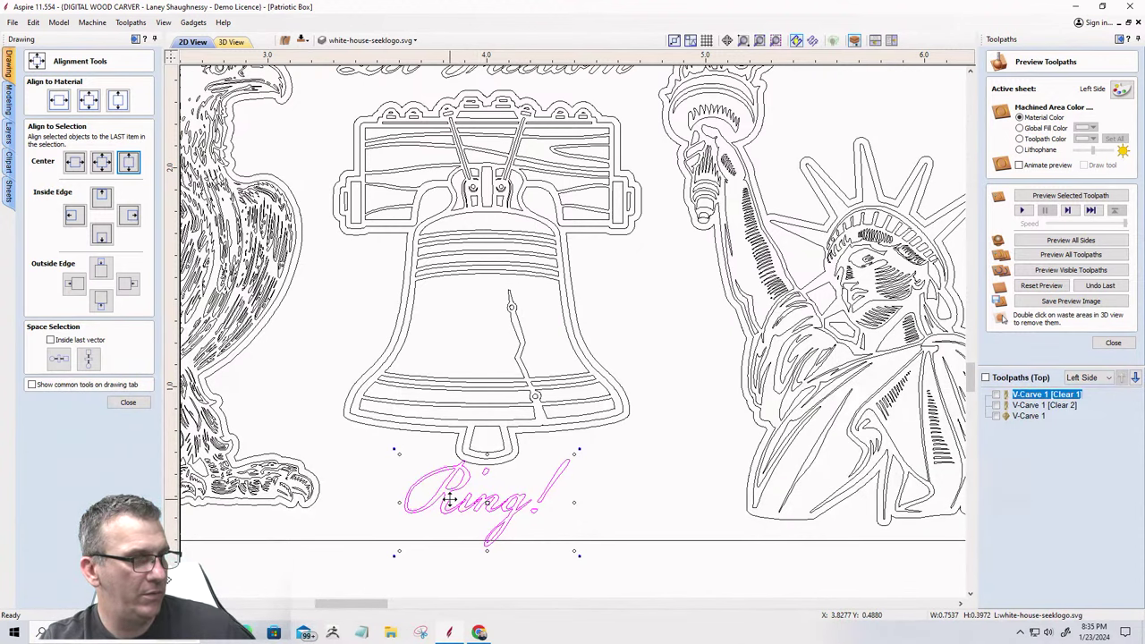
{"action": "left_click_drag", "start_coordinate": [451, 504], "coordinate": [410, 489]}
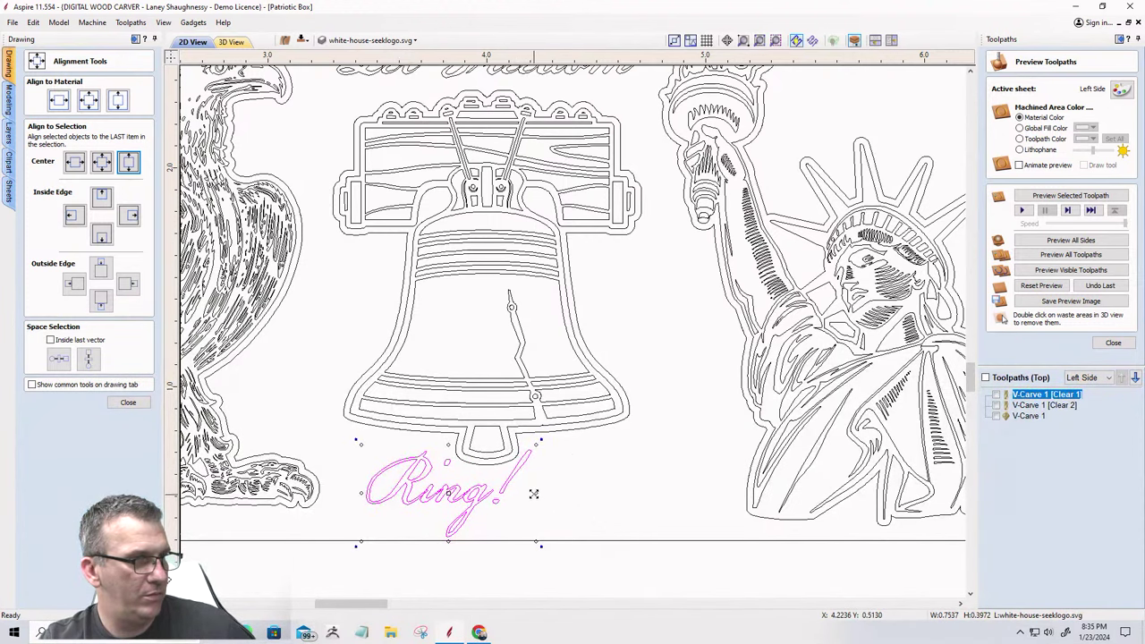
{"action": "left_click_drag", "start_coordinate": [535, 492], "coordinate": [580, 489]}
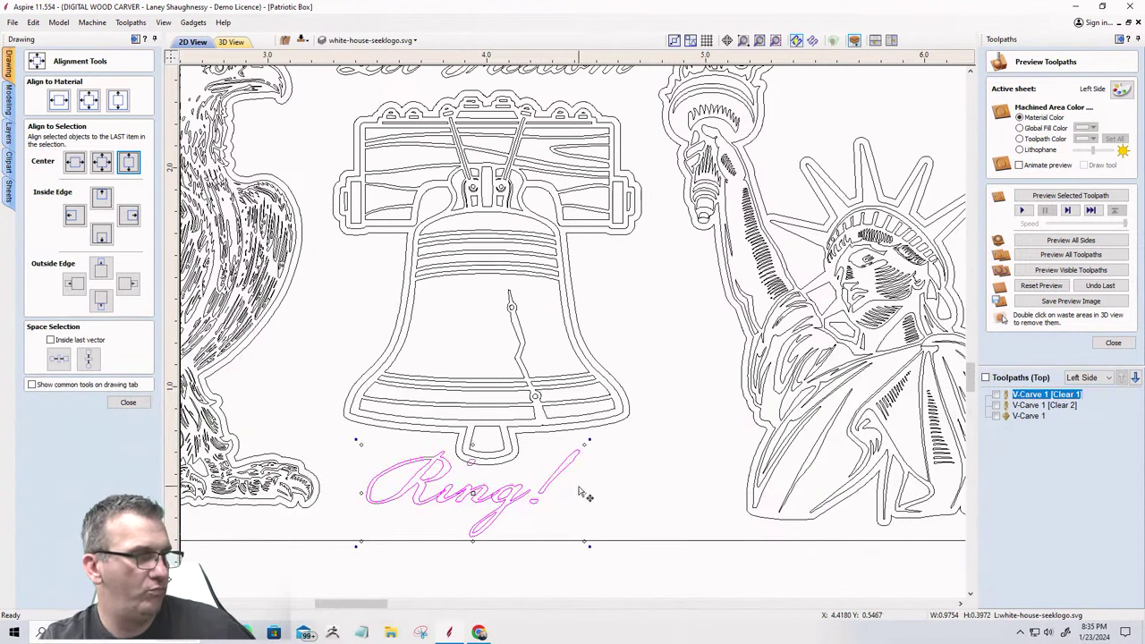
Centre 'Ring!' horizontally under the bell and nudge it into position.
{"action": "left_click", "coordinate": [359, 422], "text": "shift"}
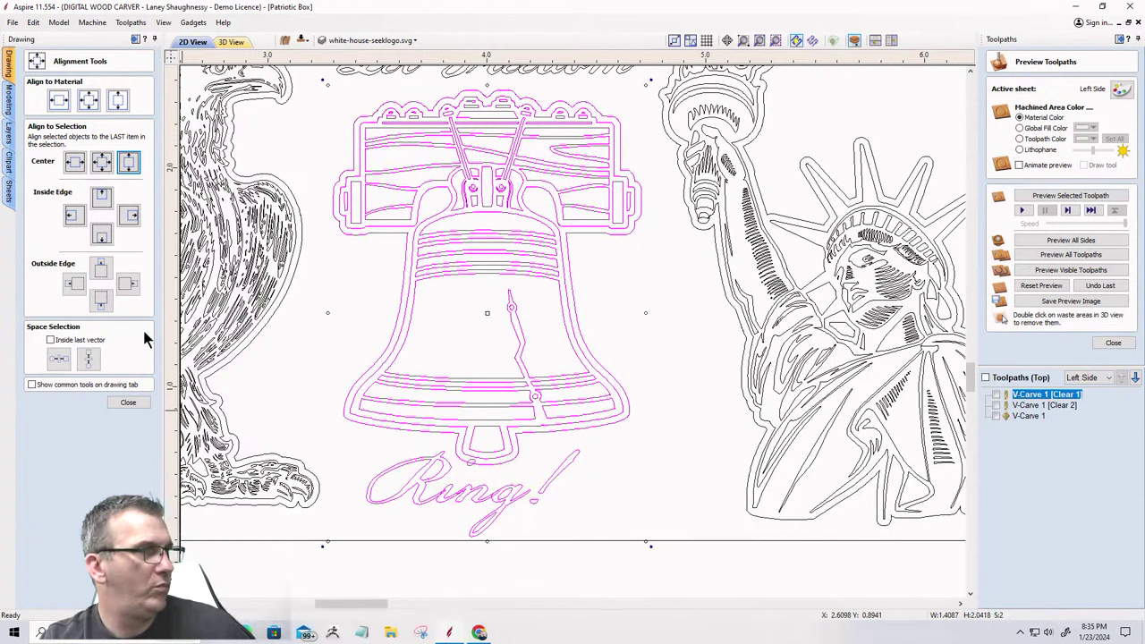
{"action": "left_click", "coordinate": [74, 162]}
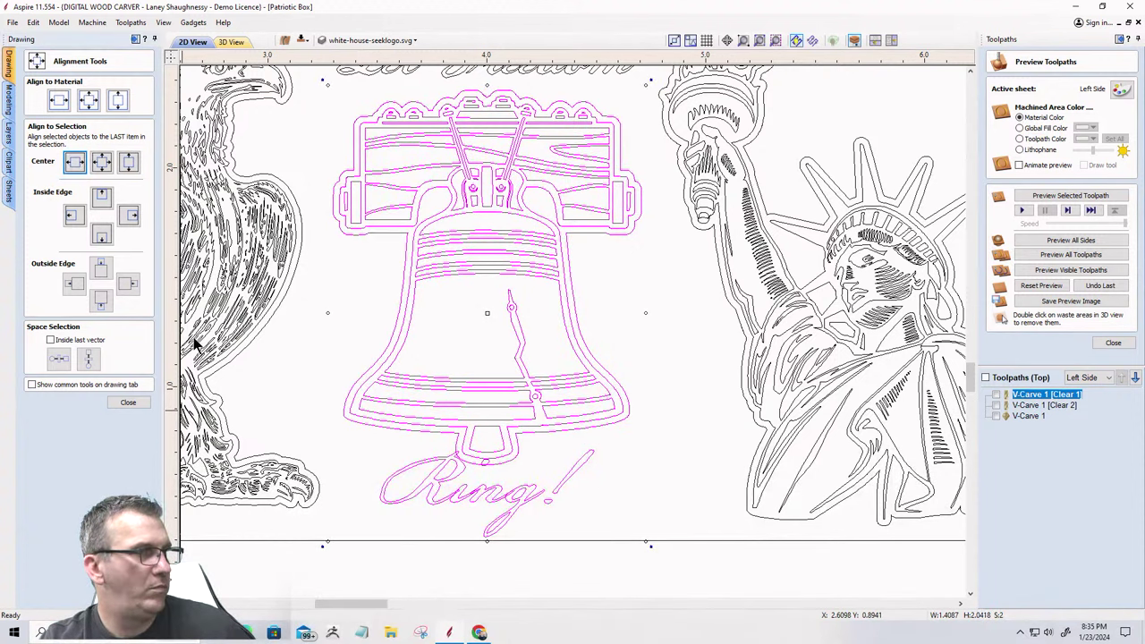
{"action": "scroll", "coordinate": [358, 501], "scroll_direction": "down", "scroll_amount": 3}
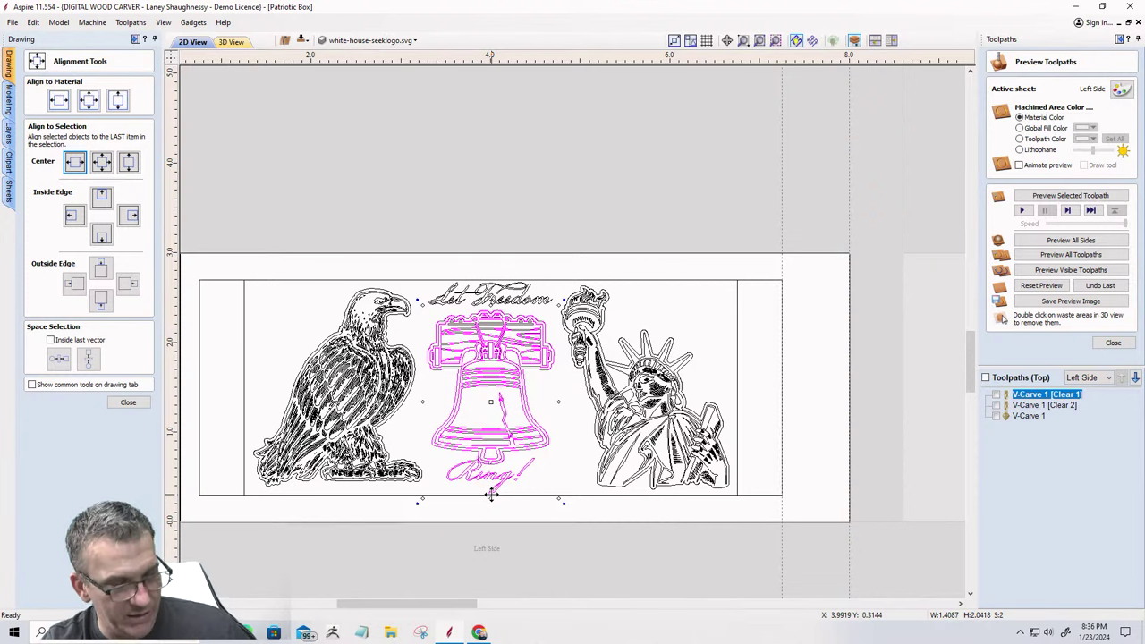
{"action": "left_click_drag", "start_coordinate": [490, 495], "coordinate": [494, 501]}
{"action": "key", "text": "Right"}
{"action": "key", "text": "Right"}
{"action": "key", "text": "Right"}
{"action": "key", "text": "Right"}
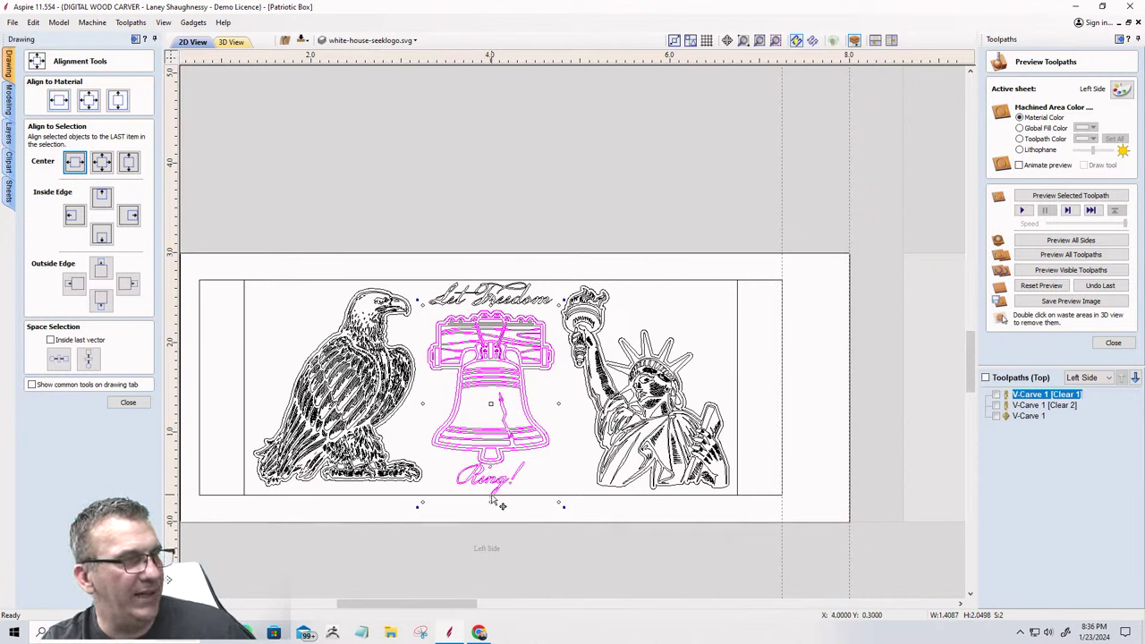
Undo the bell resize and recent text moves, then move the text below the statue.
{"action": "key", "text": "ctrl+Right"}
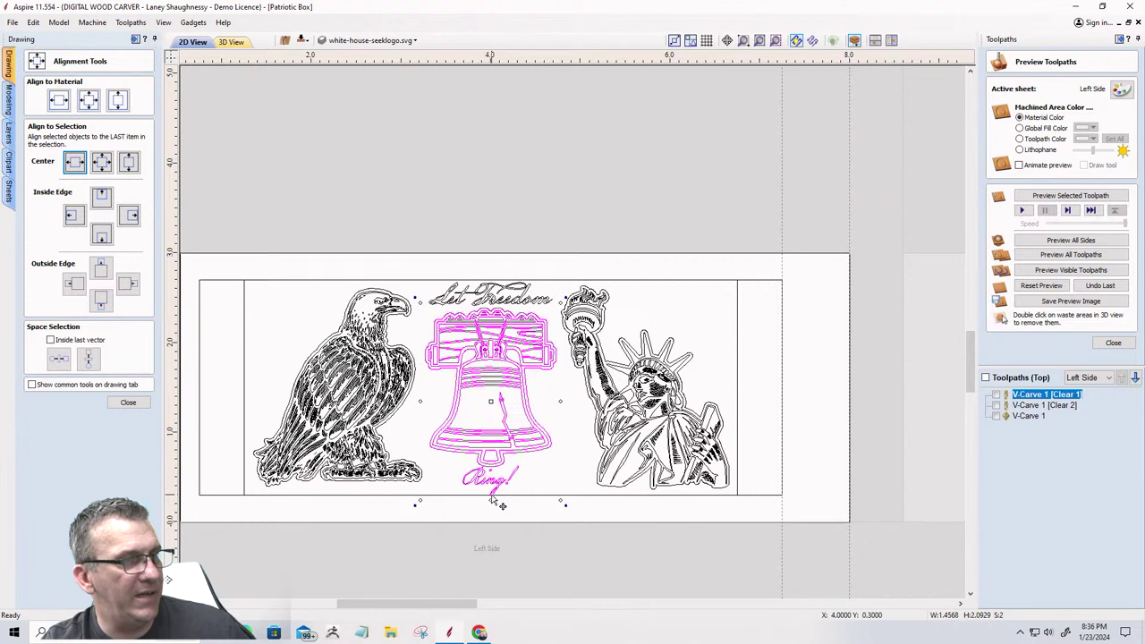
{"action": "key", "text": "ctrl+z"}
{"action": "key", "text": "ctrl+z"}
{"action": "key", "text": "ctrl+z"}
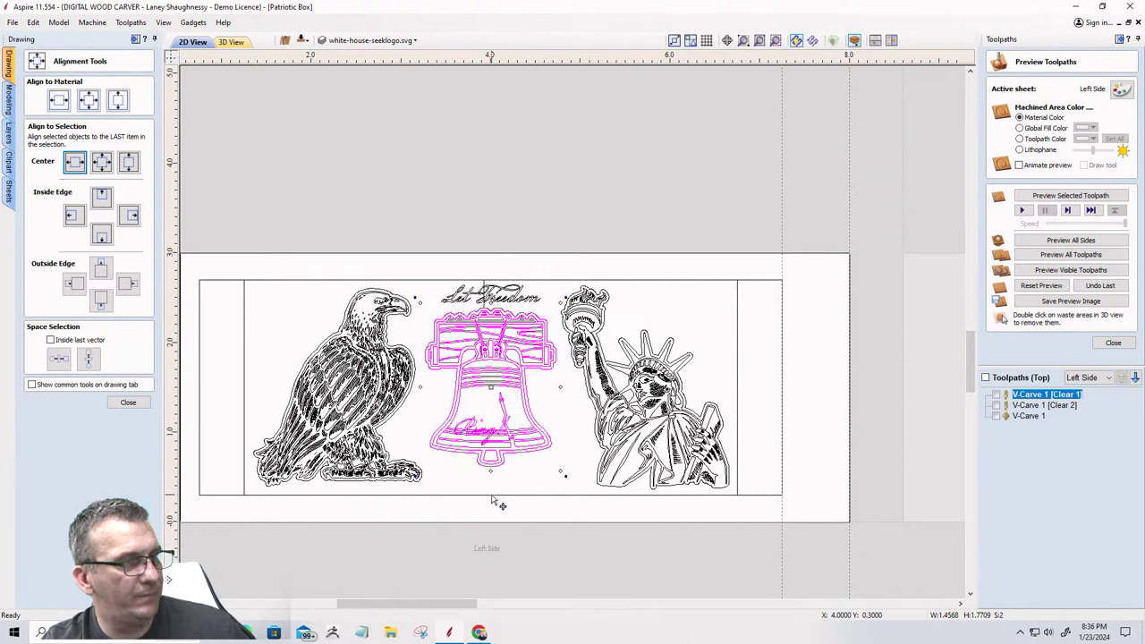
{"action": "key", "text": "ctrl+z"}
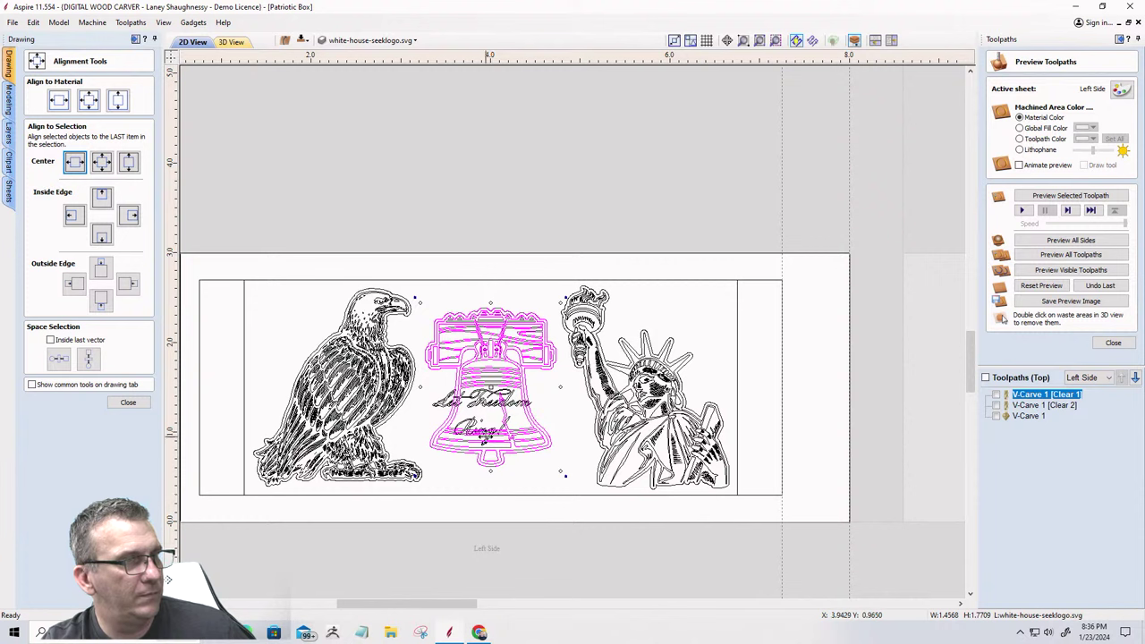
{"action": "left_click", "coordinate": [490, 407]}
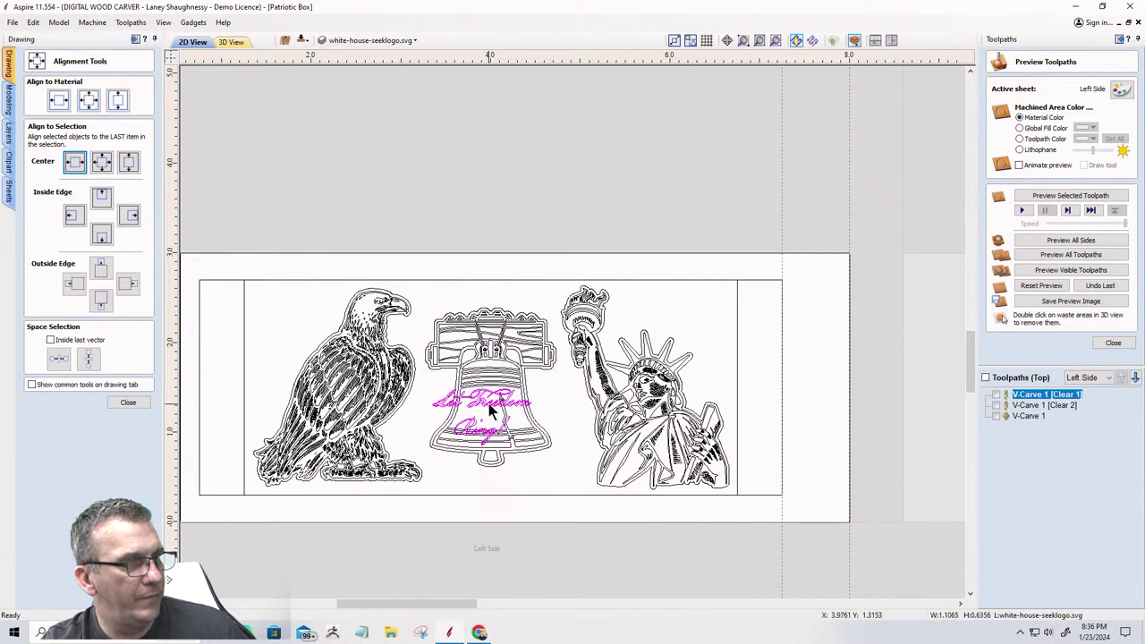
{"action": "left_click_drag", "start_coordinate": [491, 407], "coordinate": [537, 503]}
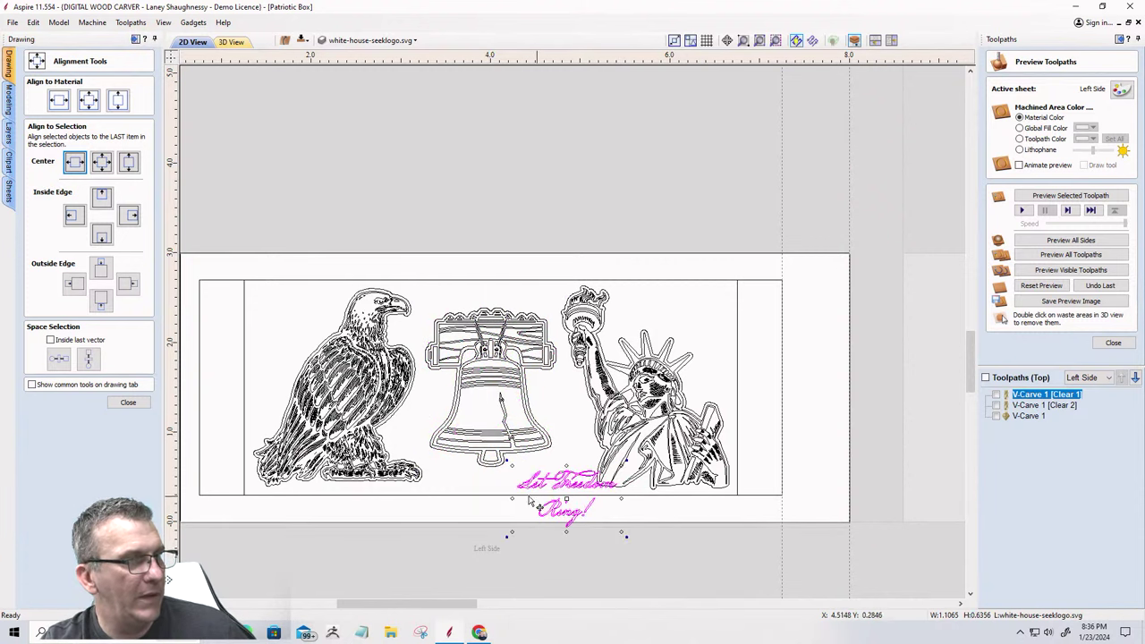
{"action": "left_click", "coordinate": [128, 402]}
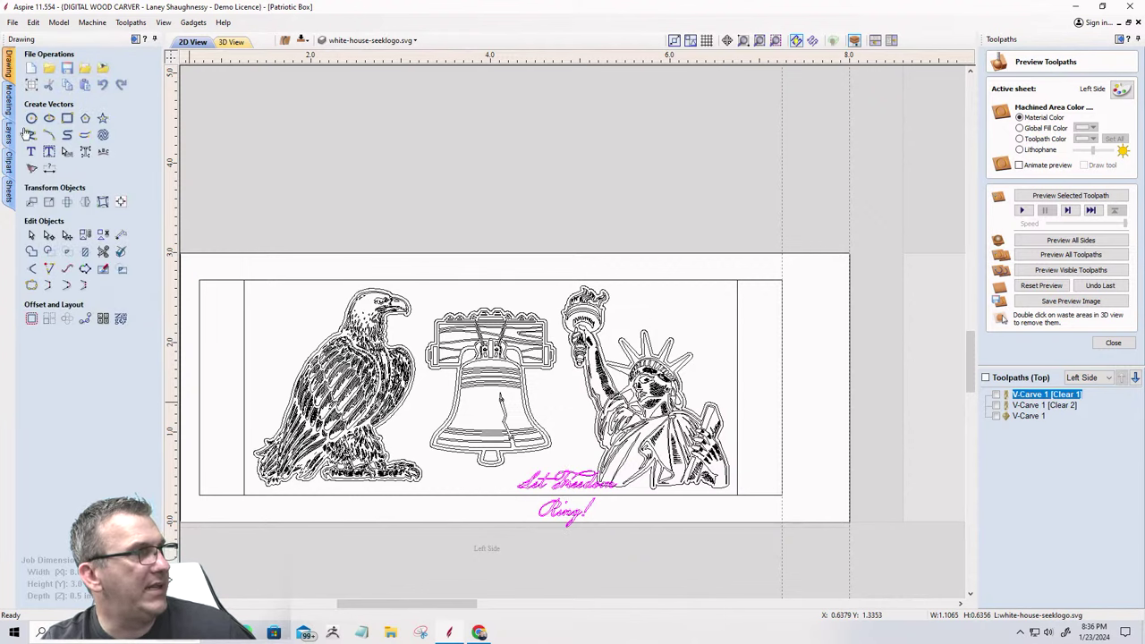
Edit the text to join 'Let Freedom' and 'Ring!' into one line.
{"action": "left_click", "coordinate": [31, 154]}
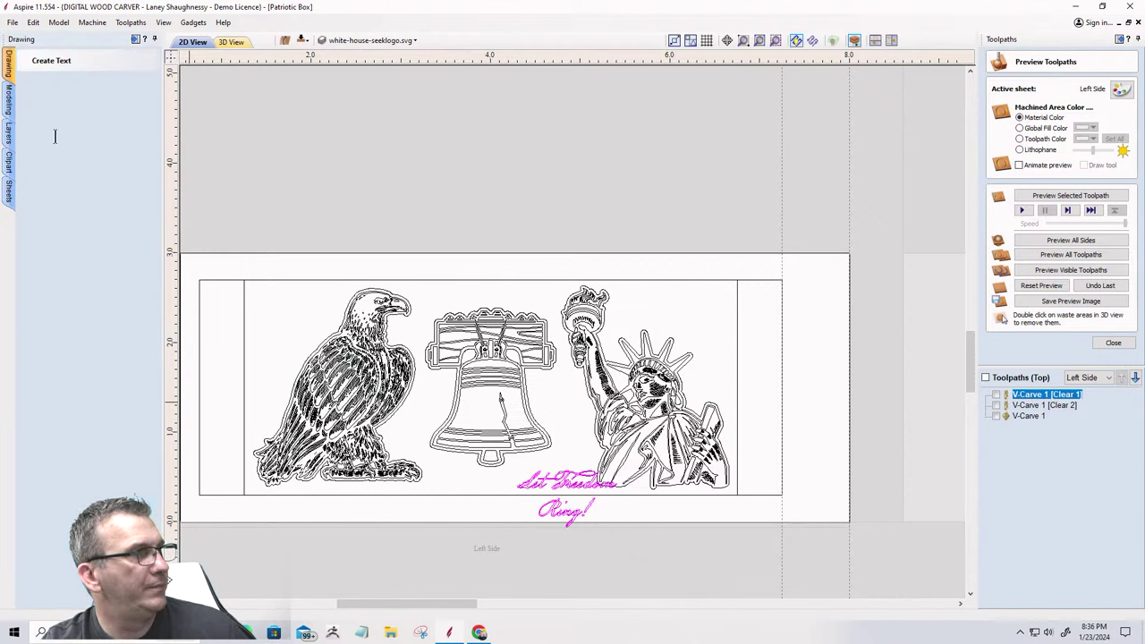
{"action": "left_click", "coordinate": [83, 94]}
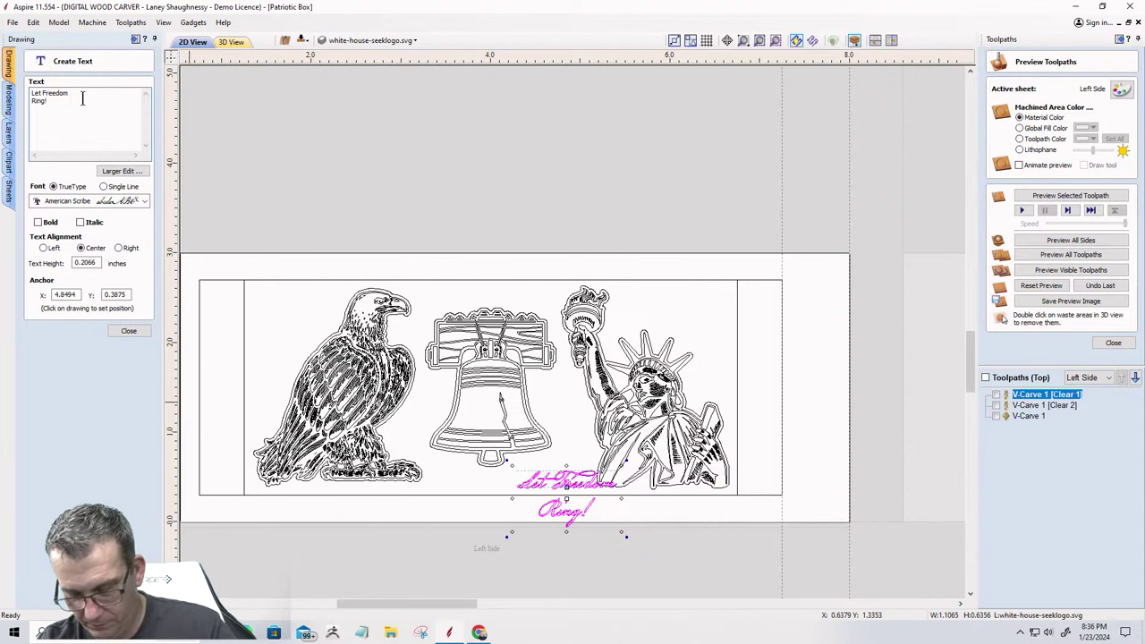
{"action": "key", "text": "Delete"}
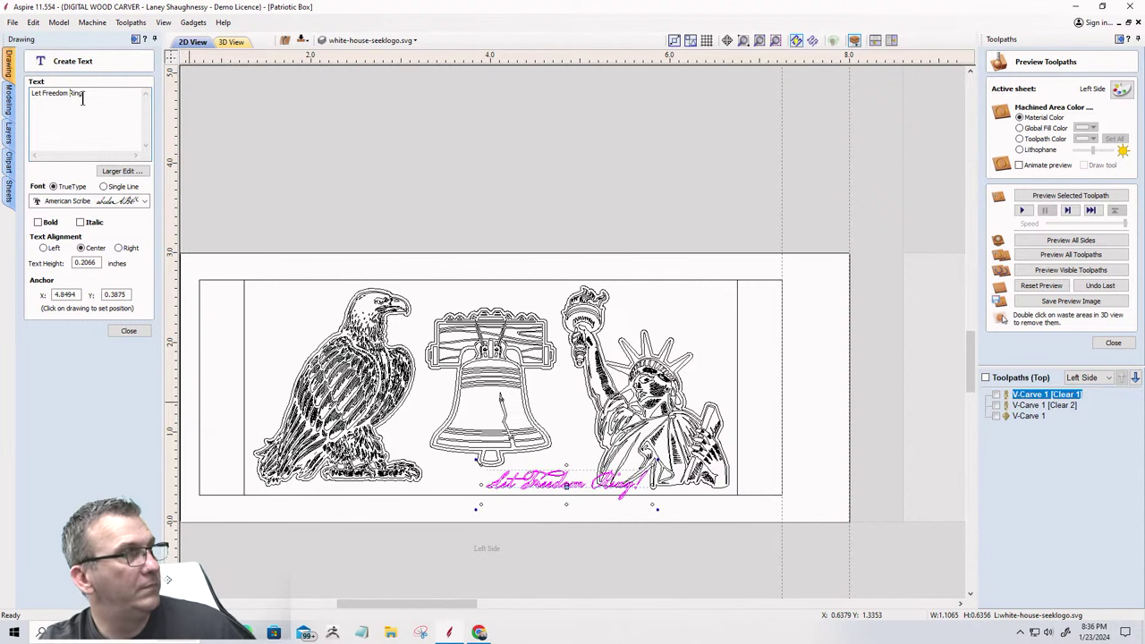
{"action": "left_click", "coordinate": [130, 332]}
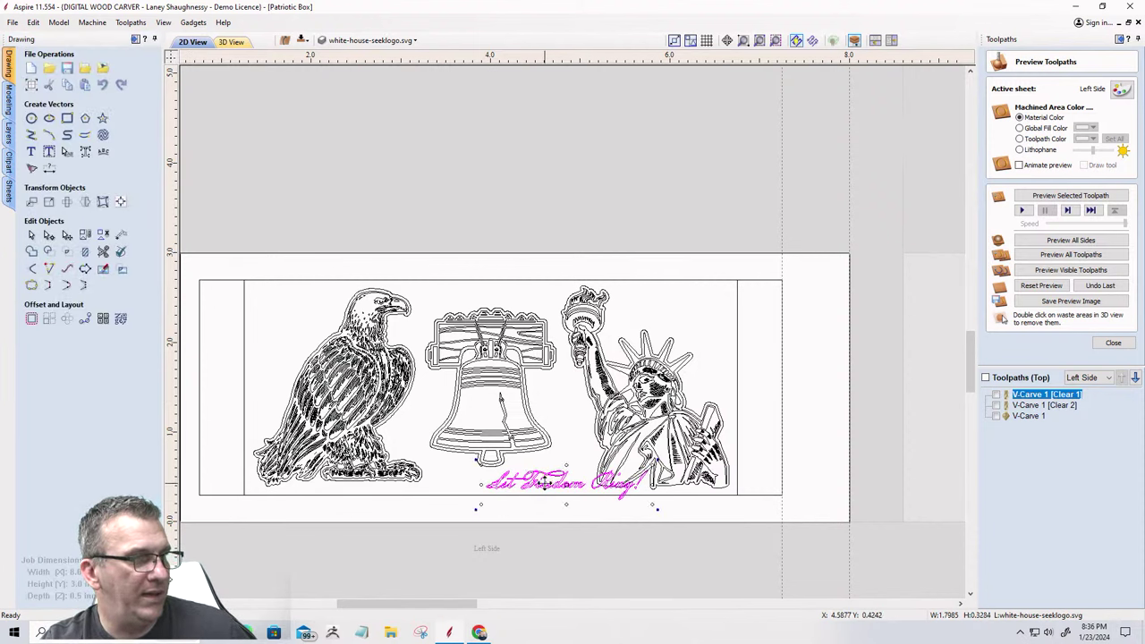
Centre the 'Let Freedom Ring!' text on the panel and nudge the bell and text upward.
{"action": "left_click", "coordinate": [121, 201]}
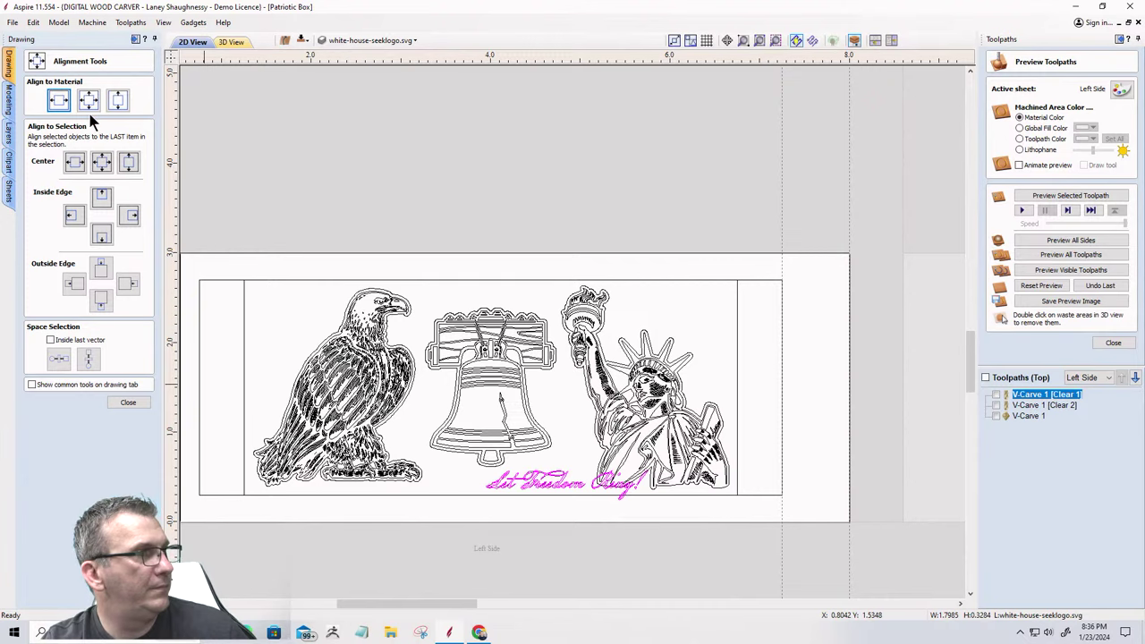
{"action": "left_click", "coordinate": [59, 100]}
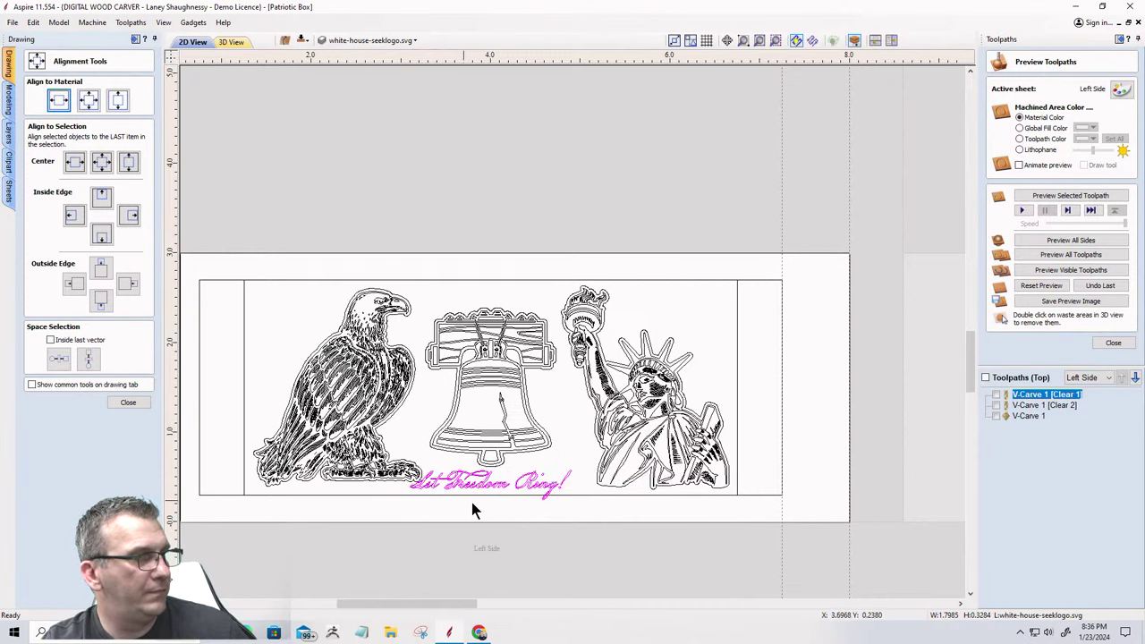
{"action": "scroll", "coordinate": [472, 507], "scroll_direction": "up", "scroll_amount": 5}
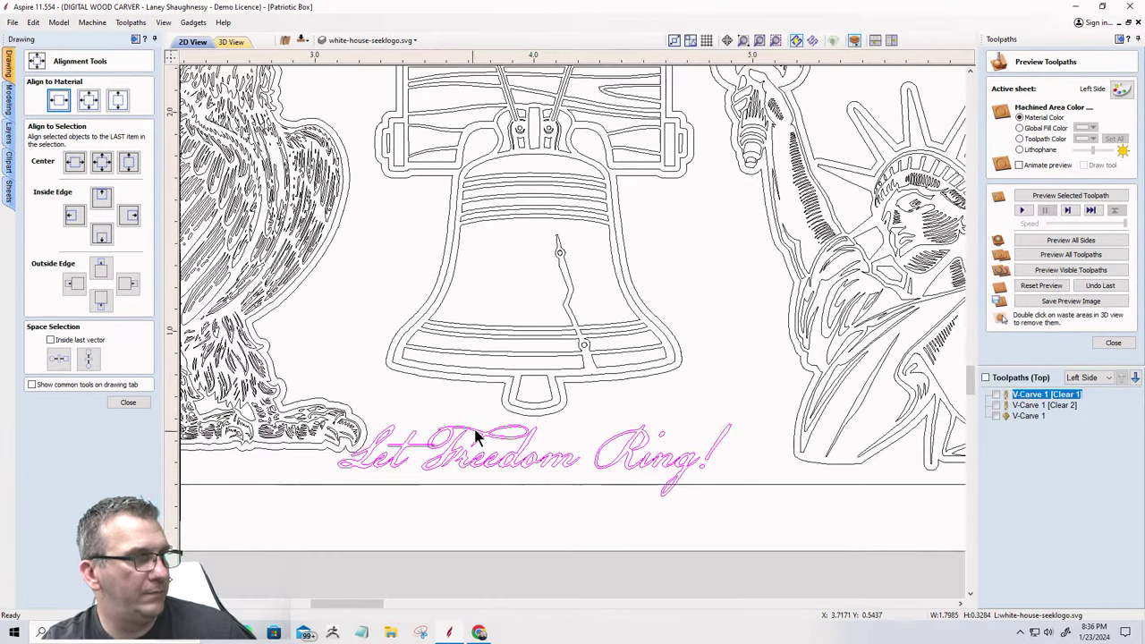
{"action": "scroll", "coordinate": [474, 436], "scroll_direction": "down", "scroll_amount": 2}
{"action": "left_click", "coordinate": [513, 249]}
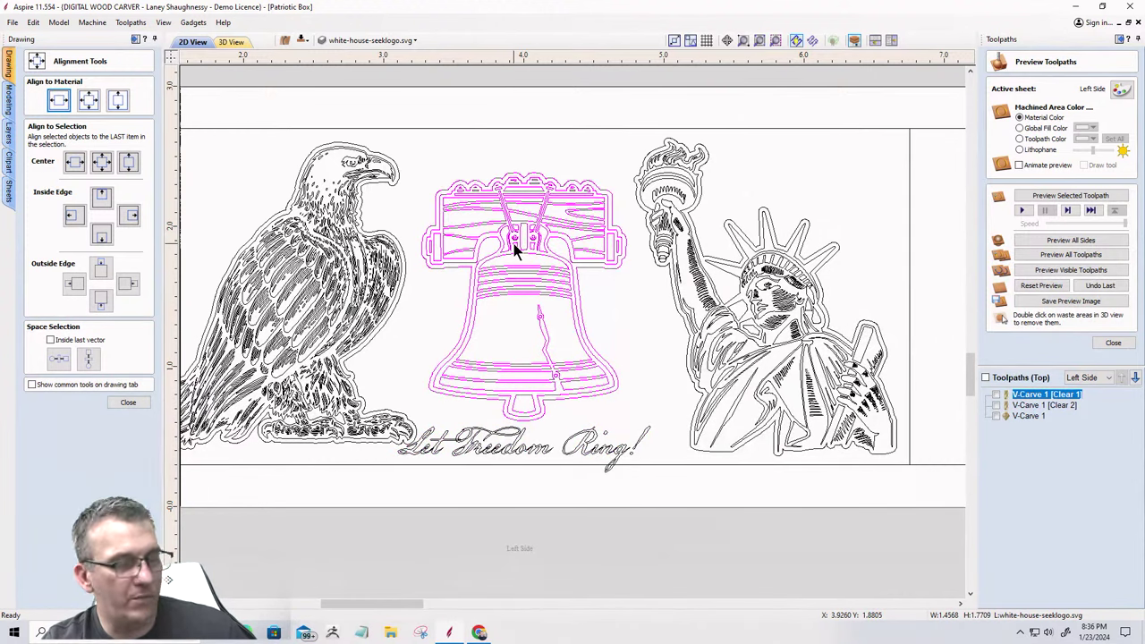
{"action": "key", "text": "Up"}
{"action": "key", "text": "Up"}
{"action": "key", "text": "Up"}
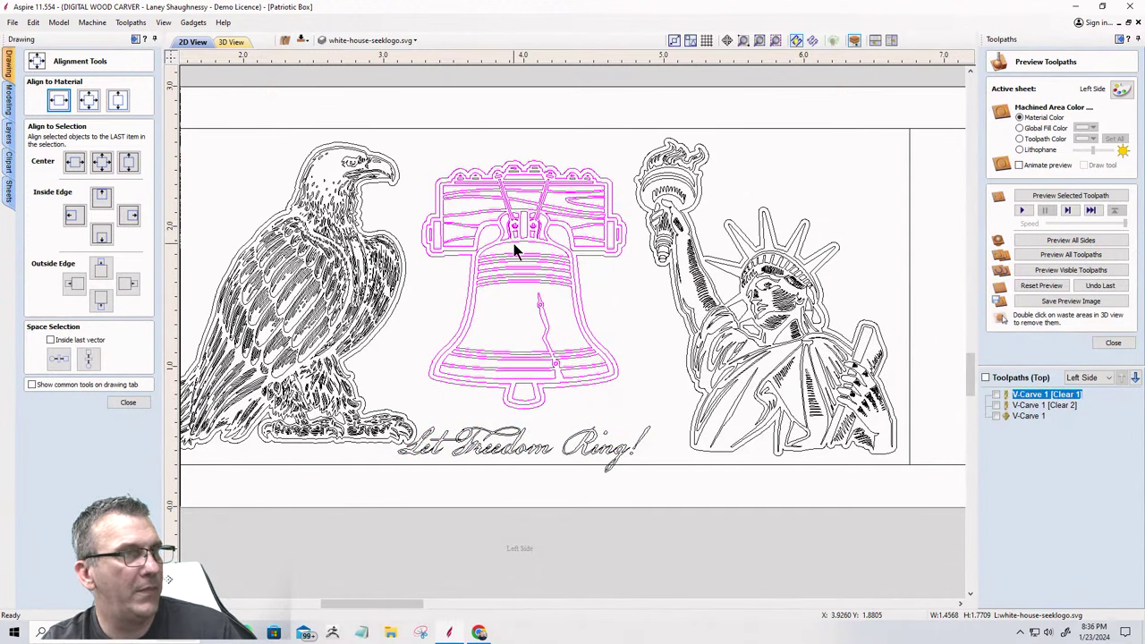
{"action": "key", "text": "Up"}
{"action": "key", "text": "Up"}
{"action": "key", "text": "Up"}
{"action": "key", "text": "Up"}
{"action": "key", "text": "Up"}
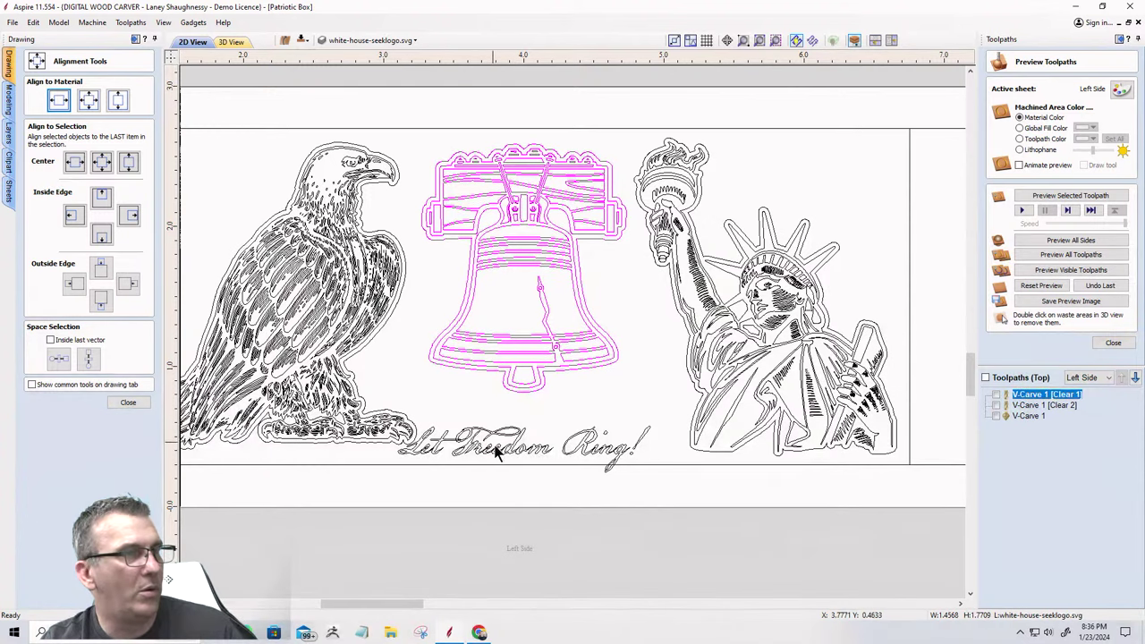
{"action": "left_click", "coordinate": [497, 449]}
{"action": "key", "text": "Up"}
{"action": "key", "text": "Up"}
{"action": "key", "text": "Up"}
{"action": "key", "text": "Up"}
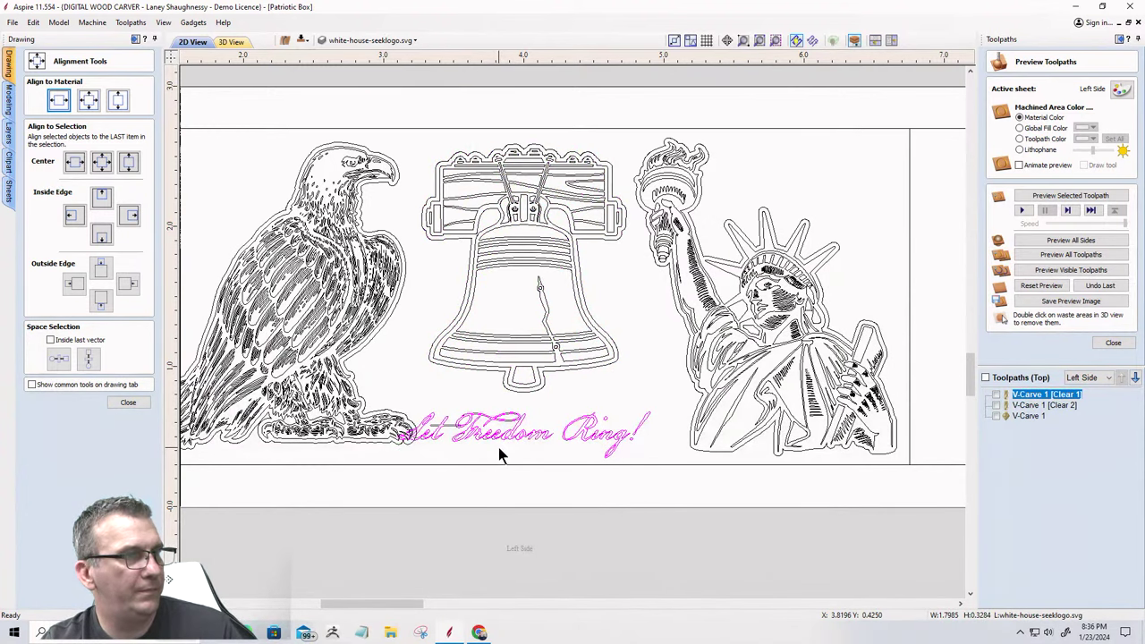
{"action": "key", "text": "Up"}
{"action": "key", "text": "Up"}
{"action": "key", "text": "Up"}
{"action": "key", "text": "Up"}
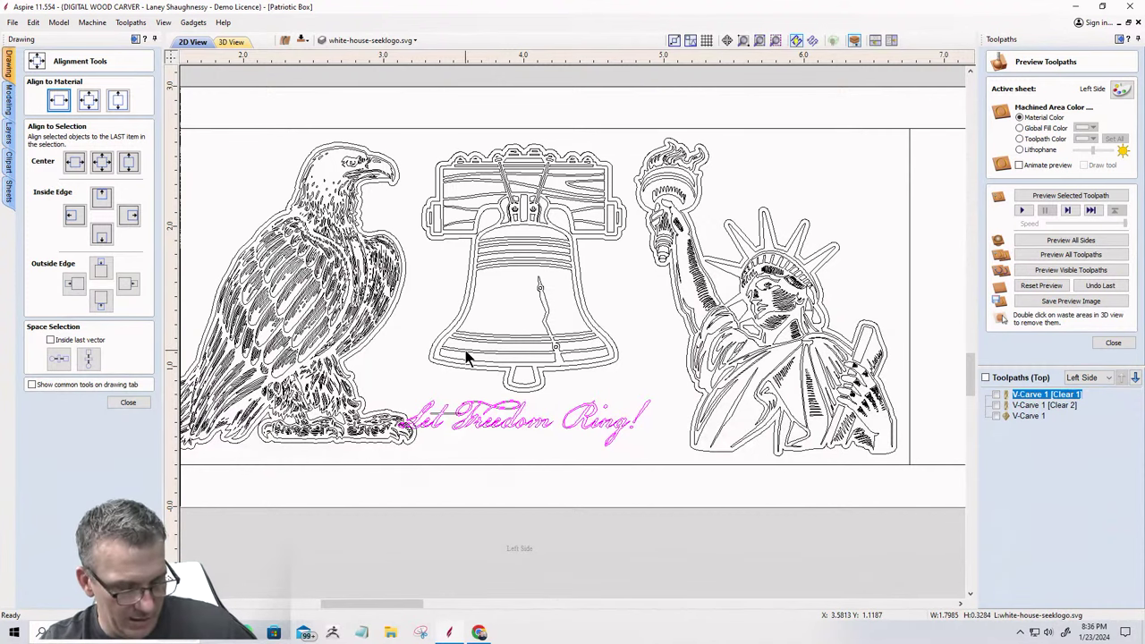
Centre the 'Let Freedom Ring!' text horizontally under the Liberty Bell.
{"action": "left_click", "coordinate": [436, 355], "text": "shift"}
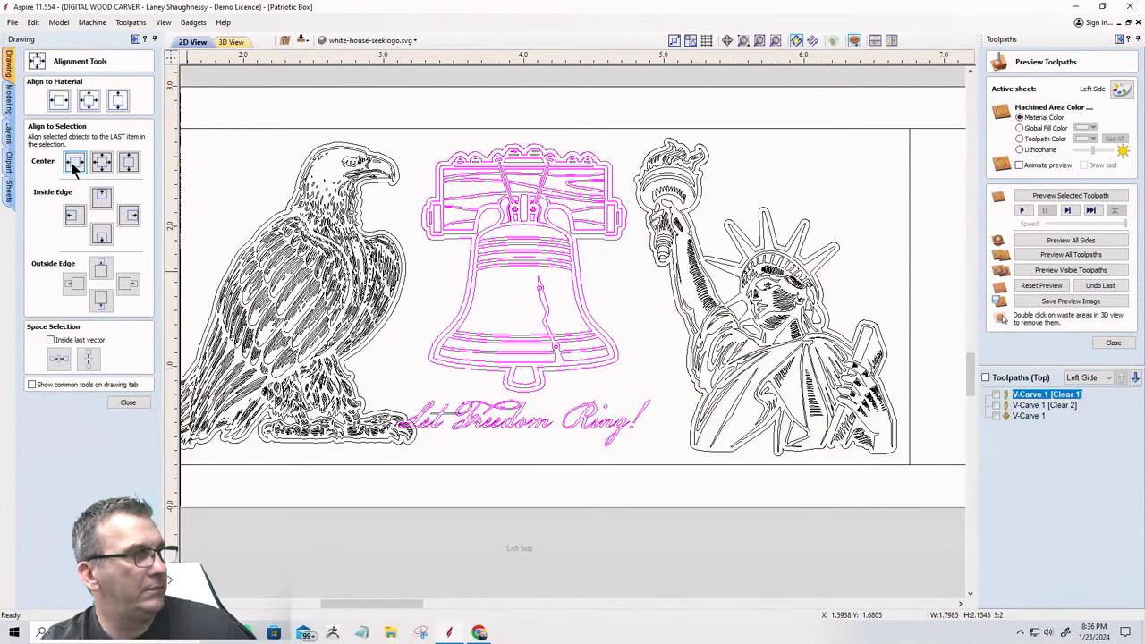
{"action": "left_click", "coordinate": [70, 162]}
{"action": "left_click", "coordinate": [424, 331]}
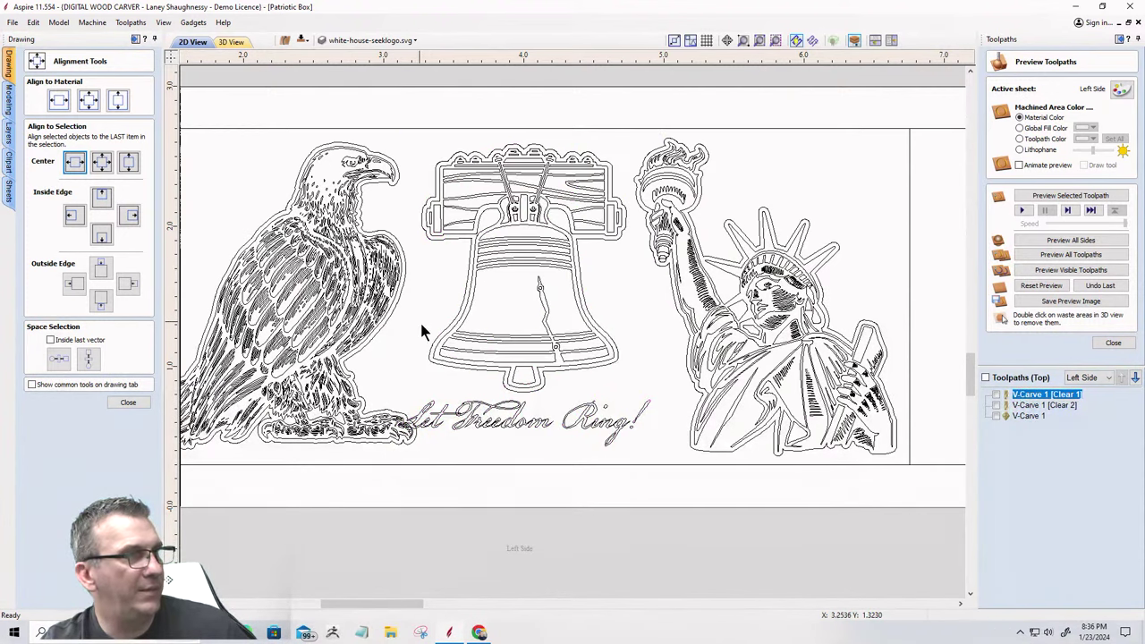
{"action": "left_click", "coordinate": [460, 415]}
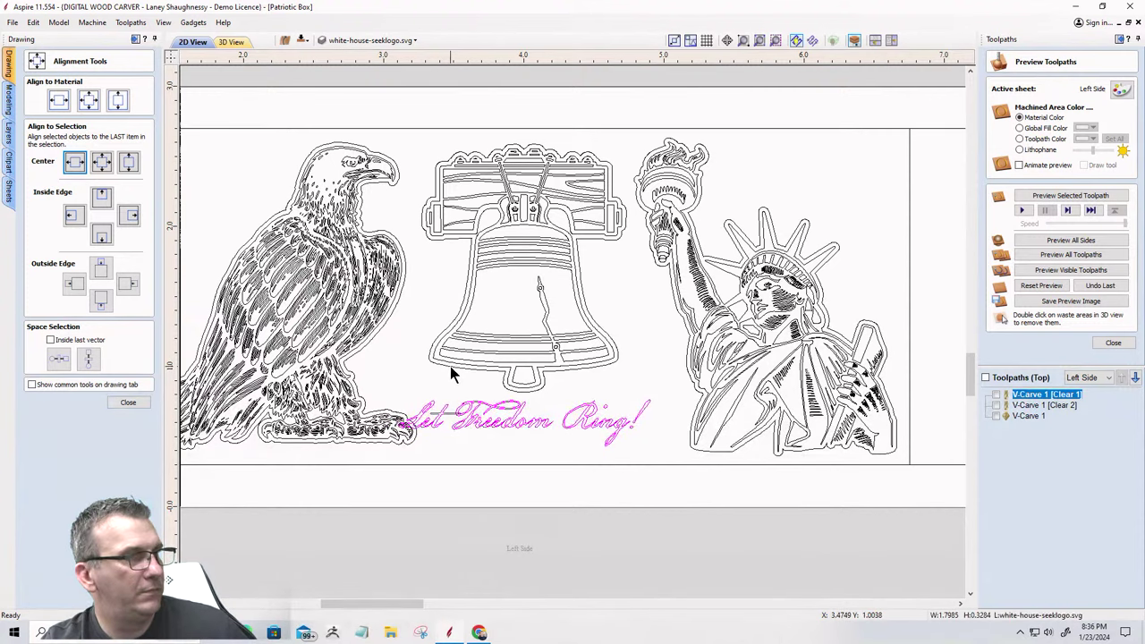
{"action": "left_click", "coordinate": [450, 366], "text": "shift"}
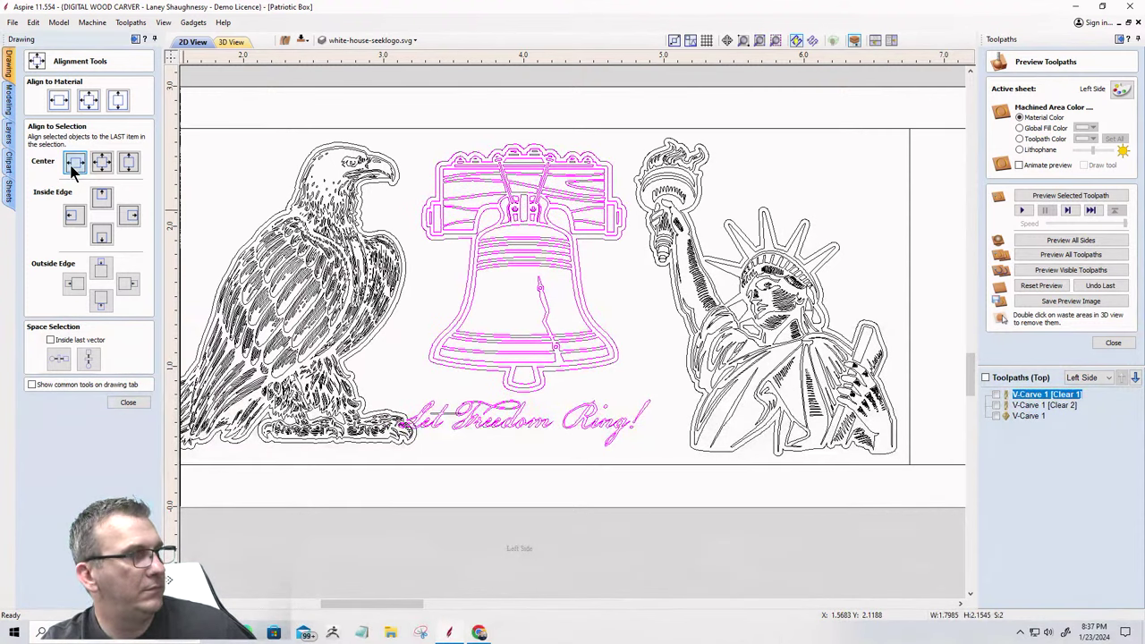
{"action": "left_click", "coordinate": [75, 162]}
{"action": "left_click", "coordinate": [421, 360]}
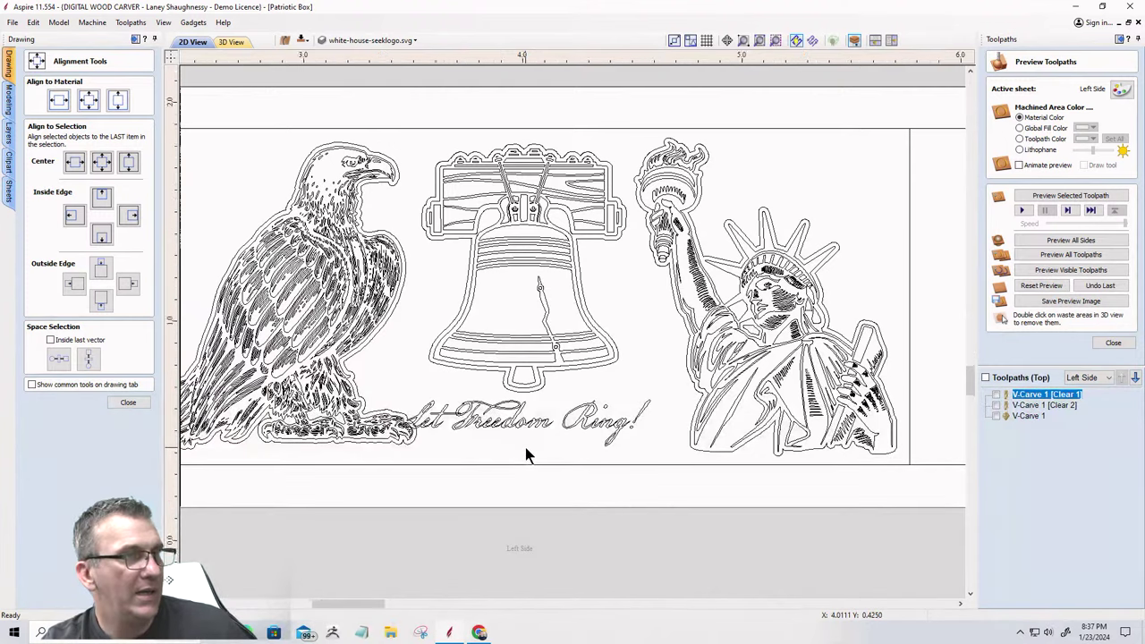
Nudge the text slightly up and to the right with the arrow keys.
{"action": "scroll", "coordinate": [526, 446], "scroll_direction": "up", "scroll_amount": 3}
{"action": "scroll", "coordinate": [467, 439], "scroll_direction": "down", "scroll_amount": 3}
{"action": "scroll", "coordinate": [456, 441], "scroll_direction": "up", "scroll_amount": 4}
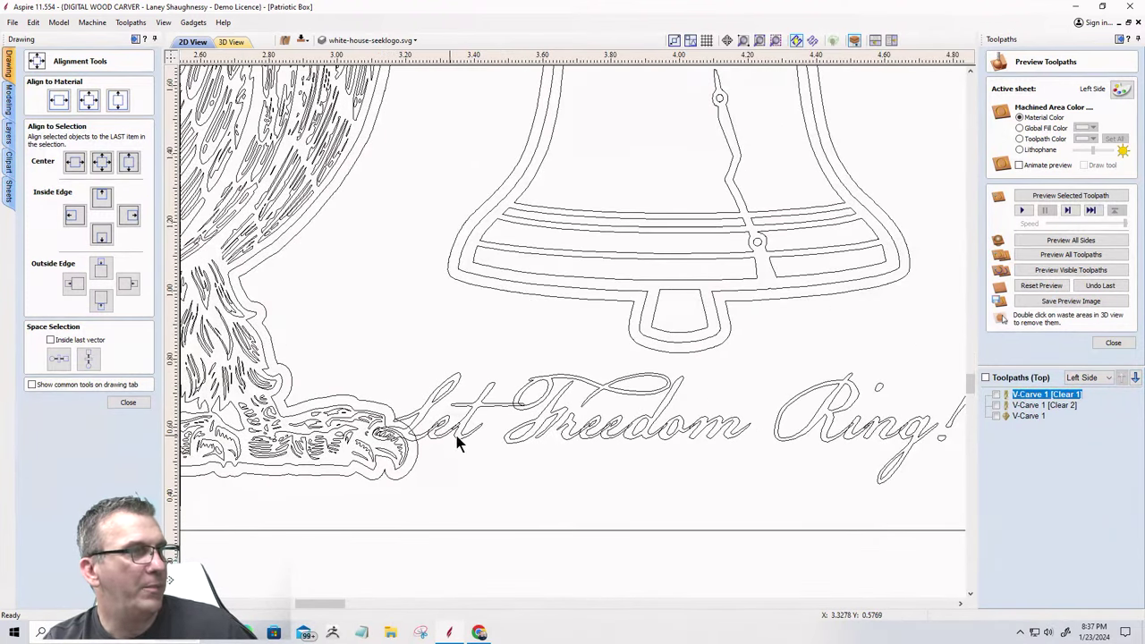
{"action": "scroll", "coordinate": [458, 443], "scroll_direction": "down", "scroll_amount": 3}
{"action": "left_click", "coordinate": [537, 434]}
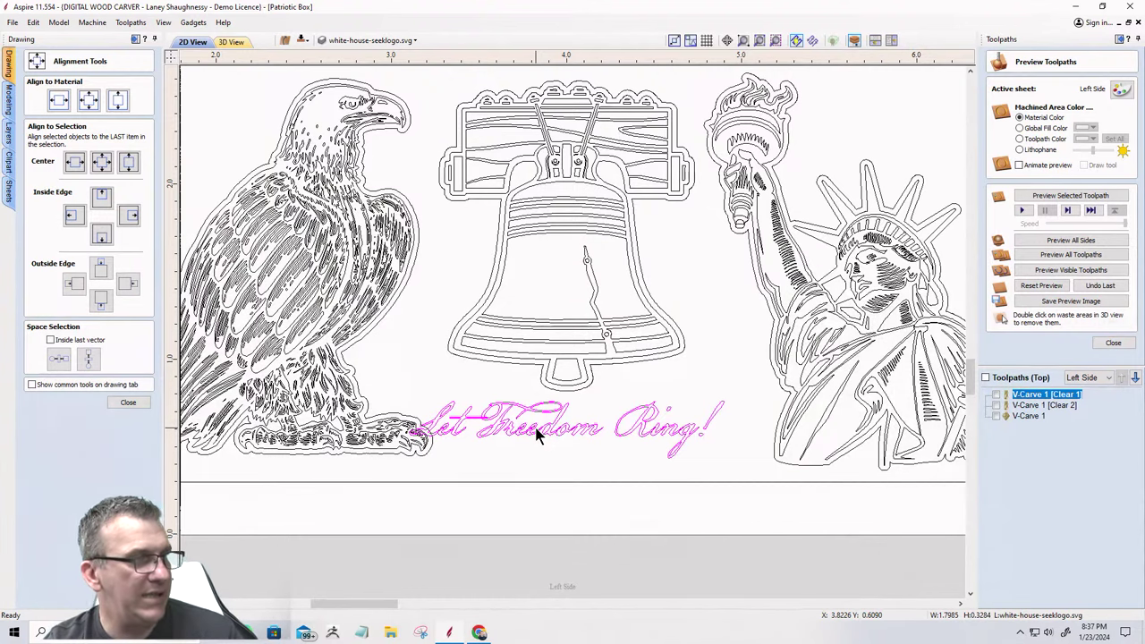
{"action": "key", "text": "Up"}
{"action": "key", "text": "Right"}
{"action": "key", "text": "Right"}
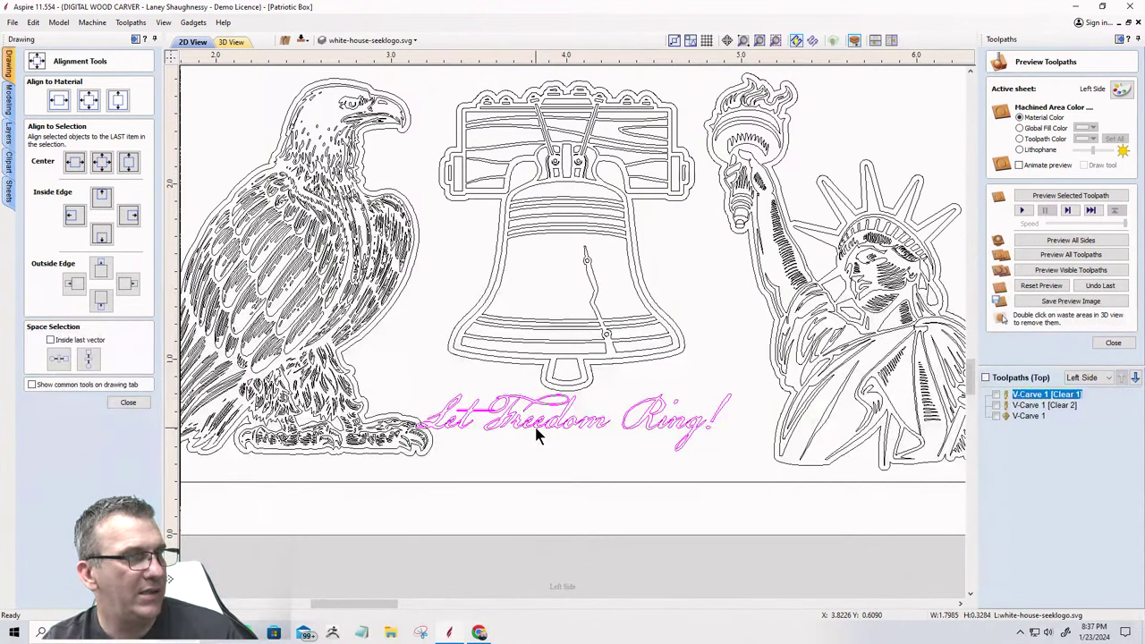
{"action": "key", "text": "Right"}
{"action": "key", "text": "Right"}
{"action": "key", "text": "Right"}
{"action": "key", "text": "Right"}
{"action": "key", "text": "Right"}
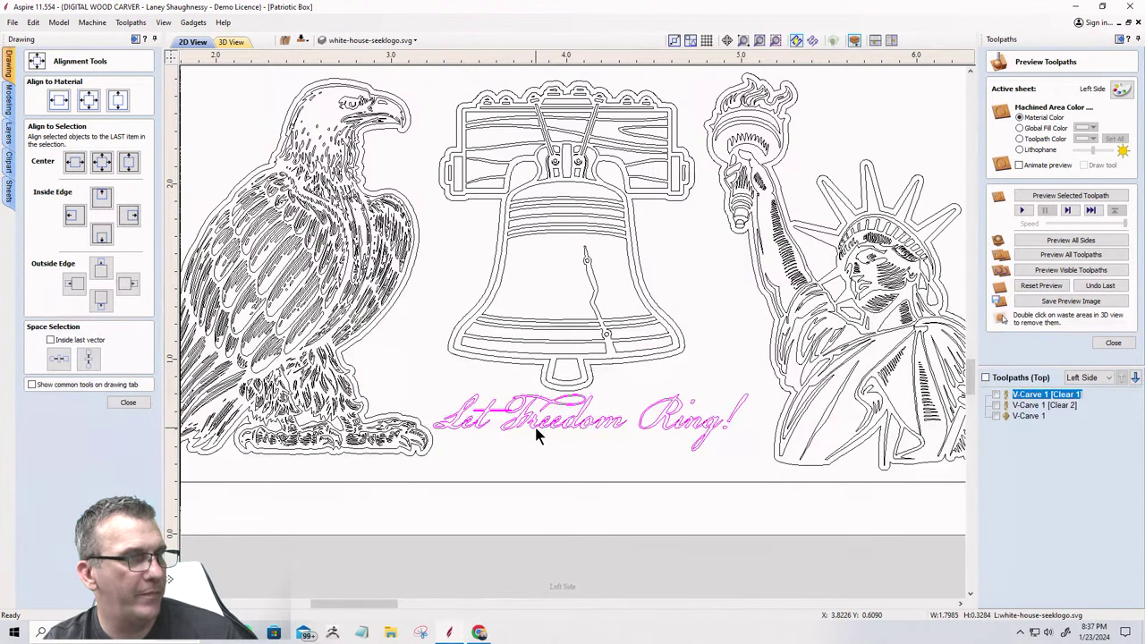
{"action": "key", "text": "Right"}
{"action": "key", "text": "Down"}
{"action": "key", "text": "Down"}
{"action": "key", "text": "Right"}
{"action": "key", "text": "Right"}
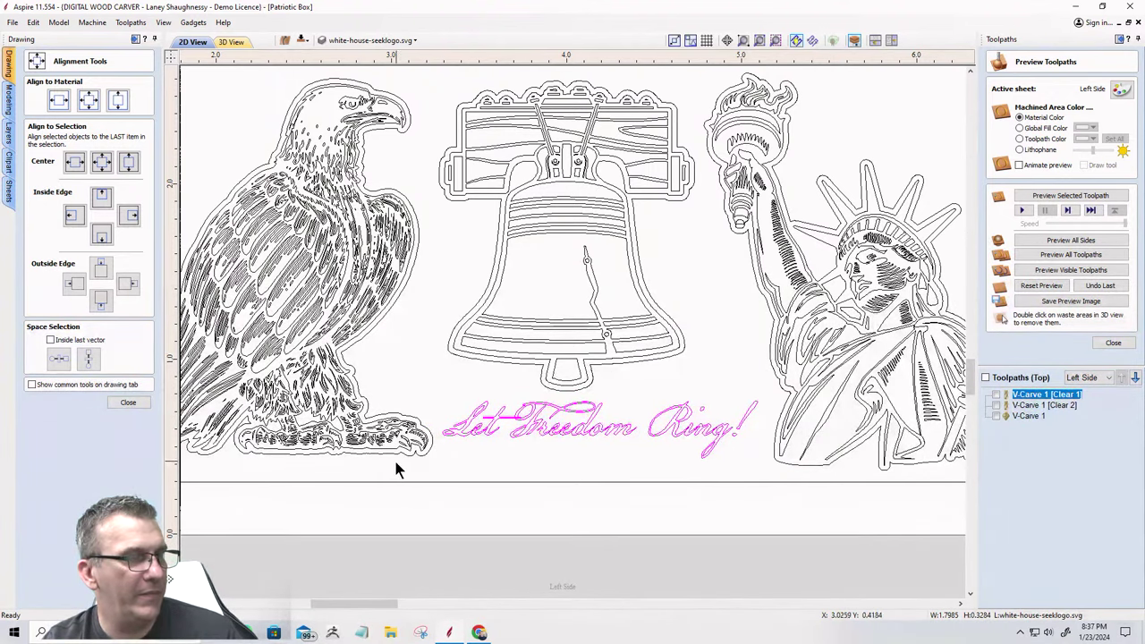
{"action": "left_click", "coordinate": [128, 402]}
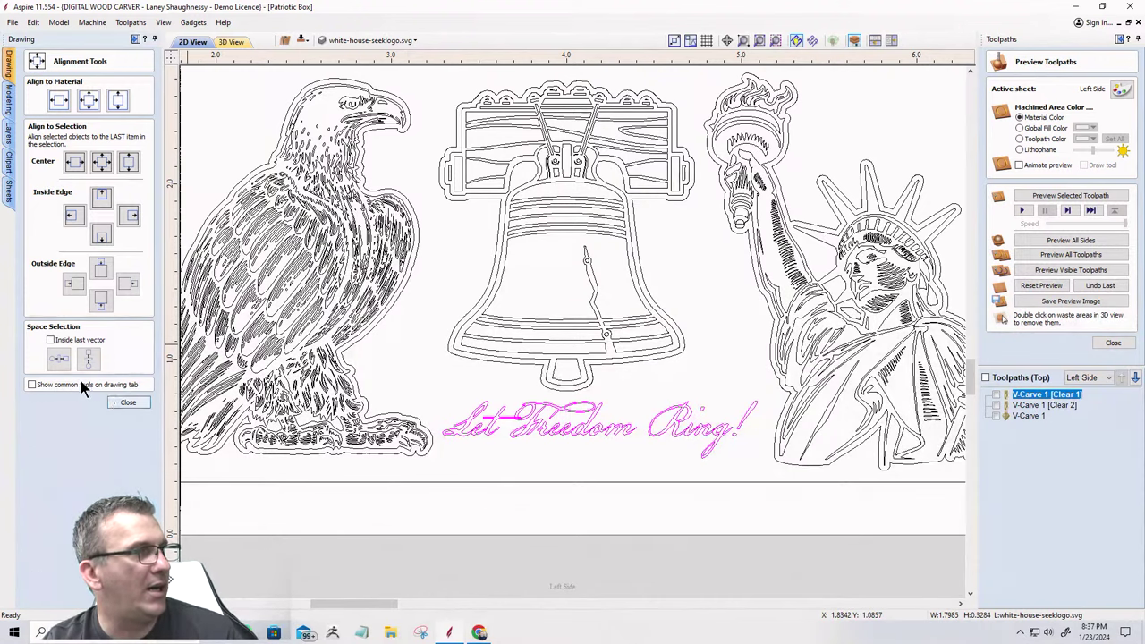
{"action": "left_click", "coordinate": [28, 137]}
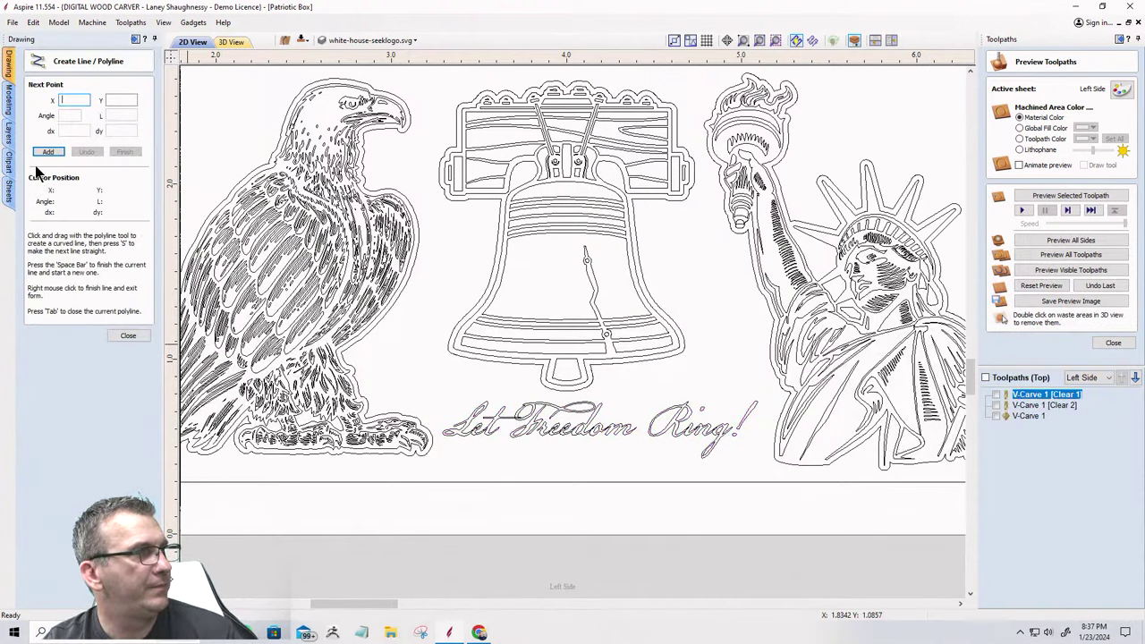
Draw a horizontal guide line from the eagle's tail to the end of the text.
{"action": "left_click", "coordinate": [435, 445]}
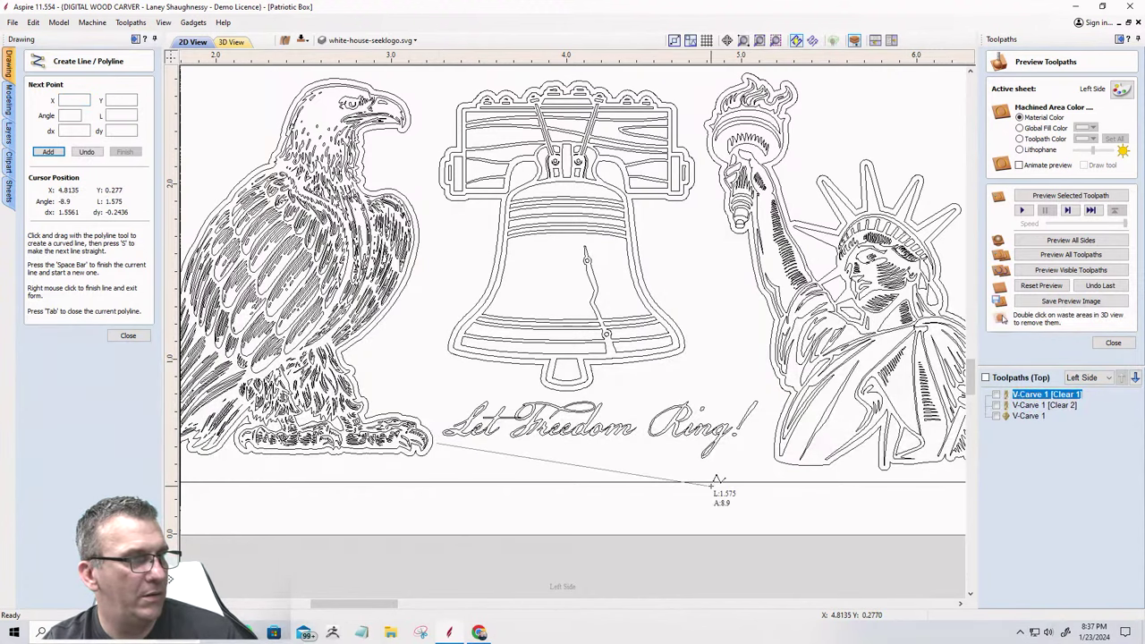
{"action": "right_click", "coordinate": [680, 595]}
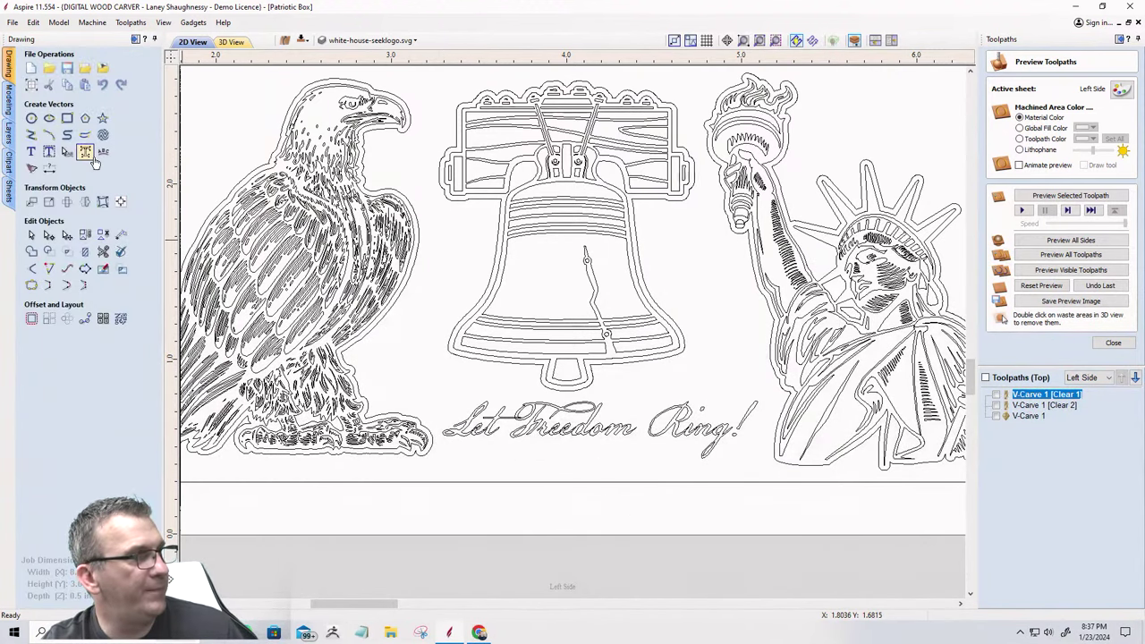
{"action": "left_click", "coordinate": [31, 136]}
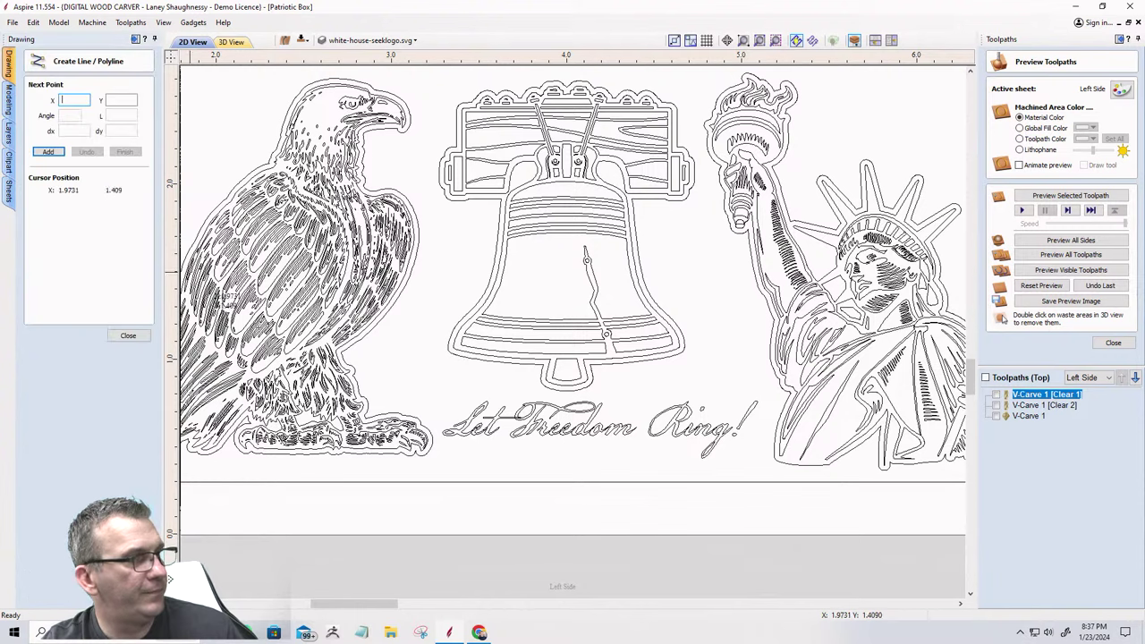
{"action": "left_click", "coordinate": [434, 445]}
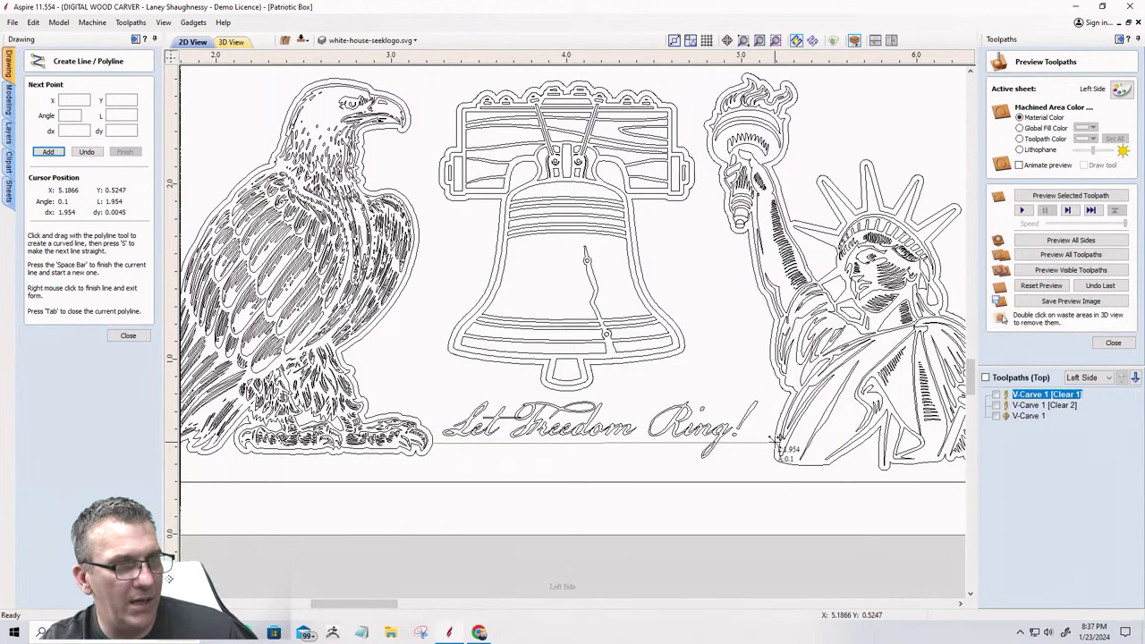
{"action": "left_click", "coordinate": [776, 441]}
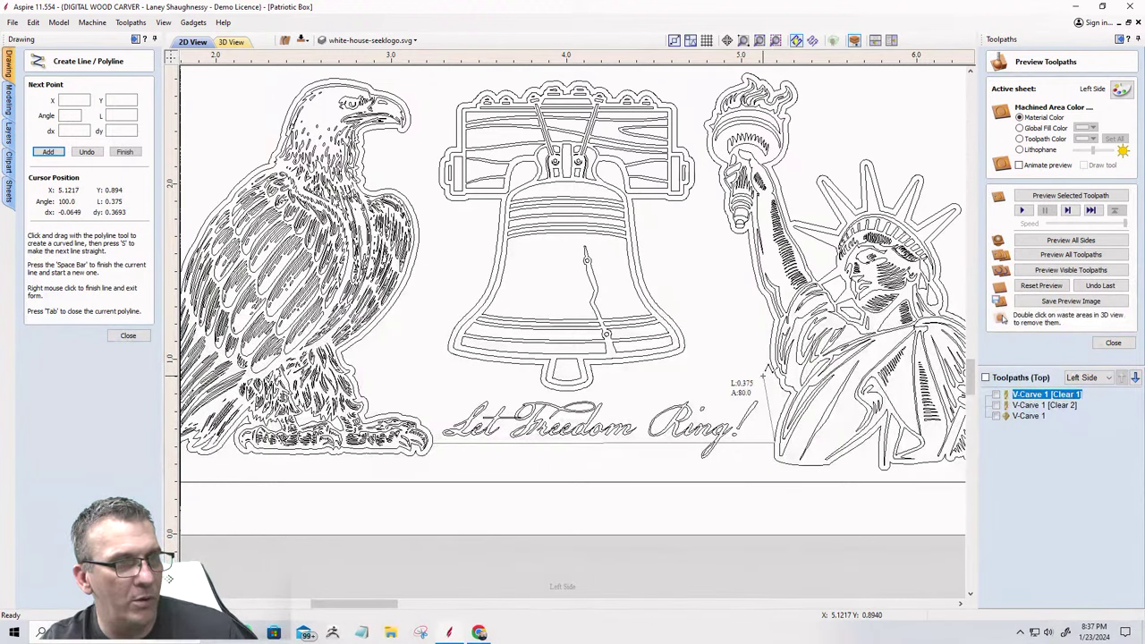
{"action": "key", "text": "space"}
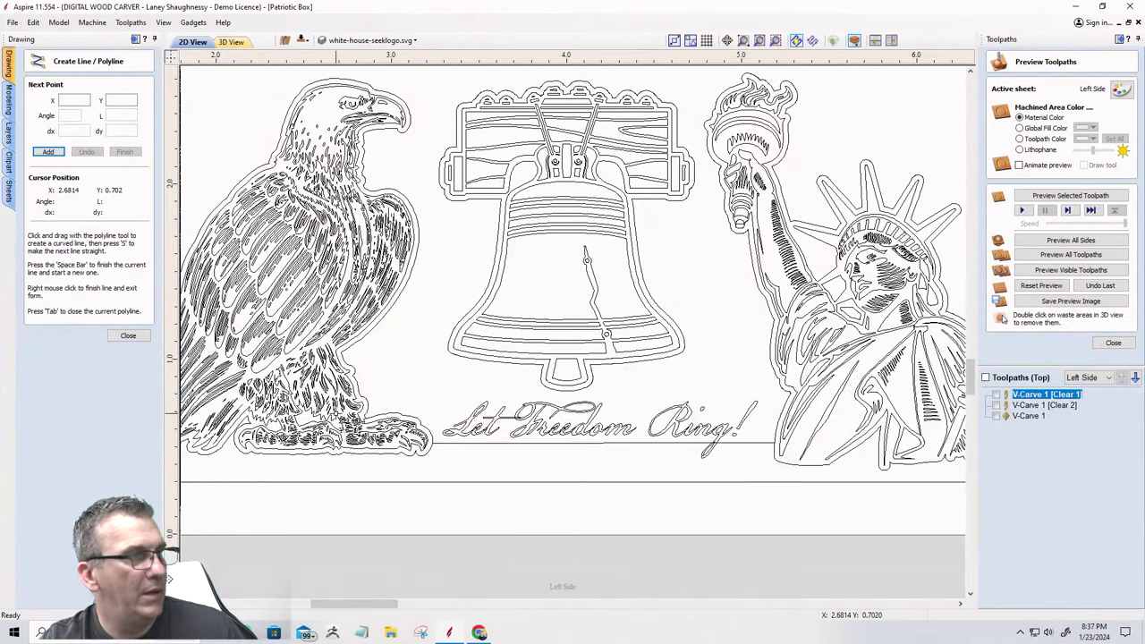
{"action": "left_click", "coordinate": [125, 335]}
Centre 'Let Freedom Ring!' on the guide line, then delete the guide line.
{"action": "left_click", "coordinate": [569, 431]}
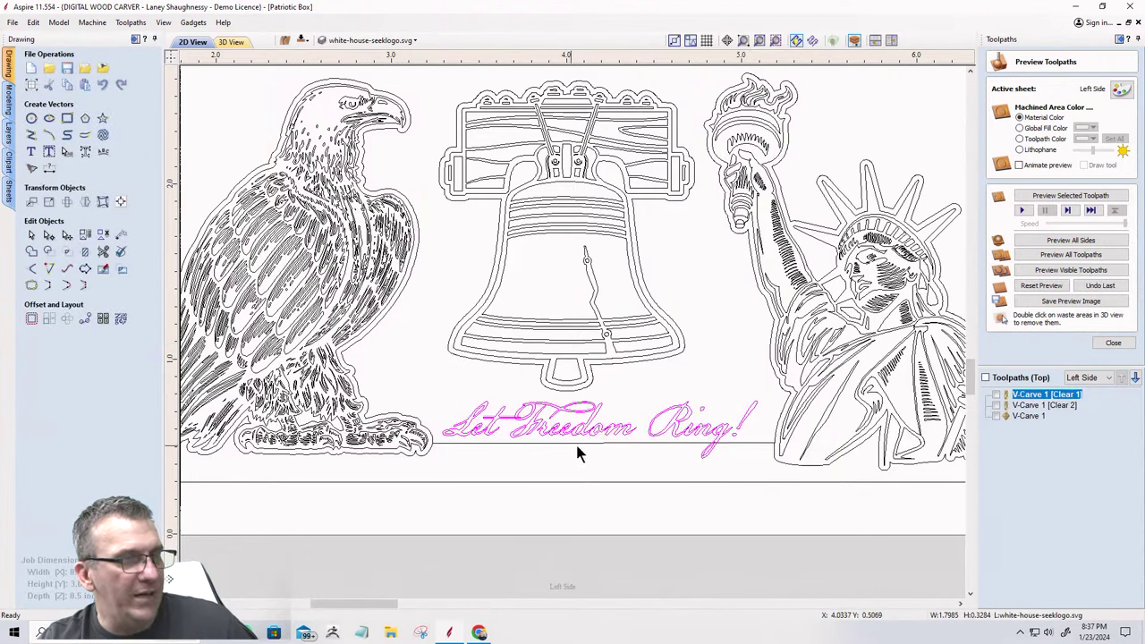
{"action": "left_click", "coordinate": [624, 442], "text": "shift"}
{"action": "left_click", "coordinate": [121, 204]}
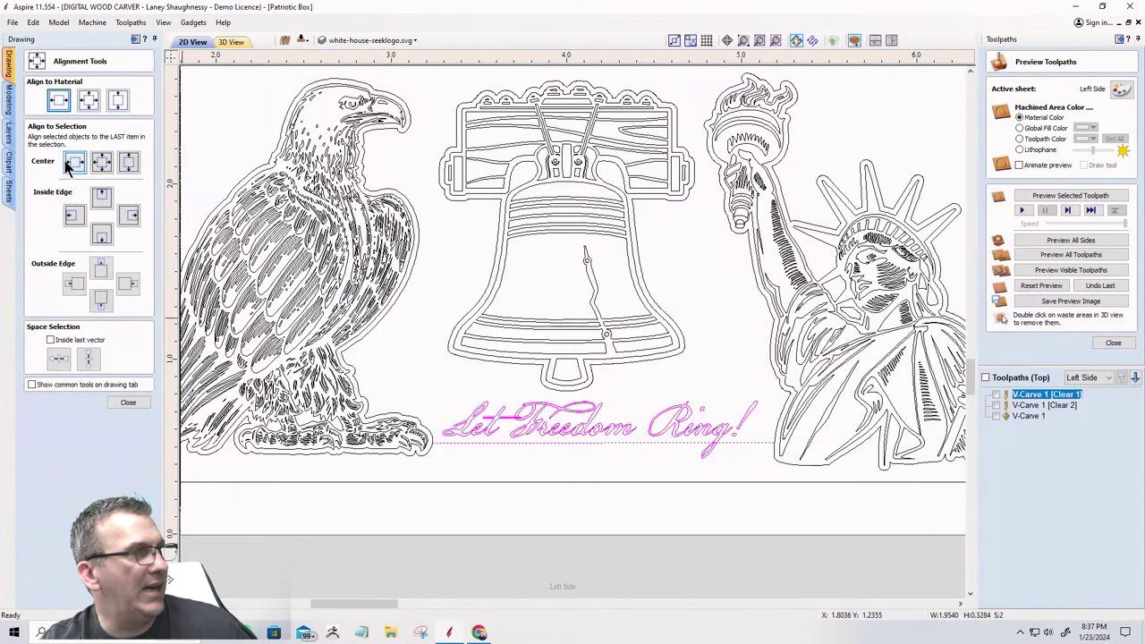
{"action": "left_click", "coordinate": [74, 163]}
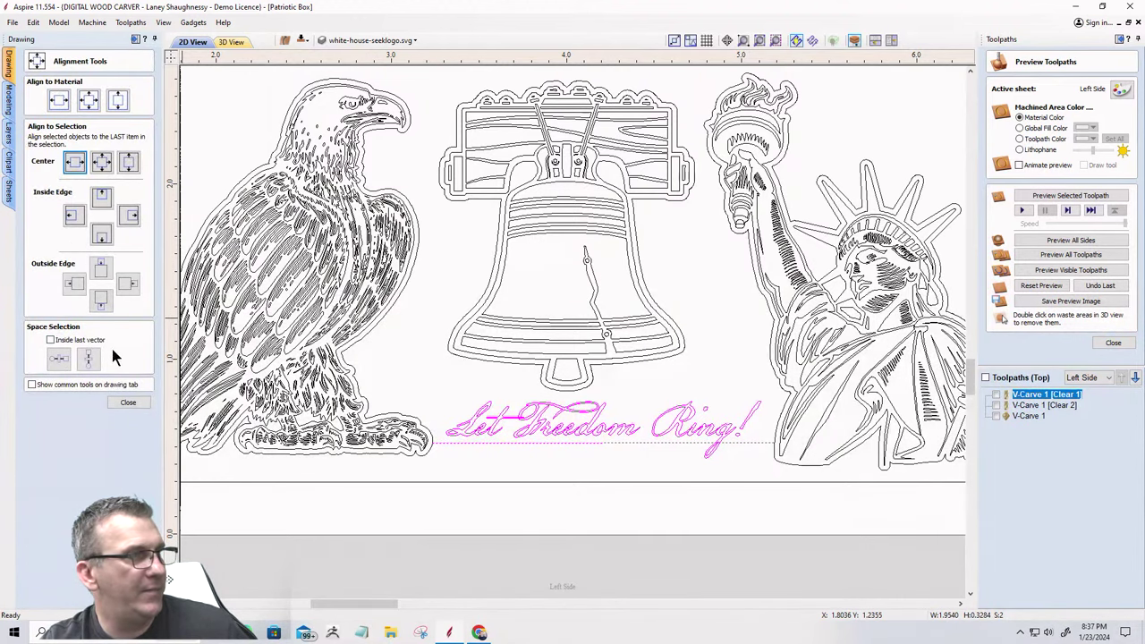
{"action": "left_click", "coordinate": [128, 404]}
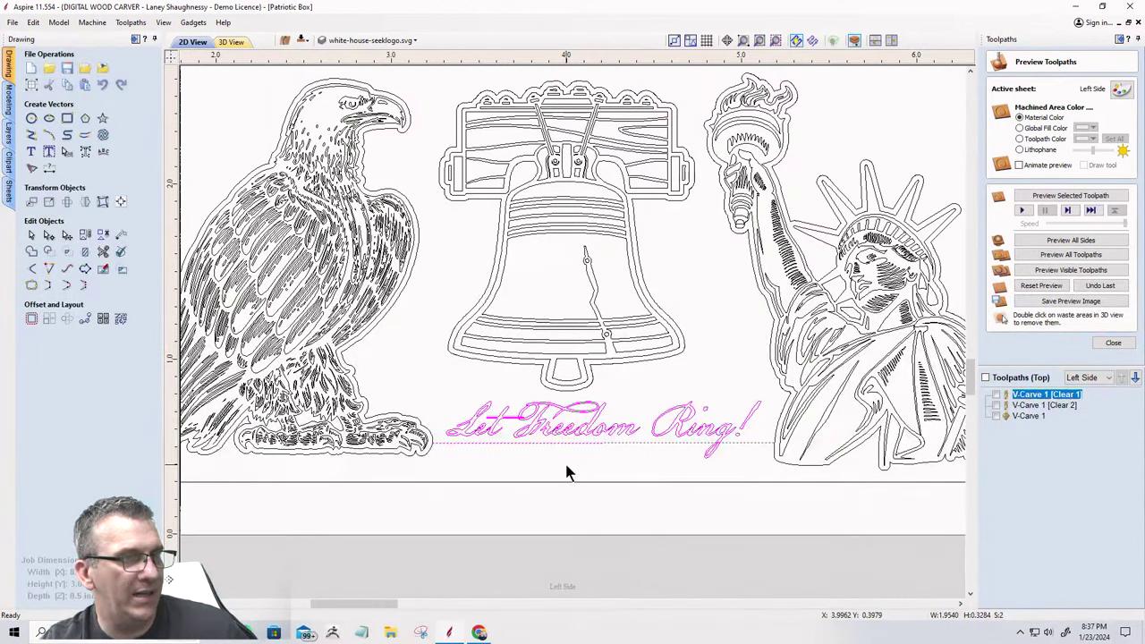
{"action": "left_click", "coordinate": [565, 461]}
{"action": "left_click", "coordinate": [566, 445]}
{"action": "key", "text": "Delete"}
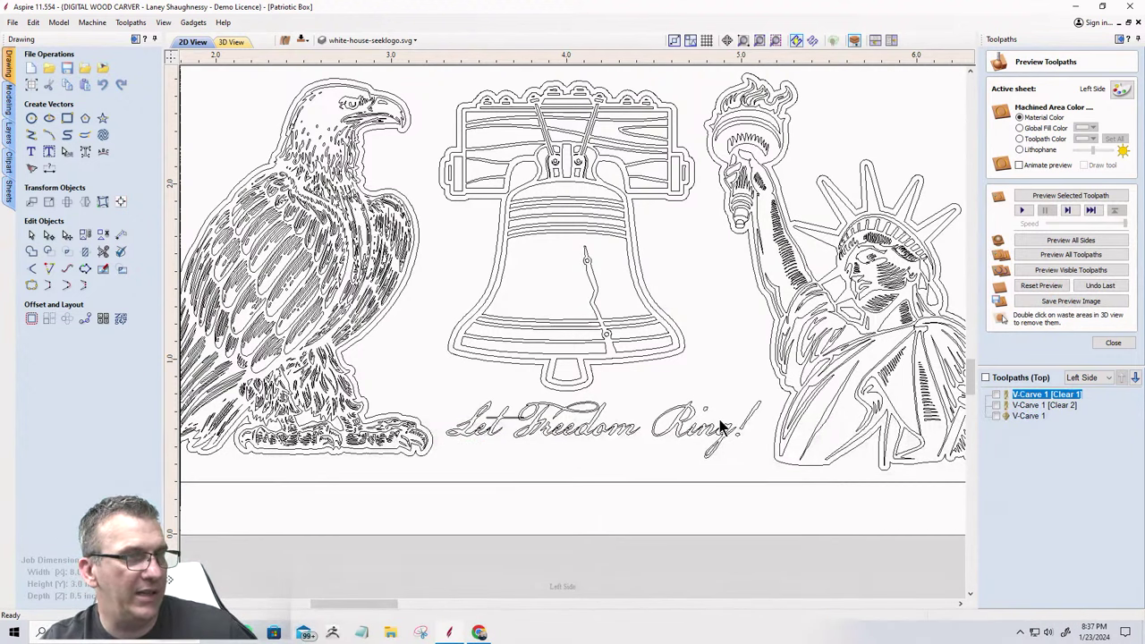
Drag the 'Let Freedom Ring!' text slightly lower on the Left Side panel.
{"action": "scroll", "coordinate": [638, 445], "scroll_direction": "up", "scroll_amount": 3}
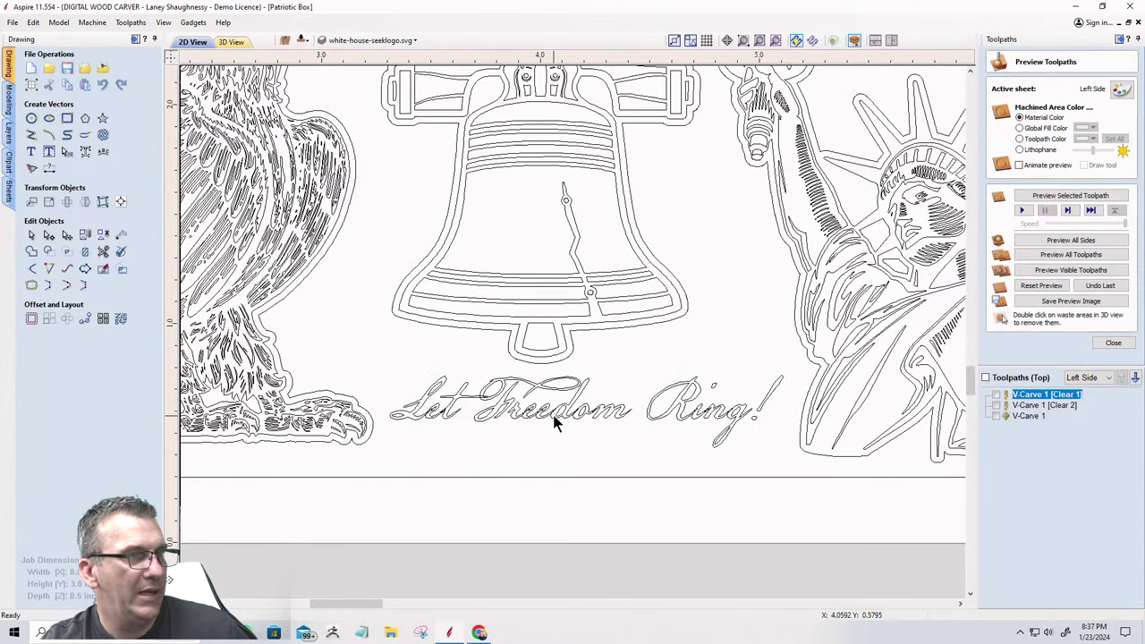
{"action": "left_click", "coordinate": [524, 416]}
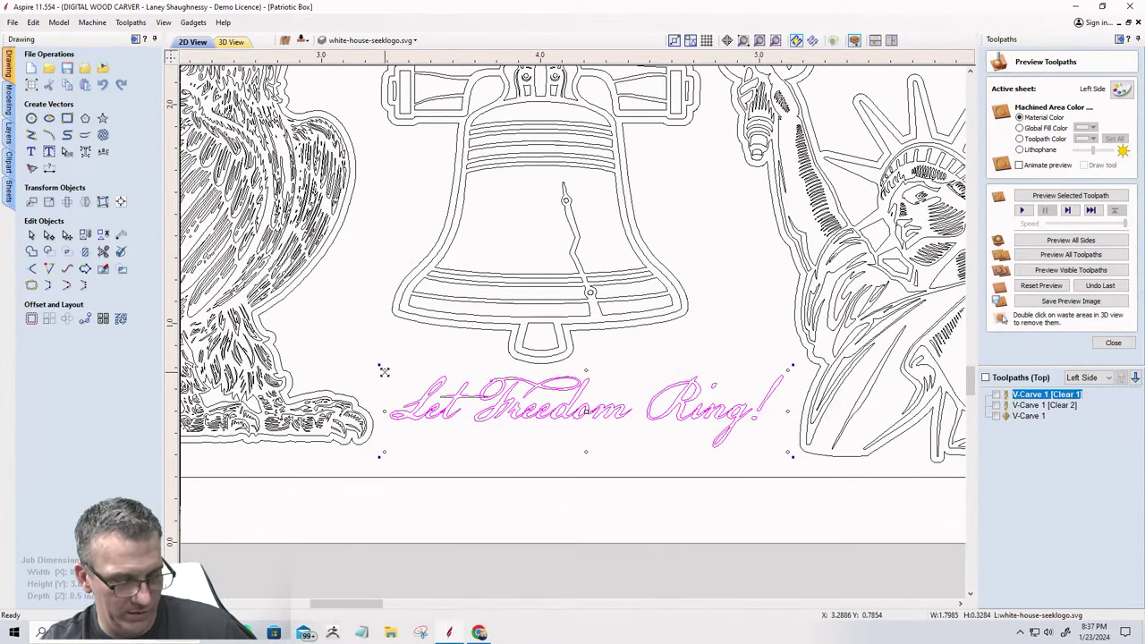
{"action": "left_click_drag", "start_coordinate": [384, 369], "coordinate": [392, 376]}
{"action": "left_click_drag", "start_coordinate": [586, 454], "coordinate": [590, 467]}
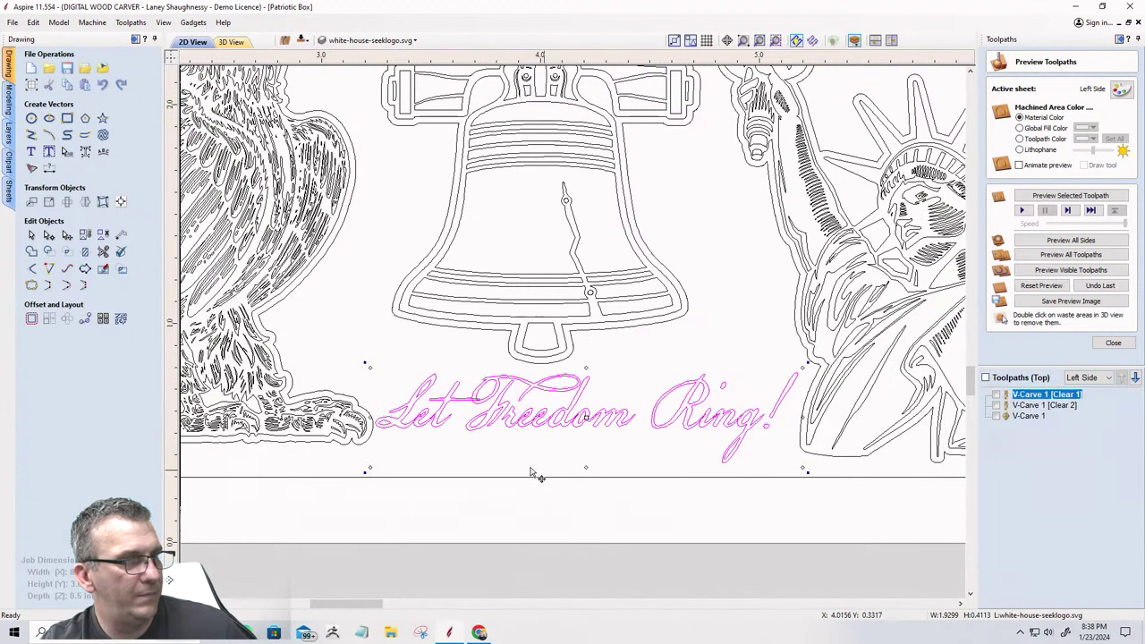
{"action": "left_click", "coordinate": [513, 465]}
{"action": "scroll", "coordinate": [698, 476], "scroll_direction": "down", "scroll_amount": 3}
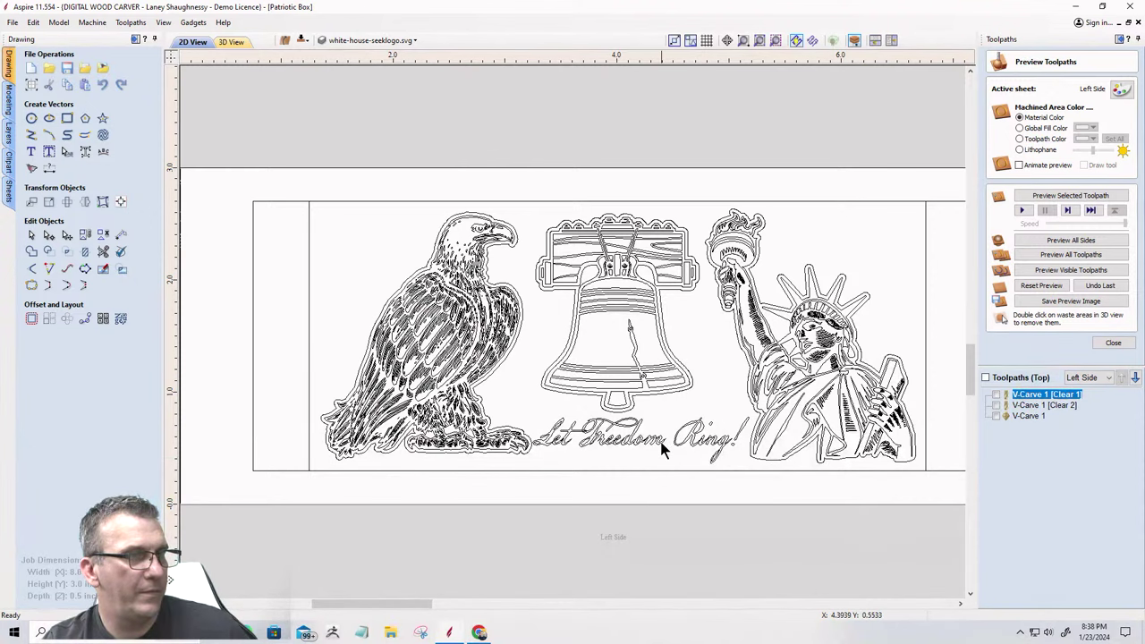
{"action": "left_click", "coordinate": [31, 134]}
Draw a straight guide line from the eagle's tail to past the exclamation mark.
{"action": "scroll", "coordinate": [581, 465], "scroll_direction": "up", "scroll_amount": 3}
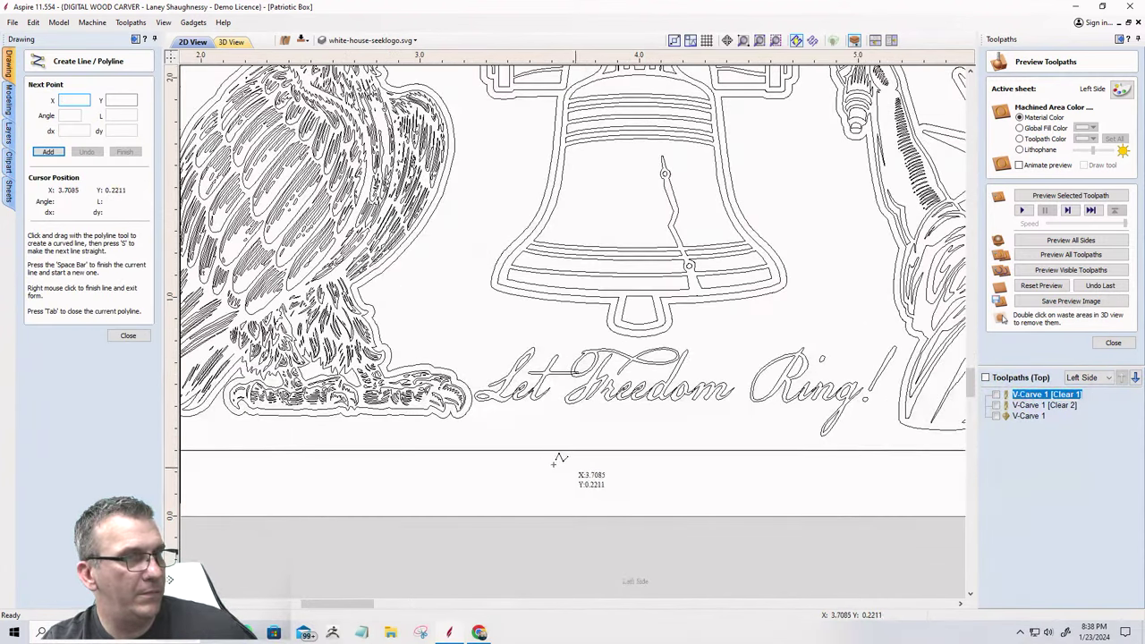
{"action": "scroll", "coordinate": [470, 461], "scroll_direction": "down", "scroll_amount": 3}
{"action": "scroll", "coordinate": [573, 451], "scroll_direction": "up", "scroll_amount": 3}
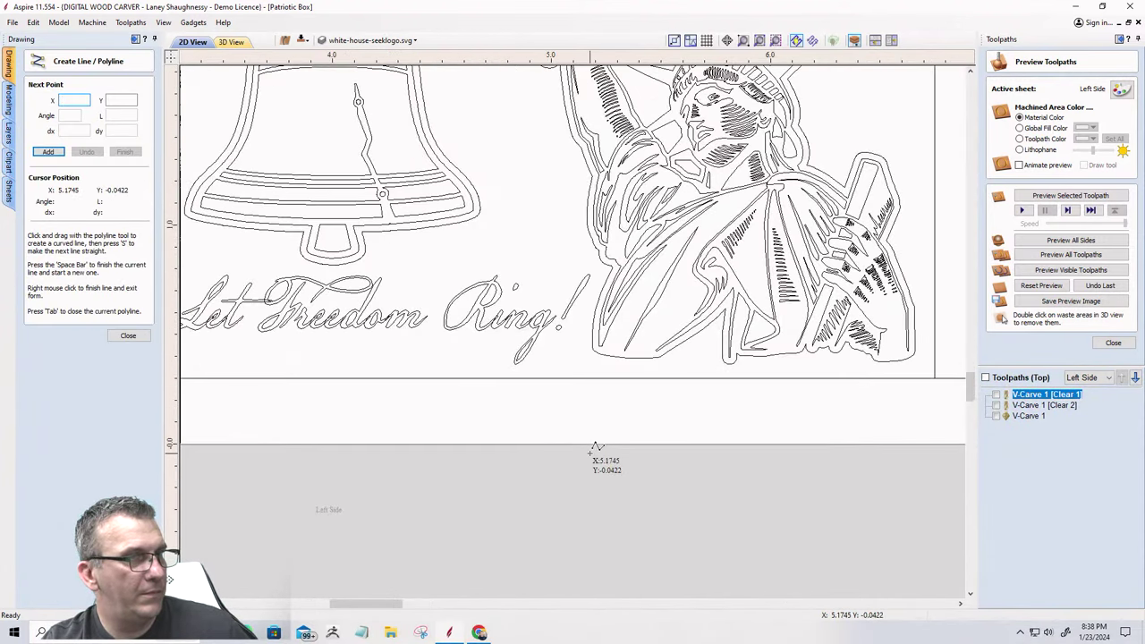
{"action": "scroll", "coordinate": [594, 447], "scroll_direction": "down", "scroll_amount": 2}
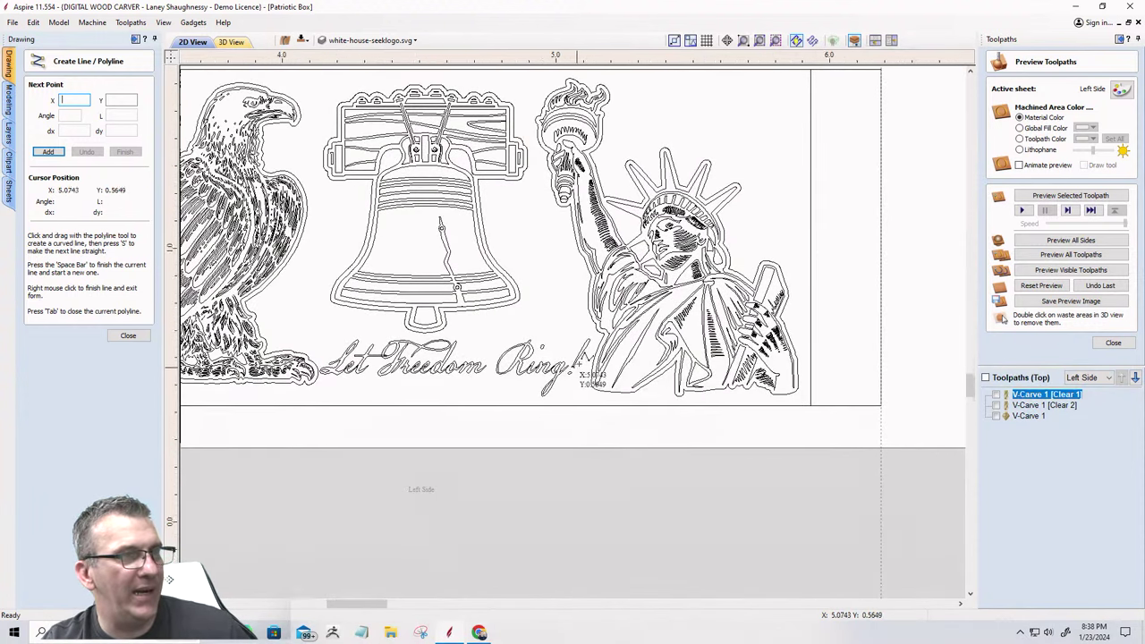
{"action": "scroll", "coordinate": [590, 376], "scroll_direction": "up", "scroll_amount": 3}
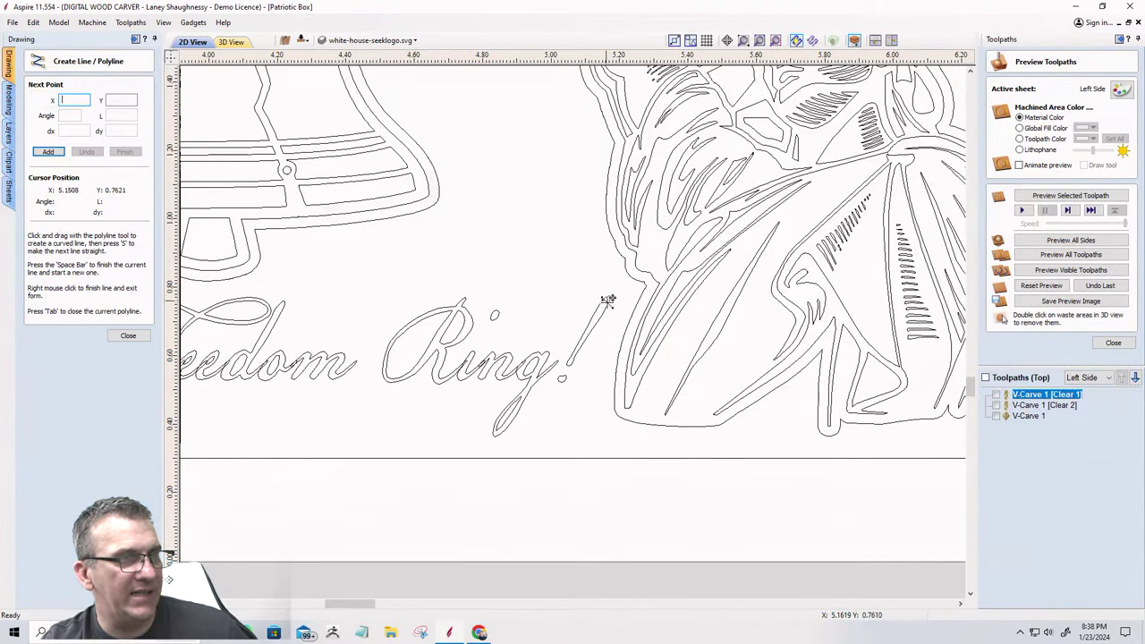
{"action": "scroll", "coordinate": [634, 417], "scroll_direction": "down", "scroll_amount": 5}
{"action": "scroll", "coordinate": [609, 408], "scroll_direction": "up", "scroll_amount": 5}
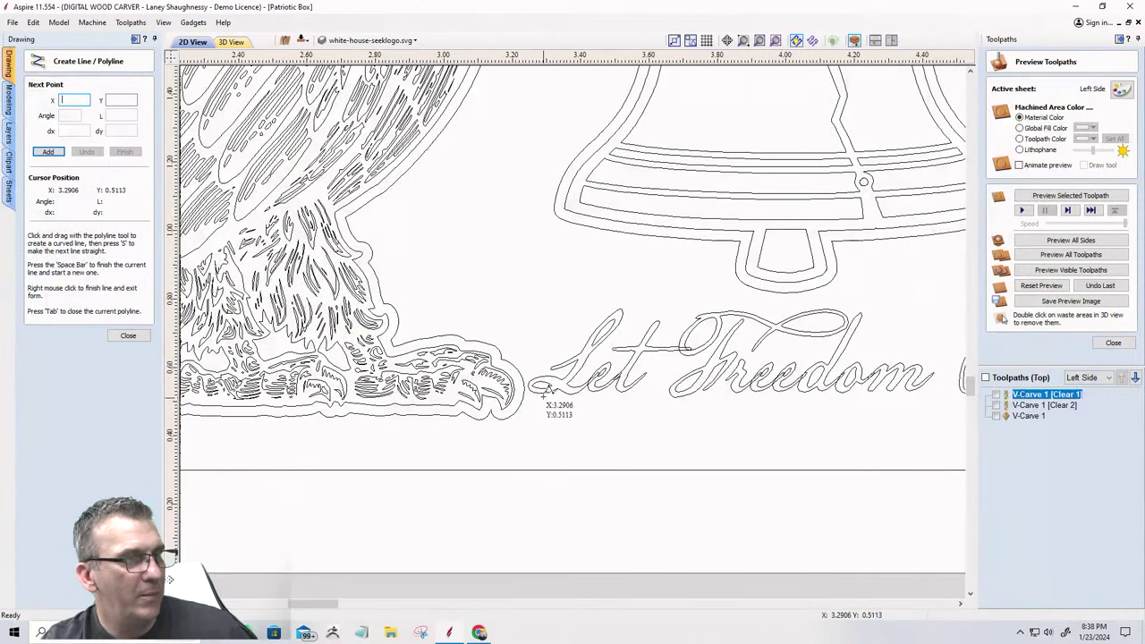
{"action": "scroll", "coordinate": [465, 405], "scroll_direction": "down", "scroll_amount": 5}
{"action": "scroll", "coordinate": [490, 417], "scroll_direction": "up", "scroll_amount": 3}
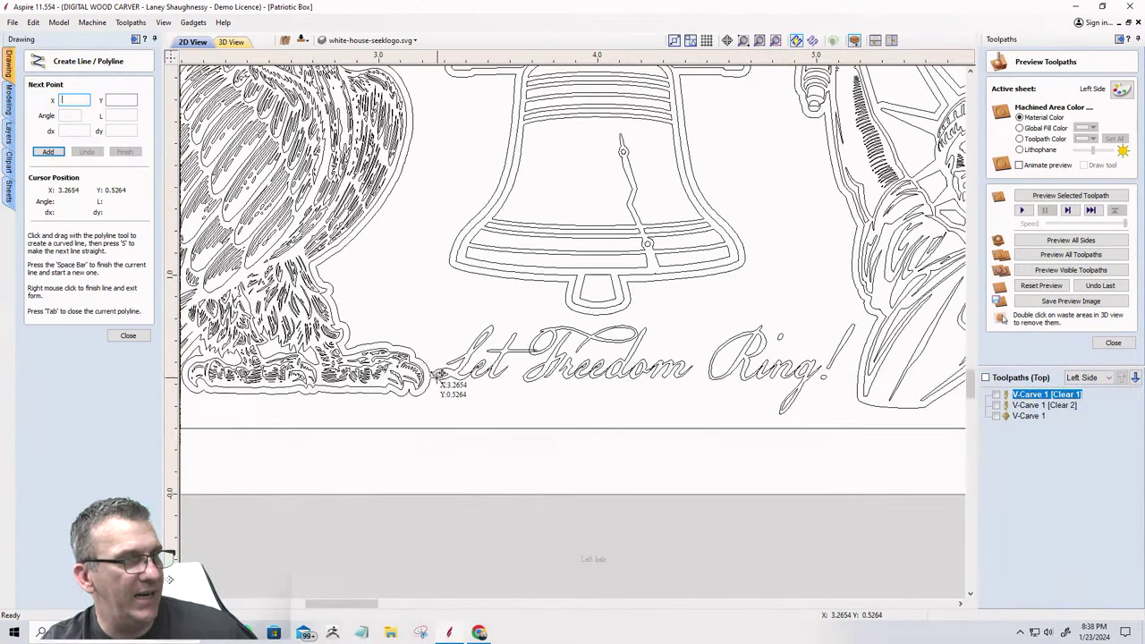
{"action": "left_click", "coordinate": [435, 374]}
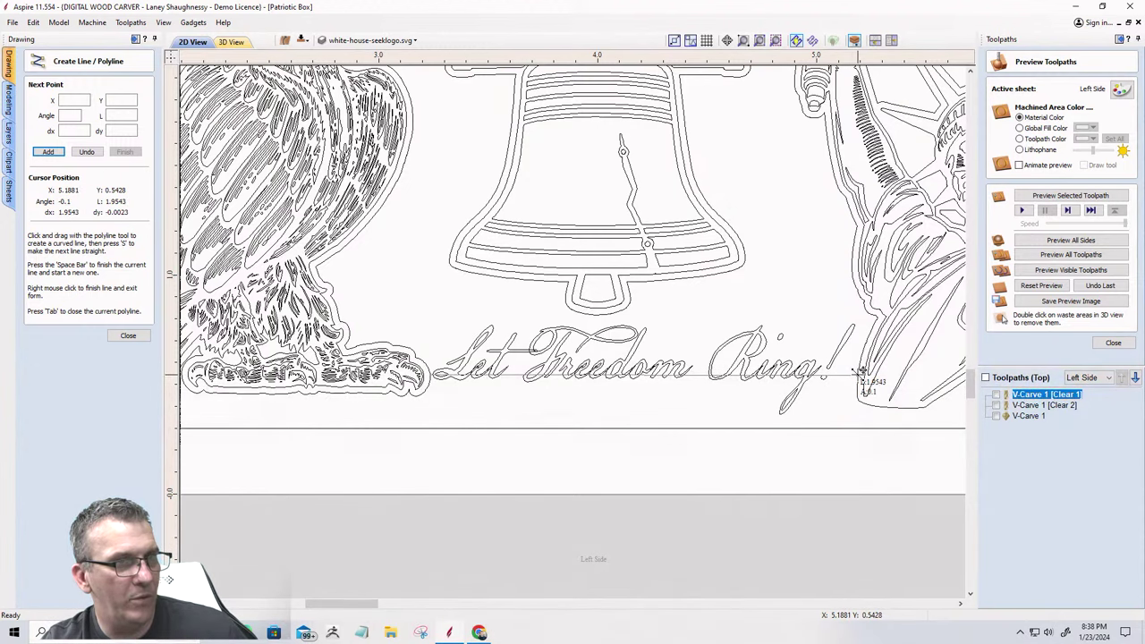
{"action": "left_click", "coordinate": [860, 370]}
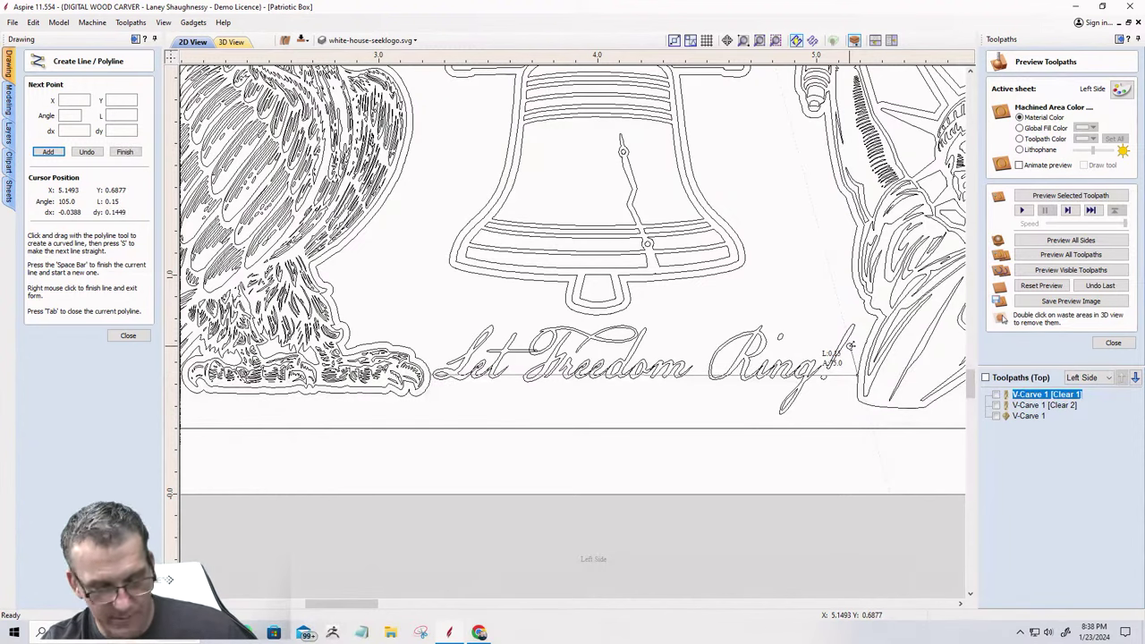
{"action": "key", "text": "space"}
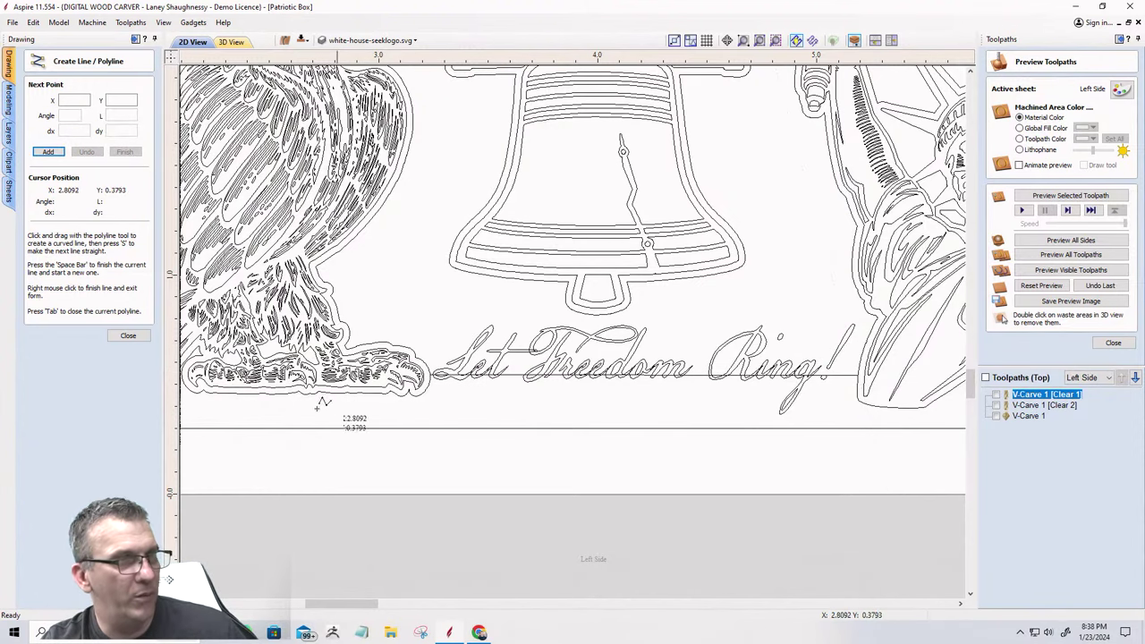
{"action": "left_click", "coordinate": [121, 330]}
Centre the text along the new guide line, then remove the line and check placement.
{"action": "left_click", "coordinate": [570, 369]}
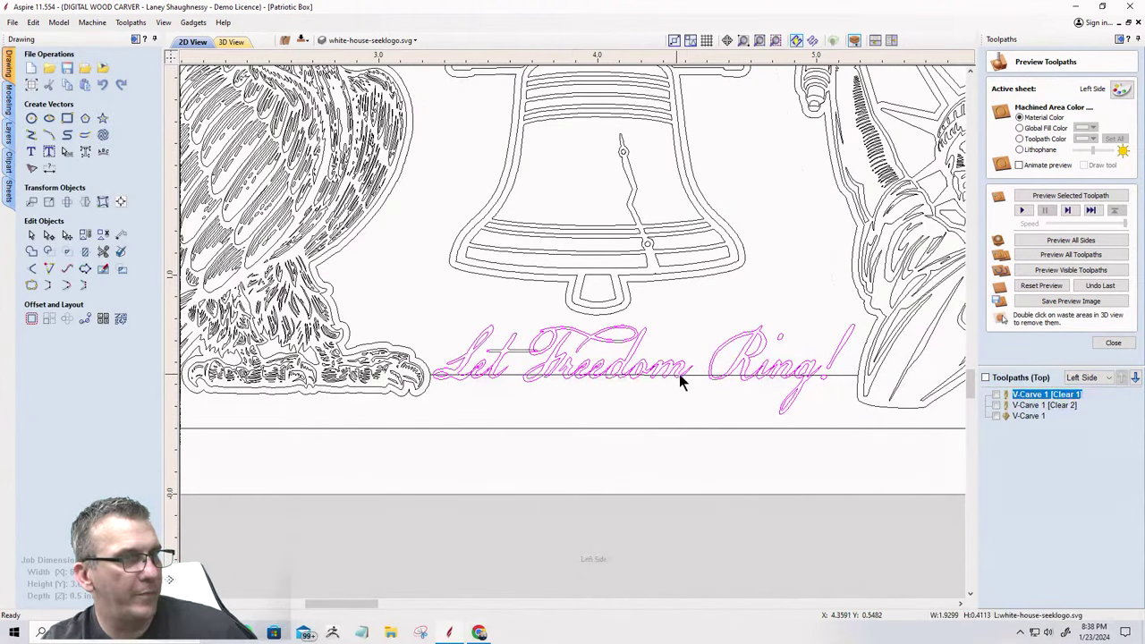
{"action": "left_click", "coordinate": [121, 201]}
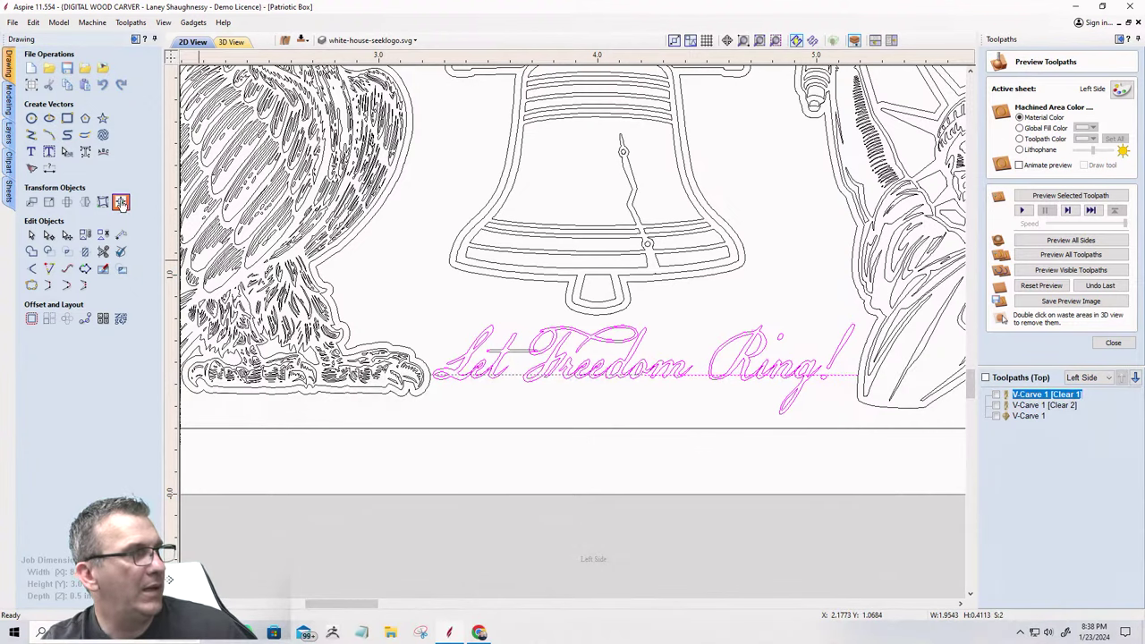
{"action": "left_click", "coordinate": [74, 161]}
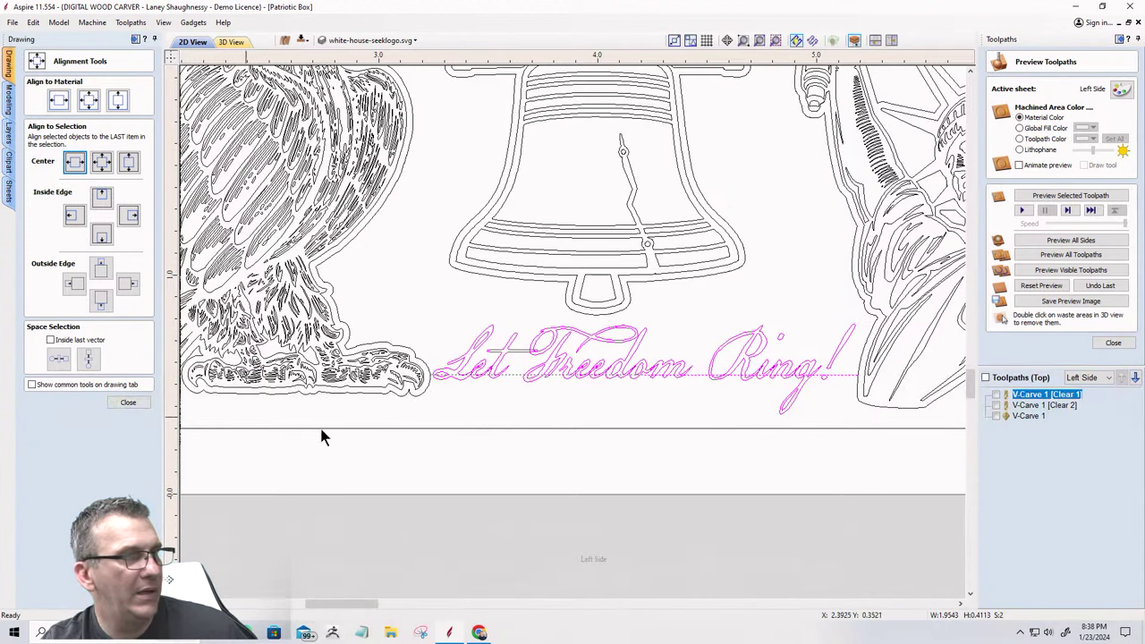
{"action": "left_click", "coordinate": [694, 373]}
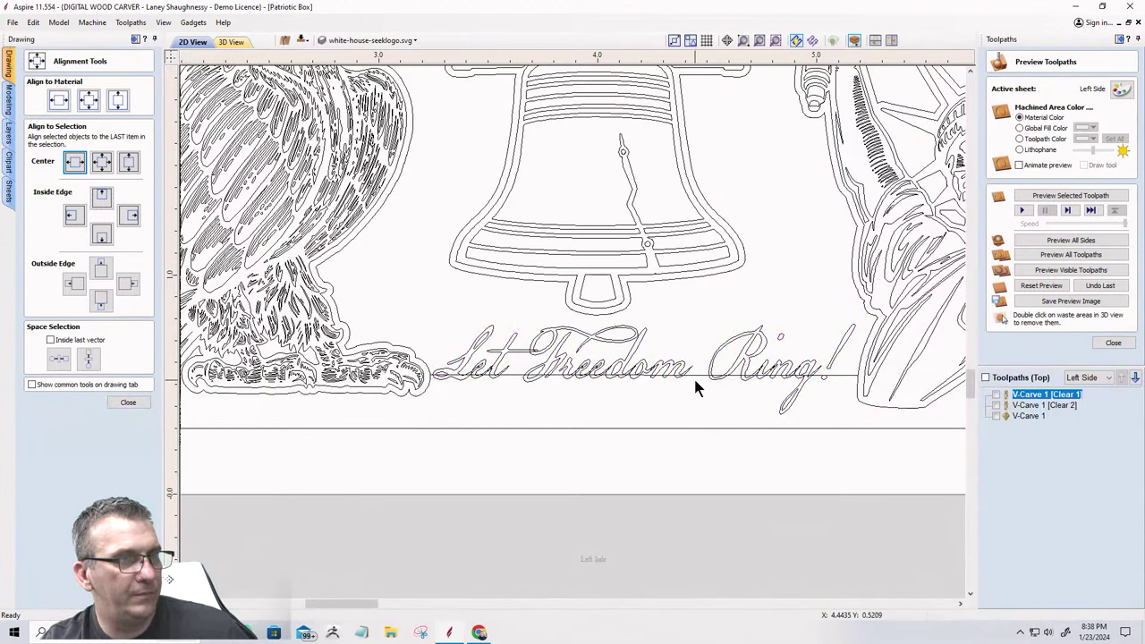
{"action": "key", "text": "Escape"}
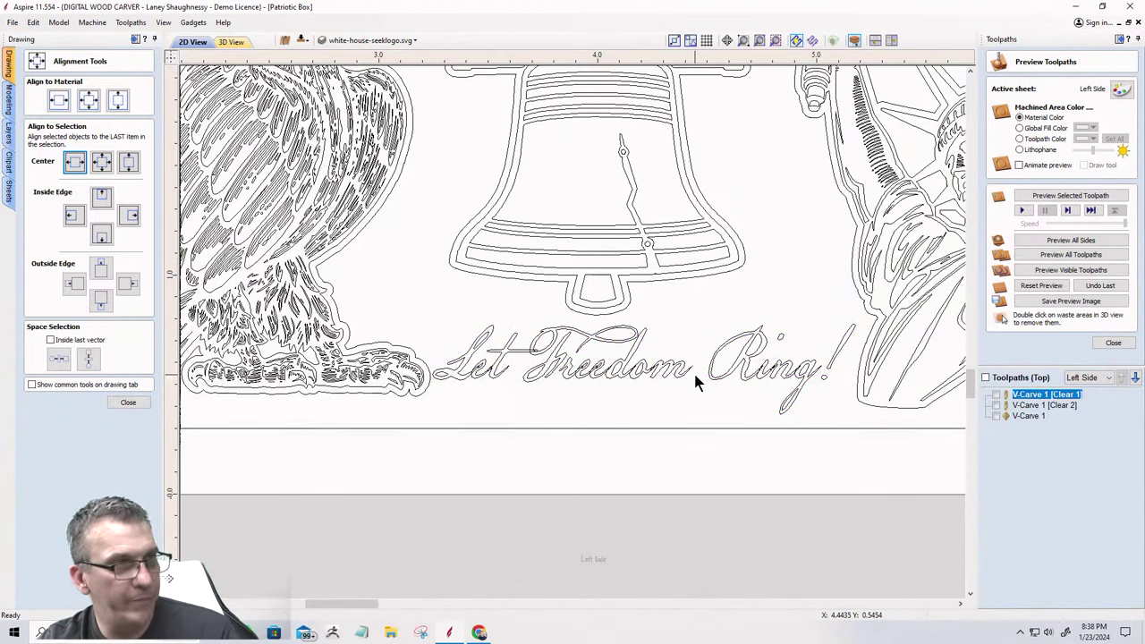
{"action": "scroll", "coordinate": [431, 378], "scroll_direction": "up", "scroll_amount": 3}
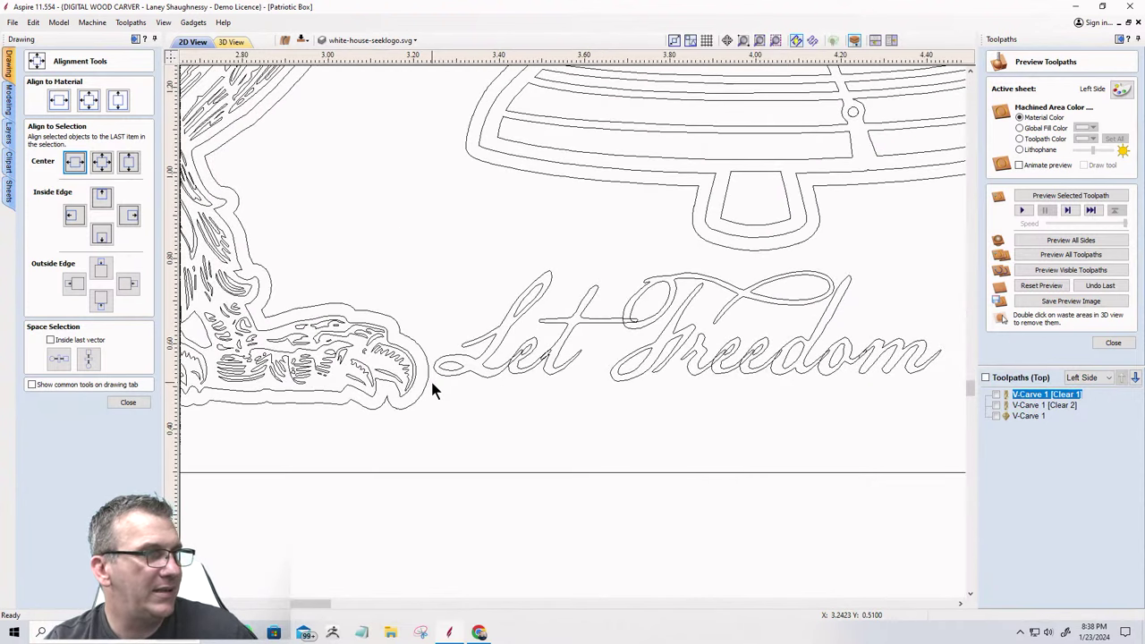
{"action": "left_click", "coordinate": [438, 369]}
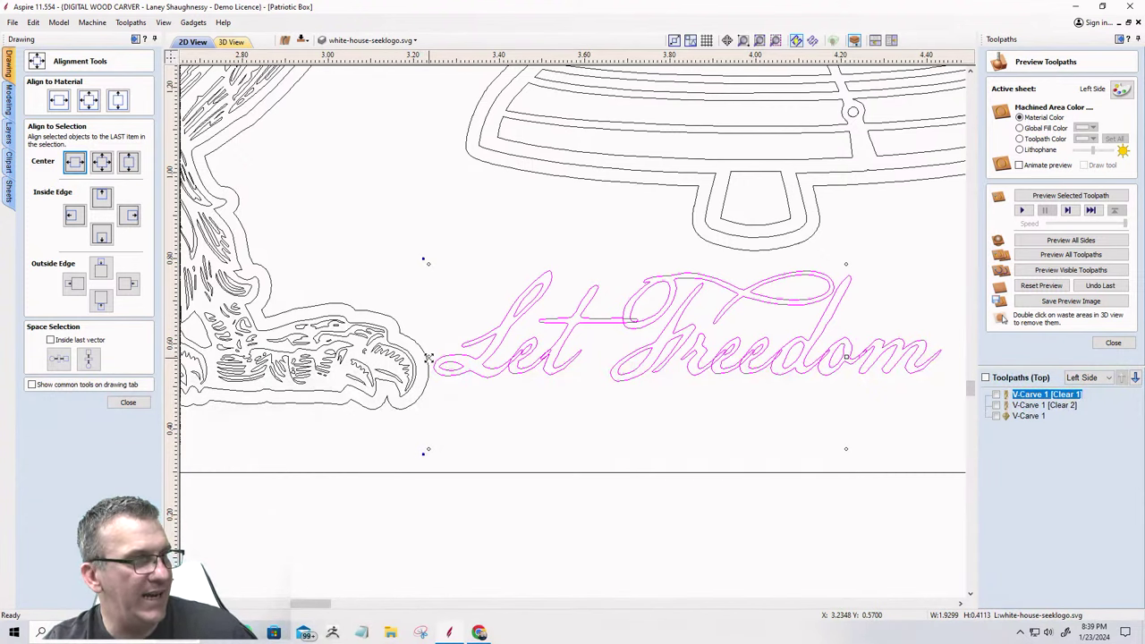
{"action": "left_click", "coordinate": [435, 356]}
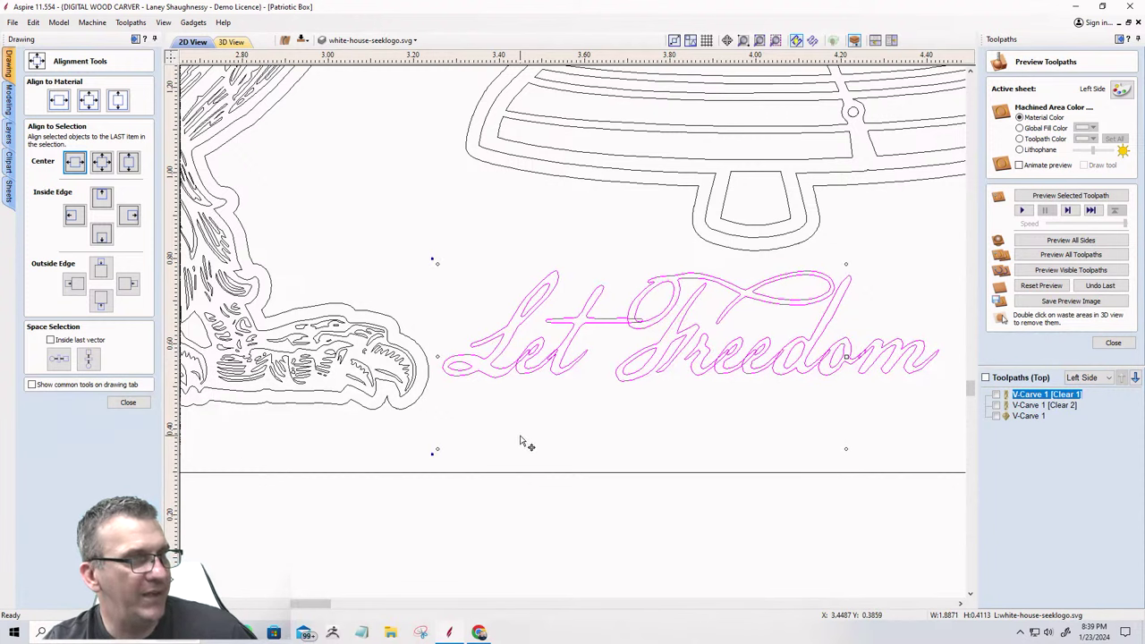
{"action": "scroll", "coordinate": [511, 442], "scroll_direction": "down", "scroll_amount": 2}
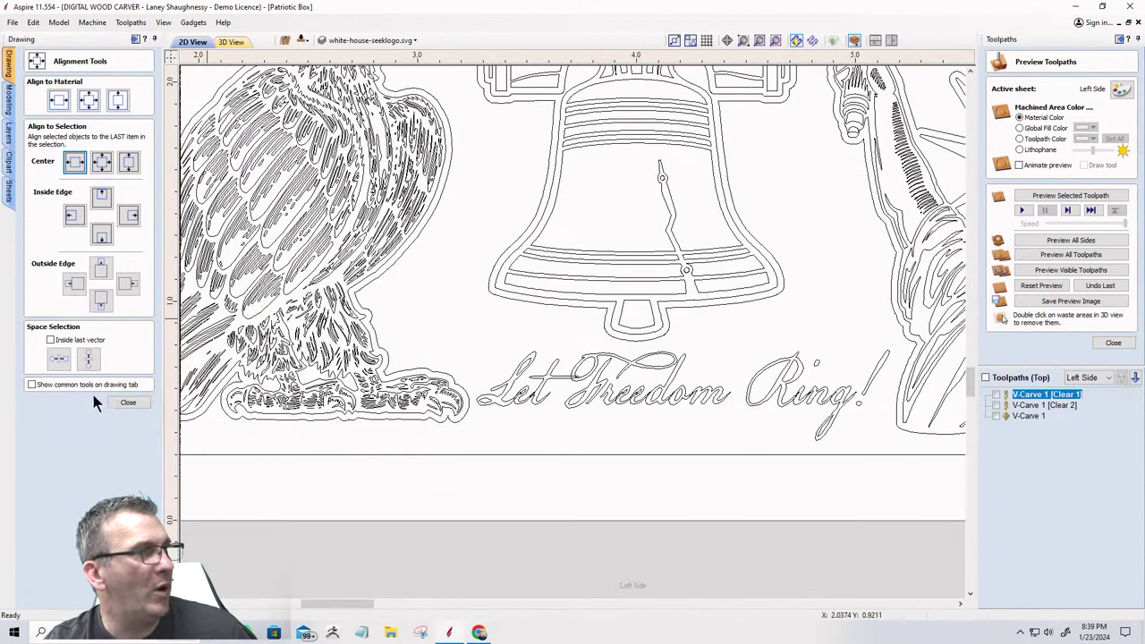
Weld the 'Let Freedom Ring!' letters into joined outlines, replacing the originals.
{"action": "left_click", "coordinate": [128, 402]}
{"action": "left_click", "coordinate": [648, 402]}
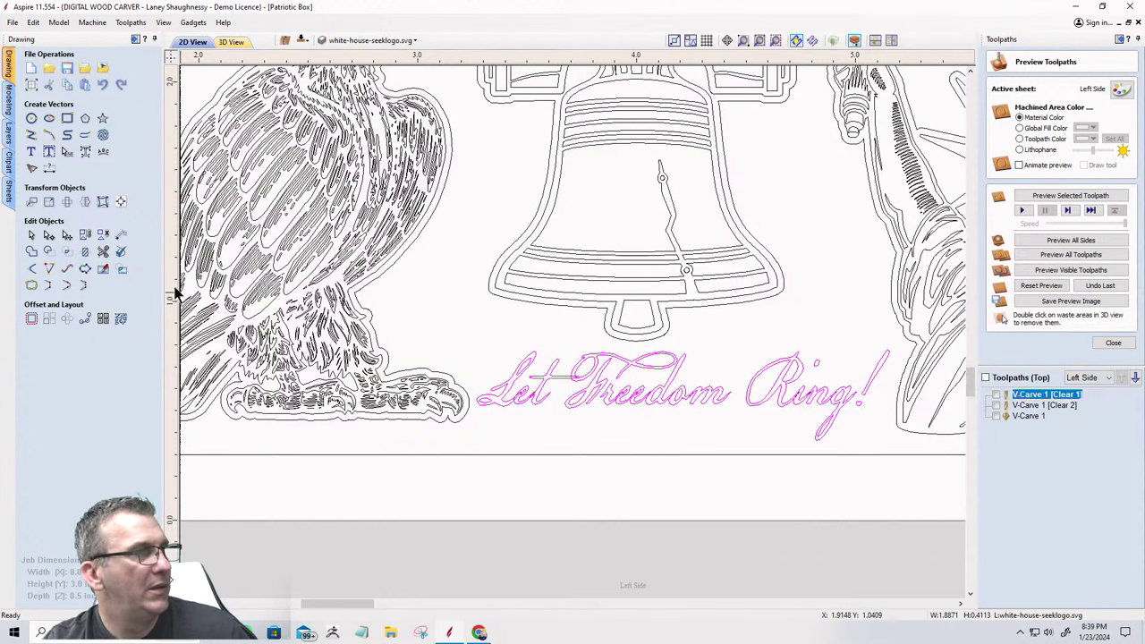
{"action": "left_click", "coordinate": [29, 268]}
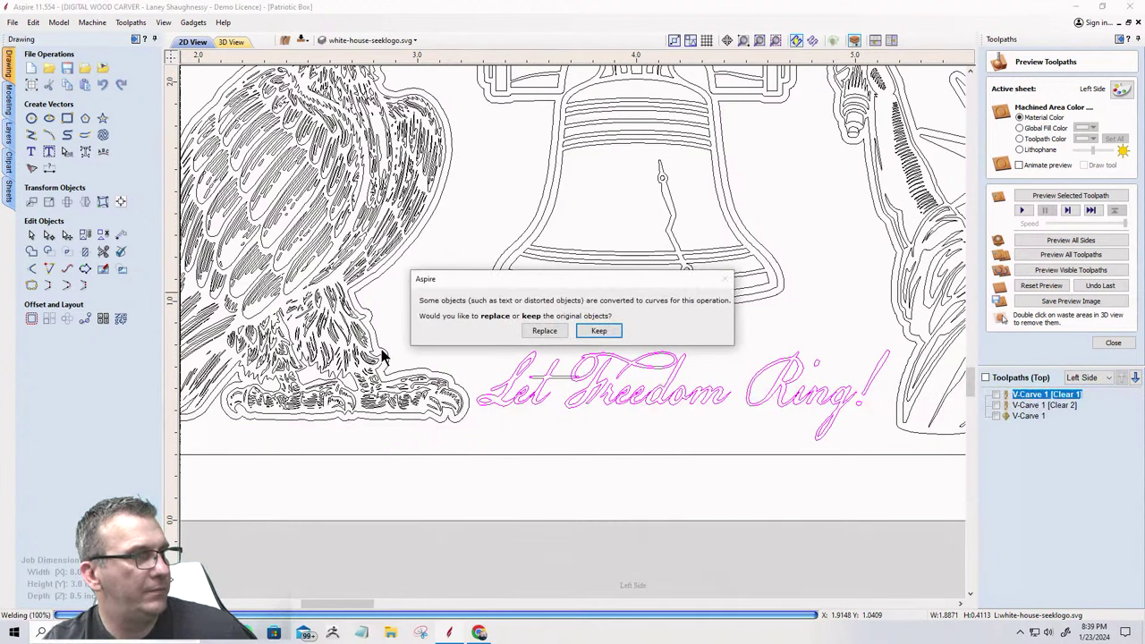
{"action": "left_click", "coordinate": [540, 329]}
{"action": "left_click", "coordinate": [603, 438]}
{"action": "scroll", "coordinate": [532, 411], "scroll_direction": "down", "scroll_amount": 4}
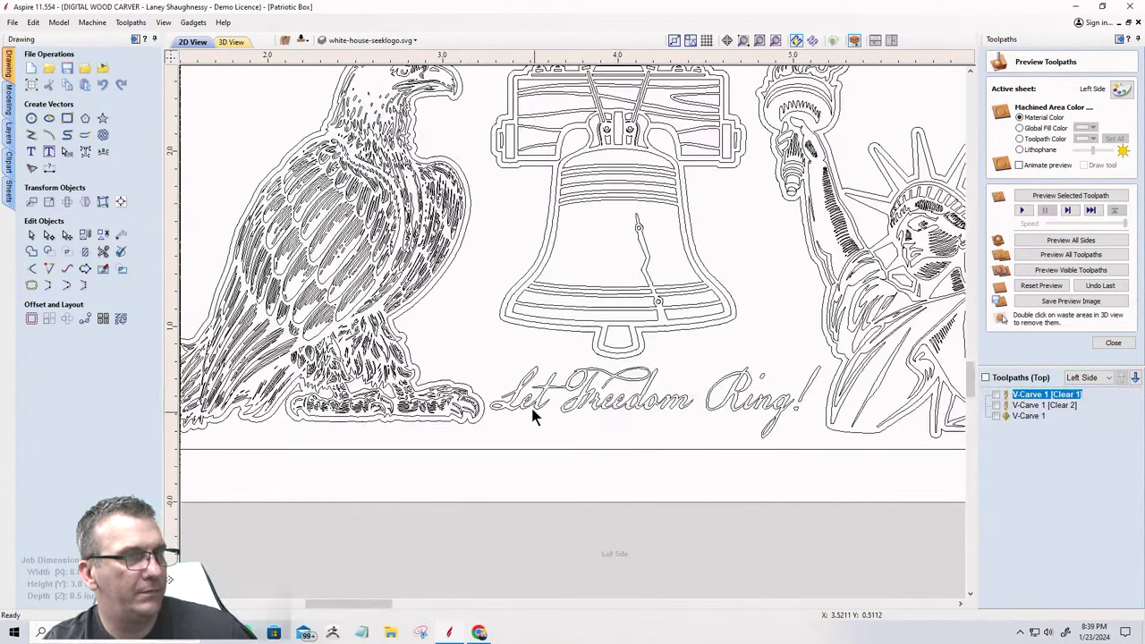
{"action": "scroll", "coordinate": [516, 457], "scroll_direction": "up", "scroll_amount": 2}
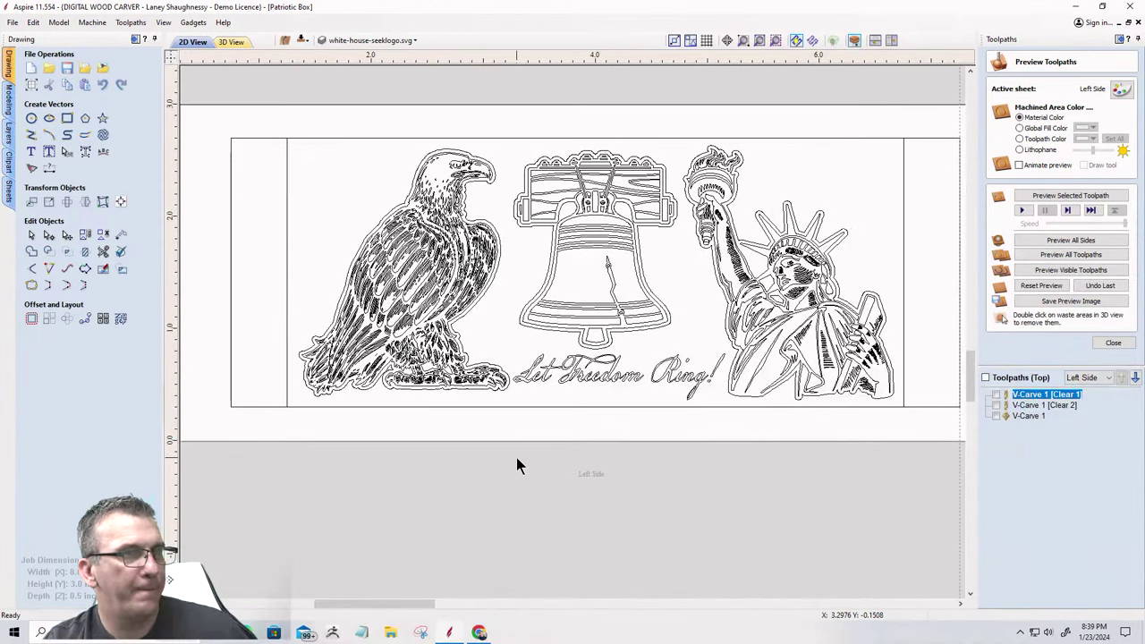
{"action": "scroll", "coordinate": [516, 466], "scroll_direction": "down", "scroll_amount": 2}
Recalculate V-Carve 1 with all artwork vectors selected, continuing past the overlap warning.
{"action": "double_click", "coordinate": [1025, 416]}
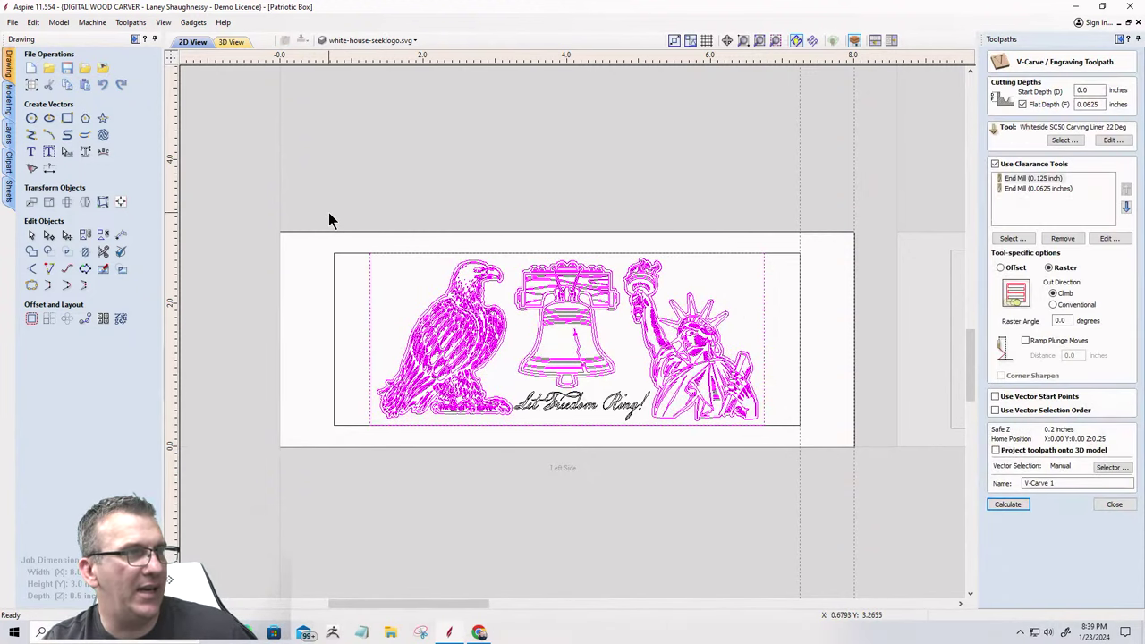
{"action": "left_click_drag", "start_coordinate": [348, 234], "coordinate": [777, 473]}
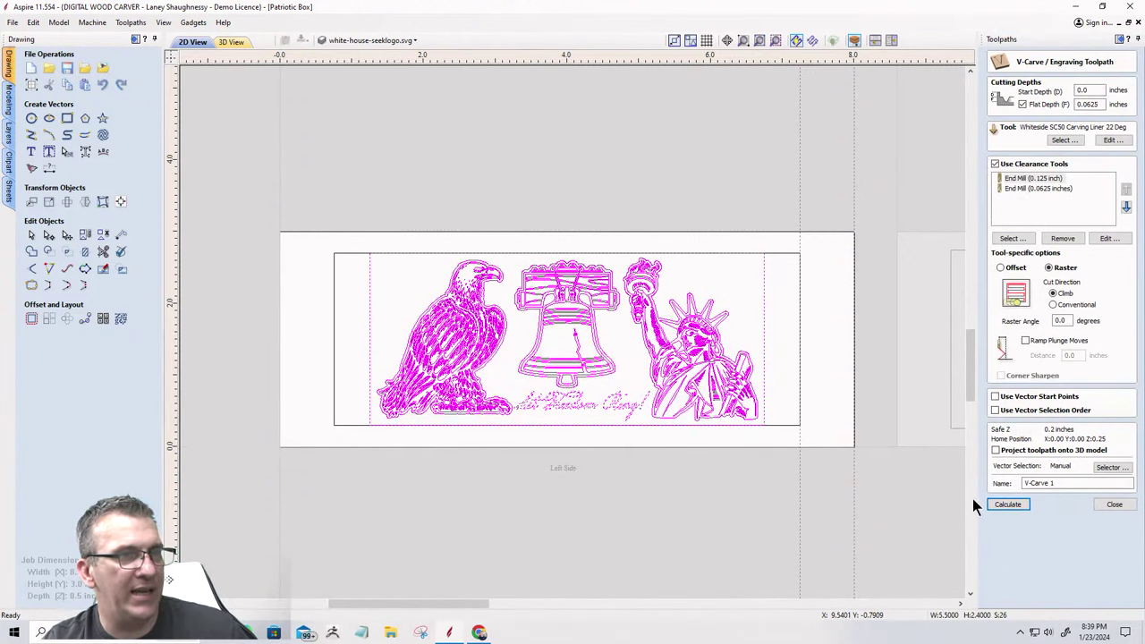
{"action": "left_click", "coordinate": [1007, 505]}
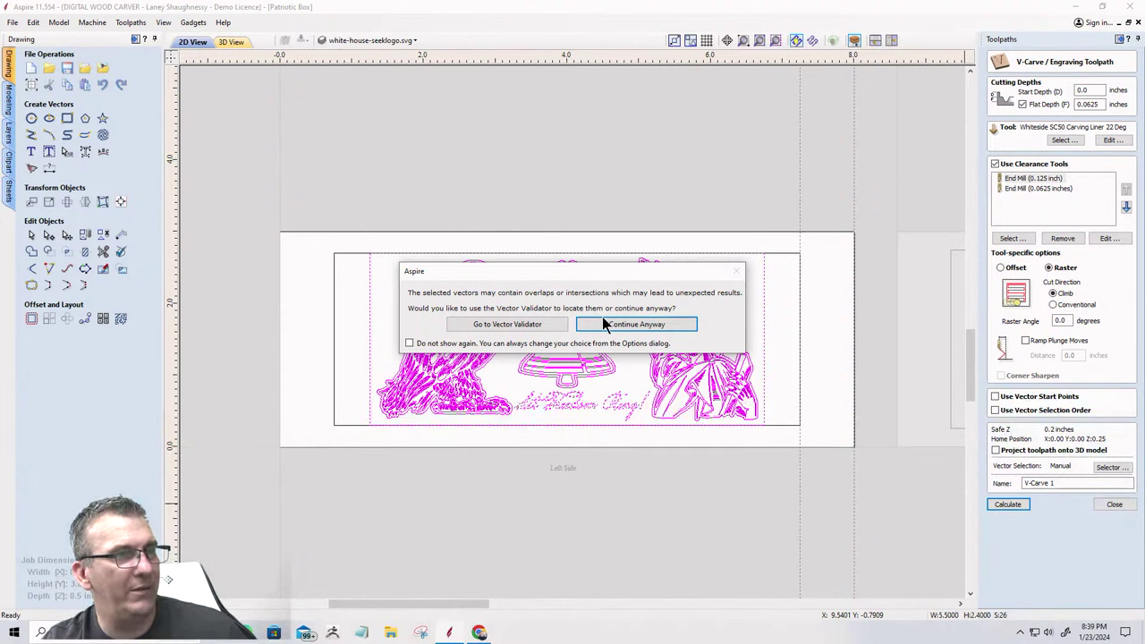
{"action": "left_click", "coordinate": [629, 327]}
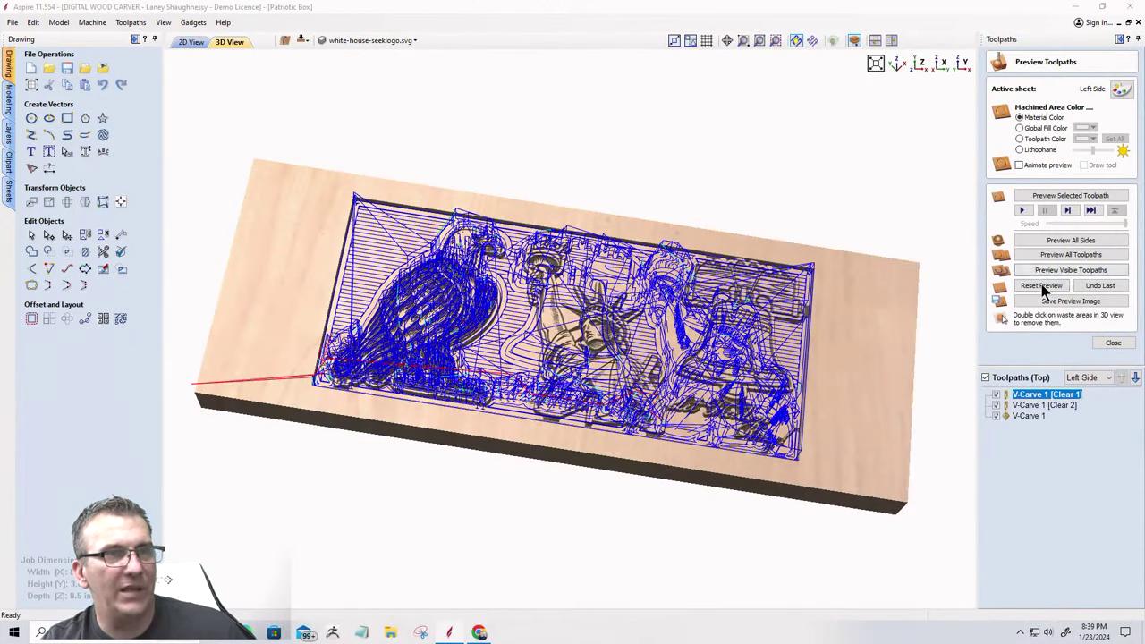
Reset and rerun the toolpath preview, then rotate the 3D board to inspect the carving.
{"action": "left_click", "coordinate": [1045, 270]}
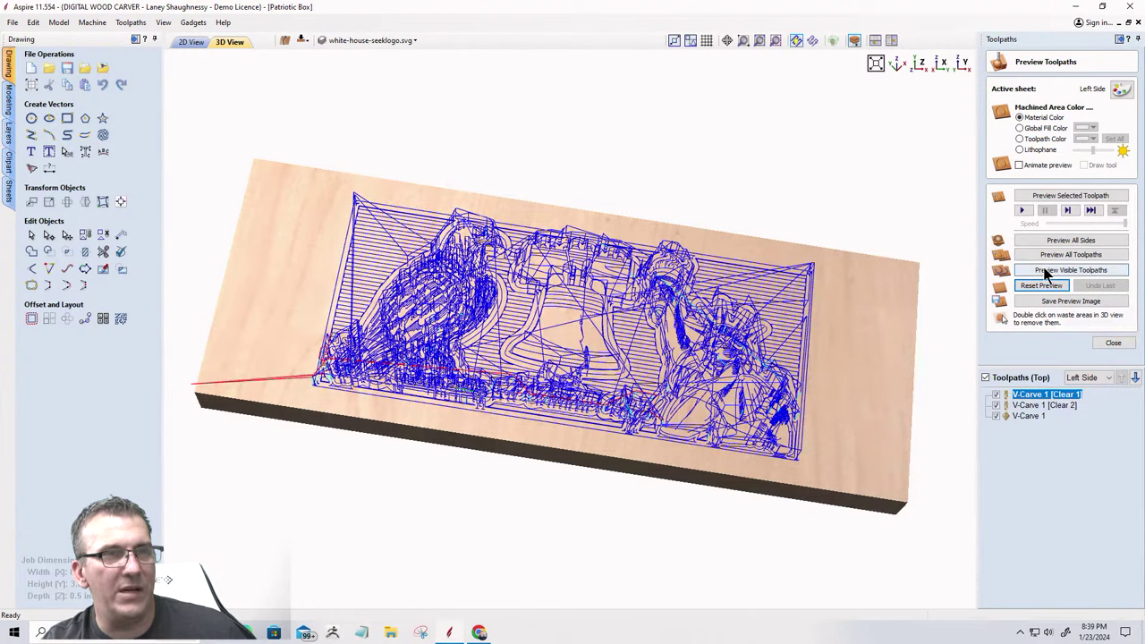
{"action": "left_click", "coordinate": [1045, 271]}
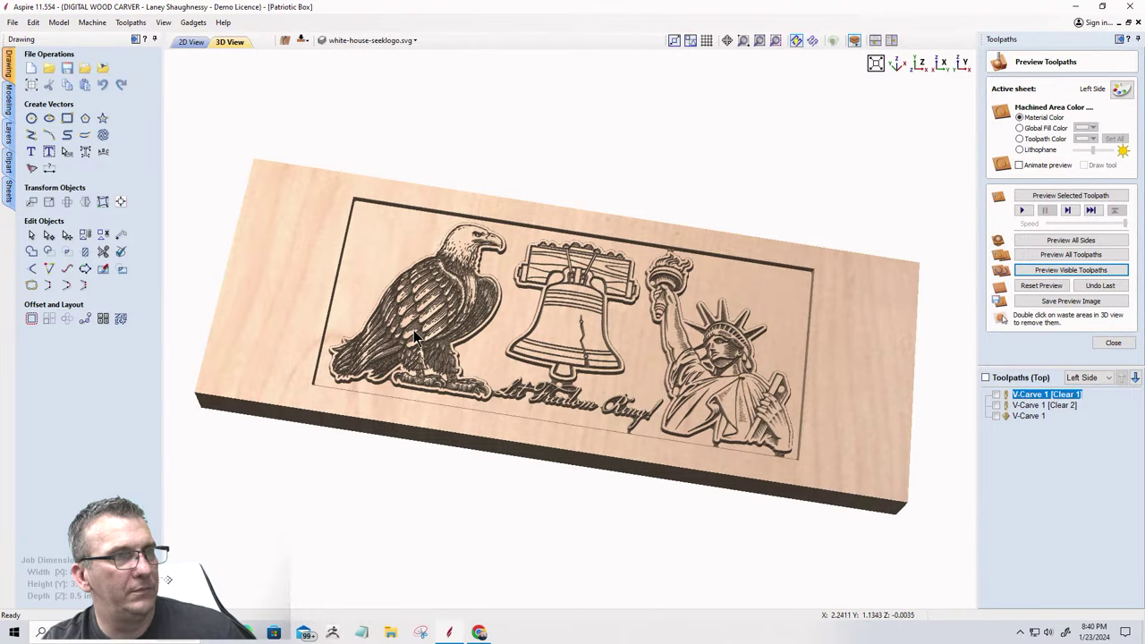
{"action": "left_click_drag", "start_coordinate": [417, 340], "coordinate": [376, 389]}
{"action": "left_click_drag", "start_coordinate": [583, 394], "coordinate": [230, 158]}
{"action": "scroll", "coordinate": [625, 412], "scroll_direction": "up", "scroll_amount": 5}
{"action": "scroll", "coordinate": [625, 411], "scroll_direction": "down", "scroll_amount": 5}
Return to the 2D View and try selecting the eagle, bell and statue individually.
{"action": "left_click", "coordinate": [187, 42]}
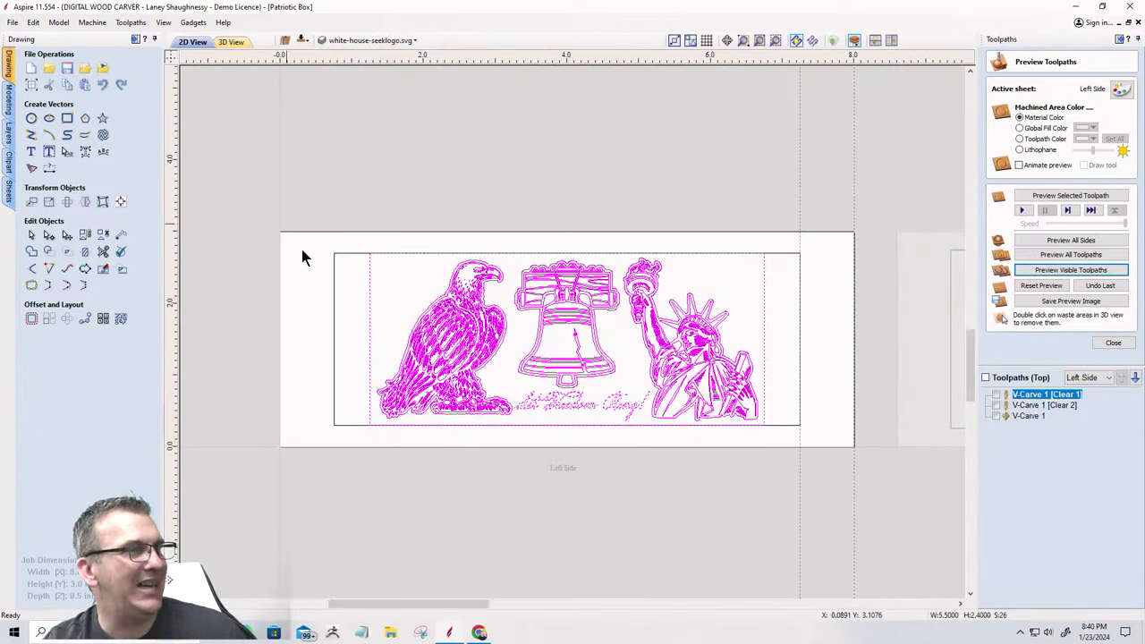
{"action": "scroll", "coordinate": [560, 328], "scroll_direction": "up", "scroll_amount": 3}
{"action": "scroll", "coordinate": [559, 327], "scroll_direction": "down", "scroll_amount": 2}
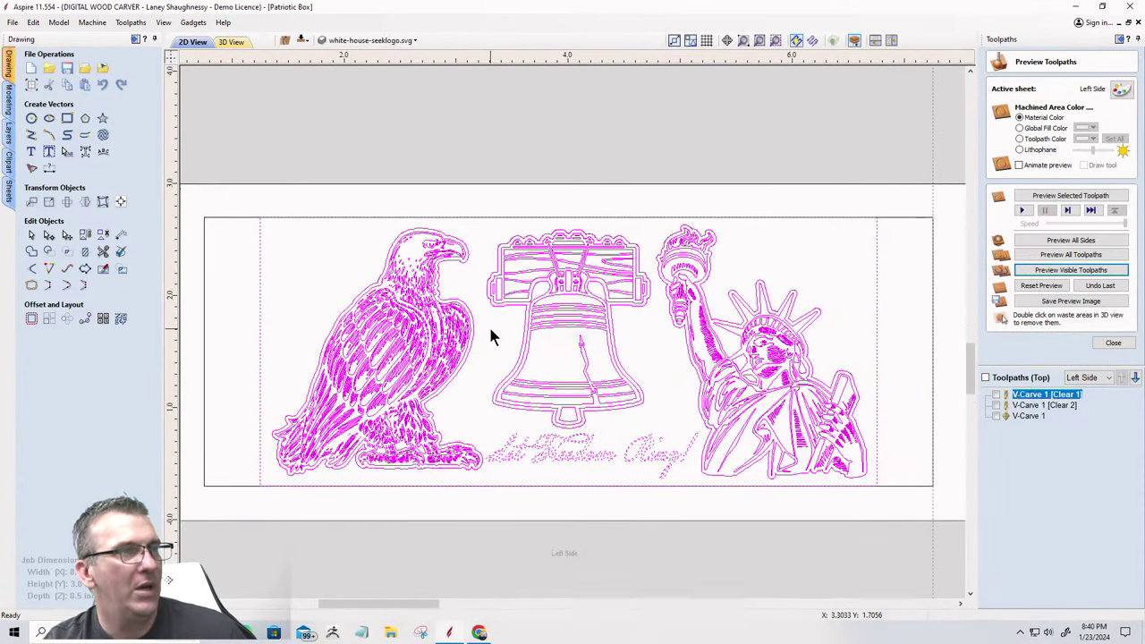
{"action": "left_click", "coordinate": [351, 335]}
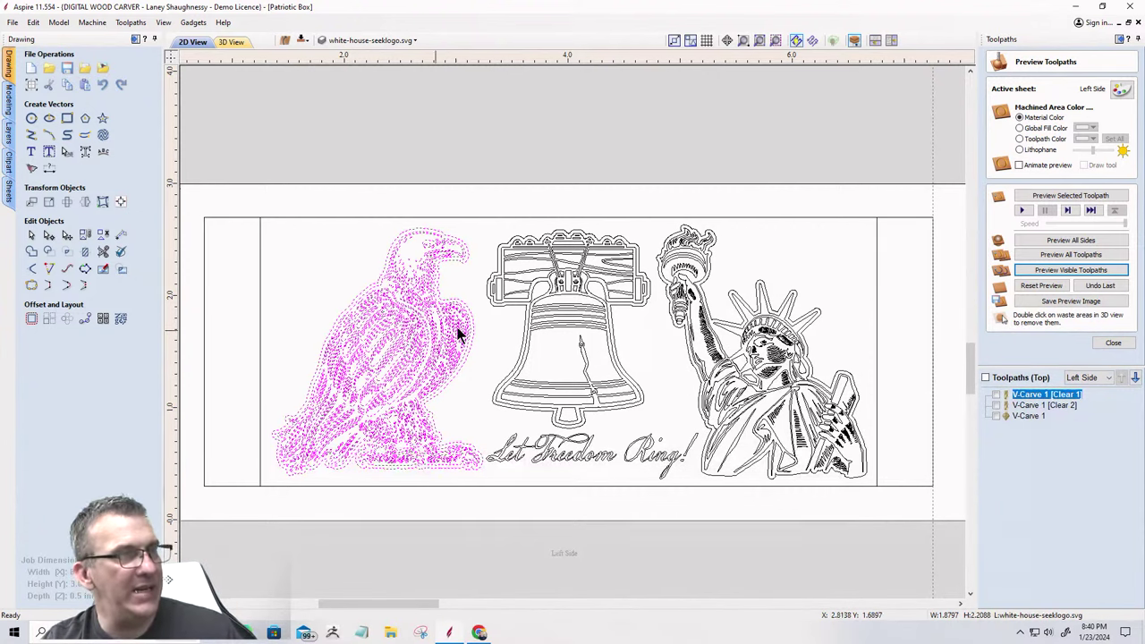
{"action": "left_click", "coordinate": [503, 292]}
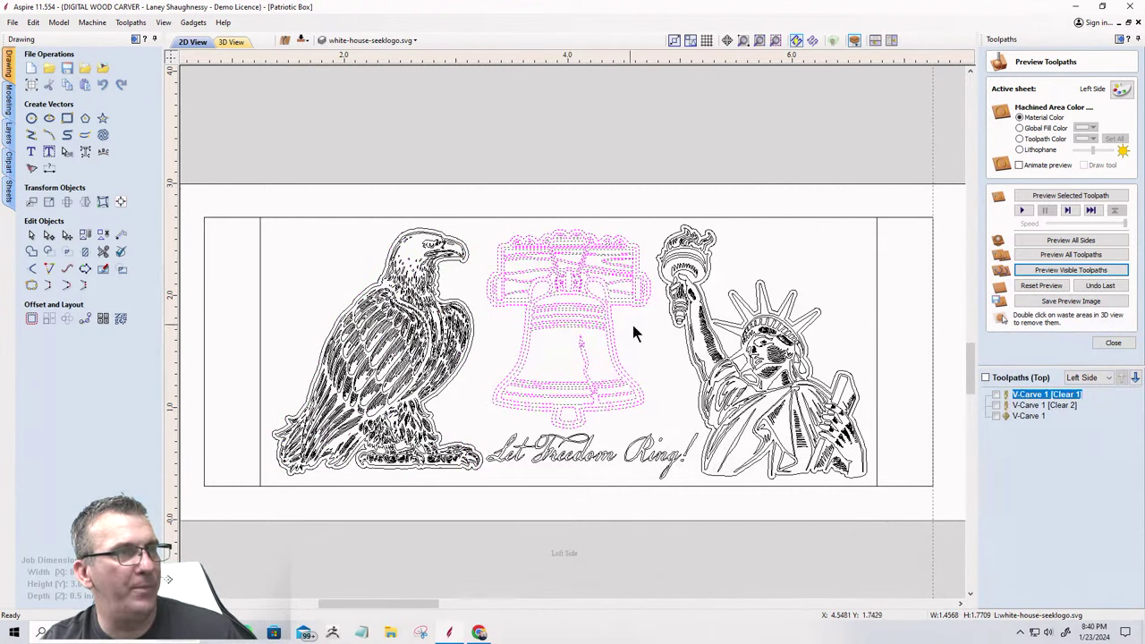
{"action": "left_click", "coordinate": [681, 315]}
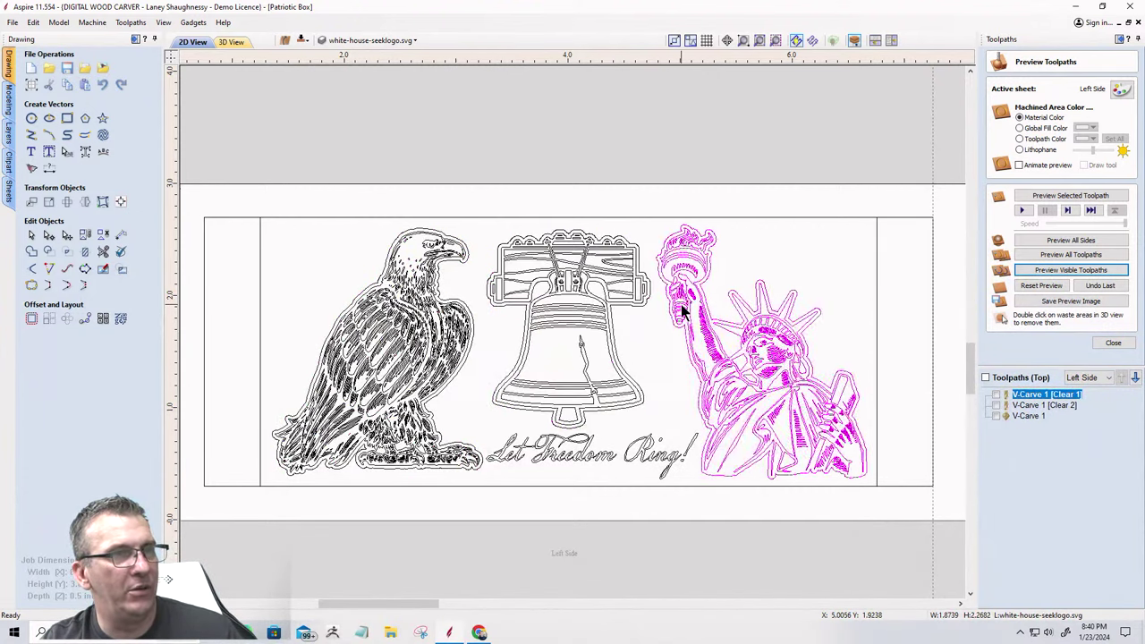
{"action": "left_click", "coordinate": [306, 310]}
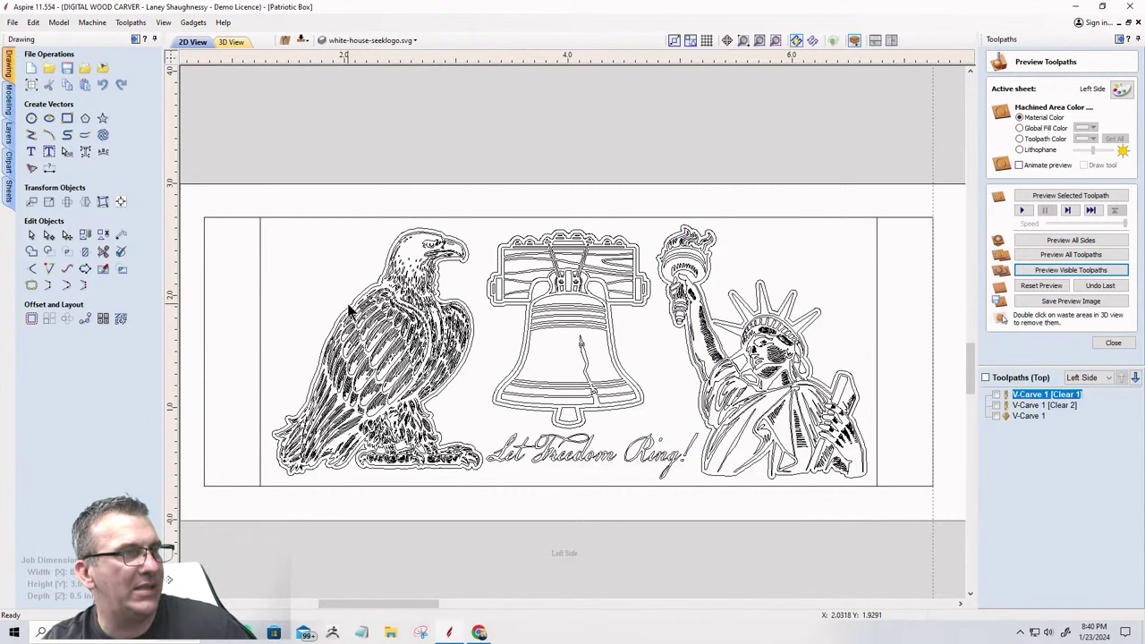
Select the eagle, Liberty Bell, Statue of Liberty, inner rectangle and all 'Let Freedom Ring!' text together.
{"action": "left_click", "coordinate": [350, 308]}
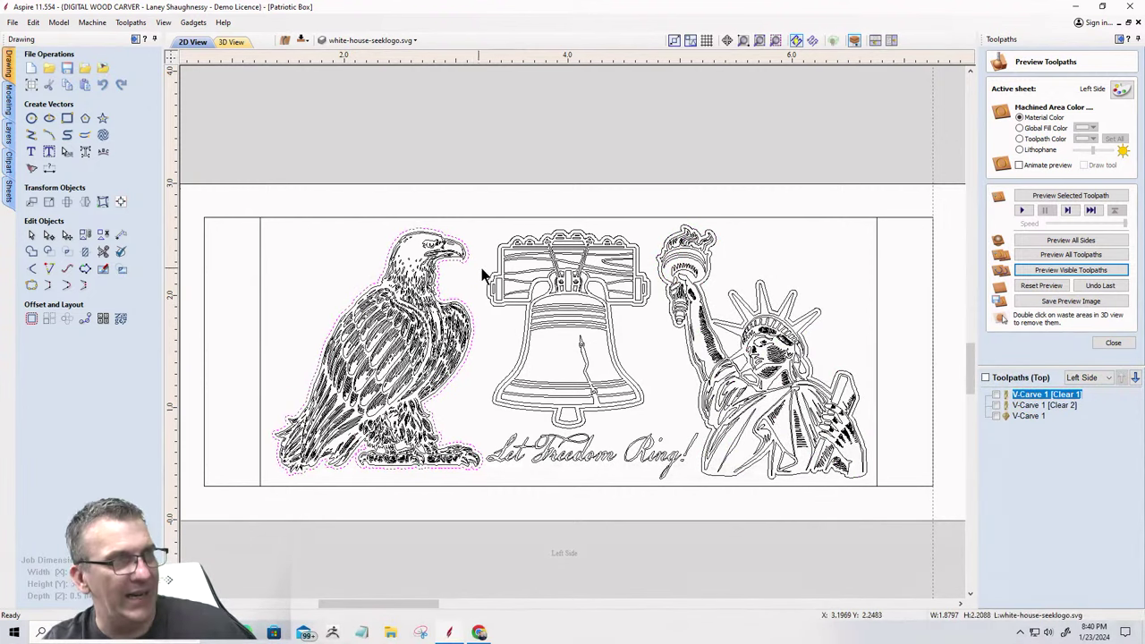
{"action": "left_click", "coordinate": [613, 378], "text": "shift"}
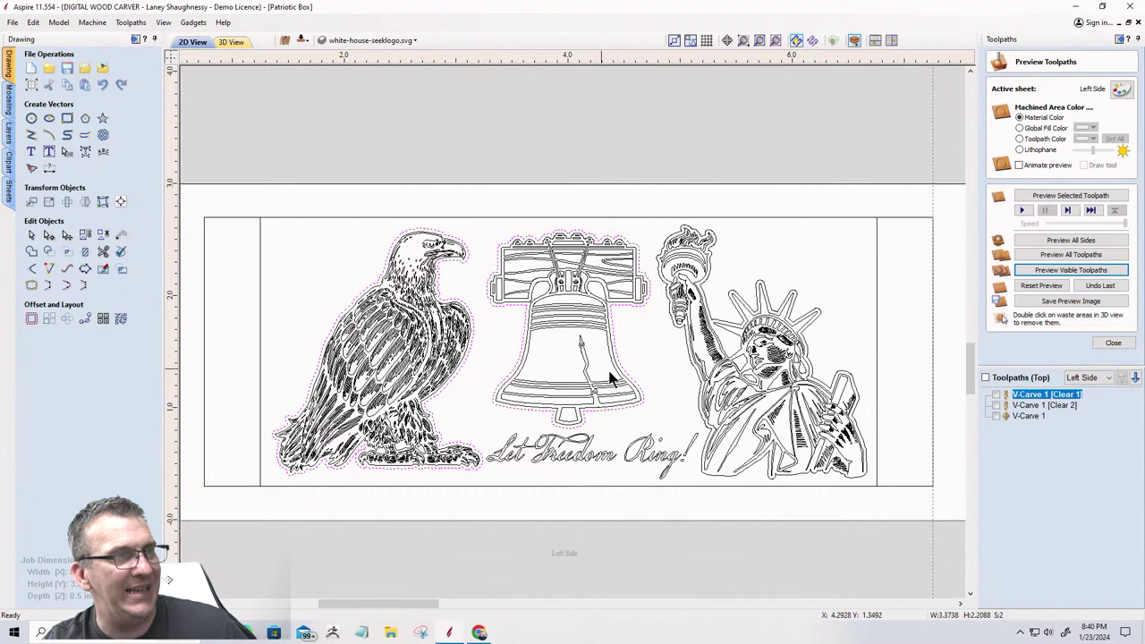
{"action": "left_click", "coordinate": [665, 284], "text": "shift"}
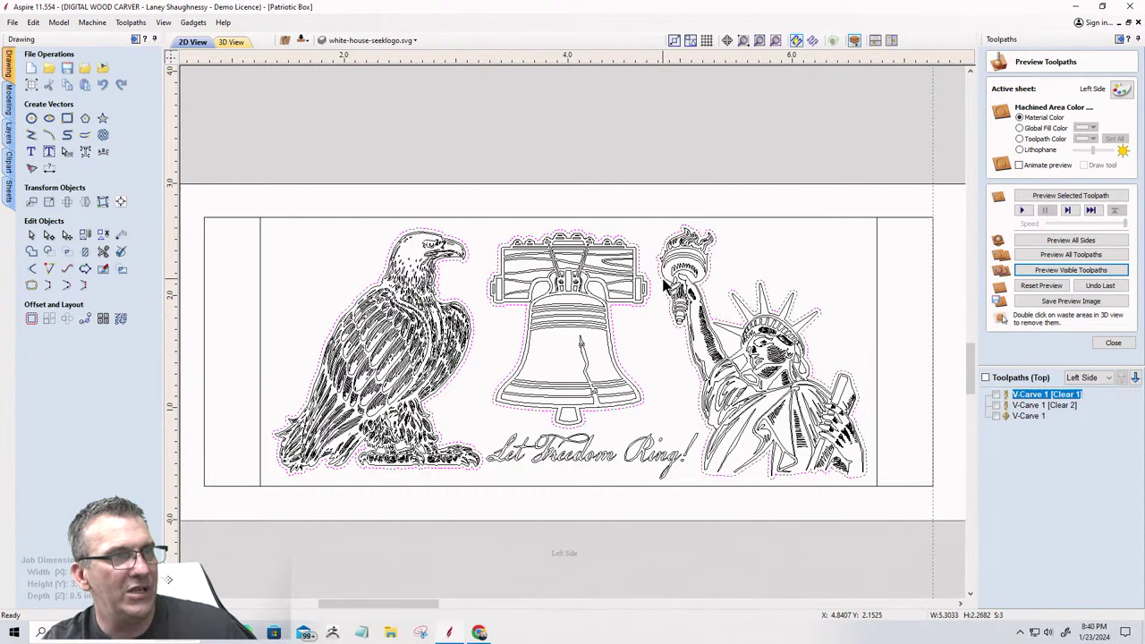
{"action": "left_click", "coordinate": [877, 305], "text": "shift"}
{"action": "left_click", "coordinate": [646, 461], "text": "shift"}
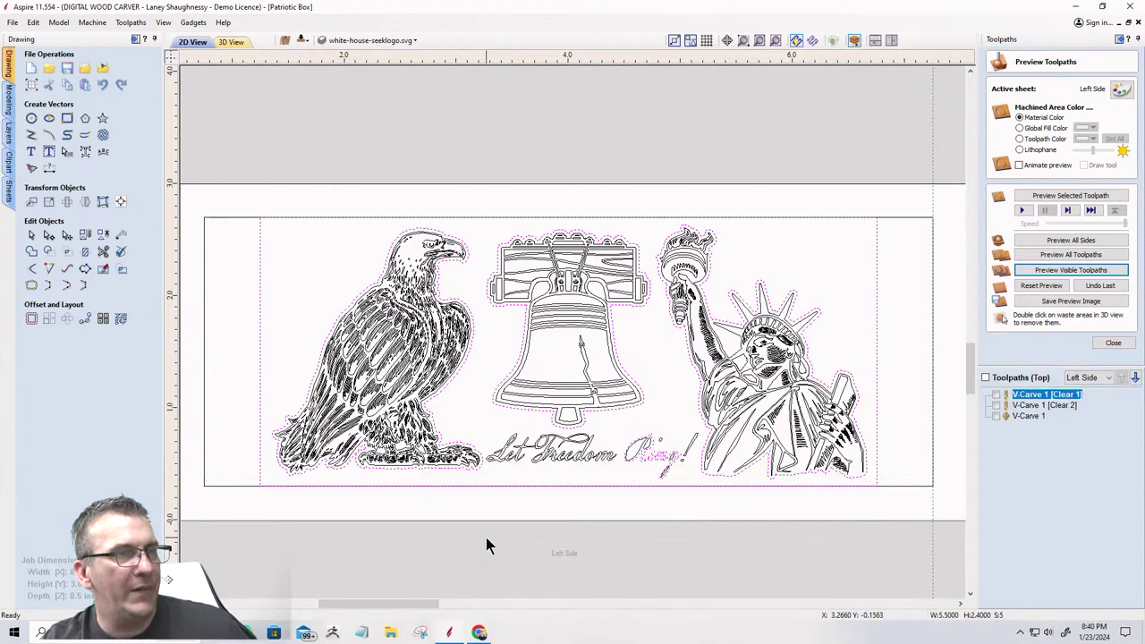
{"action": "left_click_drag", "start_coordinate": [476, 417], "coordinate": [695, 496]}
{"action": "scroll", "coordinate": [701, 470], "scroll_direction": "up", "scroll_amount": 3}
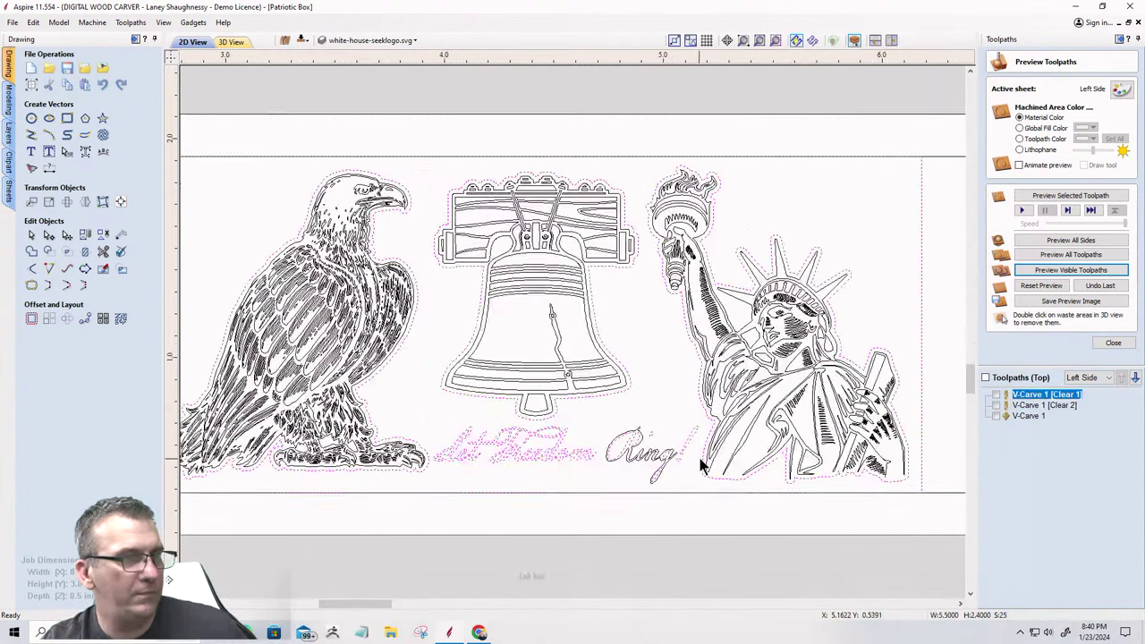
{"action": "scroll", "coordinate": [701, 465], "scroll_direction": "up", "scroll_amount": 2}
{"action": "scroll", "coordinate": [617, 460], "scroll_direction": "down", "scroll_amount": 2}
{"action": "scroll", "coordinate": [531, 457], "scroll_direction": "up", "scroll_amount": 5}
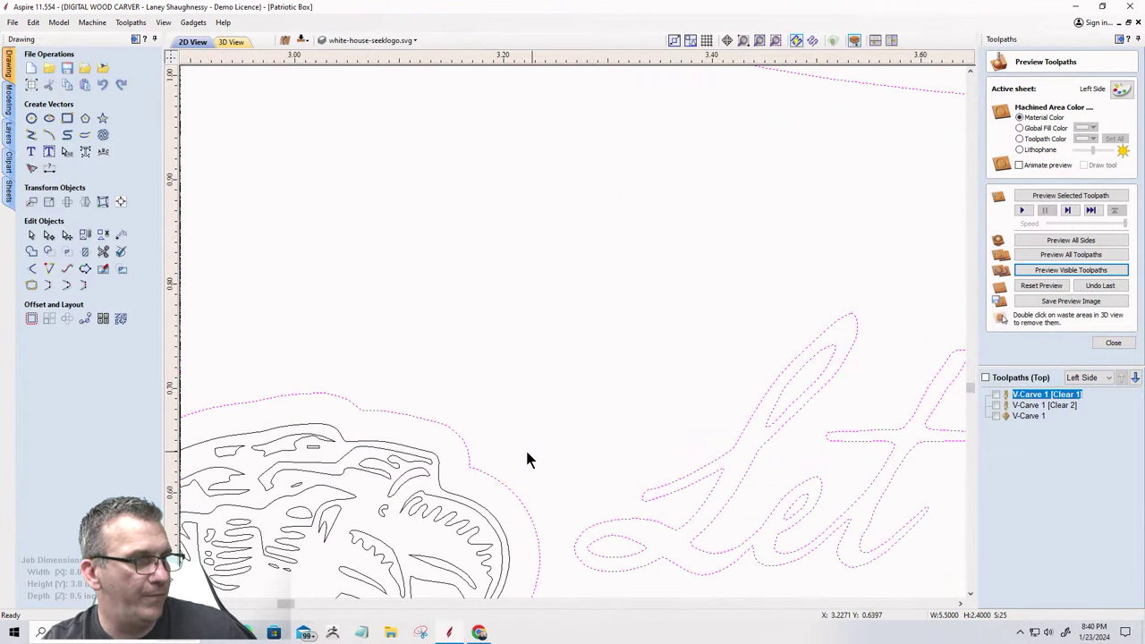
{"action": "scroll", "coordinate": [528, 460], "scroll_direction": "down", "scroll_amount": 5}
{"action": "scroll", "coordinate": [554, 450], "scroll_direction": "up", "scroll_amount": 4}
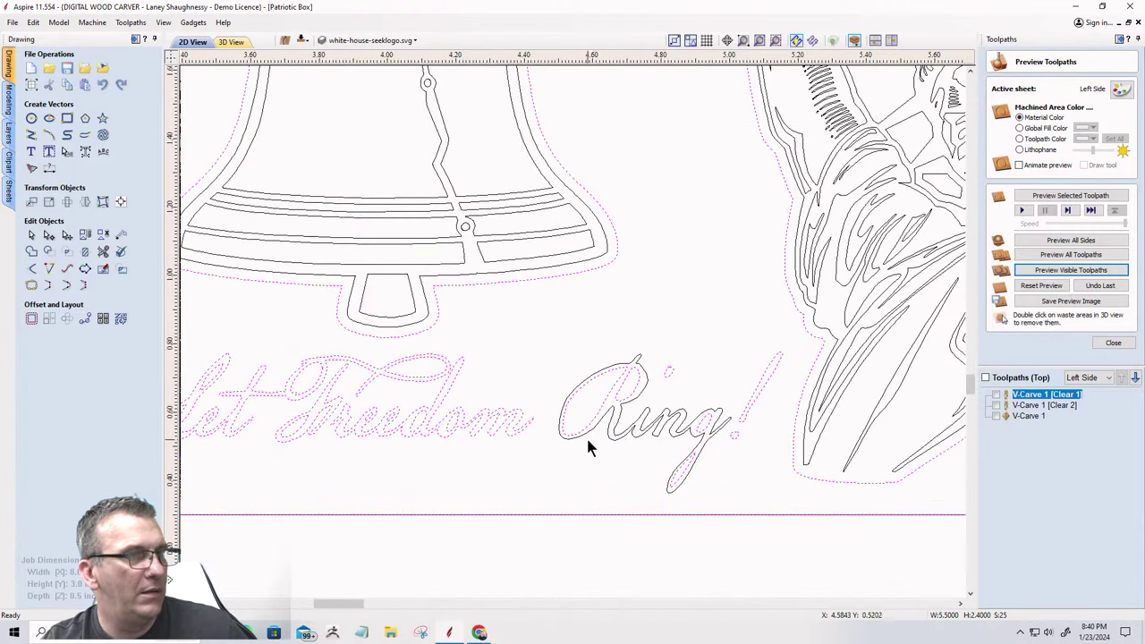
{"action": "left_click", "coordinate": [588, 437], "text": "shift"}
{"action": "scroll", "coordinate": [590, 434], "scroll_direction": "down", "scroll_amount": 4}
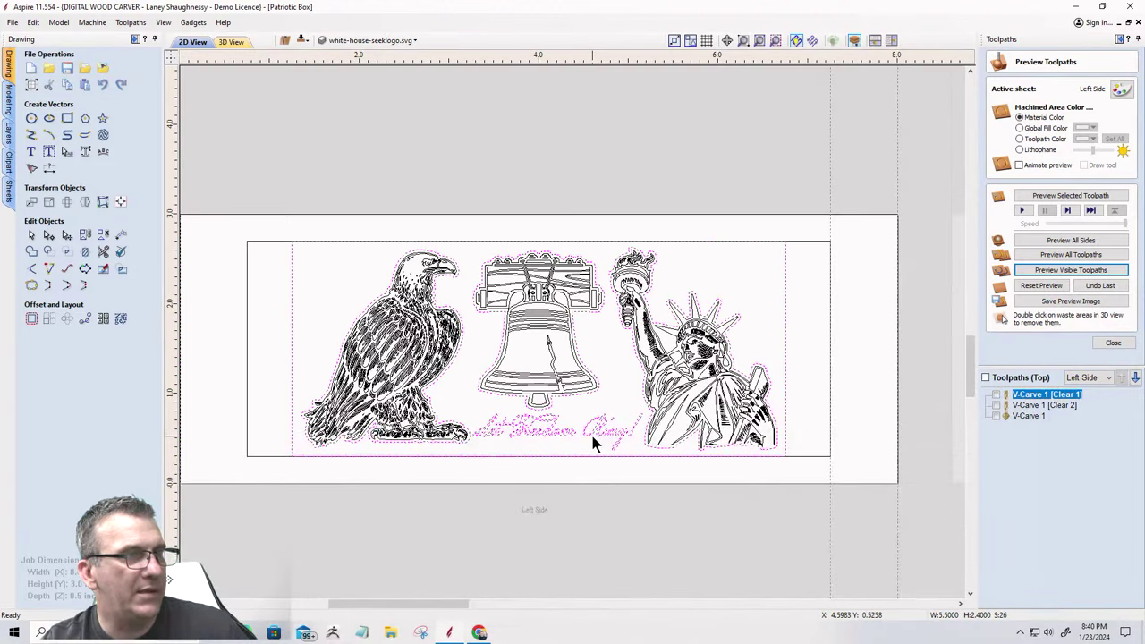
Close the toolpath preview and start a new Texture Toolpath named Texture 2.
{"action": "left_click", "coordinate": [1117, 344]}
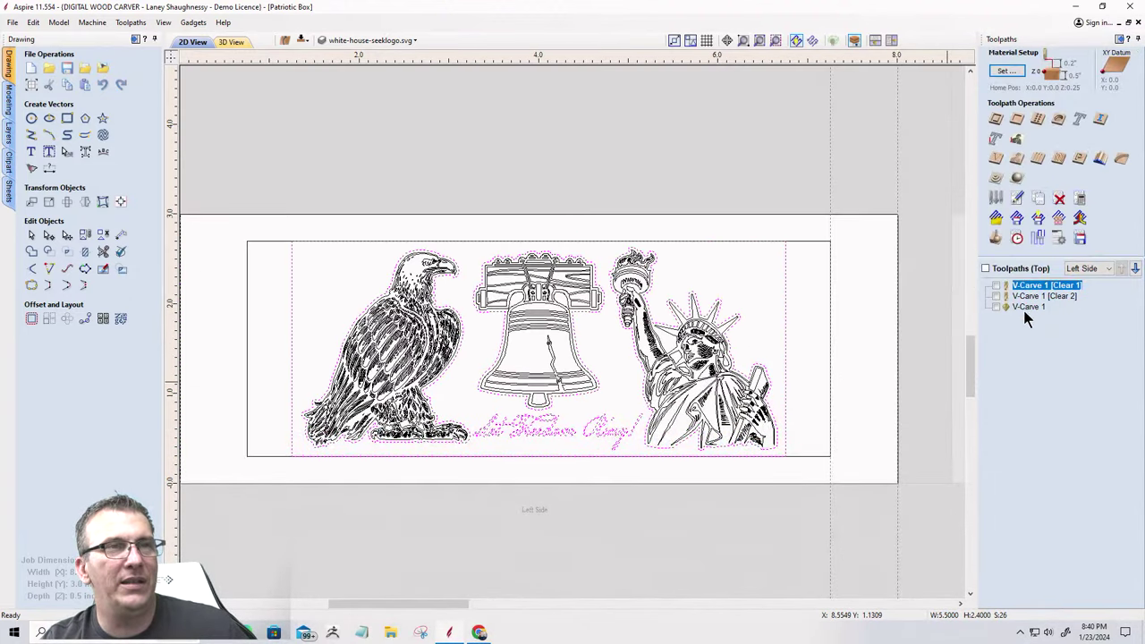
{"action": "left_click", "coordinate": [1068, 165]}
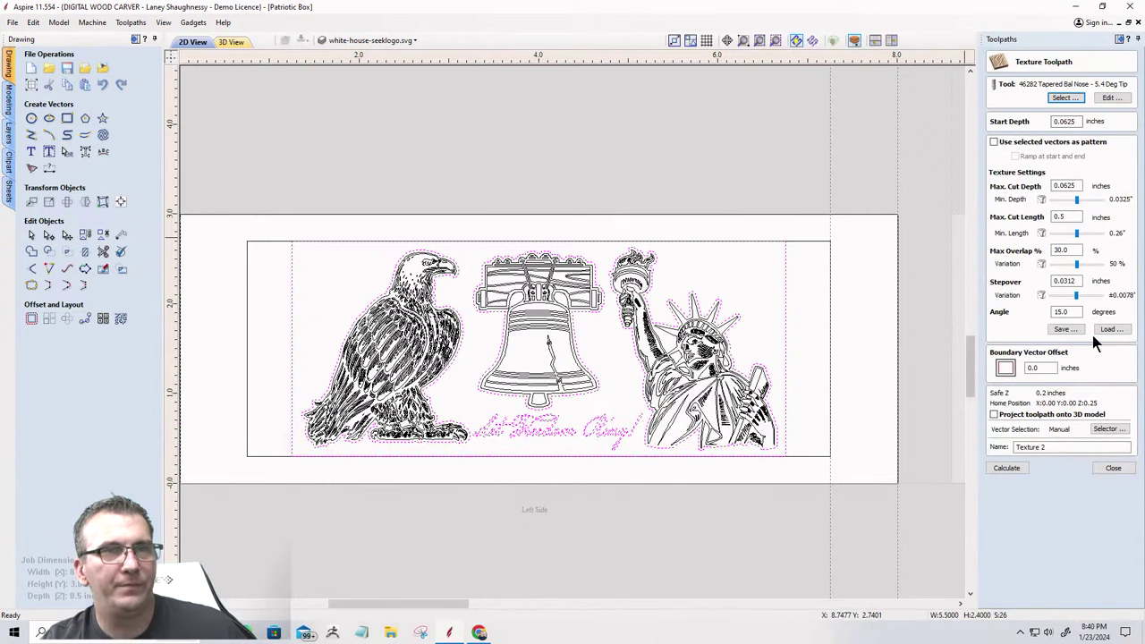
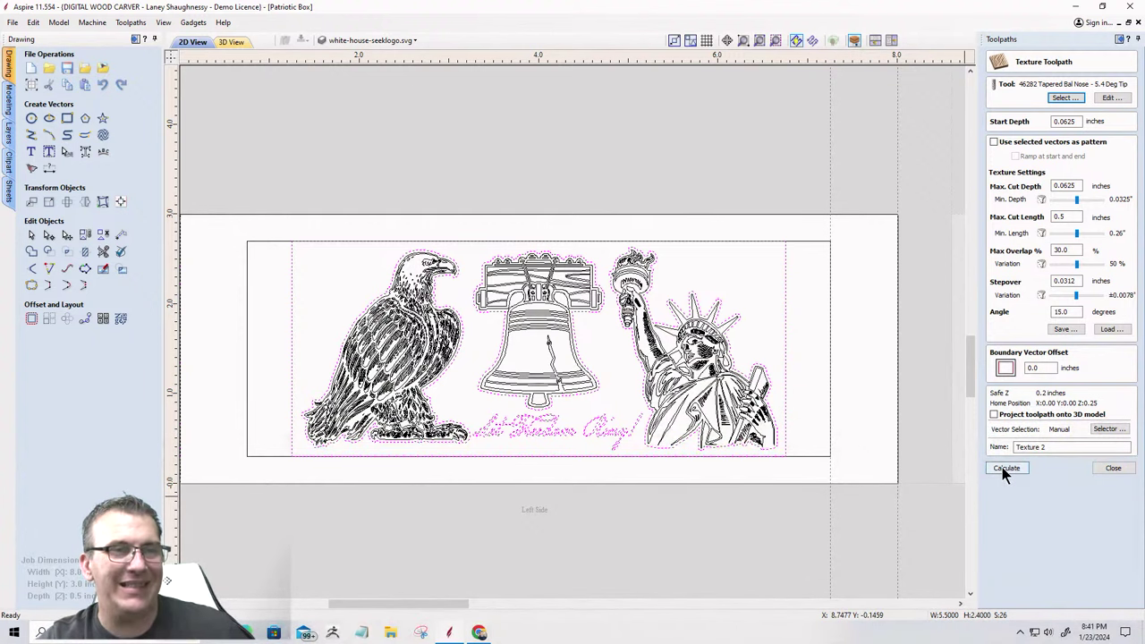
Set the Texture 2 boundary vector offset to 0.0625 and recalculate the toolpath.
{"action": "left_click", "coordinate": [1029, 369]}
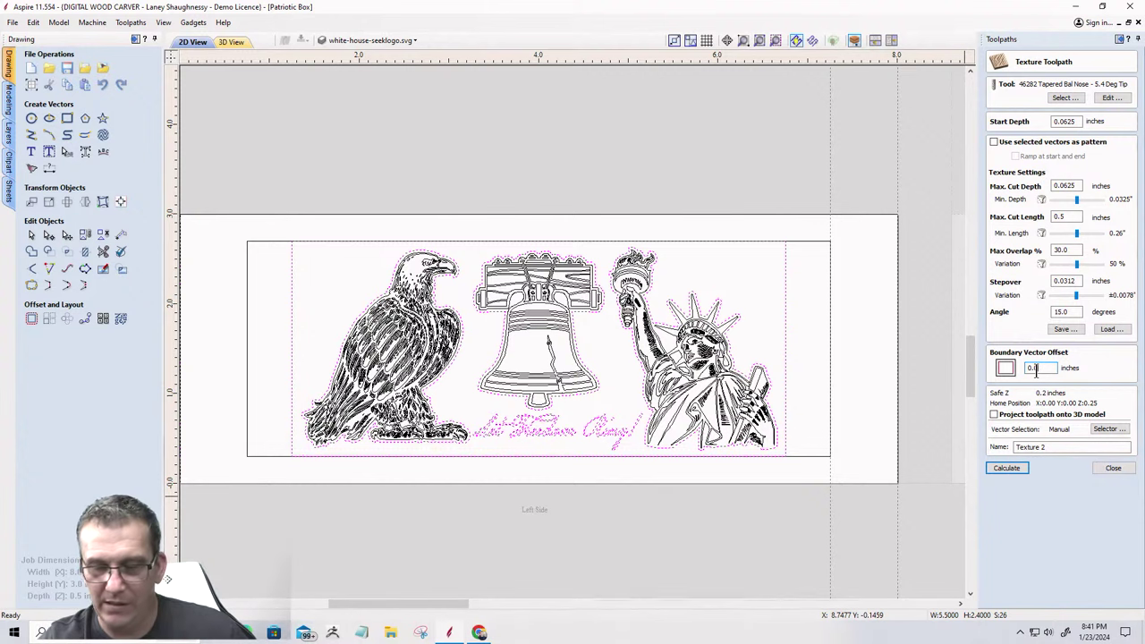
{"action": "type", "text": "0"}
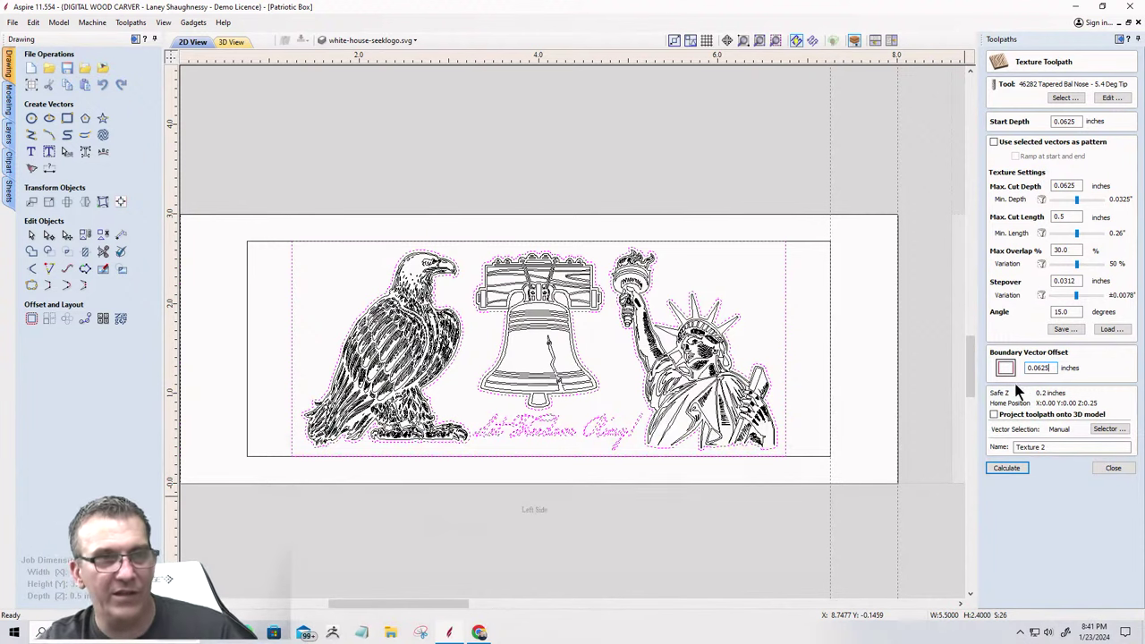
{"action": "left_click", "coordinate": [1007, 468]}
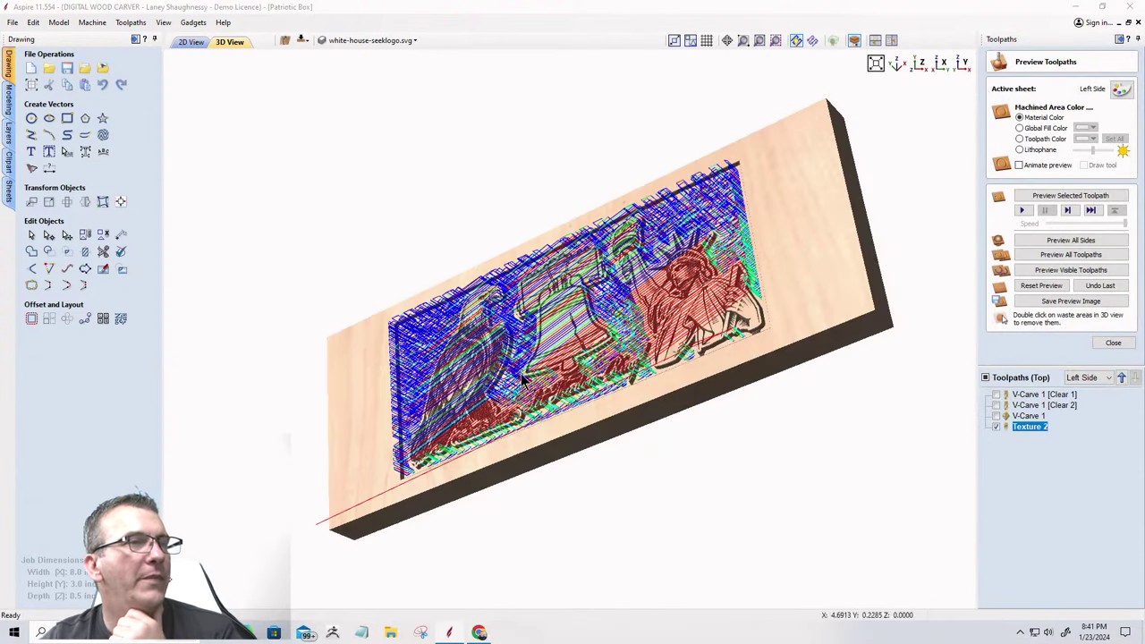
Make the Front sheet active in 2D and confirm its Texture 1 offset is 0.0625.
{"action": "left_click", "coordinate": [191, 43]}
{"action": "scroll", "coordinate": [697, 404], "scroll_direction": "down", "scroll_amount": 6}
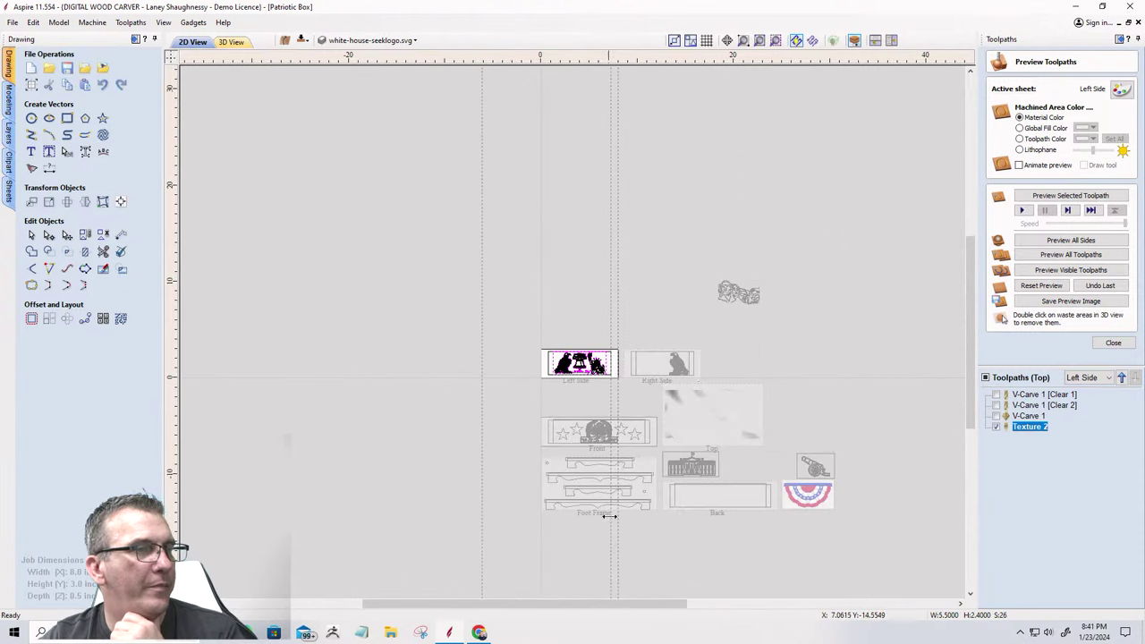
{"action": "left_click", "coordinate": [604, 430]}
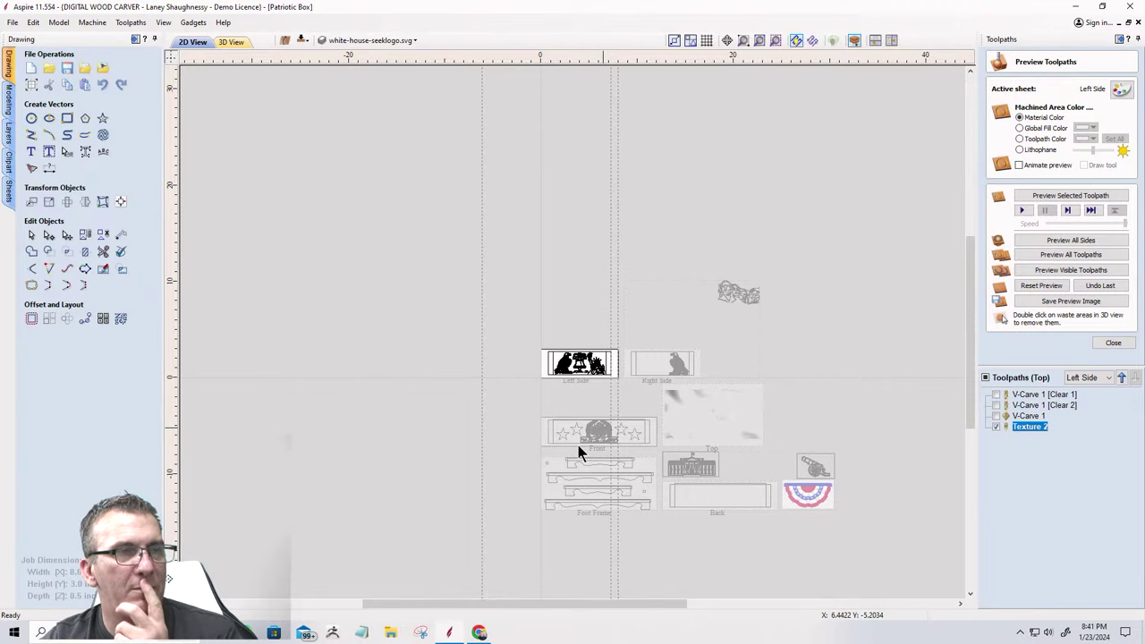
{"action": "double_click", "coordinate": [578, 445]}
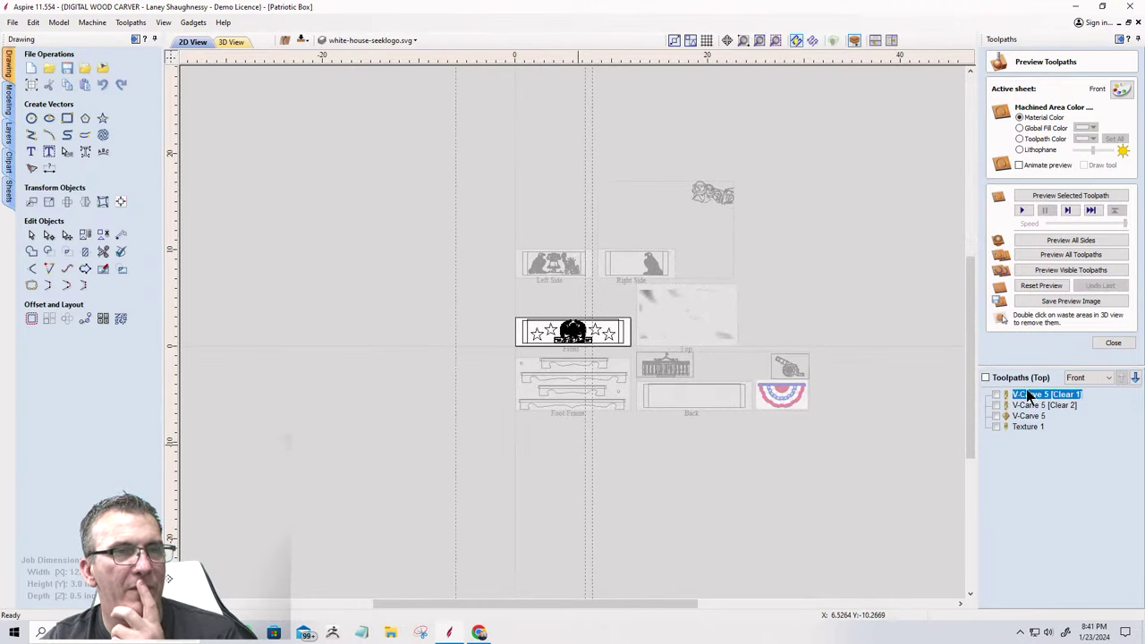
{"action": "double_click", "coordinate": [1030, 426]}
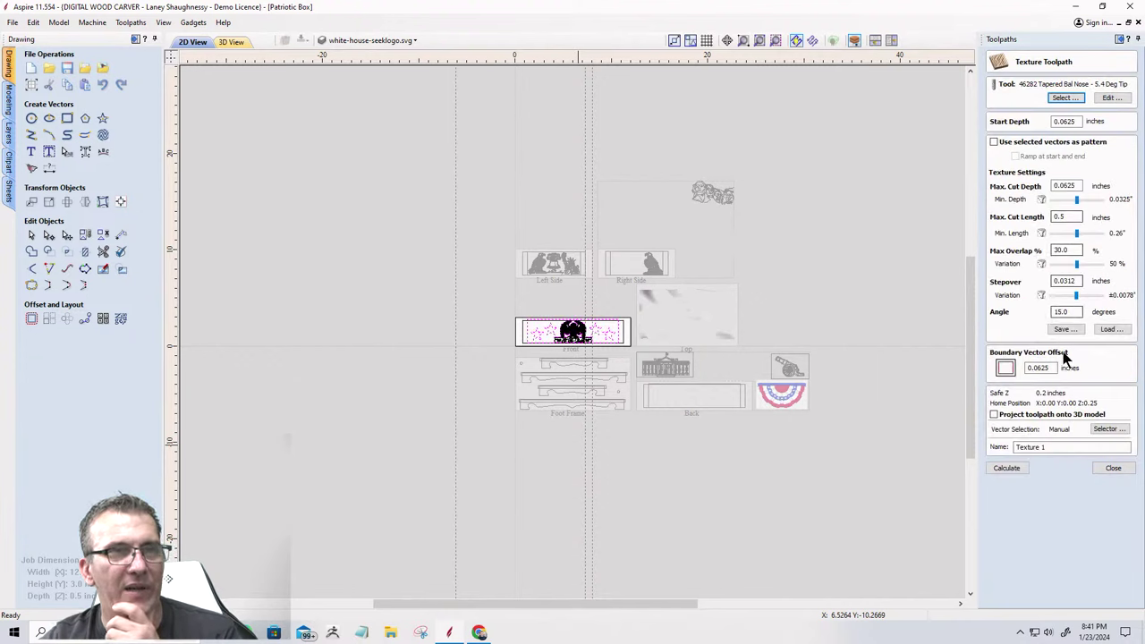
{"action": "left_click", "coordinate": [1113, 468]}
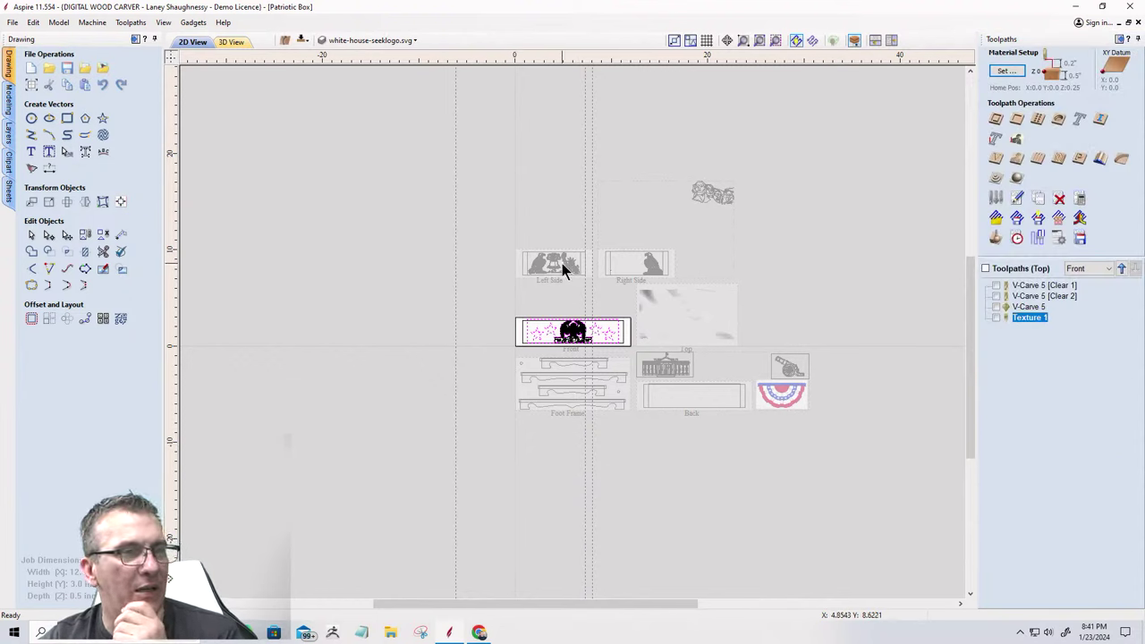
Show the Left Side sheet in 3D from the top, with toolpath preview controls open.
{"action": "key", "text": "Escape"}
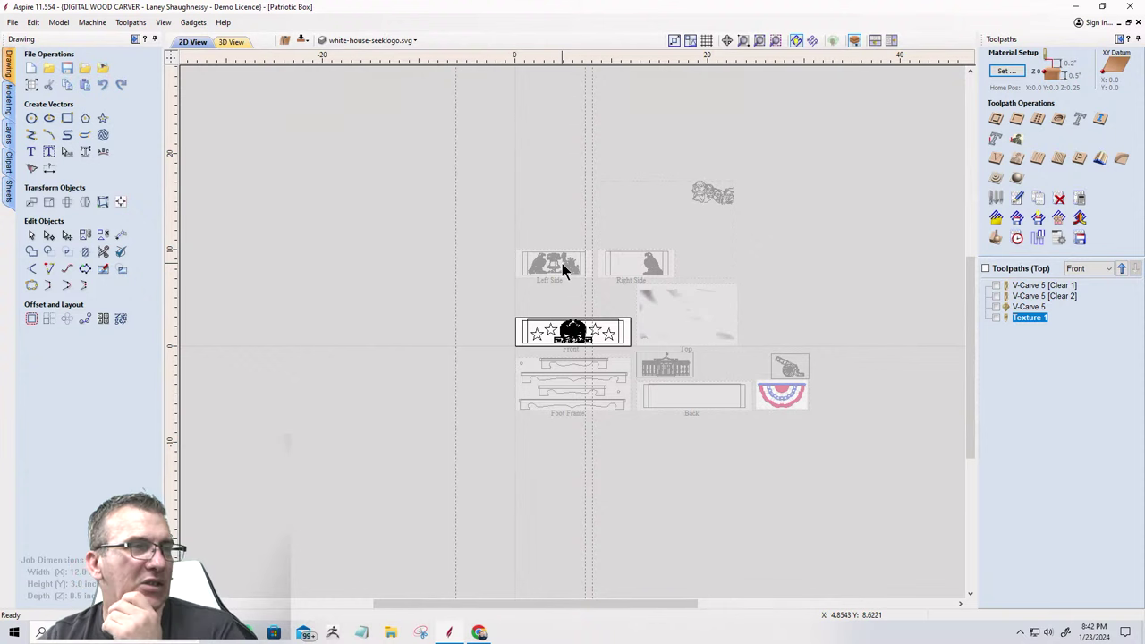
{"action": "scroll", "coordinate": [573, 339], "scroll_direction": "up", "scroll_amount": 4}
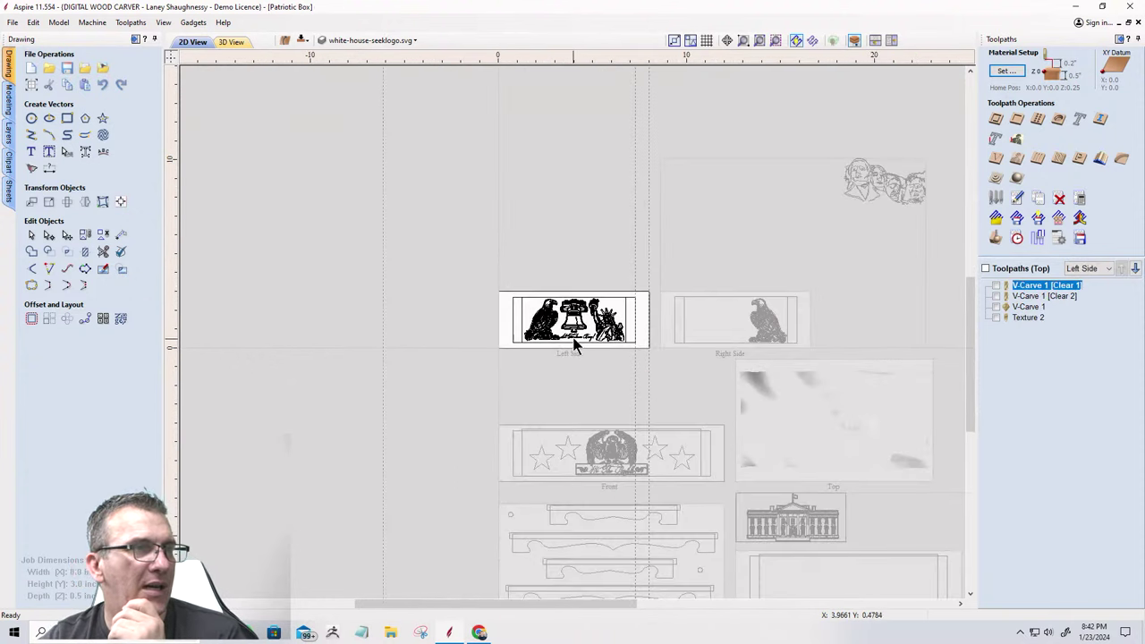
{"action": "scroll", "coordinate": [552, 301], "scroll_direction": "up", "scroll_amount": 2}
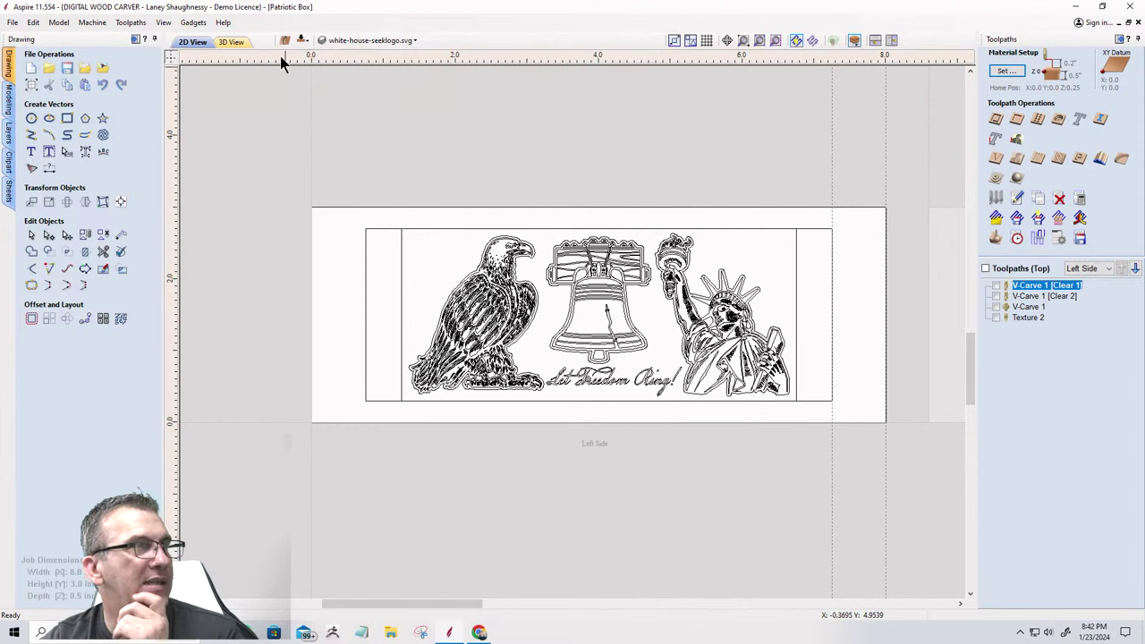
{"action": "left_click", "coordinate": [231, 43]}
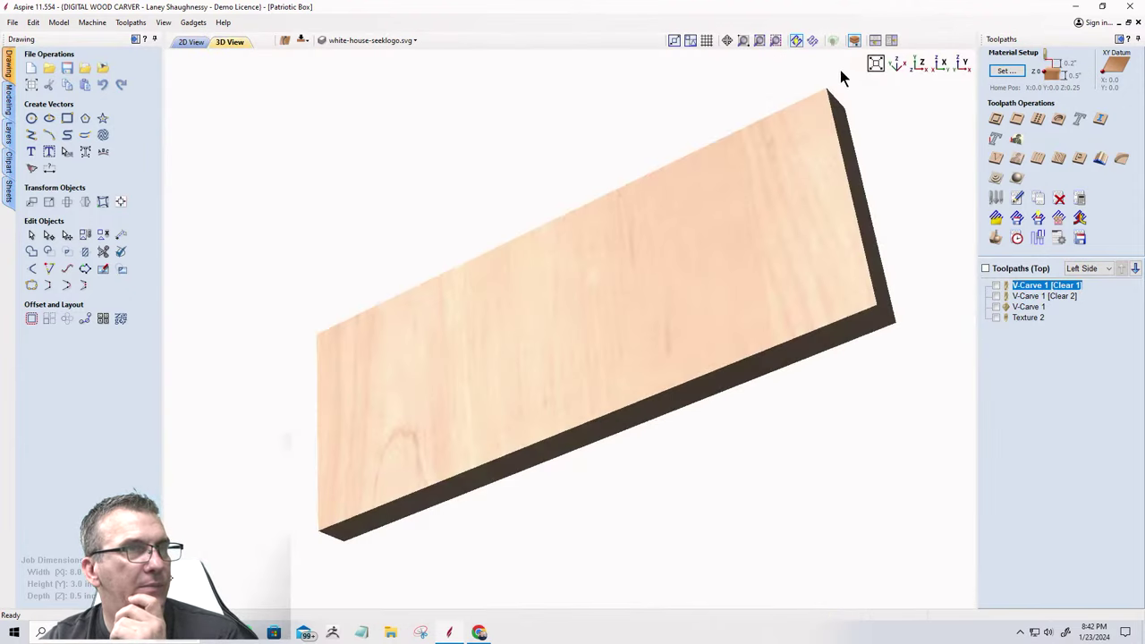
{"action": "left_click", "coordinate": [920, 63]}
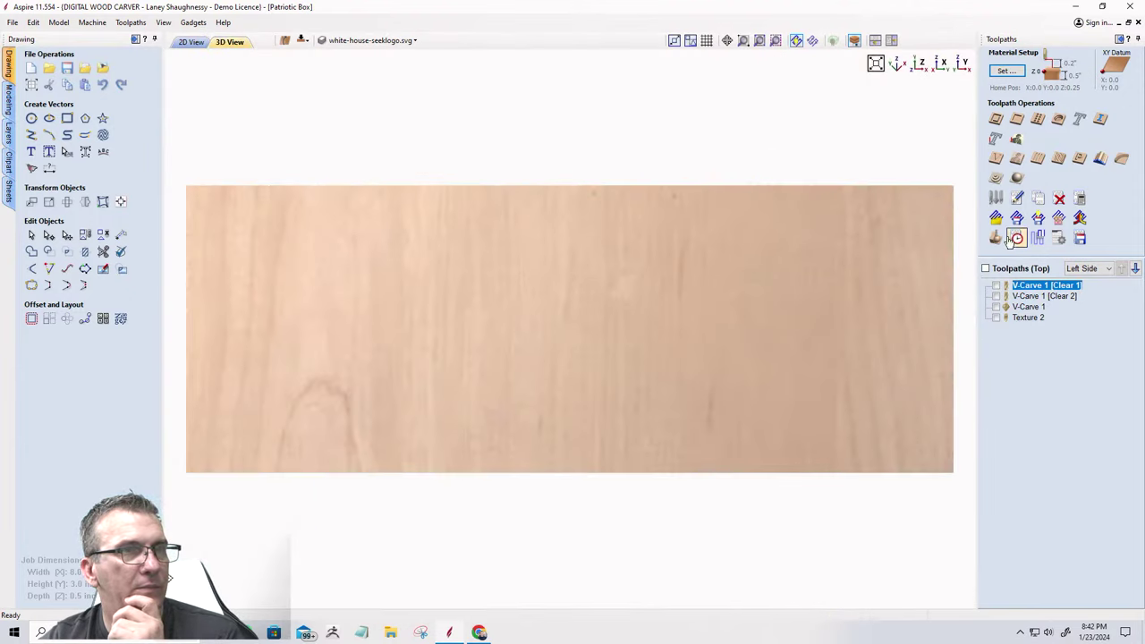
{"action": "left_click", "coordinate": [995, 239]}
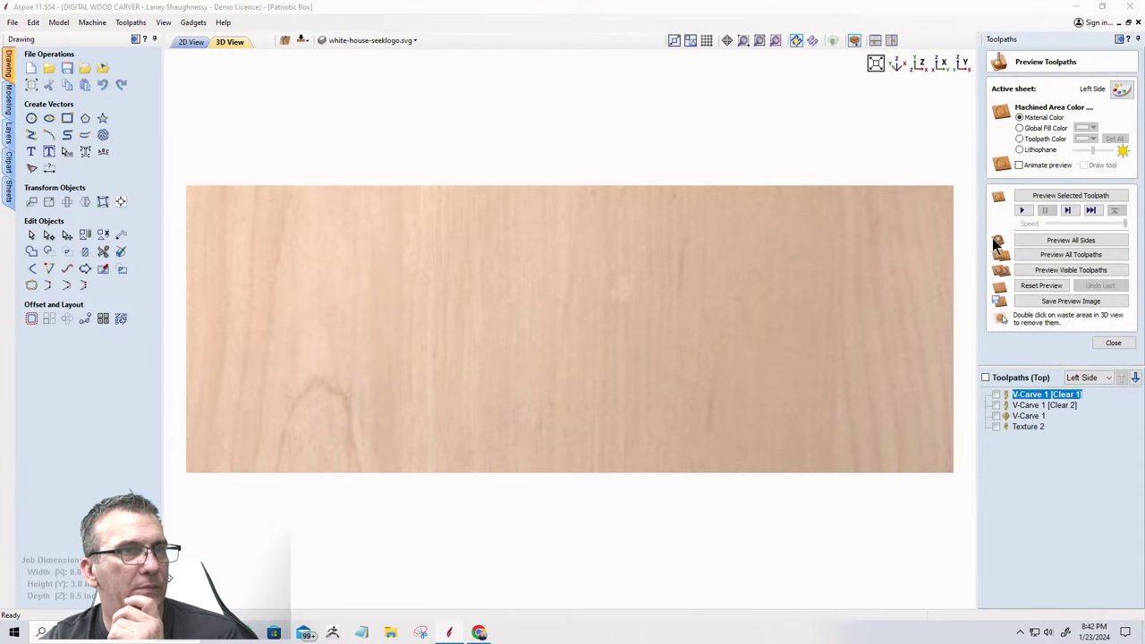
Preview all Left Side toolpaths and orbit the 3D board to inspect the carving.
{"action": "left_click", "coordinate": [1074, 255]}
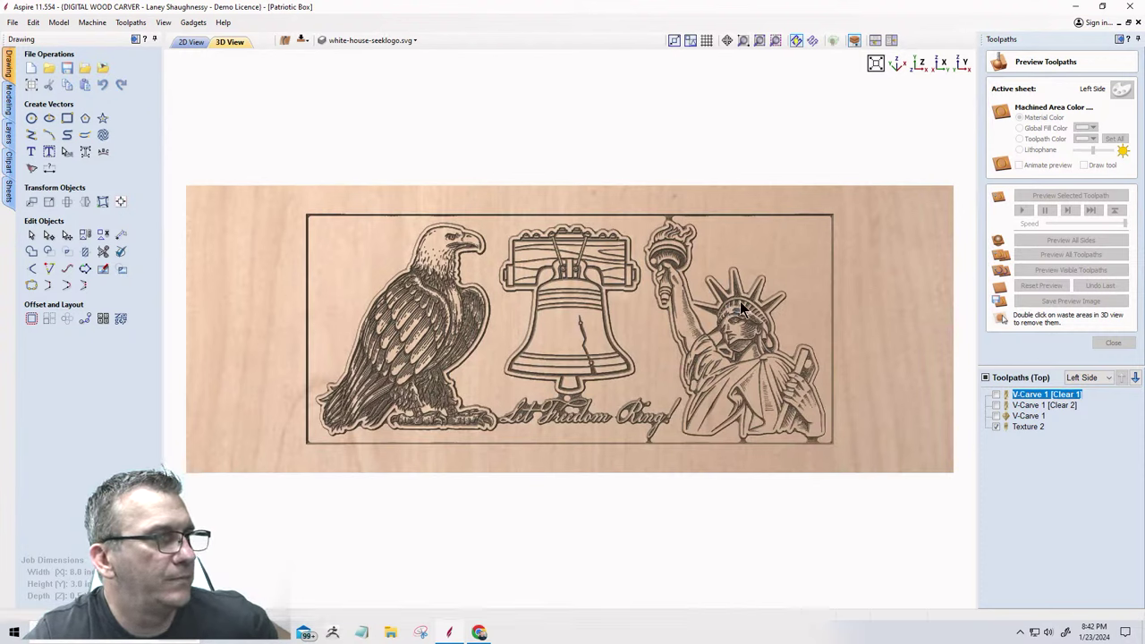
{"action": "left_click_drag", "start_coordinate": [644, 389], "coordinate": [678, 334]}
{"action": "scroll", "coordinate": [616, 357], "scroll_direction": "up", "scroll_amount": 3}
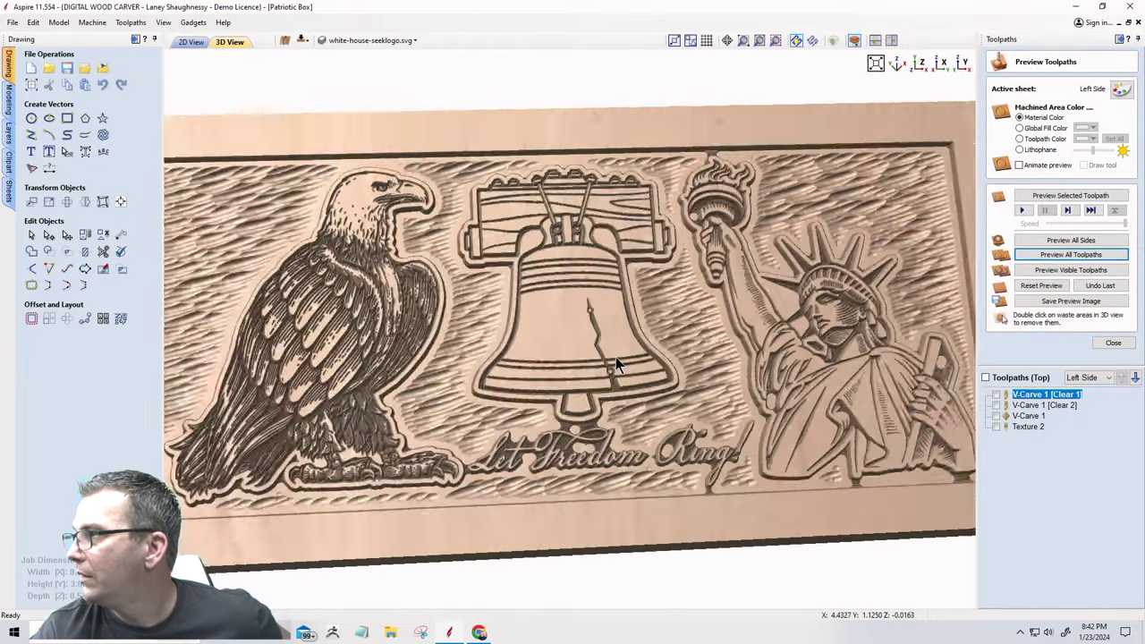
{"action": "scroll", "coordinate": [616, 357], "scroll_direction": "down", "scroll_amount": 3}
{"action": "left_click_drag", "start_coordinate": [507, 377], "coordinate": [667, 252]}
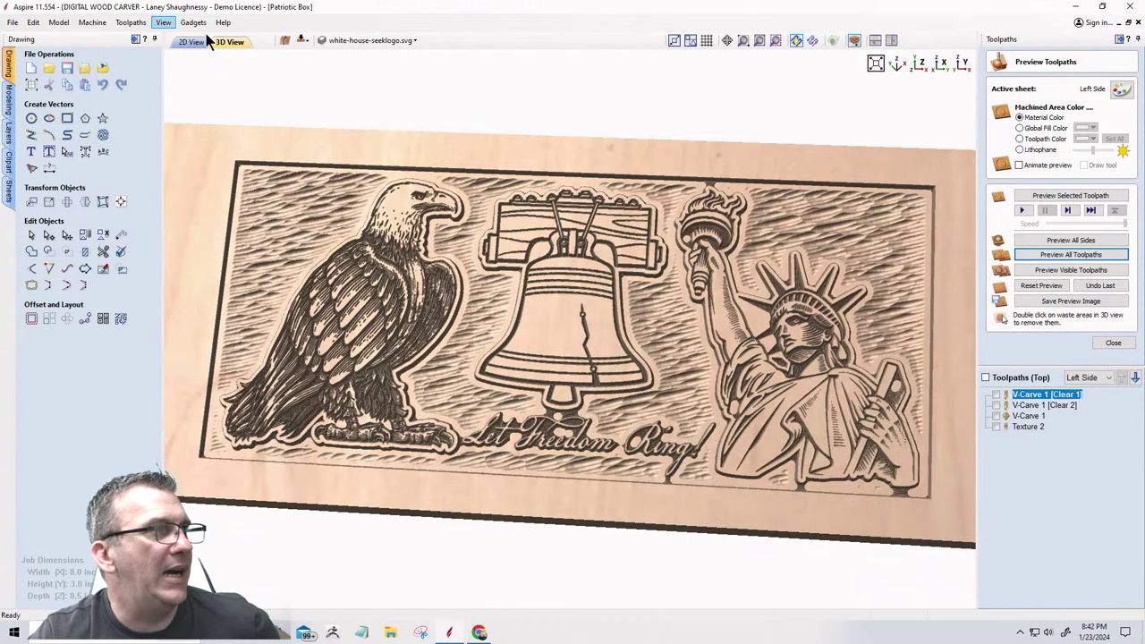
Copy the outer rectangle to the panel's other side and view the bottom face.
{"action": "left_click", "coordinate": [189, 42]}
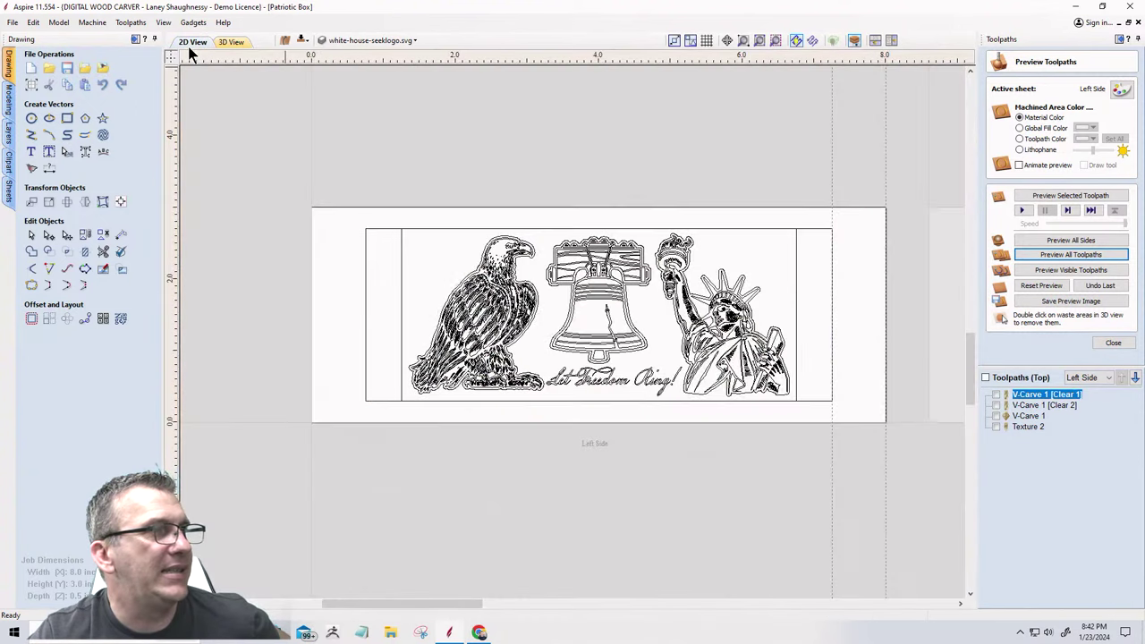
{"action": "left_click", "coordinate": [365, 243]}
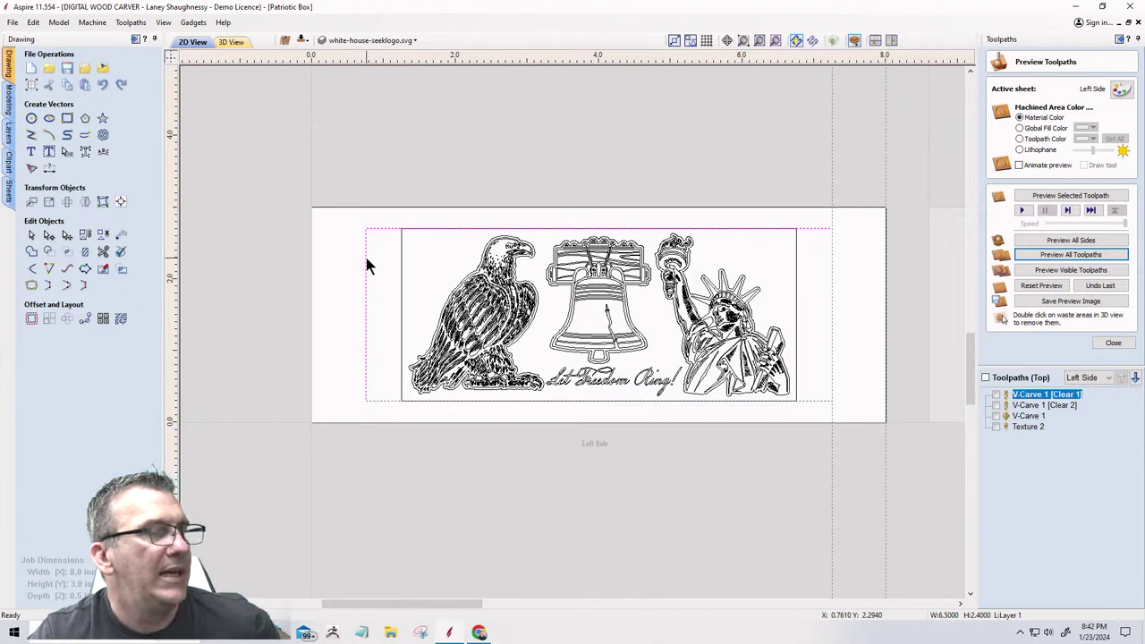
{"action": "right_click", "coordinate": [367, 265]}
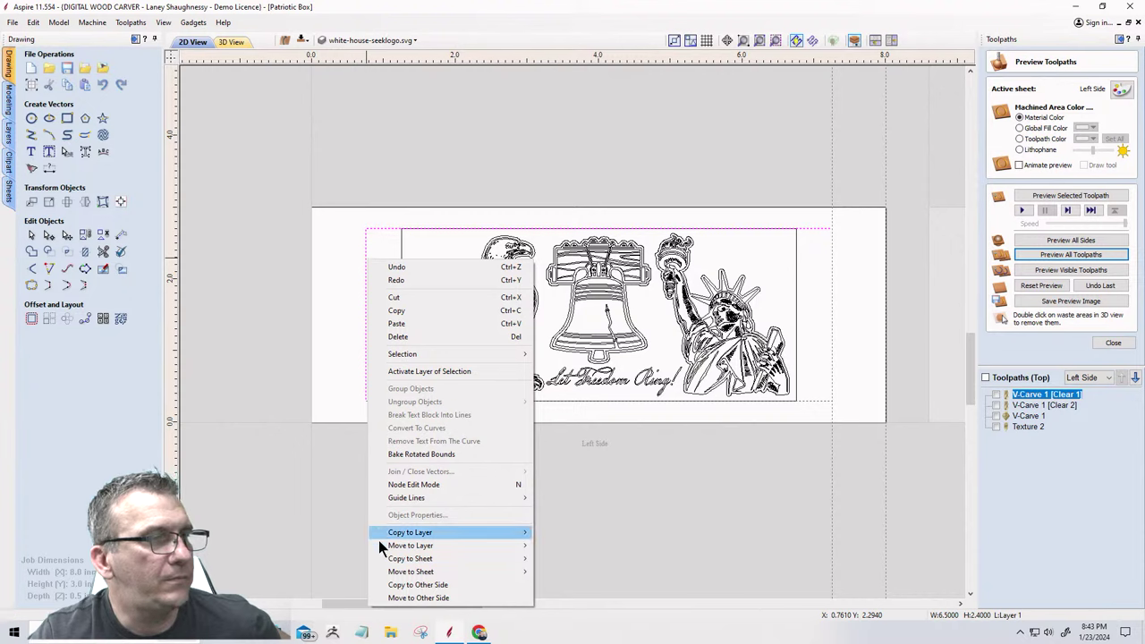
{"action": "mouse_move", "coordinate": [387, 574]}
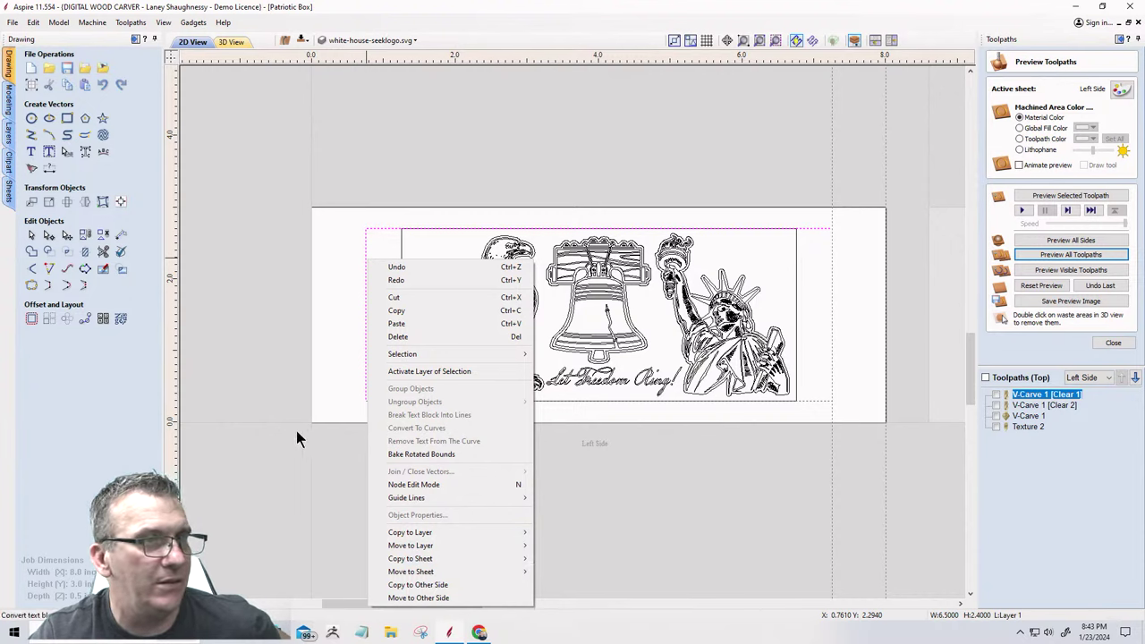
{"action": "left_click", "coordinate": [397, 586]}
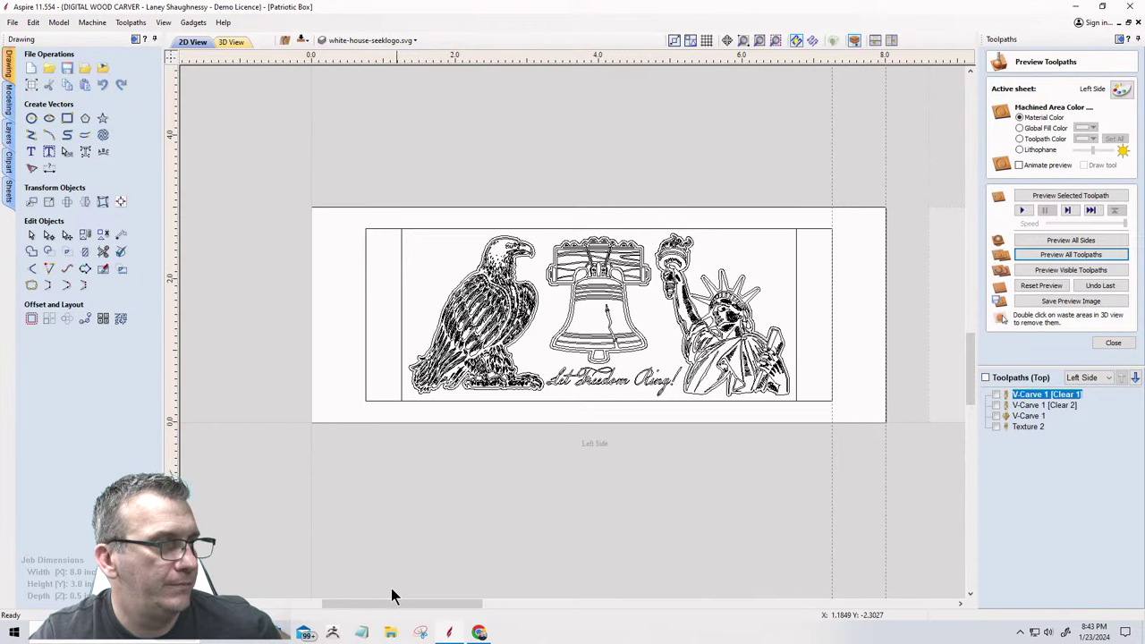
{"action": "left_click", "coordinate": [303, 42]}
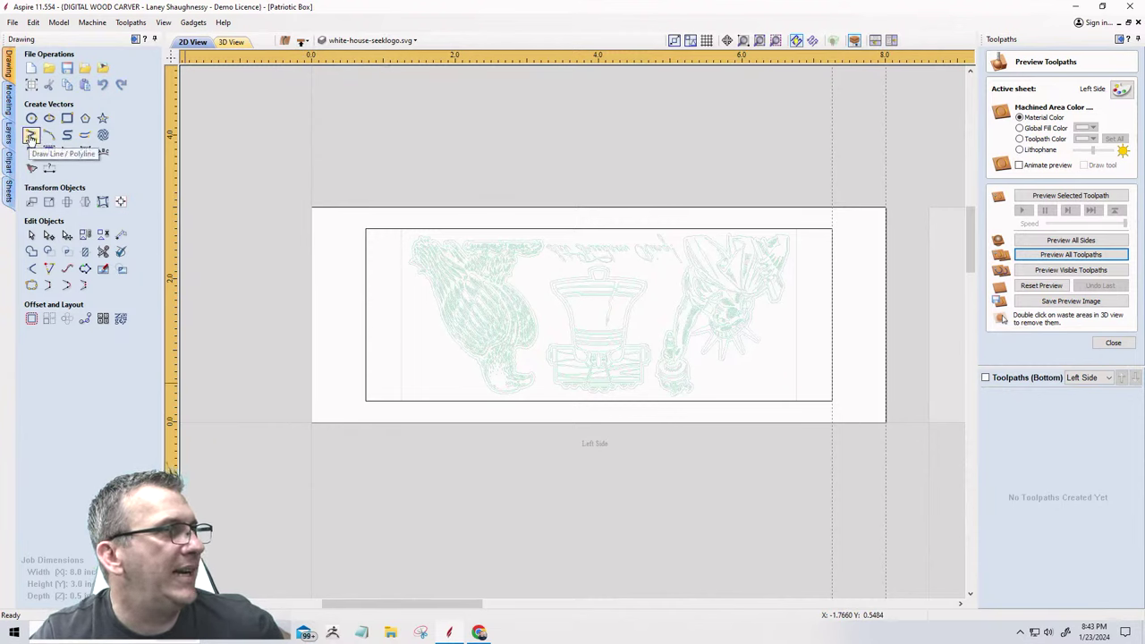
Draw vertical lines along the rectangle's left and right edges from Y 2.7 to 0.3.
{"action": "left_click", "coordinate": [30, 136]}
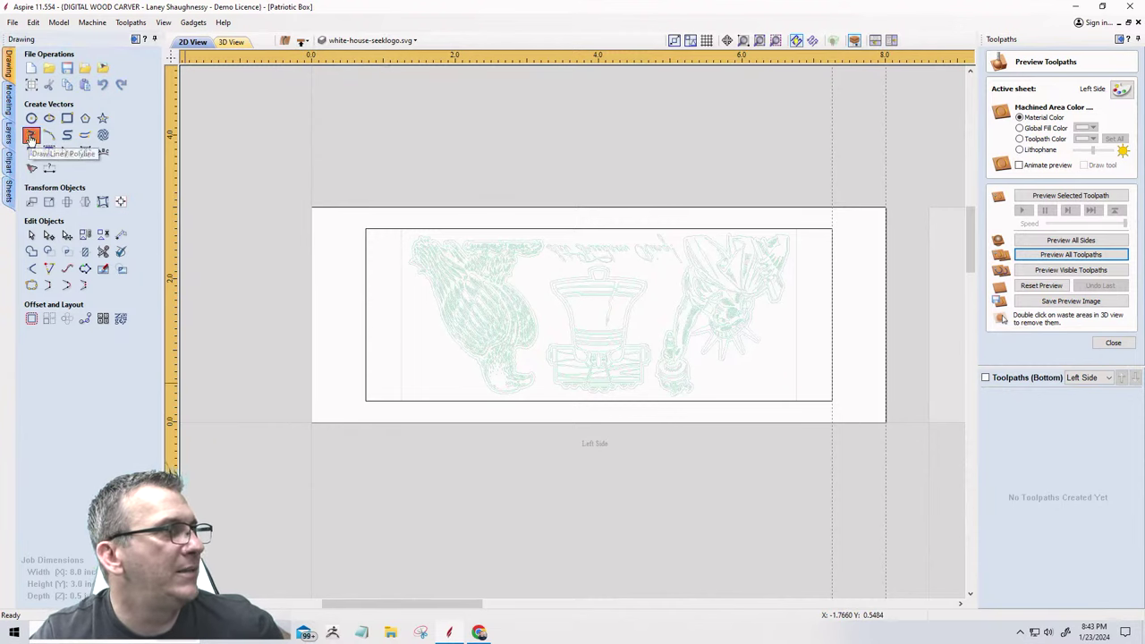
{"action": "left_click", "coordinate": [365, 229]}
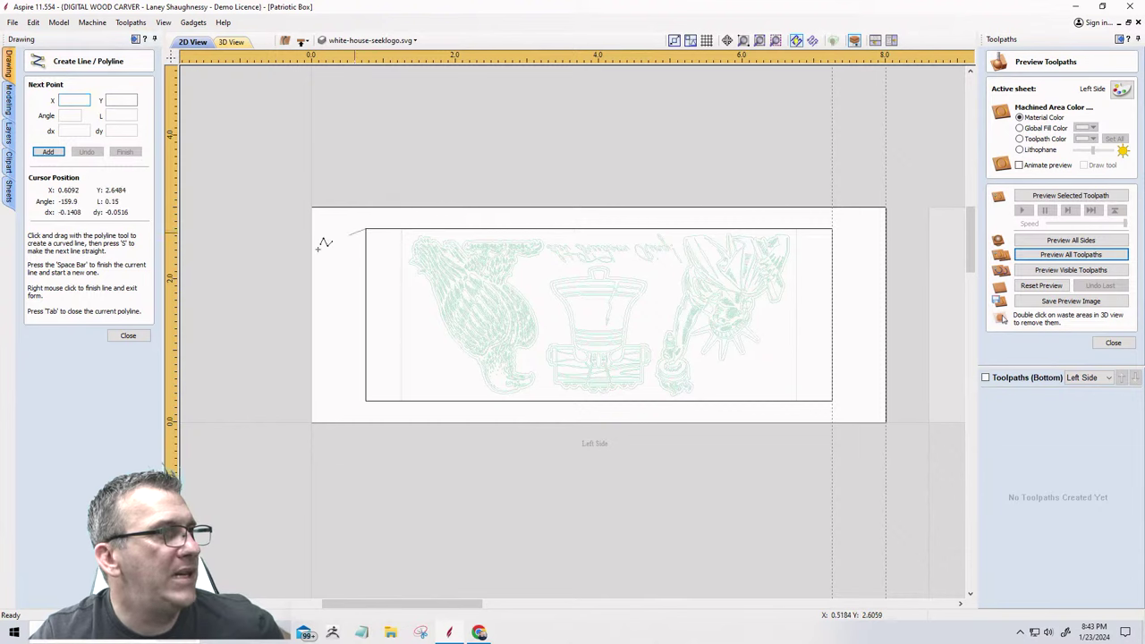
{"action": "left_click", "coordinate": [365, 400]}
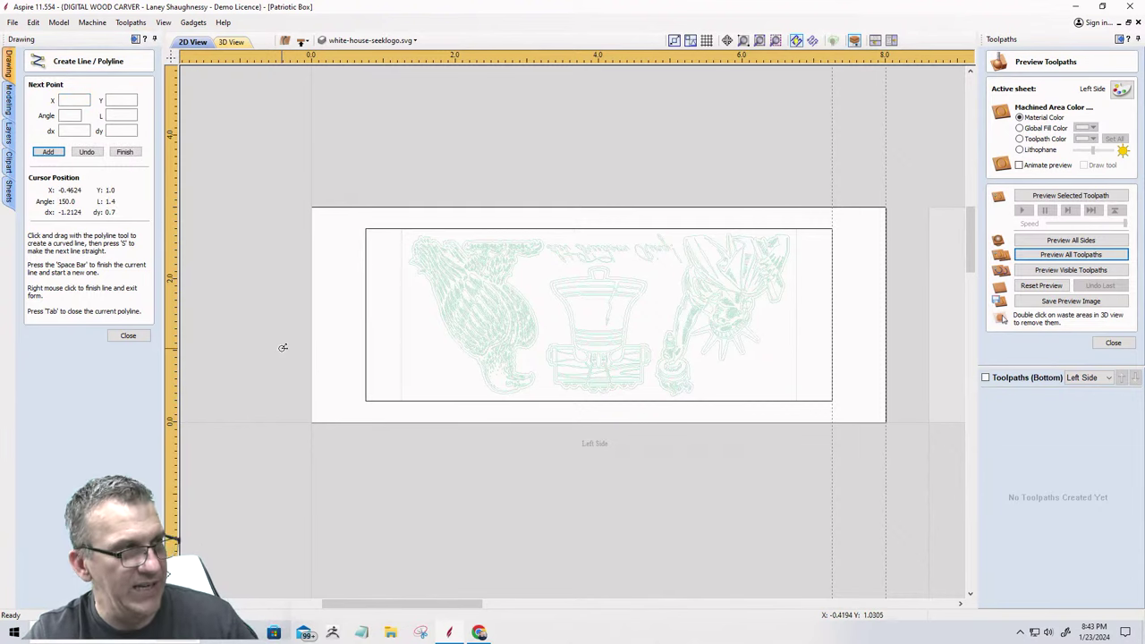
{"action": "key", "text": "space"}
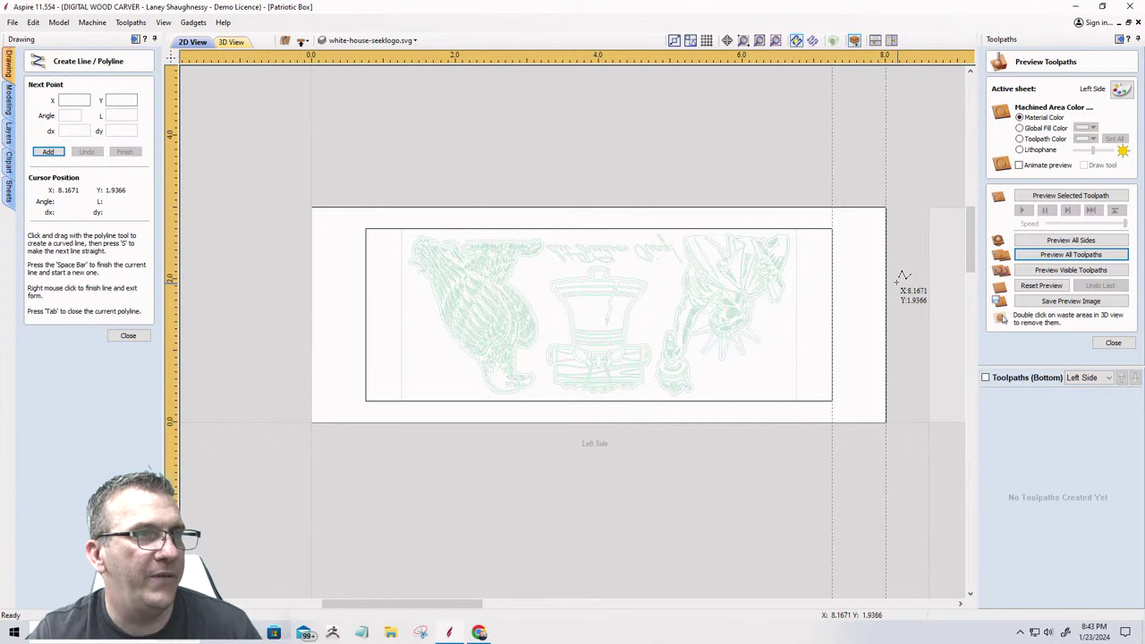
{"action": "left_click", "coordinate": [832, 229]}
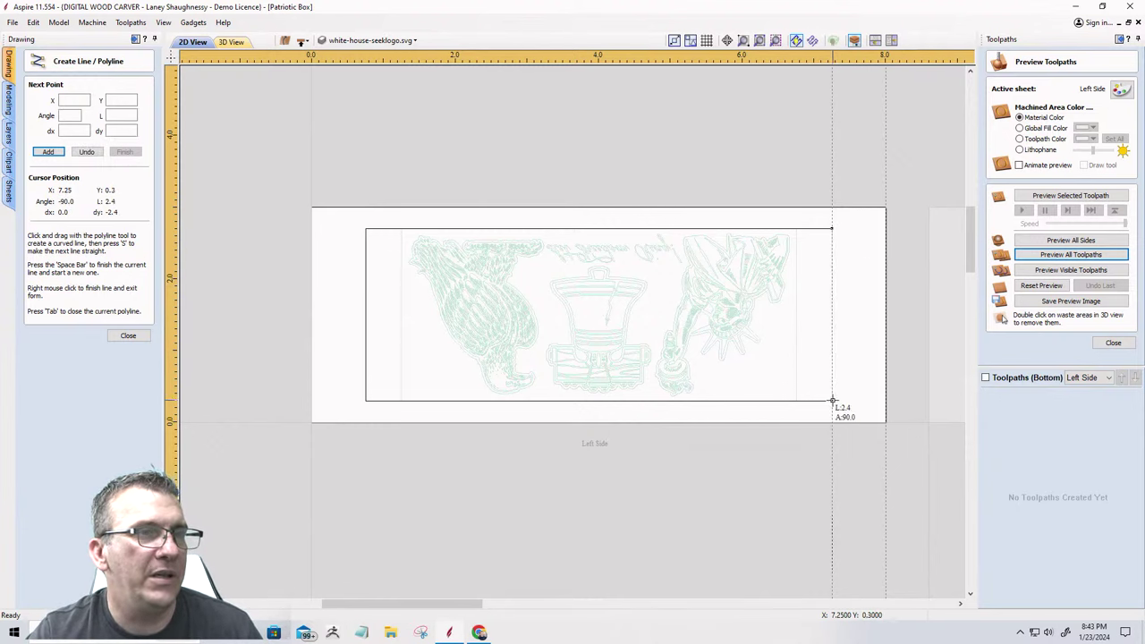
{"action": "left_click", "coordinate": [832, 401]}
{"action": "key", "text": "space"}
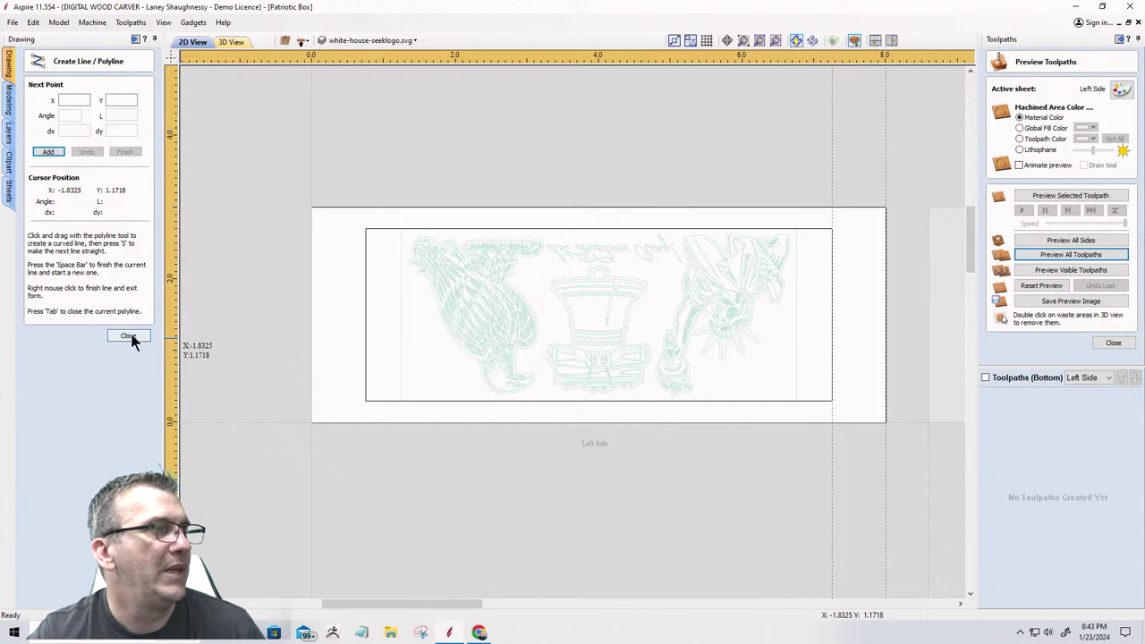
{"action": "left_click", "coordinate": [128, 336]}
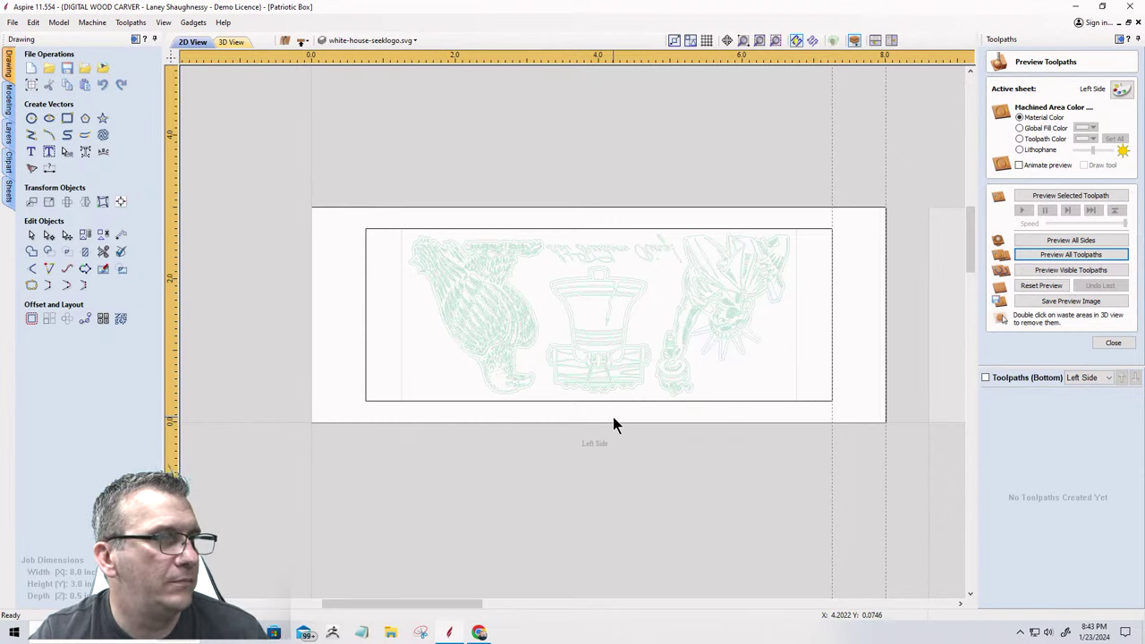
Check the vertical lines beside the artwork and extend the right line upward.
{"action": "scroll", "coordinate": [613, 419], "scroll_direction": "down", "scroll_amount": 5}
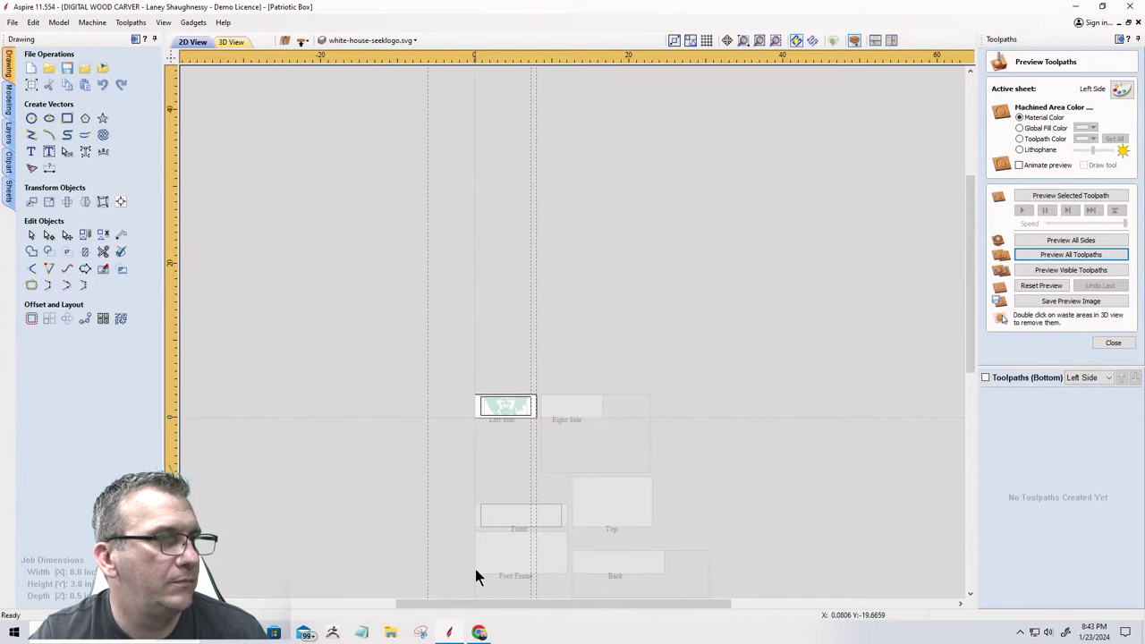
{"action": "scroll", "coordinate": [477, 573], "scroll_direction": "up", "scroll_amount": 5}
{"action": "scroll", "coordinate": [483, 551], "scroll_direction": "down", "scroll_amount": 2}
{"action": "scroll", "coordinate": [450, 352], "scroll_direction": "down", "scroll_amount": 2}
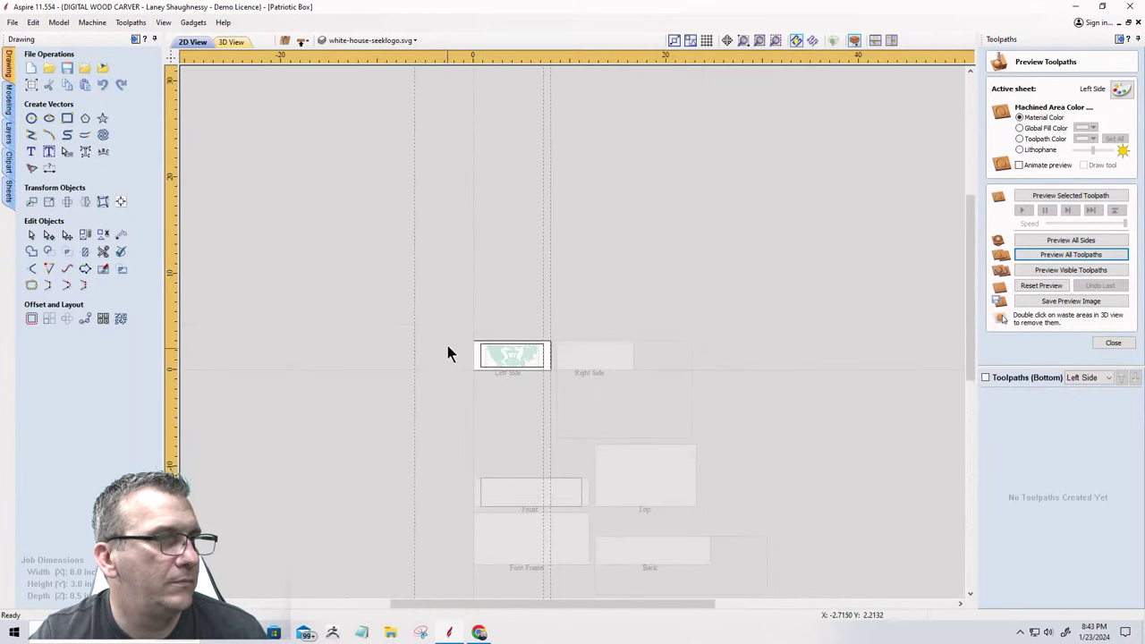
{"action": "scroll", "coordinate": [475, 370], "scroll_direction": "up", "scroll_amount": 4}
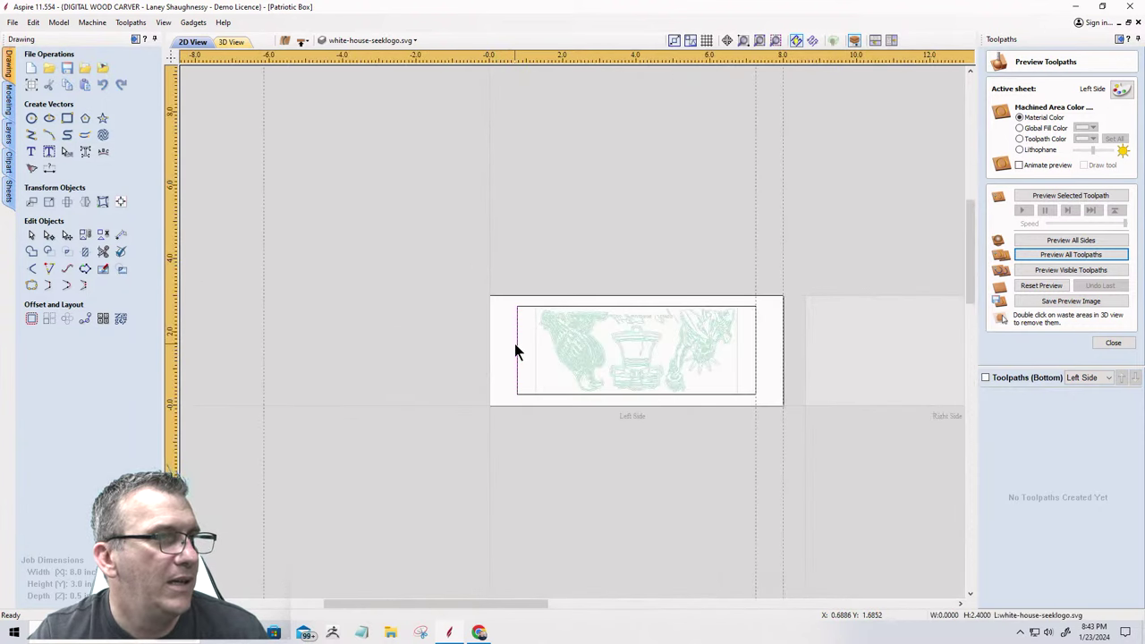
{"action": "left_click", "coordinate": [517, 349]}
{"action": "scroll", "coordinate": [516, 308], "scroll_direction": "up", "scroll_amount": 5}
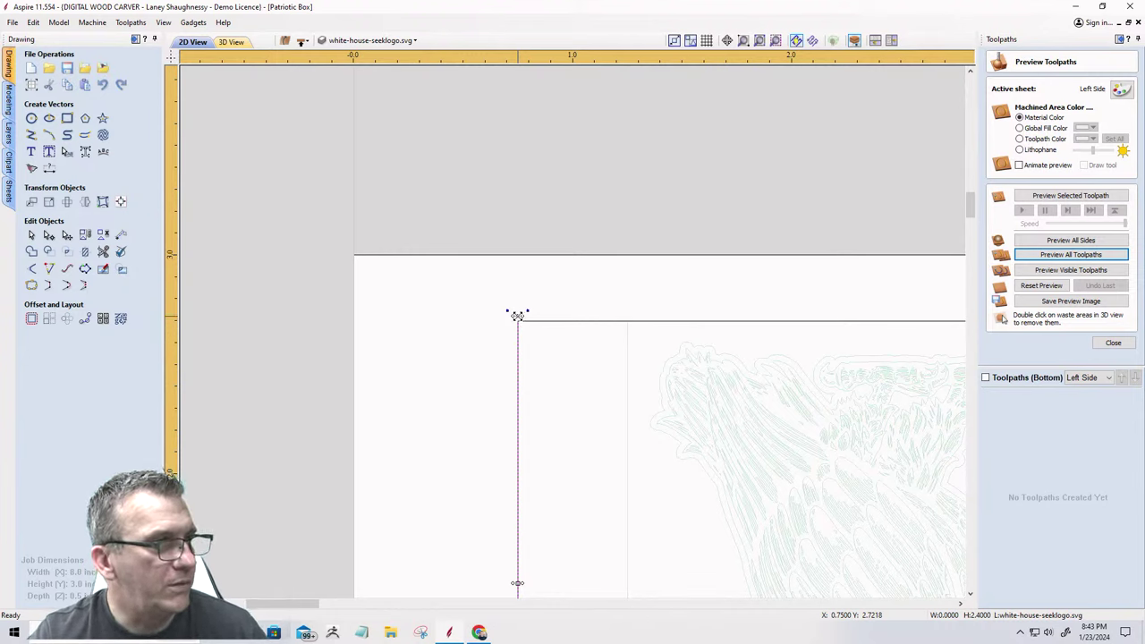
{"action": "left_click", "coordinate": [516, 287]}
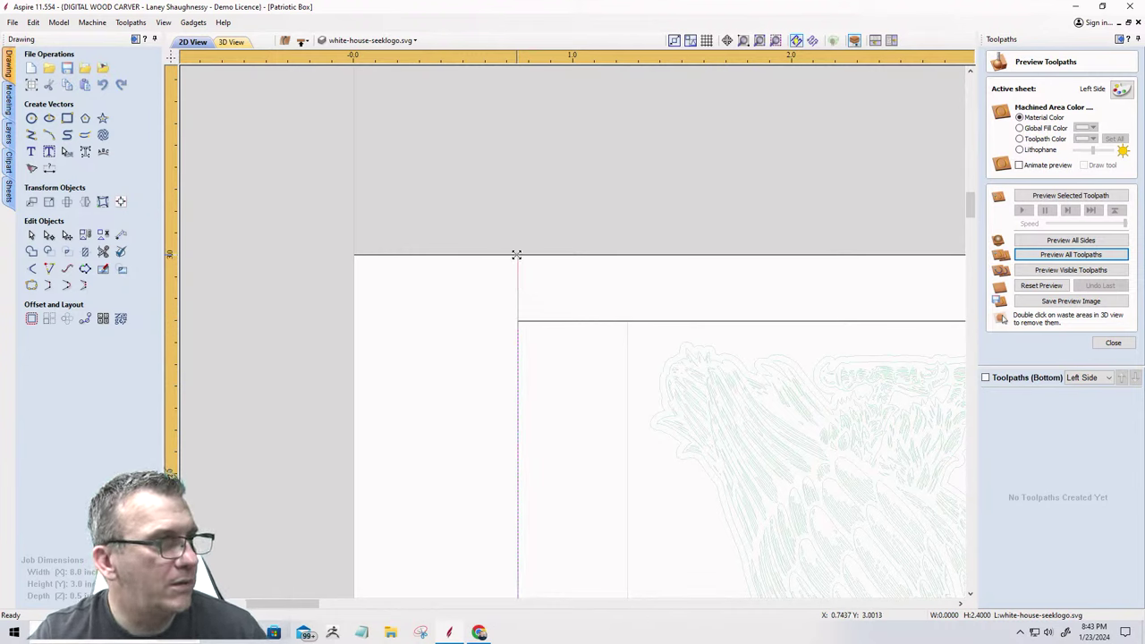
{"action": "left_click", "coordinate": [517, 255]}
{"action": "scroll", "coordinate": [501, 304], "scroll_direction": "down", "scroll_amount": 5}
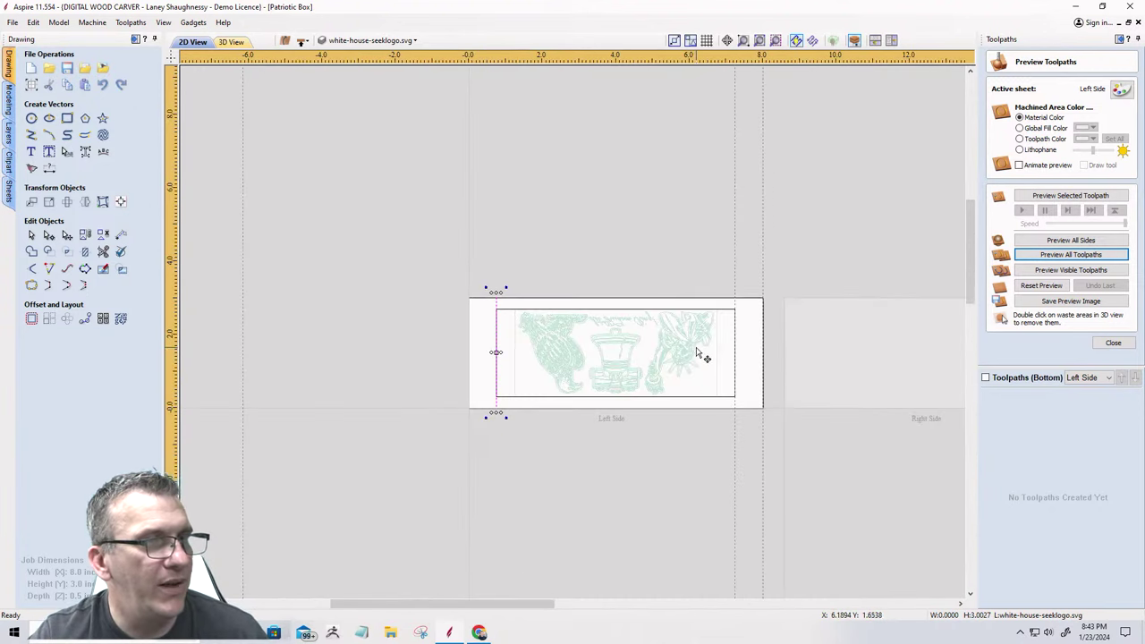
{"action": "scroll", "coordinate": [702, 353], "scroll_direction": "up", "scroll_amount": 3}
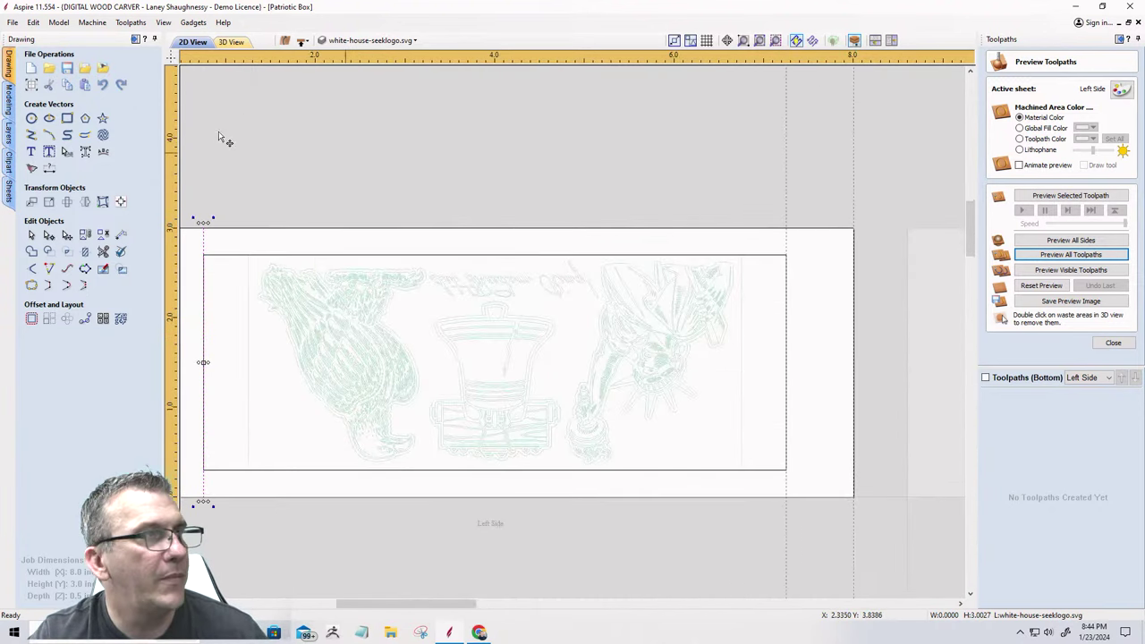
{"action": "key", "text": "Escape"}
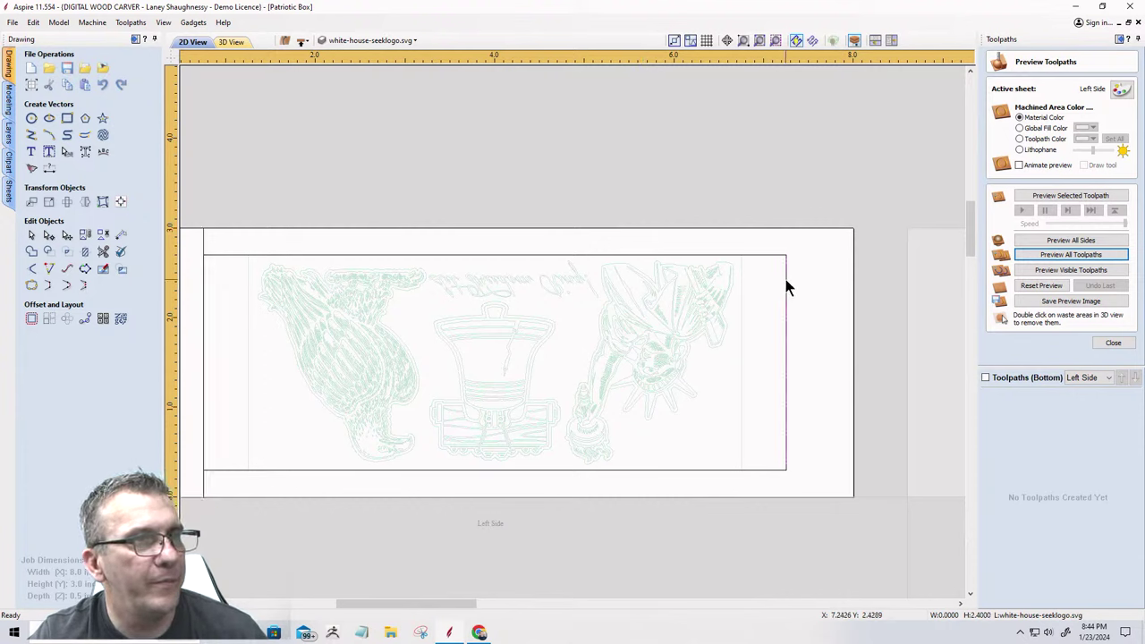
{"action": "left_click", "coordinate": [787, 287]}
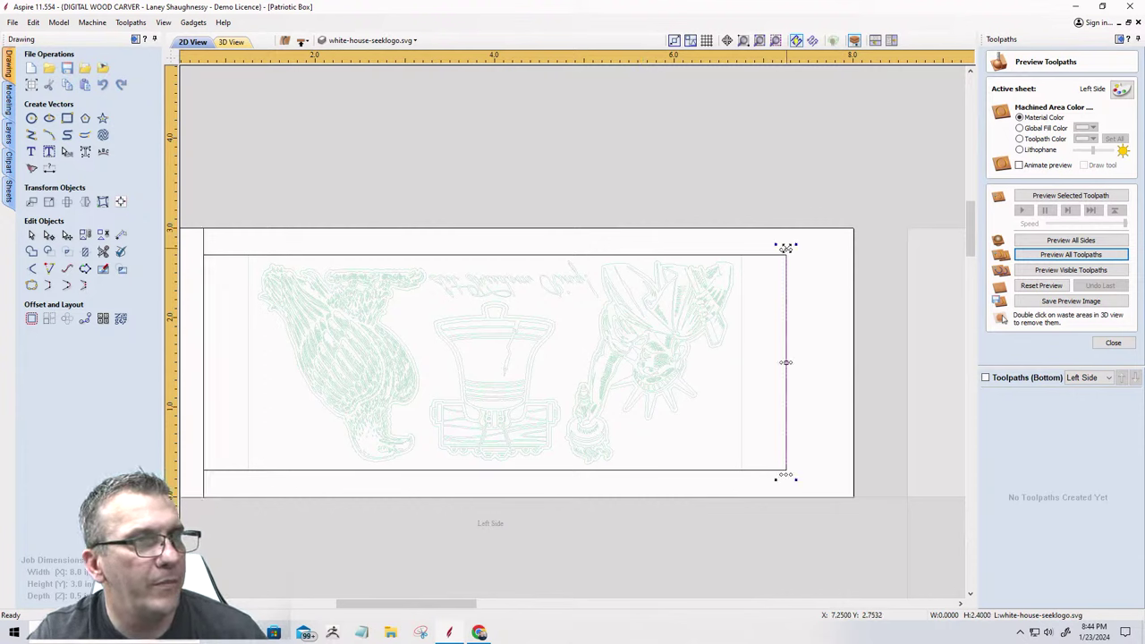
{"action": "left_click_drag", "start_coordinate": [785, 248], "coordinate": [785, 220]}
Stretch the inner rectangle to the full panel height and close the toolpath preview.
{"action": "left_click", "coordinate": [561, 255]}
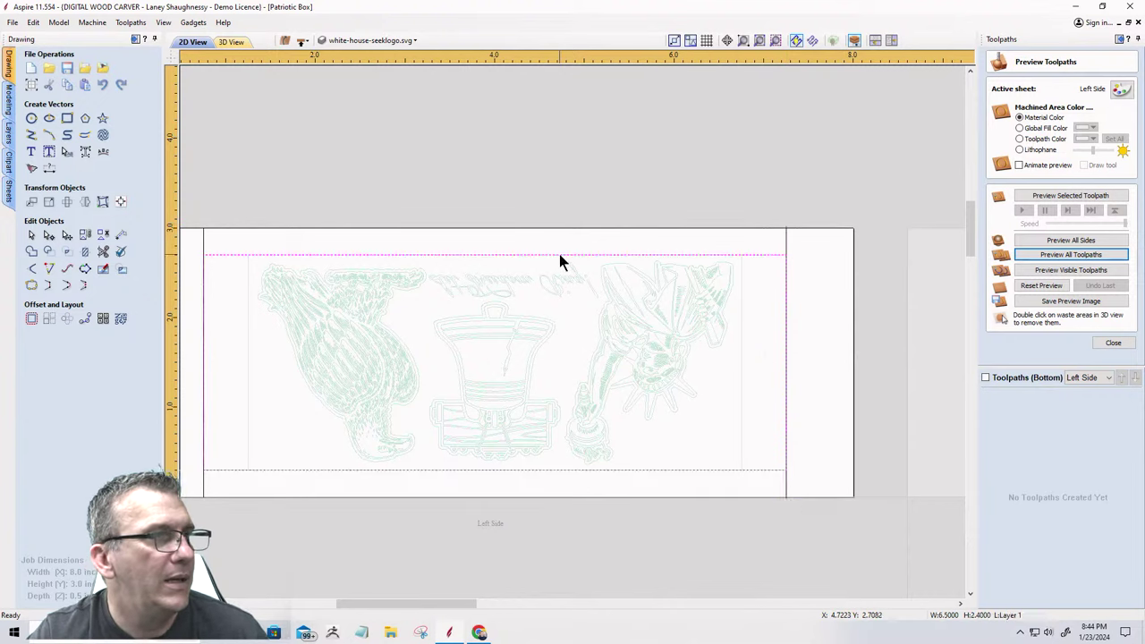
{"action": "left_click", "coordinate": [559, 256]}
{"action": "left_click_drag", "start_coordinate": [495, 248], "coordinate": [494, 228]}
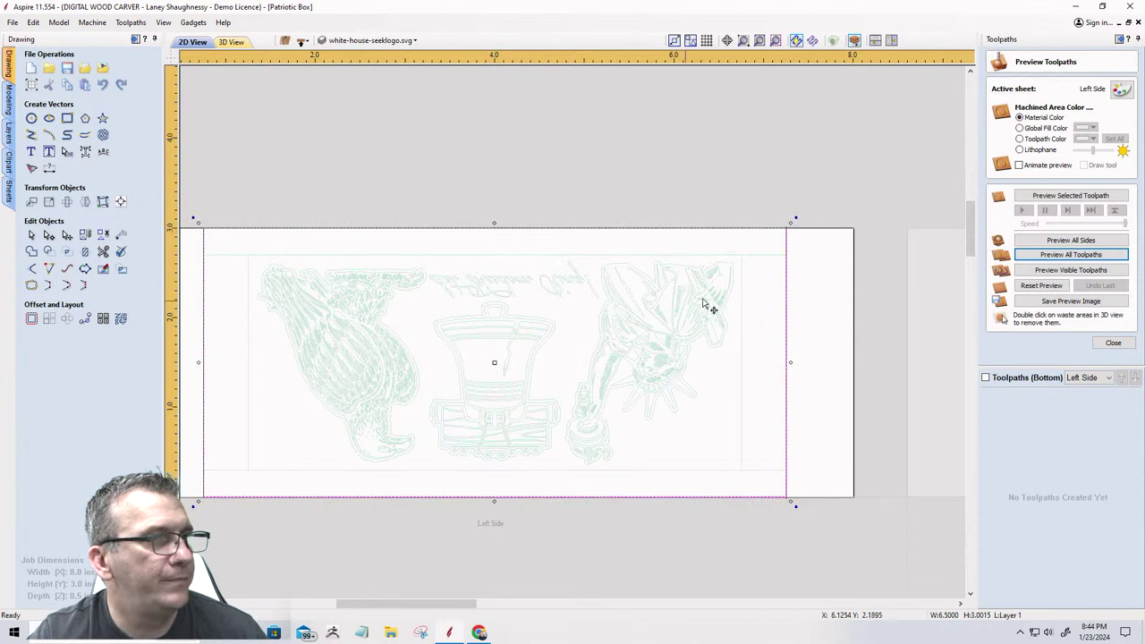
{"action": "scroll", "coordinate": [827, 291], "scroll_direction": "down", "scroll_amount": 4}
{"action": "scroll", "coordinate": [480, 310], "scroll_direction": "down", "scroll_amount": 2}
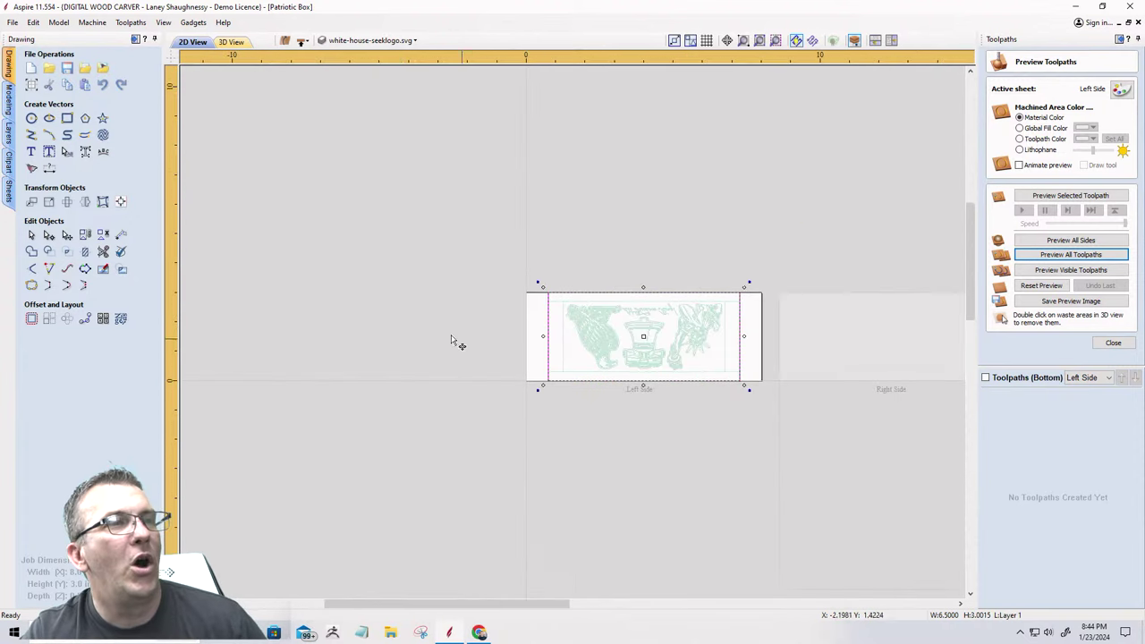
{"action": "left_click", "coordinate": [1112, 344]}
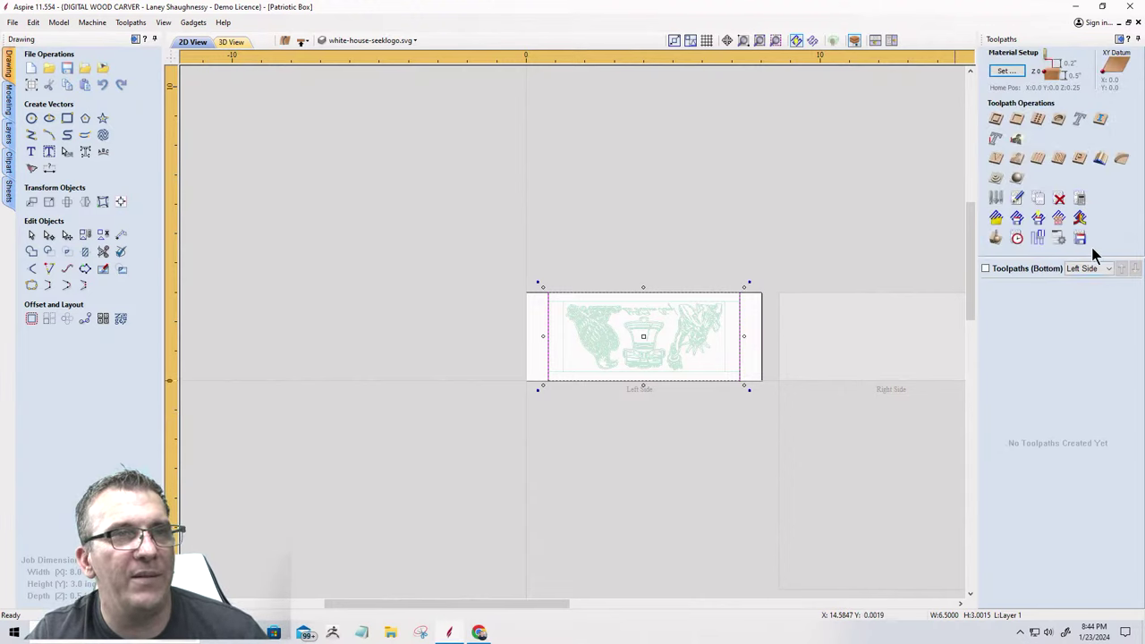
Start Chamfer 3 on both vertical lines: 90° V-bit, 0.5-inch width and depth, outside.
{"action": "left_click", "coordinate": [1122, 158]}
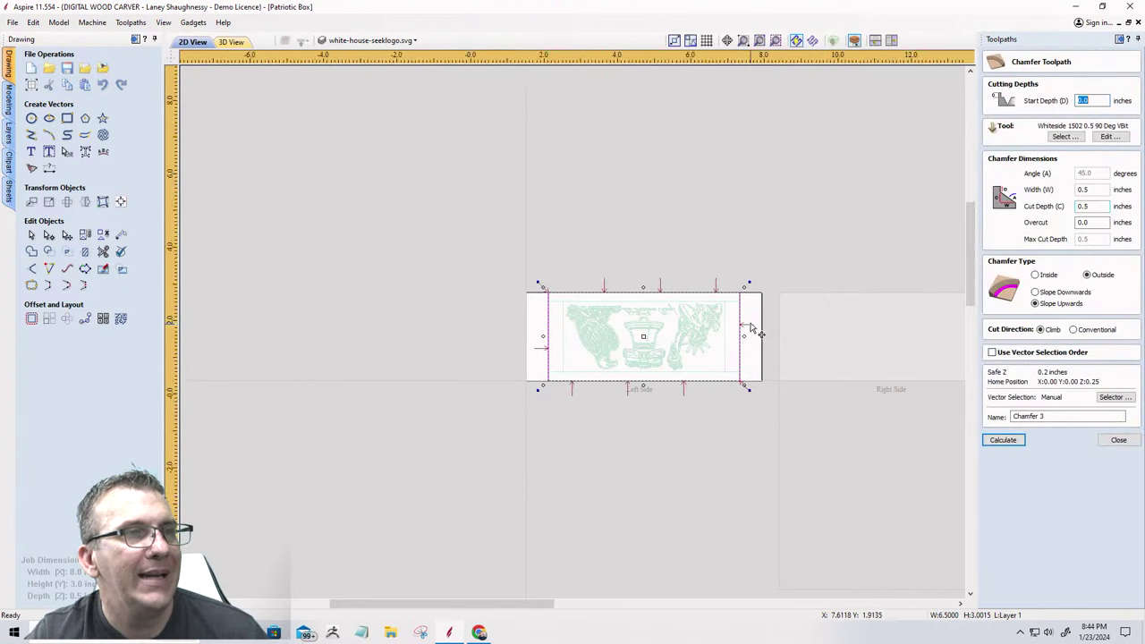
{"action": "scroll", "coordinate": [756, 329], "scroll_direction": "up", "scroll_amount": 4}
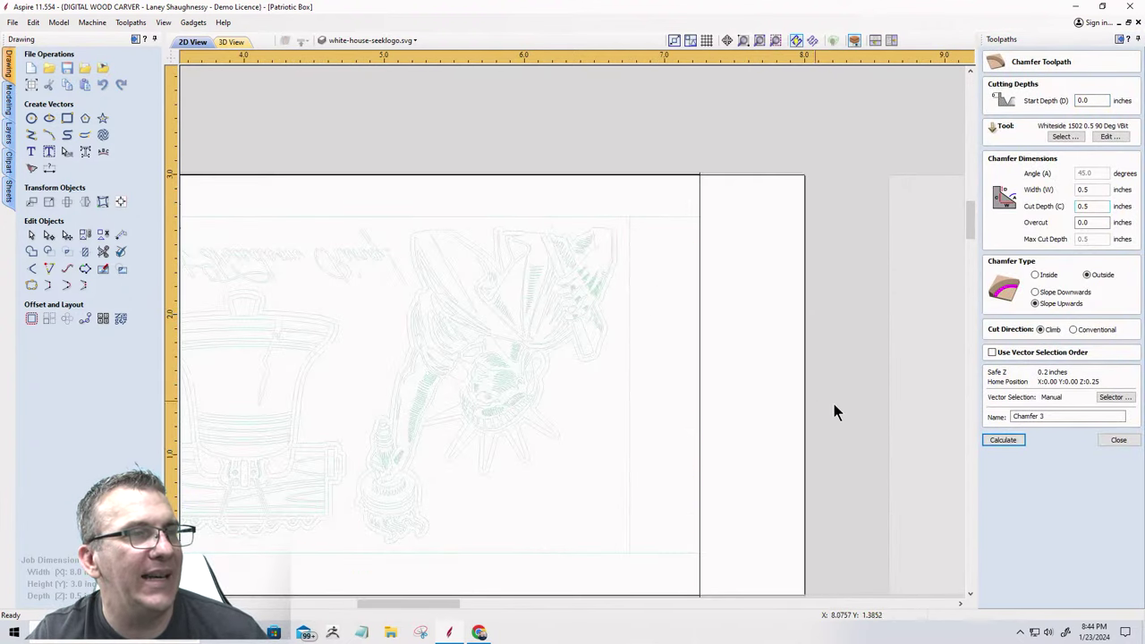
{"action": "scroll", "coordinate": [832, 411], "scroll_direction": "down", "scroll_amount": 3}
{"action": "left_click", "coordinate": [422, 379]}
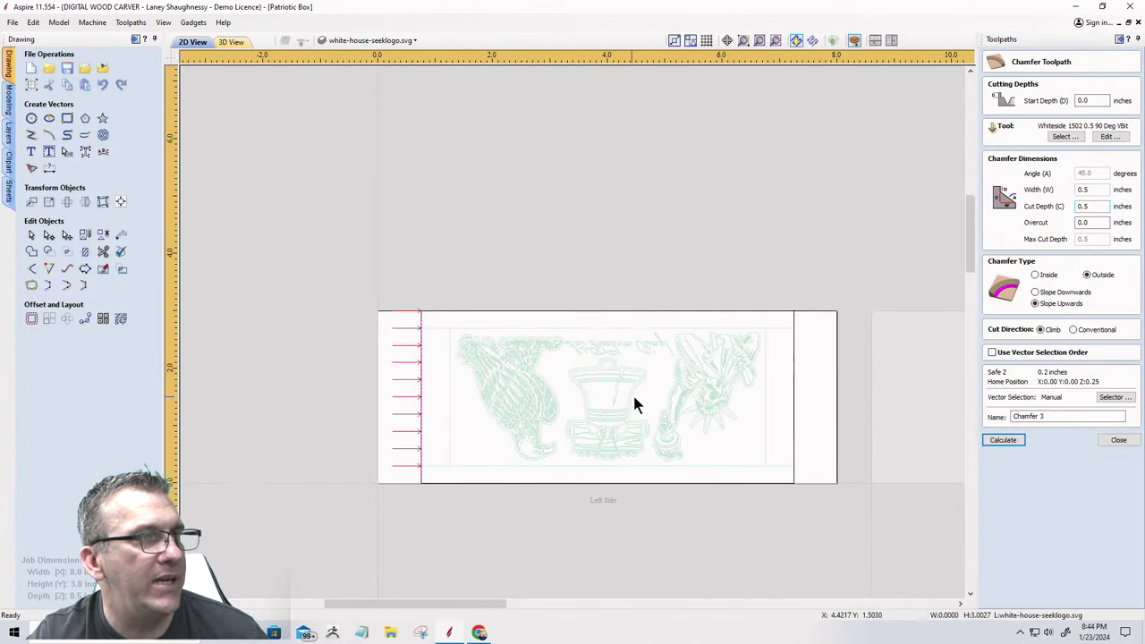
{"action": "left_click", "coordinate": [794, 409], "text": "shift"}
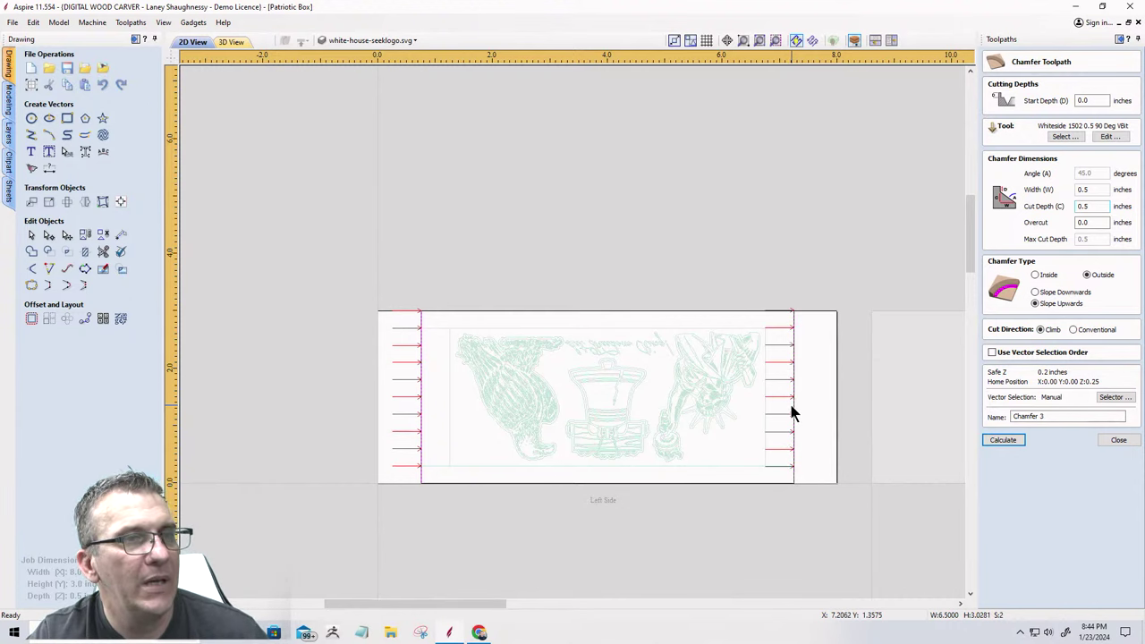
{"action": "scroll", "coordinate": [792, 412], "scroll_direction": "up", "scroll_amount": 5}
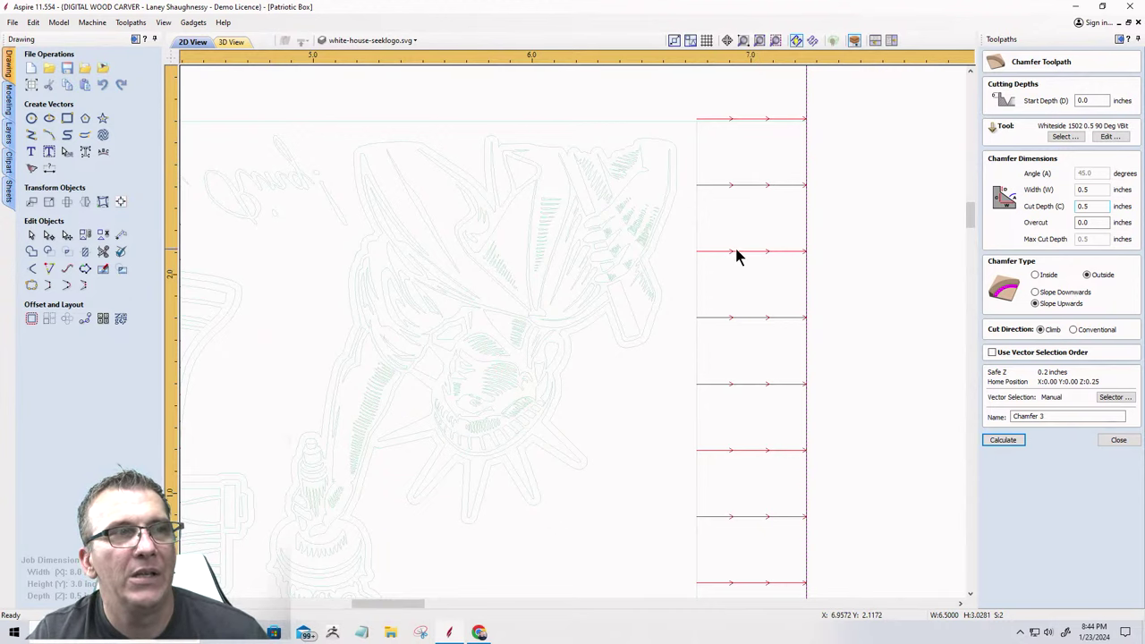
{"action": "scroll", "coordinate": [705, 358], "scroll_direction": "down", "scroll_amount": 3}
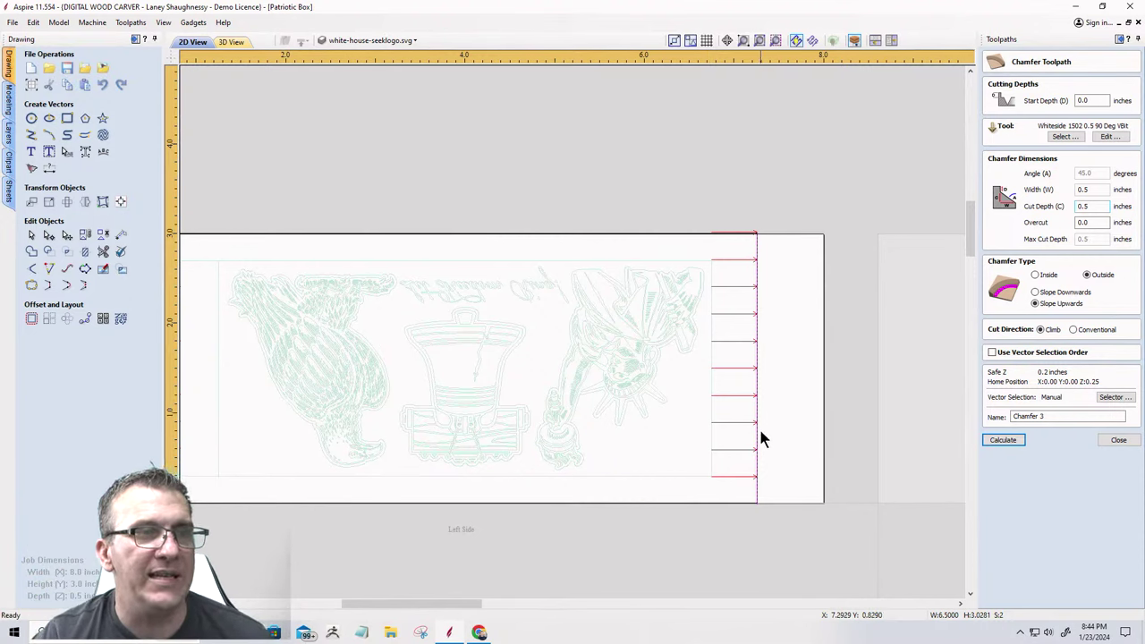
{"action": "scroll", "coordinate": [756, 263], "scroll_direction": "down", "scroll_amount": 1}
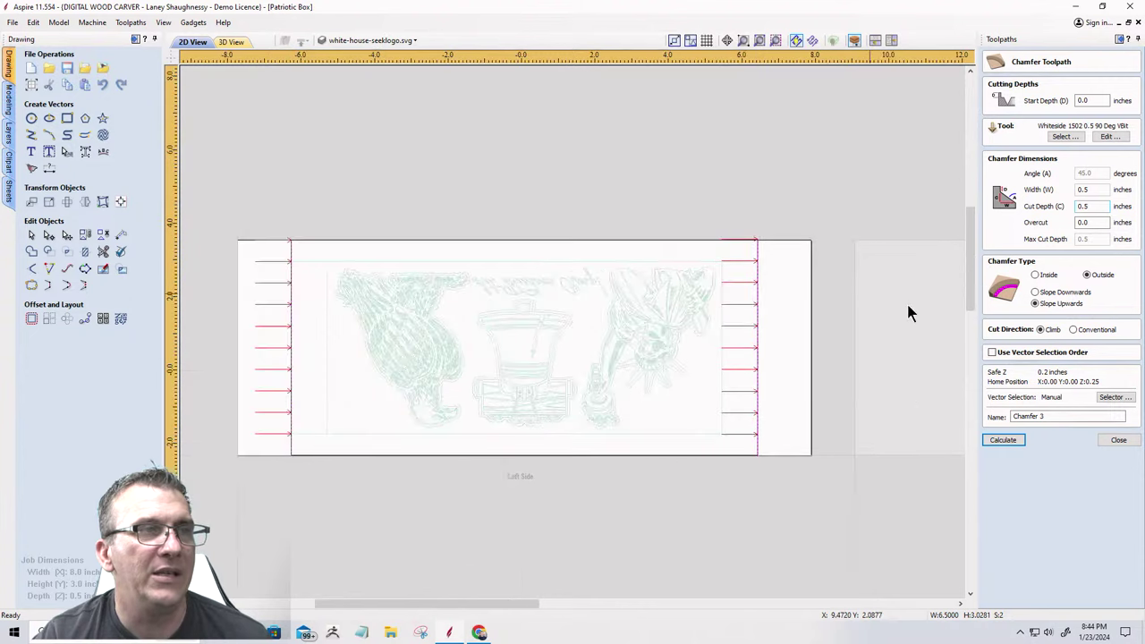
{"action": "scroll", "coordinate": [906, 300], "scroll_direction": "down", "scroll_amount": 3}
{"action": "scroll", "coordinate": [488, 295], "scroll_direction": "up", "scroll_amount": 5}
{"action": "scroll", "coordinate": [527, 238], "scroll_direction": "down", "scroll_amount": 4}
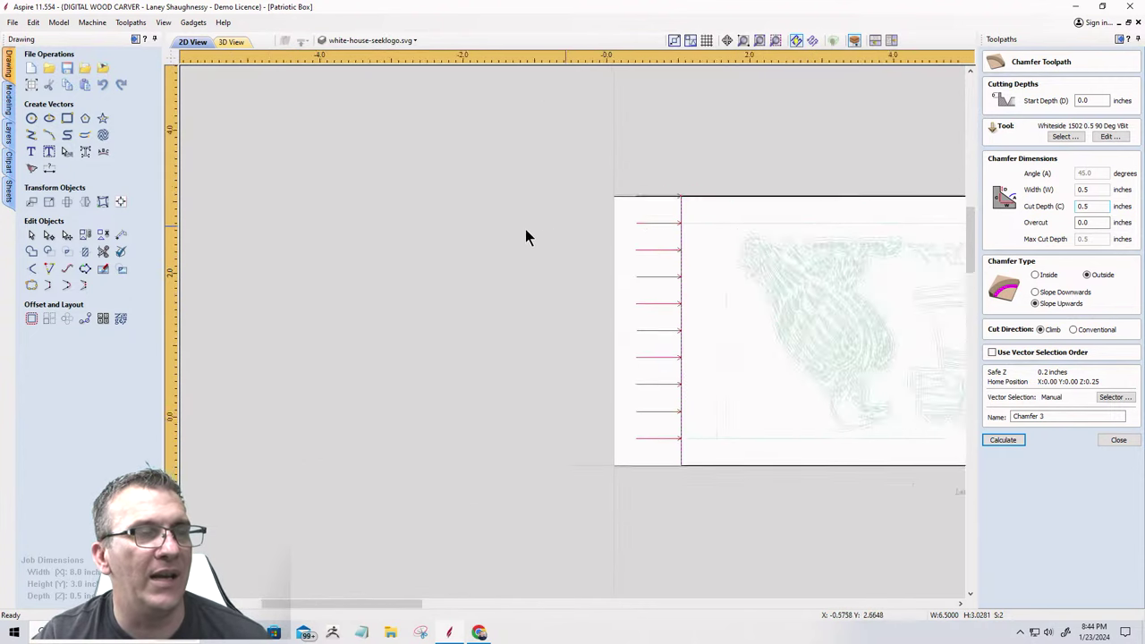
{"action": "scroll", "coordinate": [849, 261], "scroll_direction": "up", "scroll_amount": 7}
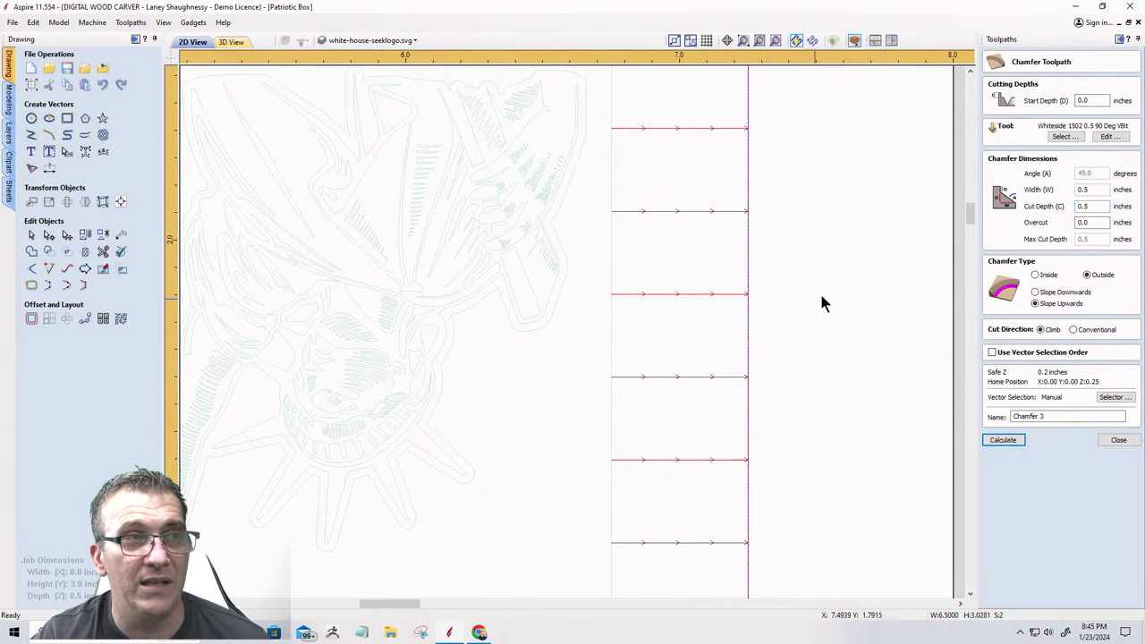
{"action": "scroll", "coordinate": [954, 358], "scroll_direction": "down", "scroll_amount": 3}
{"action": "scroll", "coordinate": [656, 327], "scroll_direction": "up", "scroll_amount": 6}
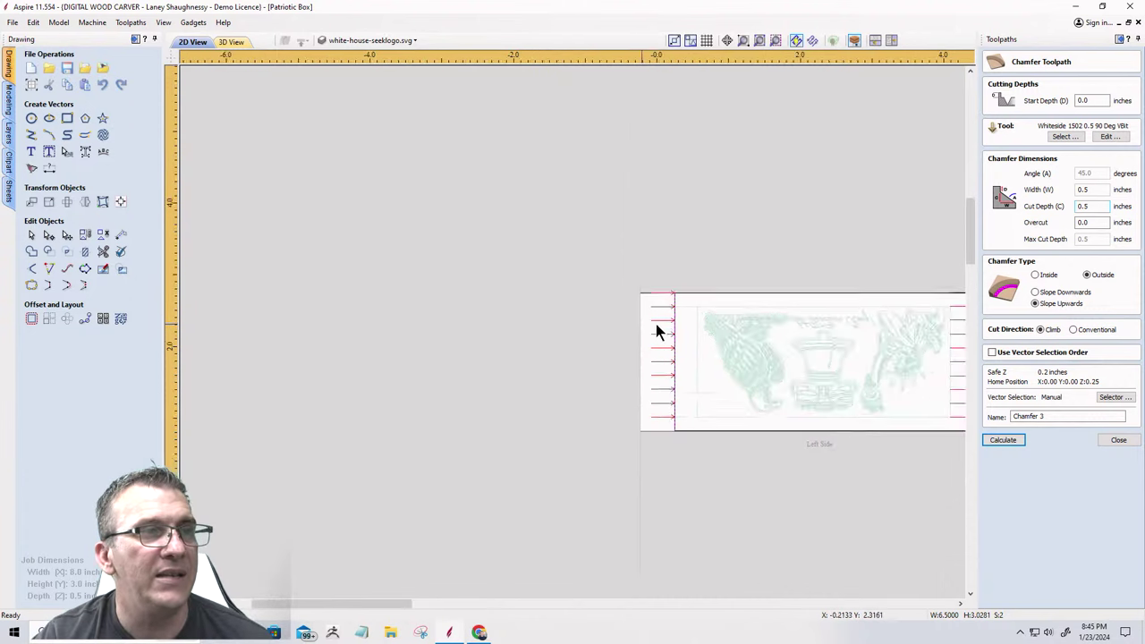
{"action": "scroll", "coordinate": [689, 322], "scroll_direction": "up", "scroll_amount": 2}
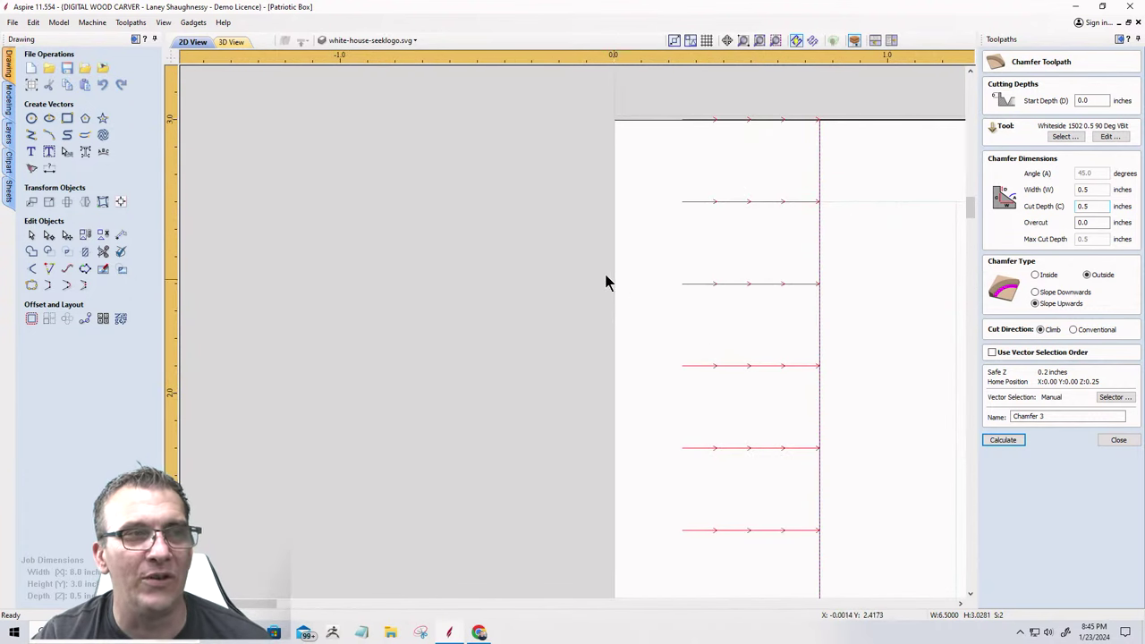
{"action": "scroll", "coordinate": [478, 210], "scroll_direction": "down", "scroll_amount": 2}
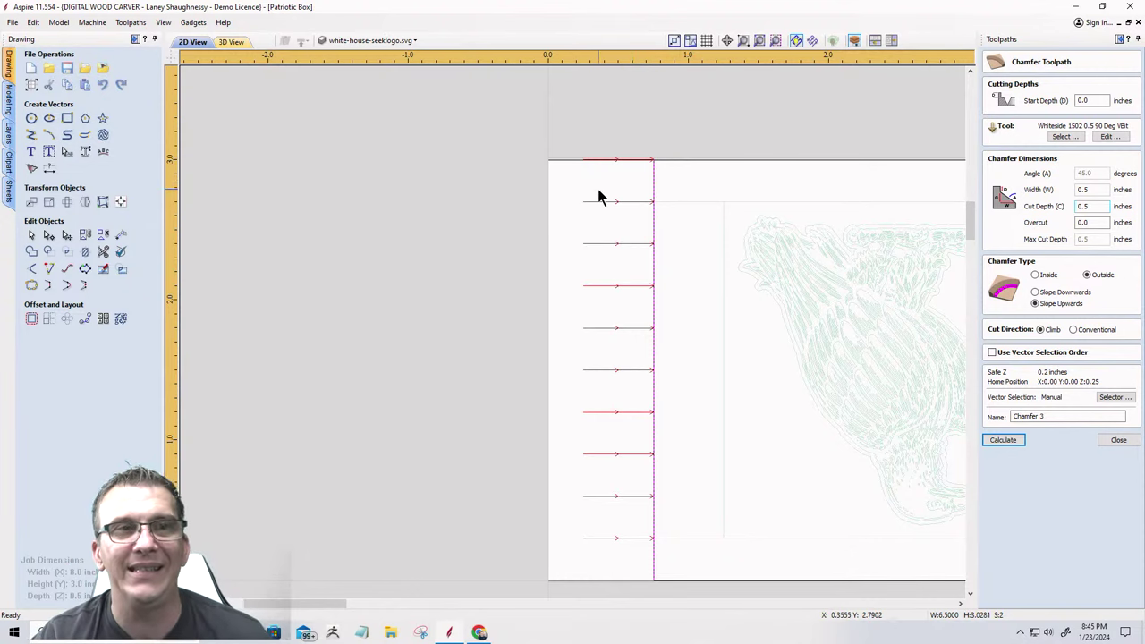
Make the left line's bottom node its start point so both chamfers run outward.
{"action": "left_click", "coordinate": [654, 190]}
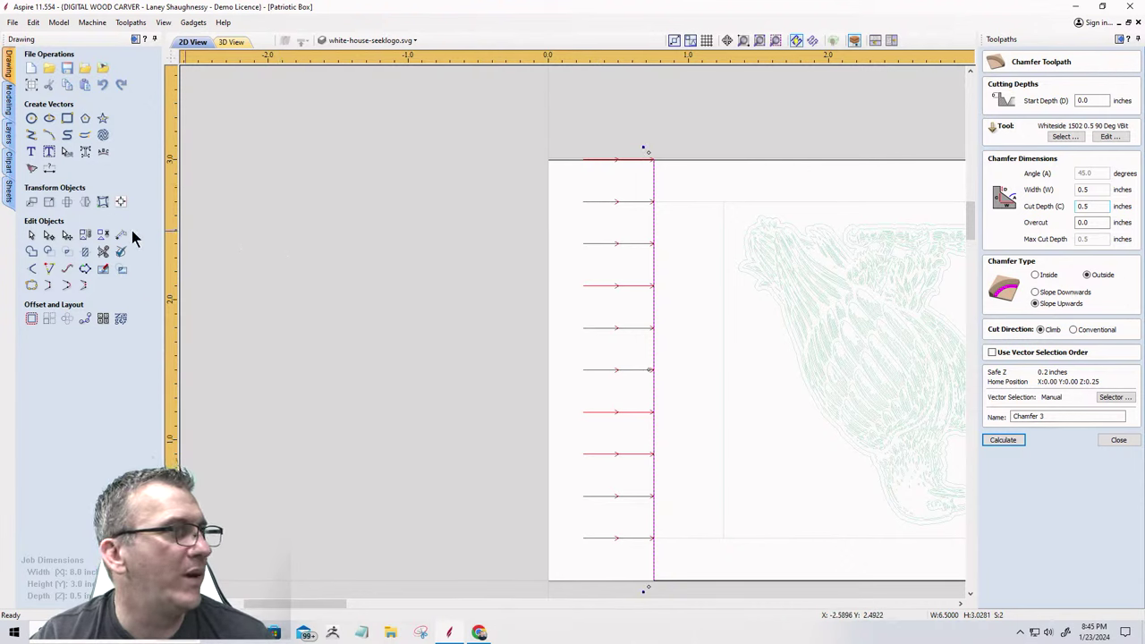
{"action": "left_click", "coordinate": [49, 234]}
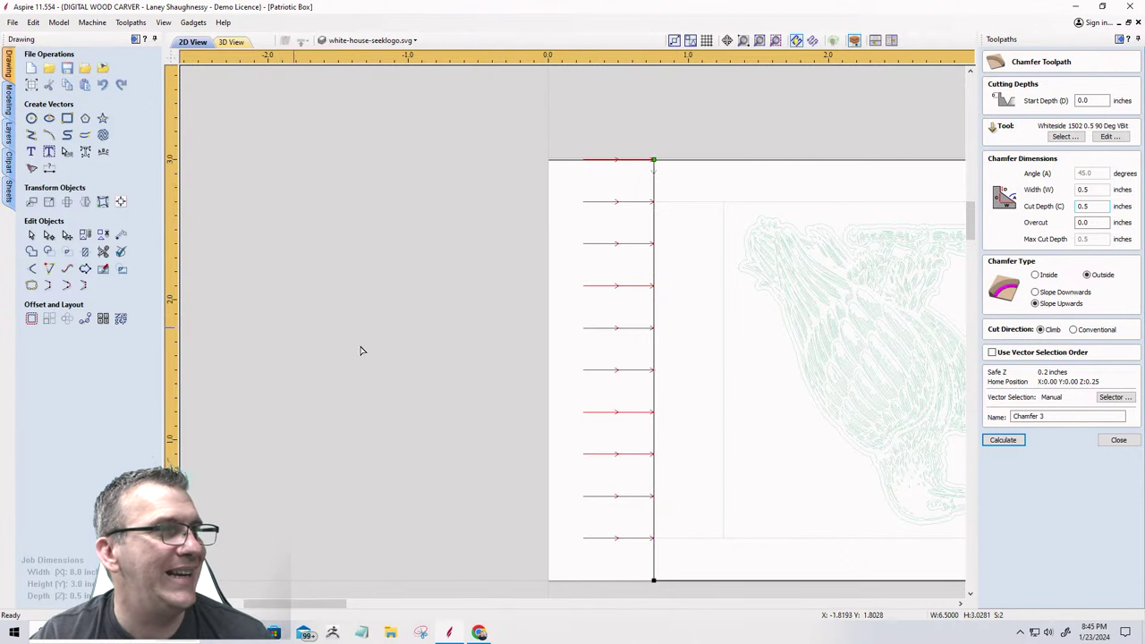
{"action": "right_click", "coordinate": [653, 580]}
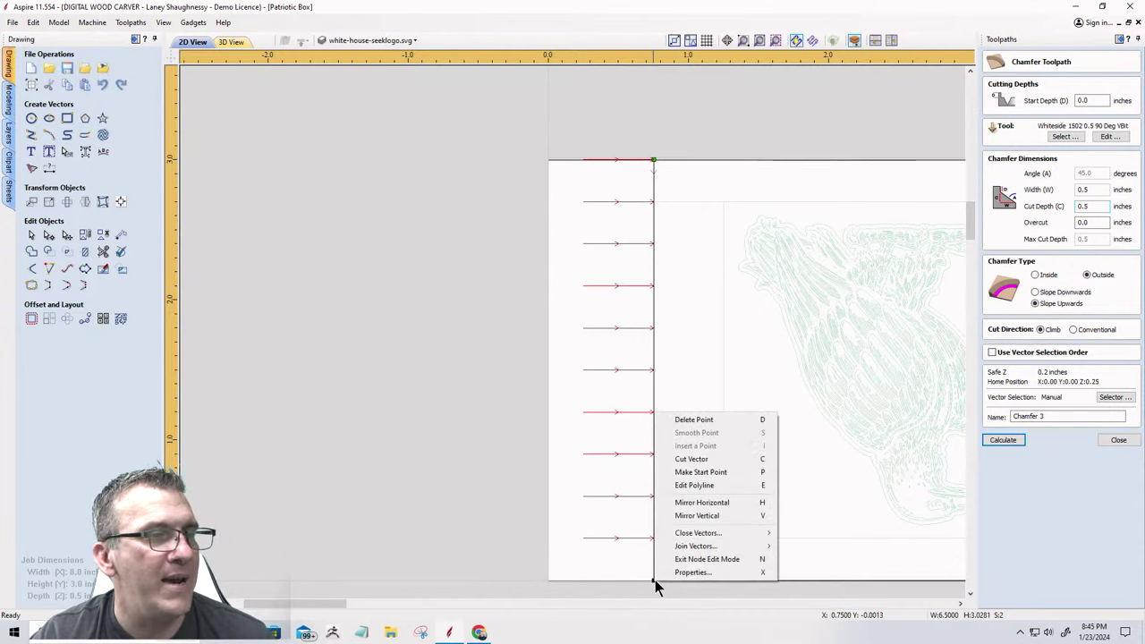
{"action": "left_click", "coordinate": [682, 473]}
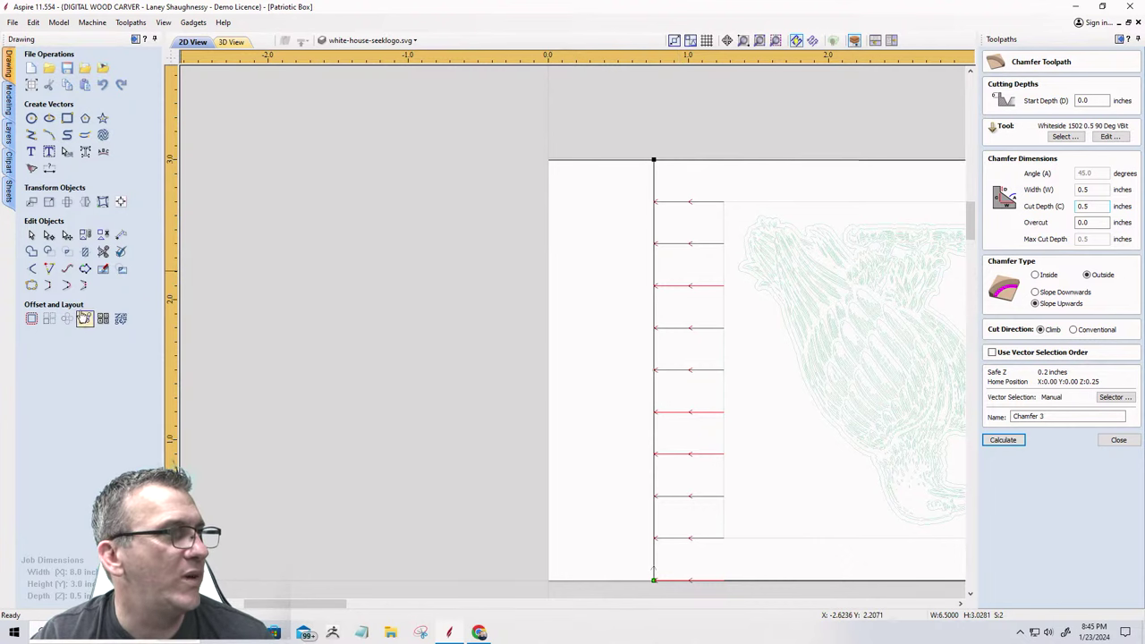
{"action": "left_click", "coordinate": [32, 234]}
{"action": "scroll", "coordinate": [567, 434], "scroll_direction": "down", "scroll_amount": 5}
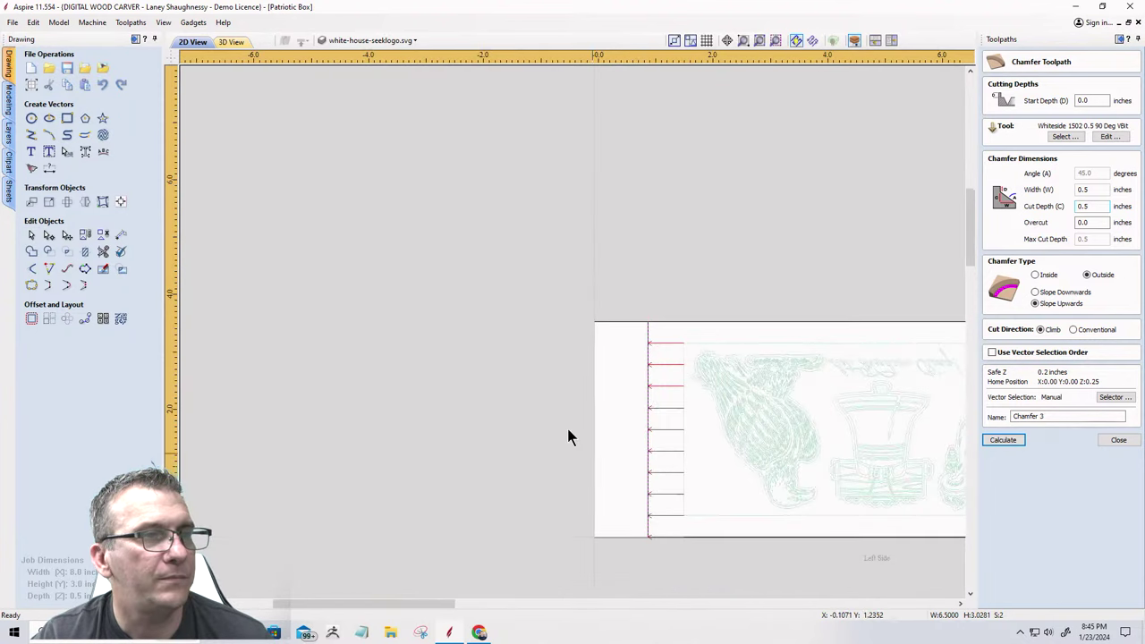
{"action": "scroll", "coordinate": [682, 403], "scroll_direction": "up", "scroll_amount": 3}
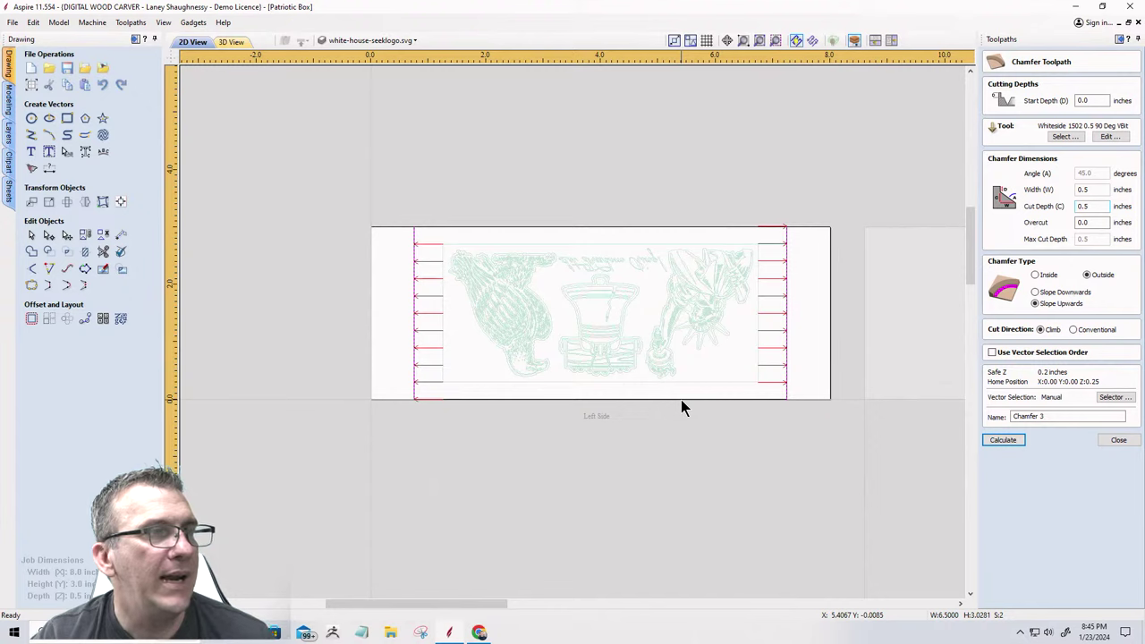
{"action": "left_click", "coordinate": [1004, 440]}
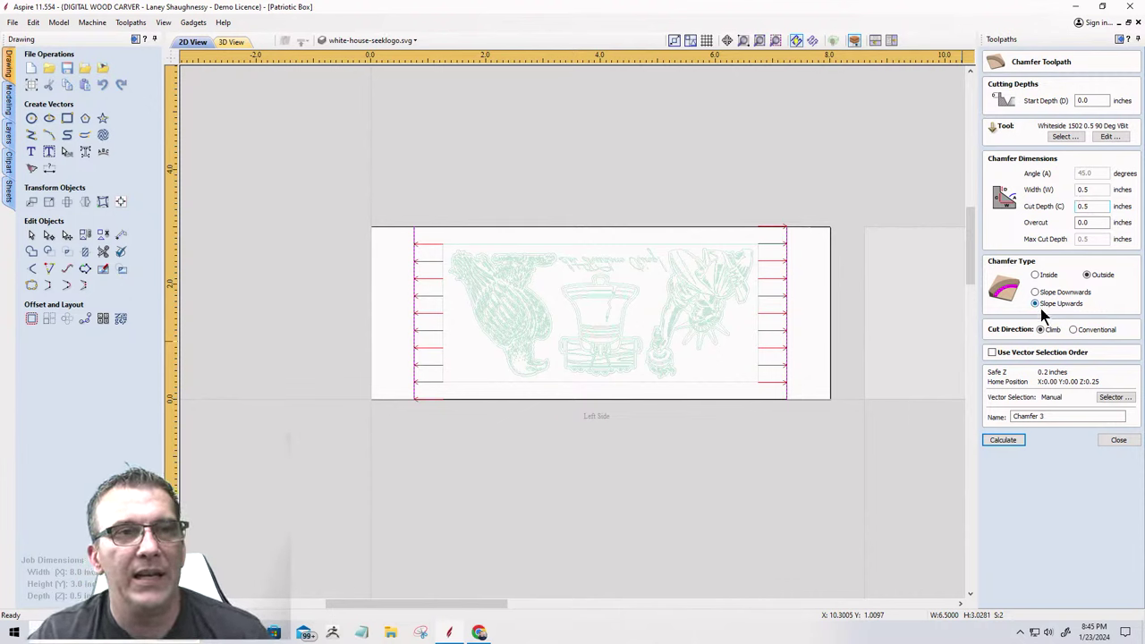
Calculate Chamfer 3, accept the cut-through warning, then return to 2D with preview closed.
{"action": "left_click", "coordinate": [999, 443]}
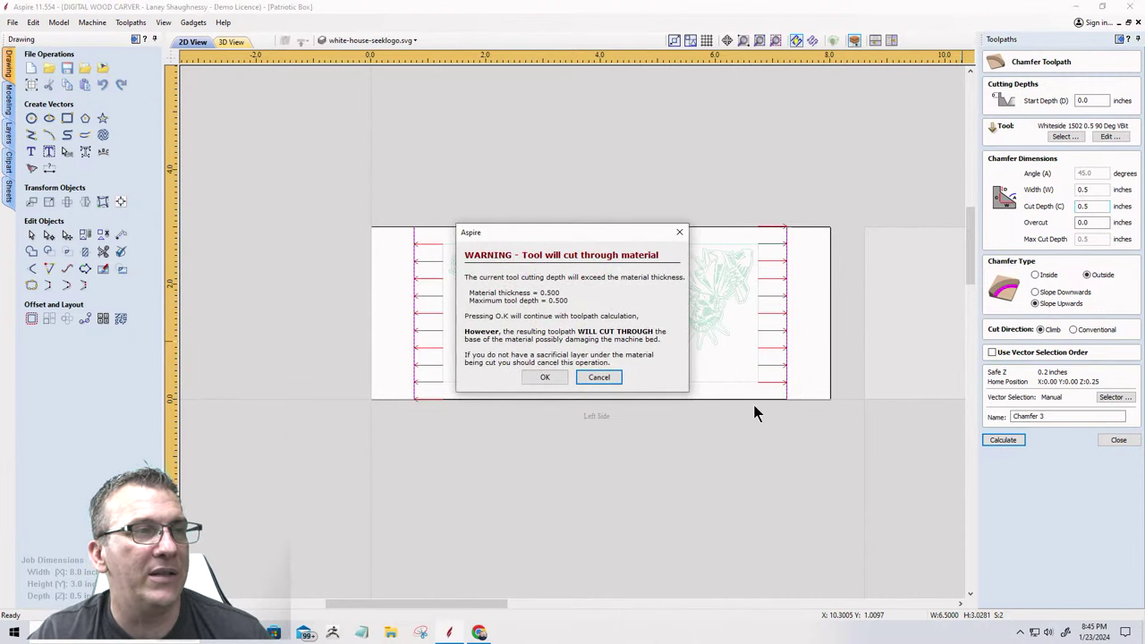
{"action": "left_click", "coordinate": [545, 378]}
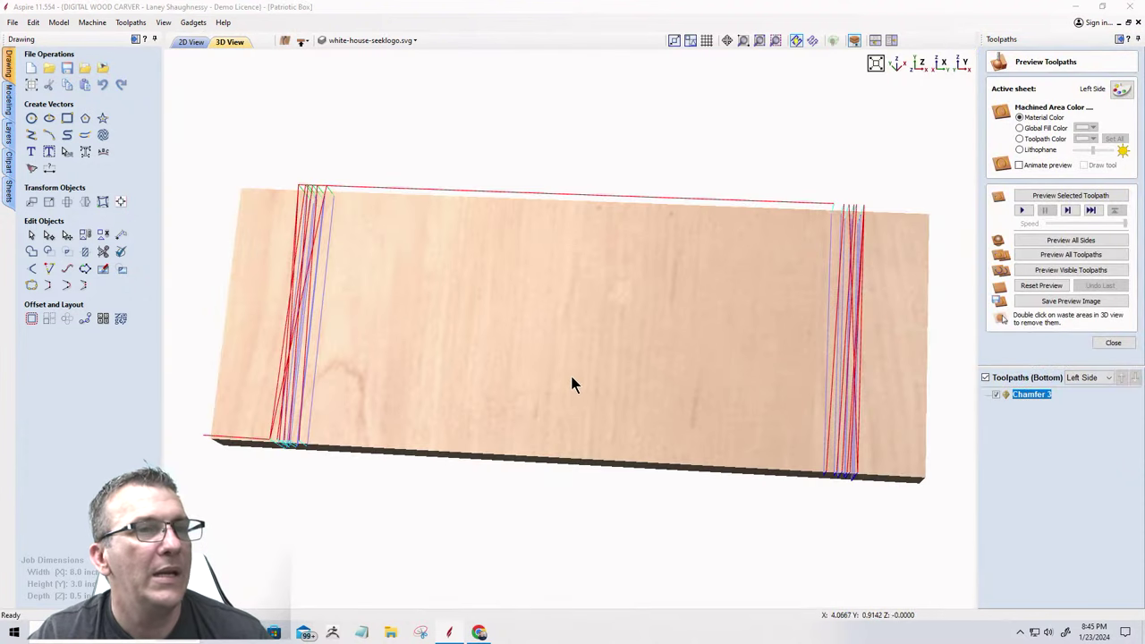
{"action": "left_click", "coordinate": [191, 42]}
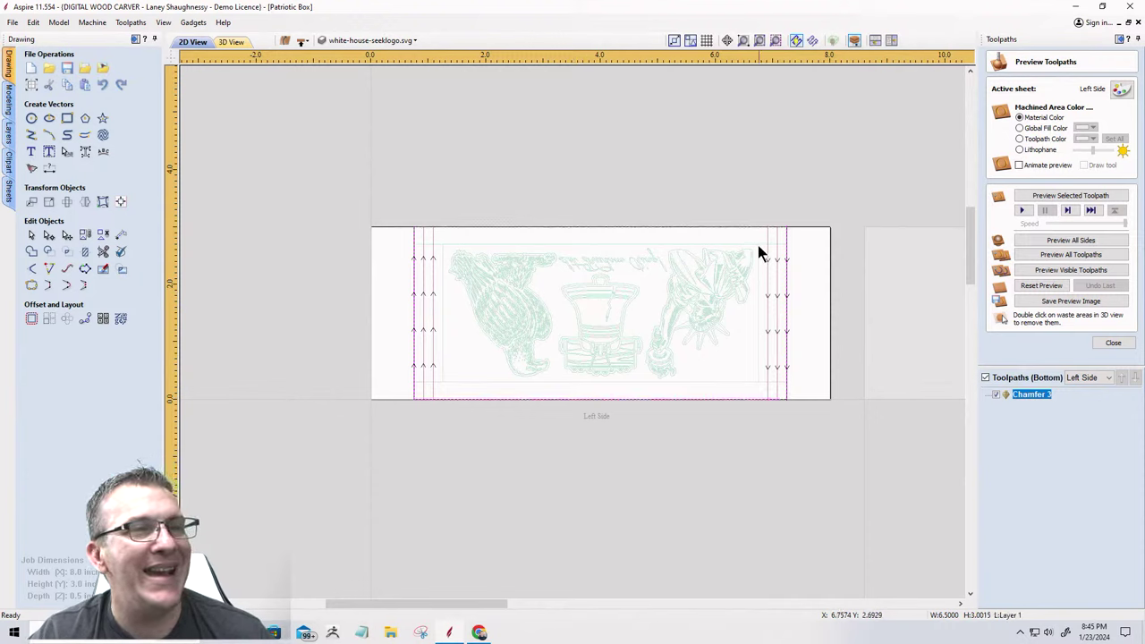
{"action": "left_click", "coordinate": [1112, 345]}
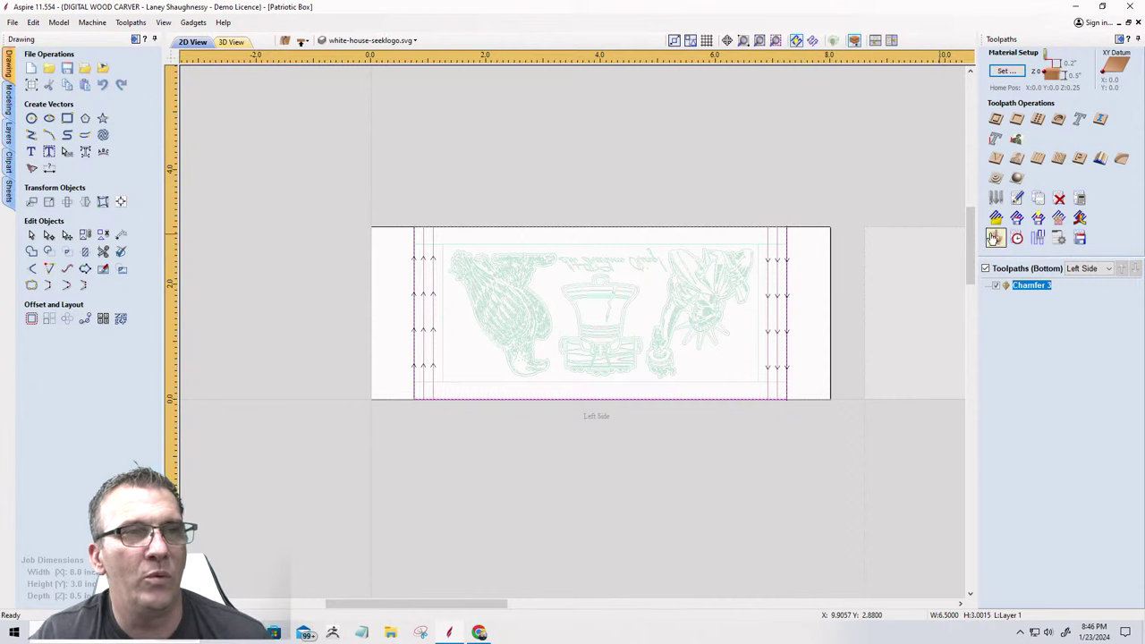
Create and calculate Profile 3, cutting 0.5 inches deep in 4 passes.
{"action": "left_click", "coordinate": [996, 120]}
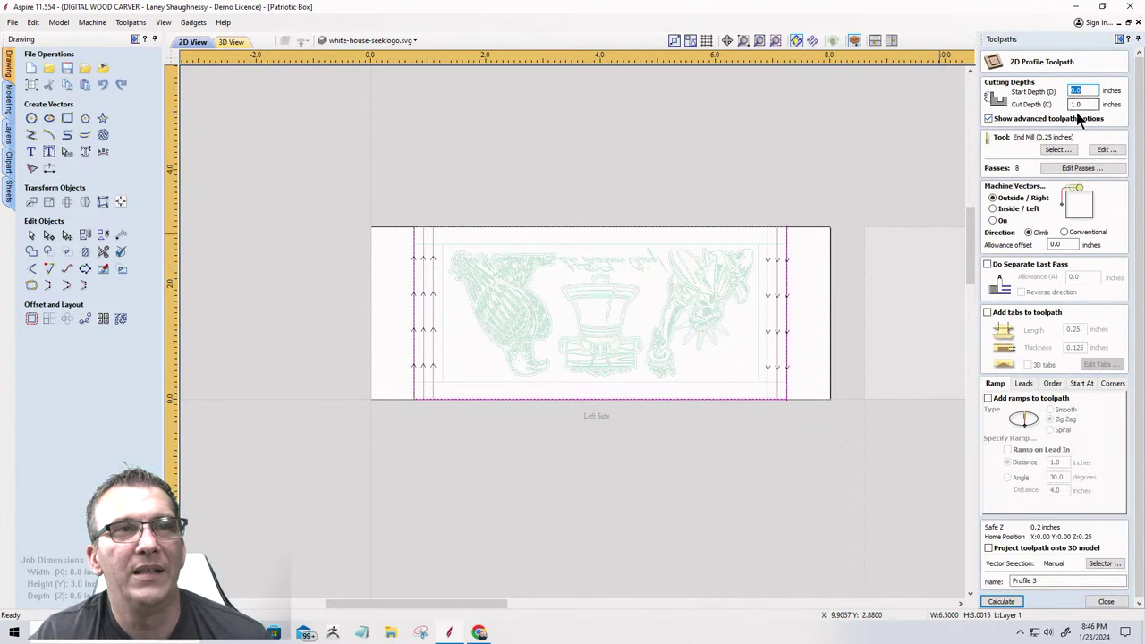
{"action": "key", "text": "Tab"}
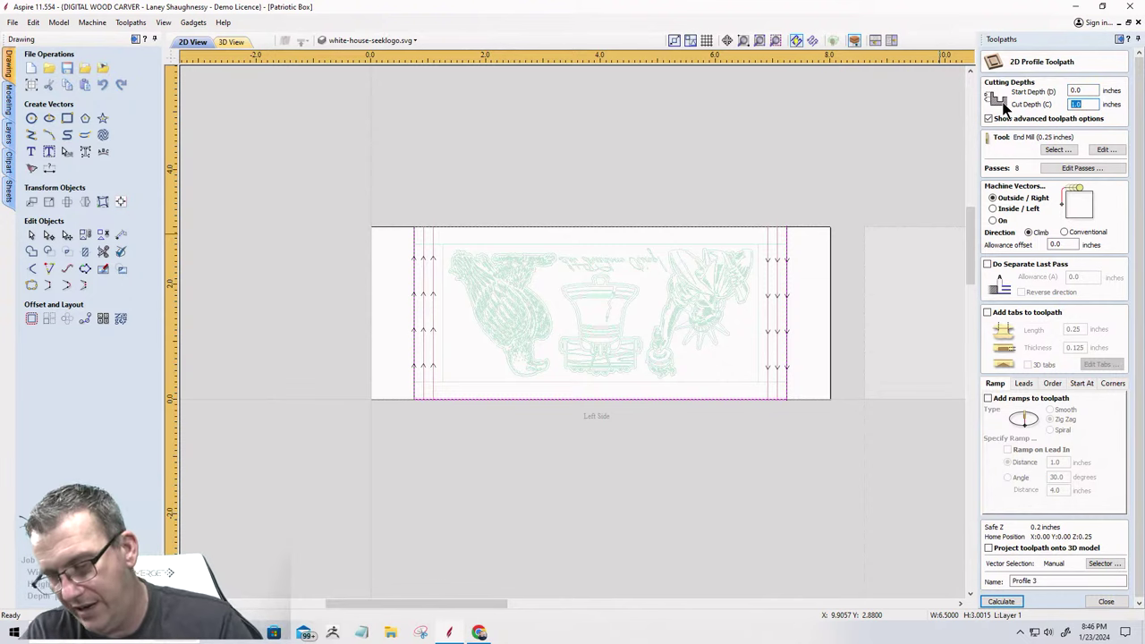
{"action": "type", "text": "0.5"}
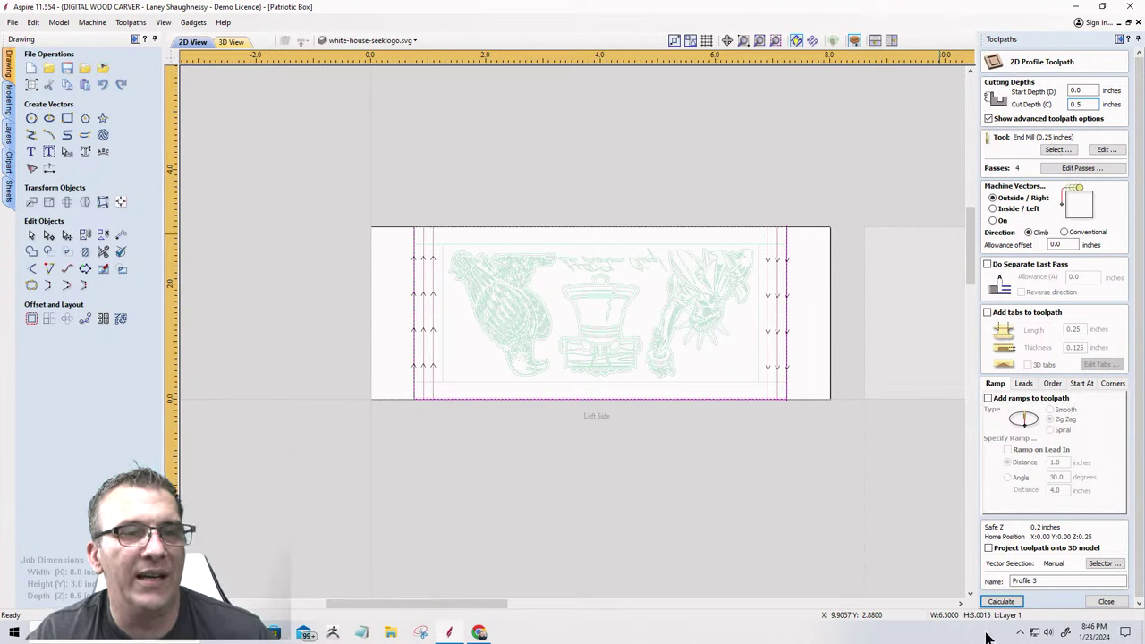
{"action": "left_click", "coordinate": [1002, 603]}
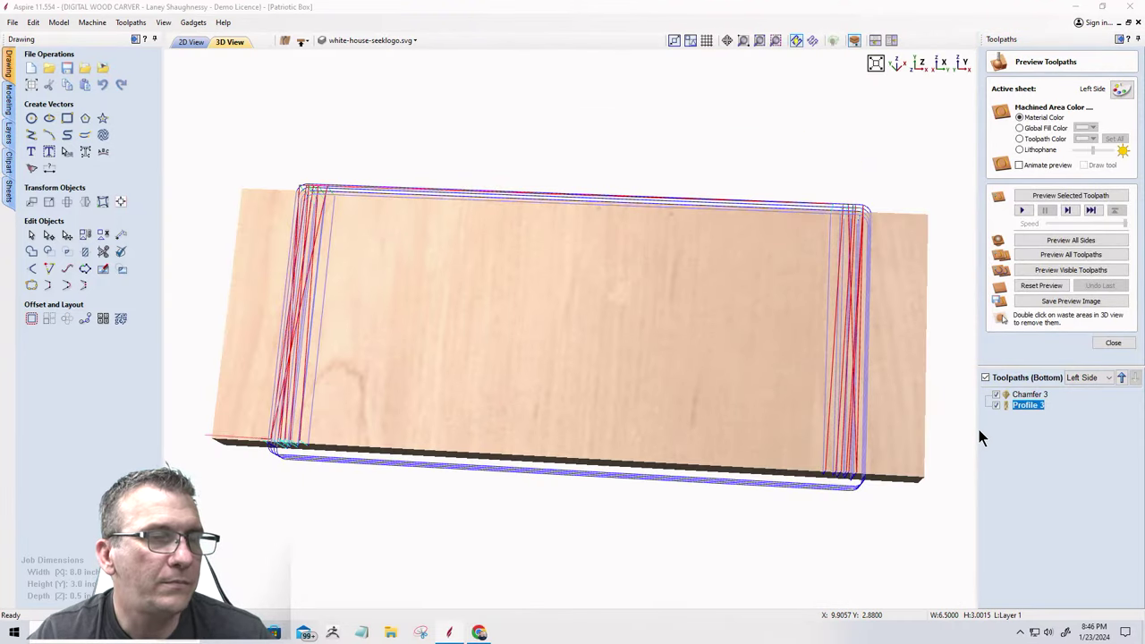
Preview the visible toolpaths and orbit the 3D view to the carved eagle, bell and Statue of Liberty.
{"action": "left_click", "coordinate": [1035, 270]}
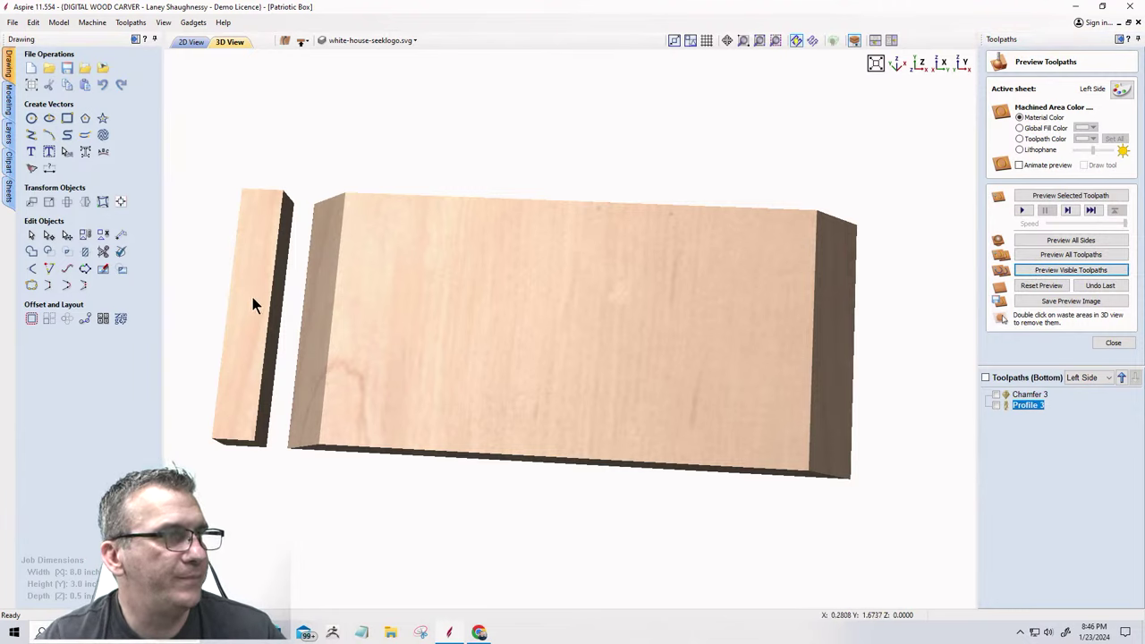
{"action": "left_click_drag", "start_coordinate": [527, 462], "coordinate": [682, 395]}
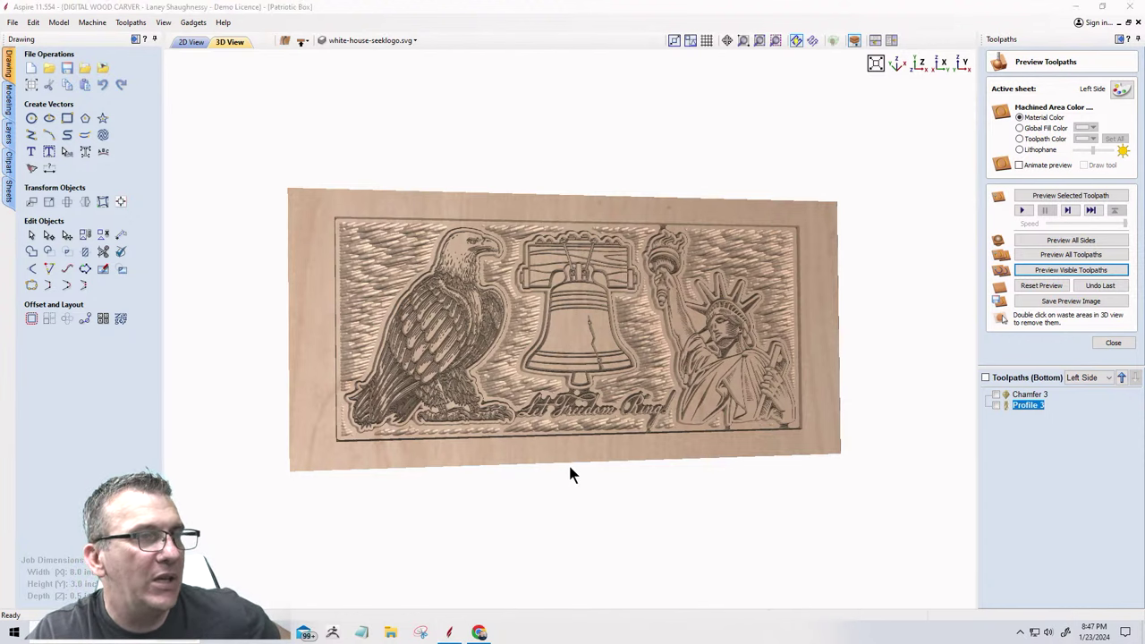
Orbit and zoom the 3D preview to inspect the eagle, bell and Statue of Liberty carving.
{"action": "scroll", "coordinate": [573, 474], "scroll_direction": "up", "scroll_amount": 5}
{"action": "scroll", "coordinate": [635, 367], "scroll_direction": "down", "scroll_amount": 2}
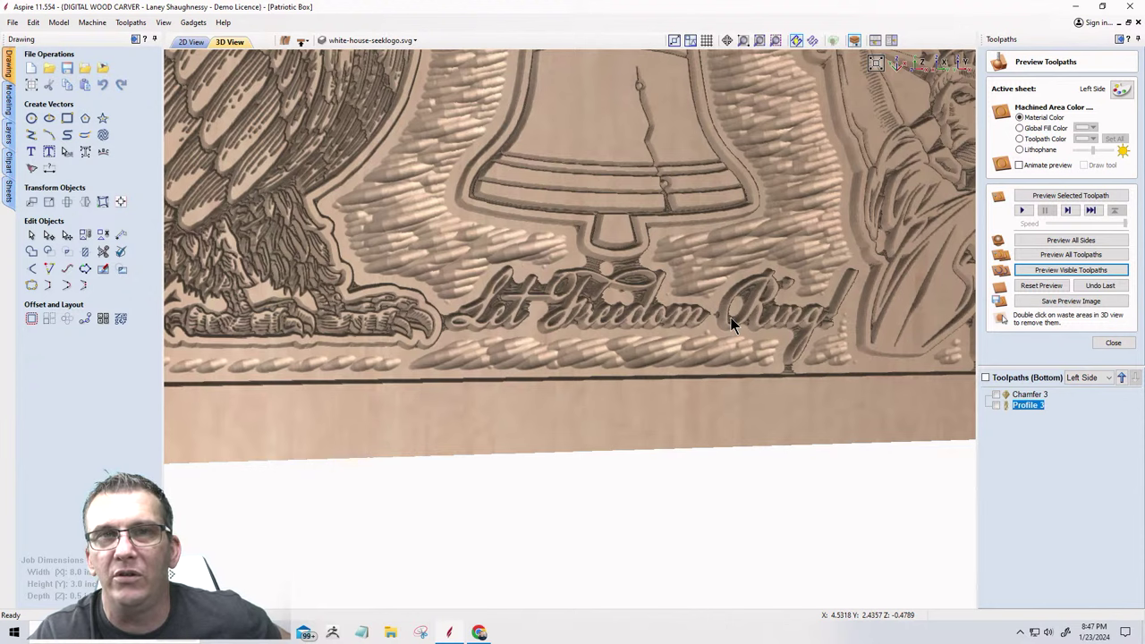
{"action": "scroll", "coordinate": [734, 312], "scroll_direction": "down", "scroll_amount": 3}
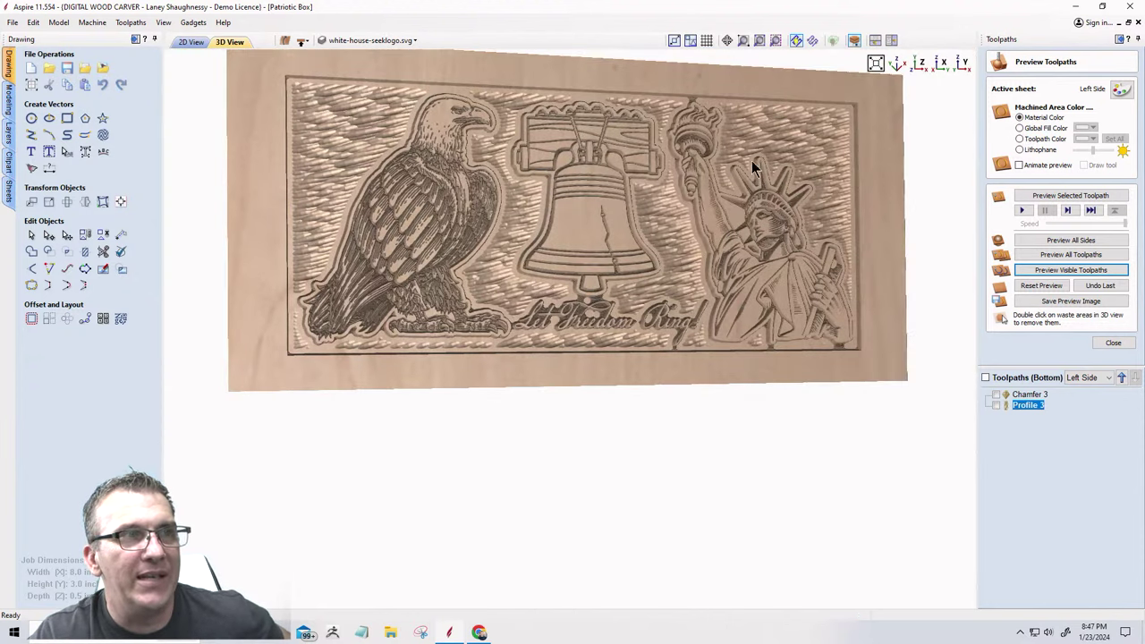
{"action": "left_click_drag", "start_coordinate": [581, 245], "coordinate": [527, 225]}
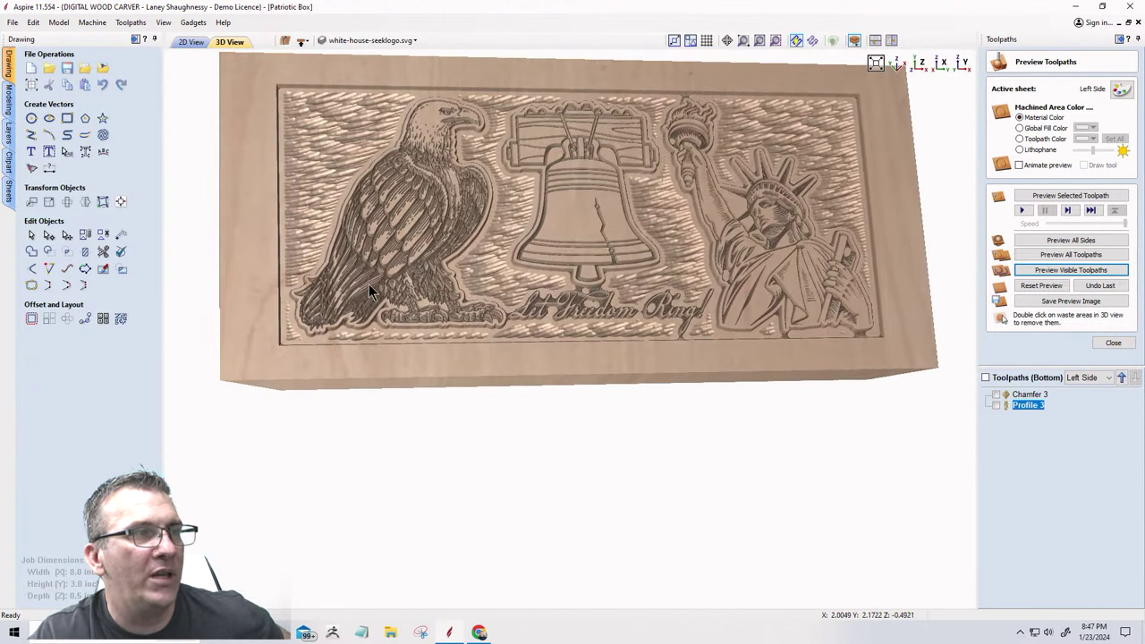
{"action": "scroll", "coordinate": [385, 277], "scroll_direction": "up", "scroll_amount": 2}
{"action": "left_click_drag", "start_coordinate": [394, 273], "coordinate": [608, 250]}
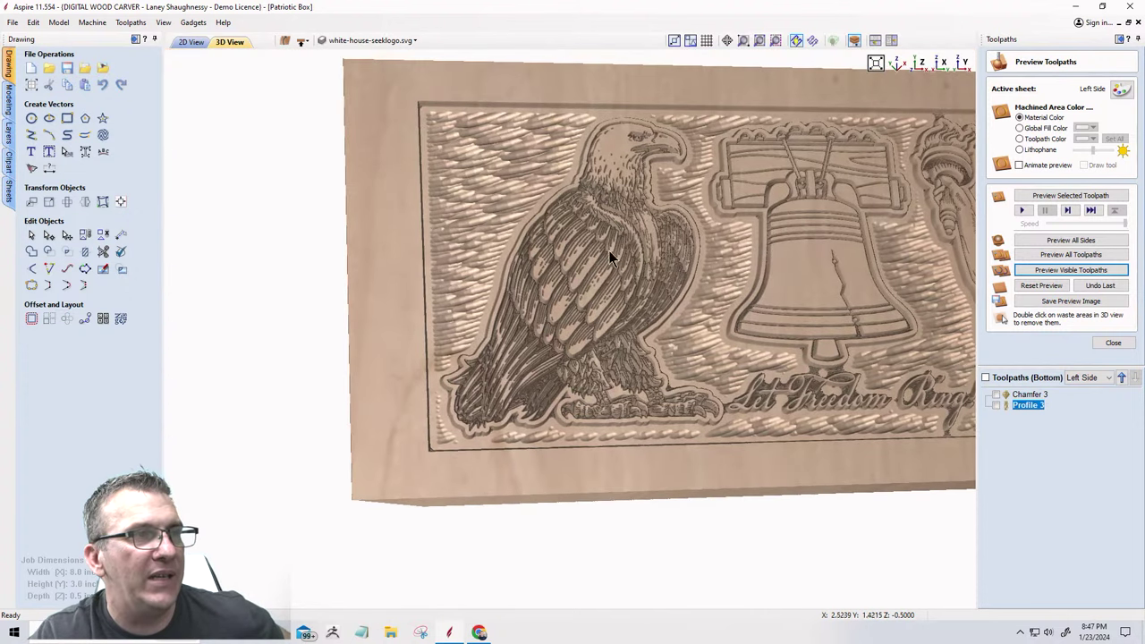
{"action": "scroll", "coordinate": [614, 231], "scroll_direction": "up", "scroll_amount": 4}
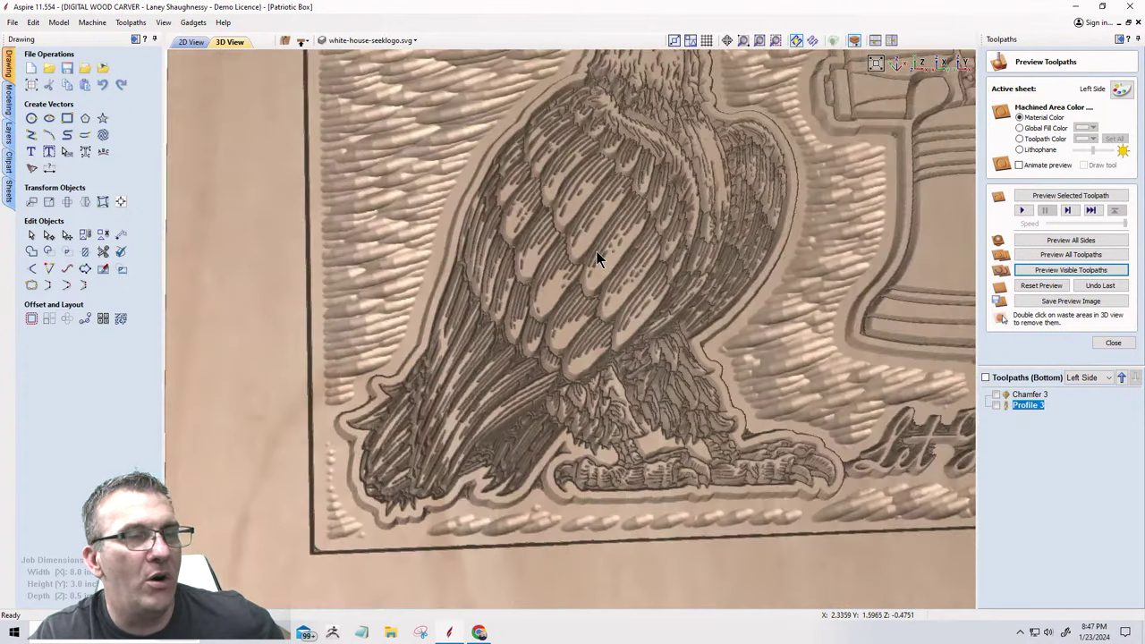
{"action": "left_click_drag", "start_coordinate": [590, 267], "coordinate": [445, 234]}
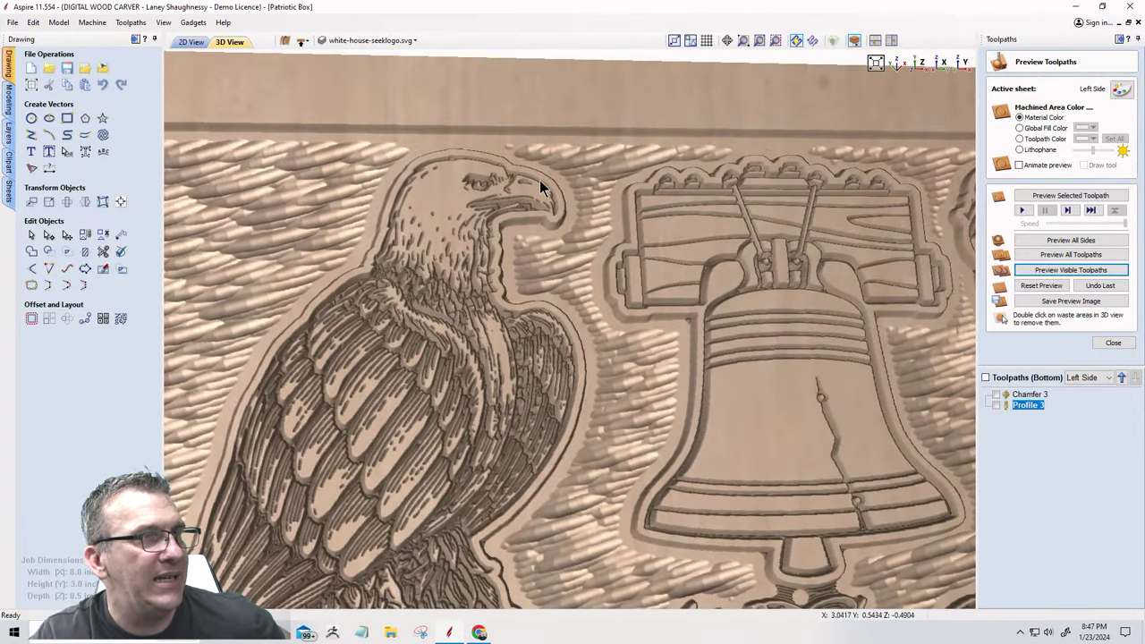
{"action": "left_click_drag", "start_coordinate": [675, 232], "coordinate": [582, 396]}
{"action": "left_click_drag", "start_coordinate": [633, 281], "coordinate": [875, 404]}
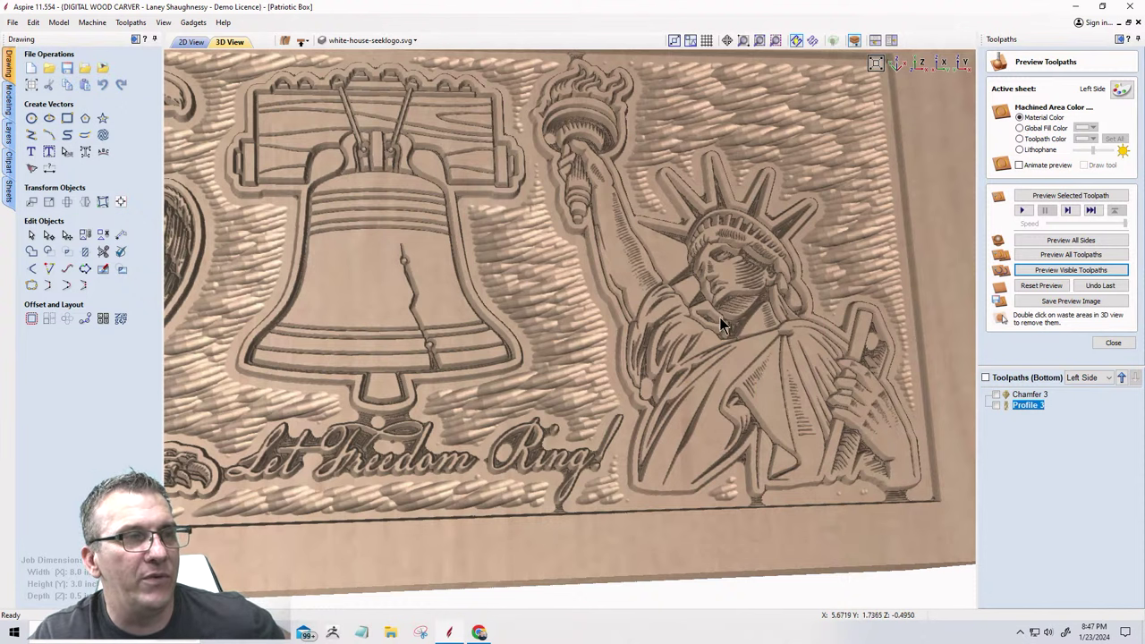
{"action": "left_click_drag", "start_coordinate": [721, 320], "coordinate": [926, 281]}
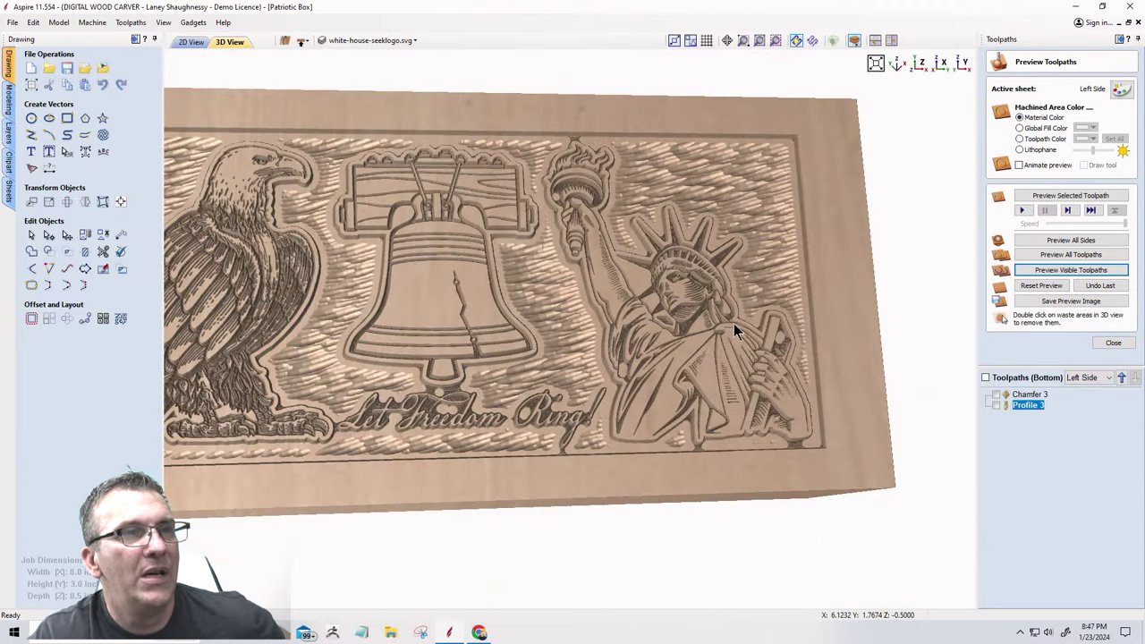
{"action": "left_click_drag", "start_coordinate": [733, 322], "coordinate": [814, 327]}
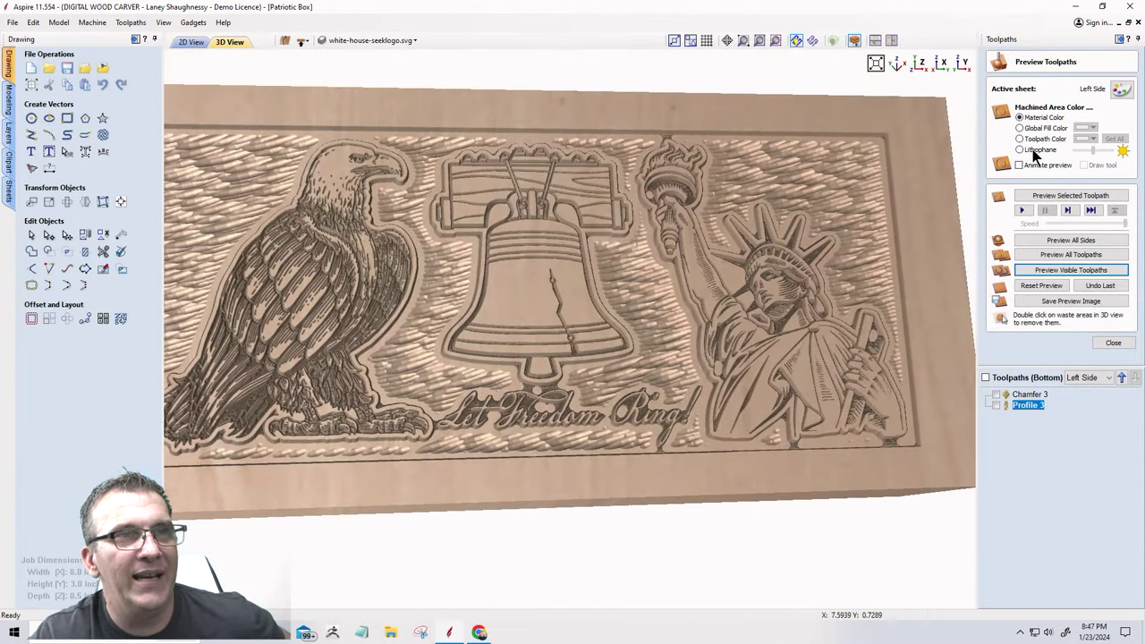
Switch the preview to Global Fill Color, then back to Material Color.
{"action": "left_click", "coordinate": [1020, 129]}
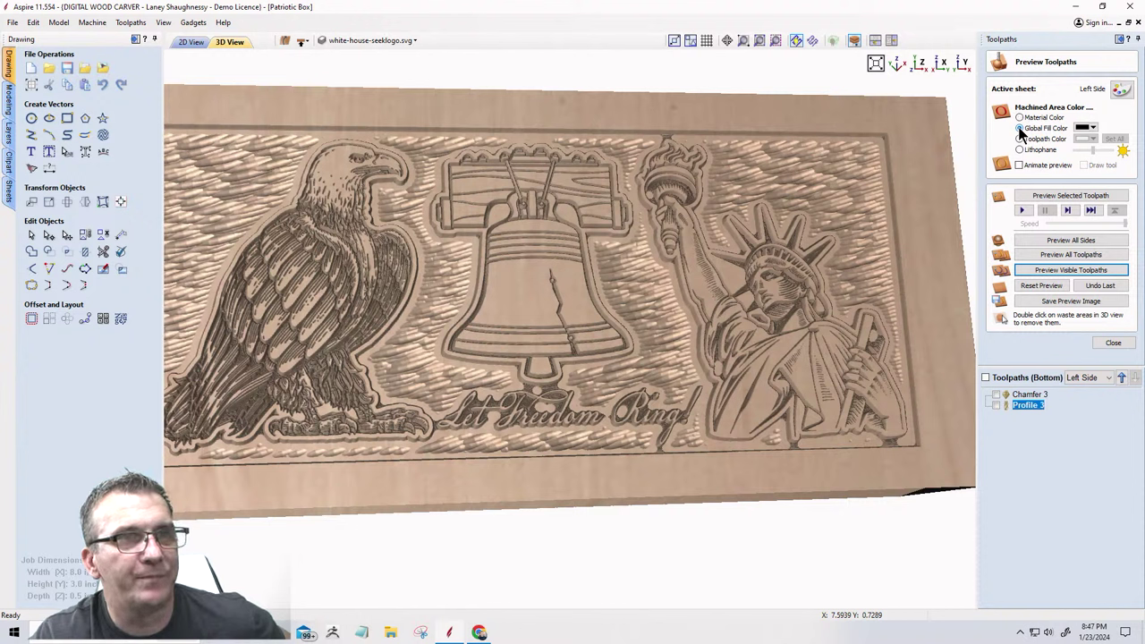
{"action": "left_click", "coordinate": [1020, 118]}
{"action": "left_click_drag", "start_coordinate": [553, 346], "coordinate": [528, 293]}
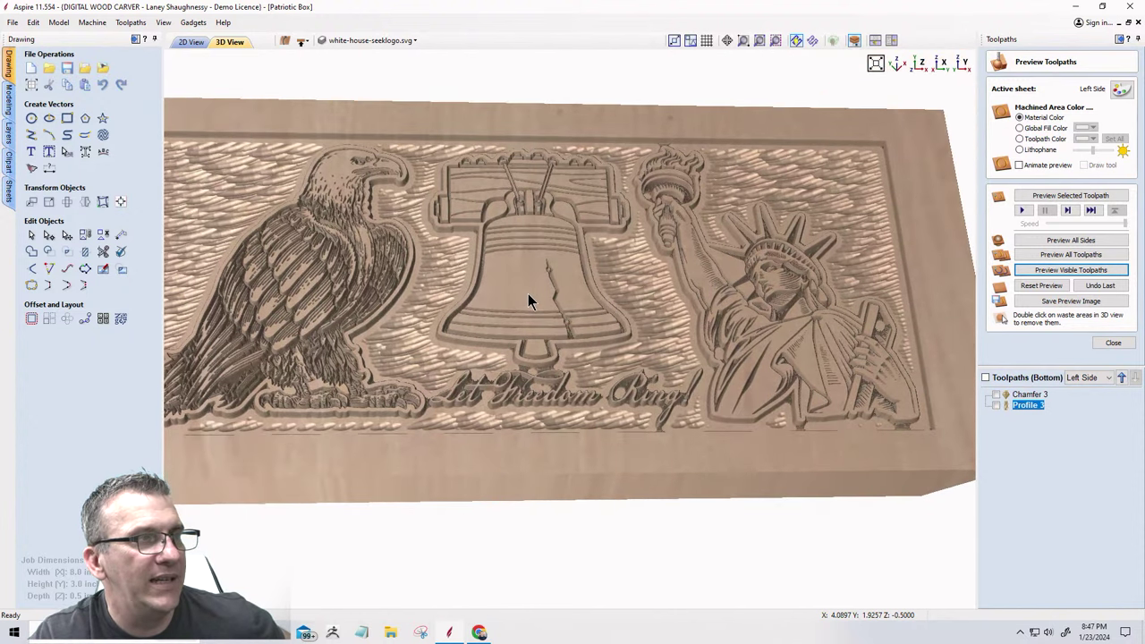
{"action": "left_click_drag", "start_coordinate": [631, 386], "coordinate": [483, 412]}
{"action": "left_click_drag", "start_coordinate": [680, 398], "coordinate": [404, 346]}
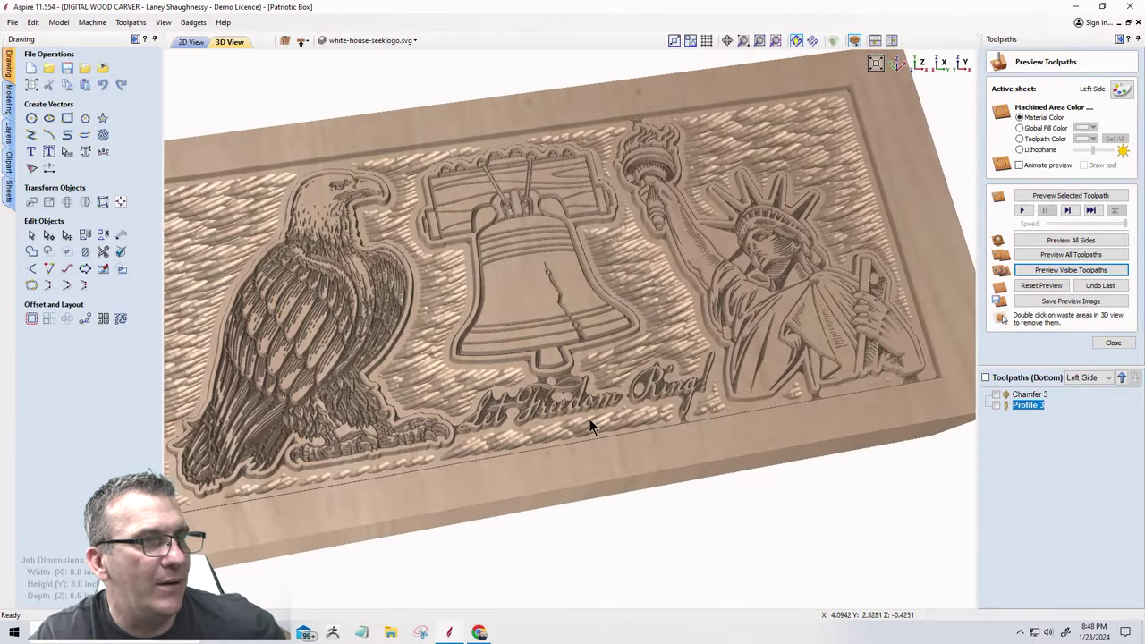
Check the carving depth from several angles, then return to the 2D View.
{"action": "scroll", "coordinate": [610, 416], "scroll_direction": "up", "scroll_amount": 5}
{"action": "scroll", "coordinate": [530, 371], "scroll_direction": "down", "scroll_amount": 5}
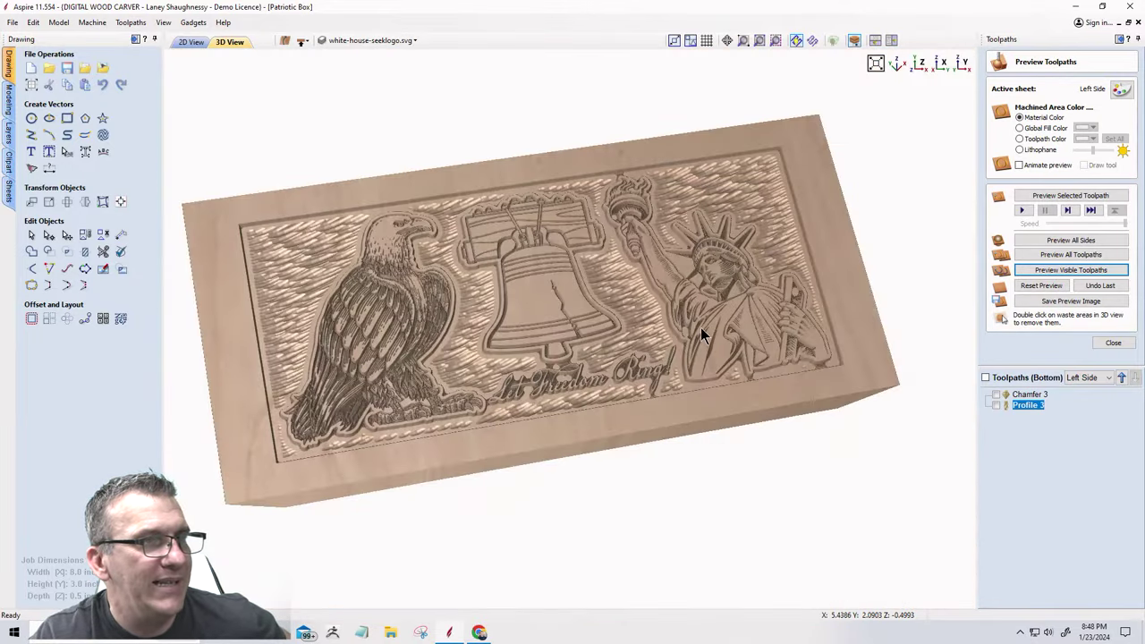
{"action": "scroll", "coordinate": [698, 328], "scroll_direction": "up", "scroll_amount": 6}
{"action": "left_click_drag", "start_coordinate": [402, 388], "coordinate": [424, 374]}
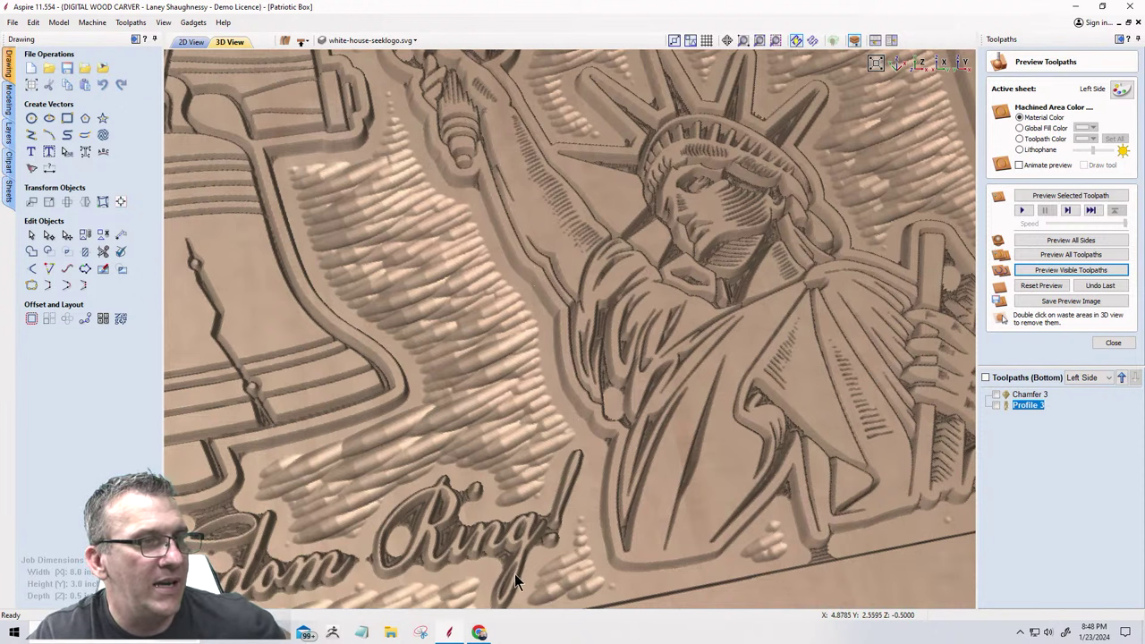
{"action": "scroll", "coordinate": [645, 327], "scroll_direction": "down", "scroll_amount": 3}
{"action": "scroll", "coordinate": [645, 328], "scroll_direction": "up", "scroll_amount": 4}
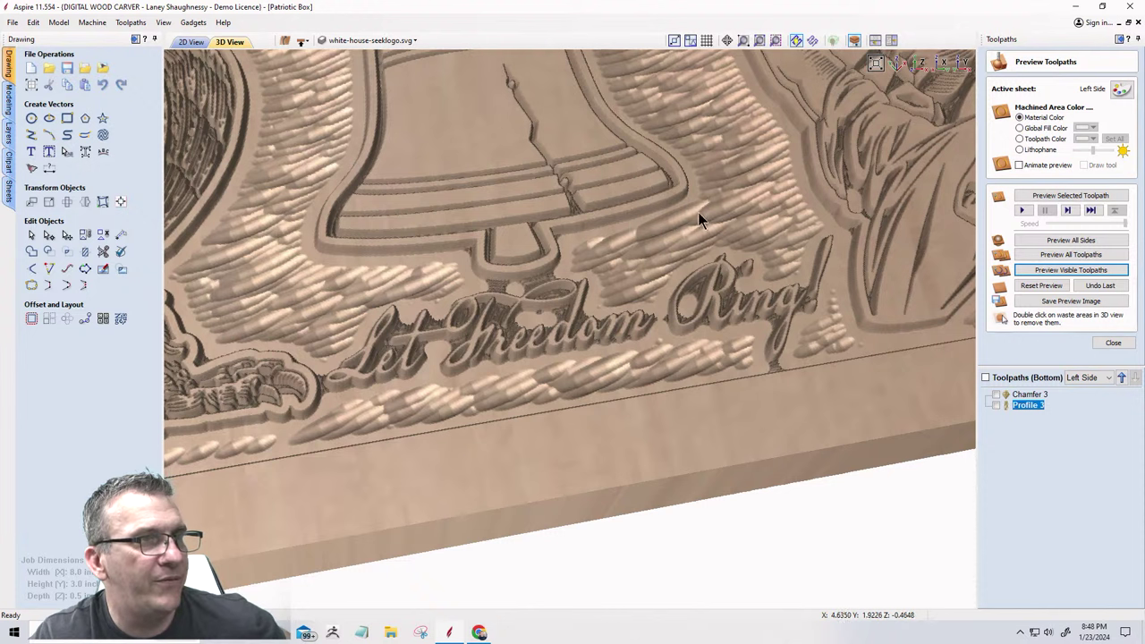
{"action": "scroll", "coordinate": [607, 330], "scroll_direction": "down", "scroll_amount": 5}
{"action": "left_click_drag", "start_coordinate": [607, 330], "coordinate": [415, 291]}
{"action": "left_click_drag", "start_coordinate": [447, 254], "coordinate": [447, 222]}
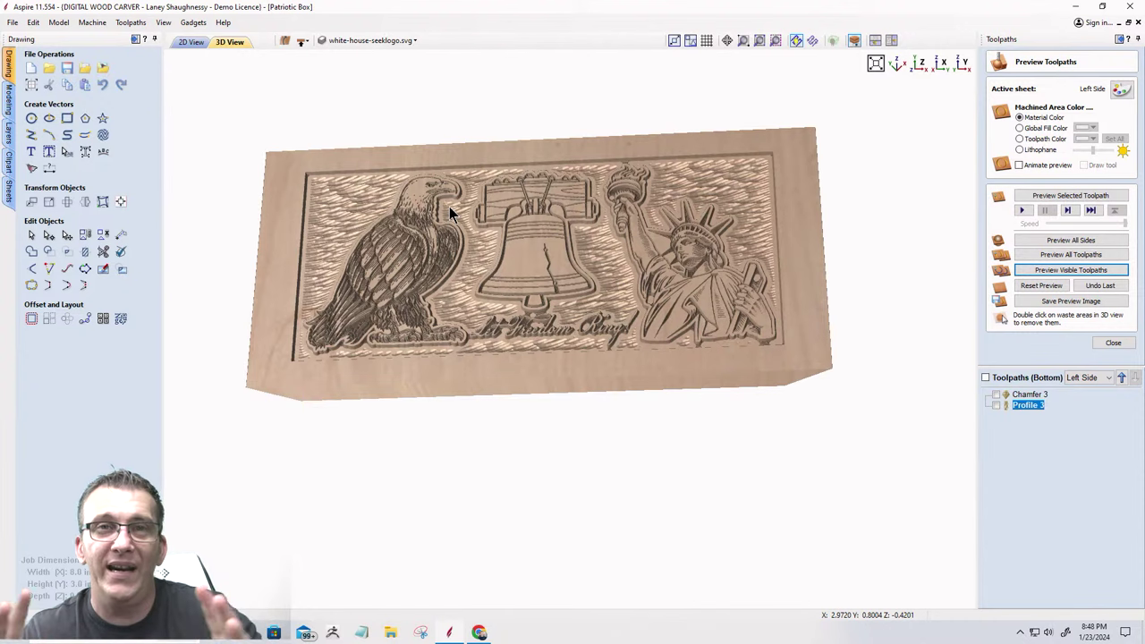
{"action": "left_click_drag", "start_coordinate": [449, 207], "coordinate": [542, 322]}
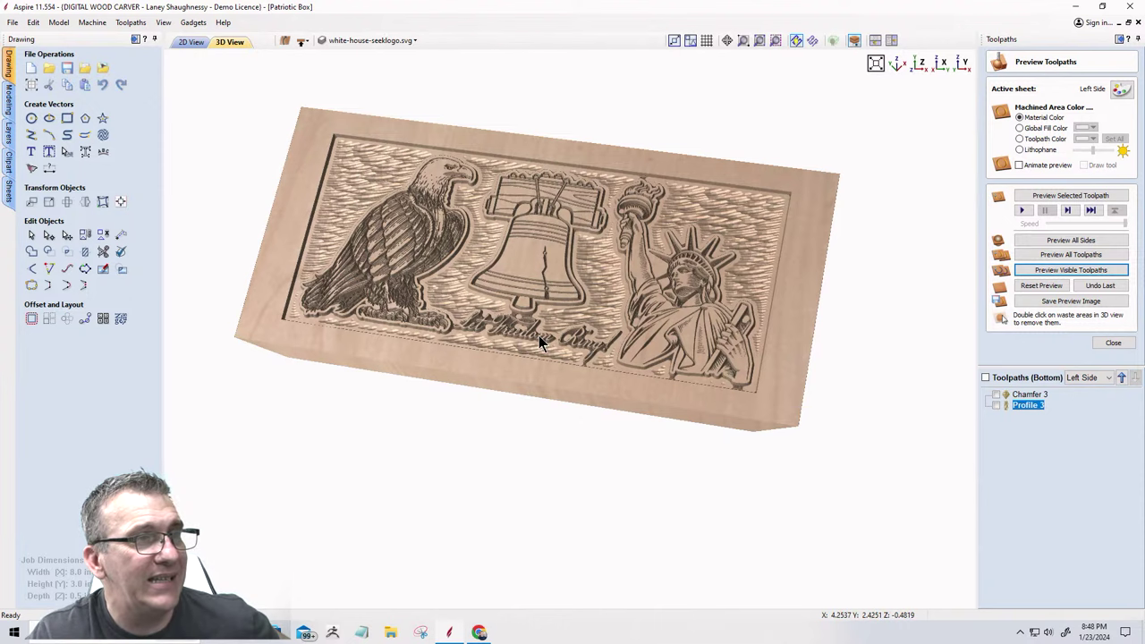
{"action": "left_click", "coordinate": [201, 44]}
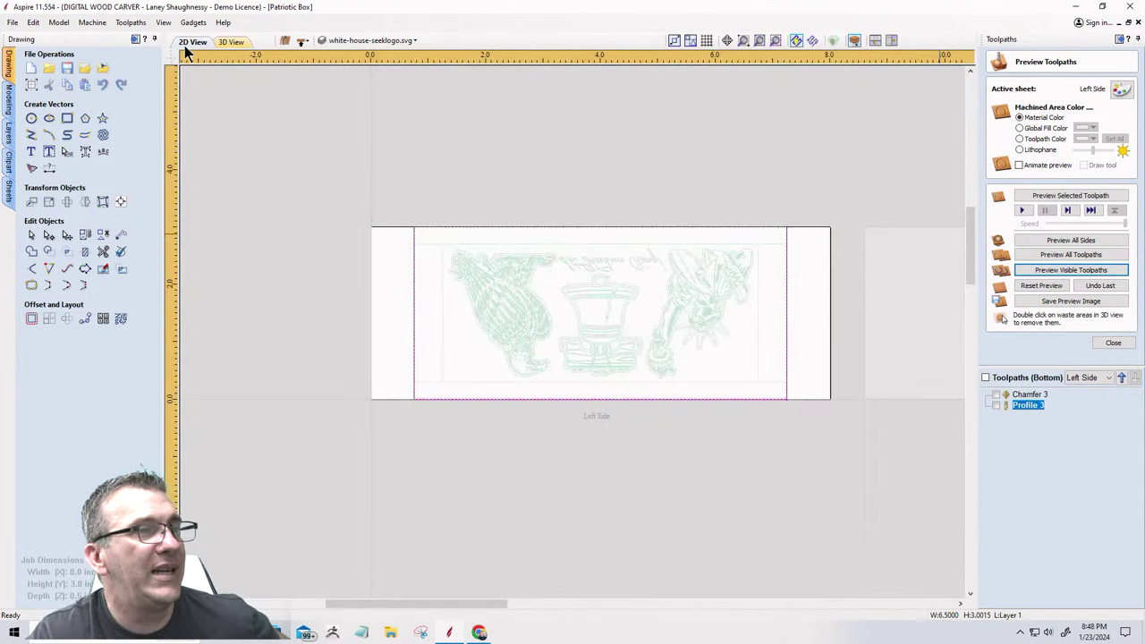
Add the text 'Well Gegulated Malitia' and center it under the artwork.
{"action": "left_click", "coordinate": [300, 42]}
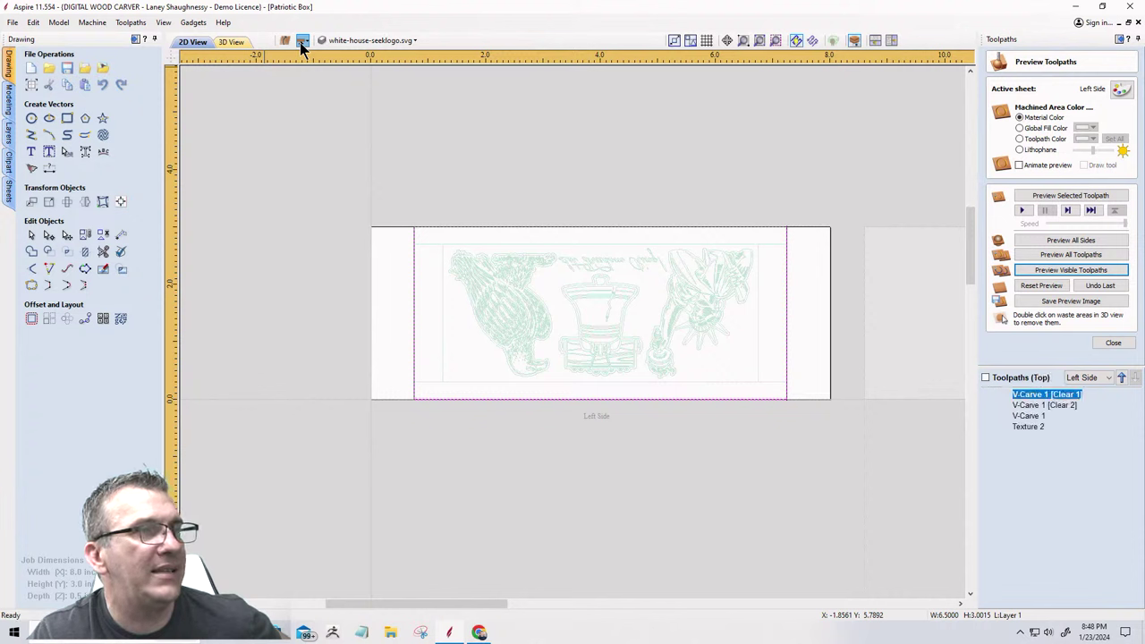
{"action": "left_click", "coordinate": [32, 153]}
{"action": "scroll", "coordinate": [602, 393], "scroll_direction": "up", "scroll_amount": 3}
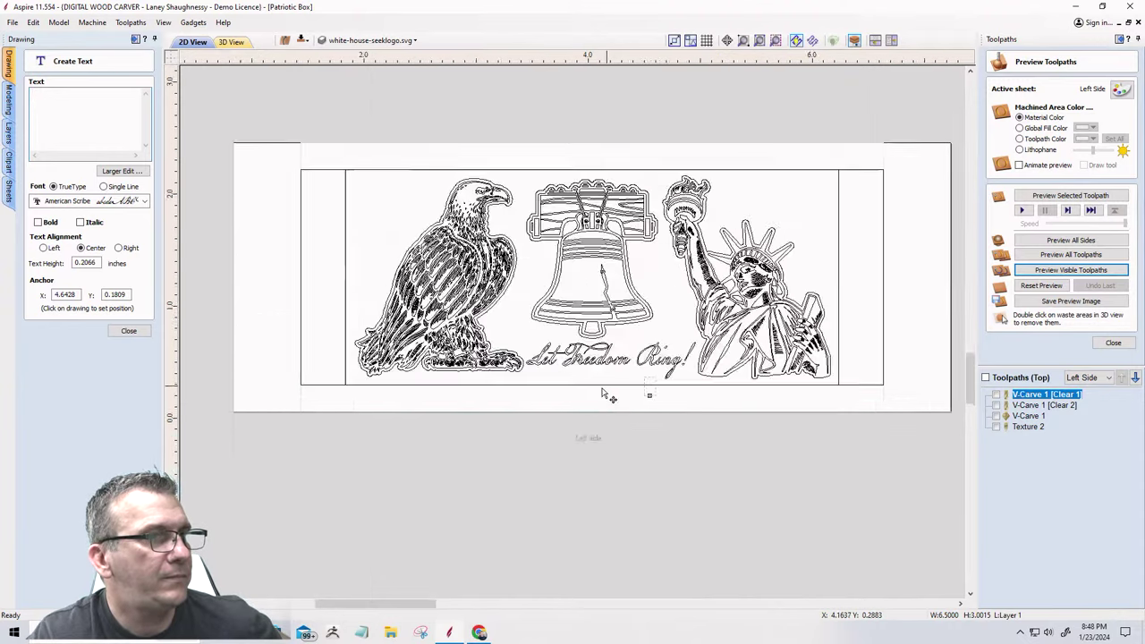
{"action": "scroll", "coordinate": [602, 393], "scroll_direction": "up", "scroll_amount": 3}
{"action": "scroll", "coordinate": [581, 340], "scroll_direction": "down", "scroll_amount": 1}
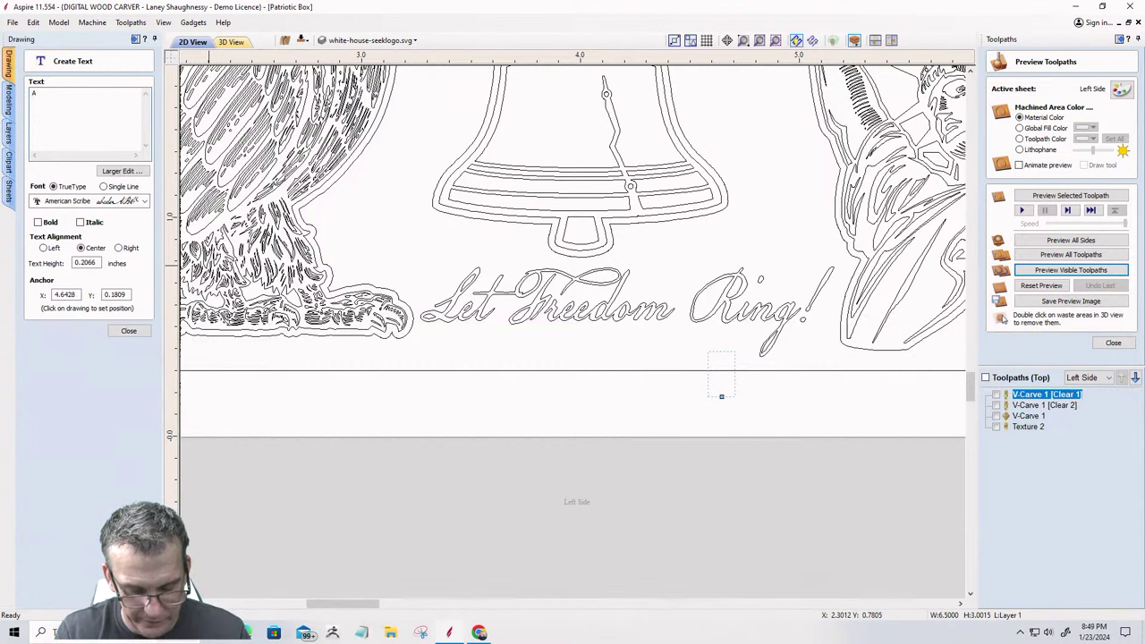
{"action": "type", "text": "Well G"}
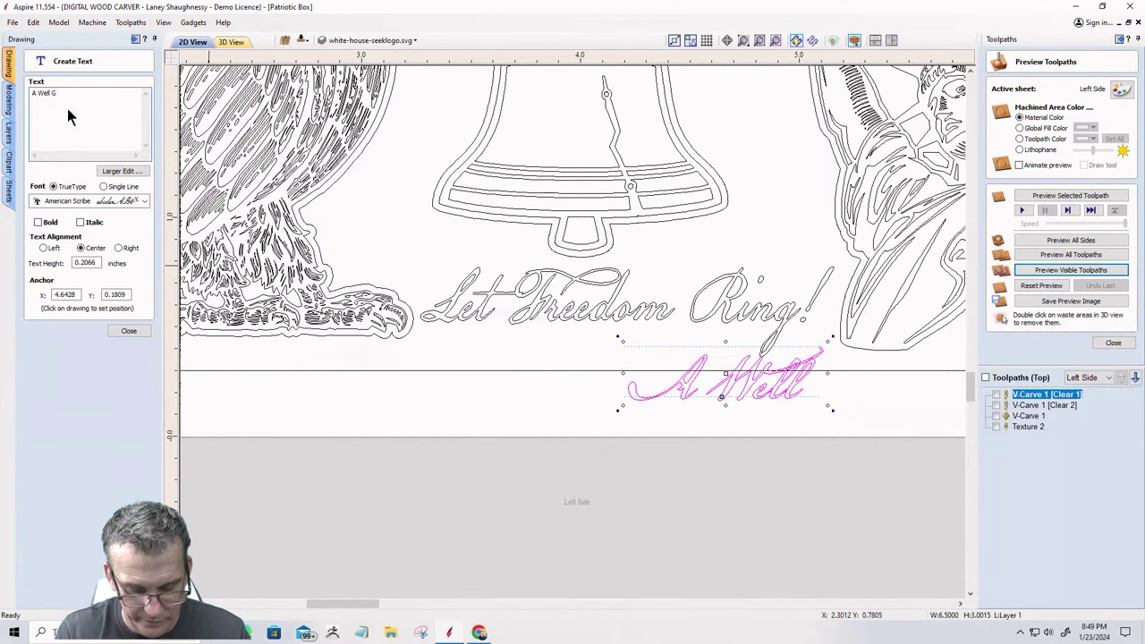
{"action": "type", "text": "egulated"}
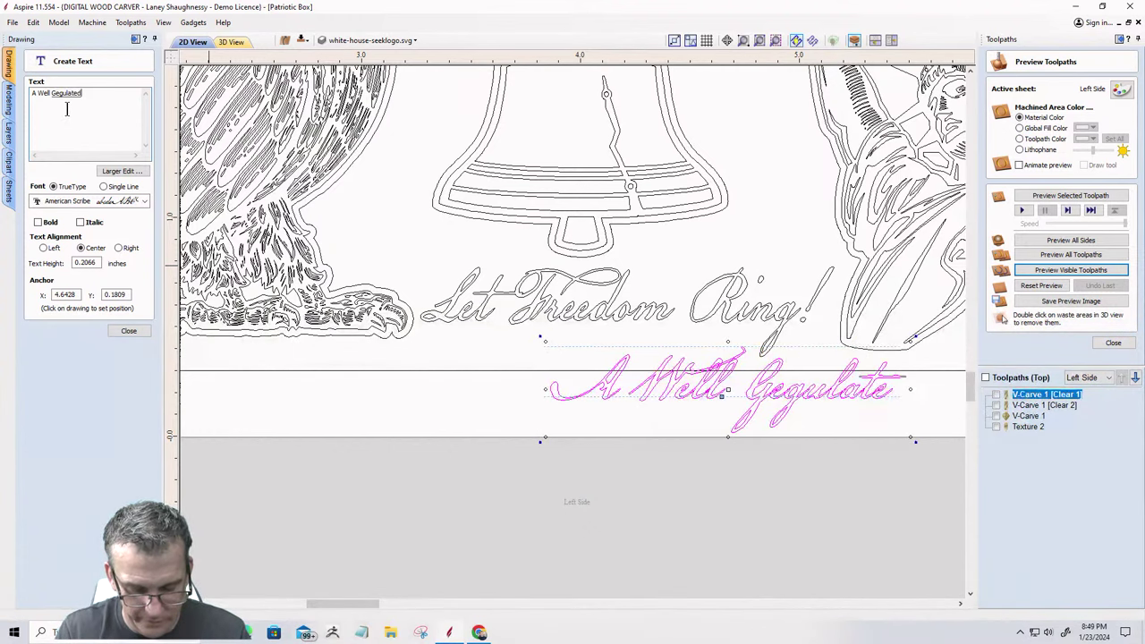
{"action": "type", "text": " Malitia"}
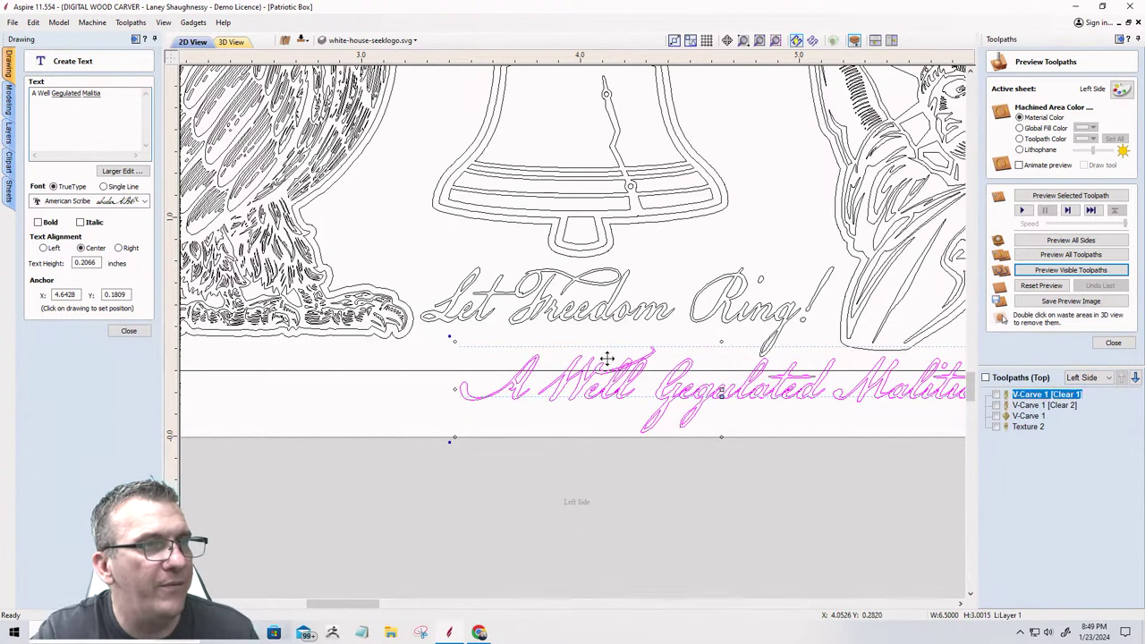
{"action": "left_click_drag", "start_coordinate": [662, 391], "coordinate": [521, 404]}
Correct 'Gegulated' to 'Regulated' and place the text on the panel.
{"action": "left_click", "coordinate": [49, 93]}
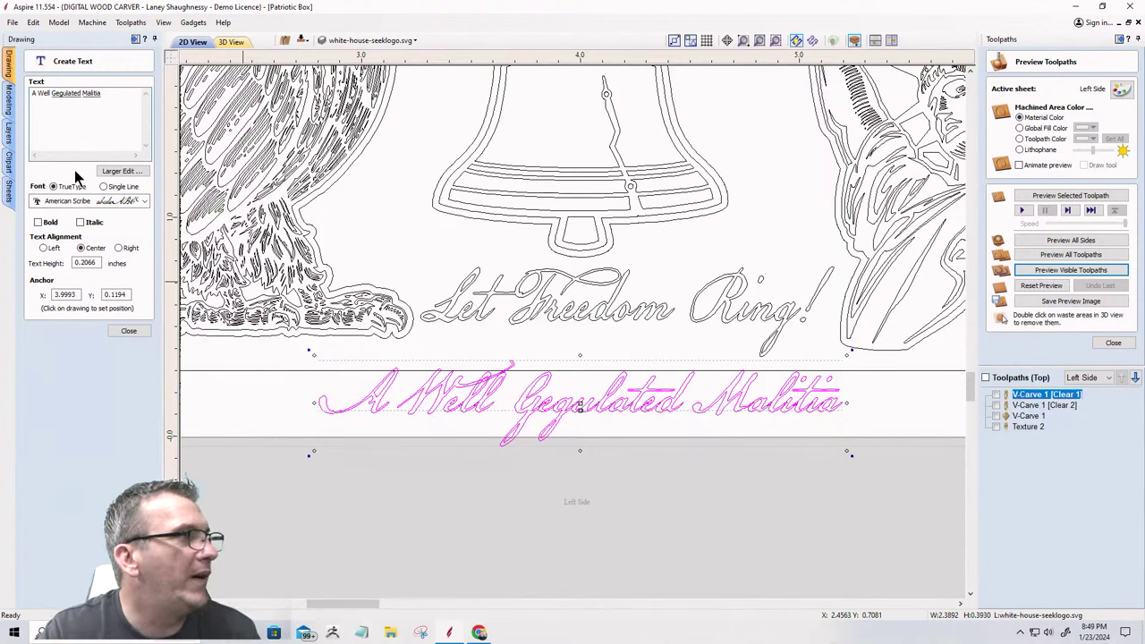
{"action": "key", "text": "Delete"}
{"action": "type", "text": "r"}
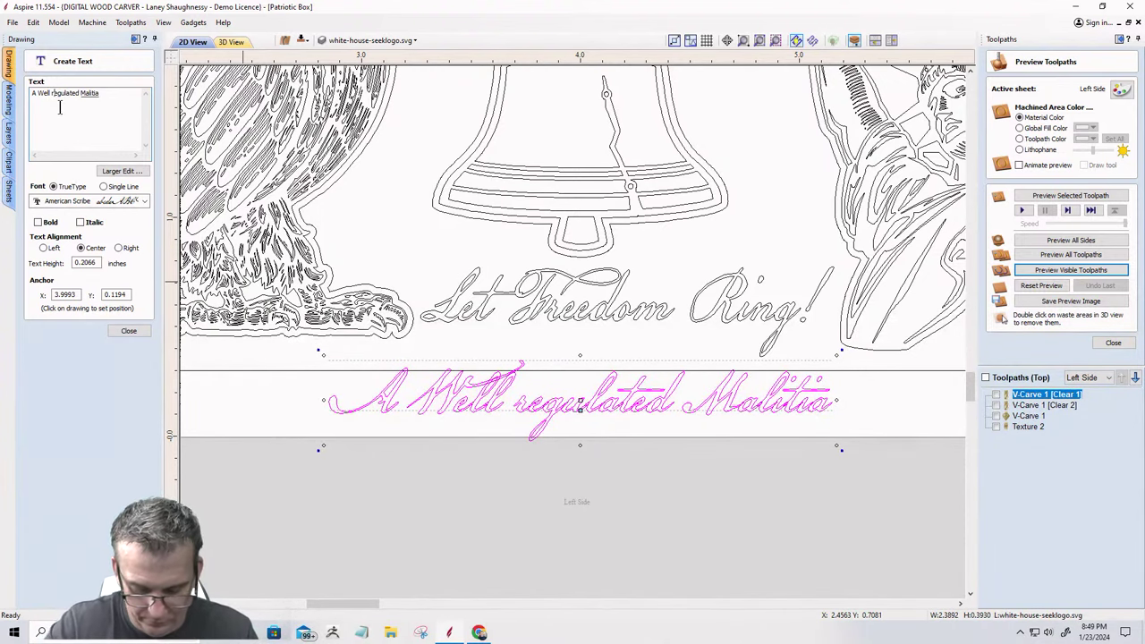
{"action": "key", "text": "BackSpace"}
{"action": "type", "text": "R"}
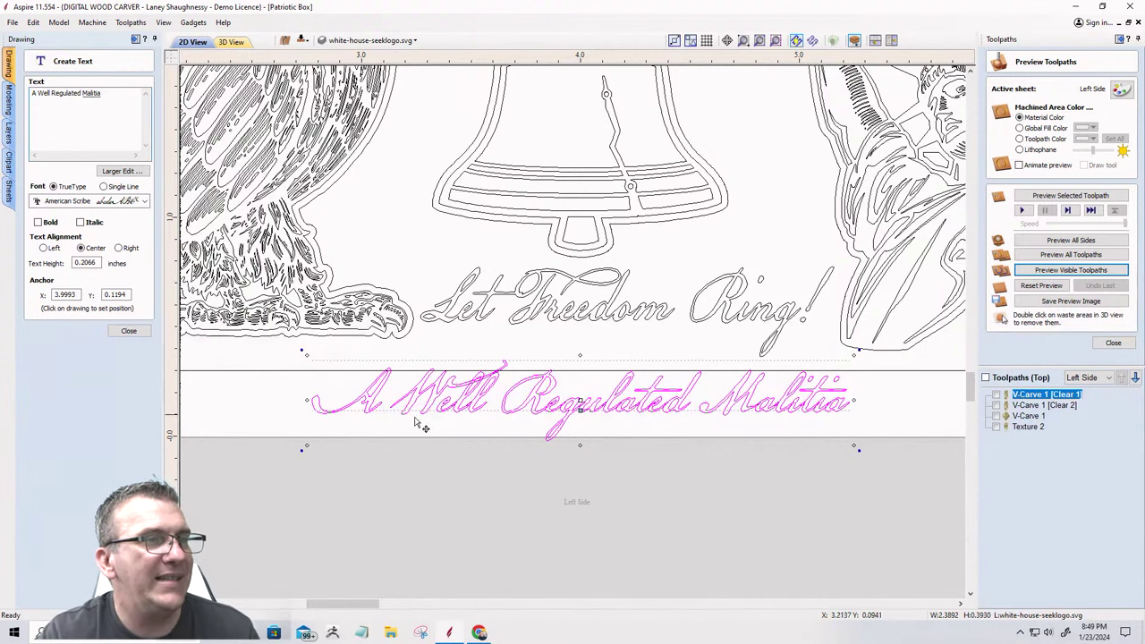
{"action": "scroll", "coordinate": [680, 429], "scroll_direction": "up", "scroll_amount": 3}
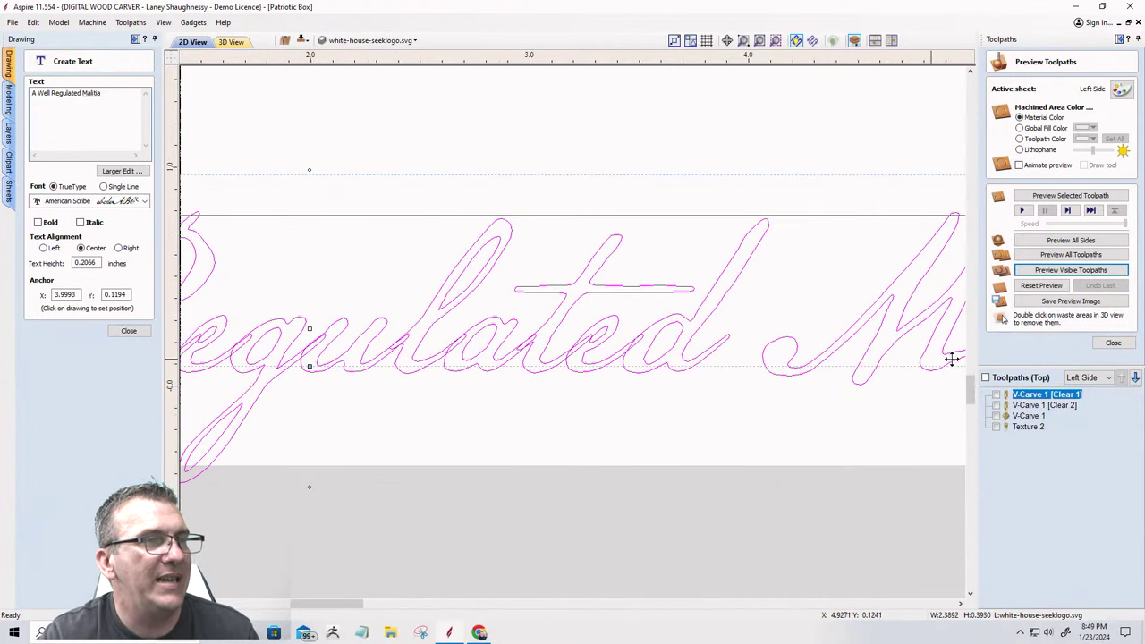
{"action": "scroll", "coordinate": [951, 359], "scroll_direction": "down", "scroll_amount": 3}
{"action": "scroll", "coordinate": [680, 379], "scroll_direction": "up", "scroll_amount": 4}
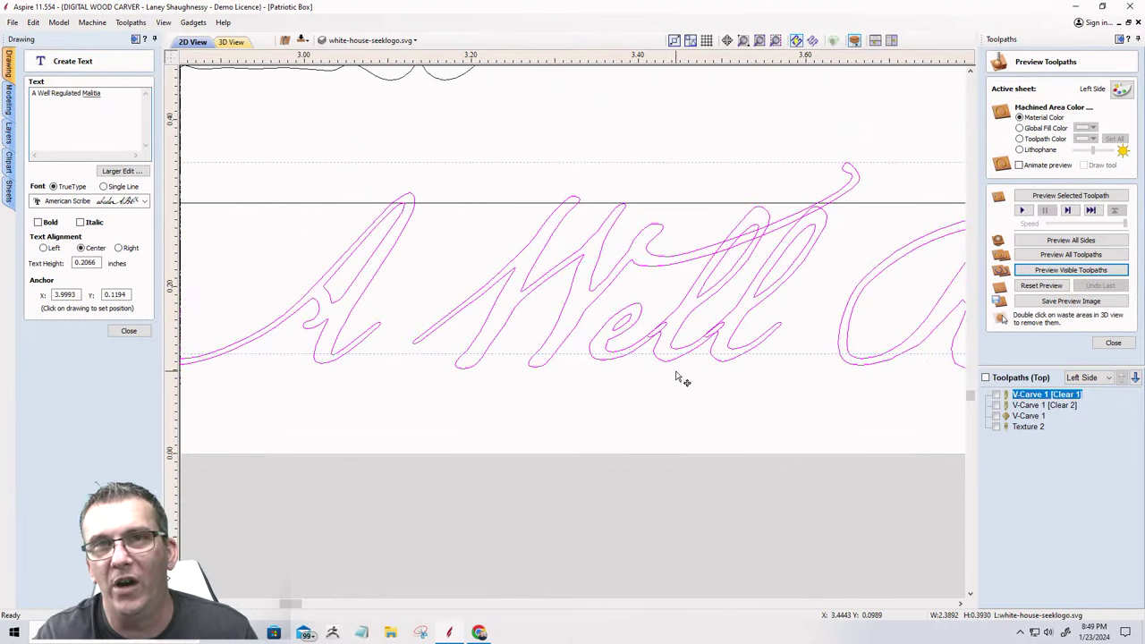
{"action": "scroll", "coordinate": [633, 365], "scroll_direction": "down", "scroll_amount": 2}
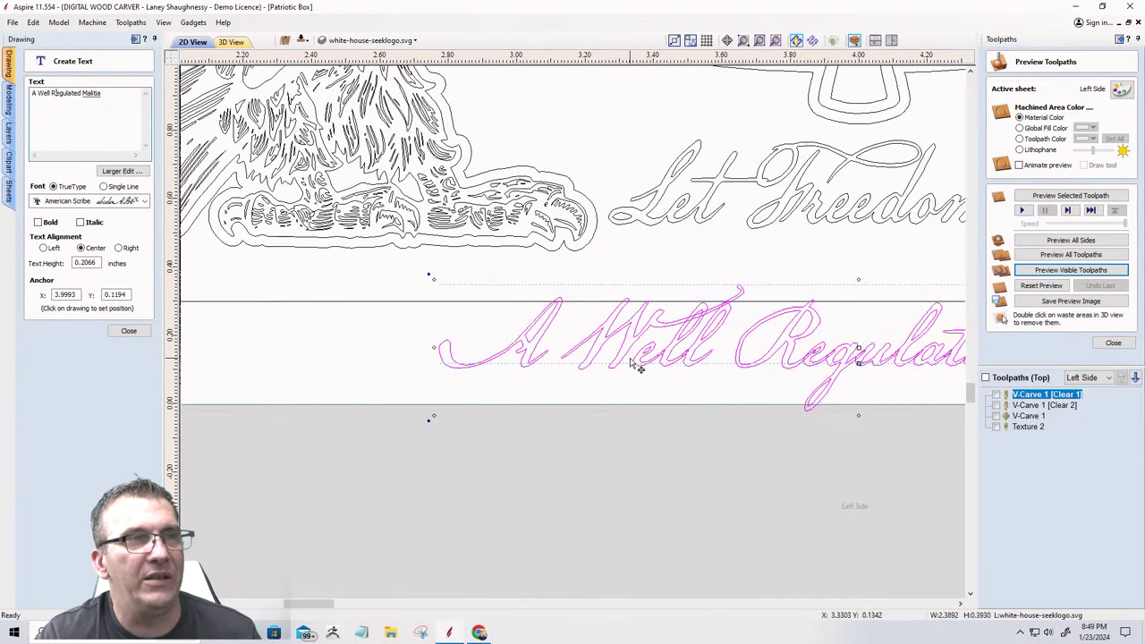
{"action": "left_click", "coordinate": [635, 365]}
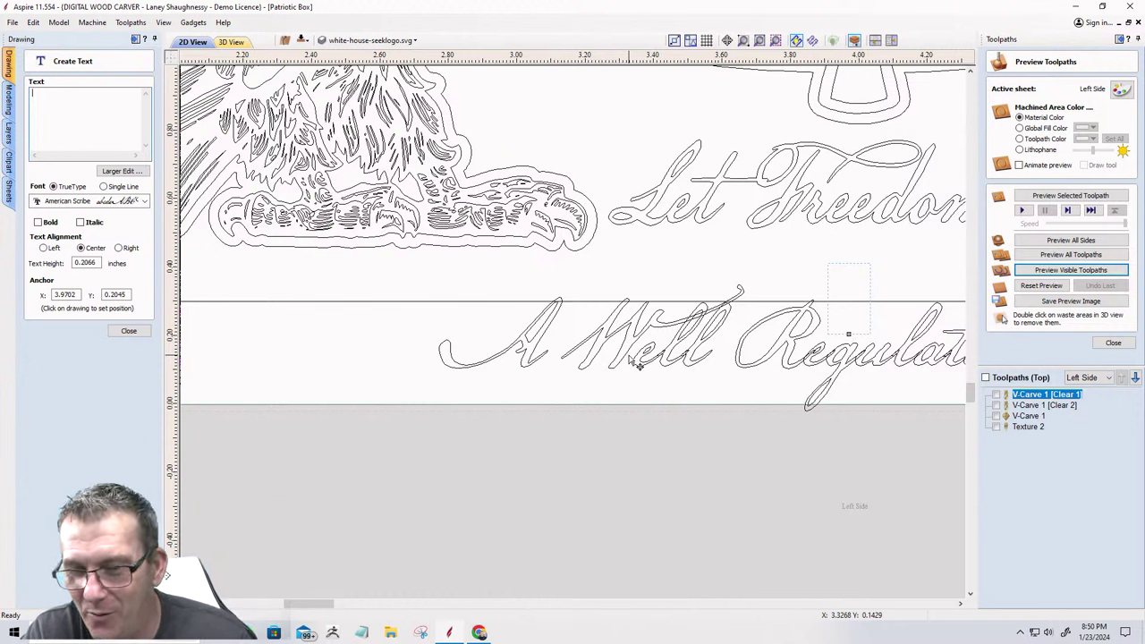
Delete the militia text line and close Create Text.
{"action": "double_click", "coordinate": [628, 353]}
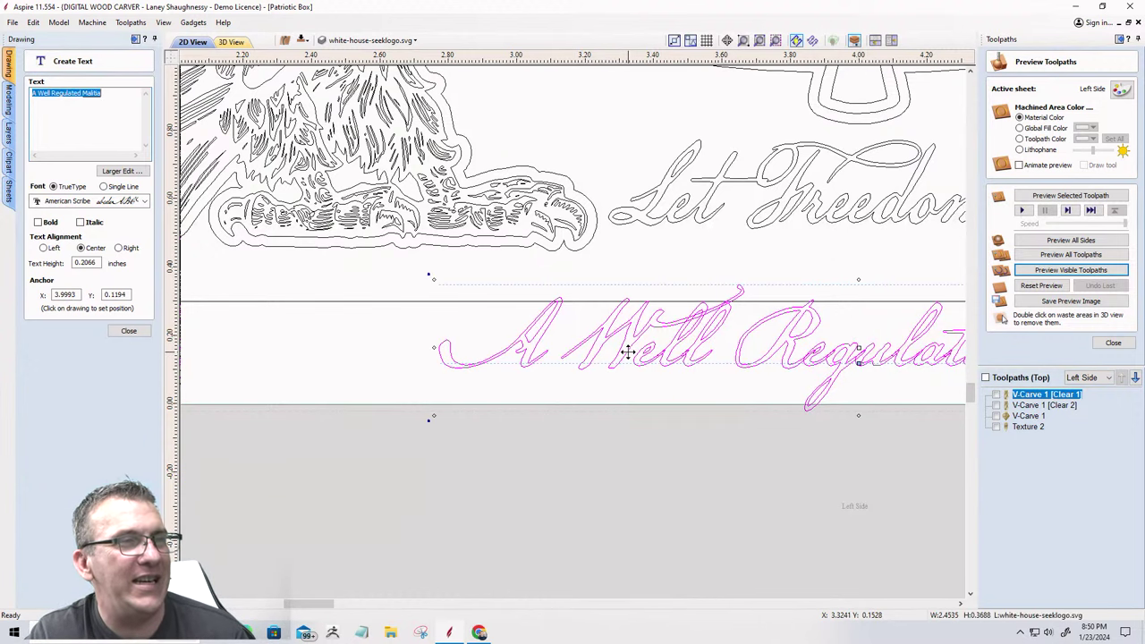
{"action": "key", "text": "Delete"}
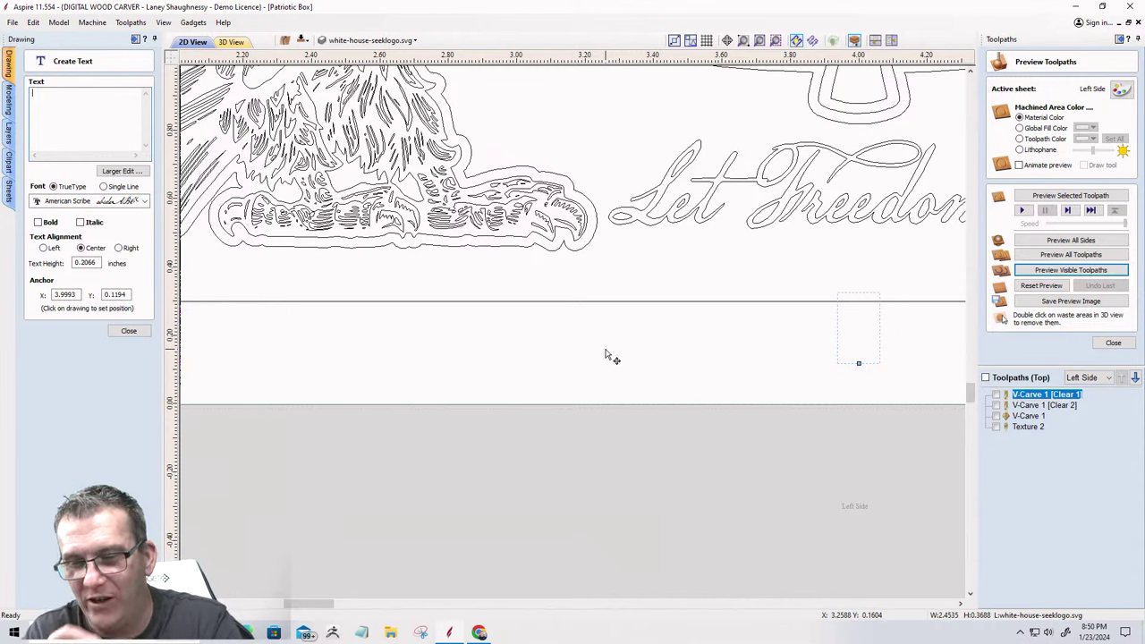
{"action": "left_click", "coordinate": [119, 333]}
Reopen Texture 2 and review its cut depth, cut length, 15° angle and 0.0625 in offset.
{"action": "scroll", "coordinate": [313, 318], "scroll_direction": "down", "scroll_amount": 4}
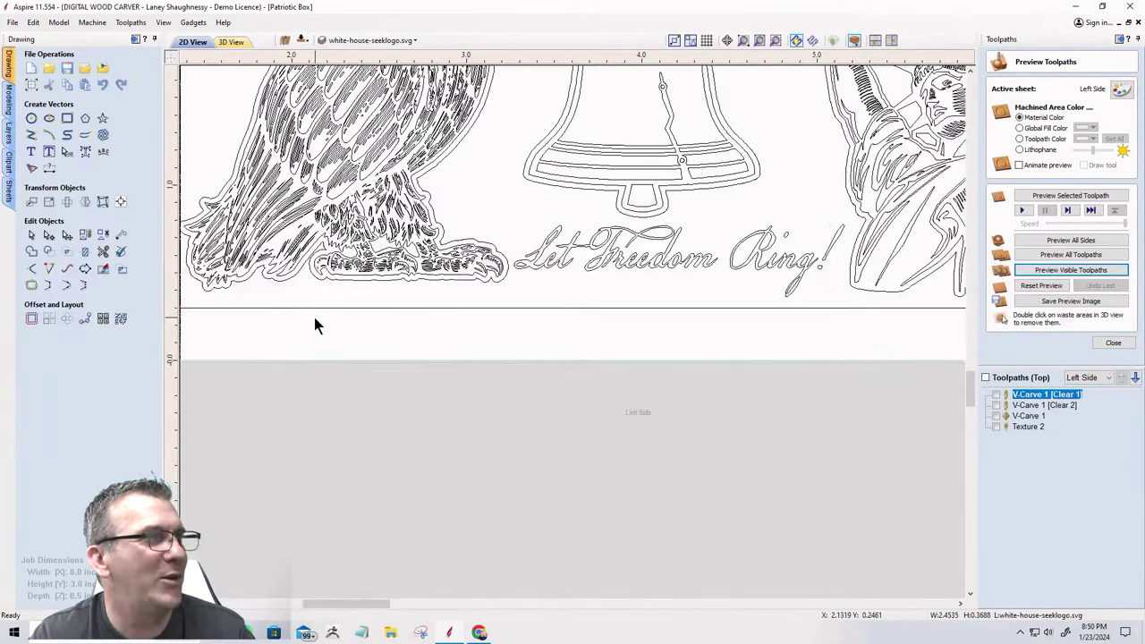
{"action": "double_click", "coordinate": [1027, 427]}
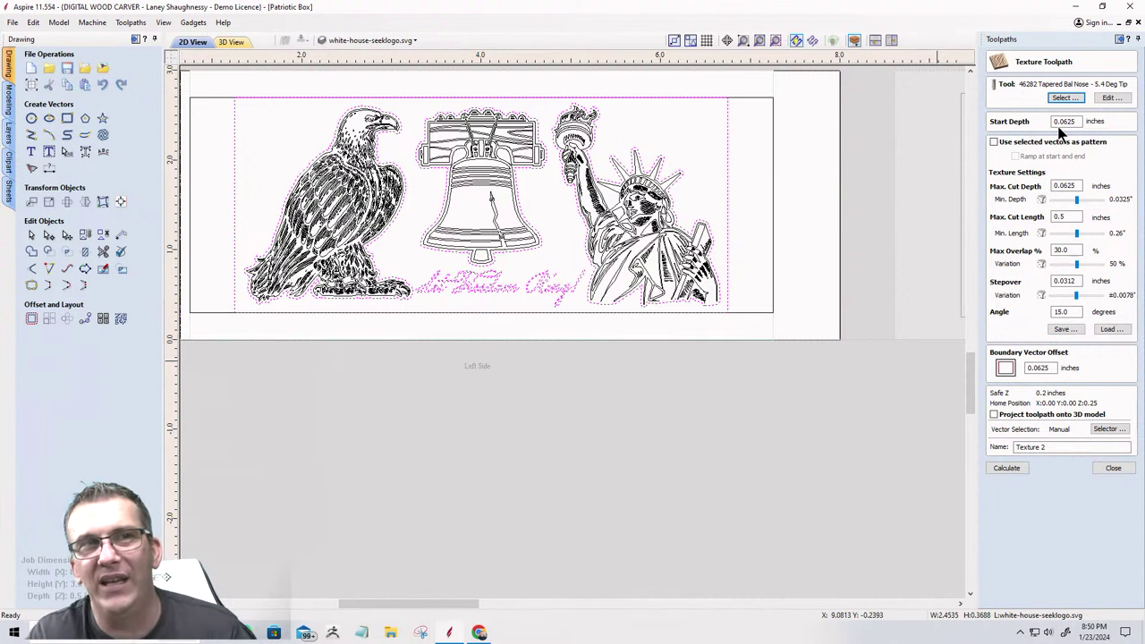
{"action": "left_click", "coordinate": [1060, 186]}
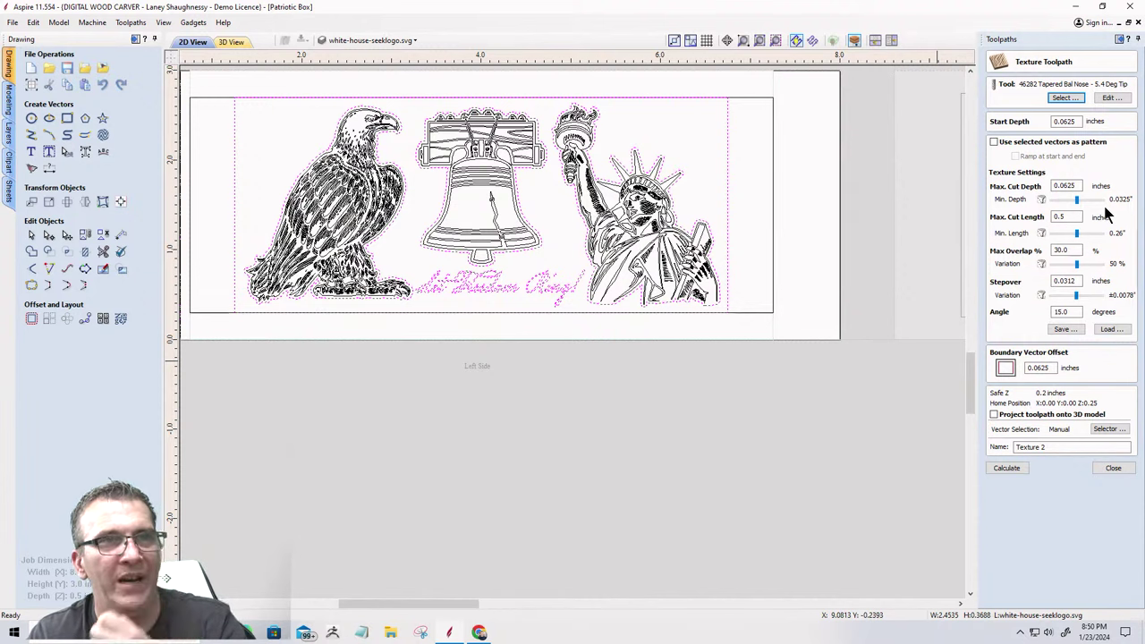
{"action": "left_click", "coordinate": [1063, 219]}
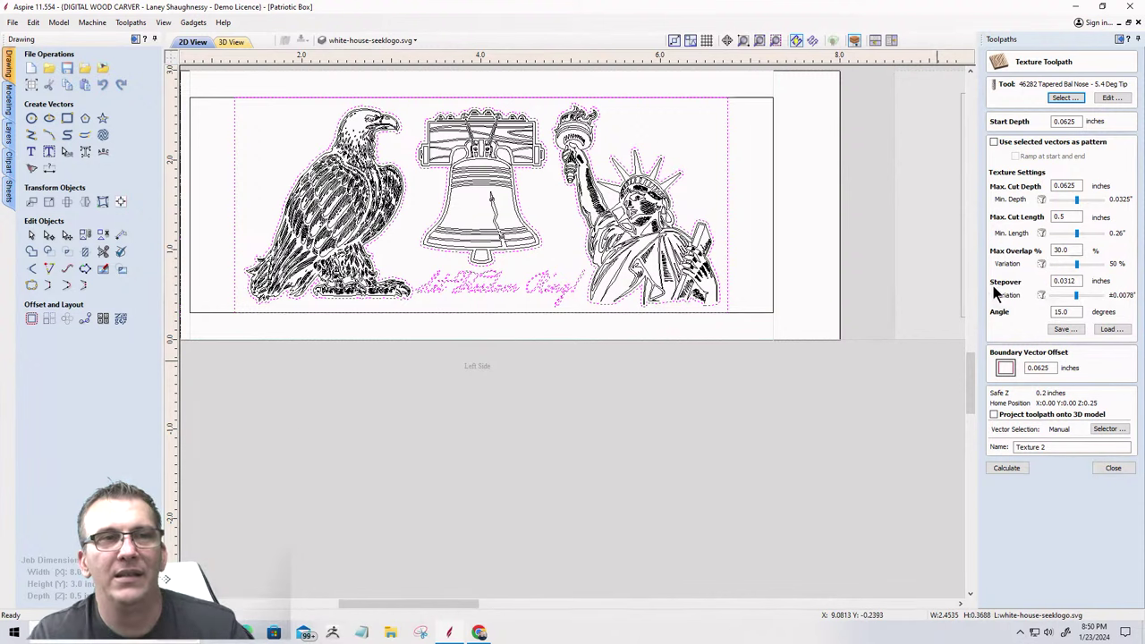
{"action": "left_click", "coordinate": [1069, 312]}
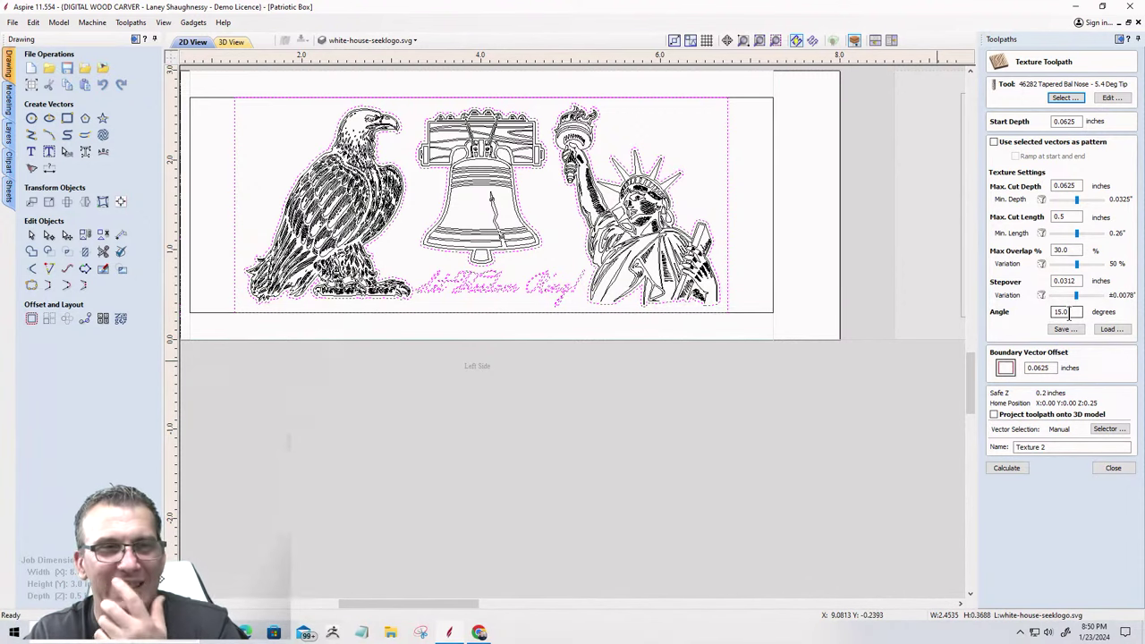
{"action": "double_click", "coordinate": [1038, 368]}
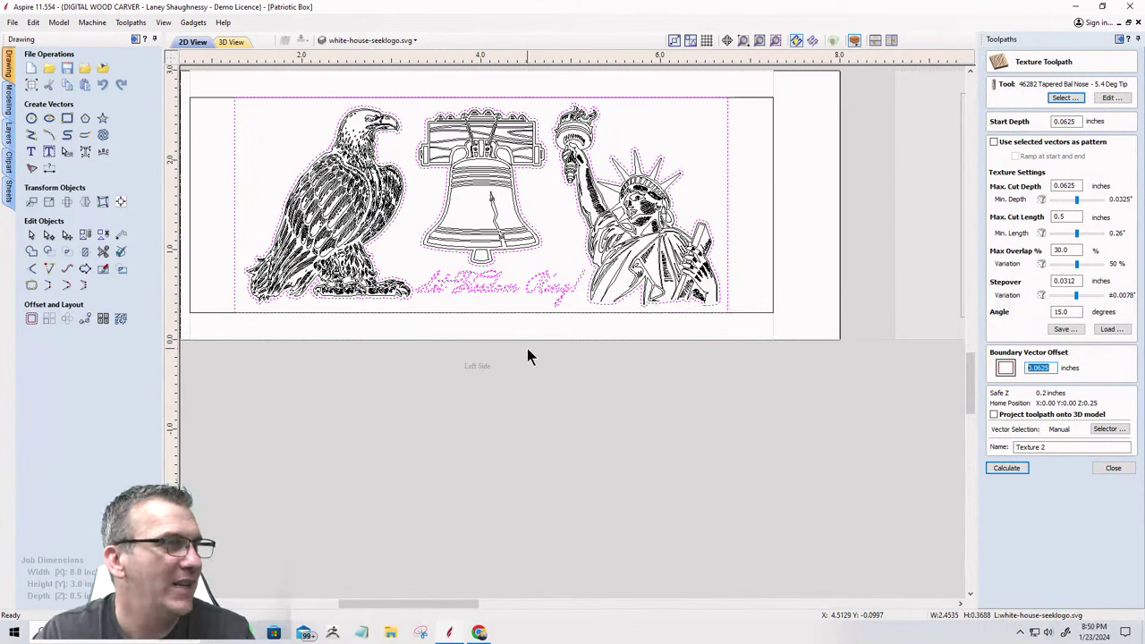
{"action": "left_click", "coordinate": [685, 394]}
{"action": "scroll", "coordinate": [766, 401], "scroll_direction": "down", "scroll_amount": 2}
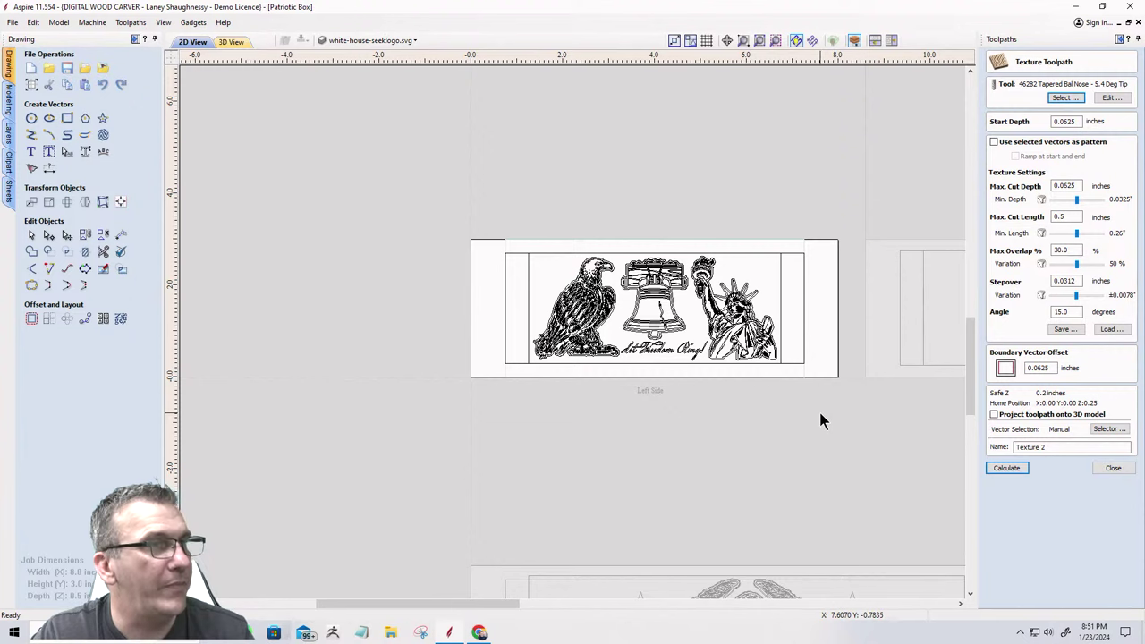
{"action": "scroll", "coordinate": [448, 353], "scroll_direction": "down", "scroll_amount": 2}
{"action": "scroll", "coordinate": [614, 403], "scroll_direction": "up", "scroll_amount": 4}
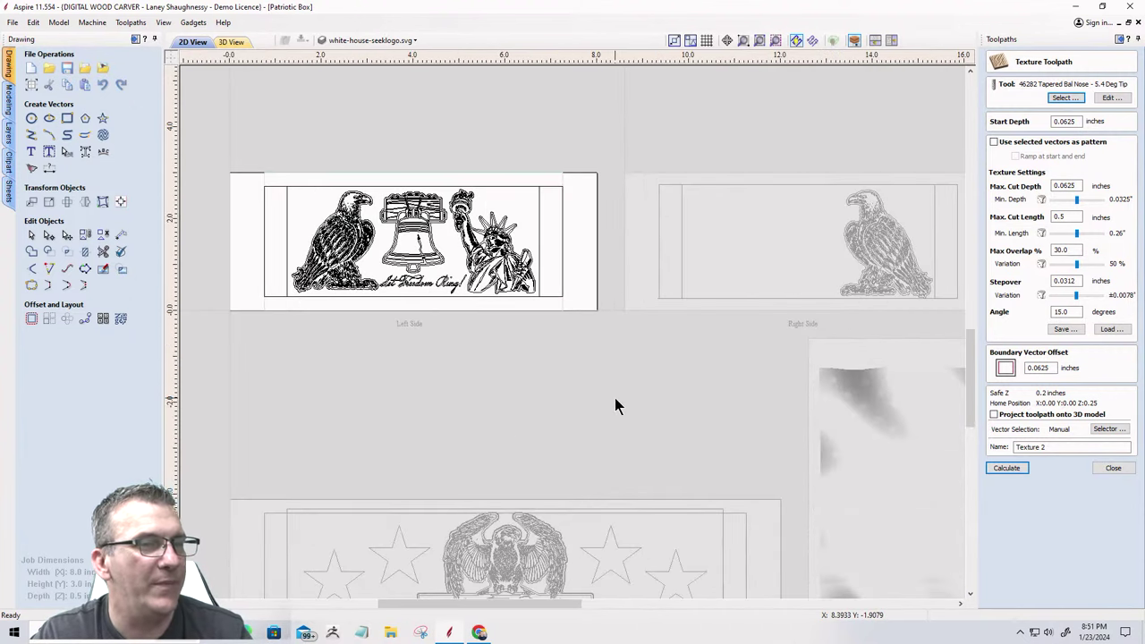
{"action": "scroll", "coordinate": [637, 387], "scroll_direction": "down", "scroll_amount": 2}
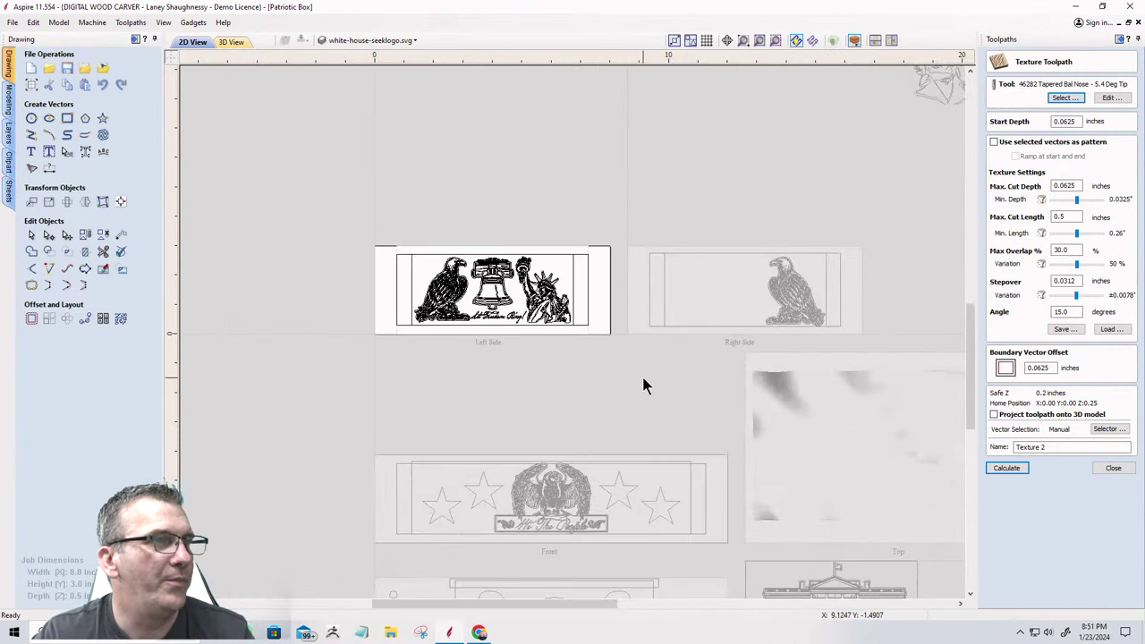
{"action": "left_click", "coordinate": [232, 44]}
{"action": "left_click_drag", "start_coordinate": [406, 301], "coordinate": [600, 20]}
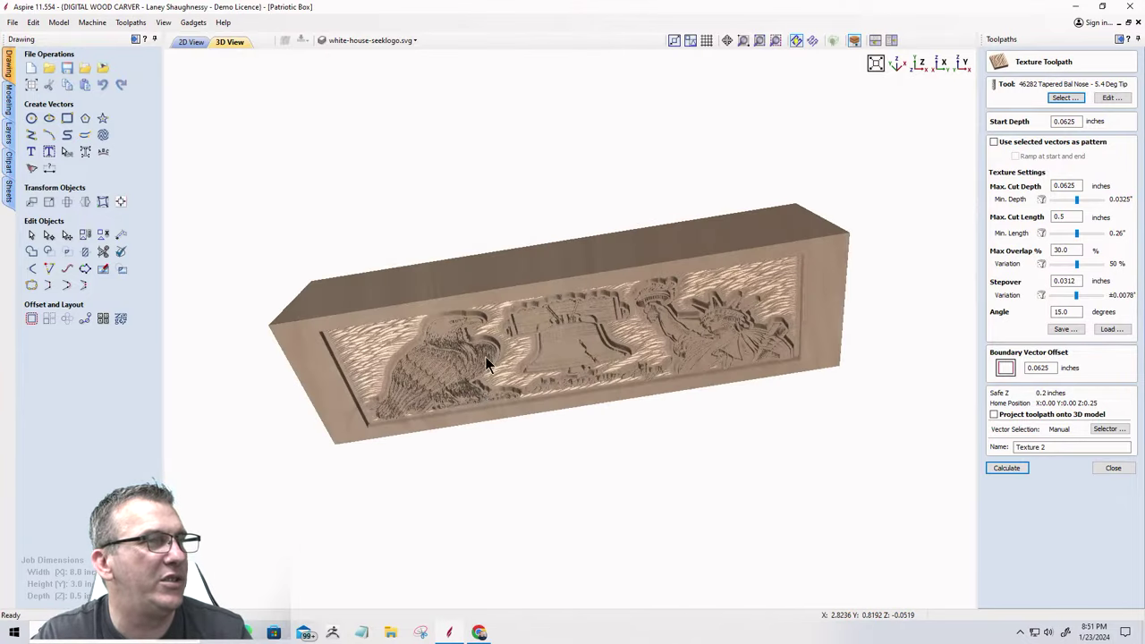
{"action": "left_click_drag", "start_coordinate": [485, 356], "coordinate": [537, 358]}
{"action": "scroll", "coordinate": [570, 380], "scroll_direction": "up", "scroll_amount": 4}
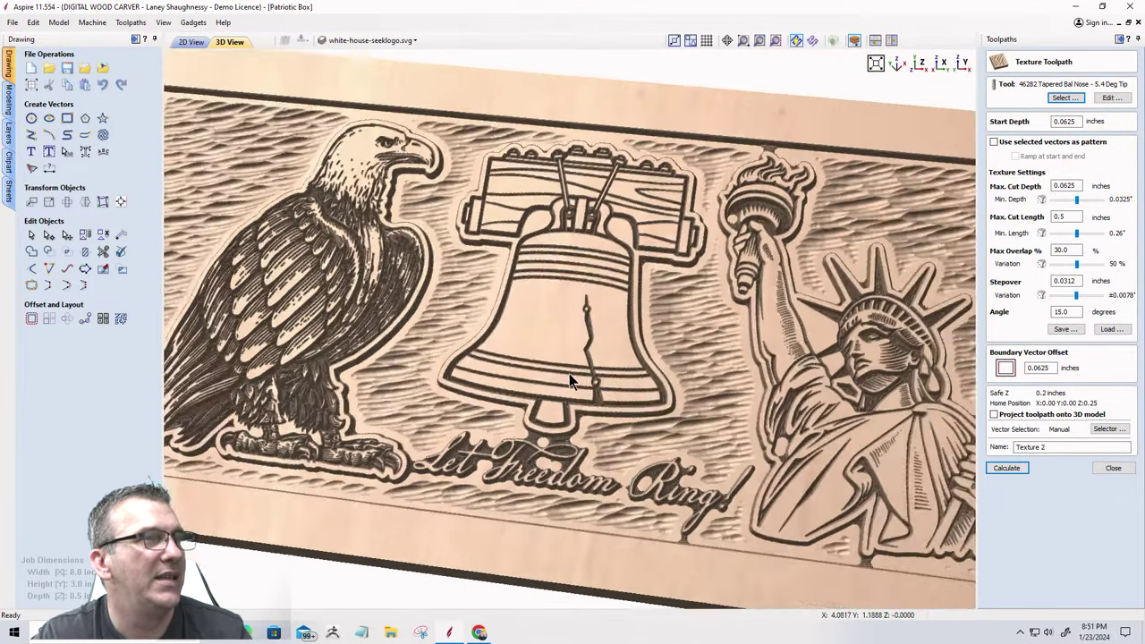
{"action": "scroll", "coordinate": [570, 380], "scroll_direction": "down", "scroll_amount": 4}
{"action": "left_click_drag", "start_coordinate": [558, 269], "coordinate": [550, 376]}
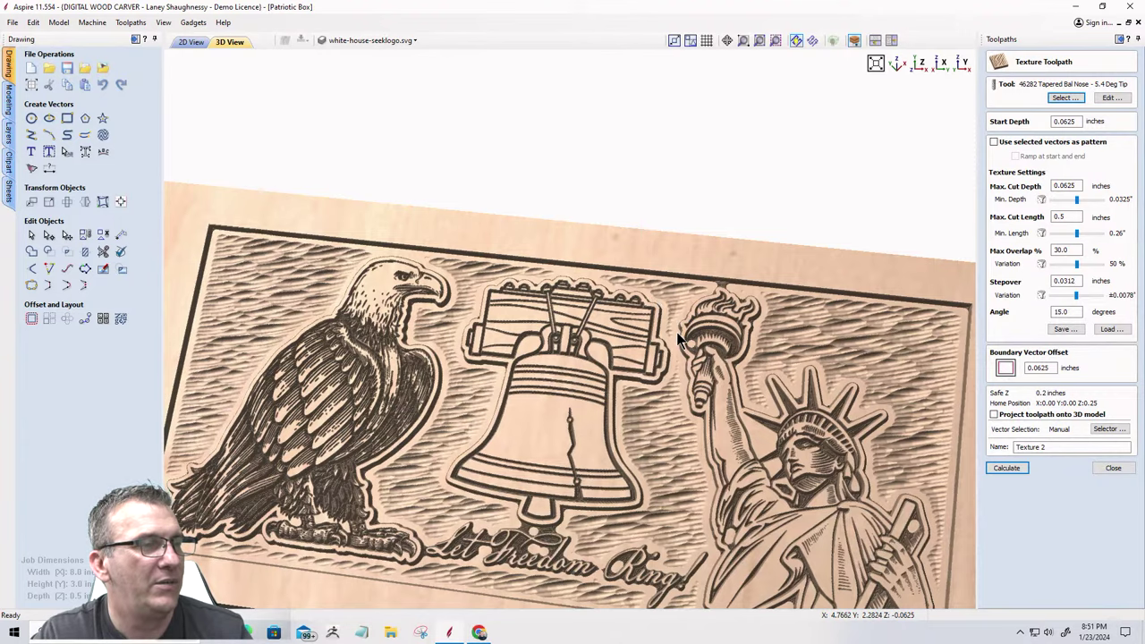
{"action": "left_click_drag", "start_coordinate": [627, 390], "coordinate": [560, 388]}
{"action": "scroll", "coordinate": [563, 376], "scroll_direction": "down", "scroll_amount": 3}
{"action": "scroll", "coordinate": [577, 426], "scroll_direction": "up", "scroll_amount": 2}
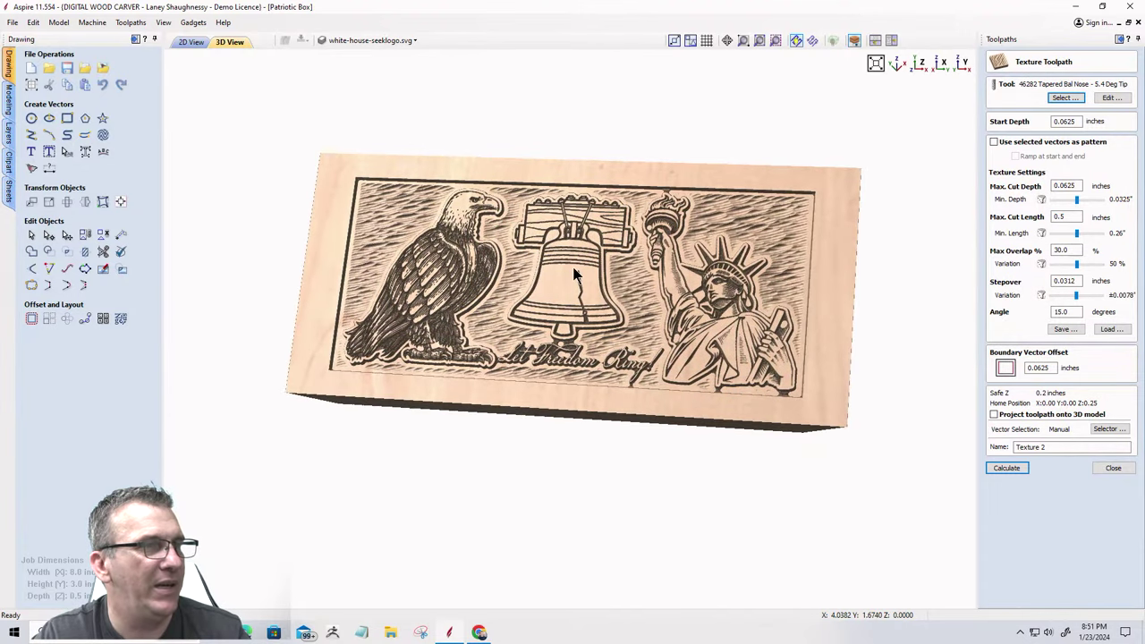
{"action": "scroll", "coordinate": [575, 283], "scroll_direction": "up", "scroll_amount": 2}
{"action": "scroll", "coordinate": [576, 283], "scroll_direction": "down", "scroll_amount": 3}
{"action": "left_click_drag", "start_coordinate": [577, 284], "coordinate": [594, 270]}
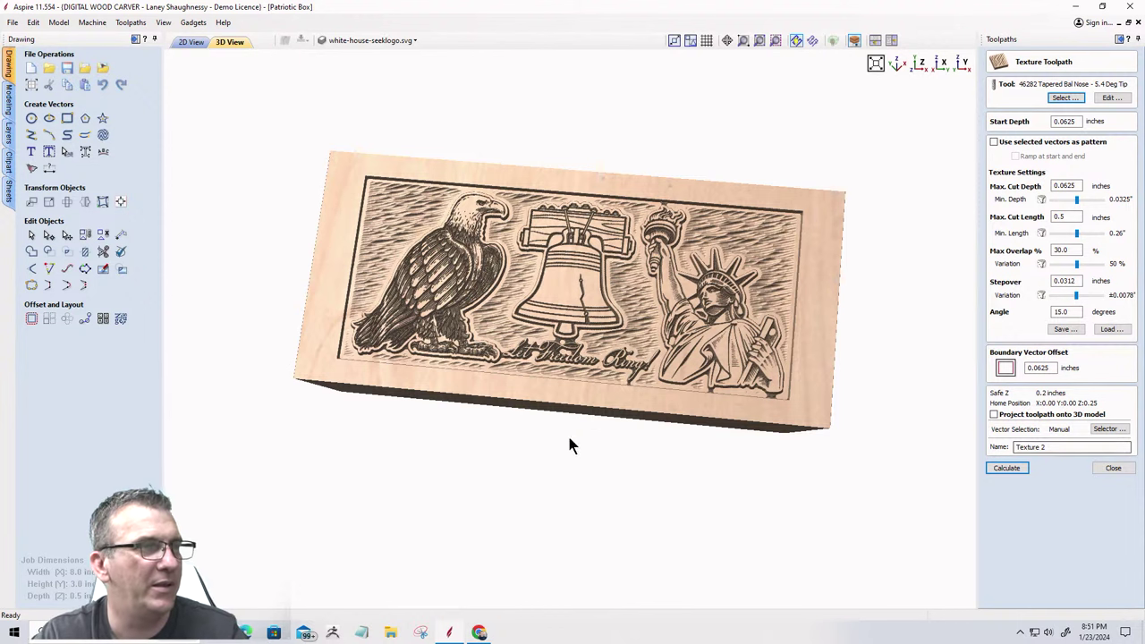
{"action": "left_click_drag", "start_coordinate": [678, 266], "coordinate": [501, 259]}
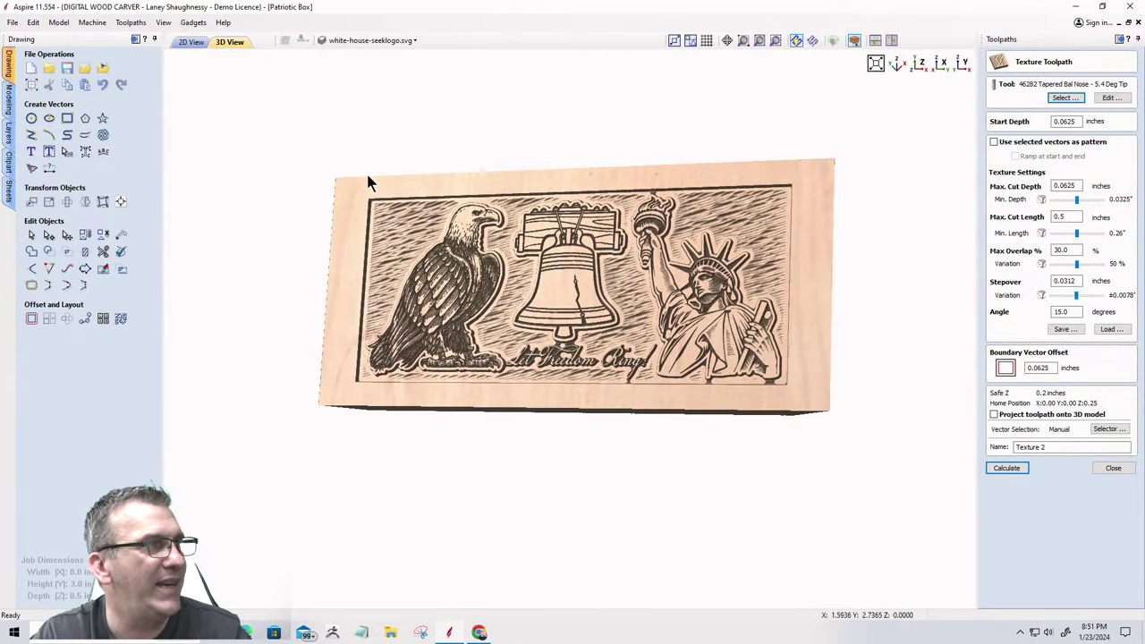
{"action": "left_click", "coordinate": [191, 42]}
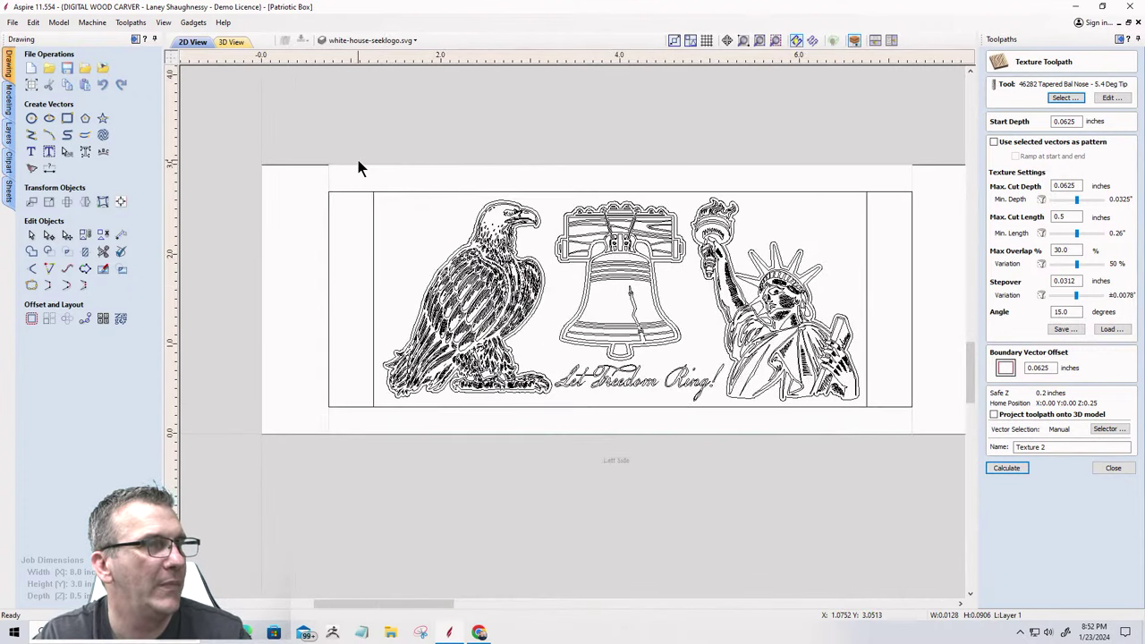
Copy the Left Side eagle vectors onto the Right Side sheet and zoom in on both eagles.
{"action": "left_click_drag", "start_coordinate": [358, 167], "coordinate": [564, 425]}
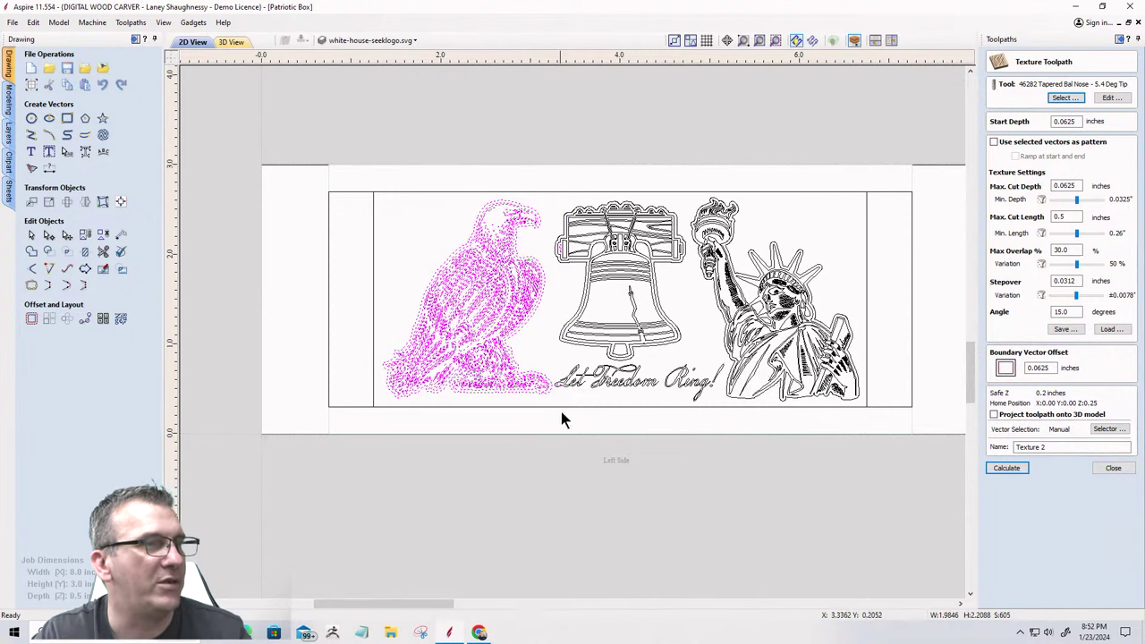
{"action": "scroll", "coordinate": [560, 412], "scroll_direction": "up", "scroll_amount": 2}
{"action": "scroll", "coordinate": [558, 393], "scroll_direction": "up", "scroll_amount": 4}
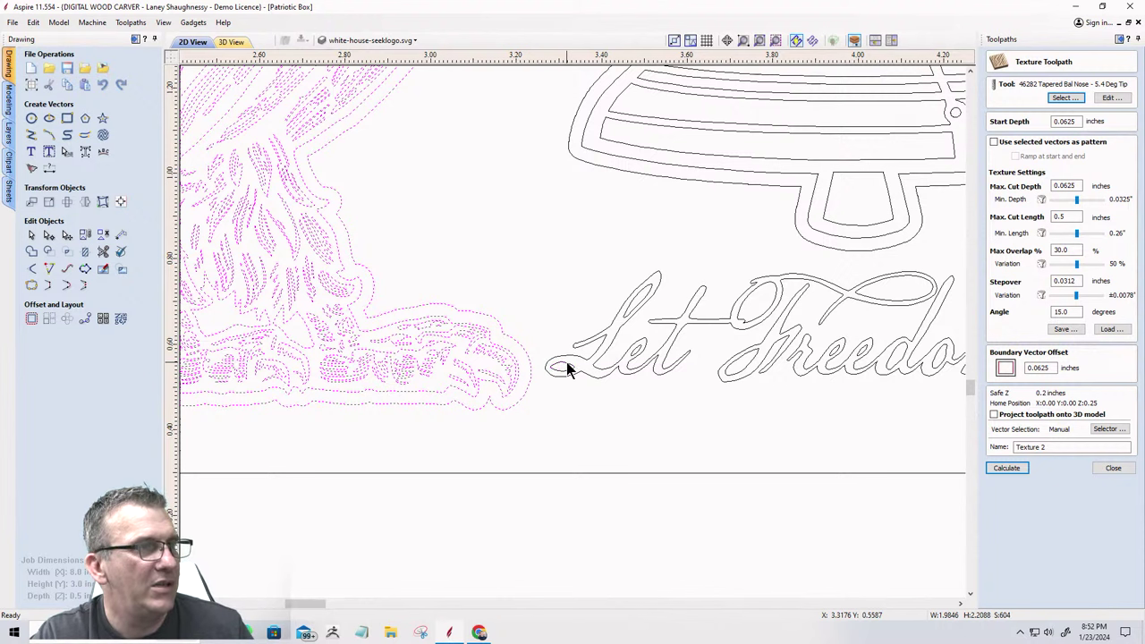
{"action": "scroll", "coordinate": [561, 365], "scroll_direction": "down", "scroll_amount": 6}
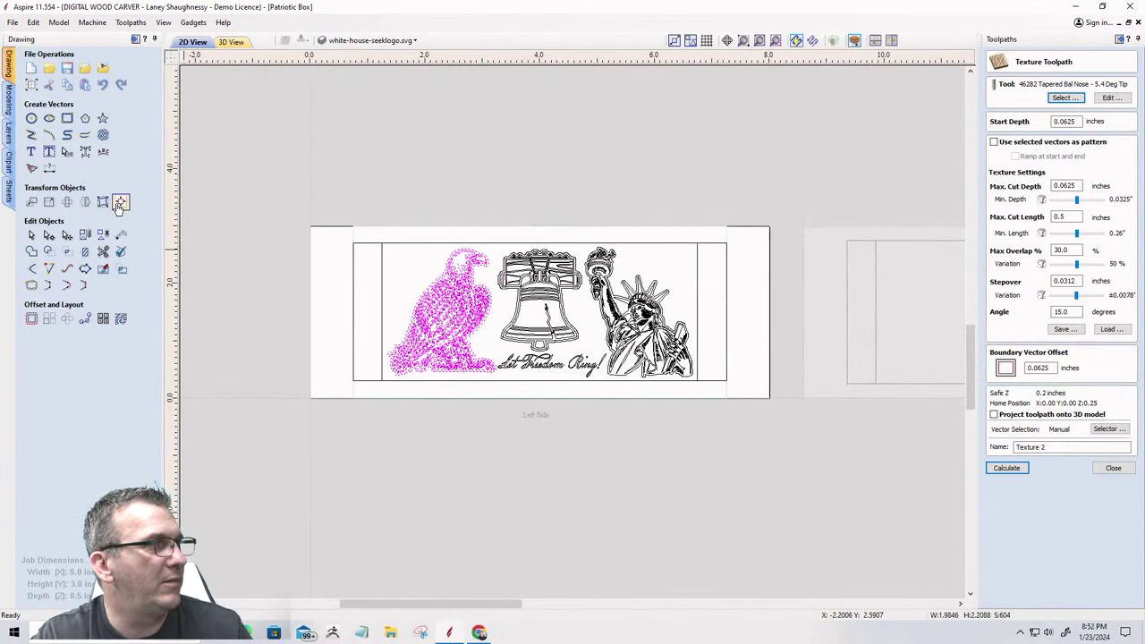
{"action": "right_click", "coordinate": [438, 299]}
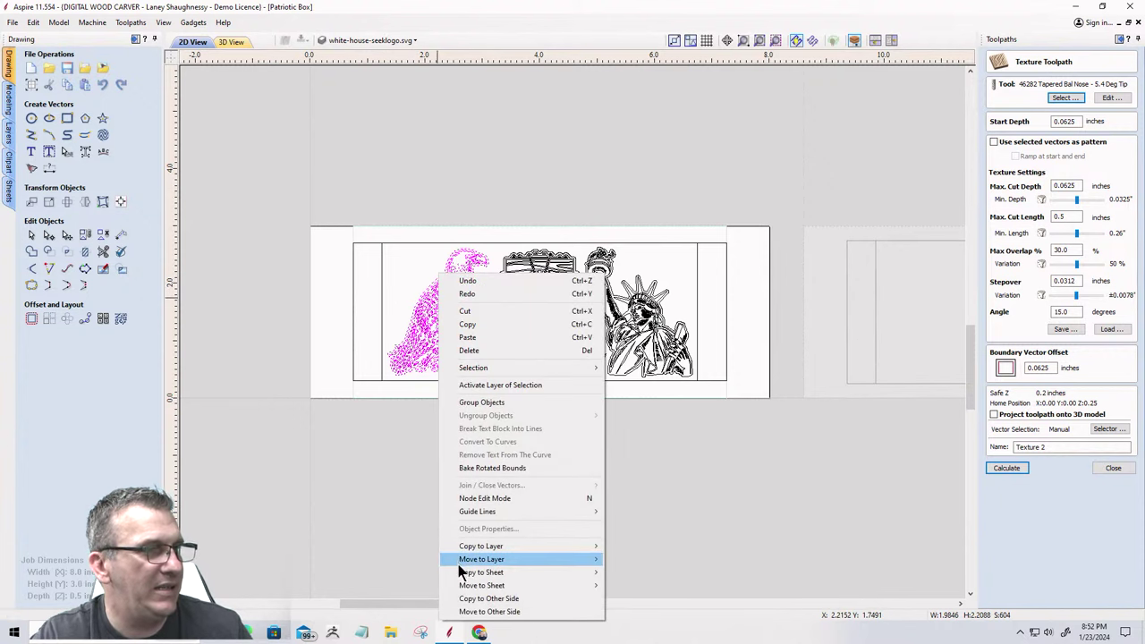
{"action": "mouse_move", "coordinate": [464, 572]}
{"action": "left_click", "coordinate": [637, 611]}
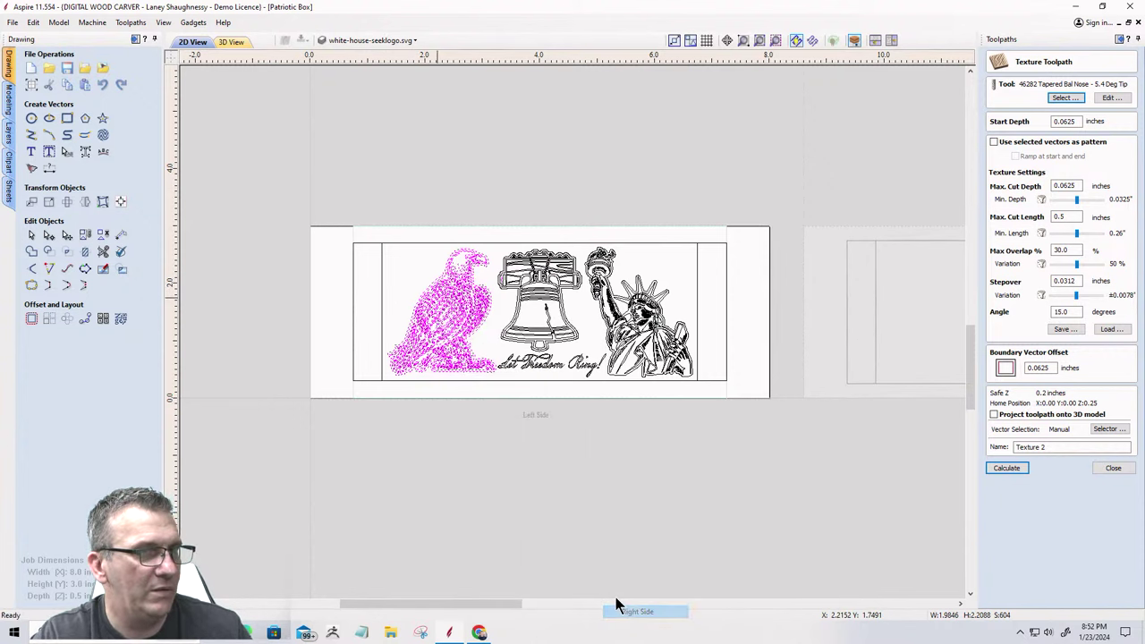
{"action": "scroll", "coordinate": [417, 421], "scroll_direction": "down", "scroll_amount": 4}
{"action": "scroll", "coordinate": [620, 410], "scroll_direction": "up", "scroll_amount": 4}
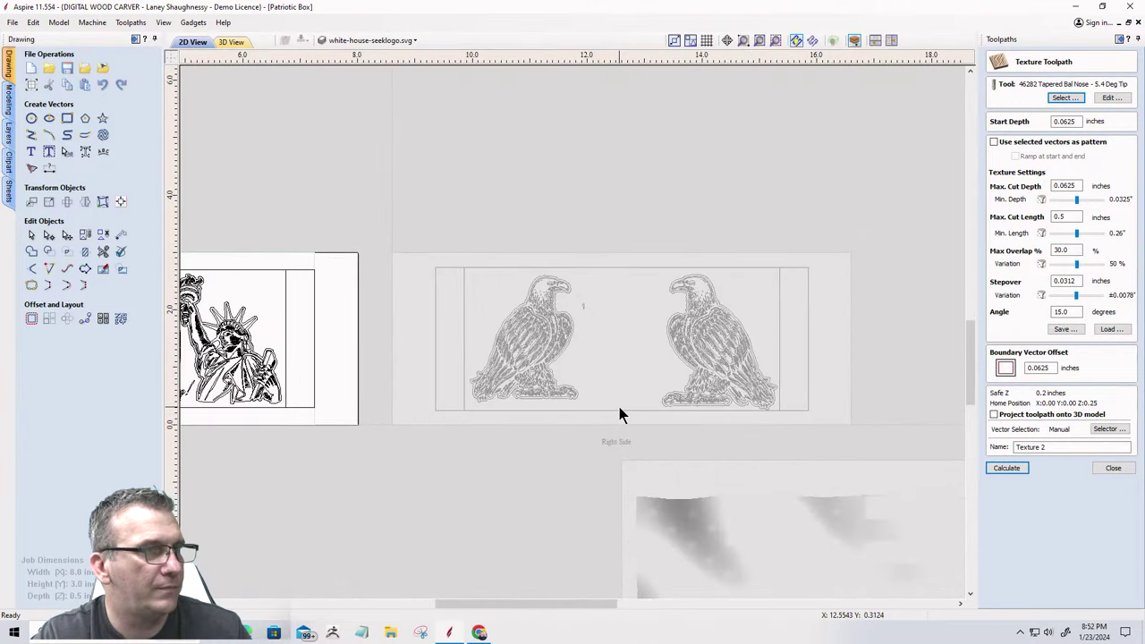
{"action": "scroll", "coordinate": [620, 407], "scroll_direction": "down", "scroll_amount": 3}
{"action": "scroll", "coordinate": [582, 360], "scroll_direction": "up", "scroll_amount": 4}
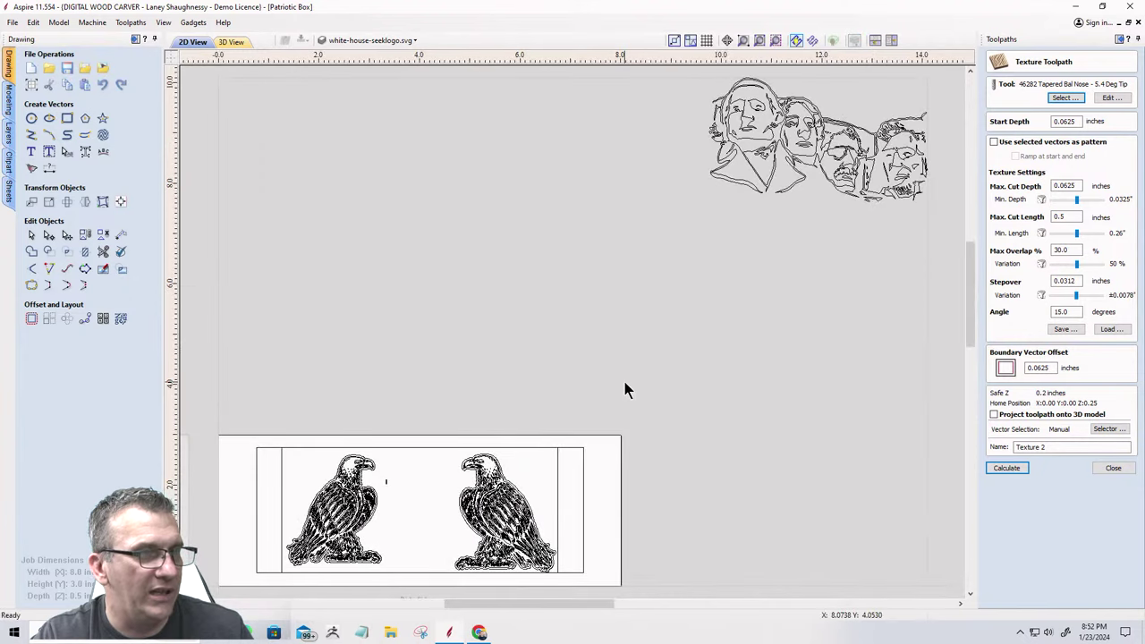
{"action": "scroll", "coordinate": [403, 526], "scroll_direction": "up", "scroll_amount": 2}
{"action": "scroll", "coordinate": [381, 518], "scroll_direction": "up", "scroll_amount": 1}
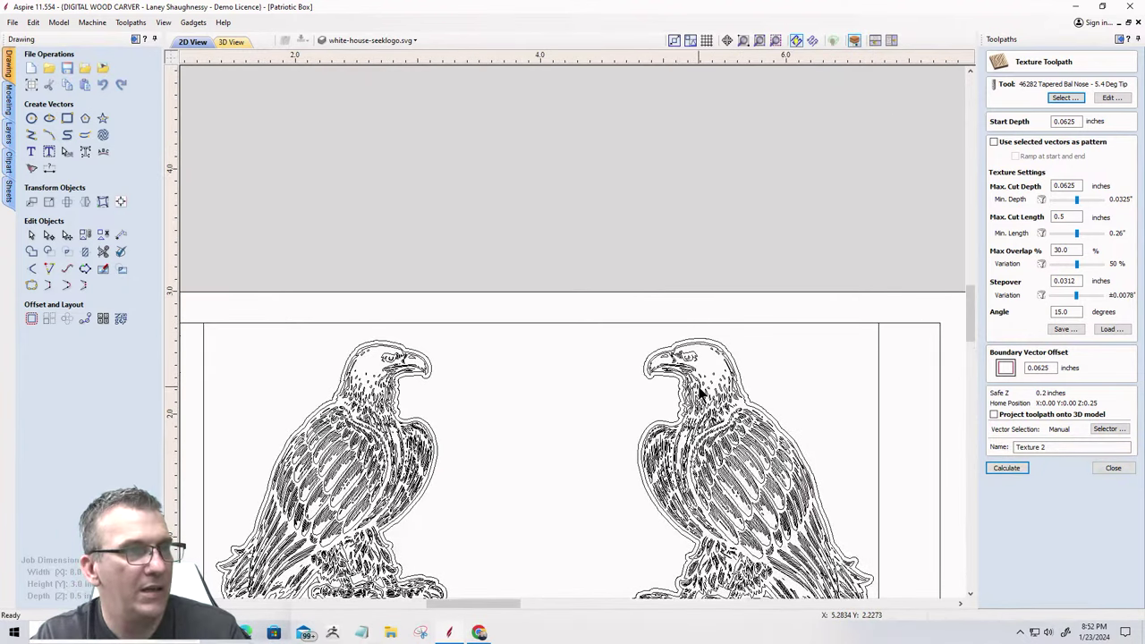
Delete the right-hand eagle on the Right Side panel.
{"action": "left_click", "coordinate": [700, 396]}
{"action": "key", "text": "Delete"}
{"action": "scroll", "coordinate": [478, 342], "scroll_direction": "down", "scroll_amount": 2}
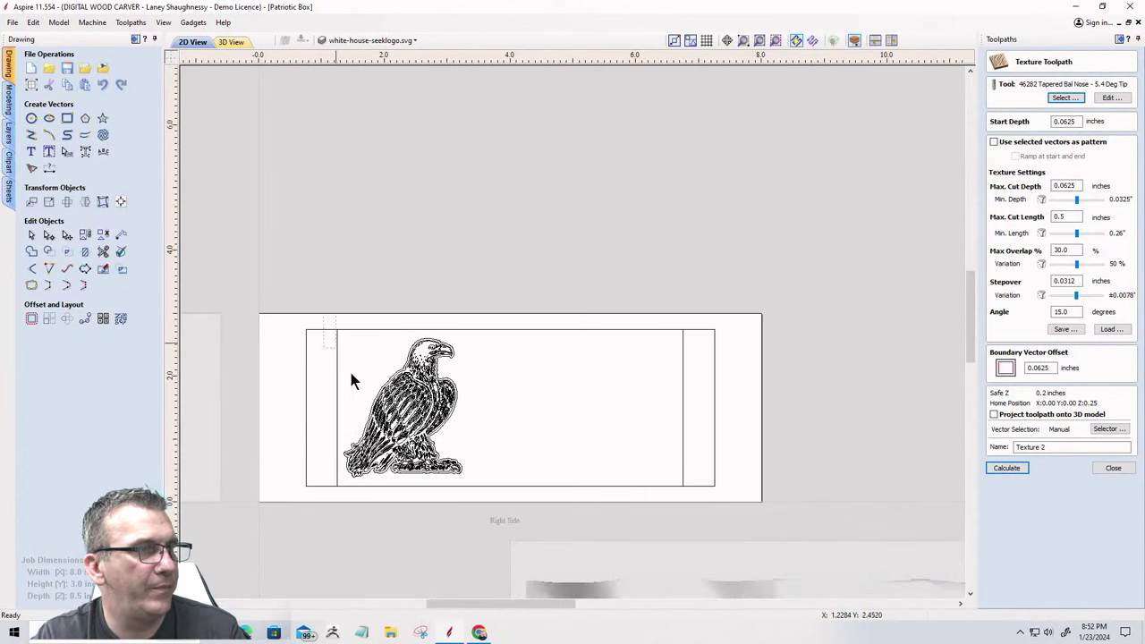
Mirror the remaining eagle horizontally so it faces left at the panel's right end.
{"action": "left_click", "coordinate": [450, 472]}
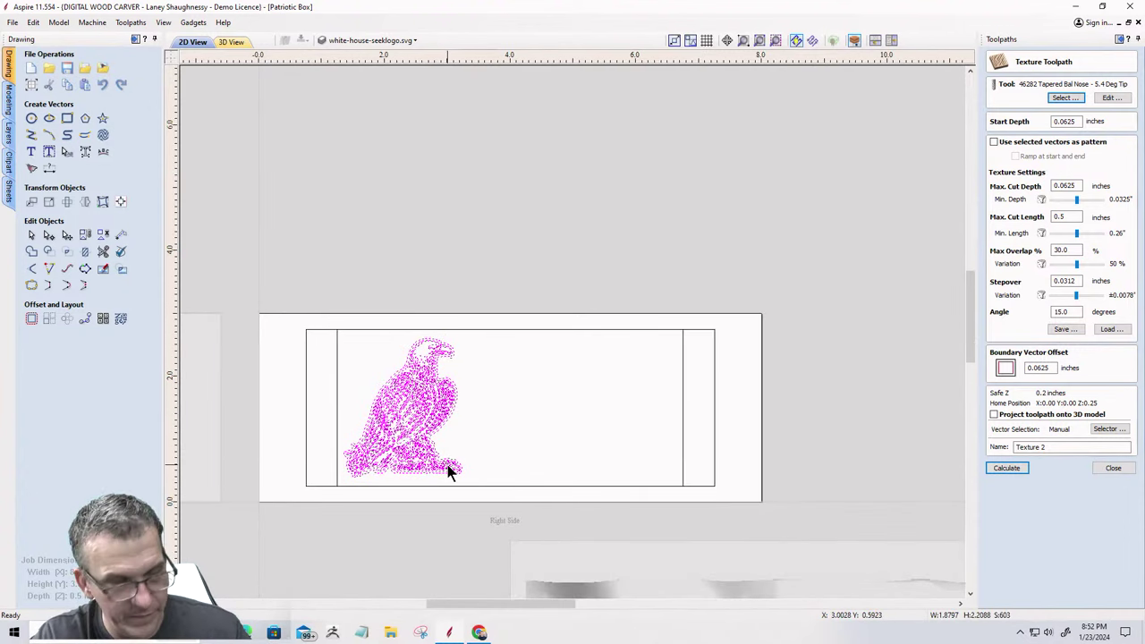
{"action": "left_click", "coordinate": [420, 412]}
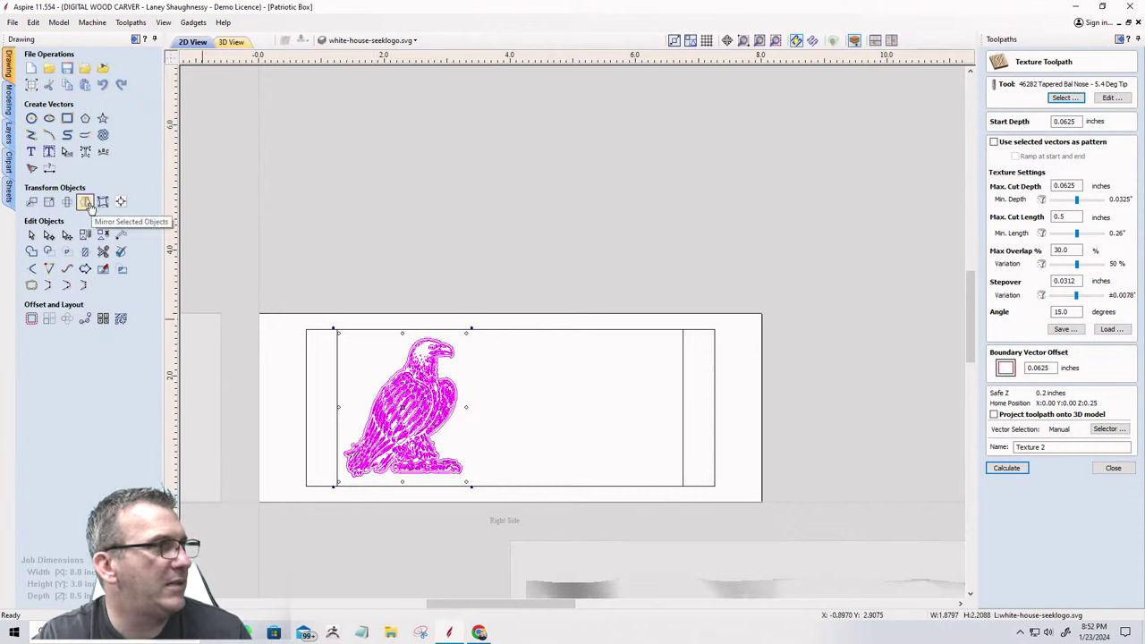
{"action": "left_click", "coordinate": [85, 201]}
{"action": "left_click", "coordinate": [87, 194]}
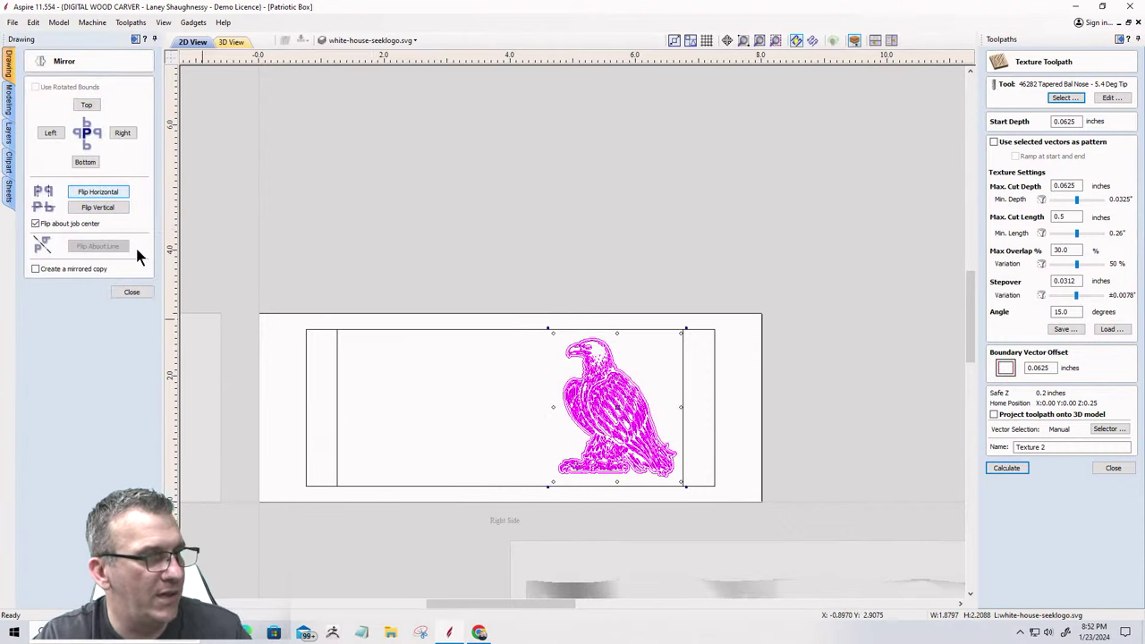
{"action": "left_click", "coordinate": [685, 460]}
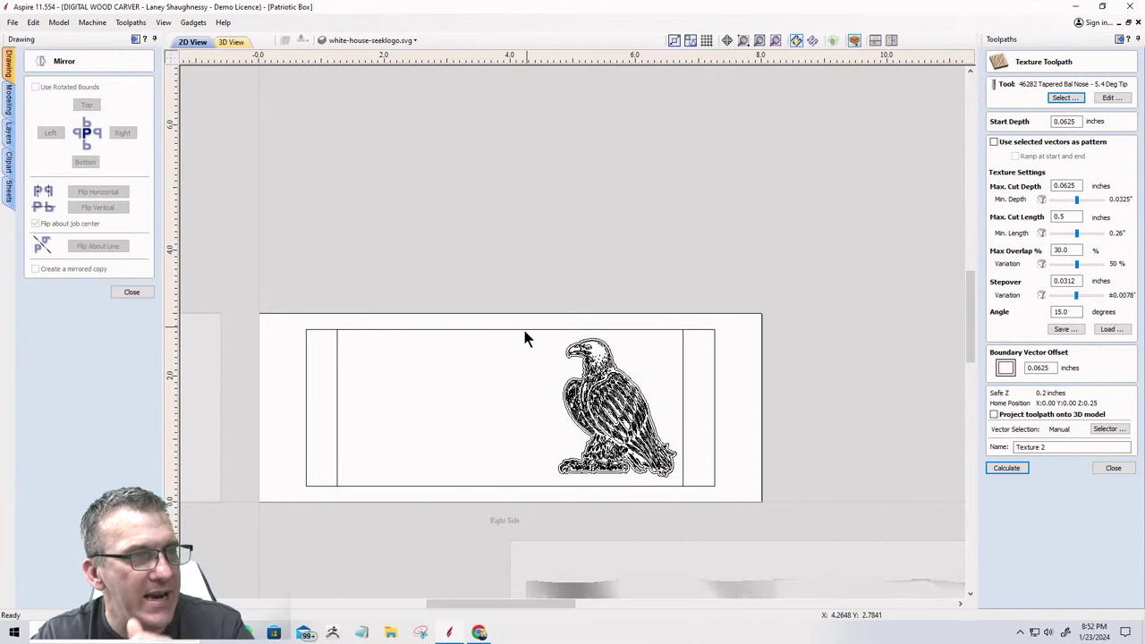
{"action": "scroll", "coordinate": [619, 411], "scroll_direction": "down", "scroll_amount": 2}
{"action": "scroll", "coordinate": [723, 411], "scroll_direction": "down", "scroll_amount": 1}
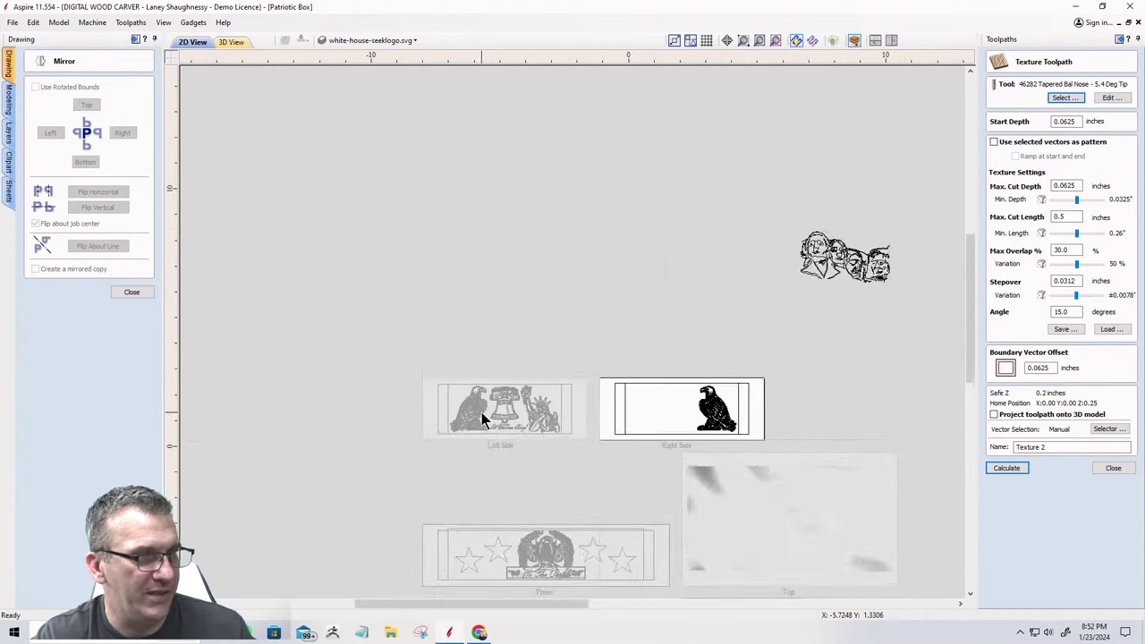
{"action": "scroll", "coordinate": [453, 411], "scroll_direction": "up", "scroll_amount": 3}
{"action": "scroll", "coordinate": [907, 468], "scroll_direction": "down", "scroll_amount": 3}
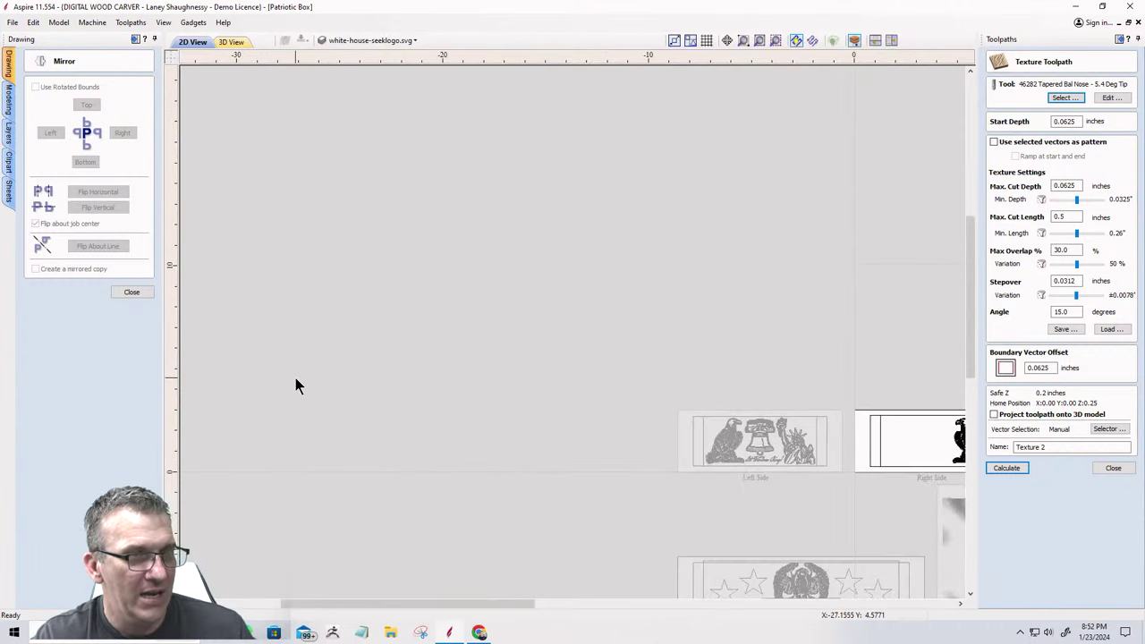
{"action": "scroll", "coordinate": [585, 429], "scroll_direction": "down", "scroll_amount": 1}
{"action": "scroll", "coordinate": [618, 411], "scroll_direction": "up", "scroll_amount": 2}
{"action": "scroll", "coordinate": [618, 411], "scroll_direction": "down", "scroll_amount": 2}
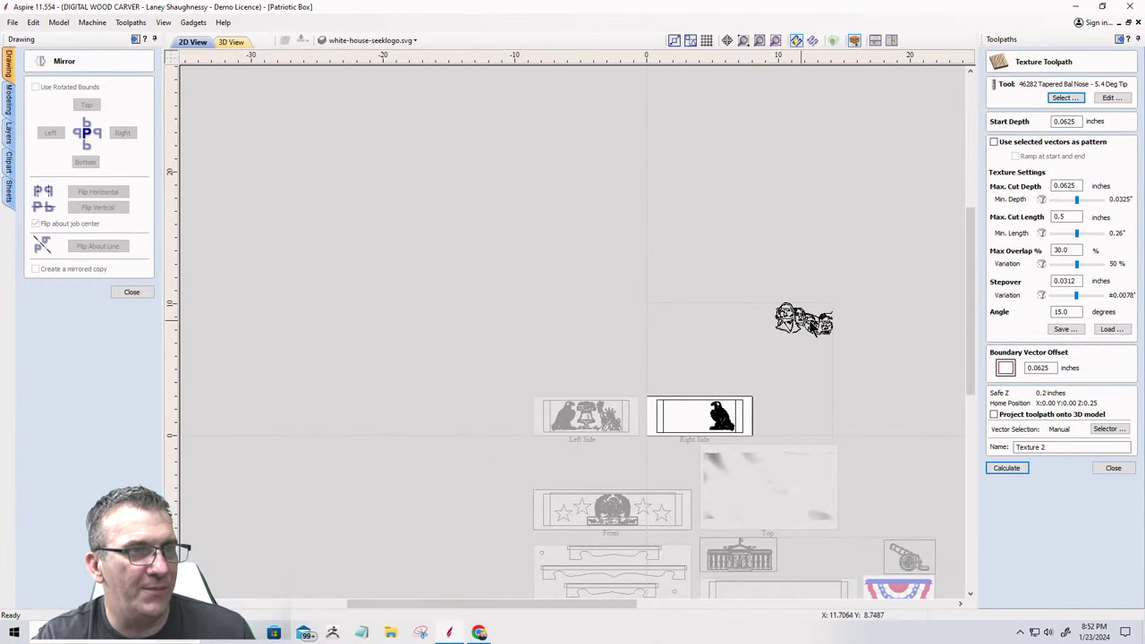
Move the Mount Rushmore faces group onto the Right Side panel.
{"action": "left_click", "coordinate": [810, 320]}
{"action": "left_click_drag", "start_coordinate": [818, 318], "coordinate": [702, 418]}
{"action": "scroll", "coordinate": [700, 431], "scroll_direction": "up", "scroll_amount": 4}
{"action": "scroll", "coordinate": [691, 450], "scroll_direction": "up", "scroll_amount": 4}
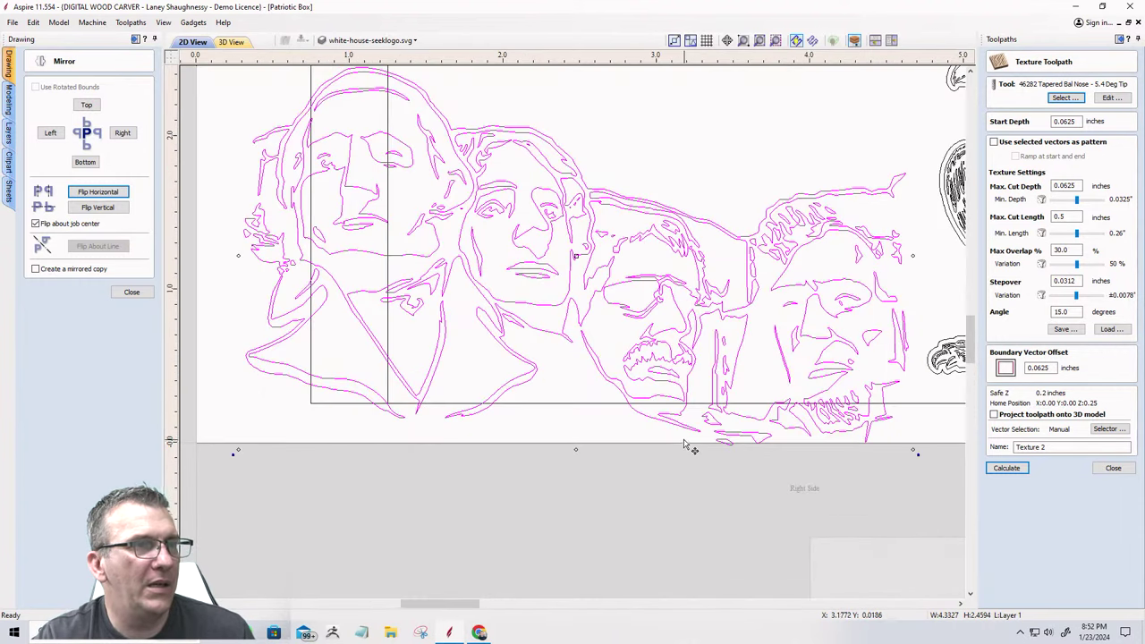
{"action": "scroll", "coordinate": [706, 410], "scroll_direction": "down", "scroll_amount": 1}
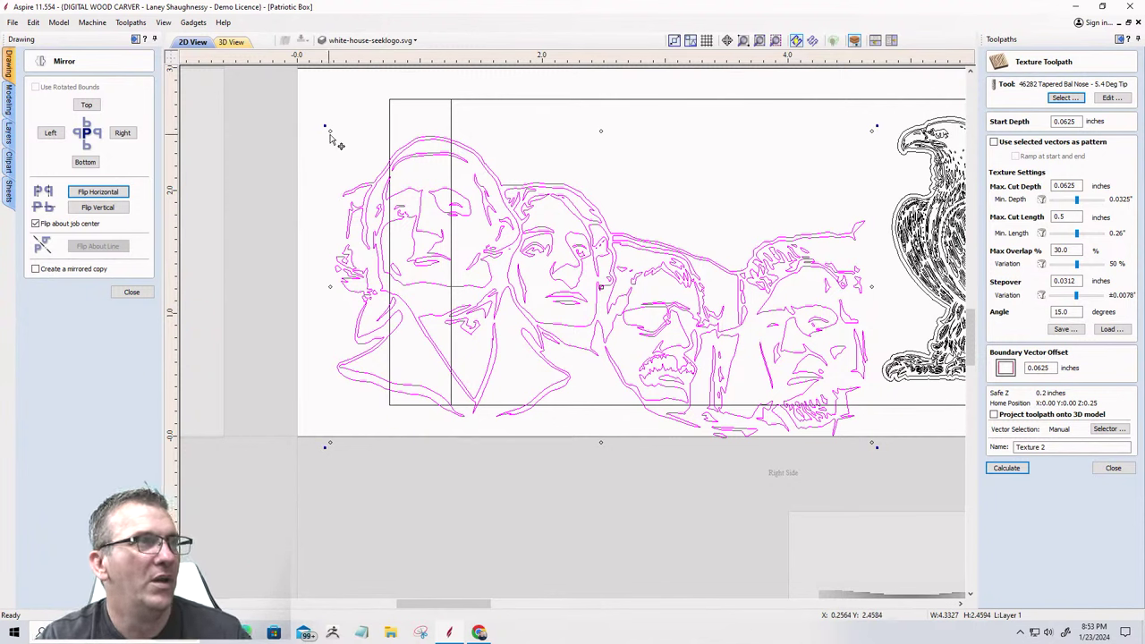
Resize and reposition the faces to about 3.38 × 1.92 inches beside the eagle.
{"action": "left_click_drag", "start_coordinate": [327, 128], "coordinate": [480, 214]}
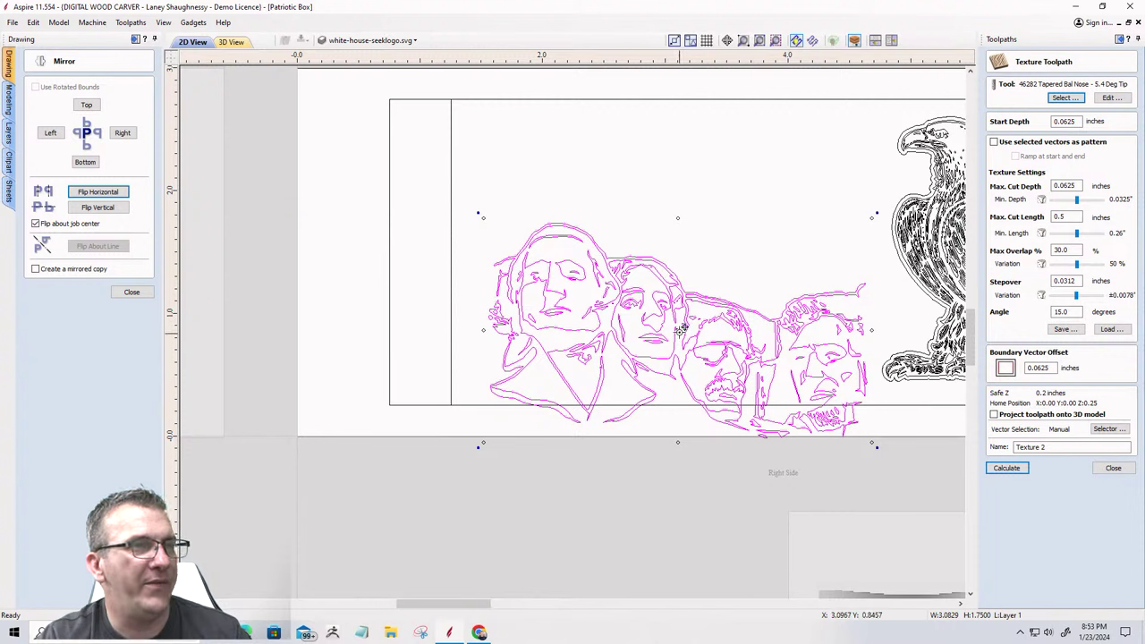
{"action": "left_click_drag", "start_coordinate": [680, 329], "coordinate": [658, 219]}
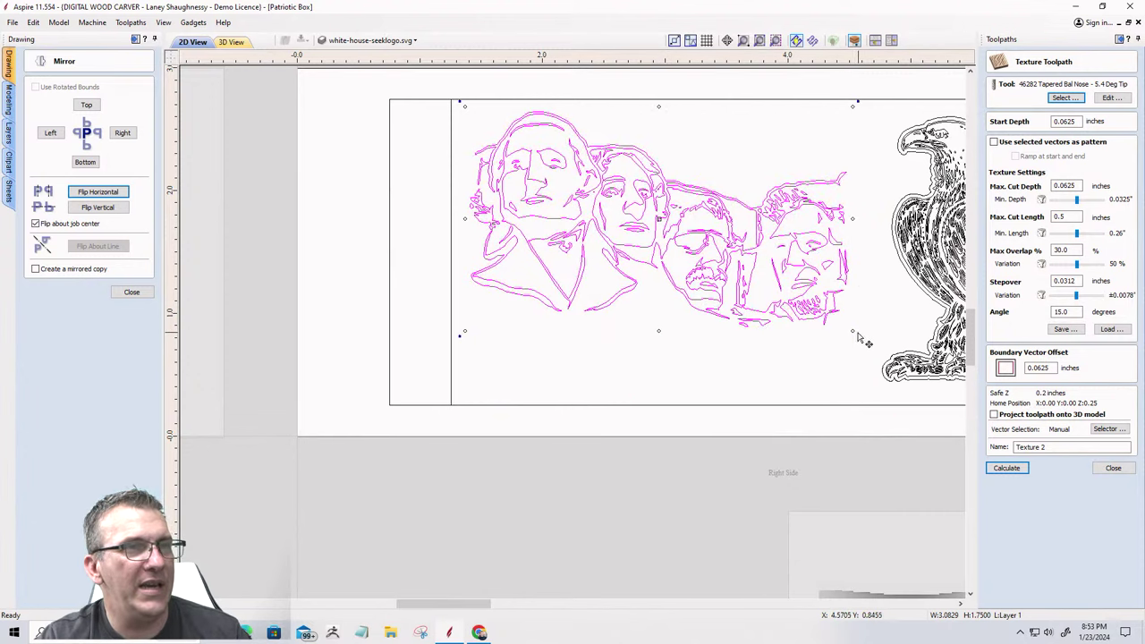
{"action": "left_click_drag", "start_coordinate": [853, 333], "coordinate": [864, 345]}
{"action": "scroll", "coordinate": [626, 331], "scroll_direction": "down", "scroll_amount": 2}
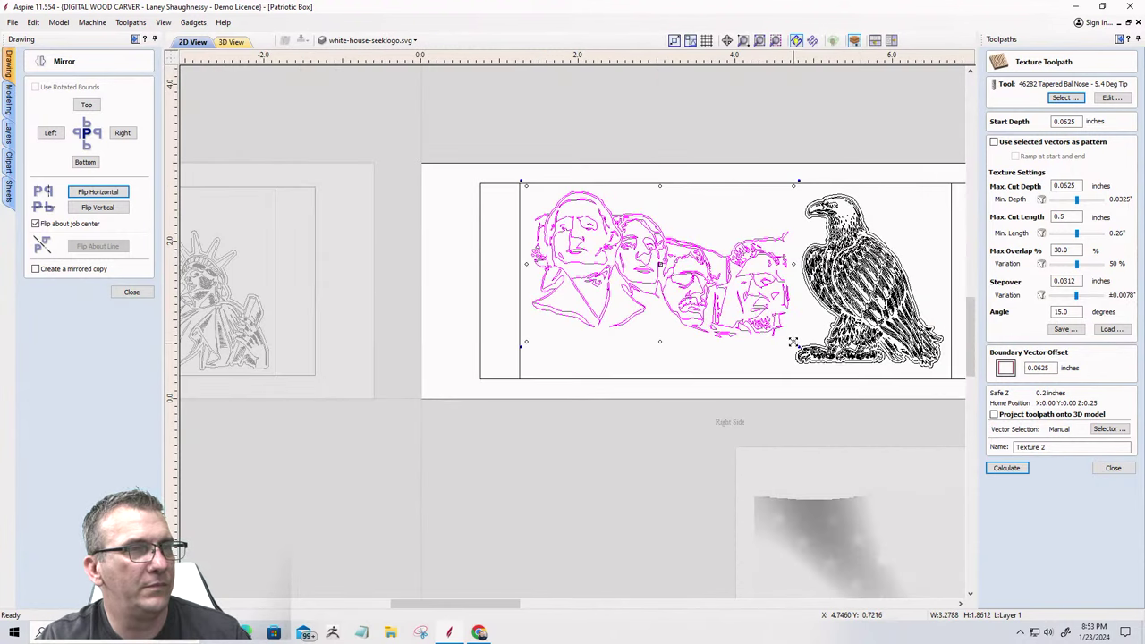
{"action": "scroll", "coordinate": [795, 343], "scroll_direction": "up", "scroll_amount": 2}
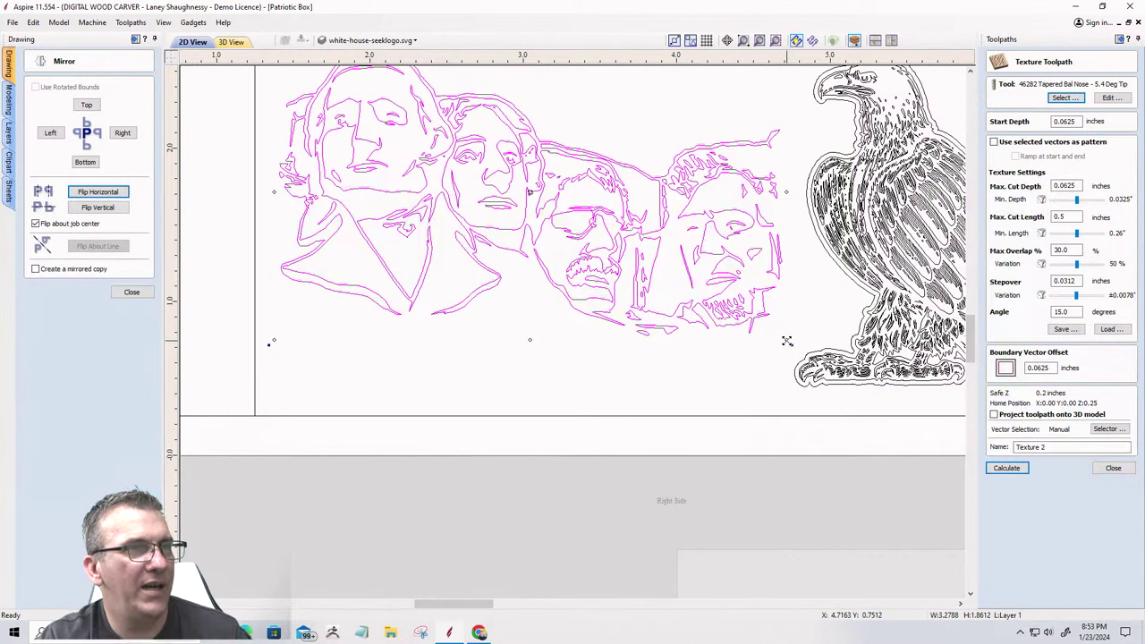
{"action": "left_click_drag", "start_coordinate": [787, 341], "coordinate": [802, 348]}
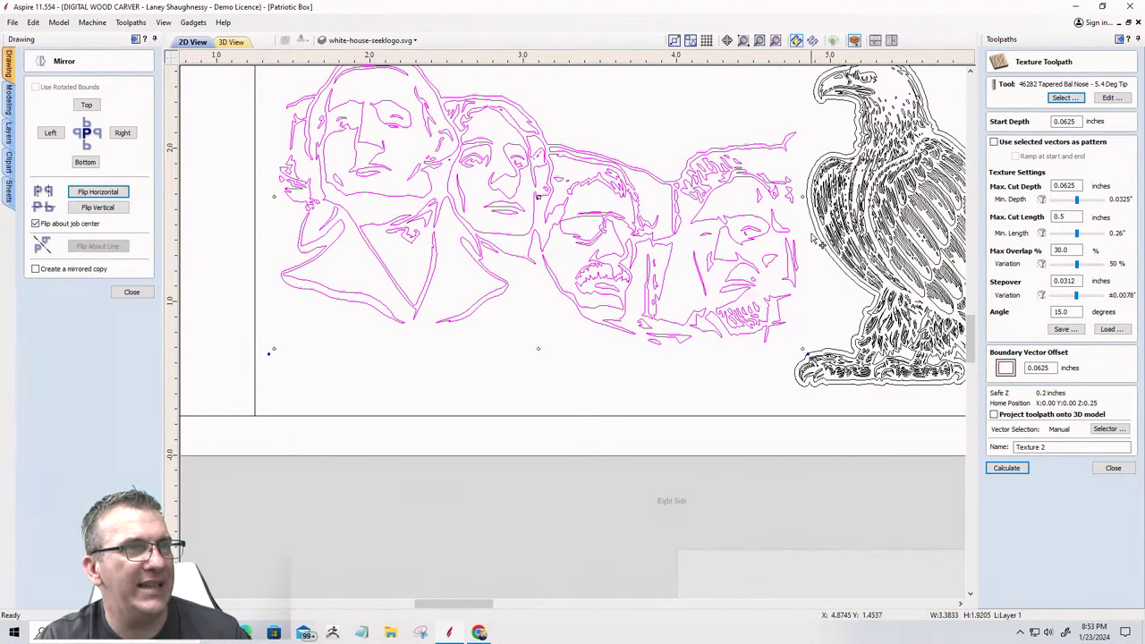
{"action": "scroll", "coordinate": [724, 270], "scroll_direction": "down", "scroll_amount": 1}
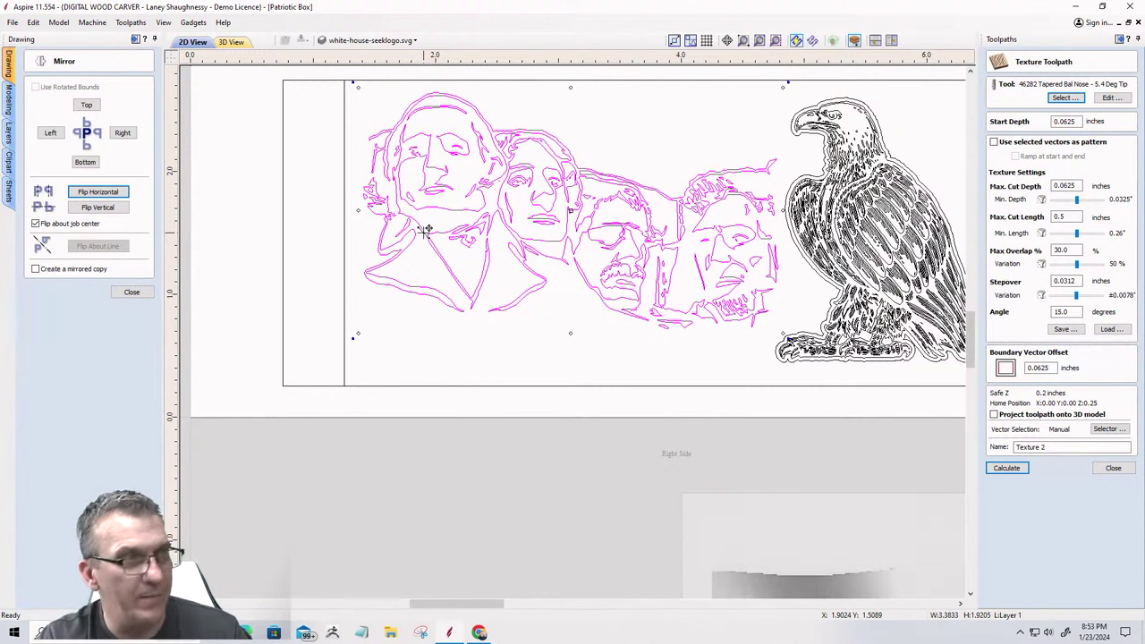
Create a 0.0312 in outward offset outline around the Mount Rushmore faces.
{"action": "left_click", "coordinate": [130, 292]}
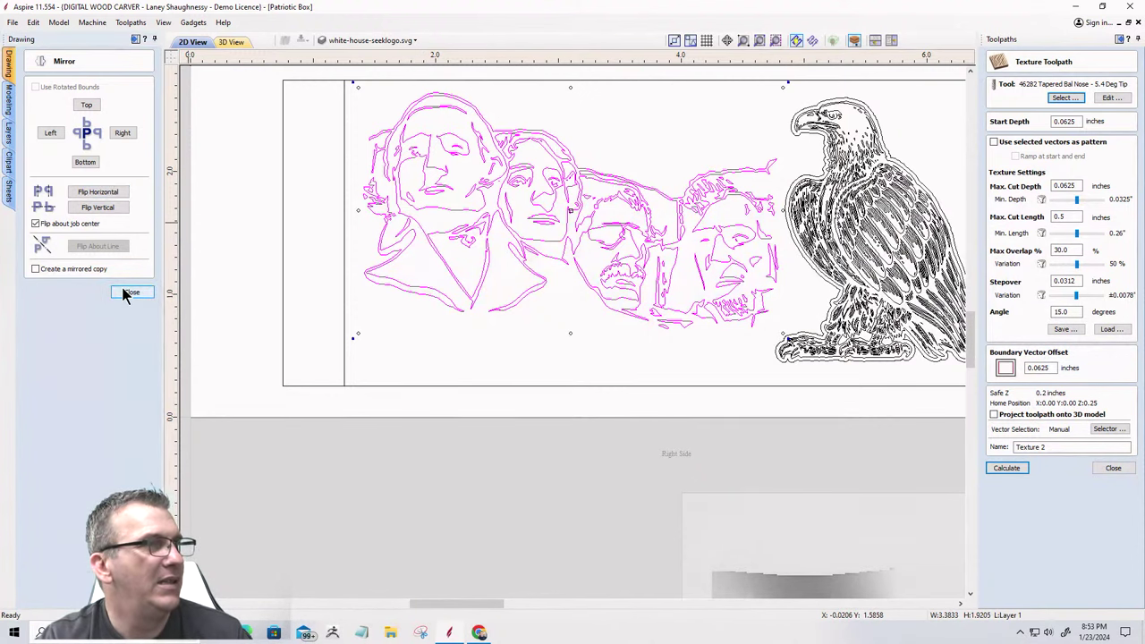
{"action": "scroll", "coordinate": [391, 255], "scroll_direction": "up", "scroll_amount": 3}
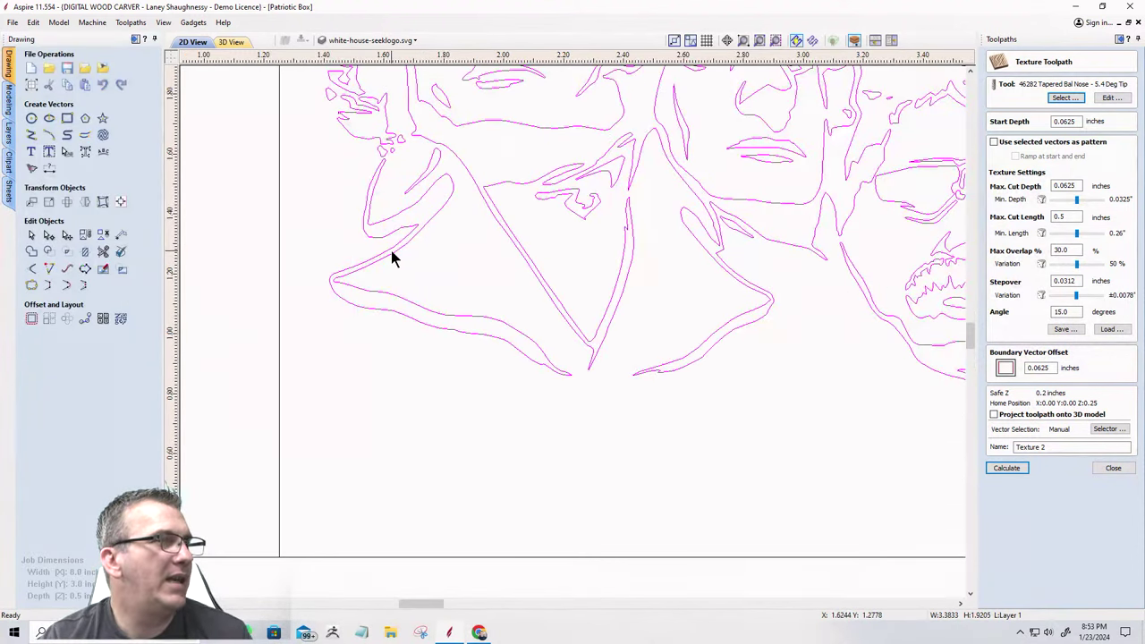
{"action": "scroll", "coordinate": [391, 255], "scroll_direction": "down", "scroll_amount": 3}
{"action": "scroll", "coordinate": [467, 306], "scroll_direction": "down", "scroll_amount": 2}
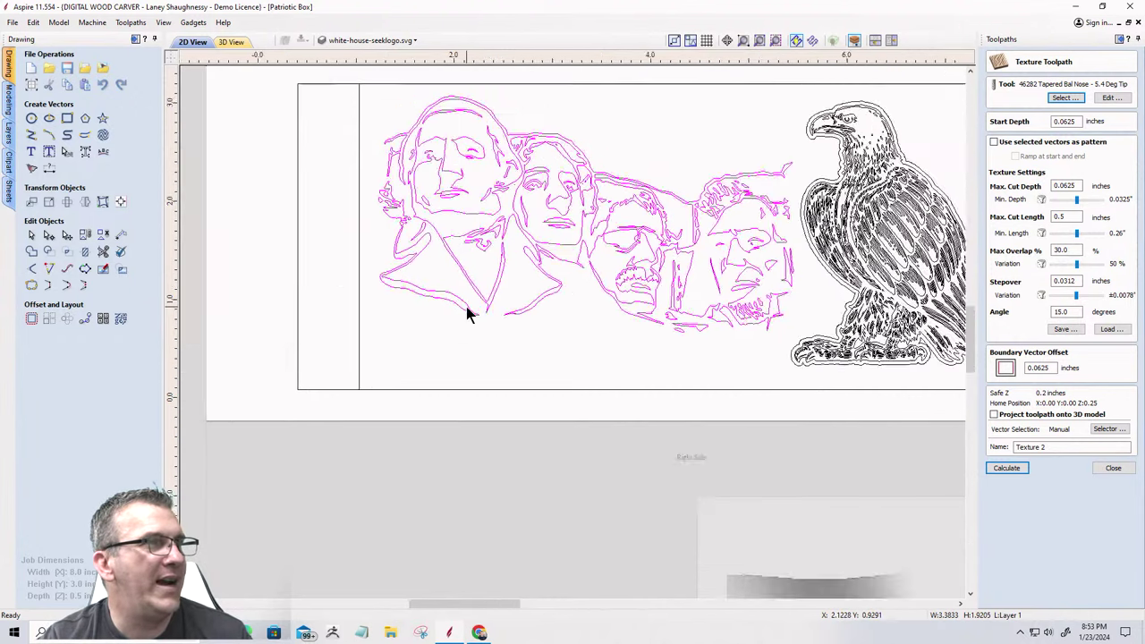
{"action": "left_click", "coordinate": [29, 323]}
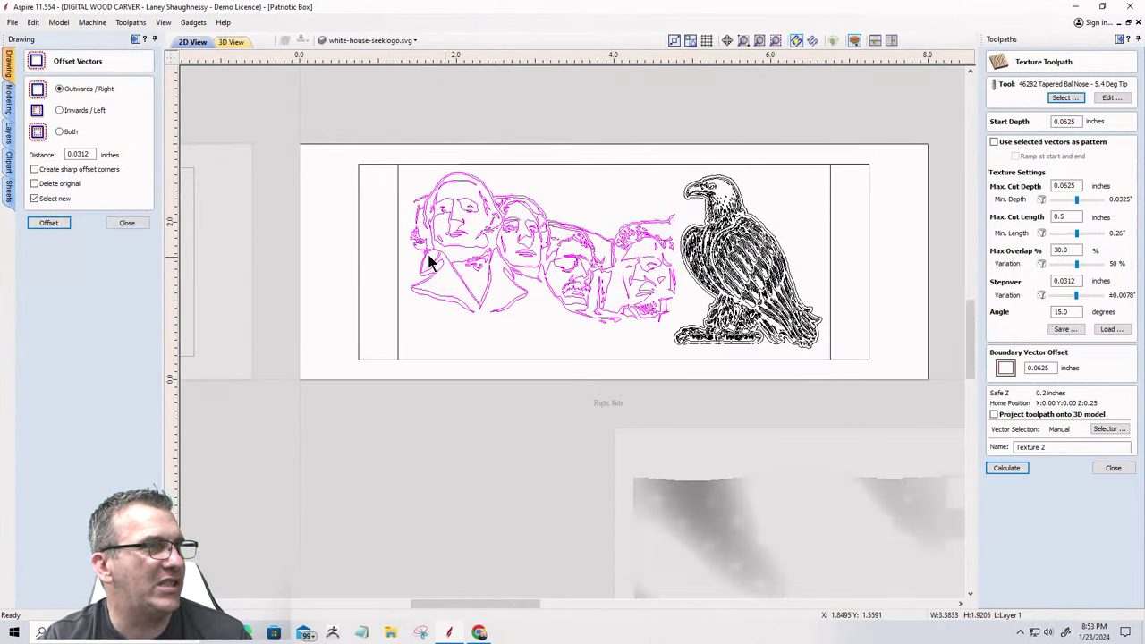
{"action": "left_click", "coordinate": [49, 225]}
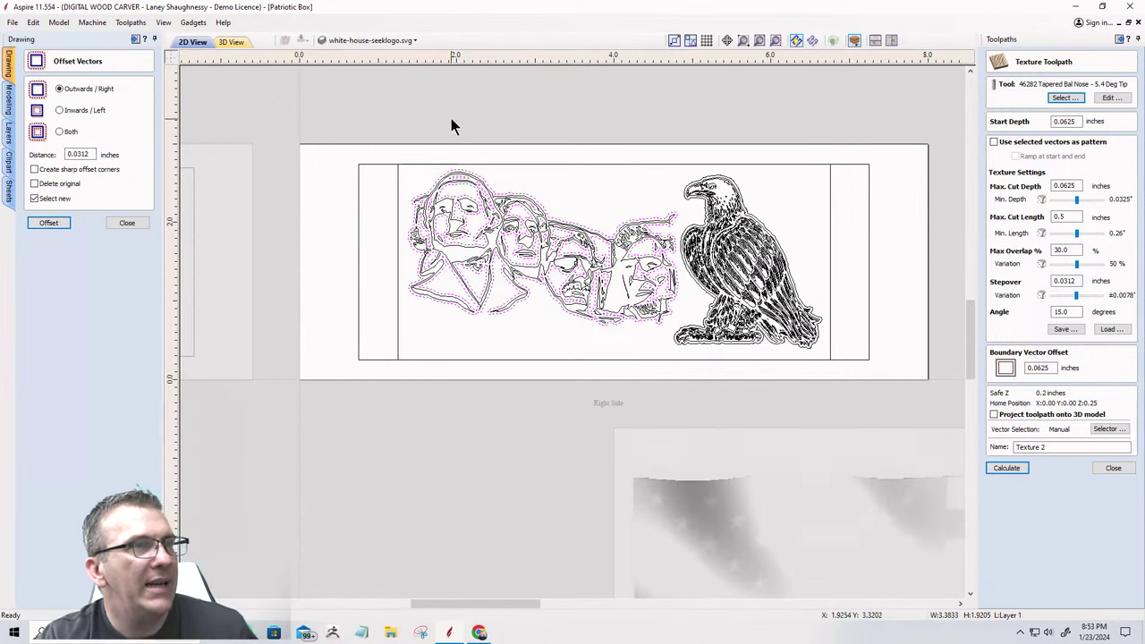
Select the face vectors and their offset outline pieces to check them, then deselect.
{"action": "scroll", "coordinate": [454, 123], "scroll_direction": "up", "scroll_amount": 4}
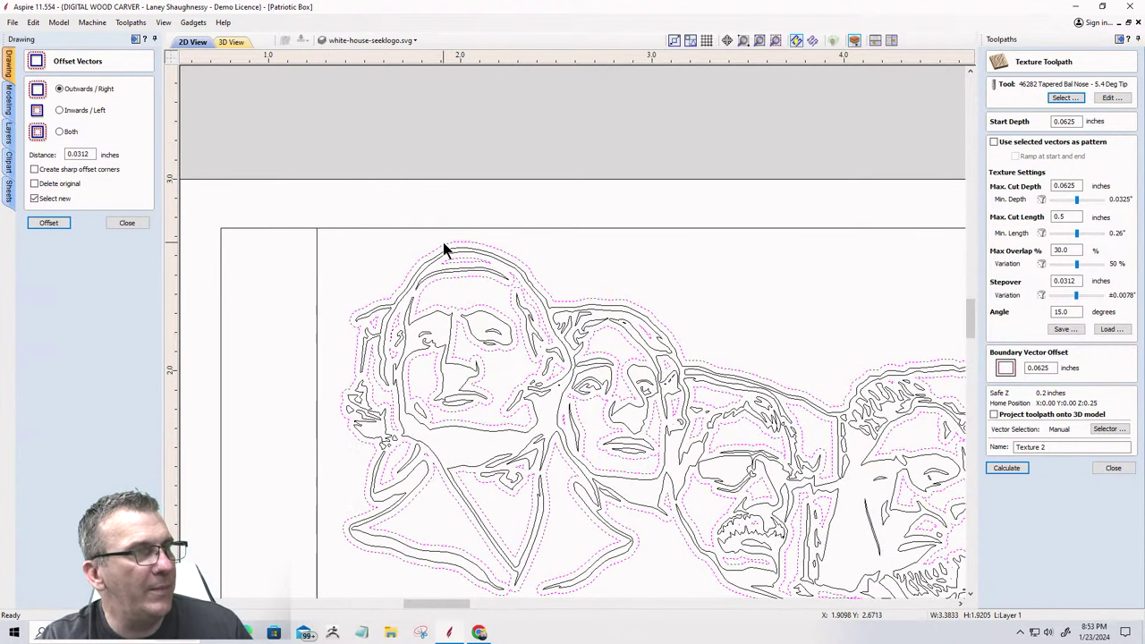
{"action": "left_click", "coordinate": [443, 242]}
{"action": "scroll", "coordinate": [443, 242], "scroll_direction": "down", "scroll_amount": 2}
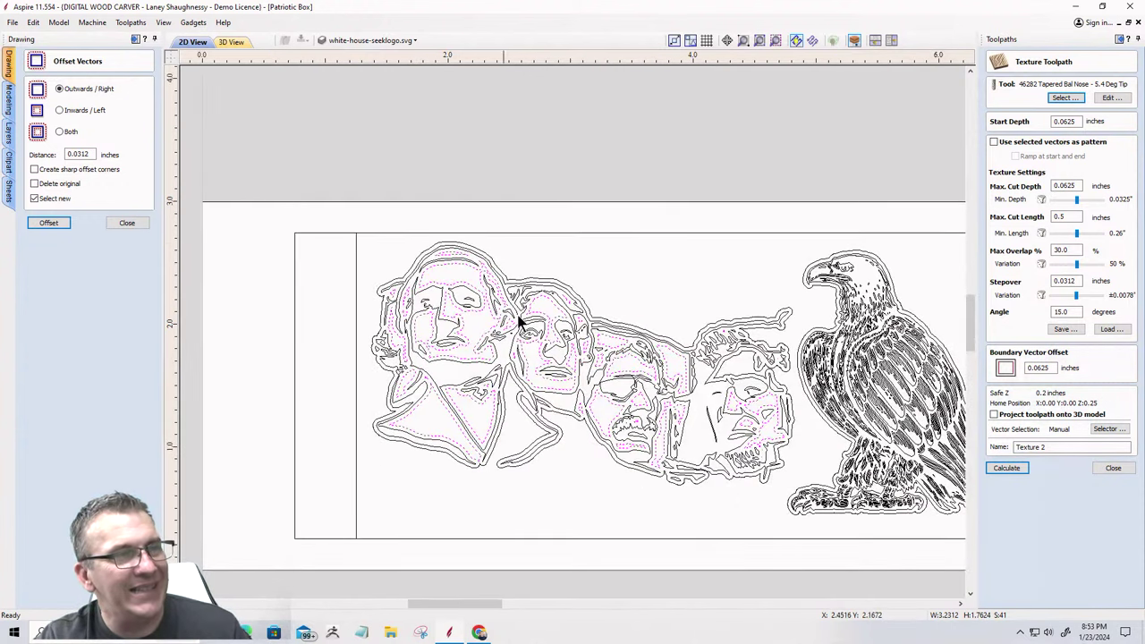
{"action": "scroll", "coordinate": [680, 373], "scroll_direction": "up", "scroll_amount": 3}
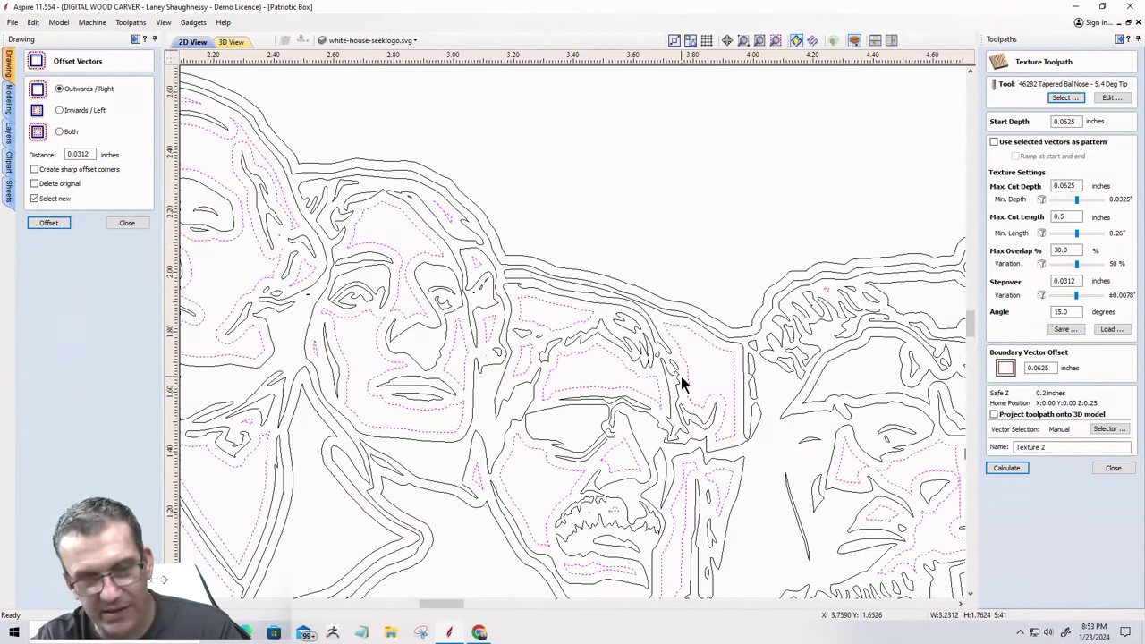
{"action": "left_click", "coordinate": [681, 376]}
{"action": "scroll", "coordinate": [630, 332], "scroll_direction": "down", "scroll_amount": 2}
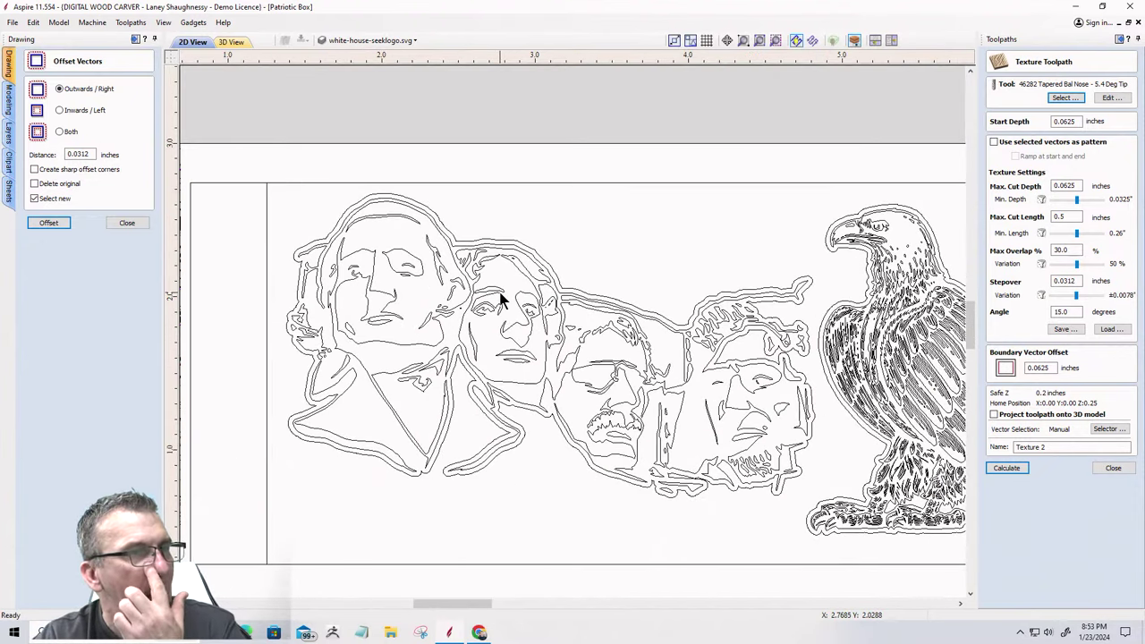
{"action": "left_click", "coordinate": [589, 294]}
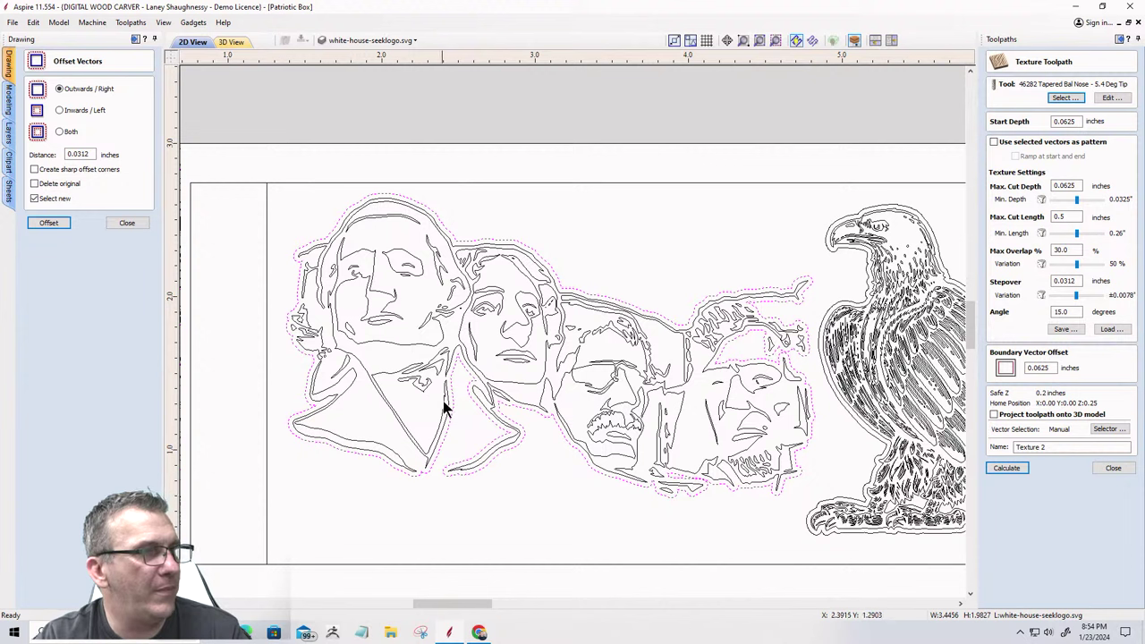
{"action": "left_click", "coordinate": [514, 443], "text": "shift"}
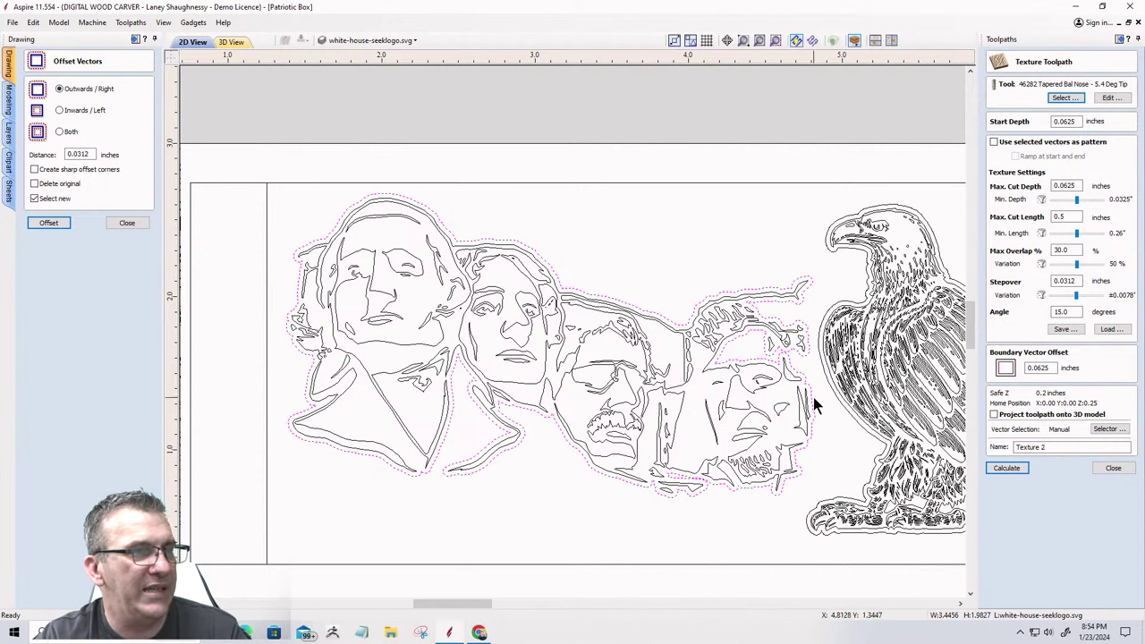
{"action": "scroll", "coordinate": [762, 361], "scroll_direction": "up", "scroll_amount": 2}
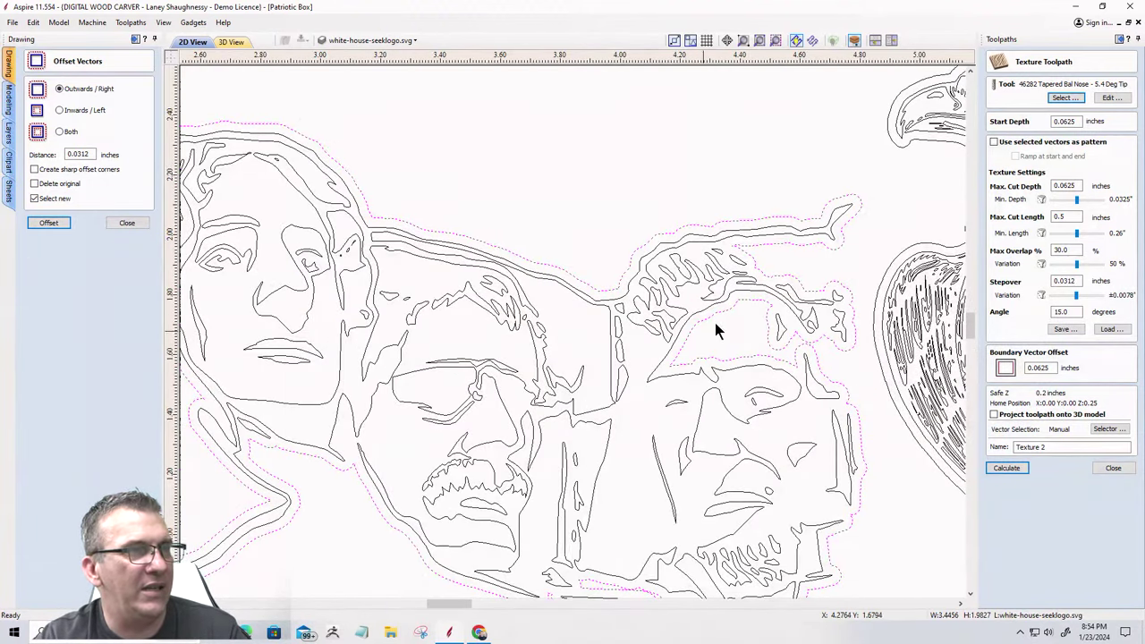
{"action": "scroll", "coordinate": [614, 360], "scroll_direction": "down", "scroll_amount": 2}
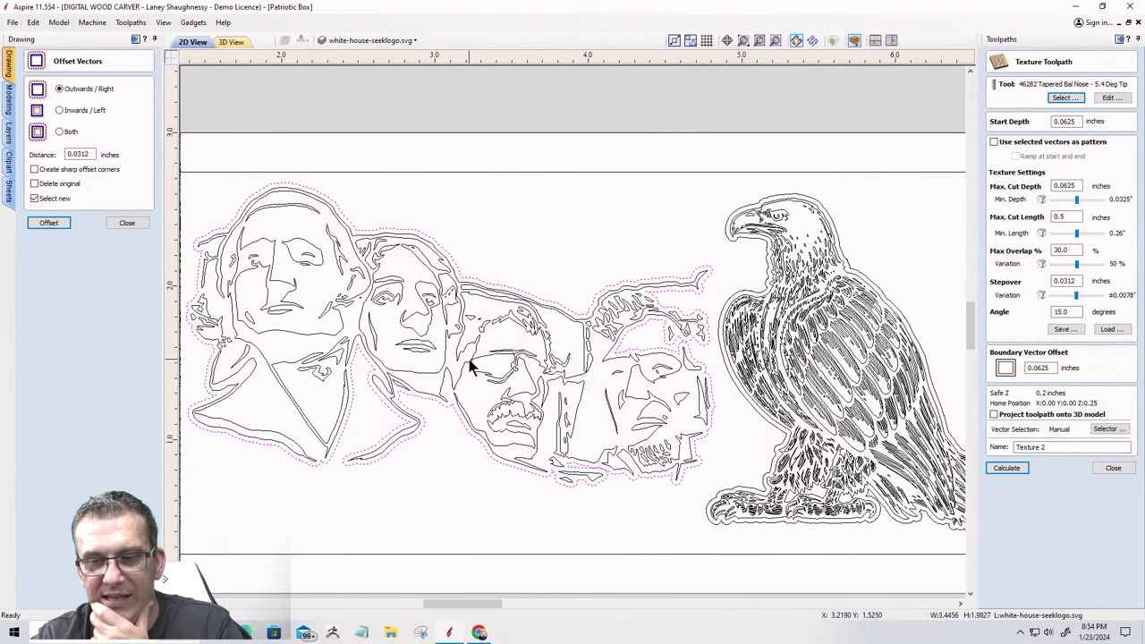
{"action": "scroll", "coordinate": [460, 363], "scroll_direction": "down", "scroll_amount": 1}
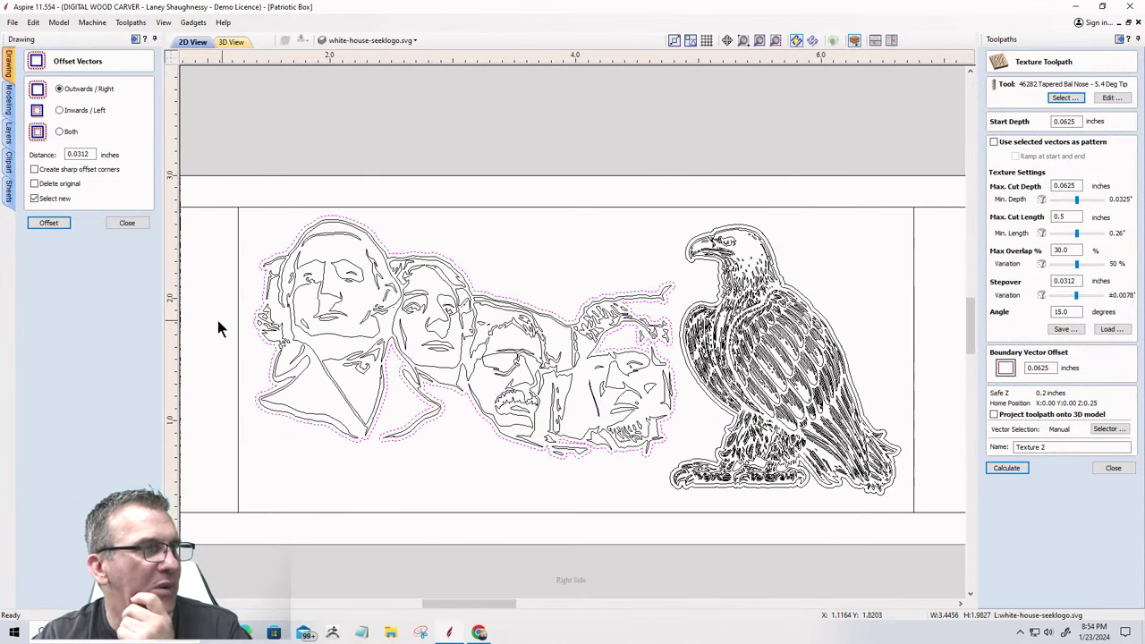
{"action": "key", "text": "Escape"}
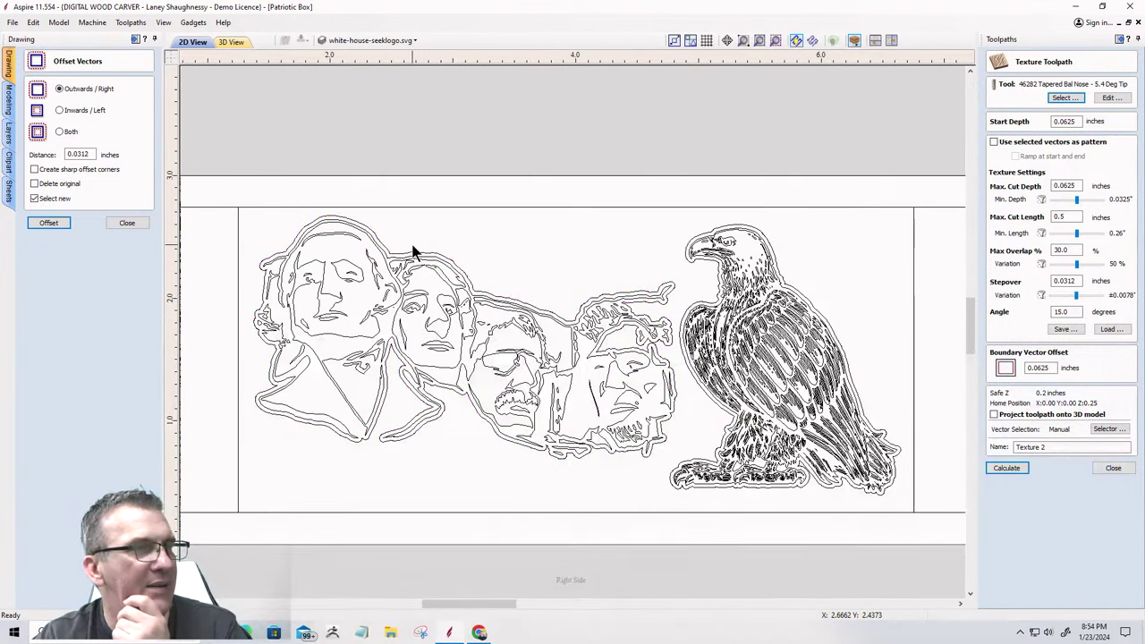
{"action": "scroll", "coordinate": [603, 281], "scroll_direction": "down", "scroll_amount": 2}
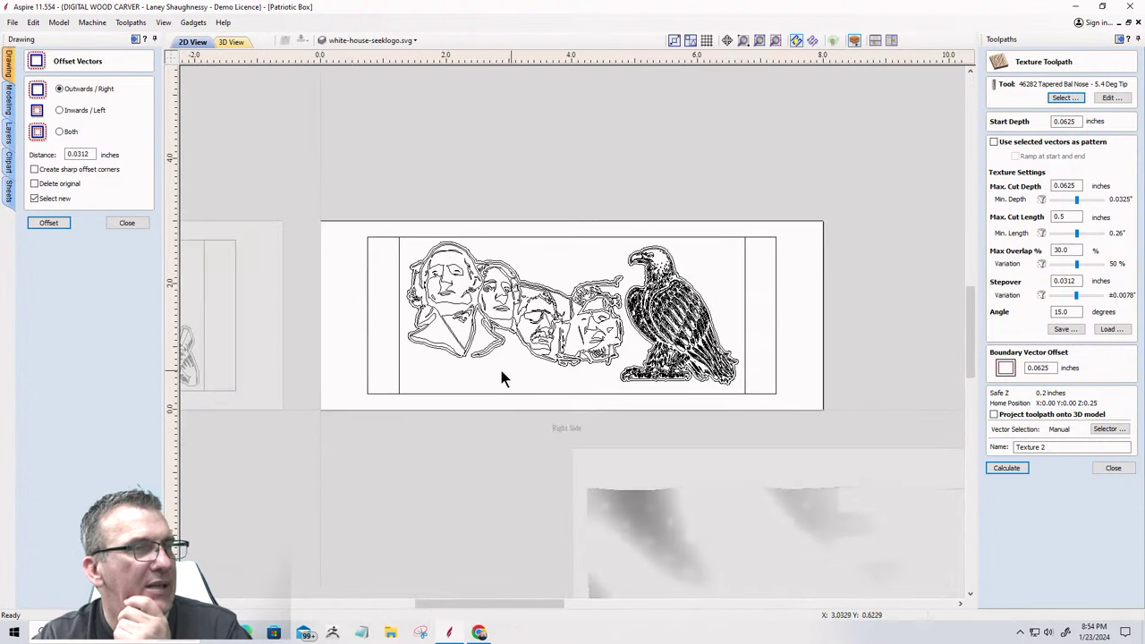
{"action": "scroll", "coordinate": [868, 360], "scroll_direction": "up", "scroll_amount": 2}
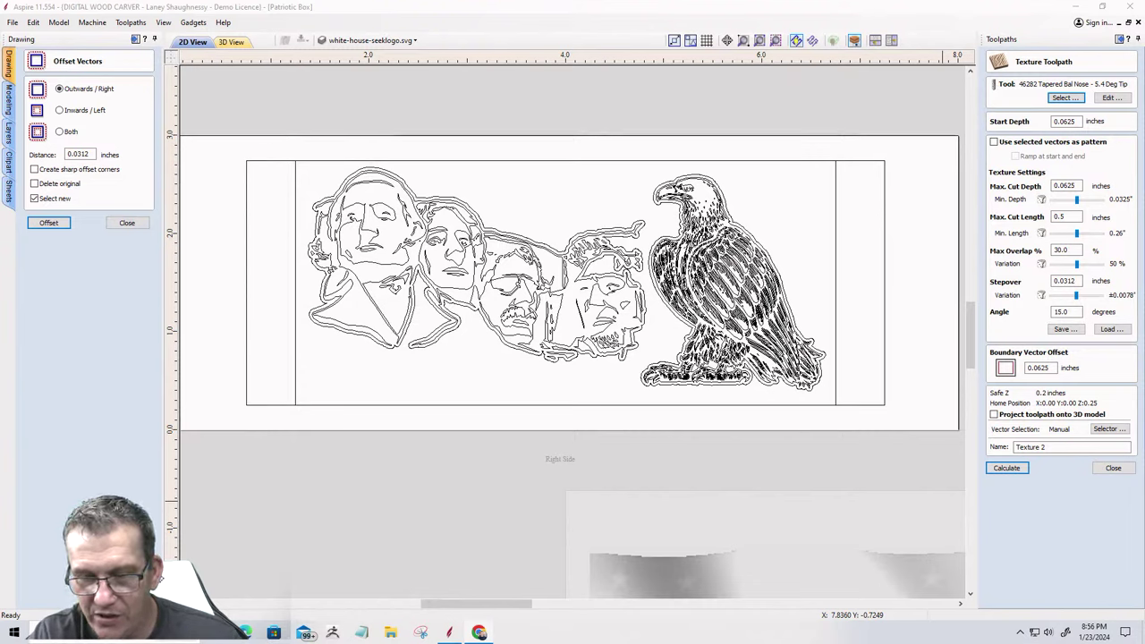
Close Offset Vectors, delete the Right Side border rectangles, and zoom out to all sheets.
{"action": "left_click", "coordinate": [142, 226]}
{"action": "left_click_drag", "start_coordinate": [311, 396], "coordinate": [228, 359]}
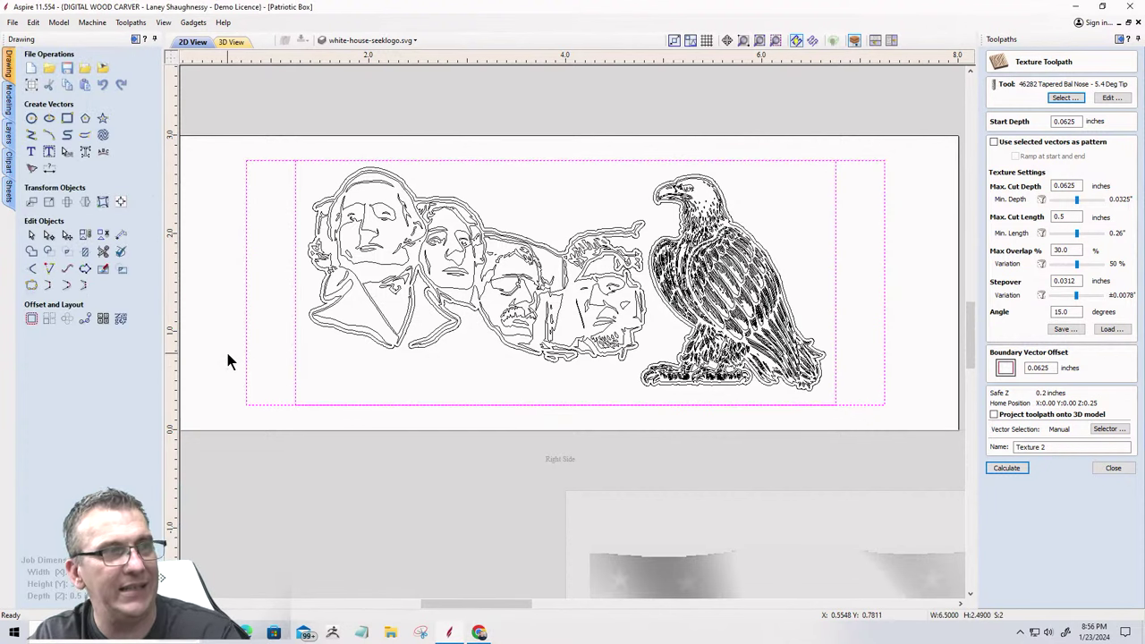
{"action": "left_click", "coordinate": [232, 357]}
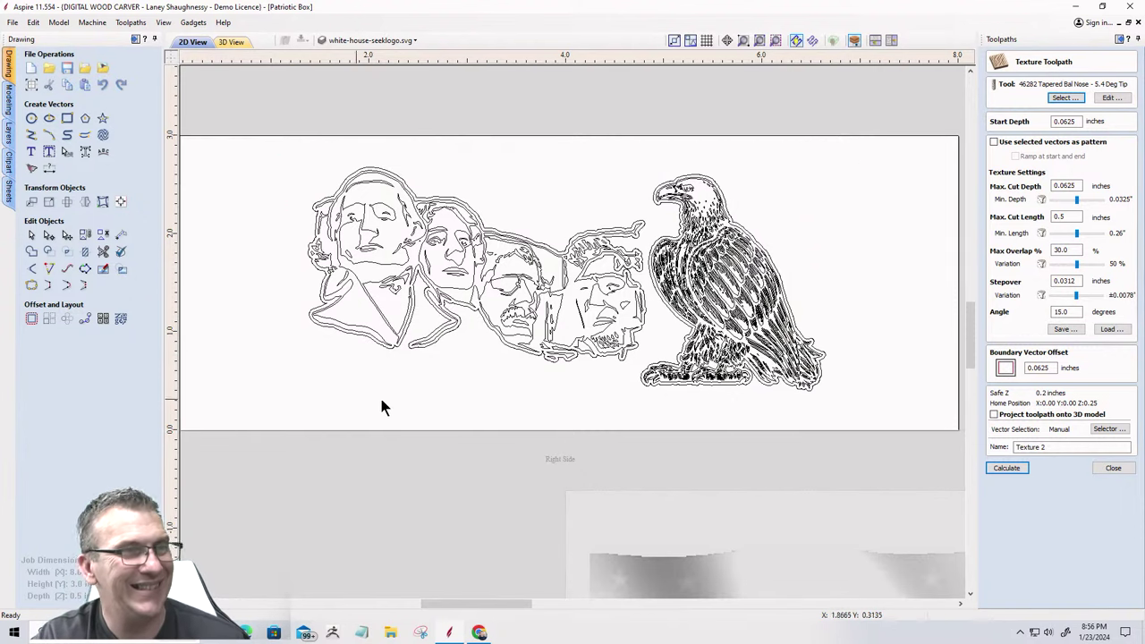
{"action": "scroll", "coordinate": [532, 358], "scroll_direction": "down", "scroll_amount": 4}
{"action": "scroll", "coordinate": [542, 359], "scroll_direction": "down", "scroll_amount": 1}
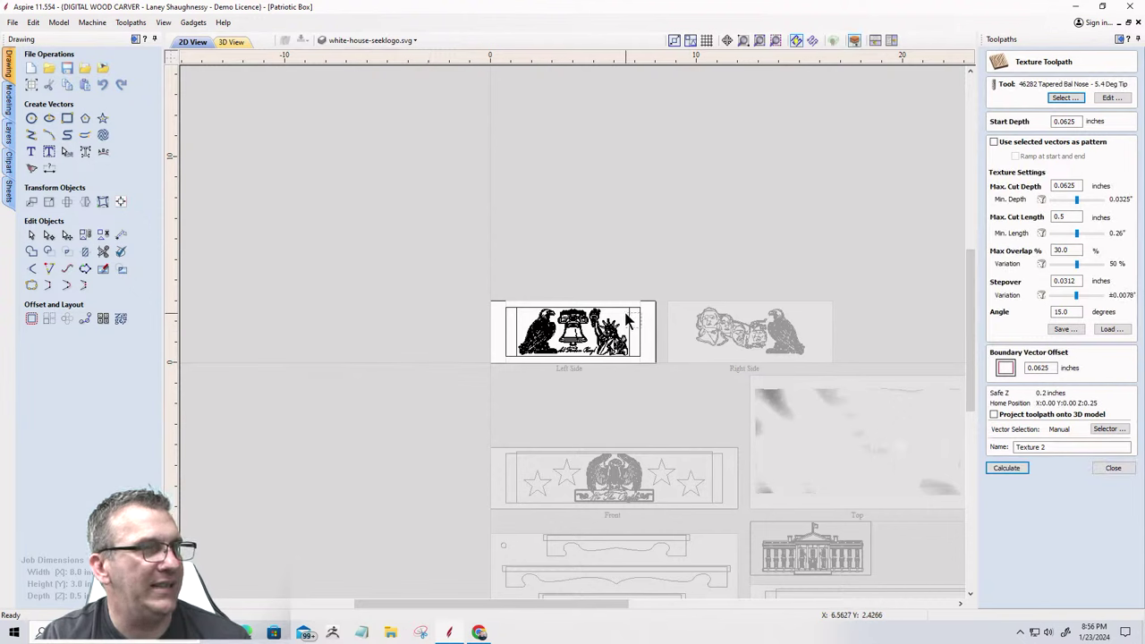
Copy the Left Side border frame onto the Right Side sheet with Copy to Sheet.
{"action": "left_click", "coordinate": [629, 320]}
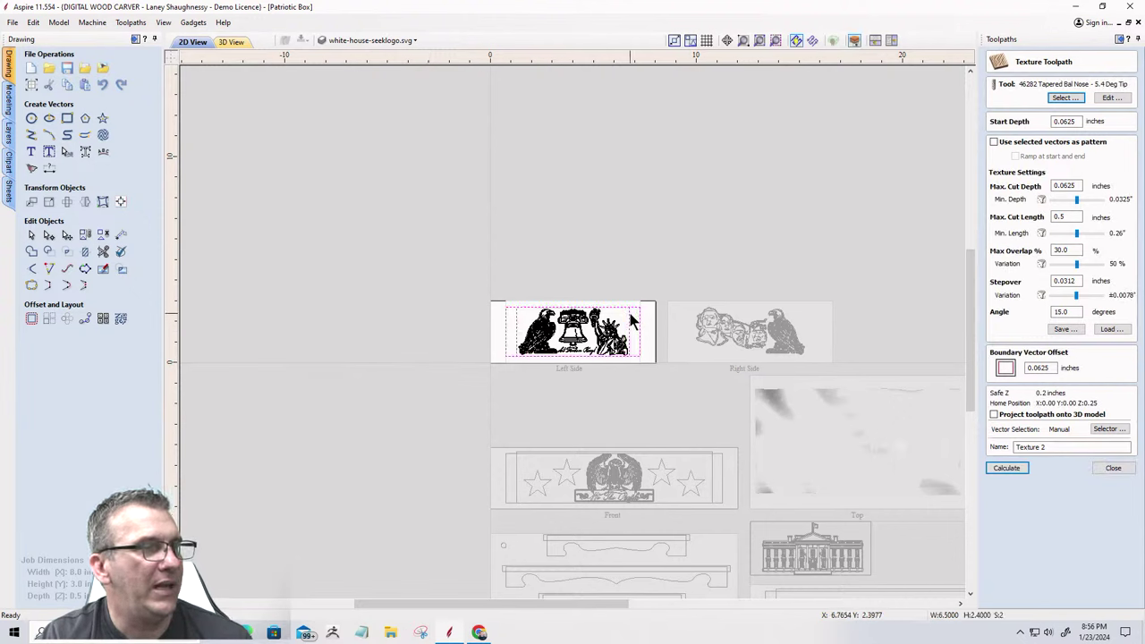
{"action": "right_click", "coordinate": [629, 315]}
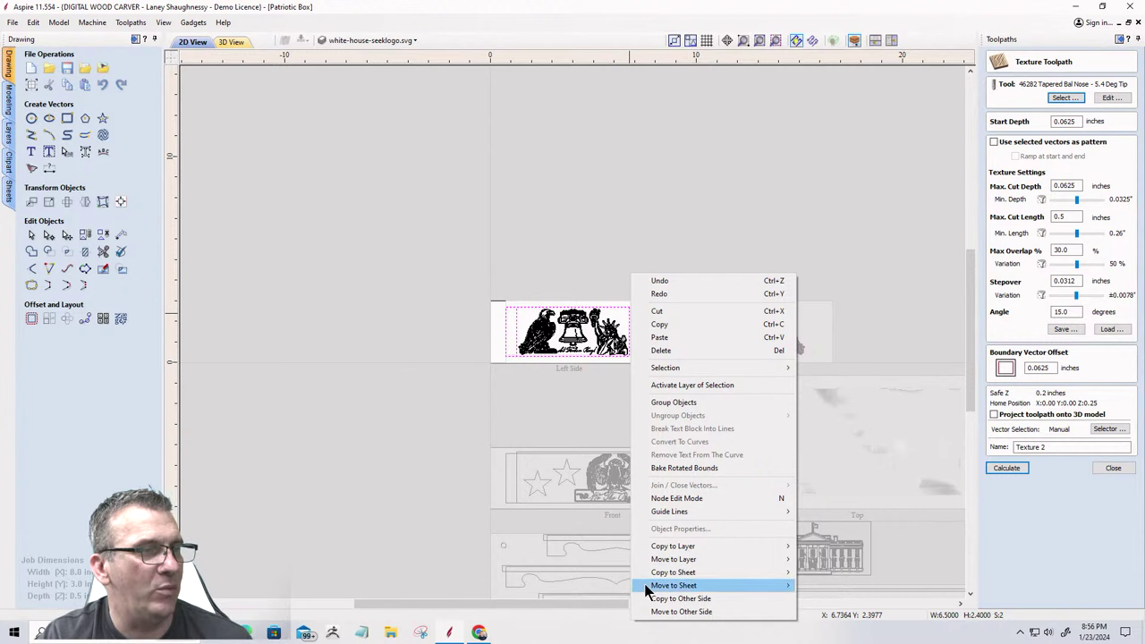
{"action": "mouse_move", "coordinate": [655, 574]}
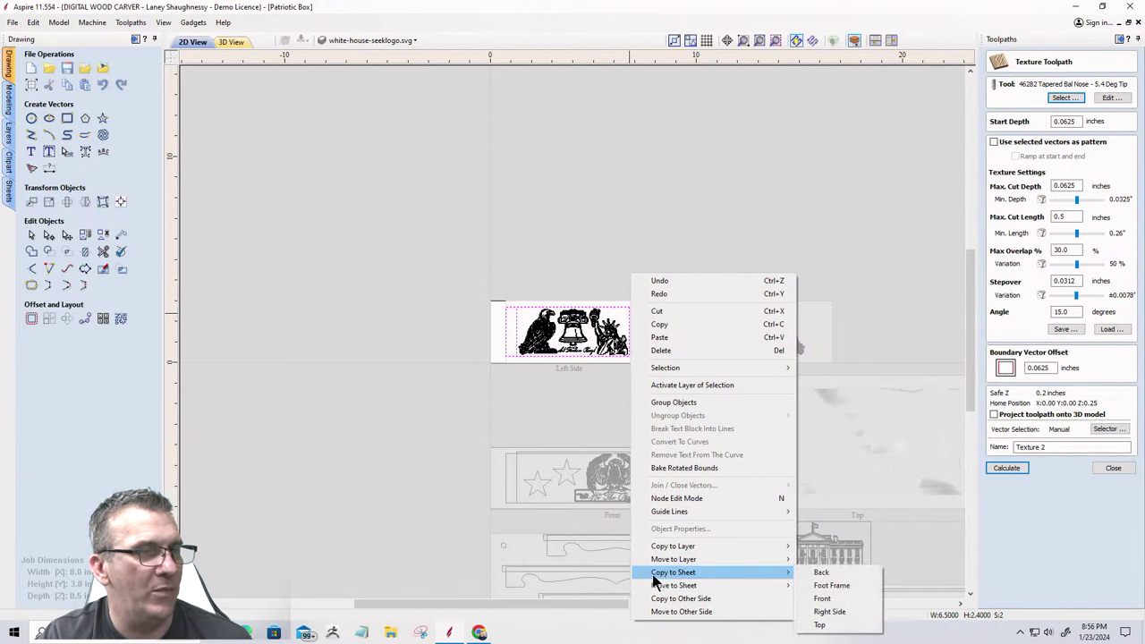
{"action": "left_click", "coordinate": [829, 611]}
{"action": "scroll", "coordinate": [732, 334], "scroll_direction": "up", "scroll_amount": 3}
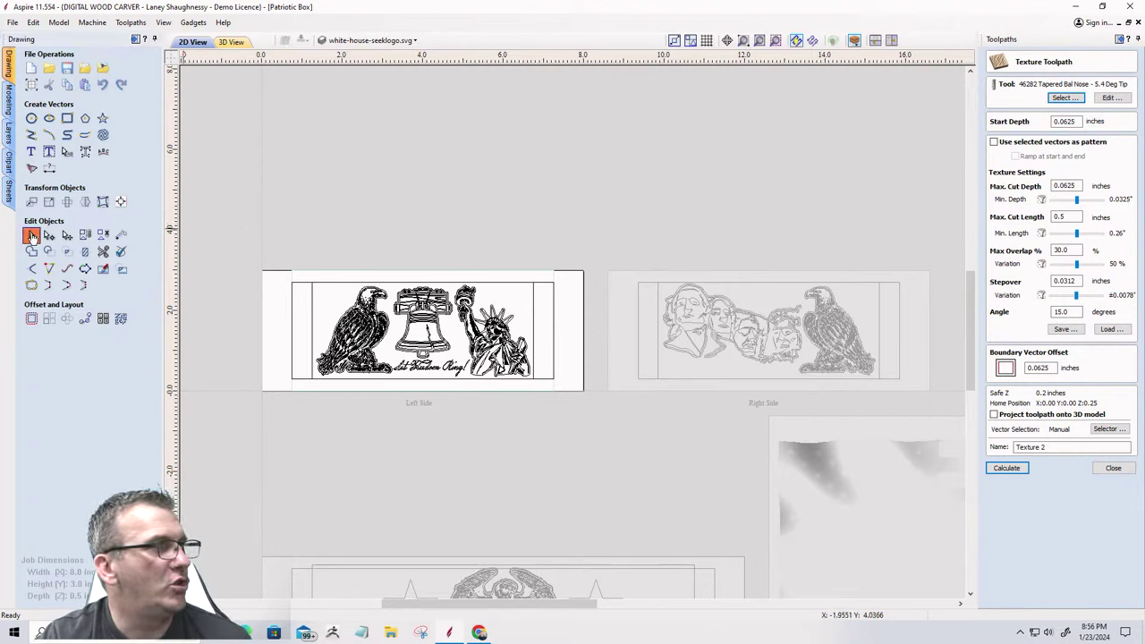
Activate the Right Side sheet from its artwork, then deselect the face vectors.
{"action": "double_click", "coordinate": [698, 375]}
{"action": "scroll", "coordinate": [447, 365], "scroll_direction": "up", "scroll_amount": 5}
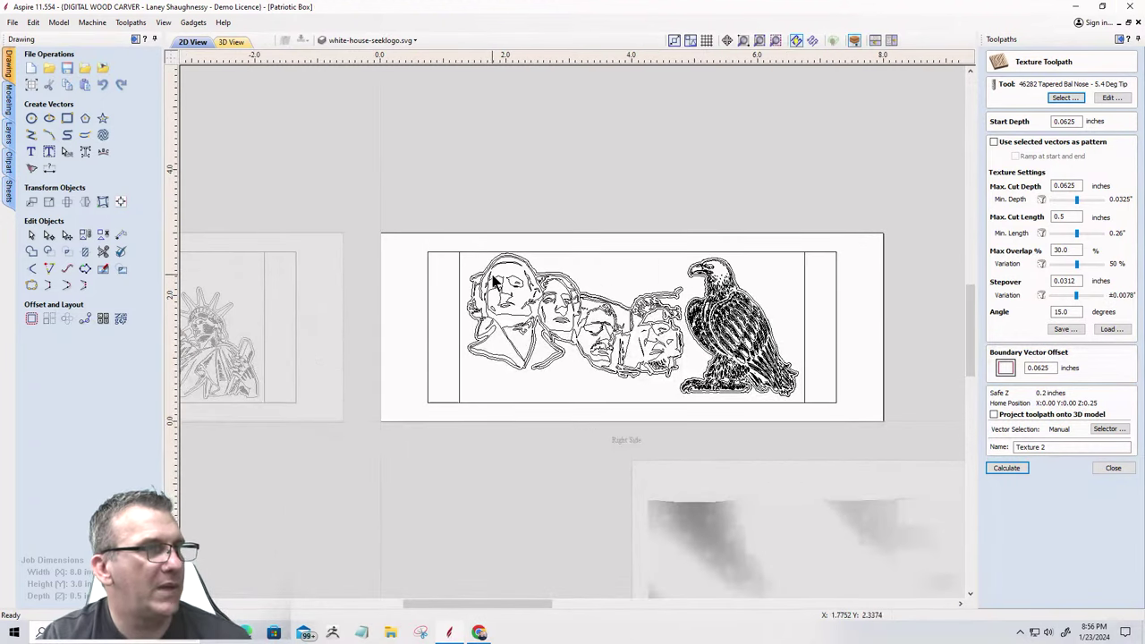
{"action": "scroll", "coordinate": [489, 274], "scroll_direction": "down", "scroll_amount": 3}
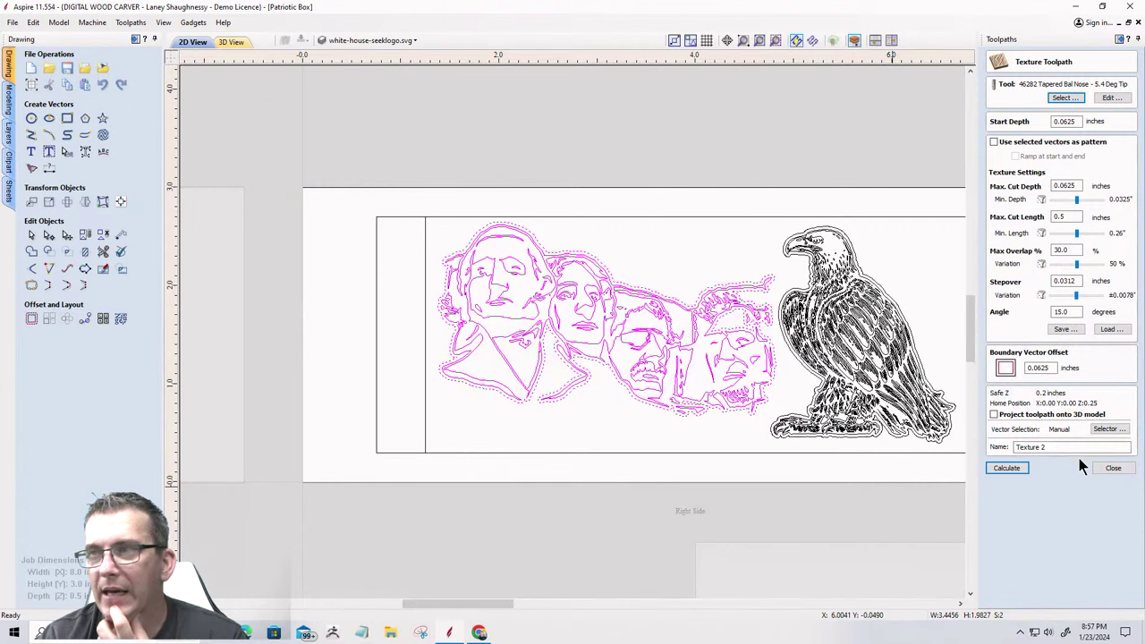
{"action": "left_click", "coordinate": [521, 446]}
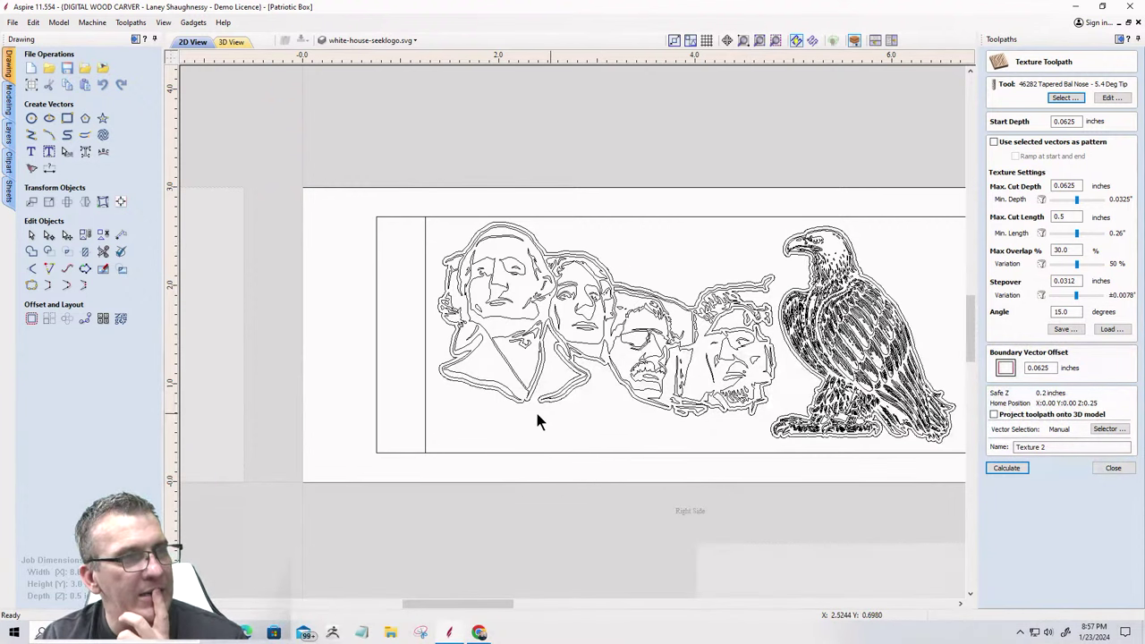
{"action": "scroll", "coordinate": [576, 417], "scroll_direction": "down", "scroll_amount": 2}
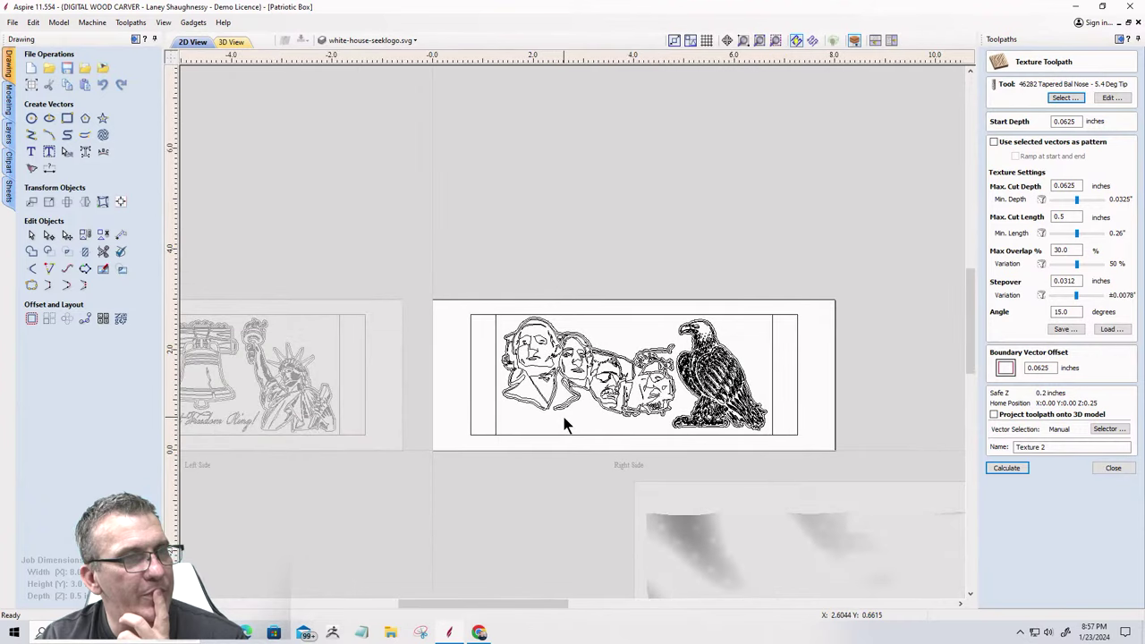
{"action": "scroll", "coordinate": [564, 417], "scroll_direction": "up", "scroll_amount": 5}
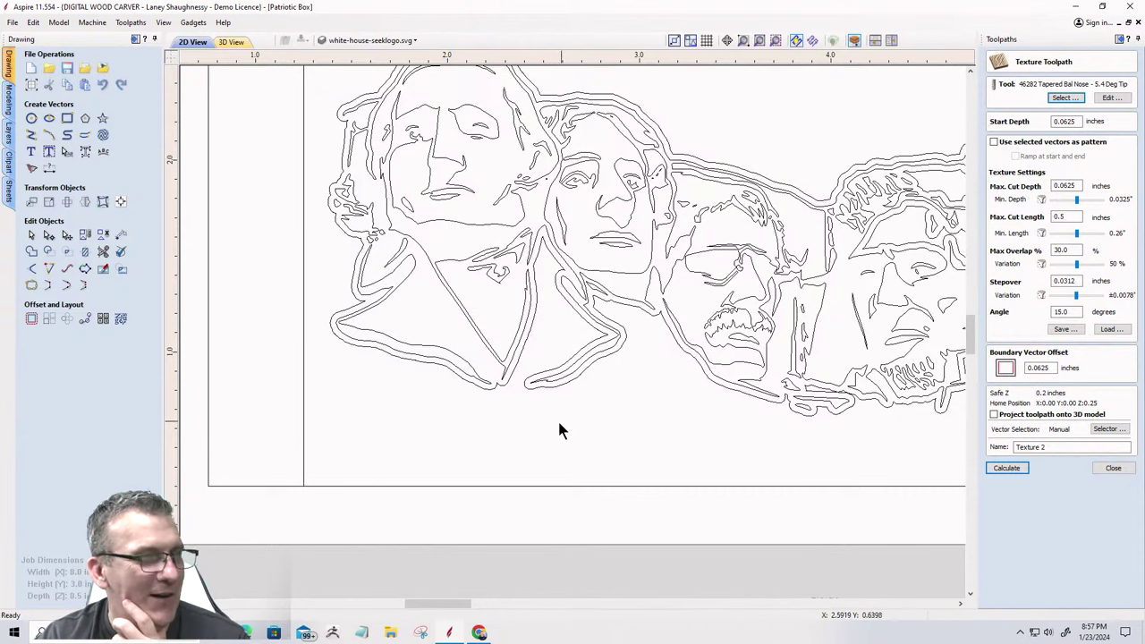
Add the text 'Our Four Fathers' below the Mount Rushmore faces.
{"action": "left_click", "coordinate": [31, 153]}
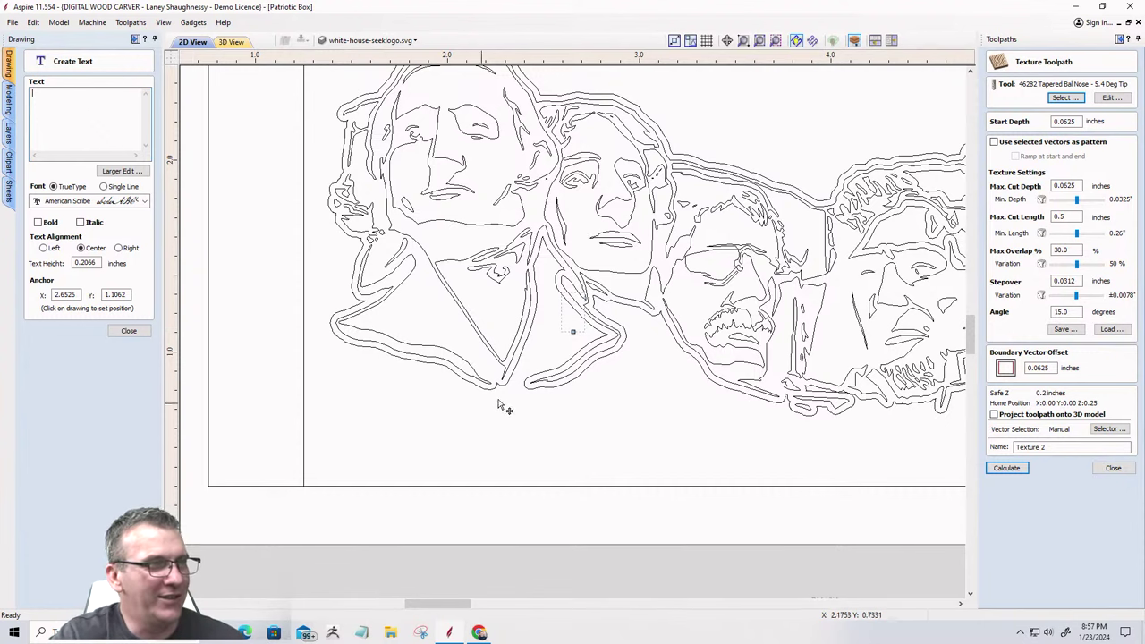
{"action": "left_click", "coordinate": [388, 417]}
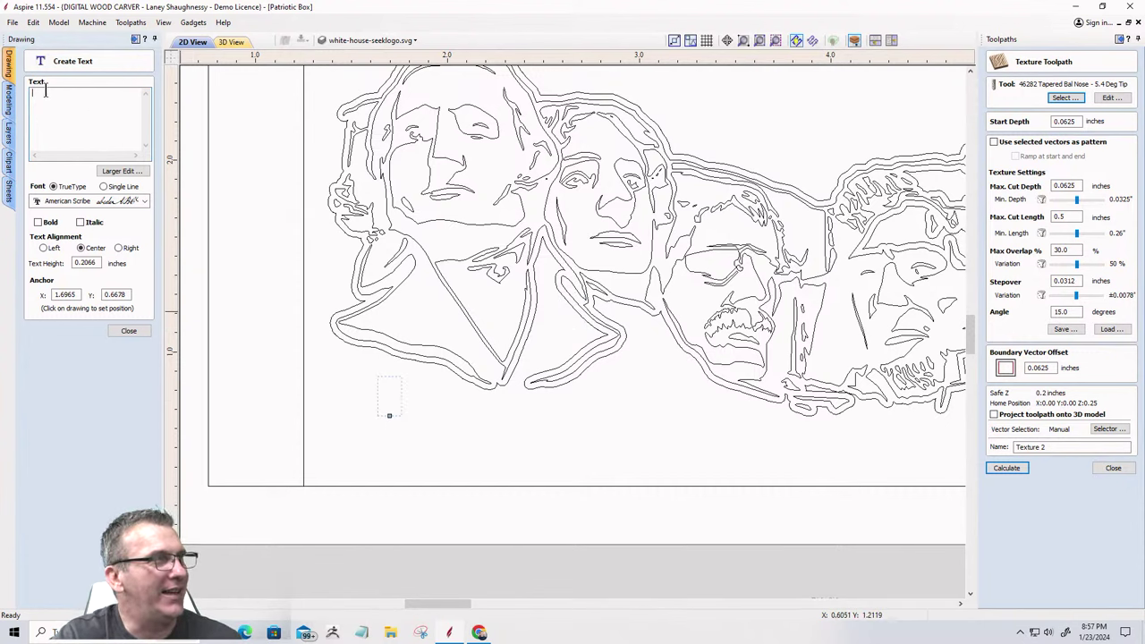
{"action": "type", "text": "Ou"}
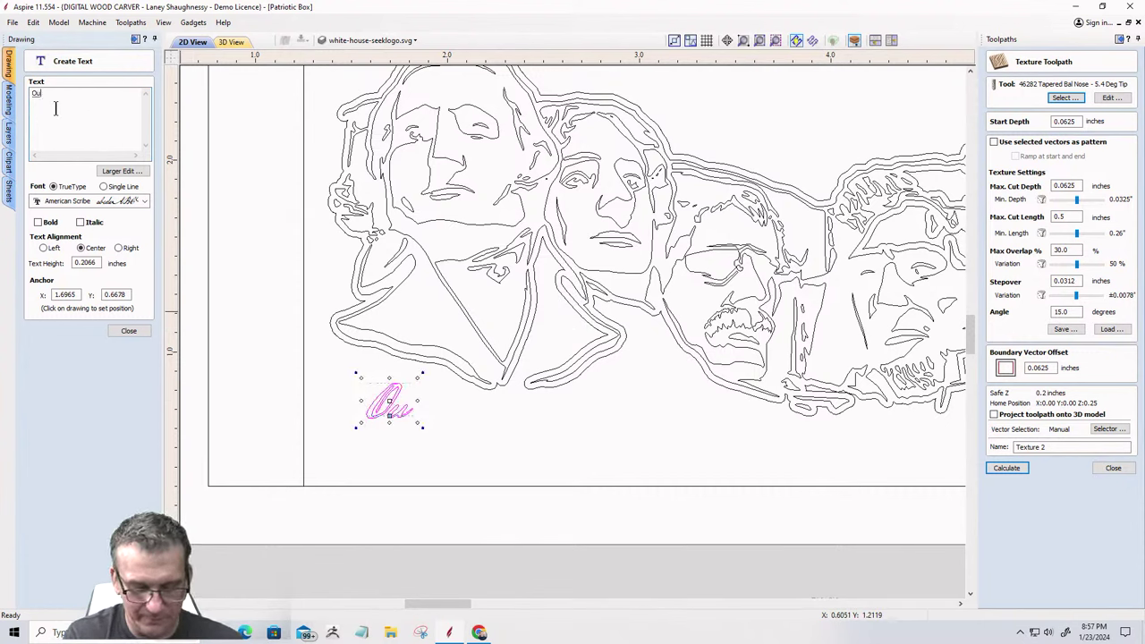
{"action": "type", "text": "r"}
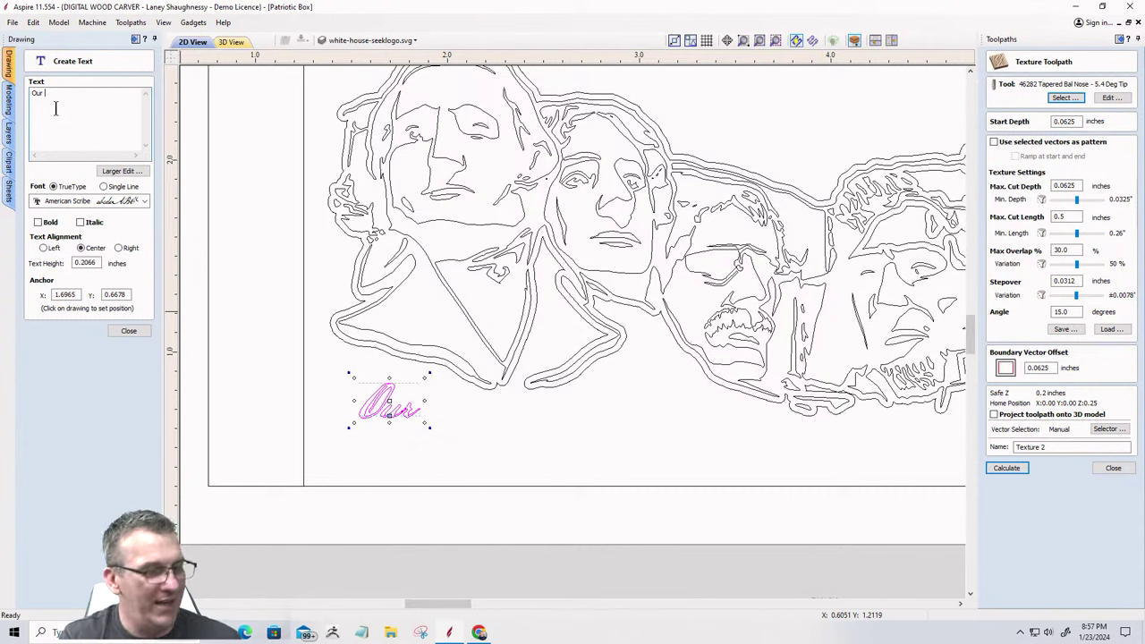
{"action": "type", "text": "Four "}
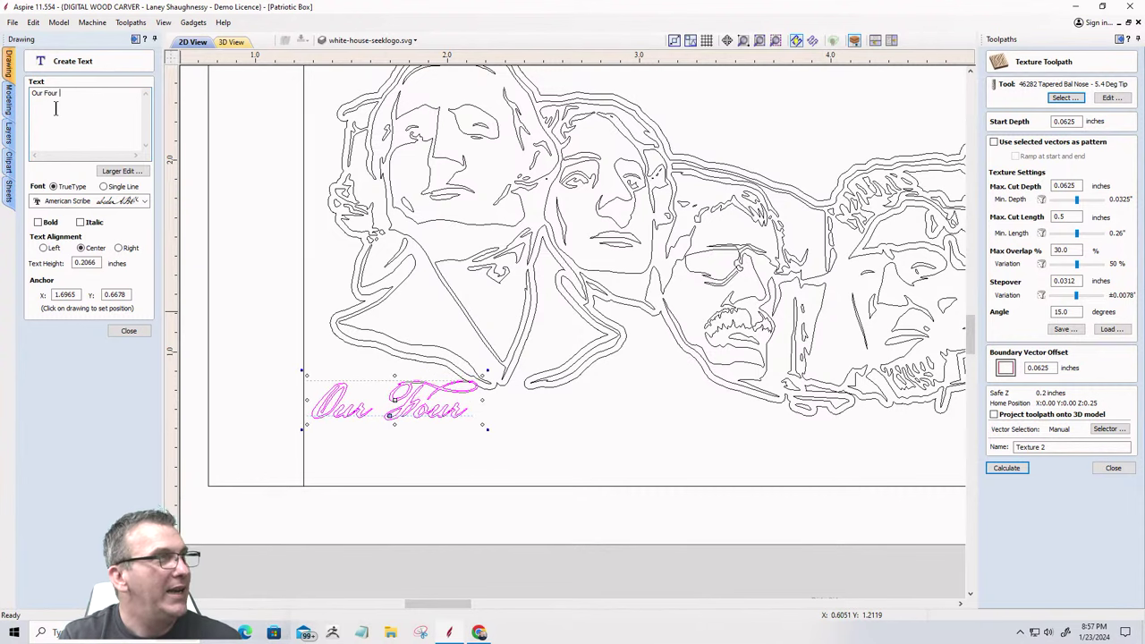
{"action": "type", "text": "Fathers"}
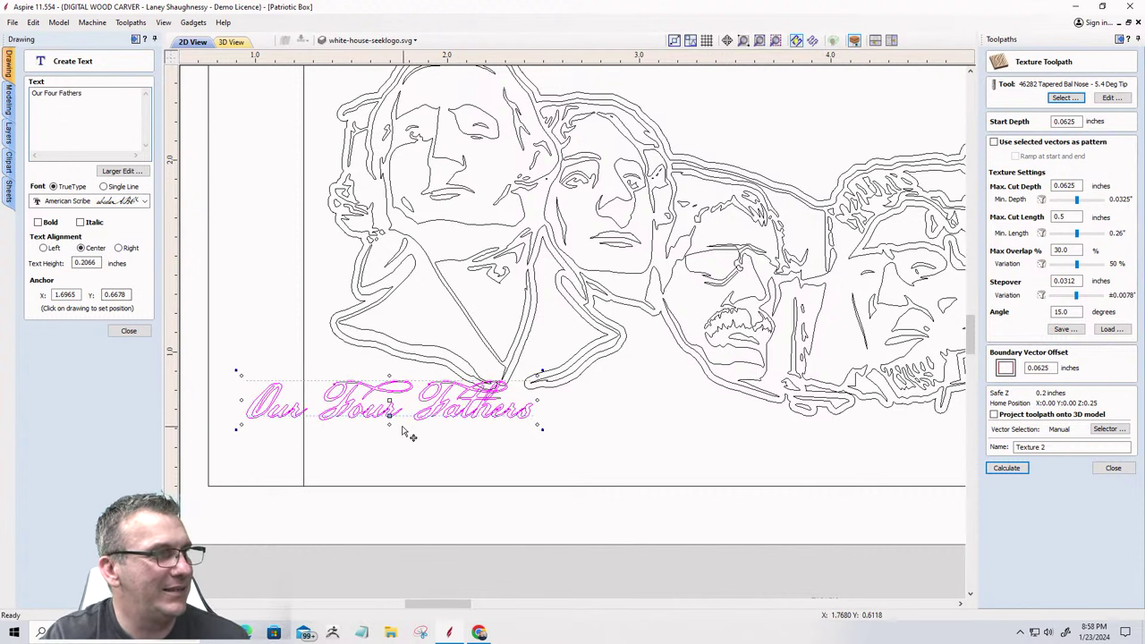
Move the text beneath the faces and enlarge it to about 0.30 inches tall.
{"action": "left_click_drag", "start_coordinate": [389, 414], "coordinate": [324, 373]}
{"action": "scroll", "coordinate": [465, 439], "scroll_direction": "down", "scroll_amount": 2}
{"action": "scroll", "coordinate": [325, 373], "scroll_direction": "up", "scroll_amount": 4}
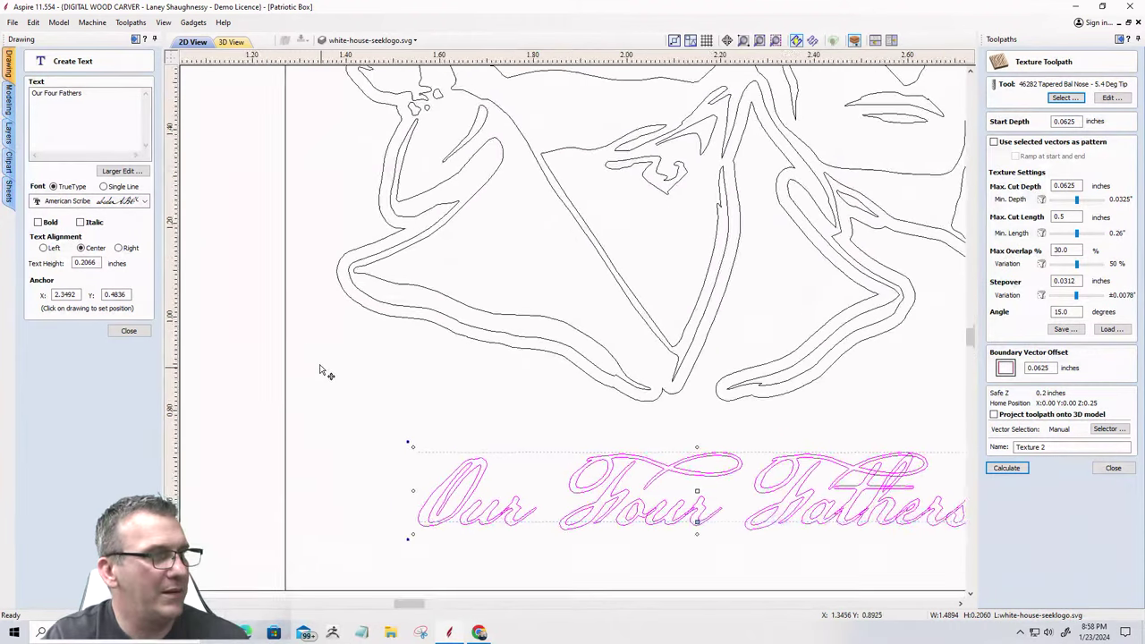
{"action": "scroll", "coordinate": [204, 286], "scroll_direction": "down", "scroll_amount": 4}
{"action": "scroll", "coordinate": [432, 355], "scroll_direction": "up", "scroll_amount": 1}
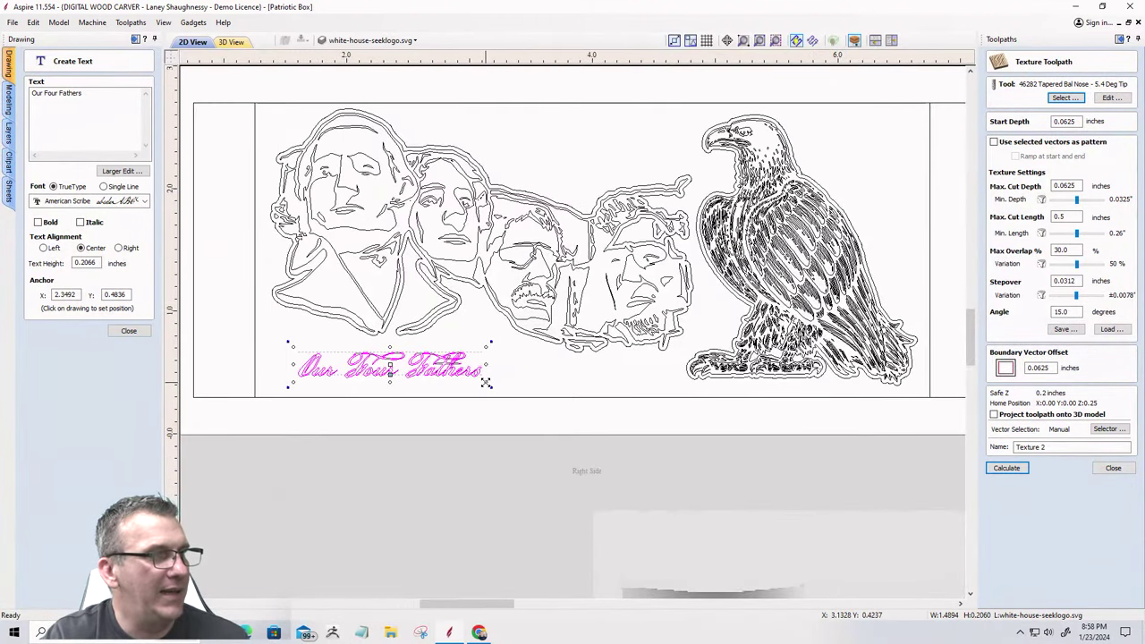
{"action": "left_click_drag", "start_coordinate": [489, 388], "coordinate": [521, 390]}
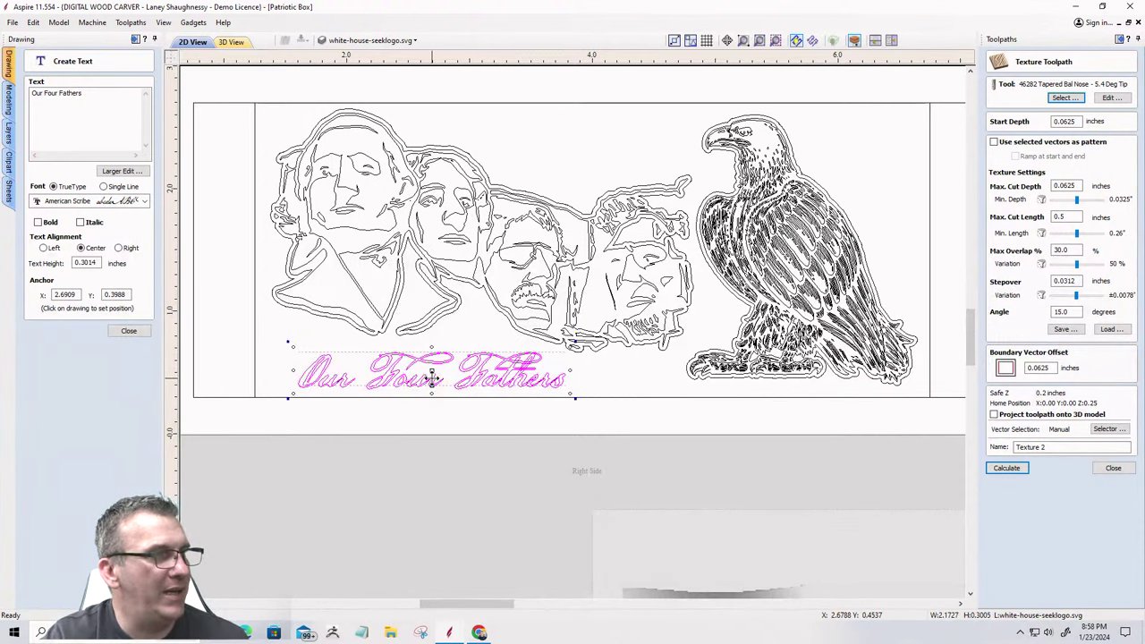
{"action": "left_click_drag", "start_coordinate": [429, 377], "coordinate": [411, 347]}
Finish the text and nudge 'Our Four Fathers' slightly lower.
{"action": "left_click", "coordinate": [414, 412]}
{"action": "scroll", "coordinate": [414, 411], "scroll_direction": "up", "scroll_amount": 2}
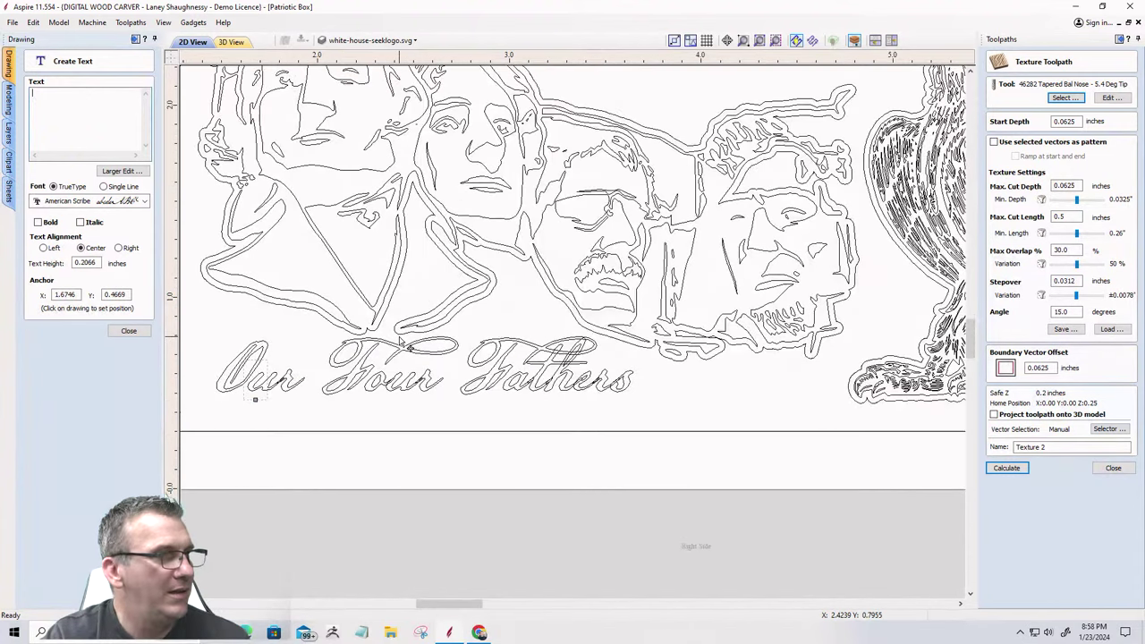
{"action": "left_click", "coordinate": [379, 382]}
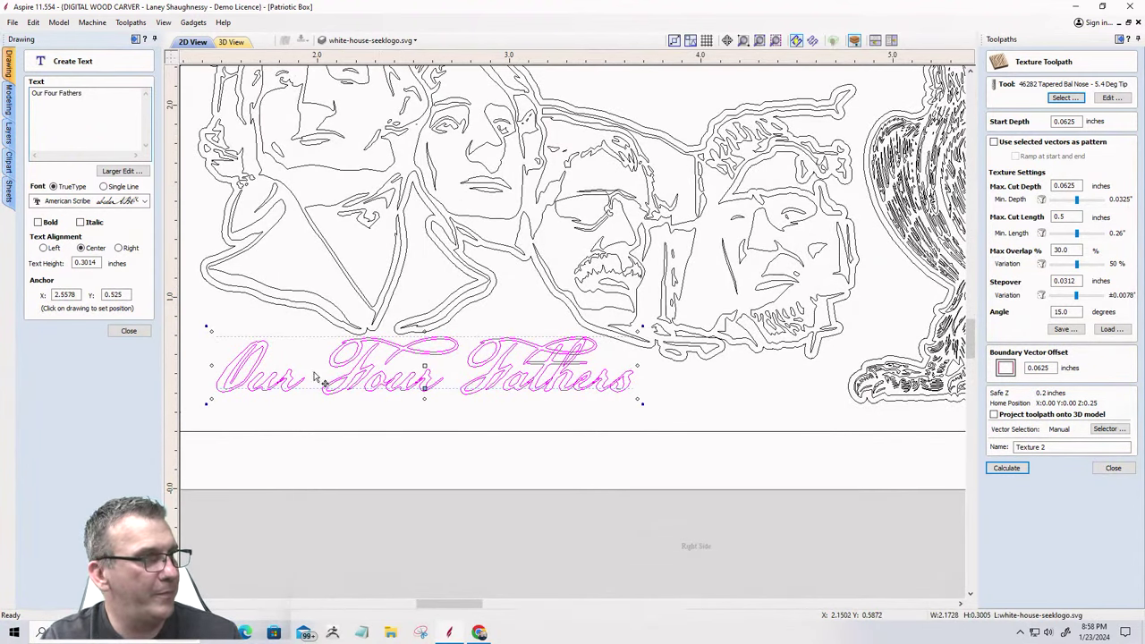
{"action": "left_click", "coordinate": [129, 330]}
{"action": "left_click_drag", "start_coordinate": [231, 362], "coordinate": [279, 380]}
{"action": "scroll", "coordinate": [518, 402], "scroll_direction": "down", "scroll_amount": 3}
{"action": "scroll", "coordinate": [473, 401], "scroll_direction": "up", "scroll_amount": 3}
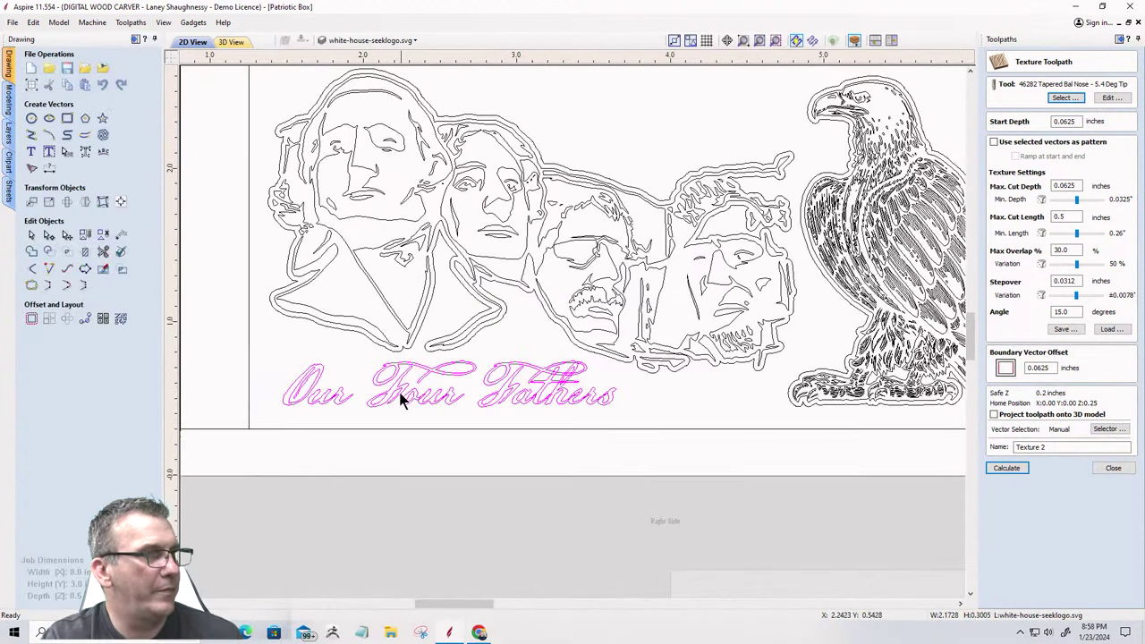
Weld the overlapping letters of 'Our Four Fathers', replacing the original text.
{"action": "left_click", "coordinate": [309, 394]}
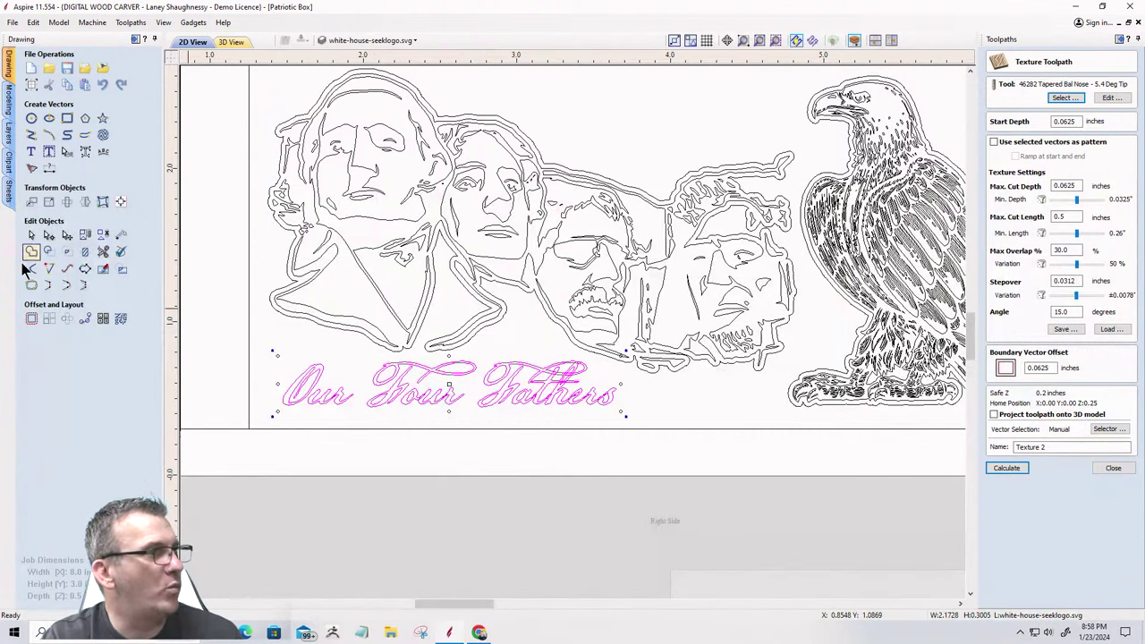
{"action": "left_click", "coordinate": [32, 252]}
{"action": "left_click", "coordinate": [545, 331]}
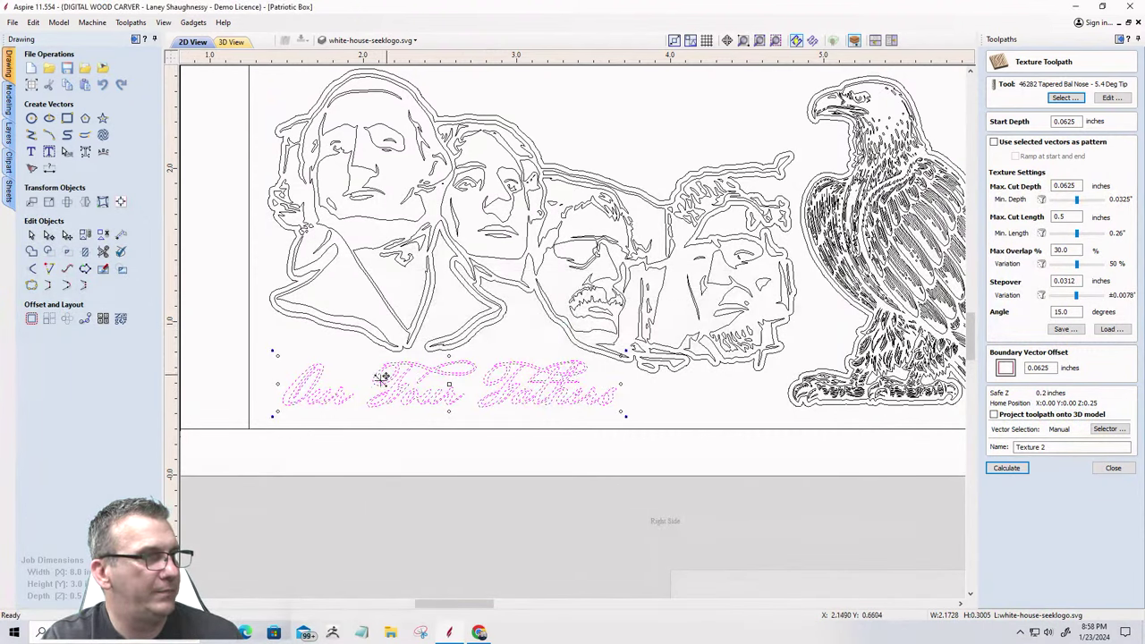
{"action": "scroll", "coordinate": [312, 428], "scroll_direction": "up", "scroll_amount": 3}
{"action": "scroll", "coordinate": [305, 393], "scroll_direction": "down", "scroll_amount": 3}
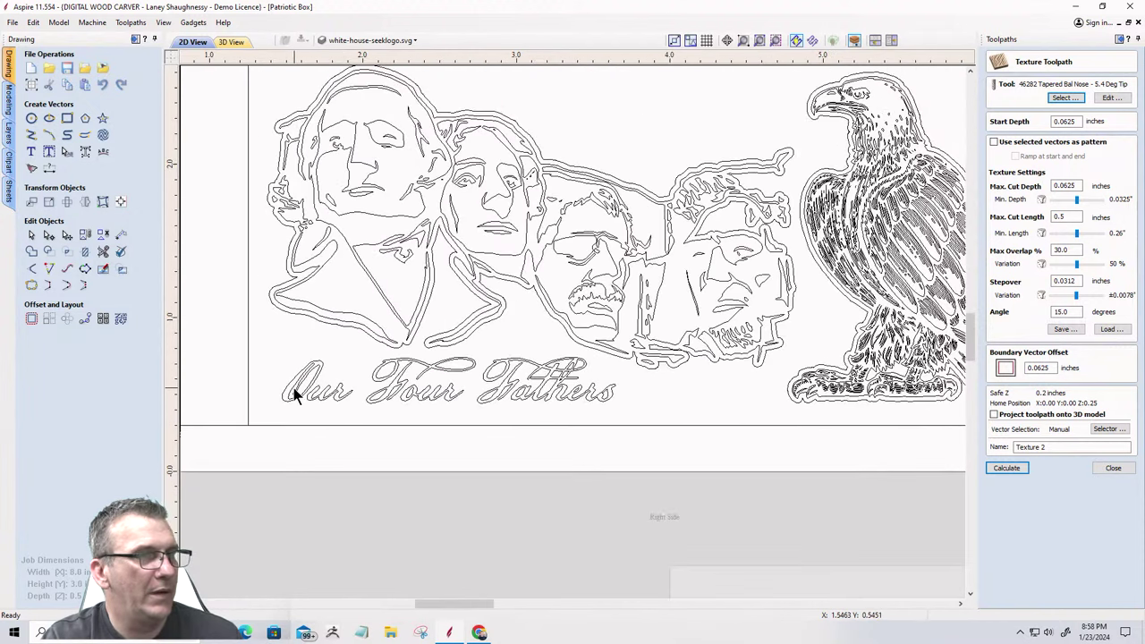
{"action": "scroll", "coordinate": [409, 417], "scroll_direction": "up", "scroll_amount": 4}
{"action": "scroll", "coordinate": [409, 412], "scroll_direction": "down", "scroll_amount": 4}
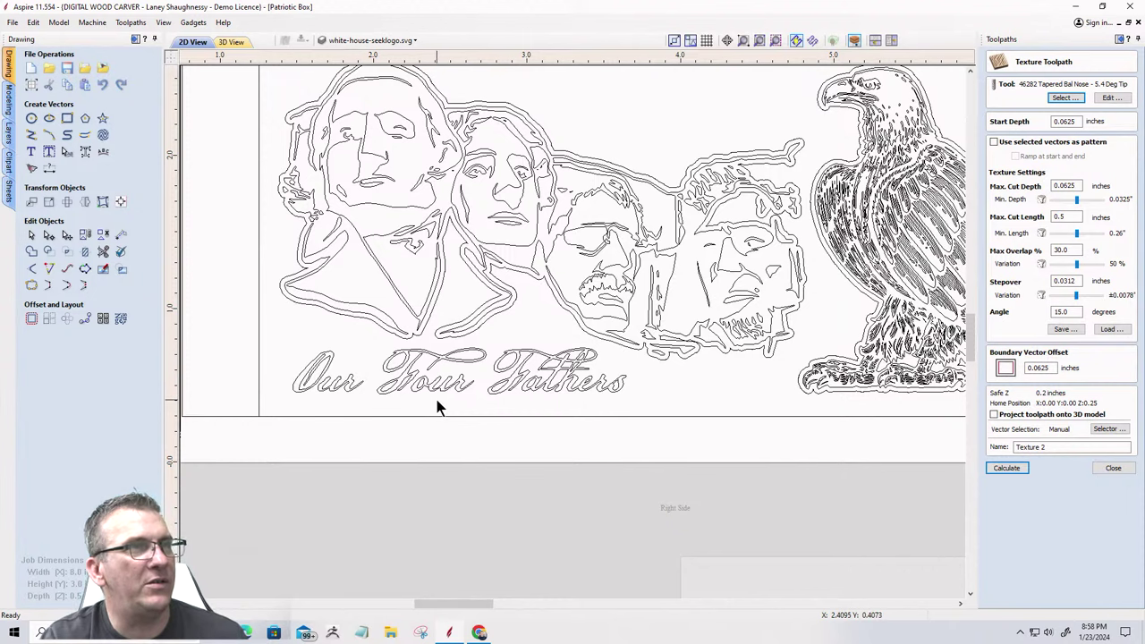
{"action": "scroll", "coordinate": [434, 403], "scroll_direction": "down", "scroll_amount": 1}
{"action": "scroll", "coordinate": [414, 352], "scroll_direction": "up", "scroll_amount": 2}
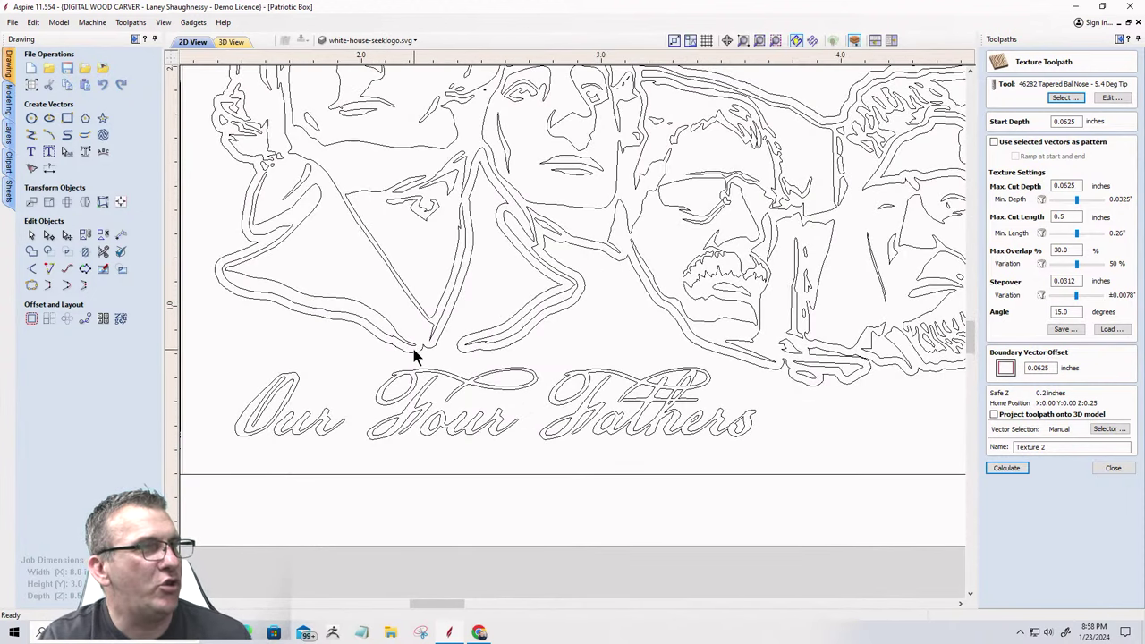
Box-select all the faces, eagle and text vectors on the Right Side panel.
{"action": "left_click", "coordinate": [436, 340]}
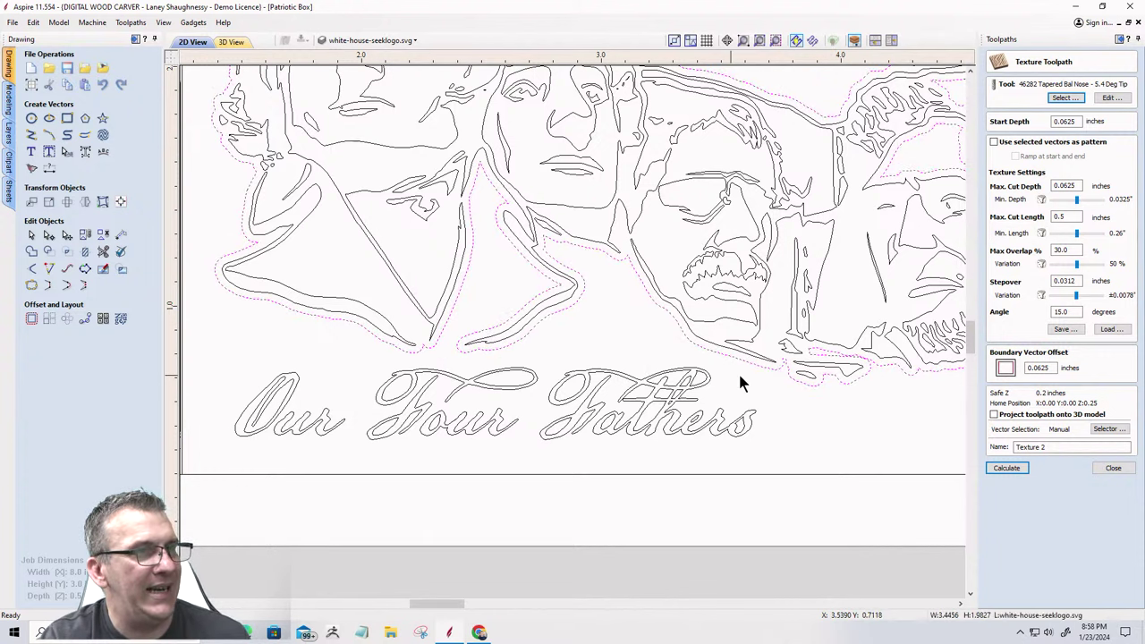
{"action": "scroll", "coordinate": [495, 273], "scroll_direction": "down", "scroll_amount": 3}
{"action": "scroll", "coordinate": [494, 273], "scroll_direction": "down", "scroll_amount": 2}
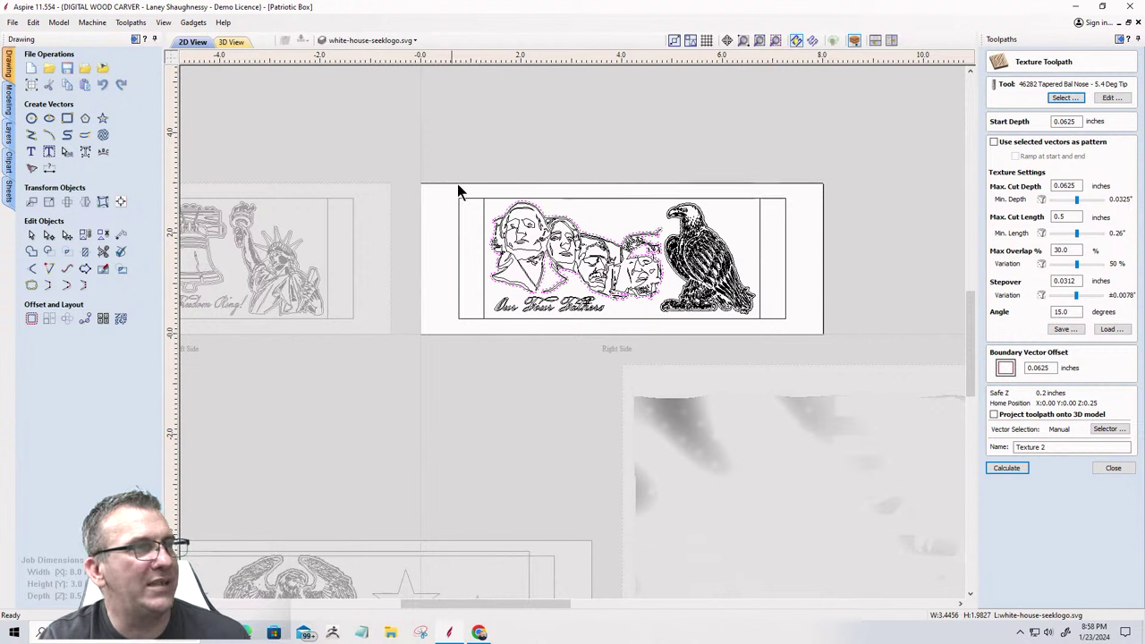
{"action": "left_click_drag", "start_coordinate": [463, 204], "coordinate": [771, 354]}
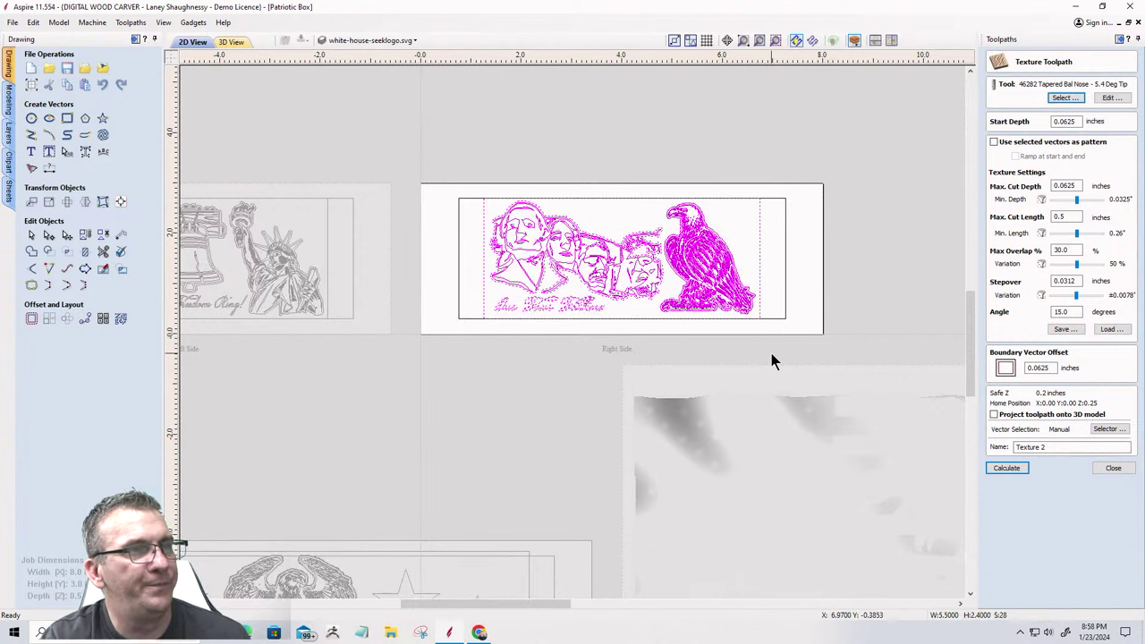
Calculate a V-Carve toolpath for the selection, continuing past the overlapping-vectors warning.
{"action": "left_click", "coordinate": [1113, 468]}
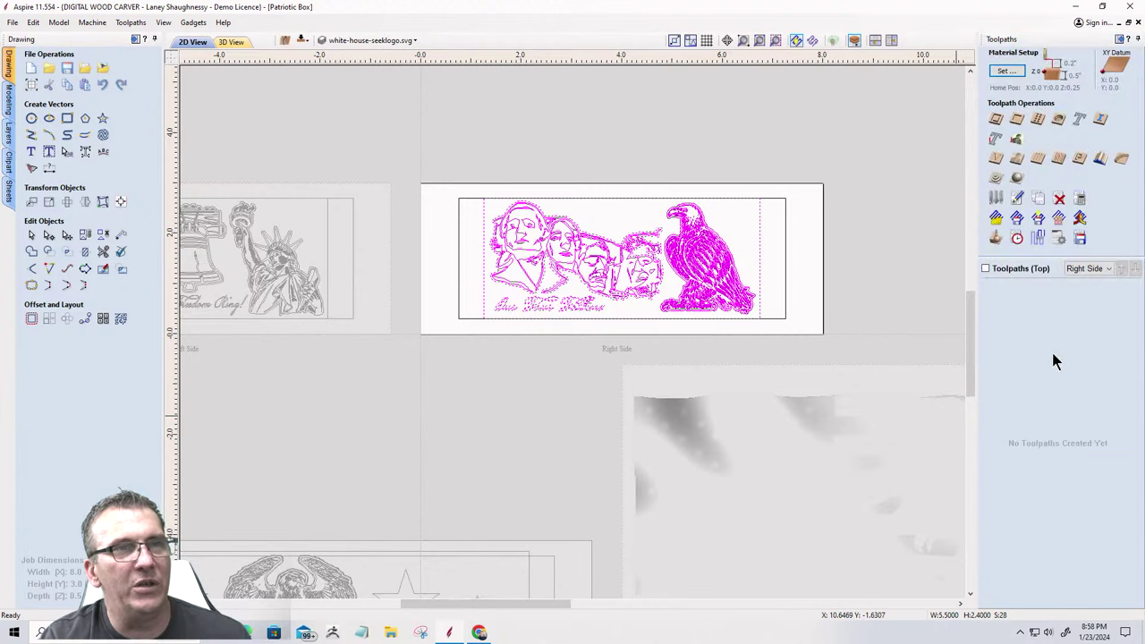
{"action": "left_click", "coordinate": [999, 162]}
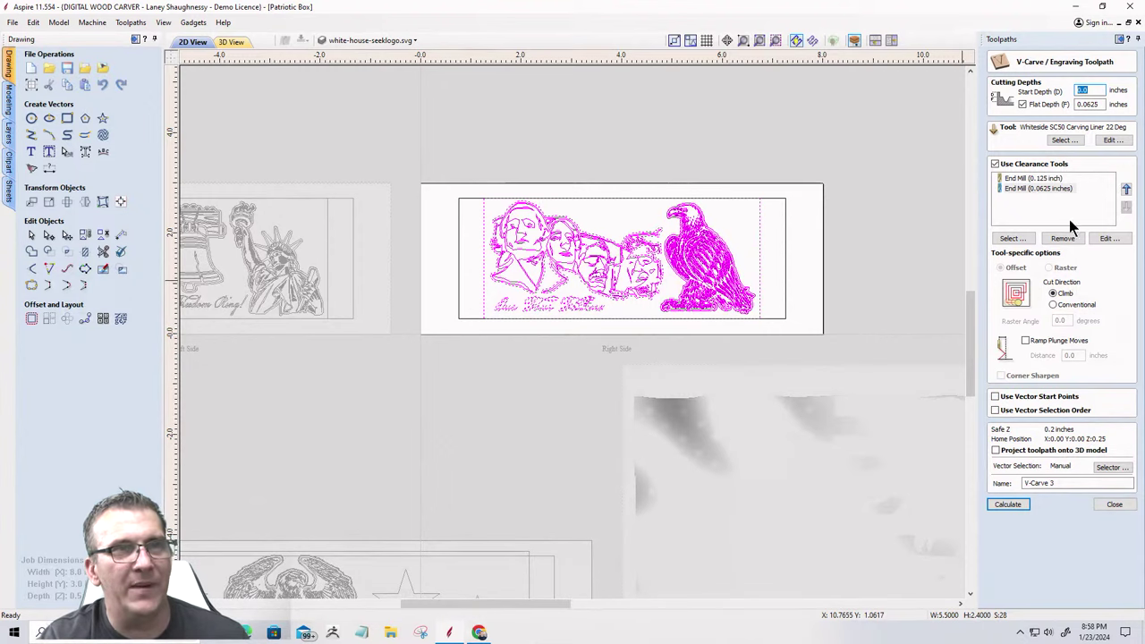
{"action": "left_click", "coordinate": [1006, 504]}
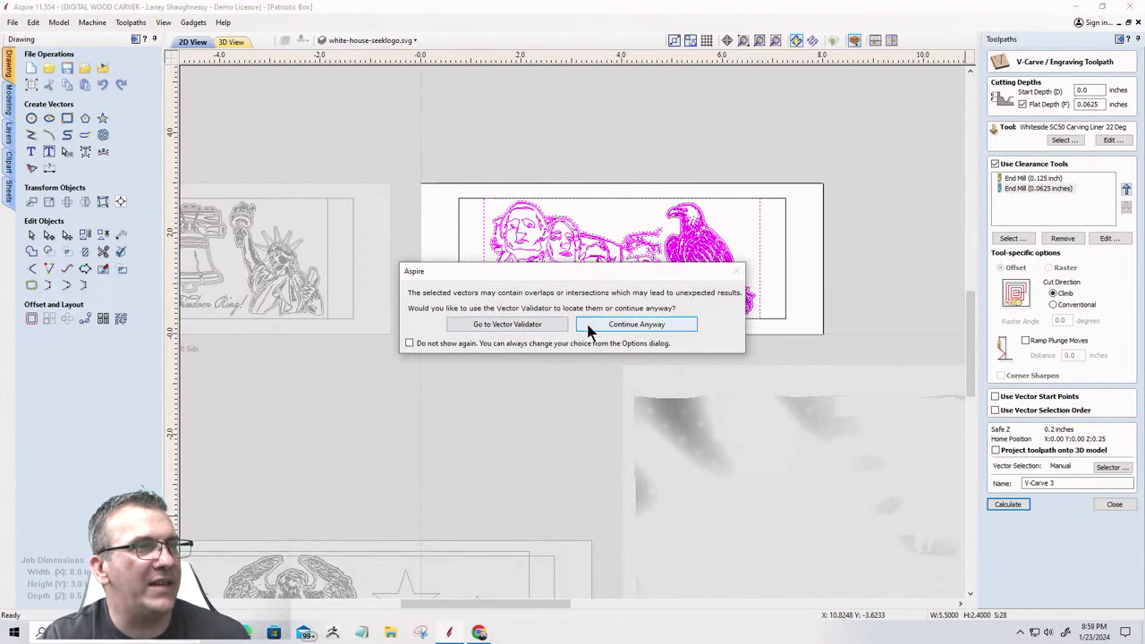
{"action": "left_click", "coordinate": [649, 324]}
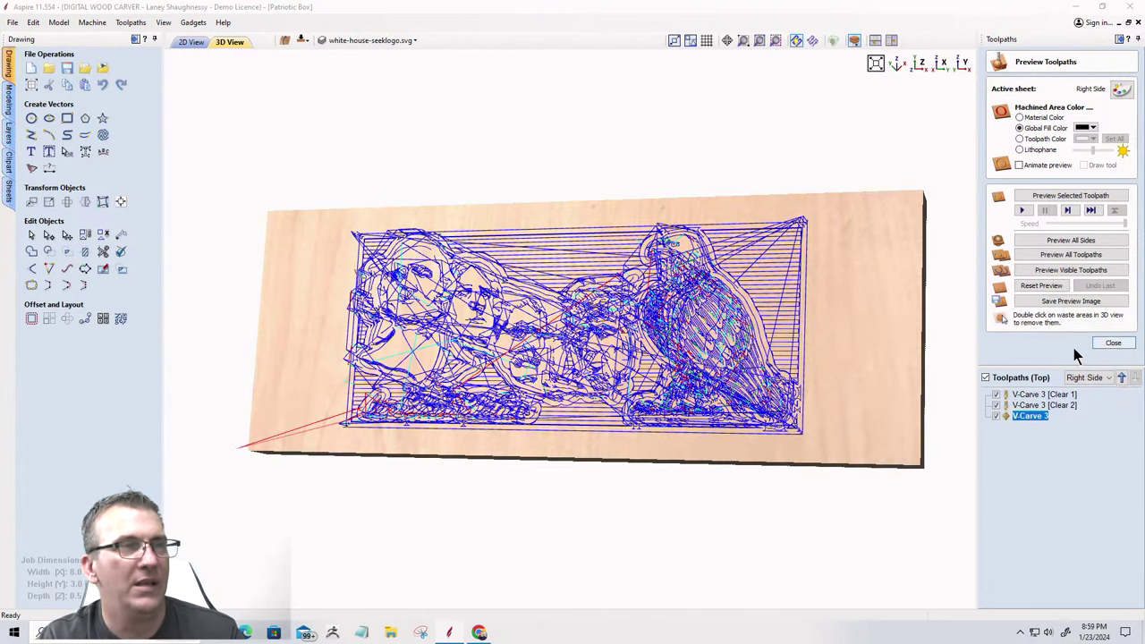
Preview the visible toolpaths in 3D, switching machined areas to wood colour and back to black.
{"action": "left_click", "coordinate": [1066, 268]}
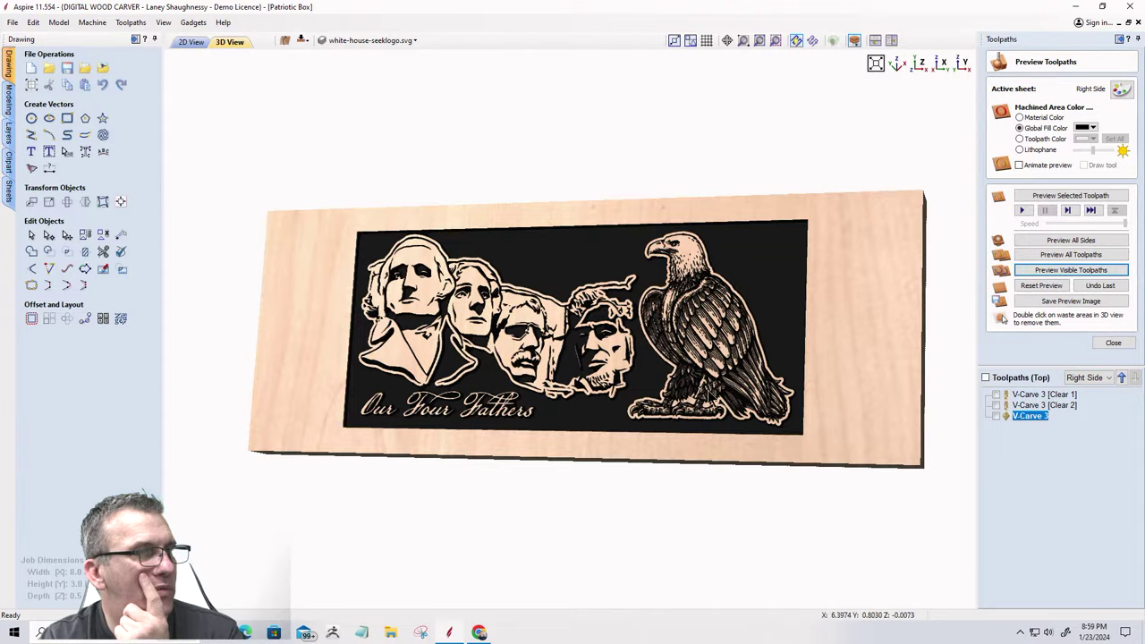
{"action": "scroll", "coordinate": [709, 393], "scroll_direction": "up", "scroll_amount": 2}
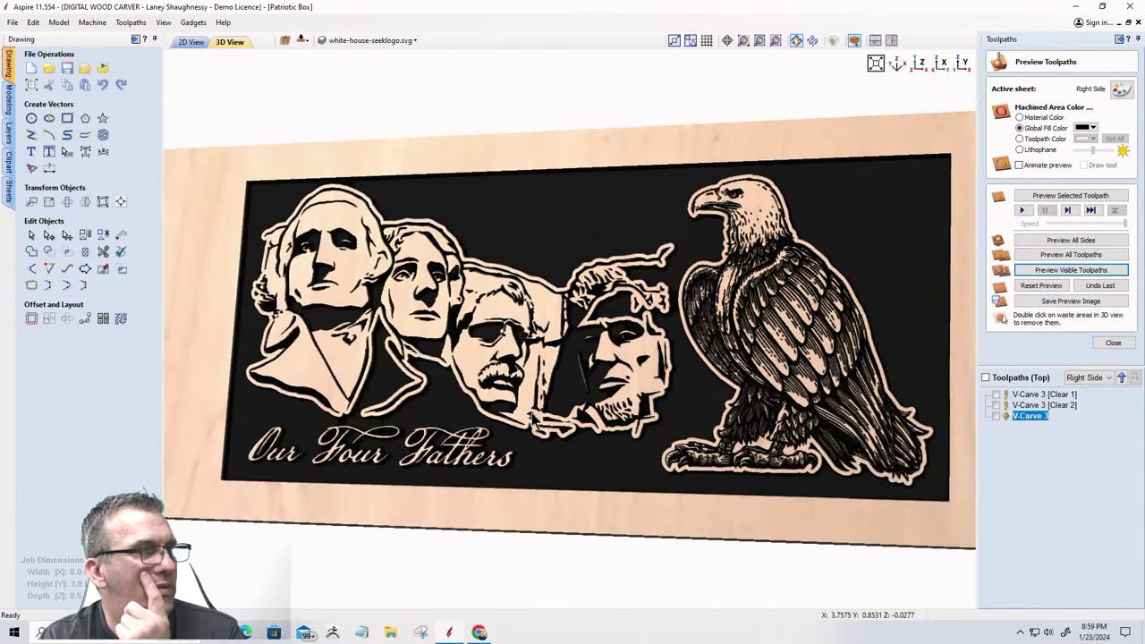
{"action": "left_click_drag", "start_coordinate": [533, 418], "coordinate": [596, 372]}
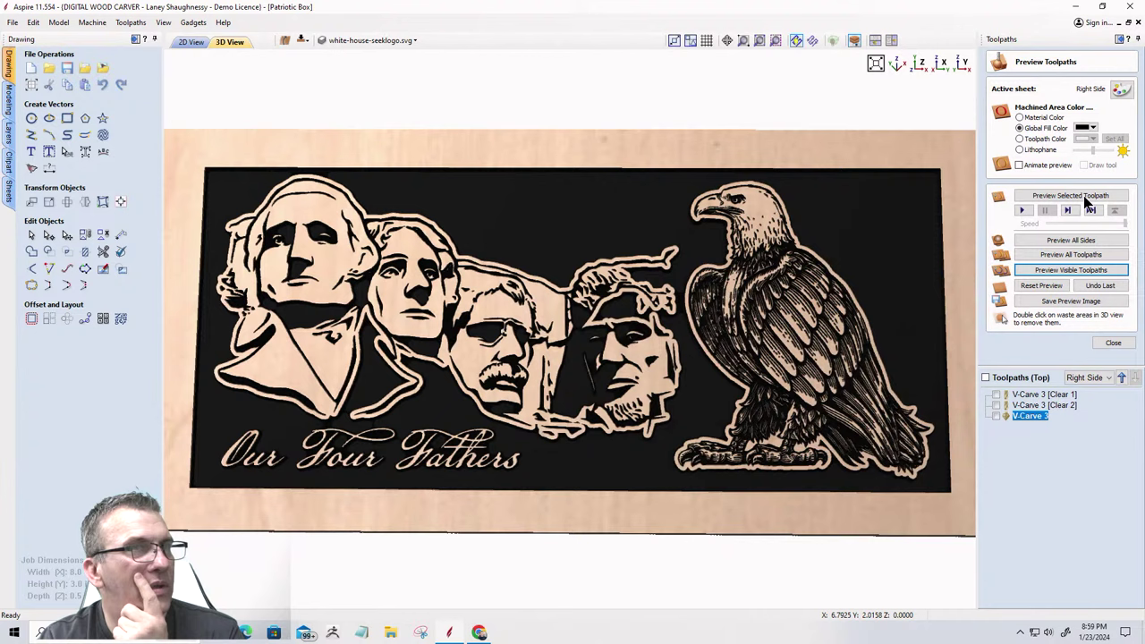
{"action": "left_click", "coordinate": [1019, 117]}
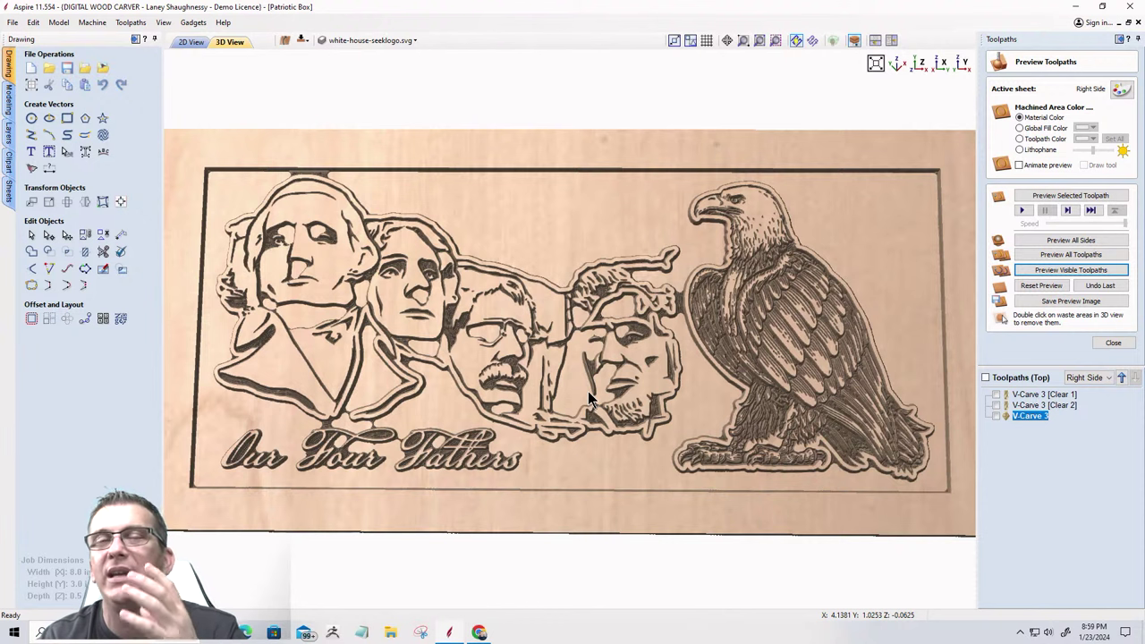
{"action": "left_click", "coordinate": [1020, 129]}
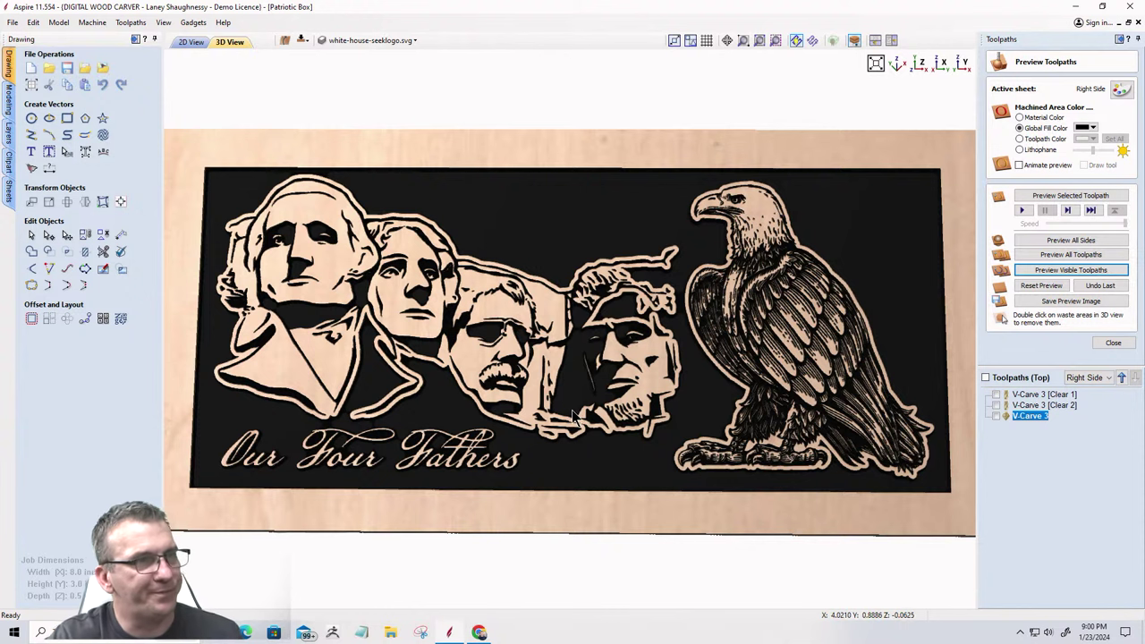
{"action": "scroll", "coordinate": [587, 397], "scroll_direction": "up", "scroll_amount": 3}
{"action": "scroll", "coordinate": [528, 284], "scroll_direction": "down", "scroll_amount": 2}
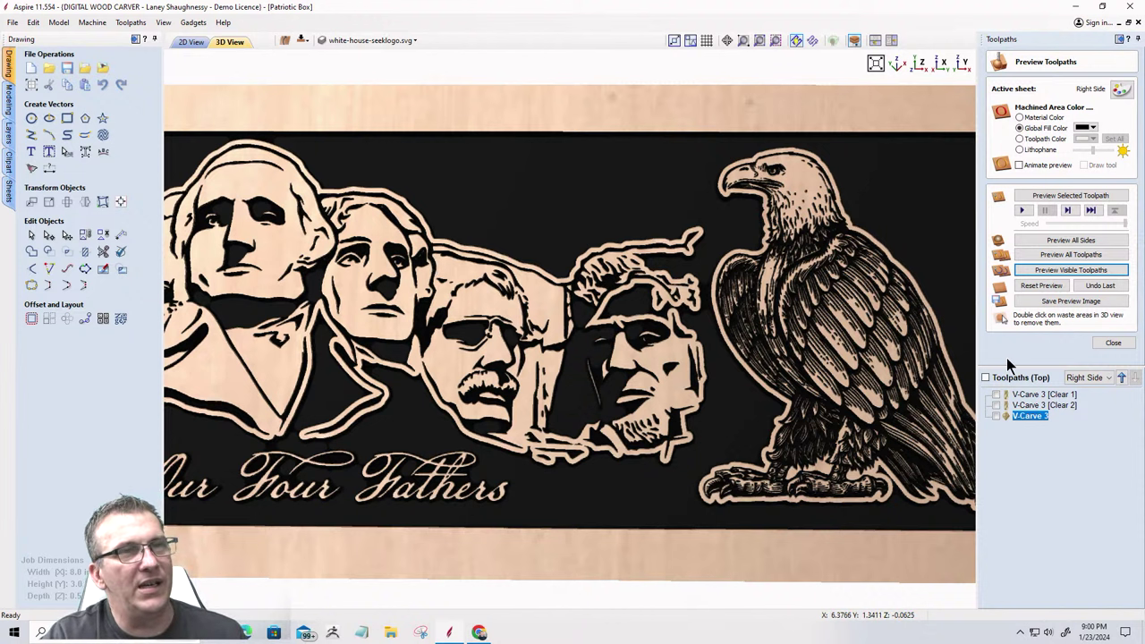
{"action": "left_click", "coordinate": [1019, 118]}
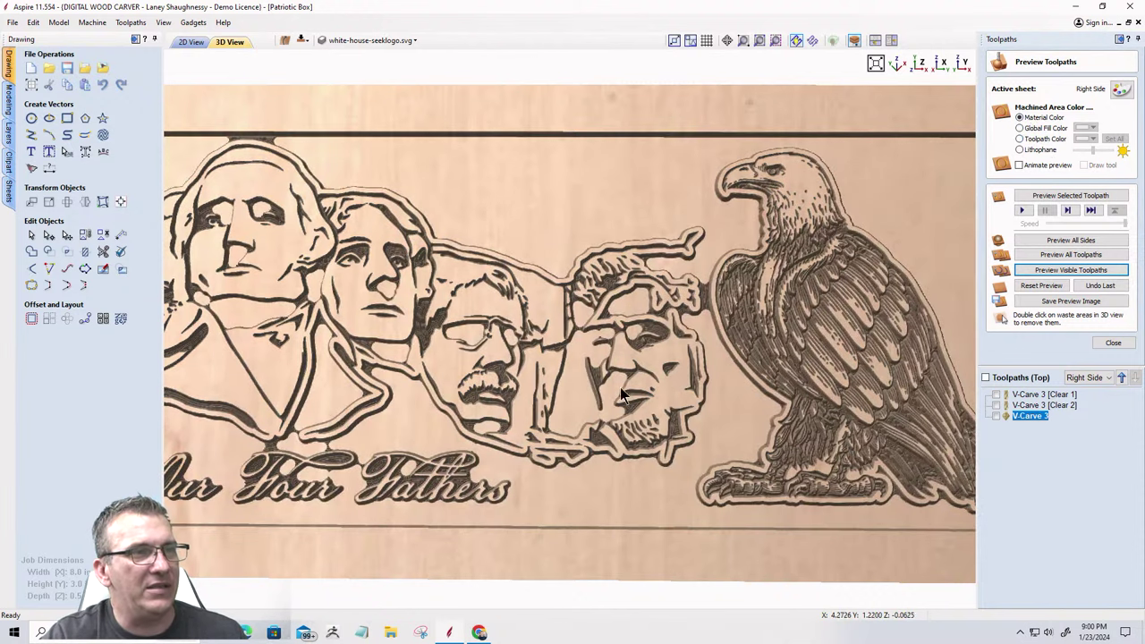
{"action": "scroll", "coordinate": [518, 349], "scroll_direction": "up", "scroll_amount": 3}
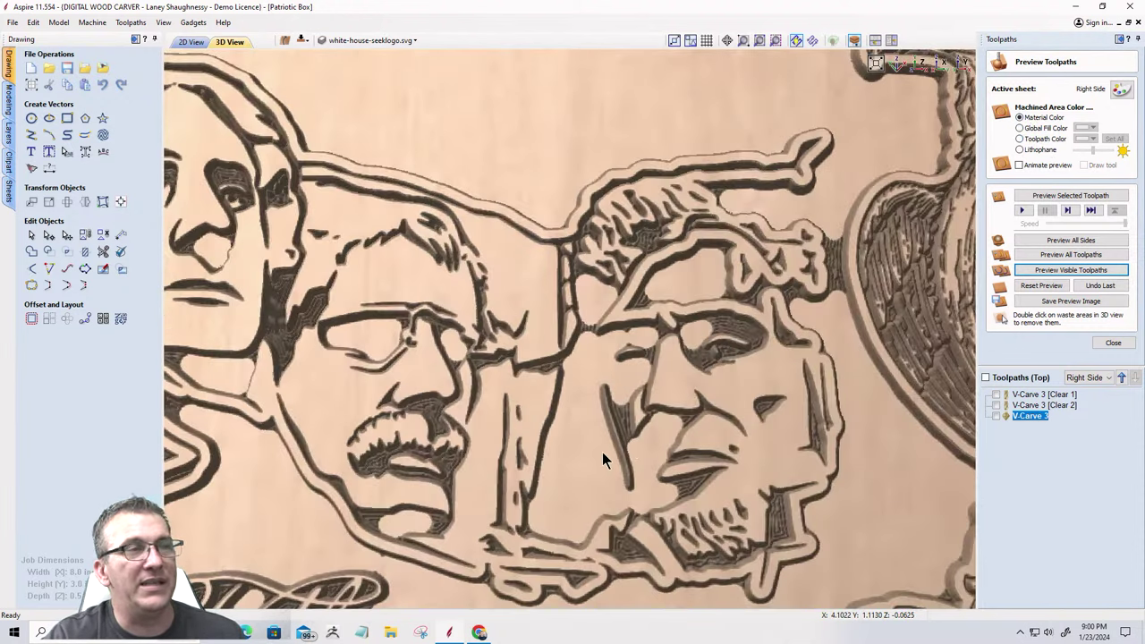
{"action": "scroll", "coordinate": [602, 452], "scroll_direction": "down", "scroll_amount": 2}
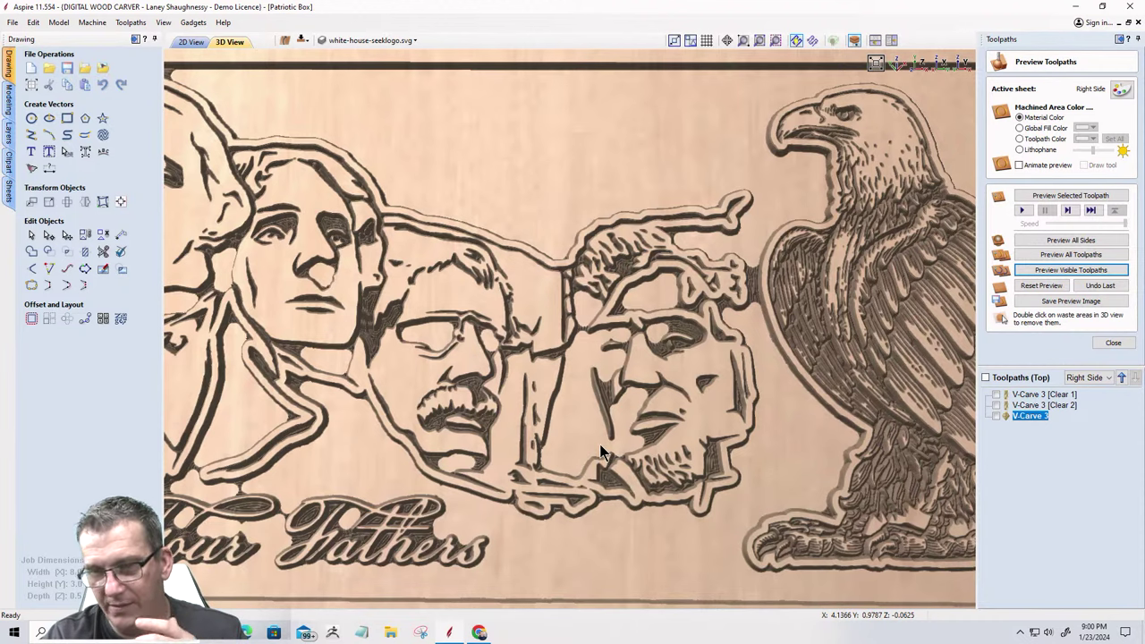
{"action": "scroll", "coordinate": [599, 444], "scroll_direction": "down", "scroll_amount": 3}
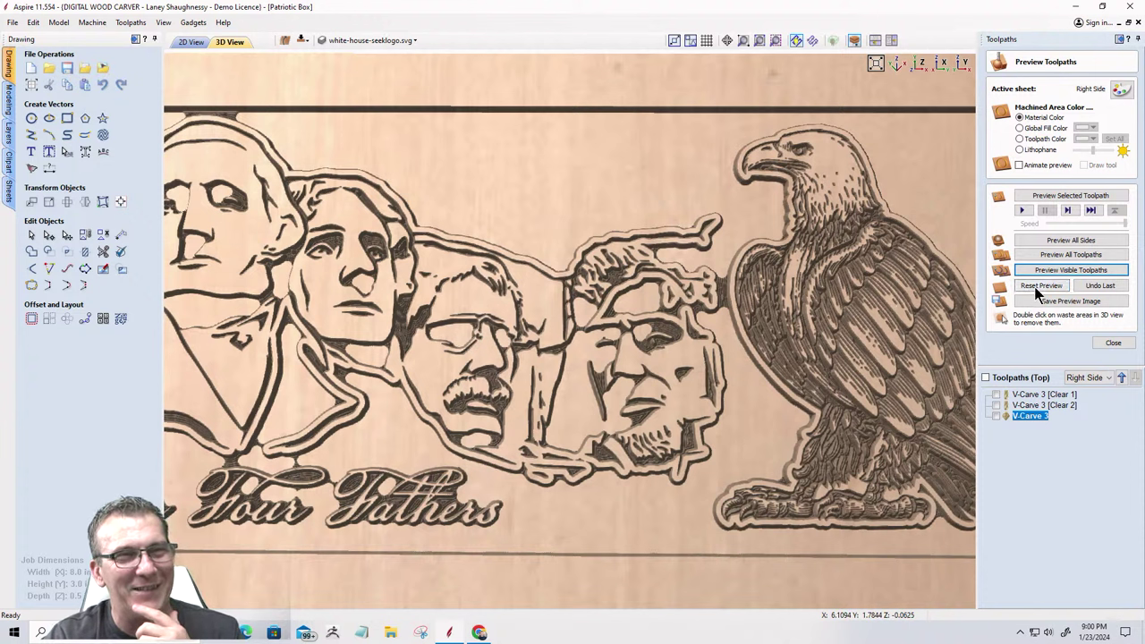
{"action": "left_click", "coordinate": [1020, 129]}
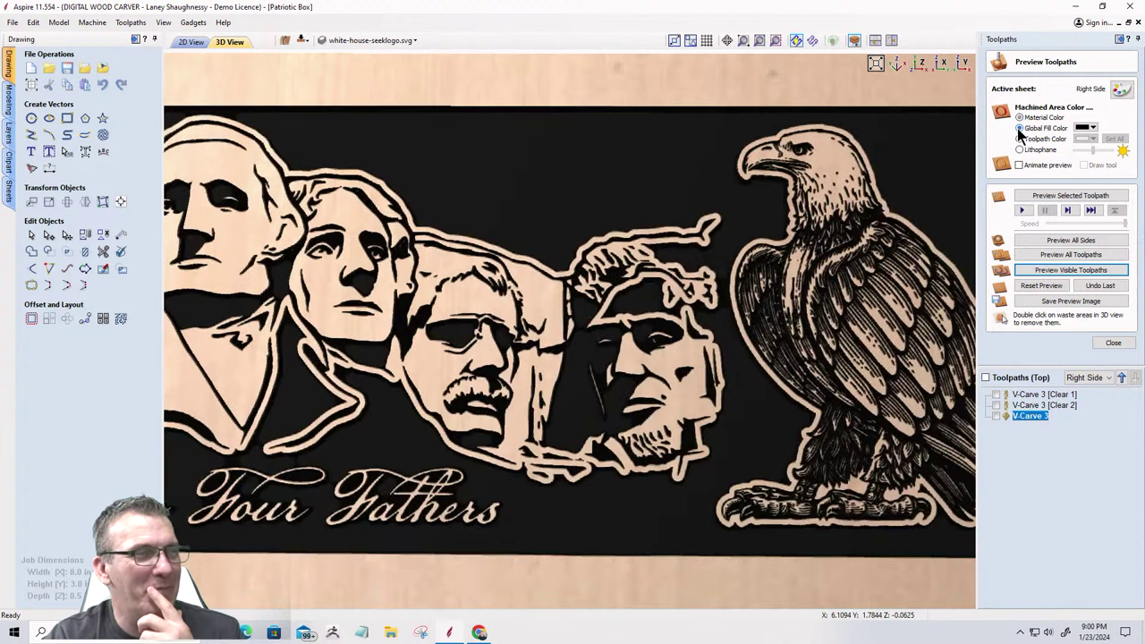
{"action": "scroll", "coordinate": [485, 354], "scroll_direction": "up", "scroll_amount": 5}
{"action": "scroll", "coordinate": [484, 349], "scroll_direction": "down", "scroll_amount": 5}
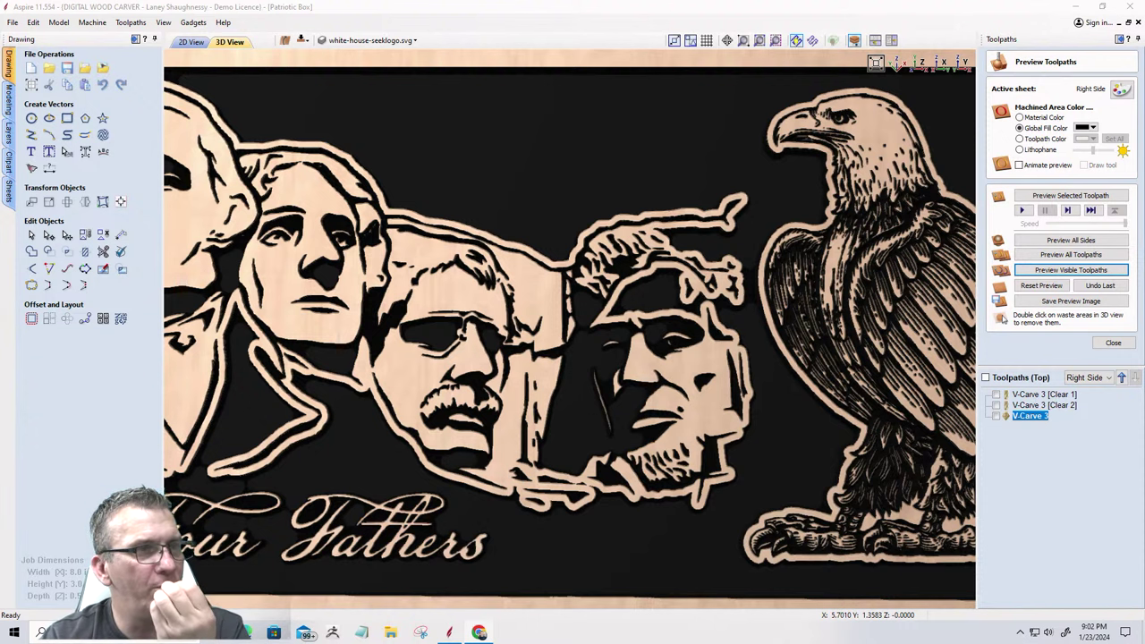
Zoom and tilt the 3D carving preview to inspect it, then return to 2D View.
{"action": "scroll", "coordinate": [515, 466], "scroll_direction": "down", "scroll_amount": 5}
{"action": "scroll", "coordinate": [483, 474], "scroll_direction": "up", "scroll_amount": 5}
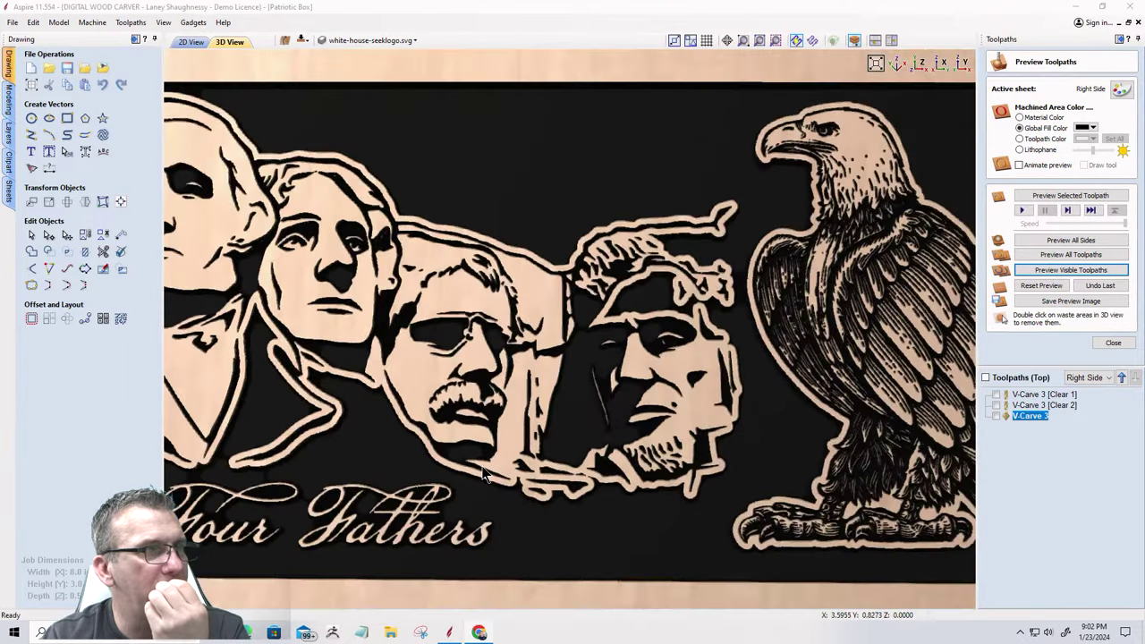
{"action": "scroll", "coordinate": [624, 425], "scroll_direction": "down", "scroll_amount": 4}
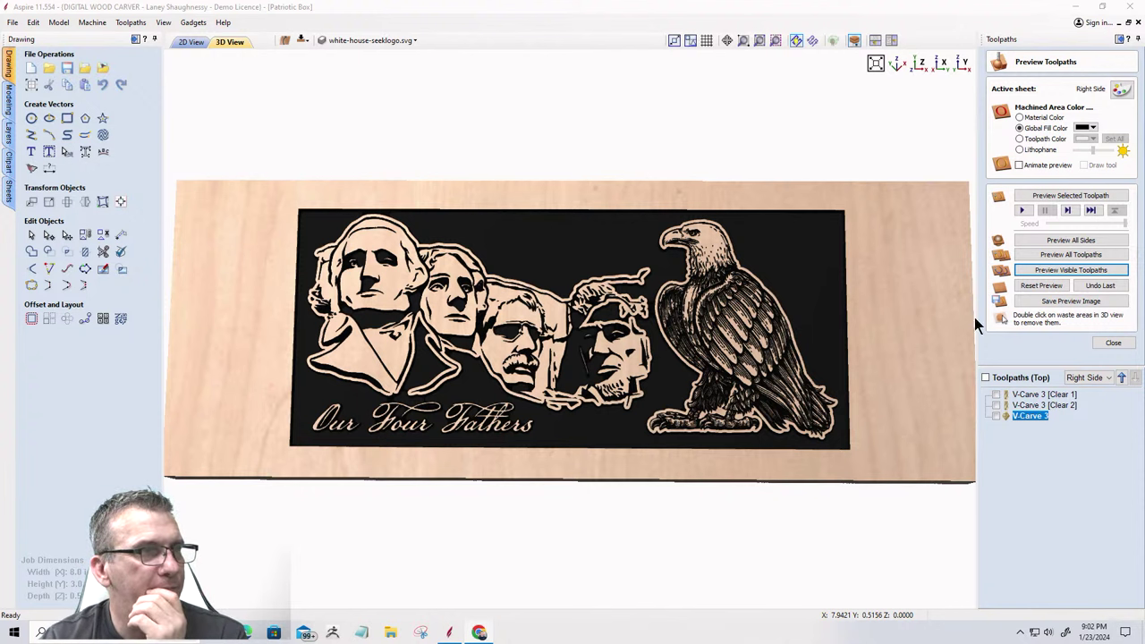
{"action": "left_click_drag", "start_coordinate": [547, 367], "coordinate": [587, 365]}
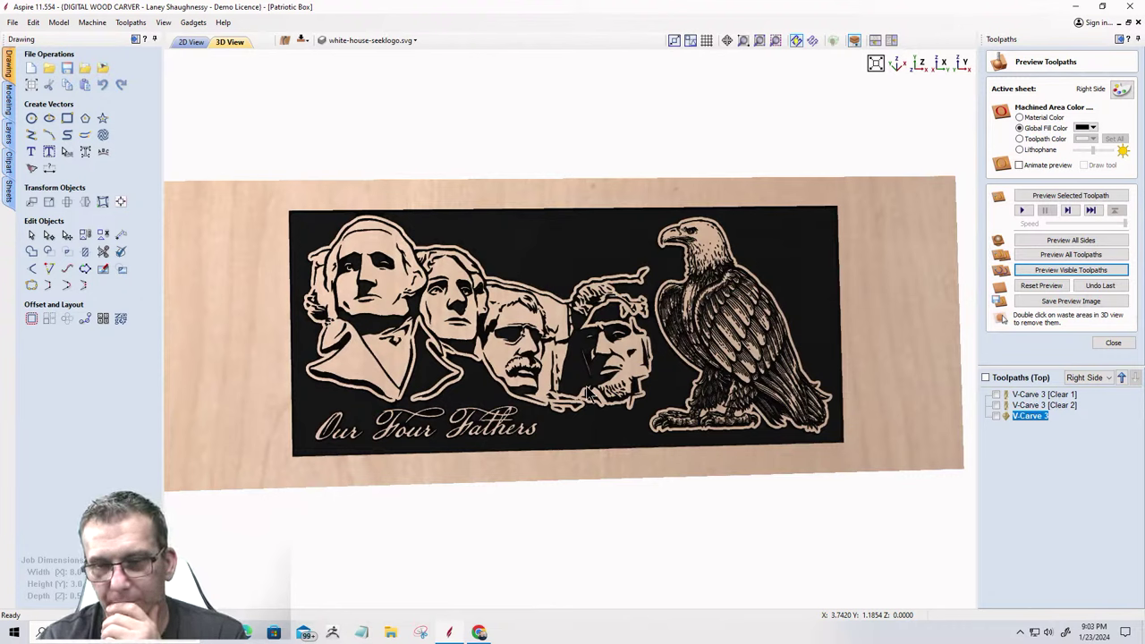
{"action": "left_click_drag", "start_coordinate": [585, 394], "coordinate": [582, 393]}
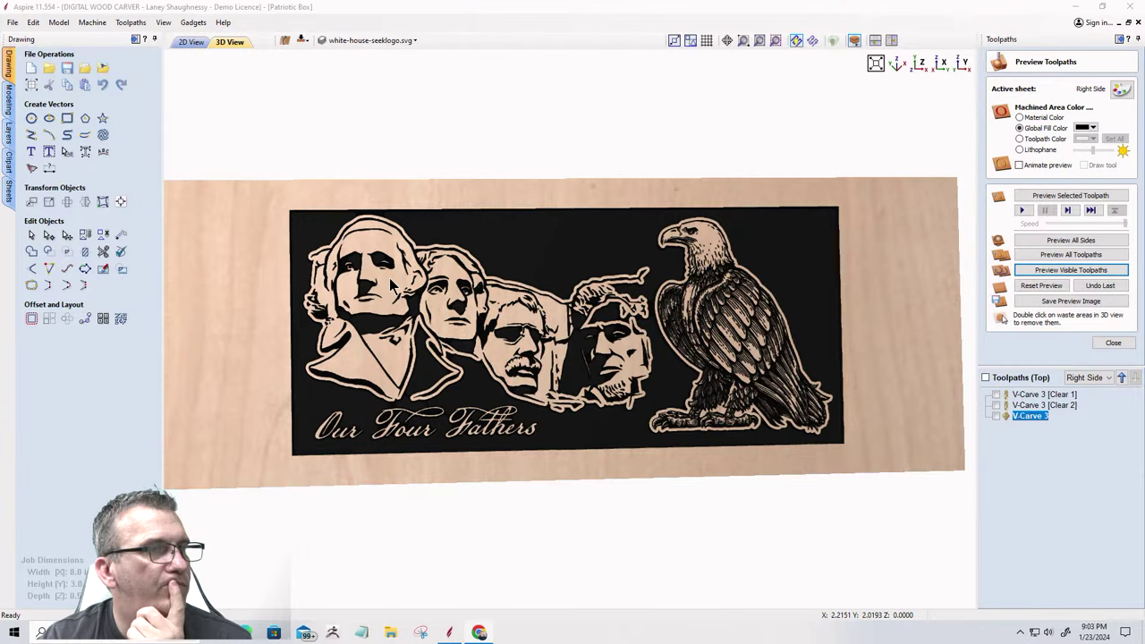
{"action": "left_click", "coordinate": [187, 41]}
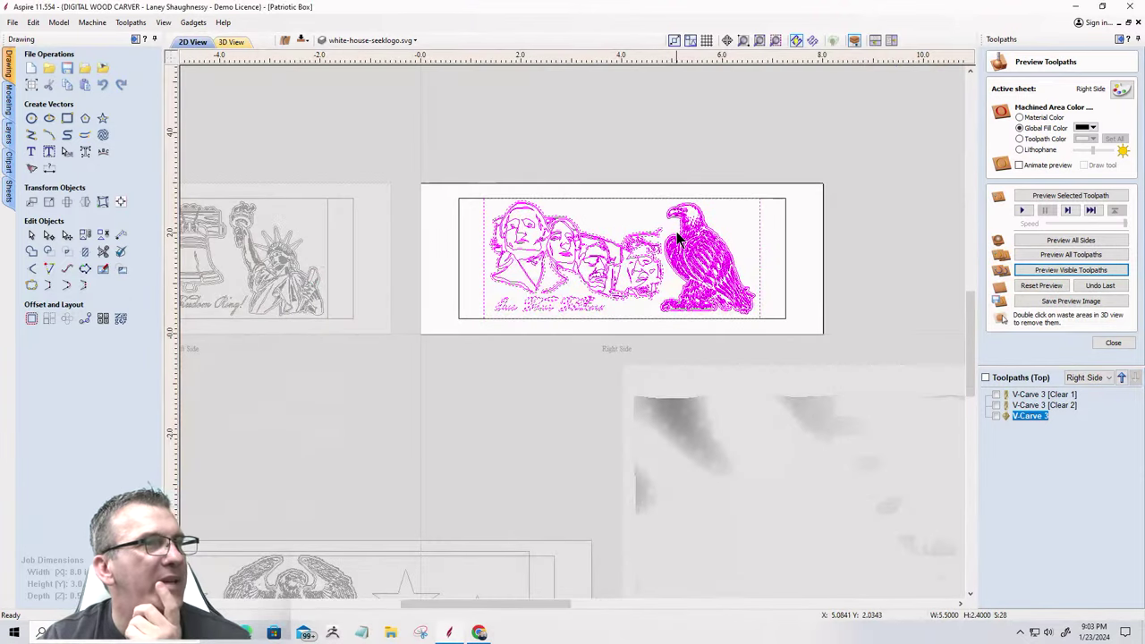
Node-edit the fourth face's outline and make the chosen node its start point.
{"action": "scroll", "coordinate": [678, 237], "scroll_direction": "up", "scroll_amount": 8}
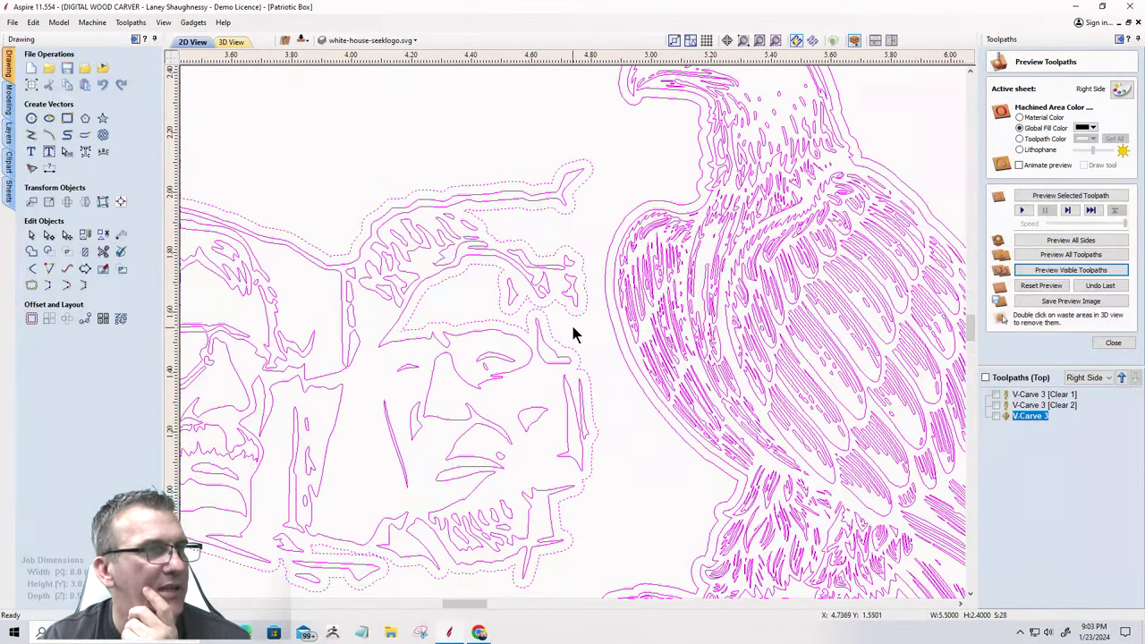
{"action": "left_click", "coordinate": [574, 334]}
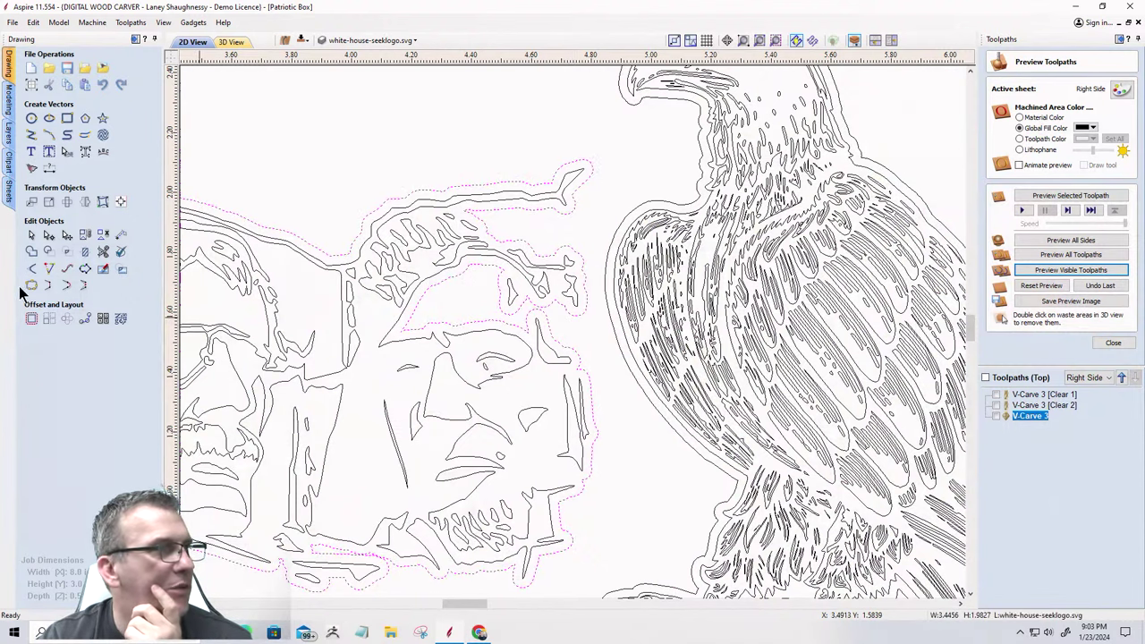
{"action": "left_click", "coordinate": [49, 235]}
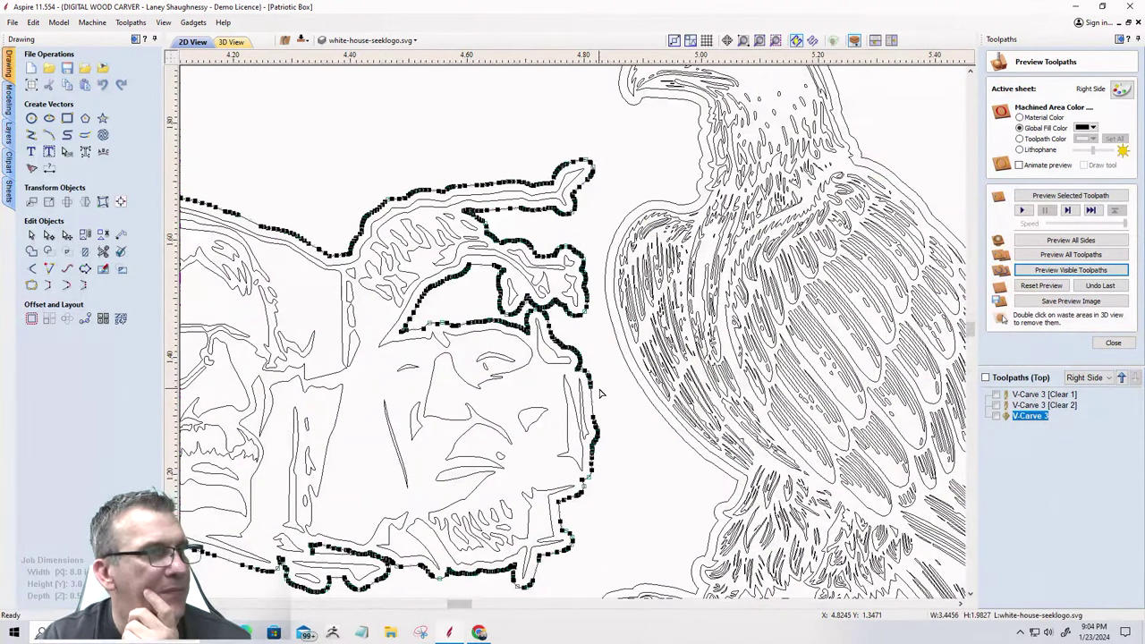
{"action": "scroll", "coordinate": [595, 387], "scroll_direction": "up", "scroll_amount": 3}
{"action": "right_click", "coordinate": [573, 379]}
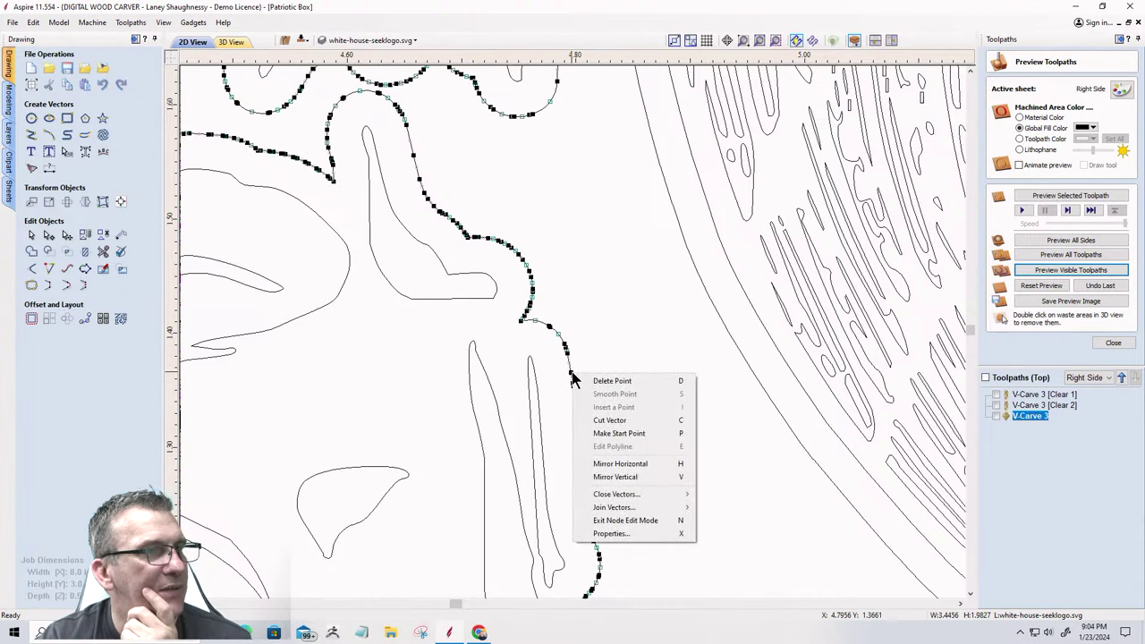
{"action": "left_click", "coordinate": [604, 433]}
Cut the outline at the branch tip, delete the stray fragment, and select the outer outline.
{"action": "scroll", "coordinate": [577, 429], "scroll_direction": "down", "scroll_amount": 3}
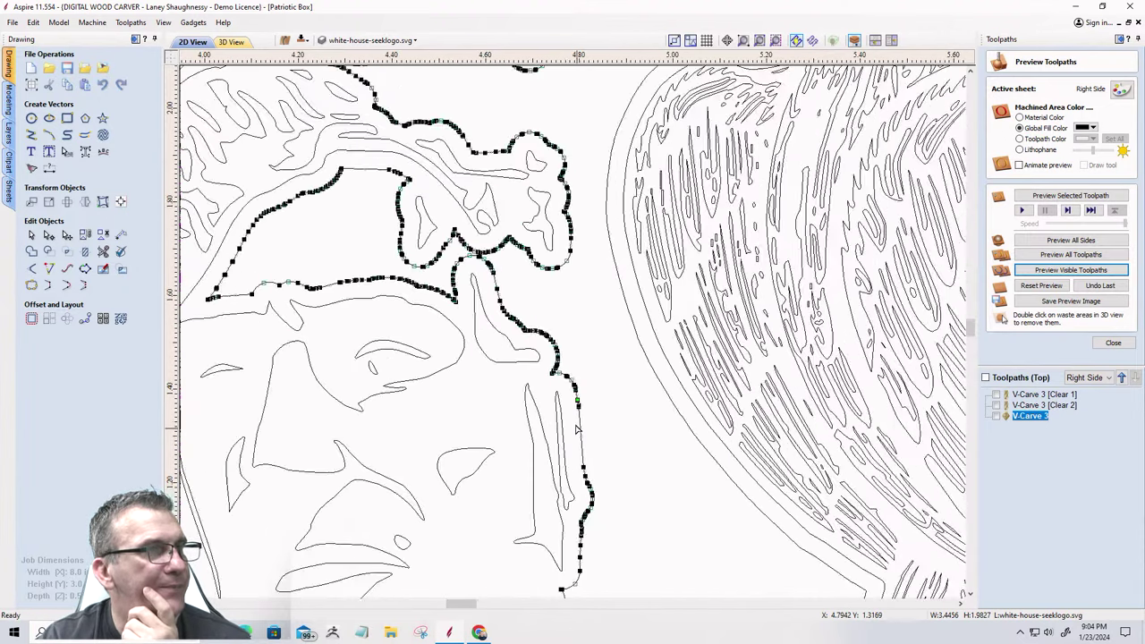
{"action": "scroll", "coordinate": [576, 420], "scroll_direction": "down", "scroll_amount": 2}
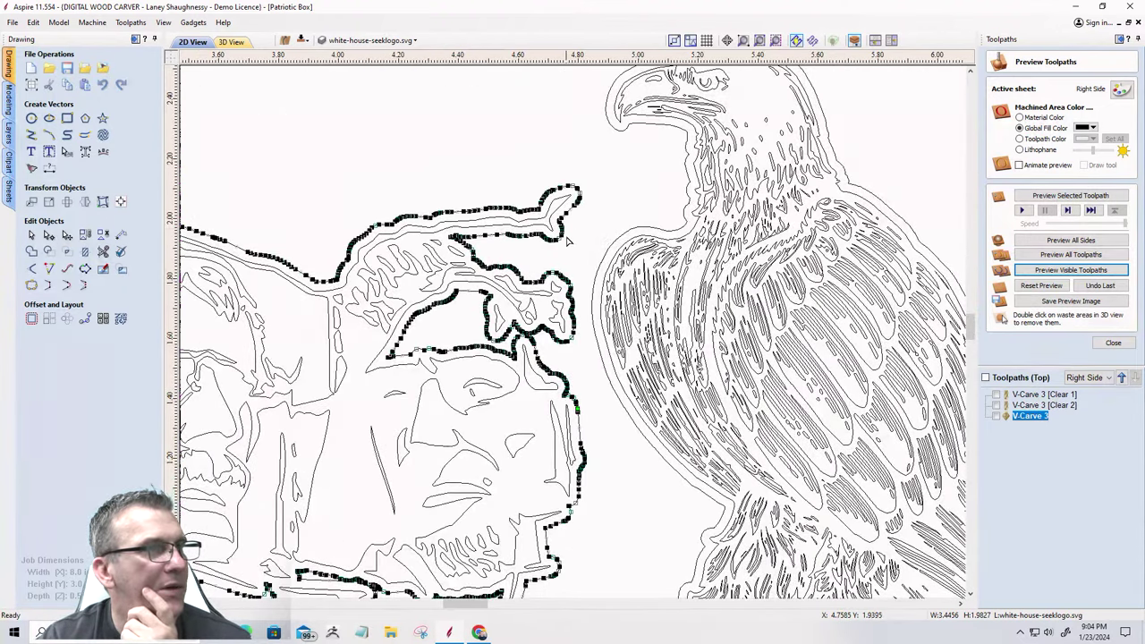
{"action": "scroll", "coordinate": [587, 205], "scroll_direction": "up", "scroll_amount": 4}
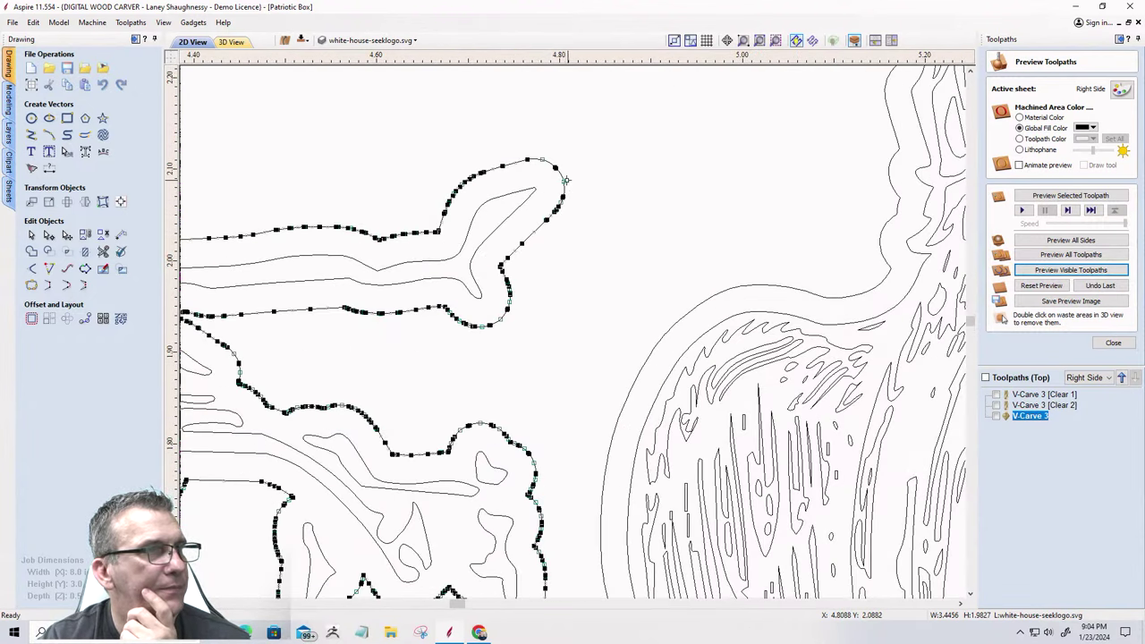
{"action": "right_click", "coordinate": [565, 183]}
{"action": "left_click", "coordinate": [574, 232]}
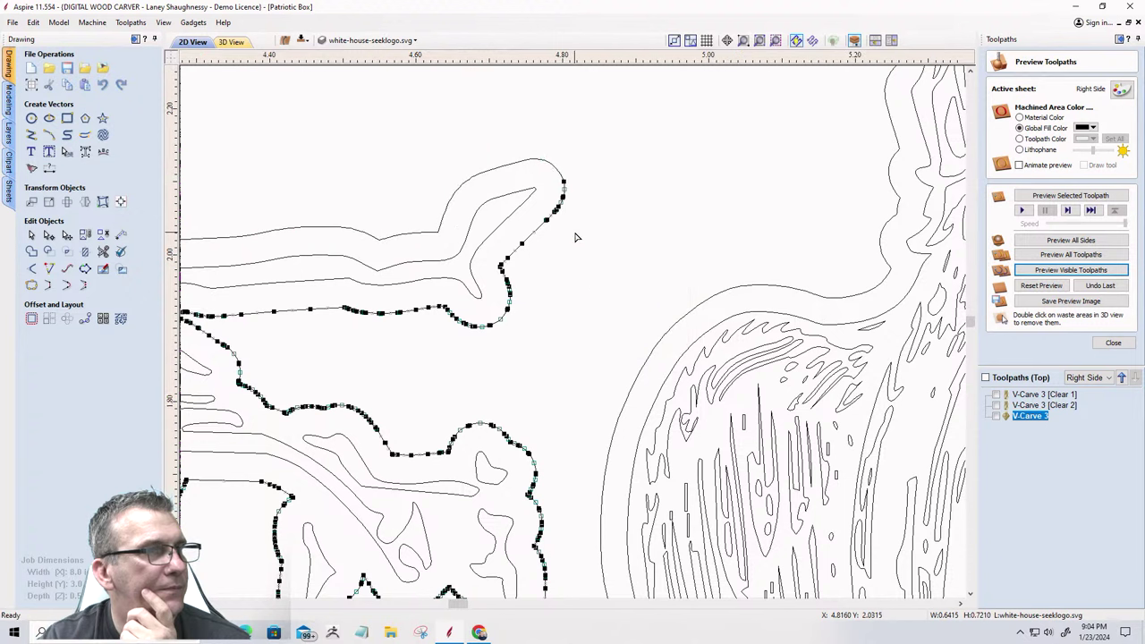
{"action": "scroll", "coordinate": [574, 232], "scroll_direction": "down", "scroll_amount": 4}
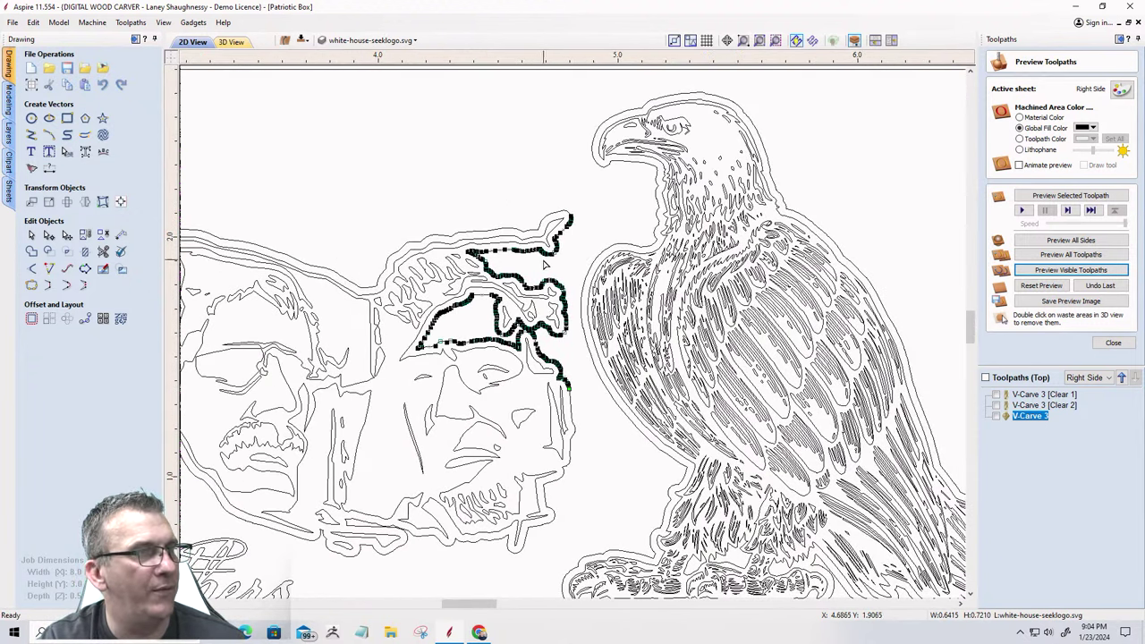
{"action": "key", "text": "Delete"}
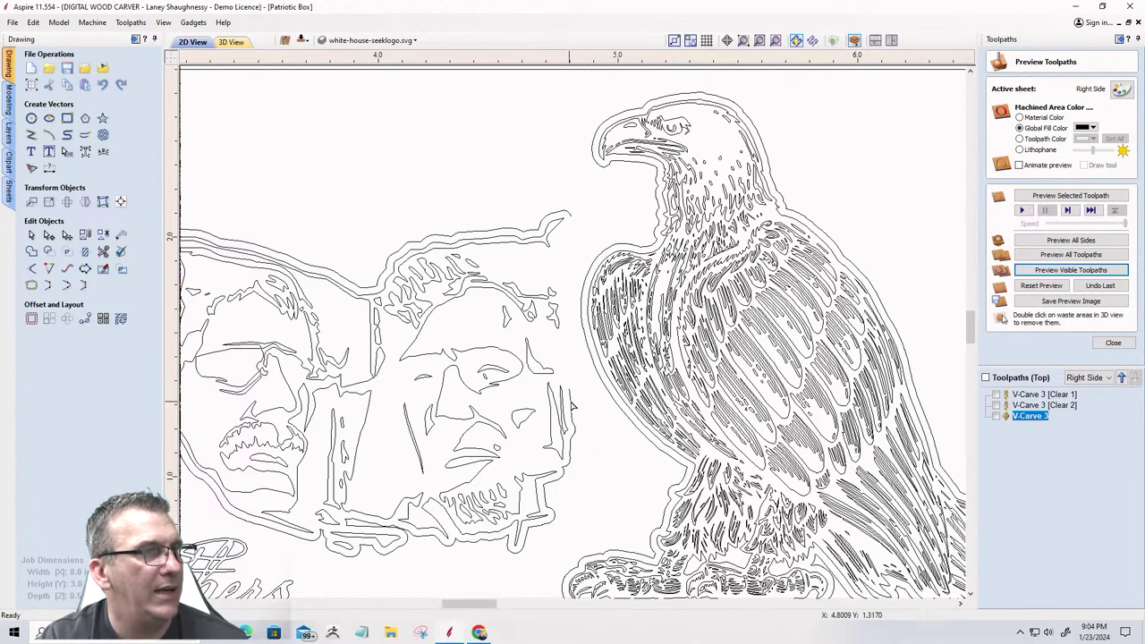
{"action": "left_click", "coordinate": [570, 406]}
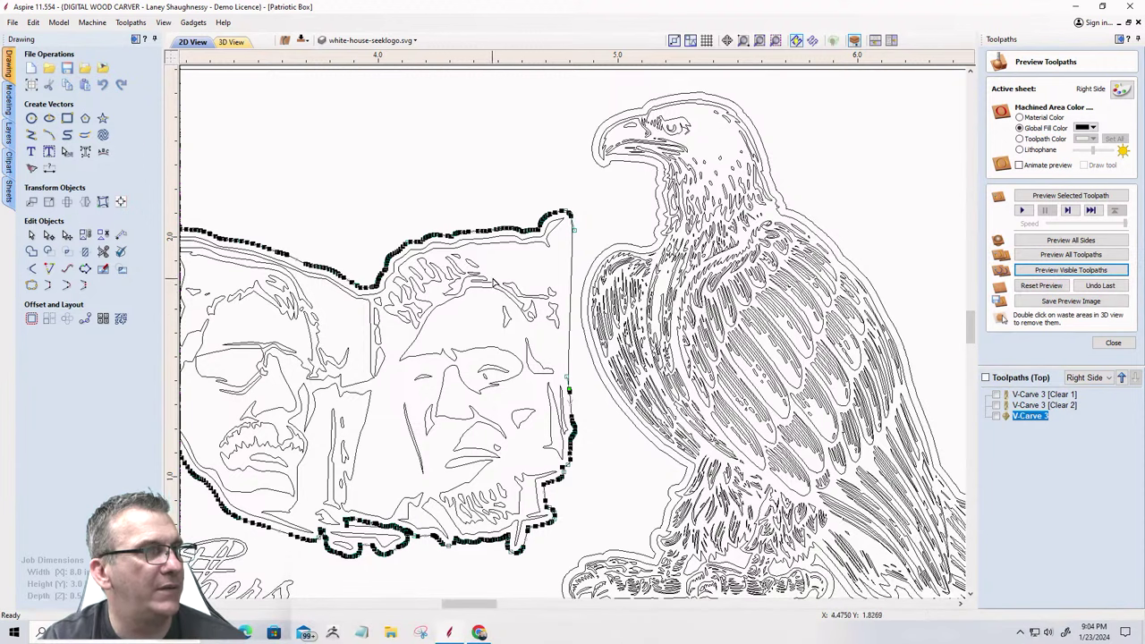
Bend the outline's straight vertical right edge into a curve by dragging its node handles.
{"action": "left_click", "coordinate": [519, 267]}
{"action": "scroll", "coordinate": [567, 264], "scroll_direction": "up", "scroll_amount": 3}
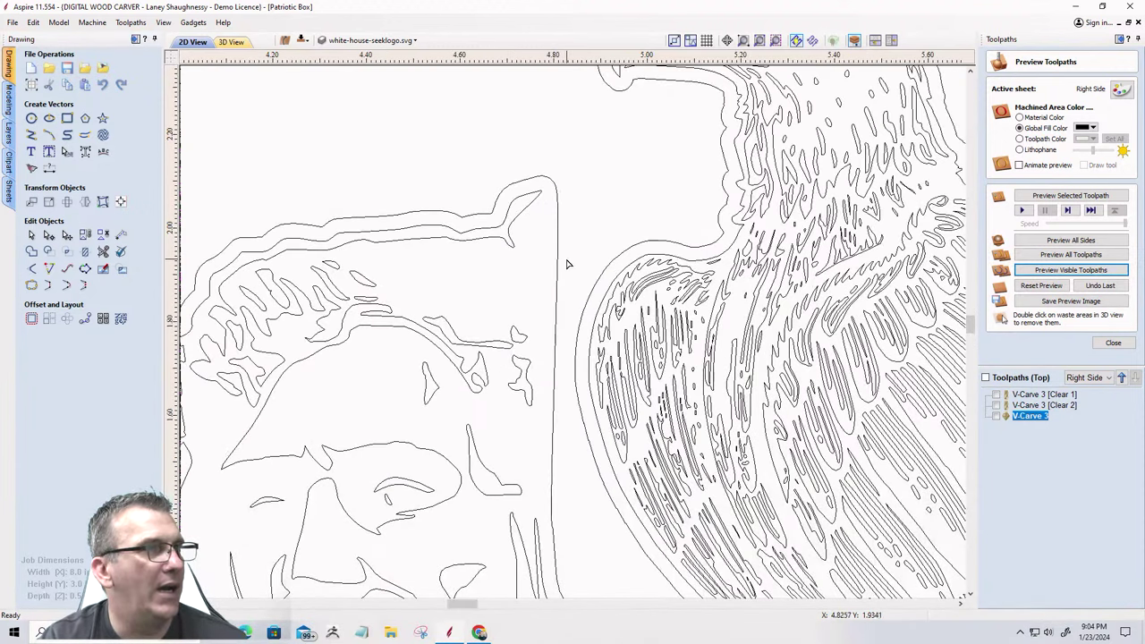
{"action": "double_click", "coordinate": [561, 268]}
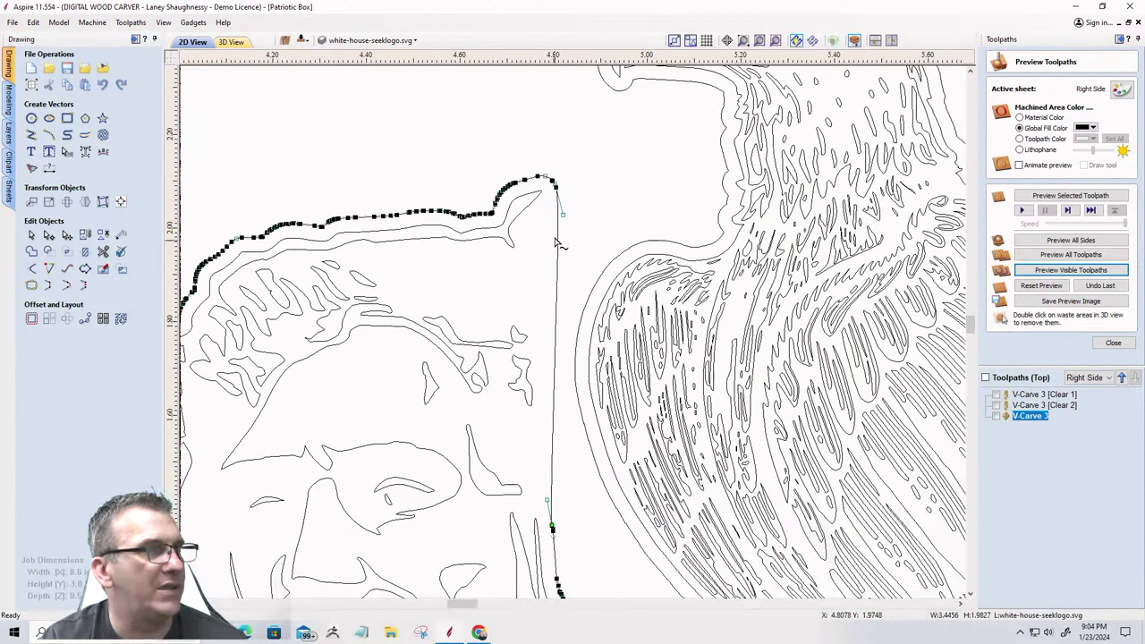
{"action": "left_click_drag", "start_coordinate": [563, 213], "coordinate": [583, 200]}
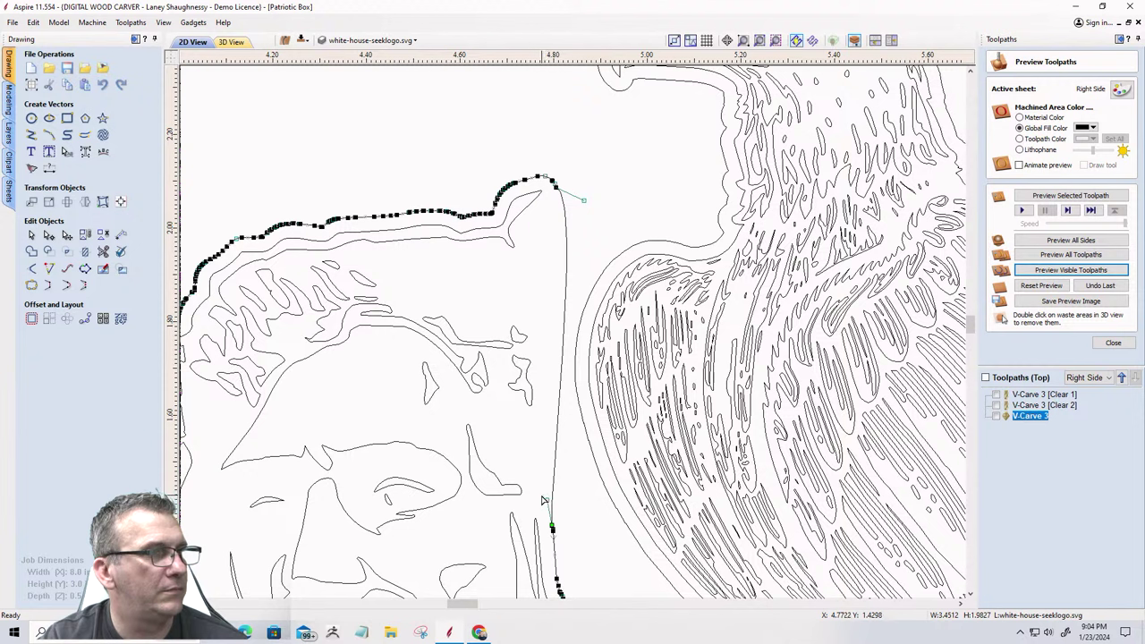
{"action": "mouse_move", "coordinate": [544, 502]}
{"action": "left_mouse_down"}
{"action": "mouse_move", "coordinate": [527, 497]}
{"action": "mouse_move", "coordinate": [536, 508]}
{"action": "left_mouse_up"}
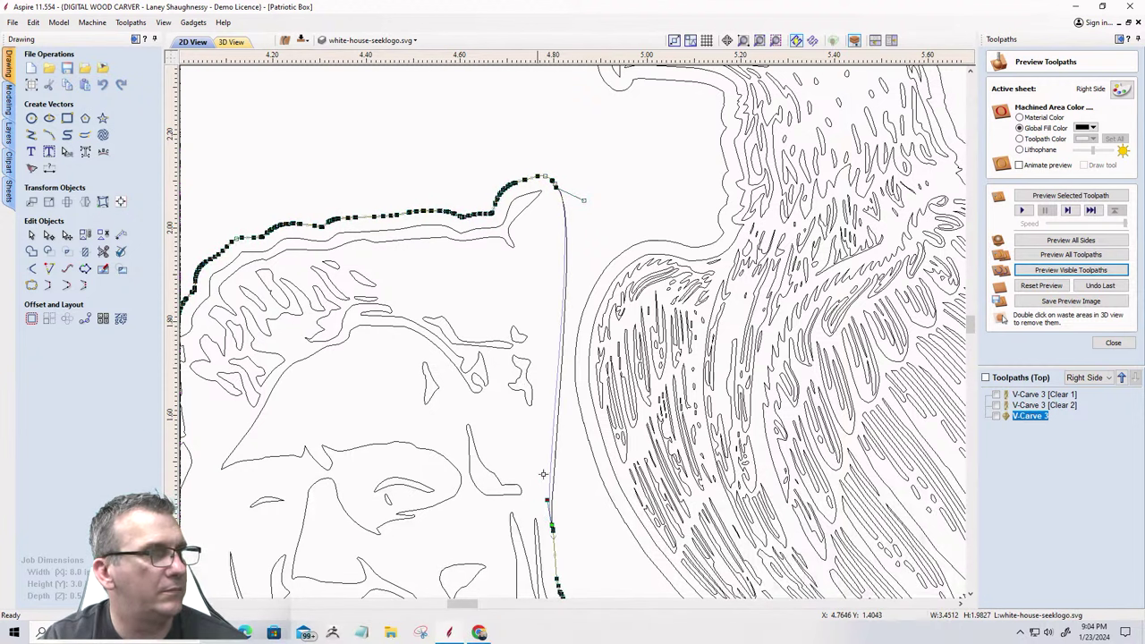
{"action": "mouse_move", "coordinate": [582, 202]}
{"action": "left_mouse_down"}
{"action": "mouse_move", "coordinate": [616, 219]}
{"action": "mouse_move", "coordinate": [599, 212]}
{"action": "left_mouse_up"}
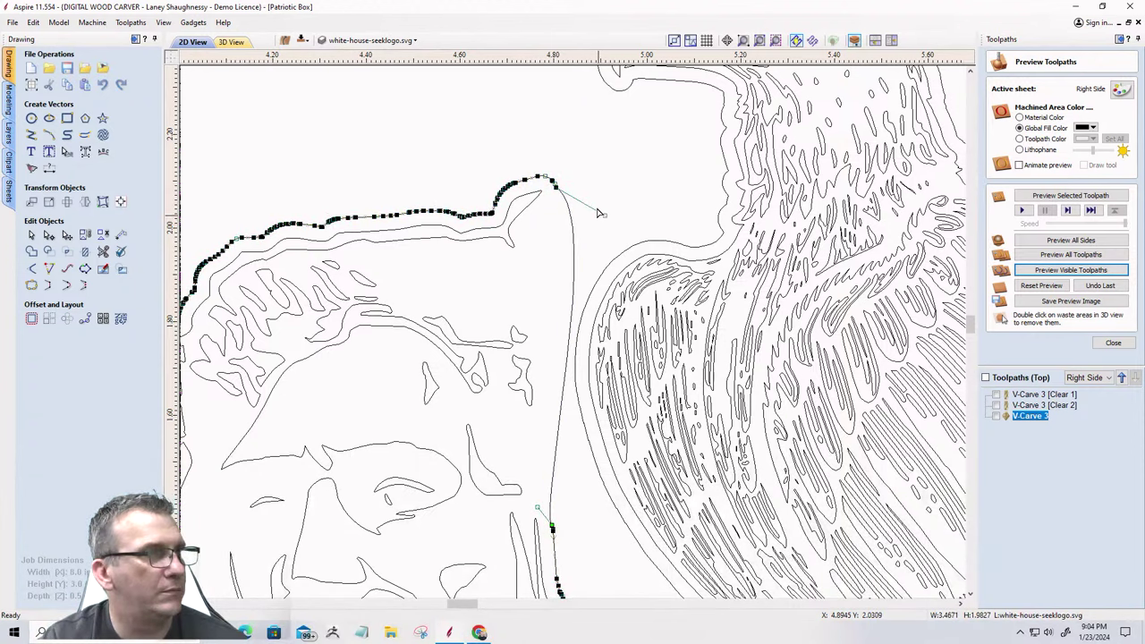
{"action": "left_click", "coordinate": [605, 179]}
Reselect the reshaped outline and fine-tune the curve's upper handle.
{"action": "scroll", "coordinate": [602, 187], "scroll_direction": "down", "scroll_amount": 2}
{"action": "scroll", "coordinate": [603, 186], "scroll_direction": "down", "scroll_amount": 2}
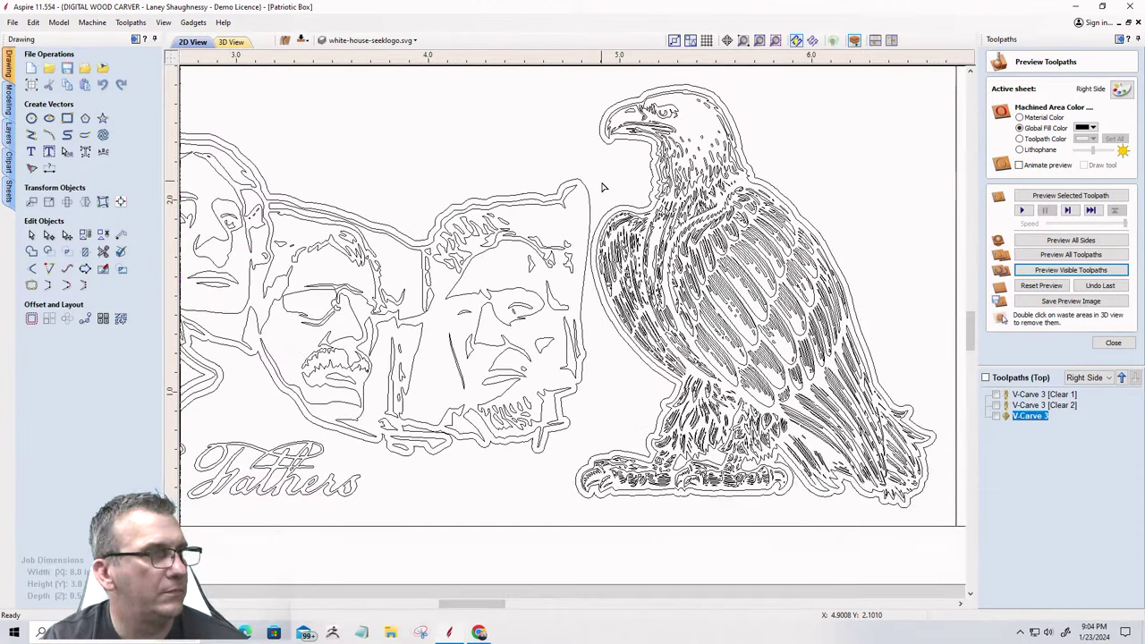
{"action": "scroll", "coordinate": [591, 237], "scroll_direction": "up", "scroll_amount": 4}
{"action": "left_click", "coordinate": [590, 238]}
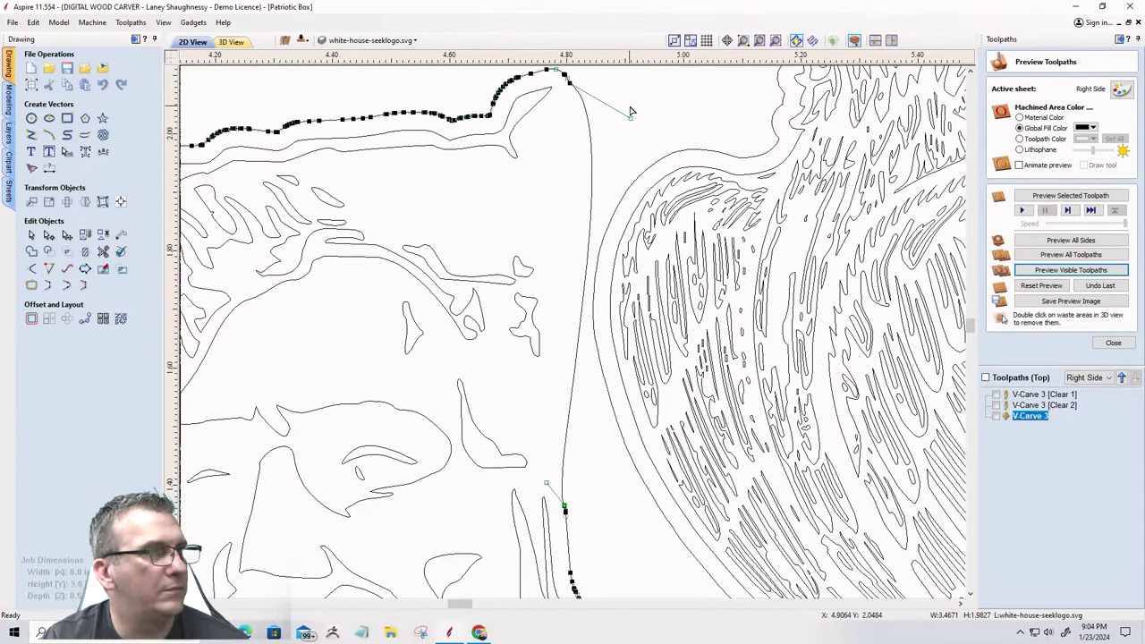
{"action": "left_click_drag", "start_coordinate": [629, 118], "coordinate": [620, 111]}
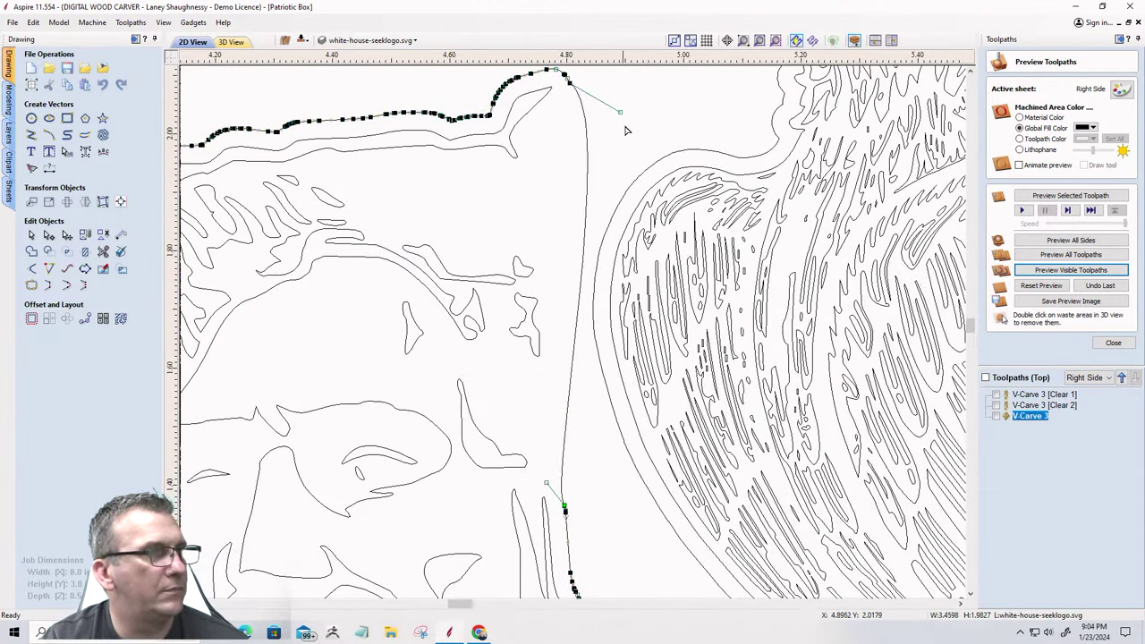
{"action": "scroll", "coordinate": [652, 98], "scroll_direction": "down", "scroll_amount": 5}
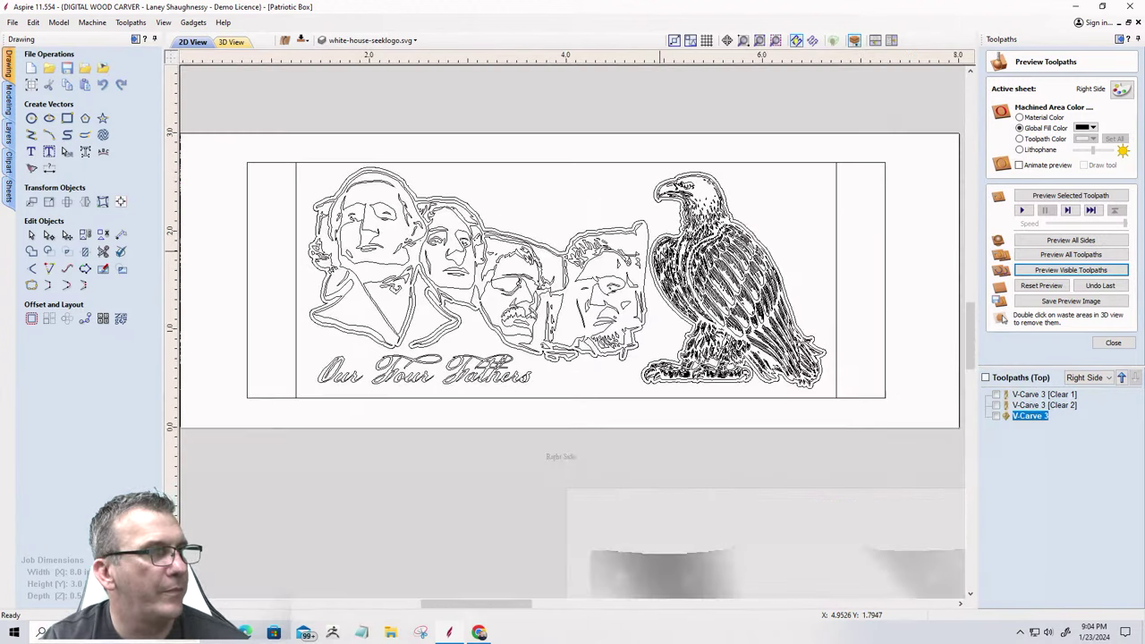
Decline ungrouping and marquee-select all vectors of the Right Side design.
{"action": "left_click", "coordinate": [1019, 401]}
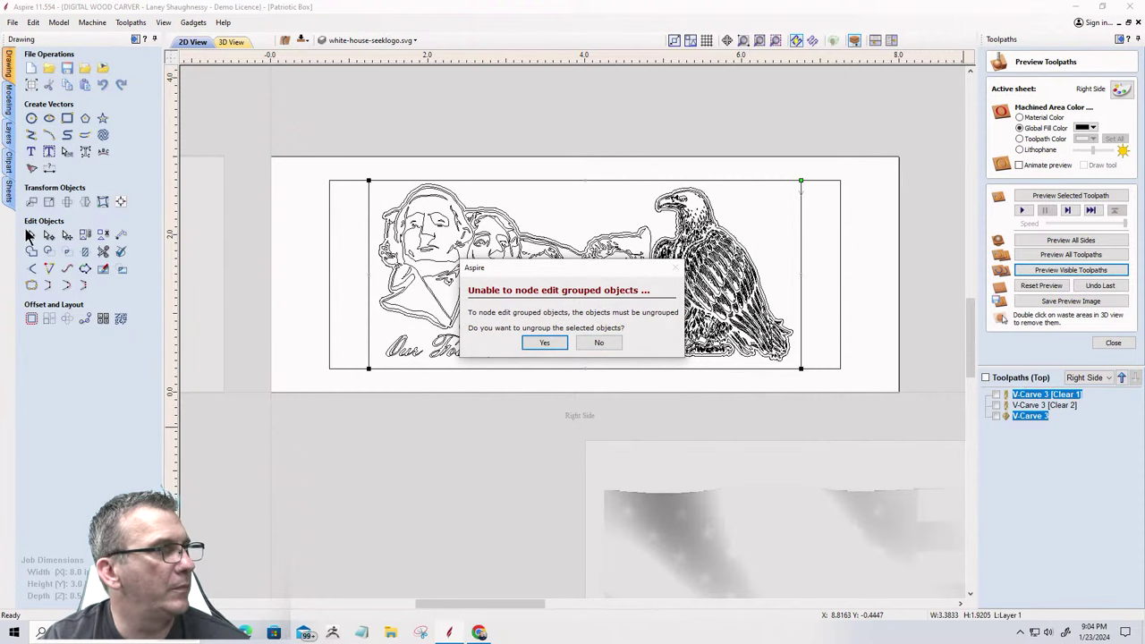
{"action": "left_click", "coordinate": [598, 342]}
{"action": "left_click", "coordinate": [30, 235]}
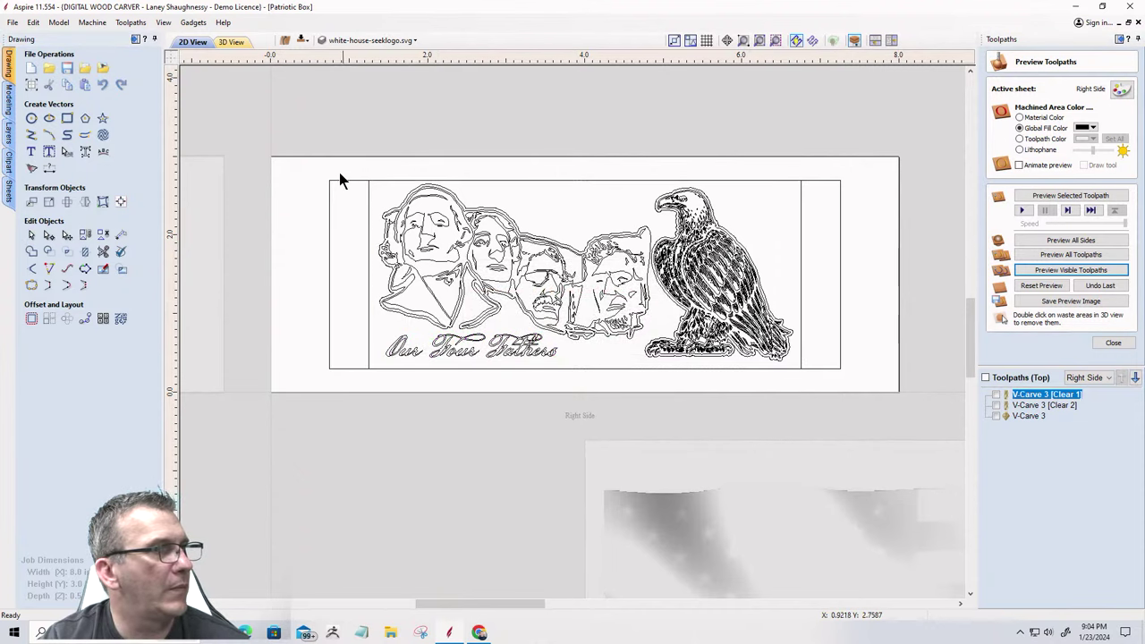
{"action": "left_click_drag", "start_coordinate": [338, 160], "coordinate": [826, 417]}
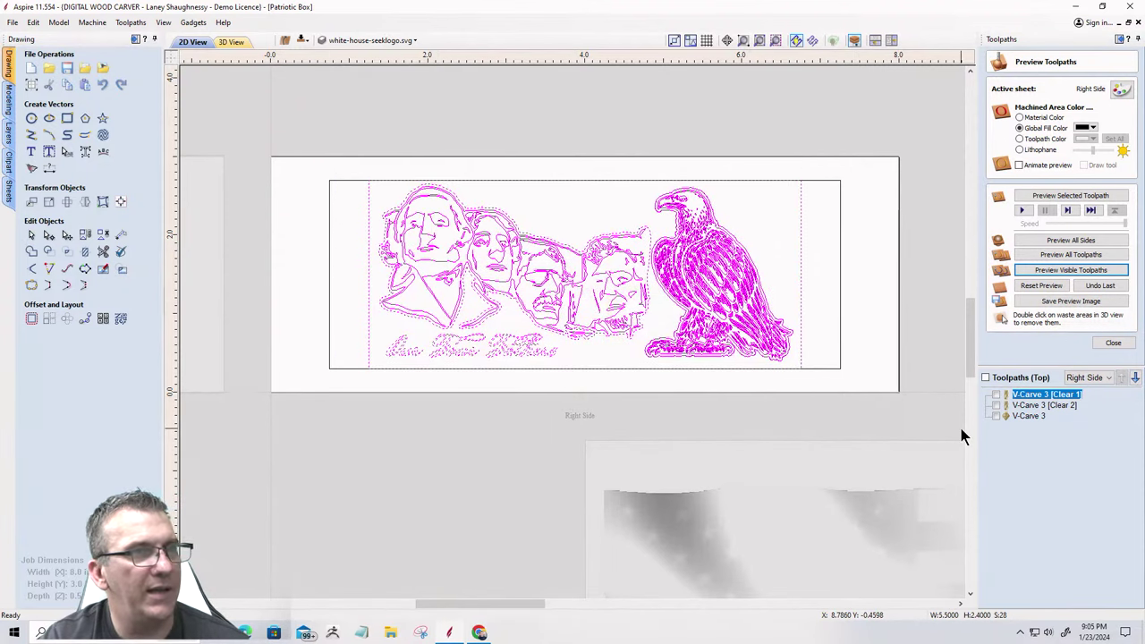
Recalculate V-Carve 3, continuing past the overlap warning.
{"action": "double_click", "coordinate": [1034, 399]}
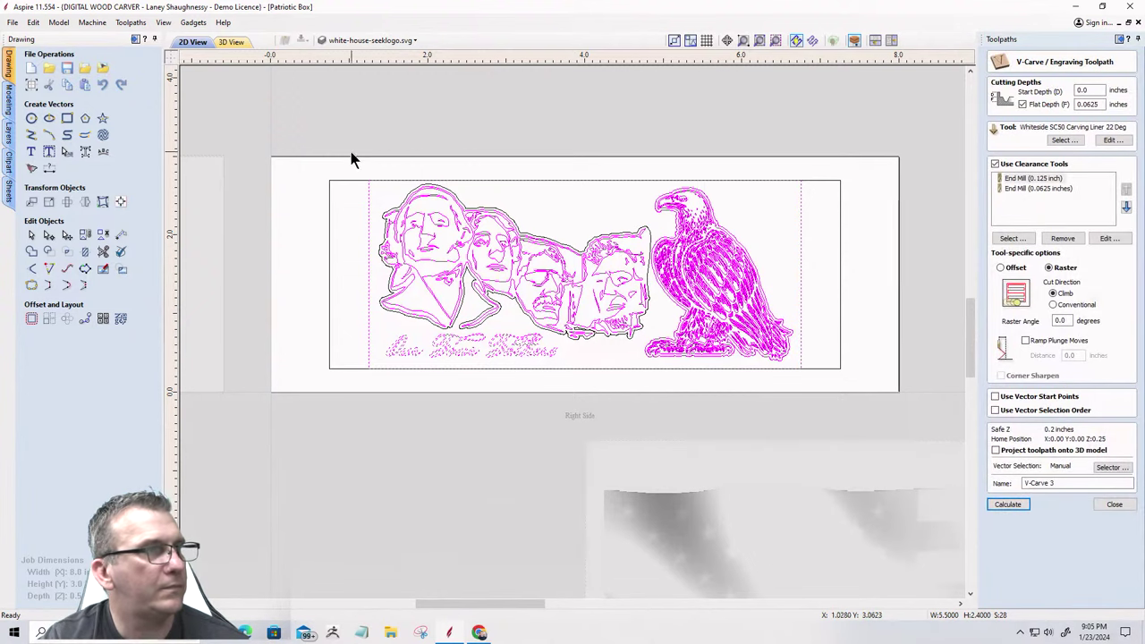
{"action": "left_click", "coordinate": [1008, 504]}
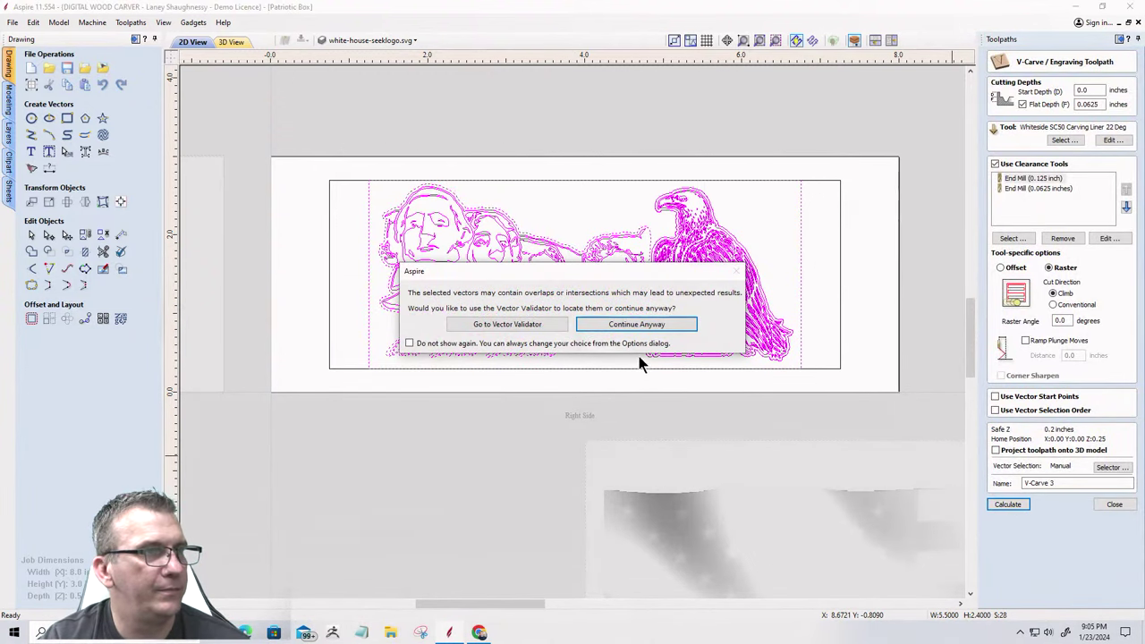
{"action": "left_click", "coordinate": [617, 329]}
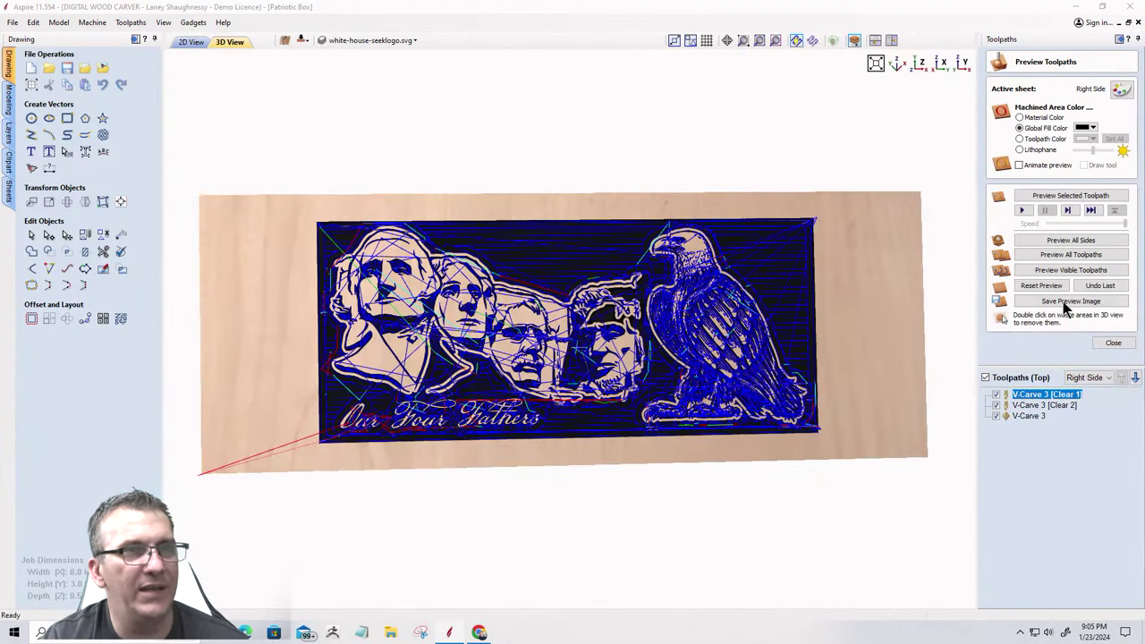
Reset the preview, simulate all toolpaths, and hide the clearance toolpath lines.
{"action": "left_click", "coordinate": [1059, 286]}
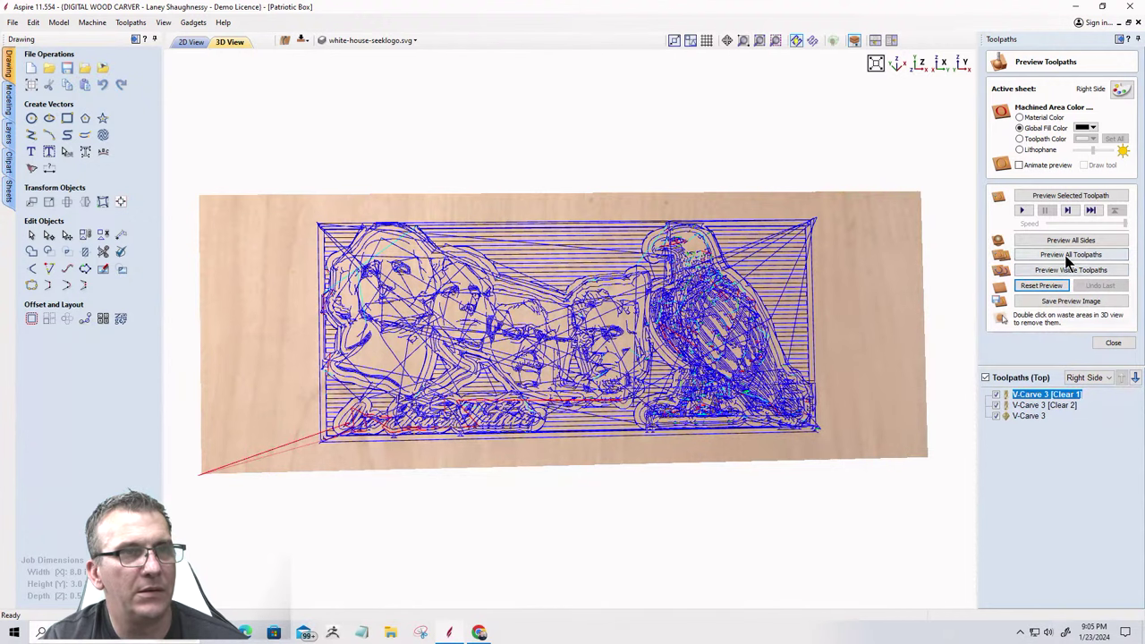
{"action": "left_click", "coordinate": [1065, 255]}
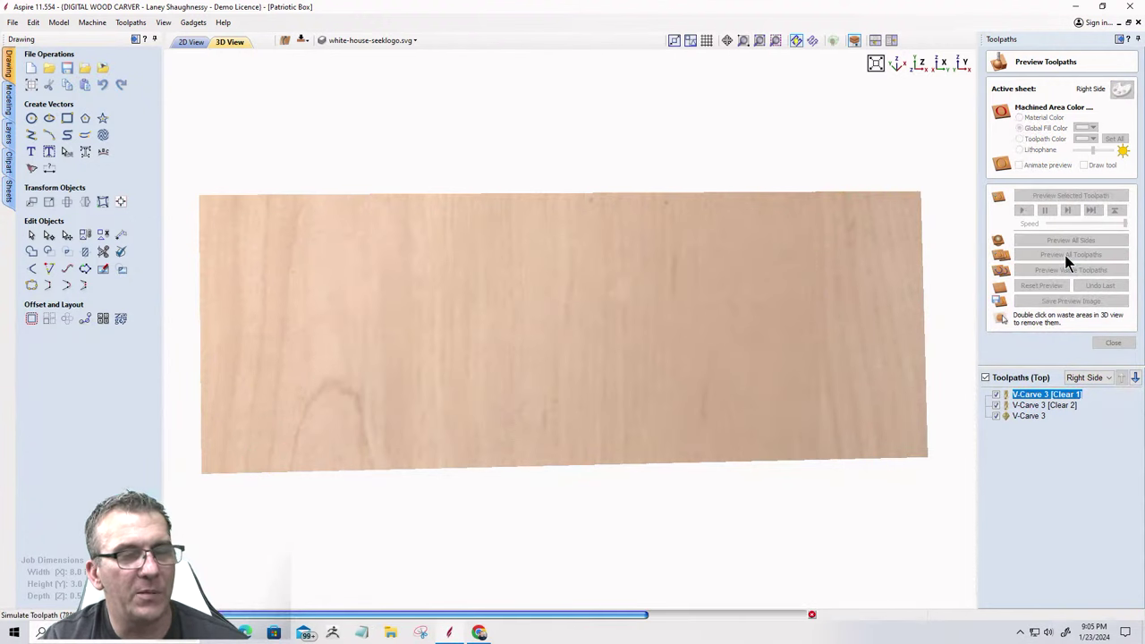
{"action": "left_click", "coordinate": [996, 394]}
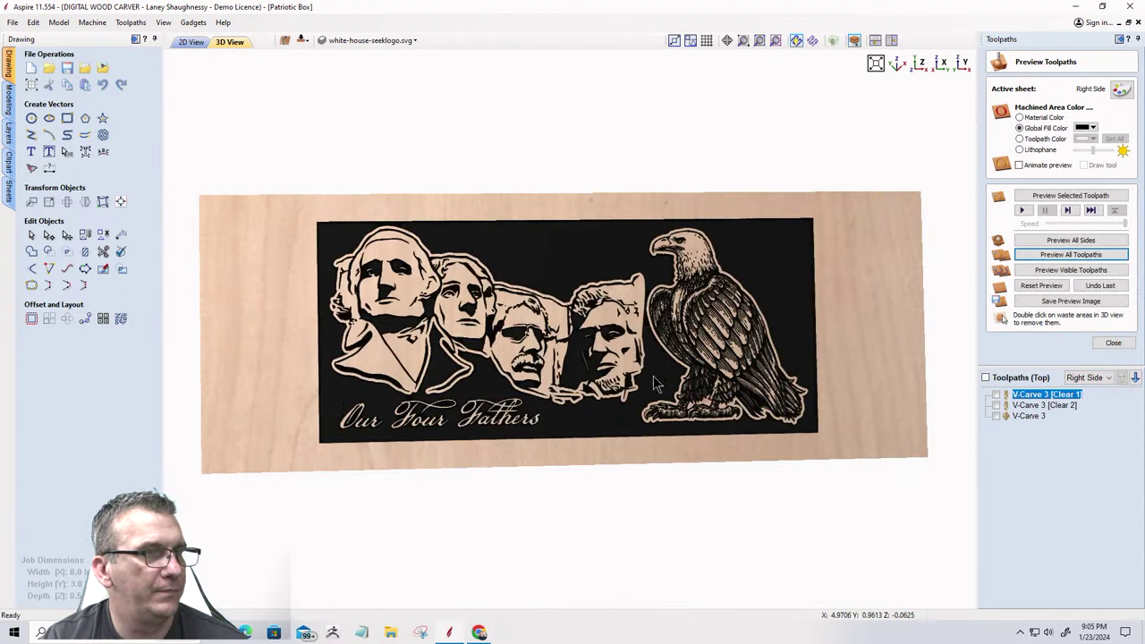
Tilt and zoom the 3D view to inspect the carved faces, eagle and script.
{"action": "left_click_drag", "start_coordinate": [659, 386], "coordinate": [595, 386]}
{"action": "scroll", "coordinate": [595, 386], "scroll_direction": "up", "scroll_amount": 6}
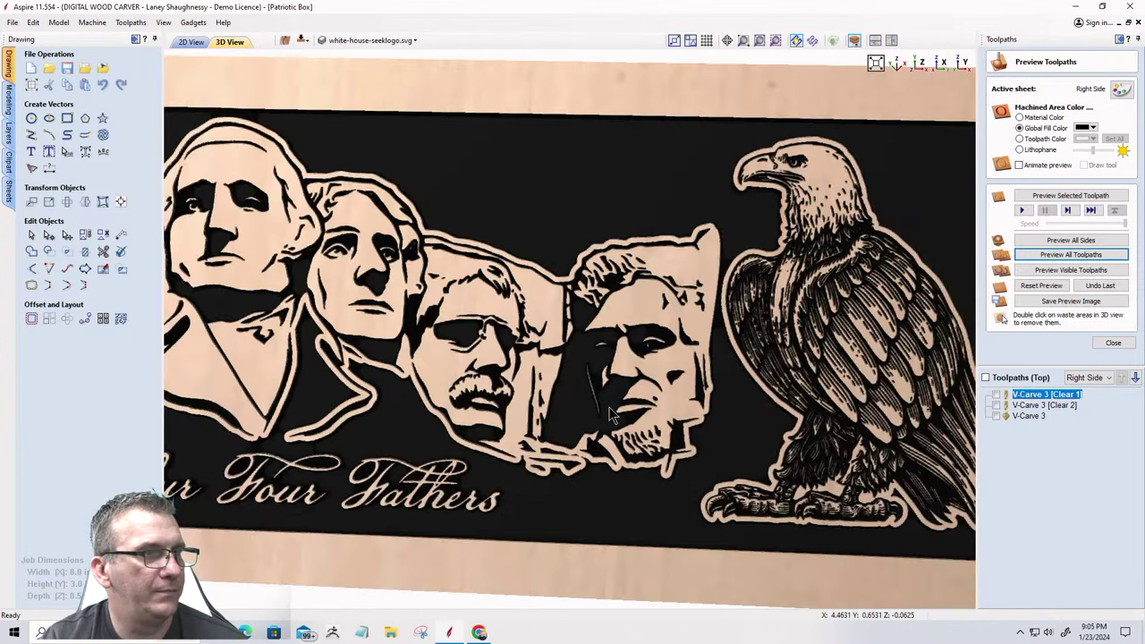
{"action": "scroll", "coordinate": [608, 416], "scroll_direction": "down", "scroll_amount": 6}
{"action": "scroll", "coordinate": [178, 384], "scroll_direction": "up", "scroll_amount": 3}
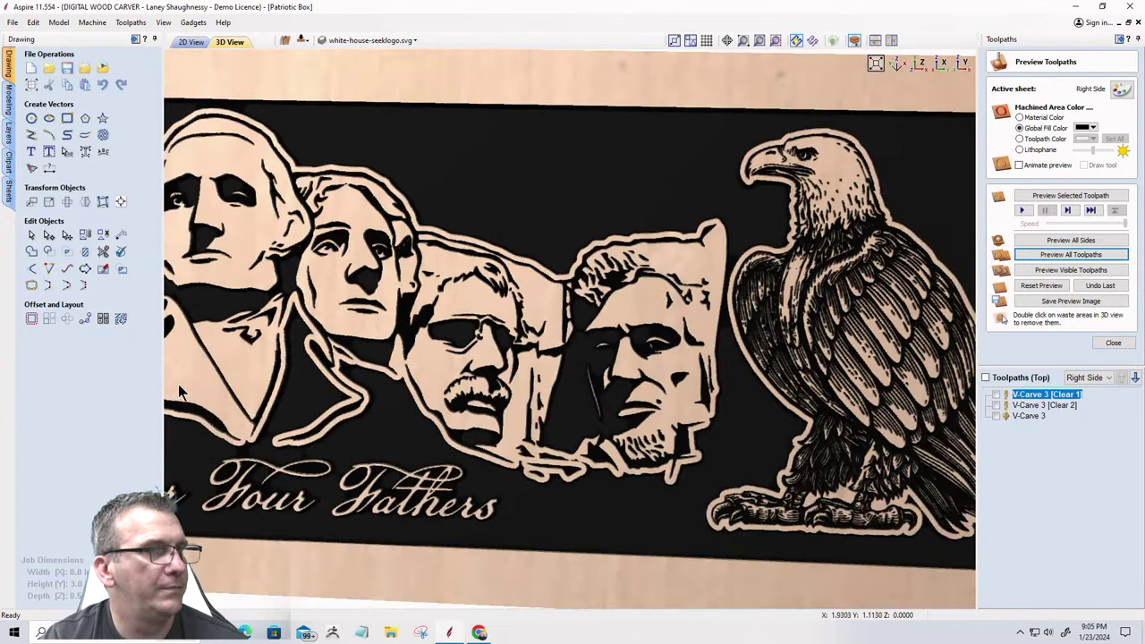
{"action": "scroll", "coordinate": [201, 402], "scroll_direction": "down", "scroll_amount": 3}
Compare with the flat 2D design, then rotate the 3D carving oblique and back to front-on.
{"action": "left_click", "coordinate": [190, 43]}
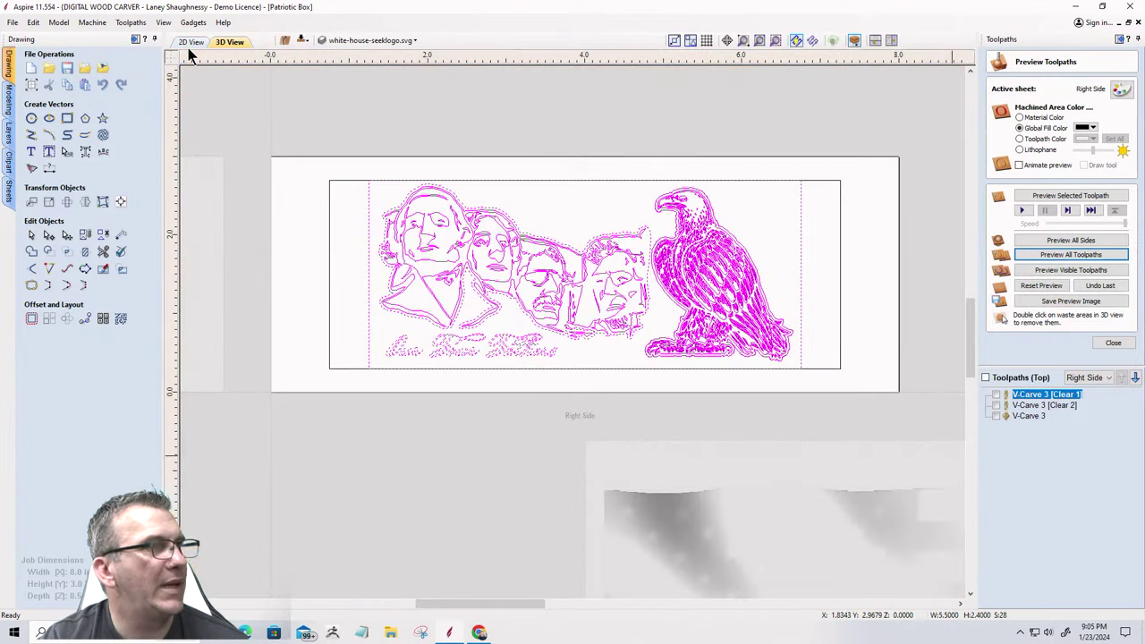
{"action": "scroll", "coordinate": [605, 330], "scroll_direction": "up", "scroll_amount": 5}
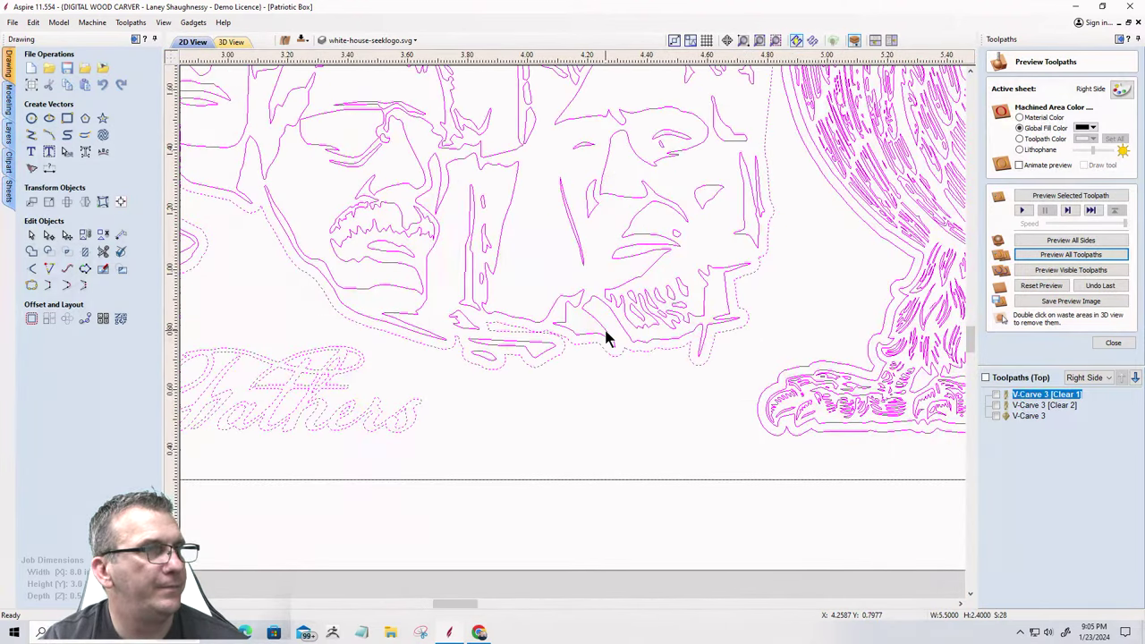
{"action": "scroll", "coordinate": [605, 335], "scroll_direction": "down", "scroll_amount": 4}
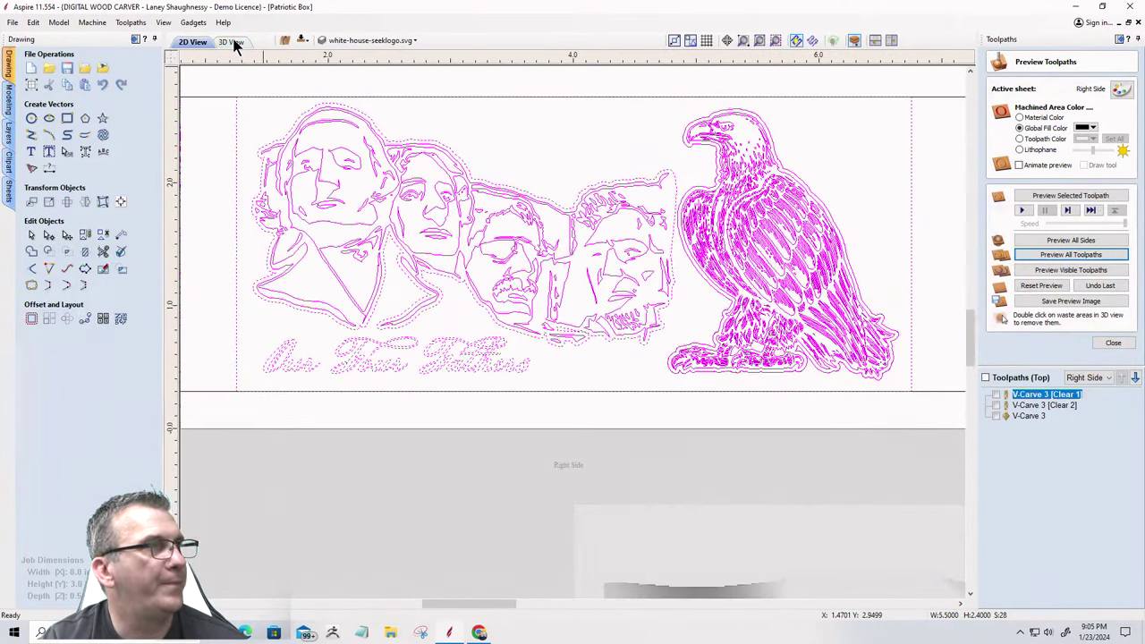
{"action": "left_click", "coordinate": [230, 42]}
{"action": "scroll", "coordinate": [648, 418], "scroll_direction": "up", "scroll_amount": 4}
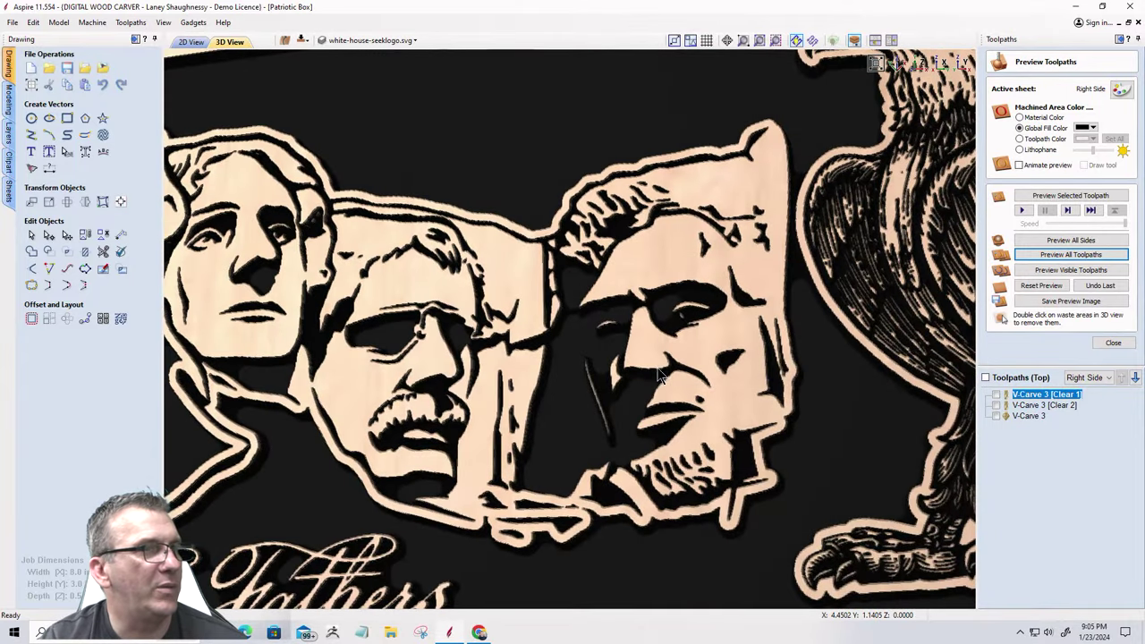
{"action": "scroll", "coordinate": [660, 376], "scroll_direction": "down", "scroll_amount": 5}
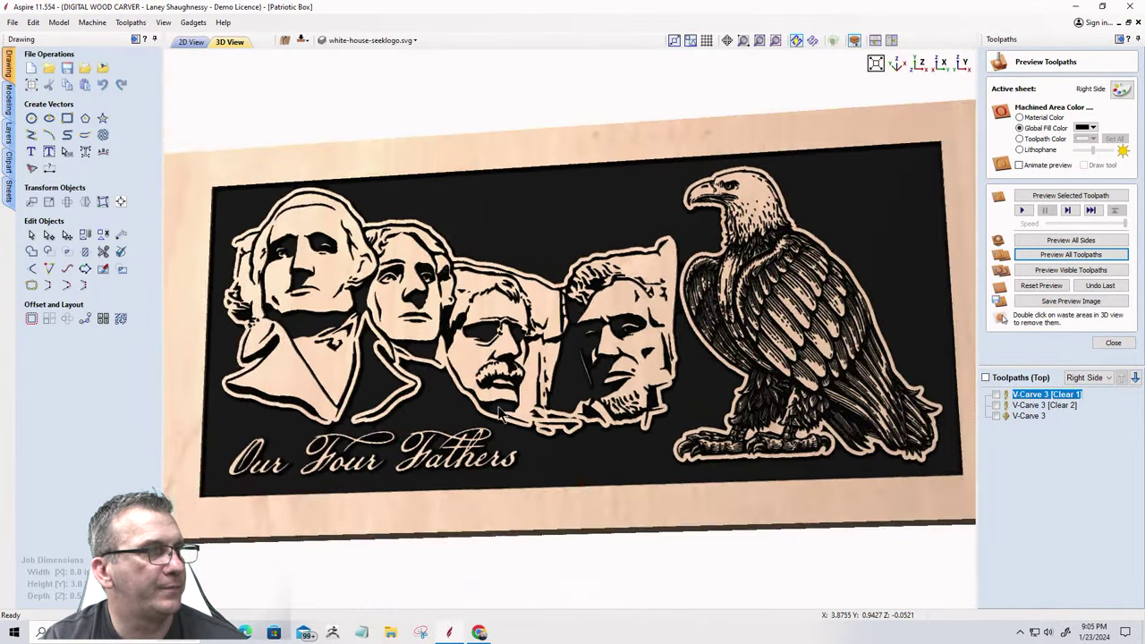
{"action": "left_click_drag", "start_coordinate": [501, 413], "coordinate": [698, 422]}
{"action": "left_click_drag", "start_coordinate": [715, 428], "coordinate": [508, 360]}
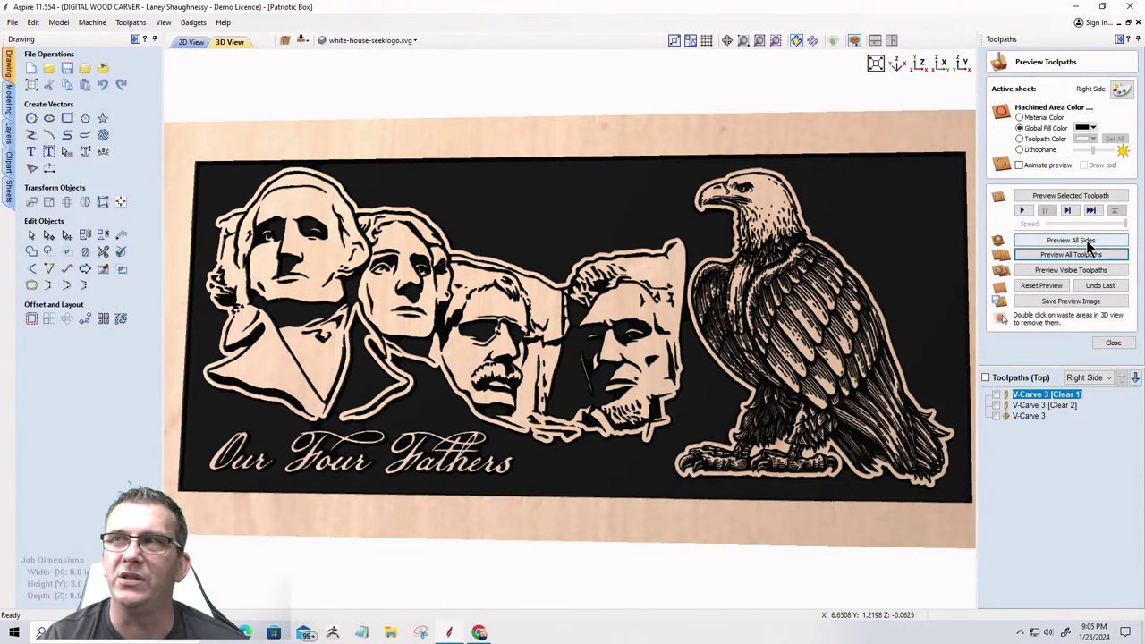
Return to the 2D layout zoomed out to show all box sheets, and start a bitmap import.
{"action": "left_click", "coordinate": [181, 43]}
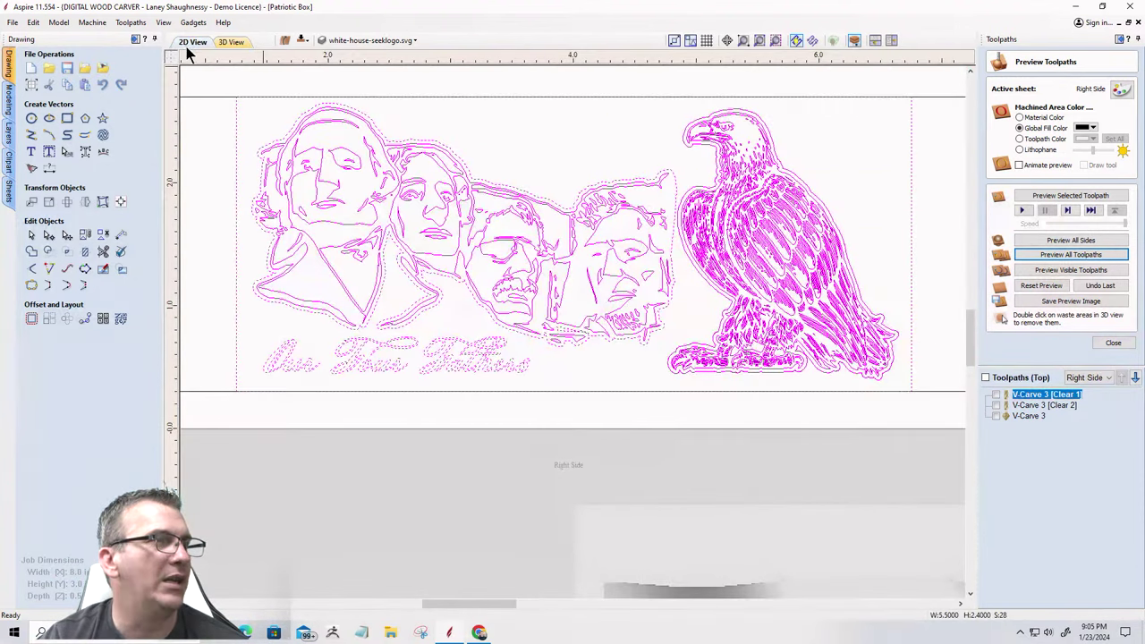
{"action": "scroll", "coordinate": [496, 333], "scroll_direction": "down", "scroll_amount": 5}
{"action": "scroll", "coordinate": [499, 337], "scroll_direction": "down", "scroll_amount": 2}
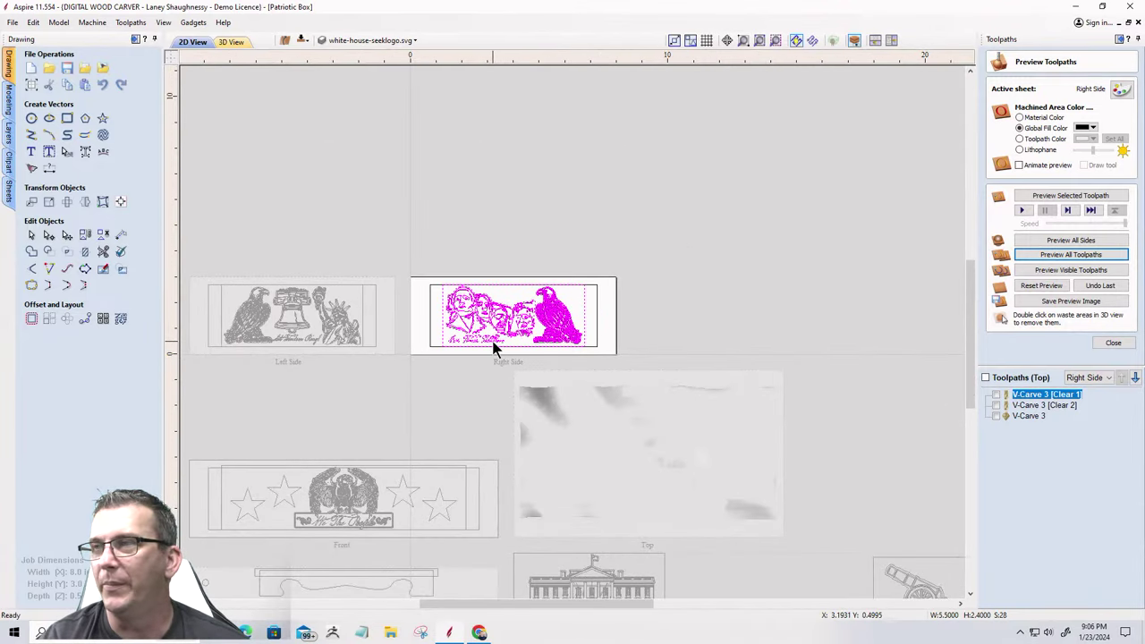
{"action": "left_click", "coordinate": [103, 69]}
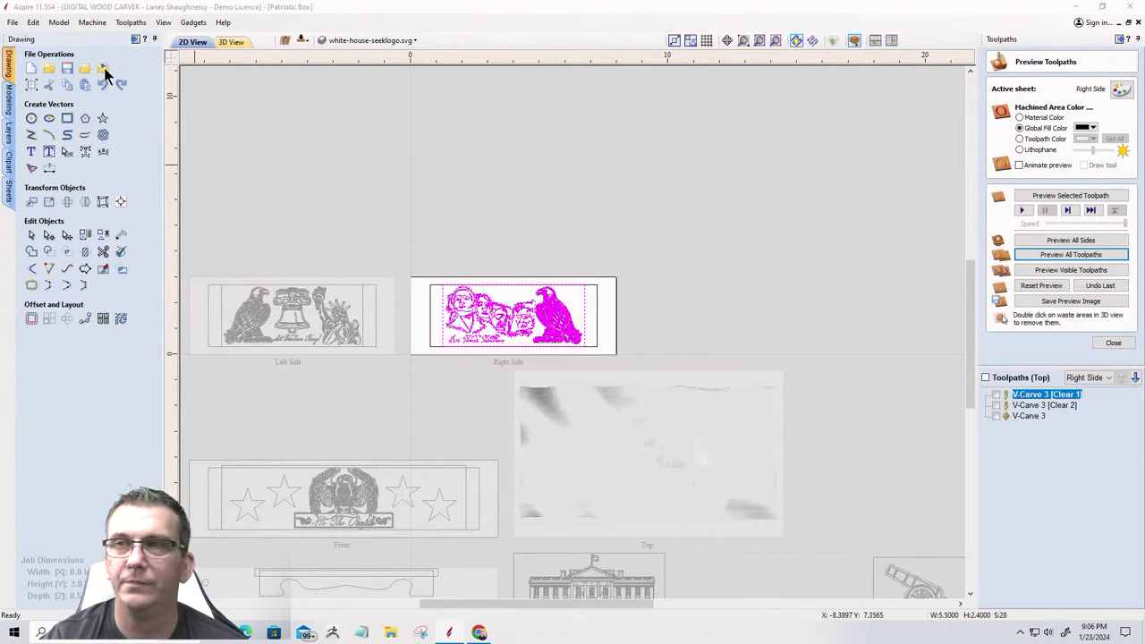
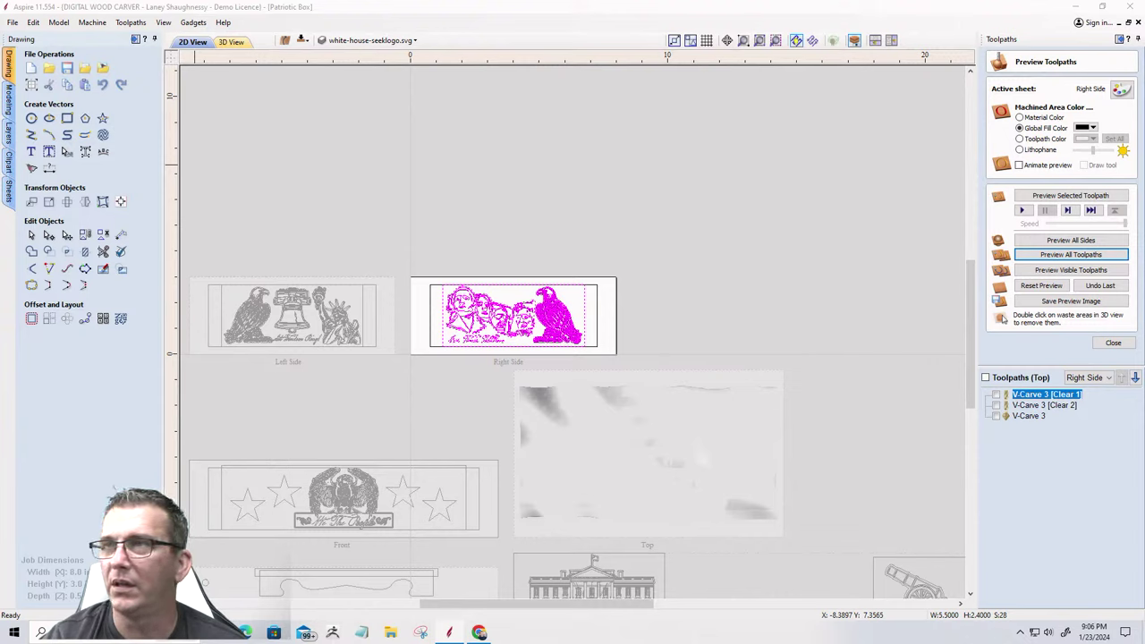
Move the small Mount Rushmore bitmap above the Right Side panel and open Trace Bitmap.
{"action": "left_click", "coordinate": [790, 231]}
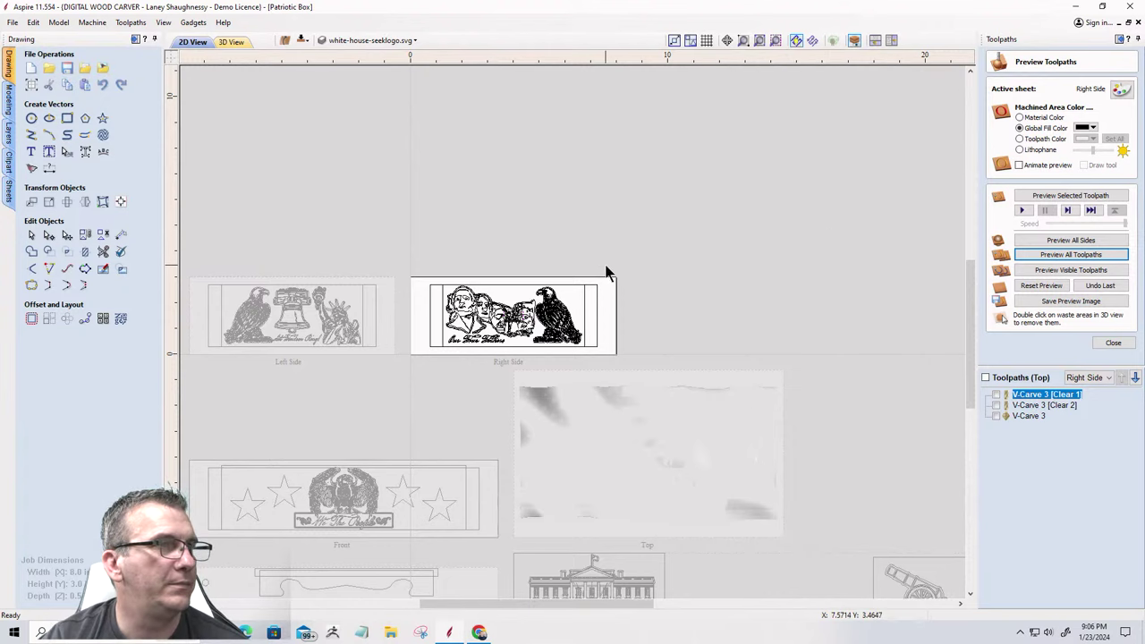
{"action": "scroll", "coordinate": [527, 313], "scroll_direction": "up", "scroll_amount": 5}
{"action": "scroll", "coordinate": [520, 318], "scroll_direction": "down", "scroll_amount": 3}
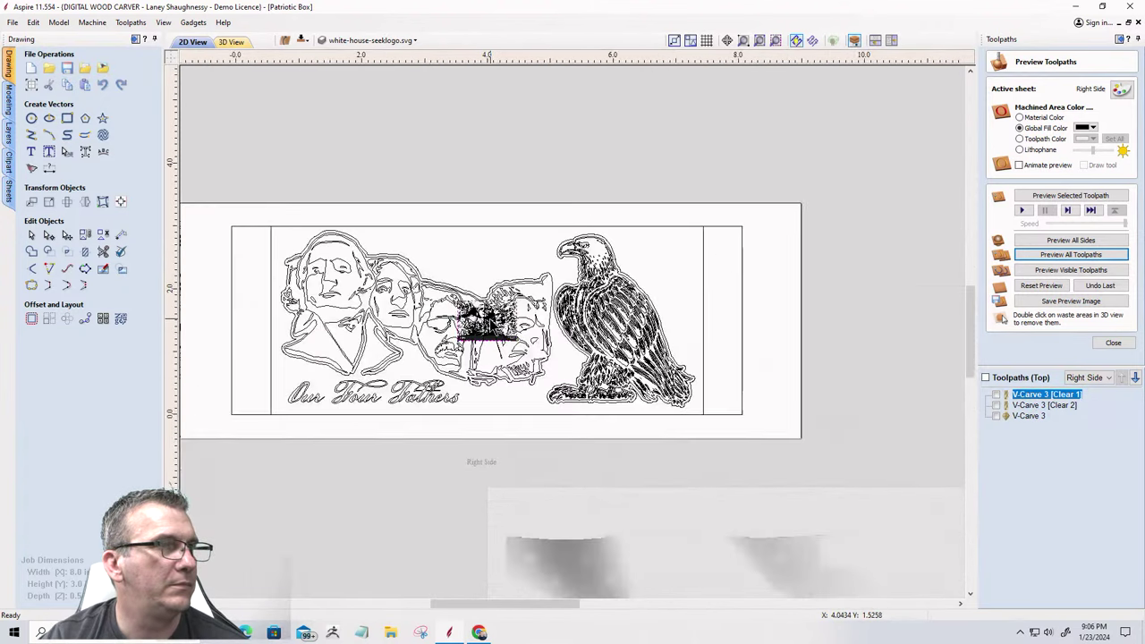
{"action": "left_click_drag", "start_coordinate": [483, 317], "coordinate": [640, 164]}
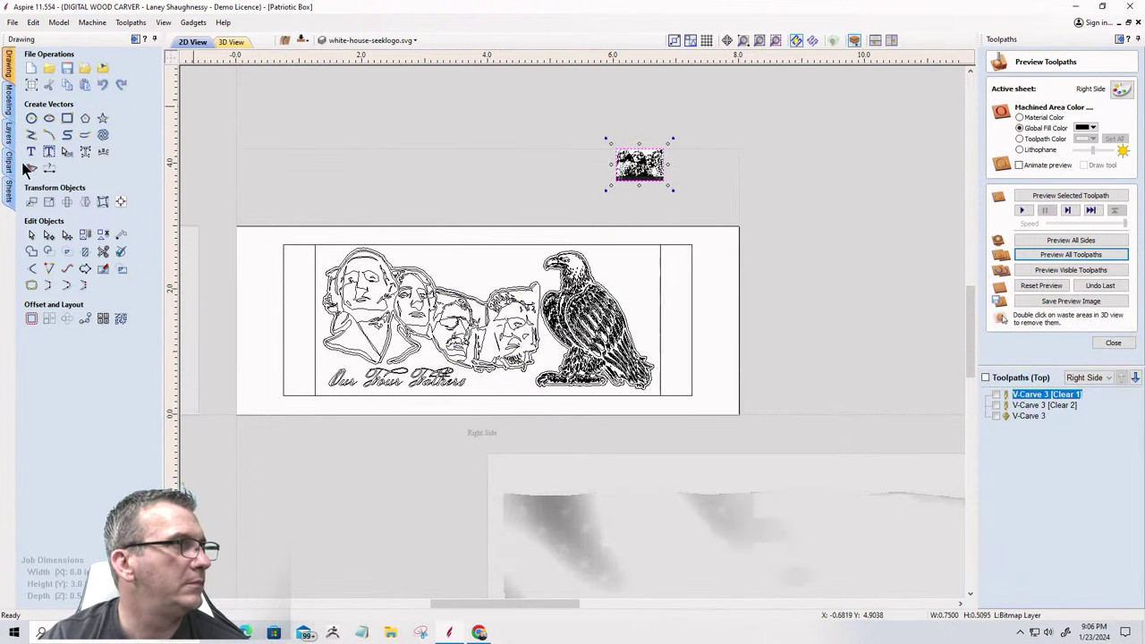
{"action": "left_click", "coordinate": [31, 169]}
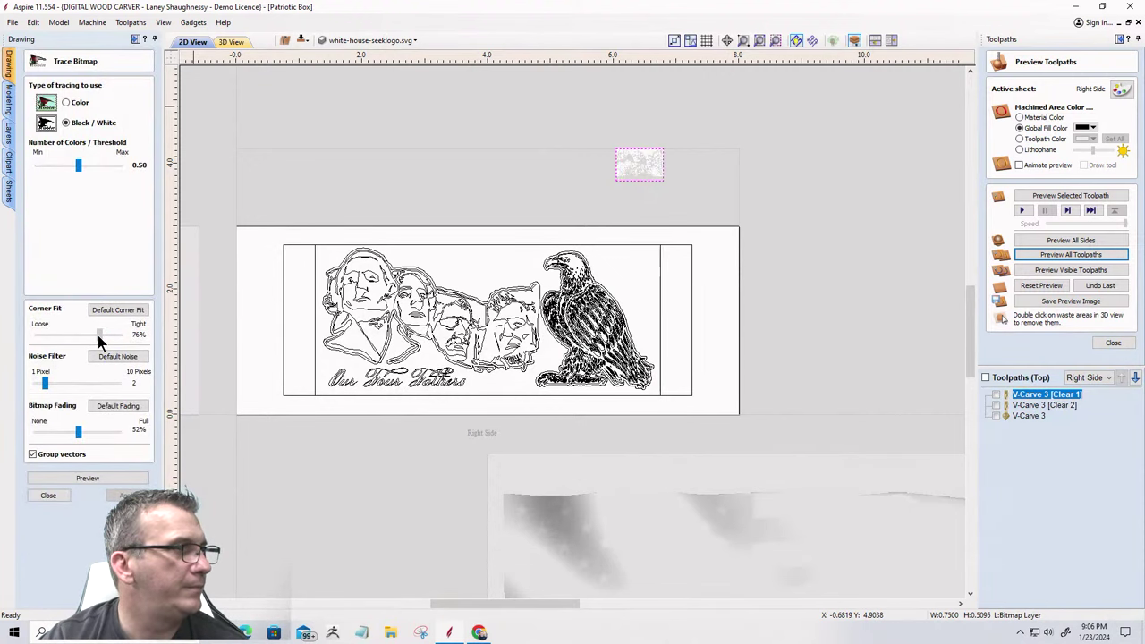
Set trace corner fit to 82%, noise filter to 3 and bitmap fading to 0%, raising the threshold.
{"action": "left_click", "coordinate": [110, 311]}
{"action": "left_click_drag", "start_coordinate": [48, 384], "coordinate": [54, 387]}
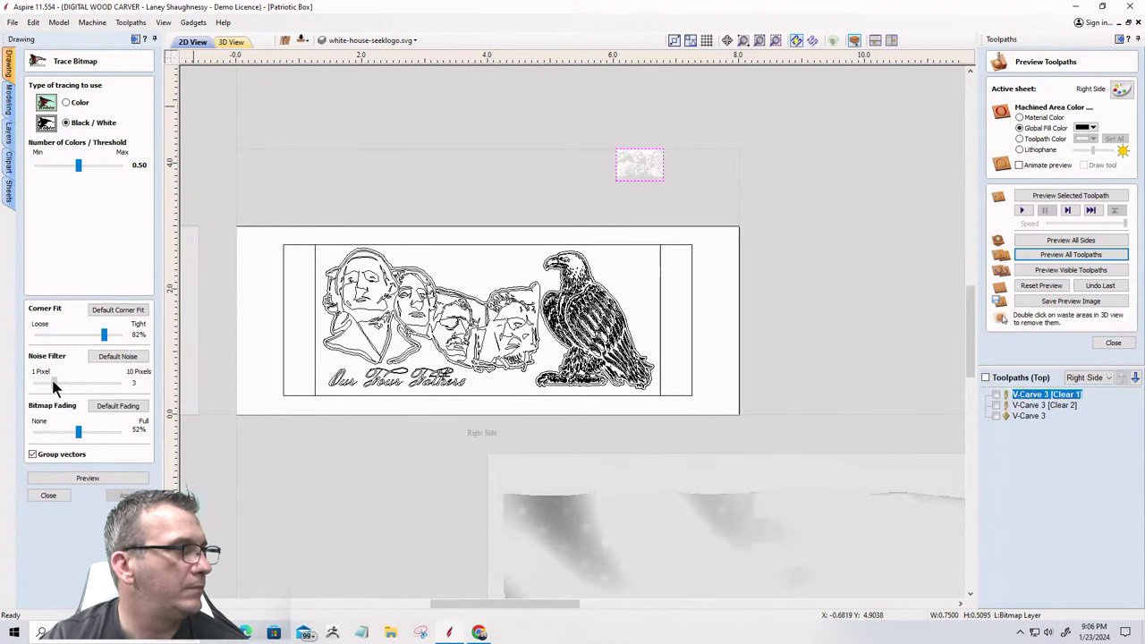
{"action": "left_click", "coordinate": [78, 172]}
{"action": "left_click_drag", "start_coordinate": [99, 176], "coordinate": [99, 171]}
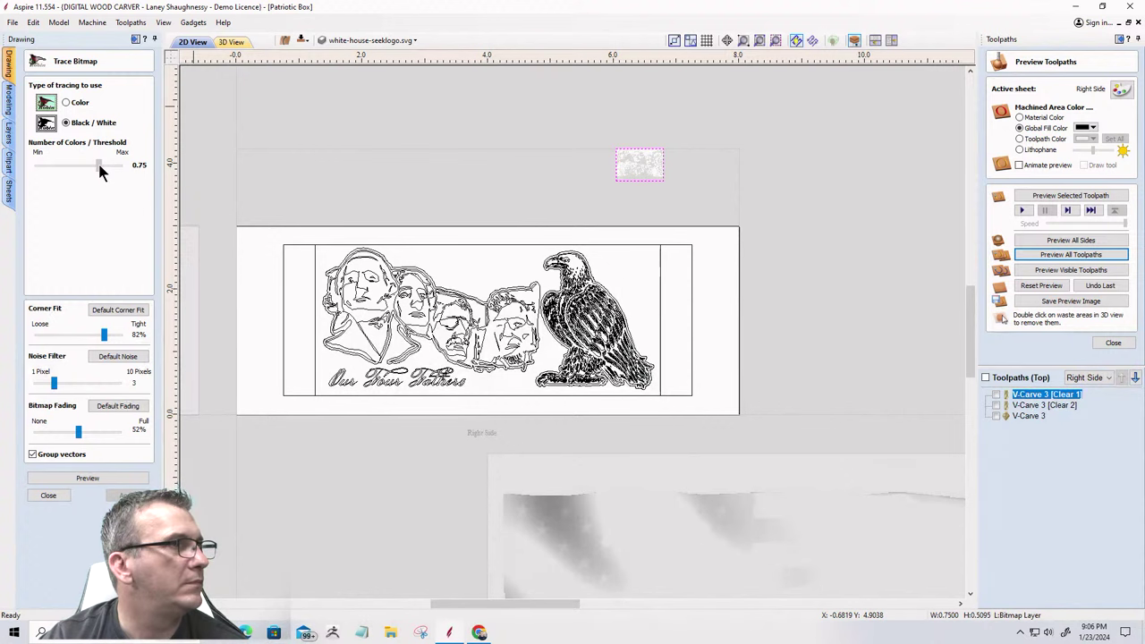
{"action": "scroll", "coordinate": [644, 167], "scroll_direction": "up", "scroll_amount": 5}
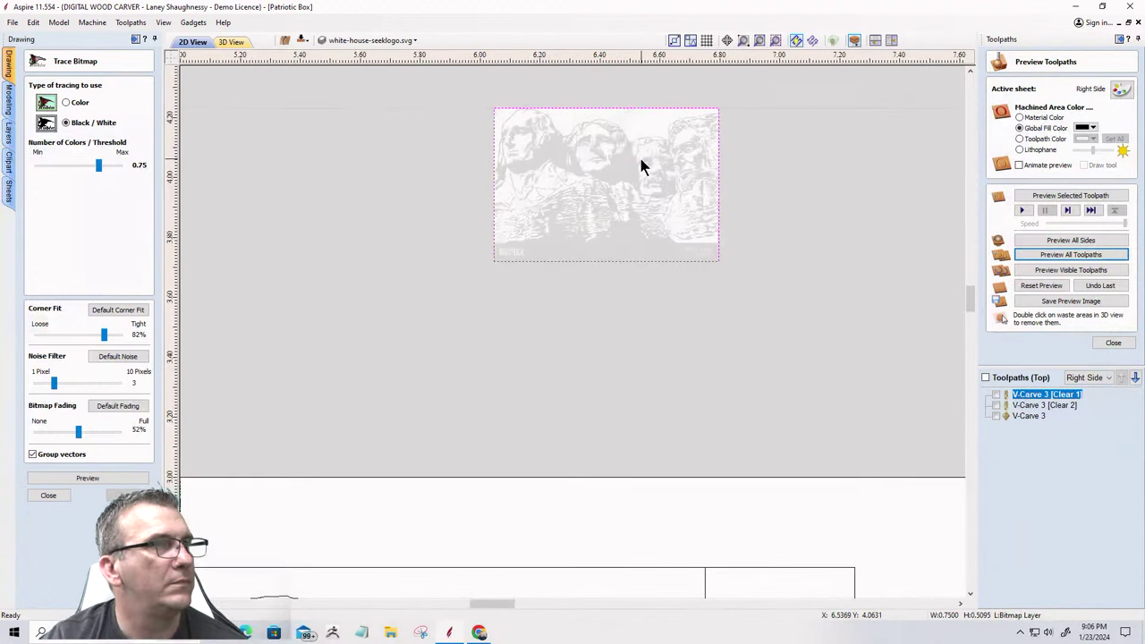
{"action": "scroll", "coordinate": [580, 161], "scroll_direction": "up", "scroll_amount": 2}
{"action": "scroll", "coordinate": [521, 187], "scroll_direction": "down", "scroll_amount": 1}
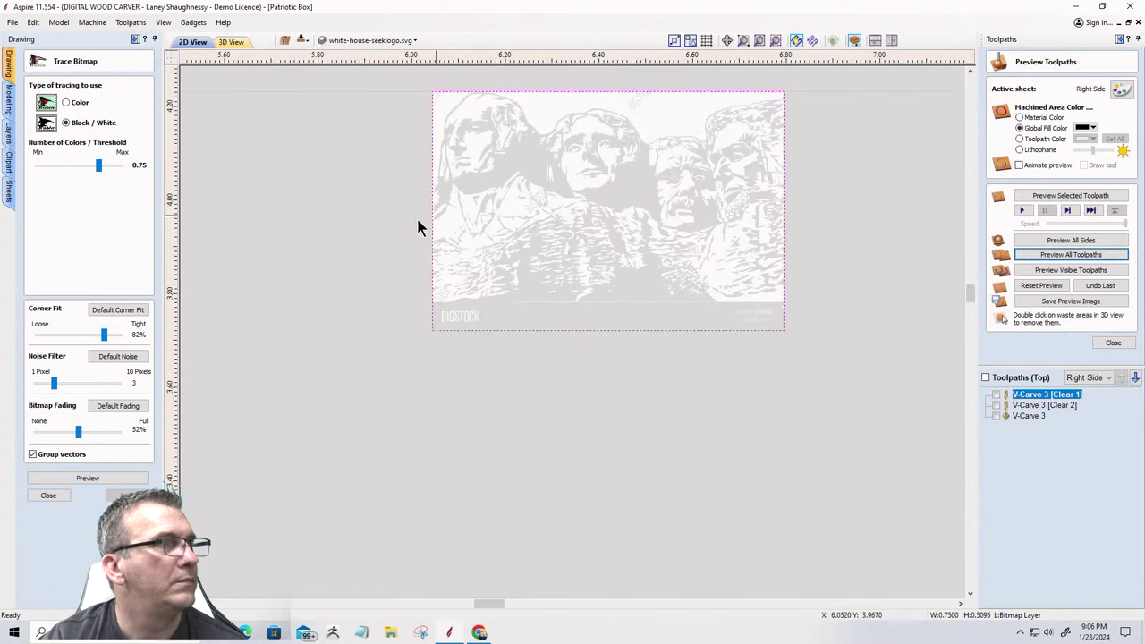
{"action": "left_click_drag", "start_coordinate": [78, 432], "coordinate": [0, 439]}
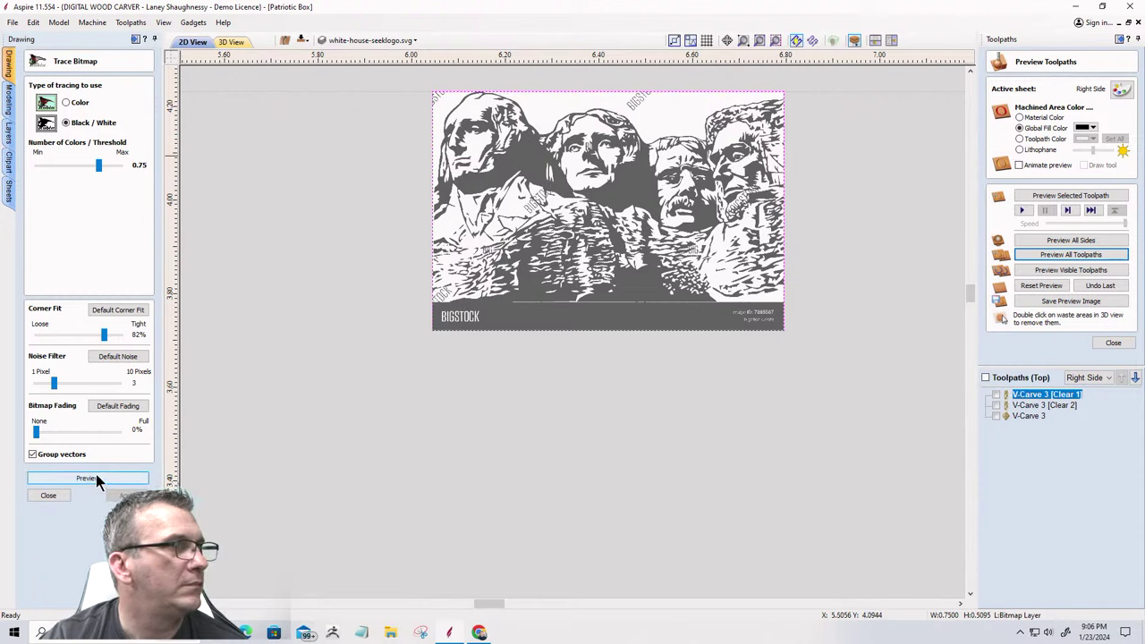
Fine-tune the trace threshold to 0.49, preview the traced vectors and close Trace Bitmap.
{"action": "mouse_move", "coordinate": [99, 167]}
{"action": "left_mouse_down"}
{"action": "mouse_move", "coordinate": [110, 170]}
{"action": "mouse_move", "coordinate": [74, 171]}
{"action": "left_mouse_up"}
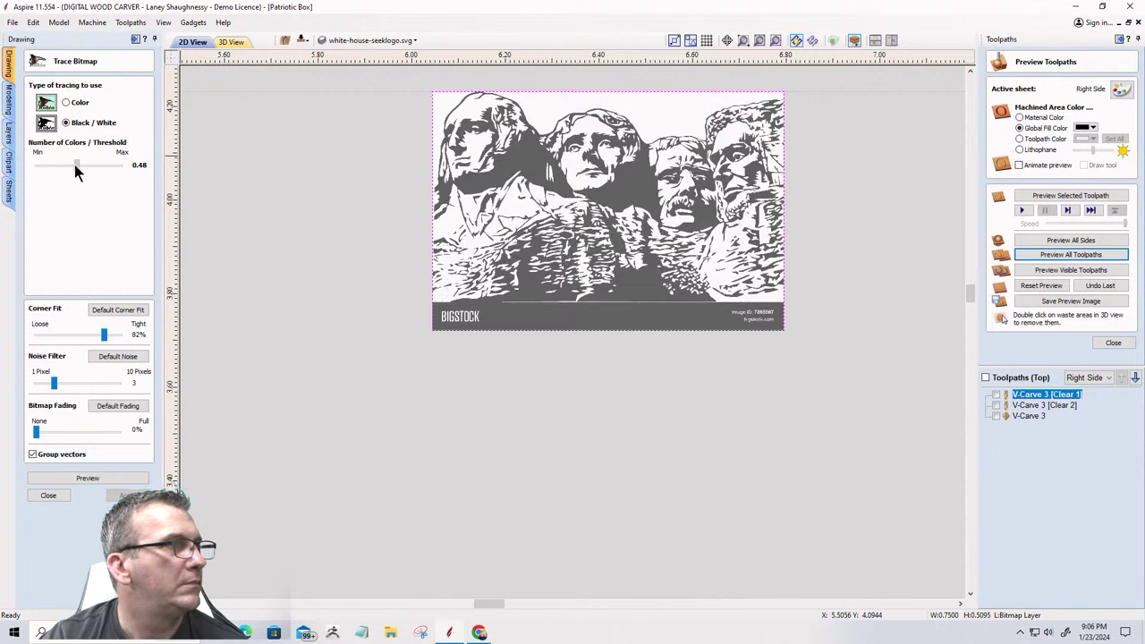
{"action": "left_click_drag", "start_coordinate": [75, 166], "coordinate": [76, 166]}
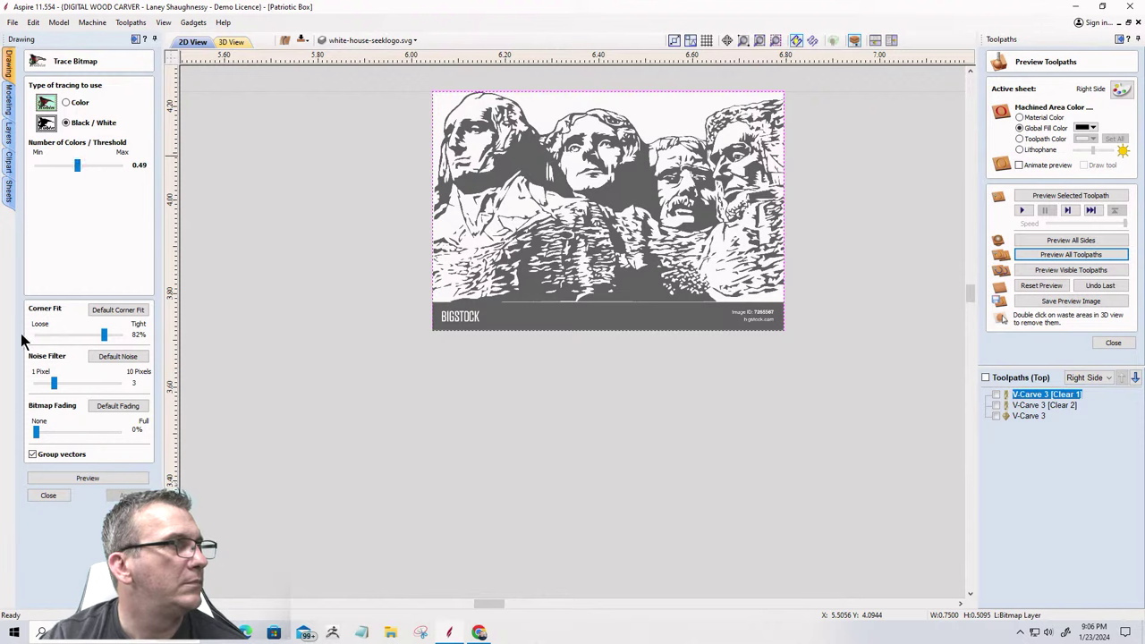
{"action": "left_click", "coordinate": [86, 478]}
{"action": "left_click", "coordinate": [125, 497]}
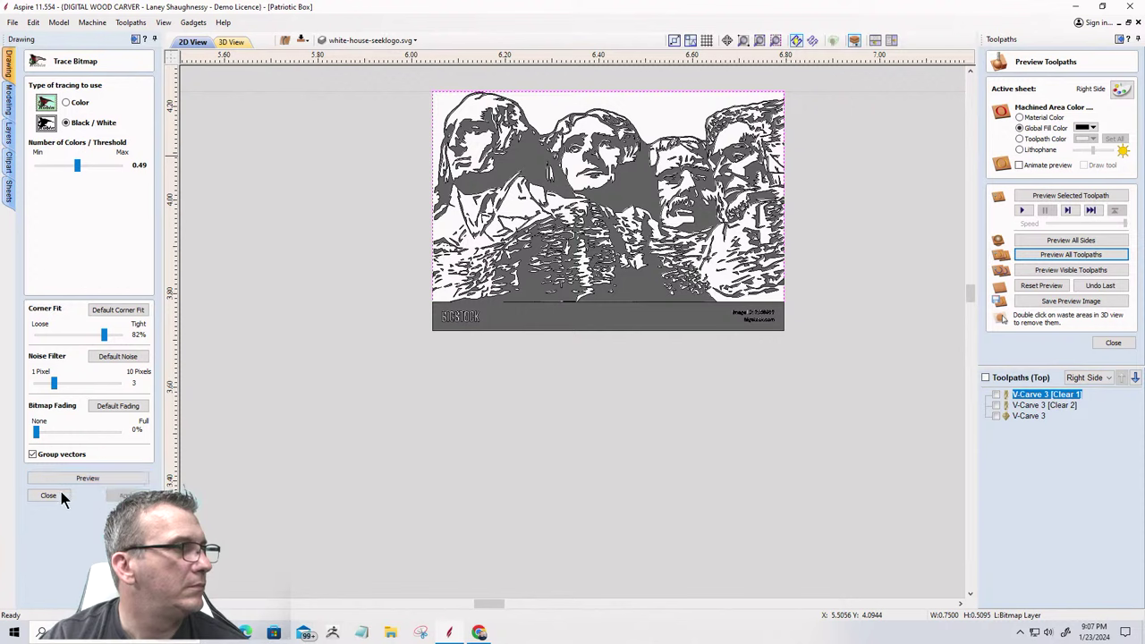
{"action": "left_click", "coordinate": [48, 495]}
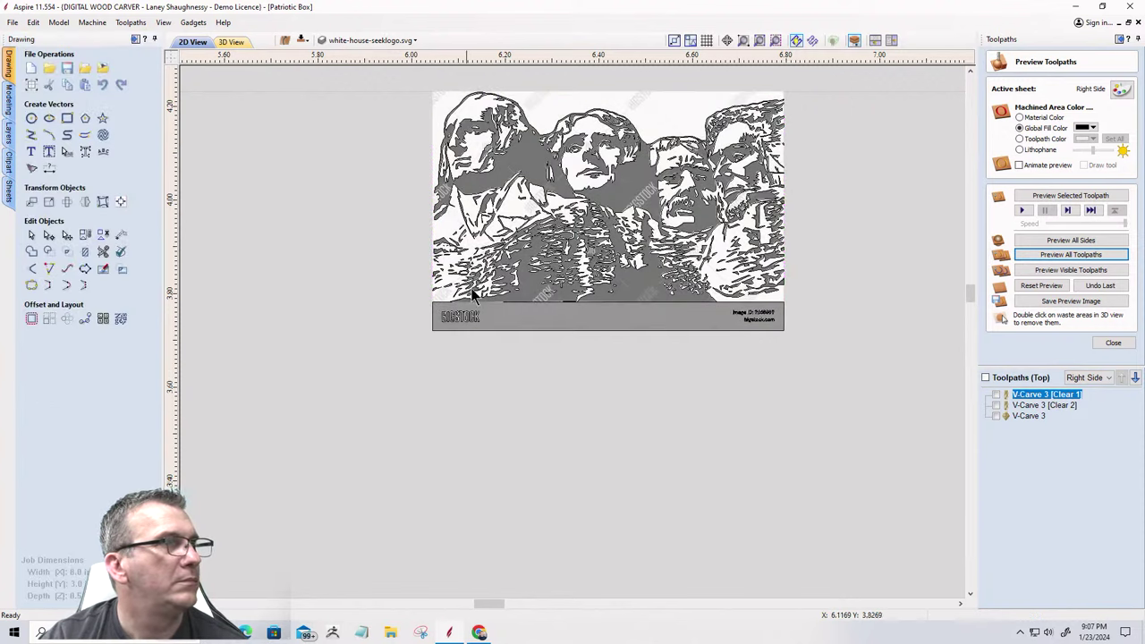
Delete the original bitmap and the small watermark text, then select the outlines joined to the bottom rectangle.
{"action": "left_click", "coordinate": [543, 322]}
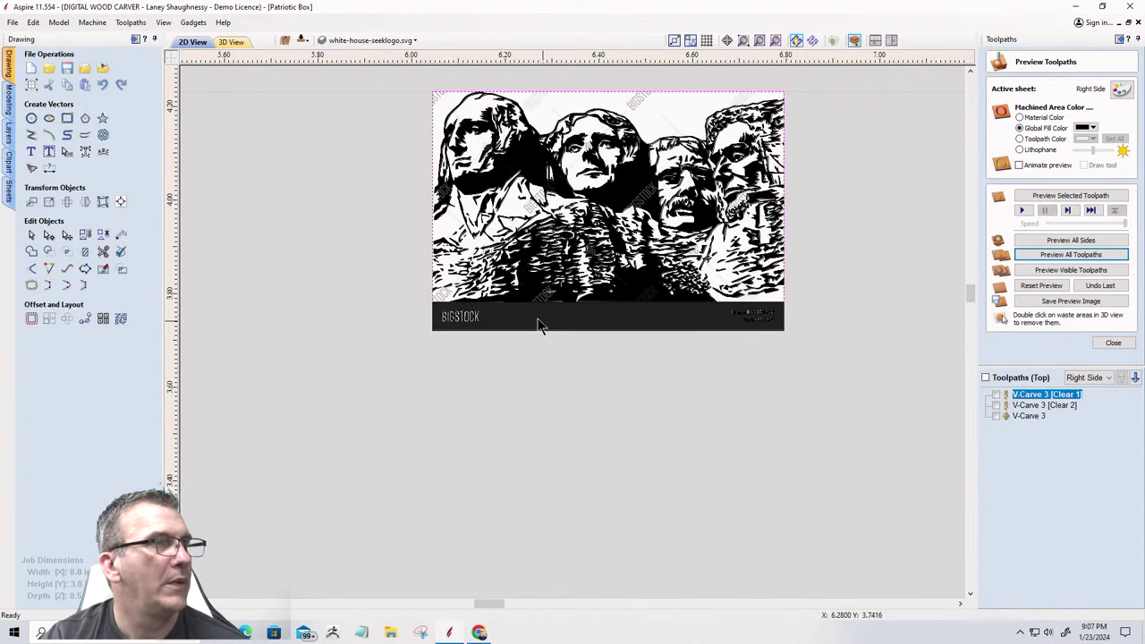
{"action": "key", "text": "Delete"}
{"action": "left_click", "coordinate": [436, 309]}
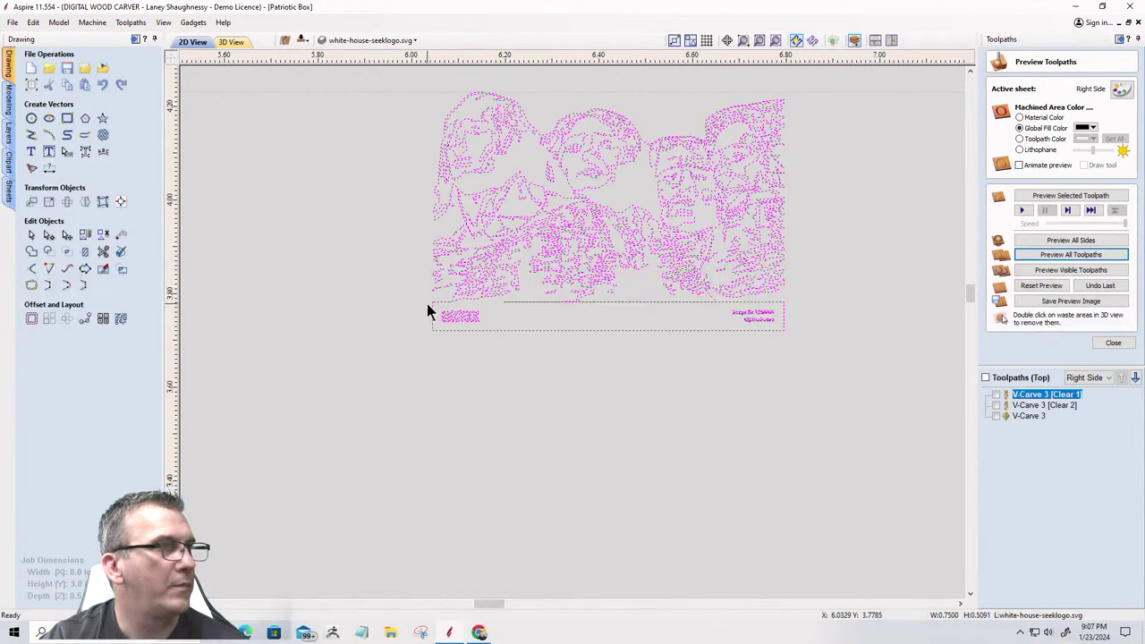
{"action": "left_click", "coordinate": [852, 376]}
{"action": "key", "text": "Delete"}
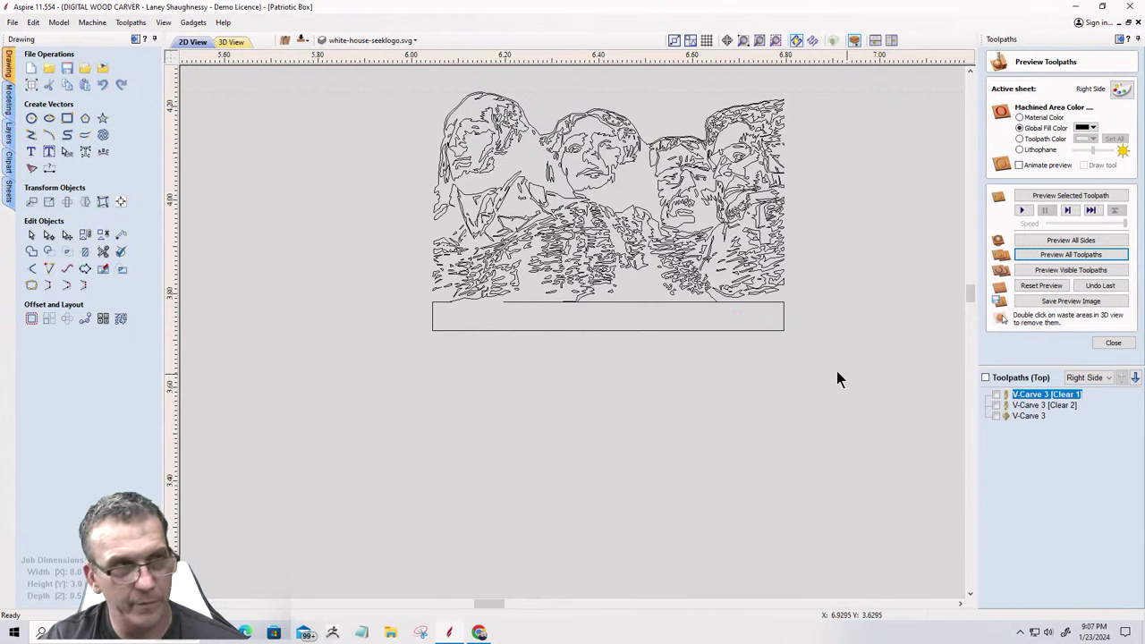
{"action": "left_click", "coordinate": [452, 331]}
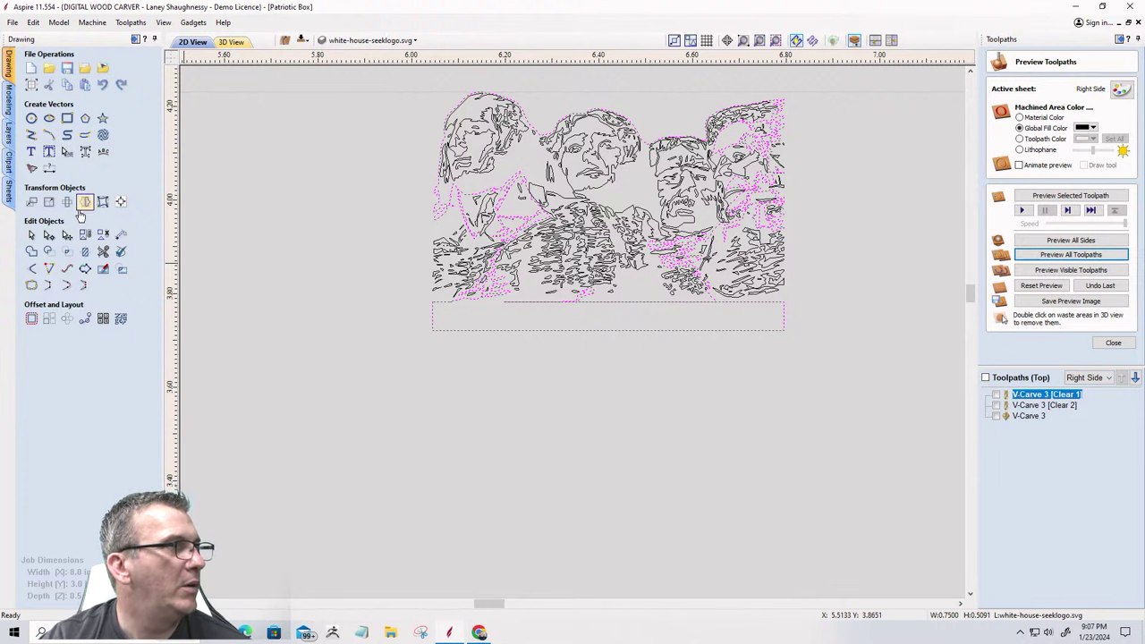
In node editing, delete the span left of the node on the bottom rectangle.
{"action": "left_click", "coordinate": [48, 234]}
{"action": "scroll", "coordinate": [501, 301], "scroll_direction": "up", "scroll_amount": 3}
{"action": "scroll", "coordinate": [429, 304], "scroll_direction": "up", "scroll_amount": 2}
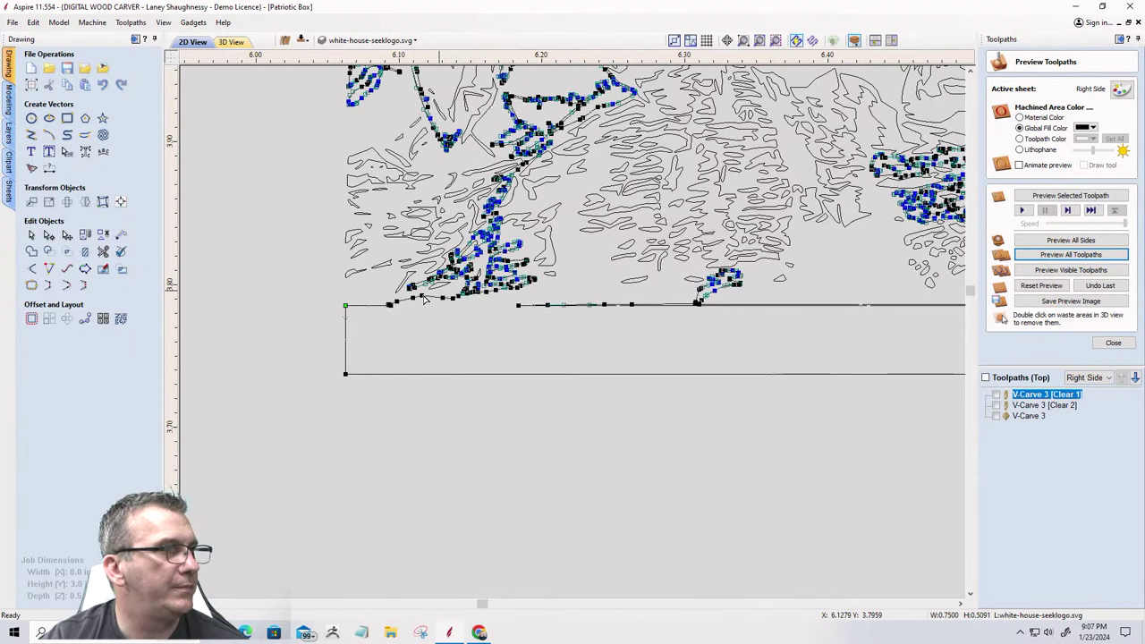
{"action": "scroll", "coordinate": [374, 313], "scroll_direction": "up", "scroll_amount": 3}
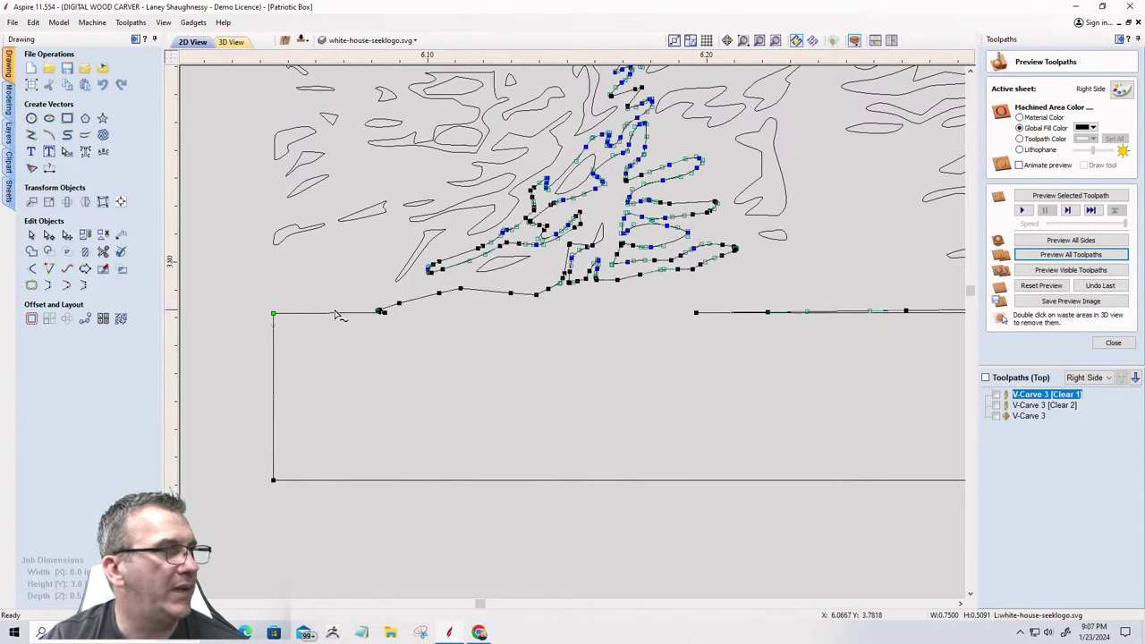
{"action": "scroll", "coordinate": [381, 312], "scroll_direction": "up", "scroll_amount": 5}
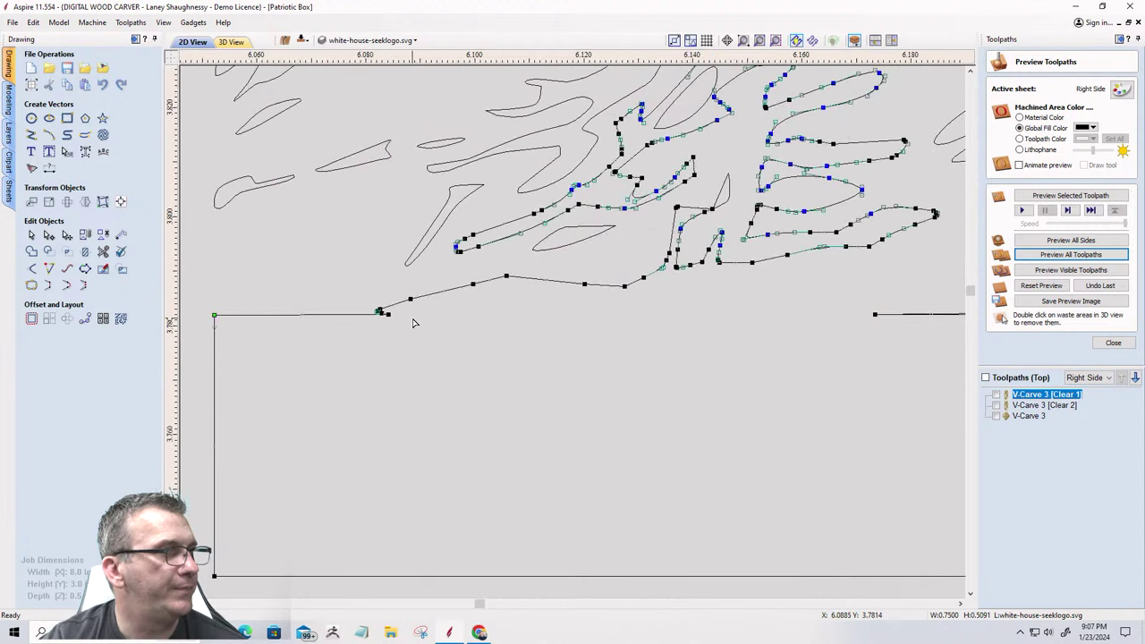
{"action": "right_click", "coordinate": [306, 322]}
{"action": "left_click", "coordinate": [337, 388]}
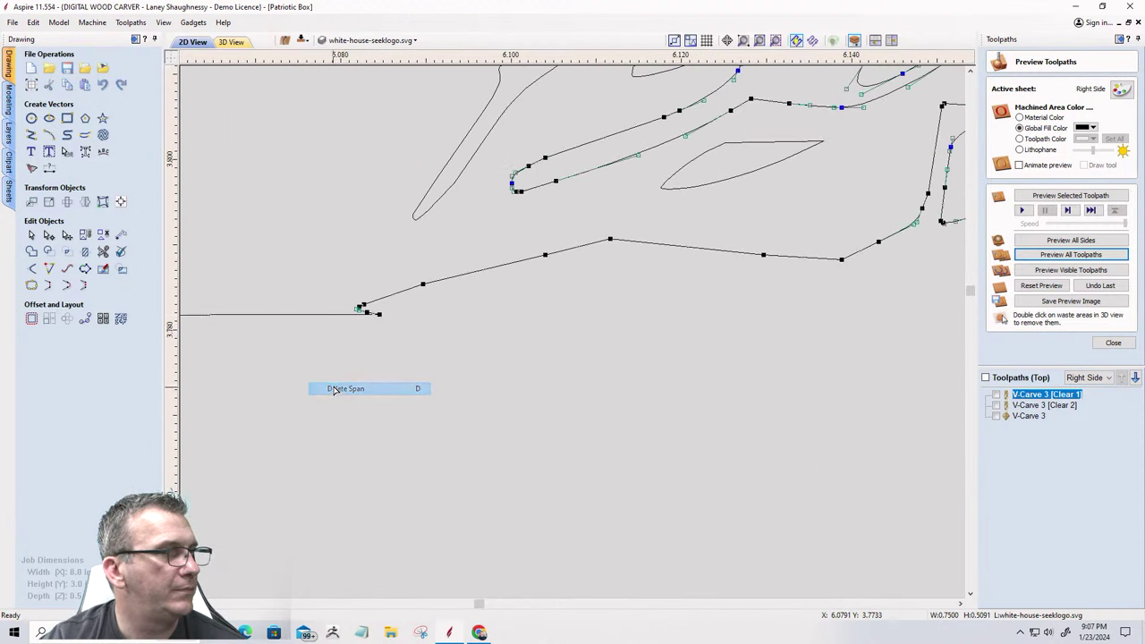
{"action": "scroll", "coordinate": [349, 340], "scroll_direction": "down", "scroll_amount": 3}
{"action": "scroll", "coordinate": [353, 341], "scroll_direction": "down", "scroll_amount": 4}
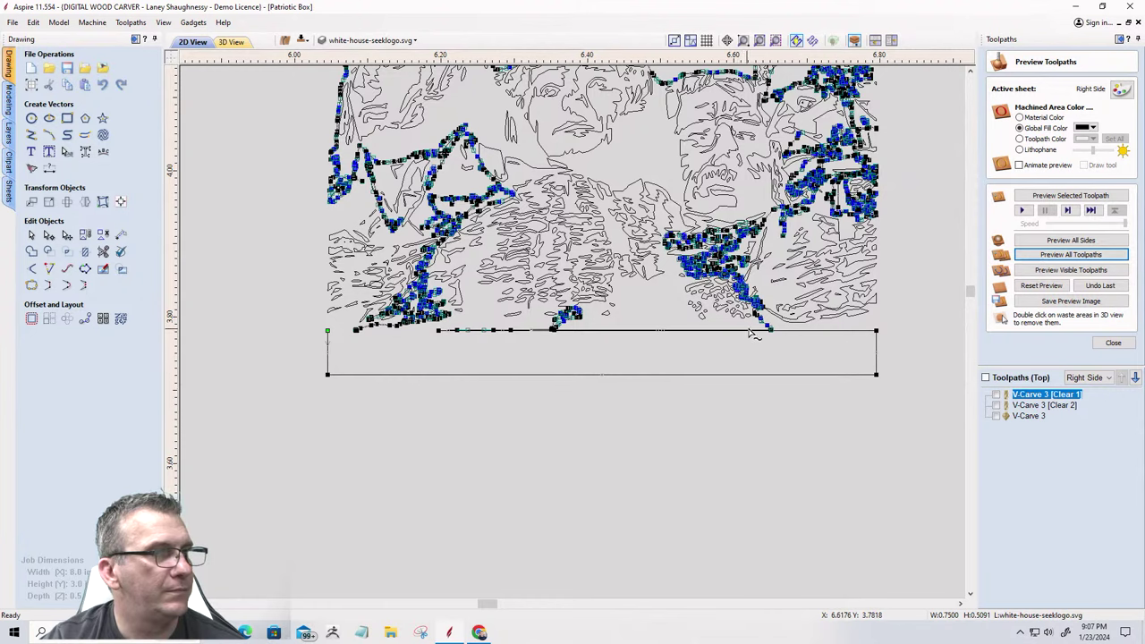
{"action": "scroll", "coordinate": [754, 333], "scroll_direction": "up", "scroll_amount": 2}
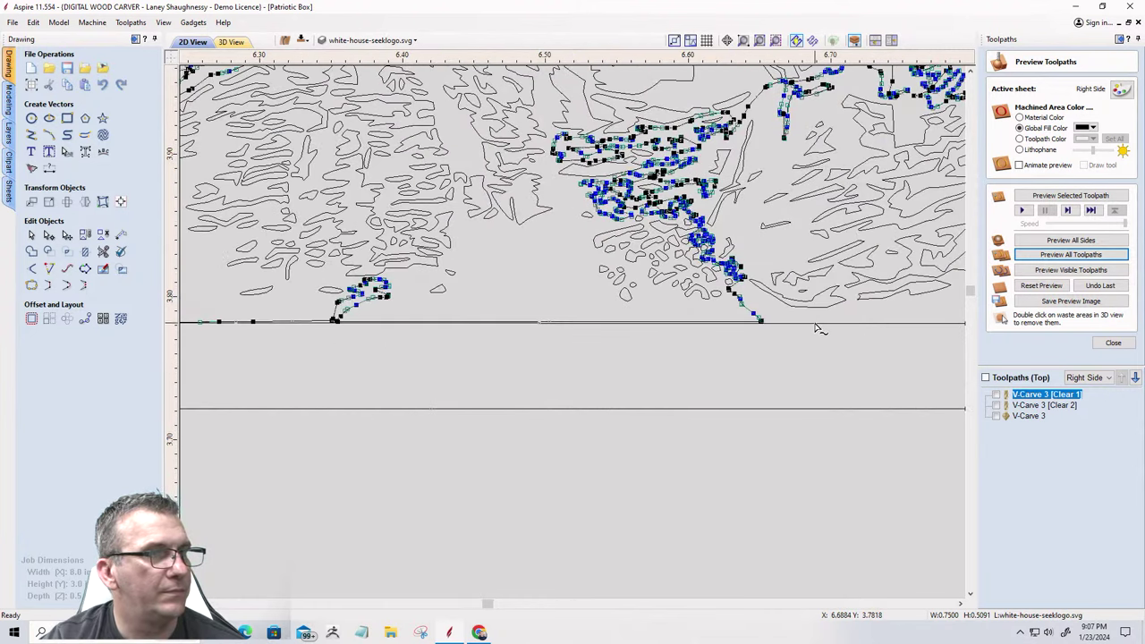
{"action": "left_click", "coordinate": [795, 362]}
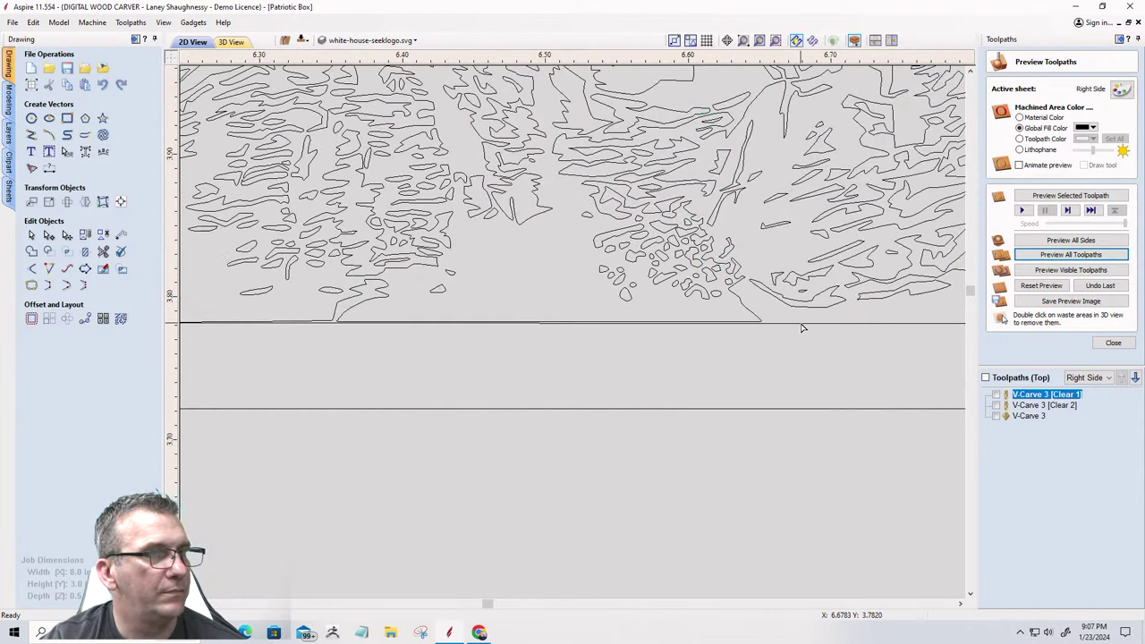
Cut the outline at the bottom-line node and delete the rectangle's cut-off side and base.
{"action": "left_click", "coordinate": [803, 326]}
{"action": "scroll", "coordinate": [865, 349], "scroll_direction": "down", "scroll_amount": 3}
{"action": "scroll", "coordinate": [545, 338], "scroll_direction": "up", "scroll_amount": 2}
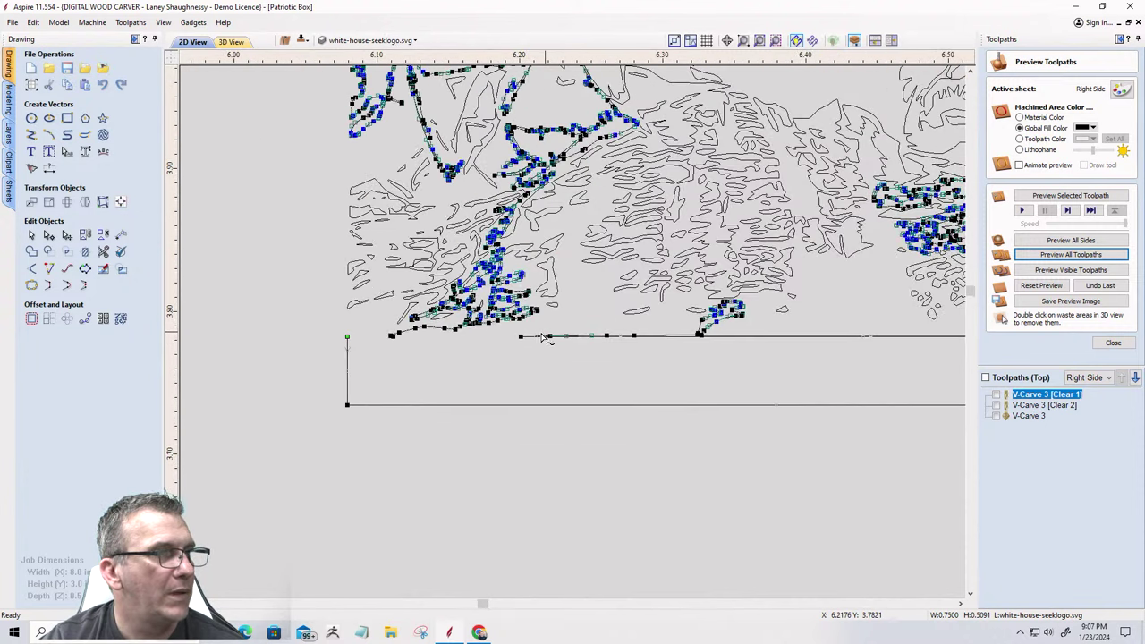
{"action": "scroll", "coordinate": [546, 338], "scroll_direction": "up", "scroll_amount": 1}
{"action": "right_click", "coordinate": [509, 340]}
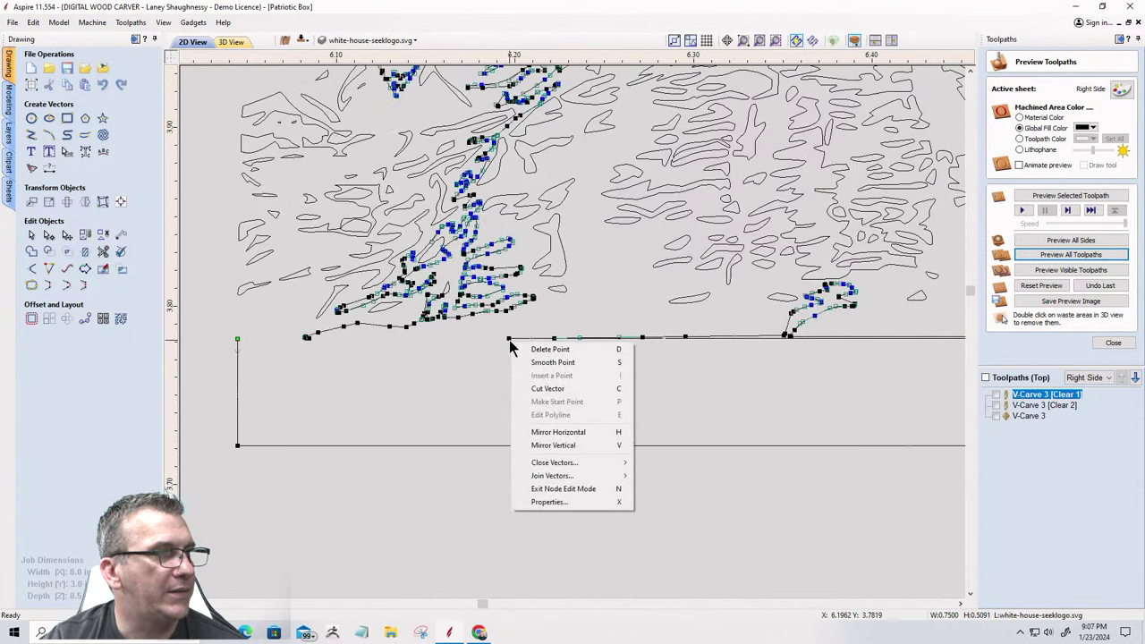
{"action": "left_click", "coordinate": [536, 387]}
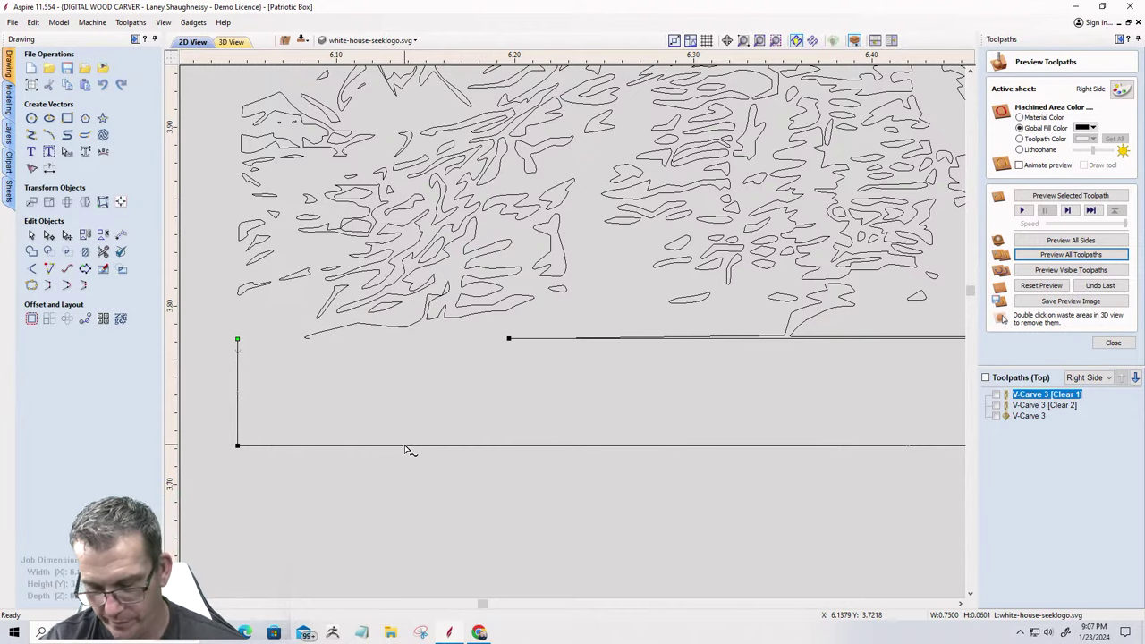
{"action": "key", "text": "Delete"}
Join the open ends of the bottom line into the traced outline.
{"action": "left_click", "coordinate": [524, 340]}
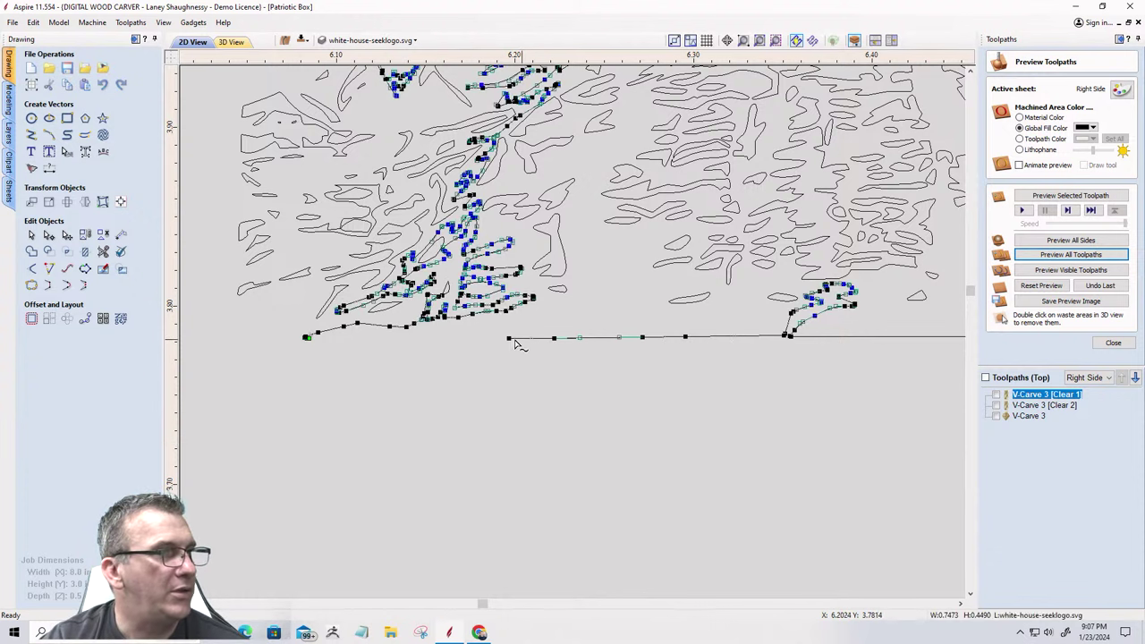
{"action": "left_click", "coordinate": [50, 284]}
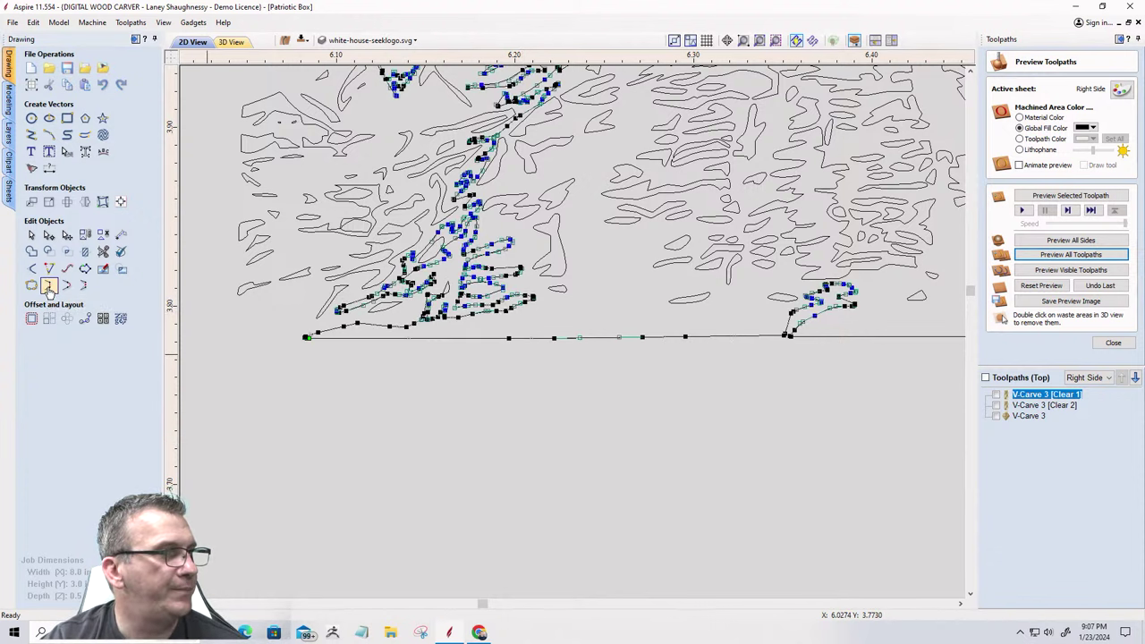
{"action": "left_click", "coordinate": [384, 434]}
{"action": "scroll", "coordinate": [380, 432], "scroll_direction": "down", "scroll_amount": 3}
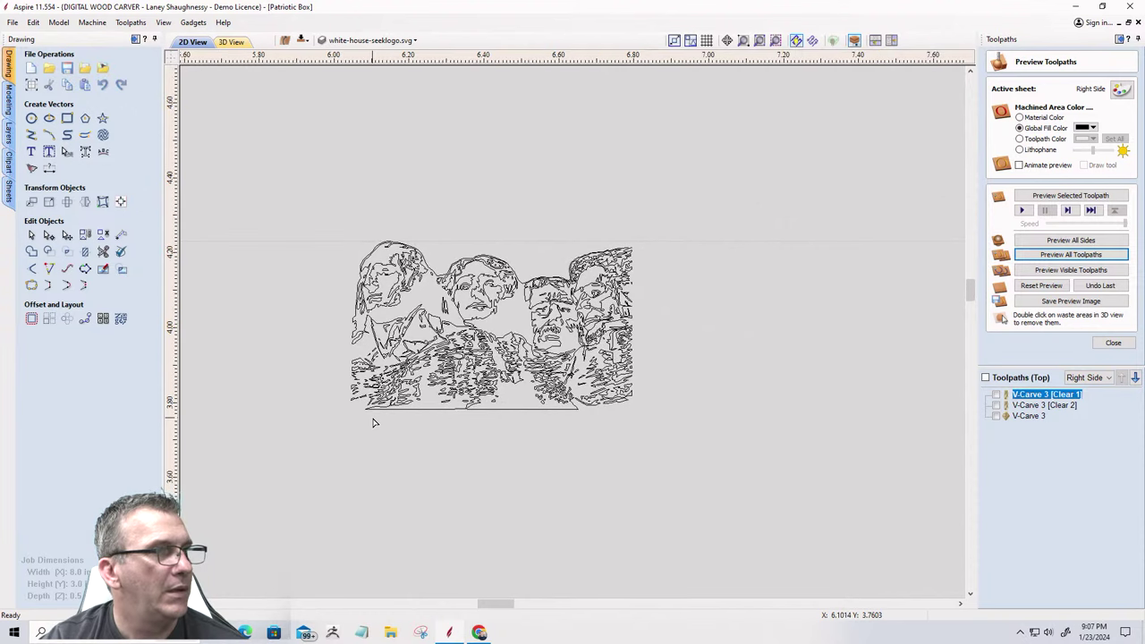
Resize the small Mount Rushmore drawing to about 4.45 × 2.66 in.
{"action": "scroll", "coordinate": [385, 223], "scroll_direction": "down", "scroll_amount": 5}
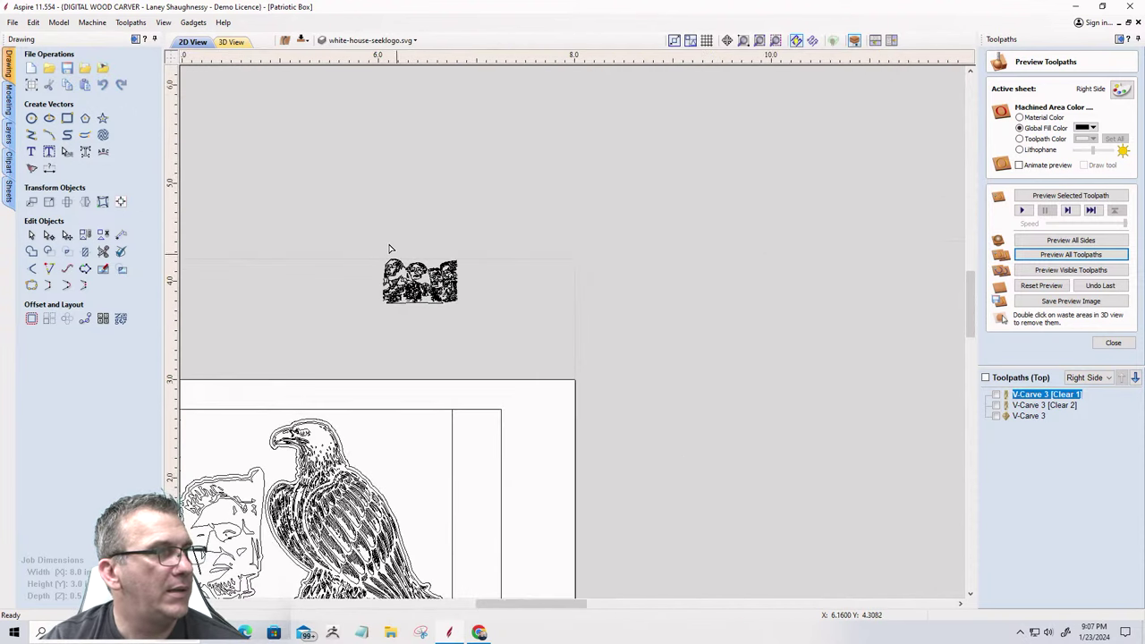
{"action": "scroll", "coordinate": [384, 244], "scroll_direction": "down", "scroll_amount": 2}
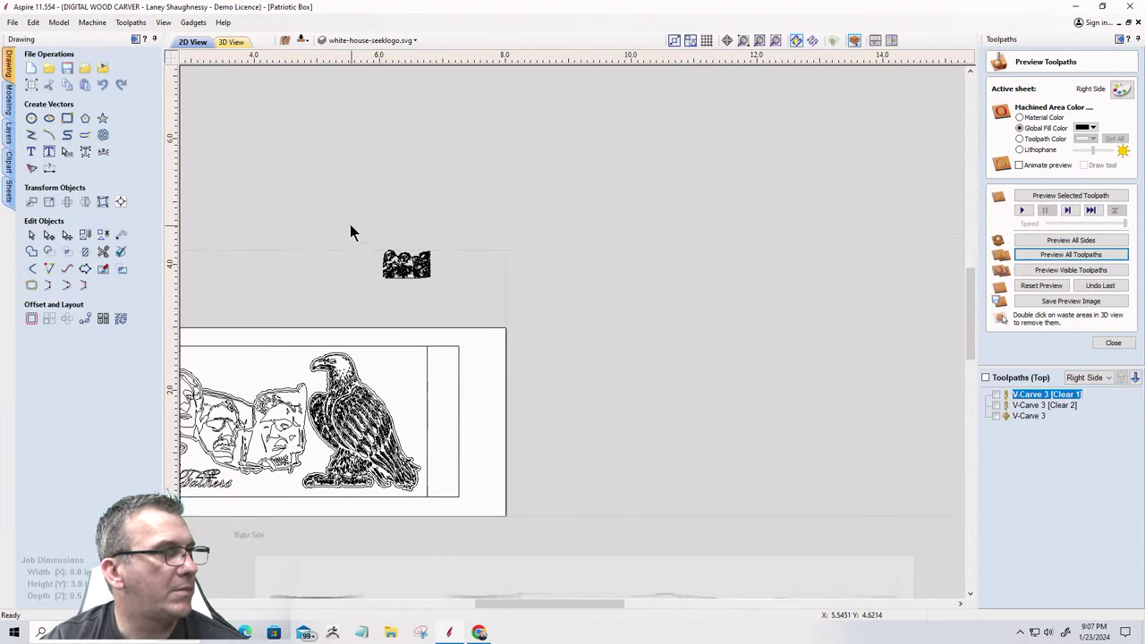
{"action": "left_click", "coordinate": [399, 270]}
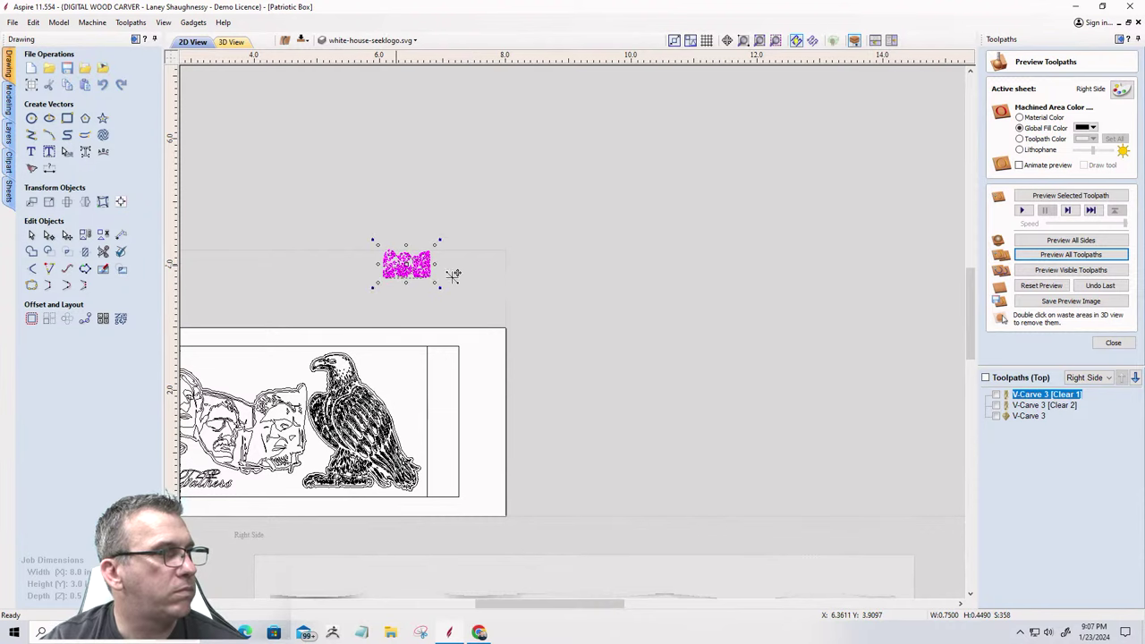
{"action": "scroll", "coordinate": [540, 289], "scroll_direction": "down", "scroll_amount": 3}
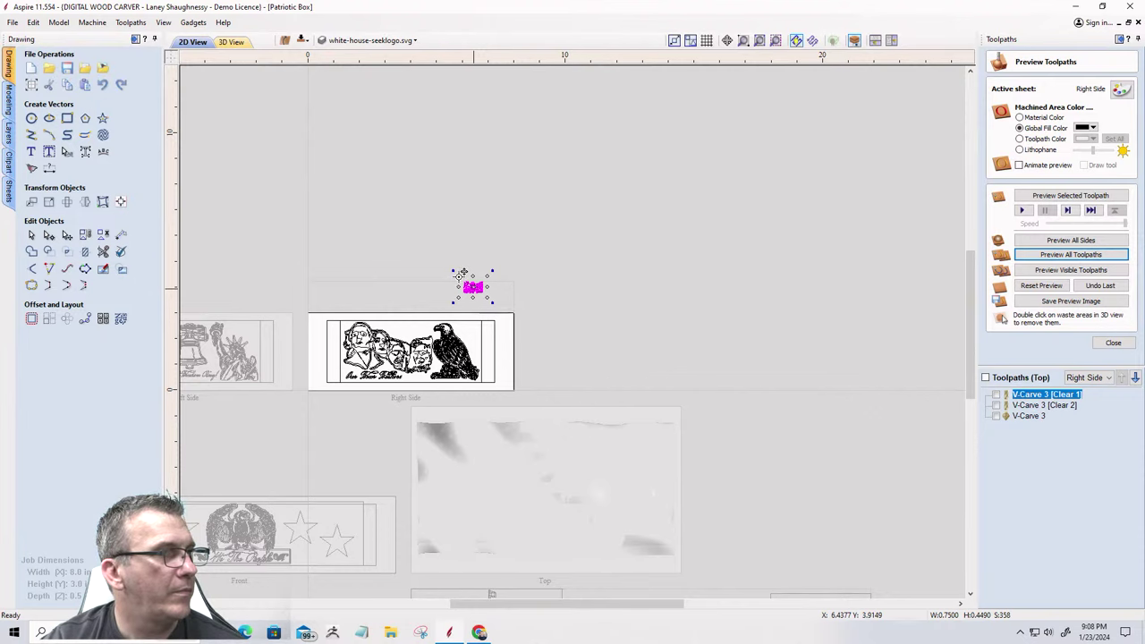
{"action": "key", "text": "ctrl+z"}
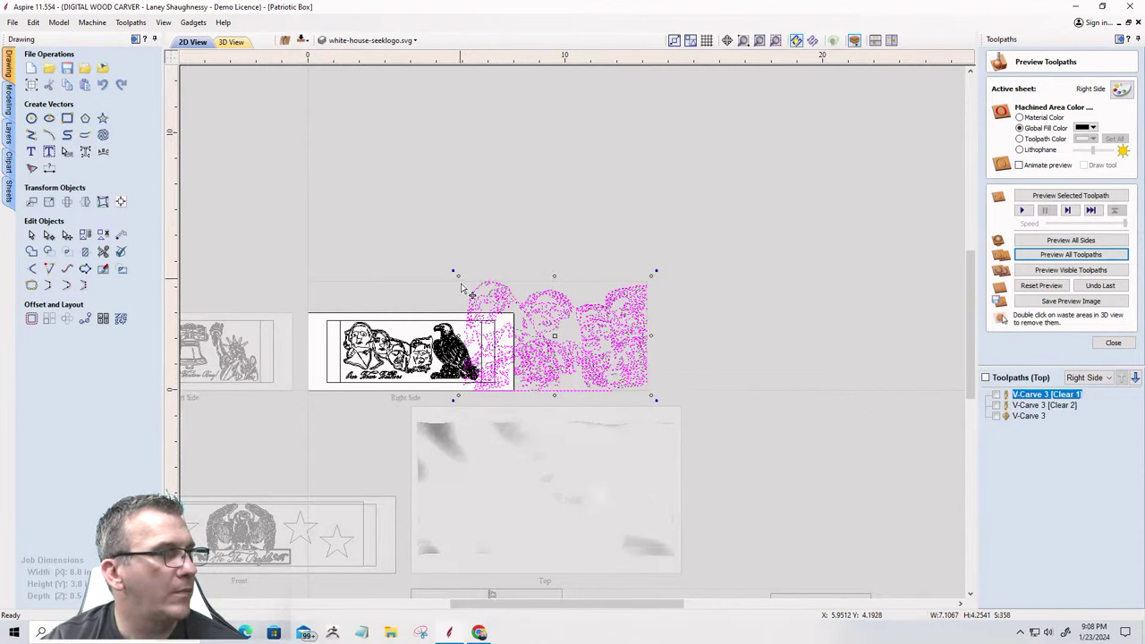
{"action": "left_click_drag", "start_coordinate": [457, 273], "coordinate": [526, 315]}
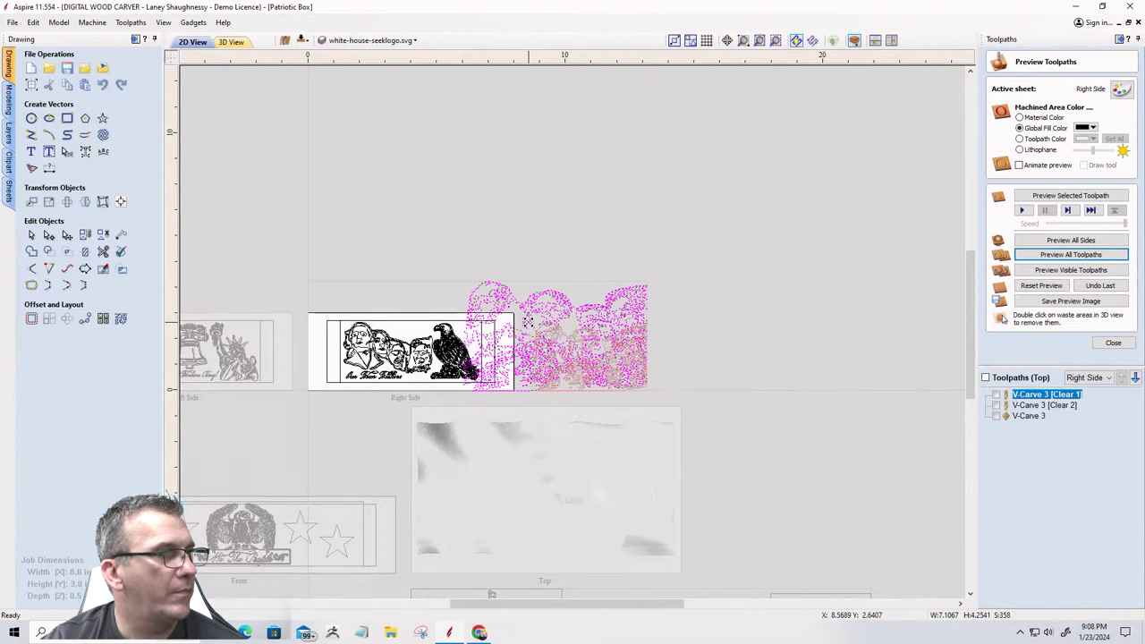
Marquee-select the old faces inside the Right Side panel.
{"action": "scroll", "coordinate": [408, 378], "scroll_direction": "up", "scroll_amount": 3}
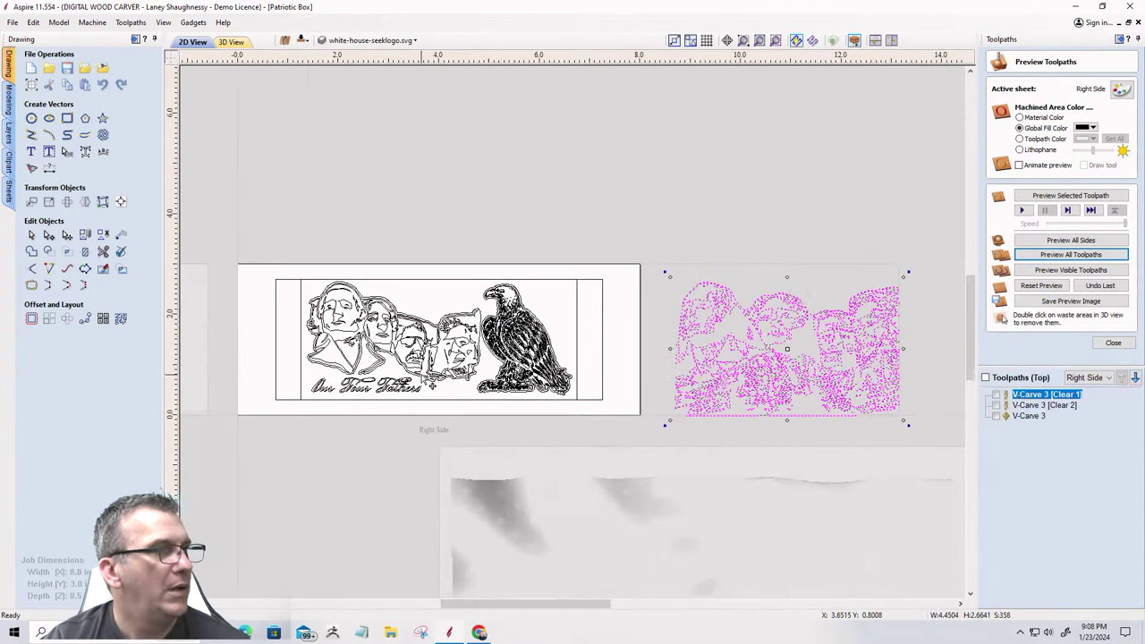
{"action": "scroll", "coordinate": [428, 381], "scroll_direction": "up", "scroll_amount": 3}
{"action": "scroll", "coordinate": [505, 354], "scroll_direction": "down", "scroll_amount": 3}
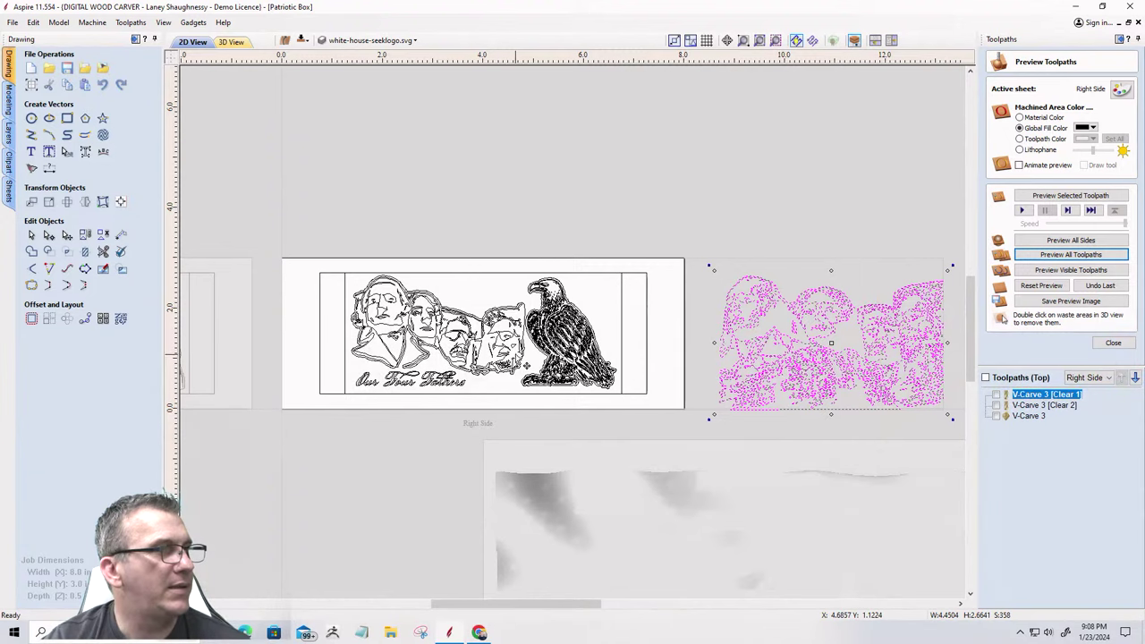
{"action": "left_click_drag", "start_coordinate": [516, 354], "coordinate": [352, 283]}
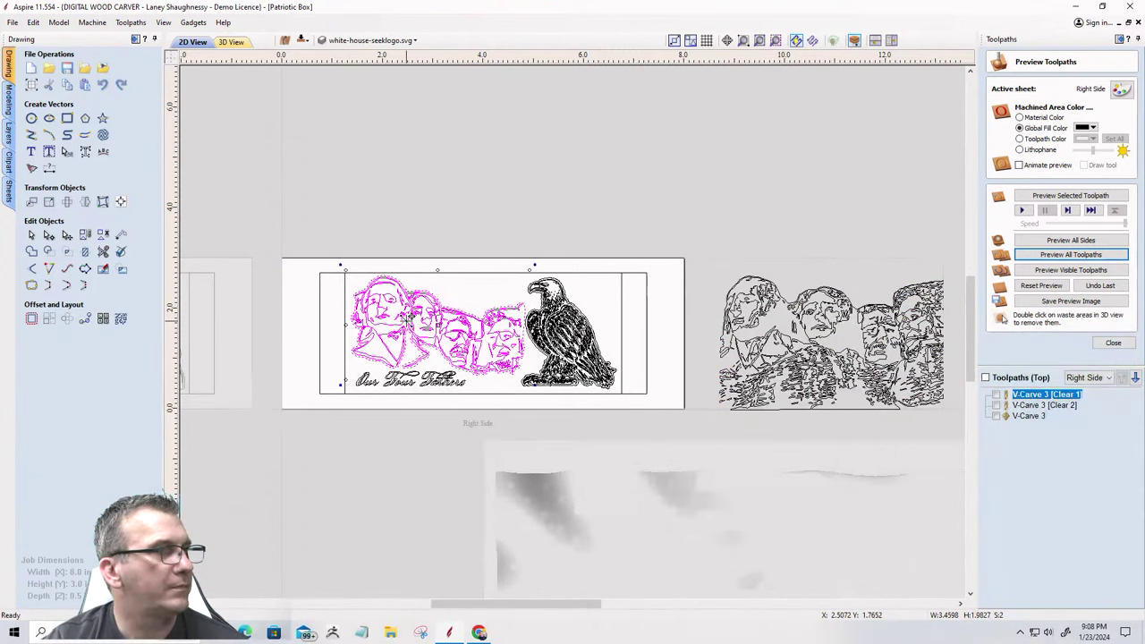
Move the old faces above the panel and drag the new Mount Rushmore drawing into it.
{"action": "left_click_drag", "start_coordinate": [407, 328], "coordinate": [438, 143]}
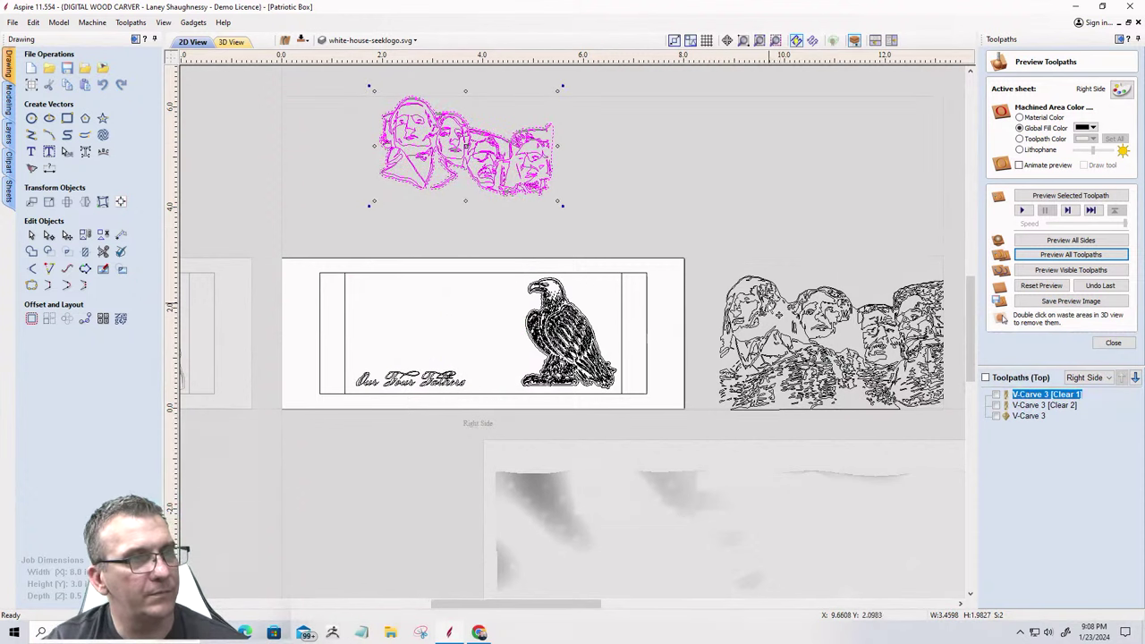
{"action": "left_click", "coordinate": [767, 306]}
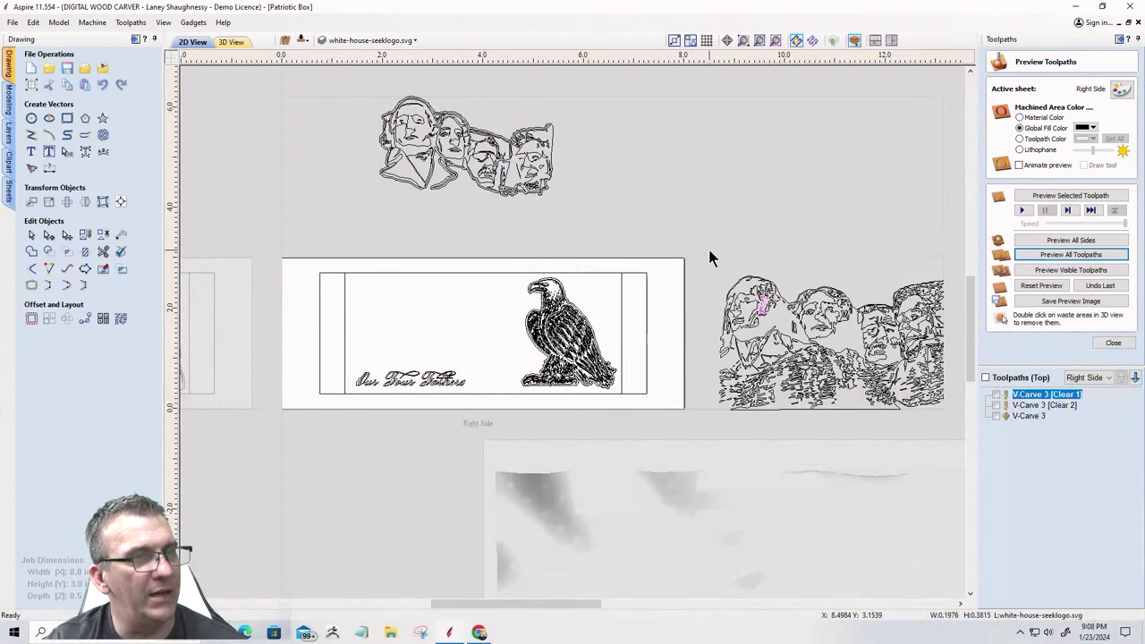
{"action": "left_click", "coordinate": [898, 377]}
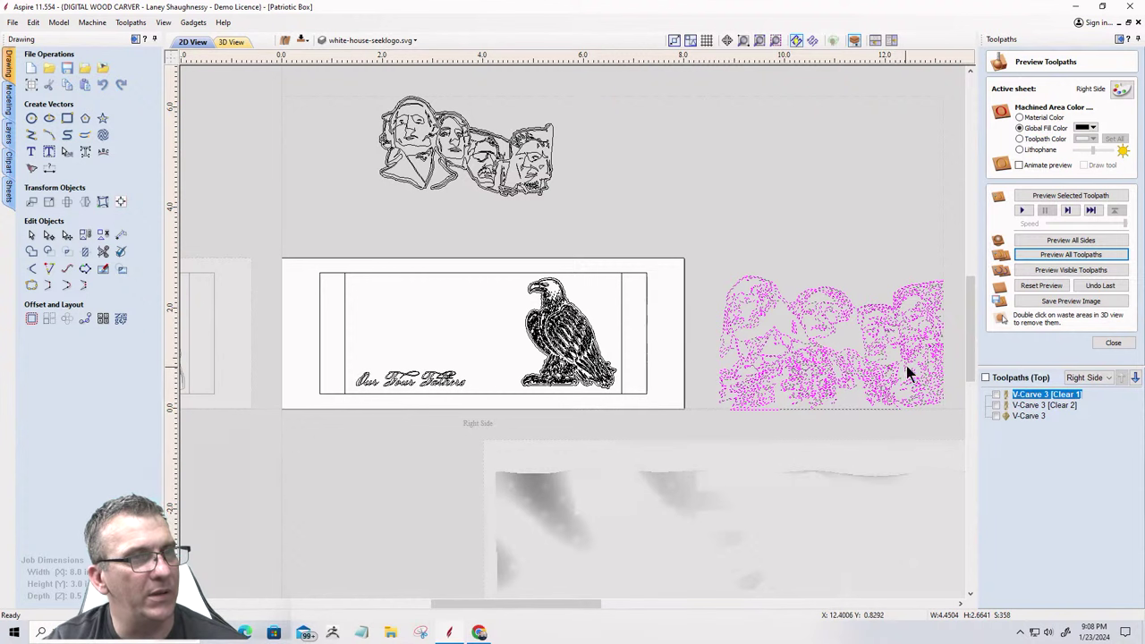
{"action": "left_click_drag", "start_coordinate": [912, 360], "coordinate": [512, 329]}
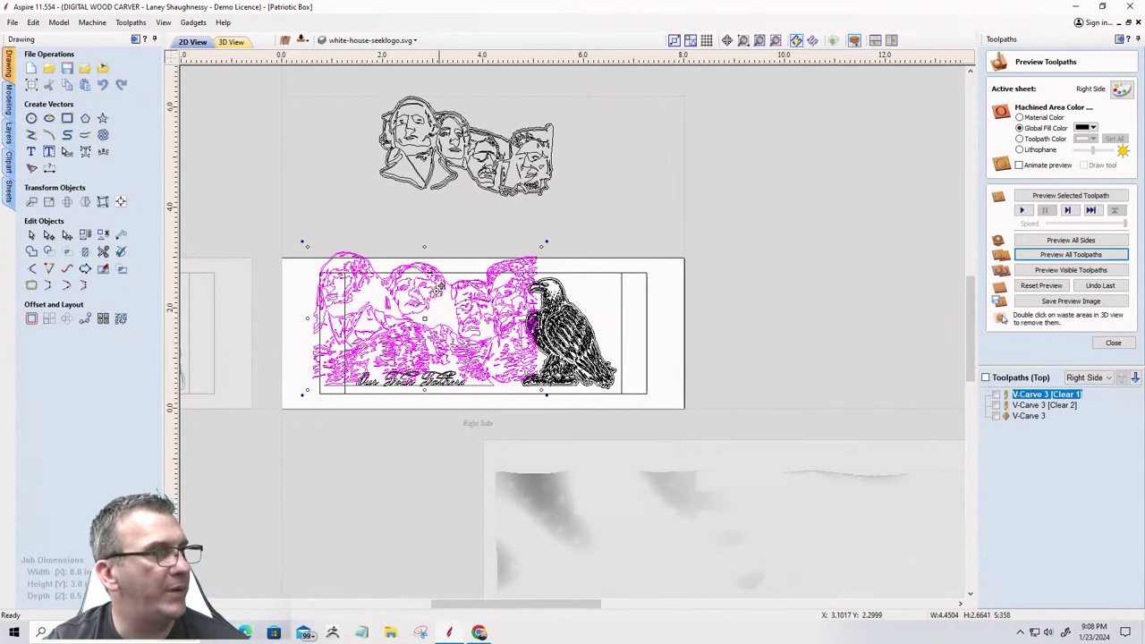
{"action": "key", "text": "Escape"}
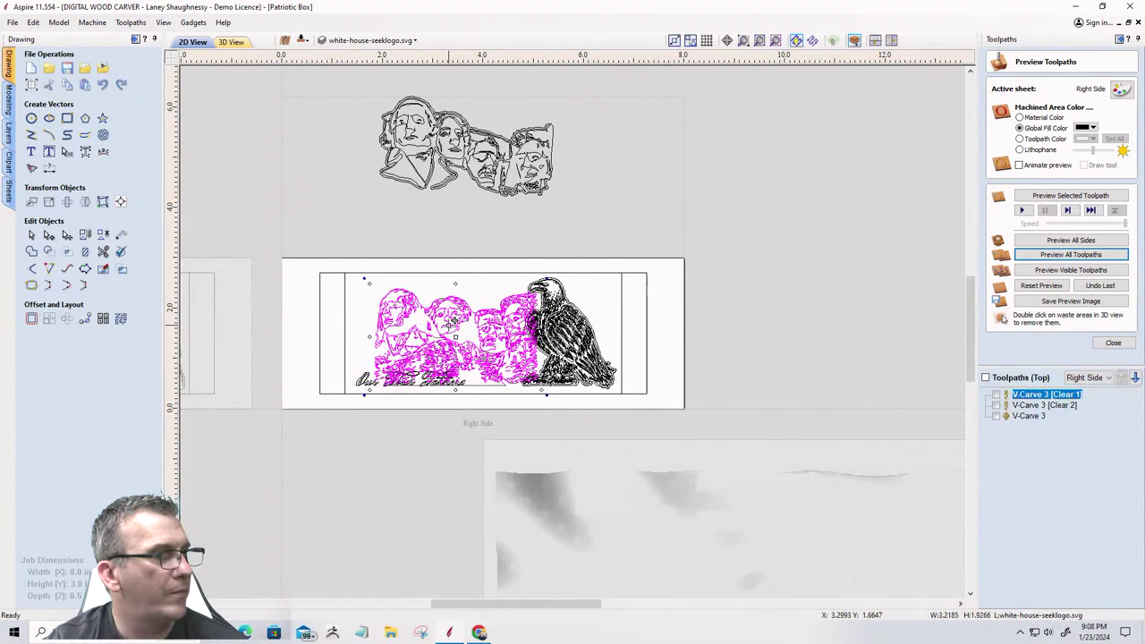
Scale and position the new faces against the left border, beside the eagle.
{"action": "left_click", "coordinate": [390, 310]}
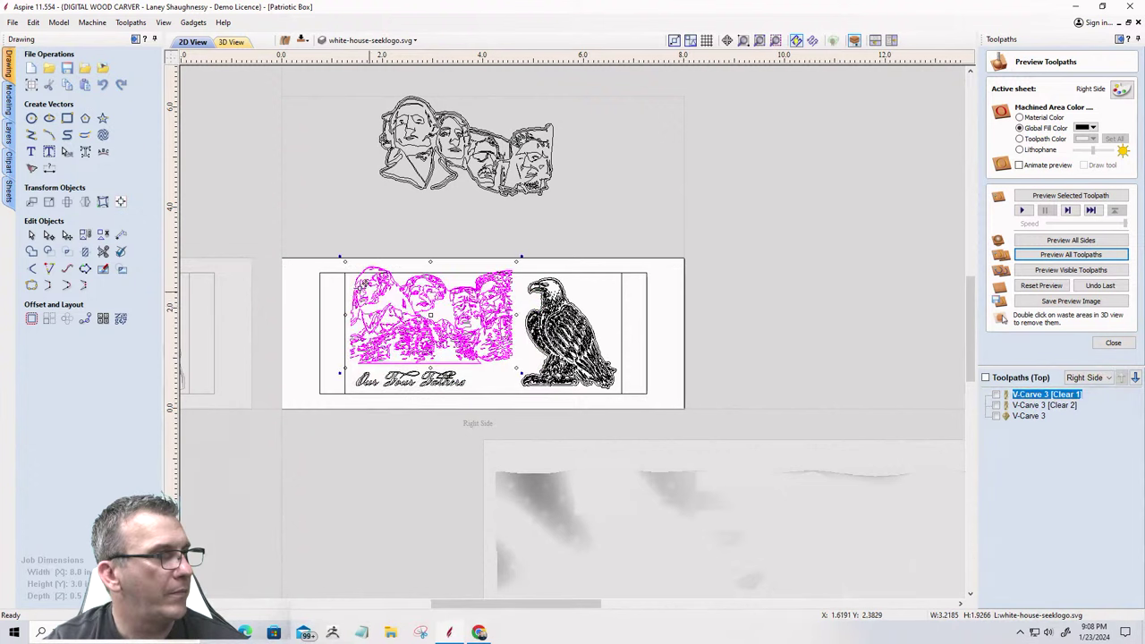
{"action": "left_click_drag", "start_coordinate": [346, 262], "coordinate": [363, 271]}
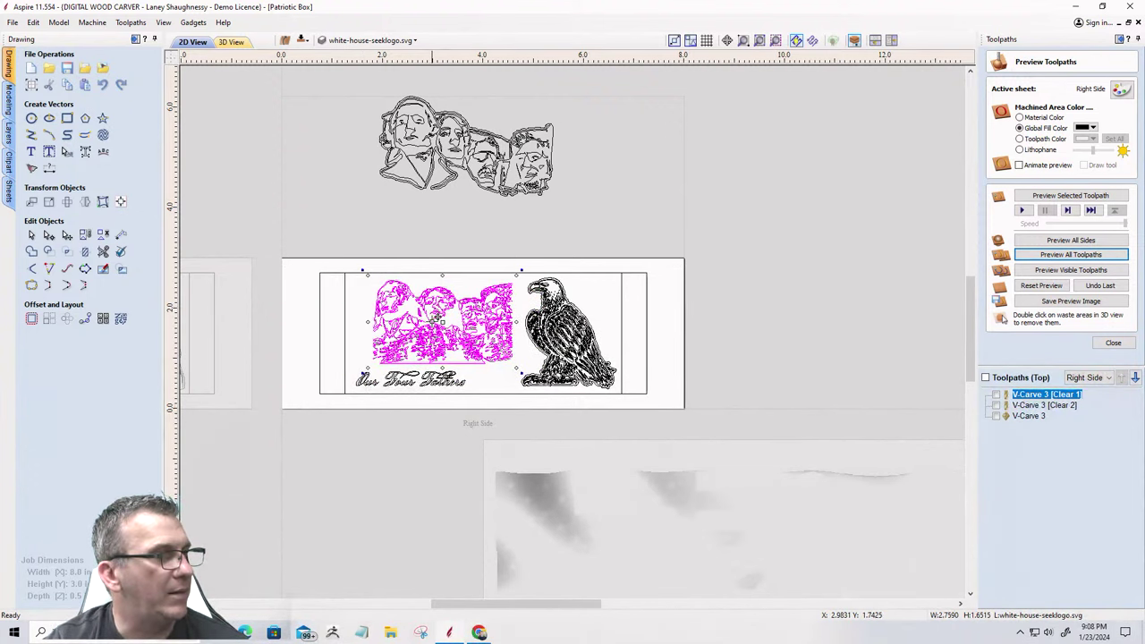
{"action": "left_click_drag", "start_coordinate": [433, 319], "coordinate": [407, 319]}
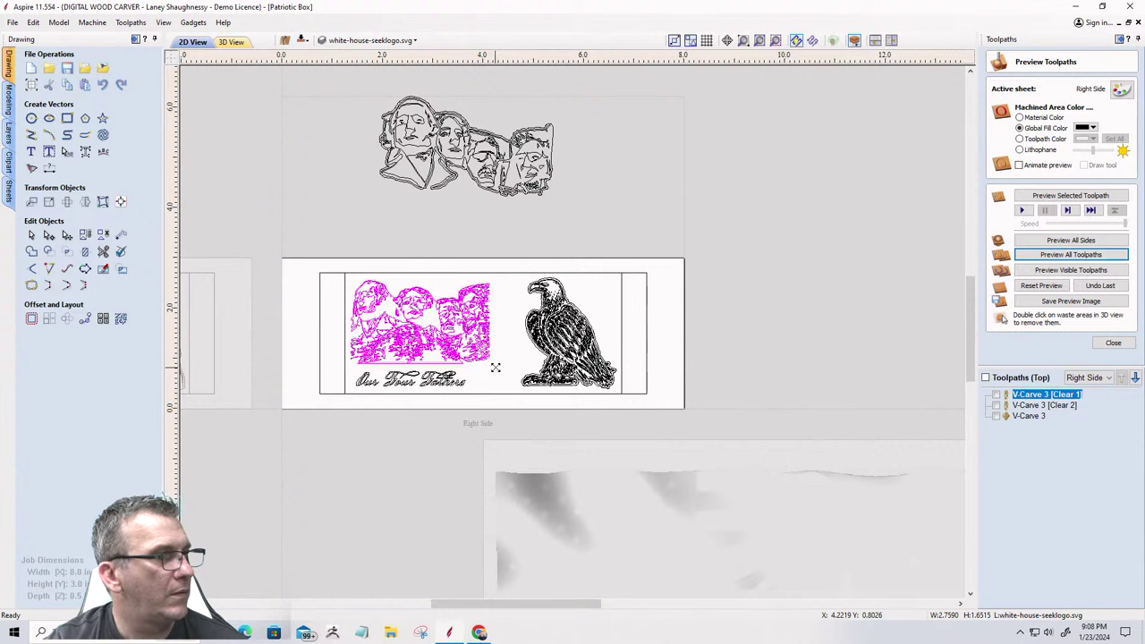
{"action": "left_click_drag", "start_coordinate": [495, 368], "coordinate": [527, 374]}
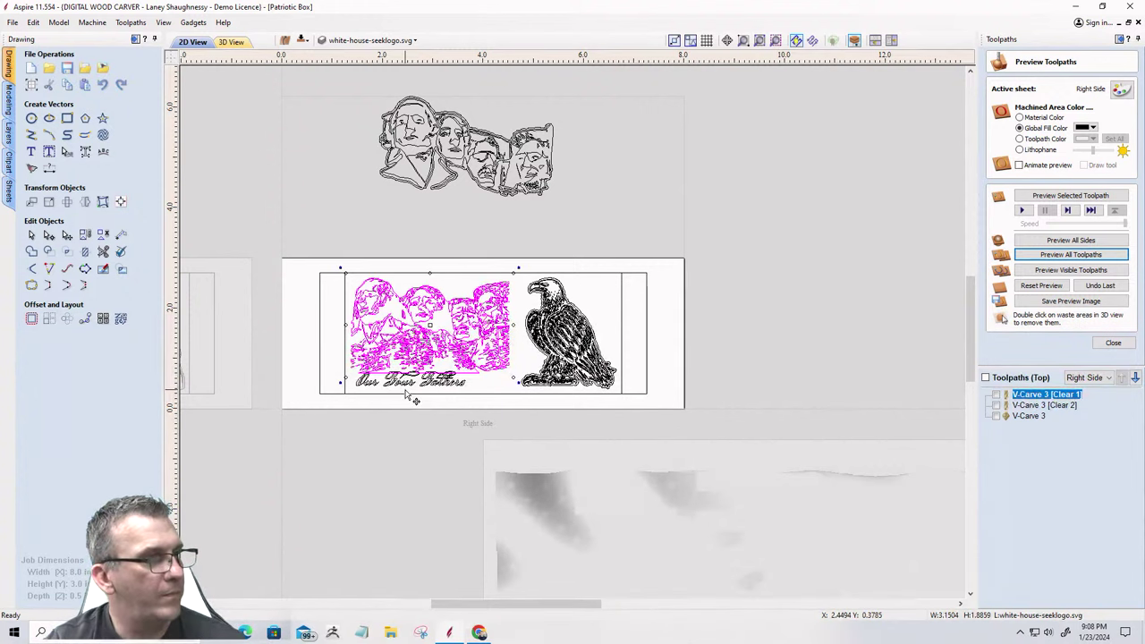
{"action": "scroll", "coordinate": [414, 384], "scroll_direction": "up", "scroll_amount": 3}
{"action": "key", "text": "Escape"}
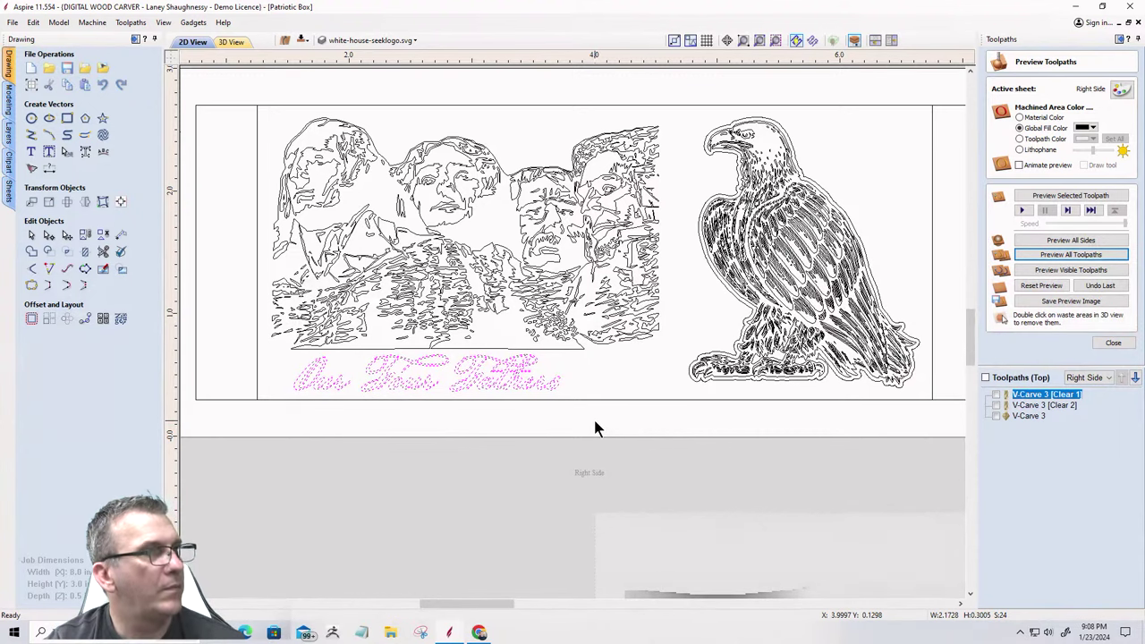
{"action": "left_click", "coordinate": [478, 289]}
{"action": "scroll", "coordinate": [387, 291], "scroll_direction": "down", "scroll_amount": 2}
{"action": "scroll", "coordinate": [387, 291], "scroll_direction": "down", "scroll_amount": 1}
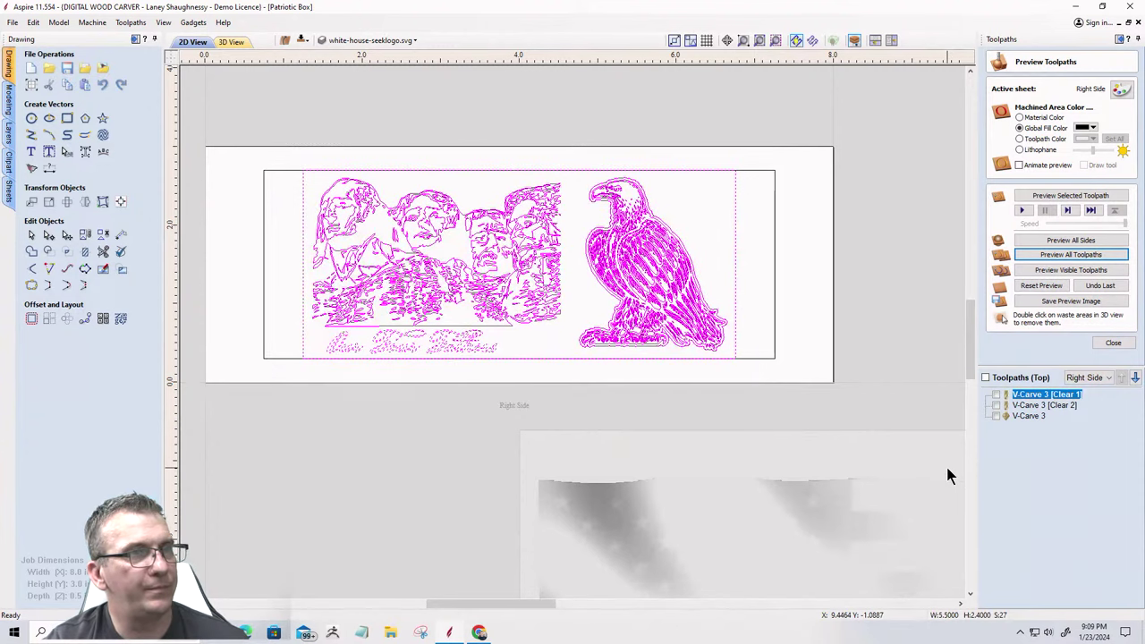
Recalculate V-Carve 3 on all the panel's vectors, continuing past the overlap warning.
{"action": "left_click", "coordinate": [1113, 343]}
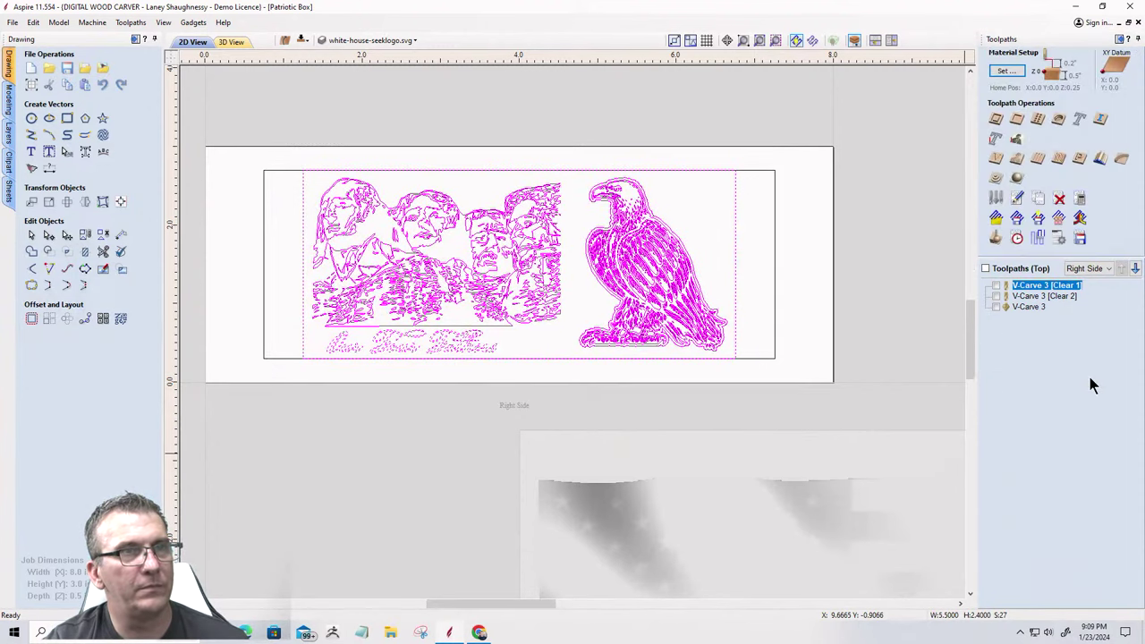
{"action": "double_click", "coordinate": [1042, 296]}
{"action": "left_click", "coordinate": [746, 267]}
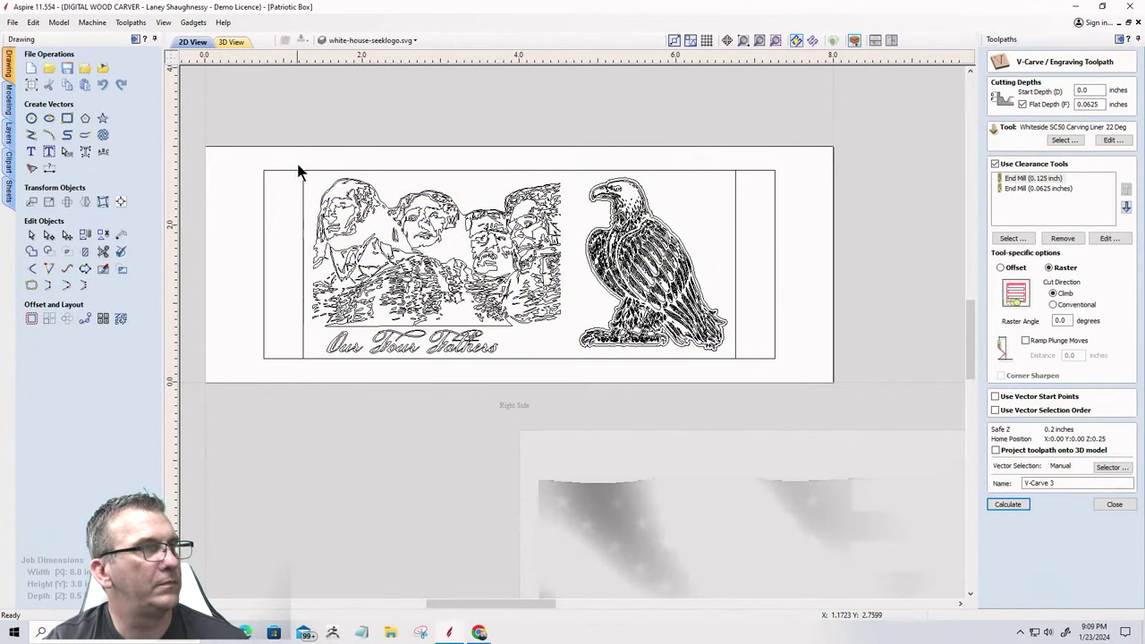
{"action": "left_click_drag", "start_coordinate": [275, 150], "coordinate": [756, 378]}
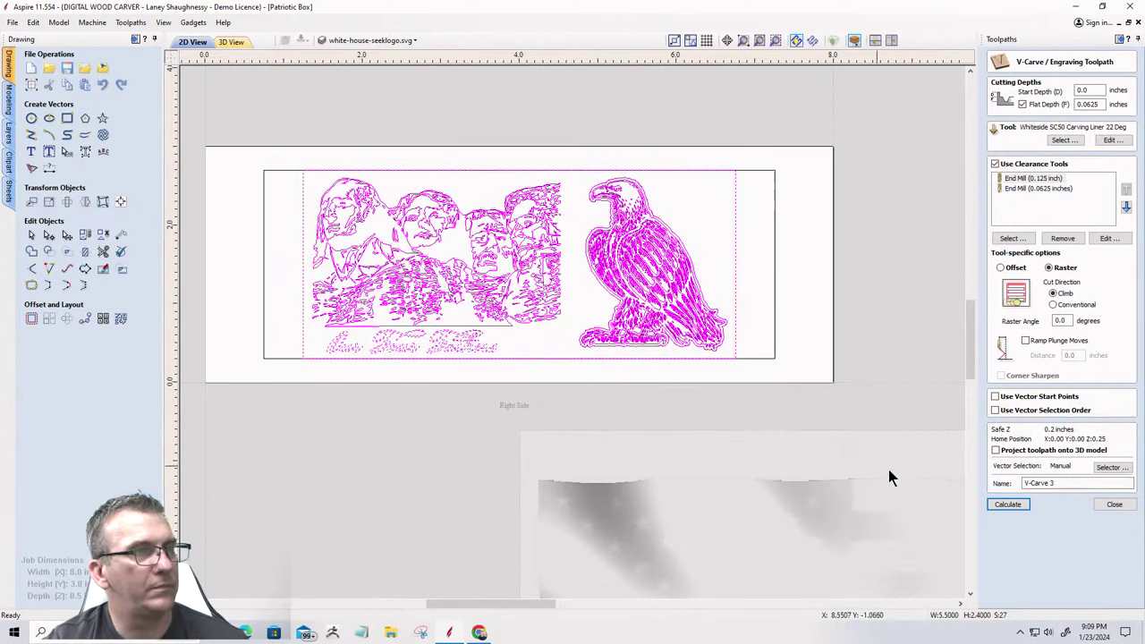
{"action": "left_click", "coordinate": [1008, 504]}
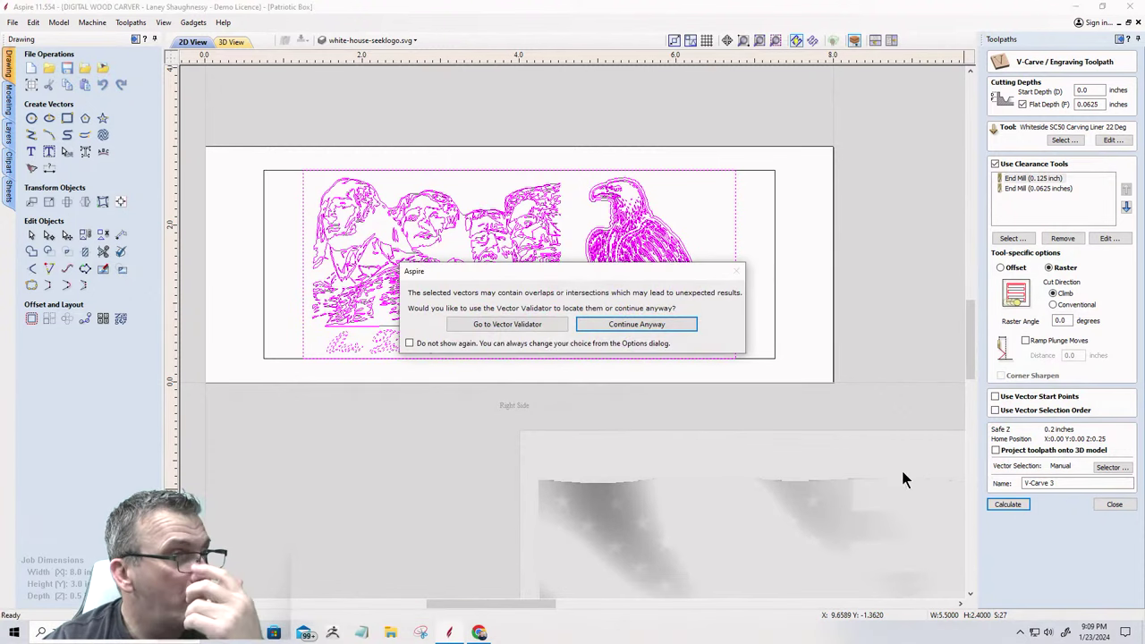
{"action": "left_click", "coordinate": [625, 323]}
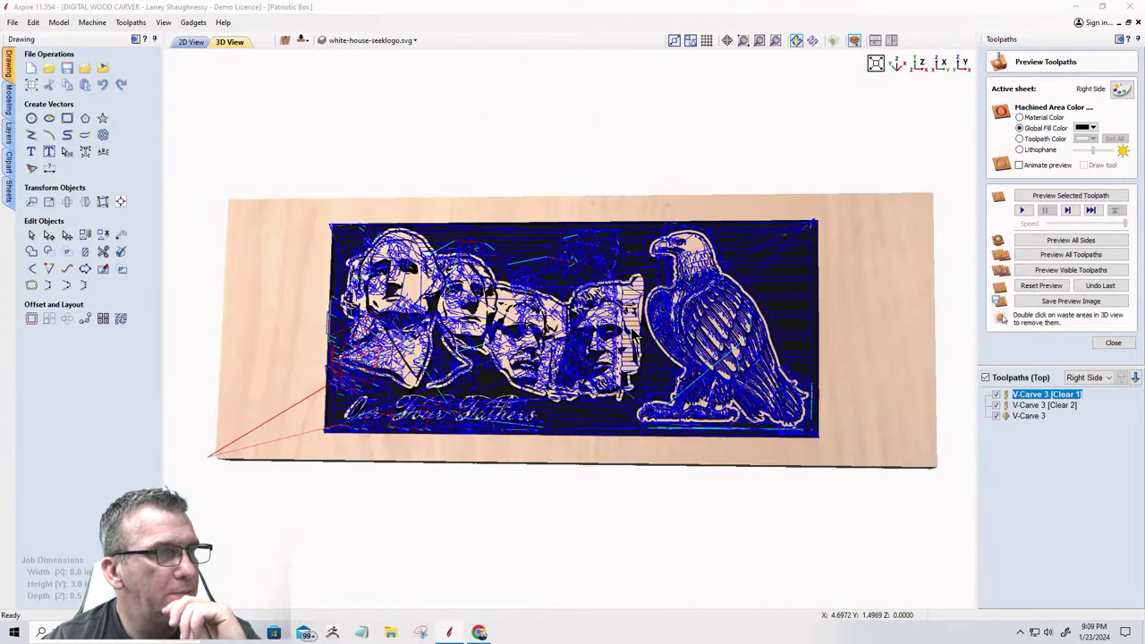
{"action": "left_click", "coordinate": [1056, 284]}
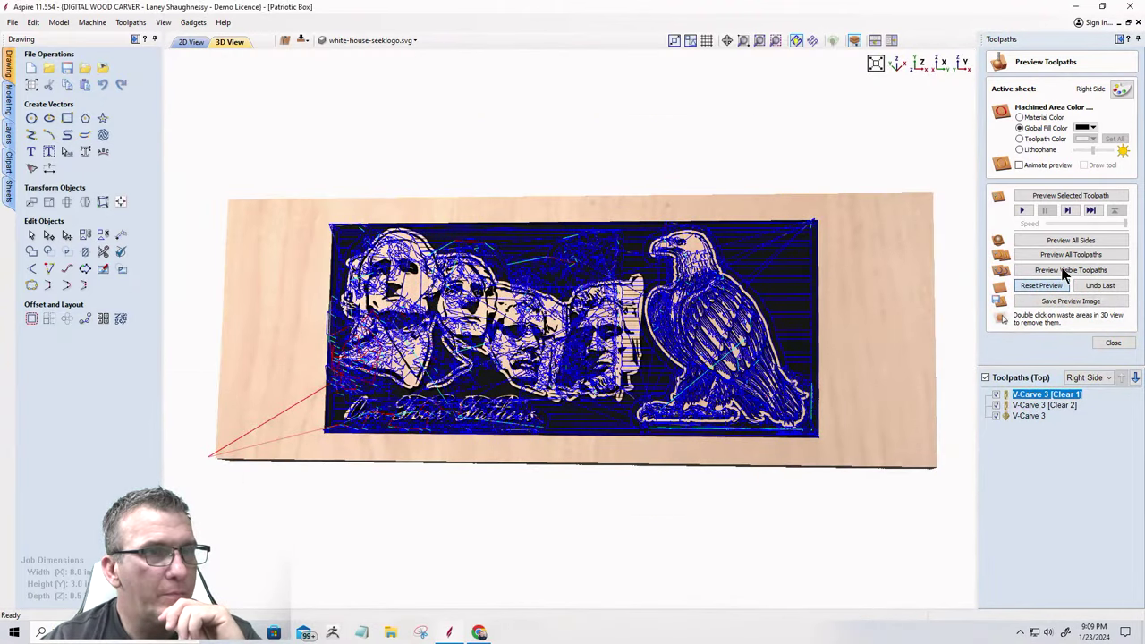
{"action": "left_click", "coordinate": [1063, 272]}
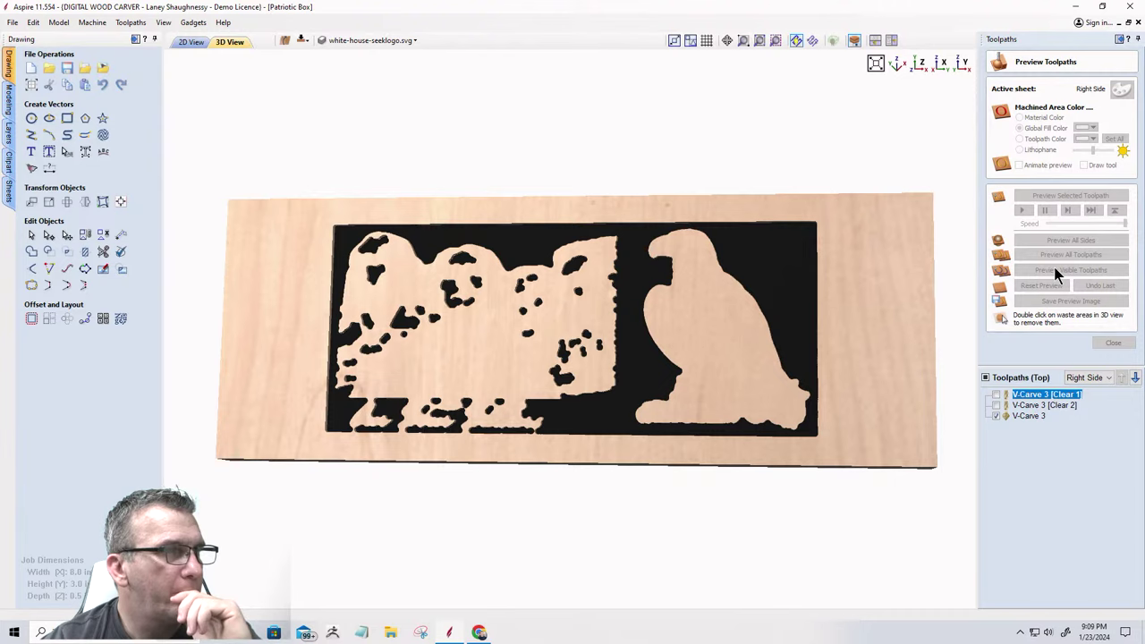
{"action": "scroll", "coordinate": [495, 437], "scroll_direction": "up", "scroll_amount": 3}
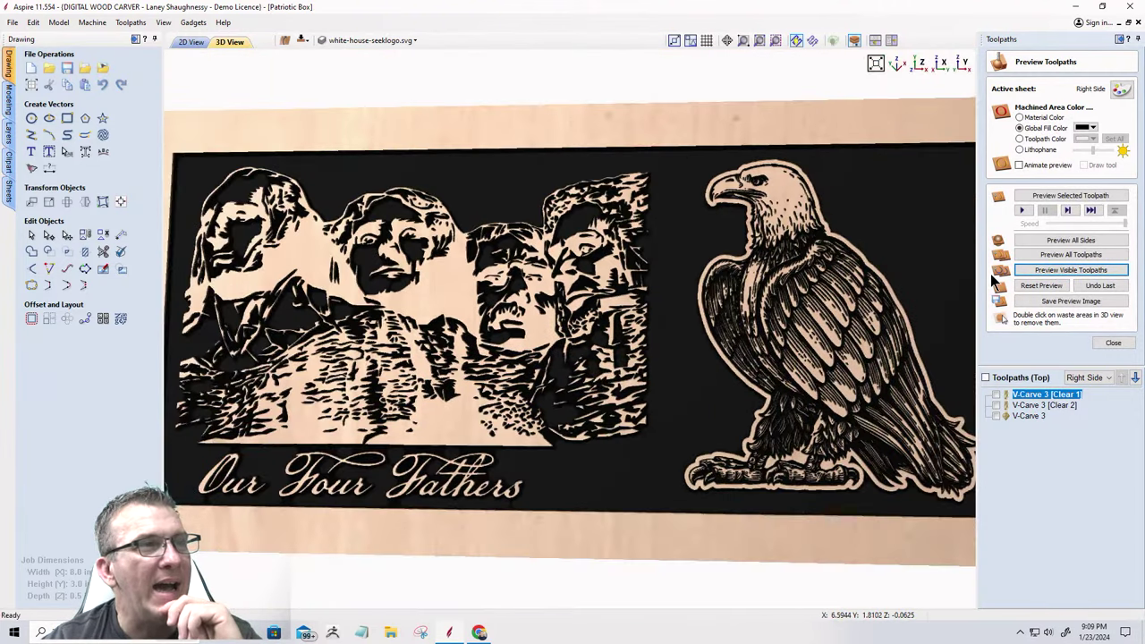
{"action": "scroll", "coordinate": [404, 285], "scroll_direction": "up", "scroll_amount": 5}
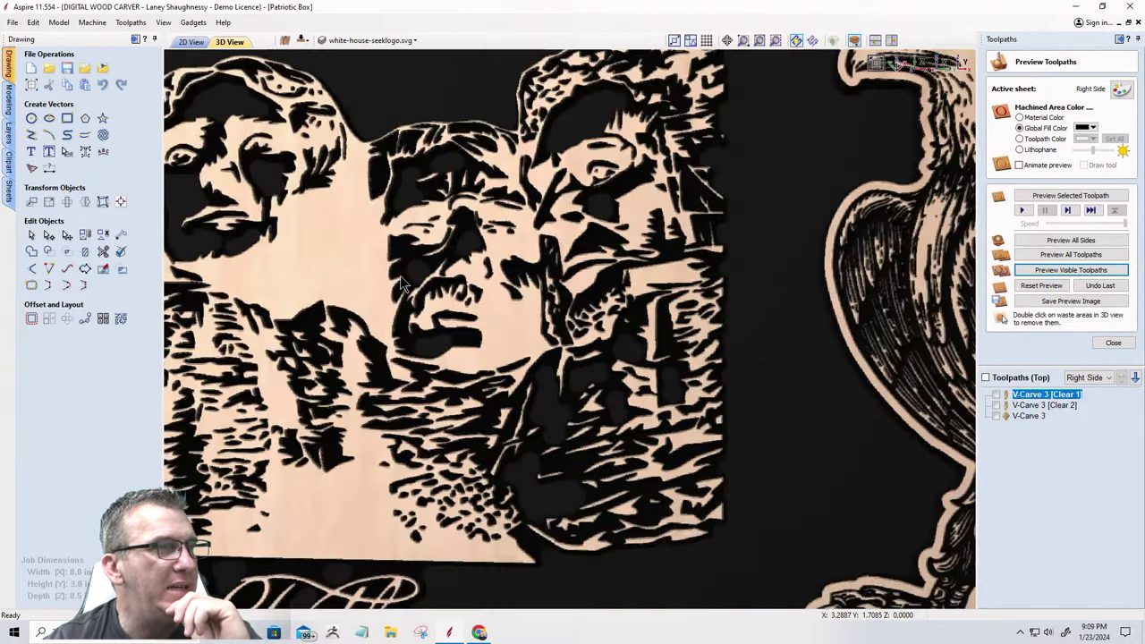
{"action": "scroll", "coordinate": [404, 285], "scroll_direction": "down", "scroll_amount": 5}
{"action": "scroll", "coordinate": [872, 362], "scroll_direction": "up", "scroll_amount": 3}
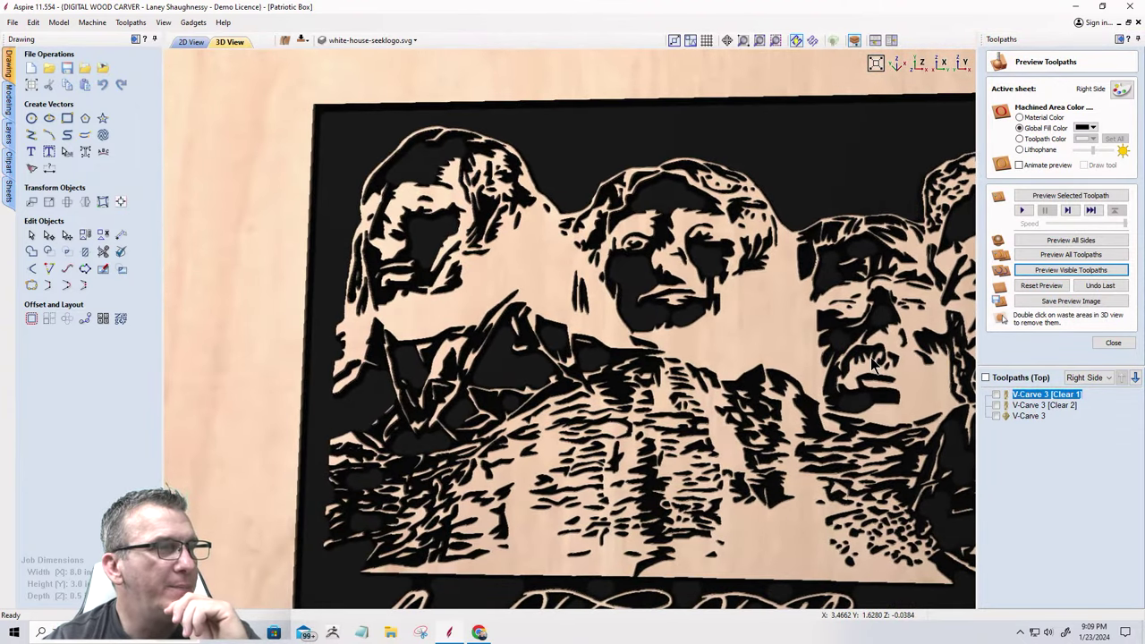
{"action": "left_click_drag", "start_coordinate": [872, 362], "coordinate": [715, 351]}
{"action": "scroll", "coordinate": [713, 349], "scroll_direction": "up", "scroll_amount": 3}
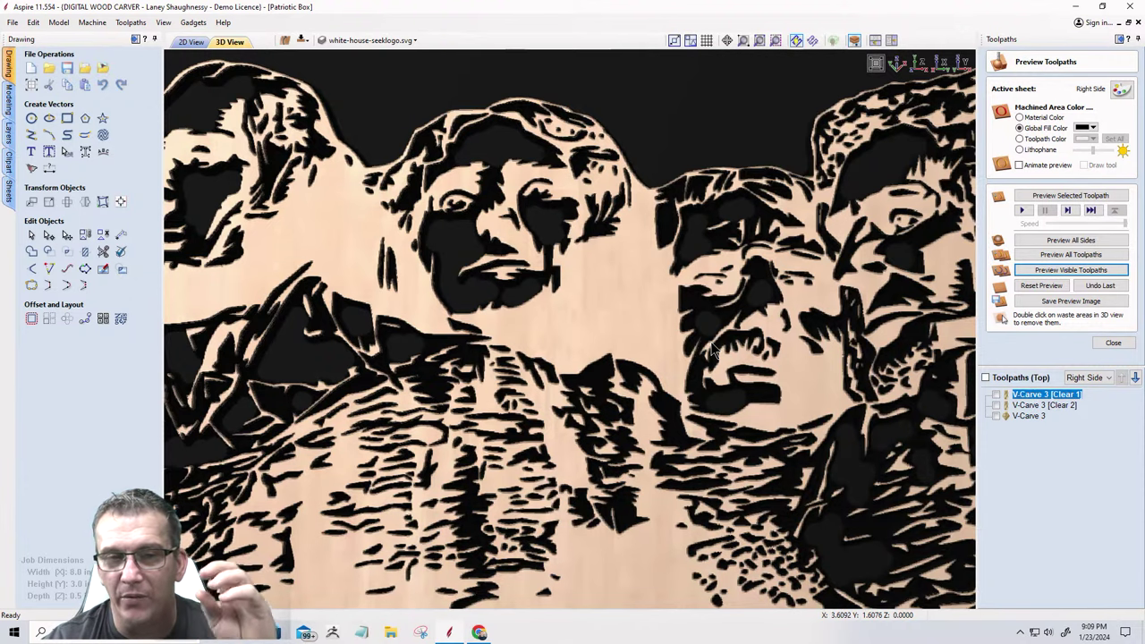
{"action": "scroll", "coordinate": [713, 349], "scroll_direction": "down", "scroll_amount": 3}
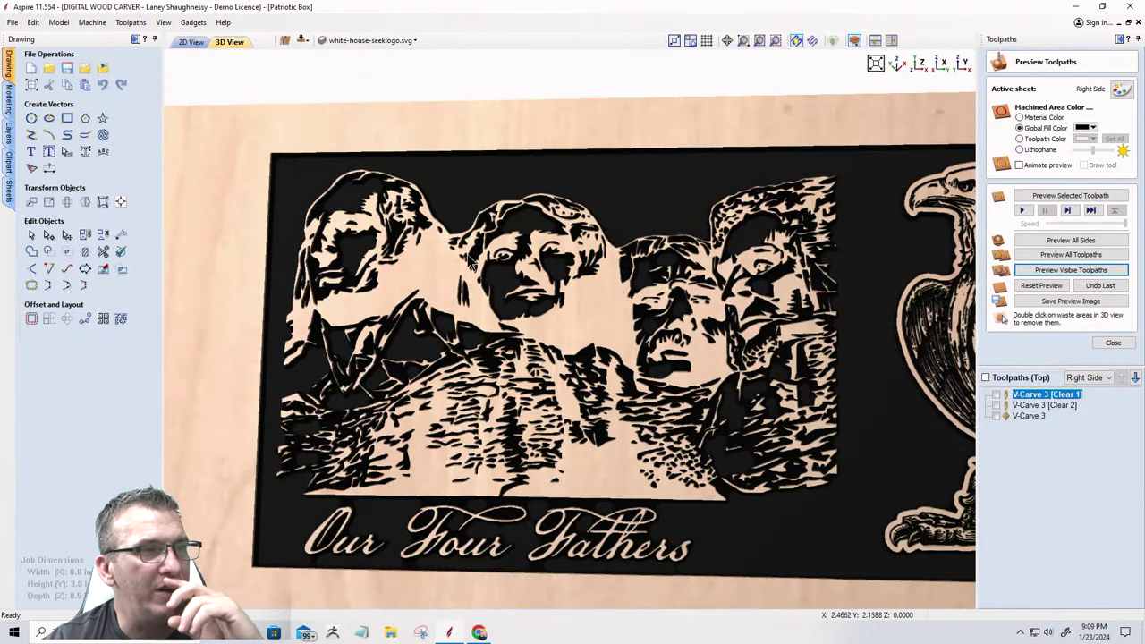
Offset the Mount Rushmore artwork 0.0312 in outwards in the 2D view.
{"action": "left_click", "coordinate": [190, 42]}
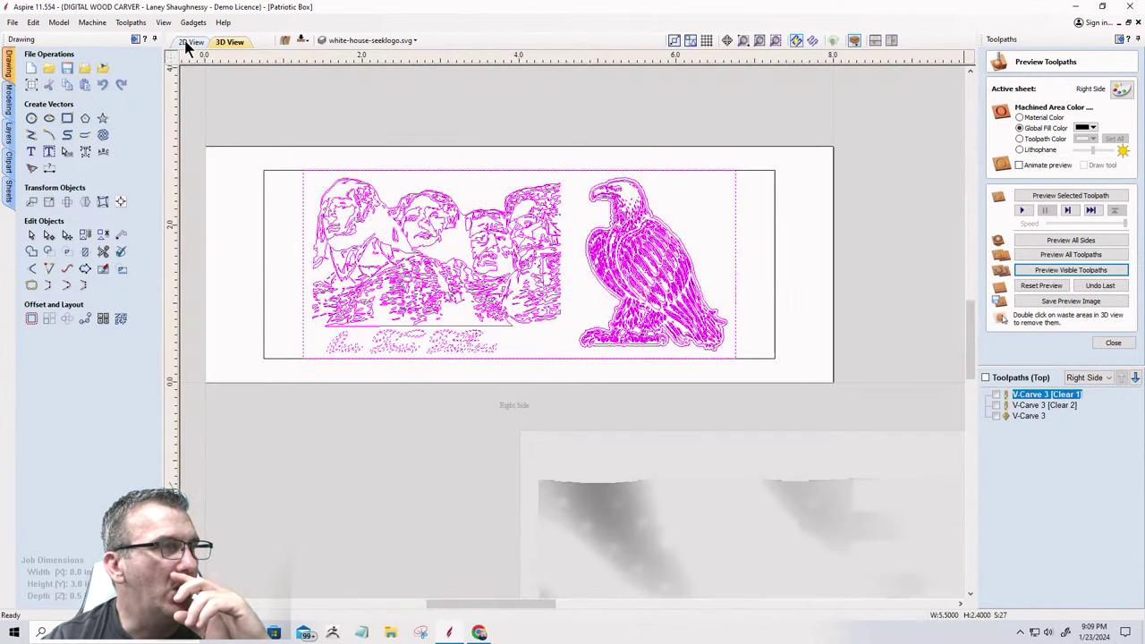
{"action": "left_click", "coordinate": [256, 260]}
{"action": "left_click", "coordinate": [330, 263]}
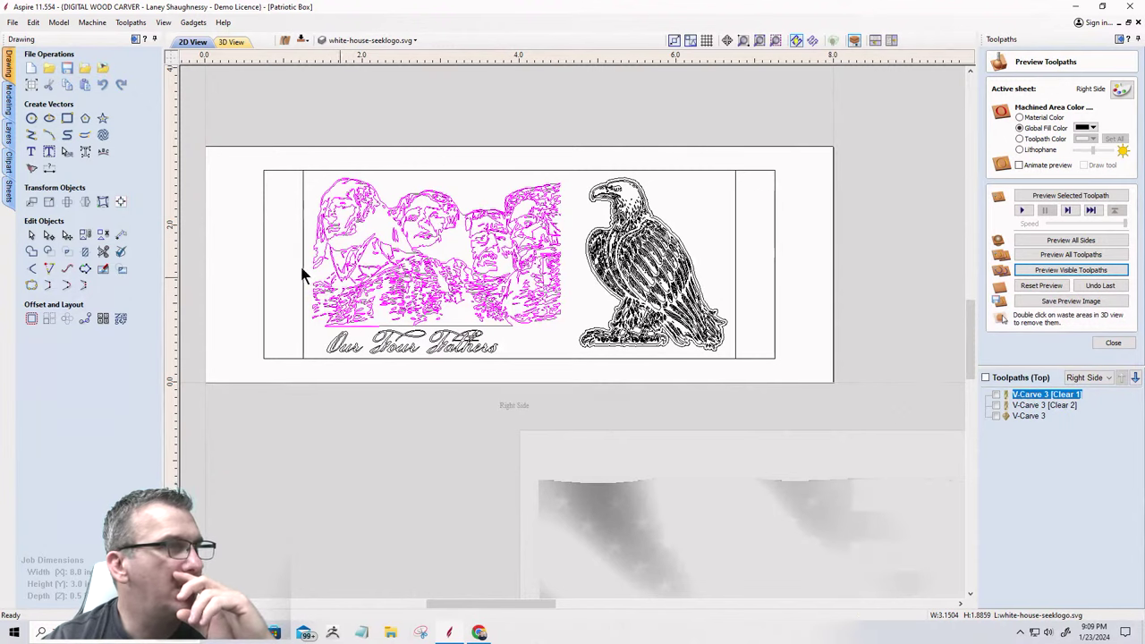
{"action": "left_click", "coordinate": [32, 320]}
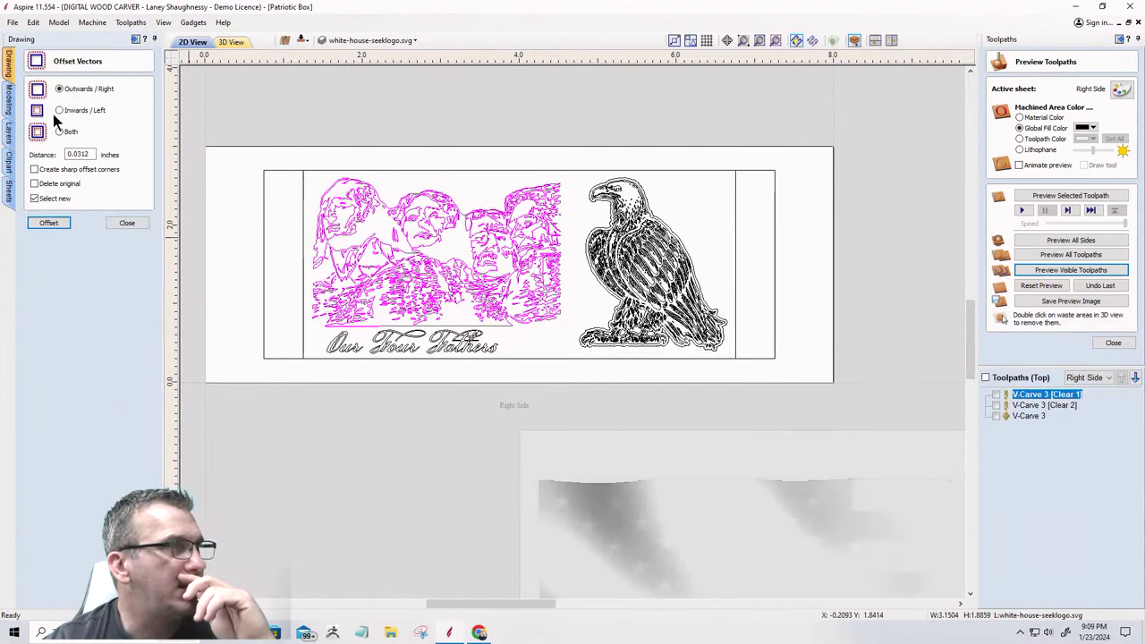
{"action": "left_click", "coordinate": [52, 223]}
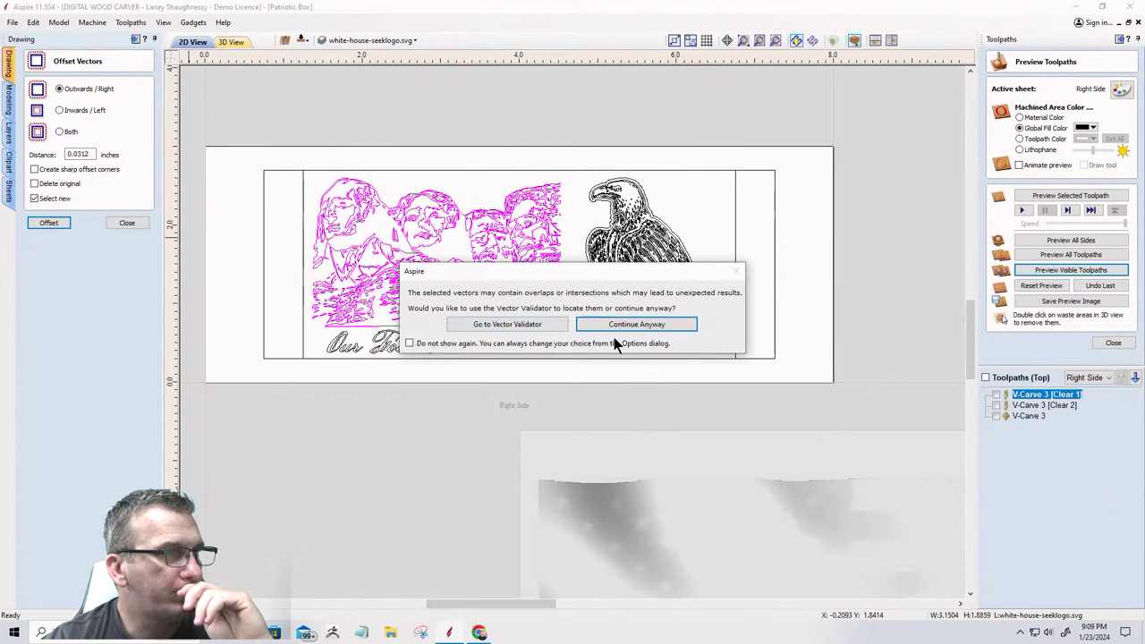
{"action": "left_click", "coordinate": [617, 323]}
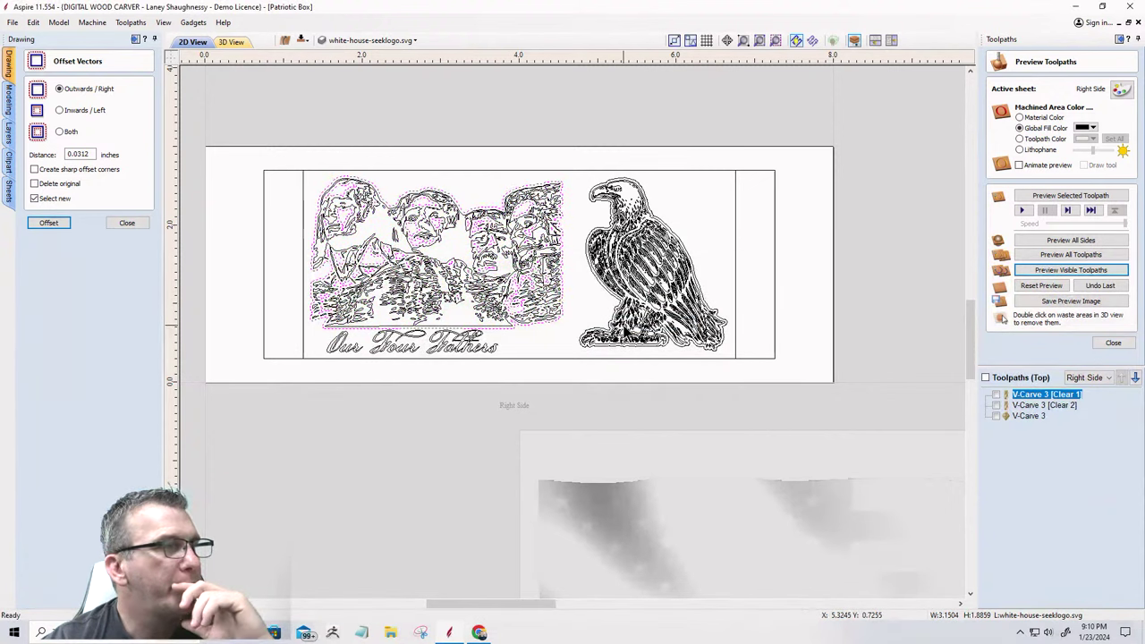
{"action": "scroll", "coordinate": [402, 192], "scroll_direction": "up", "scroll_amount": 3}
{"action": "scroll", "coordinate": [407, 196], "scroll_direction": "up", "scroll_amount": 1}
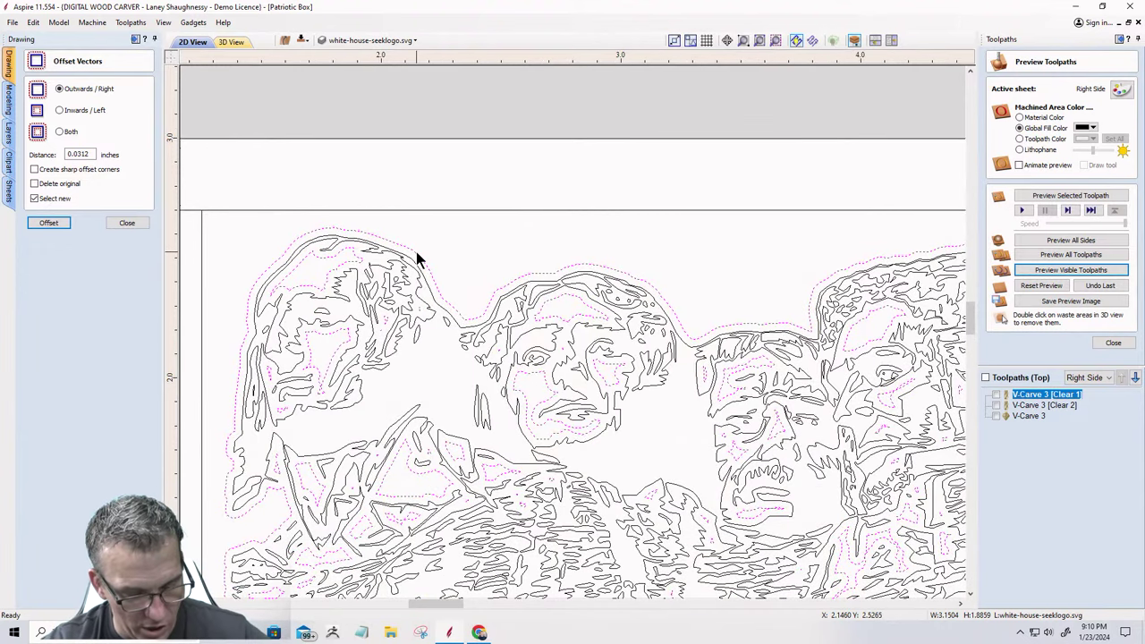
{"action": "scroll", "coordinate": [414, 255], "scroll_direction": "down", "scroll_amount": 3}
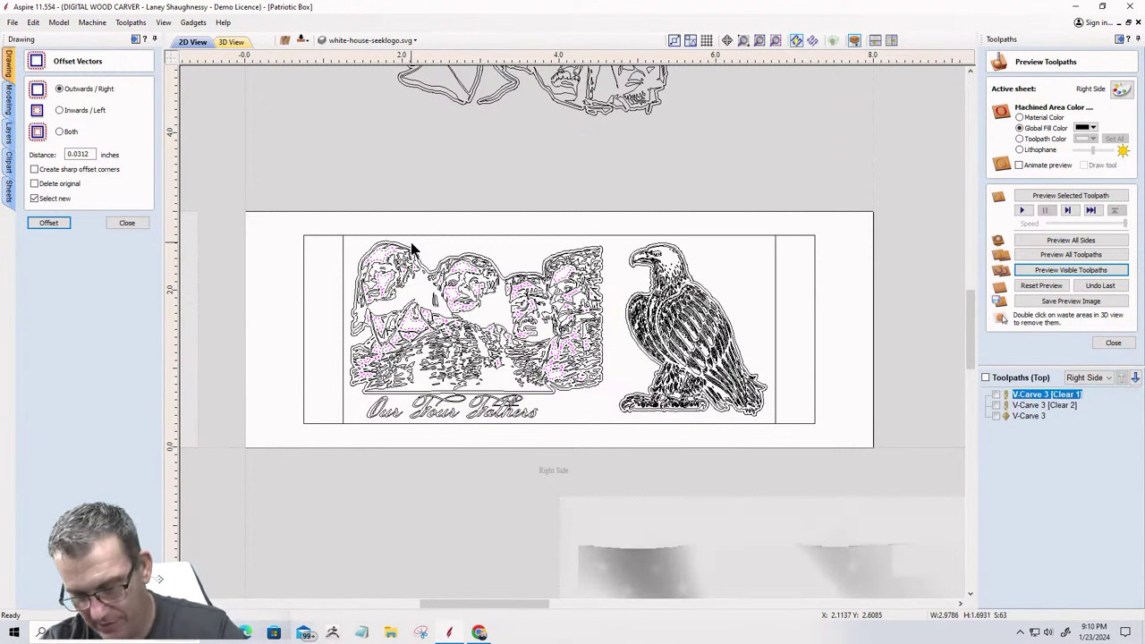
{"action": "key", "text": "Escape"}
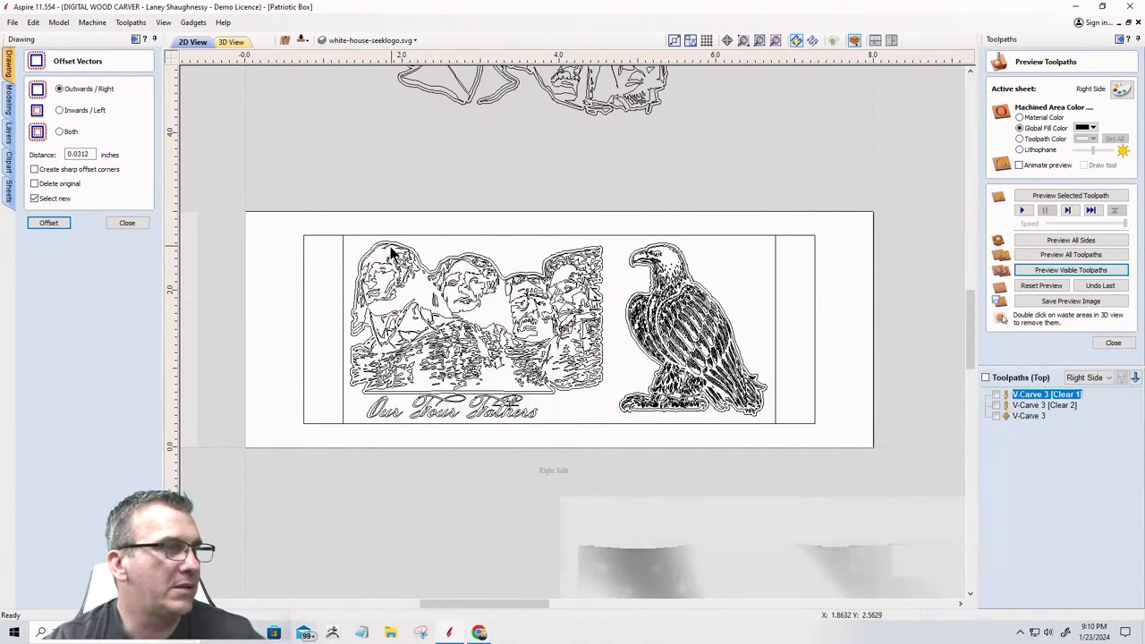
Offset the Our Four Fathers lettering outwards by the same 0.0312 in.
{"action": "scroll", "coordinate": [460, 414], "scroll_direction": "up", "scroll_amount": 2}
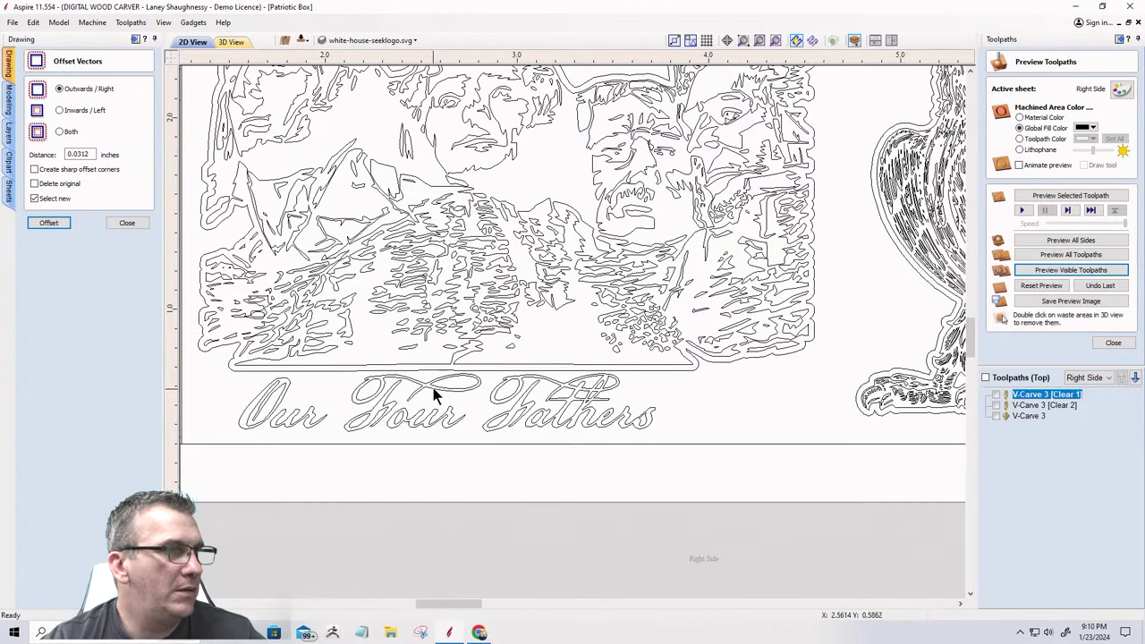
{"action": "left_click_drag", "start_coordinate": [225, 367], "coordinate": [688, 450]}
{"action": "key", "text": "Return"}
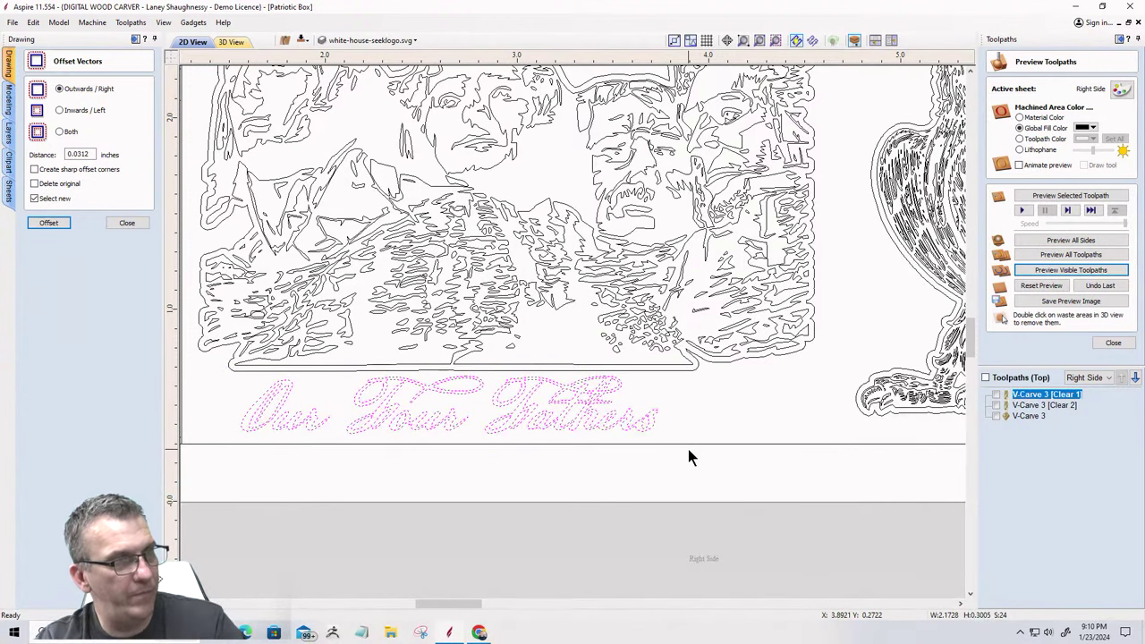
{"action": "left_click", "coordinate": [279, 355]}
{"action": "scroll", "coordinate": [272, 353], "scroll_direction": "down", "scroll_amount": 6}
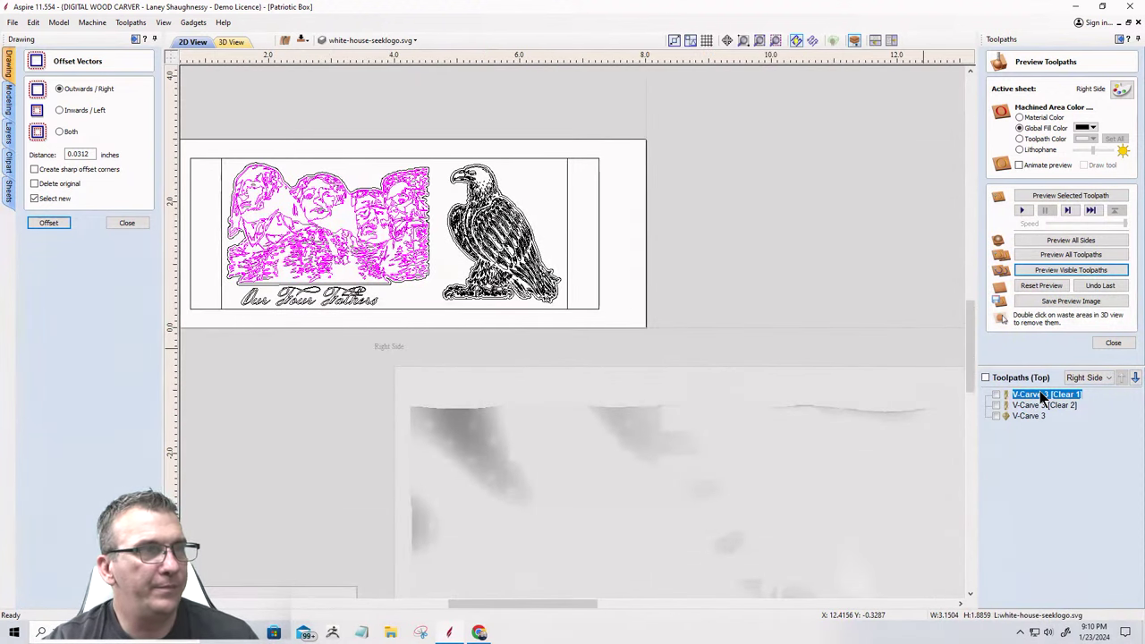
Recalculate the V-Carve 3 toolpath, continuing past the vector overlap warning.
{"action": "double_click", "coordinate": [1042, 394]}
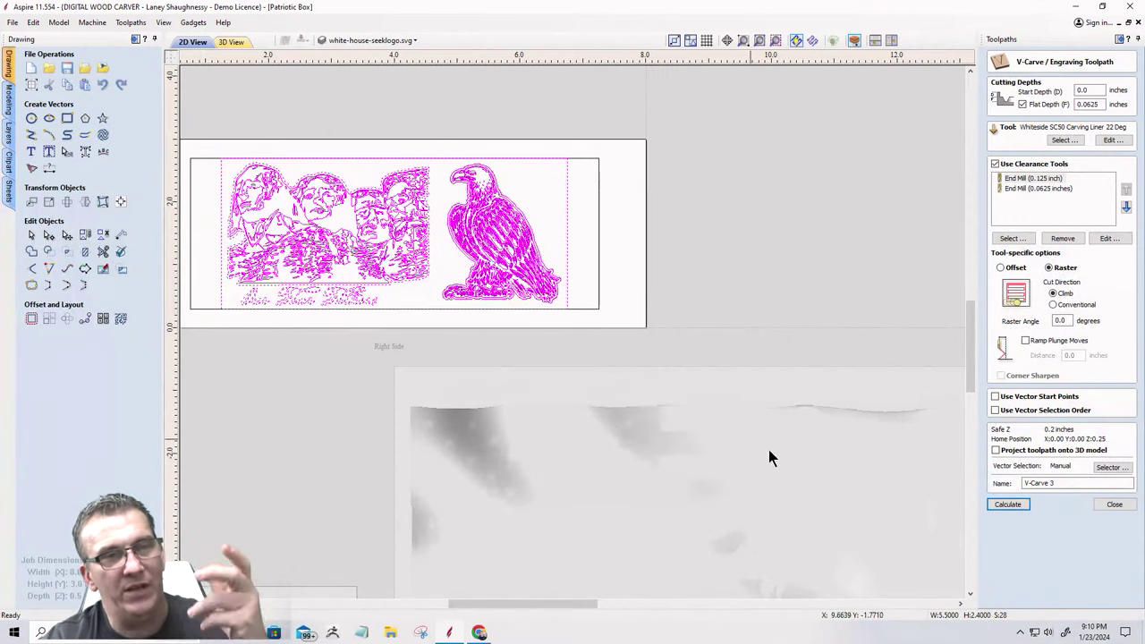
{"action": "left_click", "coordinate": [1008, 505]}
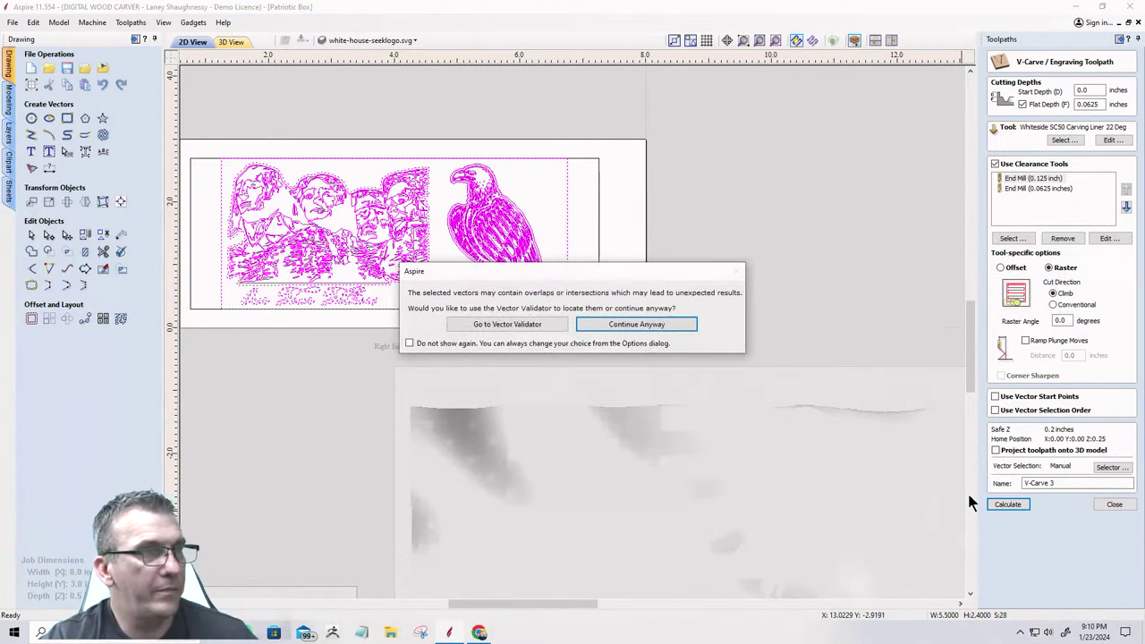
{"action": "left_click", "coordinate": [618, 322]}
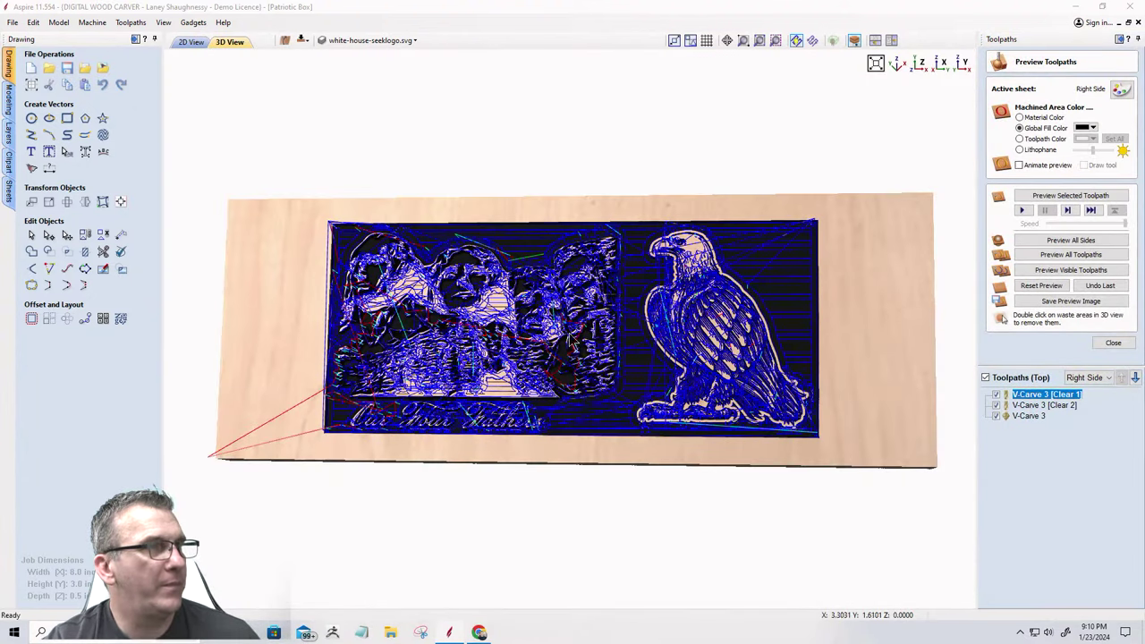
Reset and rerun the toolpath simulation, then orbit the 3D view to inspect carving depth.
{"action": "left_click", "coordinate": [1038, 288]}
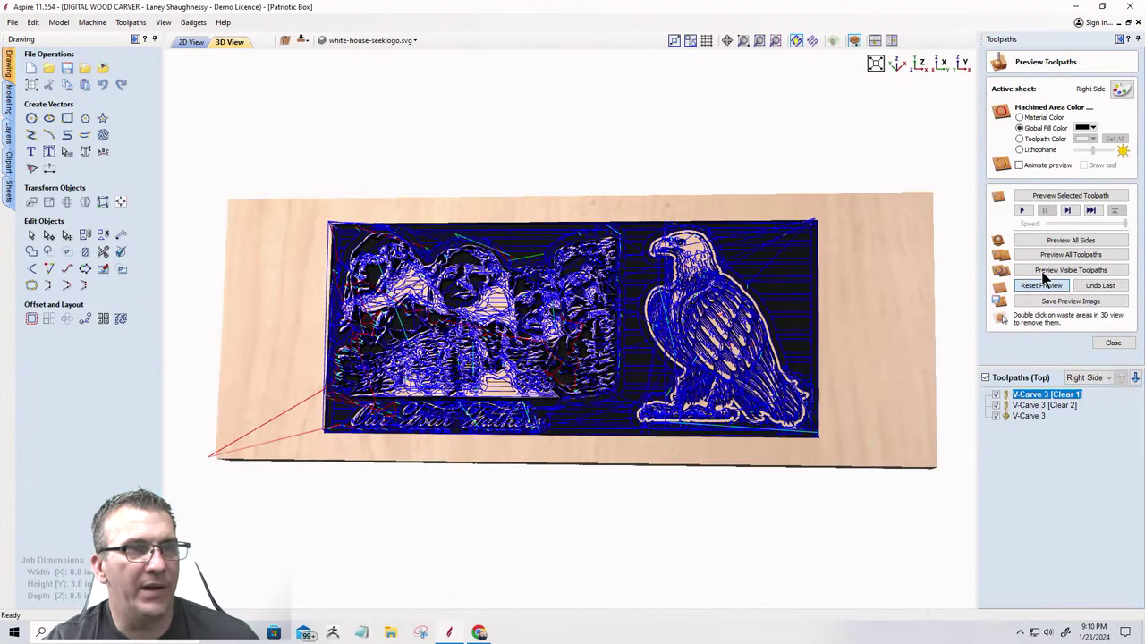
{"action": "left_click", "coordinate": [1041, 272]}
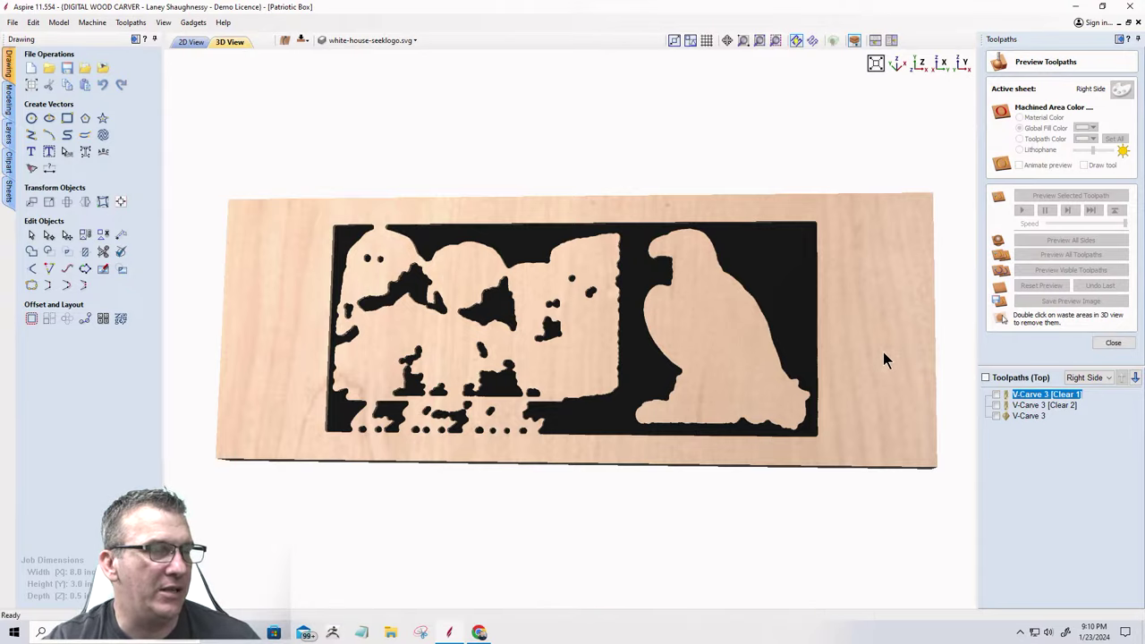
{"action": "scroll", "coordinate": [474, 368], "scroll_direction": "up", "scroll_amount": 4}
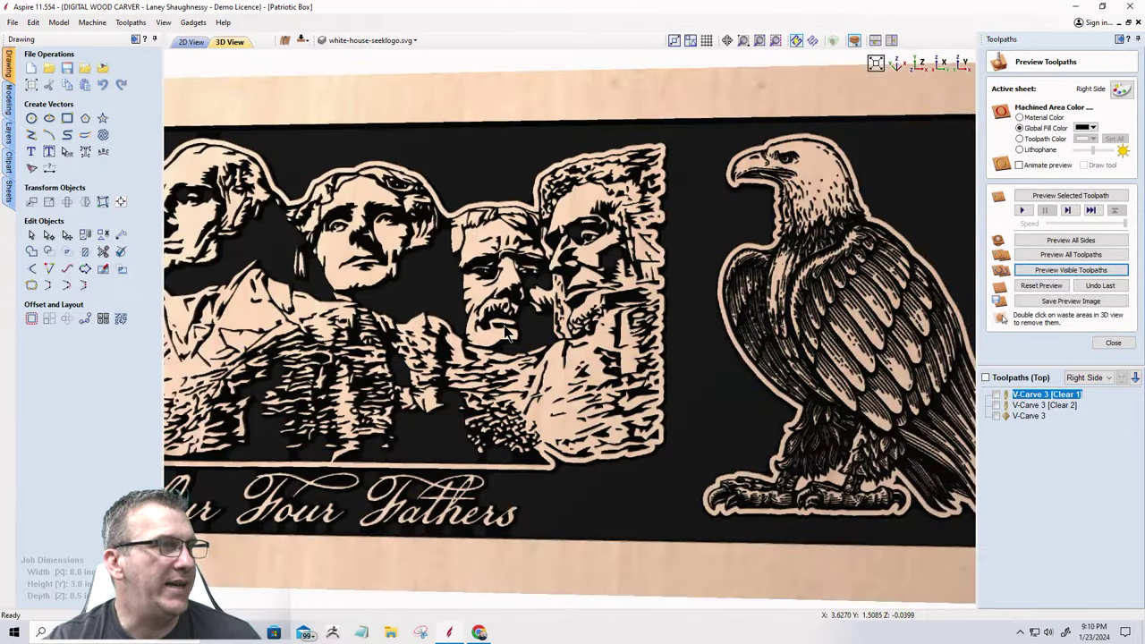
{"action": "left_click_drag", "start_coordinate": [481, 367], "coordinate": [653, 318]}
{"action": "scroll", "coordinate": [552, 371], "scroll_direction": "down", "scroll_amount": 5}
{"action": "scroll", "coordinate": [313, 394], "scroll_direction": "up", "scroll_amount": 6}
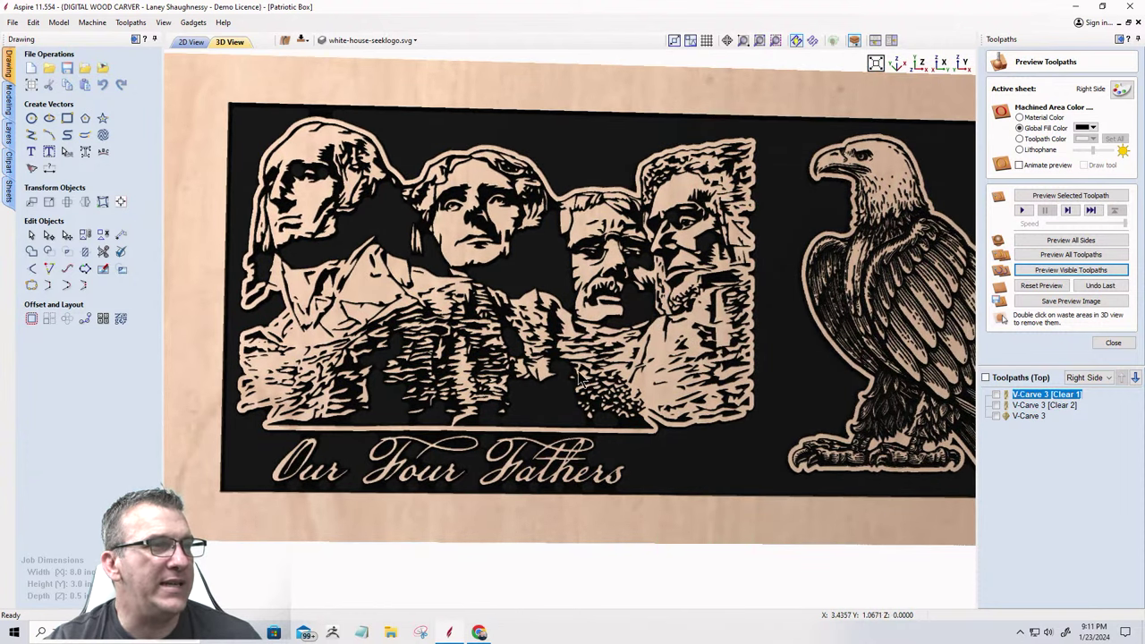
{"action": "scroll", "coordinate": [640, 385], "scroll_direction": "up", "scroll_amount": 2}
{"action": "left_click_drag", "start_coordinate": [640, 384], "coordinate": [588, 366]}
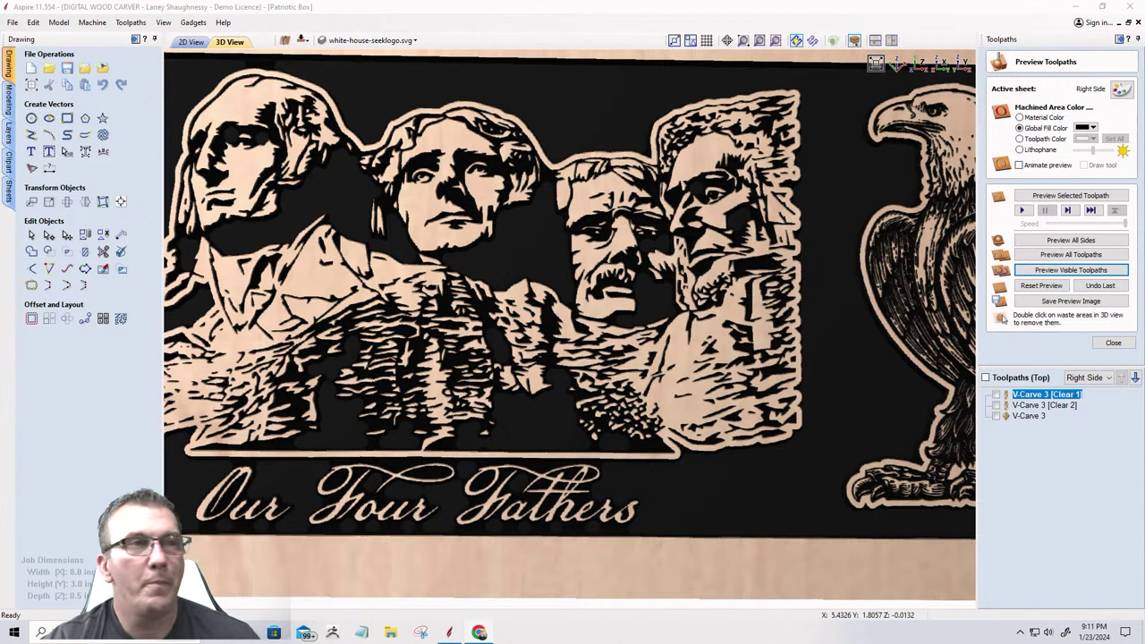
Set Machined Area Color to Material Color and orbit the Right Side carving to check its depth.
{"action": "left_click", "coordinate": [1020, 128]}
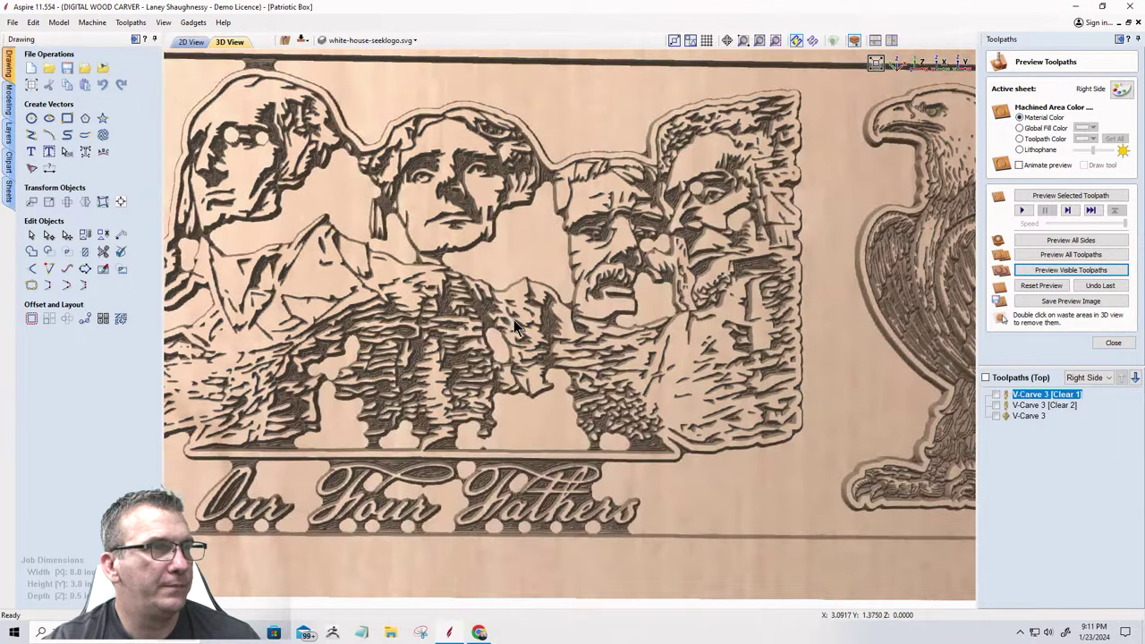
{"action": "mouse_move", "coordinate": [514, 324]}
{"action": "left_mouse_down"}
{"action": "mouse_move", "coordinate": [651, 344]}
{"action": "mouse_move", "coordinate": [585, 402]}
{"action": "mouse_move", "coordinate": [514, 188]}
{"action": "left_mouse_up"}
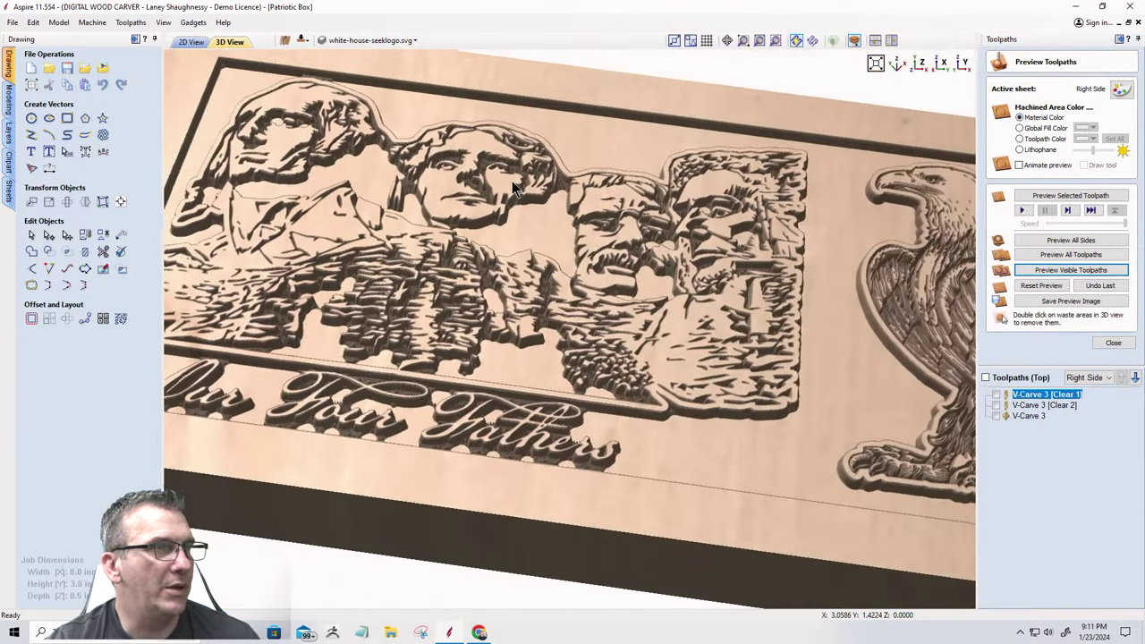
{"action": "scroll", "coordinate": [514, 188], "scroll_direction": "down", "scroll_amount": 2}
{"action": "left_click_drag", "start_coordinate": [666, 304], "coordinate": [447, 327]}
{"action": "scroll", "coordinate": [456, 344], "scroll_direction": "up", "scroll_amount": 3}
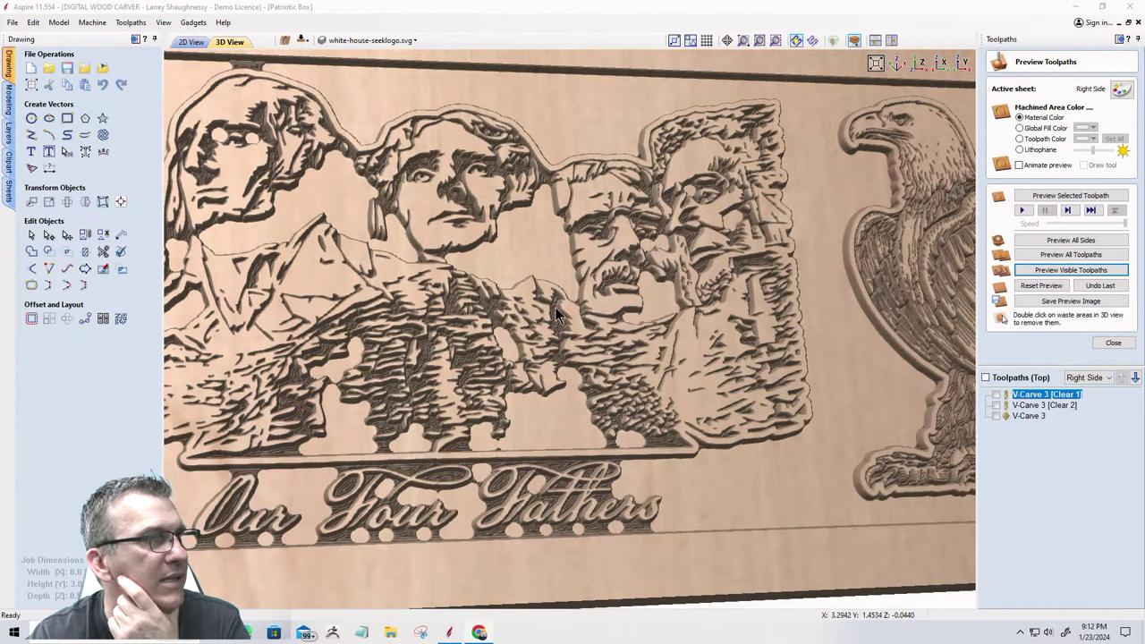
{"action": "left_click_drag", "start_coordinate": [537, 336], "coordinate": [223, 63]}
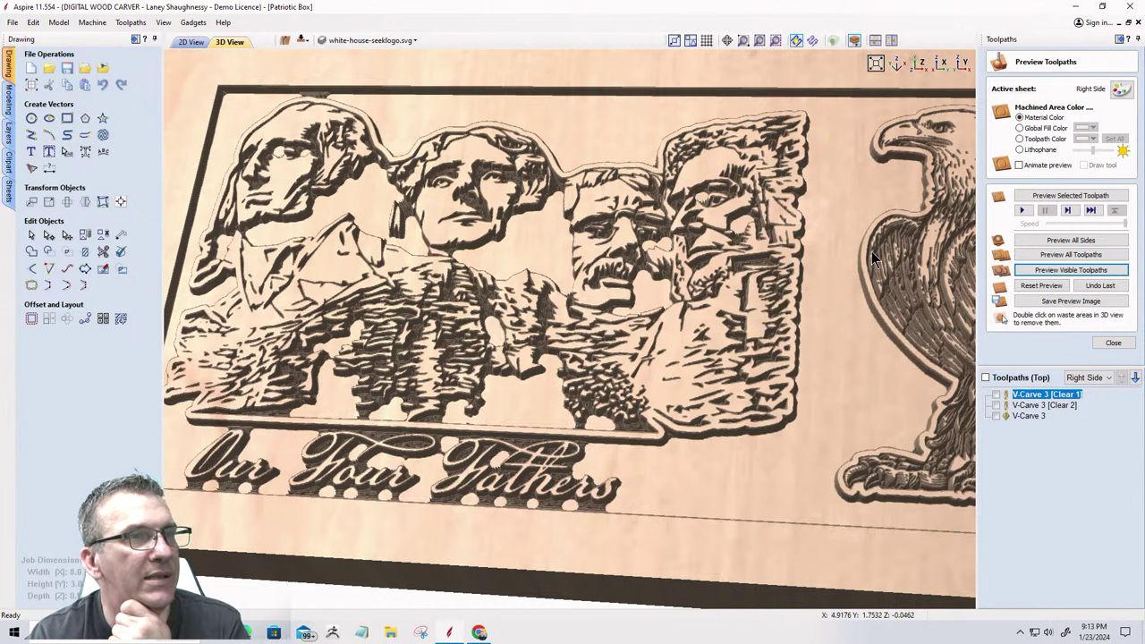
Switch the machined areas back to black fill and rotate the board to another angle.
{"action": "left_click", "coordinate": [1020, 128]}
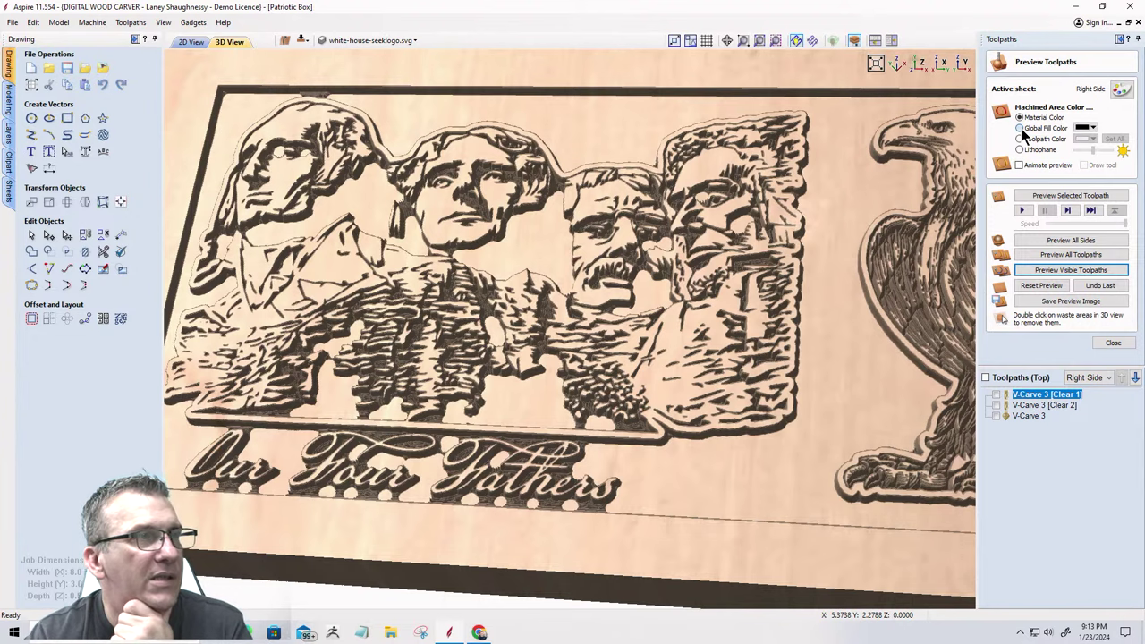
{"action": "scroll", "coordinate": [580, 343], "scroll_direction": "up", "scroll_amount": 3}
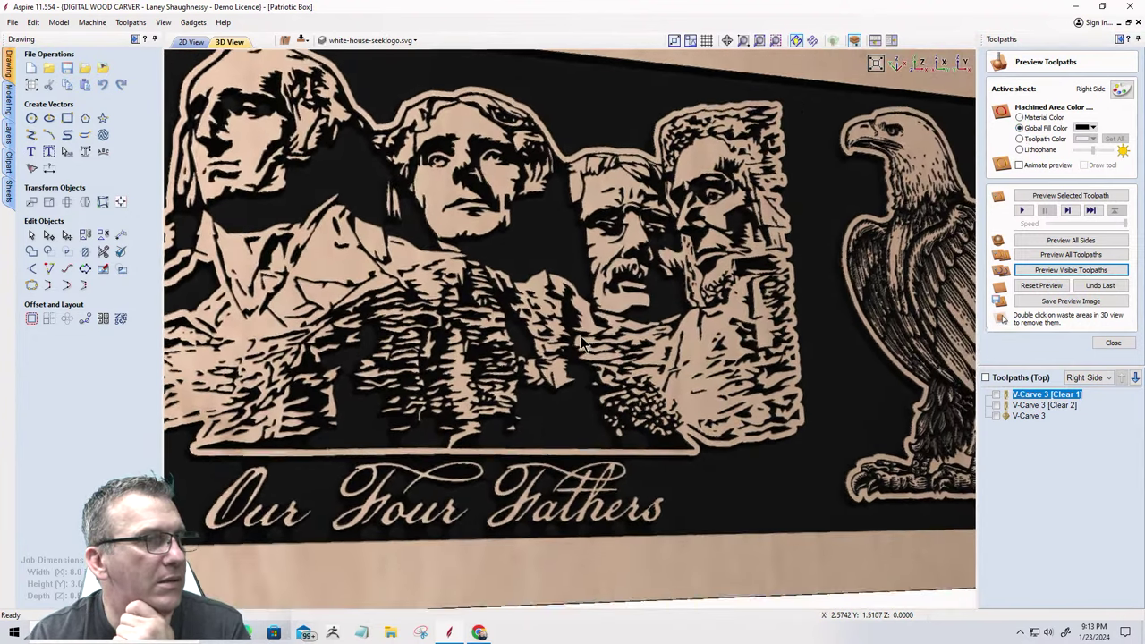
{"action": "scroll", "coordinate": [433, 358], "scroll_direction": "down", "scroll_amount": 5}
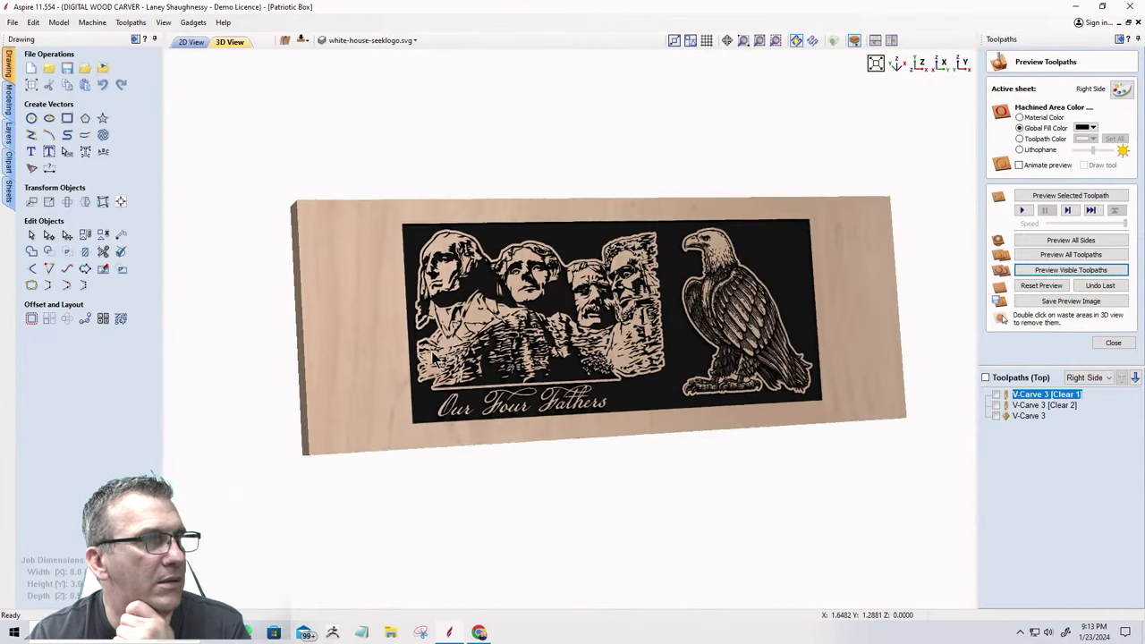
{"action": "left_click_drag", "start_coordinate": [432, 358], "coordinate": [382, 347]}
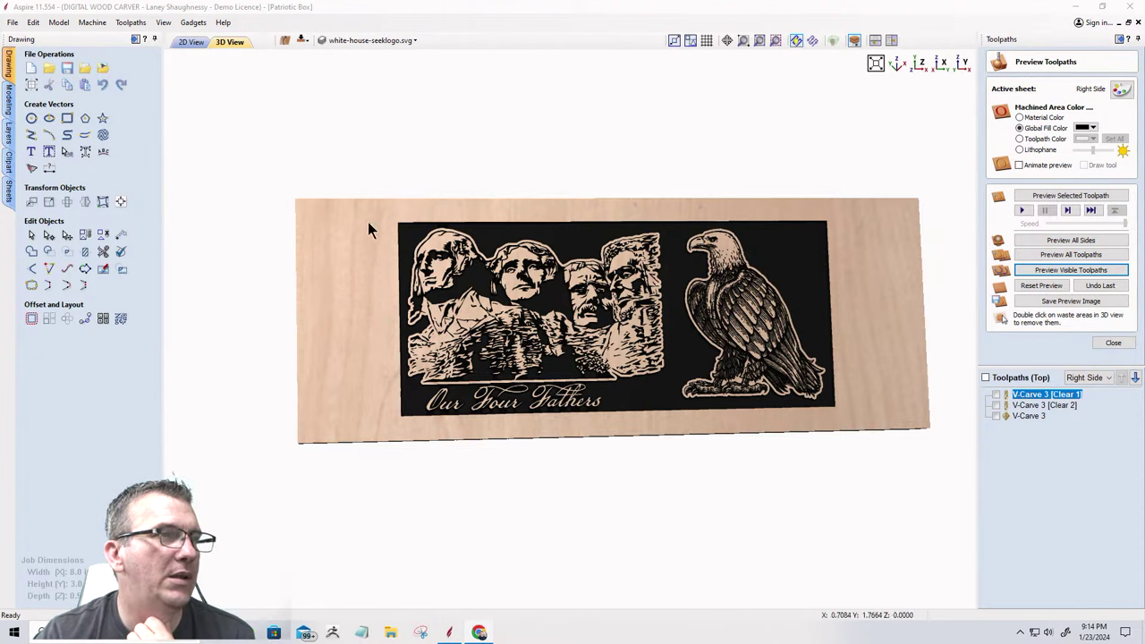
Zoom around the 2D vectors, then return to the 3D toolpath preview.
{"action": "left_click", "coordinate": [189, 42]}
{"action": "scroll", "coordinate": [471, 255], "scroll_direction": "up", "scroll_amount": 2}
{"action": "scroll", "coordinate": [795, 233], "scroll_direction": "down", "scroll_amount": 2}
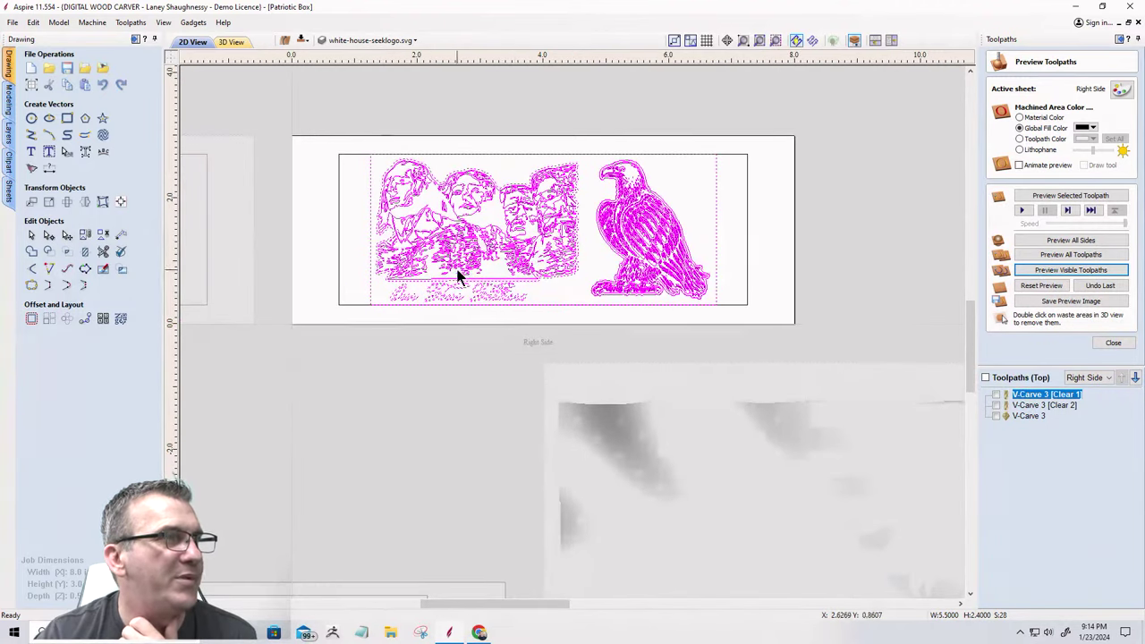
{"action": "scroll", "coordinate": [455, 268], "scroll_direction": "up", "scroll_amount": 3}
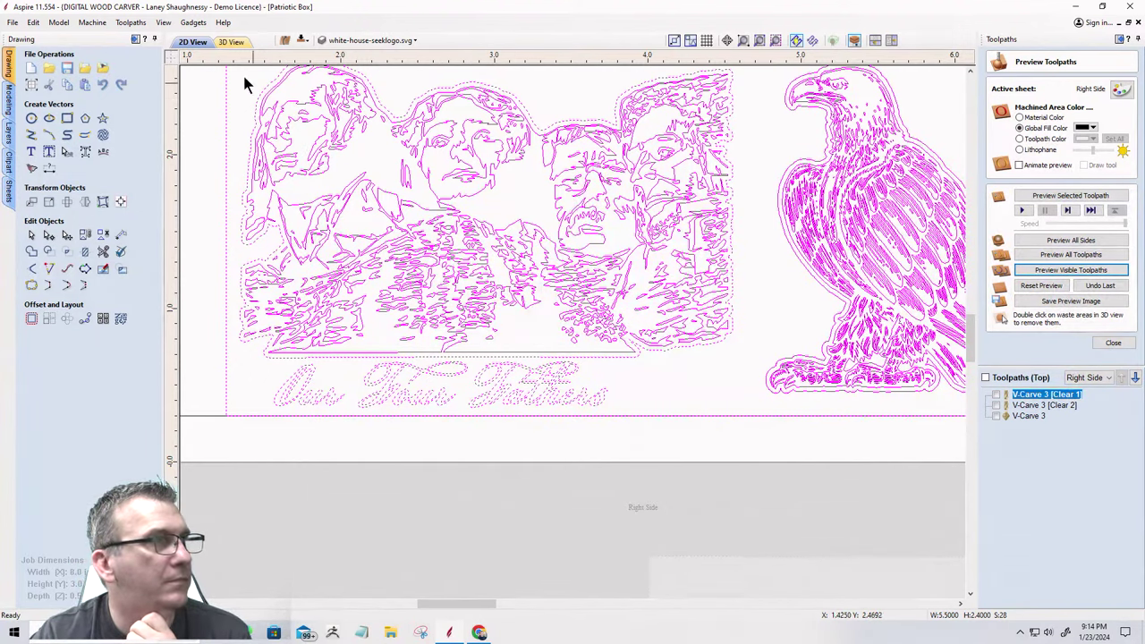
{"action": "left_click", "coordinate": [231, 43]}
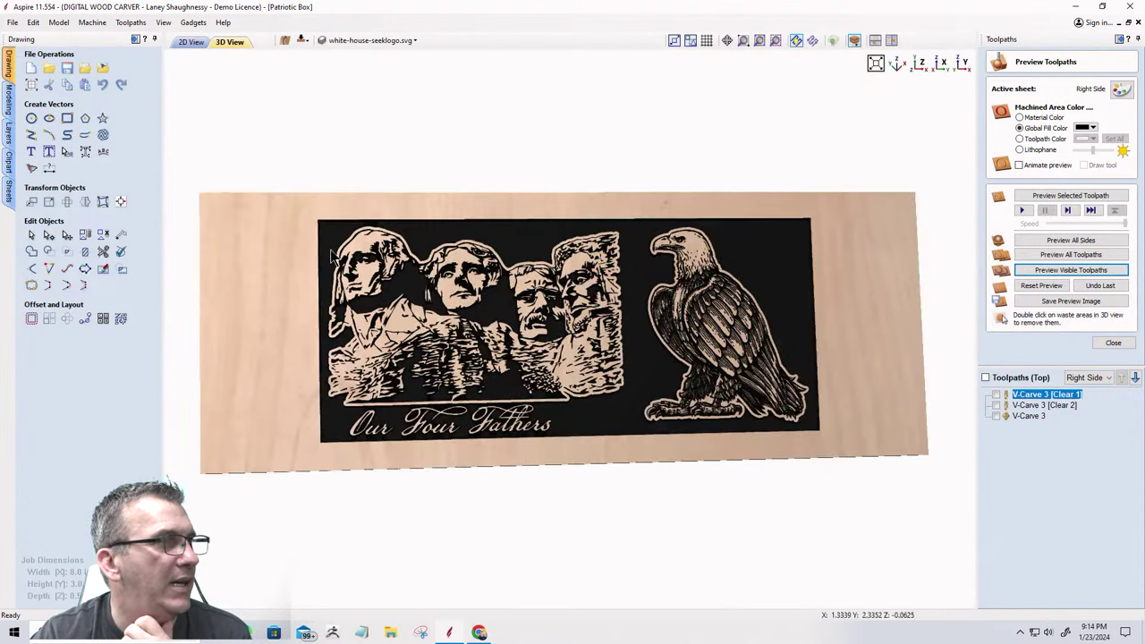
Zoom and pan the 3D preview to Washington and Jefferson's carved faces.
{"action": "scroll", "coordinate": [353, 243], "scroll_direction": "up", "scroll_amount": 5}
{"action": "middle_click_drag", "start_coordinate": [353, 242], "coordinate": [923, 375]}
{"action": "scroll", "coordinate": [924, 375], "scroll_direction": "down", "scroll_amount": 1}
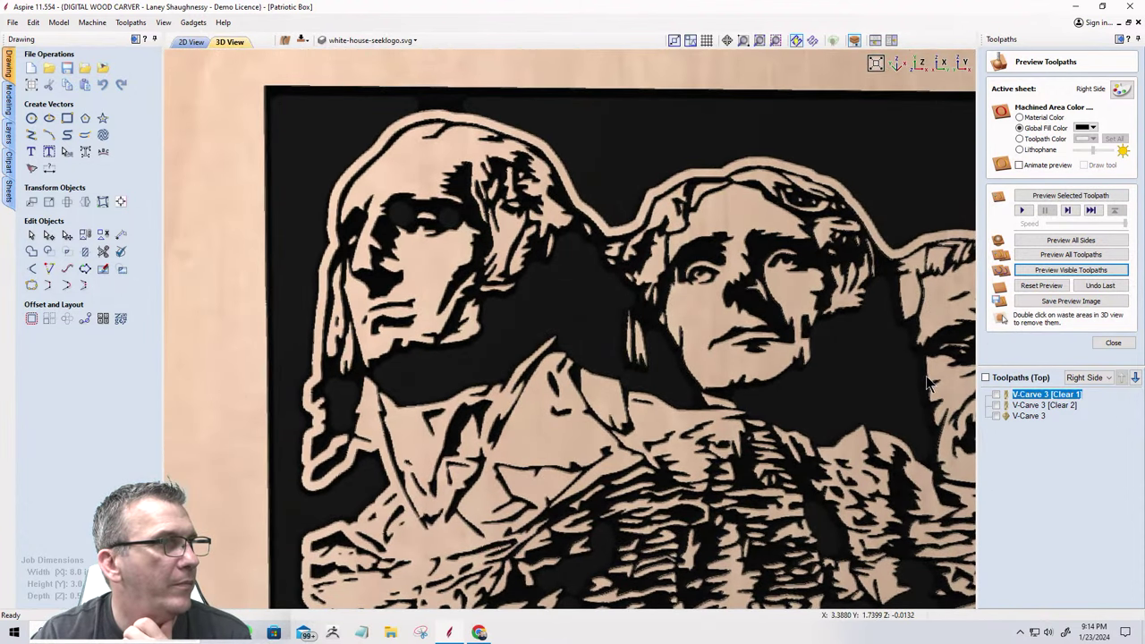
{"action": "scroll", "coordinate": [926, 377], "scroll_direction": "down", "scroll_amount": 1}
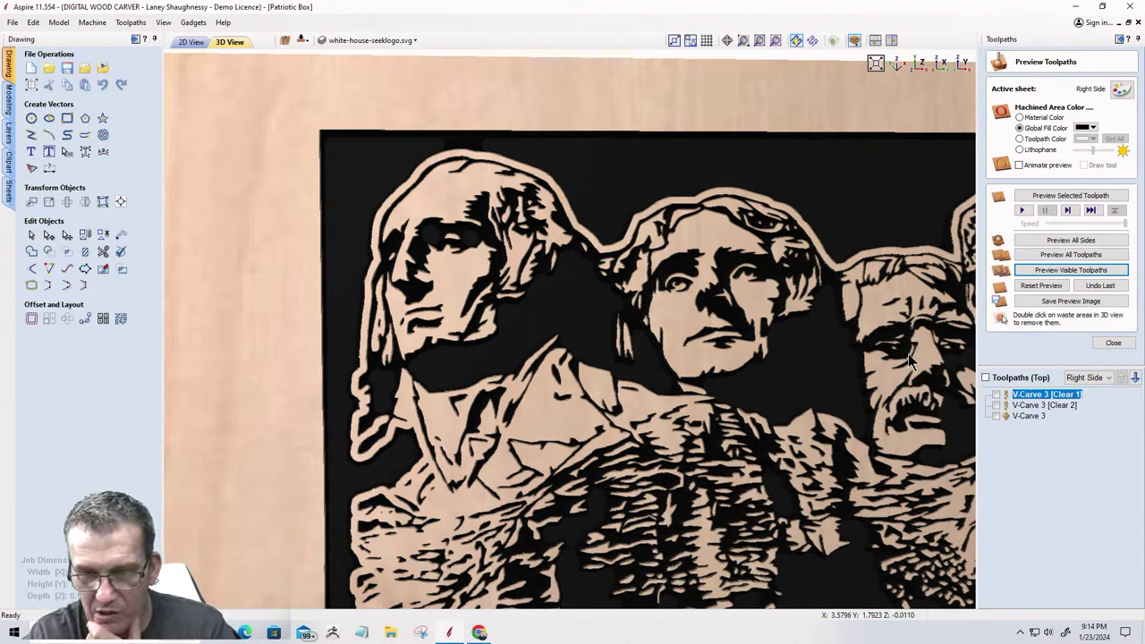
{"action": "scroll", "coordinate": [617, 331], "scroll_direction": "up", "scroll_amount": 2}
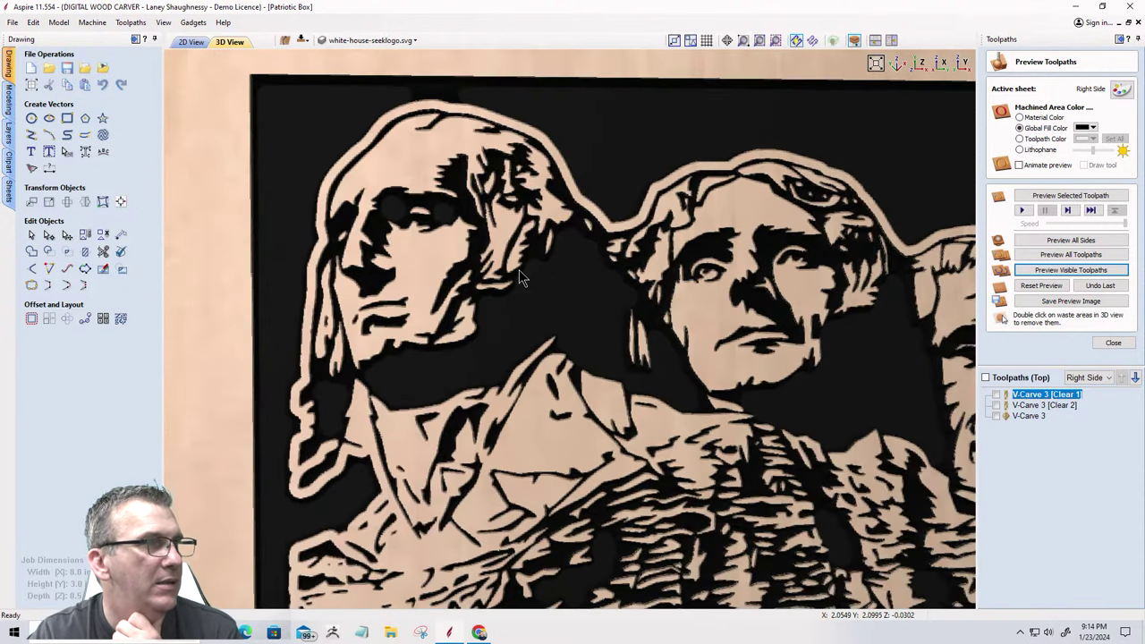
{"action": "scroll", "coordinate": [519, 295], "scroll_direction": "down", "scroll_amount": 3}
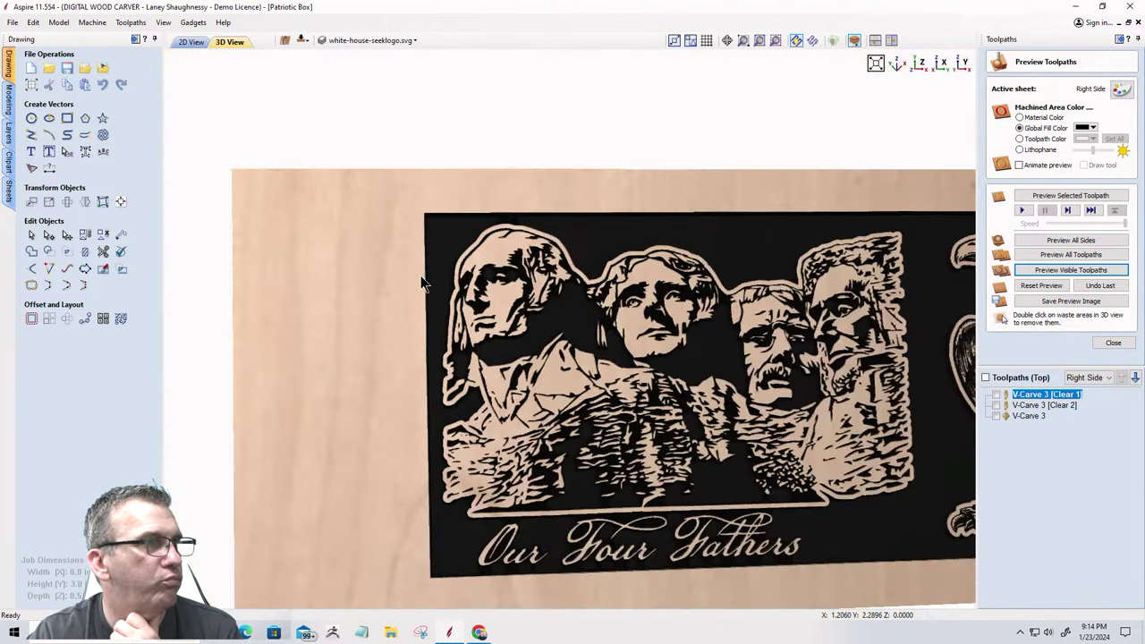
Tilt the plaque to inspect its left edge, then go back to the 2D sheet layout.
{"action": "left_click_drag", "start_coordinate": [528, 322], "coordinate": [518, 293]}
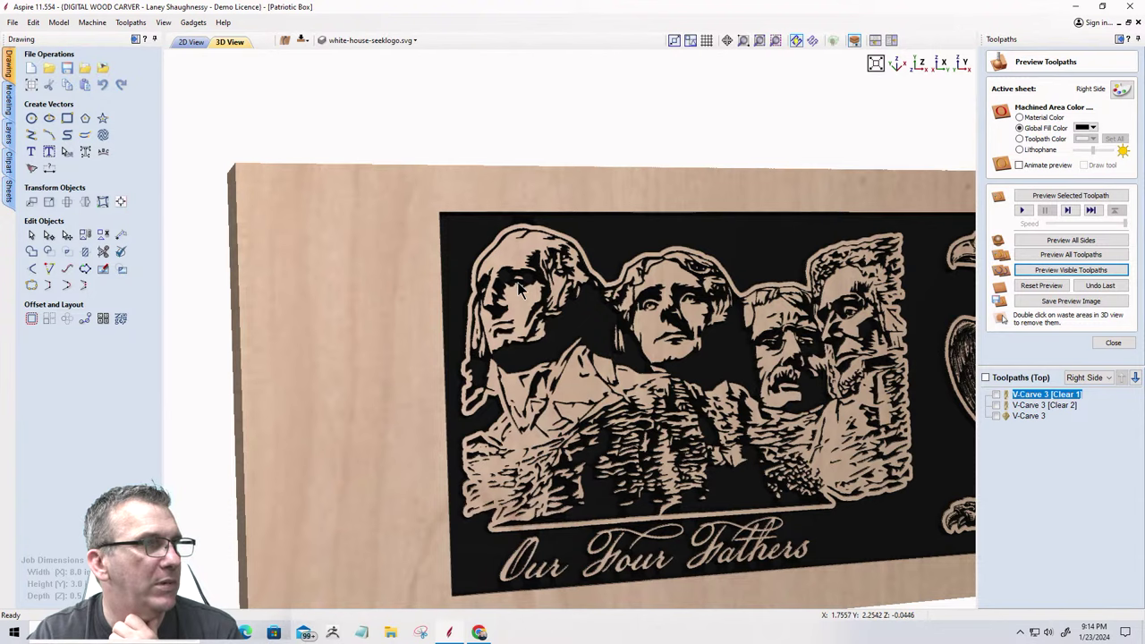
{"action": "scroll", "coordinate": [516, 288], "scroll_direction": "up", "scroll_amount": 4}
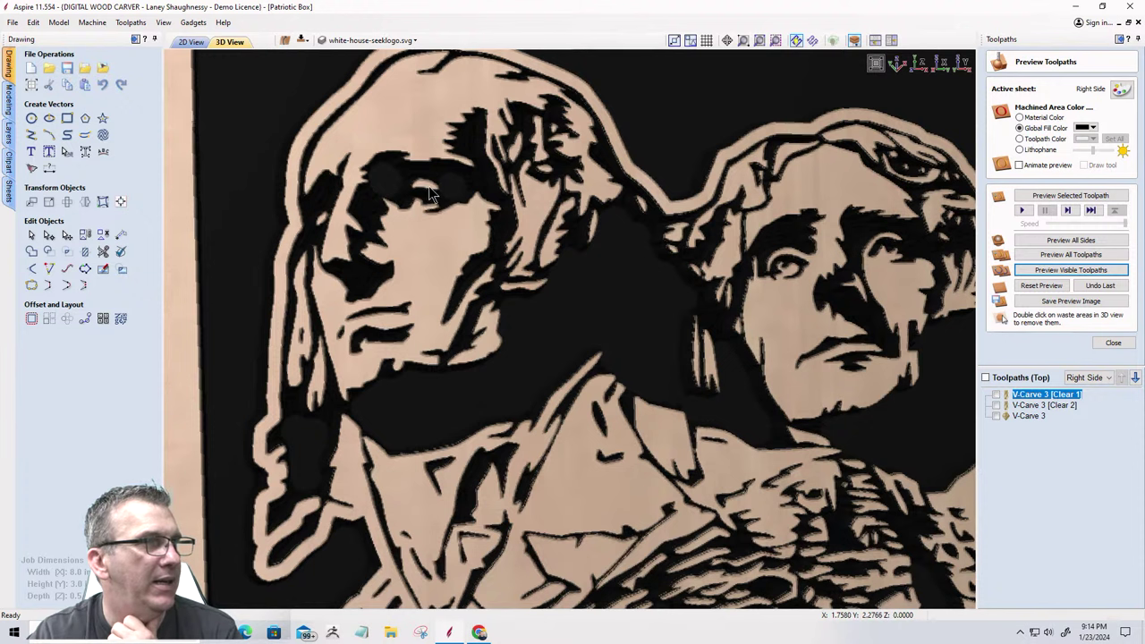
{"action": "scroll", "coordinate": [420, 242], "scroll_direction": "down", "scroll_amount": 5}
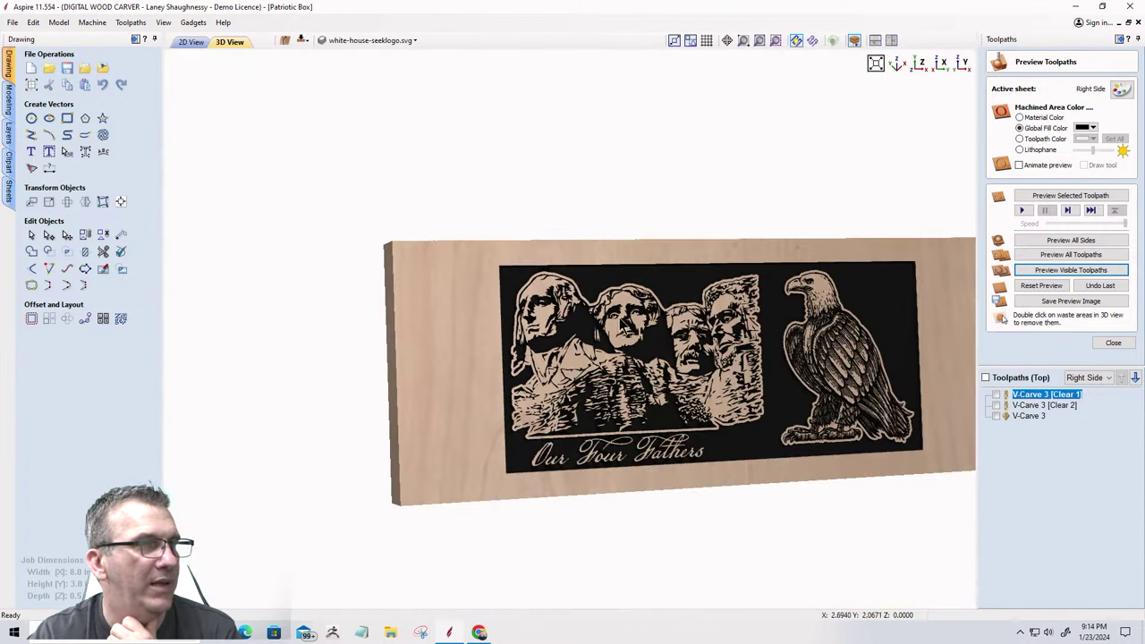
{"action": "scroll", "coordinate": [619, 344], "scroll_direction": "up", "scroll_amount": 3}
{"action": "scroll", "coordinate": [623, 347], "scroll_direction": "down", "scroll_amount": 4}
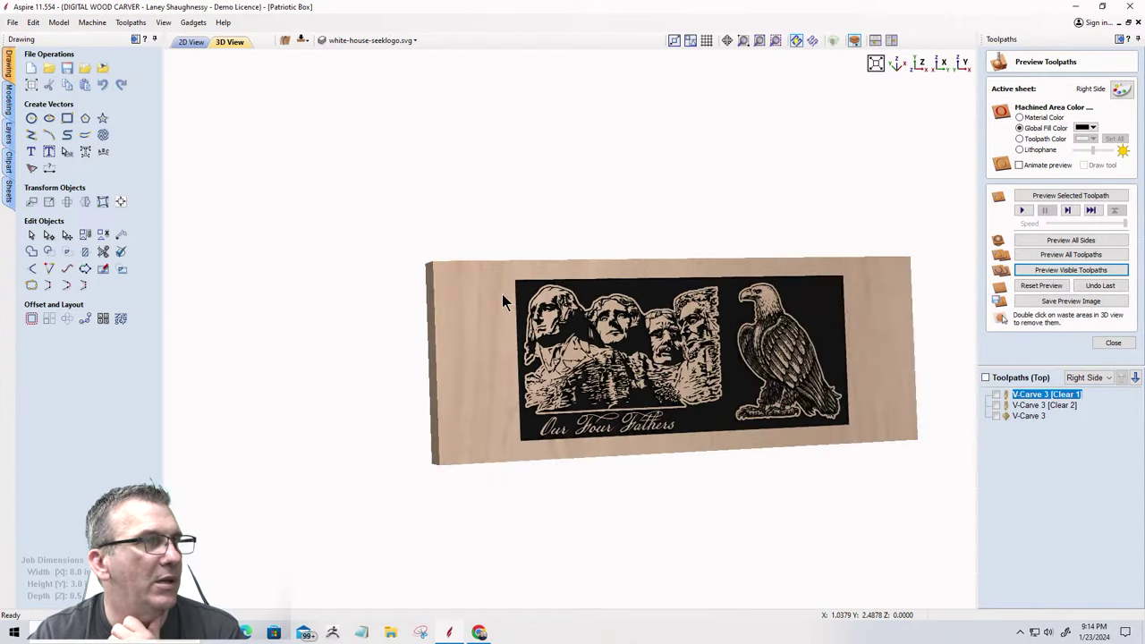
{"action": "left_click", "coordinate": [193, 43]}
{"action": "scroll", "coordinate": [528, 272], "scroll_direction": "down", "scroll_amount": 5}
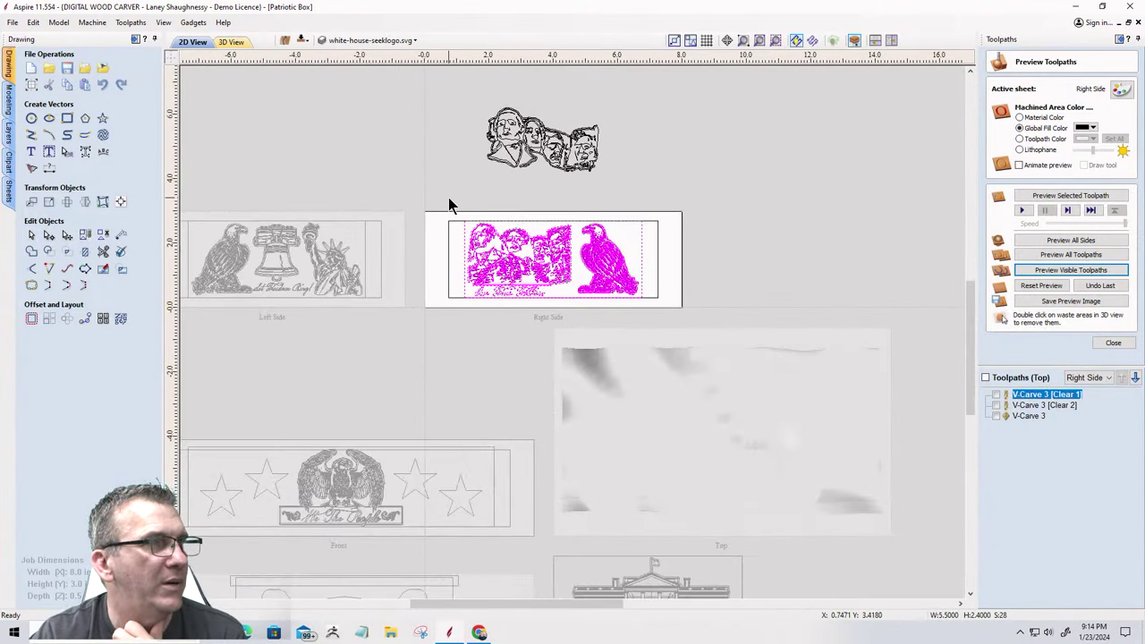
Delete the old Mount Rushmore artwork from the Right Side panel.
{"action": "left_click", "coordinate": [450, 203]}
{"action": "left_click", "coordinate": [541, 252]}
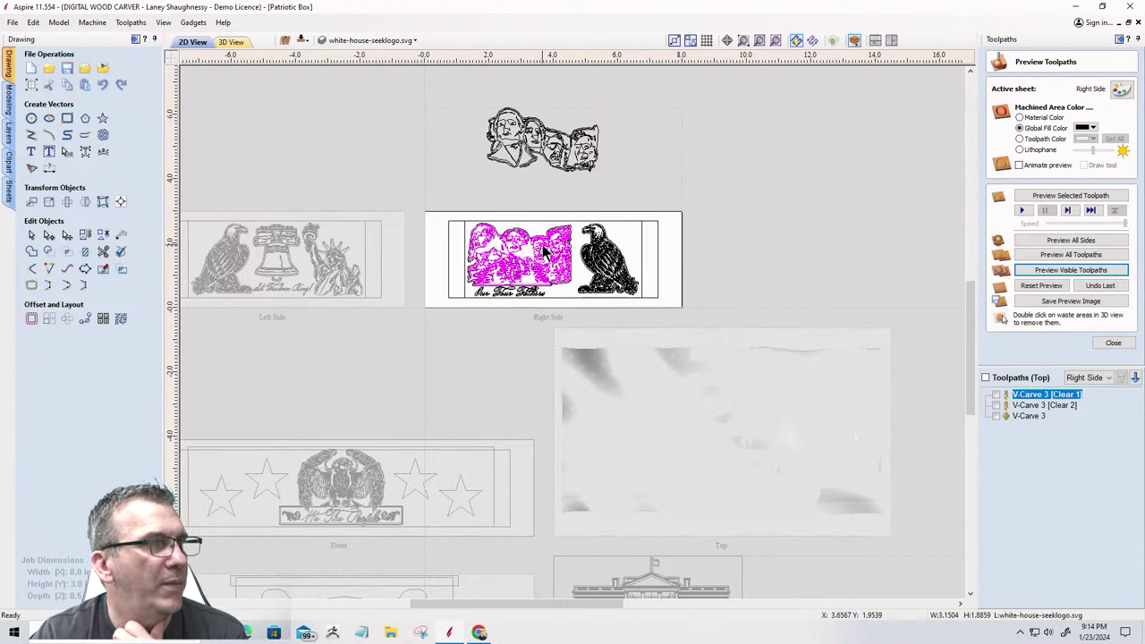
{"action": "scroll", "coordinate": [576, 271], "scroll_direction": "up", "scroll_amount": 3}
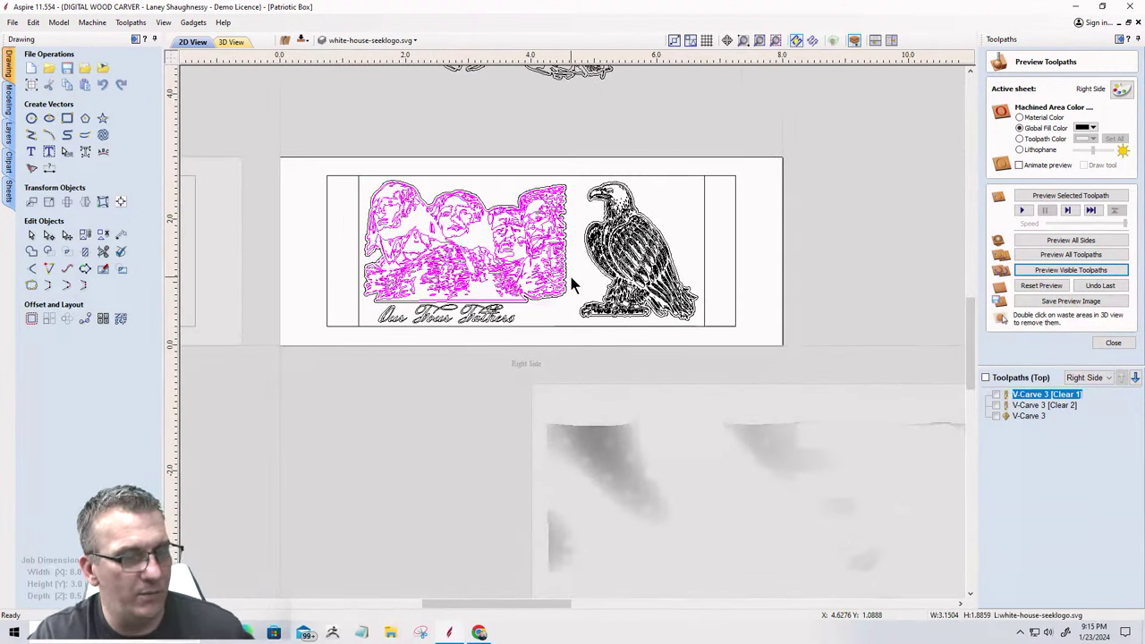
{"action": "left_click", "coordinate": [571, 281]}
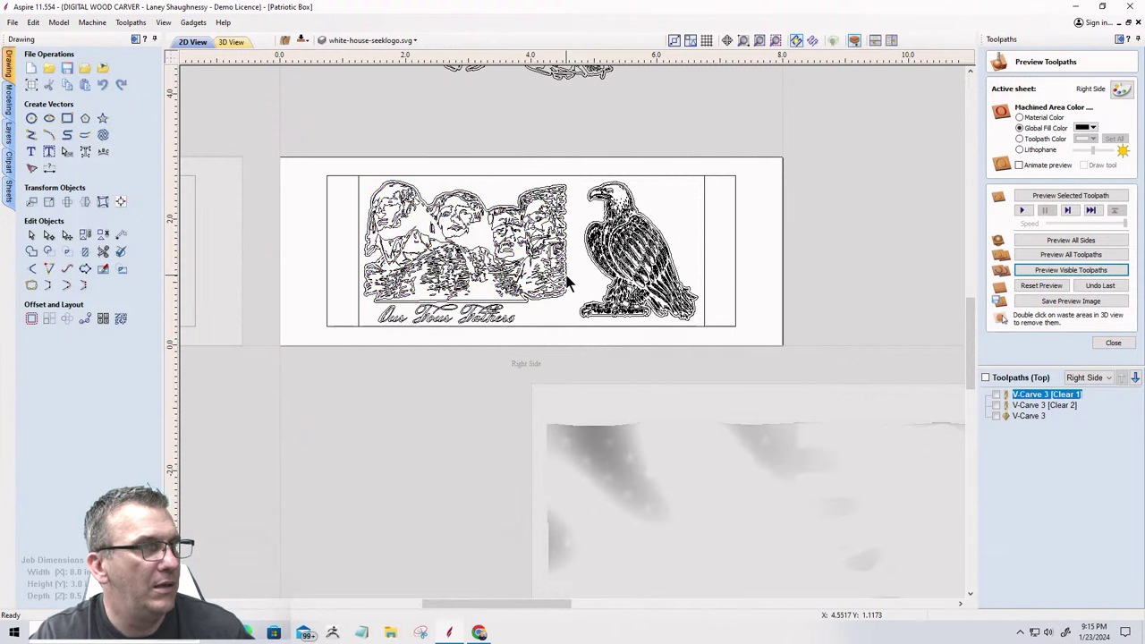
{"action": "left_click", "coordinate": [505, 183]}
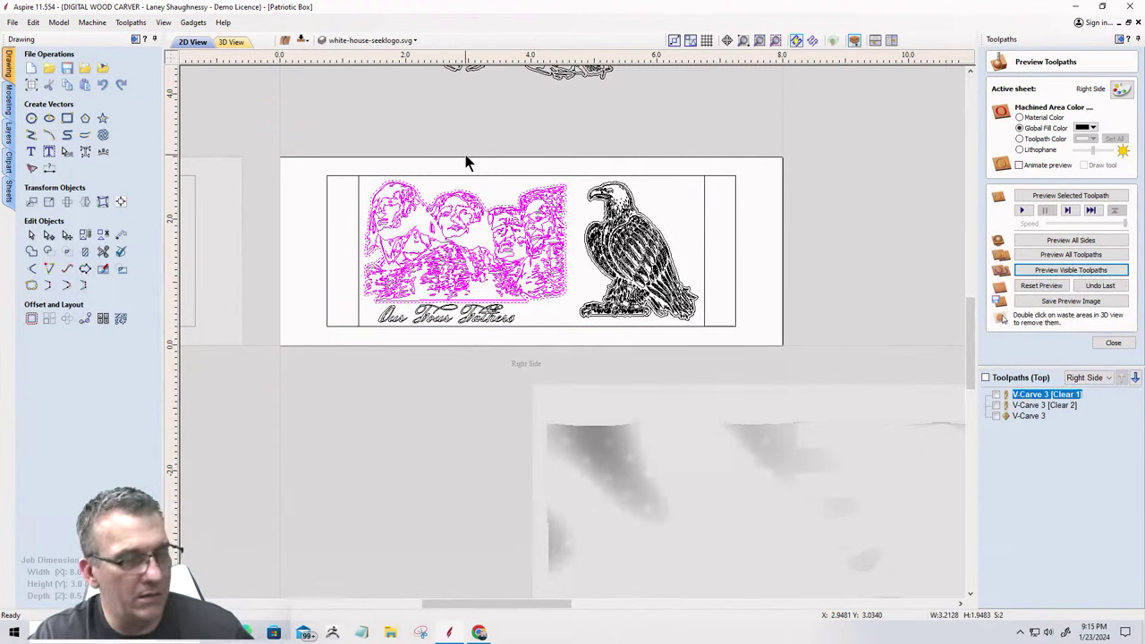
{"action": "key", "text": "Delete"}
{"action": "scroll", "coordinate": [489, 194], "scroll_direction": "down", "scroll_amount": 2}
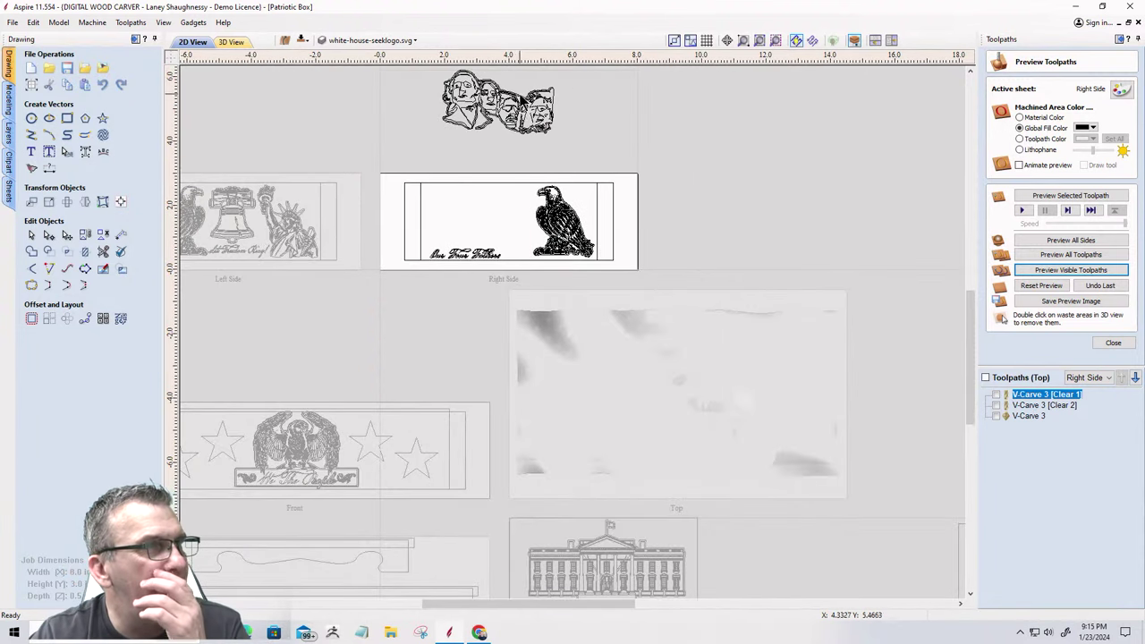
Move the replacement faces from above the sheet onto the panel, left of the eagle.
{"action": "left_click", "coordinate": [511, 123]}
{"action": "left_click", "coordinate": [511, 123]}
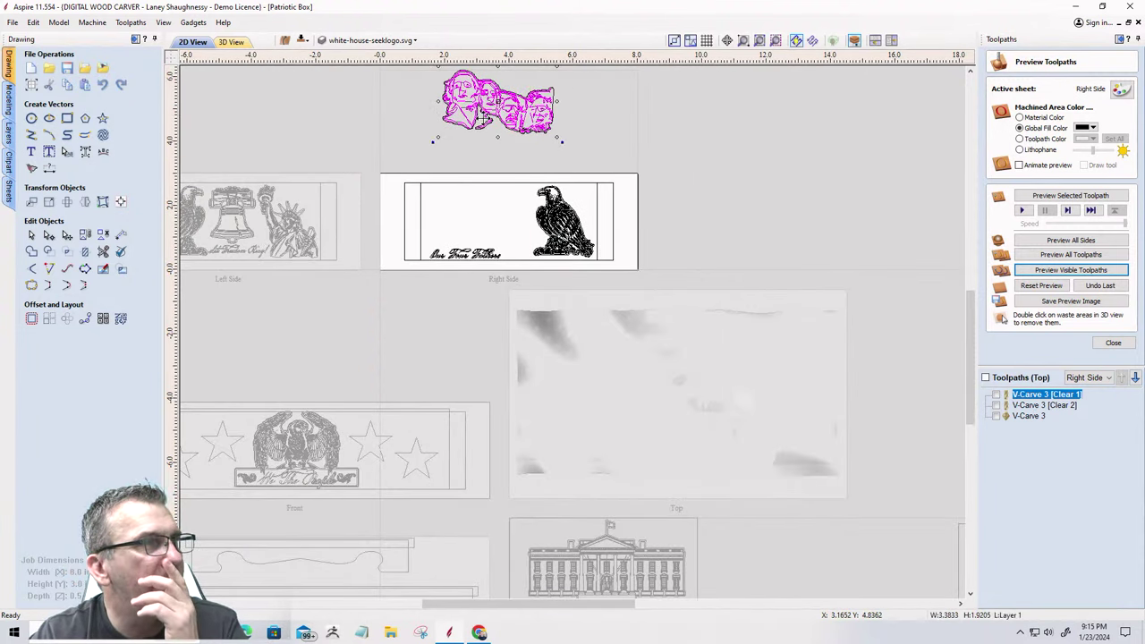
{"action": "scroll", "coordinate": [483, 116], "scroll_direction": "down", "scroll_amount": 2}
{"action": "left_click", "coordinate": [452, 85]}
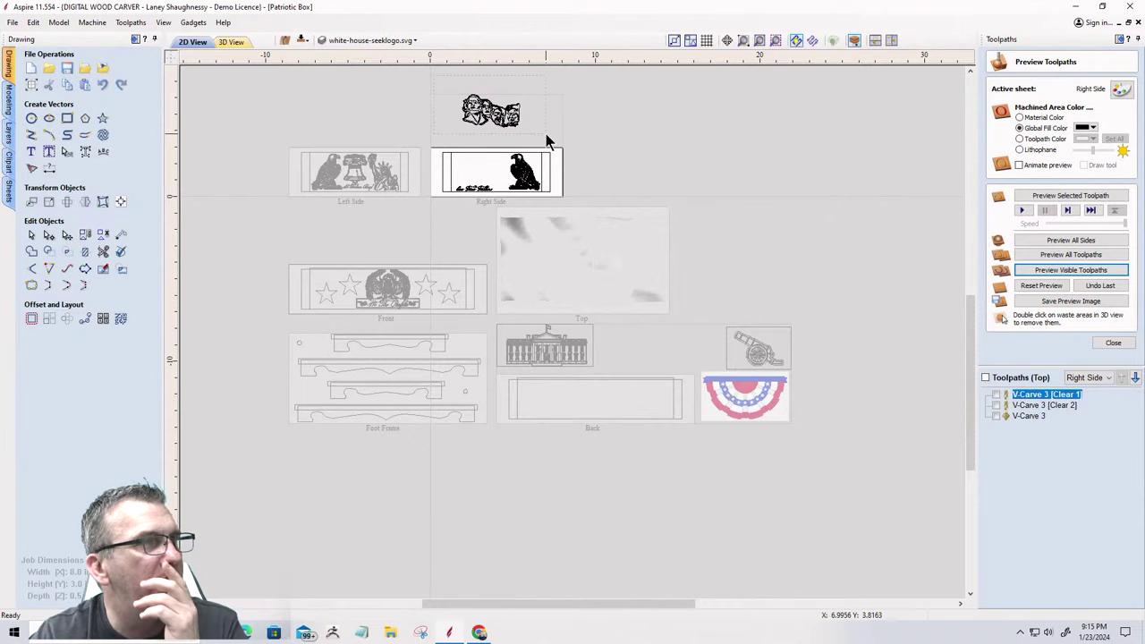
{"action": "left_click", "coordinate": [505, 120]}
{"action": "left_click_drag", "start_coordinate": [504, 114], "coordinate": [488, 170]}
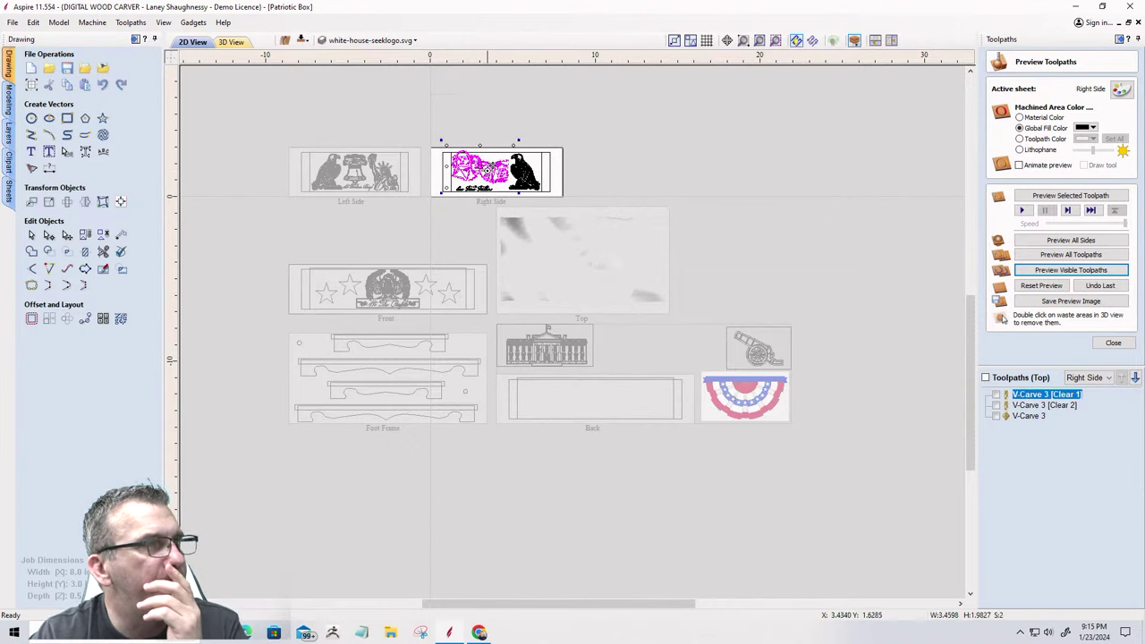
{"action": "scroll", "coordinate": [483, 167], "scroll_direction": "up", "scroll_amount": 4}
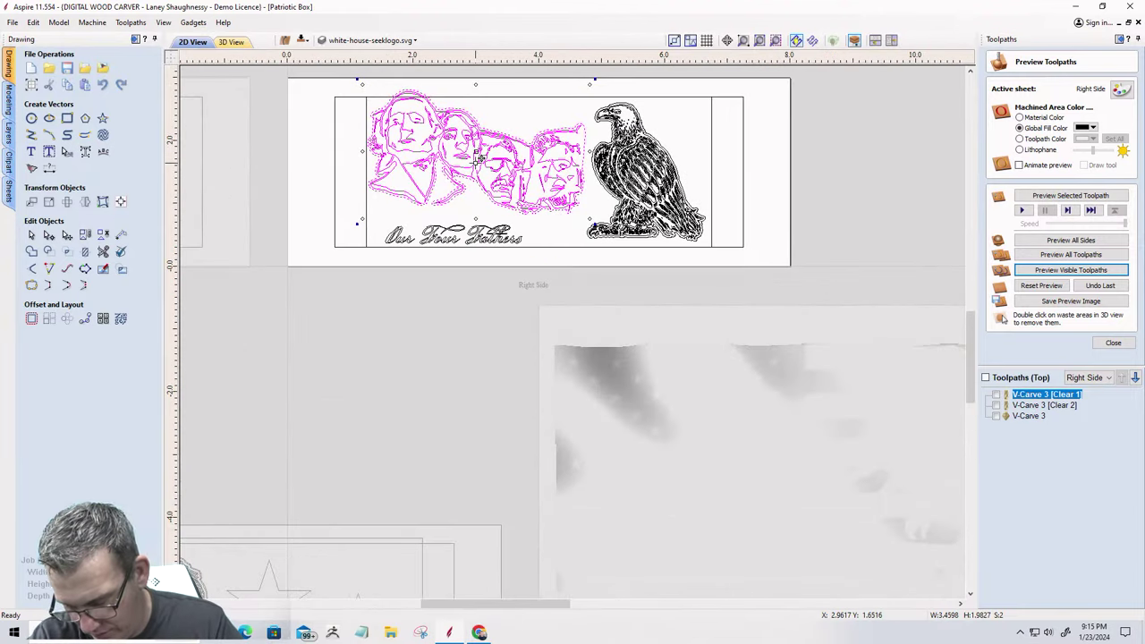
Nudge the new faces into final position with the arrow keys and deselect them.
{"action": "key", "text": "Down"}
{"action": "key", "text": "Down"}
{"action": "key", "text": "Down"}
{"action": "key", "text": "Down"}
{"action": "key", "text": "Right"}
{"action": "key", "text": "Down"}
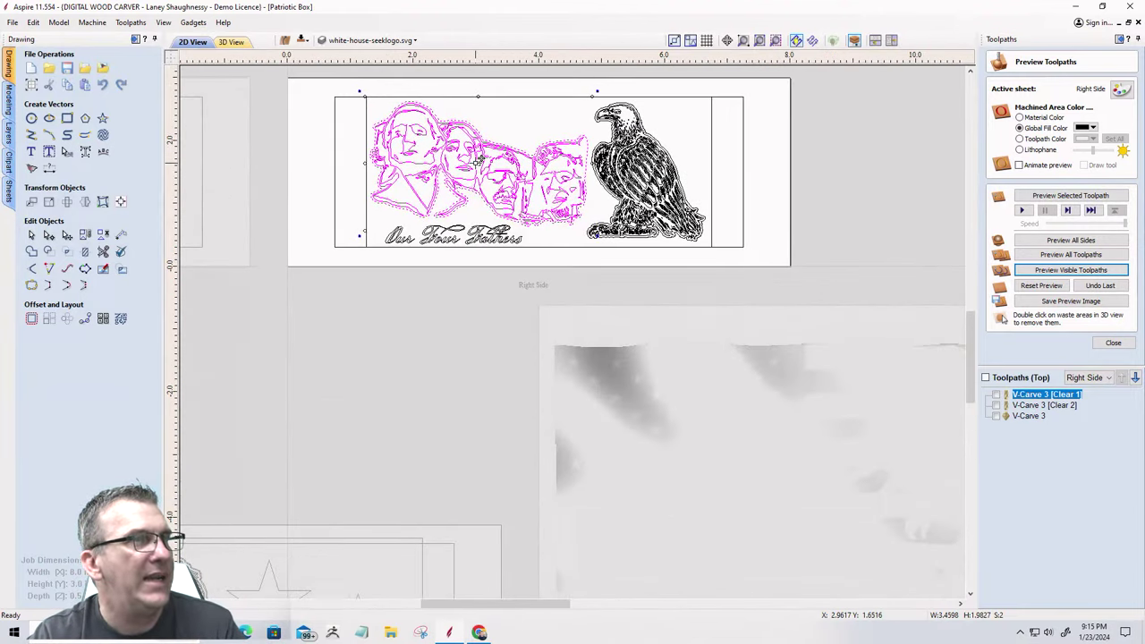
{"action": "key", "text": "Right"}
{"action": "key", "text": "Left"}
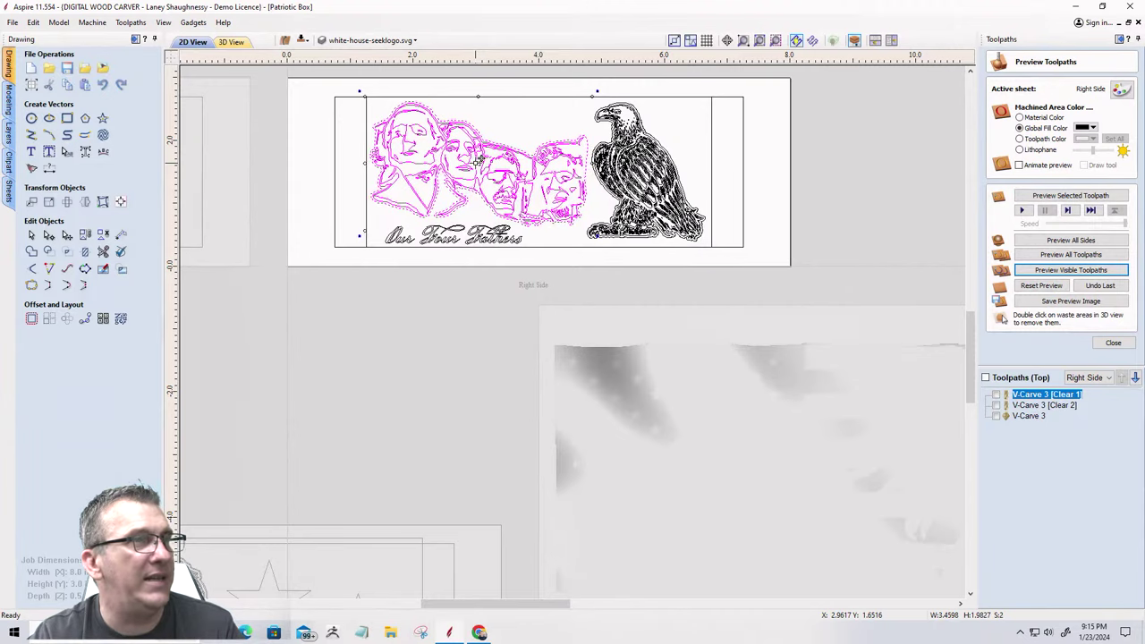
{"action": "left_click", "coordinate": [439, 260]}
{"action": "scroll", "coordinate": [448, 209], "scroll_direction": "up", "scroll_amount": 3}
{"action": "scroll", "coordinate": [449, 207], "scroll_direction": "down", "scroll_amount": 3}
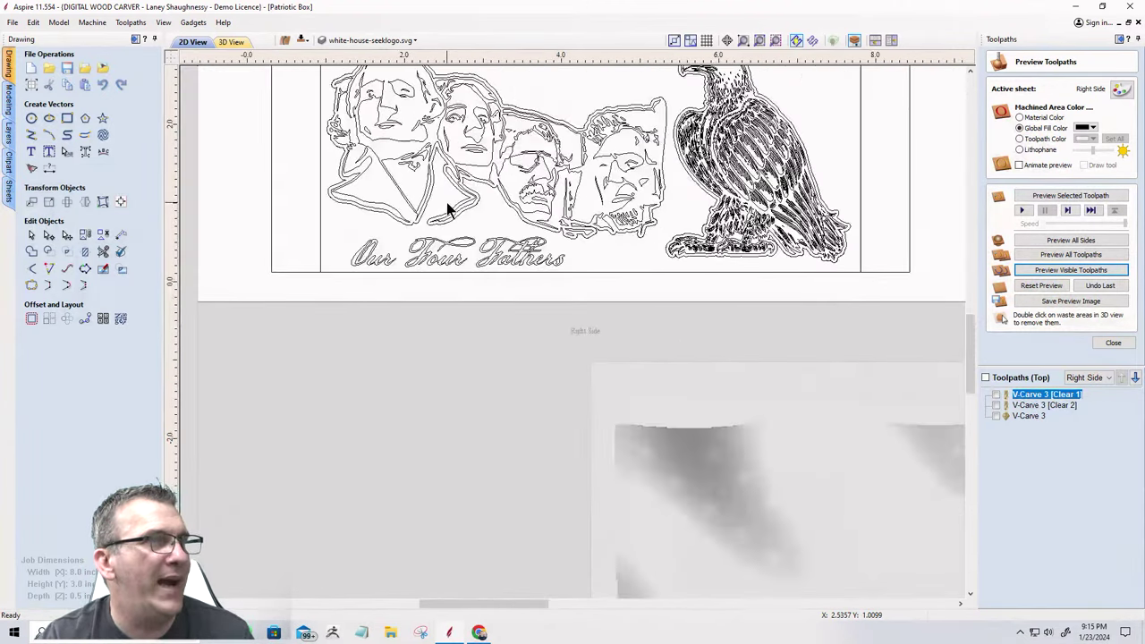
{"action": "scroll", "coordinate": [449, 208], "scroll_direction": "down", "scroll_amount": 2}
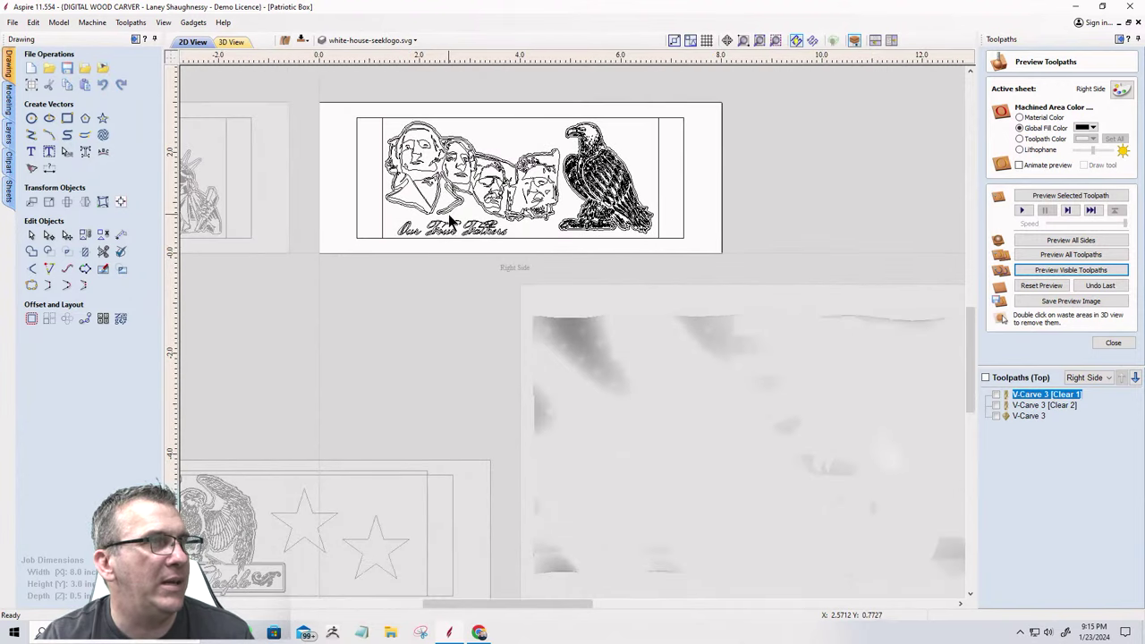
Reopen V-Carve 3, select all panel artwork including the new faces, and recalculate.
{"action": "double_click", "coordinate": [1024, 395]}
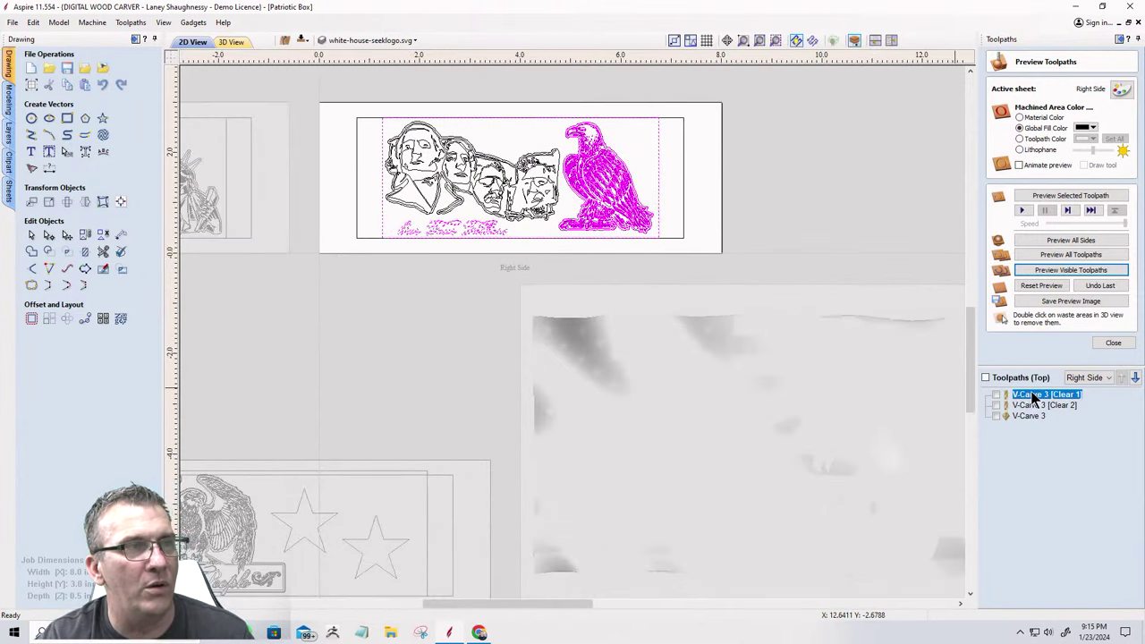
{"action": "left_click_drag", "start_coordinate": [363, 102], "coordinate": [693, 265]}
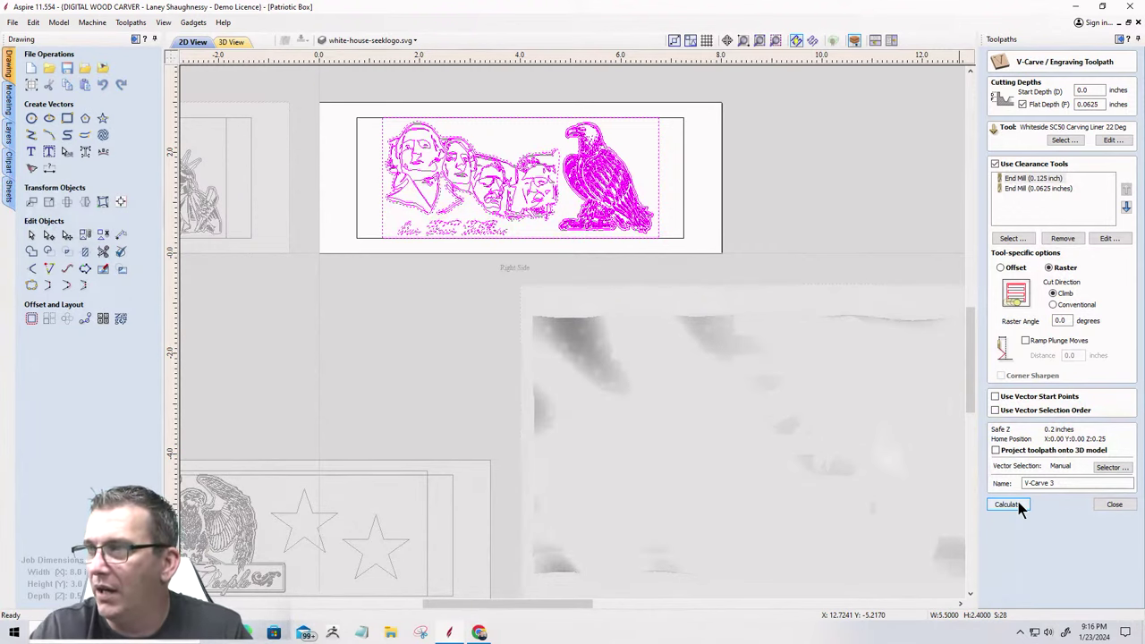
{"action": "left_click", "coordinate": [1018, 503]}
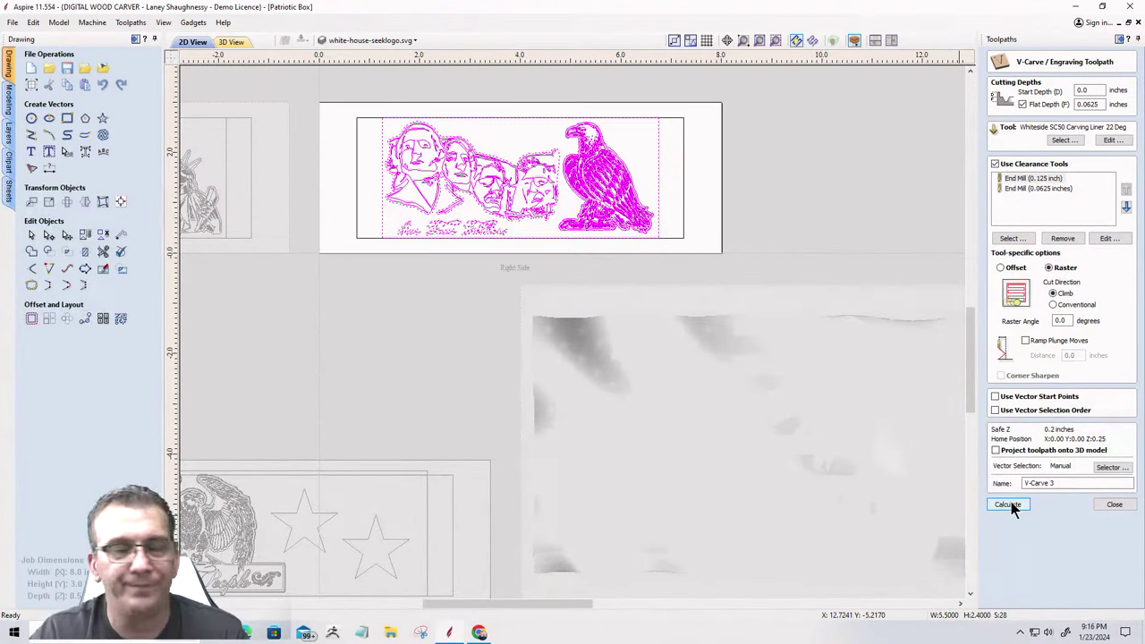
{"action": "scroll", "coordinate": [451, 181], "scroll_direction": "up", "scroll_amount": 3}
{"action": "scroll", "coordinate": [454, 179], "scroll_direction": "down", "scroll_amount": 3}
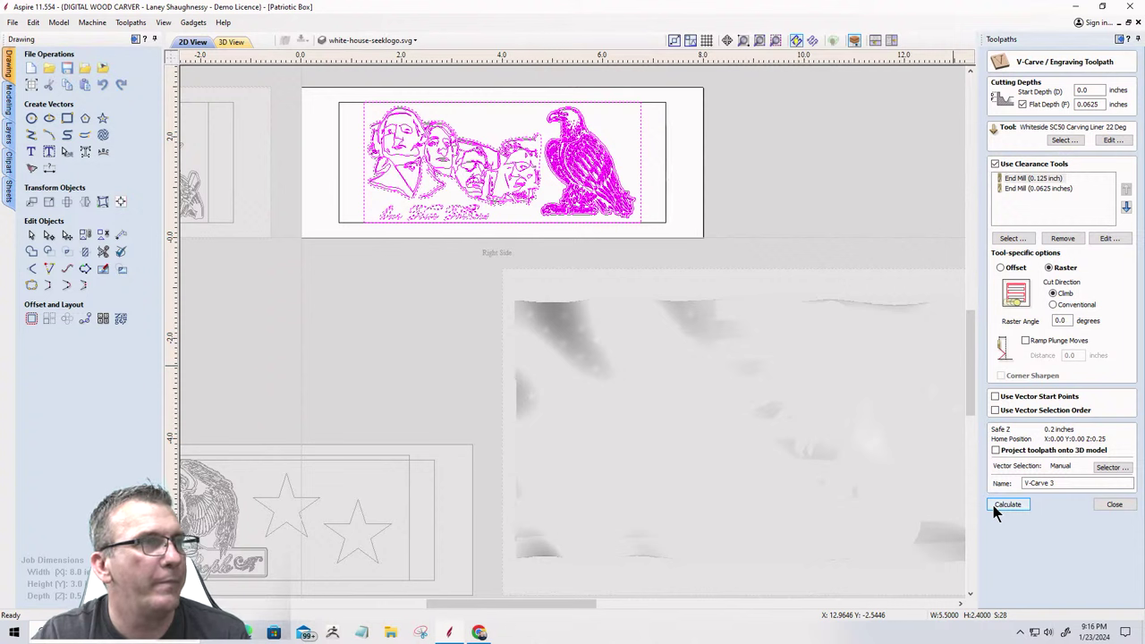
{"action": "left_click", "coordinate": [993, 505]}
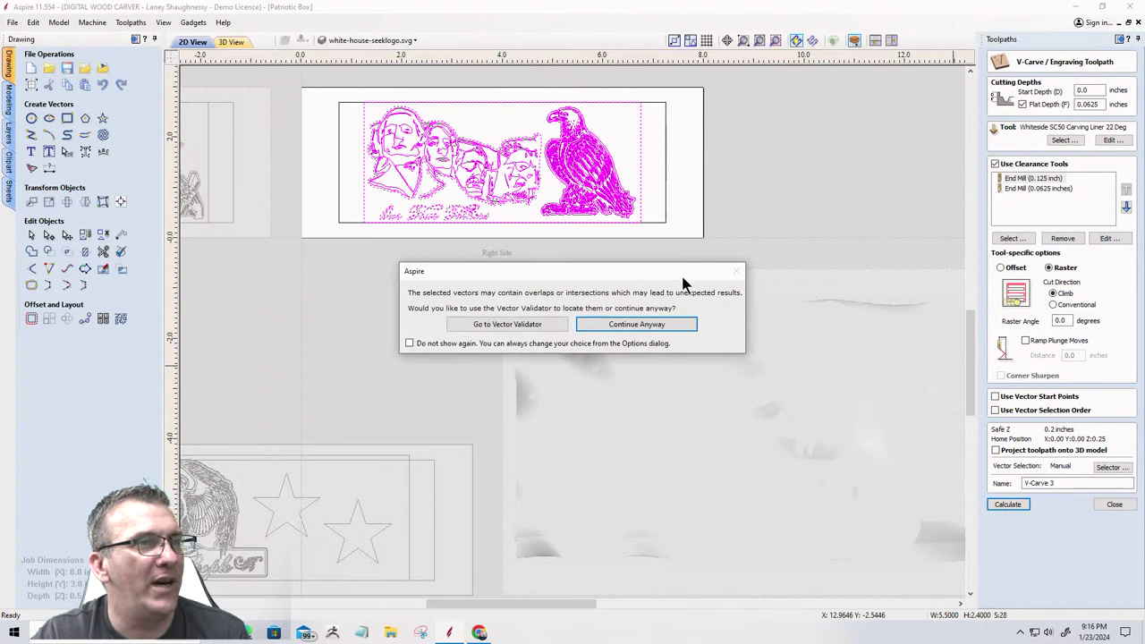
Validate the selected artwork, fix its two zero-length spans, and close the Vector Validator.
{"action": "left_click", "coordinate": [517, 327]}
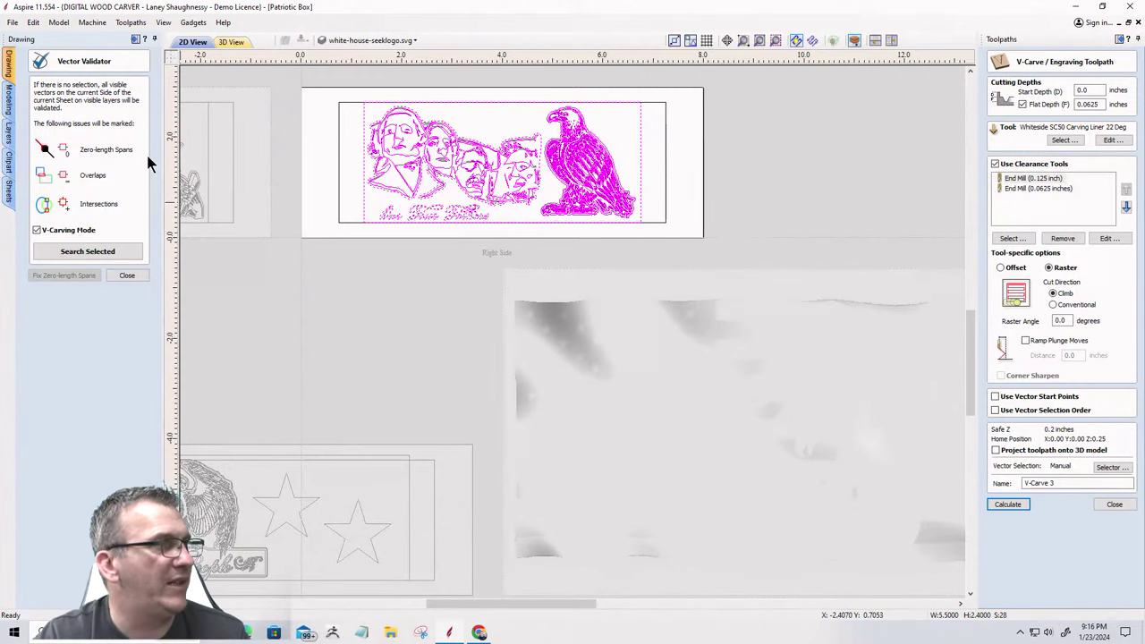
{"action": "left_click", "coordinate": [93, 250]}
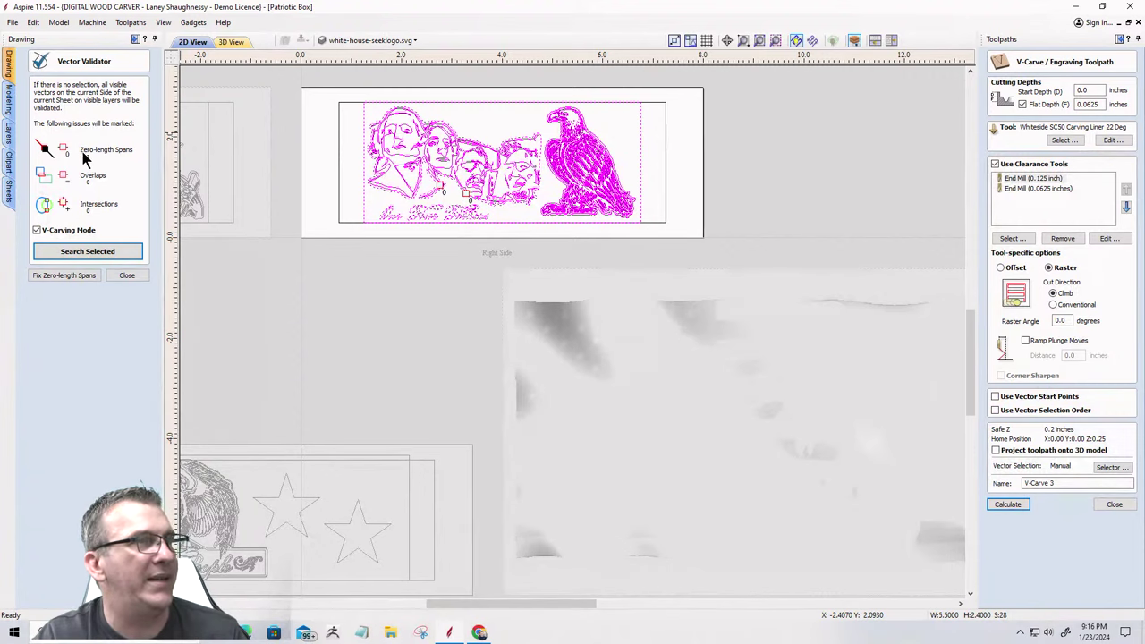
{"action": "scroll", "coordinate": [437, 189], "scroll_direction": "up", "scroll_amount": 5}
{"action": "scroll", "coordinate": [437, 192], "scroll_direction": "up", "scroll_amount": 2}
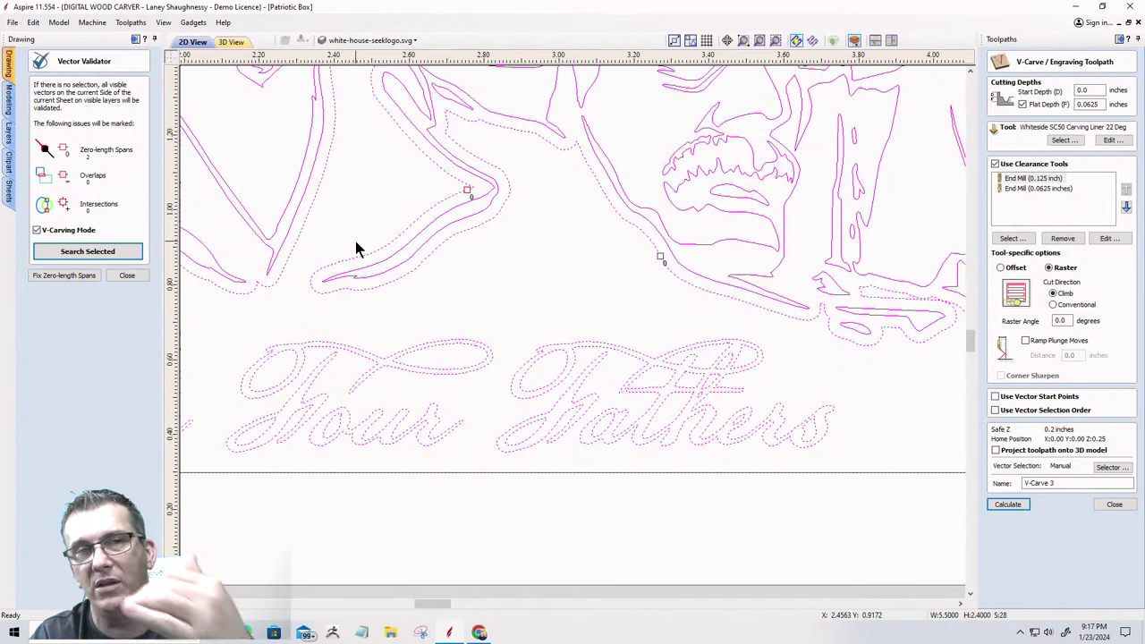
{"action": "left_click", "coordinate": [59, 273]}
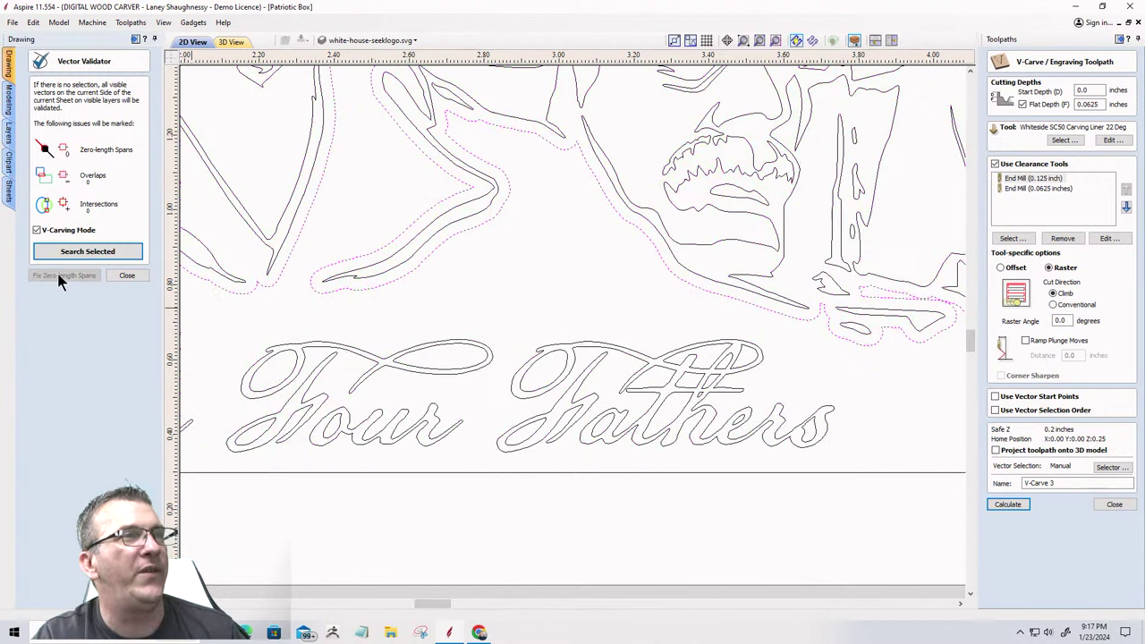
{"action": "left_click", "coordinate": [127, 274]}
{"action": "scroll", "coordinate": [551, 347], "scroll_direction": "down", "scroll_amount": 4}
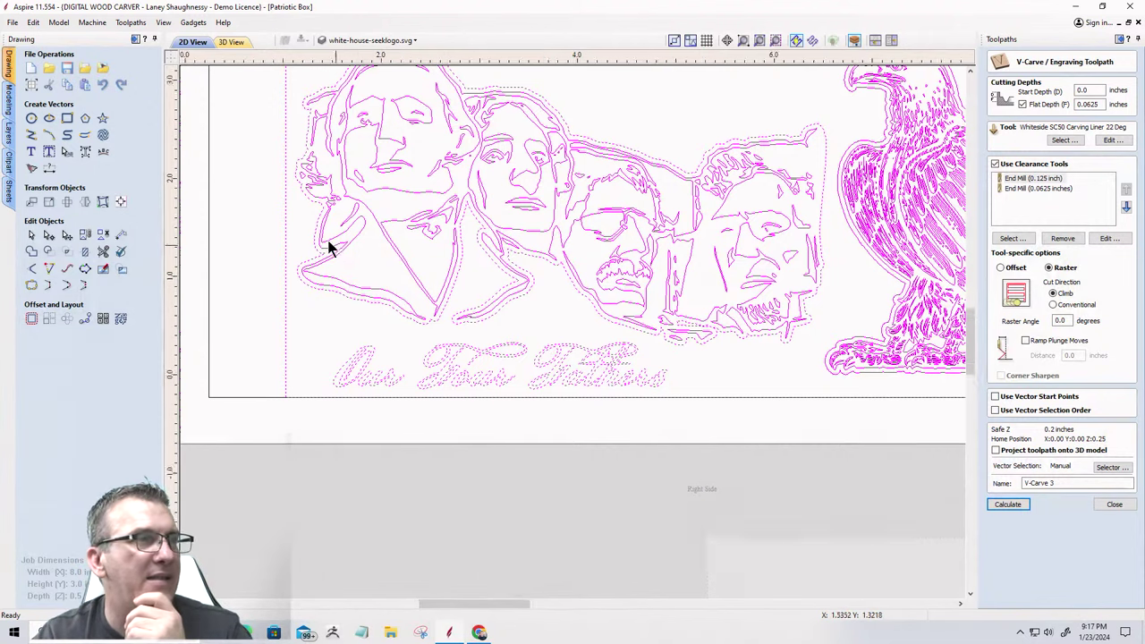
Marquee-select only the Our Four Fathers script text.
{"action": "scroll", "coordinate": [329, 249], "scroll_direction": "down", "scroll_amount": 3}
{"action": "scroll", "coordinate": [320, 313], "scroll_direction": "up", "scroll_amount": 3}
{"action": "scroll", "coordinate": [274, 246], "scroll_direction": "down", "scroll_amount": 2}
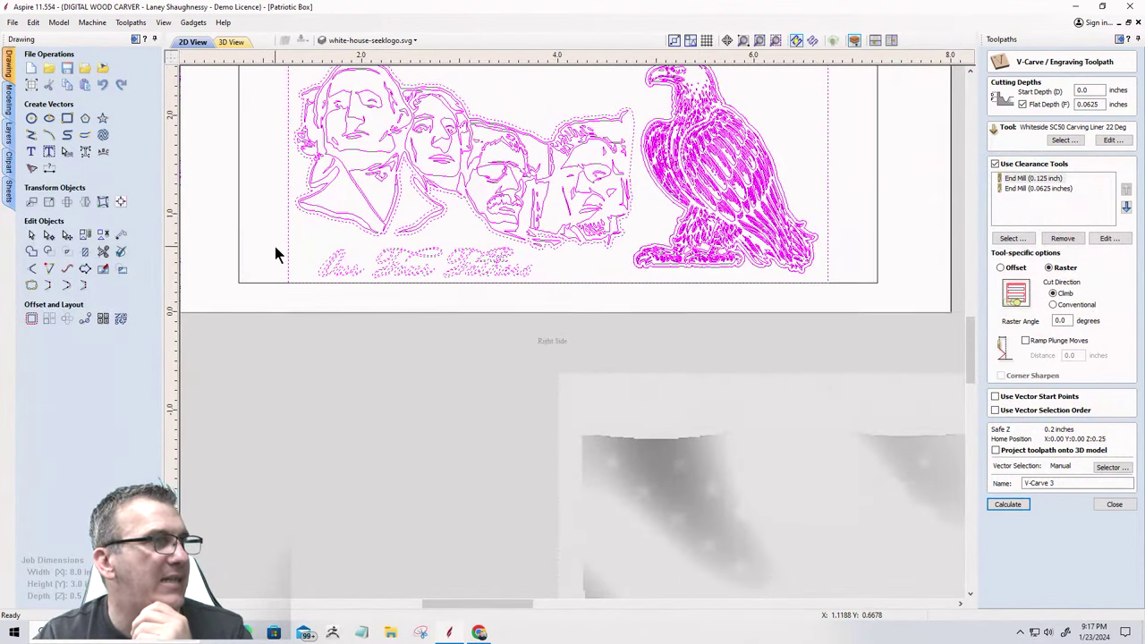
{"action": "scroll", "coordinate": [274, 246], "scroll_direction": "down", "scroll_amount": 1}
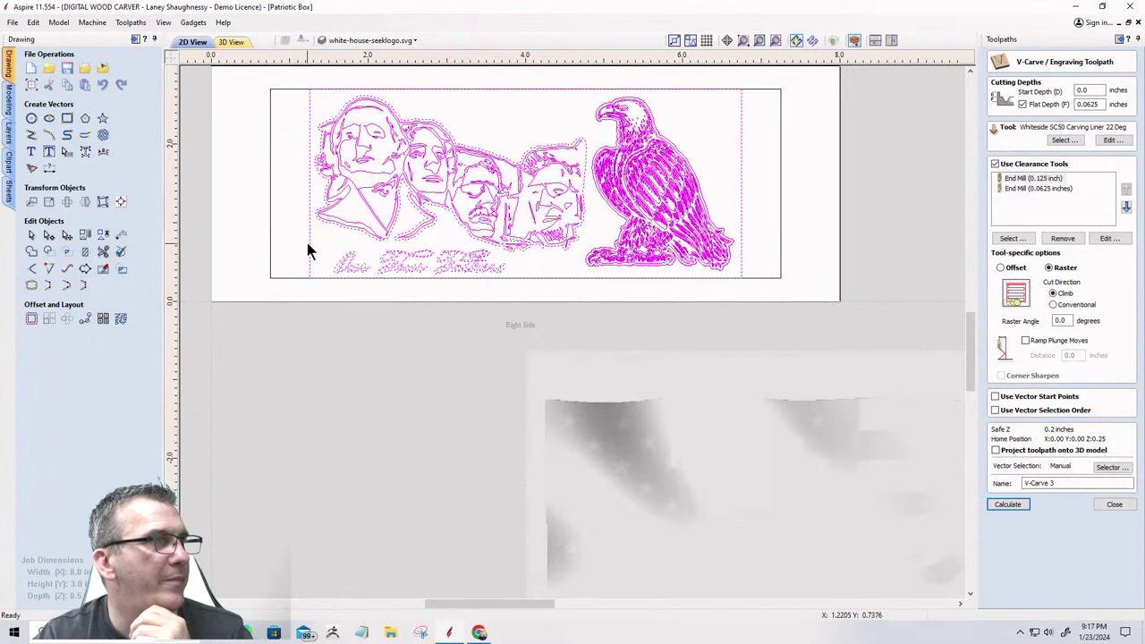
{"action": "left_click_drag", "start_coordinate": [309, 245], "coordinate": [526, 309]}
{"action": "scroll", "coordinate": [425, 263], "scroll_direction": "up", "scroll_amount": 1}
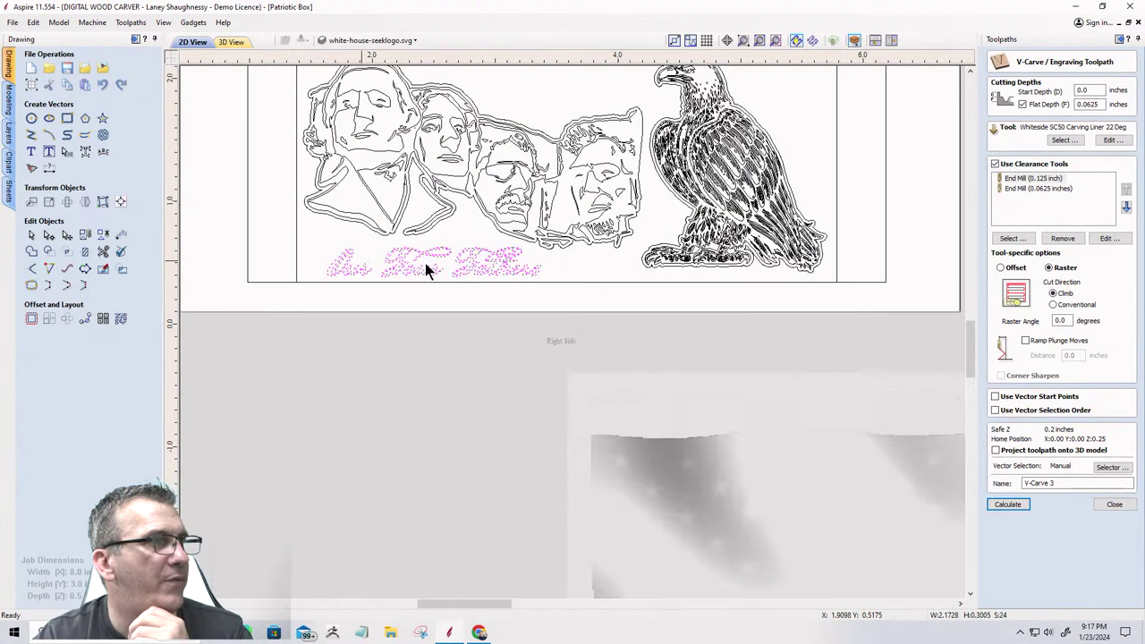
{"action": "scroll", "coordinate": [425, 263], "scroll_direction": "up", "scroll_amount": 1}
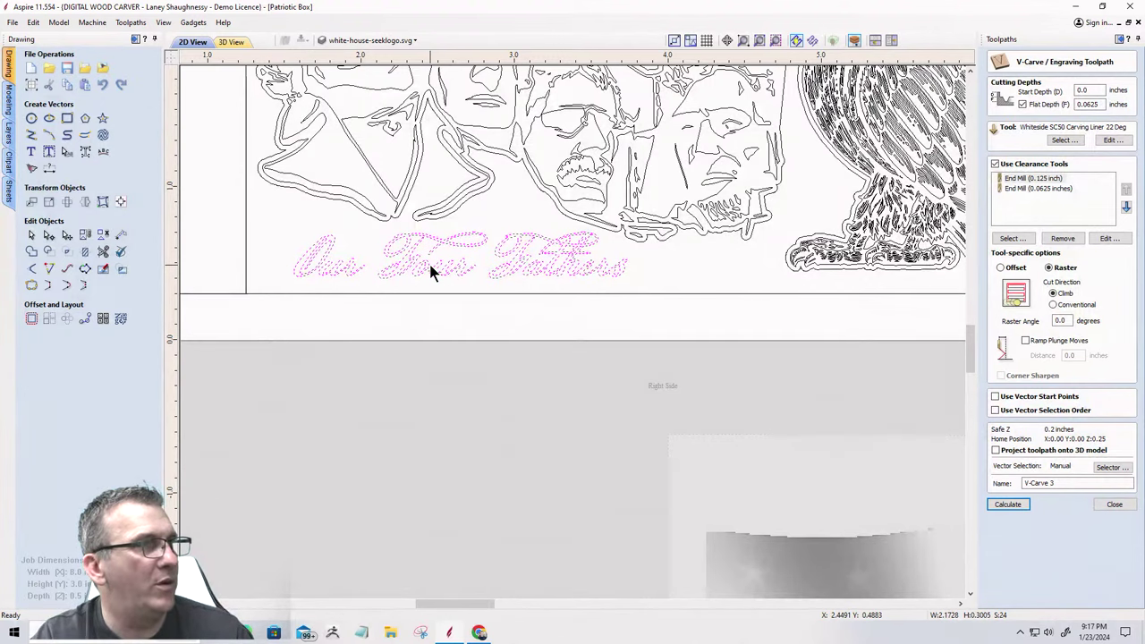
{"action": "scroll", "coordinate": [431, 271], "scroll_direction": "down", "scroll_amount": 2}
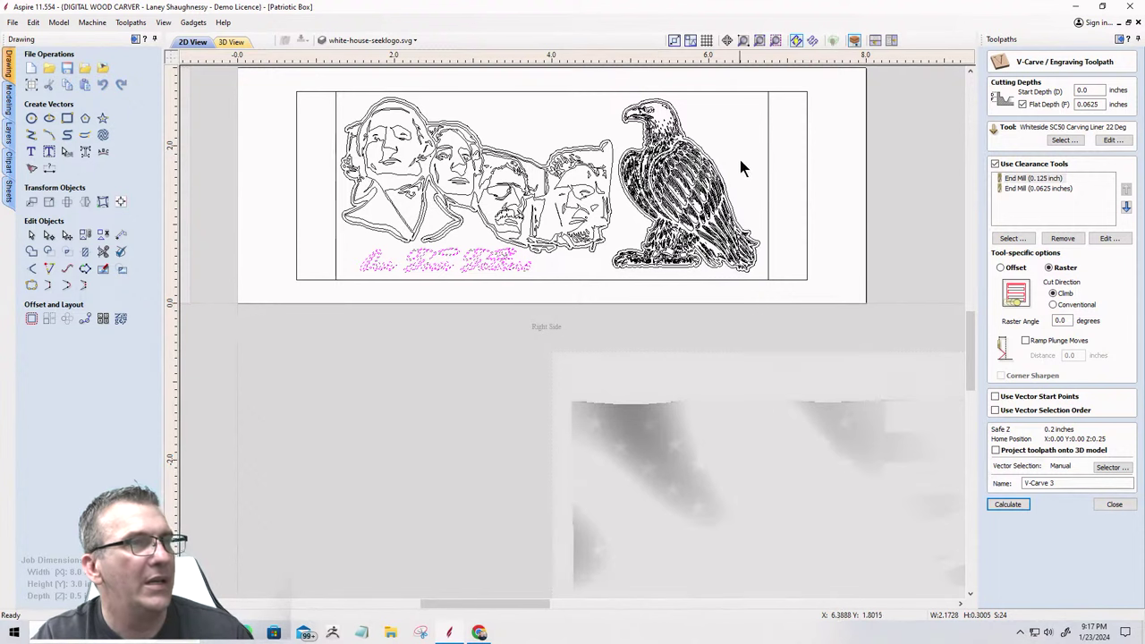
{"action": "scroll", "coordinate": [679, 134], "scroll_direction": "up", "scroll_amount": 2}
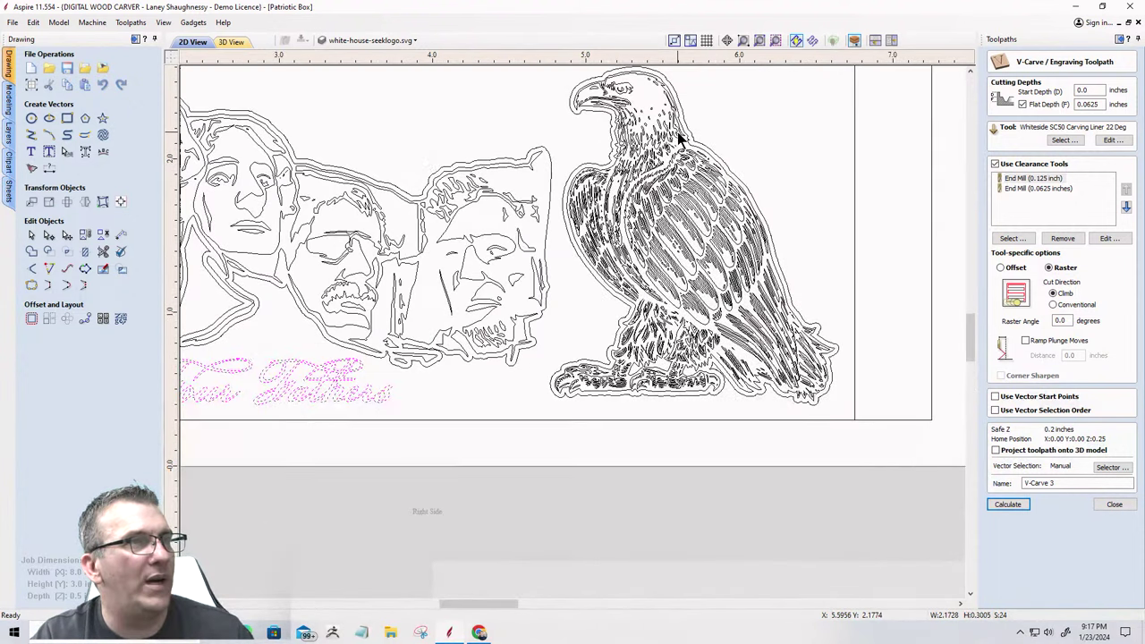
Select the eagle and Mount Rushmore outer outlines plus the script text, then close the V-Carve form.
{"action": "left_click", "coordinate": [680, 137]}
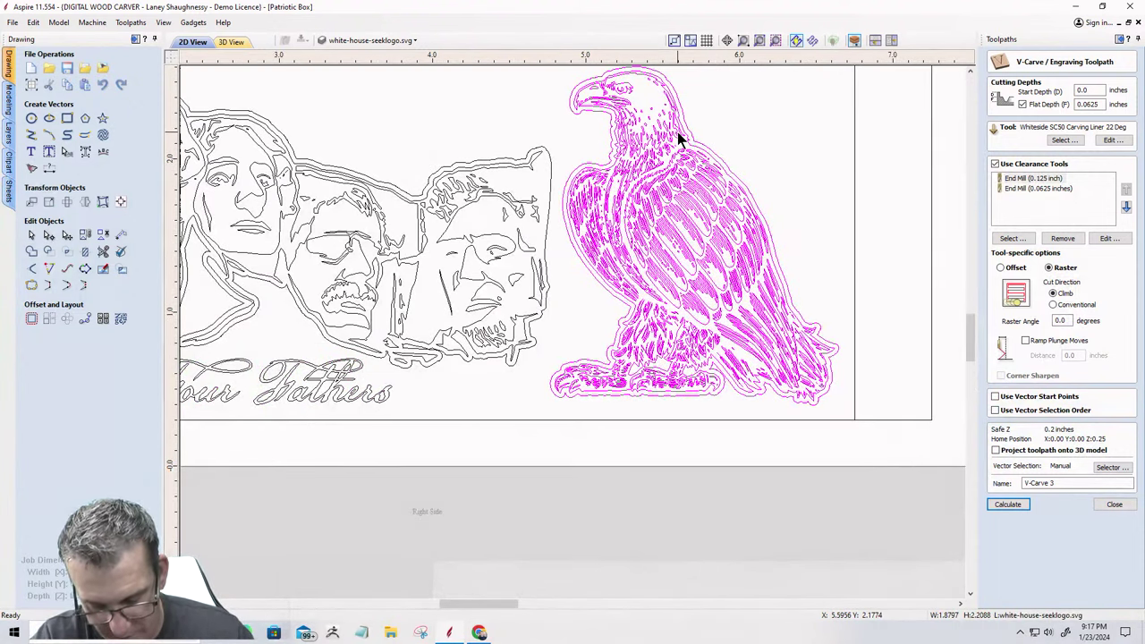
{"action": "left_click", "coordinate": [743, 127]}
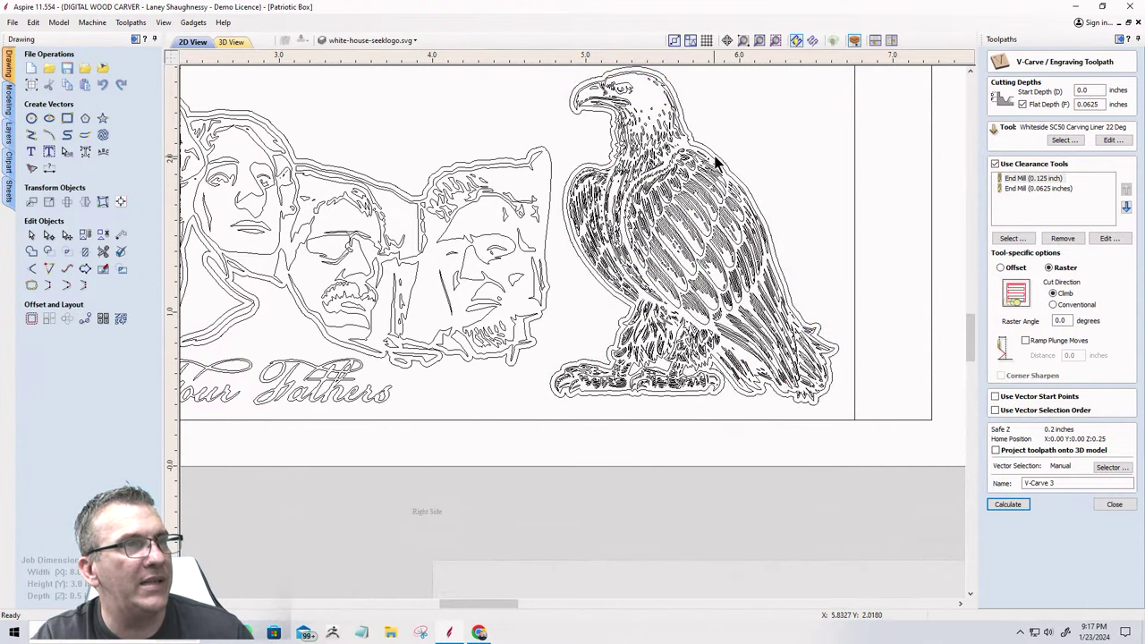
{"action": "left_click", "coordinate": [717, 154]}
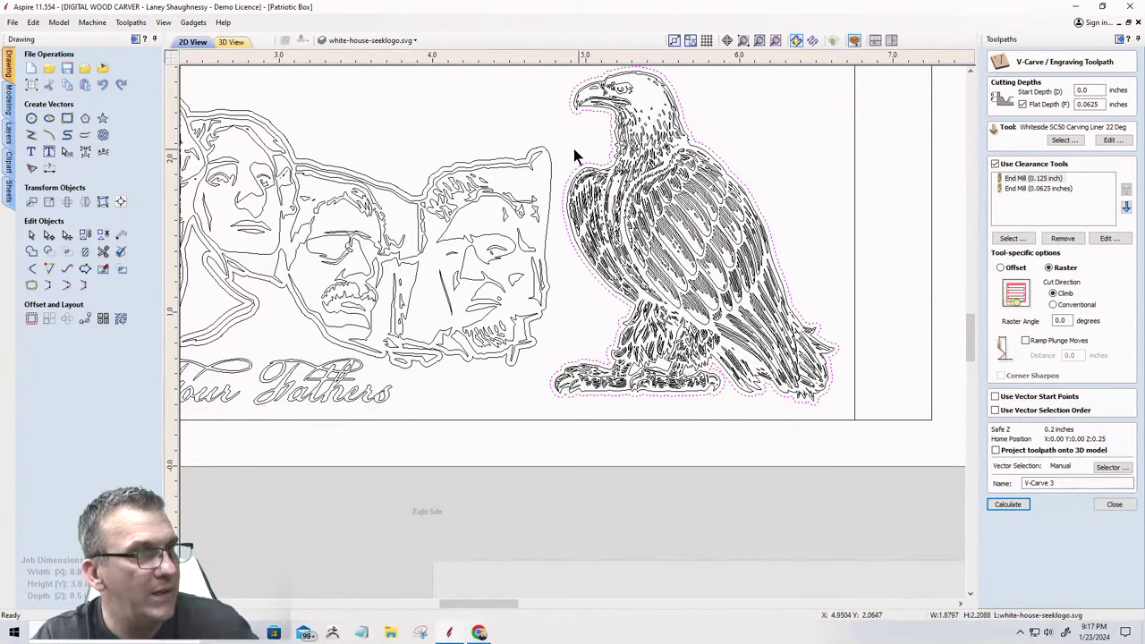
{"action": "left_click", "coordinate": [550, 166], "text": "shift"}
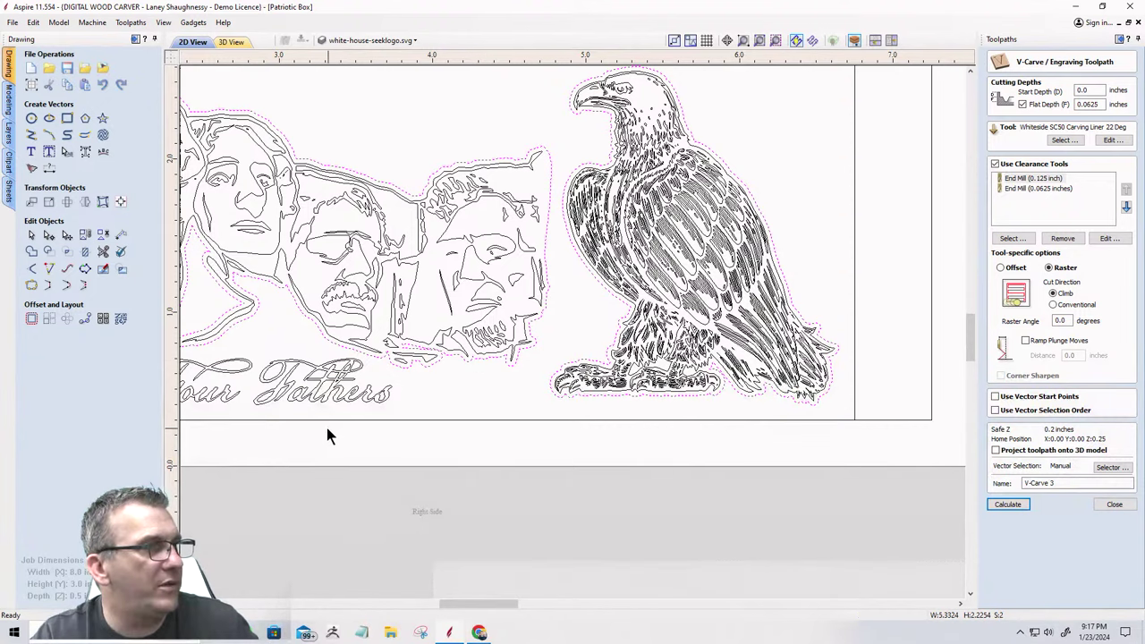
{"action": "scroll", "coordinate": [435, 397], "scroll_direction": "down", "scroll_amount": 3}
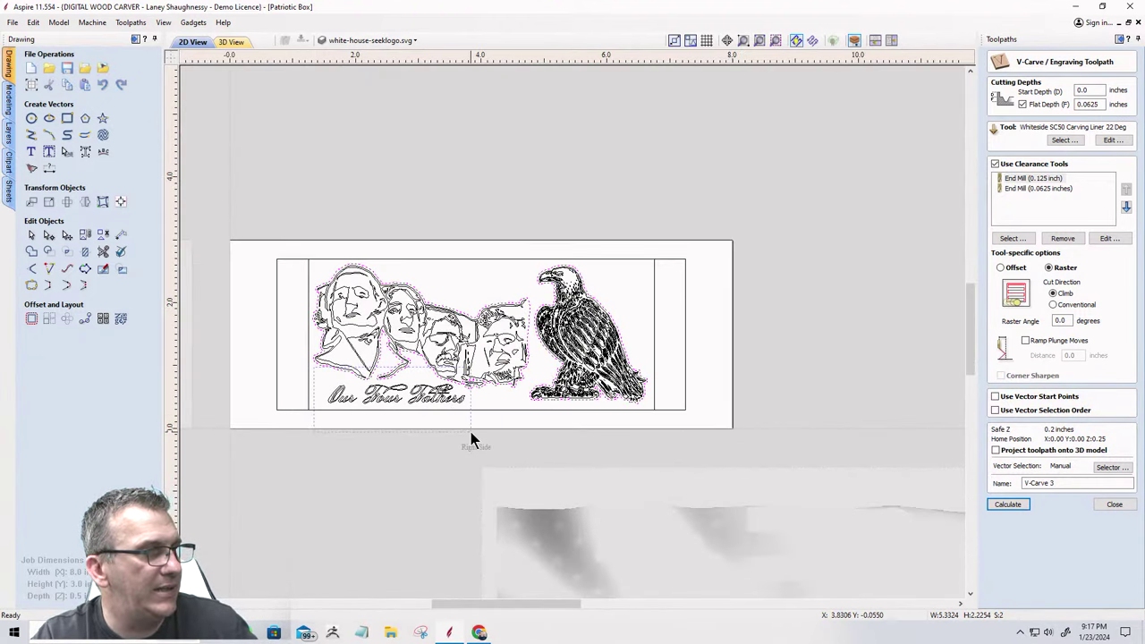
{"action": "scroll", "coordinate": [340, 397], "scroll_direction": "up", "scroll_amount": 3}
{"action": "left_click_drag", "start_coordinate": [296, 363], "coordinate": [656, 469], "text": "shift"}
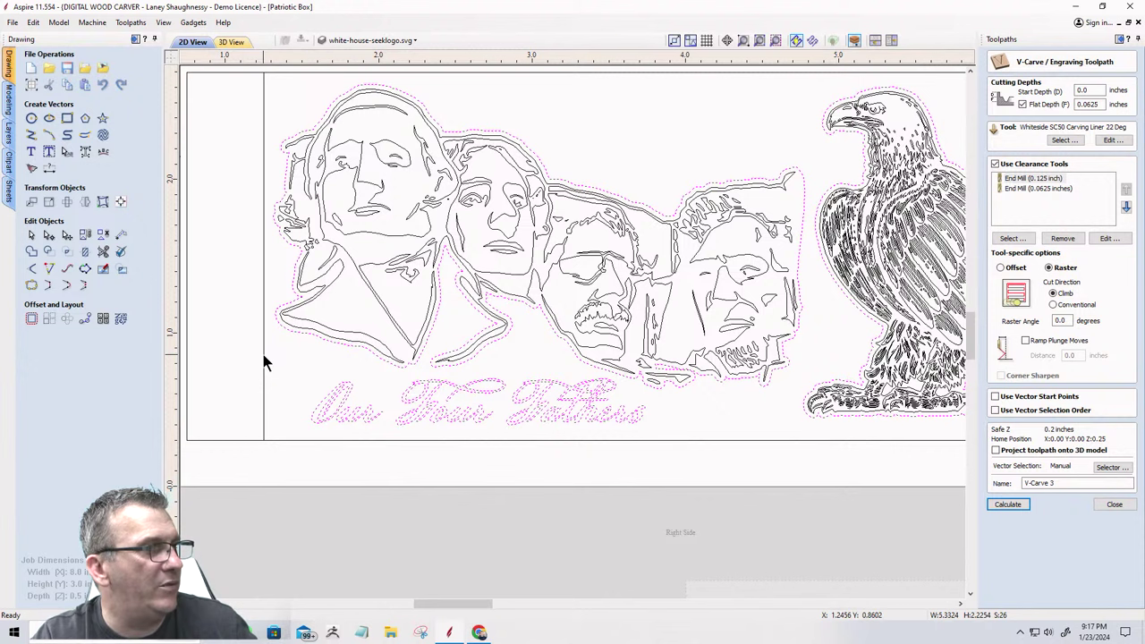
{"action": "scroll", "coordinate": [260, 356], "scroll_direction": "down", "scroll_amount": 3}
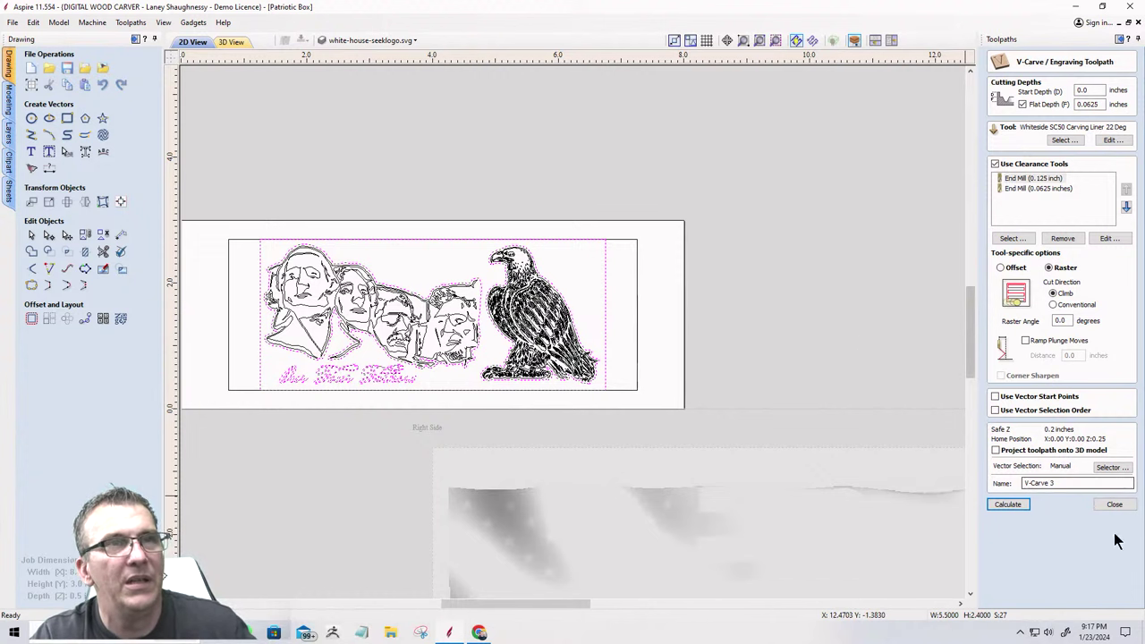
{"action": "left_click", "coordinate": [1113, 506]}
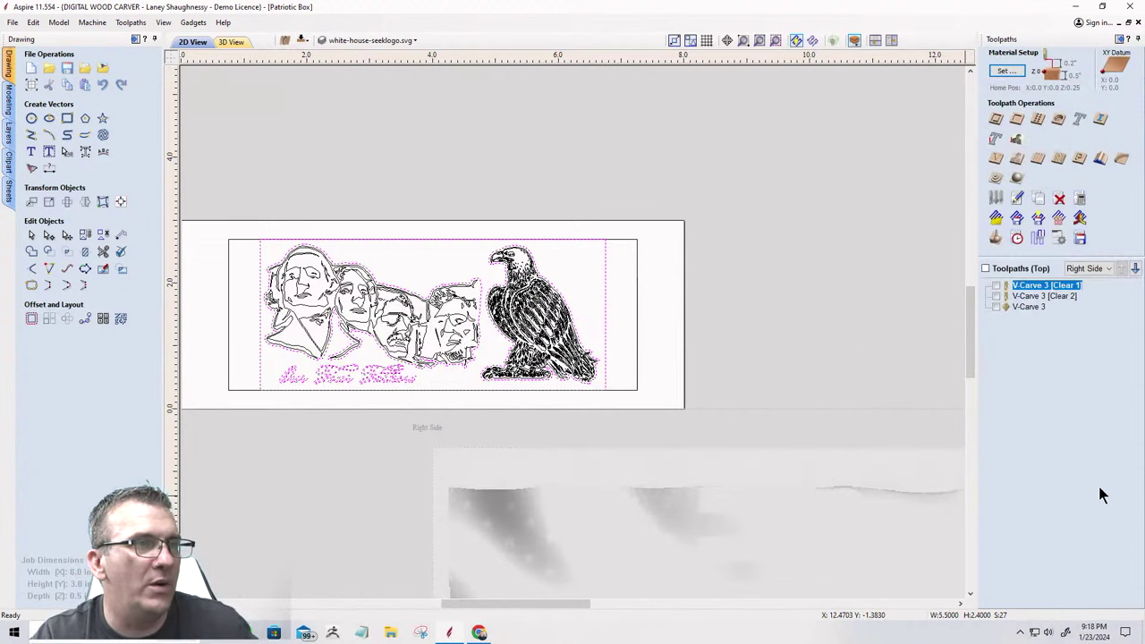
Create and calculate a Texture toolpath with a 0.0625-inch boundary vector offset.
{"action": "left_click", "coordinate": [1059, 159]}
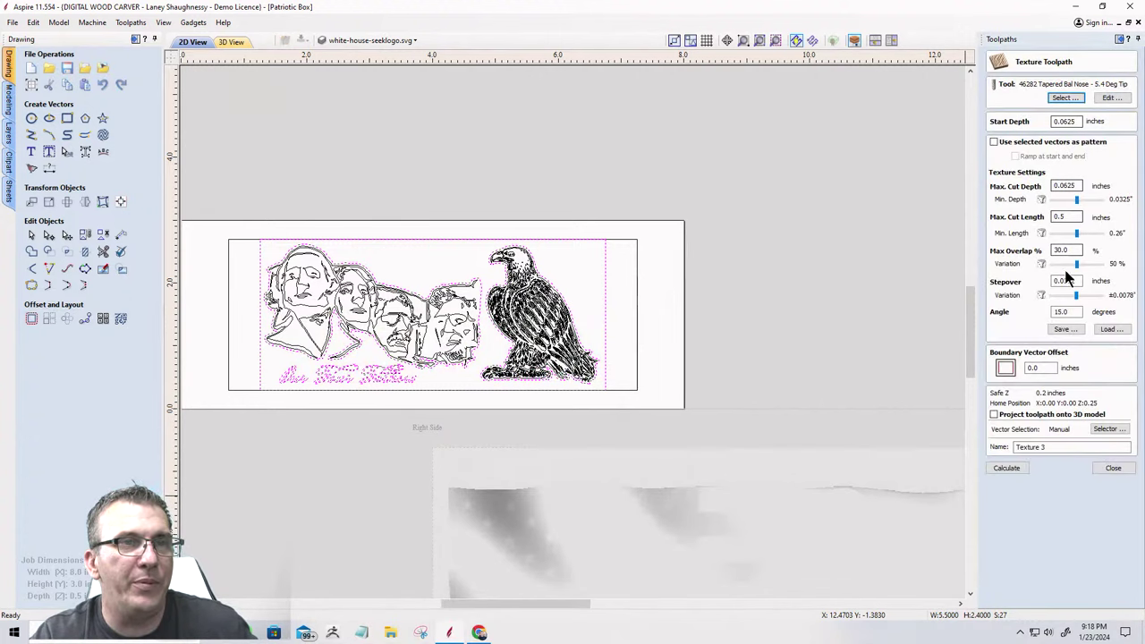
{"action": "left_click", "coordinate": [1041, 369]}
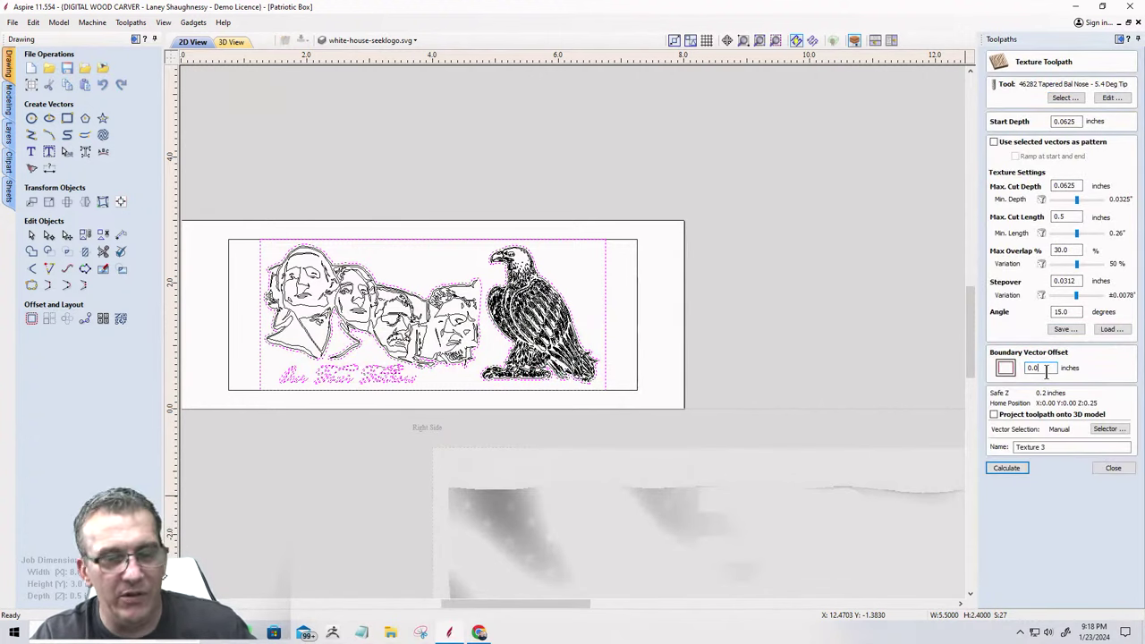
{"action": "type", "text": "625"}
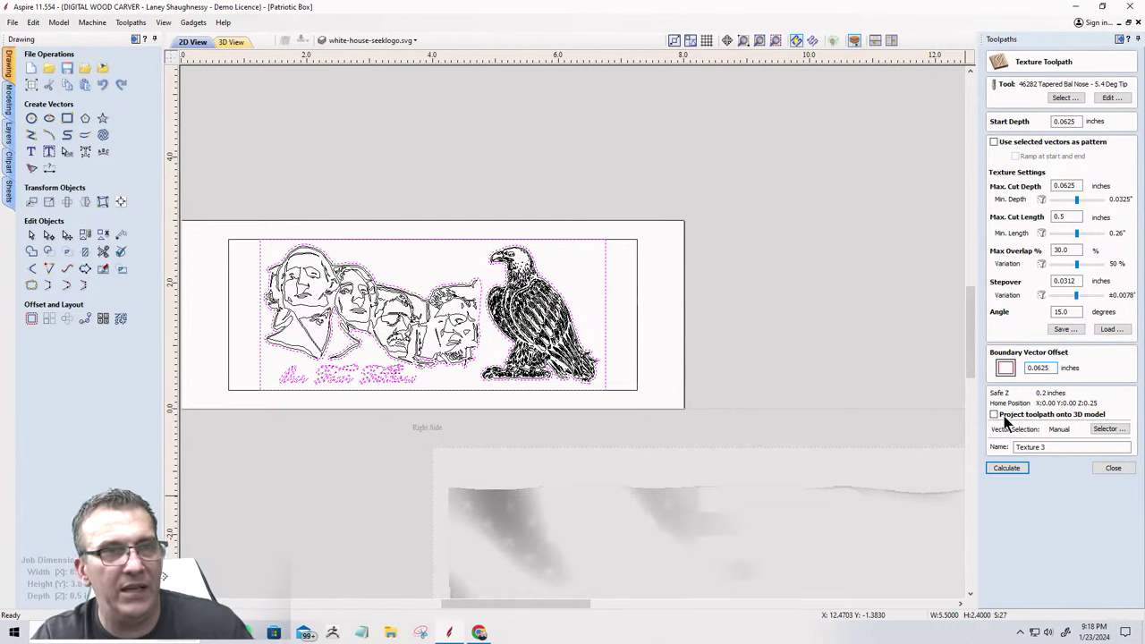
{"action": "left_click", "coordinate": [1008, 468]}
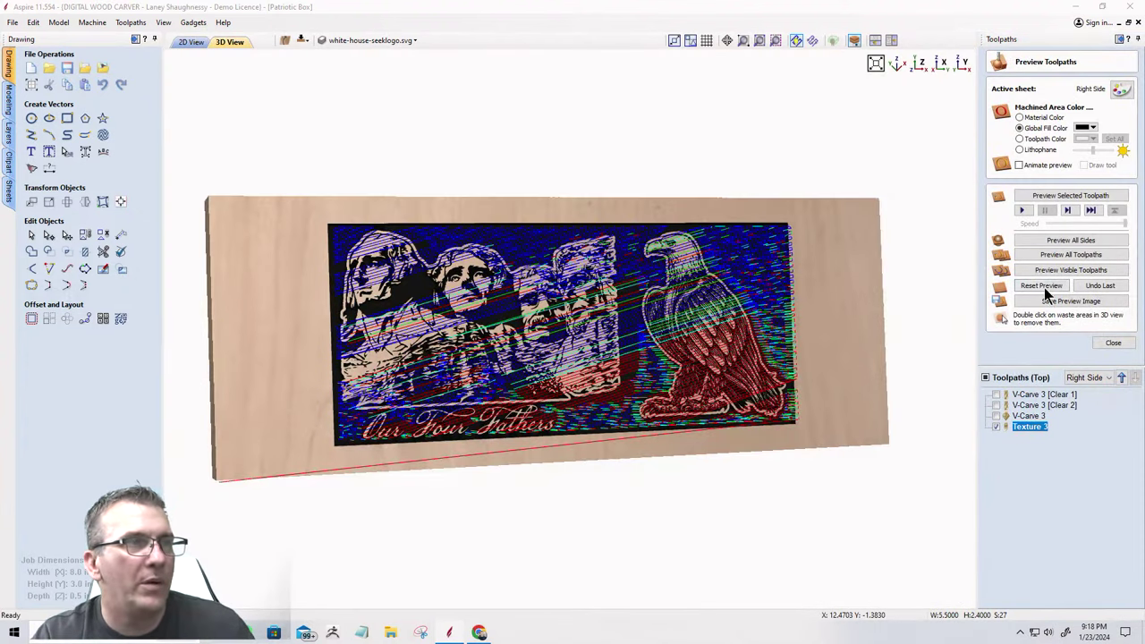
Preview V-Carve 3 and its Clear 2 pass with Texture 3 hidden, then reopen V-Carve 3.
{"action": "left_click", "coordinate": [1045, 288]}
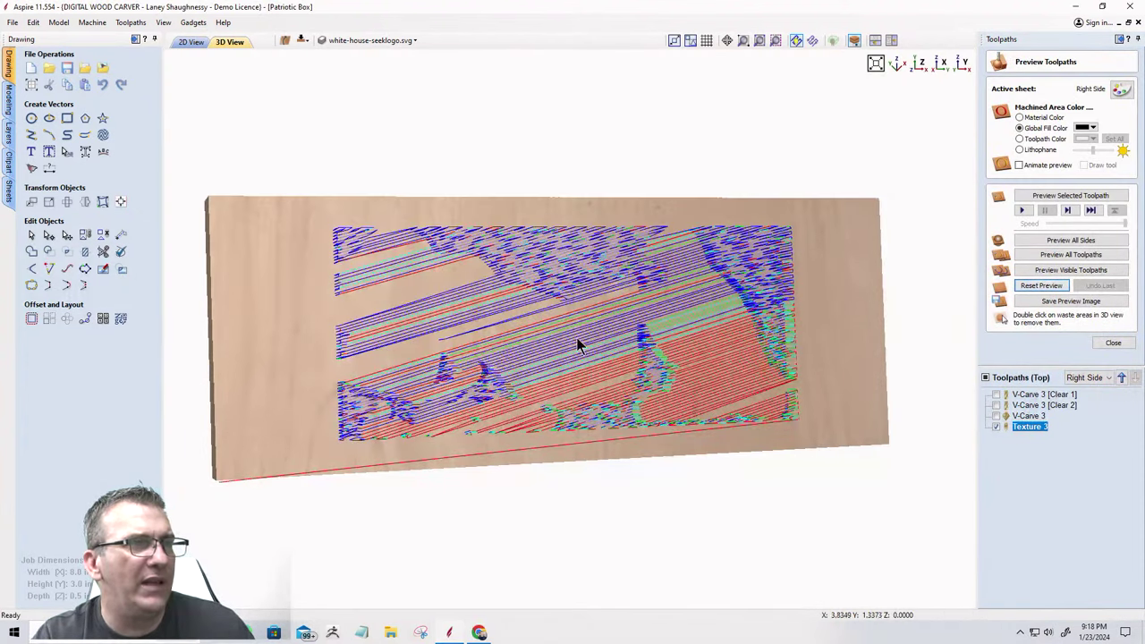
{"action": "left_click", "coordinate": [996, 416]}
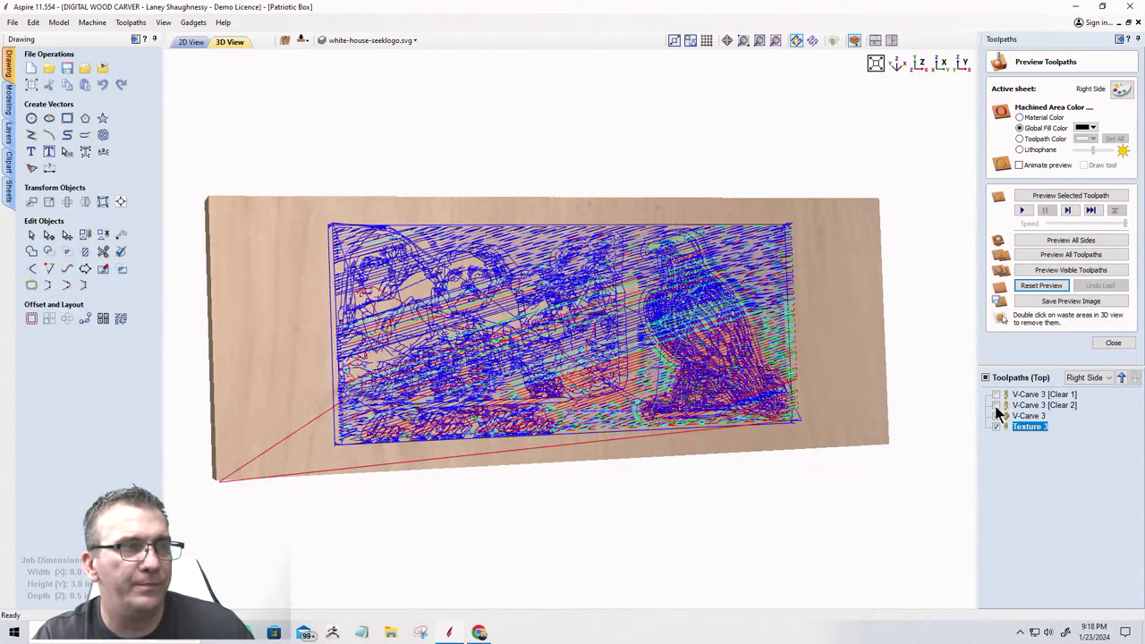
{"action": "left_click", "coordinate": [996, 405]}
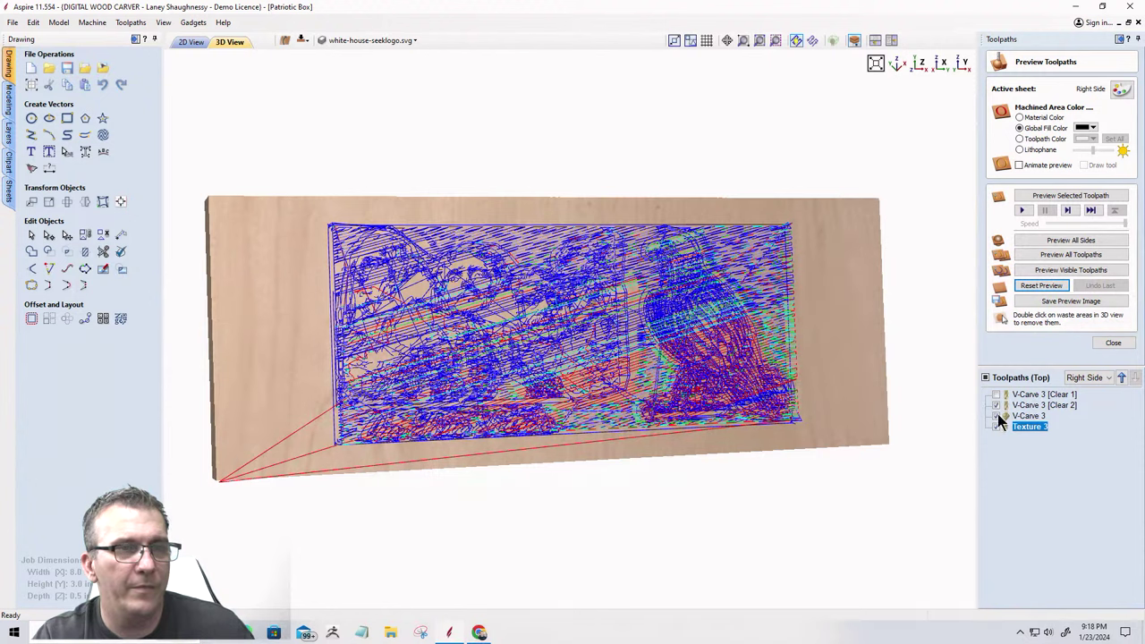
{"action": "left_click", "coordinate": [997, 426]}
{"action": "double_click", "coordinate": [1036, 395]}
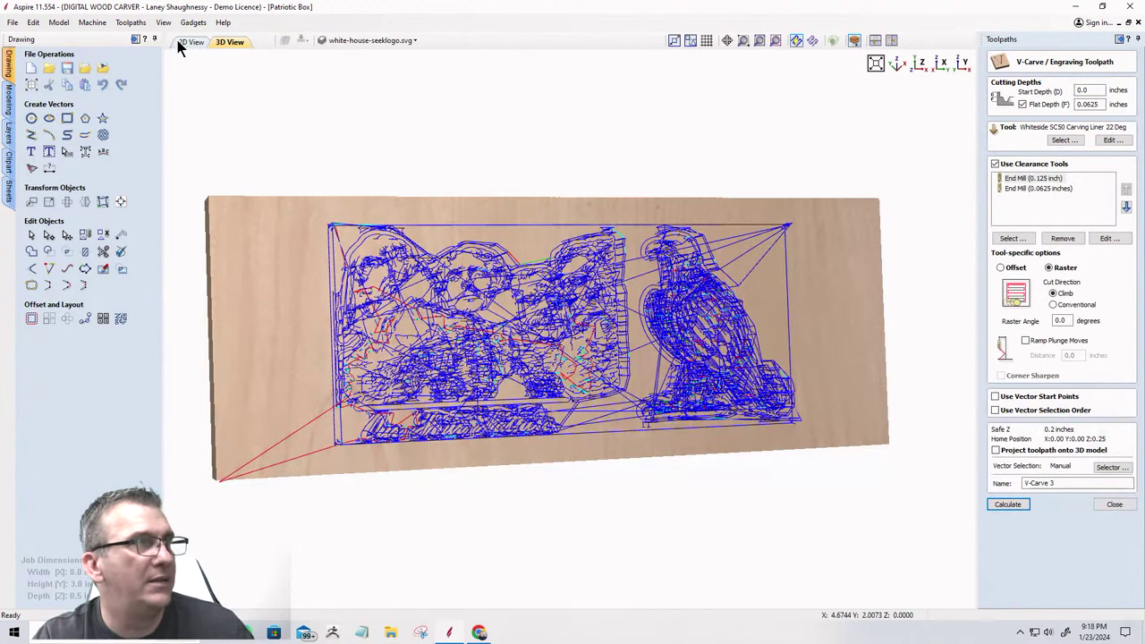
Reselect all the faces, eagle and text artwork and calculate V-Carve 3 with both clearance passes.
{"action": "left_click", "coordinate": [191, 42]}
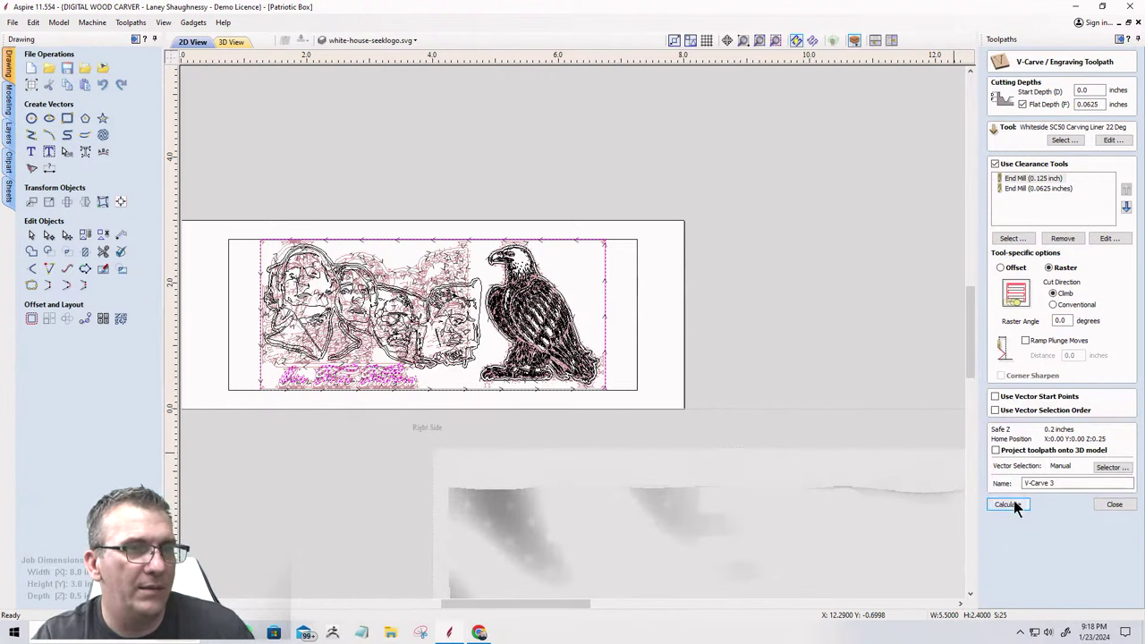
{"action": "left_click", "coordinate": [1125, 515]}
{"action": "left_click", "coordinate": [999, 305]}
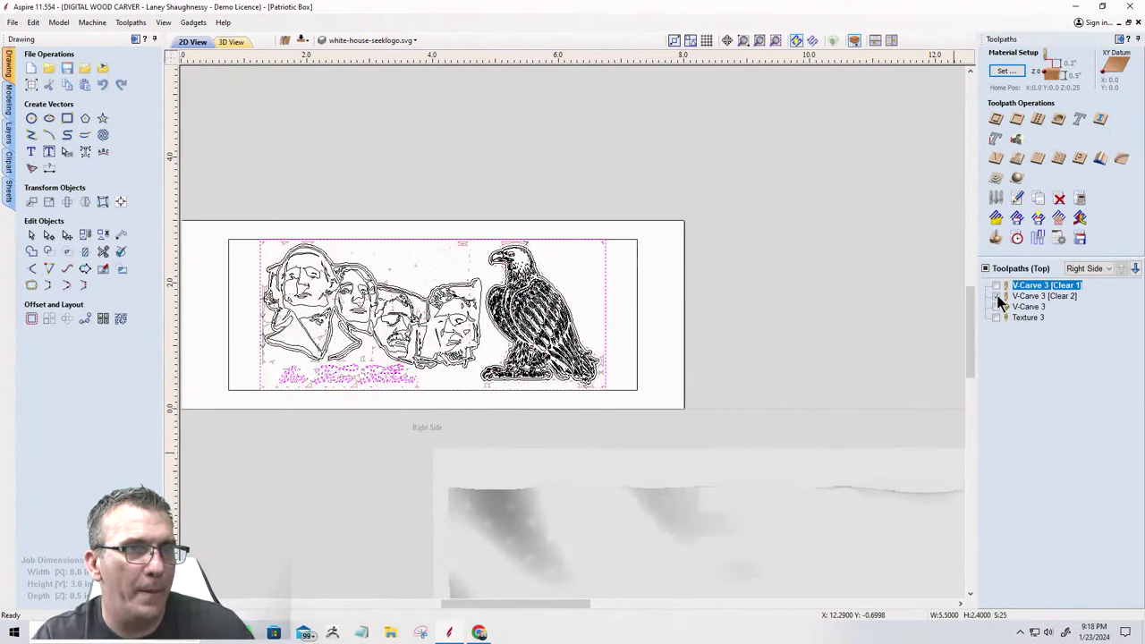
{"action": "double_click", "coordinate": [1036, 295]}
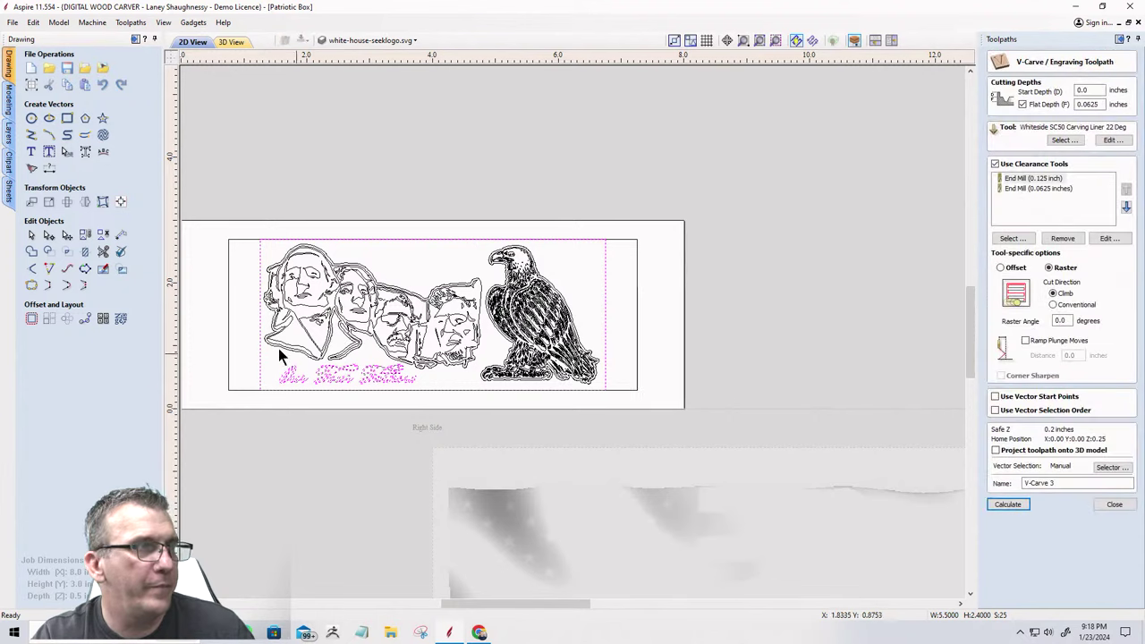
{"action": "left_click_drag", "start_coordinate": [242, 224], "coordinate": [609, 415]}
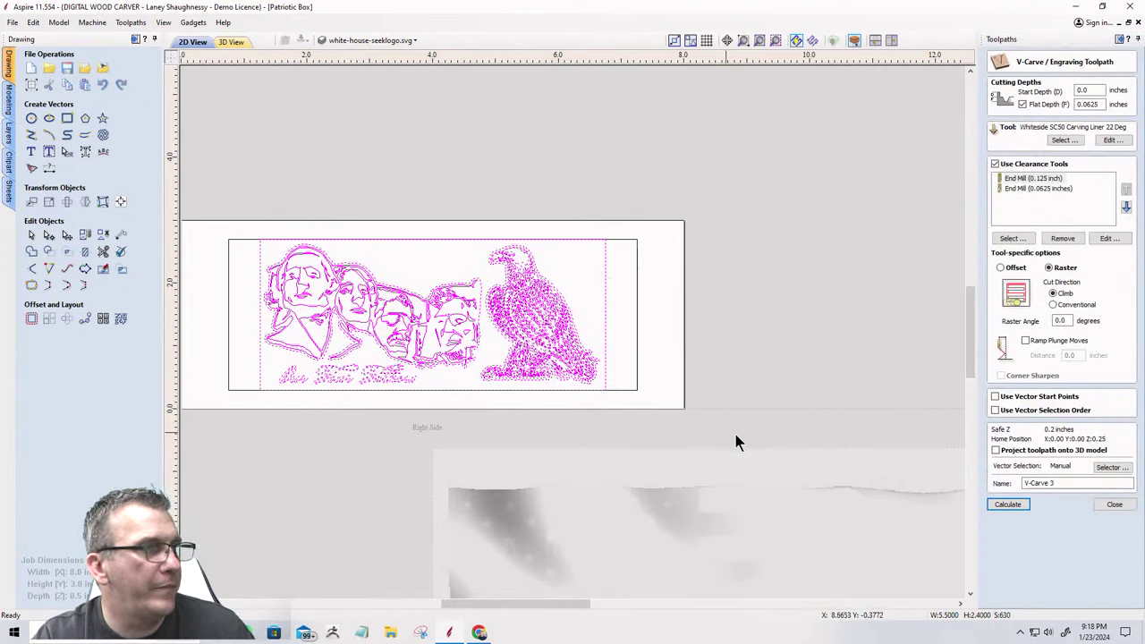
{"action": "left_click", "coordinate": [1017, 504]}
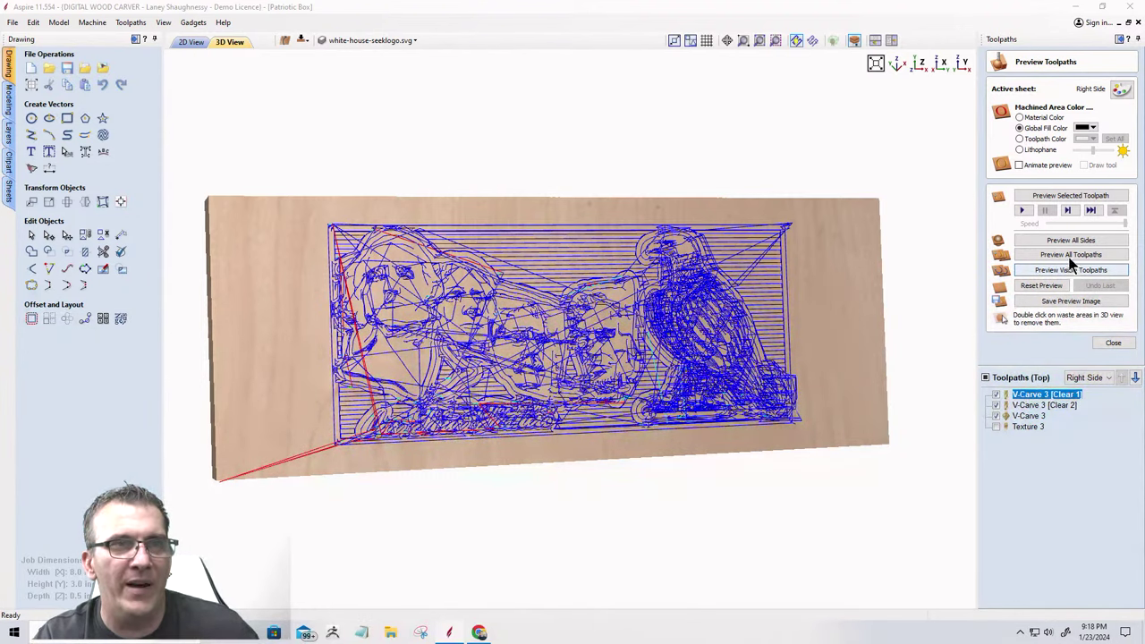
Simulate all toolpaths in material colour, then tilt and reset to a top-down full-board view.
{"action": "left_click", "coordinate": [1065, 258]}
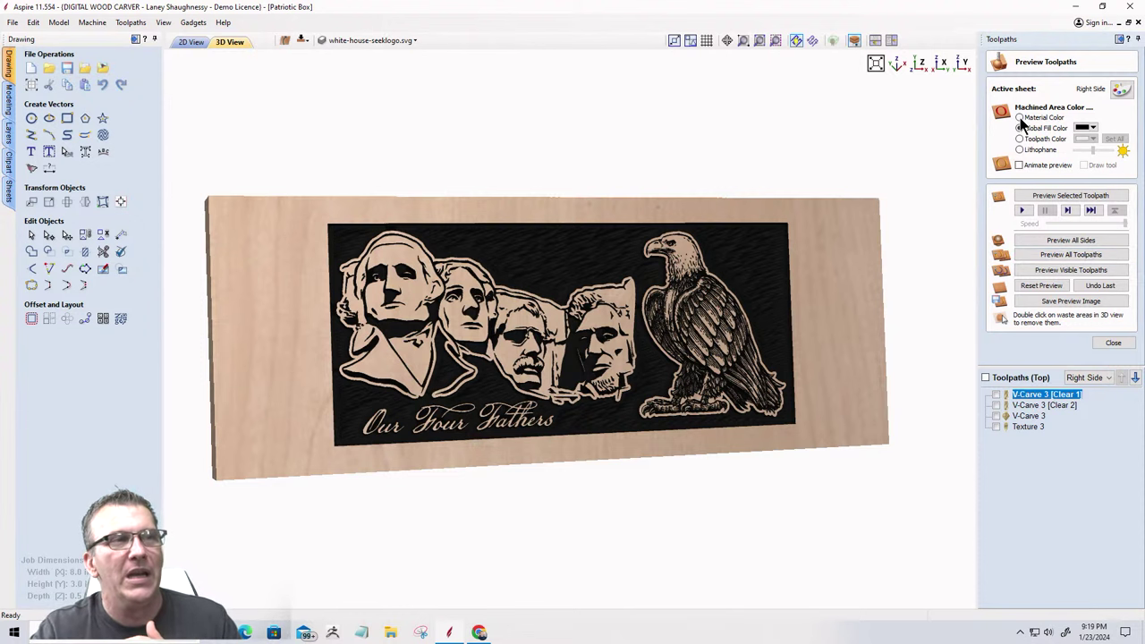
{"action": "left_click_drag", "start_coordinate": [693, 365], "coordinate": [614, 376]}
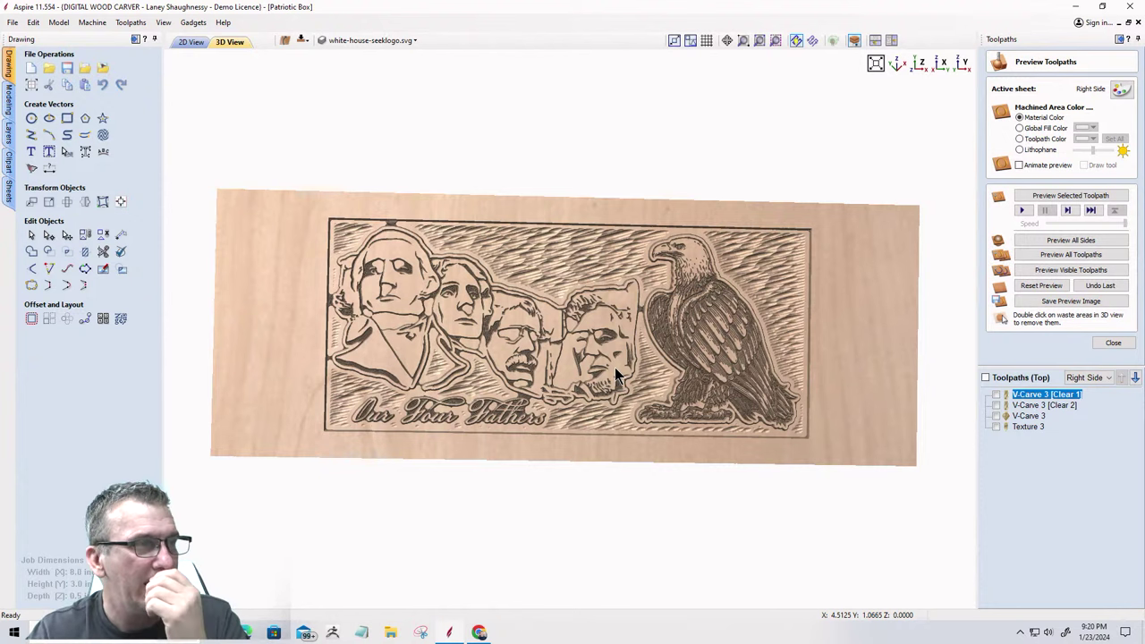
{"action": "left_click_drag", "start_coordinate": [398, 285], "coordinate": [413, 299]}
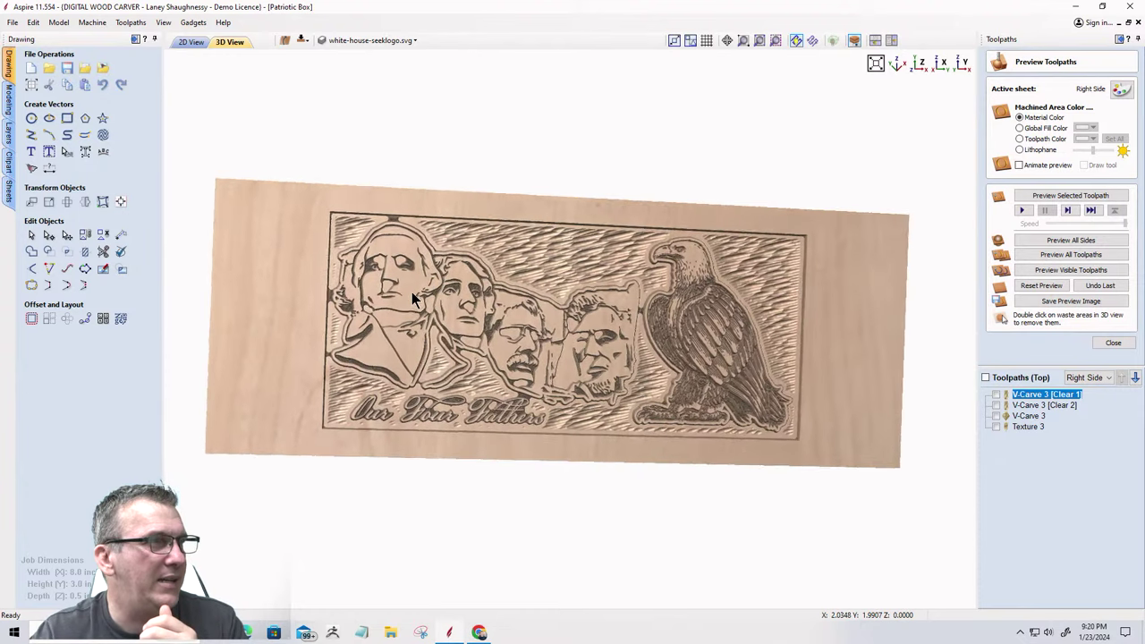
{"action": "key", "text": "1"}
{"action": "key", "text": "F6"}
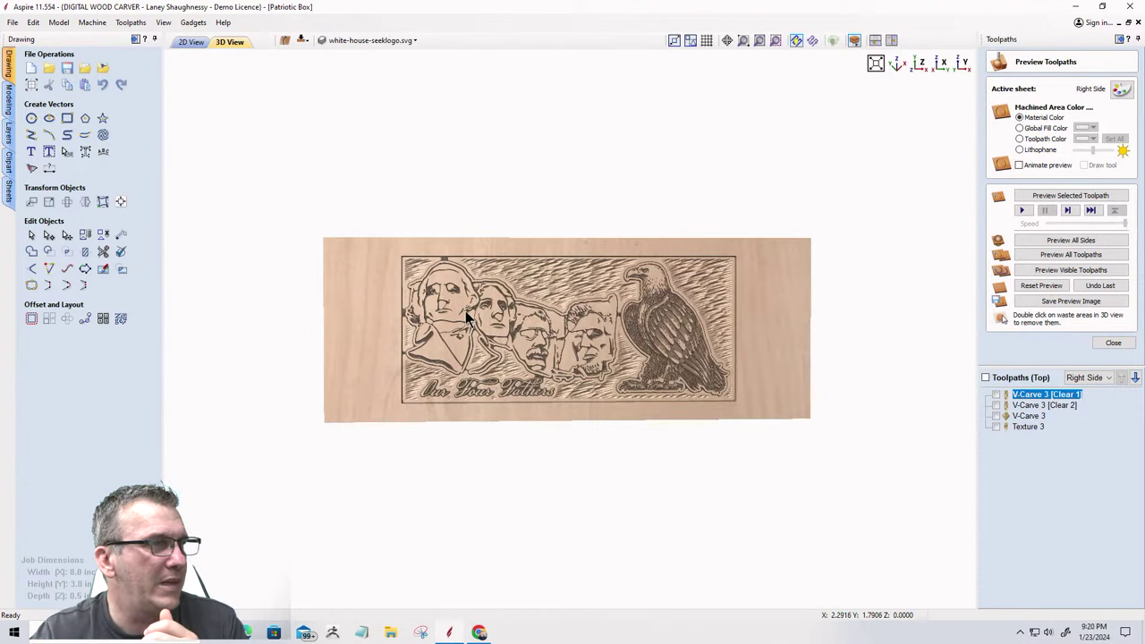
{"action": "scroll", "coordinate": [465, 317], "scroll_direction": "up", "scroll_amount": 1}
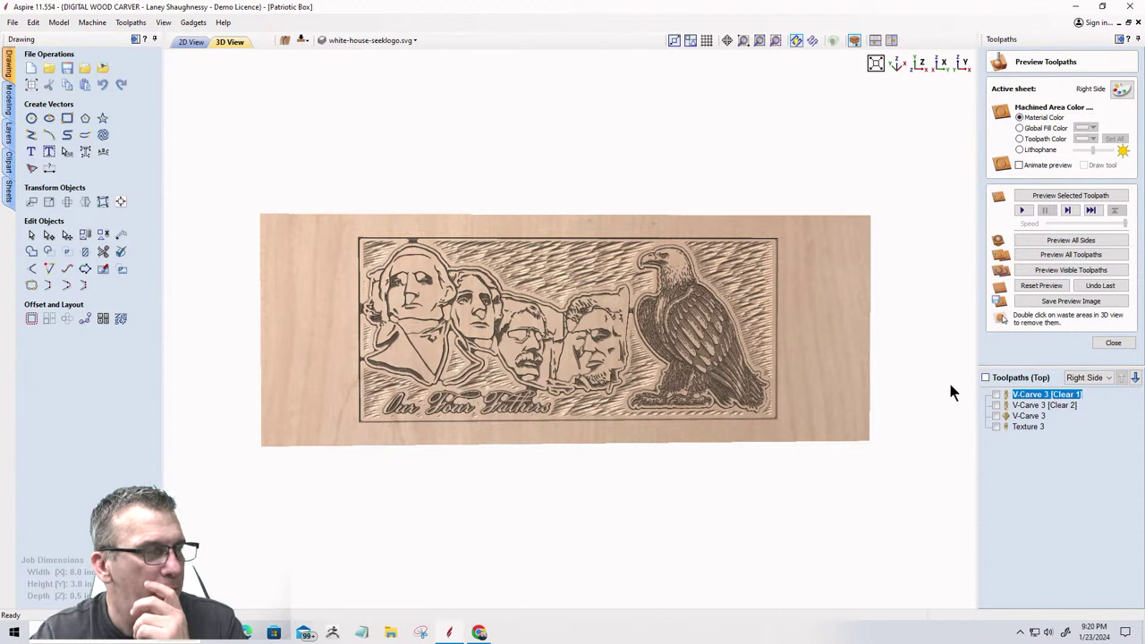
In the 2D view, select the vectors of the four Mount Rushmore faces.
{"action": "left_click", "coordinate": [193, 44]}
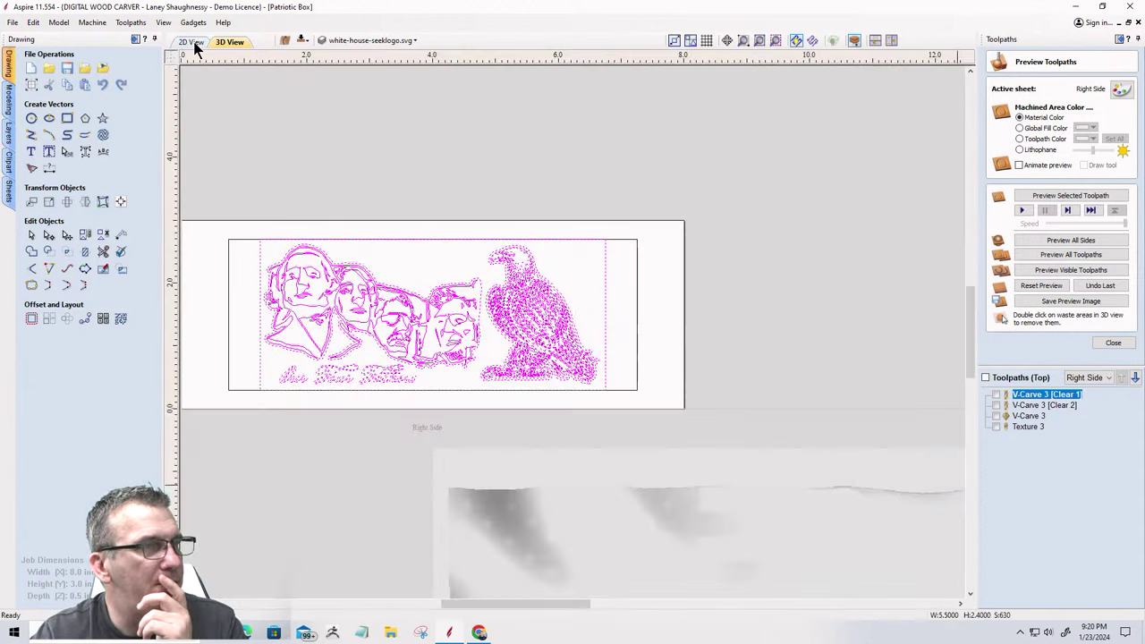
{"action": "scroll", "coordinate": [259, 295], "scroll_direction": "up", "scroll_amount": 3}
{"action": "scroll", "coordinate": [302, 273], "scroll_direction": "down", "scroll_amount": 3}
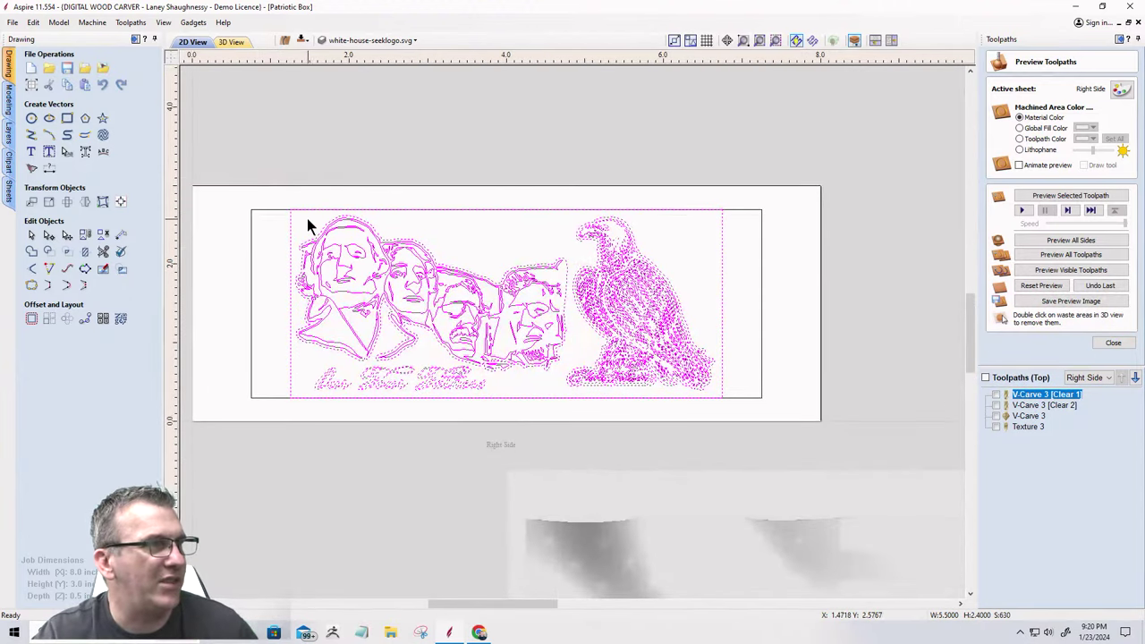
{"action": "left_click", "coordinate": [307, 222]}
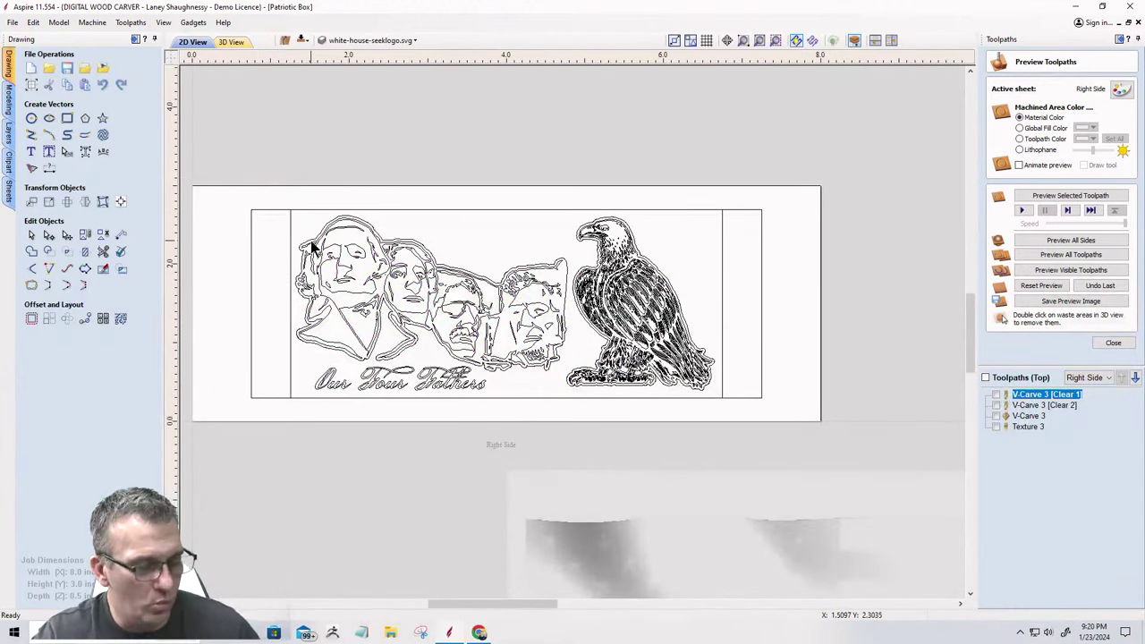
{"action": "left_click_drag", "start_coordinate": [283, 194], "coordinate": [571, 375]}
{"action": "scroll", "coordinate": [470, 370], "scroll_direction": "up", "scroll_amount": 2}
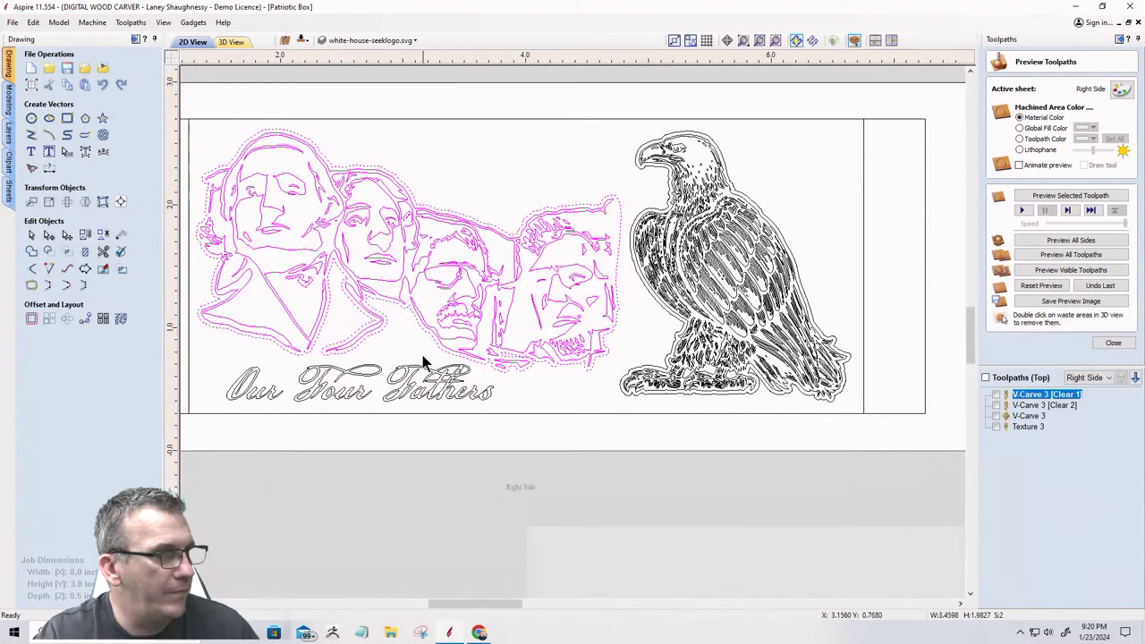
{"action": "left_click", "coordinate": [430, 333]}
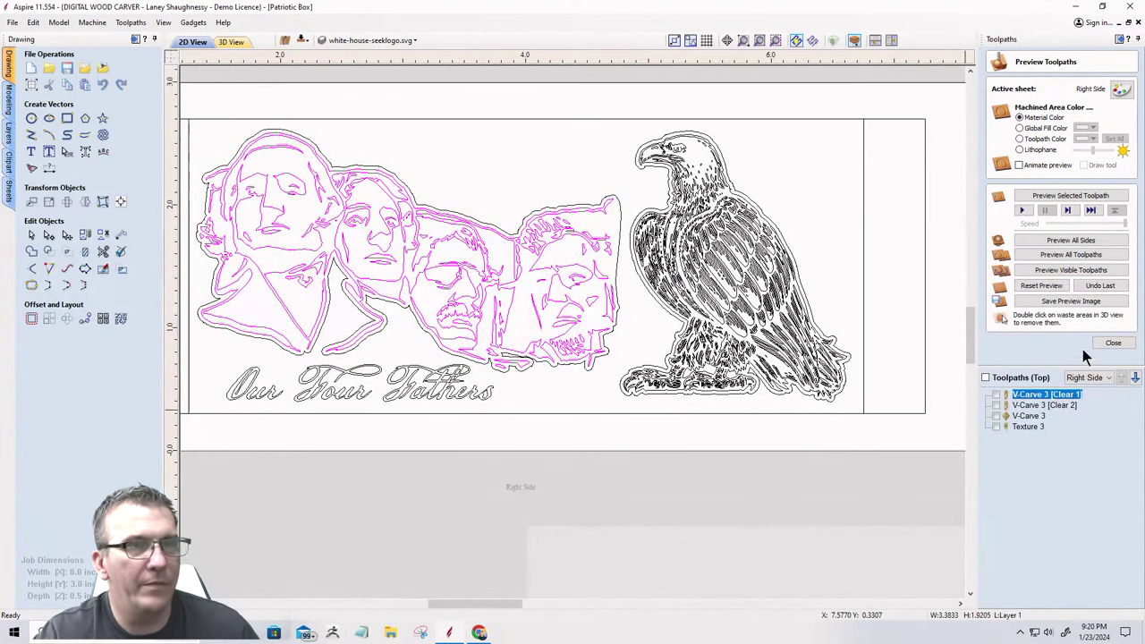
Create and calculate a new V-Carve 4 toolpath for the selected faces.
{"action": "left_click", "coordinate": [1113, 342]}
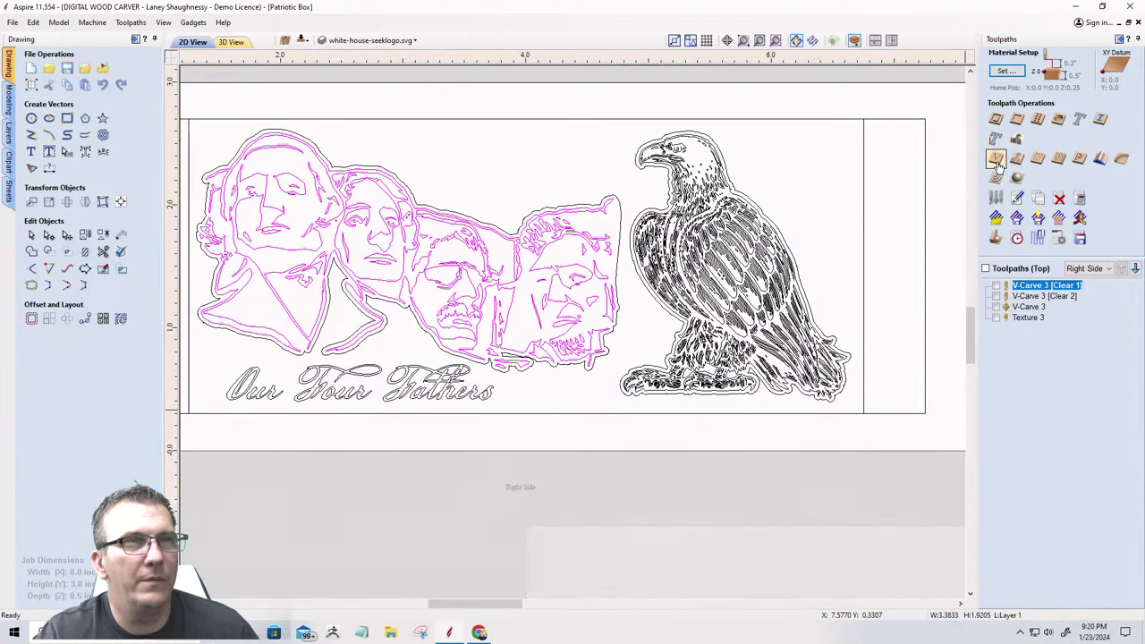
{"action": "left_click", "coordinate": [996, 160]}
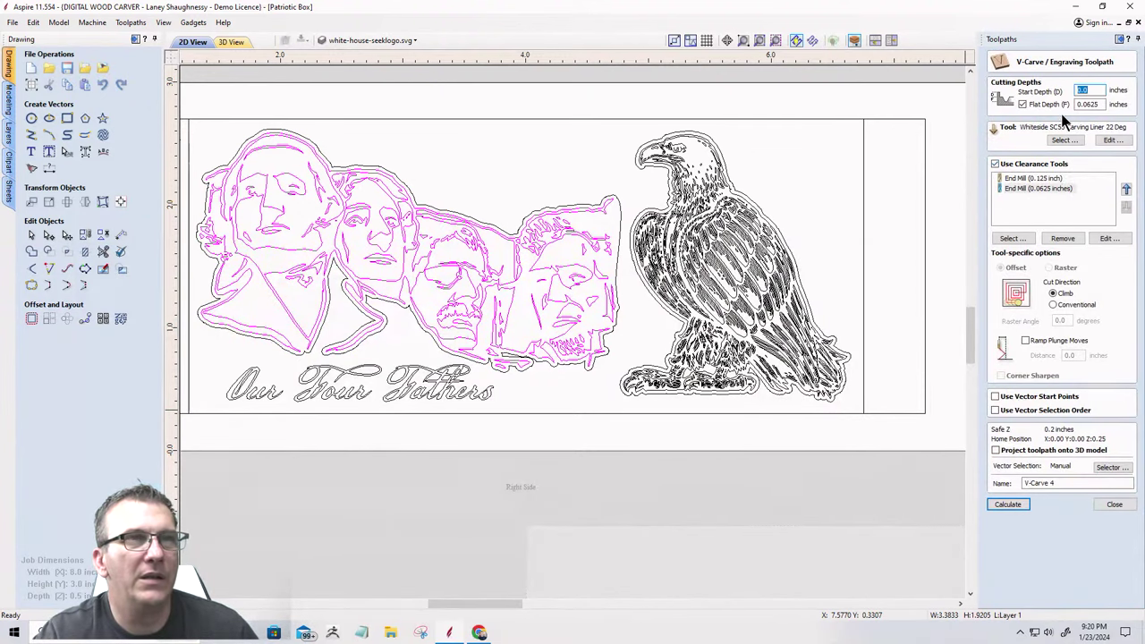
{"action": "left_click", "coordinate": [996, 504]}
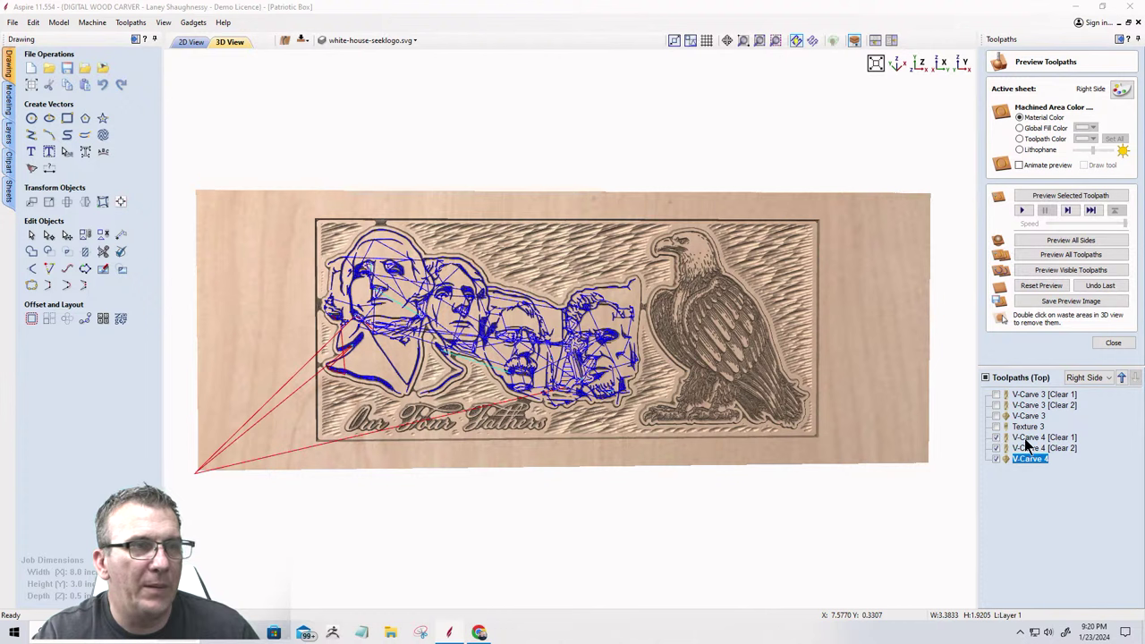
Simulate only the visible V-Carve 4 passes on the Right Side board.
{"action": "left_click", "coordinate": [1119, 344]}
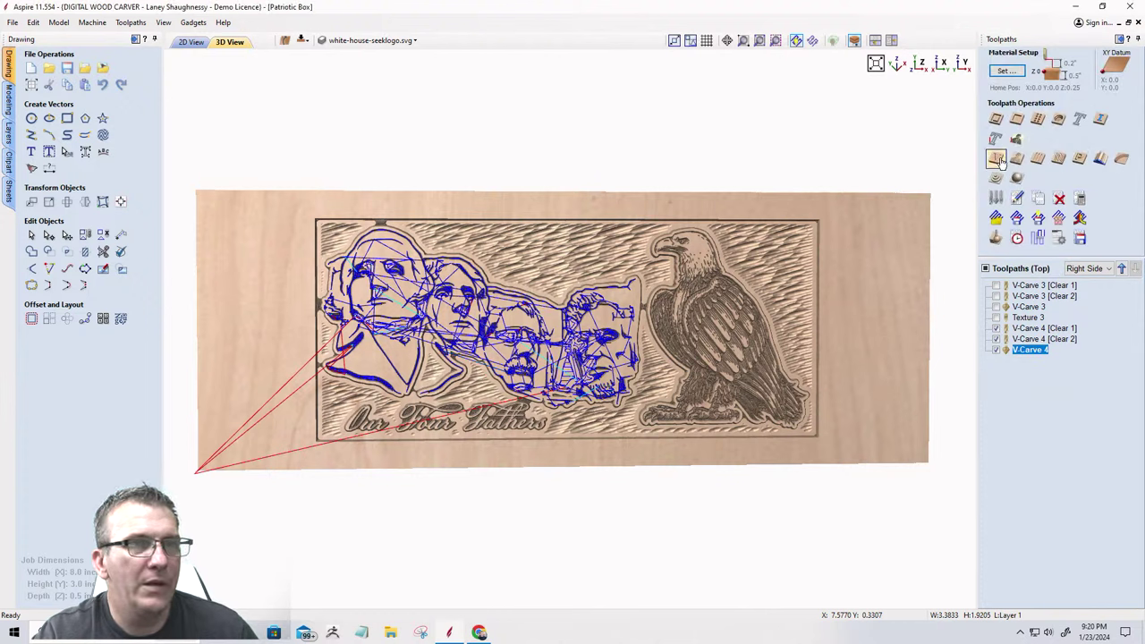
{"action": "left_click", "coordinate": [996, 237]}
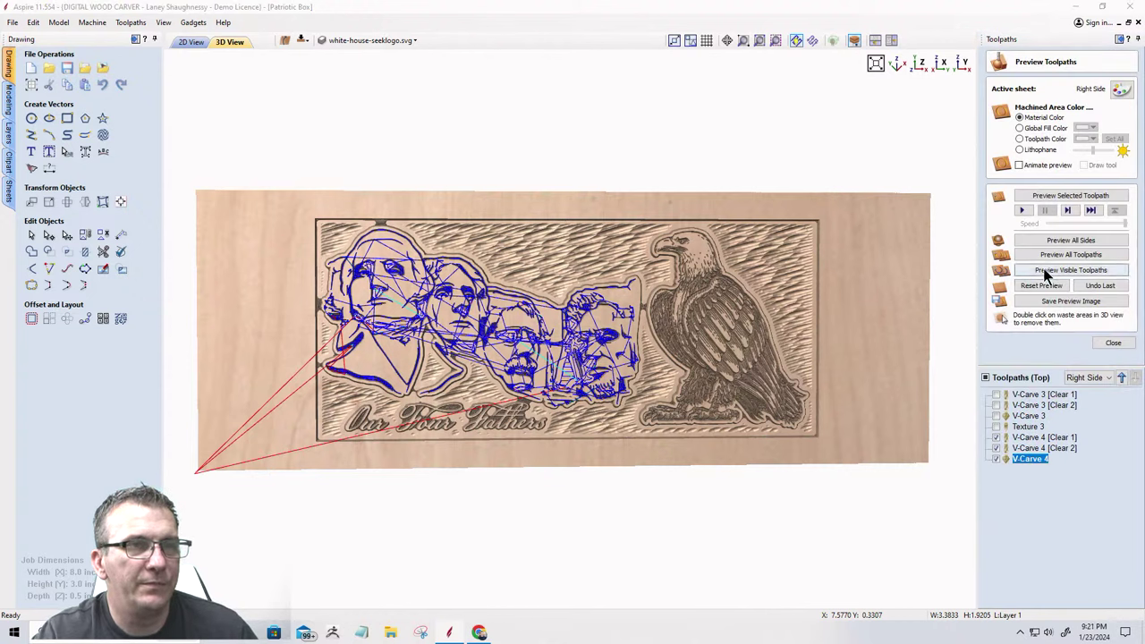
{"action": "left_click", "coordinate": [1047, 271]}
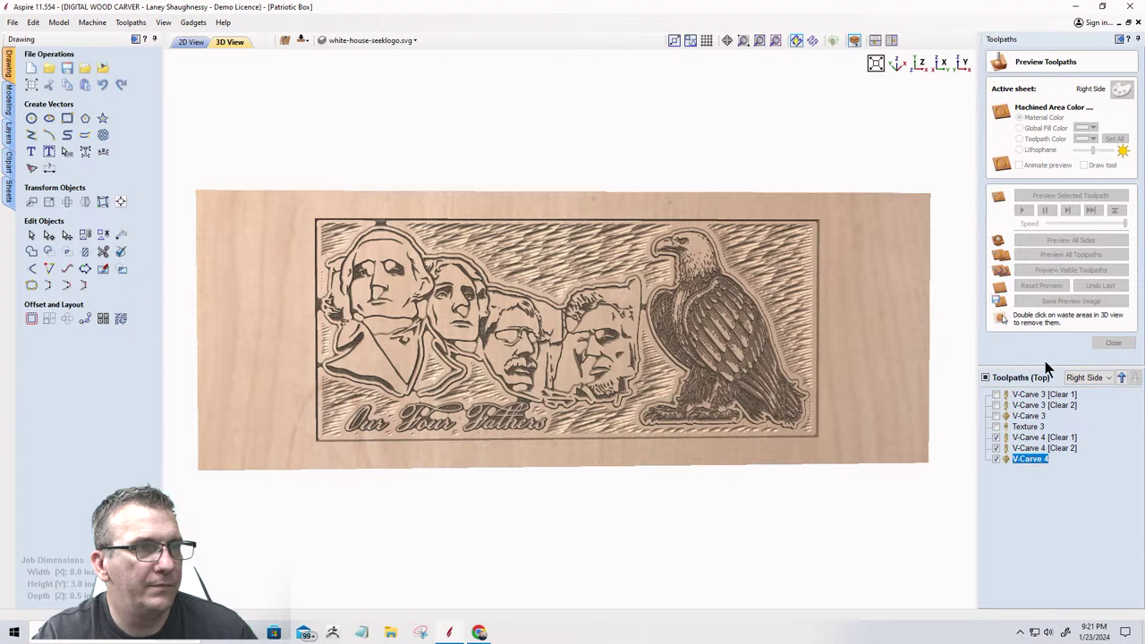
Make the V-Carve 4 Clear 1 and Clear 2 toolpaths preview in black.
{"action": "left_click", "coordinate": [1022, 438]}
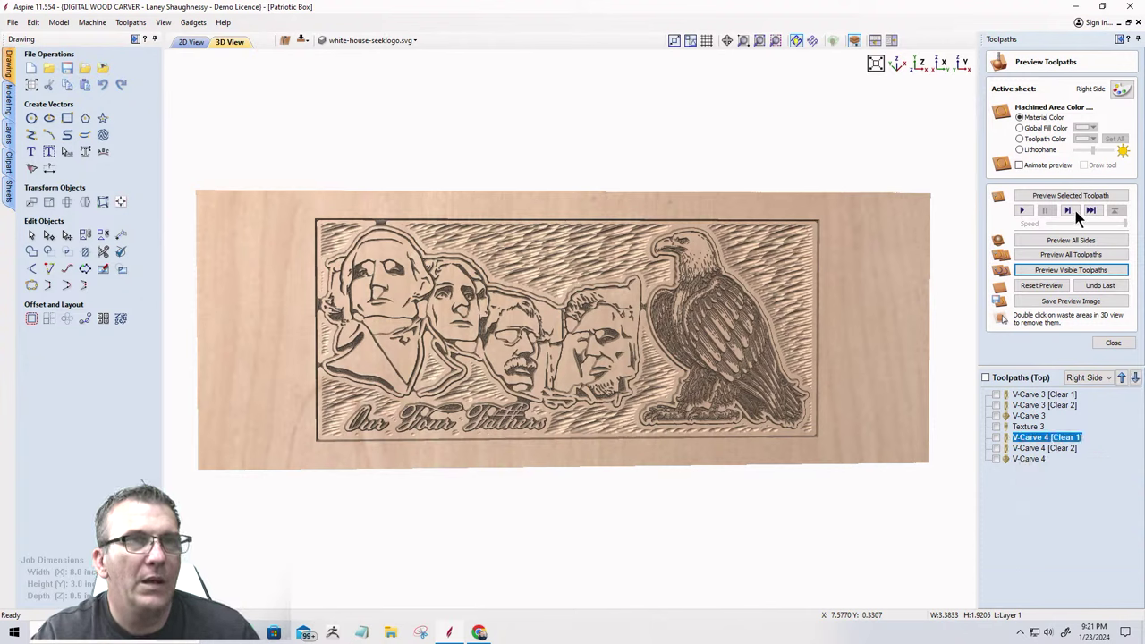
{"action": "left_click", "coordinate": [1020, 138]}
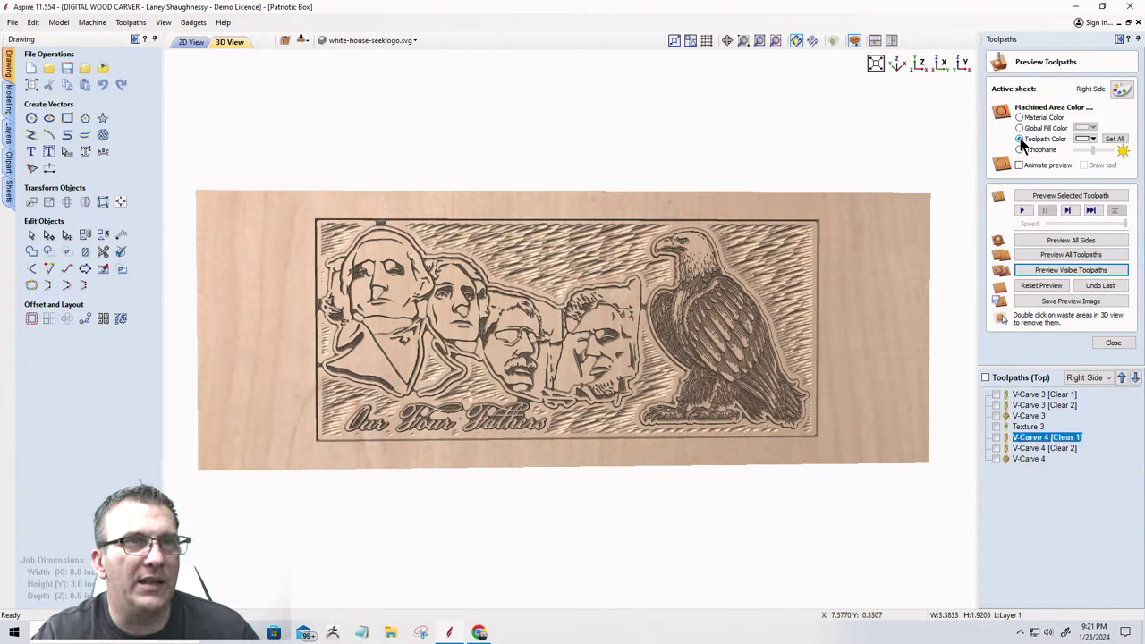
{"action": "left_click", "coordinate": [1086, 141]}
{"action": "left_click", "coordinate": [1061, 170]}
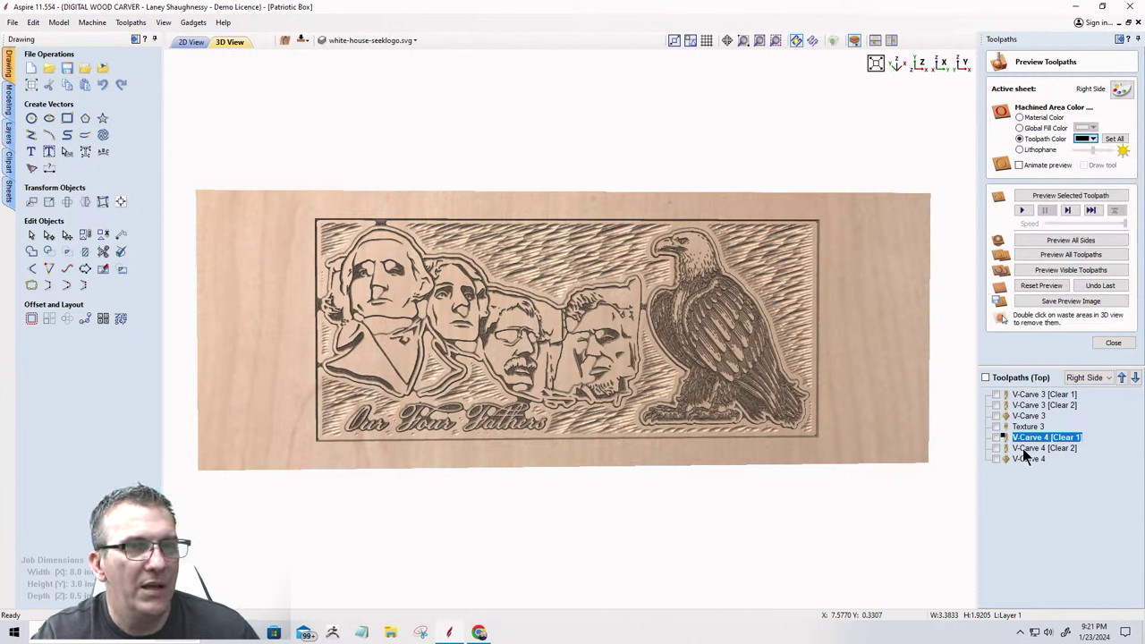
{"action": "left_click", "coordinate": [1022, 448]}
{"action": "left_click", "coordinate": [1087, 139]}
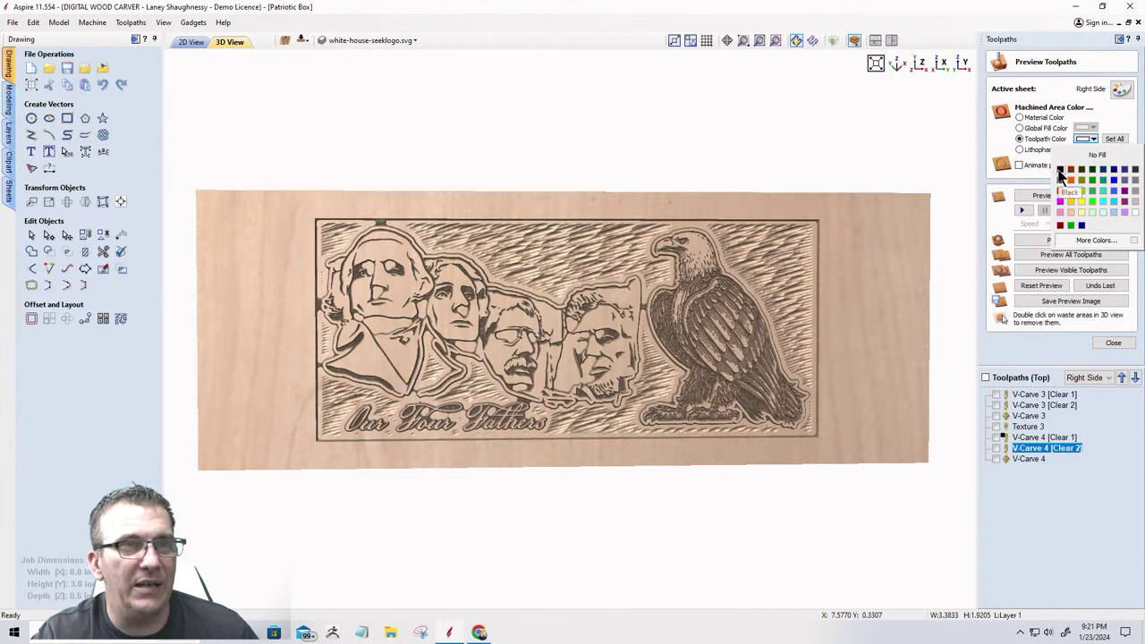
{"action": "left_click", "coordinate": [1060, 169]}
Set V-Carve 4 to preview black too, and reopen its toolpath settings.
{"action": "left_click", "coordinate": [1025, 458]}
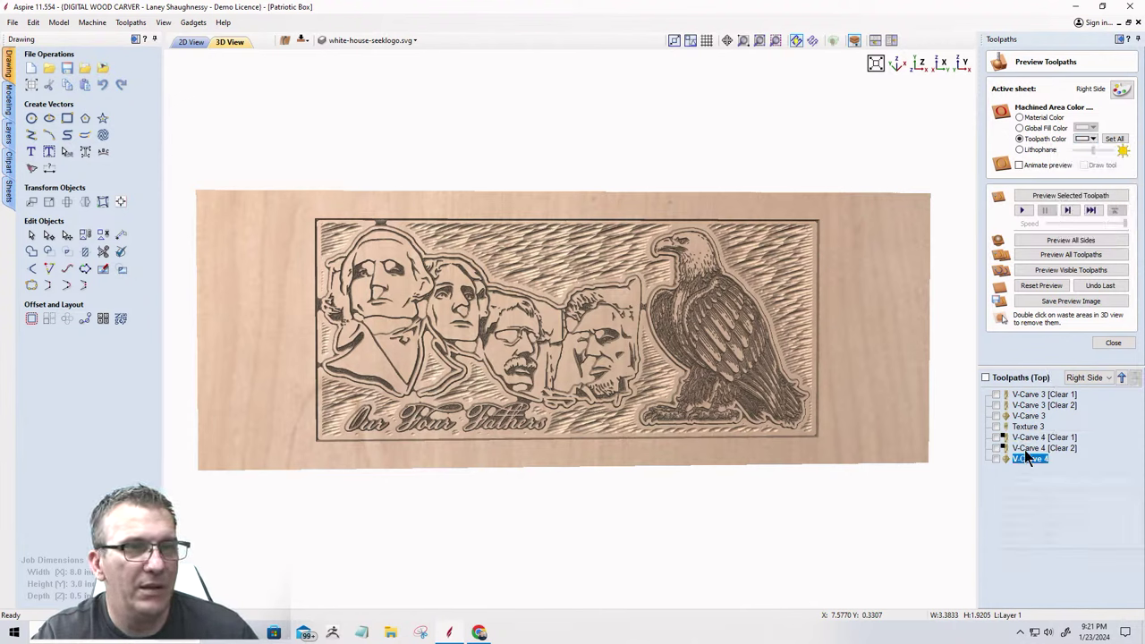
{"action": "left_click", "coordinate": [1087, 139]}
{"action": "left_click", "coordinate": [1060, 170]}
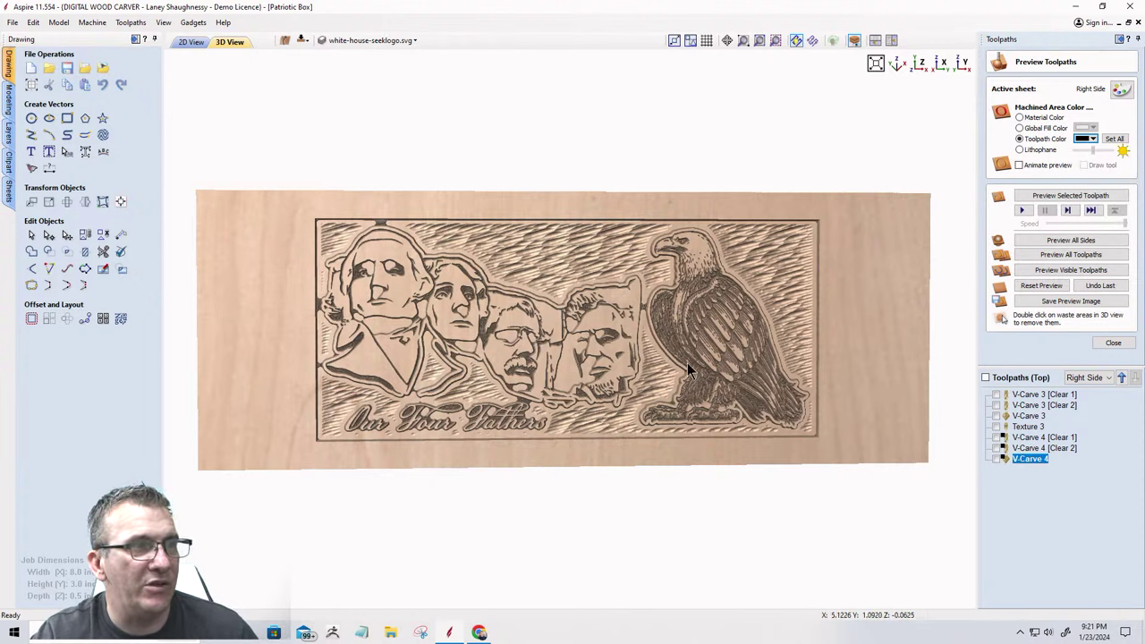
{"action": "left_click", "coordinate": [1035, 438]}
{"action": "double_click", "coordinate": [1034, 439]}
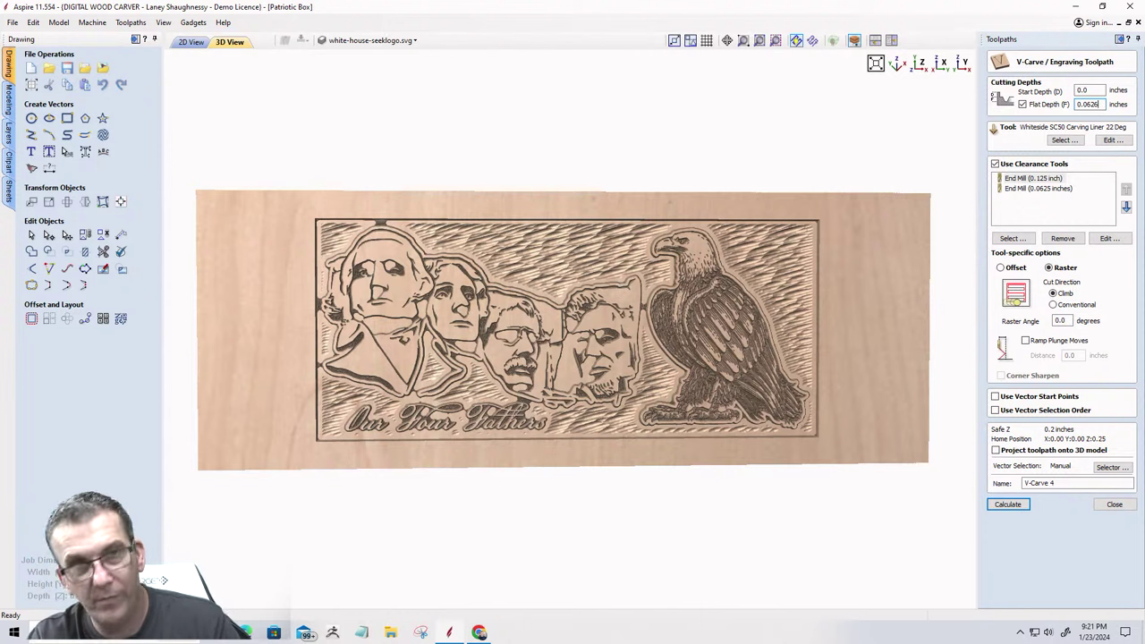
{"action": "left_click", "coordinate": [1008, 507]}
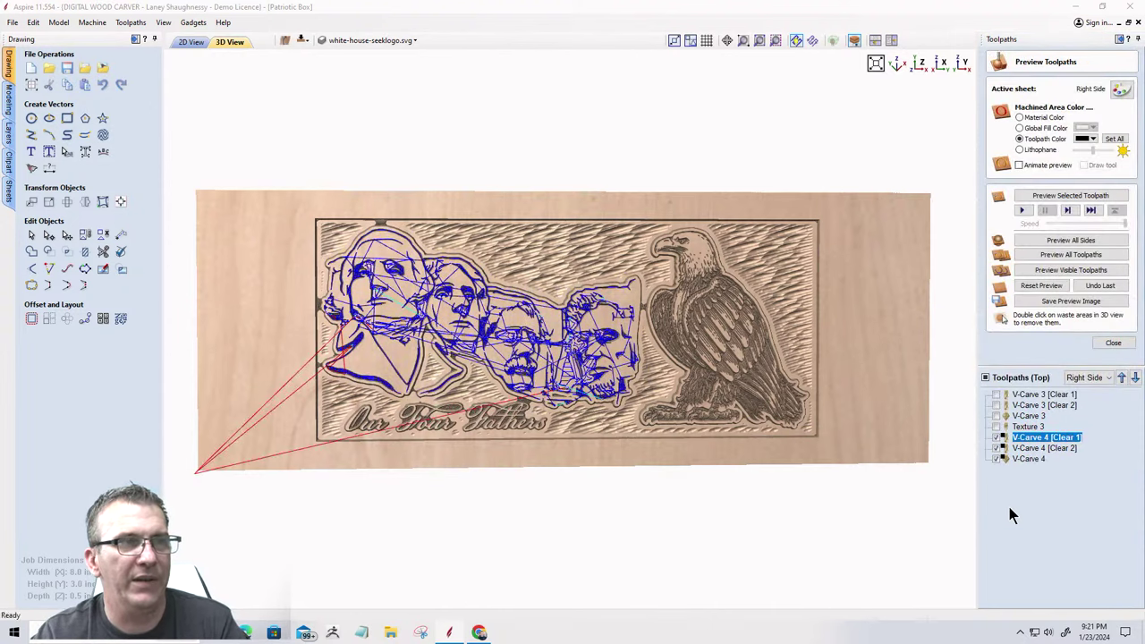
{"action": "left_click", "coordinate": [1057, 271]}
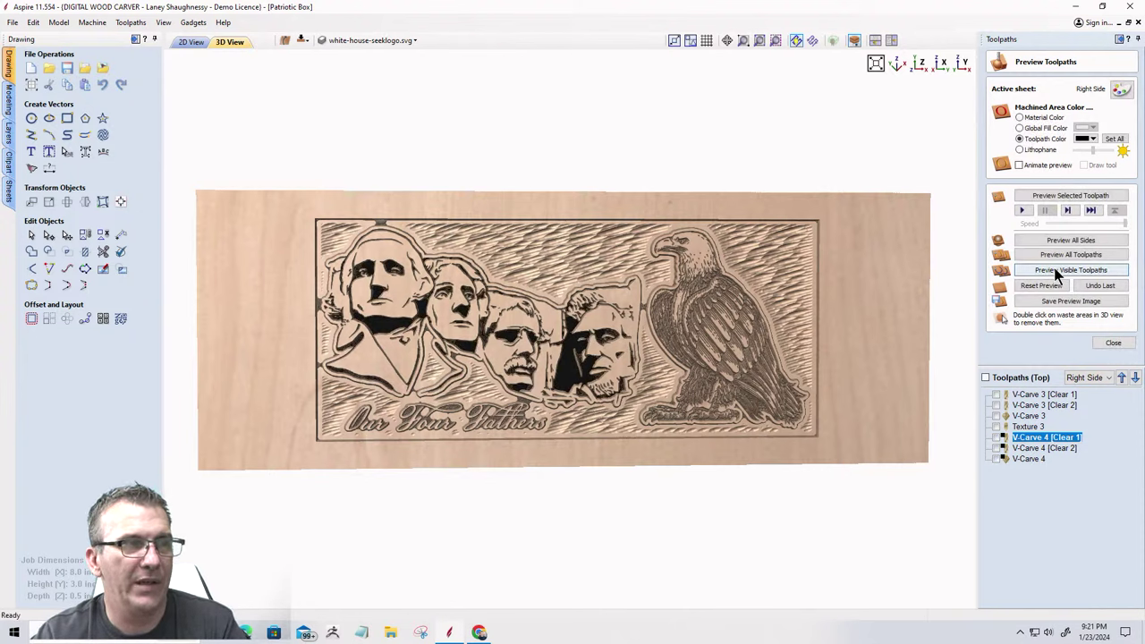
{"action": "mouse_move", "coordinate": [632, 397]}
{"action": "left_mouse_down"}
{"action": "mouse_move", "coordinate": [697, 389]}
{"action": "mouse_move", "coordinate": [623, 382]}
{"action": "left_mouse_up"}
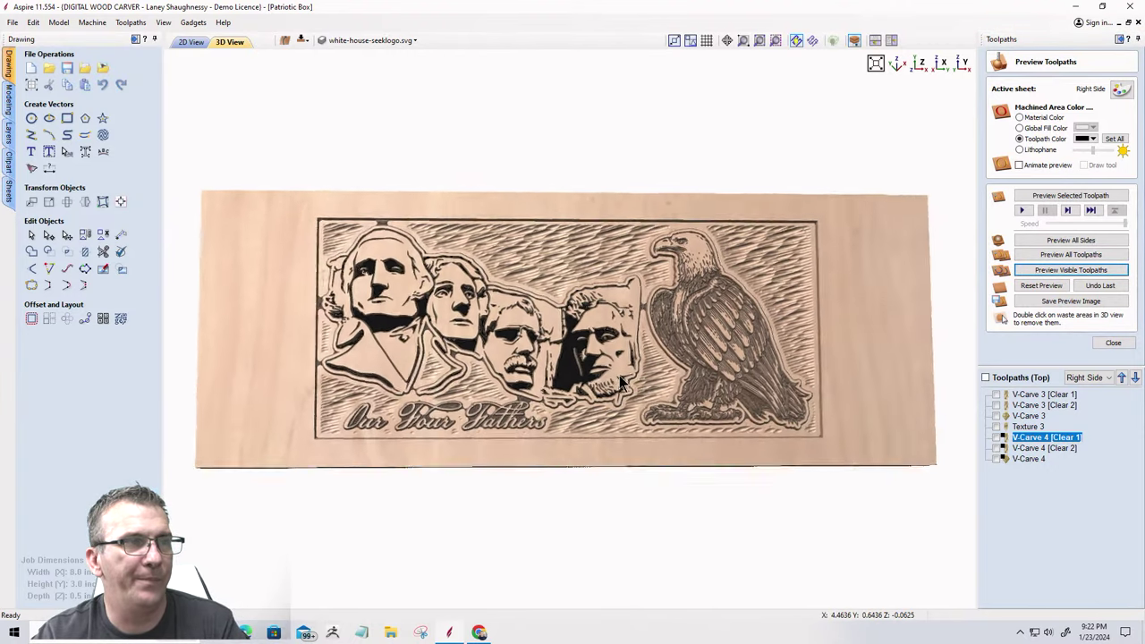
{"action": "scroll", "coordinate": [543, 386], "scroll_direction": "up", "scroll_amount": 4}
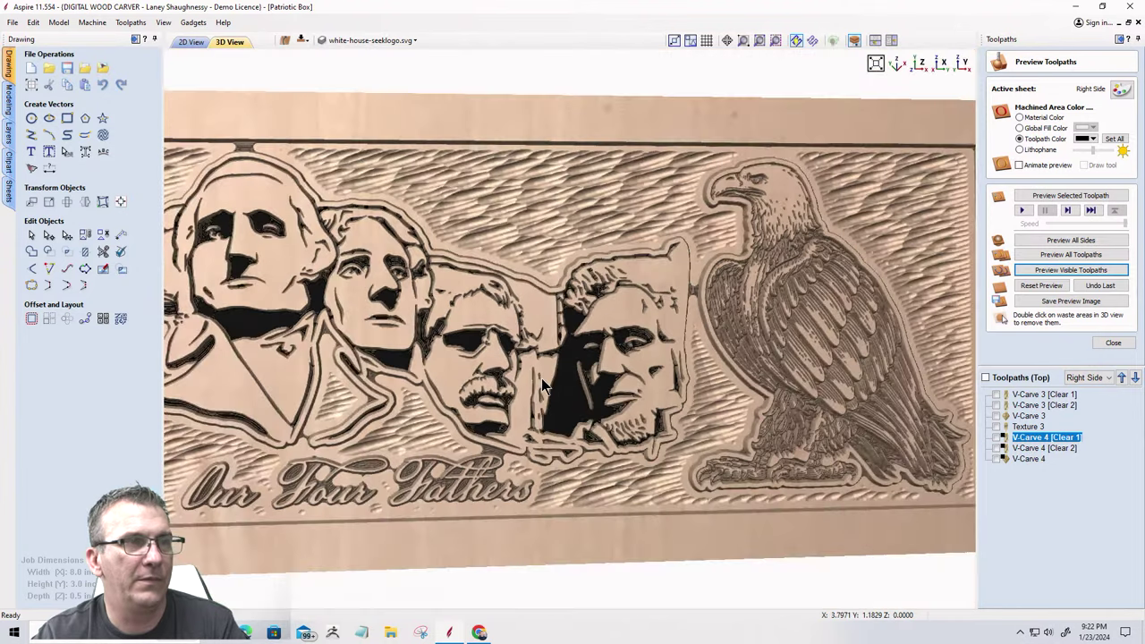
{"action": "left_click_drag", "start_coordinate": [429, 371], "coordinate": [451, 351]}
{"action": "scroll", "coordinate": [473, 380], "scroll_direction": "down", "scroll_amount": 4}
{"action": "left_click_drag", "start_coordinate": [637, 349], "coordinate": [656, 343]}
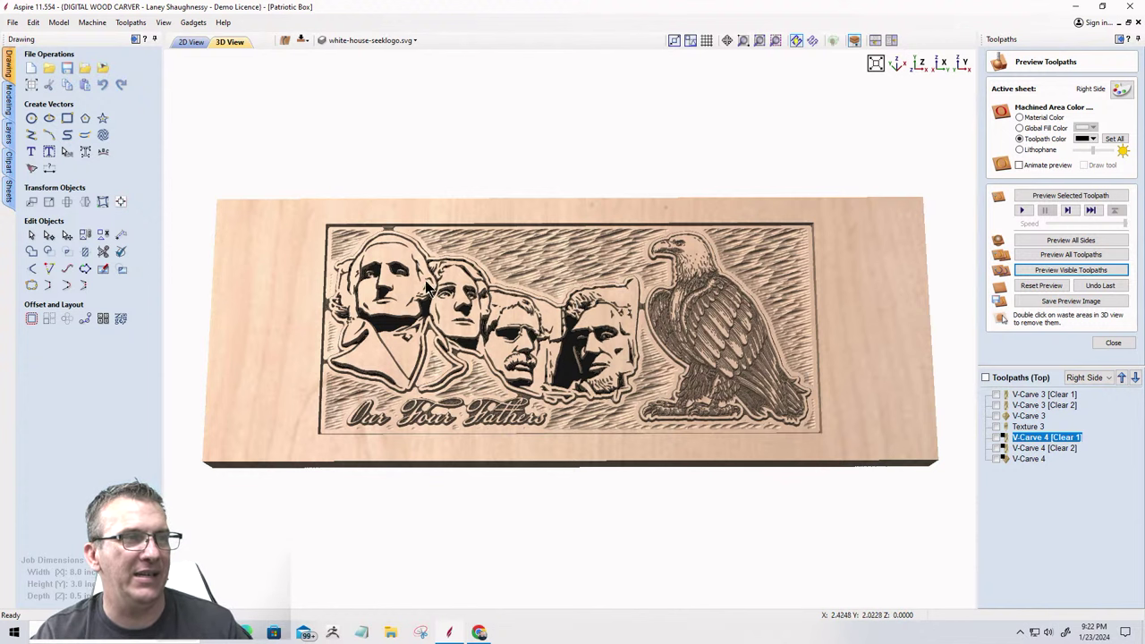
{"action": "mouse_move", "coordinate": [601, 376]}
{"action": "left_mouse_down"}
{"action": "mouse_move", "coordinate": [631, 372]}
{"action": "mouse_move", "coordinate": [618, 372]}
{"action": "left_mouse_up"}
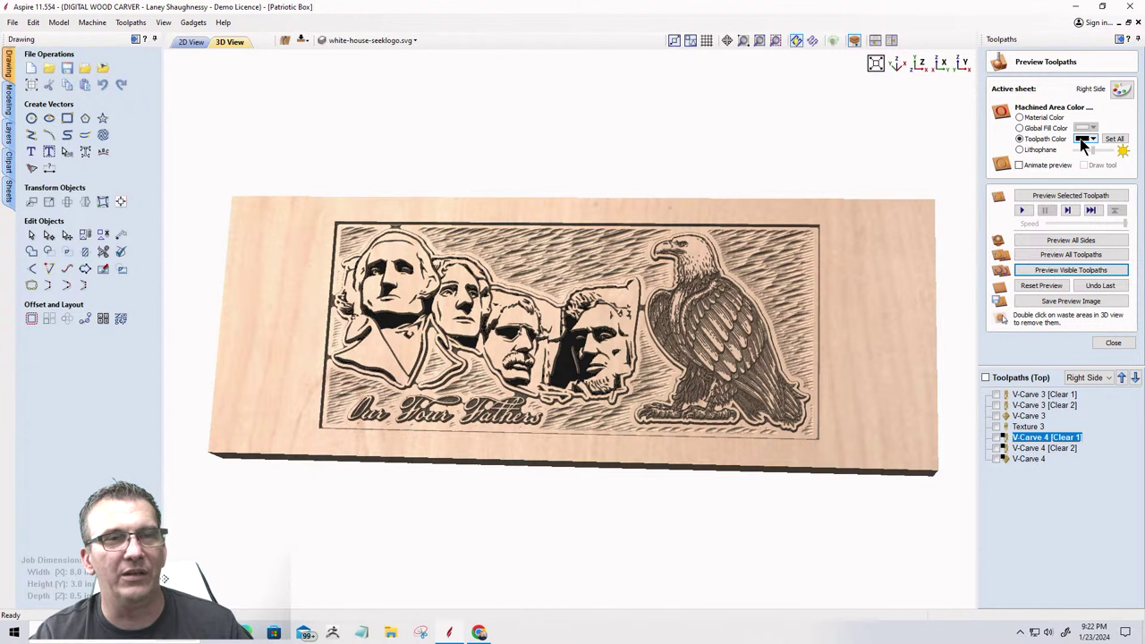
{"action": "mouse_move", "coordinate": [787, 358]}
{"action": "left_mouse_down"}
{"action": "mouse_move", "coordinate": [718, 355]}
{"action": "mouse_move", "coordinate": [730, 348]}
{"action": "mouse_move", "coordinate": [439, 378]}
{"action": "mouse_move", "coordinate": [622, 326]}
{"action": "left_mouse_up"}
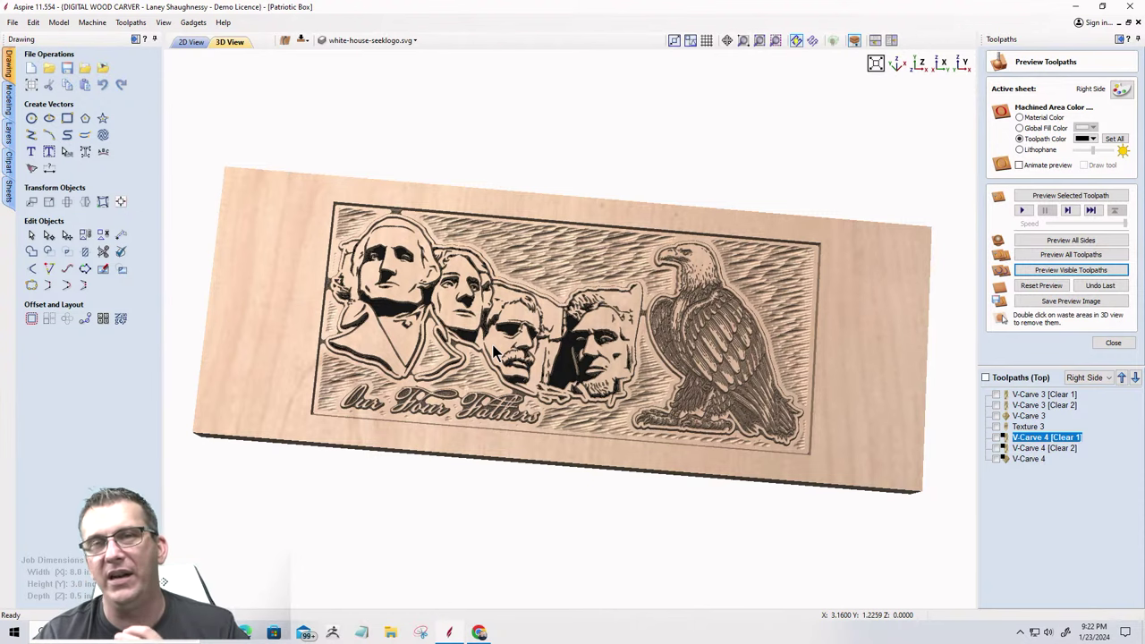
{"action": "left_click_drag", "start_coordinate": [595, 376], "coordinate": [569, 346]}
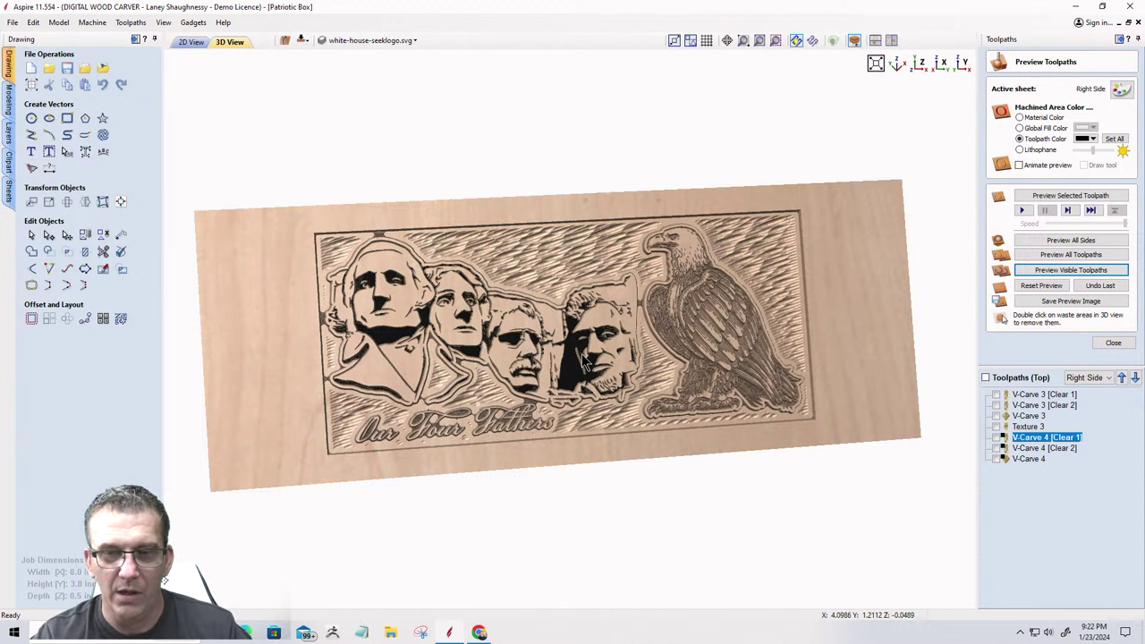
{"action": "left_click_drag", "start_coordinate": [492, 353], "coordinate": [419, 330]}
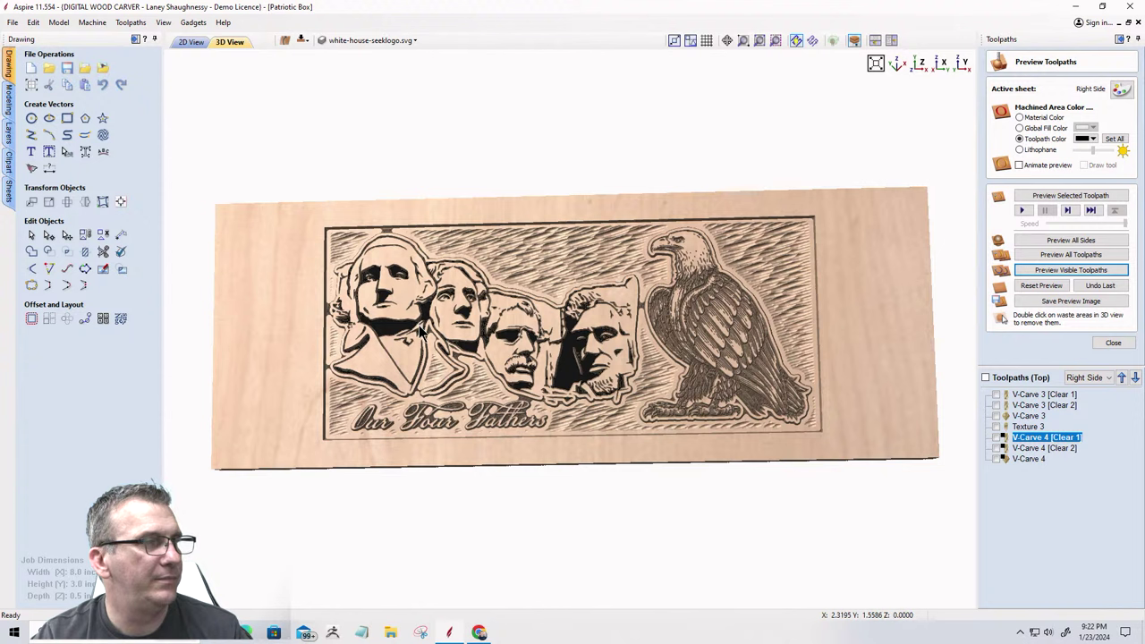
{"action": "left_click_drag", "start_coordinate": [418, 329], "coordinate": [380, 329]}
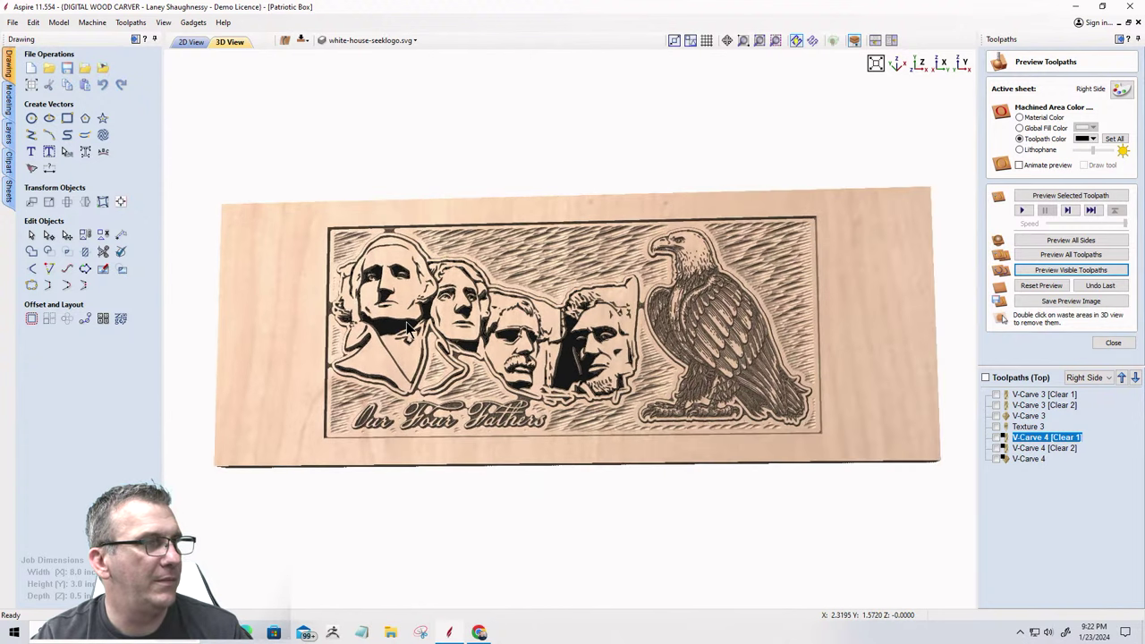
{"action": "left_click_drag", "start_coordinate": [507, 335], "coordinate": [302, 177]}
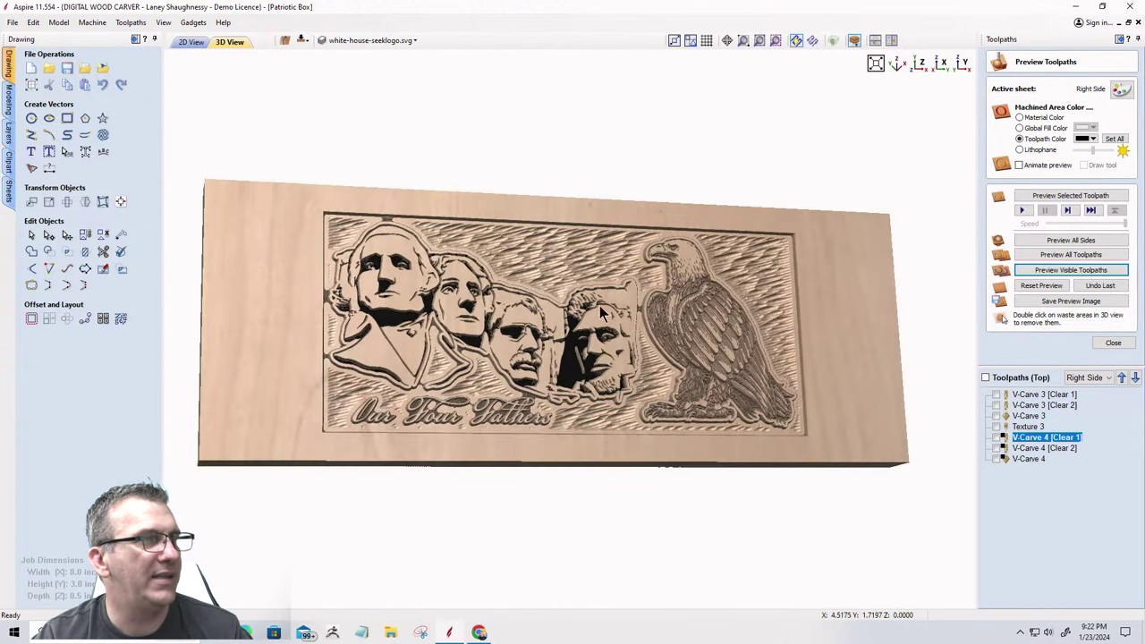
Draw 0.25-inch circles at the Right Side panel's upper-left and lower-right corners.
{"action": "left_click", "coordinate": [190, 42]}
{"action": "scroll", "coordinate": [801, 387], "scroll_direction": "down", "scroll_amount": 5}
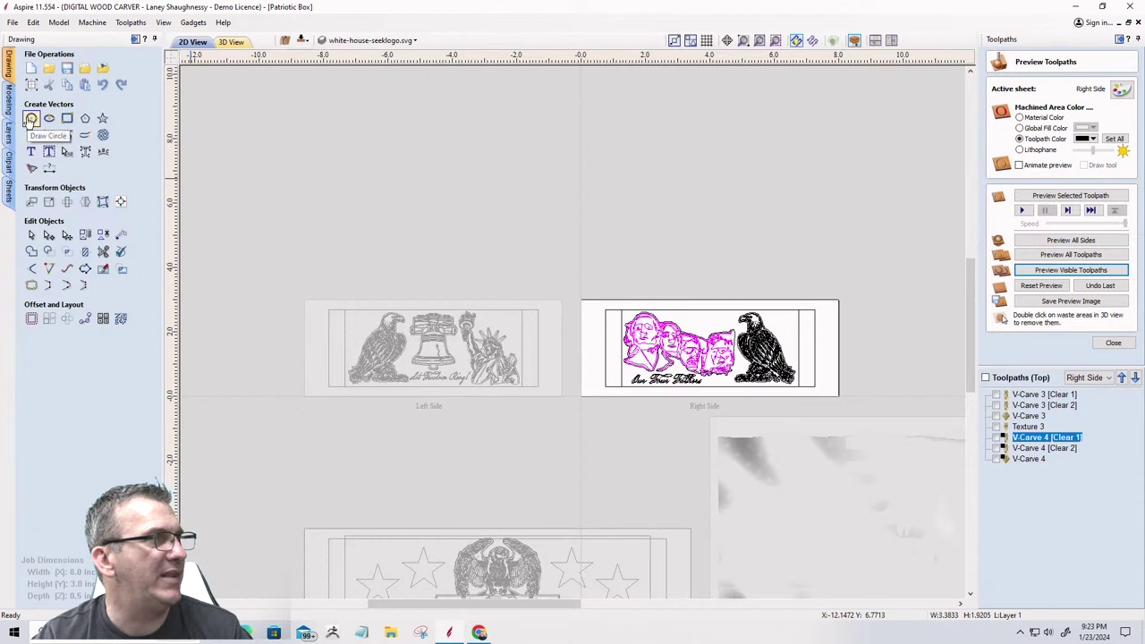
{"action": "left_click", "coordinate": [30, 119]}
{"action": "double_click", "coordinate": [62, 144]}
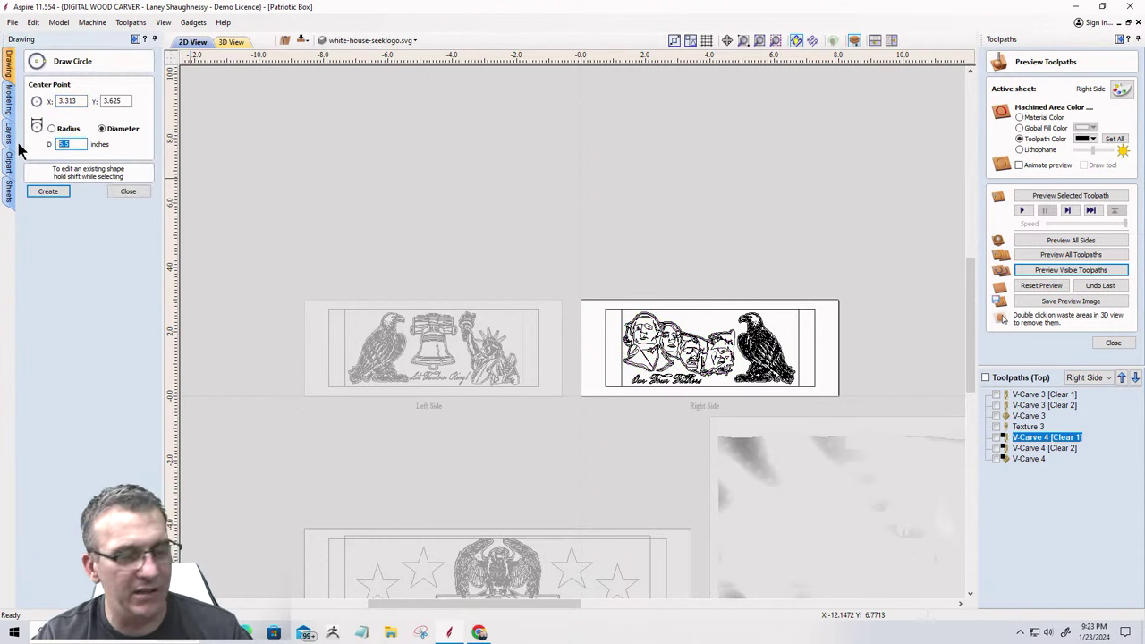
{"action": "type", "text": ".25"}
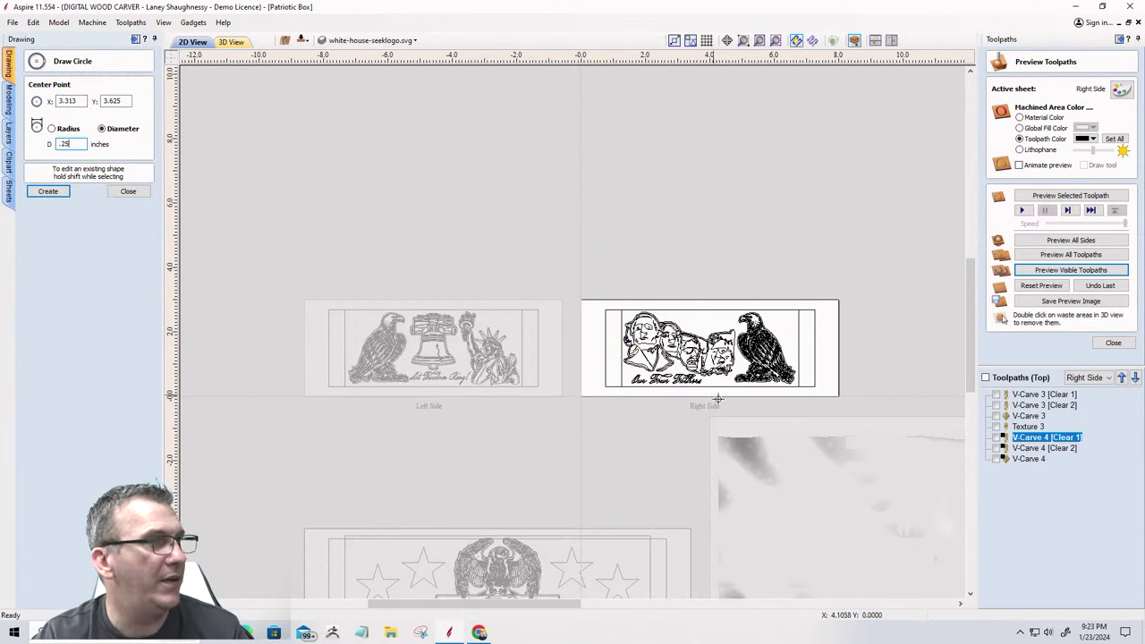
{"action": "scroll", "coordinate": [582, 336], "scroll_direction": "up", "scroll_amount": 2}
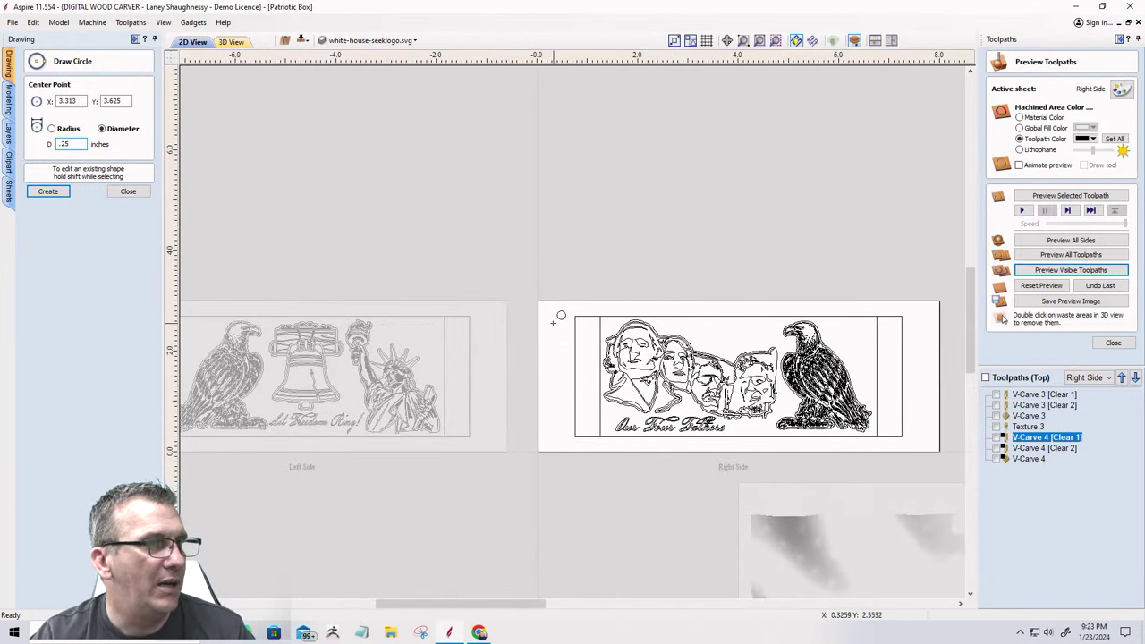
{"action": "left_click", "coordinate": [552, 324]}
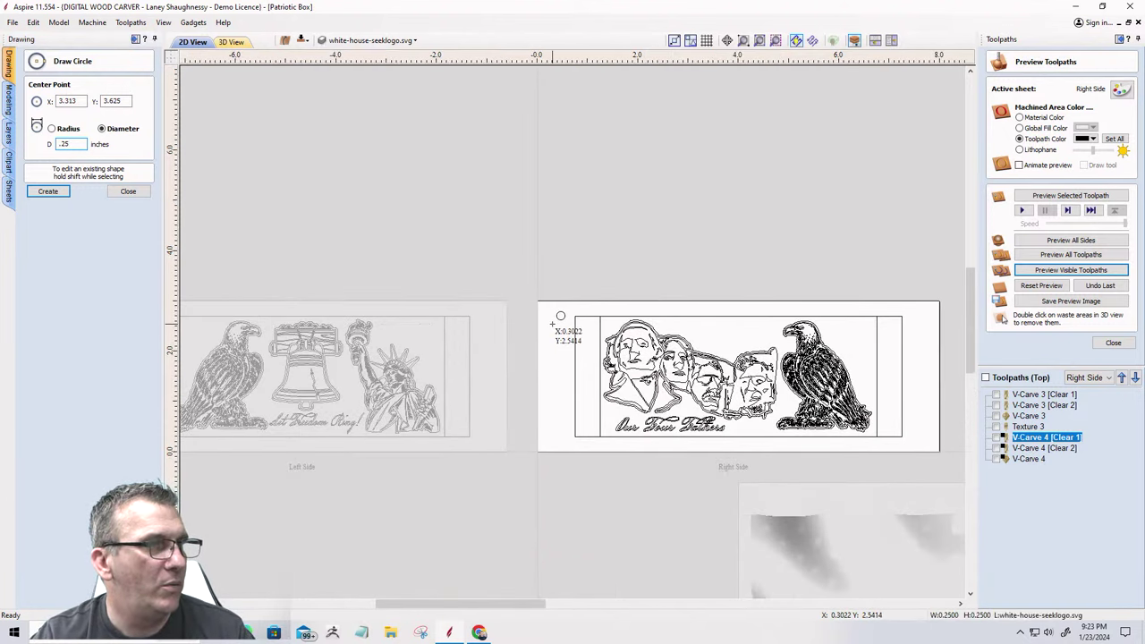
{"action": "left_click", "coordinate": [923, 427]}
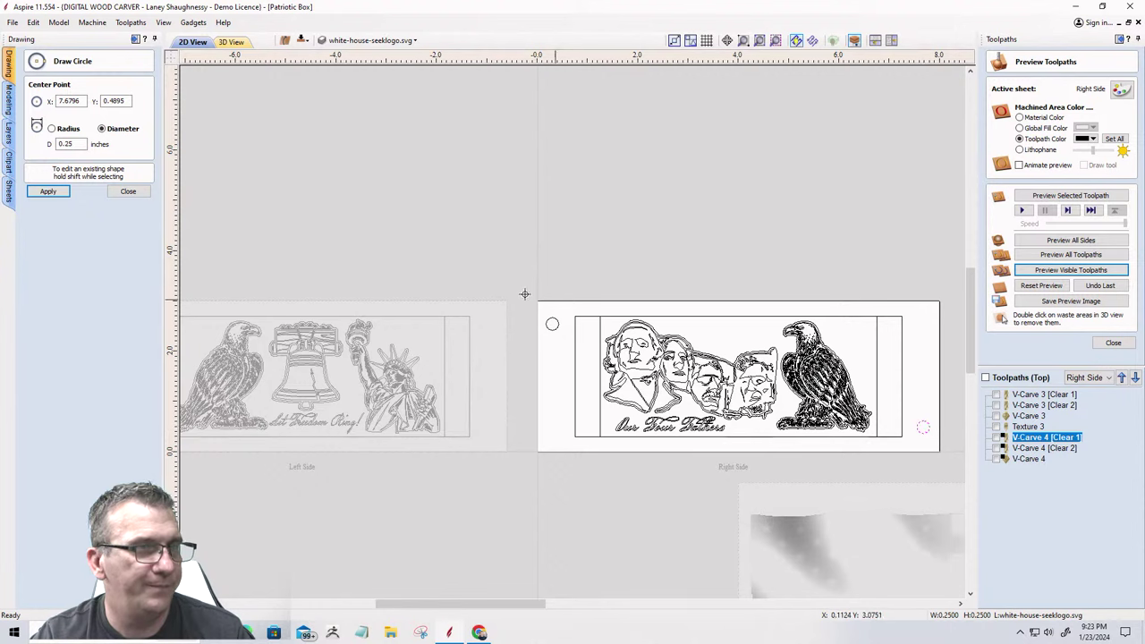
{"action": "left_click", "coordinate": [129, 191]}
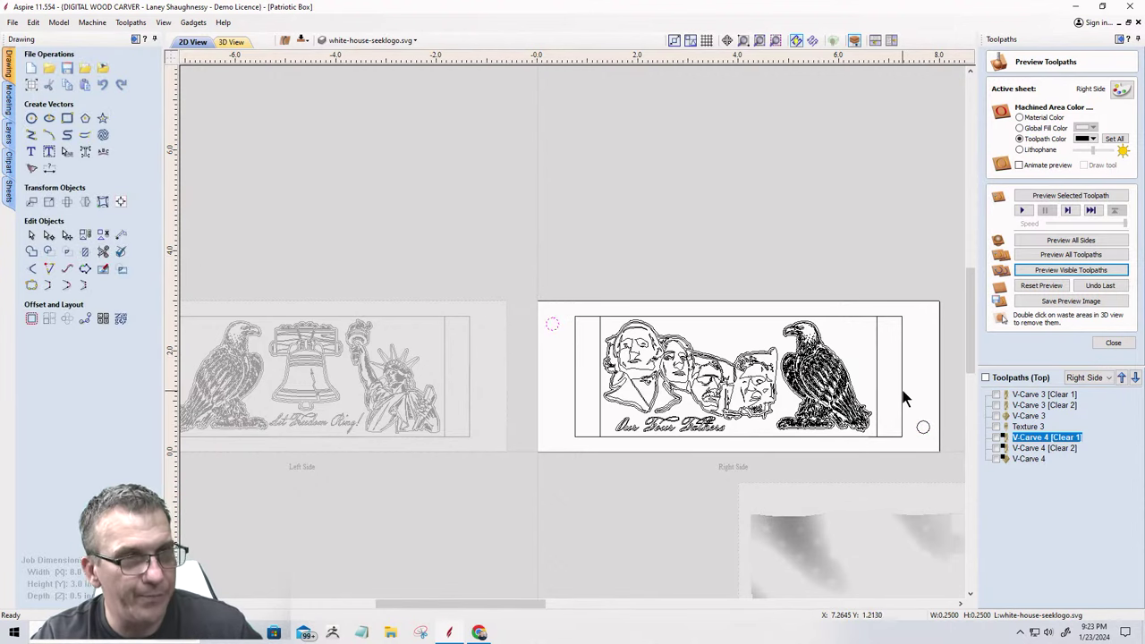
{"action": "left_click", "coordinate": [917, 424], "text": "shift"}
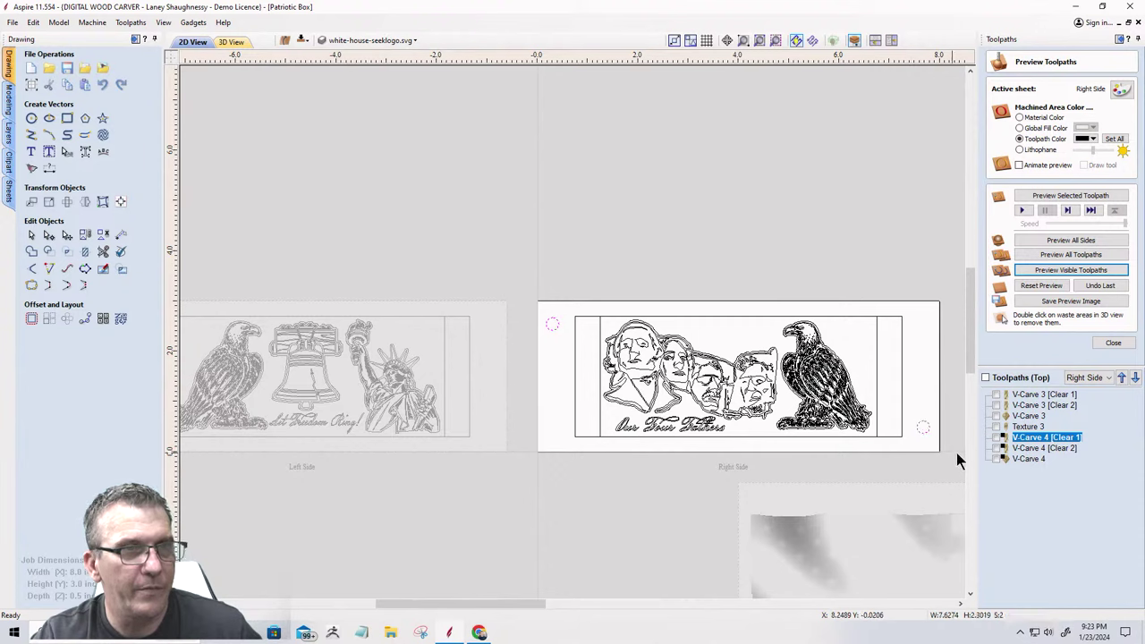
{"action": "left_click", "coordinate": [1113, 342]}
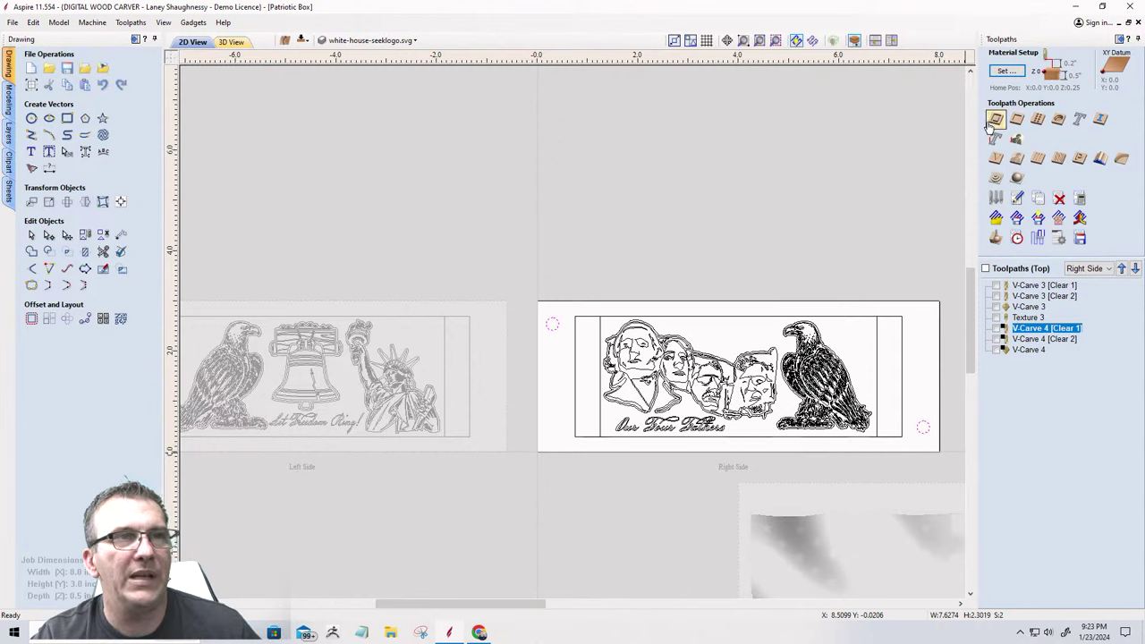
Create a 0.375-inch-deep drilling toolpath 'Right Side Alignment Holes' using the 0.25-inch end mill.
{"action": "left_click", "coordinate": [1040, 119]}
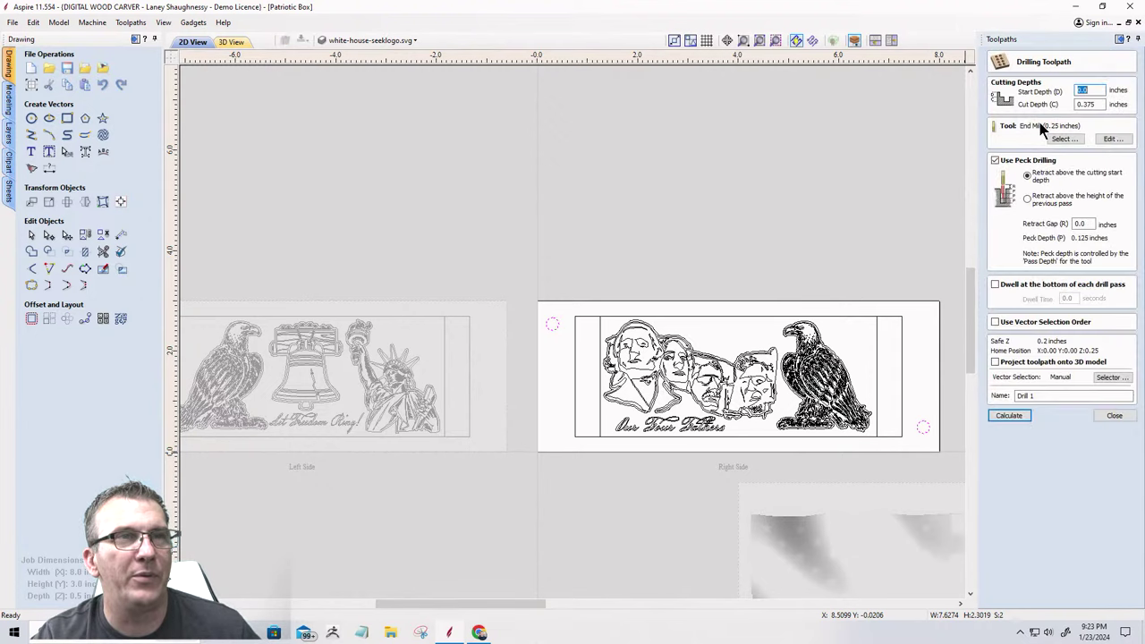
{"action": "key", "text": "Tab"}
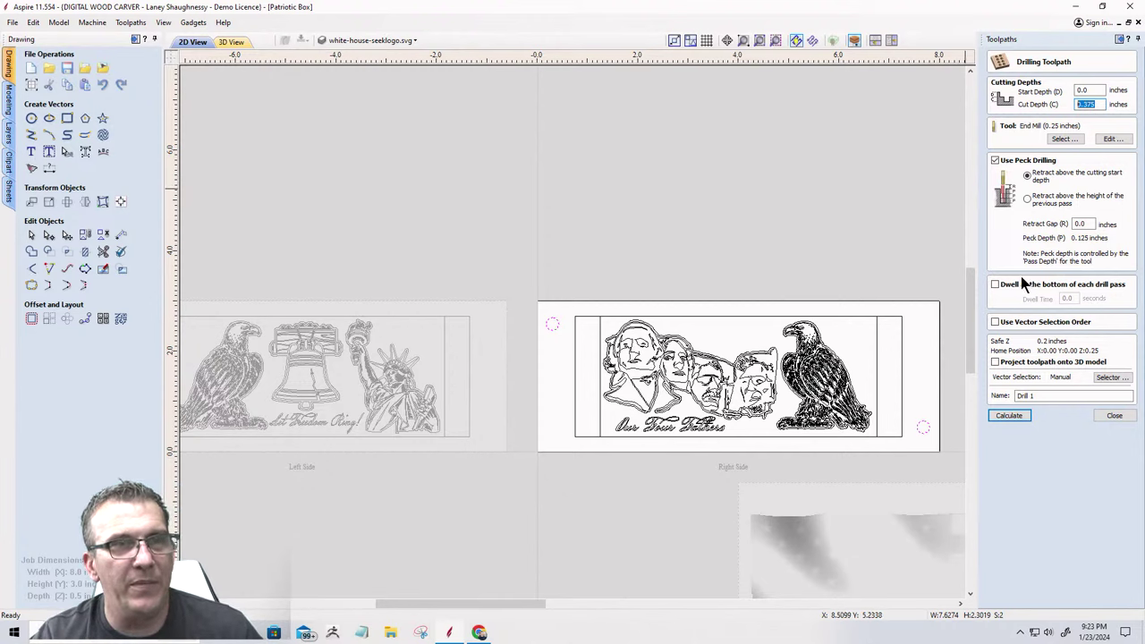
{"action": "left_click_drag", "start_coordinate": [1074, 395], "coordinate": [1016, 396]}
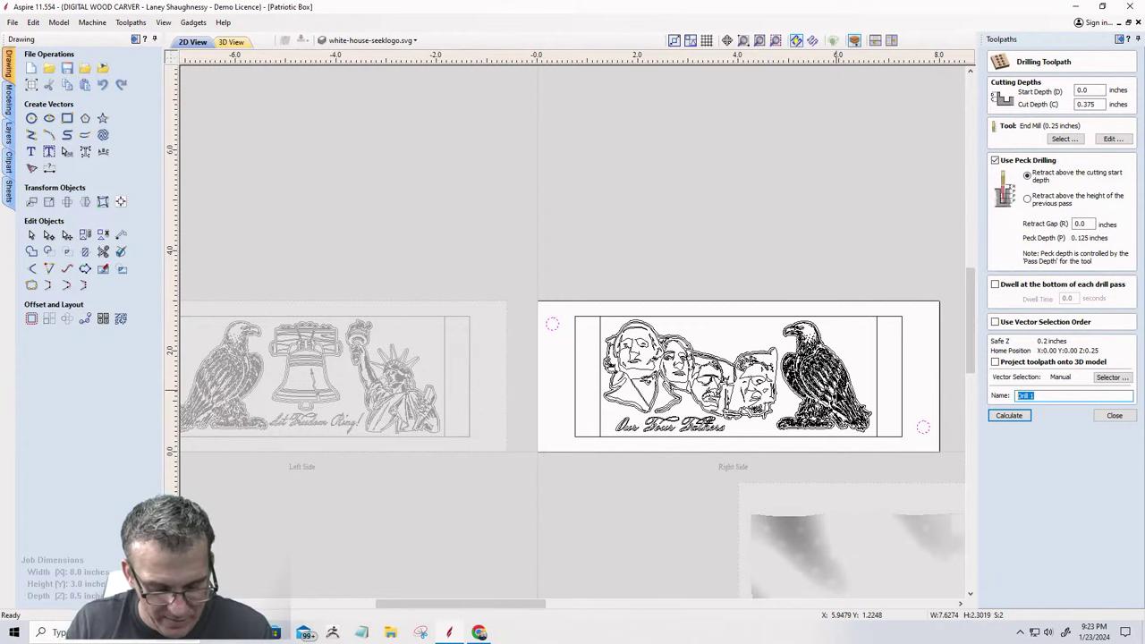
{"action": "type", "text": "Right"}
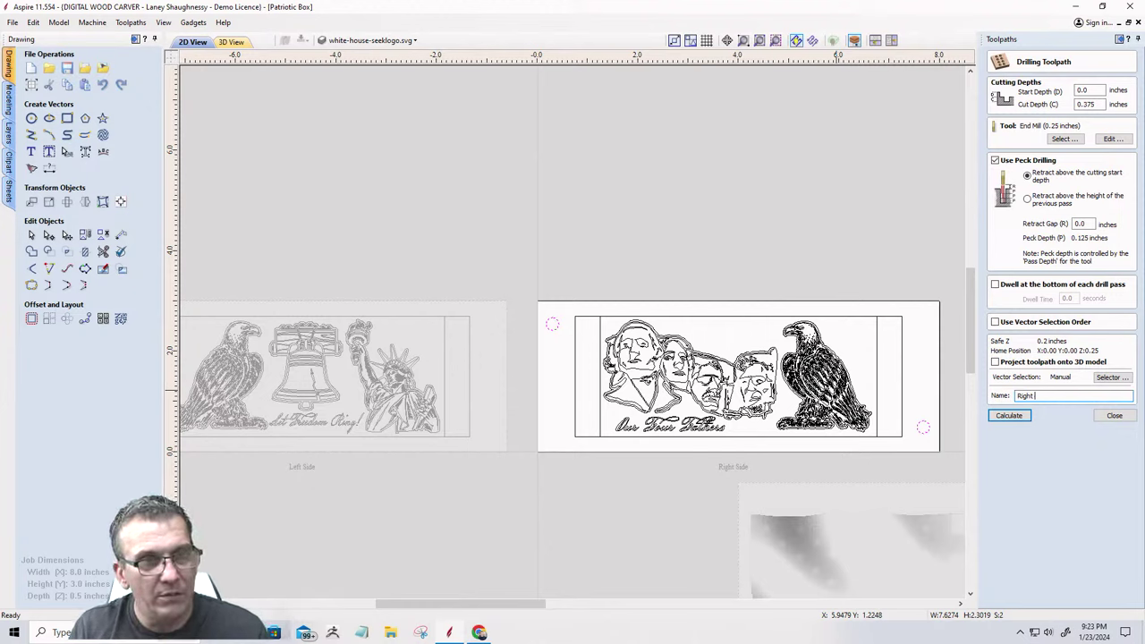
{"action": "type", "text": "Side Alignment Holes"}
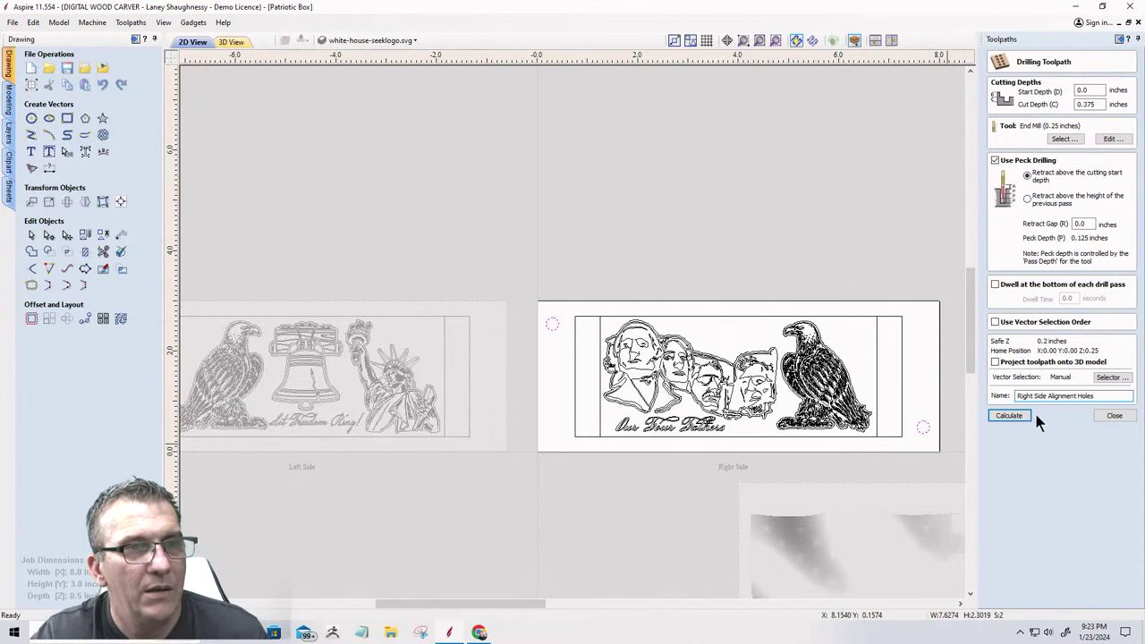
{"action": "left_click", "coordinate": [999, 416]}
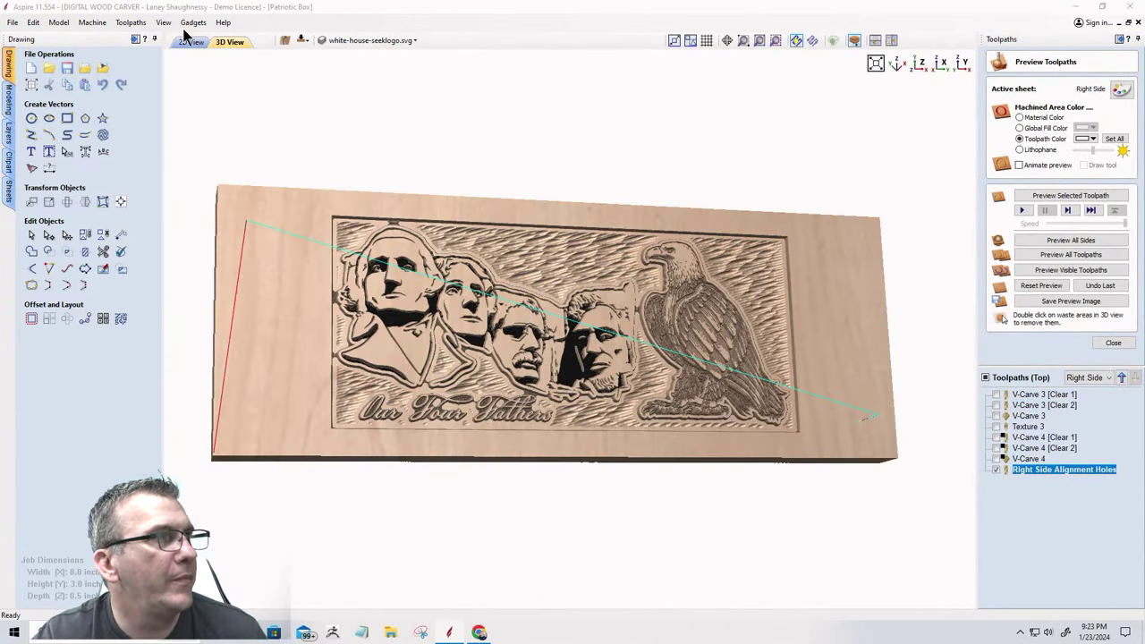
{"action": "left_click", "coordinate": [191, 43]}
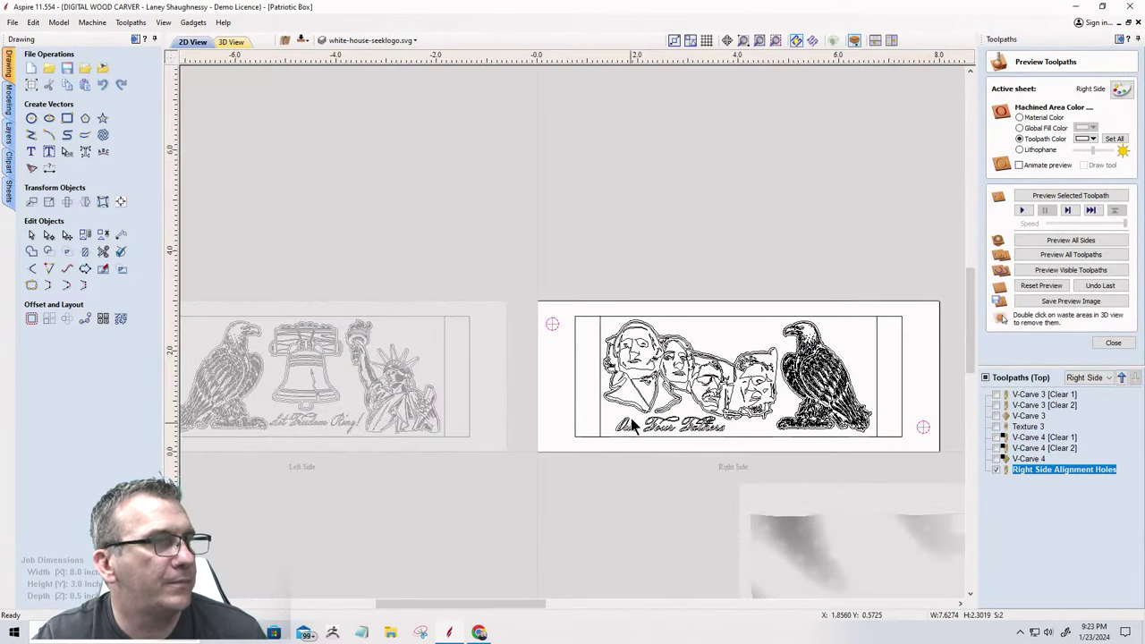
Copy the corner alignment circle onto the Left Side sheet.
{"action": "right_click", "coordinate": [554, 327]}
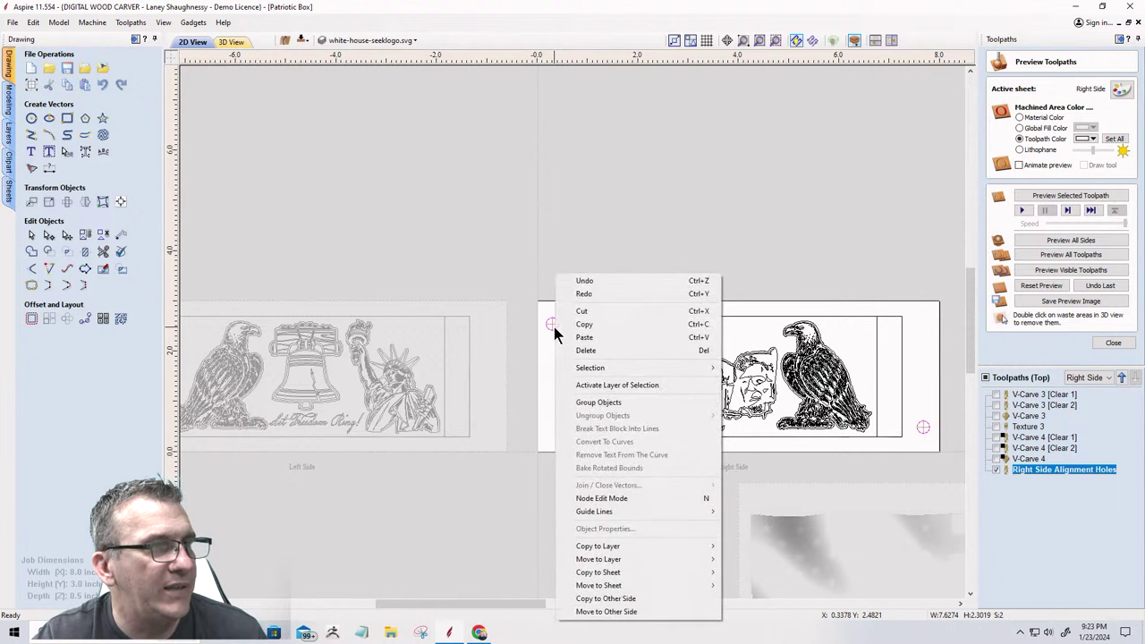
{"action": "mouse_move", "coordinate": [598, 573]}
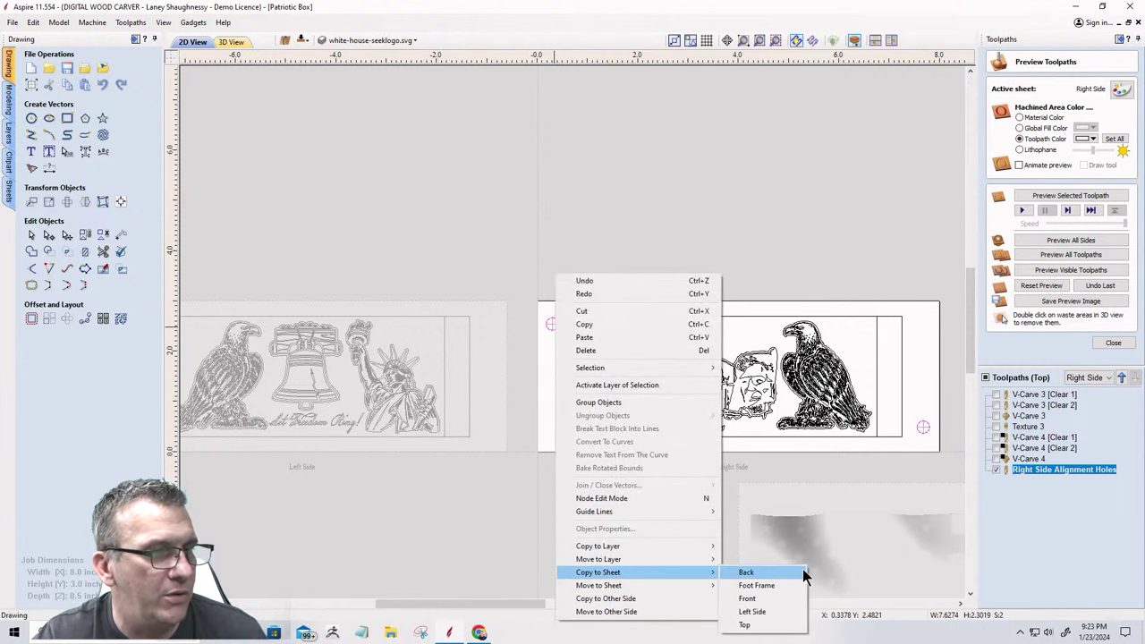
{"action": "left_click", "coordinate": [767, 612]}
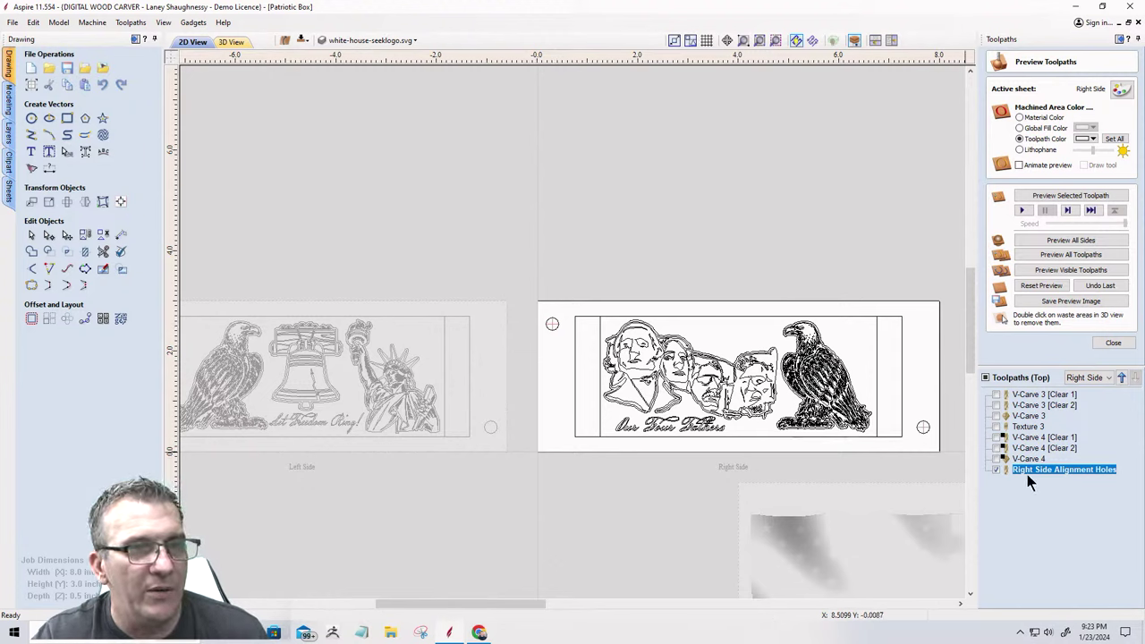
Move Right Side Alignment Holes to the top of the toolpath order.
{"action": "left_click", "coordinate": [1122, 378]}
{"action": "left_click", "coordinate": [1122, 377]}
{"action": "left_click", "coordinate": [1122, 378]}
{"action": "left_click", "coordinate": [1122, 378]}
{"action": "left_click", "coordinate": [1122, 377]}
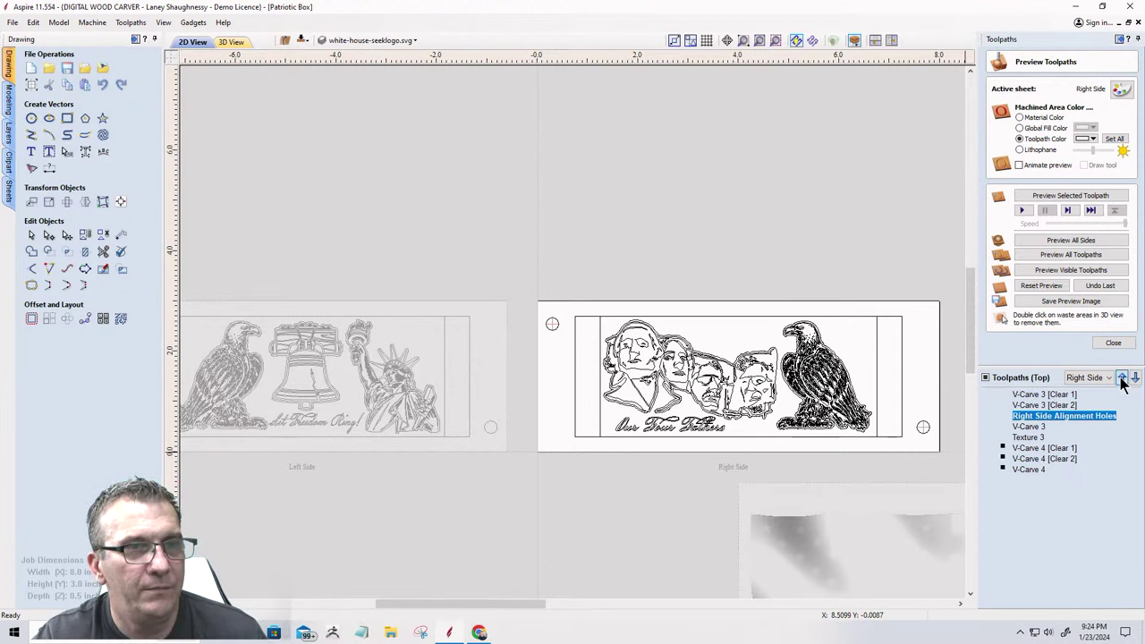
{"action": "left_click", "coordinate": [1122, 378]}
{"action": "left_click", "coordinate": [1121, 378]}
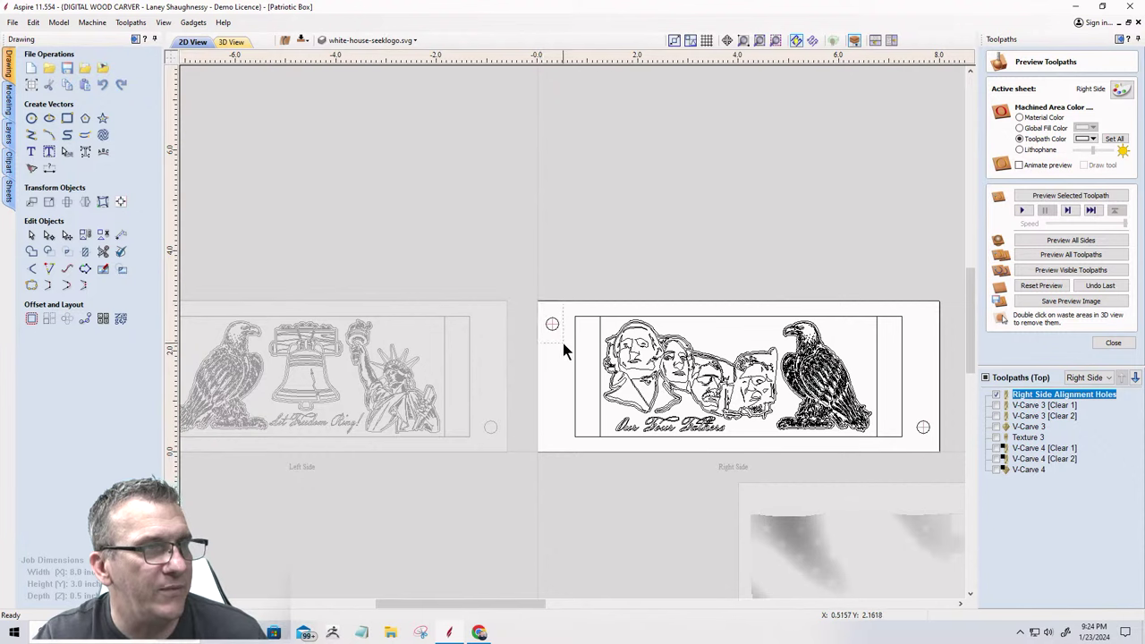
Copy both alignment circles to the board's other side.
{"action": "left_click_drag", "start_coordinate": [563, 343], "coordinate": [565, 345]}
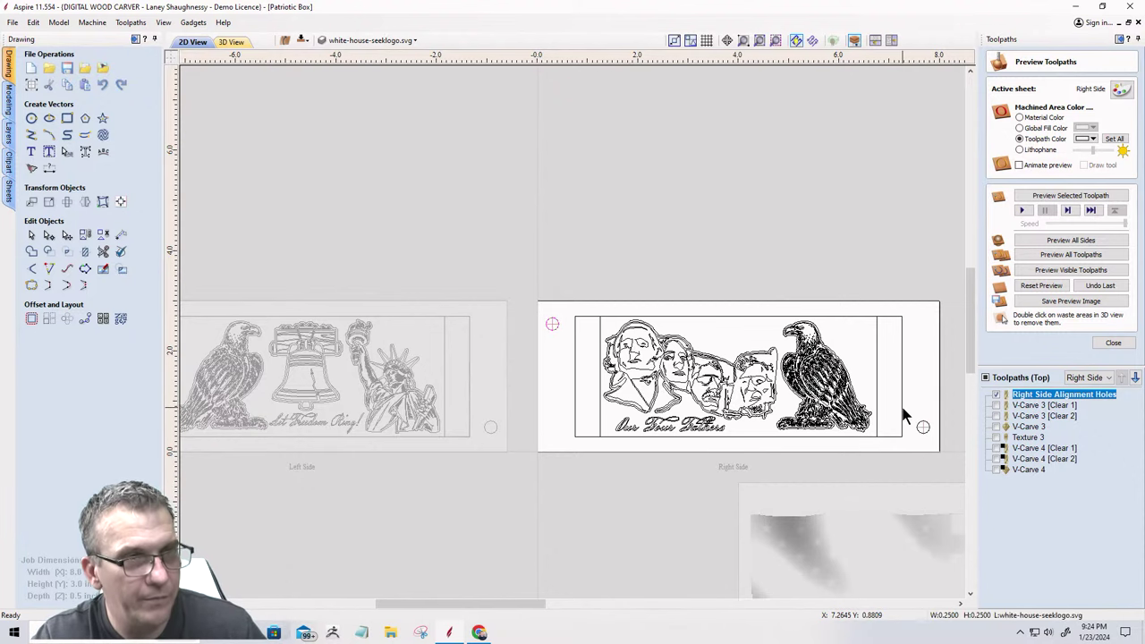
{"action": "left_click", "coordinate": [923, 432], "text": "shift"}
{"action": "right_click", "coordinate": [926, 439]}
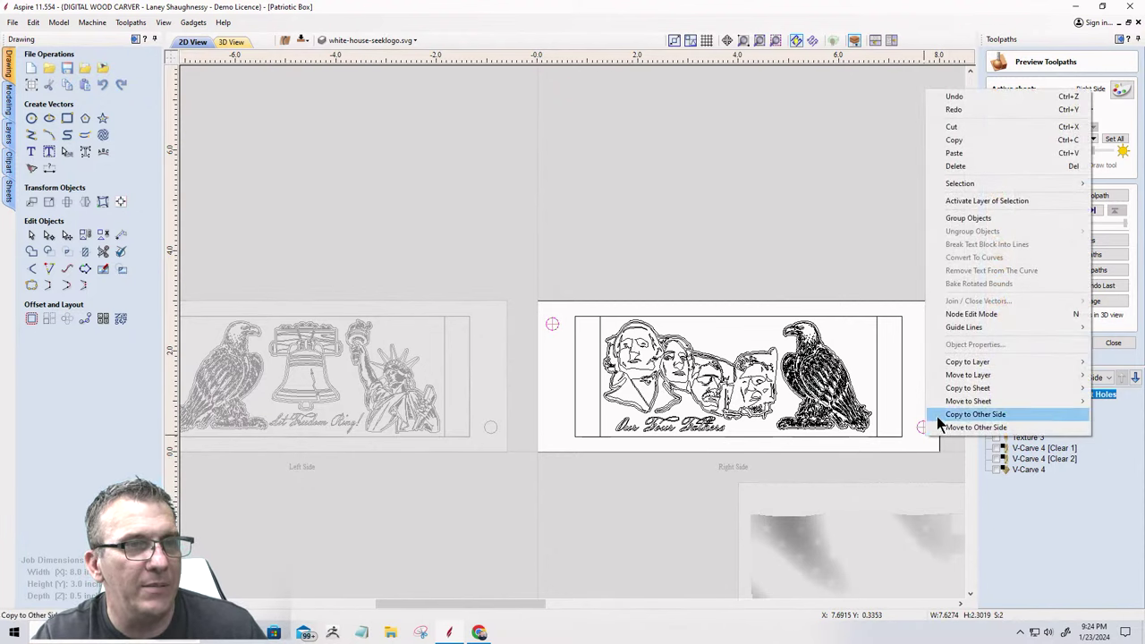
{"action": "left_click", "coordinate": [938, 412]}
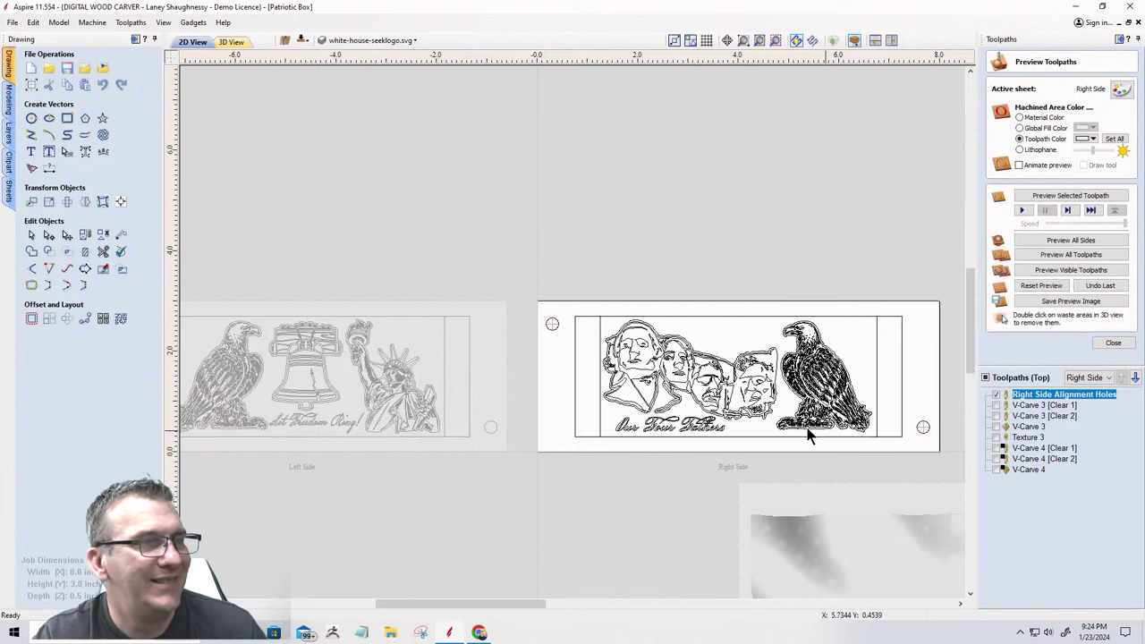
Copy the border rectangle to the other side and flip the job to its bottom.
{"action": "left_click", "coordinate": [575, 329]}
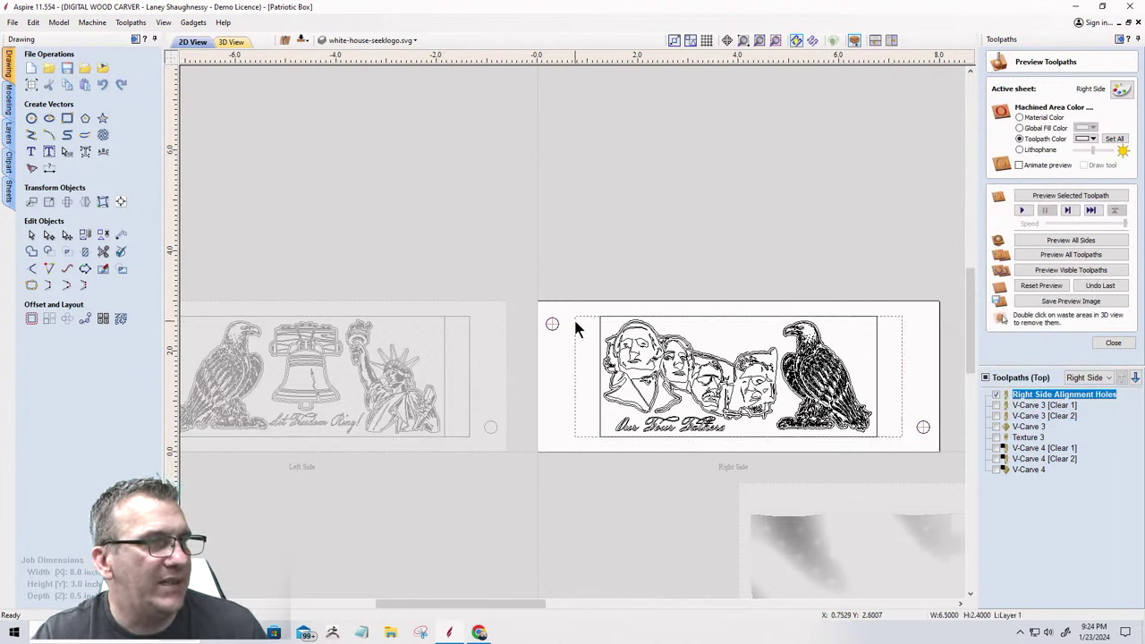
{"action": "right_click", "coordinate": [575, 329]}
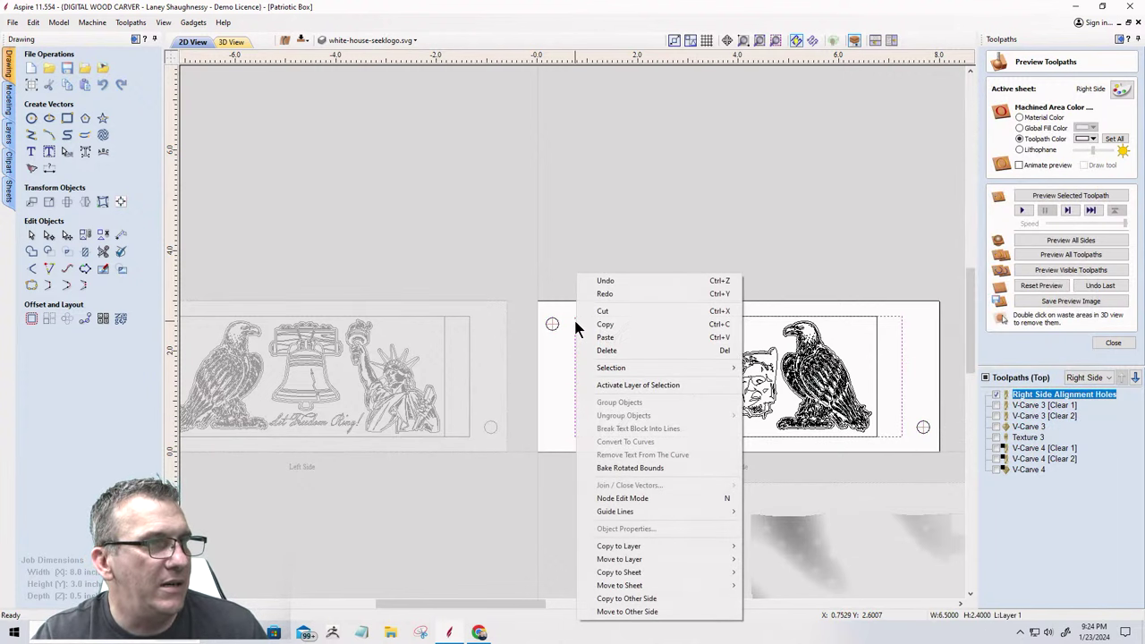
{"action": "left_click", "coordinate": [602, 600]}
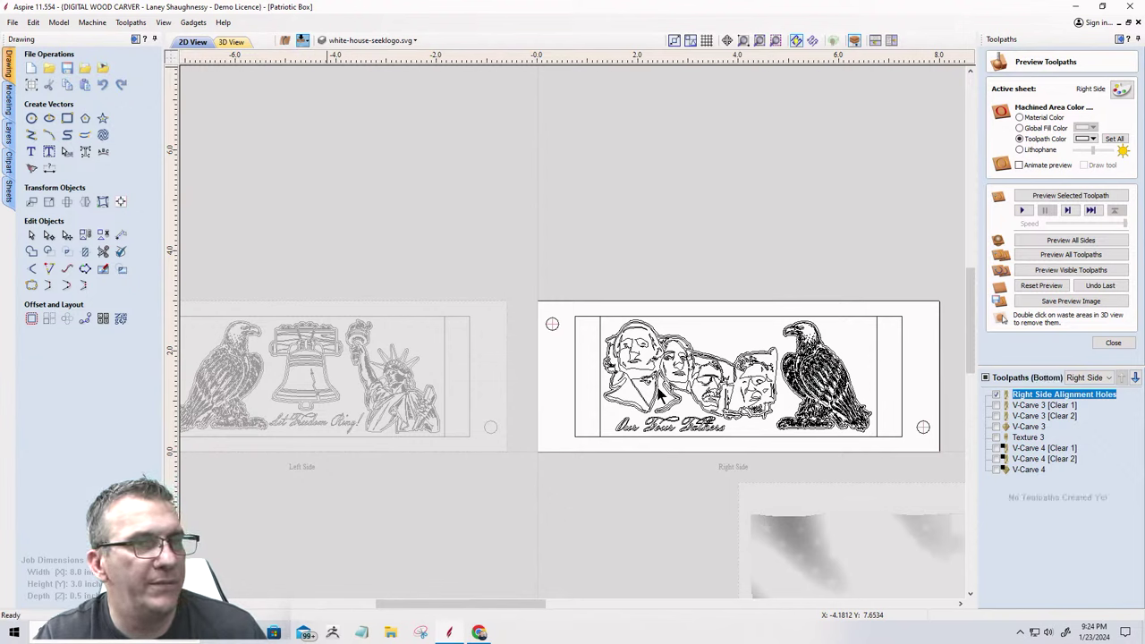
{"action": "key", "text": "F9"}
Create a 0.25-inch-deep drilling toolpath 'Right Side WasteBoard Alignment Holes' for both circles.
{"action": "left_click_drag", "start_coordinate": [528, 404], "coordinate": [566, 452]}
{"action": "left_click_drag", "start_coordinate": [905, 294], "coordinate": [942, 344]}
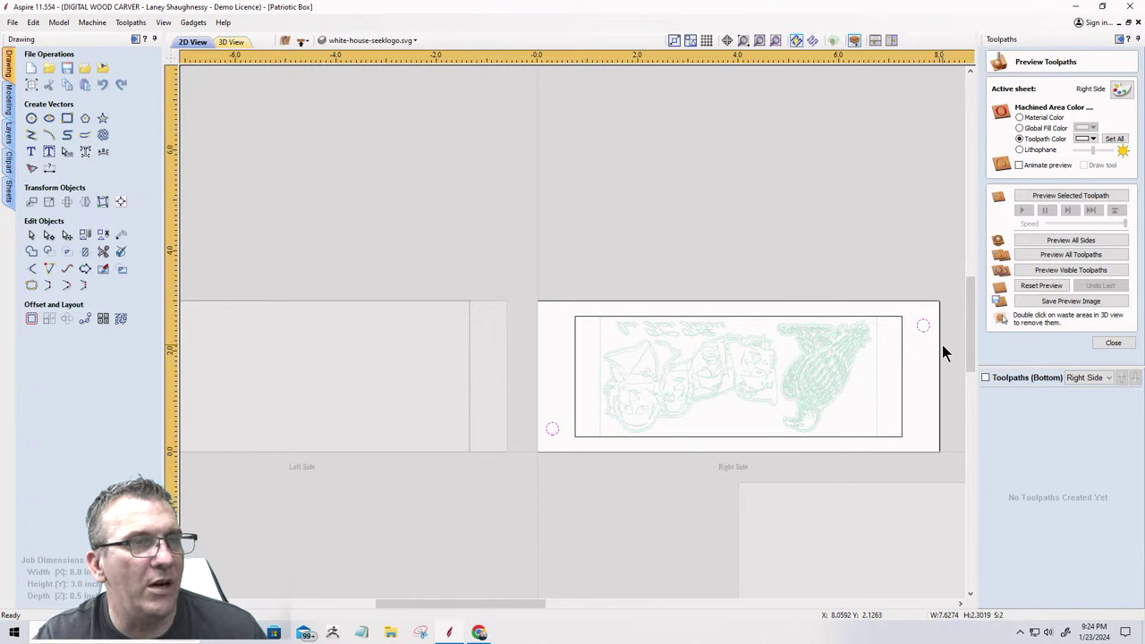
{"action": "left_click", "coordinate": [1112, 343]}
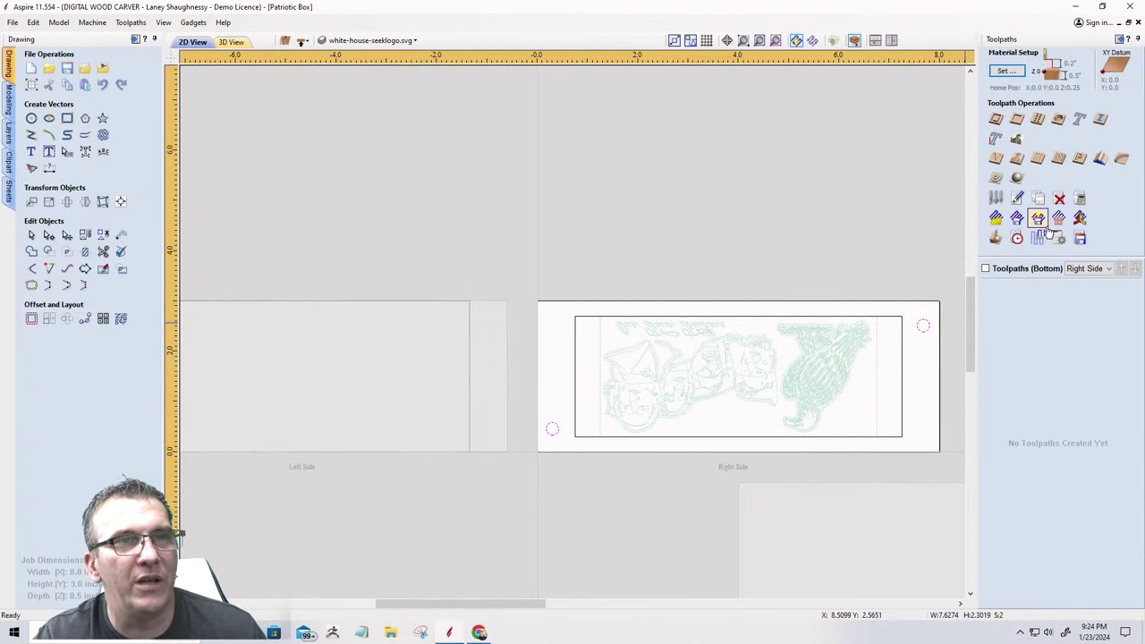
{"action": "left_click", "coordinate": [1038, 119]}
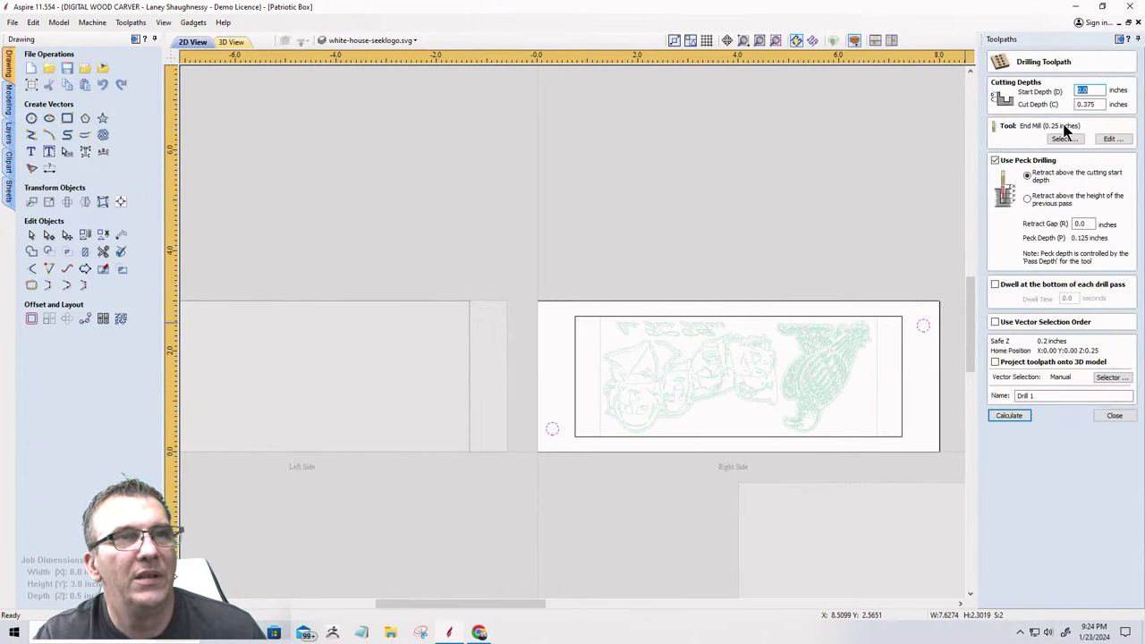
{"action": "double_click", "coordinate": [1086, 105]}
{"action": "type", "text": ".25"}
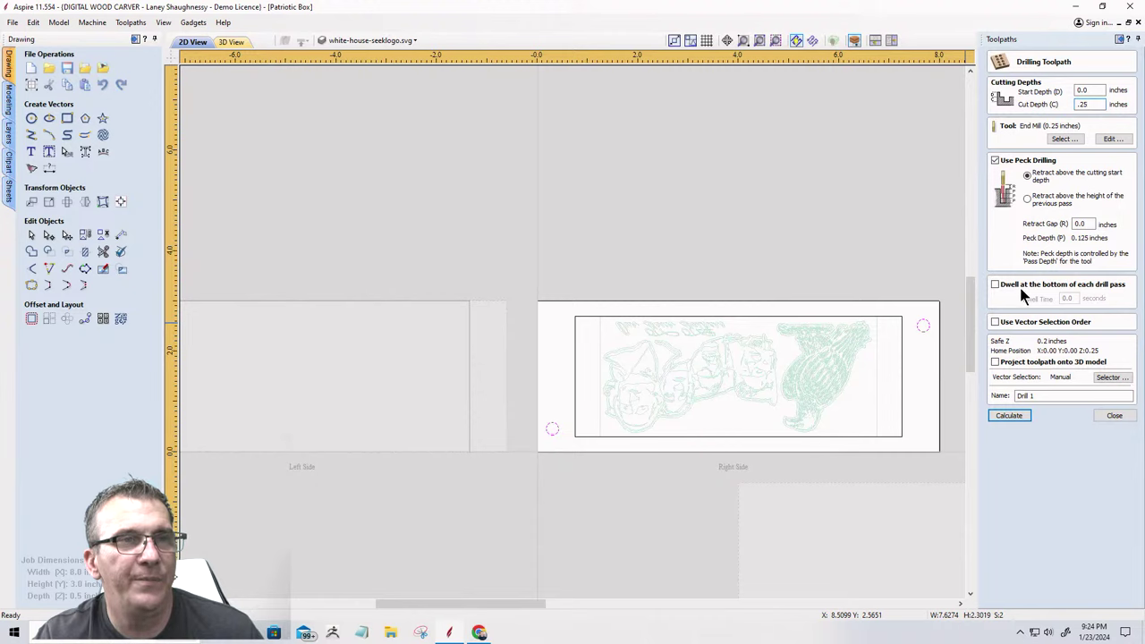
{"action": "left_click_drag", "start_coordinate": [1061, 395], "coordinate": [950, 395]}
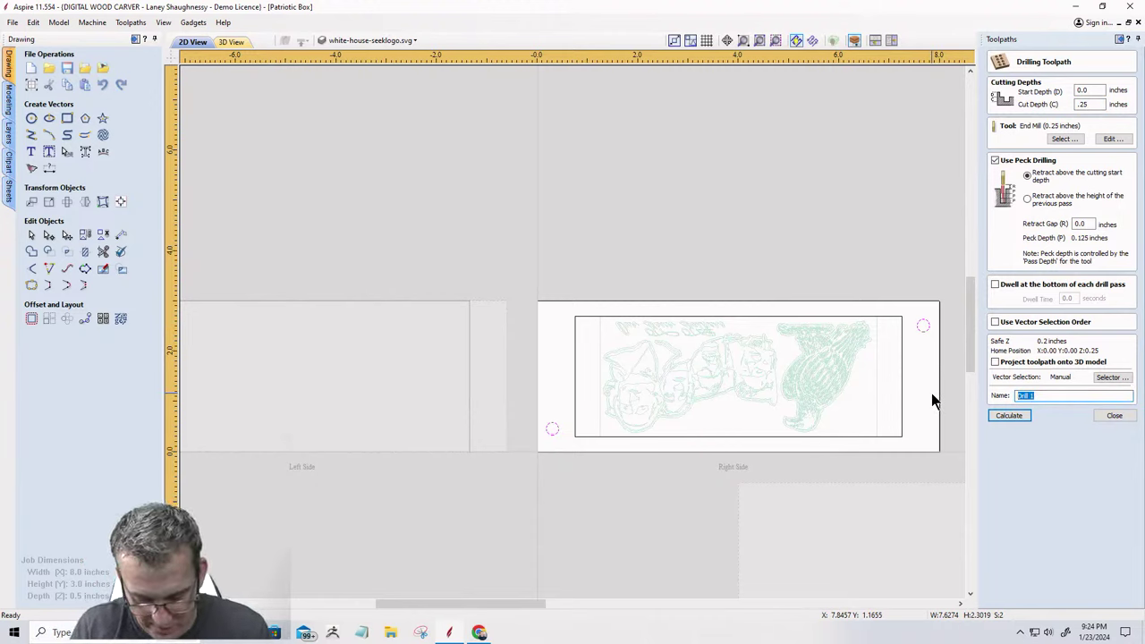
{"action": "type", "text": "Righgt Side WasteBoard Holes"}
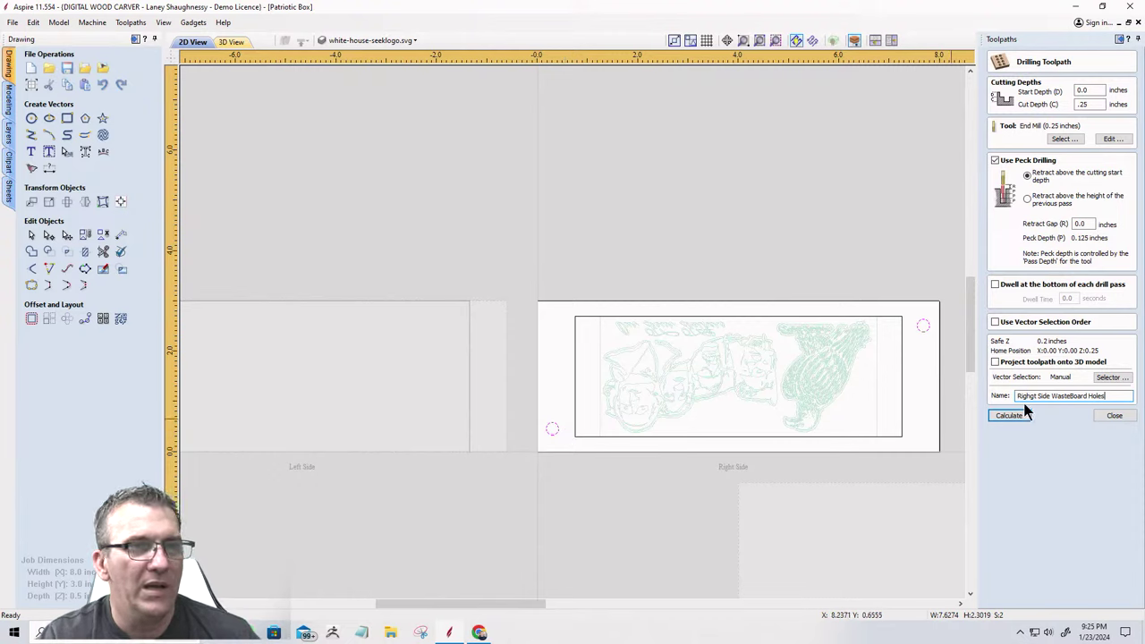
{"action": "left_click_drag", "start_coordinate": [1036, 396], "coordinate": [1031, 398]}
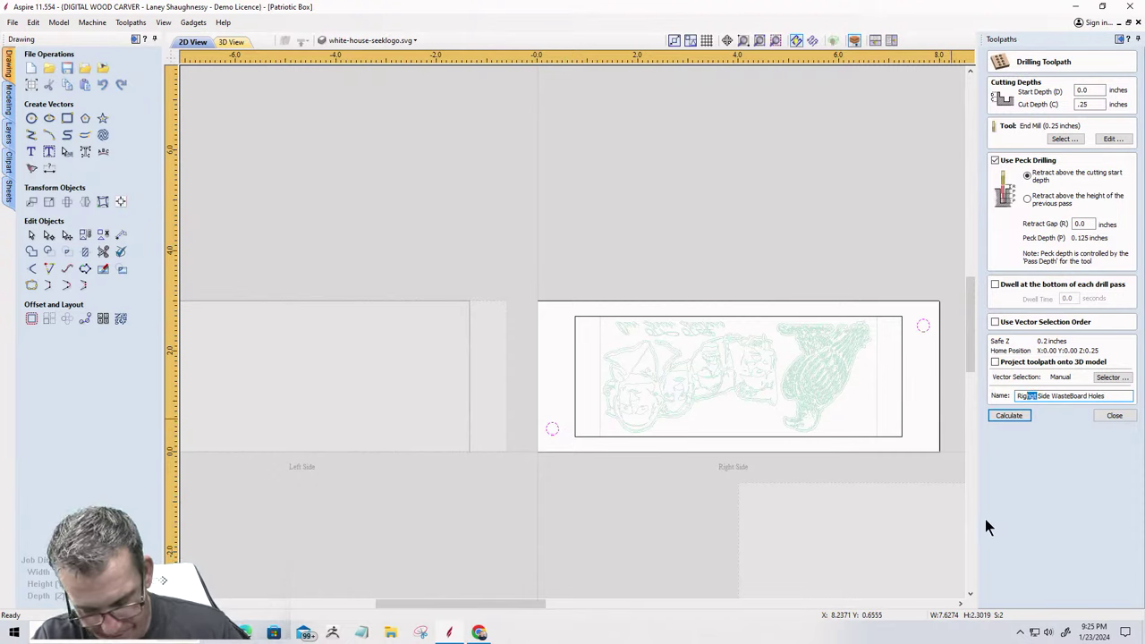
{"action": "type", "text": "ht"}
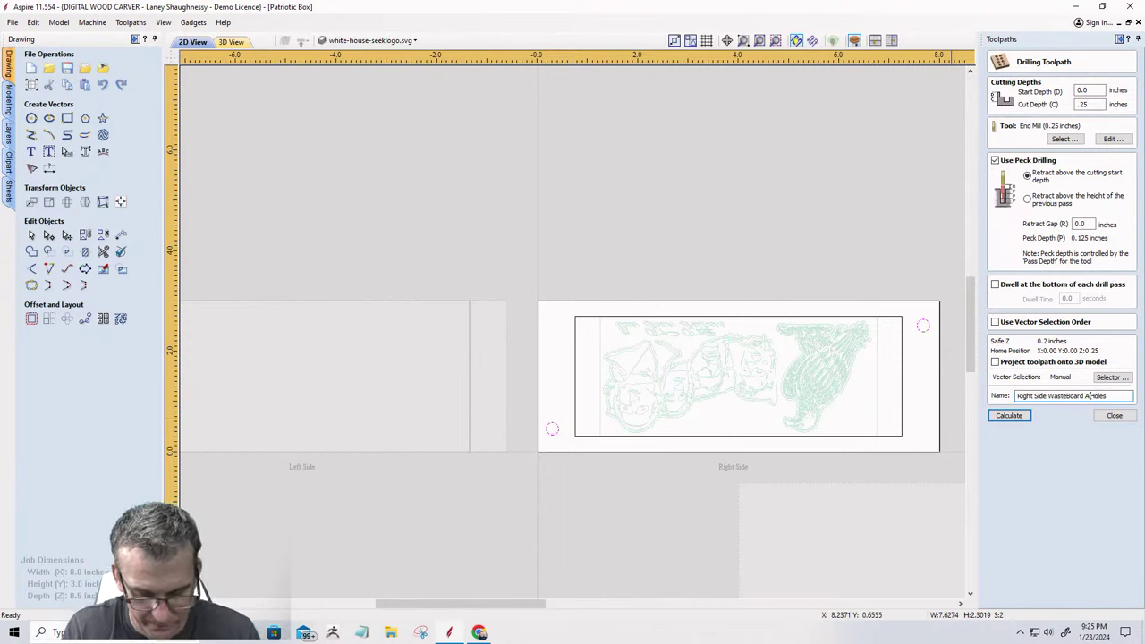
{"action": "left_click", "coordinate": [1097, 396]}
{"action": "type", "text": "nment"}
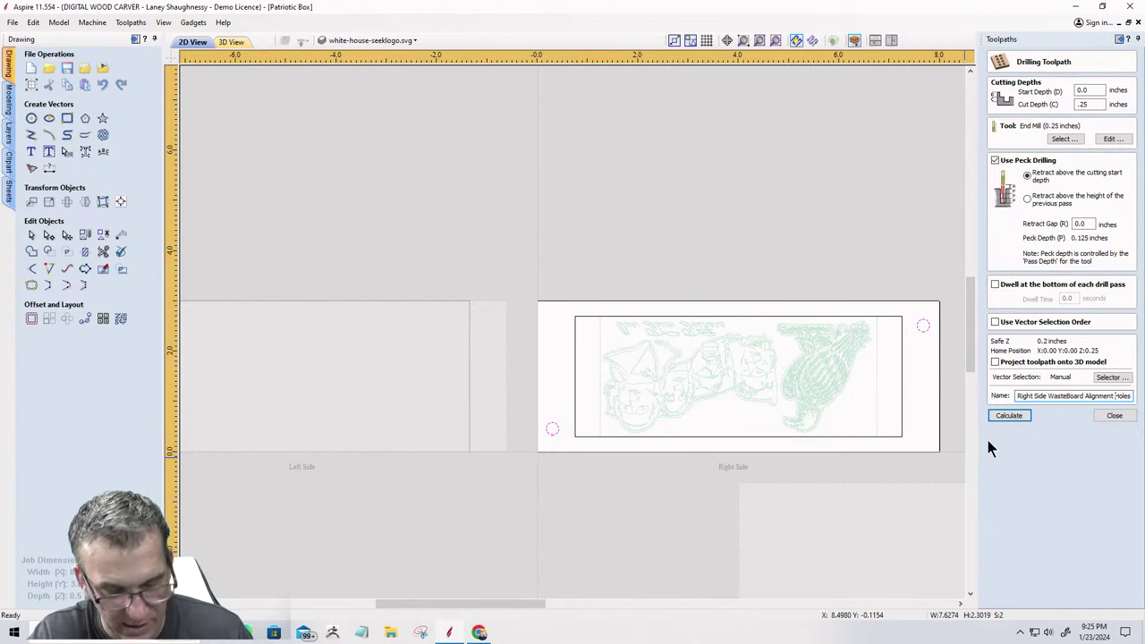
{"action": "left_click", "coordinate": [1003, 419]}
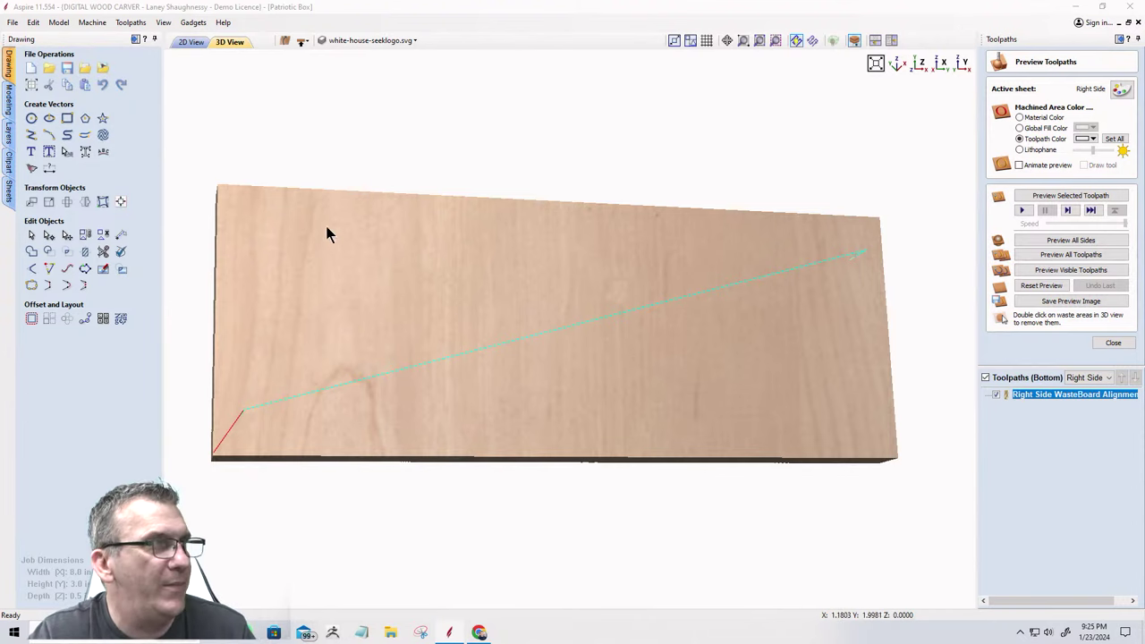
Stretch the border rectangle's top edge up to the job edge, making it 3 inches tall.
{"action": "left_click", "coordinate": [199, 42]}
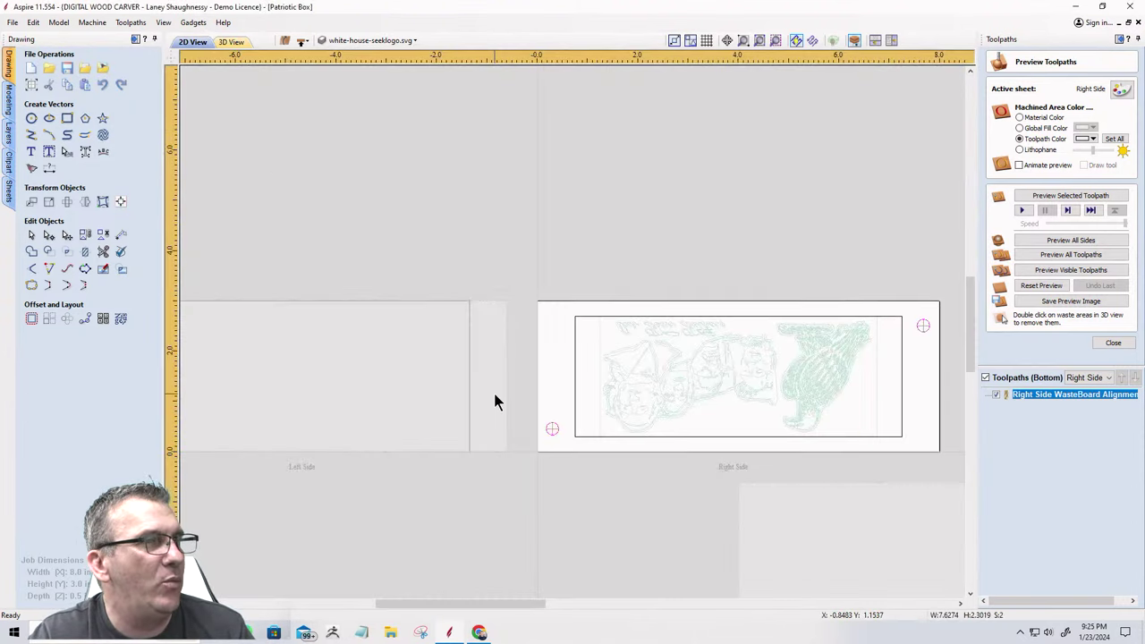
{"action": "left_click", "coordinate": [575, 347]}
{"action": "scroll", "coordinate": [728, 335], "scroll_direction": "up", "scroll_amount": 4}
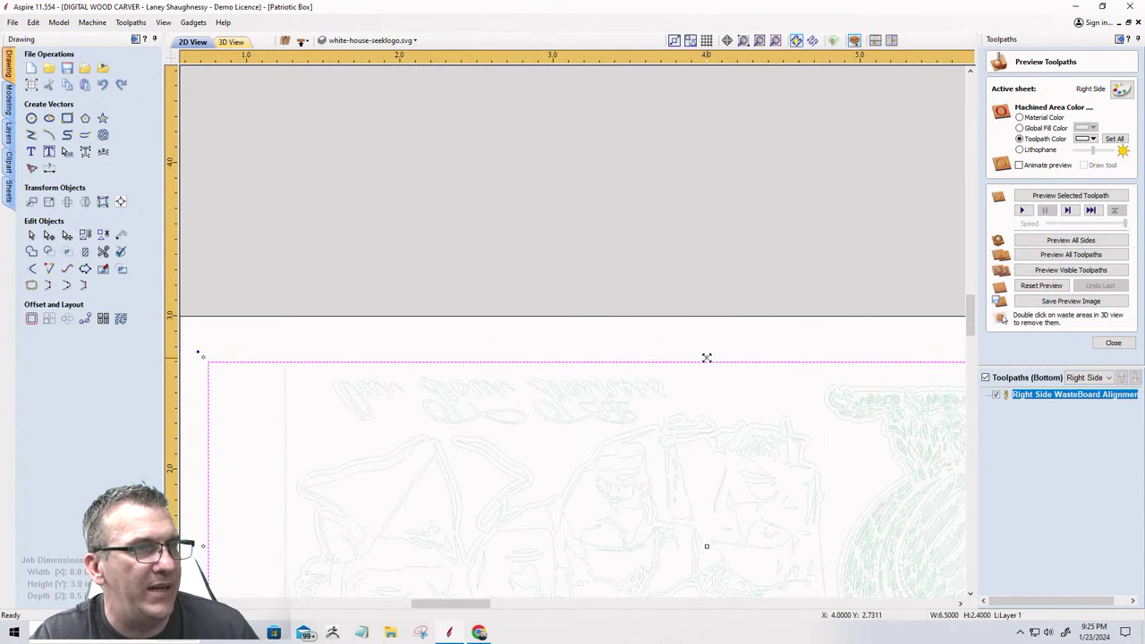
{"action": "left_click_drag", "start_coordinate": [707, 358], "coordinate": [702, 319]}
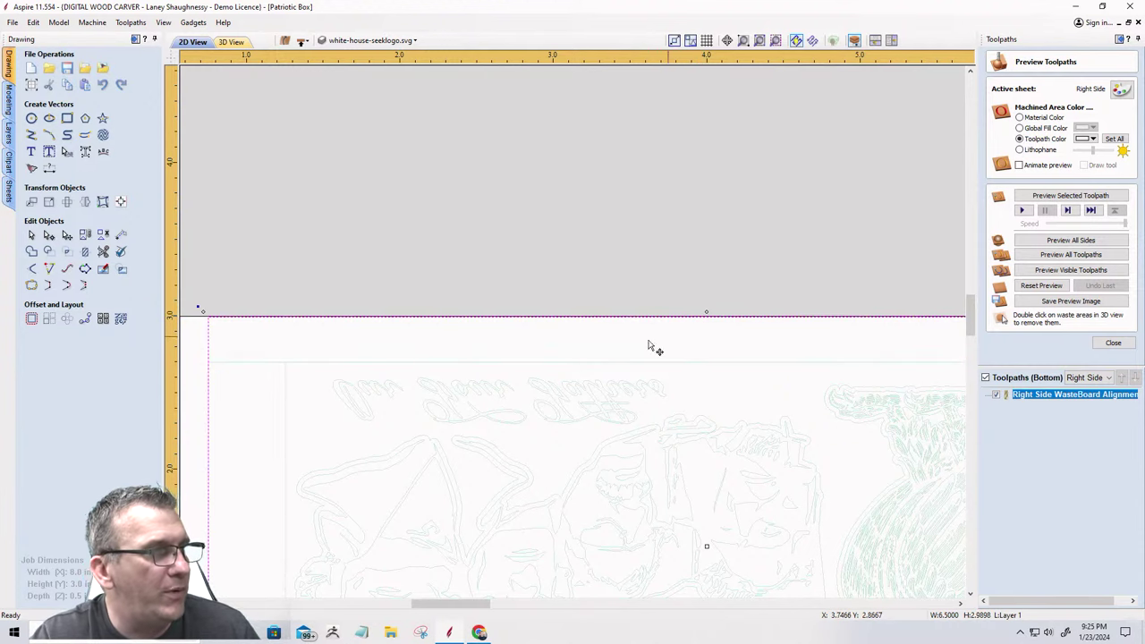
{"action": "scroll", "coordinate": [565, 361], "scroll_direction": "up", "scroll_amount": 3}
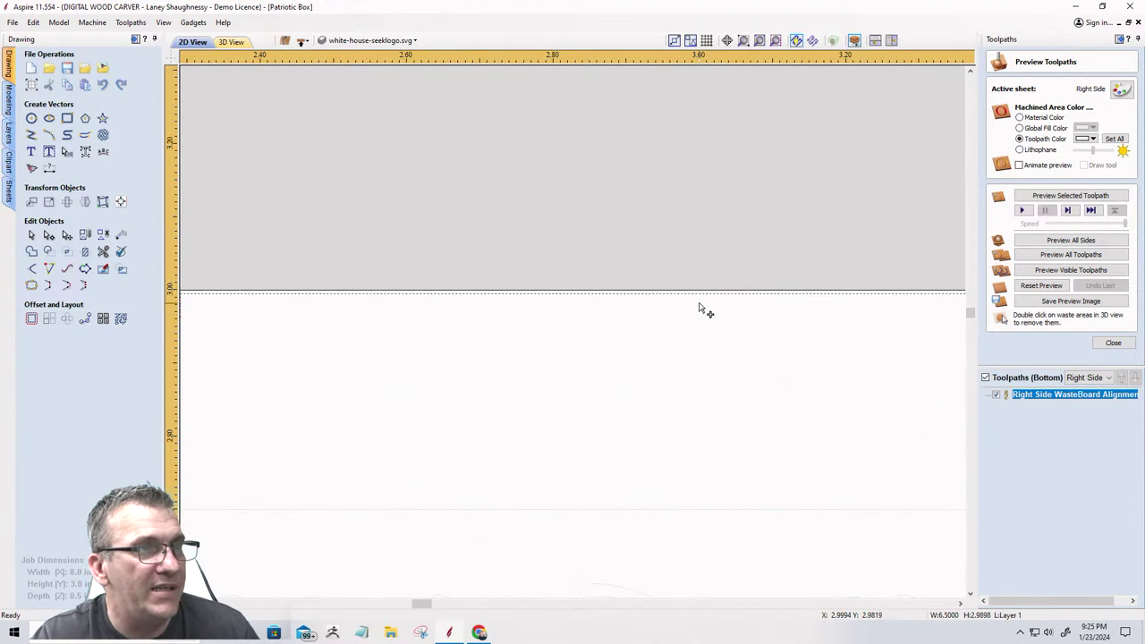
{"action": "scroll", "coordinate": [659, 352], "scroll_direction": "down", "scroll_amount": 5}
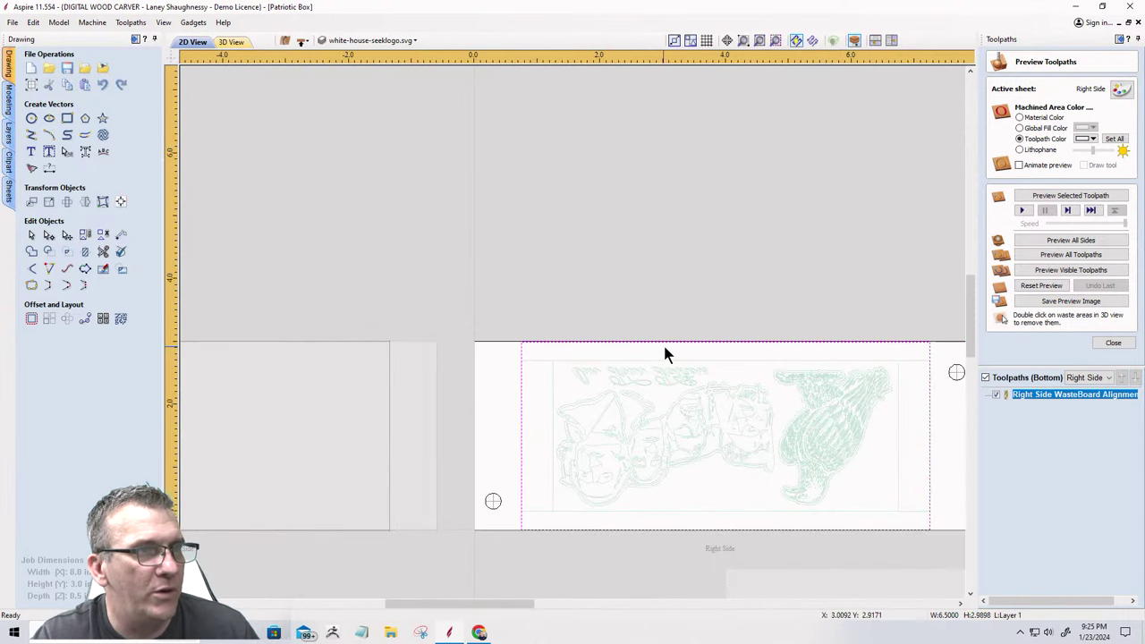
{"action": "scroll", "coordinate": [734, 343], "scroll_direction": "up", "scroll_amount": 5}
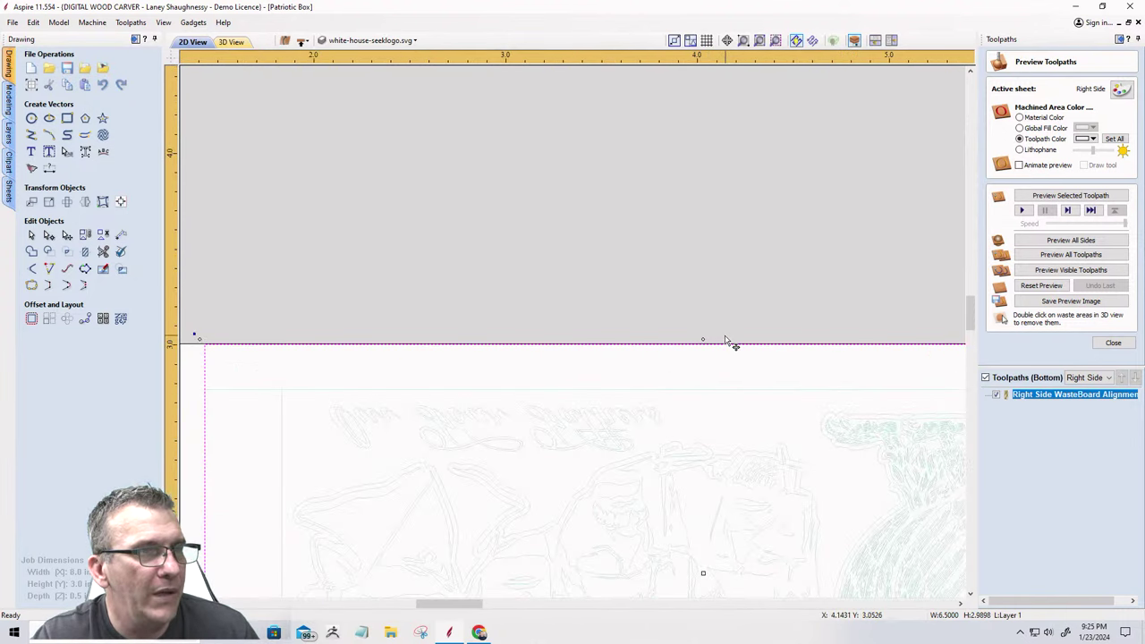
{"action": "scroll", "coordinate": [636, 392], "scroll_direction": "up", "scroll_amount": 5}
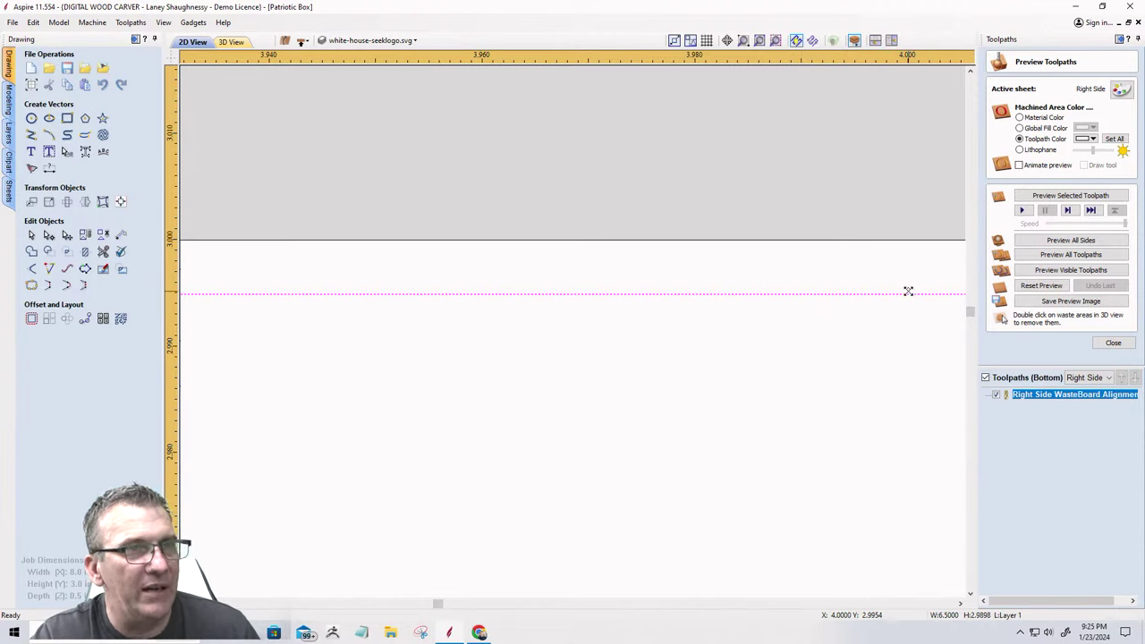
{"action": "left_click_drag", "start_coordinate": [907, 289], "coordinate": [885, 237]}
{"action": "scroll", "coordinate": [885, 243], "scroll_direction": "down", "scroll_amount": 15}
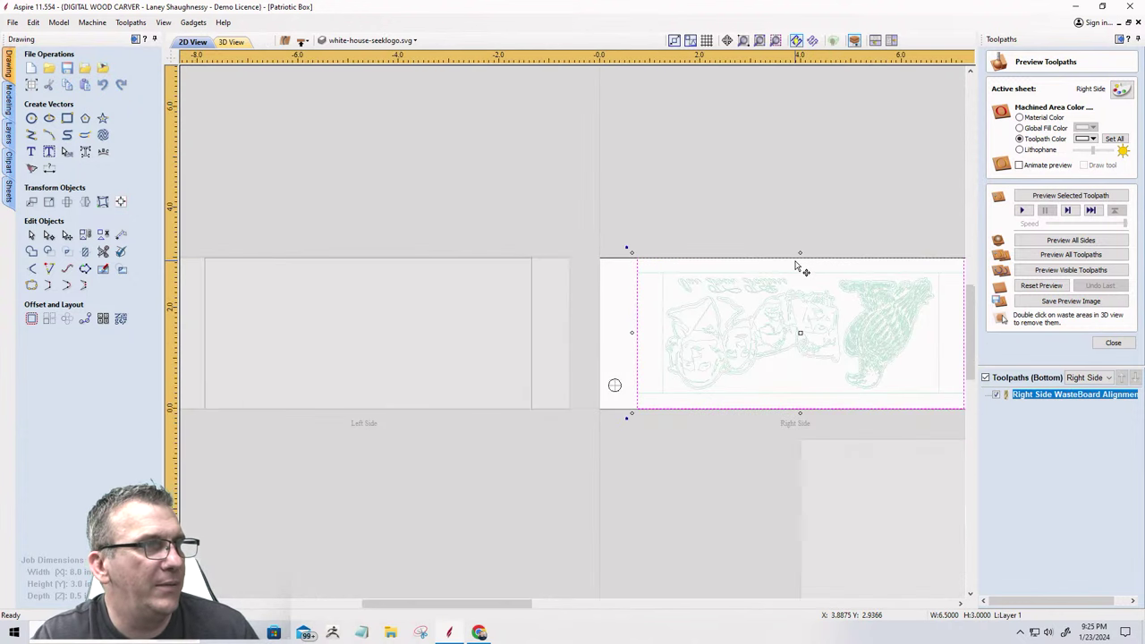
Draw full-height vertical lines at X 0.75 and X 7.25, then select both.
{"action": "left_click", "coordinate": [31, 134]}
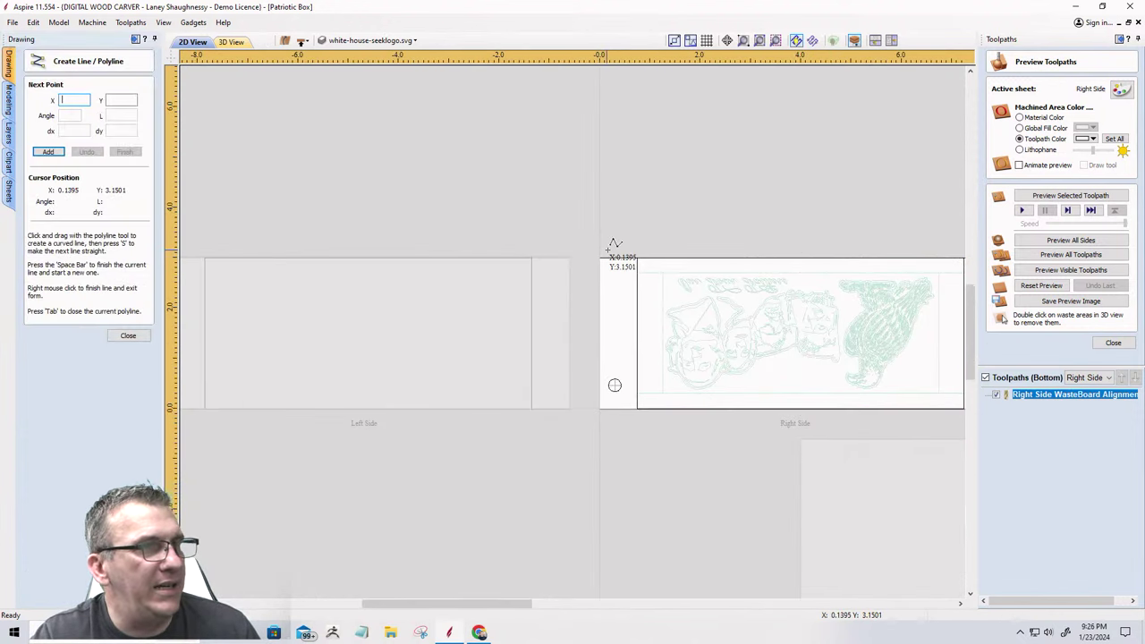
{"action": "left_click", "coordinate": [636, 409]}
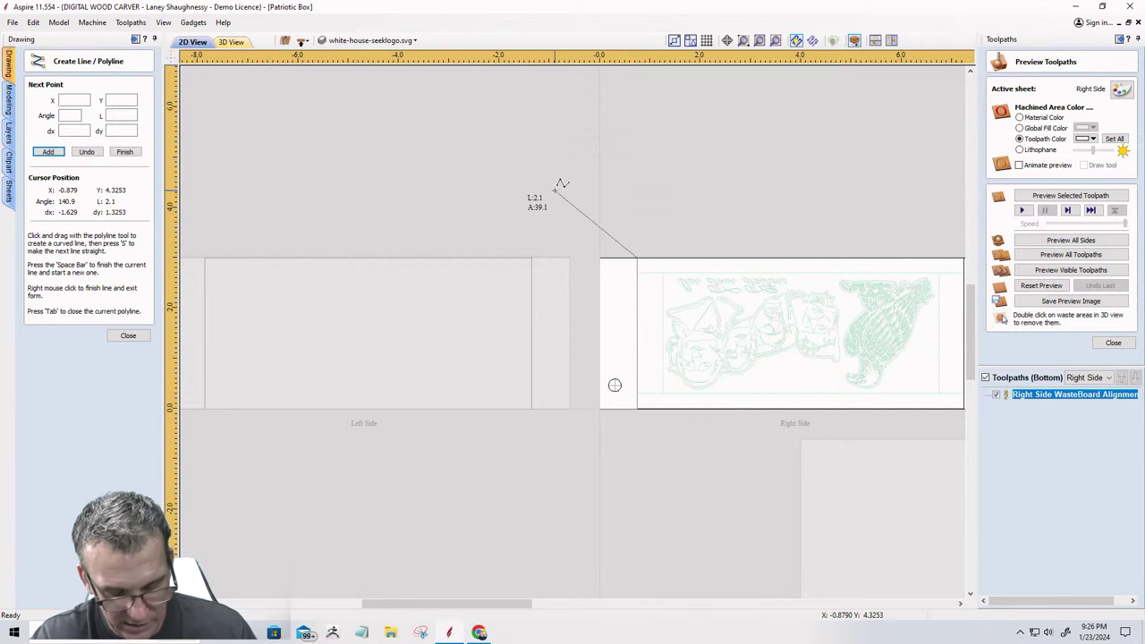
{"action": "key", "text": "Escape"}
{"action": "scroll", "coordinate": [526, 229], "scroll_direction": "down", "scroll_amount": 4}
{"action": "scroll", "coordinate": [702, 220], "scroll_direction": "up", "scroll_amount": 4}
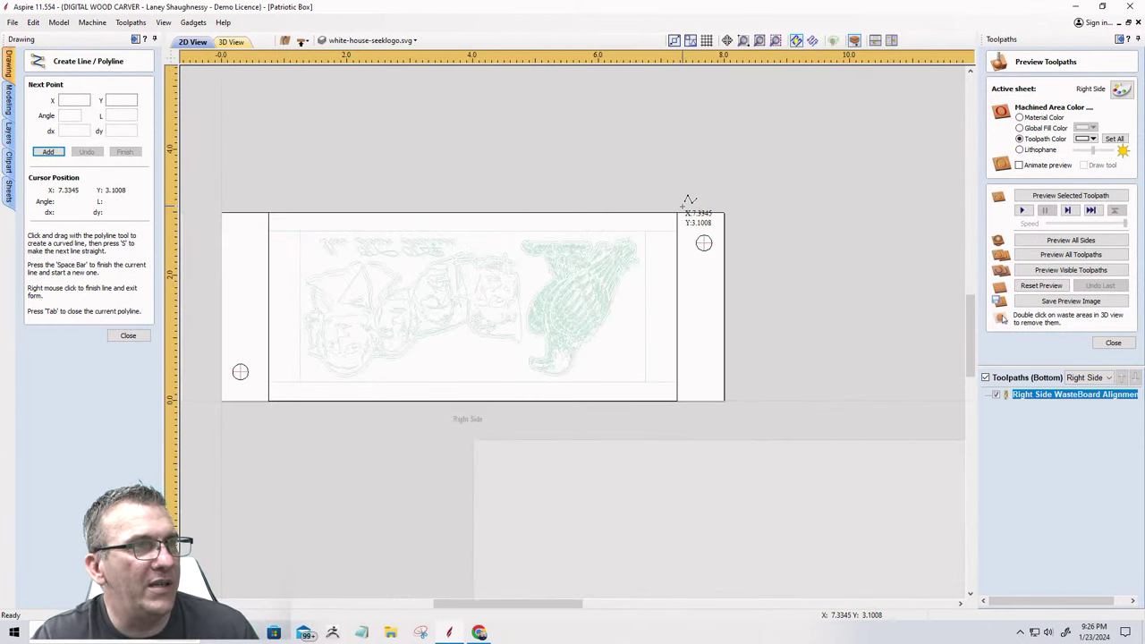
{"action": "left_click", "coordinate": [677, 400]}
{"action": "key", "text": "Escape"}
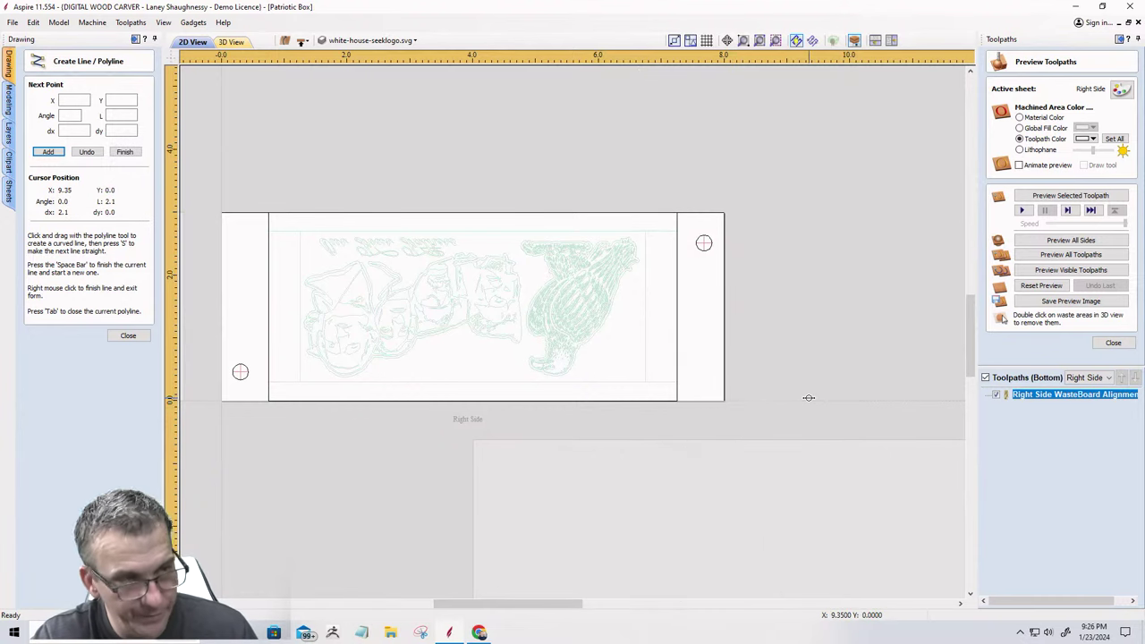
{"action": "left_click", "coordinate": [126, 334]}
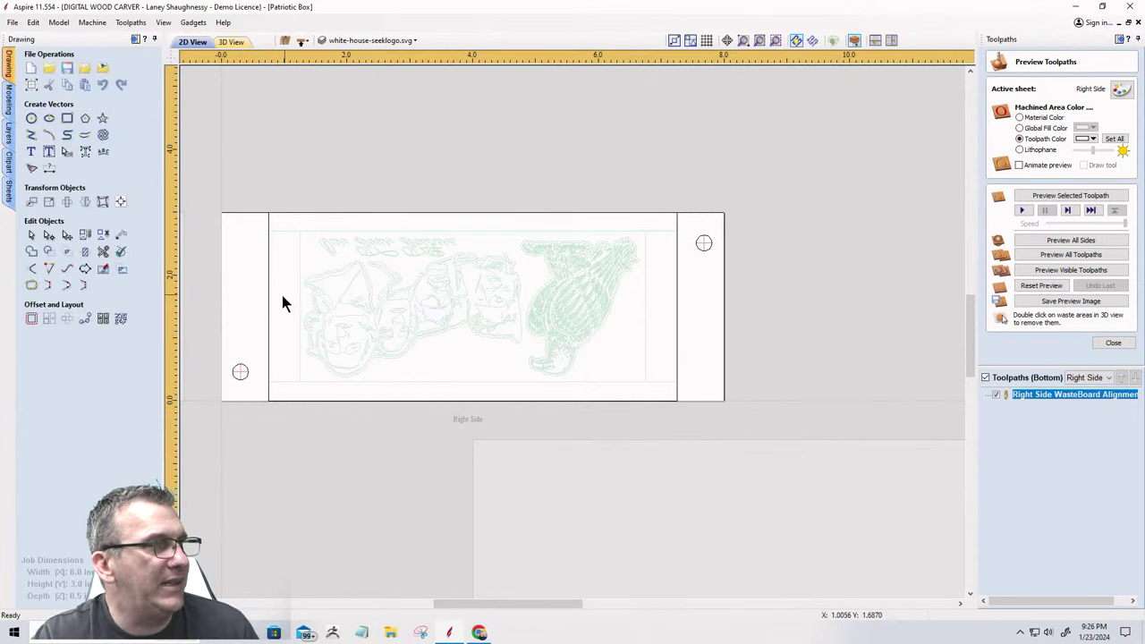
{"action": "left_click", "coordinate": [268, 297]}
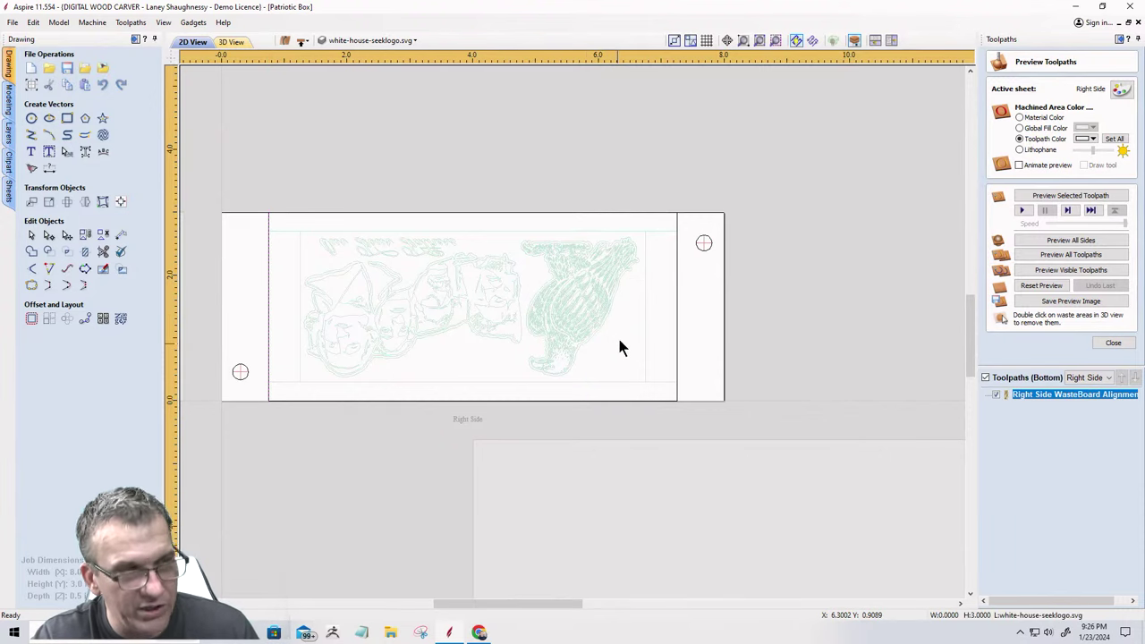
{"action": "left_click", "coordinate": [678, 320], "text": "shift"}
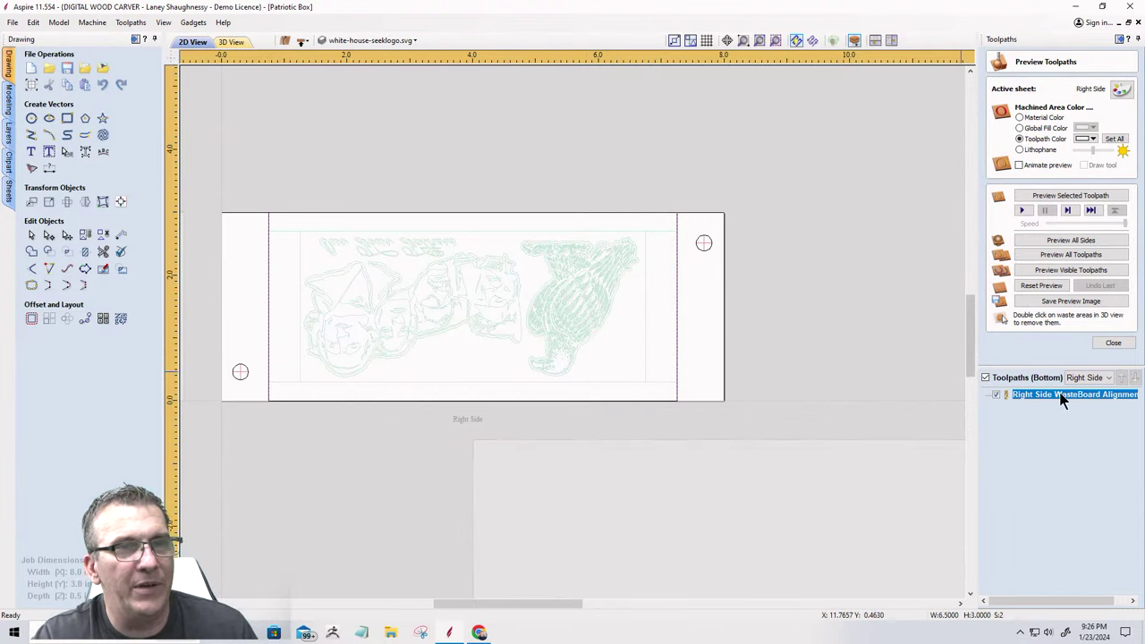
{"action": "left_click", "coordinate": [1112, 343]}
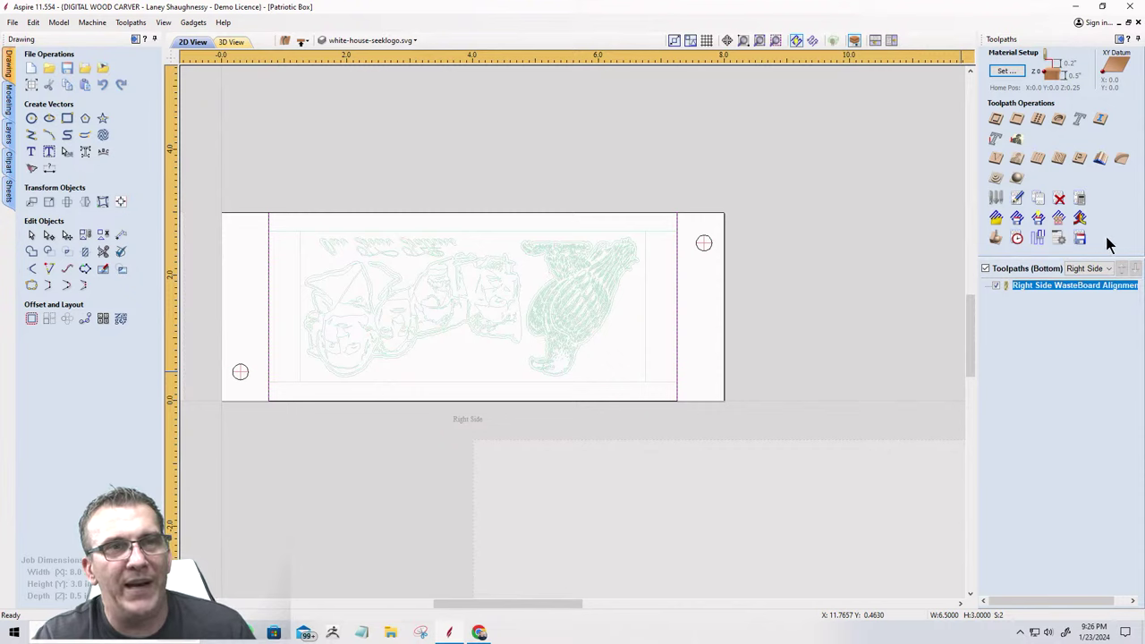
Calculate a 0.5-inch-deep Chamfer 4 toolpath with a 90° V-bit along both lines.
{"action": "left_click", "coordinate": [1122, 158]}
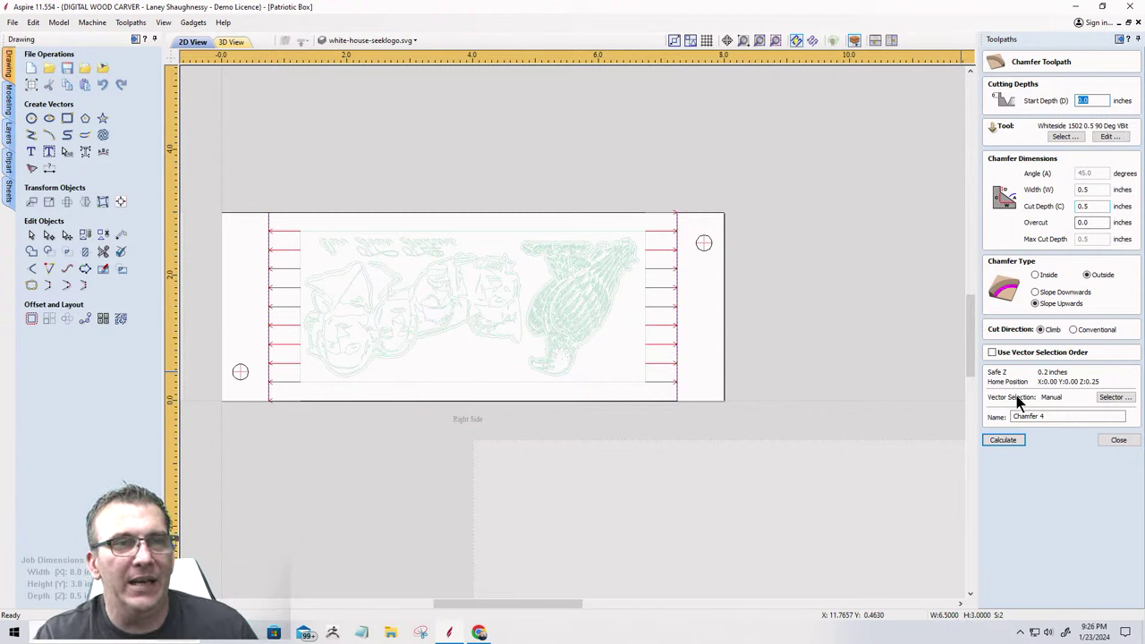
{"action": "scroll", "coordinate": [253, 281], "scroll_direction": "up", "scroll_amount": 4}
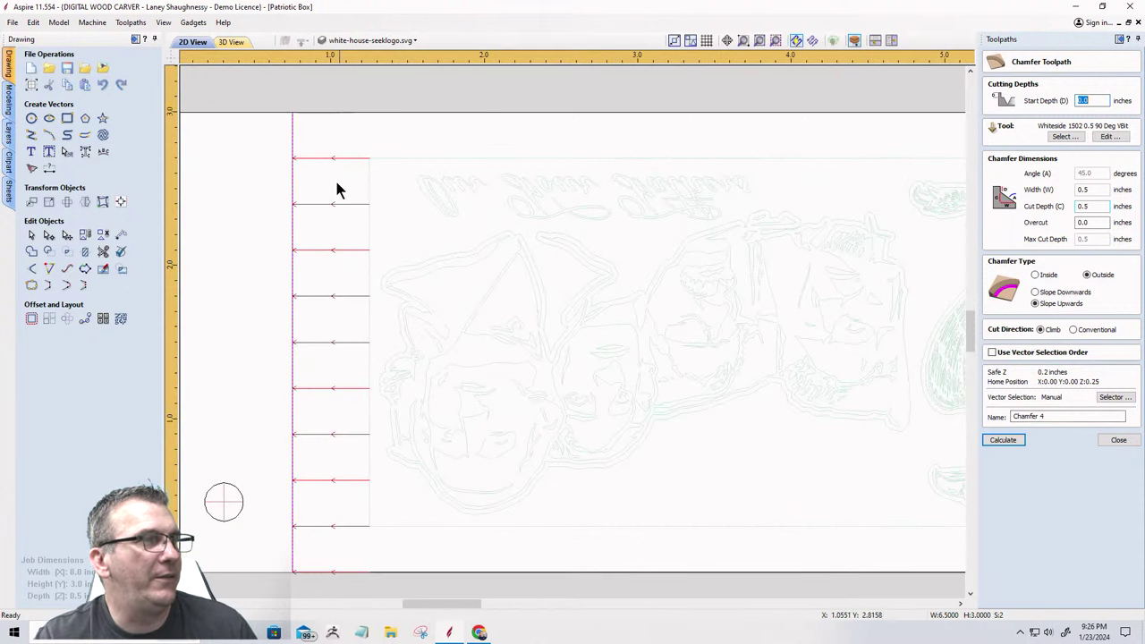
{"action": "scroll", "coordinate": [299, 453], "scroll_direction": "down", "scroll_amount": 5}
{"action": "scroll", "coordinate": [614, 301], "scroll_direction": "up", "scroll_amount": 4}
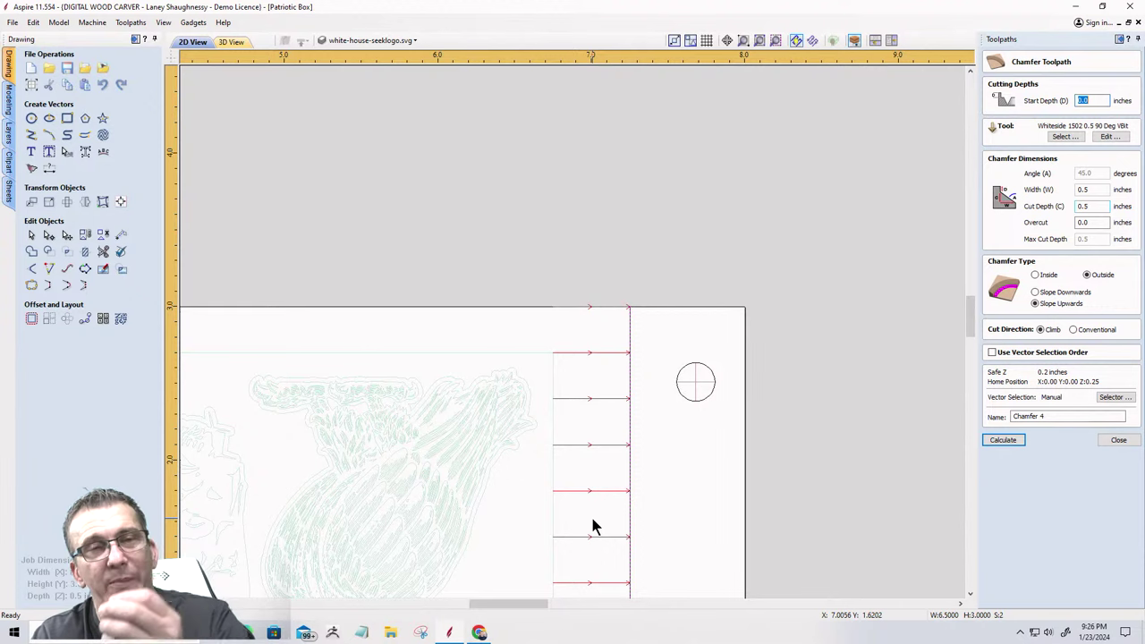
{"action": "scroll", "coordinate": [634, 384], "scroll_direction": "up", "scroll_amount": 8}
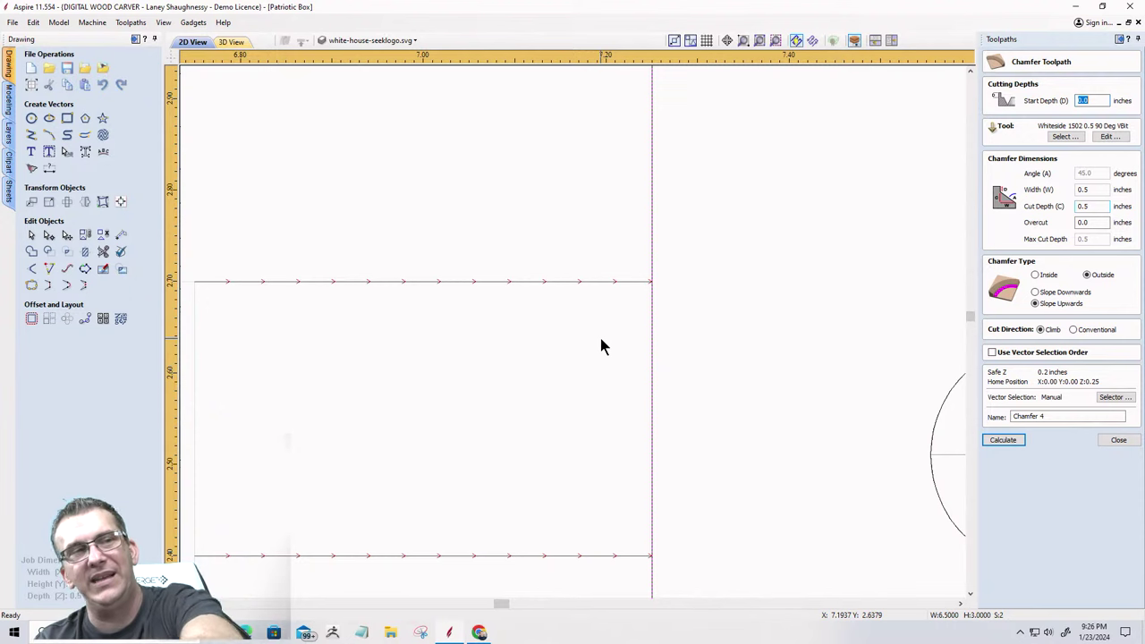
{"action": "scroll", "coordinate": [684, 380], "scroll_direction": "down", "scroll_amount": 8}
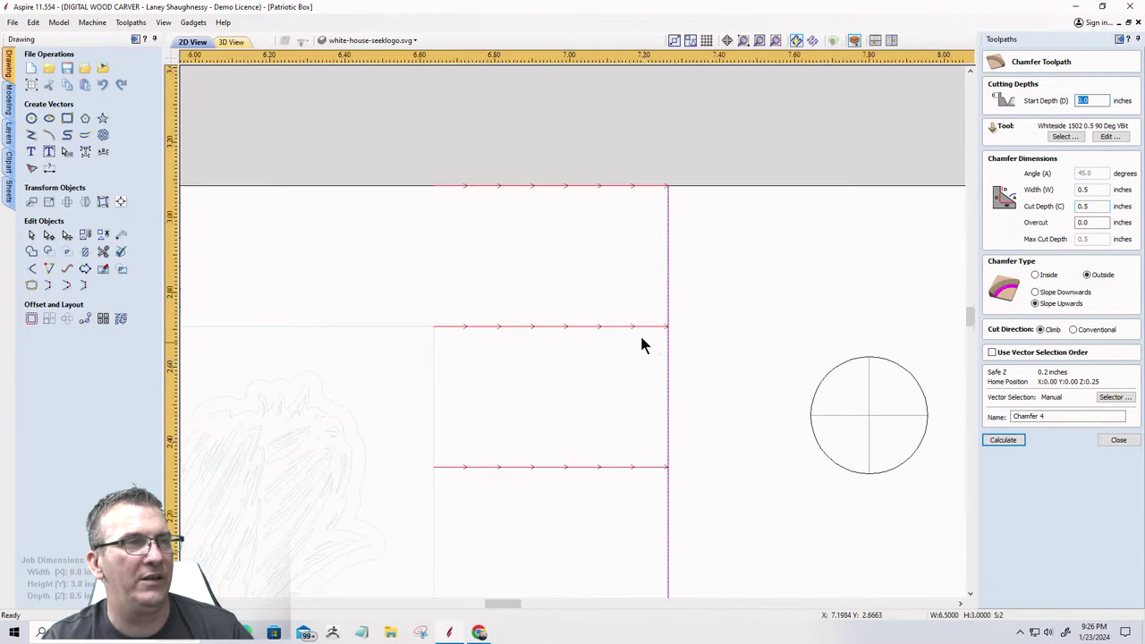
{"action": "scroll", "coordinate": [638, 334], "scroll_direction": "down", "scroll_amount": 1}
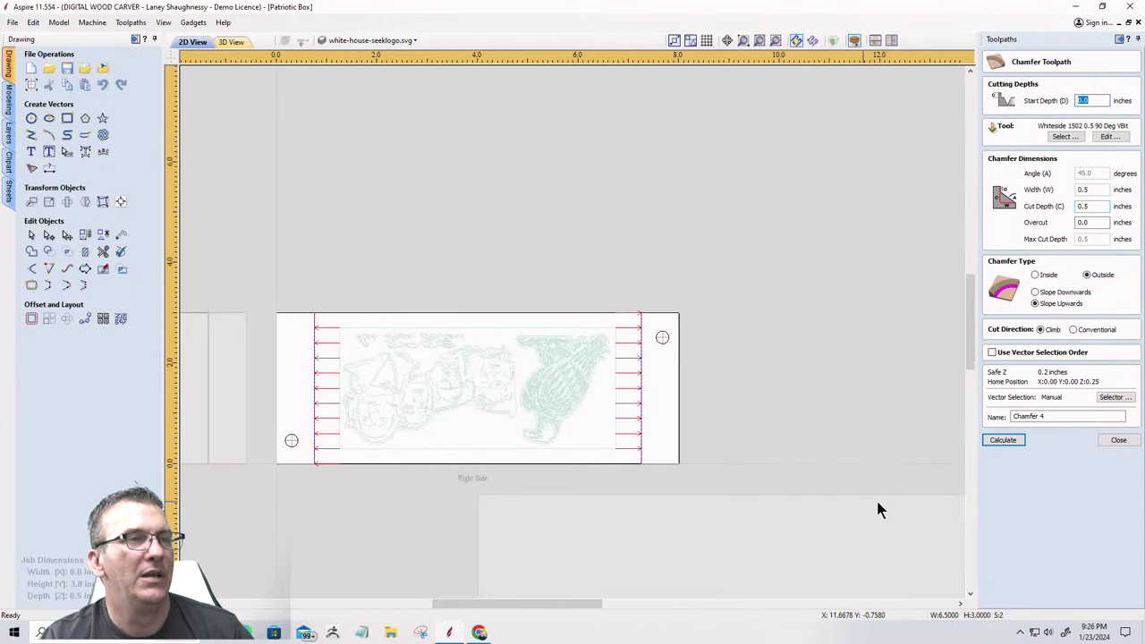
{"action": "left_click", "coordinate": [1003, 441]}
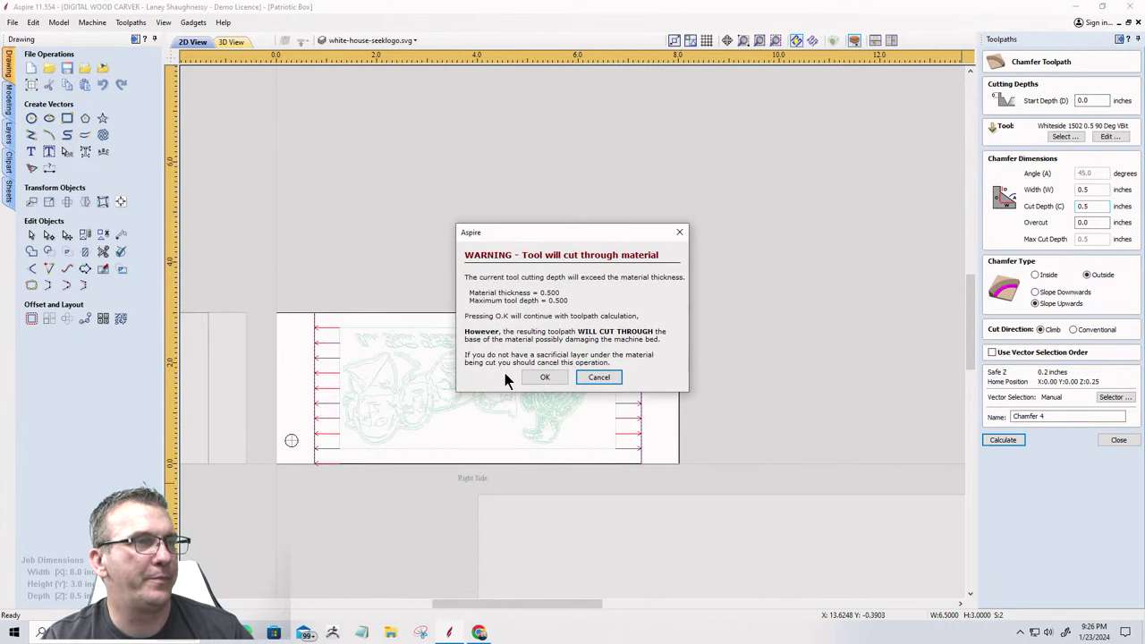
{"action": "left_click", "coordinate": [544, 378]}
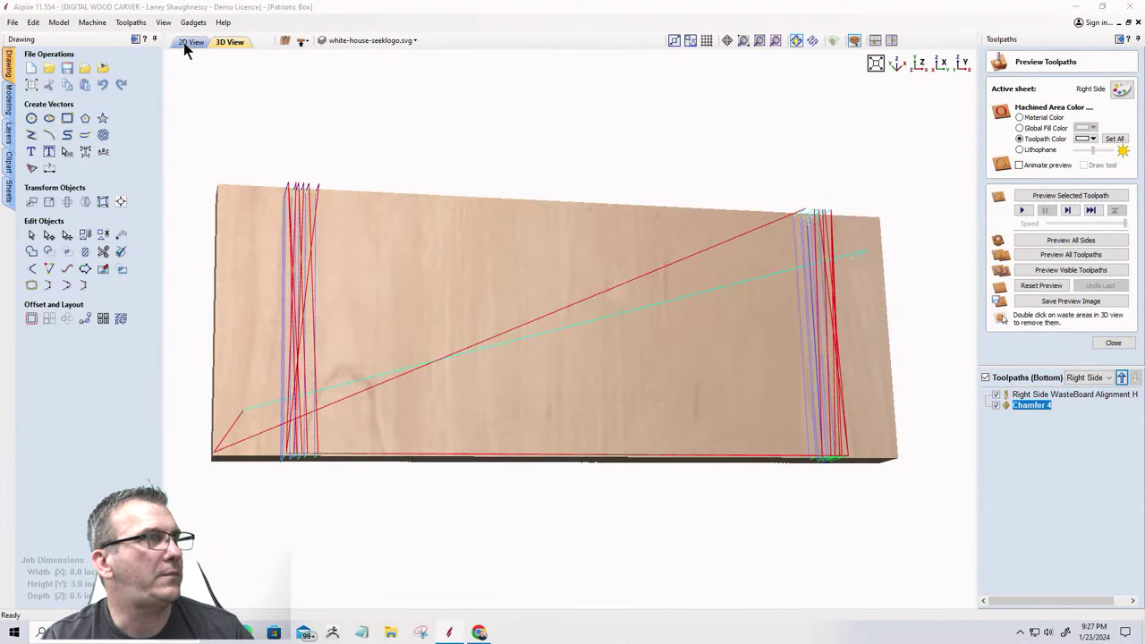
{"action": "left_click", "coordinate": [191, 42]}
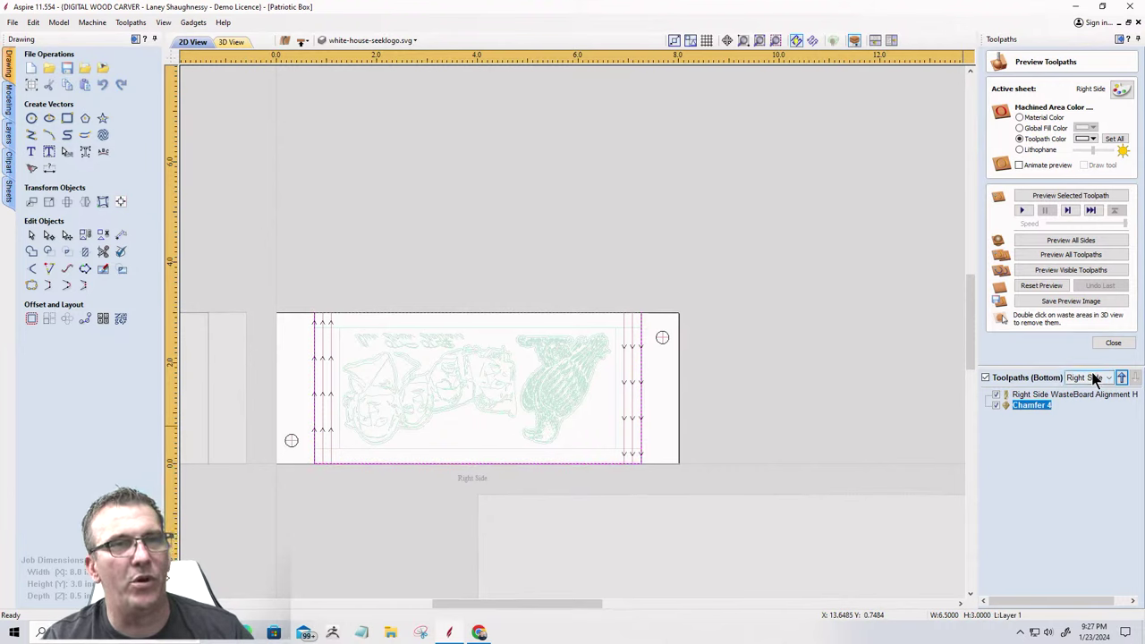
{"action": "key", "text": "Escape"}
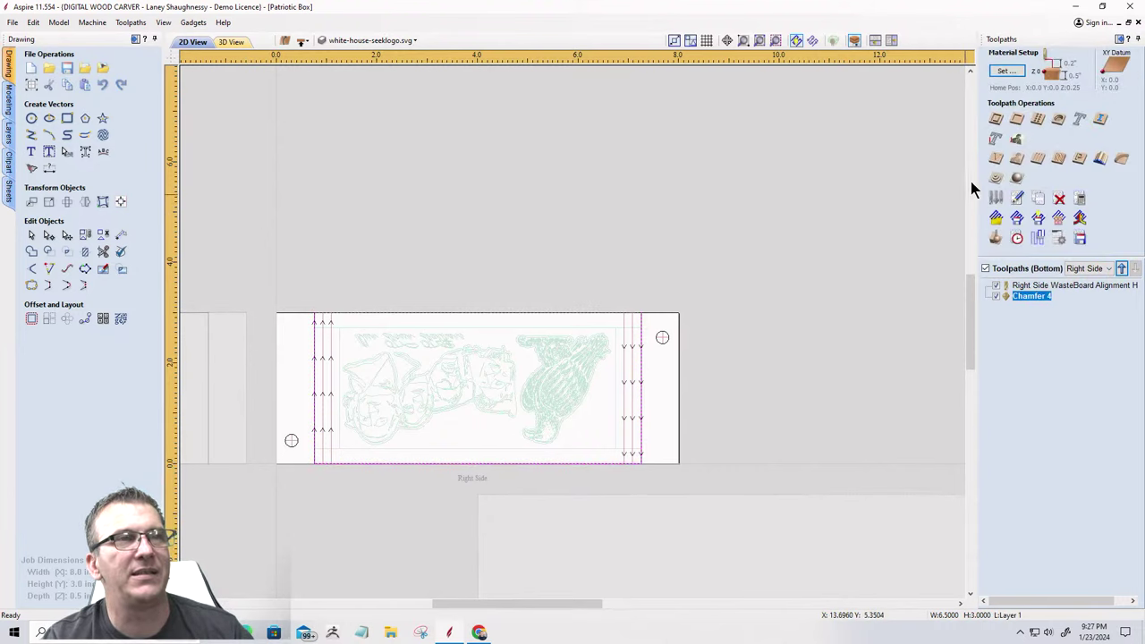
Calculate a Profile 4 cut-out toolpath and simulate the visible toolpaths.
{"action": "left_click", "coordinate": [991, 129]}
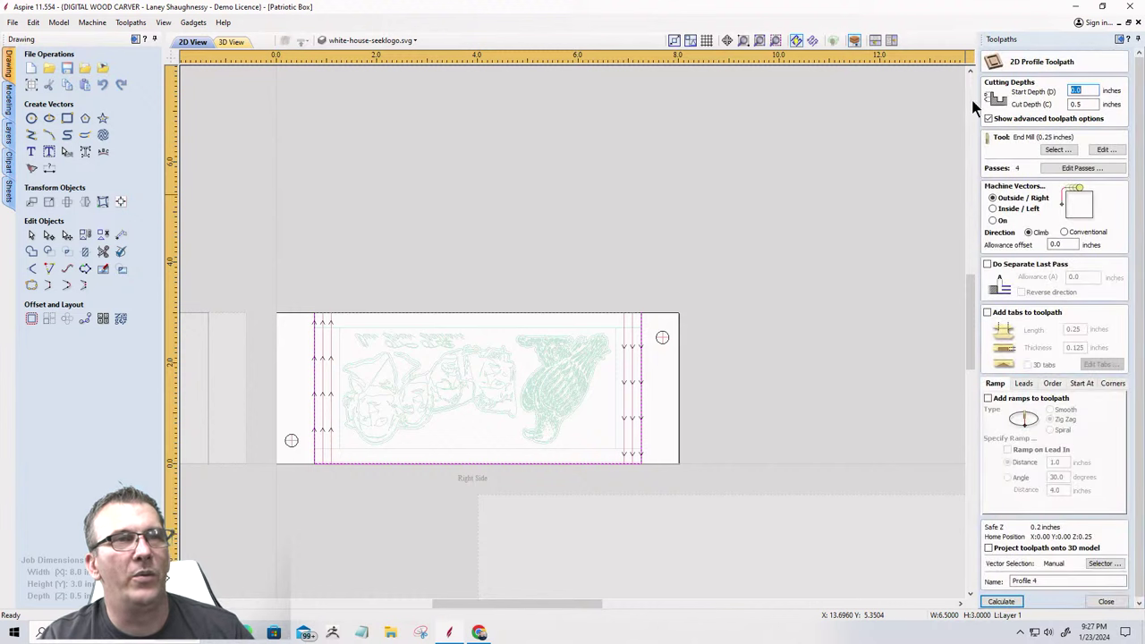
{"action": "left_click", "coordinate": [998, 601]}
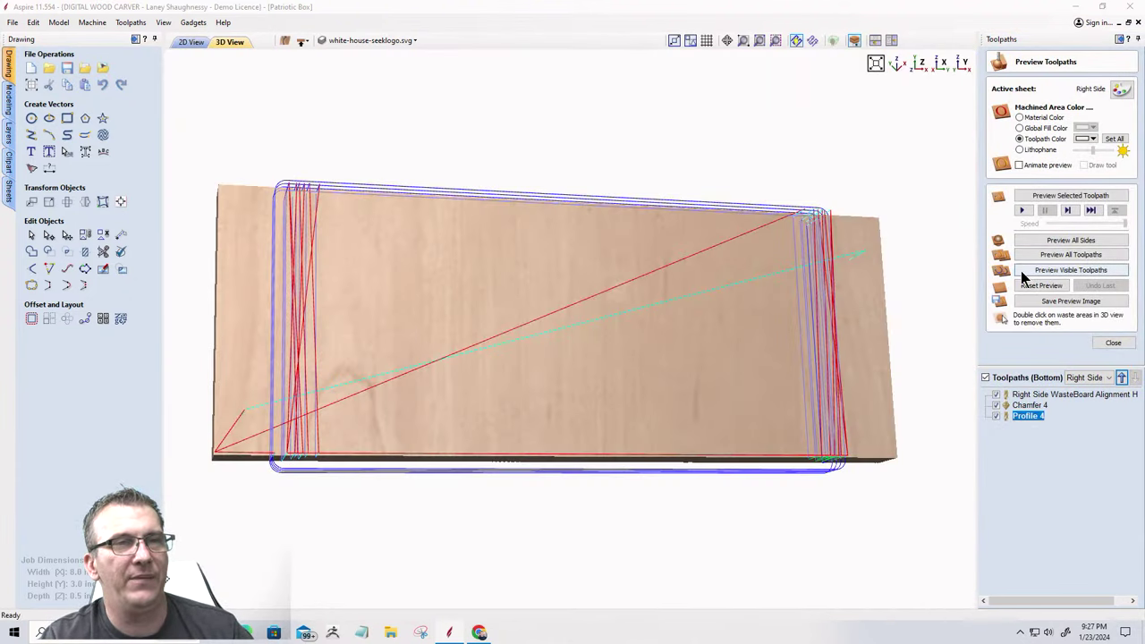
{"action": "left_click", "coordinate": [1072, 273]}
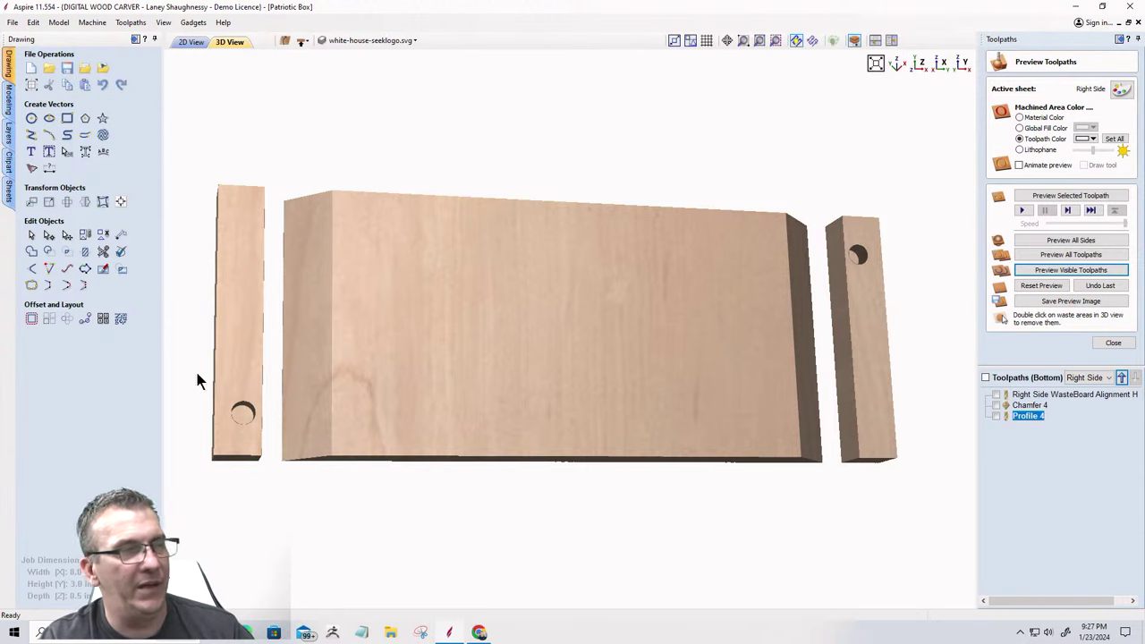
Remove both offcuts from the preview and rotate to show the carved Mount Rushmore panel.
{"action": "double_click", "coordinate": [231, 349]}
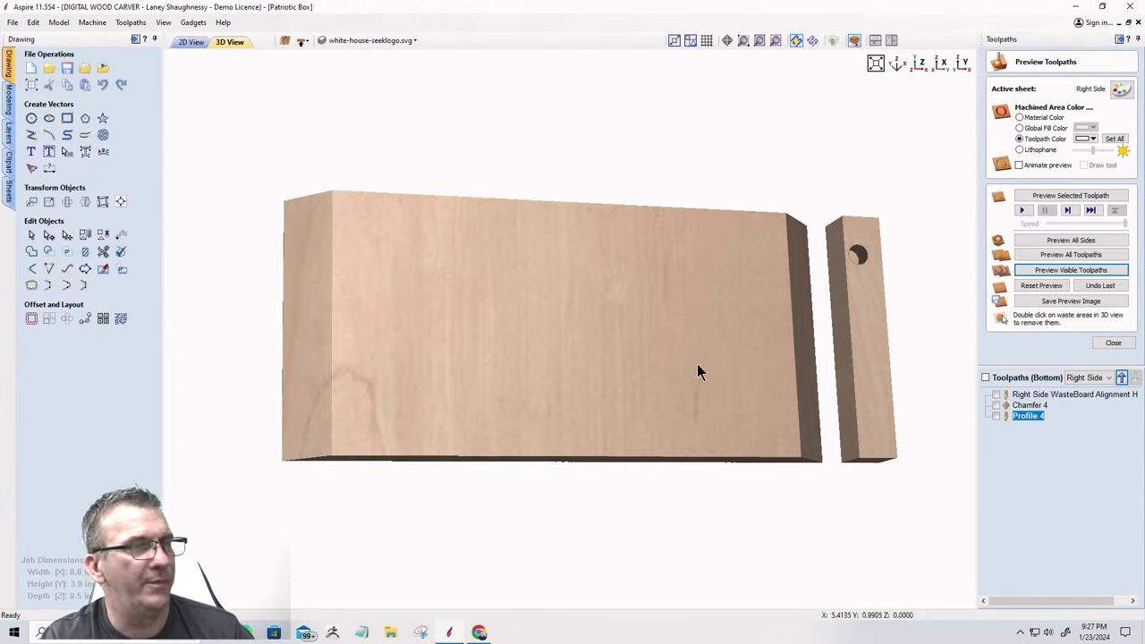
{"action": "double_click", "coordinate": [848, 309]}
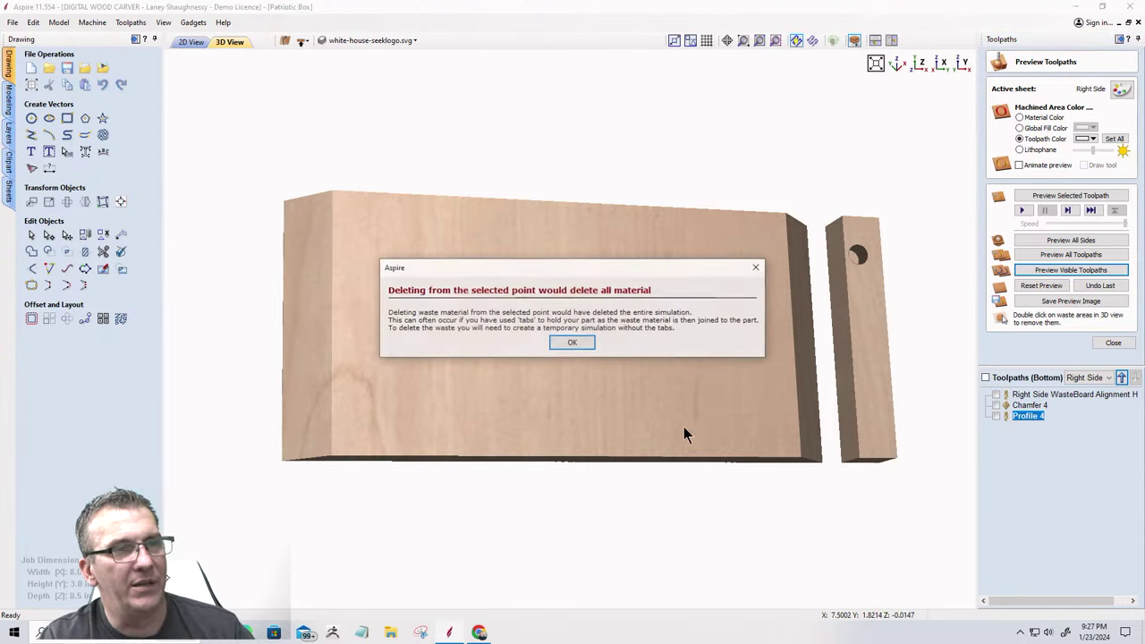
{"action": "left_click", "coordinate": [574, 345]}
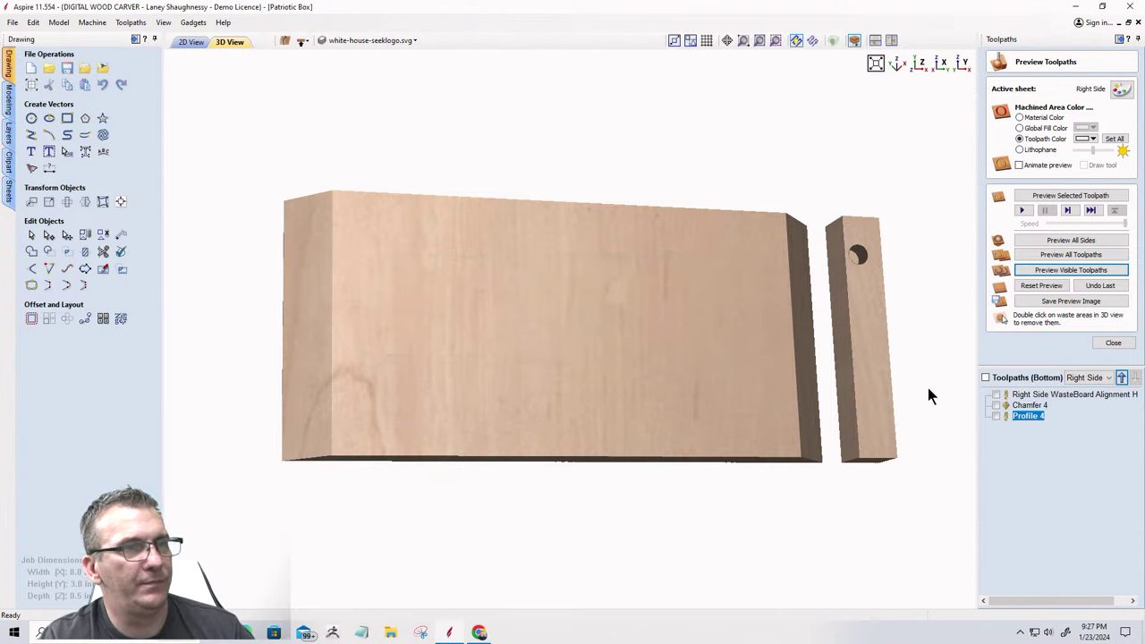
{"action": "double_click", "coordinate": [874, 364]}
{"action": "left_click_drag", "start_coordinate": [626, 439], "coordinate": [265, 286]}
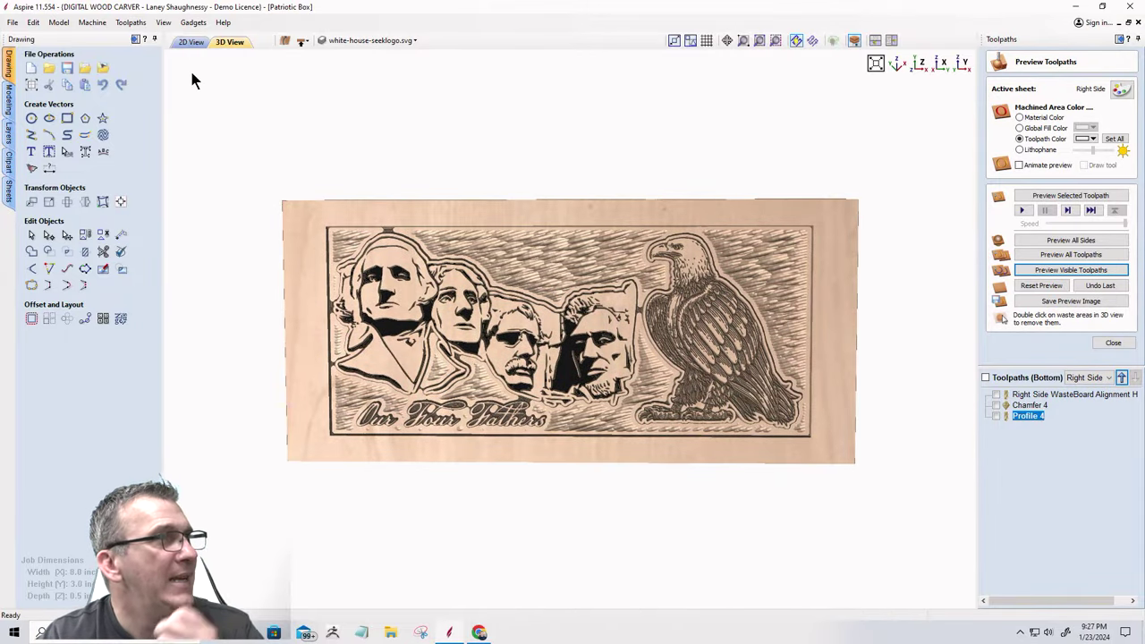
{"action": "left_click", "coordinate": [192, 23]}
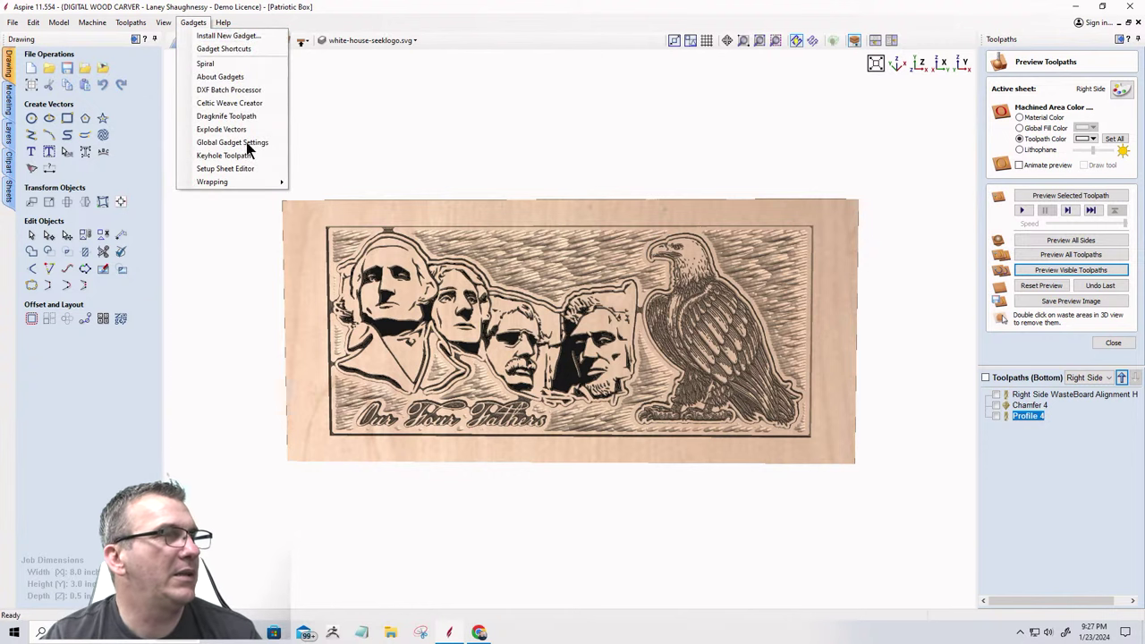
Show the Left Side sheet in the 2D view and select both of its alignment-hole circles.
{"action": "left_click", "coordinate": [242, 264]}
{"action": "left_click", "coordinate": [189, 42]}
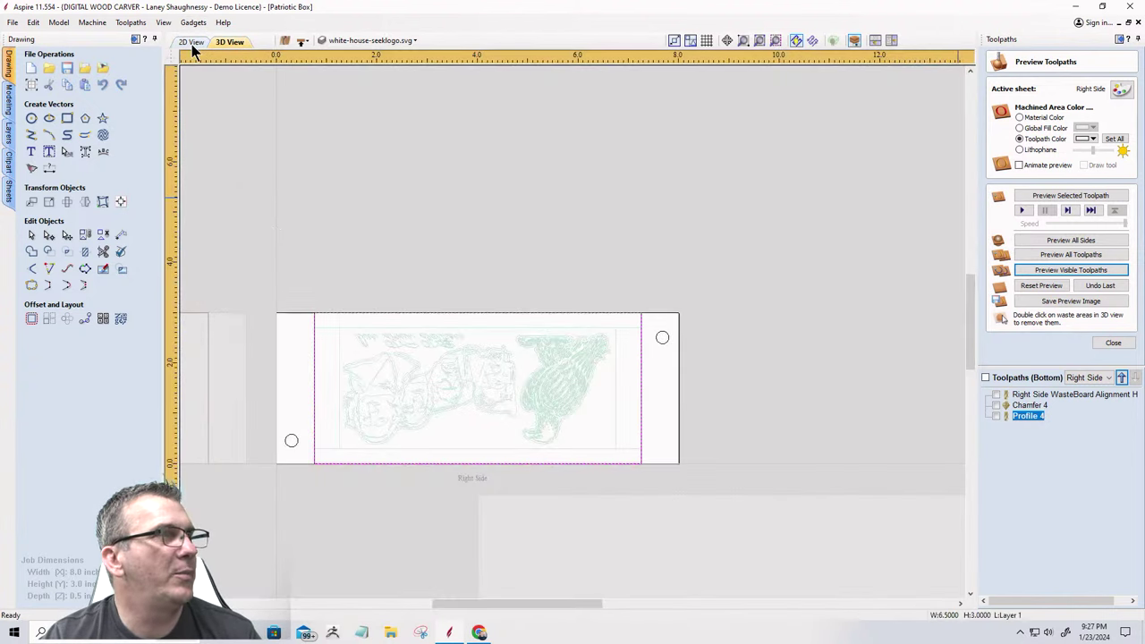
{"action": "scroll", "coordinate": [693, 348], "scroll_direction": "down", "scroll_amount": 2}
{"action": "scroll", "coordinate": [588, 366], "scroll_direction": "down", "scroll_amount": 2}
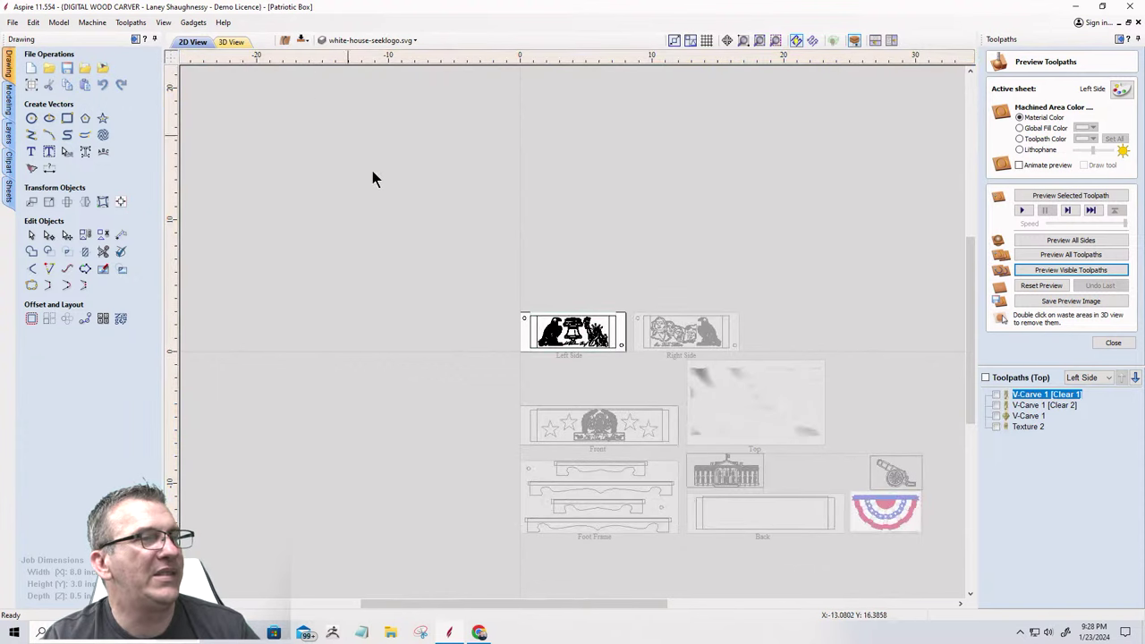
{"action": "scroll", "coordinate": [537, 353], "scroll_direction": "up", "scroll_amount": 5}
{"action": "scroll", "coordinate": [501, 331], "scroll_direction": "up", "scroll_amount": 2}
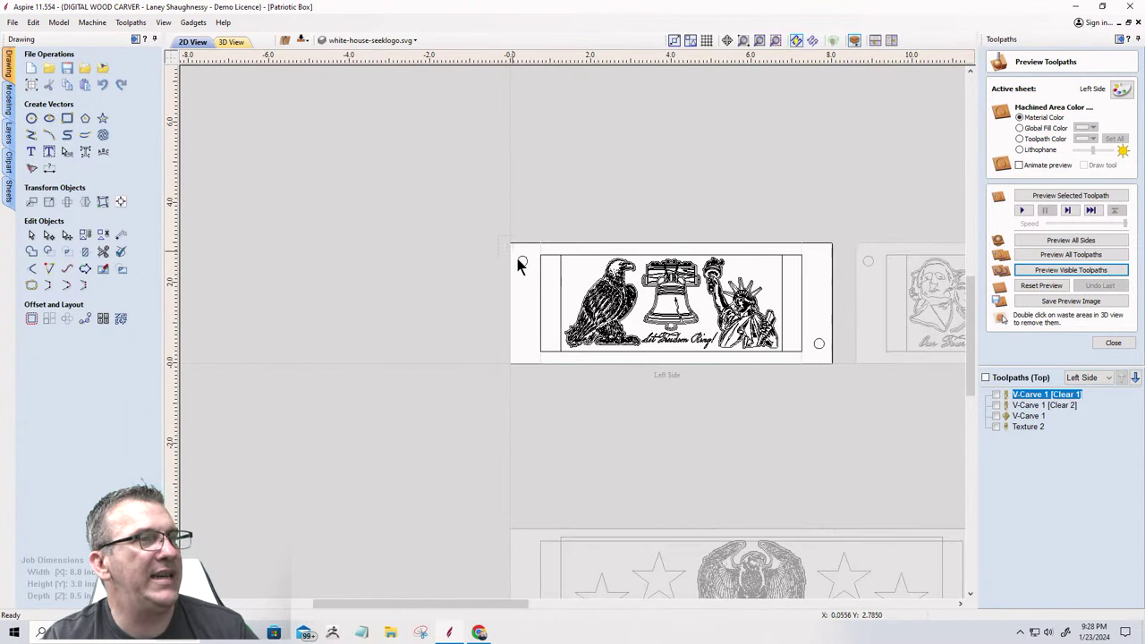
{"action": "left_click", "coordinate": [818, 342], "text": "shift"}
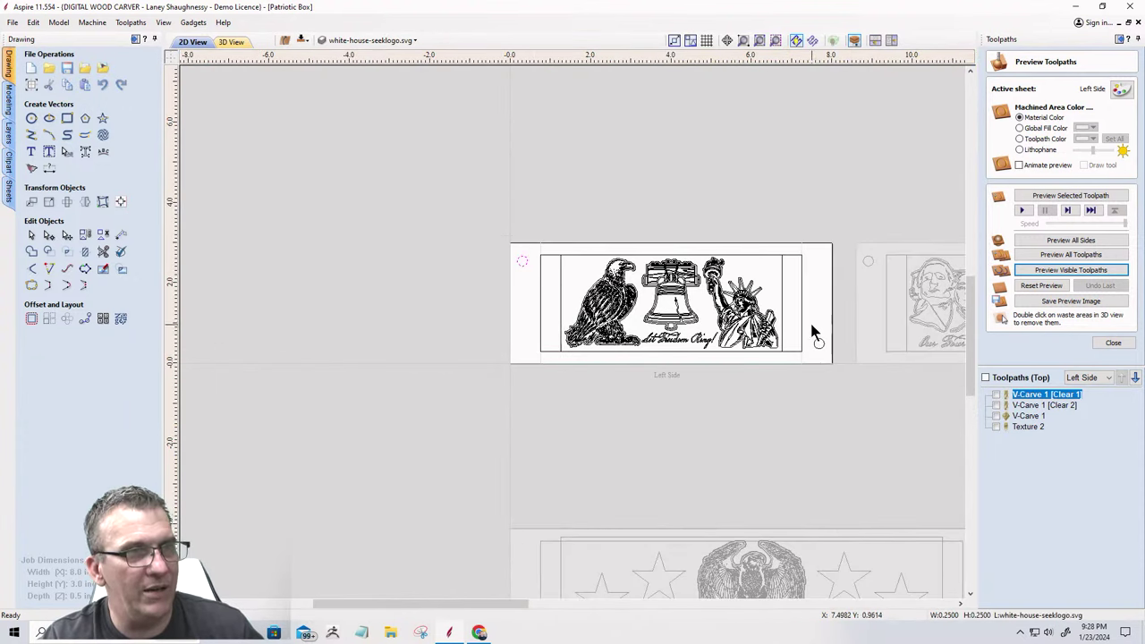
Calculate a 0.375-inch-deep drilling toolpath named 'Left Side Board Alignment Holes' for the two holes.
{"action": "left_click", "coordinate": [1112, 342]}
{"action": "left_click", "coordinate": [1039, 124]}
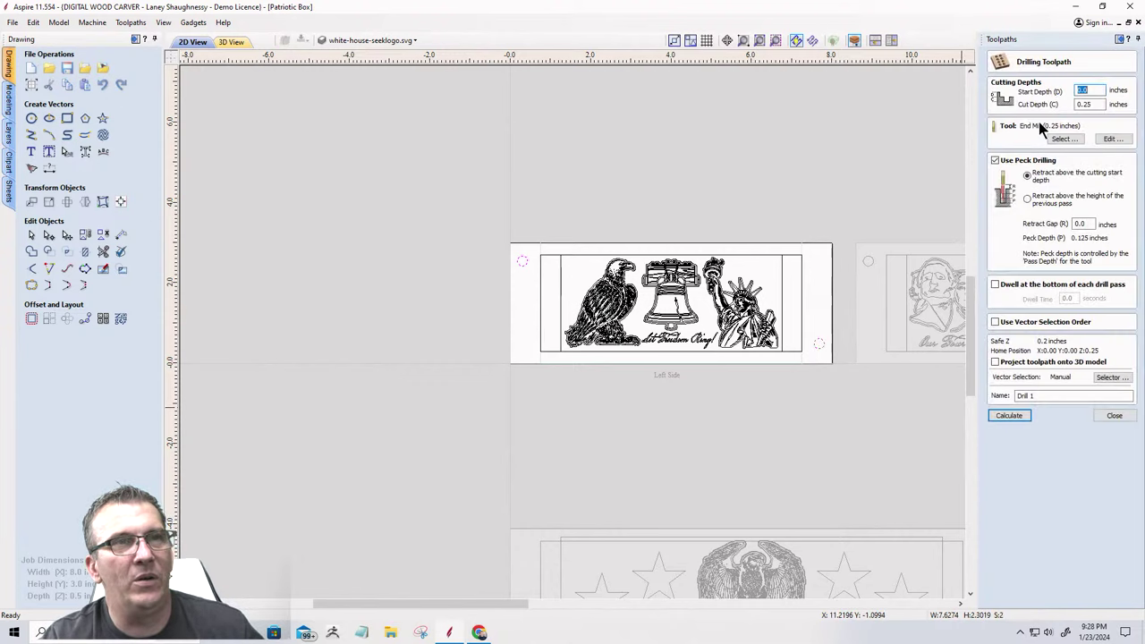
{"action": "double_click", "coordinate": [1076, 104]}
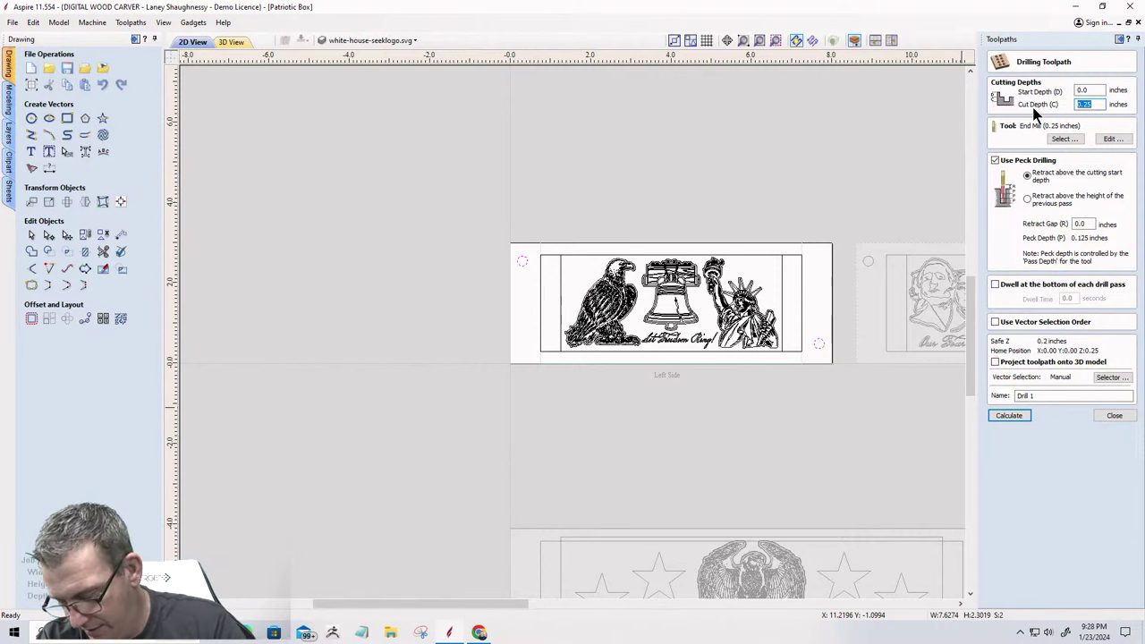
{"action": "type", "text": "0.375"}
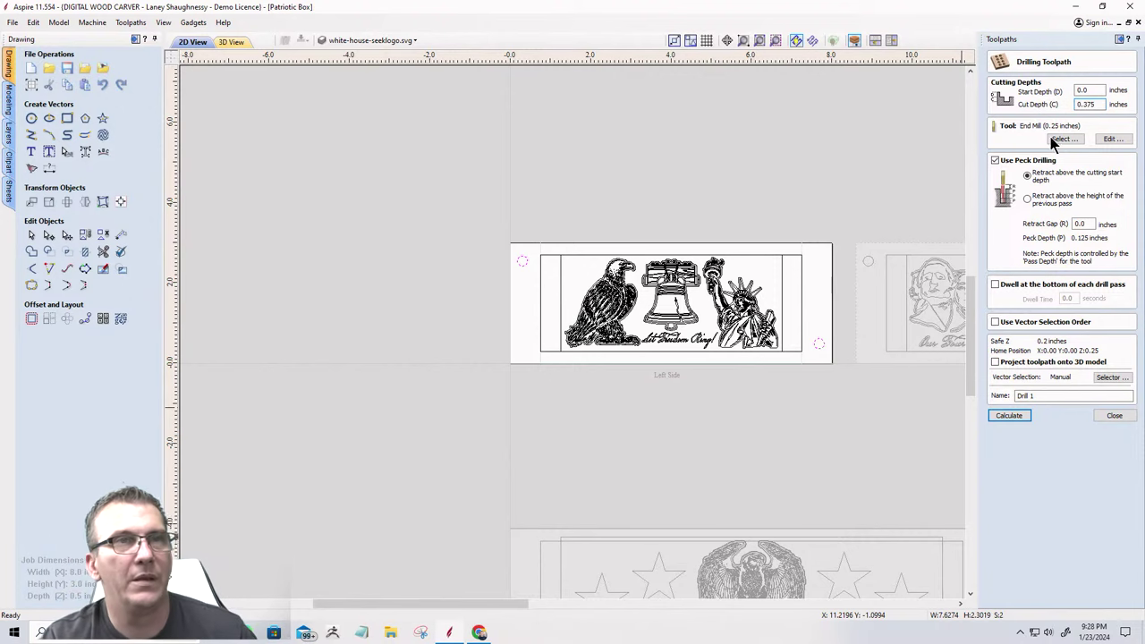
{"action": "triple_click", "coordinate": [1016, 395]}
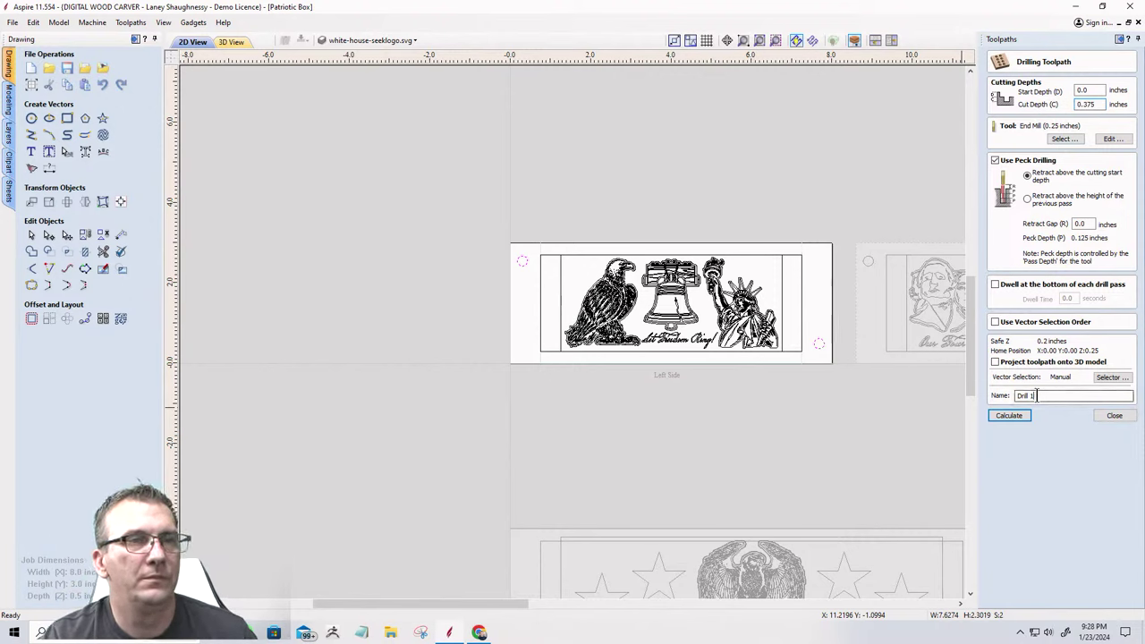
{"action": "type", "text": "Left Side Board Alignment Holes"}
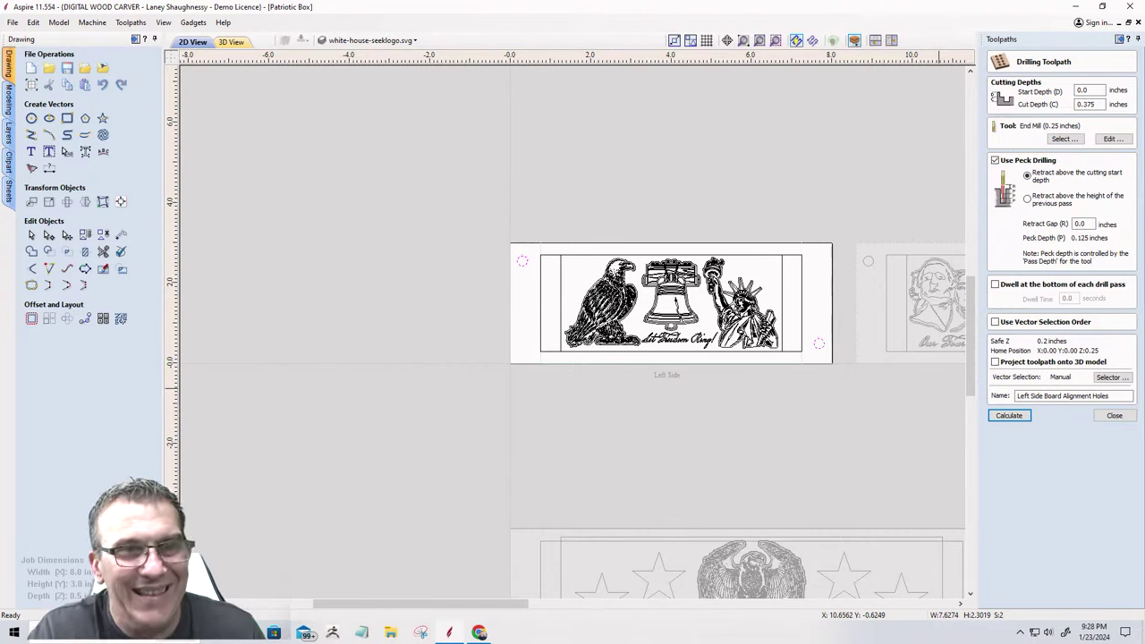
{"action": "left_click", "coordinate": [1009, 416]}
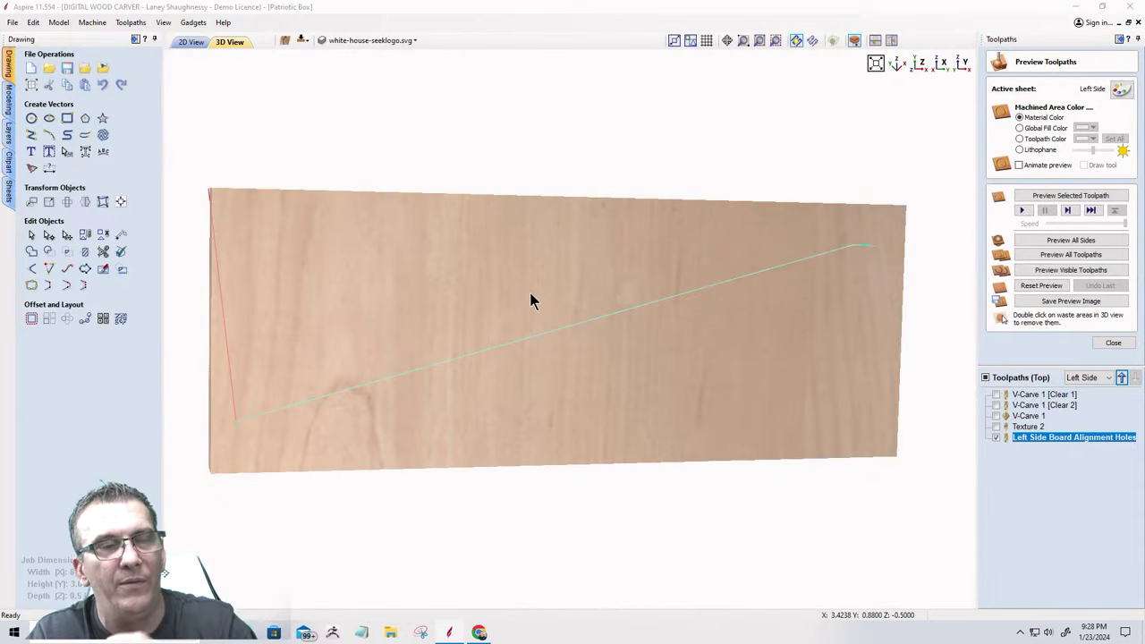
{"action": "left_click", "coordinate": [182, 45]}
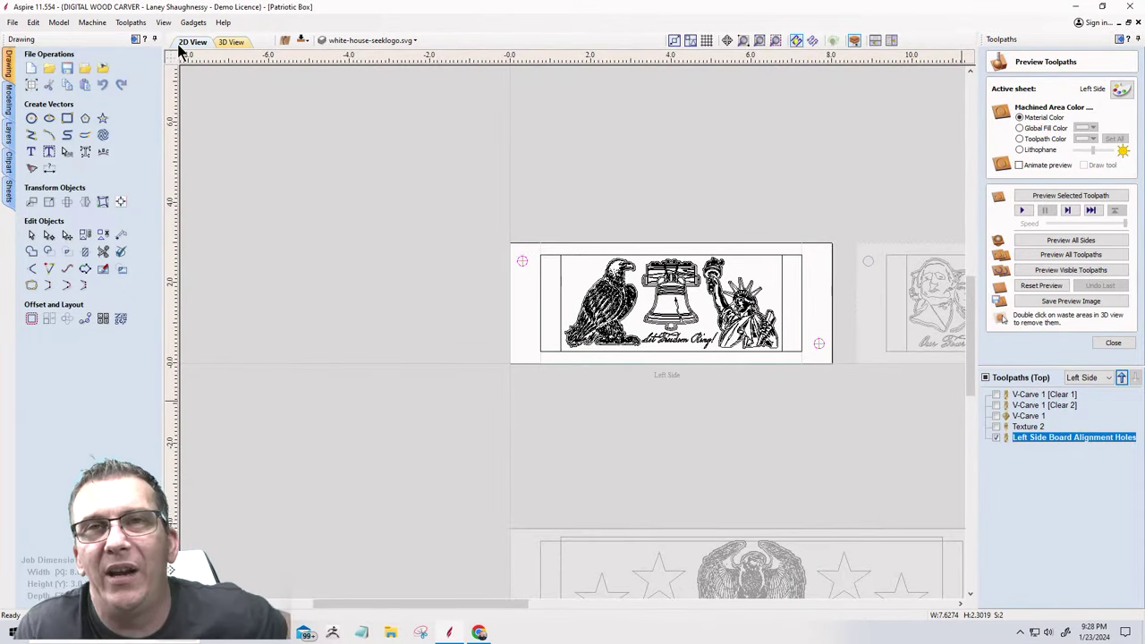
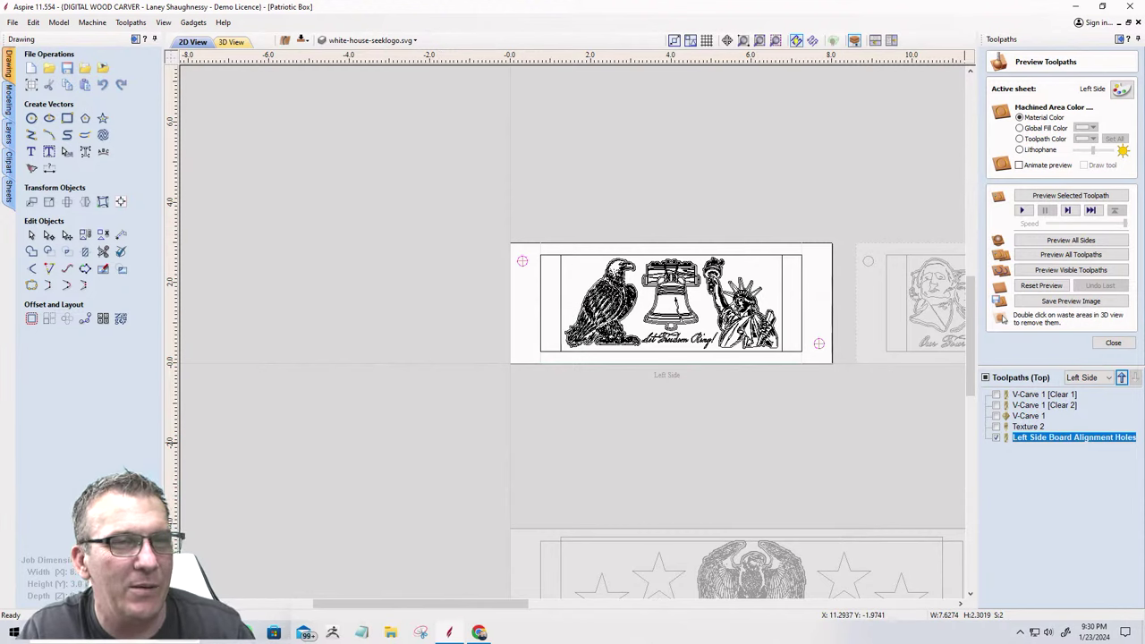
Move Left Side Board Alignment Holes to the top of the toolpath list and copy its circles to the other side.
{"action": "left_click", "coordinate": [1122, 378]}
{"action": "left_click", "coordinate": [1122, 378]}
{"action": "left_click", "coordinate": [1121, 377]}
{"action": "left_click", "coordinate": [1122, 377]}
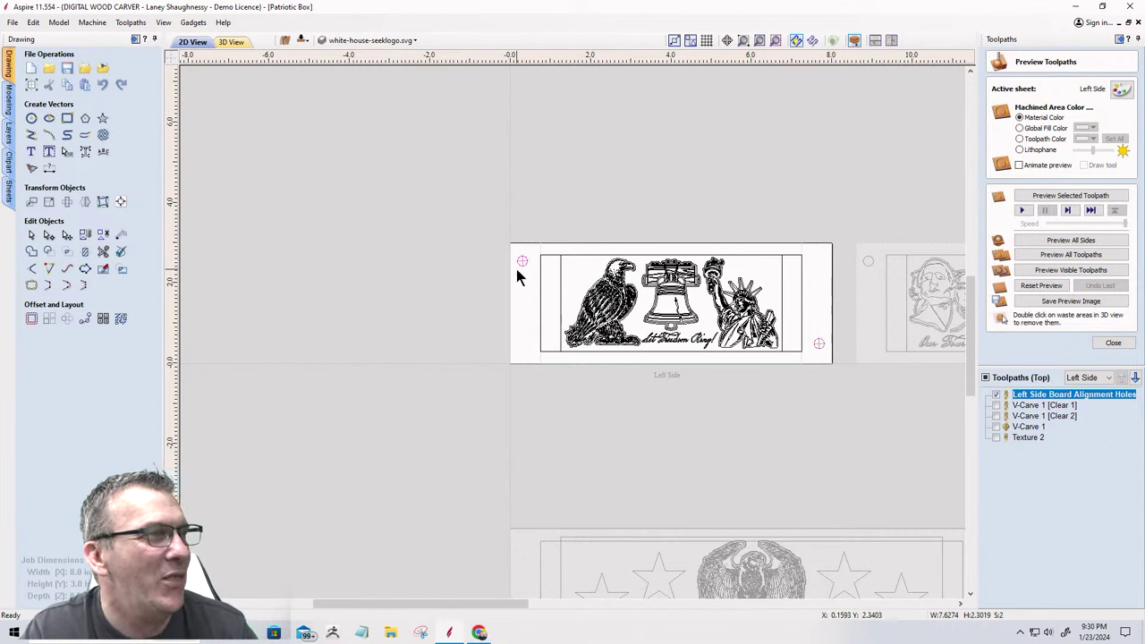
{"action": "right_click", "coordinate": [815, 347]}
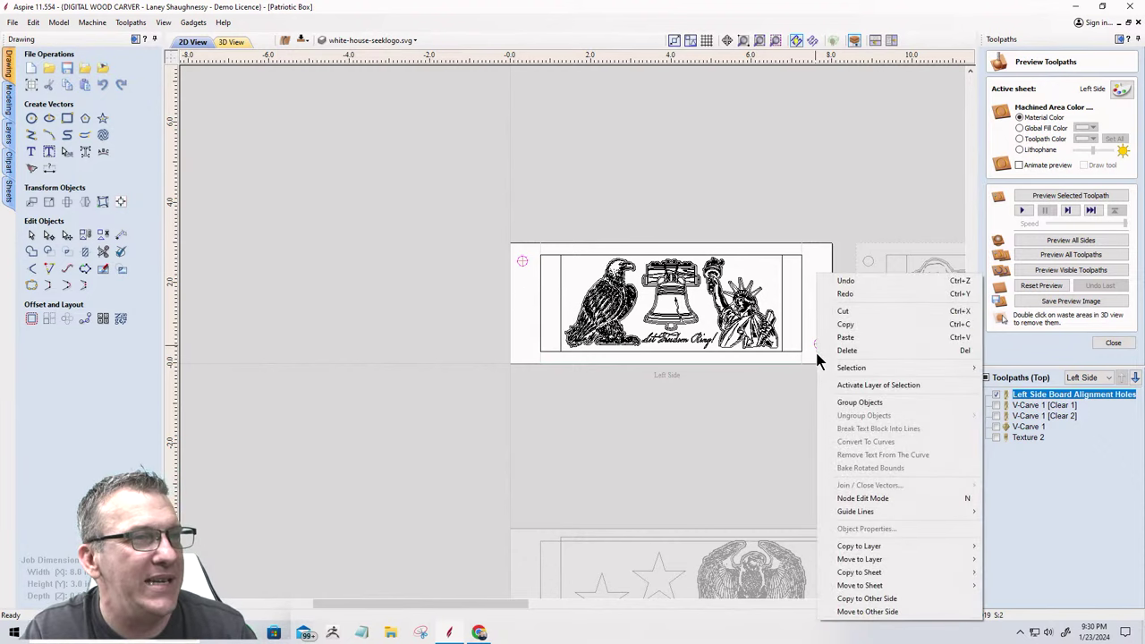
{"action": "left_click", "coordinate": [837, 601]}
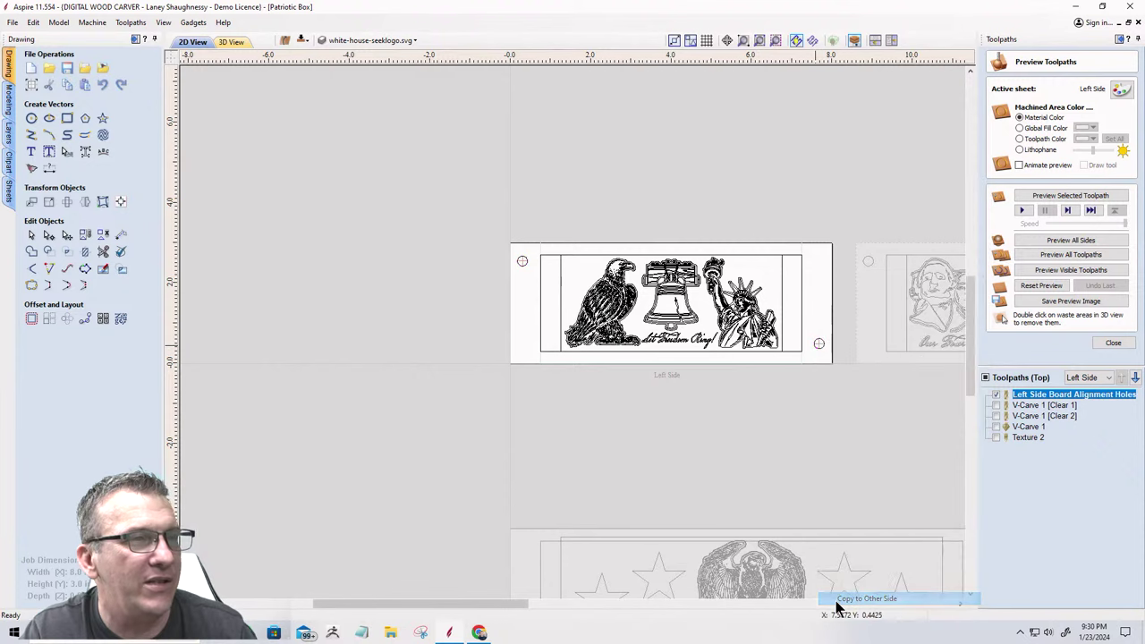
Flip the Left Side sheet to its bottom side and select both small alignment circles.
{"action": "left_click", "coordinate": [303, 43]}
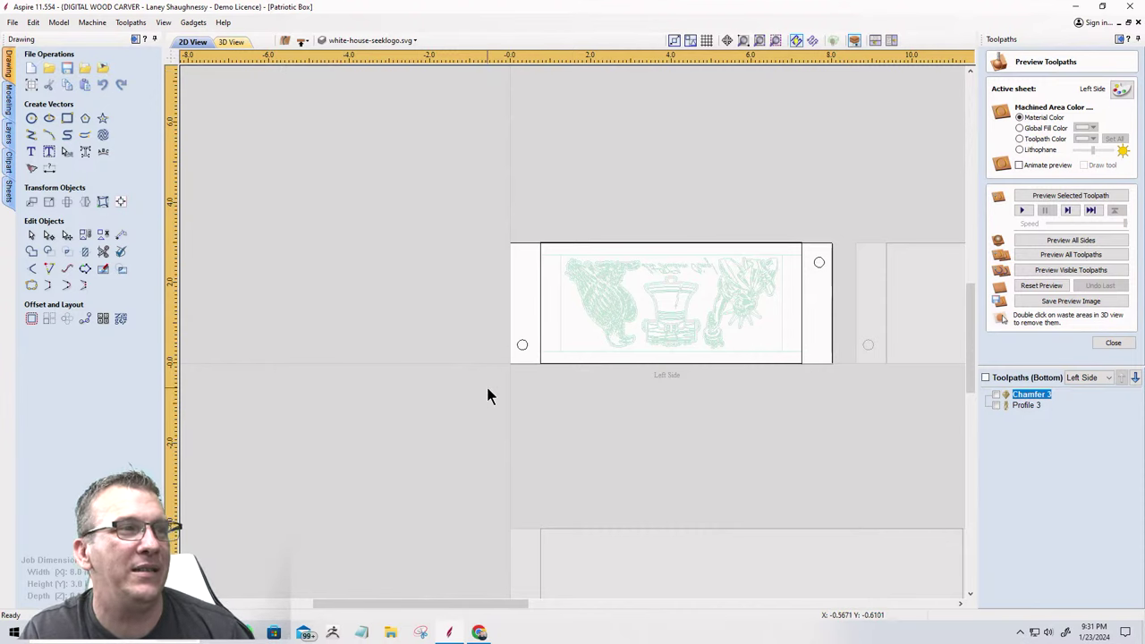
{"action": "left_click", "coordinate": [528, 347]}
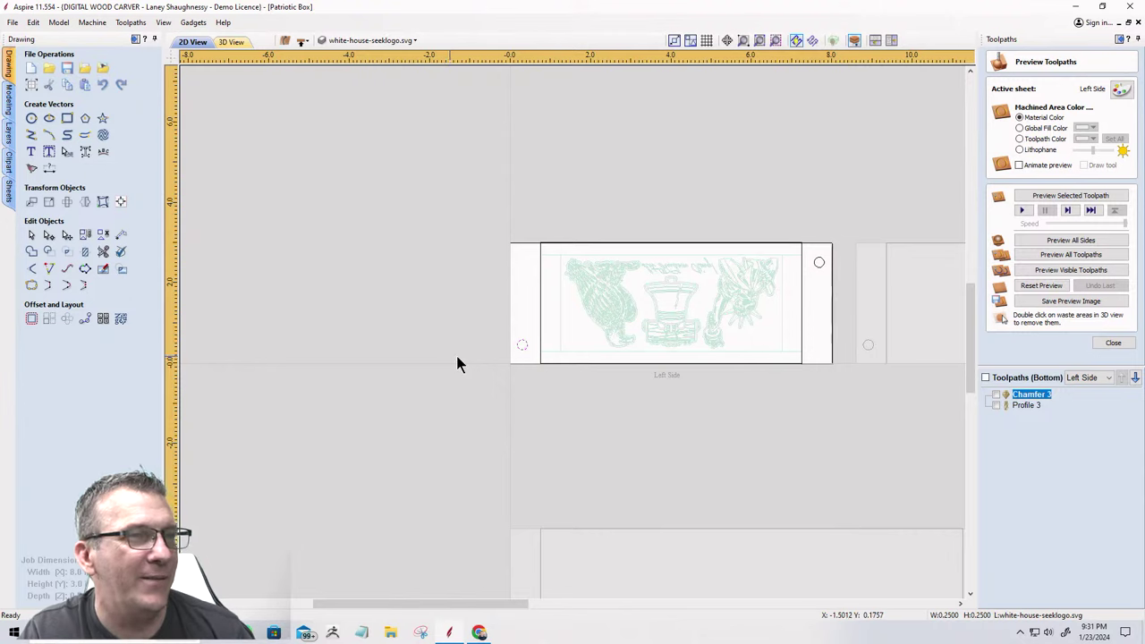
{"action": "left_click", "coordinate": [816, 259], "text": "shift"}
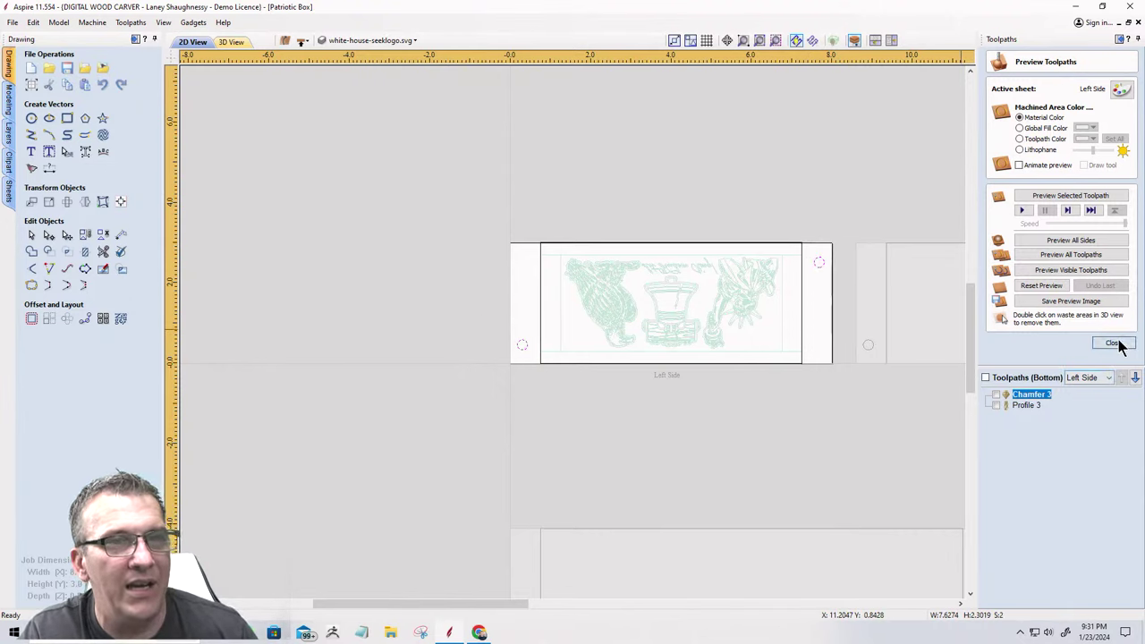
{"action": "left_click", "coordinate": [1112, 342]}
Create and calculate a 0.25-inch-deep drilling toolpath named 'Waste Board Holes'.
{"action": "left_click", "coordinate": [1037, 119]}
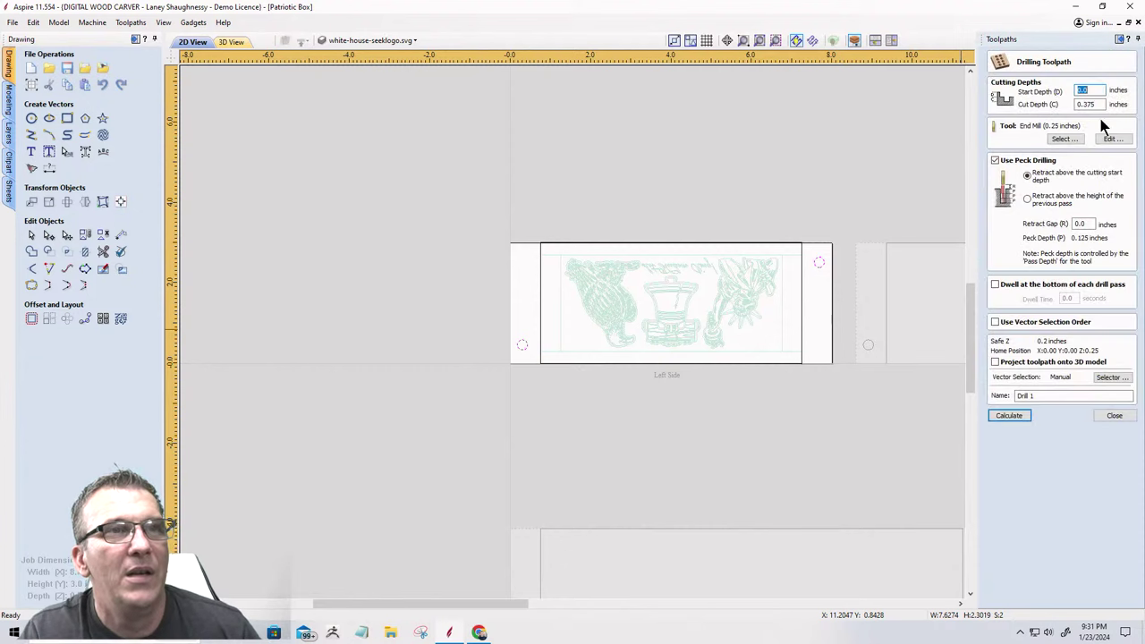
{"action": "double_click", "coordinate": [1100, 105]}
{"action": "type", "text": "0."}
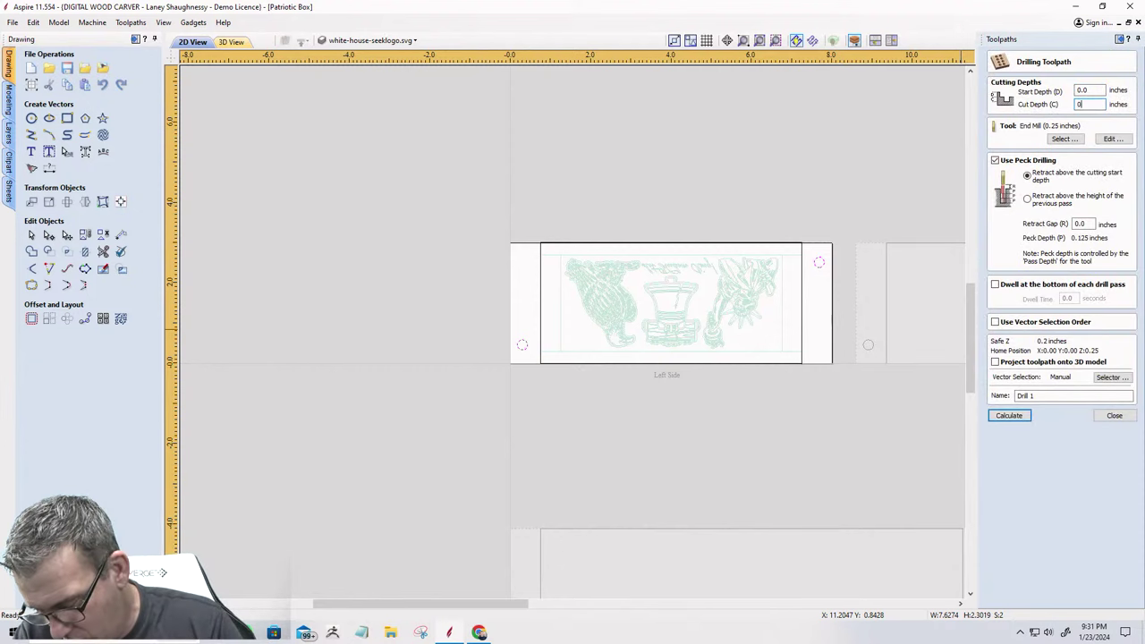
{"action": "type", "text": "25"}
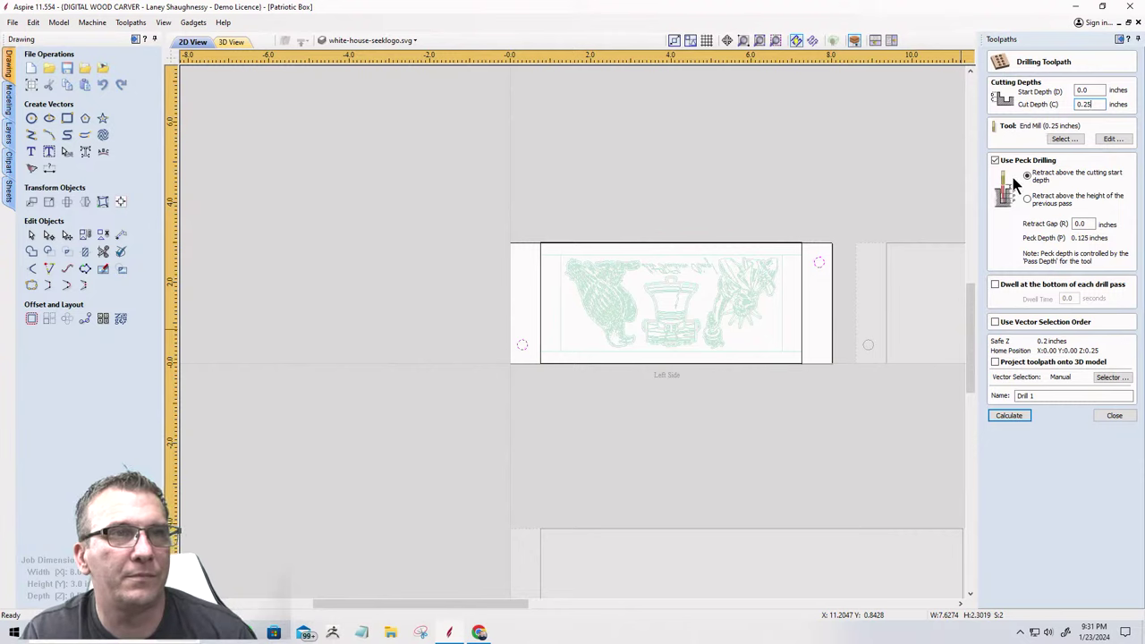
{"action": "left_click_drag", "start_coordinate": [1037, 394], "coordinate": [953, 400]}
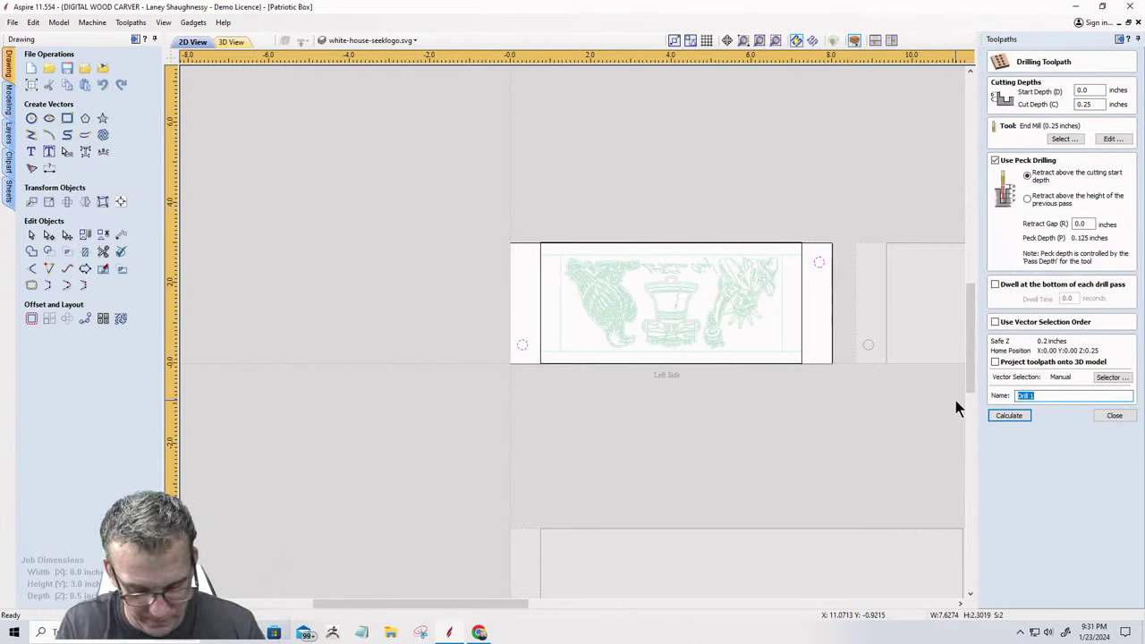
{"action": "type", "text": "Waste Board Hole"}
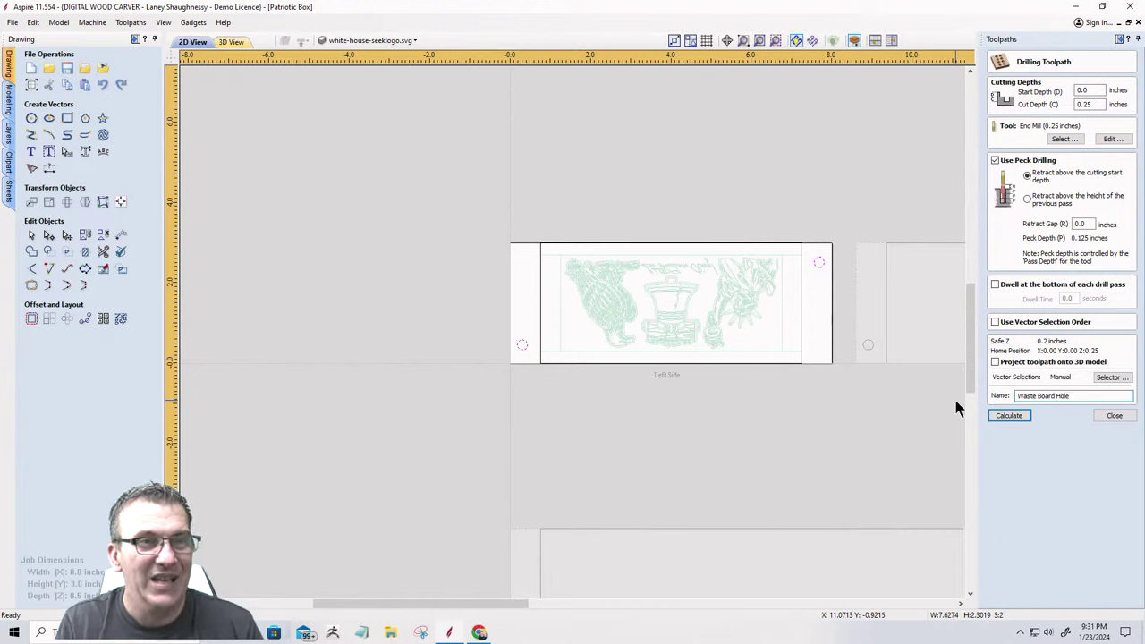
{"action": "type", "text": "s"}
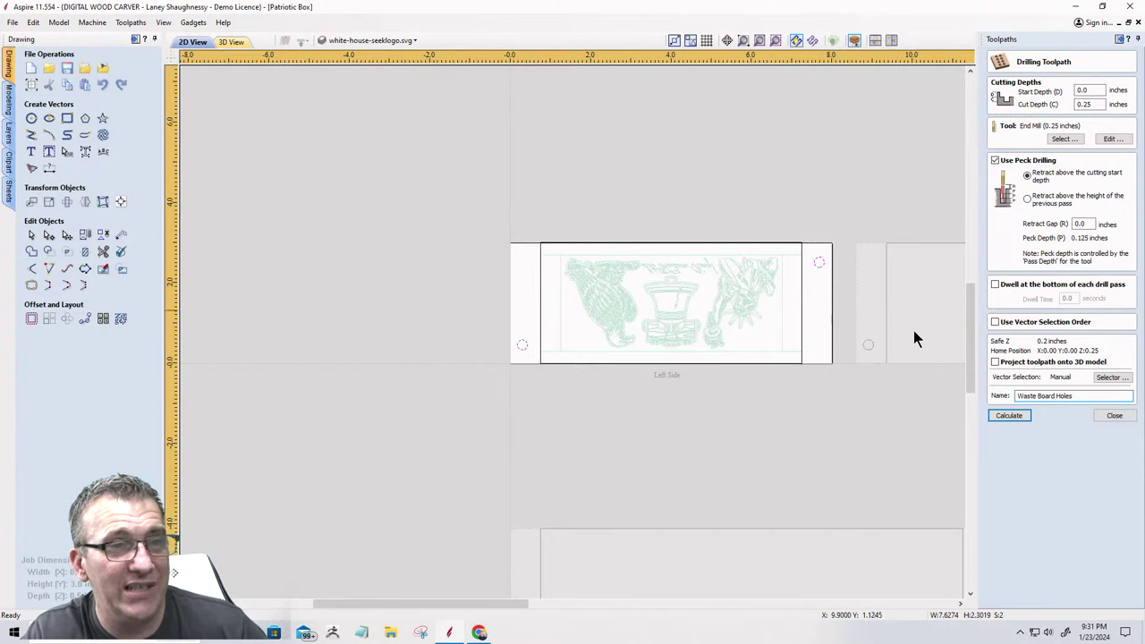
{"action": "left_click", "coordinate": [1006, 416]}
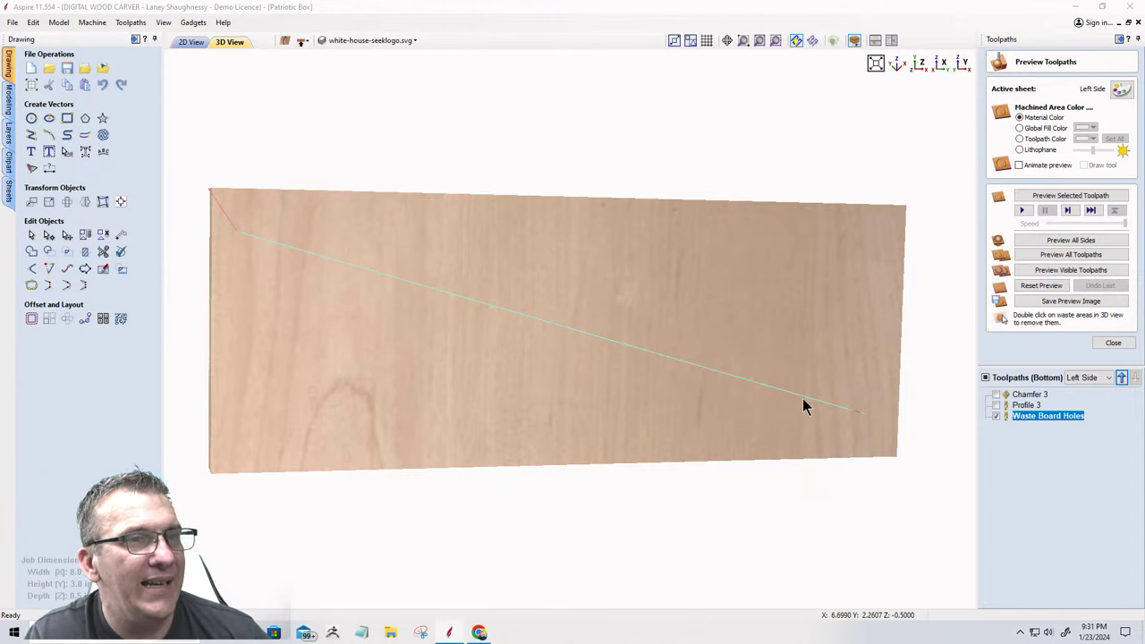
Return from 3D to the 2D layout, switch back to the top side, and zoom around the panels.
{"action": "left_click_drag", "start_coordinate": [803, 403], "coordinate": [549, 230]}
{"action": "left_click", "coordinate": [190, 42]}
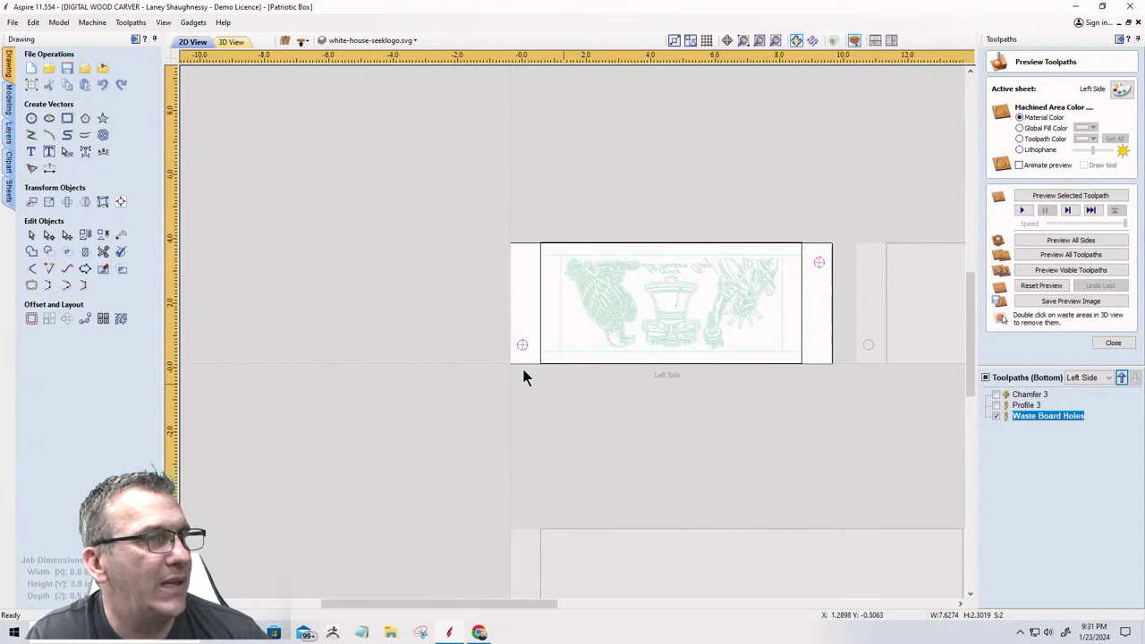
{"action": "scroll", "coordinate": [528, 375], "scroll_direction": "down", "scroll_amount": 2}
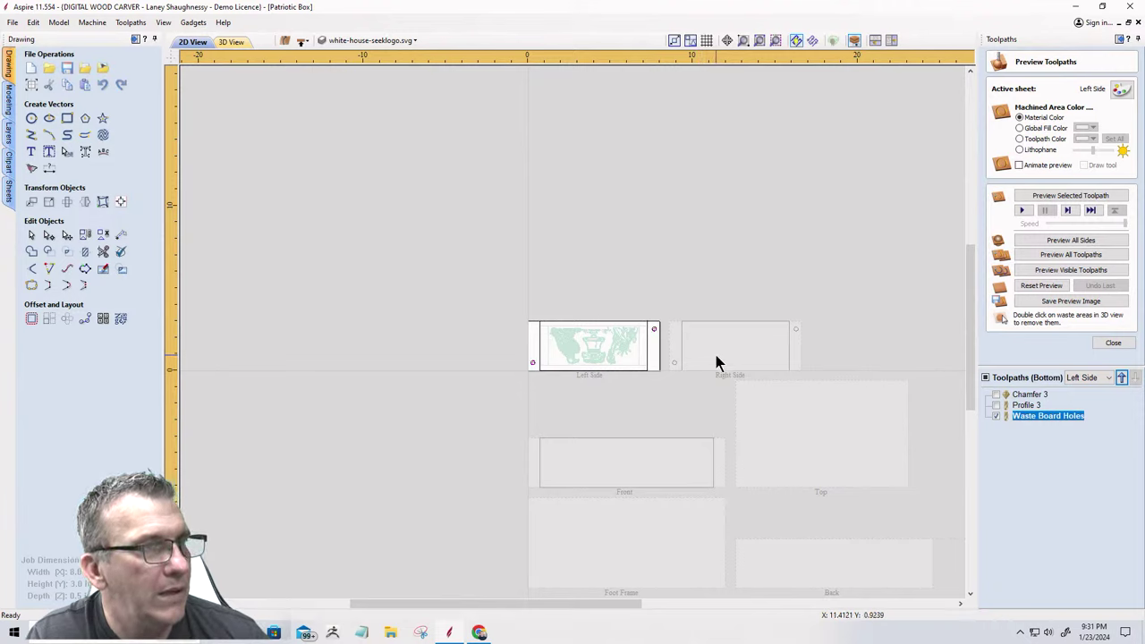
{"action": "left_click", "coordinate": [303, 45]}
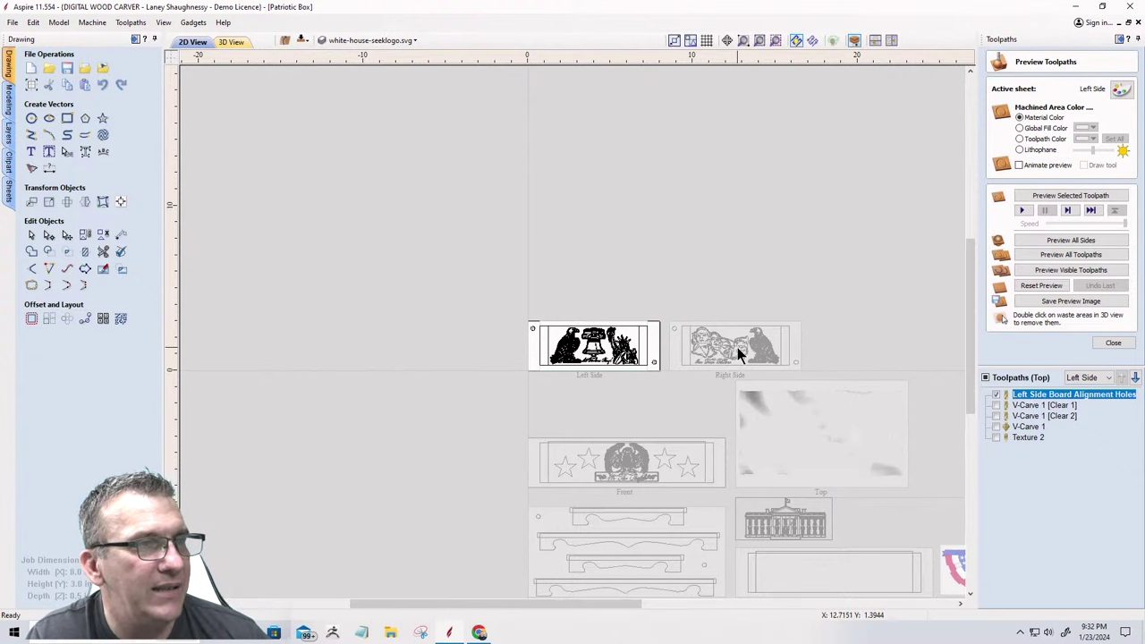
{"action": "scroll", "coordinate": [741, 353], "scroll_direction": "up", "scroll_amount": 5}
{"action": "scroll", "coordinate": [547, 242], "scroll_direction": "down", "scroll_amount": 3}
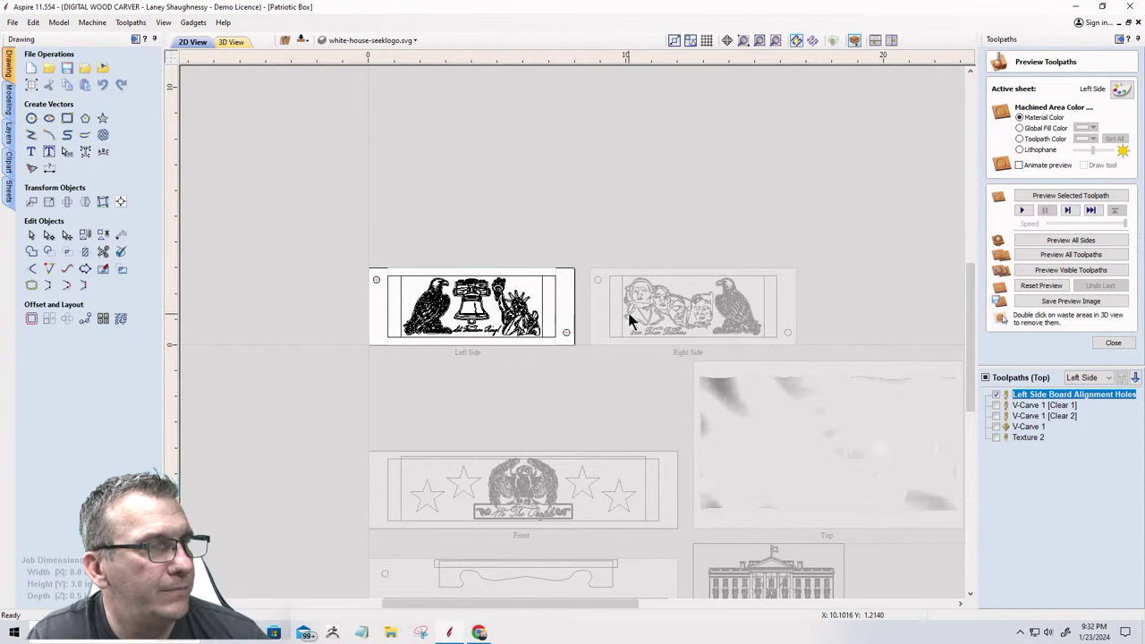
{"action": "scroll", "coordinate": [794, 367], "scroll_direction": "up", "scroll_amount": 3}
{"action": "scroll", "coordinate": [794, 367], "scroll_direction": "down", "scroll_amount": 1}
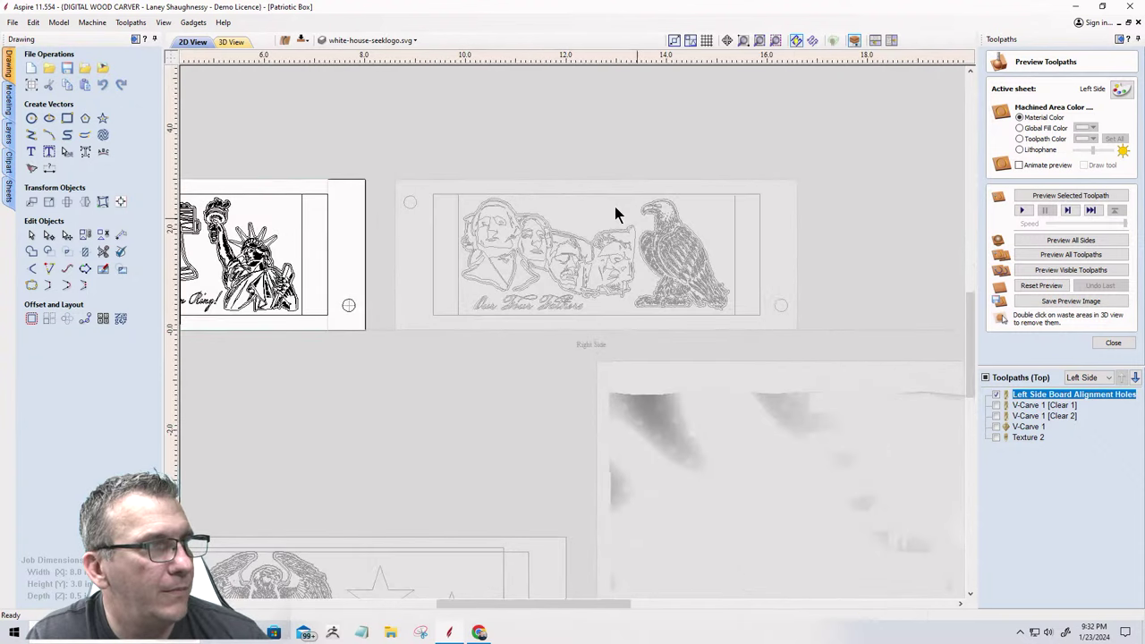
{"action": "scroll", "coordinate": [561, 263], "scroll_direction": "down", "scroll_amount": 3}
{"action": "scroll", "coordinate": [477, 398], "scroll_direction": "up", "scroll_amount": 3}
{"action": "scroll", "coordinate": [479, 340], "scroll_direction": "down", "scroll_amount": 2}
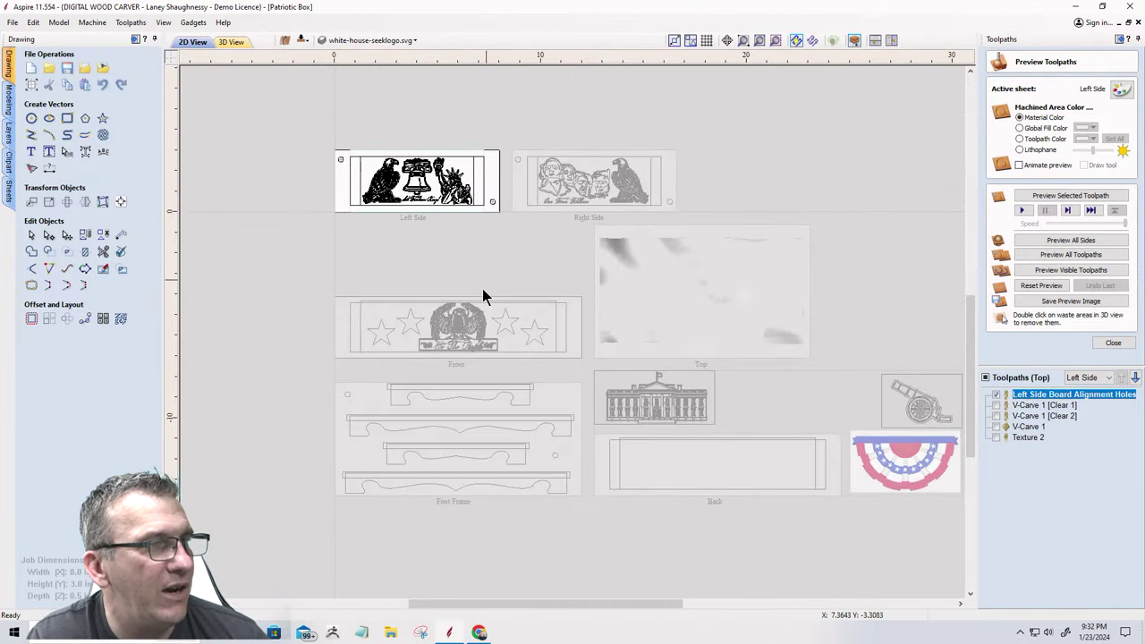
{"action": "scroll", "coordinate": [451, 470], "scroll_direction": "up", "scroll_amount": 2}
{"action": "scroll", "coordinate": [430, 375], "scroll_direction": "down", "scroll_amount": 2}
{"action": "scroll", "coordinate": [720, 451], "scroll_direction": "down", "scroll_amount": 3}
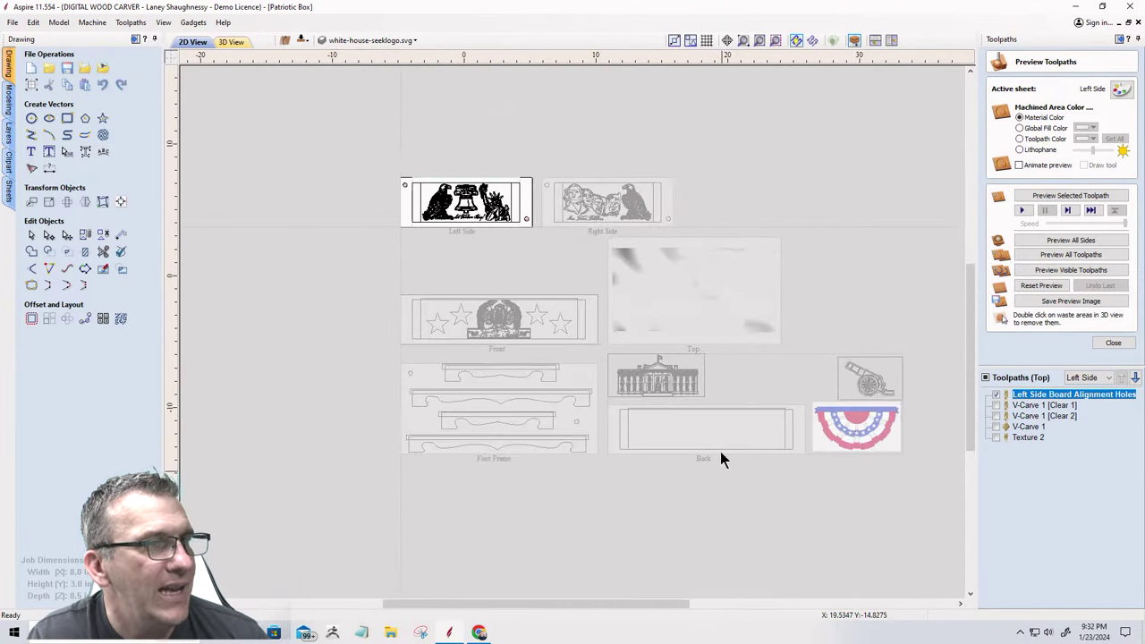
{"action": "scroll", "coordinate": [711, 458], "scroll_direction": "up", "scroll_amount": 3}
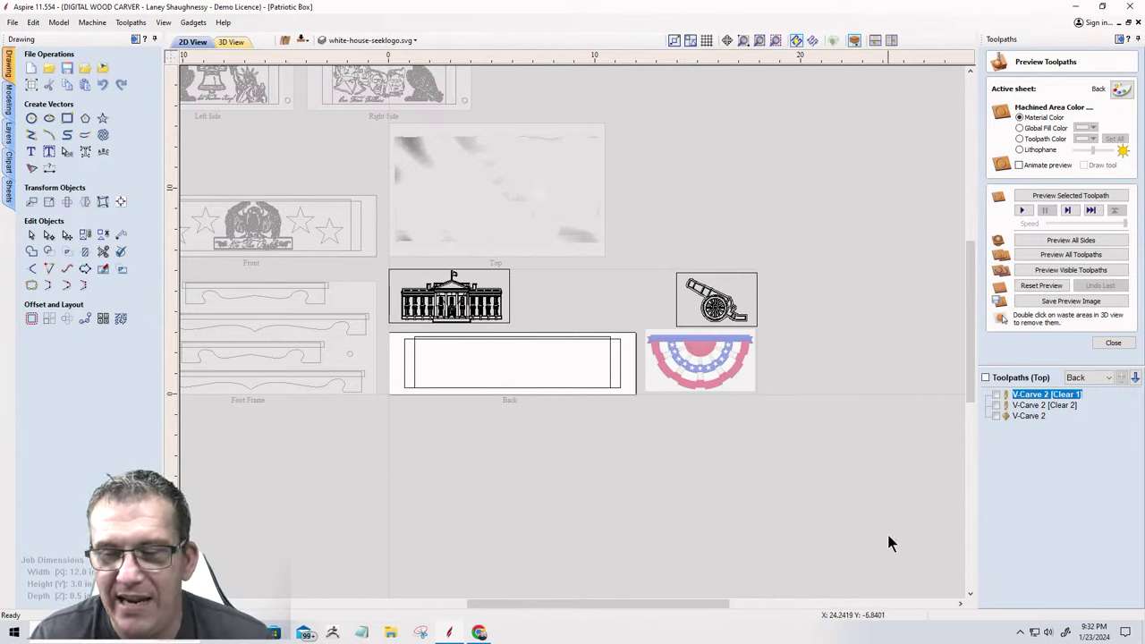
Drag the red, white and blue flag bunting image onto the Back panel rectangle.
{"action": "scroll", "coordinate": [404, 392], "scroll_direction": "up", "scroll_amount": 2}
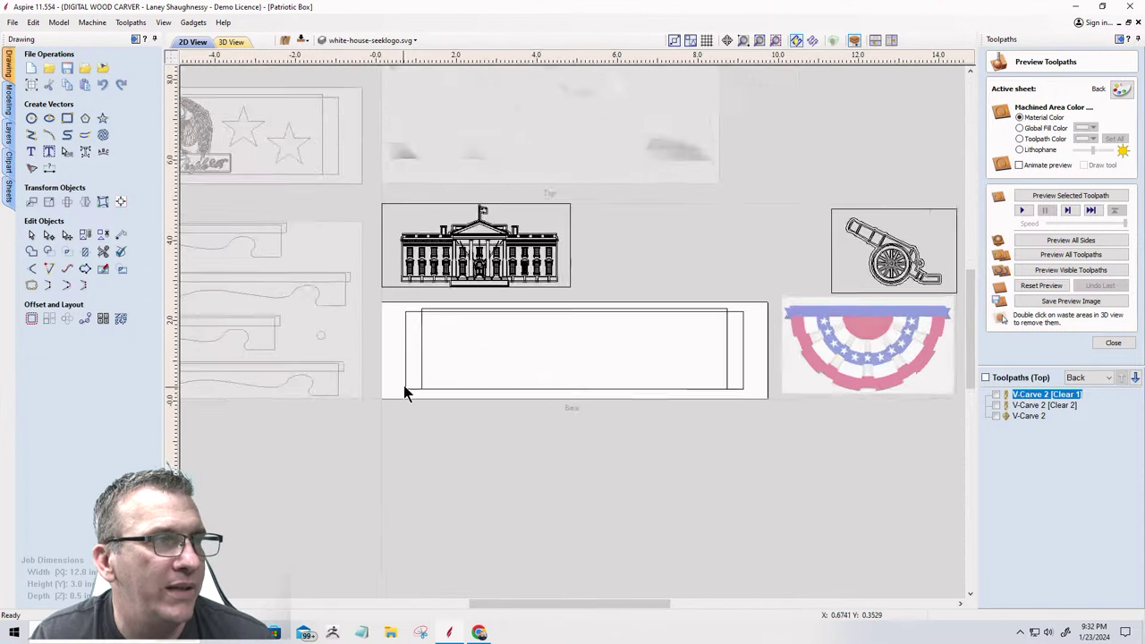
{"action": "scroll", "coordinate": [404, 392], "scroll_direction": "up", "scroll_amount": 1}
{"action": "scroll", "coordinate": [721, 337], "scroll_direction": "down", "scroll_amount": 3}
{"action": "scroll", "coordinate": [708, 327], "scroll_direction": "up", "scroll_amount": 1}
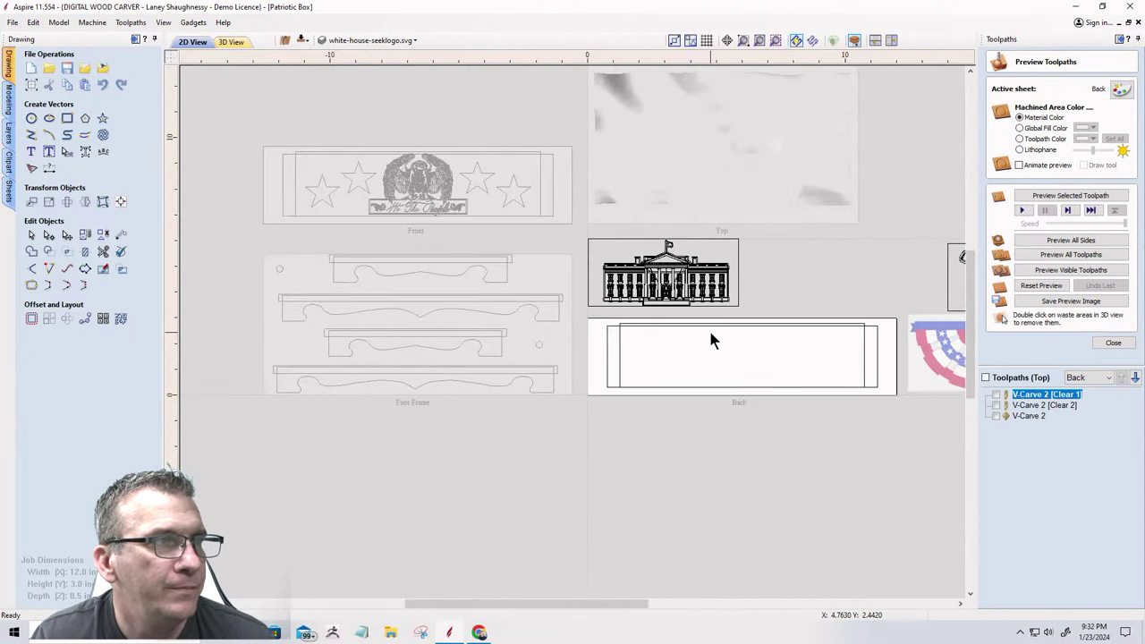
{"action": "scroll", "coordinate": [710, 338], "scroll_direction": "up", "scroll_amount": 2}
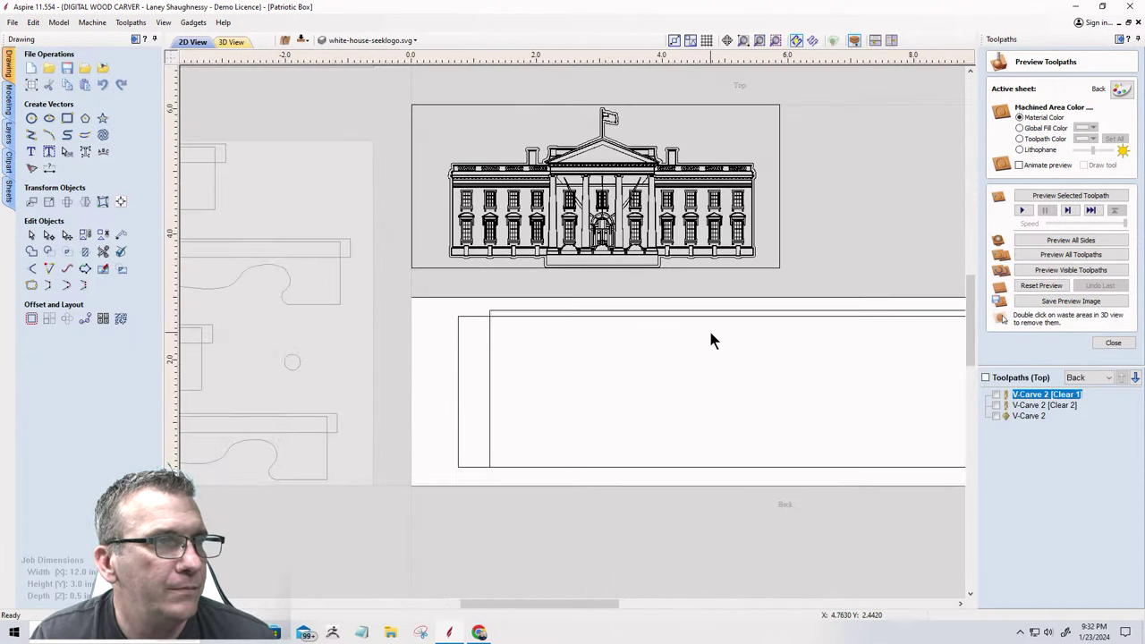
{"action": "scroll", "coordinate": [550, 356], "scroll_direction": "down", "scroll_amount": 2}
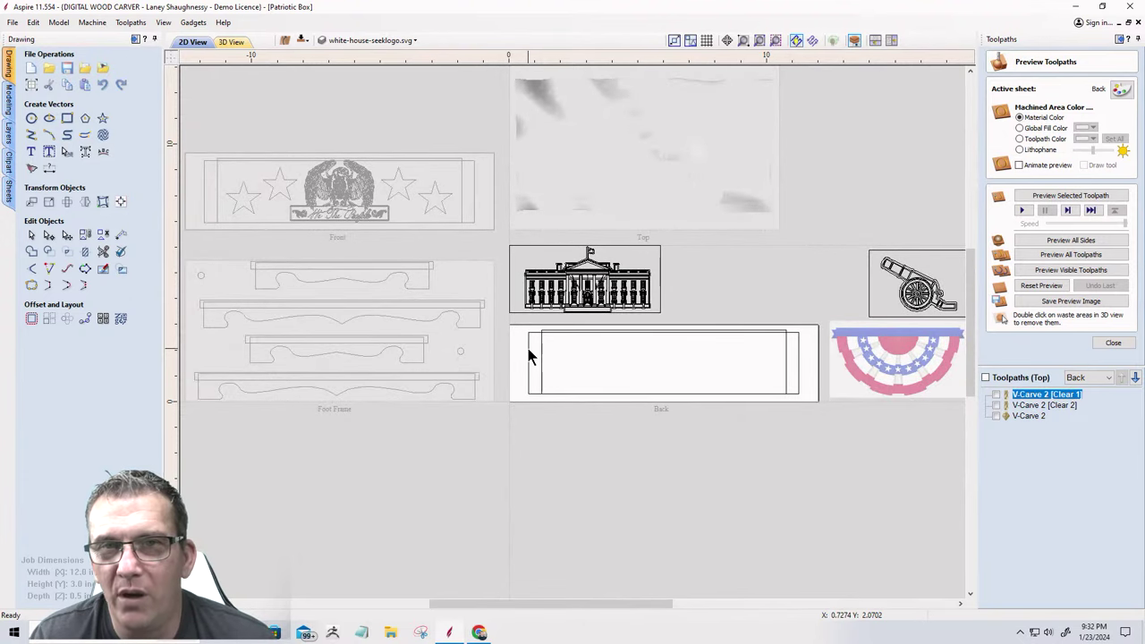
{"action": "left_click", "coordinate": [876, 365]}
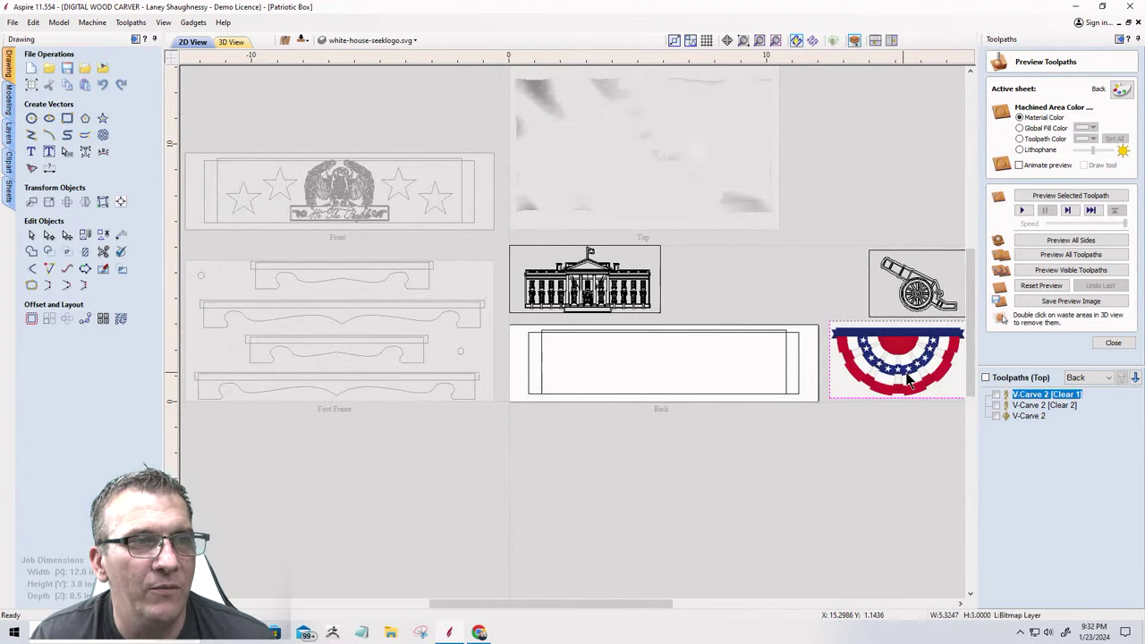
{"action": "scroll", "coordinate": [921, 367], "scroll_direction": "up", "scroll_amount": 2}
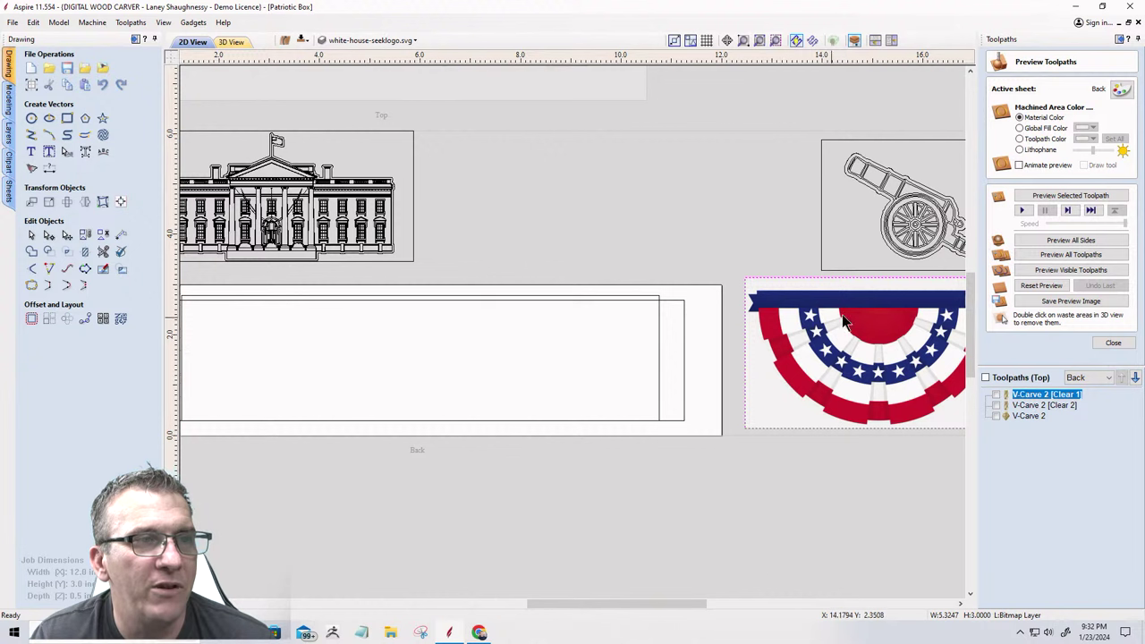
{"action": "scroll", "coordinate": [845, 353], "scroll_direction": "down", "scroll_amount": 3}
{"action": "scroll", "coordinate": [895, 356], "scroll_direction": "up", "scroll_amount": 4}
{"action": "scroll", "coordinate": [913, 353], "scroll_direction": "up", "scroll_amount": 2}
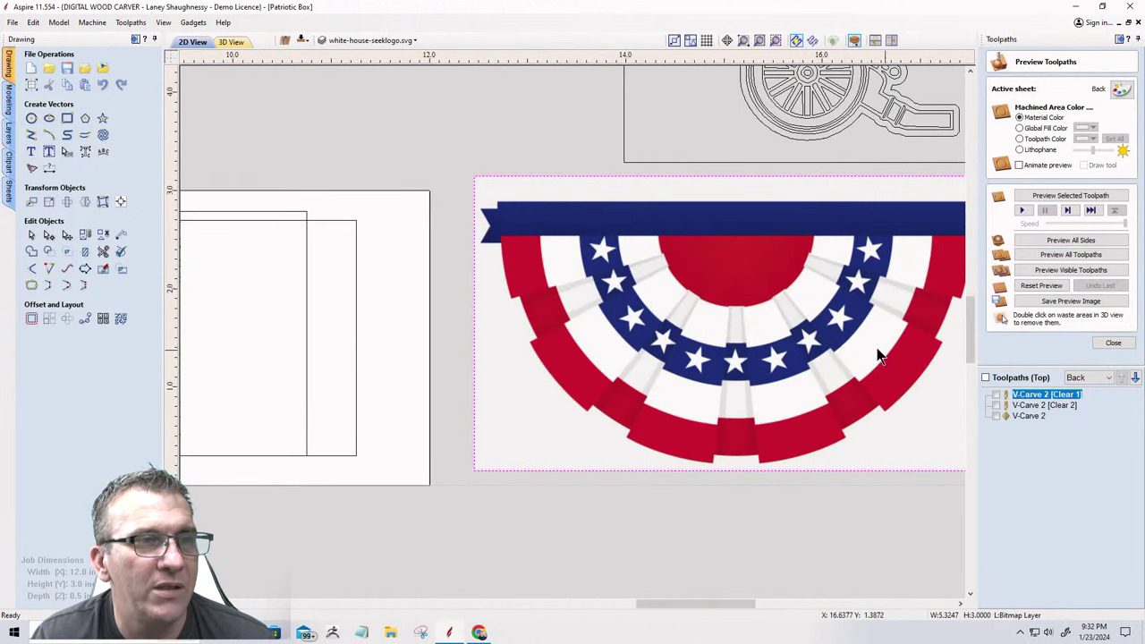
{"action": "scroll", "coordinate": [883, 358], "scroll_direction": "down", "scroll_amount": 4}
{"action": "left_click", "coordinate": [760, 291]}
{"action": "left_click_drag", "start_coordinate": [761, 291], "coordinate": [415, 316]}
{"action": "scroll", "coordinate": [414, 317], "scroll_direction": "up", "scroll_amount": 4}
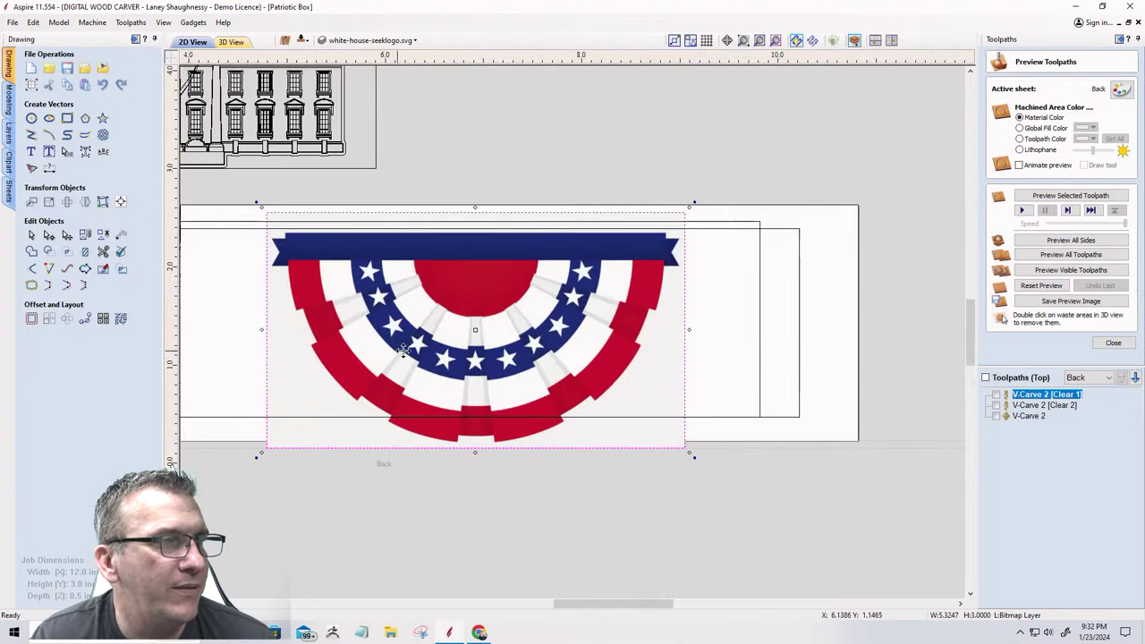
{"action": "scroll", "coordinate": [841, 328], "scroll_direction": "down", "scroll_amount": 3}
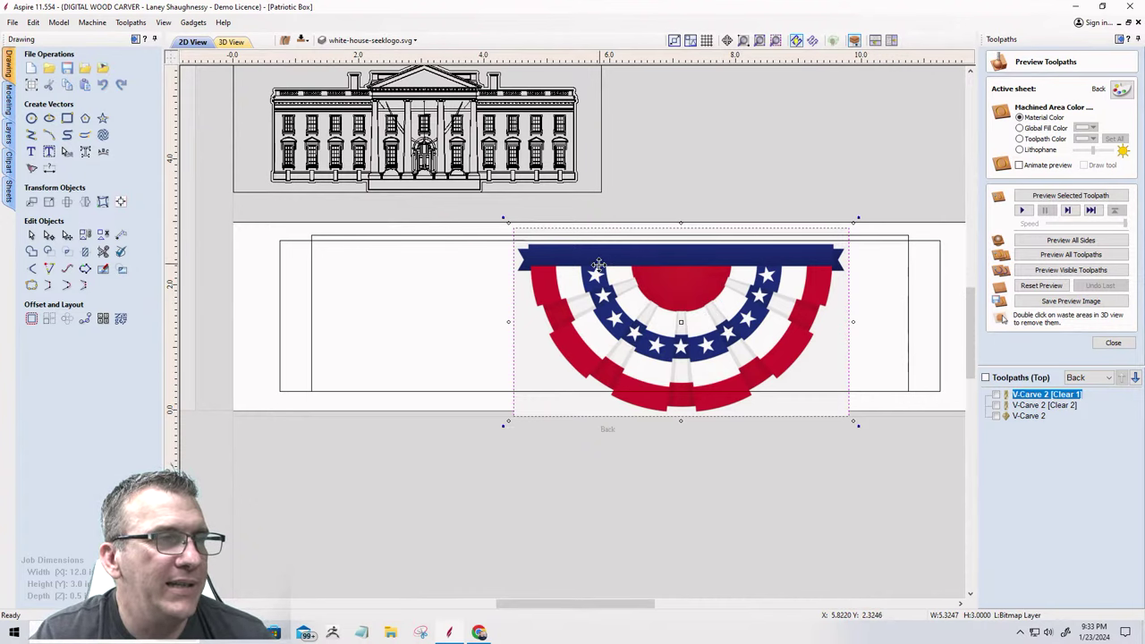
Zoom out and drag the flag bunting off the Back panel to sit beside the cannon artwork.
{"action": "scroll", "coordinate": [586, 309], "scroll_direction": "up", "scroll_amount": 2}
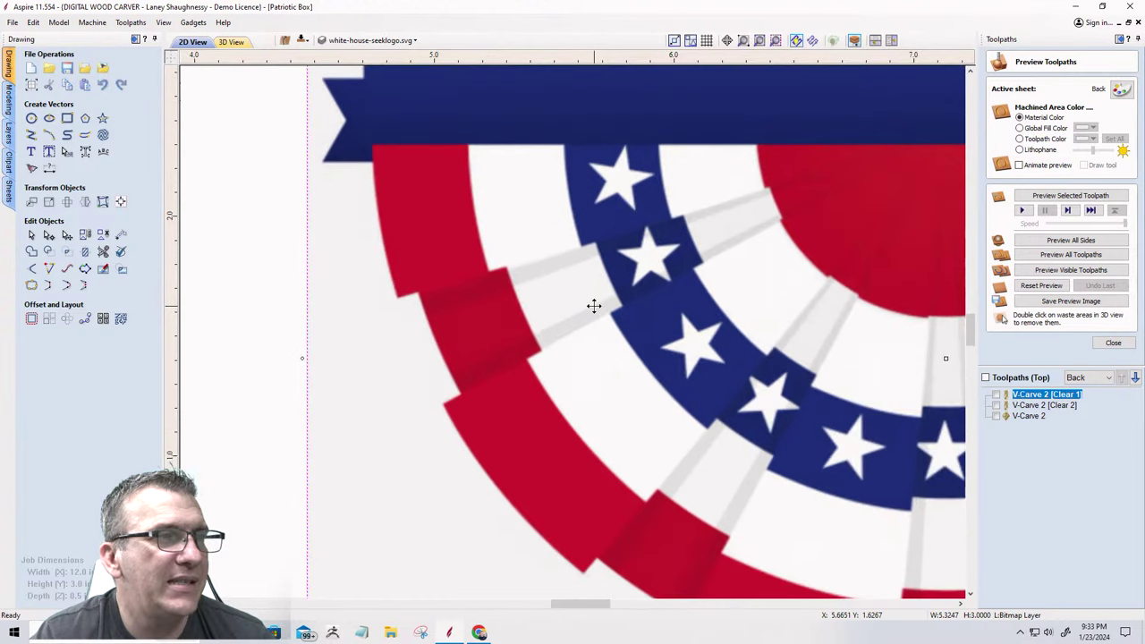
{"action": "scroll", "coordinate": [593, 306], "scroll_direction": "down", "scroll_amount": 1}
{"action": "scroll", "coordinate": [594, 305], "scroll_direction": "down", "scroll_amount": 1}
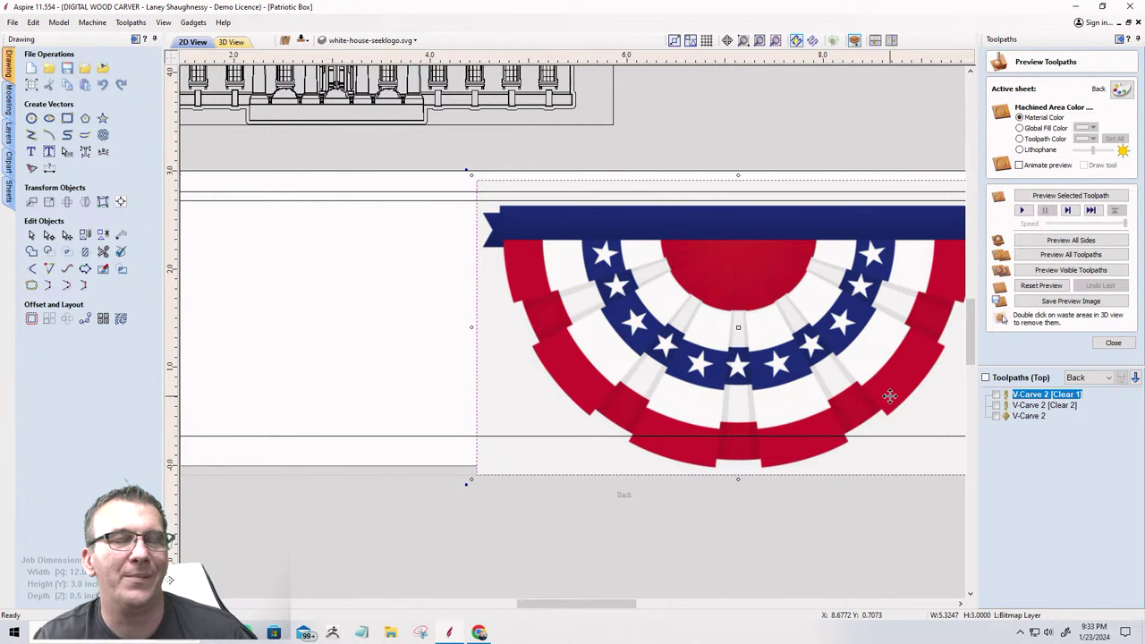
{"action": "scroll", "coordinate": [885, 394], "scroll_direction": "down", "scroll_amount": 2}
{"action": "scroll", "coordinate": [907, 337], "scroll_direction": "up", "scroll_amount": 4}
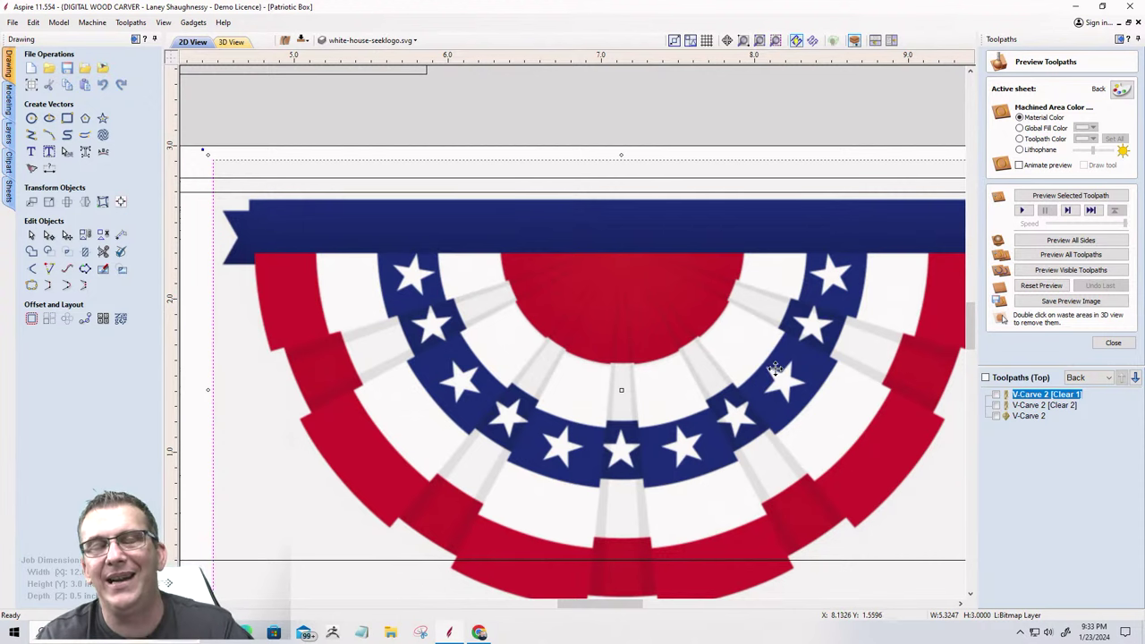
{"action": "scroll", "coordinate": [775, 370], "scroll_direction": "down", "scroll_amount": 5}
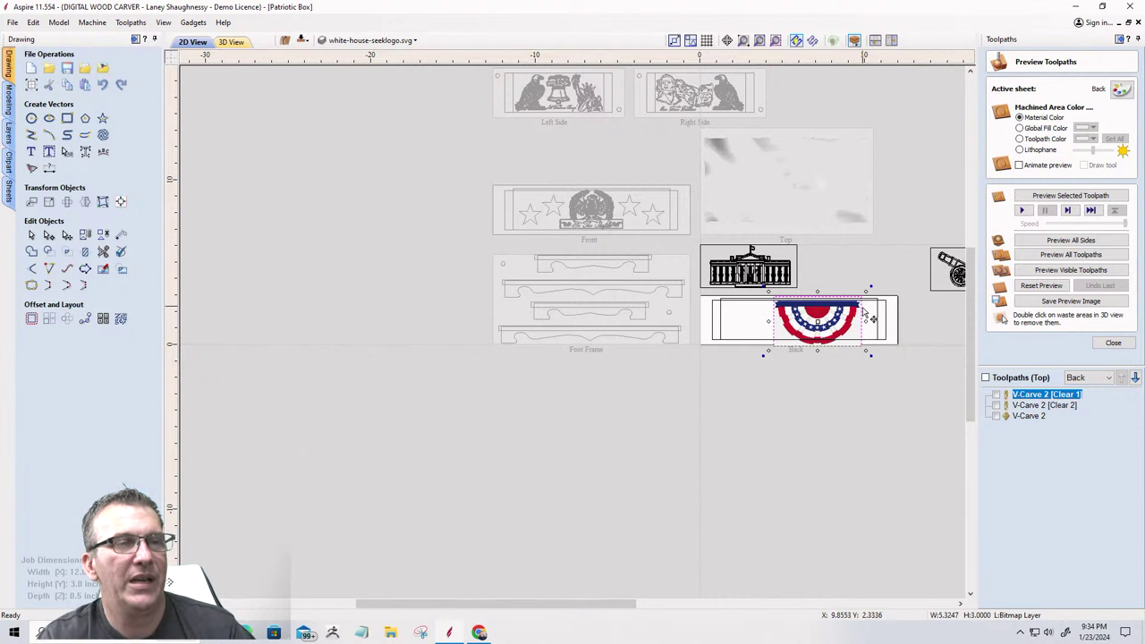
{"action": "scroll", "coordinate": [865, 315], "scroll_direction": "up", "scroll_amount": 3}
{"action": "scroll", "coordinate": [564, 325], "scroll_direction": "down", "scroll_amount": 1}
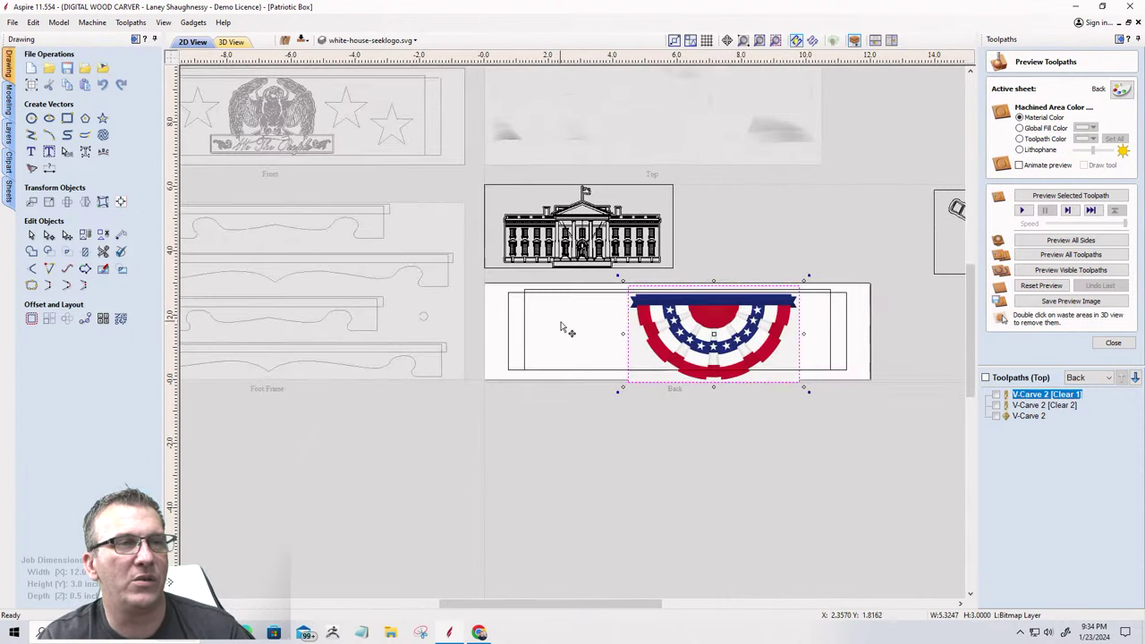
{"action": "scroll", "coordinate": [743, 315], "scroll_direction": "up", "scroll_amount": 2}
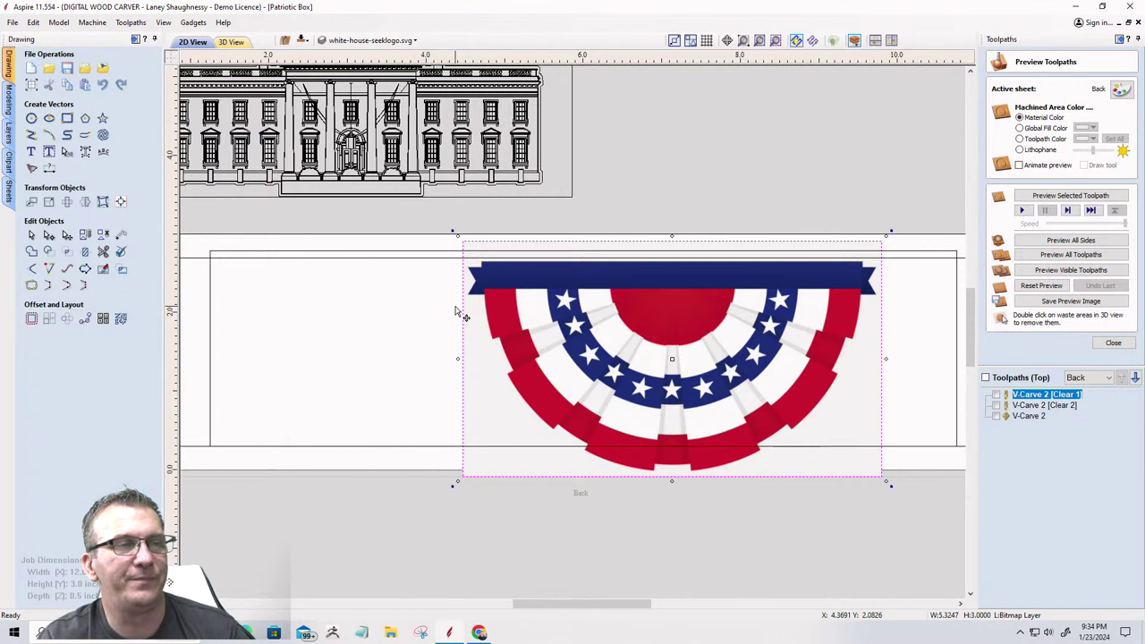
{"action": "scroll", "coordinate": [457, 311], "scroll_direction": "up", "scroll_amount": 2}
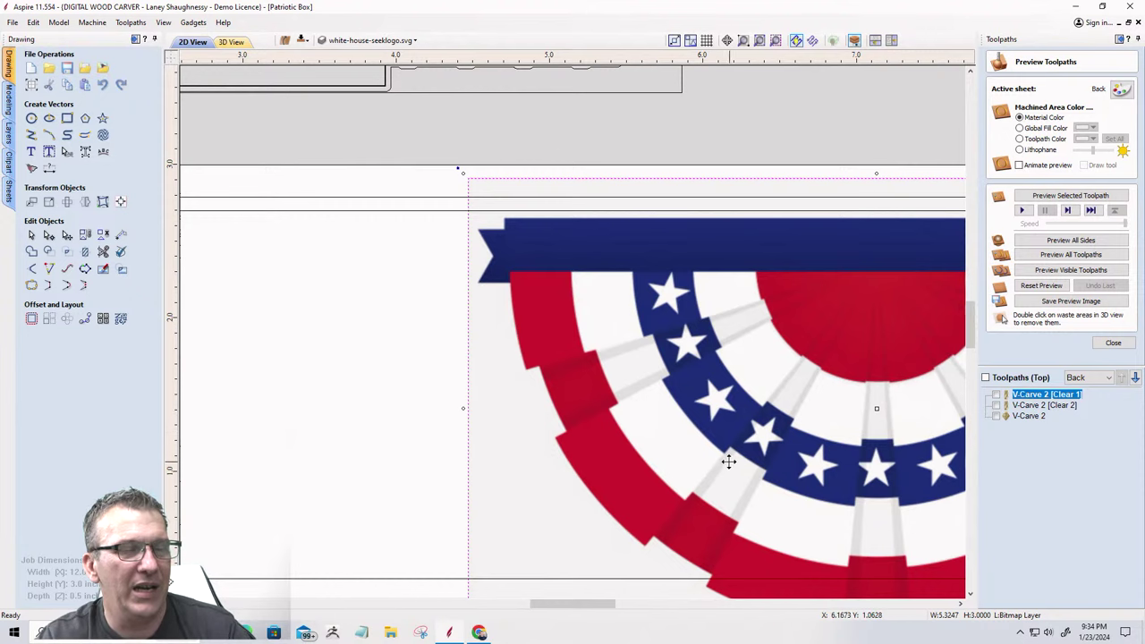
{"action": "scroll", "coordinate": [509, 330], "scroll_direction": "down", "scroll_amount": 2}
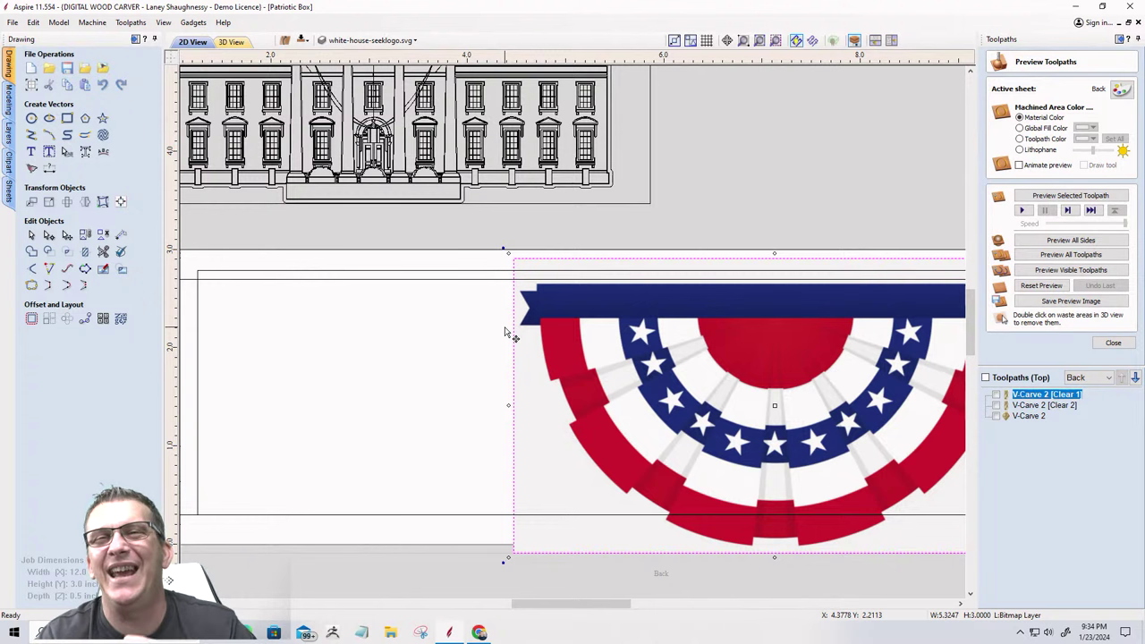
{"action": "scroll", "coordinate": [505, 332], "scroll_direction": "down", "scroll_amount": 5}
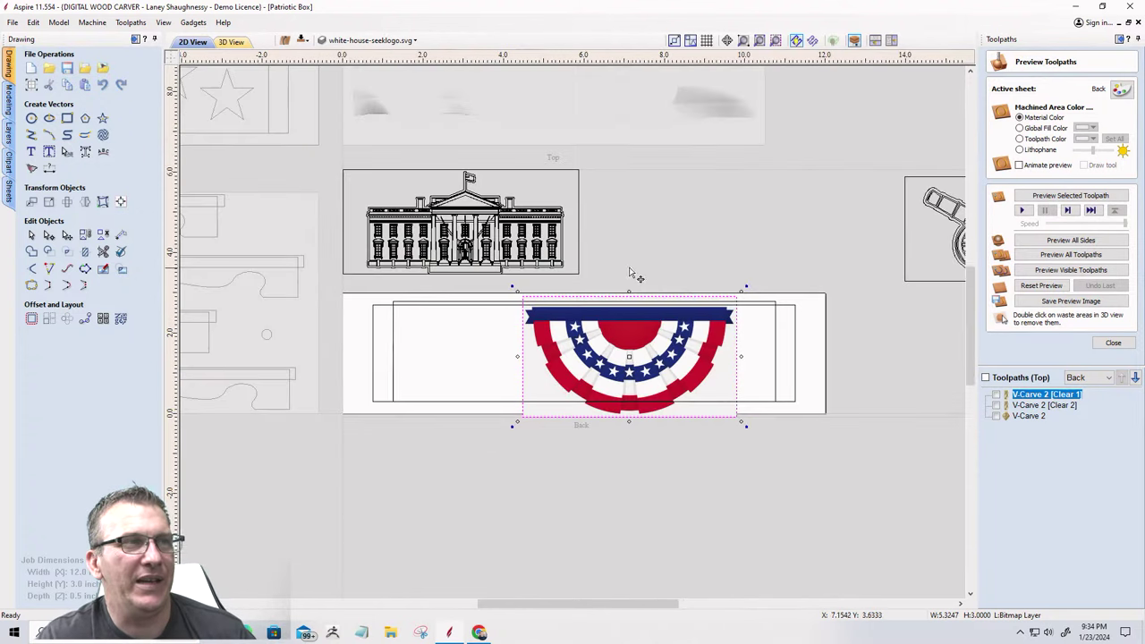
{"action": "left_click_drag", "start_coordinate": [678, 309], "coordinate": [828, 320]}
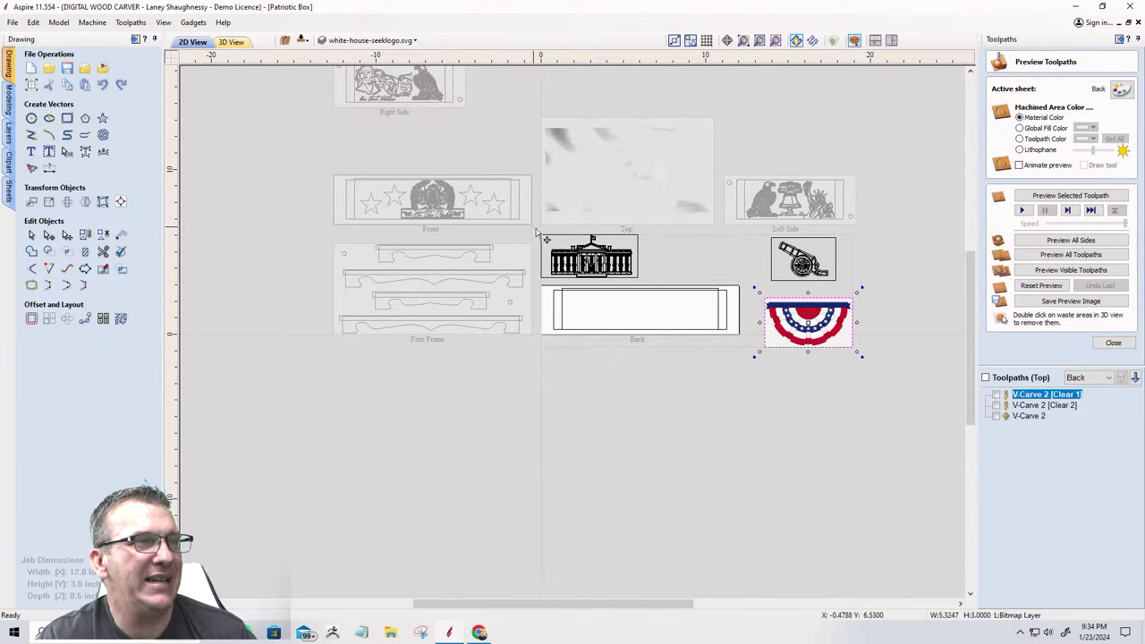
Select the White House graphic, inspect it on the layout, then deselect it.
{"action": "left_click_drag", "start_coordinate": [543, 235], "coordinate": [648, 298]}
{"action": "scroll", "coordinate": [648, 298], "scroll_direction": "up", "scroll_amount": 10}
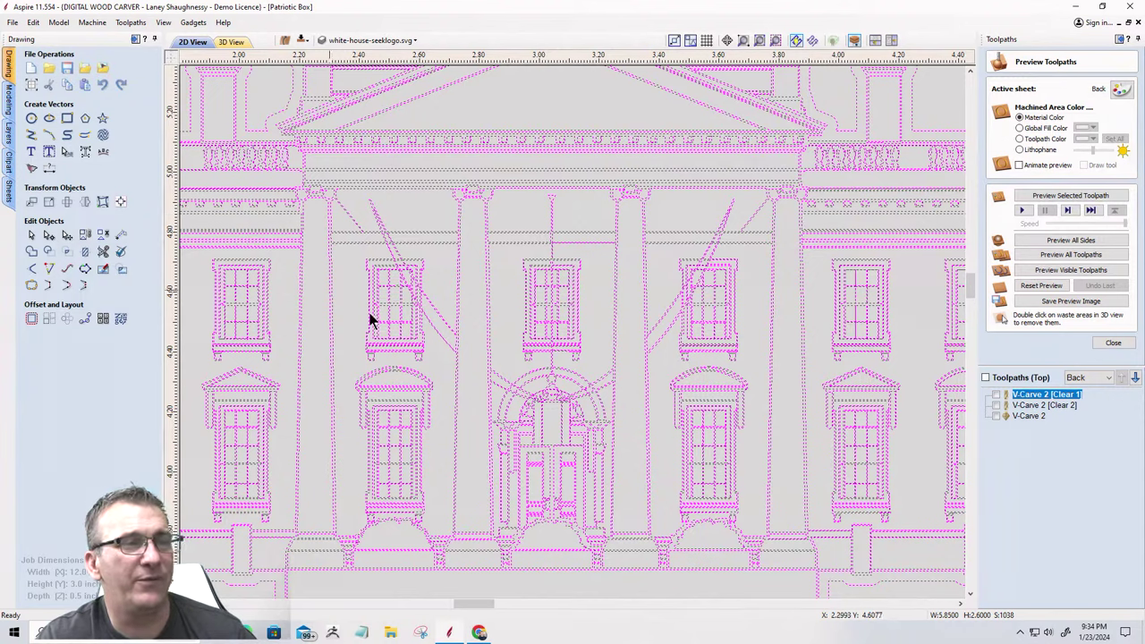
{"action": "scroll", "coordinate": [647, 381], "scroll_direction": "down", "scroll_amount": 6}
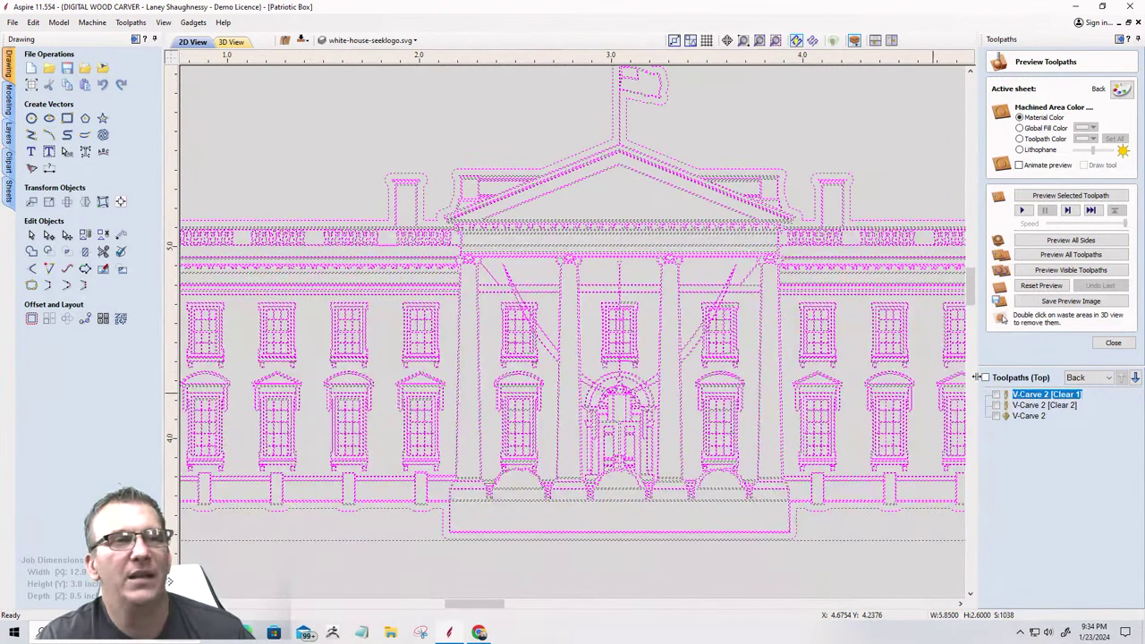
{"action": "scroll", "coordinate": [647, 381], "scroll_direction": "up", "scroll_amount": 1}
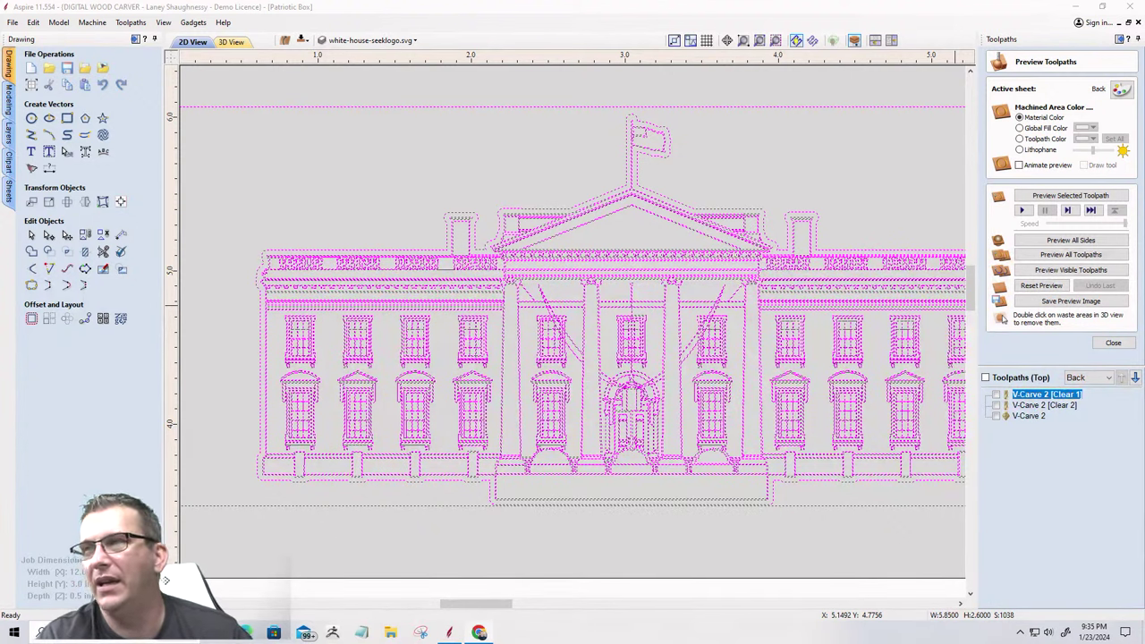
{"action": "scroll", "coordinate": [869, 191], "scroll_direction": "down", "scroll_amount": 3}
{"action": "scroll", "coordinate": [672, 238], "scroll_direction": "down", "scroll_amount": 2}
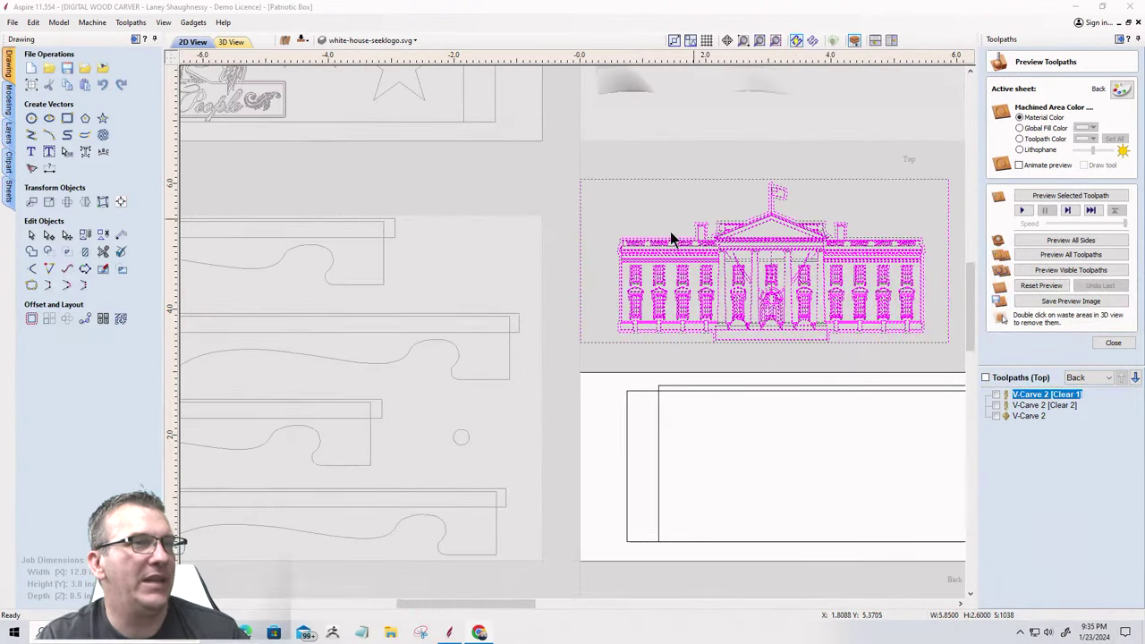
{"action": "scroll", "coordinate": [746, 284], "scroll_direction": "up", "scroll_amount": 5}
{"action": "scroll", "coordinate": [746, 284], "scroll_direction": "up", "scroll_amount": 3}
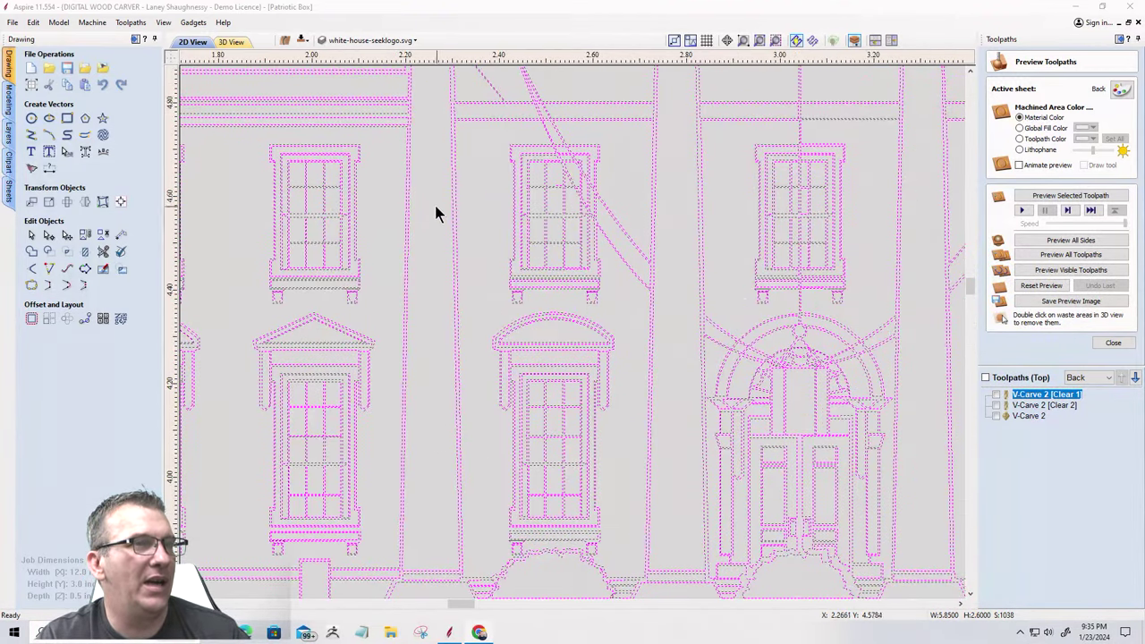
{"action": "scroll", "coordinate": [435, 206], "scroll_direction": "down", "scroll_amount": 3}
{"action": "scroll", "coordinate": [438, 212], "scroll_direction": "down", "scroll_amount": 2}
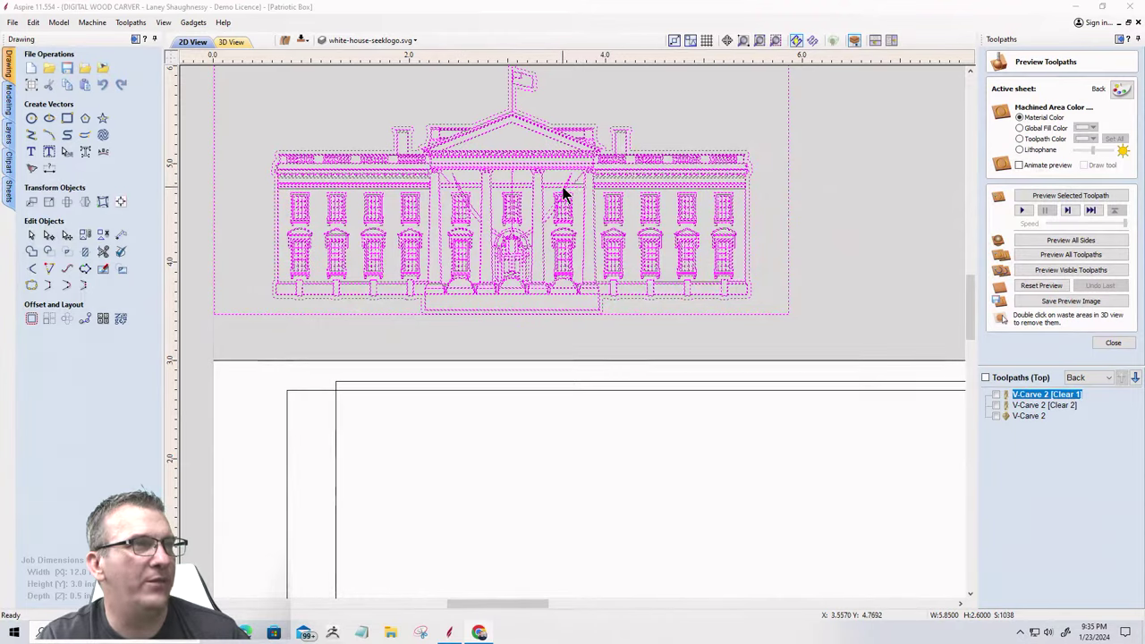
{"action": "scroll", "coordinate": [452, 136], "scroll_direction": "up", "scroll_amount": 4}
{"action": "scroll", "coordinate": [452, 134], "scroll_direction": "down", "scroll_amount": 5}
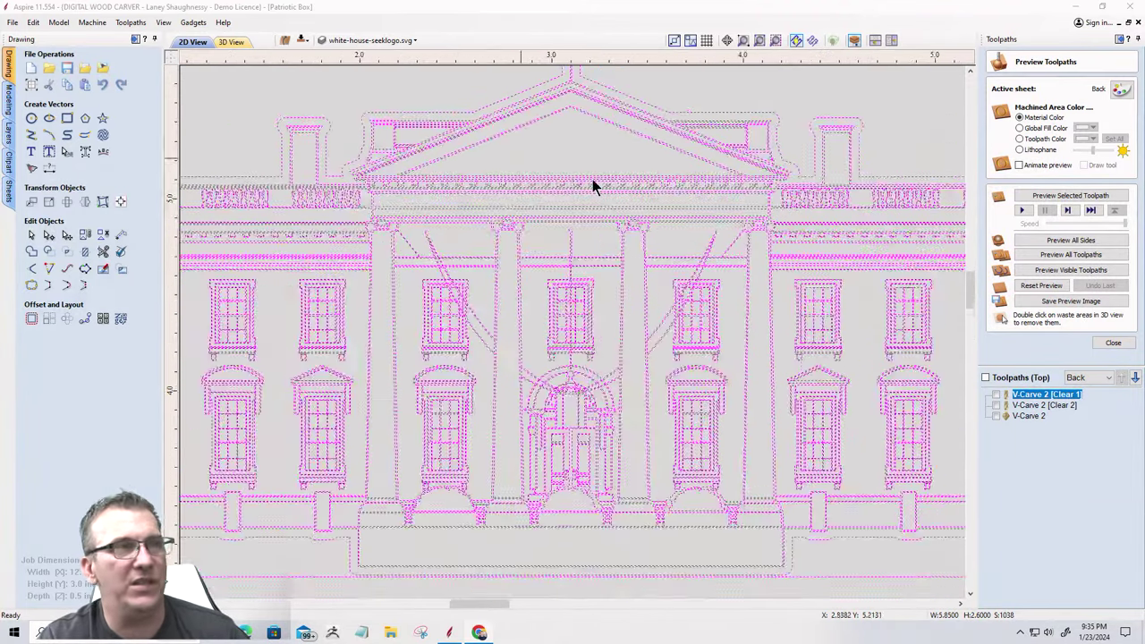
{"action": "left_click", "coordinate": [362, 132]}
Select the White House's bush outlines by the entrance steps and beside the window.
{"action": "scroll", "coordinate": [393, 156], "scroll_direction": "up", "scroll_amount": 2}
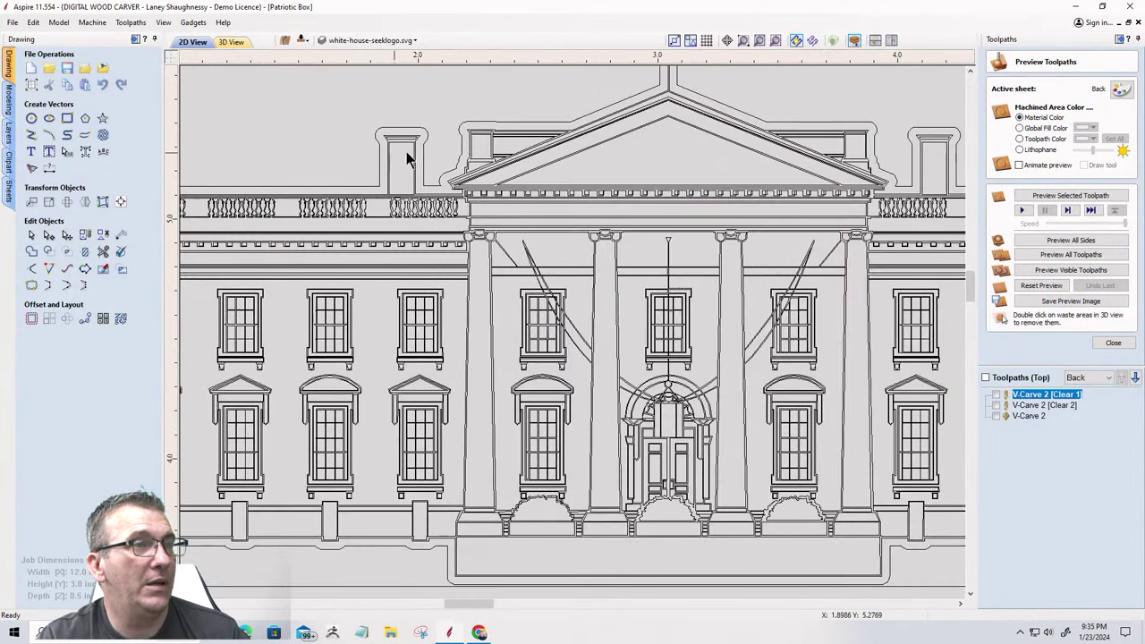
{"action": "scroll", "coordinate": [637, 157], "scroll_direction": "down", "scroll_amount": 1}
{"action": "scroll", "coordinate": [621, 408], "scroll_direction": "up", "scroll_amount": 3}
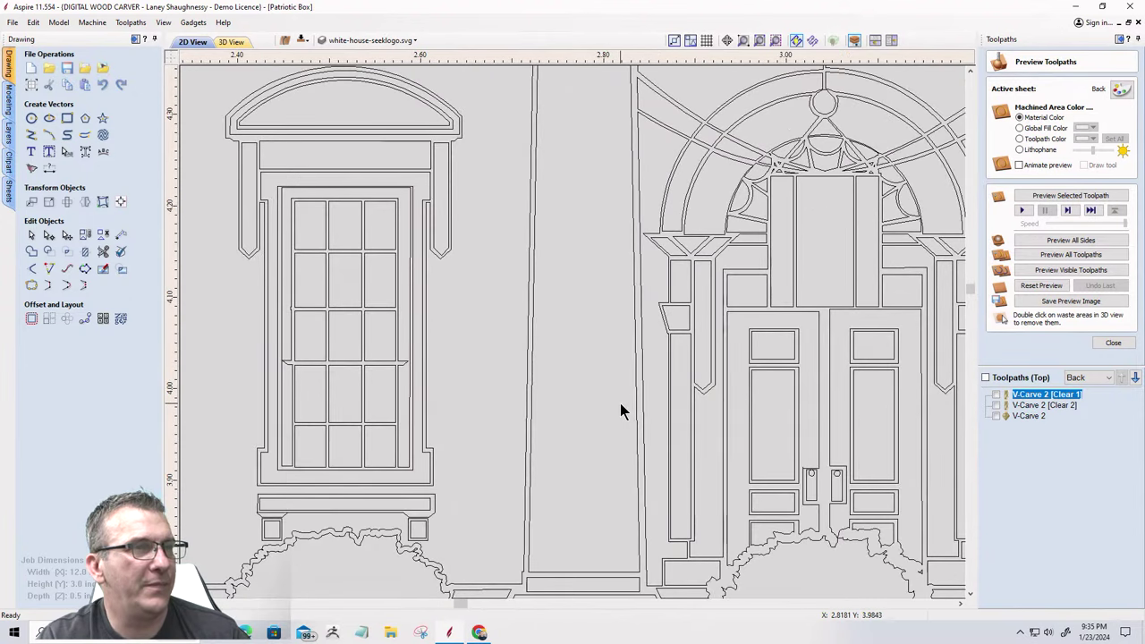
{"action": "scroll", "coordinate": [617, 360], "scroll_direction": "down", "scroll_amount": 2}
{"action": "scroll", "coordinate": [669, 414], "scroll_direction": "up", "scroll_amount": 5}
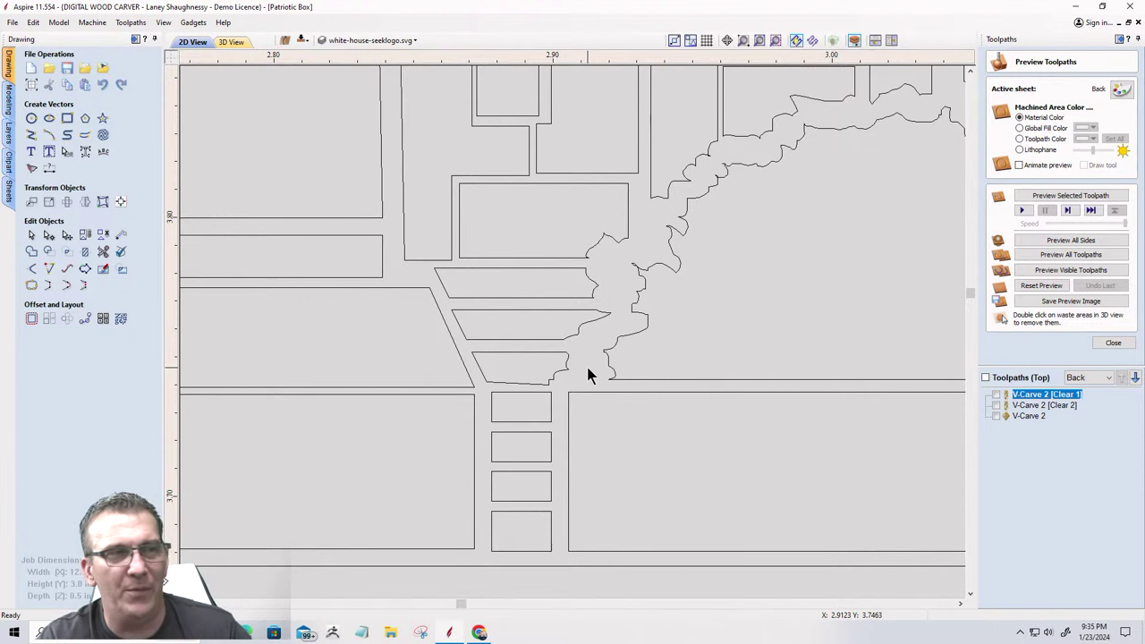
{"action": "scroll", "coordinate": [589, 373], "scroll_direction": "down", "scroll_amount": 3}
{"action": "scroll", "coordinate": [640, 338], "scroll_direction": "up", "scroll_amount": 3}
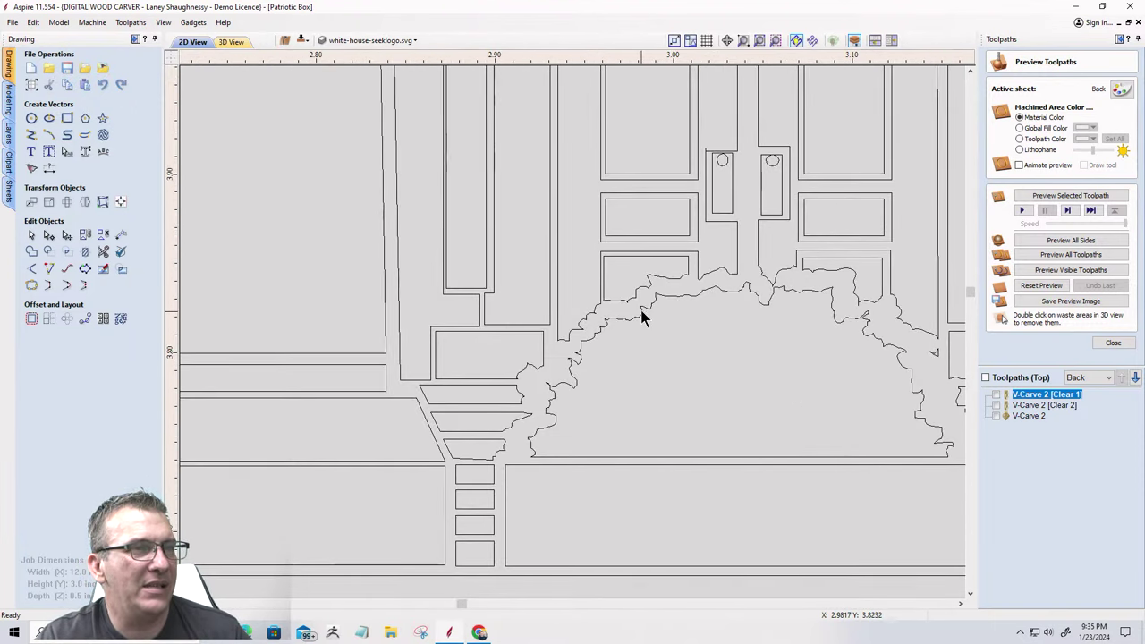
{"action": "left_click", "coordinate": [642, 320]}
{"action": "scroll", "coordinate": [641, 318], "scroll_direction": "up", "scroll_amount": 2}
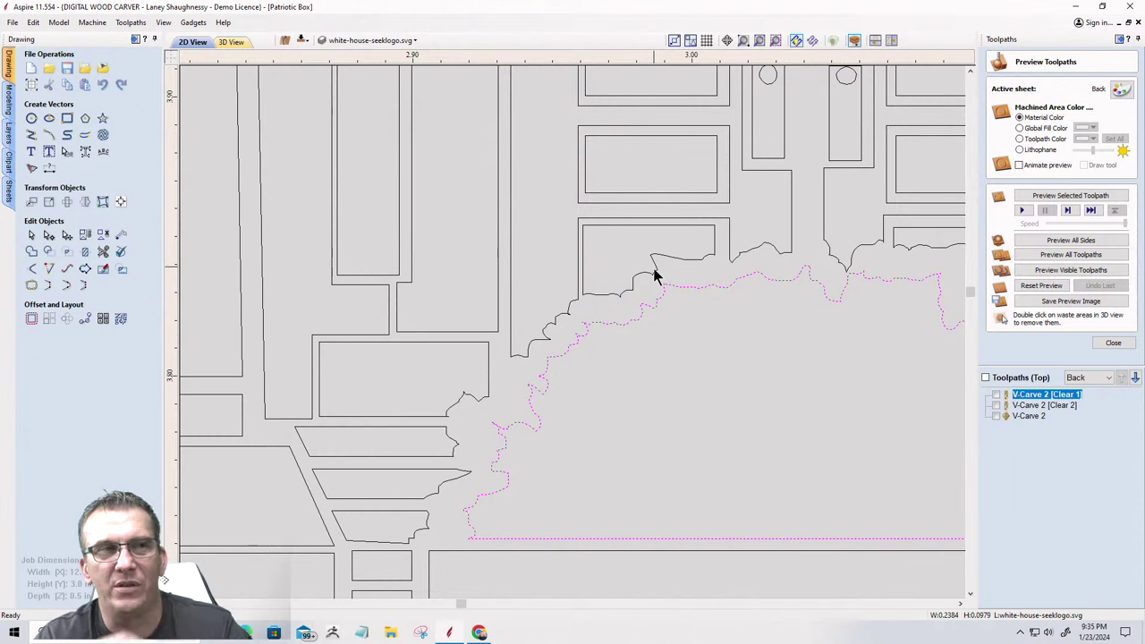
{"action": "scroll", "coordinate": [629, 334], "scroll_direction": "down", "scroll_amount": 5}
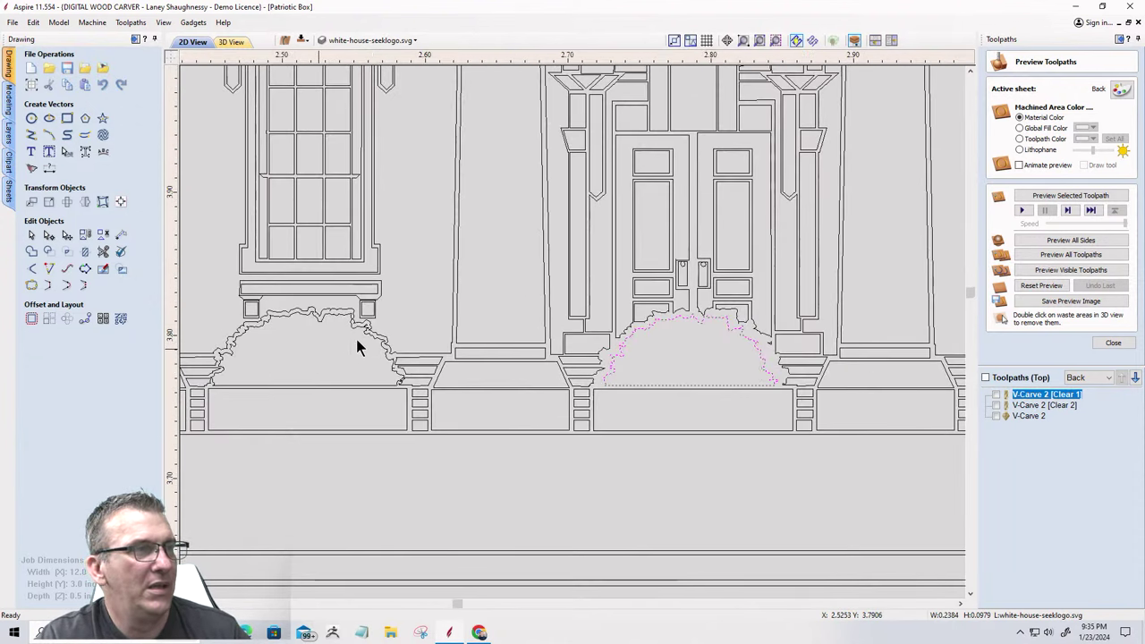
{"action": "scroll", "coordinate": [394, 338], "scroll_direction": "up", "scroll_amount": 5}
{"action": "left_click", "coordinate": [473, 315]}
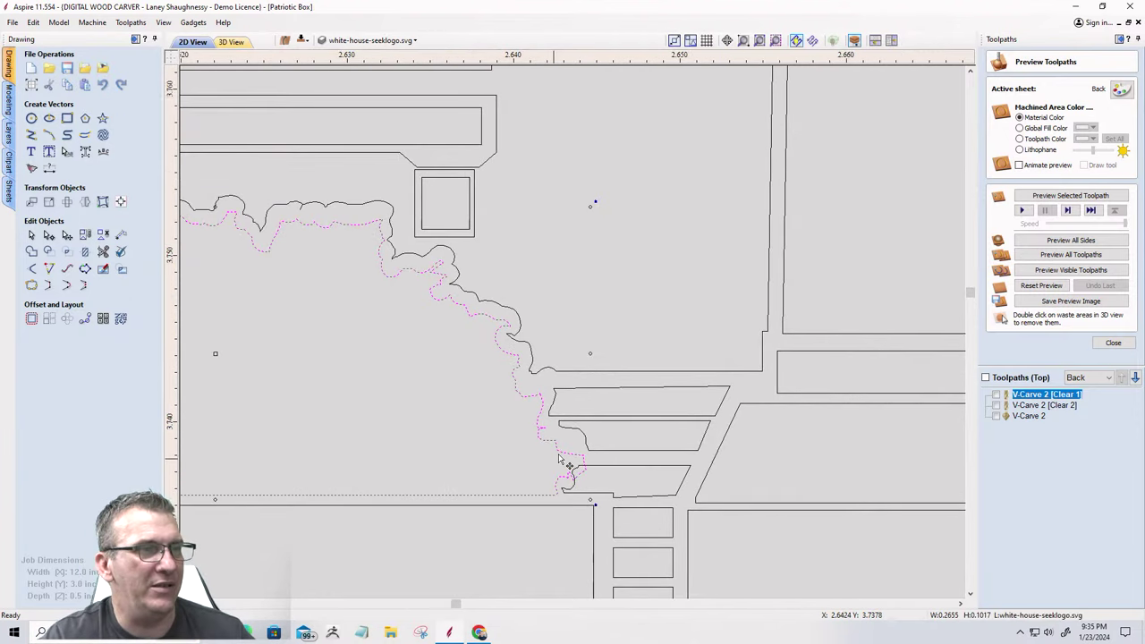
Zoom out to see the whole box layout with the White House above the Back panel.
{"action": "scroll", "coordinate": [626, 430], "scroll_direction": "up", "scroll_amount": 4}
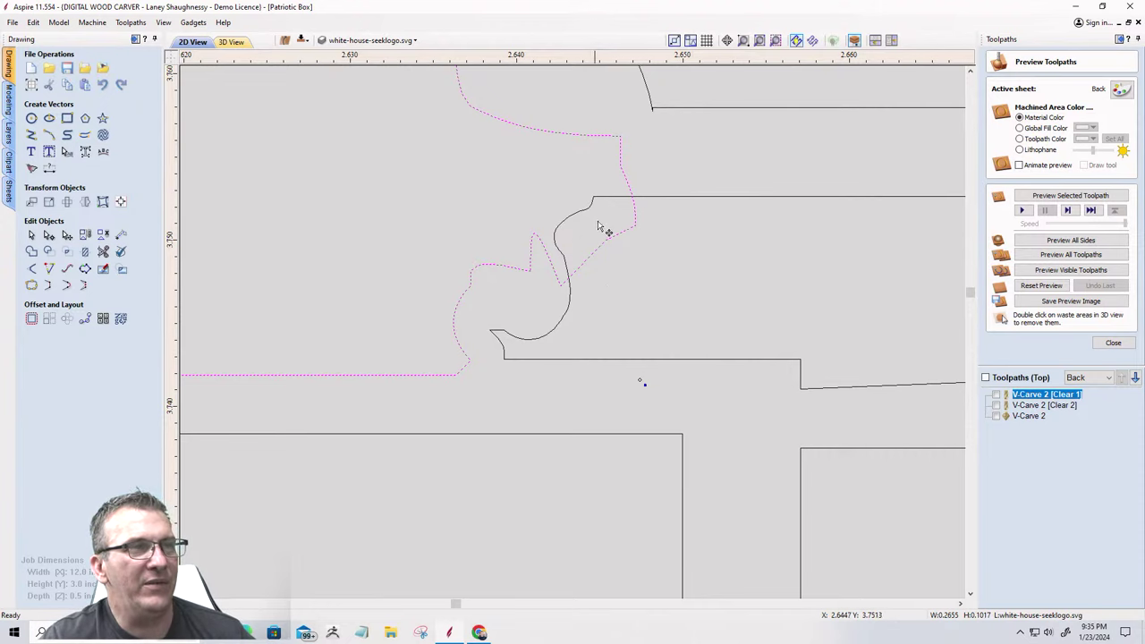
{"action": "scroll", "coordinate": [899, 330], "scroll_direction": "up", "scroll_amount": 2}
{"action": "scroll", "coordinate": [900, 330], "scroll_direction": "down", "scroll_amount": 3}
{"action": "scroll", "coordinate": [900, 330], "scroll_direction": "down", "scroll_amount": 3}
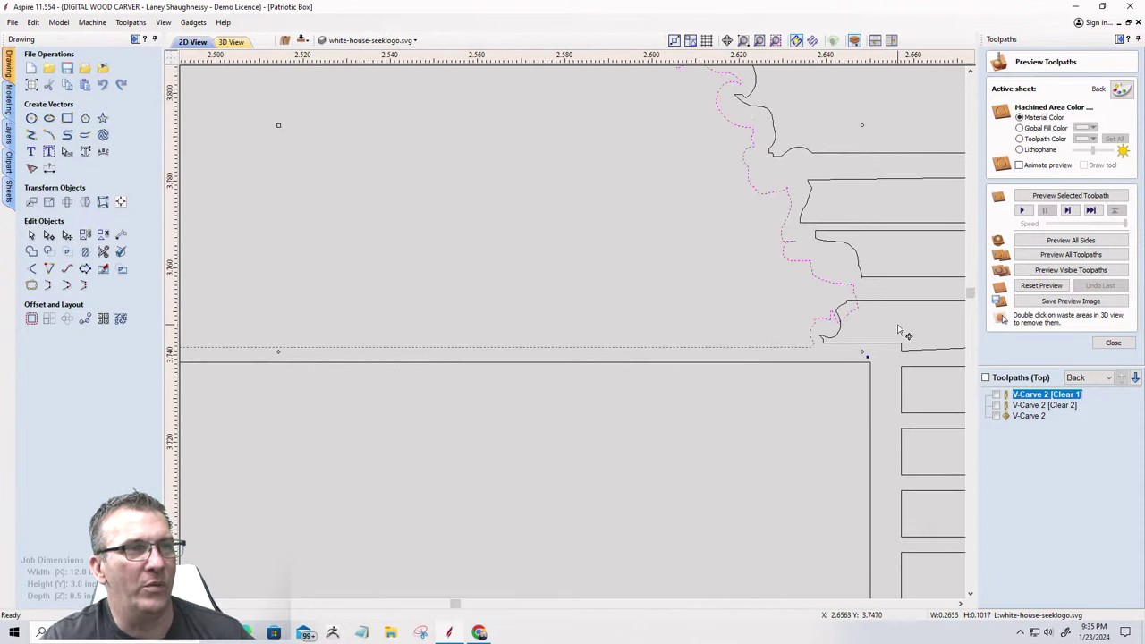
{"action": "scroll", "coordinate": [785, 397], "scroll_direction": "down", "scroll_amount": 8}
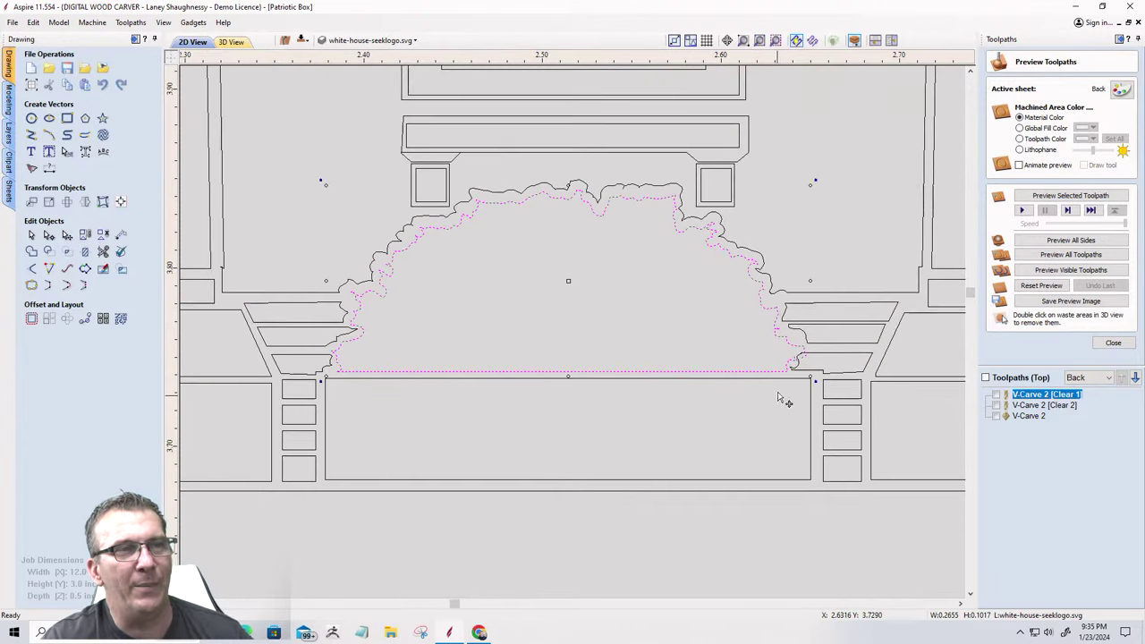
{"action": "scroll", "coordinate": [577, 332], "scroll_direction": "down", "scroll_amount": 2}
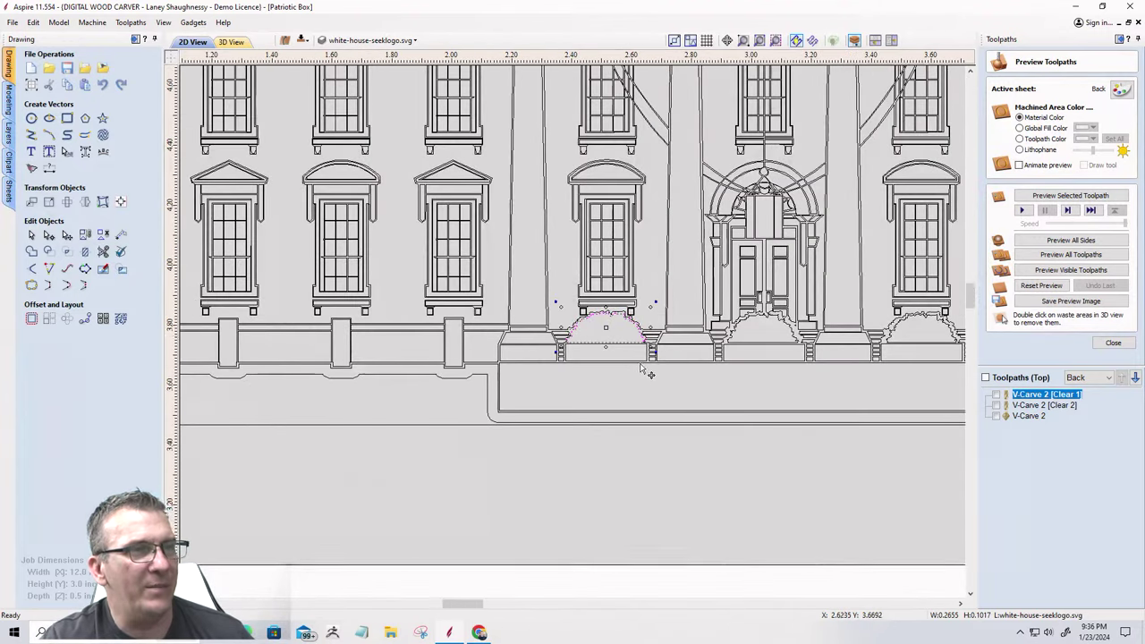
{"action": "scroll", "coordinate": [646, 357], "scroll_direction": "up", "scroll_amount": 7}
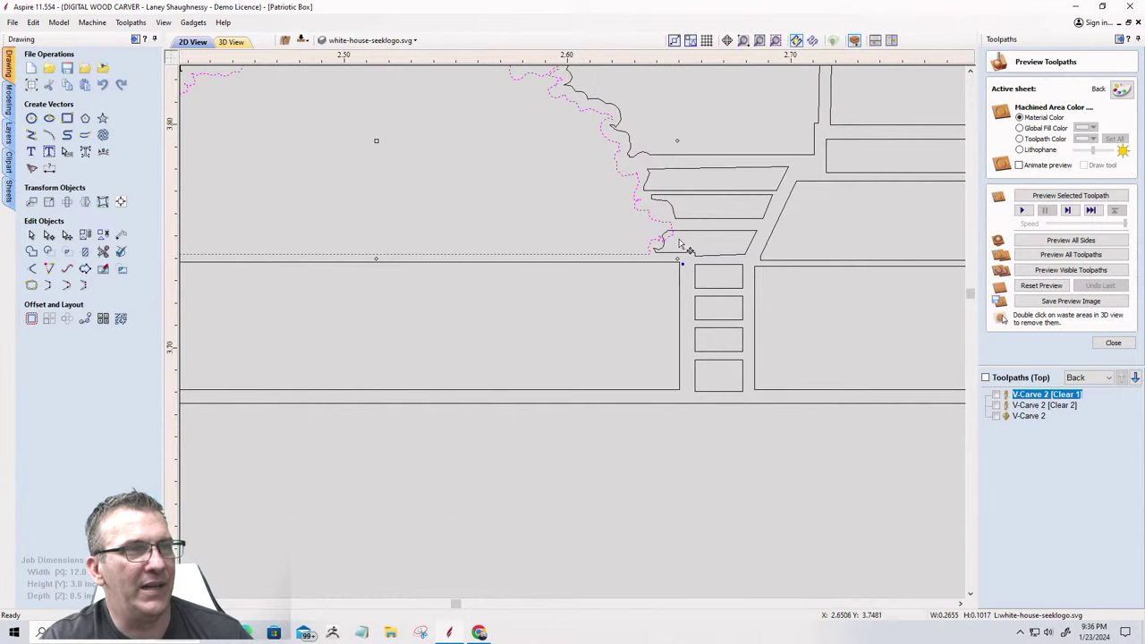
{"action": "scroll", "coordinate": [662, 237], "scroll_direction": "down", "scroll_amount": 7}
{"action": "scroll", "coordinate": [608, 309], "scroll_direction": "down", "scroll_amount": 3}
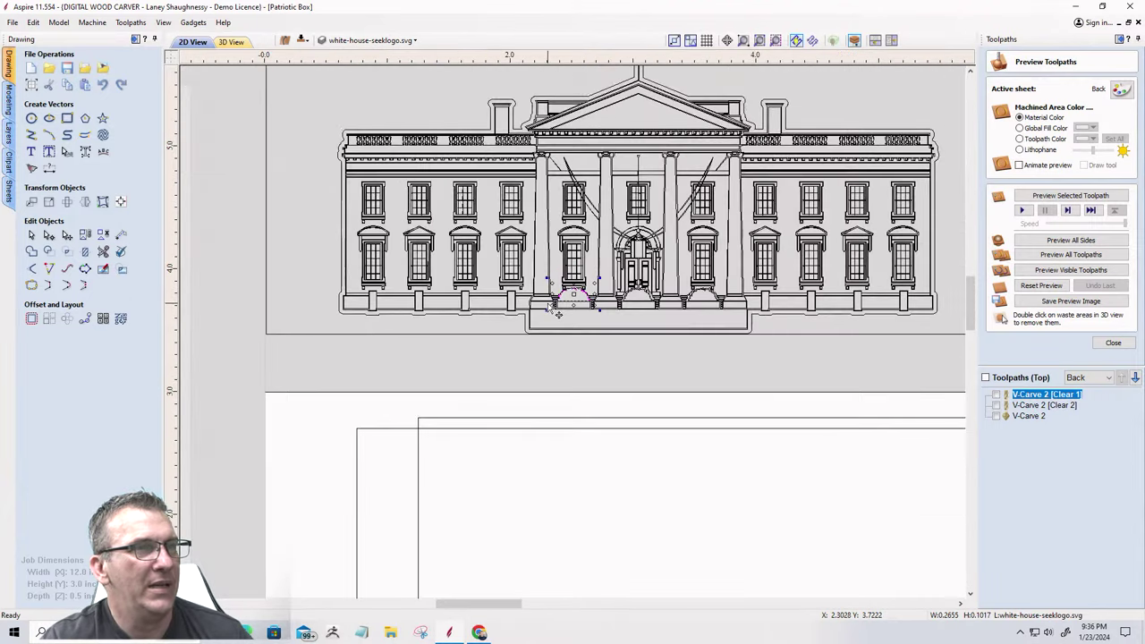
{"action": "scroll", "coordinate": [550, 309], "scroll_direction": "down", "scroll_amount": 2}
{"action": "scroll", "coordinate": [545, 302], "scroll_direction": "down", "scroll_amount": 5}
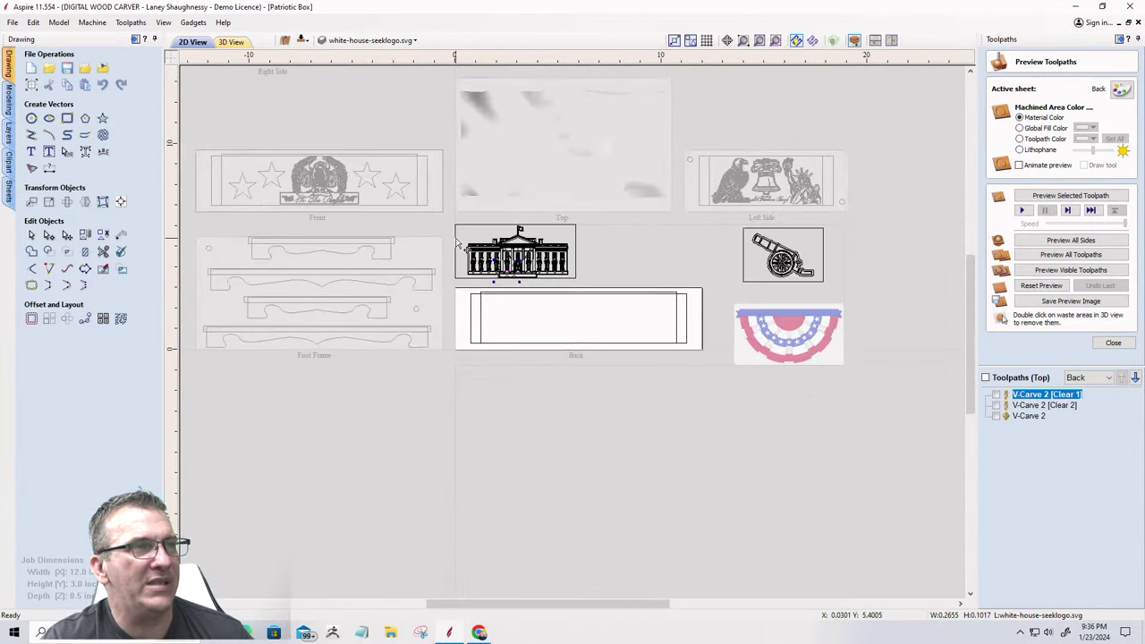
Centre the White House drawing on the Back panel using Align to Material centre.
{"action": "left_click", "coordinate": [584, 296]}
{"action": "left_click", "coordinate": [103, 202]}
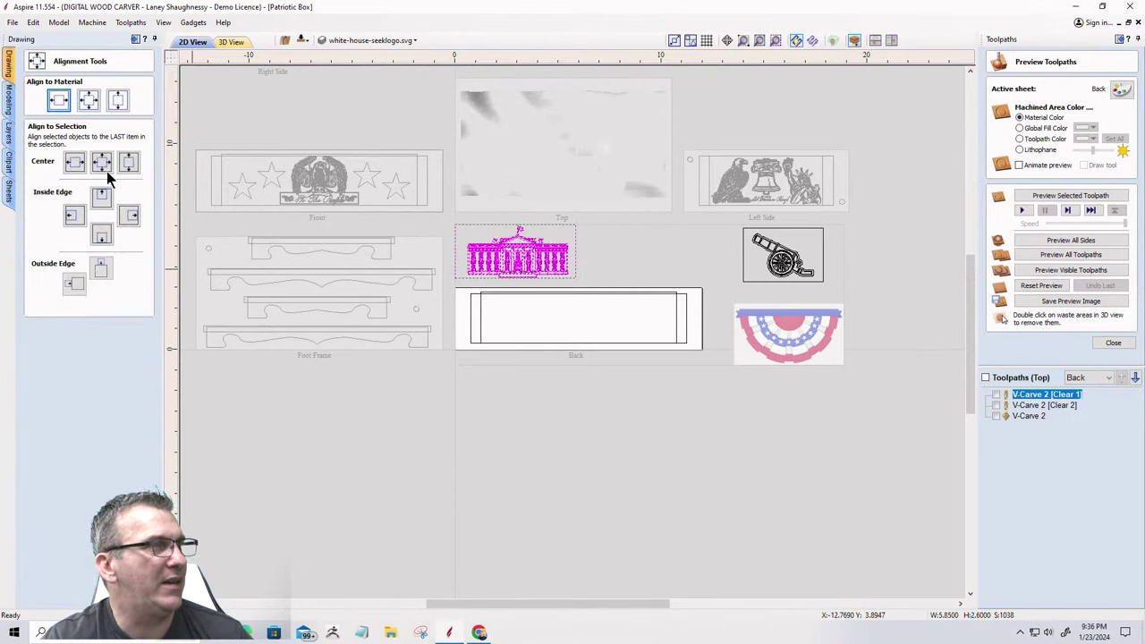
{"action": "left_click", "coordinate": [88, 101]}
{"action": "scroll", "coordinate": [572, 326], "scroll_direction": "up", "scroll_amount": 5}
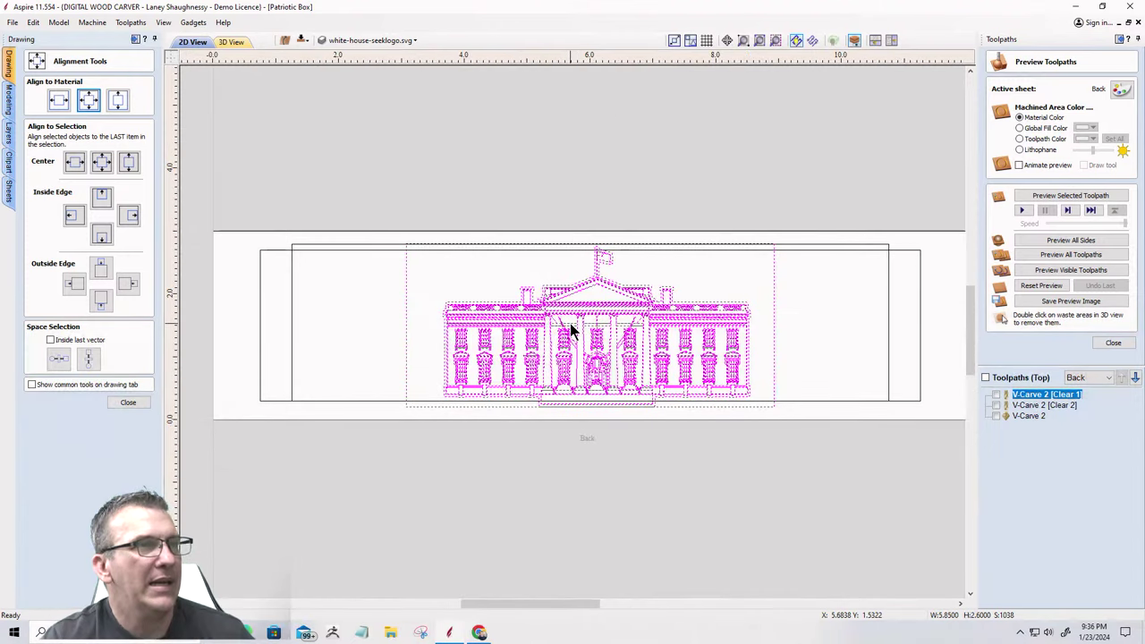
{"action": "left_click", "coordinate": [829, 329]}
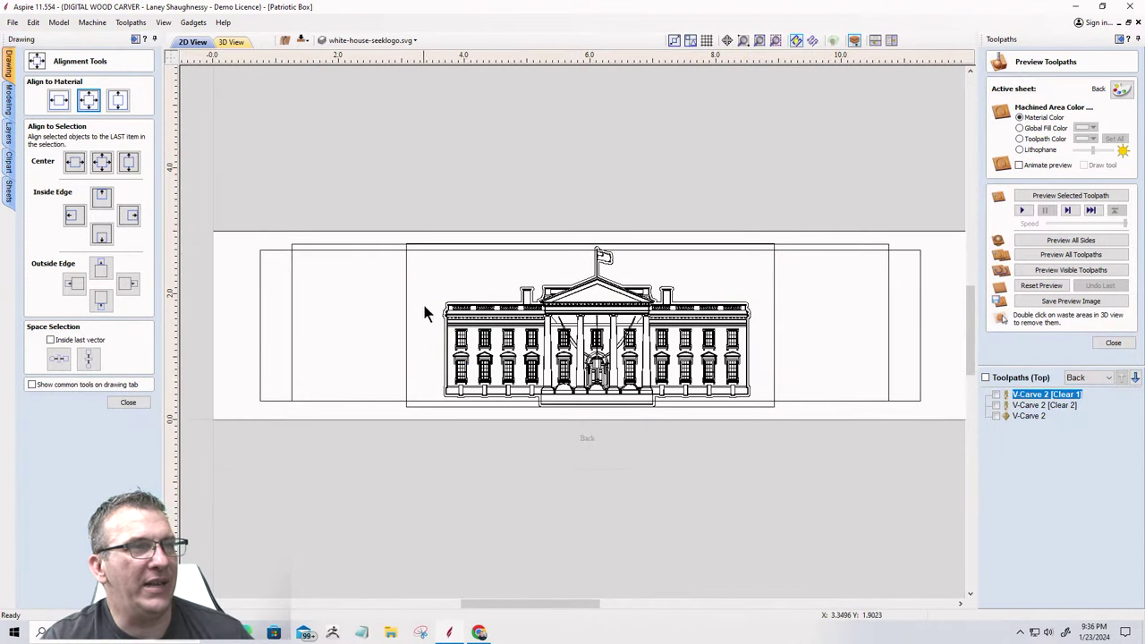
{"action": "scroll", "coordinate": [652, 406], "scroll_direction": "up", "scroll_amount": 3}
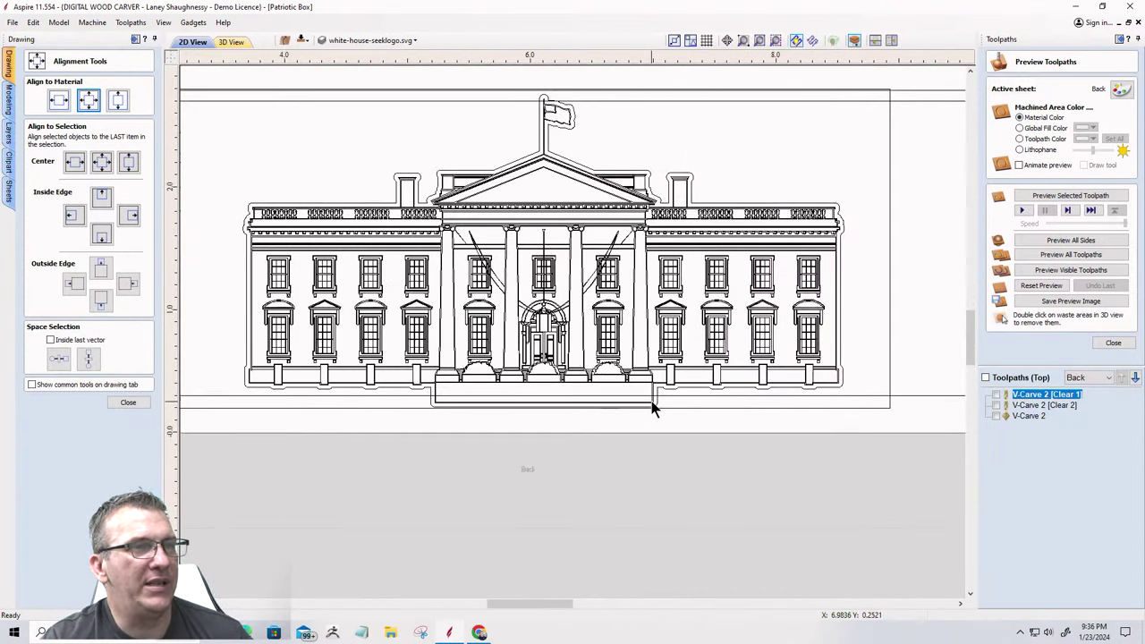
{"action": "scroll", "coordinate": [652, 406], "scroll_direction": "down", "scroll_amount": 1}
{"action": "scroll", "coordinate": [652, 406], "scroll_direction": "down", "scroll_amount": 1}
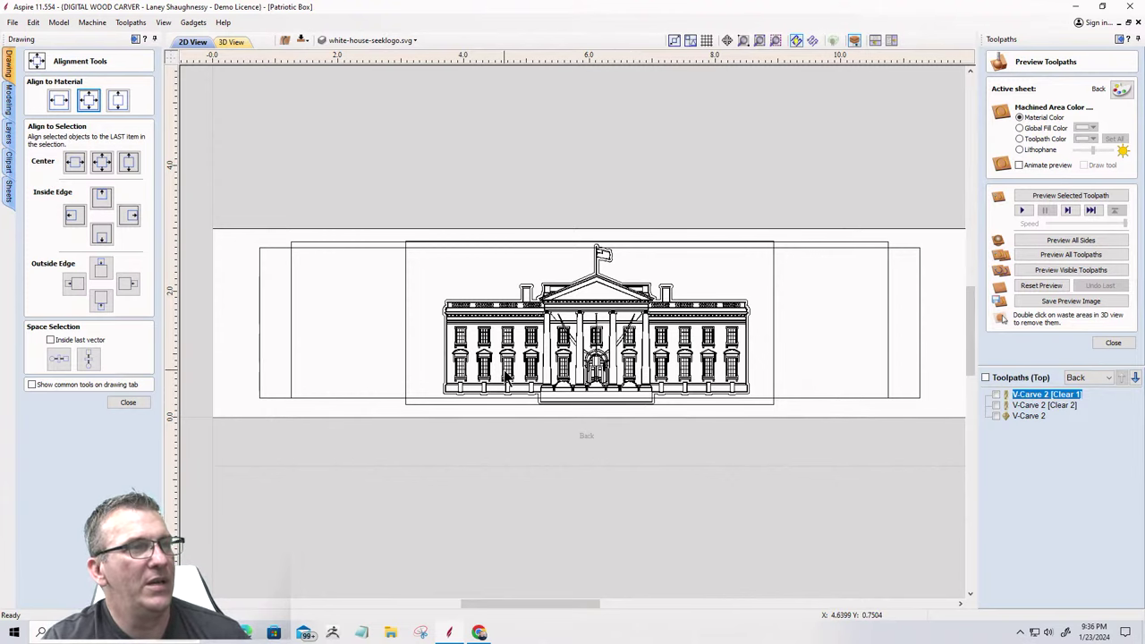
{"action": "scroll", "coordinate": [505, 376], "scroll_direction": "up", "scroll_amount": 1}
{"action": "scroll", "coordinate": [505, 377], "scroll_direction": "down", "scroll_amount": 2}
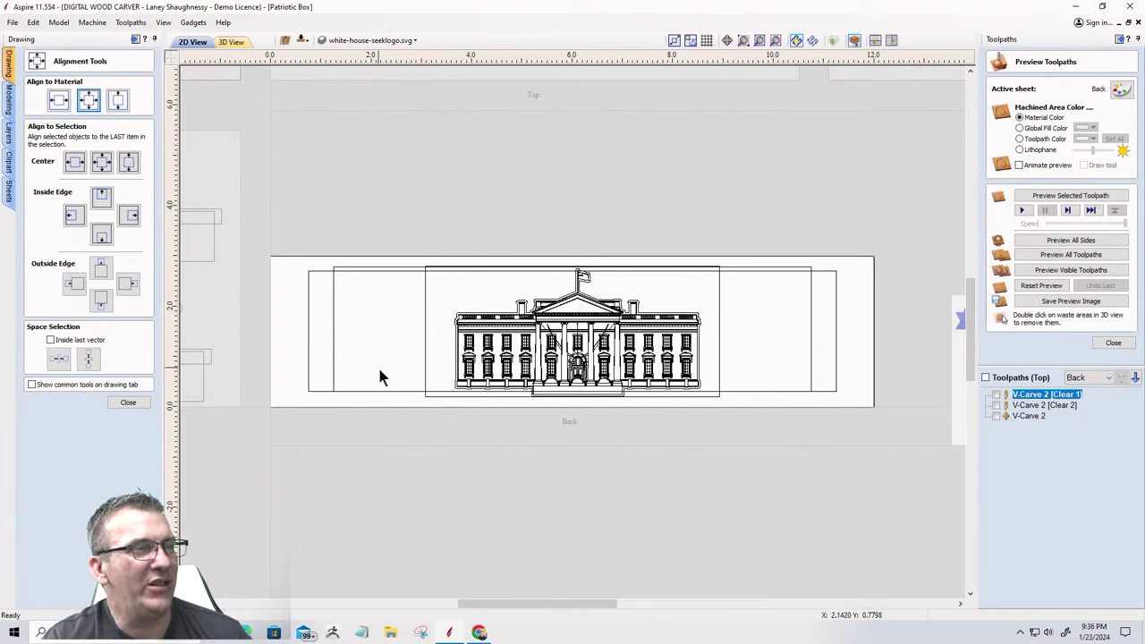
{"action": "scroll", "coordinate": [751, 347], "scroll_direction": "down", "scroll_amount": 5}
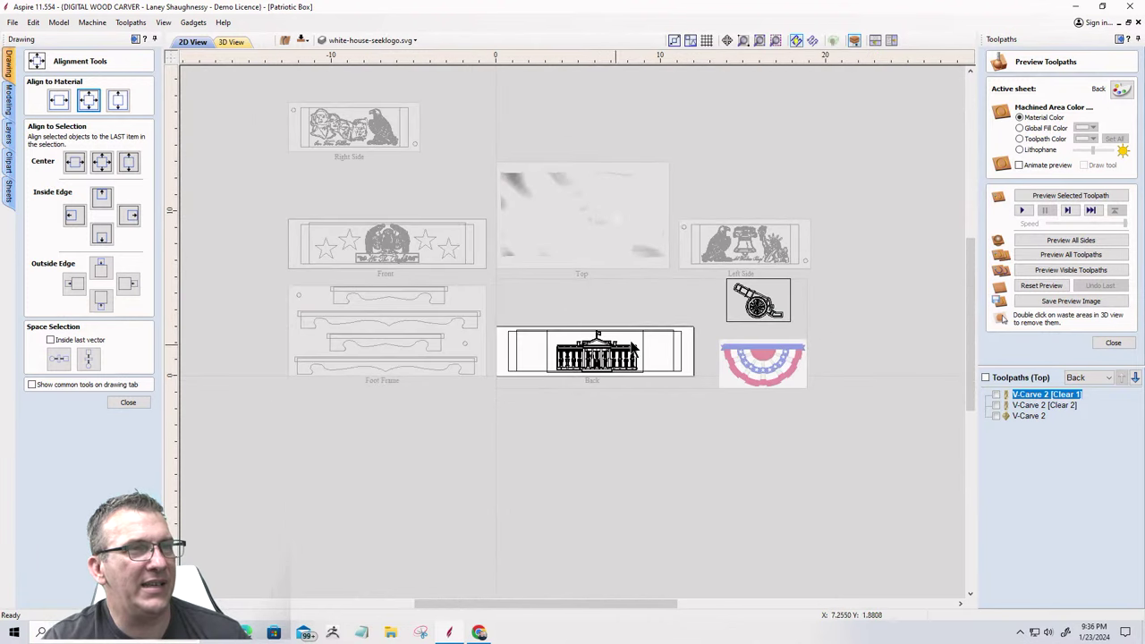
{"action": "scroll", "coordinate": [831, 299], "scroll_direction": "up", "scroll_amount": 5}
{"action": "scroll", "coordinate": [749, 307], "scroll_direction": "up", "scroll_amount": 1}
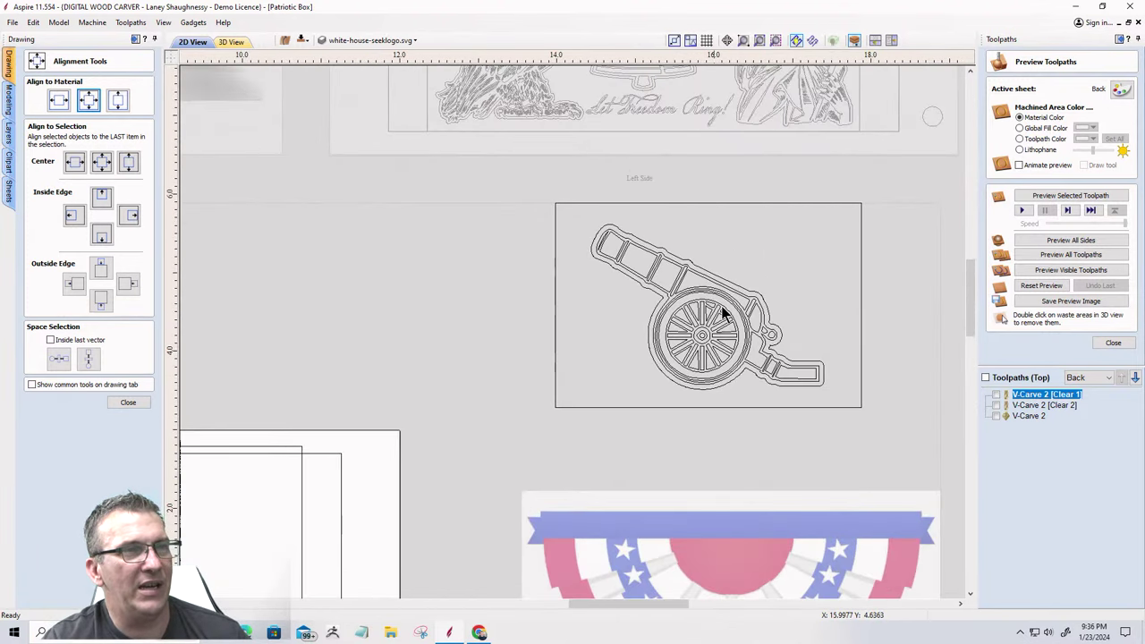
{"action": "scroll", "coordinate": [829, 320], "scroll_direction": "down", "scroll_amount": 3}
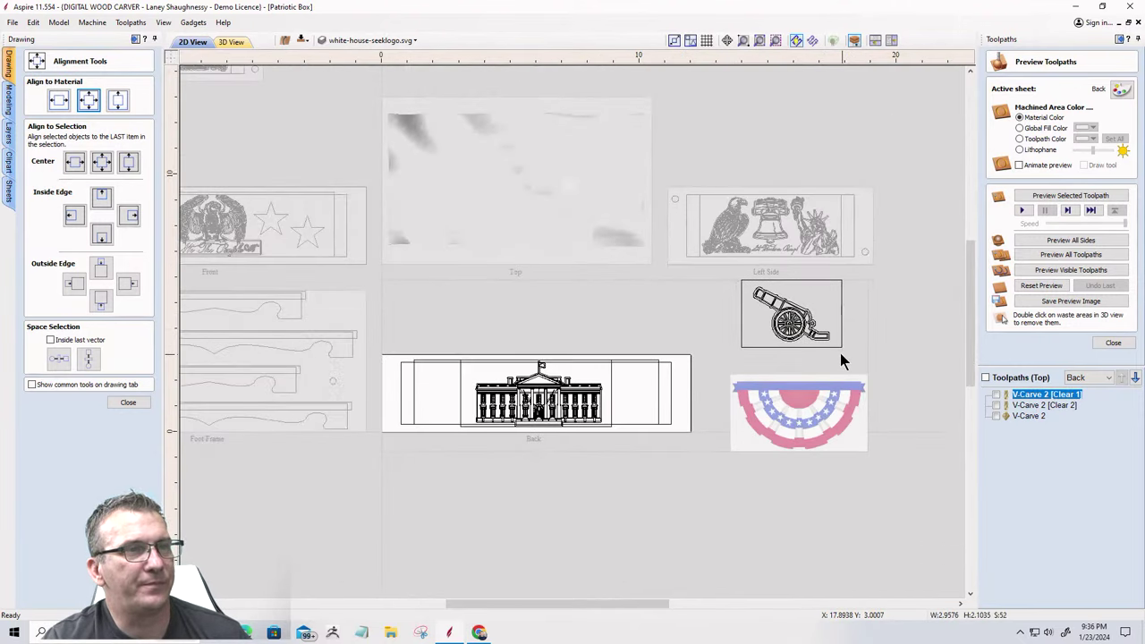
Move the cannon onto the Back panel's right end and scale it down proportionally.
{"action": "left_click", "coordinate": [791, 331]}
{"action": "left_click_drag", "start_coordinate": [790, 324], "coordinate": [637, 420]}
{"action": "scroll", "coordinate": [637, 420], "scroll_direction": "up", "scroll_amount": 2}
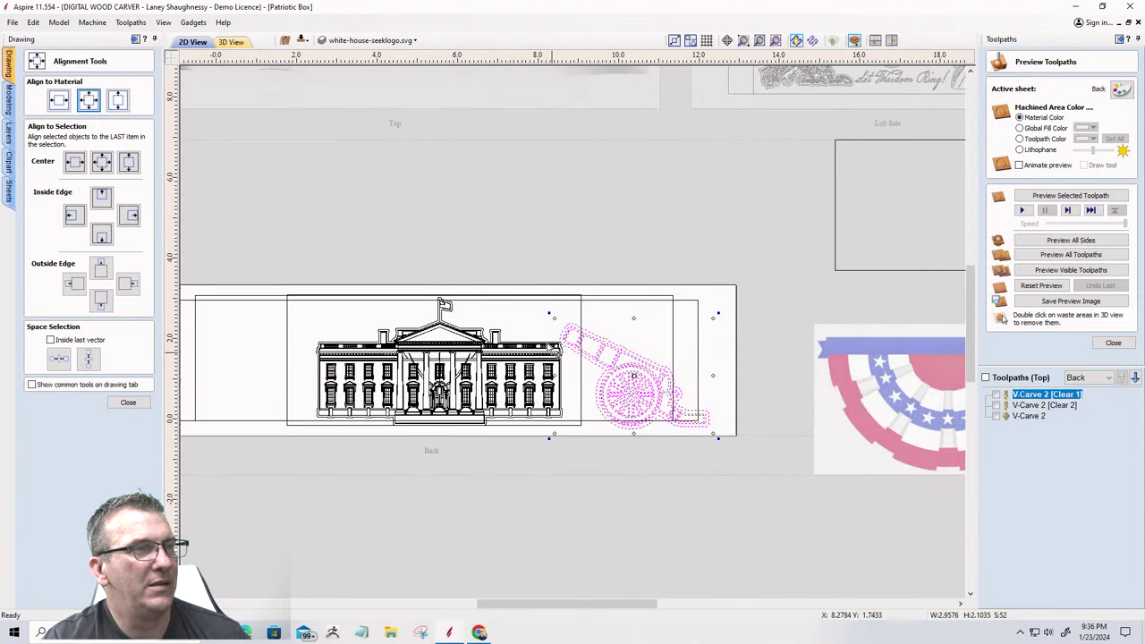
{"action": "left_click_drag", "start_coordinate": [555, 325], "coordinate": [601, 359]}
{"action": "scroll", "coordinate": [572, 394], "scroll_direction": "up", "scroll_amount": 2}
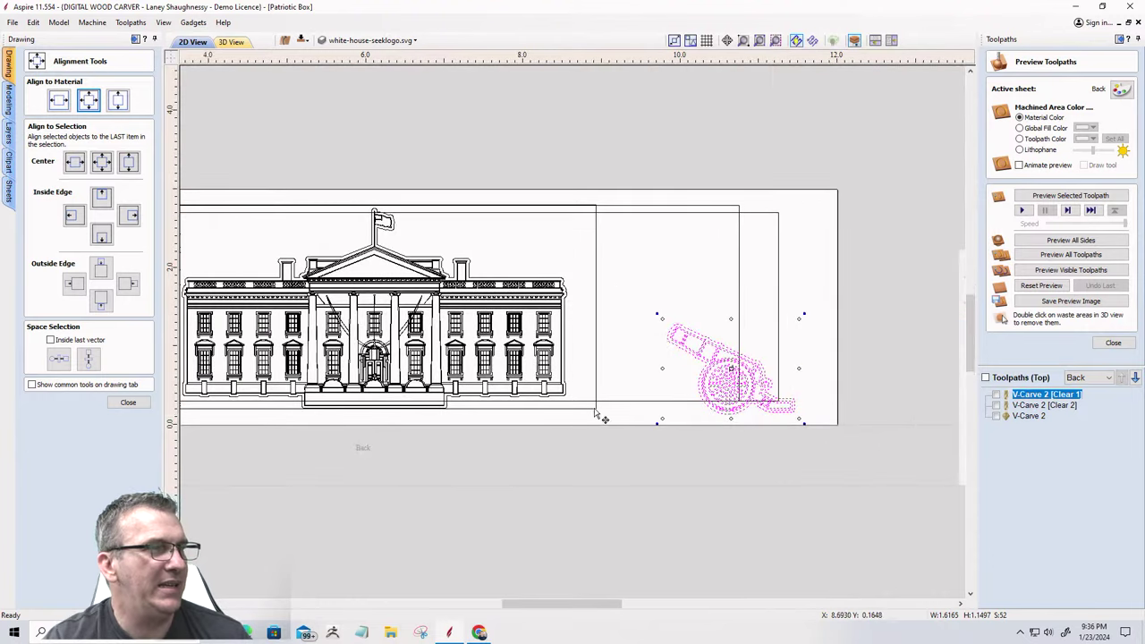
{"action": "scroll", "coordinate": [689, 394], "scroll_direction": "down", "scroll_amount": 2}
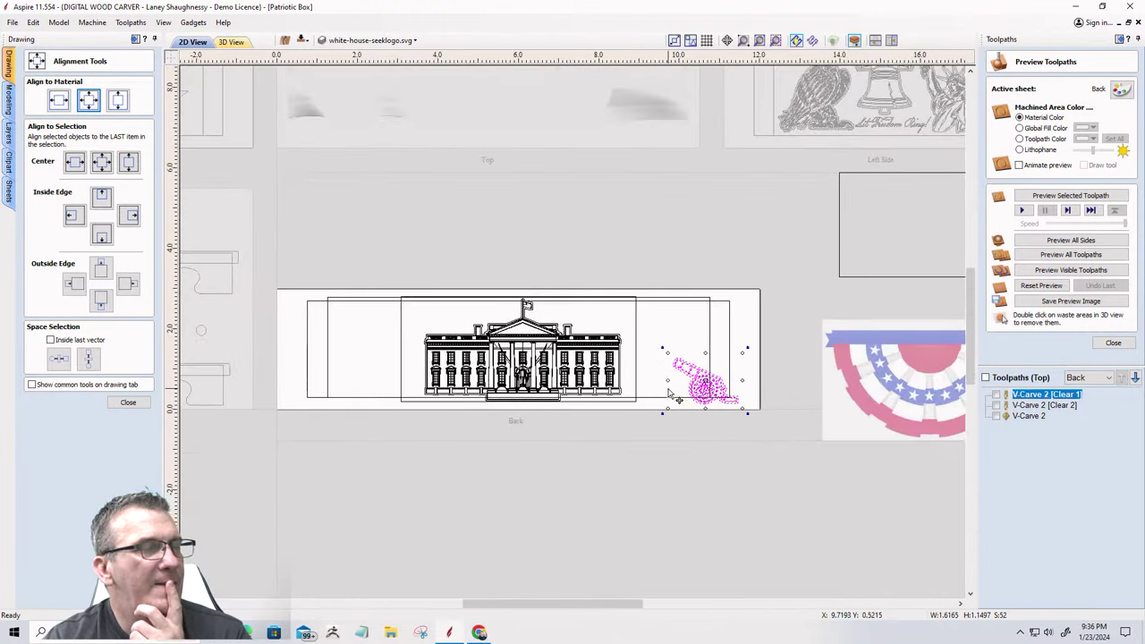
Select the White House drawing and the Back panel's rectangle outline to inspect them.
{"action": "left_click", "coordinate": [640, 388]}
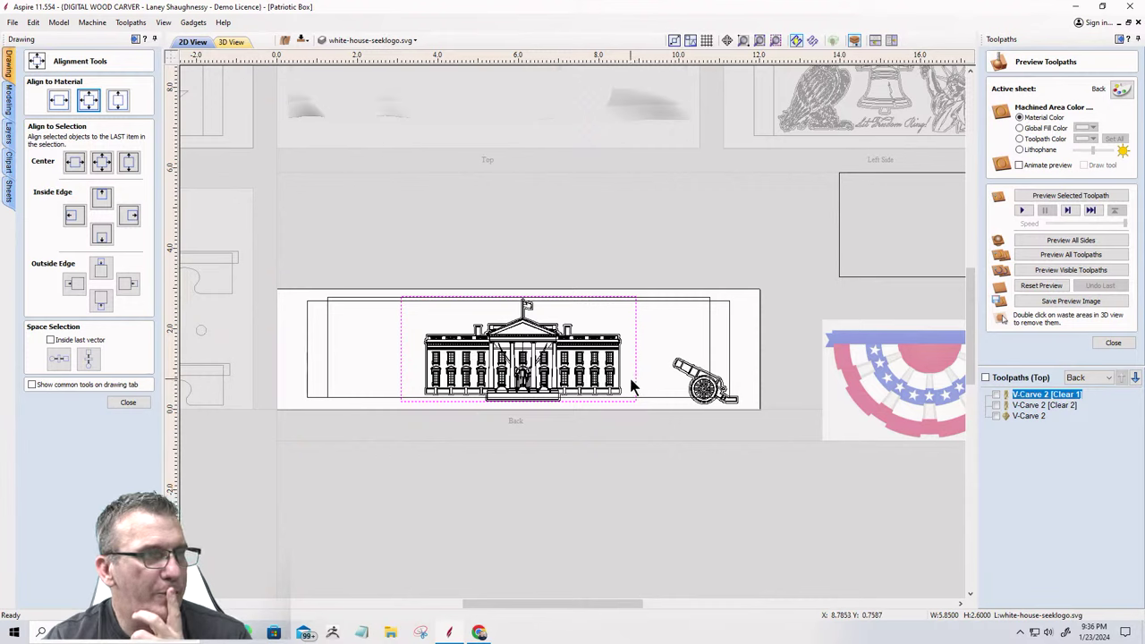
{"action": "left_click", "coordinate": [306, 322]}
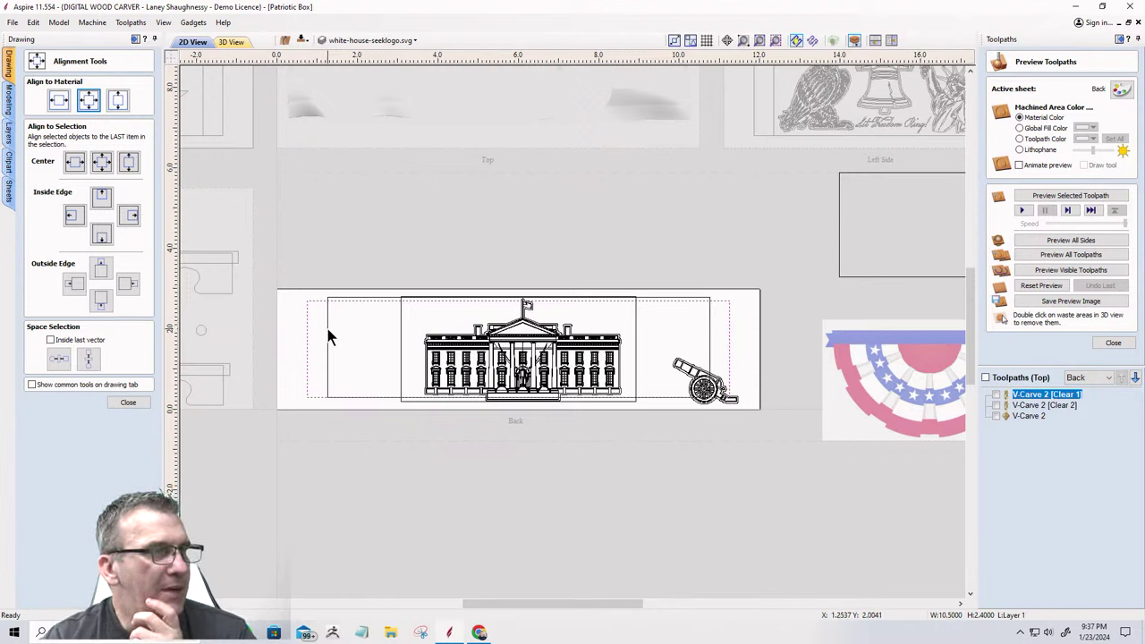
{"action": "scroll", "coordinate": [340, 338], "scroll_direction": "down", "scroll_amount": 6}
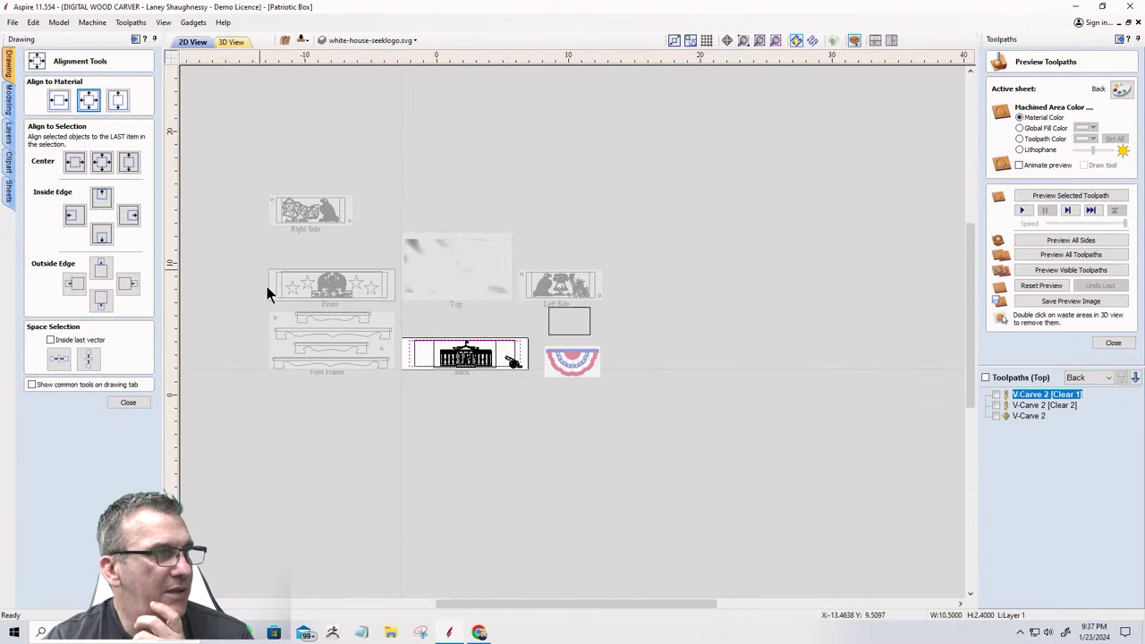
{"action": "scroll", "coordinate": [267, 288], "scroll_direction": "up", "scroll_amount": 4}
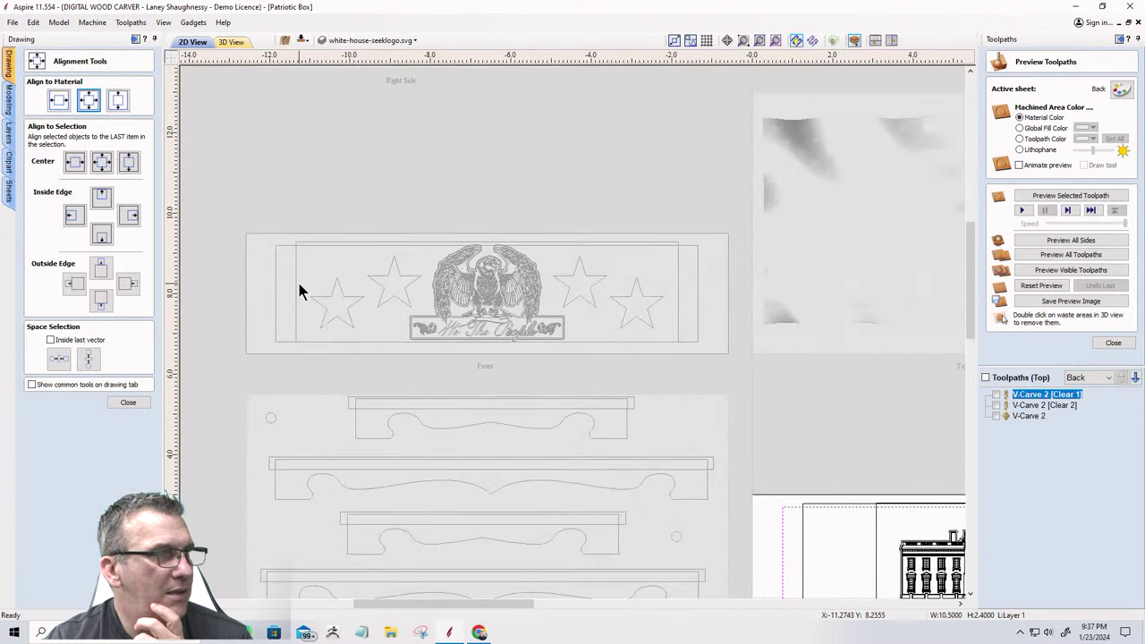
{"action": "key", "text": "Escape"}
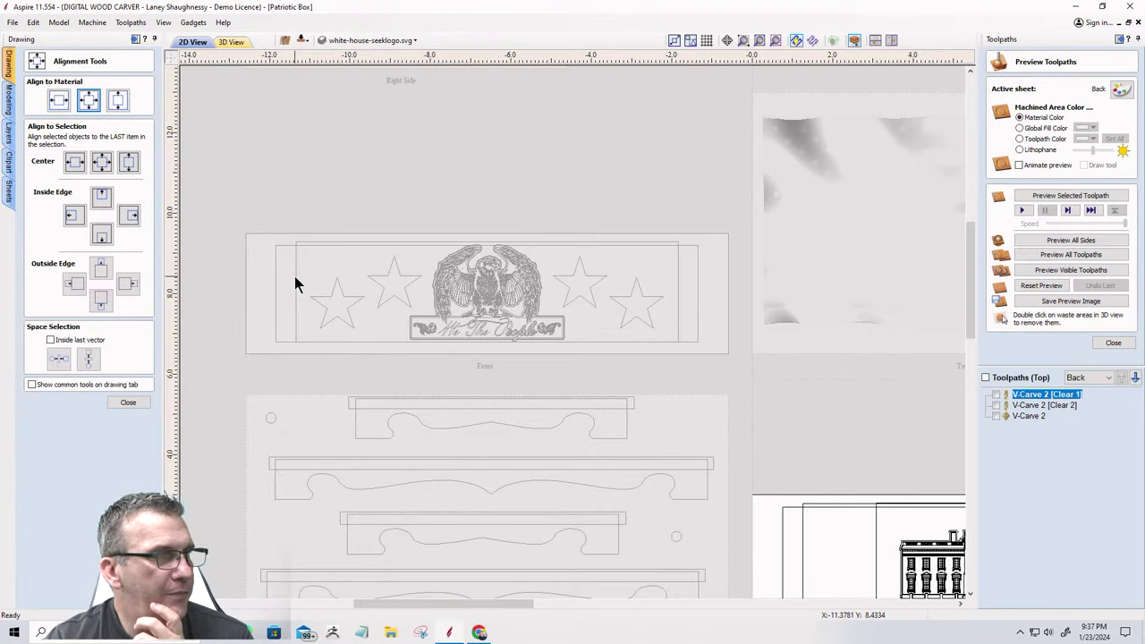
{"action": "scroll", "coordinate": [295, 276], "scroll_direction": "down", "scroll_amount": 2}
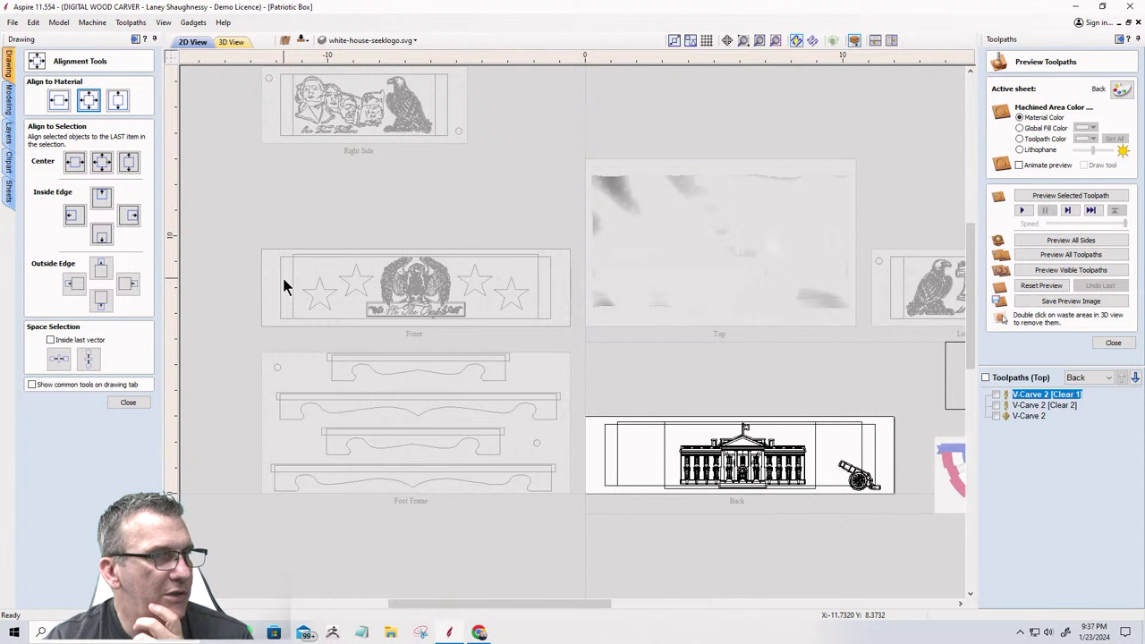
{"action": "left_click", "coordinate": [623, 456]}
{"action": "scroll", "coordinate": [619, 453], "scroll_direction": "up", "scroll_amount": 3}
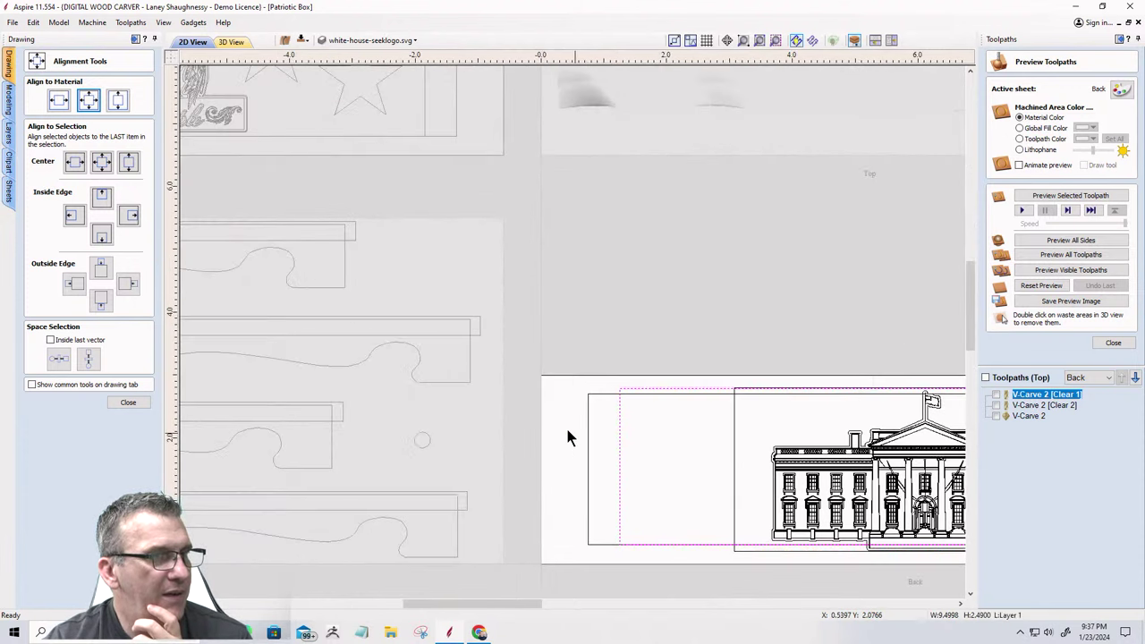
{"action": "scroll", "coordinate": [567, 437], "scroll_direction": "down", "scroll_amount": 2}
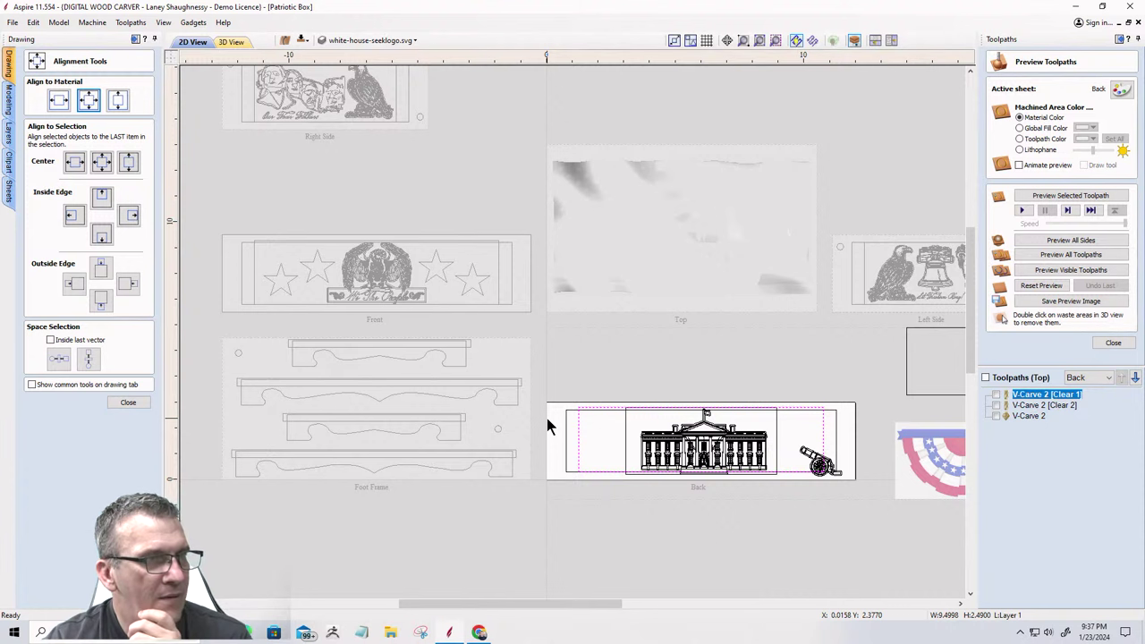
{"action": "scroll", "coordinate": [641, 474], "scroll_direction": "up", "scroll_amount": 2}
{"action": "scroll", "coordinate": [559, 393], "scroll_direction": "down", "scroll_amount": 3}
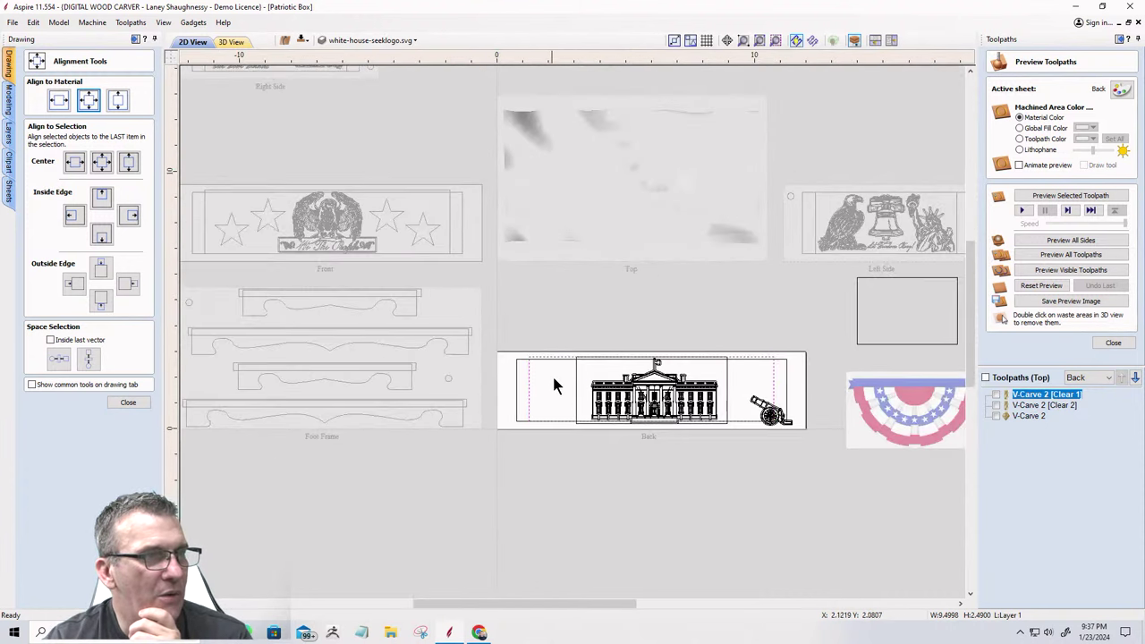
{"action": "scroll", "coordinate": [602, 425], "scroll_direction": "up", "scroll_amount": 4}
Shrink the White House drawing slightly about its centre.
{"action": "left_click", "coordinate": [543, 368]}
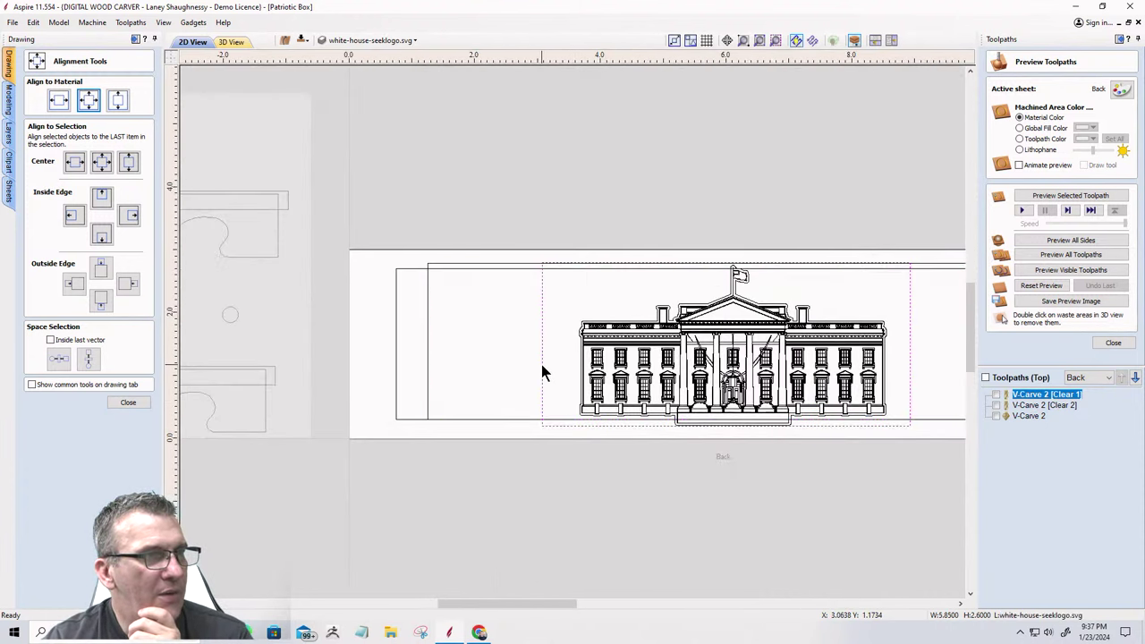
{"action": "key", "text": "Escape"}
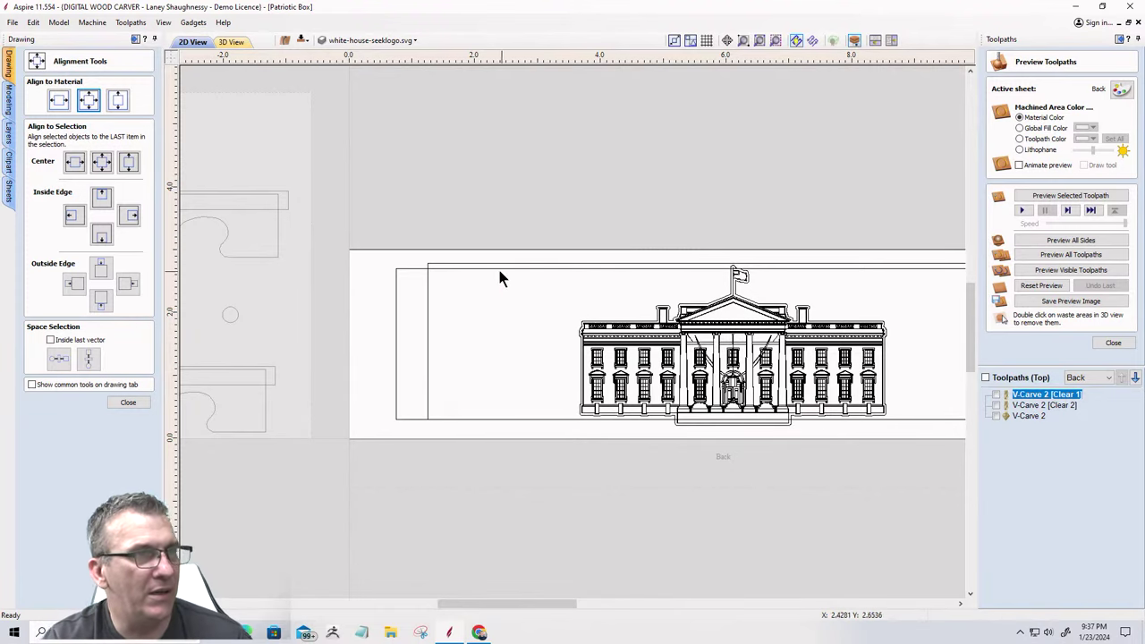
{"action": "left_click", "coordinate": [866, 376]}
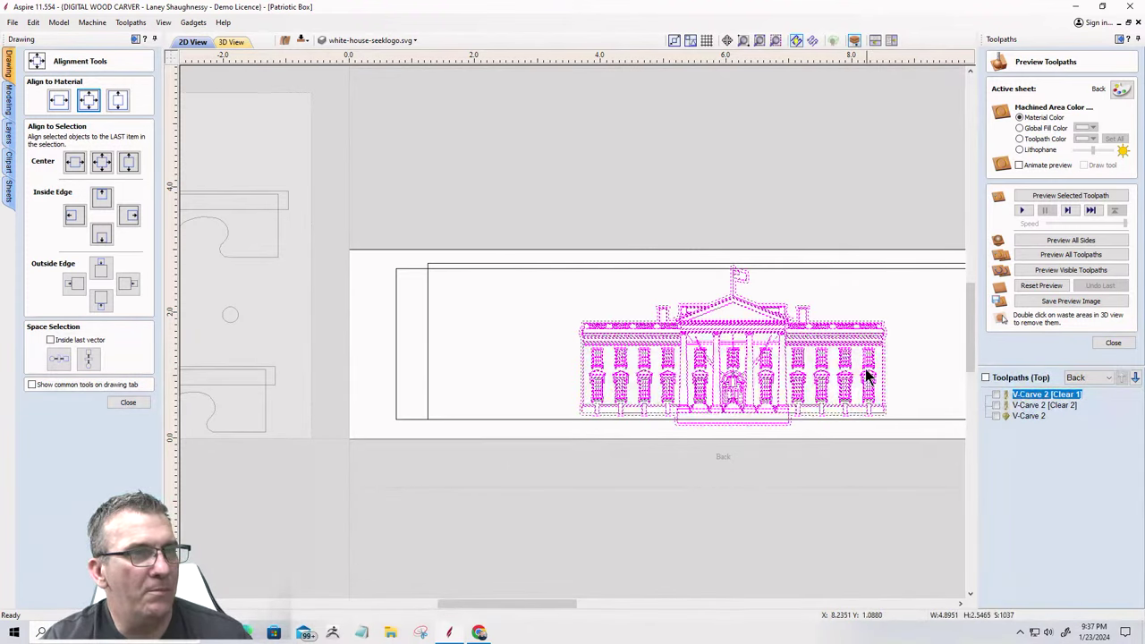
{"action": "scroll", "coordinate": [757, 310], "scroll_direction": "up", "scroll_amount": 3}
{"action": "scroll", "coordinate": [638, 189], "scroll_direction": "up", "scroll_amount": 5}
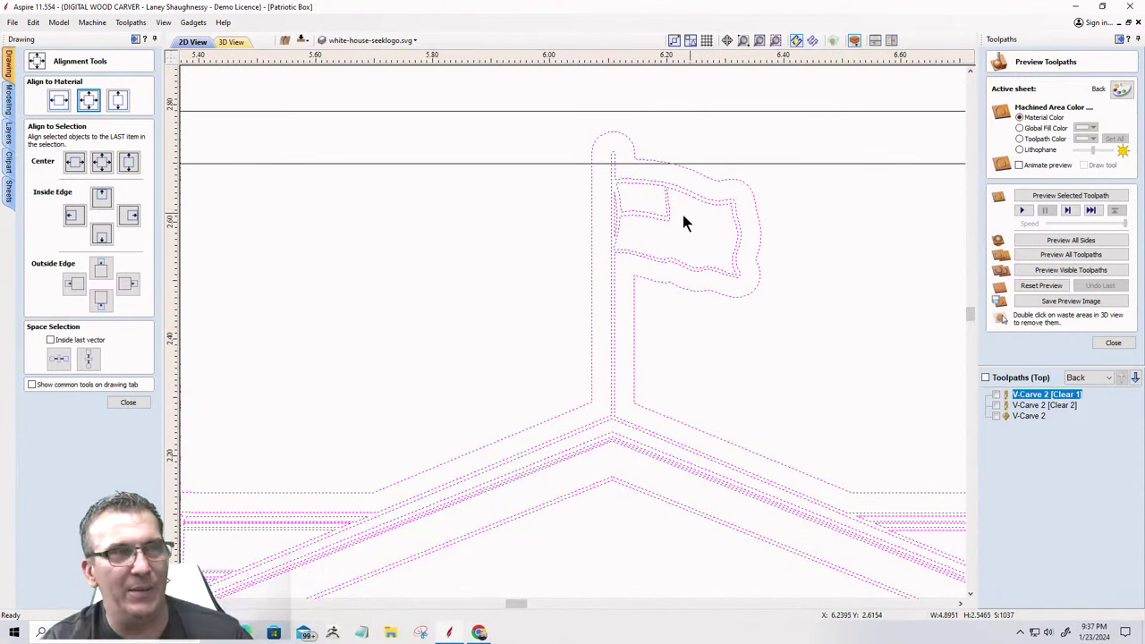
{"action": "scroll", "coordinate": [593, 252], "scroll_direction": "down", "scroll_amount": 5}
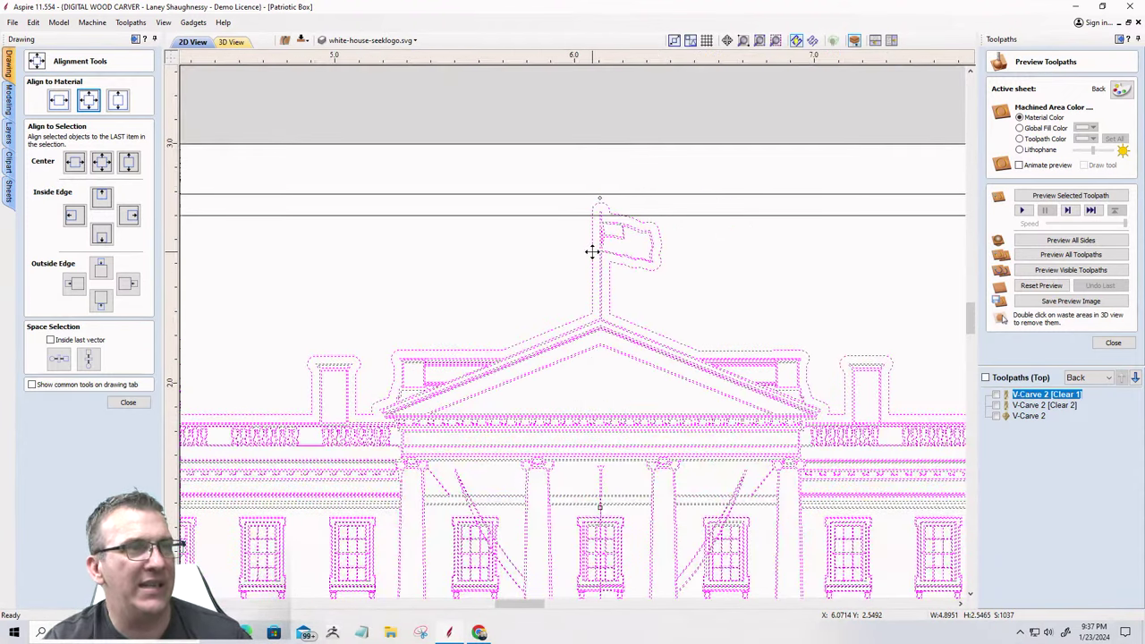
{"action": "scroll", "coordinate": [593, 251], "scroll_direction": "down", "scroll_amount": 2}
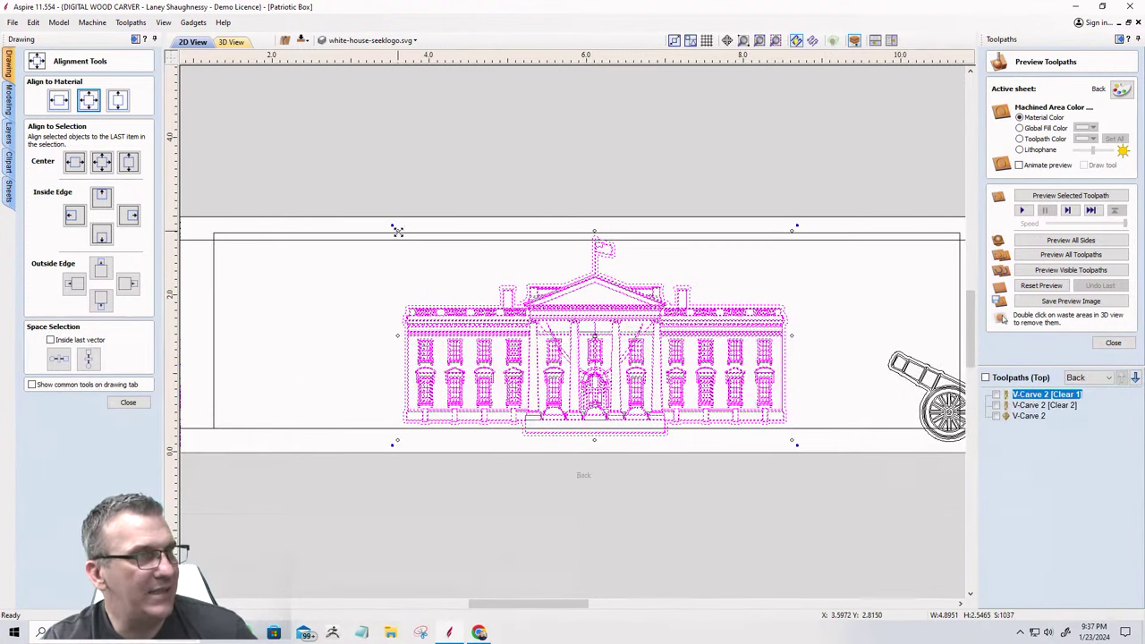
{"action": "left_click_drag", "start_coordinate": [397, 230], "coordinate": [417, 241]}
Centre the White House artwork on the material, then select the two border rectangles.
{"action": "scroll", "coordinate": [564, 384], "scroll_direction": "up", "scroll_amount": 2}
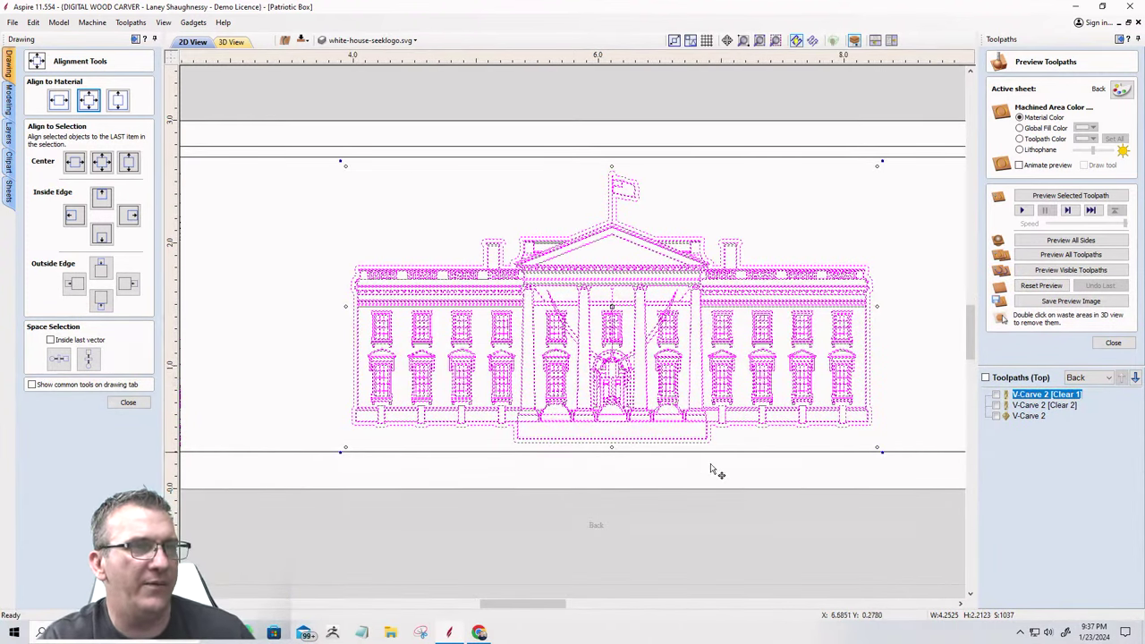
{"action": "scroll", "coordinate": [654, 349], "scroll_direction": "up", "scroll_amount": 4}
{"action": "scroll", "coordinate": [687, 283], "scroll_direction": "up", "scroll_amount": 3}
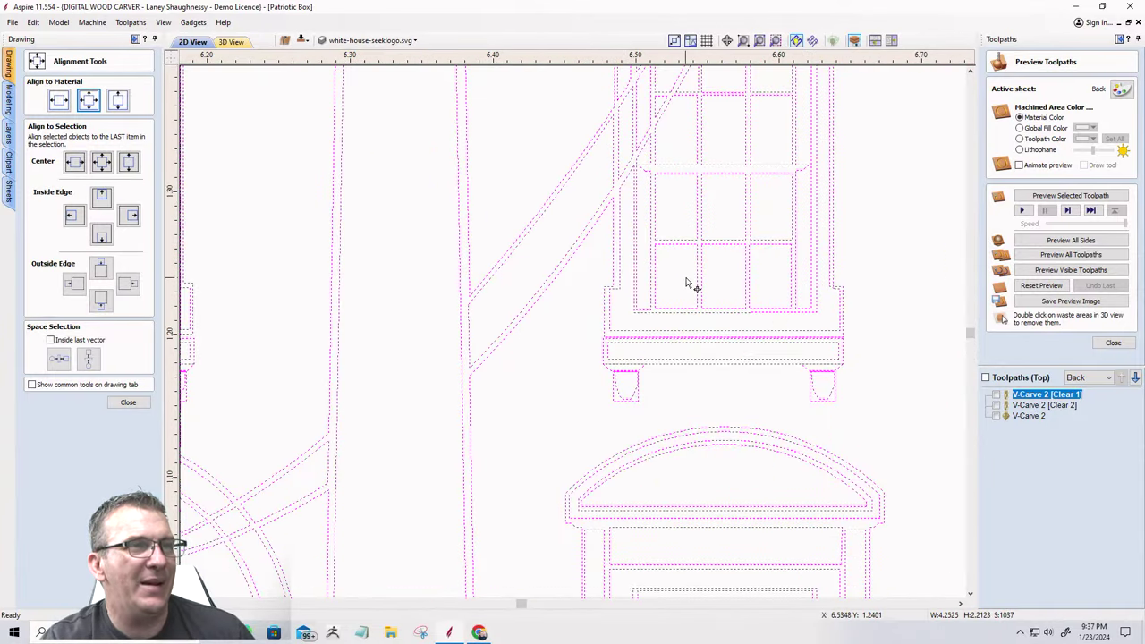
{"action": "scroll", "coordinate": [696, 286], "scroll_direction": "down", "scroll_amount": 7}
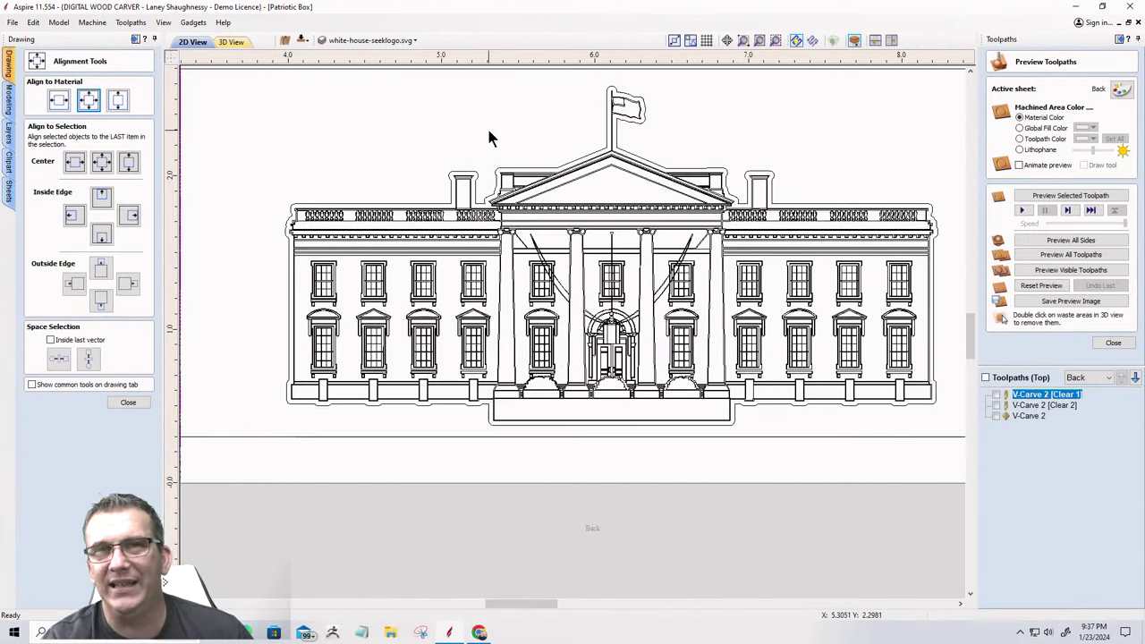
{"action": "left_click", "coordinate": [488, 136]}
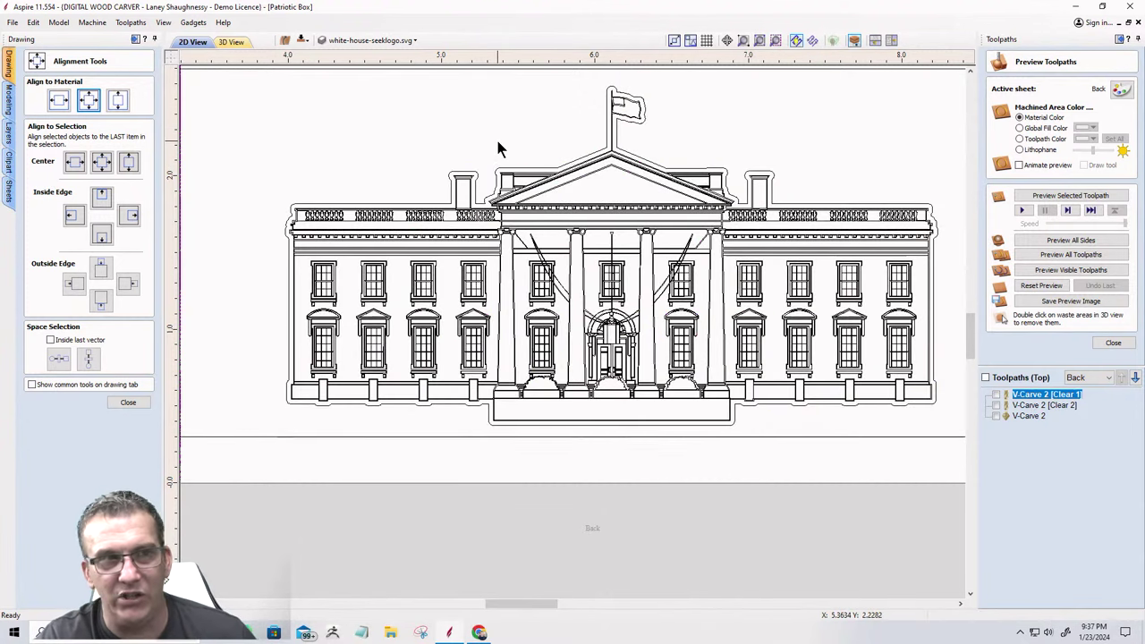
{"action": "scroll", "coordinate": [512, 307], "scroll_direction": "down", "scroll_amount": 4}
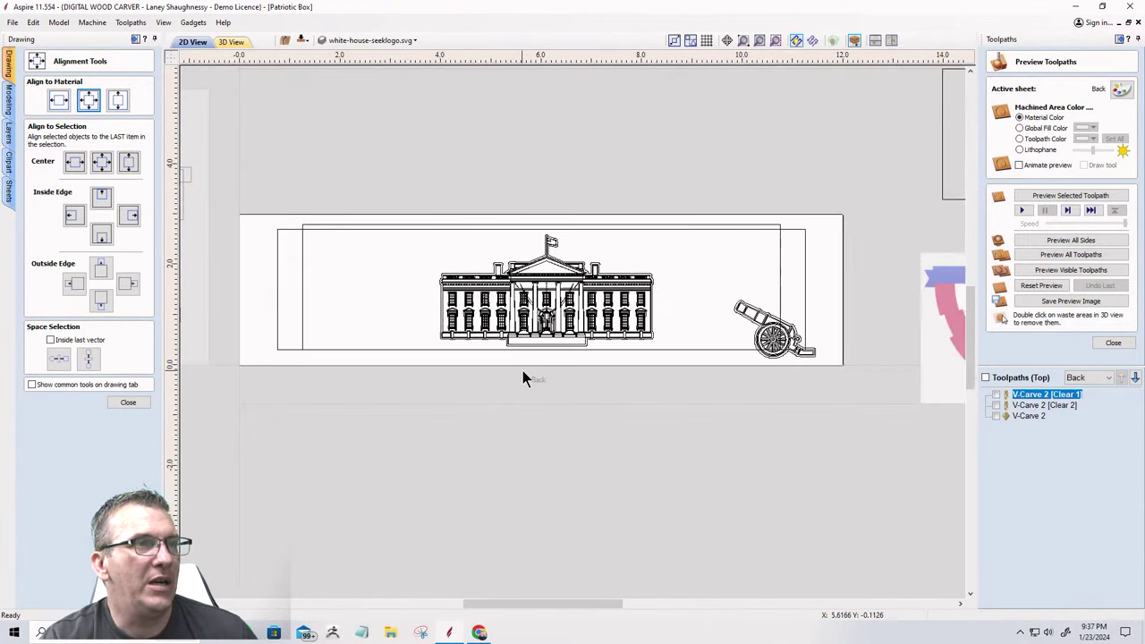
{"action": "left_click", "coordinate": [471, 266]}
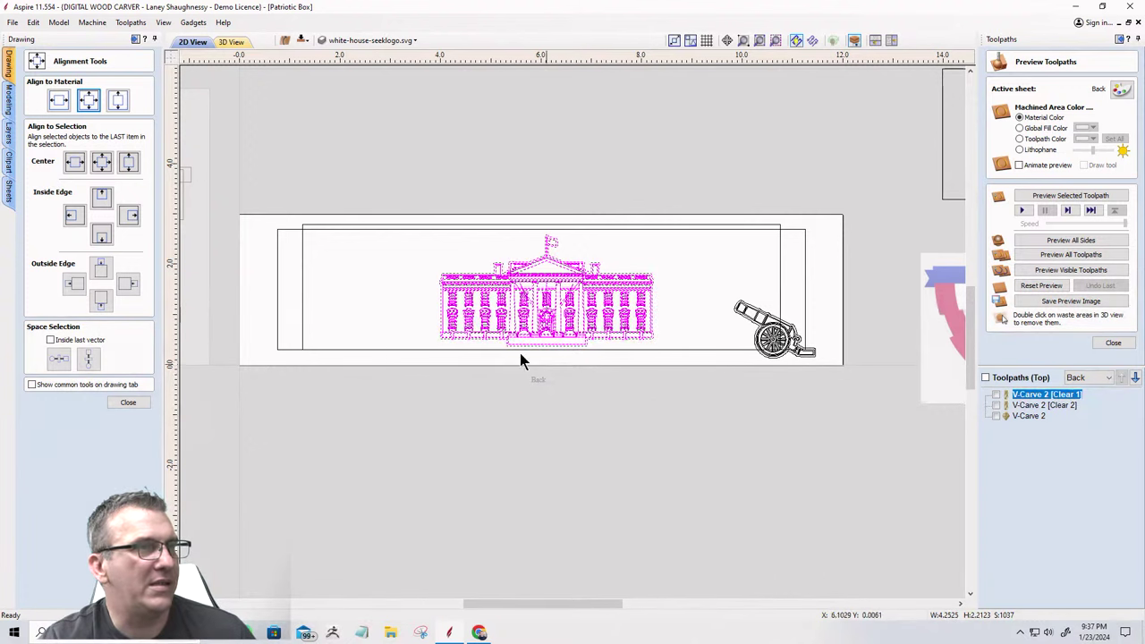
{"action": "left_click", "coordinate": [88, 106]}
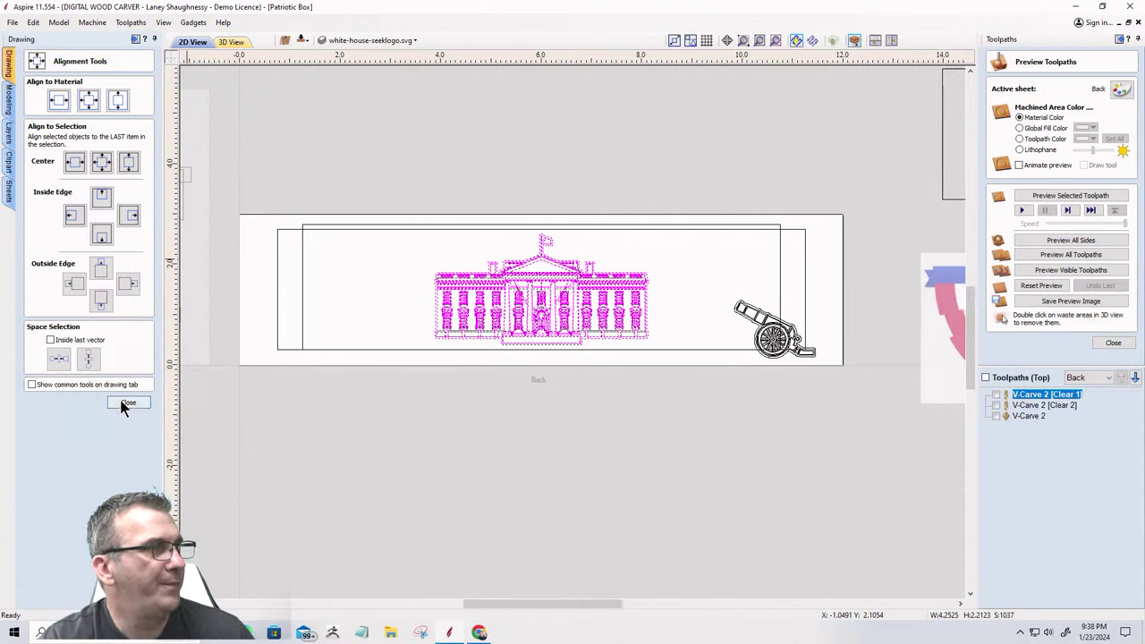
{"action": "left_click_drag", "start_coordinate": [355, 295], "coordinate": [279, 223]}
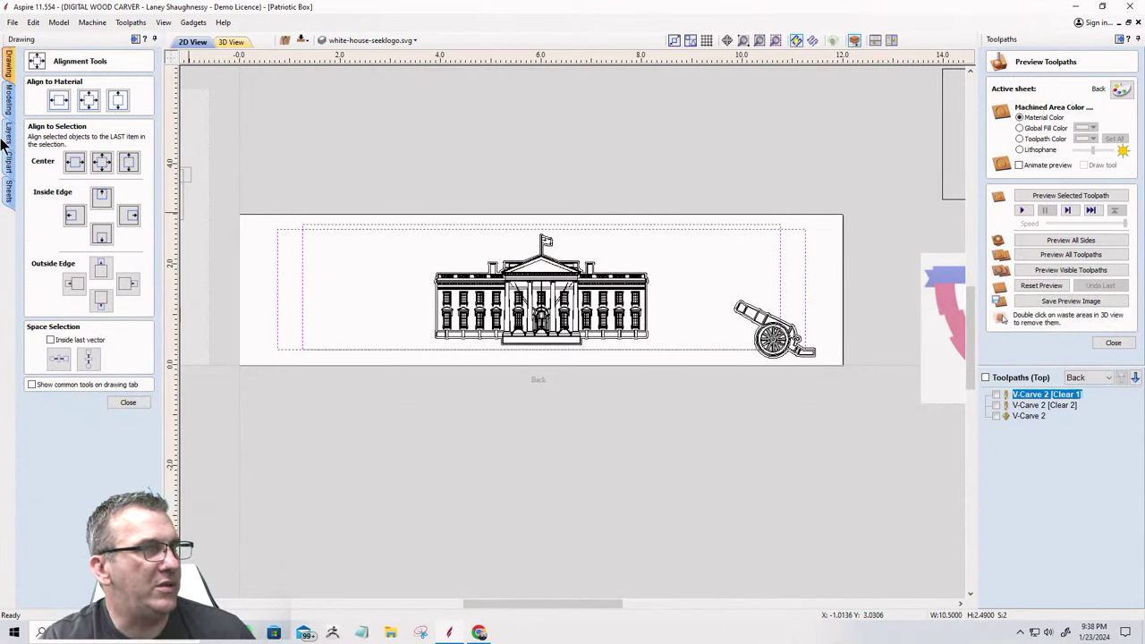
Centre the border rectangles on the material and move the cannon left inside the border.
{"action": "left_click", "coordinate": [58, 100]}
{"action": "left_click", "coordinate": [337, 309]}
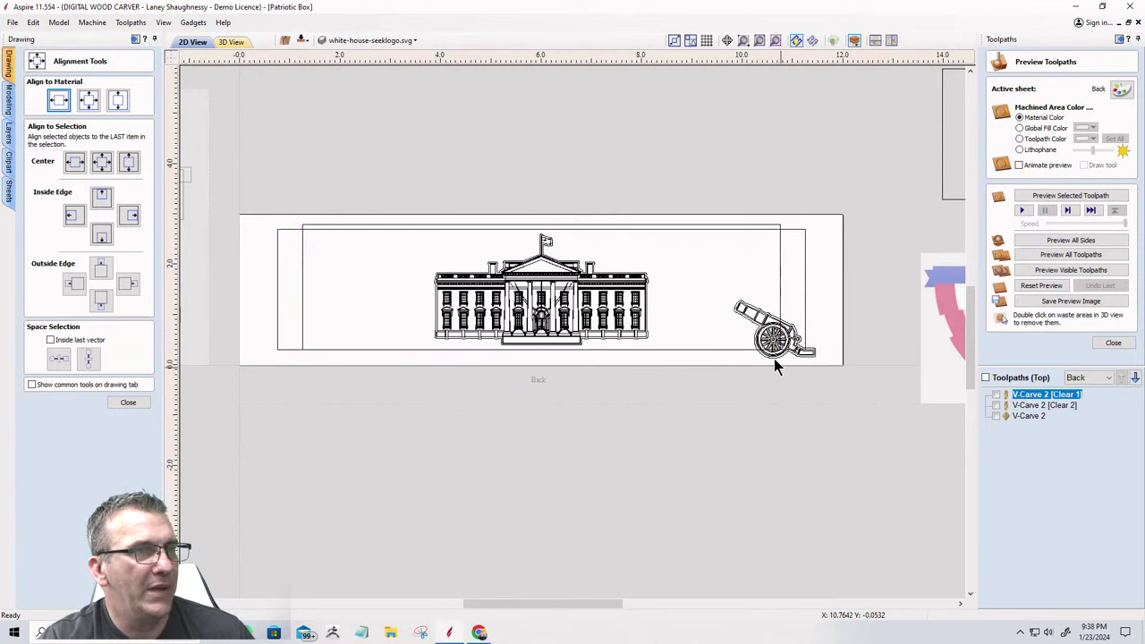
{"action": "left_click", "coordinate": [739, 338]}
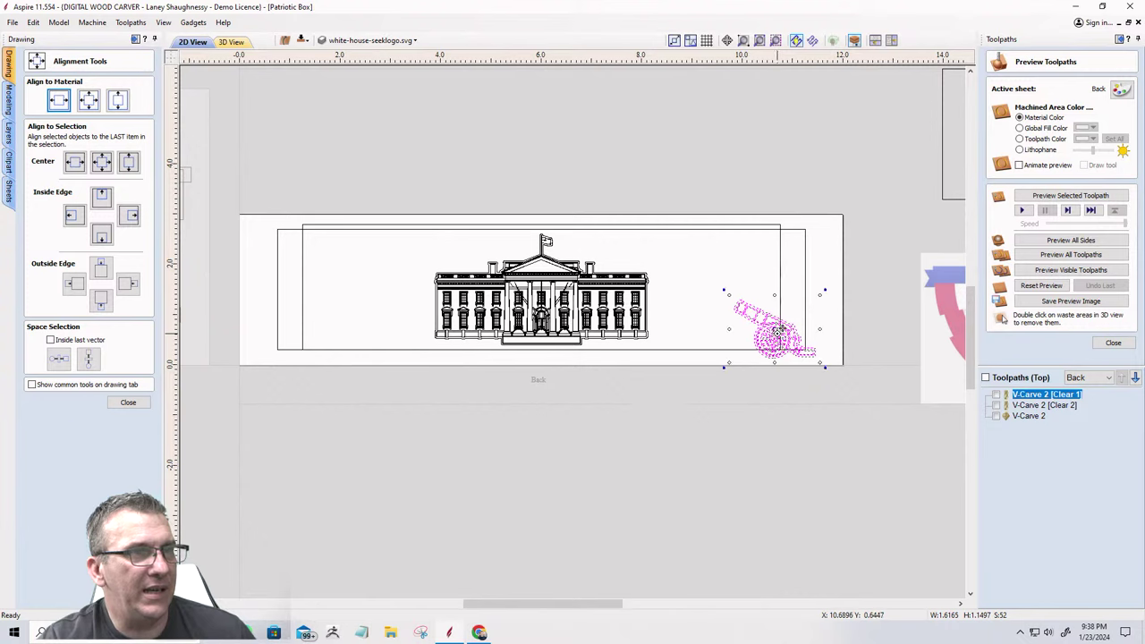
{"action": "left_click_drag", "start_coordinate": [778, 332], "coordinate": [703, 319]}
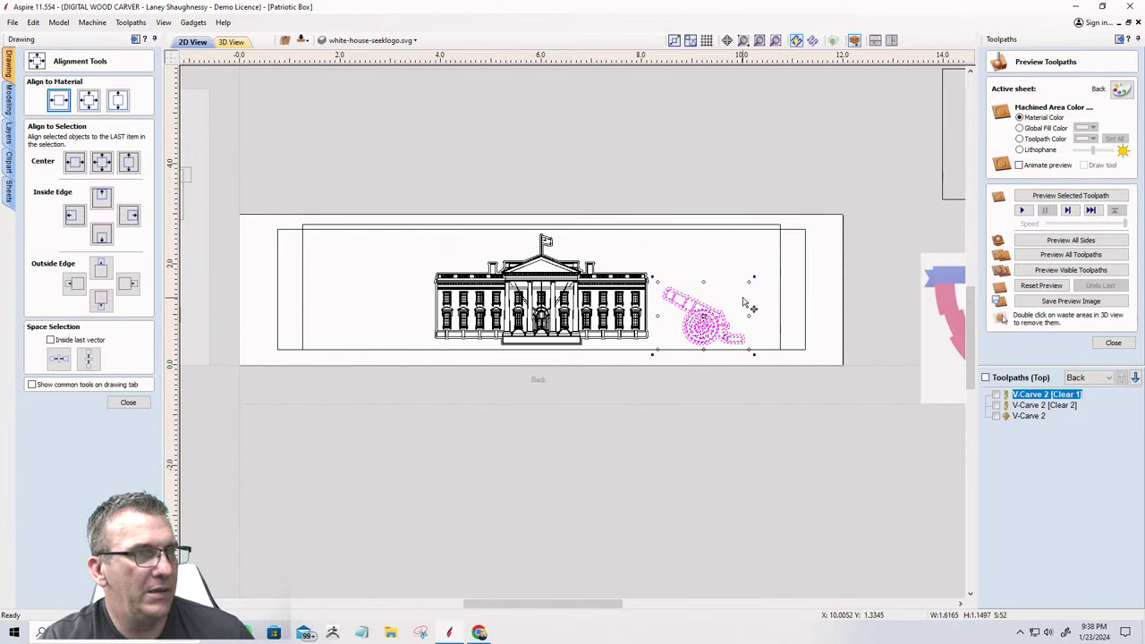
Enlarge the cannon to about 1.79 x 1.27 inches and settle it right of the White House.
{"action": "mouse_move", "coordinate": [748, 282]}
{"action": "left_mouse_down"}
{"action": "mouse_move", "coordinate": [760, 271]}
{"action": "mouse_move", "coordinate": [739, 289]}
{"action": "mouse_move", "coordinate": [751, 281]}
{"action": "left_mouse_up"}
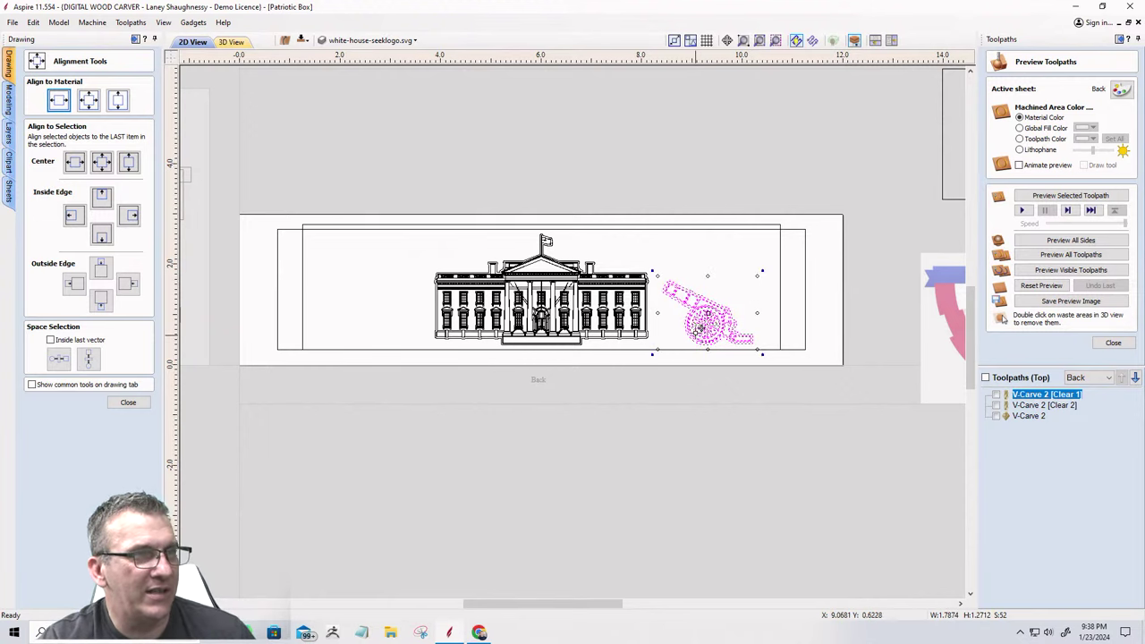
{"action": "left_click_drag", "start_coordinate": [702, 329], "coordinate": [710, 338]}
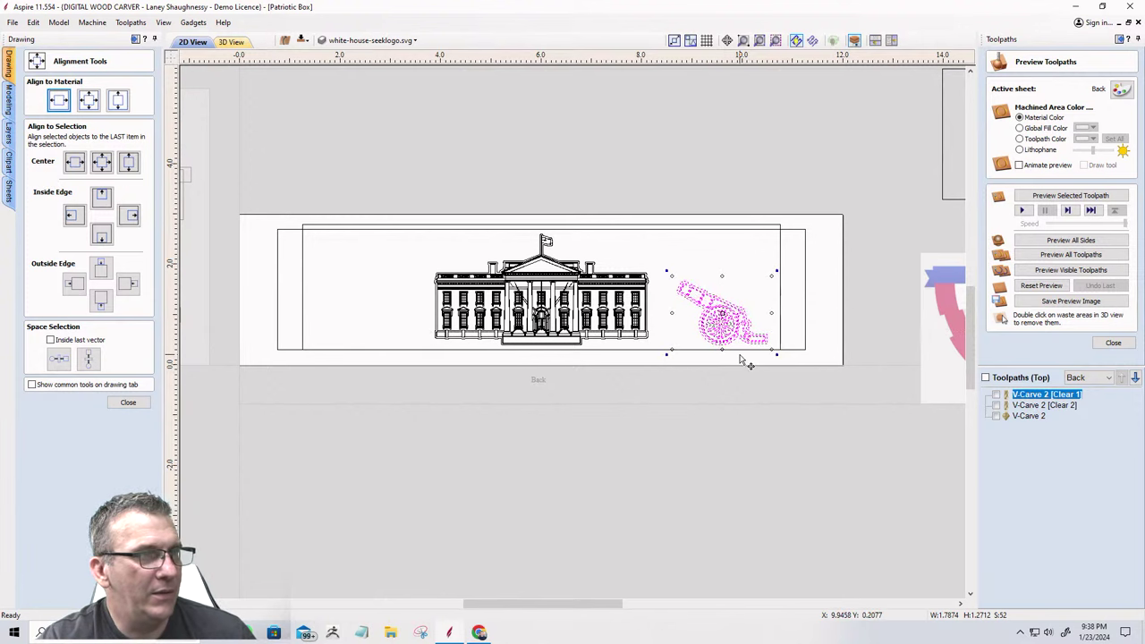
{"action": "left_click", "coordinate": [723, 261]}
{"action": "scroll", "coordinate": [713, 343], "scroll_direction": "up", "scroll_amount": 3}
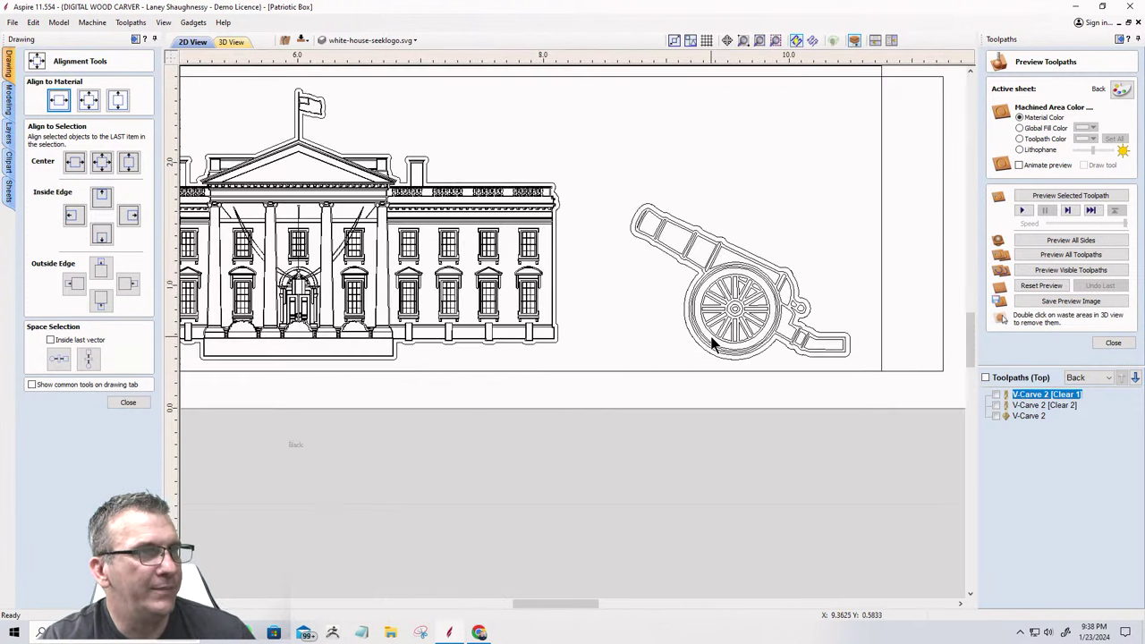
{"action": "scroll", "coordinate": [741, 346], "scroll_direction": "down", "scroll_amount": 3}
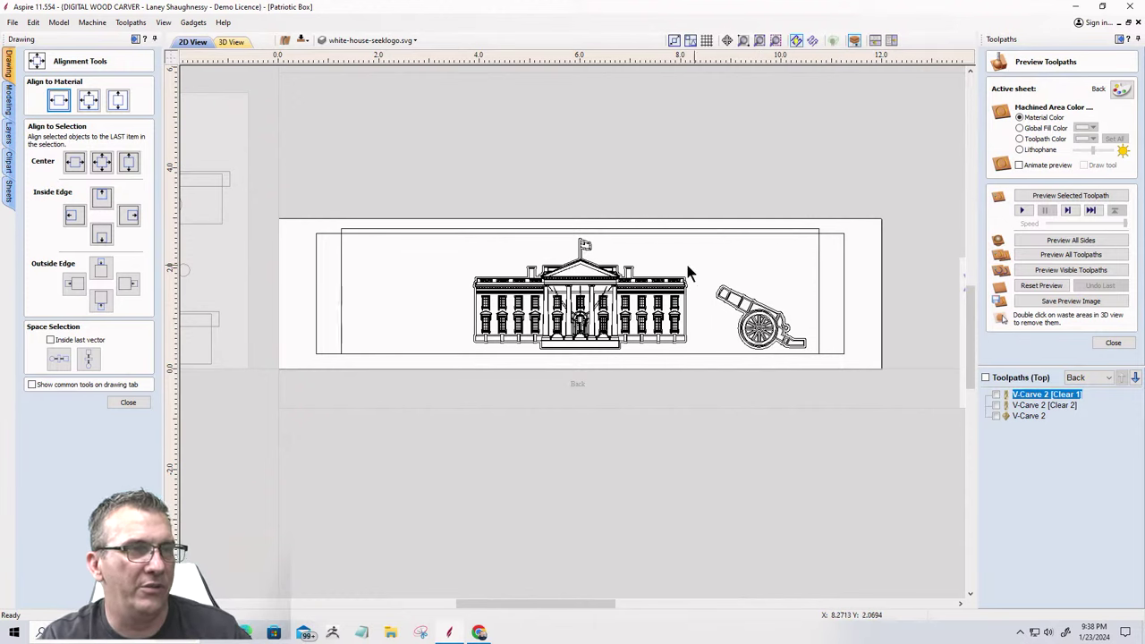
{"action": "left_click_drag", "start_coordinate": [694, 270], "coordinate": [818, 381]}
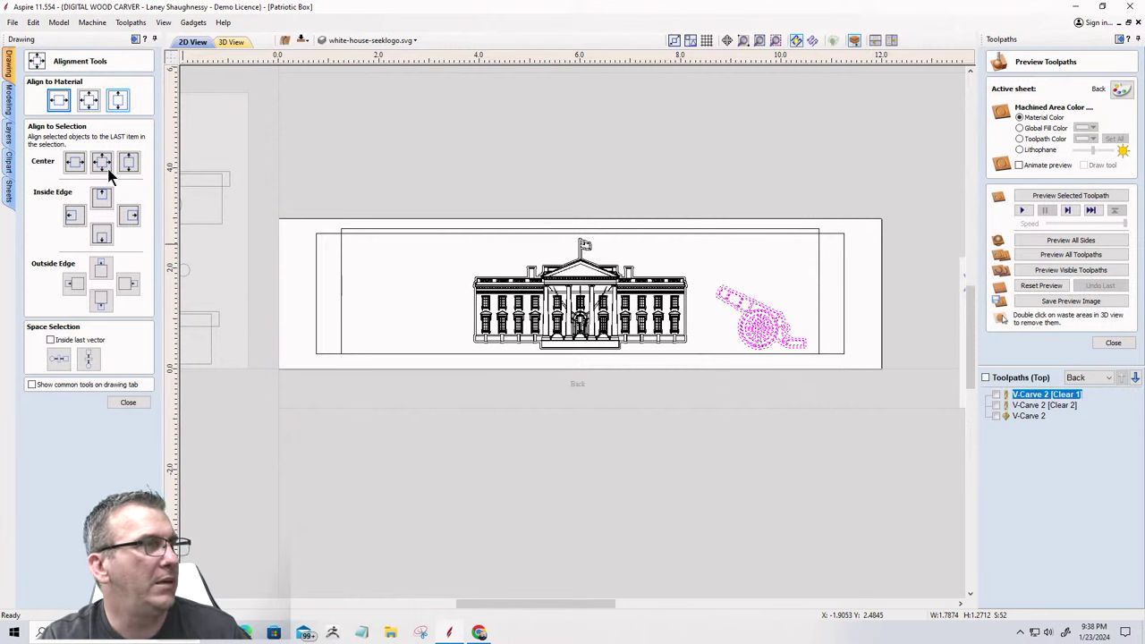
Create a horizontally mirrored copy of the cannon, flipped about the job centre.
{"action": "left_click", "coordinate": [122, 404]}
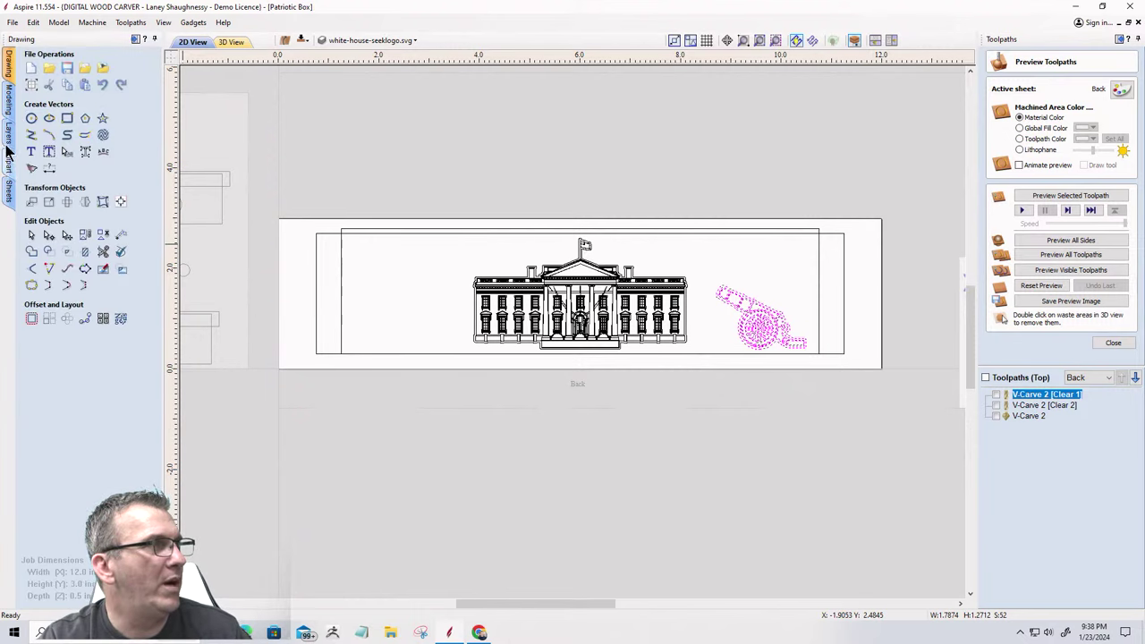
{"action": "left_click", "coordinate": [84, 204]}
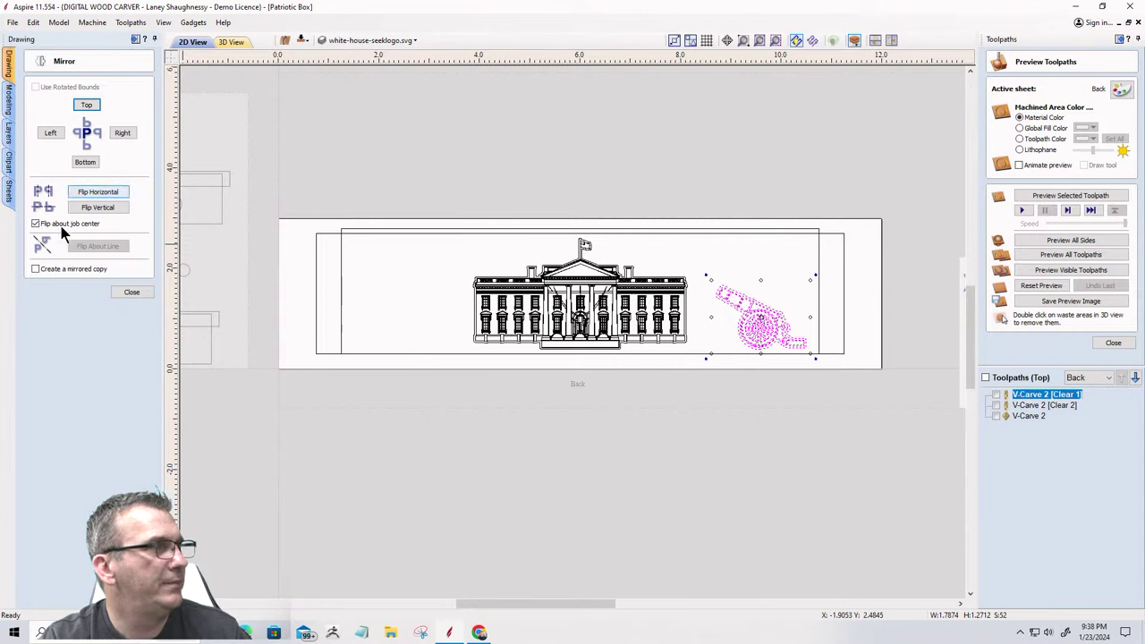
{"action": "left_click", "coordinate": [80, 193]}
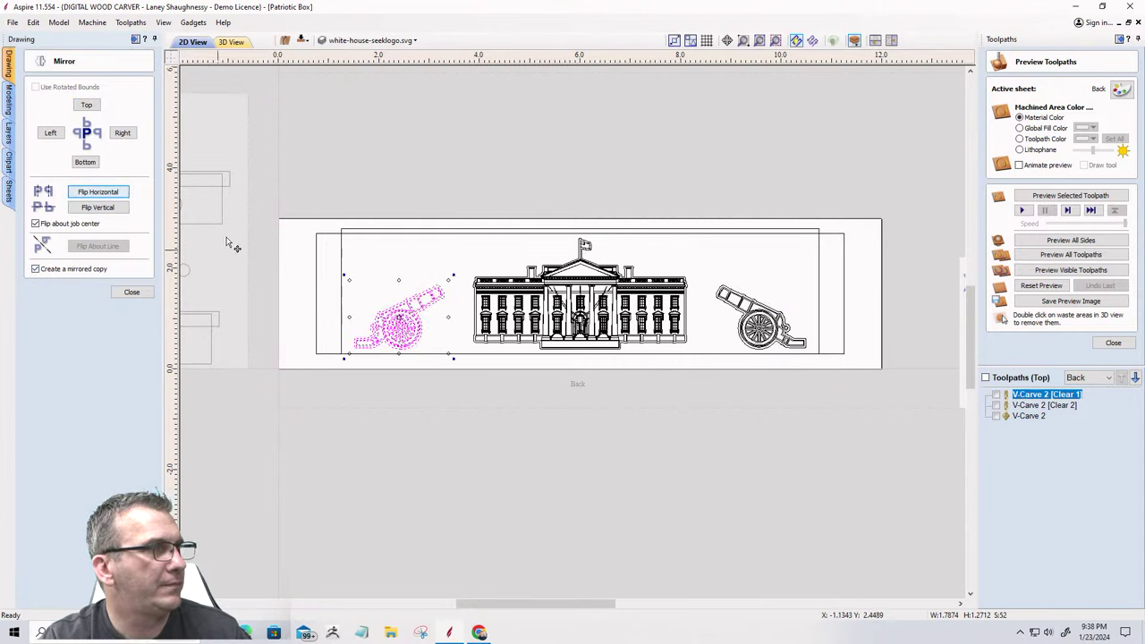
{"action": "left_click", "coordinate": [278, 182]}
{"action": "scroll", "coordinate": [444, 385], "scroll_direction": "down", "scroll_amount": 2}
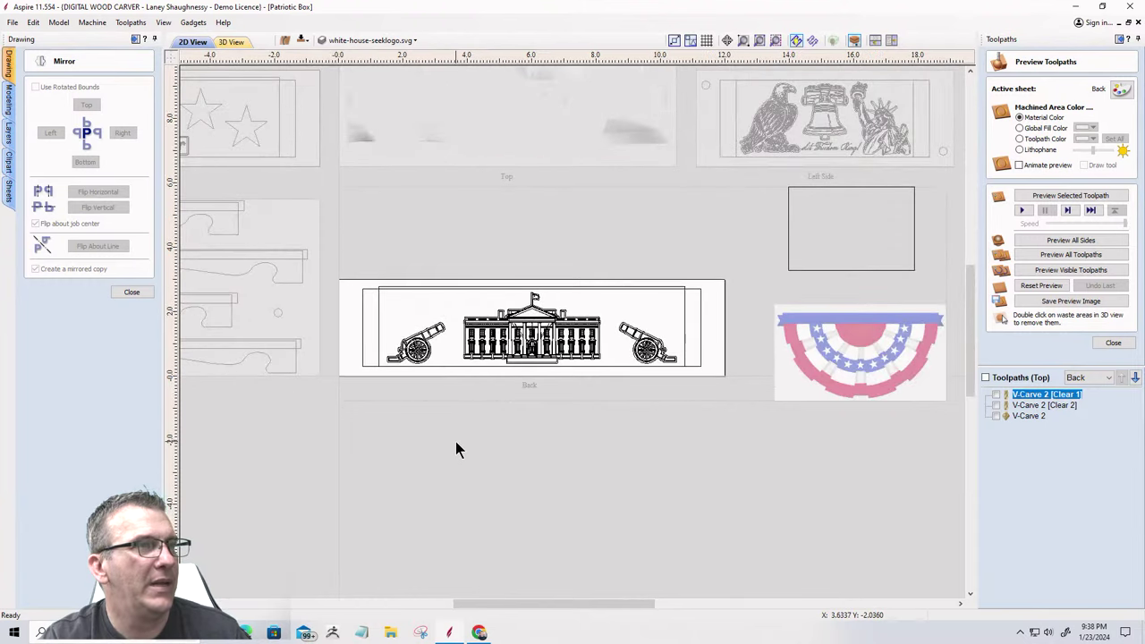
{"action": "scroll", "coordinate": [459, 436], "scroll_direction": "up", "scroll_amount": 2}
{"action": "scroll", "coordinate": [478, 428], "scroll_direction": "down", "scroll_amount": 2}
{"action": "scroll", "coordinate": [488, 431], "scroll_direction": "down", "scroll_amount": 1}
Shrink the flag bunting and position it above the cannon.
{"action": "left_click", "coordinate": [792, 394]}
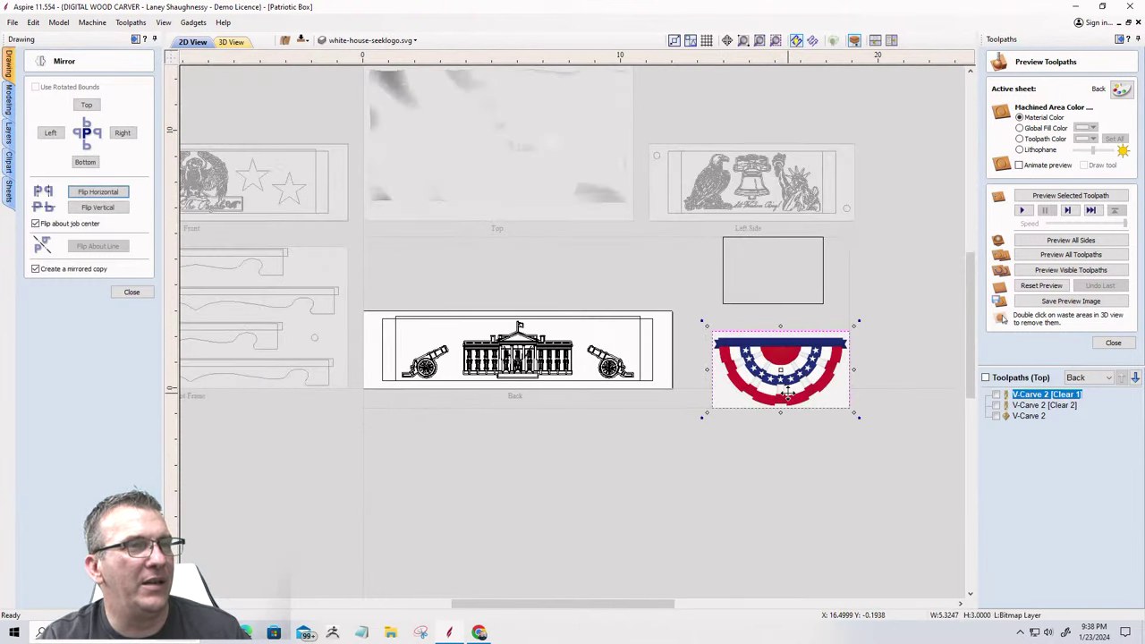
{"action": "left_click", "coordinate": [726, 351]}
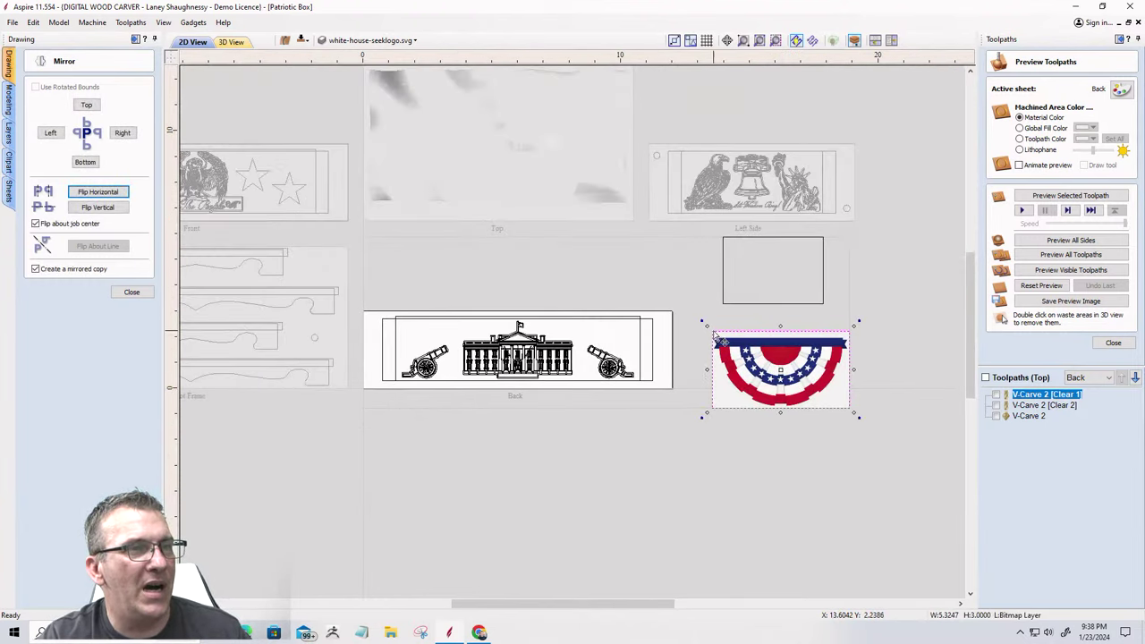
{"action": "left_click_drag", "start_coordinate": [705, 322], "coordinate": [606, 331]}
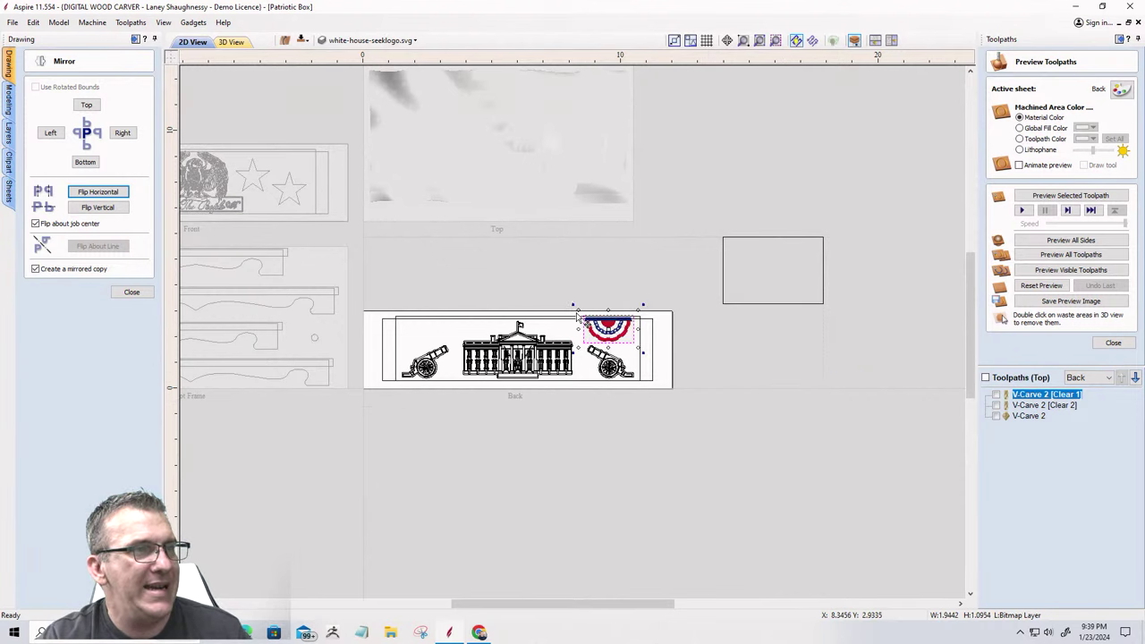
{"action": "scroll", "coordinate": [572, 317], "scroll_direction": "up", "scroll_amount": 2}
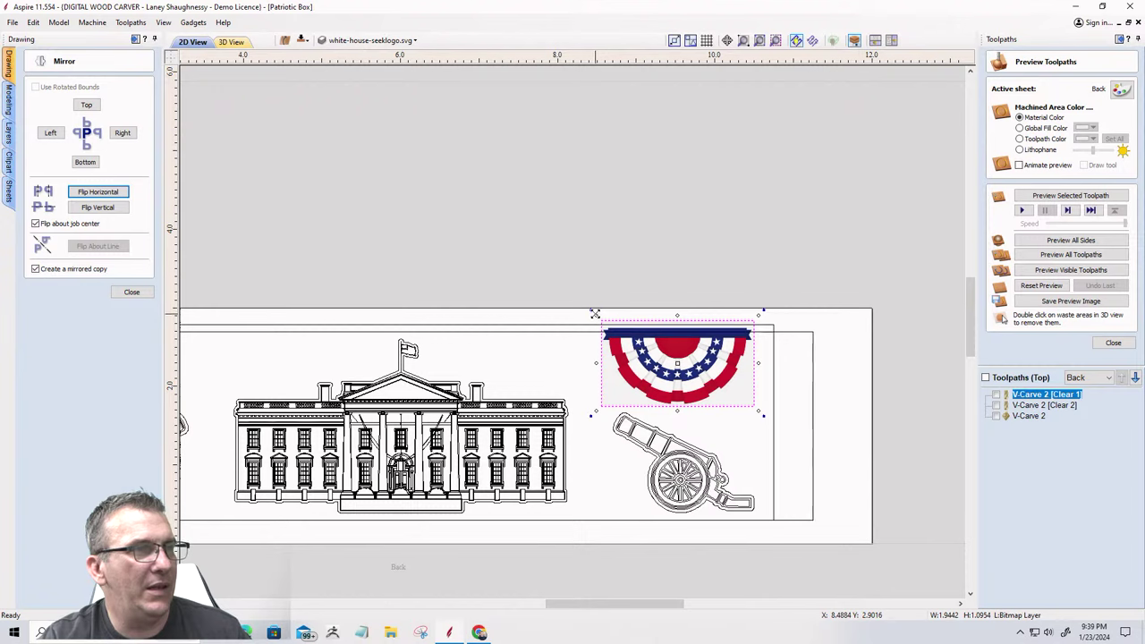
{"action": "left_click_drag", "start_coordinate": [595, 313], "coordinate": [622, 331]}
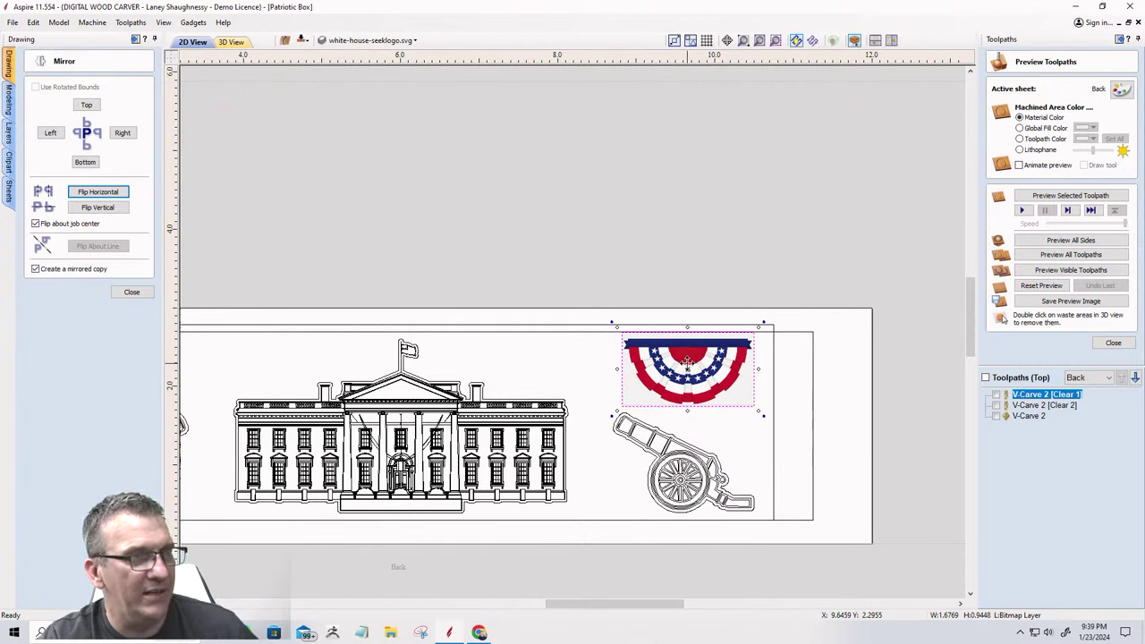
Copy the bunting beside itself and mirror both buntings to the left side.
{"action": "left_click_drag", "start_coordinate": [687, 360], "coordinate": [558, 361]}
{"action": "scroll", "coordinate": [559, 360], "scroll_direction": "down", "scroll_amount": 3}
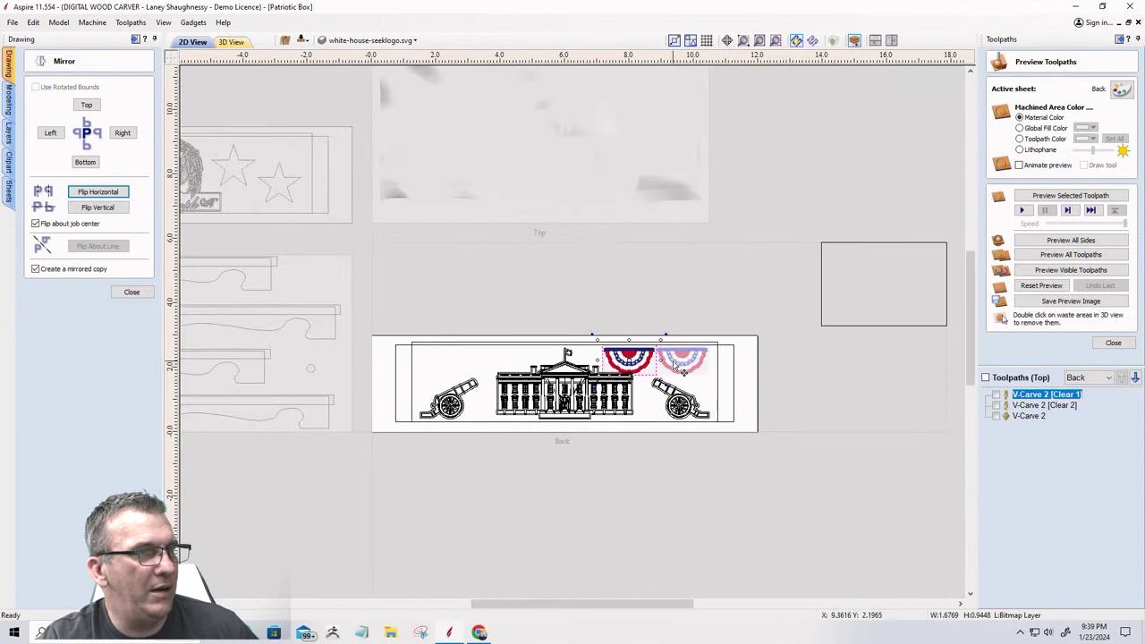
{"action": "left_click", "coordinate": [681, 362]}
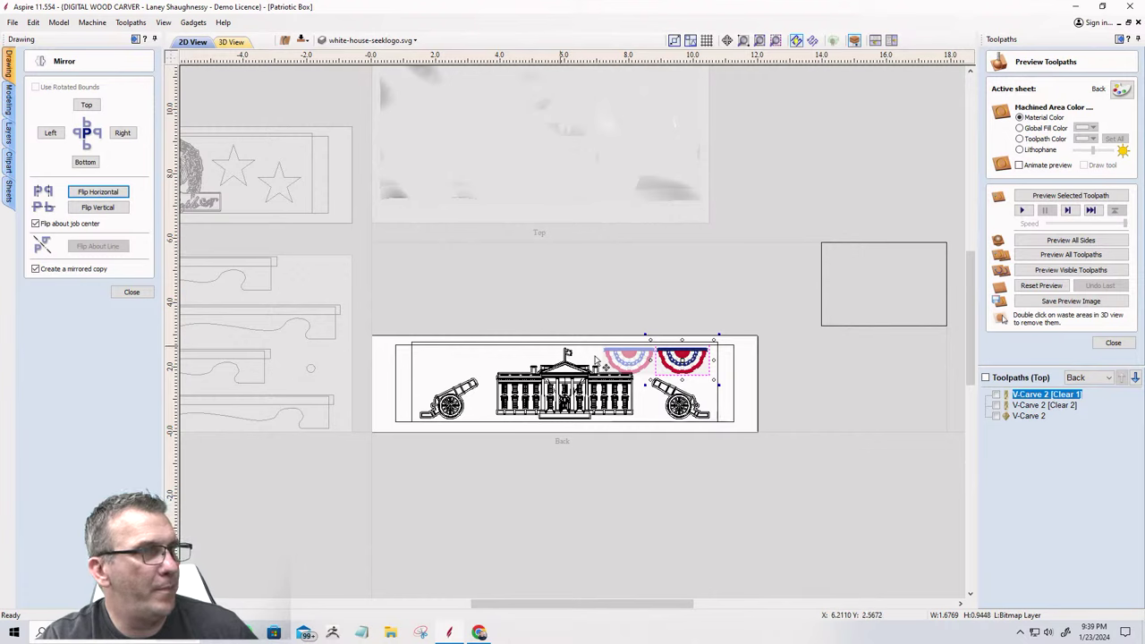
{"action": "left_click", "coordinate": [629, 367], "text": "shift"}
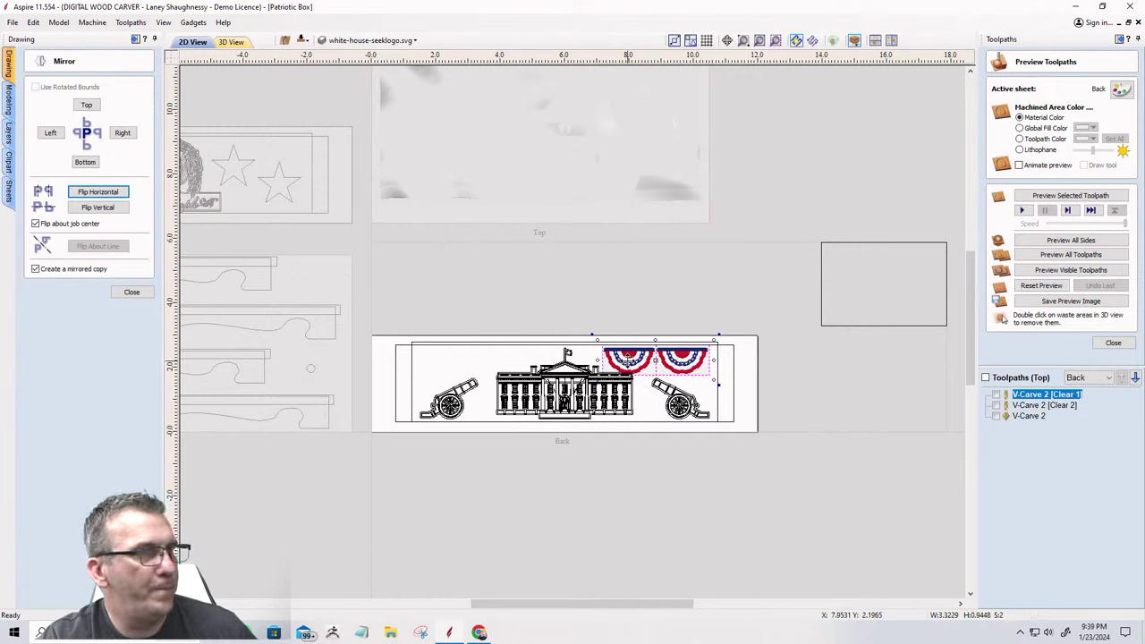
{"action": "left_click", "coordinate": [83, 199]}
{"action": "left_click", "coordinate": [409, 268]}
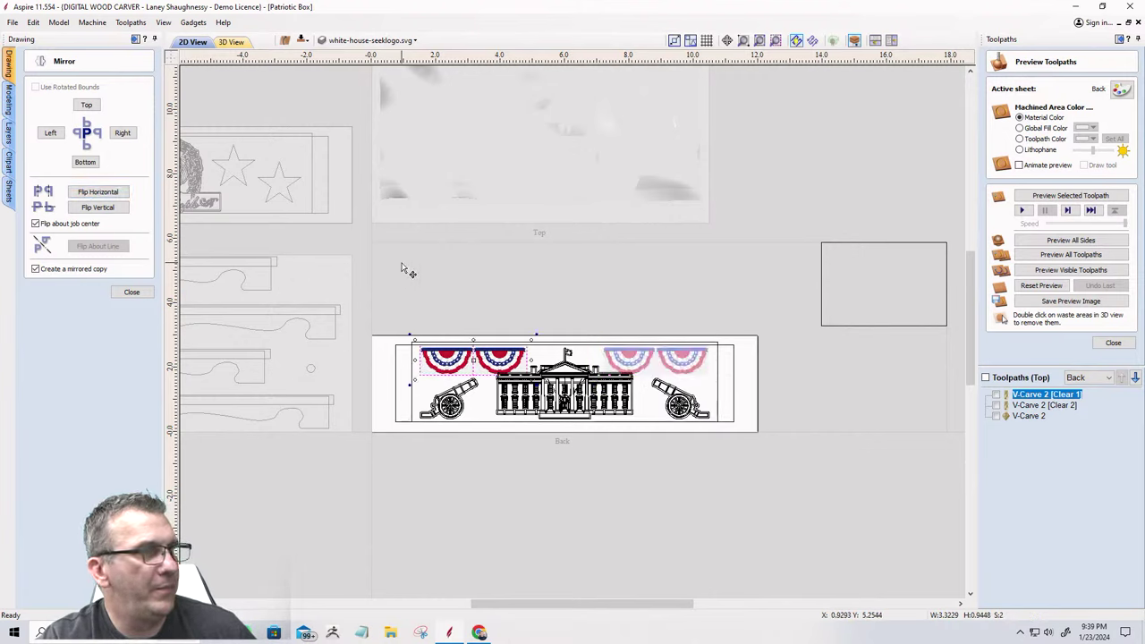
{"action": "scroll", "coordinate": [474, 420], "scroll_direction": "up", "scroll_amount": 3}
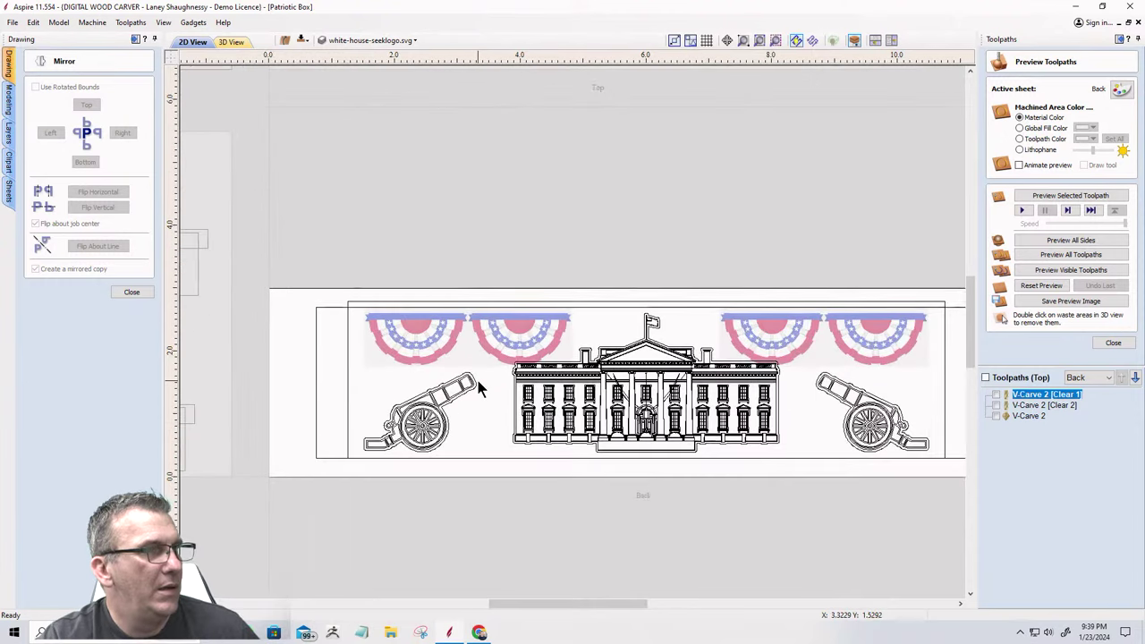
Nudge the right pair of buntings up to the panel's top edge.
{"action": "left_click", "coordinate": [440, 327]}
{"action": "left_click", "coordinate": [517, 342], "text": "shift"}
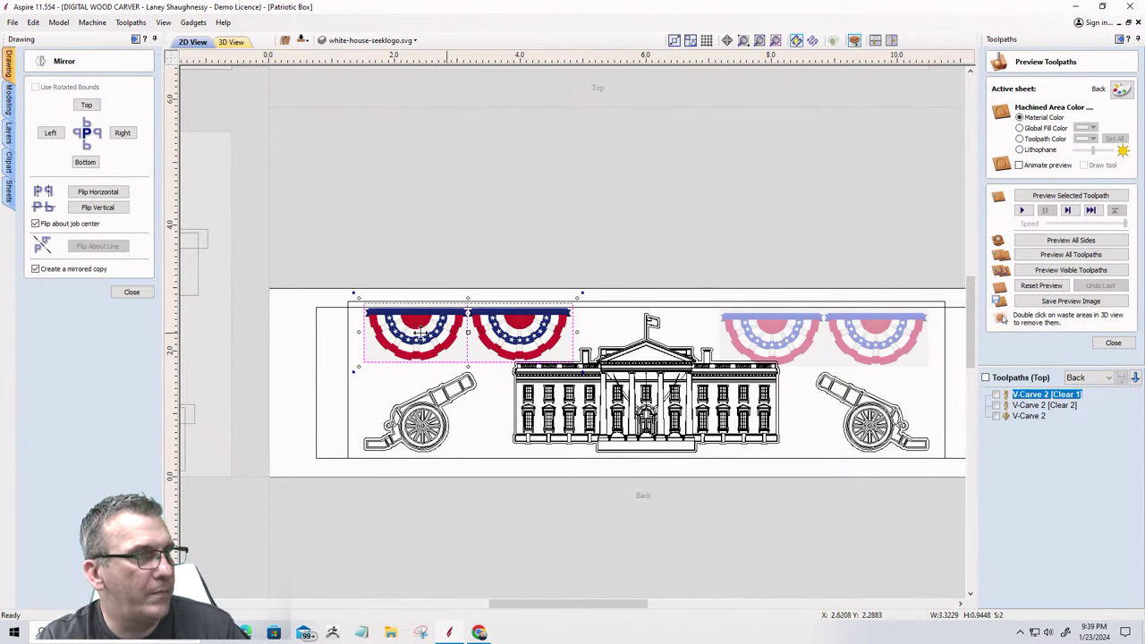
{"action": "scroll", "coordinate": [409, 320], "scroll_direction": "up", "scroll_amount": 2}
{"action": "scroll", "coordinate": [407, 319], "scroll_direction": "up", "scroll_amount": 4}
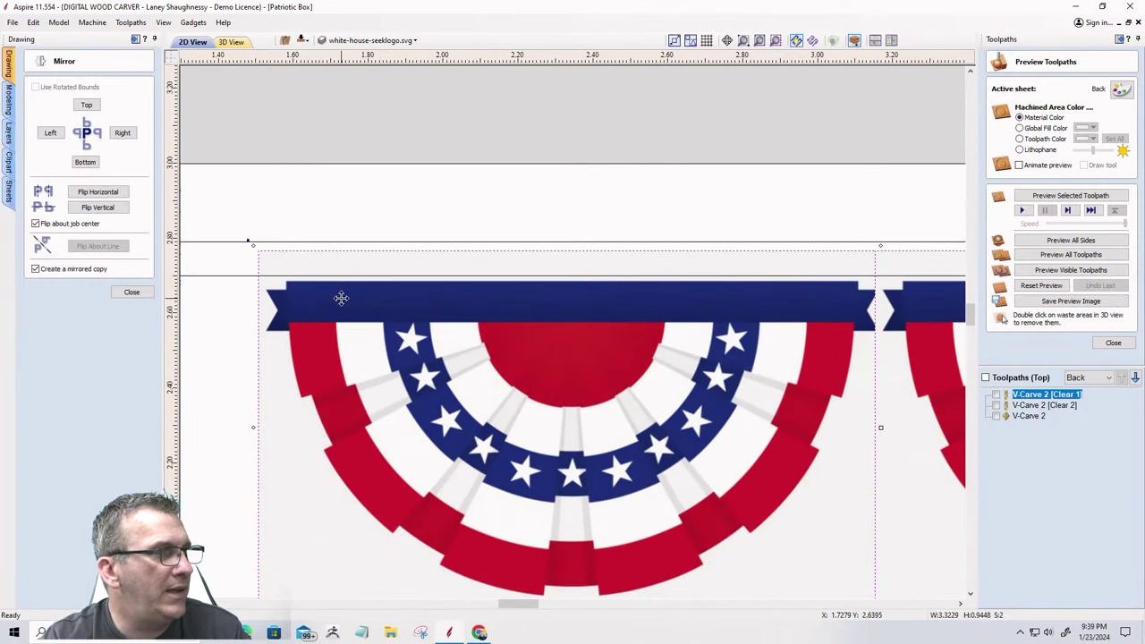
{"action": "scroll", "coordinate": [276, 285], "scroll_direction": "down", "scroll_amount": 5}
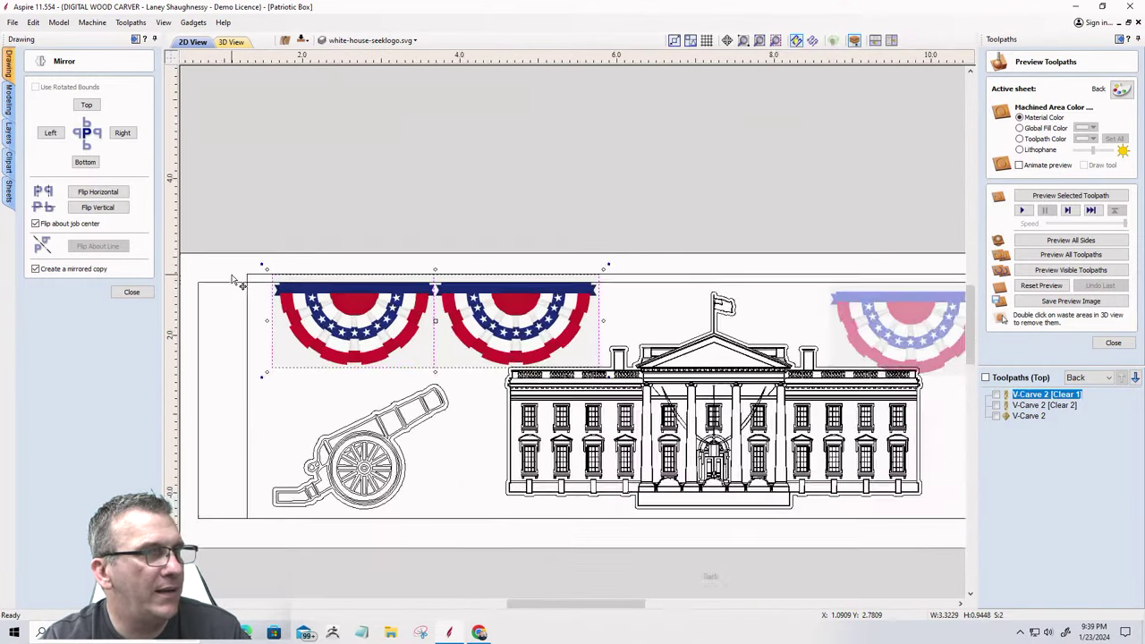
{"action": "scroll", "coordinate": [239, 285], "scroll_direction": "down", "scroll_amount": 2}
{"action": "key", "text": "Escape"}
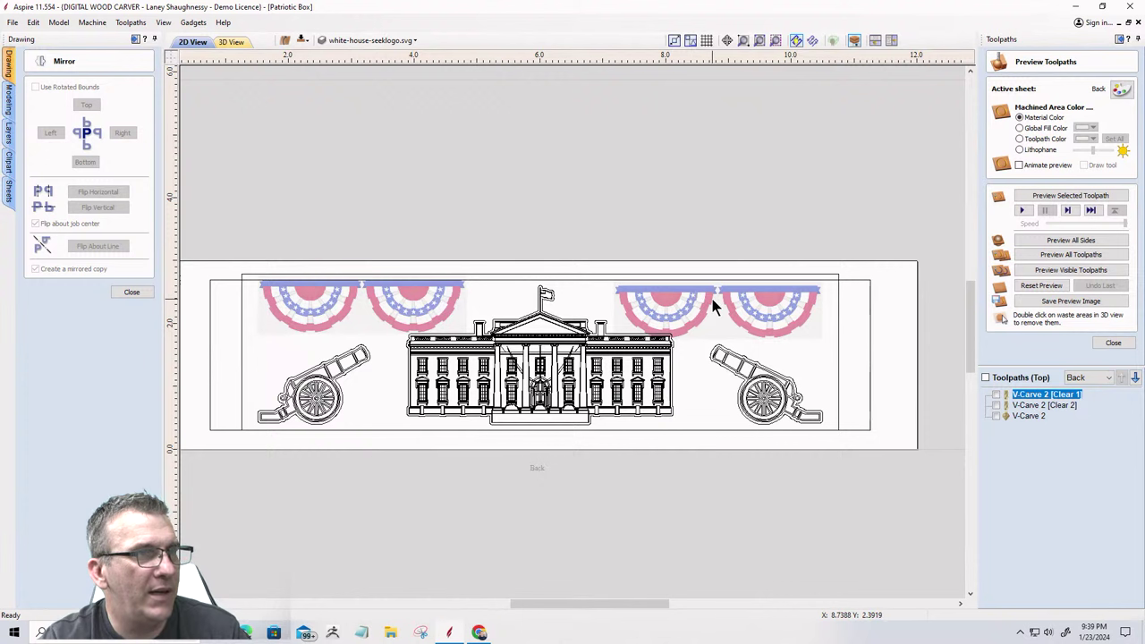
{"action": "left_click", "coordinate": [713, 307]}
{"action": "left_click", "coordinate": [751, 308], "text": "shift"}
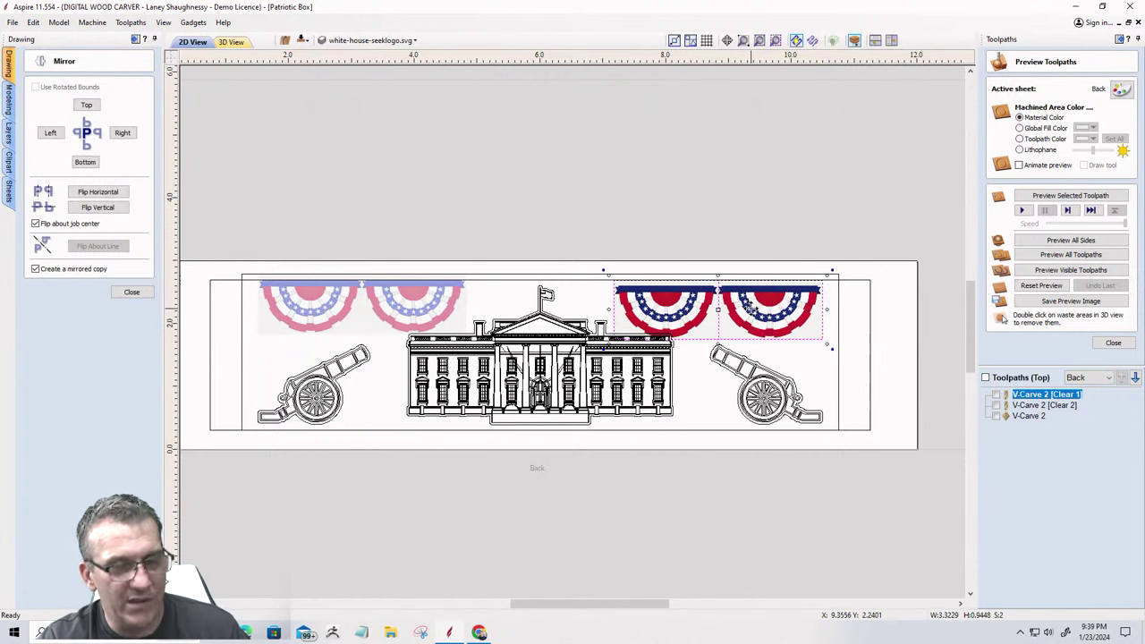
{"action": "scroll", "coordinate": [644, 286], "scroll_direction": "up", "scroll_amount": 3}
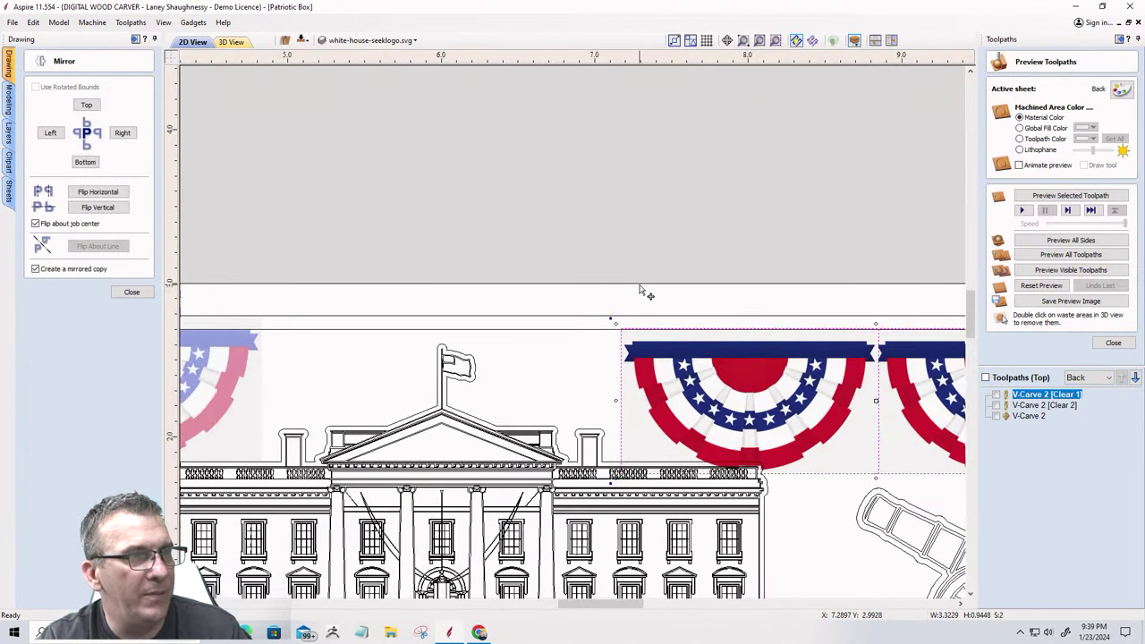
{"action": "scroll", "coordinate": [682, 343], "scroll_direction": "up", "scroll_amount": 3}
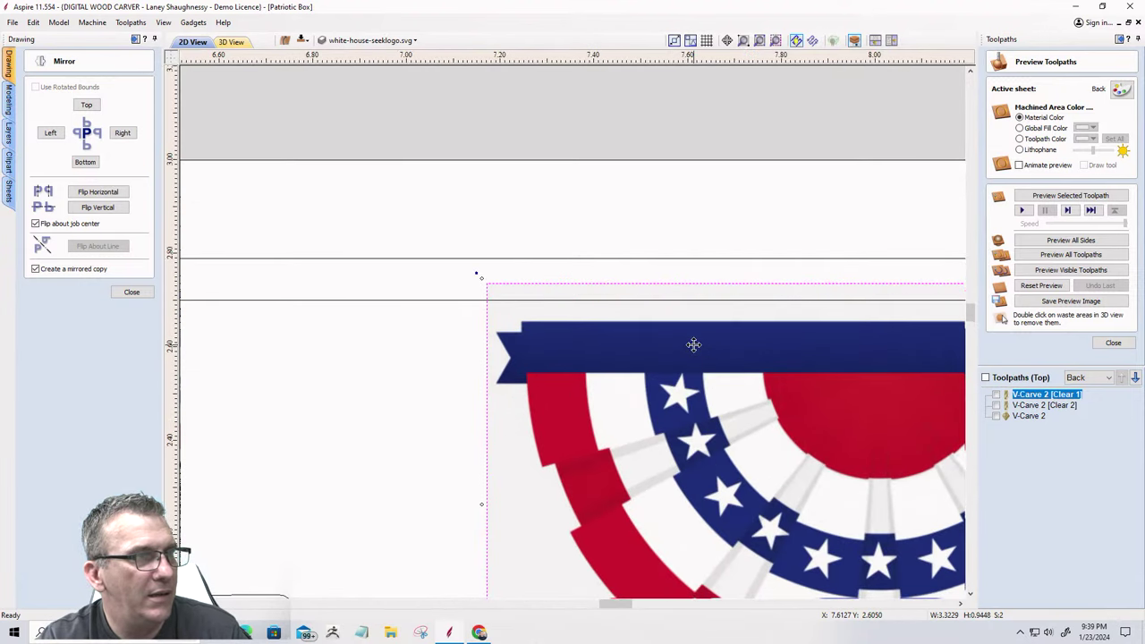
{"action": "key", "text": "Up"}
{"action": "key", "text": "Up"}
{"action": "key", "text": "Up"}
{"action": "key", "text": "Up"}
{"action": "key", "text": "Up"}
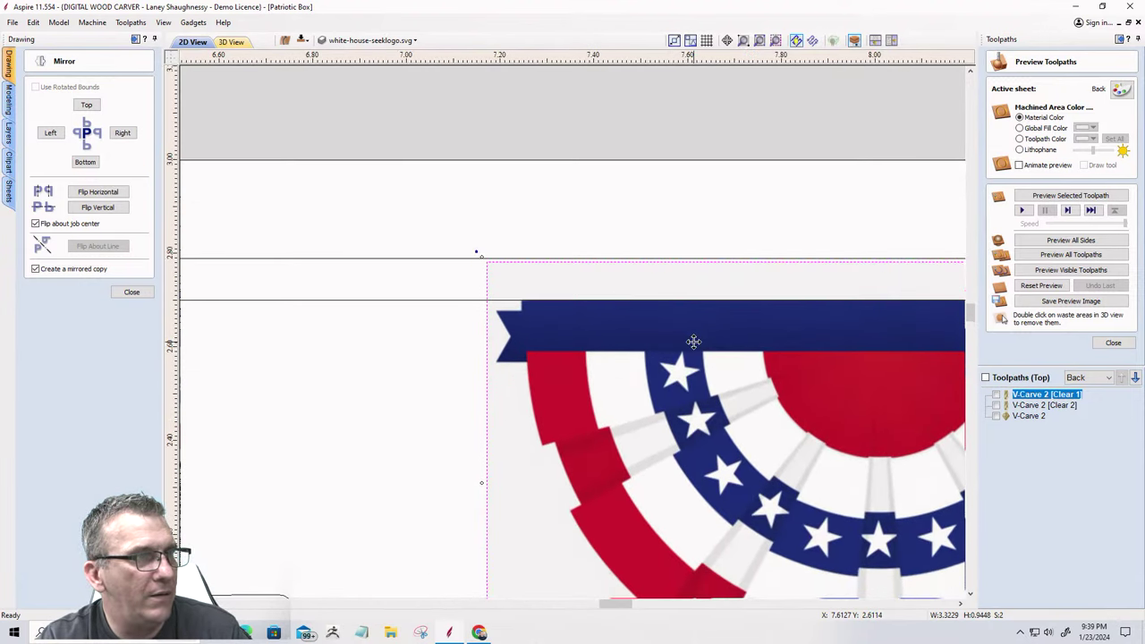
{"action": "scroll", "coordinate": [693, 341], "scroll_direction": "down", "scroll_amount": 4}
Nudge the White House artwork down two steps with the arrow key.
{"action": "left_click", "coordinate": [614, 347]}
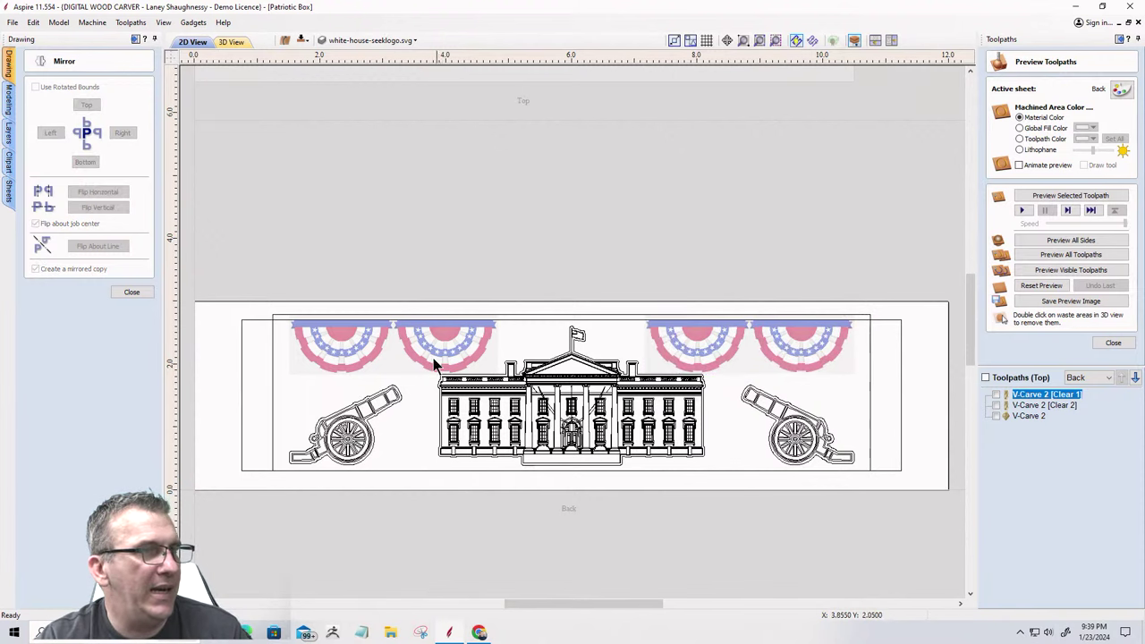
{"action": "left_click_drag", "start_coordinate": [415, 273], "coordinate": [725, 497]}
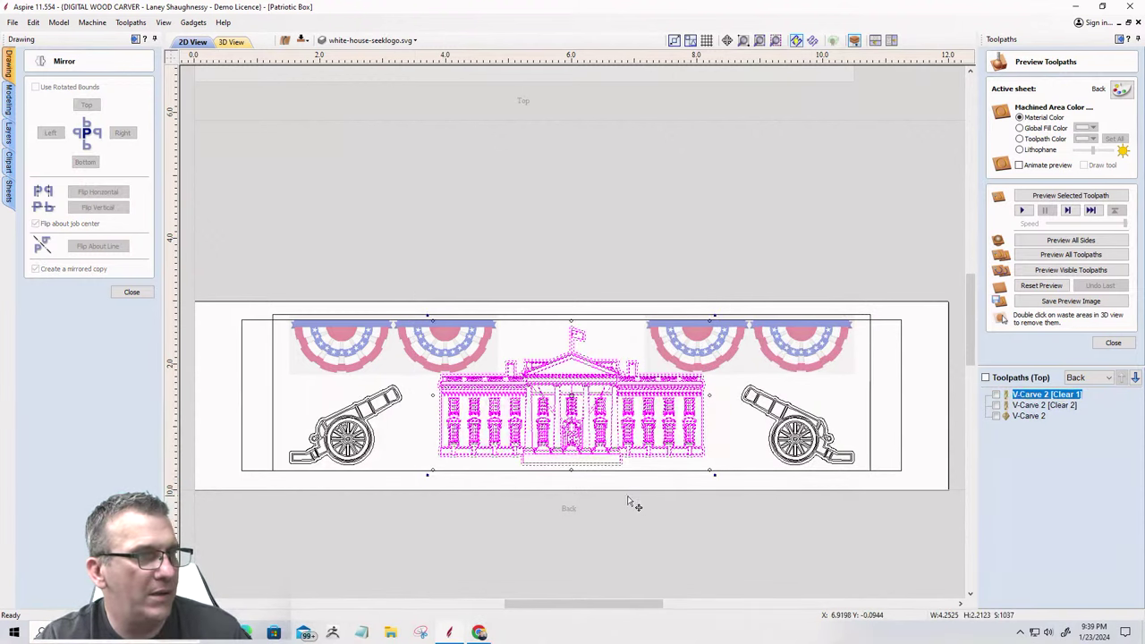
{"action": "scroll", "coordinate": [587, 450], "scroll_direction": "up", "scroll_amount": 4}
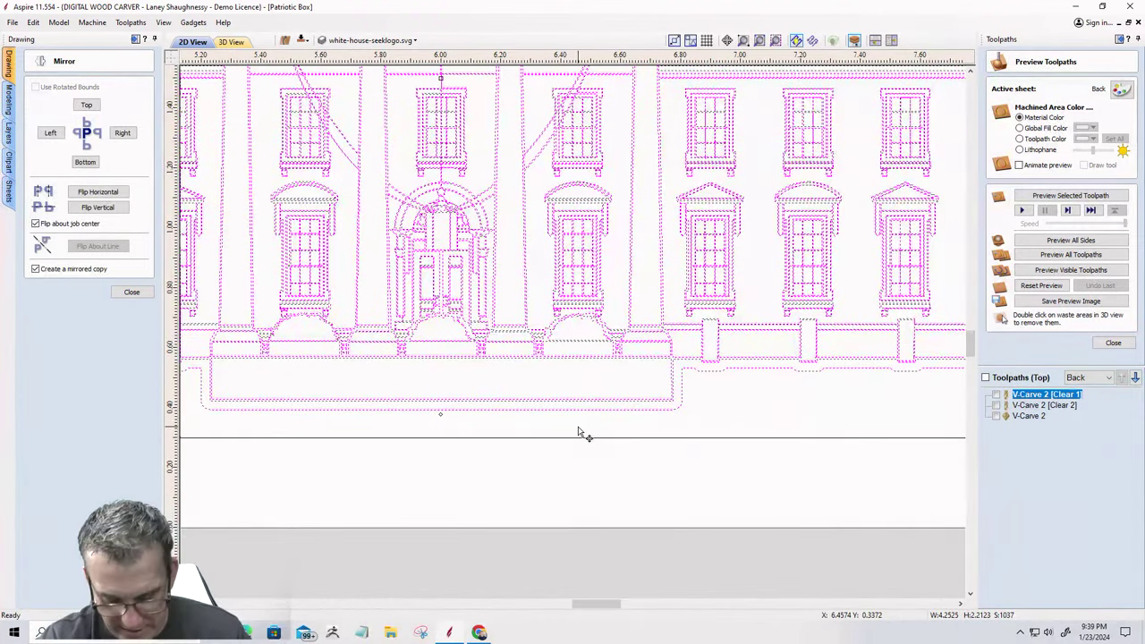
{"action": "key", "text": "Down"}
{"action": "key", "text": "Down"}
{"action": "key", "text": "Down"}
{"action": "key", "text": "Down"}
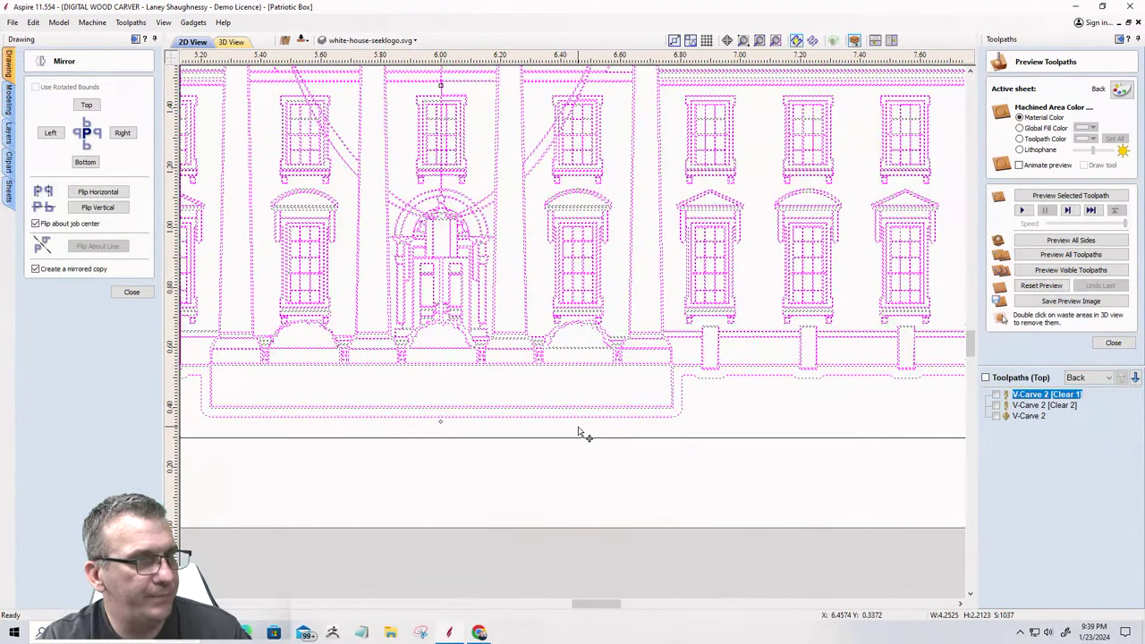
{"action": "key", "text": "Down"}
{"action": "key", "text": "Down"}
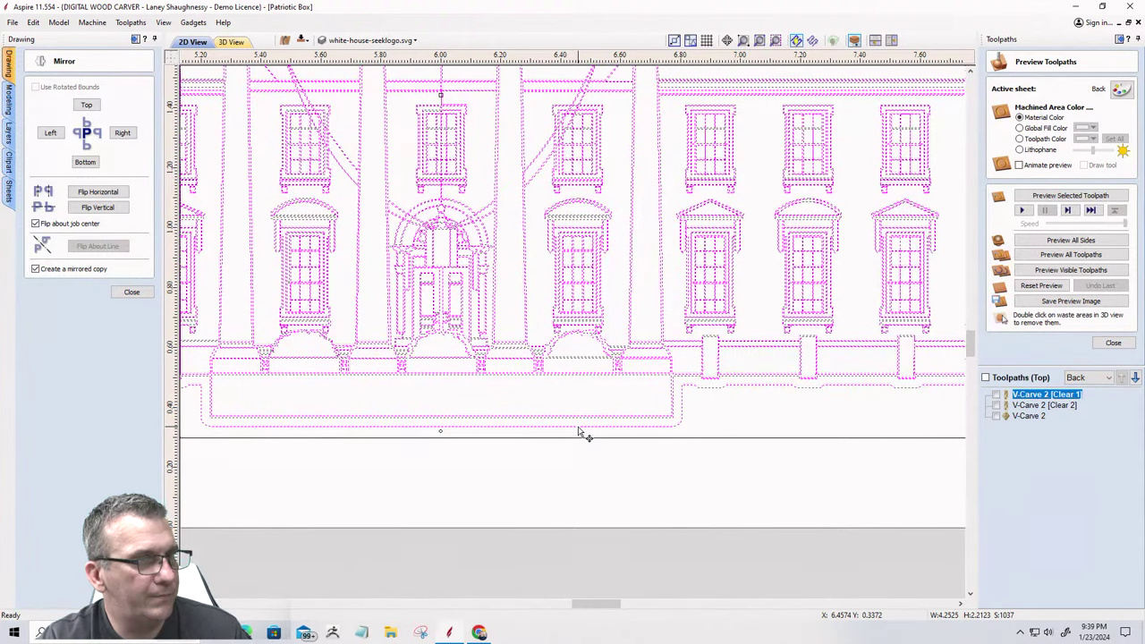
{"action": "scroll", "coordinate": [583, 410], "scroll_direction": "down", "scroll_amount": 4}
{"action": "scroll", "coordinate": [591, 383], "scroll_direction": "down", "scroll_amount": 2}
{"action": "left_click", "coordinate": [532, 248]}
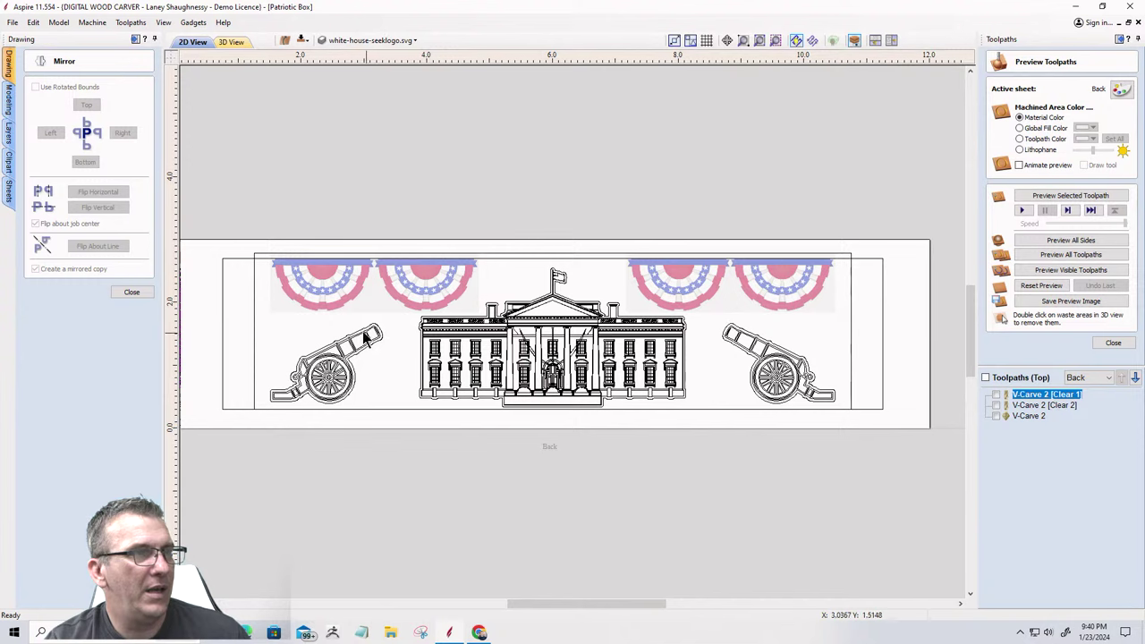
{"action": "scroll", "coordinate": [385, 277], "scroll_direction": "up", "scroll_amount": 5}
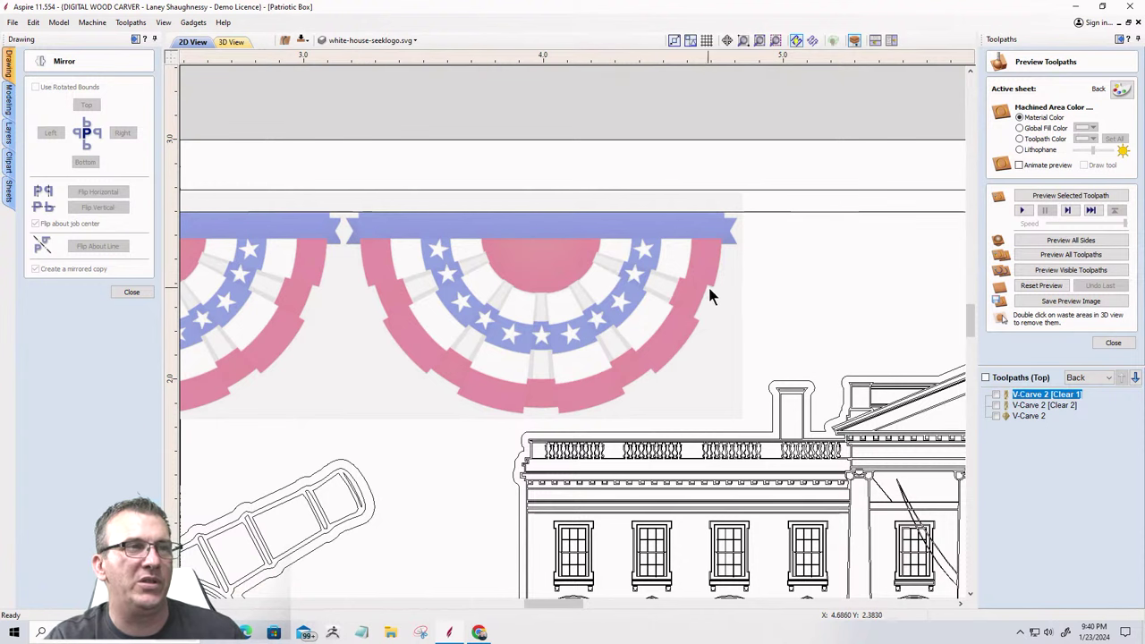
{"action": "scroll", "coordinate": [684, 215], "scroll_direction": "up", "scroll_amount": 1}
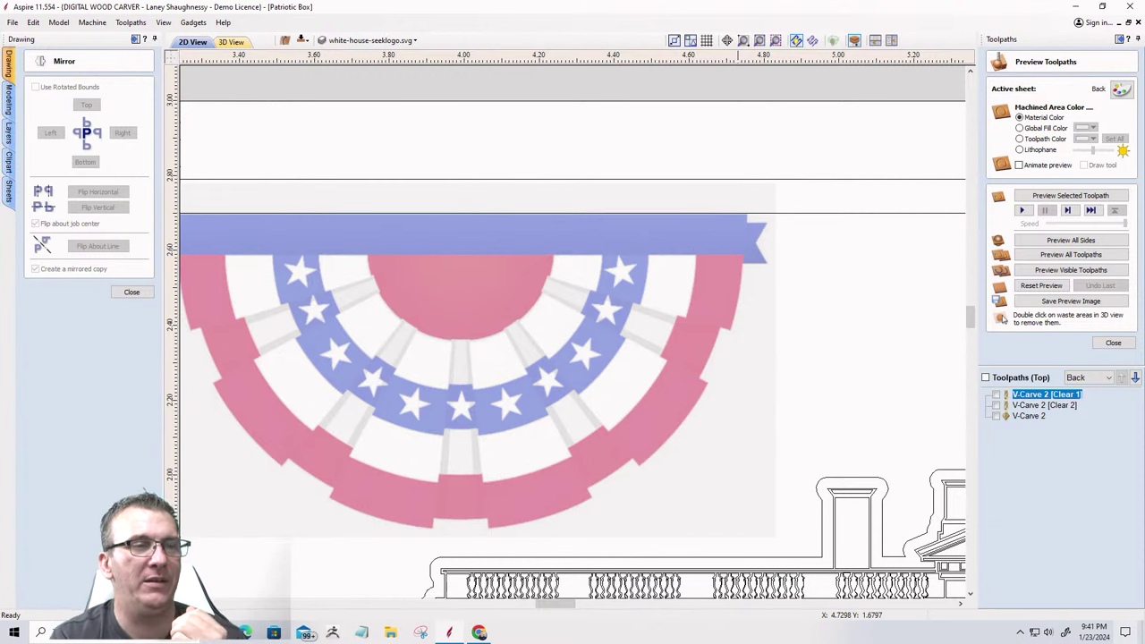
{"action": "scroll", "coordinate": [268, 322], "scroll_direction": "down", "scroll_amount": 4}
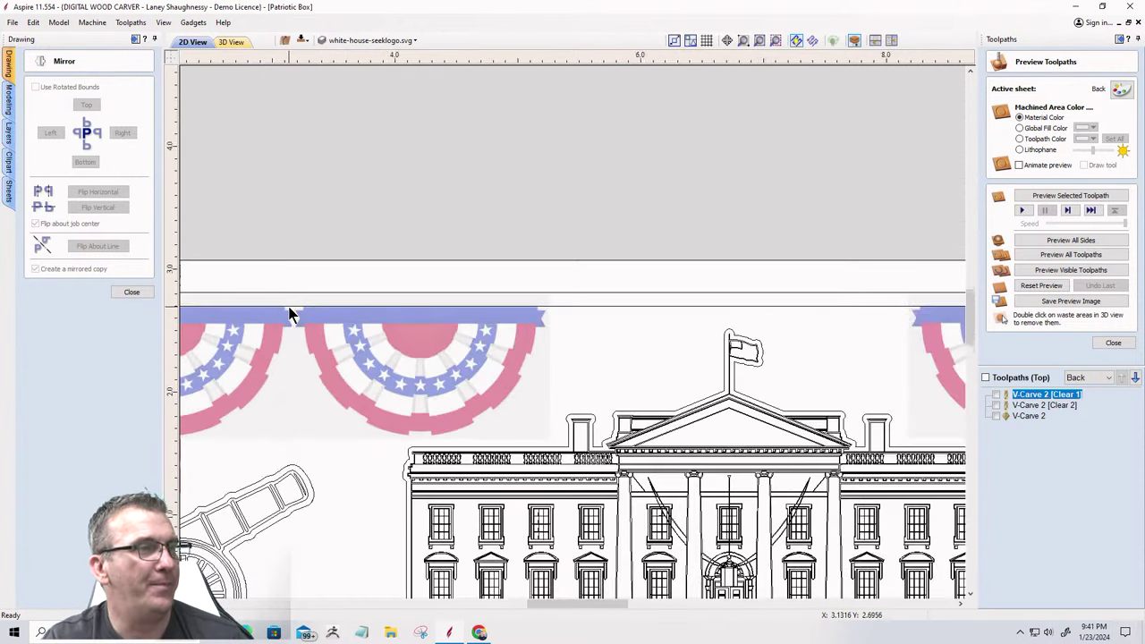
{"action": "scroll", "coordinate": [289, 320], "scroll_direction": "down", "scroll_amount": 2}
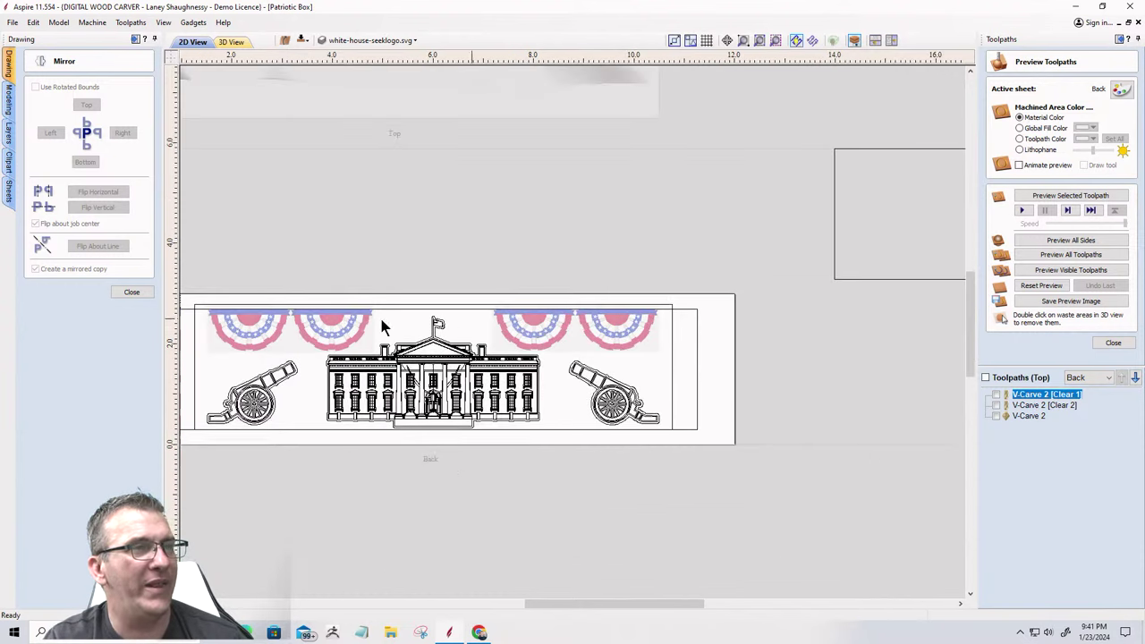
{"action": "scroll", "coordinate": [739, 340], "scroll_direction": "down", "scroll_amount": 2}
{"action": "scroll", "coordinate": [554, 381], "scroll_direction": "up", "scroll_amount": 4}
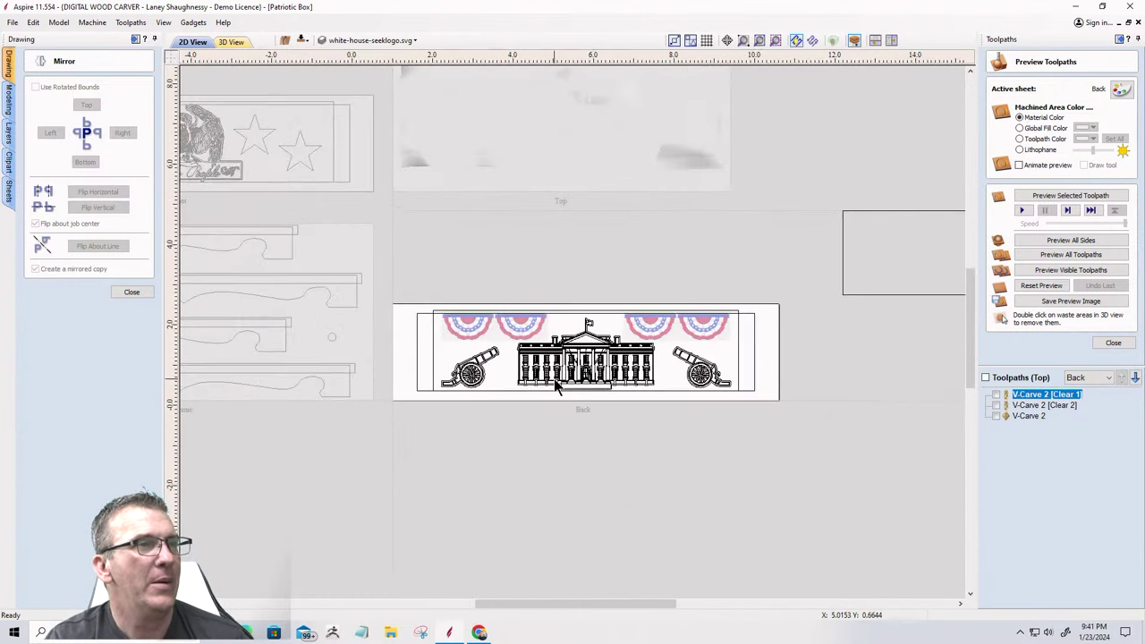
{"action": "scroll", "coordinate": [555, 383], "scroll_direction": "down", "scroll_amount": 2}
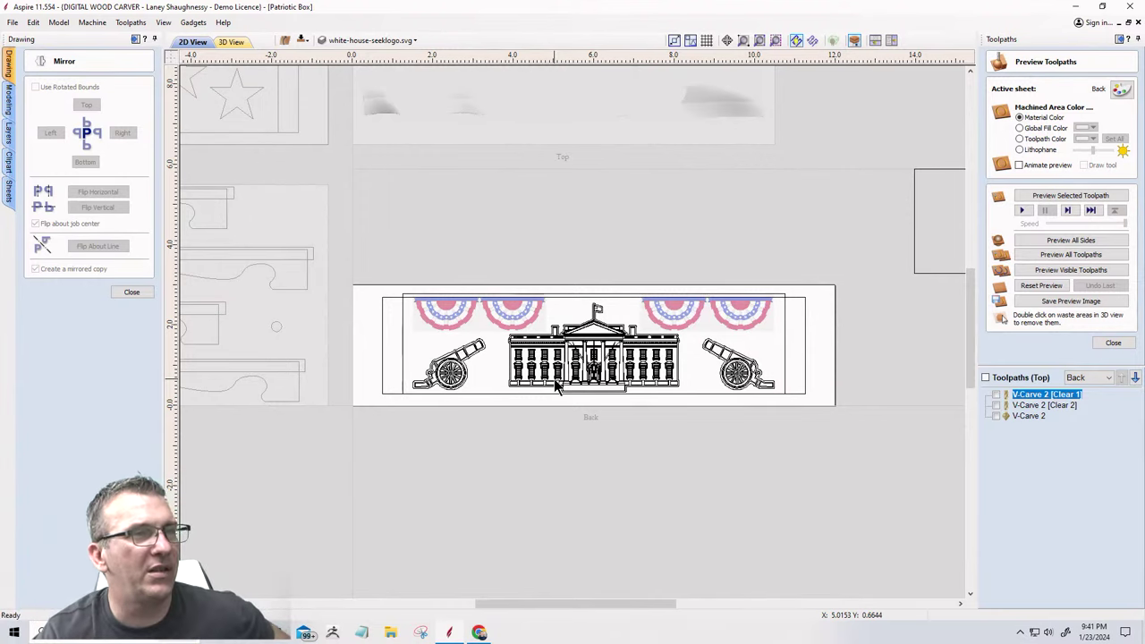
{"action": "scroll", "coordinate": [402, 338], "scroll_direction": "up", "scroll_amount": 2}
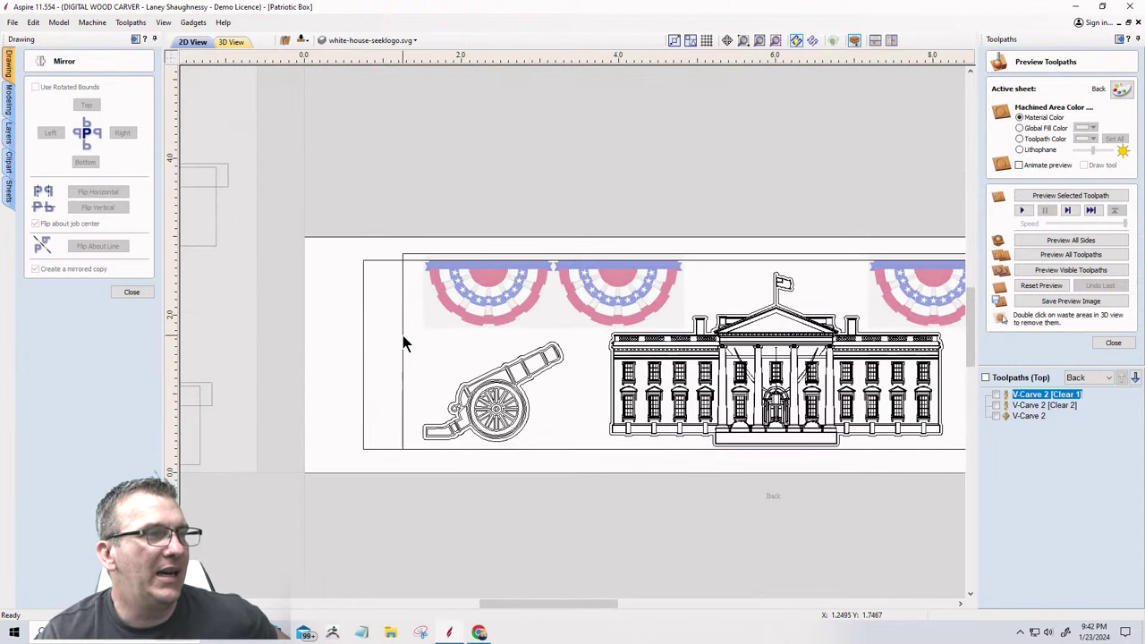
{"action": "scroll", "coordinate": [417, 350], "scroll_direction": "down", "scroll_amount": 3}
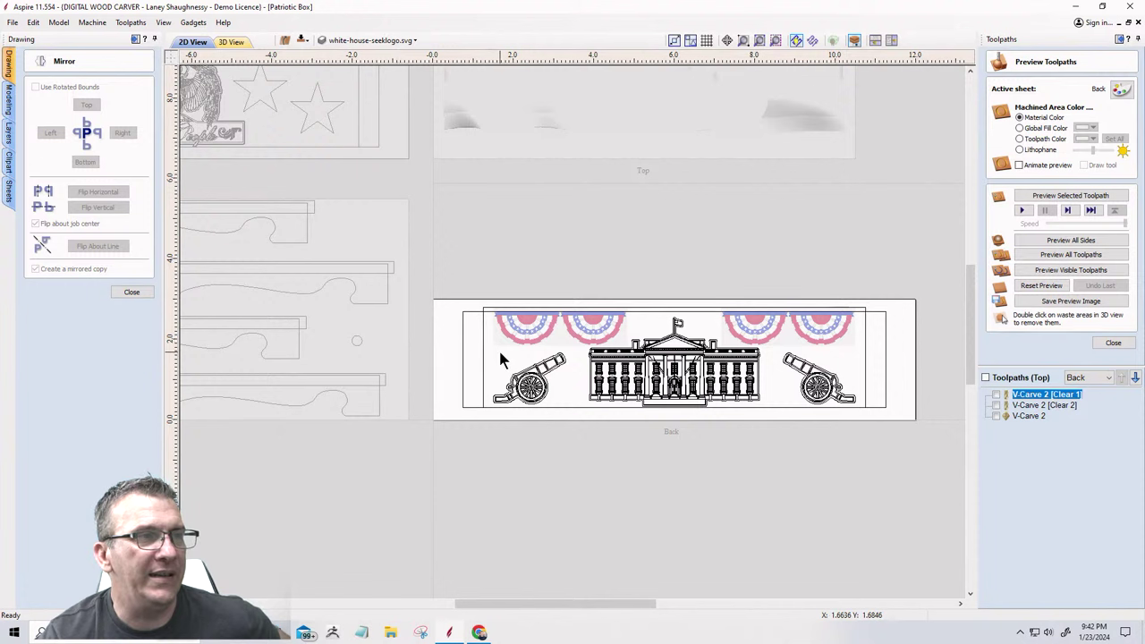
{"action": "scroll", "coordinate": [498, 348], "scroll_direction": "up", "scroll_amount": 2}
{"action": "scroll", "coordinate": [563, 353], "scroll_direction": "down", "scroll_amount": 3}
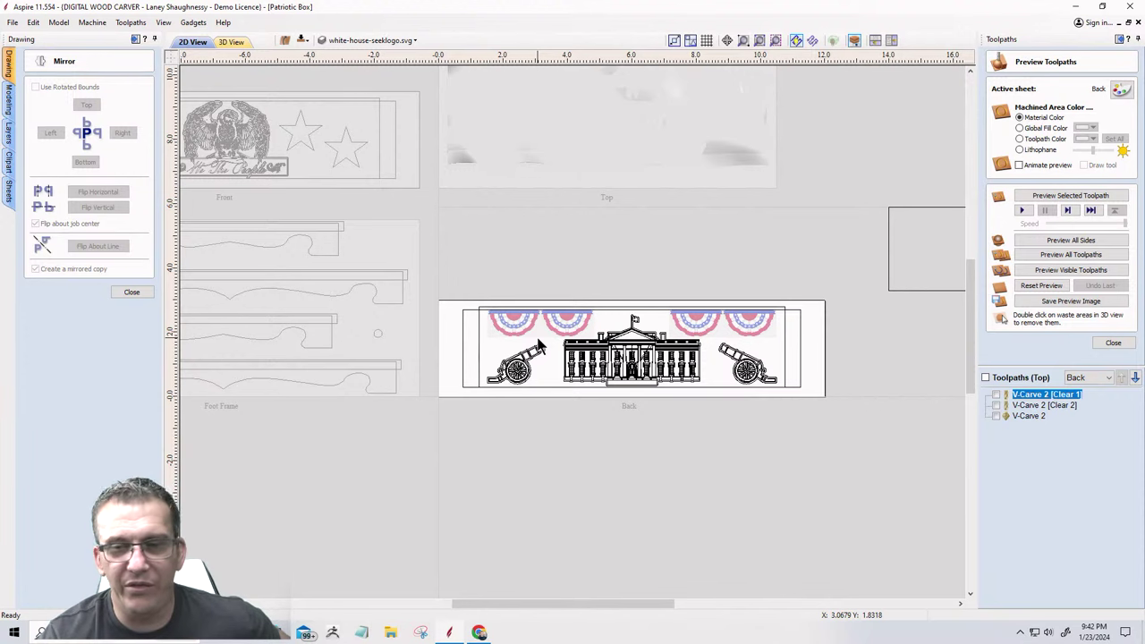
{"action": "scroll", "coordinate": [540, 345], "scroll_direction": "up", "scroll_amount": 3}
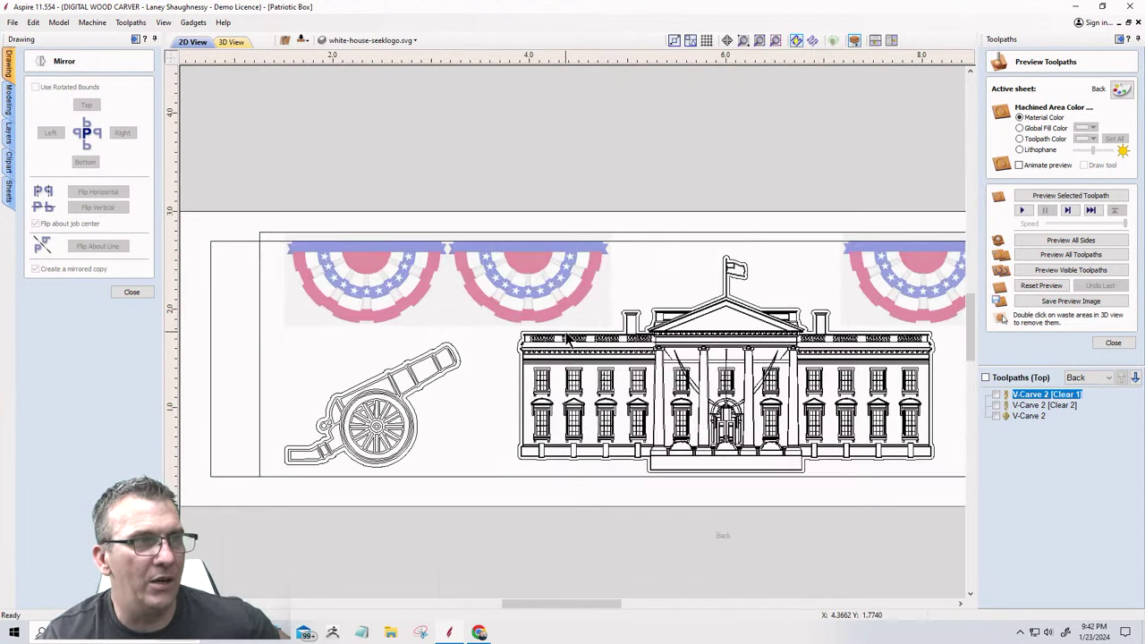
{"action": "scroll", "coordinate": [540, 328], "scroll_direction": "down", "scroll_amount": 2}
{"action": "scroll", "coordinate": [554, 327], "scroll_direction": "up", "scroll_amount": 1}
{"action": "scroll", "coordinate": [591, 329], "scroll_direction": "up", "scroll_amount": 2}
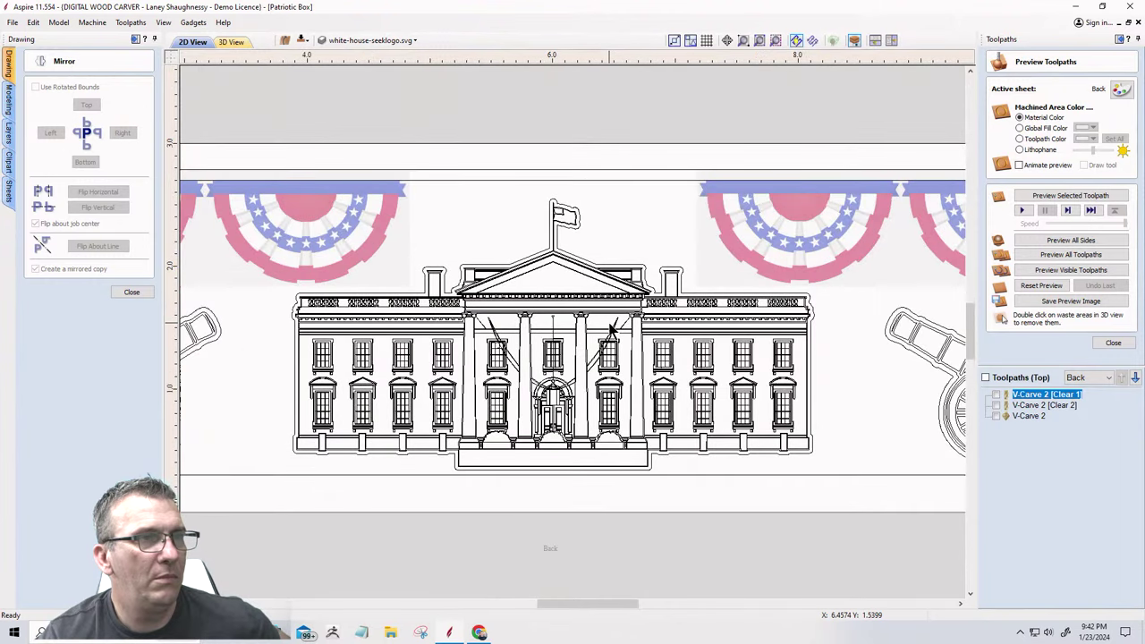
{"action": "scroll", "coordinate": [611, 329], "scroll_direction": "down", "scroll_amount": 1}
{"action": "scroll", "coordinate": [611, 329], "scroll_direction": "down", "scroll_amount": 2}
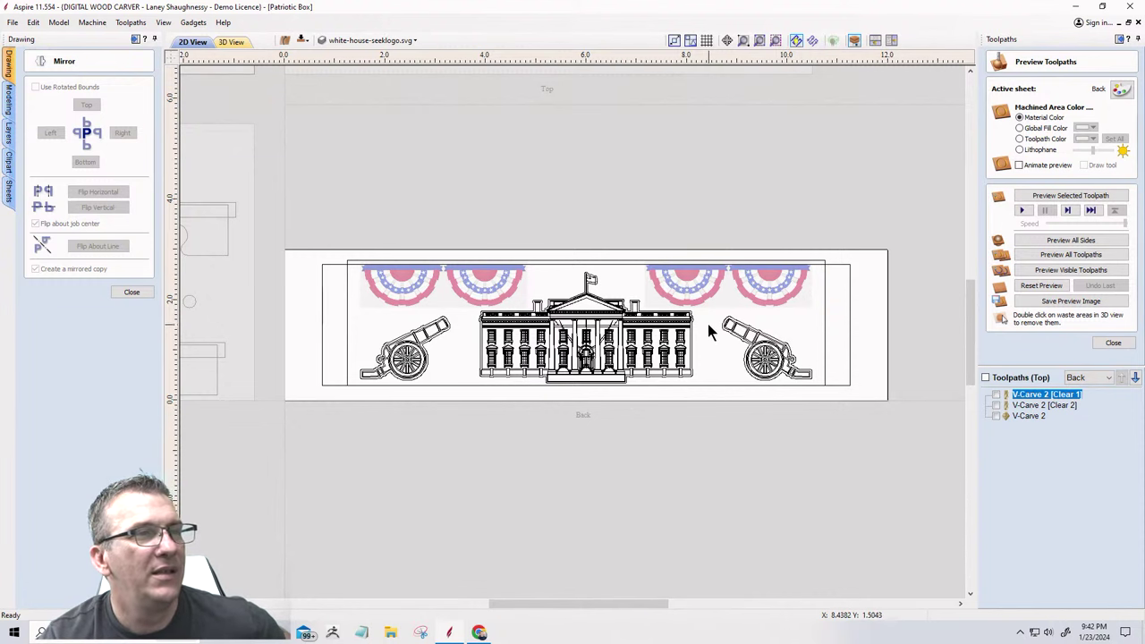
{"action": "scroll", "coordinate": [709, 325], "scroll_direction": "up", "scroll_amount": 3}
{"action": "scroll", "coordinate": [707, 330], "scroll_direction": "down", "scroll_amount": 2}
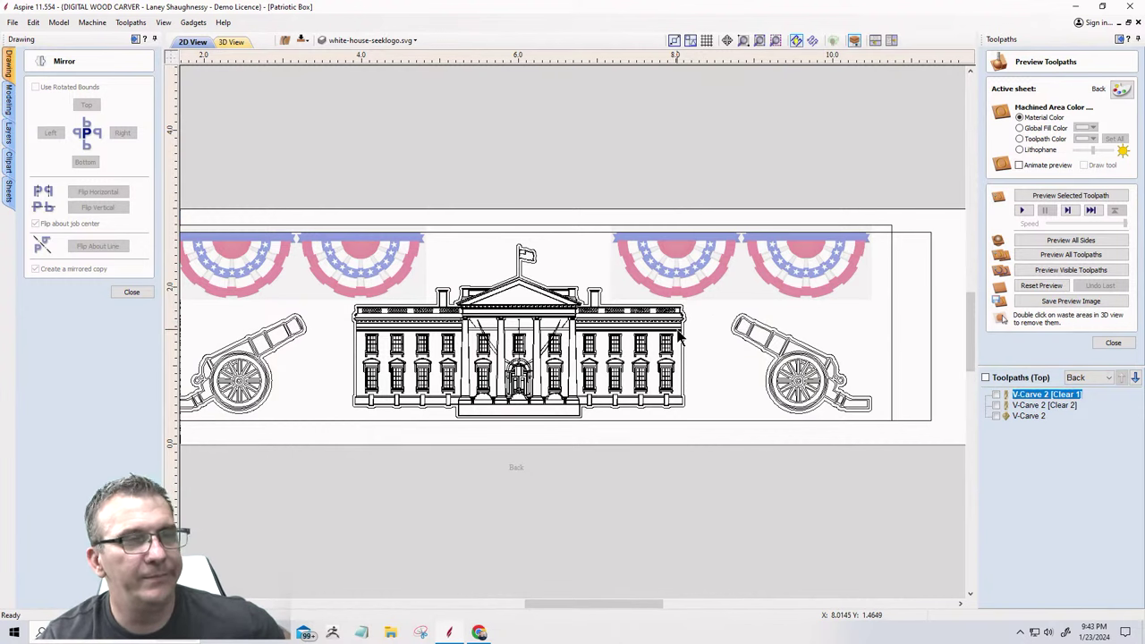
{"action": "scroll", "coordinate": [688, 326], "scroll_direction": "down", "scroll_amount": 1}
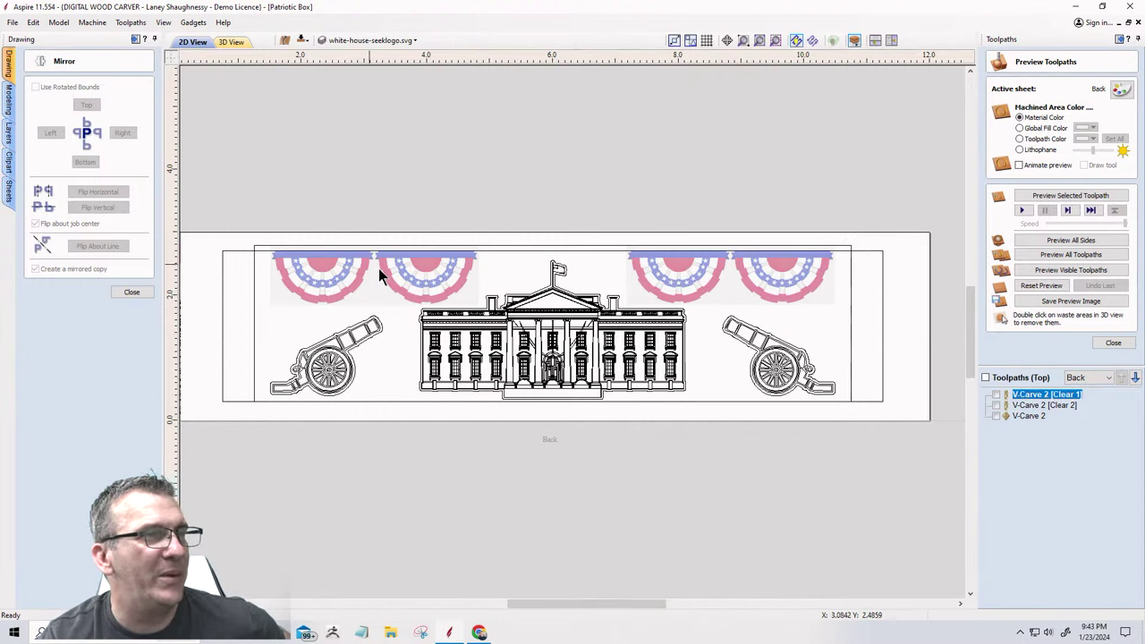
Select the White House, cannons and buntings of the Back panel design.
{"action": "left_click", "coordinate": [272, 253]}
{"action": "scroll", "coordinate": [862, 360], "scroll_direction": "down", "scroll_amount": 3}
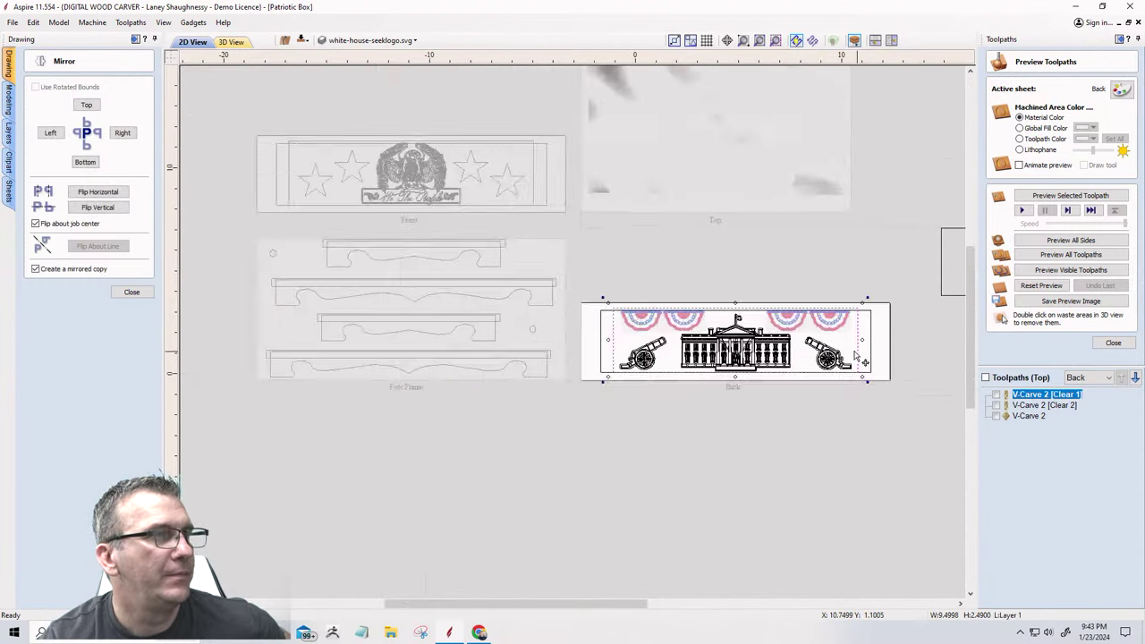
{"action": "scroll", "coordinate": [760, 340], "scroll_direction": "down", "scroll_amount": 3}
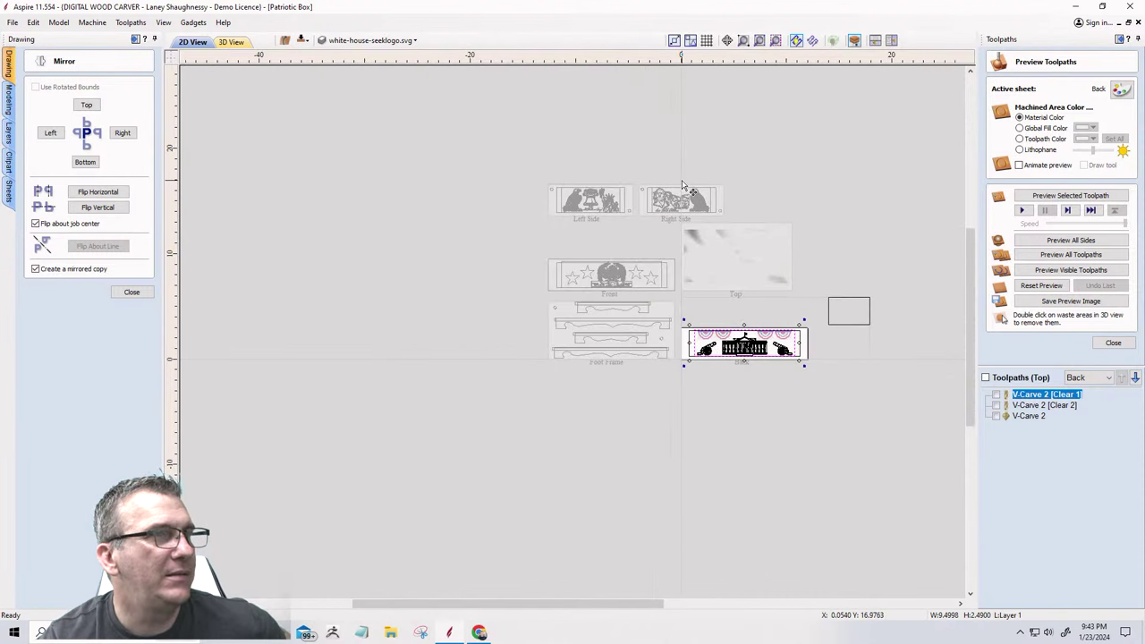
{"action": "scroll", "coordinate": [681, 185], "scroll_direction": "up", "scroll_amount": 2}
{"action": "scroll", "coordinate": [681, 185], "scroll_direction": "up", "scroll_amount": 1}
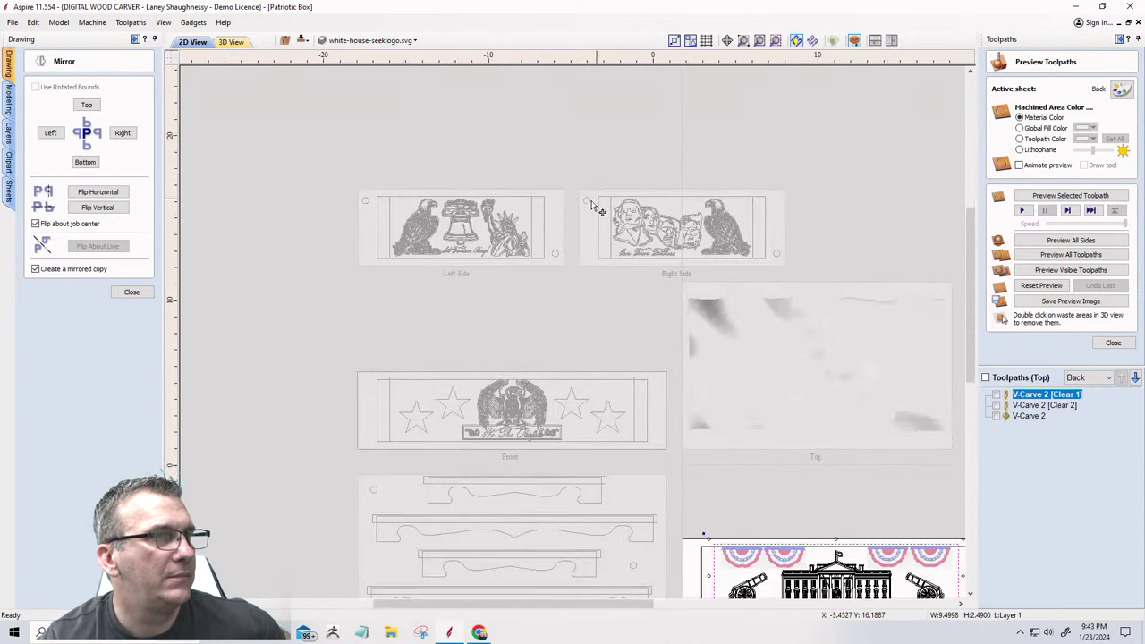
{"action": "scroll", "coordinate": [735, 397], "scroll_direction": "down", "scroll_amount": 2}
{"action": "scroll", "coordinate": [737, 397], "scroll_direction": "up", "scroll_amount": 4}
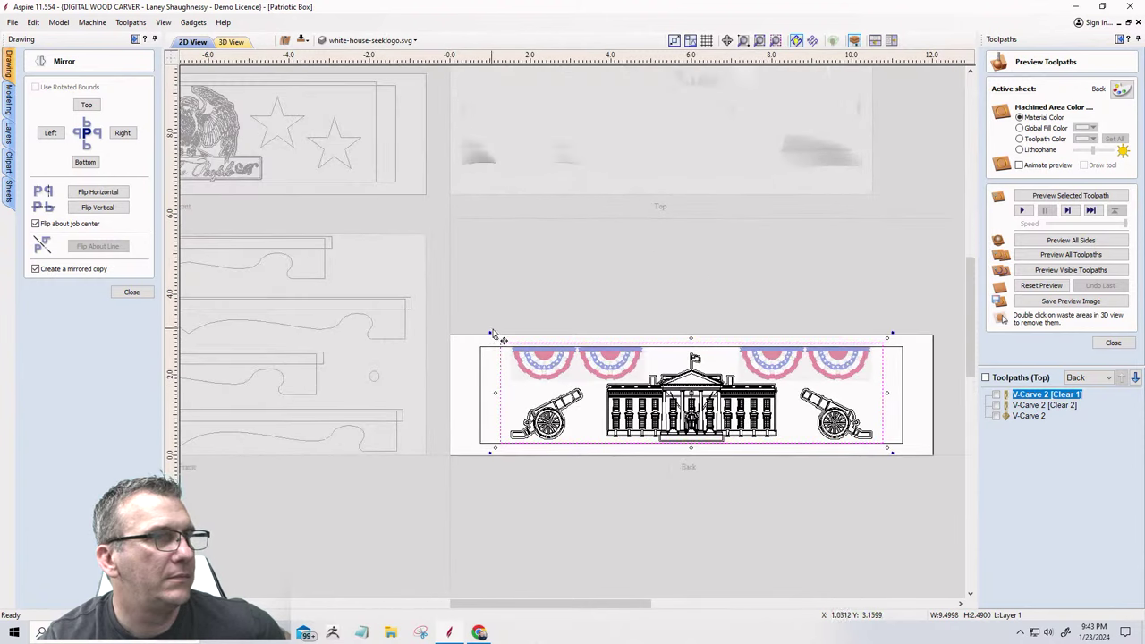
{"action": "left_click_drag", "start_coordinate": [492, 324], "coordinate": [895, 466]}
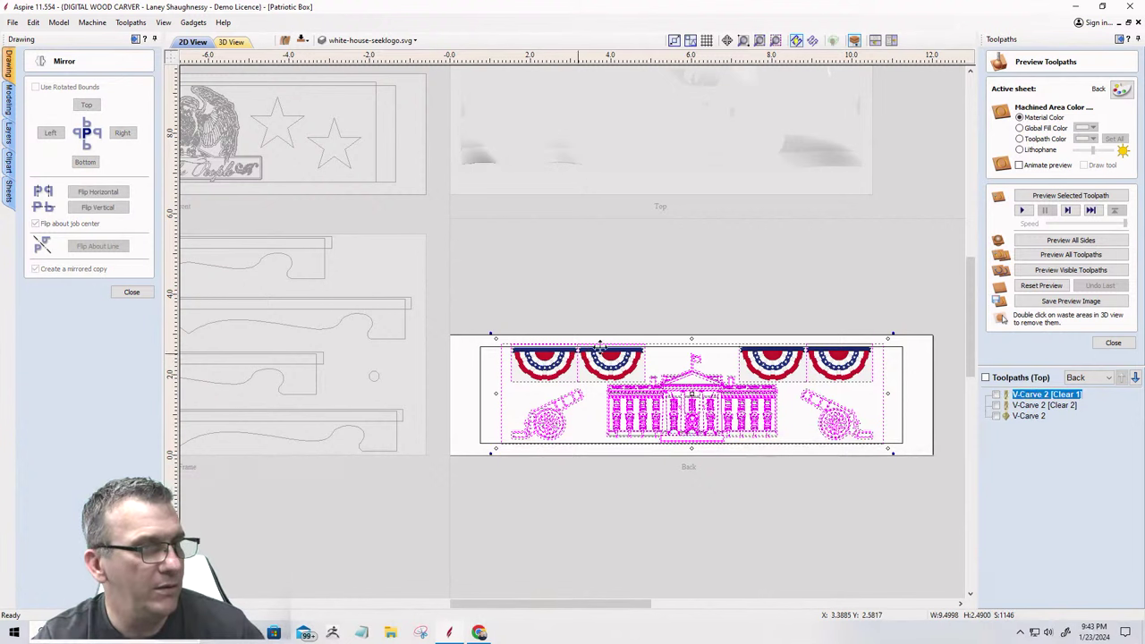
Fade all four bunting images and close the toolpath preview.
{"action": "scroll", "coordinate": [598, 374], "scroll_direction": "up", "scroll_amount": 4}
{"action": "scroll", "coordinate": [597, 375], "scroll_direction": "up", "scroll_amount": 1}
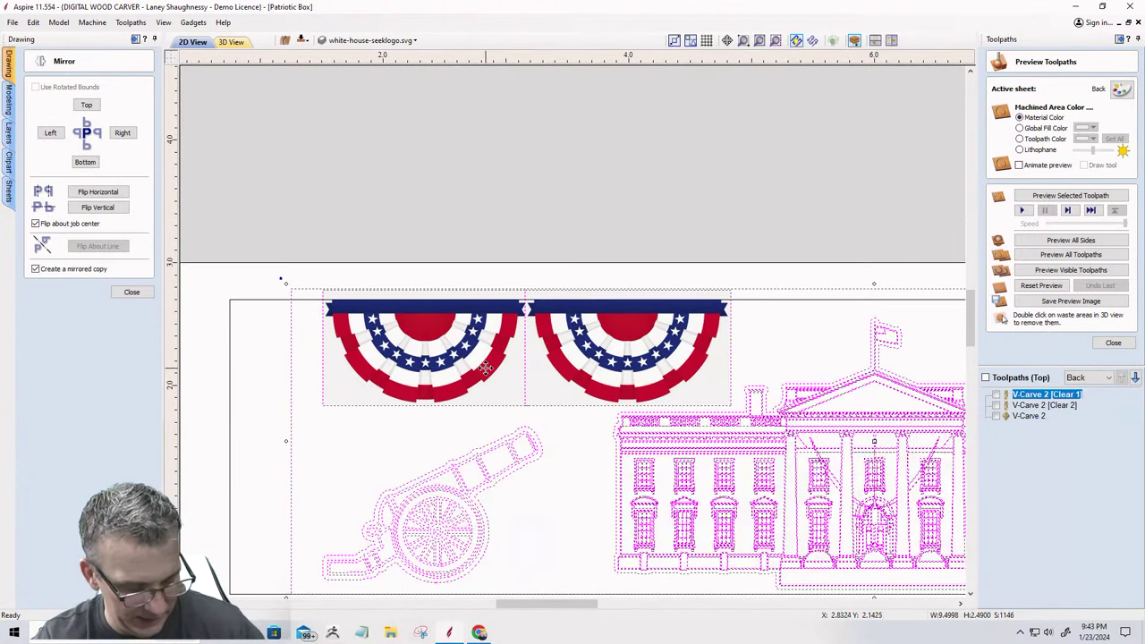
{"action": "left_click", "coordinate": [486, 374]}
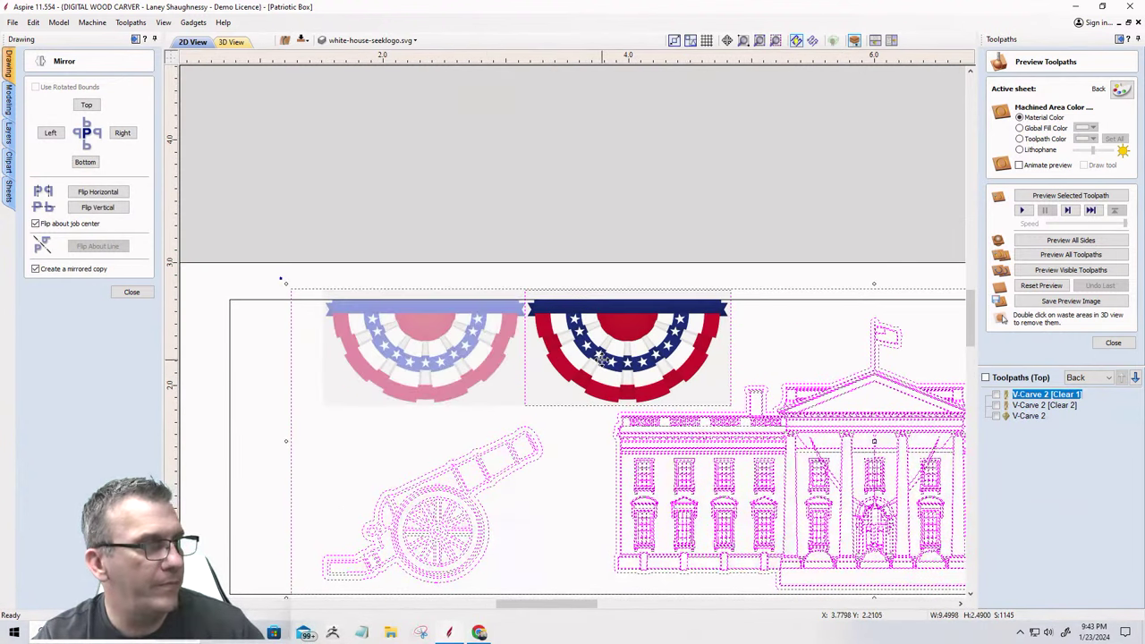
{"action": "scroll", "coordinate": [541, 349], "scroll_direction": "down", "scroll_amount": 4}
{"action": "left_click", "coordinate": [542, 347], "text": "shift"}
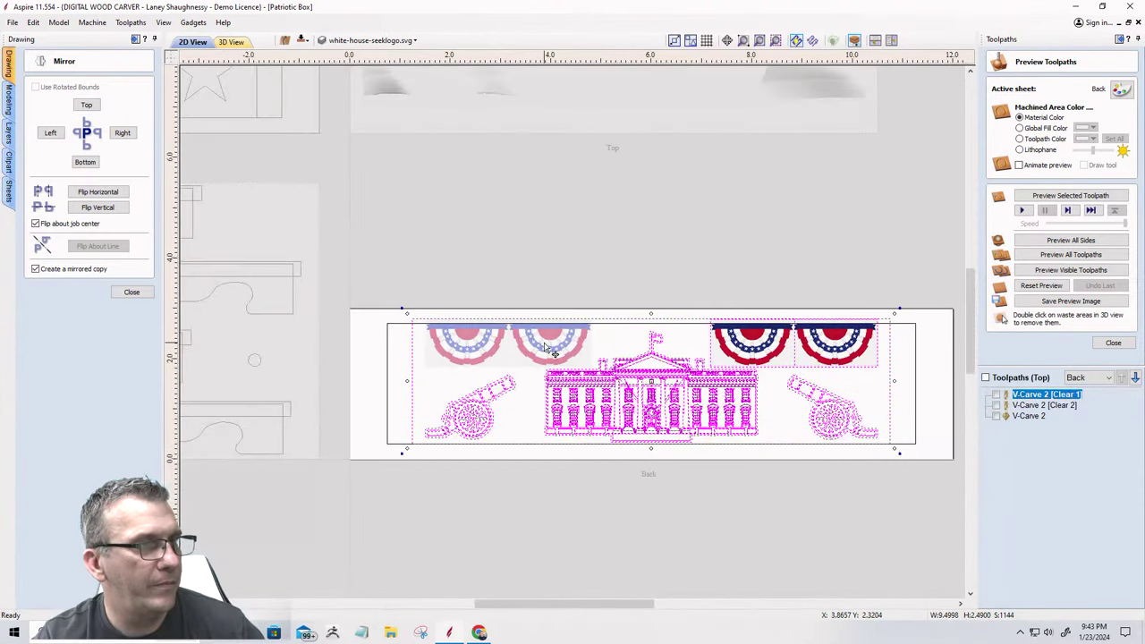
{"action": "left_click", "coordinate": [756, 358], "text": "shift"}
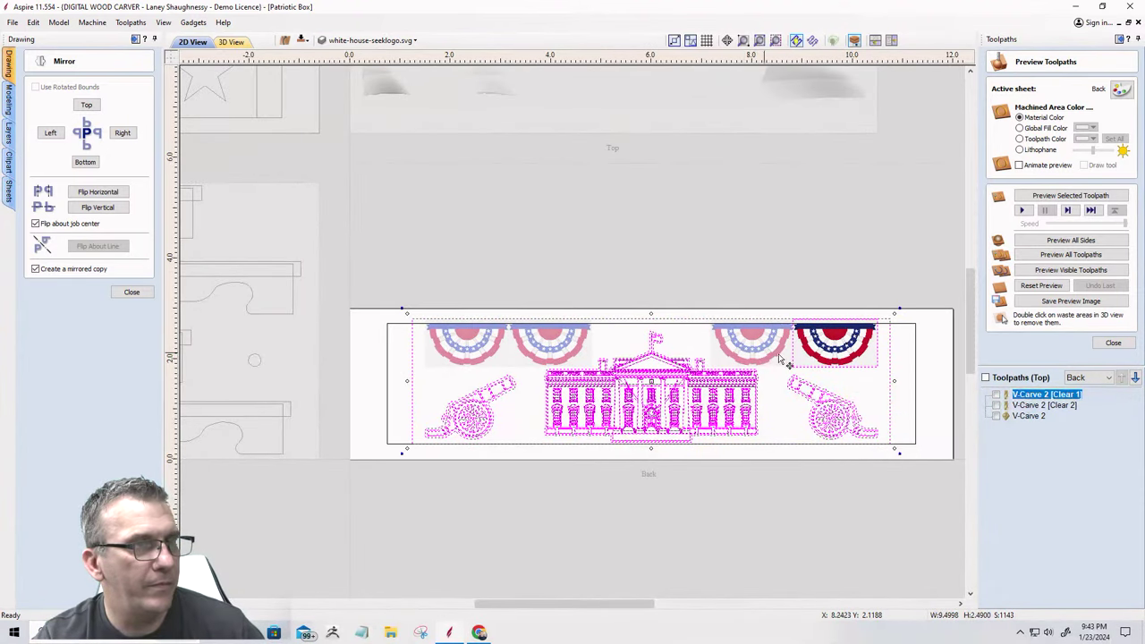
{"action": "left_click", "coordinate": [830, 359], "text": "shift"}
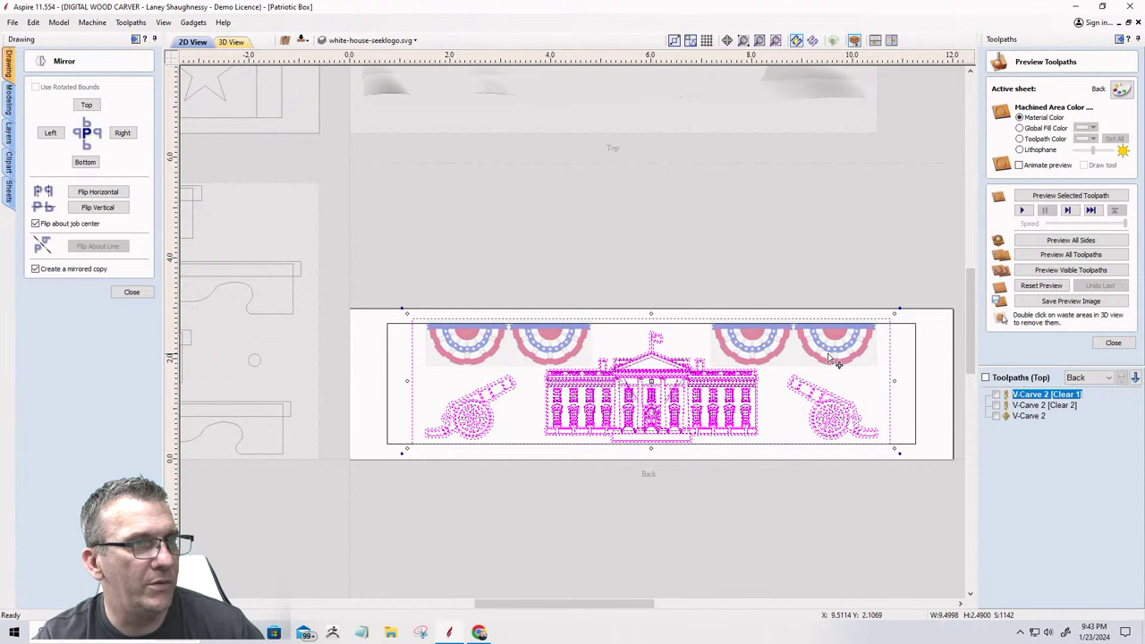
{"action": "left_click", "coordinate": [1109, 345]}
{"action": "left_click", "coordinate": [996, 161]}
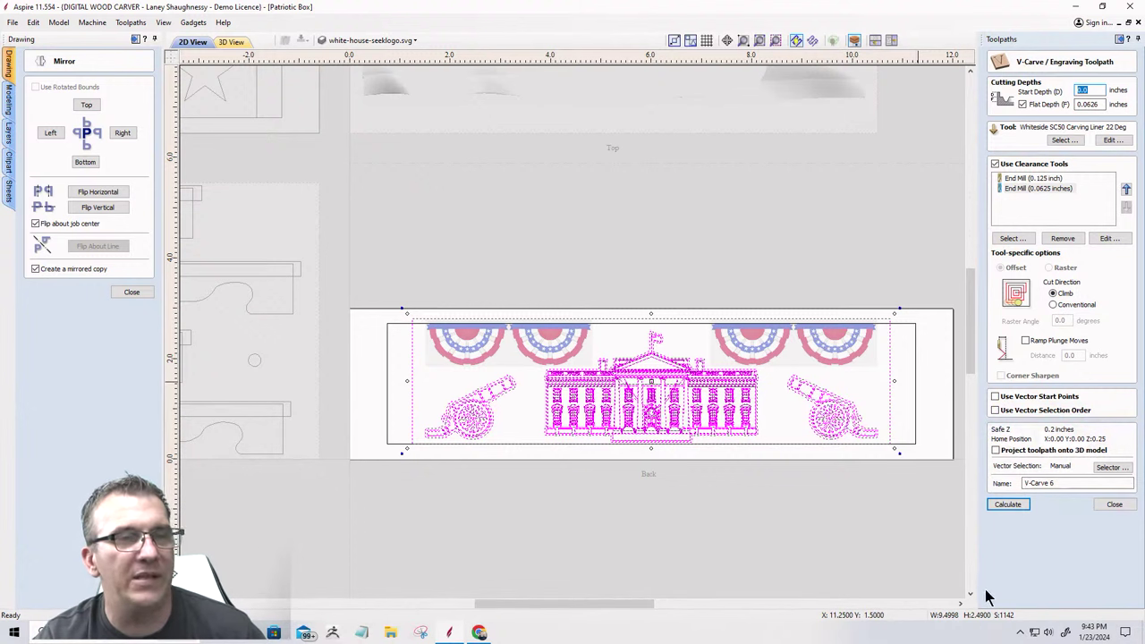
Calculate V-Carve 6 with Start Depth 0.0 and Flat Depth 0.0625, ignoring the overlap warning.
{"action": "left_click", "coordinate": [1098, 104]}
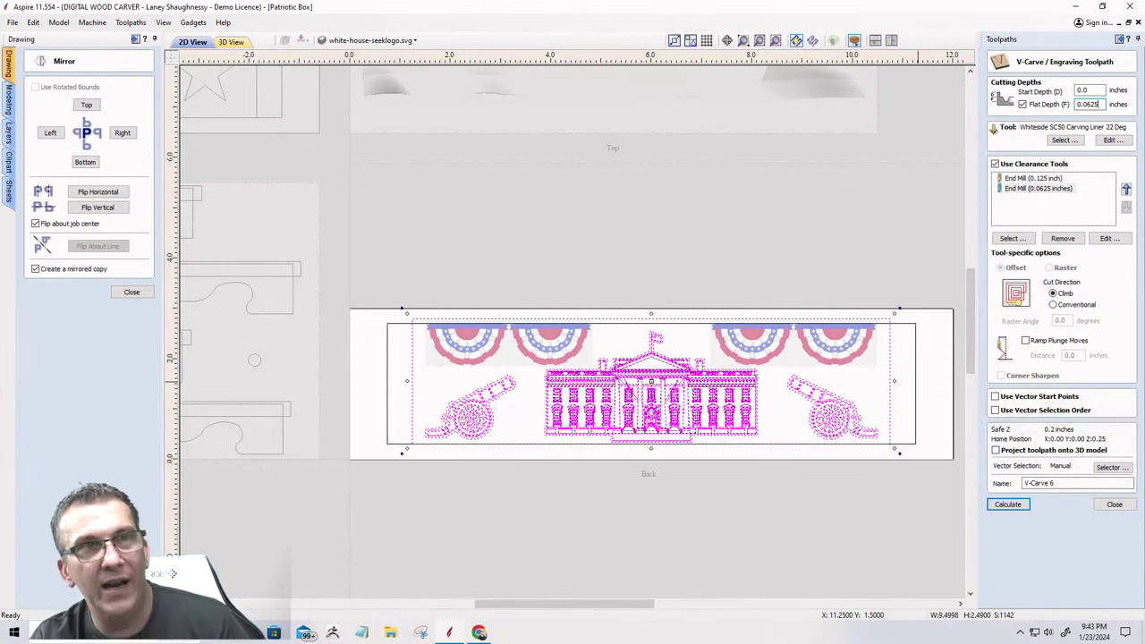
{"action": "left_click", "coordinate": [1008, 506]}
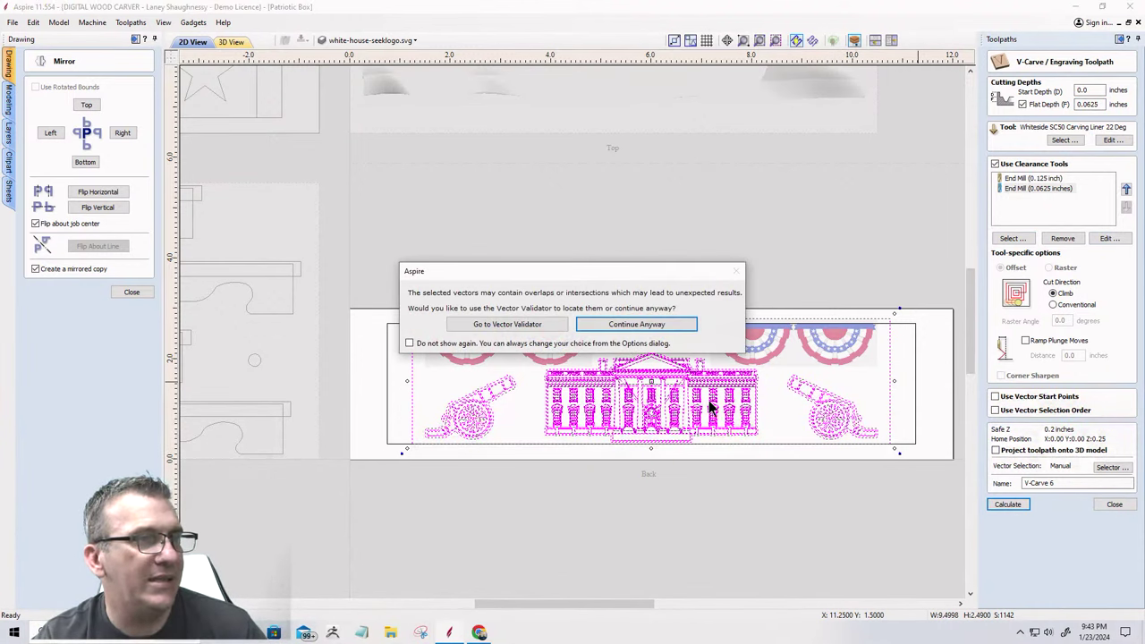
{"action": "left_click", "coordinate": [621, 327]}
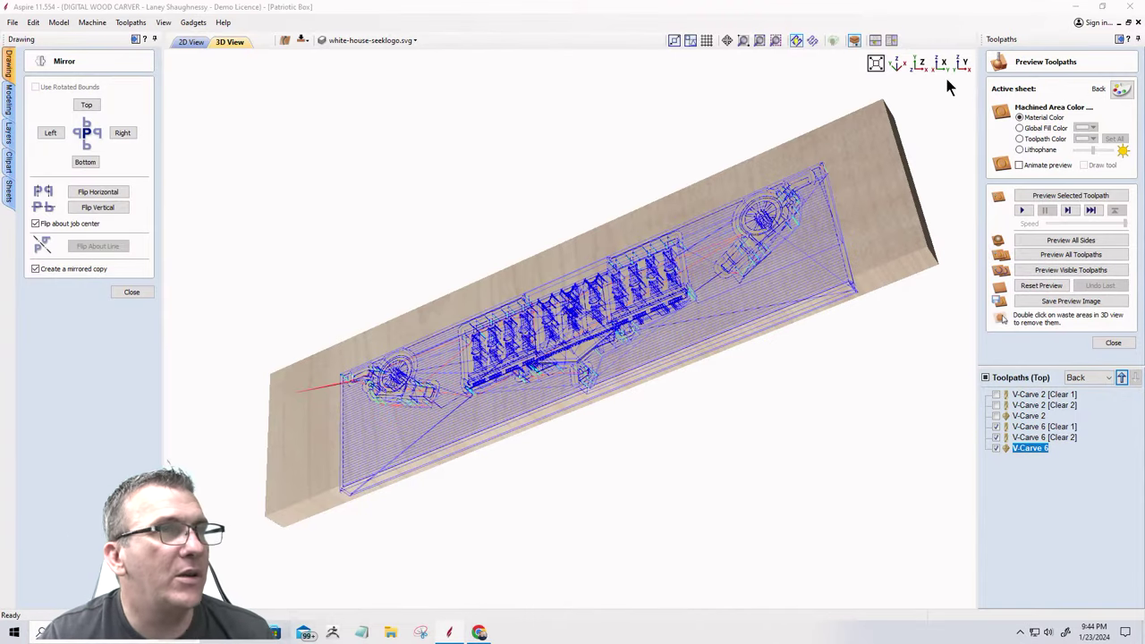
Switch to the top-down view and preview the visible toolpaths on the board.
{"action": "left_click", "coordinate": [917, 63]}
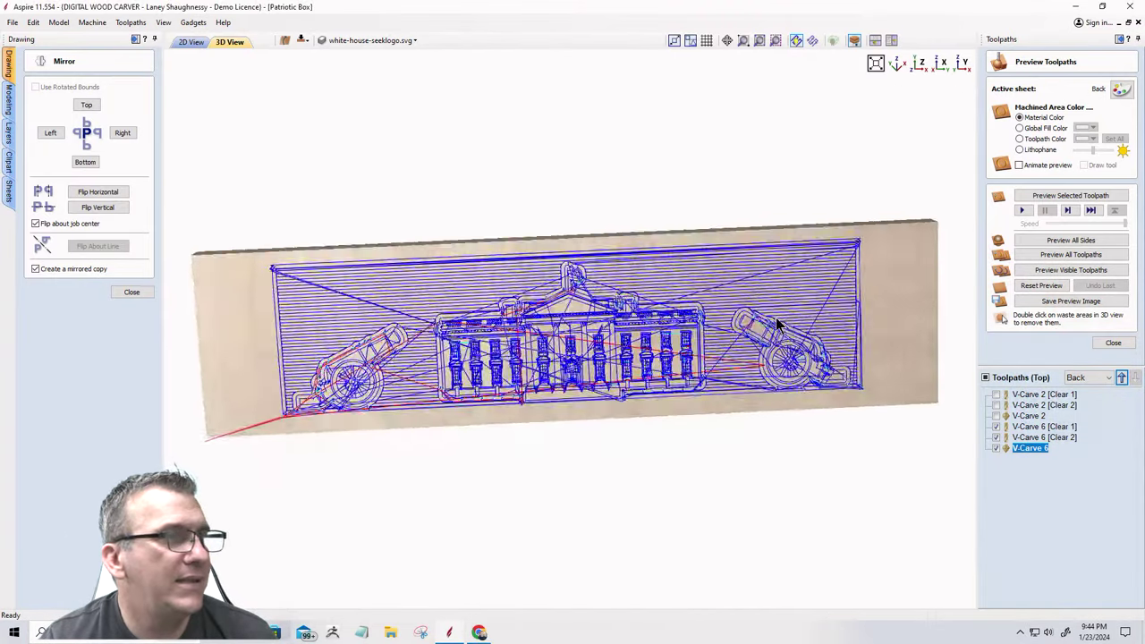
{"action": "left_click", "coordinate": [1057, 271]}
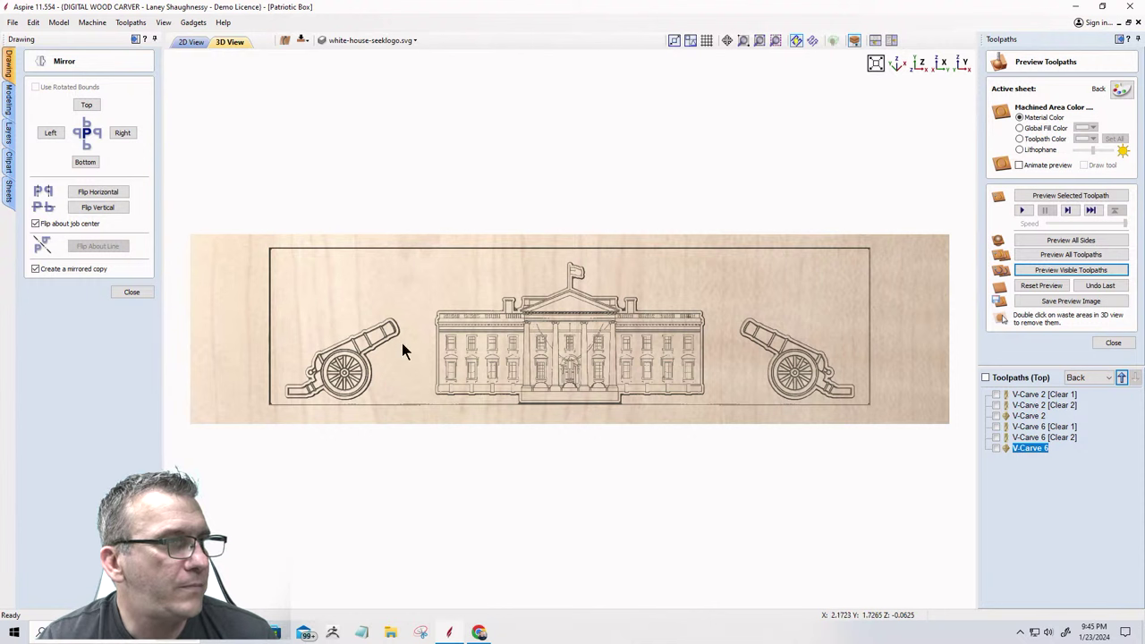
{"action": "scroll", "coordinate": [642, 384], "scroll_direction": "up", "scroll_amount": 3}
{"action": "scroll", "coordinate": [643, 384], "scroll_direction": "down", "scroll_amount": 2}
{"action": "scroll", "coordinate": [594, 365], "scroll_direction": "down", "scroll_amount": 1}
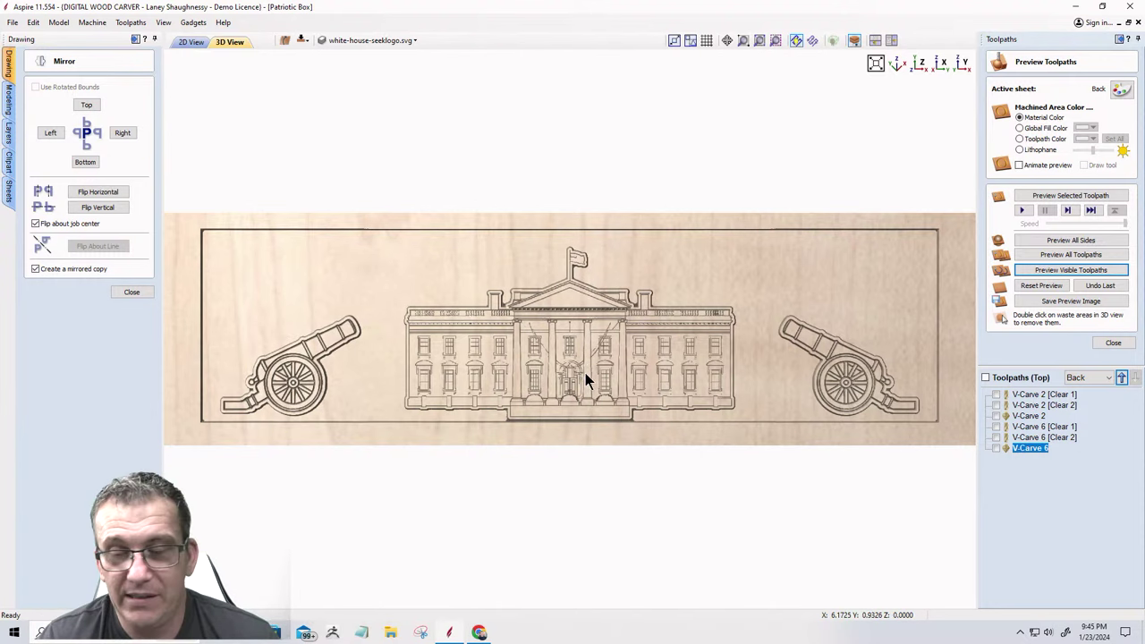
{"action": "scroll", "coordinate": [587, 387], "scroll_direction": "up", "scroll_amount": 1}
{"action": "scroll", "coordinate": [589, 381], "scroll_direction": "up", "scroll_amount": 3}
Orbit around the carved White House and cannons, then return to the 2D view.
{"action": "left_click_drag", "start_coordinate": [554, 439], "coordinate": [537, 302]}
{"action": "scroll", "coordinate": [550, 457], "scroll_direction": "up", "scroll_amount": 3}
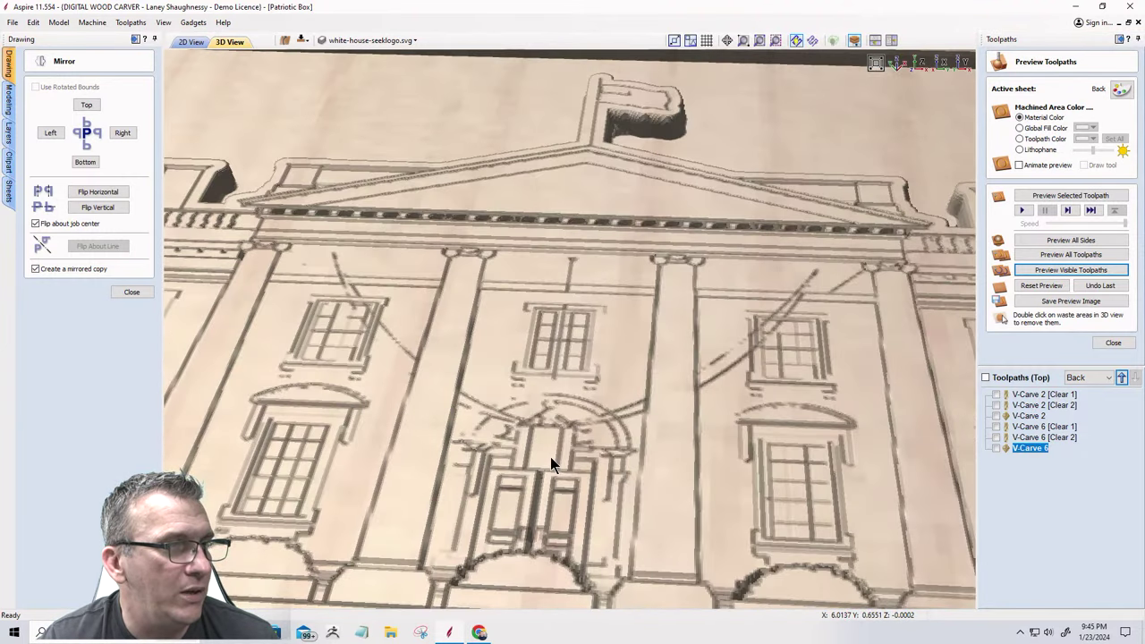
{"action": "scroll", "coordinate": [550, 455], "scroll_direction": "down", "scroll_amount": 4}
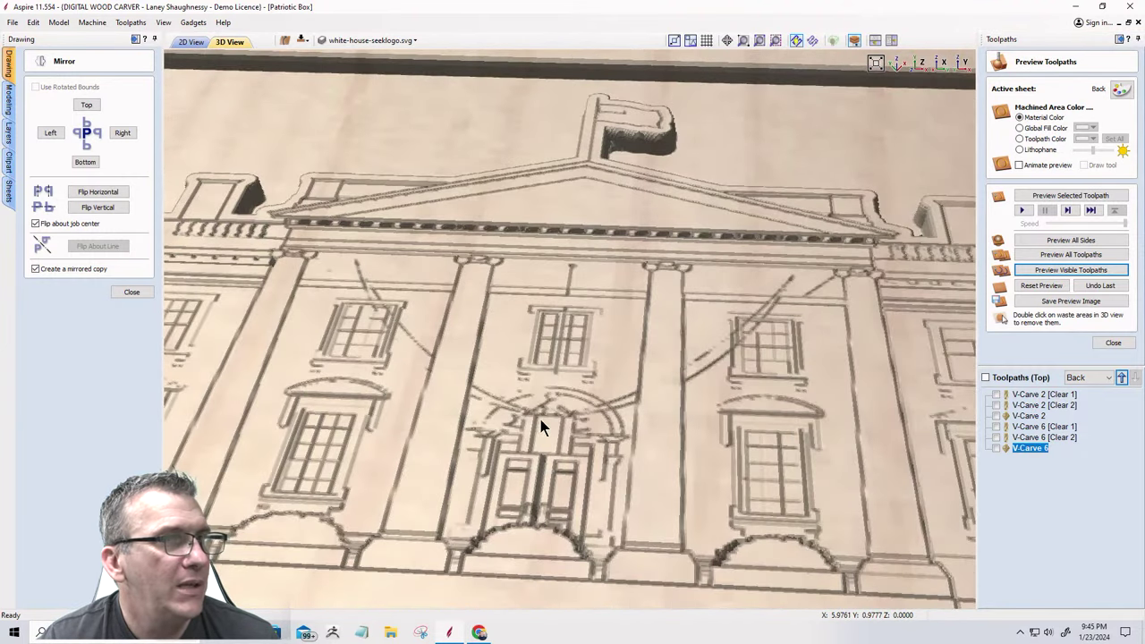
{"action": "scroll", "coordinate": [540, 419], "scroll_direction": "up", "scroll_amount": 2}
{"action": "mouse_move", "coordinate": [596, 390]}
{"action": "left_mouse_down"}
{"action": "mouse_move", "coordinate": [552, 363]}
{"action": "mouse_move", "coordinate": [539, 397]}
{"action": "mouse_move", "coordinate": [614, 418]}
{"action": "mouse_move", "coordinate": [756, 429]}
{"action": "mouse_move", "coordinate": [536, 429]}
{"action": "mouse_move", "coordinate": [549, 458]}
{"action": "mouse_move", "coordinate": [585, 454]}
{"action": "left_mouse_up"}
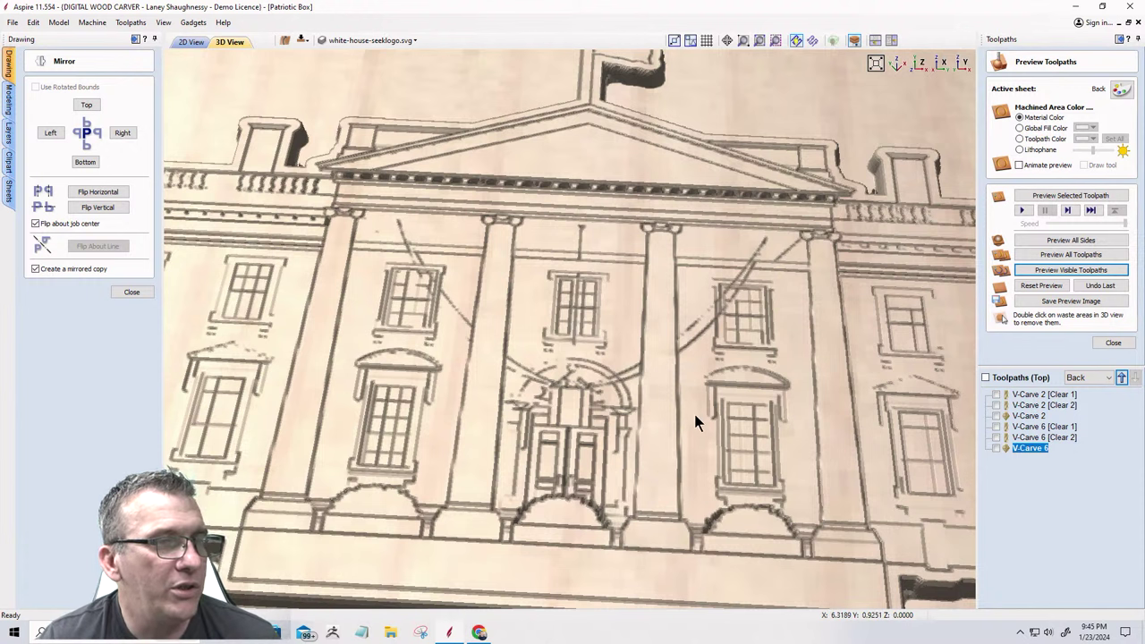
{"action": "scroll", "coordinate": [695, 413], "scroll_direction": "down", "scroll_amount": 6}
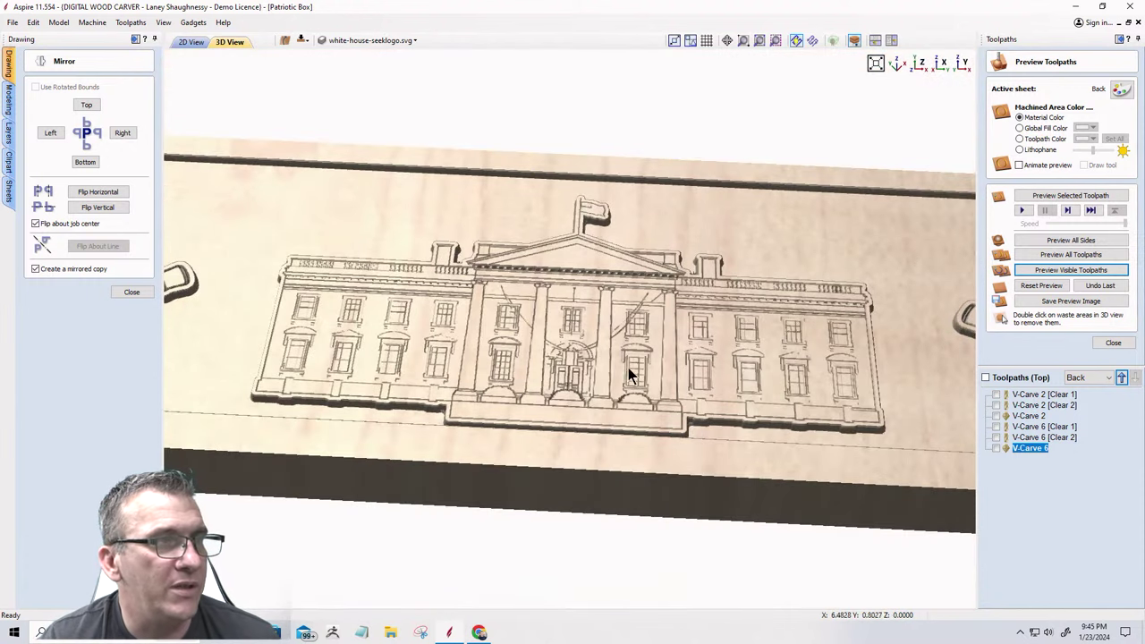
{"action": "scroll", "coordinate": [719, 359], "scroll_direction": "down", "scroll_amount": 4}
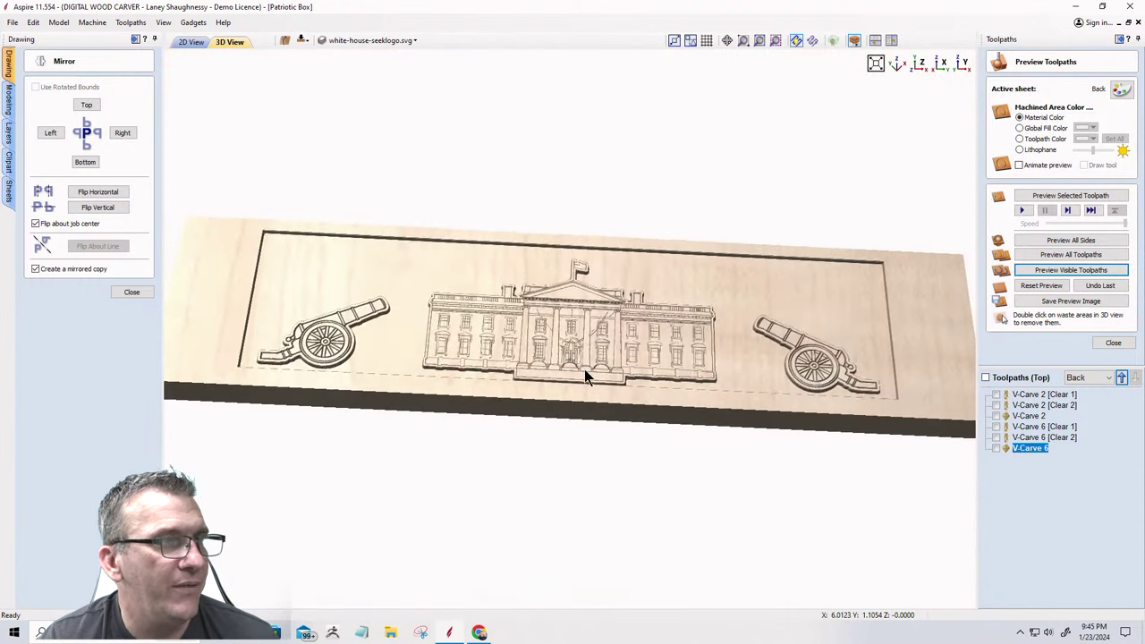
{"action": "left_click_drag", "start_coordinate": [585, 370], "coordinate": [669, 407]}
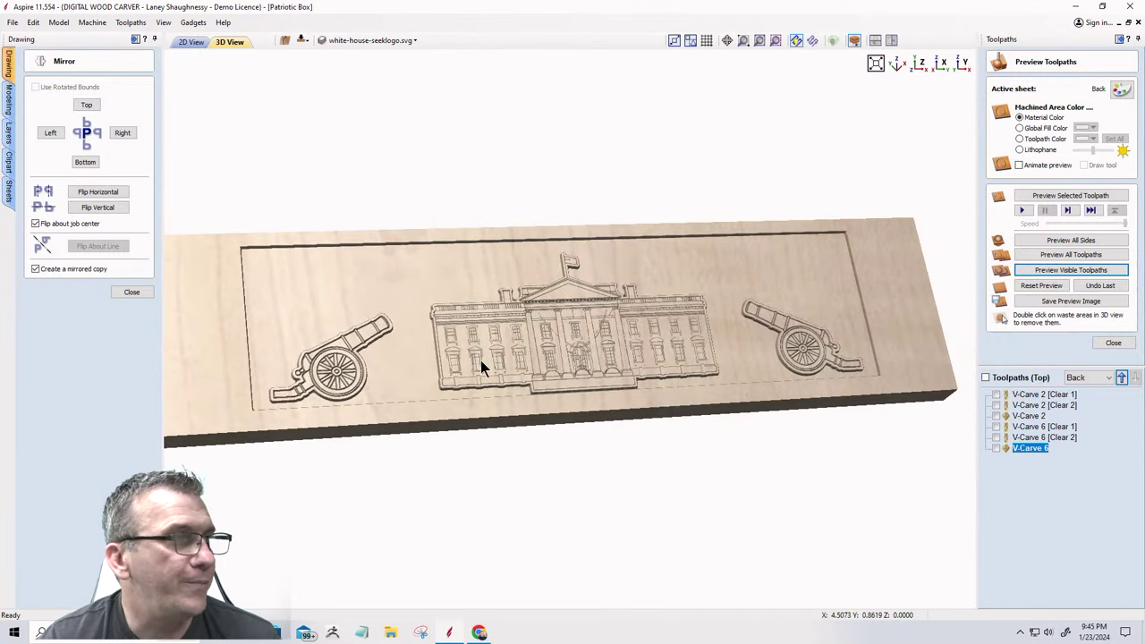
{"action": "left_click_drag", "start_coordinate": [480, 366], "coordinate": [224, 238]}
{"action": "left_click", "coordinate": [190, 42]}
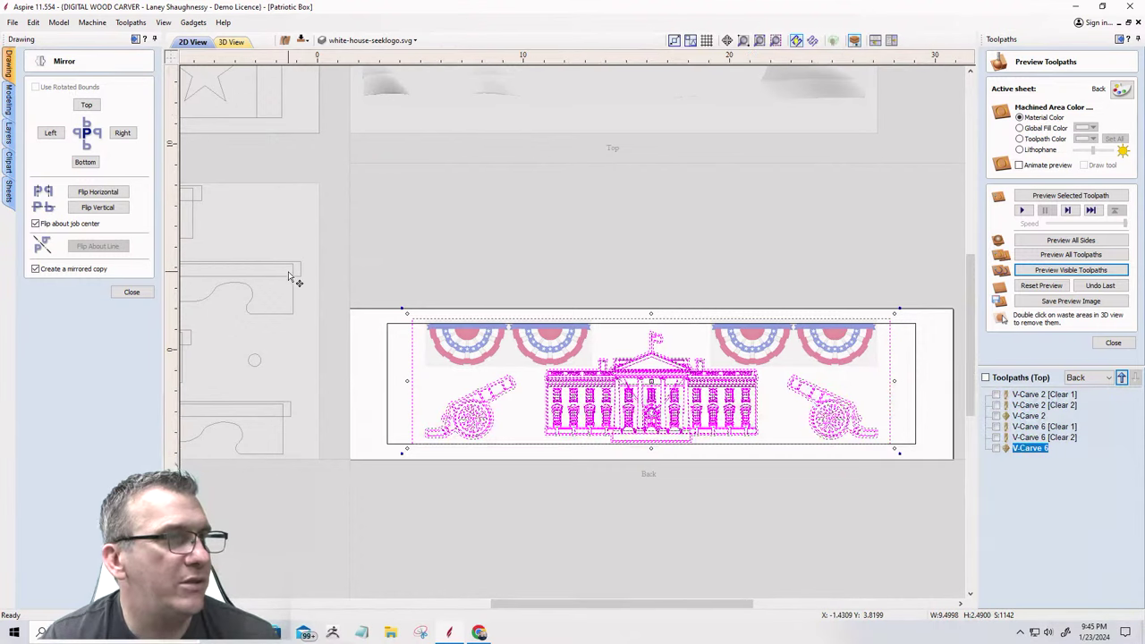
Reselect the cannon and White House vectors and close the toolpath preview.
{"action": "scroll", "coordinate": [294, 282], "scroll_direction": "down", "scroll_amount": 2}
{"action": "scroll", "coordinate": [438, 350], "scroll_direction": "up", "scroll_amount": 4}
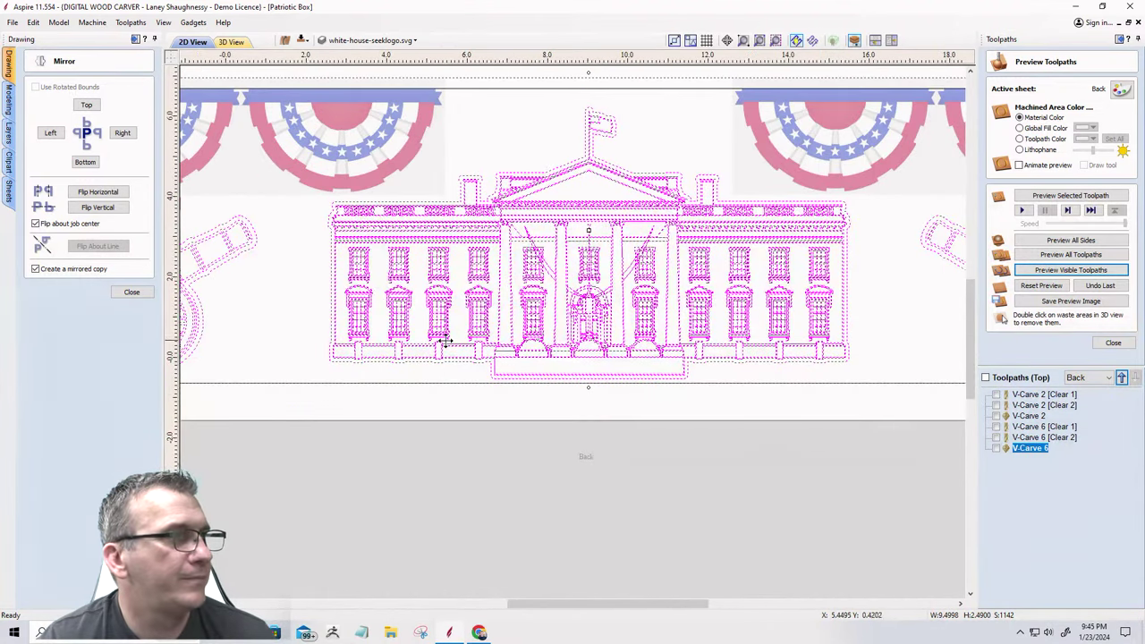
{"action": "scroll", "coordinate": [411, 331], "scroll_direction": "down", "scroll_amount": 3}
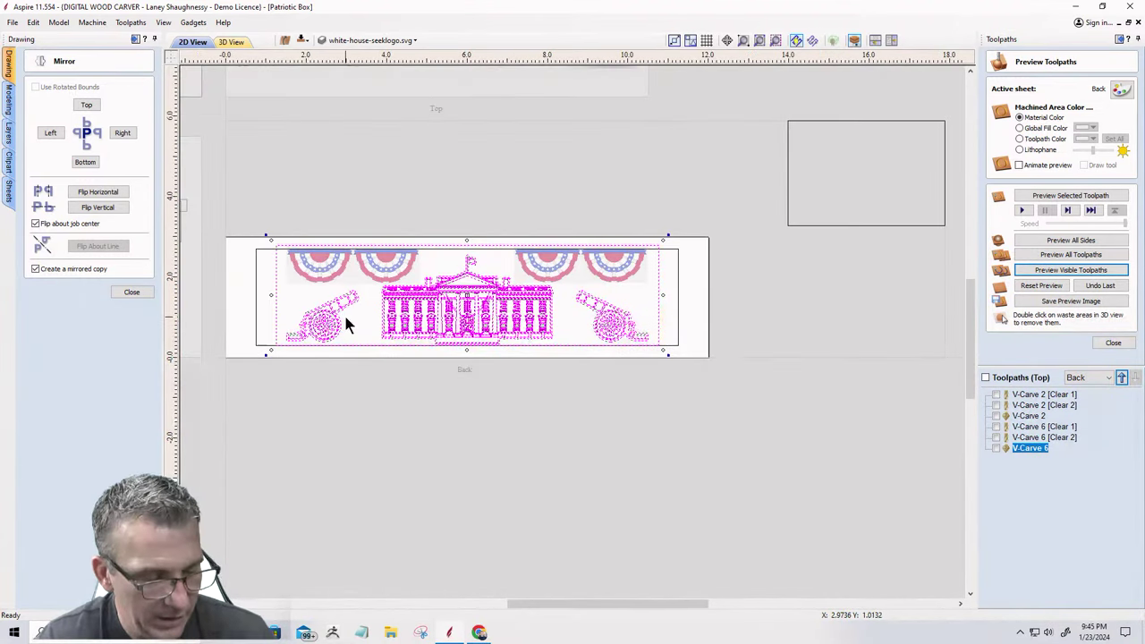
{"action": "left_click", "coordinate": [276, 292]}
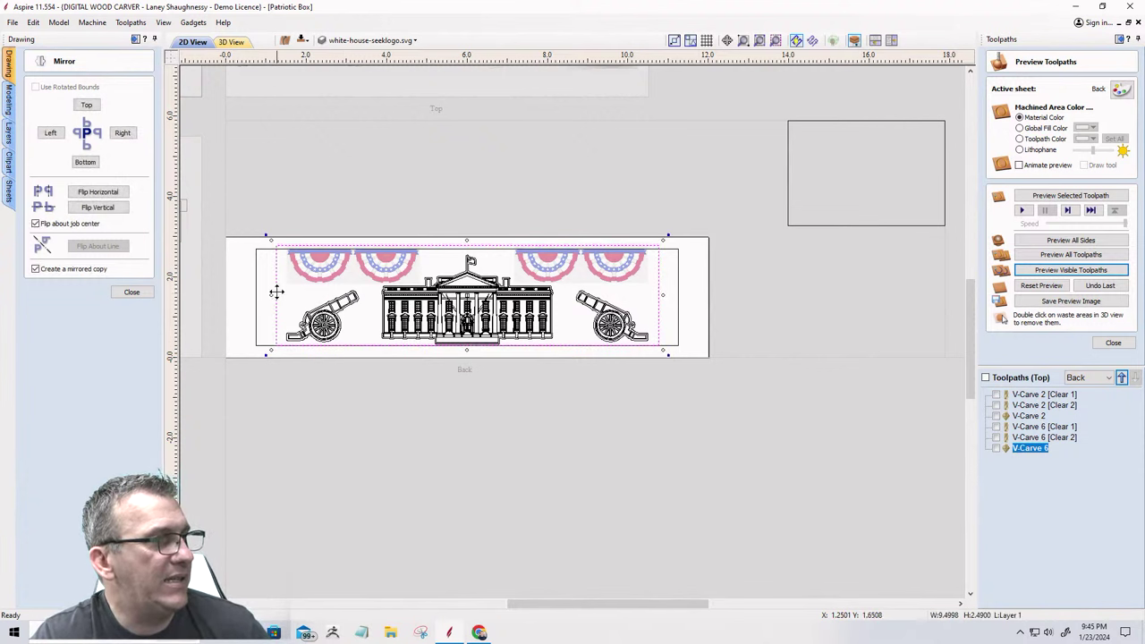
{"action": "scroll", "coordinate": [304, 317], "scroll_direction": "up", "scroll_amount": 3}
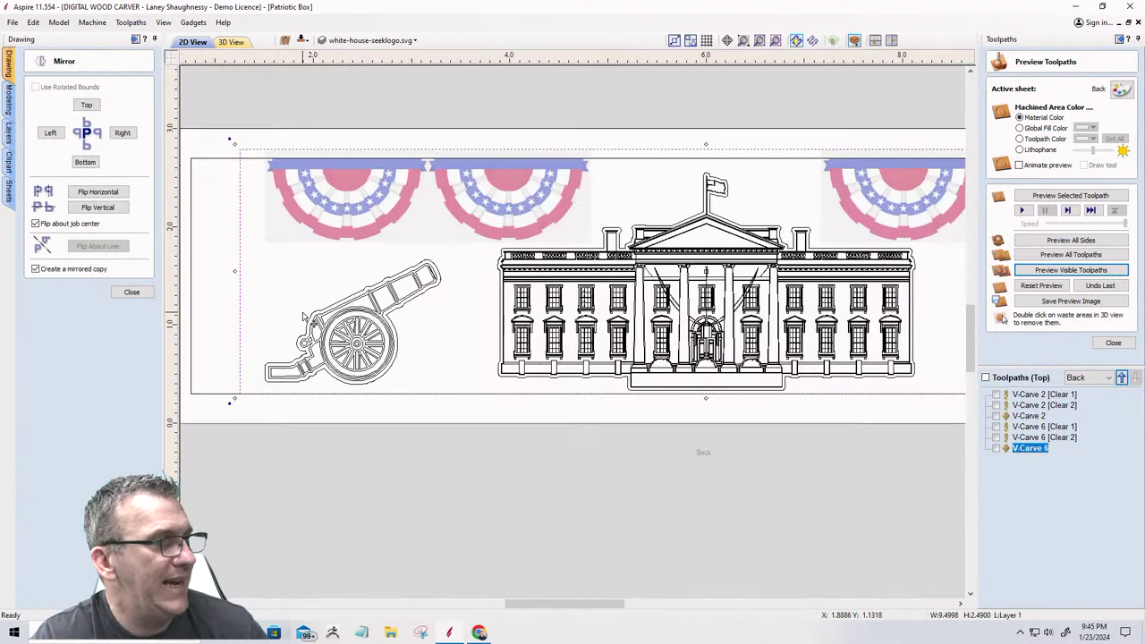
{"action": "scroll", "coordinate": [304, 317], "scroll_direction": "up", "scroll_amount": 2}
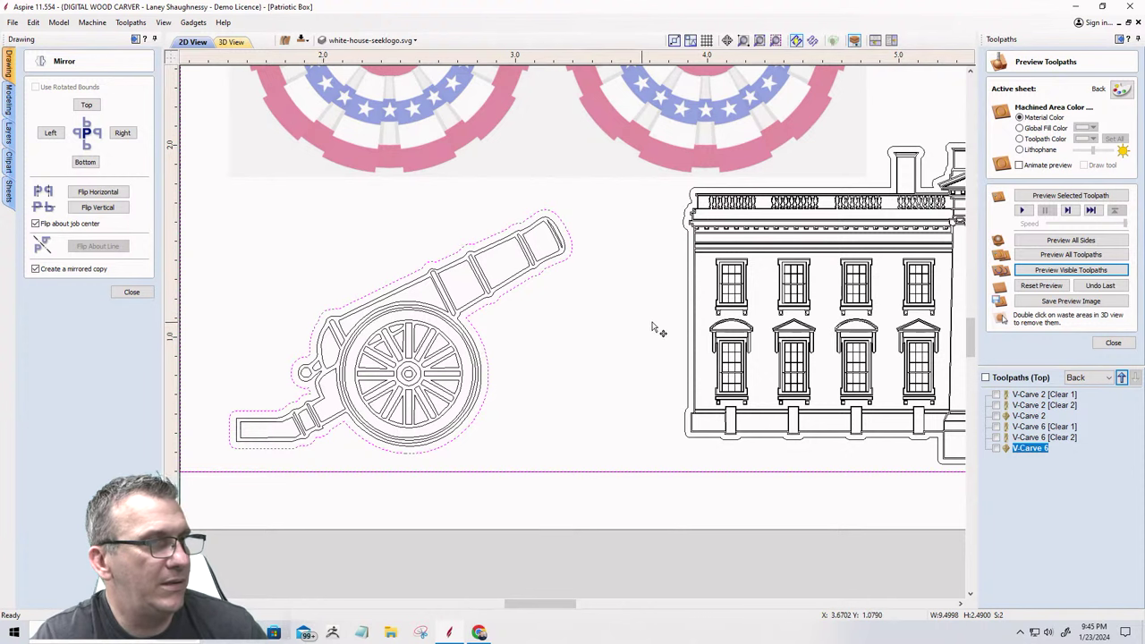
{"action": "left_click", "coordinate": [694, 328], "text": "shift"}
{"action": "scroll", "coordinate": [512, 291], "scroll_direction": "down", "scroll_amount": 5}
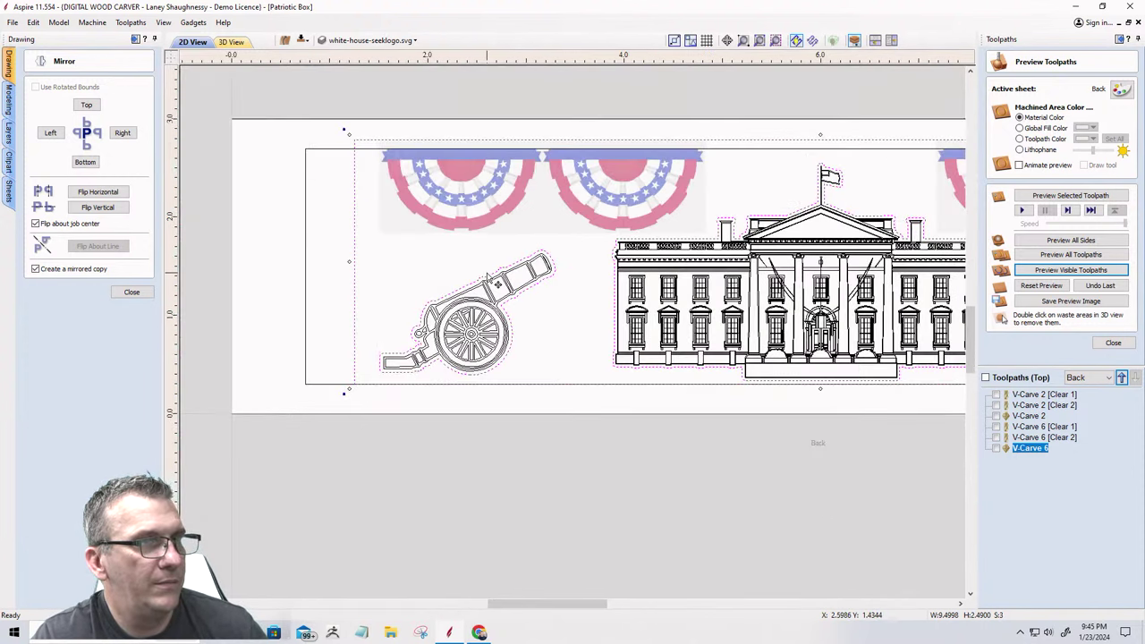
{"action": "scroll", "coordinate": [850, 302], "scroll_direction": "up", "scroll_amount": 5}
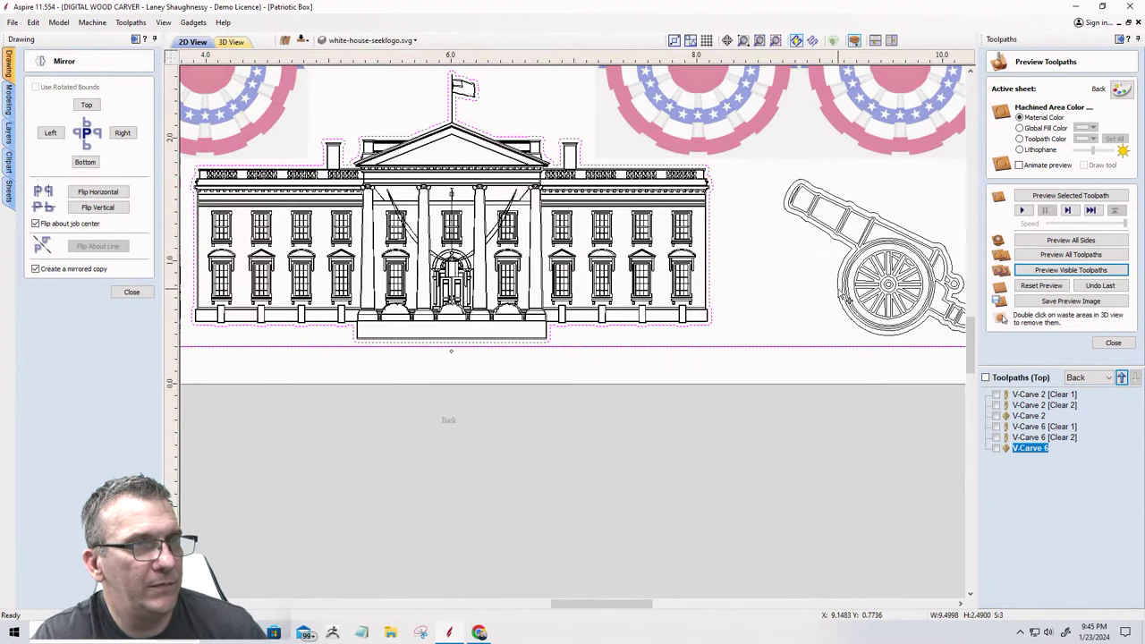
{"action": "scroll", "coordinate": [774, 299], "scroll_direction": "down", "scroll_amount": 3}
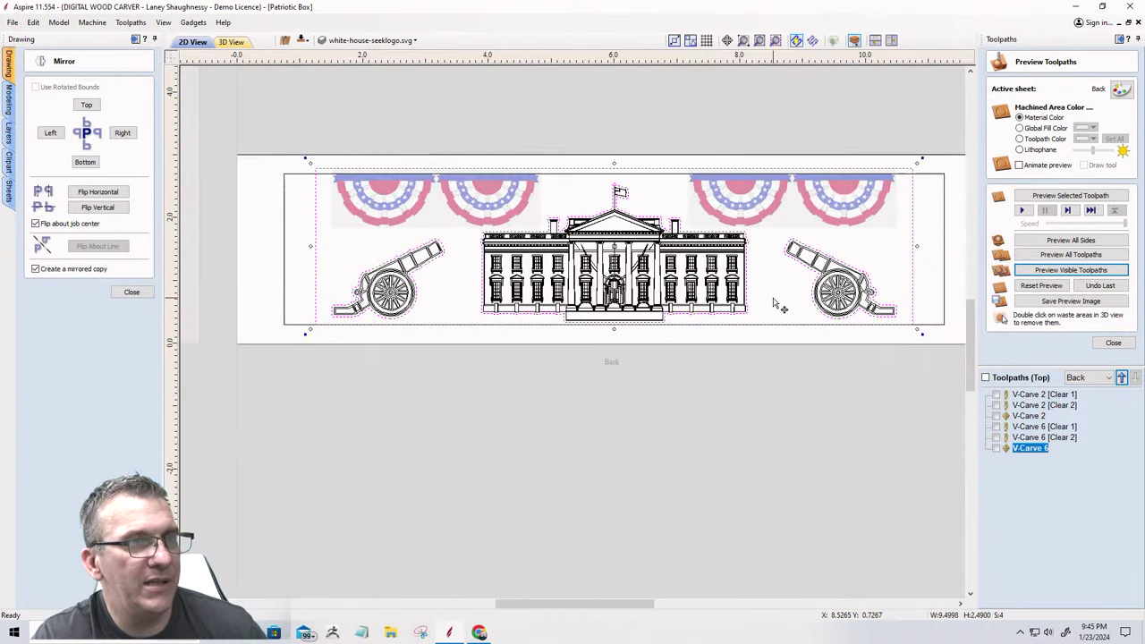
{"action": "left_click", "coordinate": [1107, 344]}
{"action": "left_click", "coordinate": [1059, 159]}
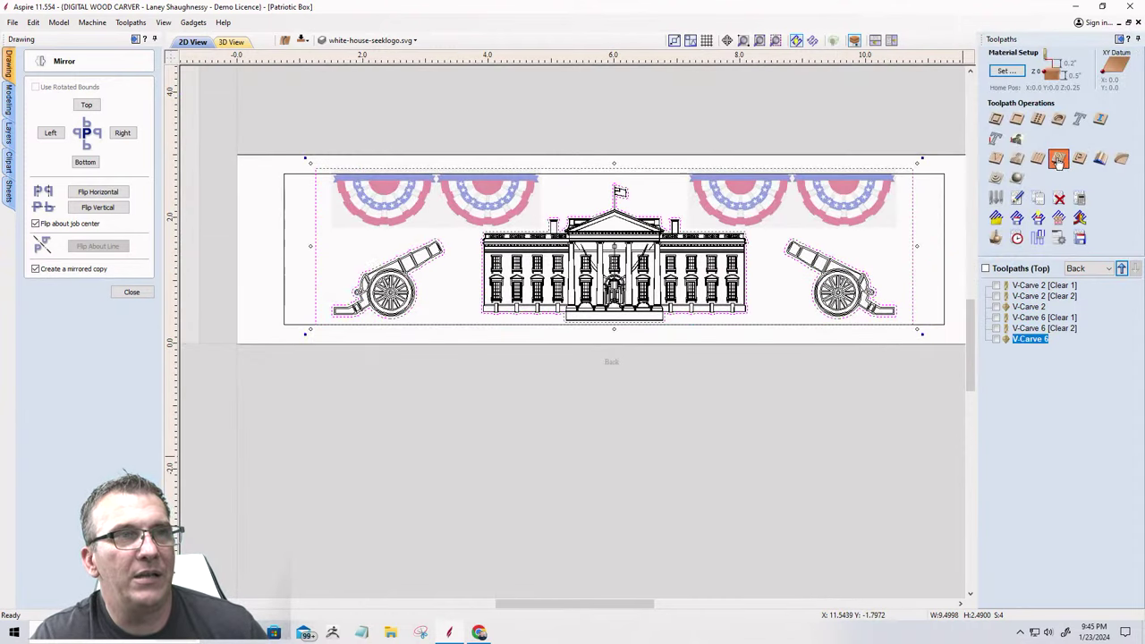
Set the Texture 4 boundary vector offset to 0.0625 and recalculate it.
{"action": "double_click", "coordinate": [1052, 368]}
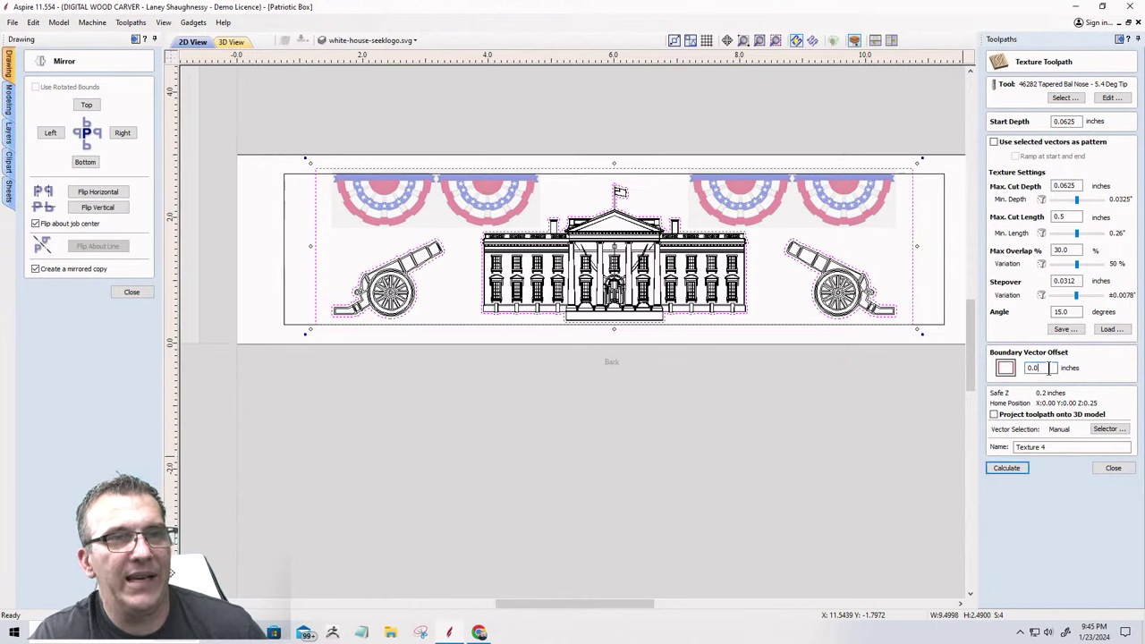
{"action": "type", "text": "0.0625"}
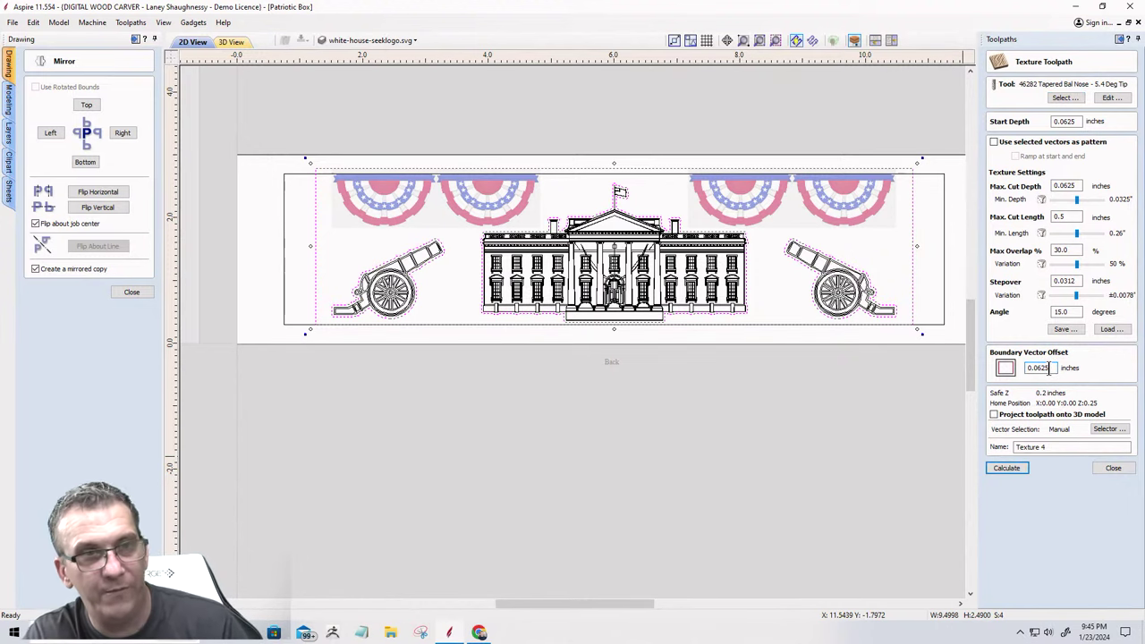
{"action": "left_click", "coordinate": [1007, 470]}
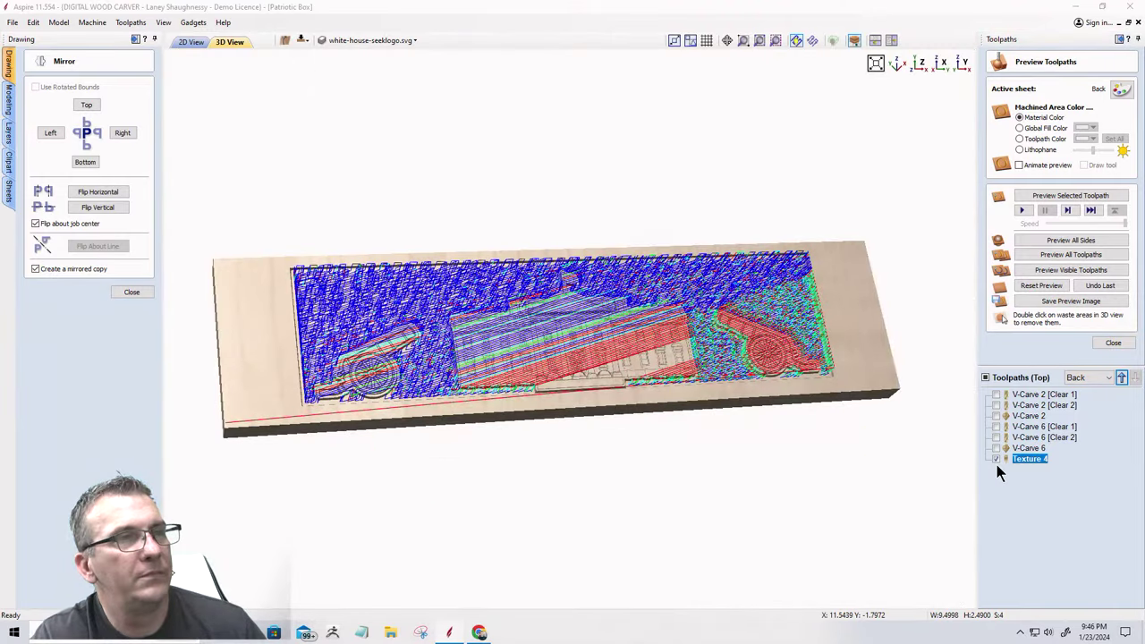
Simulate Texture 4's wavy background around the White House and cannons, inspect it, and return to 2D.
{"action": "left_click", "coordinate": [1054, 271]}
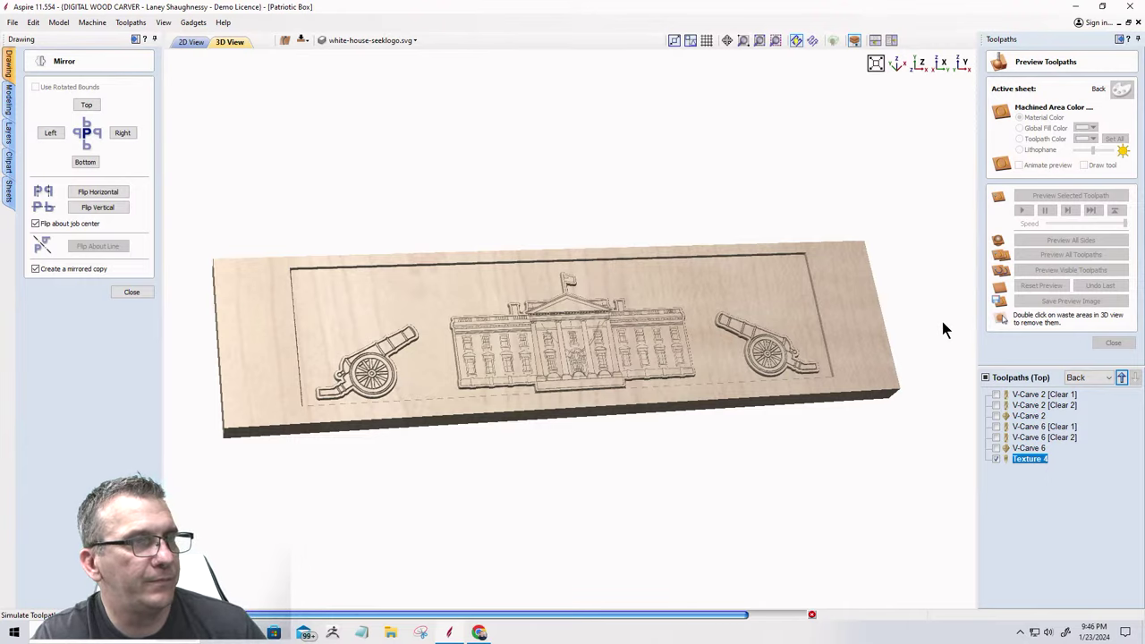
{"action": "left_click_drag", "start_coordinate": [631, 388], "coordinate": [697, 378]}
{"action": "key", "text": "1"}
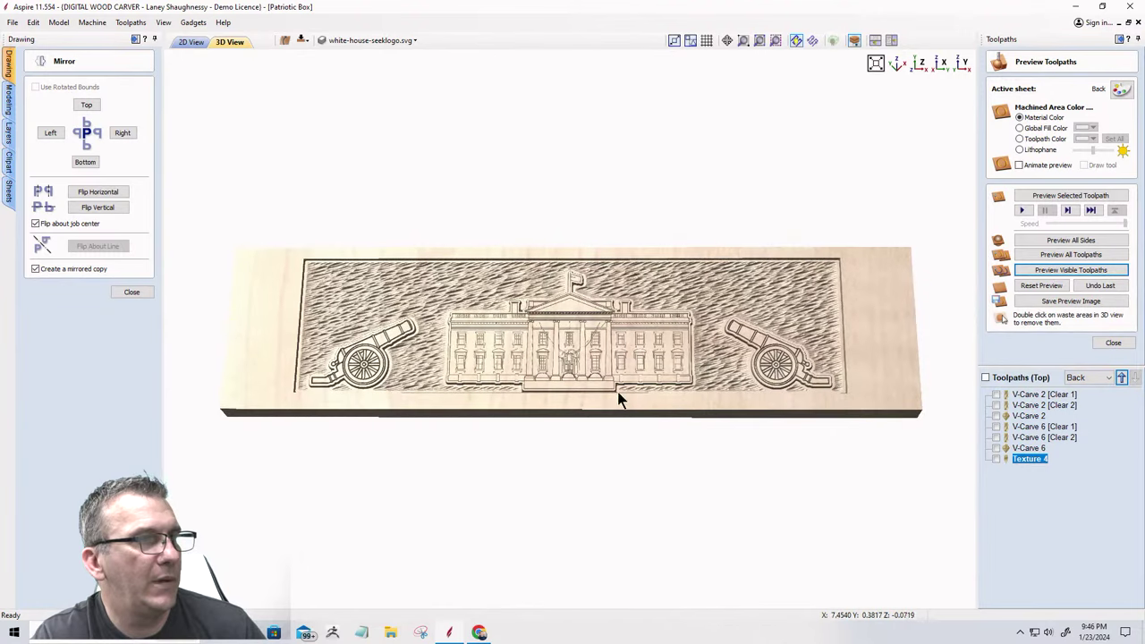
{"action": "scroll", "coordinate": [582, 378], "scroll_direction": "up", "scroll_amount": 6}
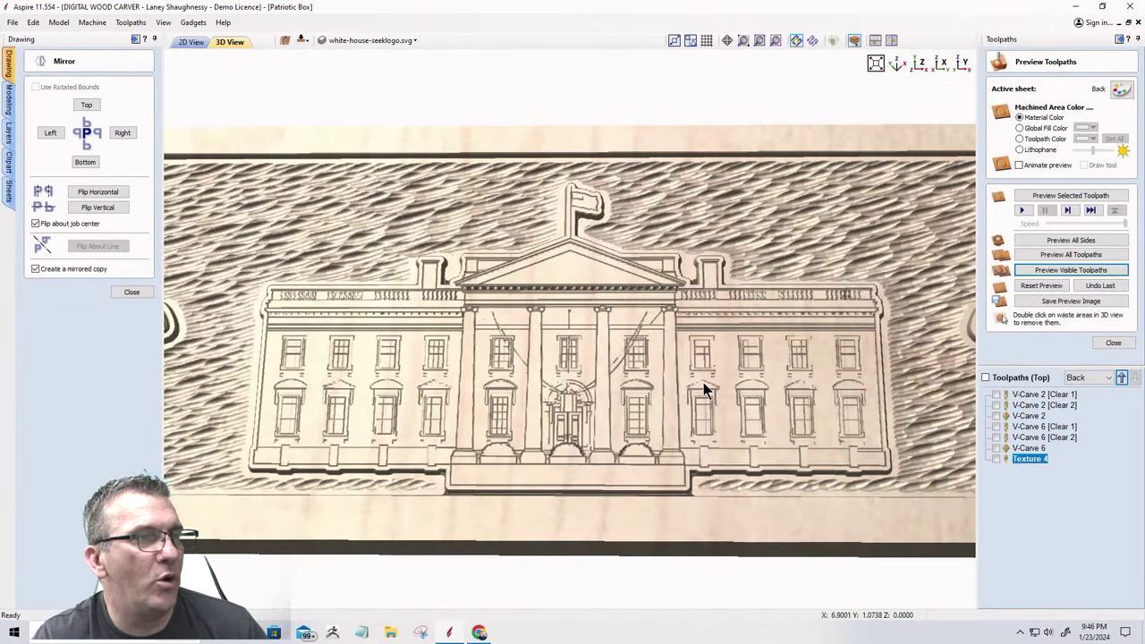
{"action": "scroll", "coordinate": [703, 387], "scroll_direction": "up", "scroll_amount": 3}
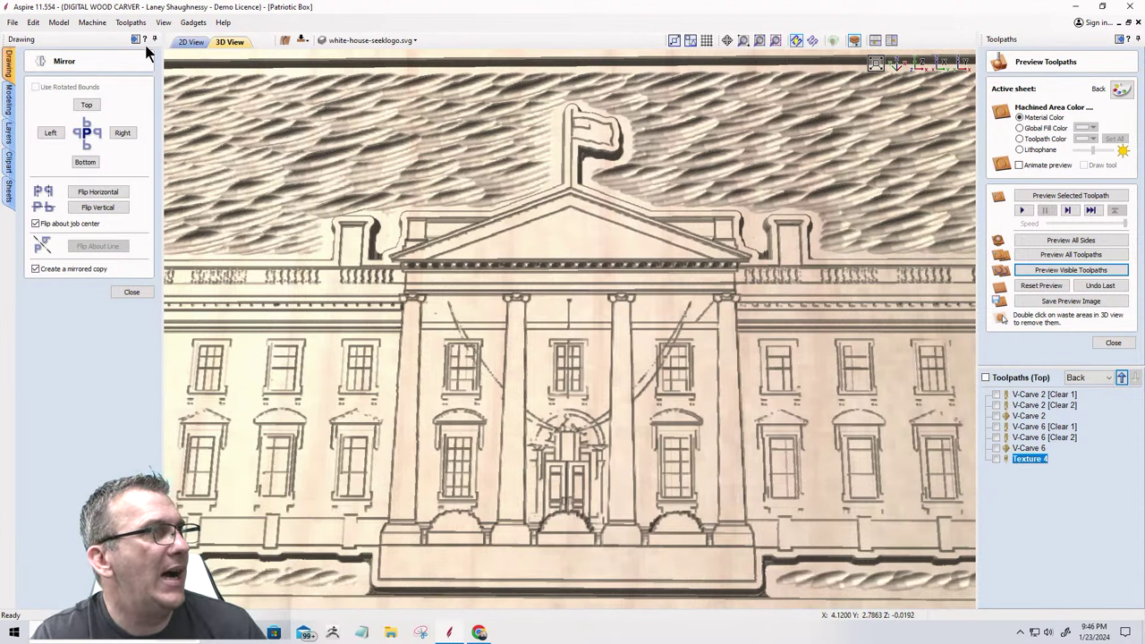
{"action": "left_click", "coordinate": [191, 42]}
{"action": "scroll", "coordinate": [501, 228], "scroll_direction": "up", "scroll_amount": 2}
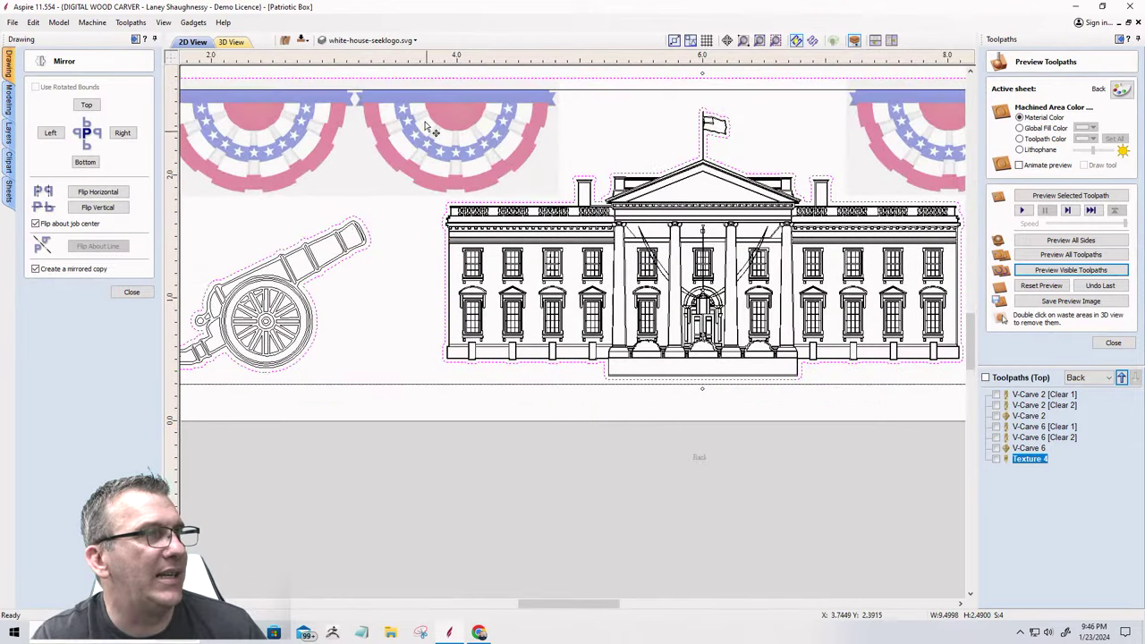
Select the White House vectors and close the toolpath preview.
{"action": "scroll", "coordinate": [429, 128], "scroll_direction": "down", "scroll_amount": 2}
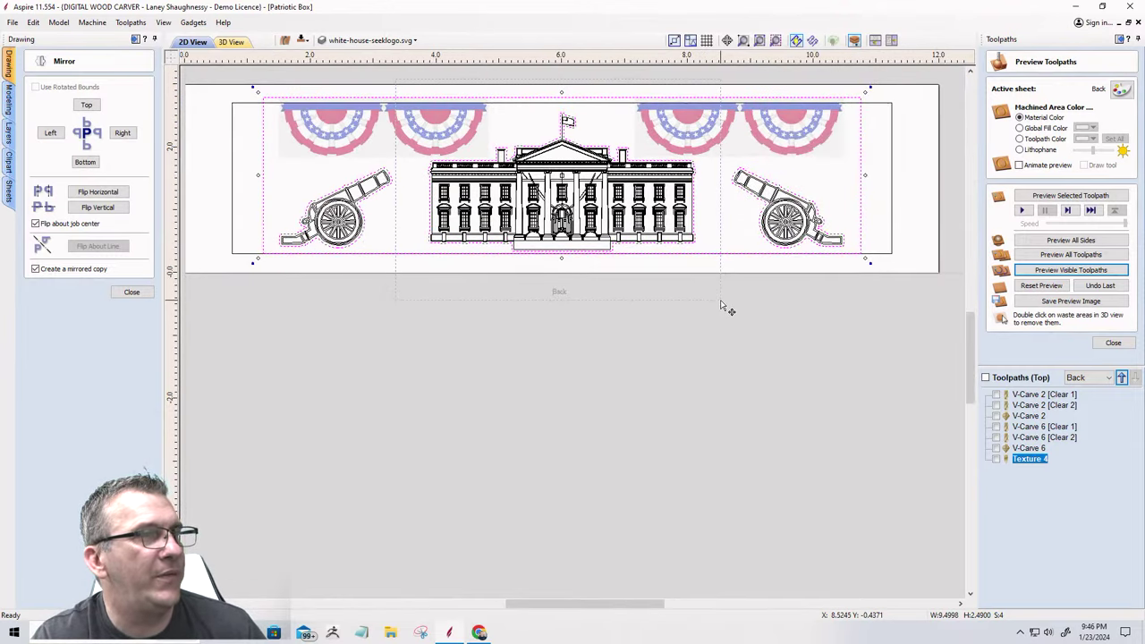
{"action": "left_click", "coordinate": [689, 222]}
{"action": "scroll", "coordinate": [691, 219], "scroll_direction": "up", "scroll_amount": 2}
{"action": "scroll", "coordinate": [691, 218], "scroll_direction": "up", "scroll_amount": 2}
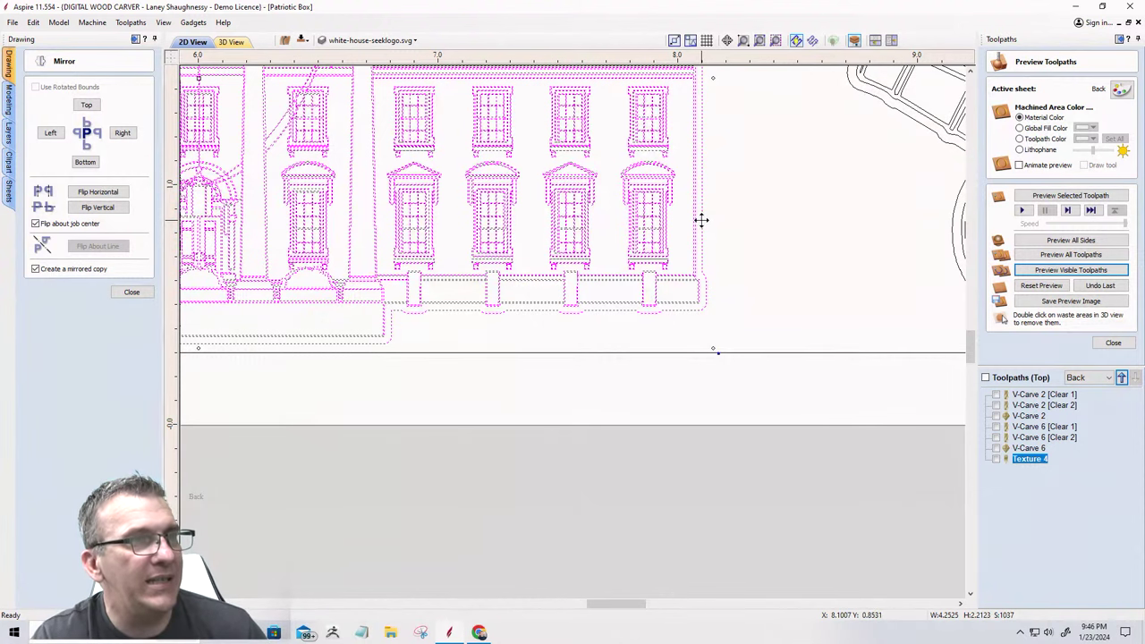
{"action": "scroll", "coordinate": [706, 224], "scroll_direction": "down", "scroll_amount": 1}
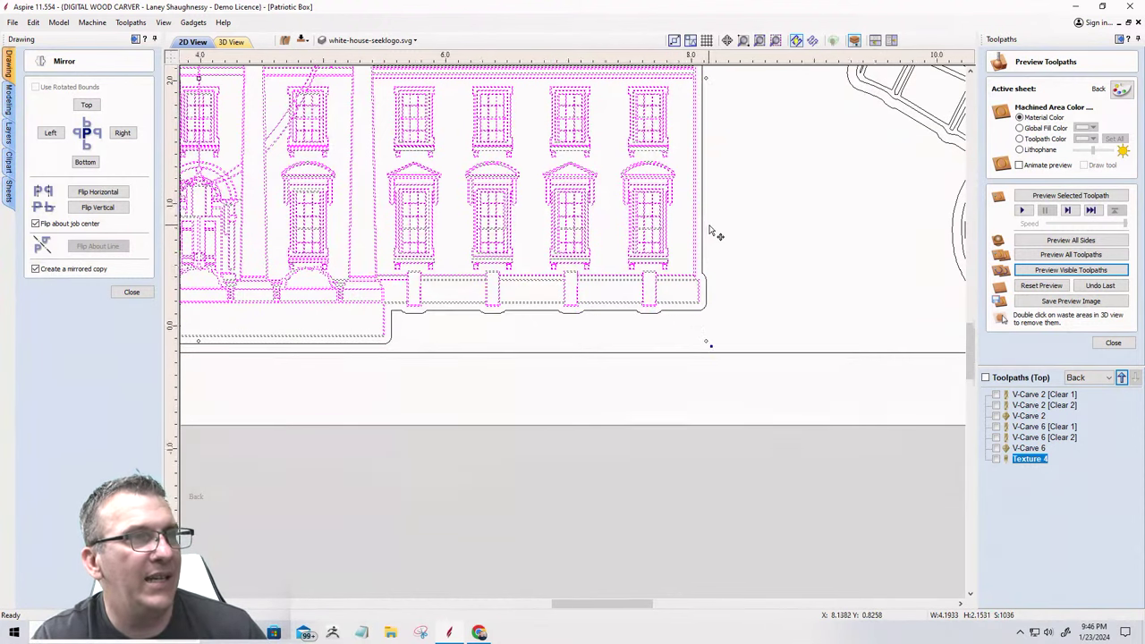
{"action": "scroll", "coordinate": [712, 231], "scroll_direction": "down", "scroll_amount": 3}
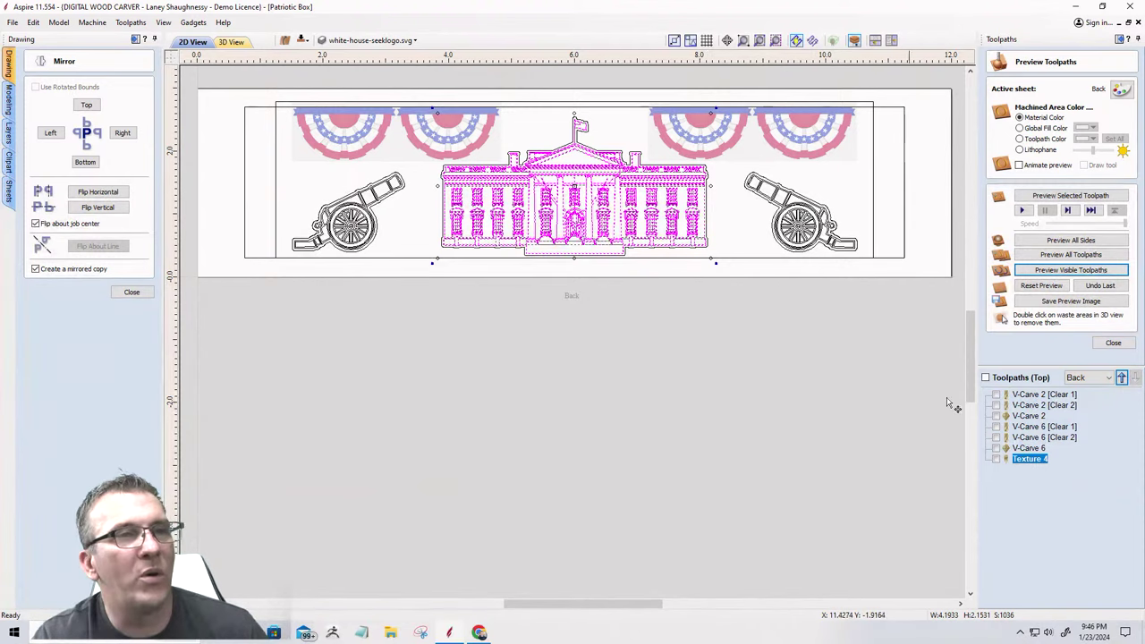
{"action": "left_click", "coordinate": [1112, 343]}
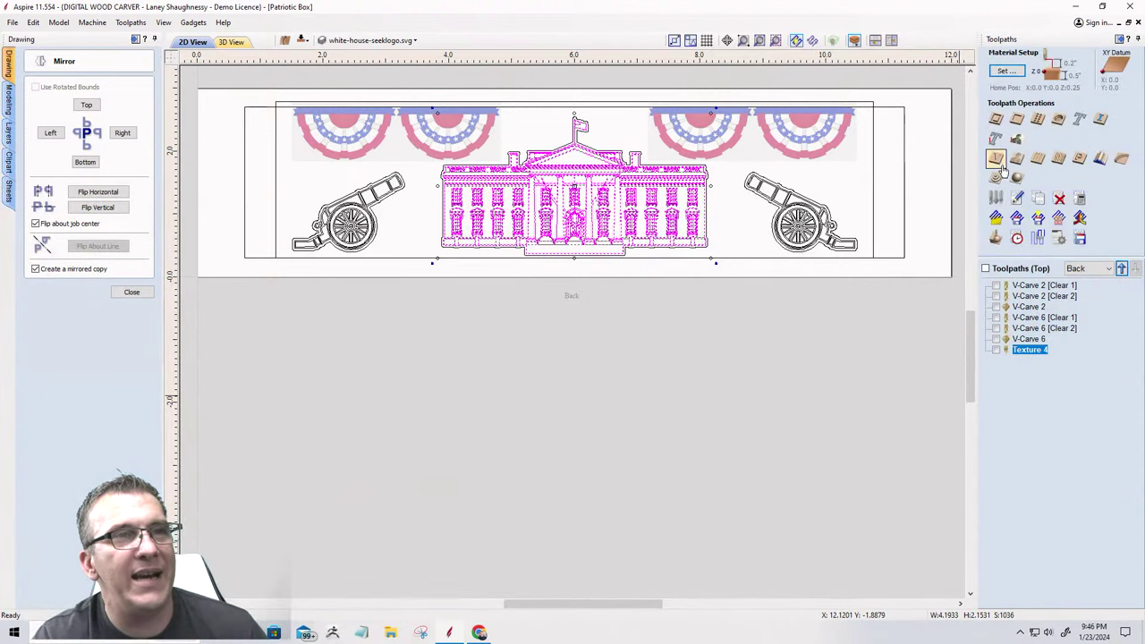
Calculate a V-carve for the White House at 0.0625 start depth, without flat depth or clearance tools.
{"action": "left_click", "coordinate": [996, 159]}
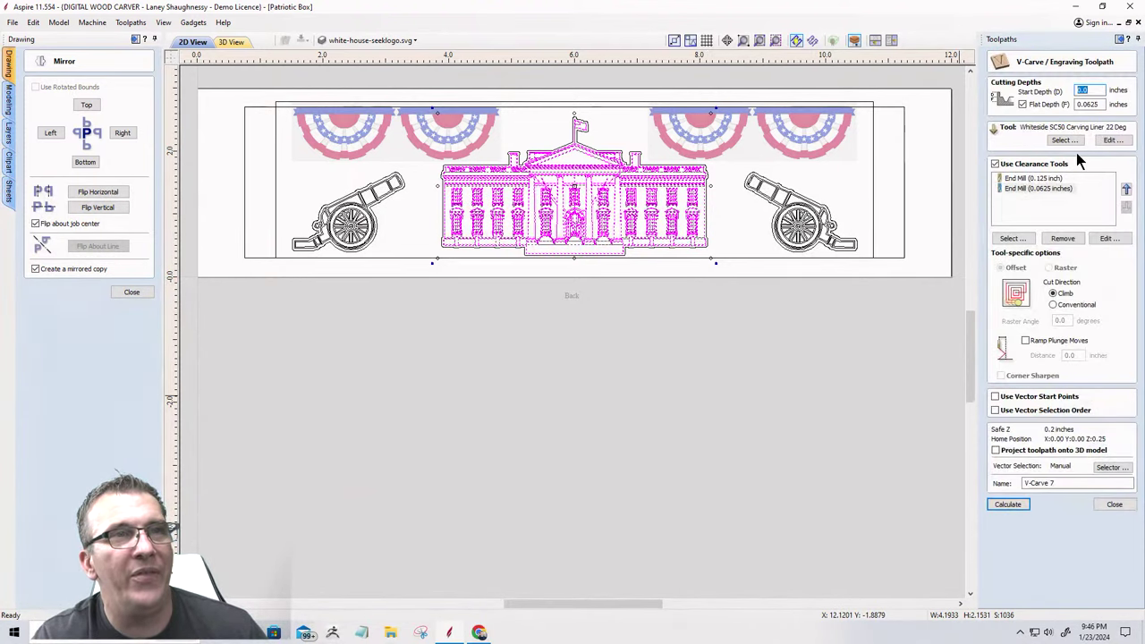
{"action": "left_click_drag", "start_coordinate": [1083, 92], "coordinate": [1095, 93]}
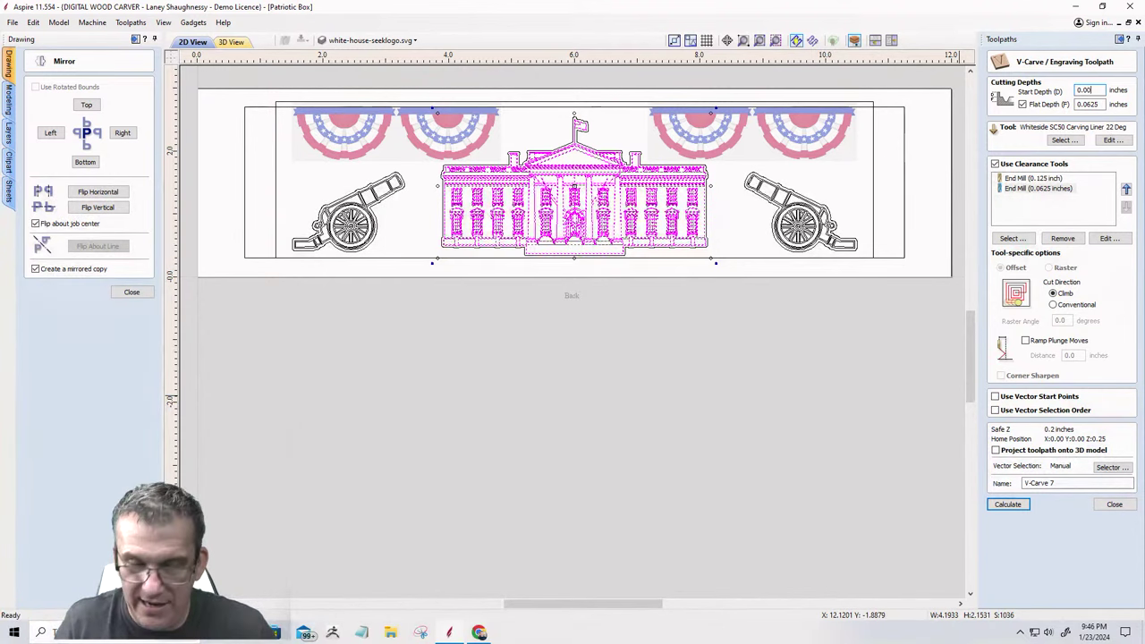
{"action": "key", "text": "BackSpace"}
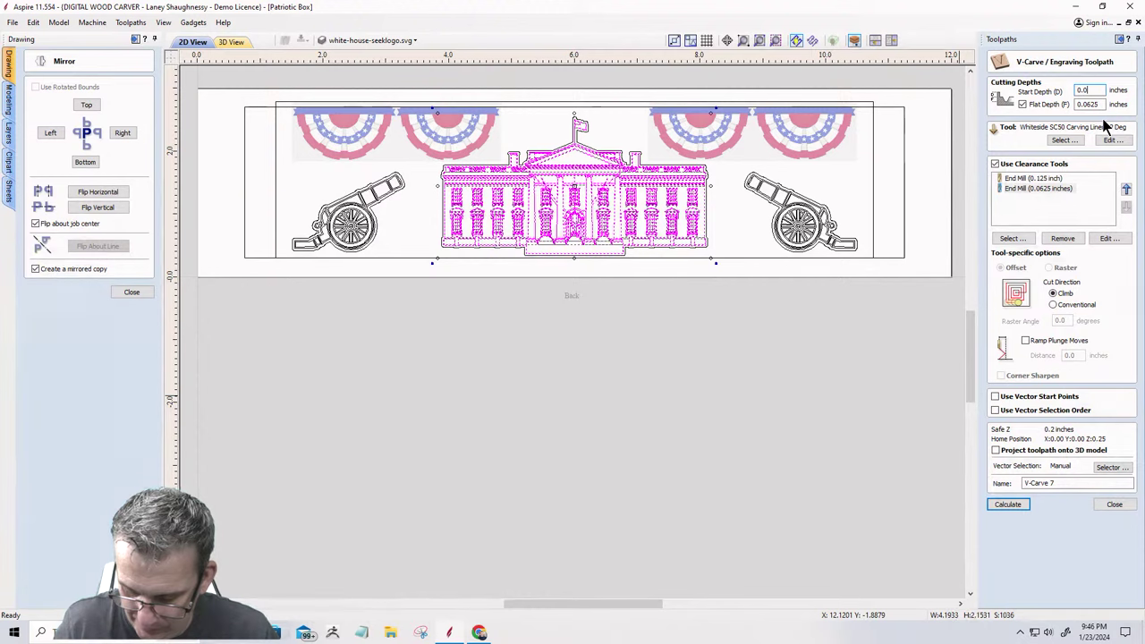
{"action": "type", "text": "5"}
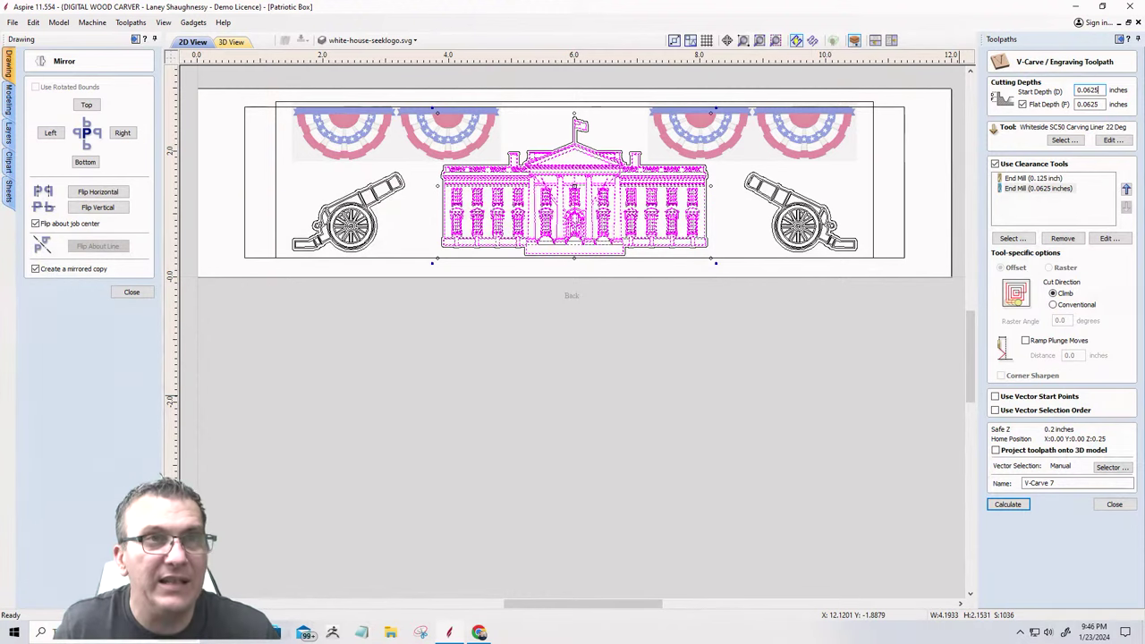
{"action": "left_click", "coordinate": [1023, 105]}
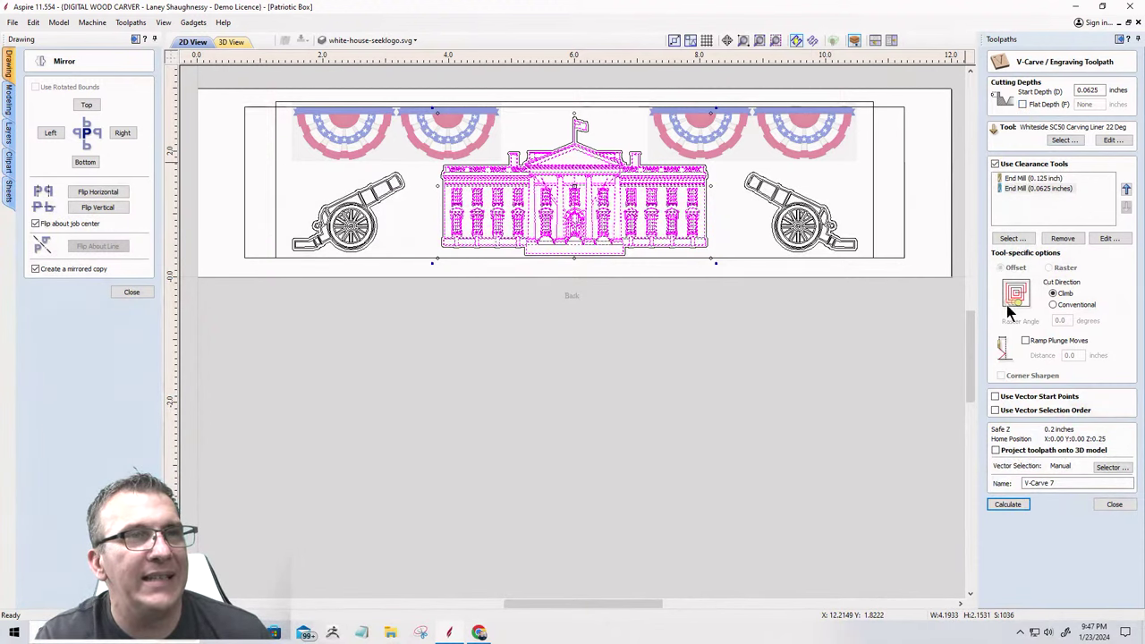
{"action": "left_click", "coordinate": [995, 165]}
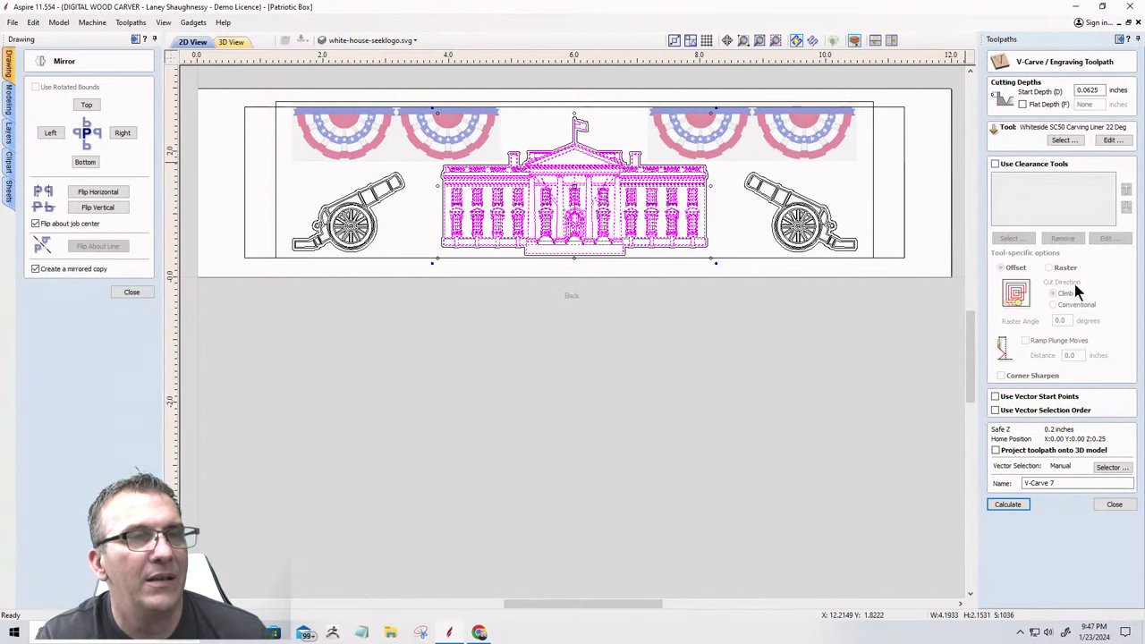
{"action": "left_click", "coordinate": [1008, 507]}
{"action": "left_click", "coordinate": [647, 331]}
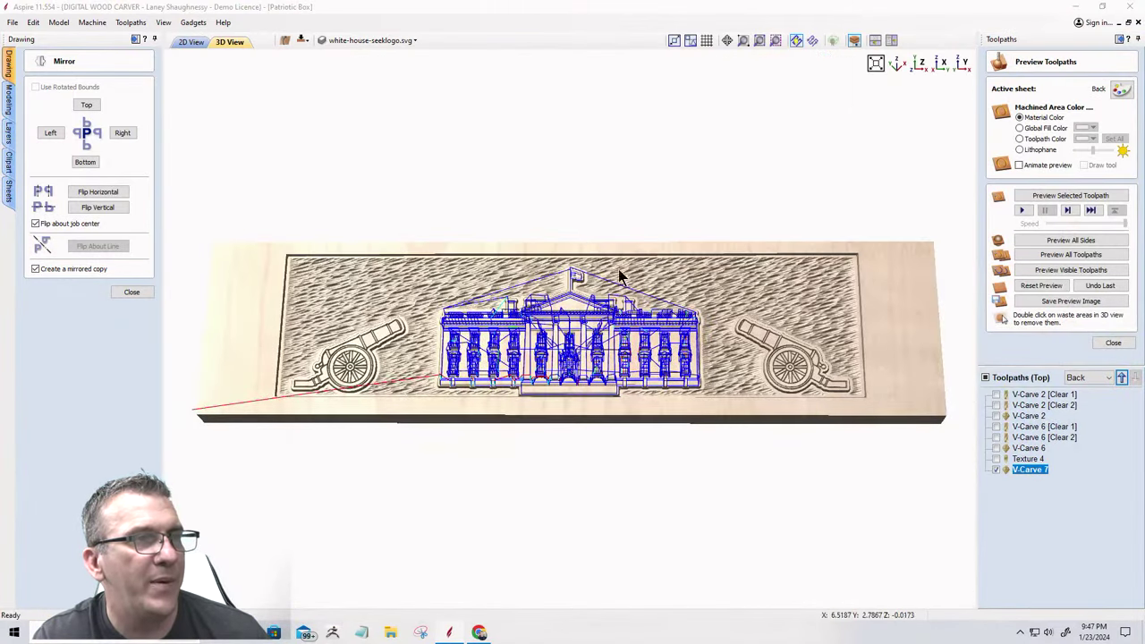
Simulate the White House V-carve, orbit to inspect the facade, and reopen the V-Carve 7 settings.
{"action": "scroll", "coordinate": [570, 407], "scroll_direction": "up", "scroll_amount": 3}
{"action": "scroll", "coordinate": [569, 407], "scroll_direction": "up", "scroll_amount": 5}
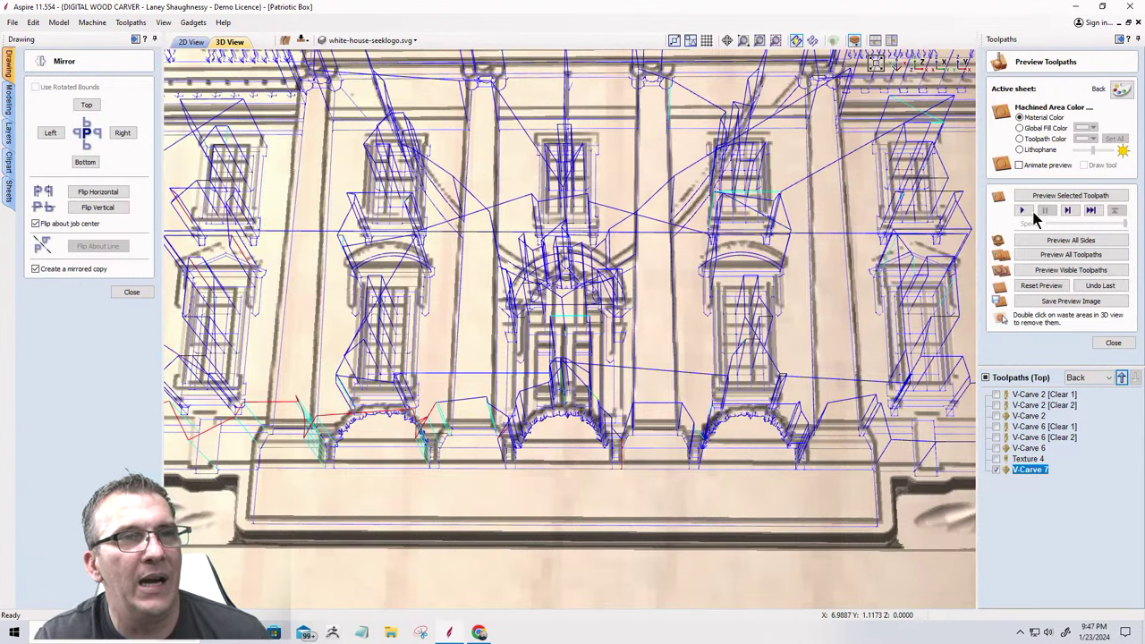
{"action": "left_click", "coordinate": [1077, 271]}
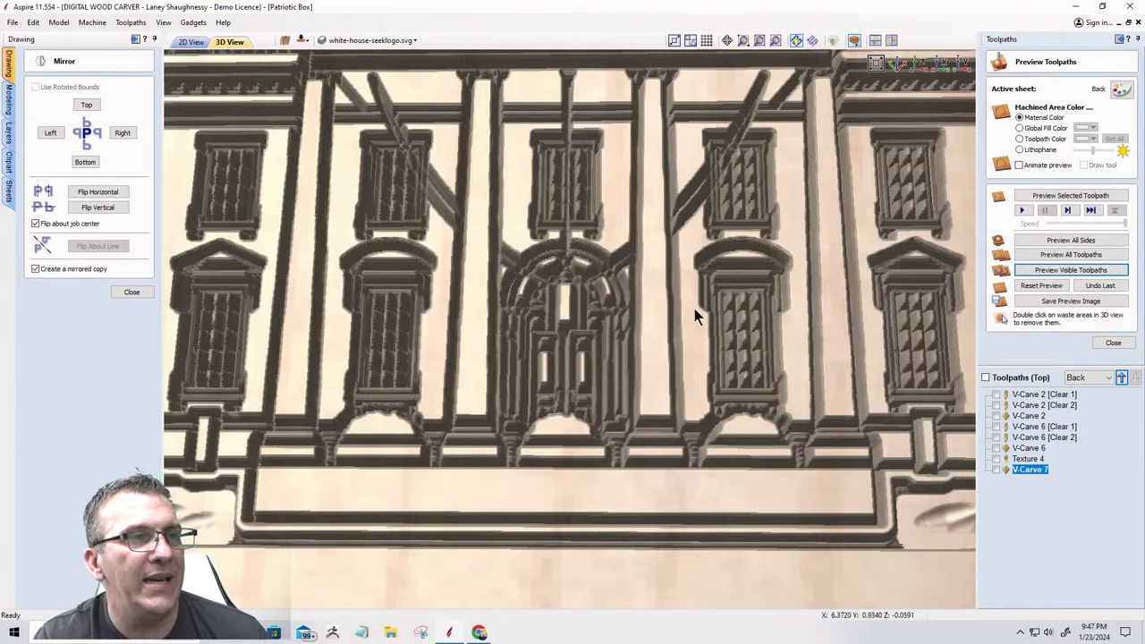
{"action": "left_click_drag", "start_coordinate": [677, 358], "coordinate": [912, 354]}
{"action": "scroll", "coordinate": [767, 242], "scroll_direction": "up", "scroll_amount": 5}
{"action": "scroll", "coordinate": [764, 263], "scroll_direction": "down", "scroll_amount": 5}
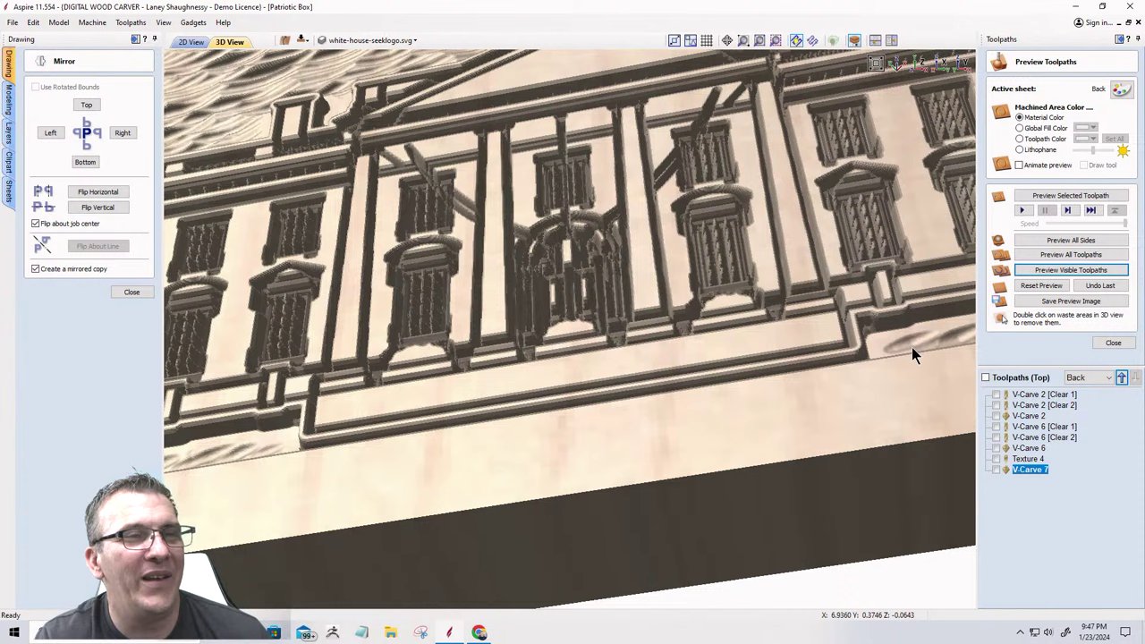
{"action": "double_click", "coordinate": [1031, 469]}
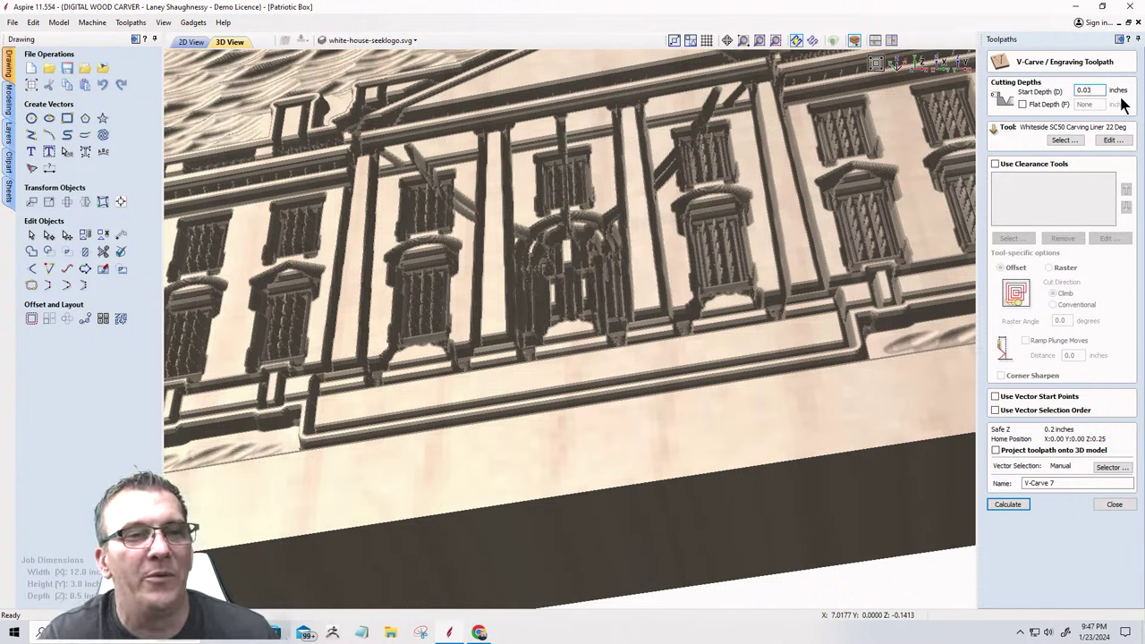
Recalculate V-Carve 7 past the overlap warning and re-simulate the visible toolpaths from scratch.
{"action": "left_click", "coordinate": [1009, 504]}
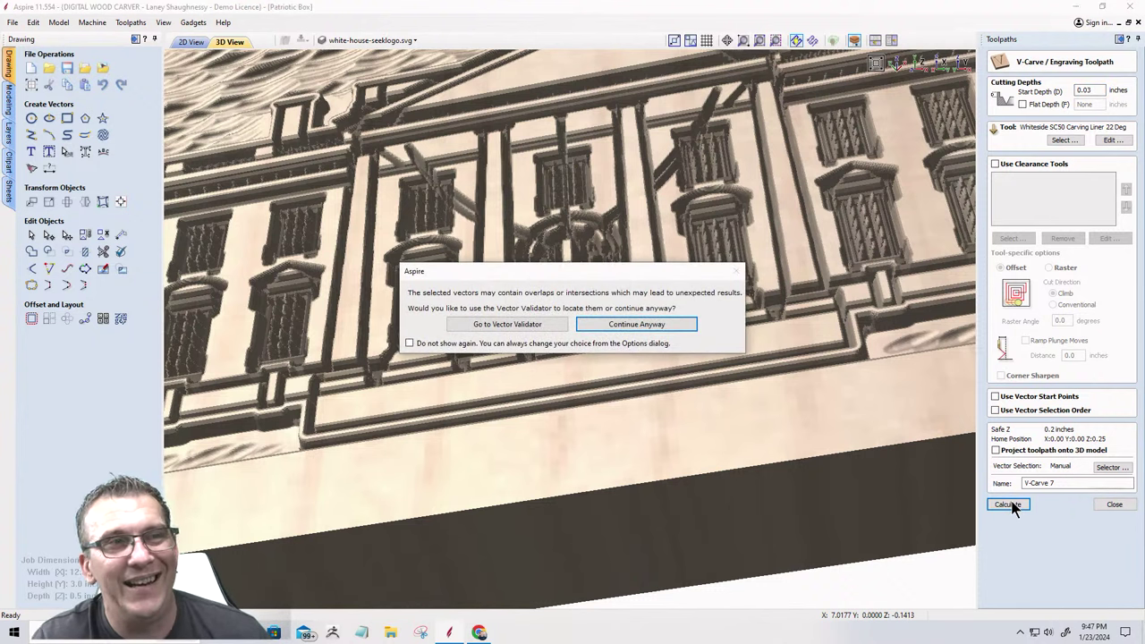
{"action": "left_click", "coordinate": [624, 328]}
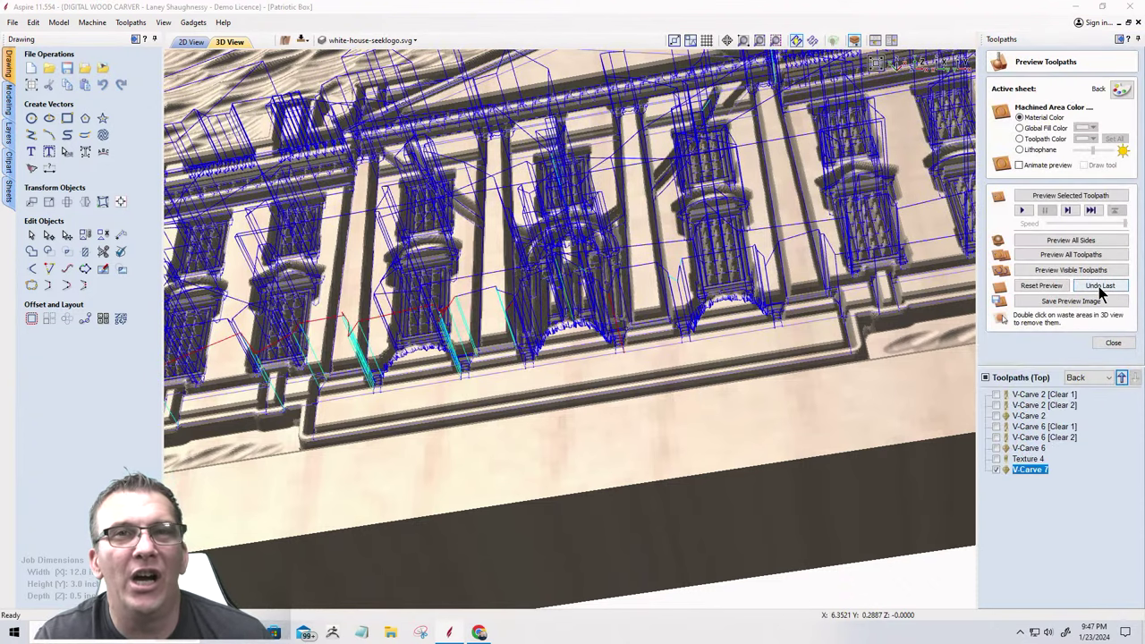
{"action": "left_click", "coordinate": [1107, 287]}
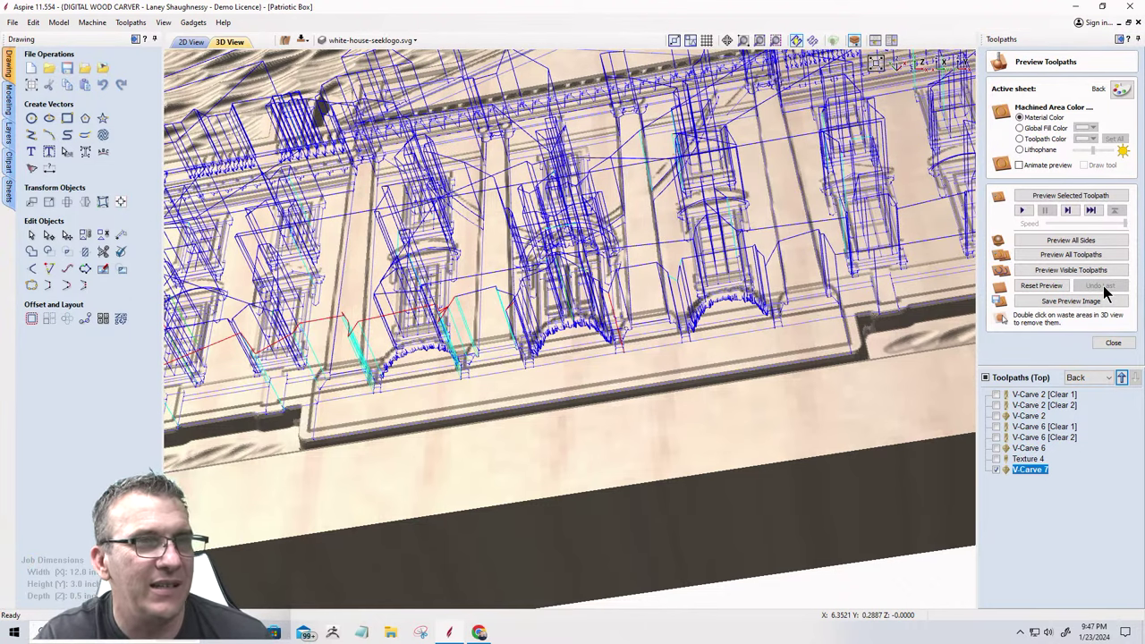
{"action": "left_click", "coordinate": [1049, 272]}
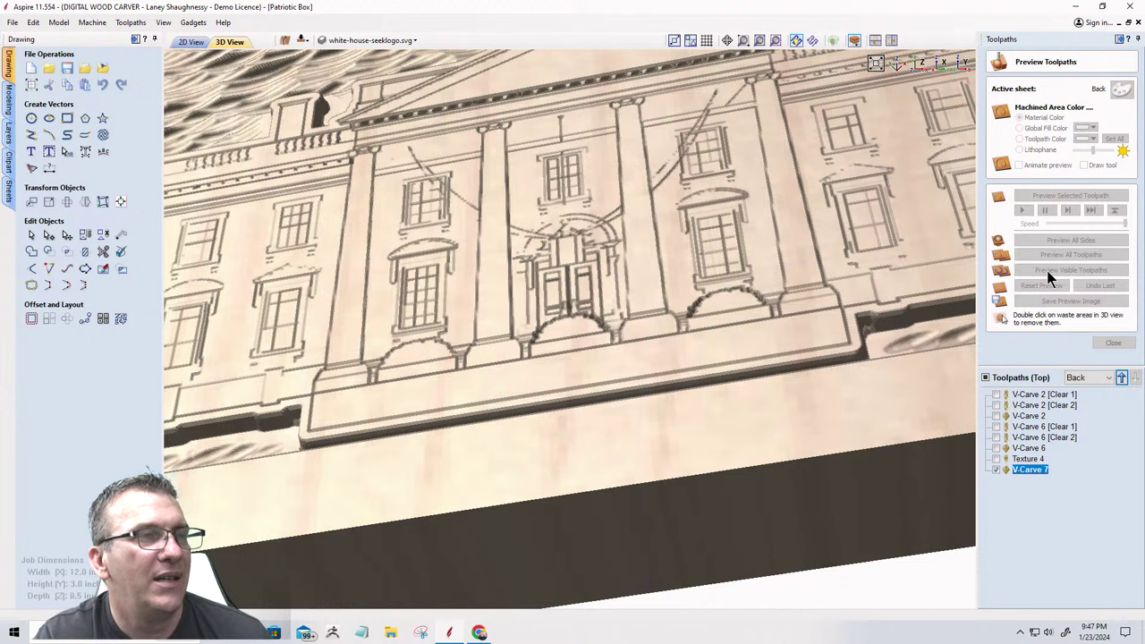
Inspect the carving with both cannons, toggling Global Fill Color then back to Material Color.
{"action": "left_click_drag", "start_coordinate": [714, 308], "coordinate": [754, 329]}
{"action": "scroll", "coordinate": [750, 326], "scroll_direction": "down", "scroll_amount": 6}
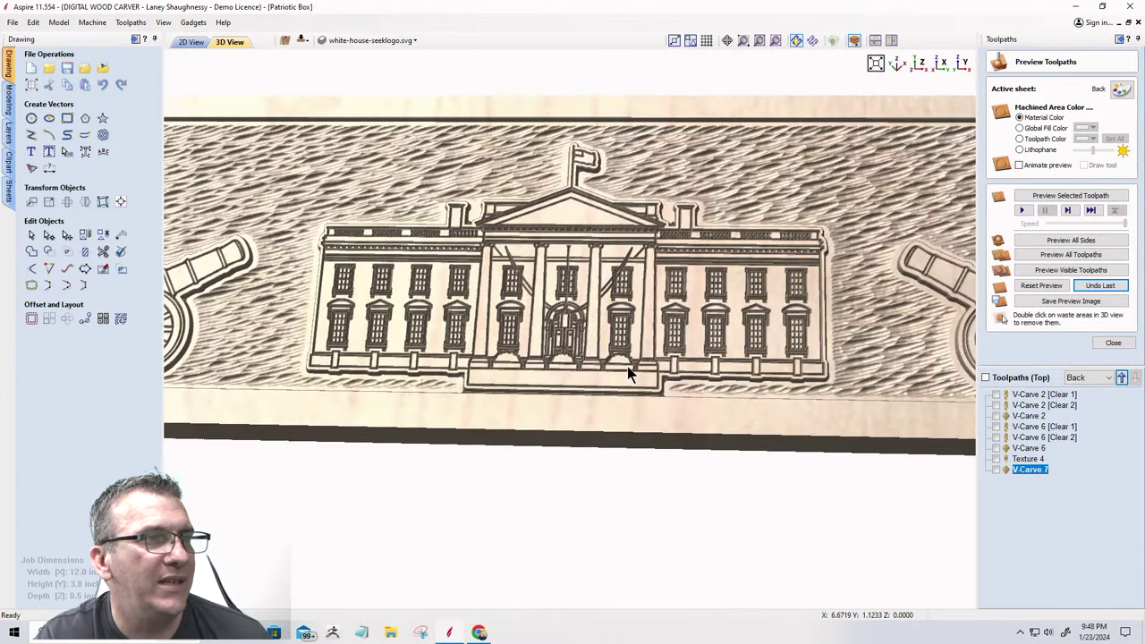
{"action": "left_click_drag", "start_coordinate": [575, 327], "coordinate": [659, 376]}
{"action": "scroll", "coordinate": [610, 432], "scroll_direction": "down", "scroll_amount": 4}
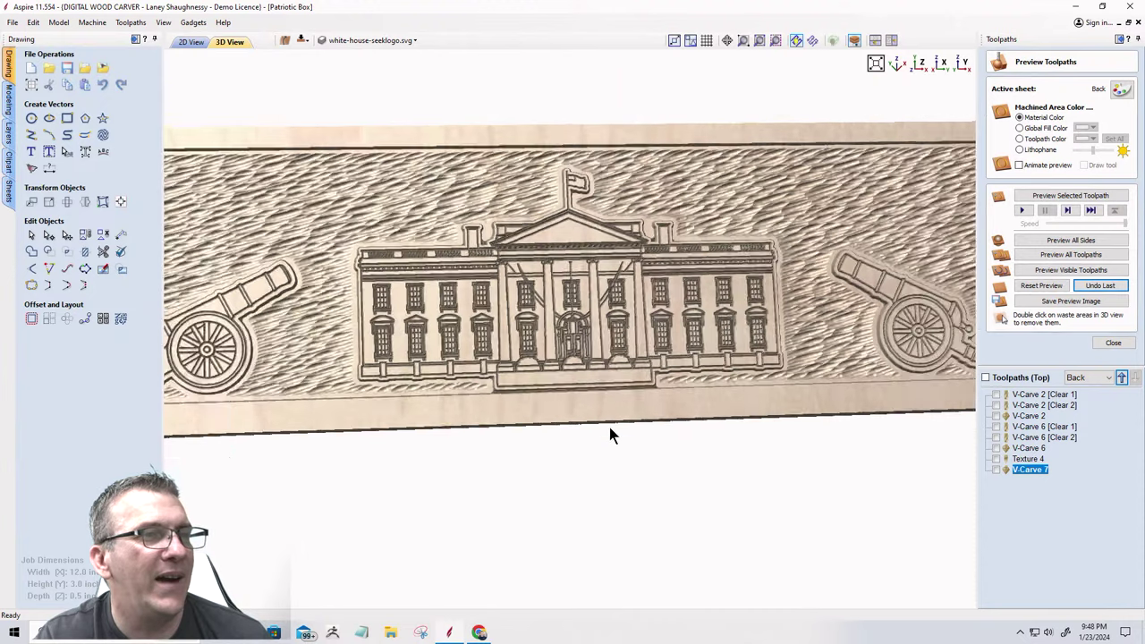
{"action": "scroll", "coordinate": [613, 422], "scroll_direction": "up", "scroll_amount": 4}
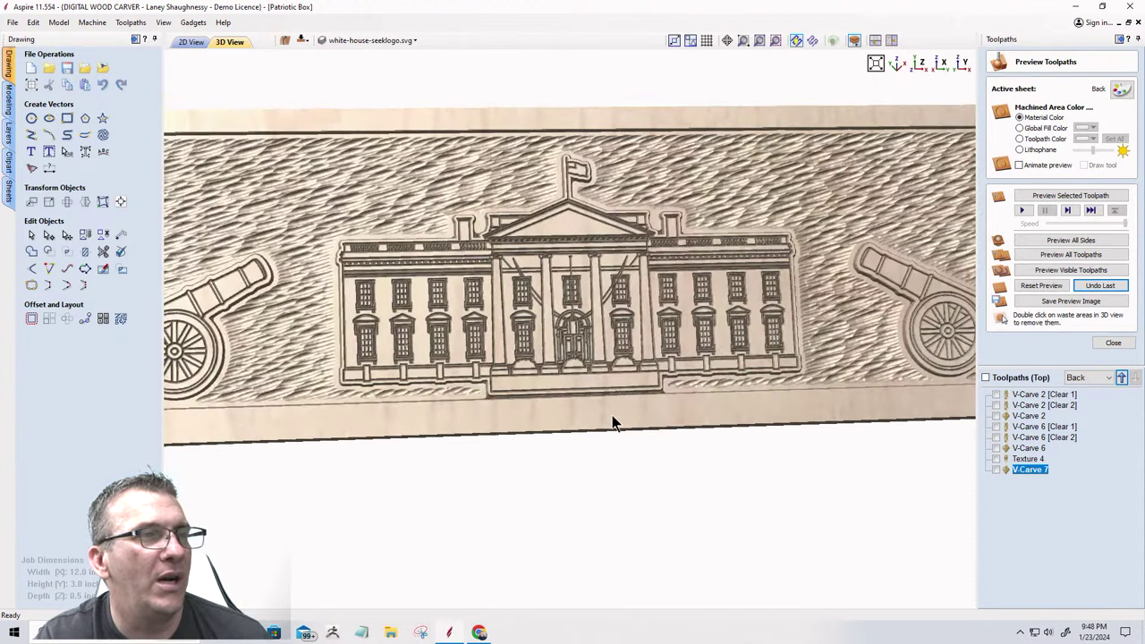
{"action": "left_click", "coordinate": [1020, 129]}
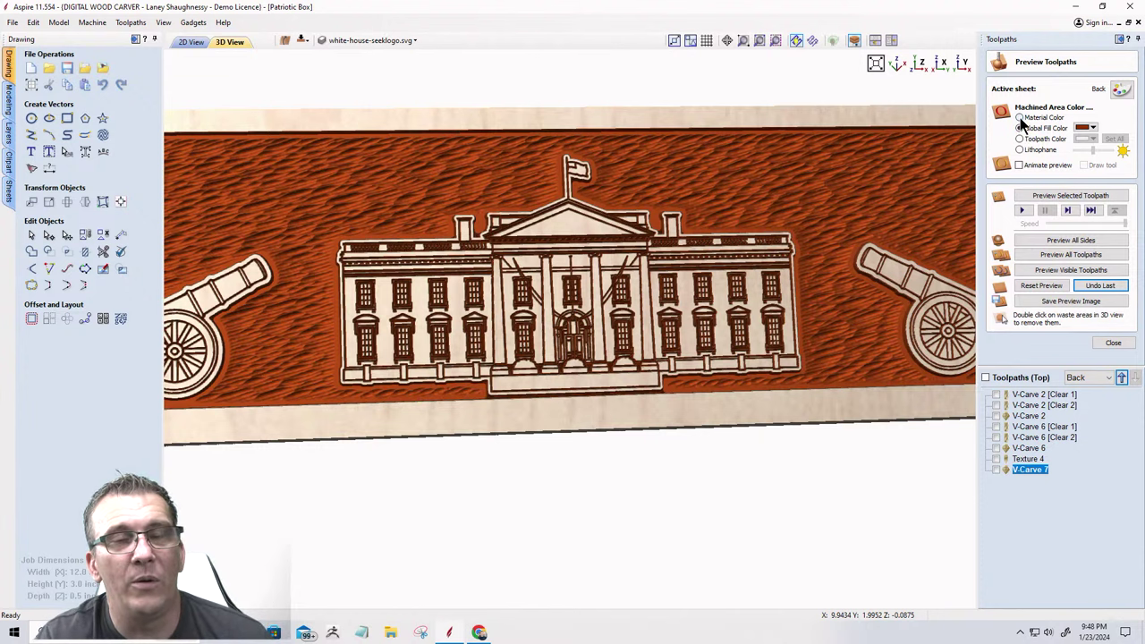
{"action": "left_click", "coordinate": [1020, 118]}
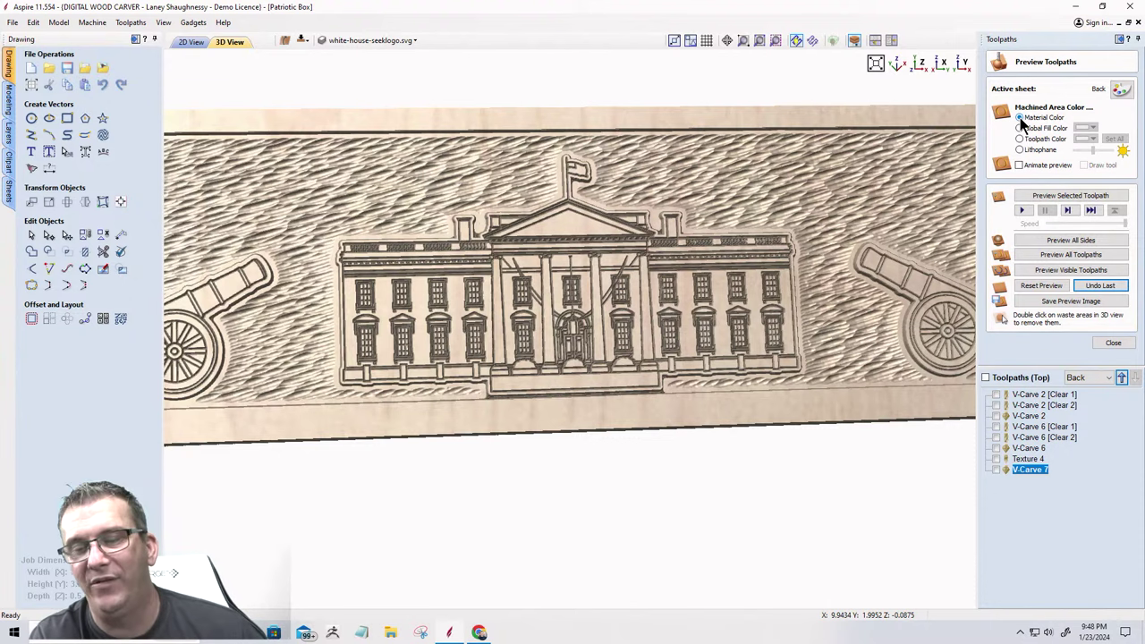
In the 2D view, delete all four bunting swags above the White House and cannons.
{"action": "left_click", "coordinate": [184, 43]}
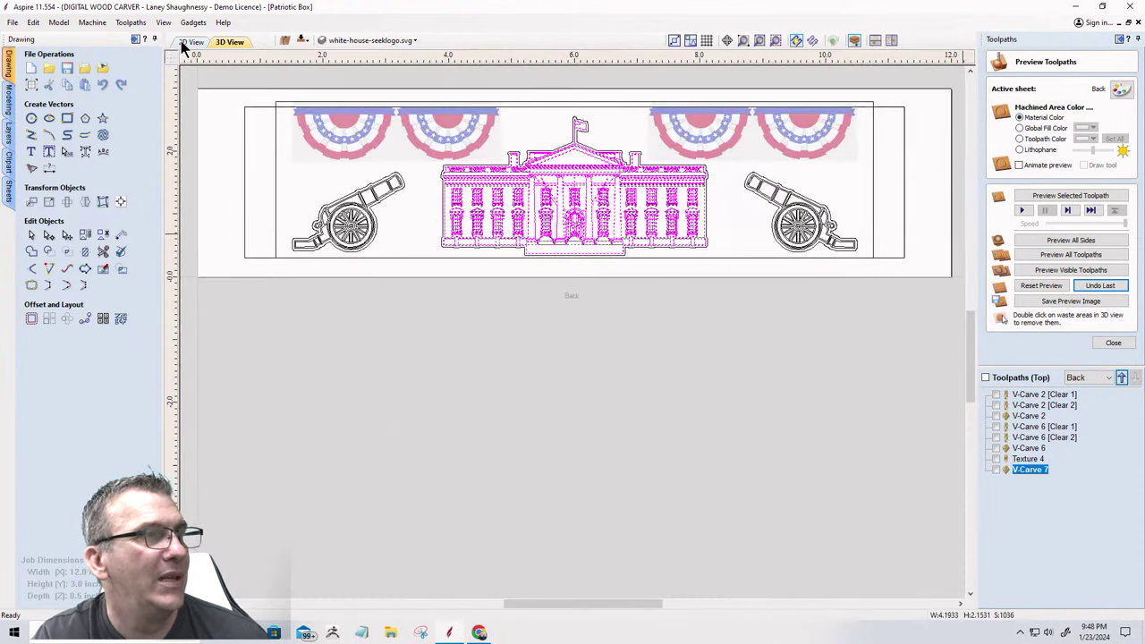
{"action": "scroll", "coordinate": [568, 268], "scroll_direction": "down", "scroll_amount": 3}
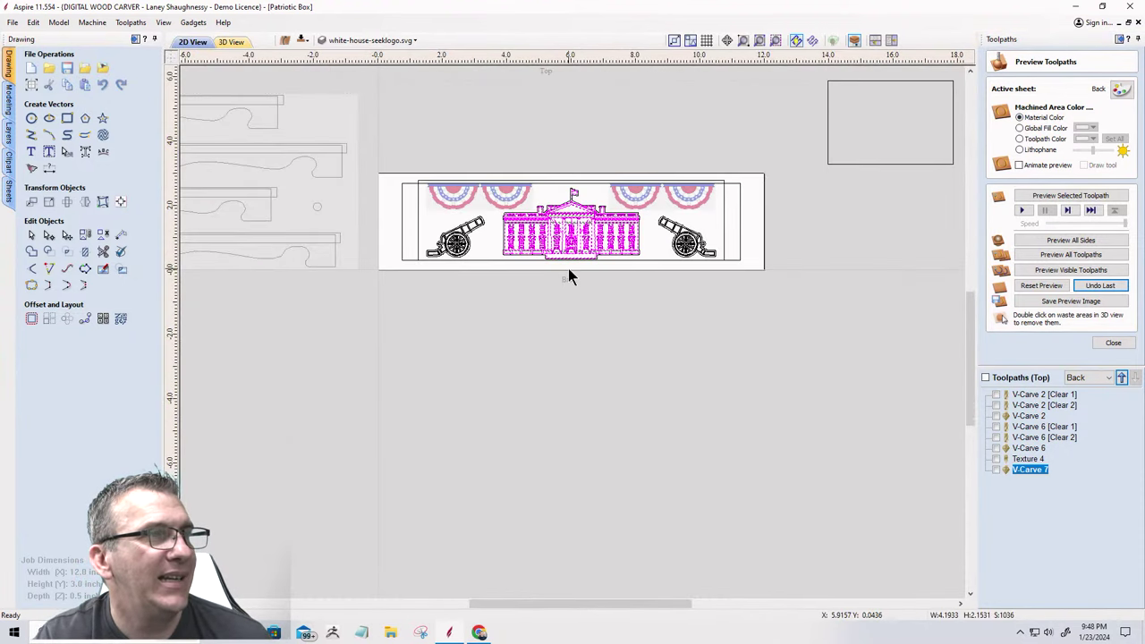
{"action": "left_click", "coordinate": [495, 204]}
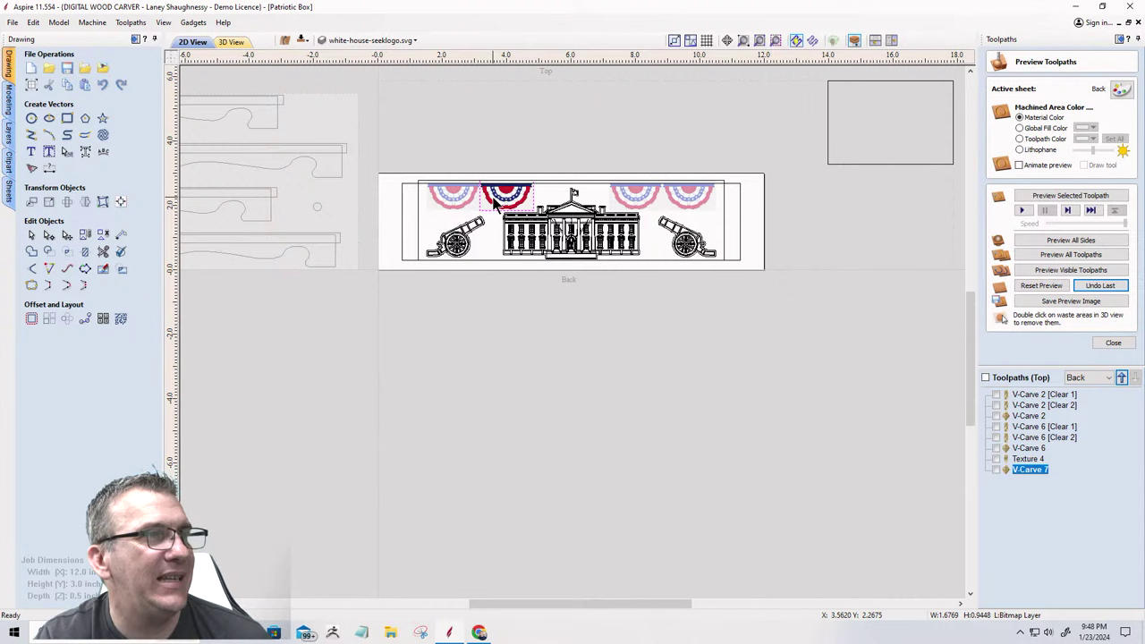
{"action": "left_click", "coordinate": [439, 193], "text": "shift"}
{"action": "key", "text": "Delete"}
{"action": "left_click", "coordinate": [645, 206]}
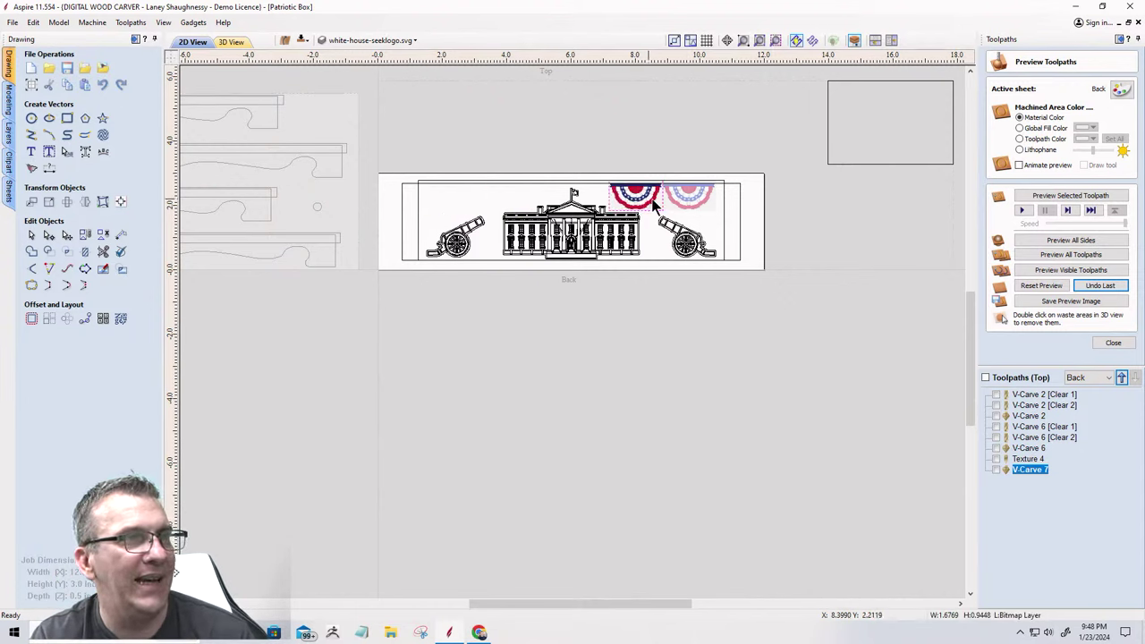
{"action": "key", "text": "Delete"}
{"action": "left_click", "coordinate": [686, 206]}
{"action": "key", "text": "Delete"}
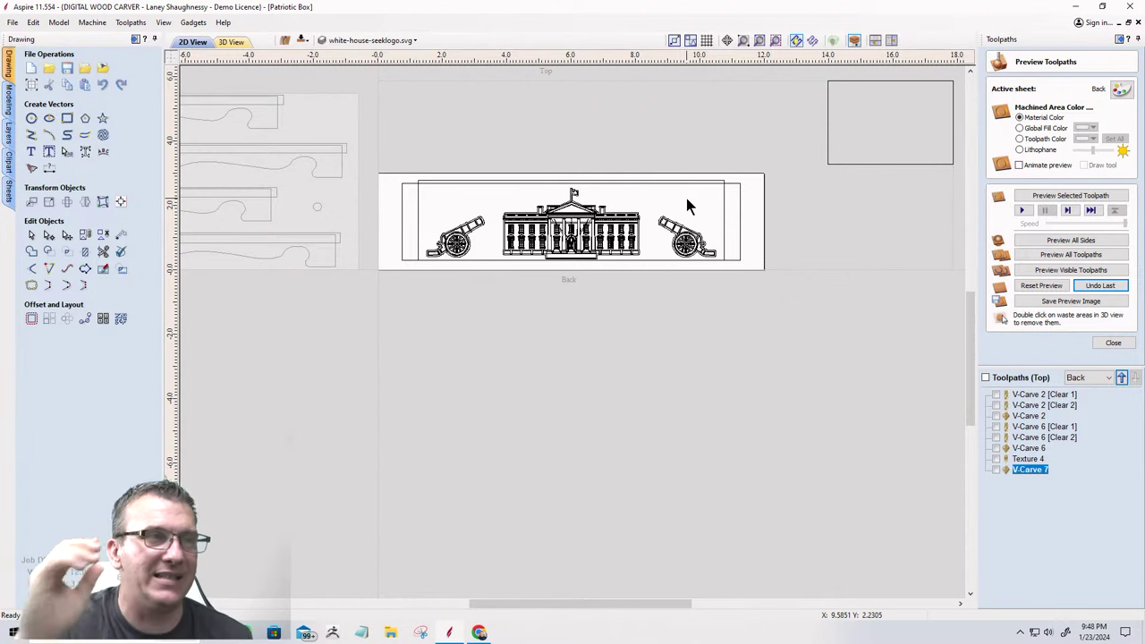
{"action": "scroll", "coordinate": [421, 188], "scroll_direction": "up", "scroll_amount": 4}
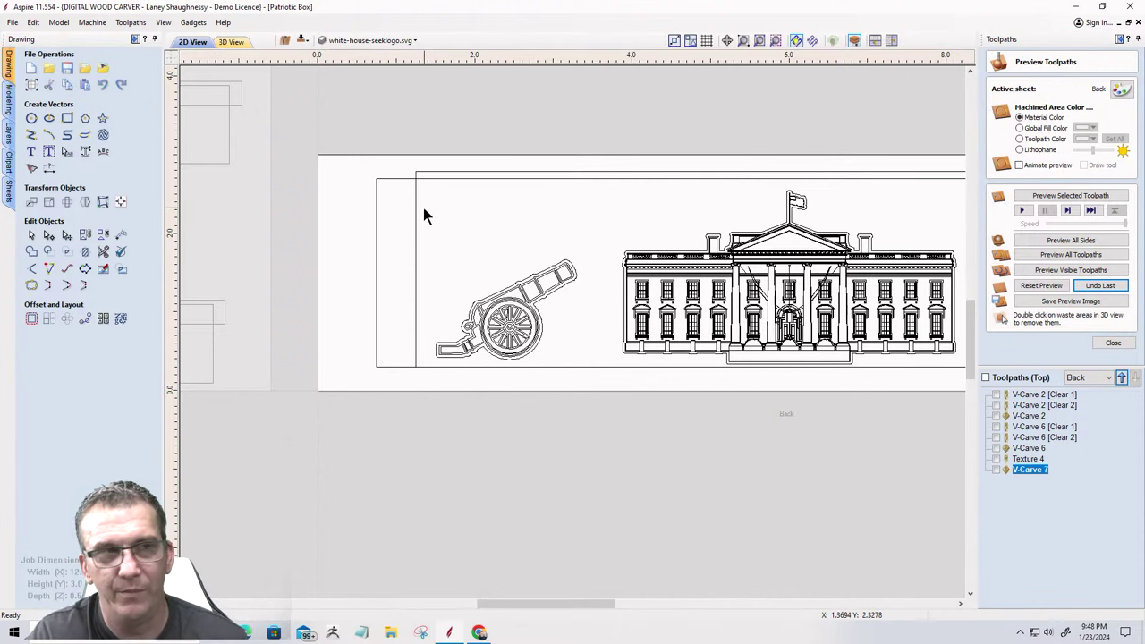
Add 'One Nation' in American Scribe script at the top left, 0.608 inch tall.
{"action": "left_click", "coordinate": [32, 154]}
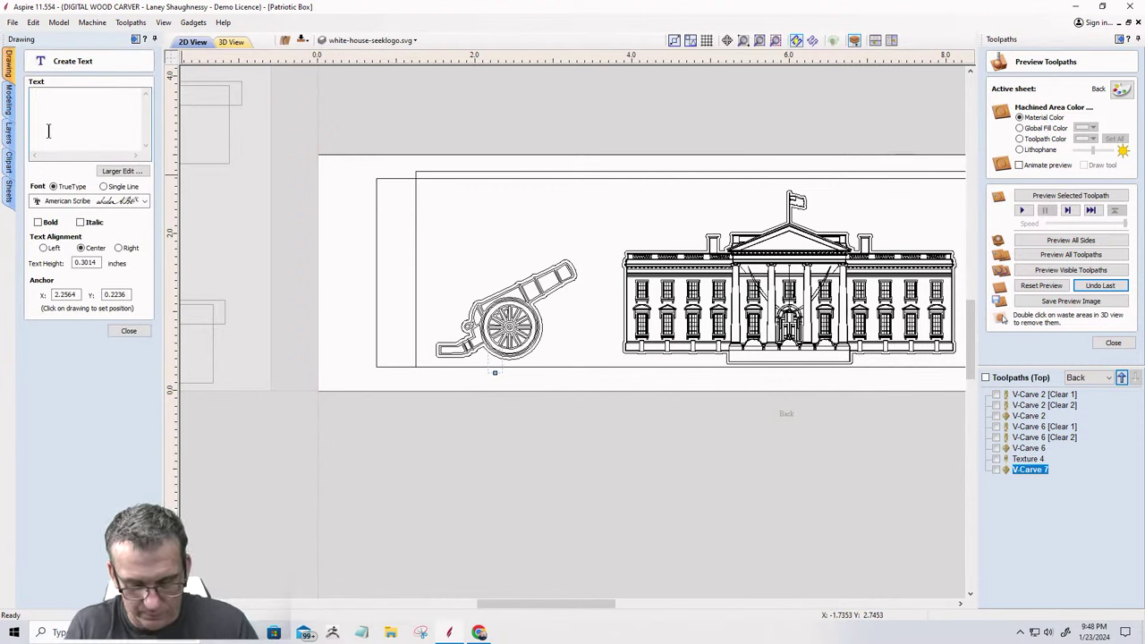
{"action": "type", "text": "One Nati"}
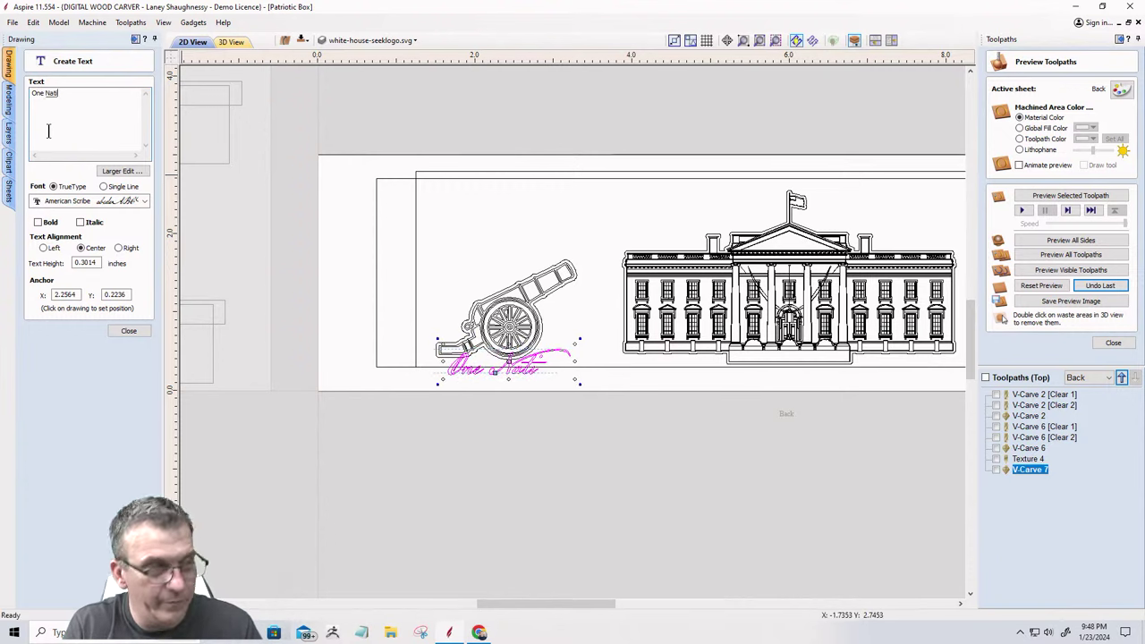
{"action": "type", "text": "on"}
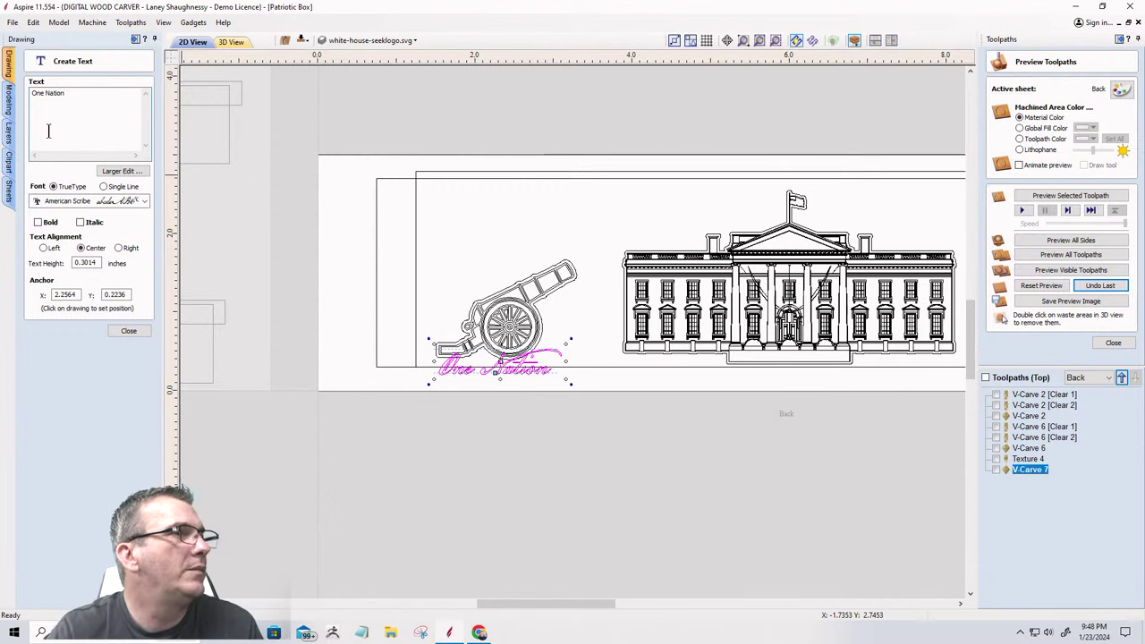
{"action": "left_click_drag", "start_coordinate": [505, 367], "coordinate": [507, 208]}
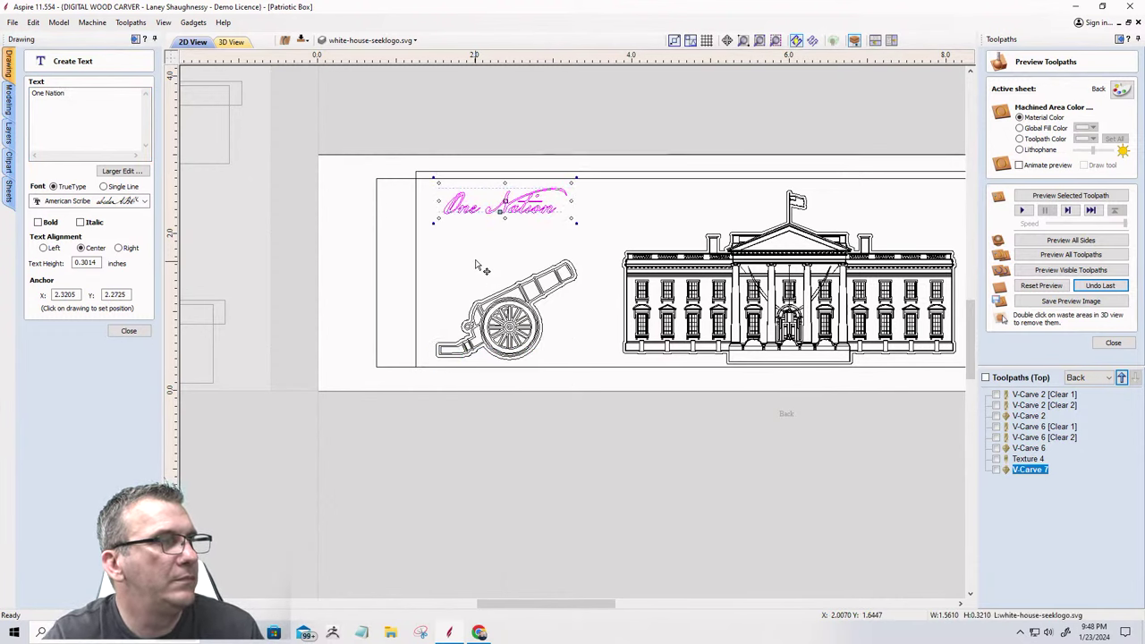
{"action": "scroll", "coordinate": [475, 266], "scroll_direction": "down", "scroll_amount": 3}
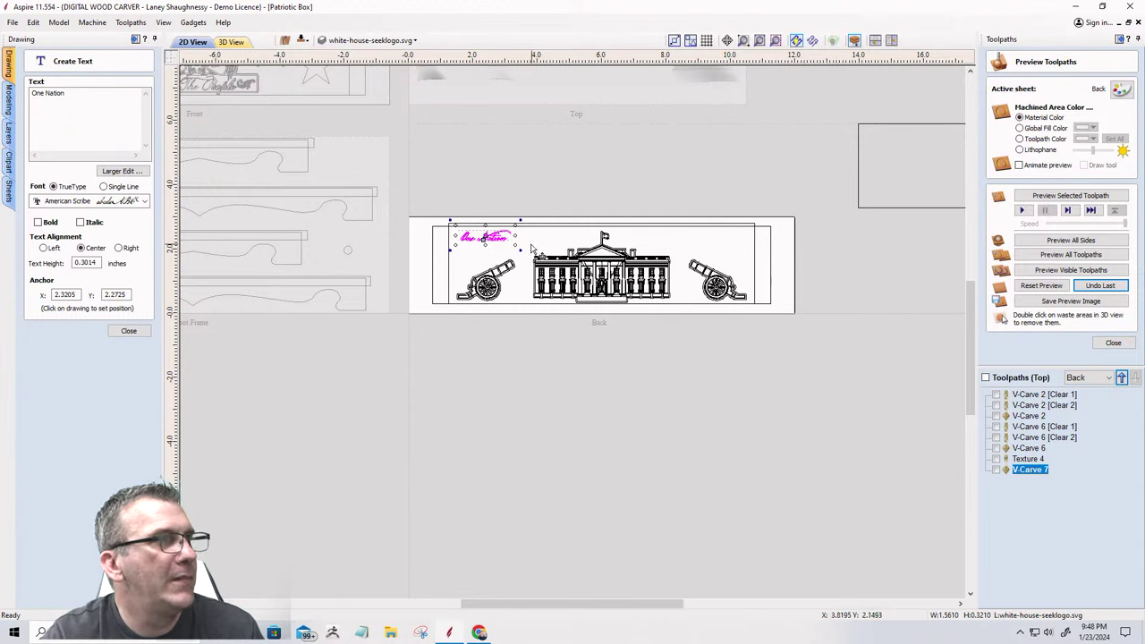
{"action": "left_click_drag", "start_coordinate": [514, 245], "coordinate": [546, 255]}
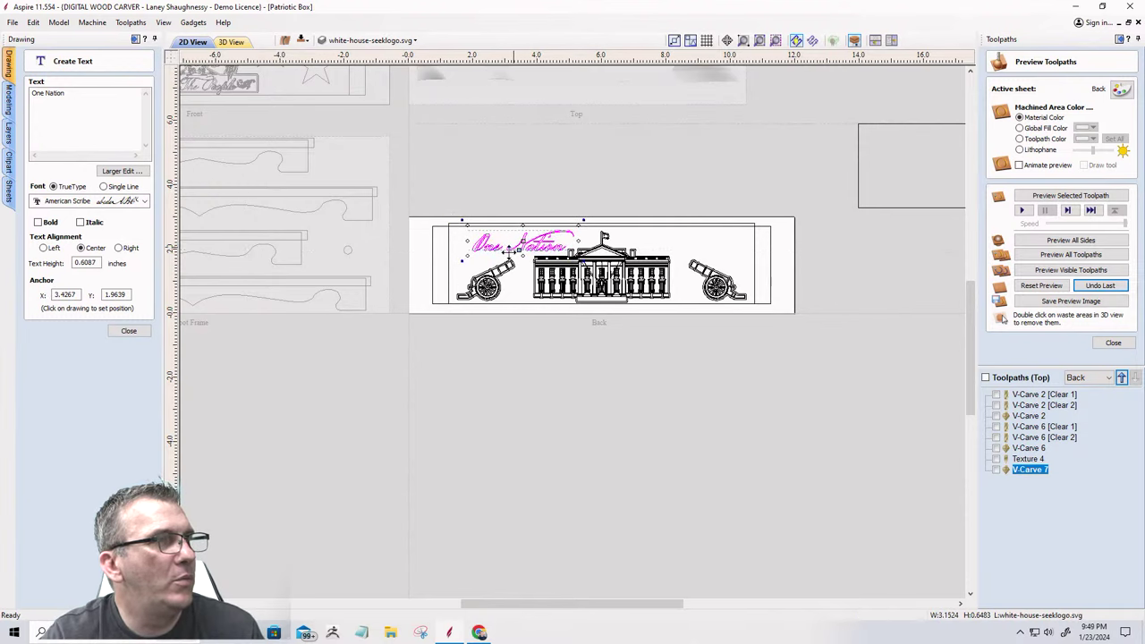
{"action": "left_click", "coordinate": [179, 130]}
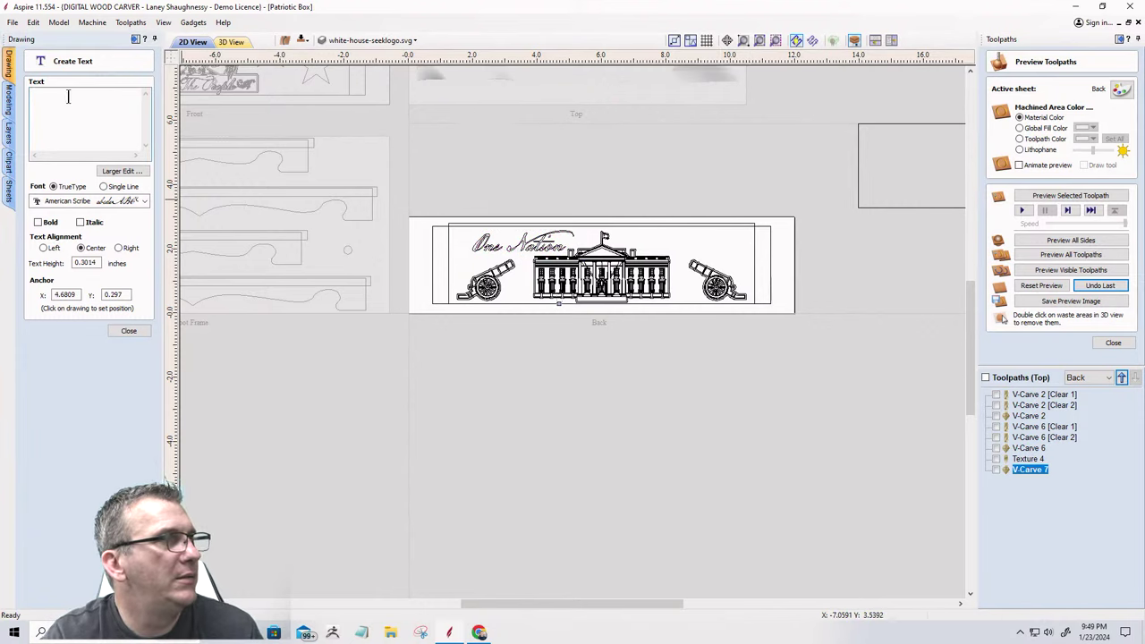
{"action": "left_click", "coordinate": [525, 250]}
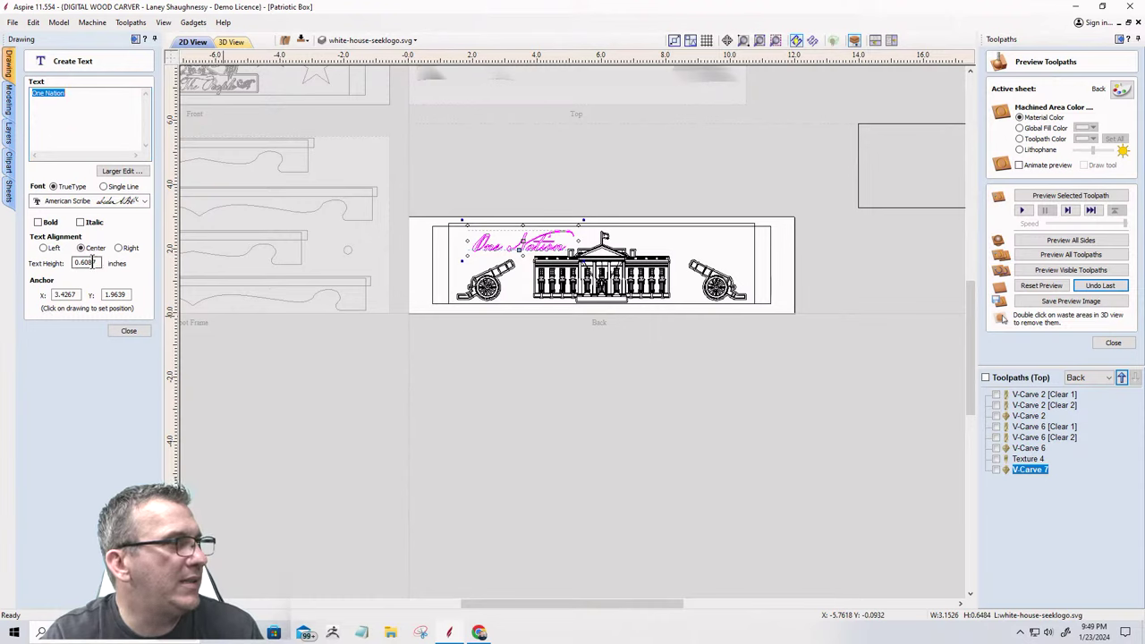
{"action": "left_click", "coordinate": [89, 261]}
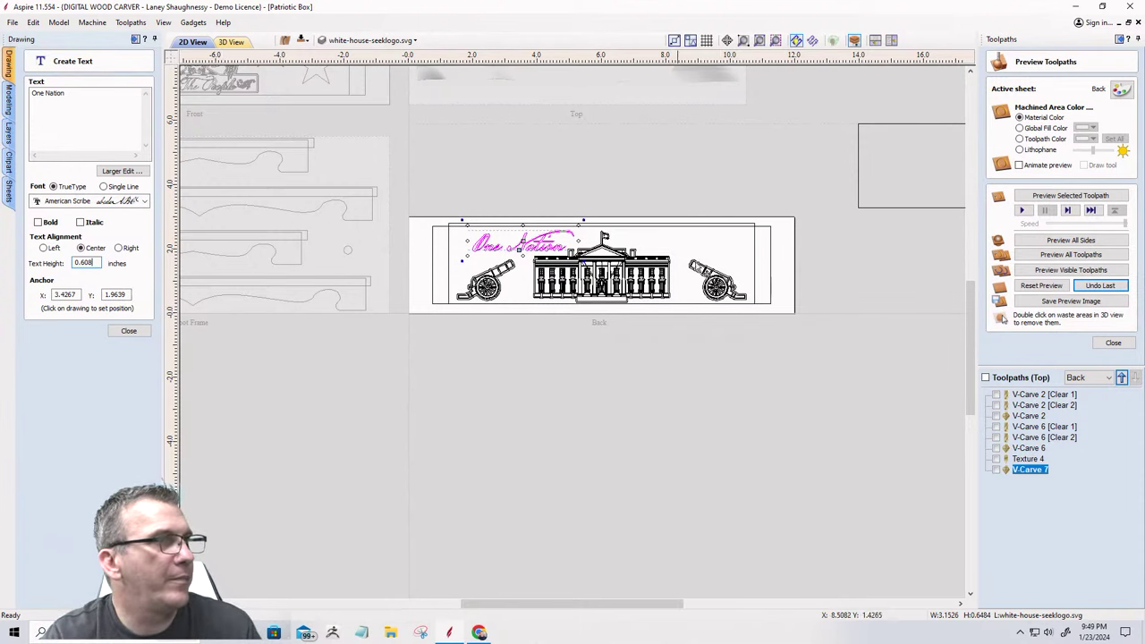
{"action": "left_click", "coordinate": [632, 242]}
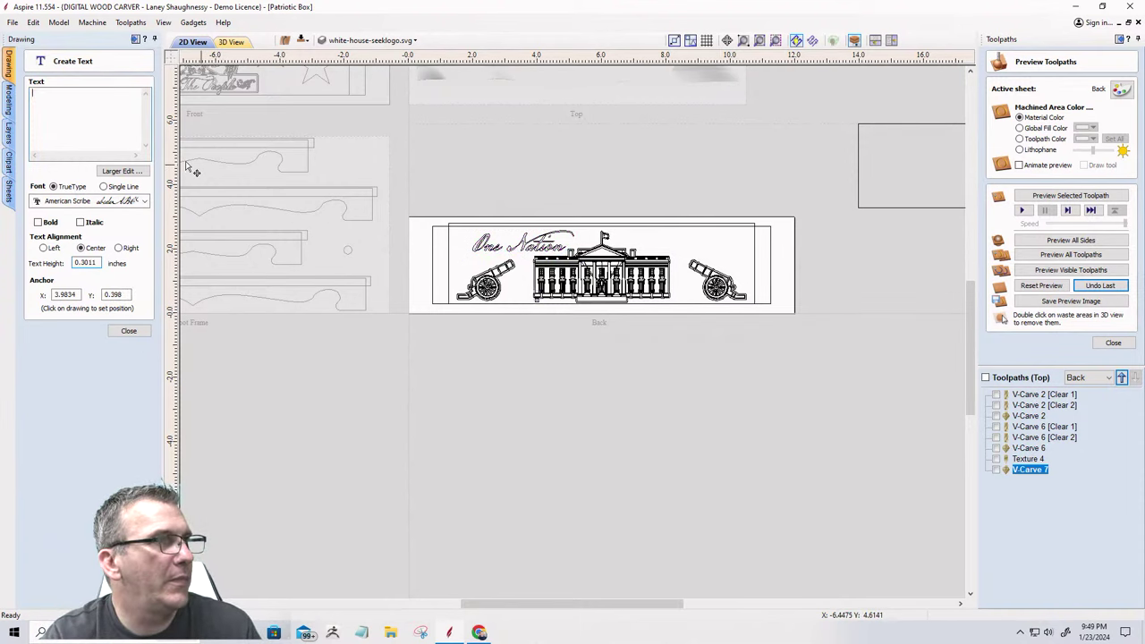
Enter a second text line 'Under God' with text height 0.608.
{"action": "left_click", "coordinate": [73, 108]}
{"action": "type", "text": "UnderG"}
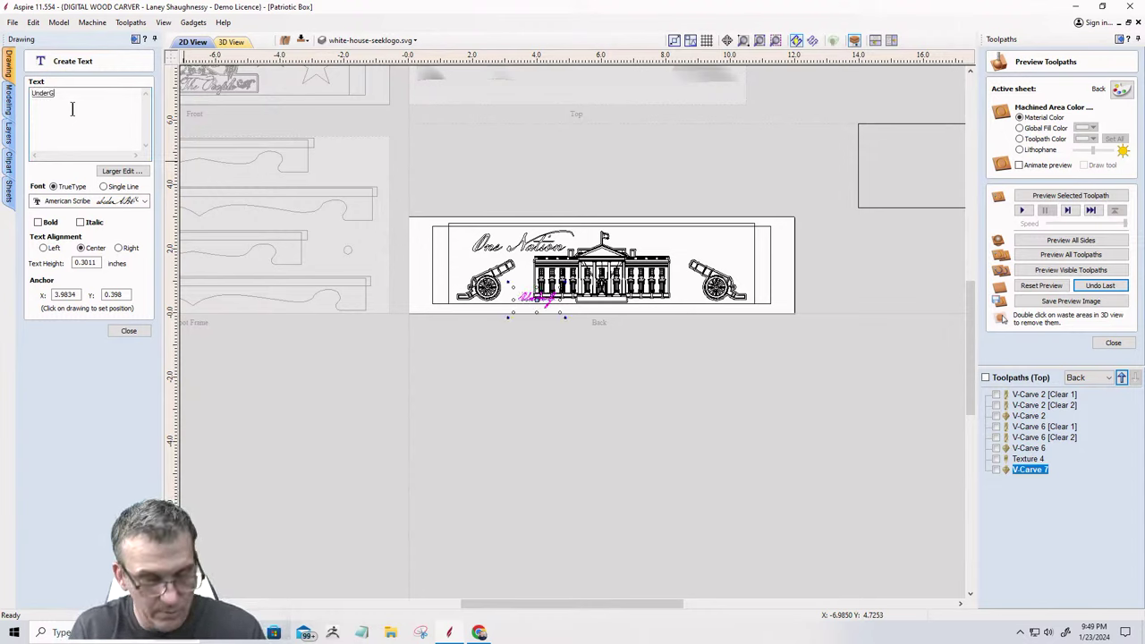
{"action": "key", "text": "BackSpace"}
{"action": "type", "text": "God"}
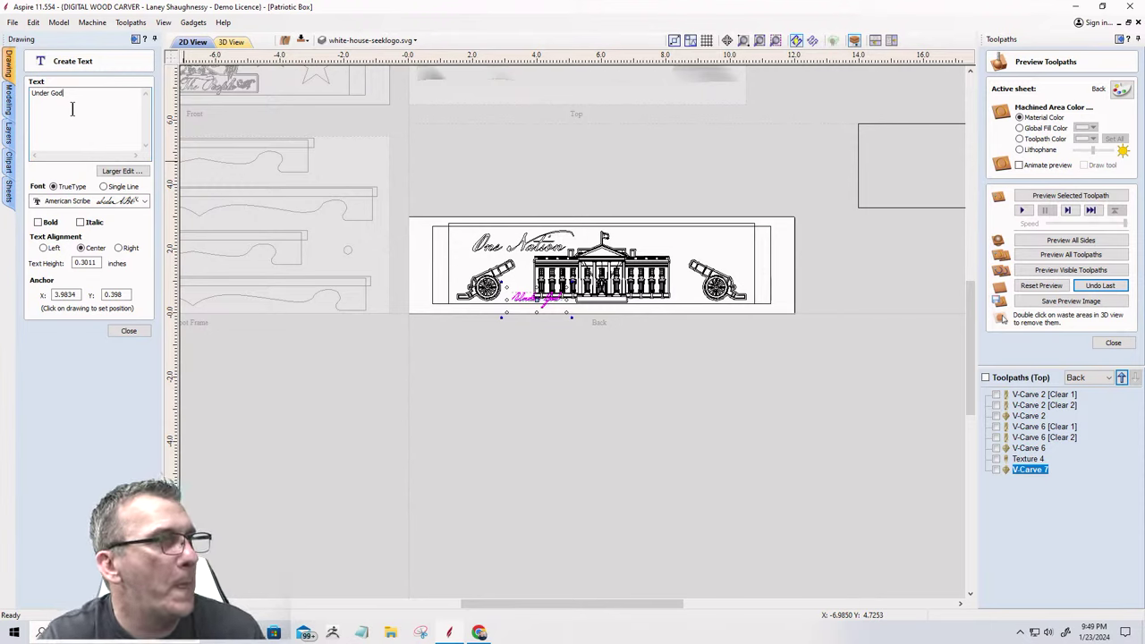
{"action": "key", "text": "Tab"}
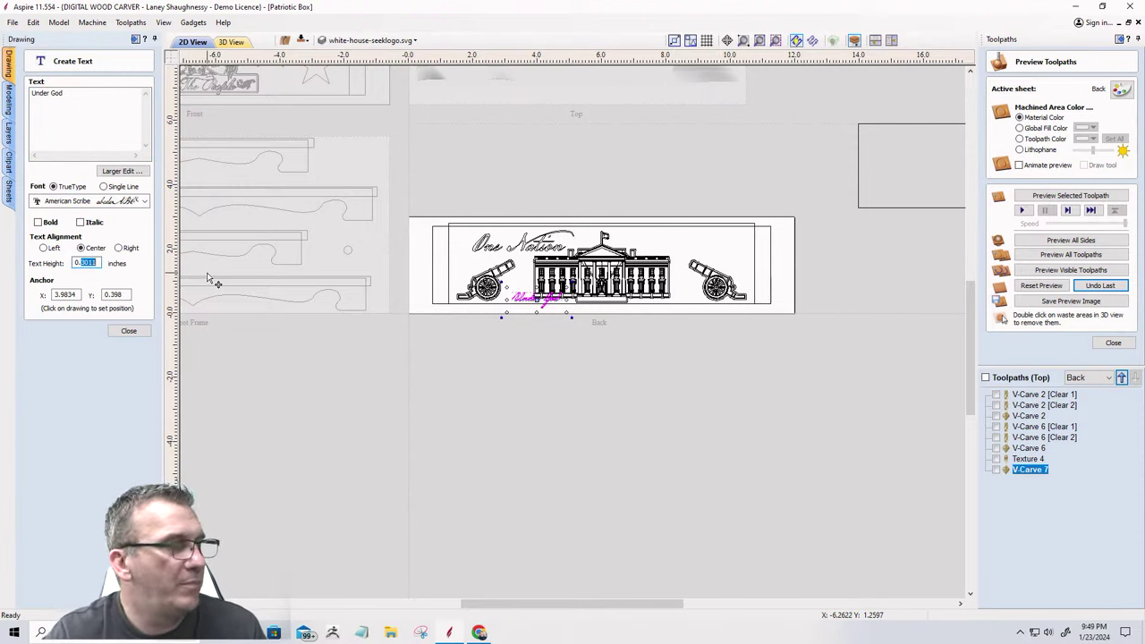
{"action": "type", "text": "0.608"}
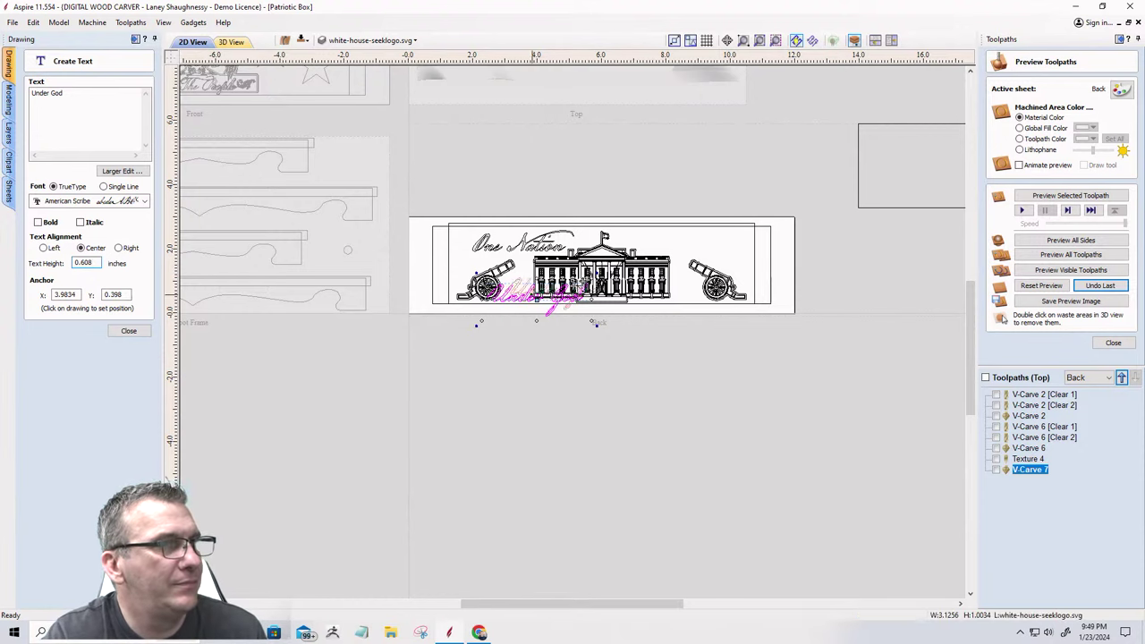
Place 'Under God' at the top right above the right cannon and finish text creation.
{"action": "left_click_drag", "start_coordinate": [512, 296], "coordinate": [655, 246]}
{"action": "scroll", "coordinate": [616, 231], "scroll_direction": "up", "scroll_amount": 4}
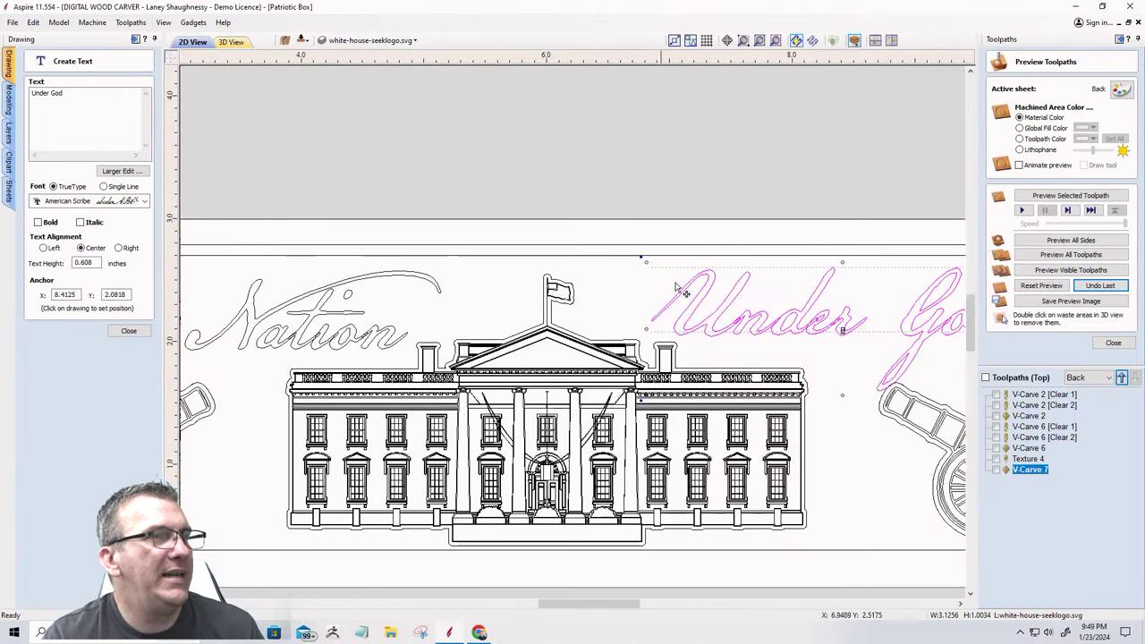
{"action": "scroll", "coordinate": [602, 243], "scroll_direction": "down", "scroll_amount": 1}
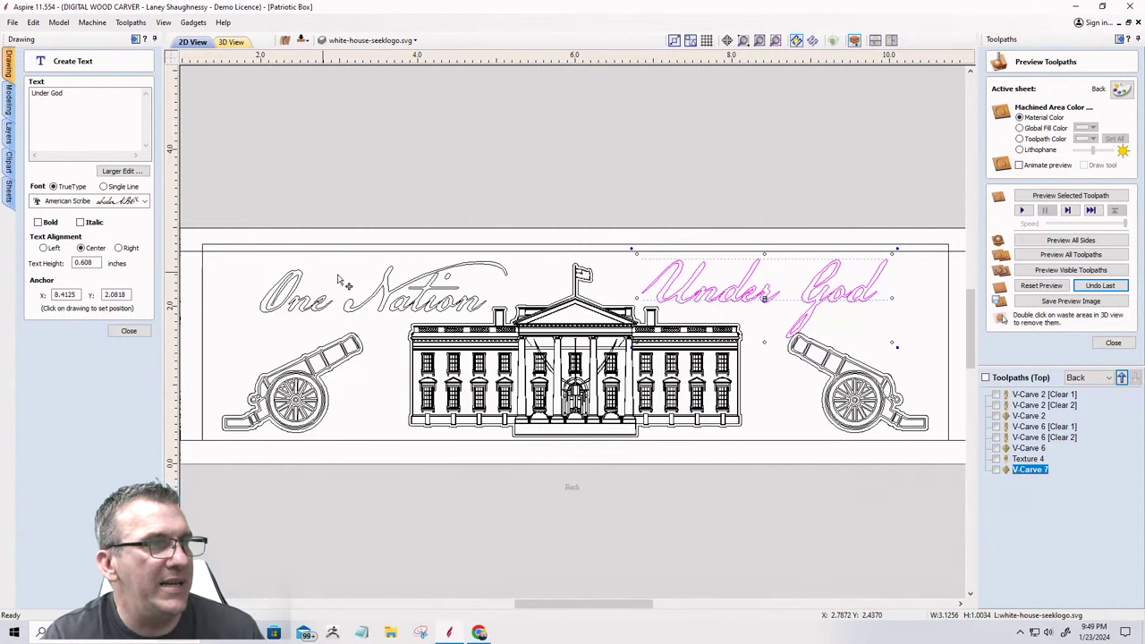
{"action": "mouse_move", "coordinate": [706, 300]}
{"action": "left_mouse_down"}
{"action": "mouse_move", "coordinate": [721, 300]}
{"action": "mouse_move", "coordinate": [689, 300]}
{"action": "left_mouse_up"}
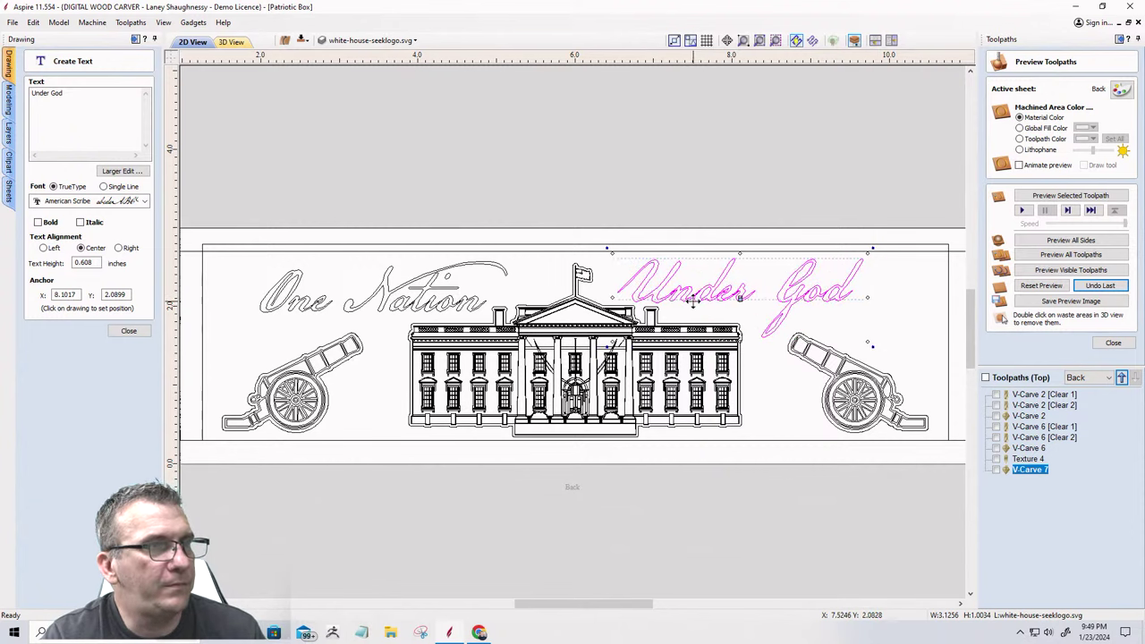
{"action": "left_click", "coordinate": [727, 219]}
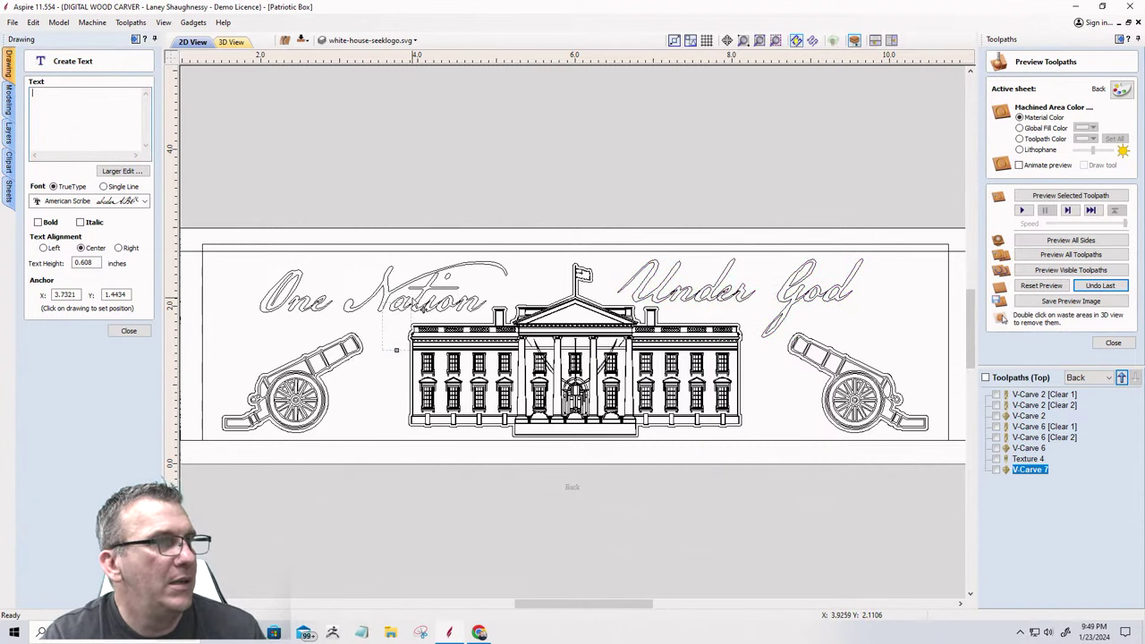
{"action": "left_click", "coordinate": [128, 331]}
{"action": "left_click", "coordinate": [652, 294]}
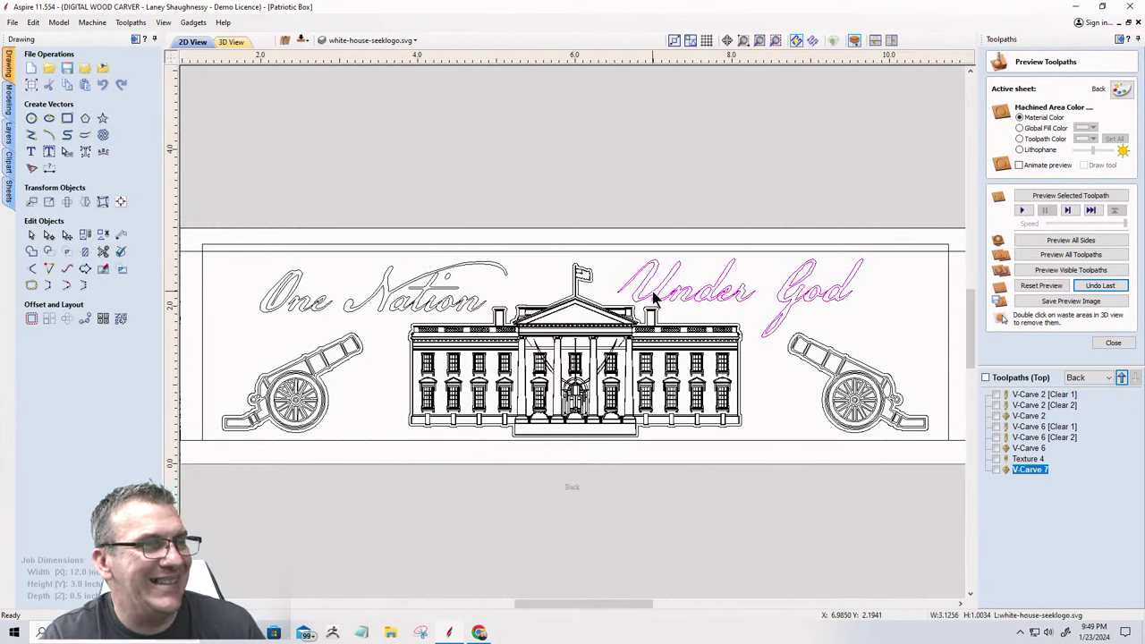
Select both text lines and align 'One Nation' to the top edge of 'Under God'.
{"action": "left_click", "coordinate": [386, 298]}
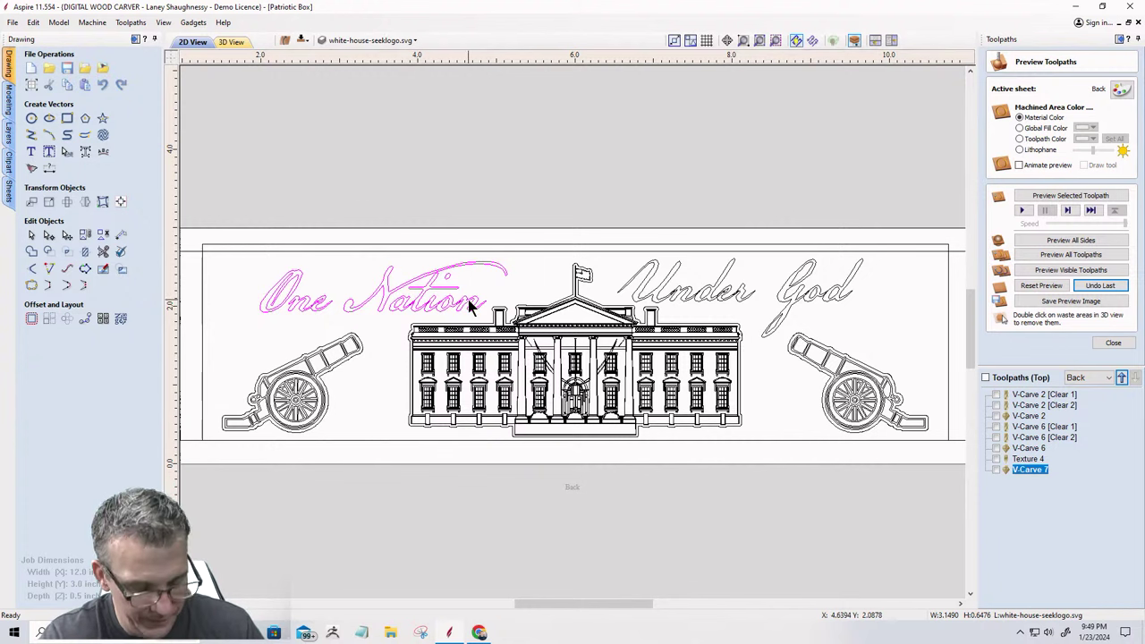
{"action": "left_click", "coordinate": [713, 305], "text": "shift"}
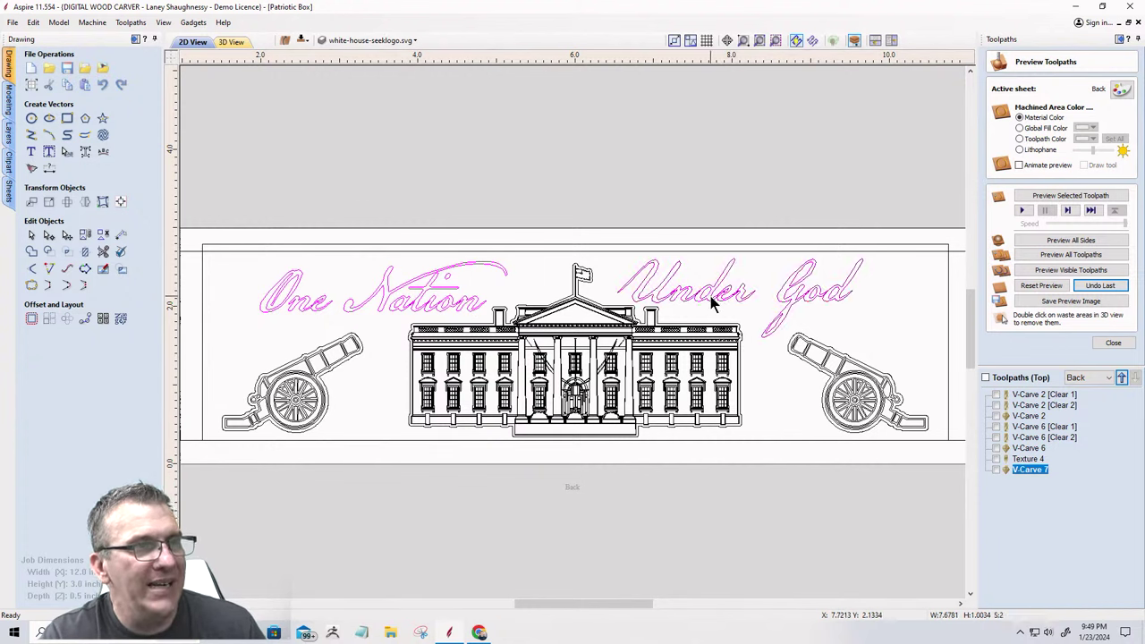
{"action": "left_click", "coordinate": [120, 204]}
{"action": "left_click", "coordinate": [130, 162]}
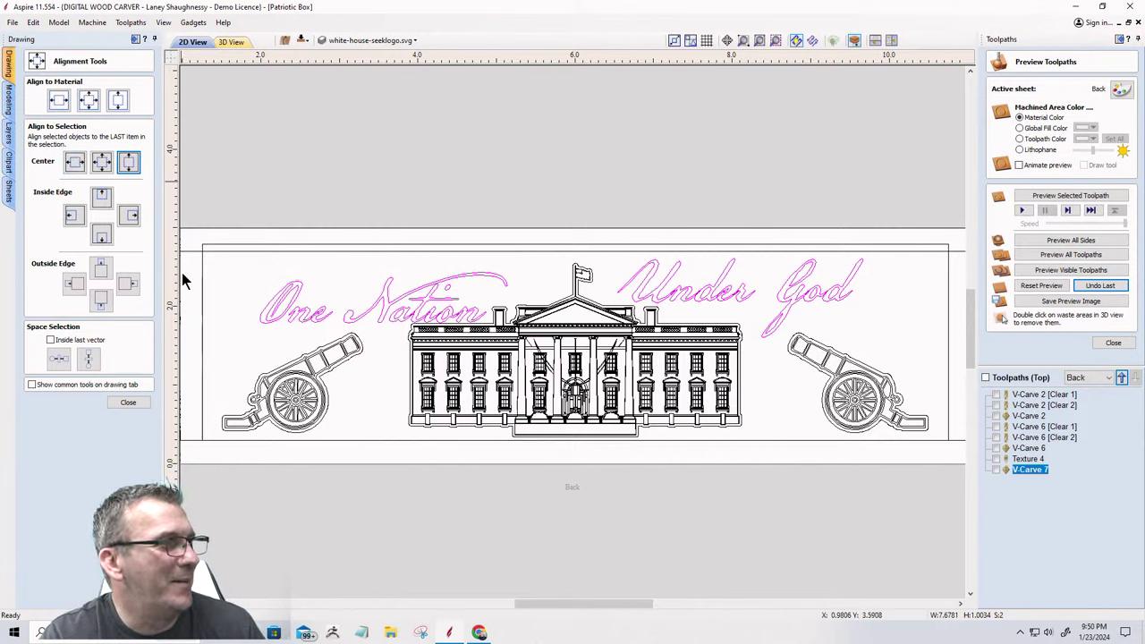
{"action": "left_click", "coordinate": [106, 202]}
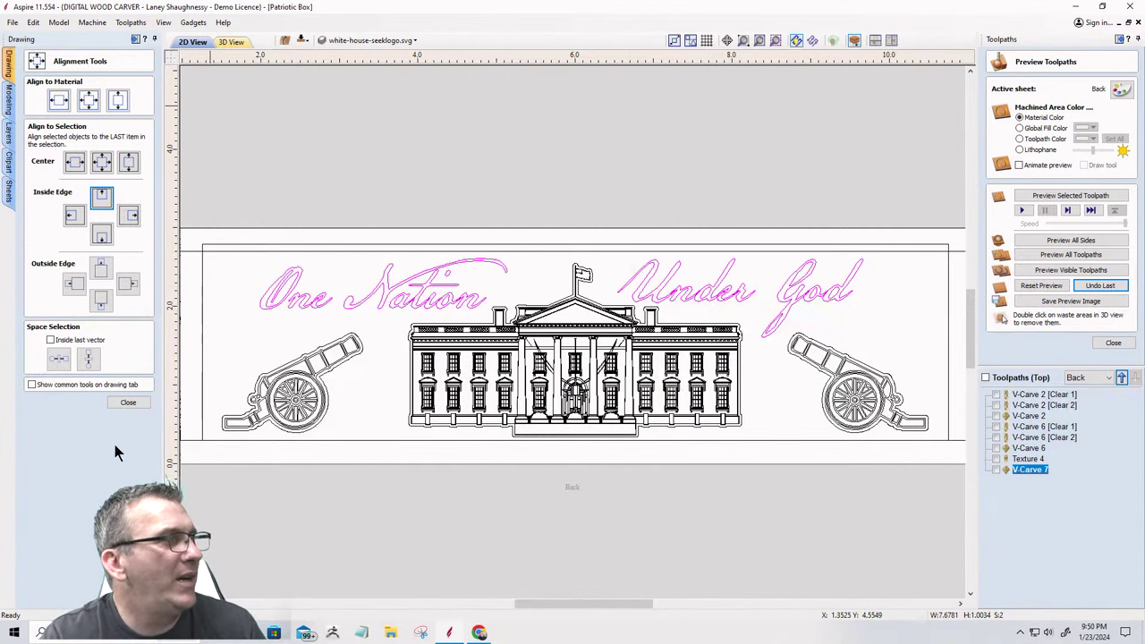
{"action": "left_click", "coordinate": [127, 403]}
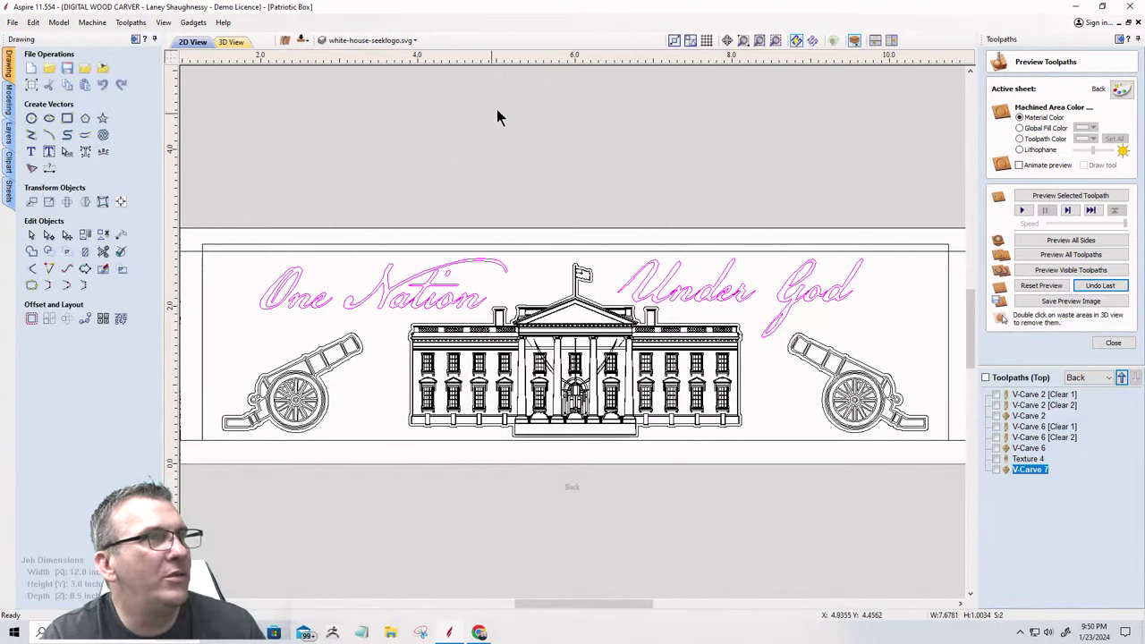
Drag vertical guides and a horizontal guide at about 2.07 inches onto the panel.
{"action": "left_click_drag", "start_coordinate": [544, 57], "coordinate": [515, 148]}
{"action": "left_click_drag", "start_coordinate": [475, 57], "coordinate": [651, 290]}
{"action": "scroll", "coordinate": [637, 295], "scroll_direction": "up", "scroll_amount": 10}
{"action": "scroll", "coordinate": [777, 286], "scroll_direction": "down", "scroll_amount": 2}
{"action": "scroll", "coordinate": [777, 286], "scroll_direction": "down", "scroll_amount": 6}
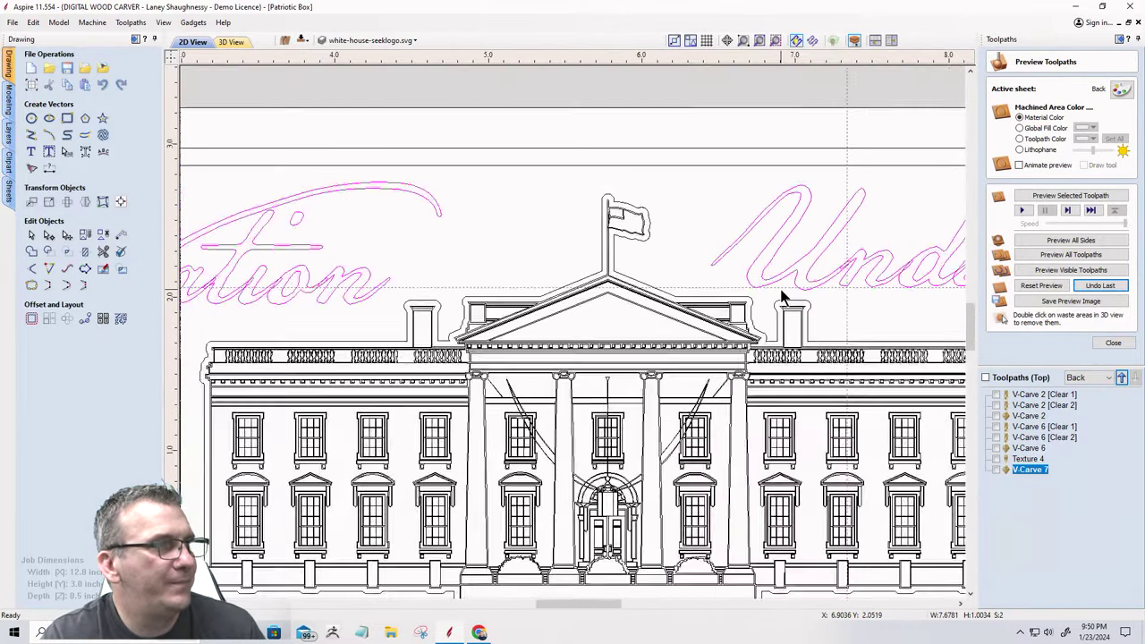
{"action": "scroll", "coordinate": [510, 309], "scroll_direction": "down", "scroll_amount": 2}
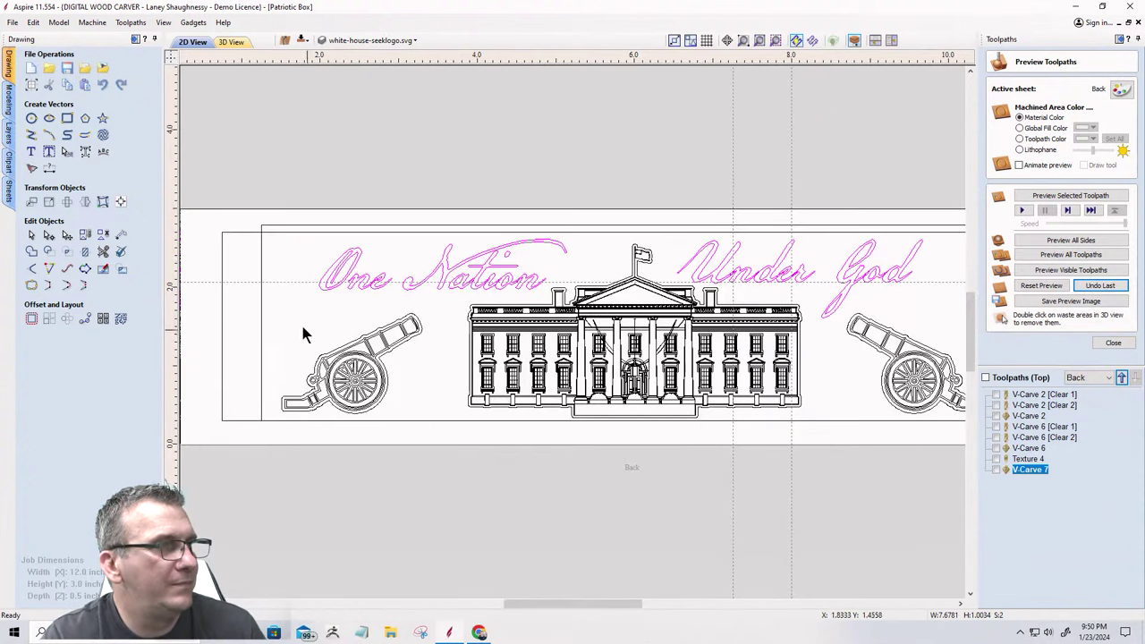
{"action": "scroll", "coordinate": [358, 304], "scroll_direction": "up", "scroll_amount": 5}
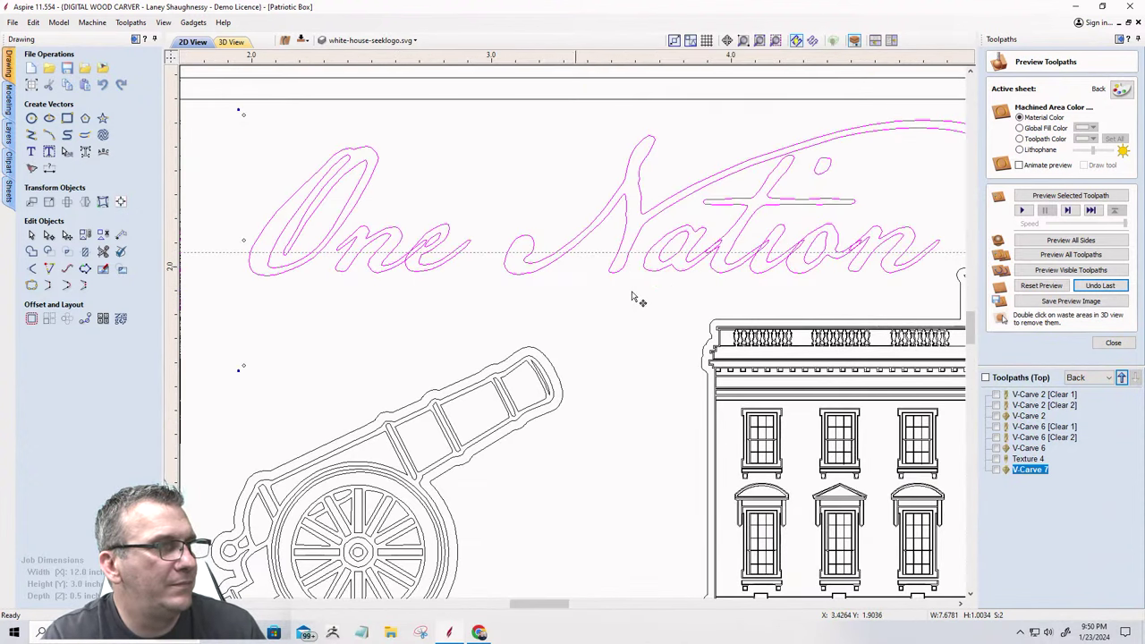
{"action": "scroll", "coordinate": [645, 281], "scroll_direction": "up", "scroll_amount": 3}
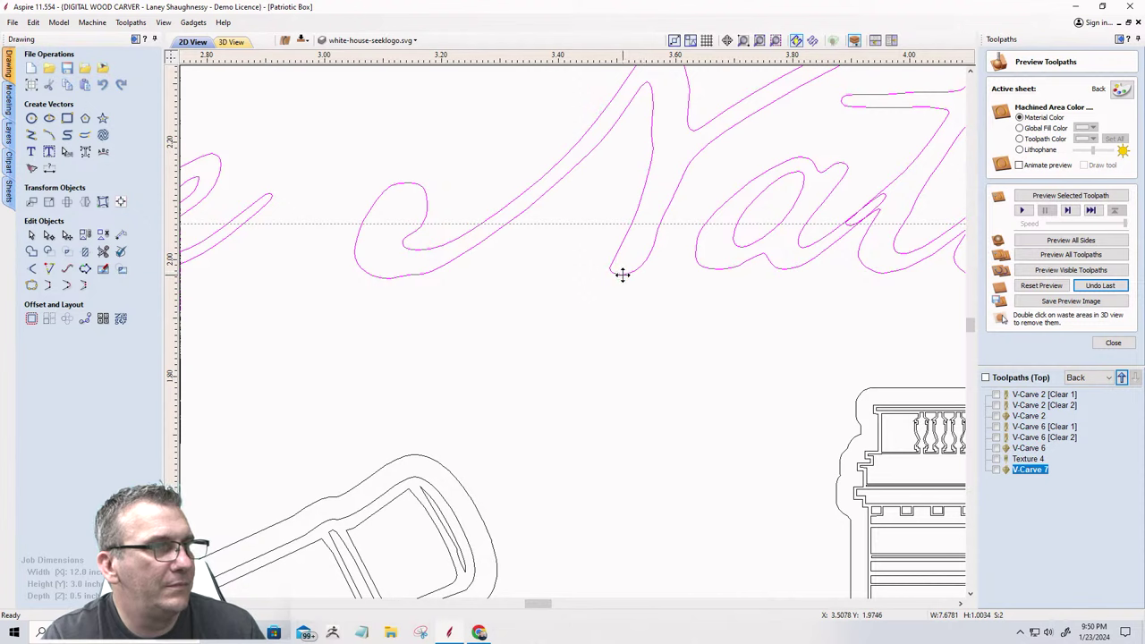
Raise the script text up onto the 2.07-inch guide, then deselect it.
{"action": "left_click_drag", "start_coordinate": [623, 275], "coordinate": [629, 224]}
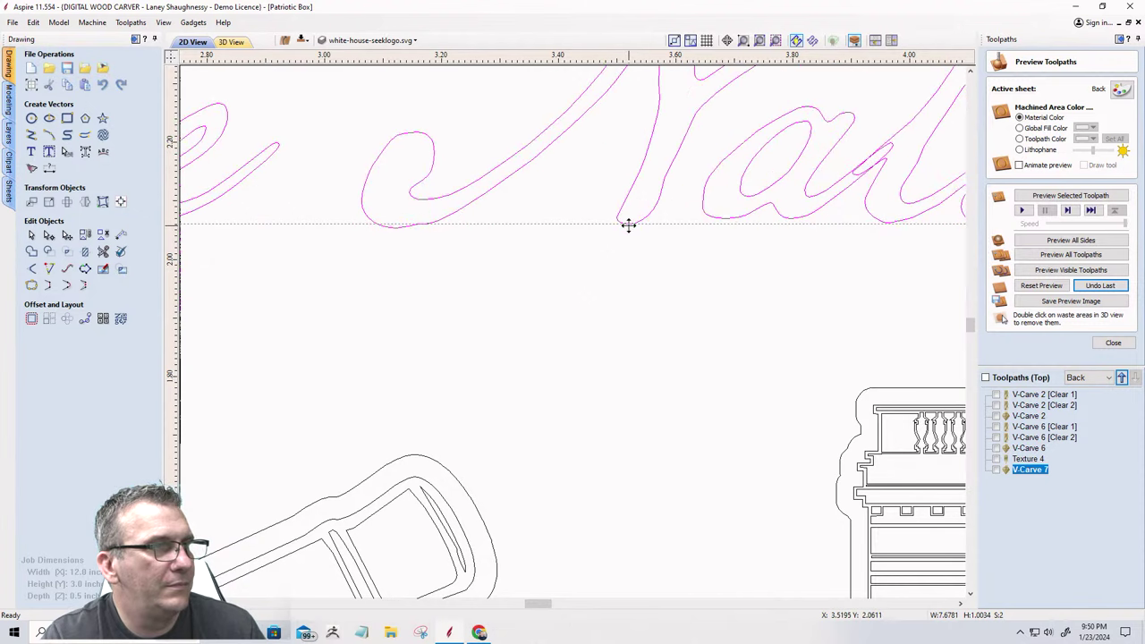
{"action": "left_click_drag", "start_coordinate": [393, 227], "coordinate": [392, 221]}
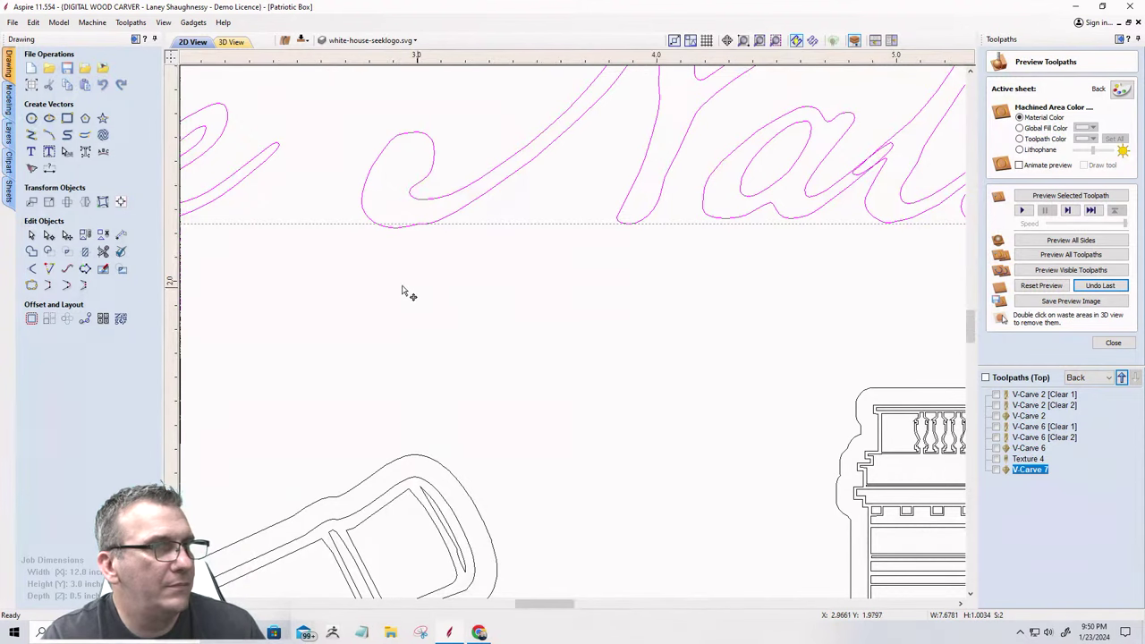
{"action": "scroll", "coordinate": [385, 288], "scroll_direction": "down", "scroll_amount": 3}
{"action": "scroll", "coordinate": [376, 287], "scroll_direction": "down", "scroll_amount": 3}
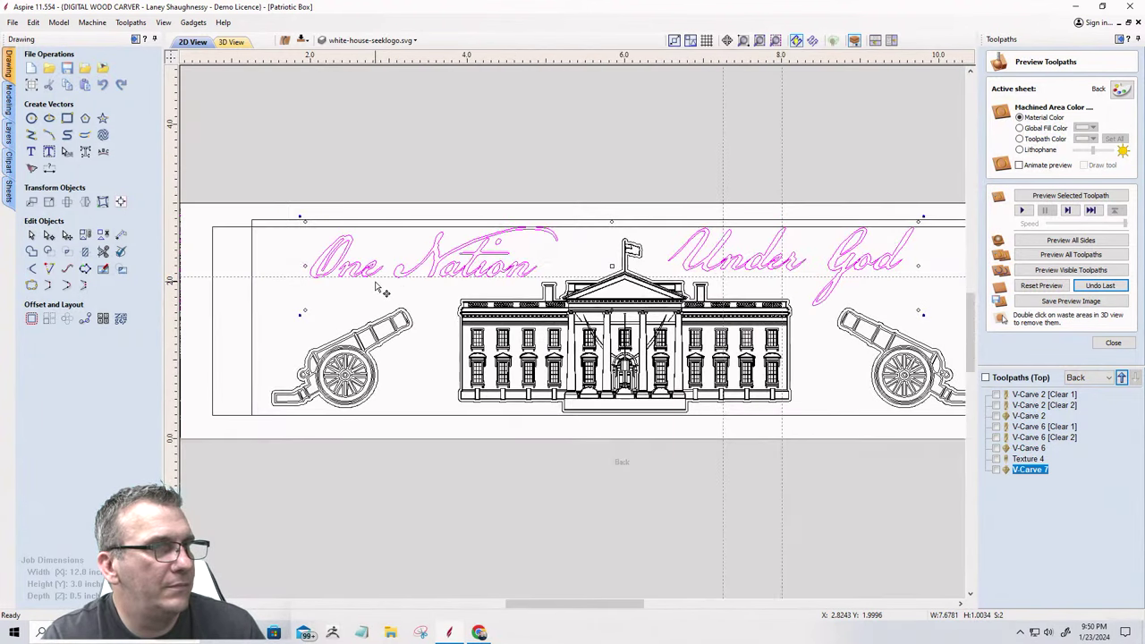
{"action": "scroll", "coordinate": [377, 287], "scroll_direction": "down", "scroll_amount": 1}
{"action": "left_click", "coordinate": [303, 310]}
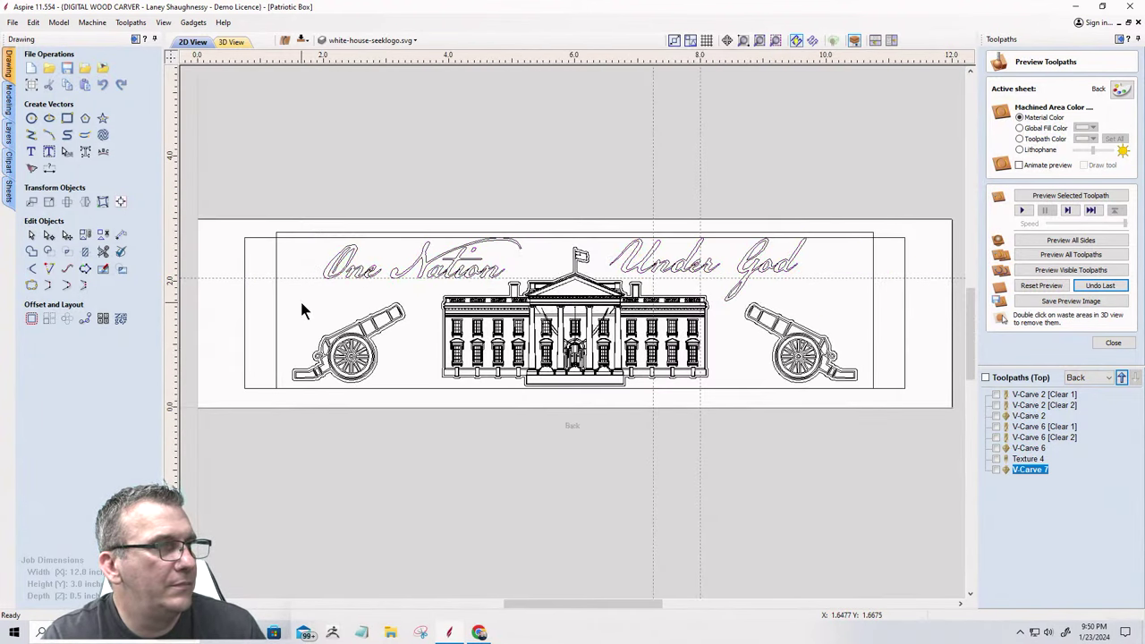
{"action": "scroll", "coordinate": [511, 242], "scroll_direction": "up", "scroll_amount": 4}
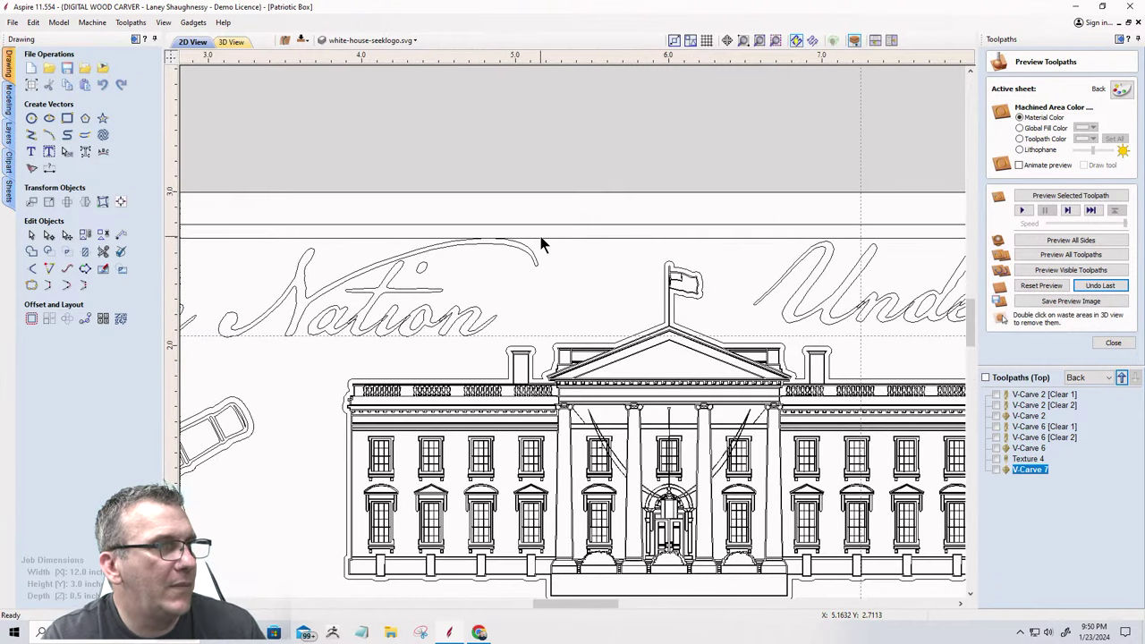
{"action": "scroll", "coordinate": [540, 235], "scroll_direction": "down", "scroll_amount": 2}
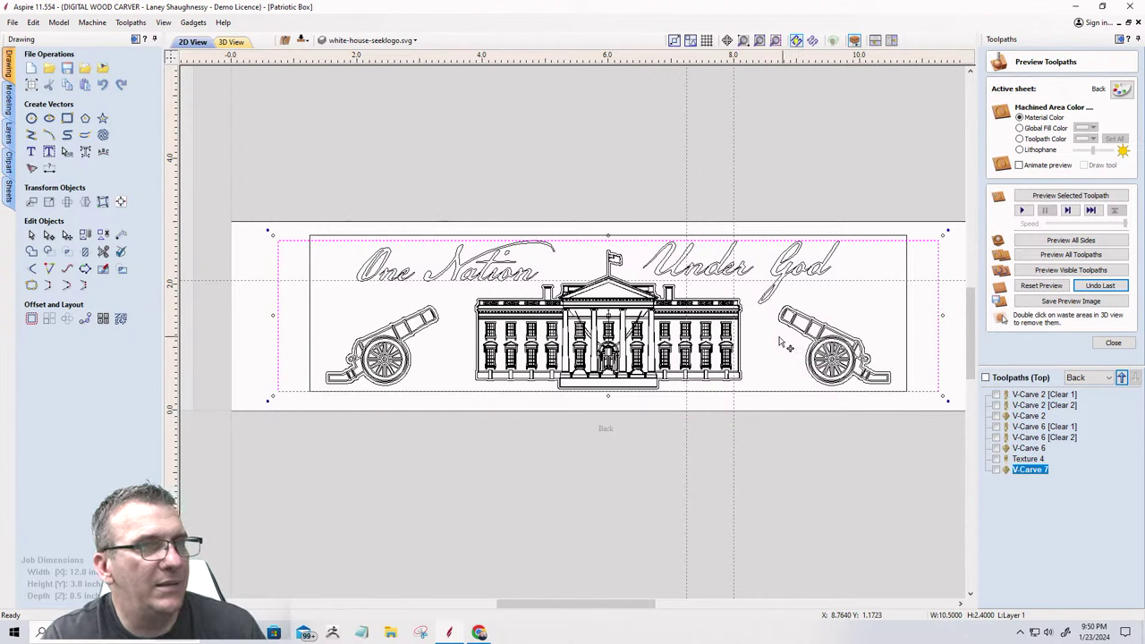
Nudge the 'One Nation' script text slightly to the right.
{"action": "left_click", "coordinate": [332, 300]}
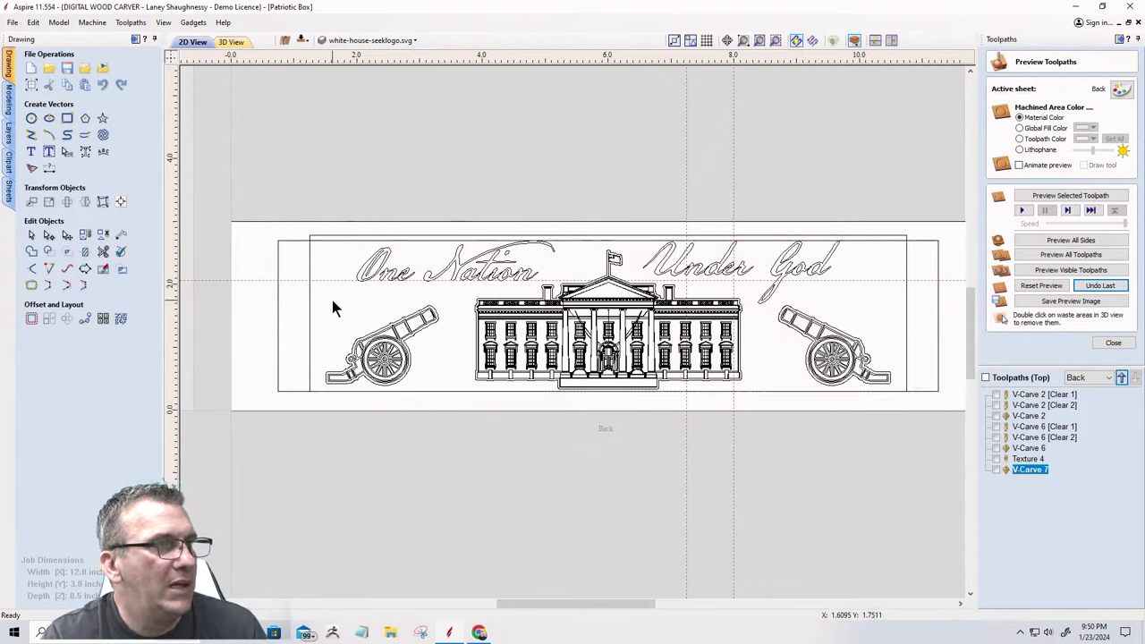
{"action": "left_click", "coordinate": [491, 279]}
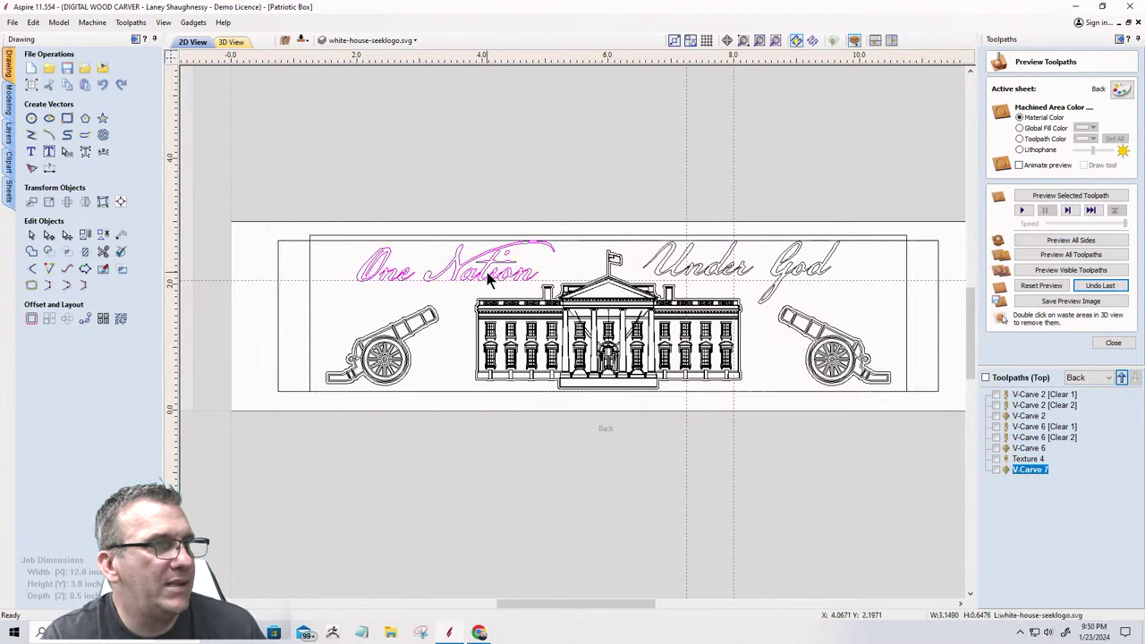
{"action": "scroll", "coordinate": [543, 284], "scroll_direction": "up", "scroll_amount": 1}
{"action": "scroll", "coordinate": [543, 285], "scroll_direction": "down", "scroll_amount": 1}
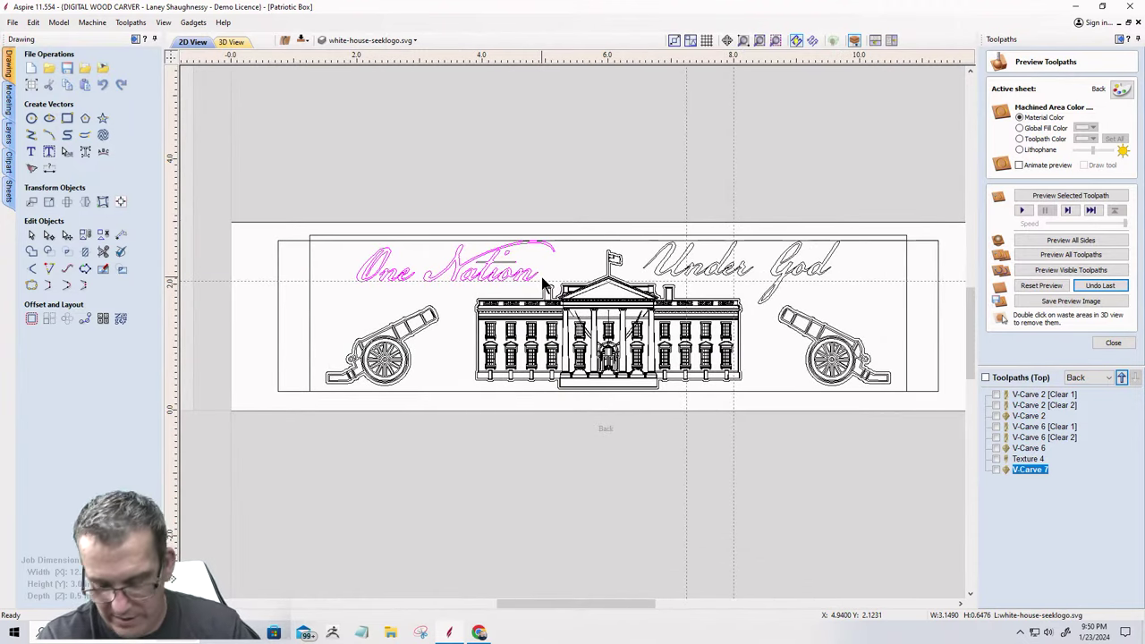
{"action": "key", "text": "Right"}
{"action": "key", "text": "Right"}
{"action": "key", "text": "Right"}
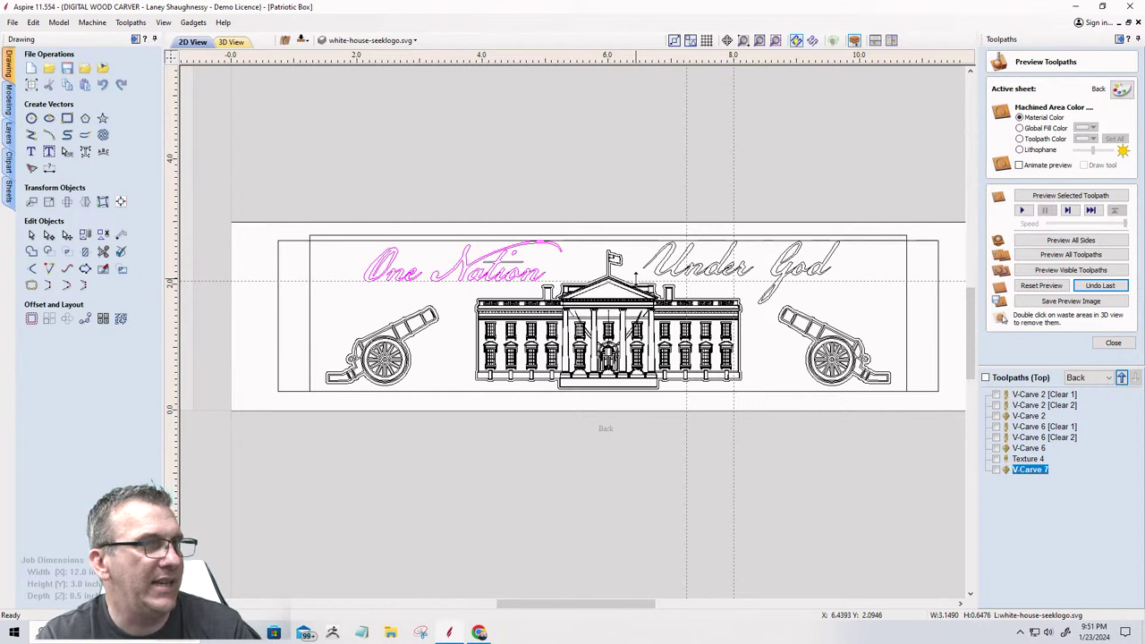
{"action": "key", "text": "Right"}
{"action": "key", "text": "Right"}
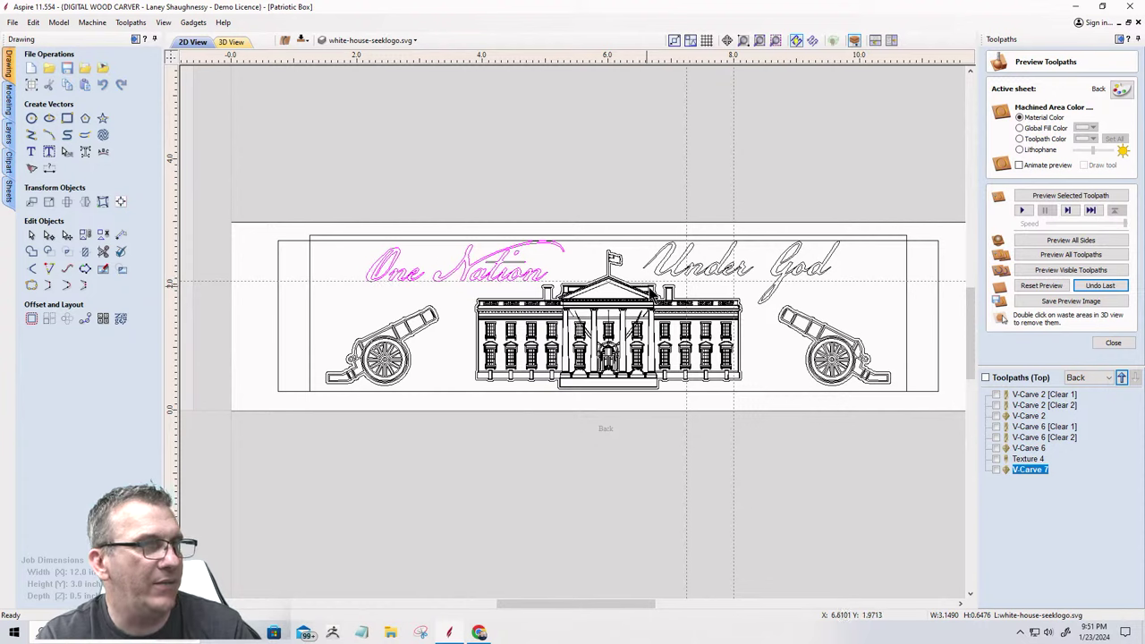
Centre 'One Nation' and 'Under God' together in X on the material.
{"action": "left_click", "coordinate": [670, 275]}
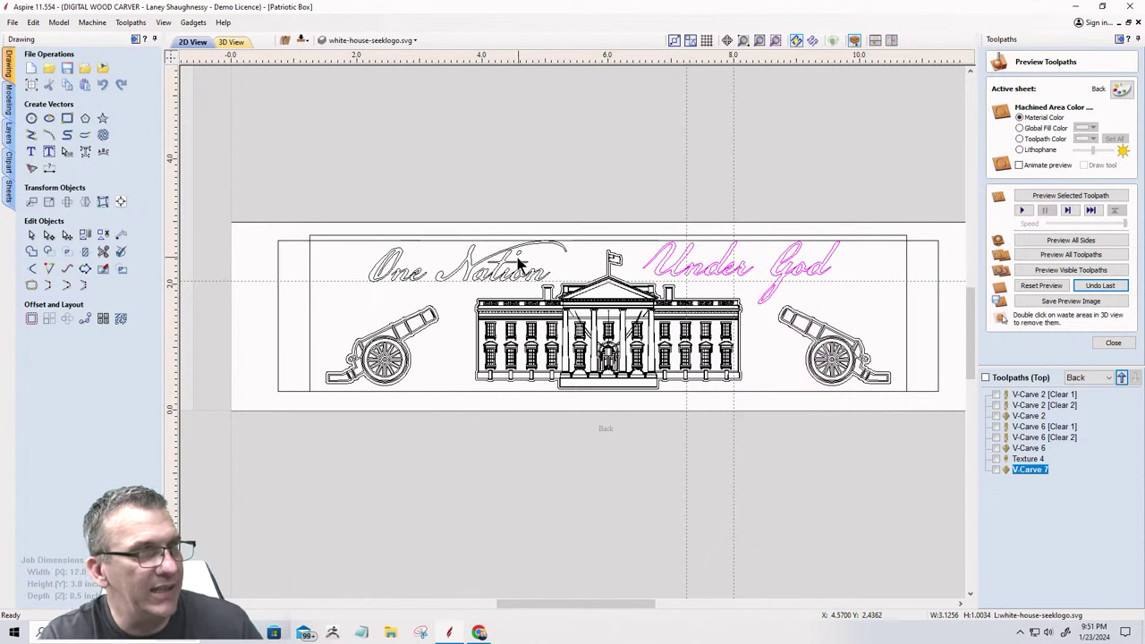
{"action": "left_click", "coordinate": [490, 278], "text": "shift"}
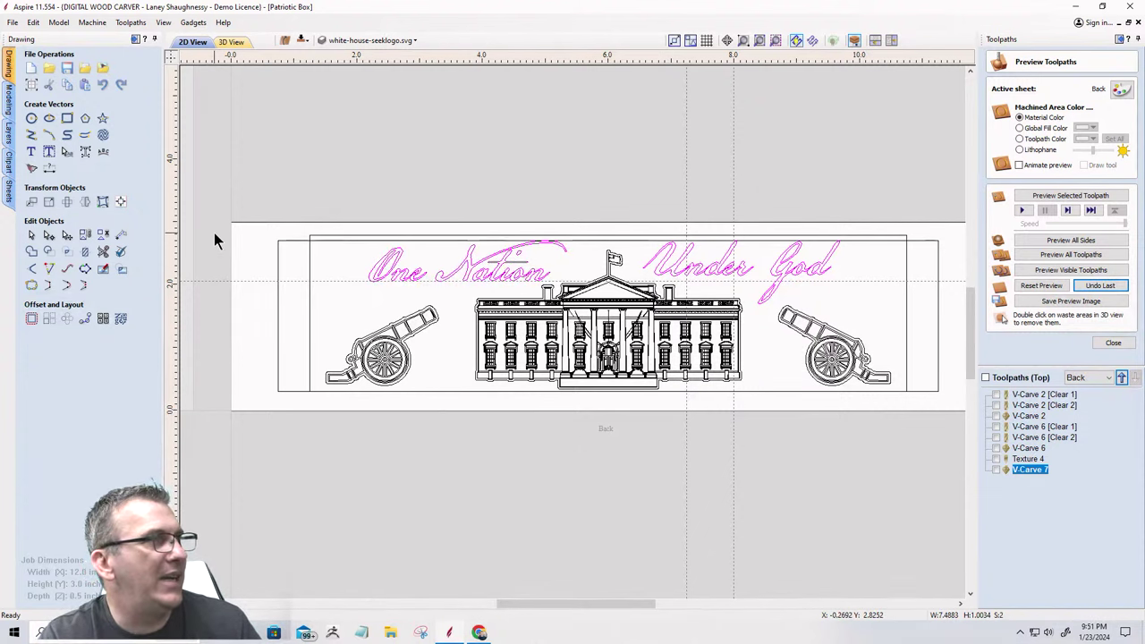
{"action": "left_click", "coordinate": [120, 201]}
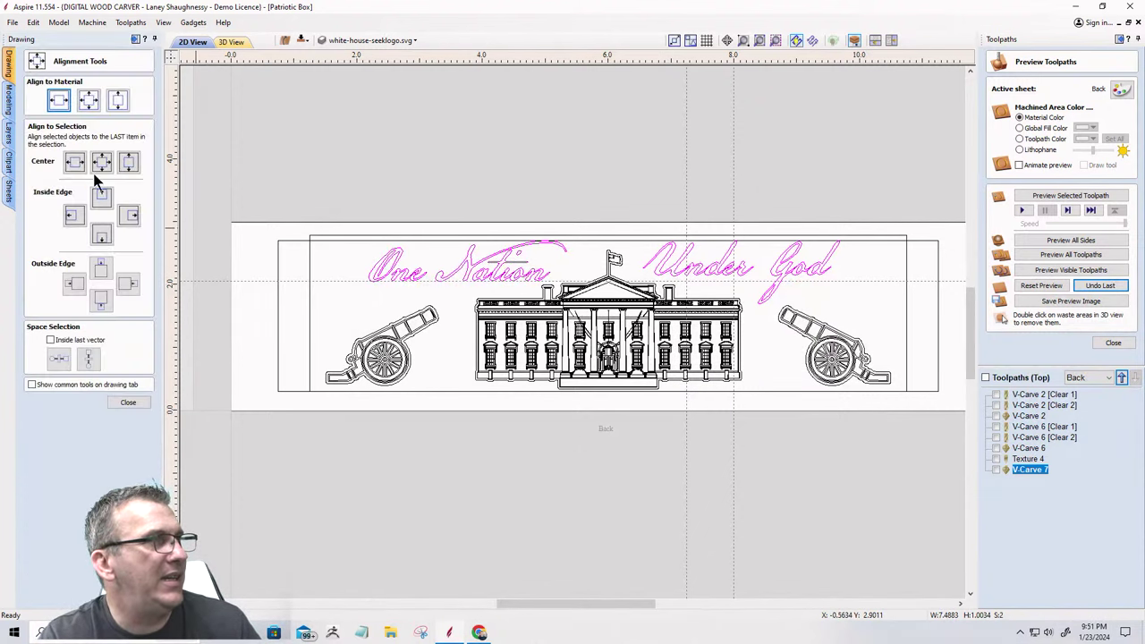
{"action": "left_click", "coordinate": [59, 103]}
{"action": "left_click", "coordinate": [390, 157]}
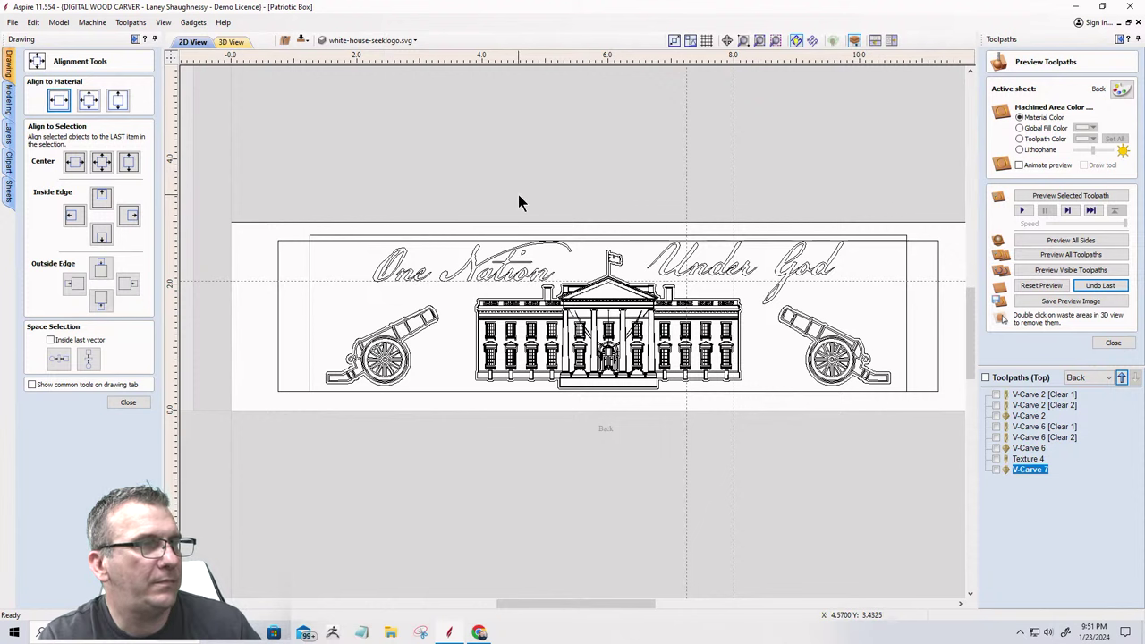
{"action": "scroll", "coordinate": [370, 237], "scroll_direction": "down", "scroll_amount": 2}
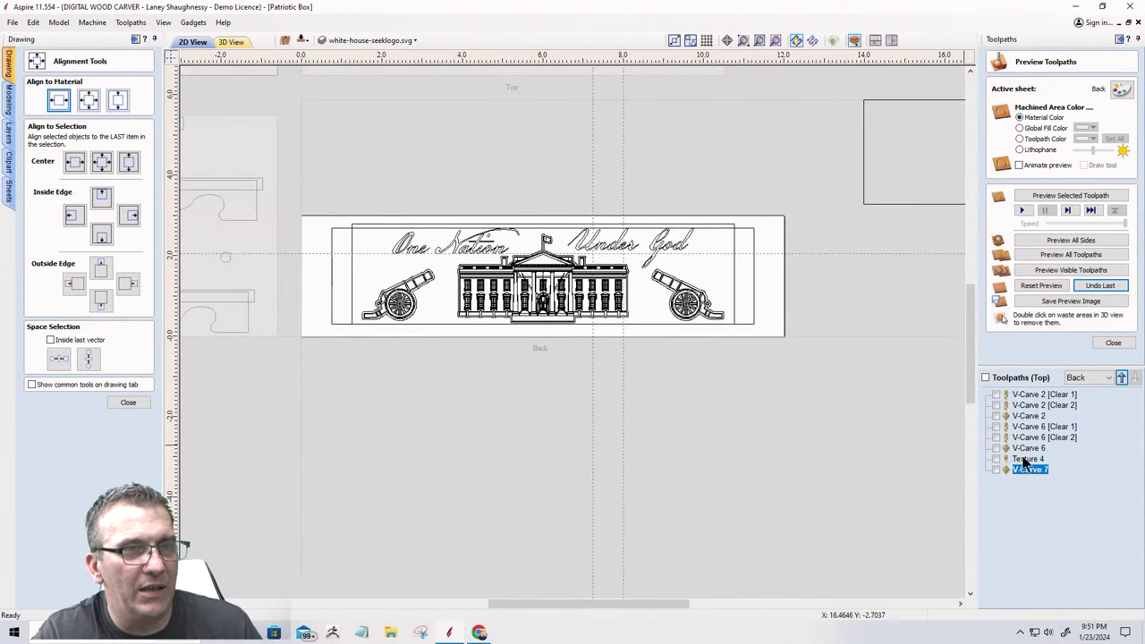
Recalculate V-Carve 6 [Clear 1] with the White House, cannons and script vectors, ignoring the overlap warning.
{"action": "double_click", "coordinate": [1029, 428]}
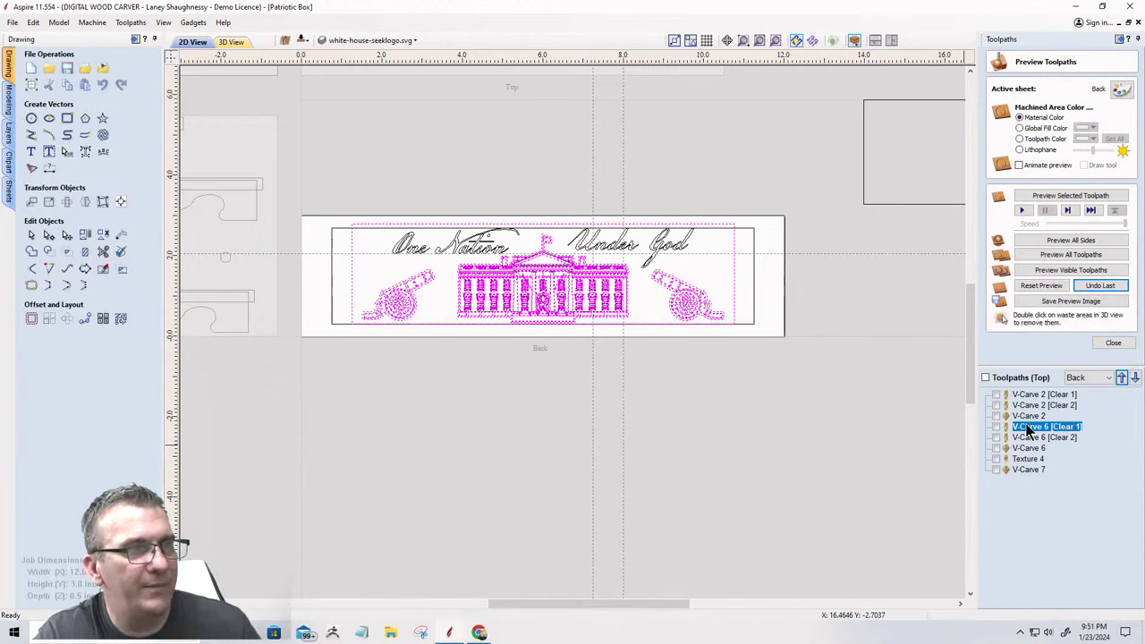
{"action": "left_click_drag", "start_coordinate": [341, 206], "coordinate": [747, 370]}
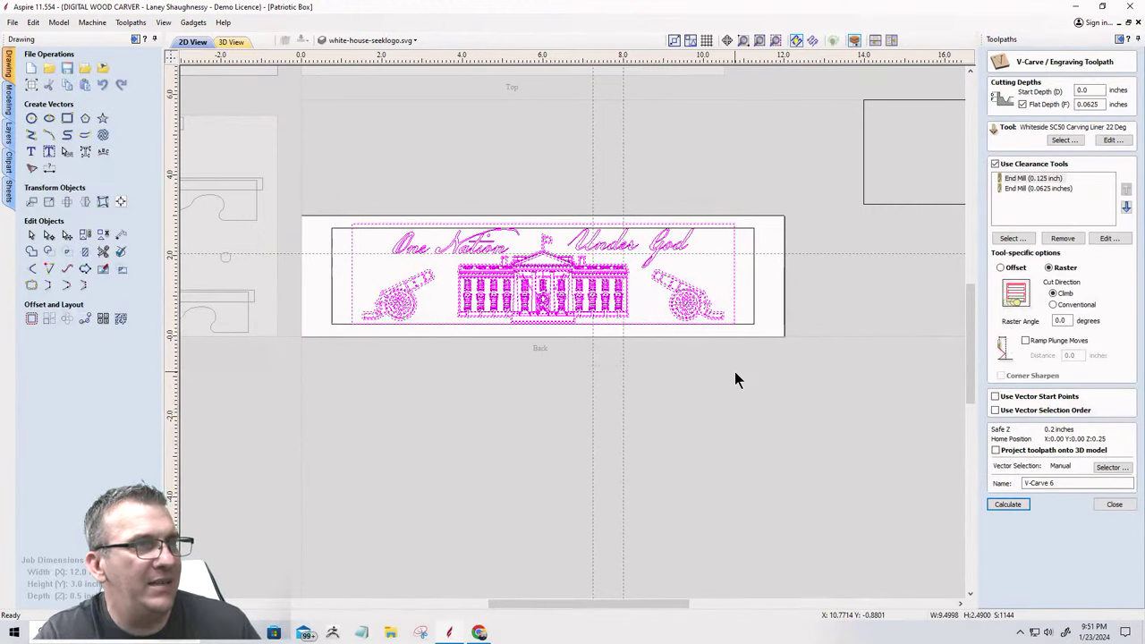
{"action": "left_click", "coordinate": [1008, 505]}
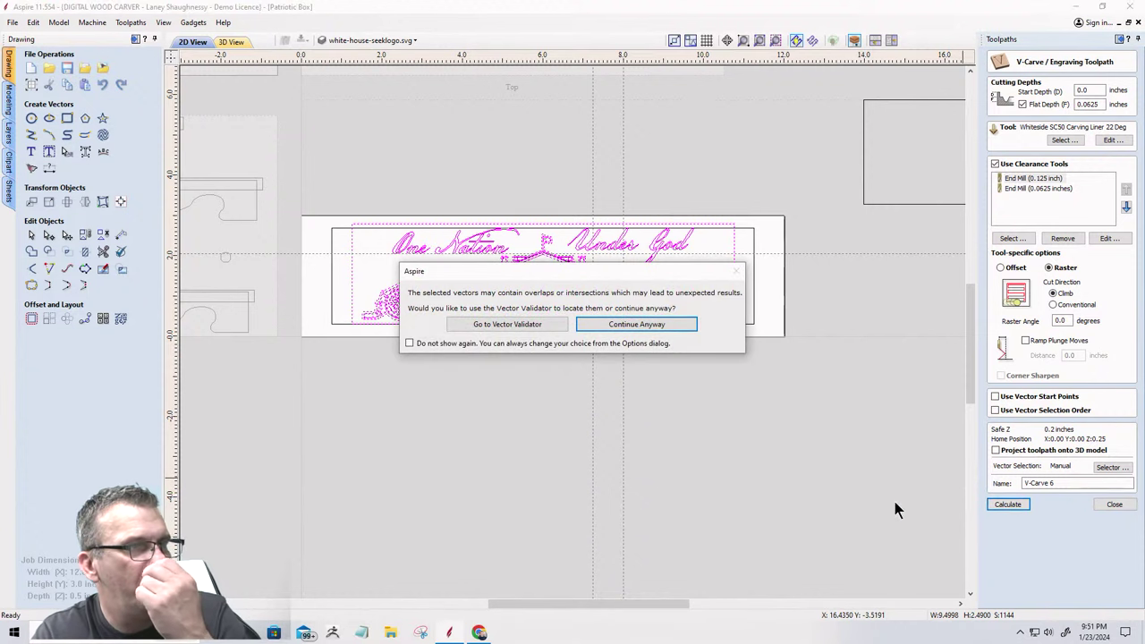
{"action": "left_click", "coordinate": [651, 325]}
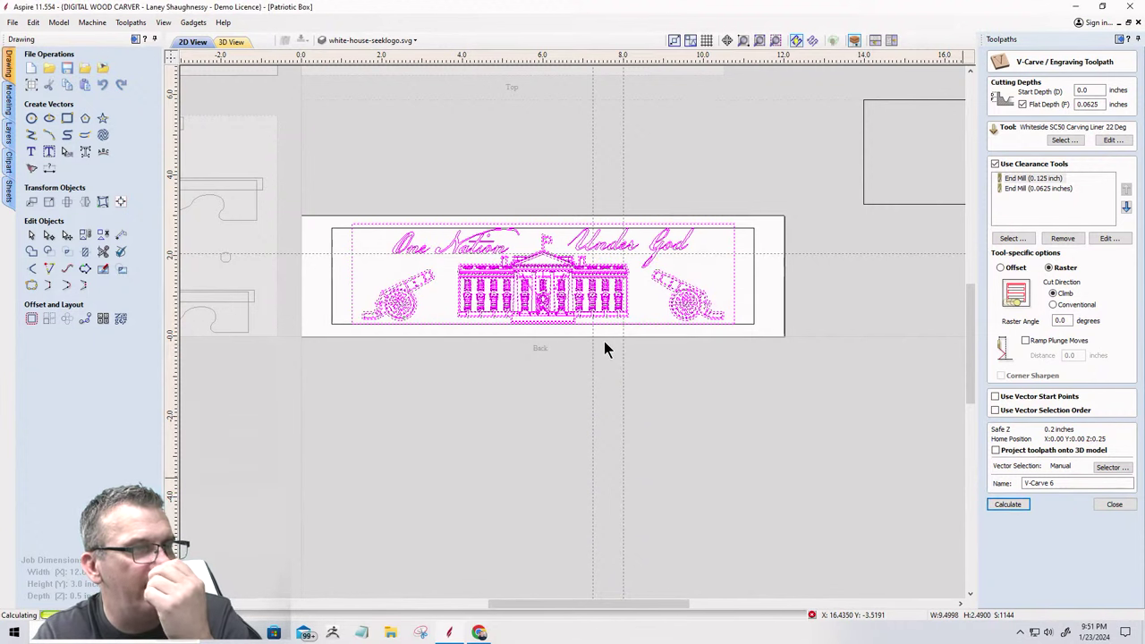
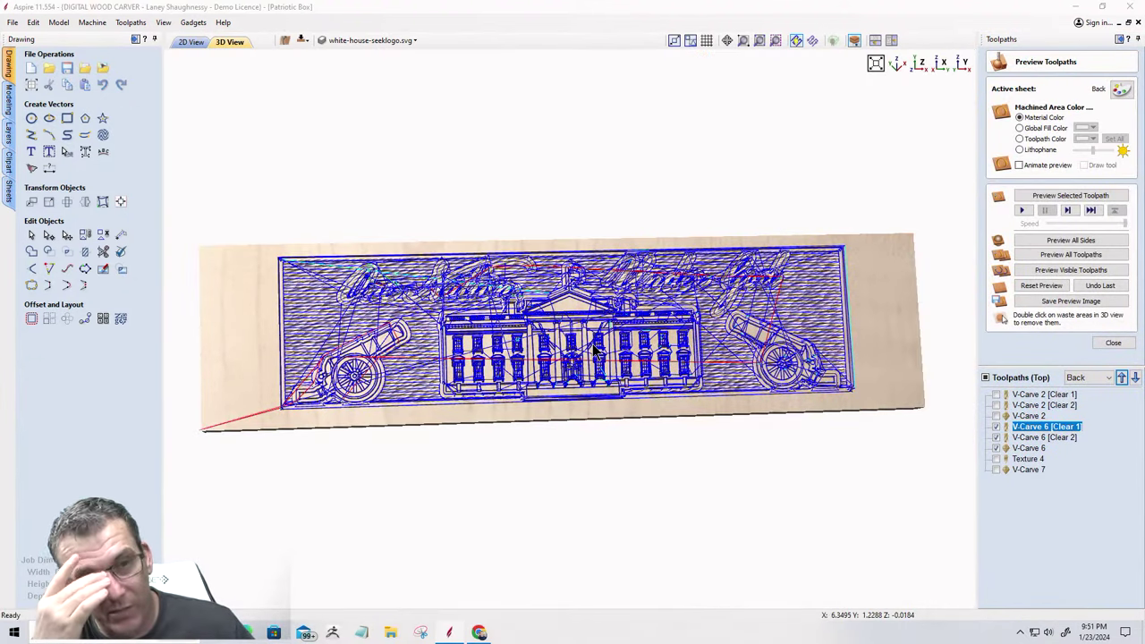
Reset the preview to bare wood and hide all the toolpaths.
{"action": "left_click", "coordinate": [1030, 286]}
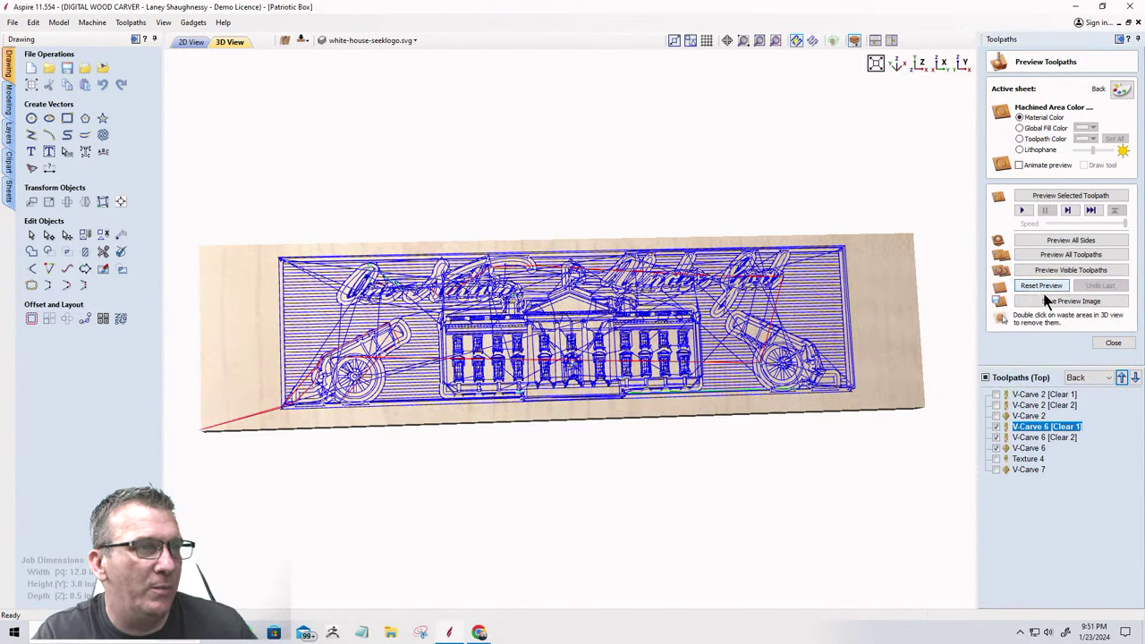
{"action": "left_click", "coordinate": [1029, 471]}
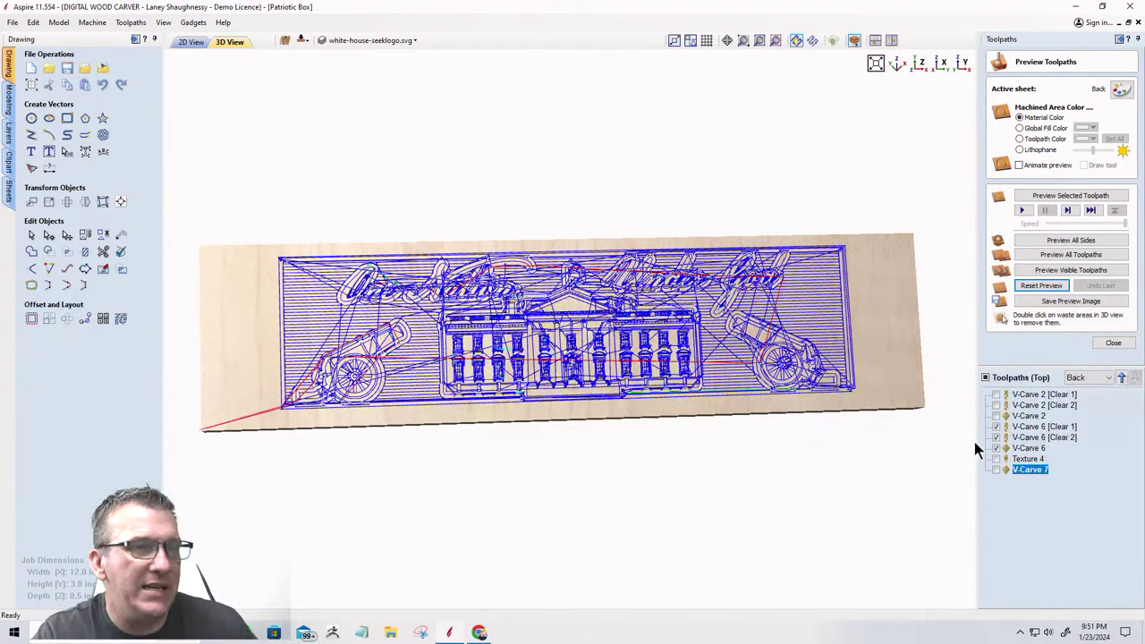
{"action": "left_click", "coordinate": [997, 438]}
{"action": "left_click", "coordinate": [998, 448]}
{"action": "left_click", "coordinate": [998, 458]}
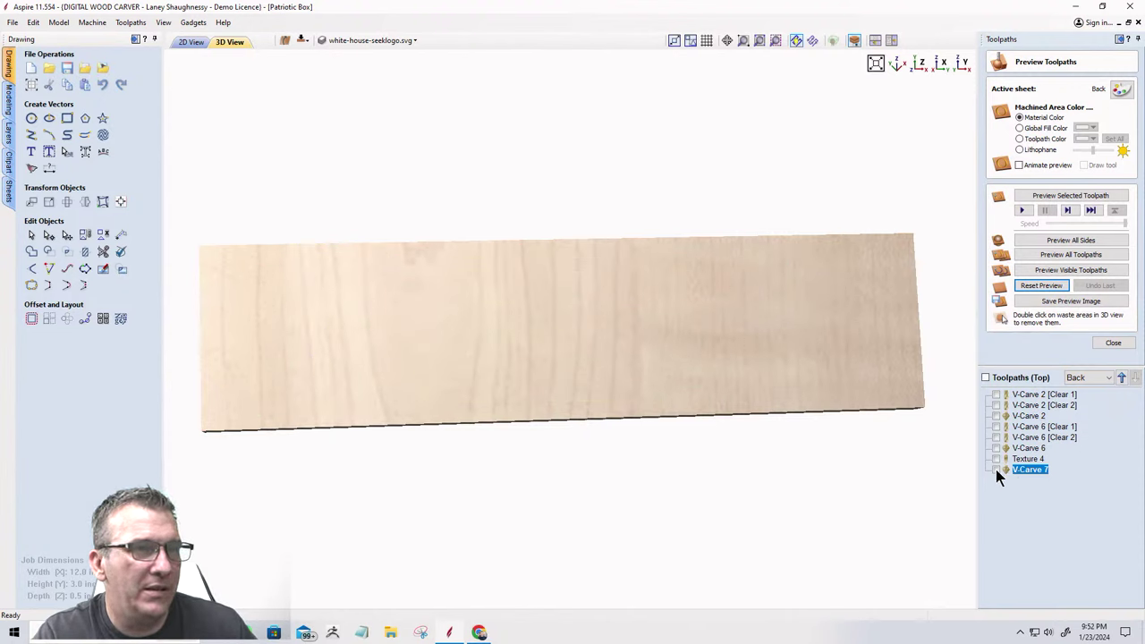
Move the V-Carve 7 toolpath above Texture 4 in the toolpath list.
{"action": "left_click", "coordinate": [996, 470]}
{"action": "left_click", "coordinate": [996, 469]}
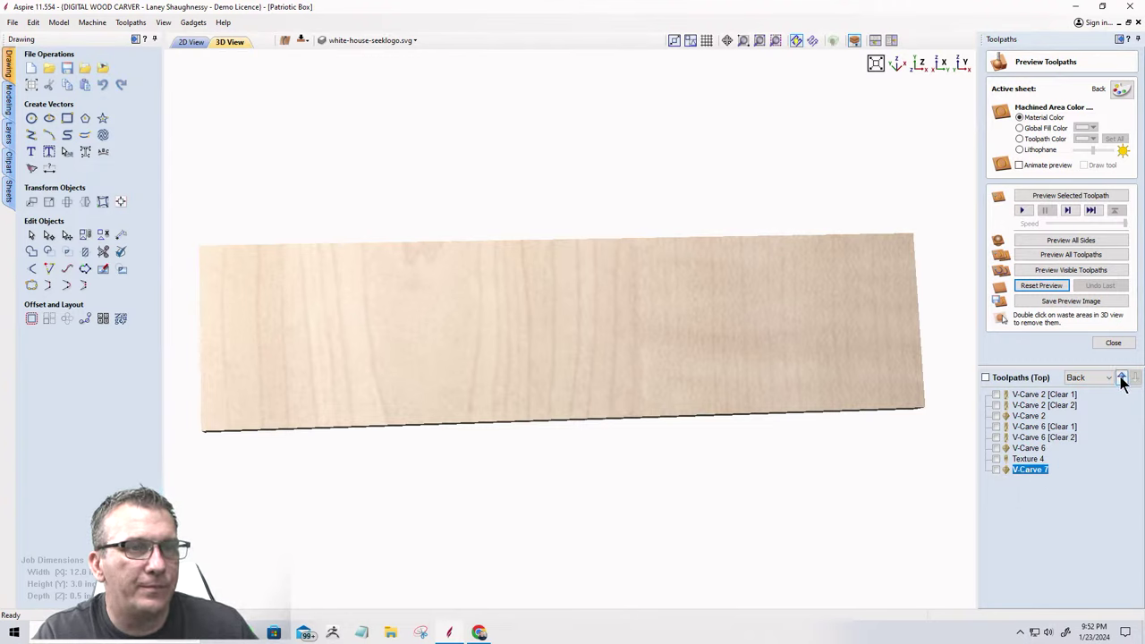
{"action": "left_click", "coordinate": [1121, 377]}
Add the One Nation and Under God text vectors to Texture 4 and recalculate it.
{"action": "double_click", "coordinate": [1026, 469]}
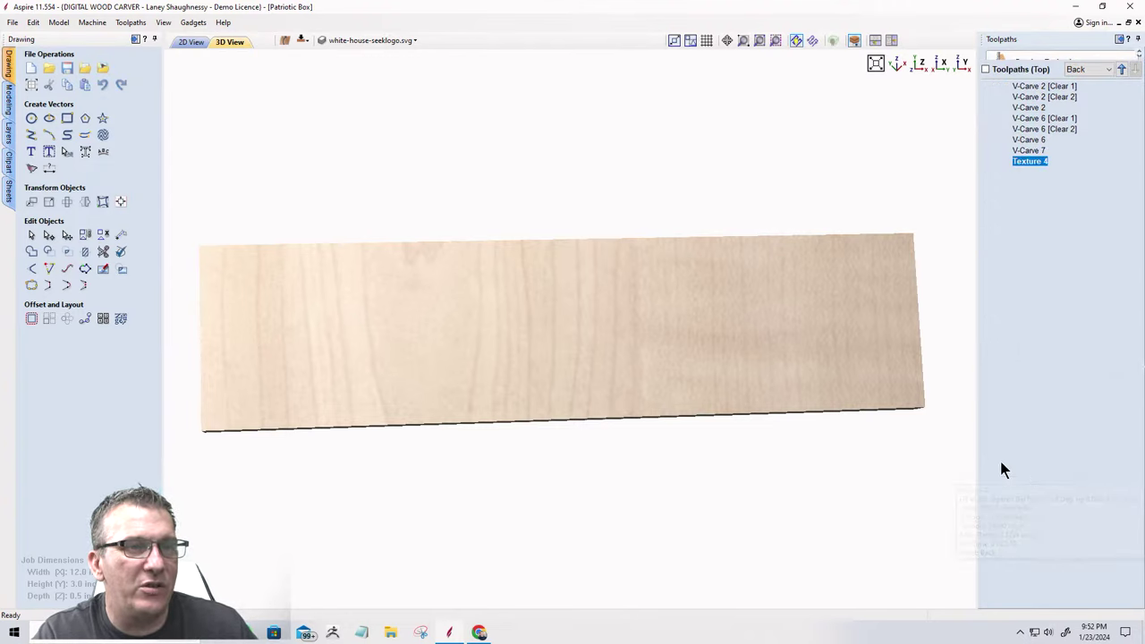
{"action": "left_click", "coordinate": [185, 44]}
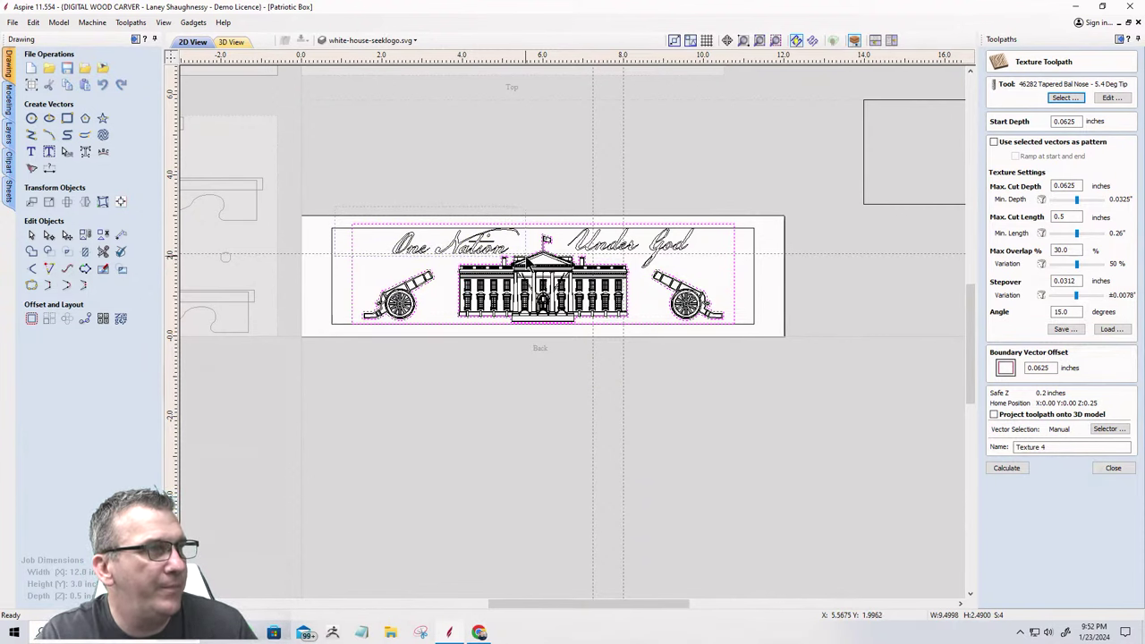
{"action": "left_click", "coordinate": [507, 255]}
{"action": "scroll", "coordinate": [506, 255], "scroll_direction": "up", "scroll_amount": 5}
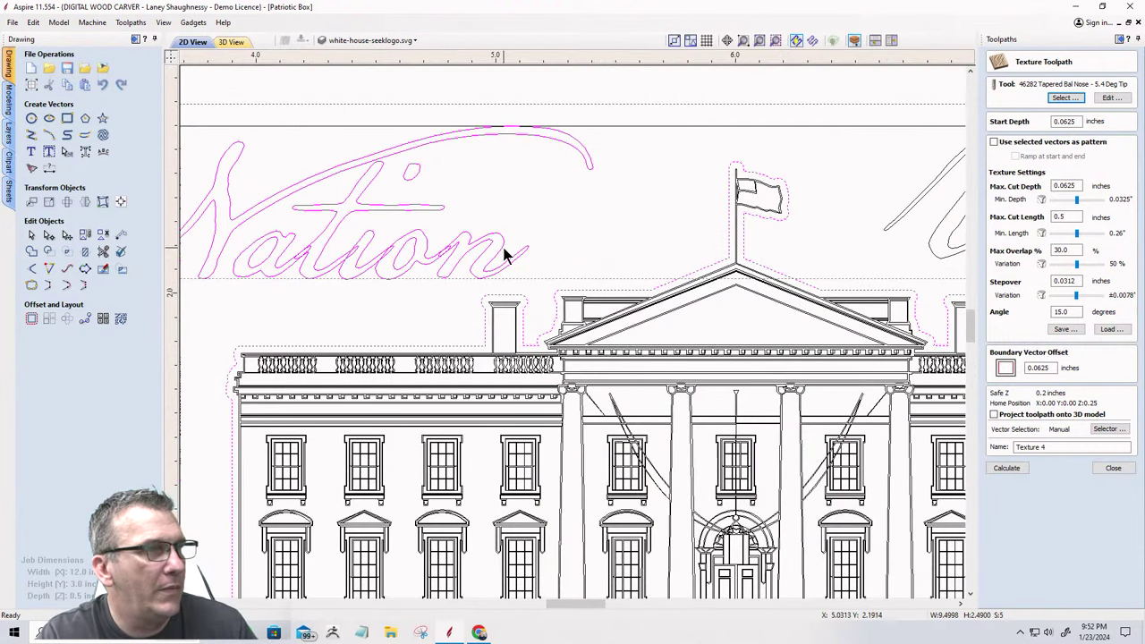
{"action": "scroll", "coordinate": [456, 236], "scroll_direction": "down", "scroll_amount": 3}
{"action": "scroll", "coordinate": [629, 190], "scroll_direction": "down", "scroll_amount": 2}
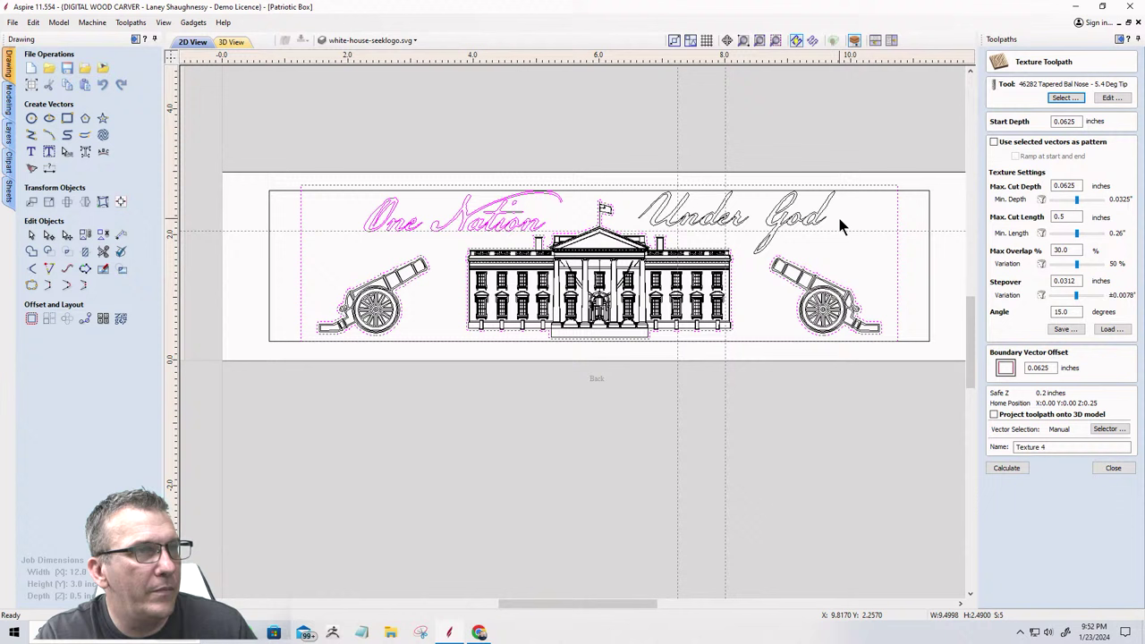
{"action": "left_click", "coordinate": [639, 203], "text": "shift"}
{"action": "scroll", "coordinate": [695, 230], "scroll_direction": "up", "scroll_amount": 3}
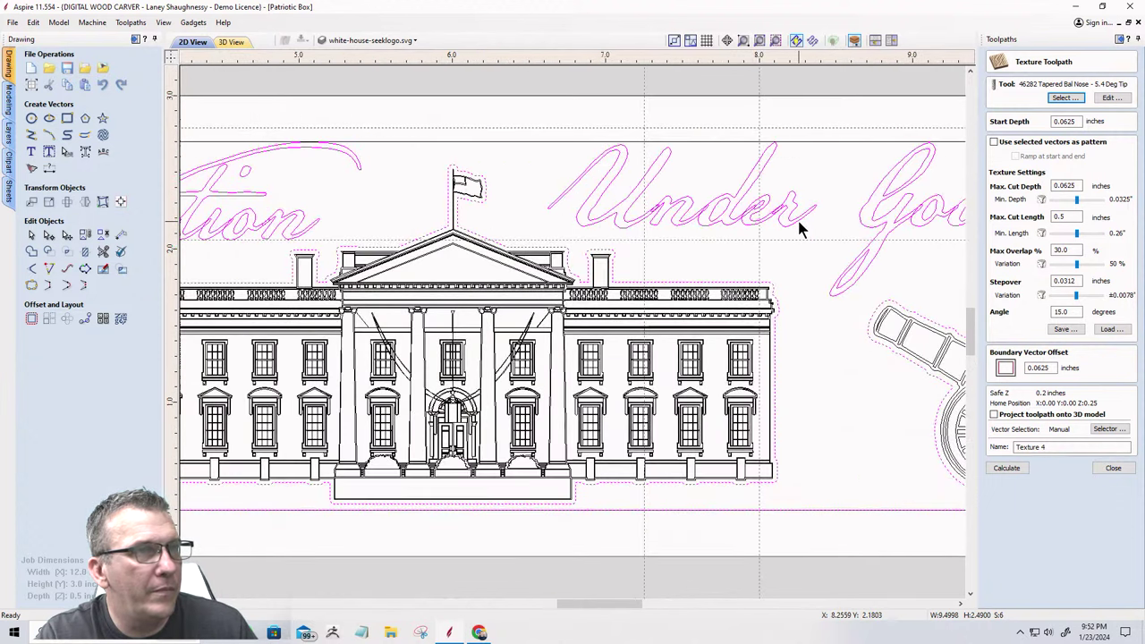
{"action": "scroll", "coordinate": [621, 235], "scroll_direction": "down", "scroll_amount": 3}
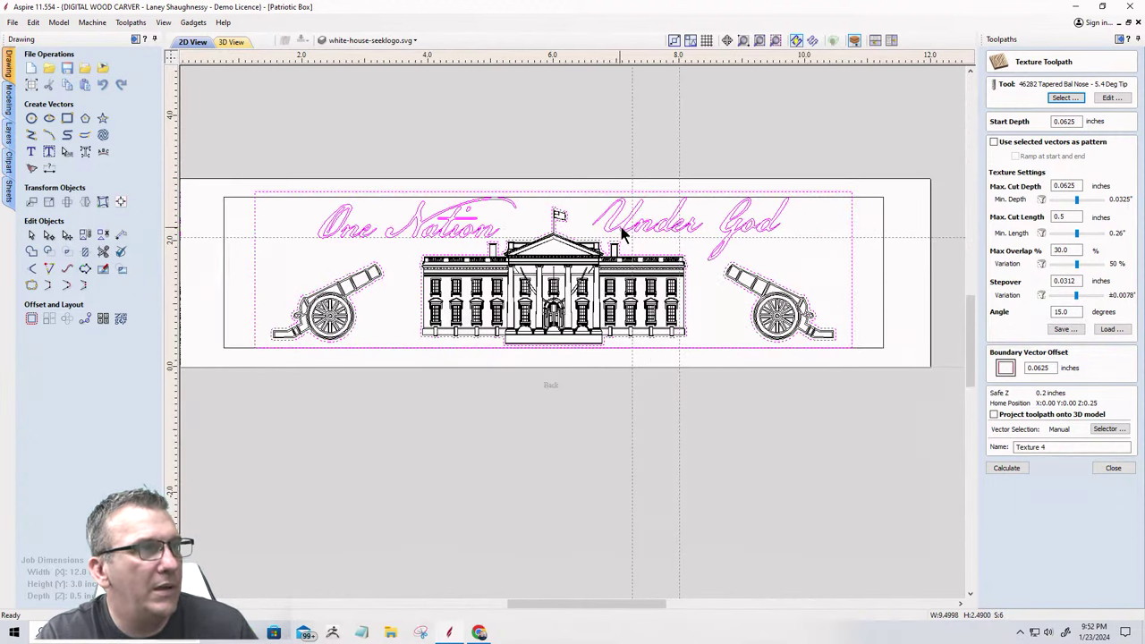
{"action": "left_click", "coordinate": [1014, 472]}
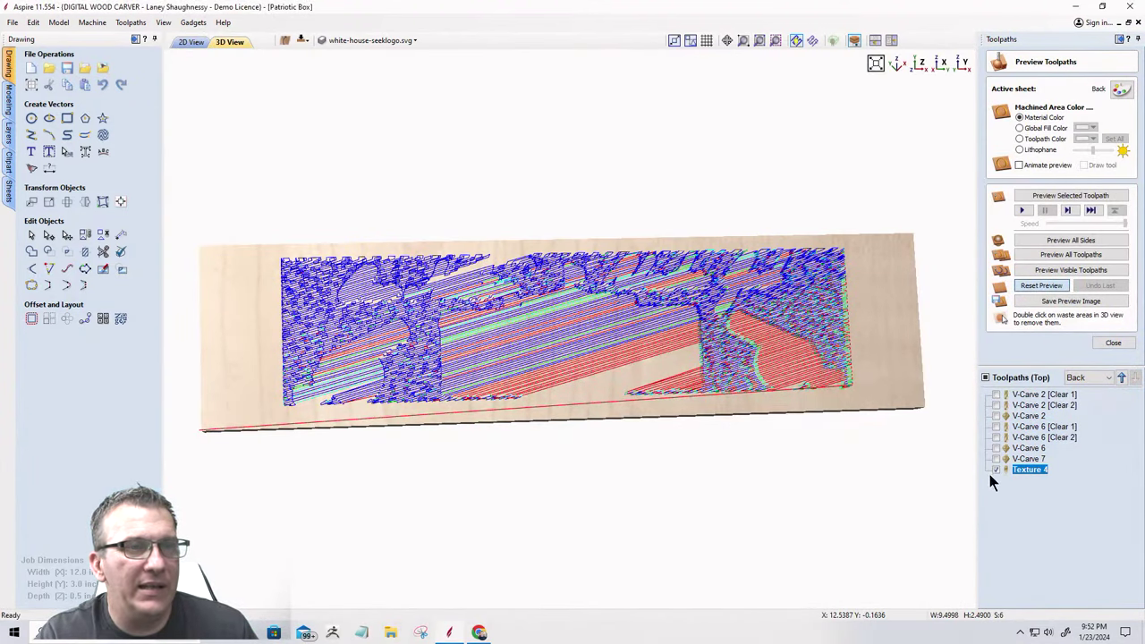
Show V-Carve 6 [Clear 1], V-Carve 6 and V-Carve 7, and simulate the visible toolpaths.
{"action": "left_click", "coordinate": [997, 427]}
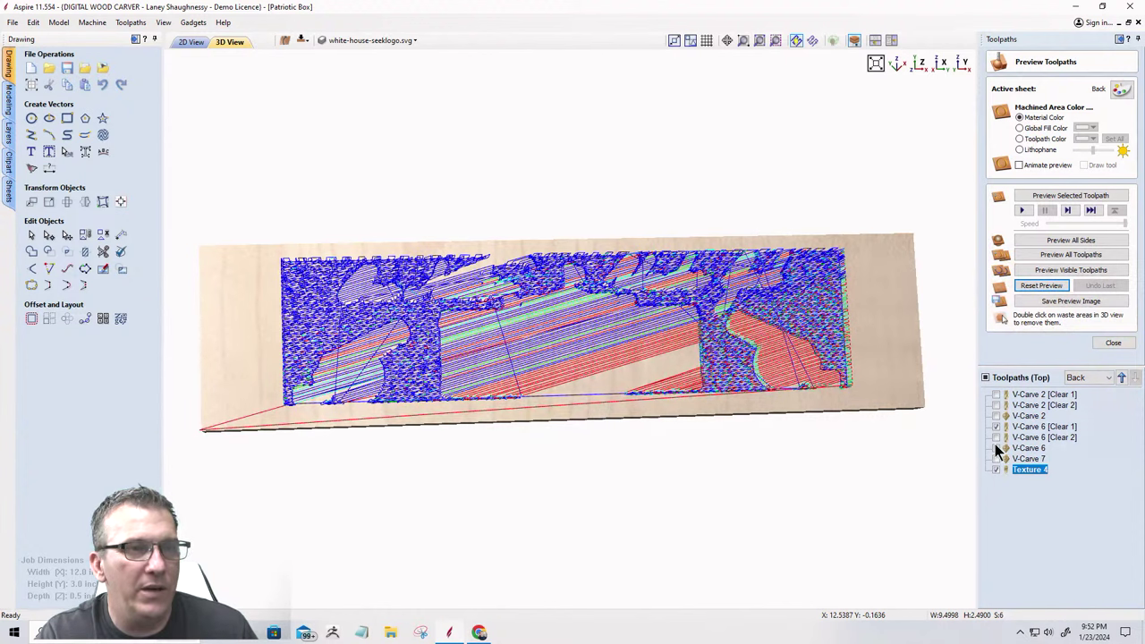
{"action": "left_click", "coordinate": [997, 448]}
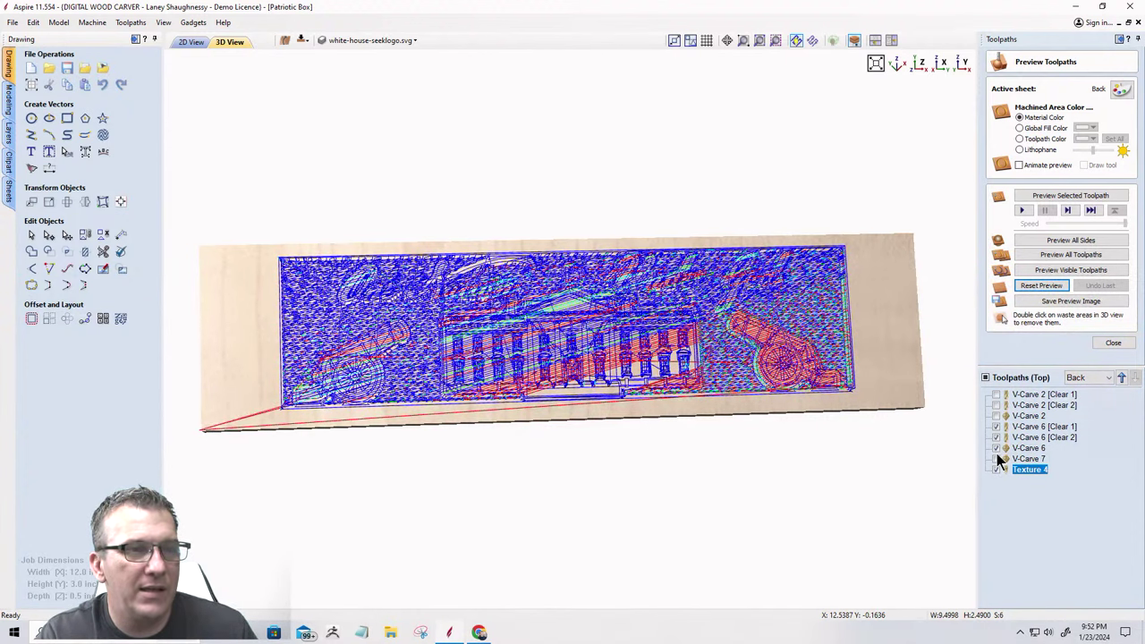
{"action": "left_click", "coordinate": [998, 459]}
{"action": "left_click", "coordinate": [1057, 270]}
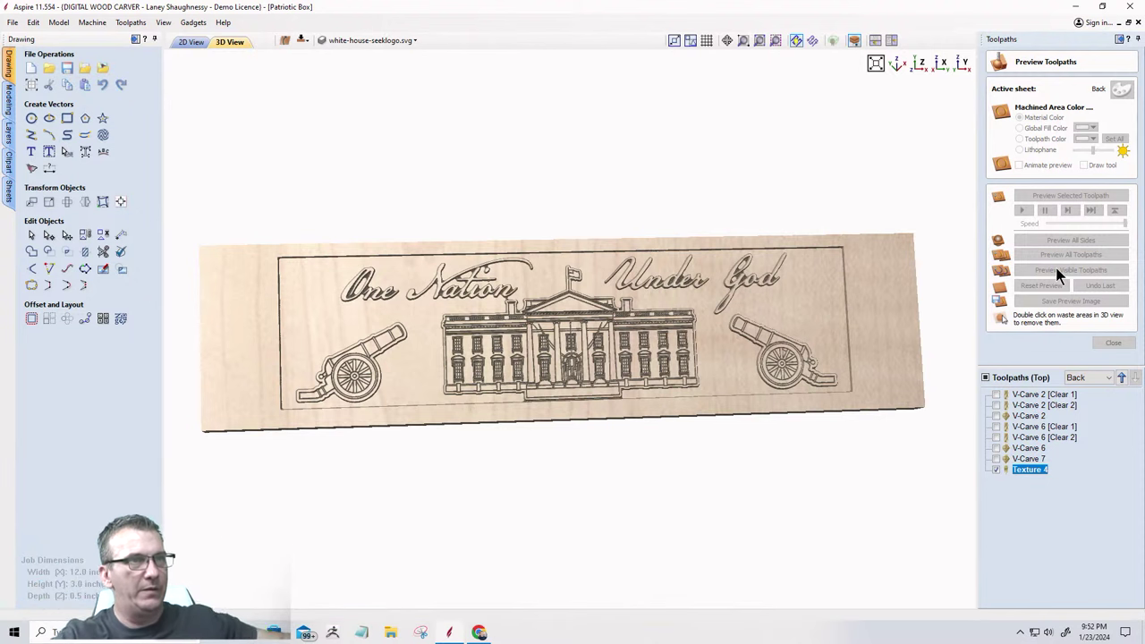
Orbit the carved board to inspect the texture and lettering depth, ending frontal.
{"action": "left_click_drag", "start_coordinate": [578, 355], "coordinate": [340, 332]}
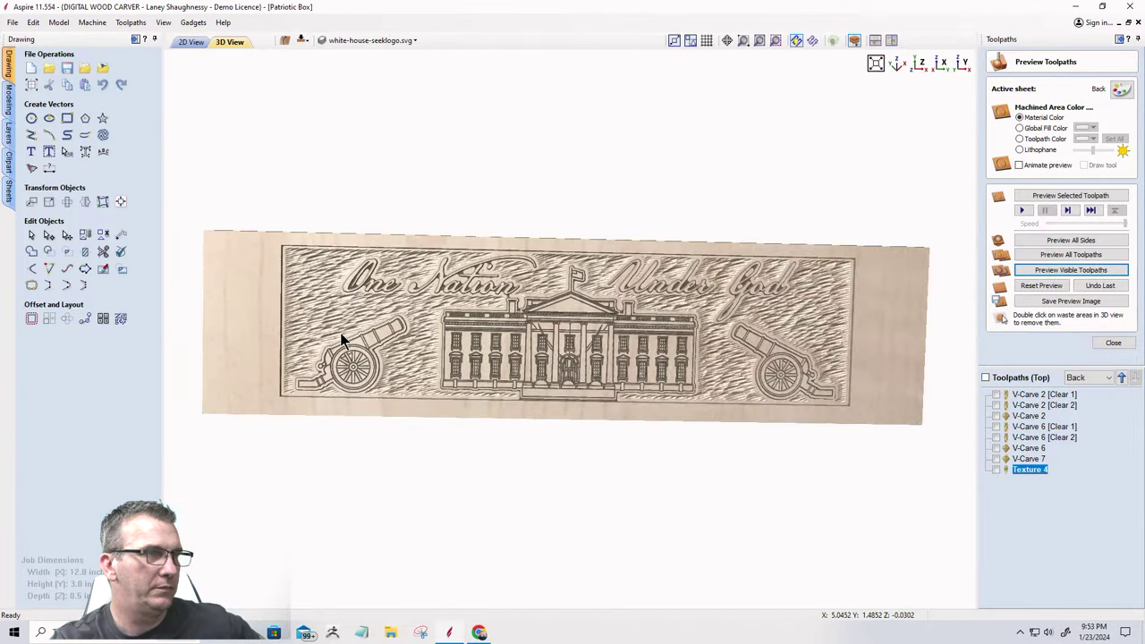
{"action": "left_click_drag", "start_coordinate": [587, 303], "coordinate": [638, 361]}
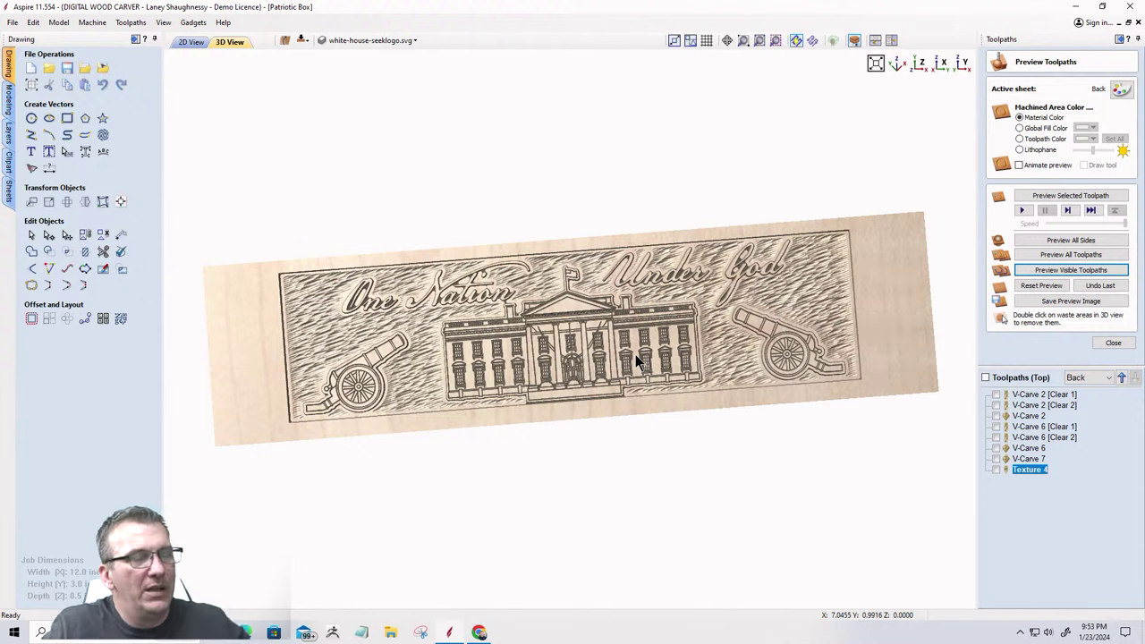
{"action": "mouse_move", "coordinate": [549, 358]}
{"action": "left_mouse_down"}
{"action": "mouse_move", "coordinate": [640, 372]}
{"action": "mouse_move", "coordinate": [531, 358]}
{"action": "left_mouse_up"}
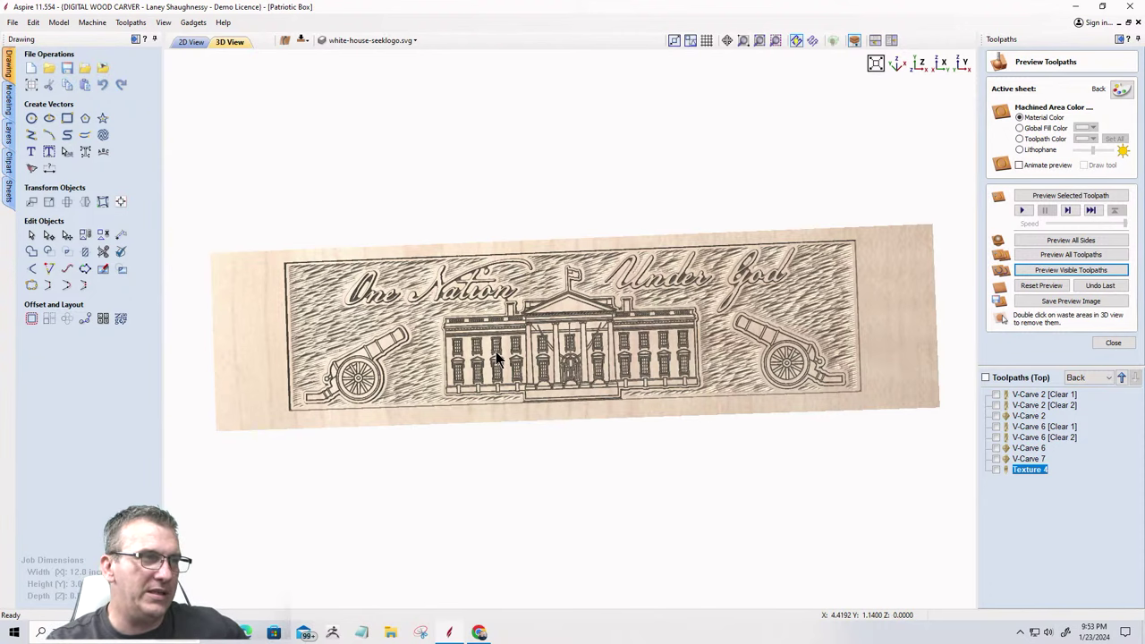
{"action": "left_click_drag", "start_coordinate": [505, 359], "coordinate": [422, 367]}
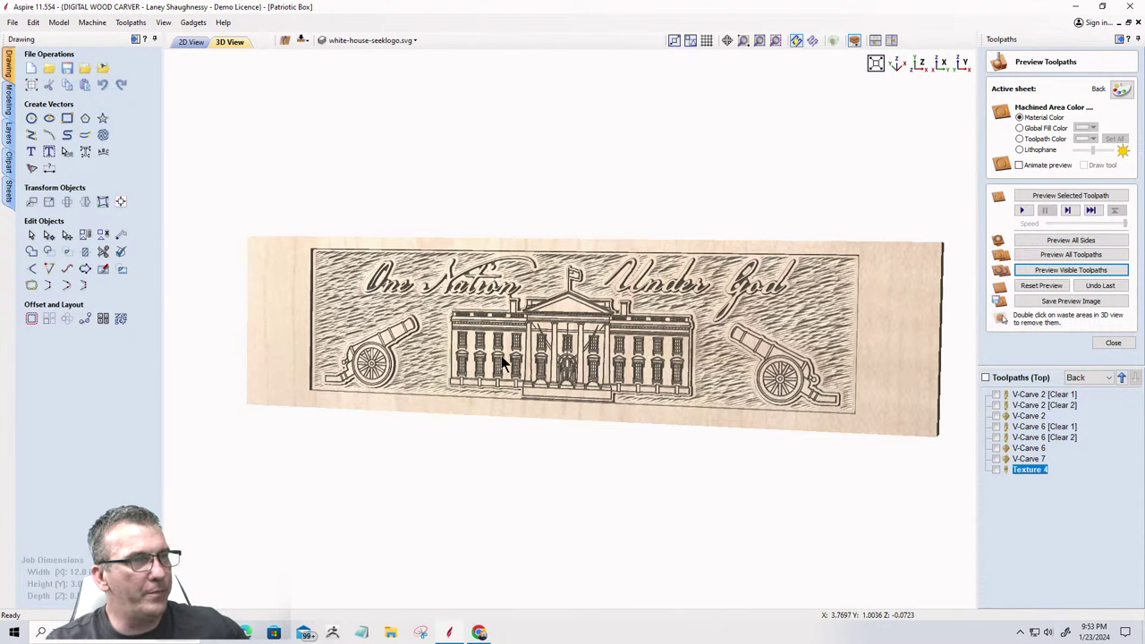
{"action": "left_click_drag", "start_coordinate": [414, 353], "coordinate": [626, 351]}
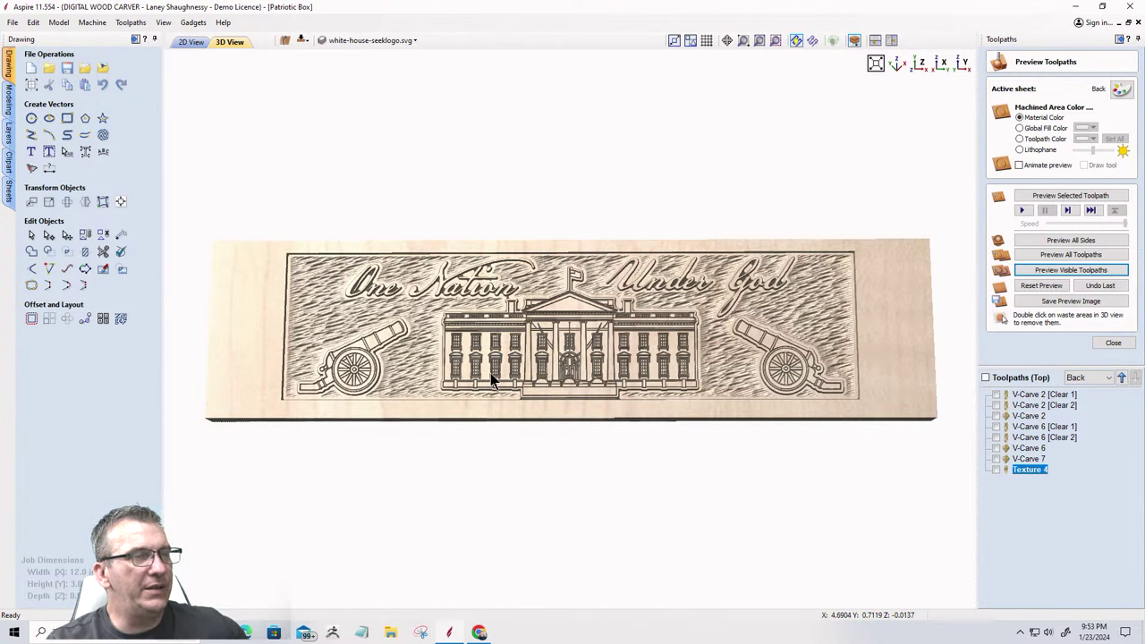
{"action": "left_click_drag", "start_coordinate": [562, 360], "coordinate": [461, 358]}
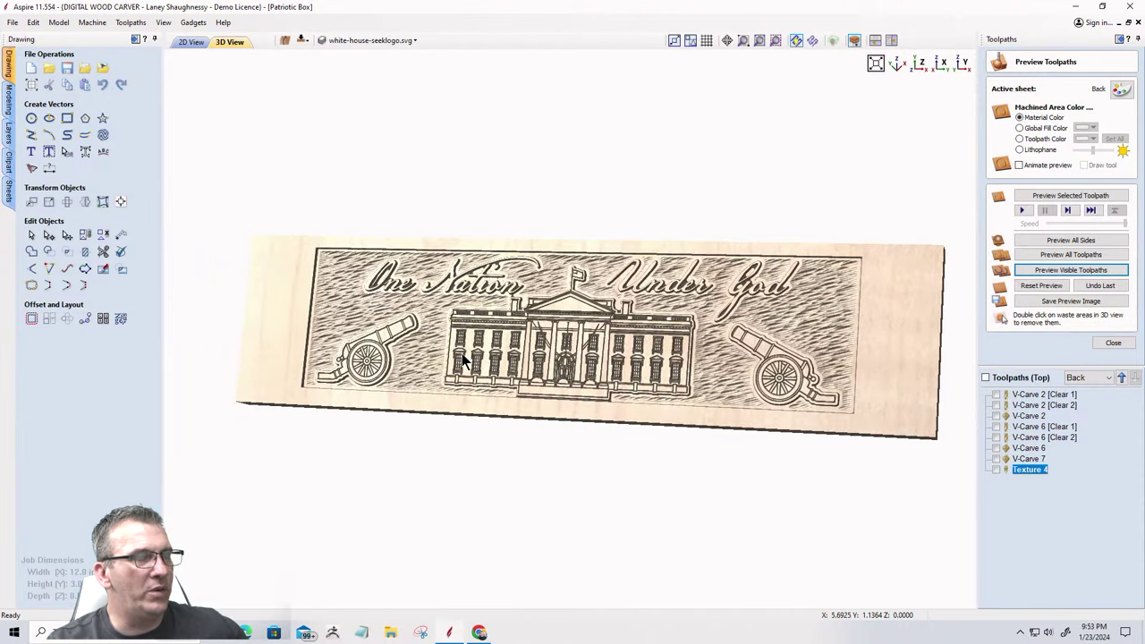
Switch to the 2D layout and zoom around the panels, ending on the Back panel's design.
{"action": "left_click", "coordinate": [188, 42]}
{"action": "scroll", "coordinate": [616, 275], "scroll_direction": "down", "scroll_amount": 5}
{"action": "scroll", "coordinate": [537, 184], "scroll_direction": "up", "scroll_amount": 5}
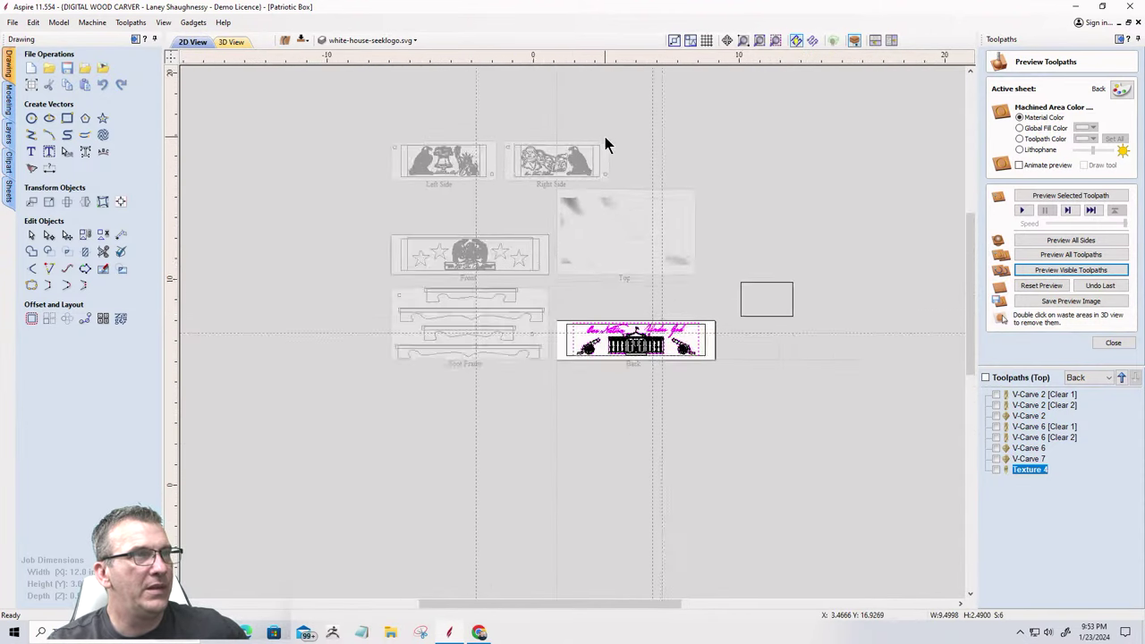
{"action": "scroll", "coordinate": [767, 203], "scroll_direction": "down", "scroll_amount": 6}
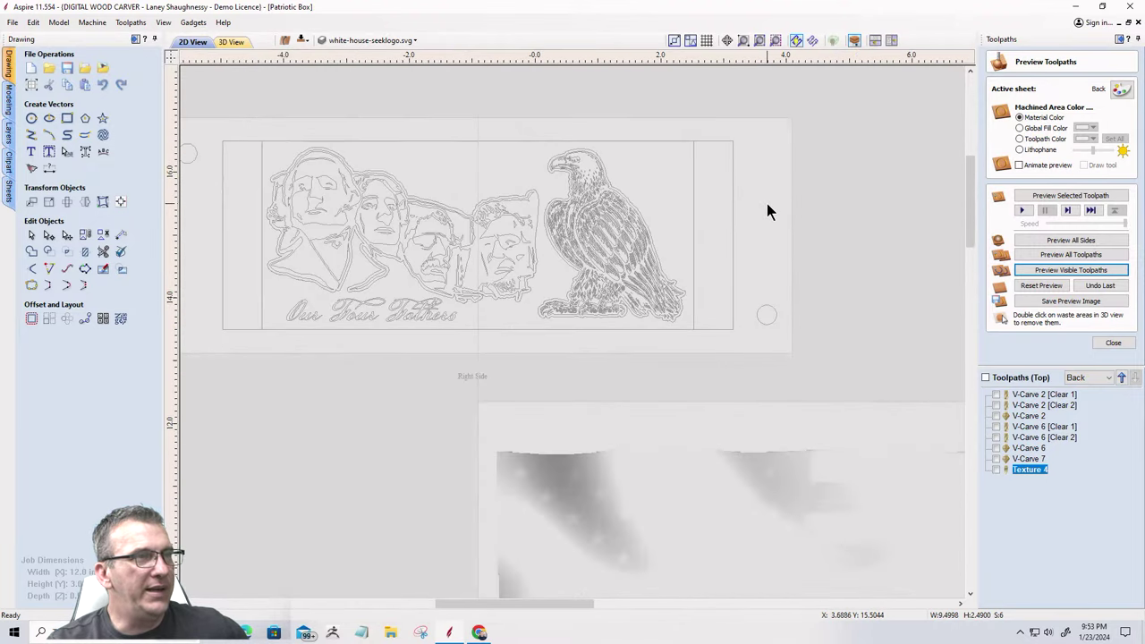
{"action": "scroll", "coordinate": [588, 315], "scroll_direction": "up", "scroll_amount": 2}
{"action": "scroll", "coordinate": [586, 309], "scroll_direction": "up", "scroll_amount": 4}
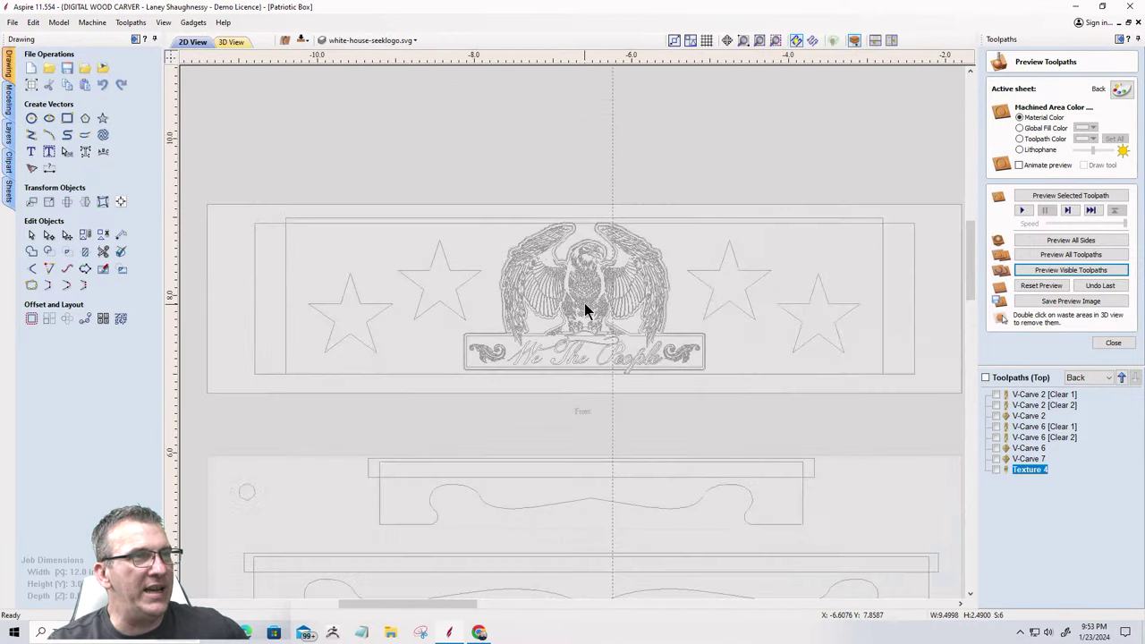
{"action": "scroll", "coordinate": [584, 302], "scroll_direction": "down", "scroll_amount": 2}
{"action": "scroll", "coordinate": [573, 302], "scroll_direction": "down", "scroll_amount": 5}
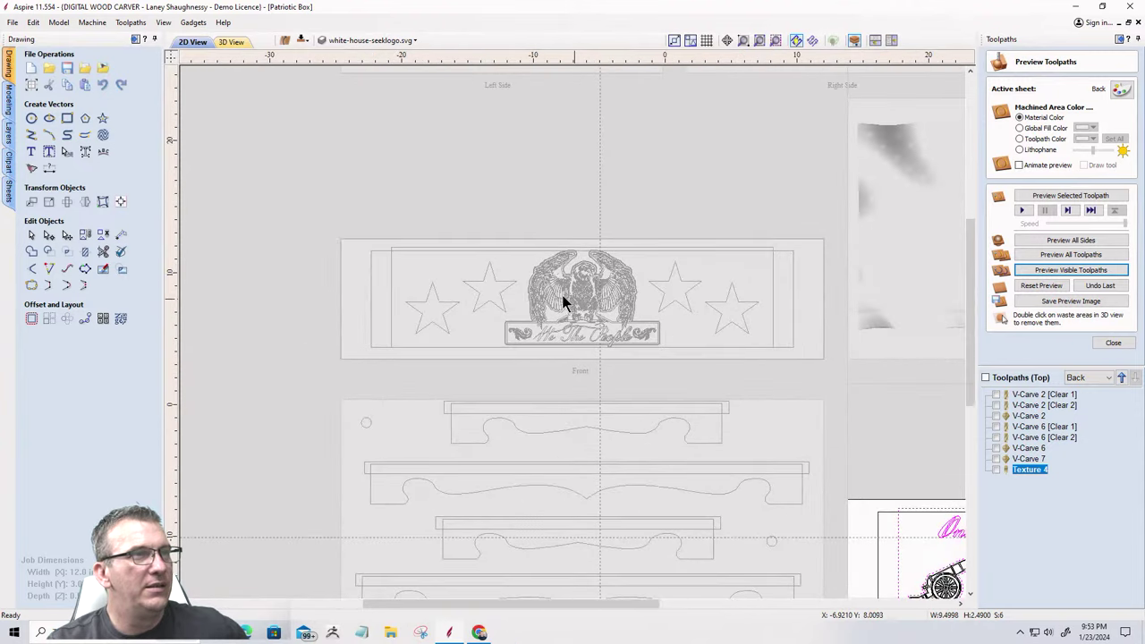
{"action": "scroll", "coordinate": [517, 231], "scroll_direction": "up", "scroll_amount": 4}
{"action": "scroll", "coordinate": [517, 232], "scroll_direction": "up", "scroll_amount": 1}
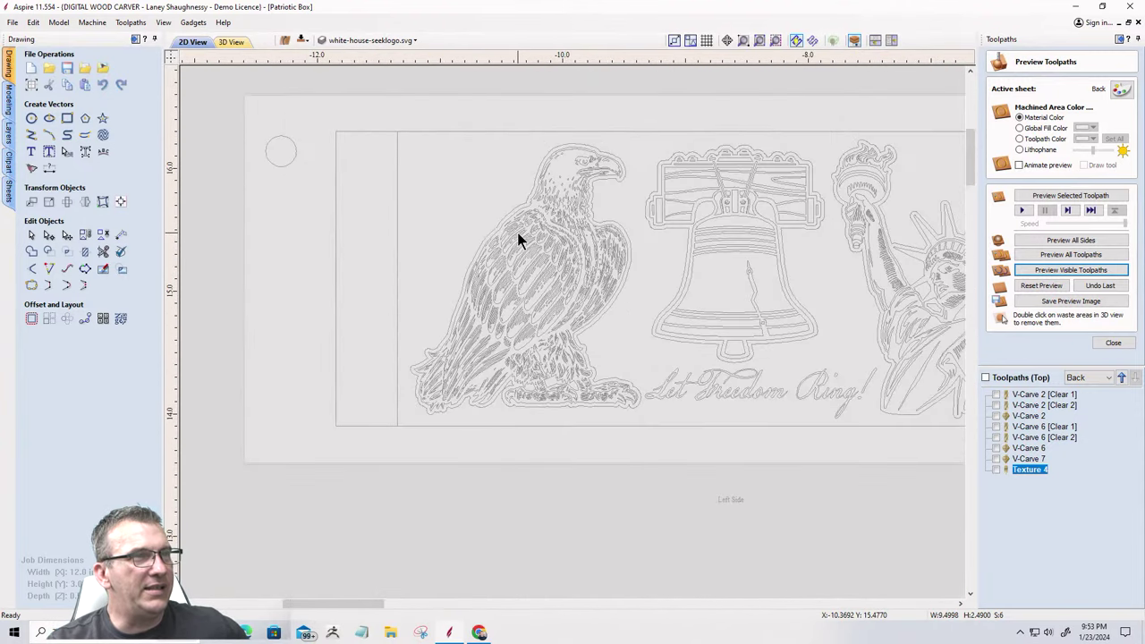
{"action": "scroll", "coordinate": [519, 238], "scroll_direction": "down", "scroll_amount": 5}
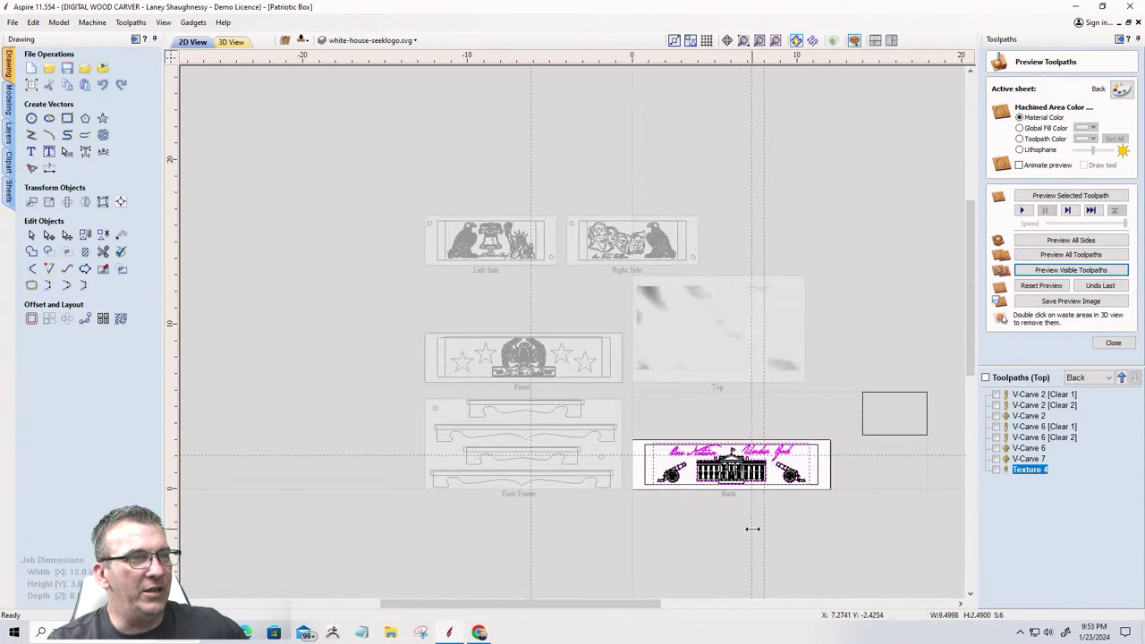
{"action": "scroll", "coordinate": [763, 487], "scroll_direction": "up", "scroll_amount": 2}
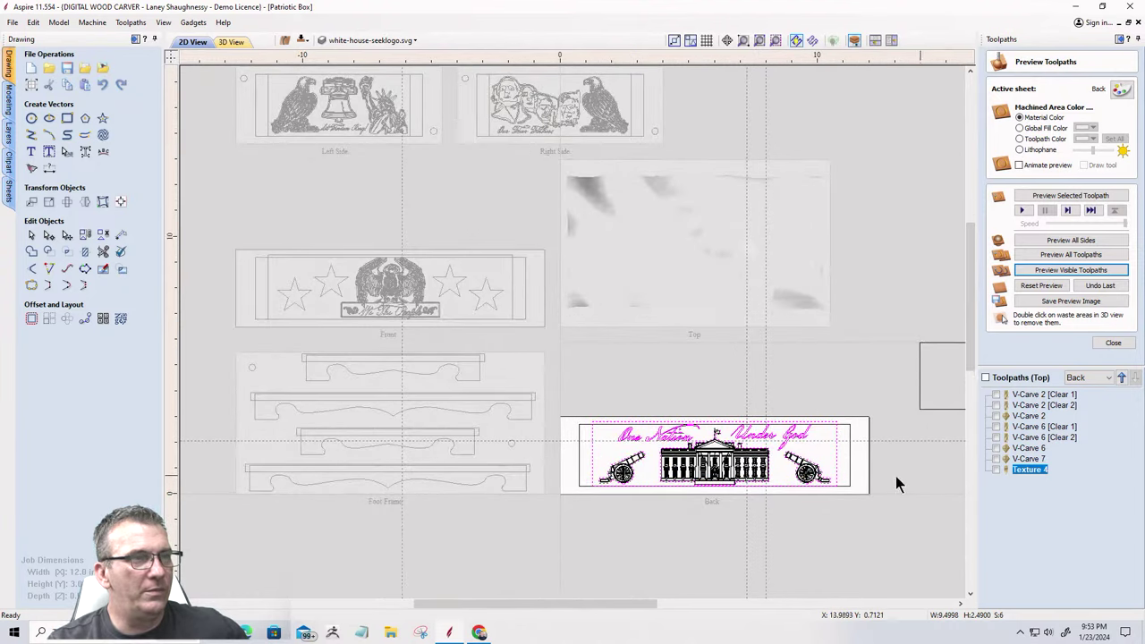
{"action": "scroll", "coordinate": [763, 474], "scroll_direction": "up", "scroll_amount": 2}
{"action": "scroll", "coordinate": [814, 451], "scroll_direction": "down", "scroll_amount": 2}
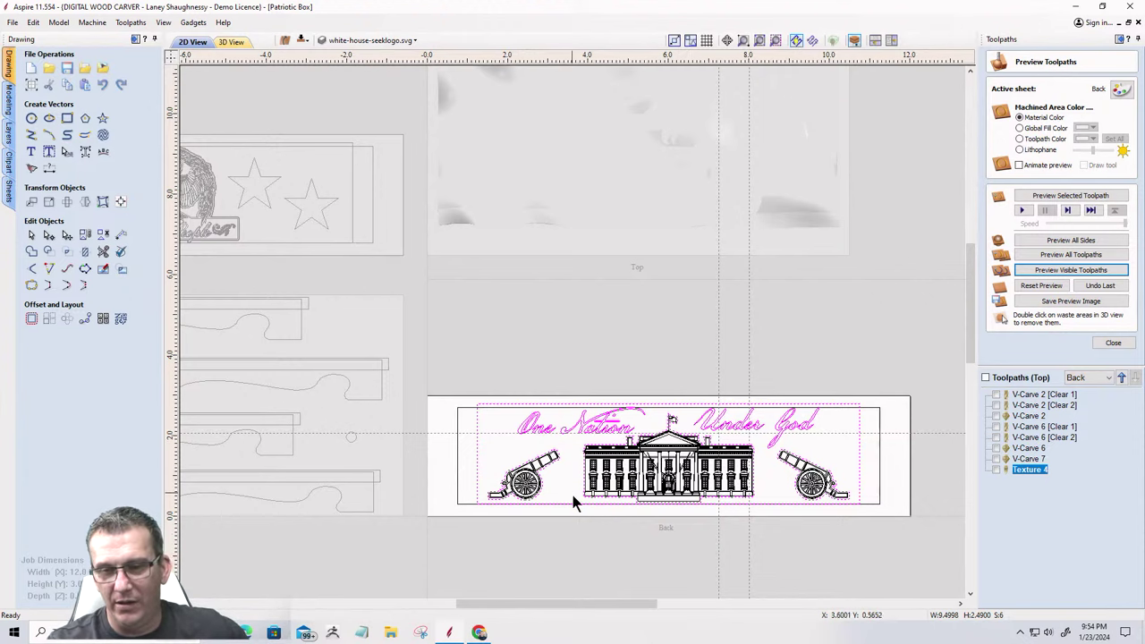
{"action": "scroll", "coordinate": [570, 496], "scroll_direction": "up", "scroll_amount": 3}
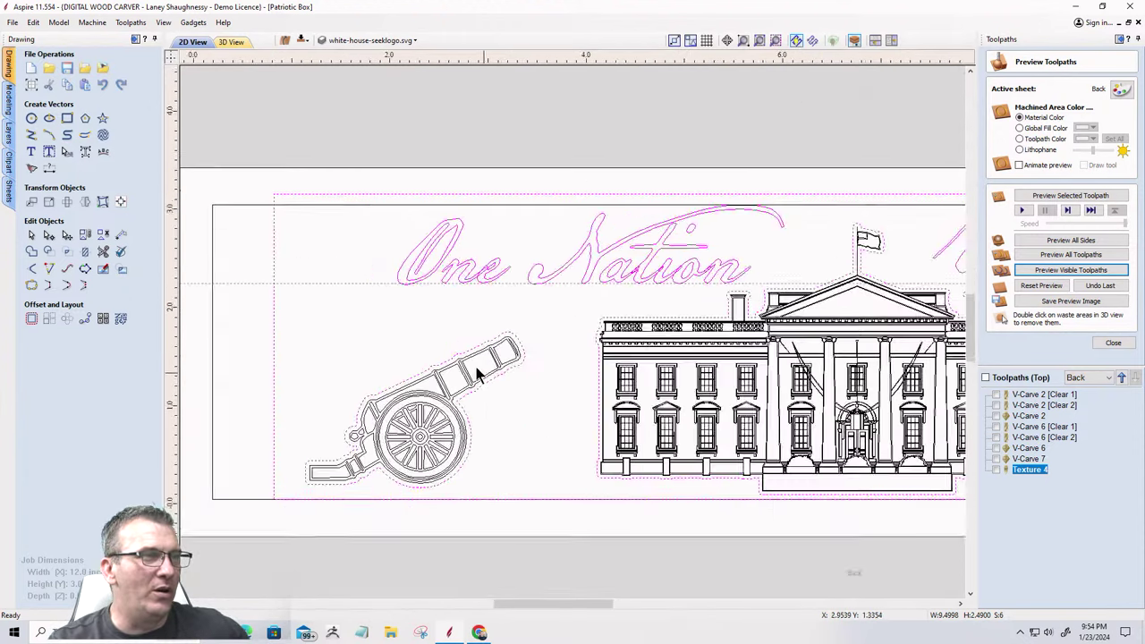
{"action": "scroll", "coordinate": [478, 365], "scroll_direction": "down", "scroll_amount": 2}
{"action": "scroll", "coordinate": [491, 380], "scroll_direction": "down", "scroll_amount": 2}
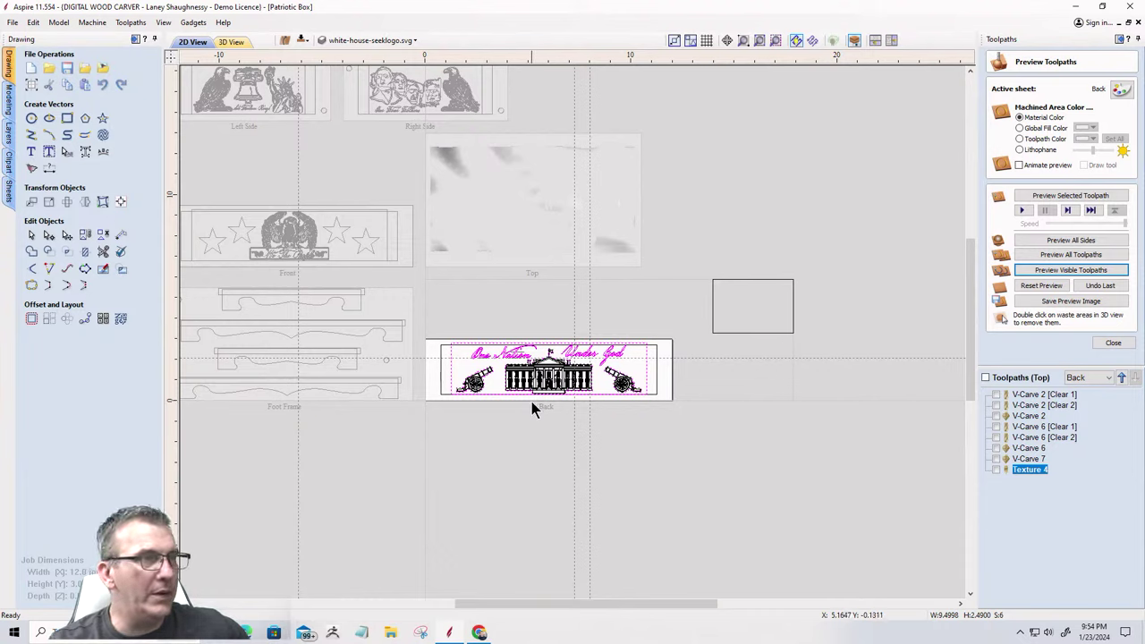
{"action": "scroll", "coordinate": [564, 369], "scroll_direction": "up", "scroll_amount": 4}
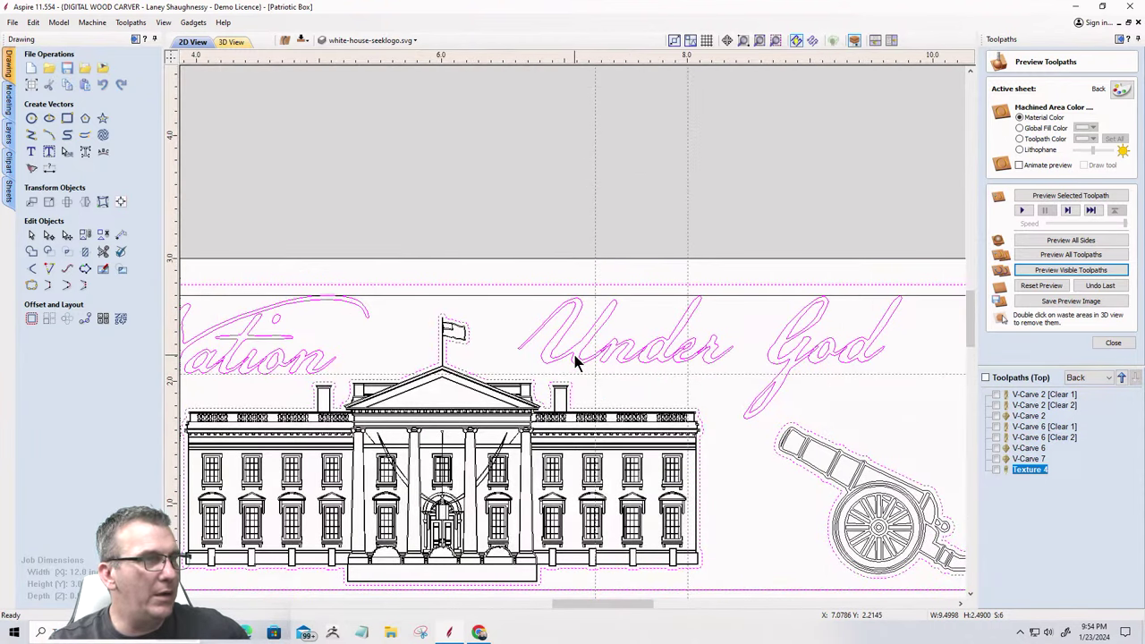
{"action": "scroll", "coordinate": [575, 362], "scroll_direction": "down", "scroll_amount": 5}
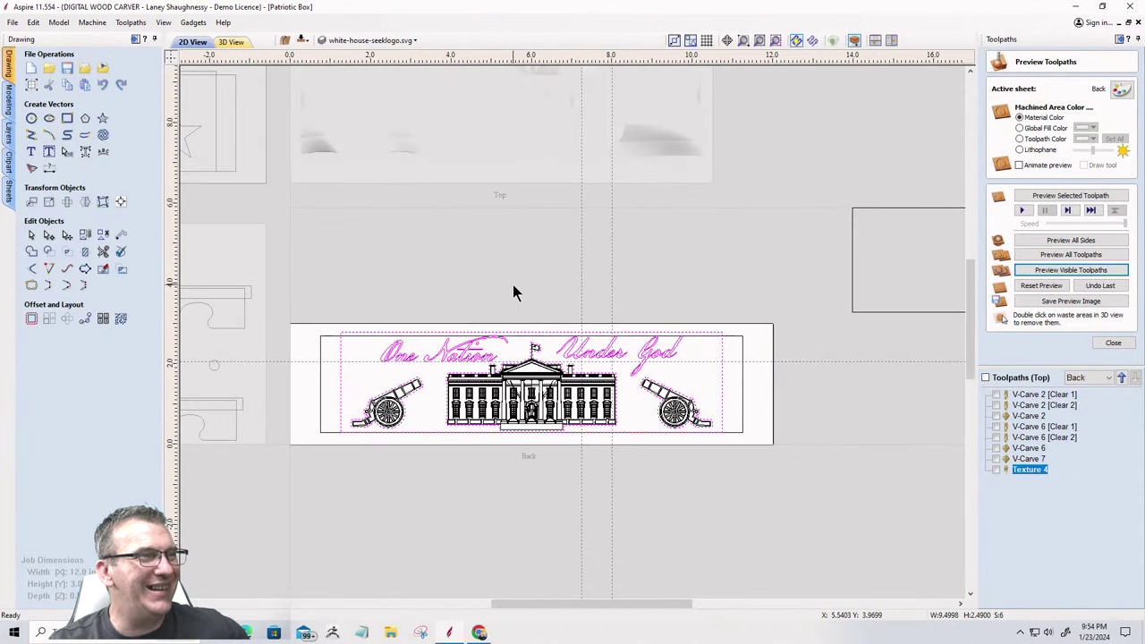
Move the Under God lettering slightly lower on the Back panel.
{"action": "left_click", "coordinate": [573, 361]}
{"action": "scroll", "coordinate": [573, 361], "scroll_direction": "up", "scroll_amount": 4}
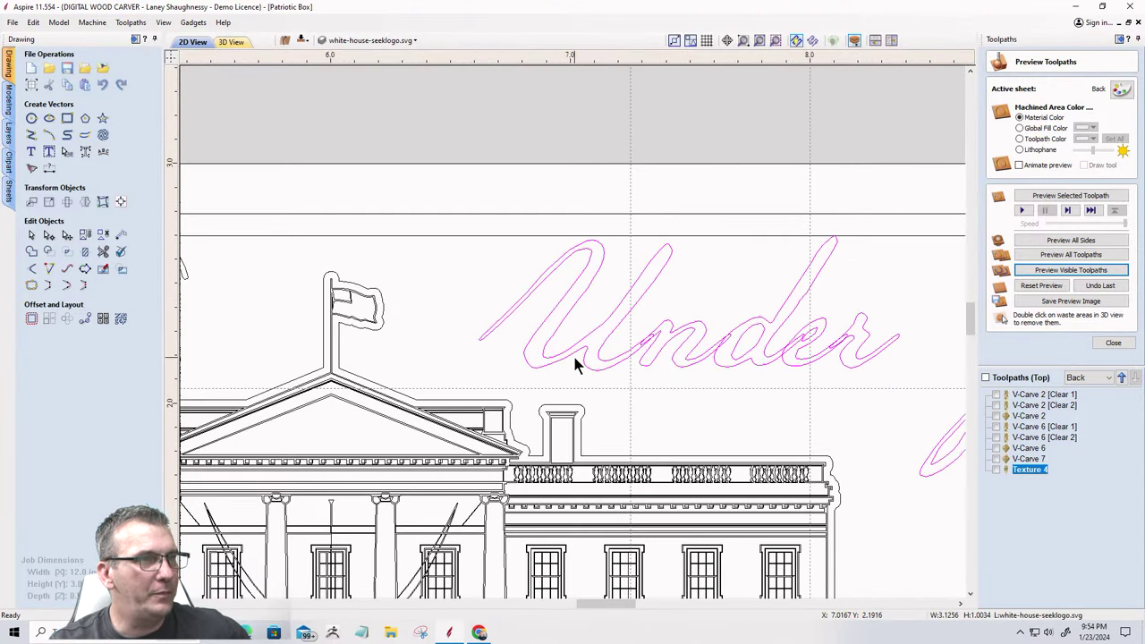
{"action": "scroll", "coordinate": [574, 361], "scroll_direction": "down", "scroll_amount": 2}
{"action": "scroll", "coordinate": [754, 371], "scroll_direction": "up", "scroll_amount": 2}
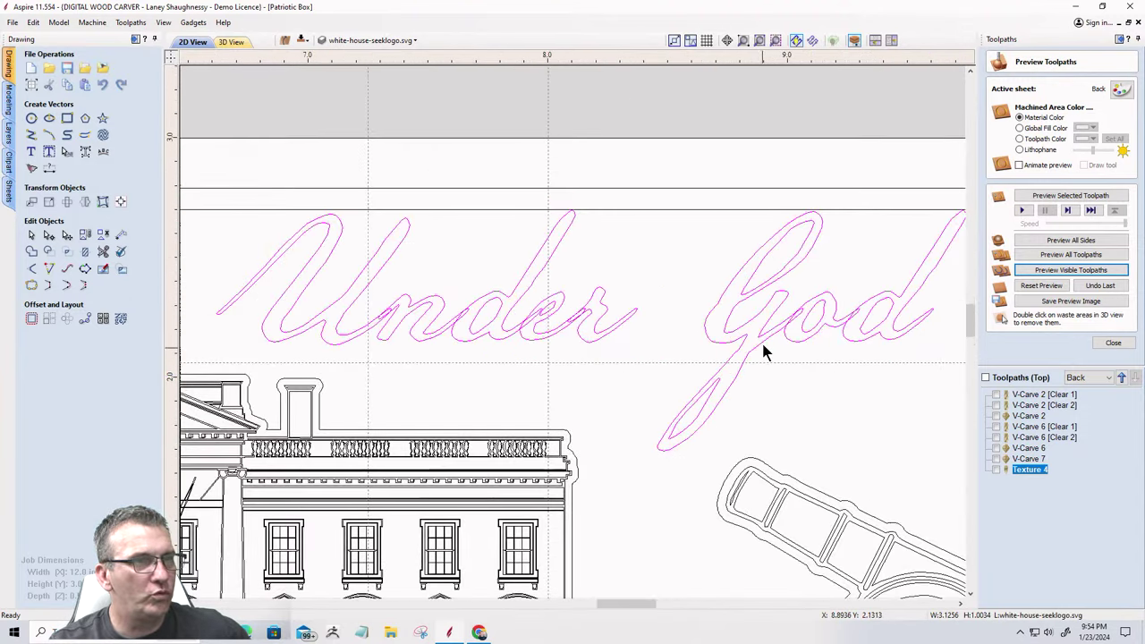
{"action": "left_click", "coordinate": [328, 357]}
{"action": "left_click", "coordinate": [331, 344]}
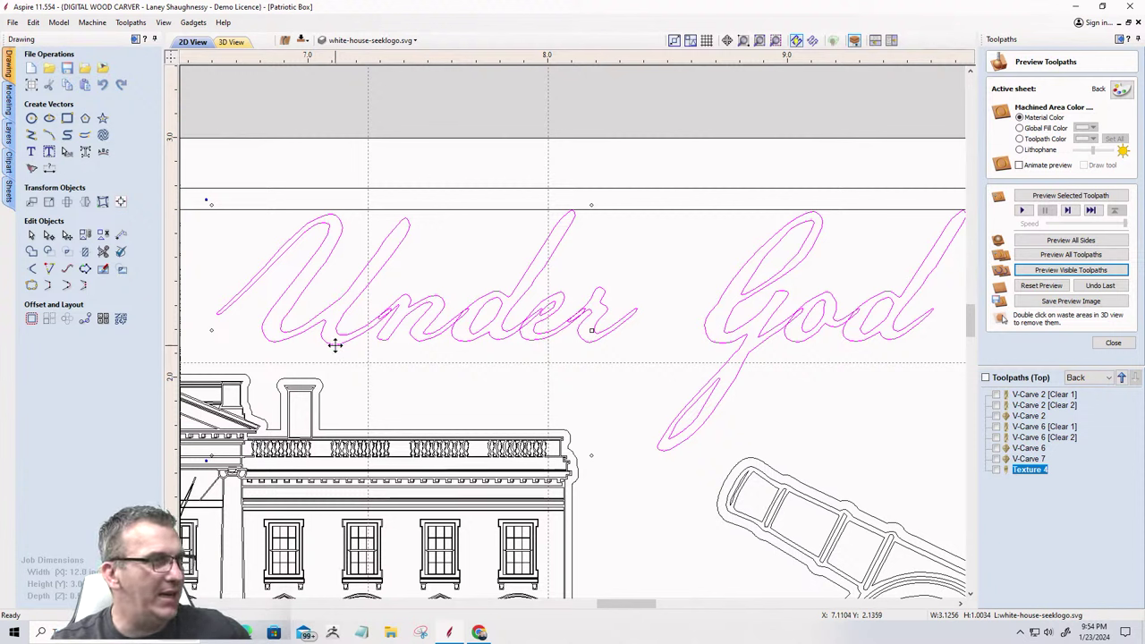
{"action": "left_click_drag", "start_coordinate": [334, 346], "coordinate": [335, 362]}
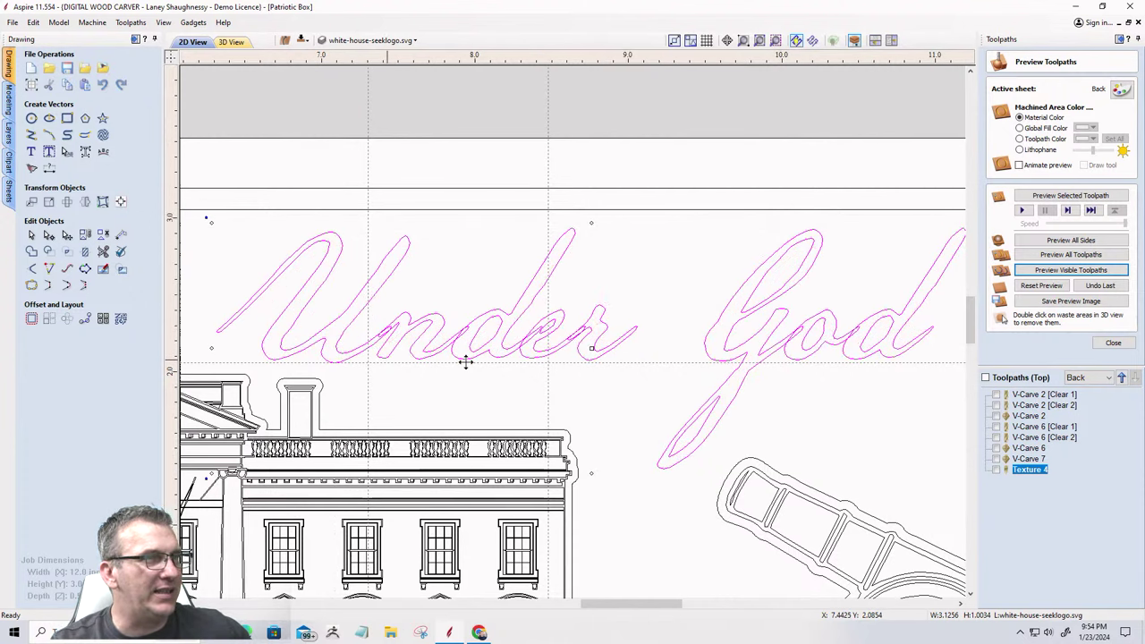
{"action": "scroll", "coordinate": [742, 378], "scroll_direction": "down", "scroll_amount": 6}
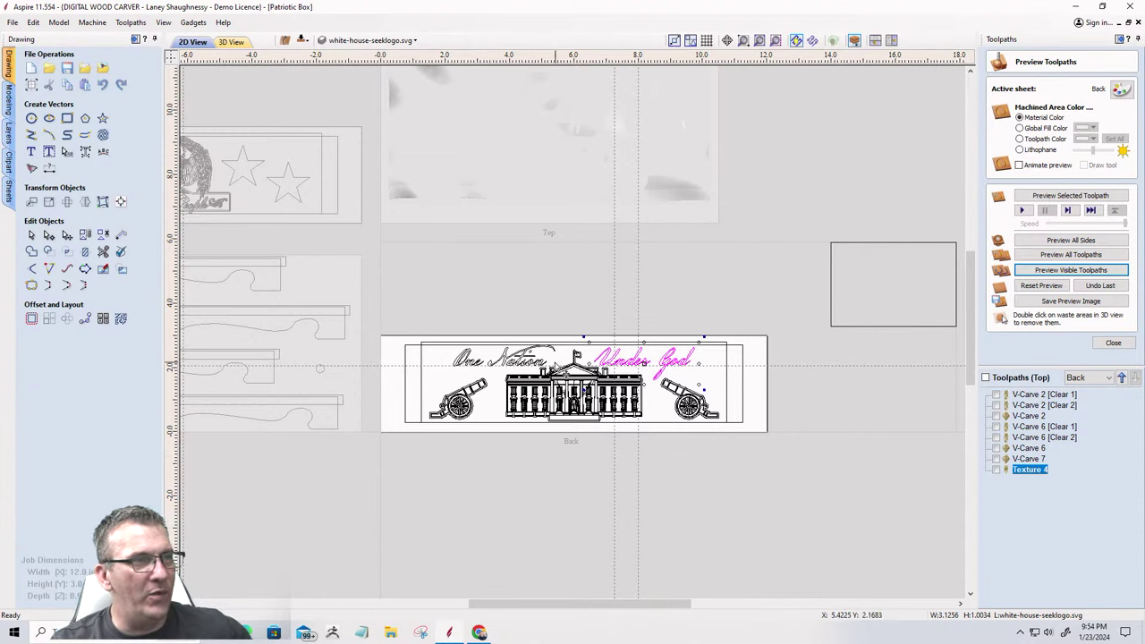
{"action": "scroll", "coordinate": [501, 369], "scroll_direction": "up", "scroll_amount": 3}
{"action": "scroll", "coordinate": [479, 369], "scroll_direction": "down", "scroll_amount": 3}
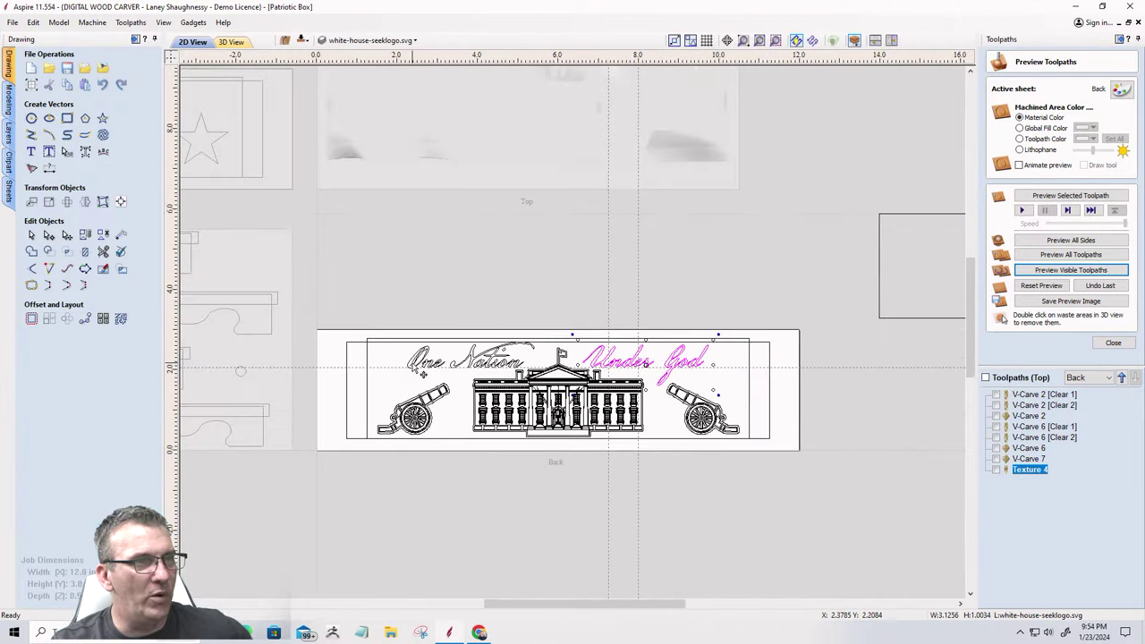
{"action": "scroll", "coordinate": [924, 426], "scroll_direction": "up", "scroll_amount": 1}
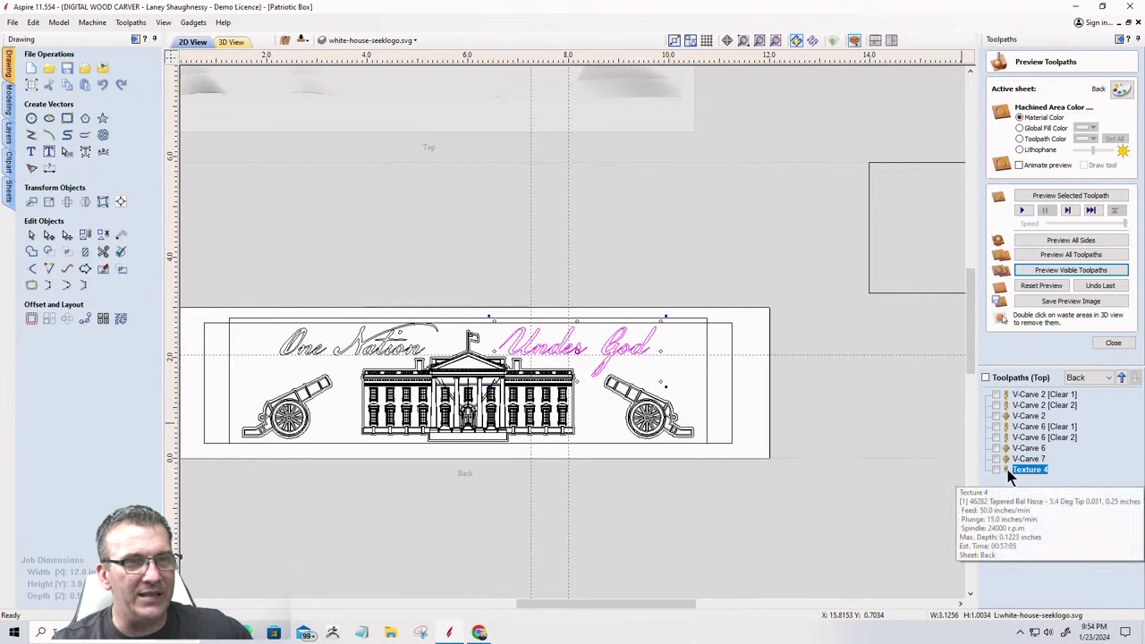
Show the Texture 4 and V-Carve 6 clearing toolpaths over the design.
{"action": "mouse_move", "coordinate": [1009, 474]}
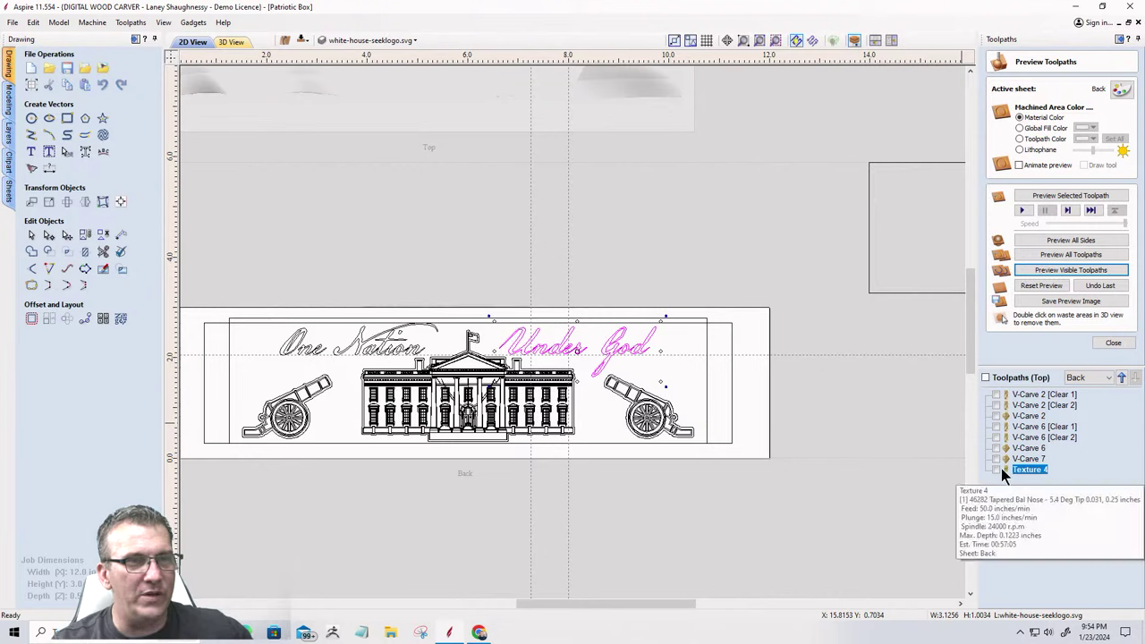
{"action": "left_click", "coordinate": [996, 469]}
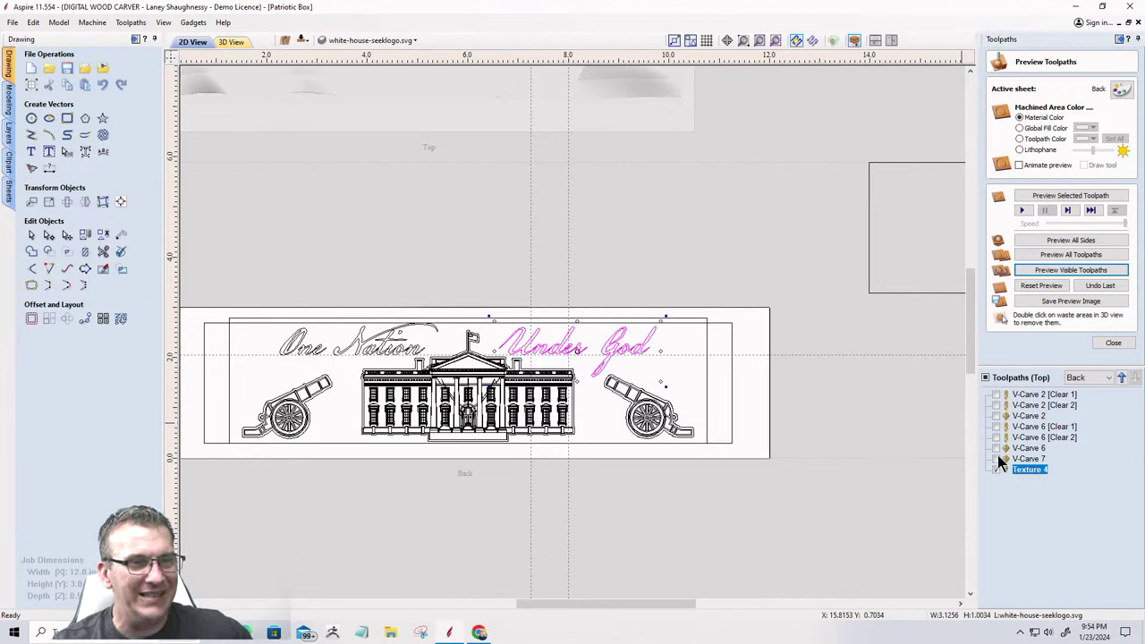
{"action": "left_click", "coordinate": [995, 468]}
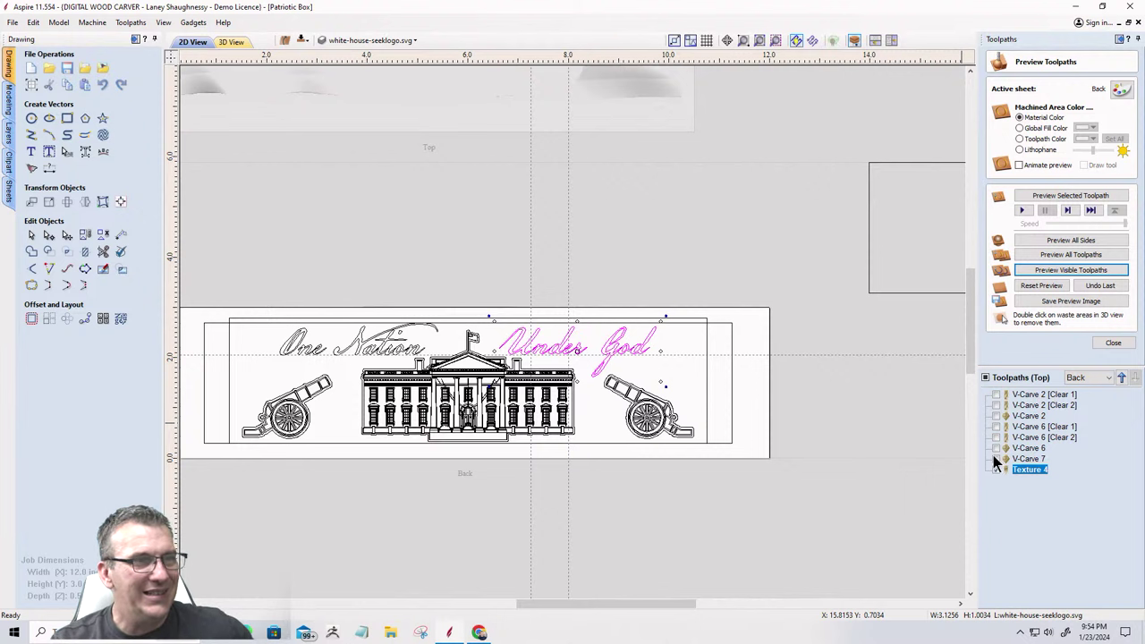
{"action": "left_click", "coordinate": [996, 448]}
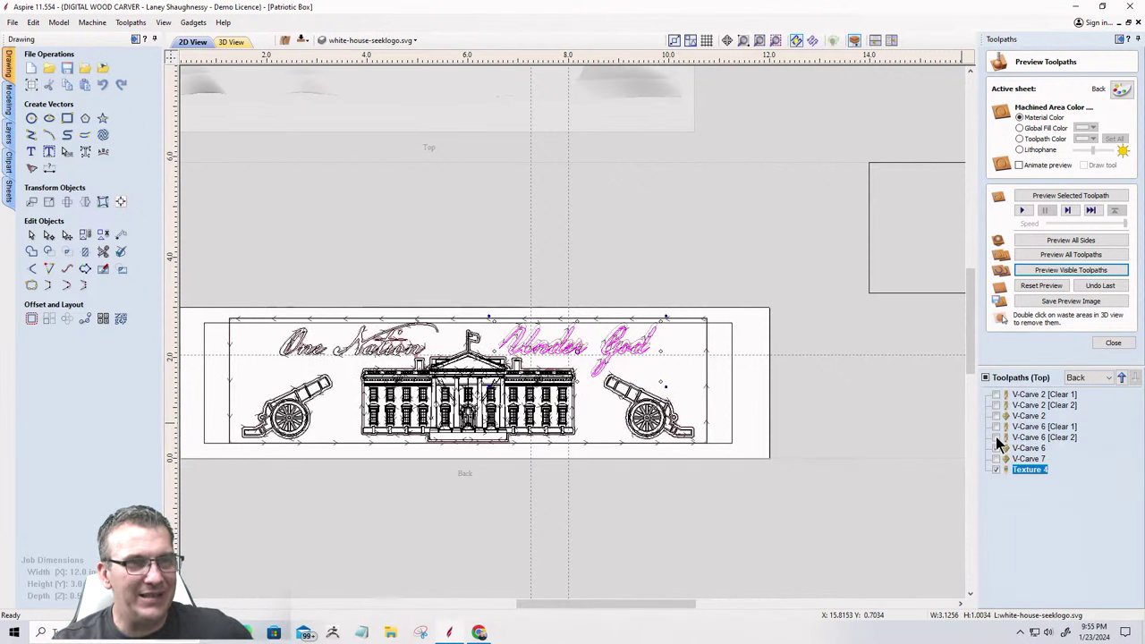
{"action": "left_click", "coordinate": [998, 428]}
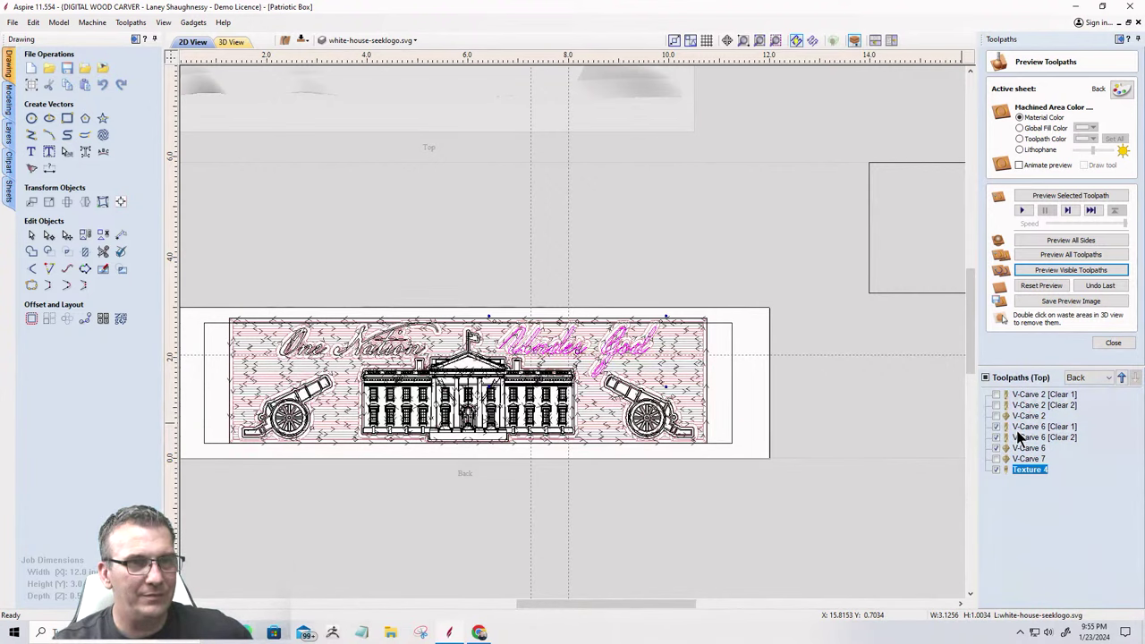
Recalculate the visible toolpaths from V-Carve 6 [Clear 1]'s menu and confirm the success message.
{"action": "right_click", "coordinate": [1017, 432]}
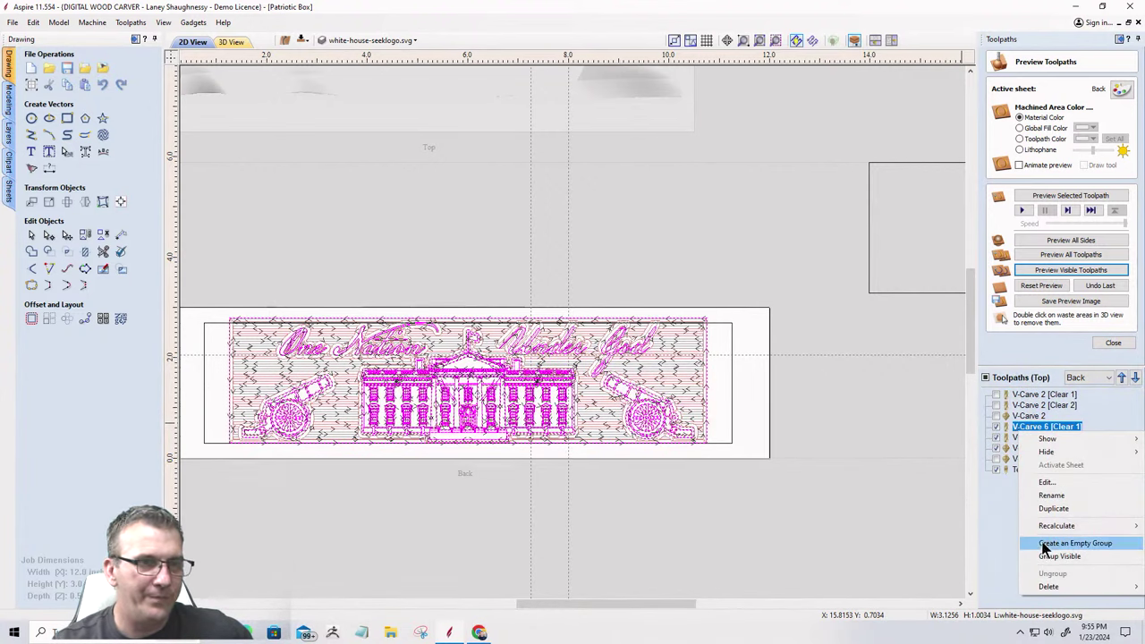
{"action": "mouse_move", "coordinate": [1042, 534]}
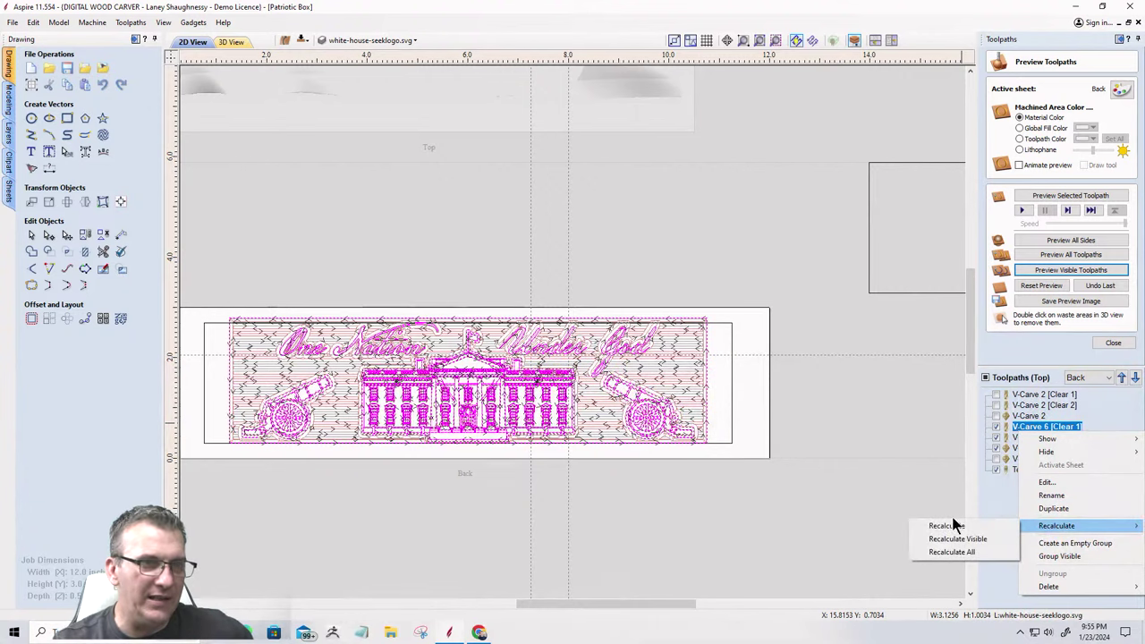
{"action": "left_click", "coordinate": [985, 539]}
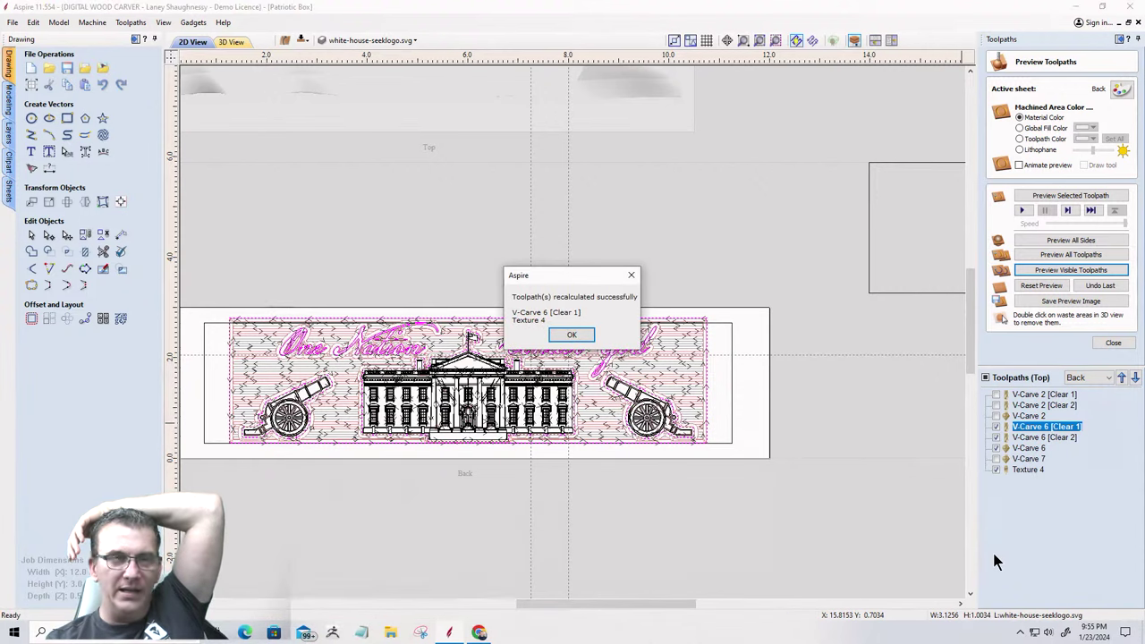
{"action": "left_click", "coordinate": [574, 337]}
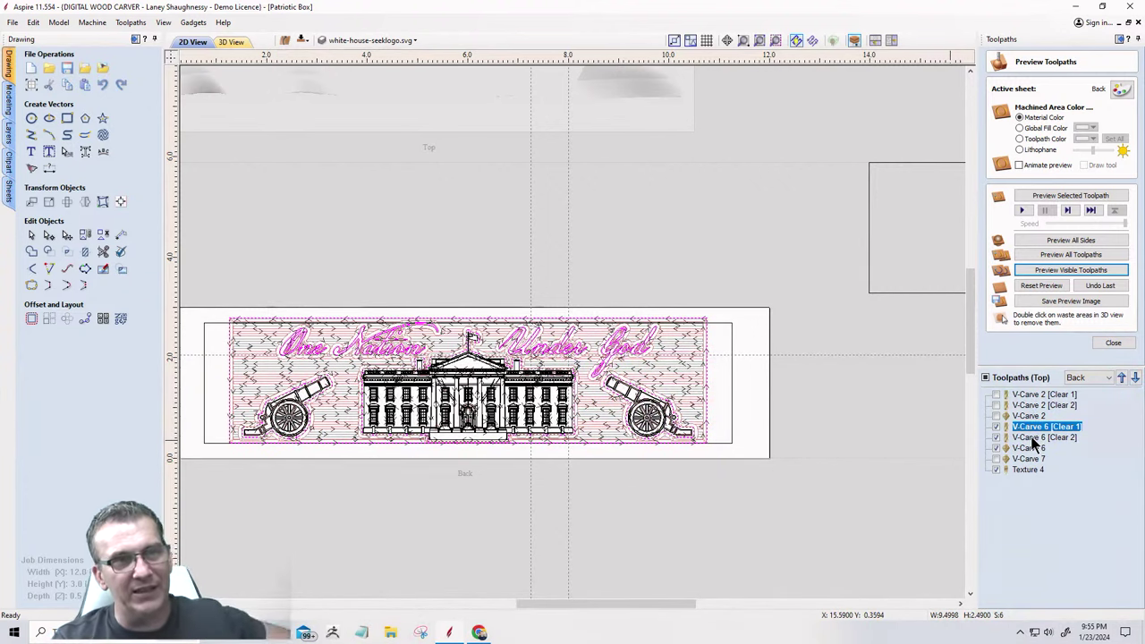
Reset the preview and re-simulate the back panel in 3D with V-Carve 7 included.
{"action": "left_click", "coordinate": [1036, 288]}
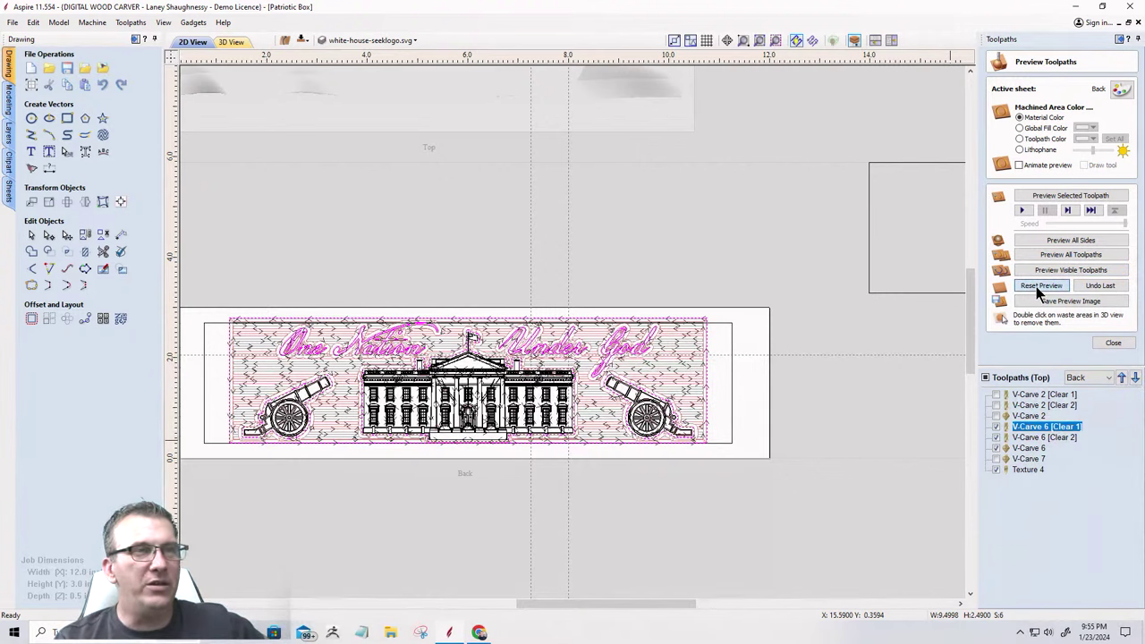
{"action": "left_click", "coordinate": [227, 42]}
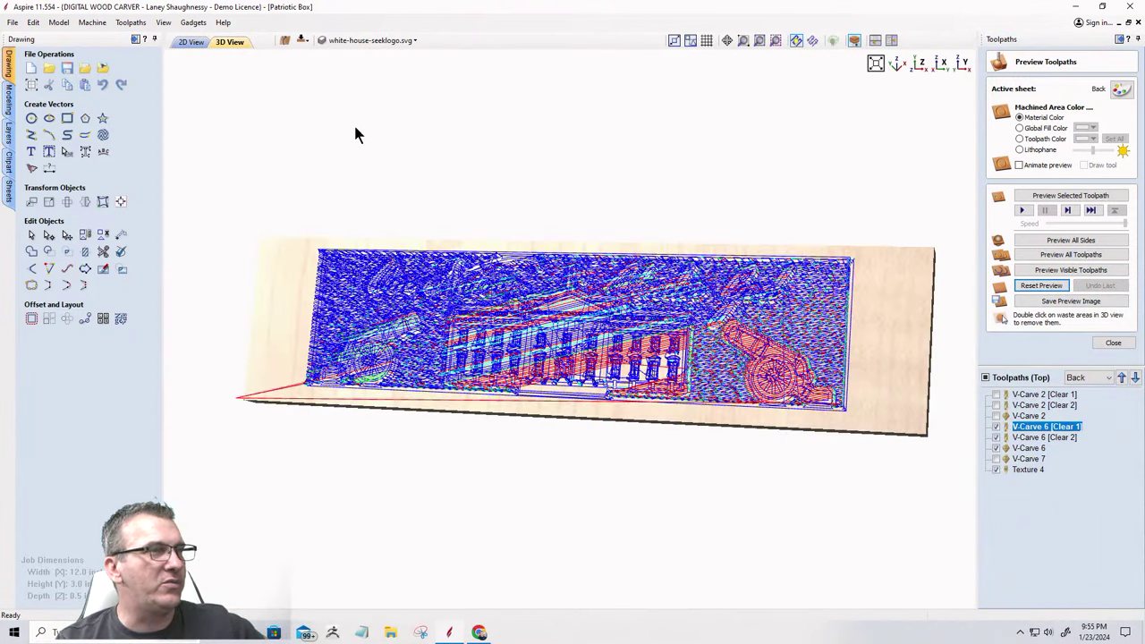
{"action": "left_click", "coordinate": [996, 459]}
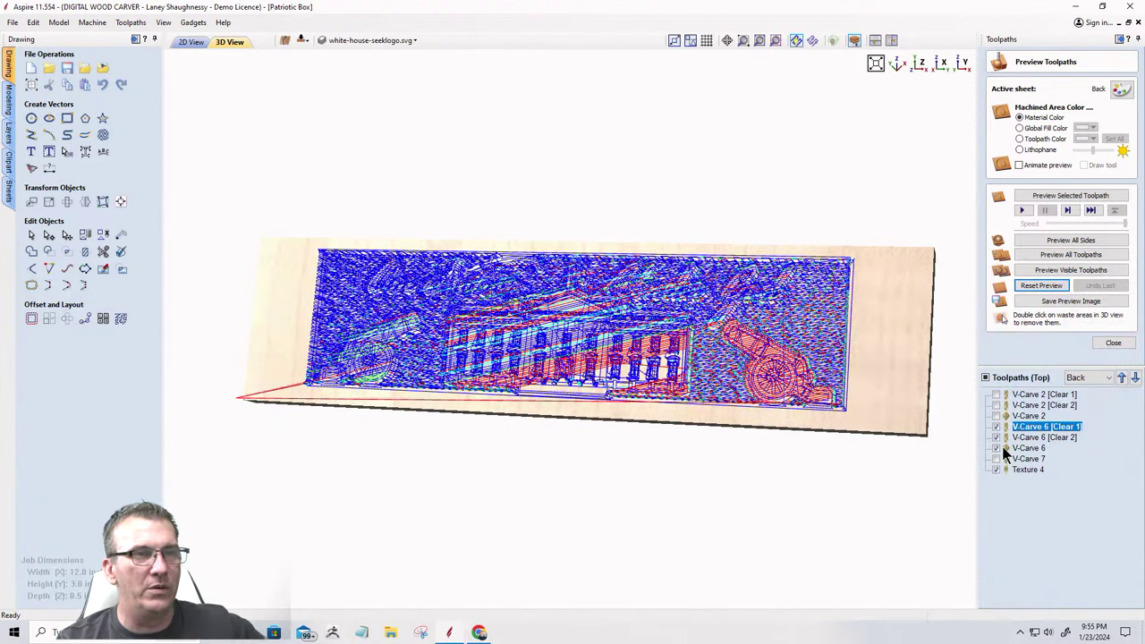
{"action": "left_click", "coordinate": [1045, 270]}
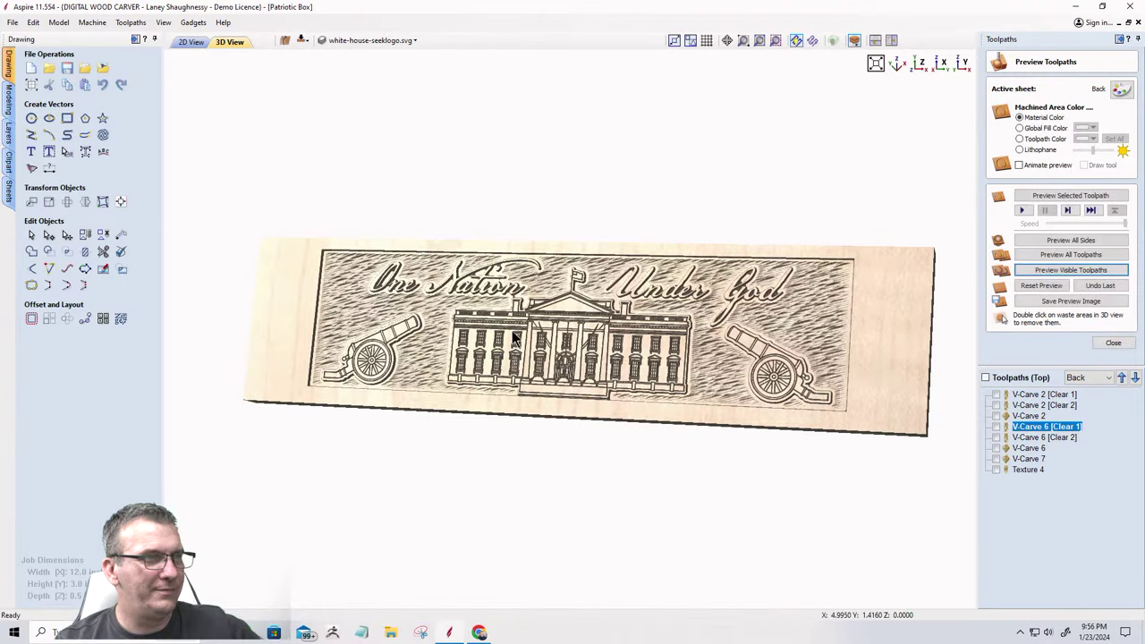
{"action": "left_click_drag", "start_coordinate": [520, 386], "coordinate": [382, 226]}
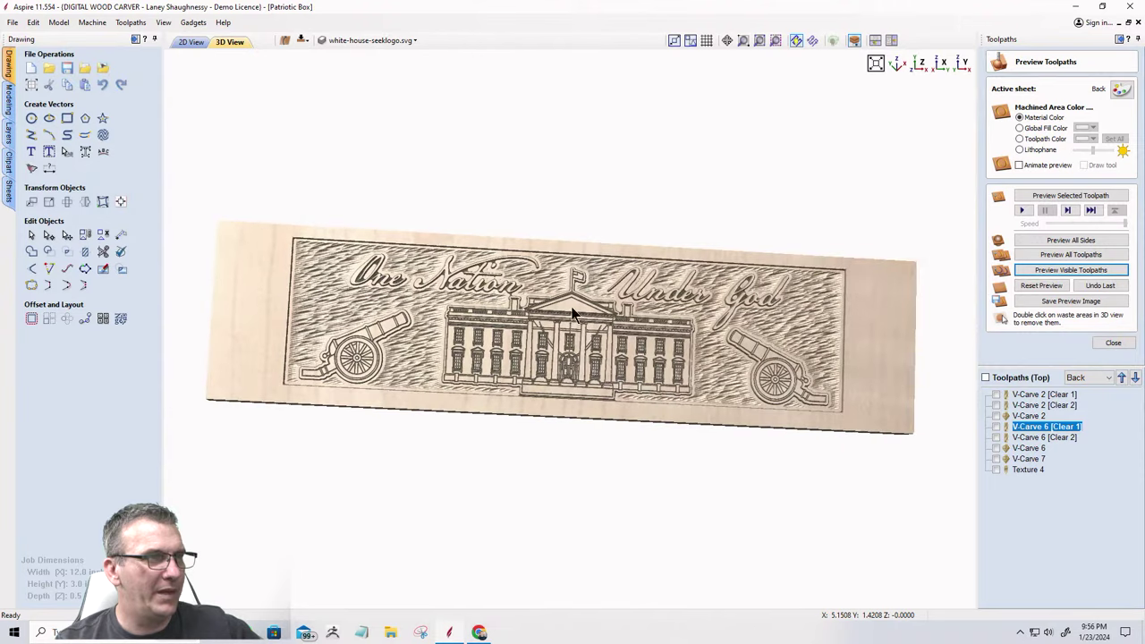
In 2D View, copy the Left Side eagle artwork to the Back sheet.
{"action": "left_click", "coordinate": [189, 42]}
{"action": "scroll", "coordinate": [433, 174], "scroll_direction": "down", "scroll_amount": 5}
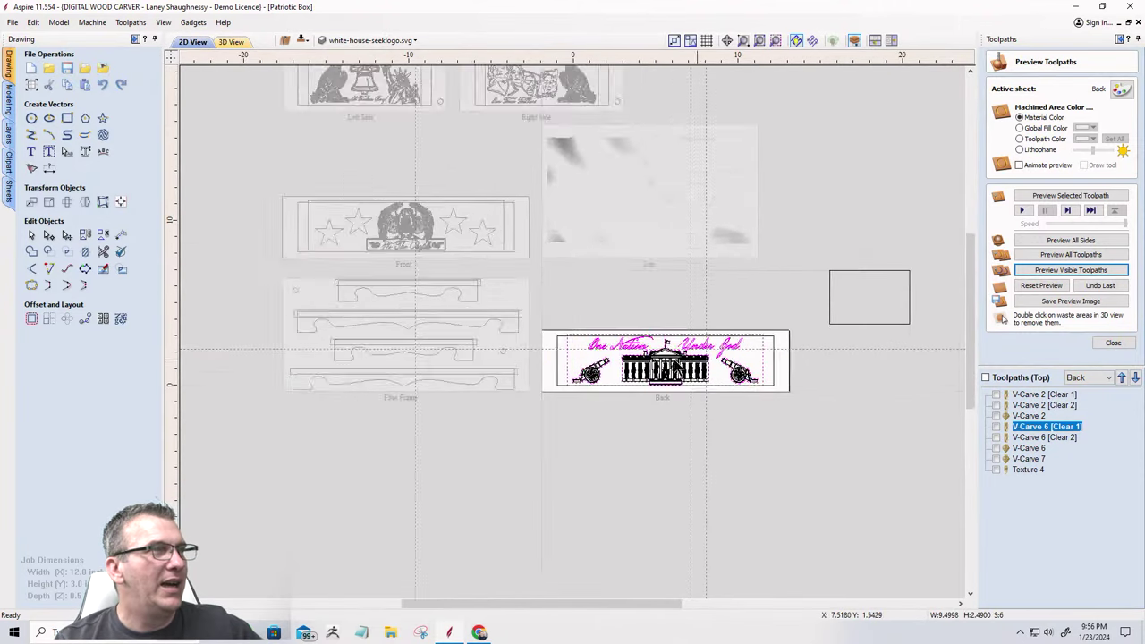
{"action": "scroll", "coordinate": [433, 174], "scroll_direction": "up", "scroll_amount": 4}
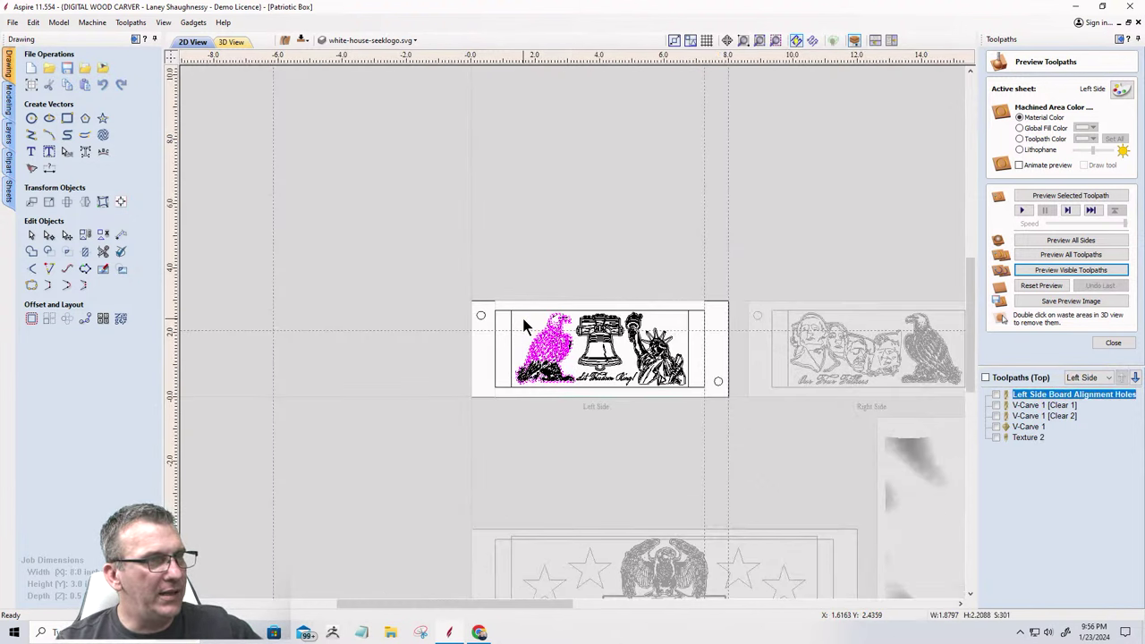
{"action": "scroll", "coordinate": [507, 312], "scroll_direction": "down", "scroll_amount": 2}
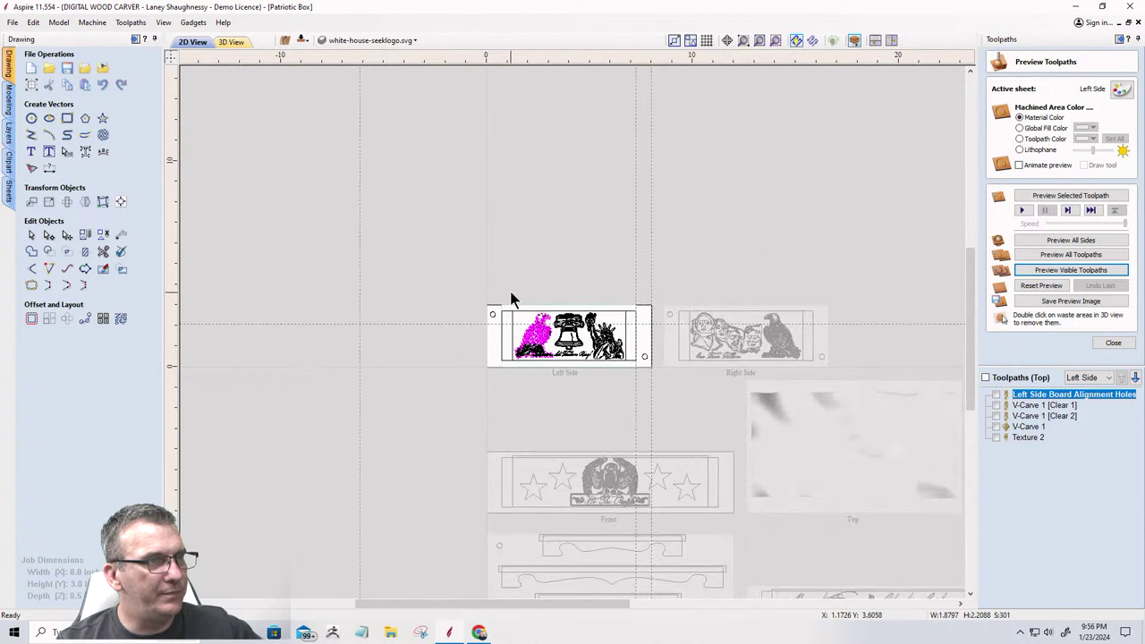
{"action": "scroll", "coordinate": [473, 241], "scroll_direction": "up", "scroll_amount": 2}
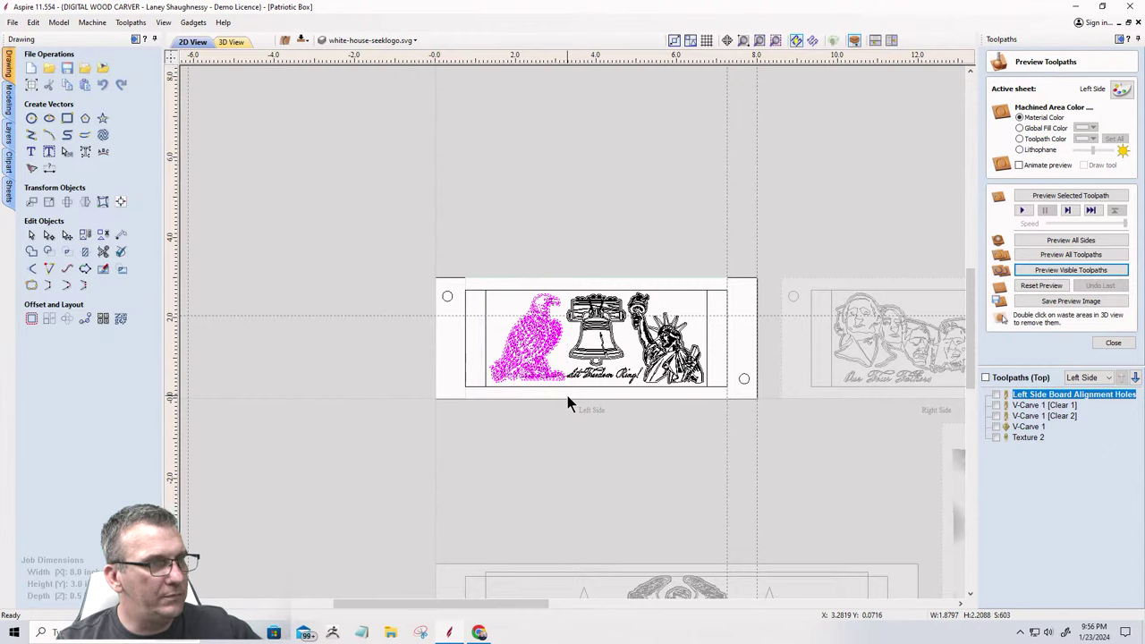
{"action": "scroll", "coordinate": [565, 389], "scroll_direction": "up", "scroll_amount": 3}
{"action": "scroll", "coordinate": [560, 375], "scroll_direction": "down", "scroll_amount": 1}
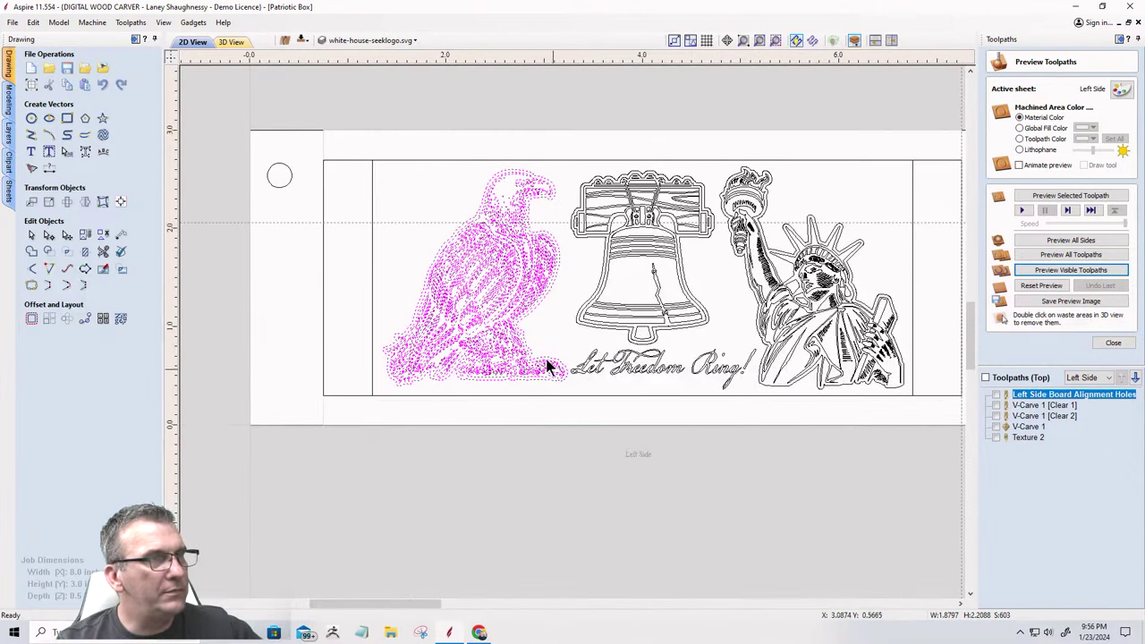
{"action": "right_click", "coordinate": [488, 291]}
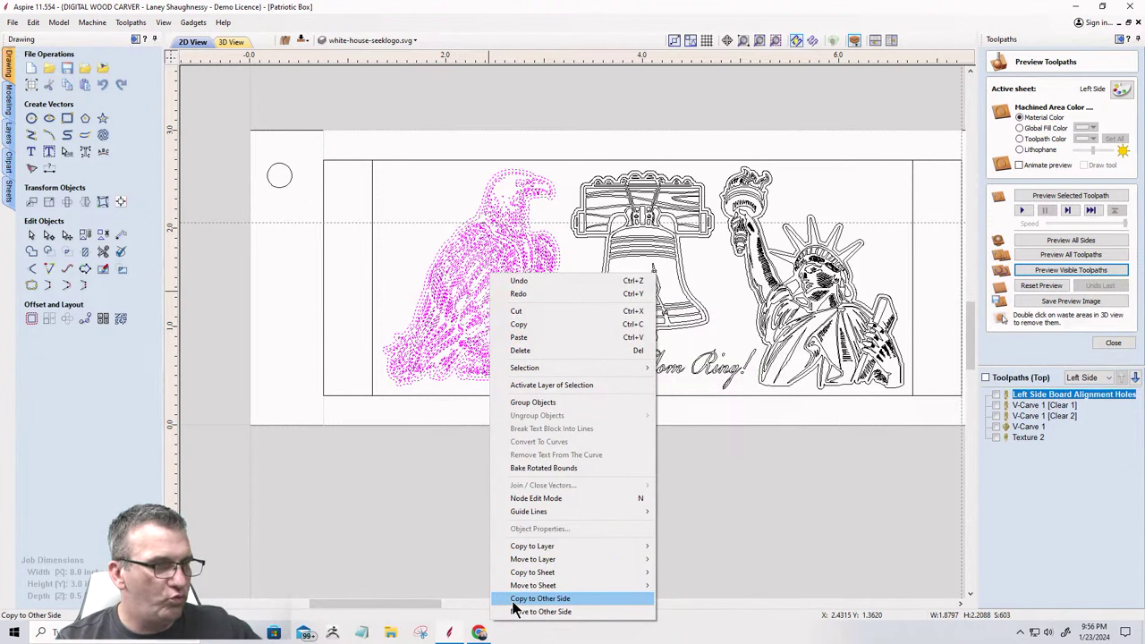
{"action": "mouse_move", "coordinate": [537, 573]}
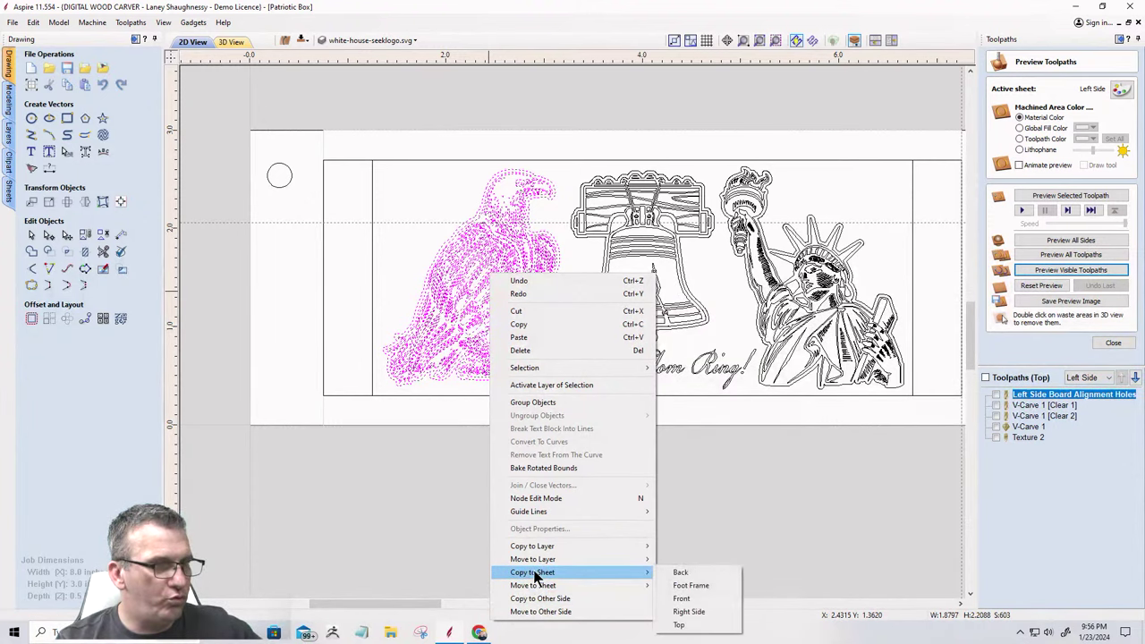
{"action": "left_click", "coordinate": [709, 576]}
{"action": "scroll", "coordinate": [405, 417], "scroll_direction": "down", "scroll_amount": 5}
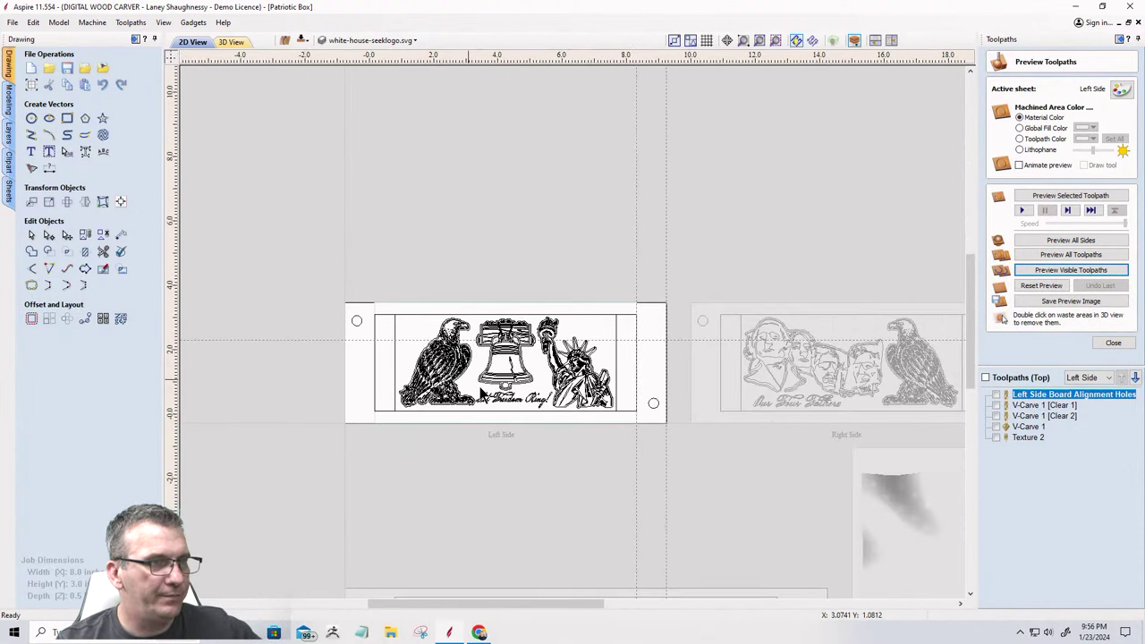
{"action": "scroll", "coordinate": [481, 392], "scroll_direction": "down", "scroll_amount": 5}
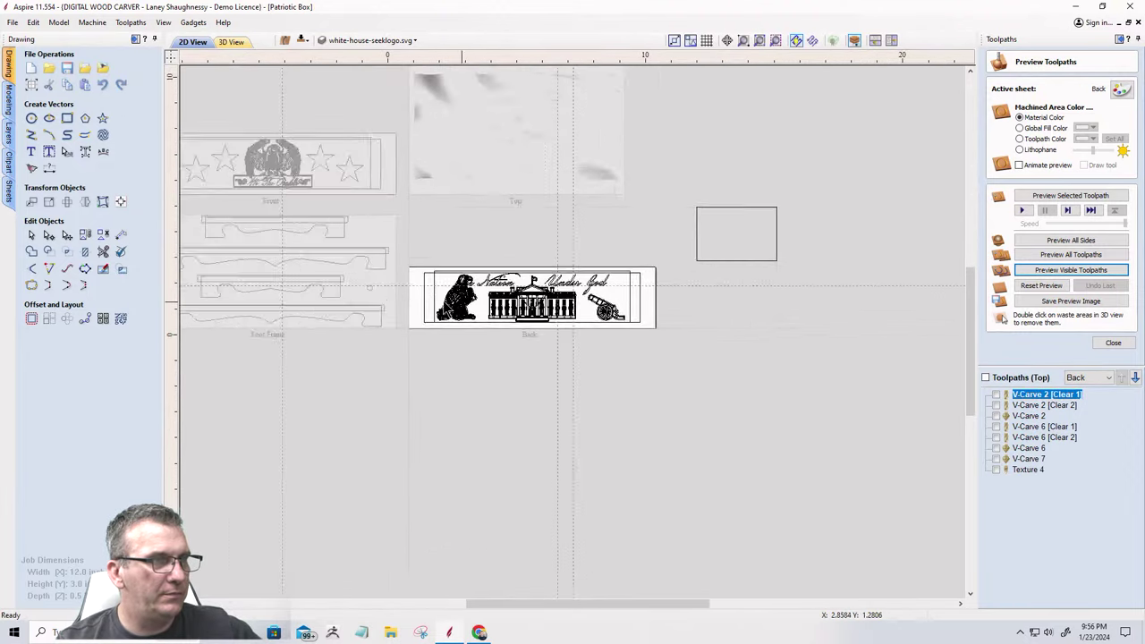
Undo the pasted eagle to restore the small cannon, then select the cannon.
{"action": "scroll", "coordinate": [414, 306], "scroll_direction": "up", "scroll_amount": 2}
{"action": "scroll", "coordinate": [413, 306], "scroll_direction": "down", "scroll_amount": 1}
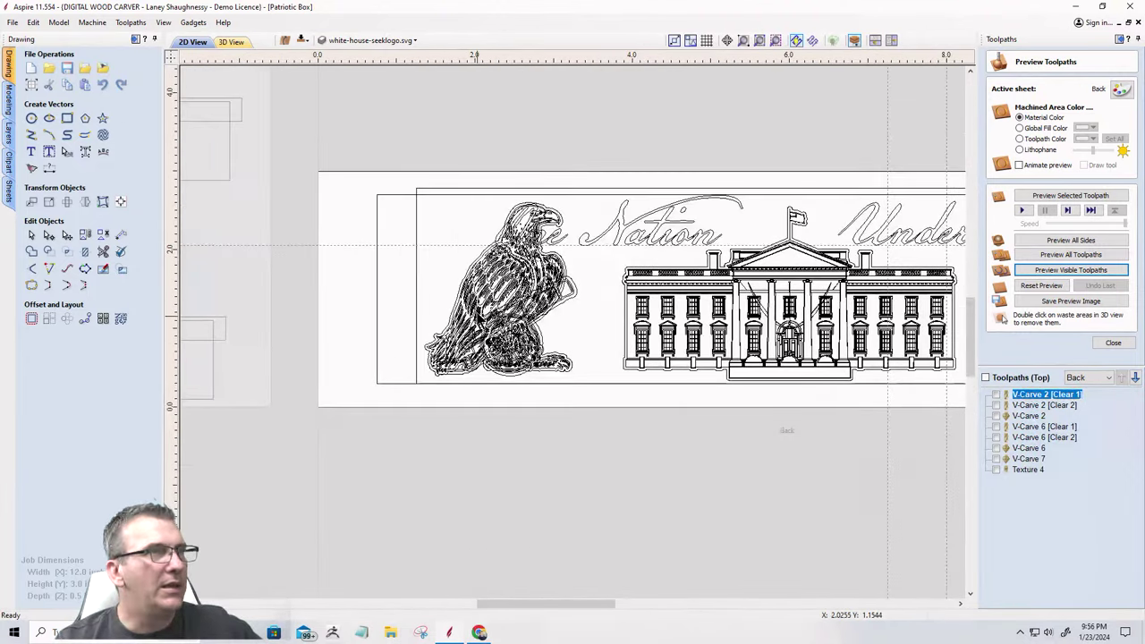
{"action": "left_click_drag", "start_coordinate": [454, 205], "coordinate": [578, 425]}
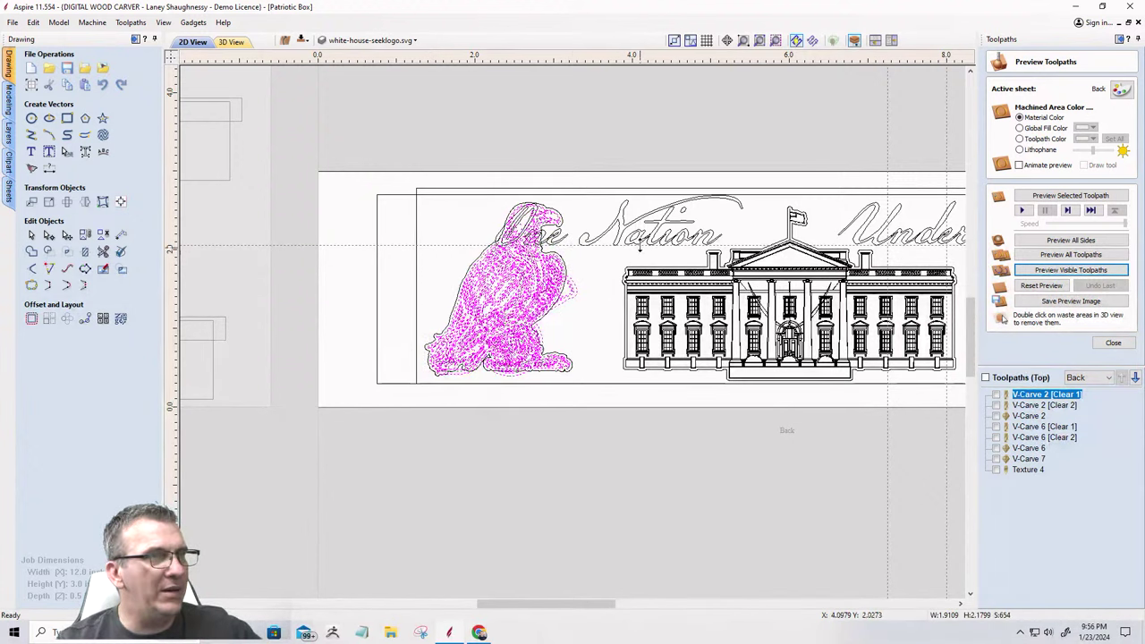
{"action": "scroll", "coordinate": [643, 225], "scroll_direction": "up", "scroll_amount": 3}
{"action": "scroll", "coordinate": [574, 323], "scroll_direction": "down", "scroll_amount": 2}
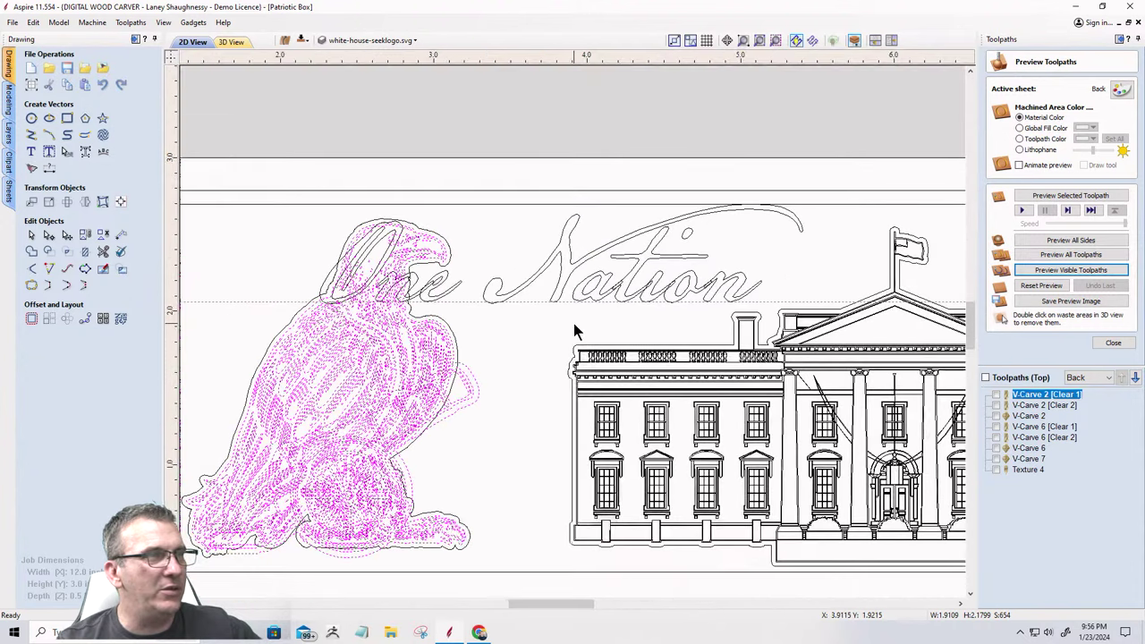
{"action": "scroll", "coordinate": [571, 319], "scroll_direction": "down", "scroll_amount": 1}
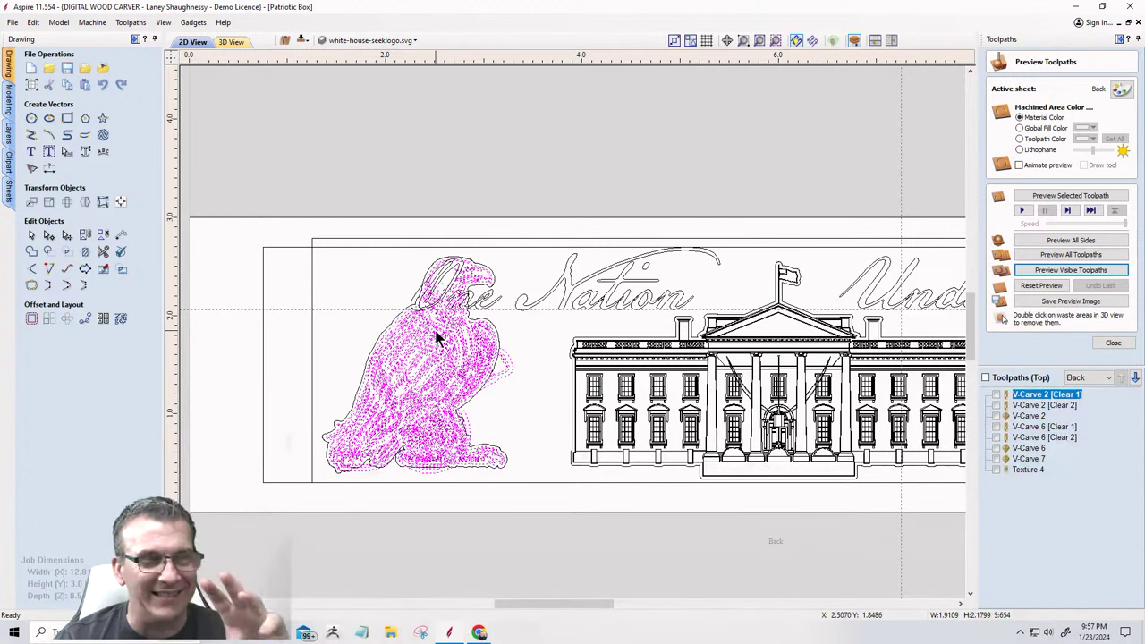
{"action": "left_click", "coordinate": [350, 328]}
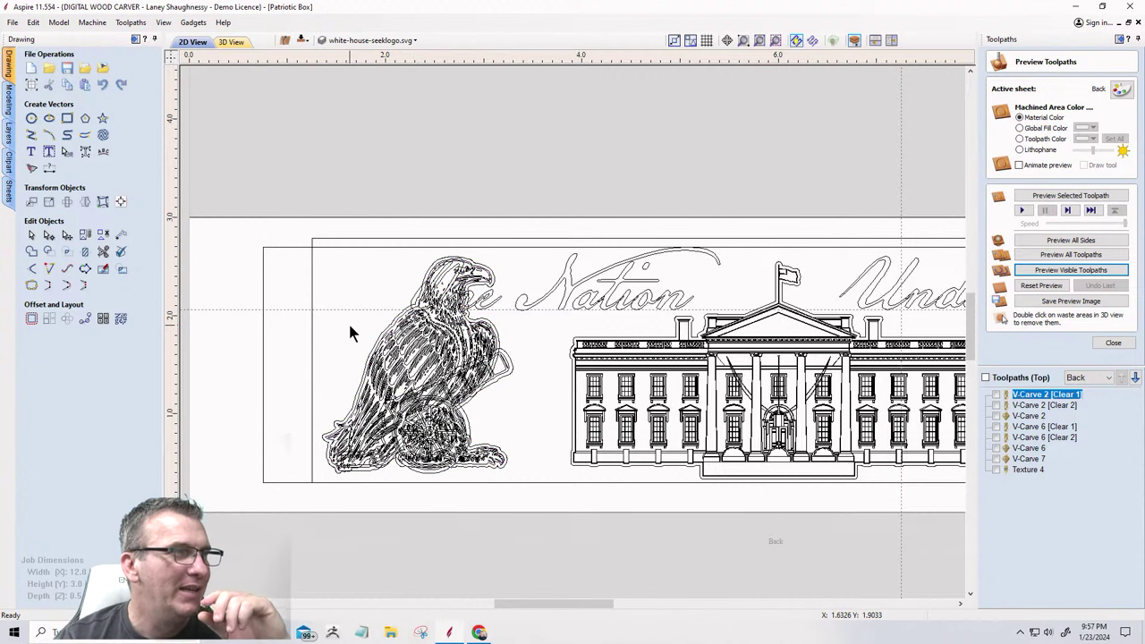
{"action": "left_click", "coordinate": [102, 85]}
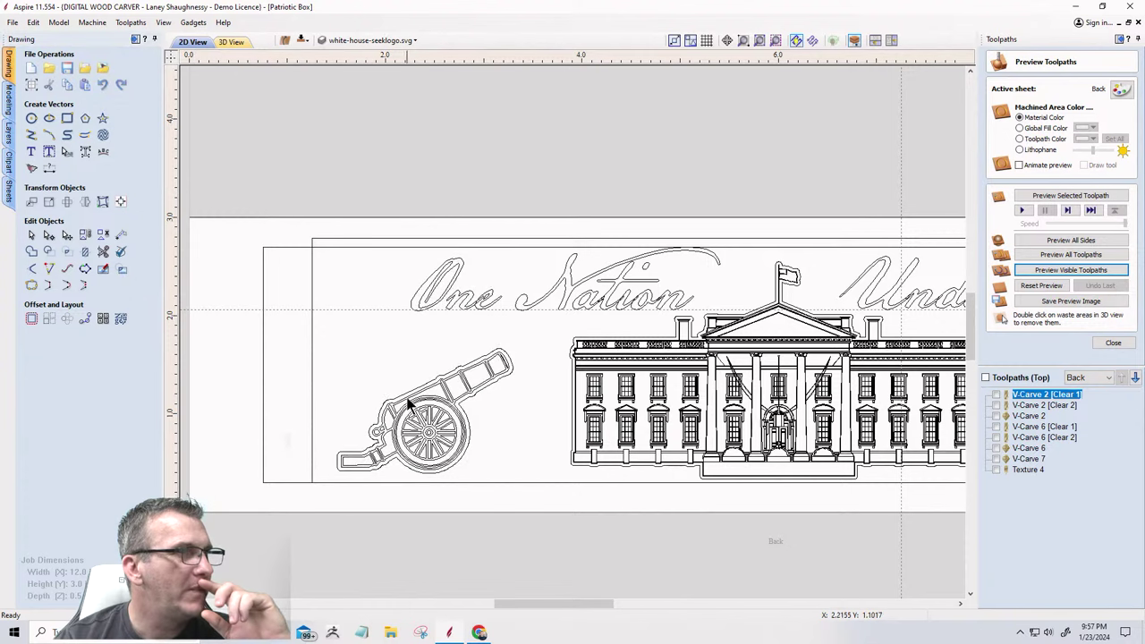
{"action": "left_click_drag", "start_coordinate": [322, 335], "coordinate": [532, 503]}
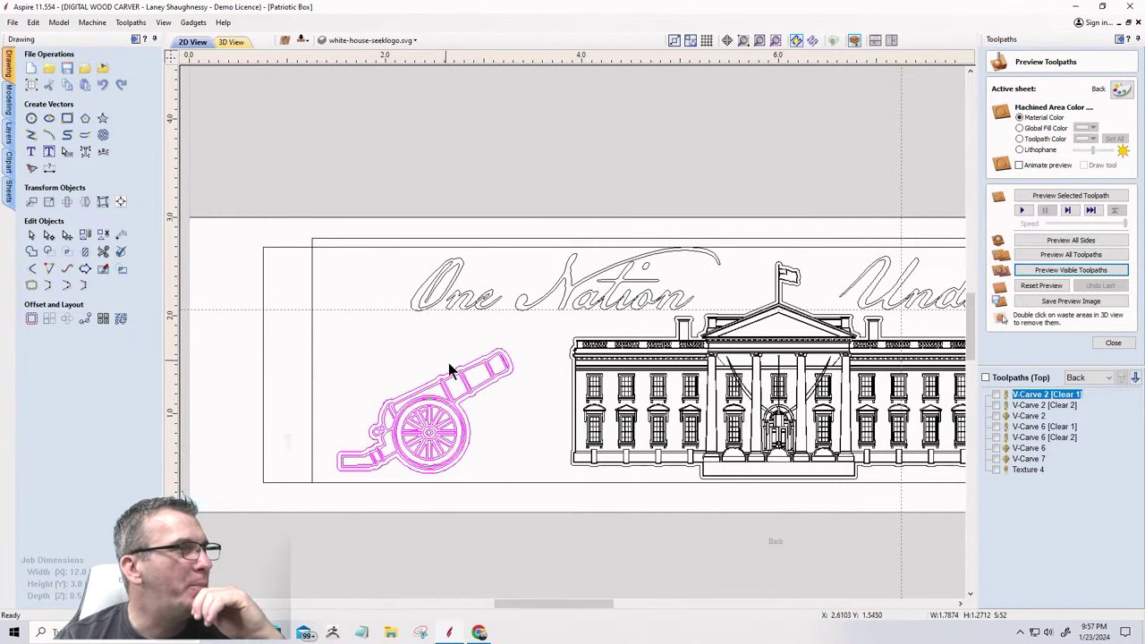
{"action": "scroll", "coordinate": [486, 402], "scroll_direction": "down", "scroll_amount": 5}
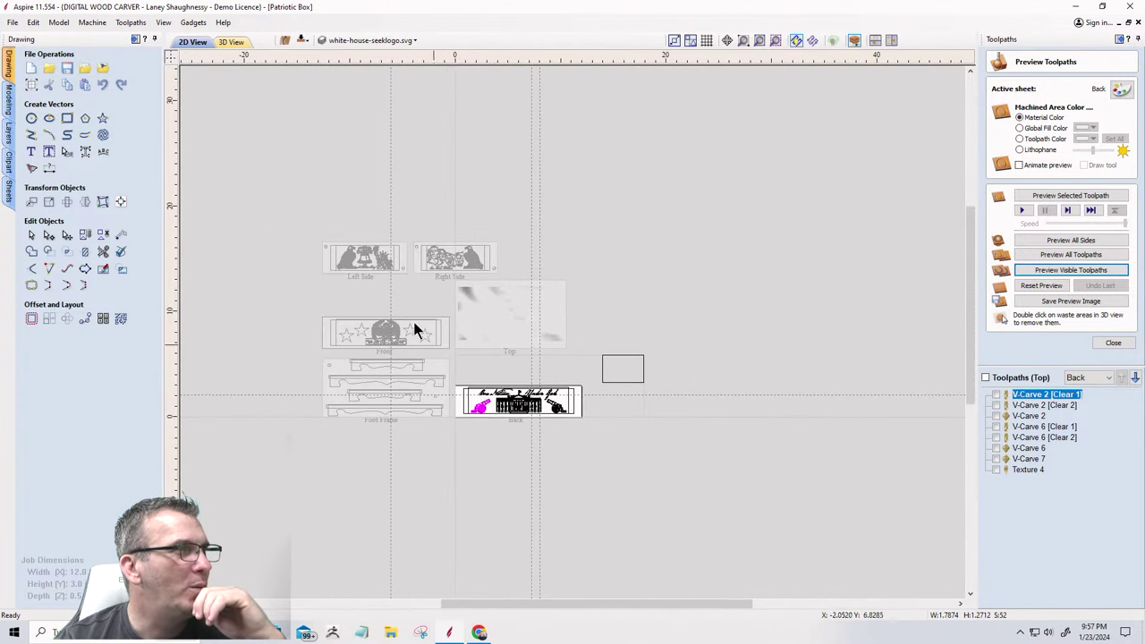
Copy the eagle from the Left Side sheet to the Back sheet, then activate the Back panel.
{"action": "left_click", "coordinate": [343, 254]}
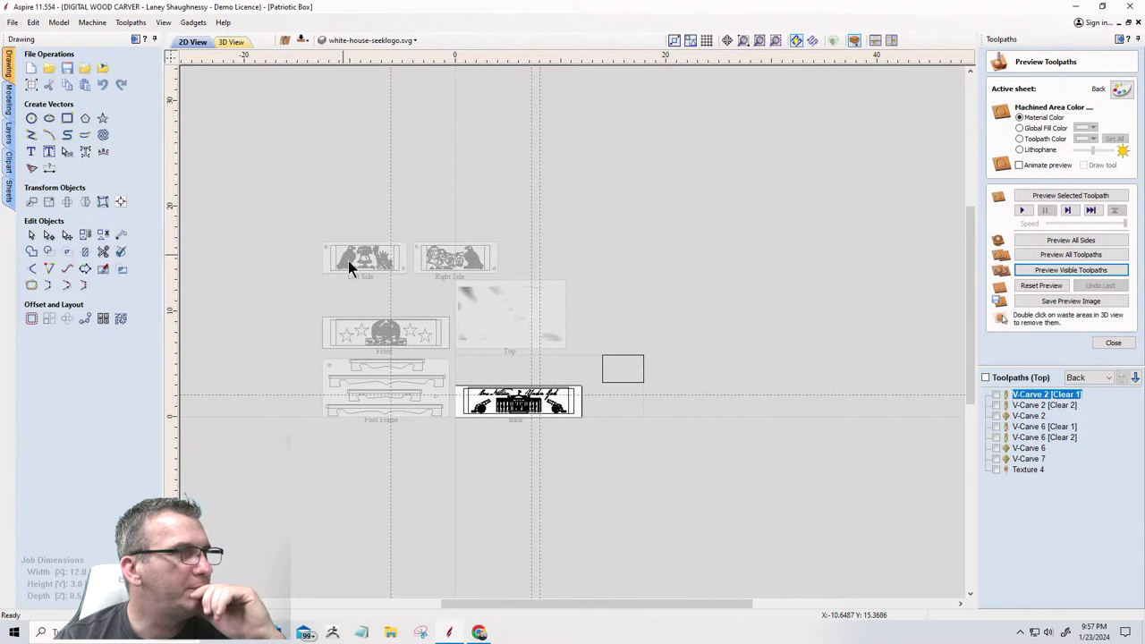
{"action": "double_click", "coordinate": [349, 262]}
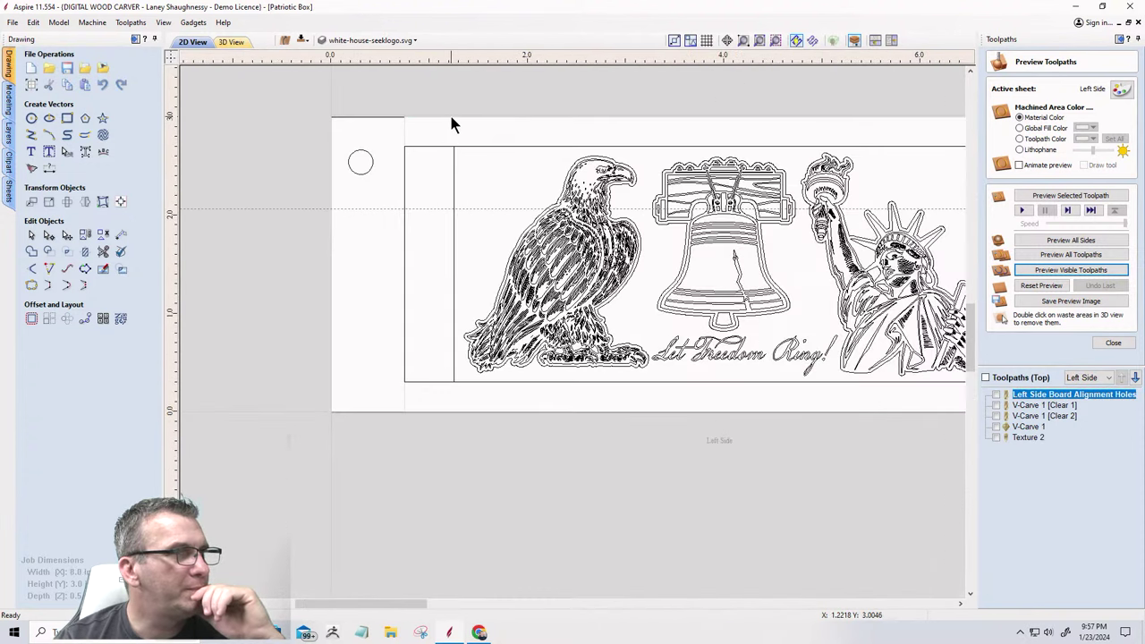
{"action": "left_click_drag", "start_coordinate": [452, 119], "coordinate": [651, 404]}
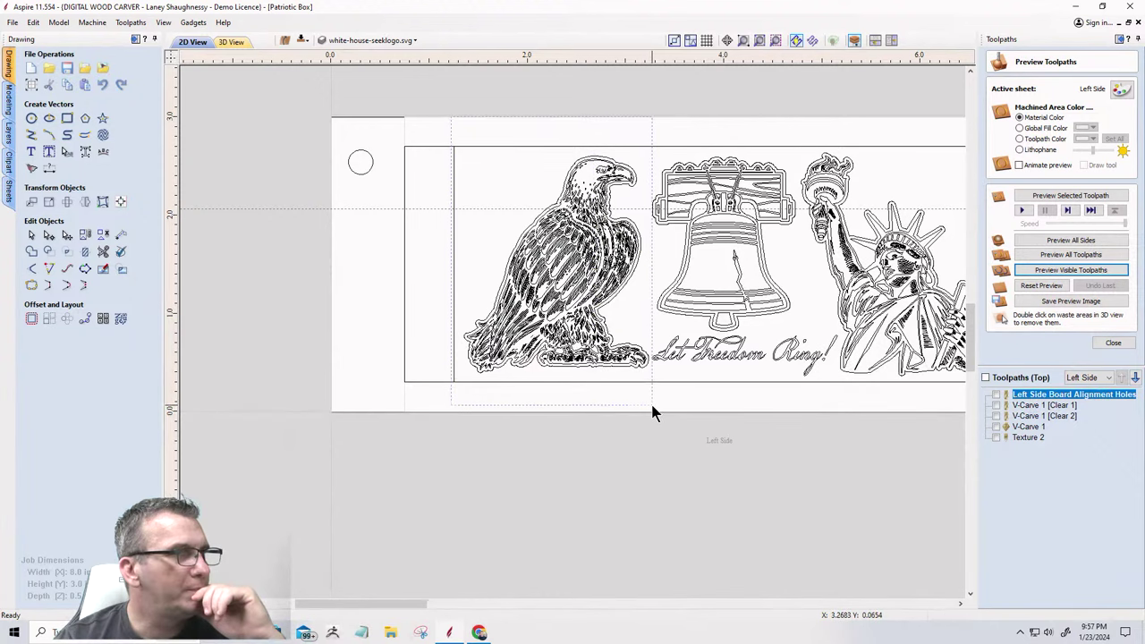
{"action": "right_click", "coordinate": [577, 291]}
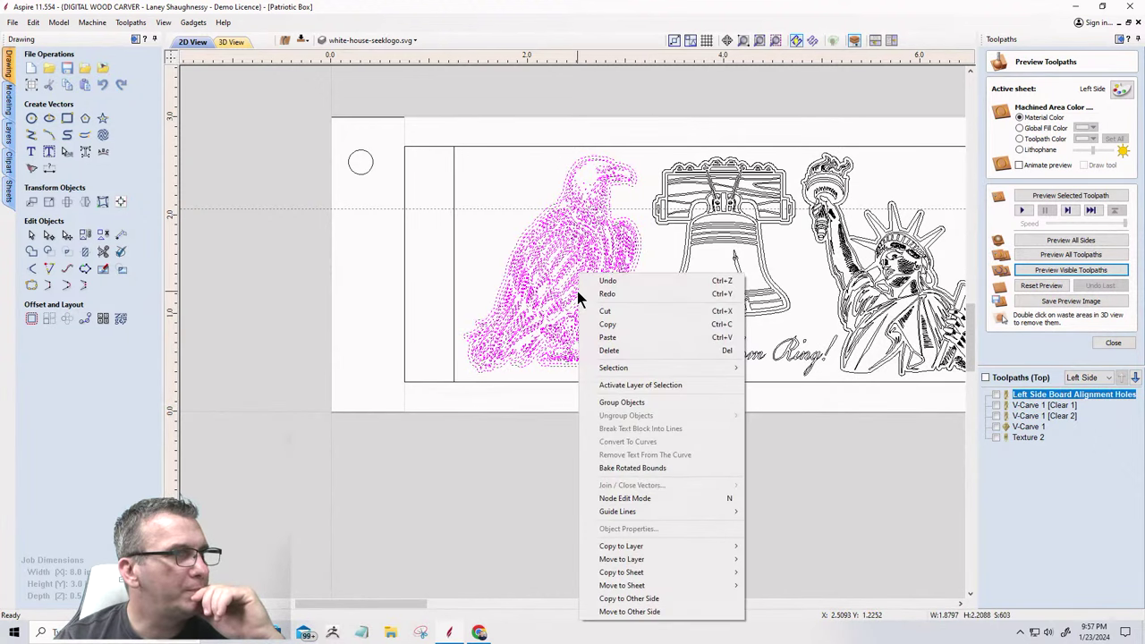
{"action": "mouse_move", "coordinate": [622, 573]}
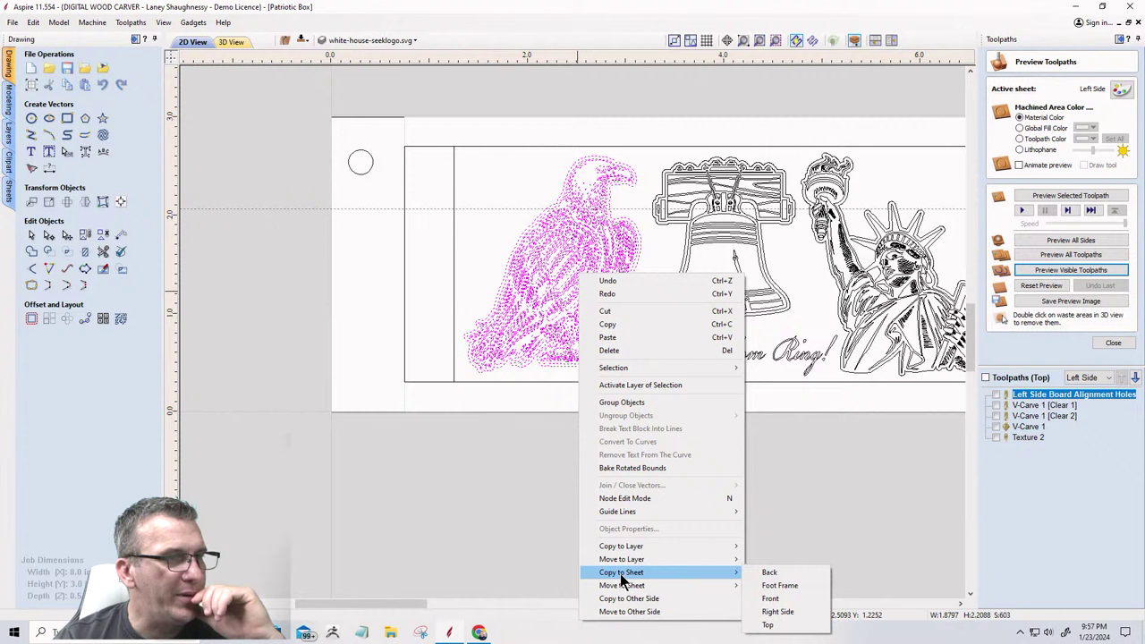
{"action": "left_click", "coordinate": [769, 573]}
{"action": "scroll", "coordinate": [295, 353], "scroll_direction": "down", "scroll_amount": 5}
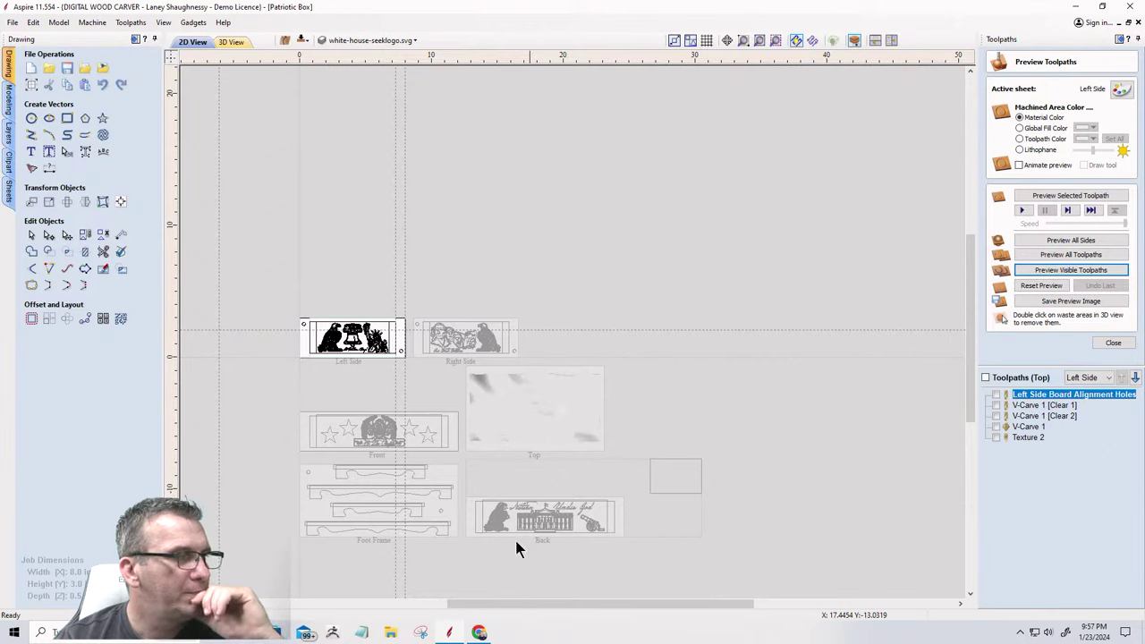
{"action": "left_click", "coordinate": [505, 531]}
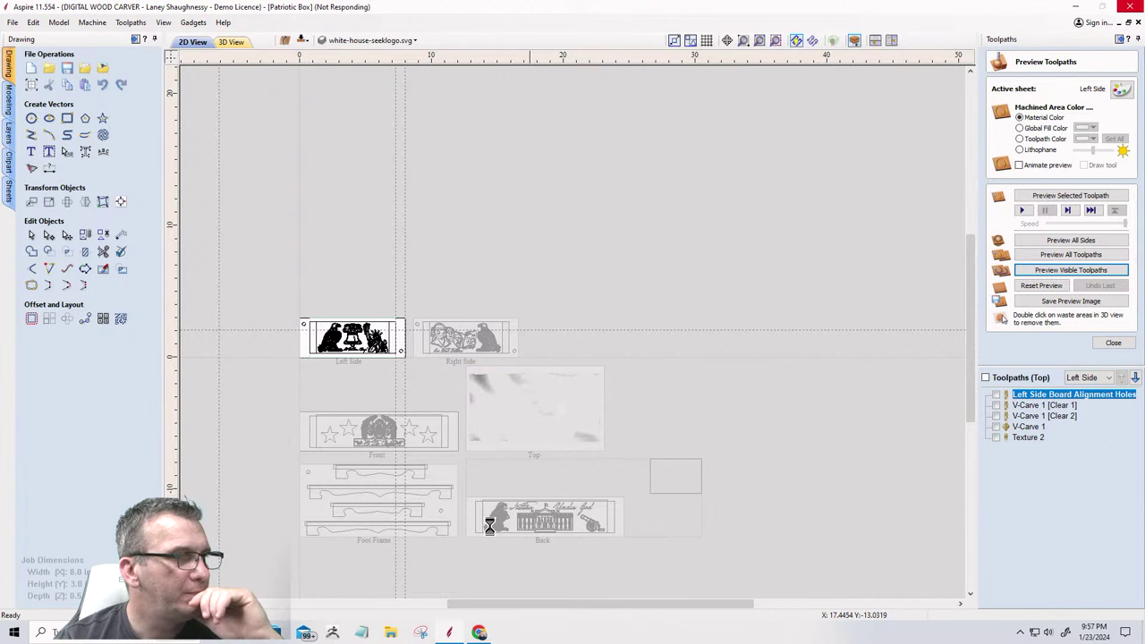
{"action": "scroll", "coordinate": [456, 269], "scroll_direction": "up", "scroll_amount": 5}
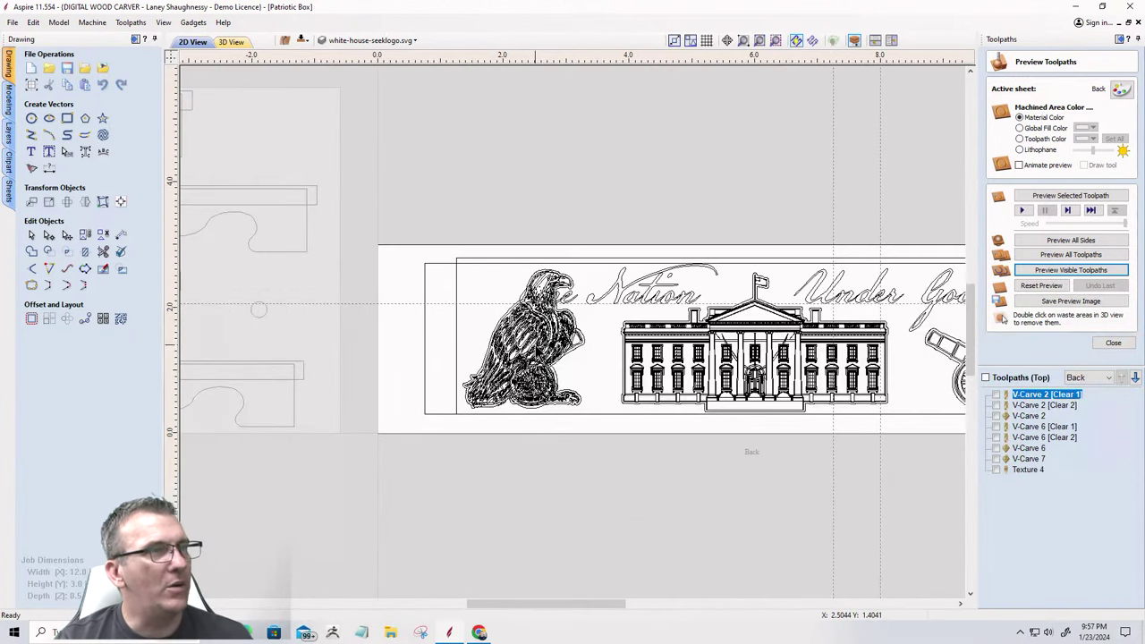
Select only the copied eagle and shrink it to about 1.35 × 1.59 over the left cannon.
{"action": "left_click_drag", "start_coordinate": [456, 226], "coordinate": [590, 429]}
{"action": "scroll", "coordinate": [582, 375], "scroll_direction": "up", "scroll_amount": 4}
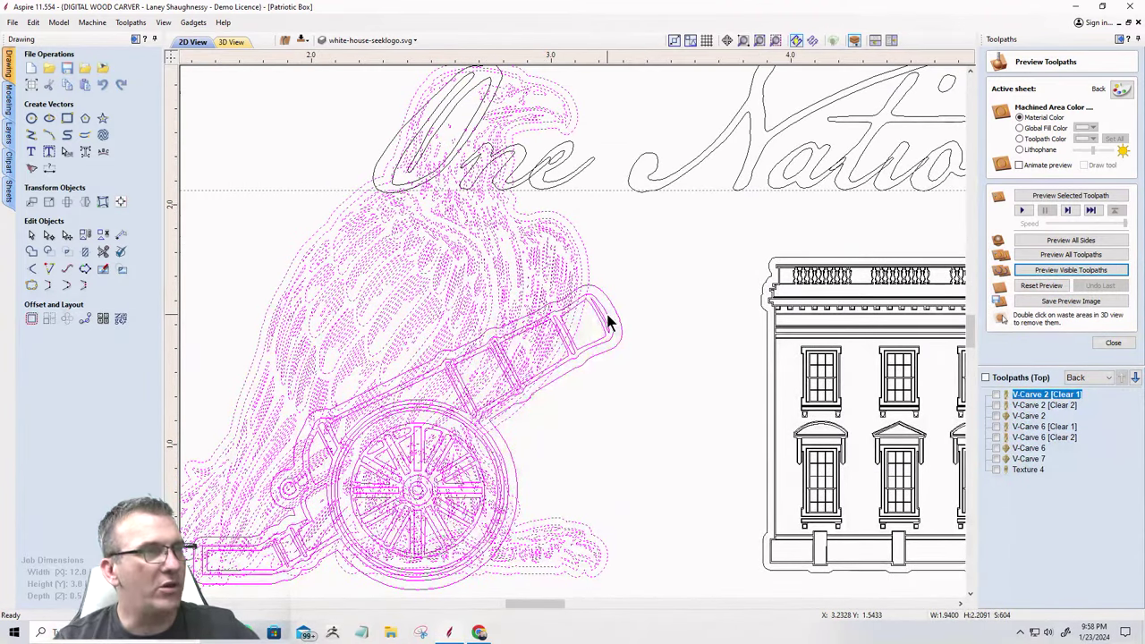
{"action": "scroll", "coordinate": [608, 322], "scroll_direction": "down", "scroll_amount": 3}
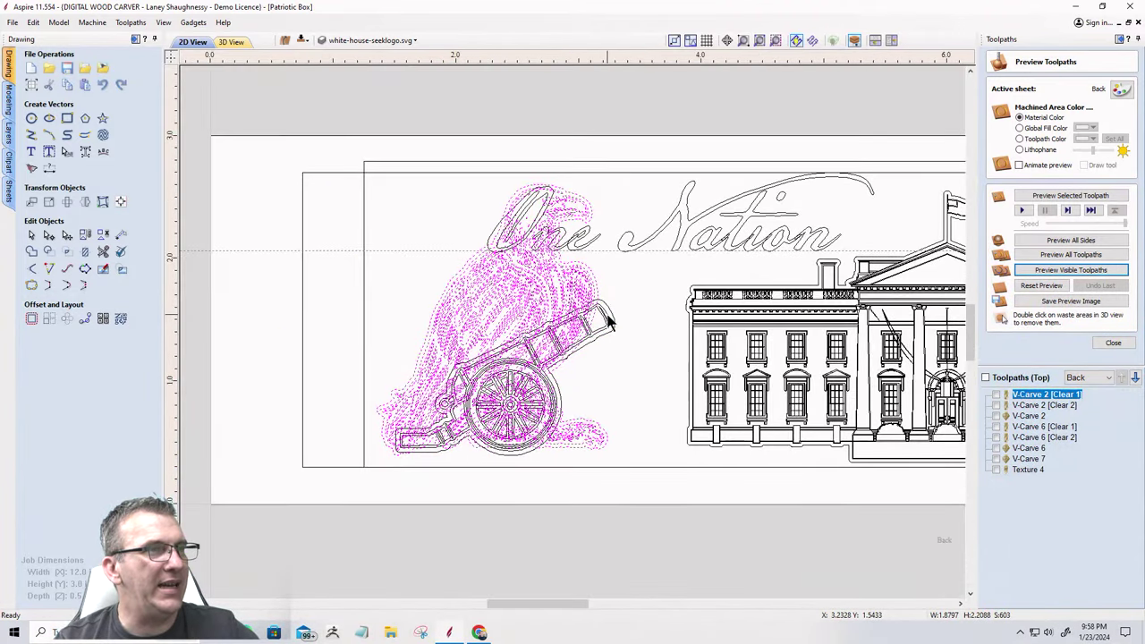
{"action": "left_click", "coordinate": [445, 349]}
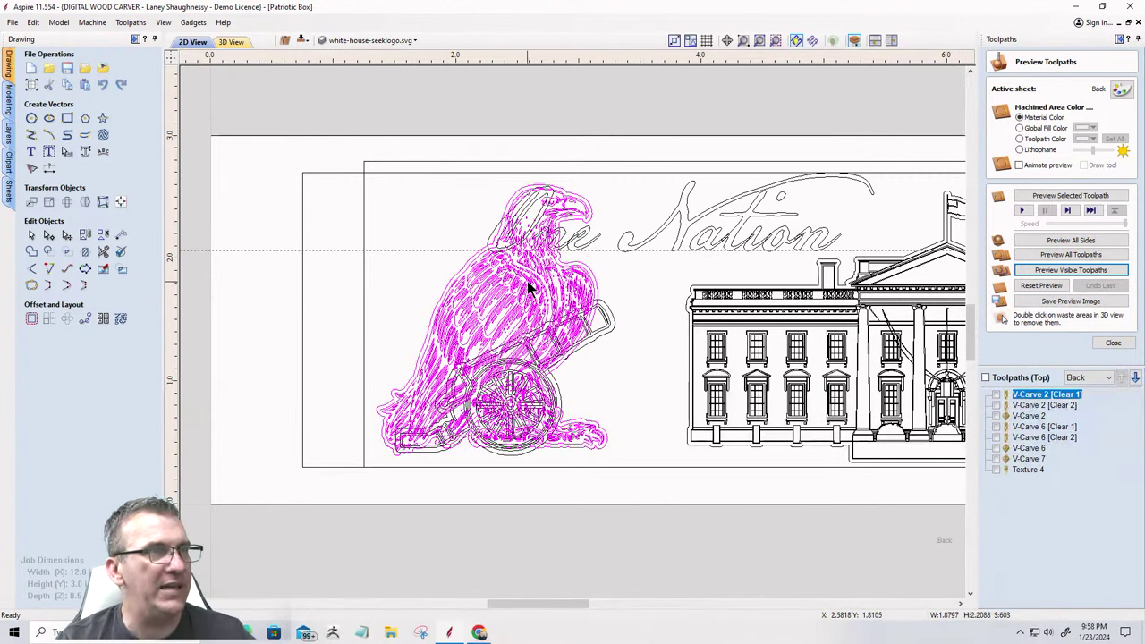
{"action": "left_click", "coordinate": [383, 195]}
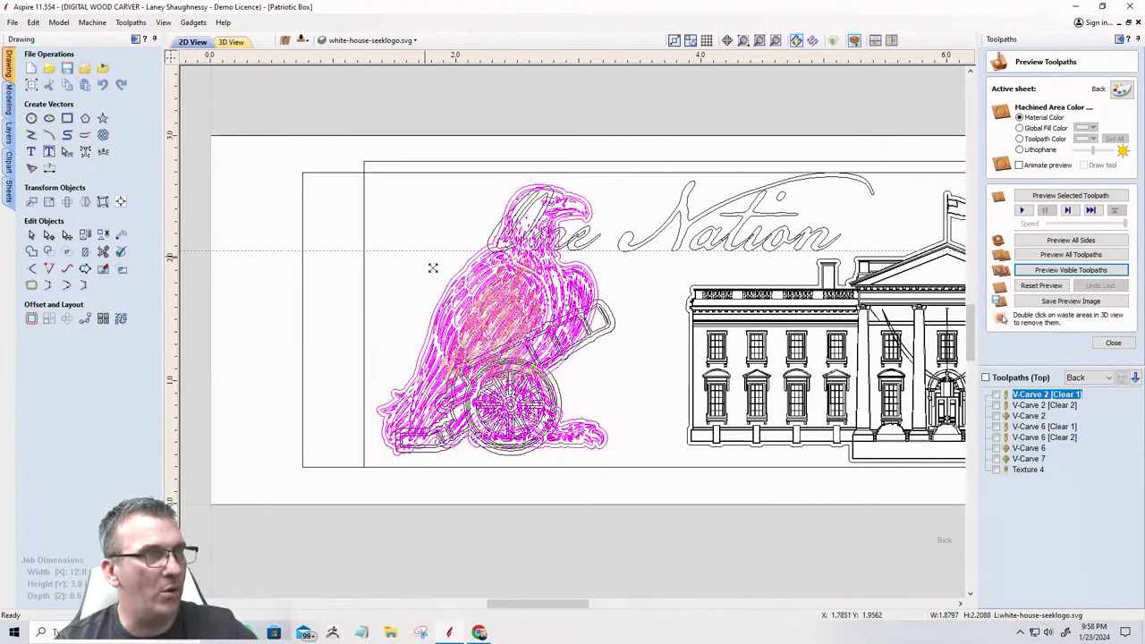
{"action": "left_click_drag", "start_coordinate": [421, 239], "coordinate": [422, 242]}
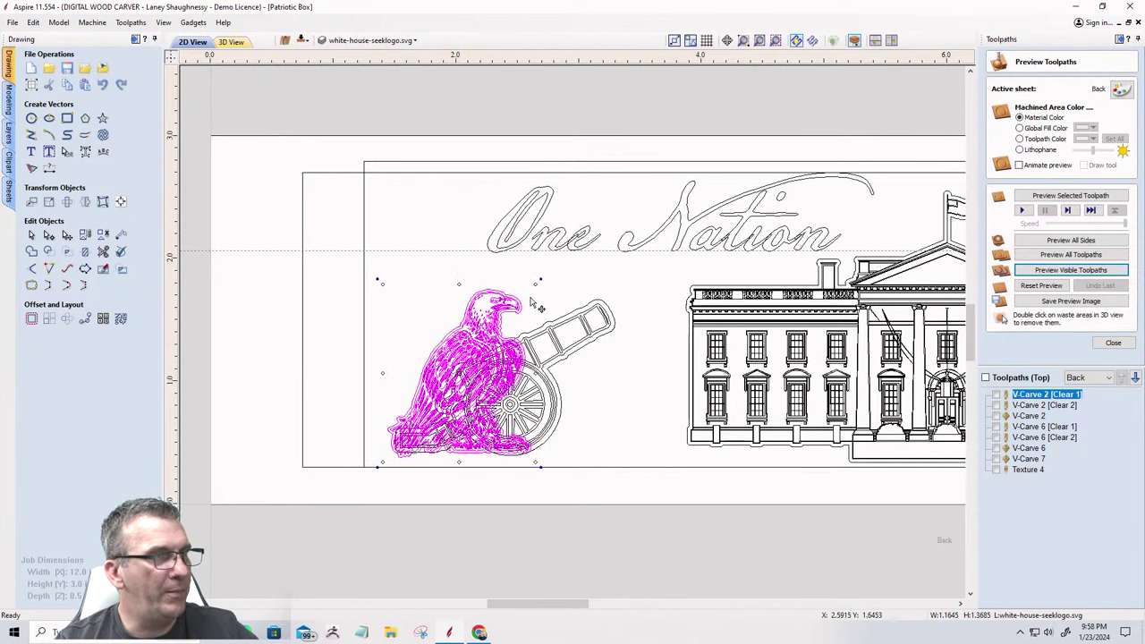
{"action": "key", "text": "ctrl+z"}
{"action": "left_click_drag", "start_coordinate": [543, 278], "coordinate": [555, 269]}
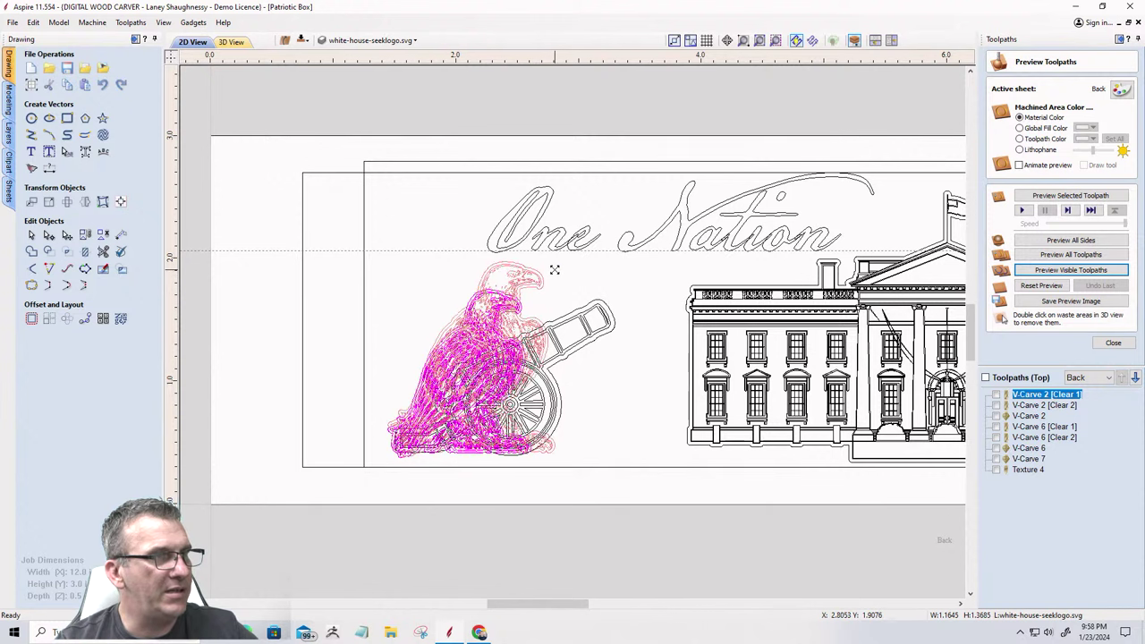
{"action": "key", "text": "ctrl+z"}
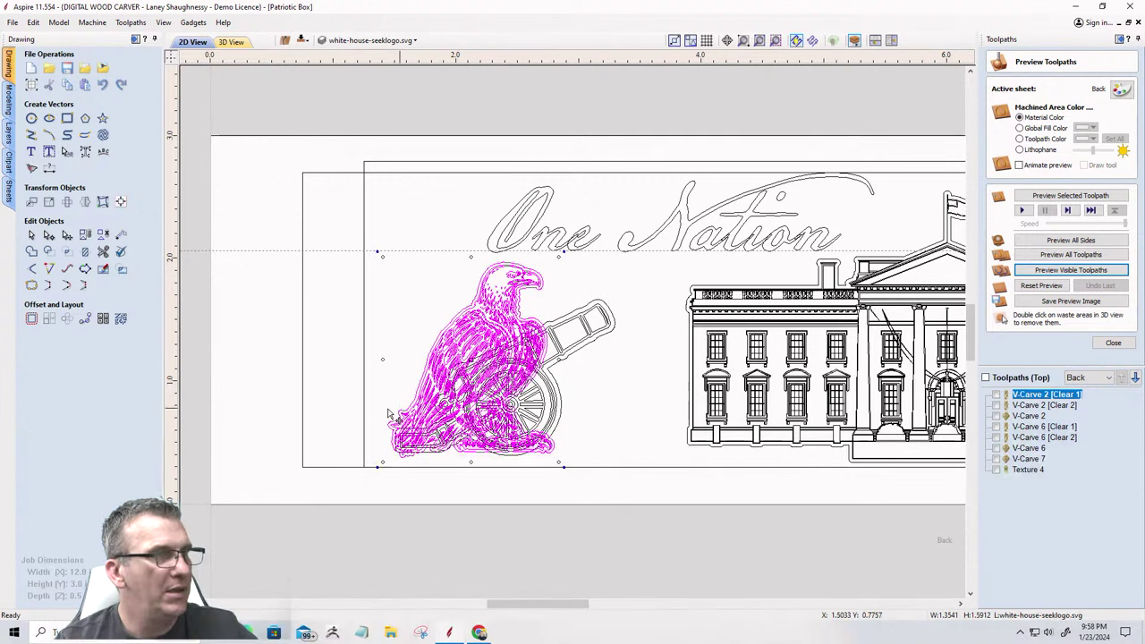
Check the right-hand cannon, then reselect the eagle at the left end.
{"action": "scroll", "coordinate": [387, 413], "scroll_direction": "down", "scroll_amount": 2}
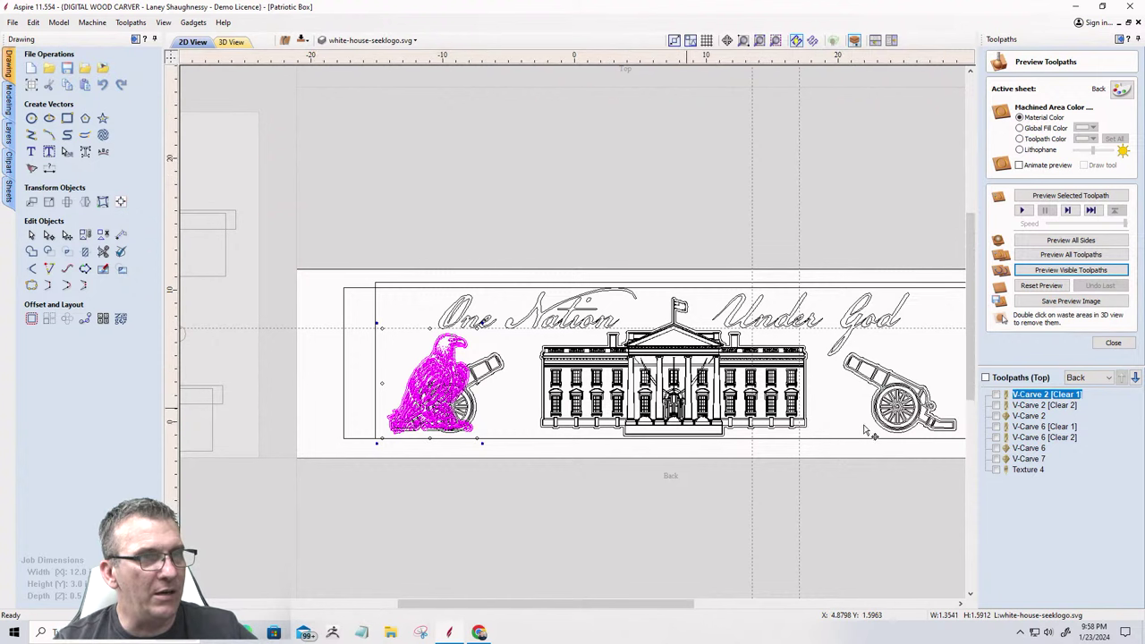
{"action": "scroll", "coordinate": [746, 511], "scroll_direction": "down", "scroll_amount": 4}
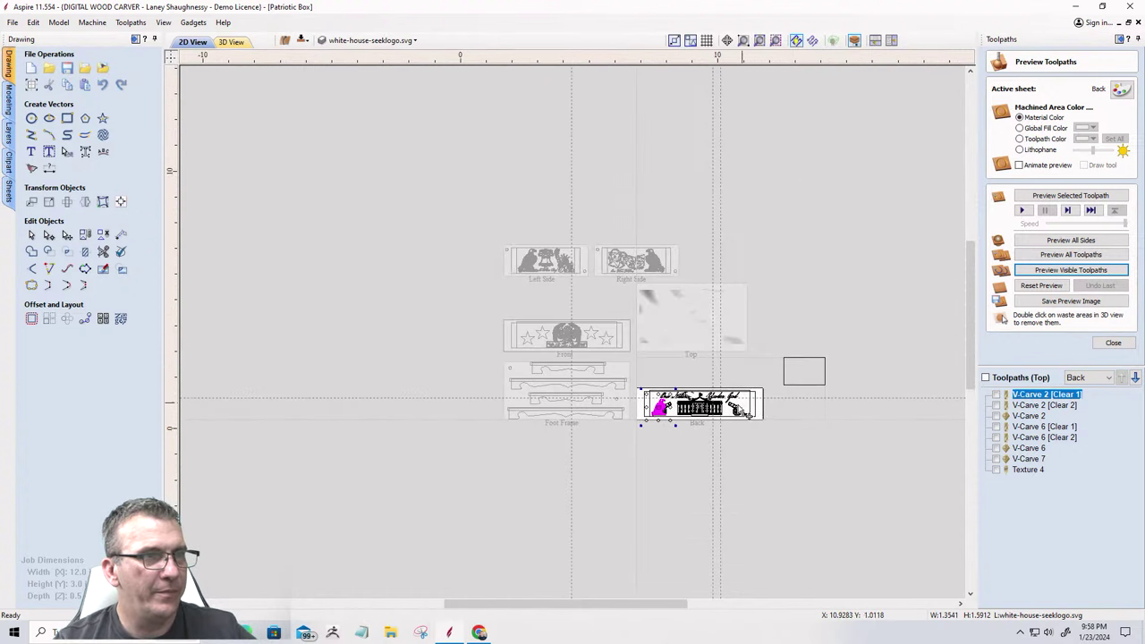
{"action": "scroll", "coordinate": [782, 425], "scroll_direction": "up", "scroll_amount": 4}
{"action": "scroll", "coordinate": [678, 413], "scroll_direction": "up", "scroll_amount": 3}
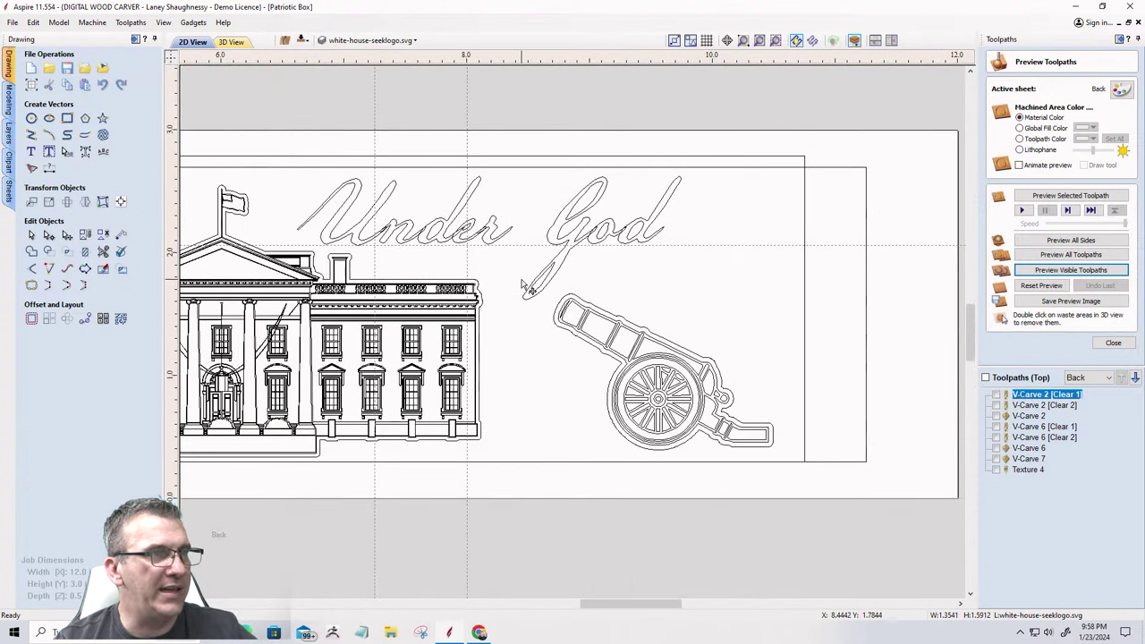
{"action": "left_click_drag", "start_coordinate": [522, 281], "coordinate": [795, 505]}
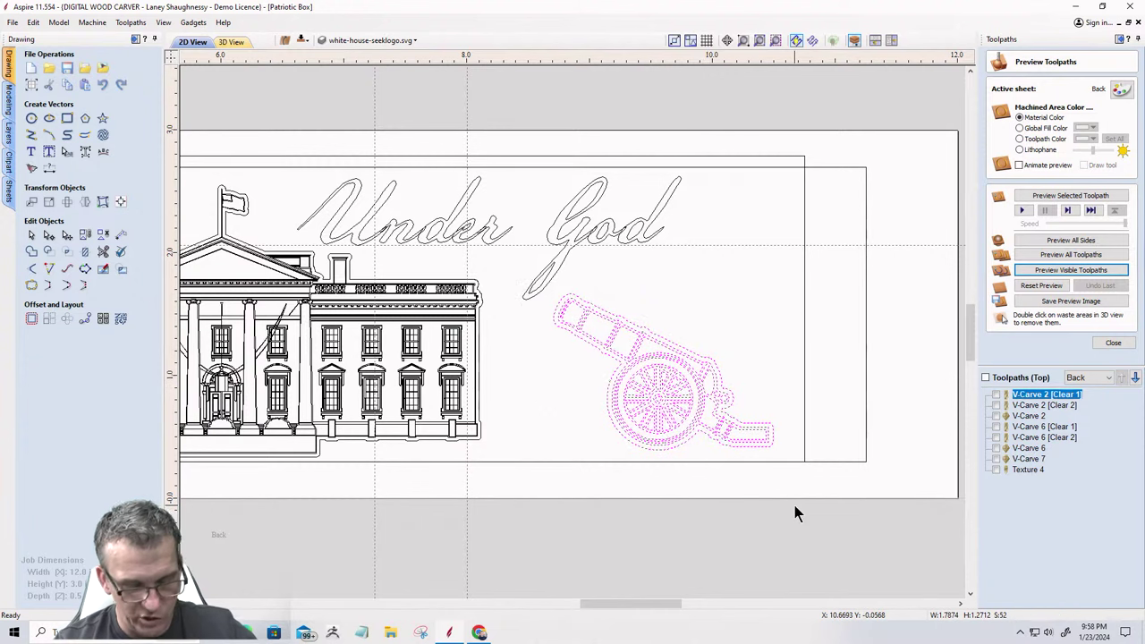
{"action": "scroll", "coordinate": [794, 506], "scroll_direction": "down", "scroll_amount": 3}
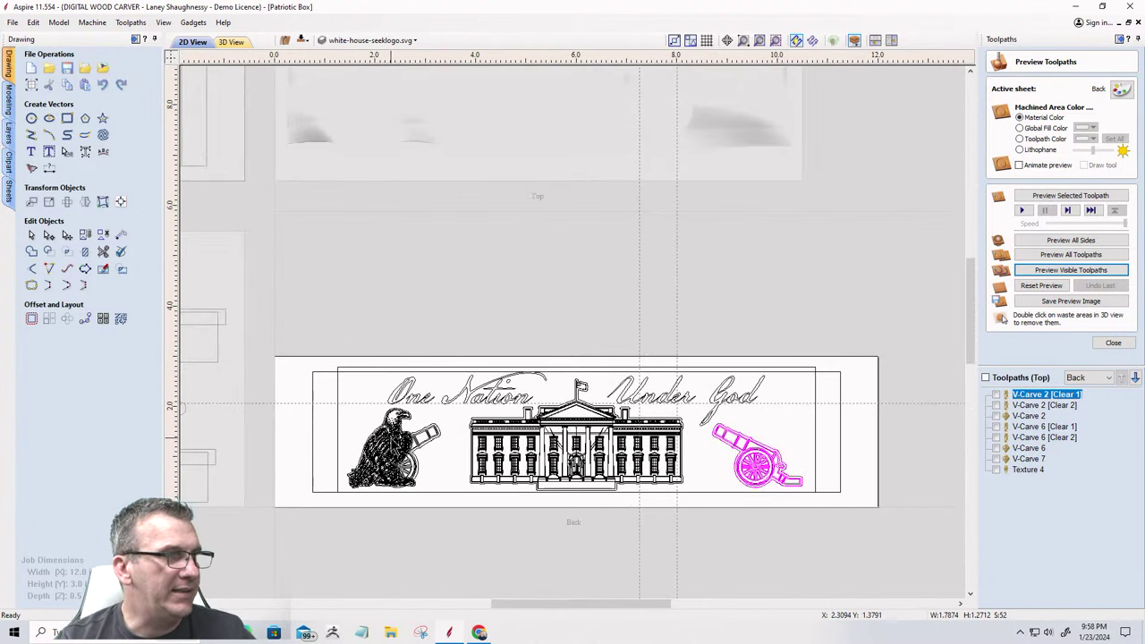
{"action": "left_click", "coordinate": [327, 465]}
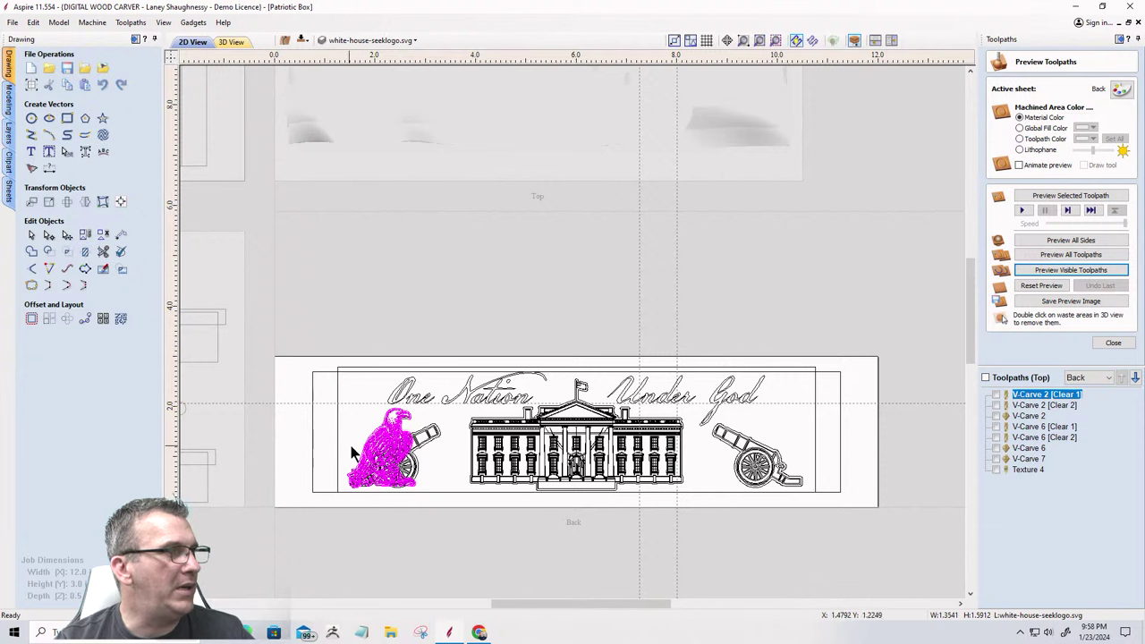
{"action": "scroll", "coordinate": [353, 458], "scroll_direction": "up", "scroll_amount": 3}
{"action": "scroll", "coordinate": [259, 425], "scroll_direction": "up", "scroll_amount": 2}
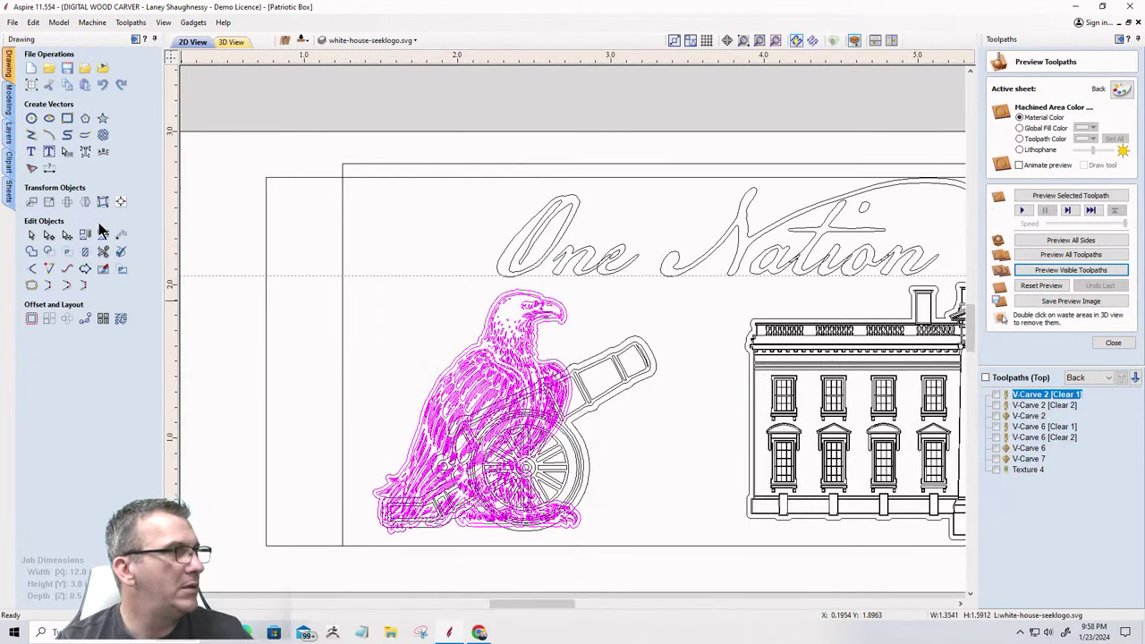
Mirror a horizontal copy of the eagle about the job centre onto the right cannon.
{"action": "left_click", "coordinate": [85, 201]}
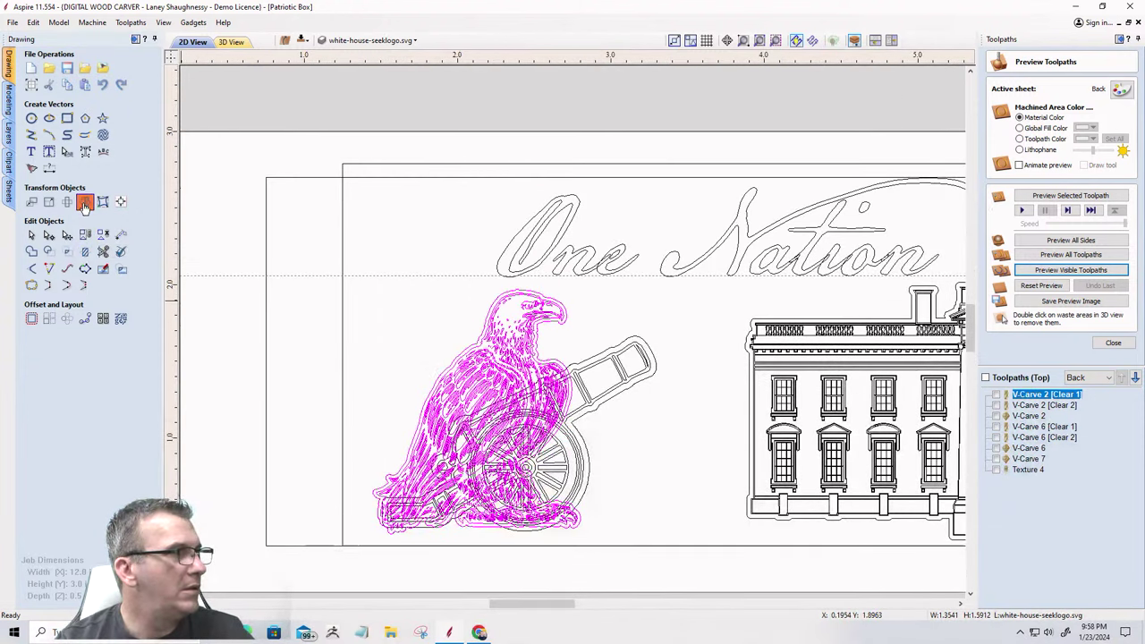
{"action": "left_click", "coordinate": [35, 269]}
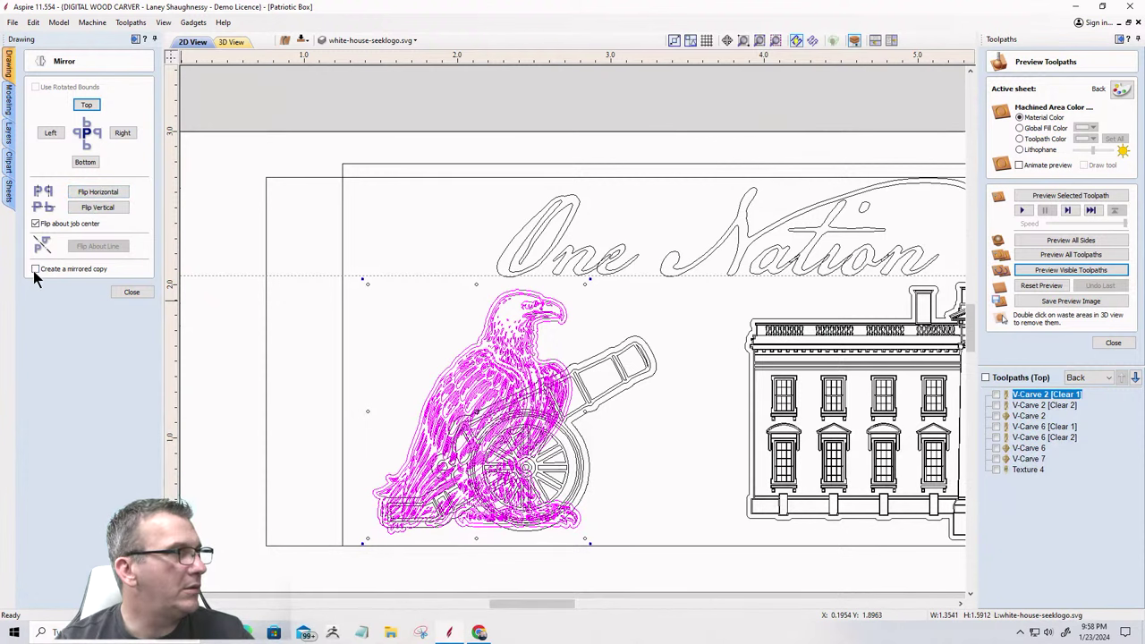
{"action": "left_click", "coordinate": [96, 194]}
{"action": "scroll", "coordinate": [690, 537], "scroll_direction": "down", "scroll_amount": 4}
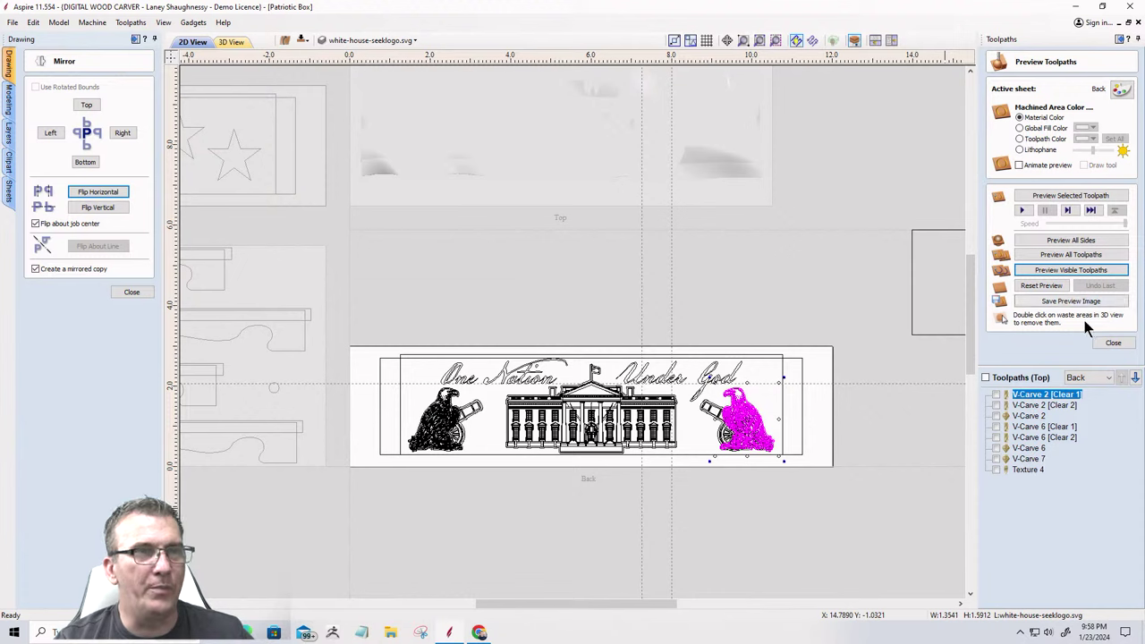
{"action": "left_click", "coordinate": [1113, 342]}
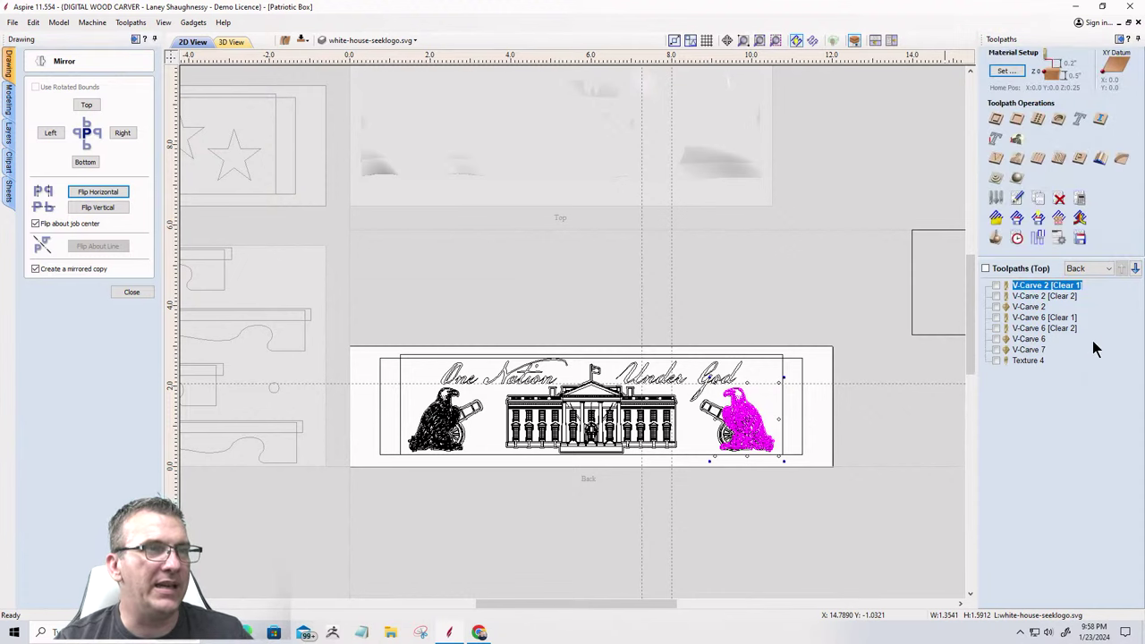
V-Carve the White House, script text, eagles and border rectangle, excluding the left cannon.
{"action": "left_click", "coordinate": [996, 161]}
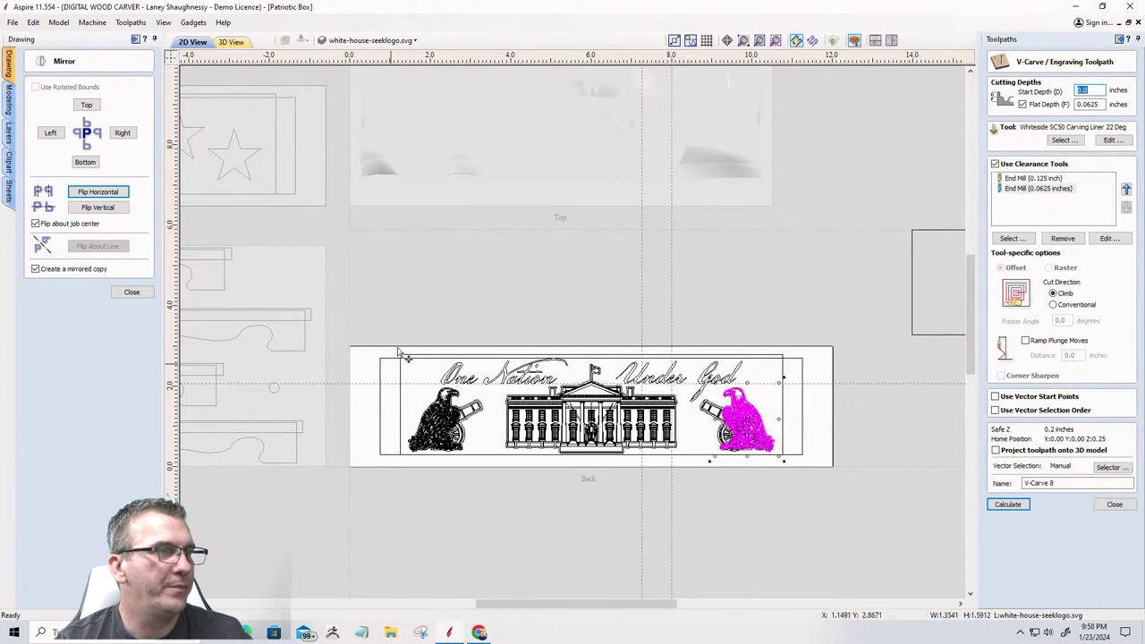
{"action": "left_click_drag", "start_coordinate": [402, 339], "coordinate": [785, 504]}
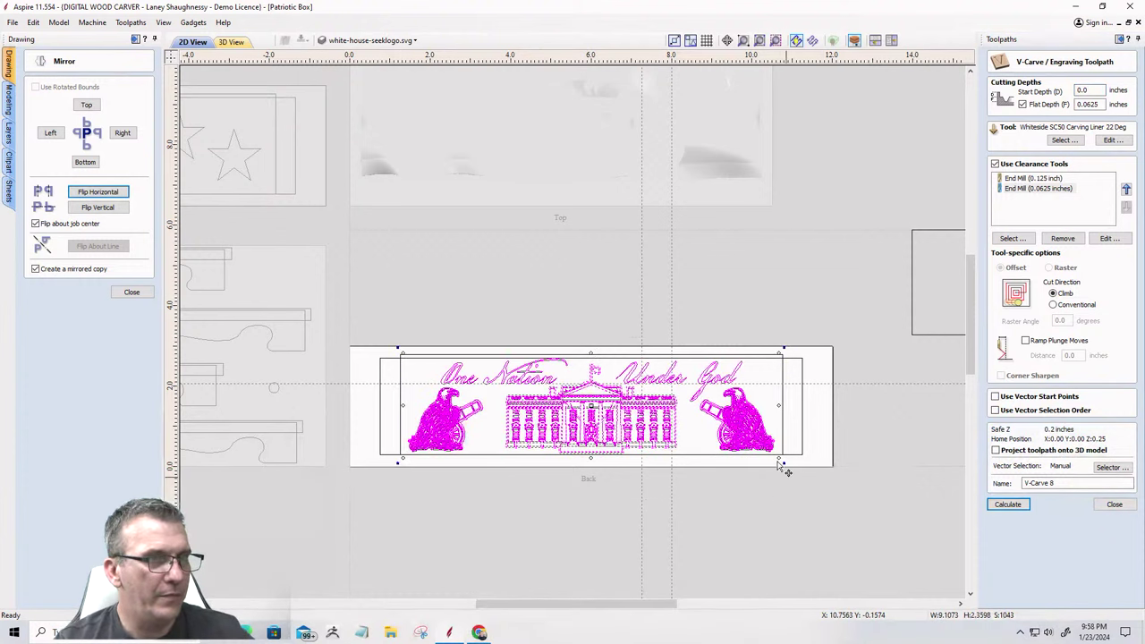
{"action": "scroll", "coordinate": [759, 400], "scroll_direction": "up", "scroll_amount": 5}
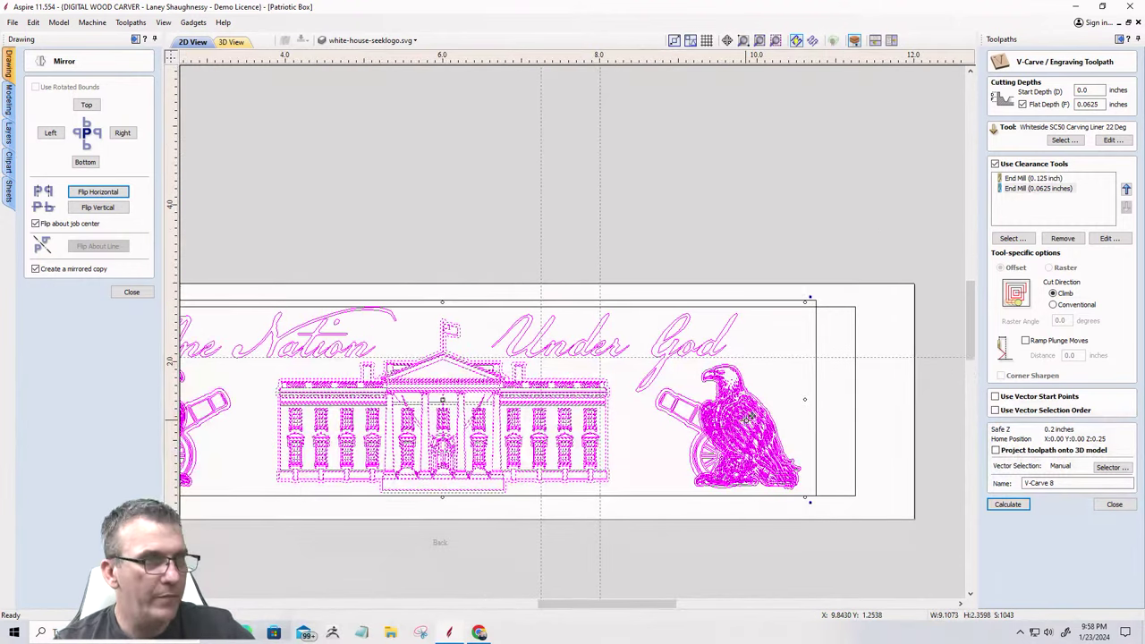
{"action": "left_click", "coordinate": [855, 380], "text": "shift"}
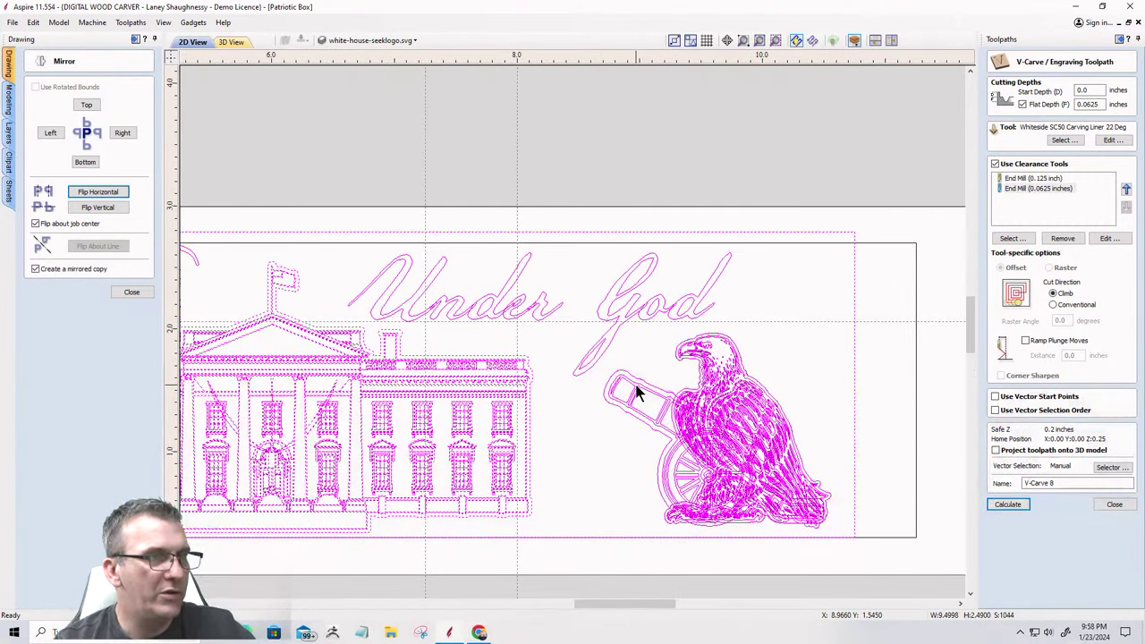
{"action": "scroll", "coordinate": [927, 481], "scroll_direction": "down", "scroll_amount": 3}
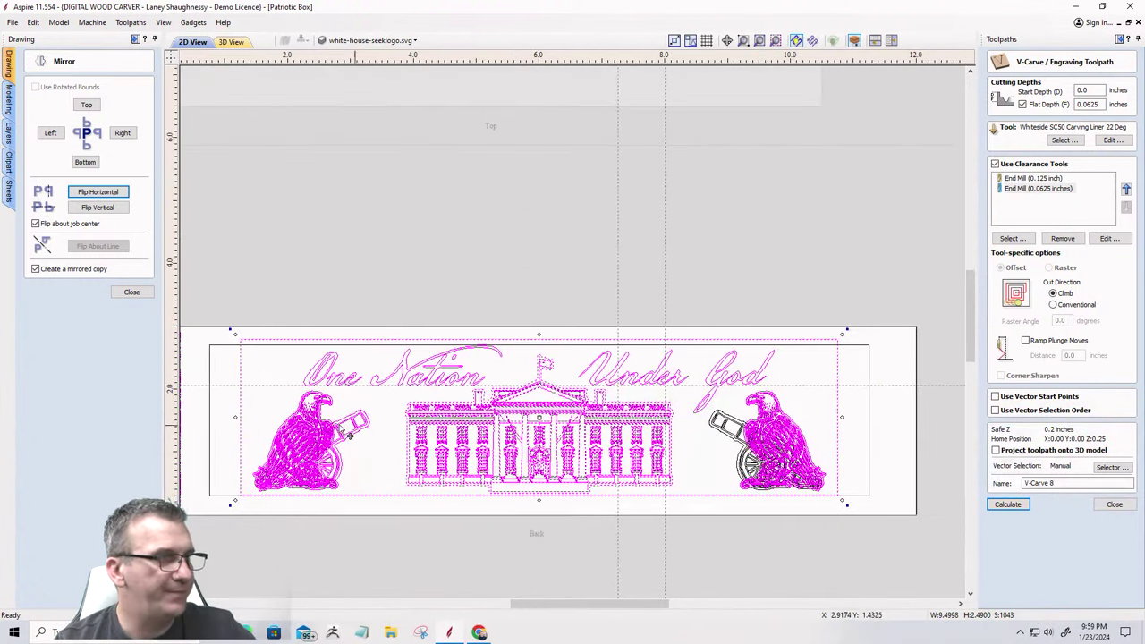
{"action": "left_click", "coordinate": [349, 440], "text": "ctrl"}
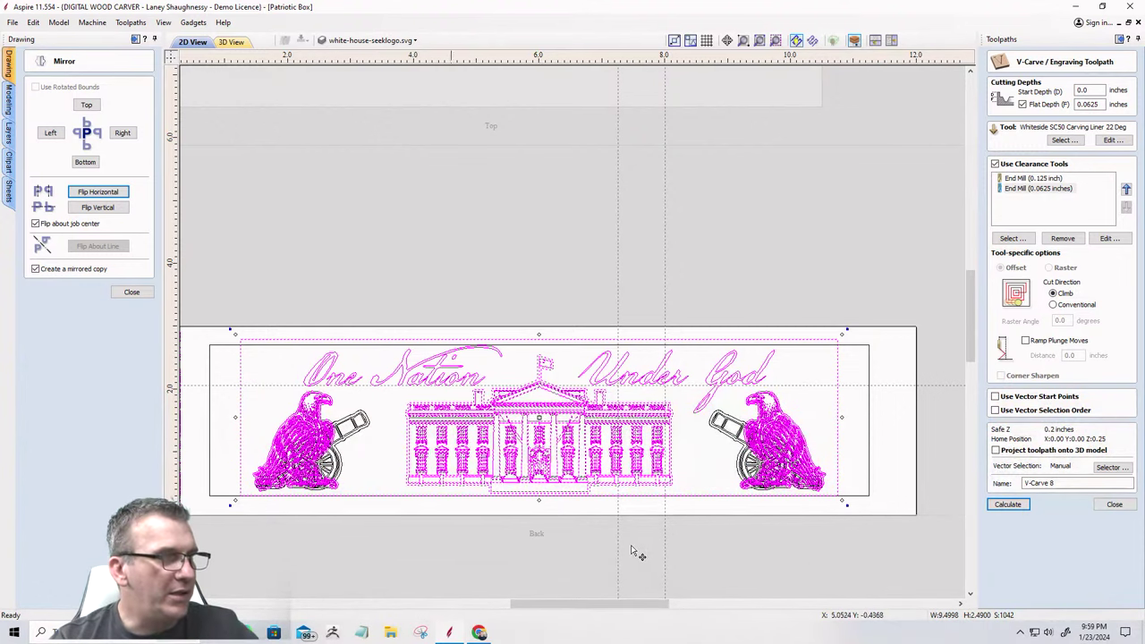
{"action": "left_click", "coordinate": [1010, 506]}
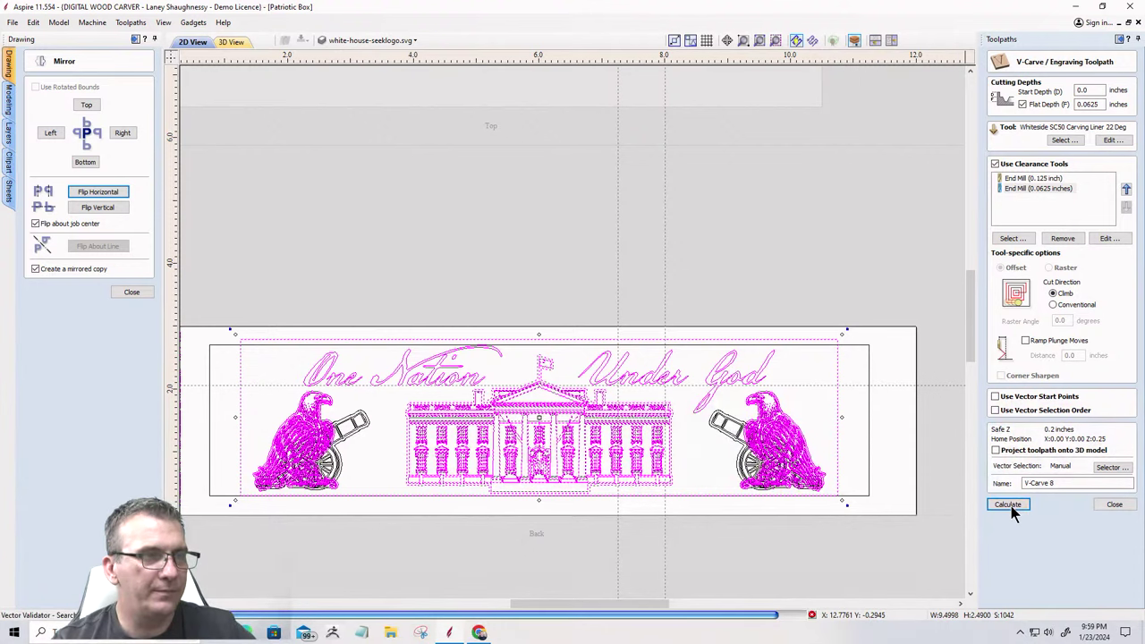
Continue past the warning, preview V-Carve 8 in 3D, toggle V-Carve 7, and return to 2D.
{"action": "left_click", "coordinate": [609, 327]}
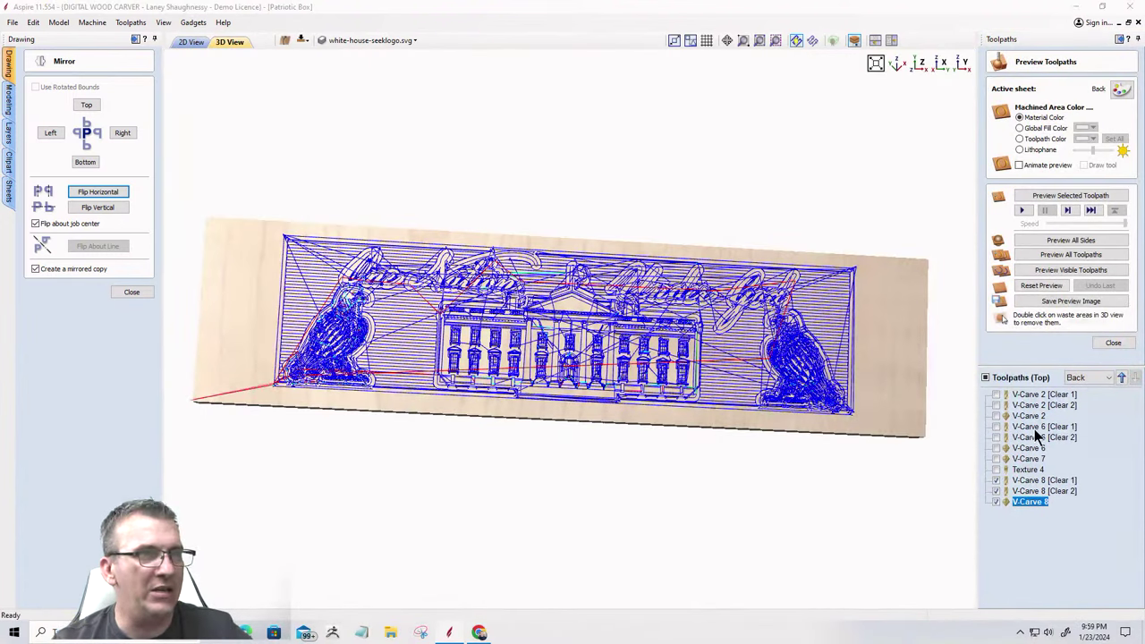
{"action": "left_click", "coordinate": [1058, 271]}
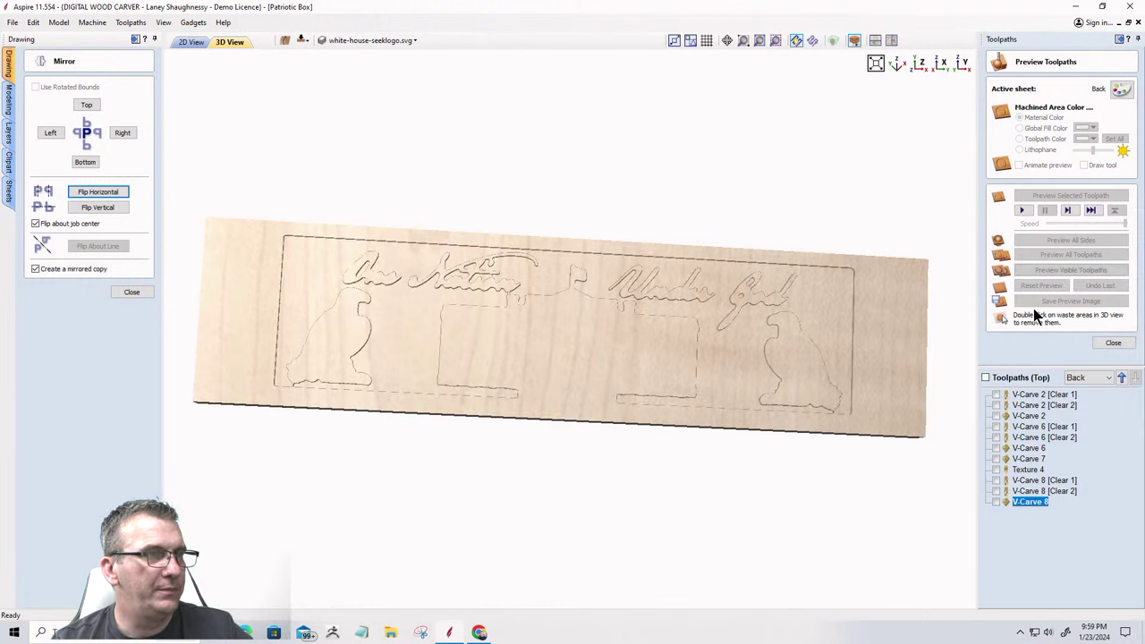
{"action": "left_click_drag", "start_coordinate": [686, 380], "coordinate": [964, 489]}
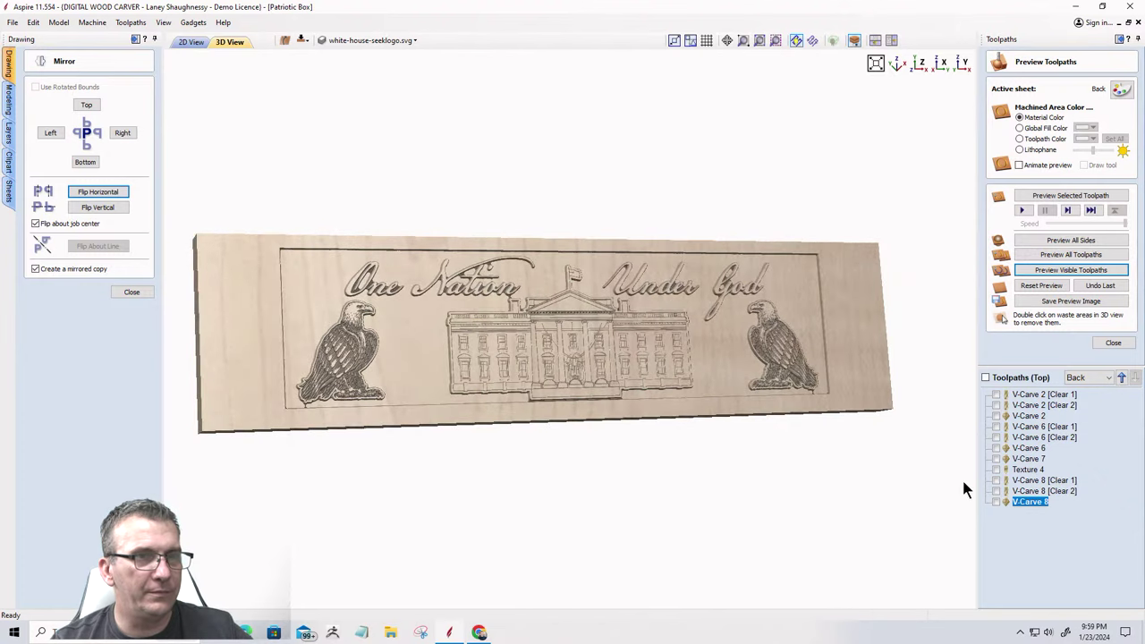
{"action": "left_click", "coordinate": [998, 459]}
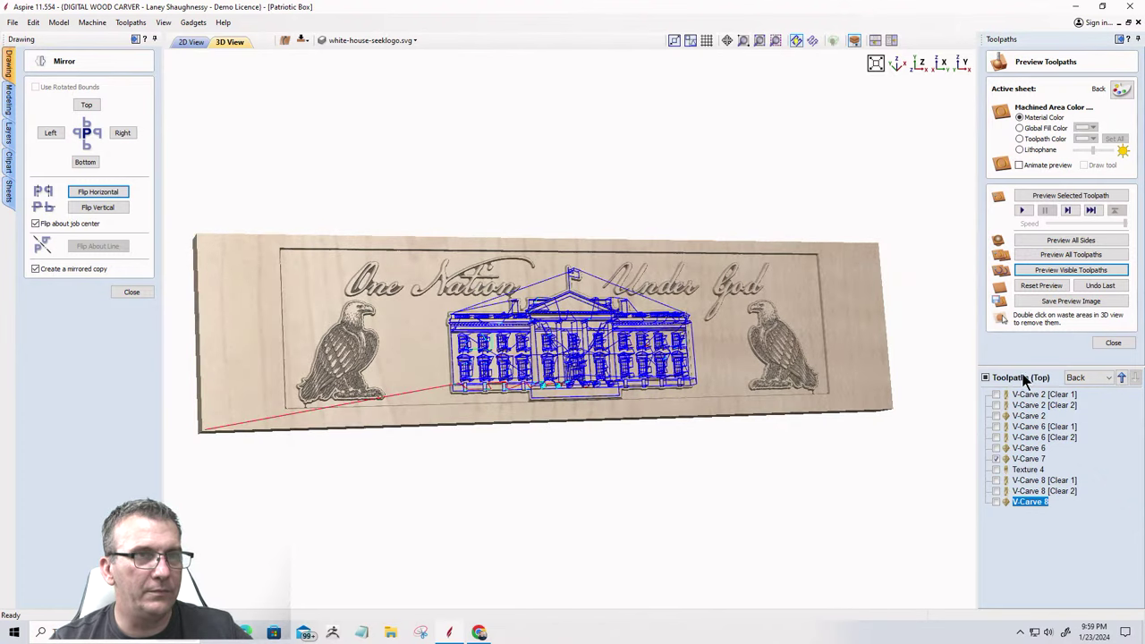
{"action": "left_click", "coordinate": [1043, 269]}
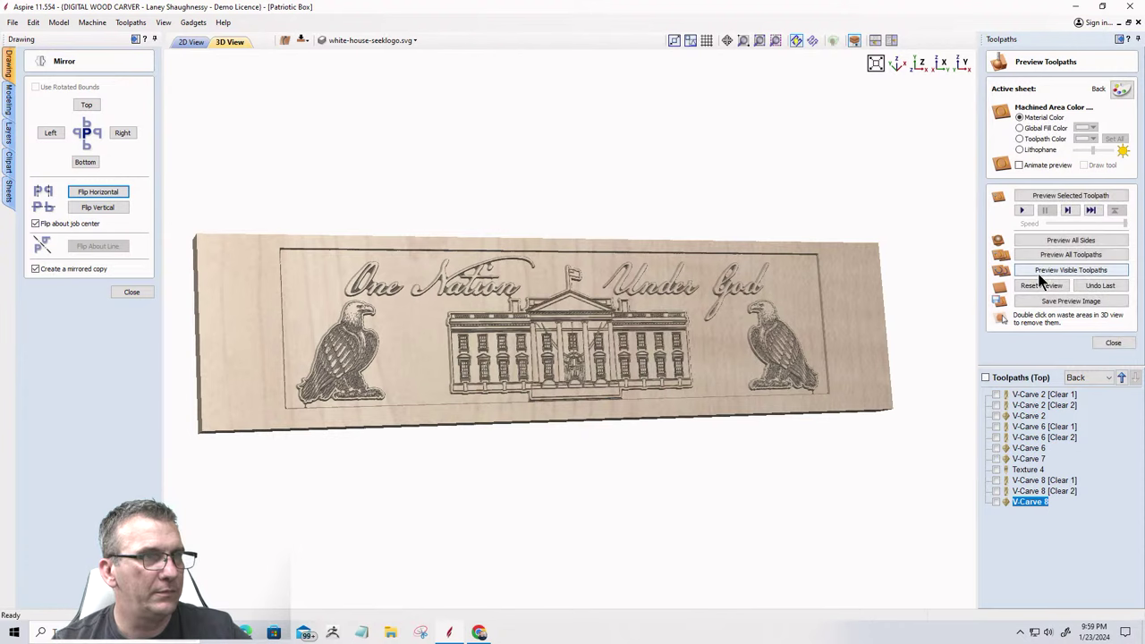
{"action": "left_click", "coordinate": [188, 43]}
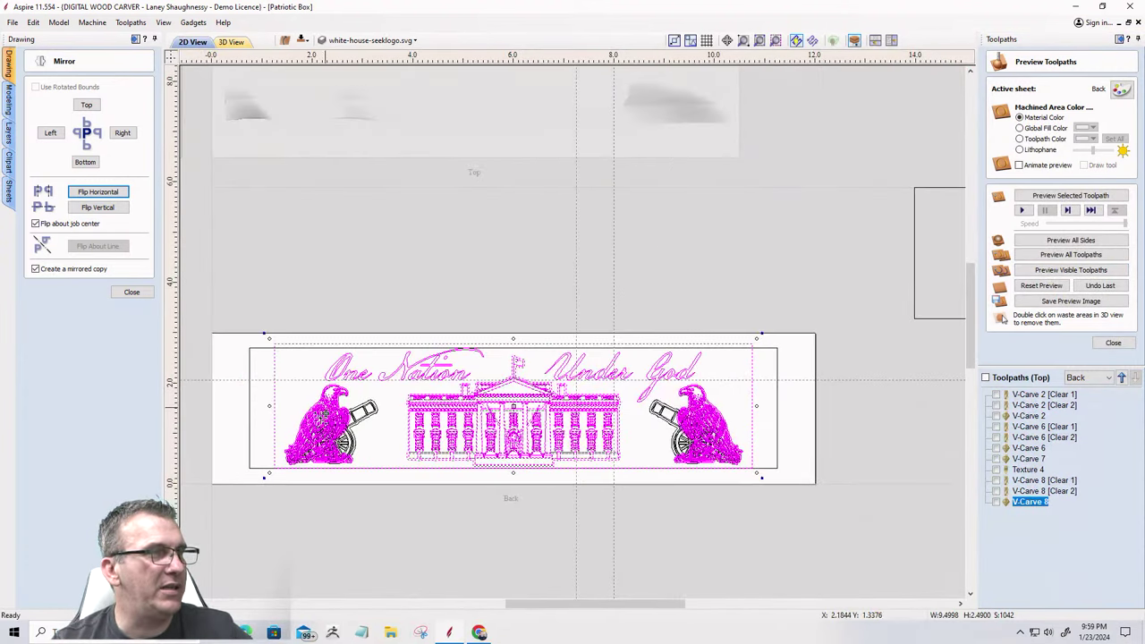
Clear the selection and start a new Texture toolpath.
{"action": "left_click", "coordinate": [296, 375]}
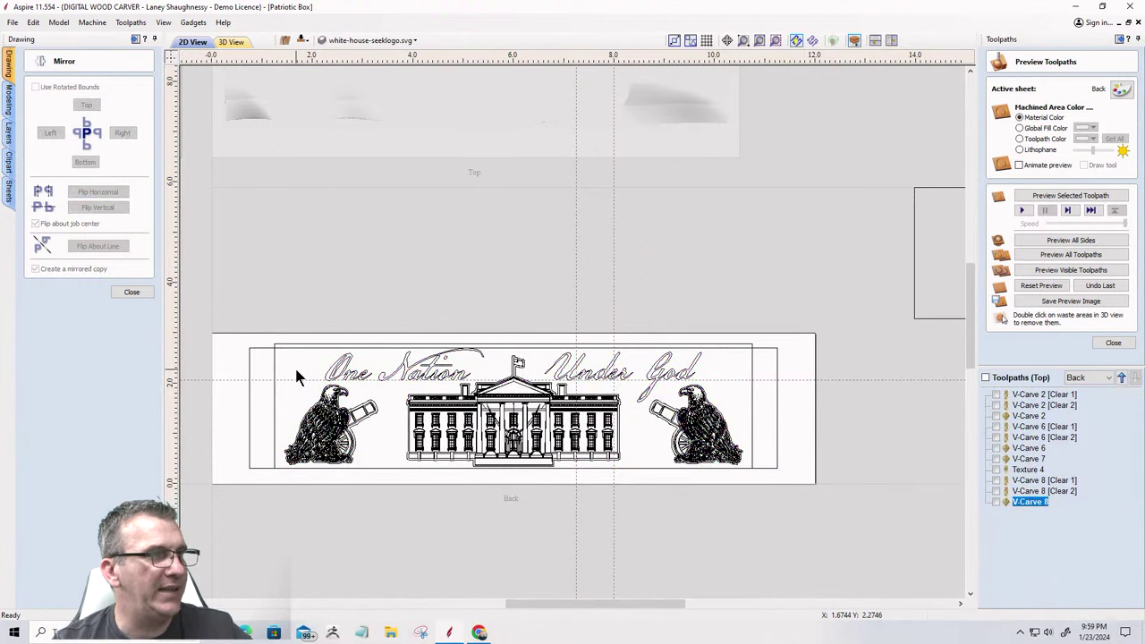
{"action": "left_click", "coordinate": [1112, 343]}
{"action": "left_click", "coordinate": [1080, 159]}
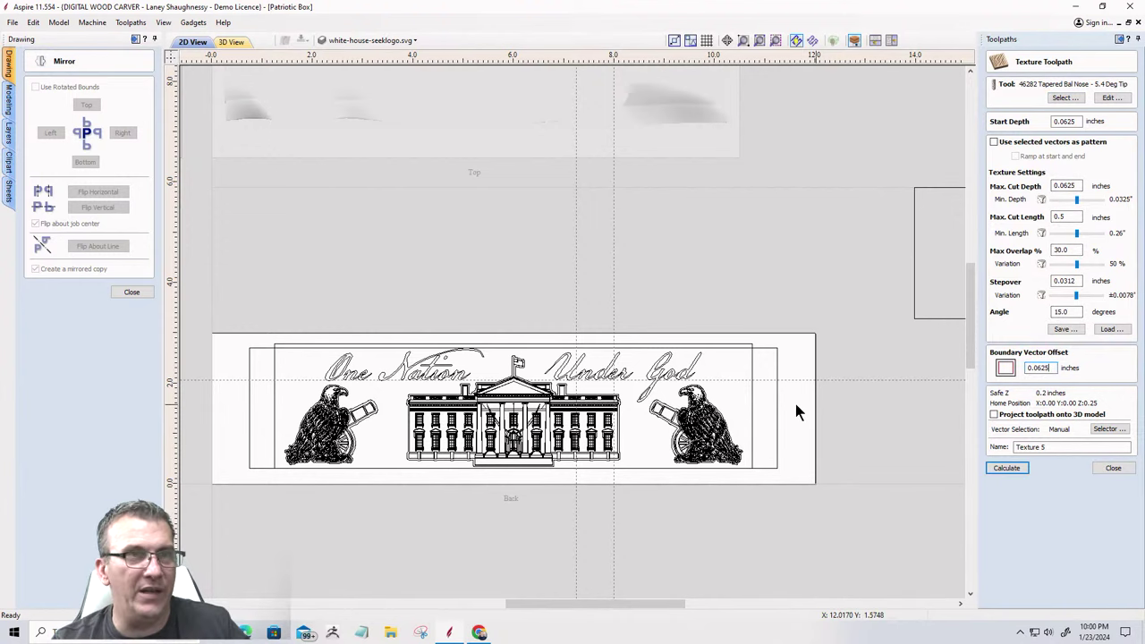
{"action": "scroll", "coordinate": [588, 421], "scroll_direction": "up", "scroll_amount": 2}
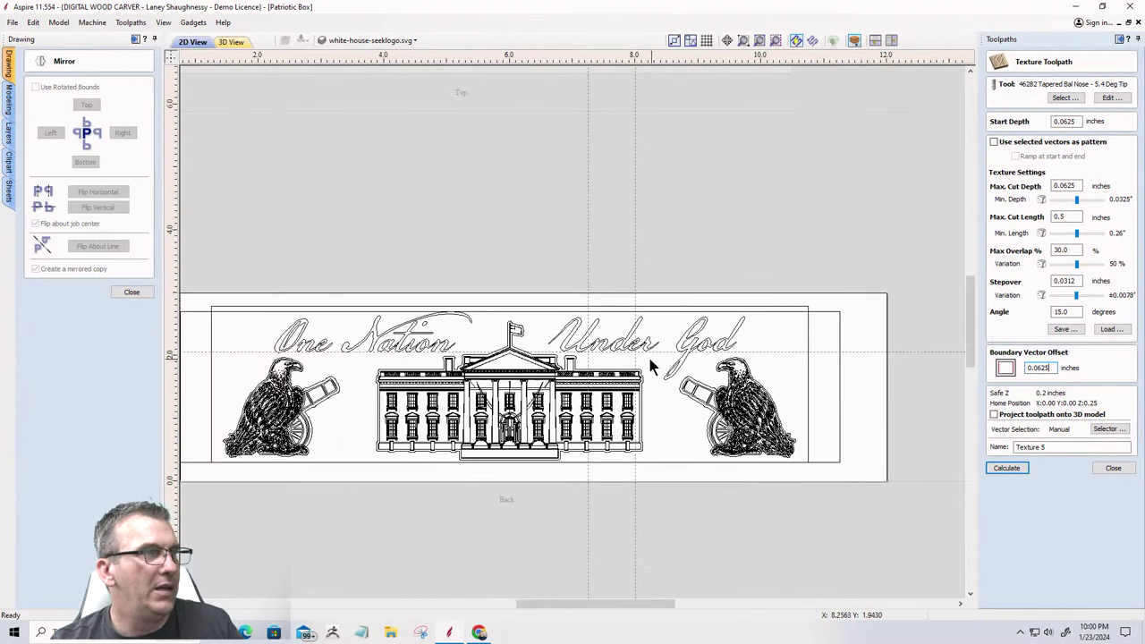
{"action": "scroll", "coordinate": [263, 327], "scroll_direction": "up", "scroll_amount": 3}
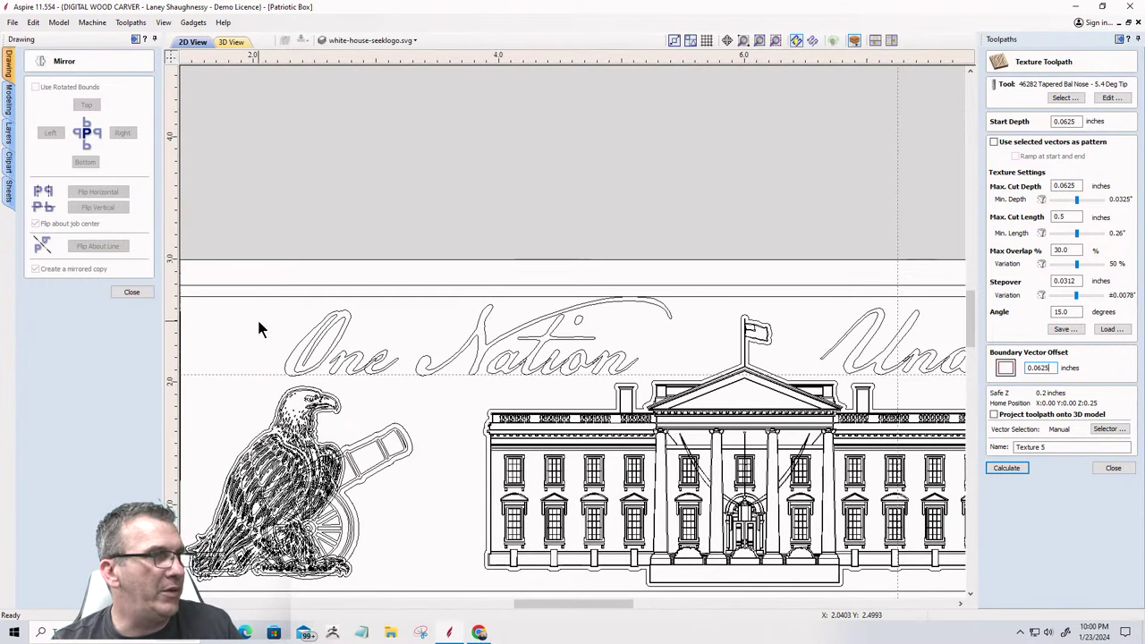
{"action": "scroll", "coordinate": [258, 324], "scroll_direction": "down", "scroll_amount": 2}
Try selecting the One Nation Under God text and left eagle, then clear that selection.
{"action": "left_click", "coordinate": [312, 341]}
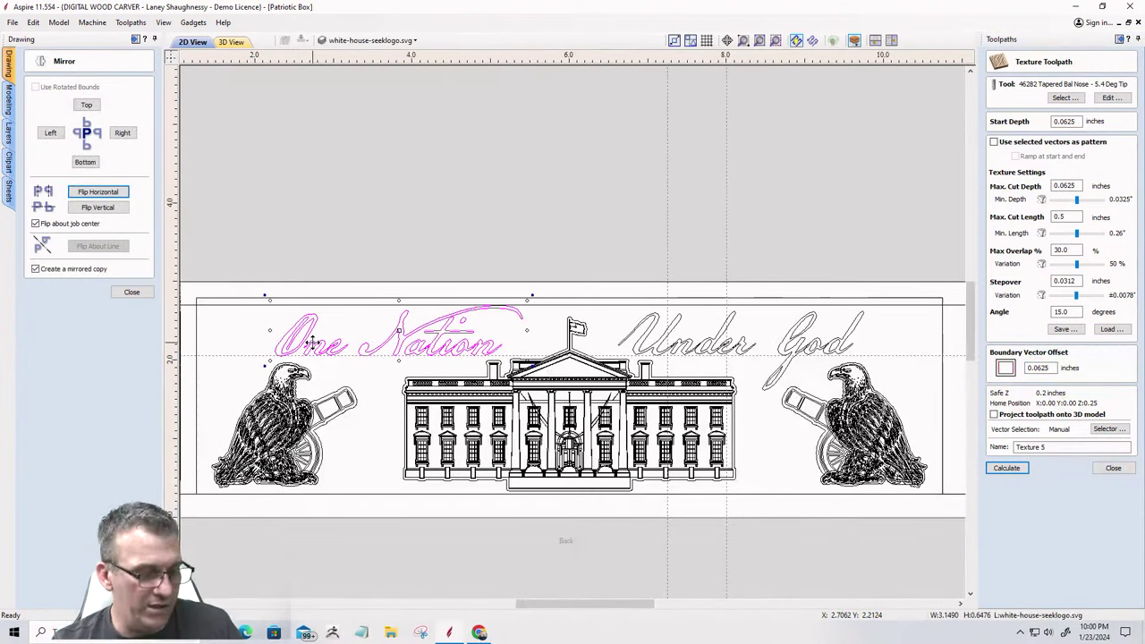
{"action": "left_click", "coordinate": [639, 340], "text": "shift"}
{"action": "scroll", "coordinate": [590, 333], "scroll_direction": "up", "scroll_amount": 3}
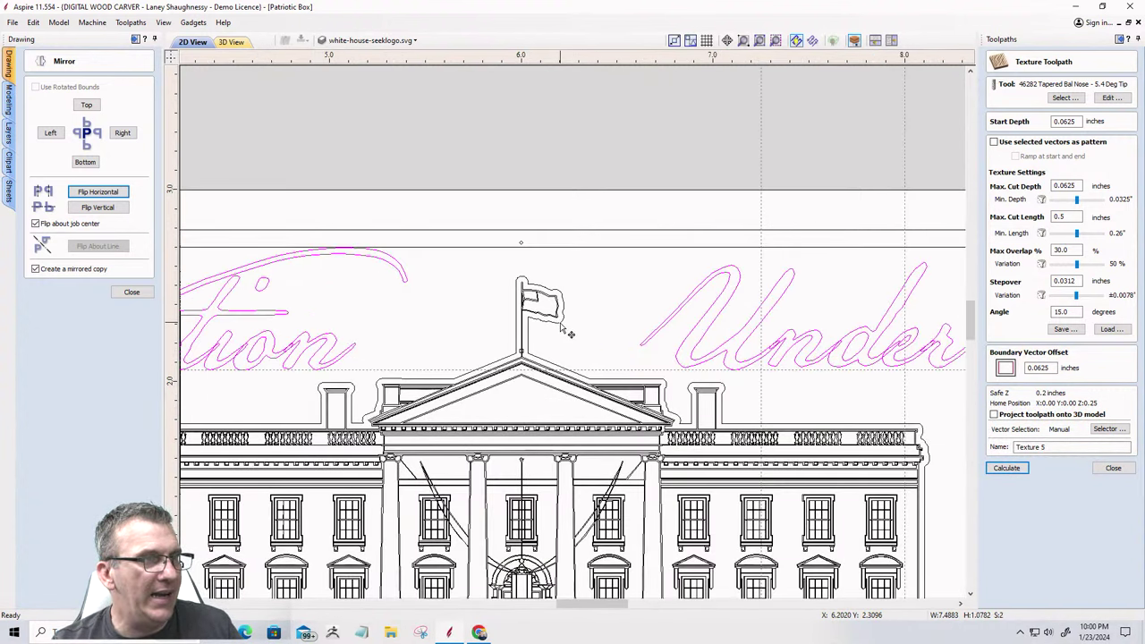
{"action": "scroll", "coordinate": [590, 331], "scroll_direction": "down", "scroll_amount": 3}
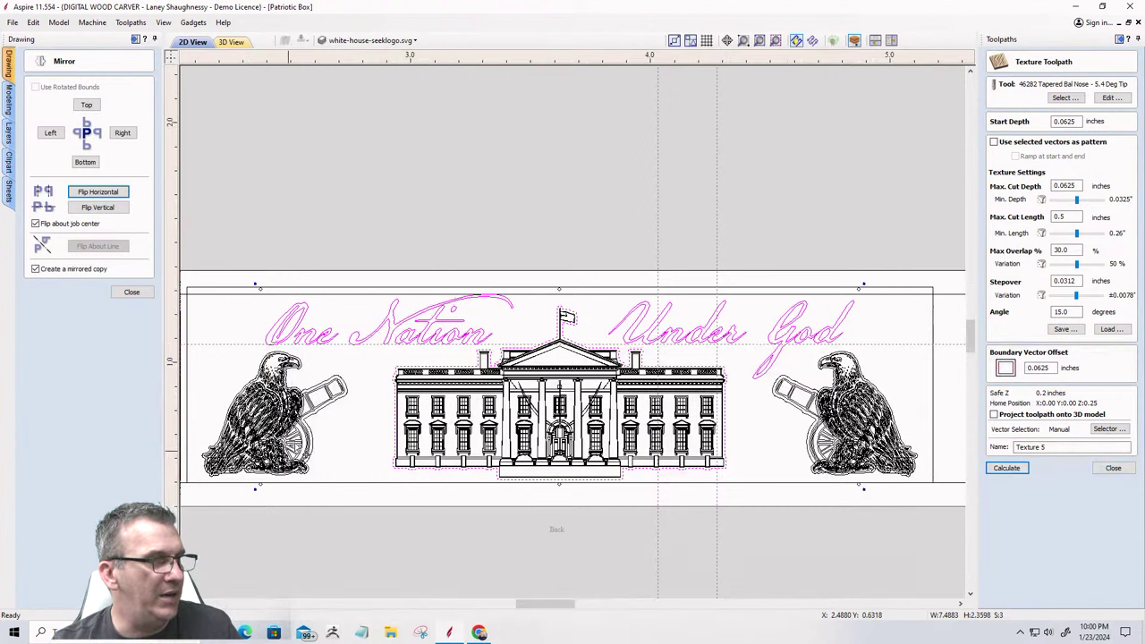
{"action": "scroll", "coordinate": [295, 425], "scroll_direction": "up", "scroll_amount": 3}
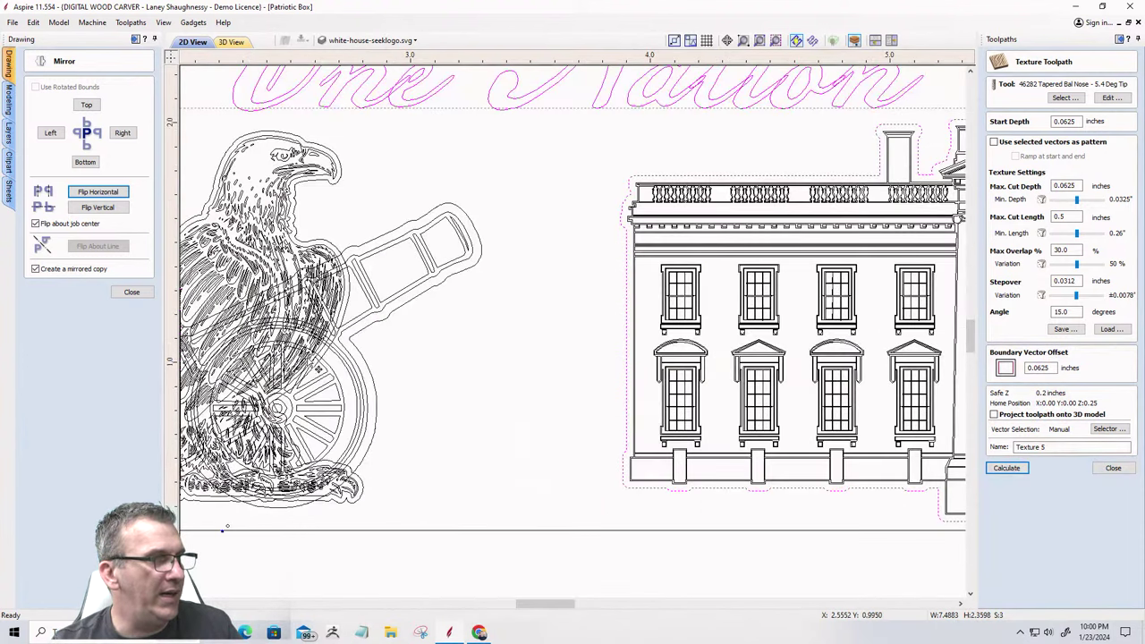
{"action": "left_click", "coordinate": [313, 186], "text": "shift"}
{"action": "scroll", "coordinate": [323, 191], "scroll_direction": "down", "scroll_amount": 3}
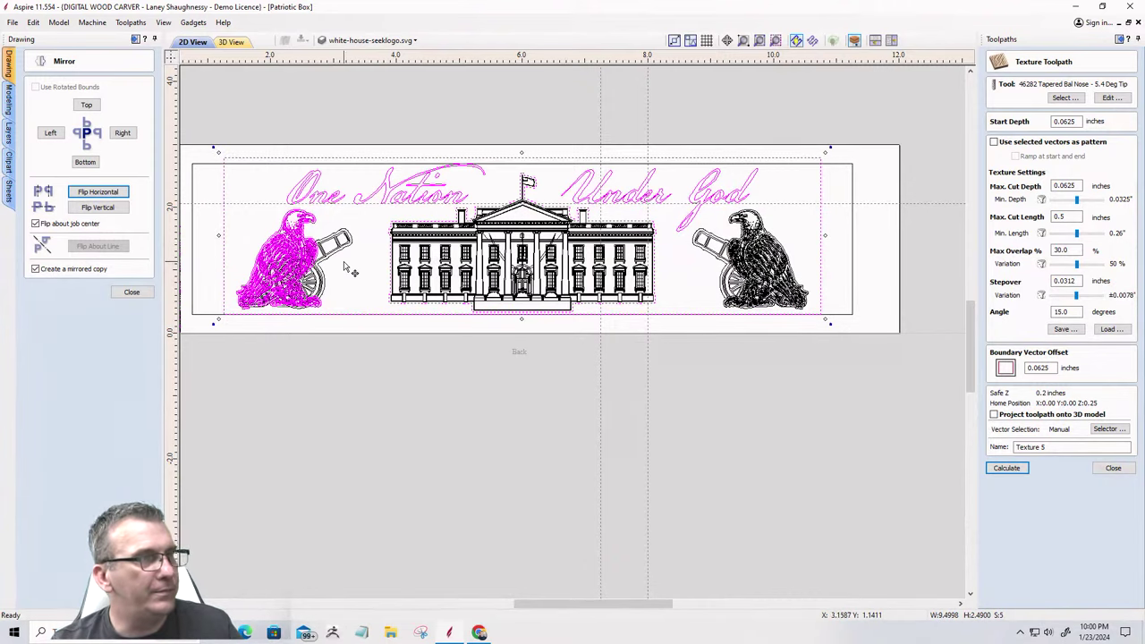
{"action": "scroll", "coordinate": [257, 235], "scroll_direction": "up", "scroll_amount": 3}
{"action": "scroll", "coordinate": [257, 235], "scroll_direction": "up", "scroll_amount": 1}
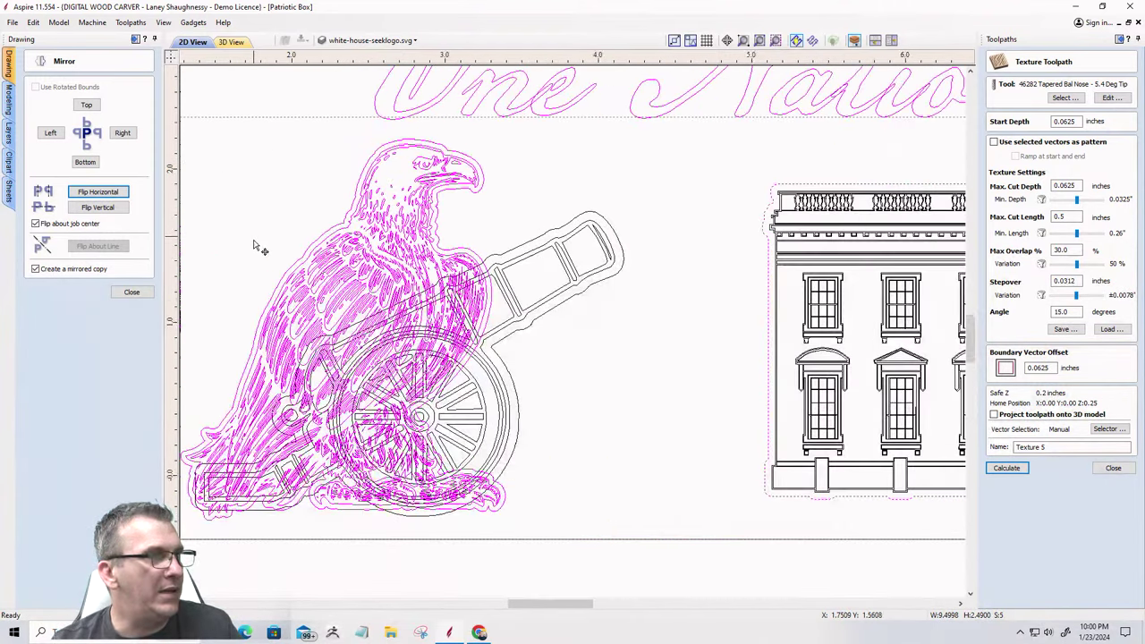
{"action": "scroll", "coordinate": [255, 247], "scroll_direction": "down", "scroll_amount": 3}
{"action": "left_click", "coordinate": [254, 239]}
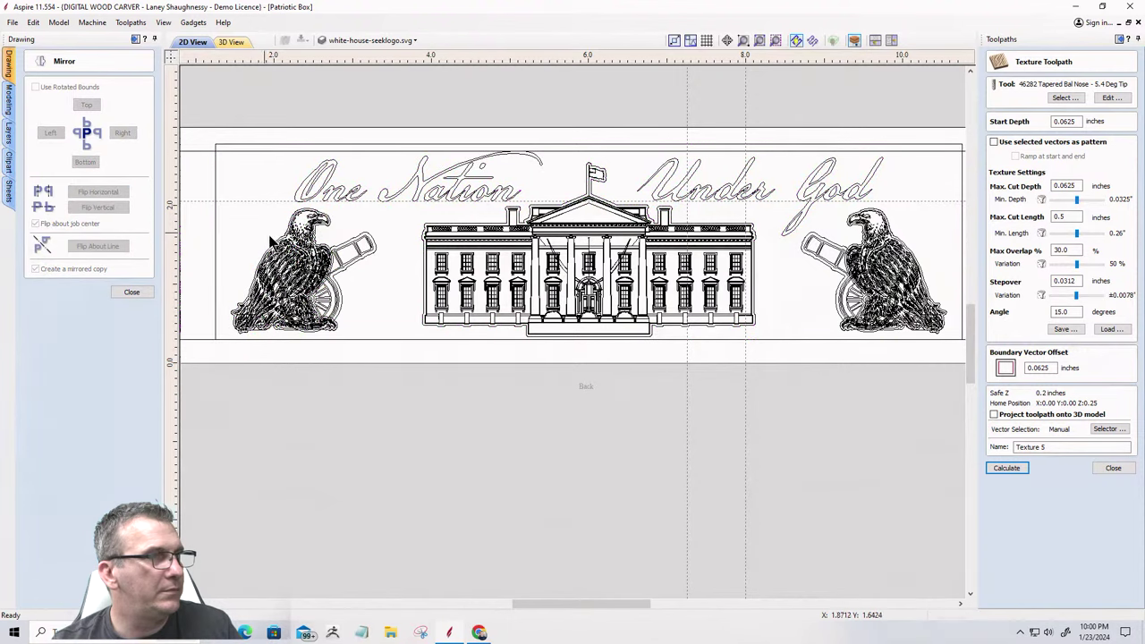
Select the left eagle, White House, 'One Nation' text and 'Under' for Texture 5.
{"action": "left_click", "coordinate": [296, 240]}
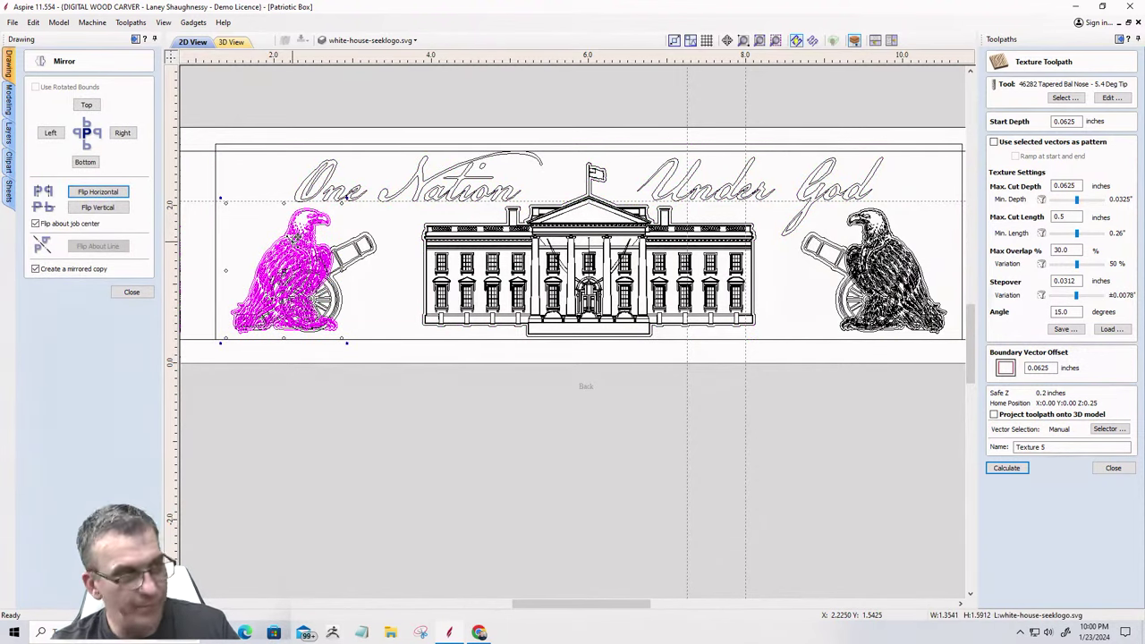
{"action": "left_click", "coordinate": [884, 271]}
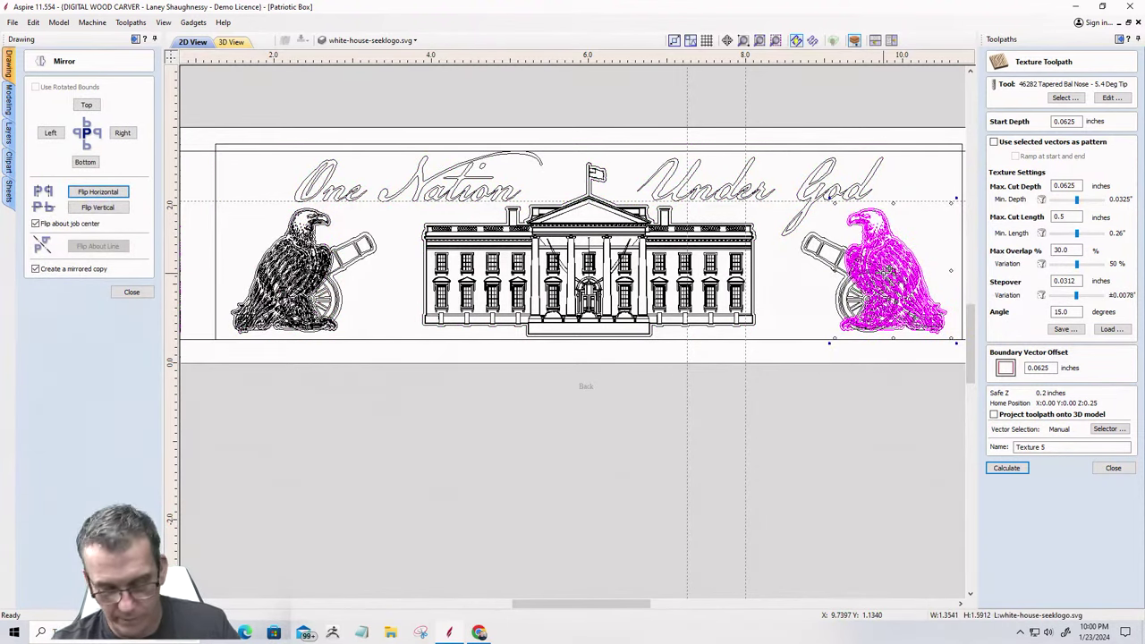
{"action": "left_click", "coordinate": [286, 225]}
{"action": "scroll", "coordinate": [286, 225], "scroll_direction": "up", "scroll_amount": 5}
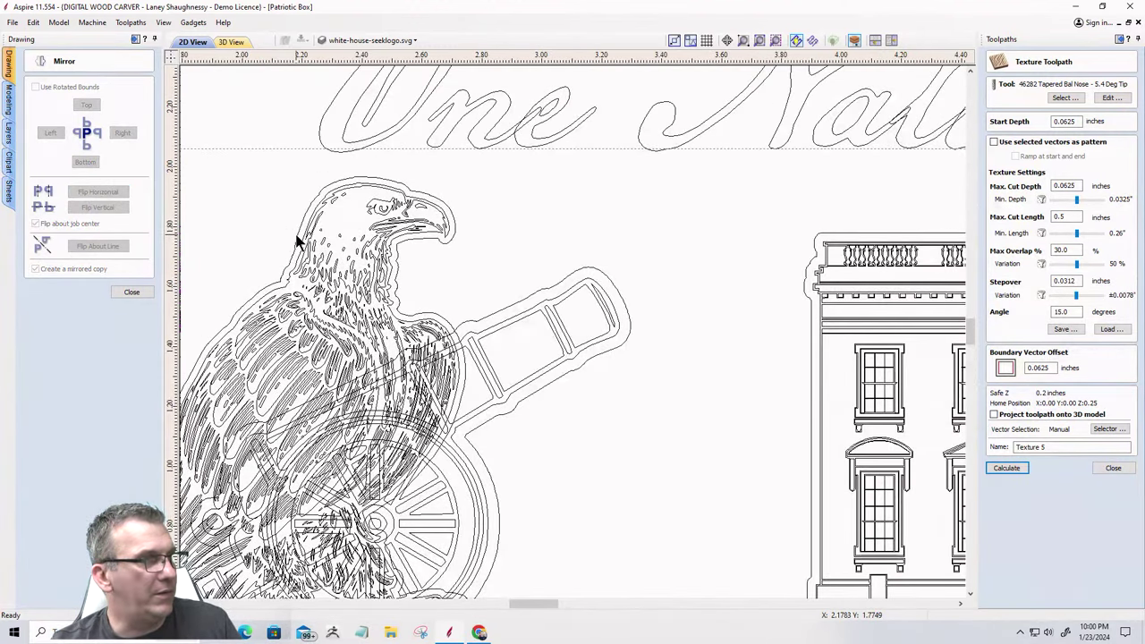
{"action": "left_click", "coordinate": [298, 240]}
{"action": "scroll", "coordinate": [298, 239], "scroll_direction": "down", "scroll_amount": 4}
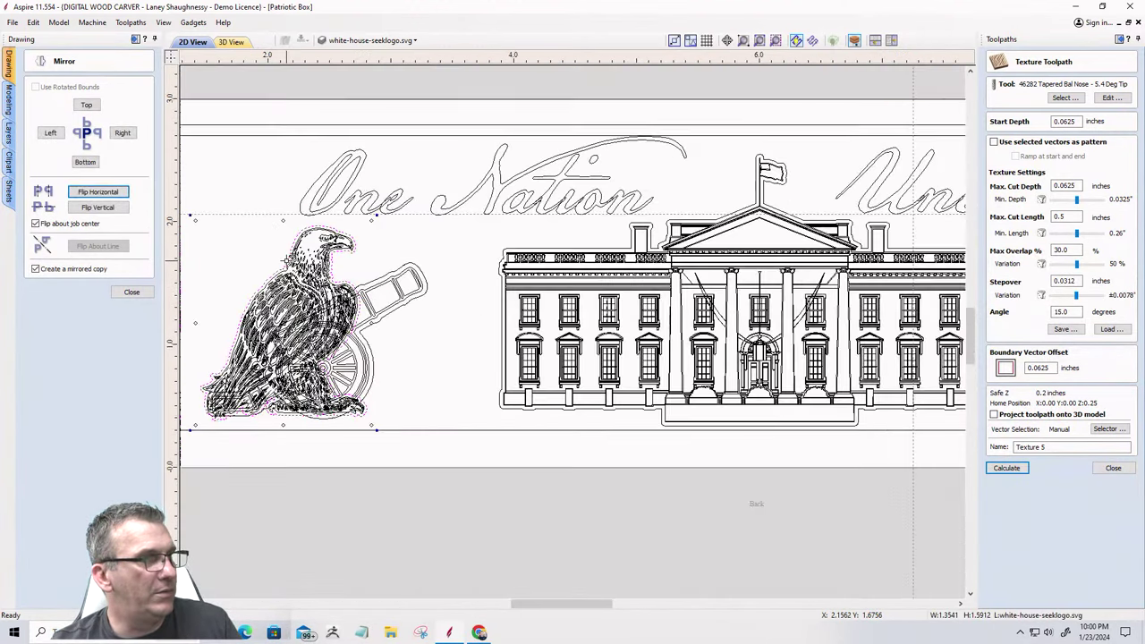
{"action": "left_click", "coordinate": [513, 314], "text": "shift"}
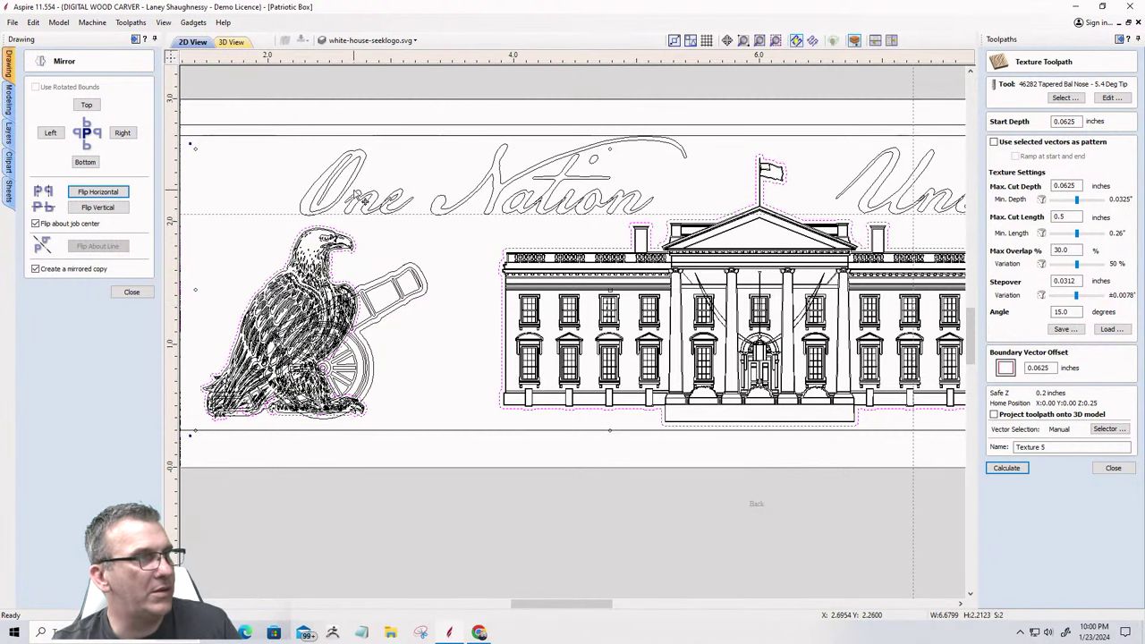
{"action": "left_click", "coordinate": [362, 204], "text": "shift"}
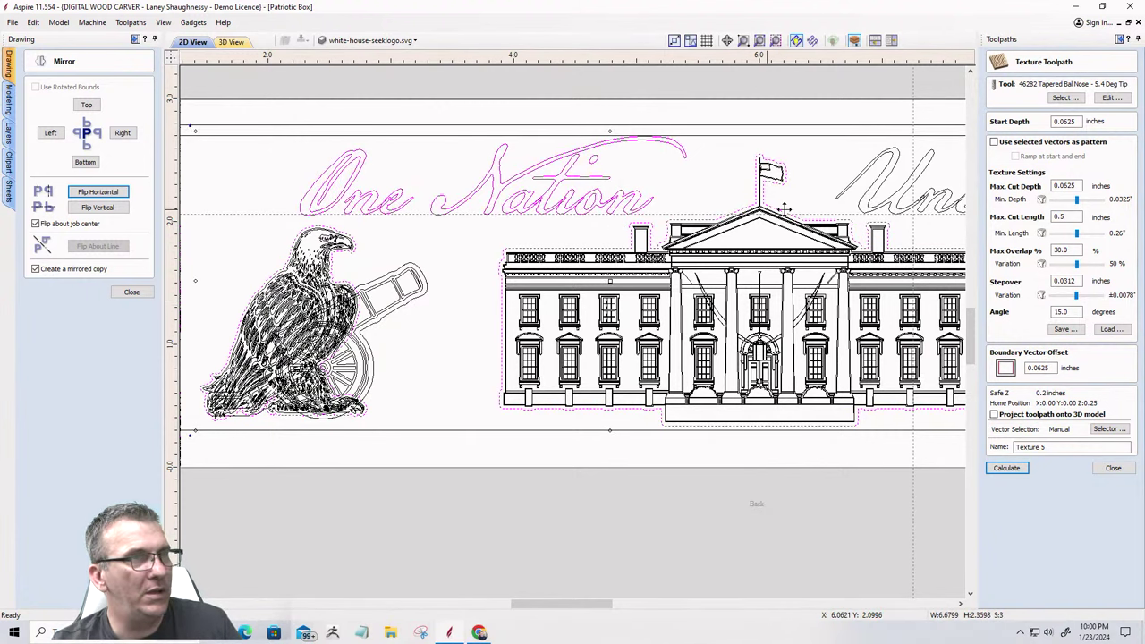
{"action": "left_click", "coordinate": [881, 215], "text": "shift"}
{"action": "scroll", "coordinate": [720, 168], "scroll_direction": "down", "scroll_amount": 2}
{"action": "scroll", "coordinate": [716, 170], "scroll_direction": "down", "scroll_amount": 3}
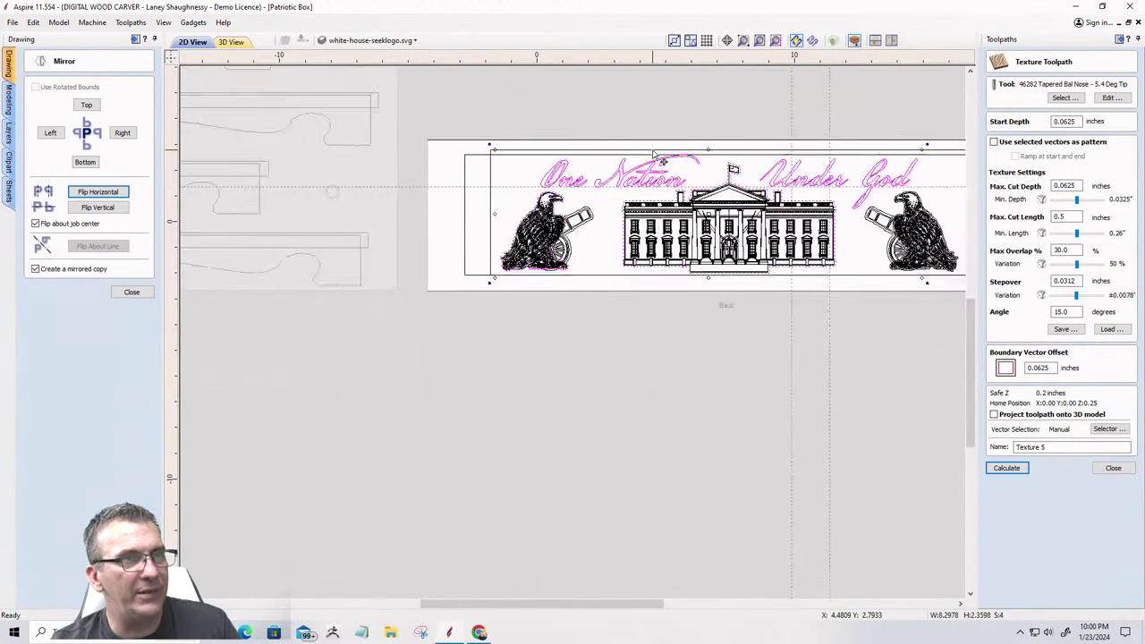
{"action": "scroll", "coordinate": [814, 145], "scroll_direction": "up", "scroll_amount": 1}
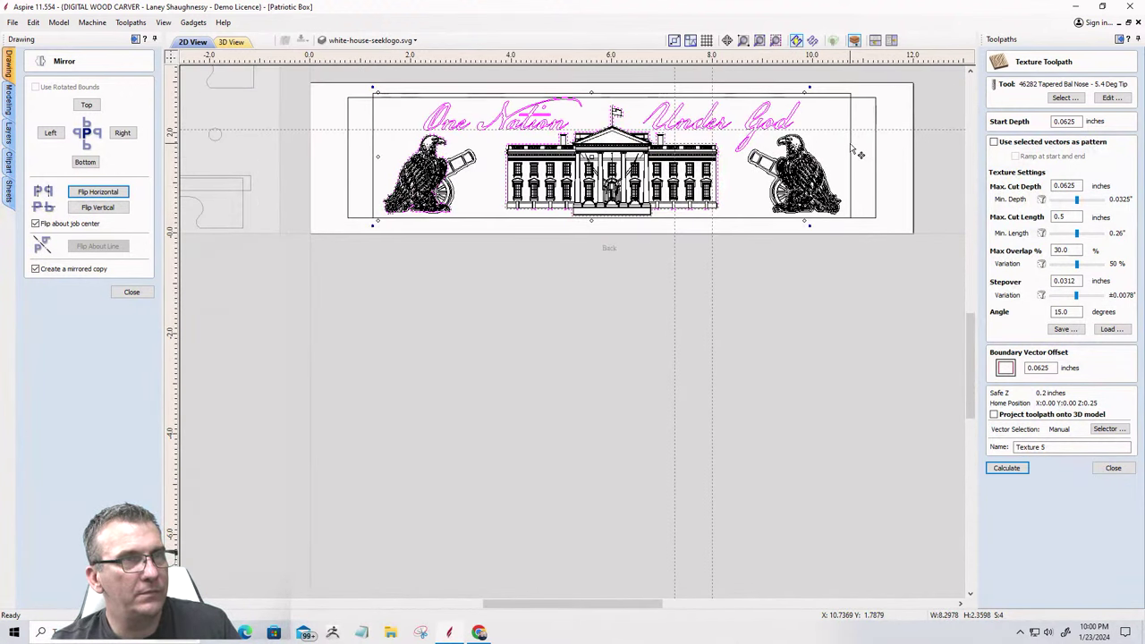
{"action": "scroll", "coordinate": [796, 193], "scroll_direction": "up", "scroll_amount": 3}
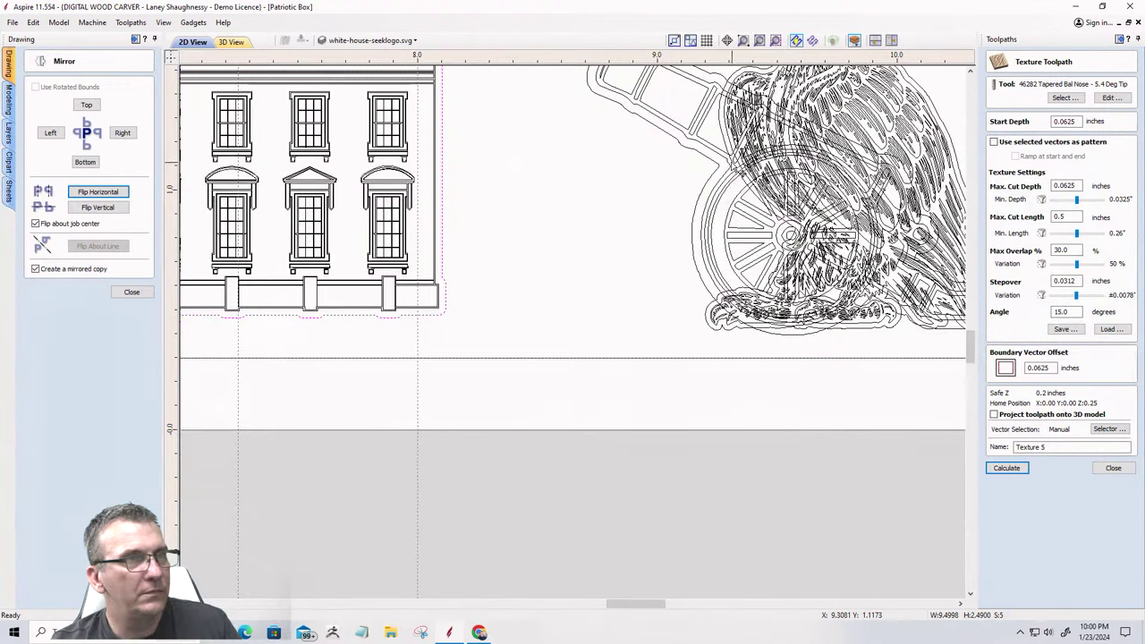
{"action": "scroll", "coordinate": [738, 283], "scroll_direction": "down", "scroll_amount": 3}
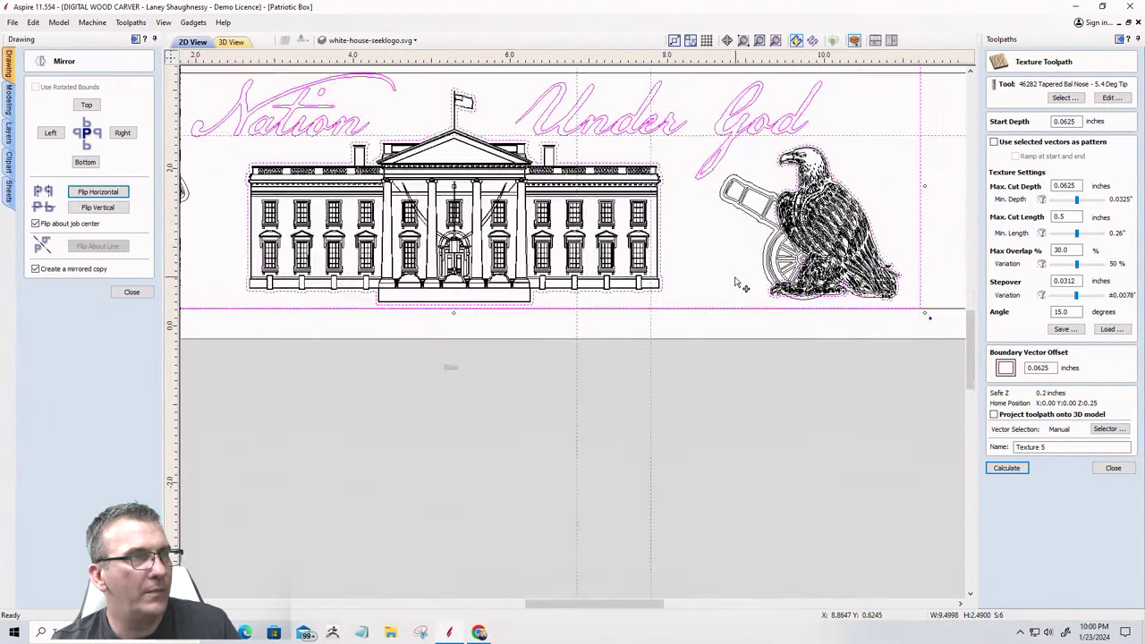
{"action": "scroll", "coordinate": [738, 284], "scroll_direction": "down", "scroll_amount": 2}
Calculate Texture 5, preview it with toolpath lines hidden, and orbit to inspect the texture.
{"action": "left_click", "coordinate": [1008, 469]}
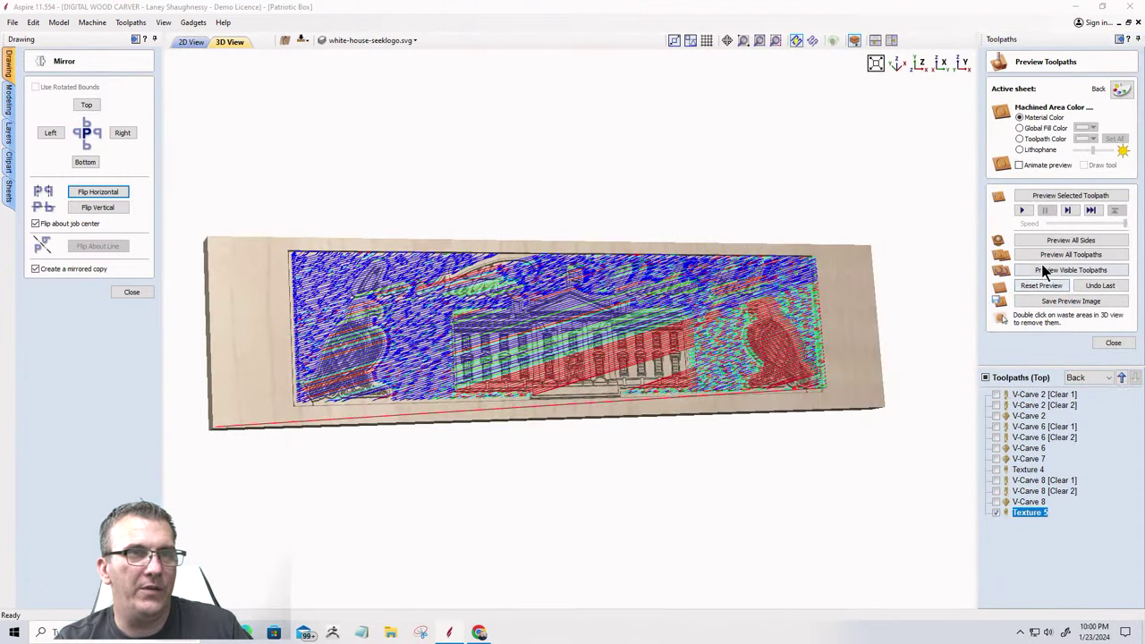
{"action": "left_click", "coordinate": [1040, 270]}
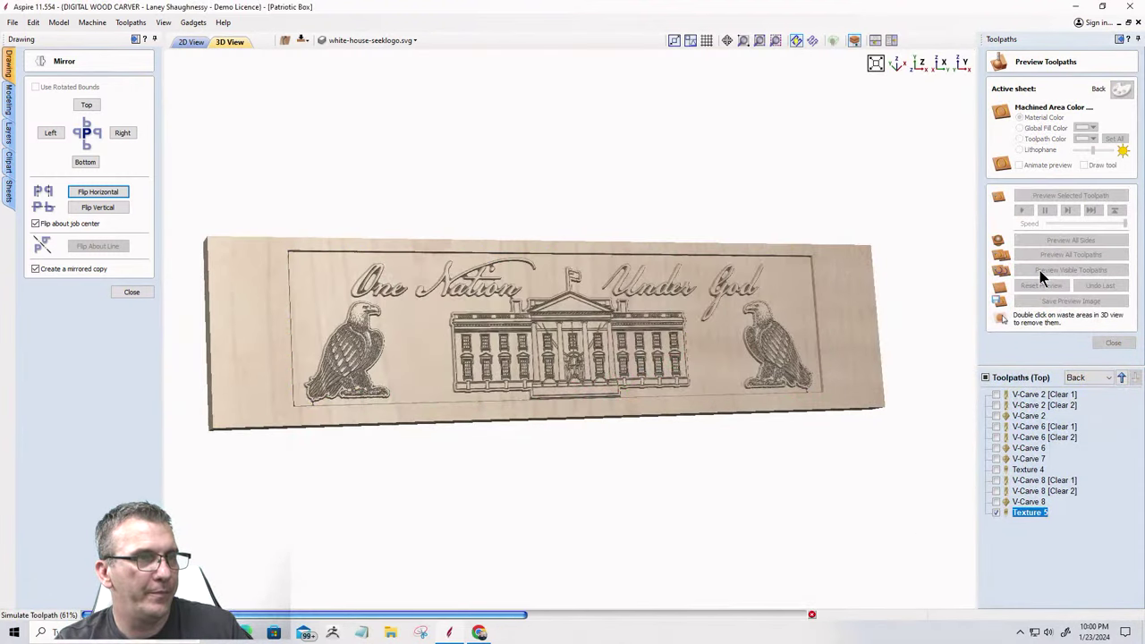
{"action": "left_click", "coordinate": [987, 378]}
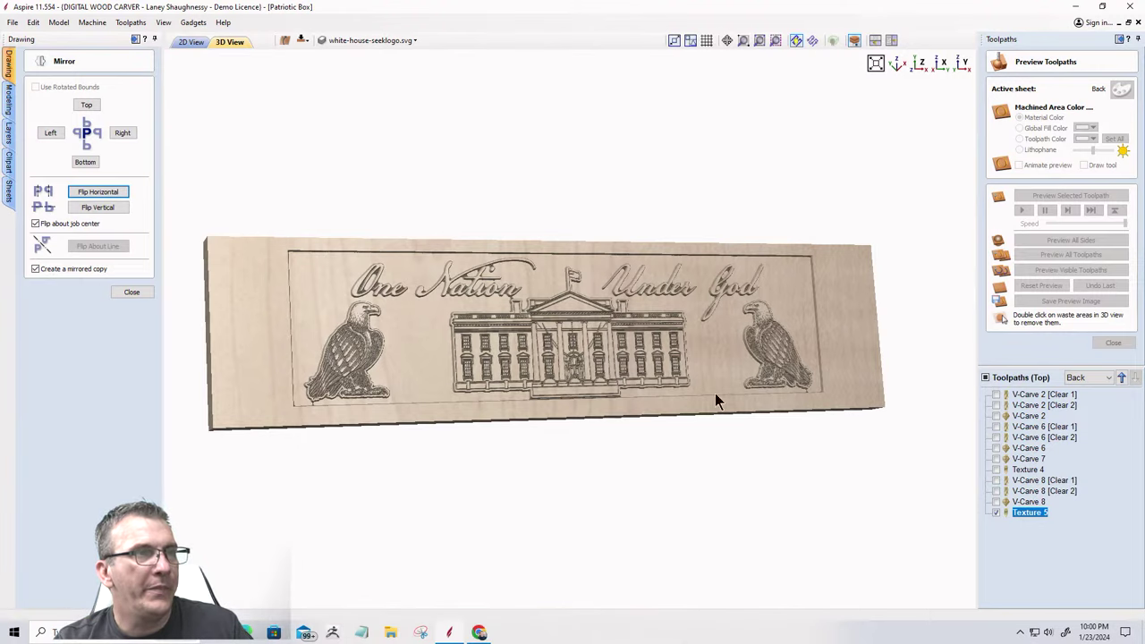
{"action": "left_click_drag", "start_coordinate": [583, 368], "coordinate": [497, 402]}
{"action": "scroll", "coordinate": [539, 356], "scroll_direction": "down", "scroll_amount": 1}
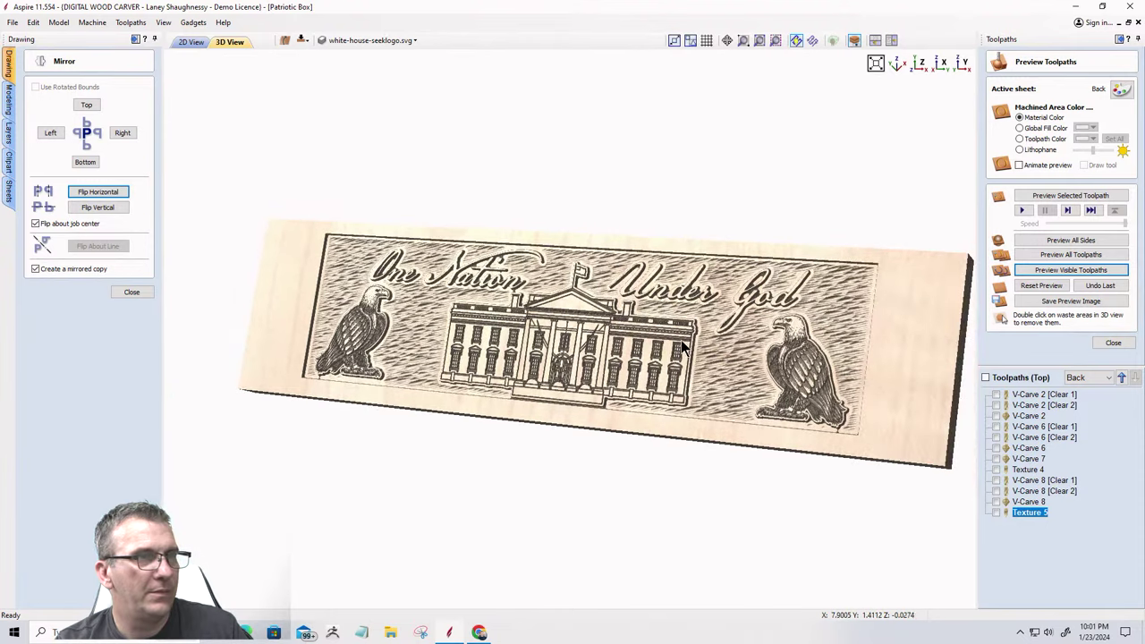
{"action": "scroll", "coordinate": [684, 347], "scroll_direction": "up", "scroll_amount": 3}
{"action": "scroll", "coordinate": [684, 347], "scroll_direction": "down", "scroll_amount": 2}
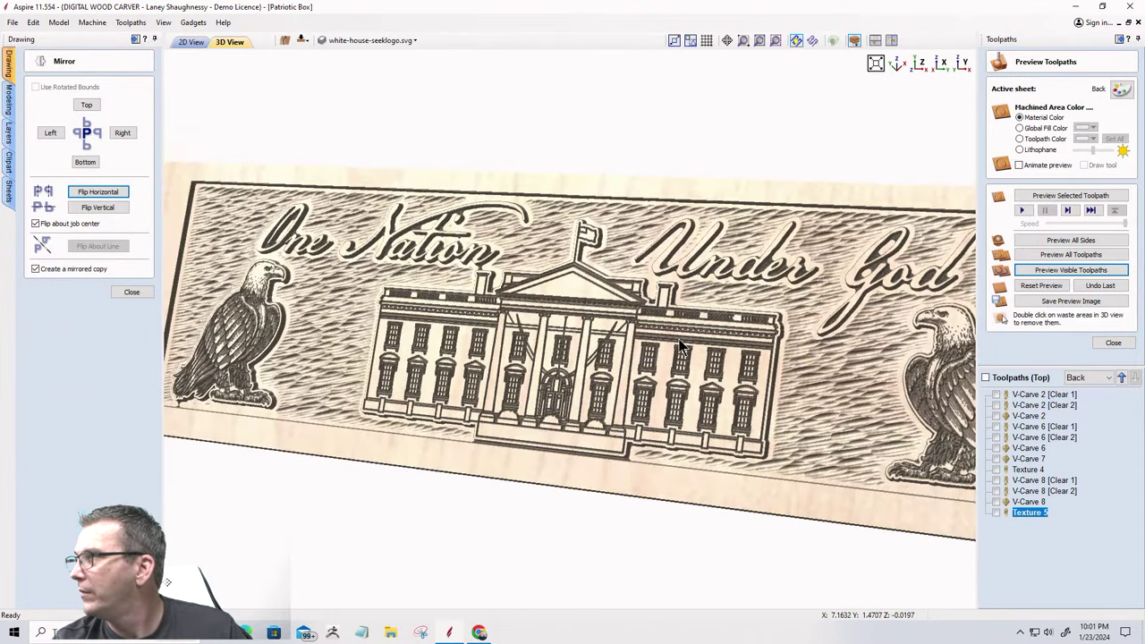
{"action": "scroll", "coordinate": [679, 347], "scroll_direction": "down", "scroll_amount": 1}
{"action": "left_click_drag", "start_coordinate": [640, 371], "coordinate": [588, 343]}
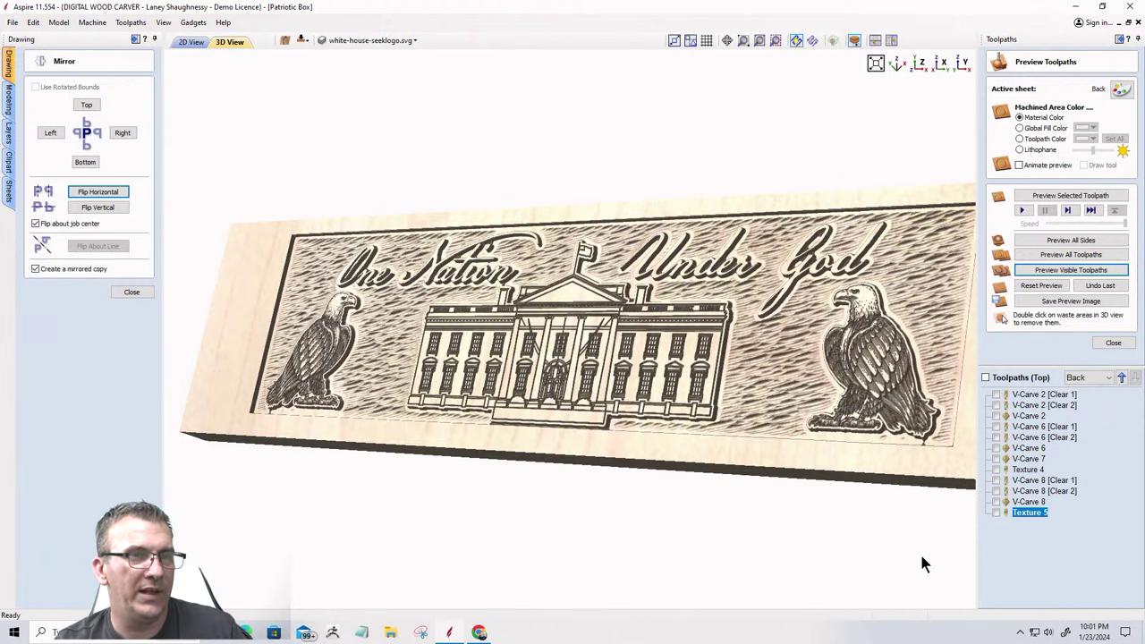
Reset the preview and simulate Texture 4 with the V-Carve 6 and 7 toolpaths.
{"action": "left_click", "coordinate": [1040, 285]}
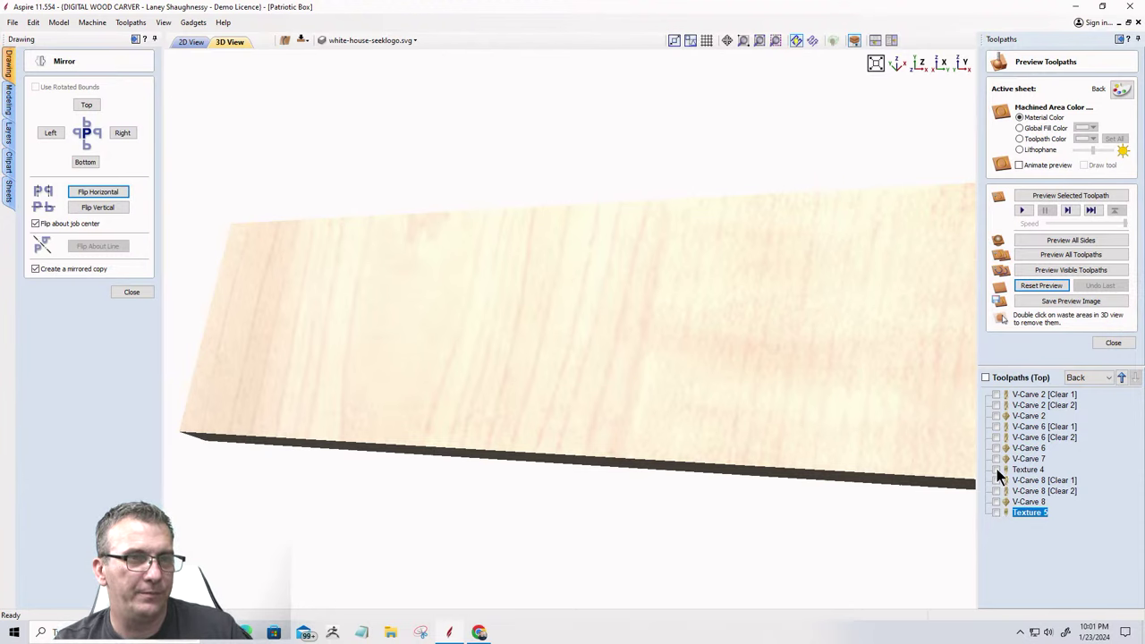
{"action": "left_click", "coordinate": [997, 470]}
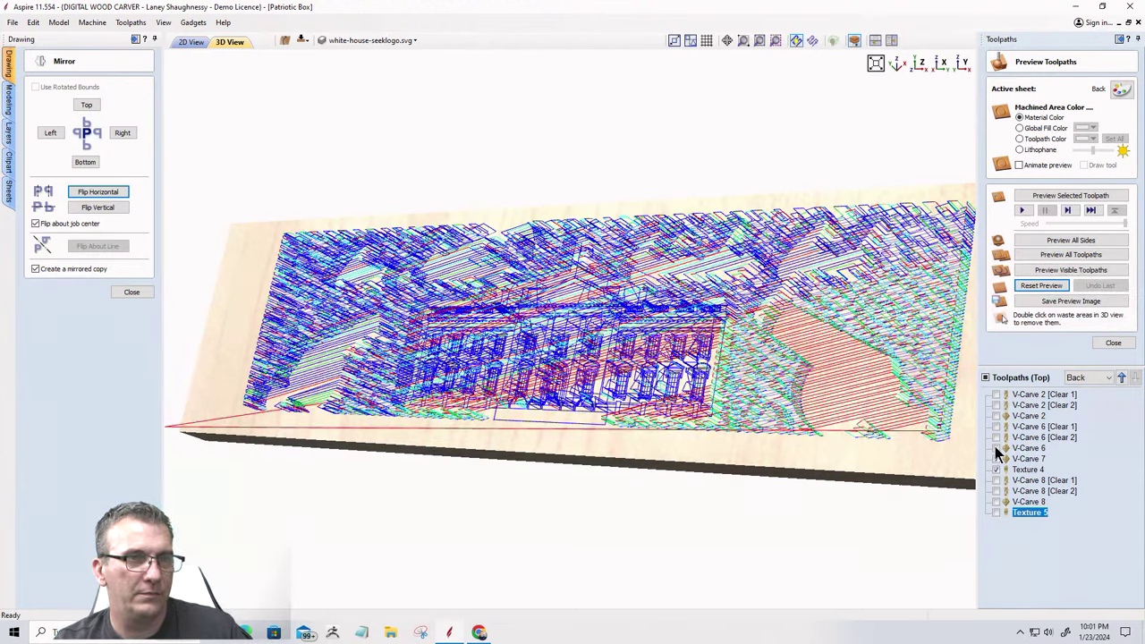
{"action": "left_click", "coordinate": [997, 449]}
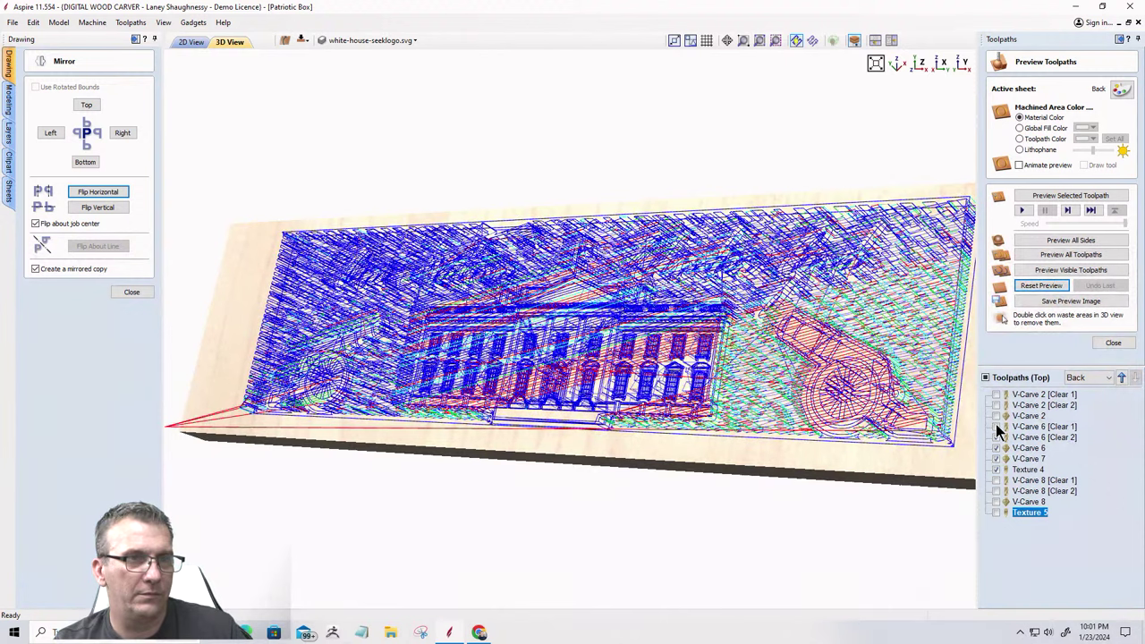
{"action": "left_click", "coordinate": [996, 427]}
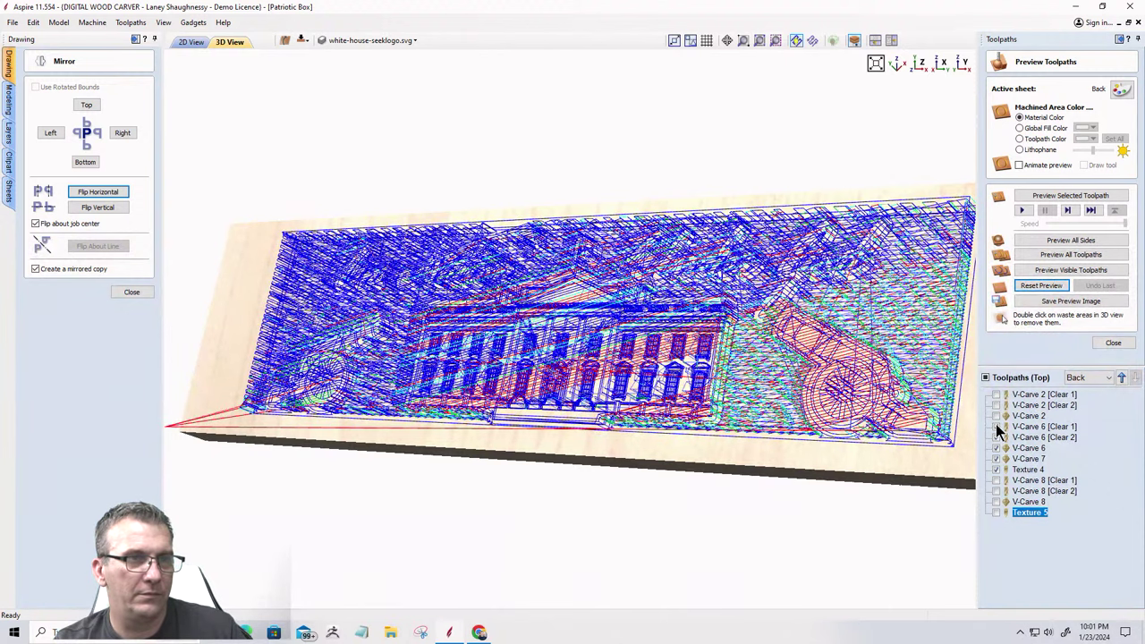
{"action": "left_click", "coordinate": [1040, 271]}
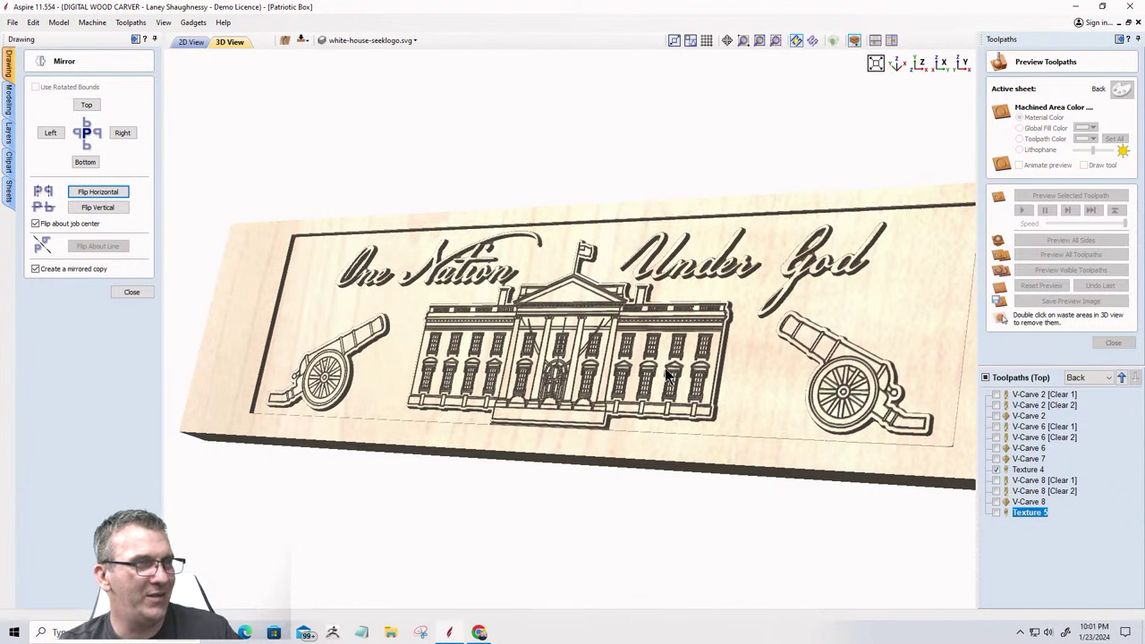
{"action": "scroll", "coordinate": [677, 418], "scroll_direction": "up", "scroll_amount": 2}
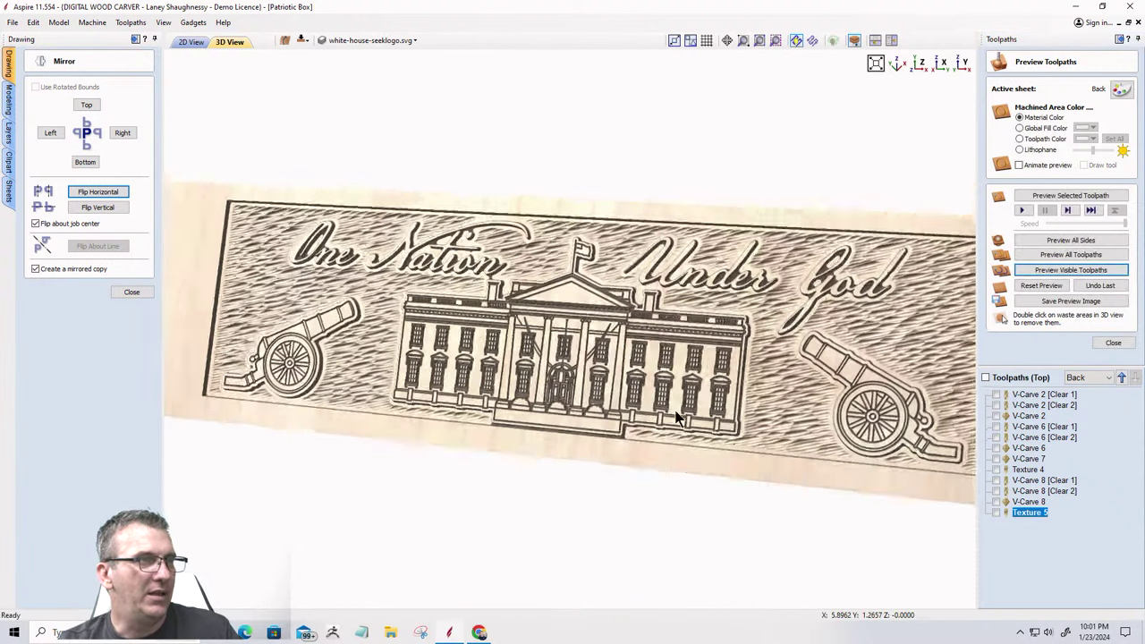
{"action": "left_click_drag", "start_coordinate": [677, 418], "coordinate": [628, 379]}
{"action": "scroll", "coordinate": [565, 378], "scroll_direction": "down", "scroll_amount": 3}
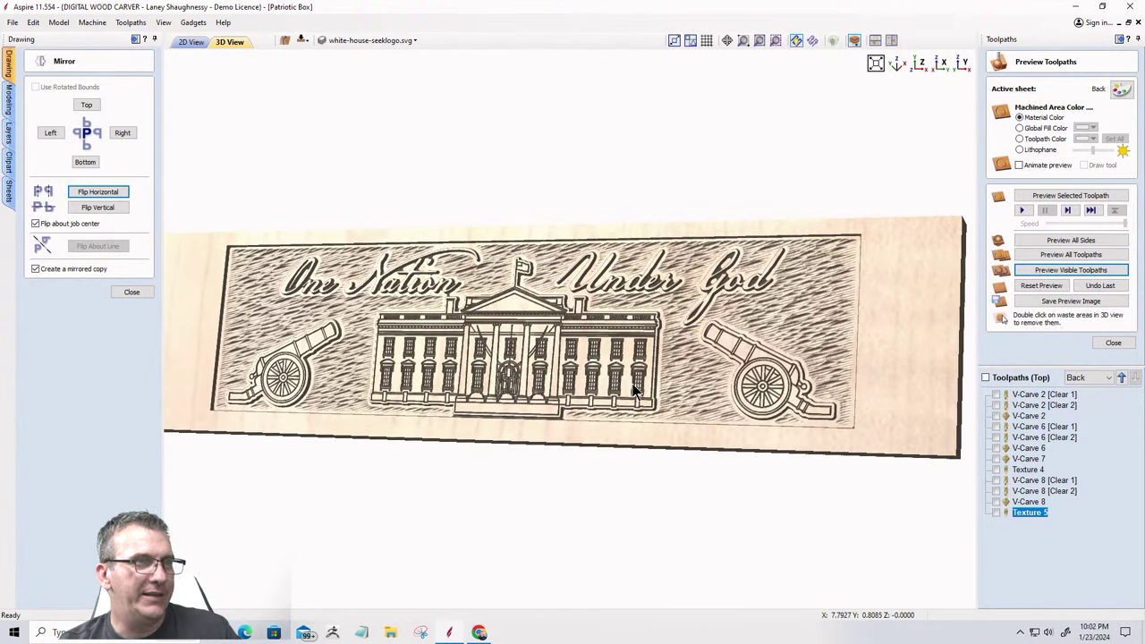
{"action": "scroll", "coordinate": [635, 390], "scroll_direction": "up", "scroll_amount": 3}
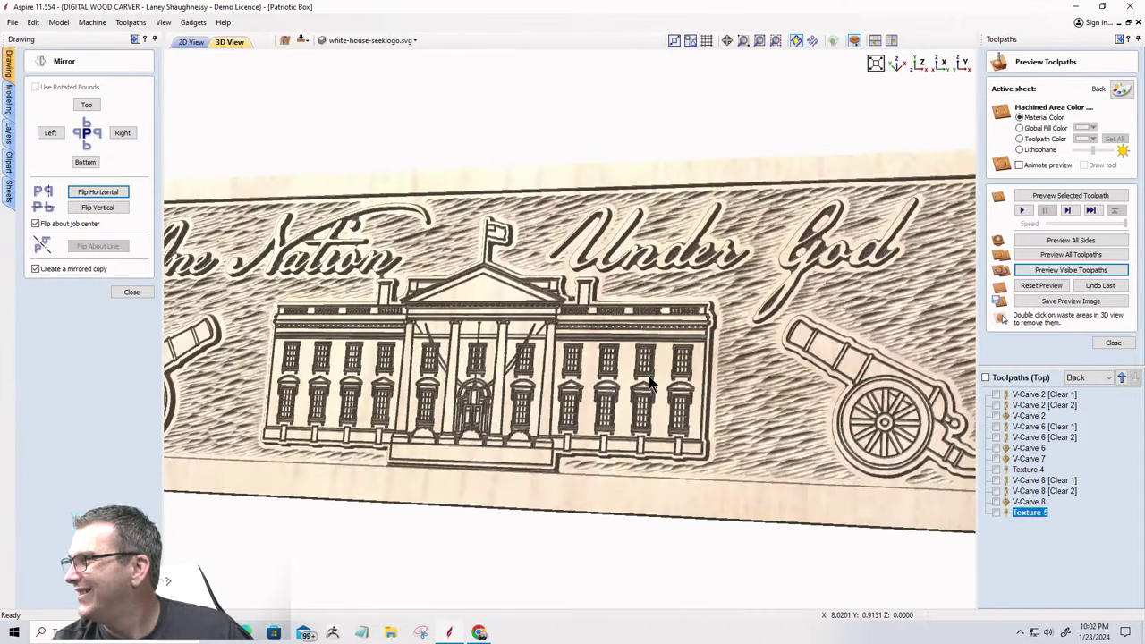
{"action": "scroll", "coordinate": [650, 383], "scroll_direction": "down", "scroll_amount": 2}
{"action": "left_click_drag", "start_coordinate": [651, 383], "coordinate": [465, 333]}
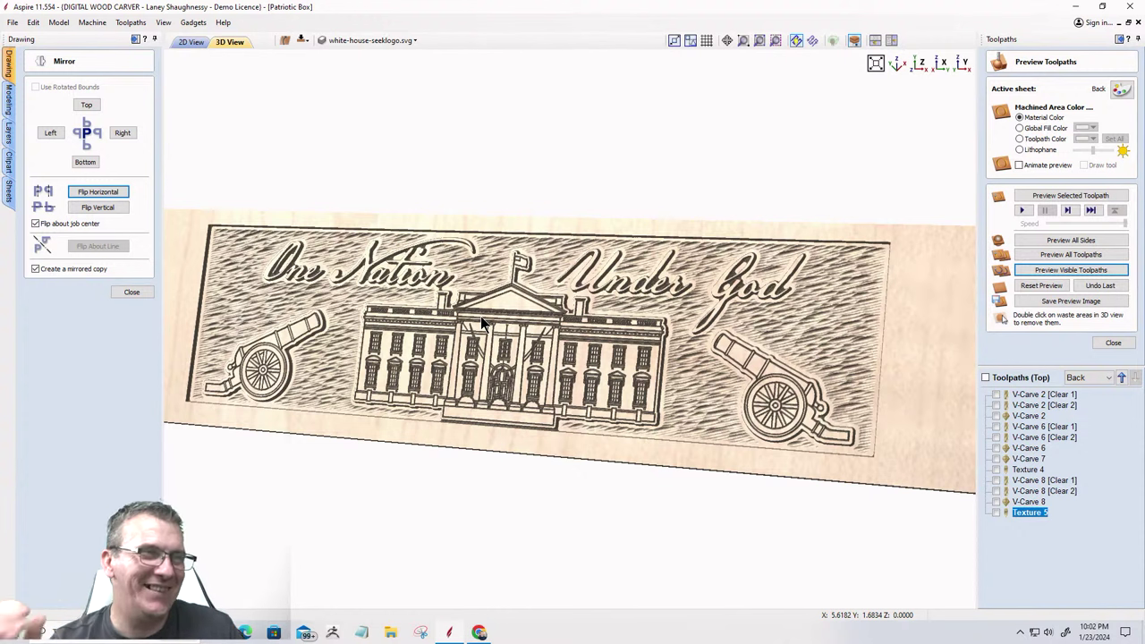
{"action": "left_click_drag", "start_coordinate": [564, 386], "coordinate": [536, 341]}
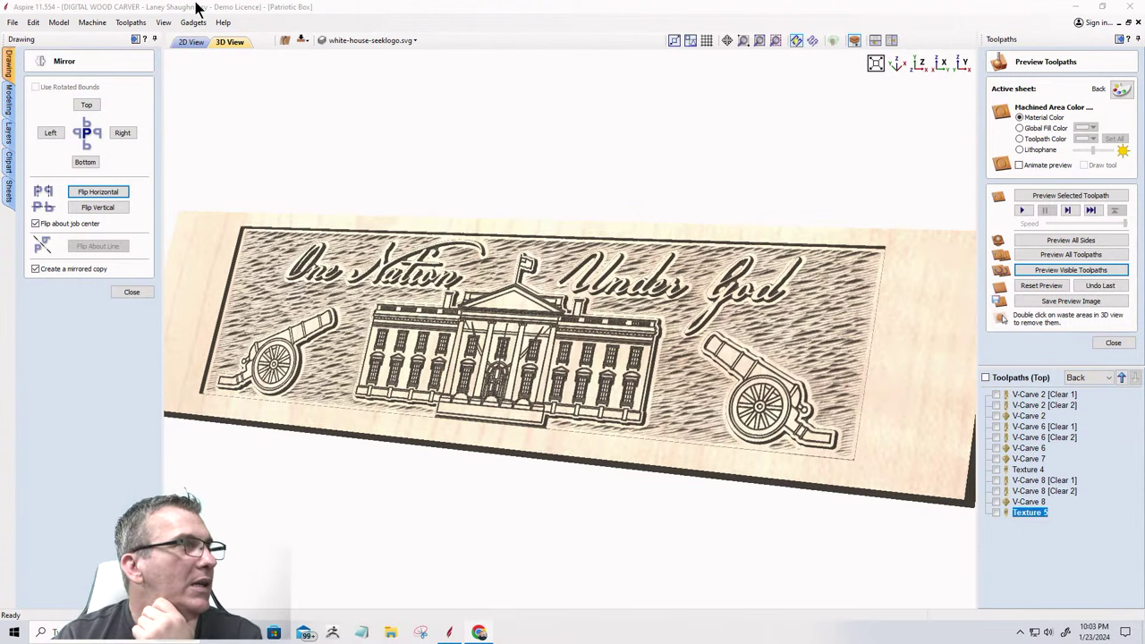
In the 2D view, clear the selection and select both cannons with their eagles.
{"action": "left_click", "coordinate": [189, 43]}
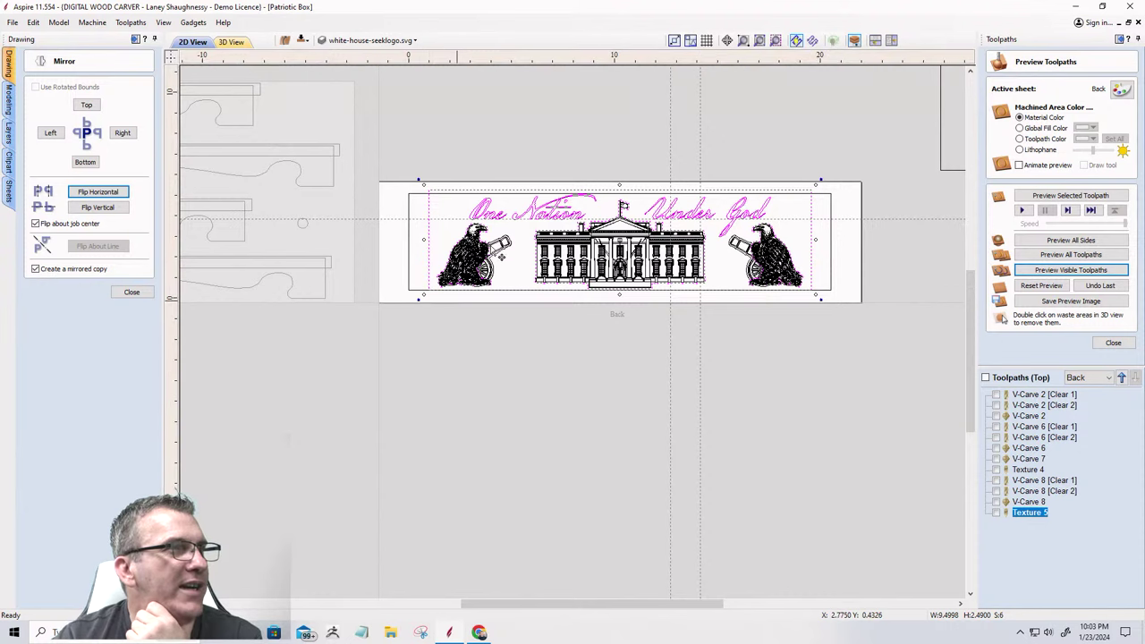
{"action": "scroll", "coordinate": [505, 246], "scroll_direction": "down", "scroll_amount": 3}
{"action": "scroll", "coordinate": [513, 181], "scroll_direction": "up", "scroll_amount": 3}
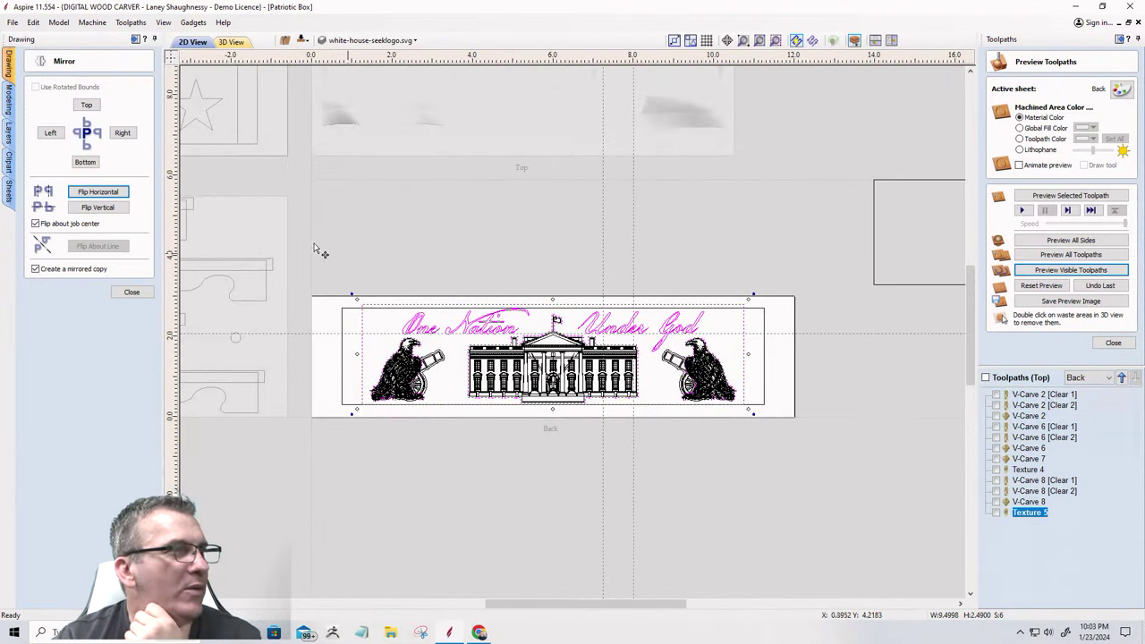
{"action": "left_click", "coordinate": [97, 193]}
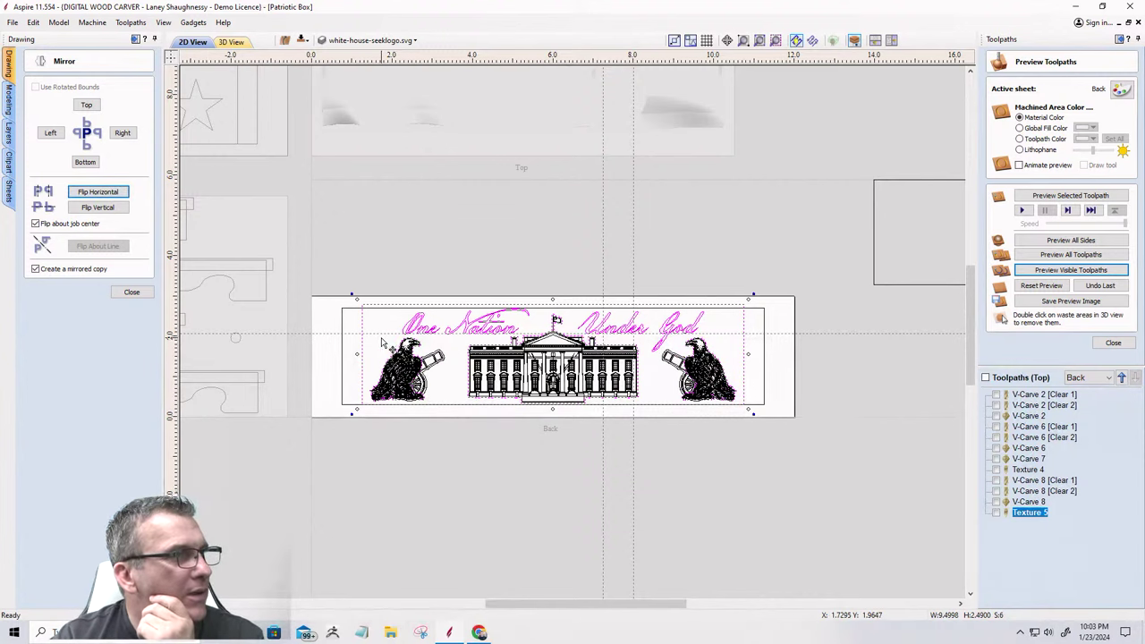
{"action": "left_click", "coordinate": [383, 344]}
{"action": "scroll", "coordinate": [383, 344], "scroll_direction": "up", "scroll_amount": 2}
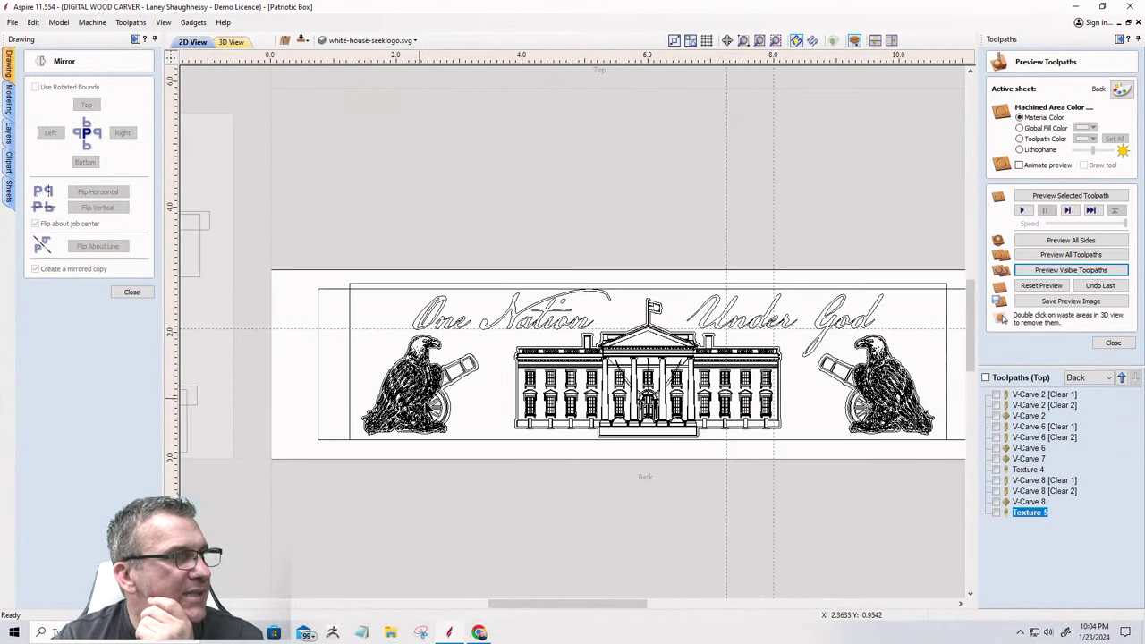
{"action": "left_click", "coordinate": [474, 372]}
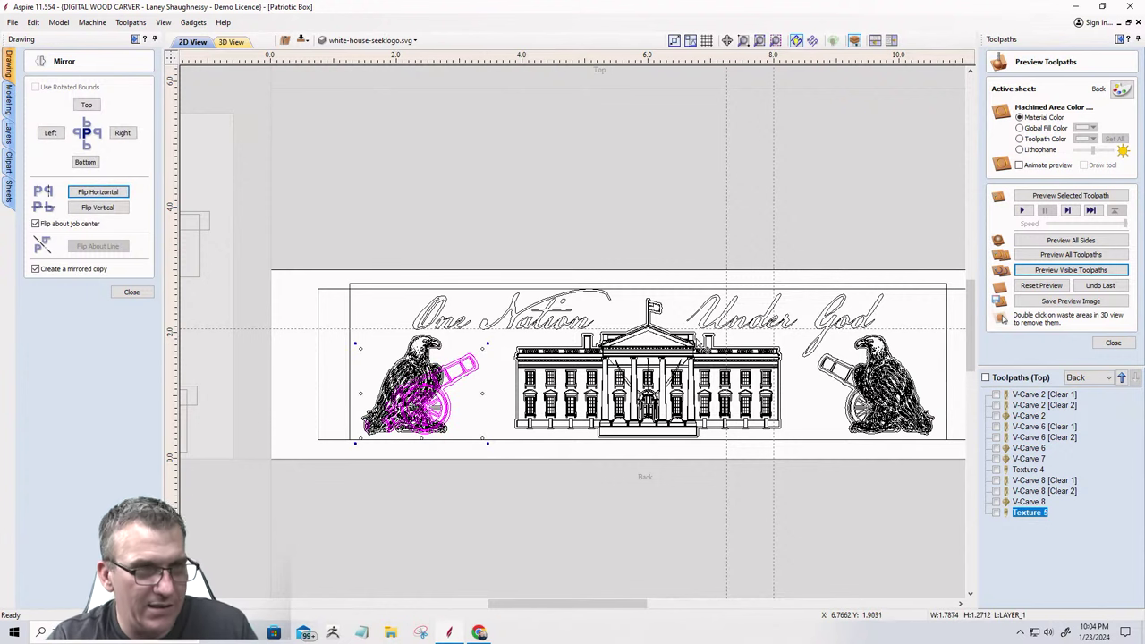
{"action": "left_click", "coordinate": [836, 374], "text": "shift"}
Move the selection to a new hidden layer named 'Cannons'.
{"action": "right_click", "coordinate": [837, 374]}
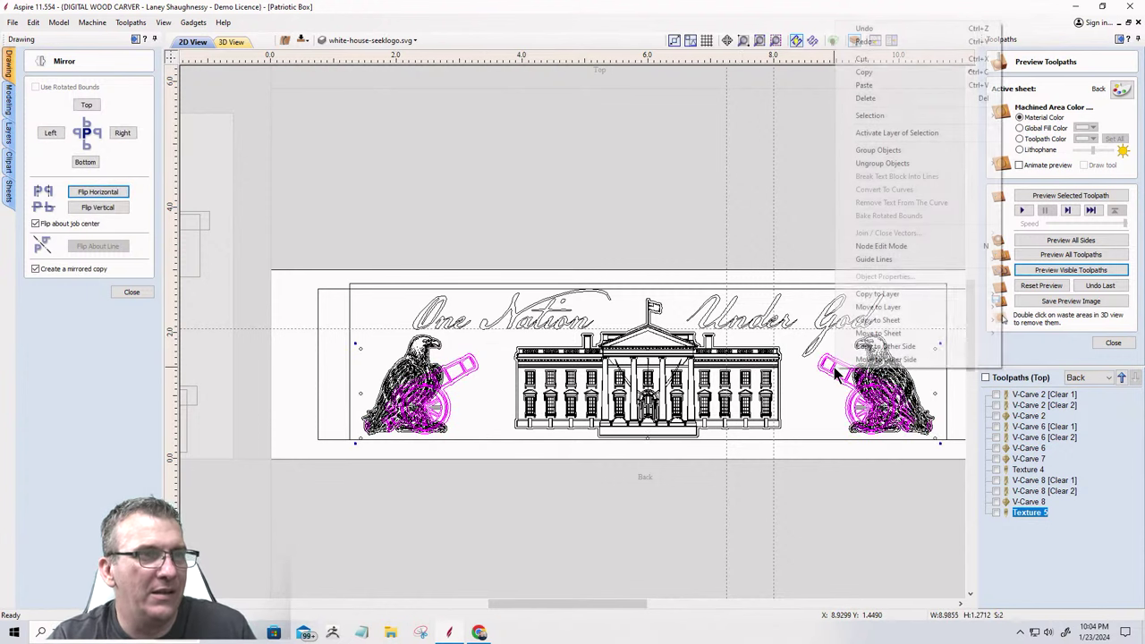
{"action": "mouse_move", "coordinate": [847, 309]}
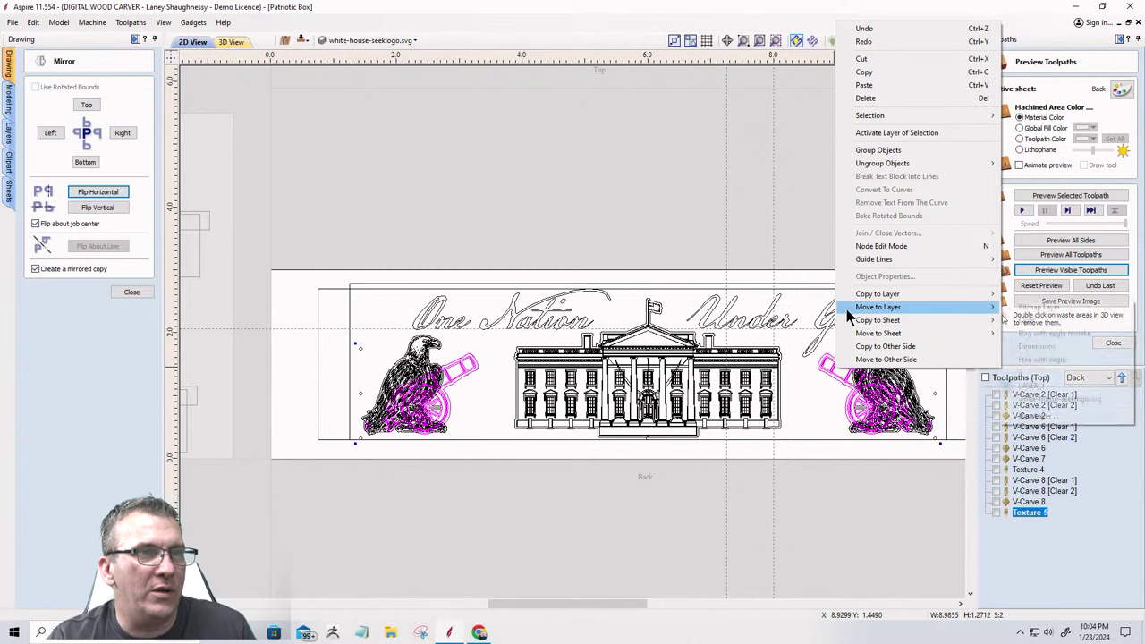
{"action": "left_click", "coordinate": [1045, 428]}
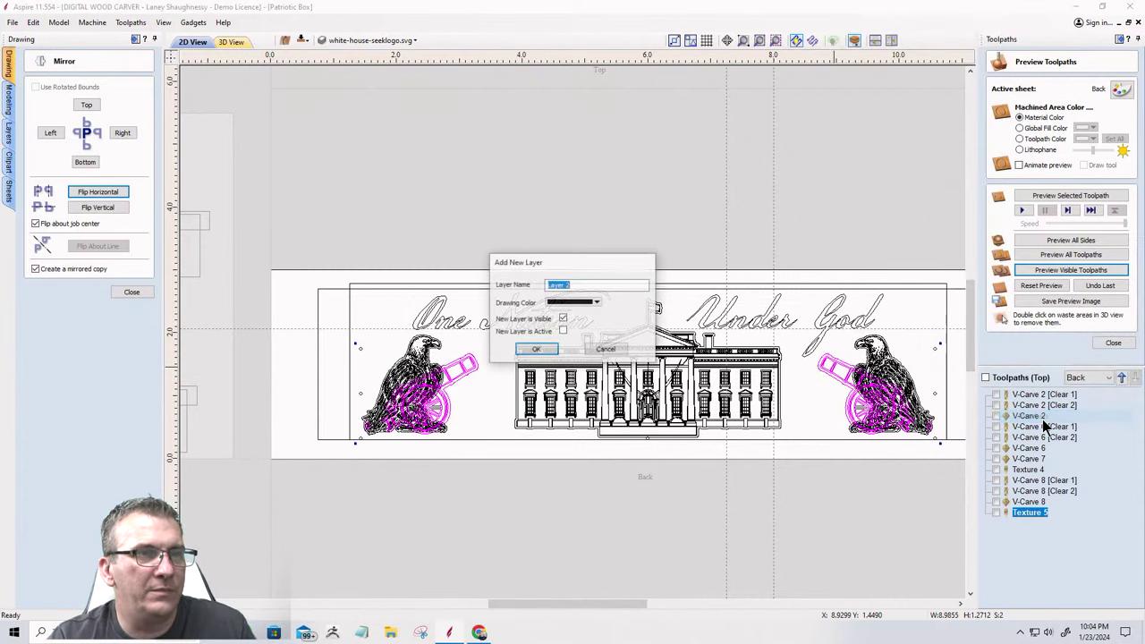
{"action": "type", "text": "Cano"}
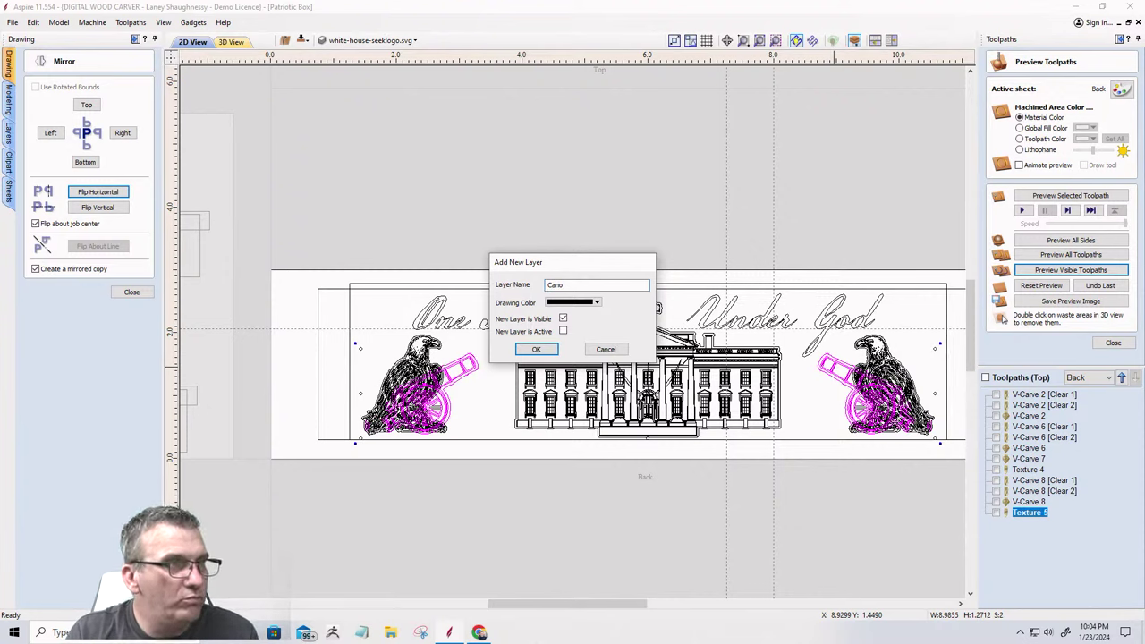
{"action": "key", "text": "BackSpace"}
{"action": "type", "text": "non"}
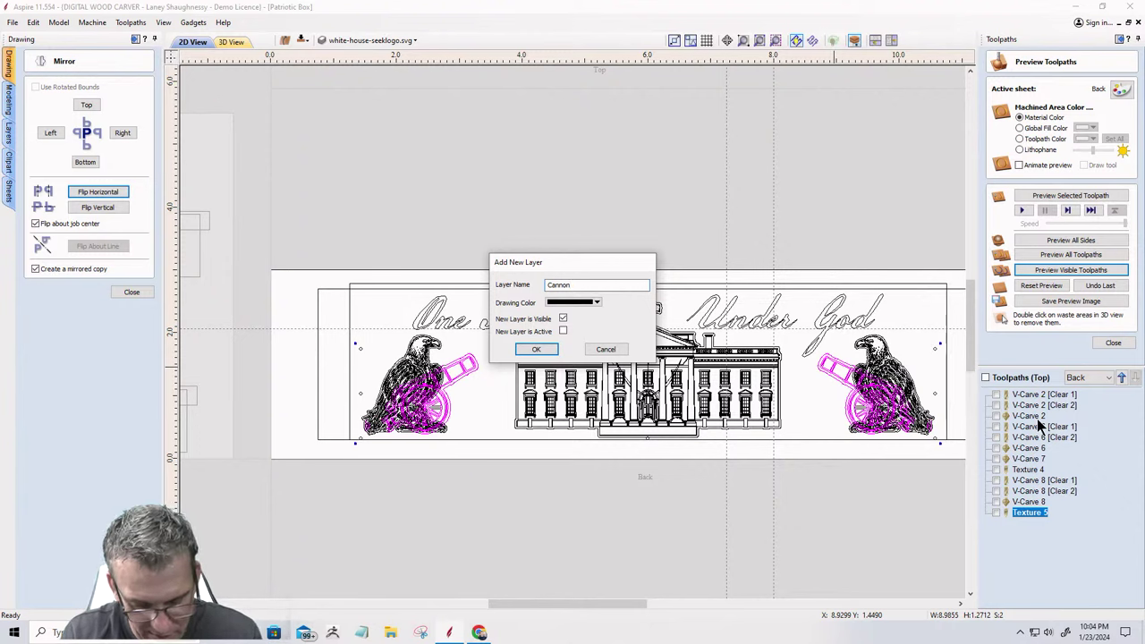
{"action": "type", "text": "s"}
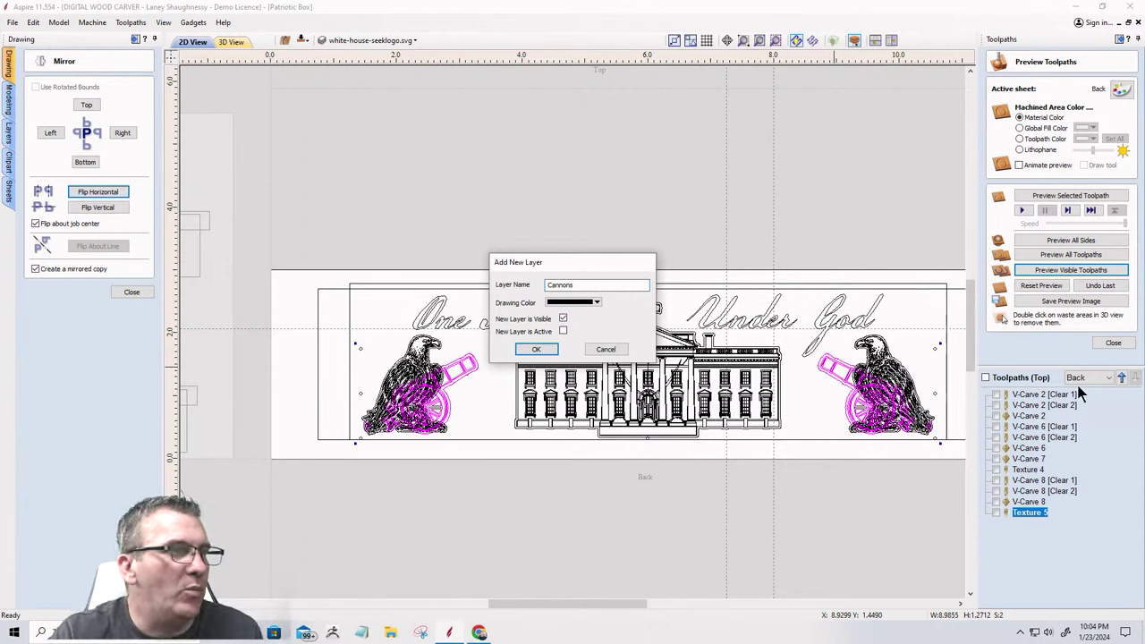
{"action": "left_click", "coordinate": [563, 318]}
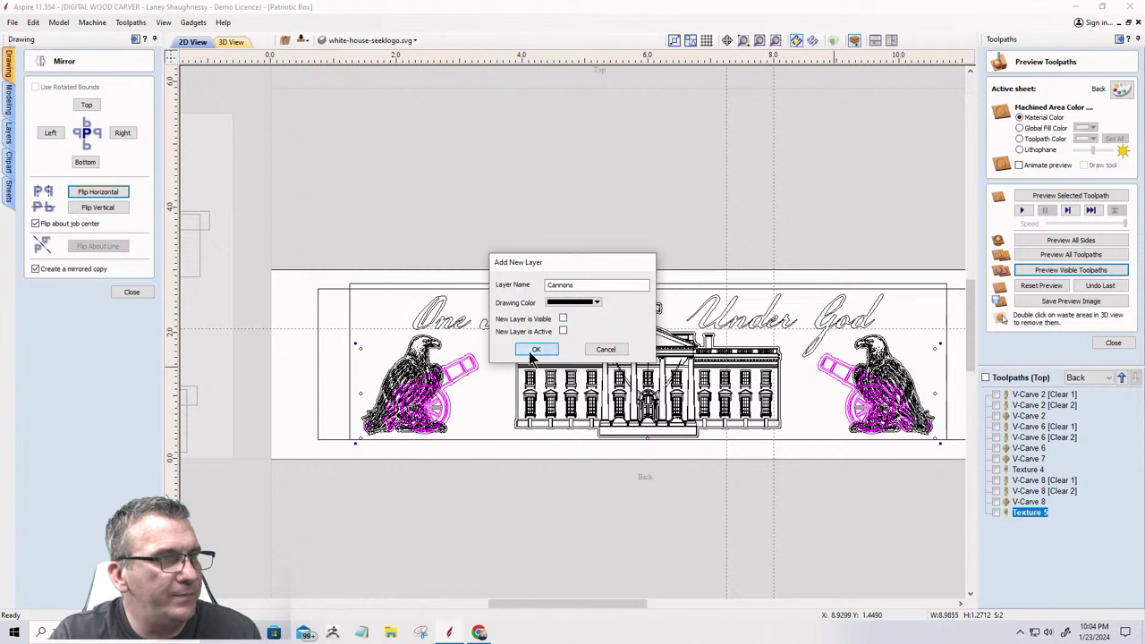
{"action": "left_click", "coordinate": [536, 350]}
Select both eagles and move them to a new hidden layer named 'Eagles'.
{"action": "left_click_drag", "start_coordinate": [335, 323], "coordinate": [459, 472]}
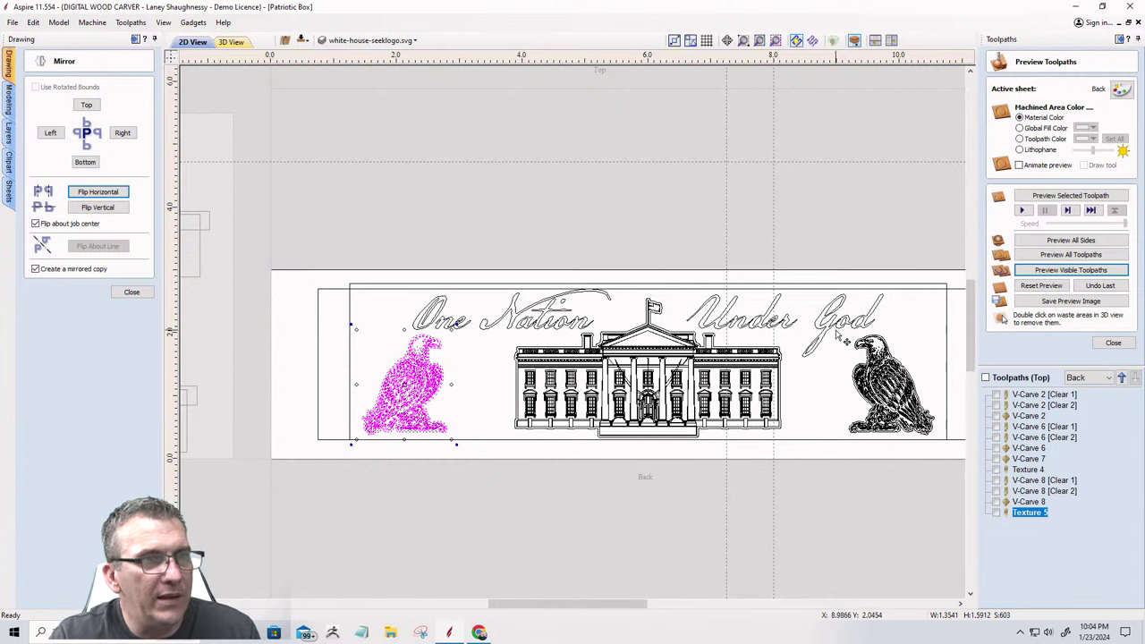
{"action": "left_click_drag", "start_coordinate": [837, 330], "coordinate": [945, 488], "text": "shift"}
{"action": "right_click", "coordinate": [890, 423]}
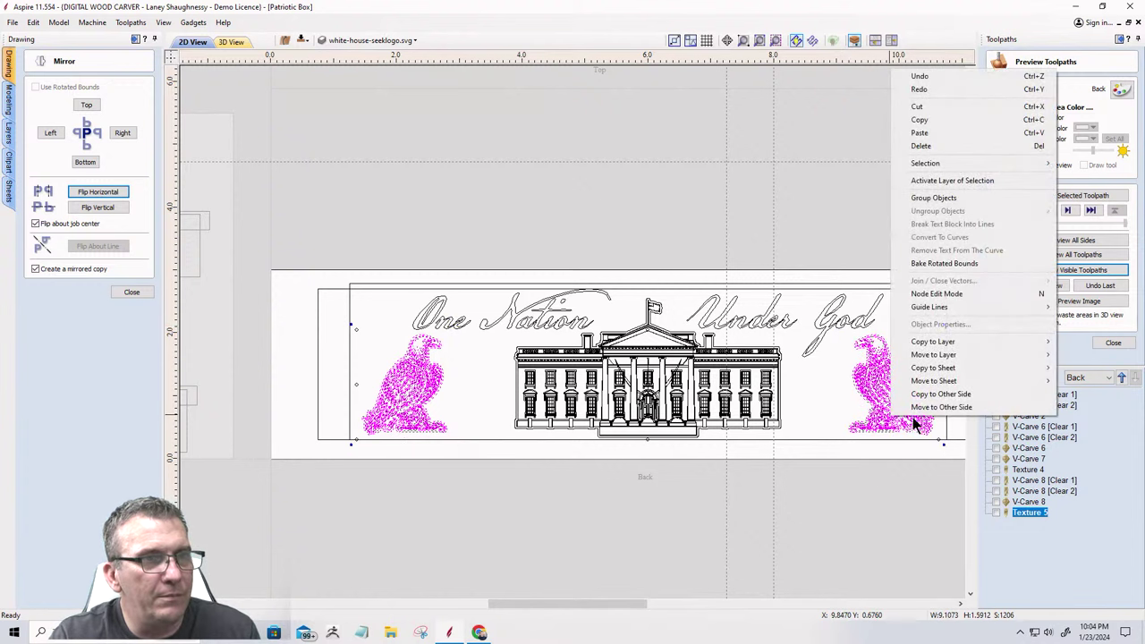
{"action": "mouse_move", "coordinate": [897, 362]}
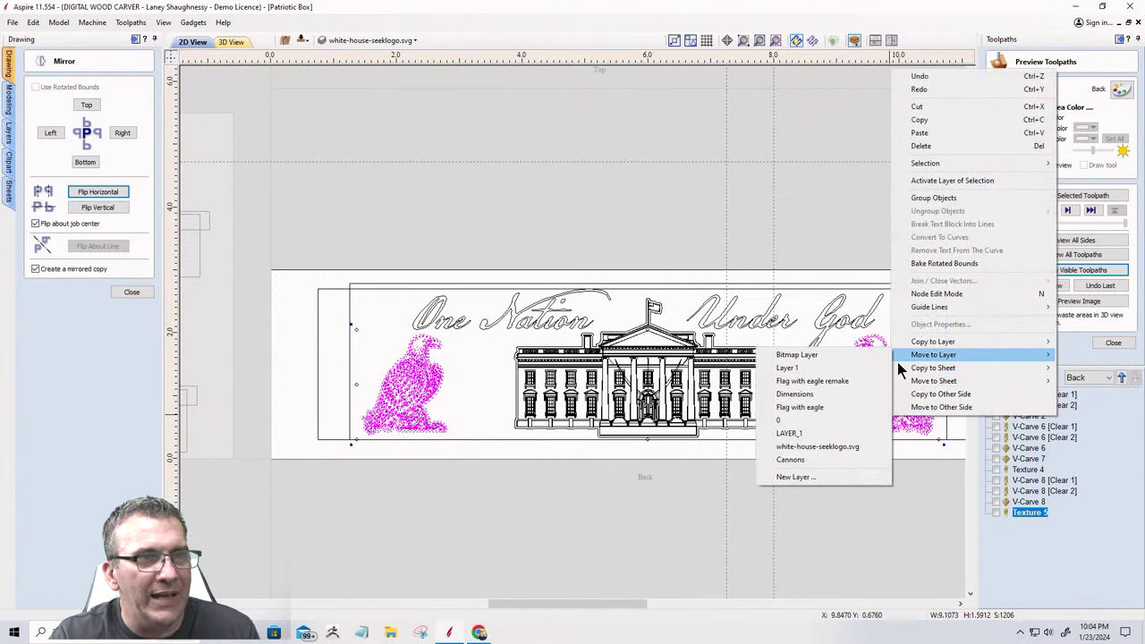
{"action": "left_click", "coordinate": [795, 477]}
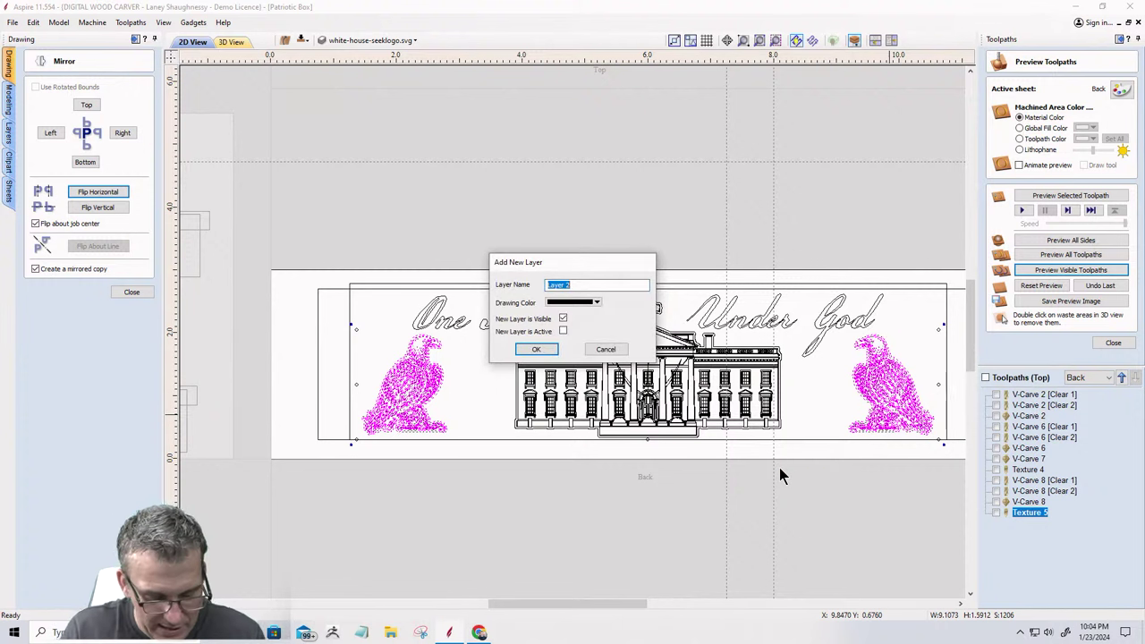
{"action": "type", "text": "Eagle"}
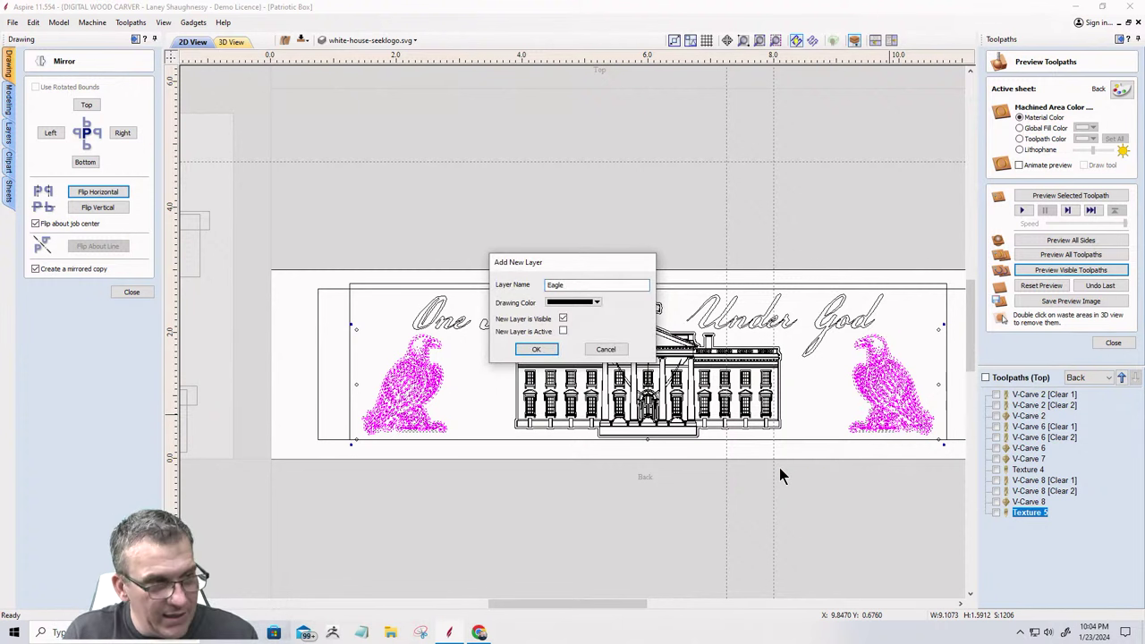
{"action": "type", "text": "s"}
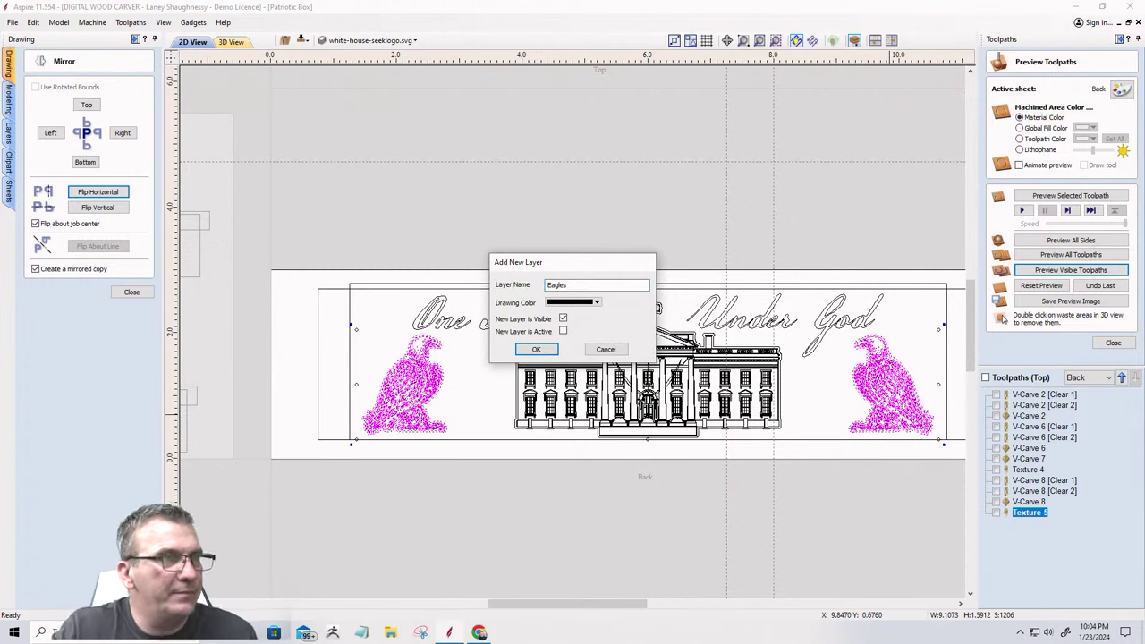
{"action": "left_click", "coordinate": [563, 319]}
{"action": "left_click", "coordinate": [542, 349]}
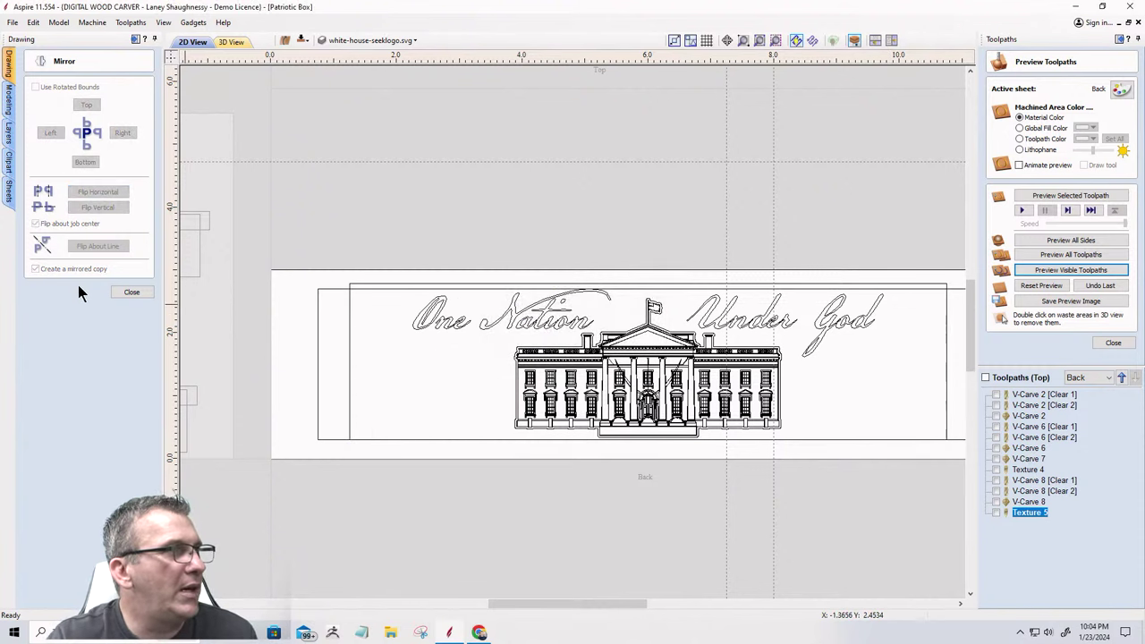
Close the Mirror panel, paste the minuteman picture and place it above the panel.
{"action": "left_click", "coordinate": [132, 292]}
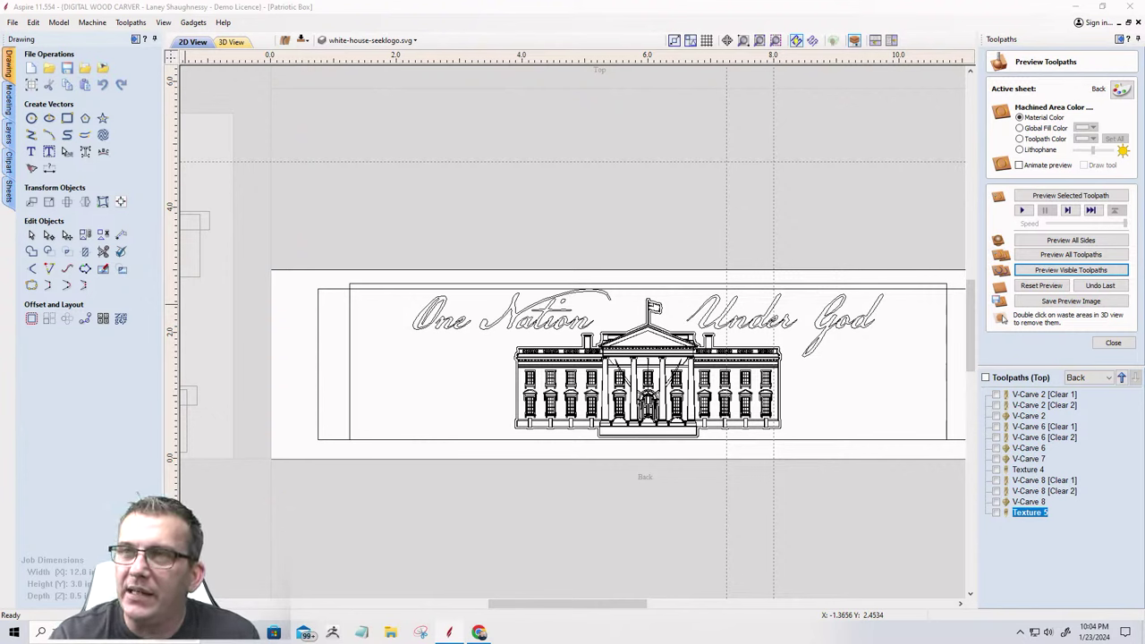
{"action": "key", "text": "ctrl+v"}
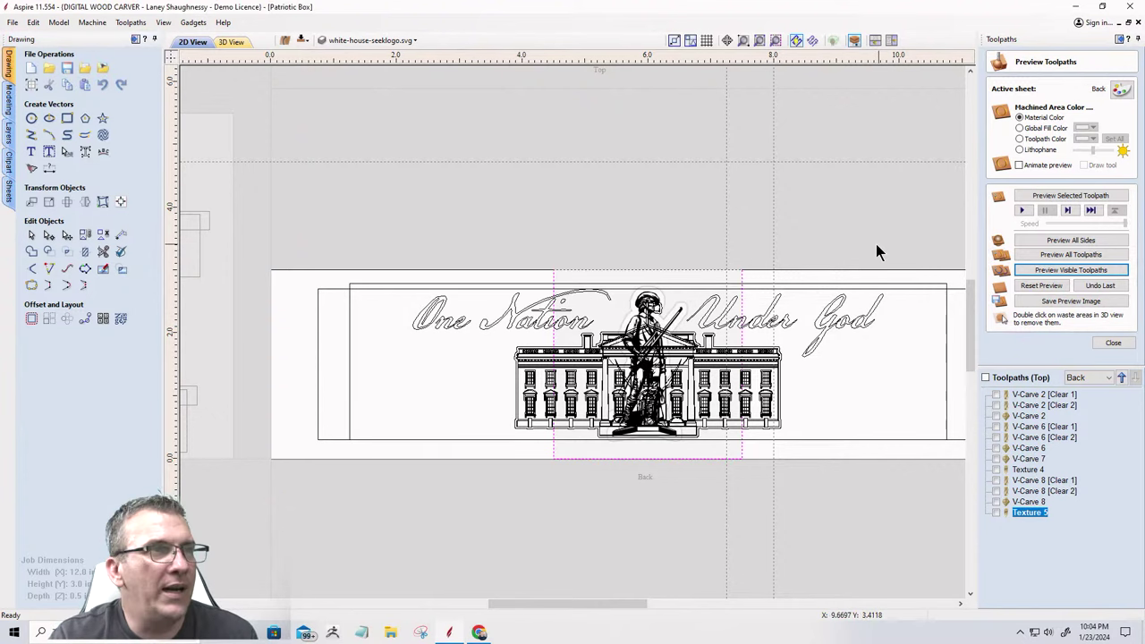
{"action": "left_click", "coordinate": [629, 315]}
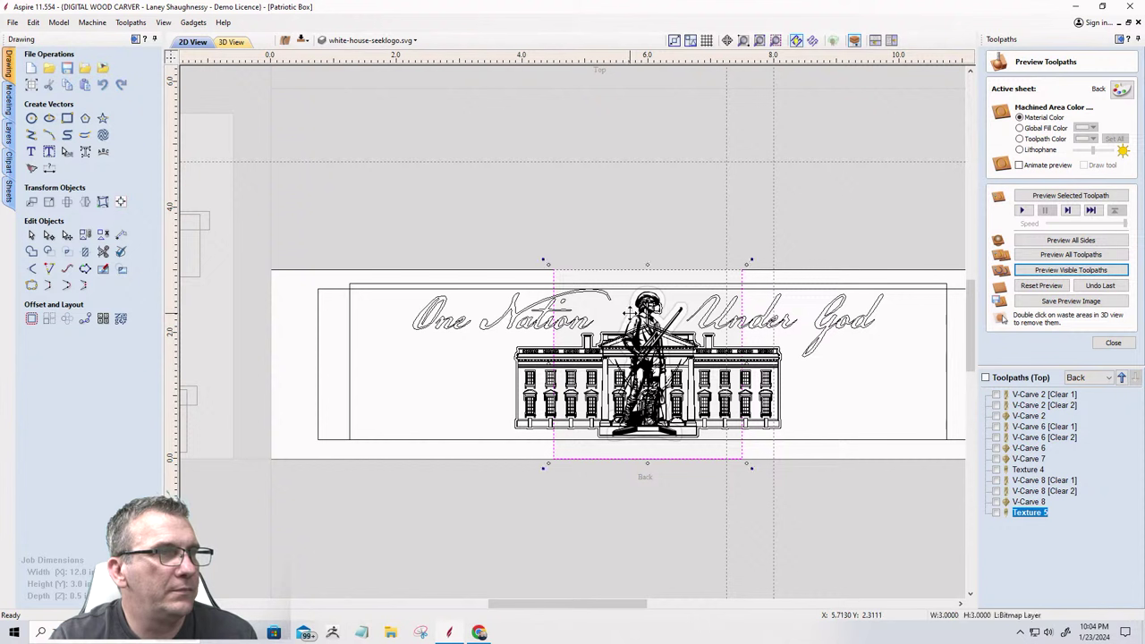
{"action": "left_click_drag", "start_coordinate": [629, 315], "coordinate": [340, 130]}
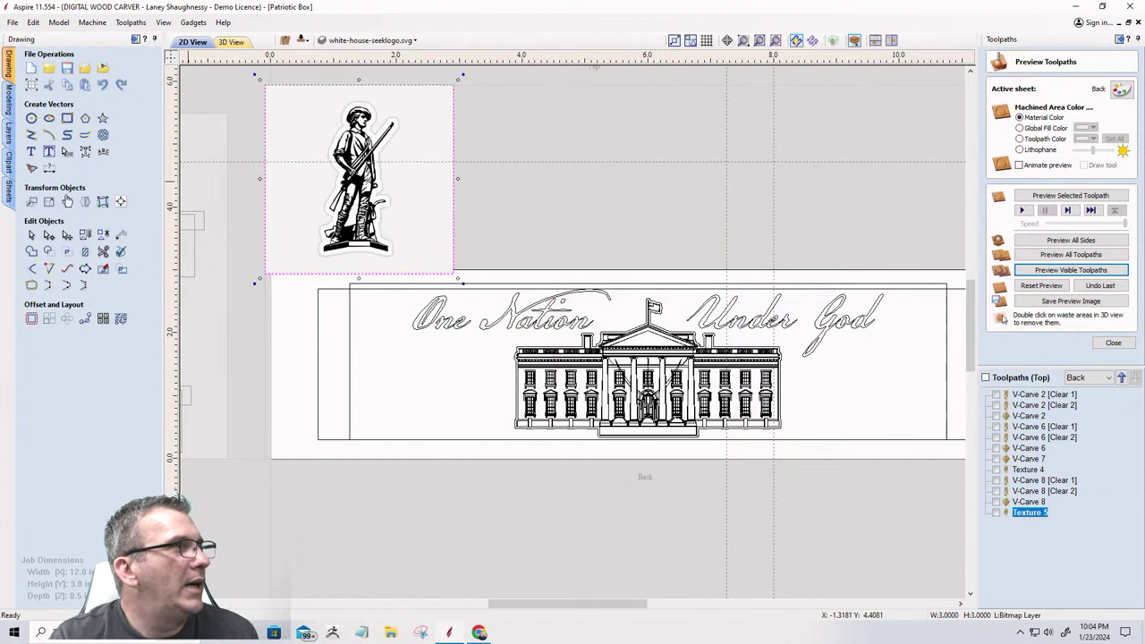
Trace the minuteman bitmap with Fading 0%, Threshold 0.71 and Noise filter 3.
{"action": "left_click", "coordinate": [32, 168]}
{"action": "scroll", "coordinate": [315, 123], "scroll_direction": "up", "scroll_amount": 3}
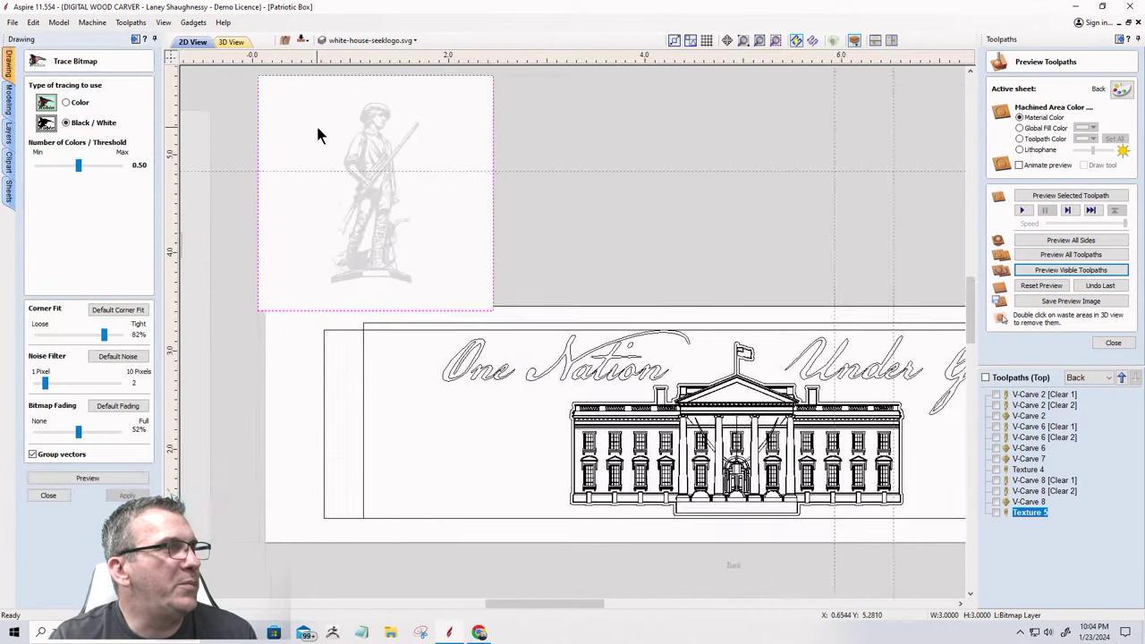
{"action": "left_click_drag", "start_coordinate": [78, 430], "coordinate": [36, 431]}
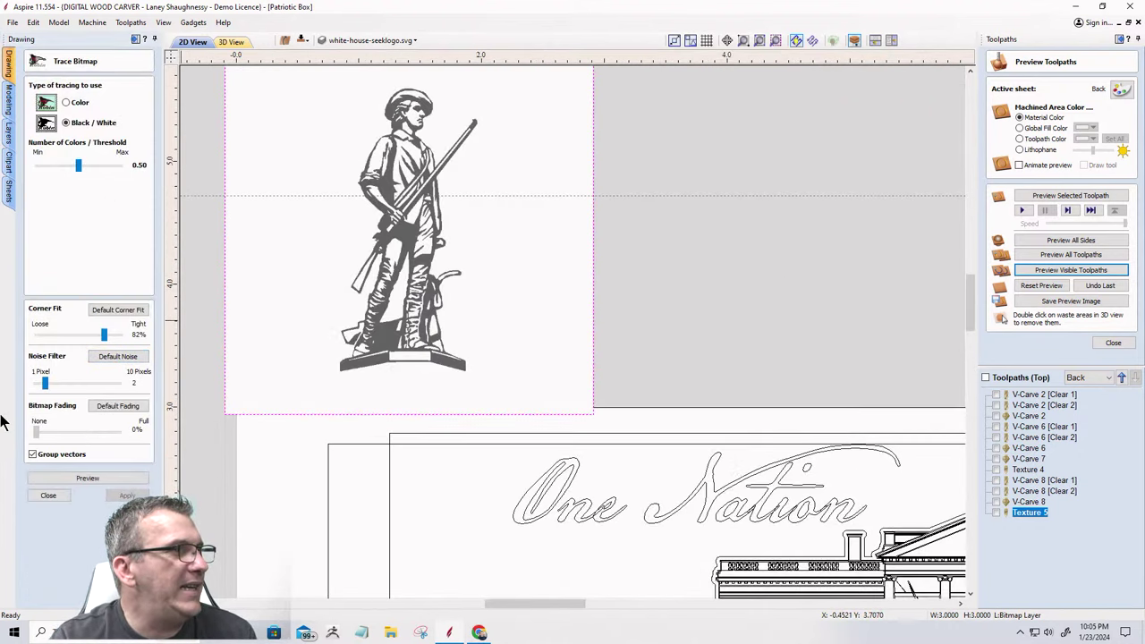
{"action": "left_click_drag", "start_coordinate": [78, 167], "coordinate": [96, 168]}
{"action": "scroll", "coordinate": [357, 168], "scroll_direction": "up", "scroll_amount": 2}
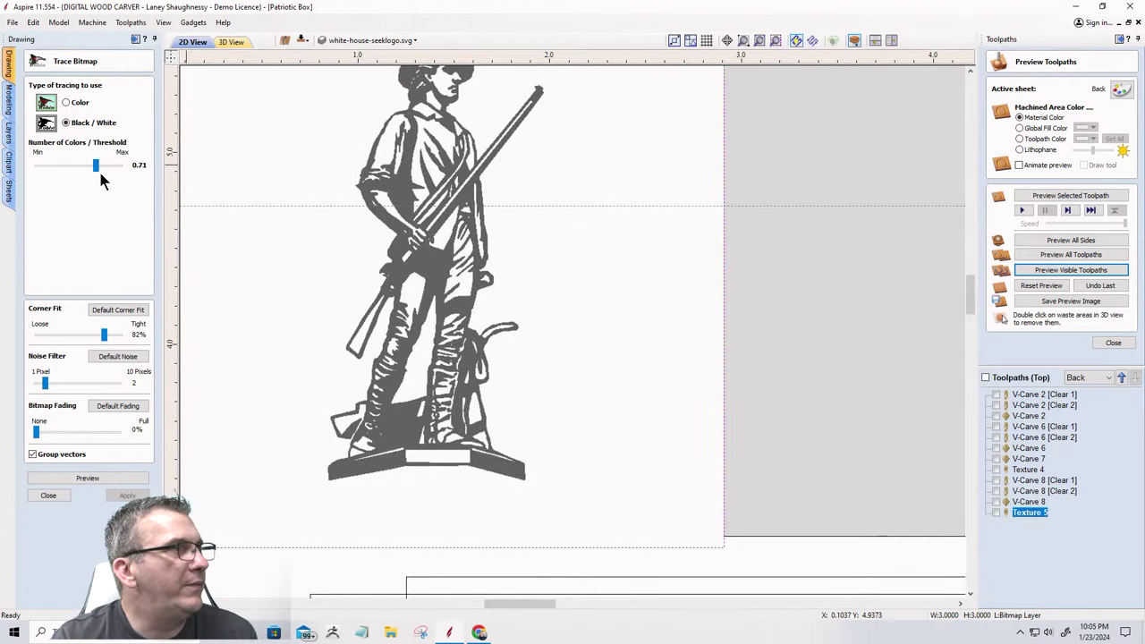
{"action": "left_click_drag", "start_coordinate": [45, 383], "coordinate": [54, 386]}
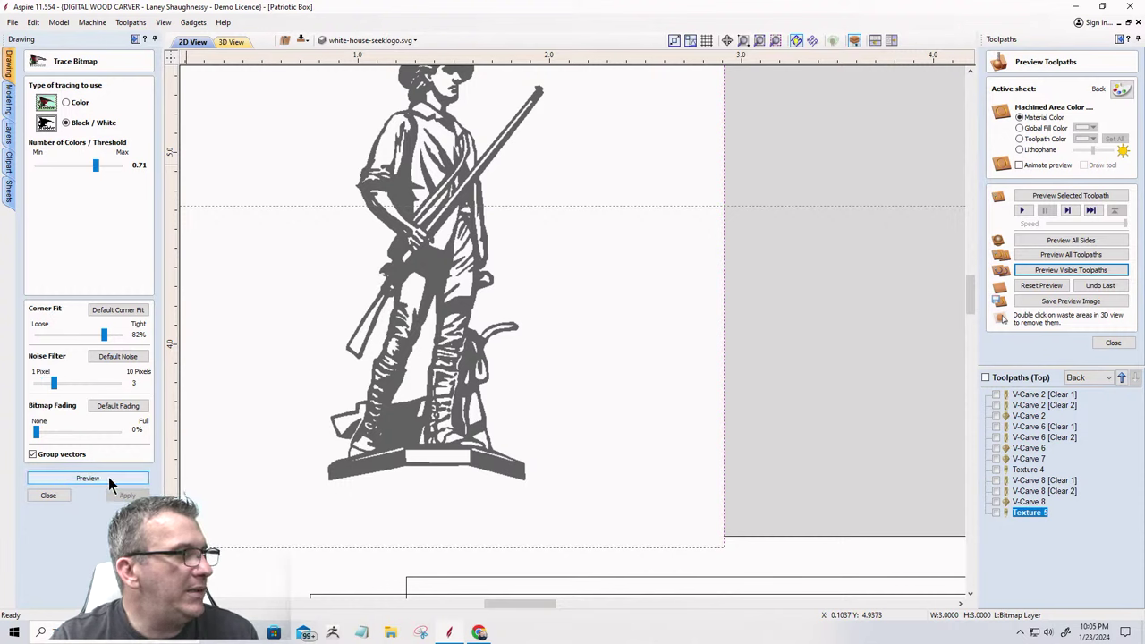
{"action": "left_click", "coordinate": [108, 477]}
{"action": "left_click", "coordinate": [125, 495]}
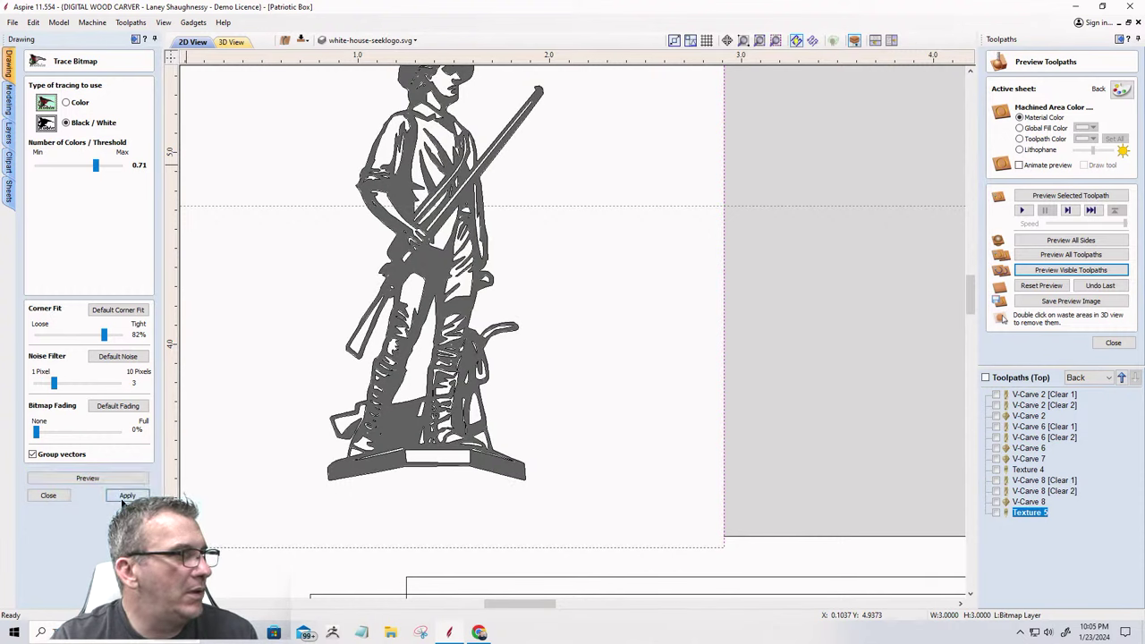
{"action": "key", "text": "Return"}
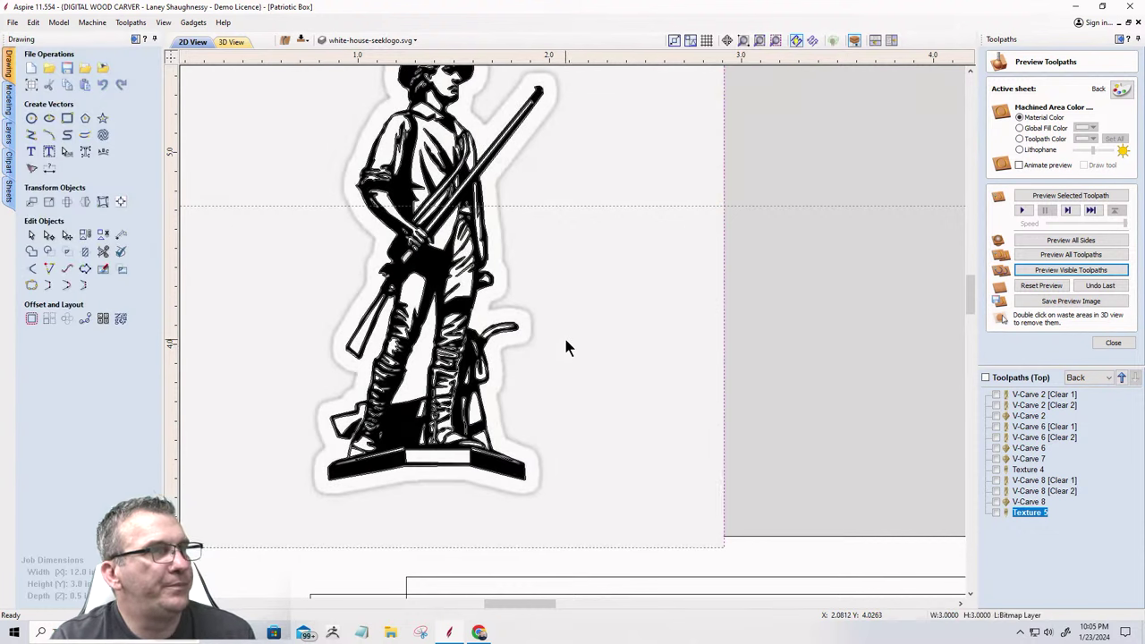
Delete the original minuteman picture, then move and shrink the traced minuteman to the panel's left end.
{"action": "key", "text": "Delete"}
{"action": "scroll", "coordinate": [567, 337], "scroll_direction": "down", "scroll_amount": 5}
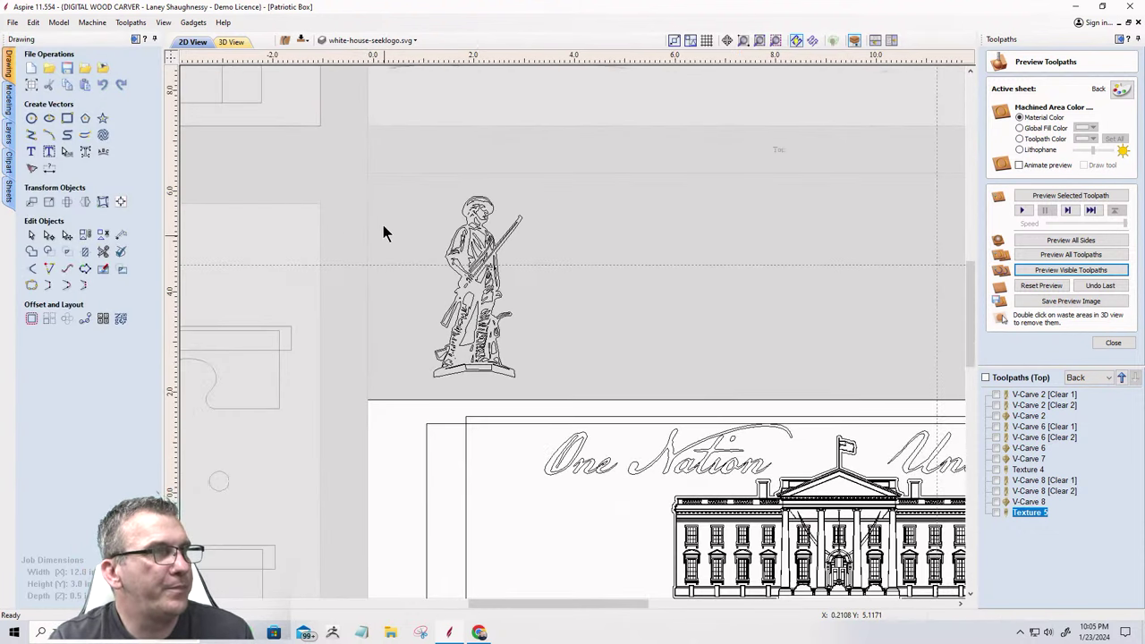
{"action": "left_click_drag", "start_coordinate": [492, 350], "coordinate": [407, 204]}
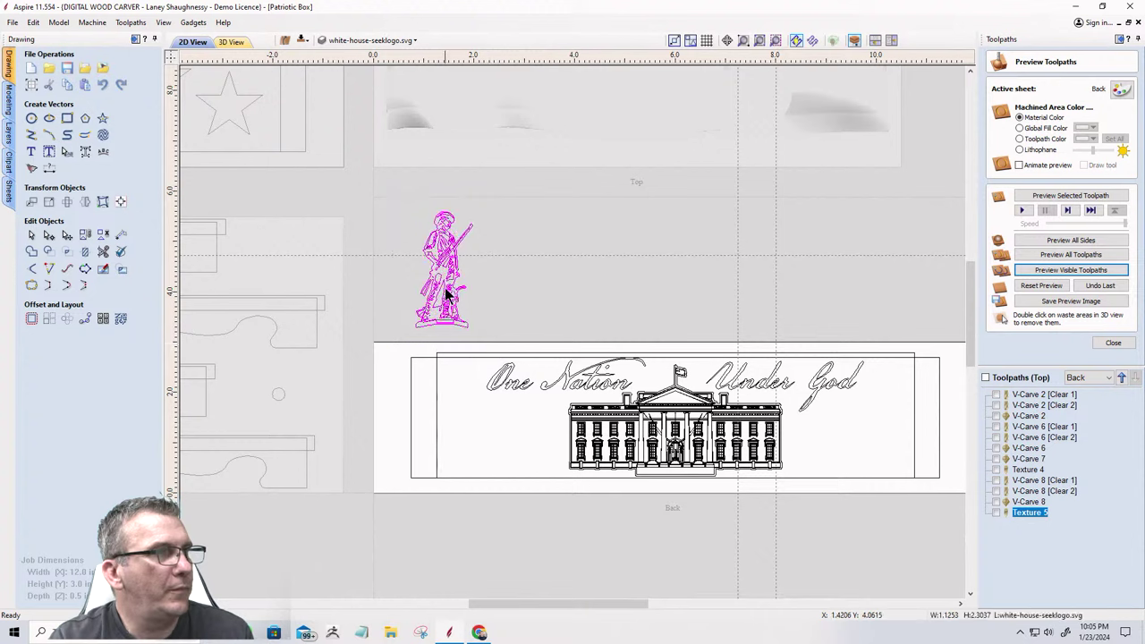
{"action": "left_click_drag", "start_coordinate": [444, 325], "coordinate": [467, 424]}
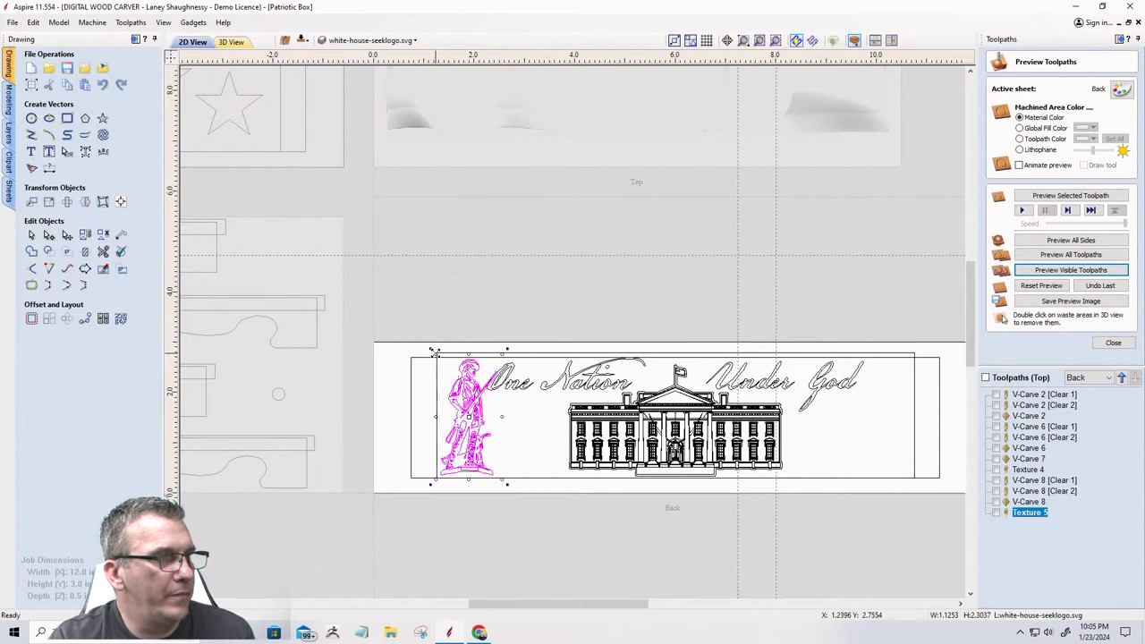
{"action": "left_click_drag", "start_coordinate": [441, 365], "coordinate": [450, 376]}
{"action": "scroll", "coordinate": [481, 432], "scroll_direction": "up", "scroll_amount": 2}
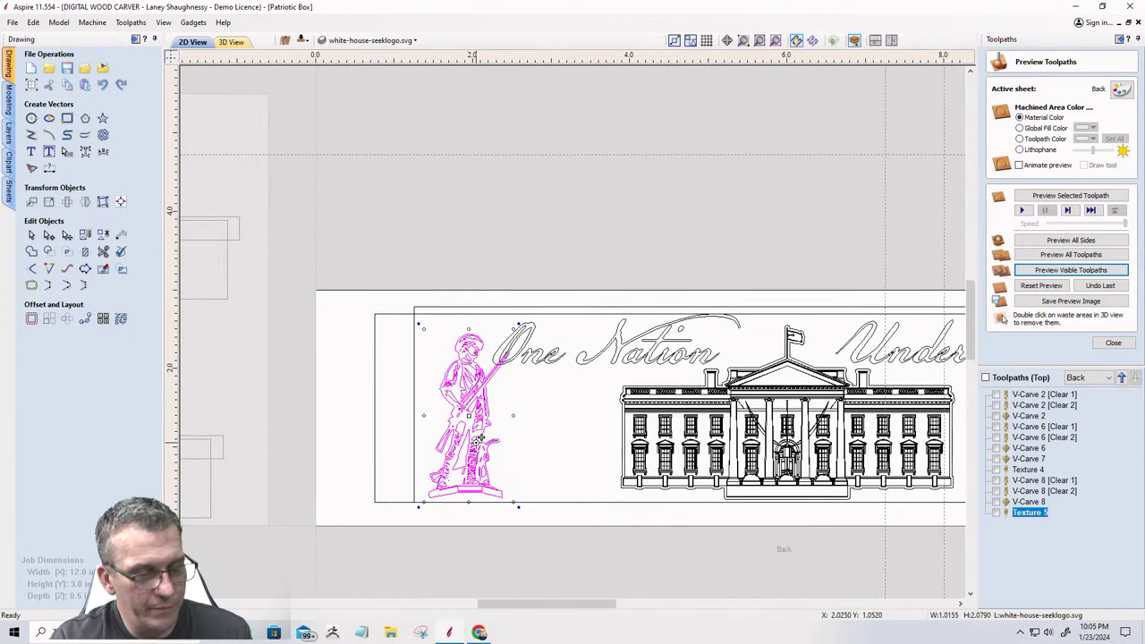
{"action": "left_click_drag", "start_coordinate": [479, 438], "coordinate": [473, 442]}
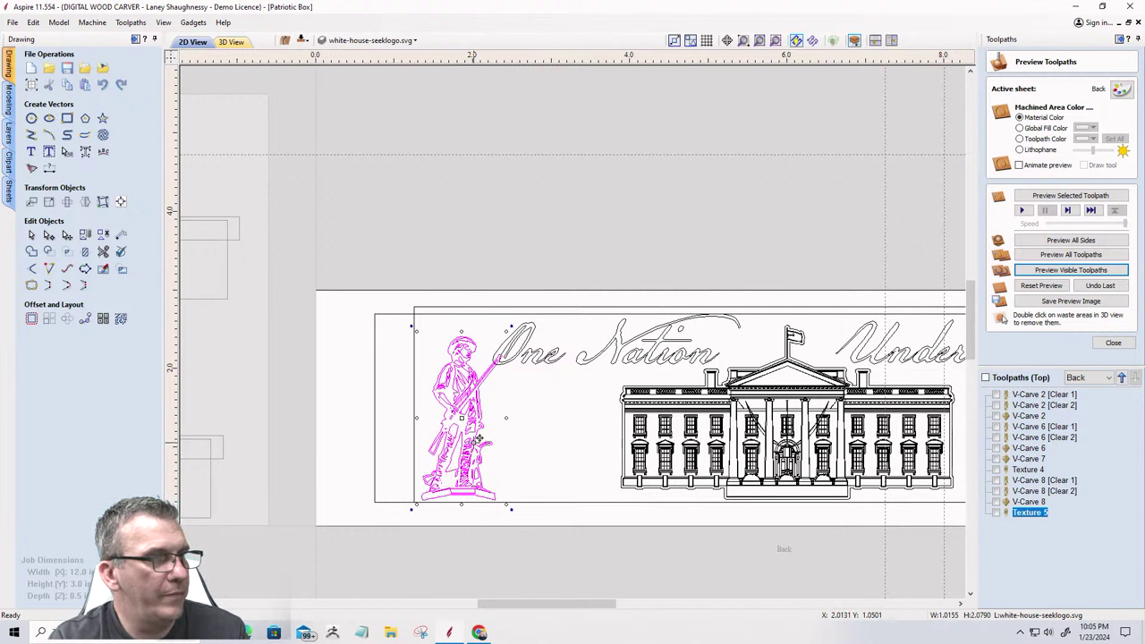
{"action": "scroll", "coordinate": [574, 370], "scroll_direction": "up", "scroll_amount": 2}
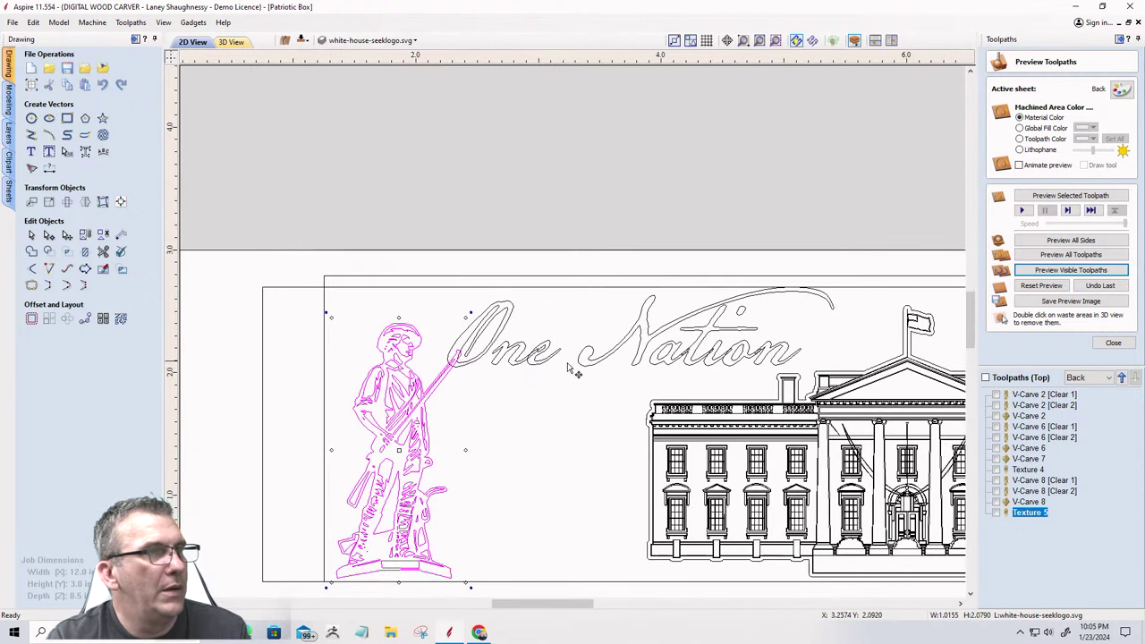
Shrink the left minuteman a little more and nudge it slightly right.
{"action": "left_click", "coordinate": [474, 403]}
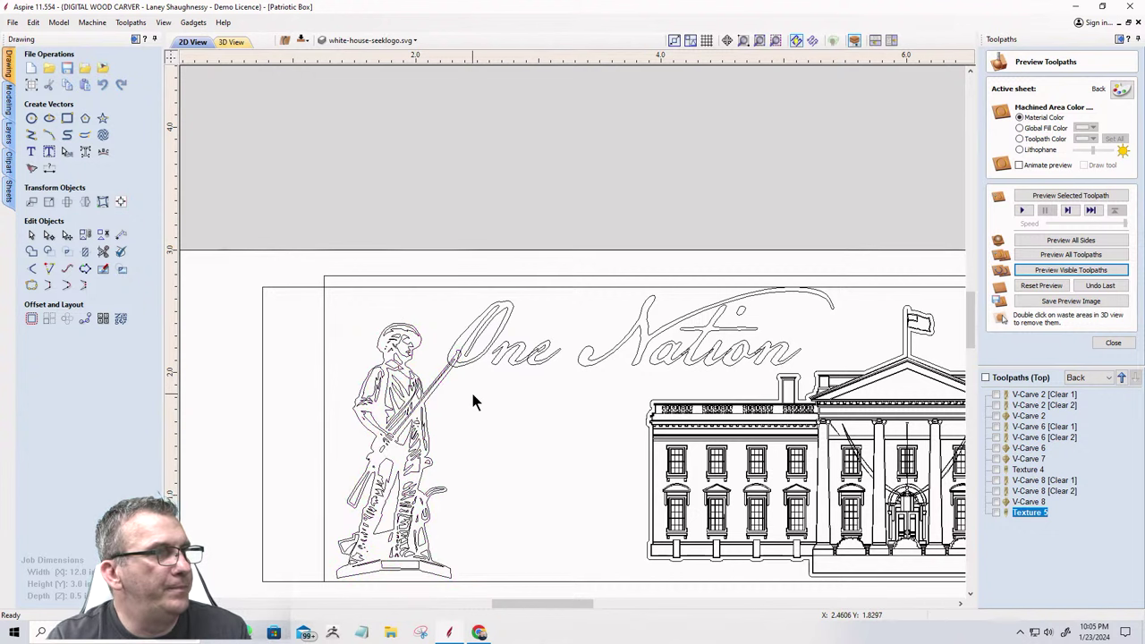
{"action": "scroll", "coordinate": [442, 362], "scroll_direction": "down", "scroll_amount": 2}
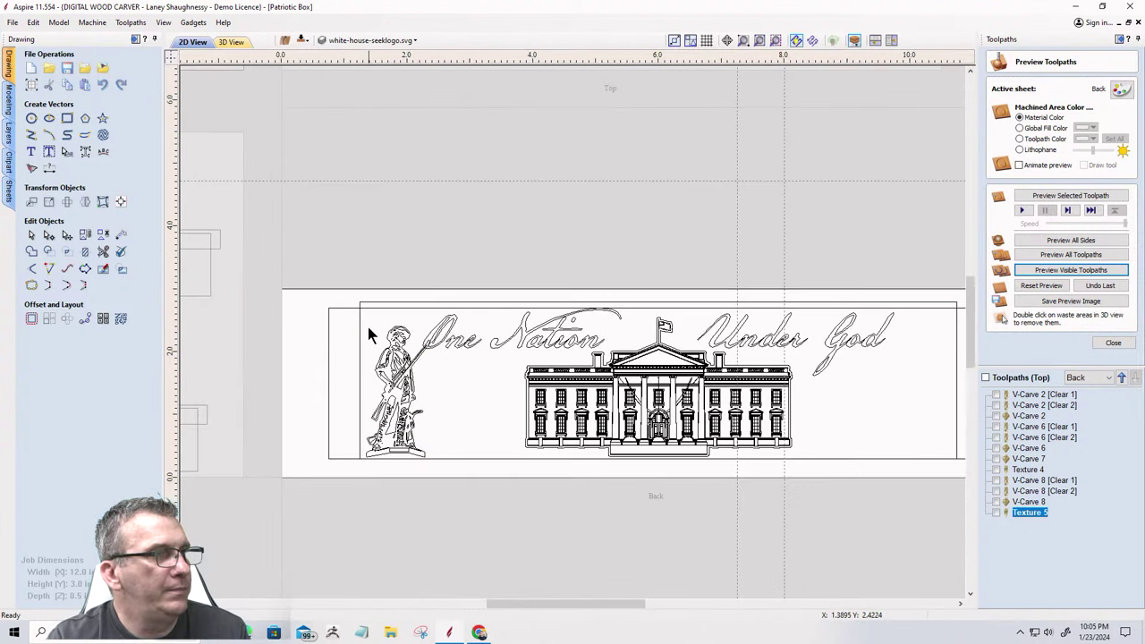
{"action": "left_click", "coordinate": [386, 383]}
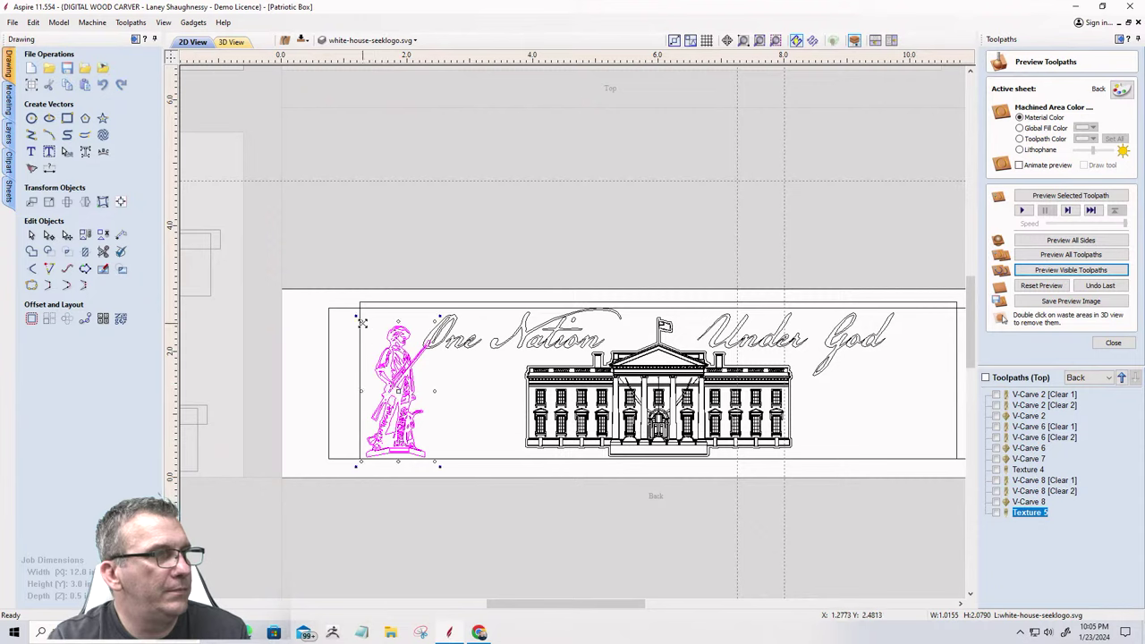
{"action": "left_click_drag", "start_coordinate": [362, 322], "coordinate": [367, 336]}
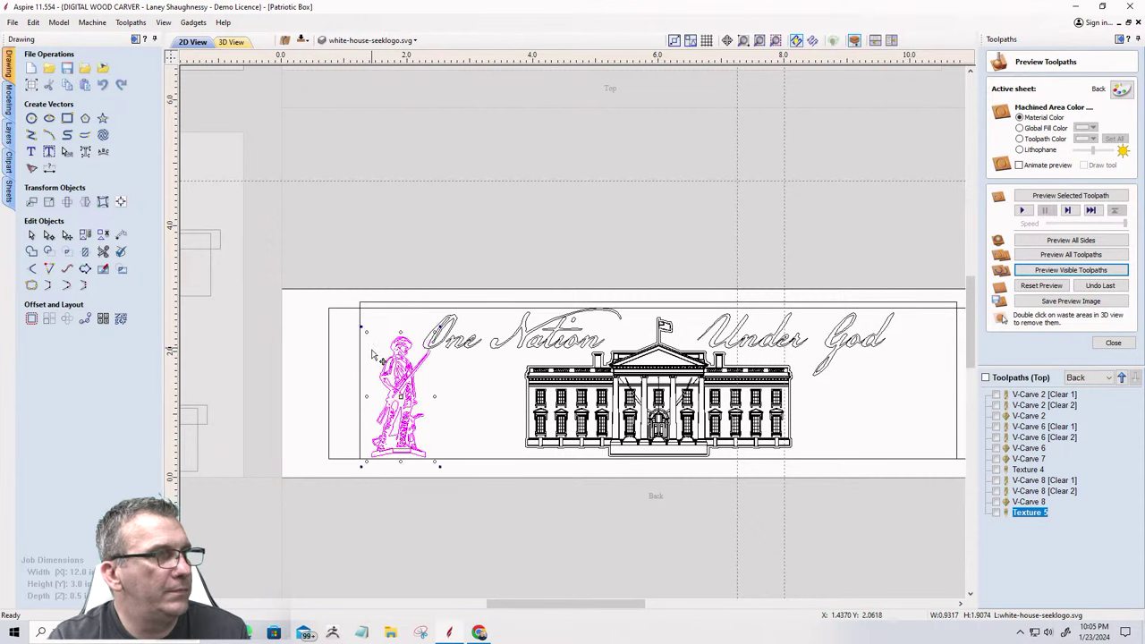
{"action": "key", "text": "Right"}
{"action": "key", "text": "Right"}
{"action": "key", "text": "Right"}
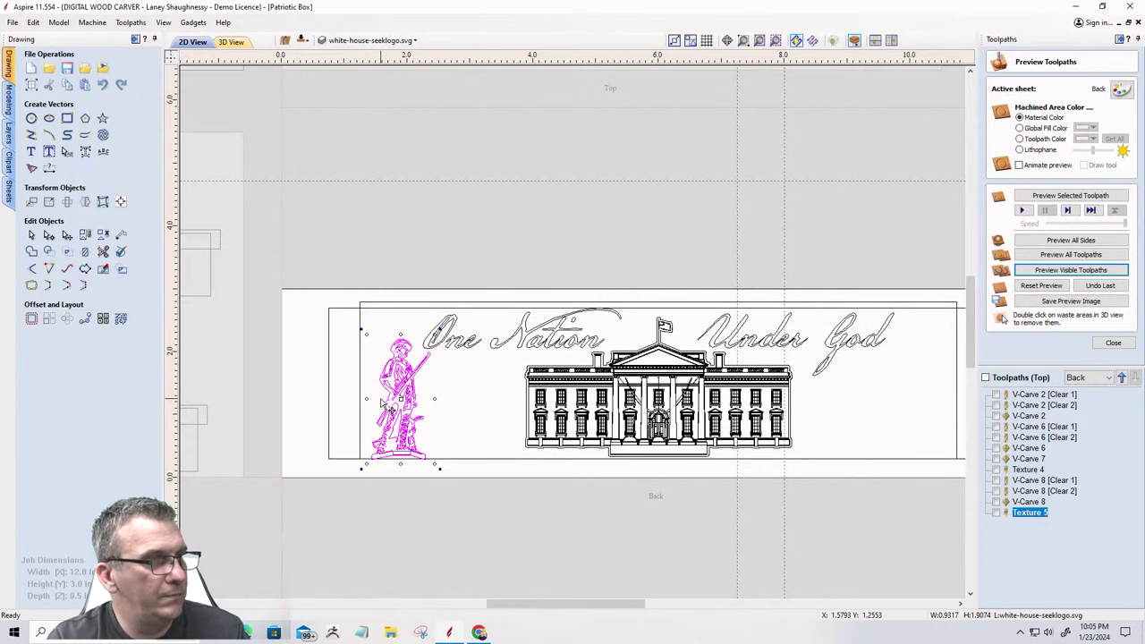
{"action": "key", "text": "Right"}
{"action": "key", "text": "Right"}
{"action": "key", "text": "Right"}
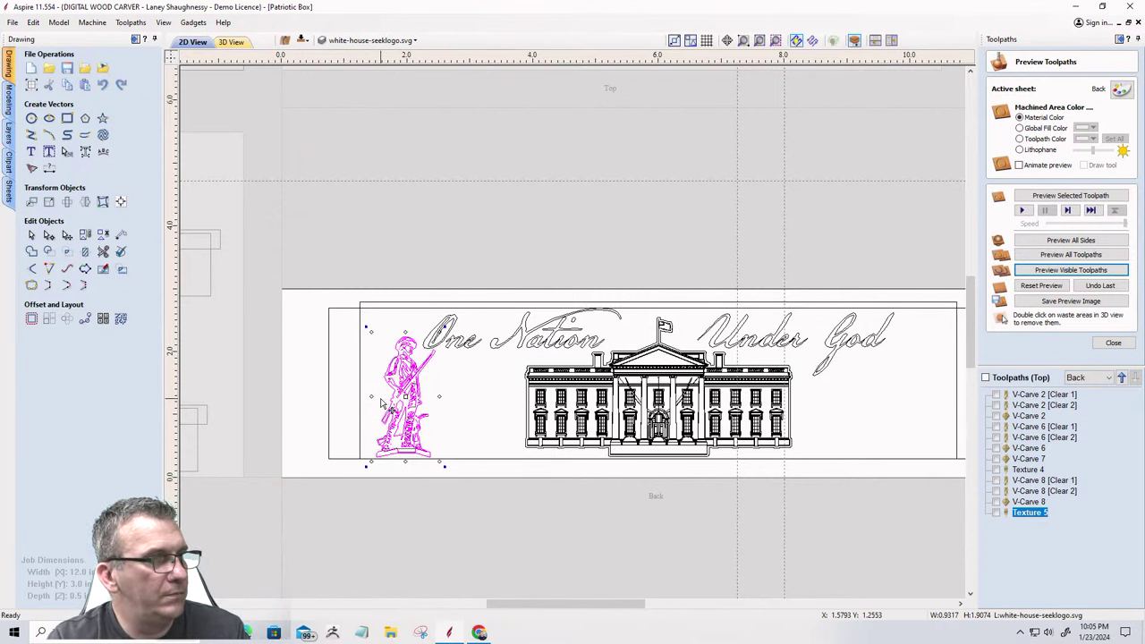
{"action": "scroll", "coordinate": [429, 442], "scroll_direction": "up", "scroll_amount": 2}
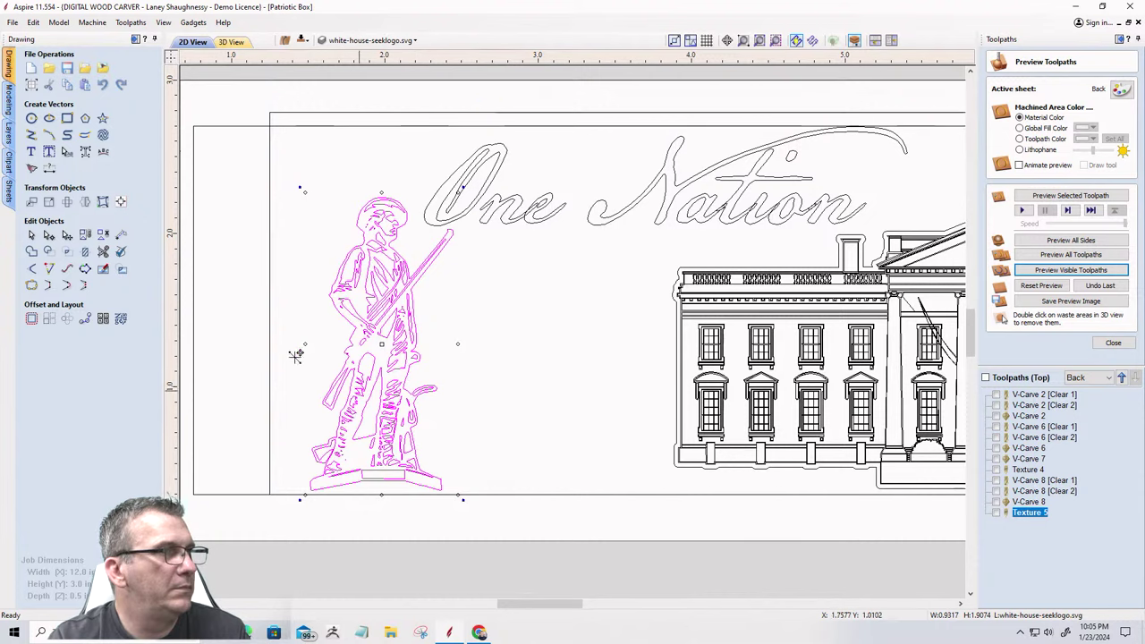
{"action": "scroll", "coordinate": [296, 353], "scroll_direction": "down", "scroll_amount": 2}
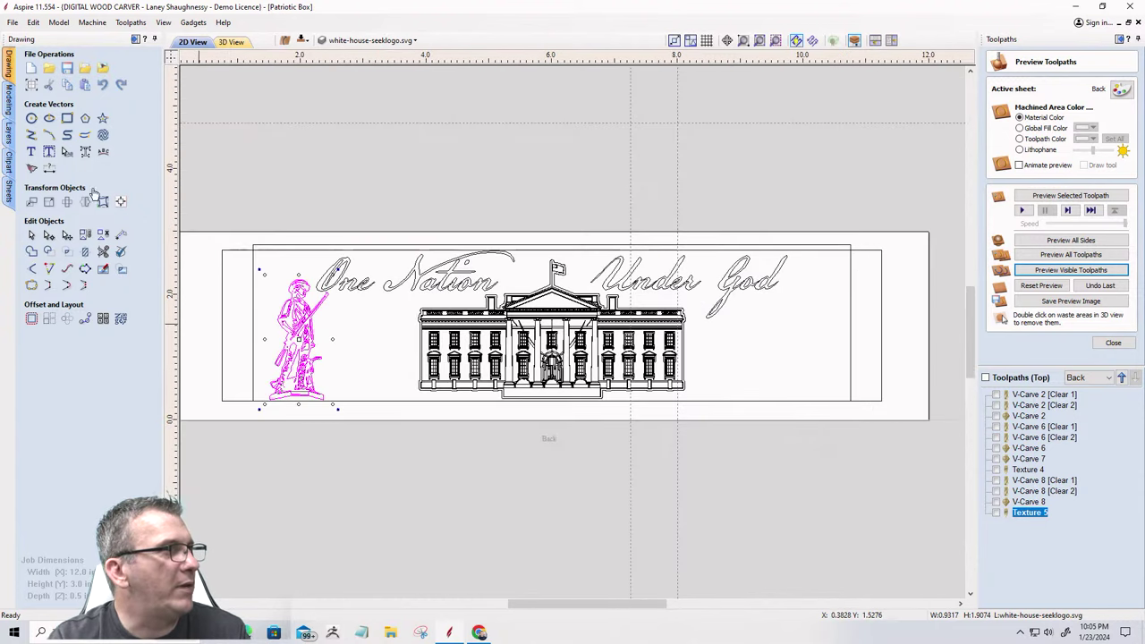
Add a horizontally flipped copy of the minuteman, mirrored about the job center, at the right end.
{"action": "left_click", "coordinate": [121, 203]}
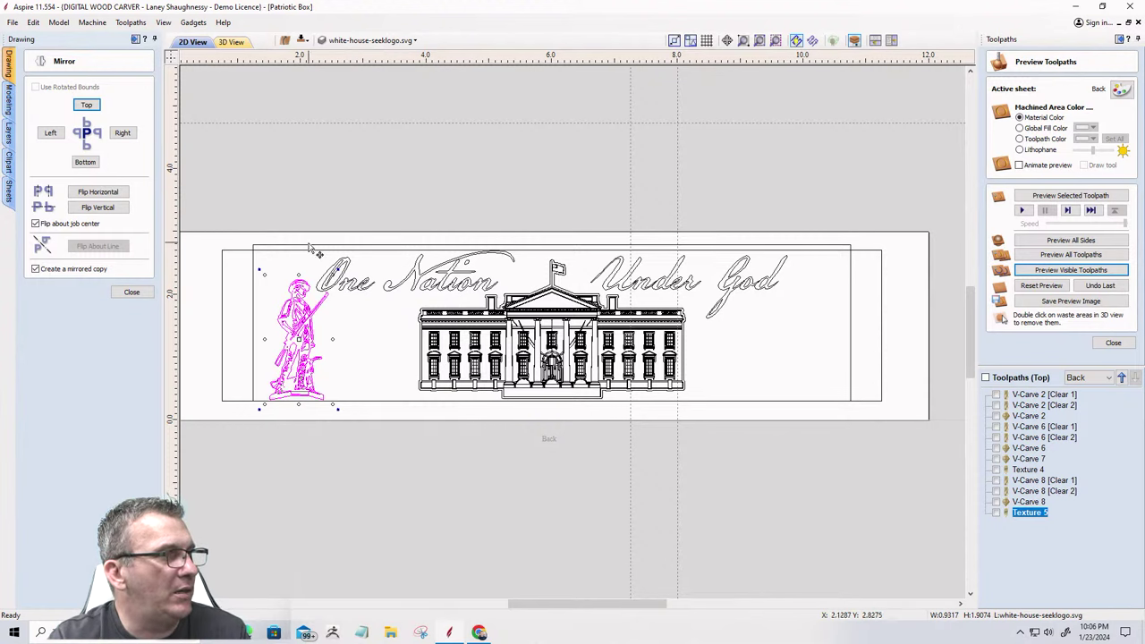
{"action": "left_click", "coordinate": [94, 192]}
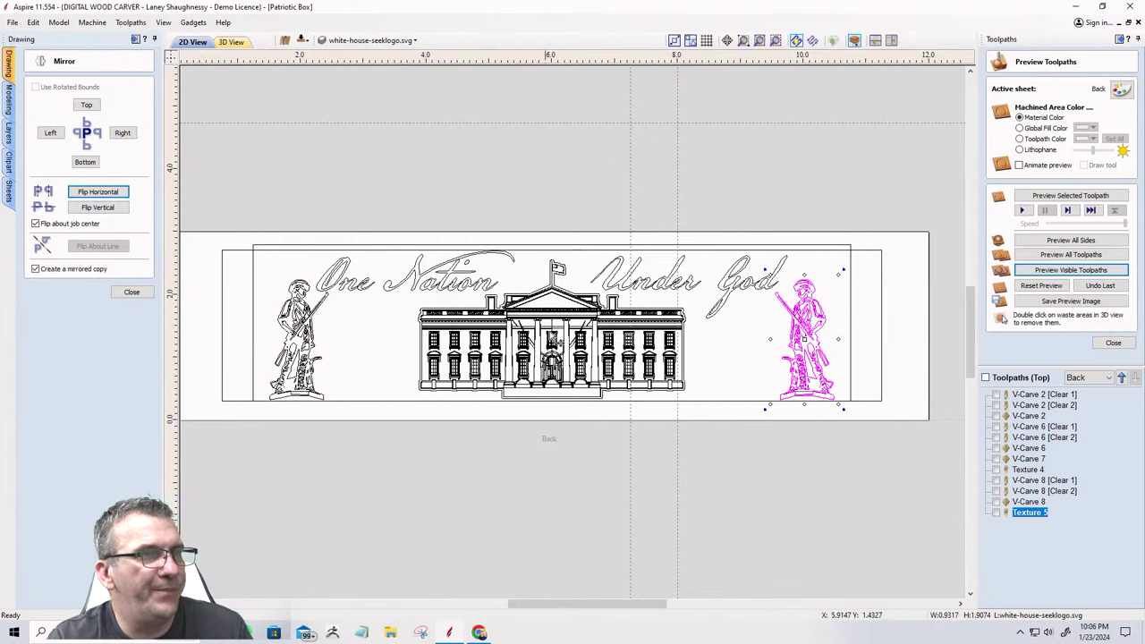
{"action": "left_click", "coordinate": [397, 356]}
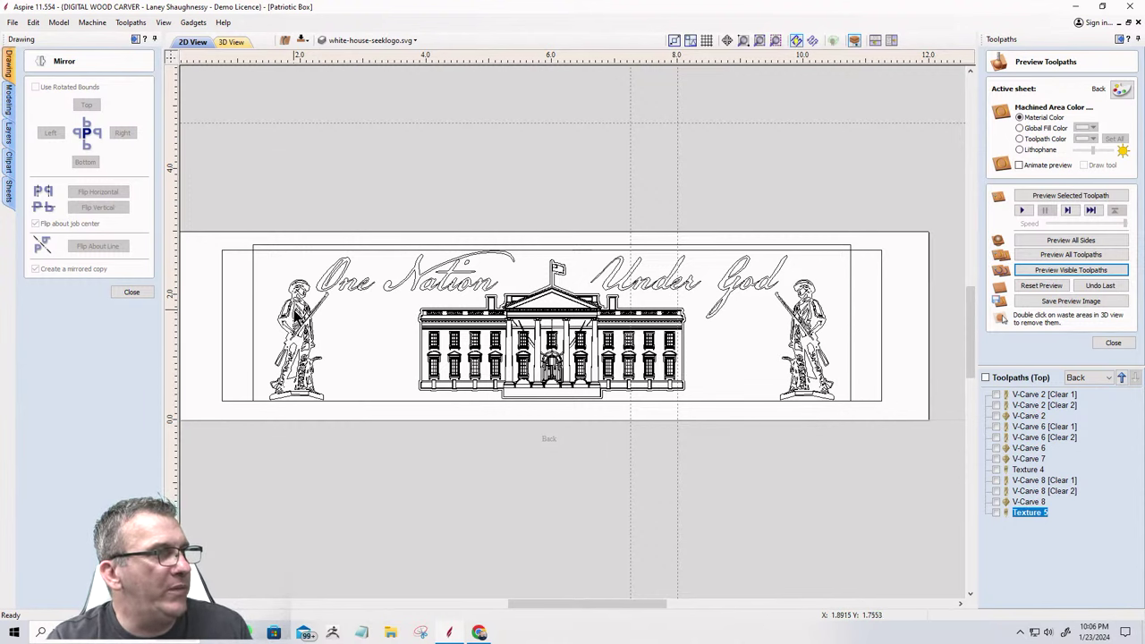
{"action": "left_click", "coordinate": [293, 327]}
{"action": "scroll", "coordinate": [298, 331], "scroll_direction": "up", "scroll_amount": 3}
{"action": "scroll", "coordinate": [300, 329], "scroll_direction": "up", "scroll_amount": 2}
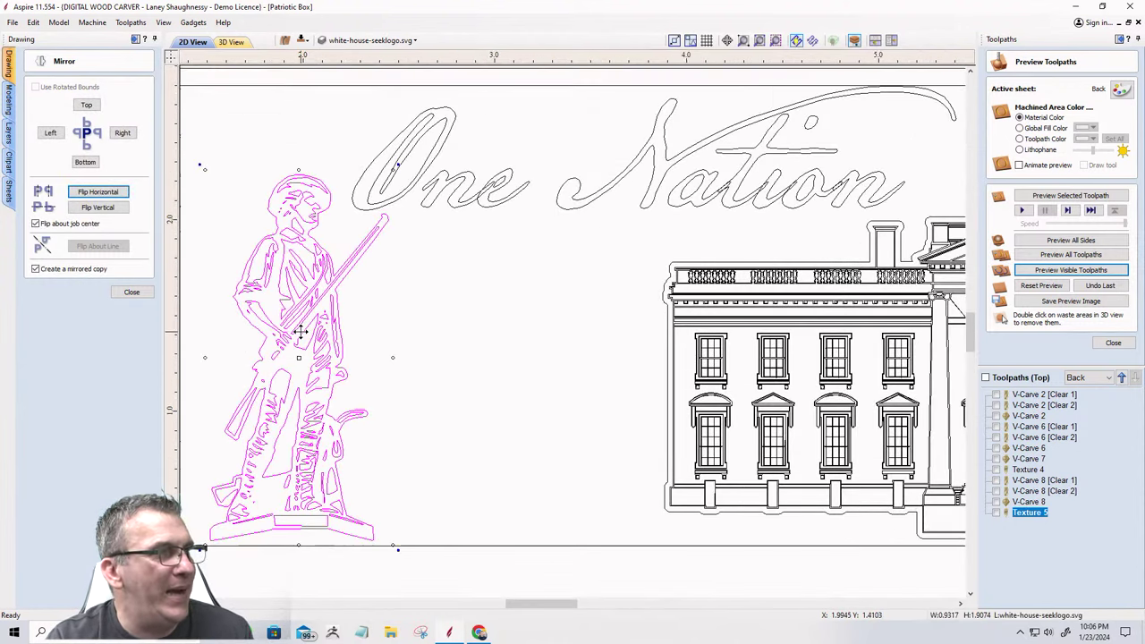
{"action": "scroll", "coordinate": [300, 329], "scroll_direction": "down", "scroll_amount": 4}
{"action": "left_click", "coordinate": [132, 293]}
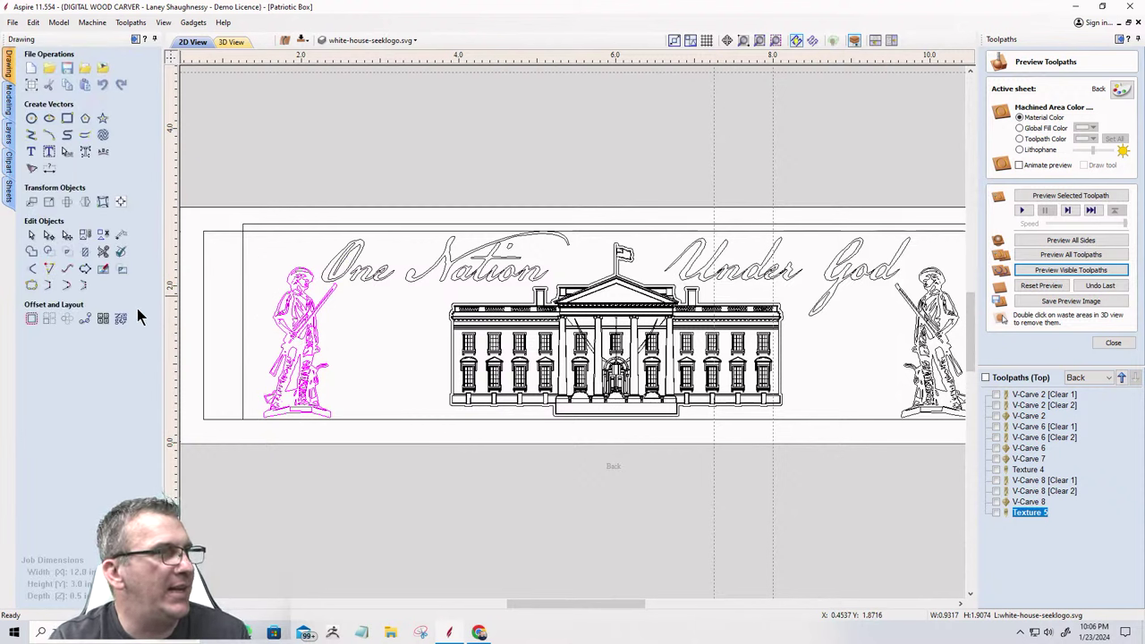
Offset the left soldier's vectors outward by 0.0312 inches.
{"action": "left_click", "coordinate": [31, 319]}
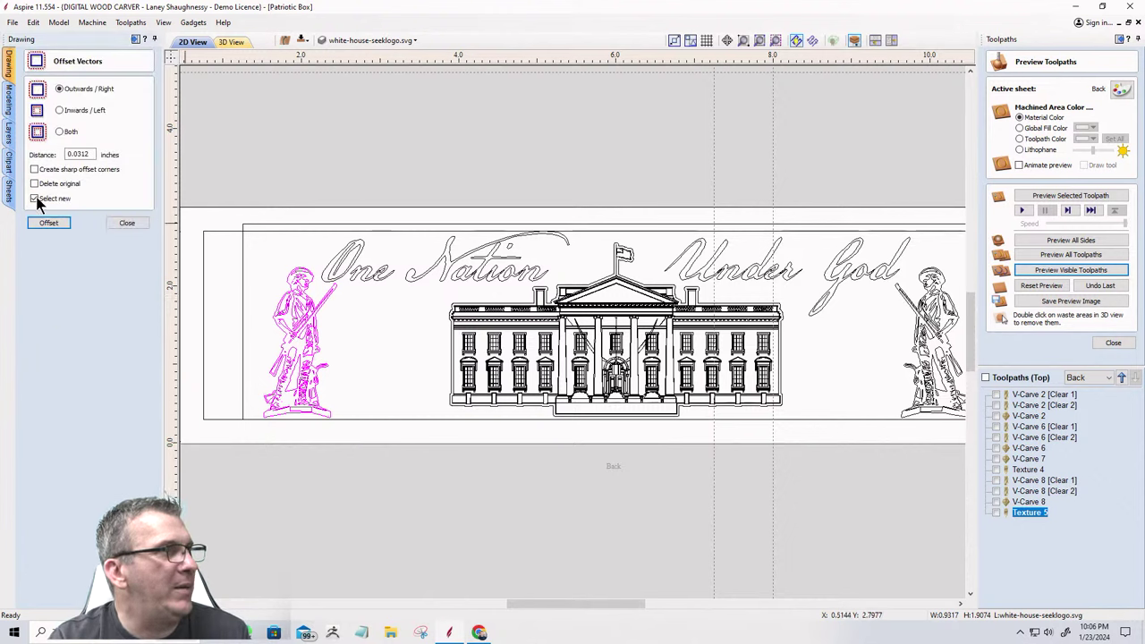
{"action": "left_click", "coordinate": [46, 225]}
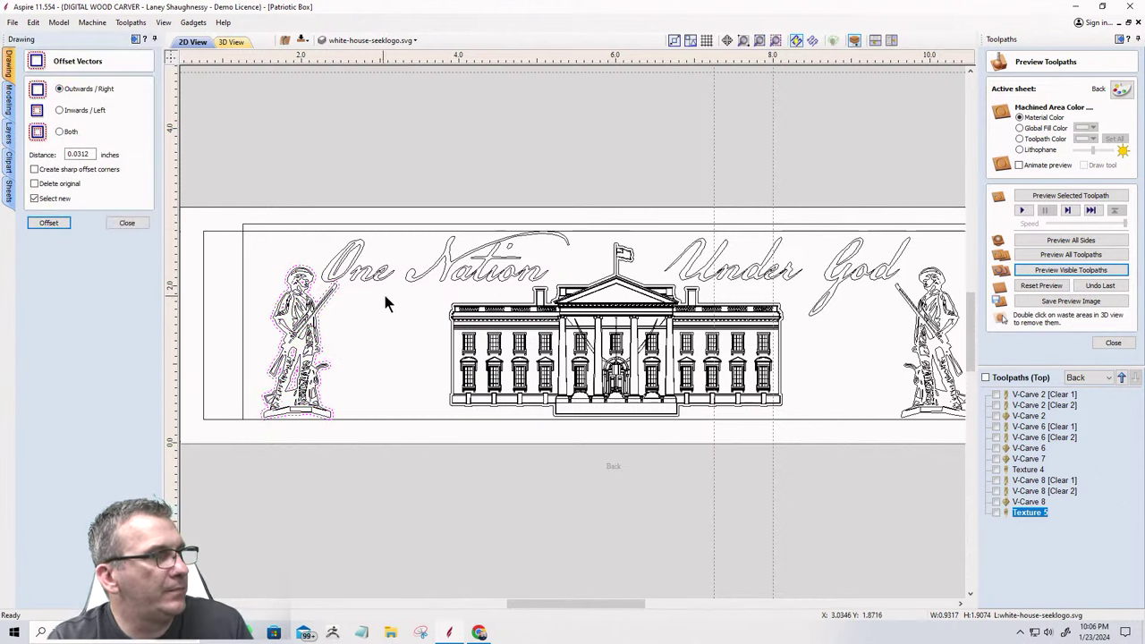
{"action": "scroll", "coordinate": [295, 306], "scroll_direction": "up", "scroll_amount": 2}
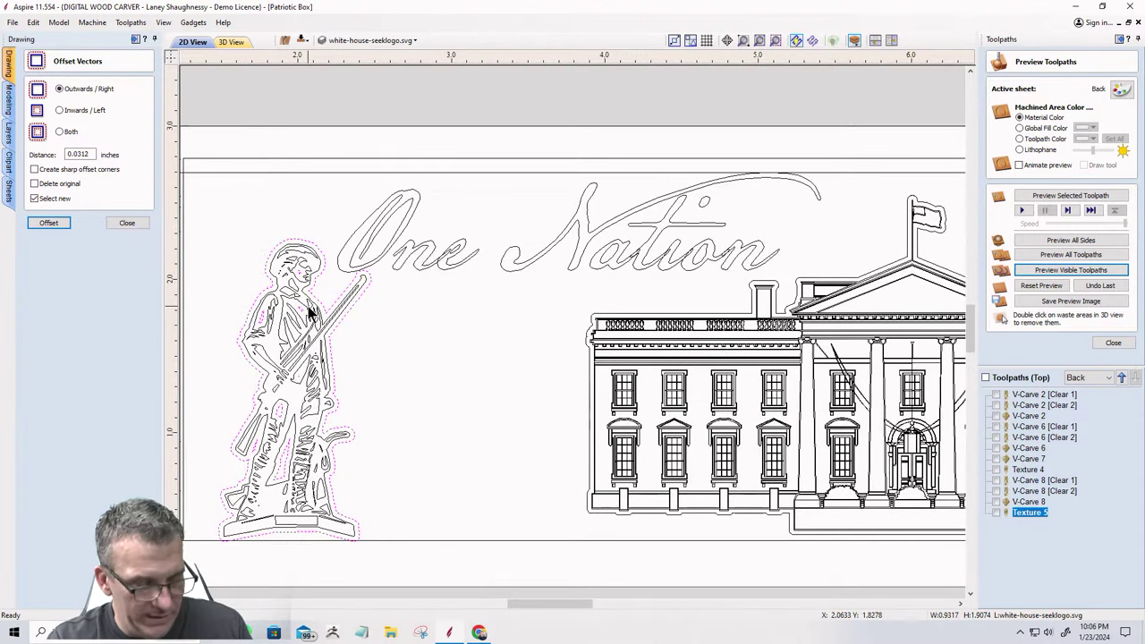
{"action": "key", "text": "Return"}
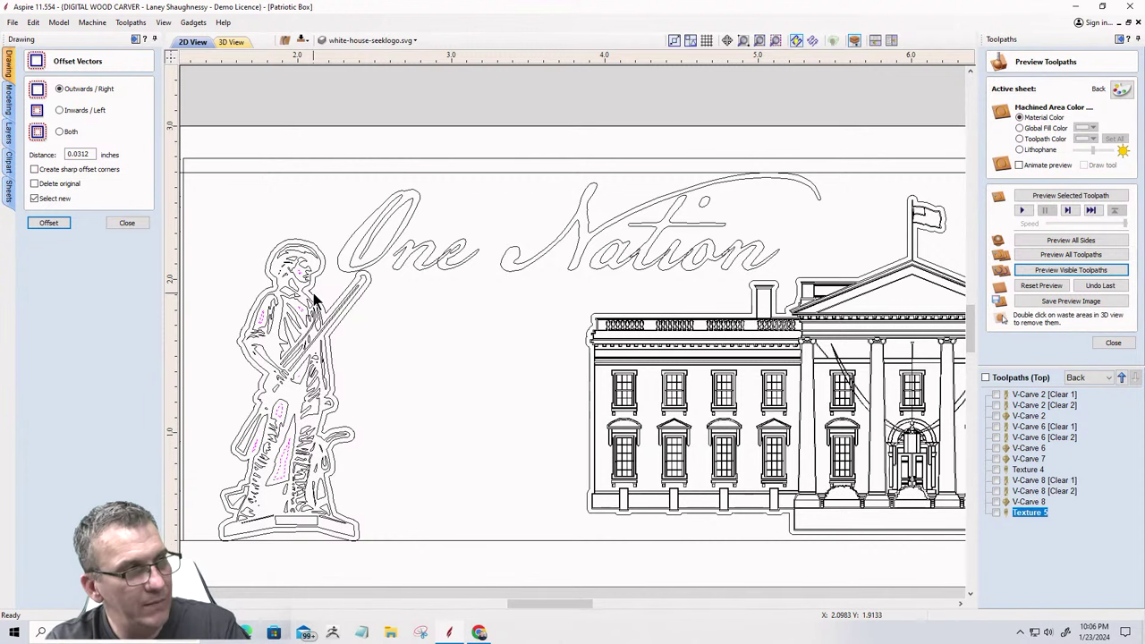
{"action": "scroll", "coordinate": [228, 314], "scroll_direction": "down", "scroll_amount": 4}
{"action": "scroll", "coordinate": [567, 321], "scroll_direction": "up", "scroll_amount": 4}
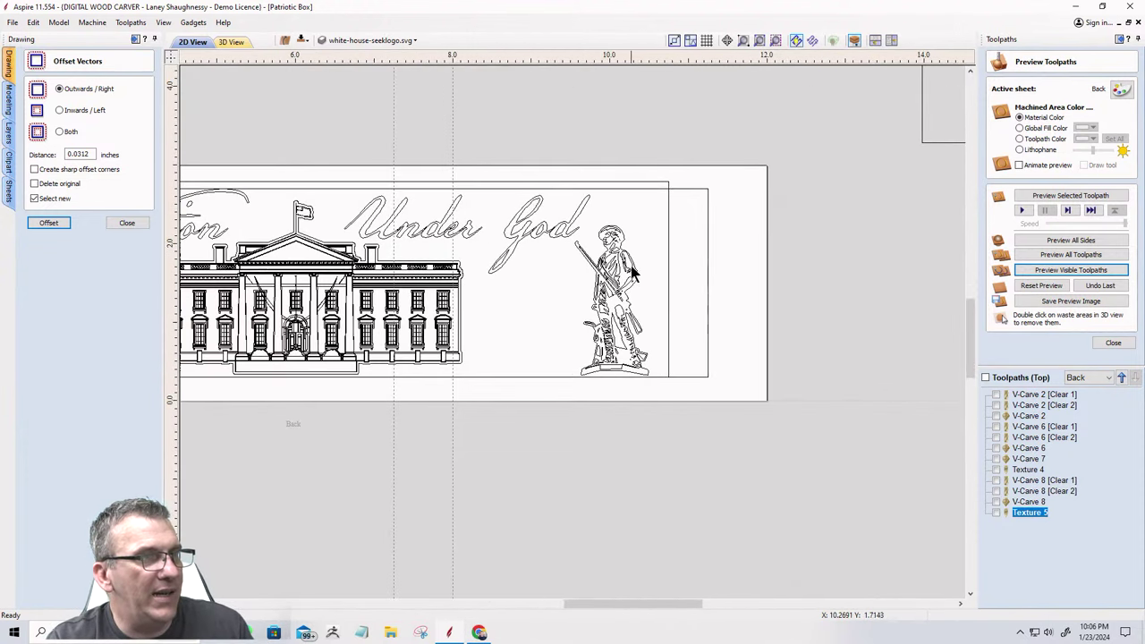
Create the same 0.0312-inch outward outline around the right soldier.
{"action": "left_click", "coordinate": [623, 262]}
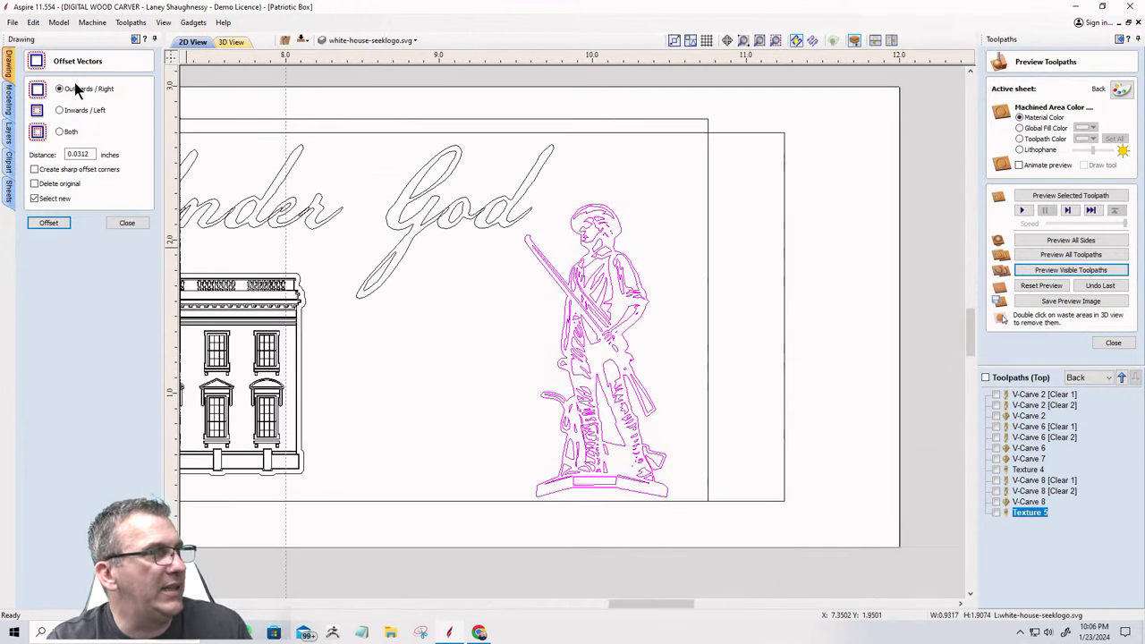
{"action": "left_click", "coordinate": [48, 223]}
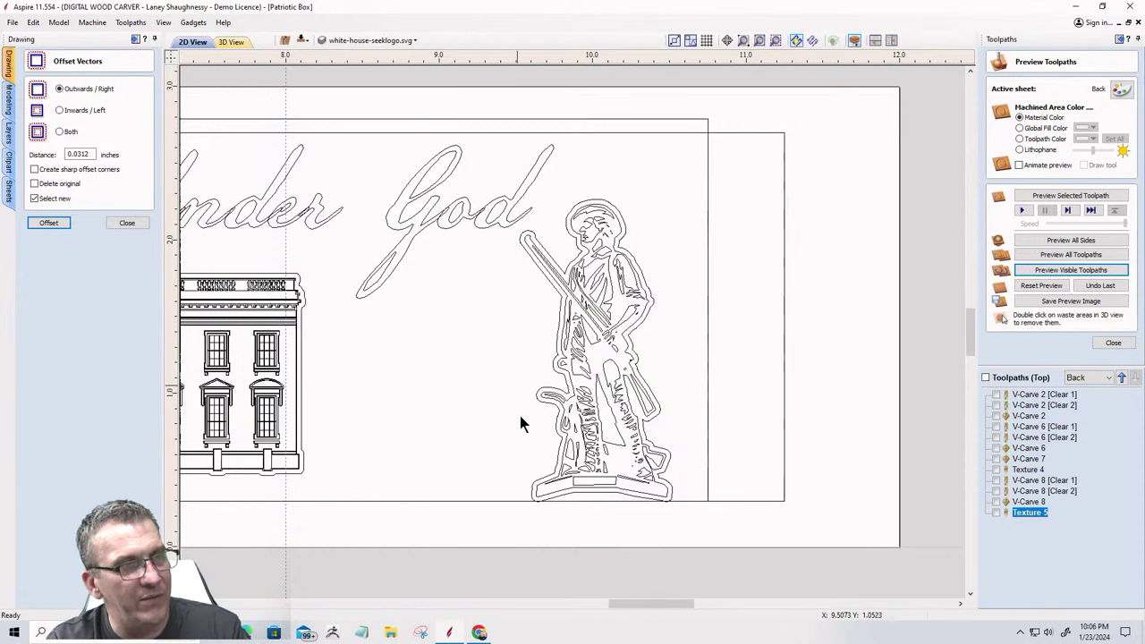
{"action": "left_click", "coordinate": [577, 209]}
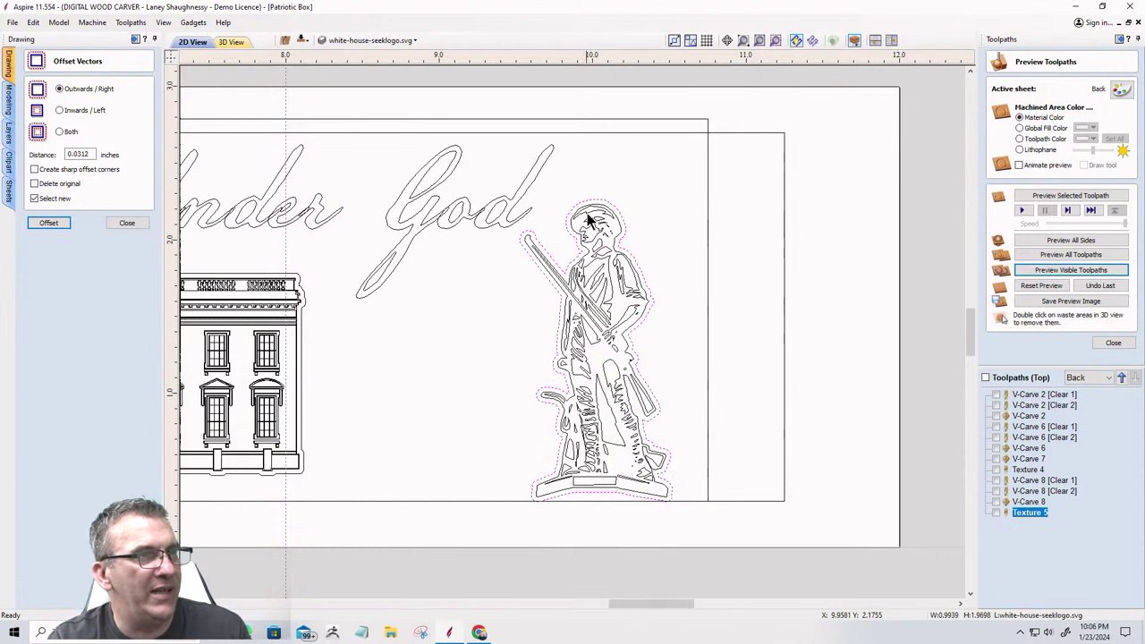
{"action": "scroll", "coordinate": [577, 208], "scroll_direction": "down", "scroll_amount": 5}
{"action": "scroll", "coordinate": [609, 259], "scroll_direction": "up", "scroll_amount": 5}
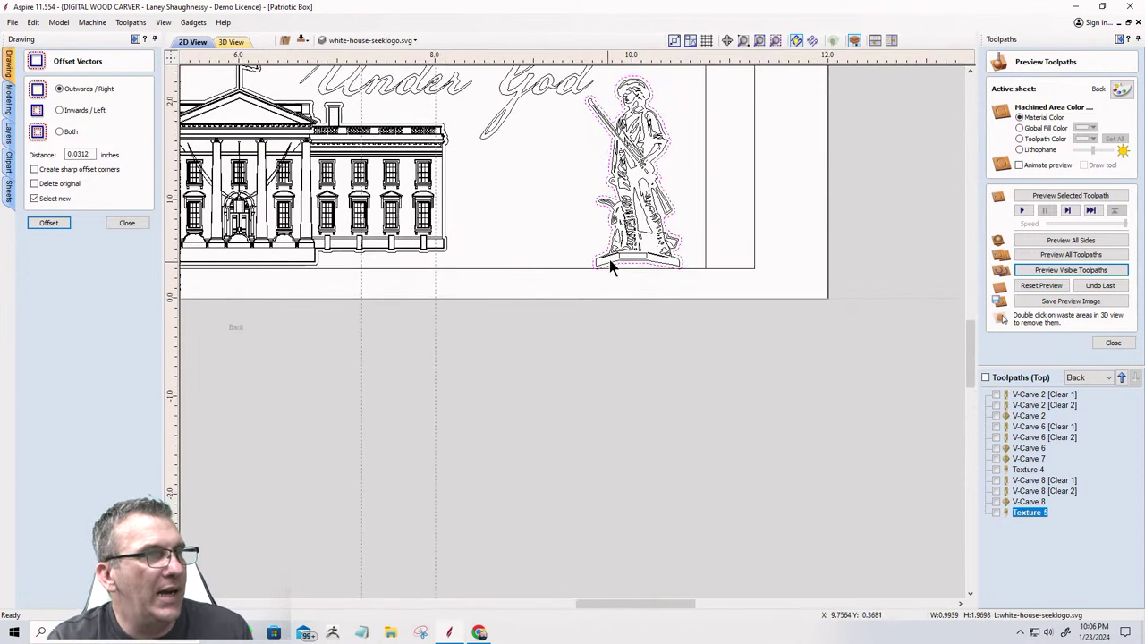
{"action": "scroll", "coordinate": [653, 289], "scroll_direction": "down", "scroll_amount": 3}
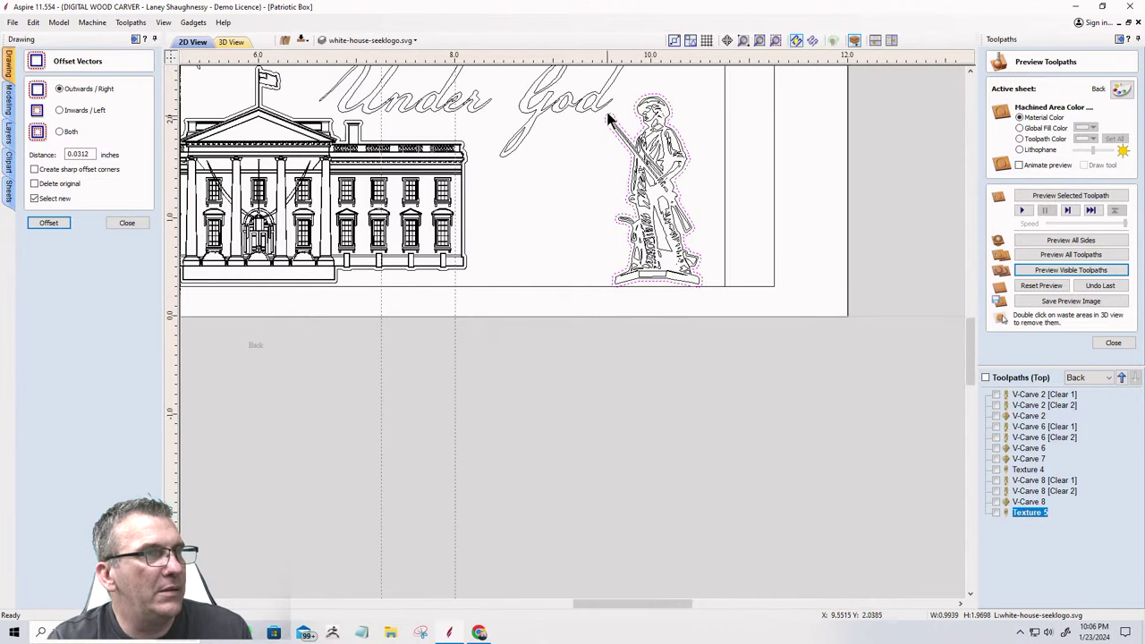
{"action": "scroll", "coordinate": [666, 253], "scroll_direction": "down", "scroll_amount": 2}
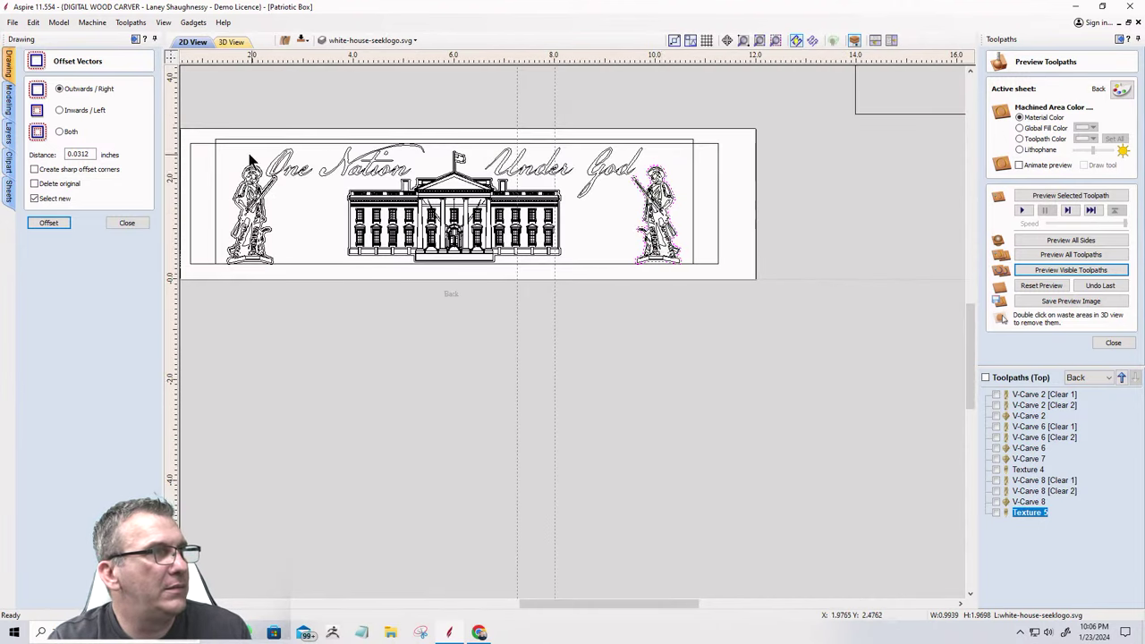
{"action": "scroll", "coordinate": [206, 170], "scroll_direction": "up", "scroll_amount": 1}
{"action": "scroll", "coordinate": [206, 170], "scroll_direction": "up", "scroll_amount": 2}
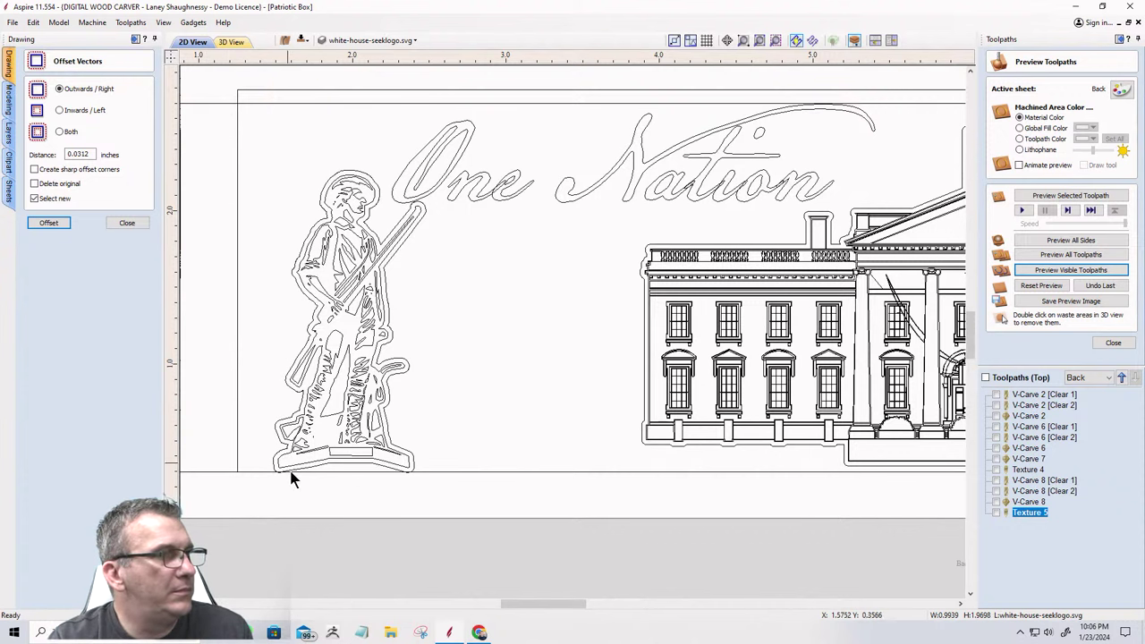
{"action": "scroll", "coordinate": [296, 475], "scroll_direction": "up", "scroll_amount": 3}
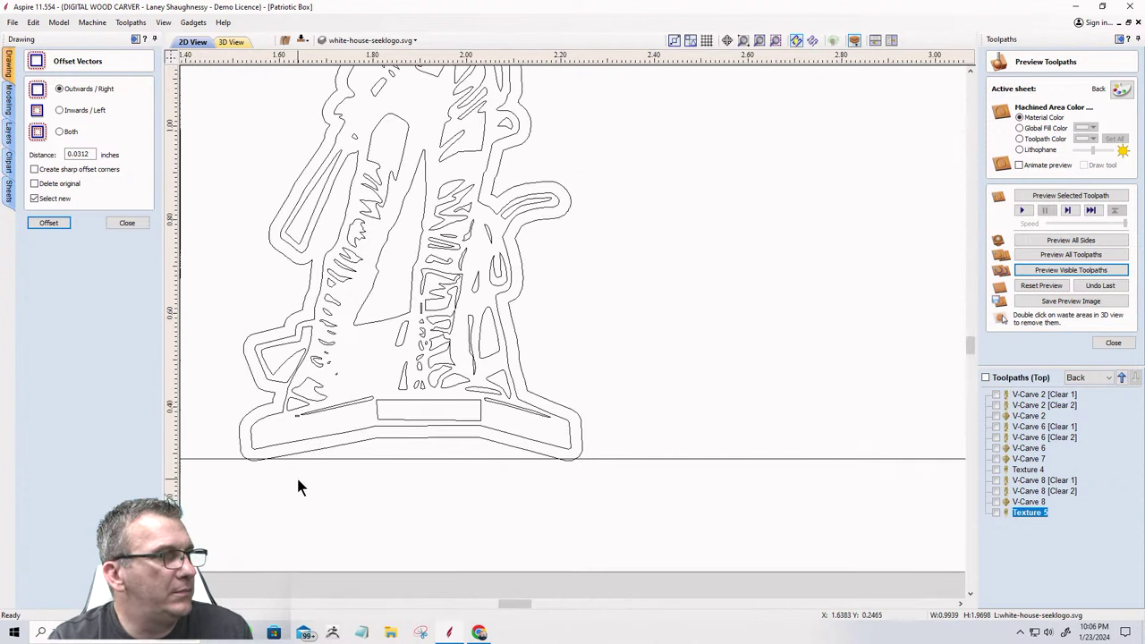
{"action": "left_click", "coordinate": [609, 456]}
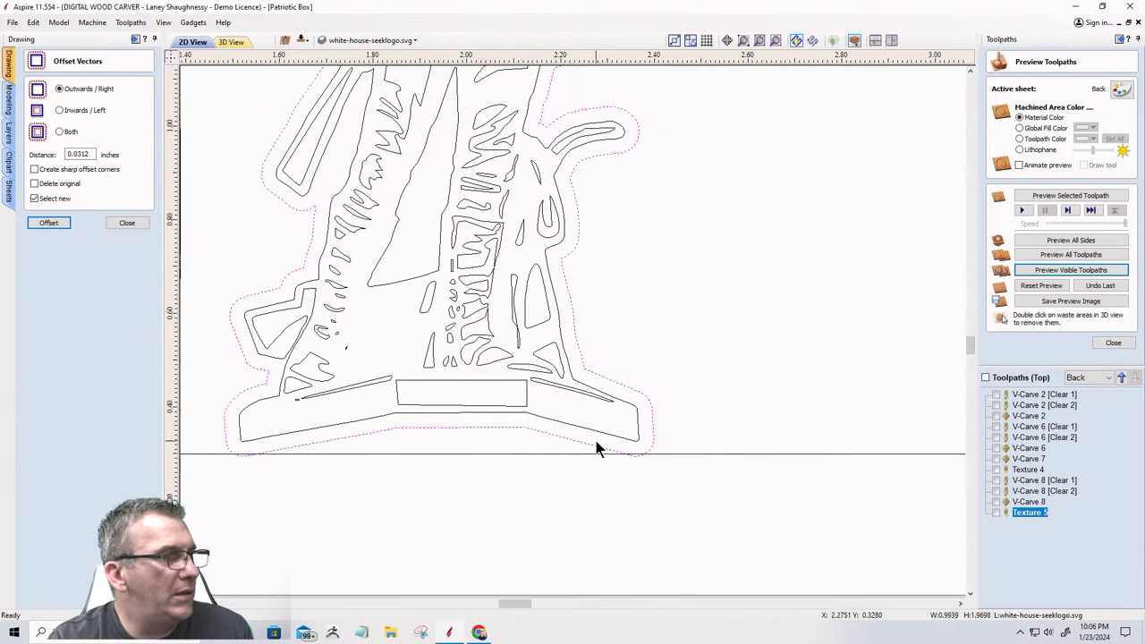
In node editing, select the bottom-edge nodes of the left soldier's offset outline.
{"action": "left_click", "coordinate": [124, 223]}
{"action": "left_click", "coordinate": [49, 235]}
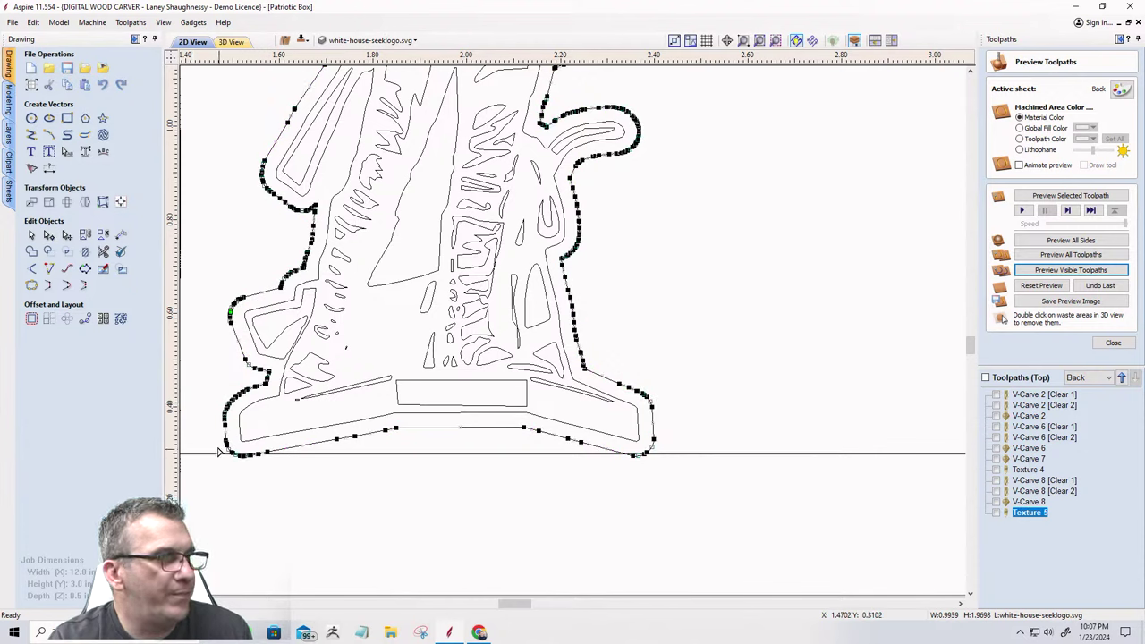
{"action": "left_click_drag", "start_coordinate": [682, 463], "coordinate": [697, 490]}
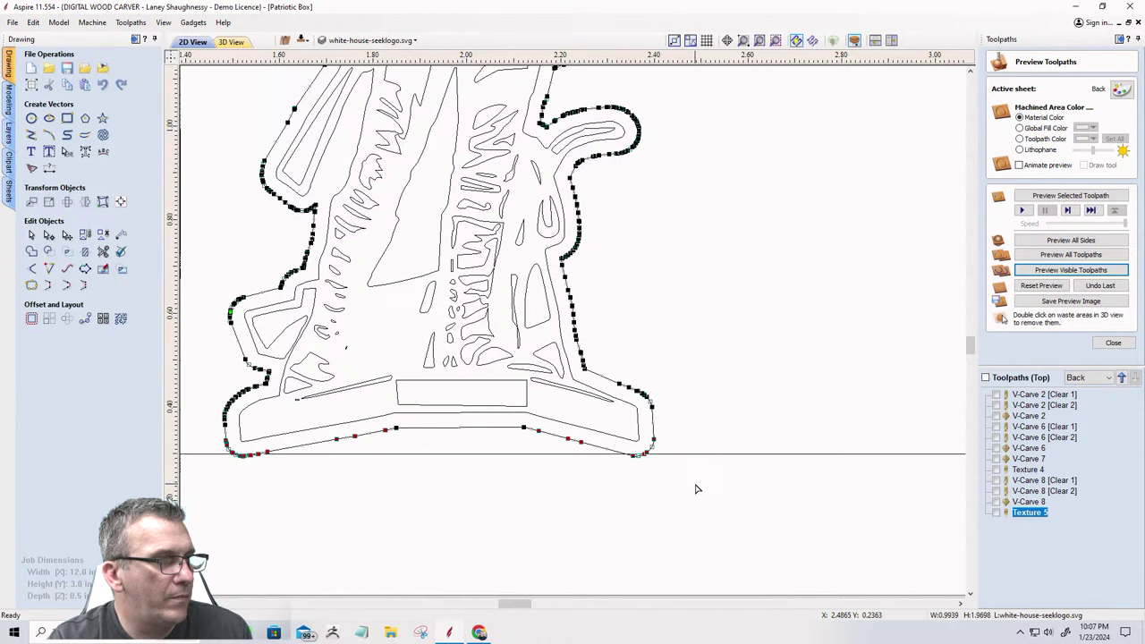
{"action": "left_click", "coordinate": [397, 428]}
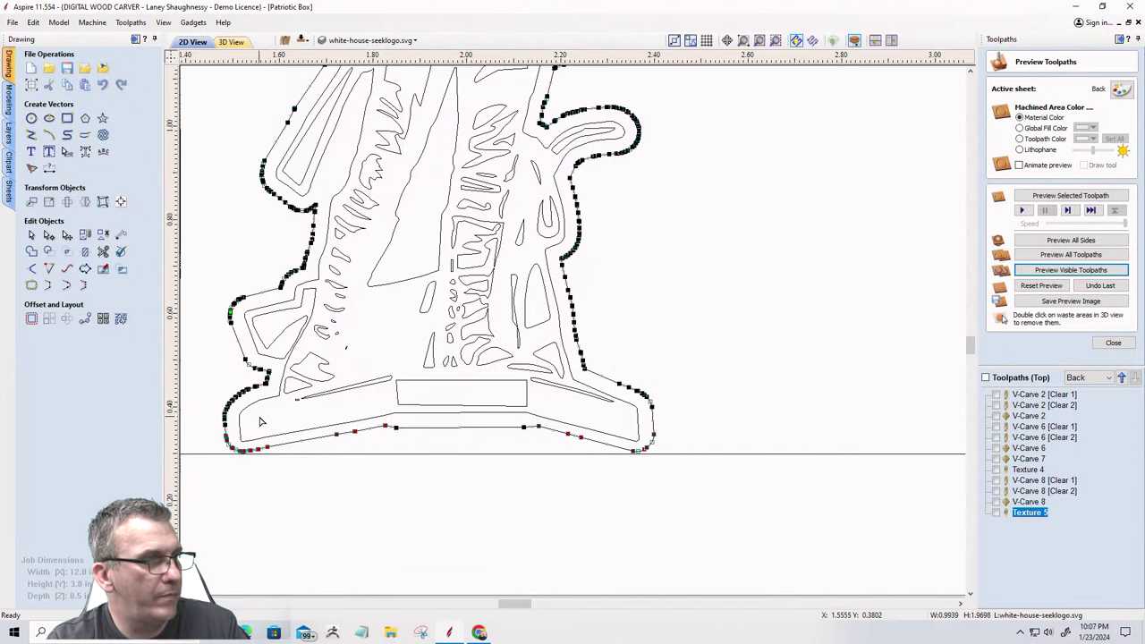
{"action": "scroll", "coordinate": [199, 388], "scroll_direction": "down", "scroll_amount": 8}
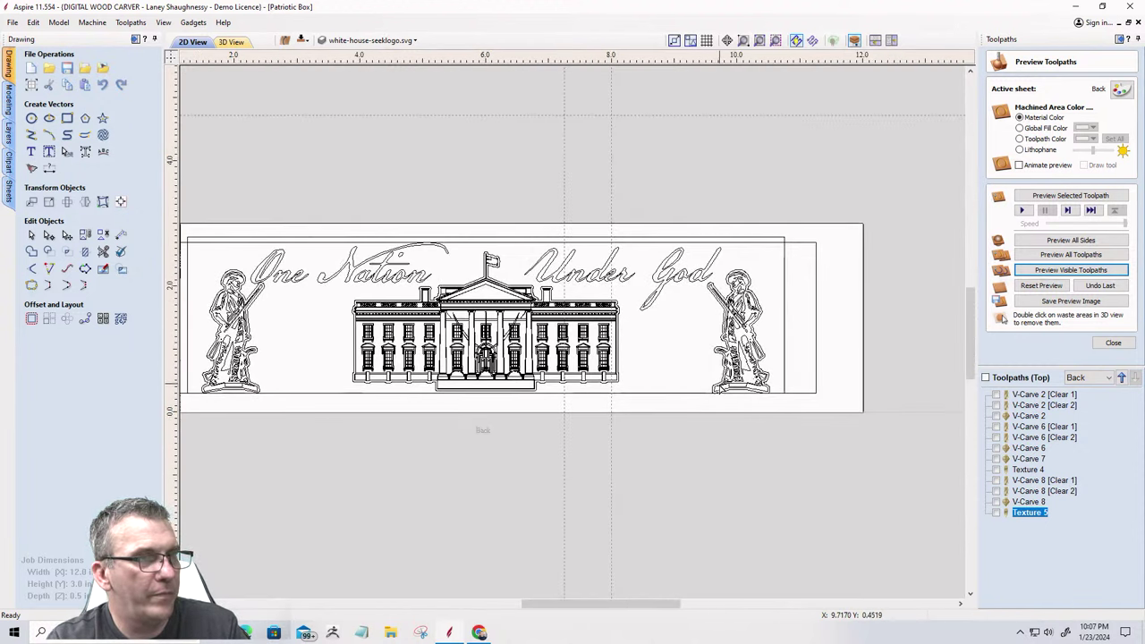
{"action": "scroll", "coordinate": [713, 381], "scroll_direction": "up", "scroll_amount": 6}
Nudge the bottom nodes of the right soldier's offset outline slightly upward.
{"action": "left_click", "coordinate": [713, 382]}
{"action": "scroll", "coordinate": [599, 366], "scroll_direction": "down", "scroll_amount": 3}
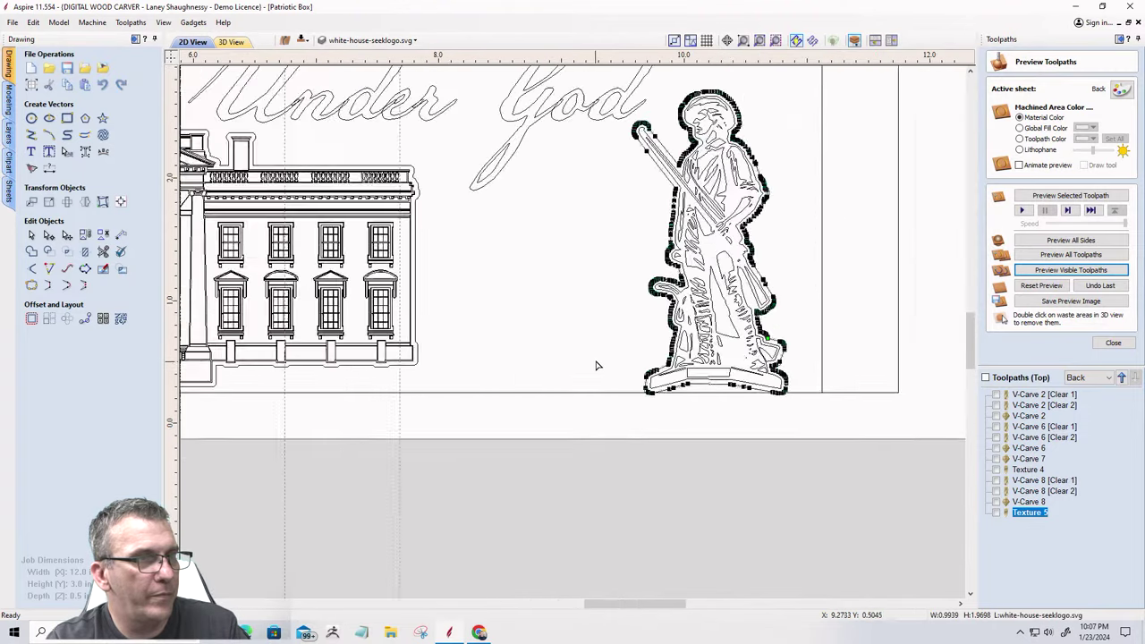
{"action": "scroll", "coordinate": [685, 411], "scroll_direction": "up", "scroll_amount": 3}
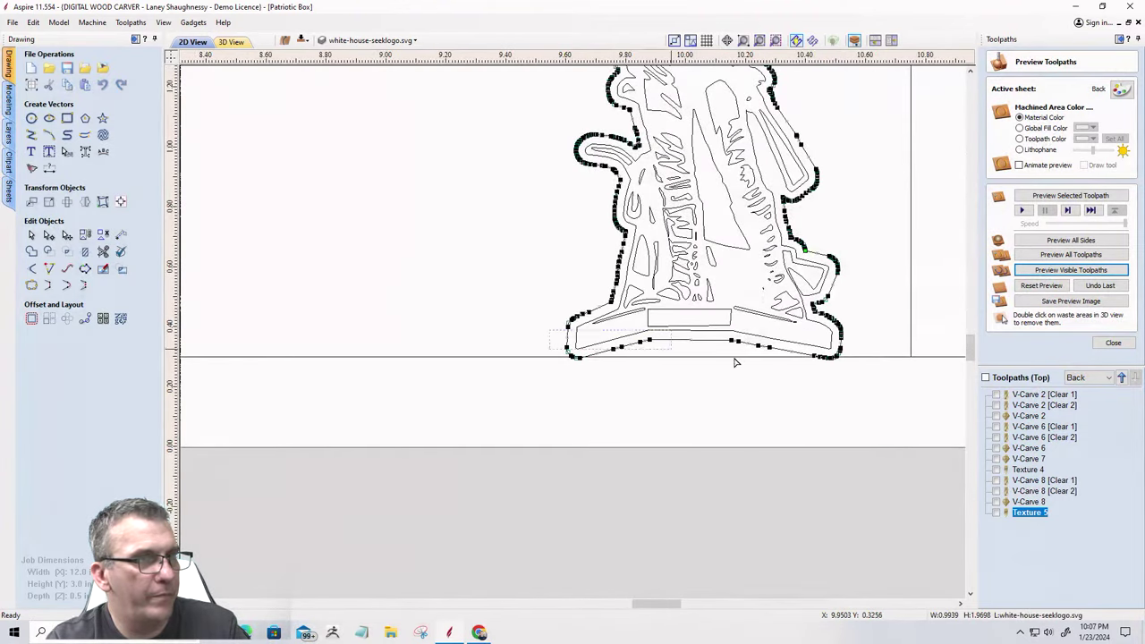
{"action": "left_click_drag", "start_coordinate": [736, 362], "coordinate": [859, 399]}
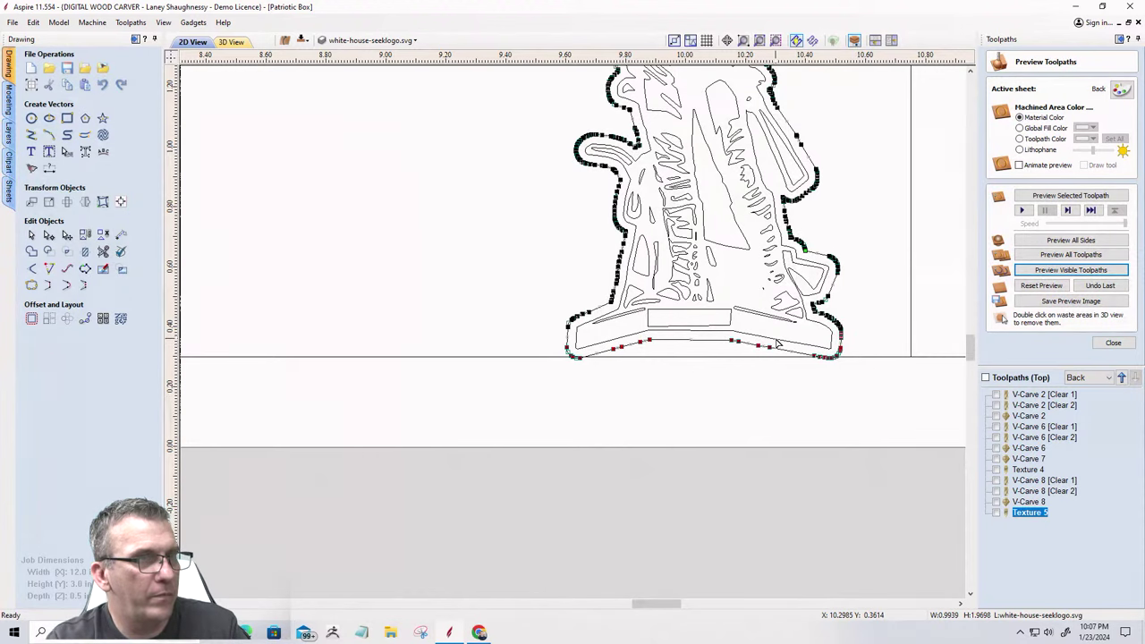
{"action": "scroll", "coordinate": [776, 342], "scroll_direction": "up", "scroll_amount": 3}
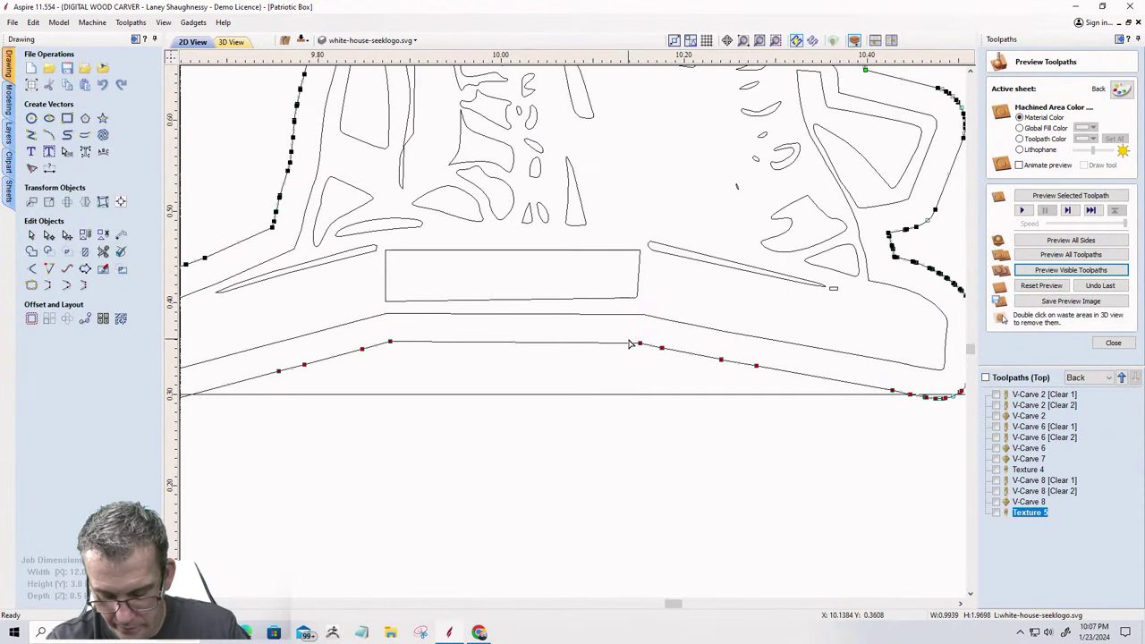
{"action": "key", "text": "Up"}
{"action": "key", "text": "Up"}
{"action": "key", "text": "Up"}
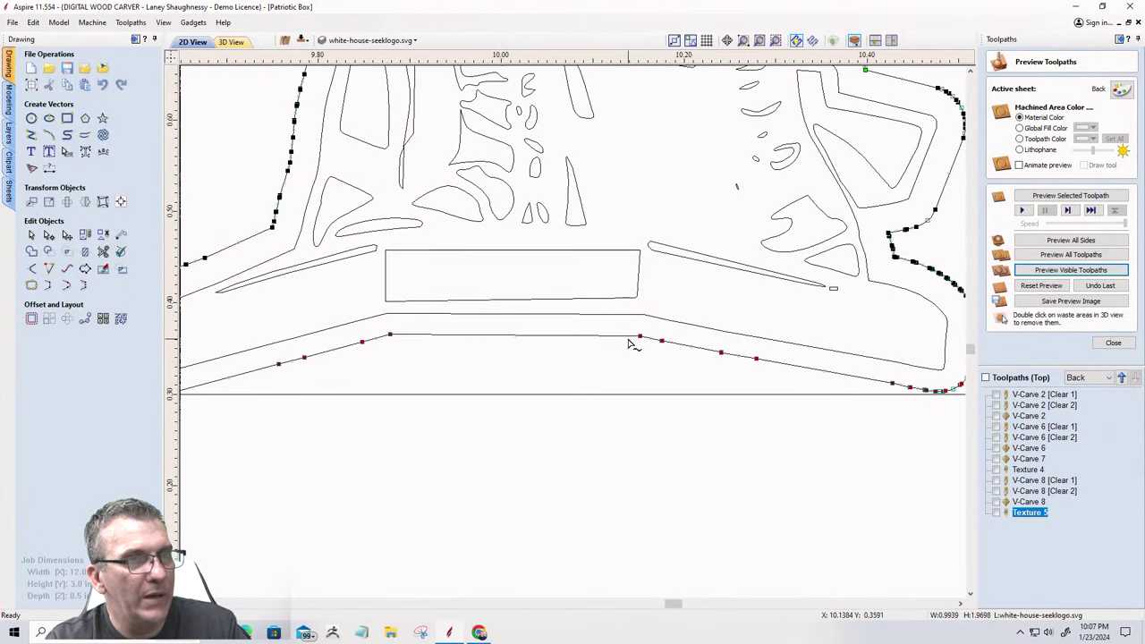
{"action": "left_click", "coordinate": [606, 362]}
{"action": "scroll", "coordinate": [611, 366], "scroll_direction": "down", "scroll_amount": 3}
{"action": "scroll", "coordinate": [612, 367], "scroll_direction": "down", "scroll_amount": 5}
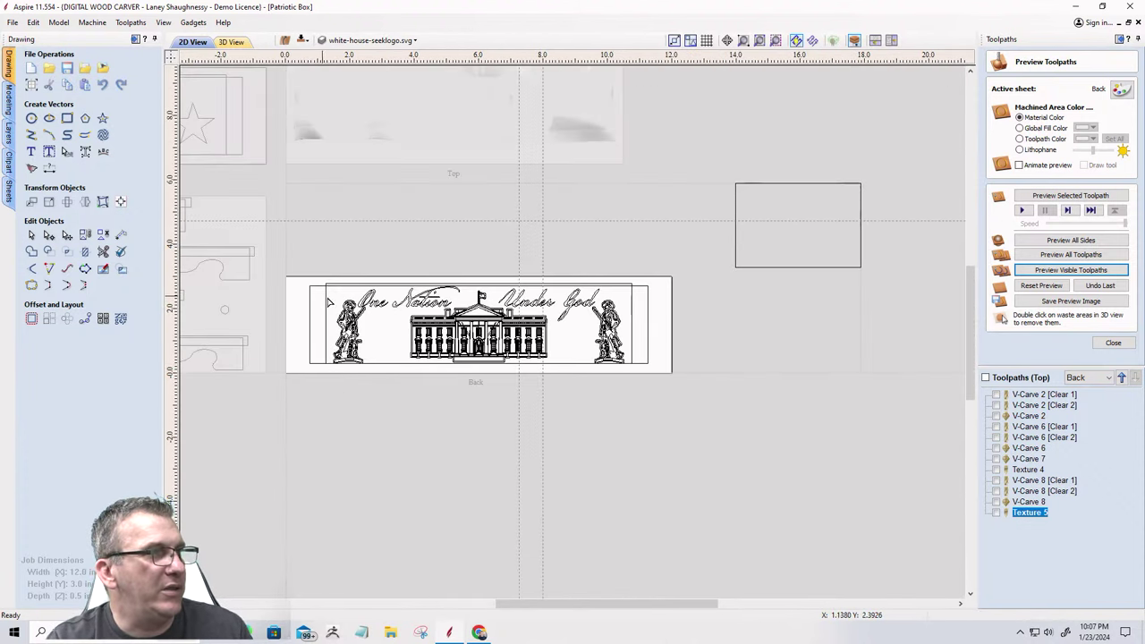
{"action": "scroll", "coordinate": [331, 303], "scroll_direction": "up", "scroll_amount": 2}
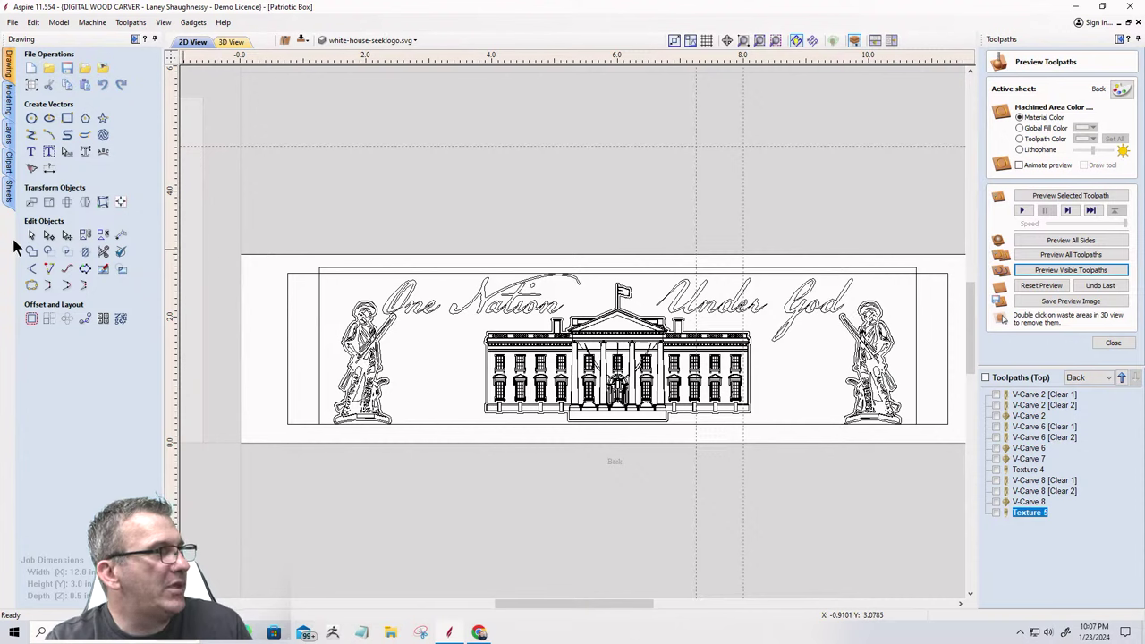
Select the left soldier, One Nation text, White House and Under God as texture vectors.
{"action": "left_click", "coordinate": [1112, 344]}
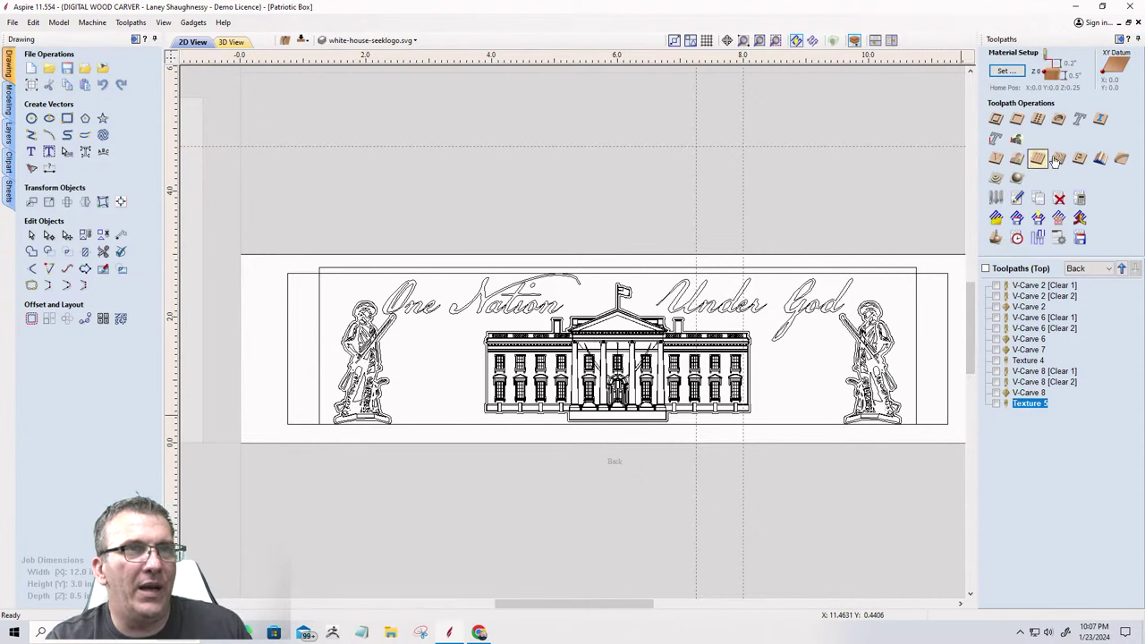
{"action": "left_click", "coordinate": [1059, 159]}
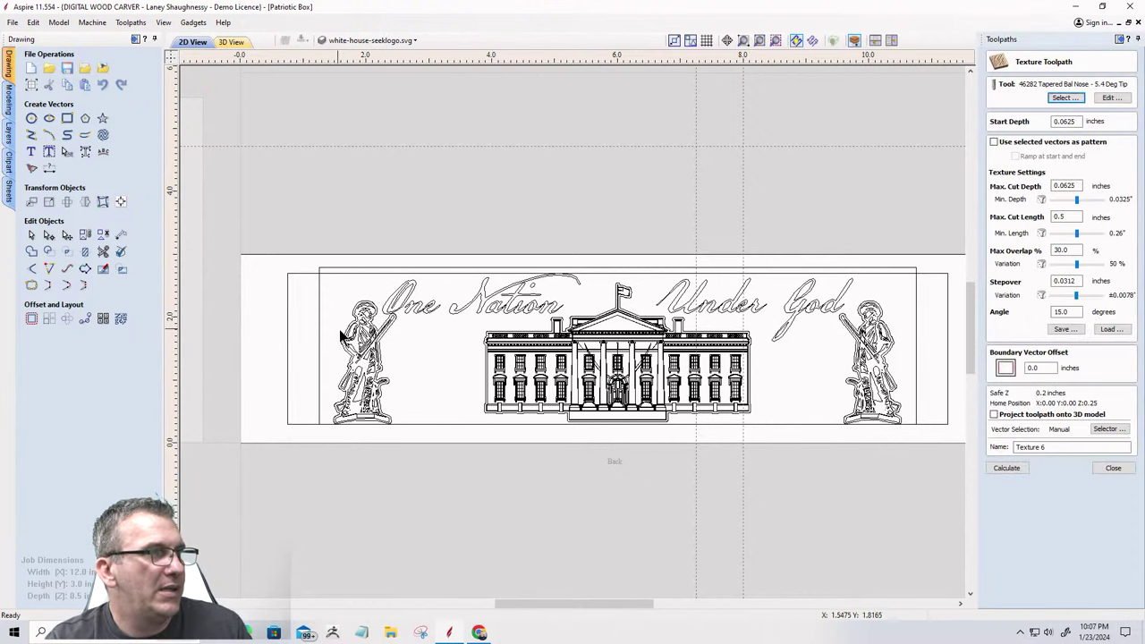
{"action": "scroll", "coordinate": [341, 337], "scroll_direction": "up", "scroll_amount": 3}
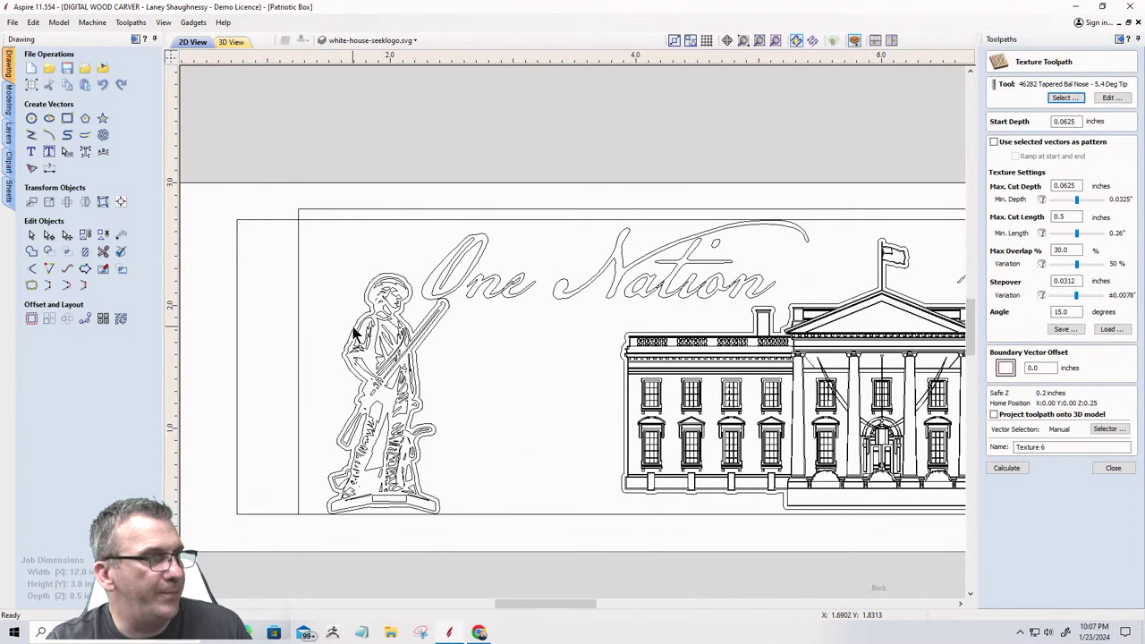
{"action": "left_click", "coordinate": [355, 333]}
{"action": "left_click", "coordinate": [439, 273], "text": "shift"}
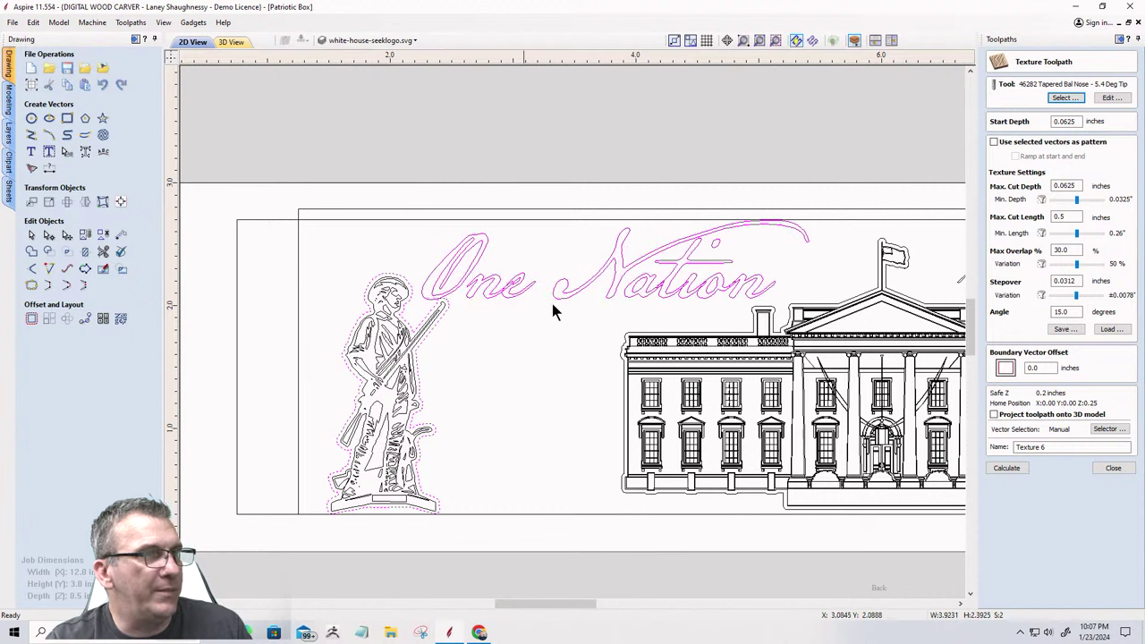
{"action": "left_click", "coordinate": [646, 344], "text": "shift"}
{"action": "scroll", "coordinate": [463, 349], "scroll_direction": "down", "scroll_amount": 2}
{"action": "scroll", "coordinate": [462, 348], "scroll_direction": "down", "scroll_amount": 1}
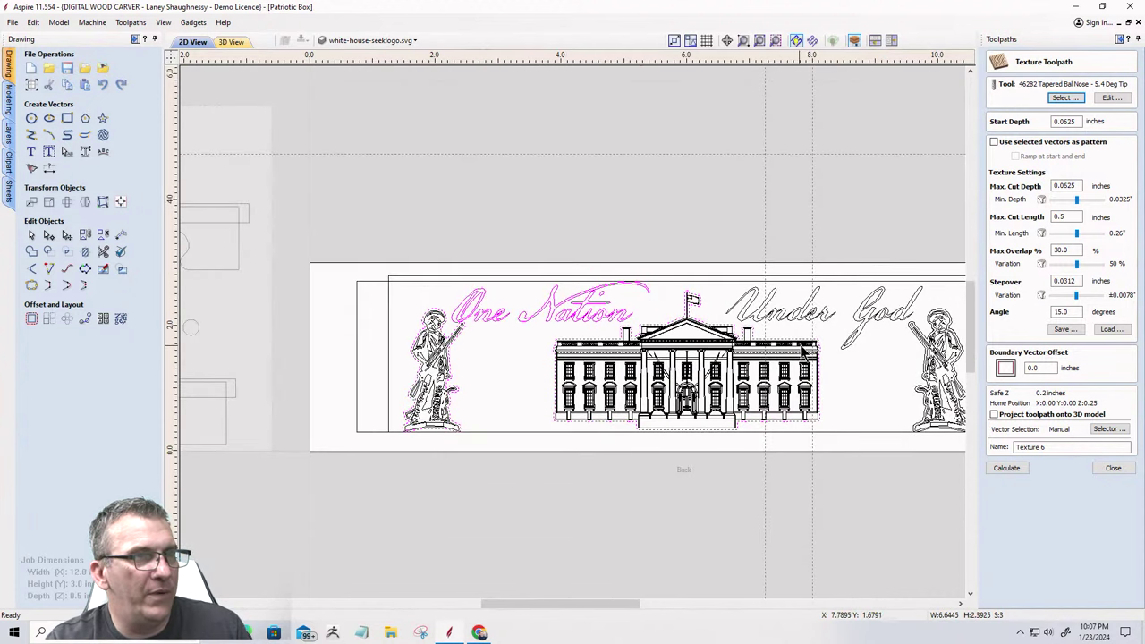
{"action": "left_click", "coordinate": [810, 322], "text": "shift"}
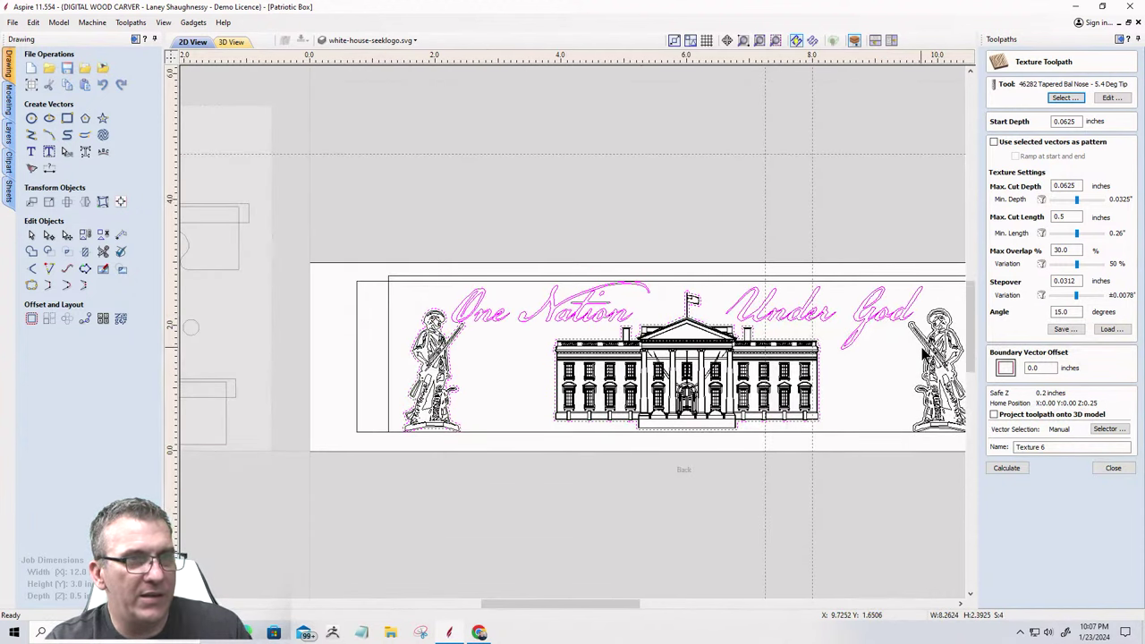
{"action": "scroll", "coordinate": [924, 349], "scroll_direction": "up", "scroll_amount": 4}
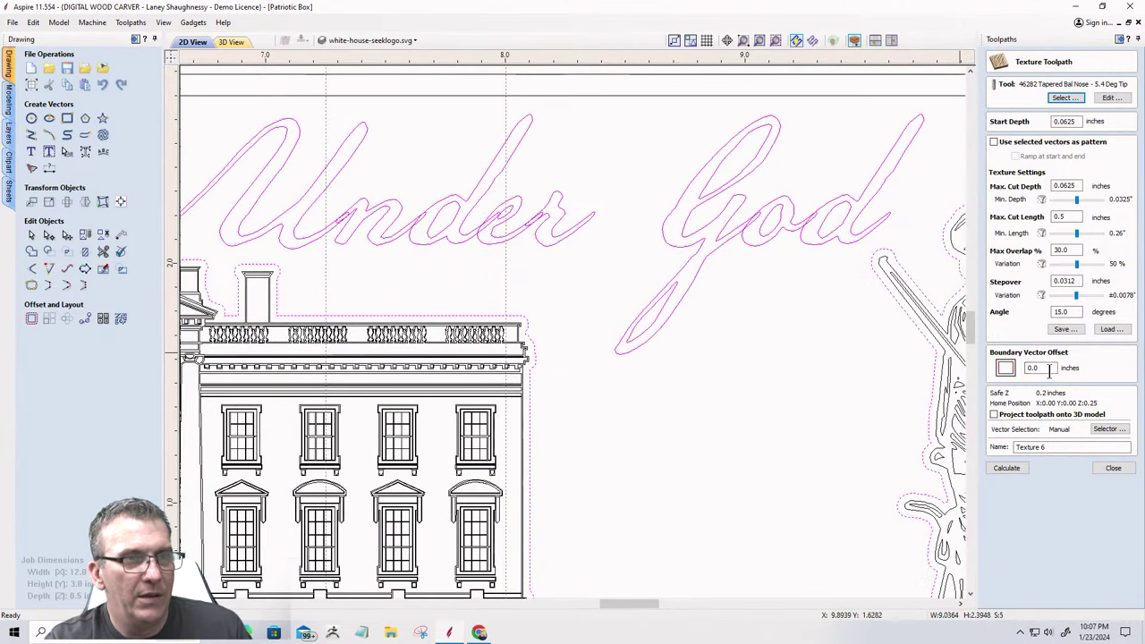
Recalculate Texture 6 with a 0.0625 boundary vector offset, then select the whole design in 2D.
{"action": "double_click", "coordinate": [1038, 368]}
{"action": "type", "text": "0.0625"}
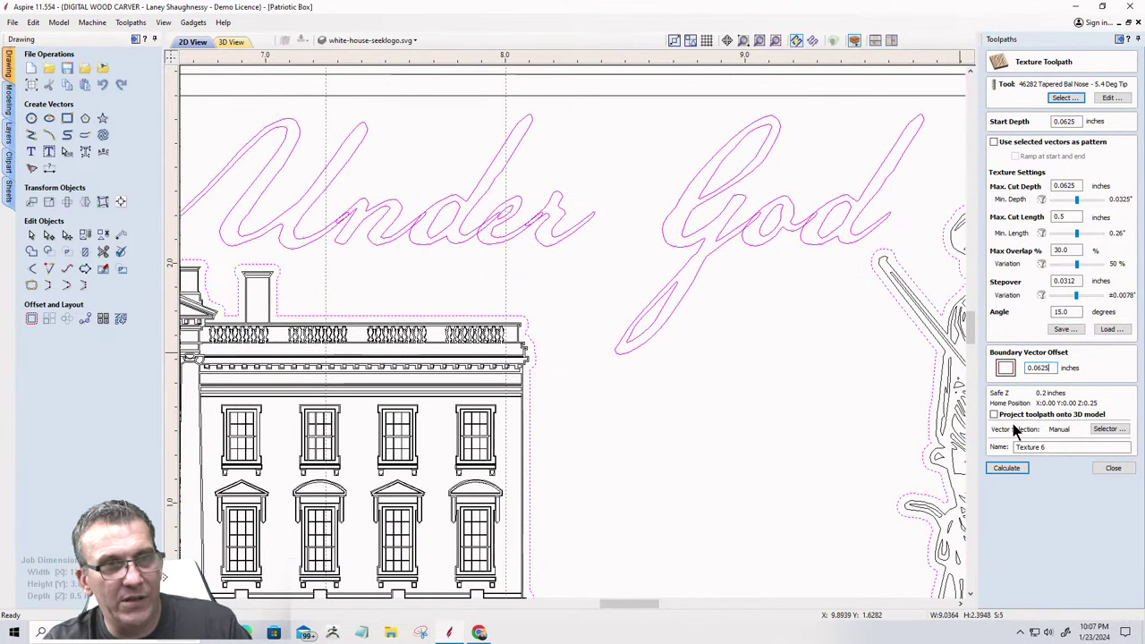
{"action": "left_click", "coordinate": [1004, 468]}
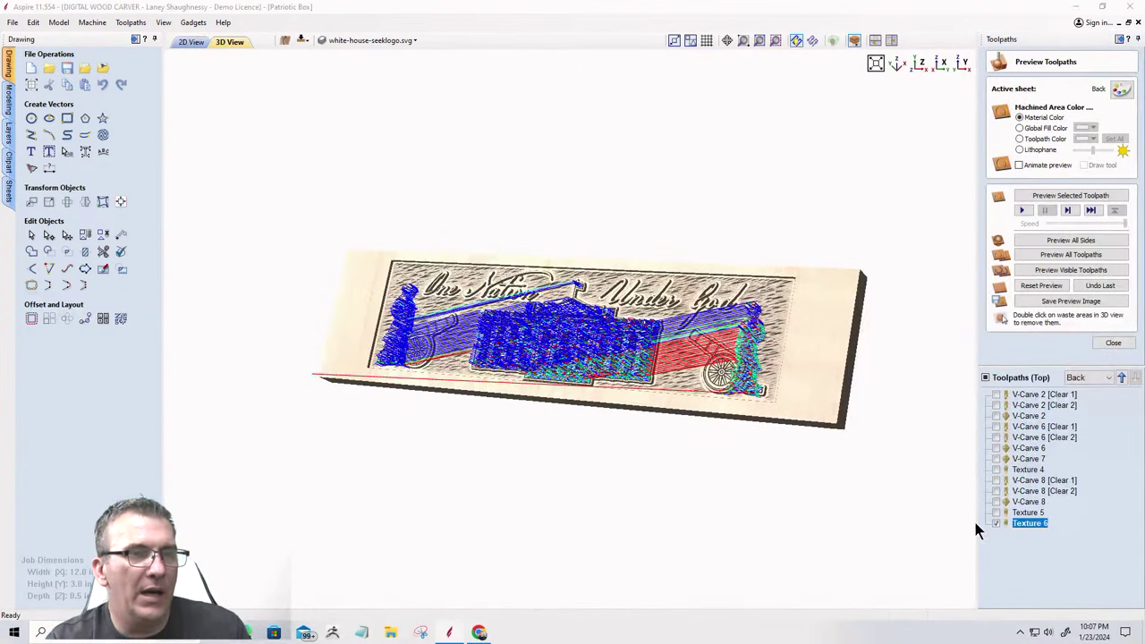
{"action": "left_click", "coordinate": [191, 42]}
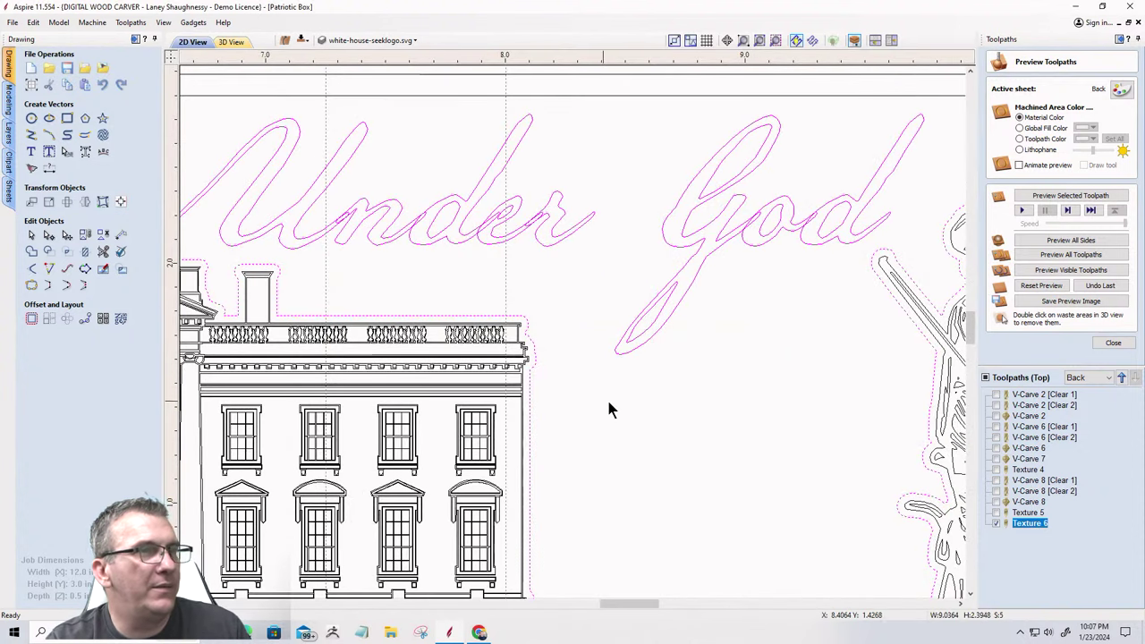
{"action": "scroll", "coordinate": [654, 300], "scroll_direction": "down", "scroll_amount": 5}
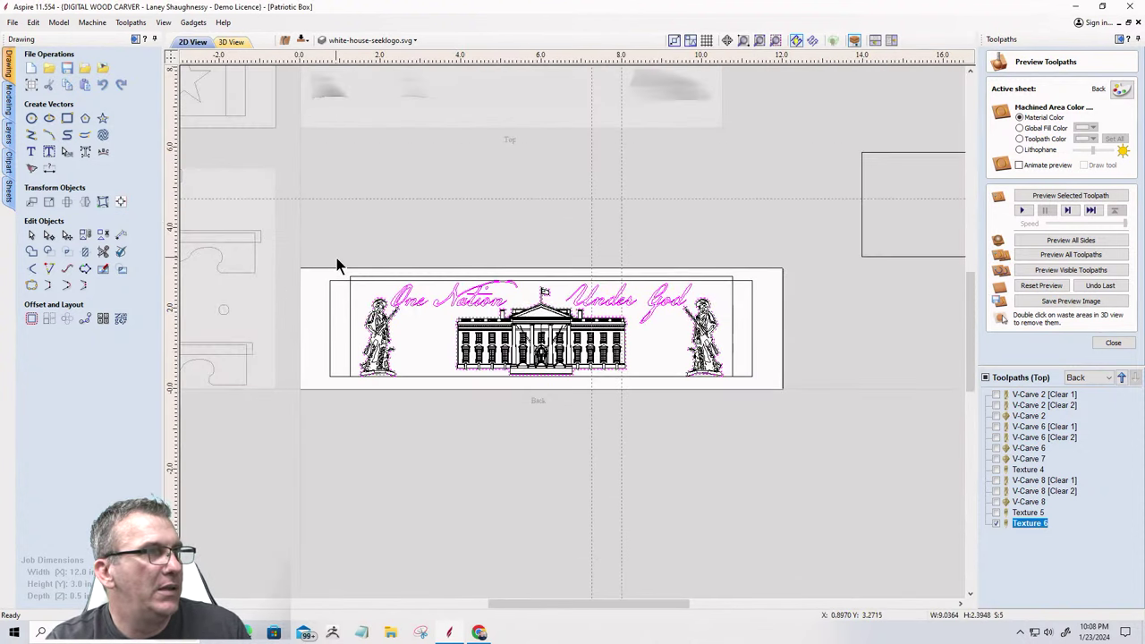
{"action": "left_click_drag", "start_coordinate": [337, 261], "coordinate": [739, 396]}
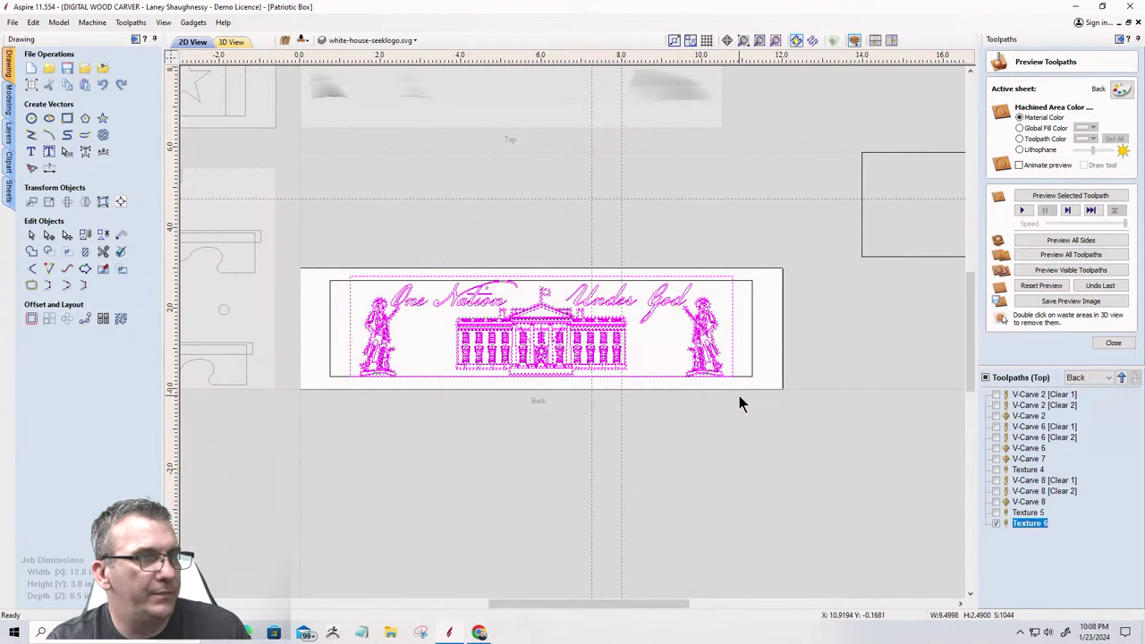
{"action": "left_click", "coordinate": [1112, 343]}
Calculate V-Carve 9 with its two clearance passes and simulate the visible toolpaths on the board.
{"action": "left_click", "coordinate": [990, 154]}
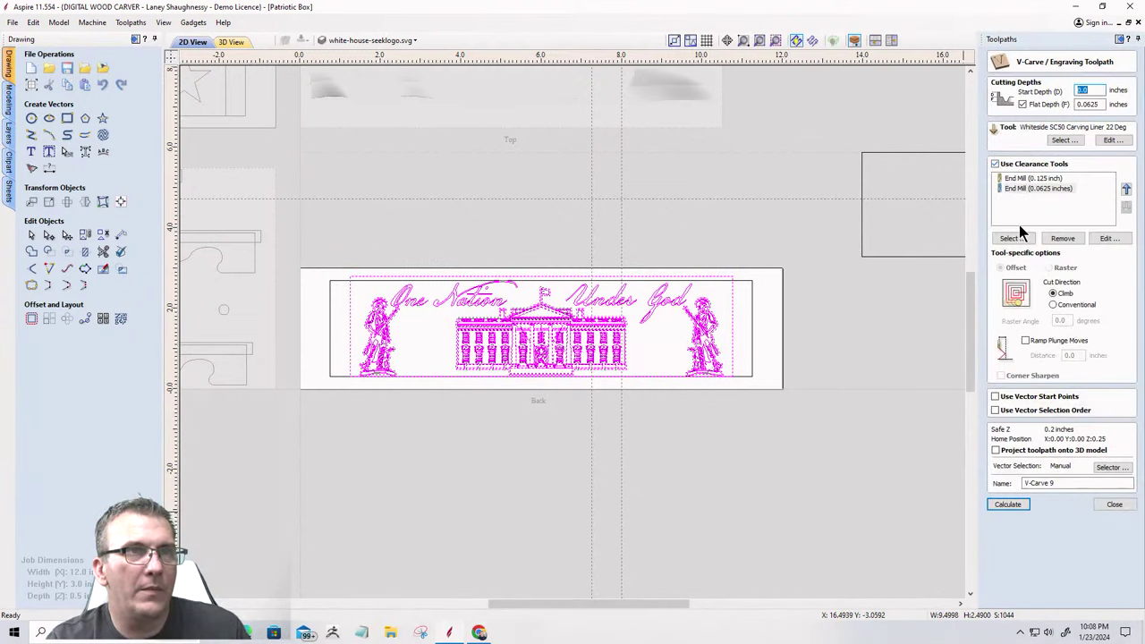
{"action": "left_click", "coordinate": [1007, 505]}
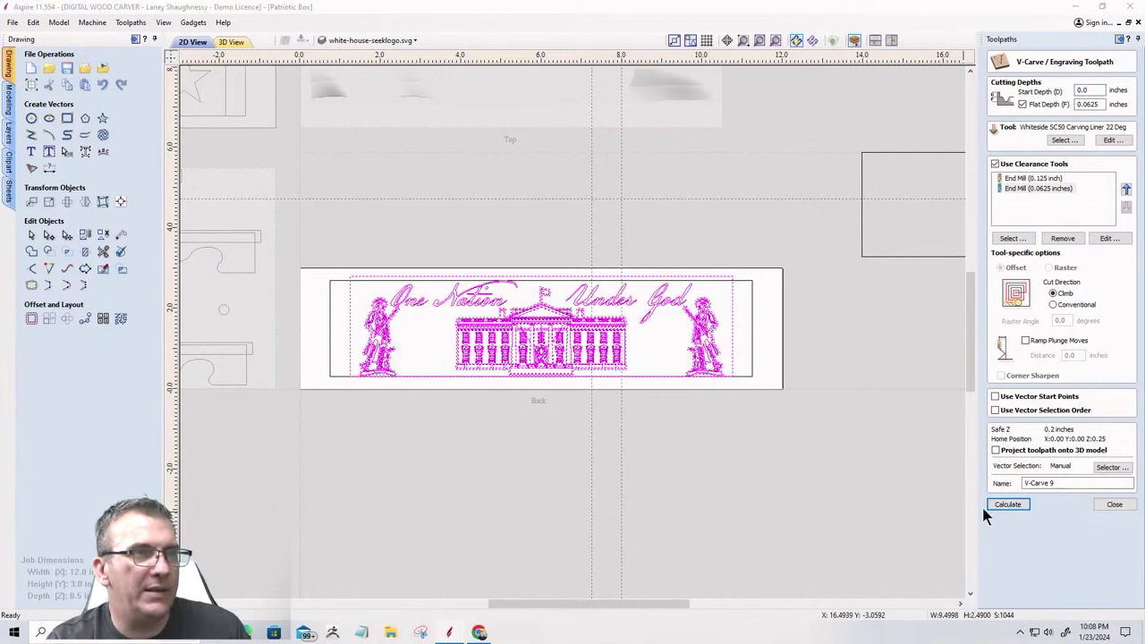
{"action": "left_click", "coordinate": [645, 322]}
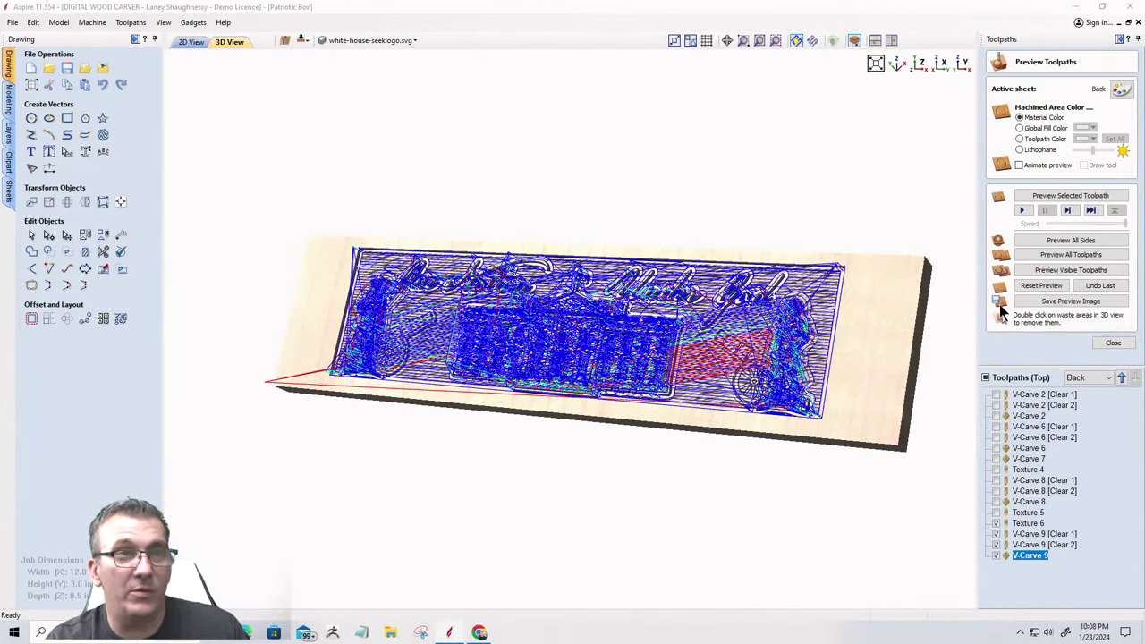
{"action": "left_click", "coordinate": [1036, 287]}
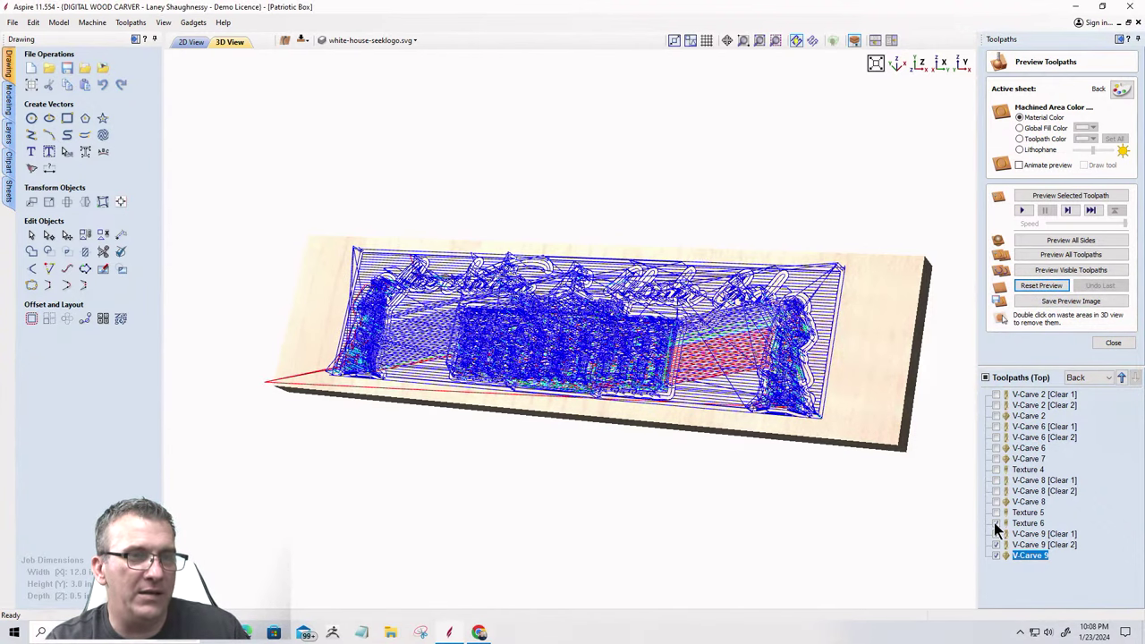
{"action": "left_click", "coordinate": [1052, 270]}
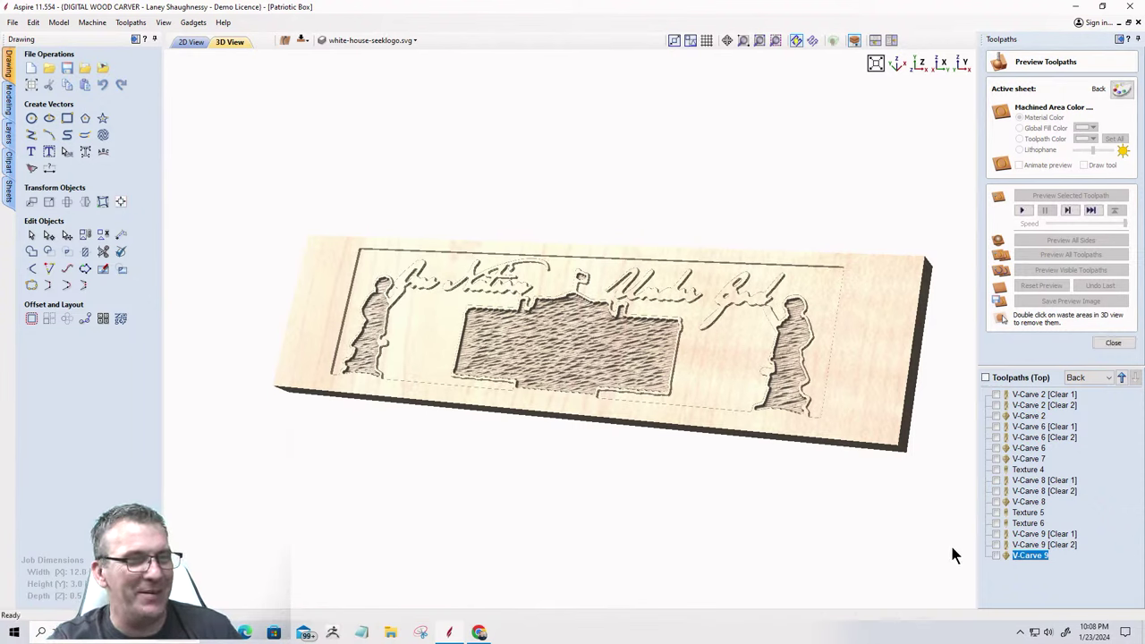
{"action": "left_click", "coordinate": [191, 42]}
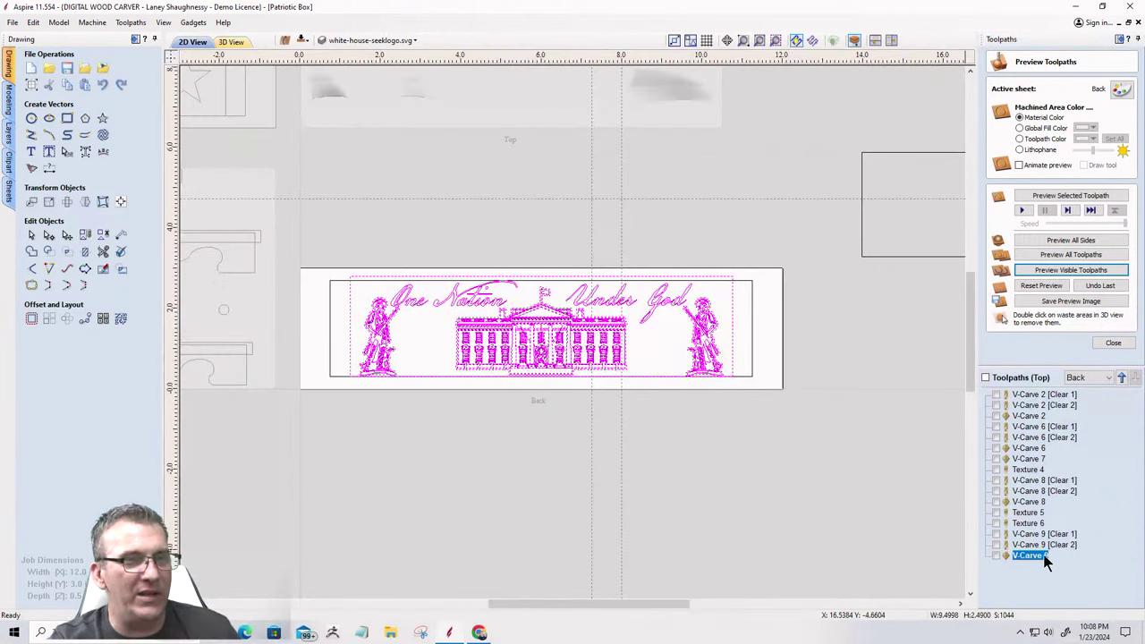
Reopen Texture 6 and recalculate it with the 0.0625-inch boundary offset.
{"action": "double_click", "coordinate": [1029, 523]}
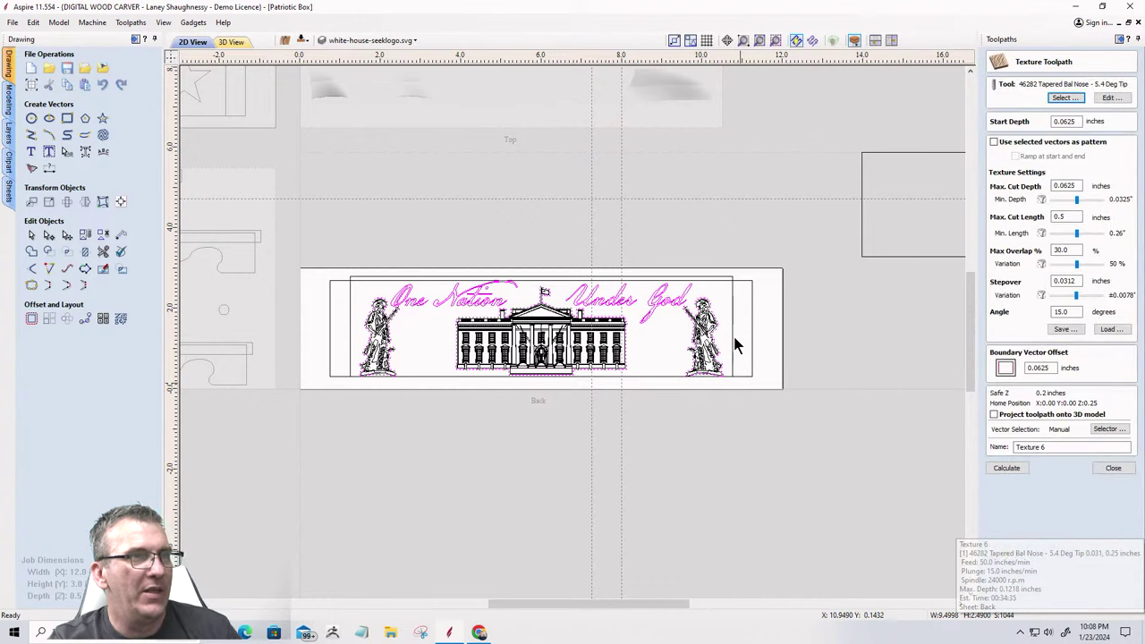
{"action": "scroll", "coordinate": [733, 316], "scroll_direction": "up", "scroll_amount": 2}
{"action": "scroll", "coordinate": [733, 317], "scroll_direction": "up", "scroll_amount": 3}
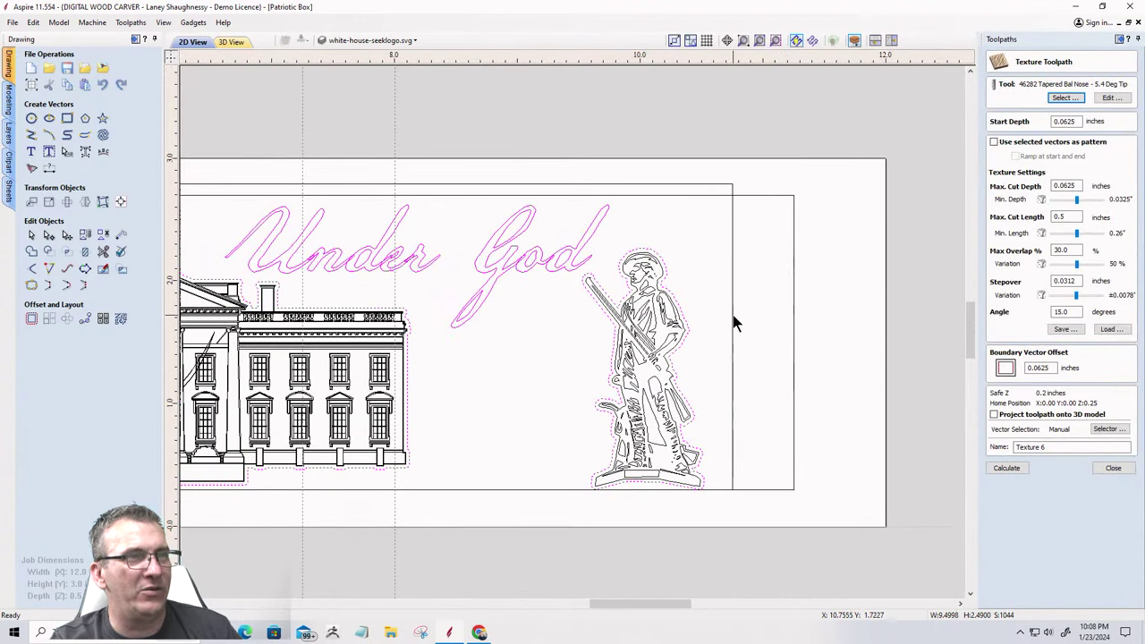
{"action": "left_click", "coordinate": [1004, 470]}
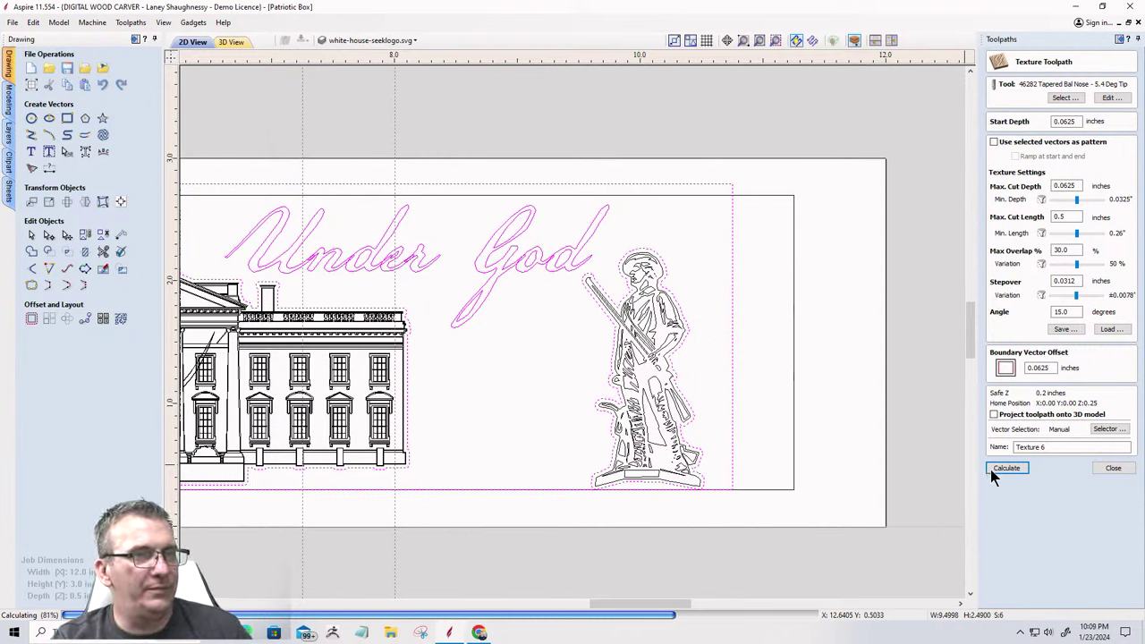
Reset the preview and make V-Carve 9, its two clearance passes and V-Carve 7 visible.
{"action": "left_click", "coordinate": [1004, 468]}
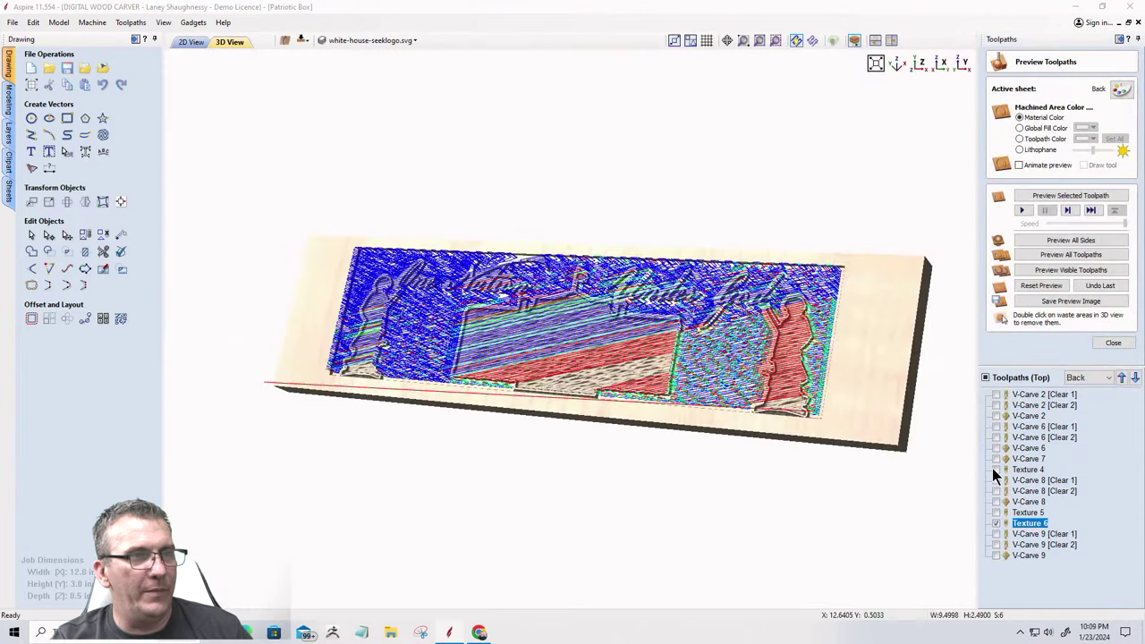
{"action": "left_click", "coordinate": [1040, 285]}
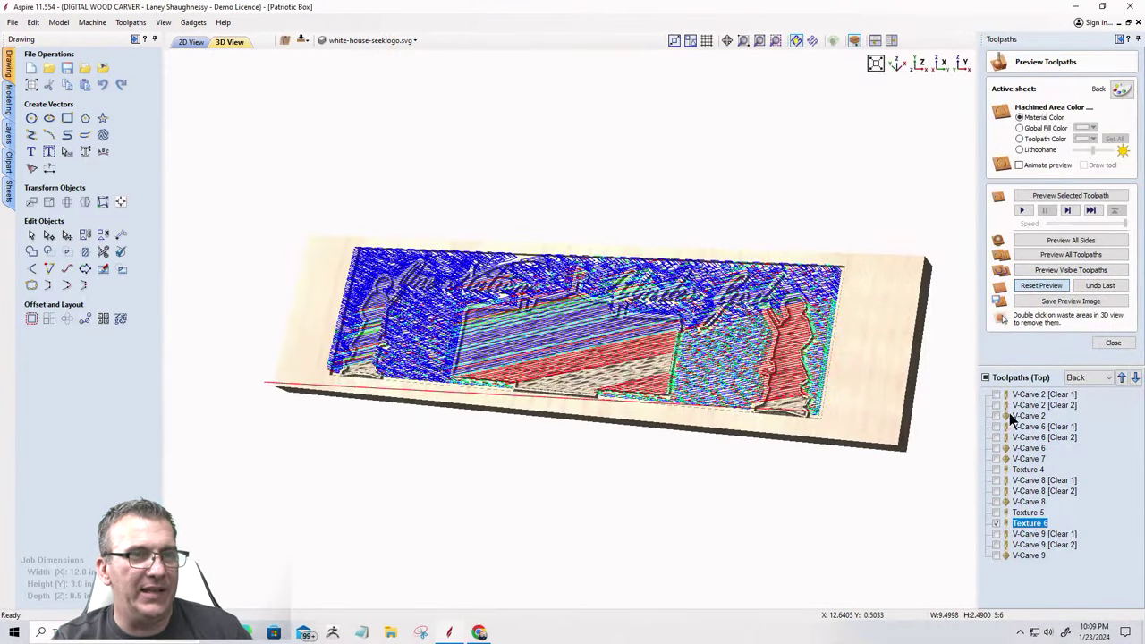
{"action": "left_click", "coordinate": [996, 534]}
{"action": "left_click", "coordinate": [995, 545]}
{"action": "left_click", "coordinate": [996, 555]}
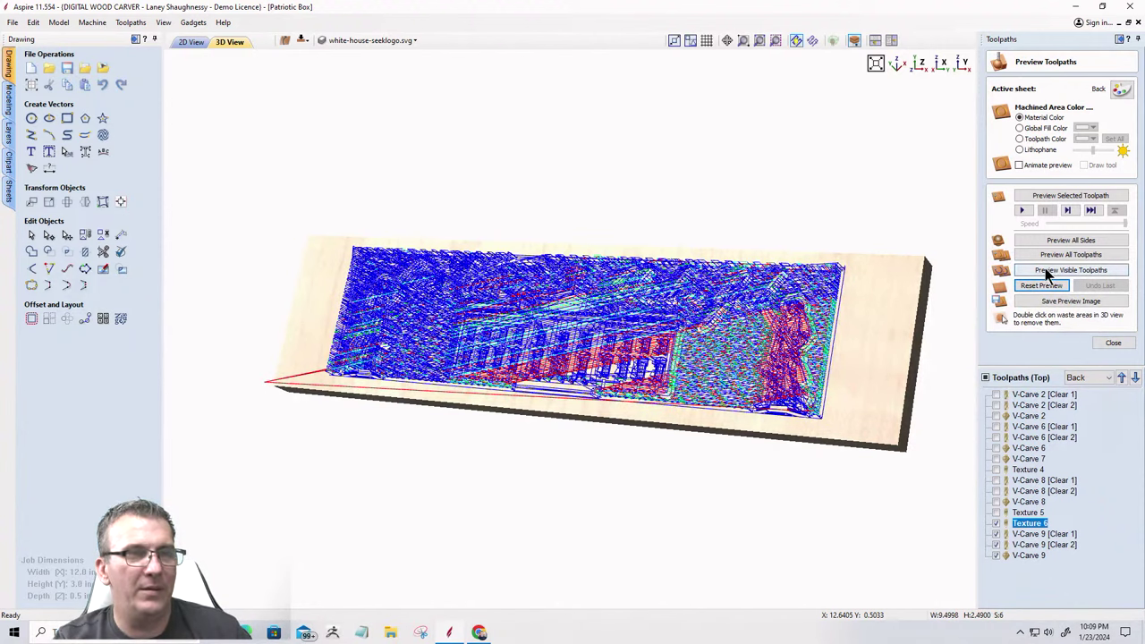
{"action": "left_click", "coordinate": [996, 458]}
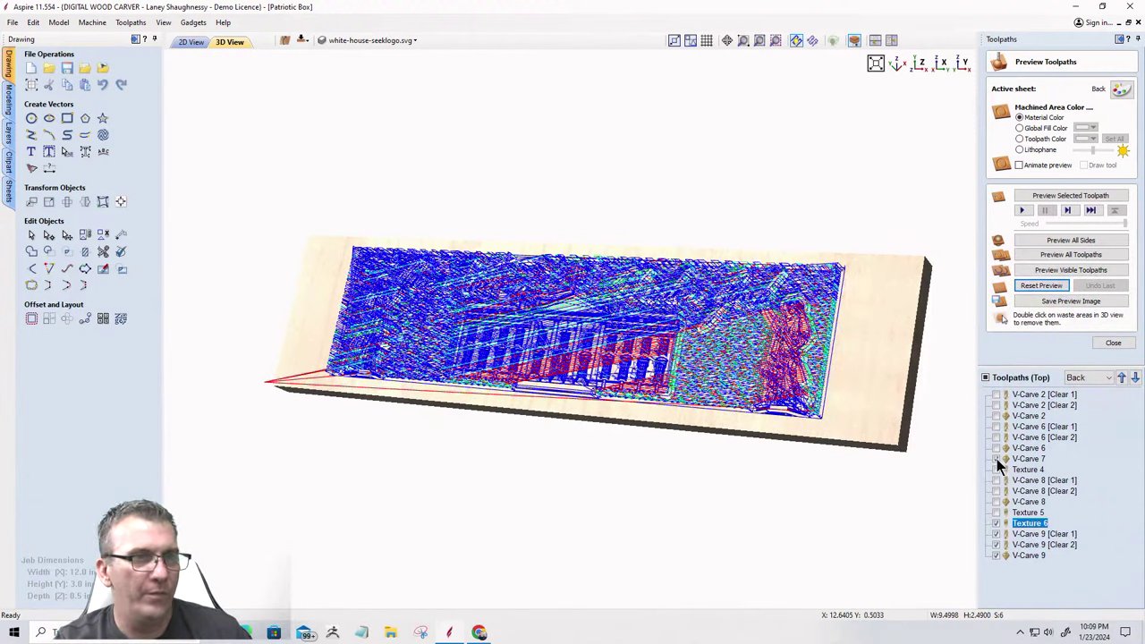
{"action": "left_click", "coordinate": [995, 459]}
{"action": "left_click", "coordinate": [995, 459]}
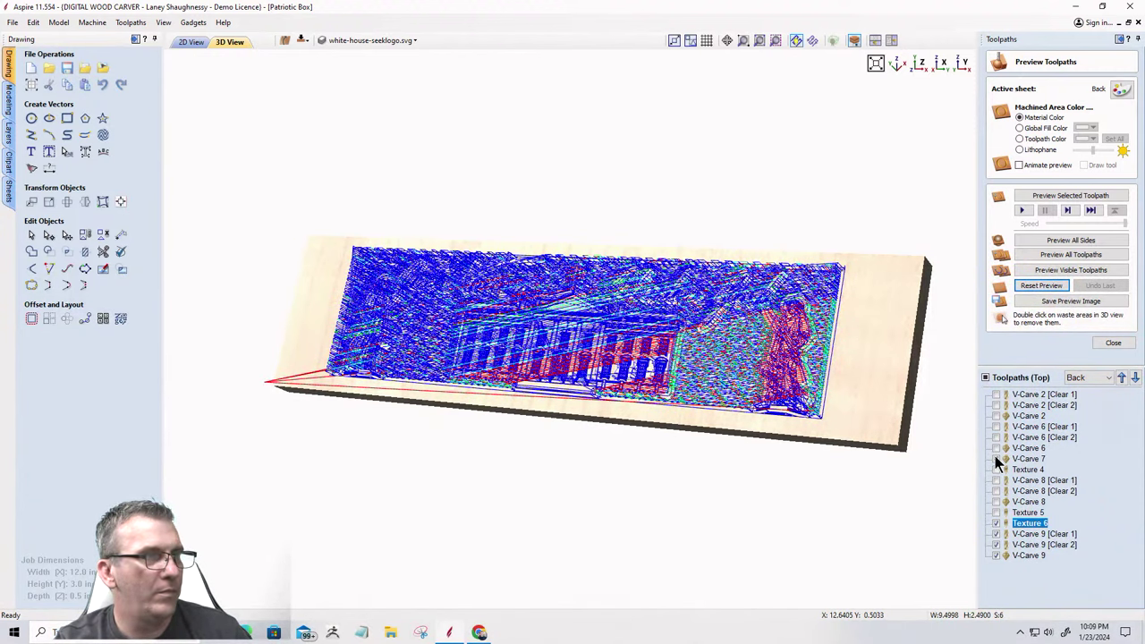
{"action": "left_click", "coordinate": [996, 459]}
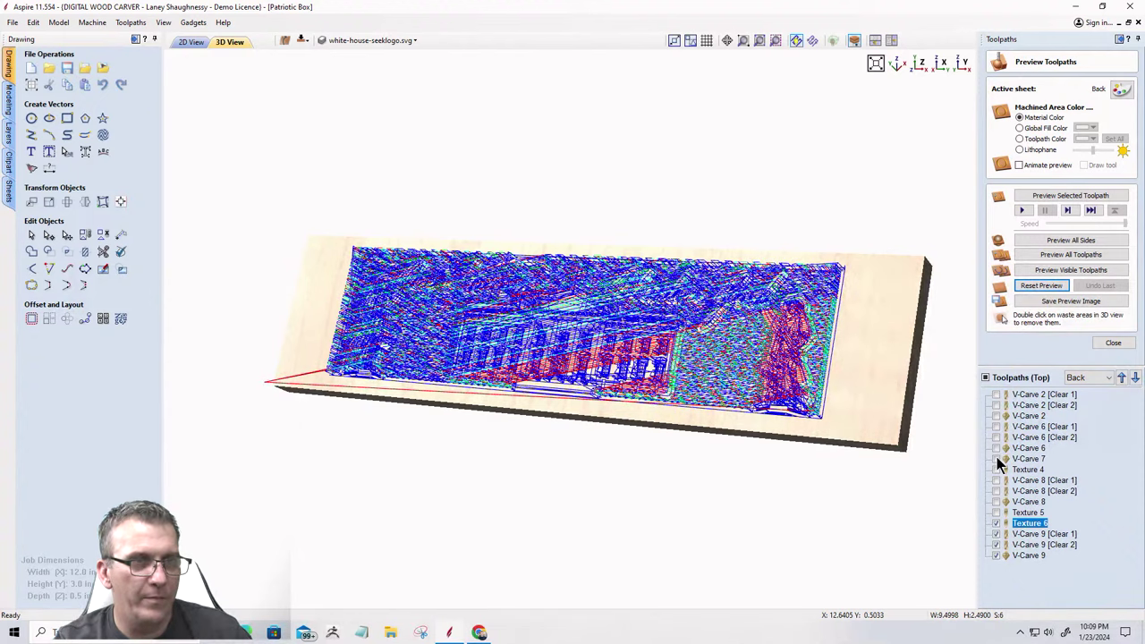
Show V-Carve 7, V-Carve 9 with clear passes and Texture 6, then simulate them.
{"action": "left_click", "coordinate": [996, 524]}
{"action": "left_click", "coordinate": [995, 534]}
{"action": "left_click", "coordinate": [996, 545]}
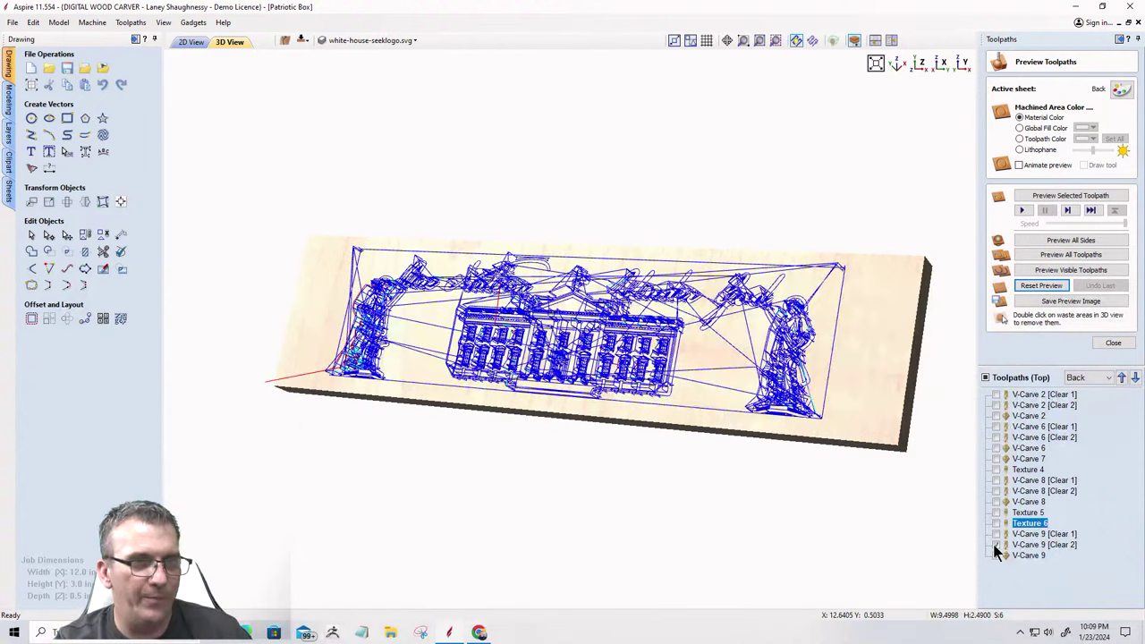
{"action": "left_click", "coordinate": [995, 556]}
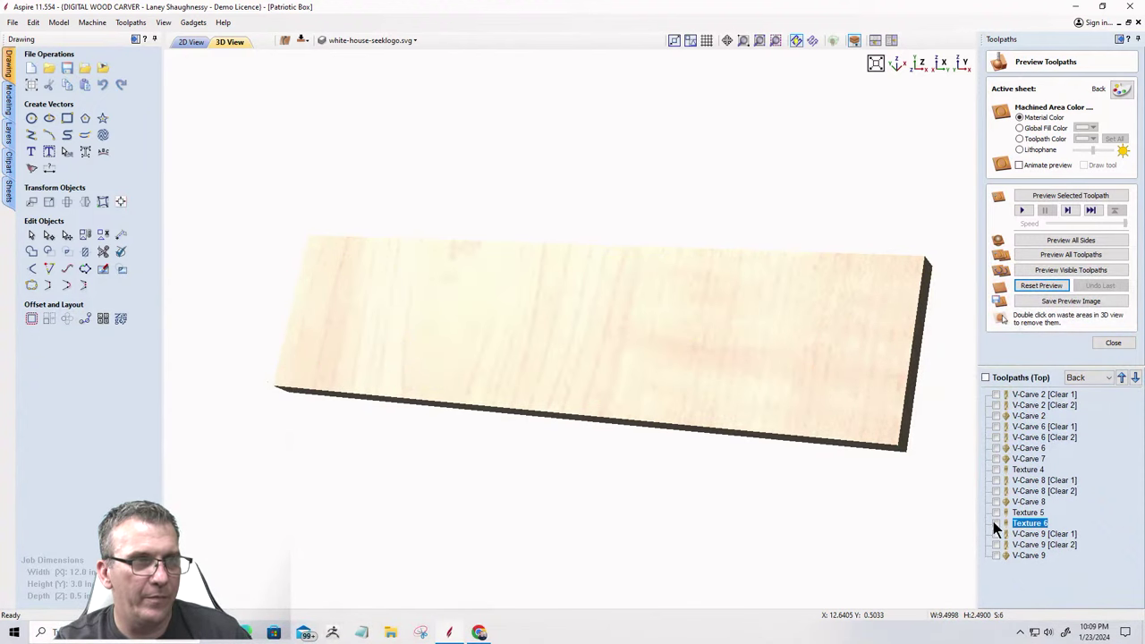
{"action": "left_click", "coordinate": [995, 459]}
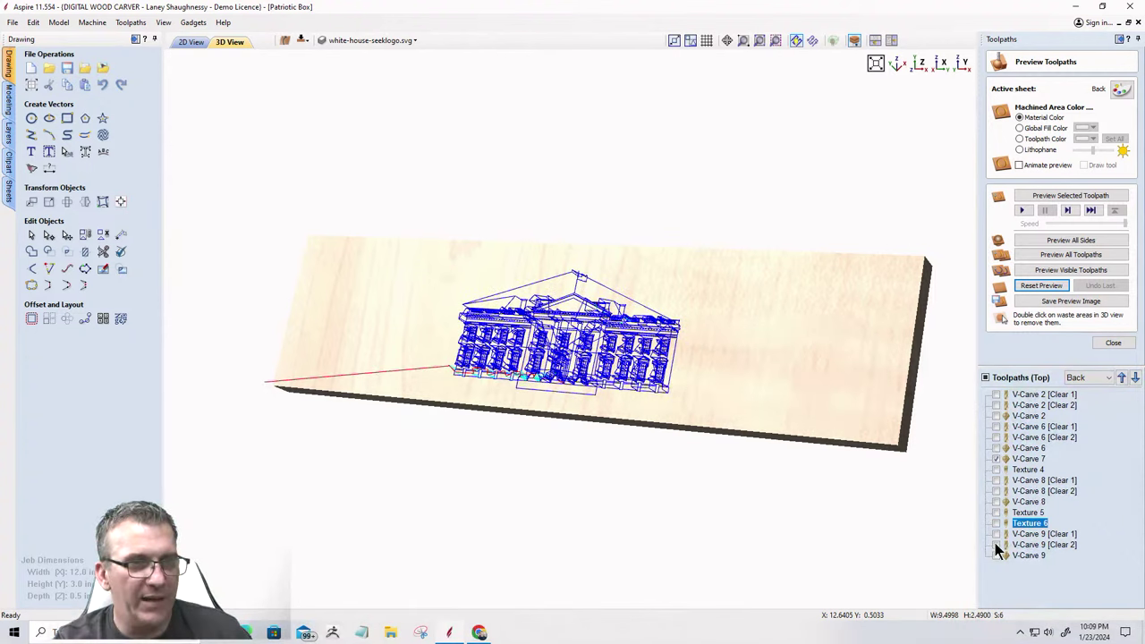
{"action": "left_click", "coordinate": [996, 556]}
{"action": "left_click", "coordinate": [996, 545]}
{"action": "left_click", "coordinate": [996, 534]}
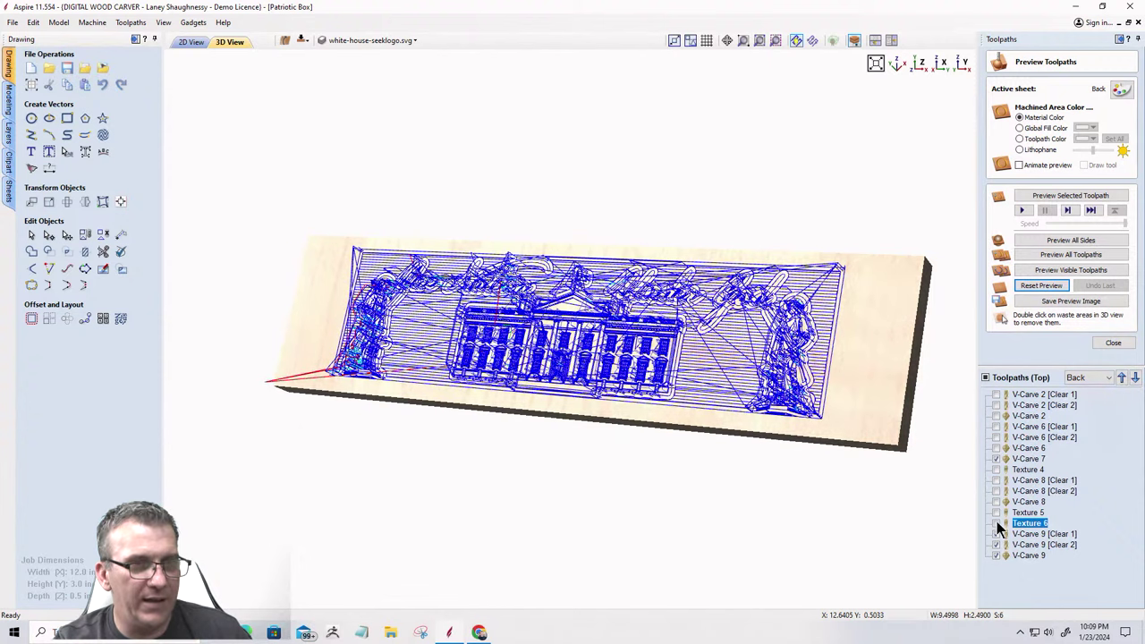
{"action": "left_click", "coordinate": [996, 524]}
{"action": "left_click", "coordinate": [1067, 270]}
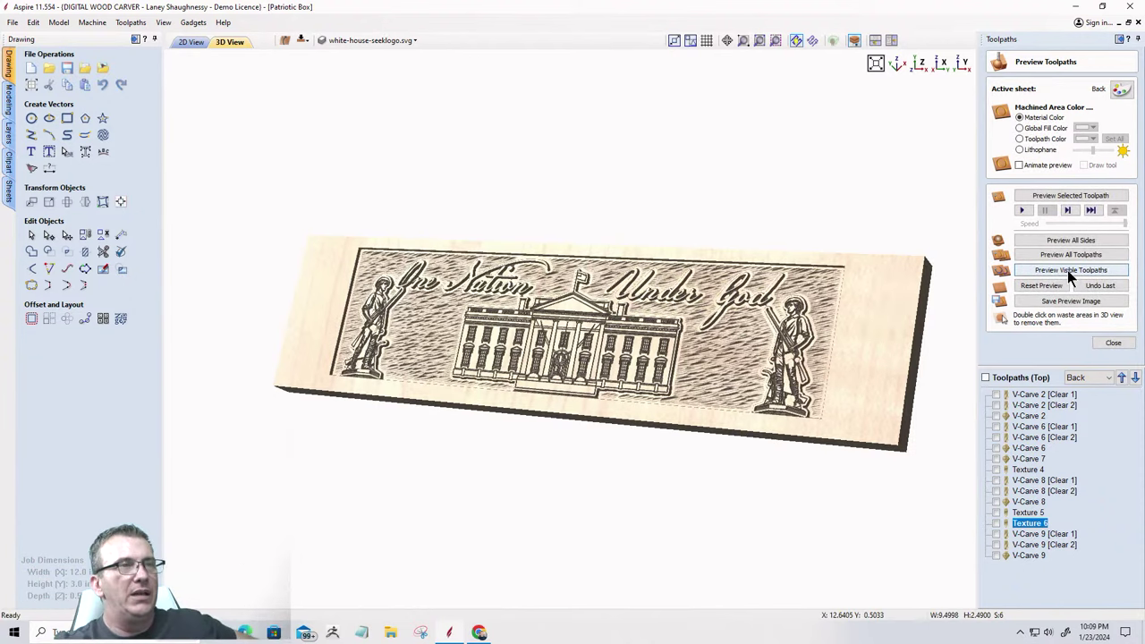
Orbit and zoom the 3D preview to inspect the wavy texture around Under God and the minuteman.
{"action": "left_click_drag", "start_coordinate": [654, 409], "coordinate": [765, 407]}
{"action": "scroll", "coordinate": [526, 405], "scroll_direction": "up", "scroll_amount": 2}
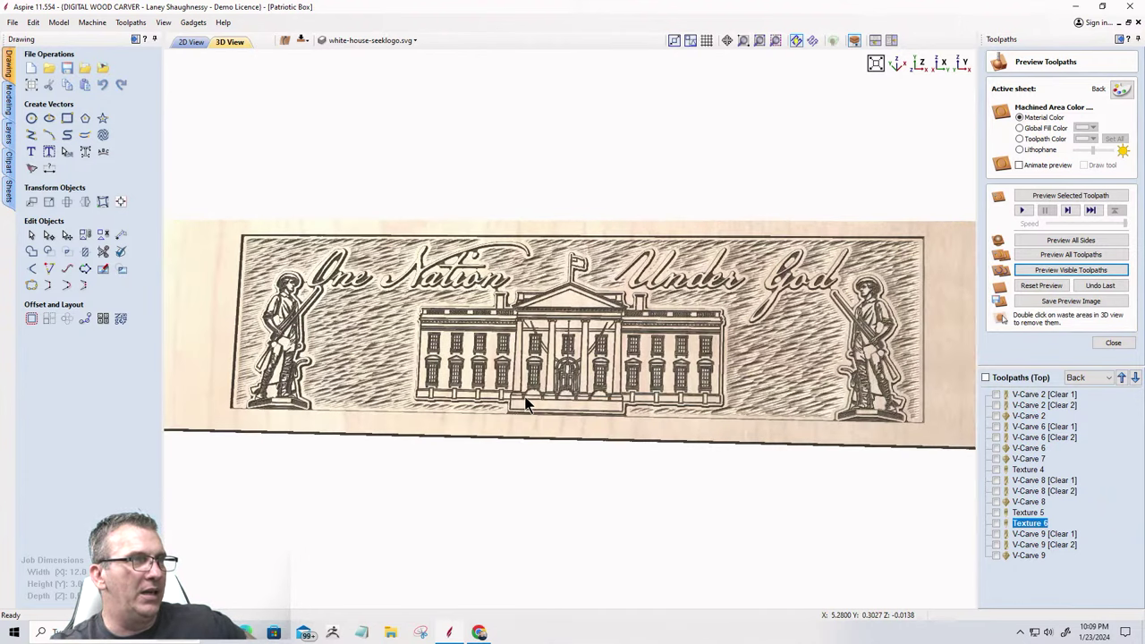
{"action": "left_click_drag", "start_coordinate": [573, 345], "coordinate": [911, 434]}
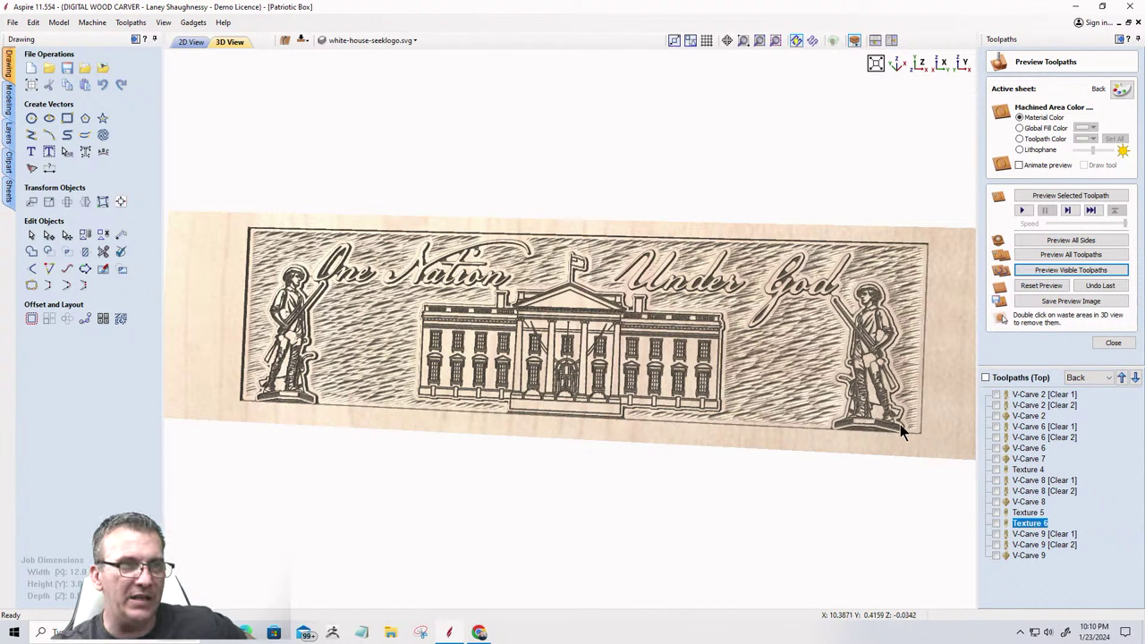
{"action": "left_click_drag", "start_coordinate": [479, 423], "coordinate": [347, 429]}
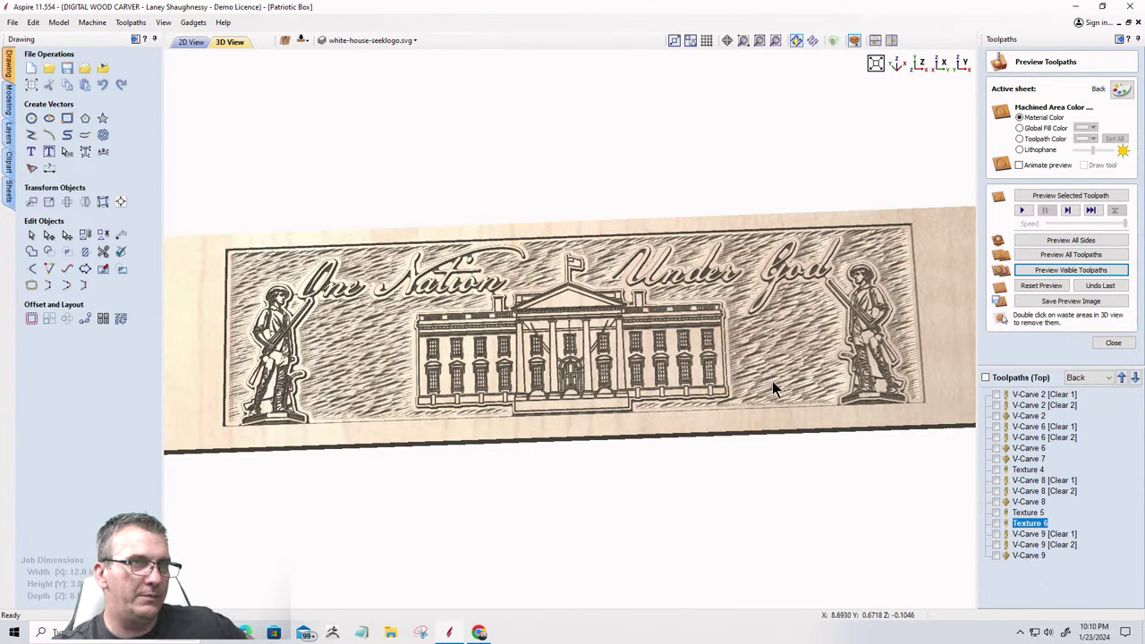
{"action": "left_click_drag", "start_coordinate": [772, 382], "coordinate": [718, 388]}
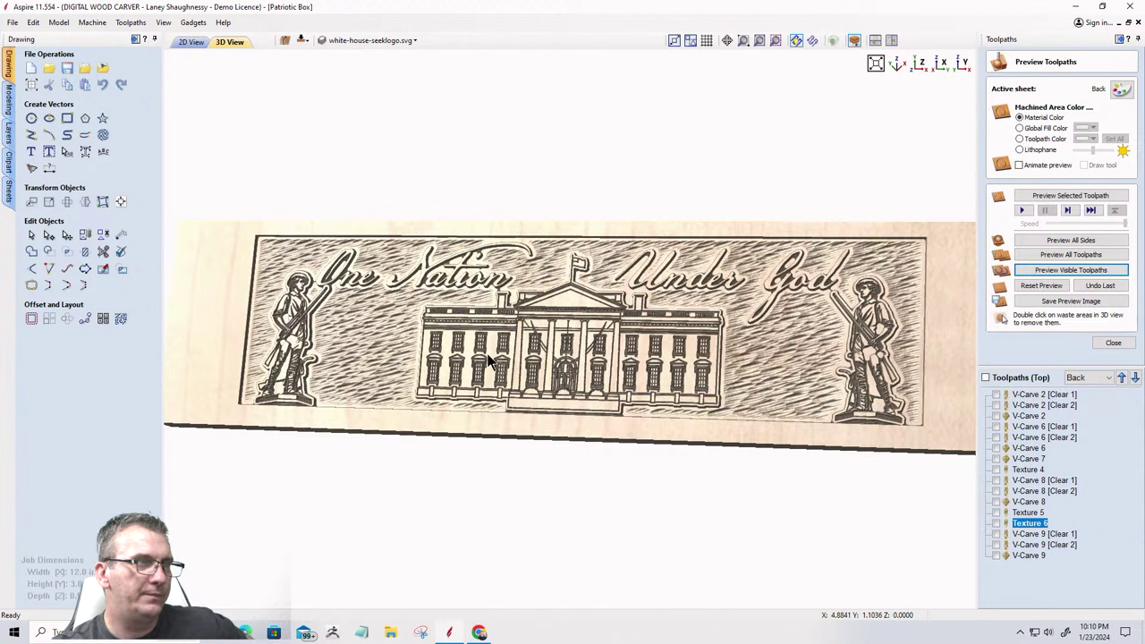
{"action": "mouse_move", "coordinate": [489, 361]}
{"action": "left_mouse_down"}
{"action": "mouse_move", "coordinate": [609, 361]}
{"action": "mouse_move", "coordinate": [489, 356]}
{"action": "left_mouse_up"}
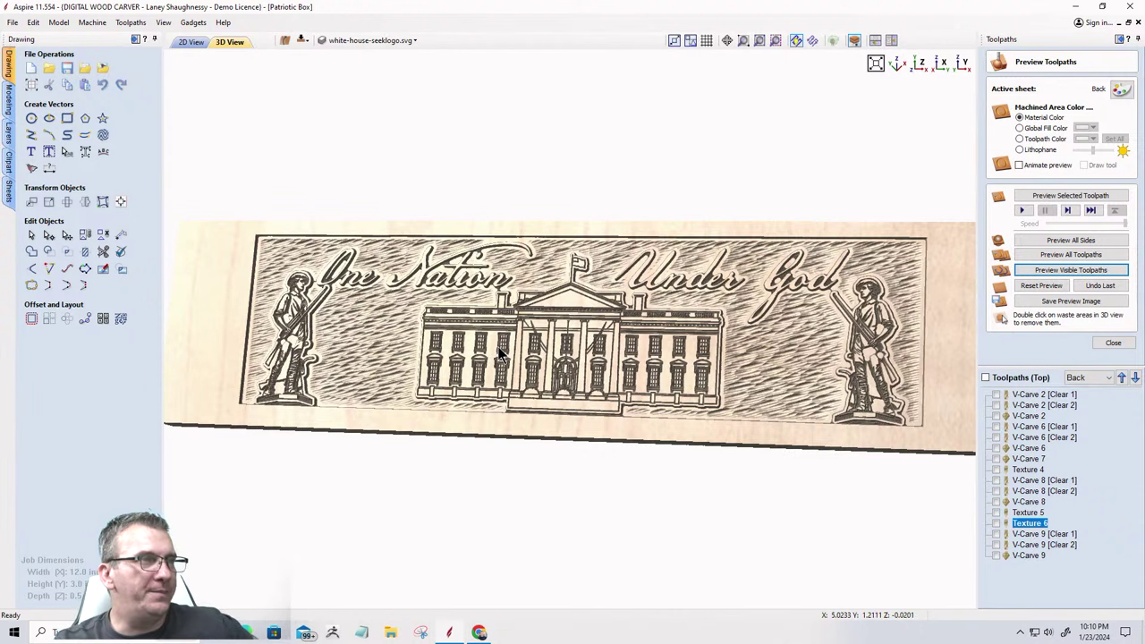
{"action": "scroll", "coordinate": [501, 356], "scroll_direction": "up", "scroll_amount": 2}
{"action": "left_click_drag", "start_coordinate": [506, 353], "coordinate": [685, 430]}
{"action": "scroll", "coordinate": [556, 354], "scroll_direction": "up", "scroll_amount": 1}
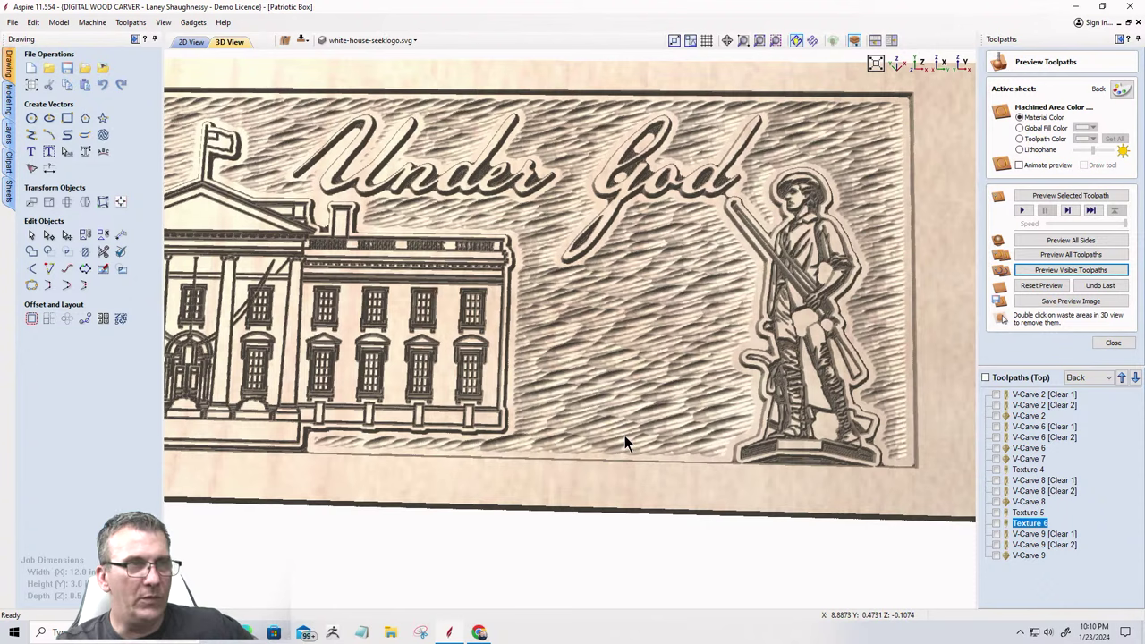
Make the Cannons layer visible in the 2D view.
{"action": "left_click", "coordinate": [183, 42]}
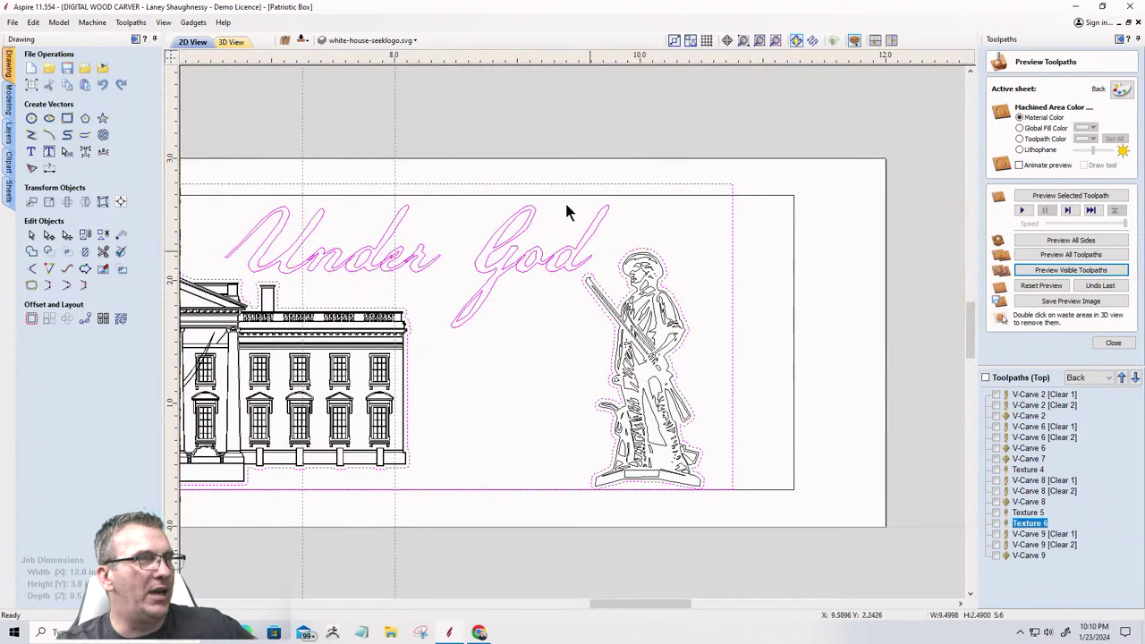
{"action": "left_click", "coordinate": [376, 40]}
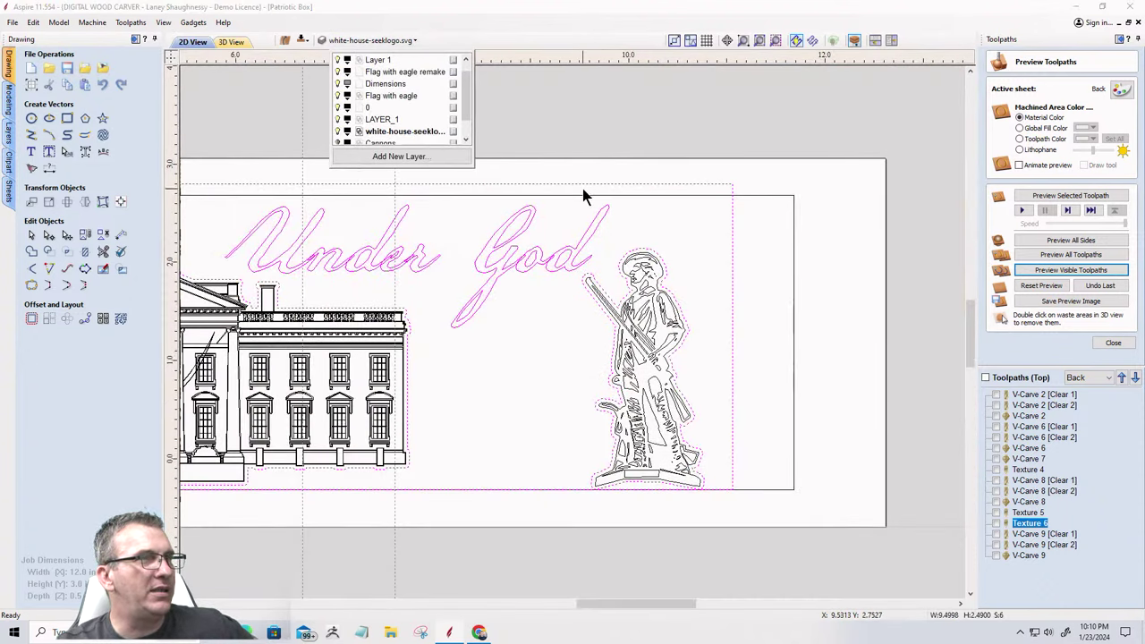
{"action": "scroll", "coordinate": [583, 196], "scroll_direction": "down", "scroll_amount": 1}
{"action": "scroll", "coordinate": [358, 132], "scroll_direction": "down", "scroll_amount": 1}
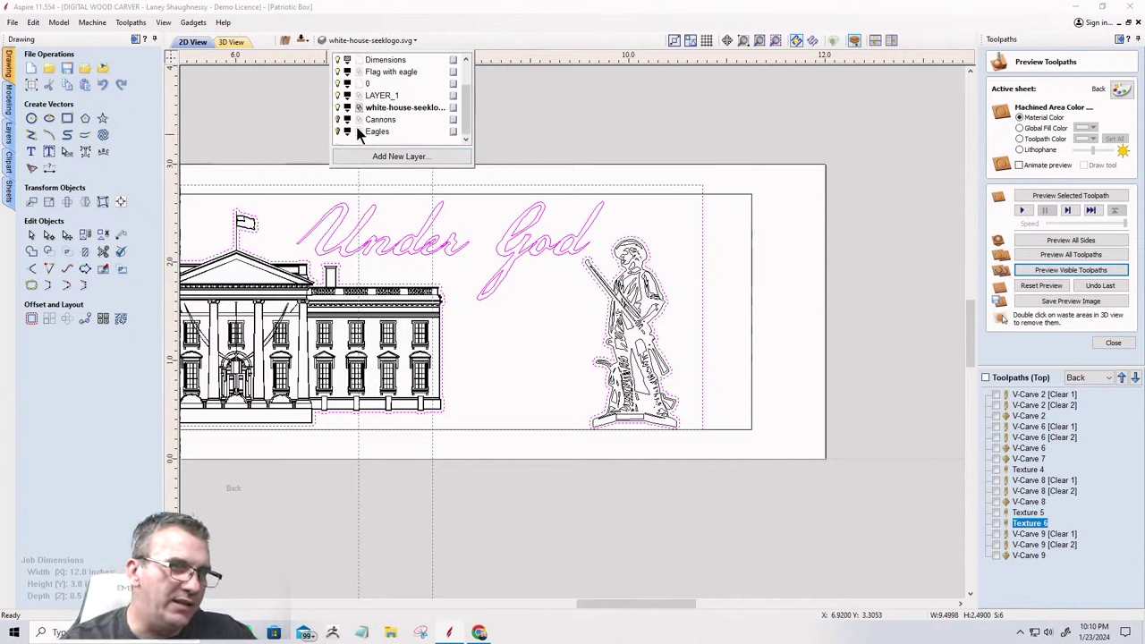
{"action": "left_click", "coordinate": [337, 119]}
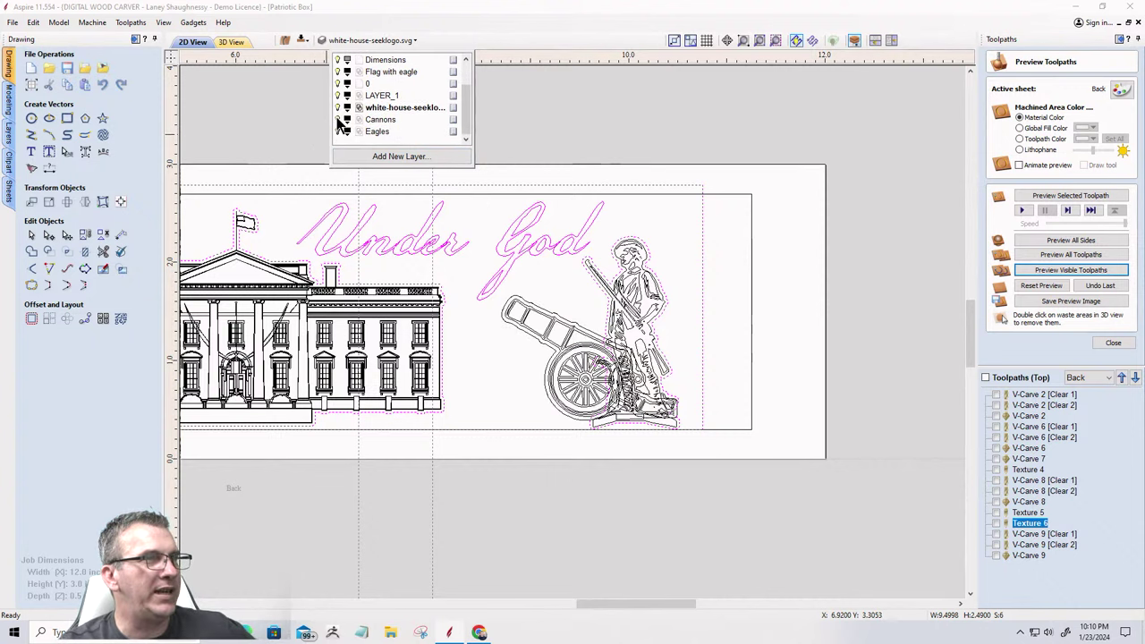
Copy the cannon drawing onto a new layer named 'small Cannon'.
{"action": "left_click", "coordinate": [565, 349]}
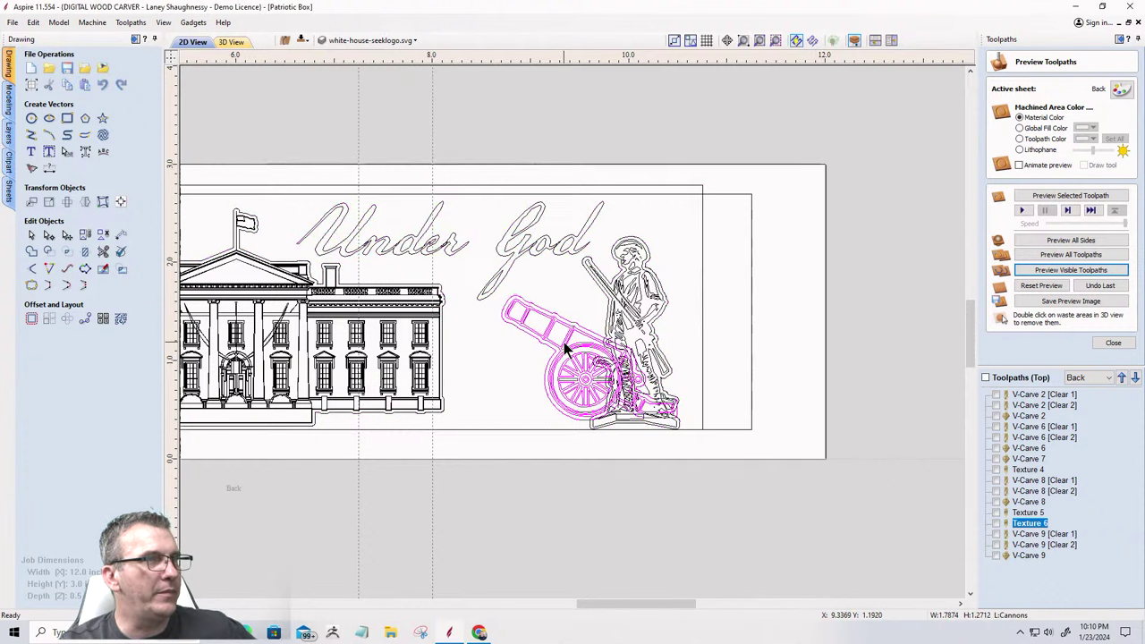
{"action": "scroll", "coordinate": [567, 350], "scroll_direction": "down", "scroll_amount": 3}
{"action": "scroll", "coordinate": [569, 345], "scroll_direction": "up", "scroll_amount": 3}
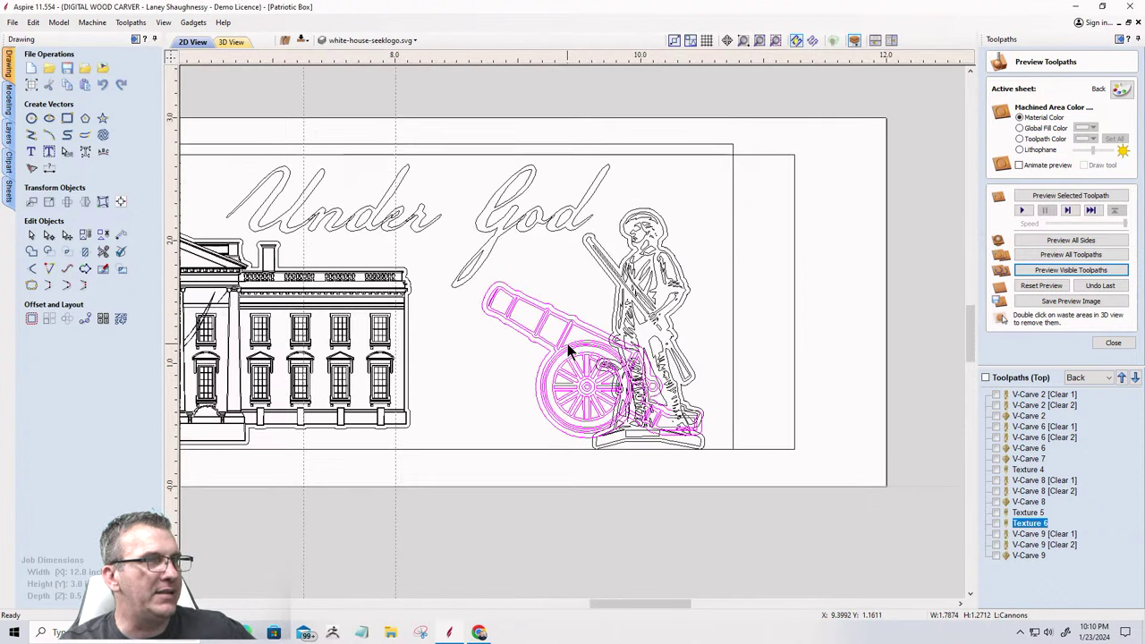
{"action": "right_click", "coordinate": [562, 344]}
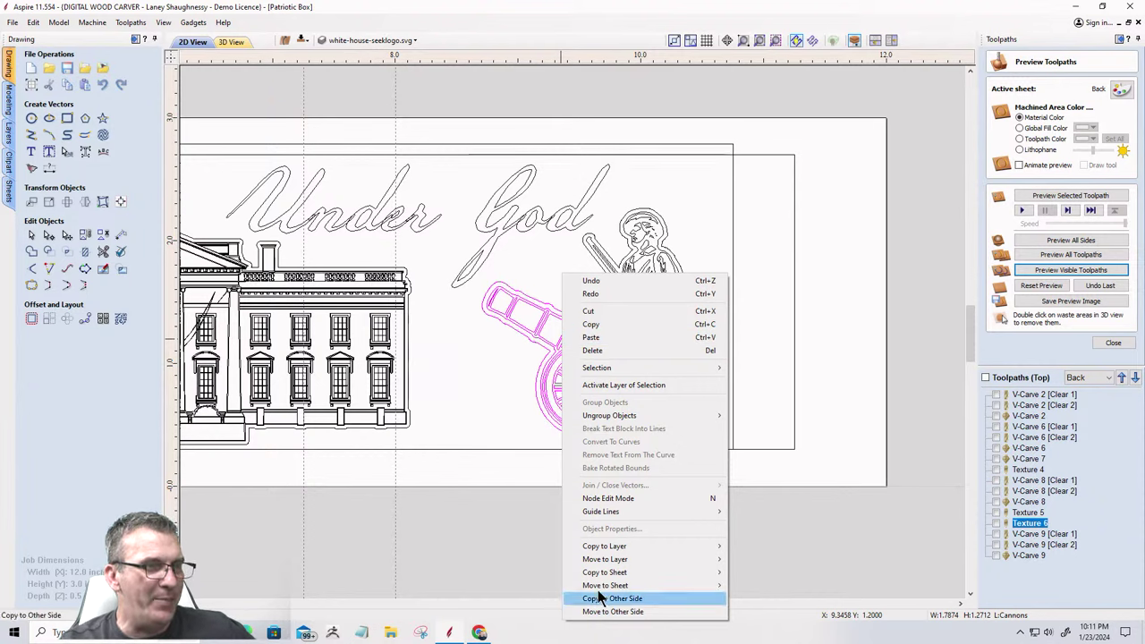
{"action": "mouse_move", "coordinate": [596, 564]}
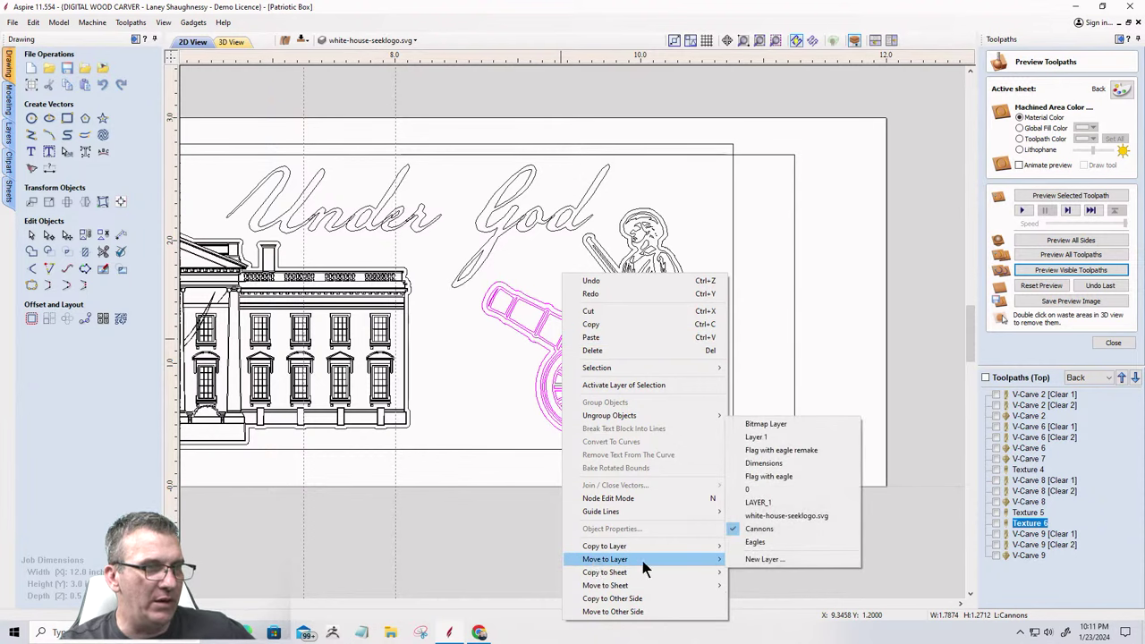
{"action": "mouse_move", "coordinate": [650, 551]}
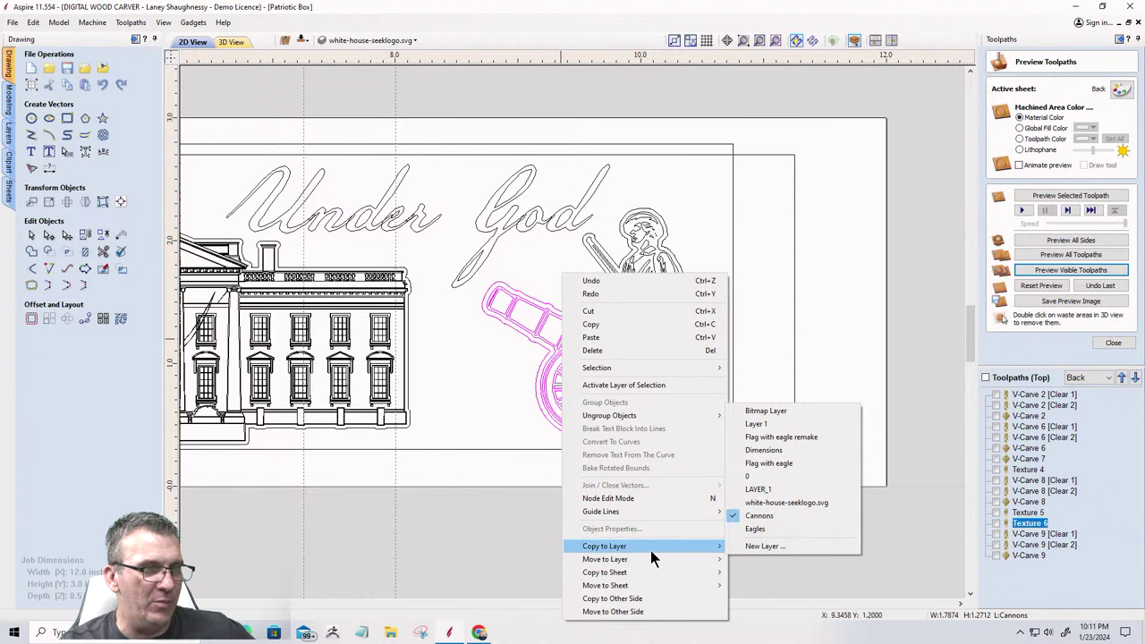
{"action": "left_click", "coordinate": [771, 547]}
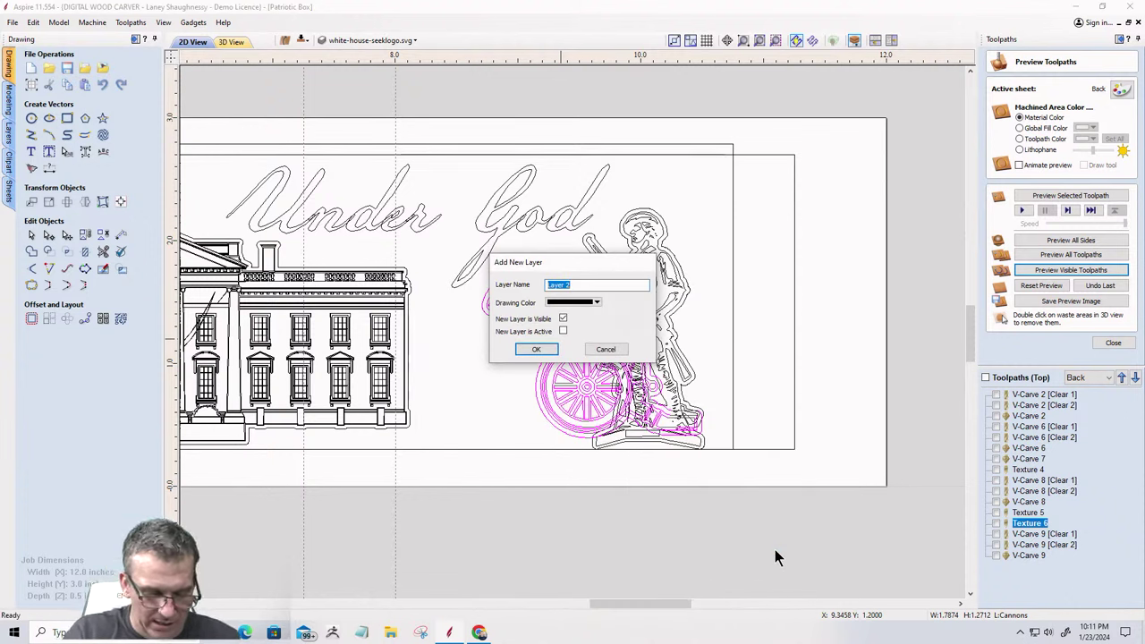
{"action": "type", "text": "small Cannon"}
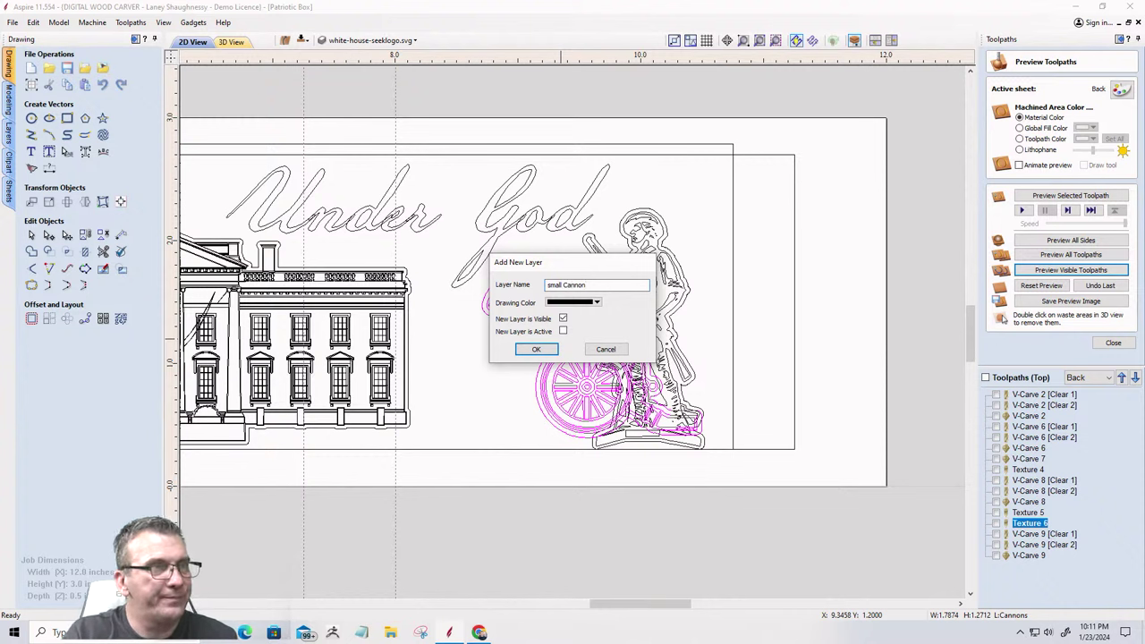
{"action": "key", "text": "Return"}
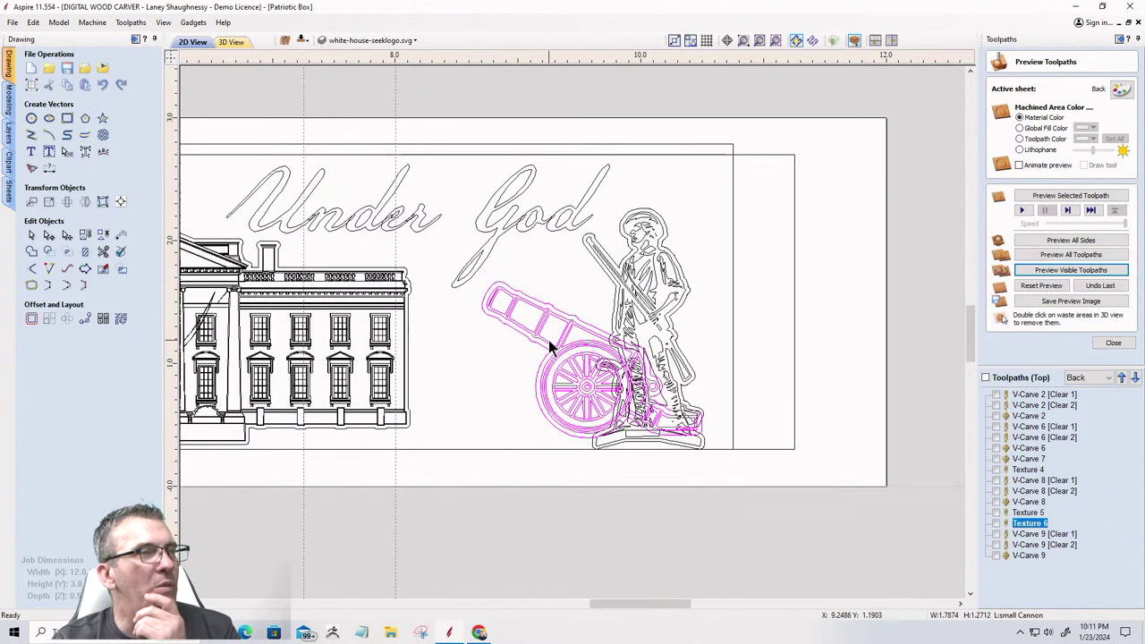
Make small Cannon the active layer and select the copied cannon.
{"action": "left_click", "coordinate": [369, 40]}
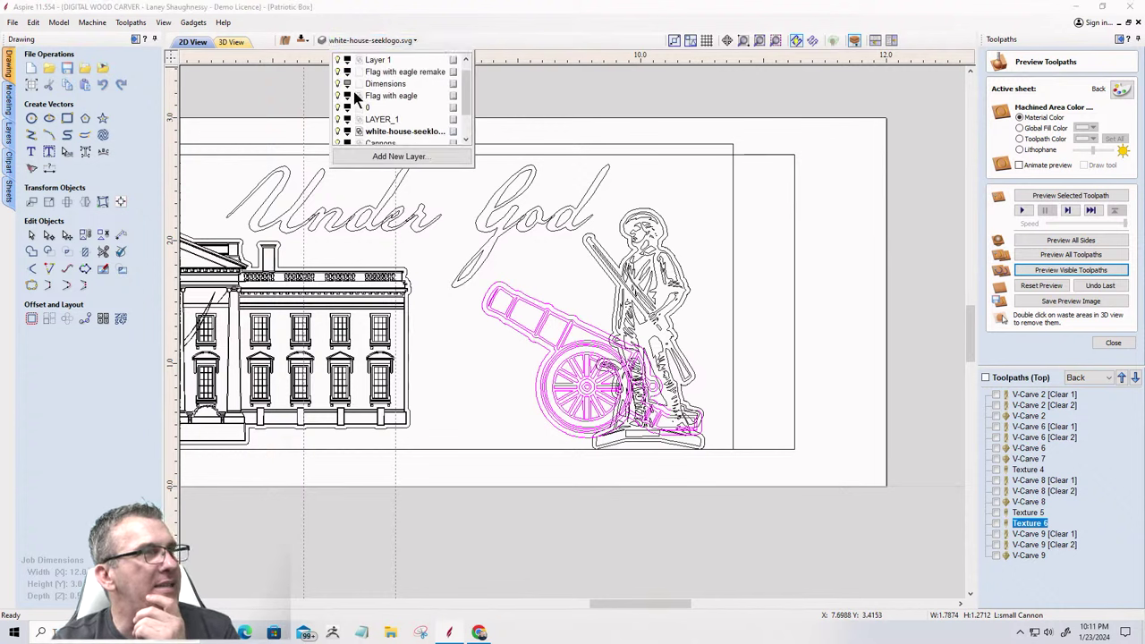
{"action": "scroll", "coordinate": [349, 116], "scroll_direction": "down", "scroll_amount": 1}
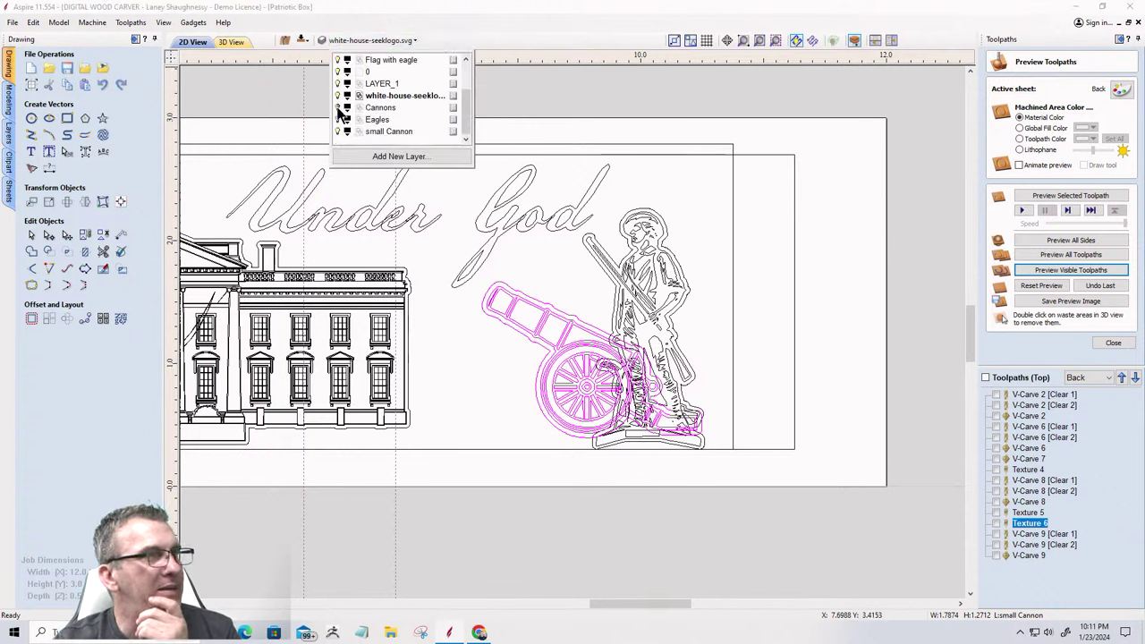
{"action": "left_click", "coordinate": [393, 131]}
{"action": "left_click", "coordinate": [541, 327]}
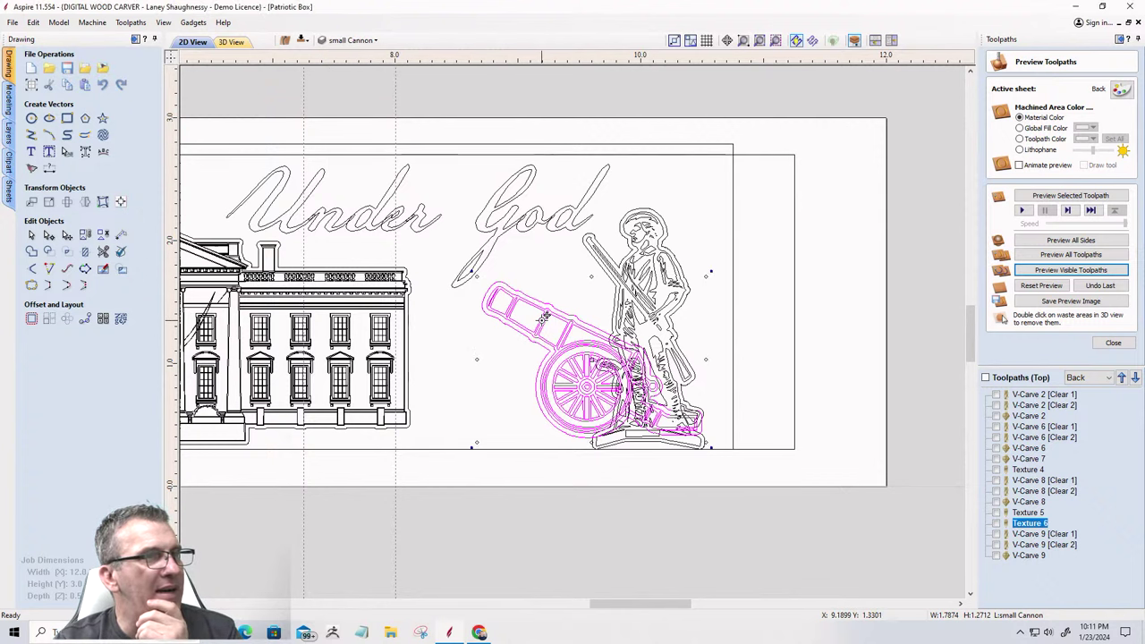
Move the cannon just left of the right-hand minuteman and shrink it to a smaller size.
{"action": "scroll", "coordinate": [555, 319], "scroll_direction": "down", "scroll_amount": 2}
{"action": "scroll", "coordinate": [555, 320], "scroll_direction": "down", "scroll_amount": 2}
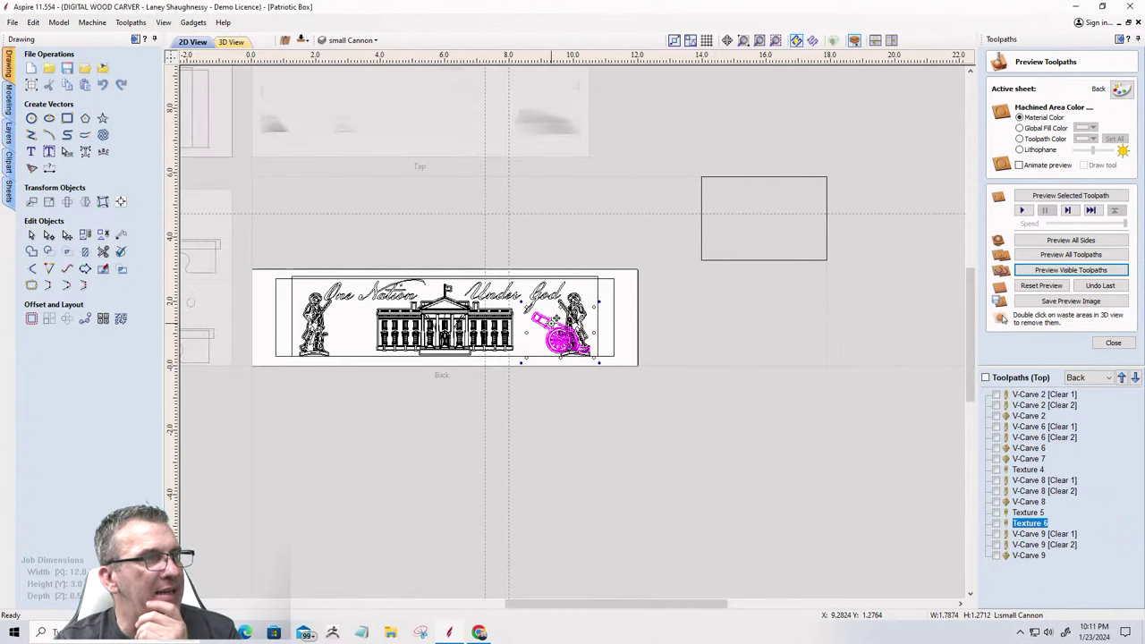
{"action": "scroll", "coordinate": [554, 319], "scroll_direction": "up", "scroll_amount": 3}
{"action": "scroll", "coordinate": [555, 319], "scroll_direction": "up", "scroll_amount": 2}
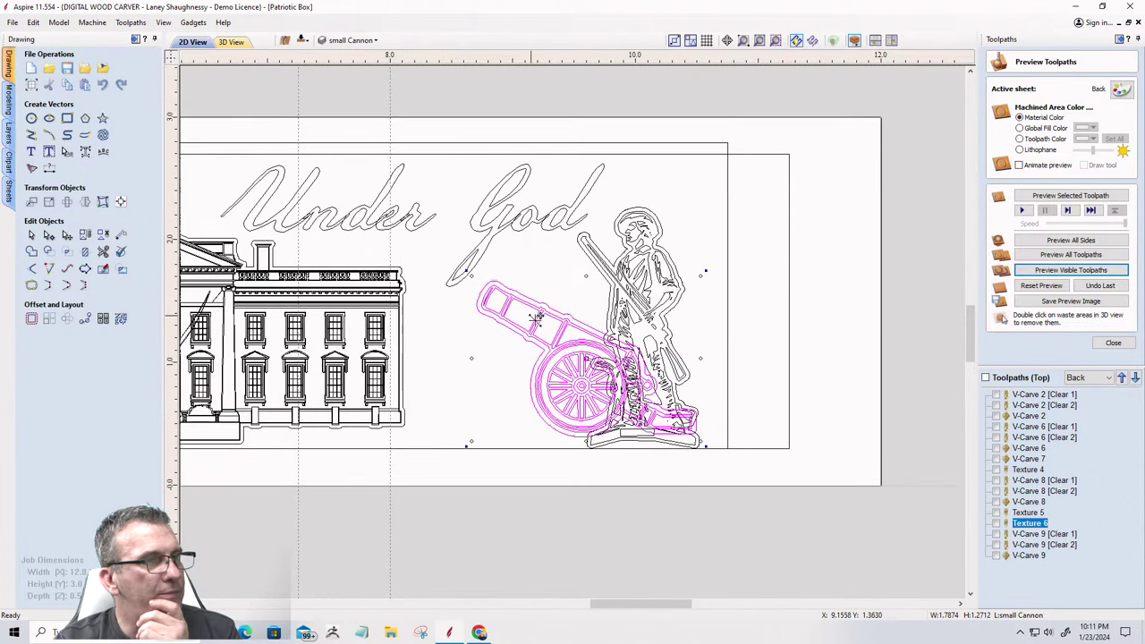
{"action": "left_click_drag", "start_coordinate": [528, 322], "coordinate": [496, 375]}
{"action": "left_click_drag", "start_coordinate": [573, 394], "coordinate": [538, 420]}
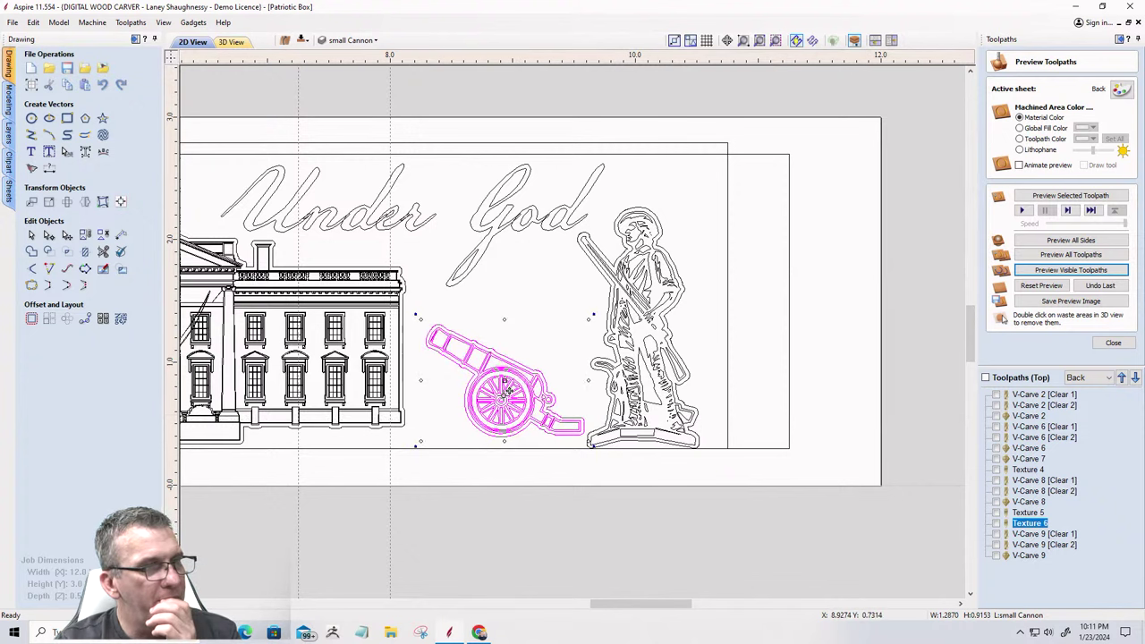
{"action": "scroll", "coordinate": [775, 370], "scroll_direction": "down", "scroll_amount": 2}
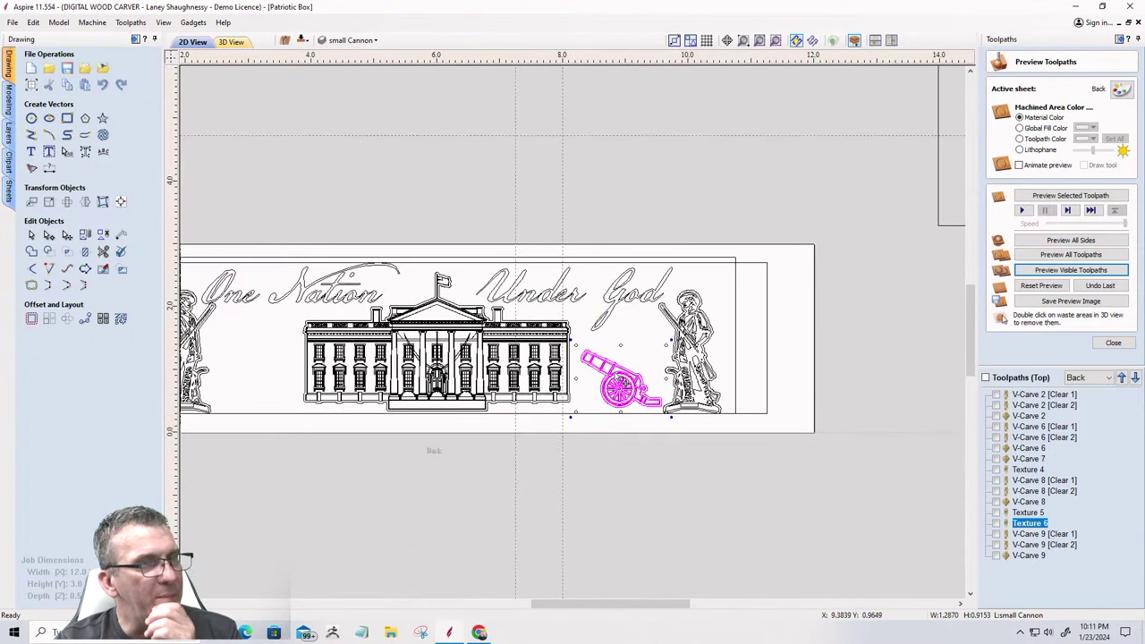
{"action": "scroll", "coordinate": [608, 372], "scroll_direction": "up", "scroll_amount": 1}
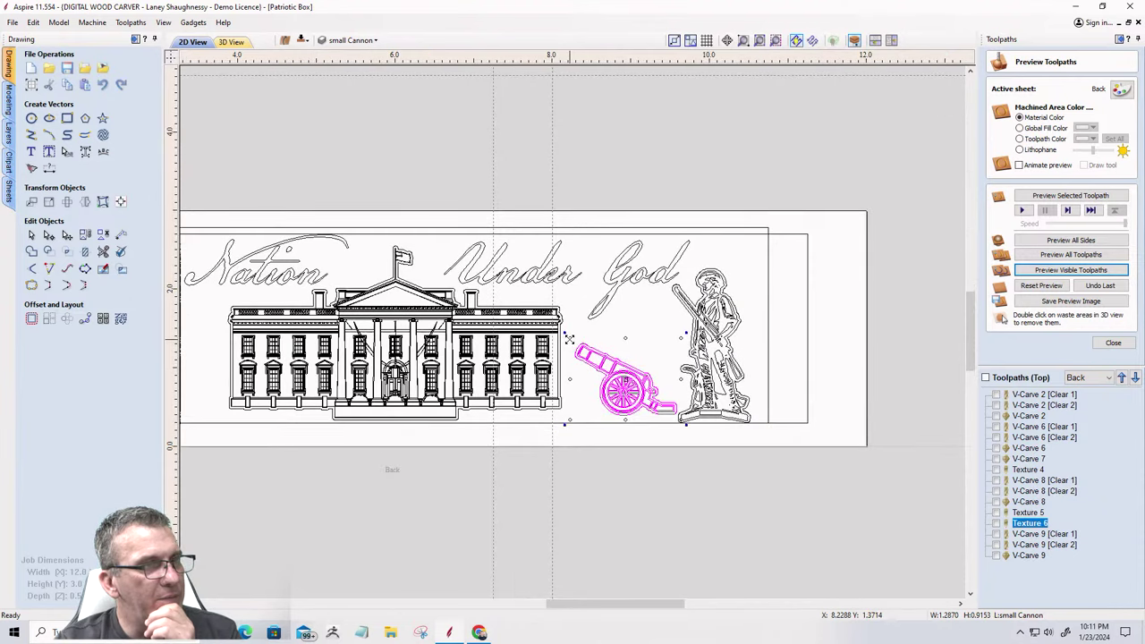
{"action": "left_click_drag", "start_coordinate": [573, 344], "coordinate": [579, 353]}
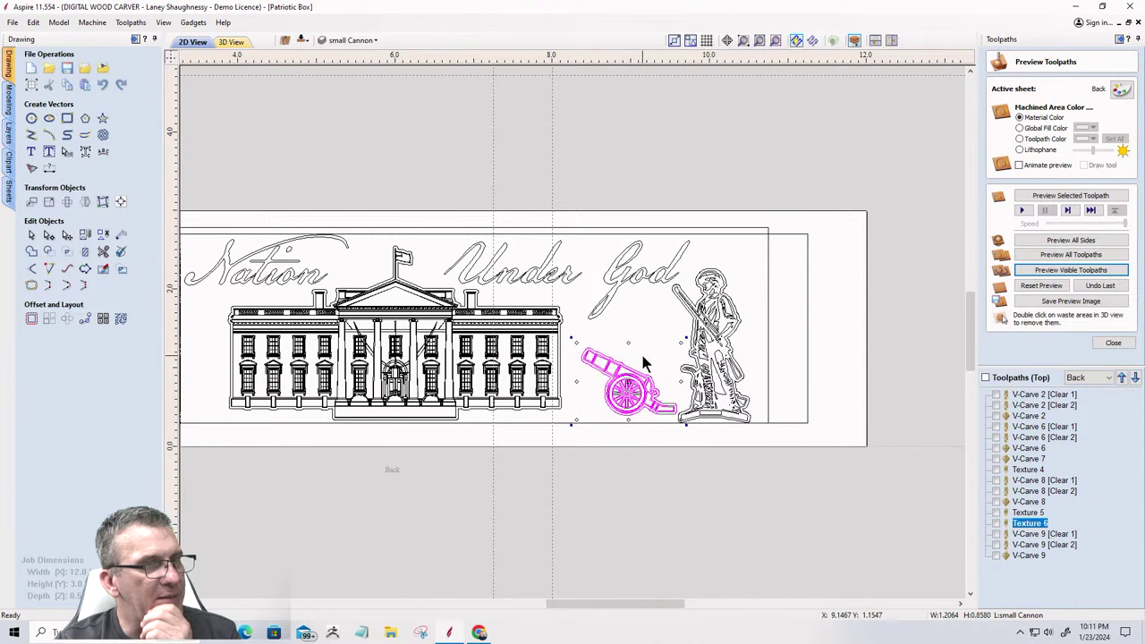
{"action": "left_click", "coordinate": [803, 380]}
Create a horizontally mirrored copy of the small cannon about the job center, beside the left minuteman.
{"action": "scroll", "coordinate": [801, 380], "scroll_direction": "down", "scroll_amount": 2}
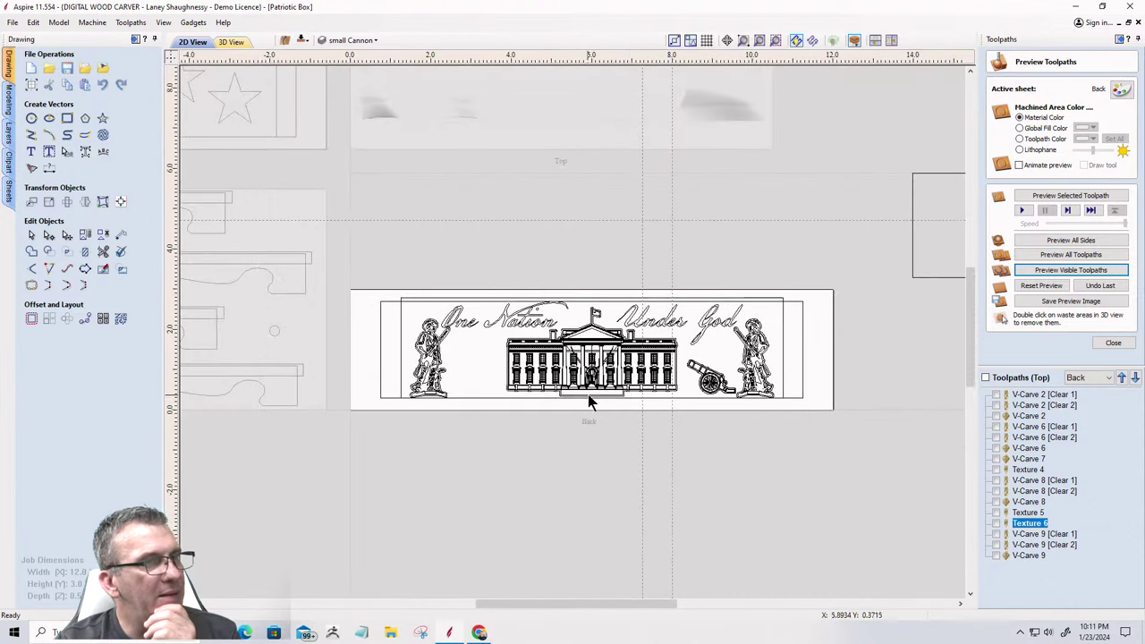
{"action": "left_click", "coordinate": [728, 384]}
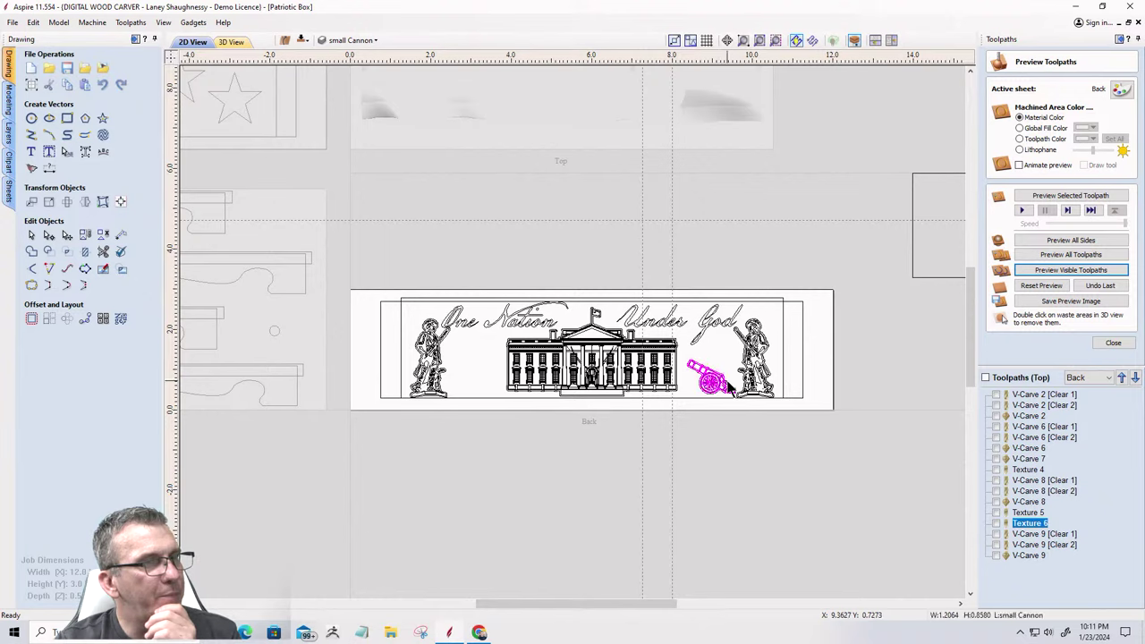
{"action": "left_click", "coordinate": [68, 202]}
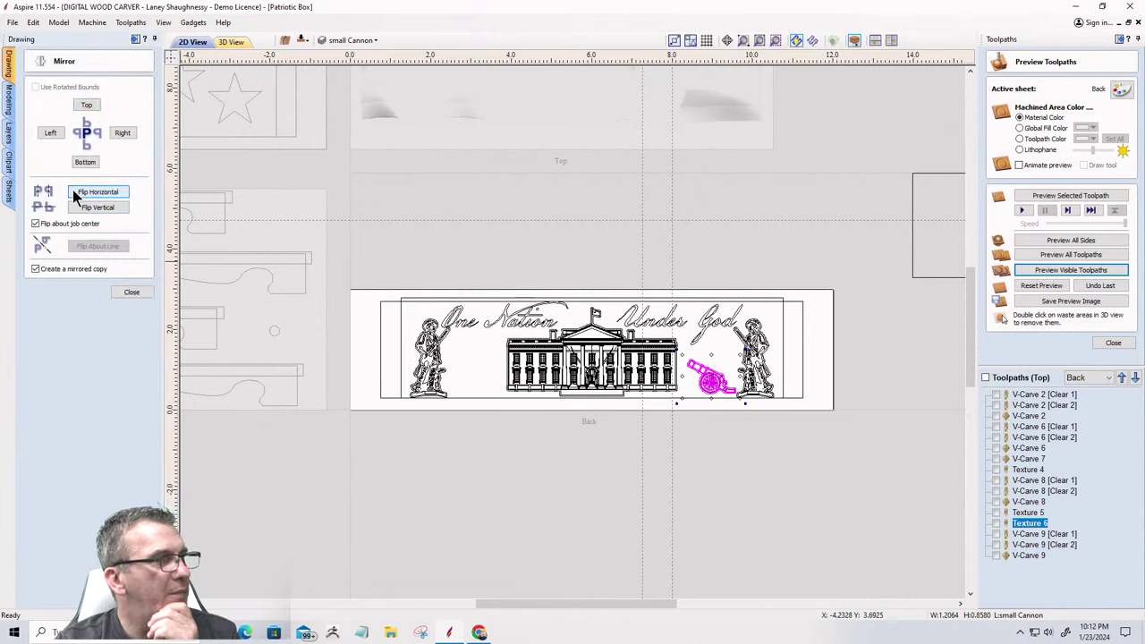
{"action": "left_click", "coordinate": [72, 191]}
{"action": "left_click", "coordinate": [343, 411]}
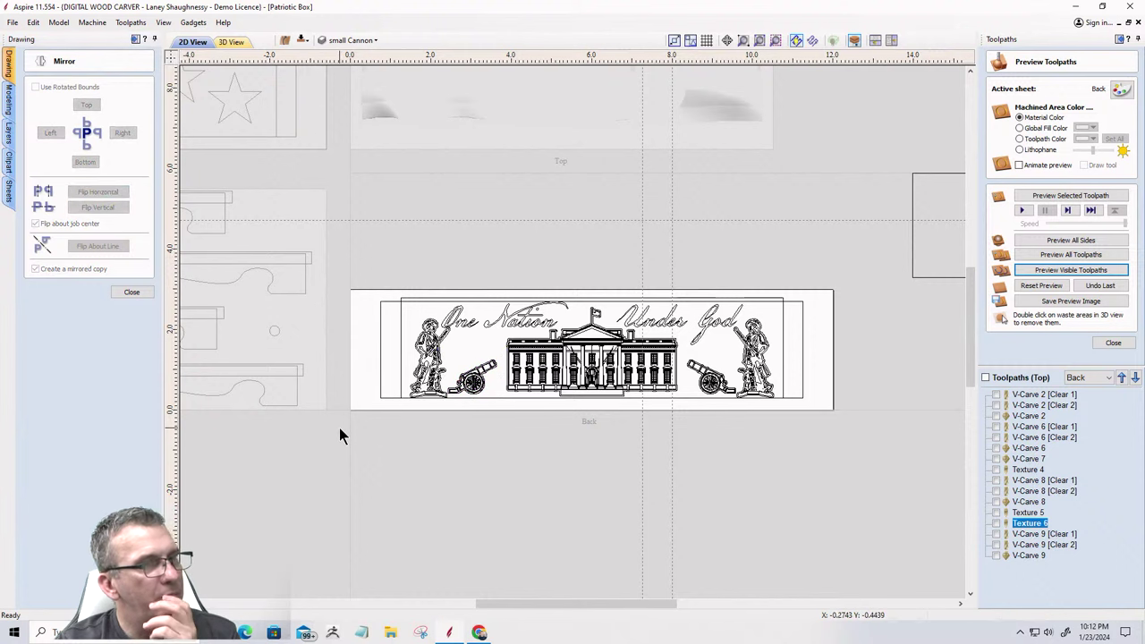
{"action": "scroll", "coordinate": [636, 401], "scroll_direction": "up", "scroll_amount": 2}
{"action": "scroll", "coordinate": [635, 391], "scroll_direction": "up", "scroll_amount": 1}
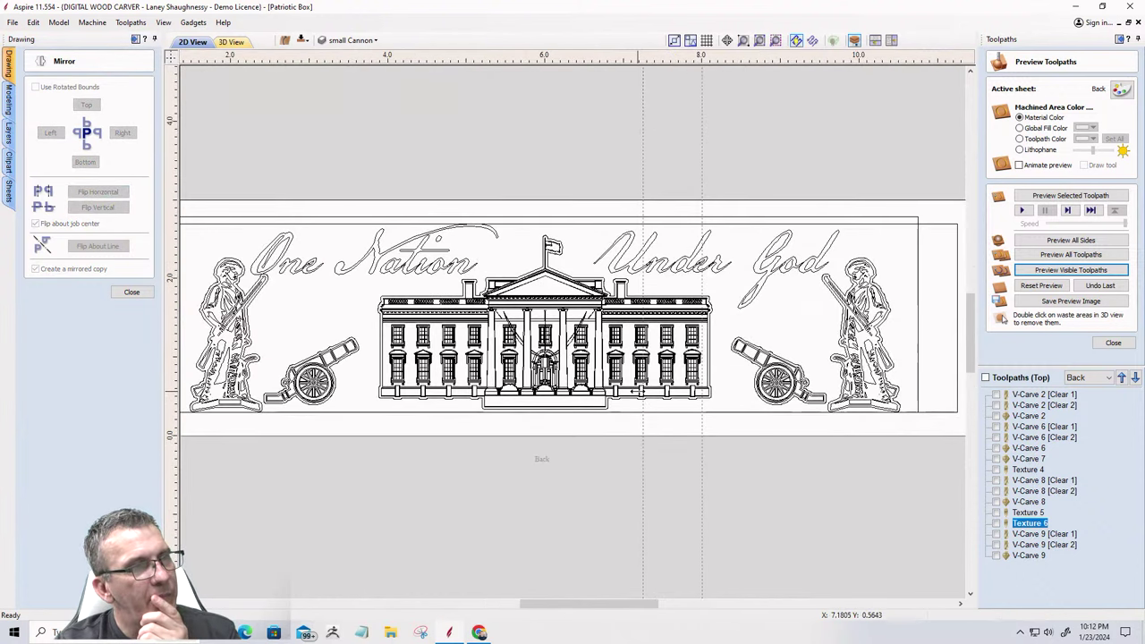
{"action": "scroll", "coordinate": [636, 391], "scroll_direction": "down", "scroll_amount": 1}
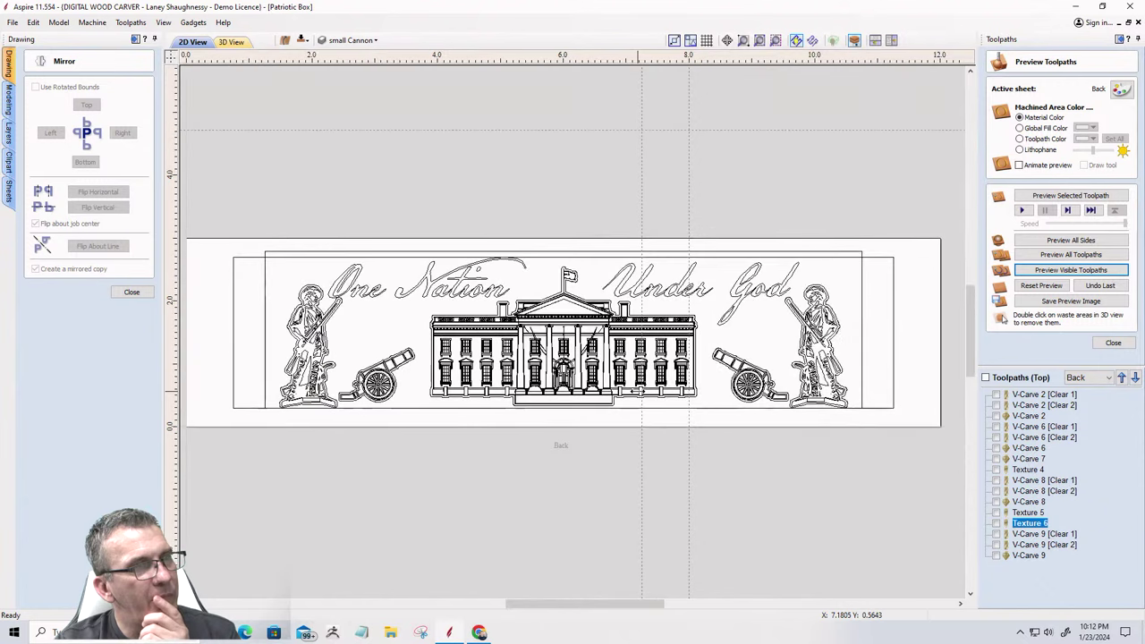
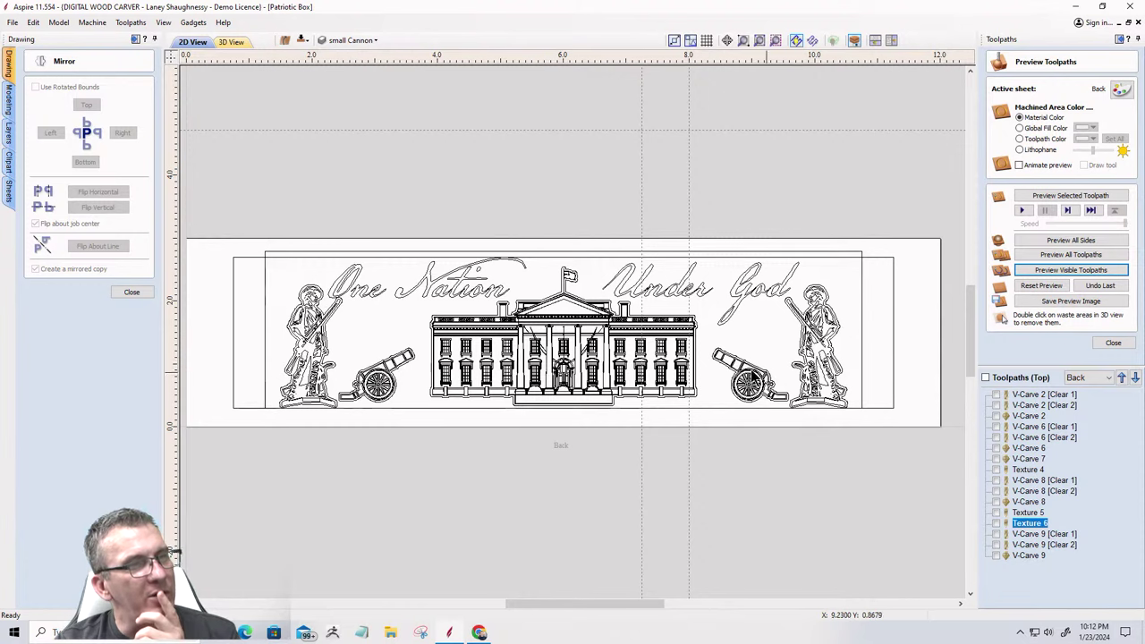
Close the Mirror settings and try picking the right, then left, cannon for V-Carve 9.
{"action": "left_click", "coordinate": [125, 292]}
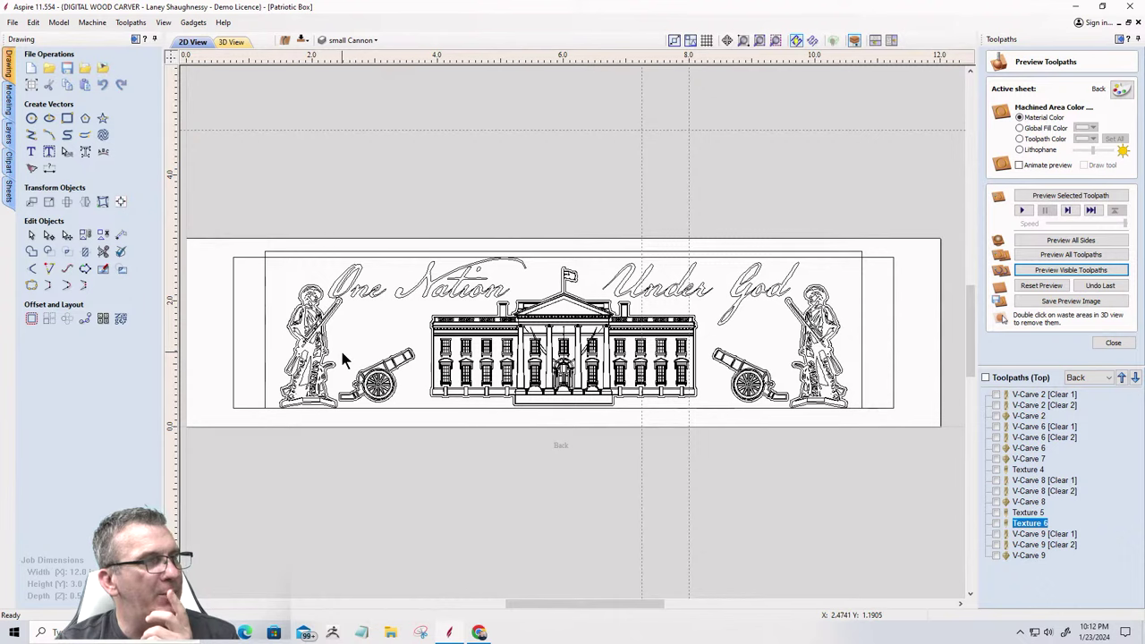
{"action": "scroll", "coordinate": [345, 357], "scroll_direction": "up", "scroll_amount": 1}
{"action": "scroll", "coordinate": [335, 358], "scroll_direction": "down", "scroll_amount": 2}
{"action": "double_click", "coordinate": [1033, 534]}
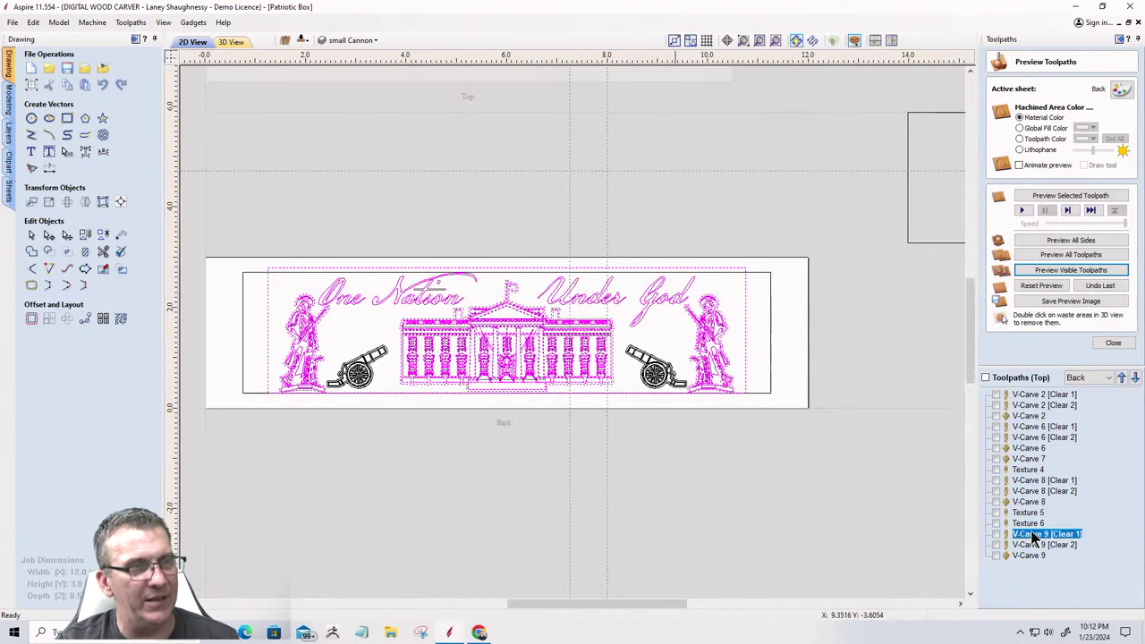
{"action": "scroll", "coordinate": [627, 367], "scroll_direction": "up", "scroll_amount": 3}
{"action": "left_click", "coordinate": [687, 377]}
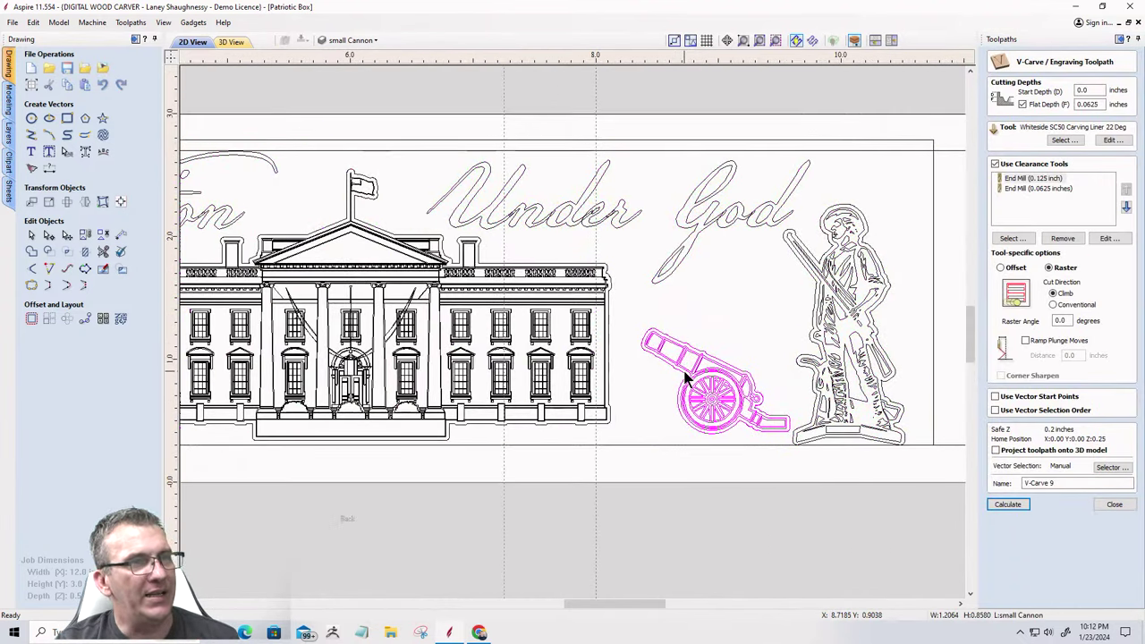
{"action": "scroll", "coordinate": [687, 377], "scroll_direction": "down", "scroll_amount": 3}
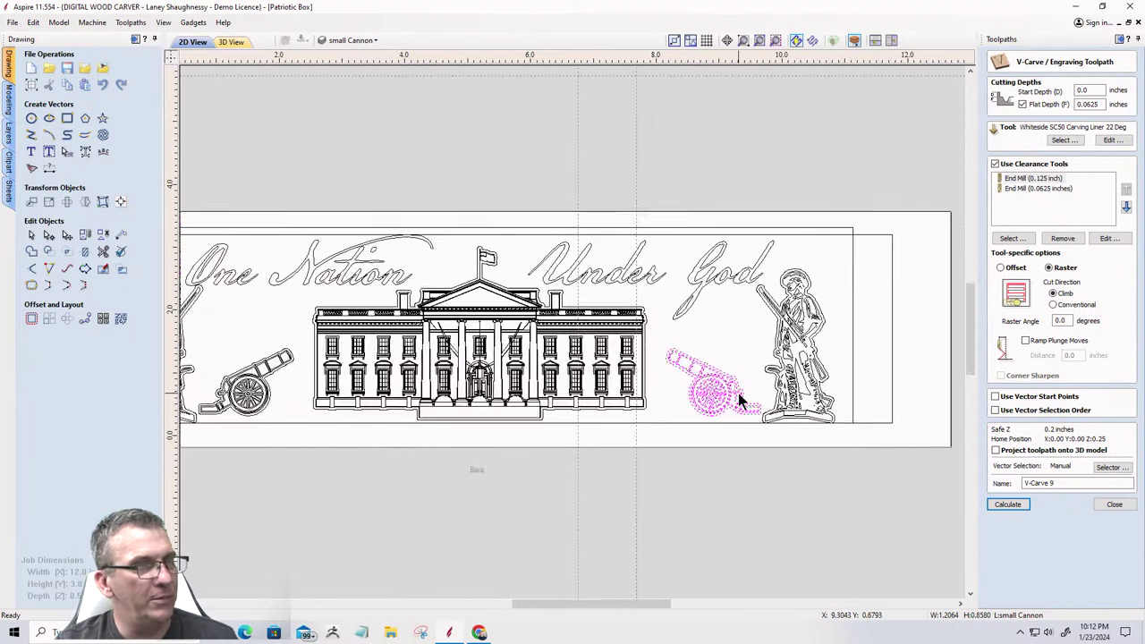
{"action": "left_click", "coordinate": [345, 390]}
{"action": "scroll", "coordinate": [707, 422], "scroll_direction": "up", "scroll_amount": 3}
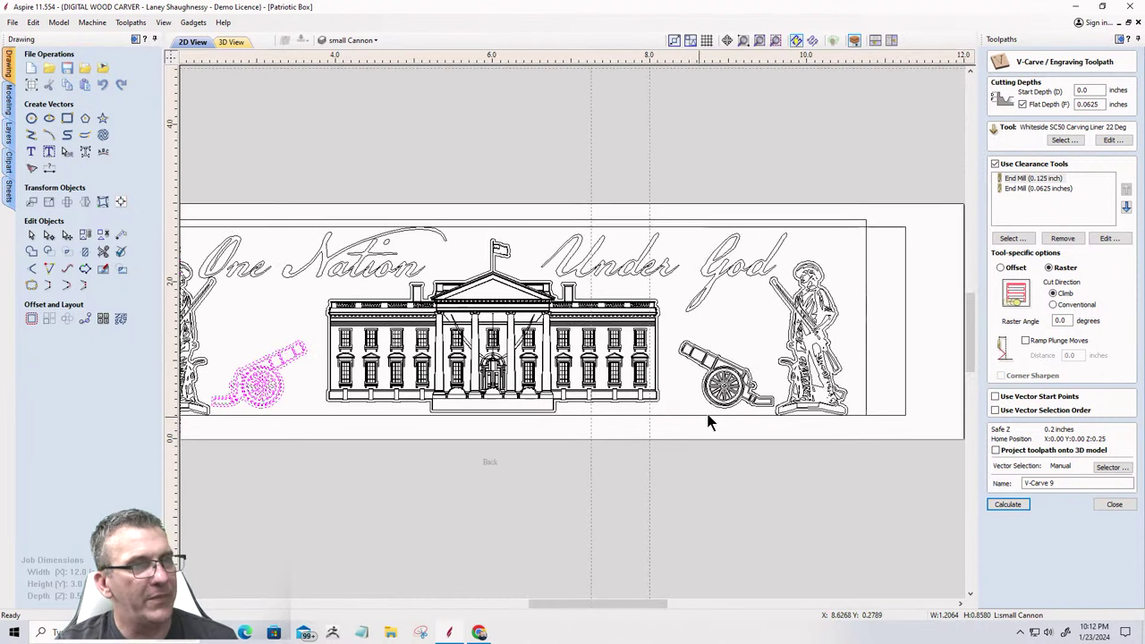
{"action": "left_click", "coordinate": [1102, 505]}
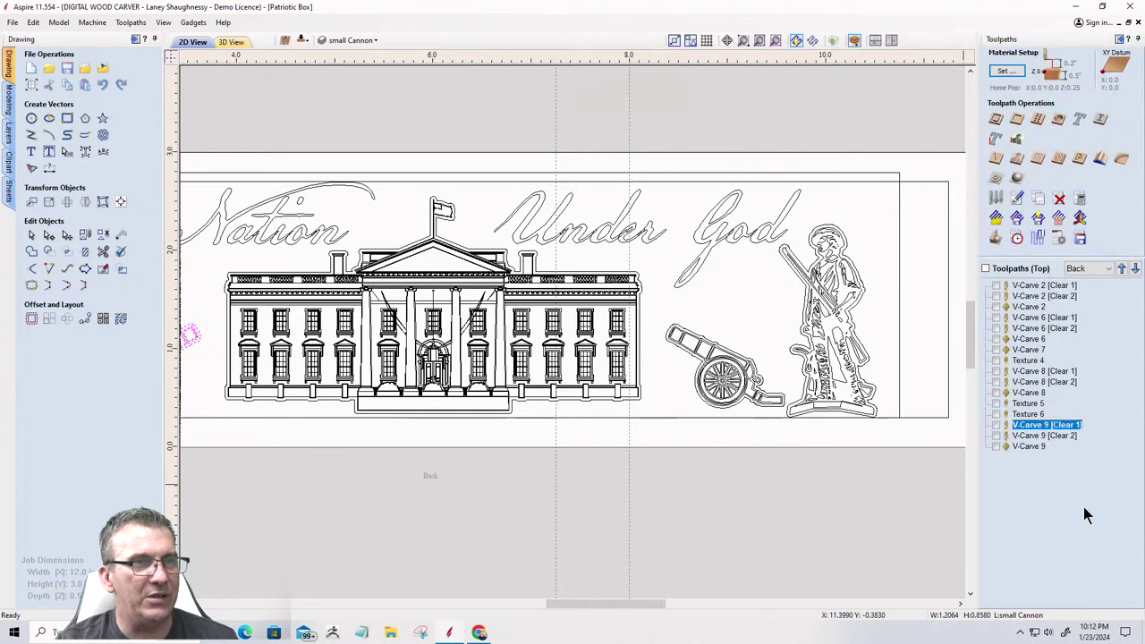
Marquee-add both cannons to V-Carve 9's vectors and calculate, continuing past the overlap warning.
{"action": "double_click", "coordinate": [1027, 428]}
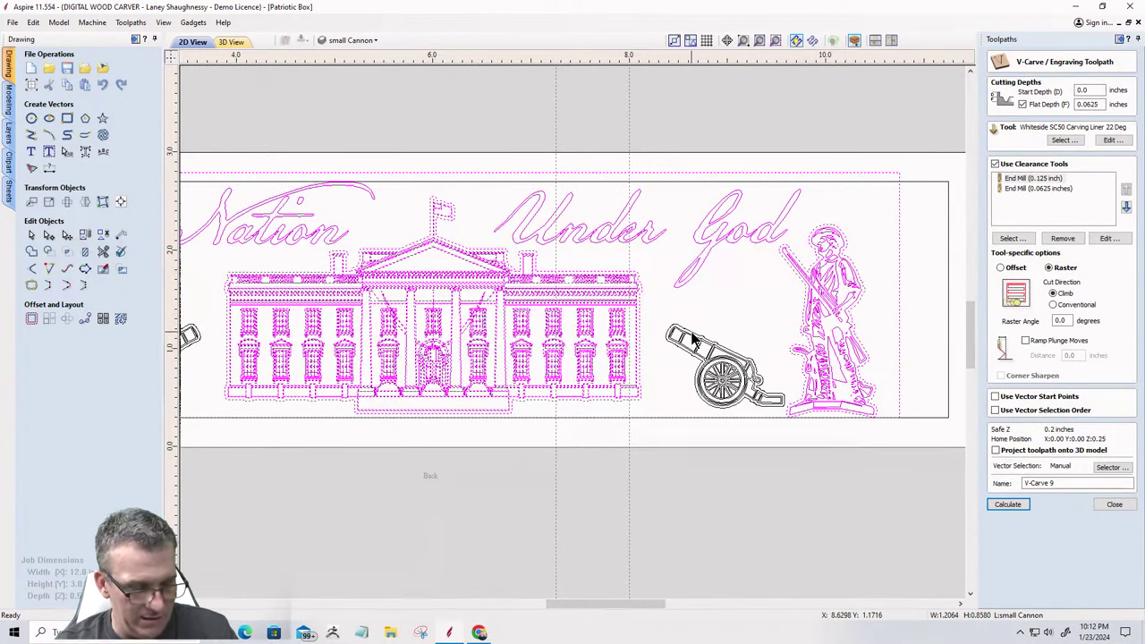
{"action": "left_click_drag", "start_coordinate": [658, 311], "coordinate": [788, 419]}
{"action": "scroll", "coordinate": [815, 418], "scroll_direction": "down", "scroll_amount": 5}
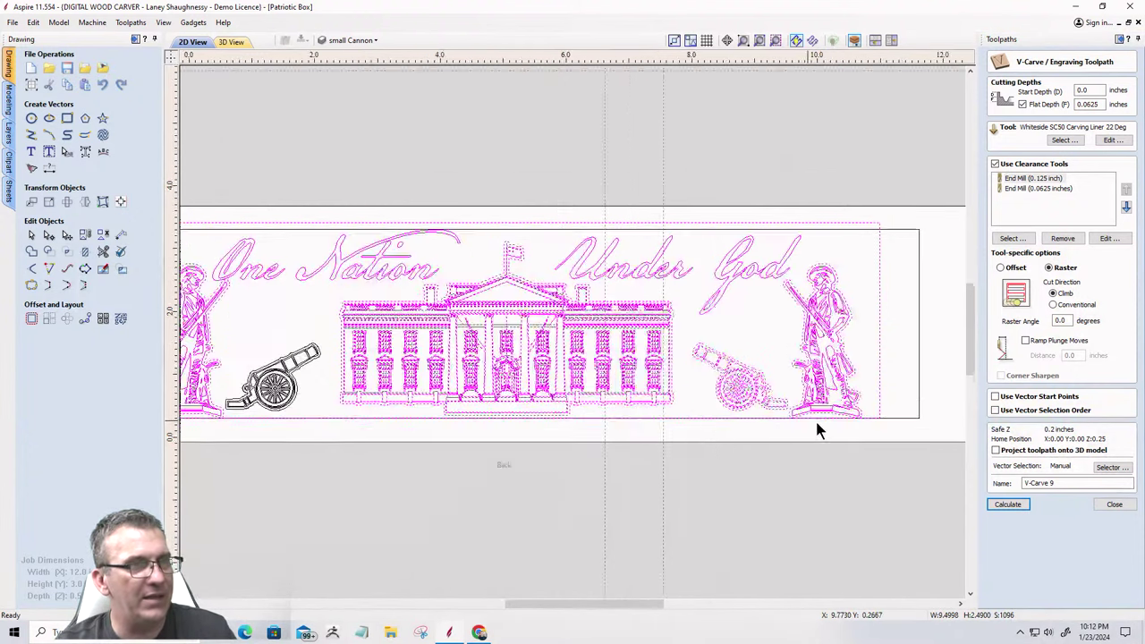
{"action": "scroll", "coordinate": [524, 389], "scroll_direction": "up", "scroll_amount": 4}
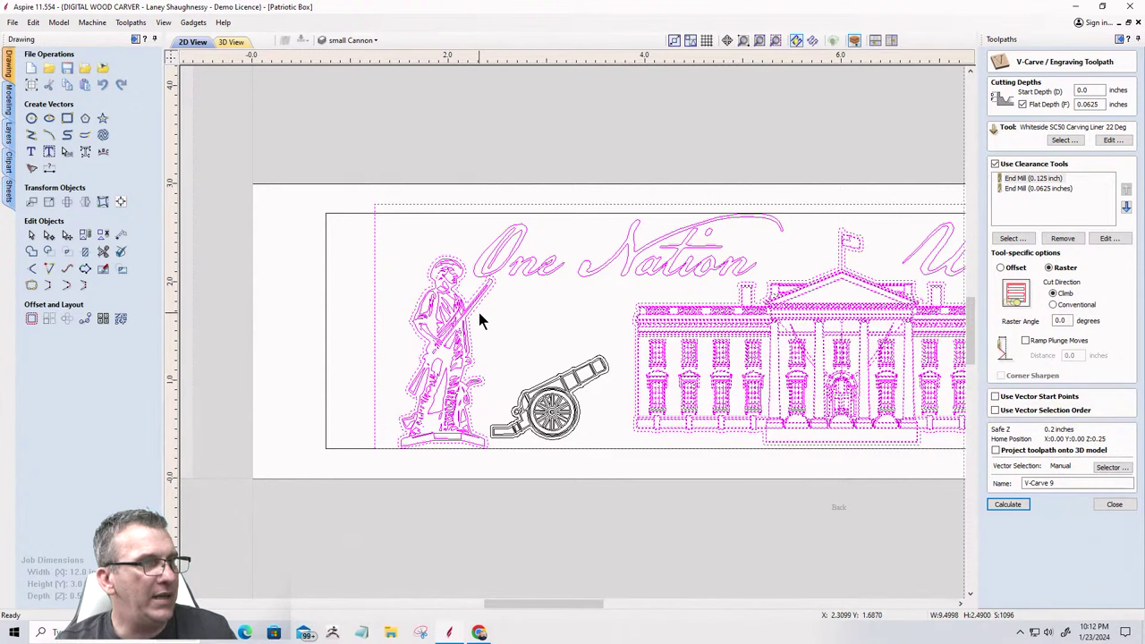
{"action": "left_click_drag", "start_coordinate": [617, 474], "coordinate": [616, 465]}
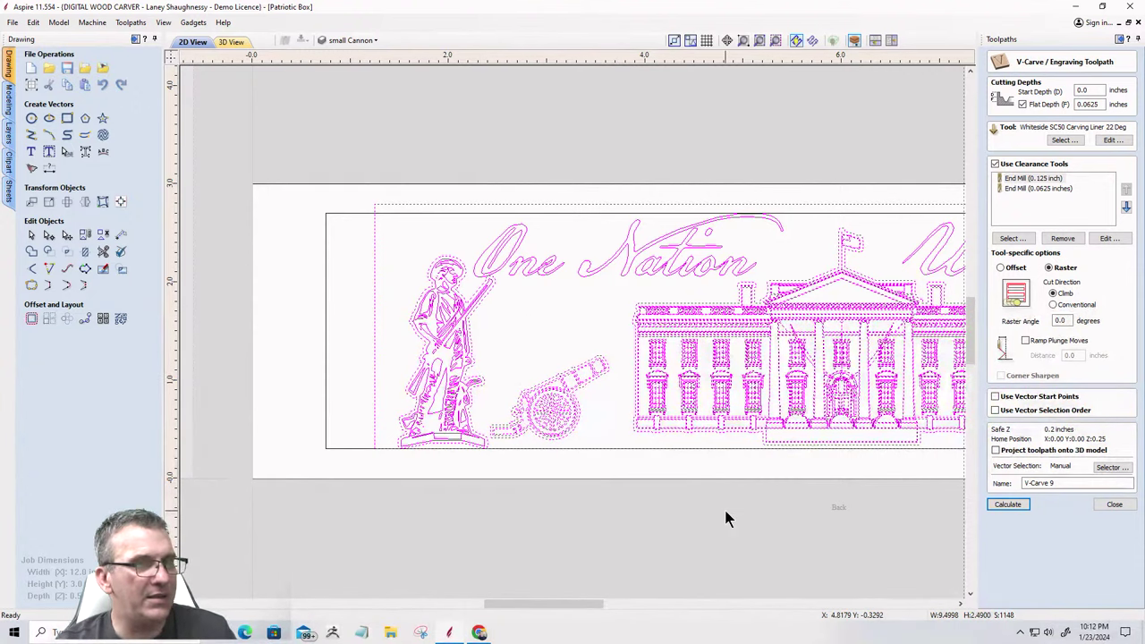
{"action": "left_click", "coordinate": [1017, 504]}
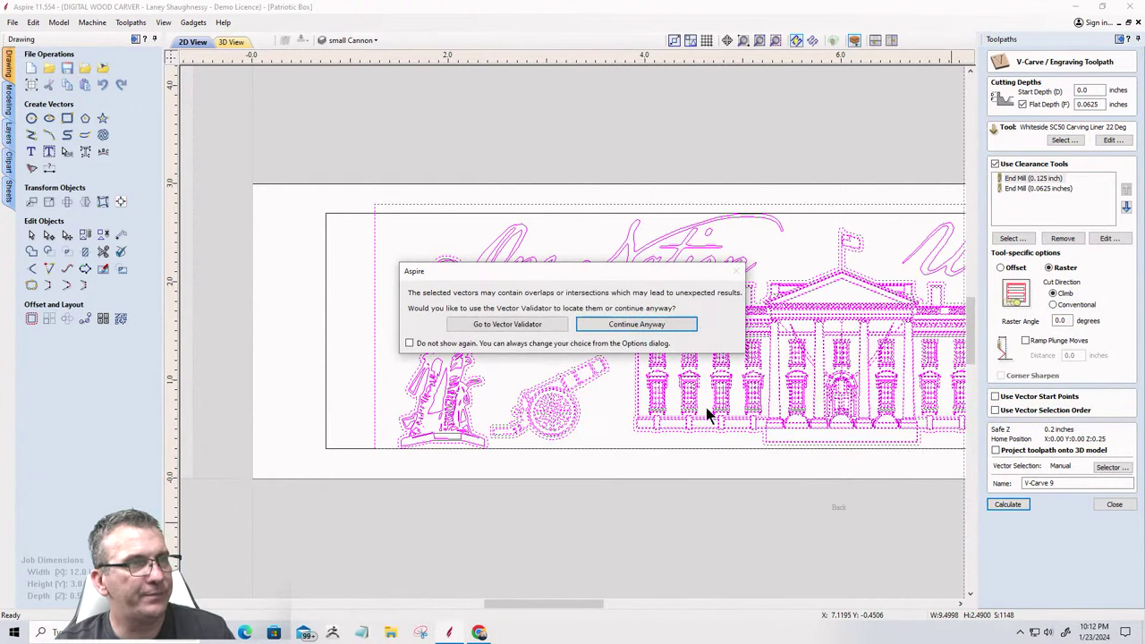
{"action": "left_click", "coordinate": [651, 326]}
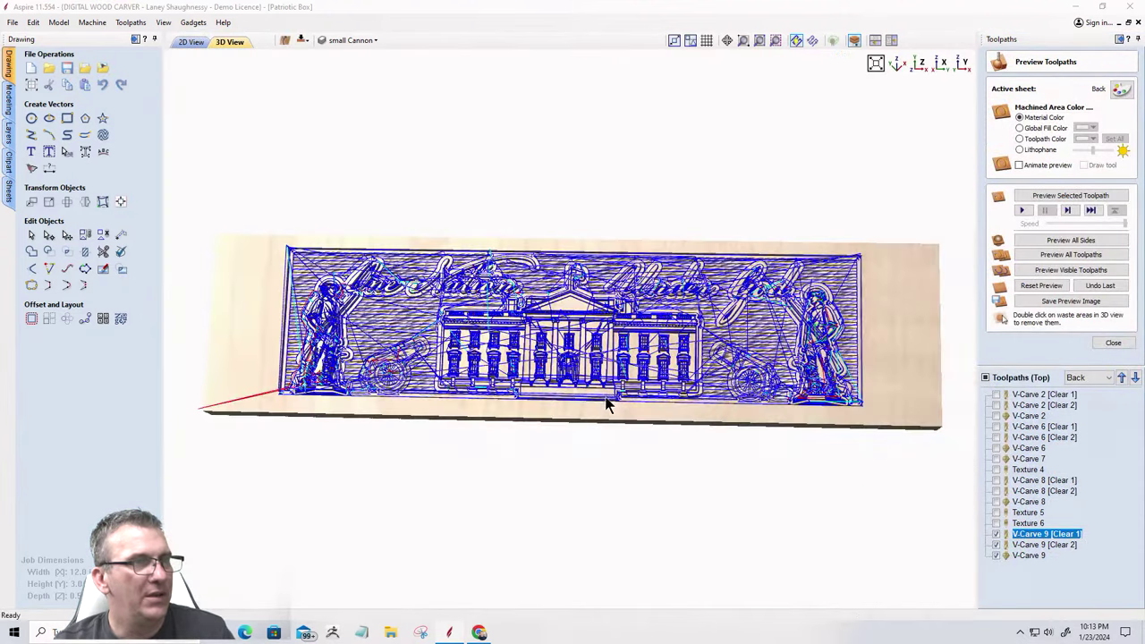
Hide the three V-Carve 9 toolpaths from the preview and reopen Texture 6's settings.
{"action": "double_click", "coordinate": [1028, 524]}
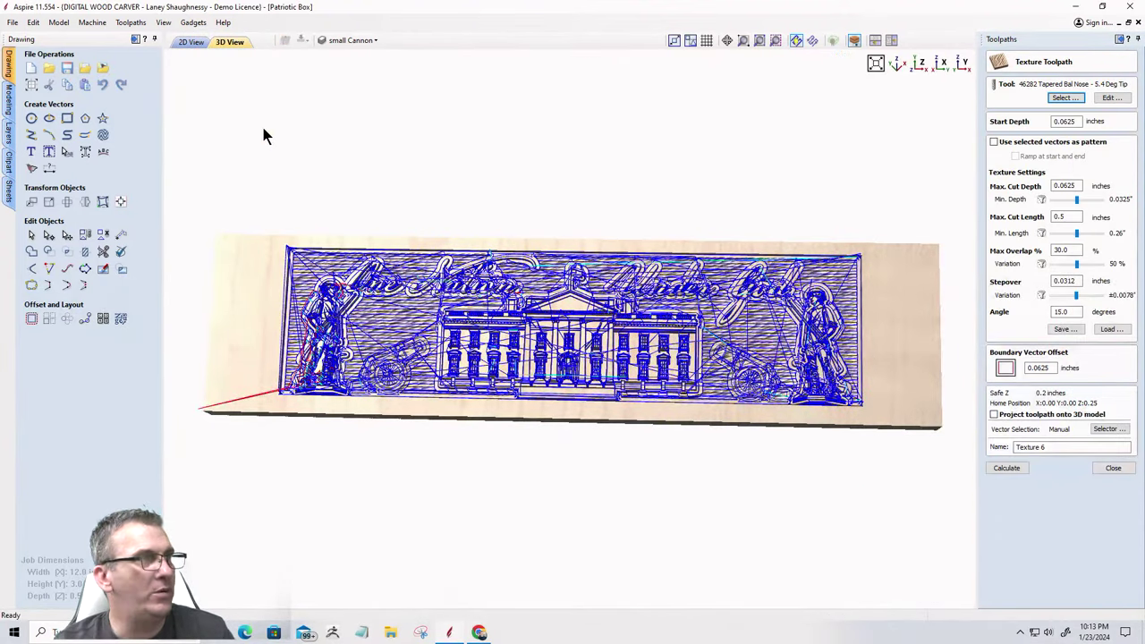
{"action": "left_click", "coordinate": [1113, 468]}
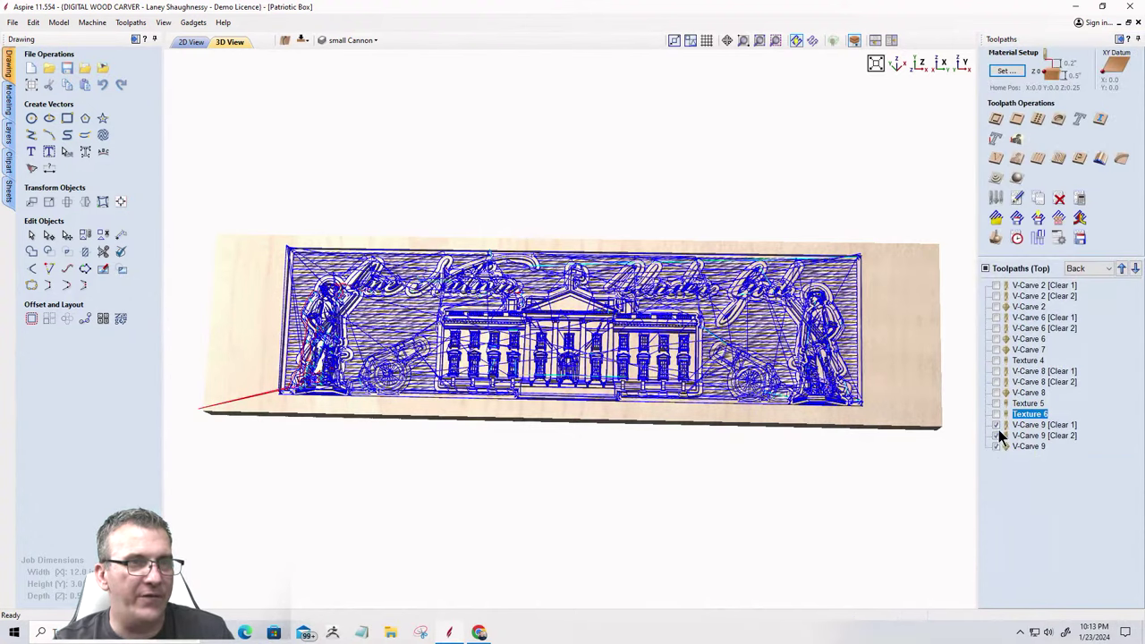
{"action": "left_click", "coordinate": [996, 425]}
{"action": "left_click", "coordinate": [995, 436]}
{"action": "left_click", "coordinate": [996, 446]}
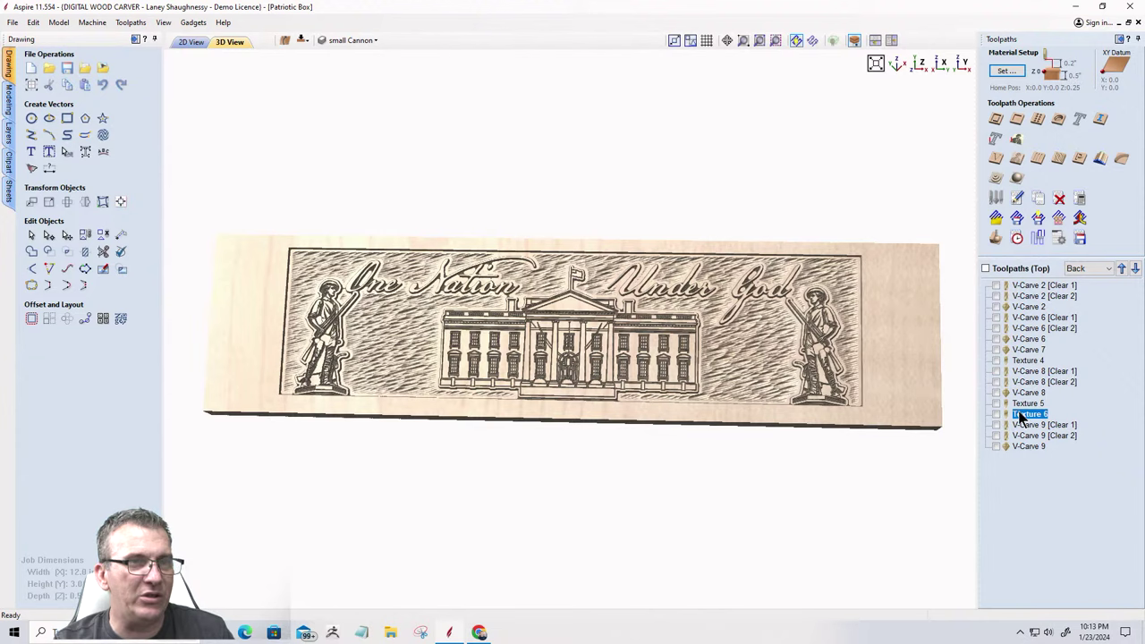
{"action": "double_click", "coordinate": [1029, 415]}
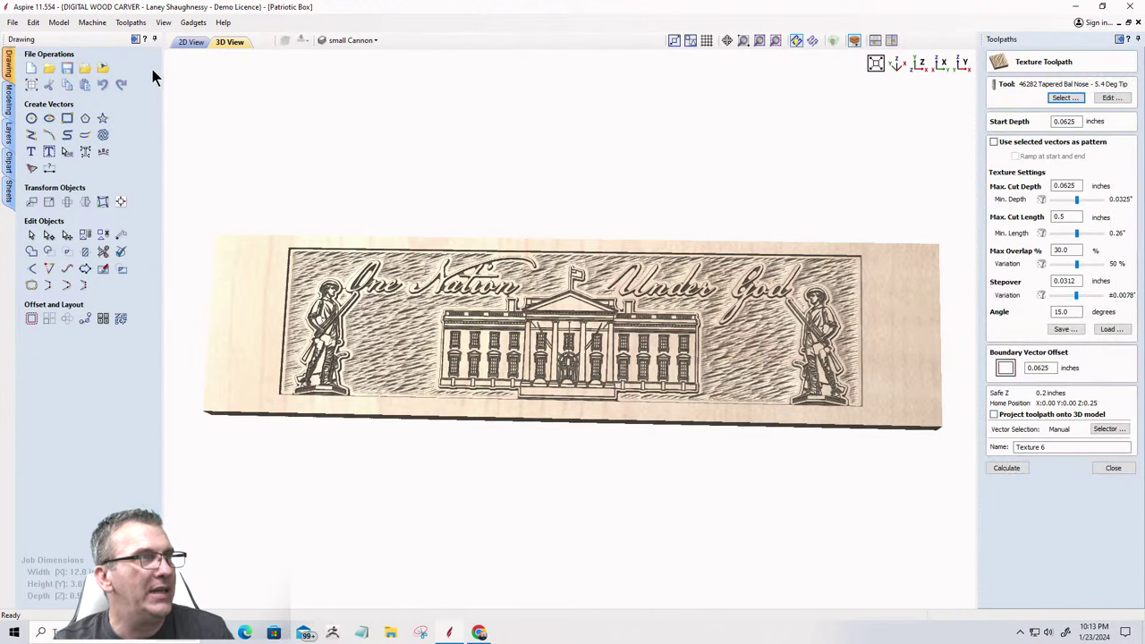
In the 2D view, add the cannon vectors to Texture 6 and recalculate it.
{"action": "left_click", "coordinate": [188, 42]}
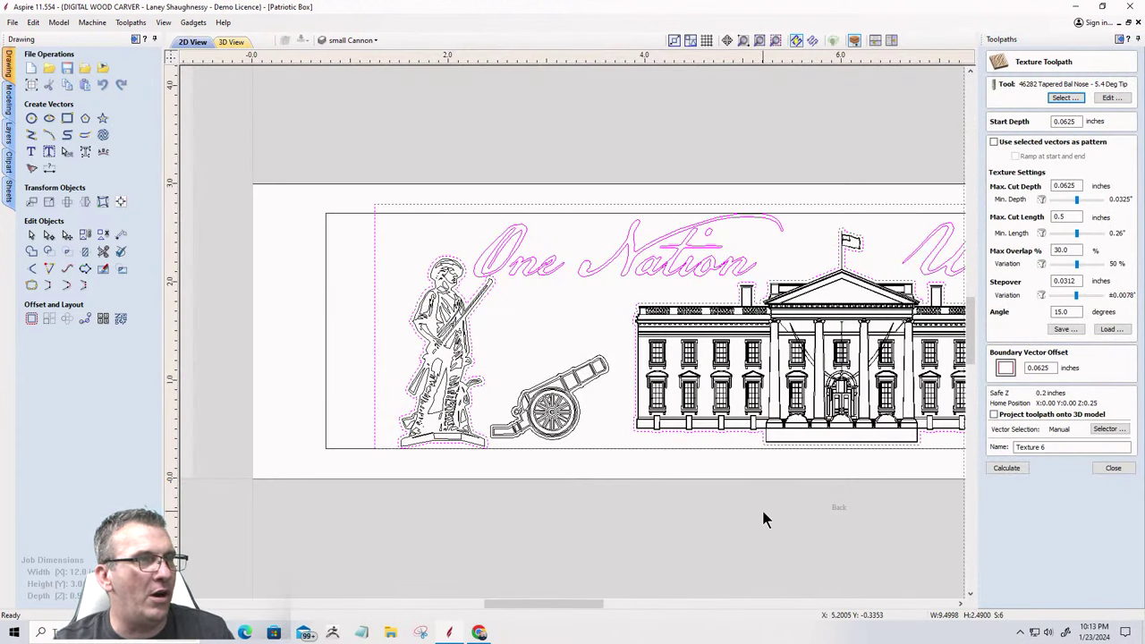
{"action": "scroll", "coordinate": [224, 385], "scroll_direction": "down", "scroll_amount": 3}
{"action": "scroll", "coordinate": [452, 429], "scroll_direction": "up", "scroll_amount": 3}
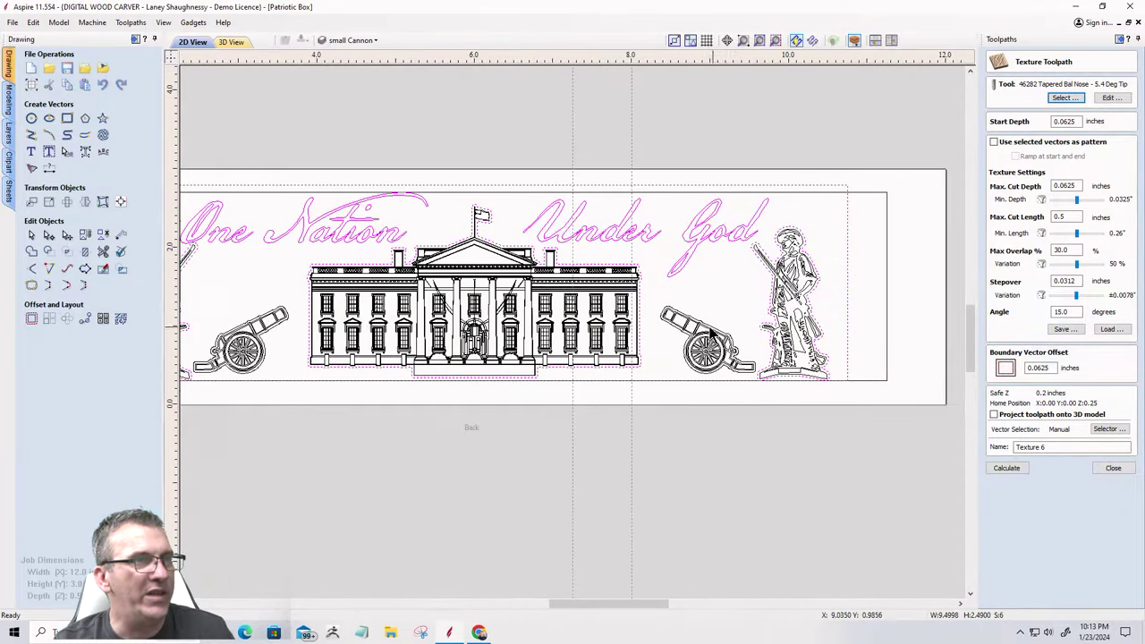
{"action": "scroll", "coordinate": [709, 331], "scroll_direction": "up", "scroll_amount": 4}
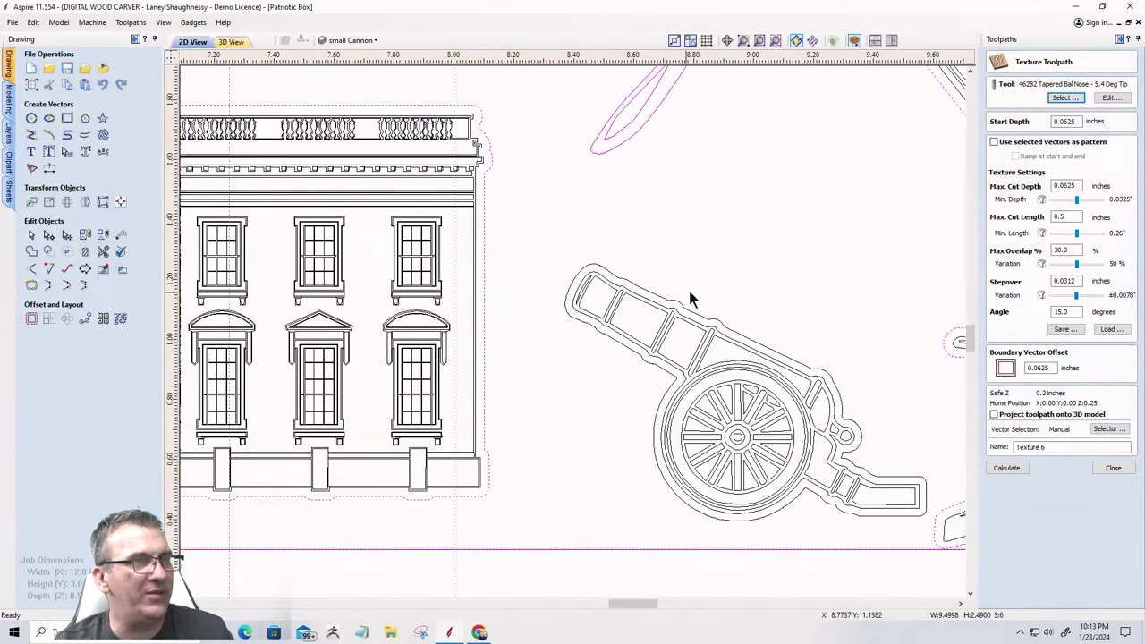
{"action": "scroll", "coordinate": [689, 300], "scroll_direction": "down", "scroll_amount": 3}
{"action": "scroll", "coordinate": [795, 298], "scroll_direction": "up", "scroll_amount": 4}
{"action": "left_click", "coordinate": [769, 295], "text": "shift"}
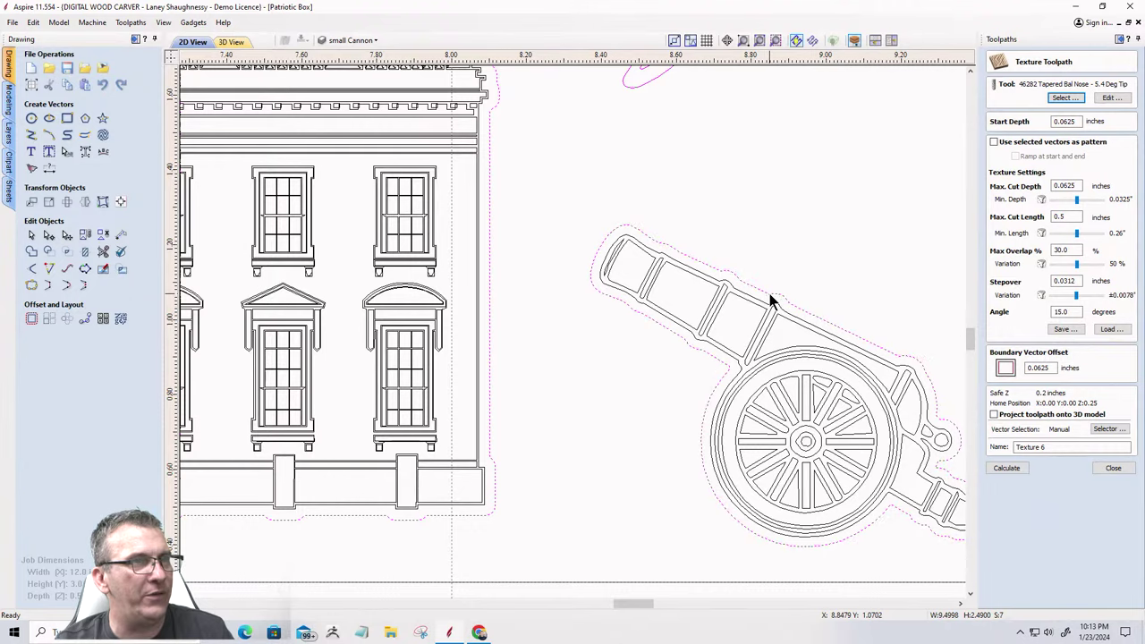
{"action": "scroll", "coordinate": [810, 291], "scroll_direction": "down", "scroll_amount": 3}
{"action": "scroll", "coordinate": [351, 306], "scroll_direction": "up", "scroll_amount": 4}
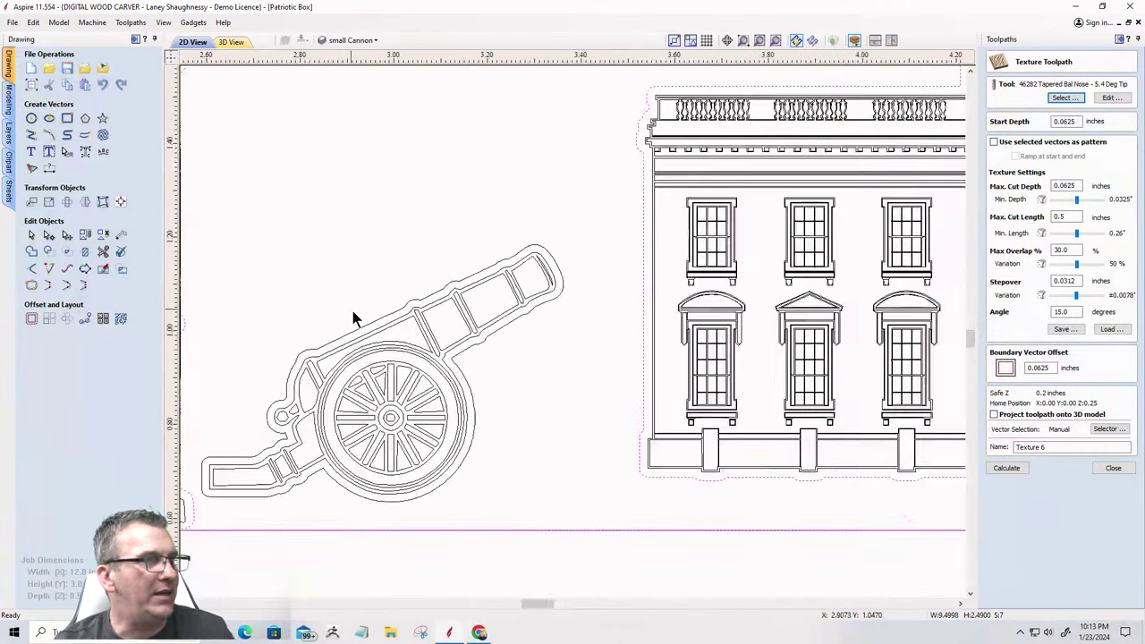
{"action": "scroll", "coordinate": [352, 312], "scroll_direction": "up", "scroll_amount": 1}
{"action": "scroll", "coordinate": [396, 350], "scroll_direction": "down", "scroll_amount": 4}
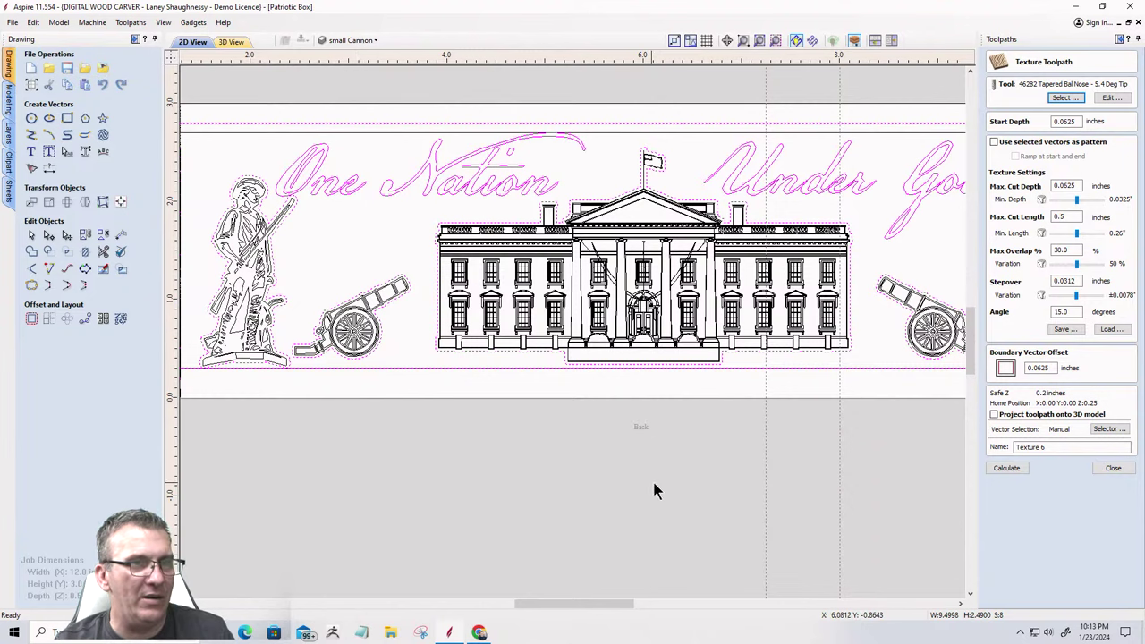
{"action": "left_click", "coordinate": [1005, 468]}
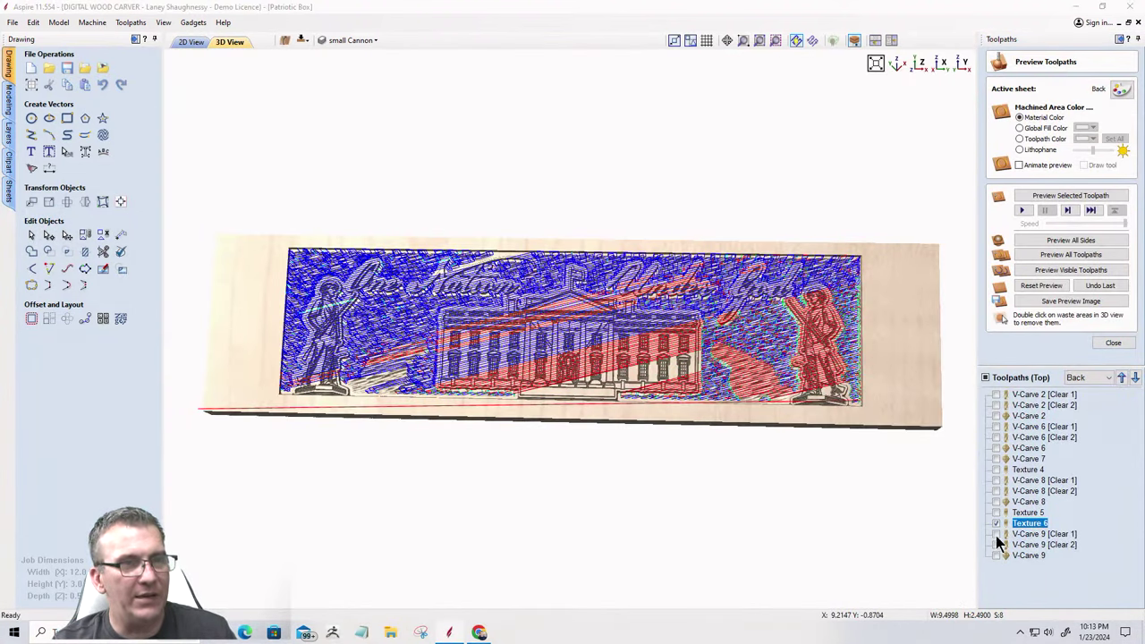
Show V-Carve 9 [Clear 1], [Clear 2], V-Carve 9 and V-Carve 7, then reset and rerun the preview.
{"action": "left_click", "coordinate": [996, 534]}
{"action": "left_click", "coordinate": [995, 545]}
{"action": "left_click", "coordinate": [996, 555]}
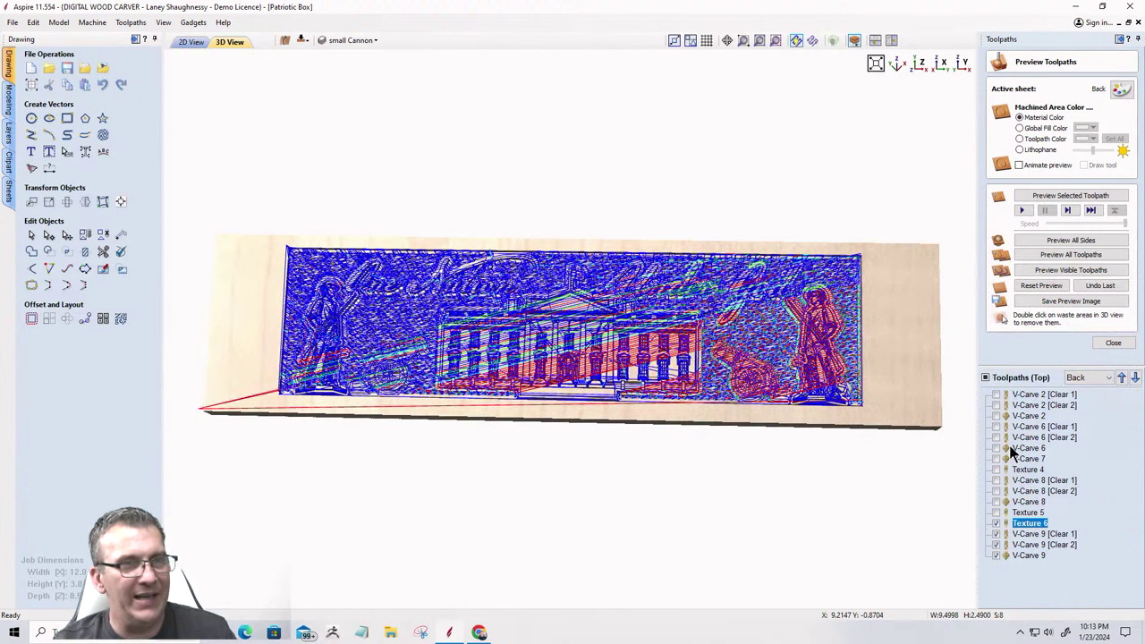
{"action": "left_click", "coordinate": [996, 459]}
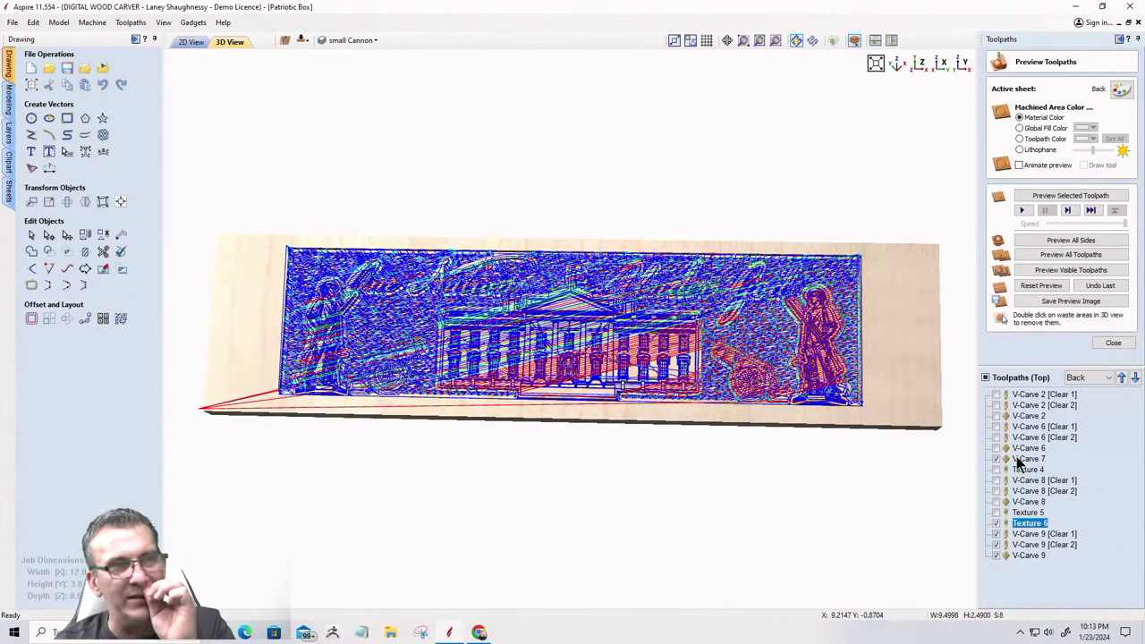
{"action": "left_click", "coordinate": [1043, 282]}
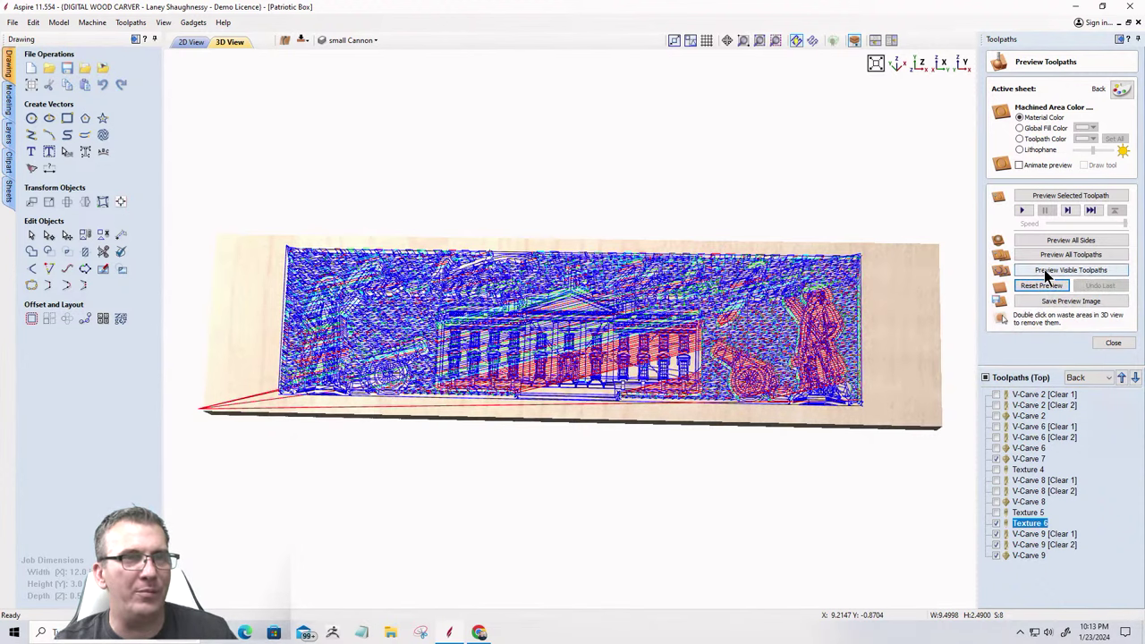
{"action": "left_click", "coordinate": [1045, 271]}
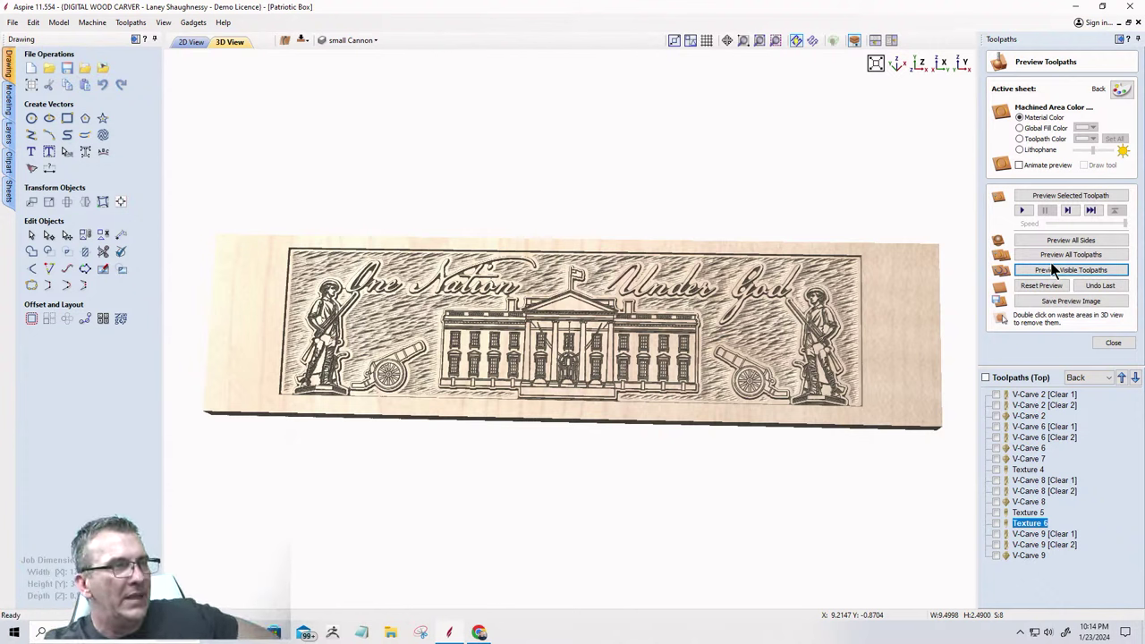
View the carving from the top and zoom in on the right cannon and soldier's base.
{"action": "key", "text": "1"}
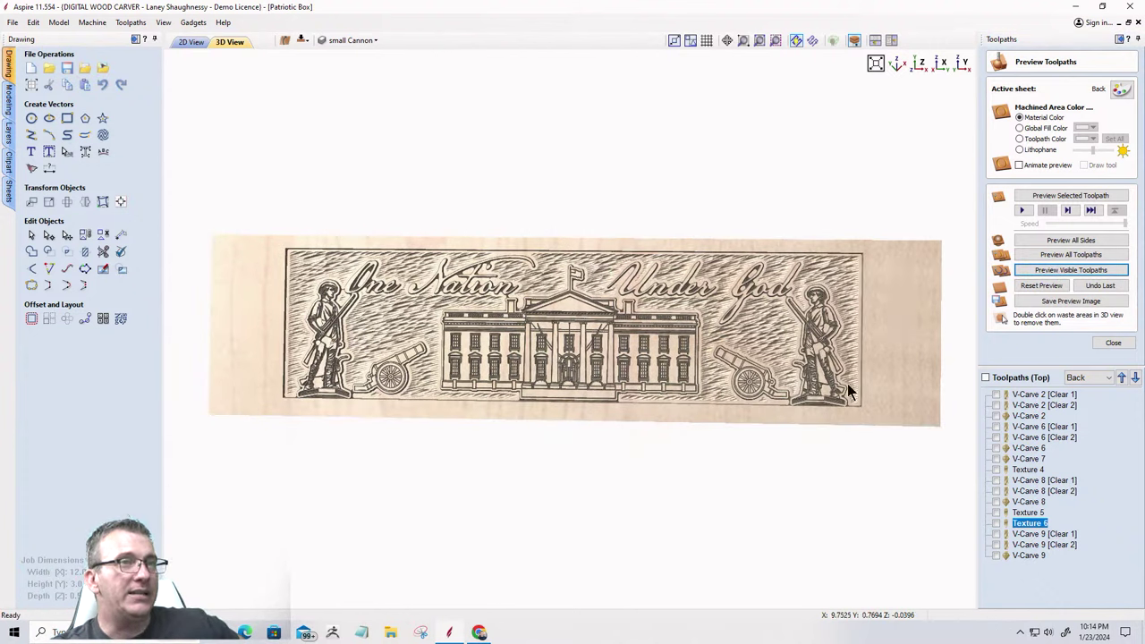
{"action": "scroll", "coordinate": [825, 409], "scroll_direction": "up", "scroll_amount": 3}
{"action": "middle_click_drag", "start_coordinate": [826, 409], "coordinate": [547, 242]}
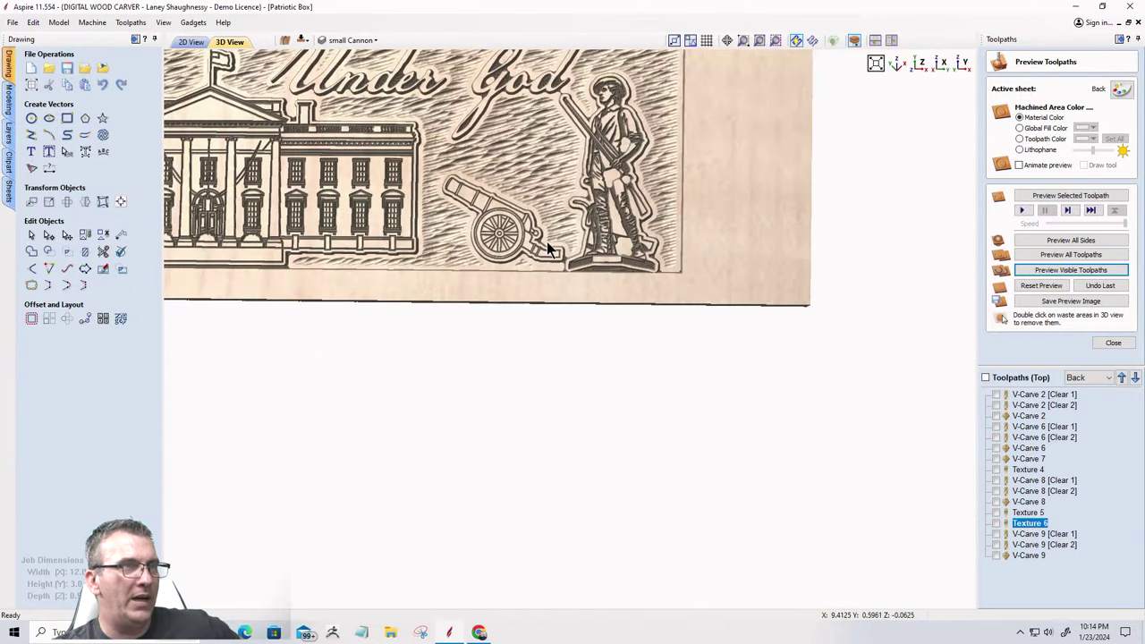
{"action": "scroll", "coordinate": [633, 266], "scroll_direction": "up", "scroll_amount": 4}
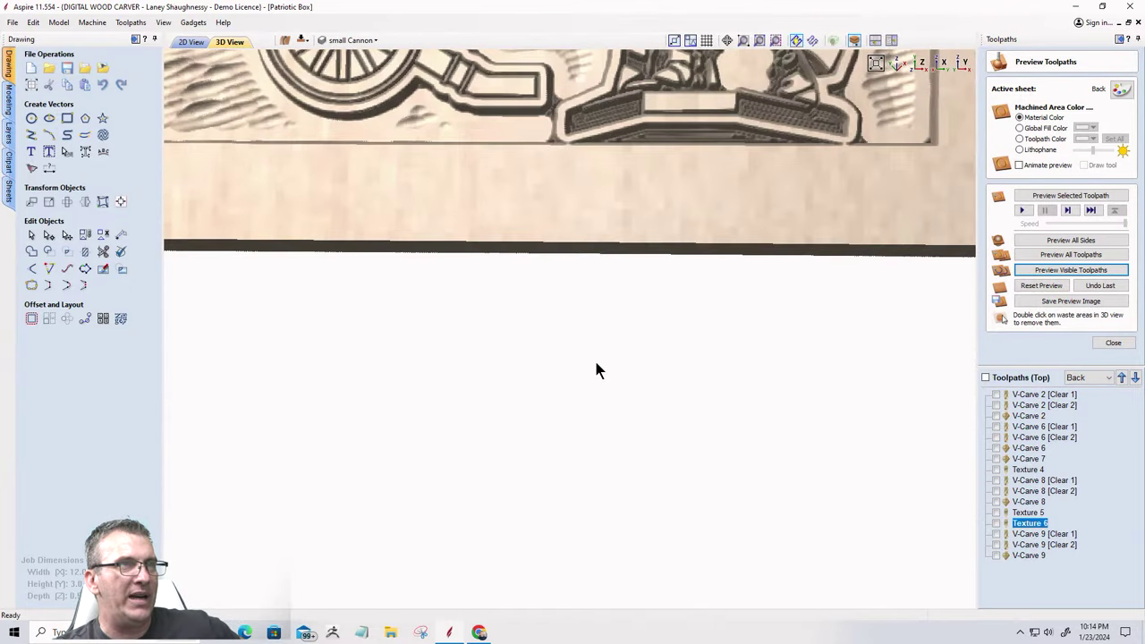
{"action": "middle_click_drag", "start_coordinate": [596, 370], "coordinate": [517, 506]}
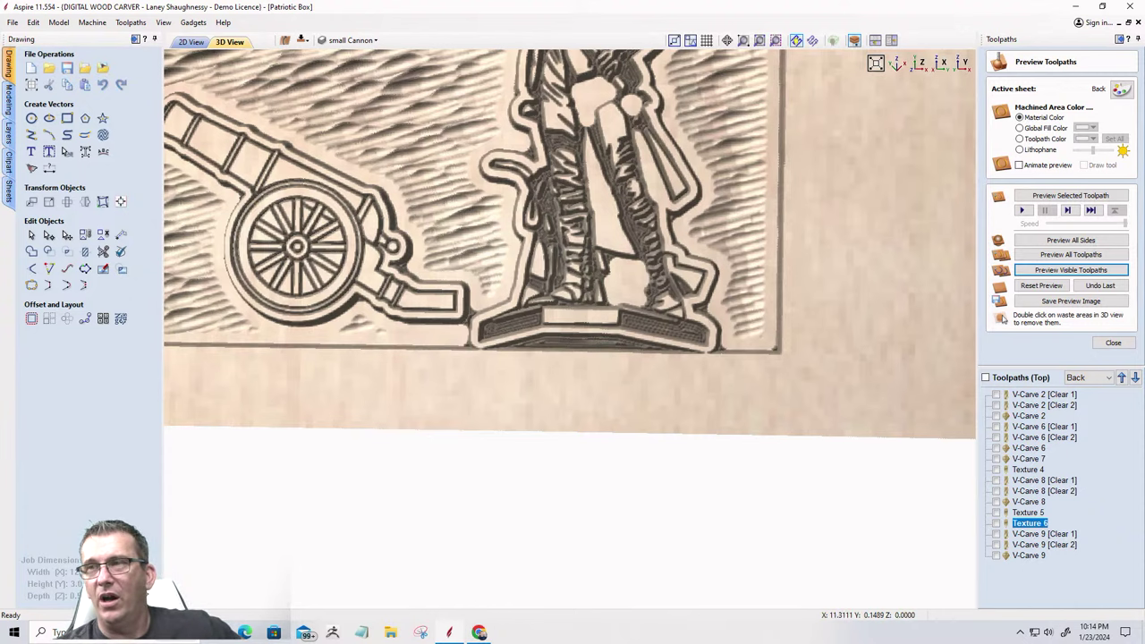
{"action": "scroll", "coordinate": [791, 482], "scroll_direction": "down", "scroll_amount": 4}
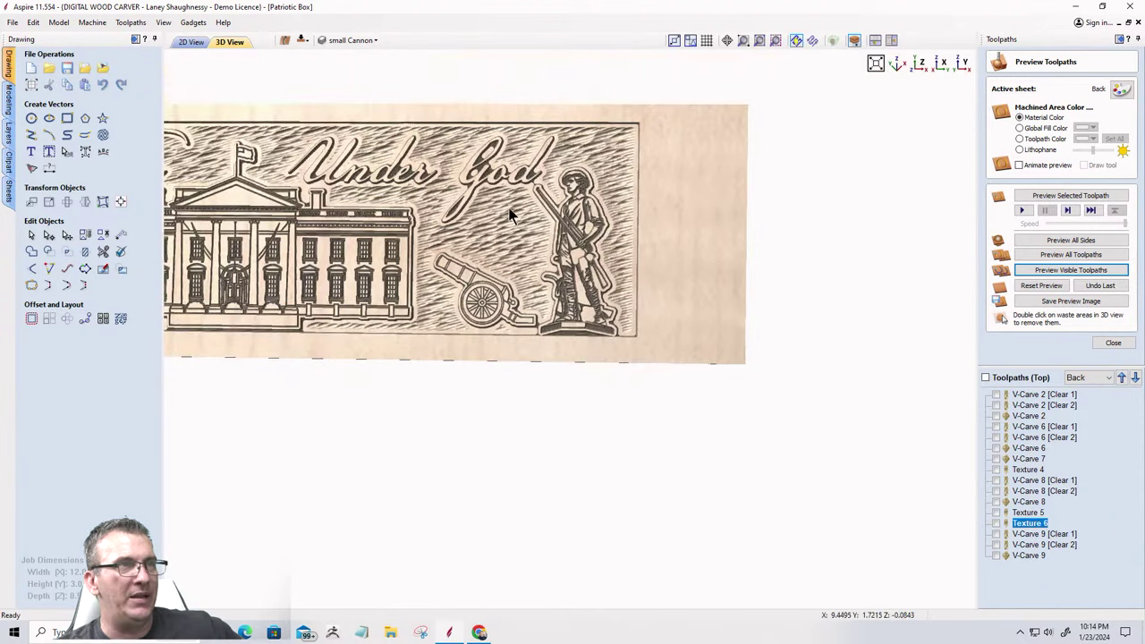
{"action": "scroll", "coordinate": [586, 287], "scroll_direction": "up", "scroll_amount": 2}
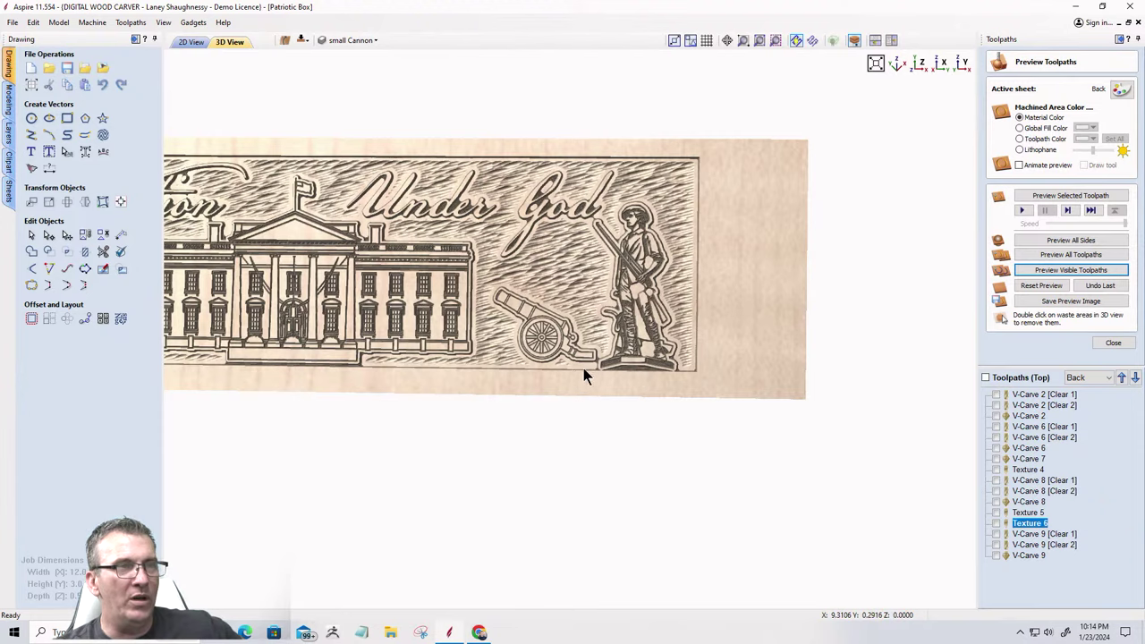
Orbit the carved board to inspect the whole panel, then return to the 2D drawing.
{"action": "left_click_drag", "start_coordinate": [585, 375], "coordinate": [711, 370]}
{"action": "left_click_drag", "start_coordinate": [517, 322], "coordinate": [425, 315]}
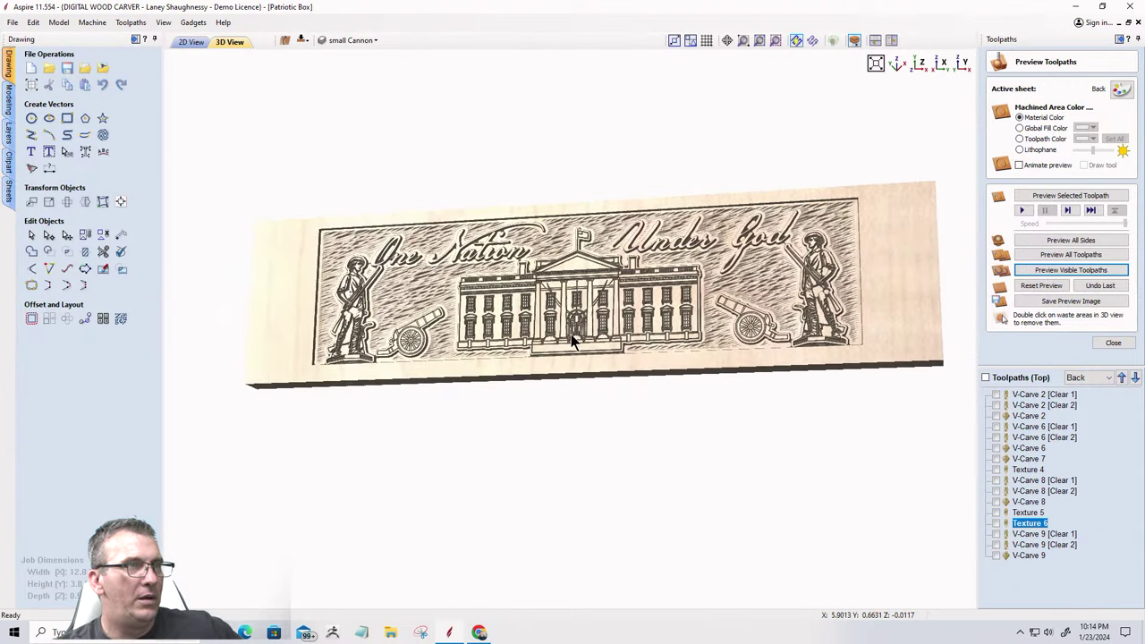
{"action": "left_click_drag", "start_coordinate": [566, 344], "coordinate": [483, 349]}
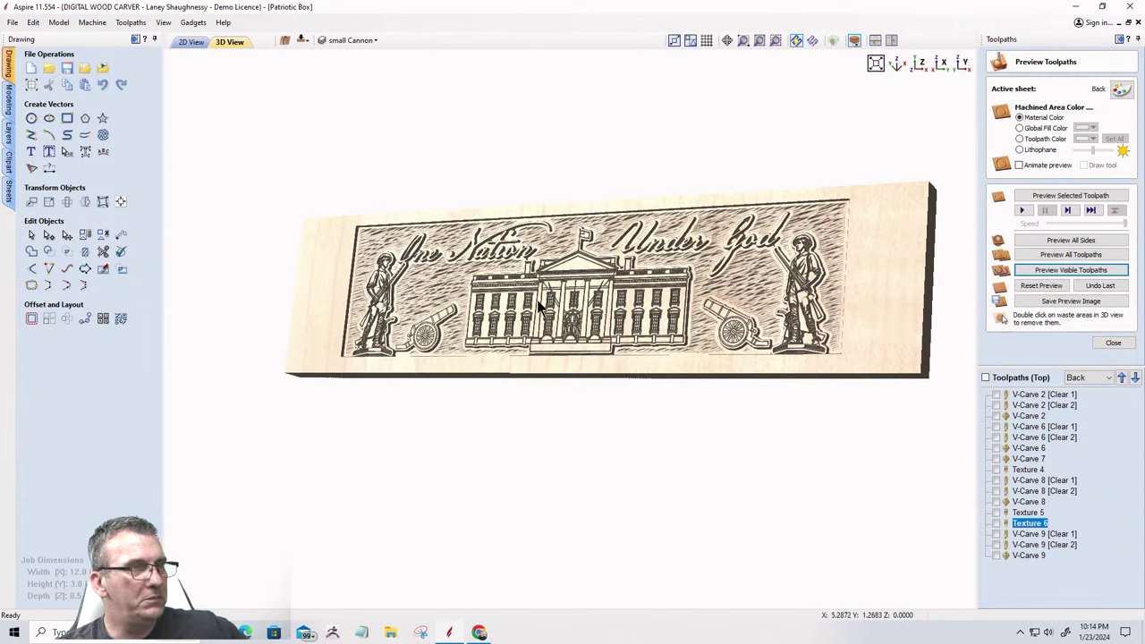
{"action": "mouse_move", "coordinate": [539, 302]}
{"action": "left_mouse_down"}
{"action": "mouse_move", "coordinate": [656, 331]}
{"action": "mouse_move", "coordinate": [593, 355]}
{"action": "mouse_move", "coordinate": [625, 343]}
{"action": "mouse_move", "coordinate": [532, 304]}
{"action": "left_mouse_up"}
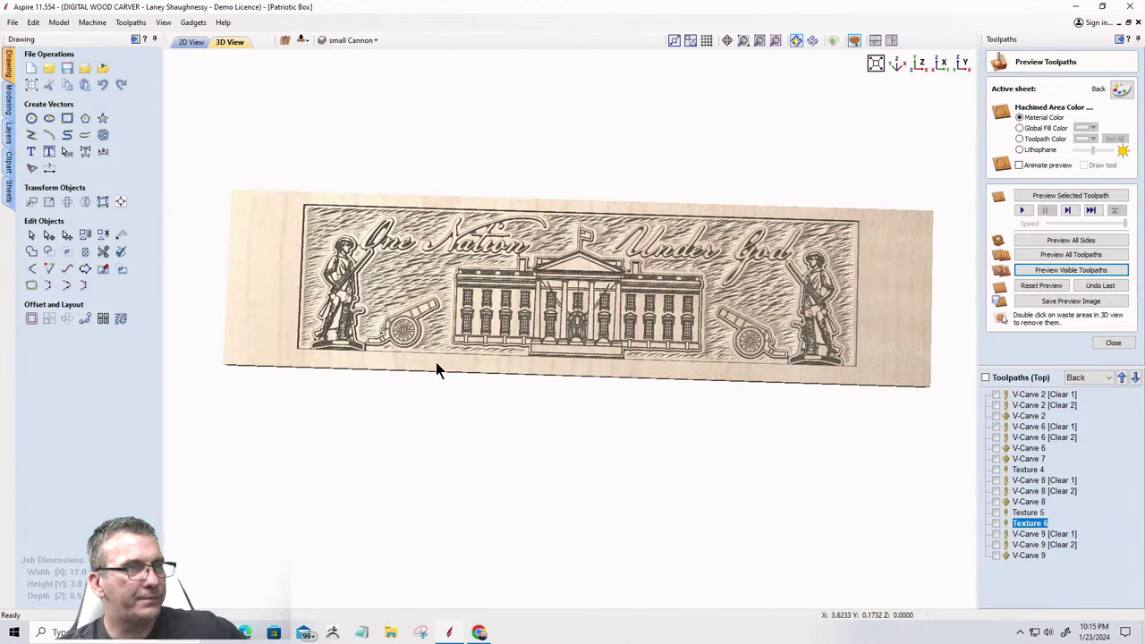
{"action": "left_click_drag", "start_coordinate": [566, 325], "coordinate": [671, 351]}
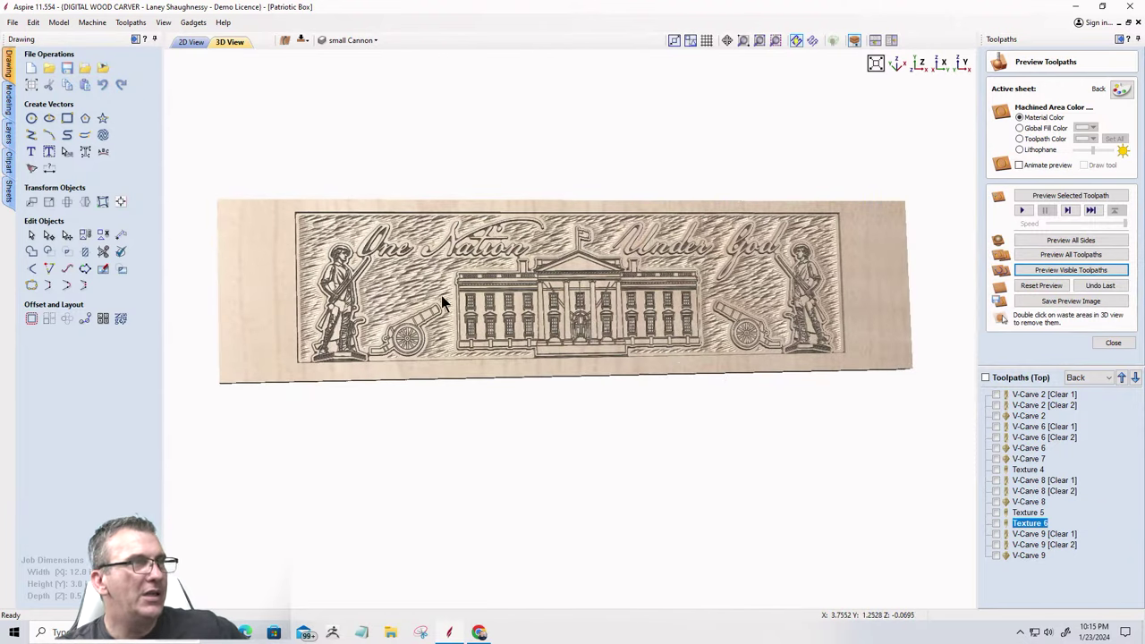
{"action": "left_click", "coordinate": [190, 43]}
{"action": "scroll", "coordinate": [416, 281], "scroll_direction": "down", "scroll_amount": 3}
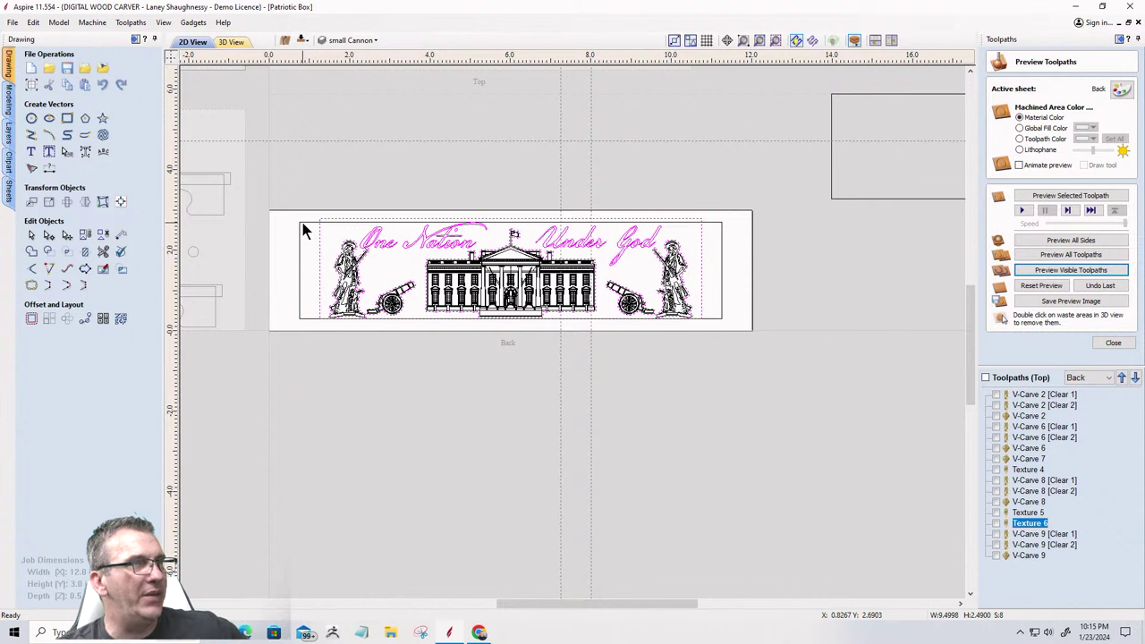
Copy the Back panel's vectors to the other side of the board.
{"action": "left_click", "coordinate": [302, 229]}
{"action": "right_click", "coordinate": [302, 230]}
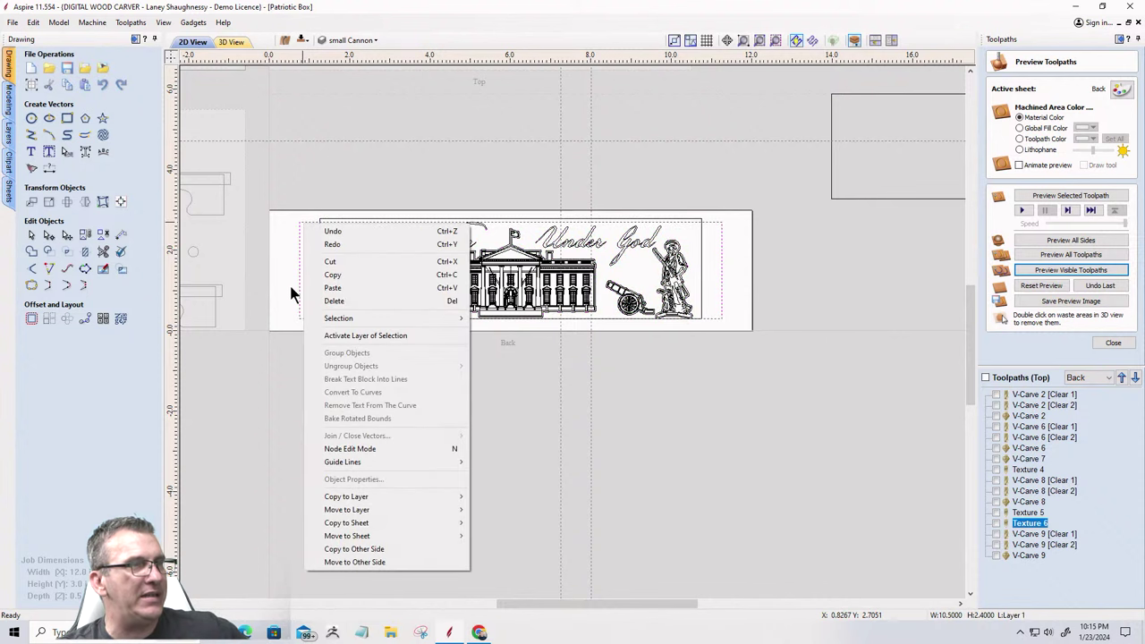
{"action": "left_click", "coordinate": [354, 549]}
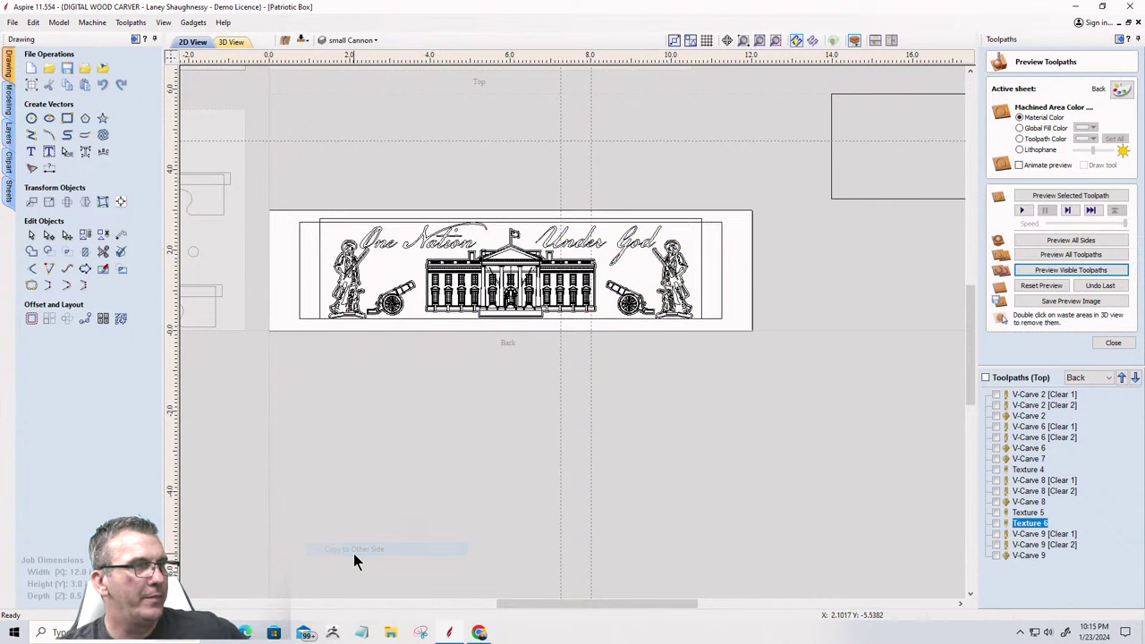
{"action": "left_click", "coordinate": [301, 291]}
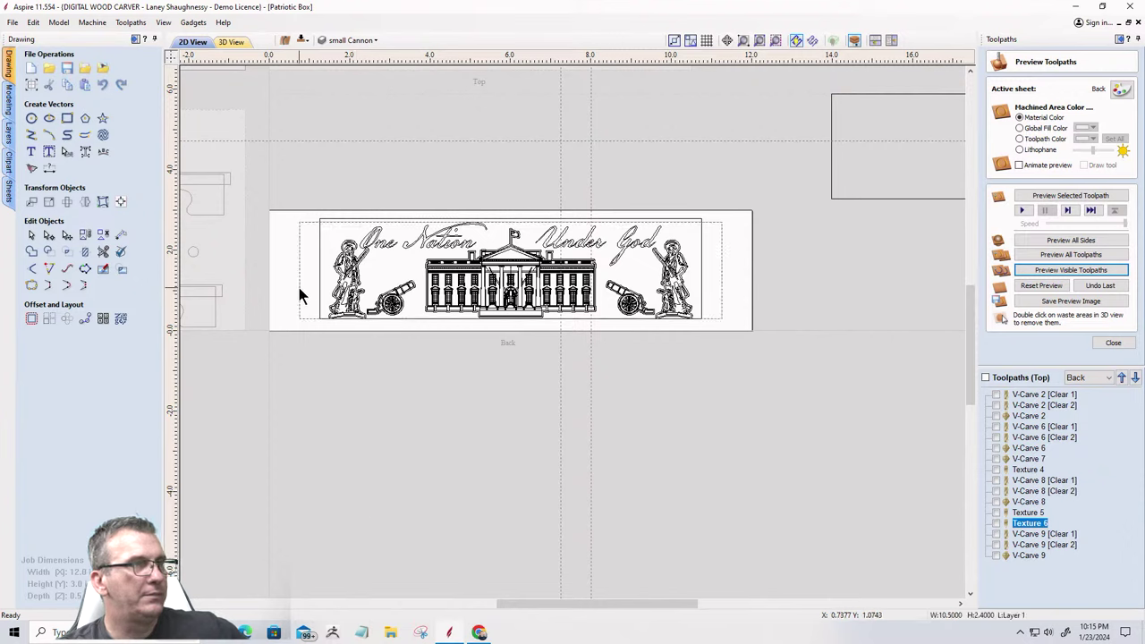
On the bottom side, stretch the mirrored rectangle to the board's full 3.0 in height.
{"action": "left_click", "coordinate": [302, 42]}
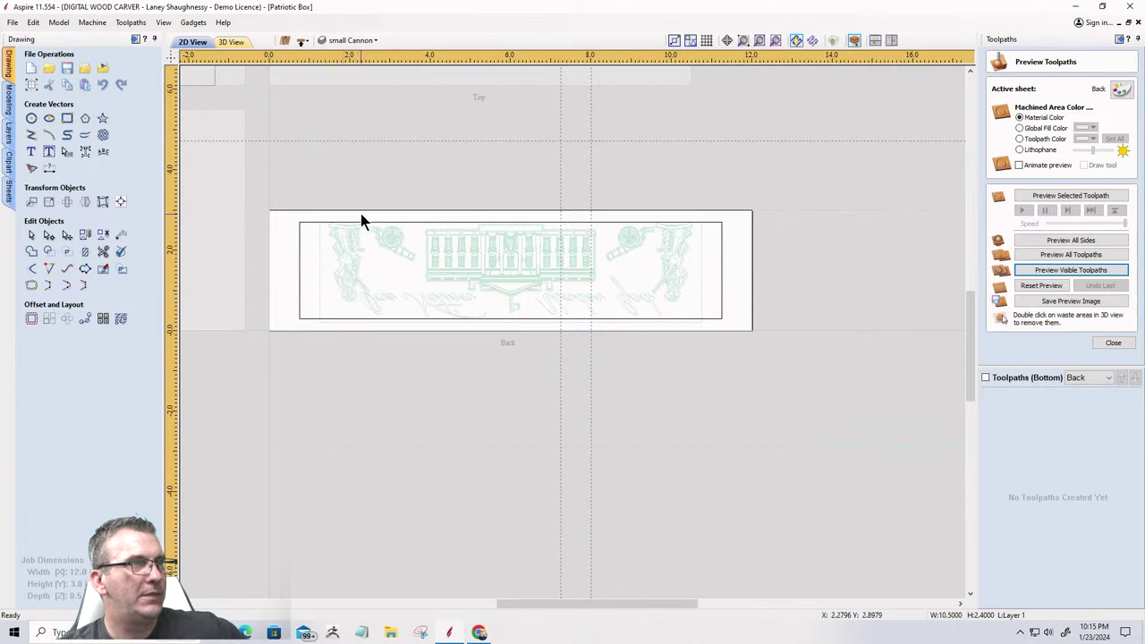
{"action": "left_click", "coordinate": [497, 243]}
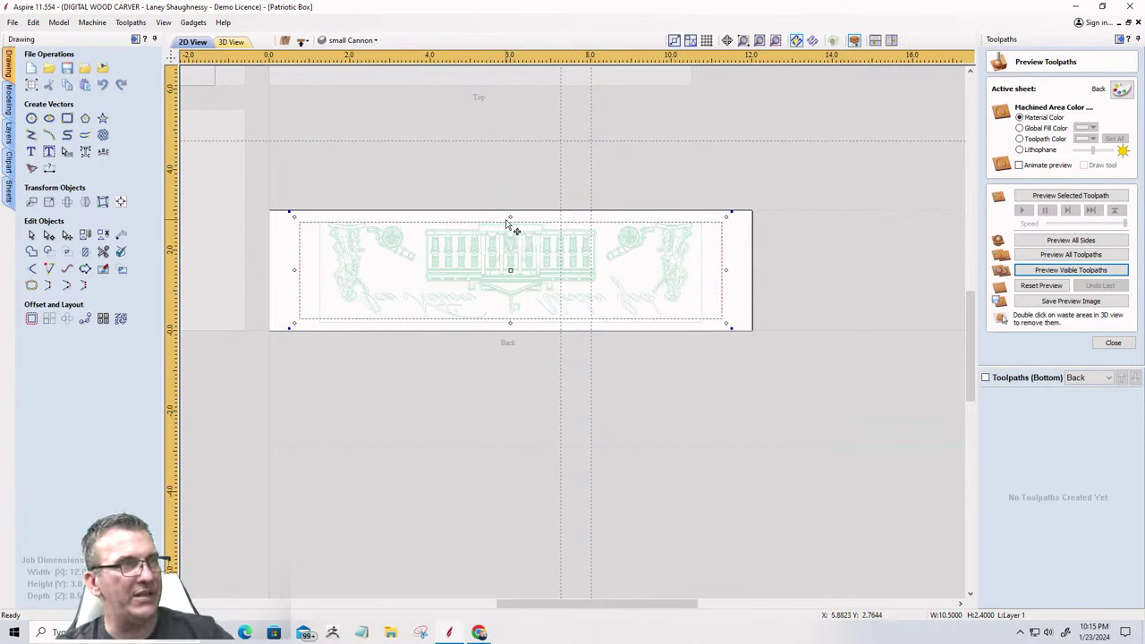
{"action": "left_click_drag", "start_coordinate": [510, 217], "coordinate": [510, 205]}
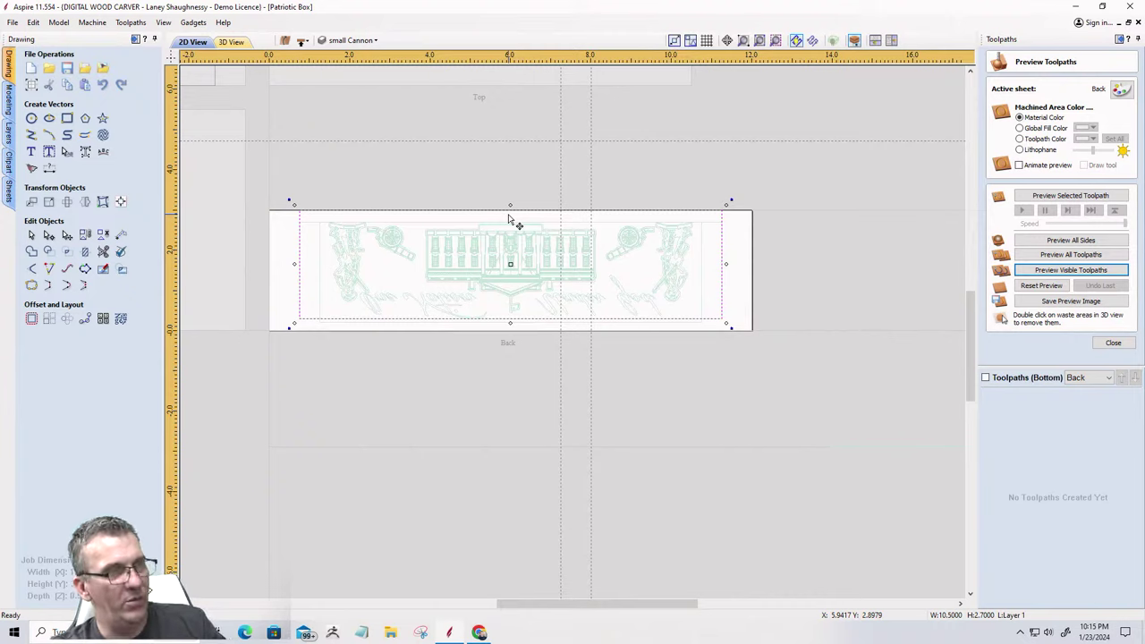
{"action": "left_click_drag", "start_coordinate": [510, 205], "coordinate": [510, 216]}
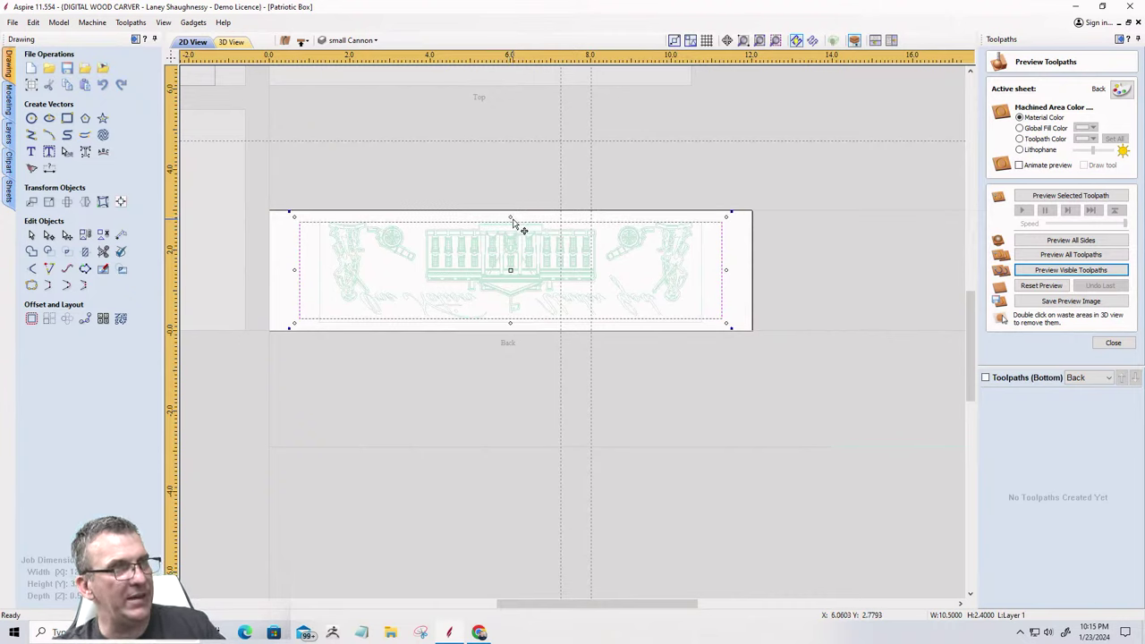
{"action": "left_click_drag", "start_coordinate": [510, 216], "coordinate": [510, 209]}
Draw two vertical lines marking the left and right ends of the board.
{"action": "left_click", "coordinate": [31, 134]}
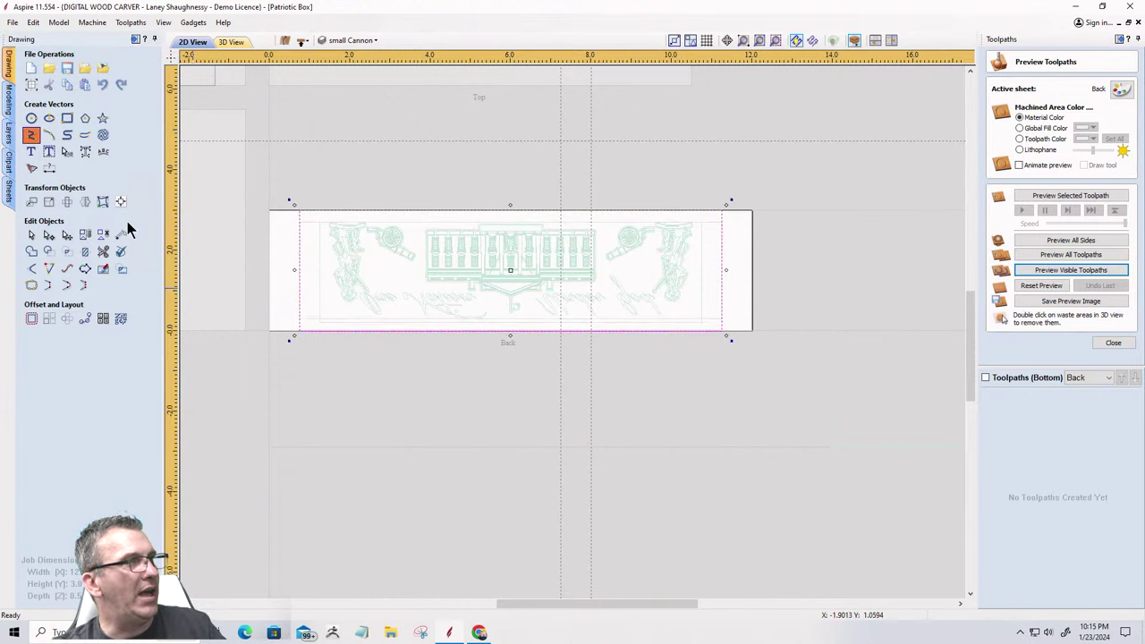
{"action": "scroll", "coordinate": [270, 317], "scroll_direction": "up", "scroll_amount": 1}
{"action": "left_click", "coordinate": [270, 317]}
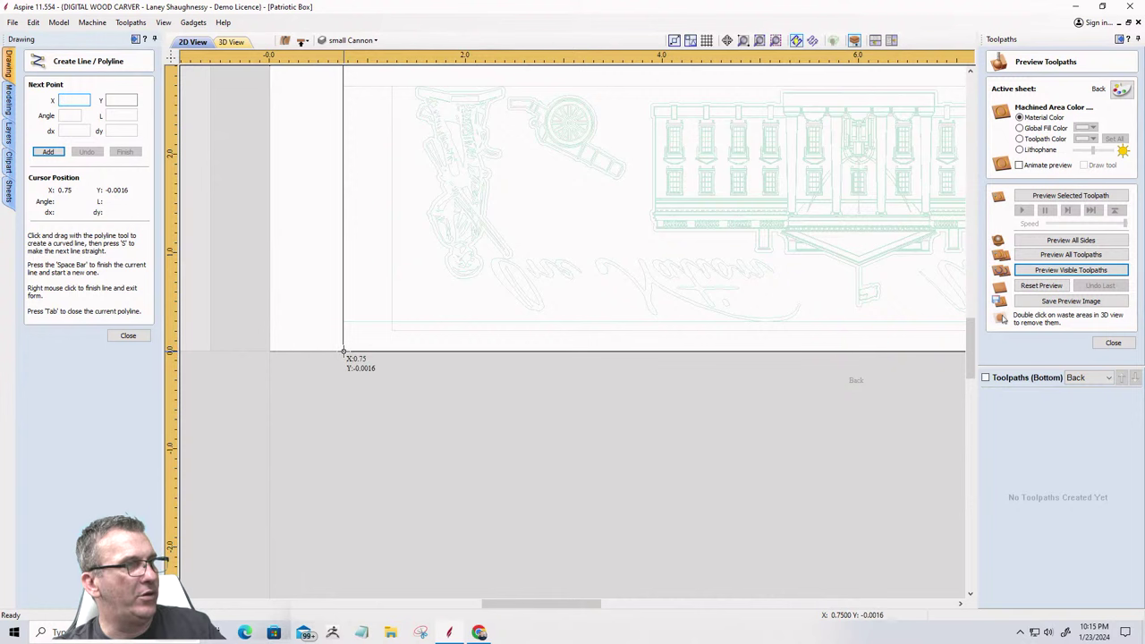
{"action": "scroll", "coordinate": [385, 376], "scroll_direction": "down", "scroll_amount": 2}
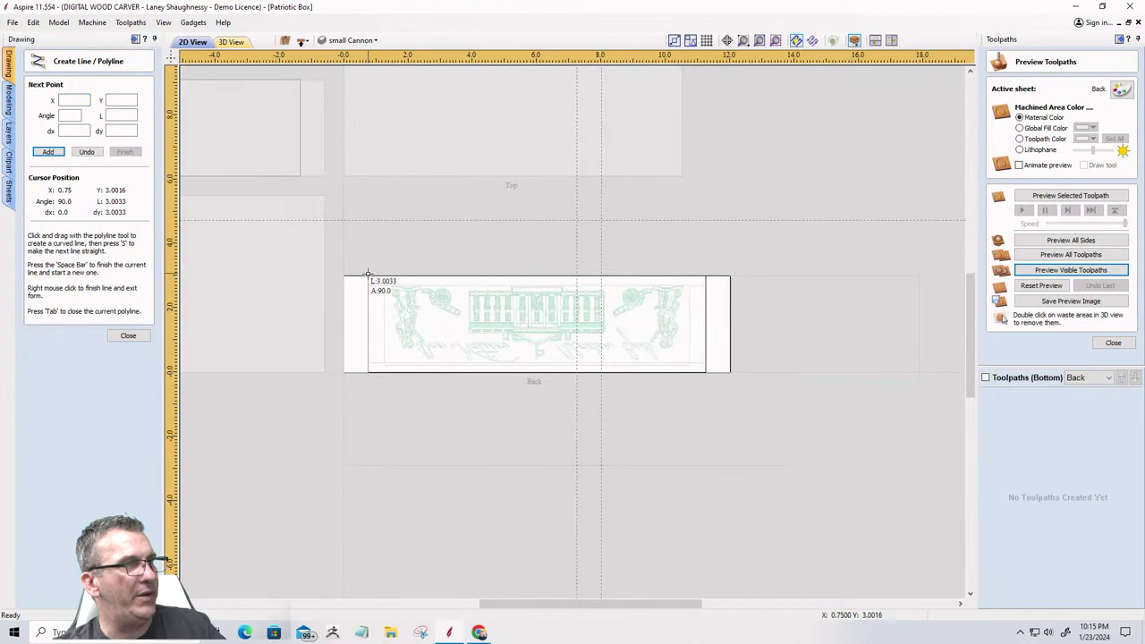
{"action": "left_click", "coordinate": [344, 275]}
{"action": "key", "text": "space"}
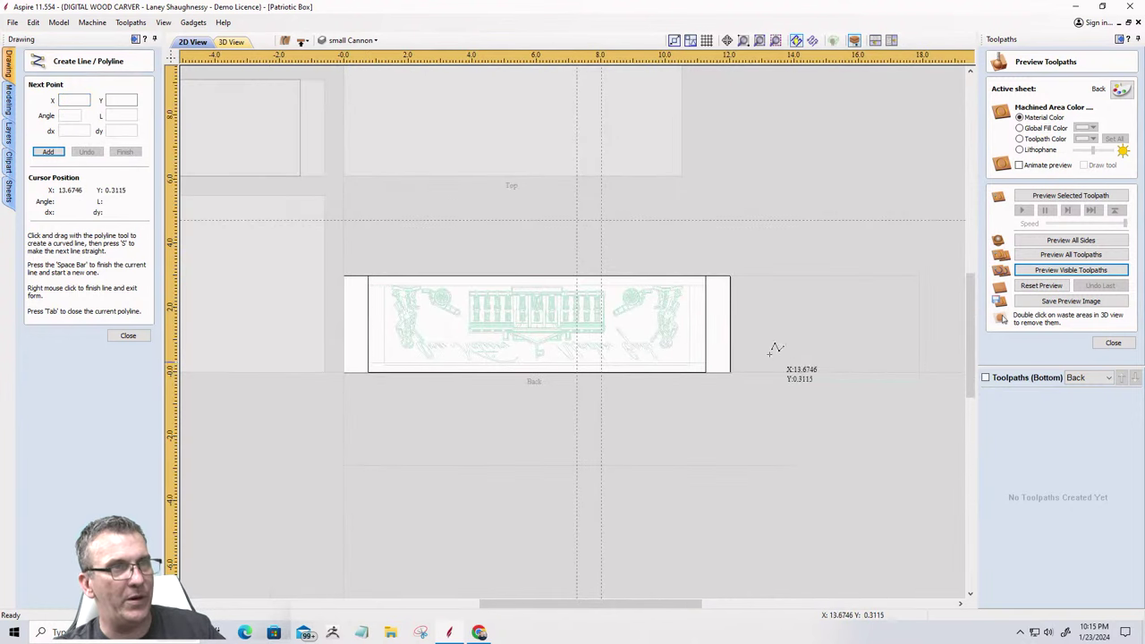
{"action": "left_click", "coordinate": [706, 276]}
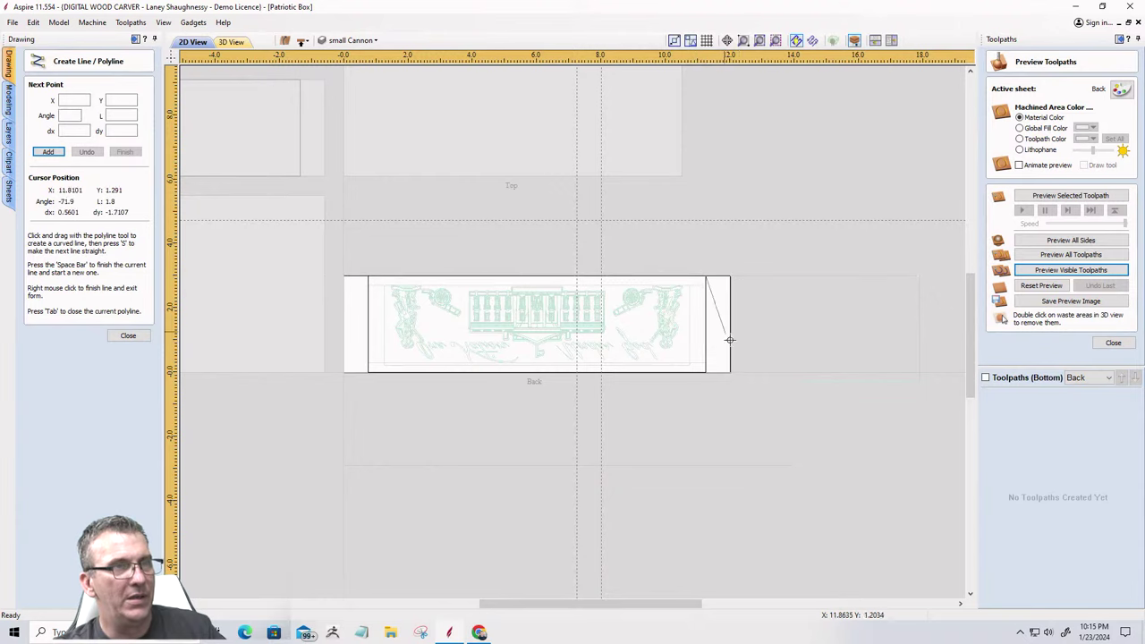
{"action": "left_click", "coordinate": [708, 372]}
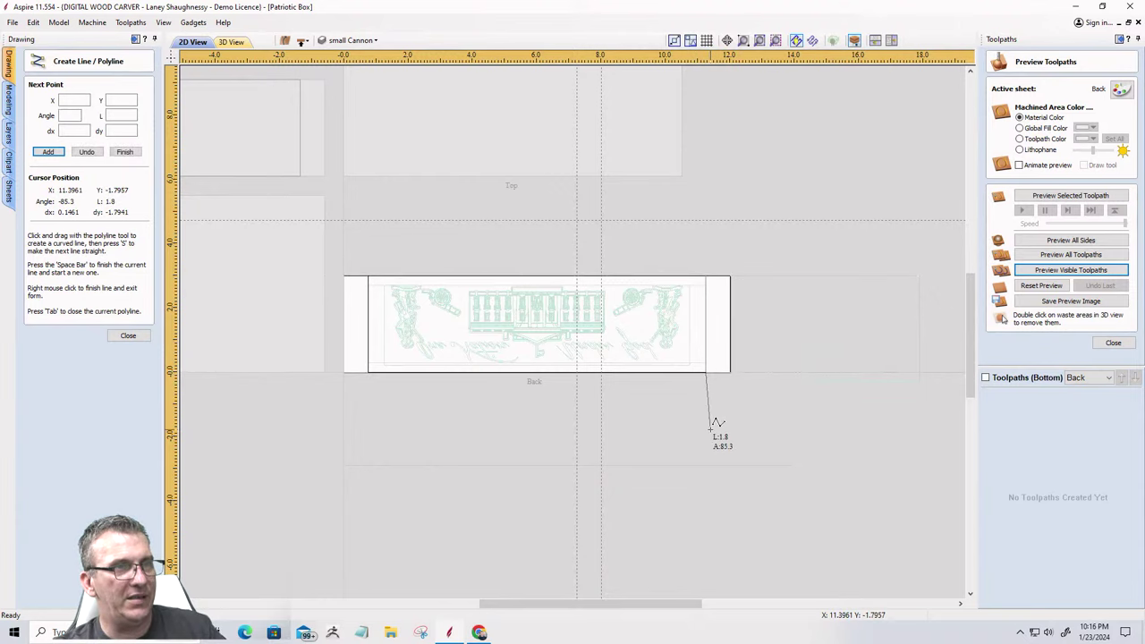
{"action": "key", "text": "space"}
Create a Chamfer 5 toolpath along both end lines, 0.5 in deep with a 90° V-bit.
{"action": "left_click", "coordinate": [1113, 342]}
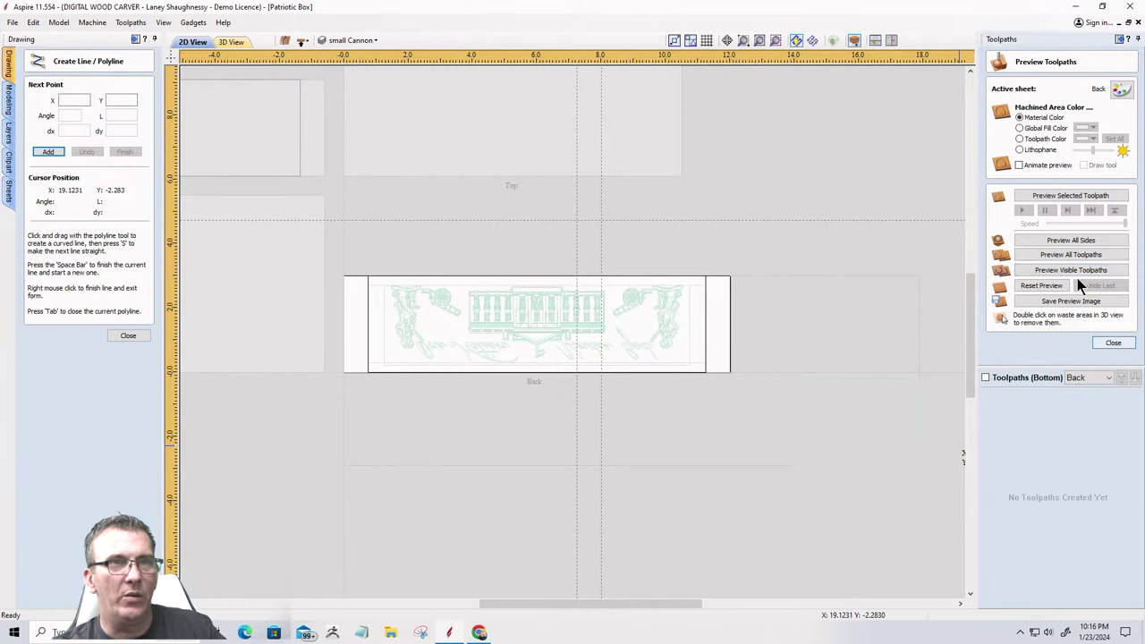
{"action": "left_click", "coordinate": [1122, 158]}
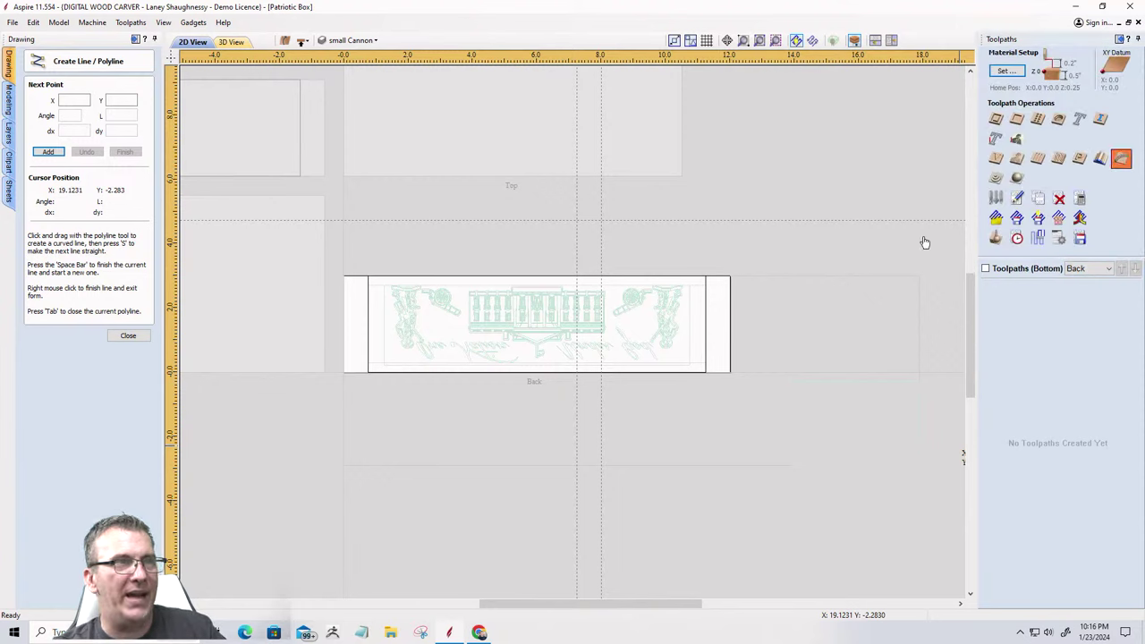
{"action": "left_click", "coordinate": [367, 343]}
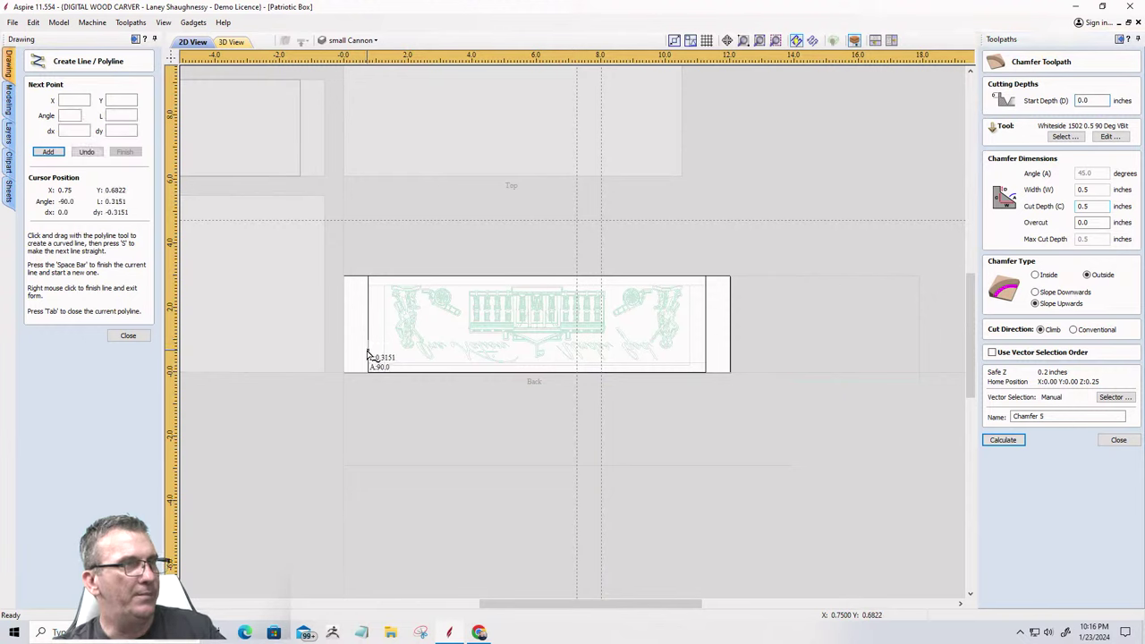
{"action": "right_click", "coordinate": [231, 336]}
{"action": "left_click", "coordinate": [368, 345]}
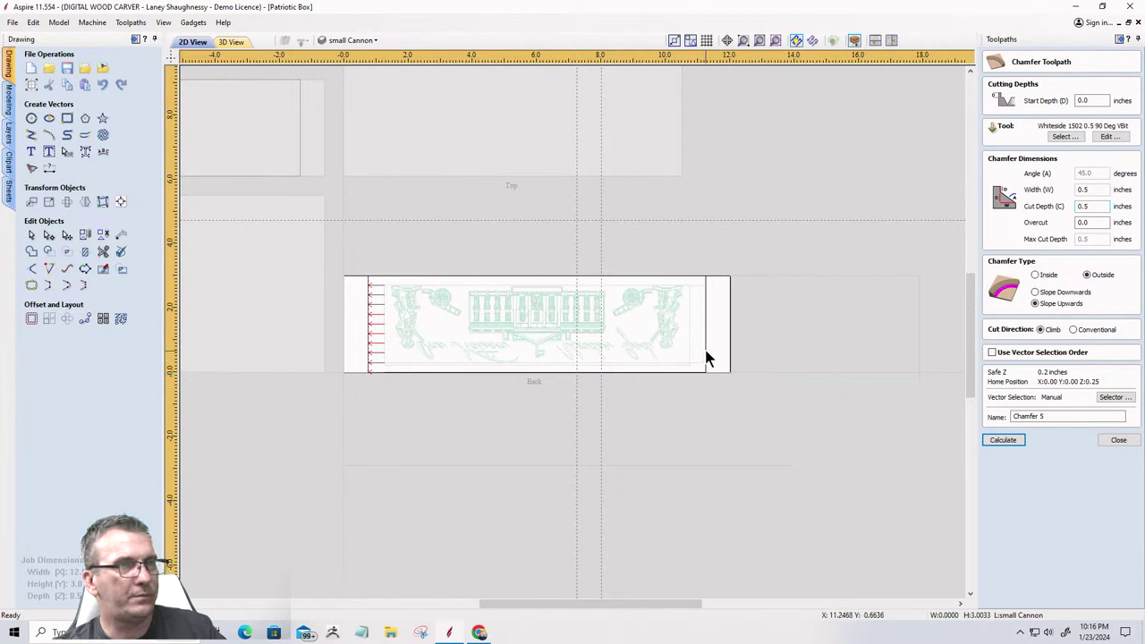
{"action": "left_click", "coordinate": [704, 347], "text": "shift"}
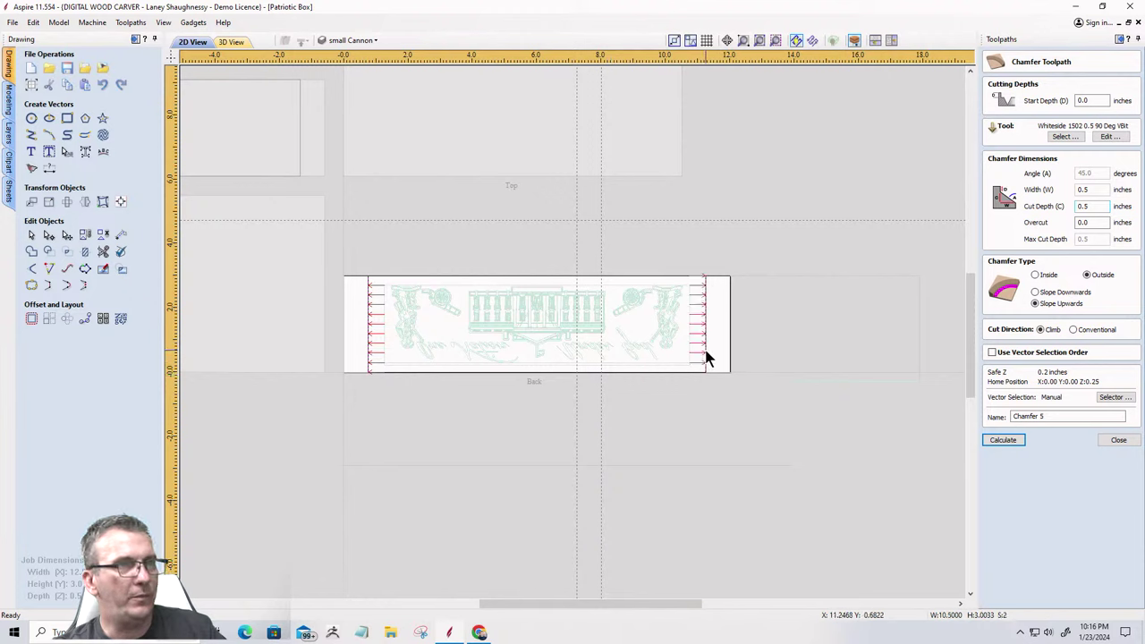
{"action": "left_click", "coordinate": [1005, 441]}
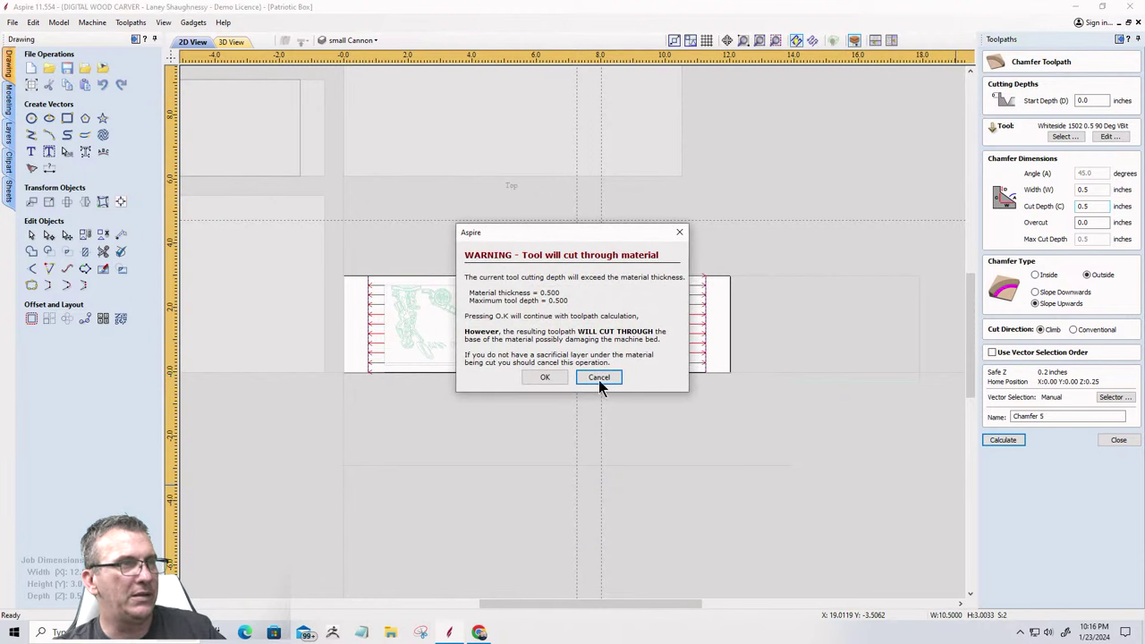
{"action": "left_click", "coordinate": [555, 376]}
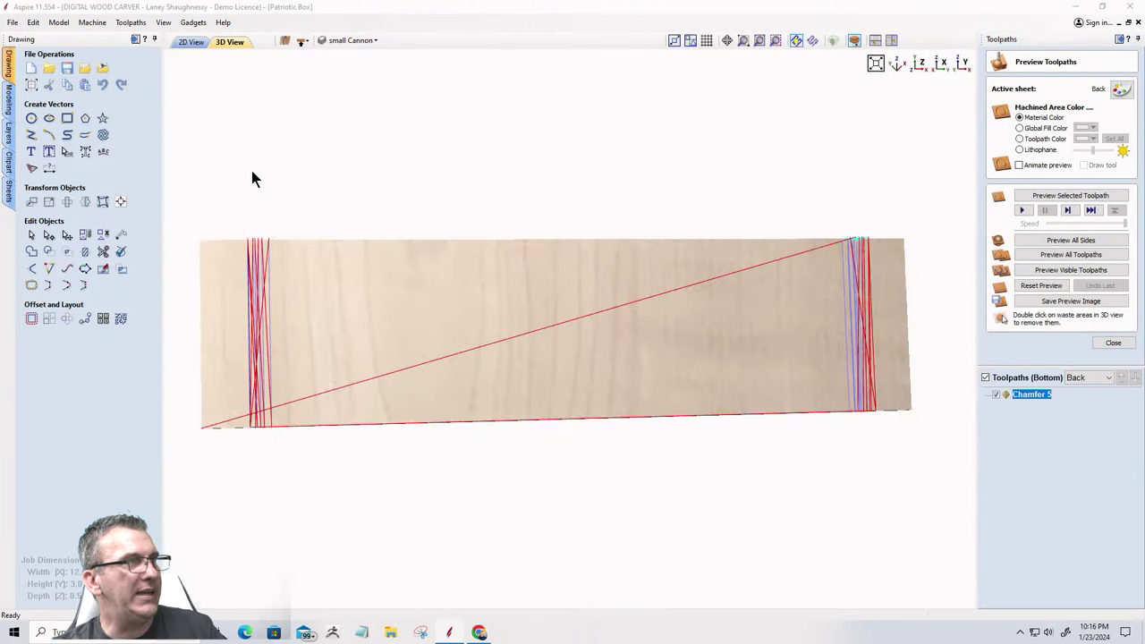
{"action": "left_click", "coordinate": [191, 44]}
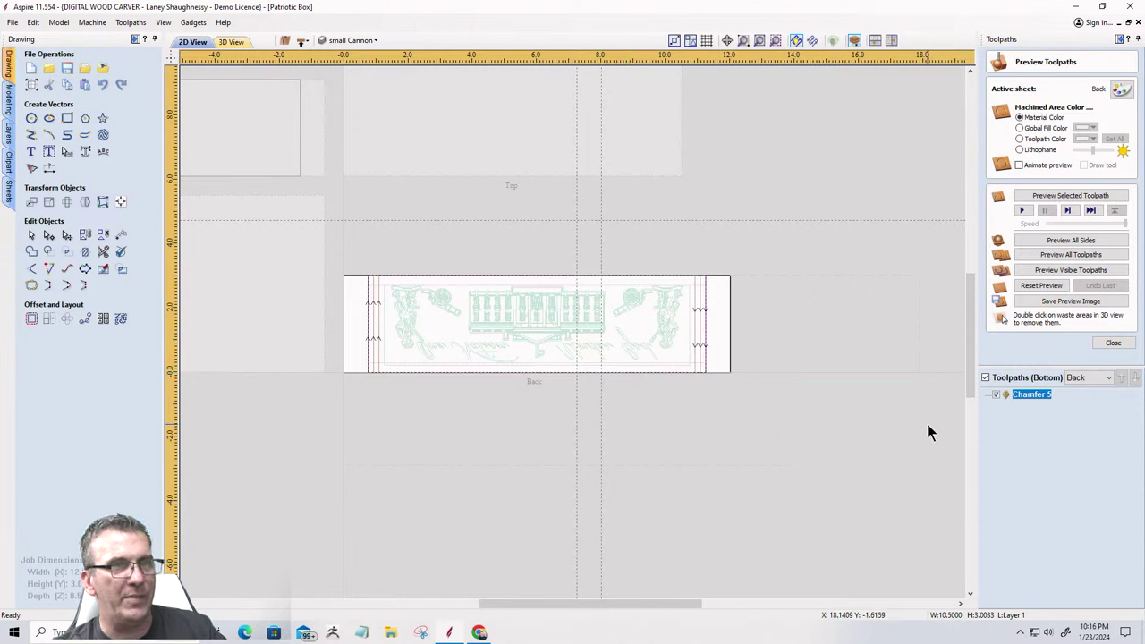
{"action": "left_click", "coordinate": [1106, 347]}
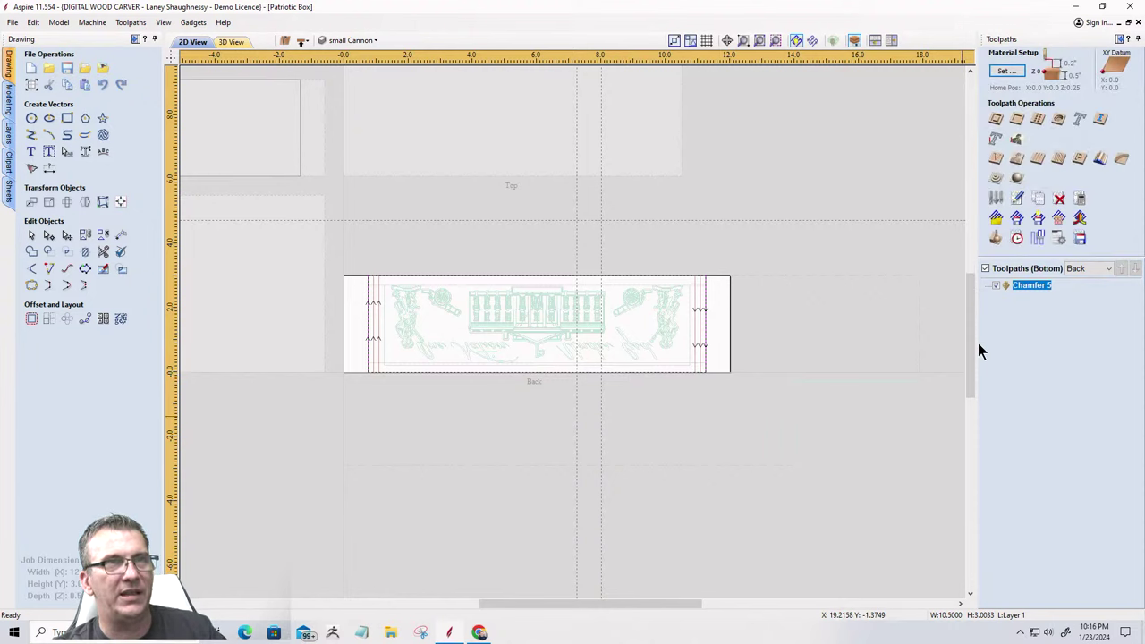
Calculate a Profile 5 cut-out toolpath, preview it, and remove the left offcut.
{"action": "left_click", "coordinate": [991, 122]}
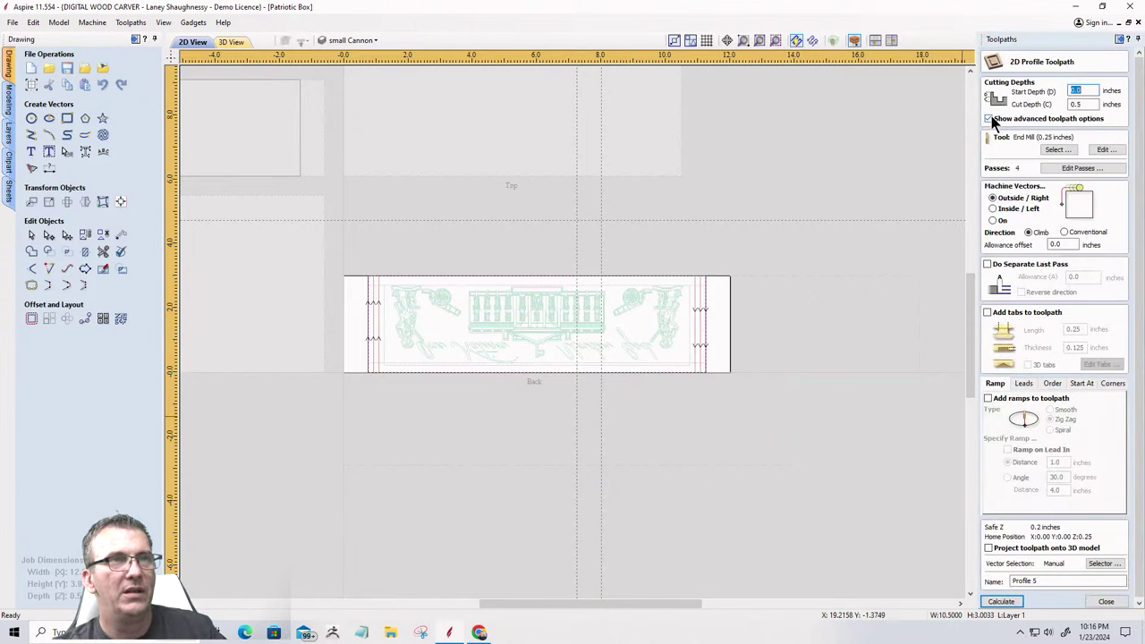
{"action": "left_click", "coordinate": [1003, 602]}
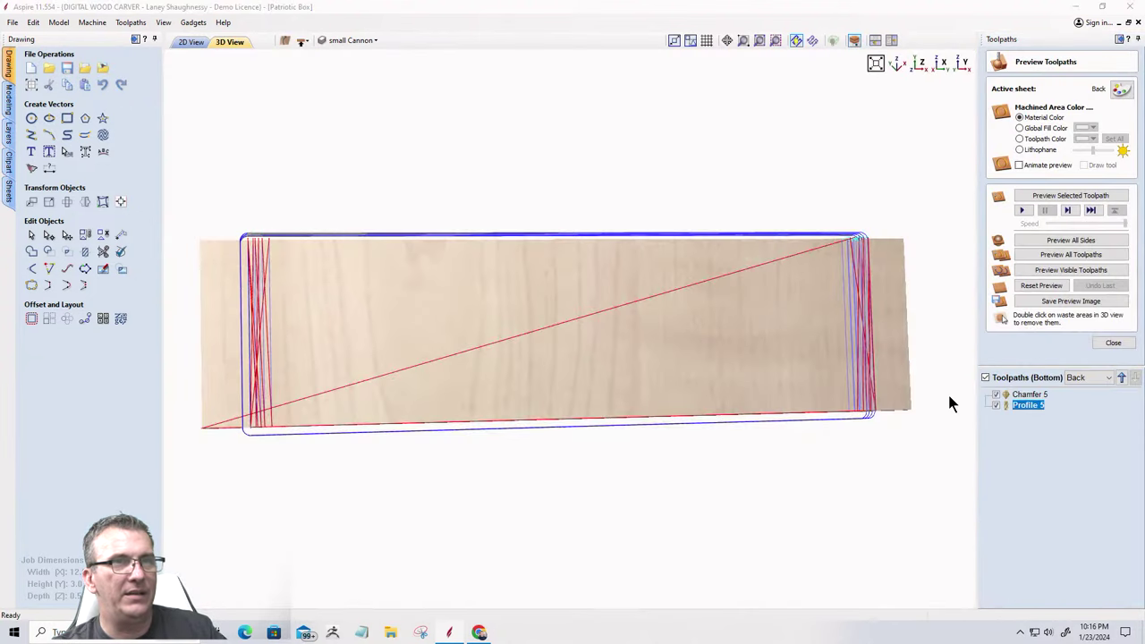
{"action": "left_click", "coordinate": [1054, 270]}
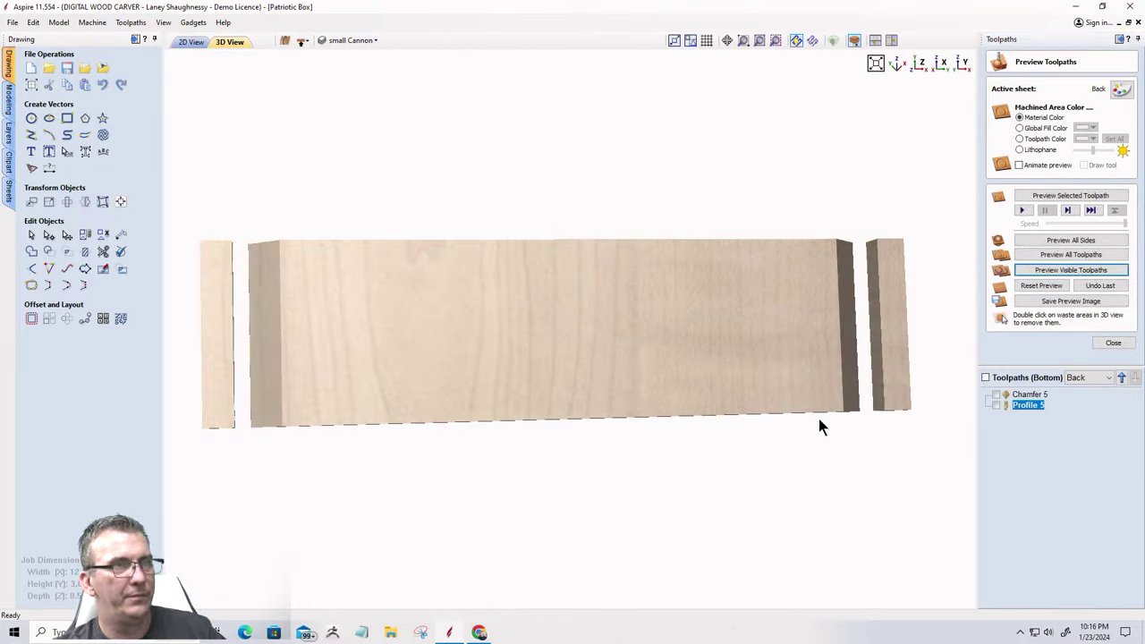
{"action": "double_click", "coordinate": [221, 347]}
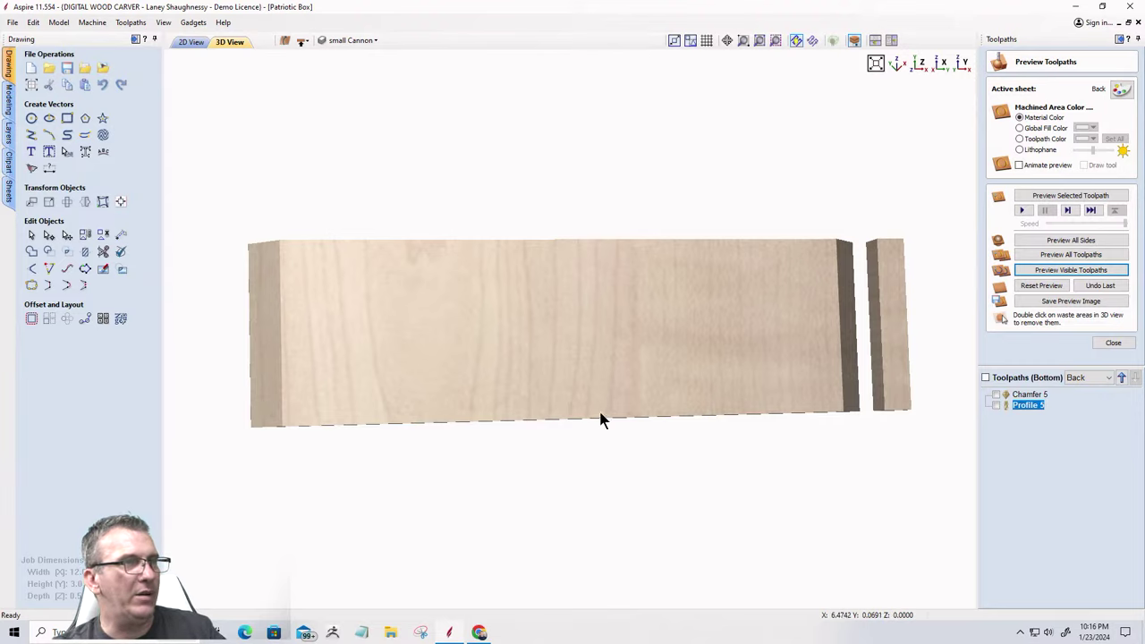
Remove the right offcut and orbit around the carved front face of the panel.
{"action": "double_click", "coordinate": [885, 358]}
{"action": "left_click_drag", "start_coordinate": [633, 453], "coordinate": [736, 386]}
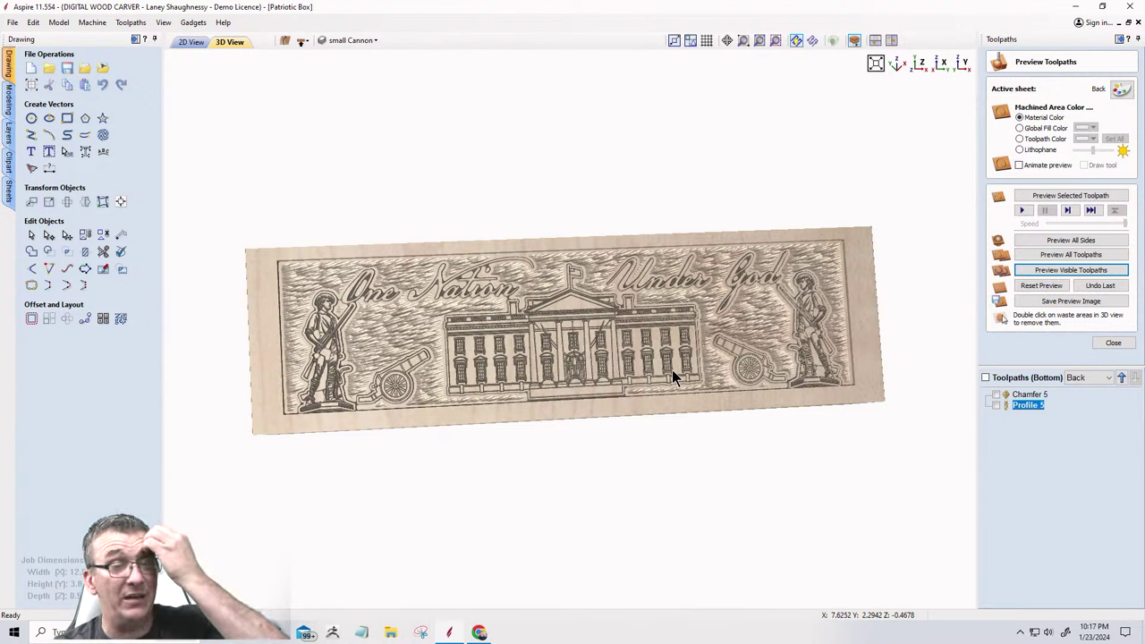
{"action": "left_click_drag", "start_coordinate": [626, 363], "coordinate": [438, 386]}
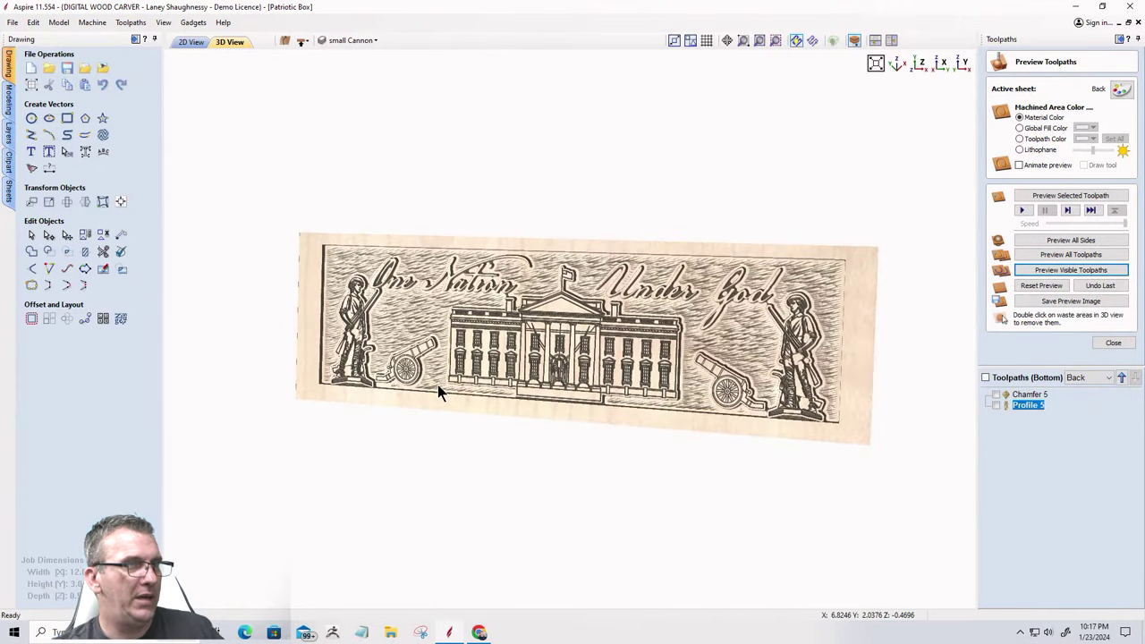
{"action": "left_click_drag", "start_coordinate": [528, 361], "coordinate": [421, 358]}
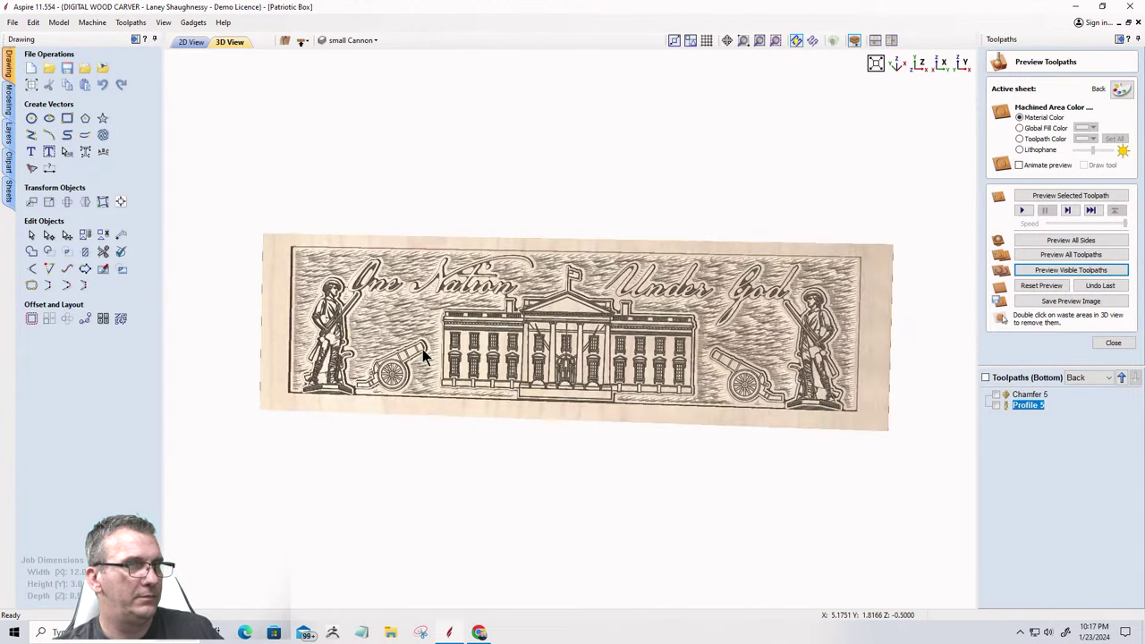
{"action": "left_click_drag", "start_coordinate": [582, 378], "coordinate": [539, 346]}
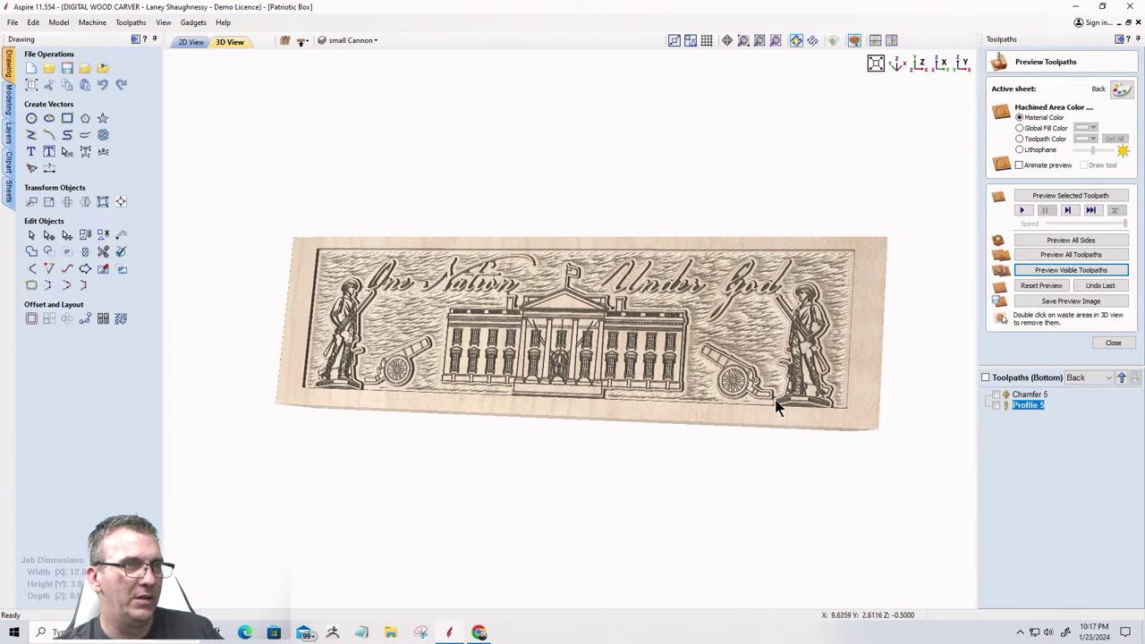
Pan across the soldiers and cannons, then save the Patriotic Box project and return to 2D.
{"action": "scroll", "coordinate": [774, 403], "scroll_direction": "up", "scroll_amount": 4}
{"action": "scroll", "coordinate": [776, 407], "scroll_direction": "down", "scroll_amount": 4}
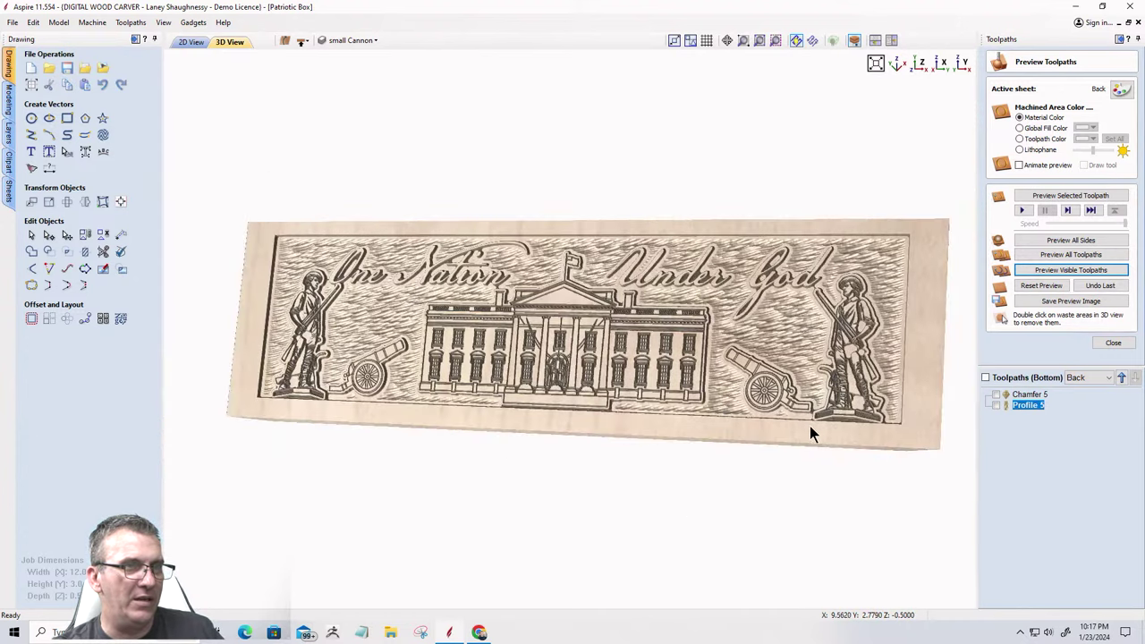
{"action": "scroll", "coordinate": [810, 434], "scroll_direction": "up", "scroll_amount": 4}
{"action": "middle_click_drag", "start_coordinate": [785, 417], "coordinate": [597, 406]}
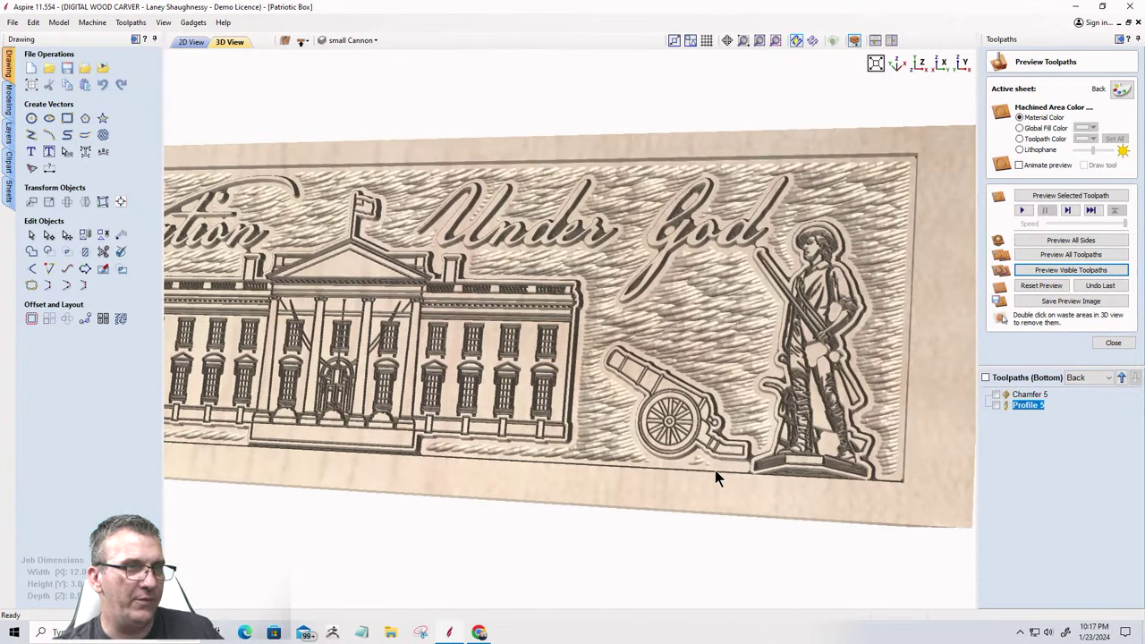
{"action": "scroll", "coordinate": [695, 471], "scroll_direction": "down", "scroll_amount": 1}
{"action": "middle_click_drag", "start_coordinate": [695, 471], "coordinate": [778, 467]}
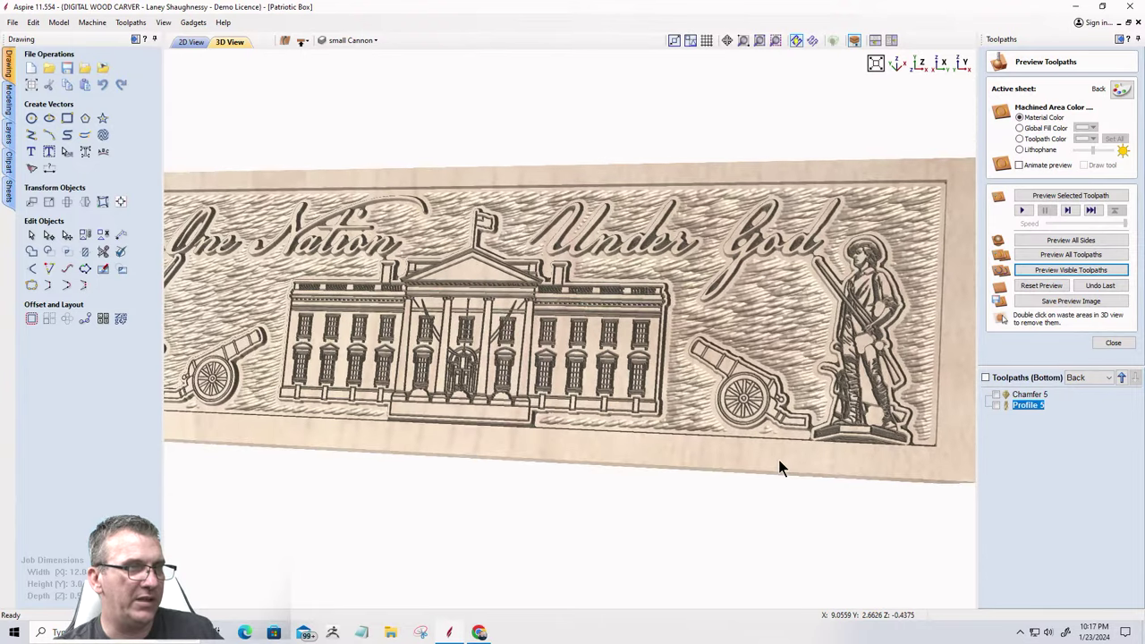
{"action": "scroll", "coordinate": [627, 433], "scroll_direction": "up", "scroll_amount": 1}
{"action": "scroll", "coordinate": [626, 430], "scroll_direction": "down", "scroll_amount": 3}
{"action": "scroll", "coordinate": [626, 414], "scroll_direction": "up", "scroll_amount": 1}
{"action": "left_click_drag", "start_coordinate": [627, 414], "coordinate": [487, 341]}
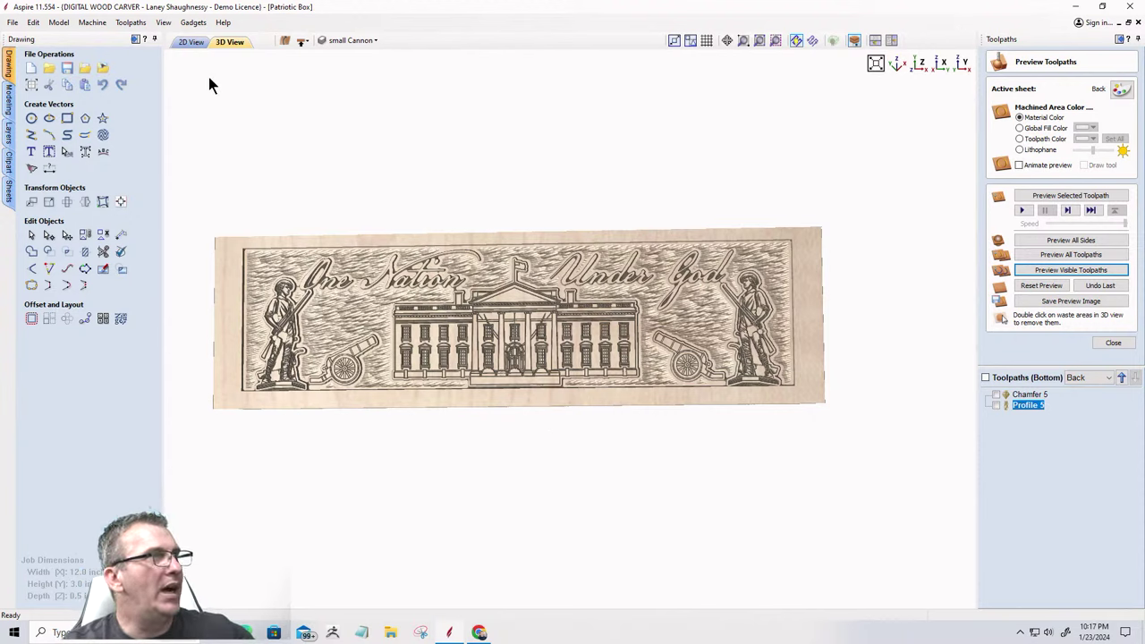
{"action": "left_click", "coordinate": [65, 71]}
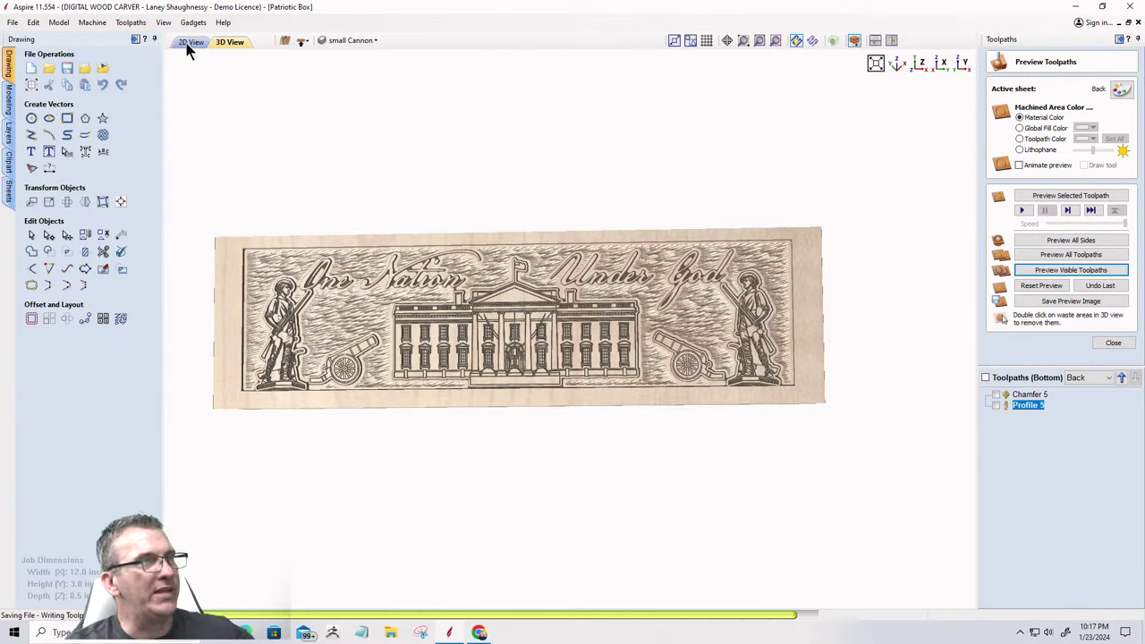
{"action": "left_click", "coordinate": [186, 43]}
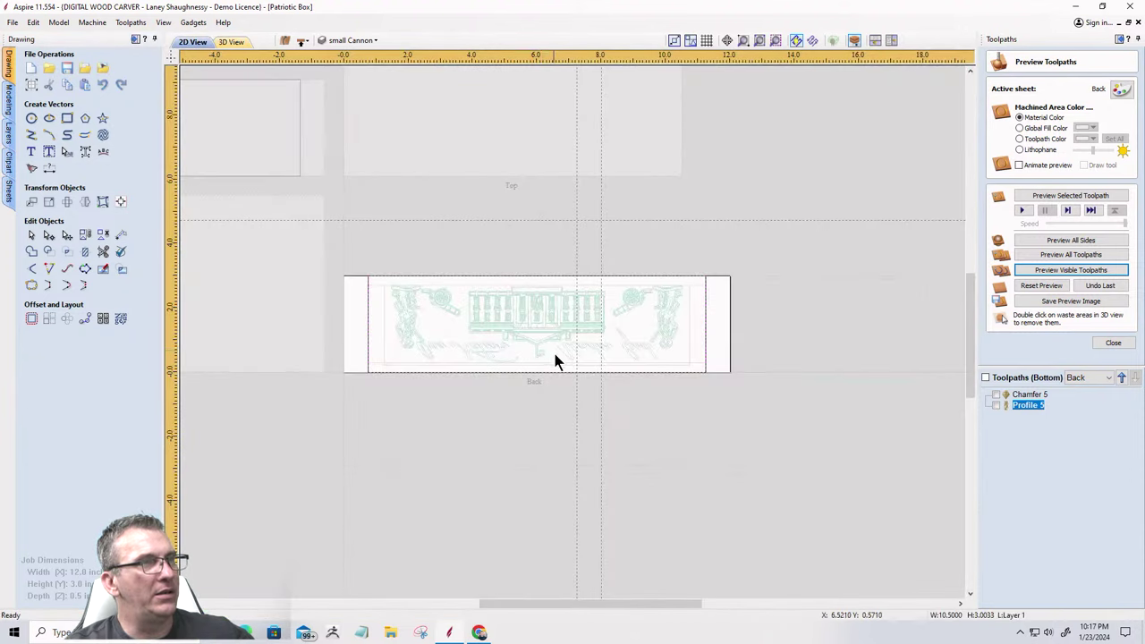
{"action": "scroll", "coordinate": [597, 365], "scroll_direction": "down", "scroll_amount": 3}
{"action": "scroll", "coordinate": [642, 370], "scroll_direction": "down", "scroll_amount": 2}
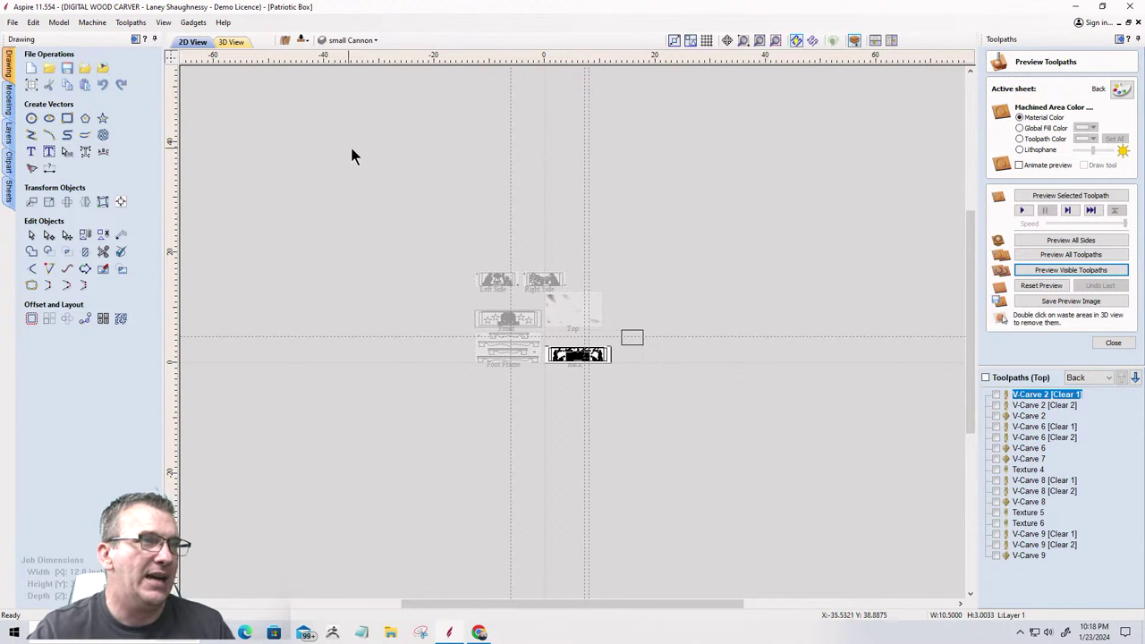
{"action": "scroll", "coordinate": [497, 282], "scroll_direction": "up", "scroll_amount": 5}
{"action": "scroll", "coordinate": [471, 301], "scroll_direction": "up", "scroll_amount": 1}
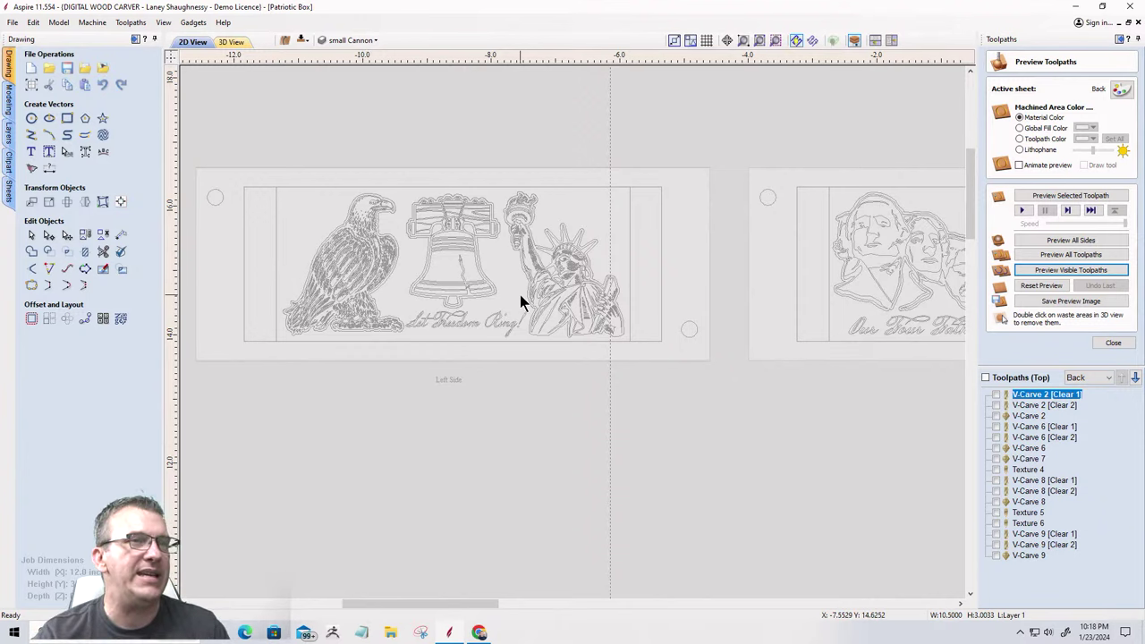
{"action": "scroll", "coordinate": [490, 313], "scroll_direction": "up", "scroll_amount": 3}
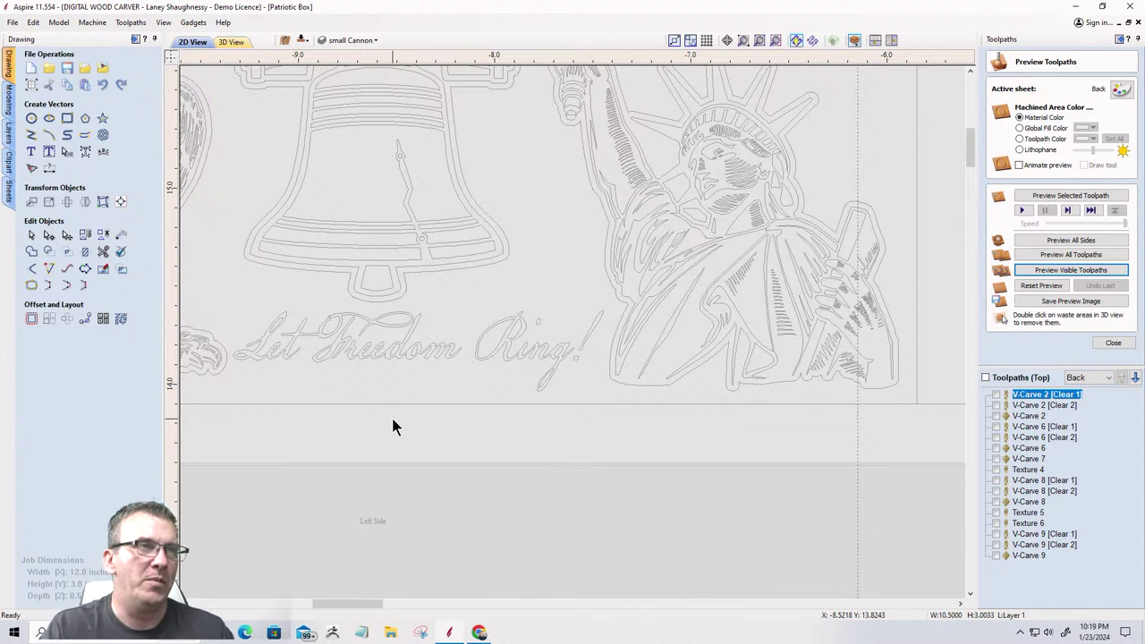
{"action": "scroll", "coordinate": [548, 229], "scroll_direction": "down", "scroll_amount": 5}
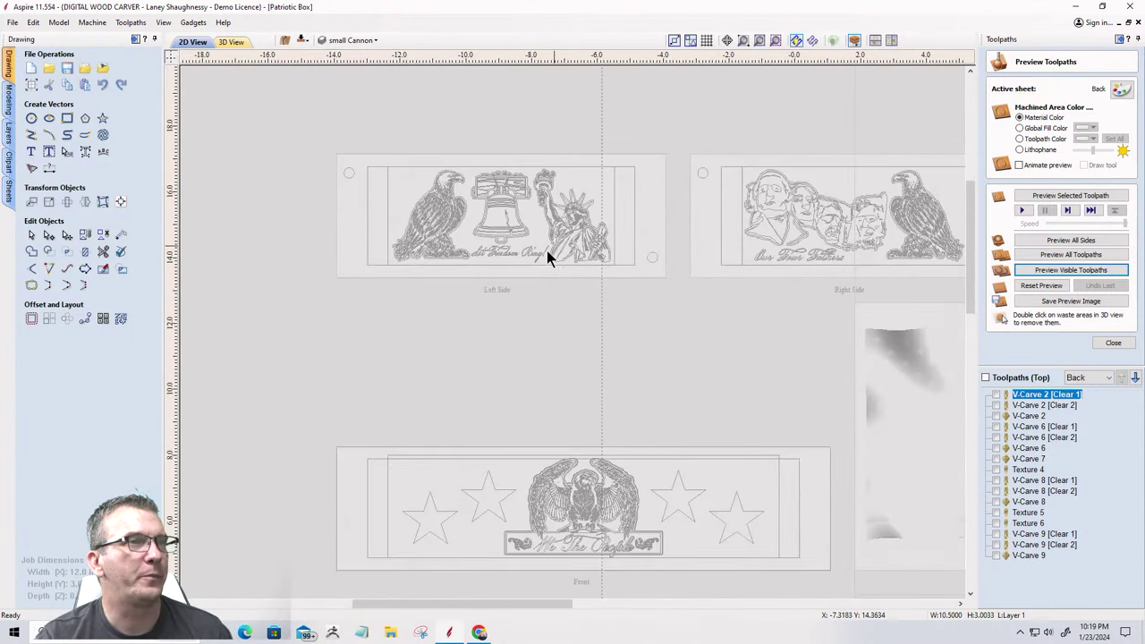
{"action": "scroll", "coordinate": [543, 253], "scroll_direction": "down", "scroll_amount": 2}
{"action": "scroll", "coordinate": [488, 249], "scroll_direction": "down", "scroll_amount": 2}
{"action": "scroll", "coordinate": [595, 462], "scroll_direction": "up", "scroll_amount": 1}
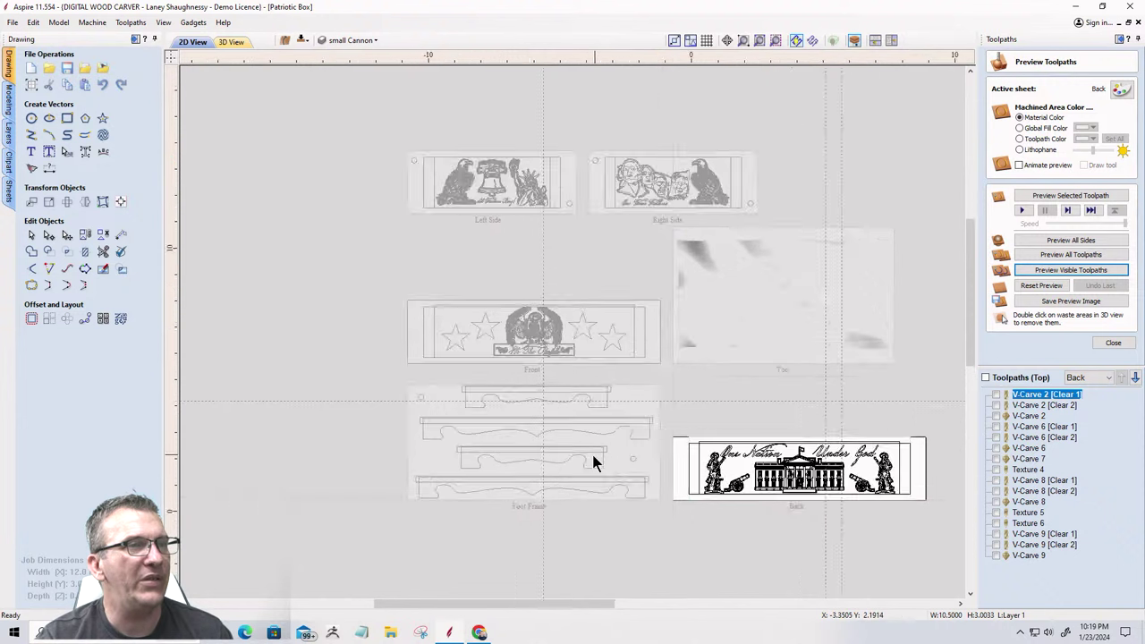
{"action": "scroll", "coordinate": [581, 447], "scroll_direction": "up", "scroll_amount": 3}
{"action": "scroll", "coordinate": [572, 438], "scroll_direction": "down", "scroll_amount": 1}
{"action": "scroll", "coordinate": [376, 232], "scroll_direction": "down", "scroll_amount": 2}
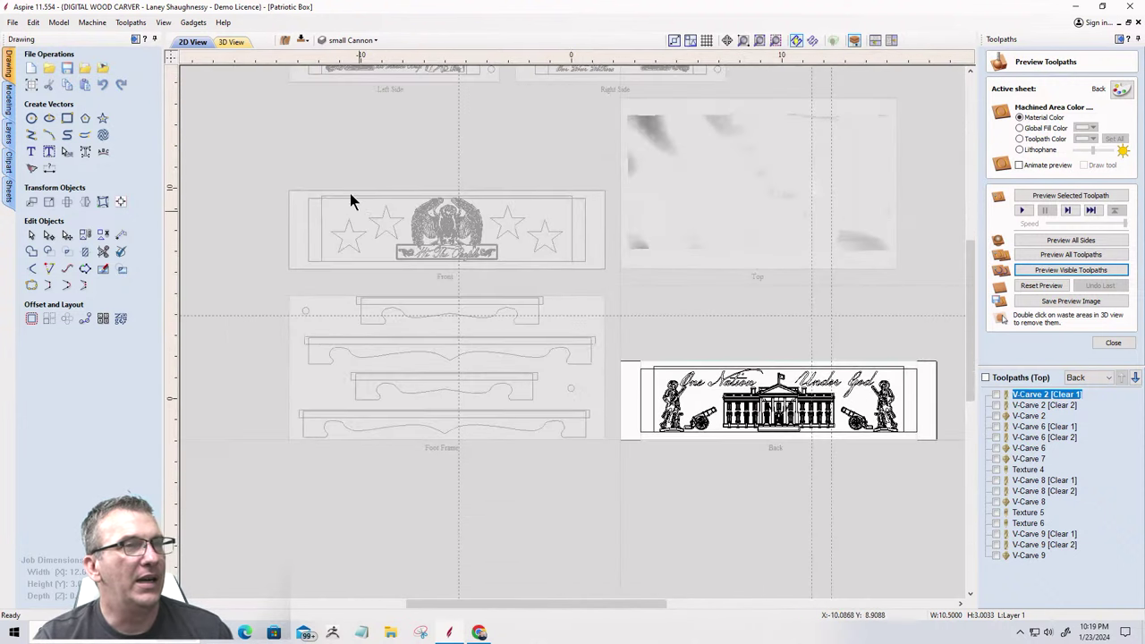
{"action": "scroll", "coordinate": [352, 201], "scroll_direction": "down", "scroll_amount": 1}
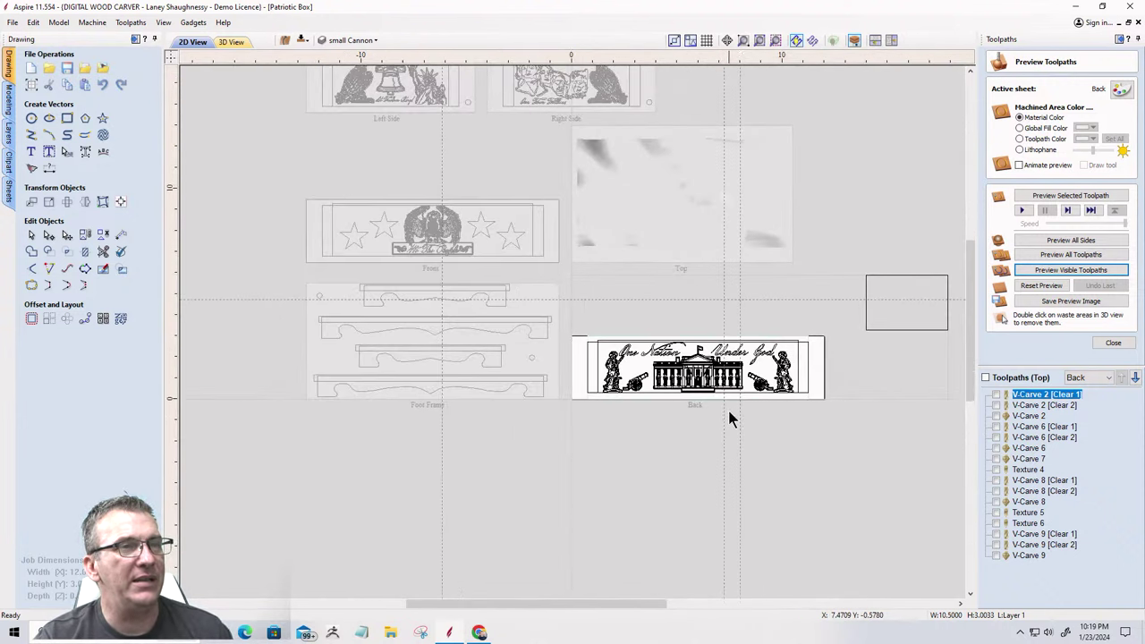
{"action": "scroll", "coordinate": [728, 417], "scroll_direction": "up", "scroll_amount": 3}
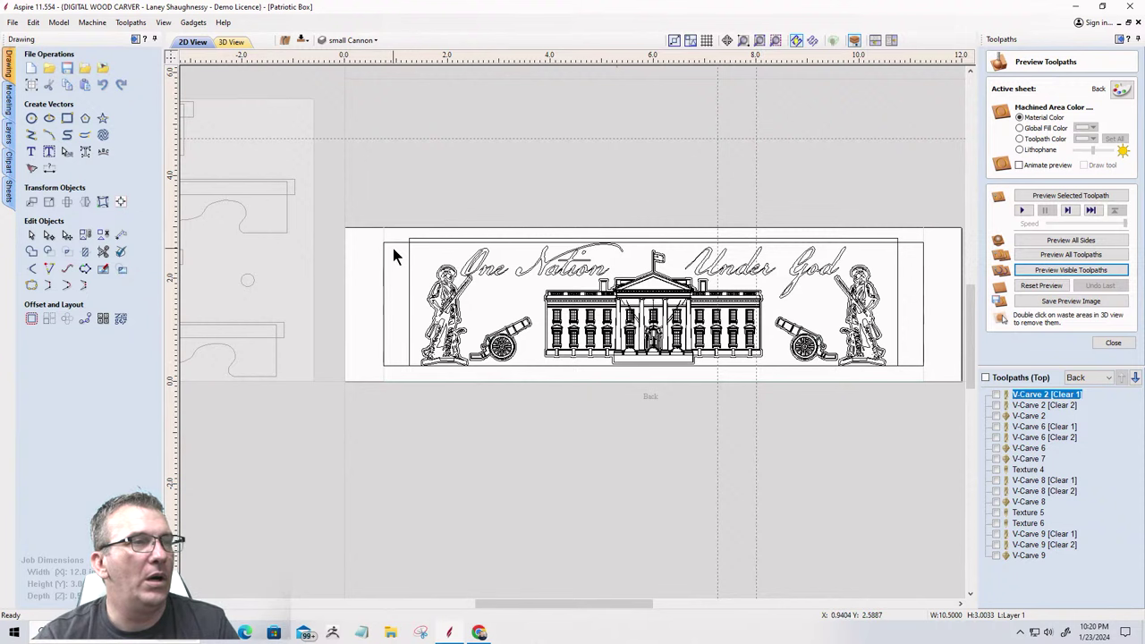
{"action": "scroll", "coordinate": [622, 327], "scroll_direction": "down", "scroll_amount": 3}
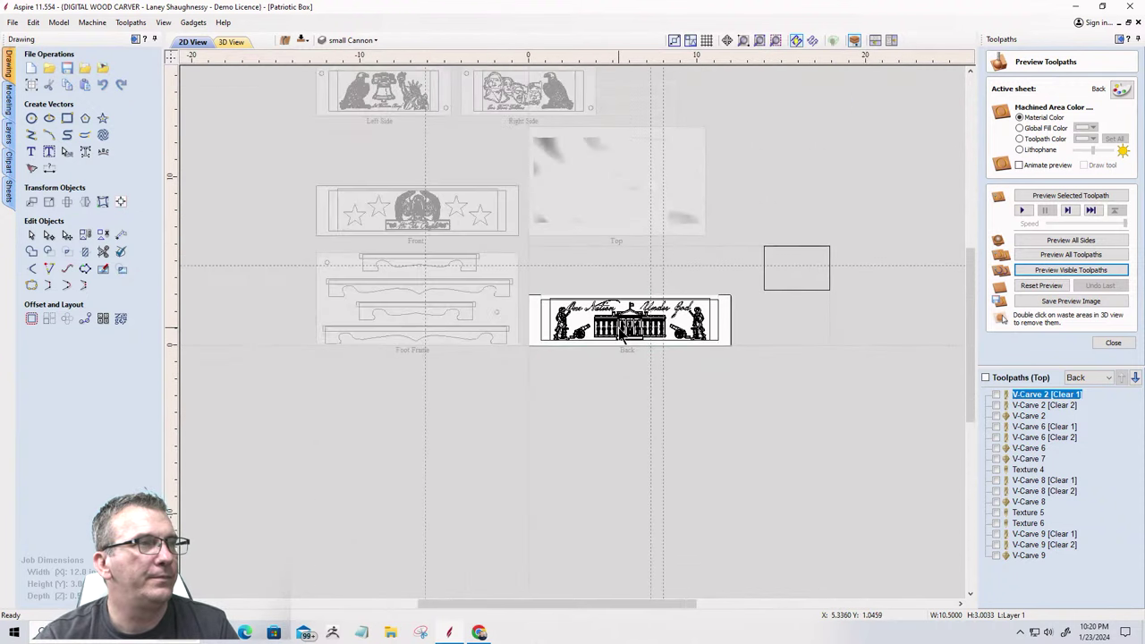
{"action": "scroll", "coordinate": [314, 257], "scroll_direction": "up", "scroll_amount": 5}
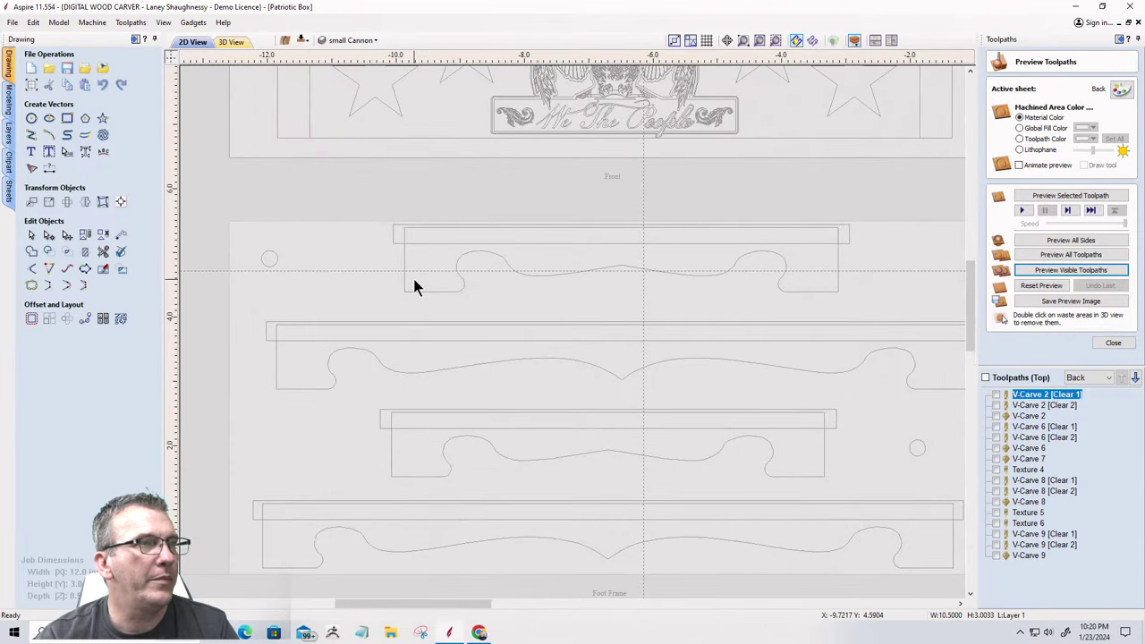
{"action": "scroll", "coordinate": [415, 287], "scroll_direction": "down", "scroll_amount": 2}
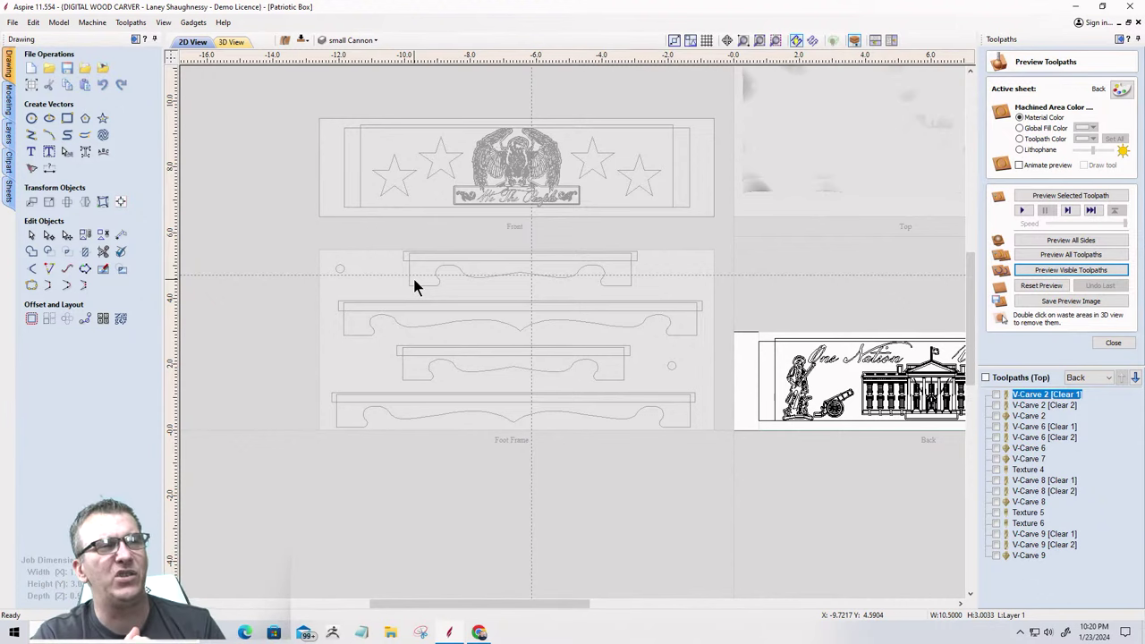
{"action": "scroll", "coordinate": [793, 126], "scroll_direction": "down", "scroll_amount": 5}
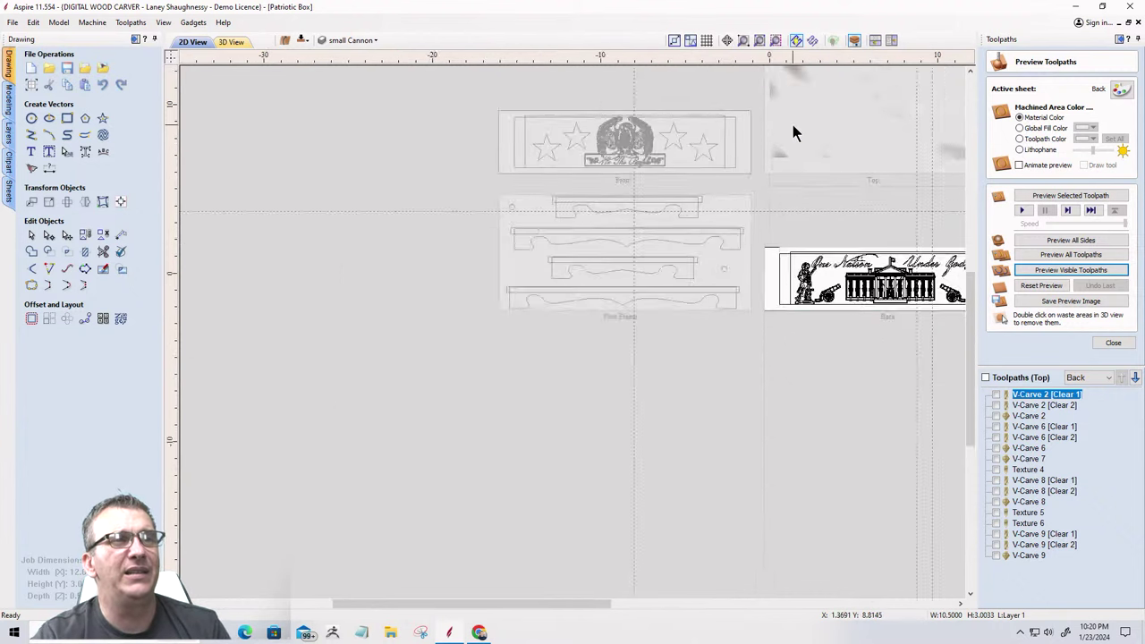
{"action": "scroll", "coordinate": [655, 149], "scroll_direction": "up", "scroll_amount": 3}
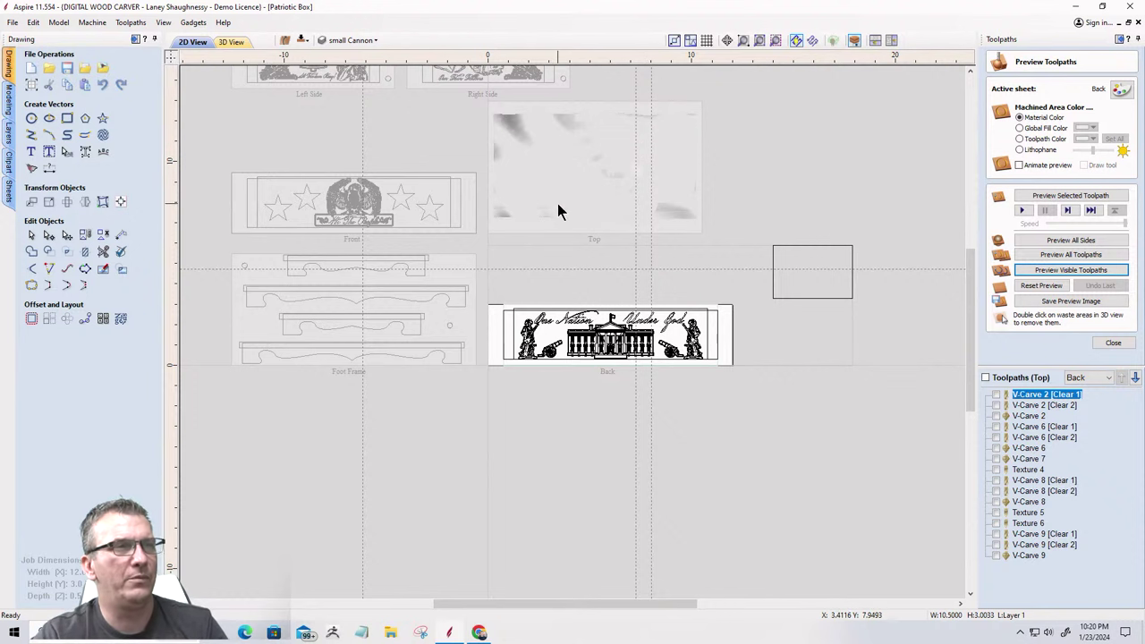
{"action": "scroll", "coordinate": [574, 192], "scroll_direction": "up", "scroll_amount": 2}
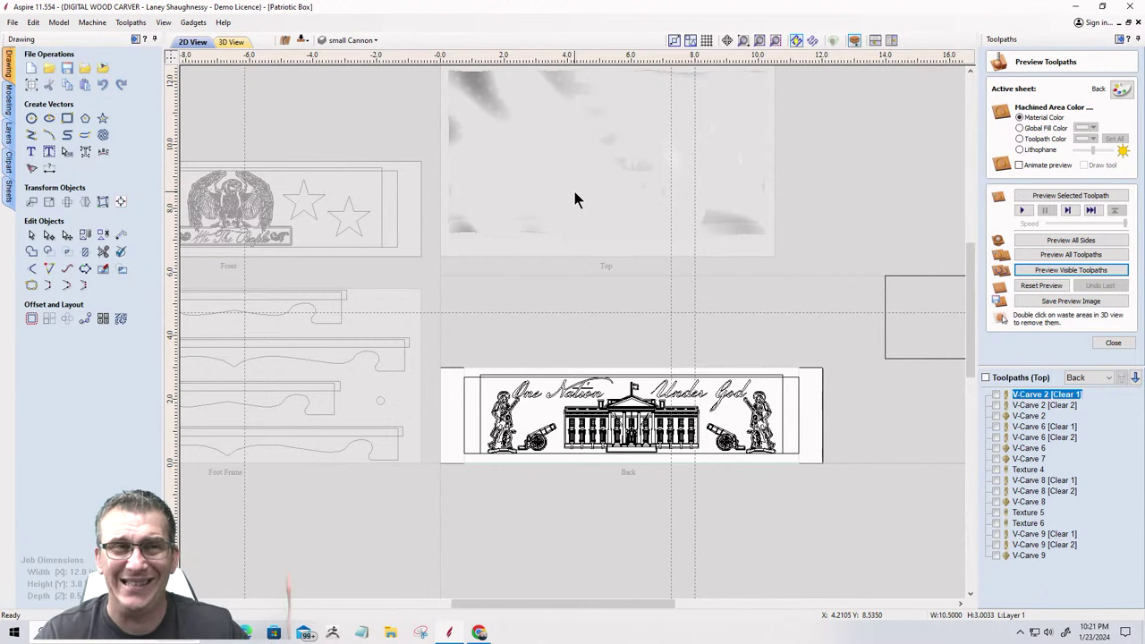
{"action": "scroll", "coordinate": [730, 317], "scroll_direction": "down", "scroll_amount": 3}
{"action": "scroll", "coordinate": [454, 301], "scroll_direction": "up", "scroll_amount": 5}
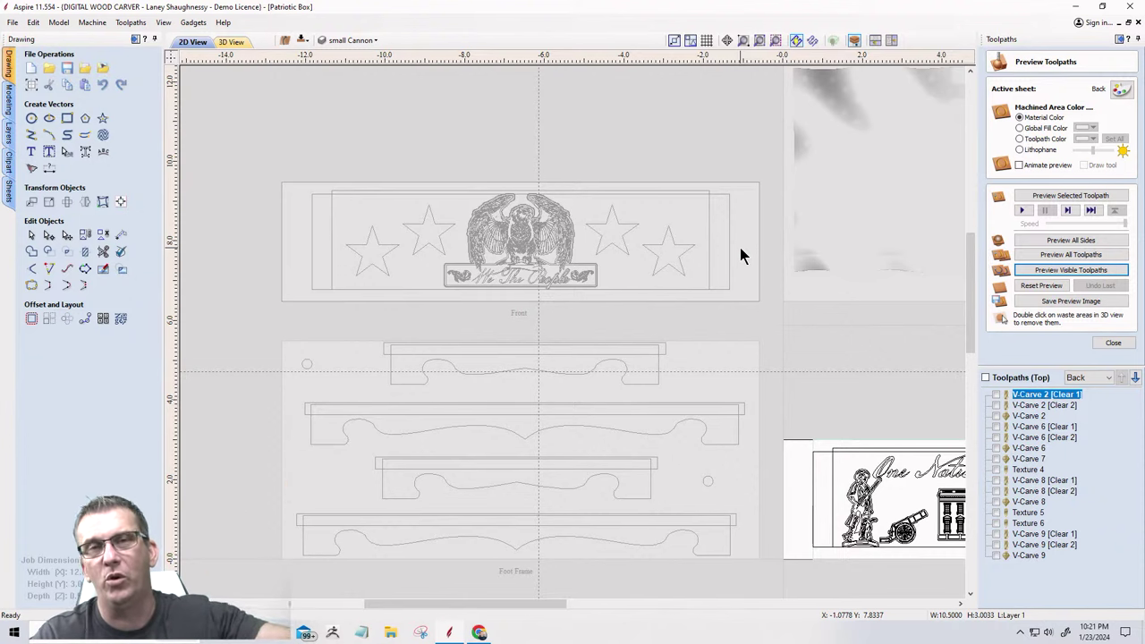
{"action": "scroll", "coordinate": [511, 271], "scroll_direction": "down", "scroll_amount": 4}
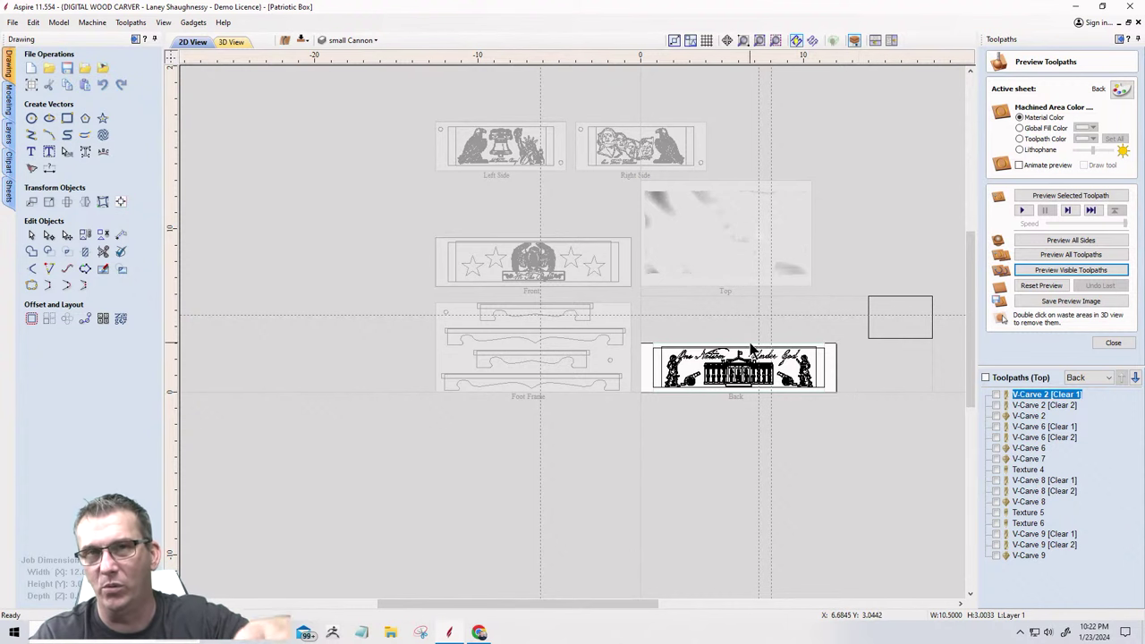
{"action": "scroll", "coordinate": [752, 349], "scroll_direction": "up", "scroll_amount": 4}
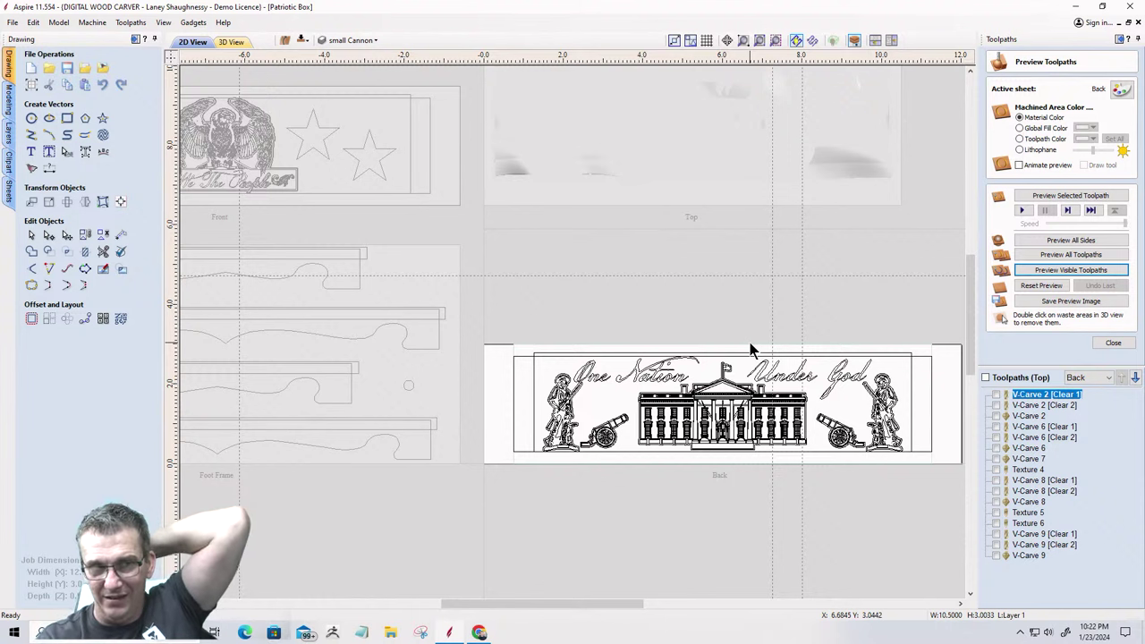
{"action": "scroll", "coordinate": [627, 456], "scroll_direction": "up", "scroll_amount": 4}
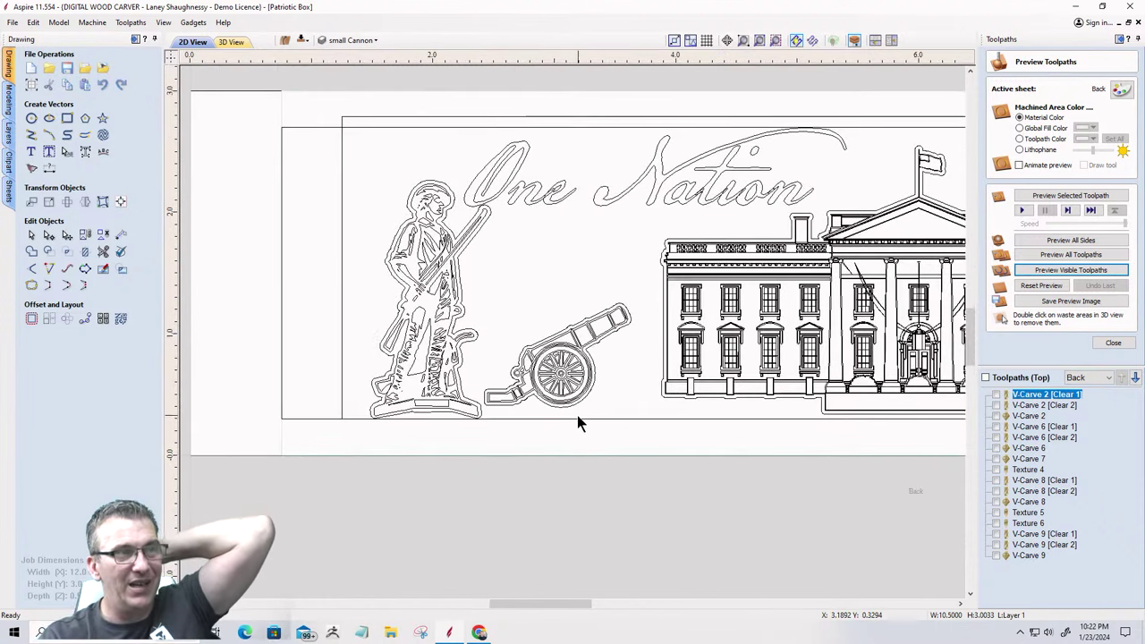
{"action": "scroll", "coordinate": [577, 415], "scroll_direction": "down", "scroll_amount": 2}
{"action": "scroll", "coordinate": [575, 408], "scroll_direction": "down", "scroll_amount": 3}
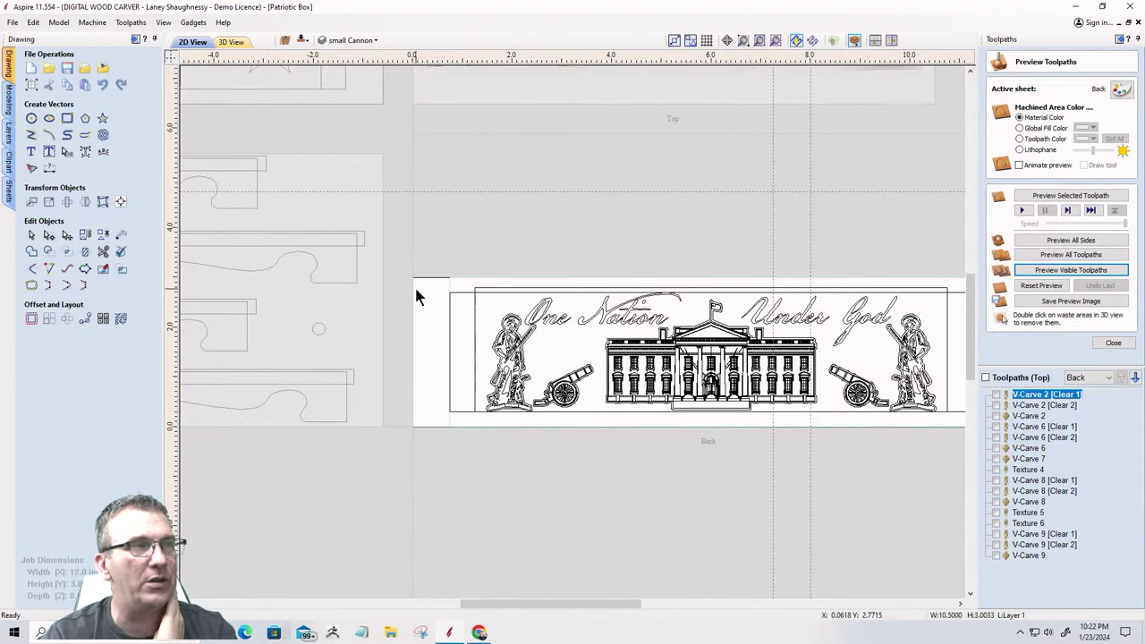
{"action": "scroll", "coordinate": [435, 296], "scroll_direction": "down", "scroll_amount": 4}
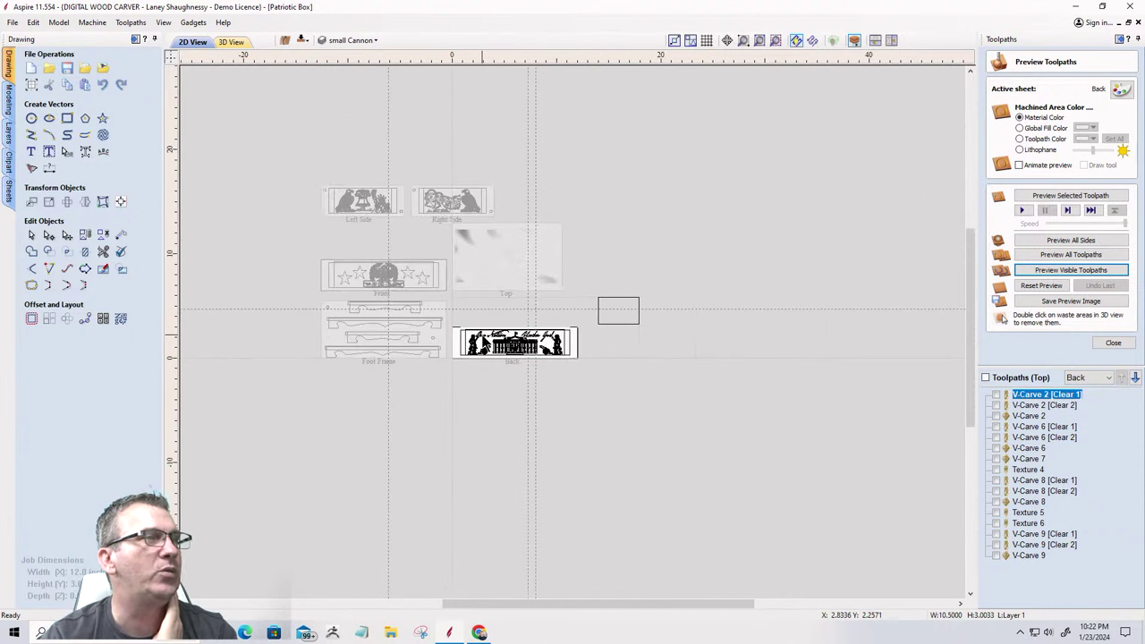
{"action": "scroll", "coordinate": [443, 235], "scroll_direction": "up", "scroll_amount": 5}
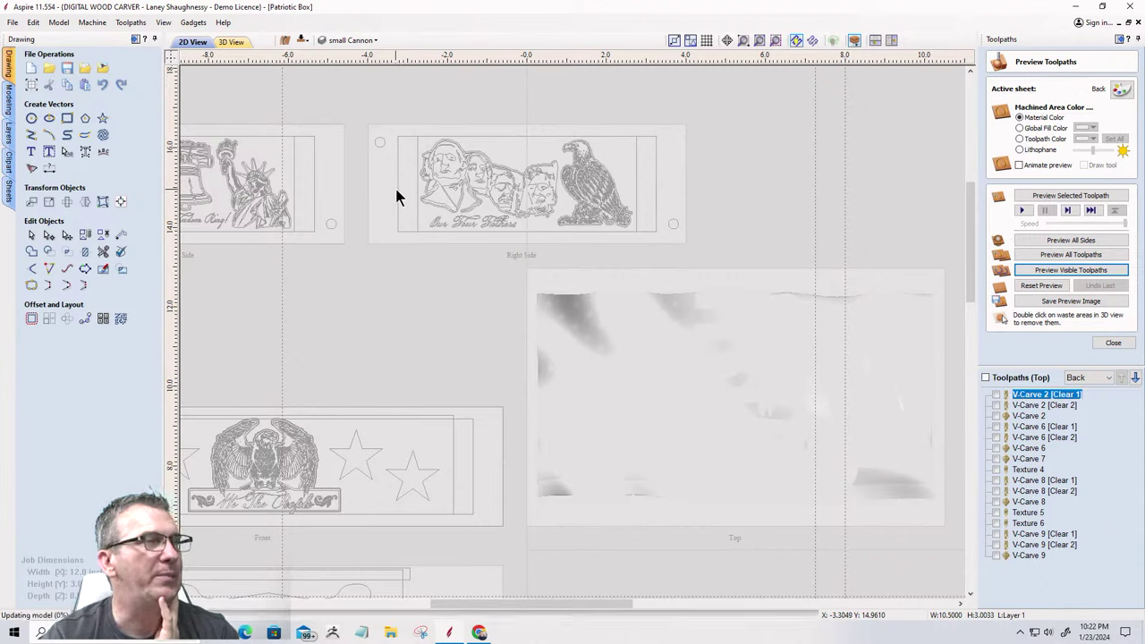
Switch to the Right Side sheet and select the panel's left vertical line.
{"action": "left_click", "coordinate": [302, 42]}
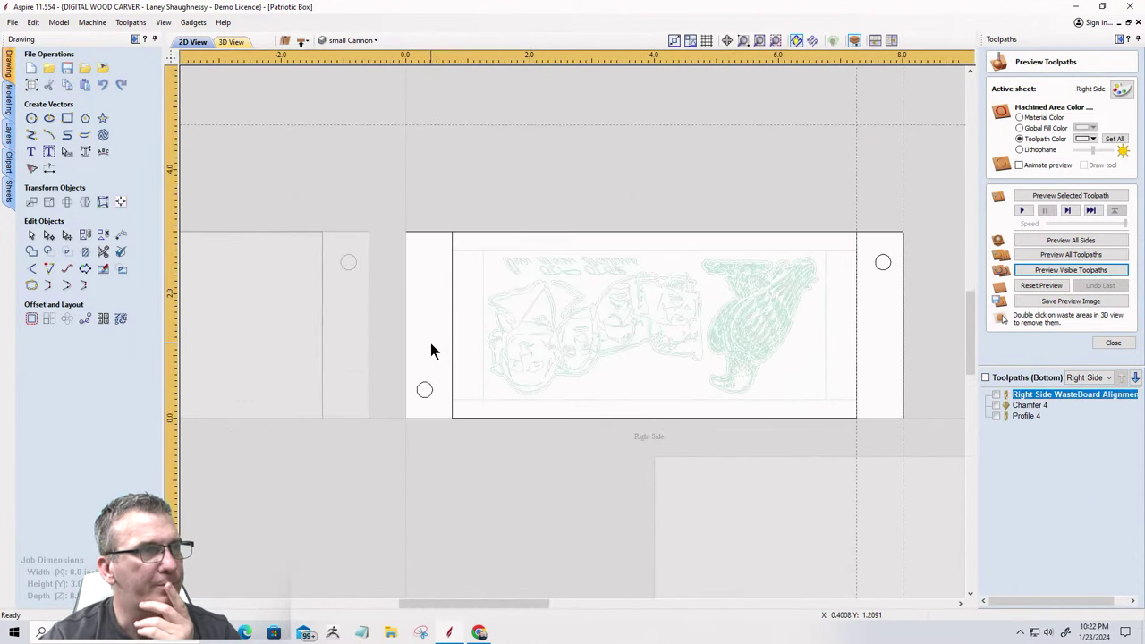
{"action": "left_click", "coordinate": [452, 347]}
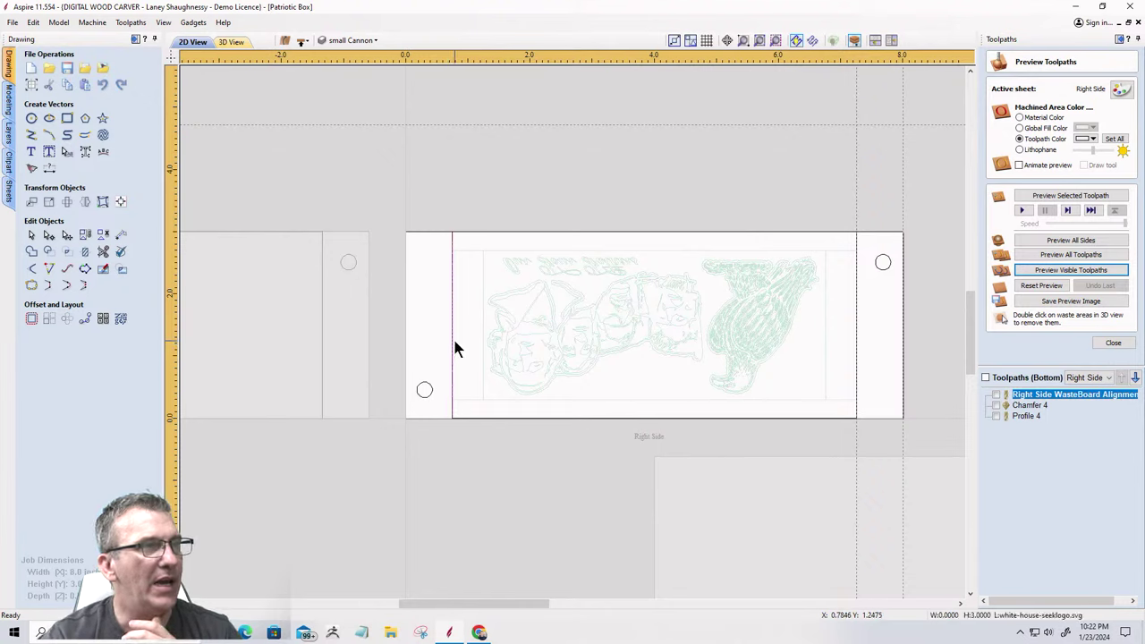
{"action": "left_click", "coordinate": [467, 418]}
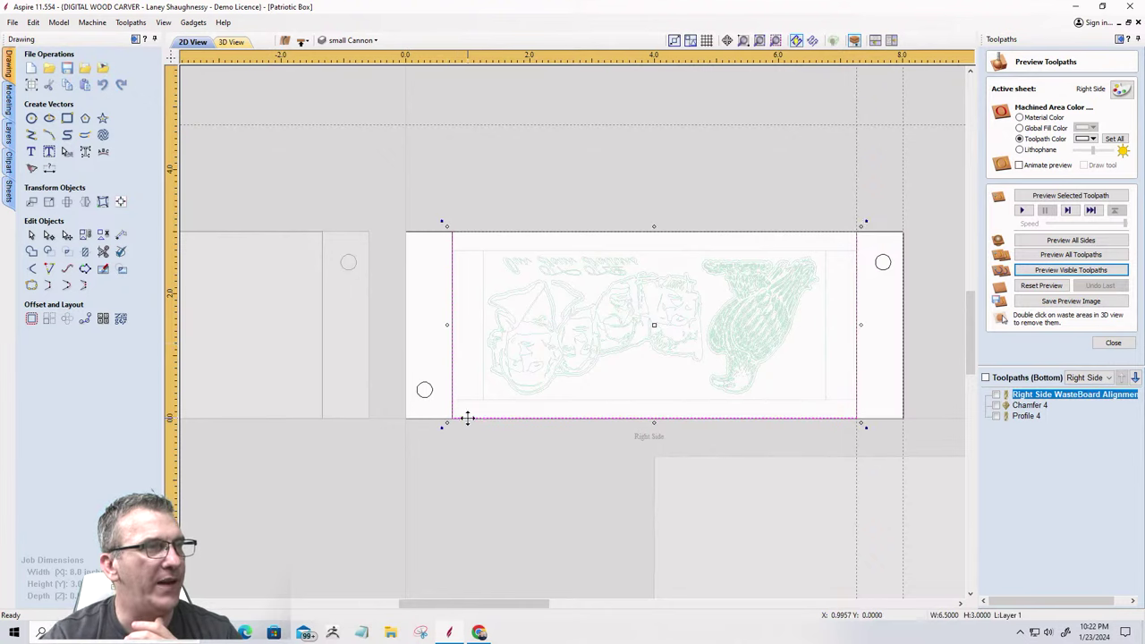
{"action": "left_click", "coordinate": [453, 252]}
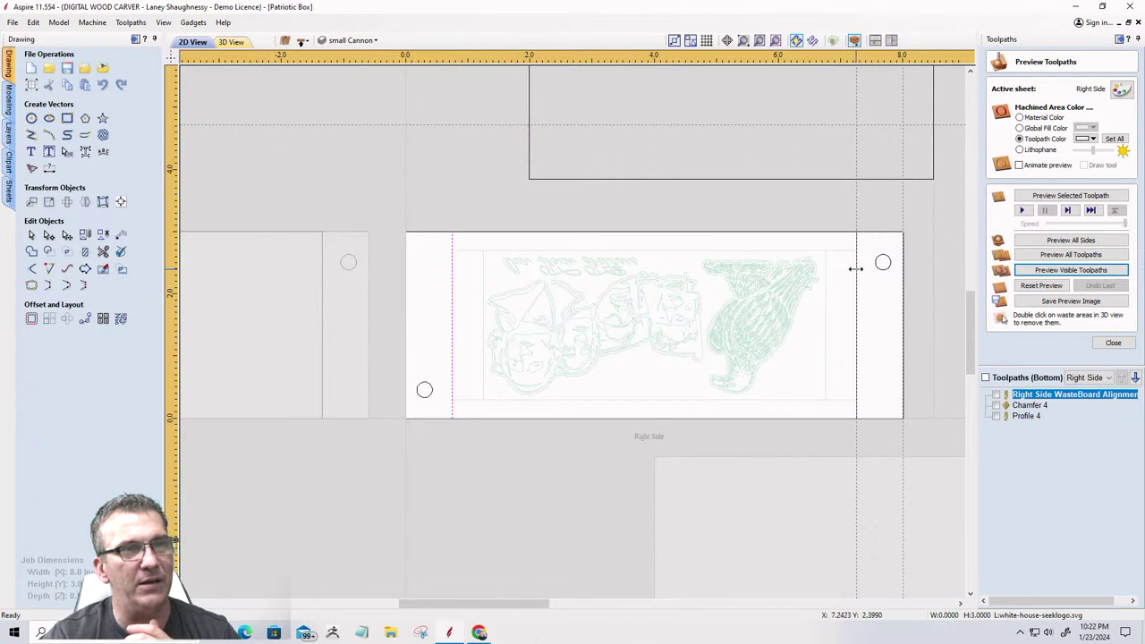
{"action": "left_click", "coordinate": [856, 240]}
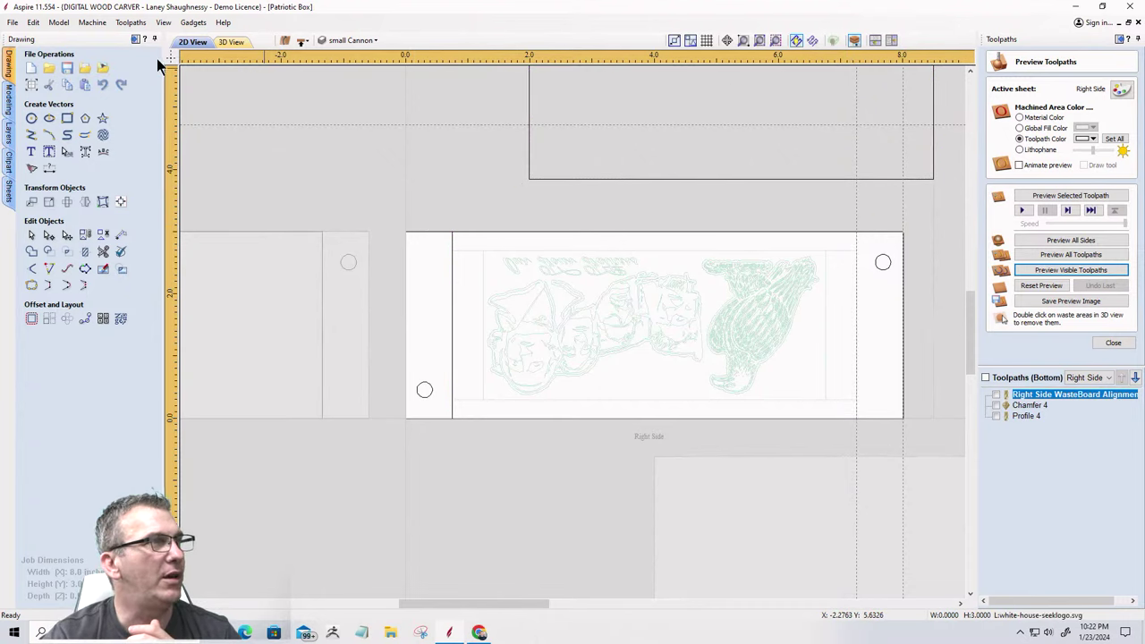
{"action": "left_click", "coordinate": [453, 243]}
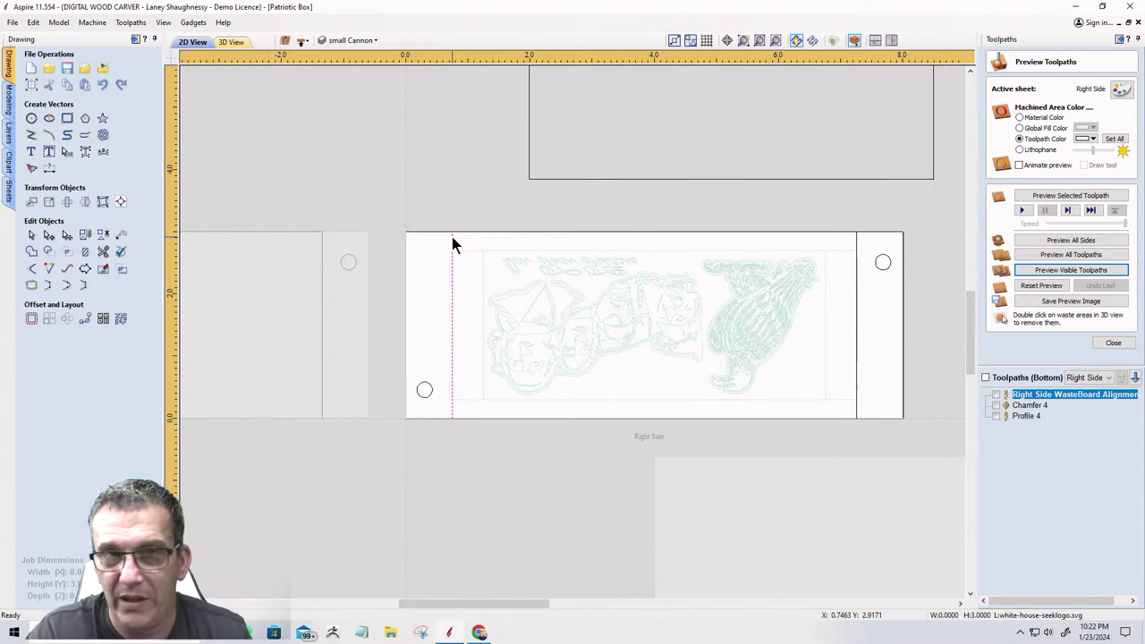
In Node Edit mode, make the left line's top node its start point.
{"action": "right_click", "coordinate": [451, 236]}
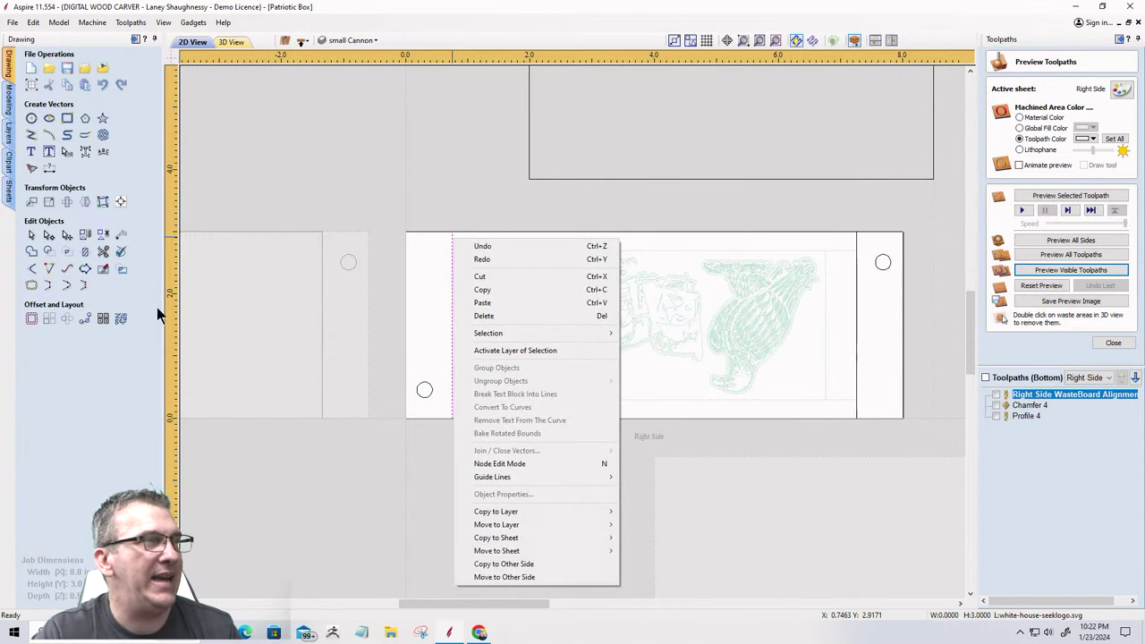
{"action": "left_click", "coordinate": [49, 235]}
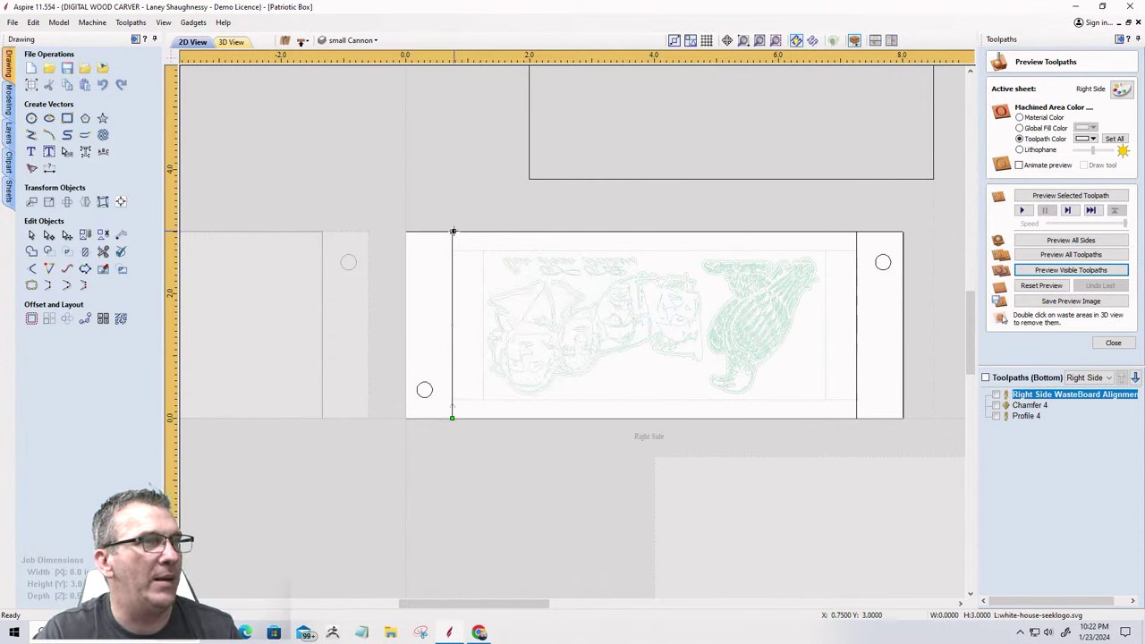
{"action": "right_click", "coordinate": [452, 232]}
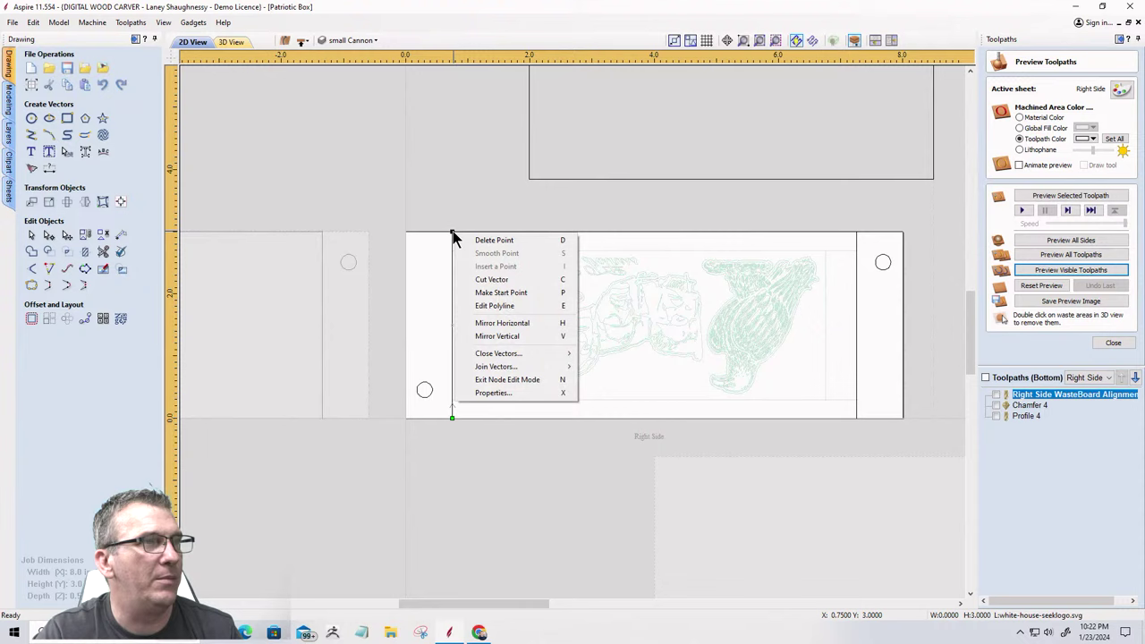
{"action": "left_click", "coordinate": [469, 293]}
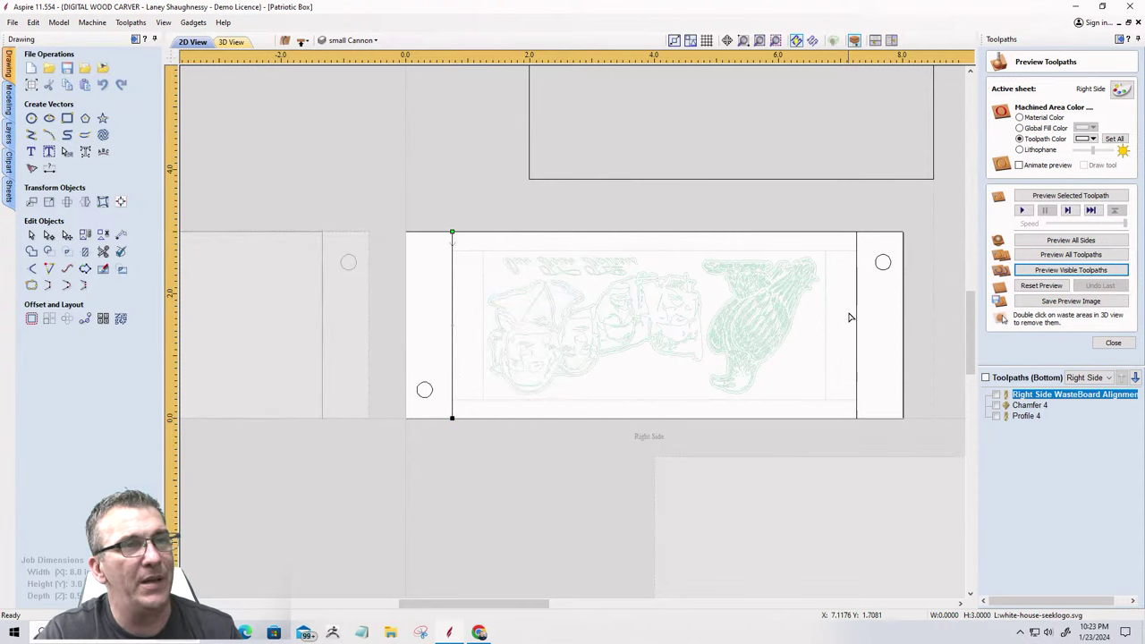
{"action": "left_click", "coordinate": [857, 340]}
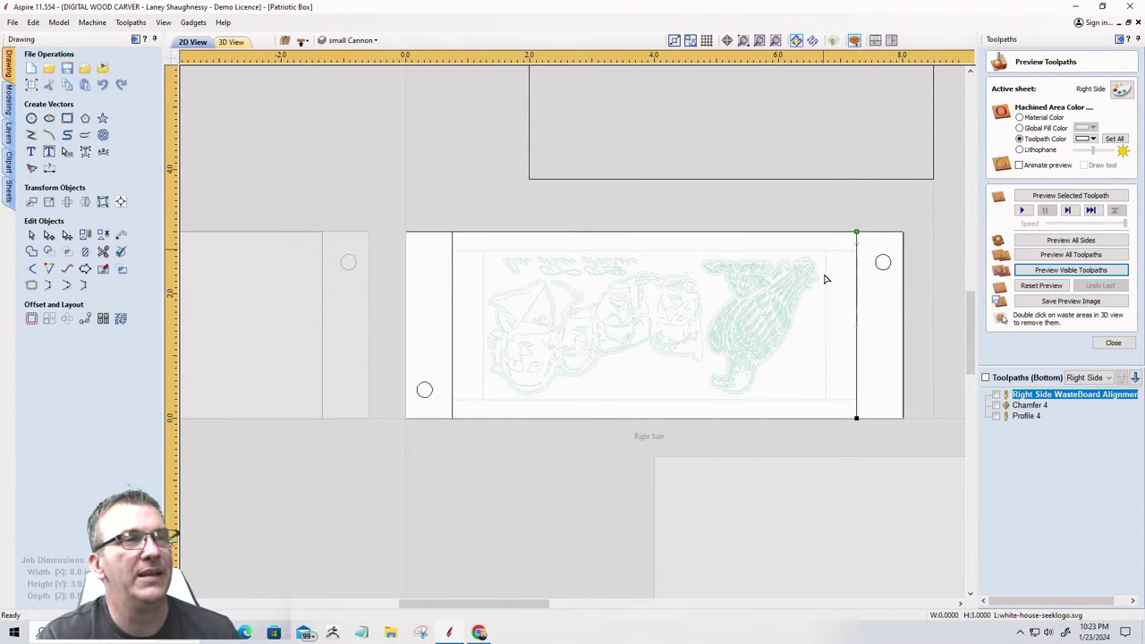
Close the toolpath preview and select the panel's right vertical line for a chamfer.
{"action": "left_click", "coordinate": [1113, 343]}
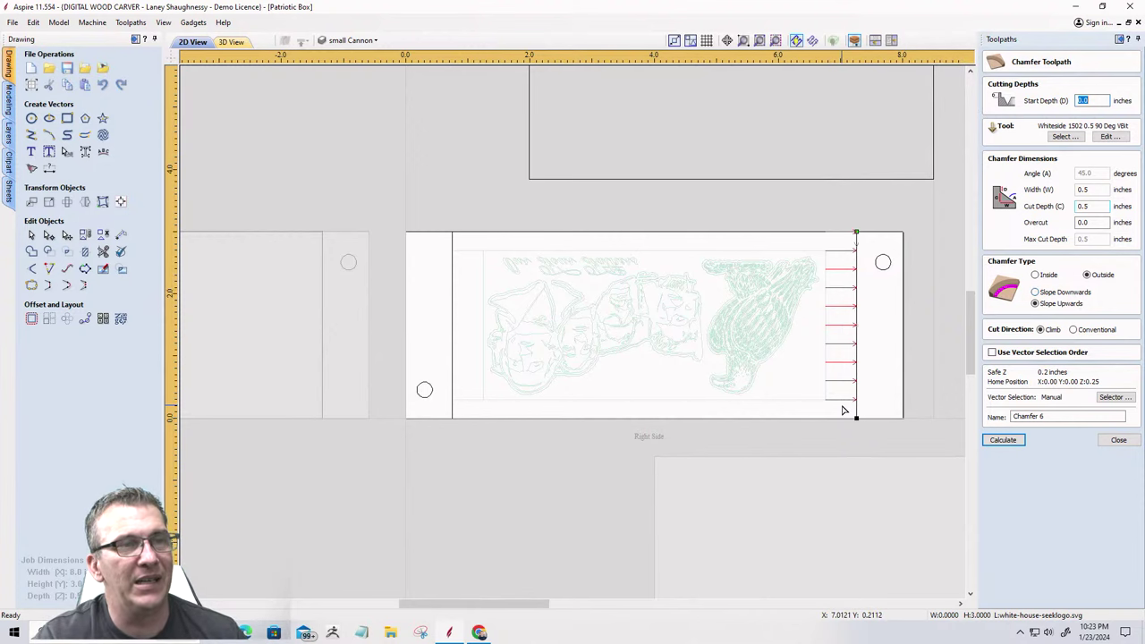
{"action": "scroll", "coordinate": [882, 258], "scroll_direction": "up", "scroll_amount": 3}
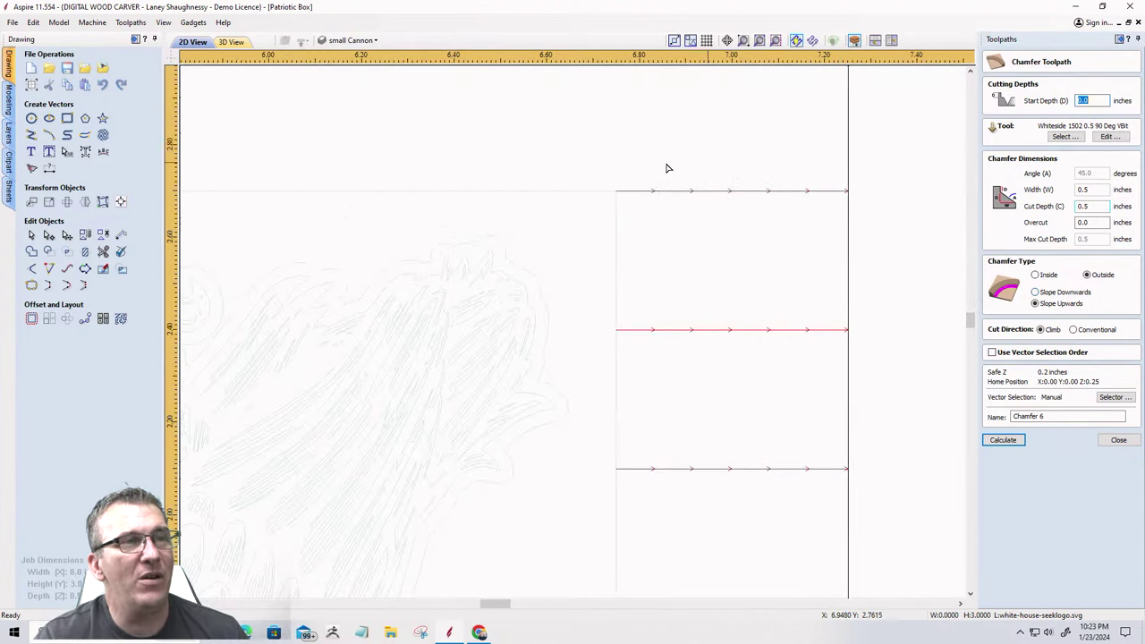
{"action": "scroll", "coordinate": [729, 220], "scroll_direction": "down", "scroll_amount": 3}
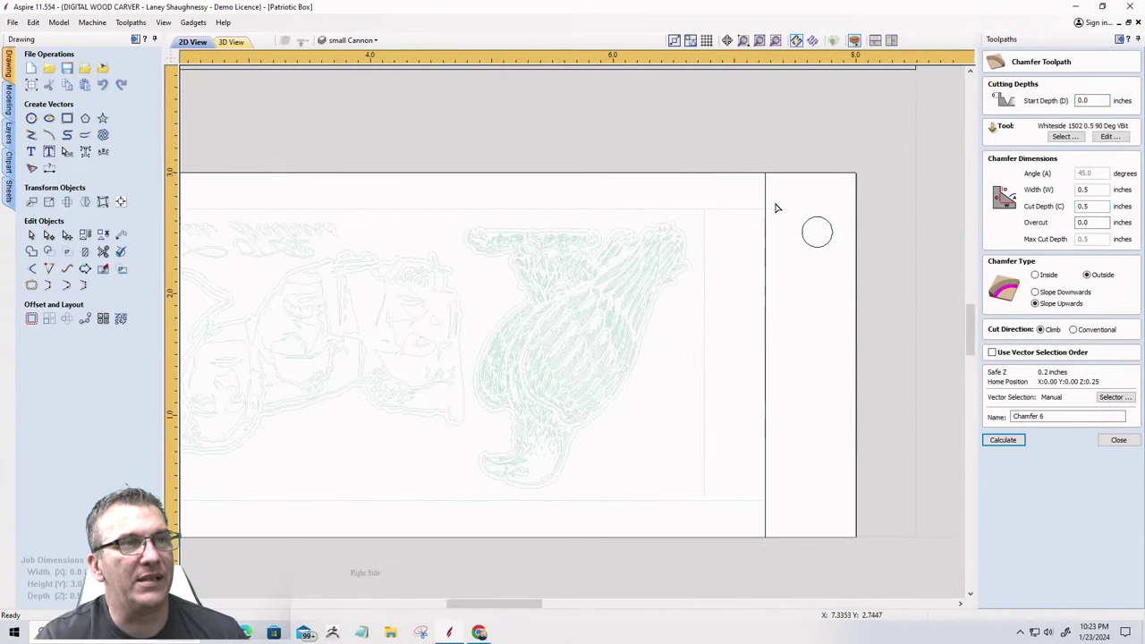
{"action": "left_click", "coordinate": [766, 205]}
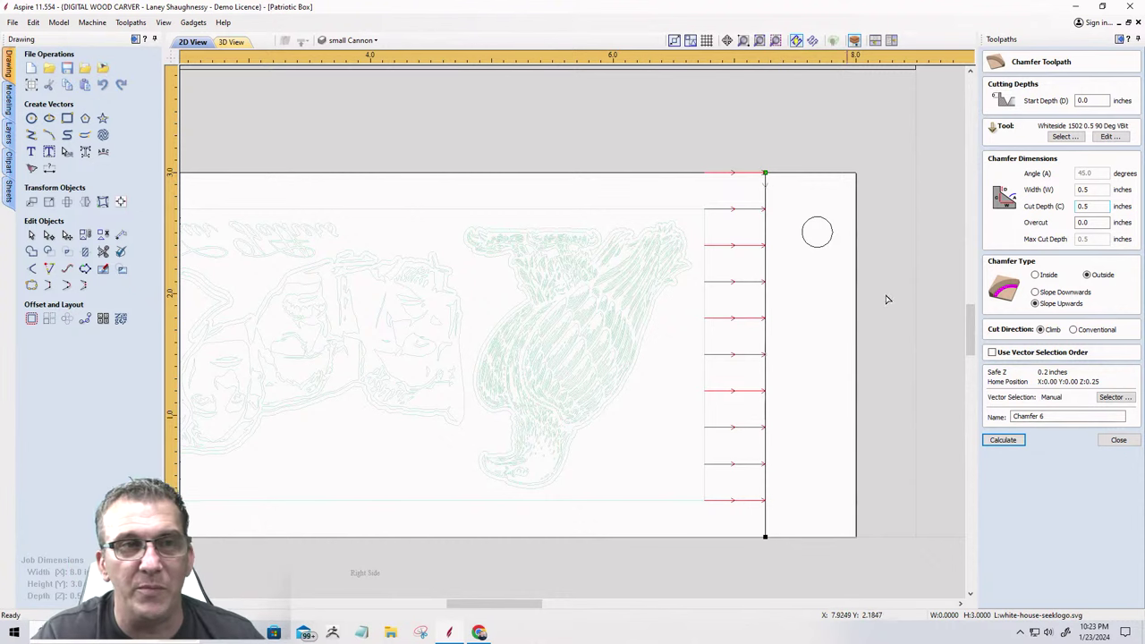
Set Chamfer 6 to Outside with Slope Upwards, 0.5 inch width and cut depth.
{"action": "left_click", "coordinate": [1035, 276]}
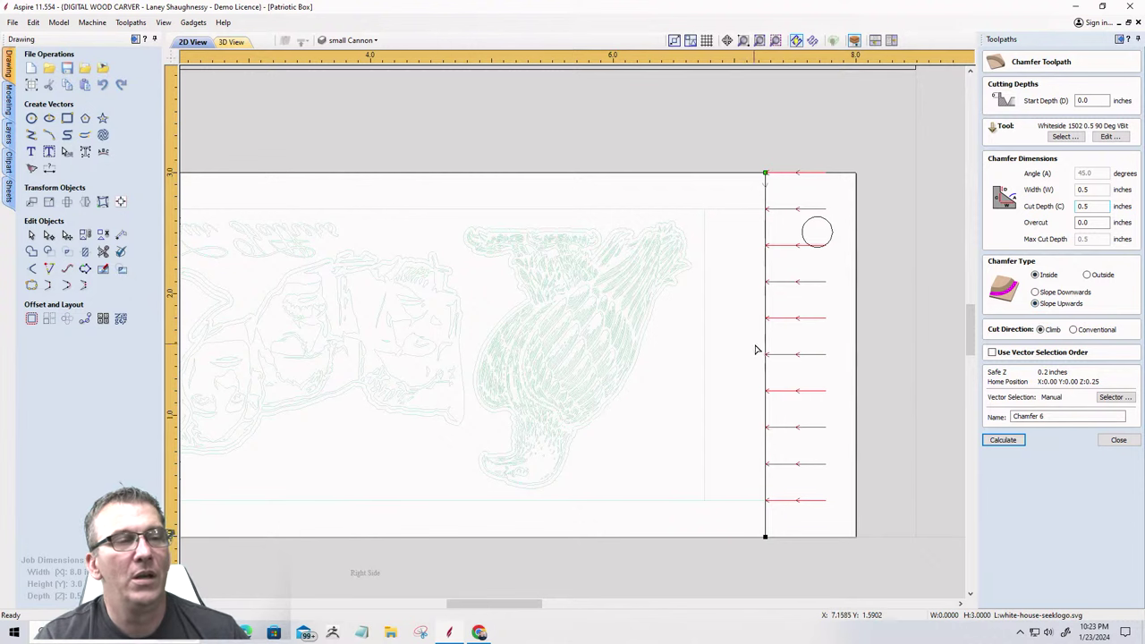
{"action": "scroll", "coordinate": [756, 350], "scroll_direction": "up", "scroll_amount": 3}
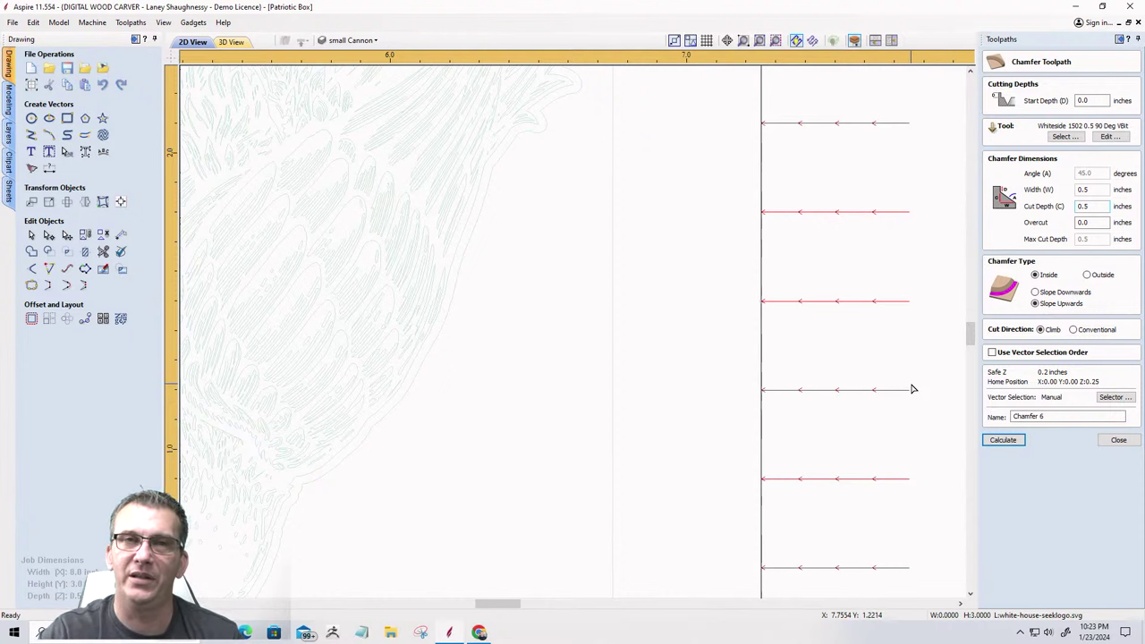
{"action": "scroll", "coordinate": [871, 388], "scroll_direction": "down", "scroll_amount": 2}
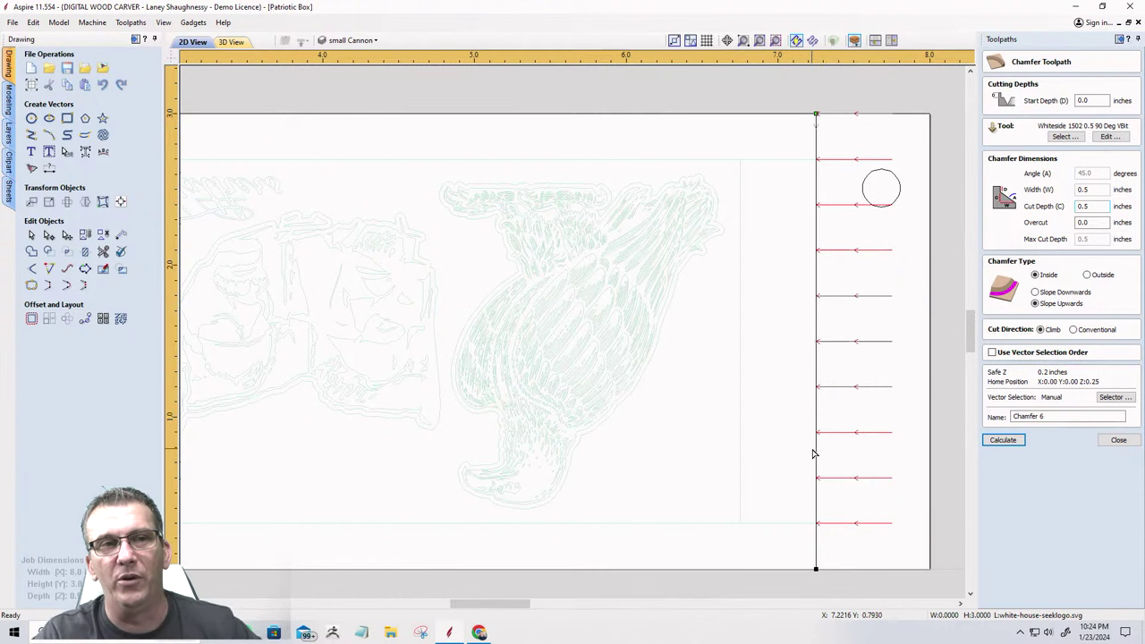
{"action": "left_click", "coordinate": [1036, 295]}
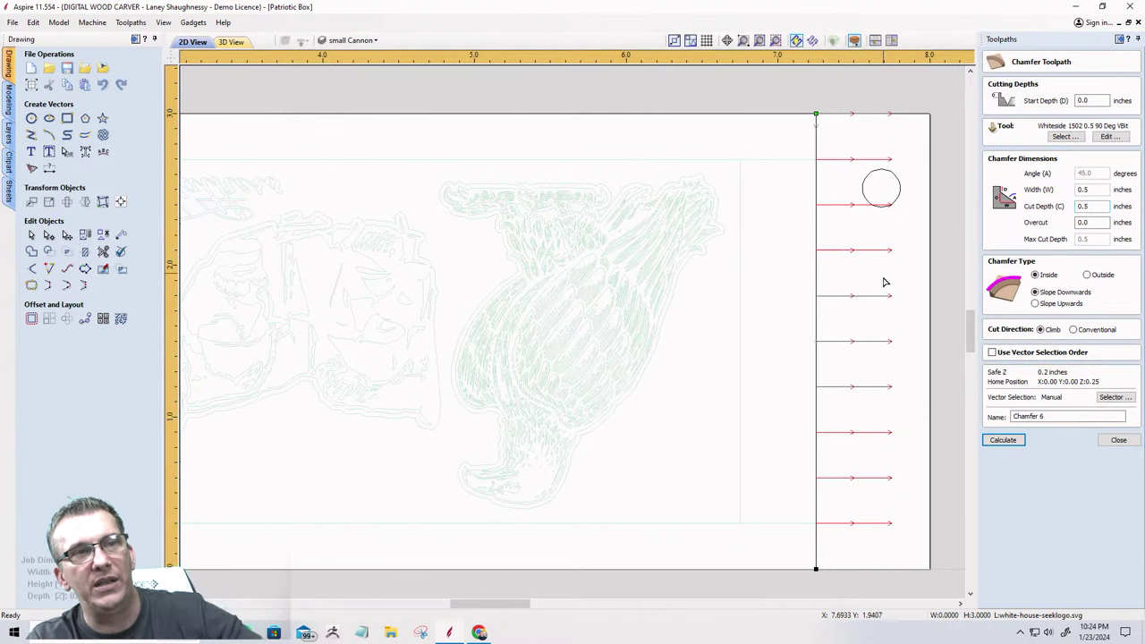
{"action": "scroll", "coordinate": [892, 302], "scroll_direction": "up", "scroll_amount": 5}
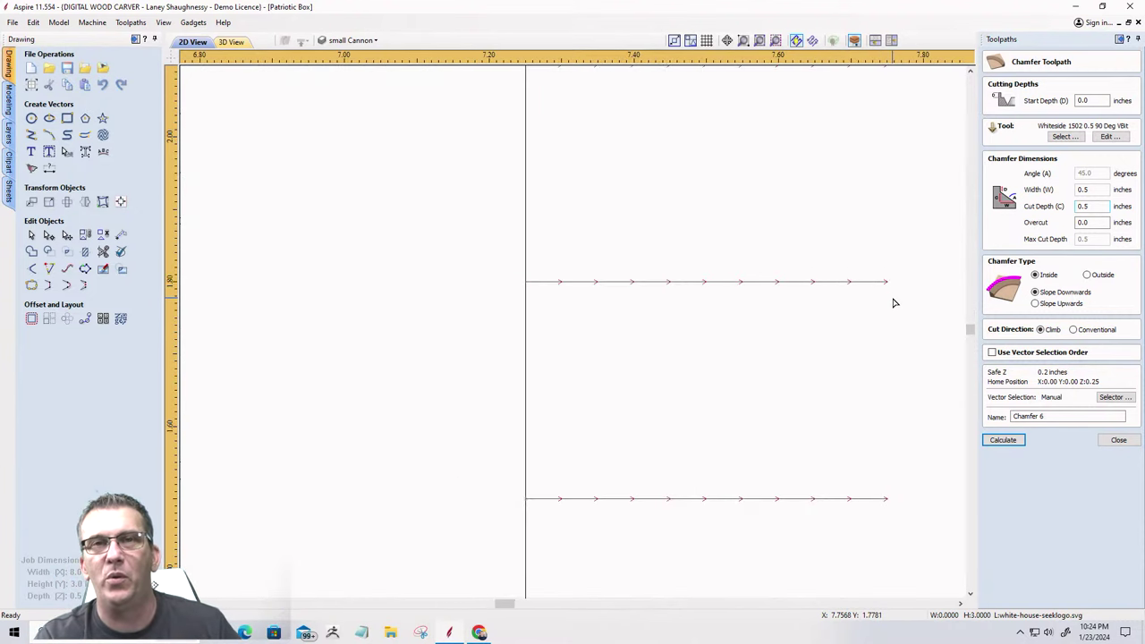
{"action": "scroll", "coordinate": [892, 303], "scroll_direction": "down", "scroll_amount": 5}
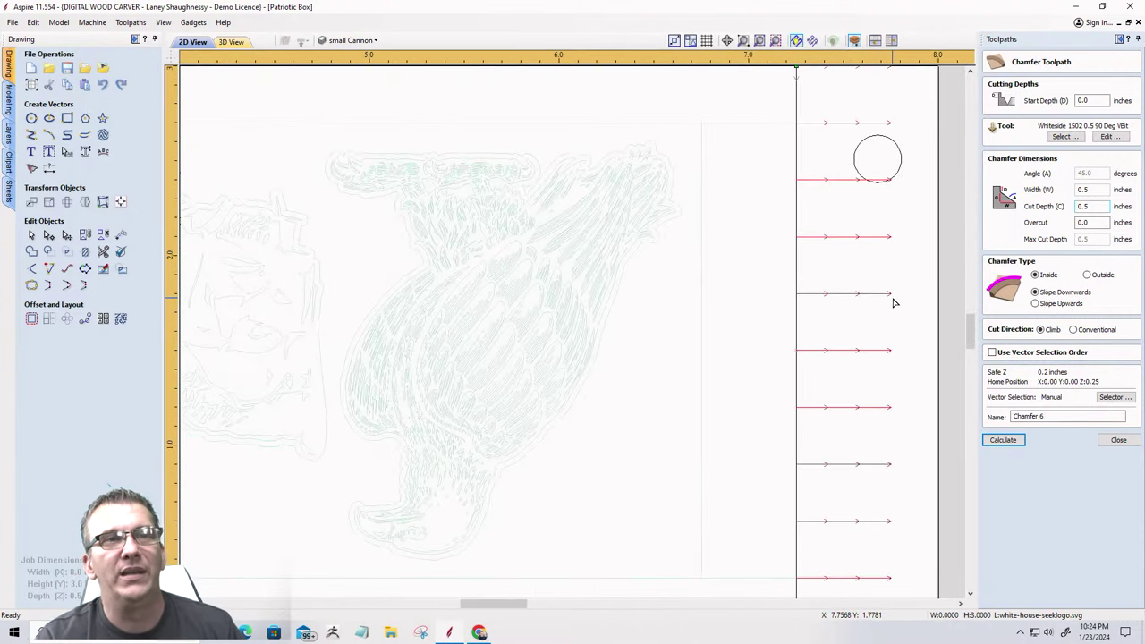
{"action": "left_click", "coordinate": [1087, 276]}
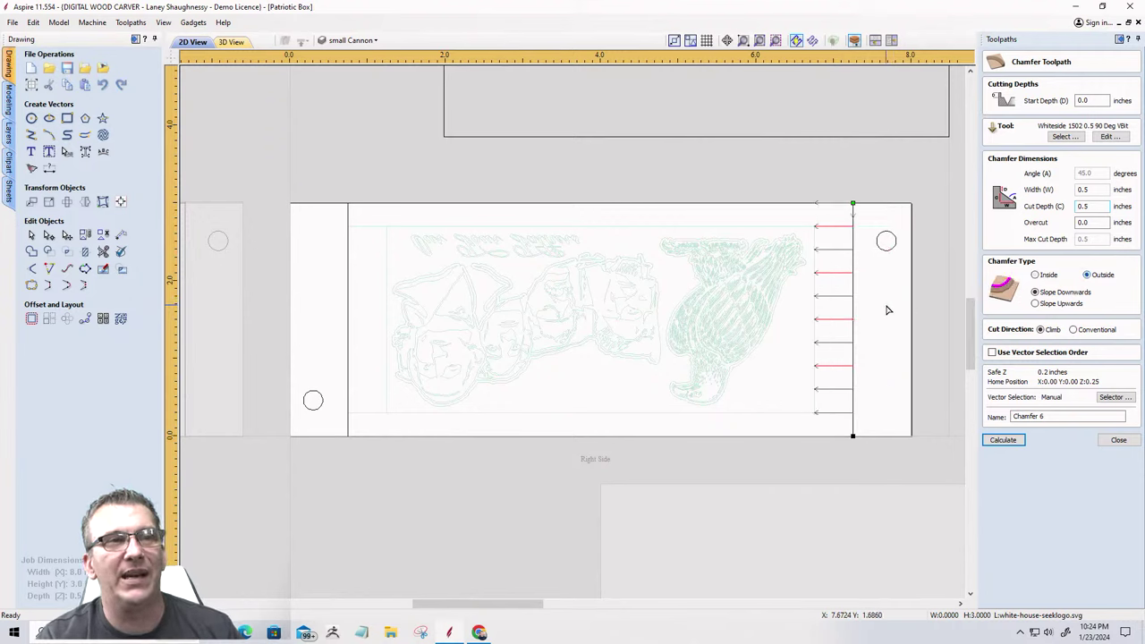
{"action": "left_click", "coordinate": [1037, 304]}
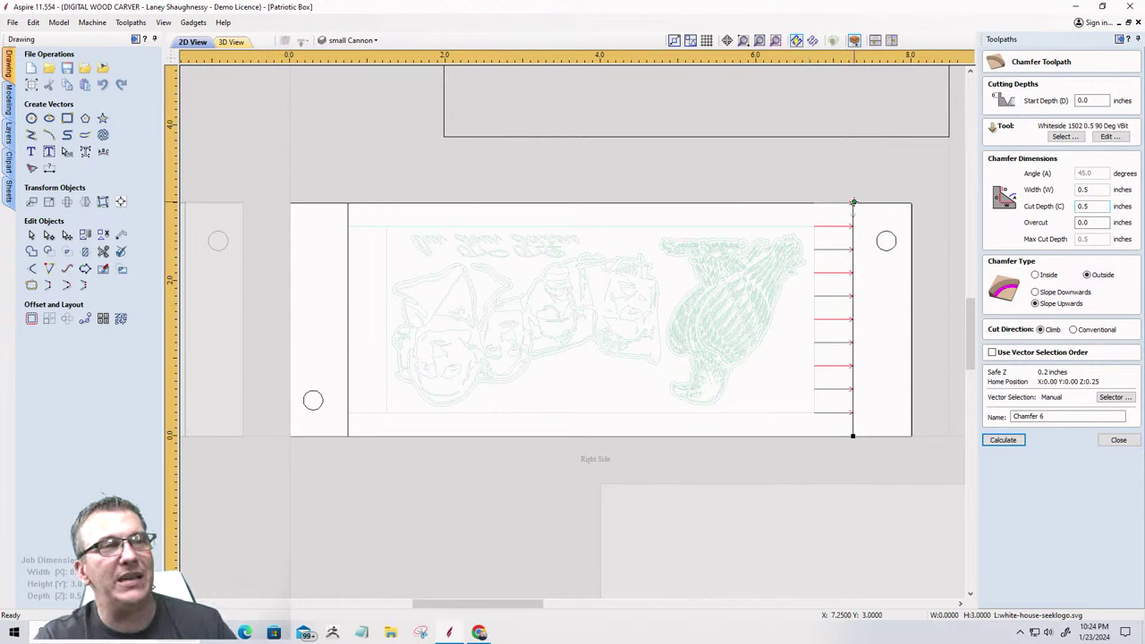
Add the left vertical line and make its bottom node the start point to reverse direction.
{"action": "left_click", "coordinate": [349, 250], "text": "shift"}
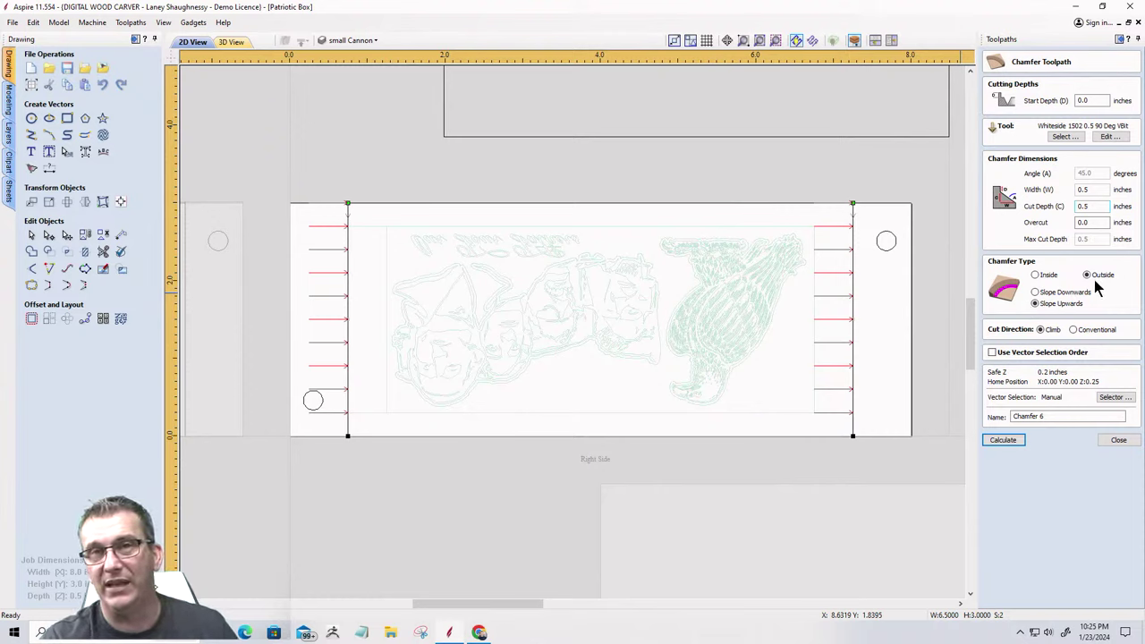
{"action": "right_click", "coordinate": [347, 436]}
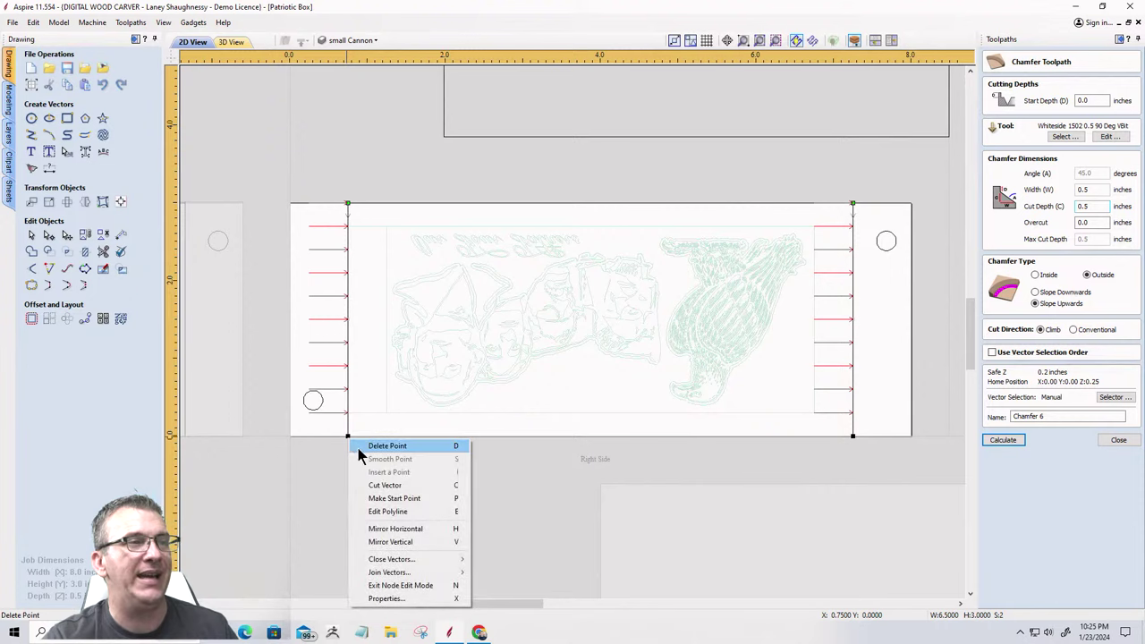
{"action": "left_click", "coordinate": [370, 512]}
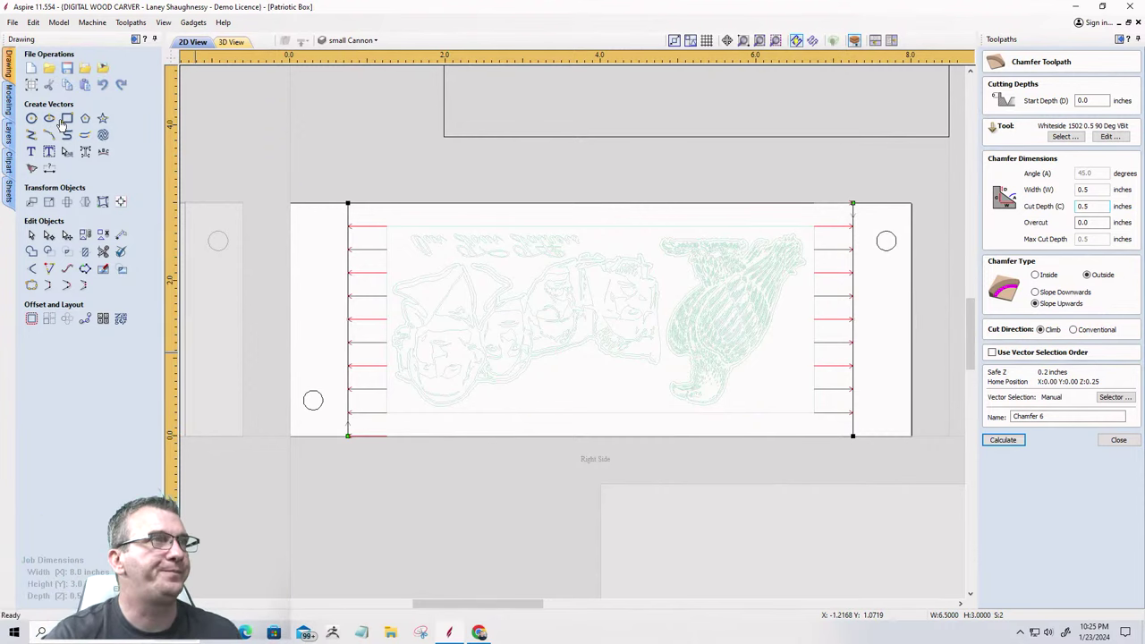
Check the chamfer lines in 3D, return to 2D, and close the chamfer settings.
{"action": "left_click", "coordinate": [240, 41]}
{"action": "left_click_drag", "start_coordinate": [654, 430], "coordinate": [682, 390]}
{"action": "left_click", "coordinate": [191, 41]}
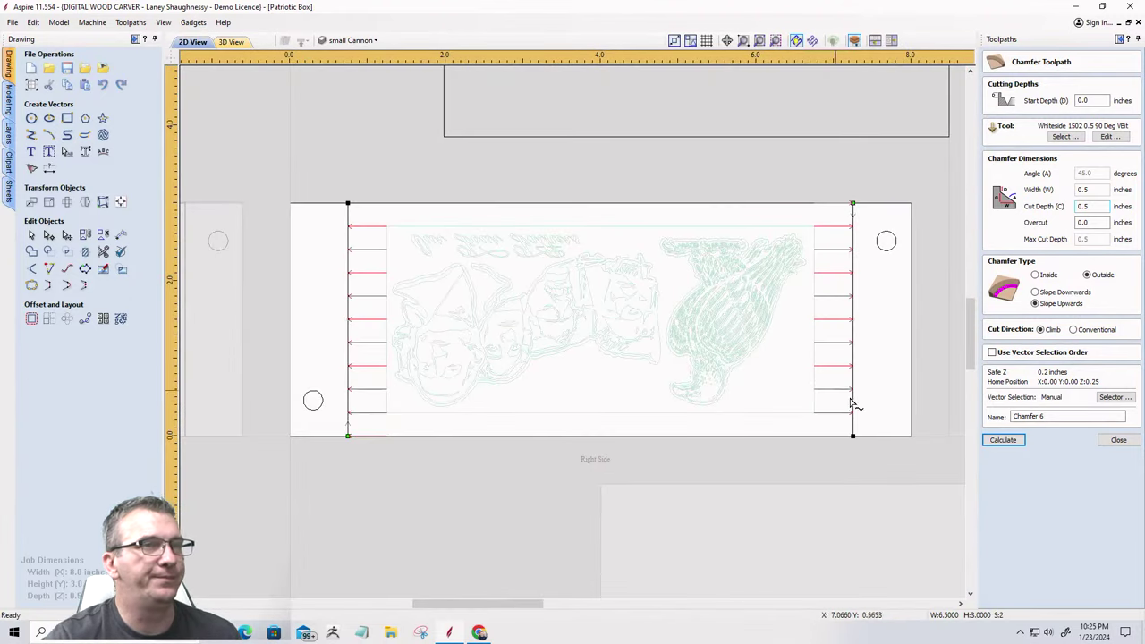
{"action": "left_click", "coordinate": [1119, 439]}
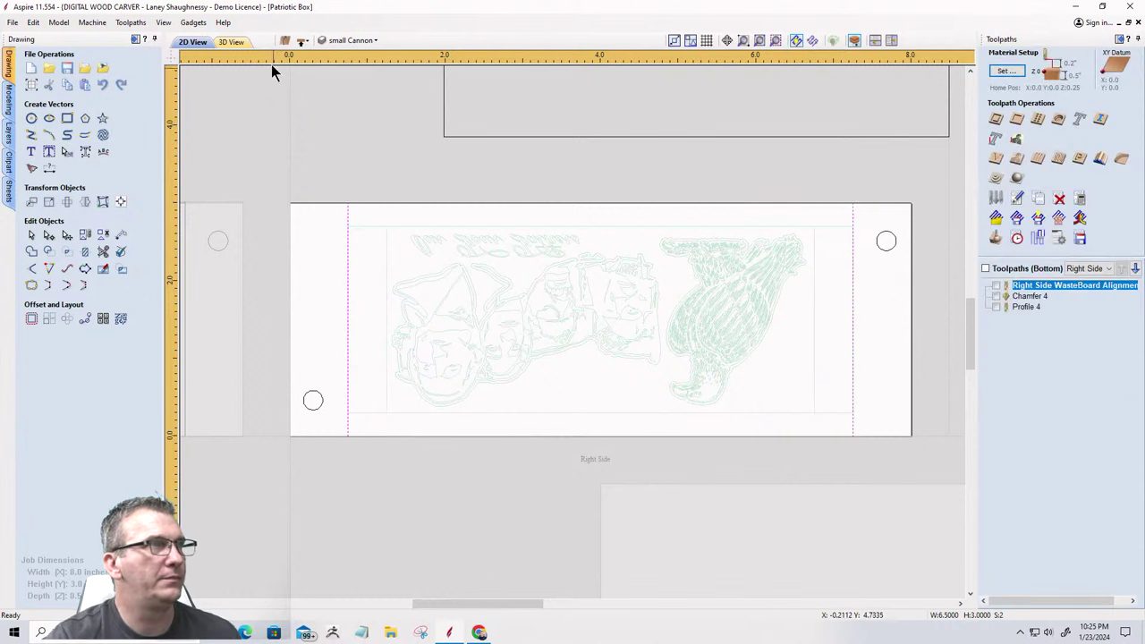
Flip the Right Side panel to its Top side toolpaths.
{"action": "left_click", "coordinate": [302, 42]}
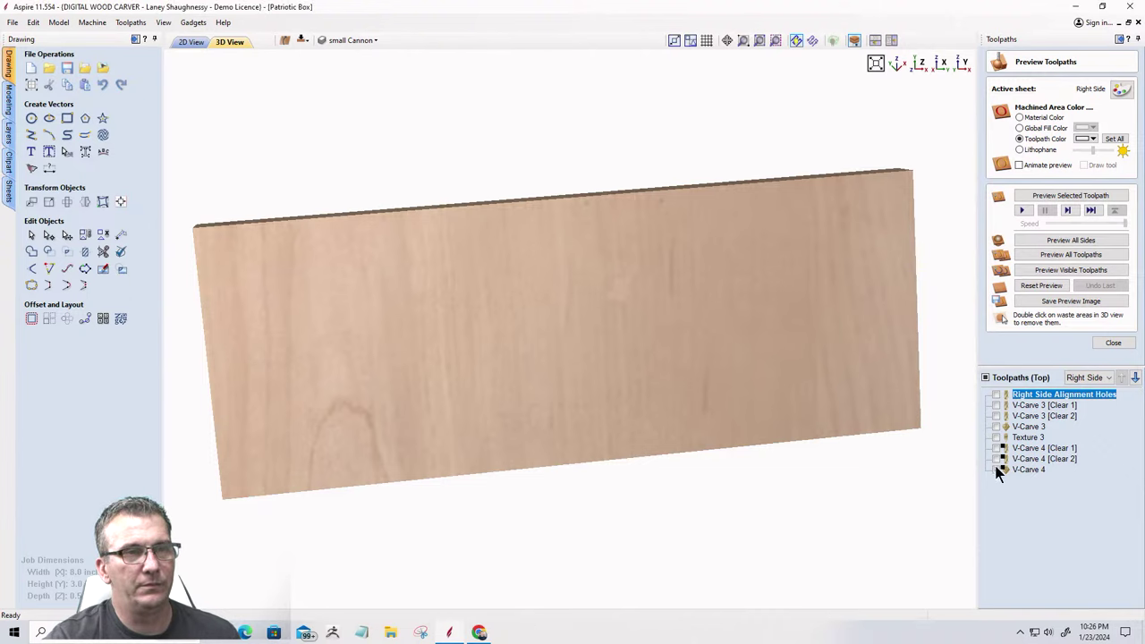
Make V-Carve 4 and all Top toolpaths visible and simulate them.
{"action": "left_click", "coordinate": [996, 469]}
{"action": "left_click", "coordinate": [986, 378]}
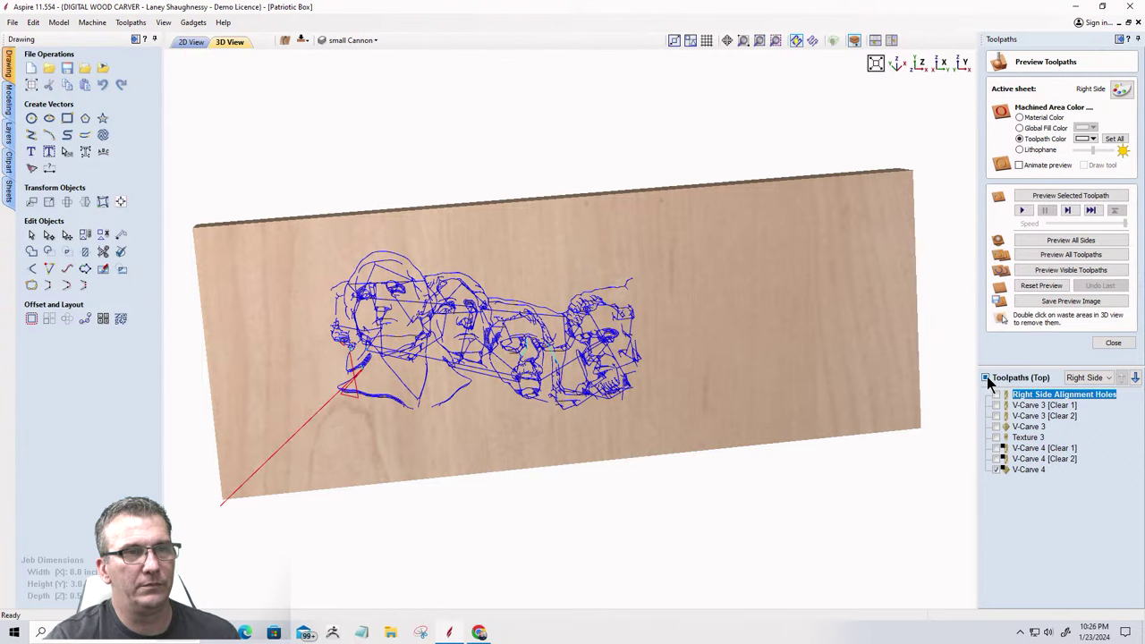
{"action": "left_click", "coordinate": [1045, 271]}
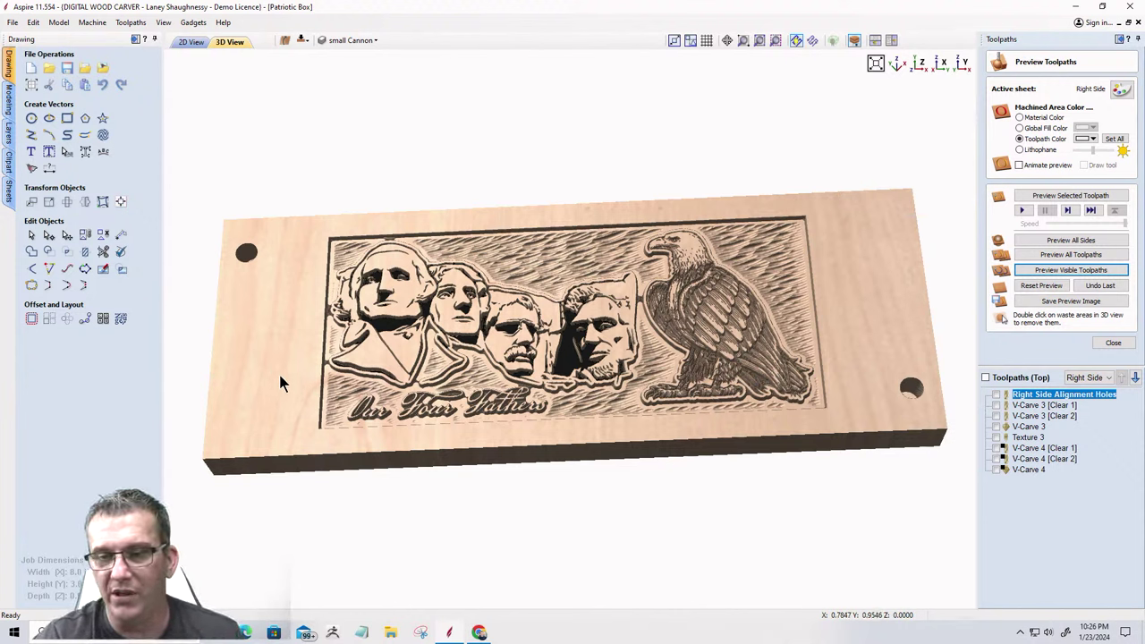
Orbit the 3D view to inspect the carved faces, eagle, script and textured background.
{"action": "left_click_drag", "start_coordinate": [284, 377], "coordinate": [843, 555]}
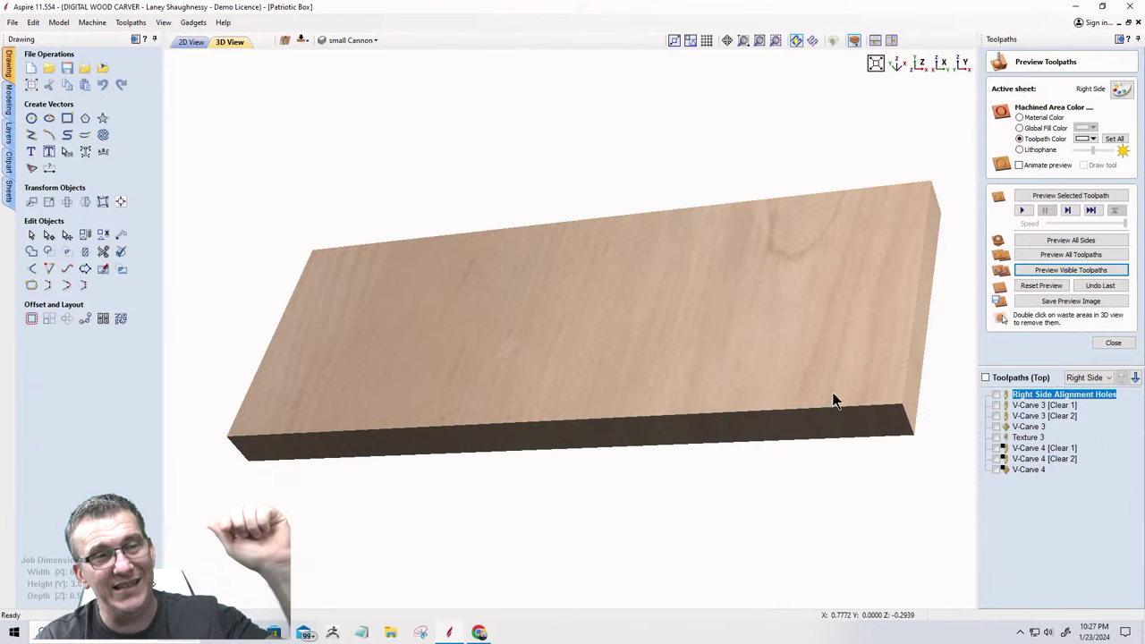
{"action": "left_click_drag", "start_coordinate": [832, 399], "coordinate": [857, 365]}
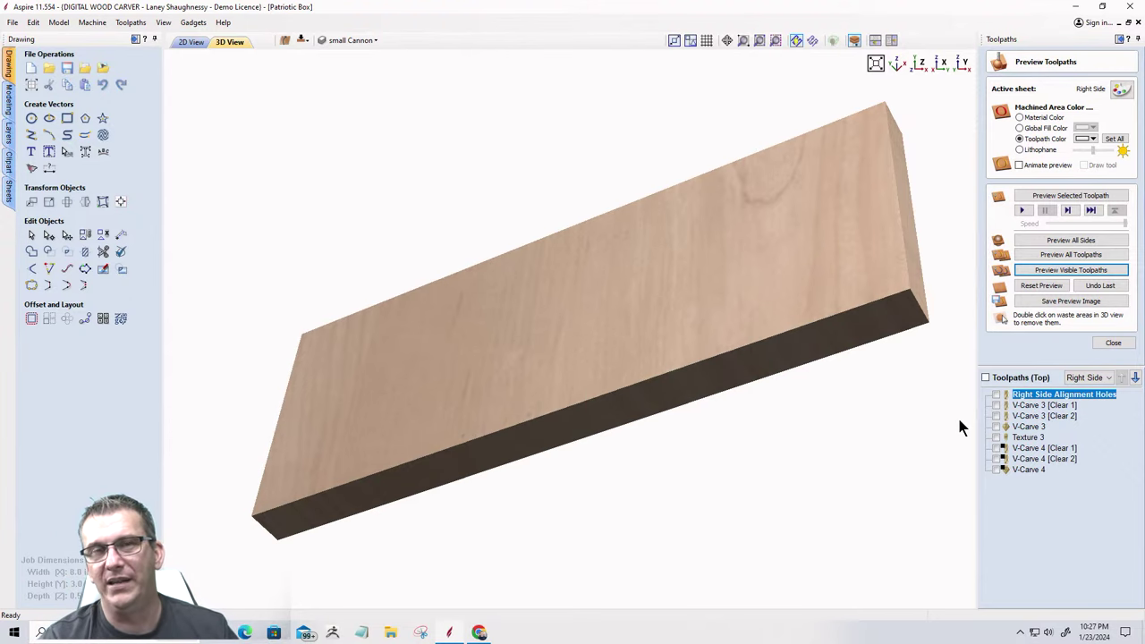
{"action": "left_click_drag", "start_coordinate": [756, 421], "coordinate": [603, 187]}
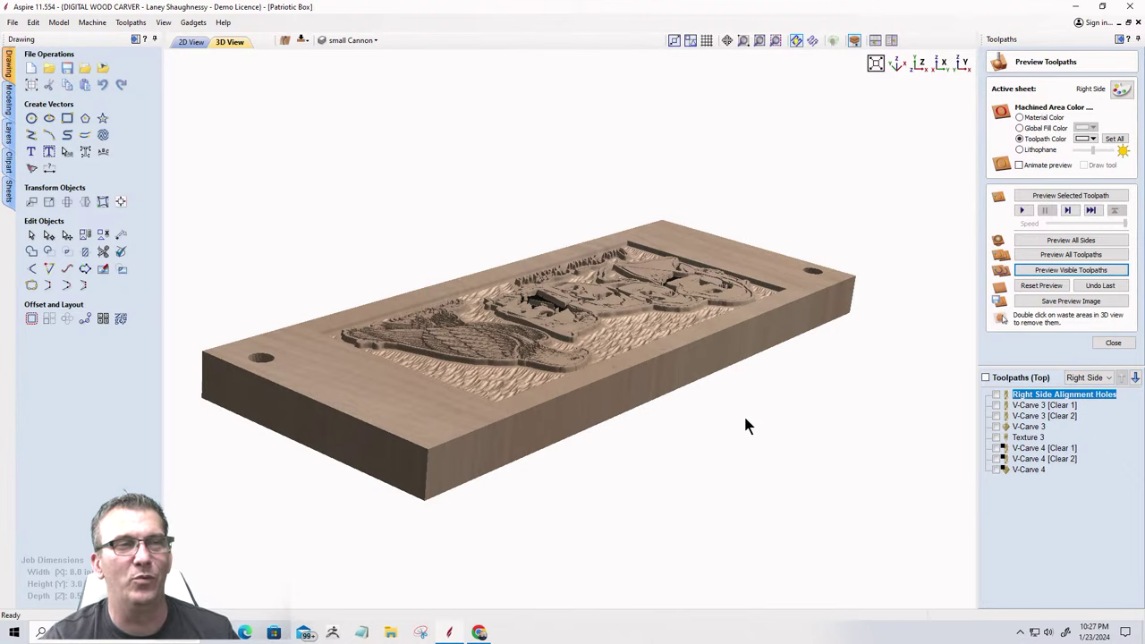
{"action": "left_click_drag", "start_coordinate": [748, 388], "coordinate": [822, 445]}
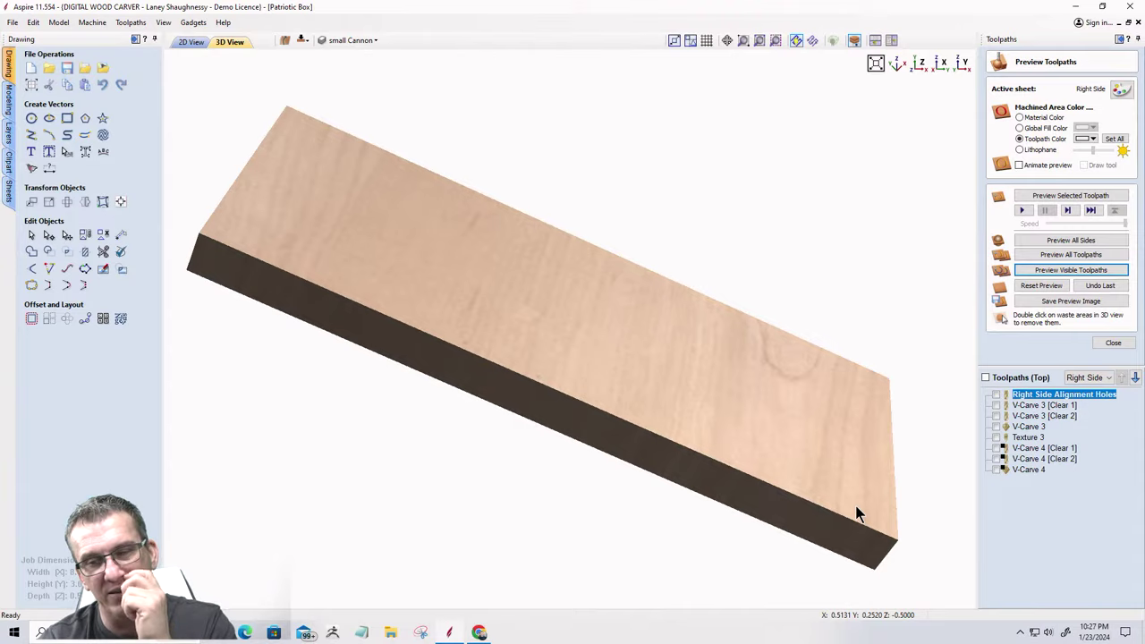
{"action": "left_click_drag", "start_coordinate": [707, 557], "coordinate": [854, 633]}
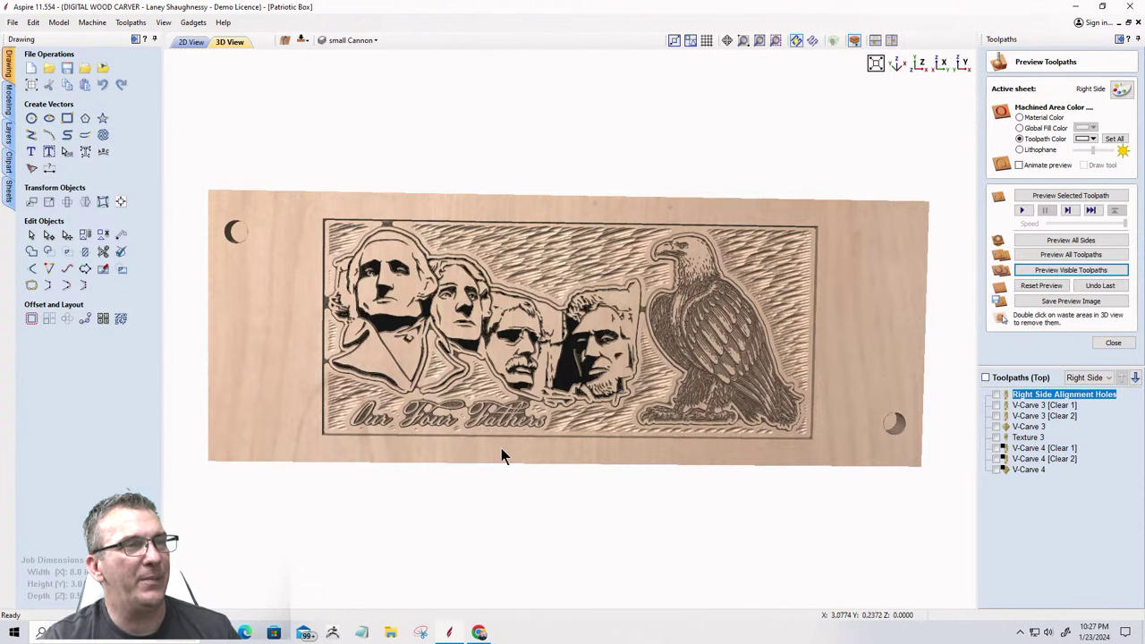
{"action": "left_click_drag", "start_coordinate": [501, 452], "coordinate": [582, 413]}
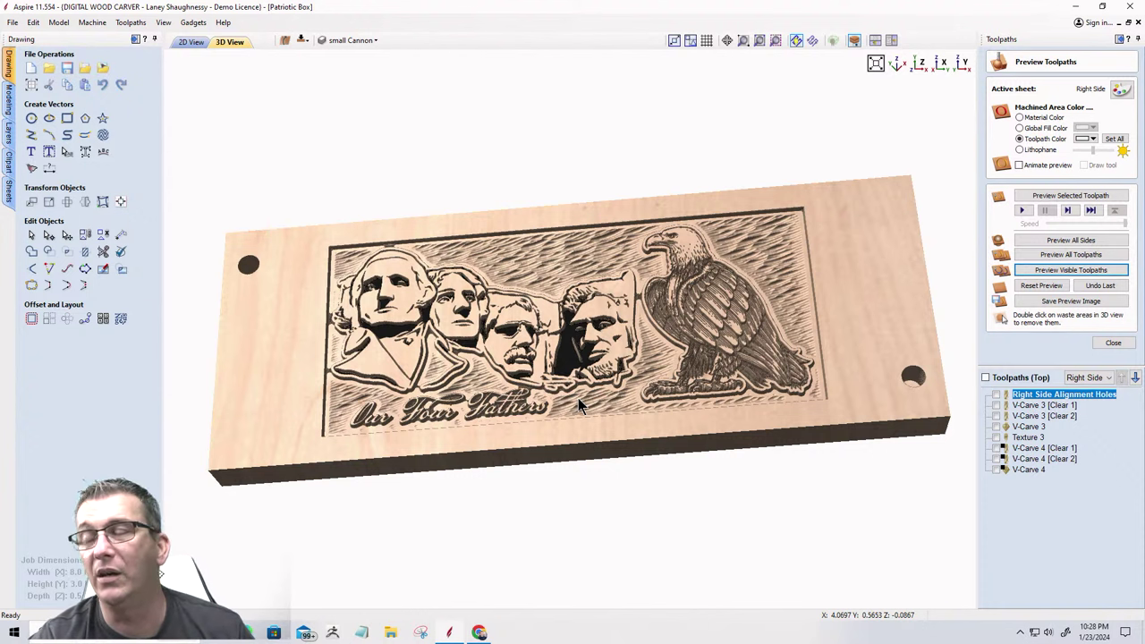
{"action": "left_click_drag", "start_coordinate": [582, 401], "coordinate": [664, 362]}
{"action": "left_click_drag", "start_coordinate": [371, 364], "coordinate": [550, 356]}
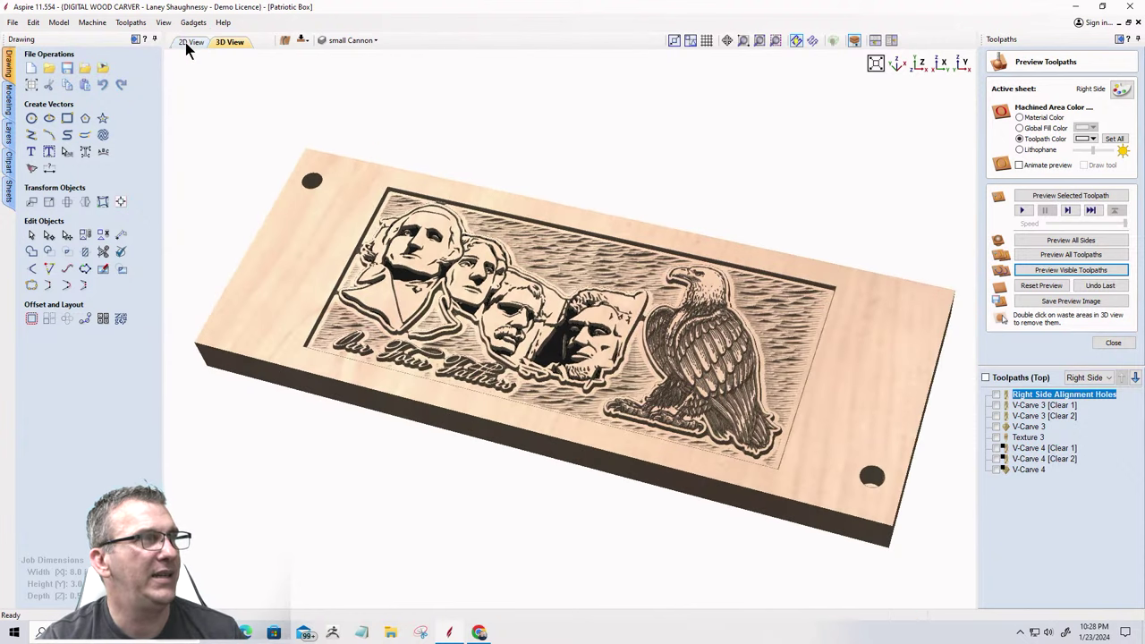
Return to the 2D layout, zoom to see all box panels, and close the preview.
{"action": "left_click", "coordinate": [188, 42]}
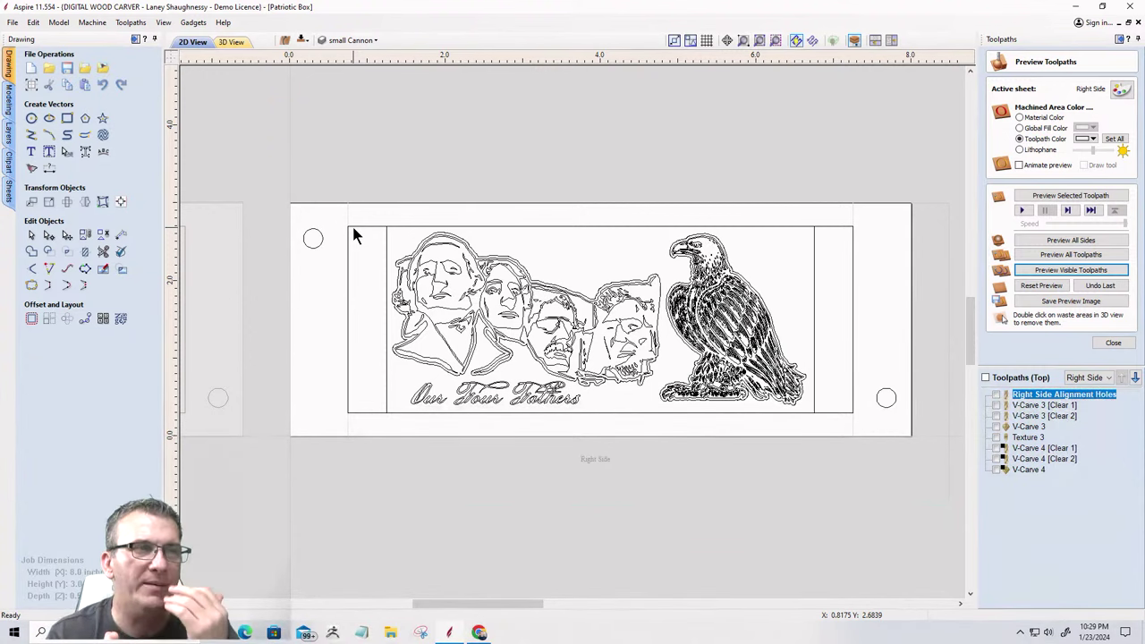
{"action": "scroll", "coordinate": [349, 236], "scroll_direction": "down", "scroll_amount": 3}
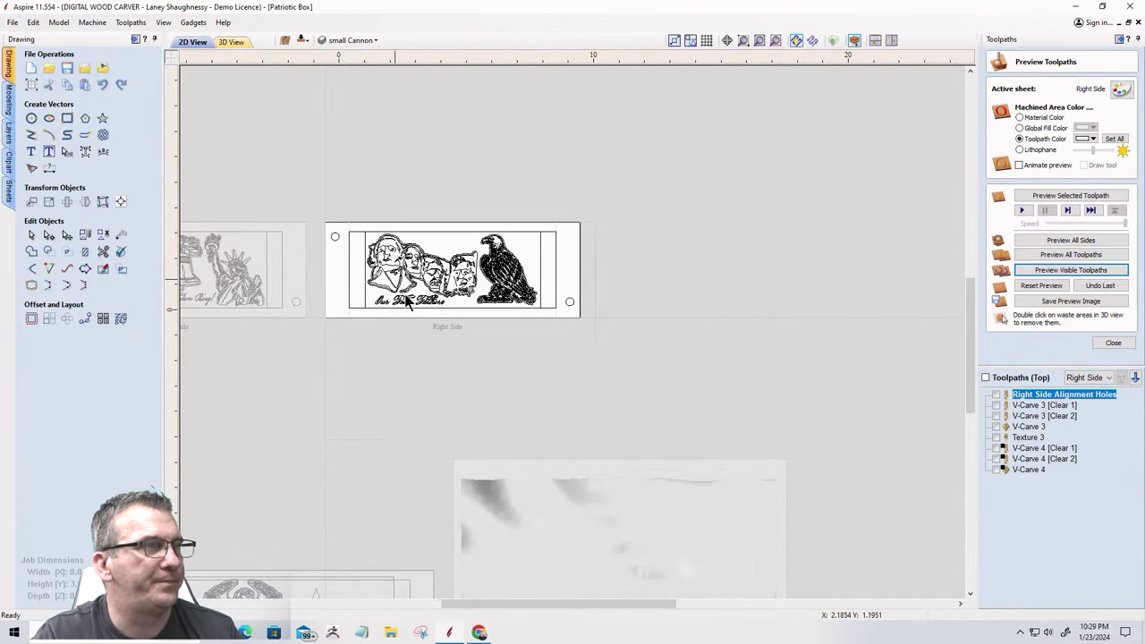
{"action": "scroll", "coordinate": [411, 304], "scroll_direction": "down", "scroll_amount": 3}
{"action": "scroll", "coordinate": [443, 444], "scroll_direction": "up", "scroll_amount": 5}
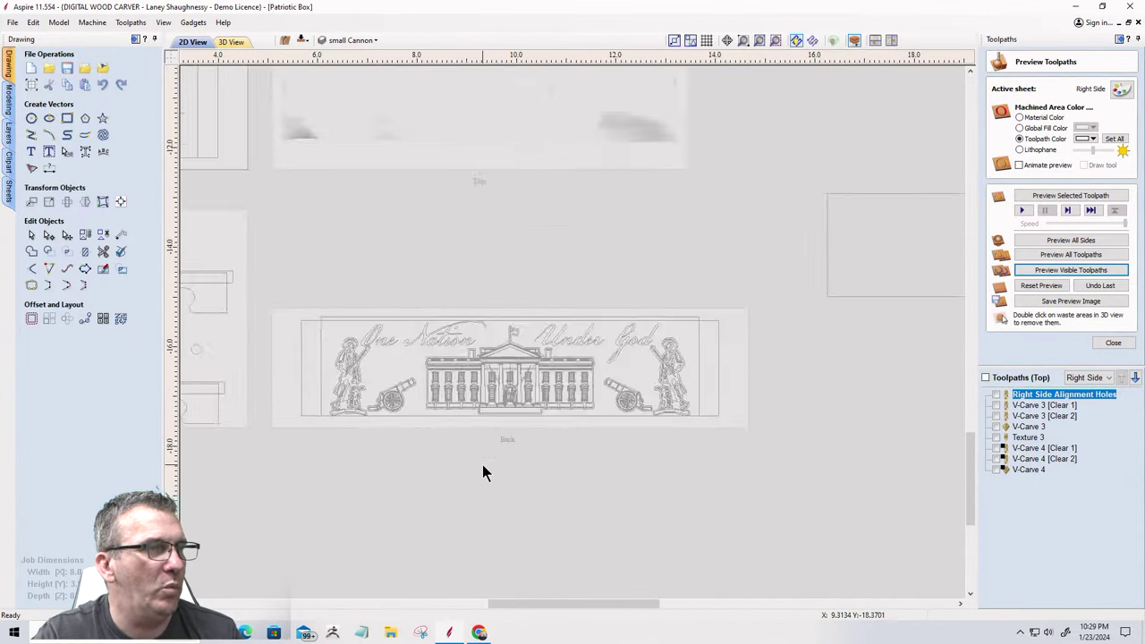
{"action": "scroll", "coordinate": [482, 464], "scroll_direction": "up", "scroll_amount": 2}
{"action": "scroll", "coordinate": [484, 454], "scroll_direction": "down", "scroll_amount": 4}
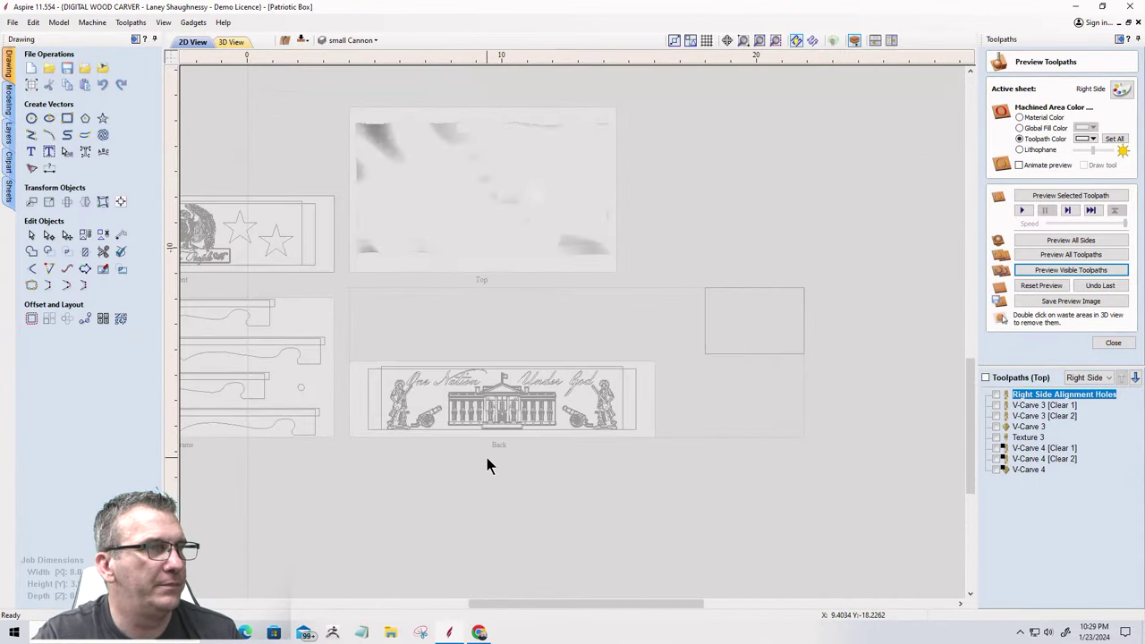
{"action": "scroll", "coordinate": [486, 458], "scroll_direction": "down", "scroll_amount": 2}
{"action": "scroll", "coordinate": [452, 264], "scroll_direction": "up", "scroll_amount": 4}
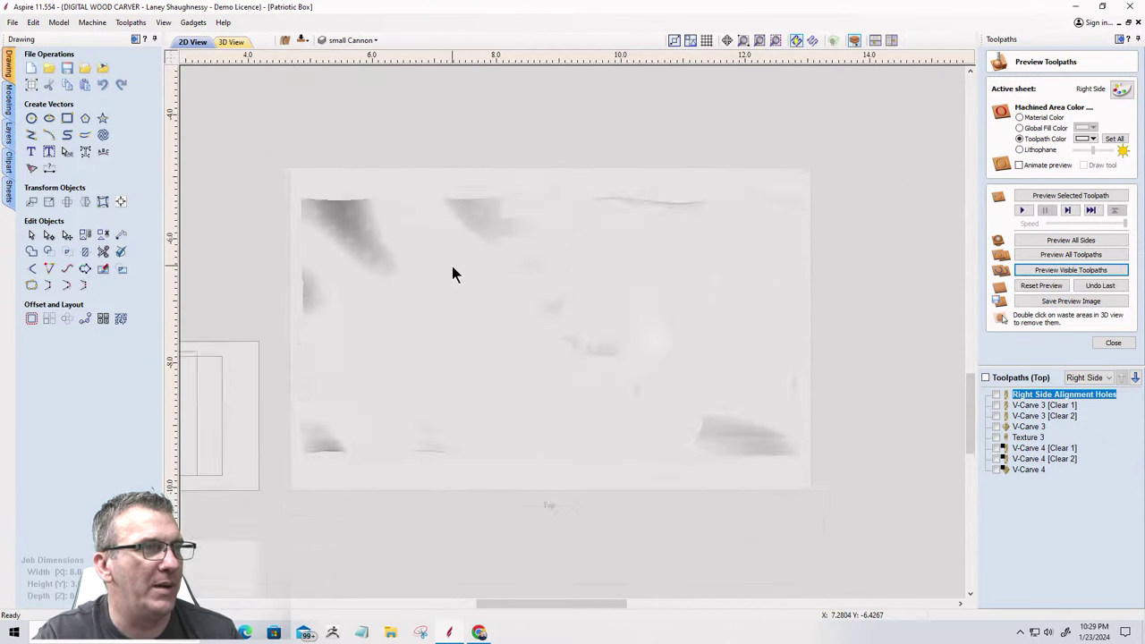
{"action": "scroll", "coordinate": [452, 266], "scroll_direction": "up", "scroll_amount": 1}
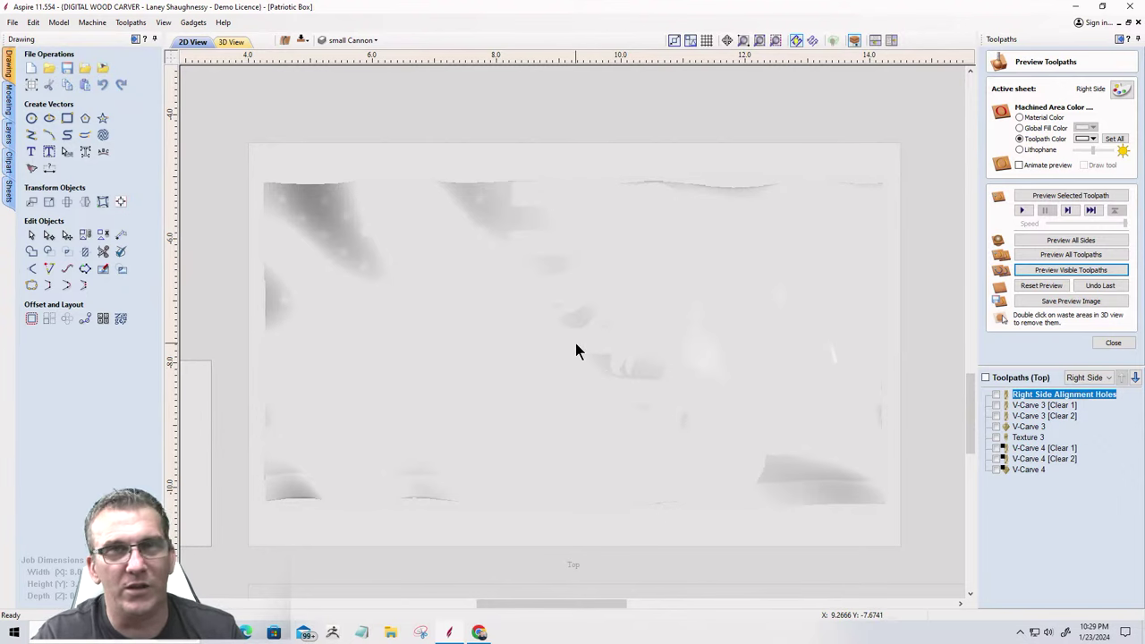
{"action": "scroll", "coordinate": [576, 350], "scroll_direction": "down", "scroll_amount": 5}
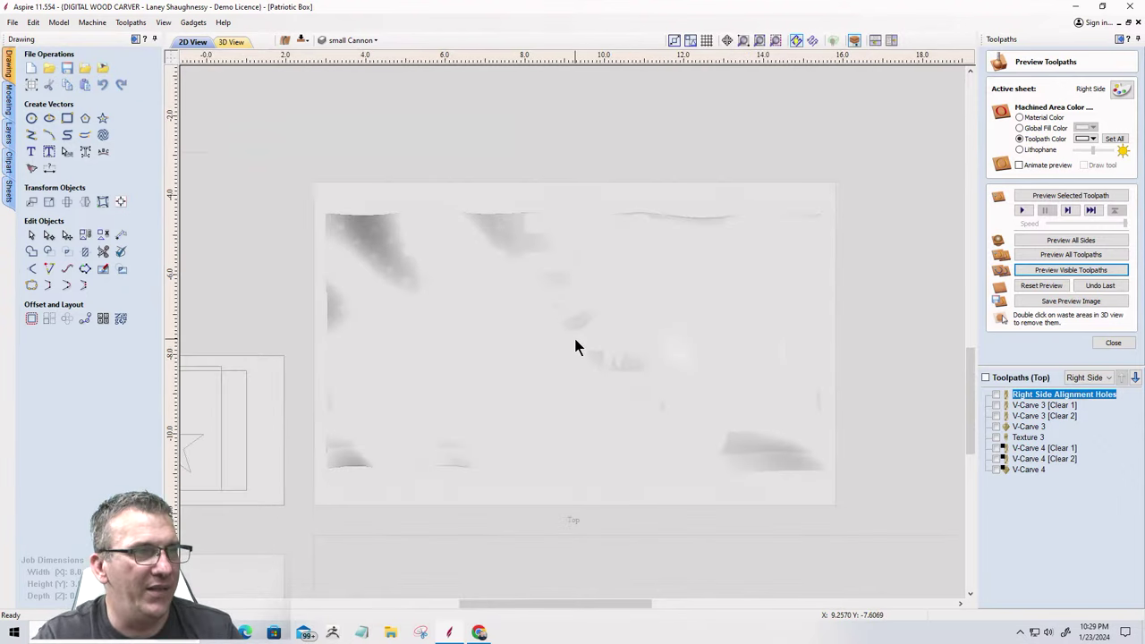
{"action": "scroll", "coordinate": [577, 362], "scroll_direction": "down", "scroll_amount": 2}
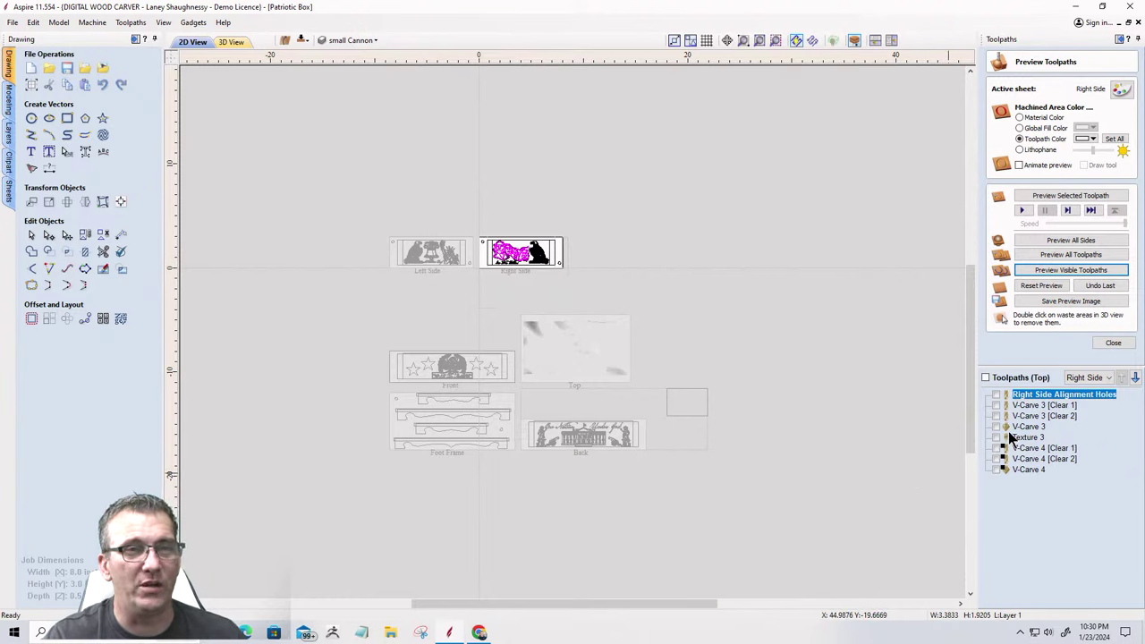
{"action": "left_click", "coordinate": [1113, 344]}
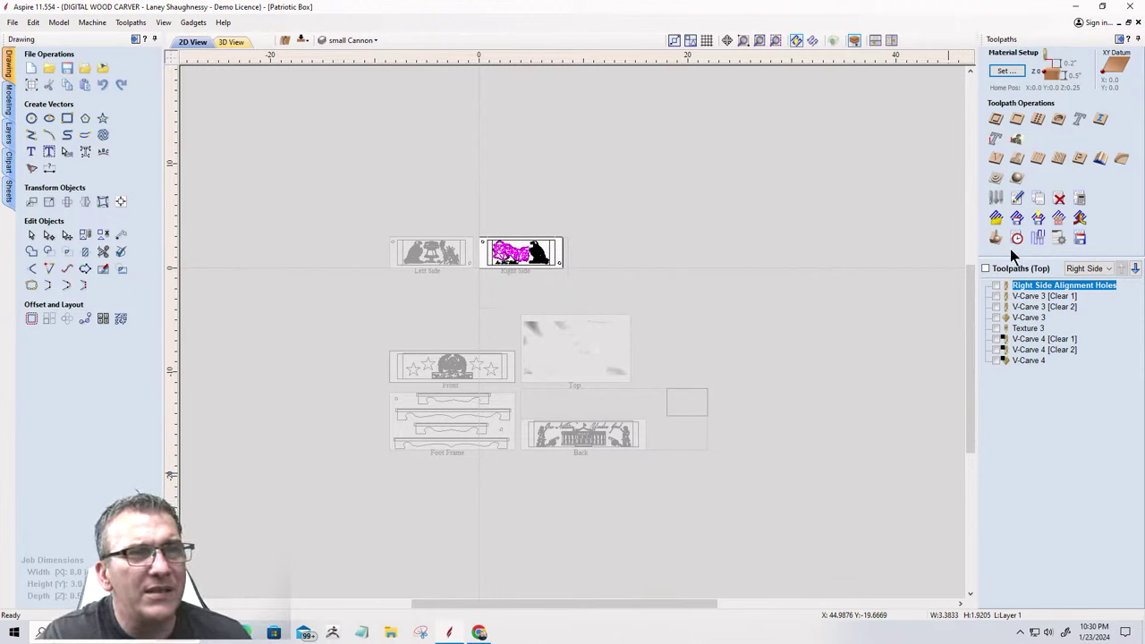
{"action": "mouse_move", "coordinate": [1013, 367]}
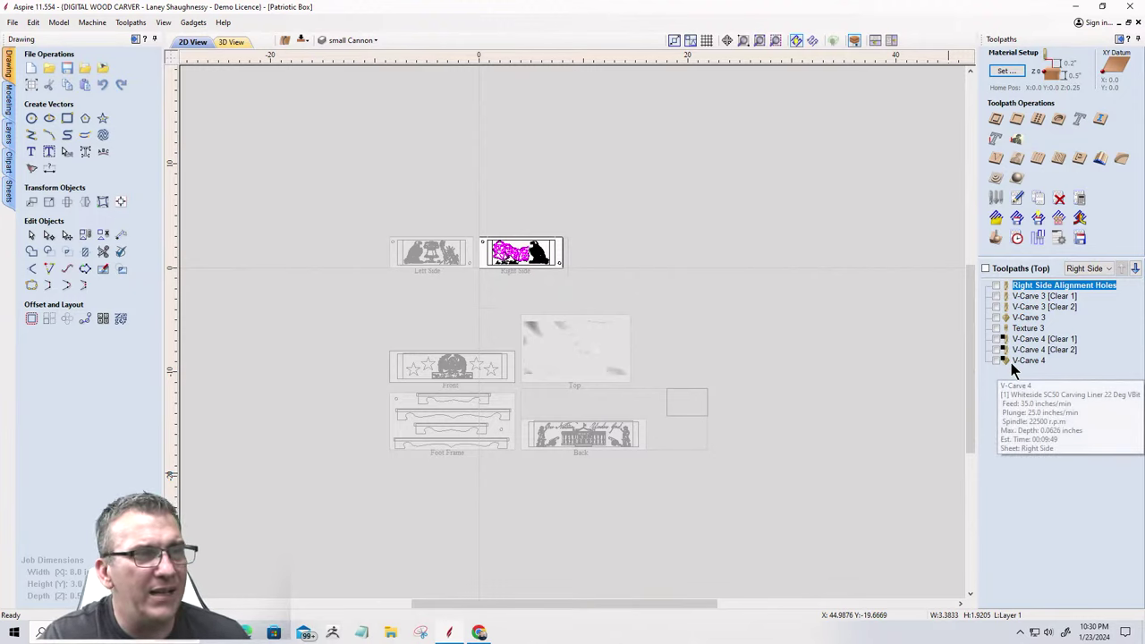
Review the 01:26:19 total machining time in Toolpath Summary, then deselect the artwork.
{"action": "left_click", "coordinate": [1018, 238]}
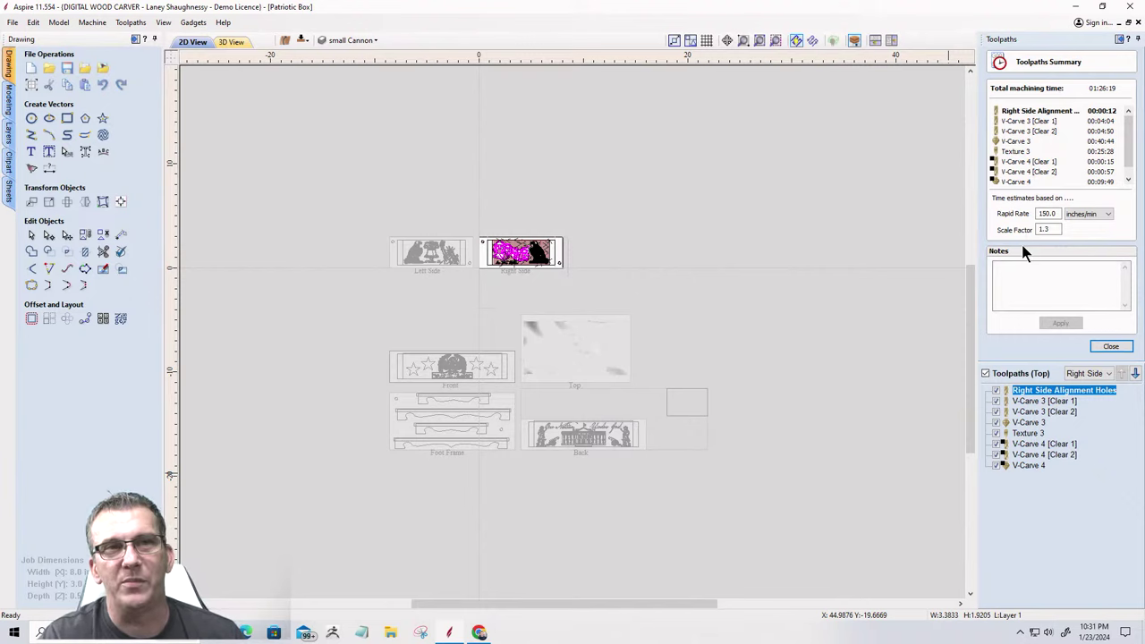
{"action": "left_click", "coordinate": [1109, 346]}
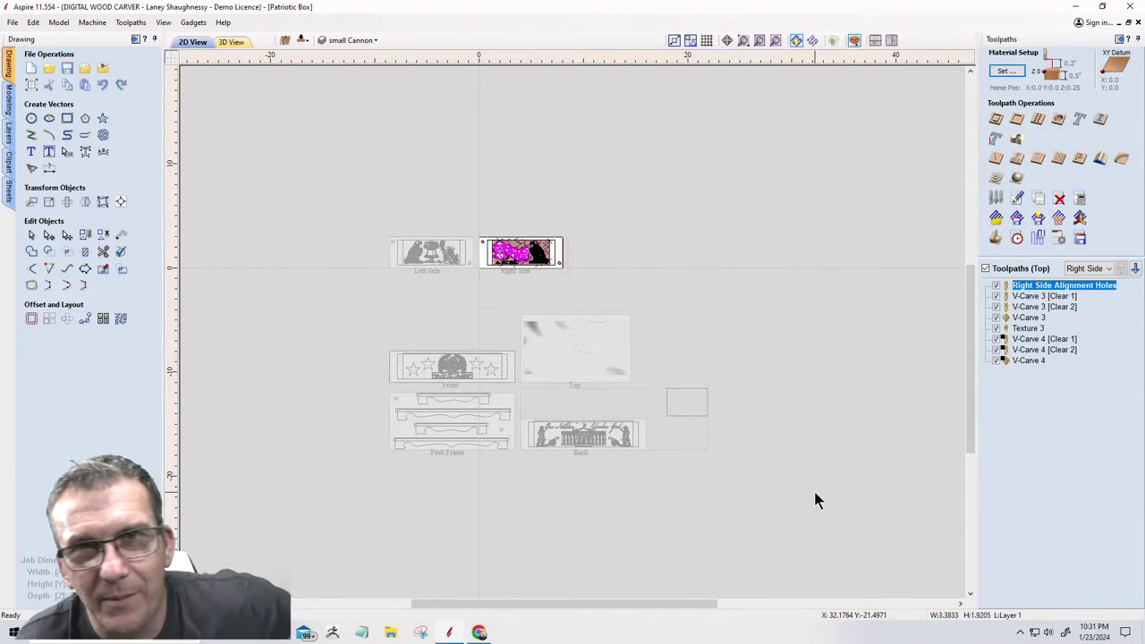
{"action": "left_click", "coordinate": [602, 340]}
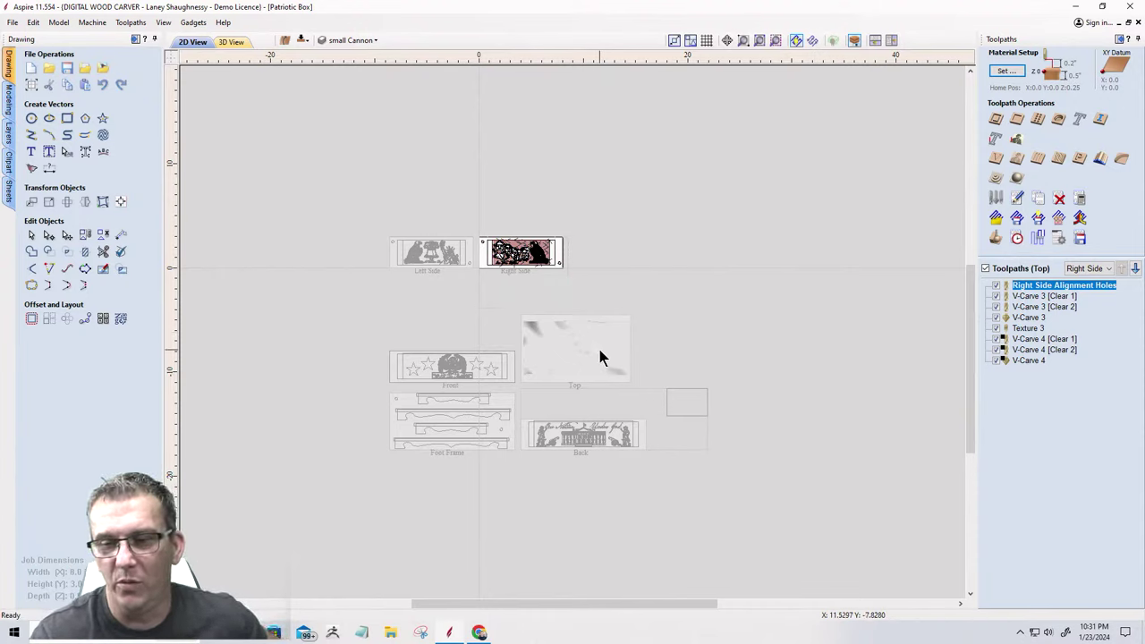